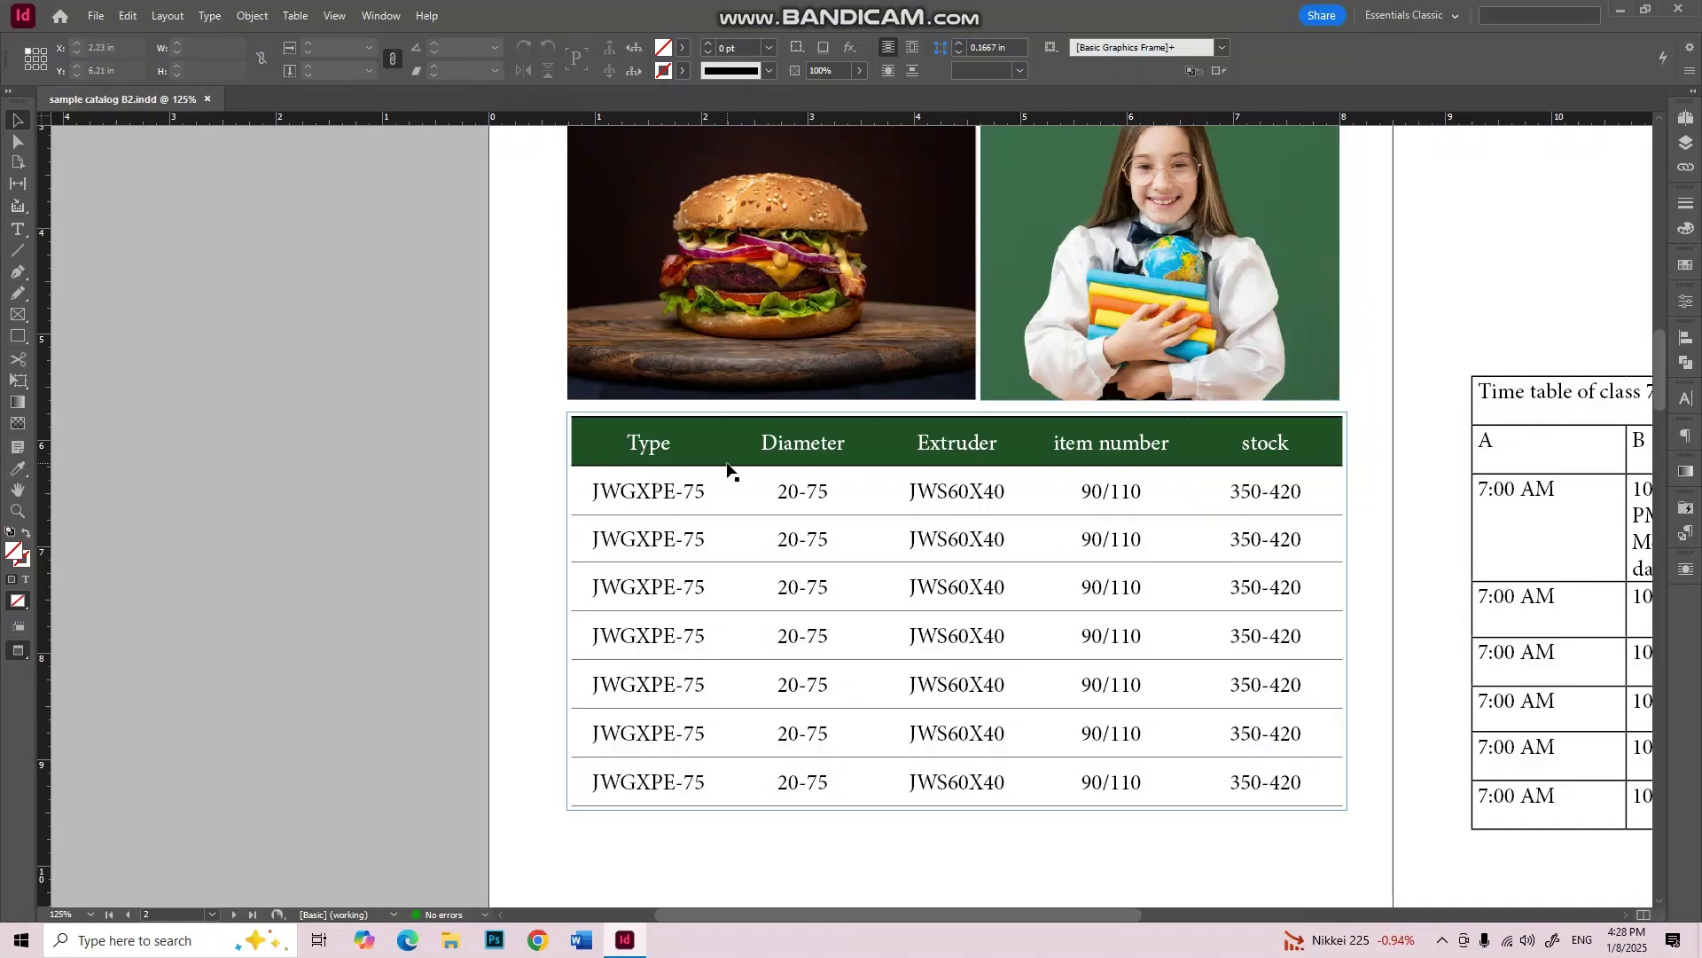
Step: Remove the black border lines from the product table's green header row by setting the cells' stroke color to None
scroll(925, 406, up, 10)
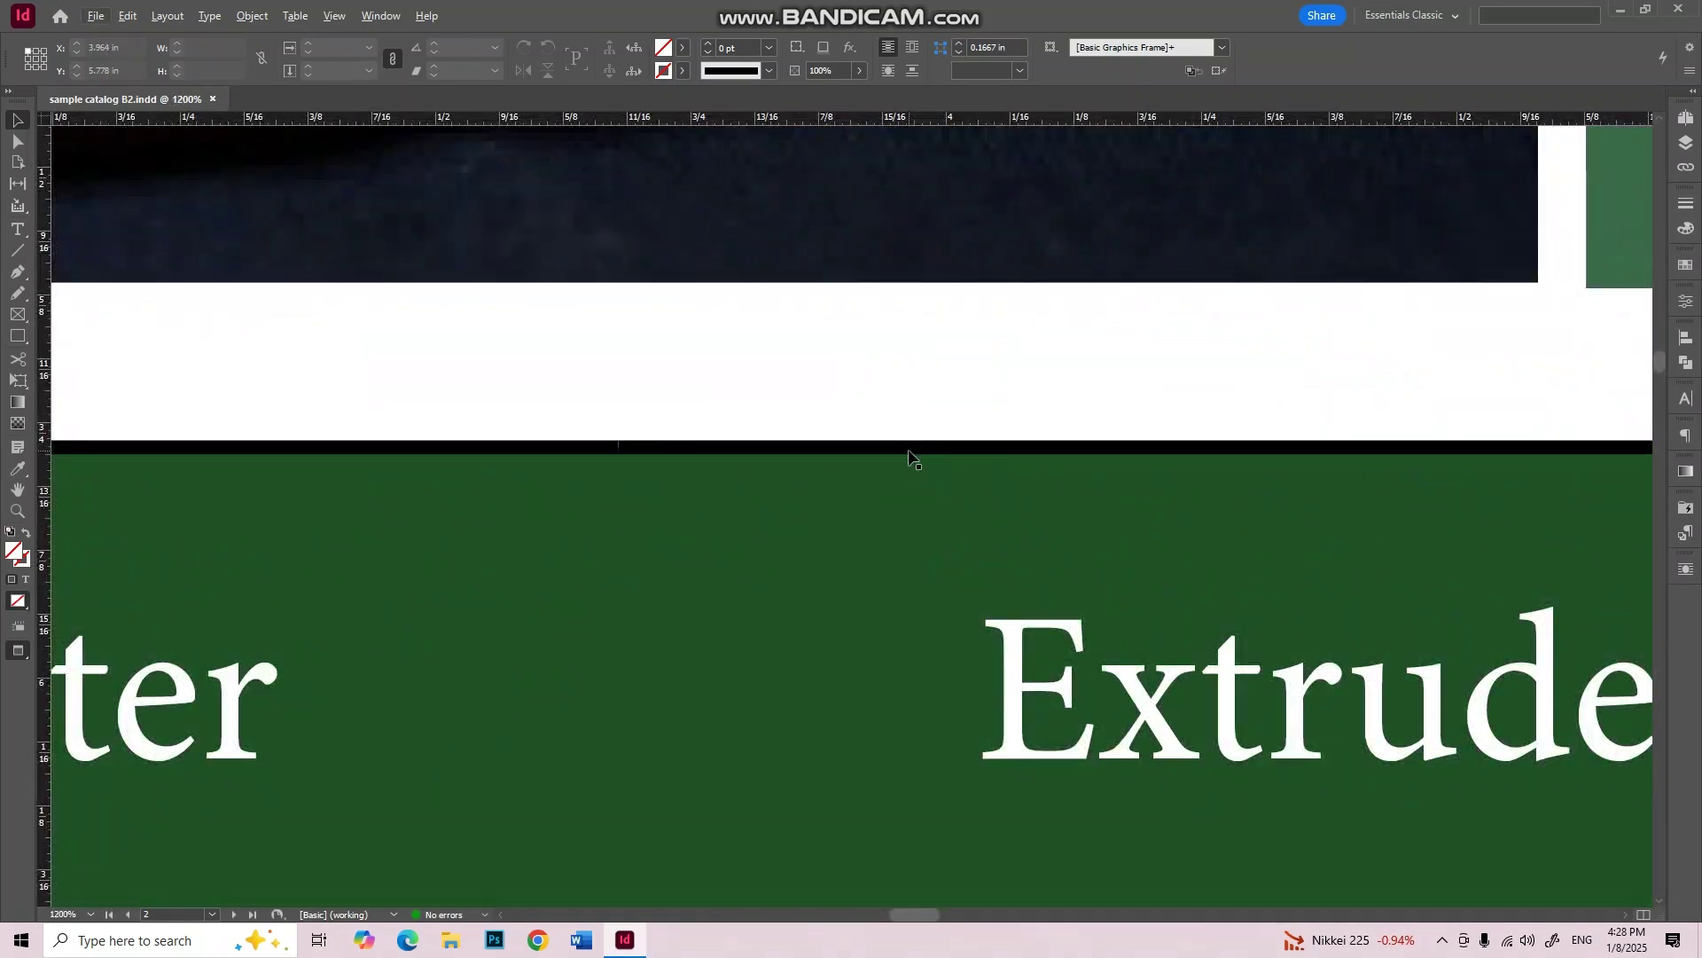
scroll(909, 454, down, 3)
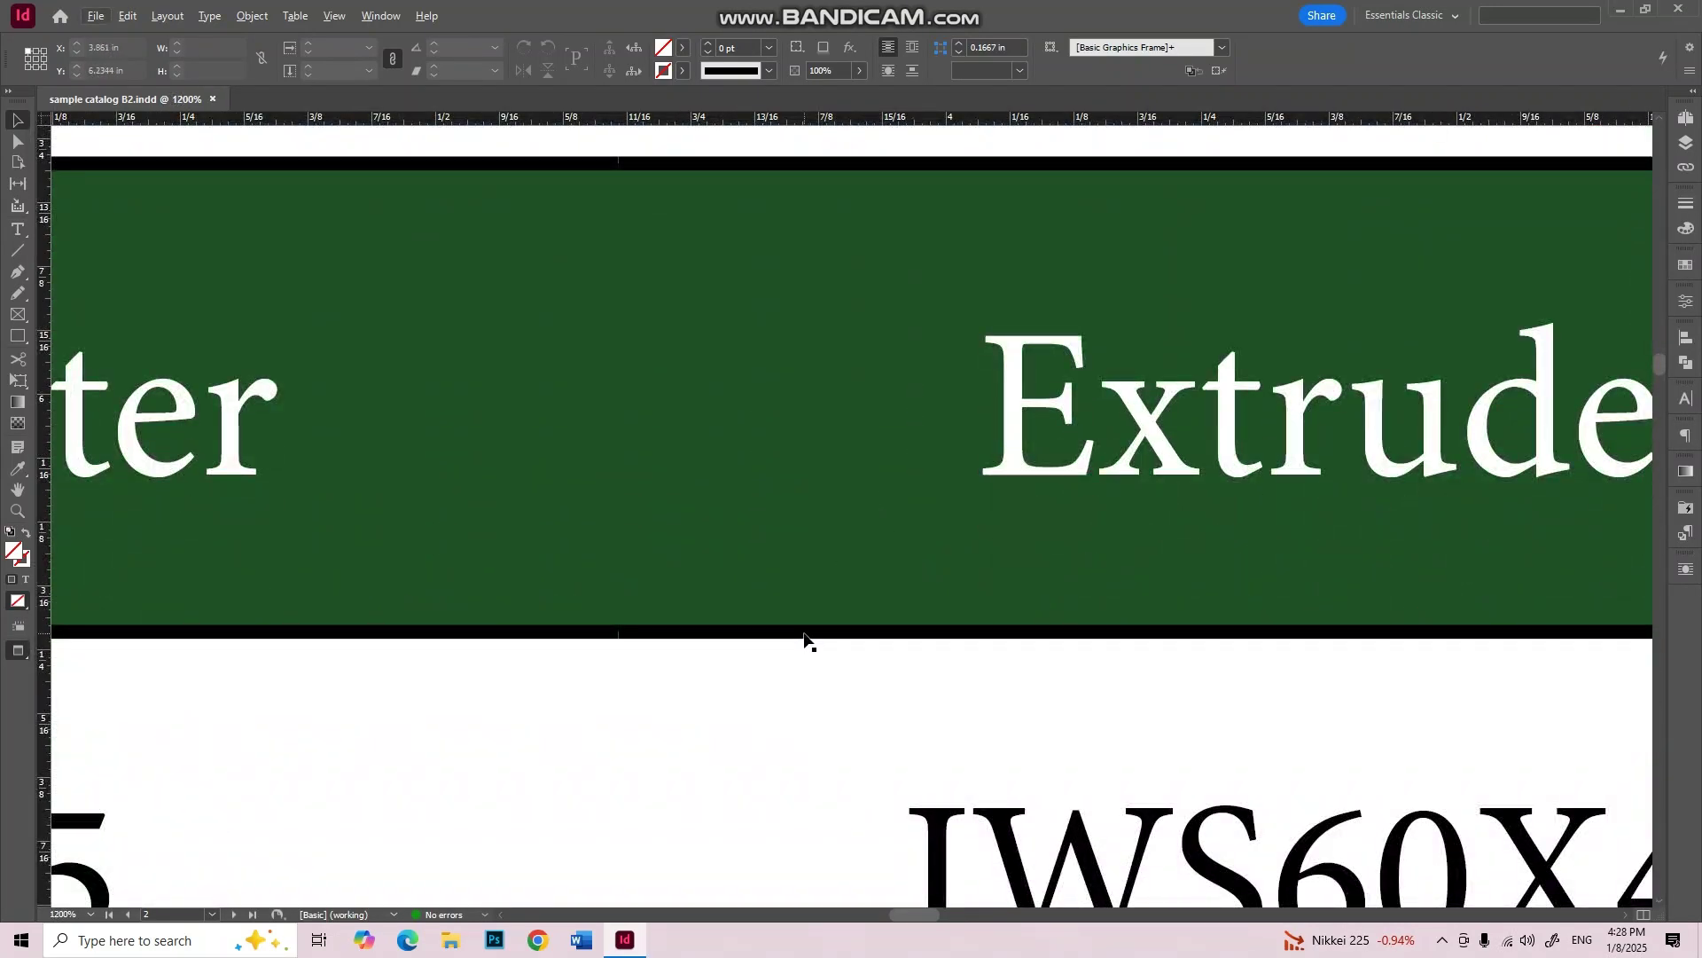
scroll(872, 640, down, 10)
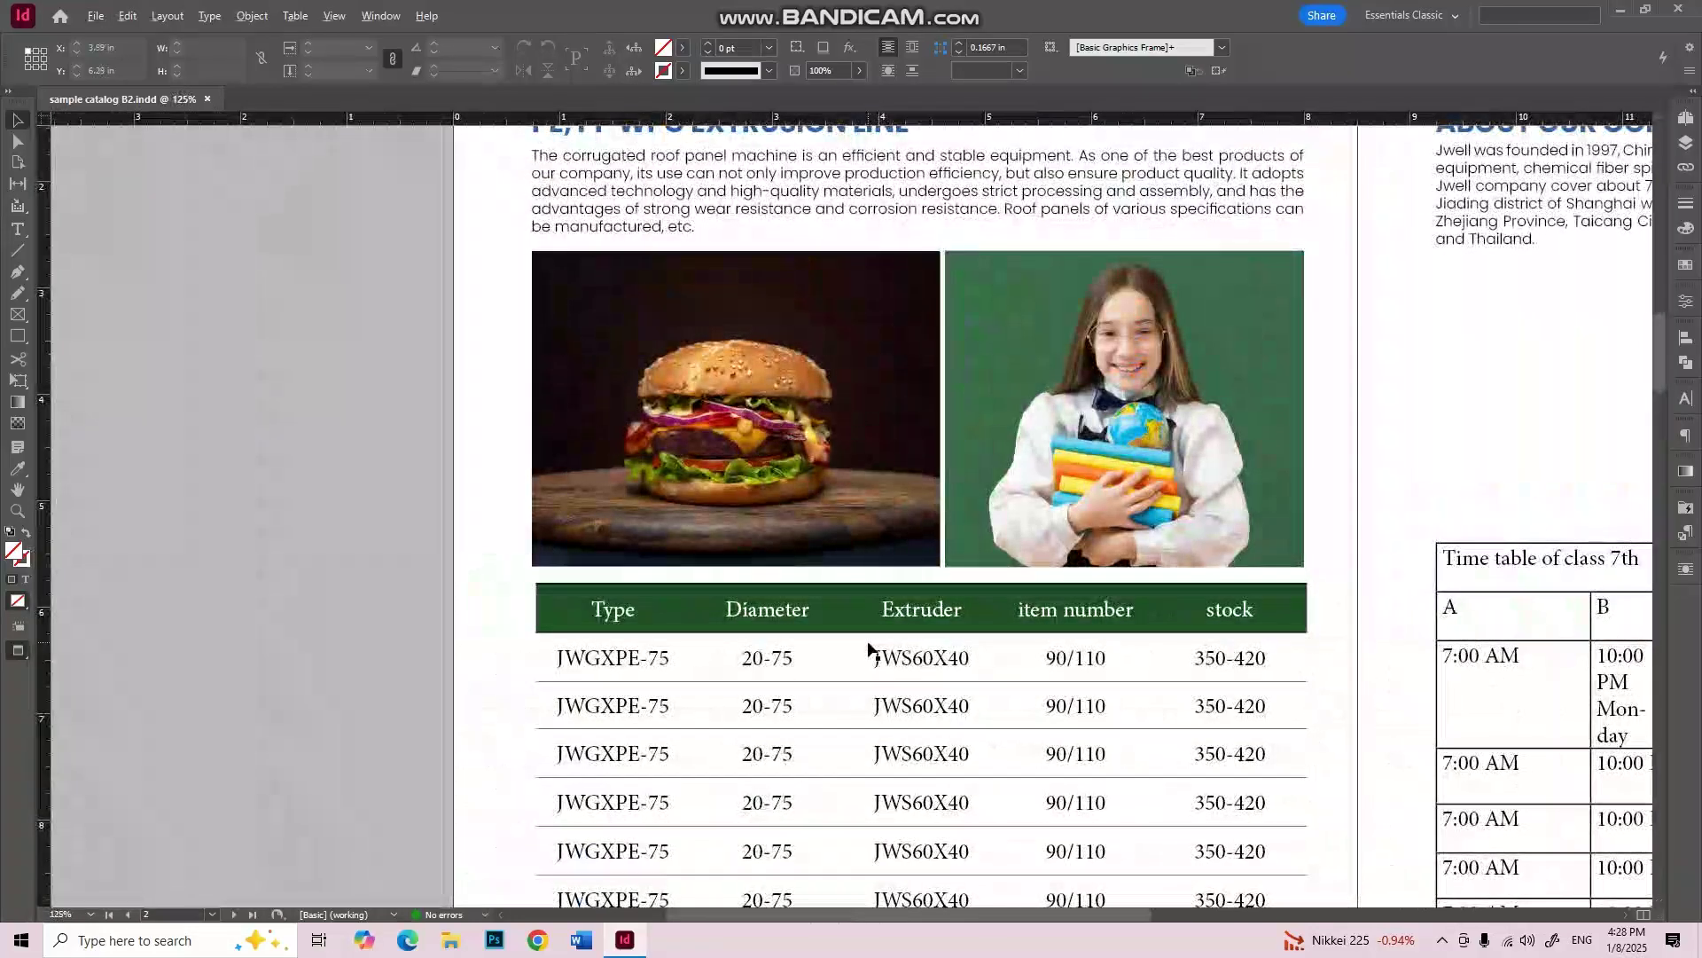
scroll(868, 648, up, 2)
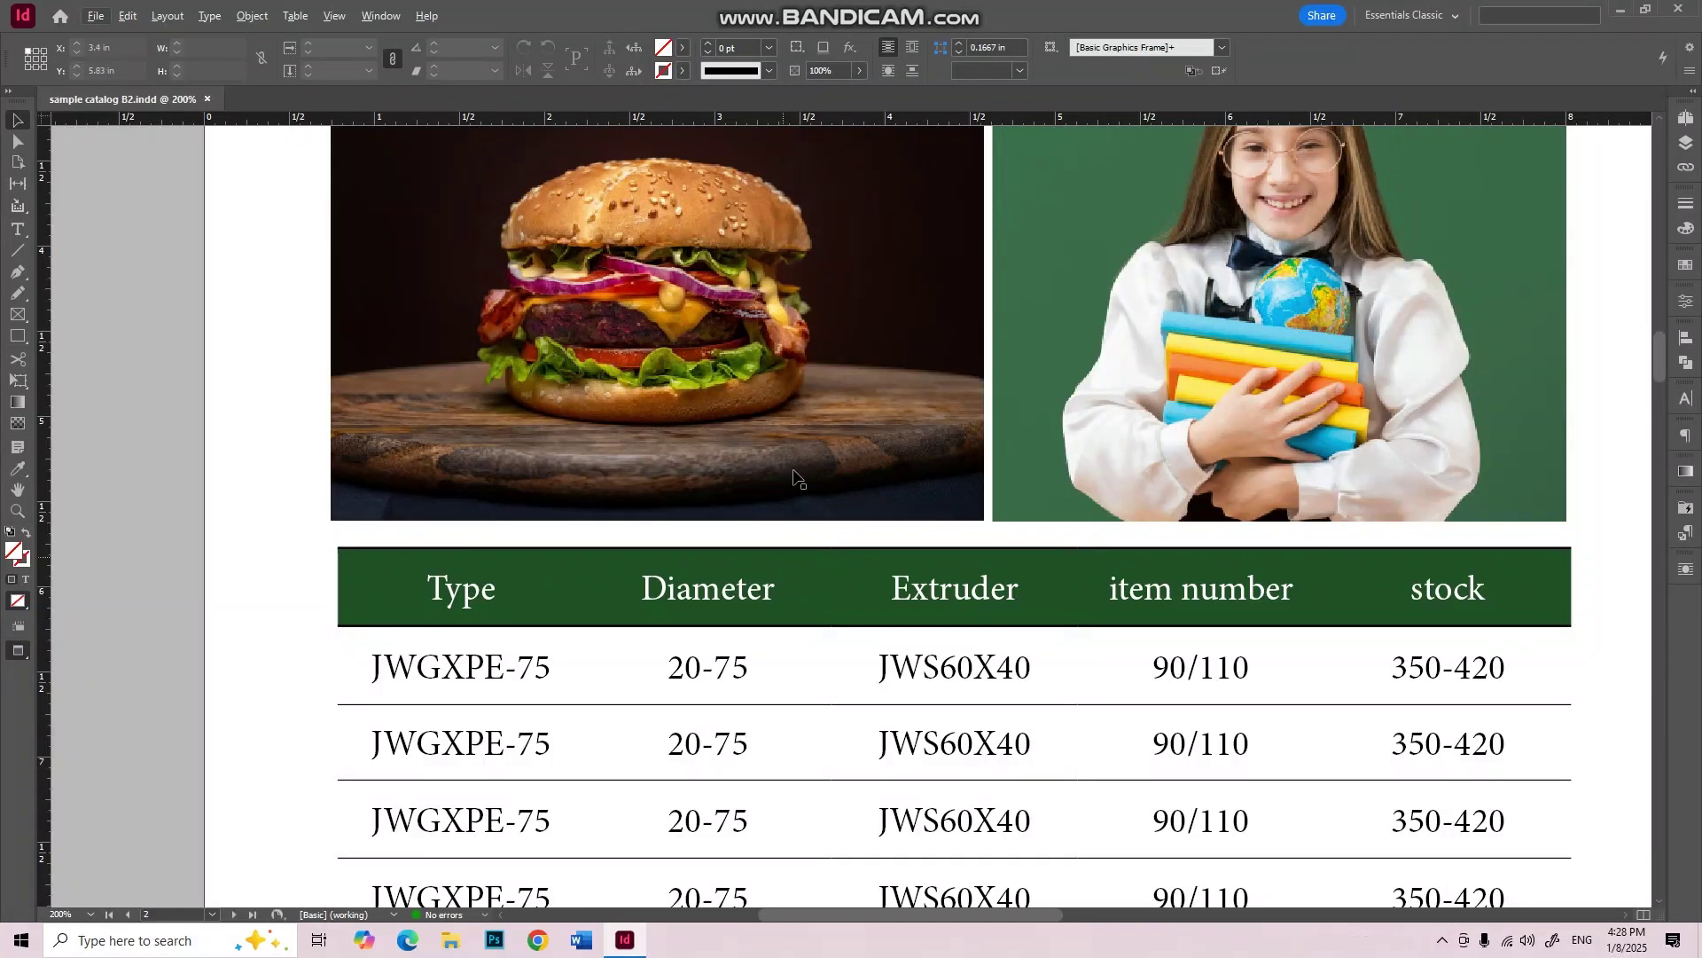
key(alt+t)
click(1524, 581)
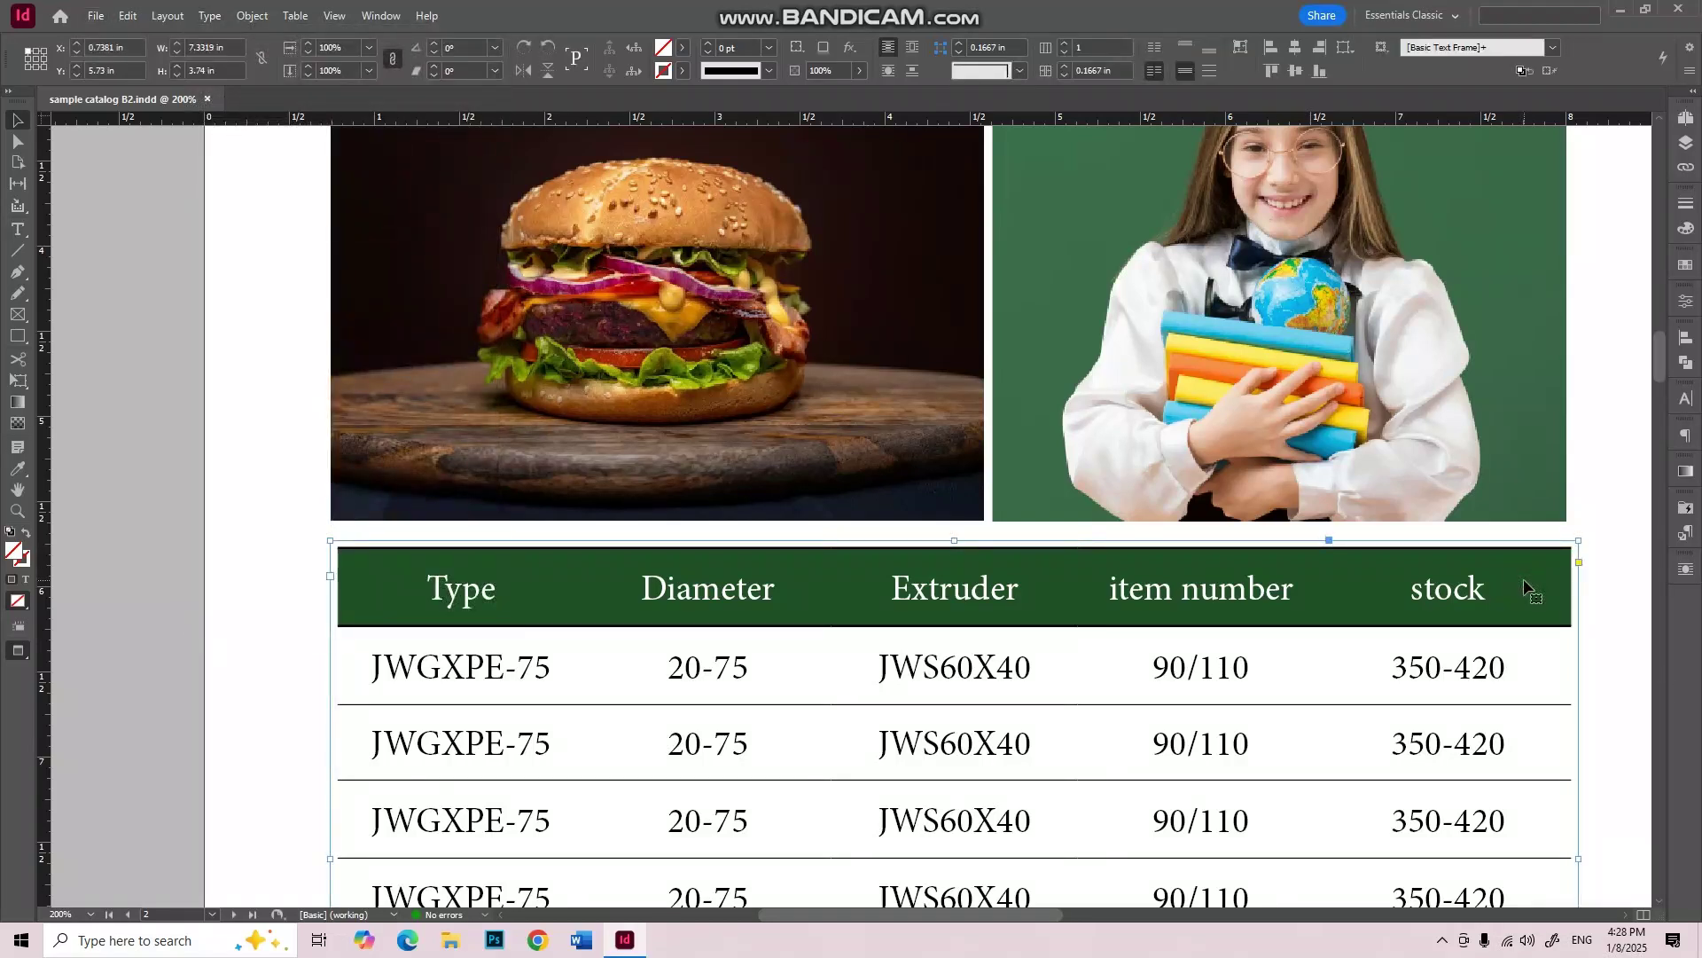
drag(1436, 580, 538, 576)
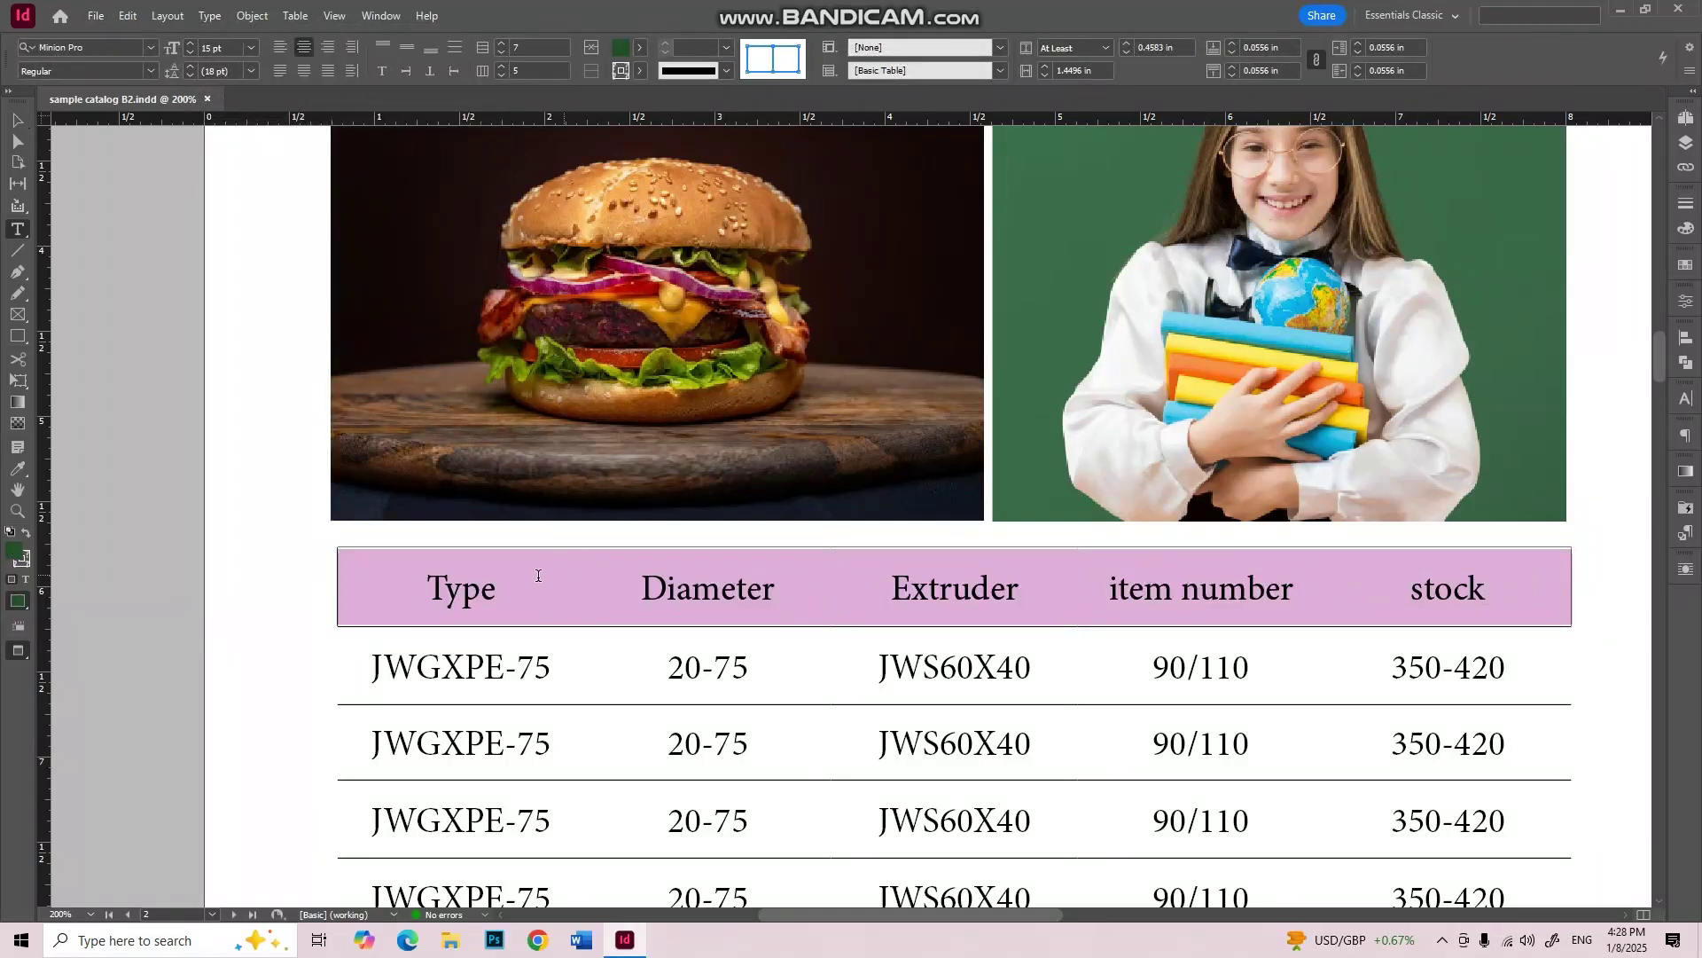
click(771, 56)
click(772, 60)
click(773, 60)
click(639, 70)
click(485, 125)
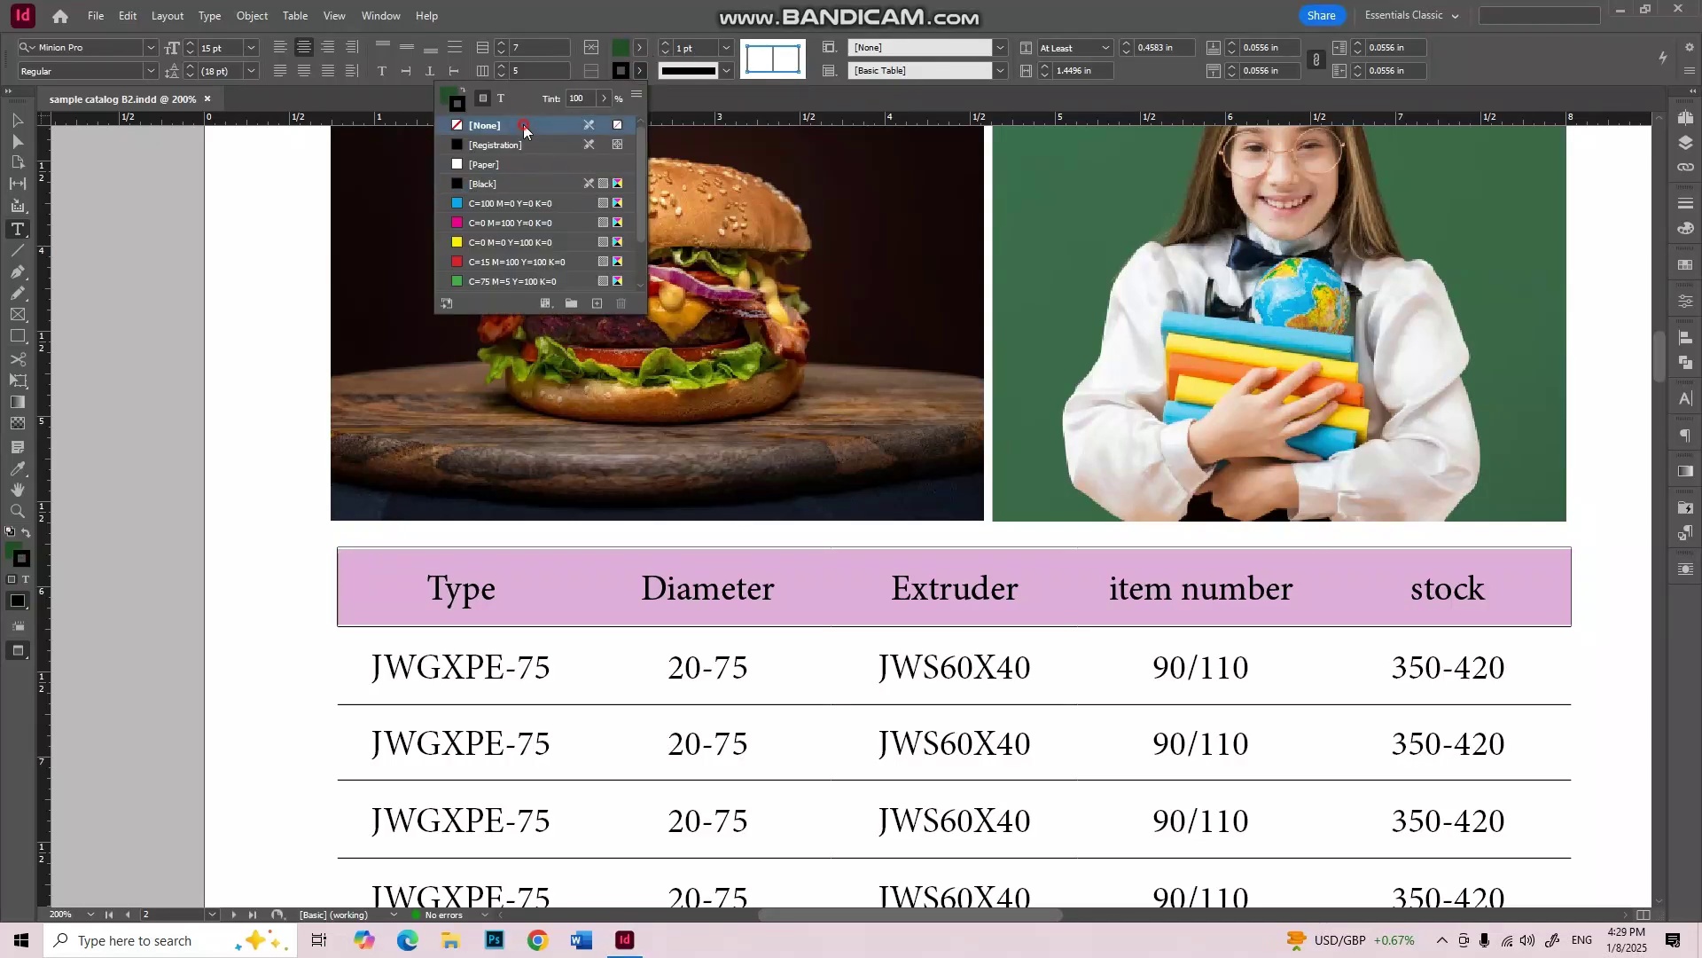
click(17, 119)
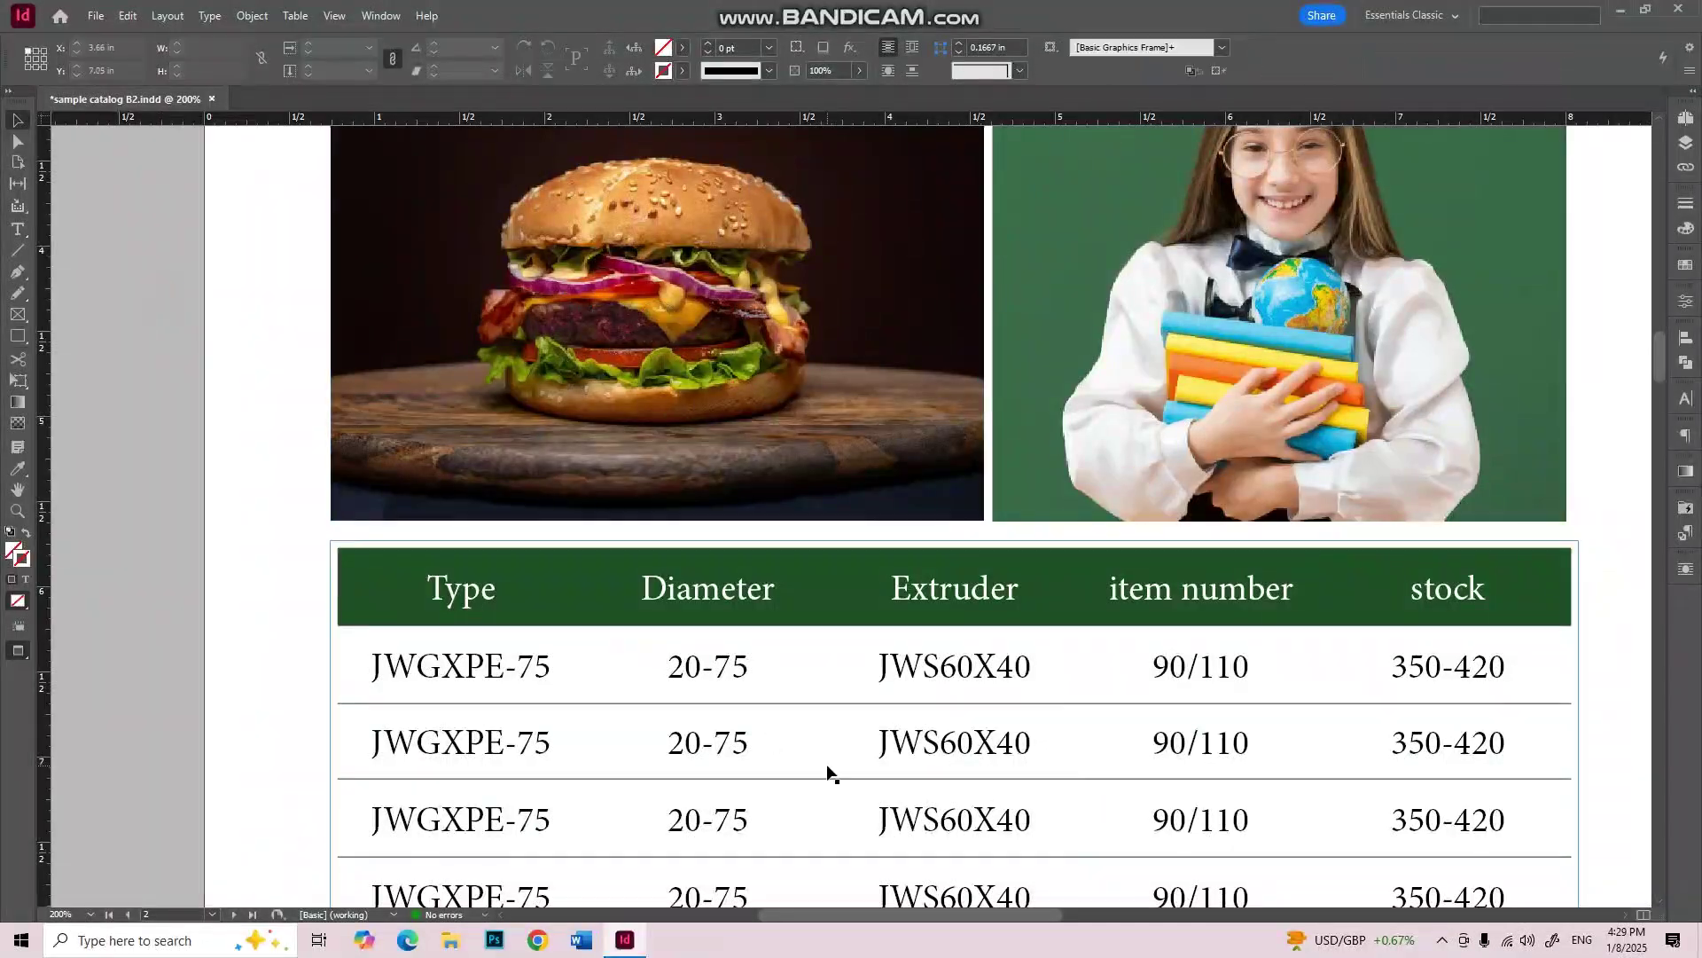
scroll(846, 631, up, 6)
scroll(957, 308, down, 3)
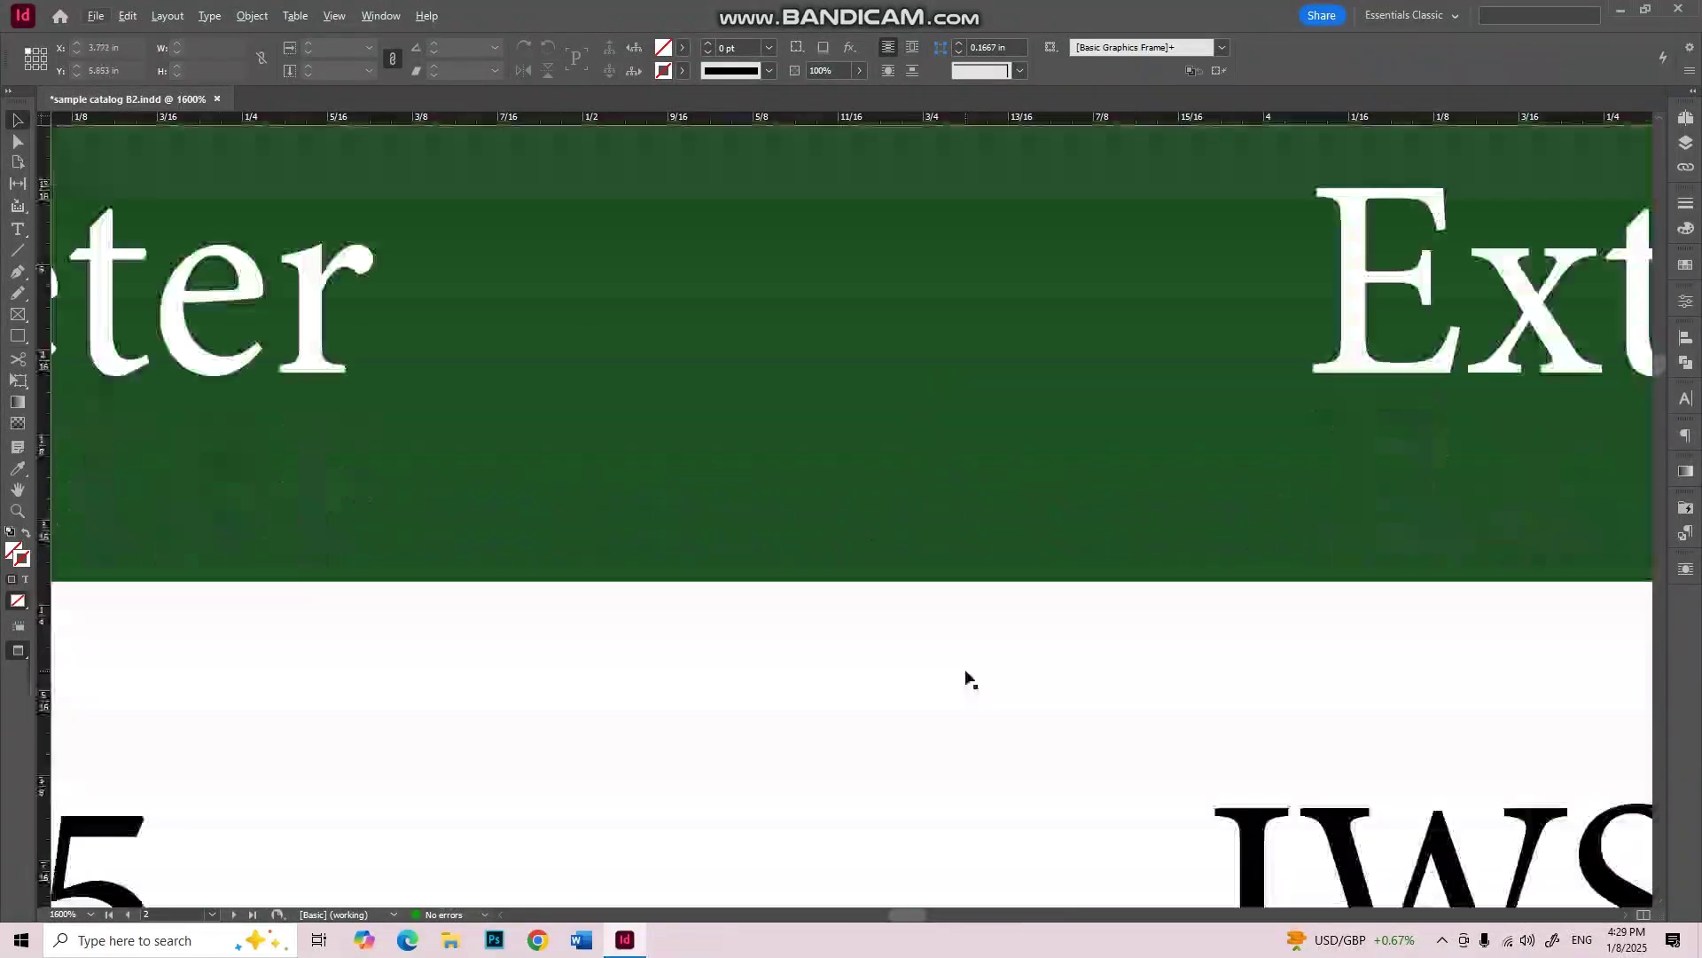
scroll(888, 637, down, 8)
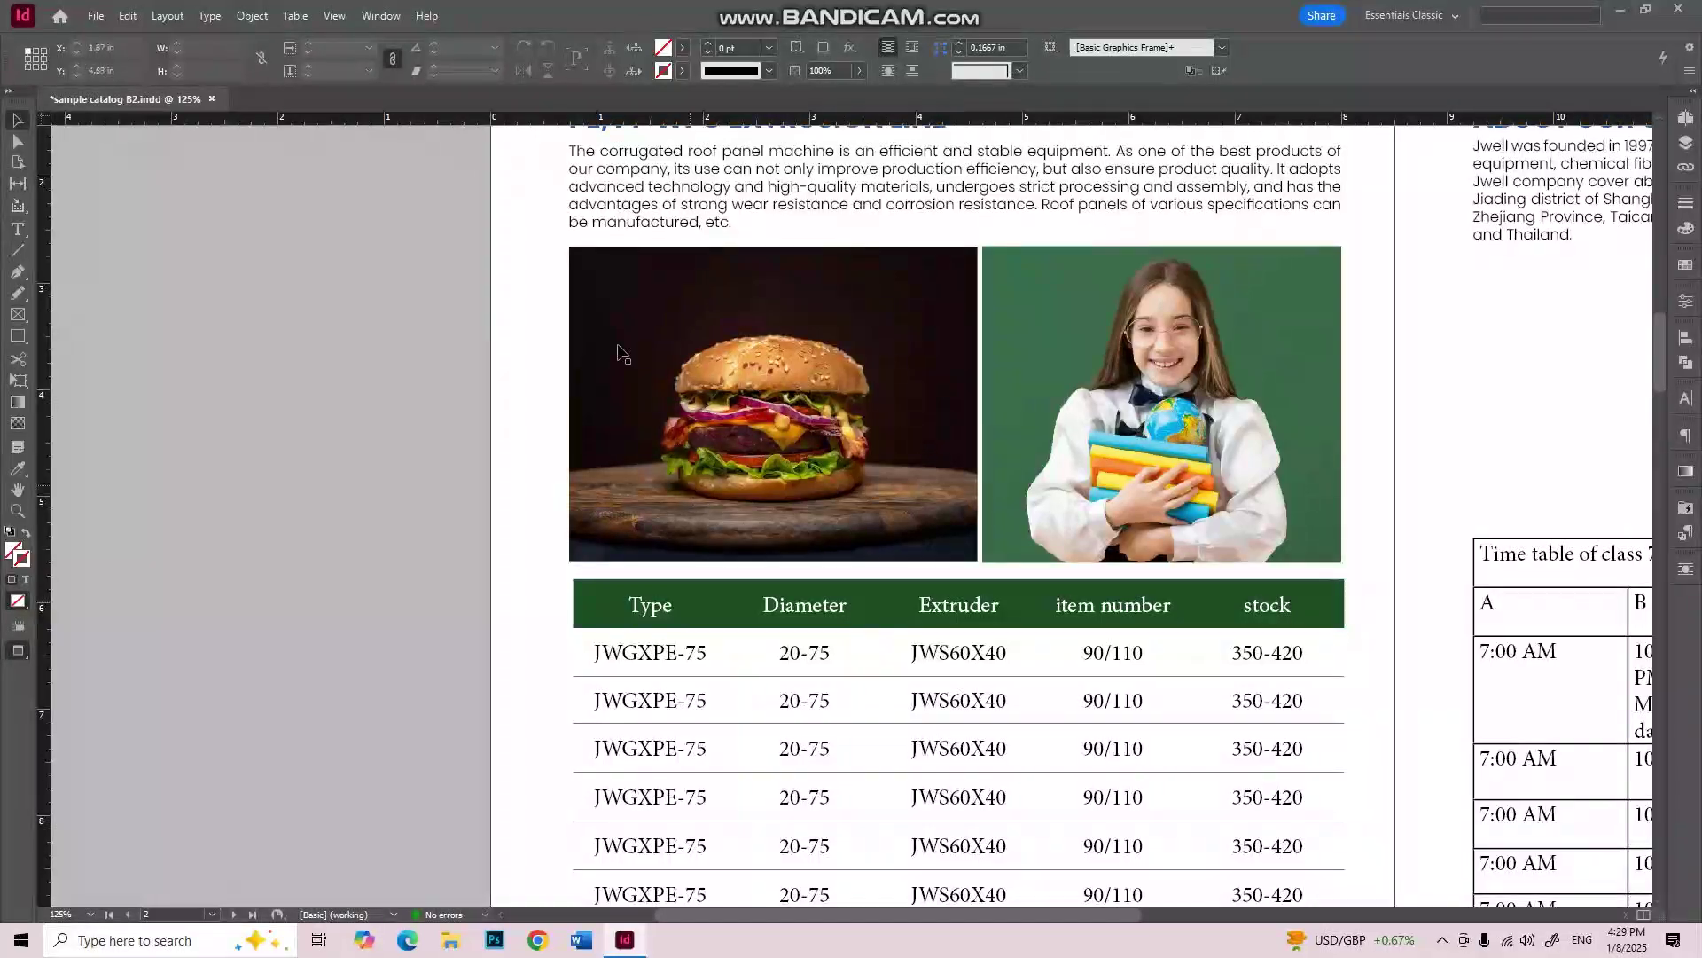
Step: Try moving the "PE, PP WPC EXTRUSION LINE" heading and its paragraph higher on the page, and undo the move
scroll(585, 301, up, 3)
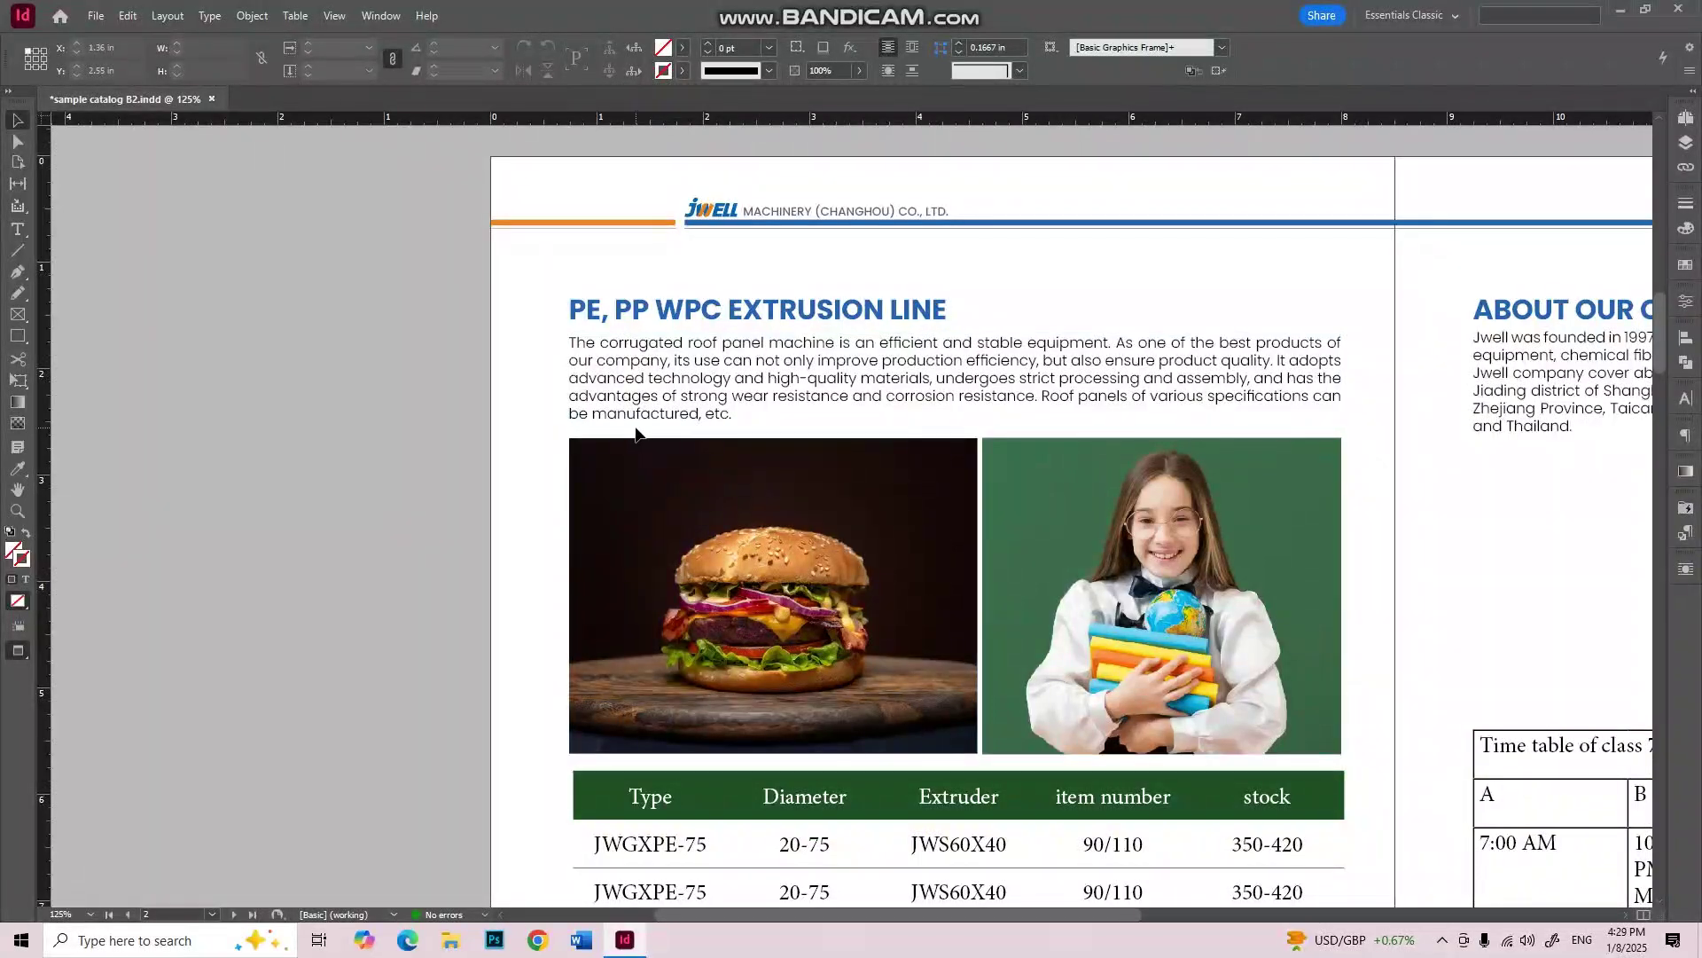
drag(562, 274, 654, 368)
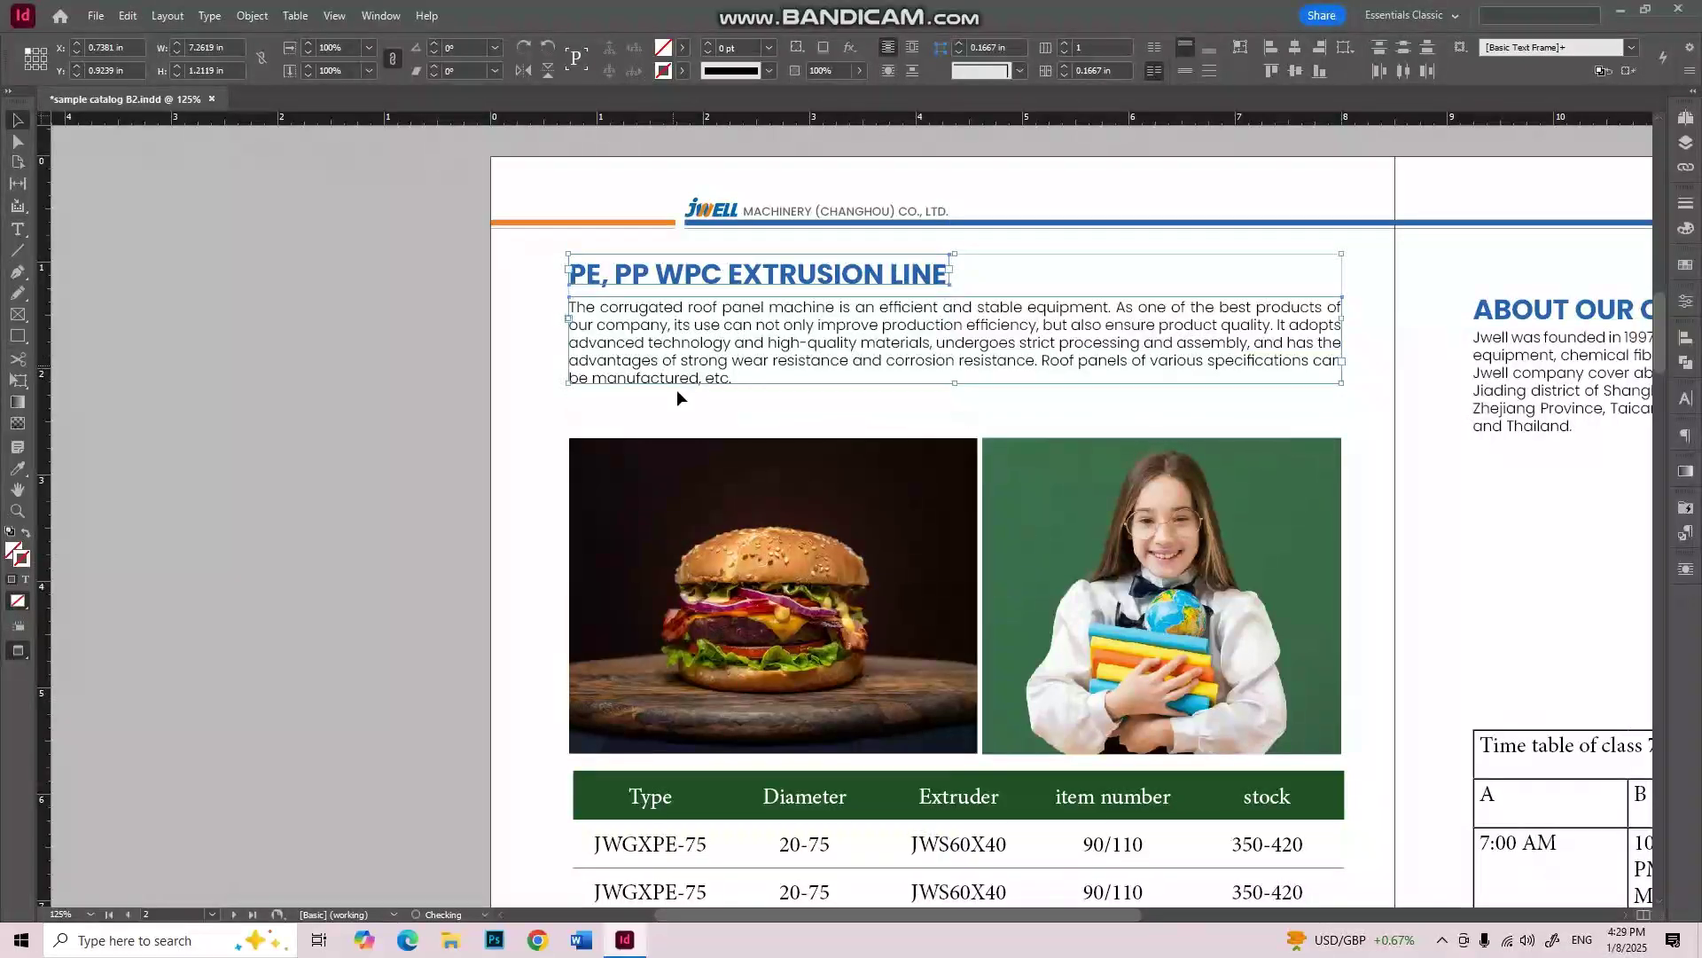
click(678, 396)
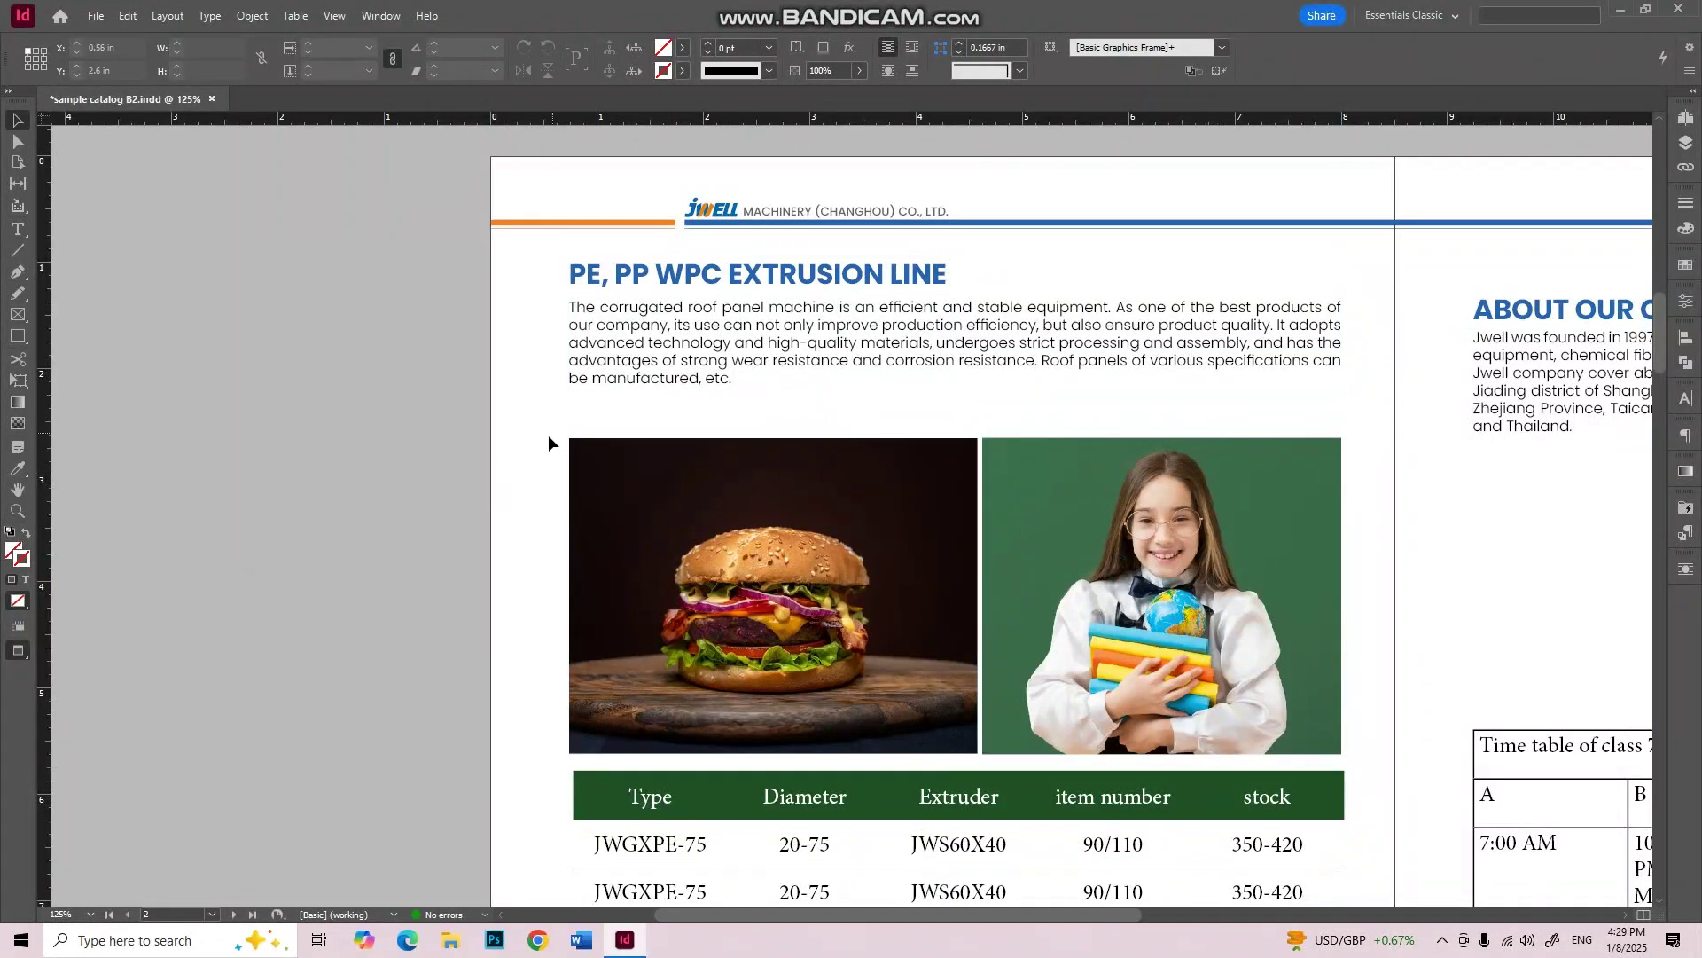
key(ctrl+z)
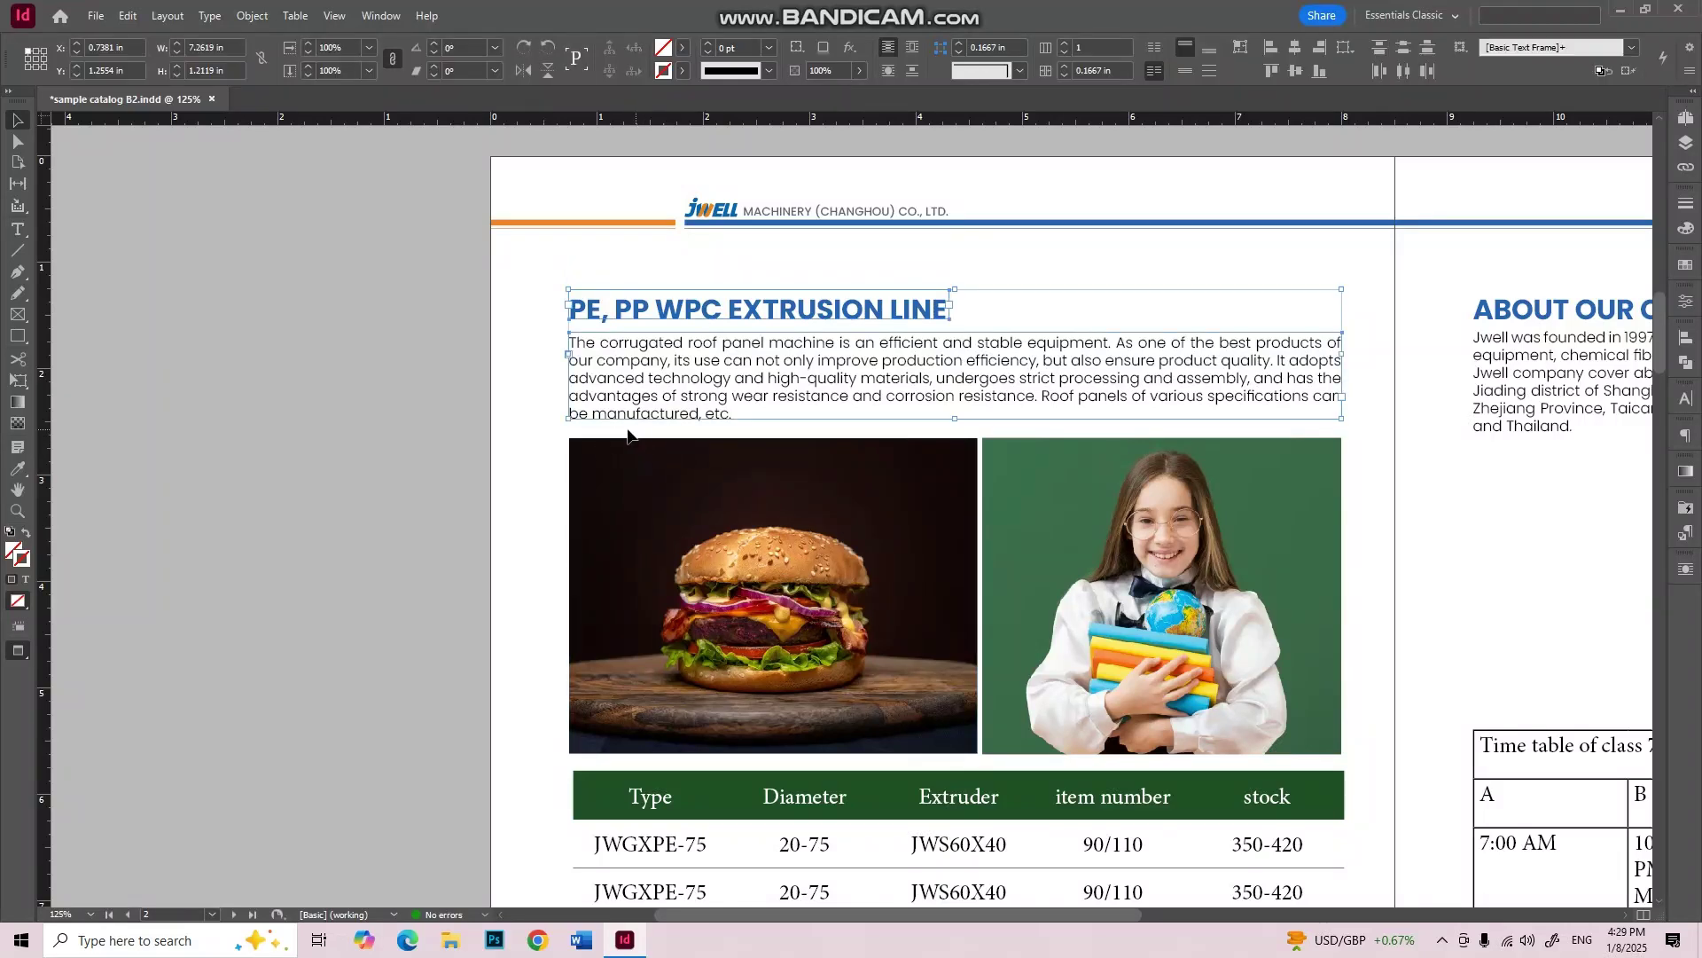
click(548, 427)
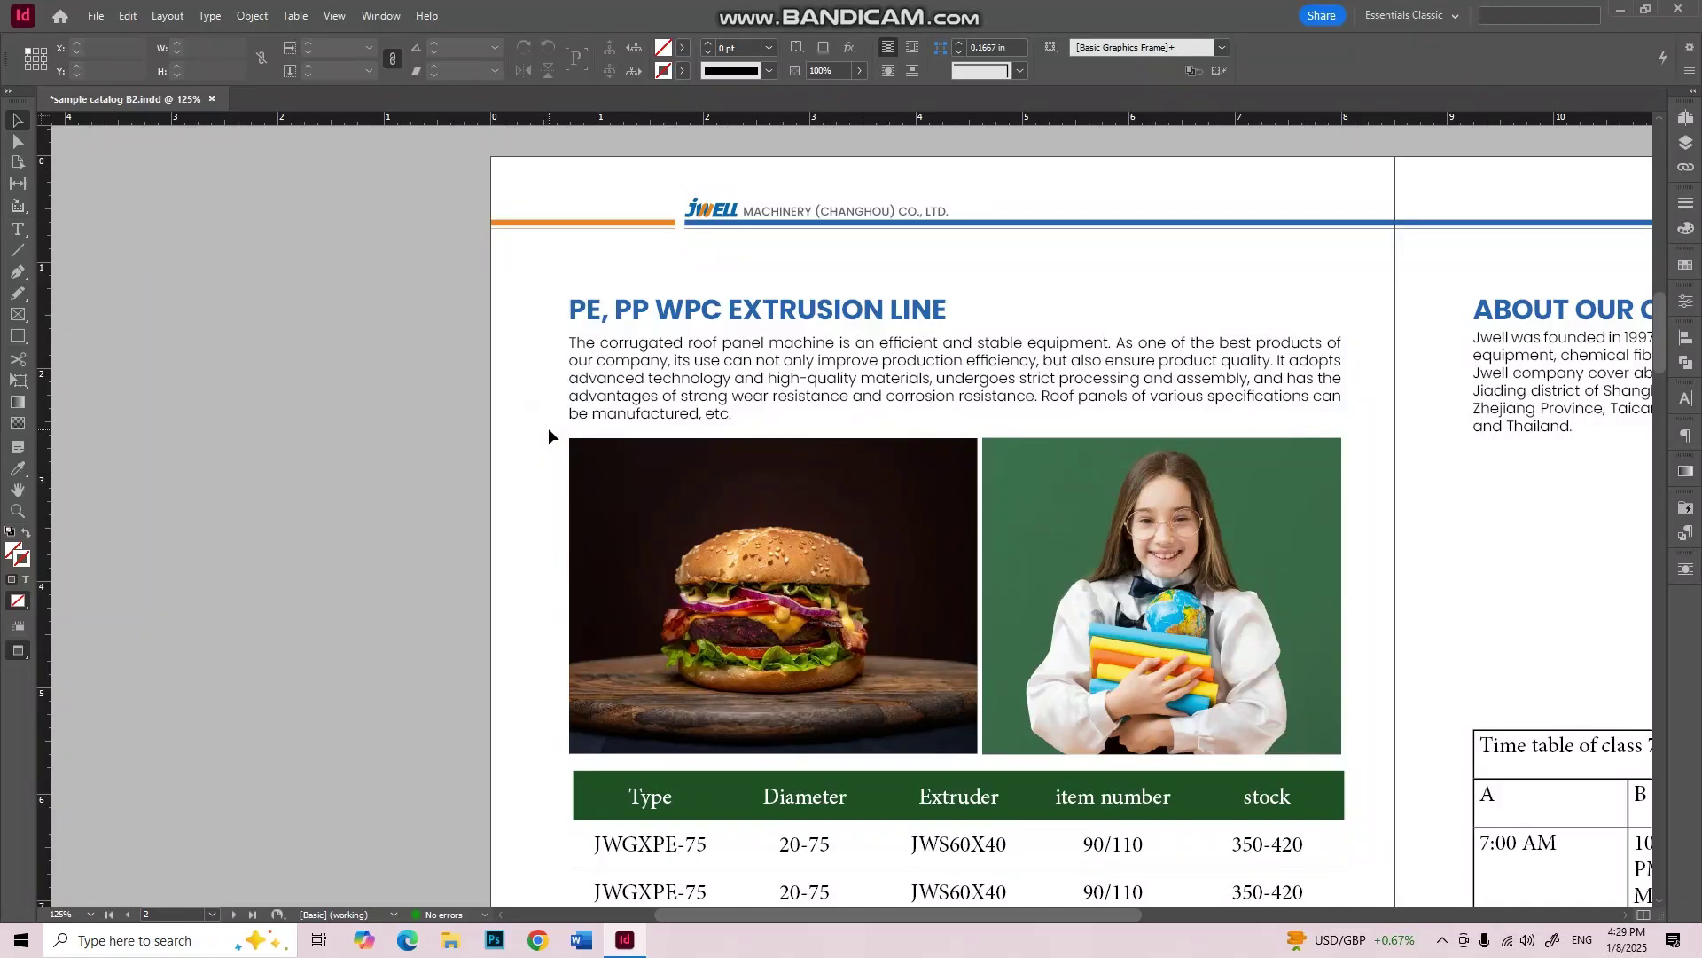
Step: Try moving the product table lower, away from the two photos, and undo the move
scroll(560, 390, down, 6)
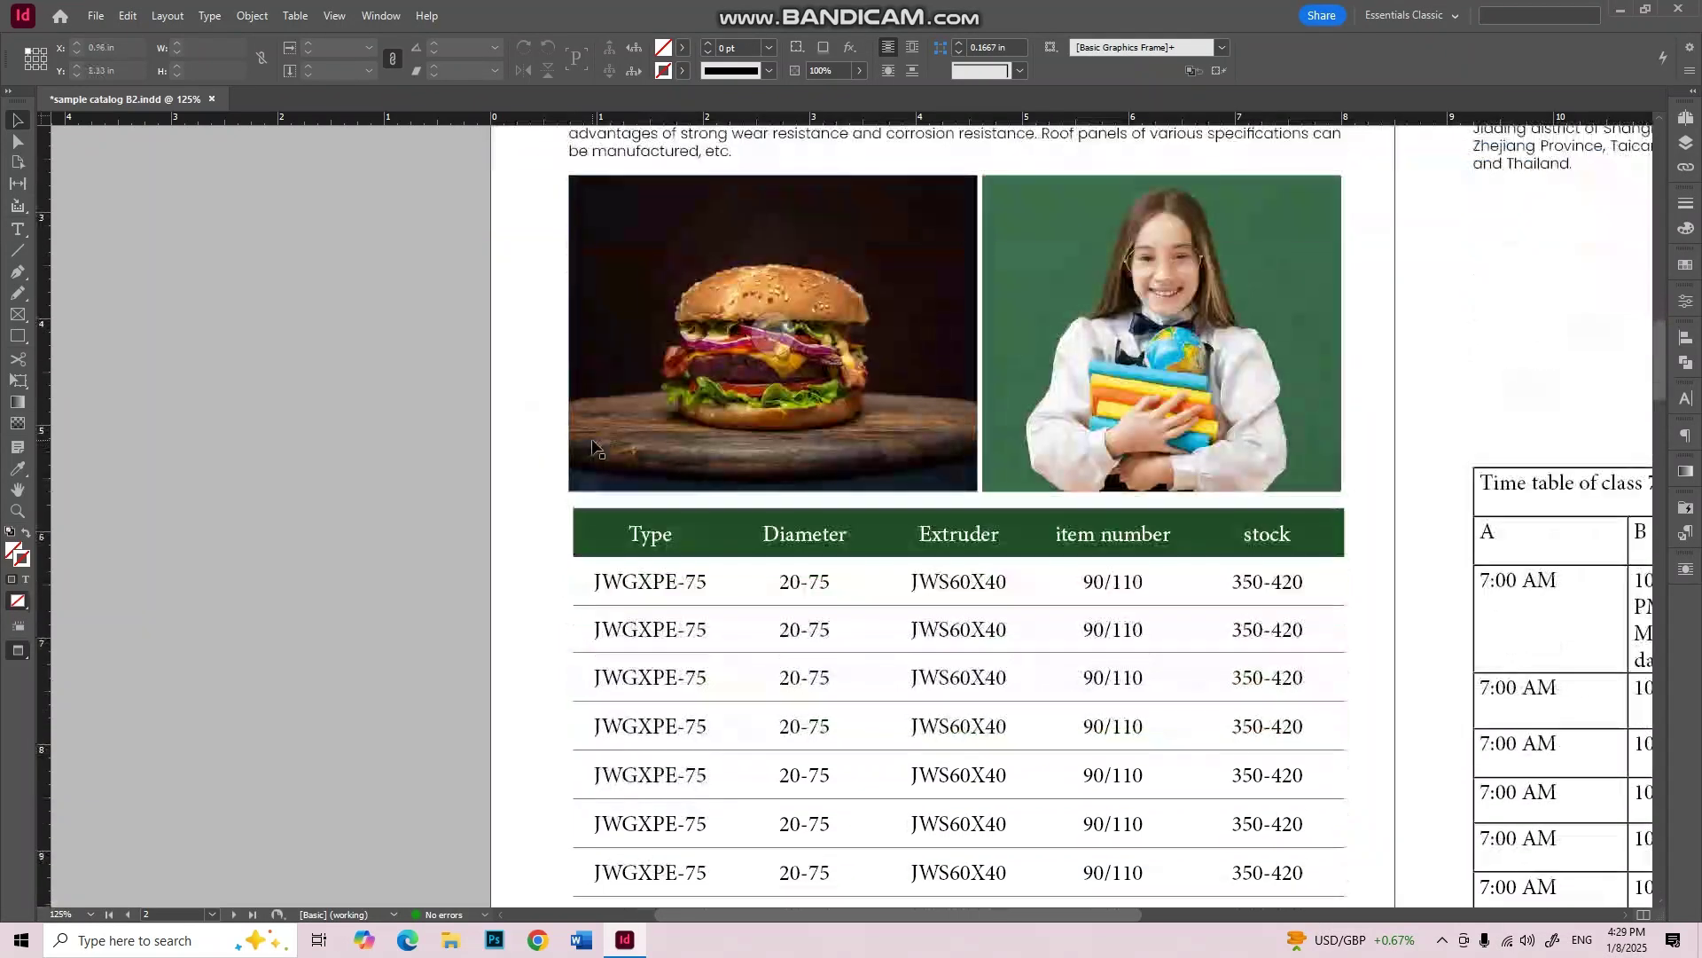
drag(913, 352, 1020, 401)
click(1045, 329)
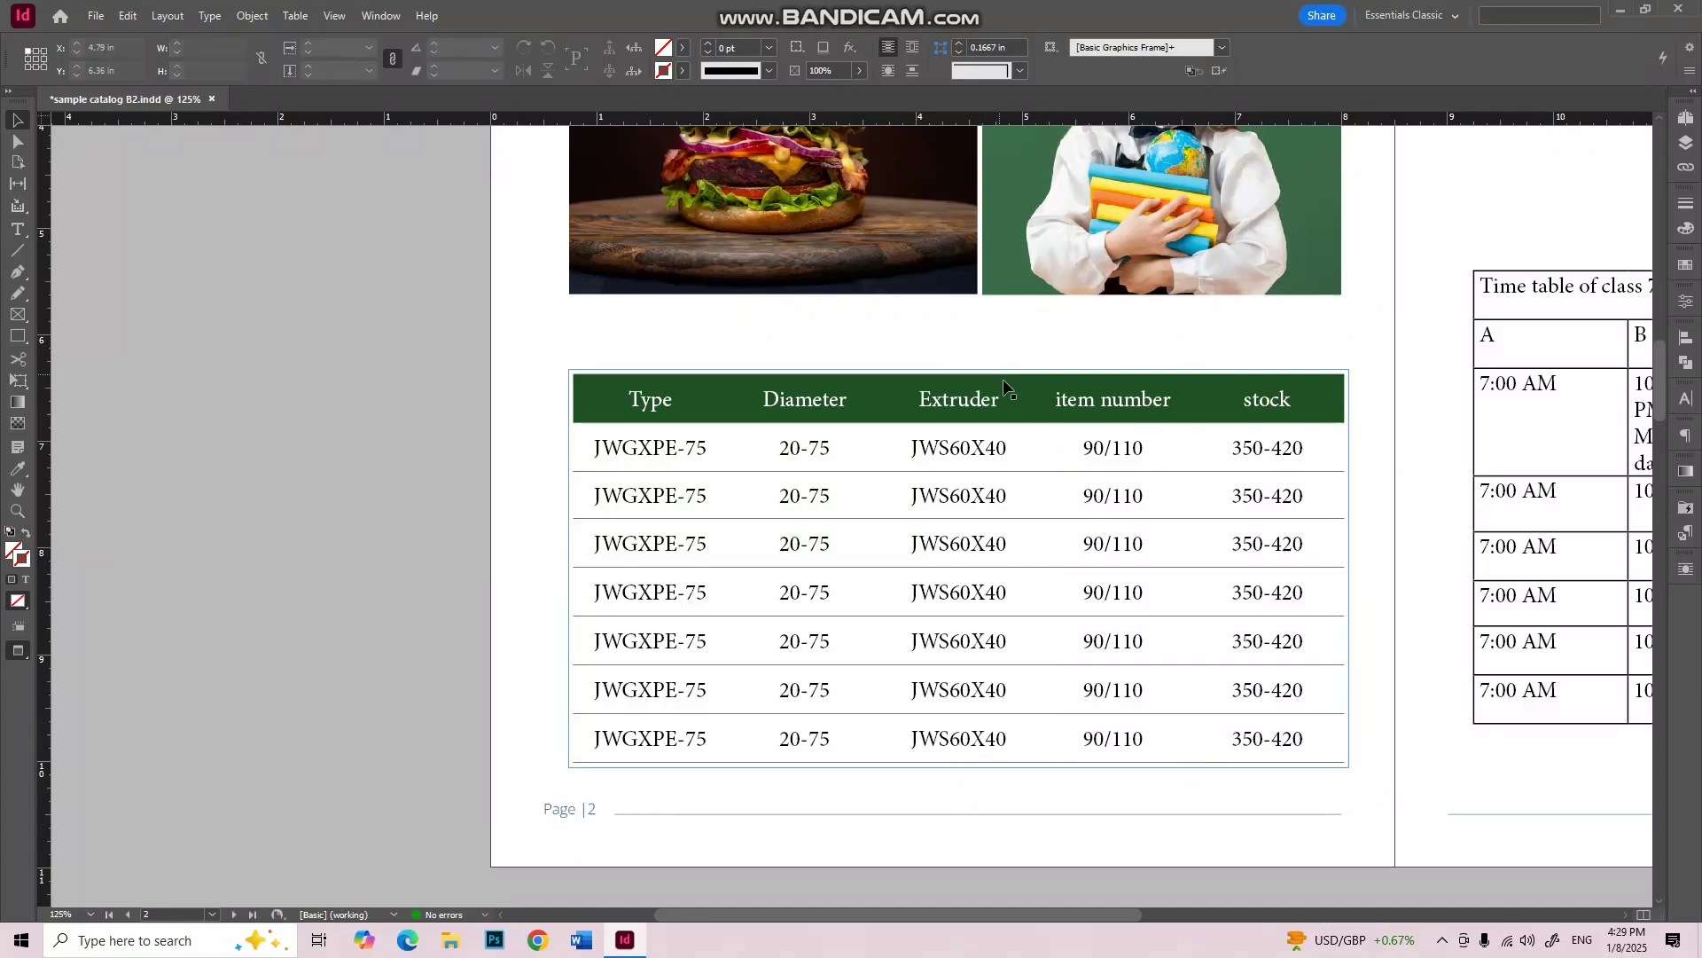
scroll(1005, 383, up, 6)
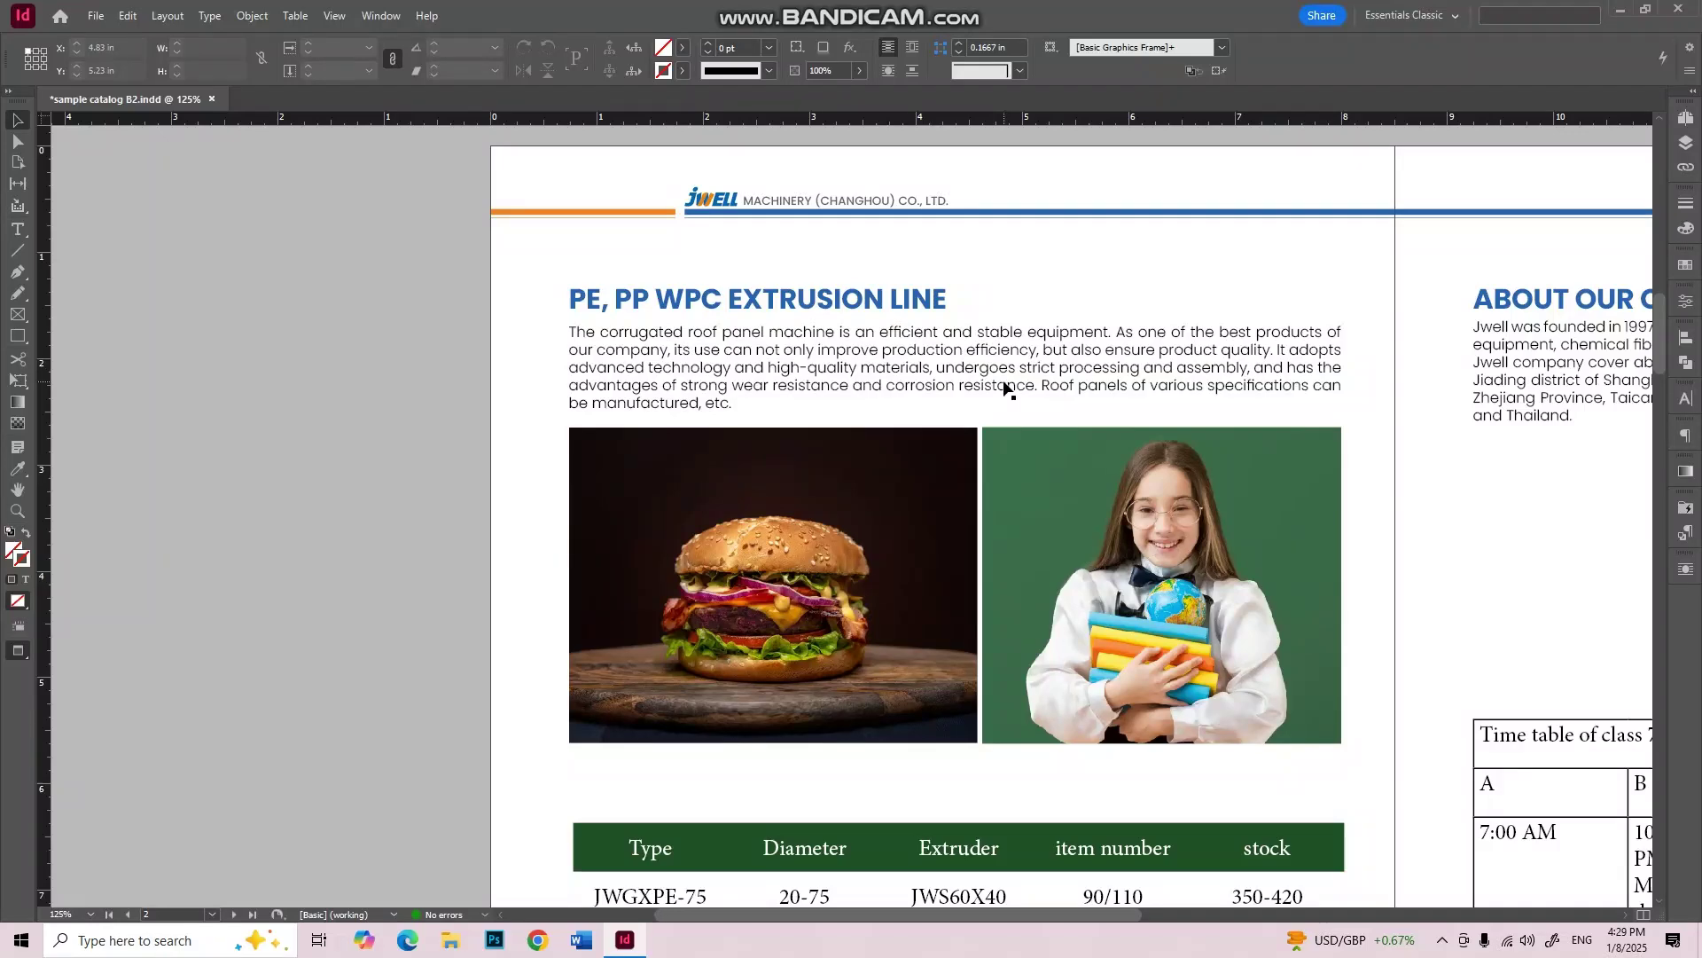
key(ctrl+z)
scroll(1009, 390, down, 3)
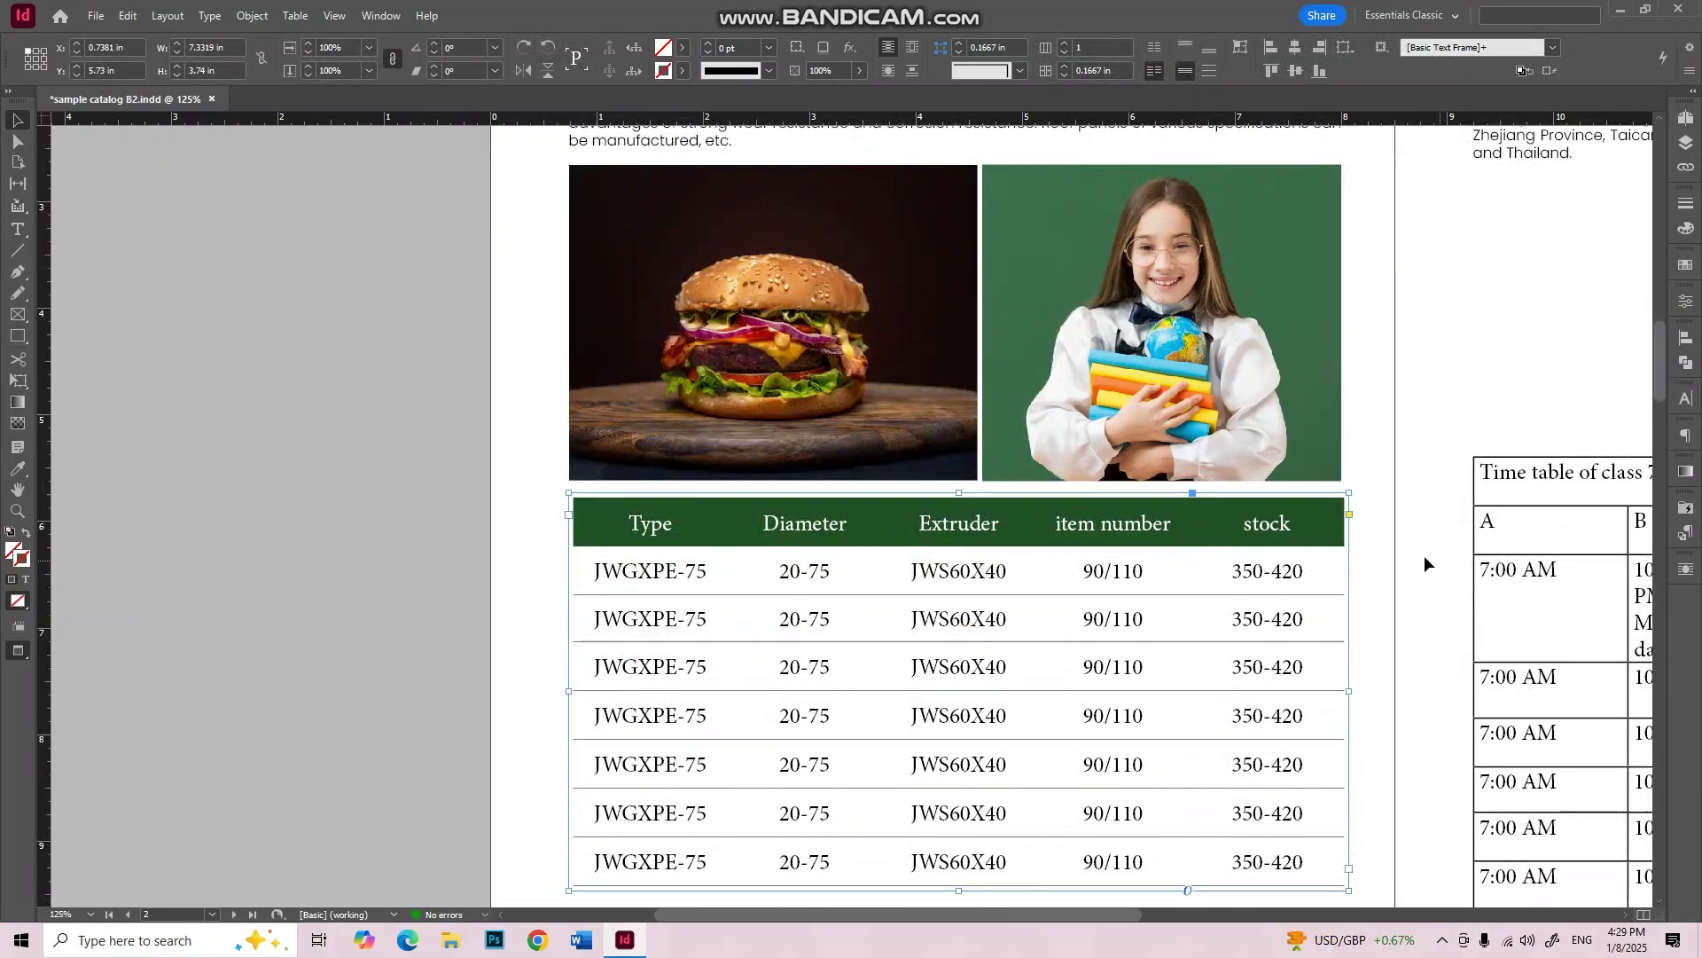
click(1399, 537)
Step: Place a copy of the extrusion line paragraph directly below the product table, at about X 0.77 in, Y 9.66 in
scroll(1393, 510, down, 2)
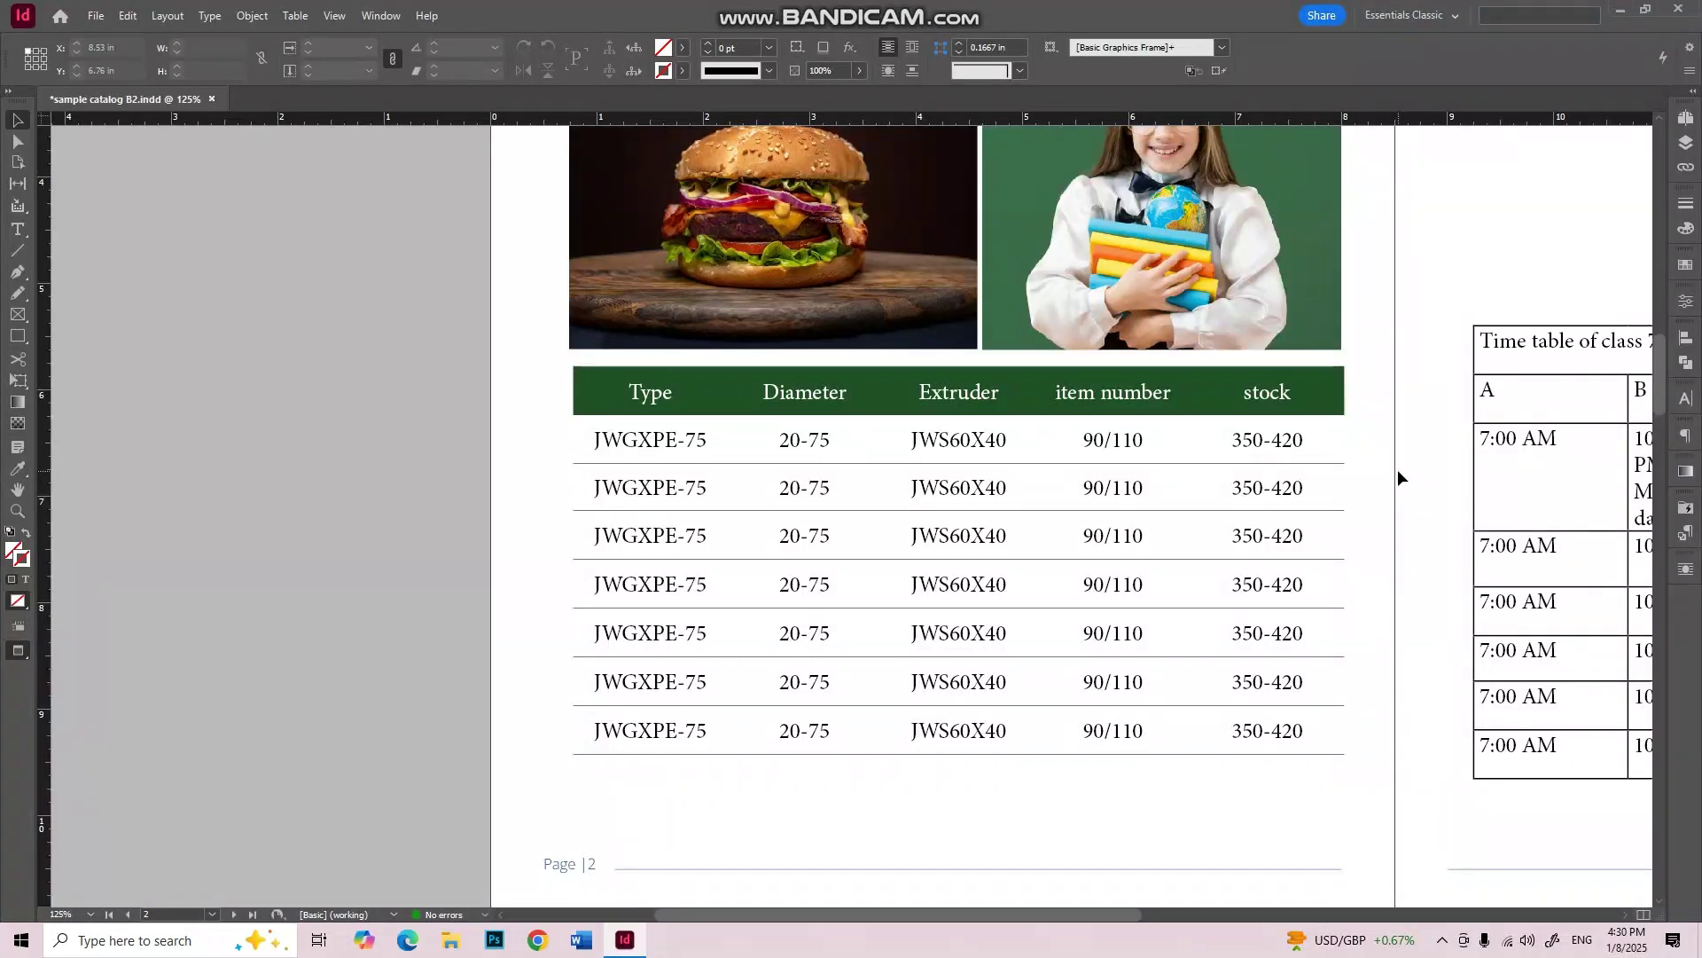
key(ctrl+minus)
key(ctrl+minus)
scroll(1019, 310, up, 3)
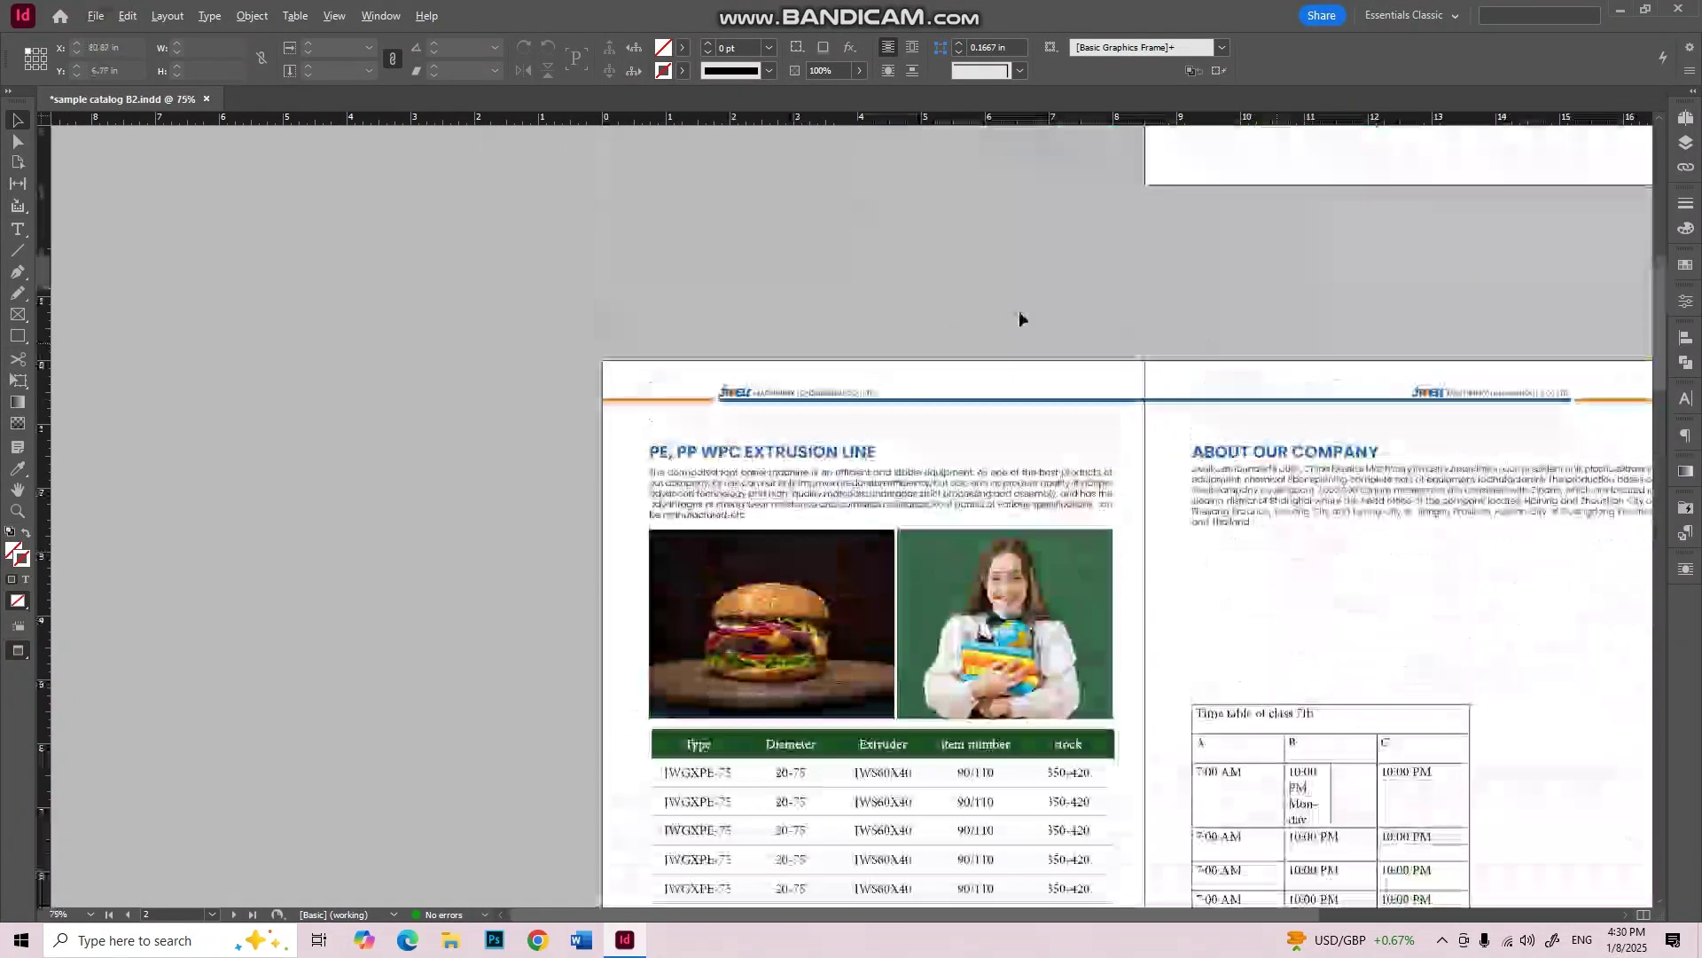
scroll(1018, 310, down, 2)
drag(867, 324, 857, 821)
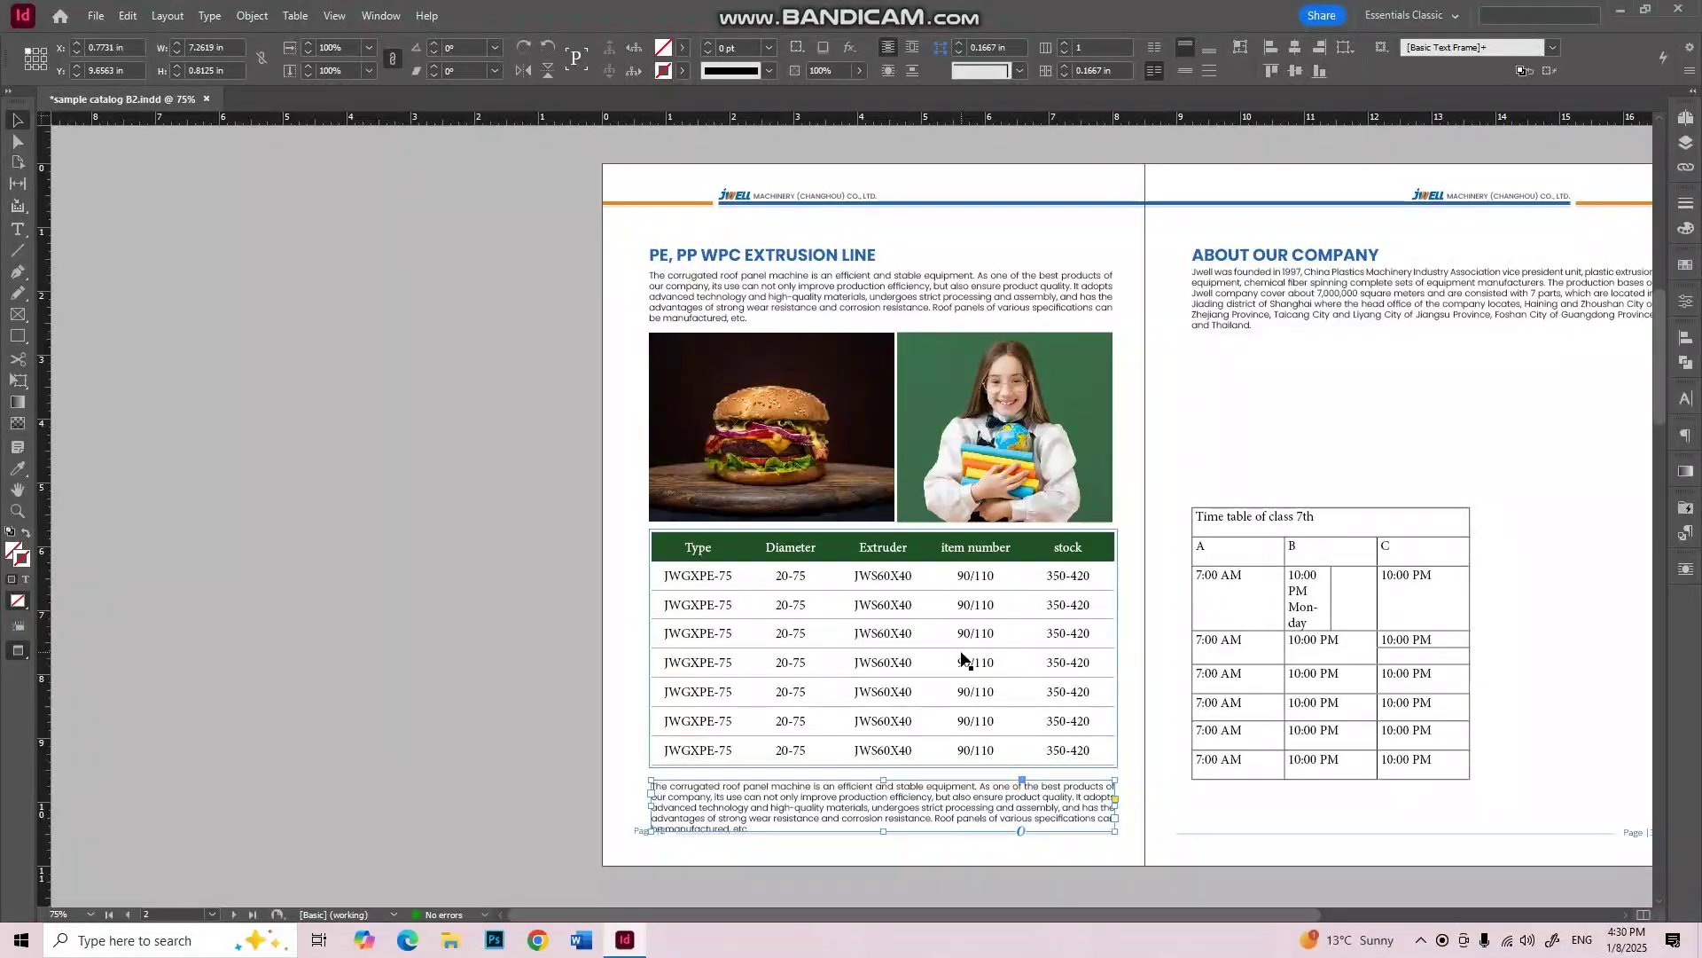
Step: Show the character settings for the product table's body cells
double_click(710, 578)
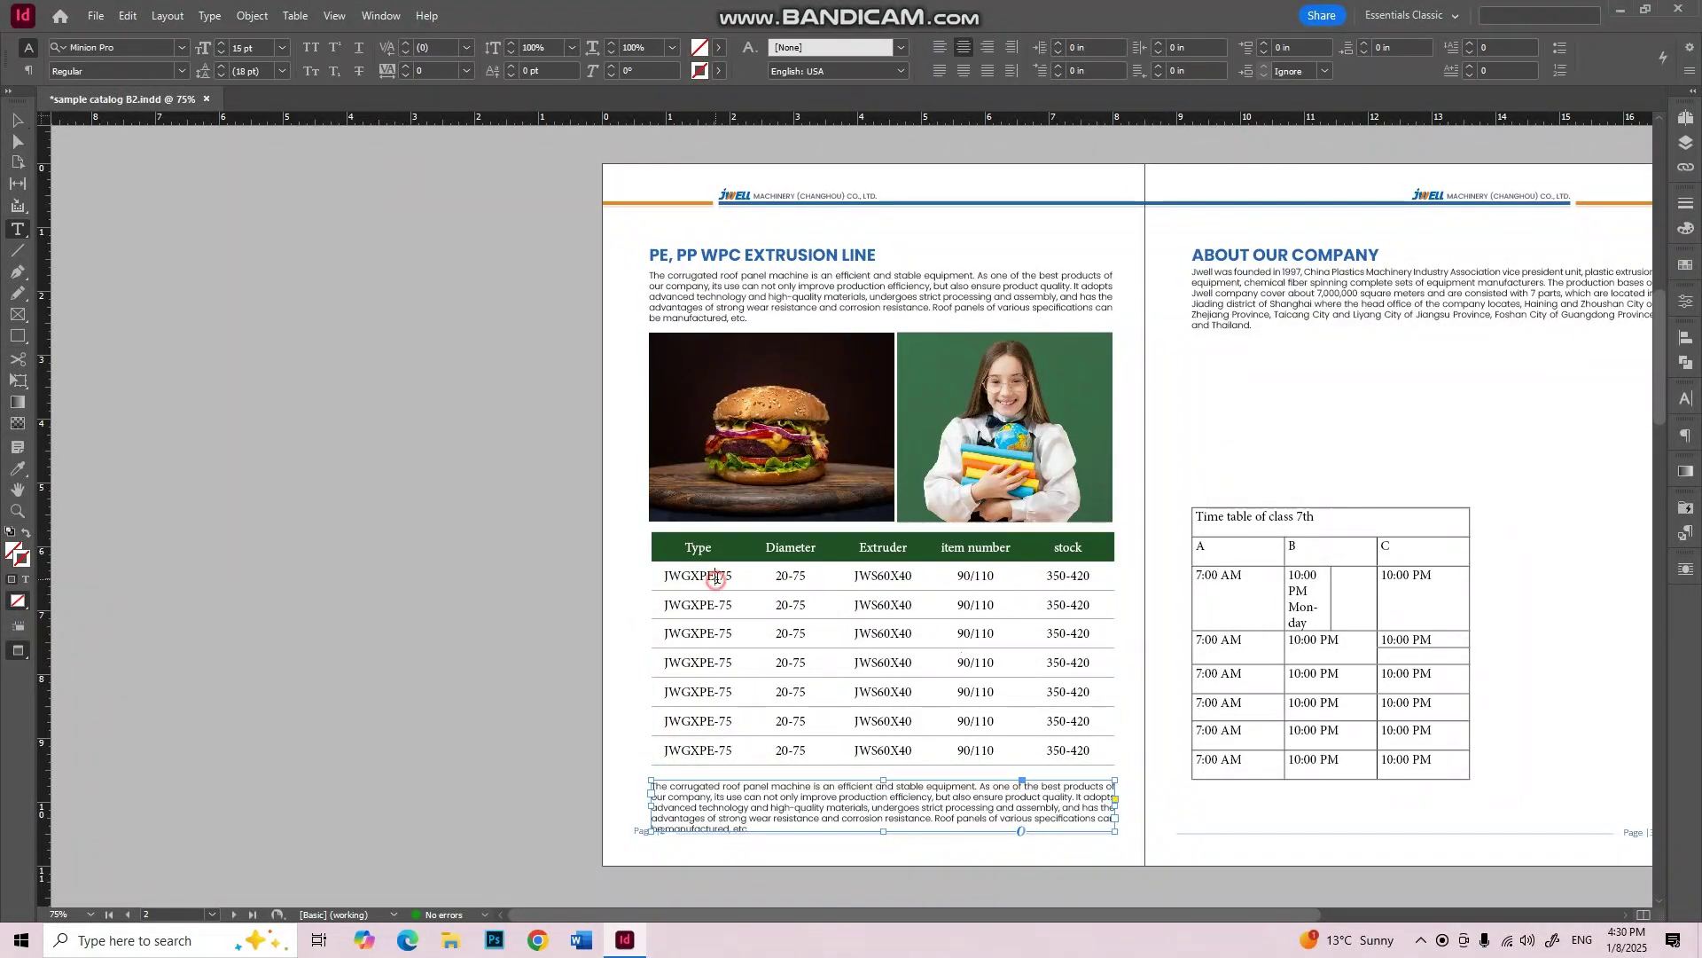
drag(711, 577, 1064, 747)
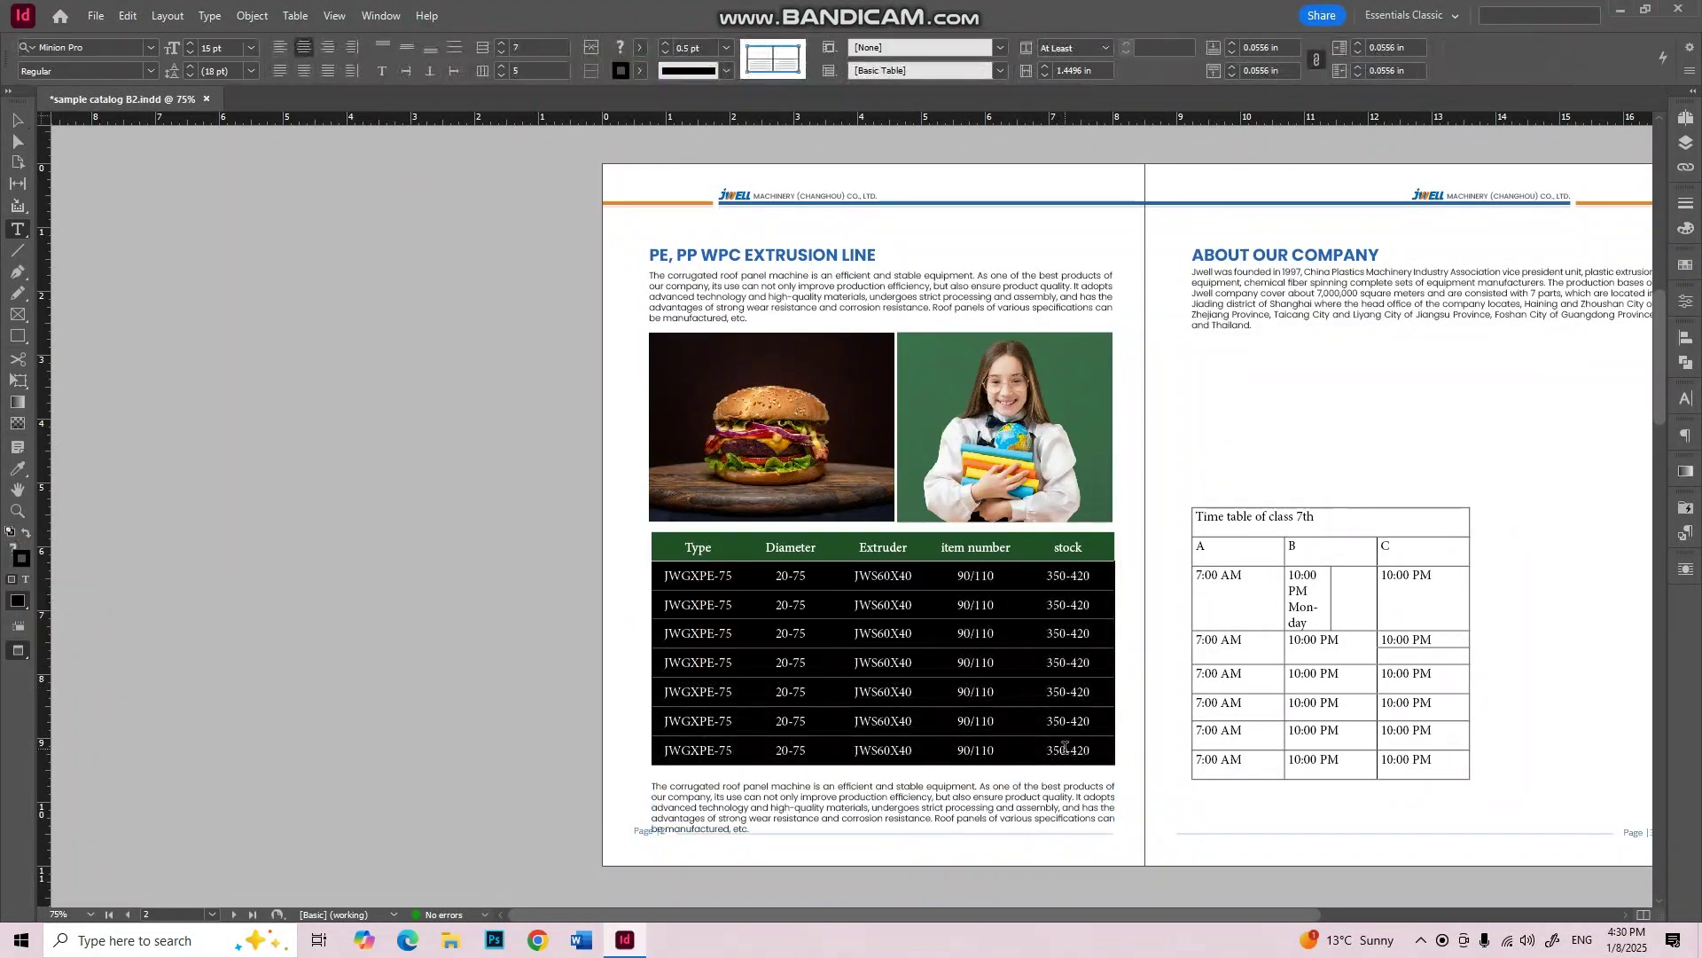
click(1686, 404)
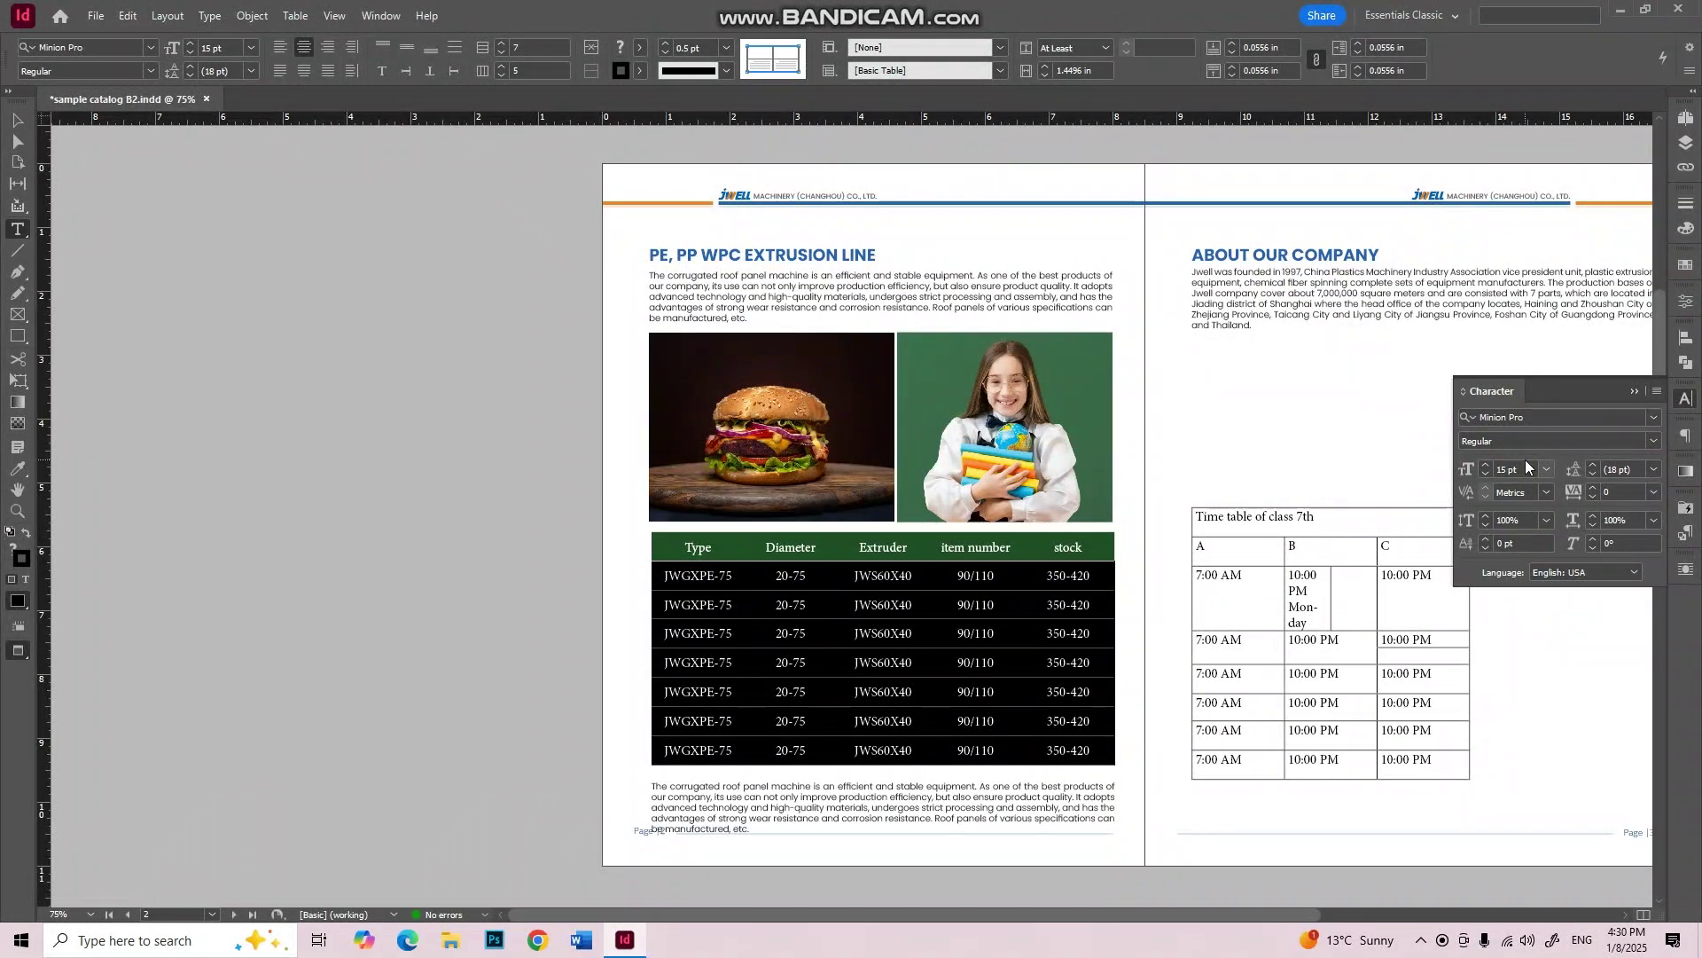
click(958, 293)
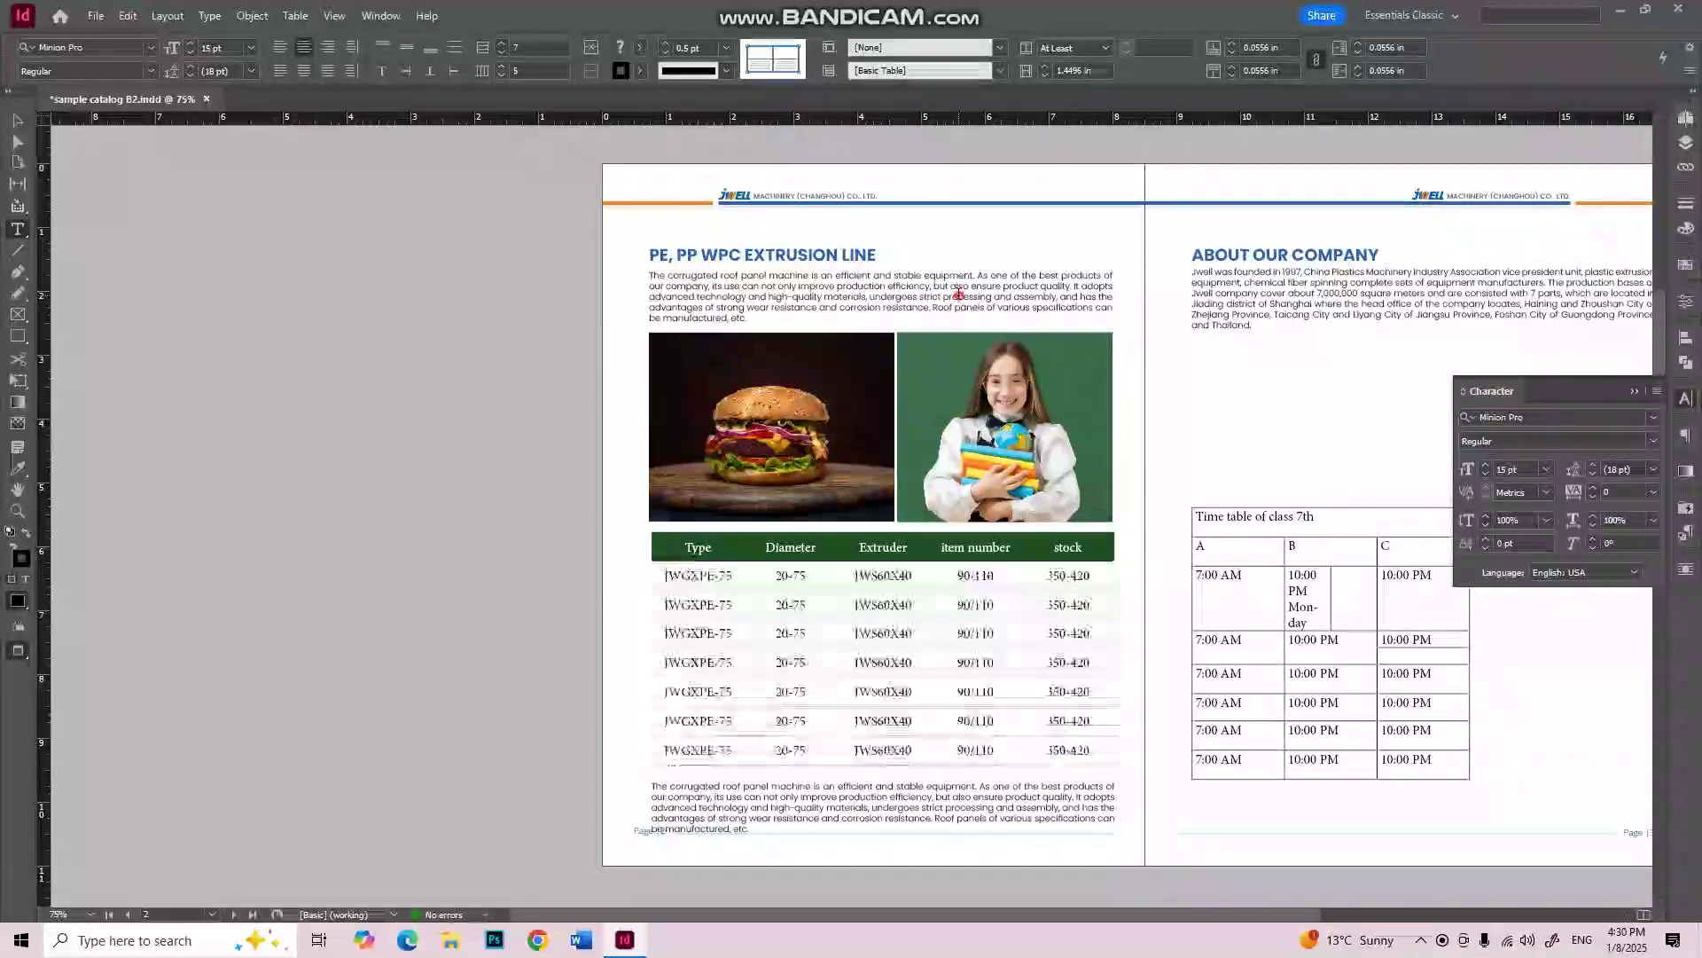
drag(1016, 713, 670, 589)
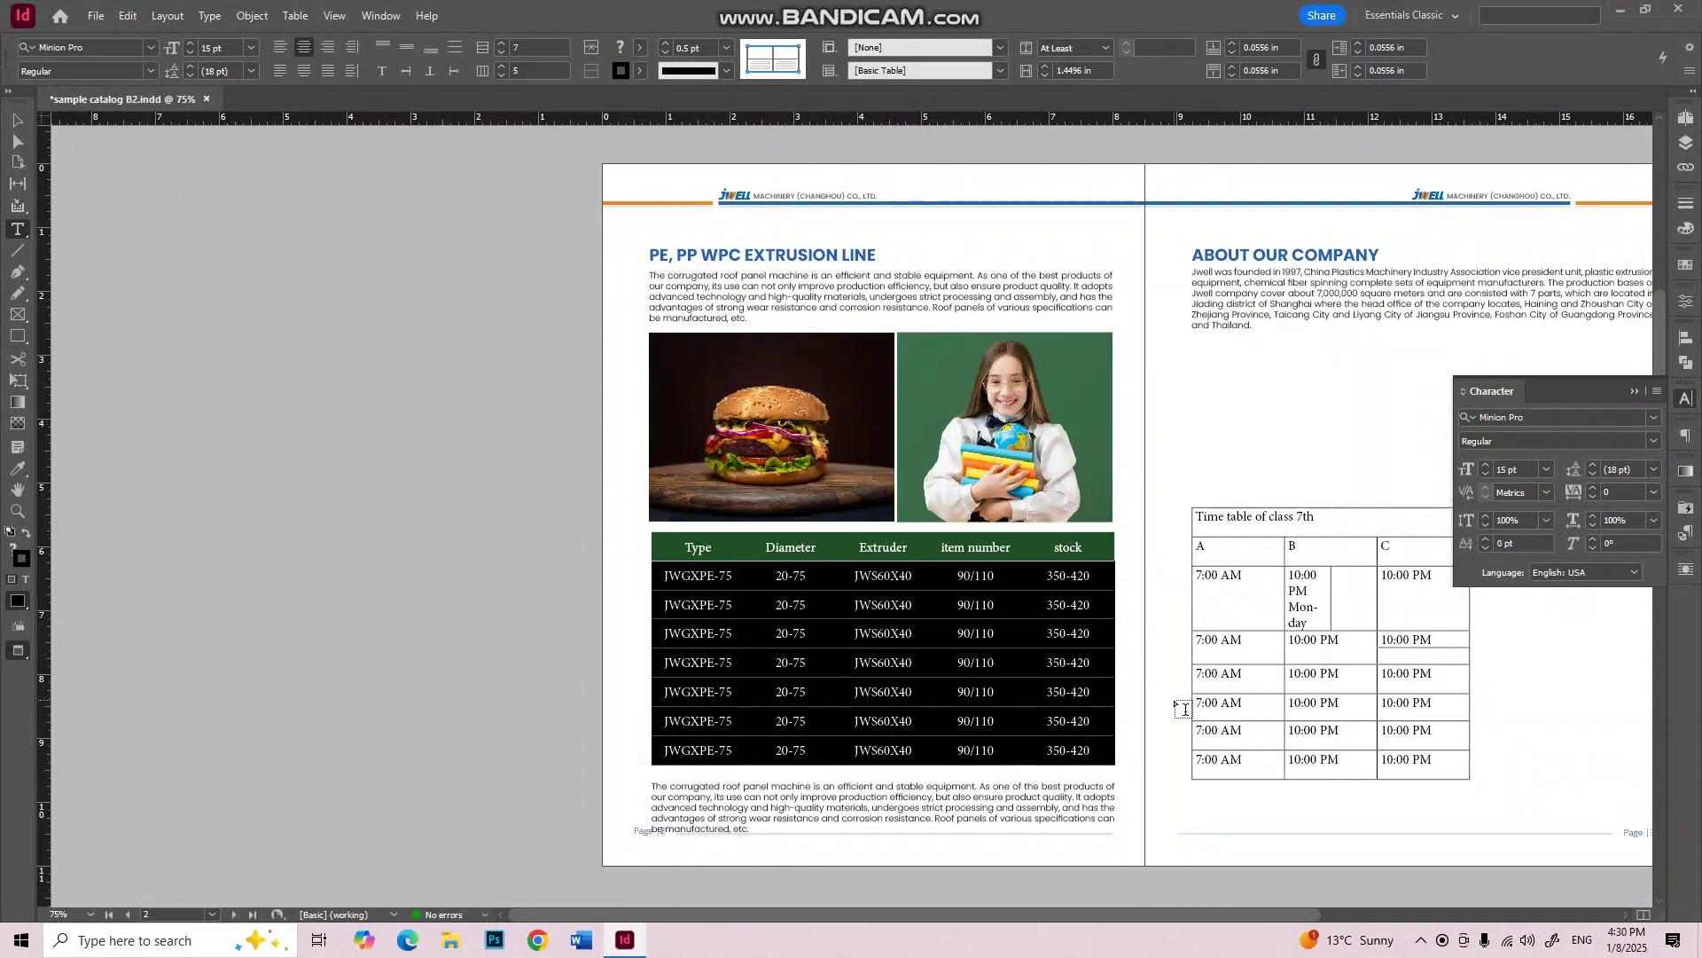
Step: Reduce the product table's overall height so that all its rows become evenly more compact
click(11, 131)
scroll(976, 532, down, 3)
scroll(1129, 539, up, 2)
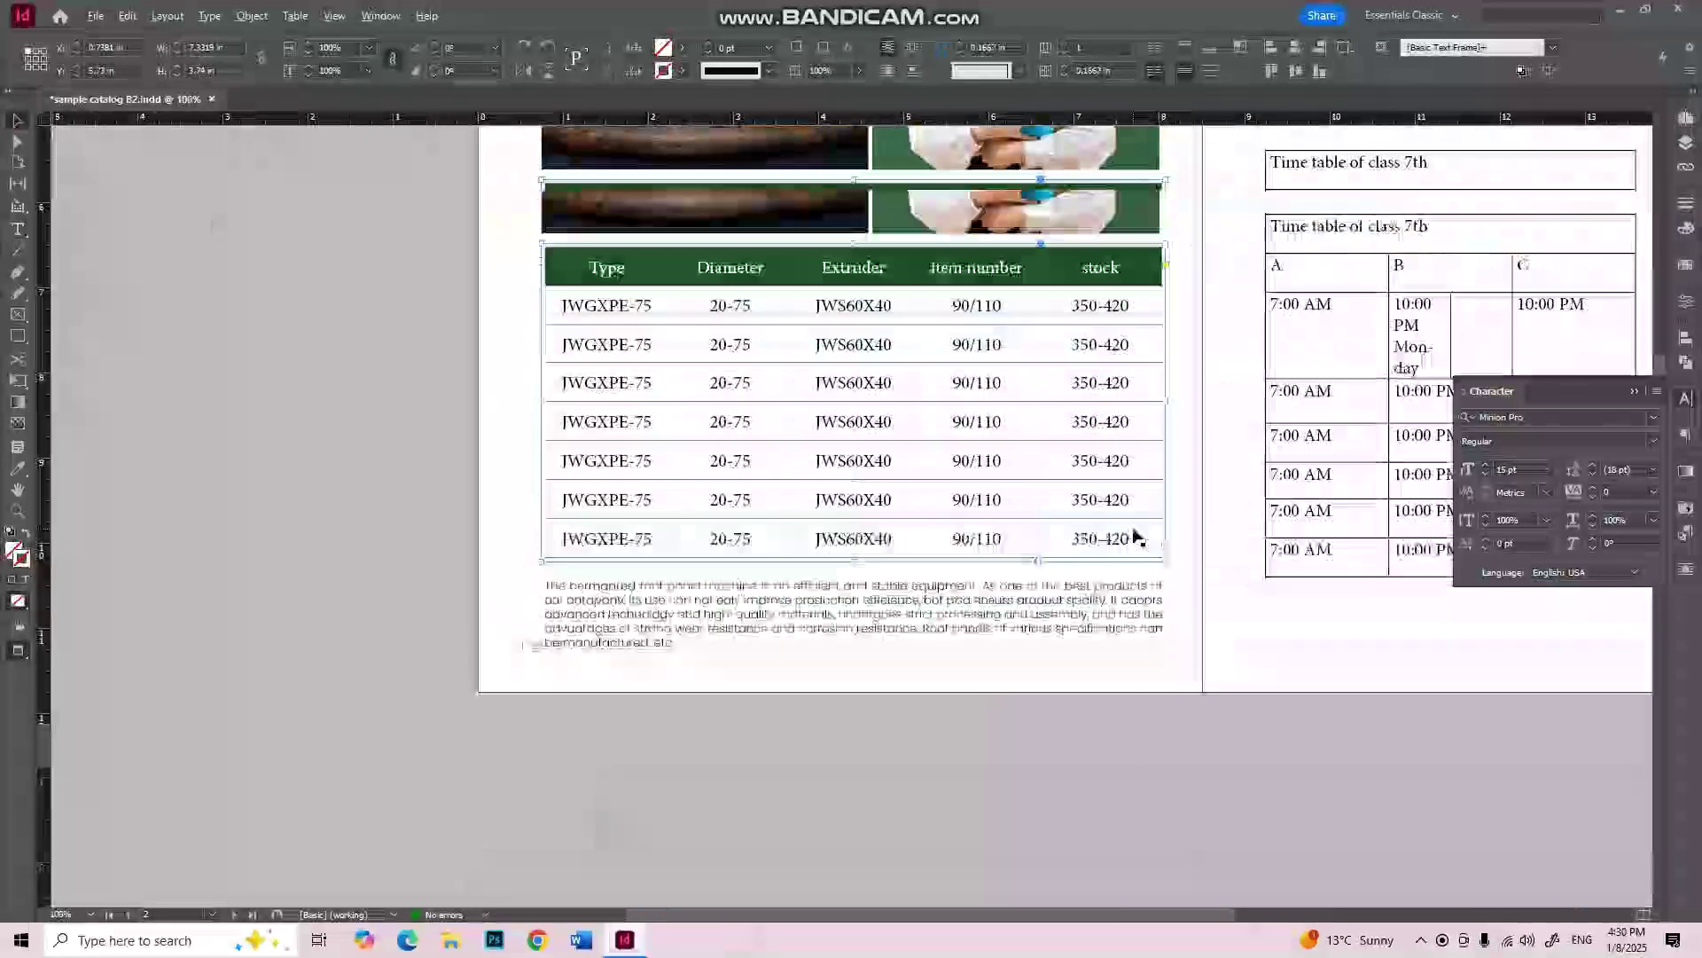
scroll(973, 537, up, 1)
click(1254, 532)
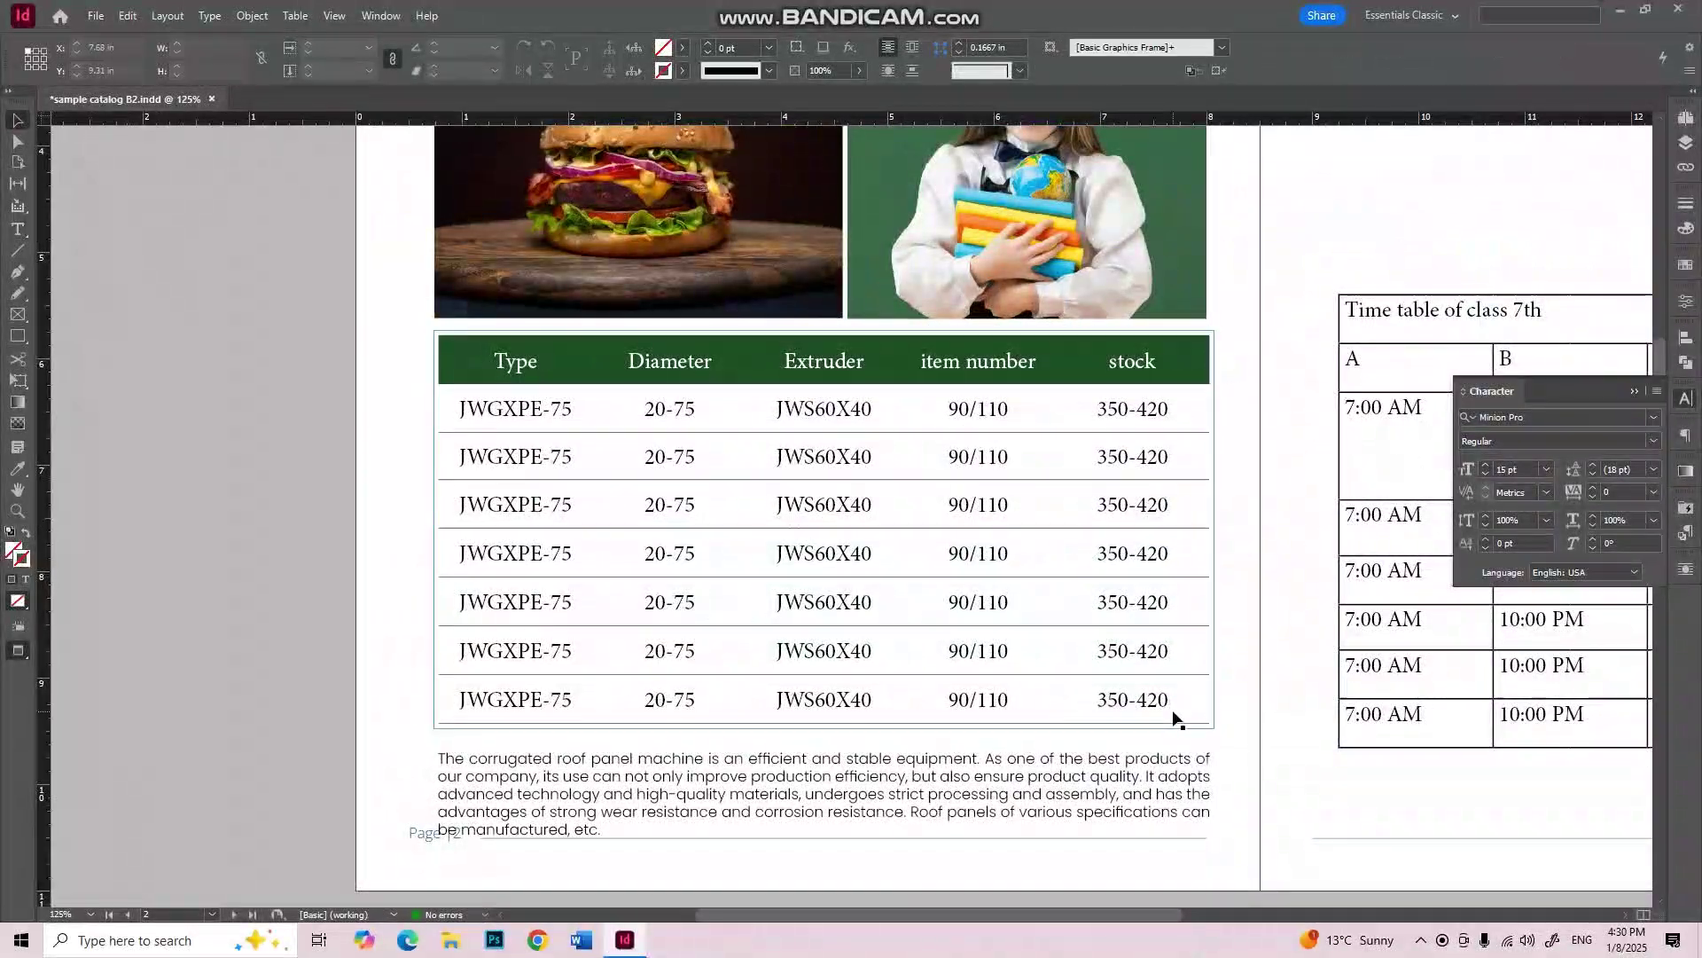
drag(1173, 702, 257, 284)
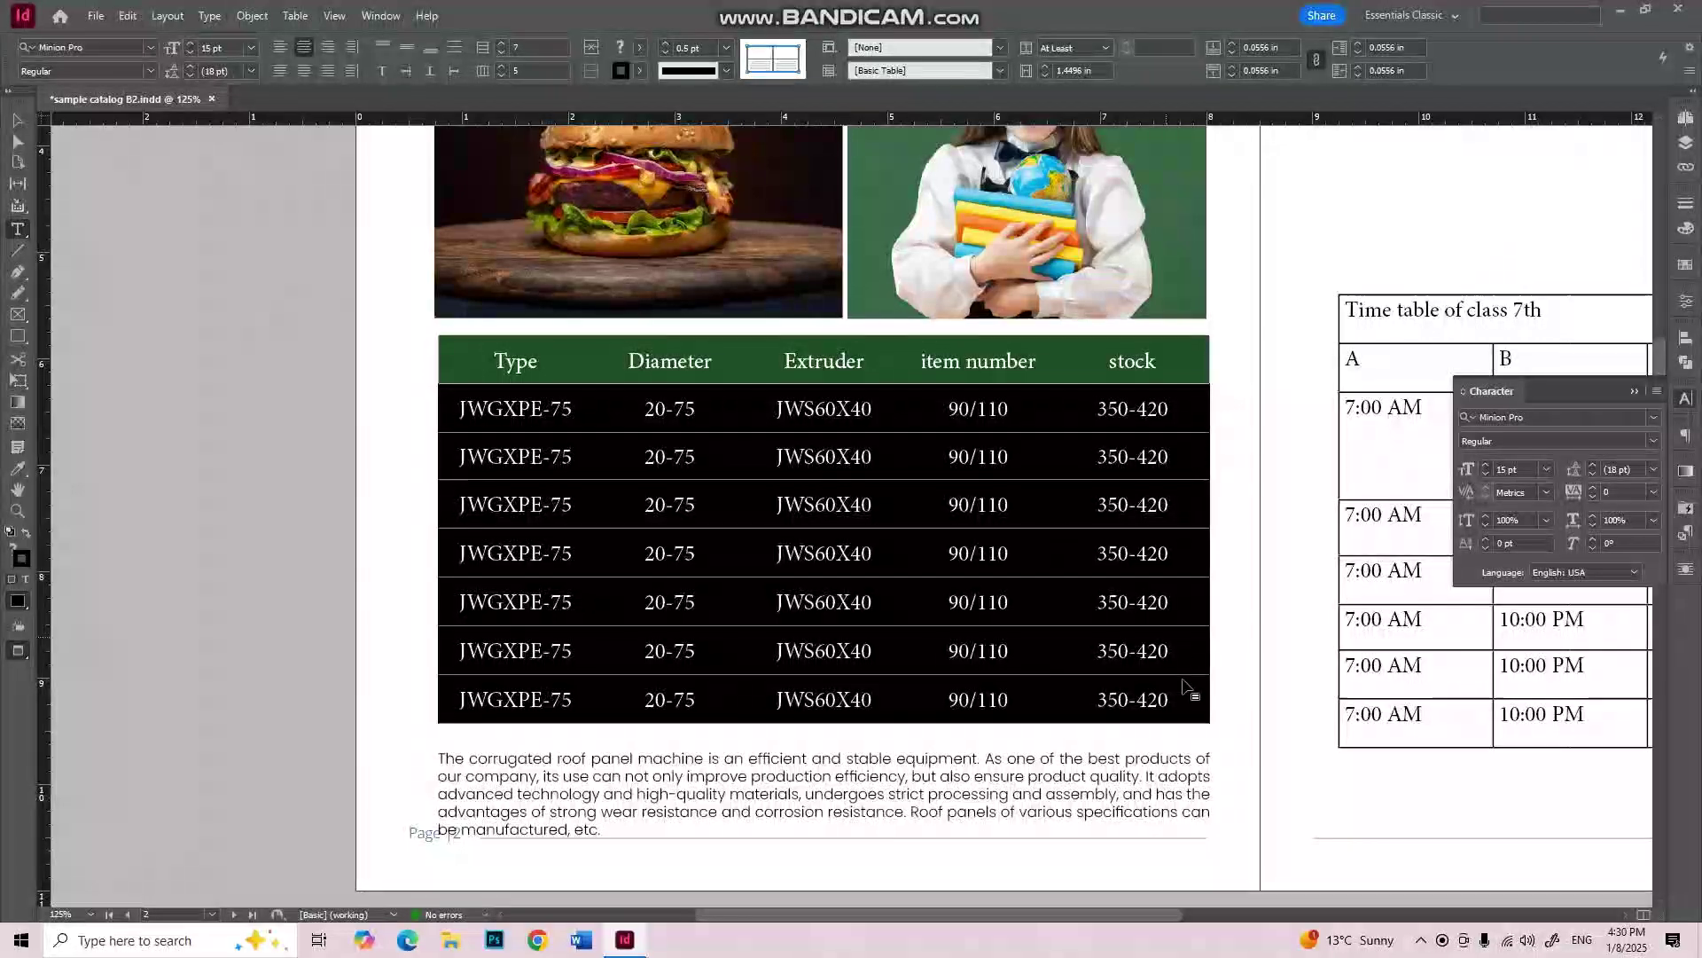
drag(1210, 723, 1208, 531)
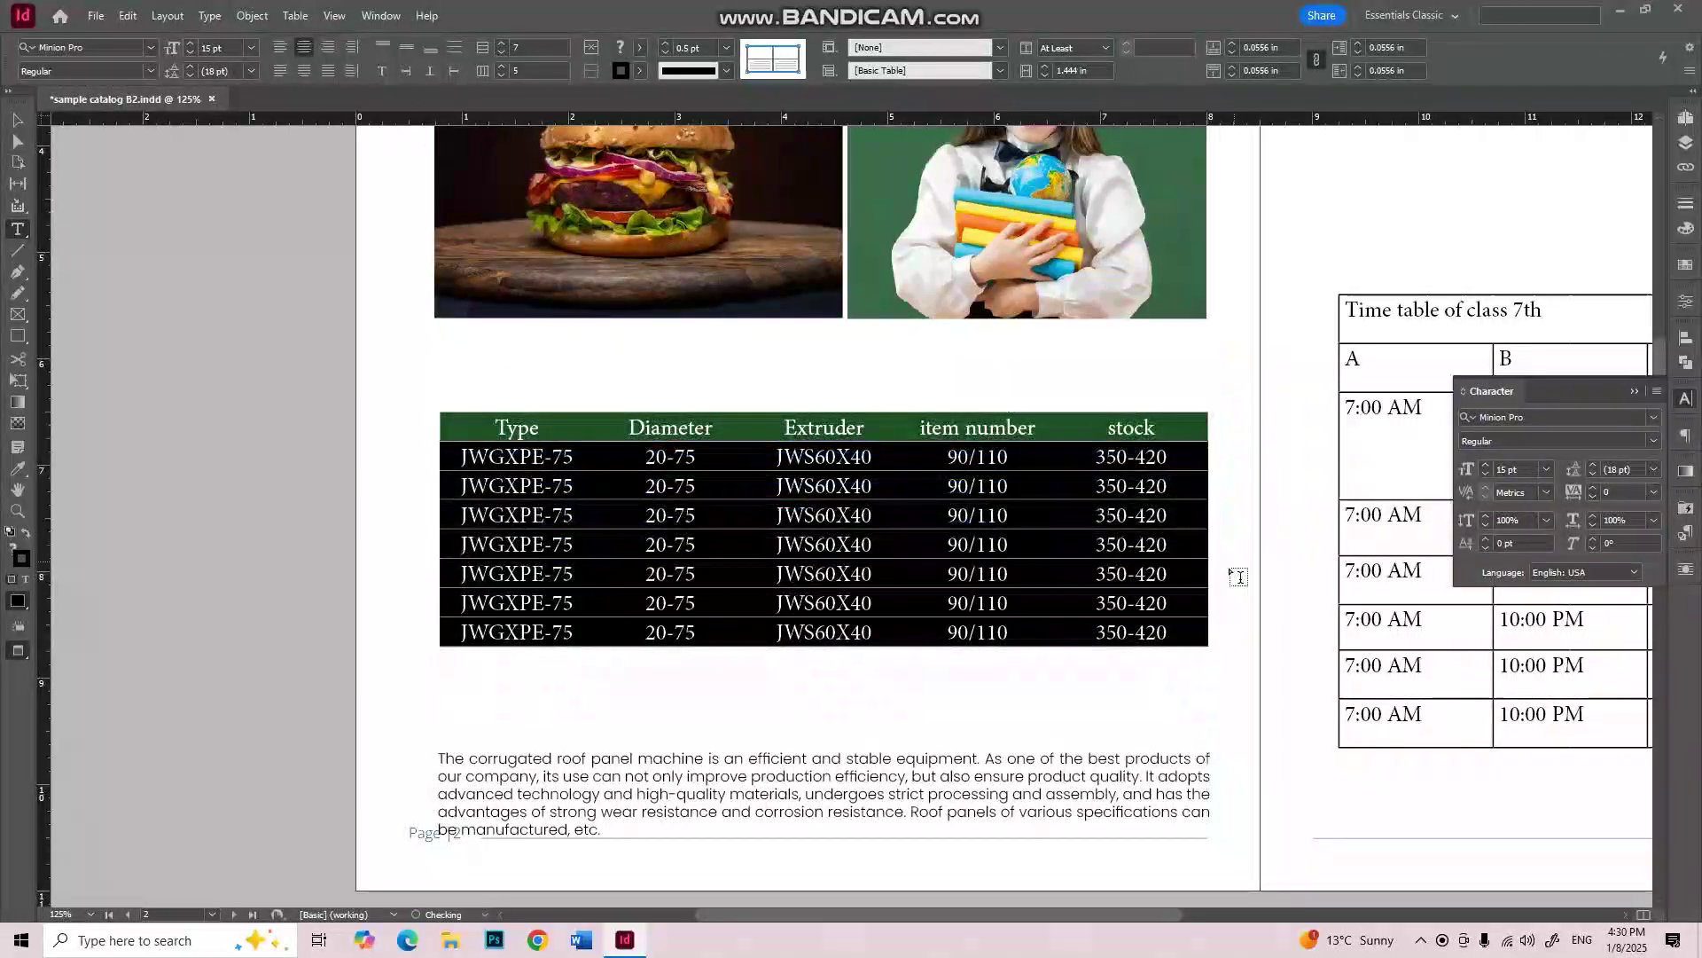
click(19, 123)
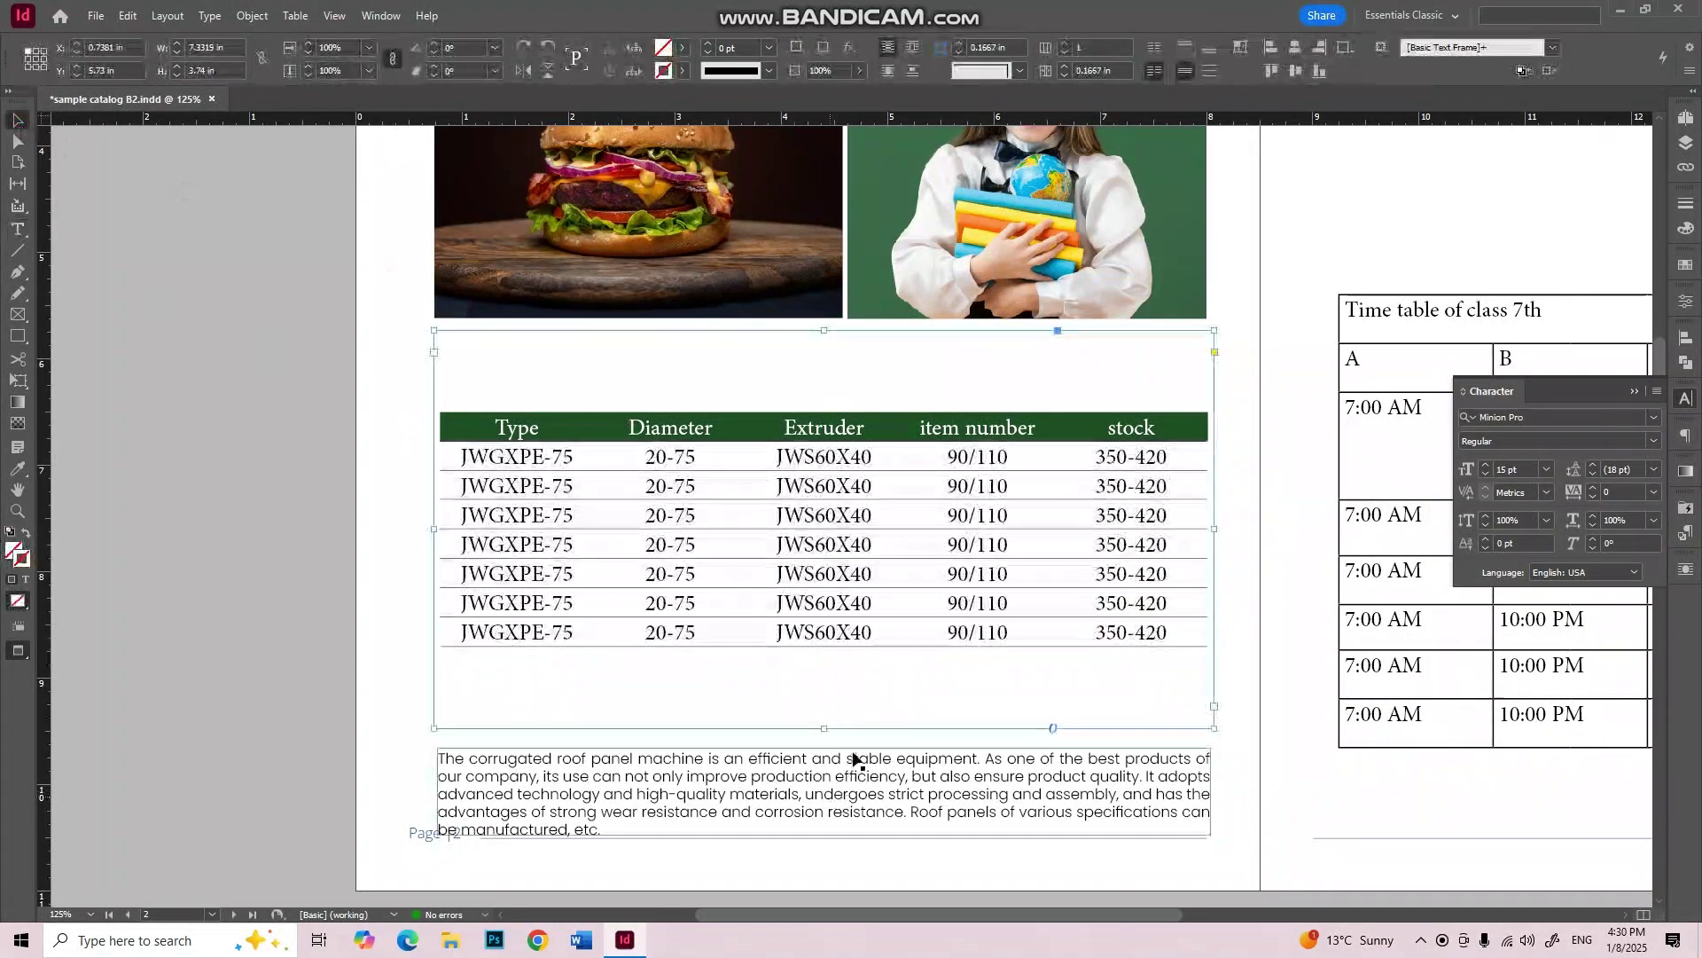
Step: Move the shortened product table up to just below the two photos and trim the empty space above it in its frame
double_click(1131, 427)
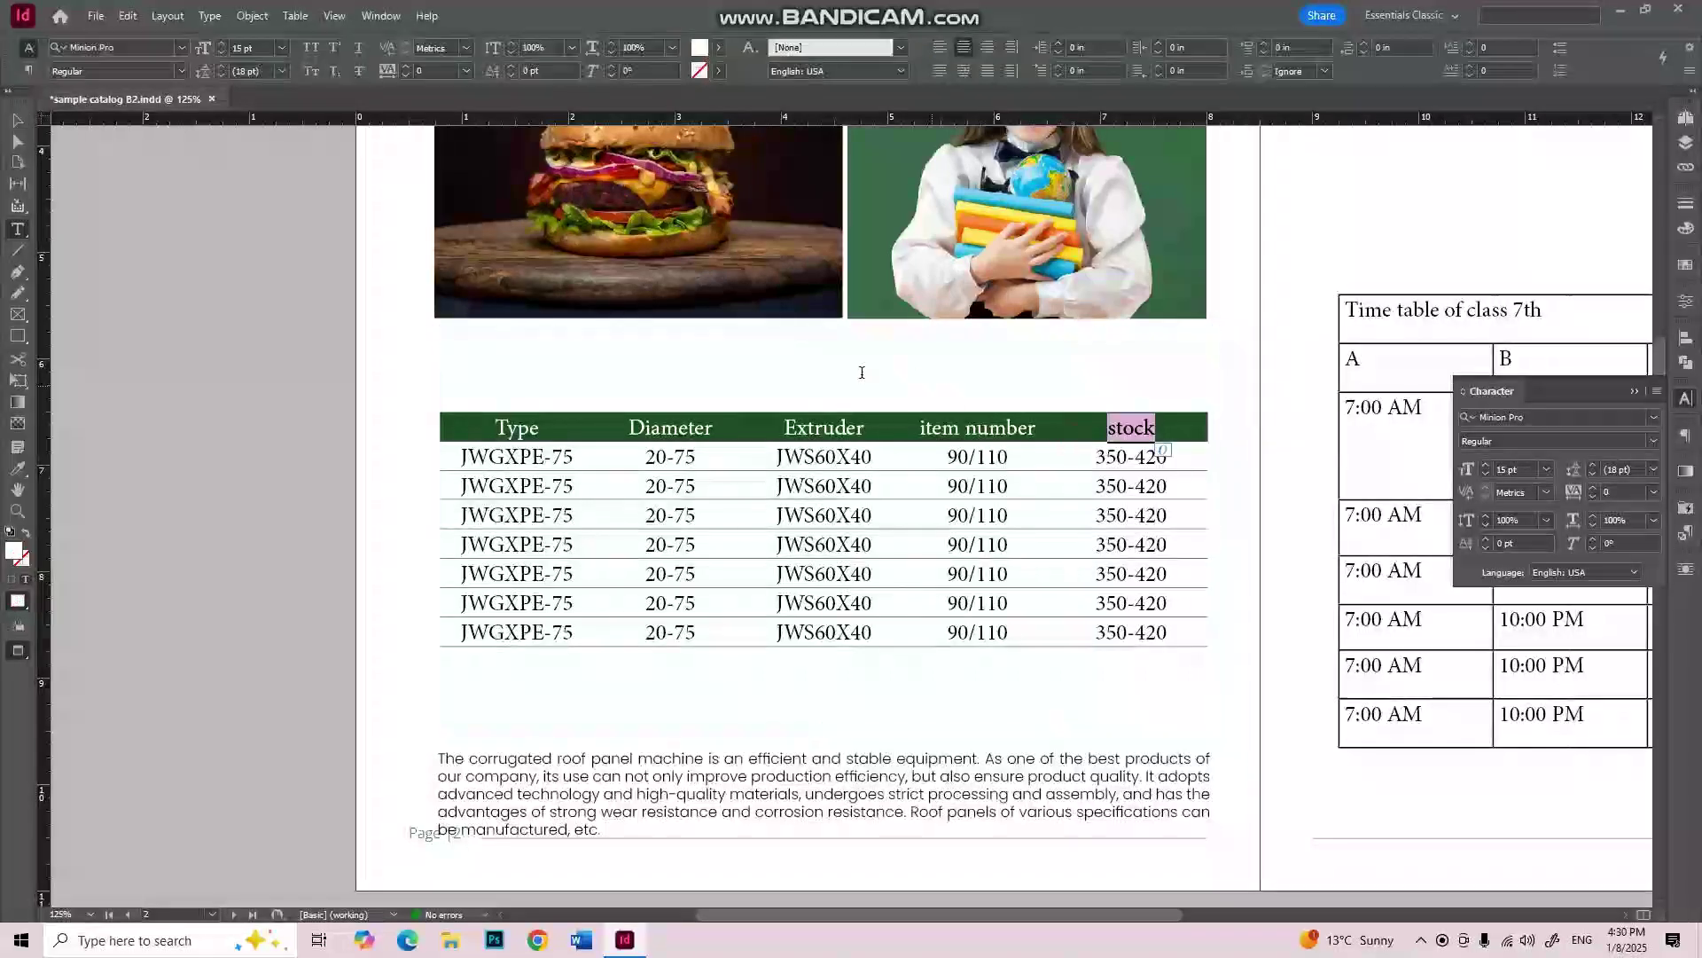
click(16, 124)
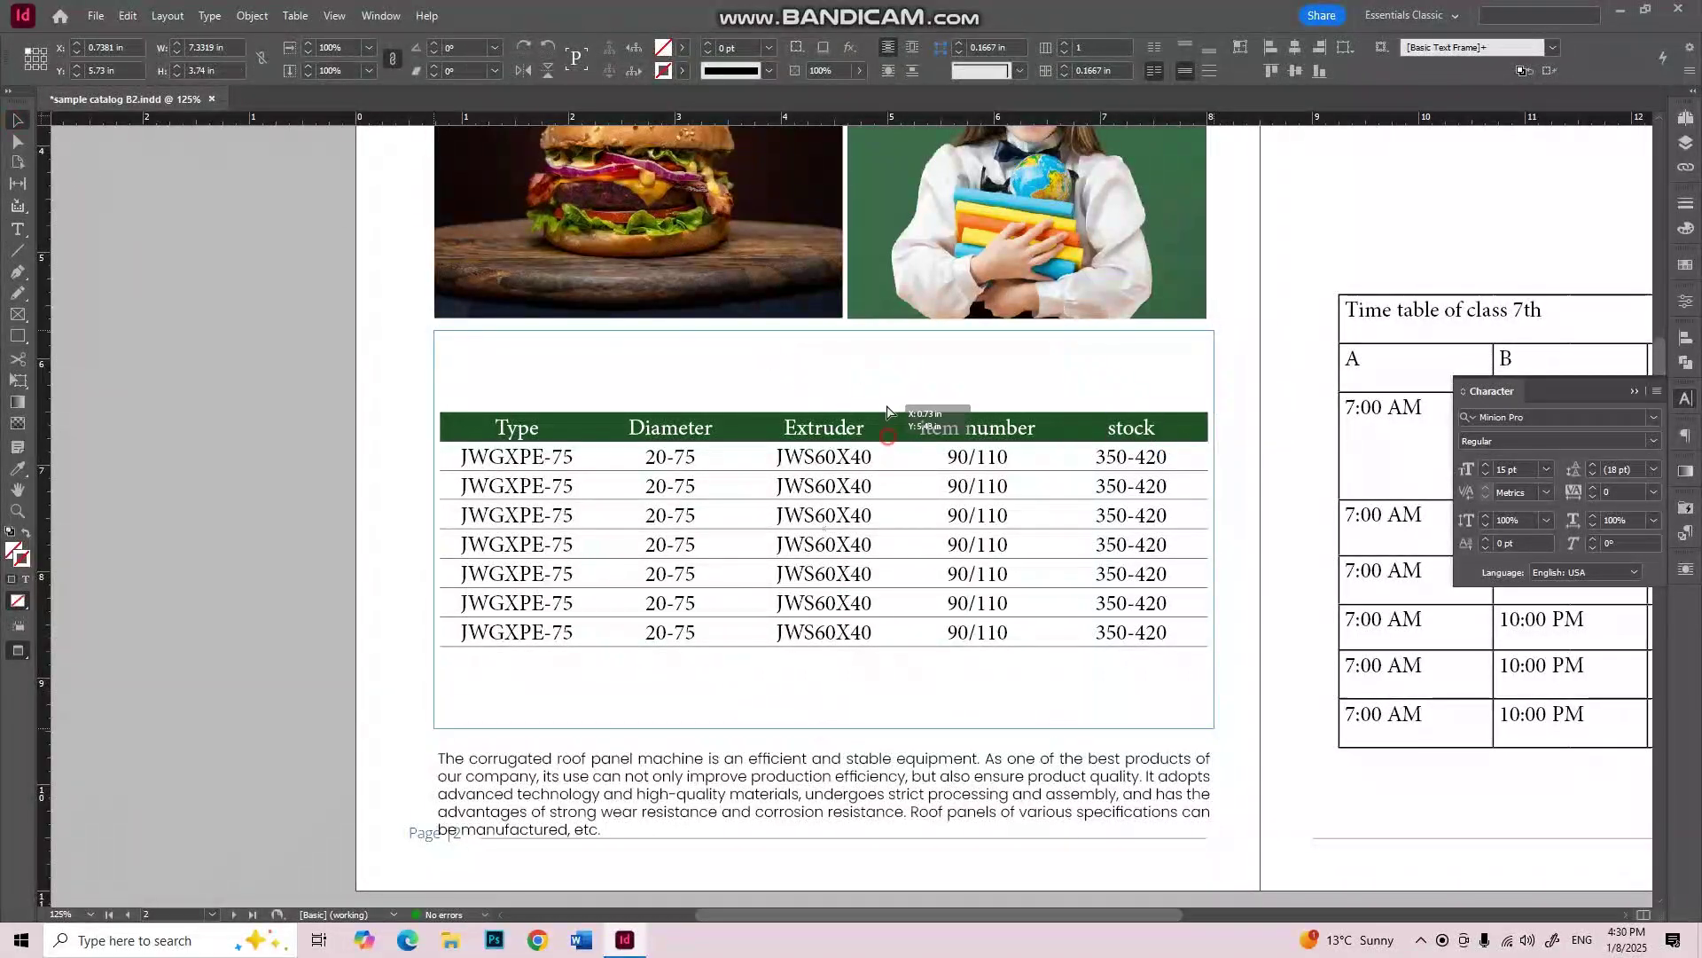
drag(913, 418, 913, 382)
drag(823, 294, 824, 343)
Step: Move the copied paragraph up to just below the product table, clear of the page number line
click(849, 636)
drag(723, 803, 720, 663)
click(792, 744)
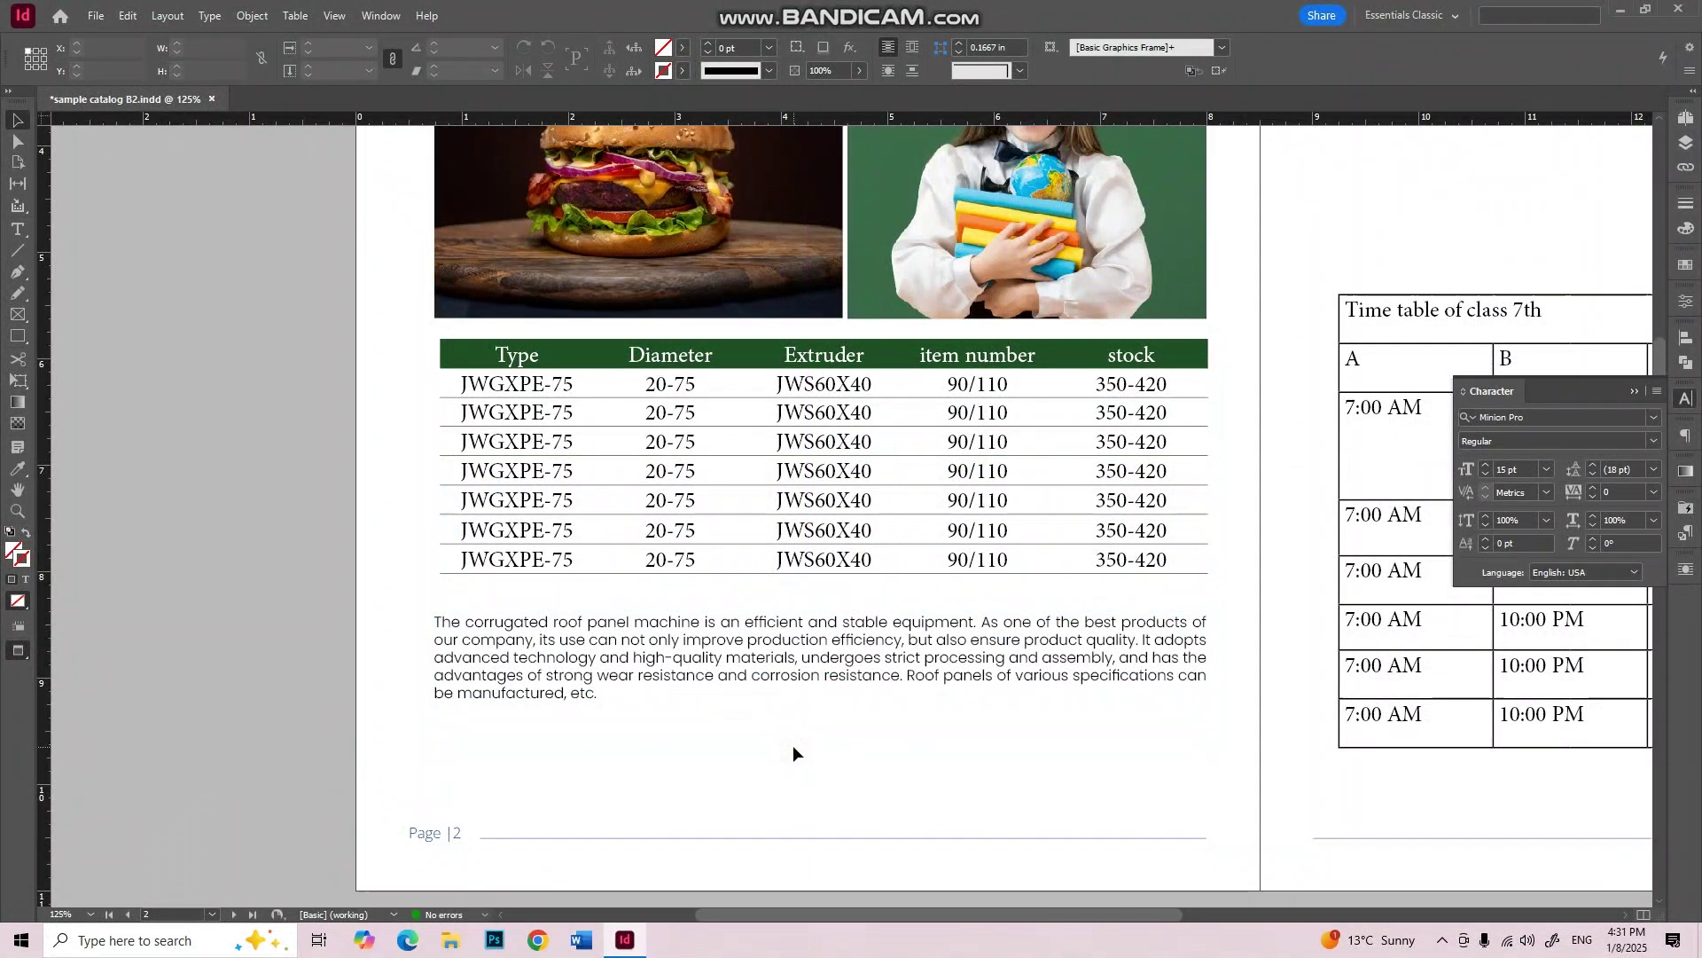
Step: Select all body cells of the product table and shrink the table's height slightly, keeping its rows even
double_click(1185, 560)
drag(1186, 561, 1131, 498)
drag(916, 444, 456, 381)
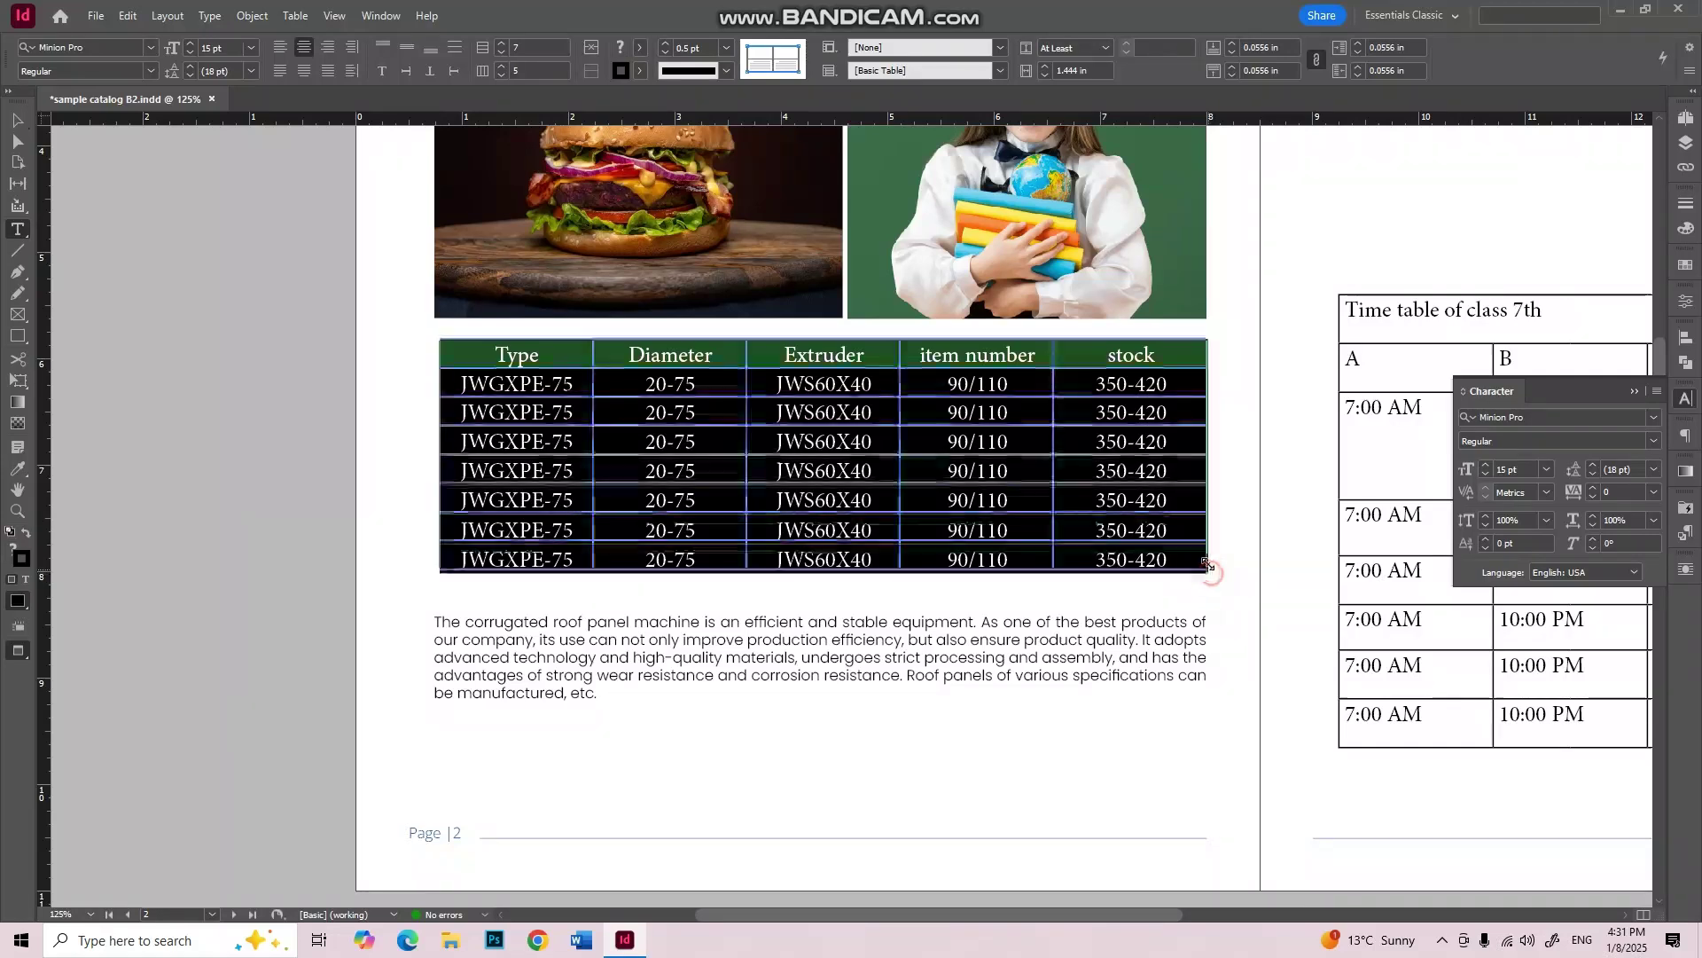
key(ctrl+z)
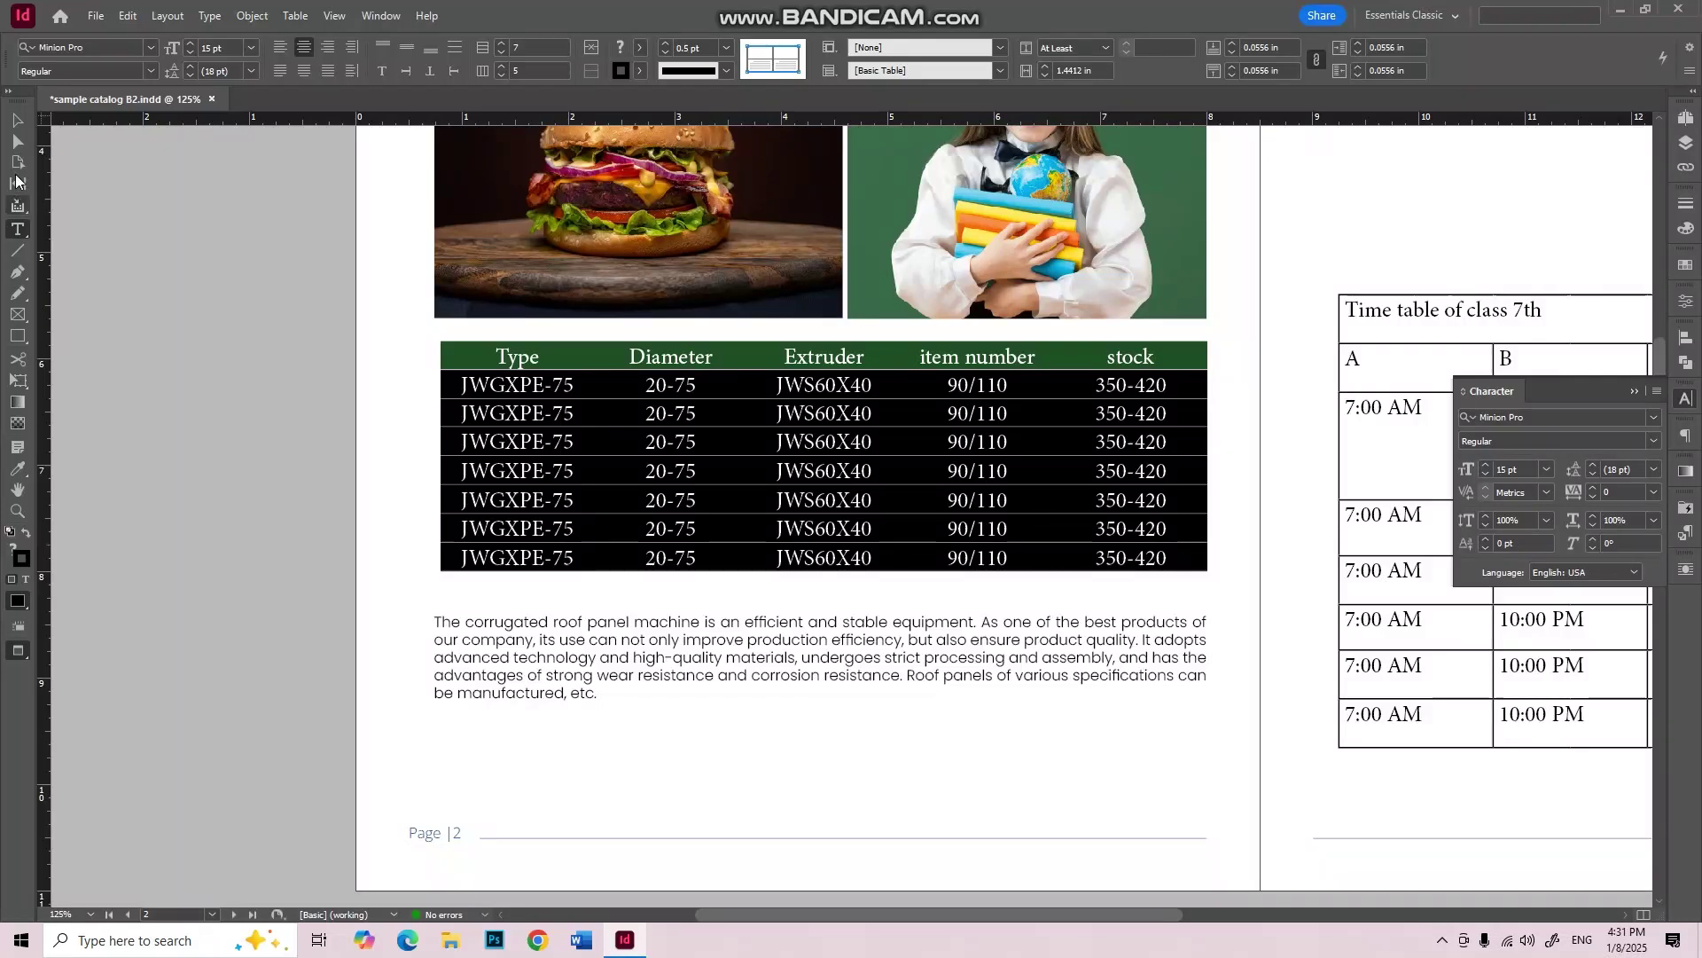
Step: Move the paragraph closer to the product table and place two evenly spaced copies of it underneath
click(18, 120)
drag(567, 673, 580, 656)
drag(582, 774, 592, 859)
click(1220, 869)
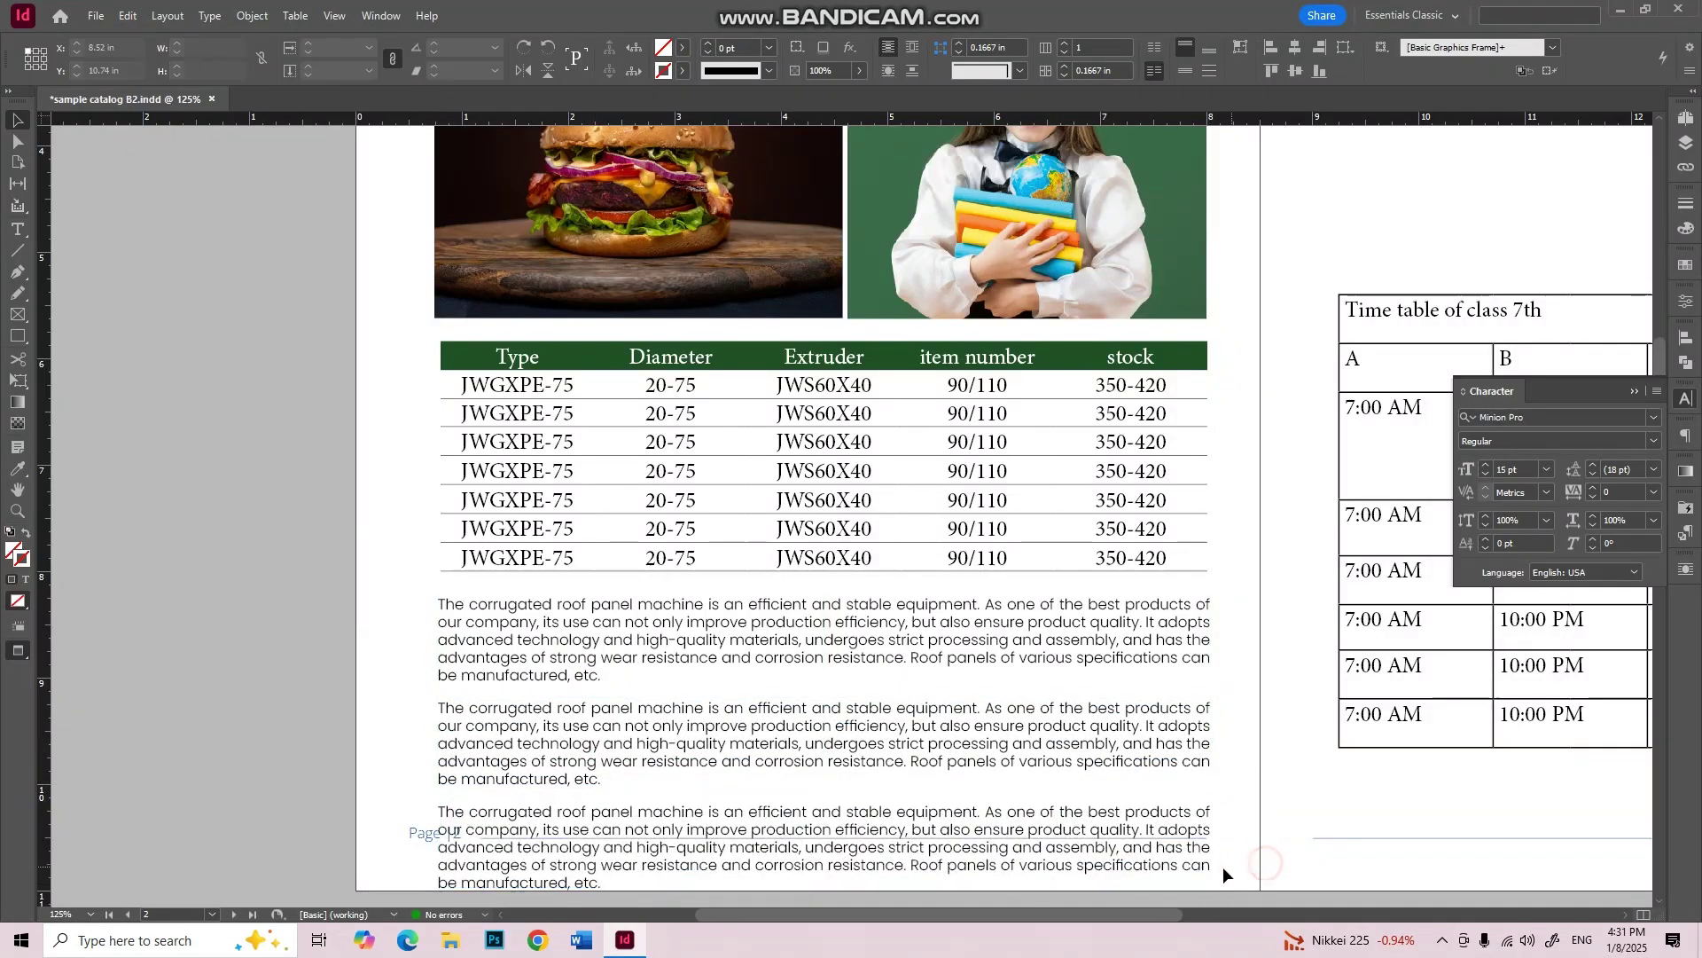
Step: Set the text size of all the product table's body cells to 13 pt
click(1187, 476)
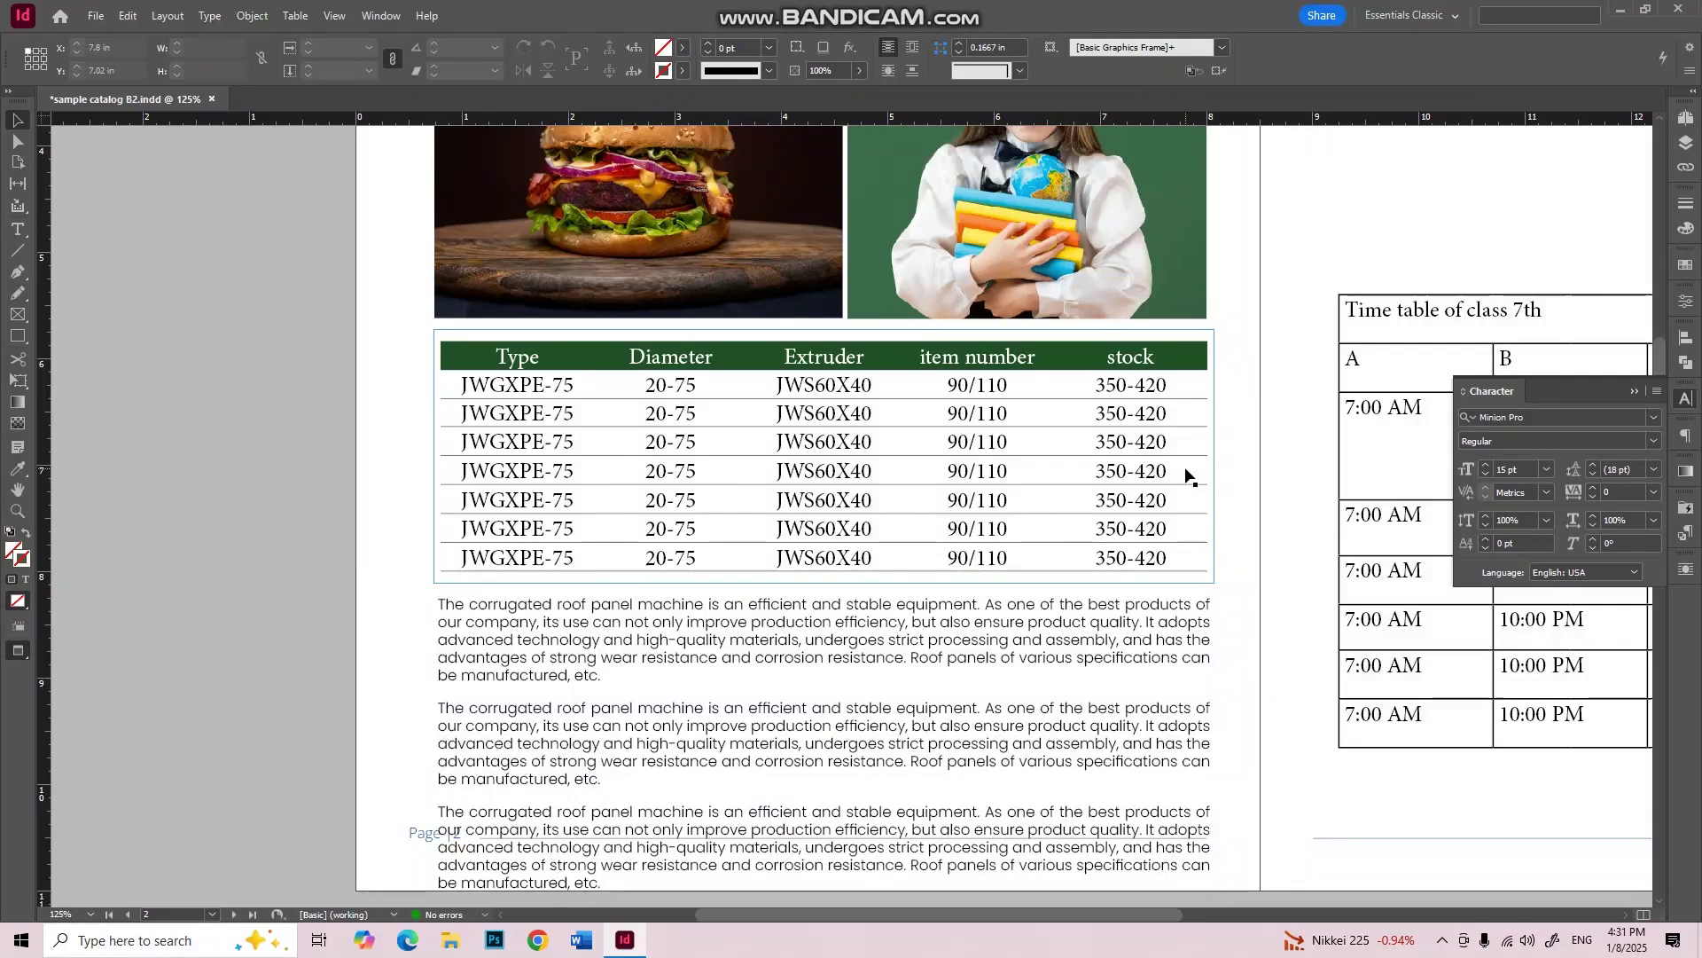
double_click(1152, 549)
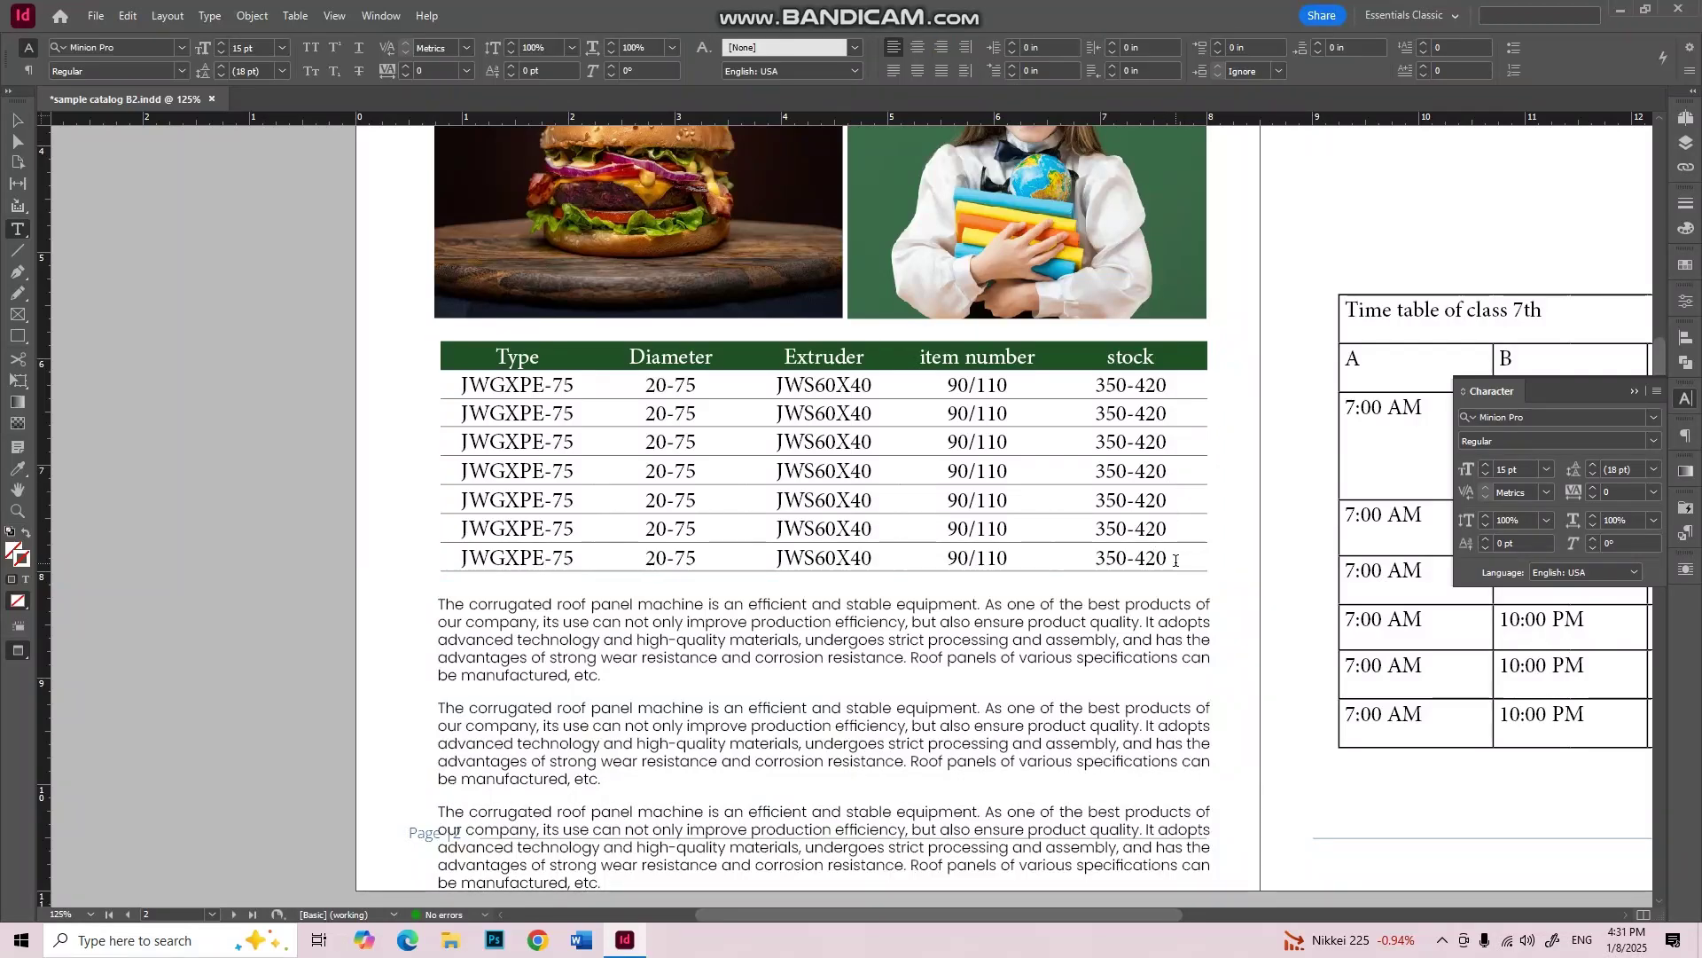
drag(1153, 554, 515, 388)
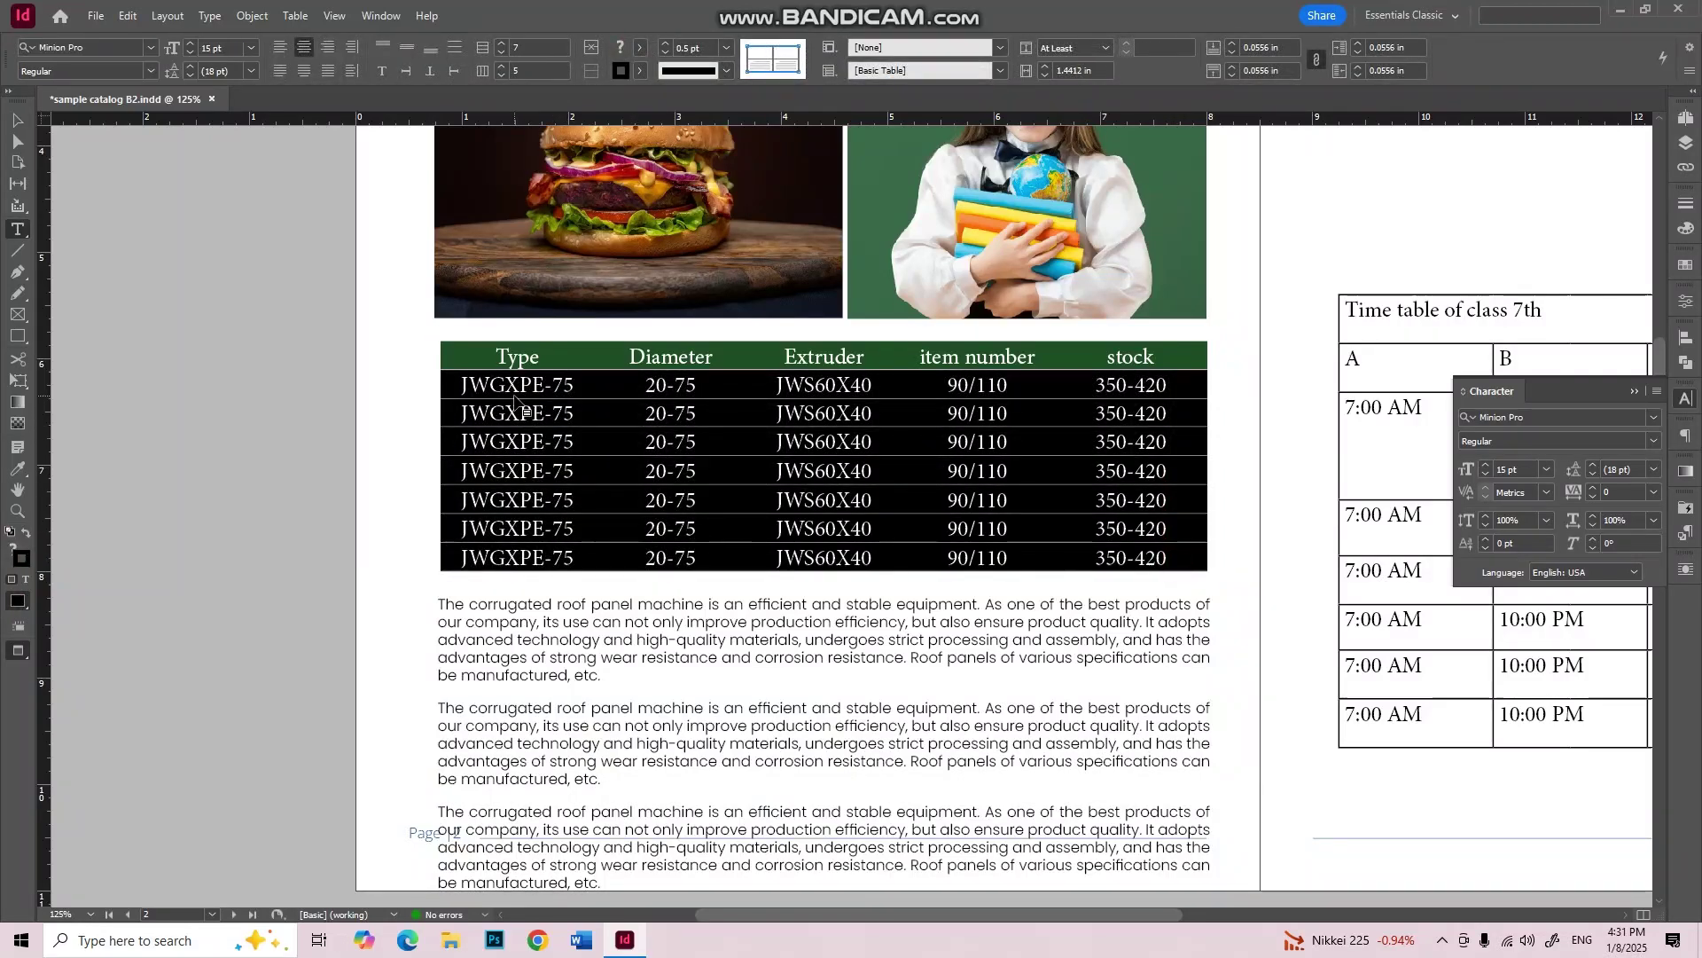
click(1485, 474)
click(1485, 472)
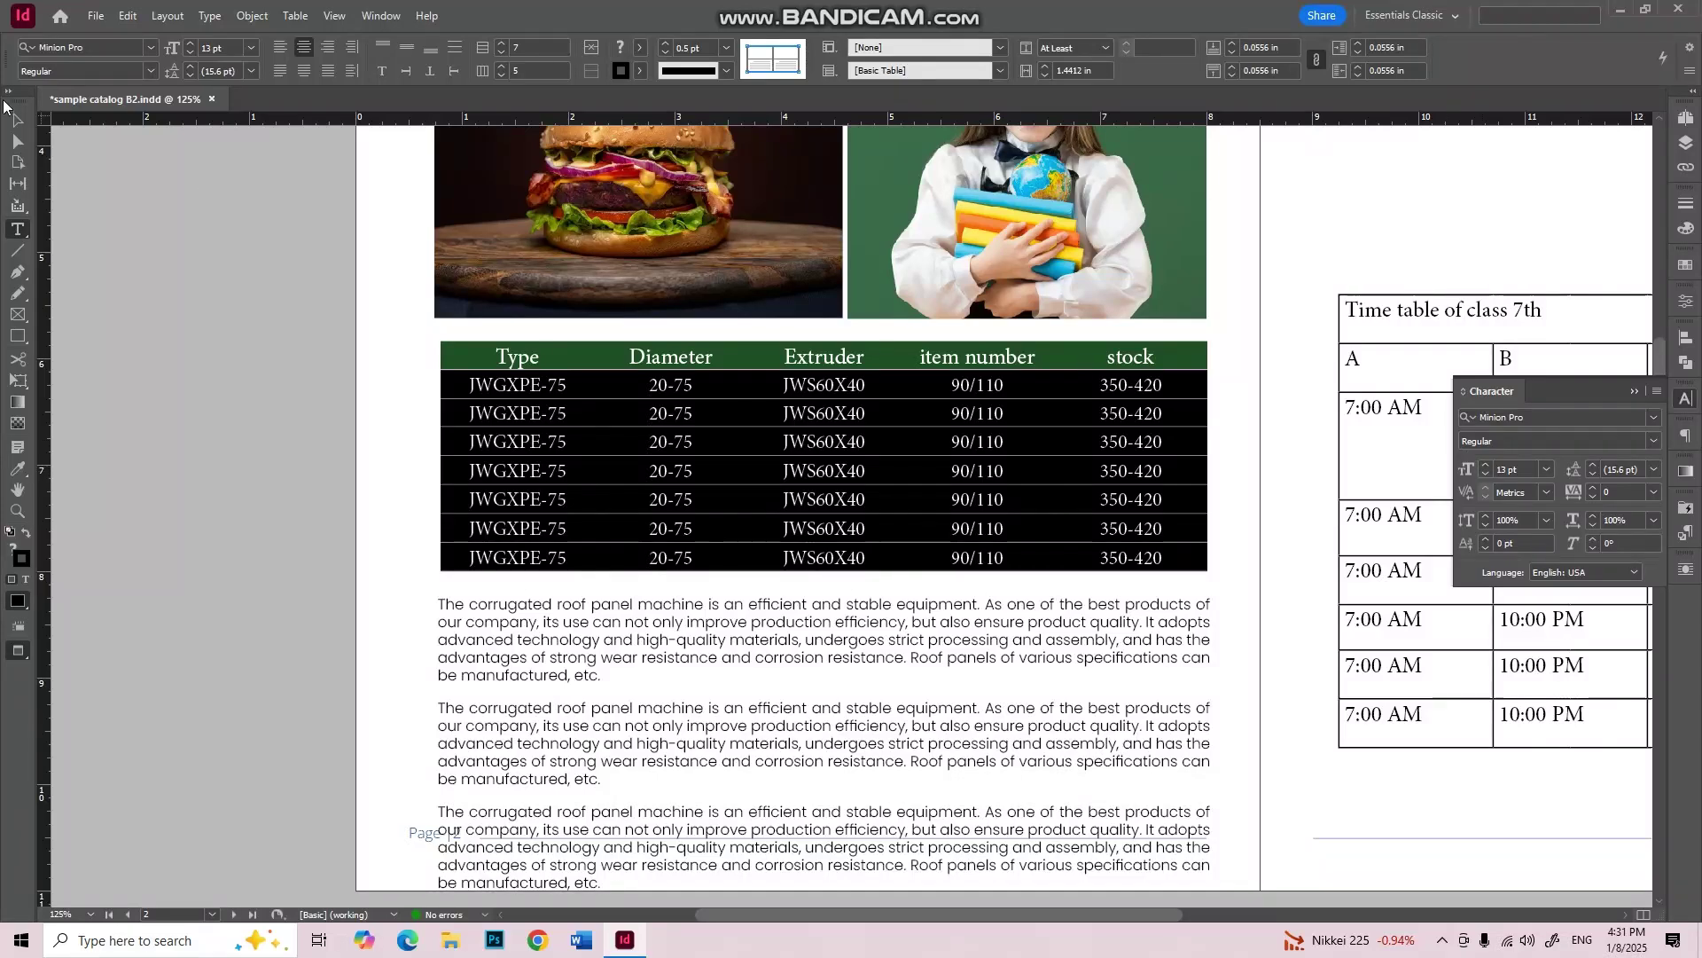
key(Escape)
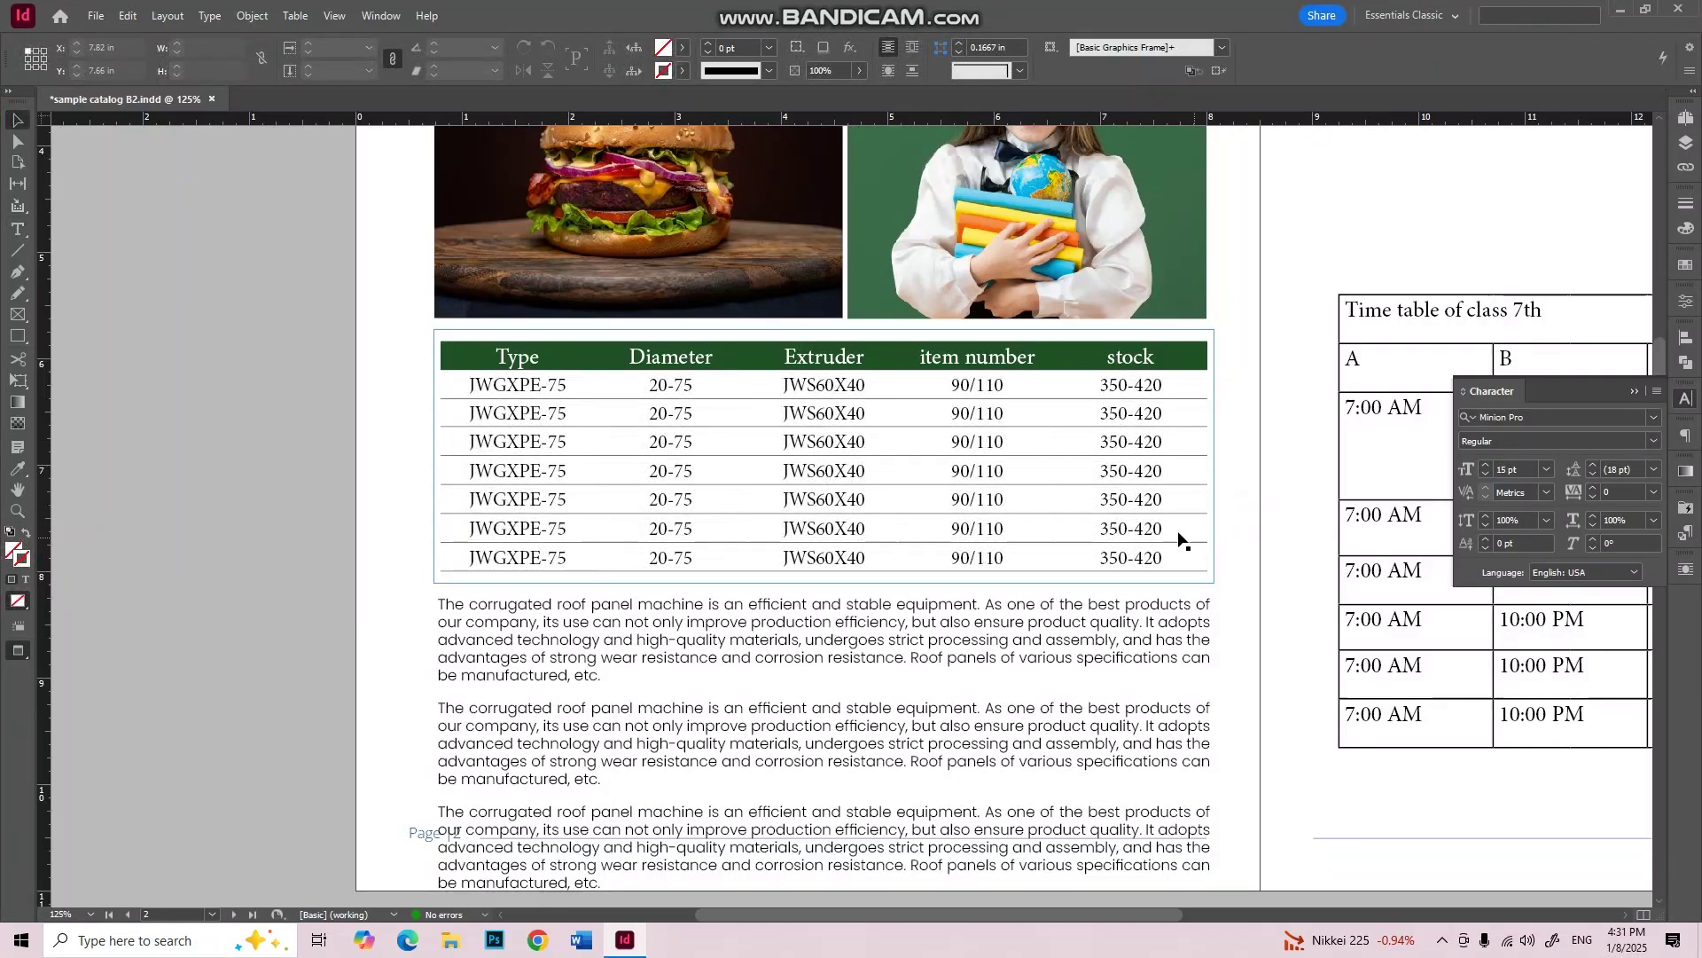
Step: Reduce the product table's height a little more so that all of its rows tighten evenly
double_click(1174, 551)
drag(1174, 551, 308, 345)
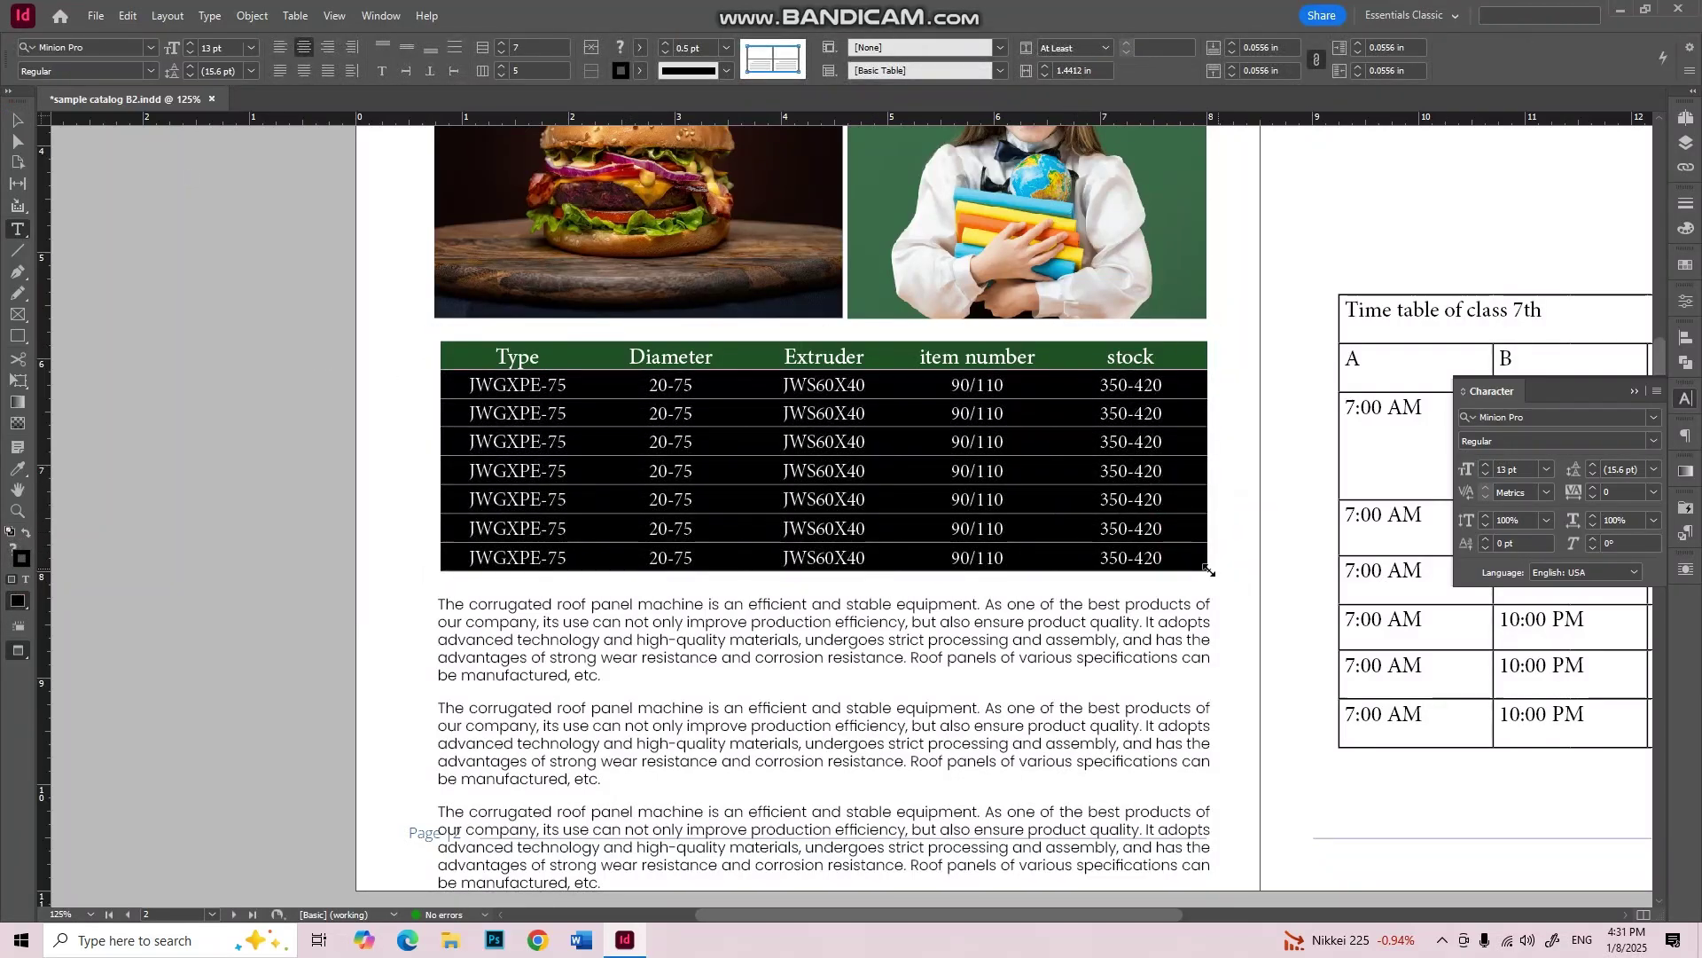
drag(1206, 532, 1205, 525)
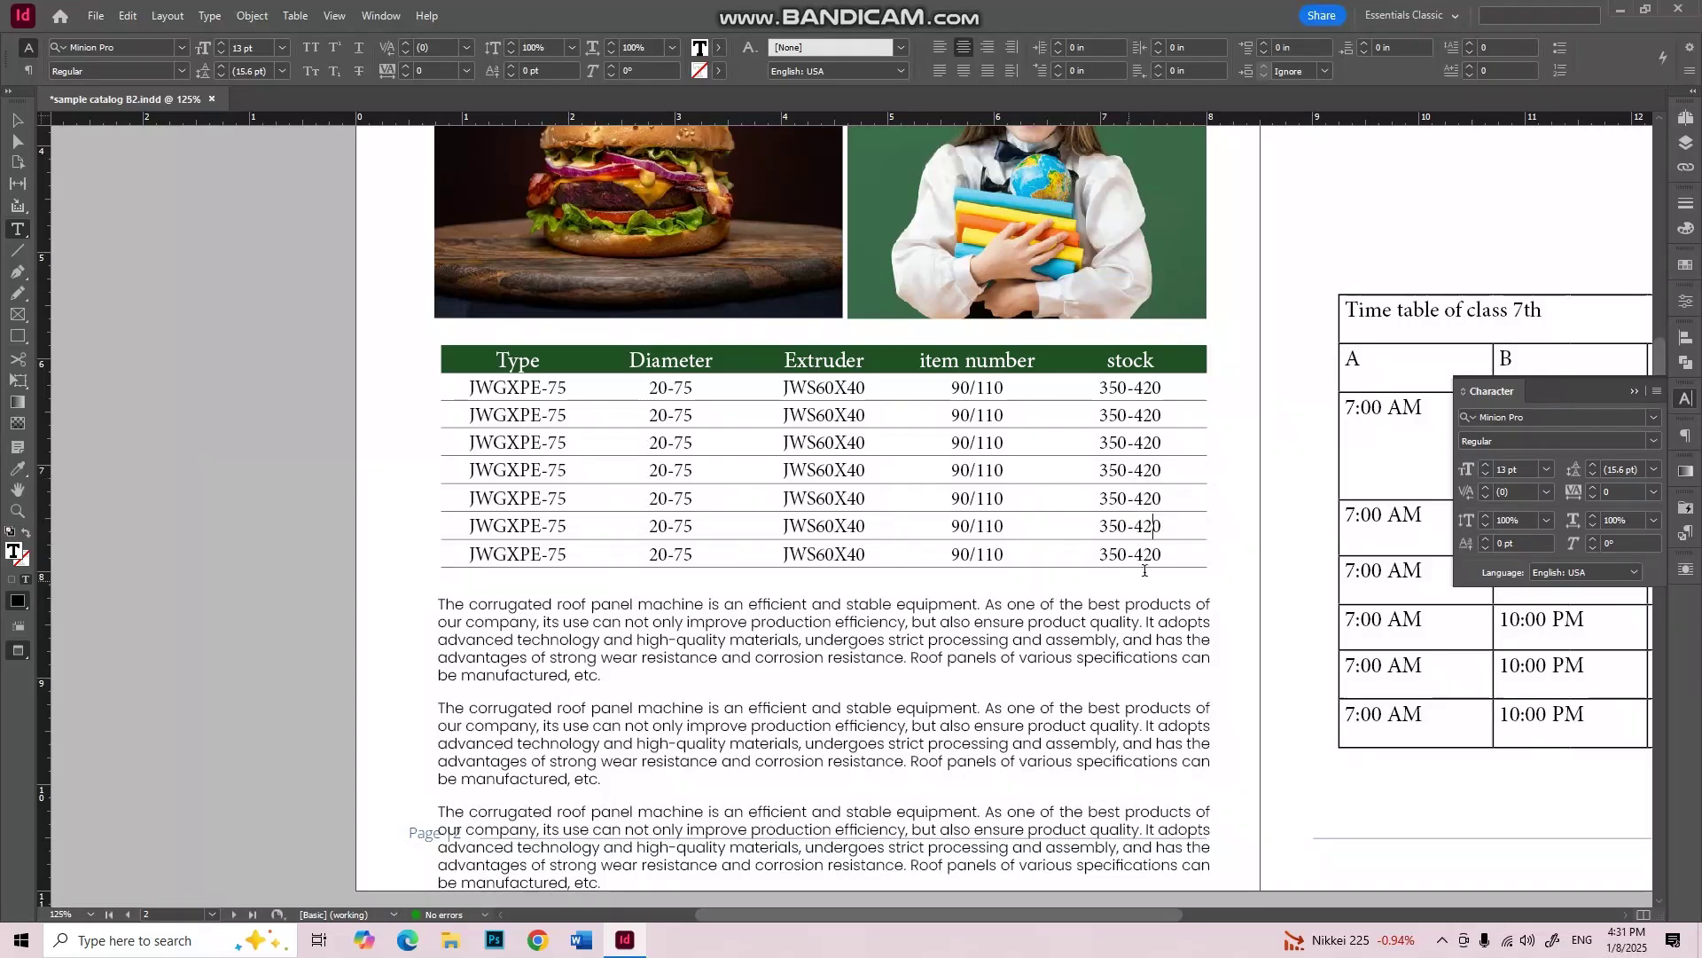
Step: Reduce the text in the product table's body cells to 11 pt
click(1160, 556)
drag(1140, 535, 532, 400)
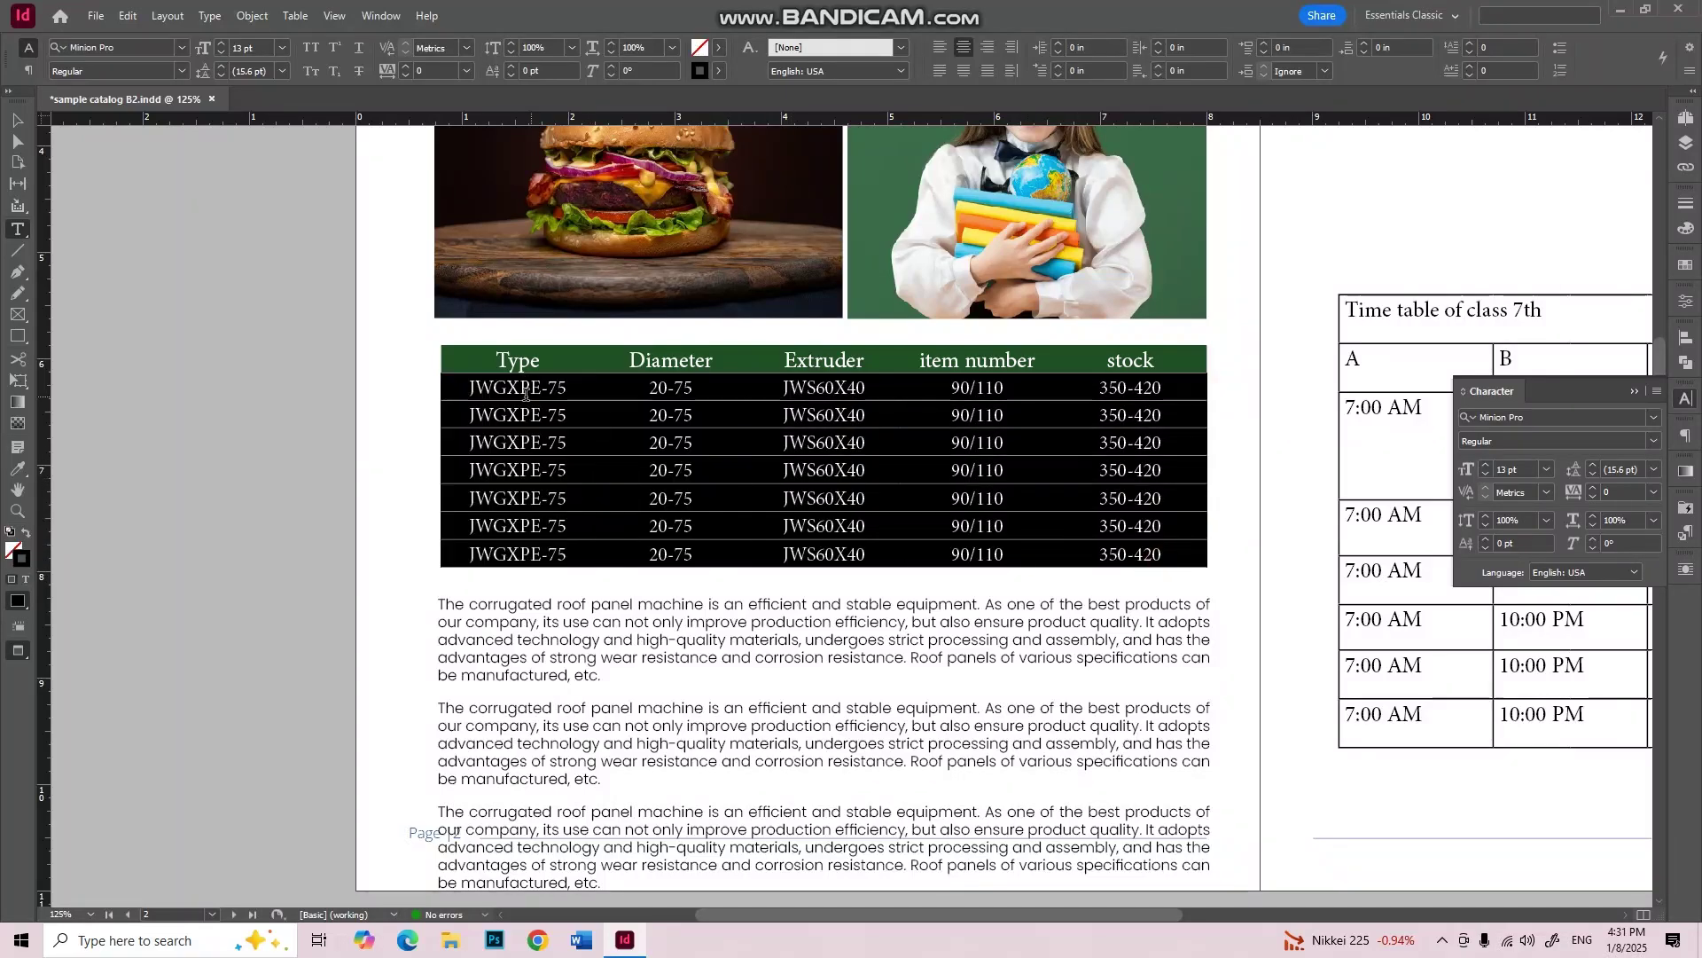
click(1482, 475)
click(1482, 475)
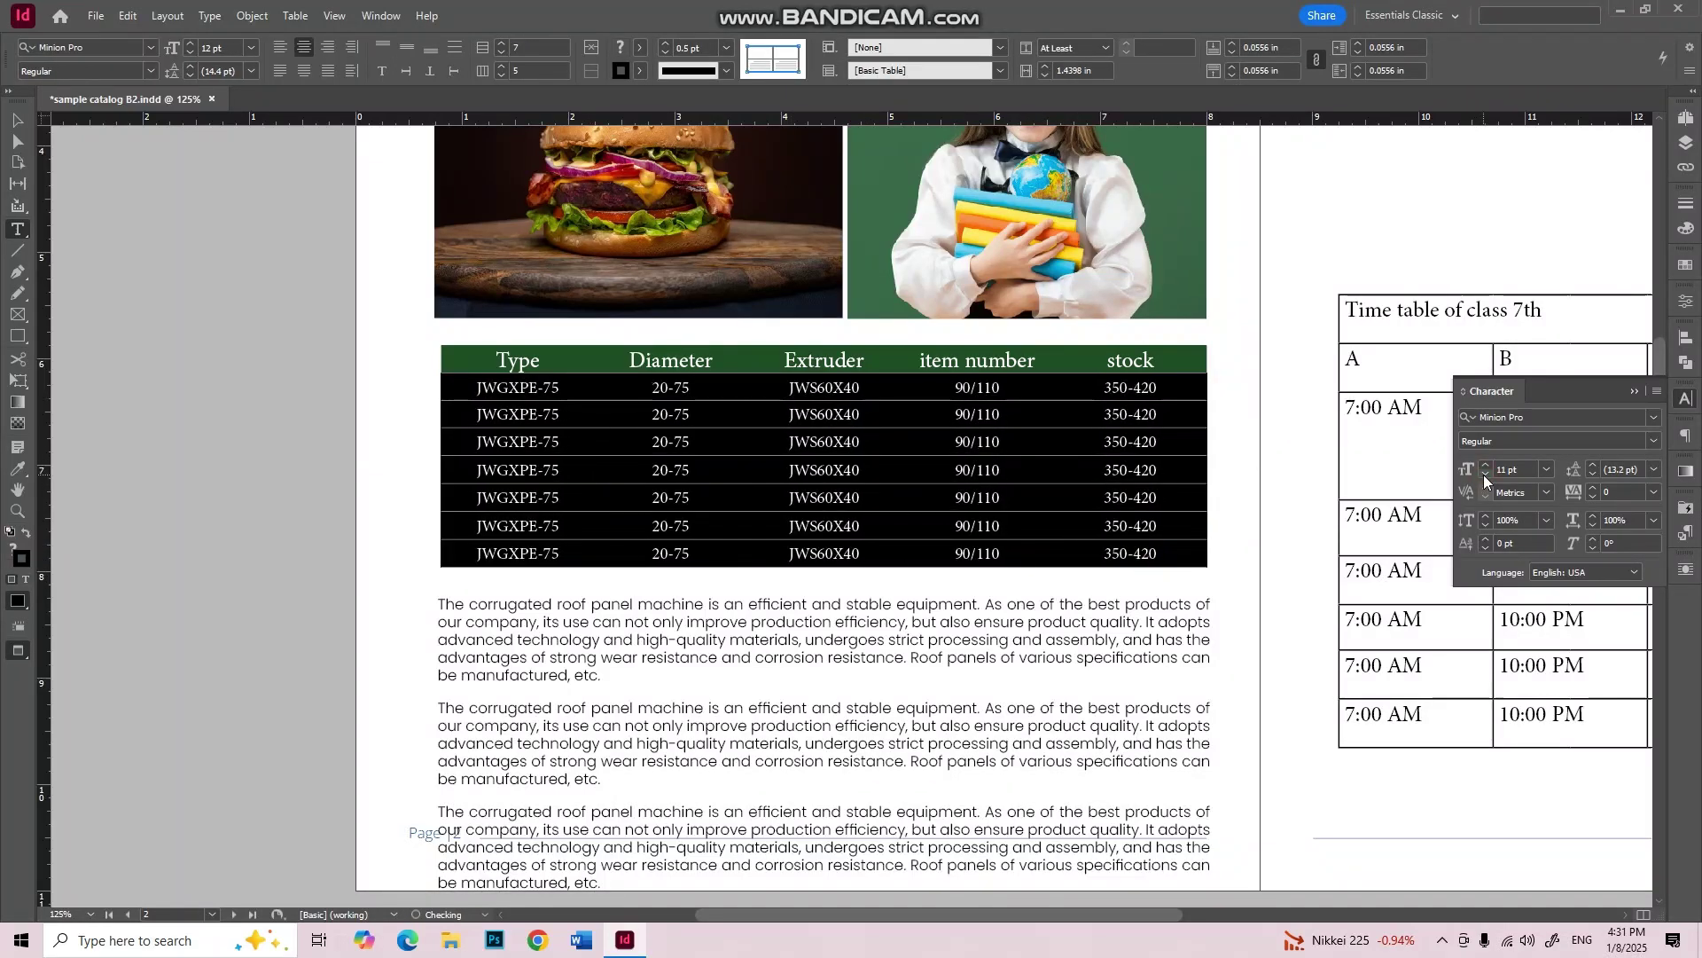
Step: Check the character settings of the introductory paragraph above the photos for comparison with the table text
click(1182, 476)
drag(1168, 547, 424, 390)
scroll(758, 454, up, 3)
scroll(798, 372, up, 1)
click(870, 276)
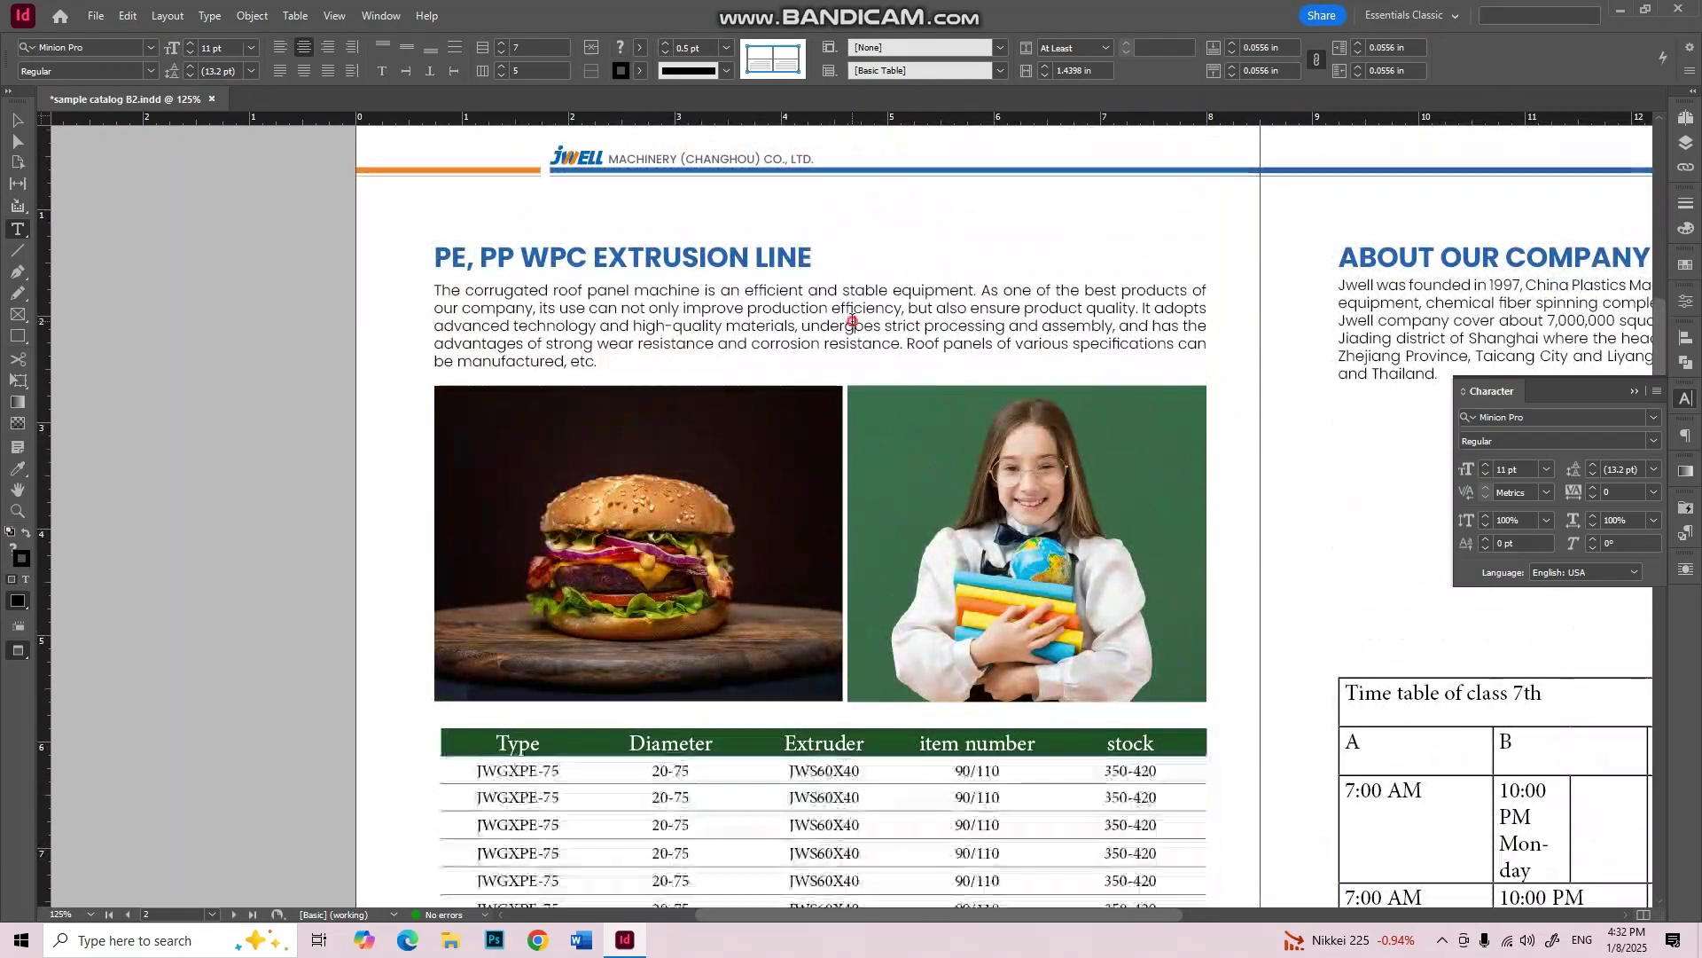
scroll(922, 319, down, 3)
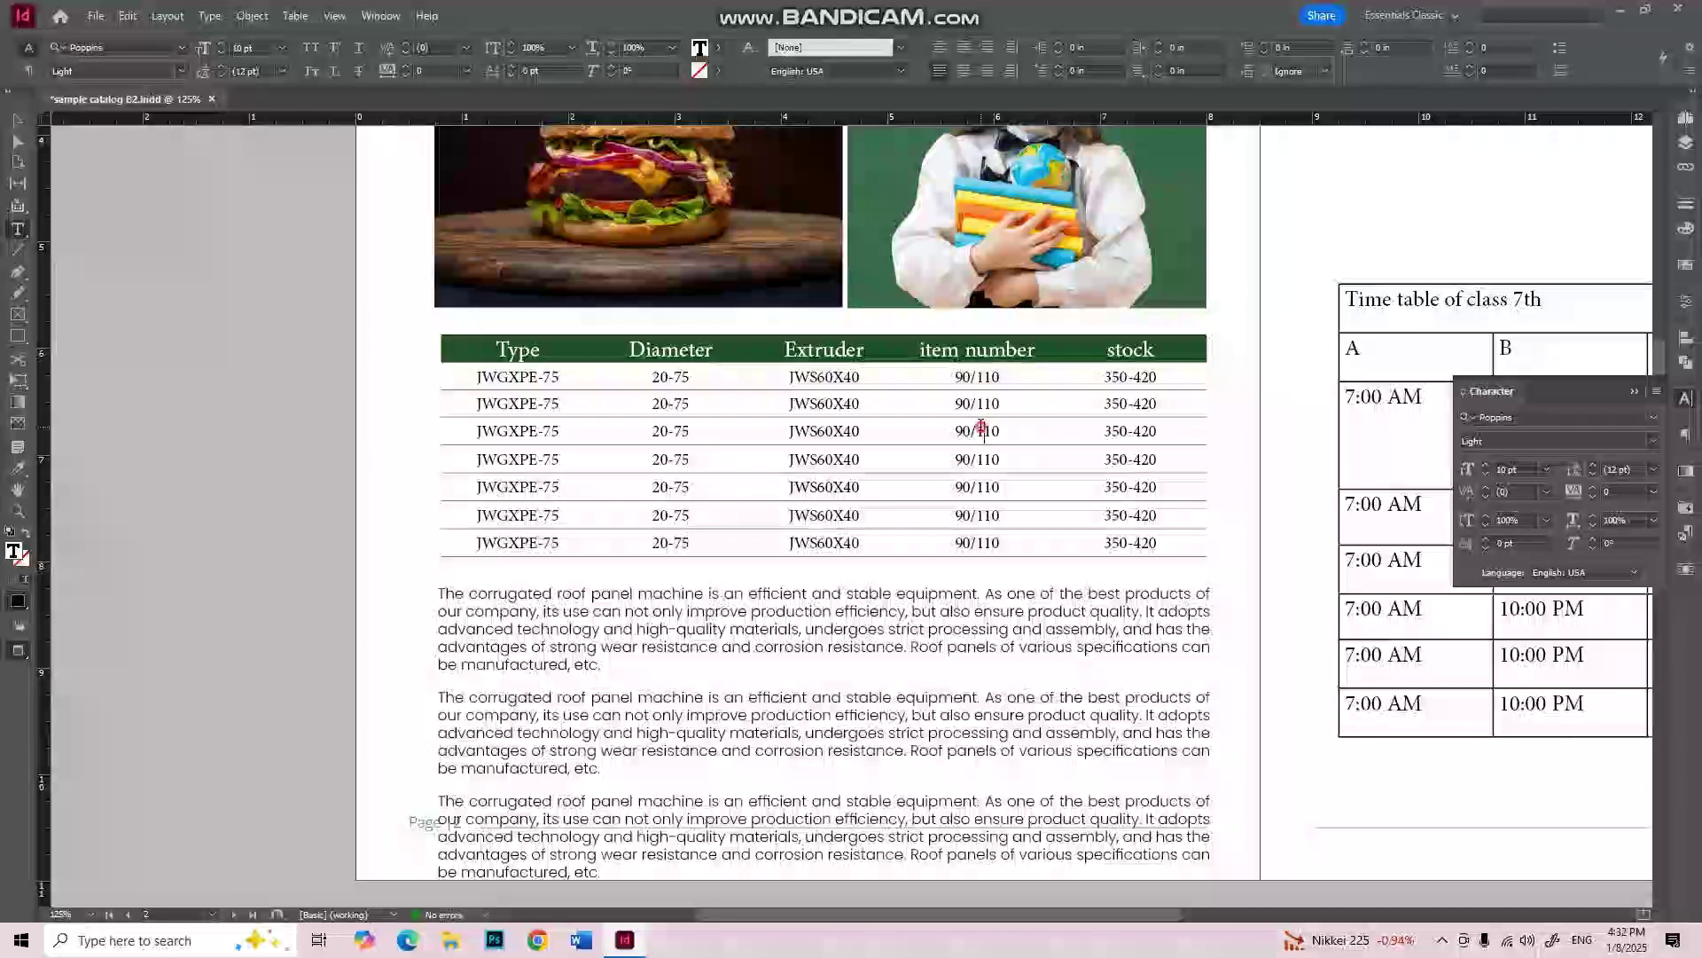
Step: Try to compress the whole product table further and examine the spacing of its last rows up close
click(984, 430)
drag(1189, 538, 551, 379)
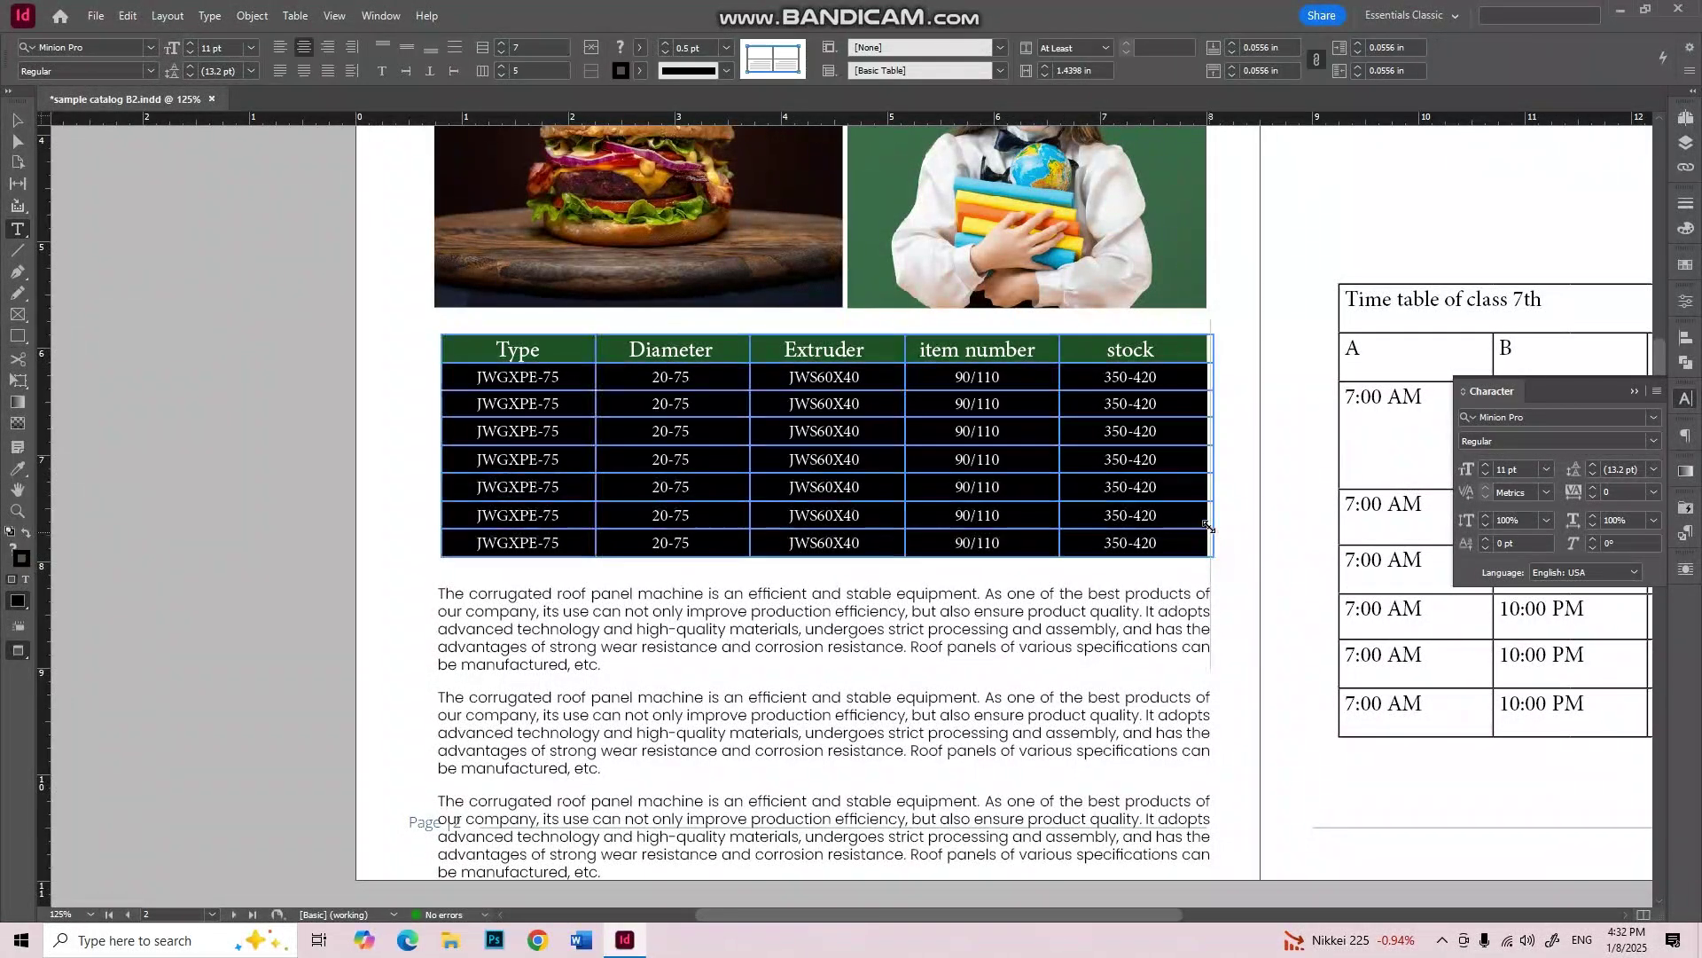
drag(1202, 521, 1204, 549)
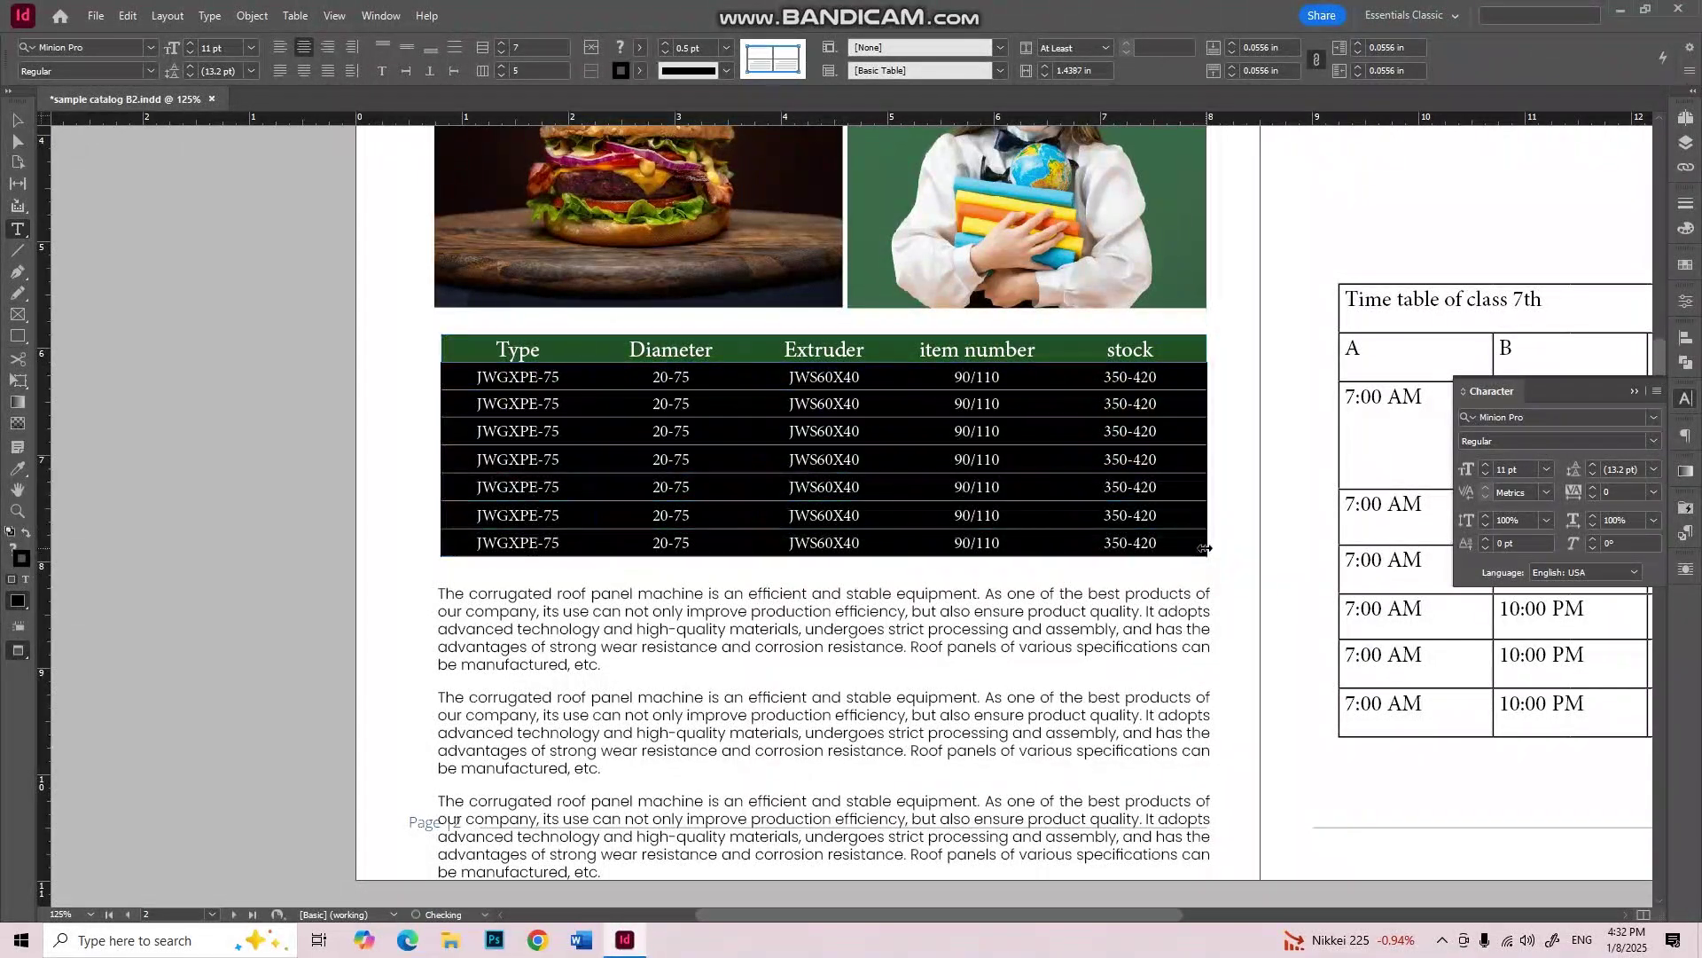
click(1160, 535)
scroll(1160, 535, up, 7)
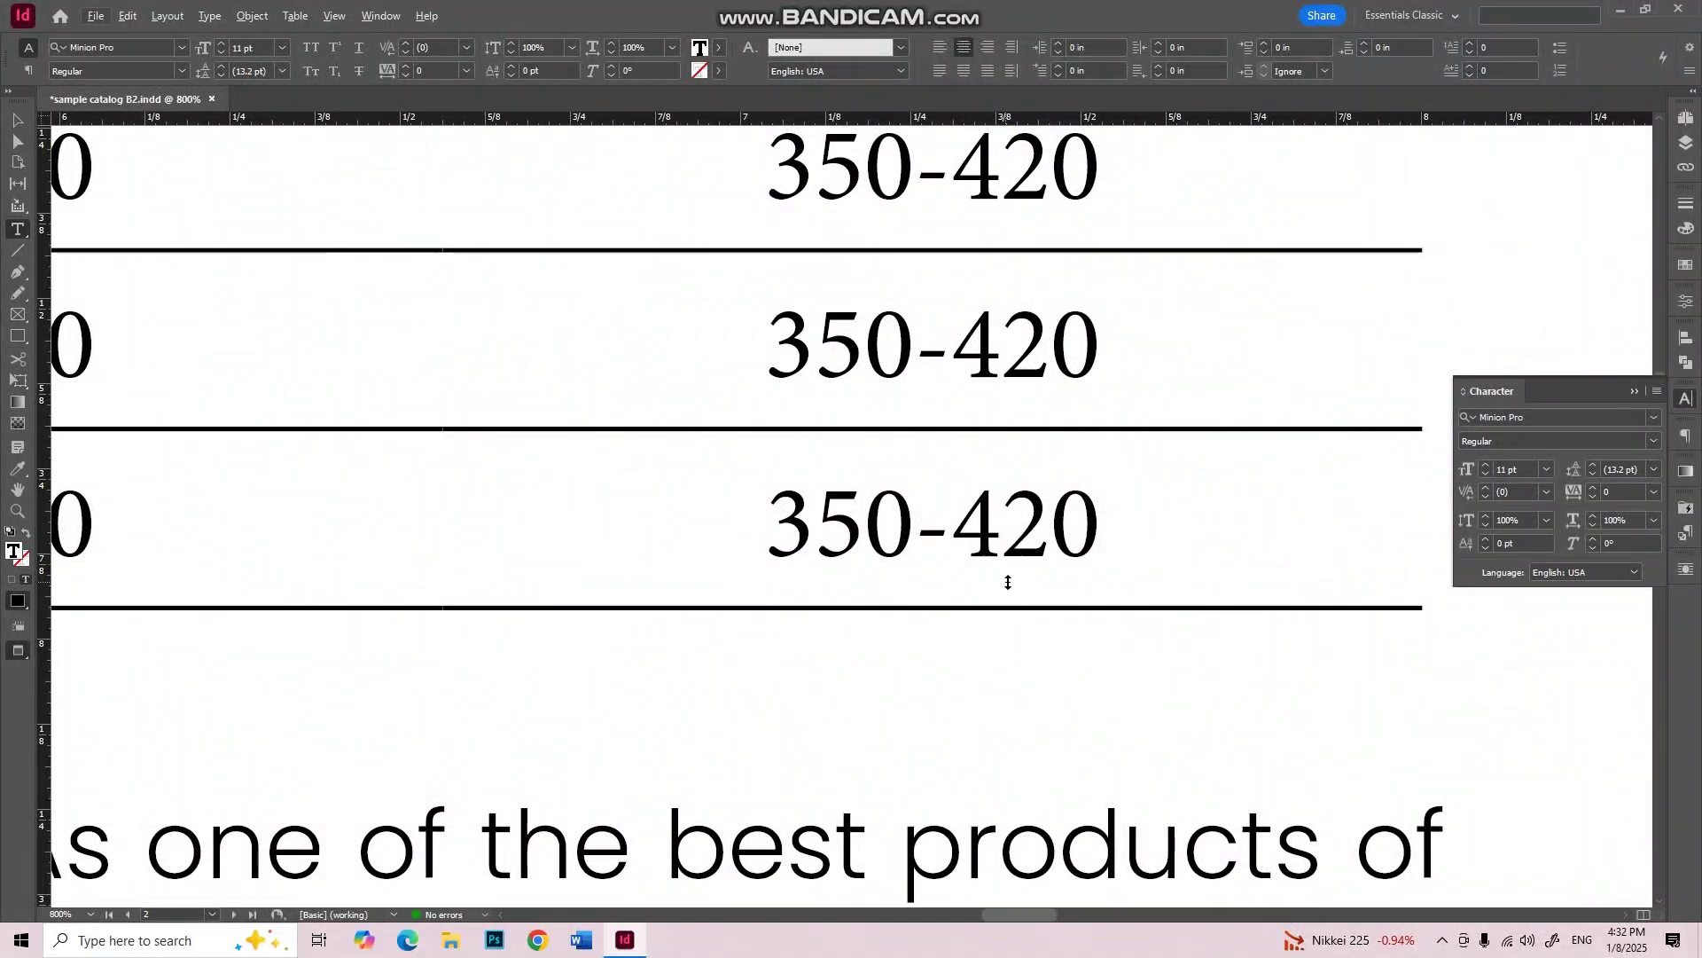
scroll(1216, 597, down, 3)
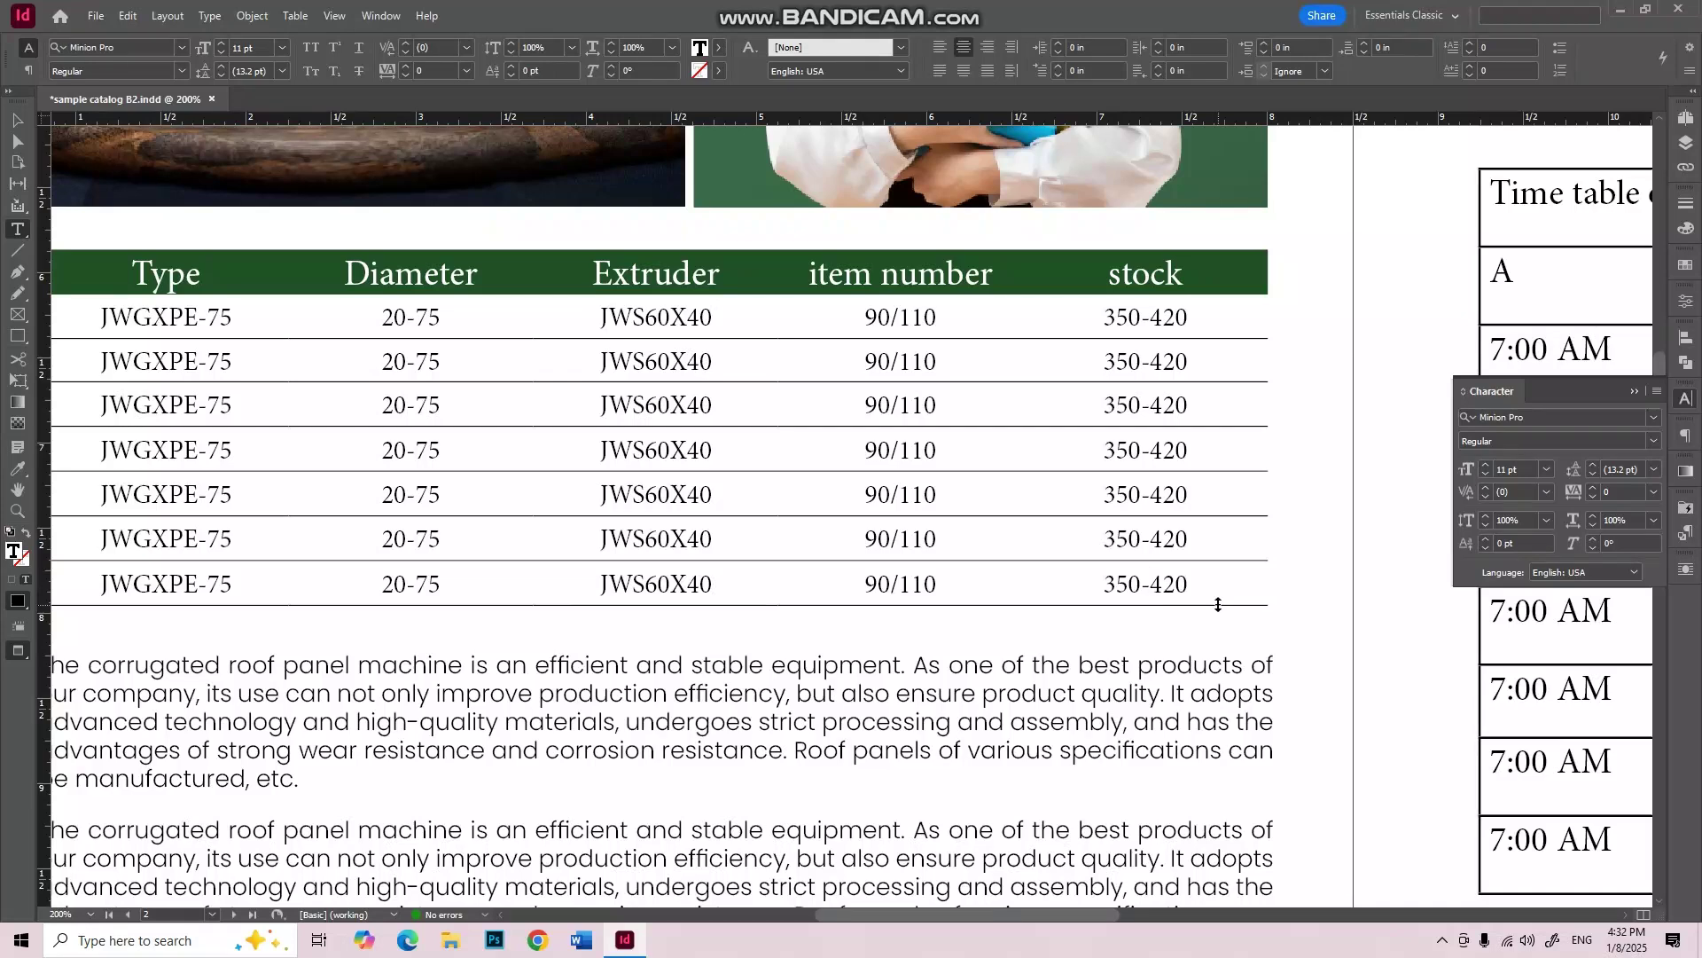
Step: Move the three paragraphs below the product table up together, slightly closer to the table
click(6, 121)
scroll(954, 546, down, 3)
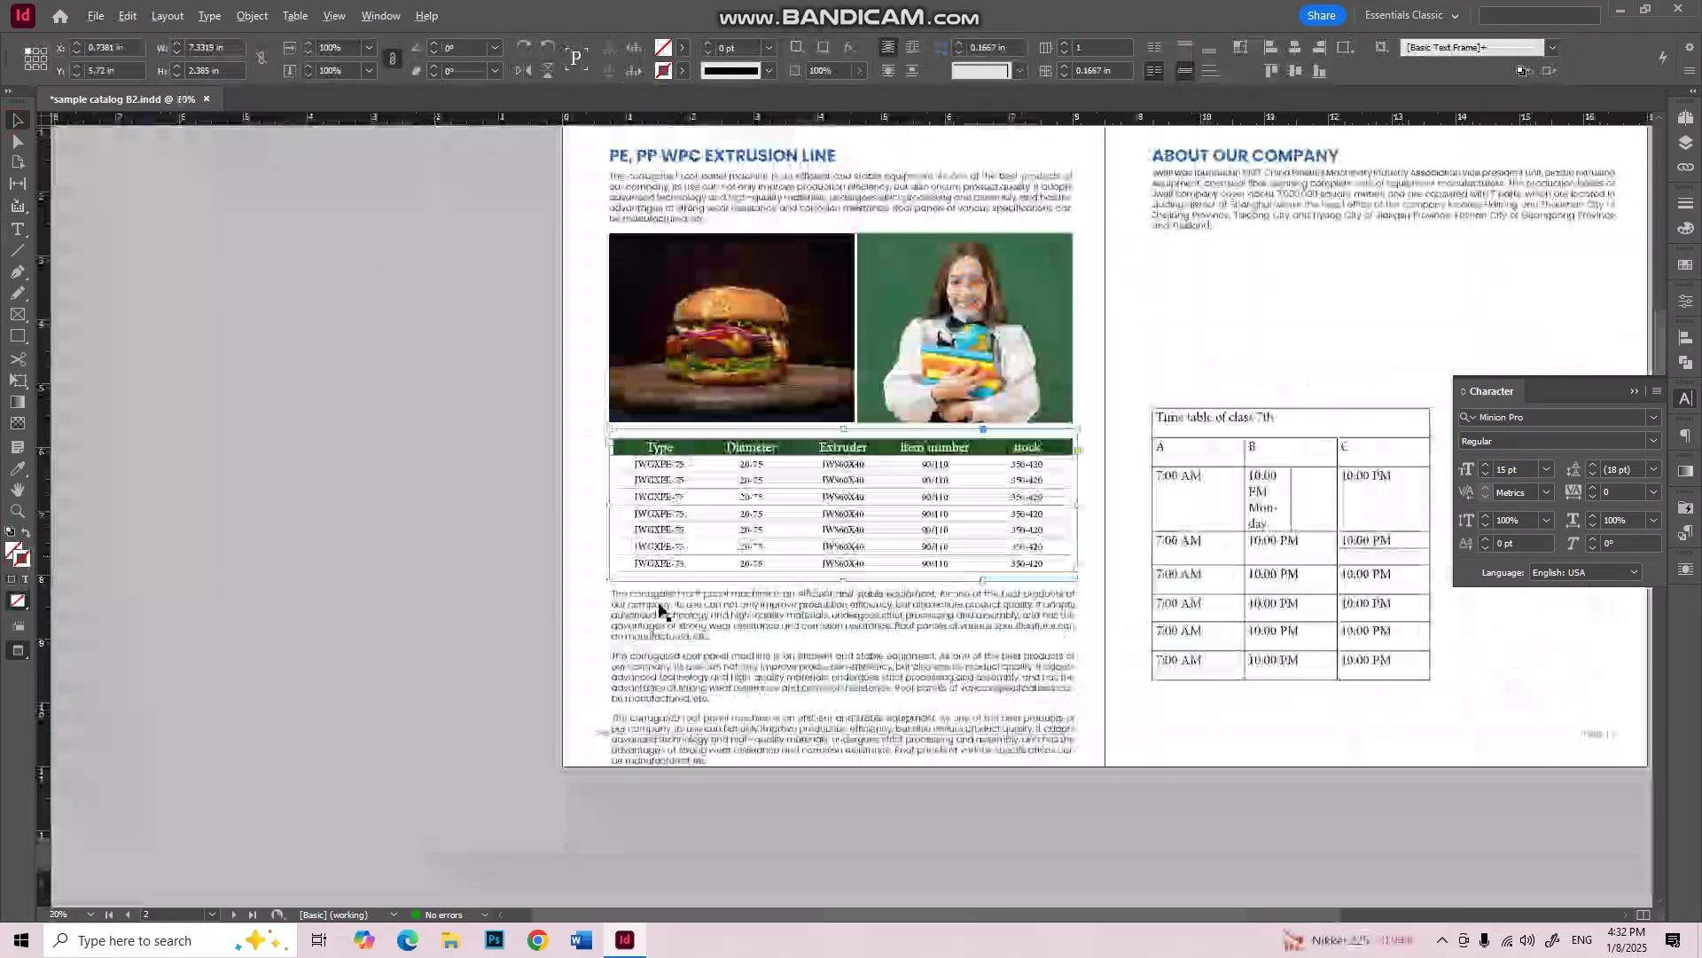
drag(699, 697, 716, 731)
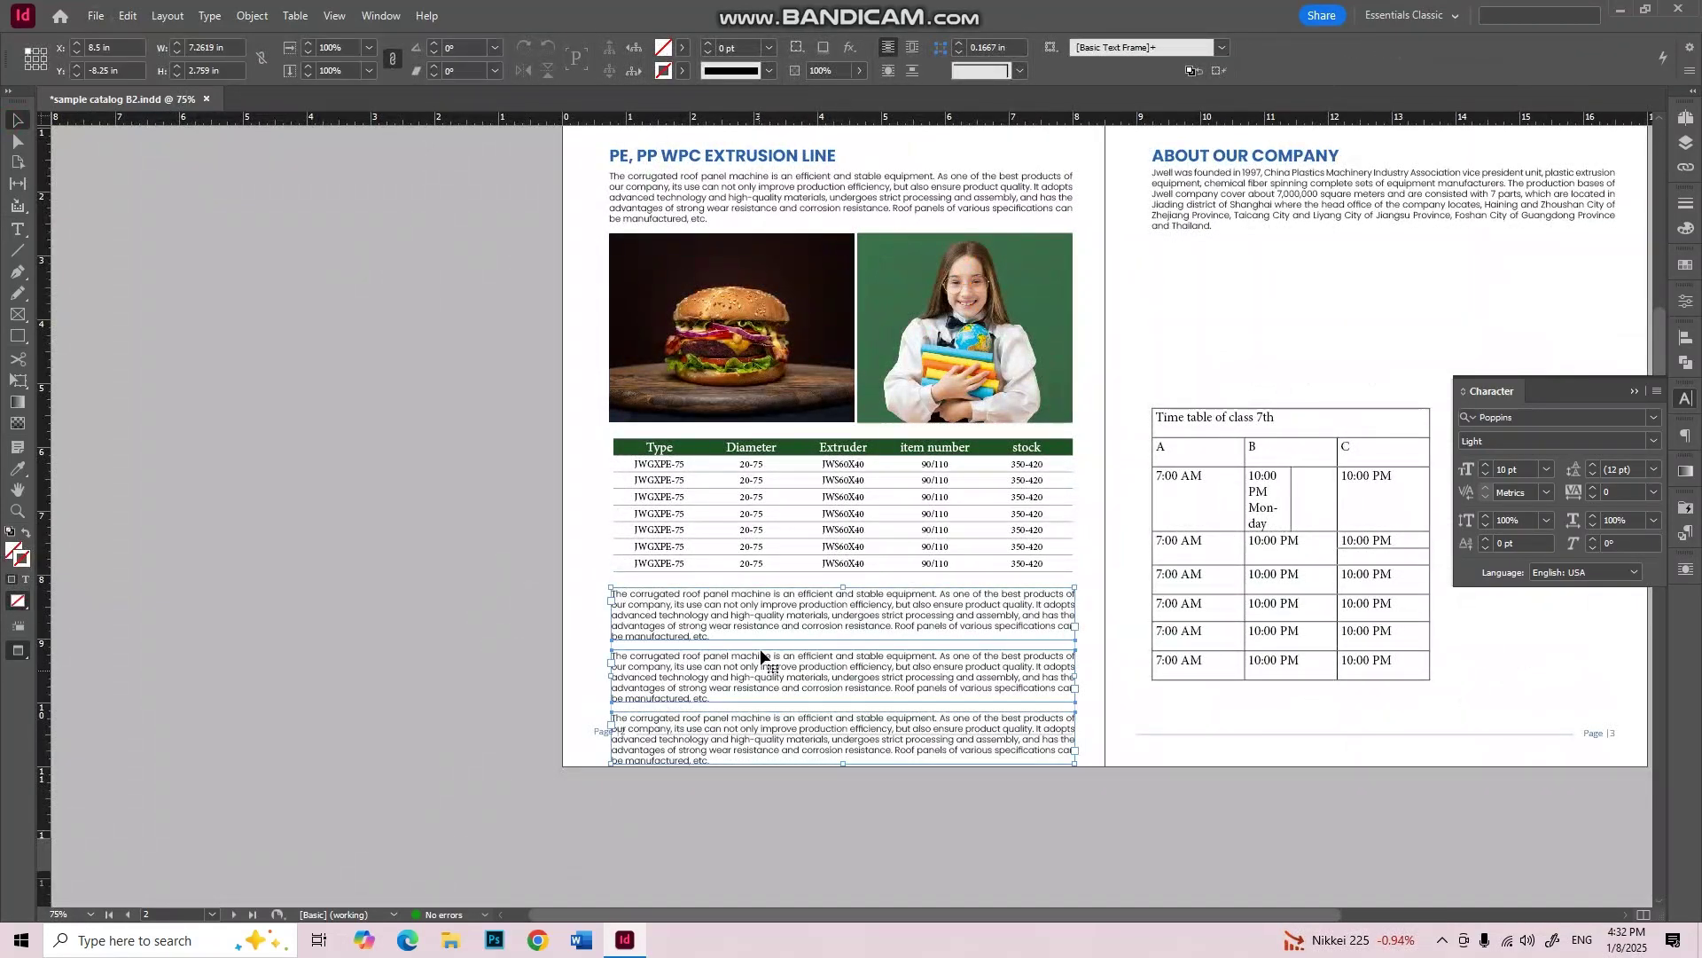
click(1093, 556)
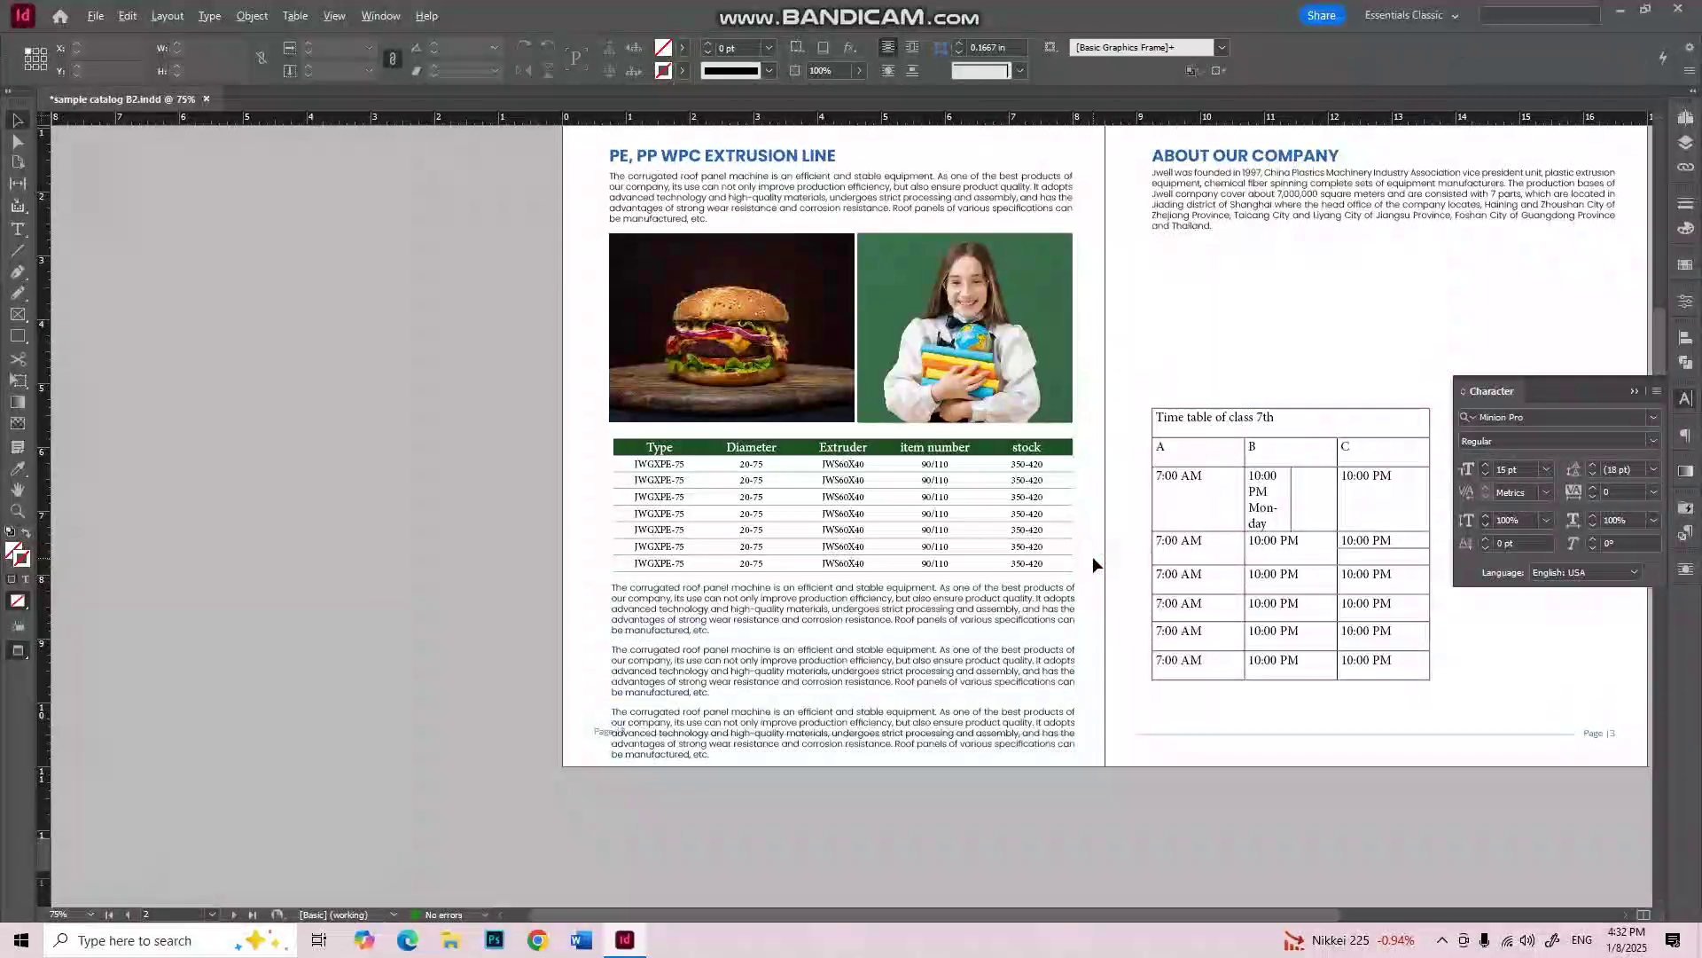
Step: Tighten the first body row of the product table by raising its lower border line
scroll(1093, 555, up, 3)
drag(1068, 467, 1227, 498)
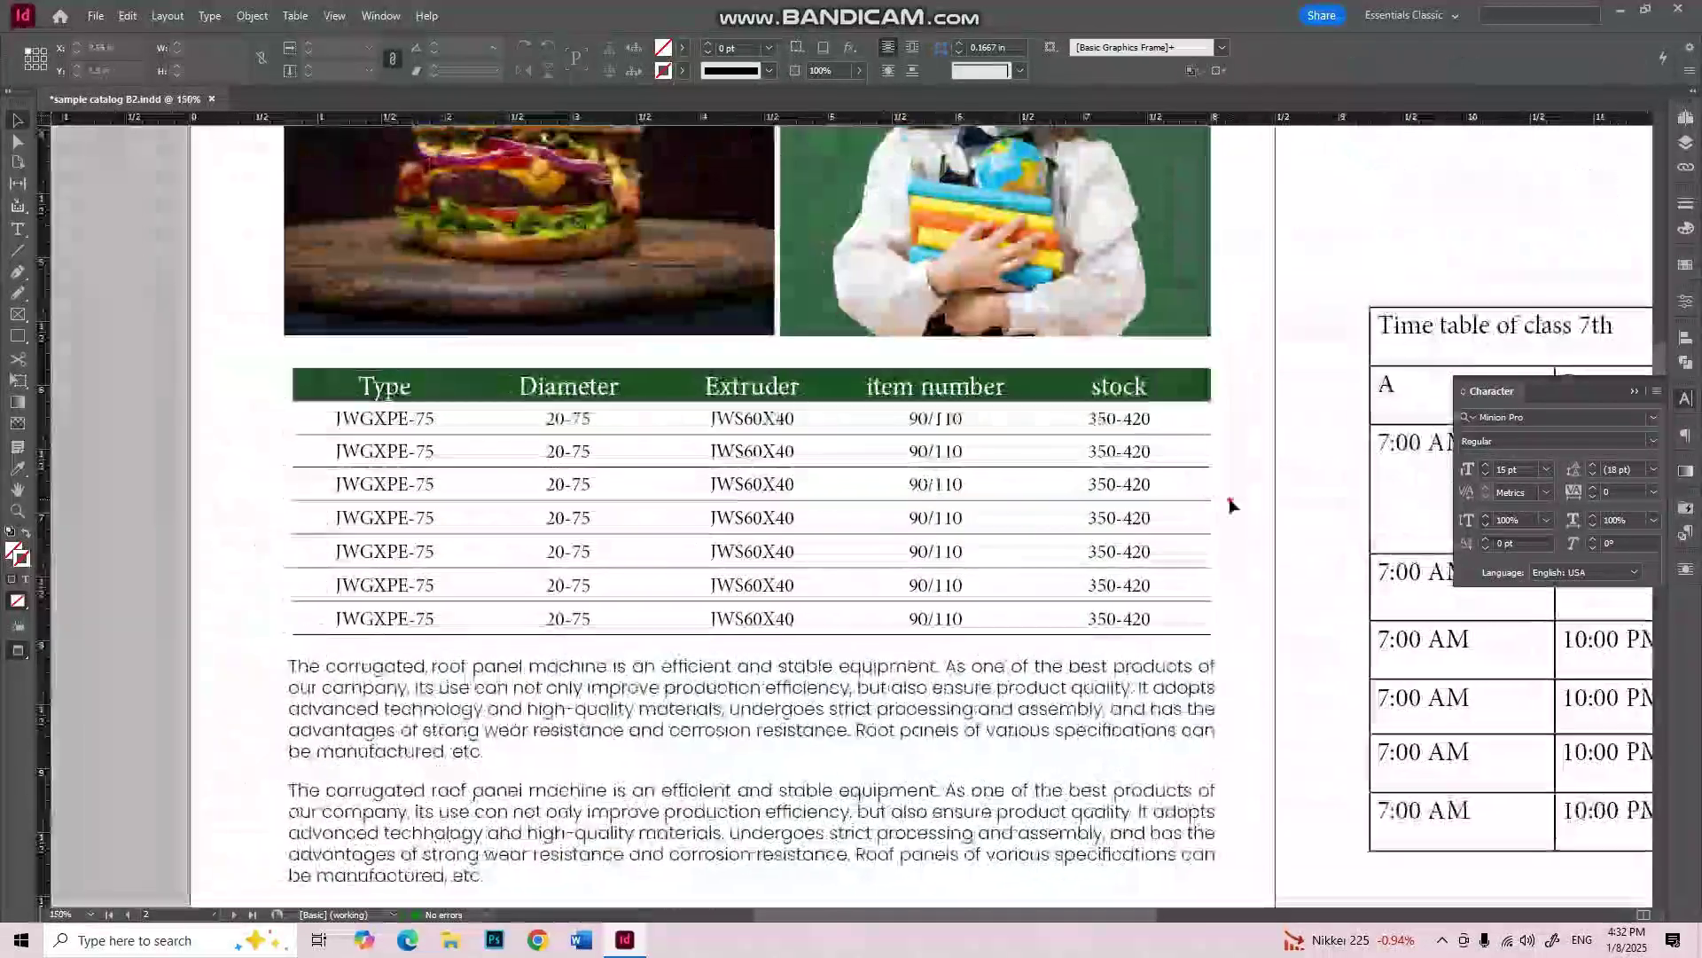
scroll(776, 439, up, 2)
key(alt+t)
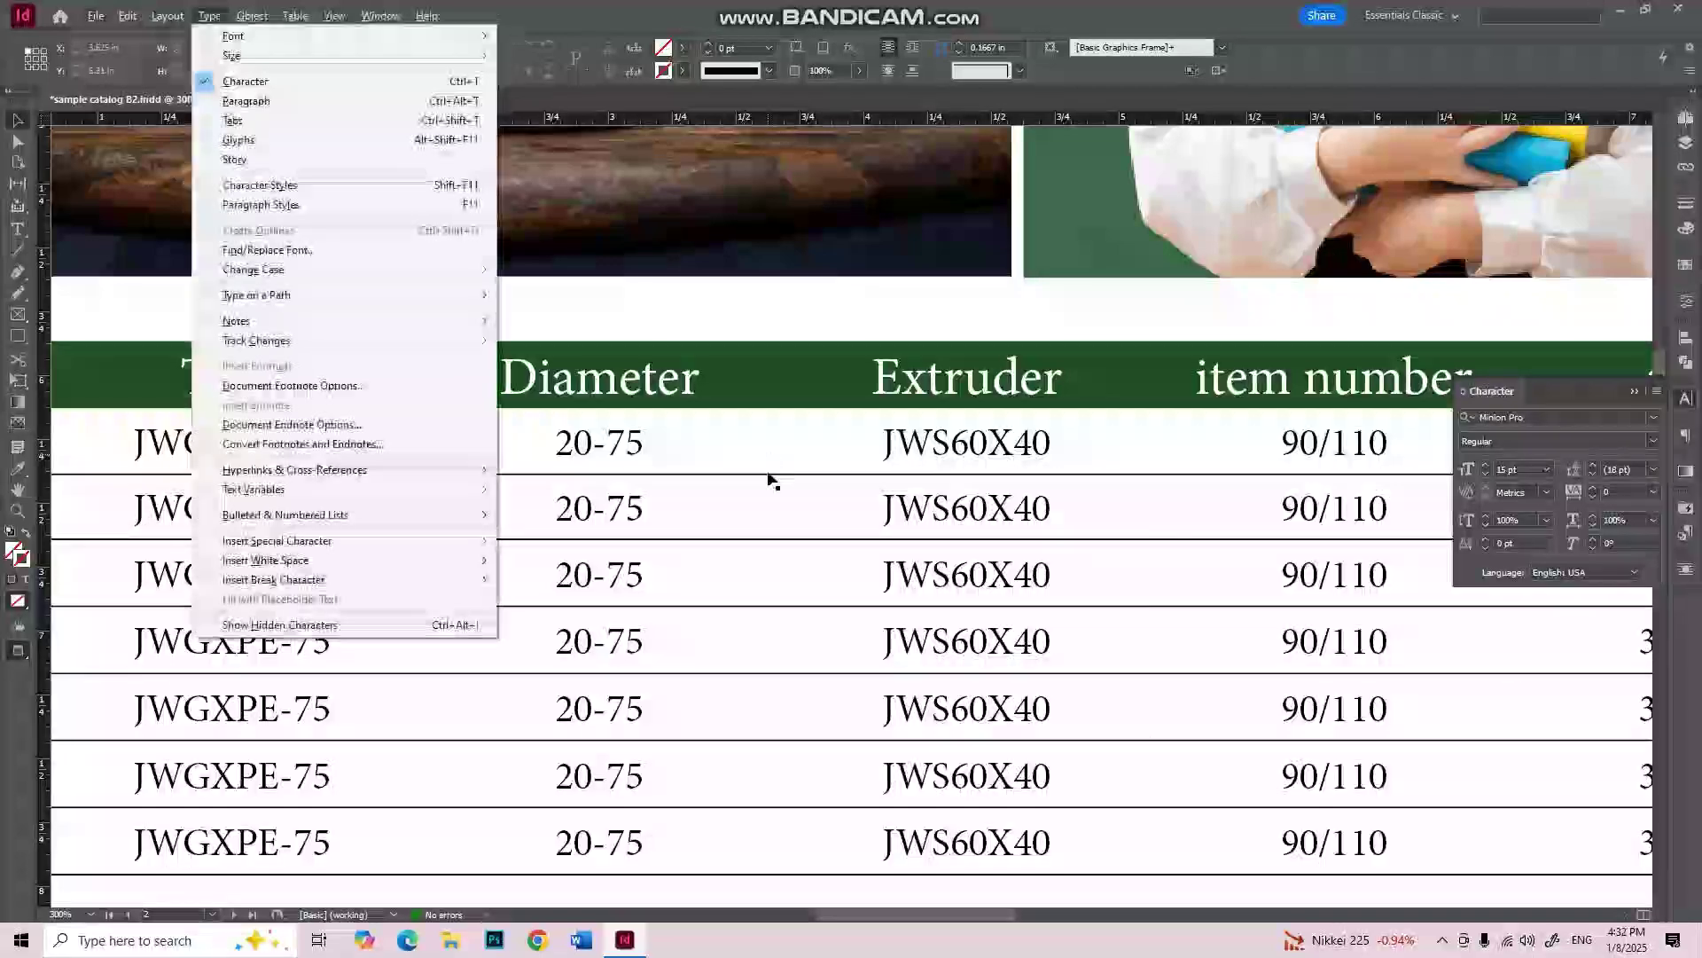
click(793, 304)
double_click(783, 469)
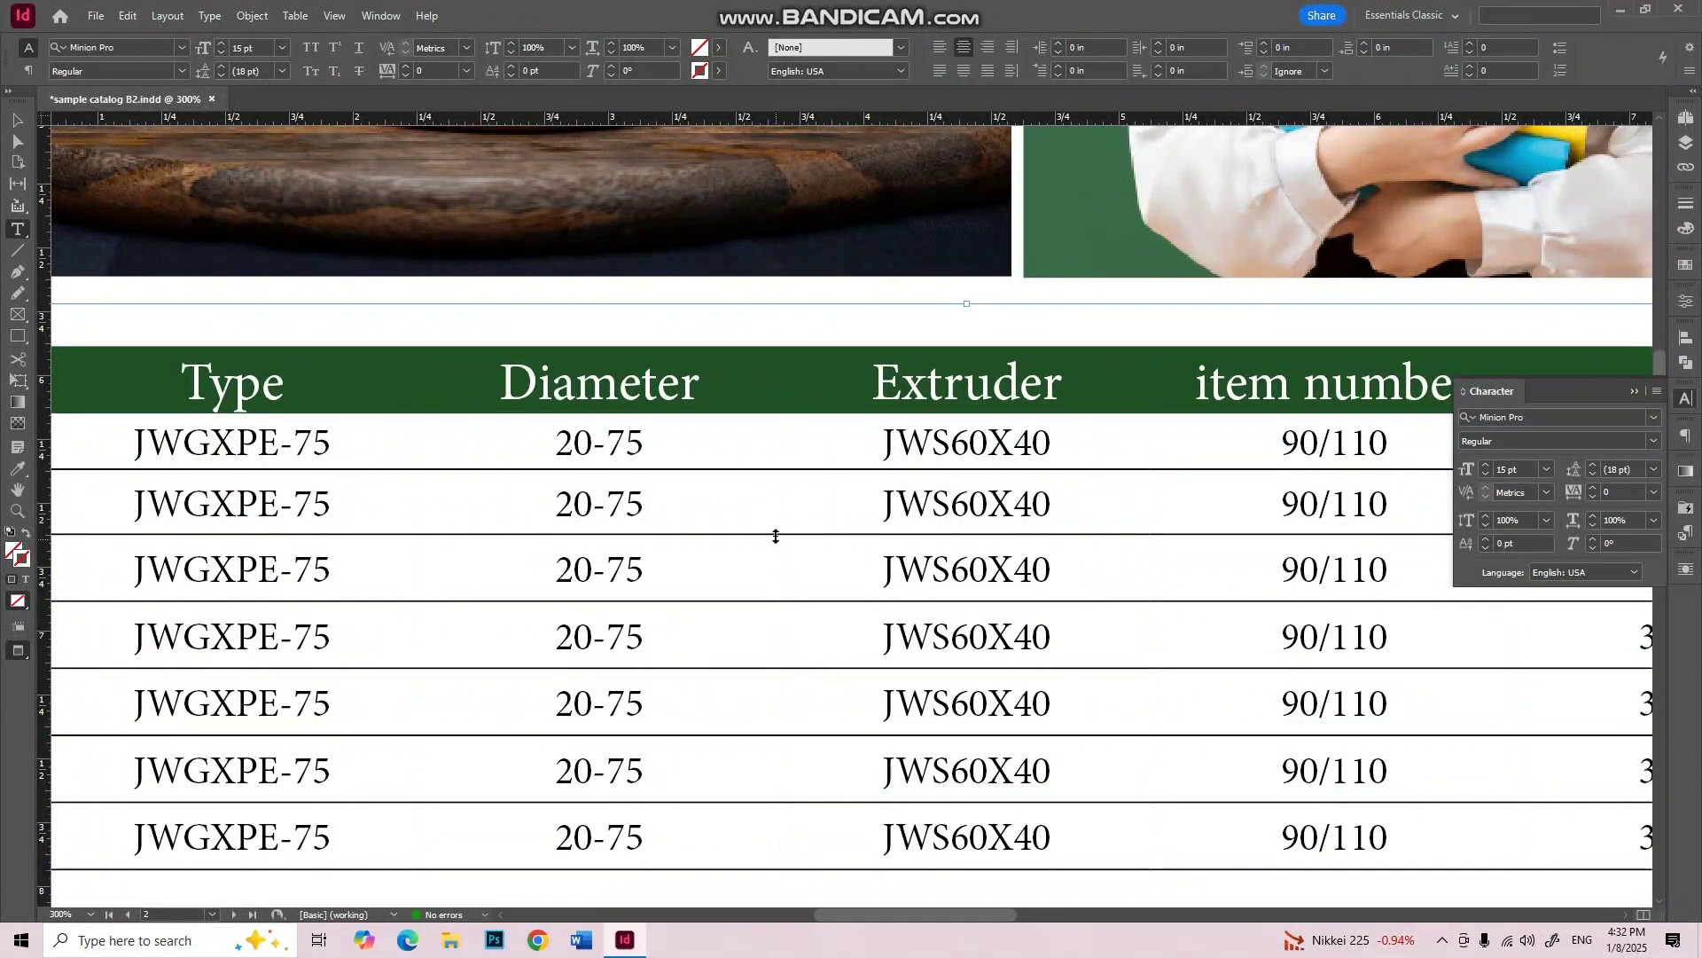
Step: Tighten the remaining six body rows one by one to match the height of the first body row
drag(776, 536, 771, 498)
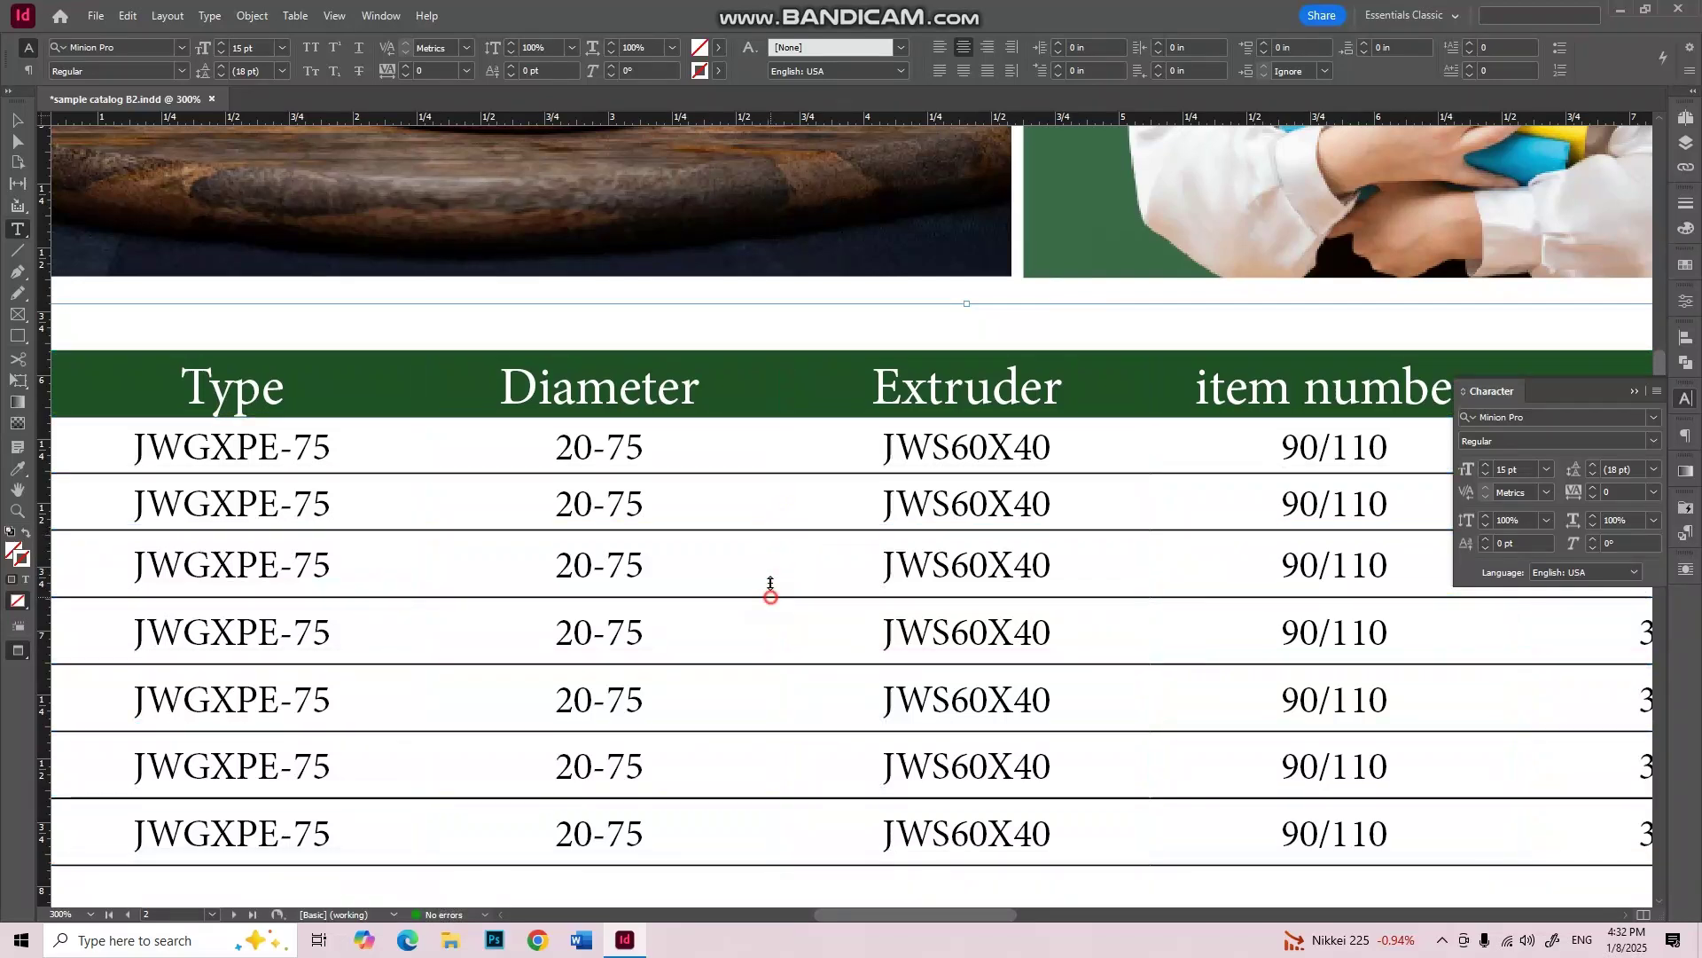
drag(770, 582, 770, 577)
drag(760, 661, 760, 657)
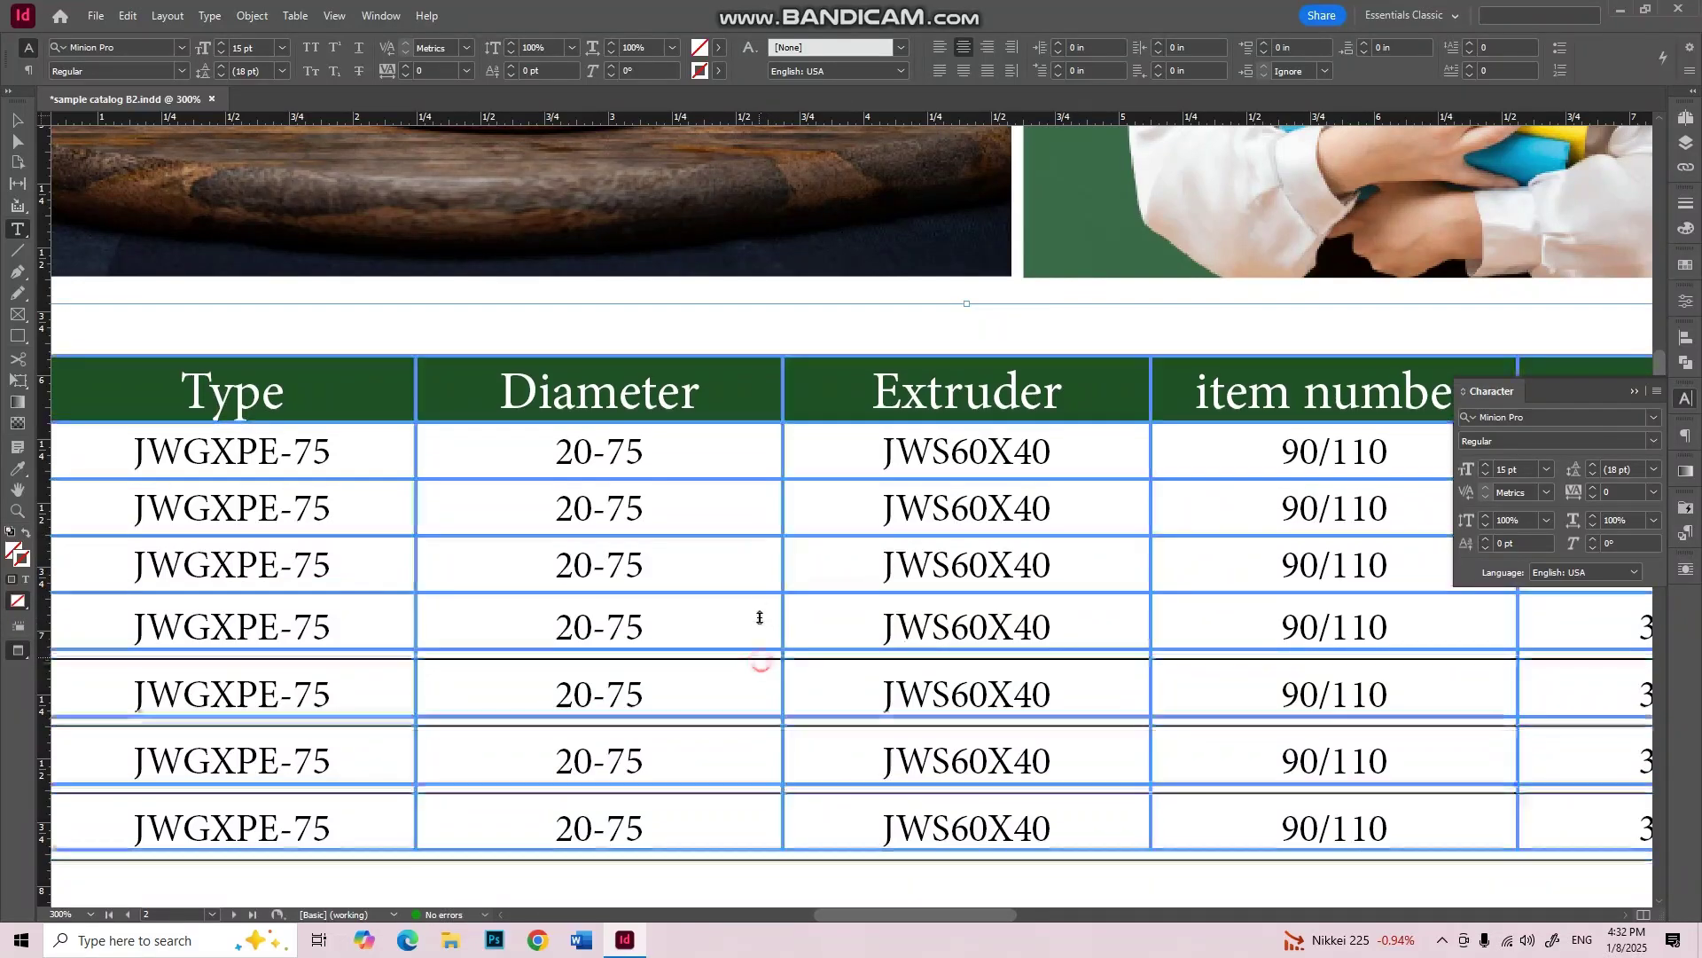
drag(756, 715, 755, 665)
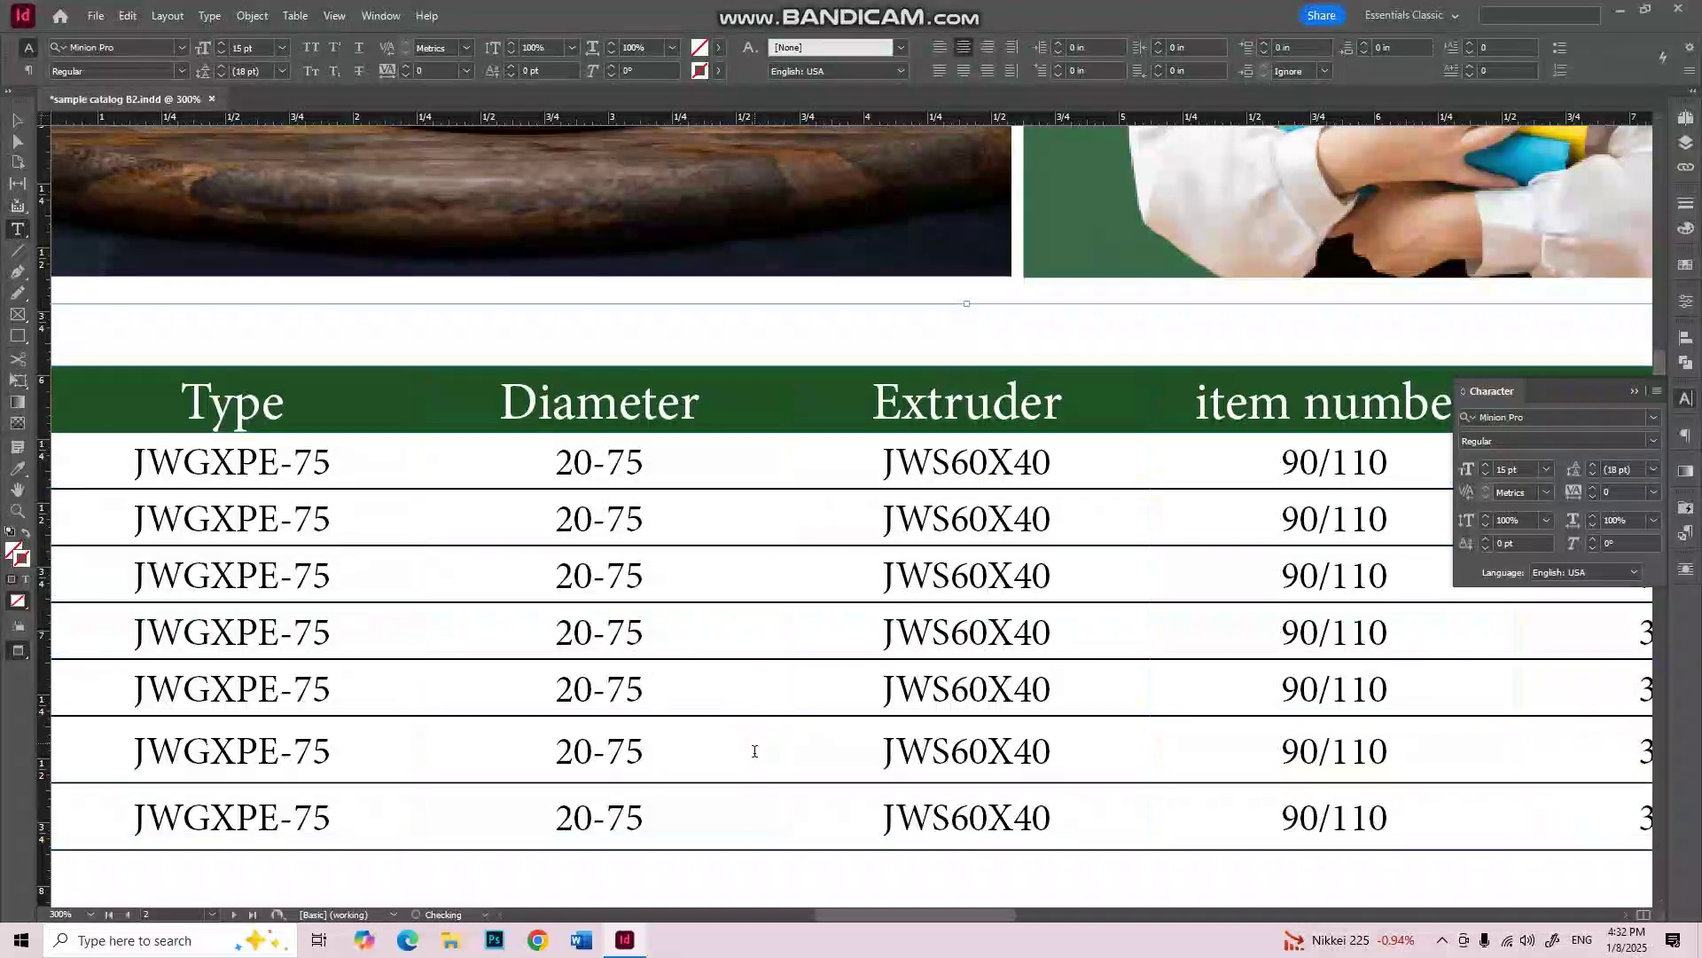
drag(750, 782, 751, 778)
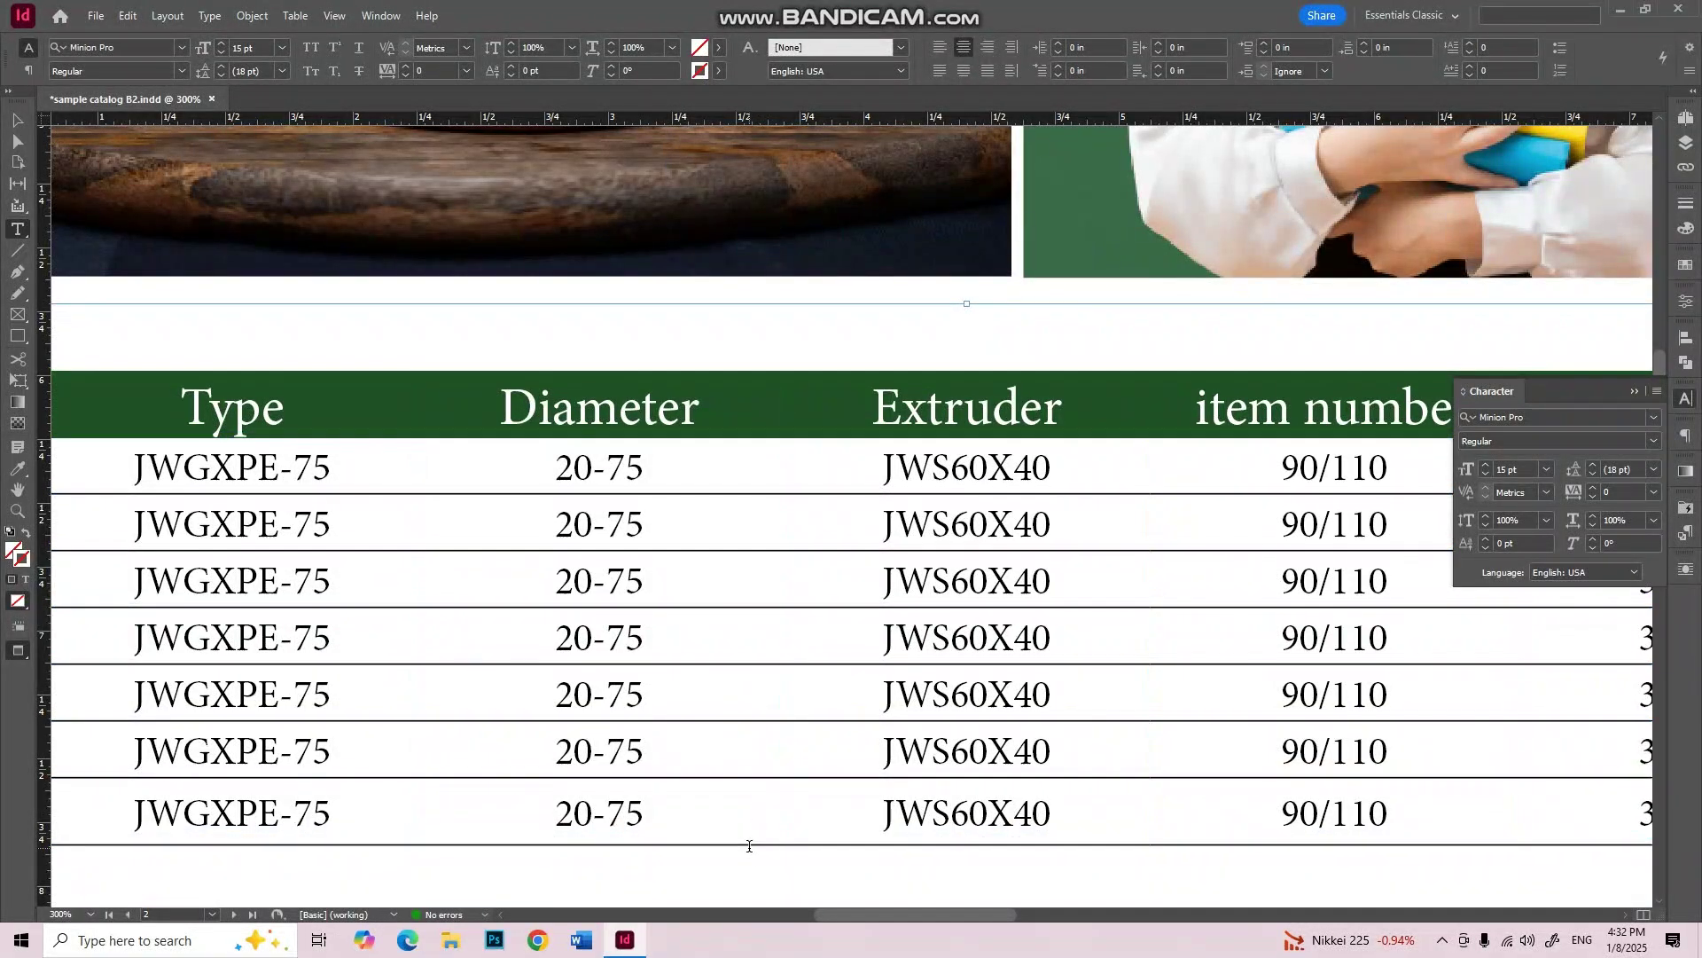
drag(749, 845, 752, 840)
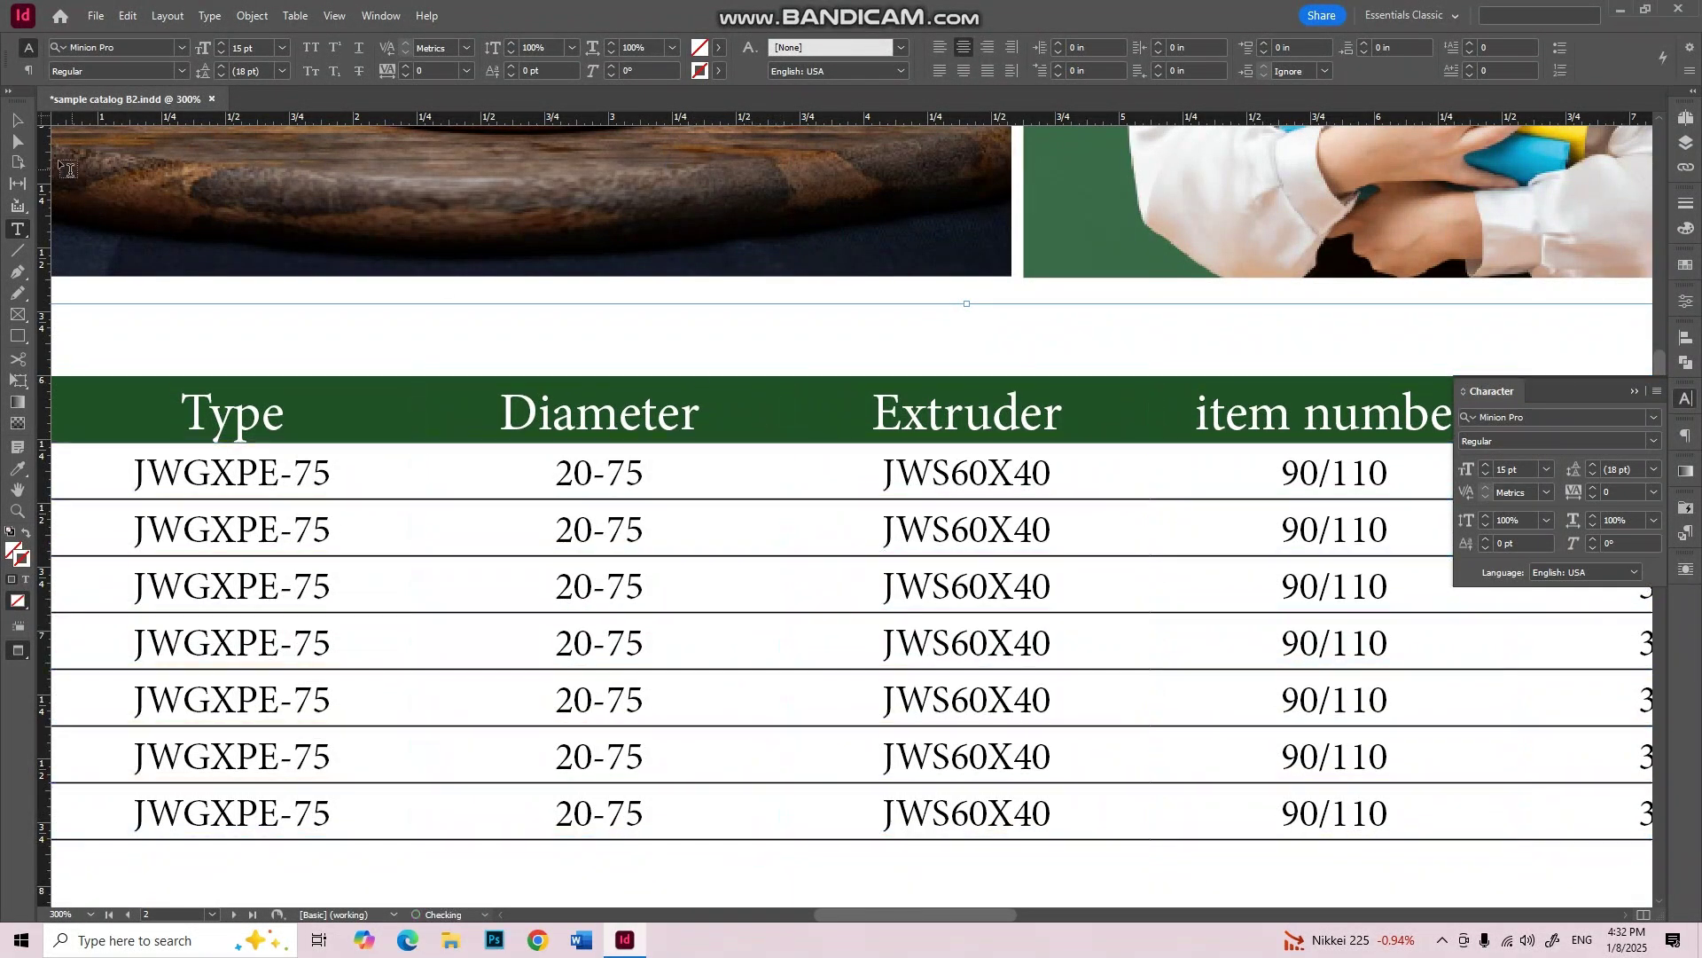
Step: Align the product table to the top of its frame and shorten the frame from below to about 1.89 in high
key(ctrl+minus)
key(ctrl+minus)
key(ctrl+minus)
click(1241, 509)
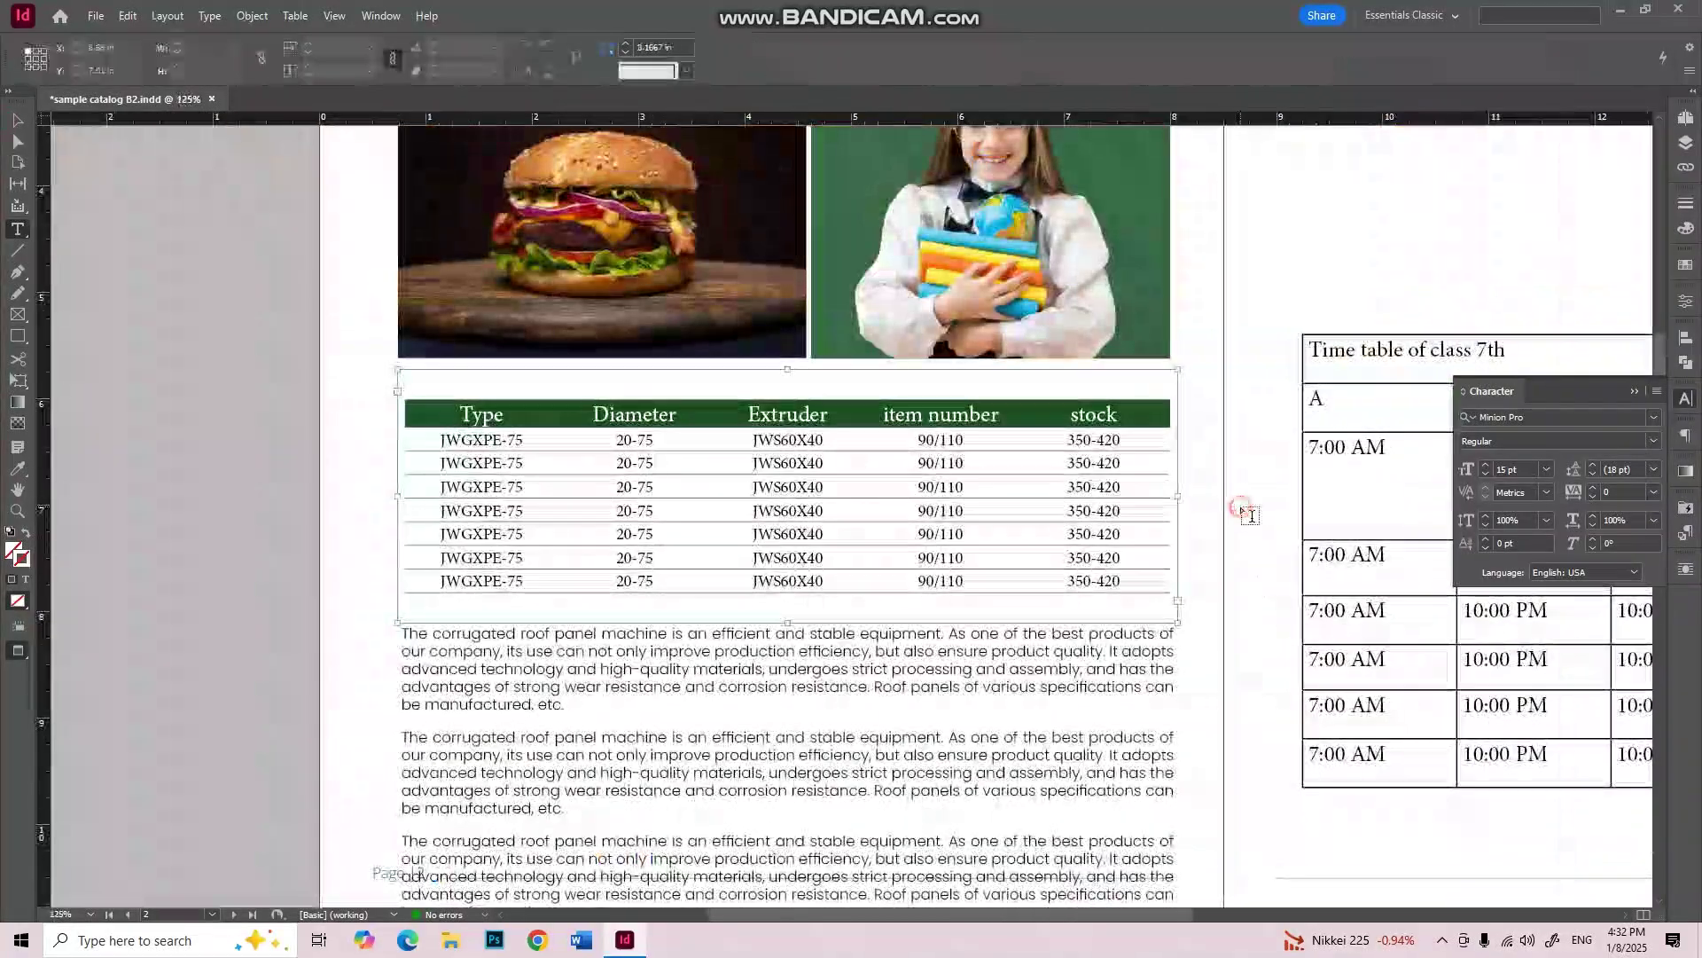
click(17, 120)
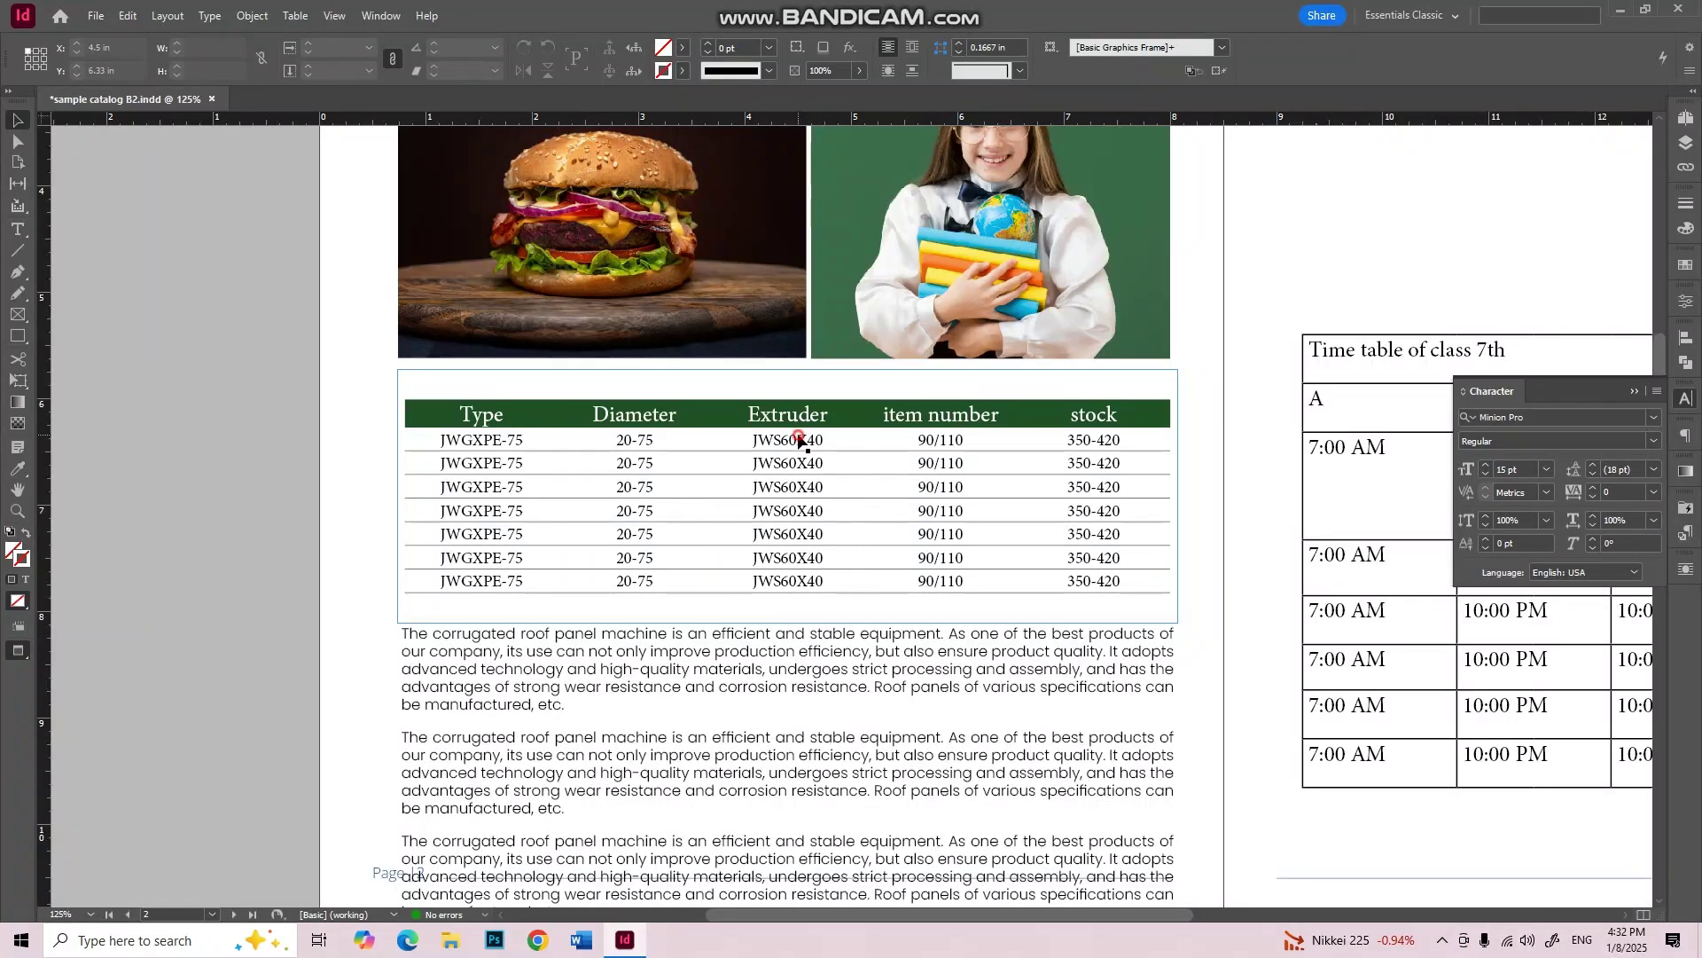
click(798, 437)
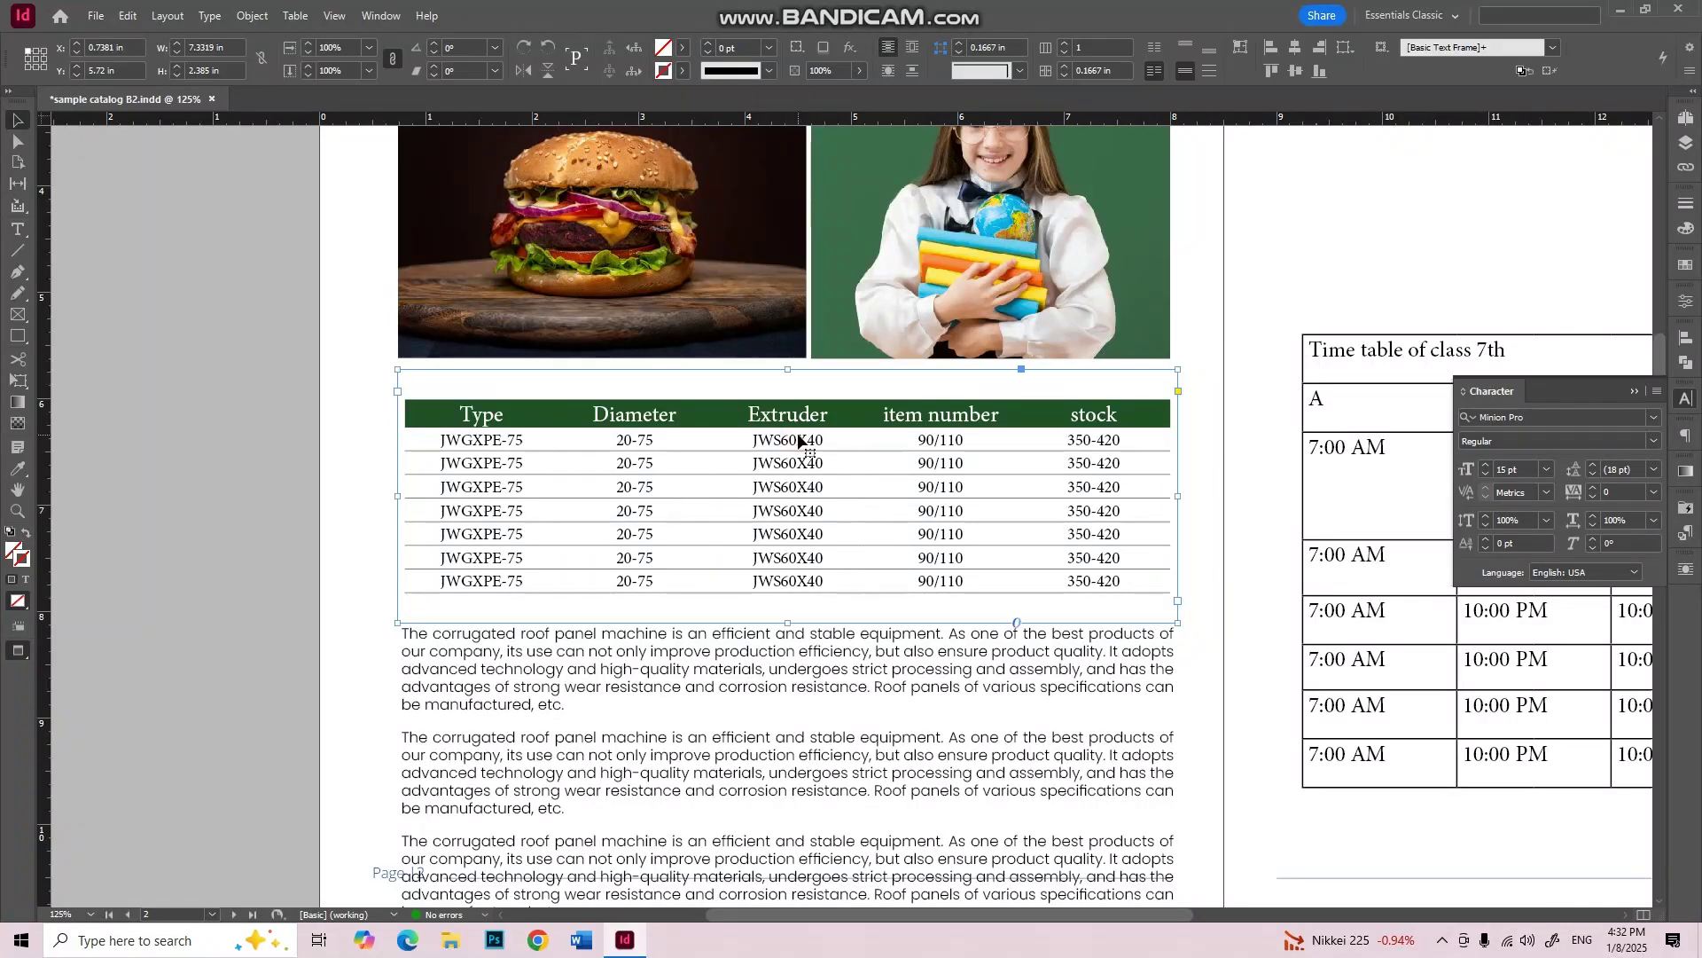
click(1186, 46)
drag(787, 622, 796, 570)
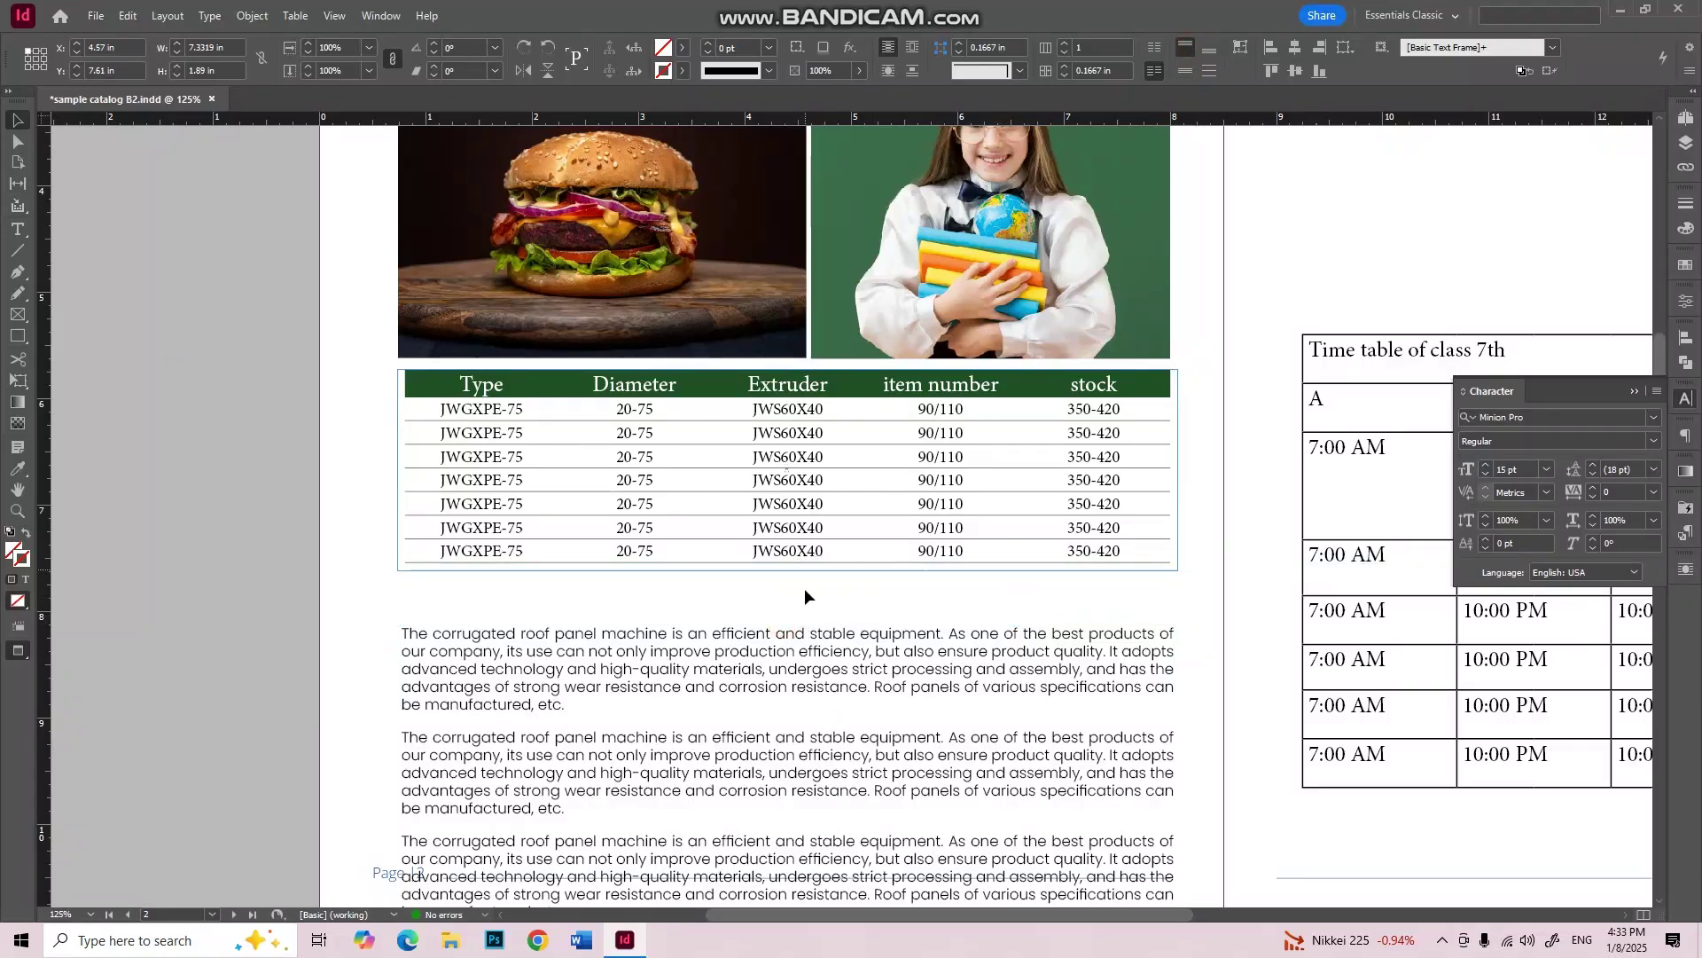
Step: Move the three paragraphs up together to just below the shortened product table
drag(665, 859, 674, 806)
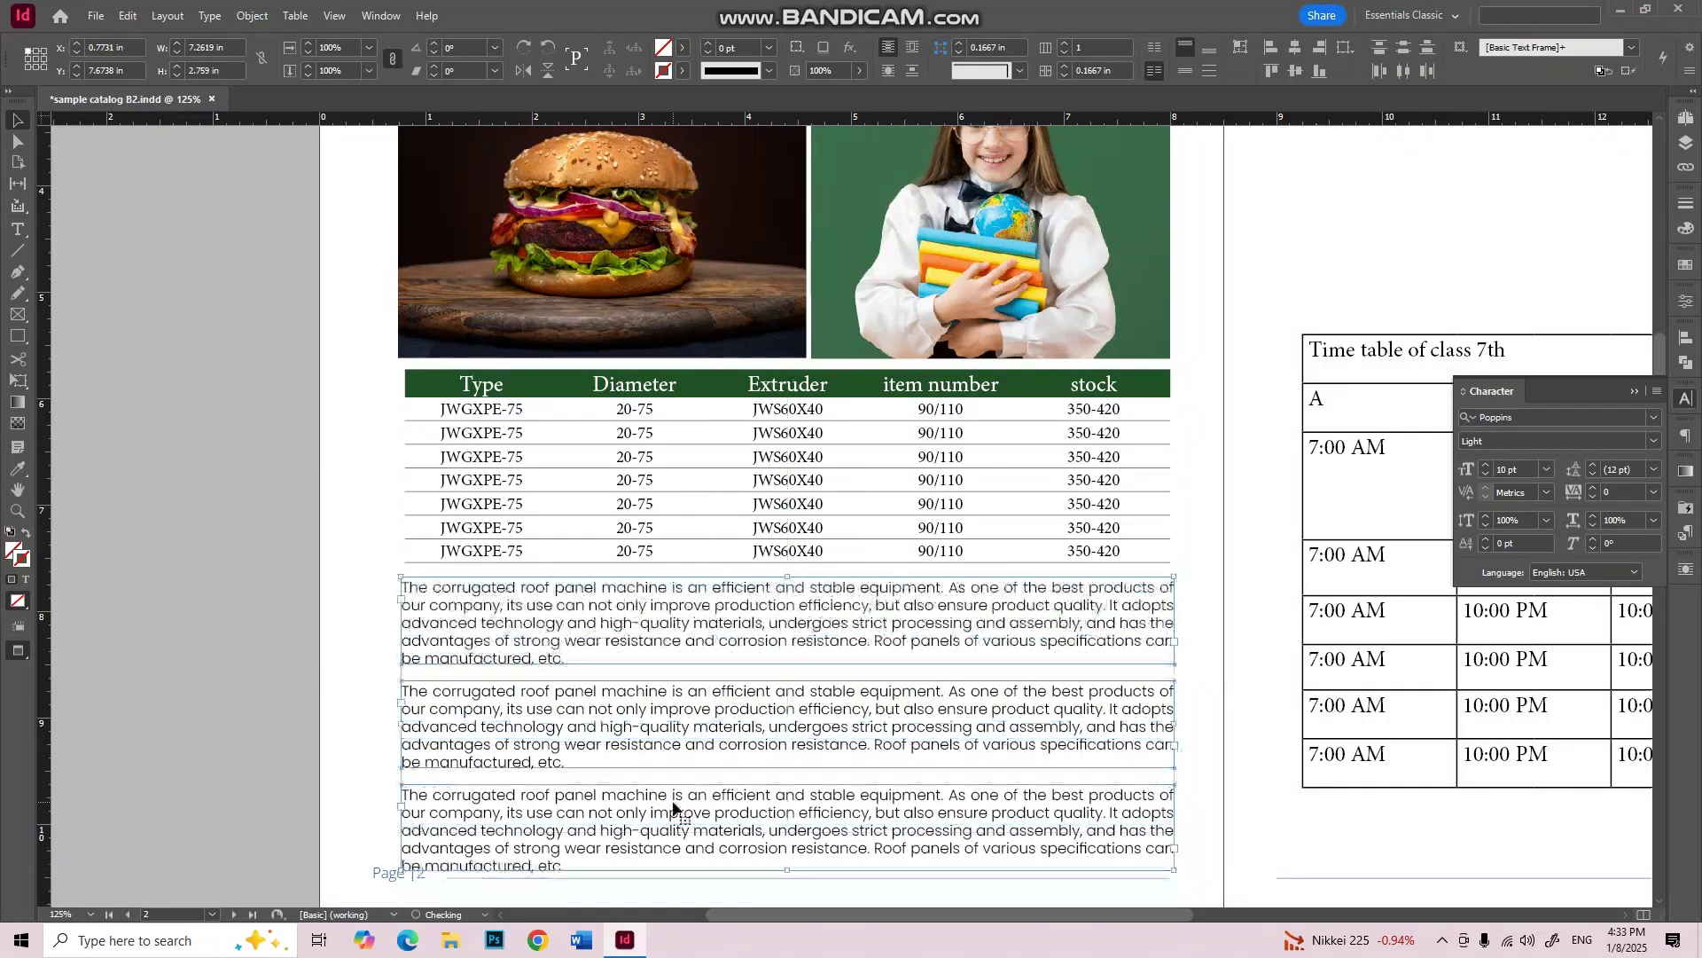
scroll(674, 805, down, 3)
click(653, 794)
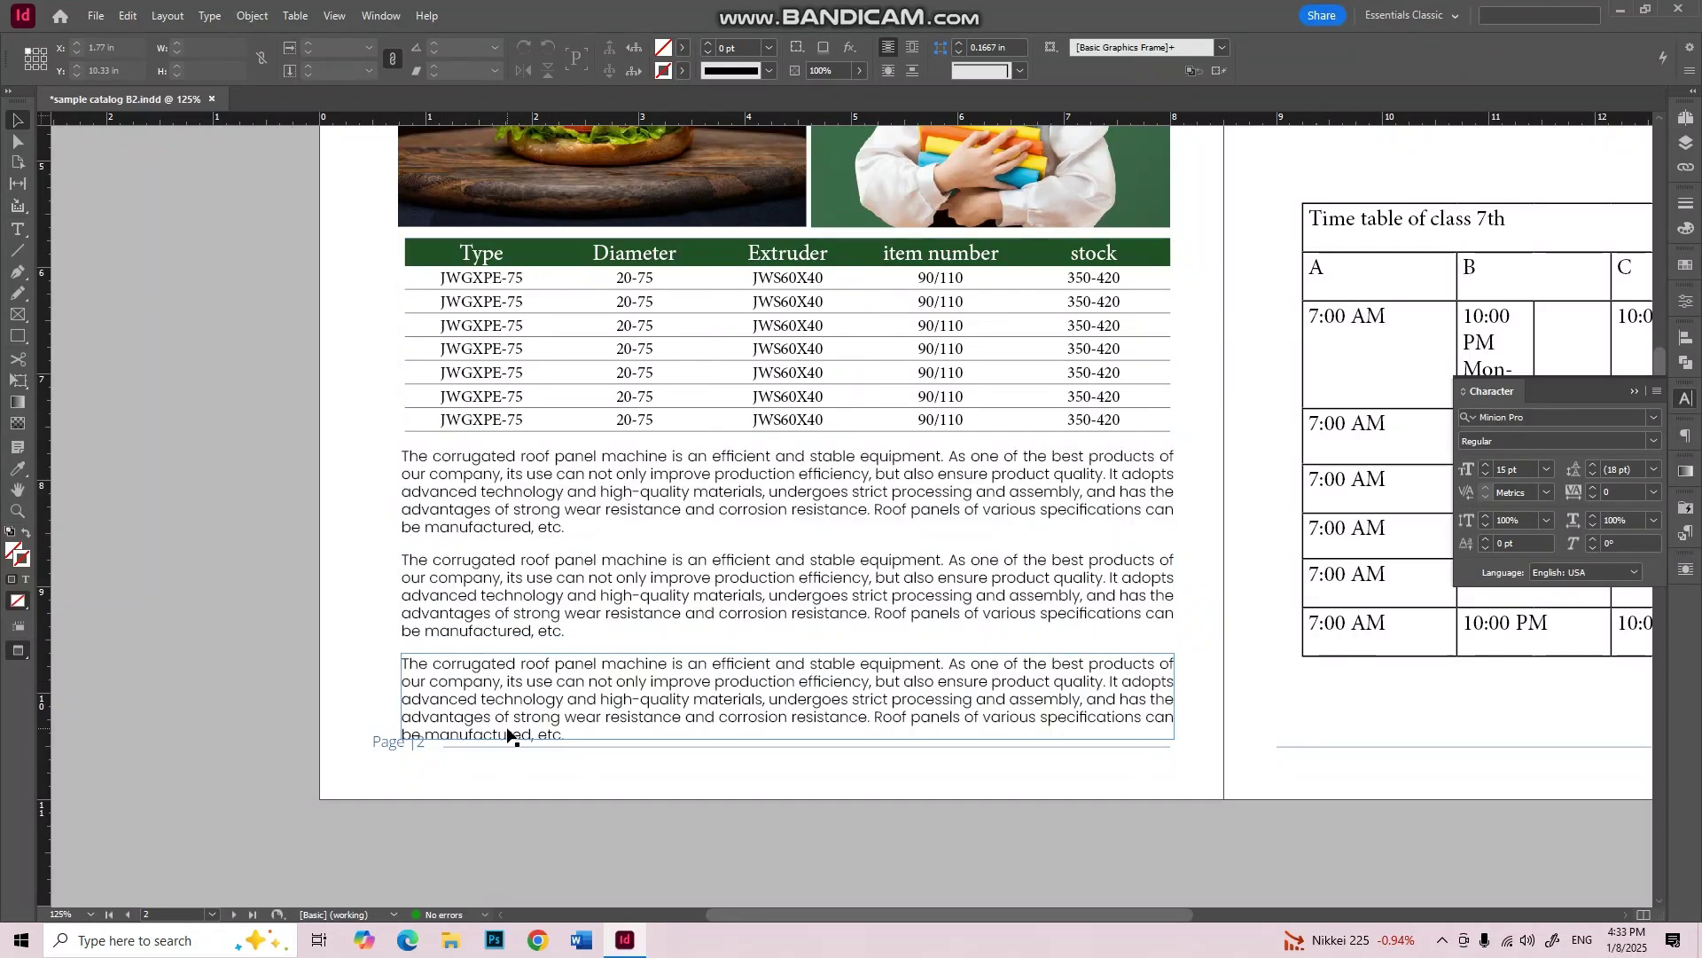
Step: Try to tighten the last body row of the product table by raising its lower border line
scroll(995, 497, up, 5)
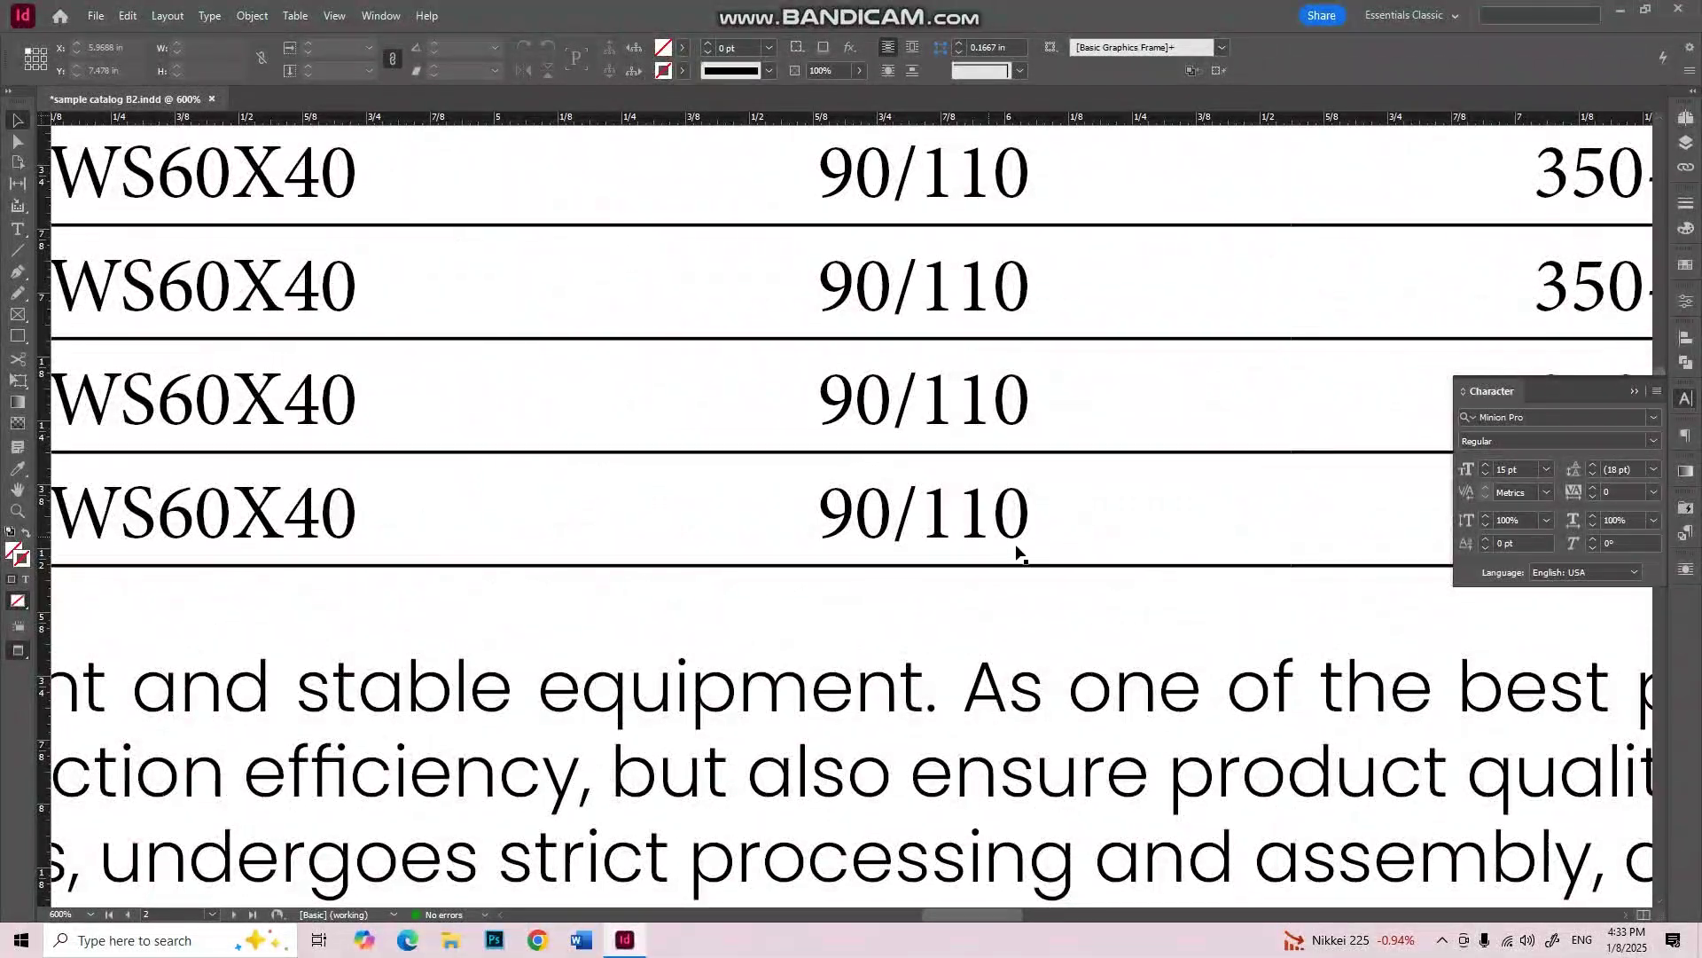
scroll(1019, 549, down, 3)
key(alt+t)
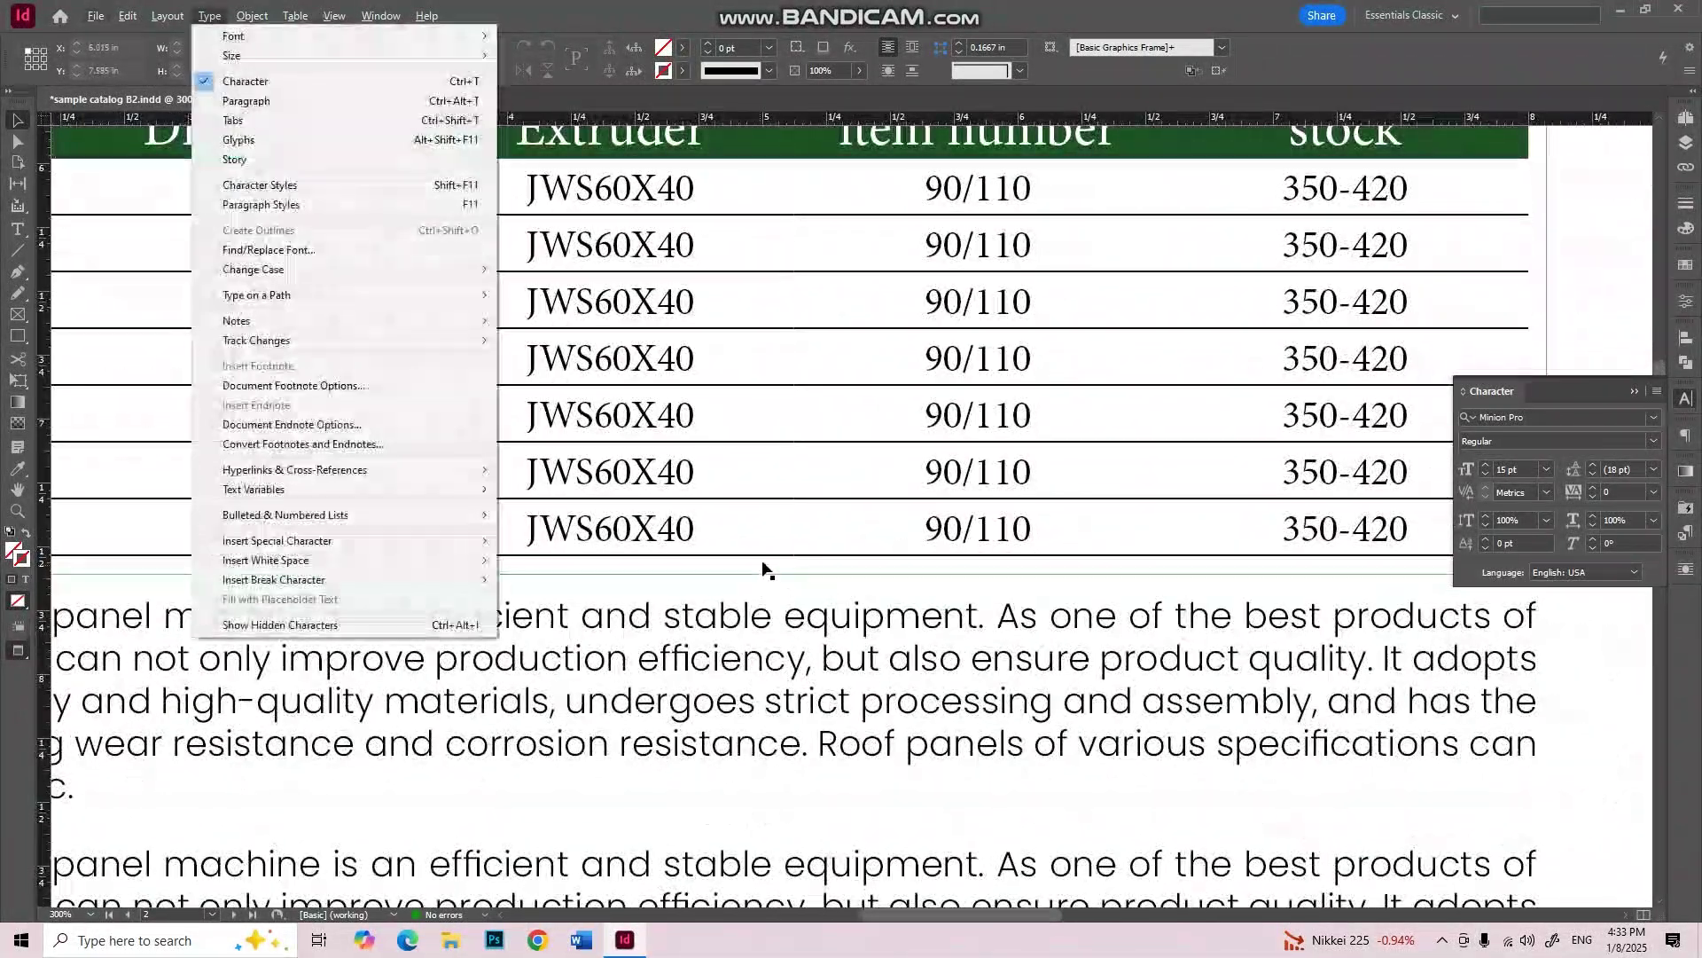
key(Escape)
key(t)
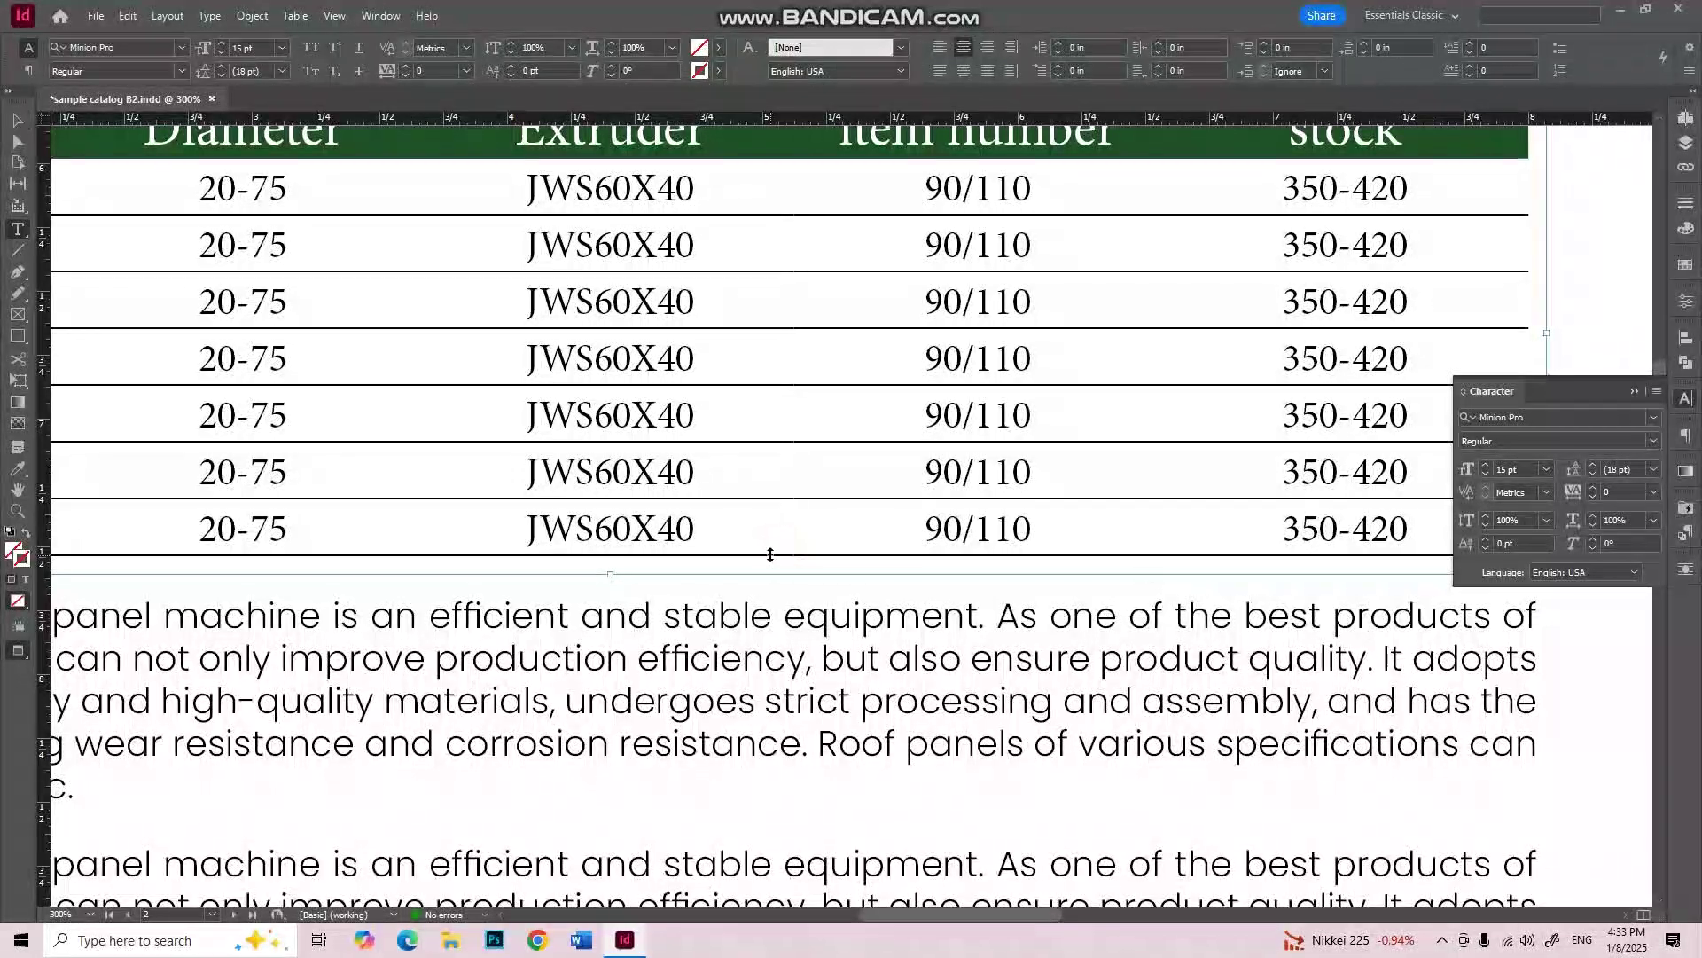
drag(770, 554, 760, 512)
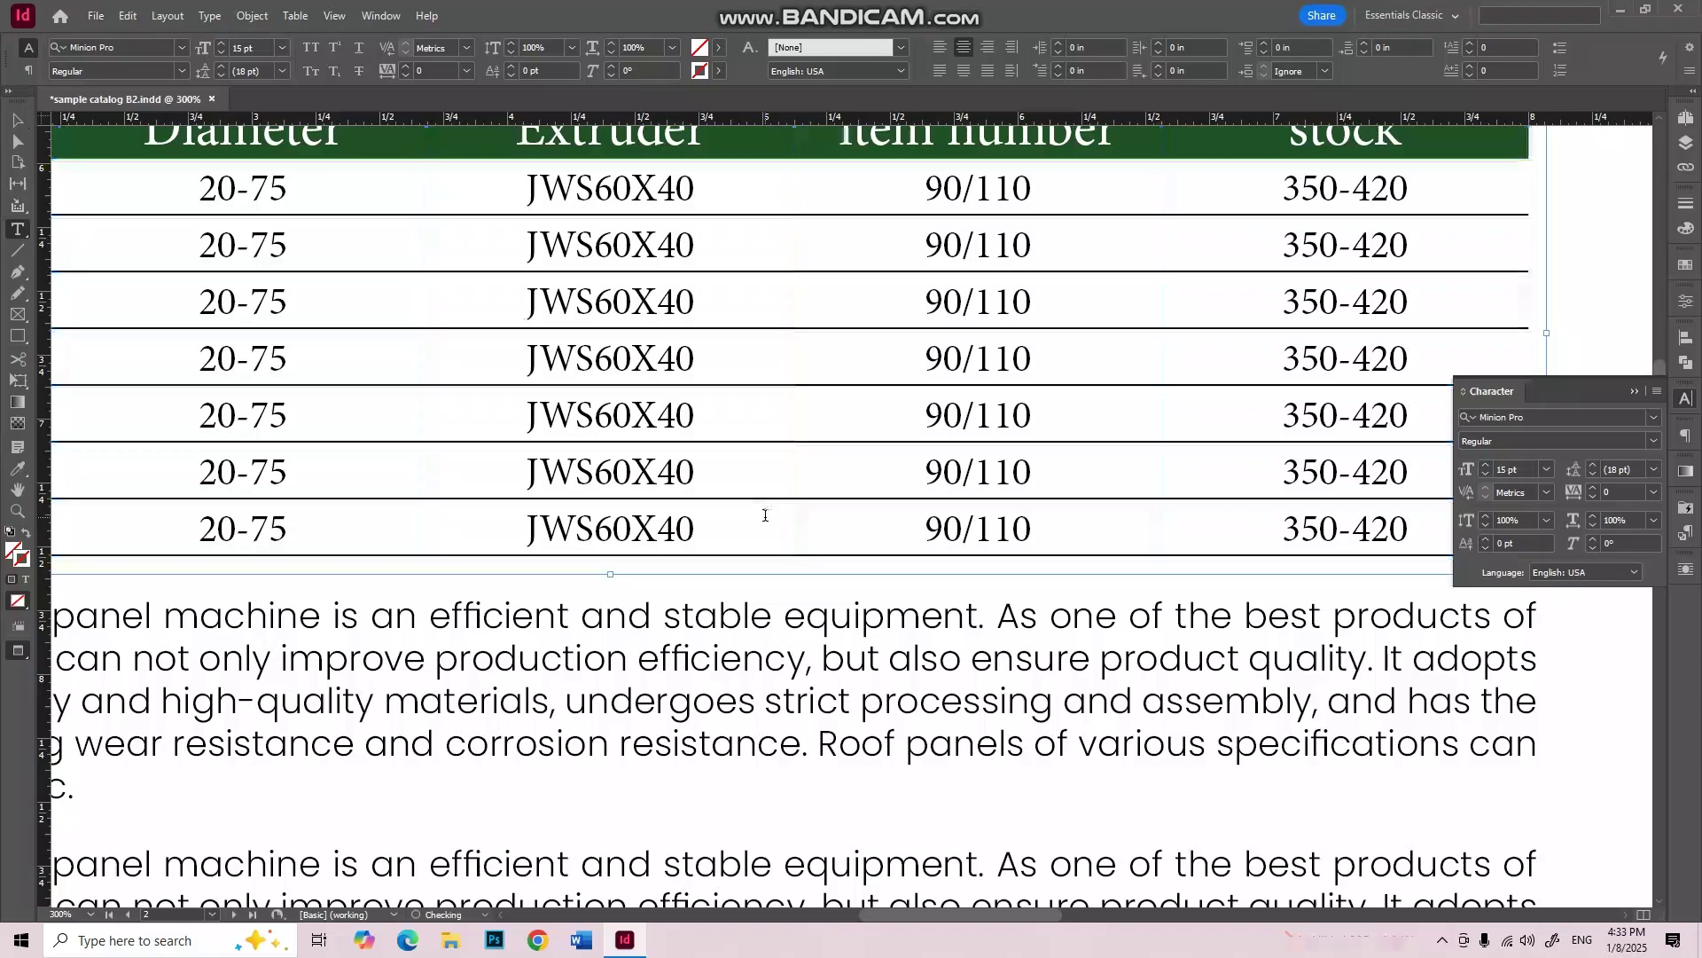
key(Escape)
key(ctrl+minus)
key(ctrl+minus)
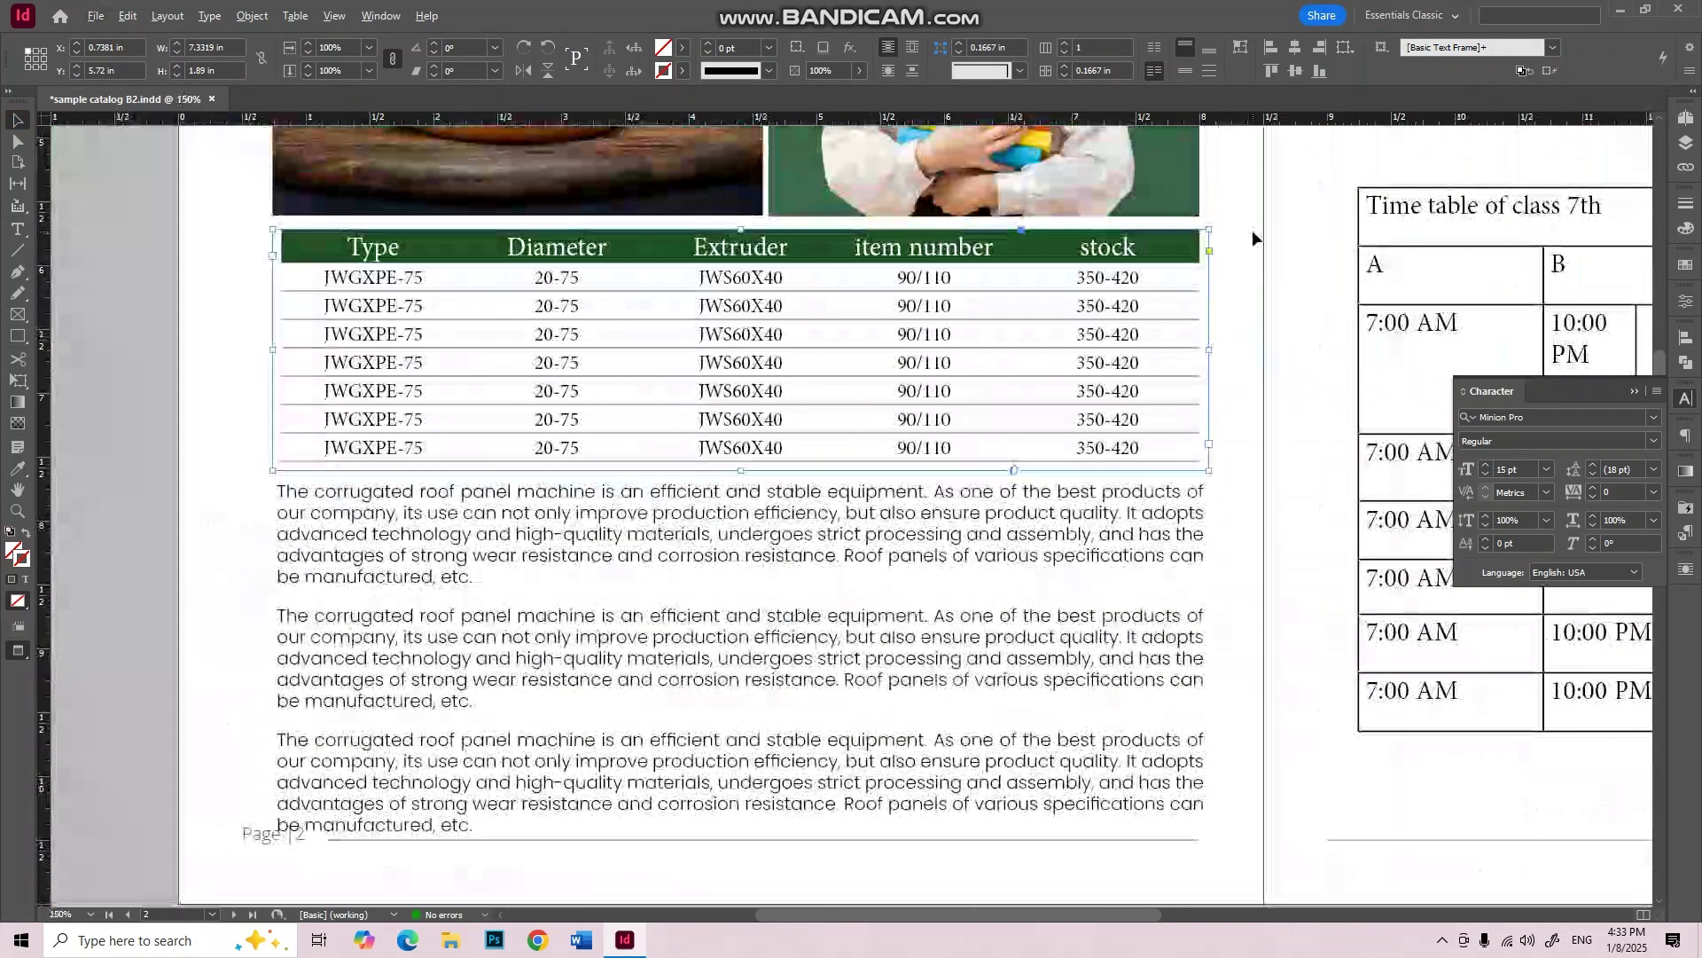
Step: Apply a 0.5 pt stroke to all horizontal and vertical borders of the product table's seven body rows
key(ctrl+equal)
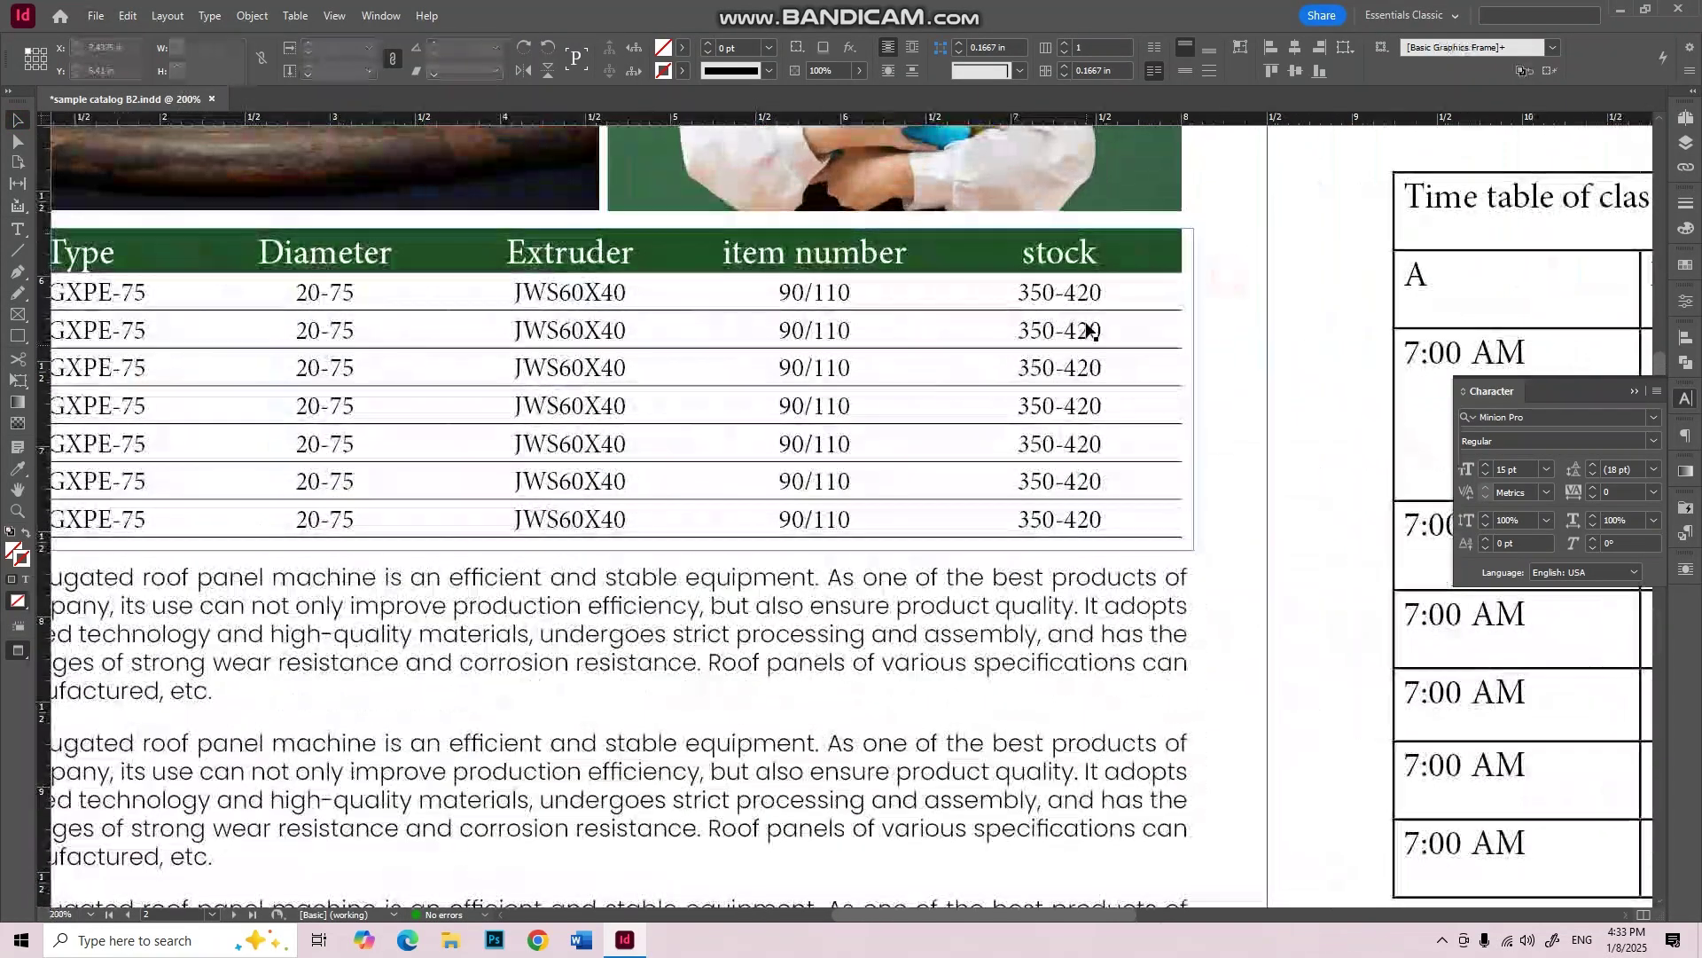
key(ctrl+shift+a)
drag(1124, 296, 107, 531)
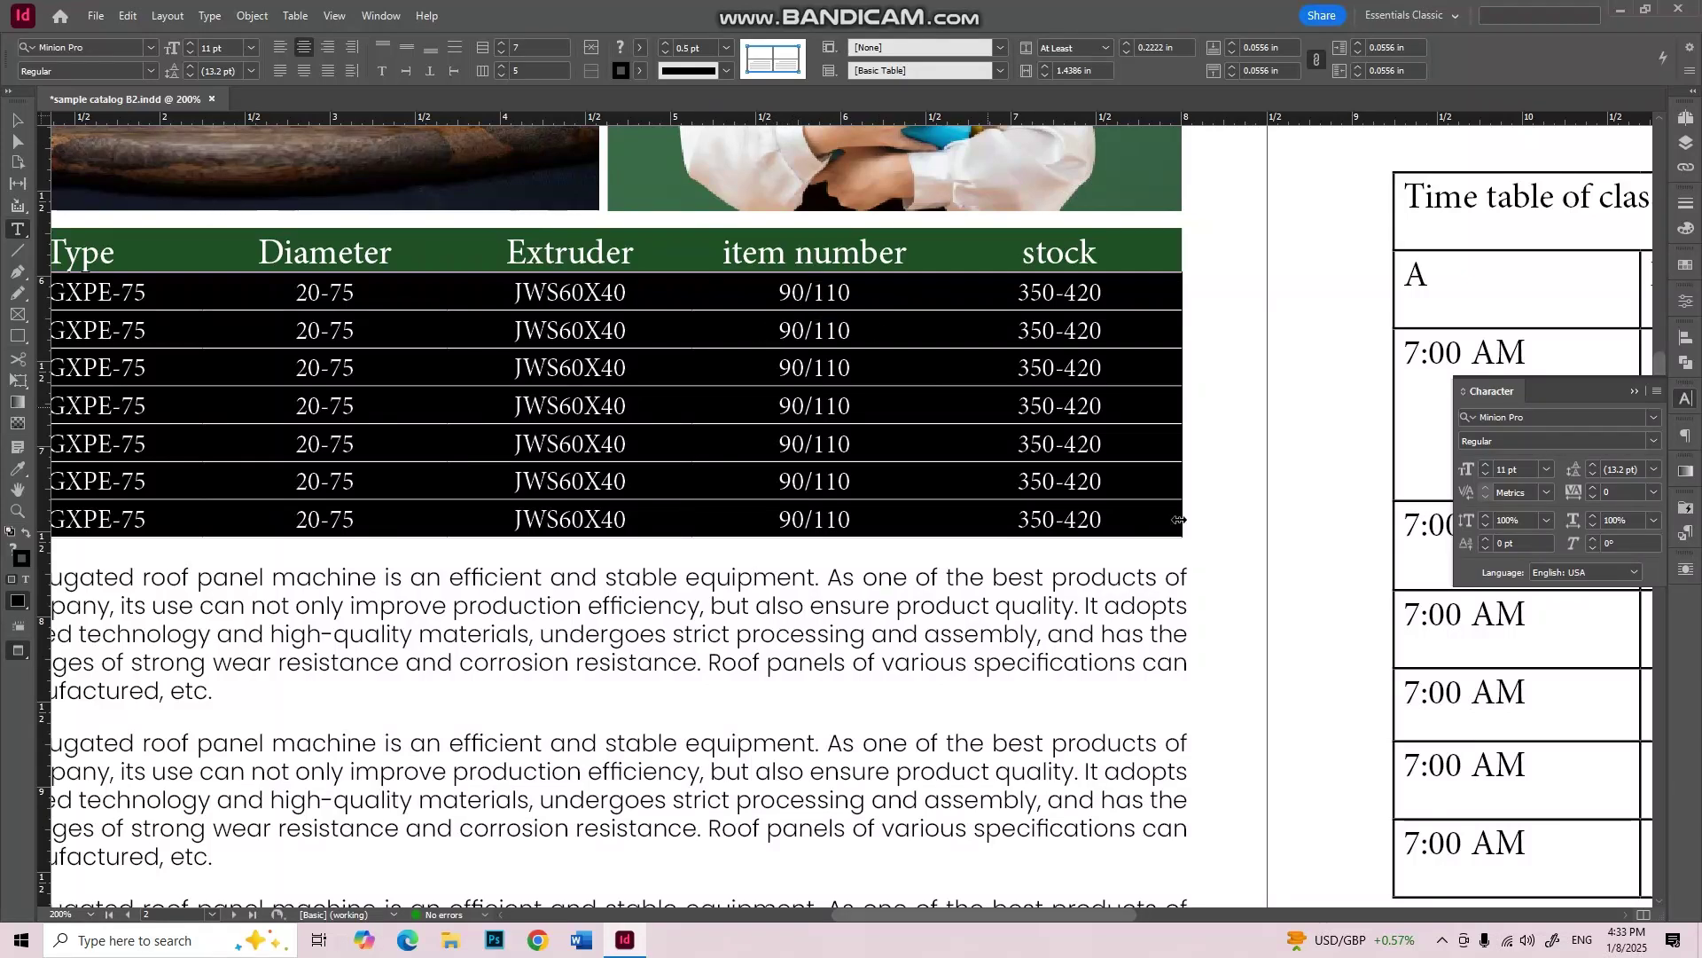
click(772, 57)
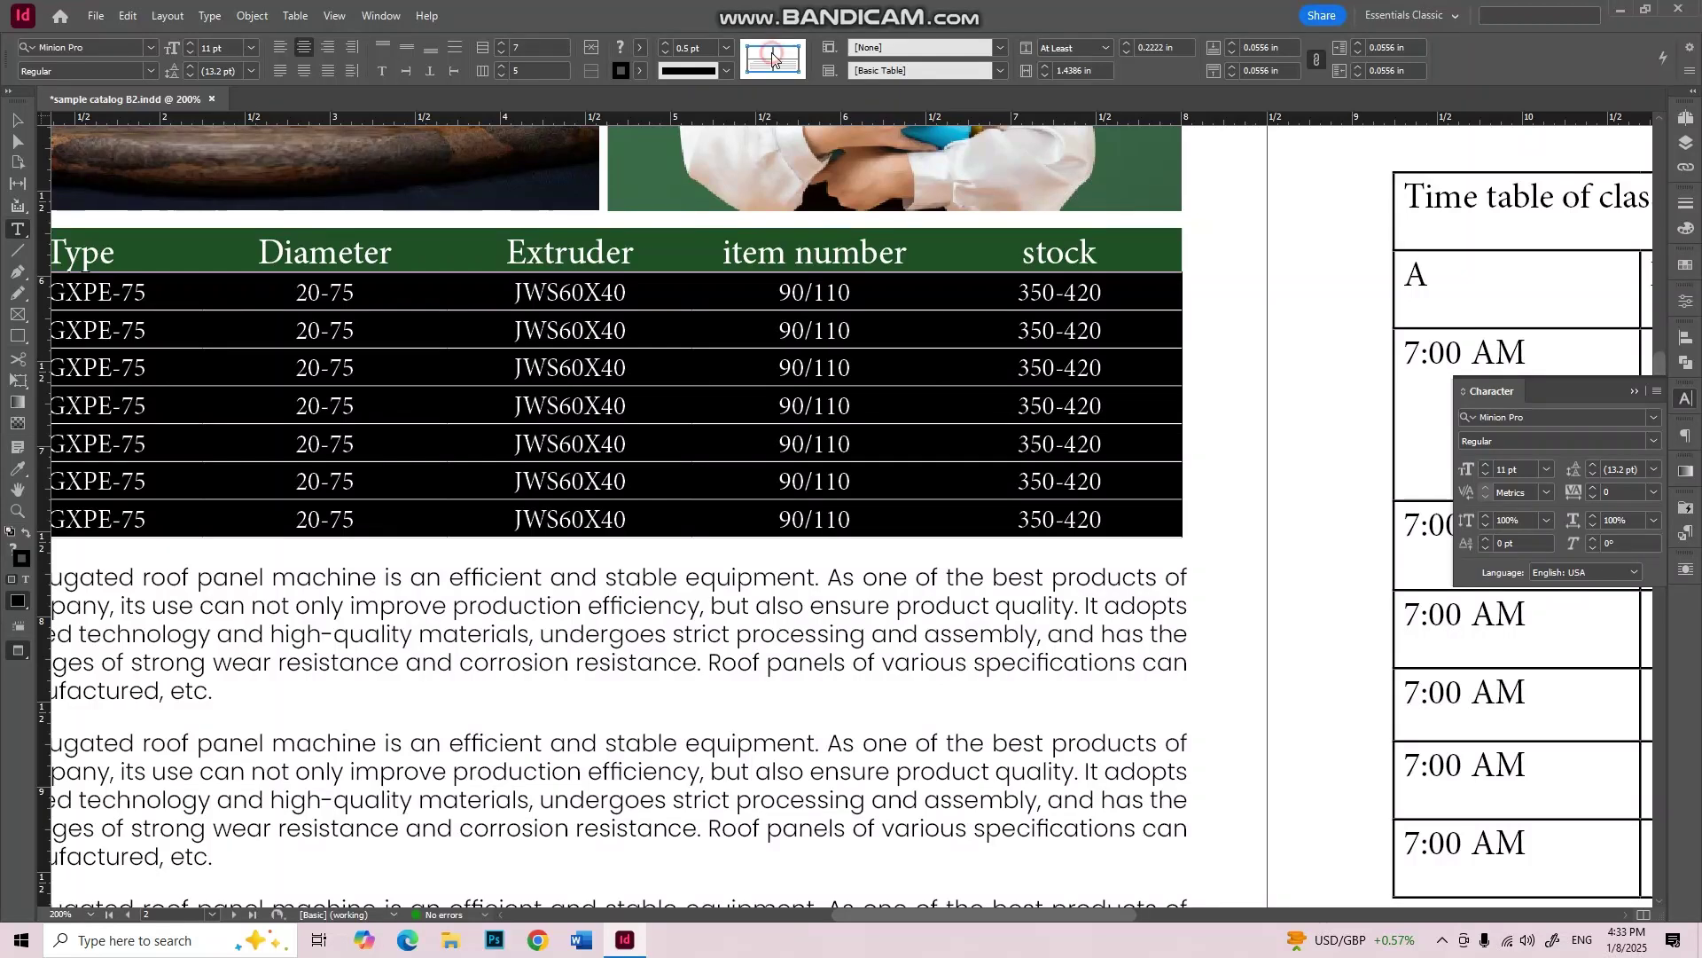
double_click(696, 47)
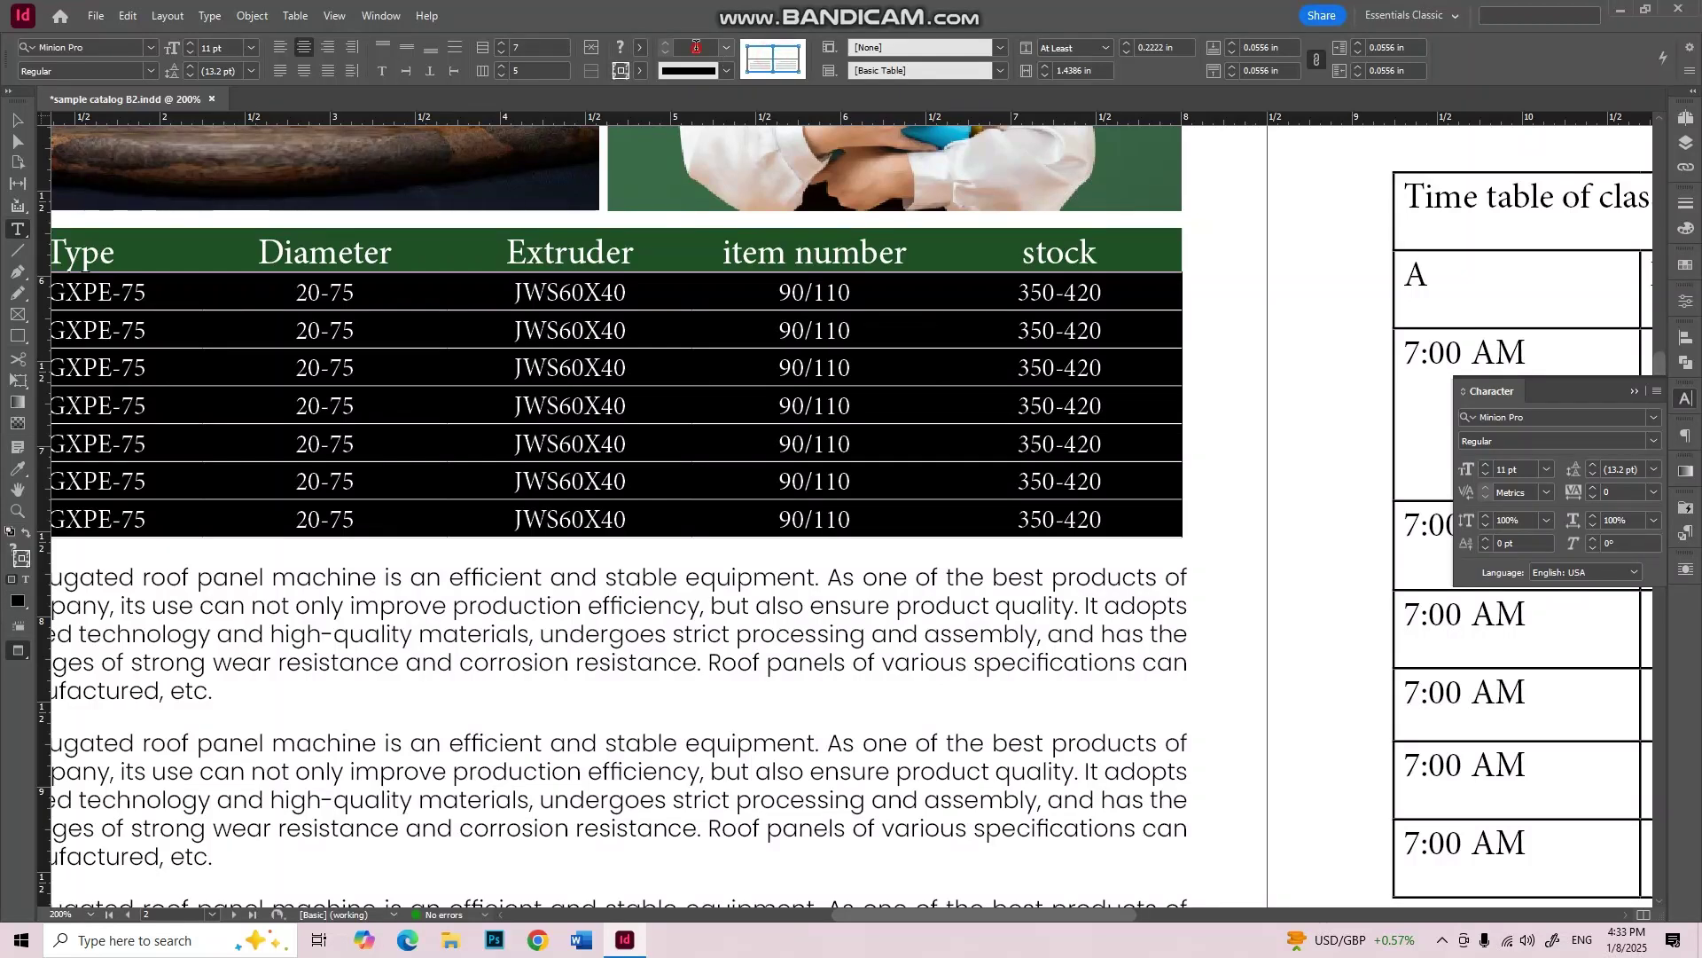
key(BackSpace)
key(Return)
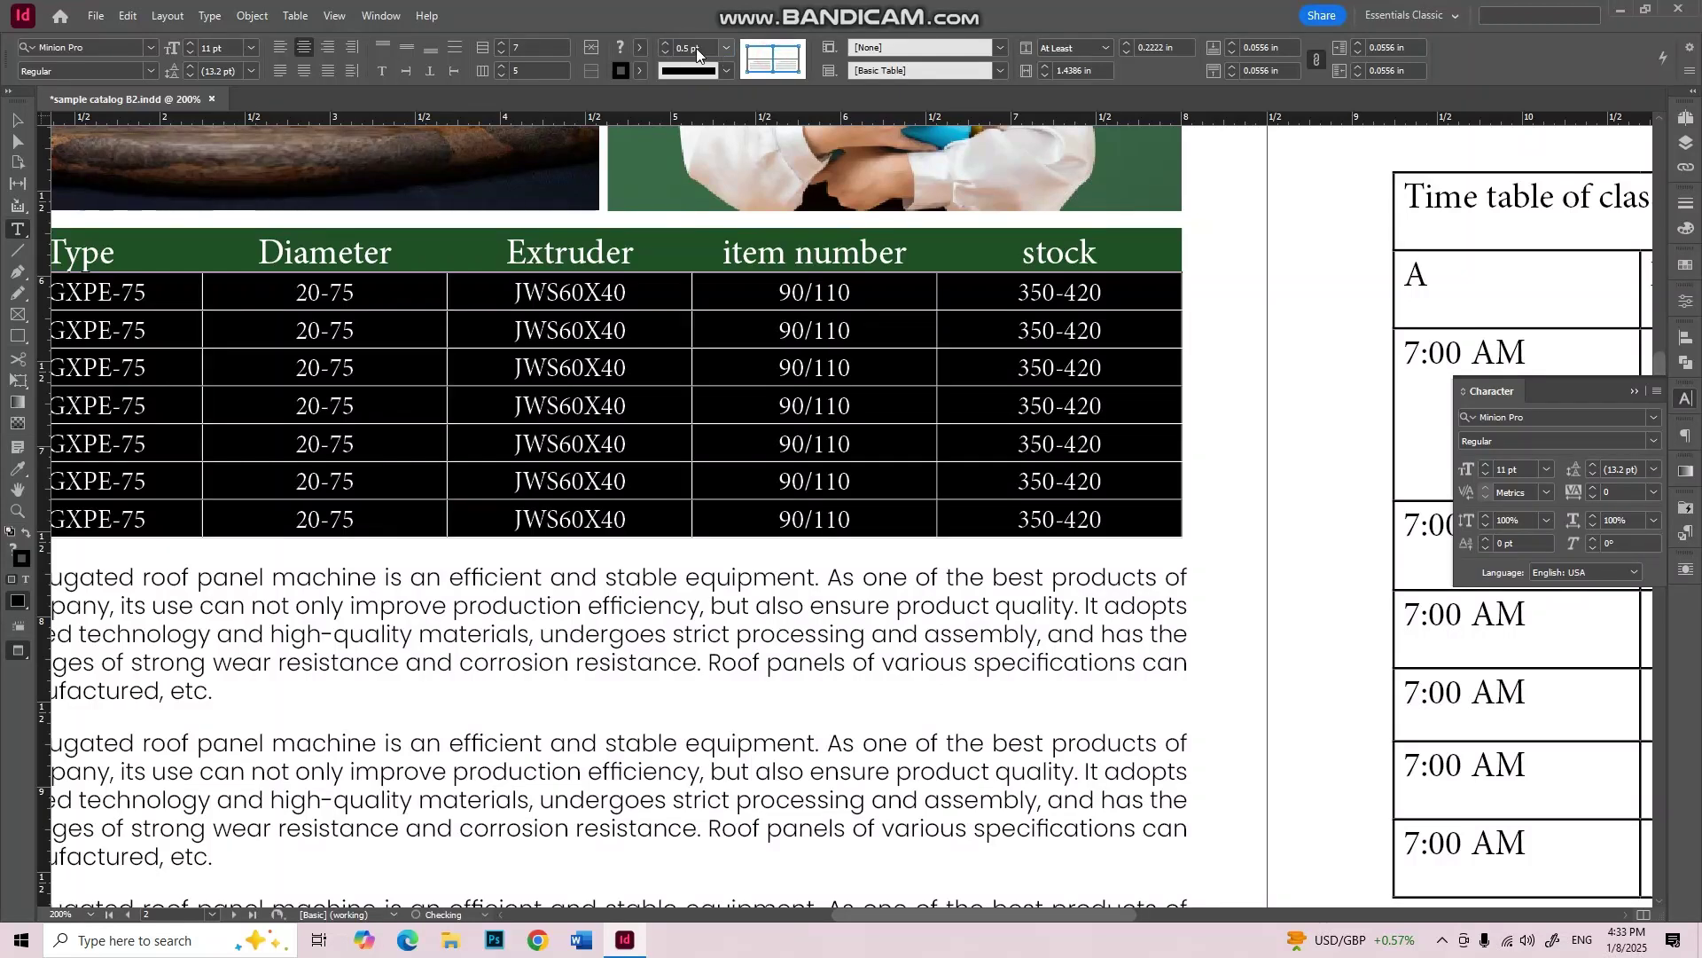
click(16, 124)
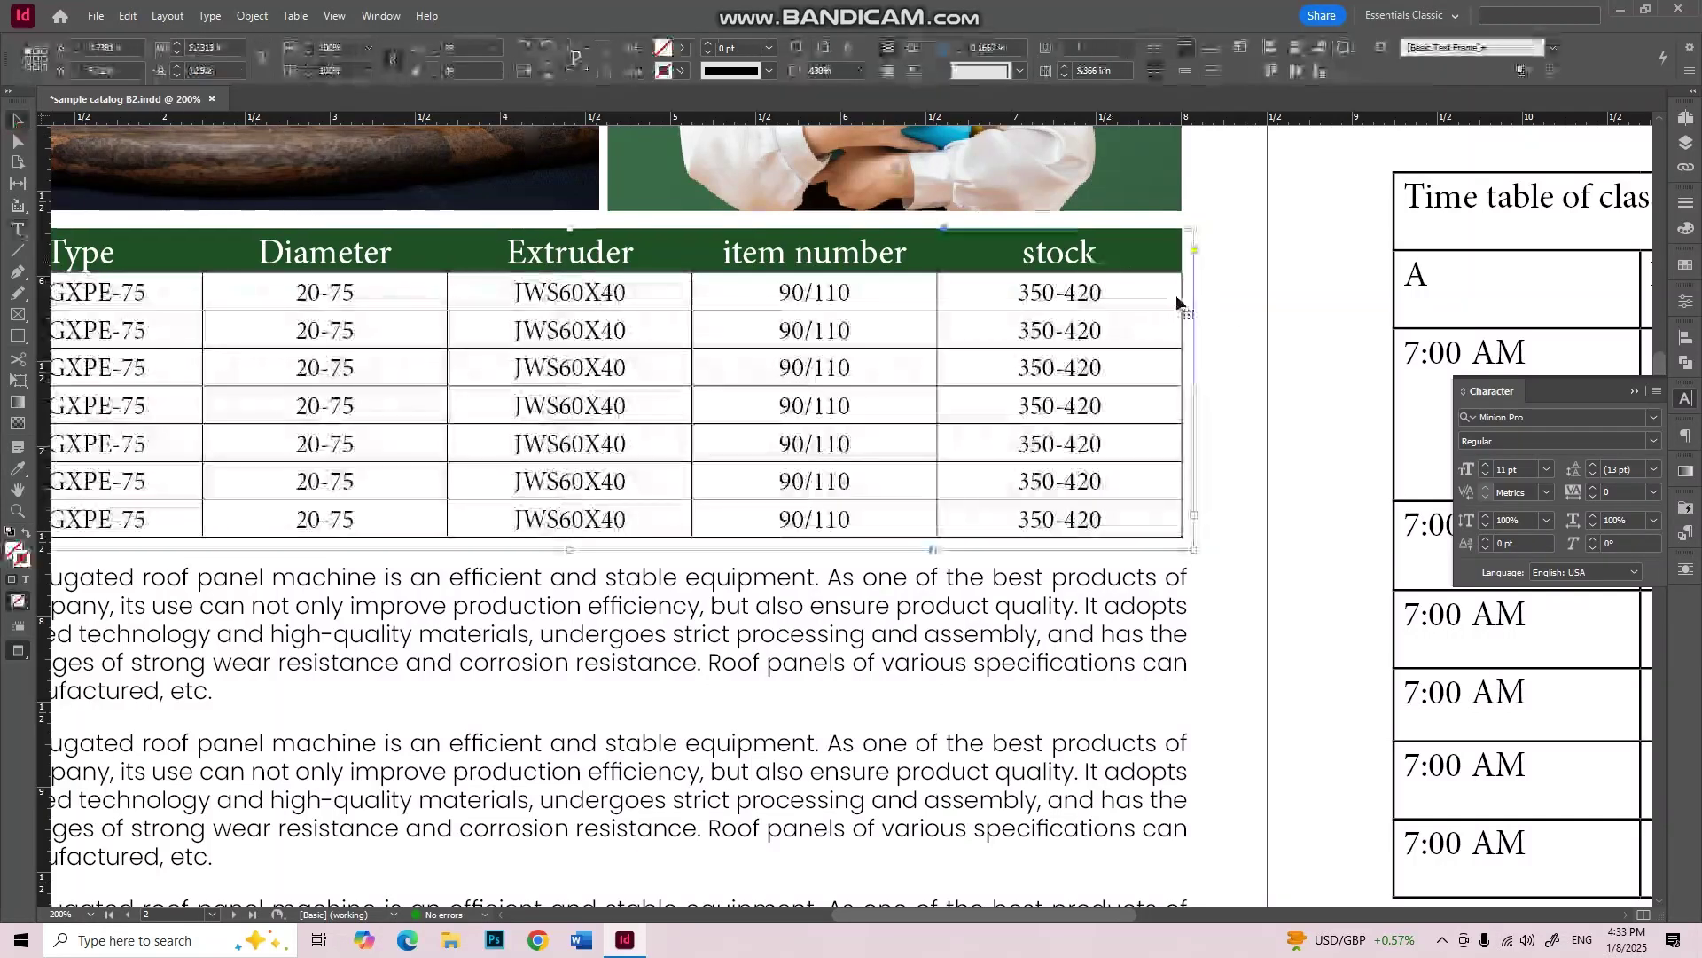
click(1134, 324)
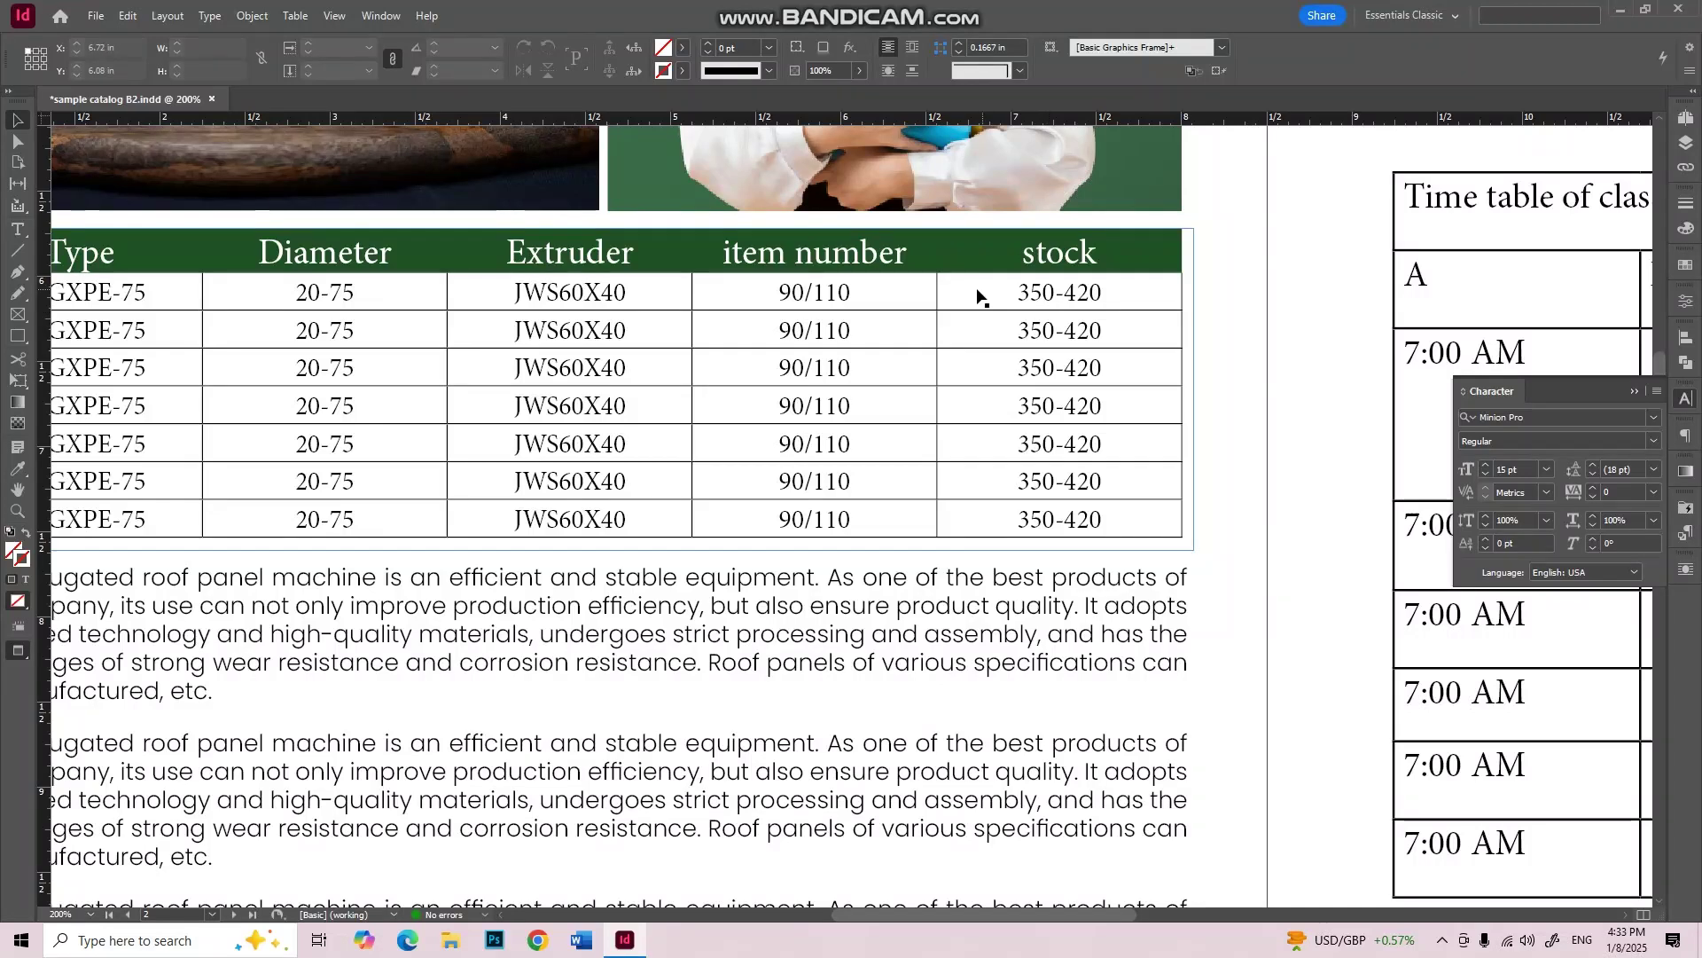
scroll(1104, 292, up, 4)
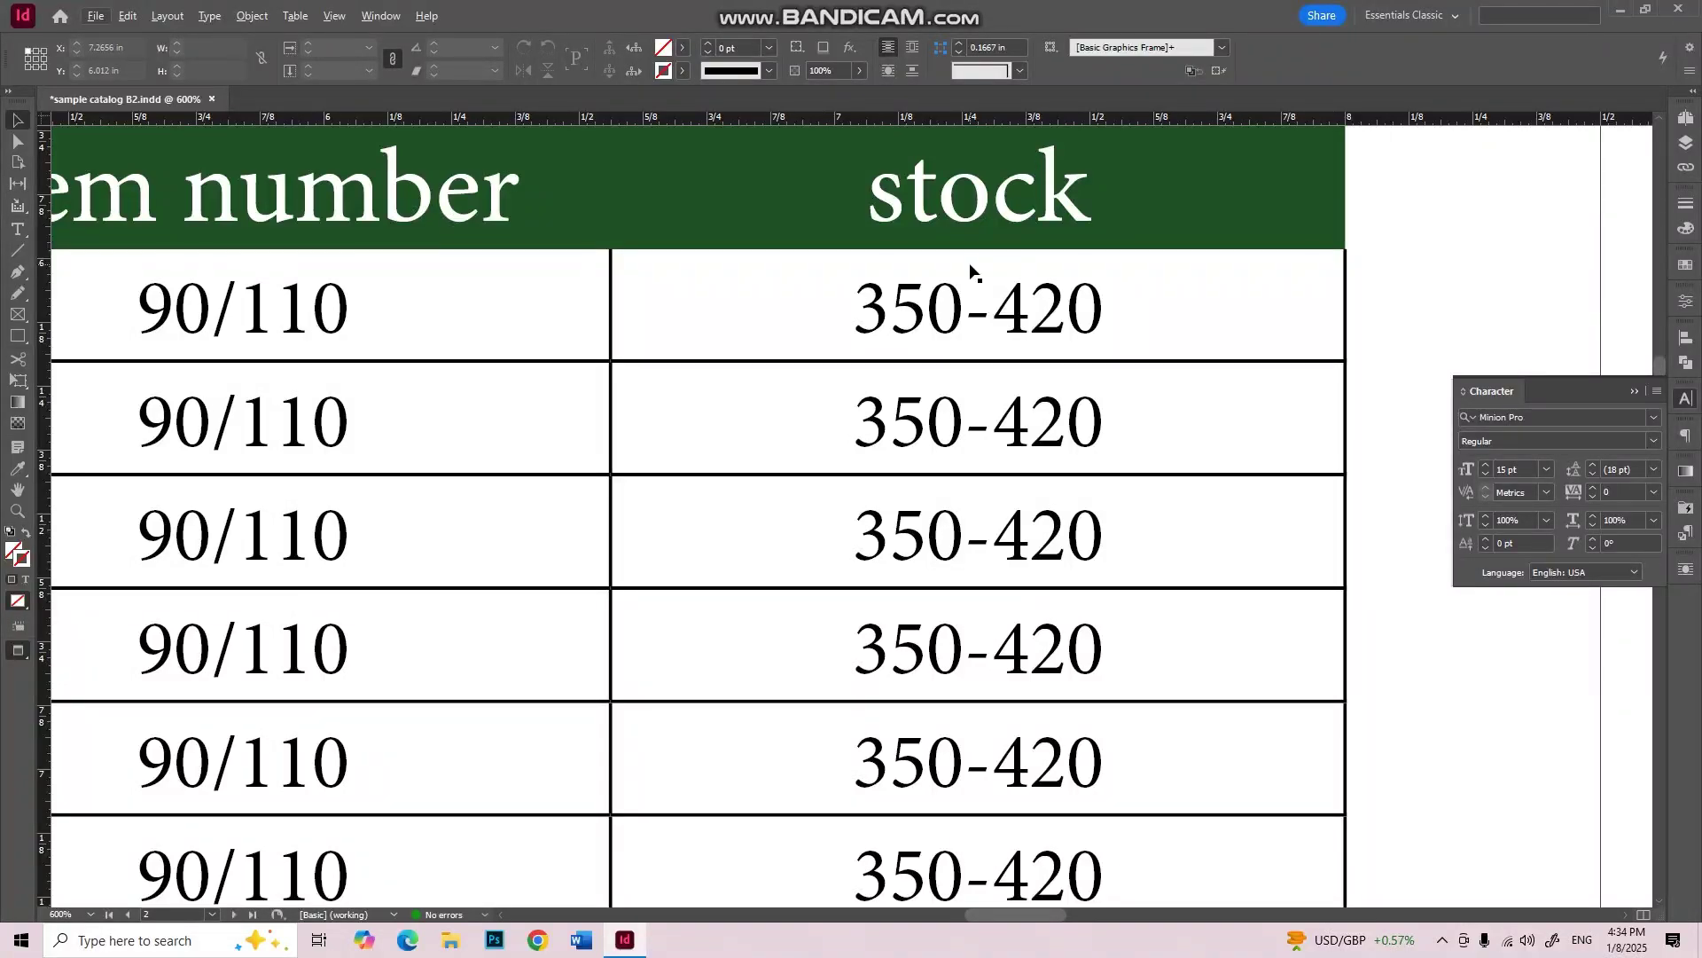
scroll(1033, 305, down, 4)
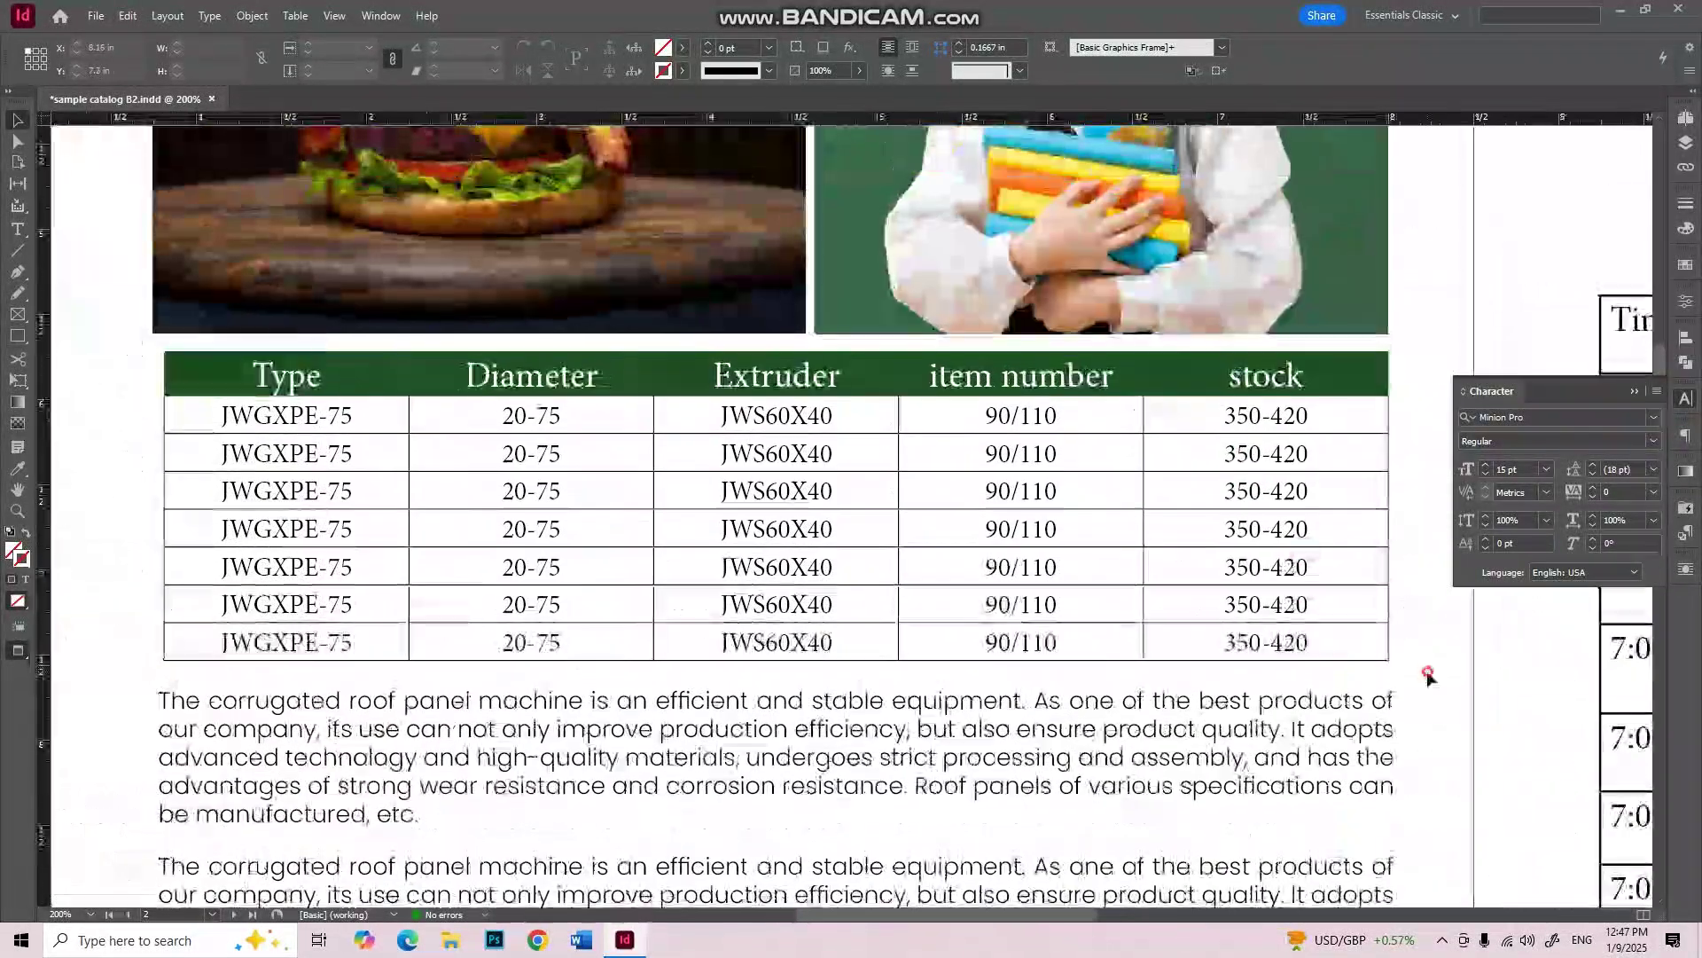
Step: Set all four cell insets of the product table's seven body rows to 0 in
double_click(1330, 646)
drag(1330, 646, 301, 415)
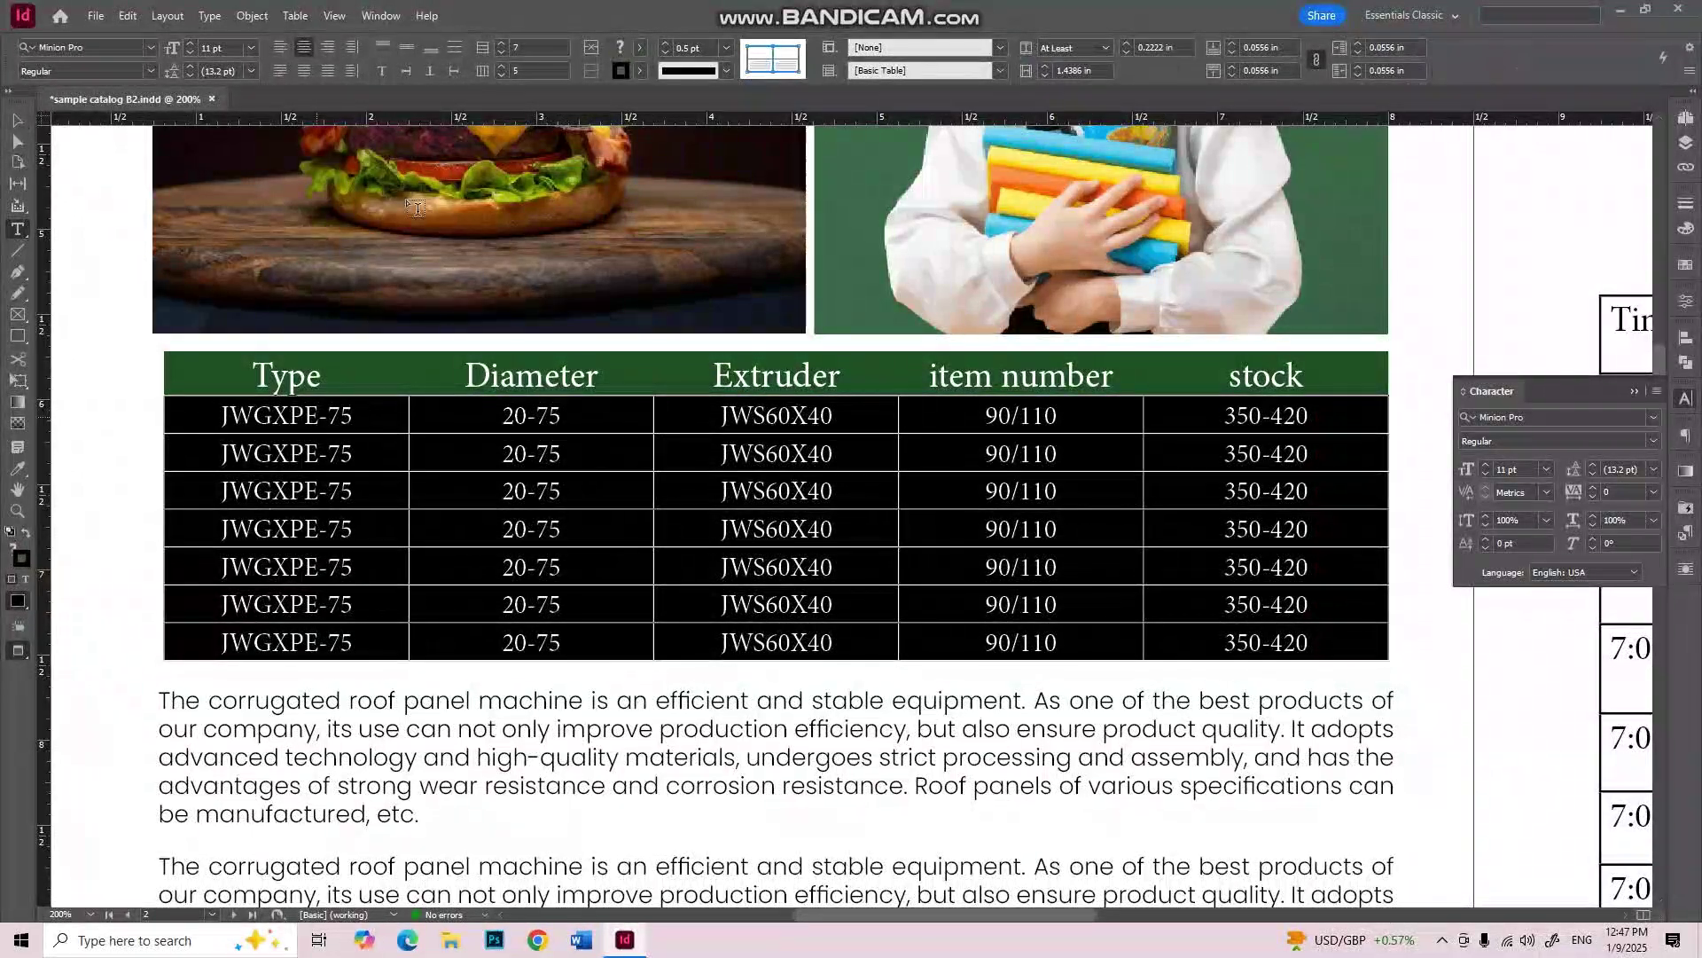
click(289, 13)
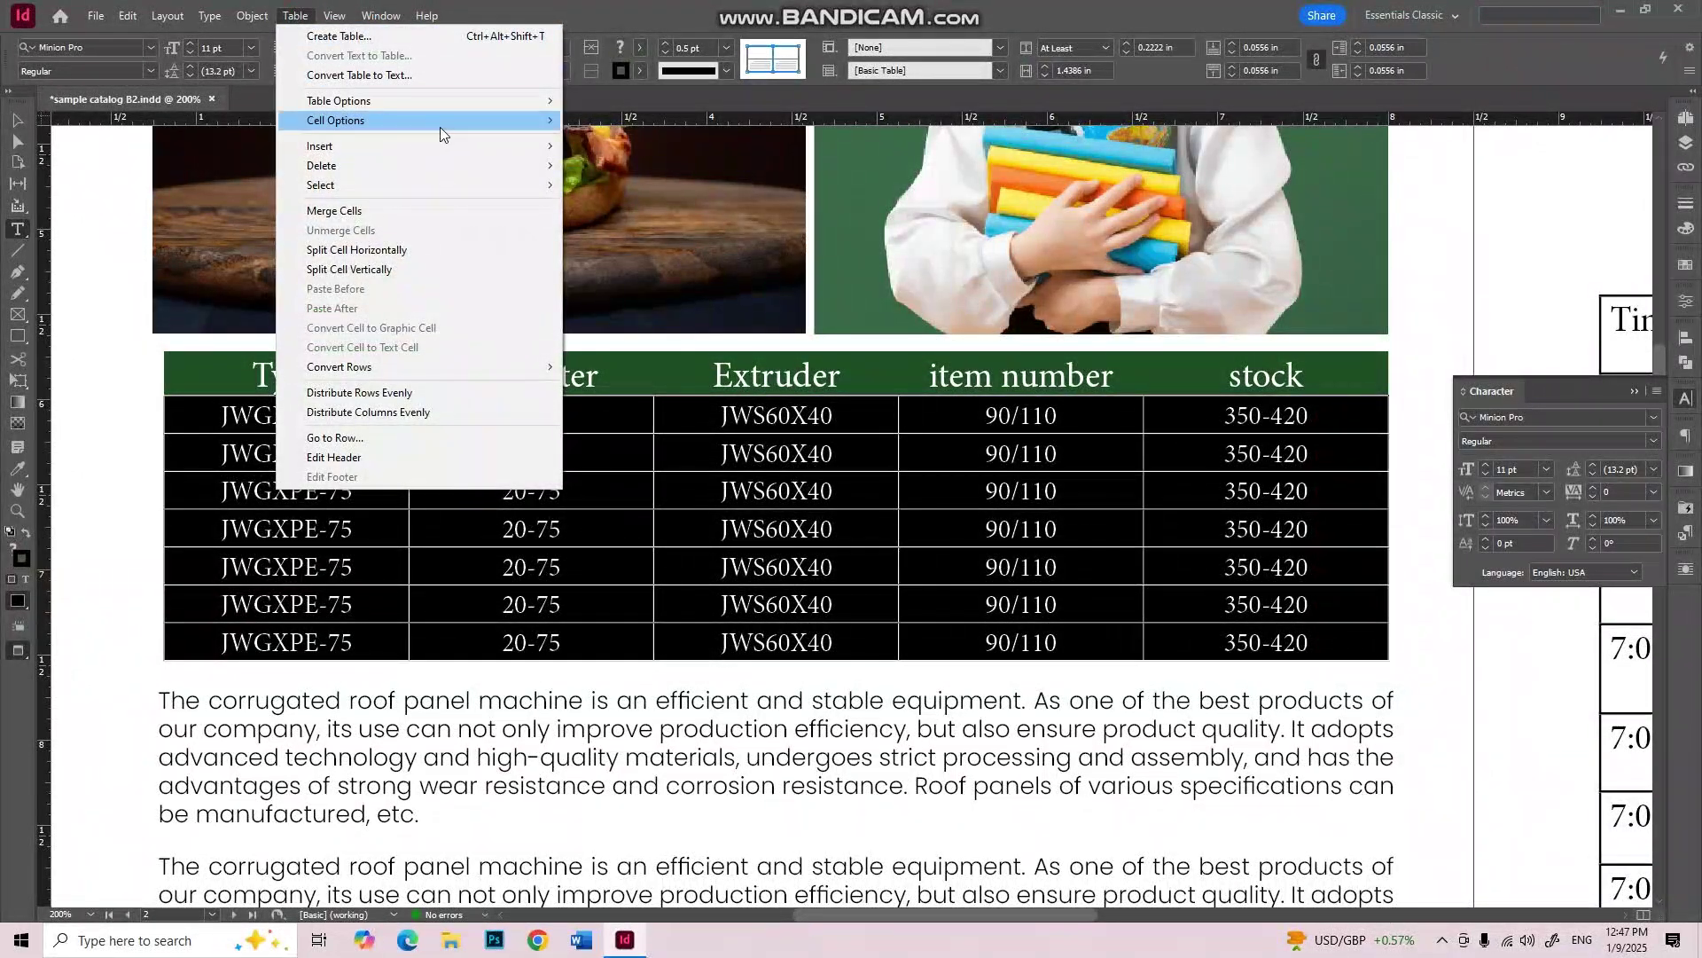
mouse_move(443, 131)
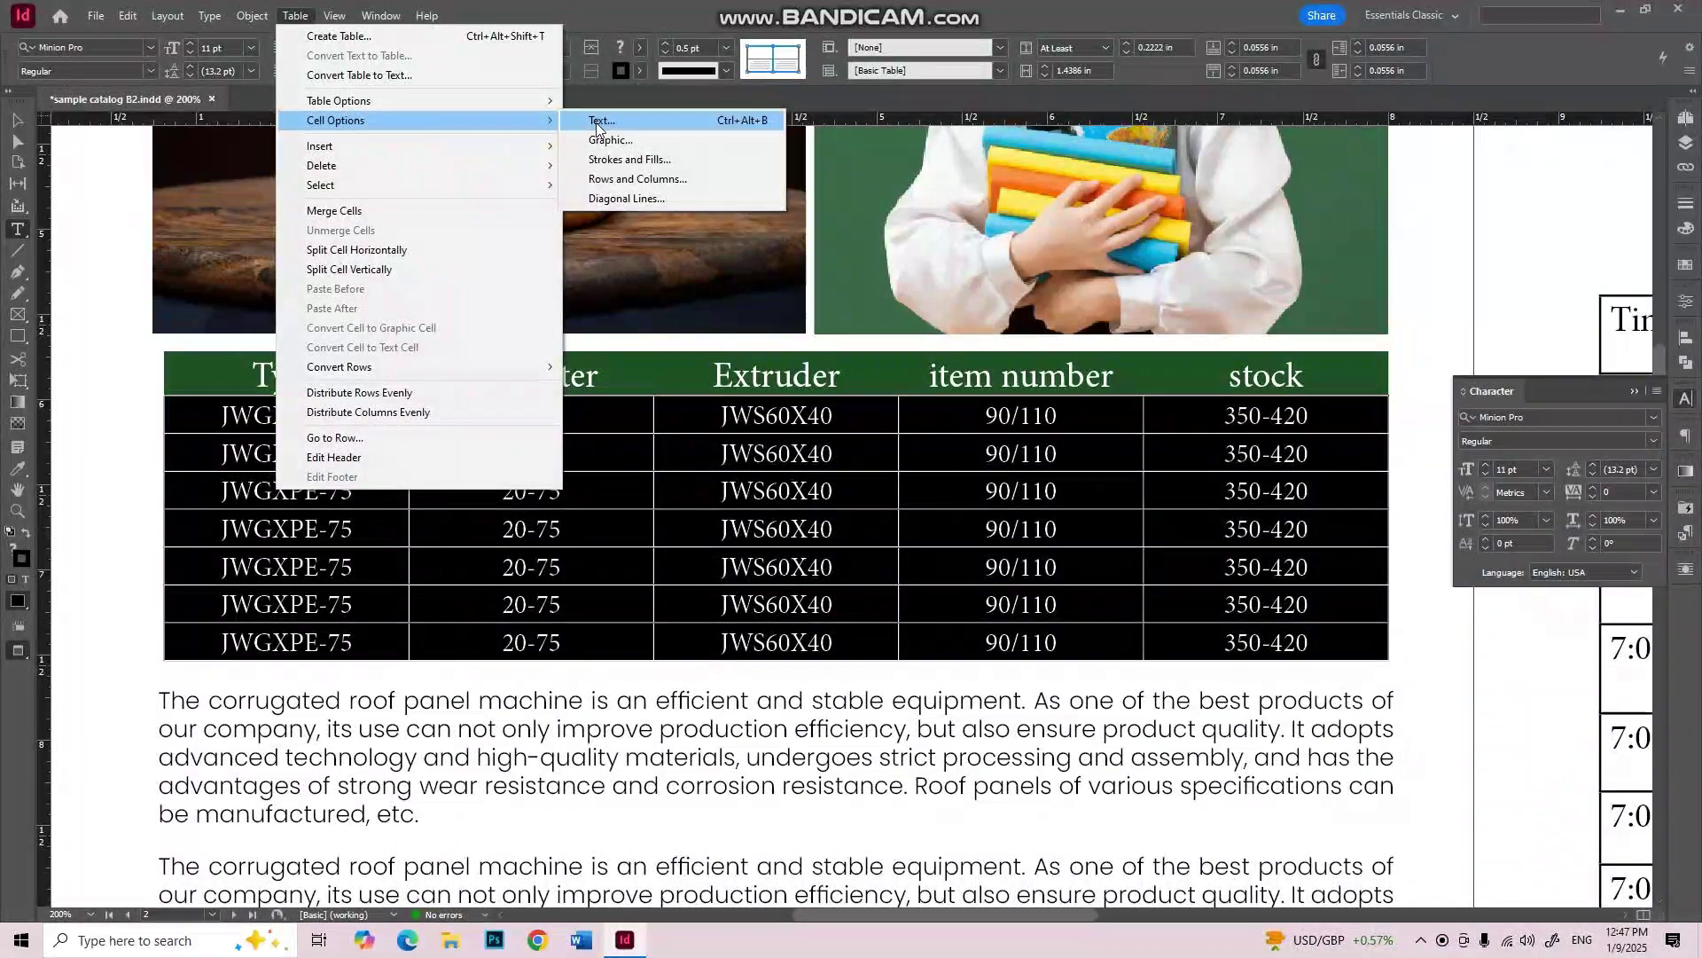
click(638, 119)
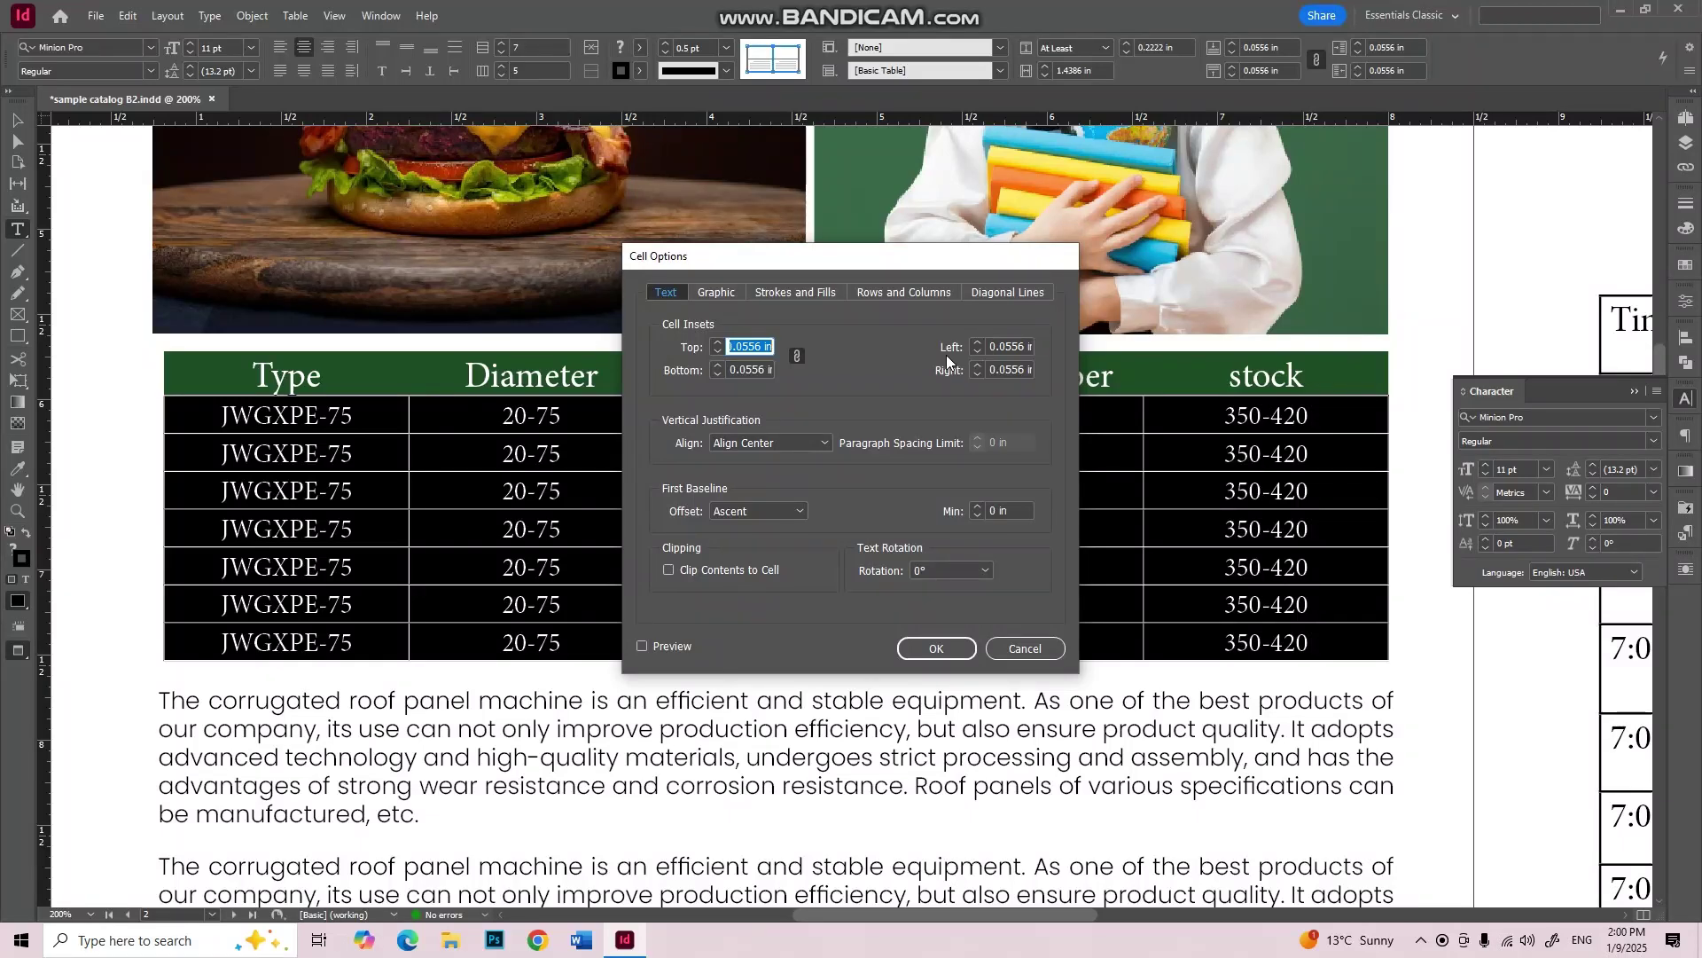
click(717, 350)
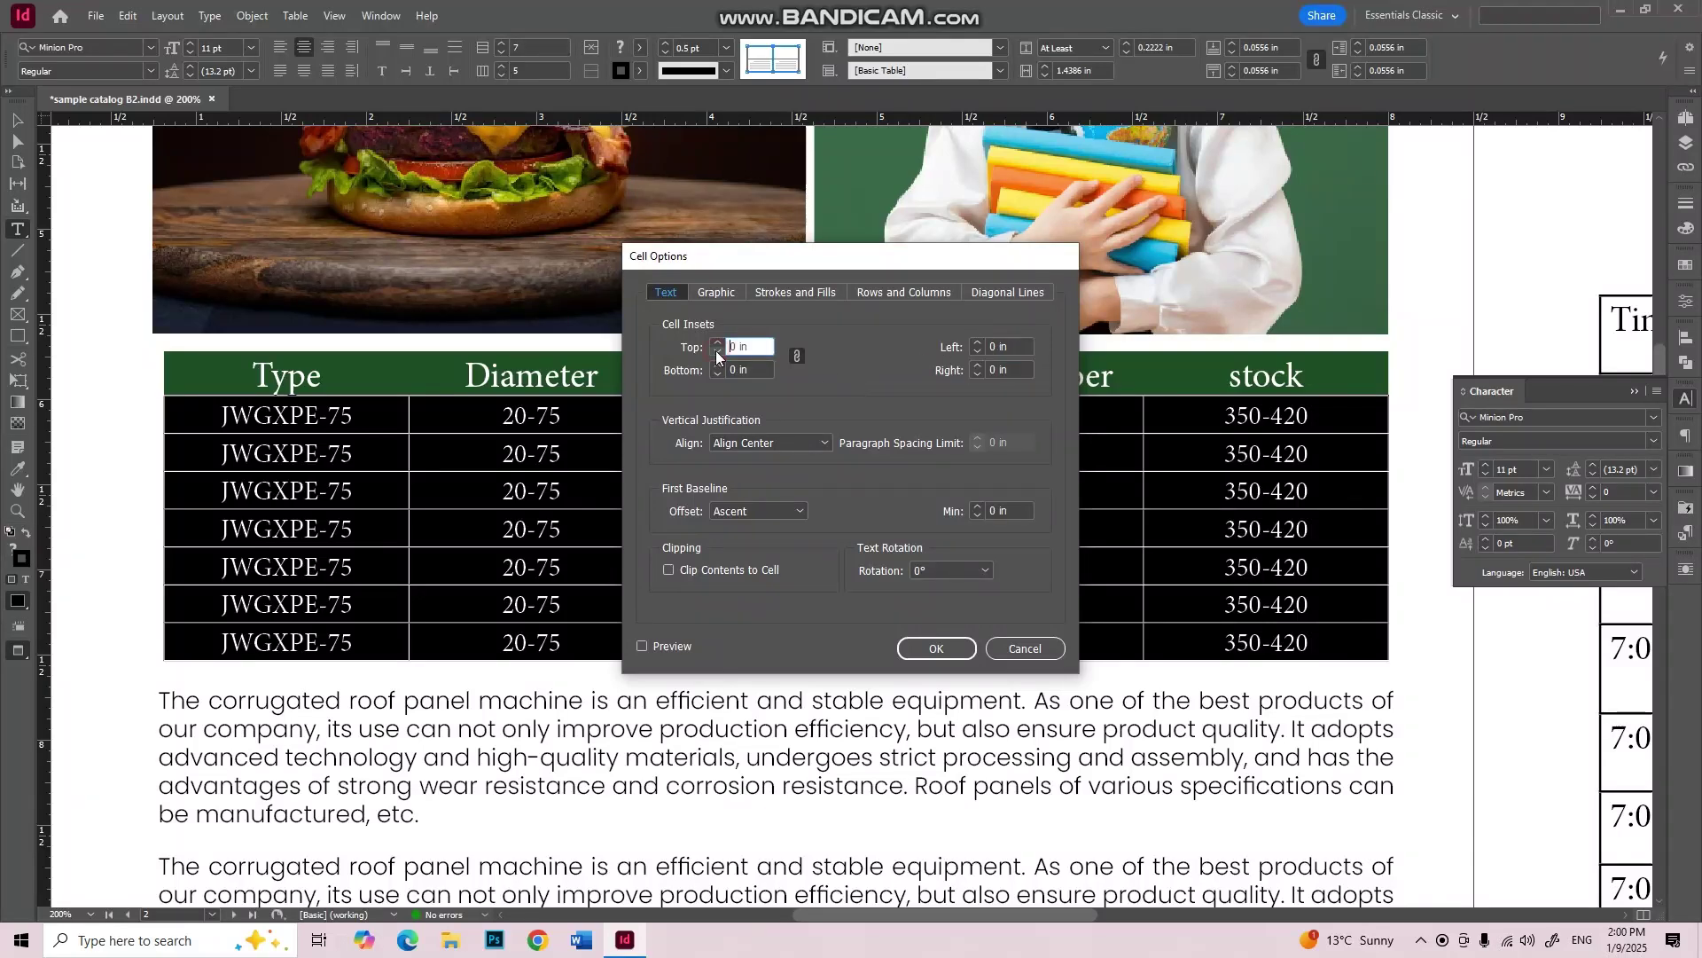
click(938, 649)
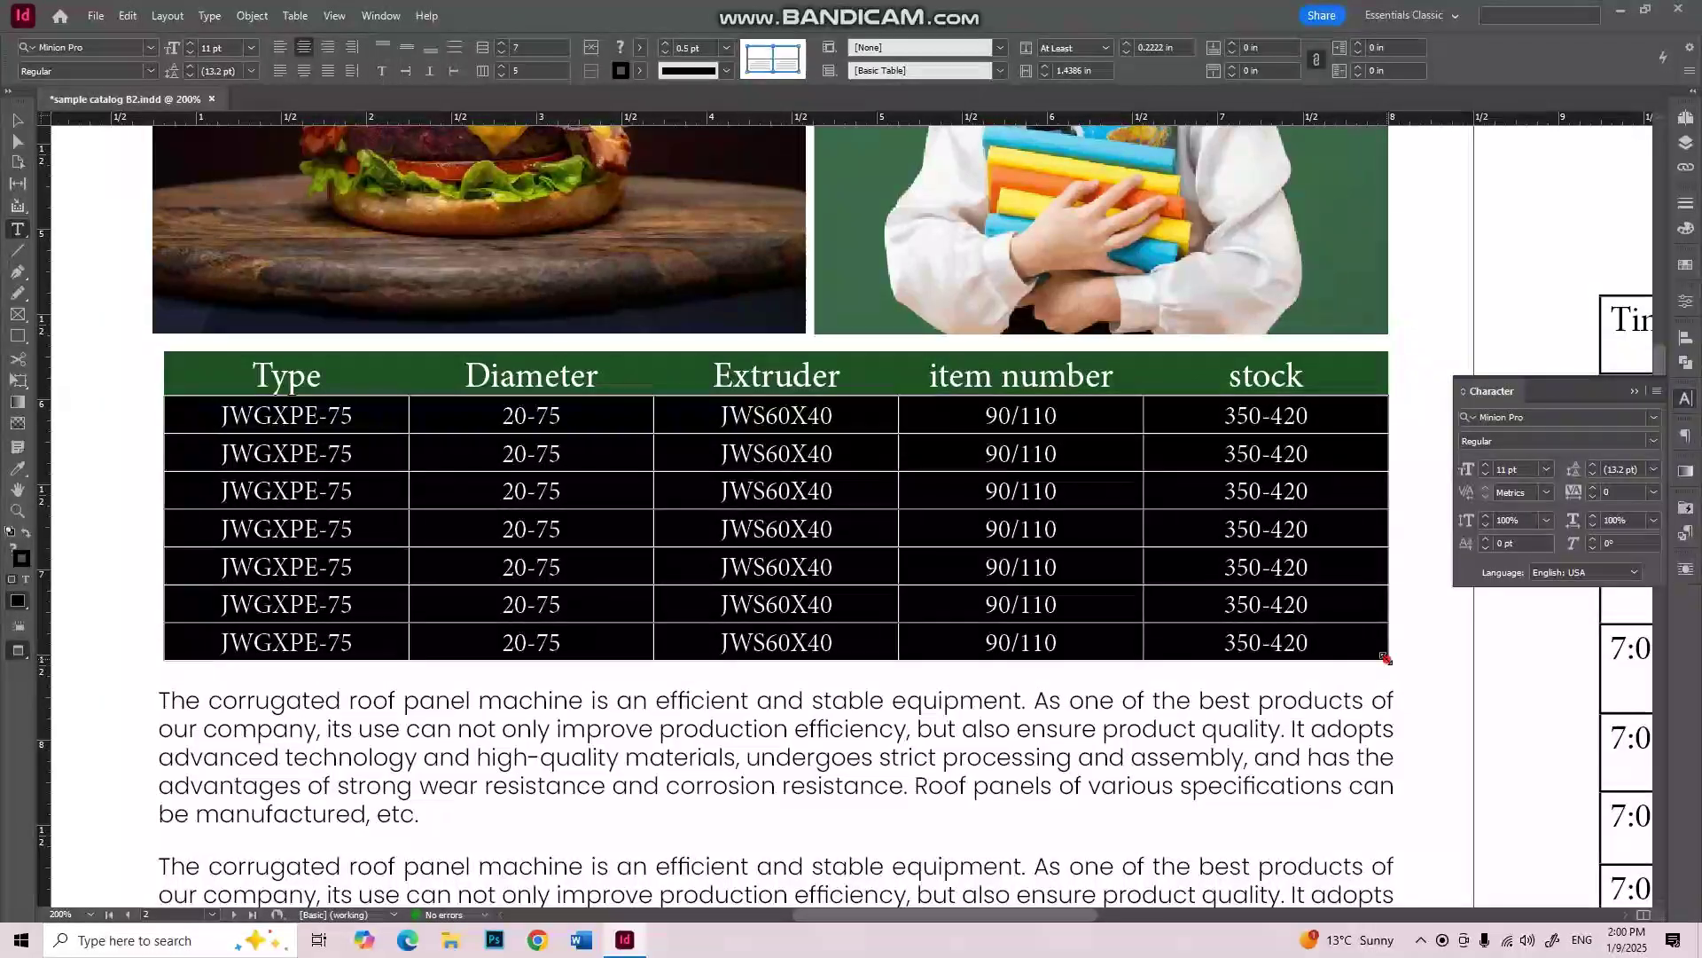
Step: Shrink the first six body rows of the product table one by one to equal minimal heights by raising their lower border lines
drag(1383, 656, 1303, 610)
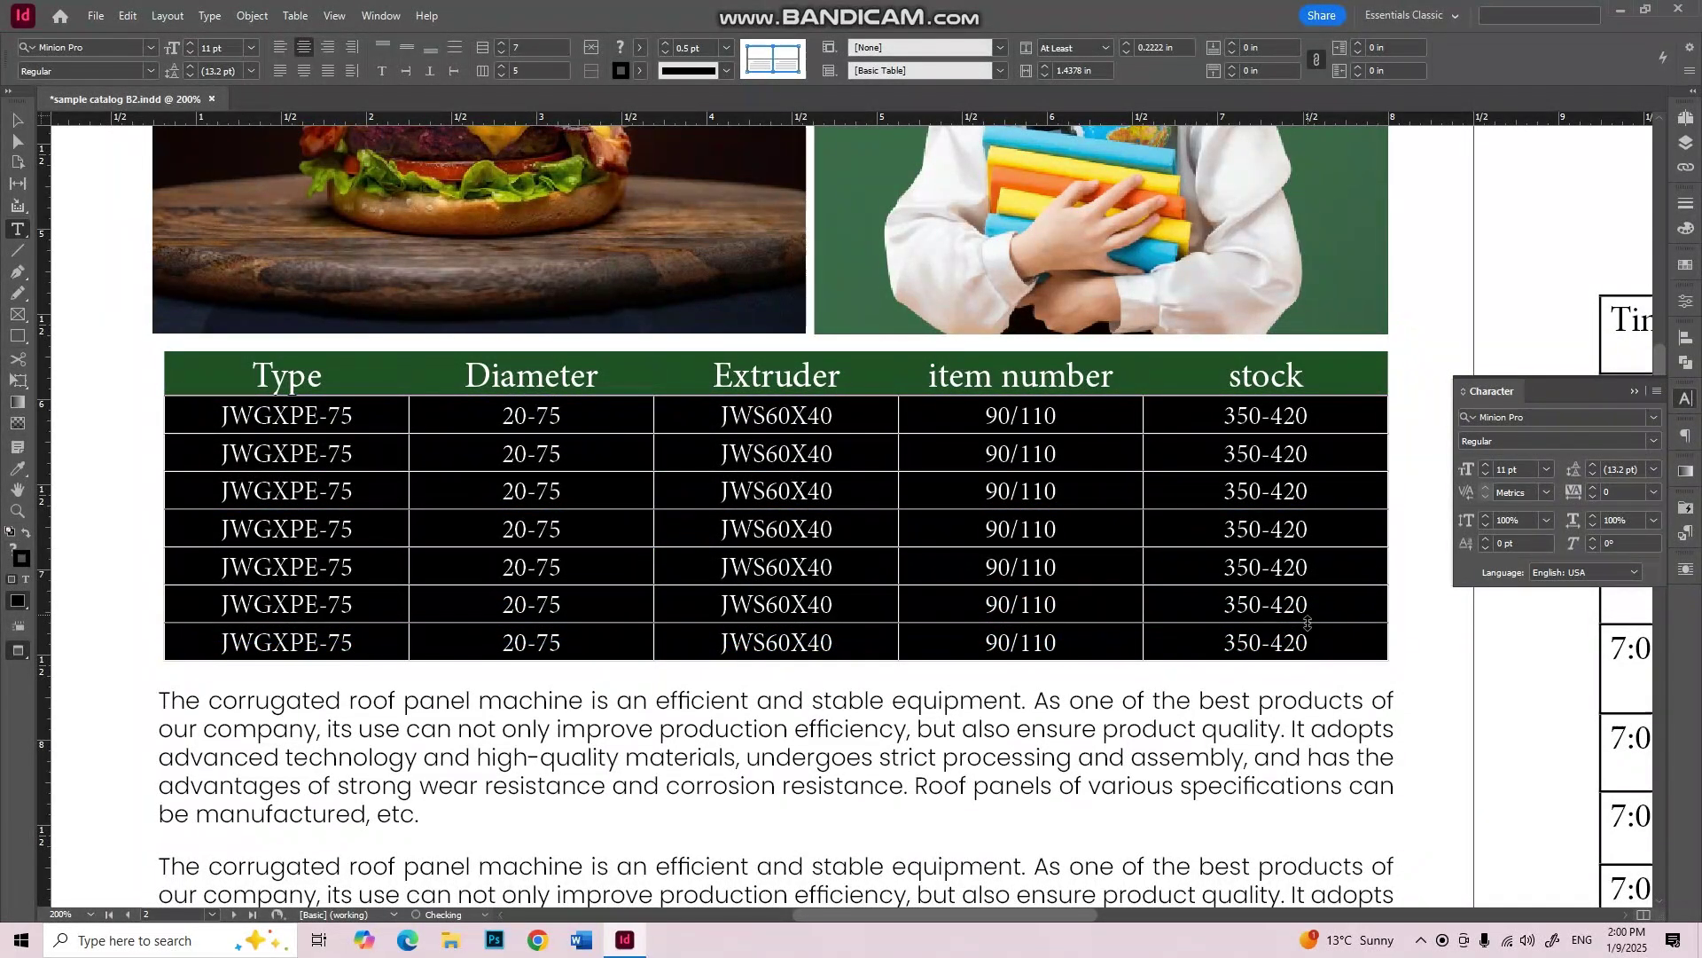
alt+scroll(1303, 610, up, 2)
scroll(928, 352, up, 2)
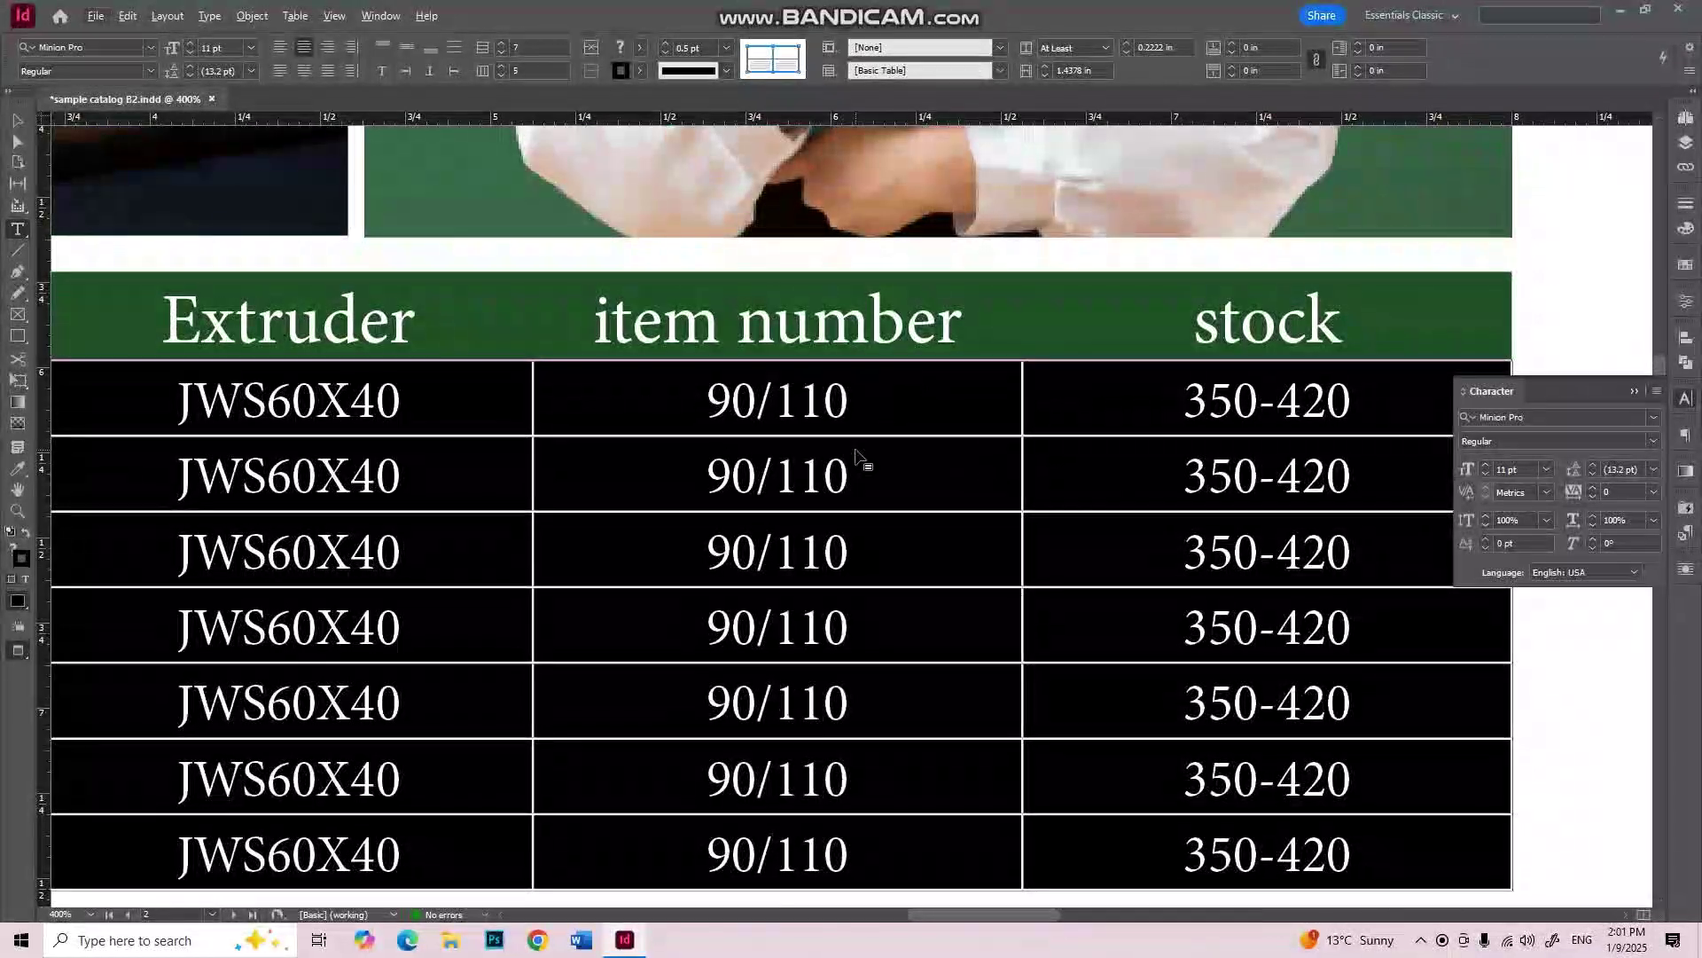
drag(866, 433, 865, 401)
drag(867, 477, 878, 441)
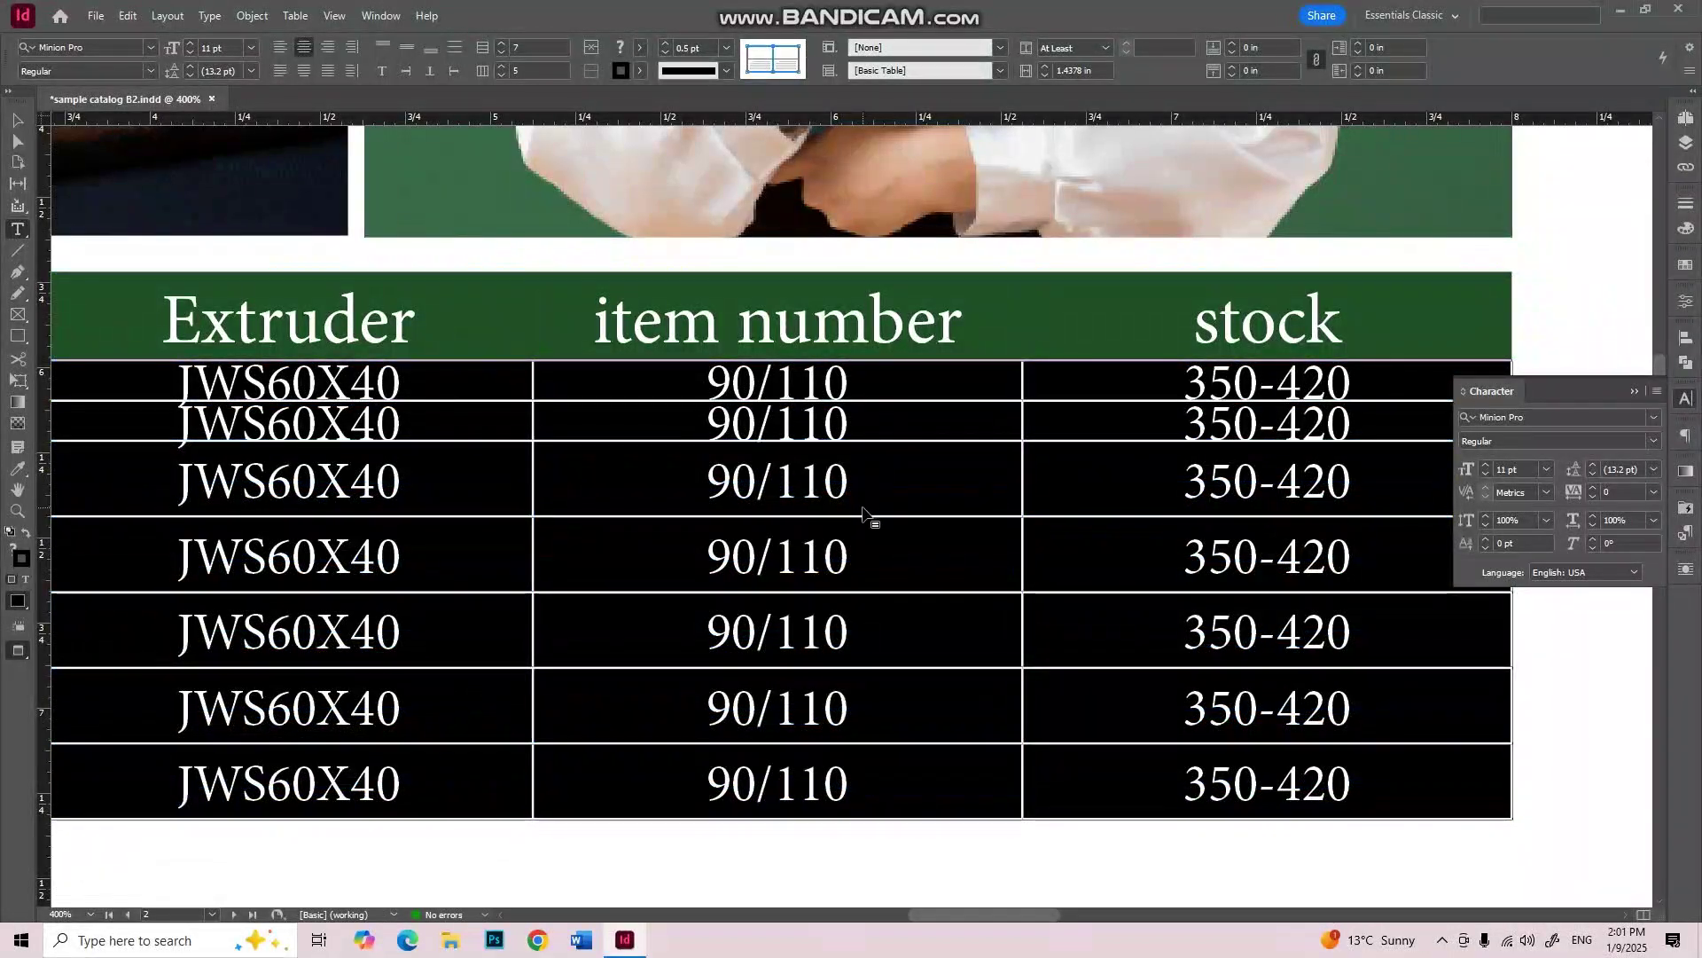
drag(867, 516, 871, 480)
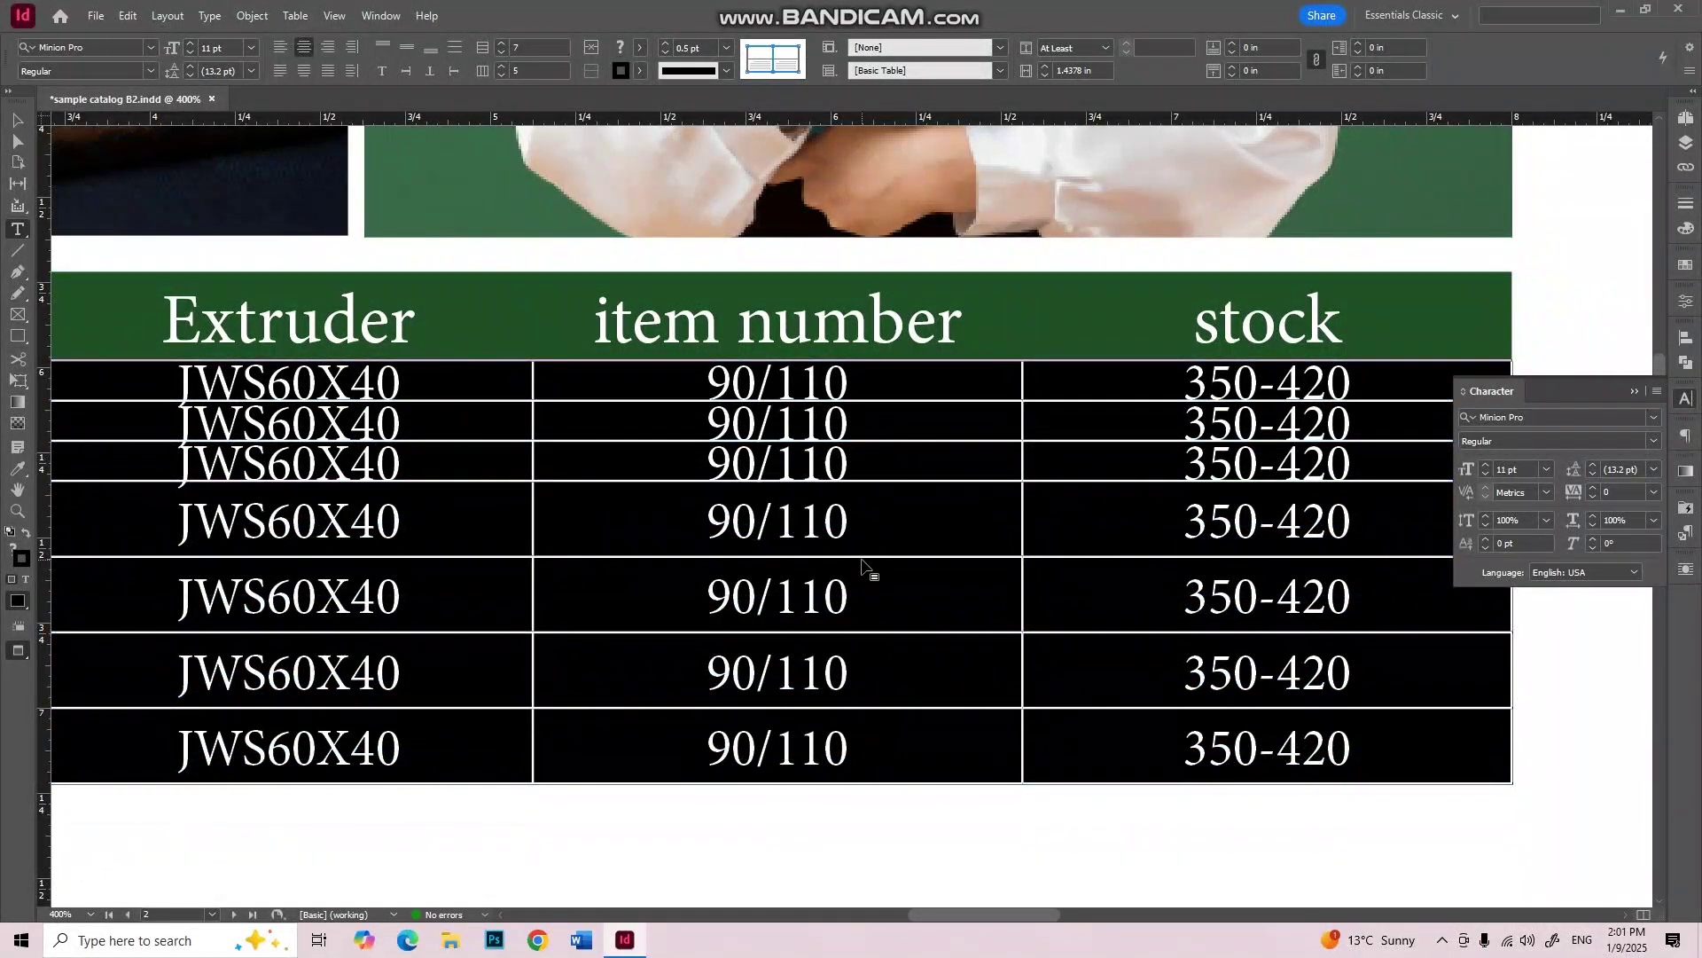
drag(869, 556, 873, 520)
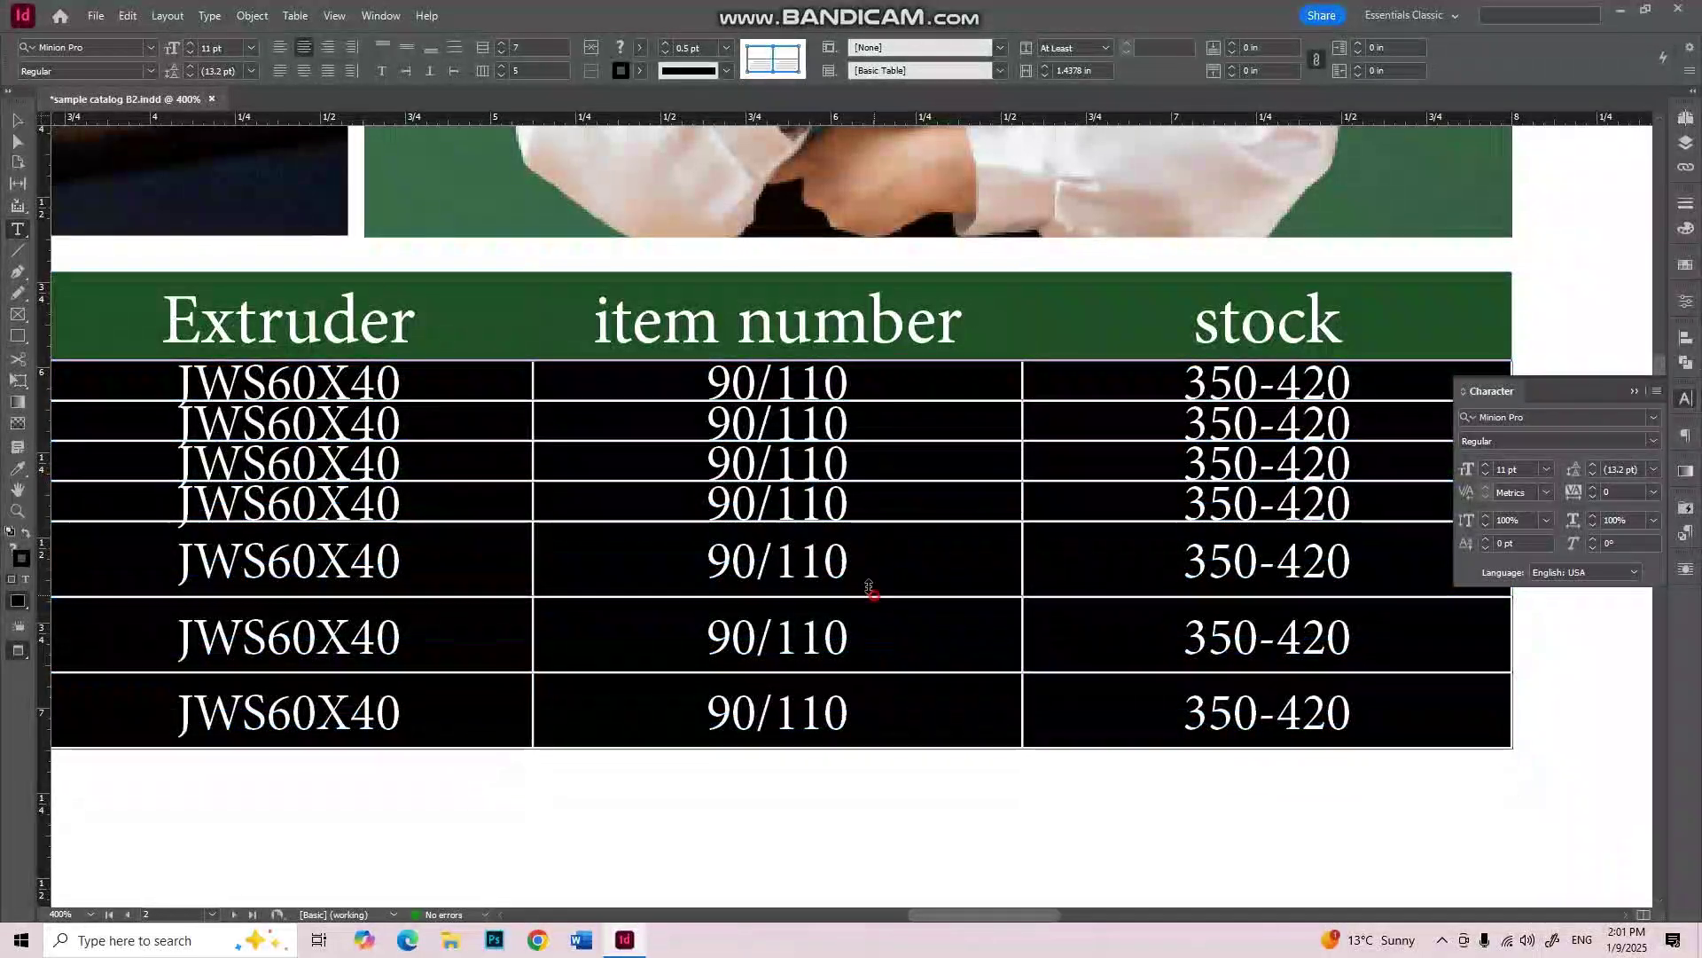
drag(874, 590, 880, 532)
drag(879, 636, 898, 550)
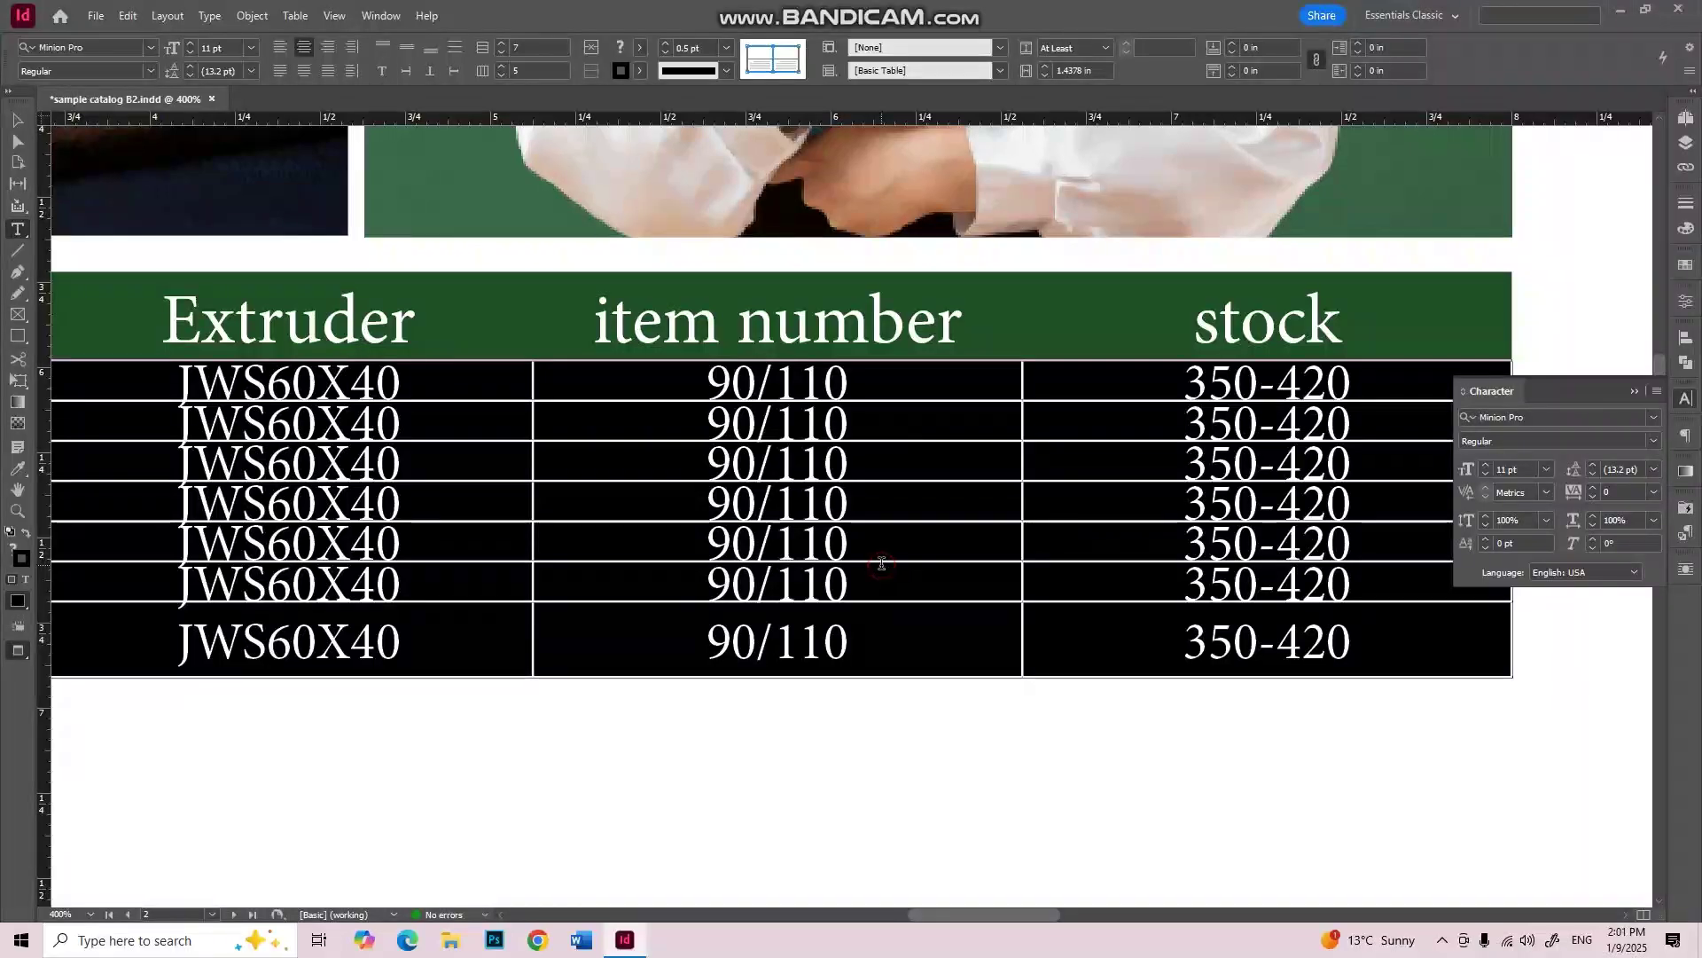
click(882, 563)
drag(866, 543, 736, 539)
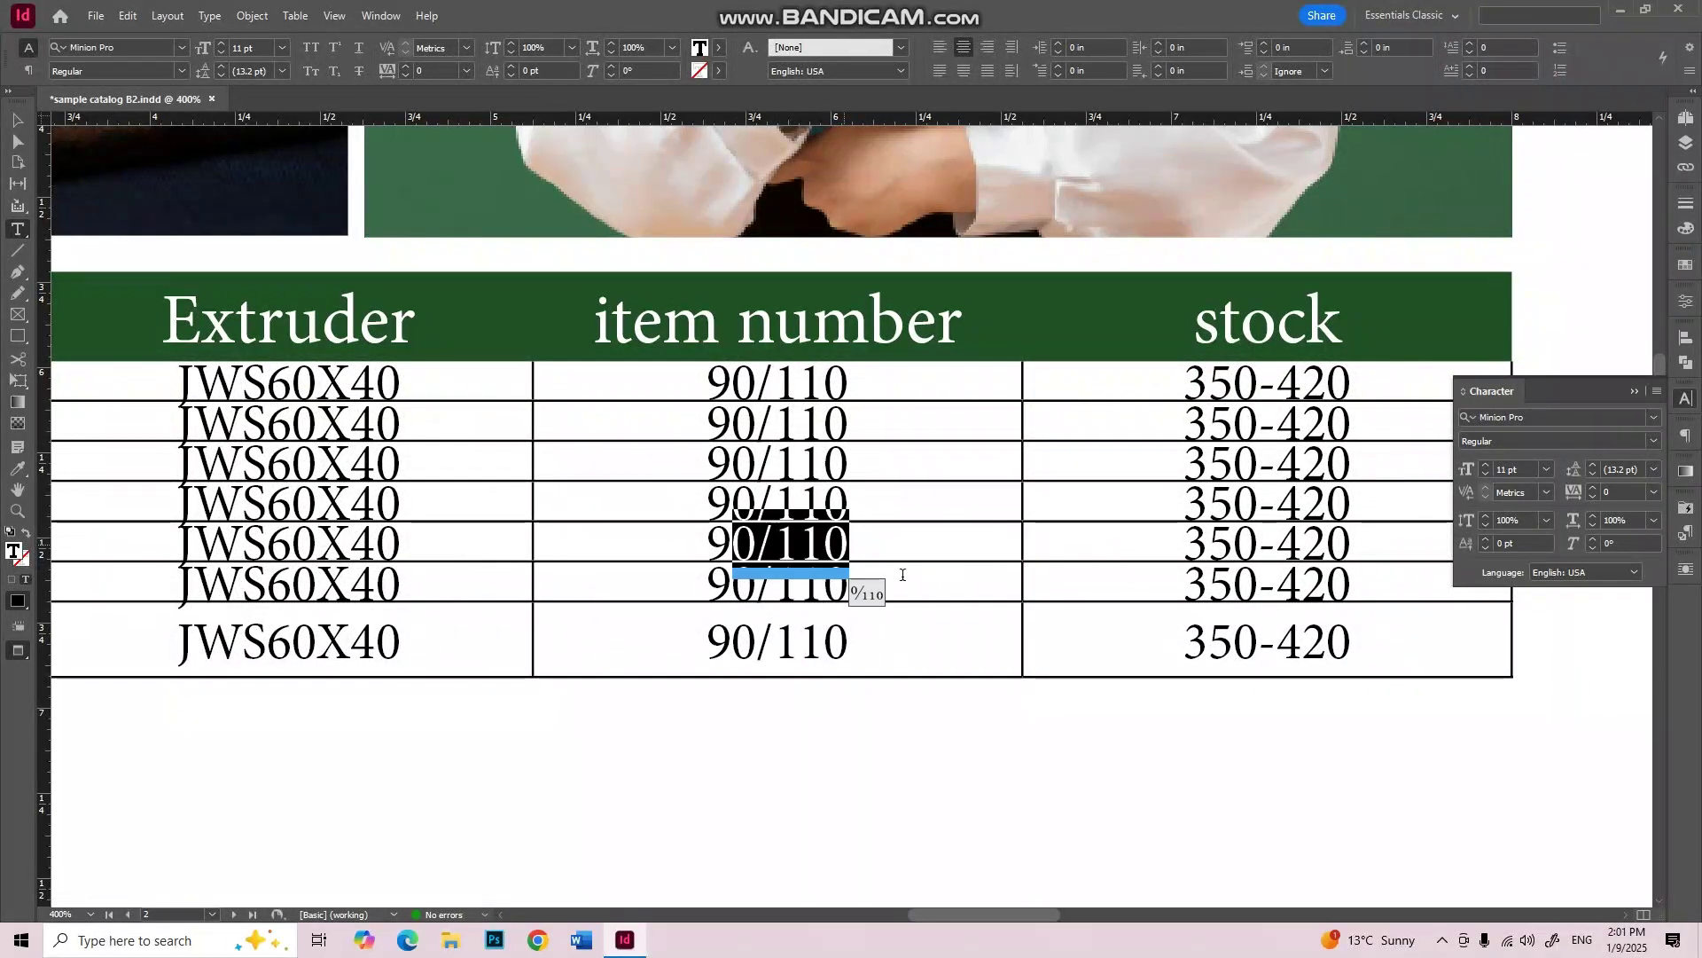
click(1191, 639)
key(ctrl+a)
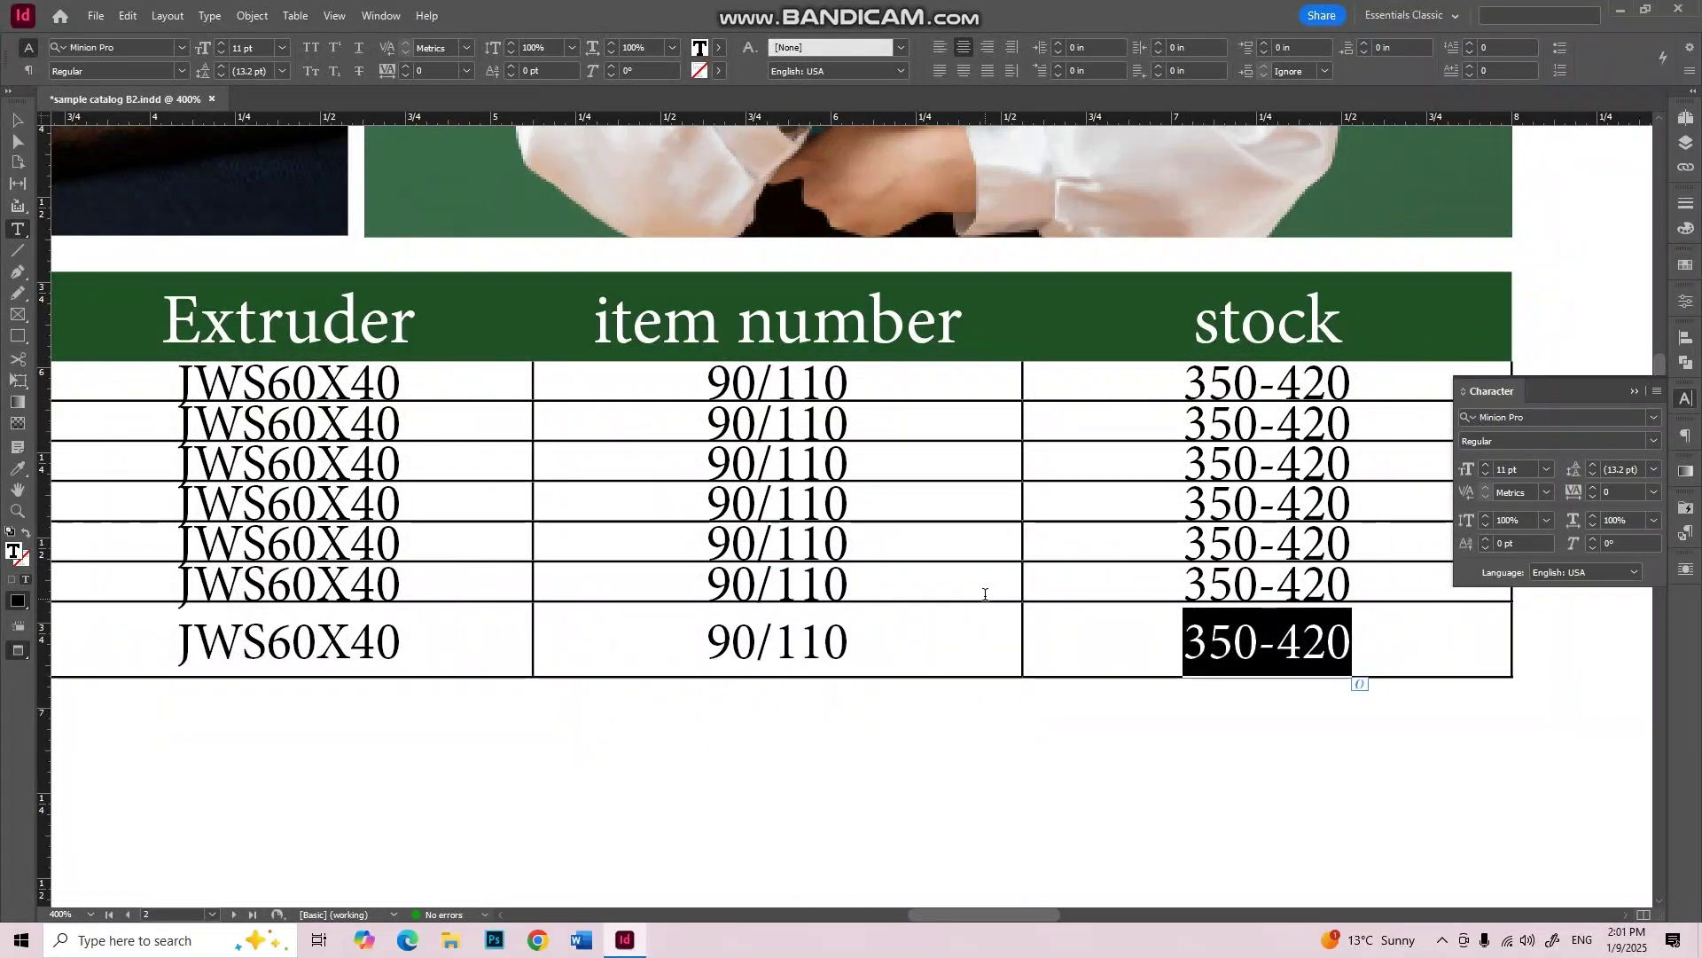
click(1368, 642)
scroll(1376, 666, down, 3)
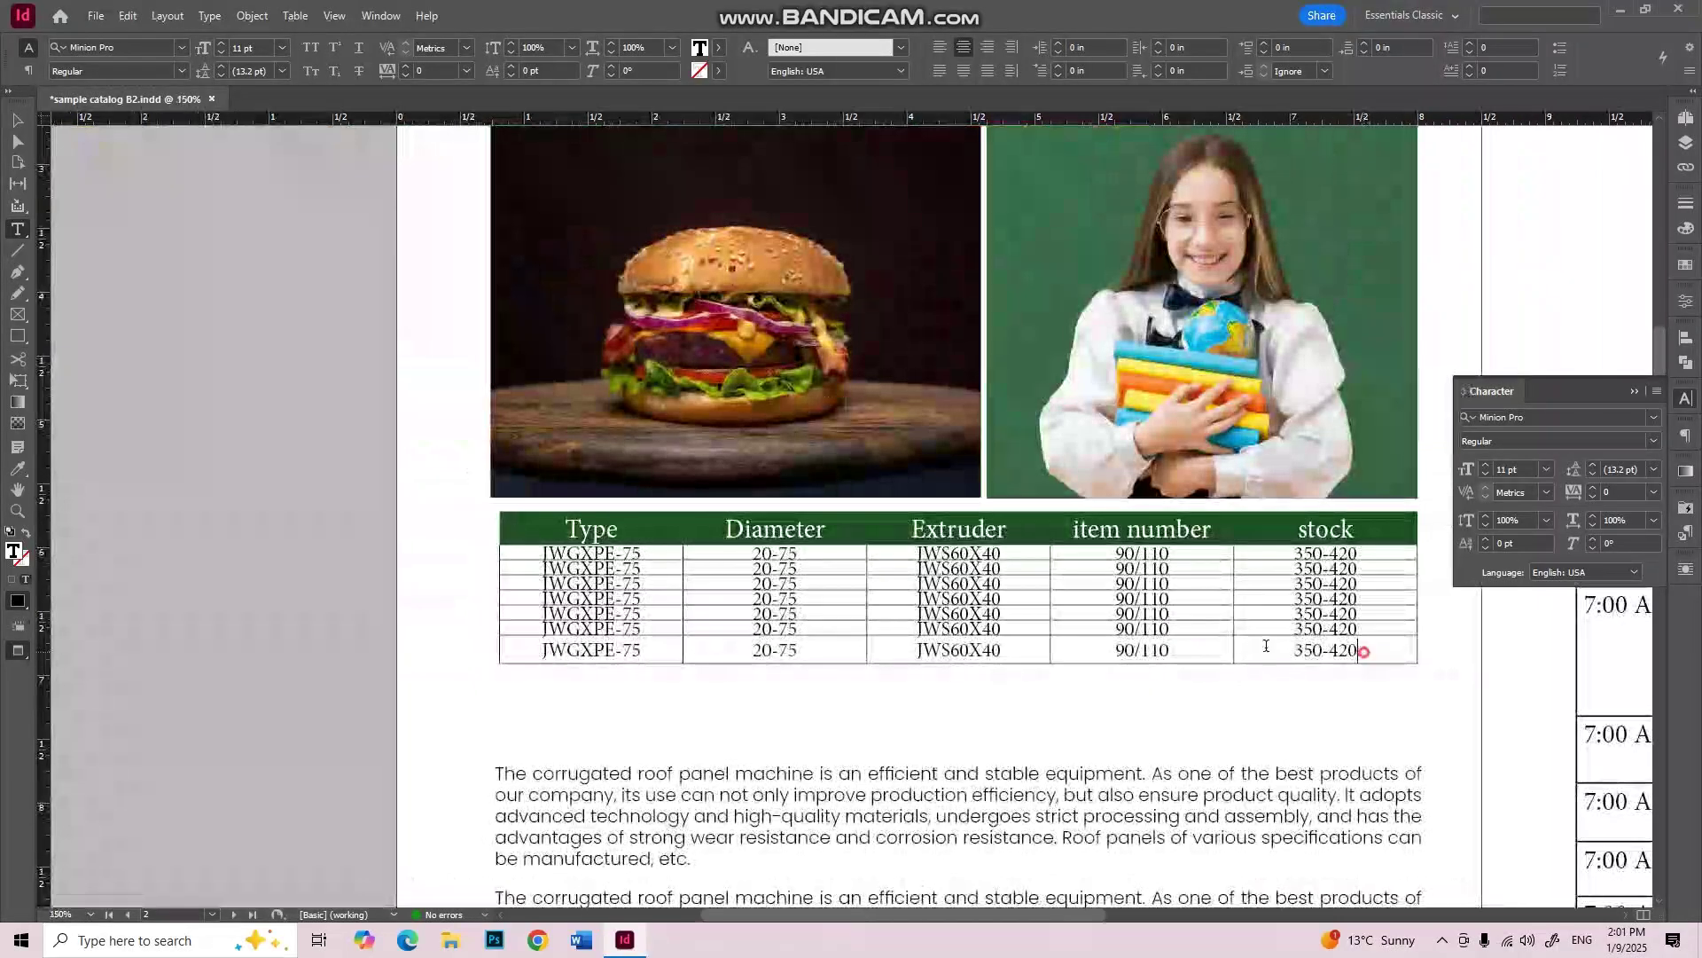
Step: Make the first body row of the product table slightly taller by lowering its lower border line
drag(1268, 647, 588, 551)
scroll(1130, 624, up, 3)
scroll(820, 443, up, 2)
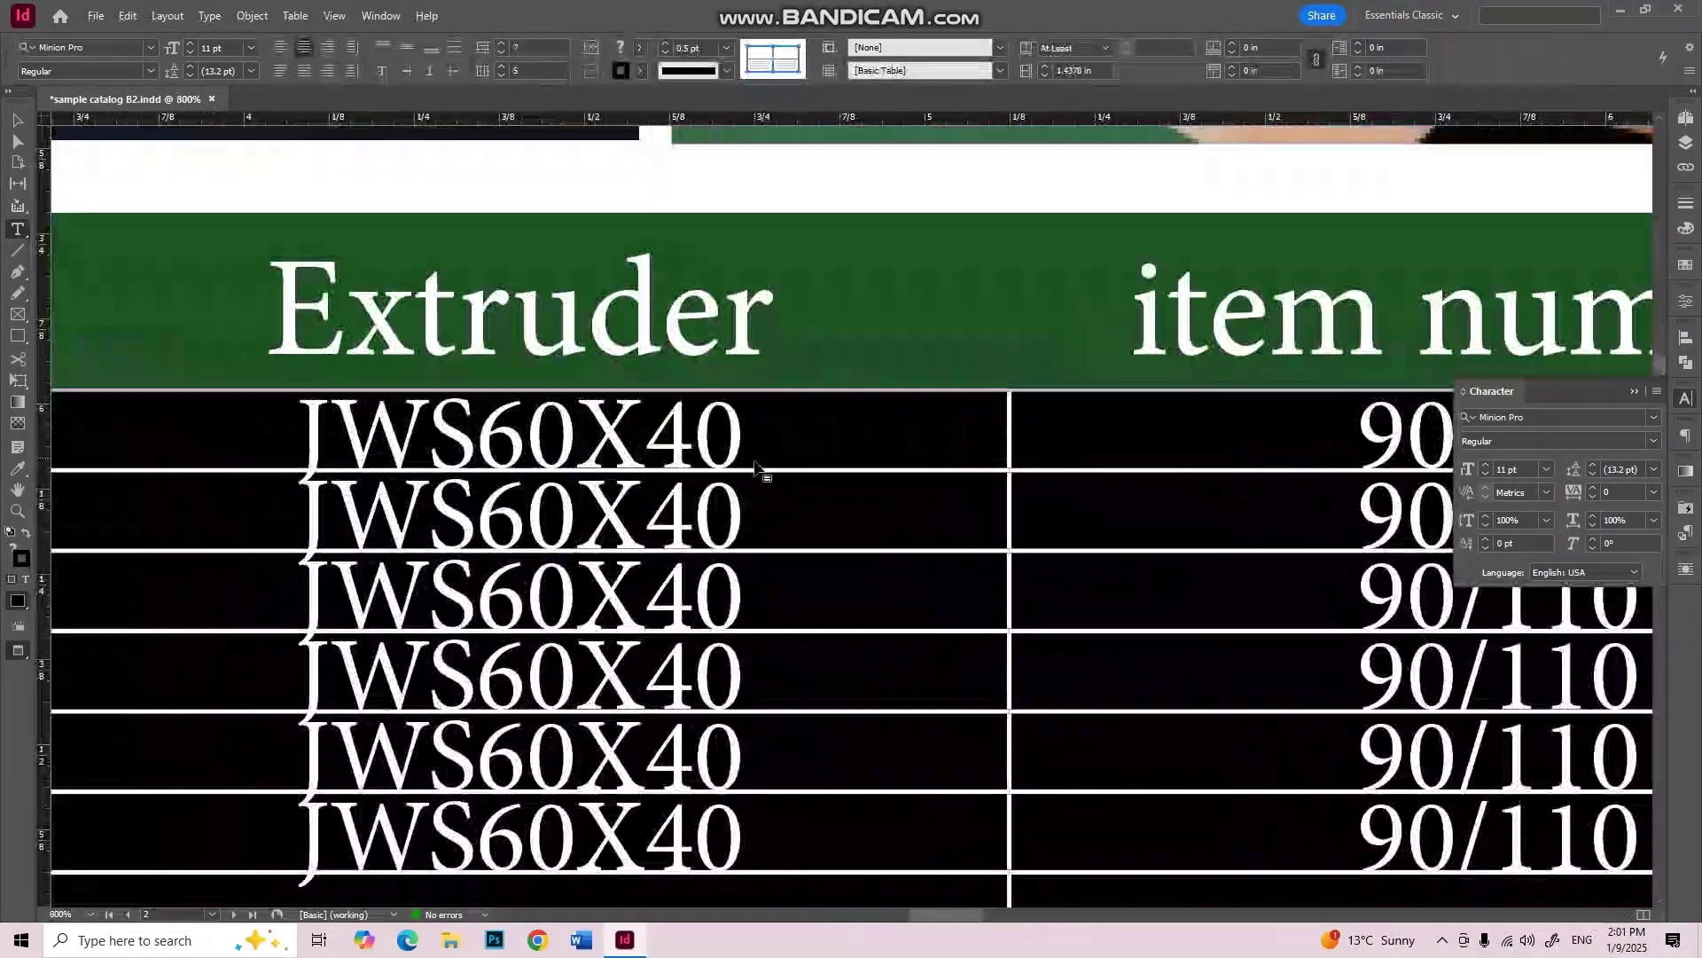
drag(760, 484, 761, 492)
click(869, 456)
scroll(868, 456, down, 3)
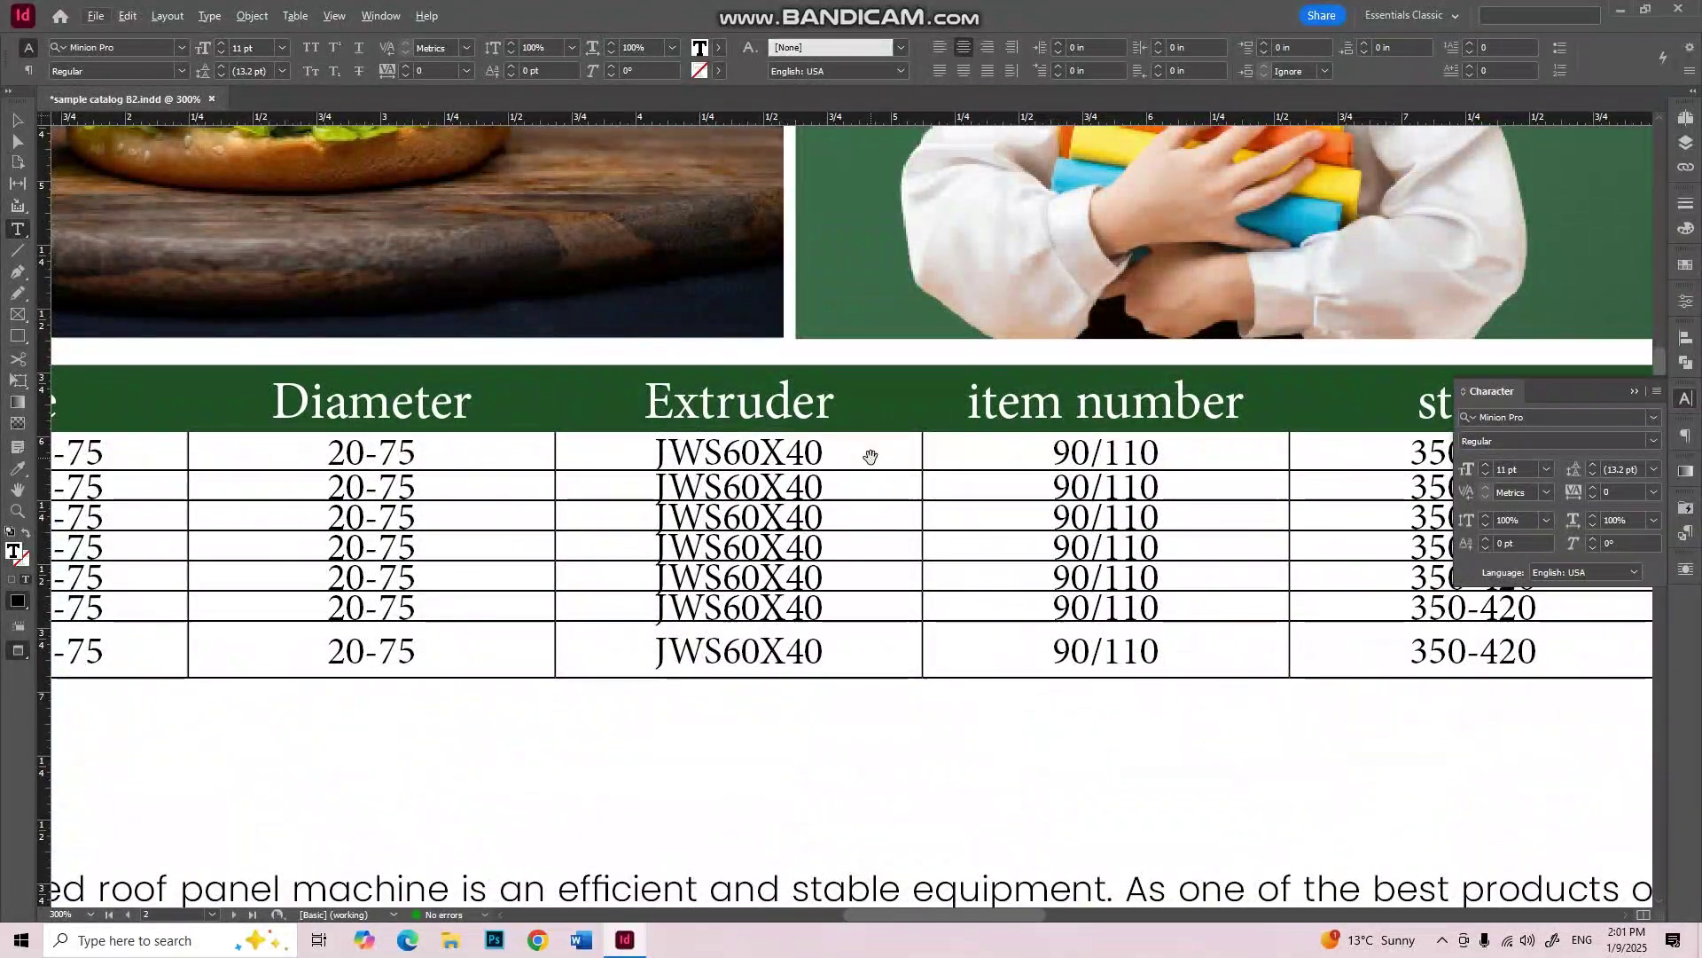
scroll(1180, 557, down, 3)
scroll(1180, 557, down, 3)
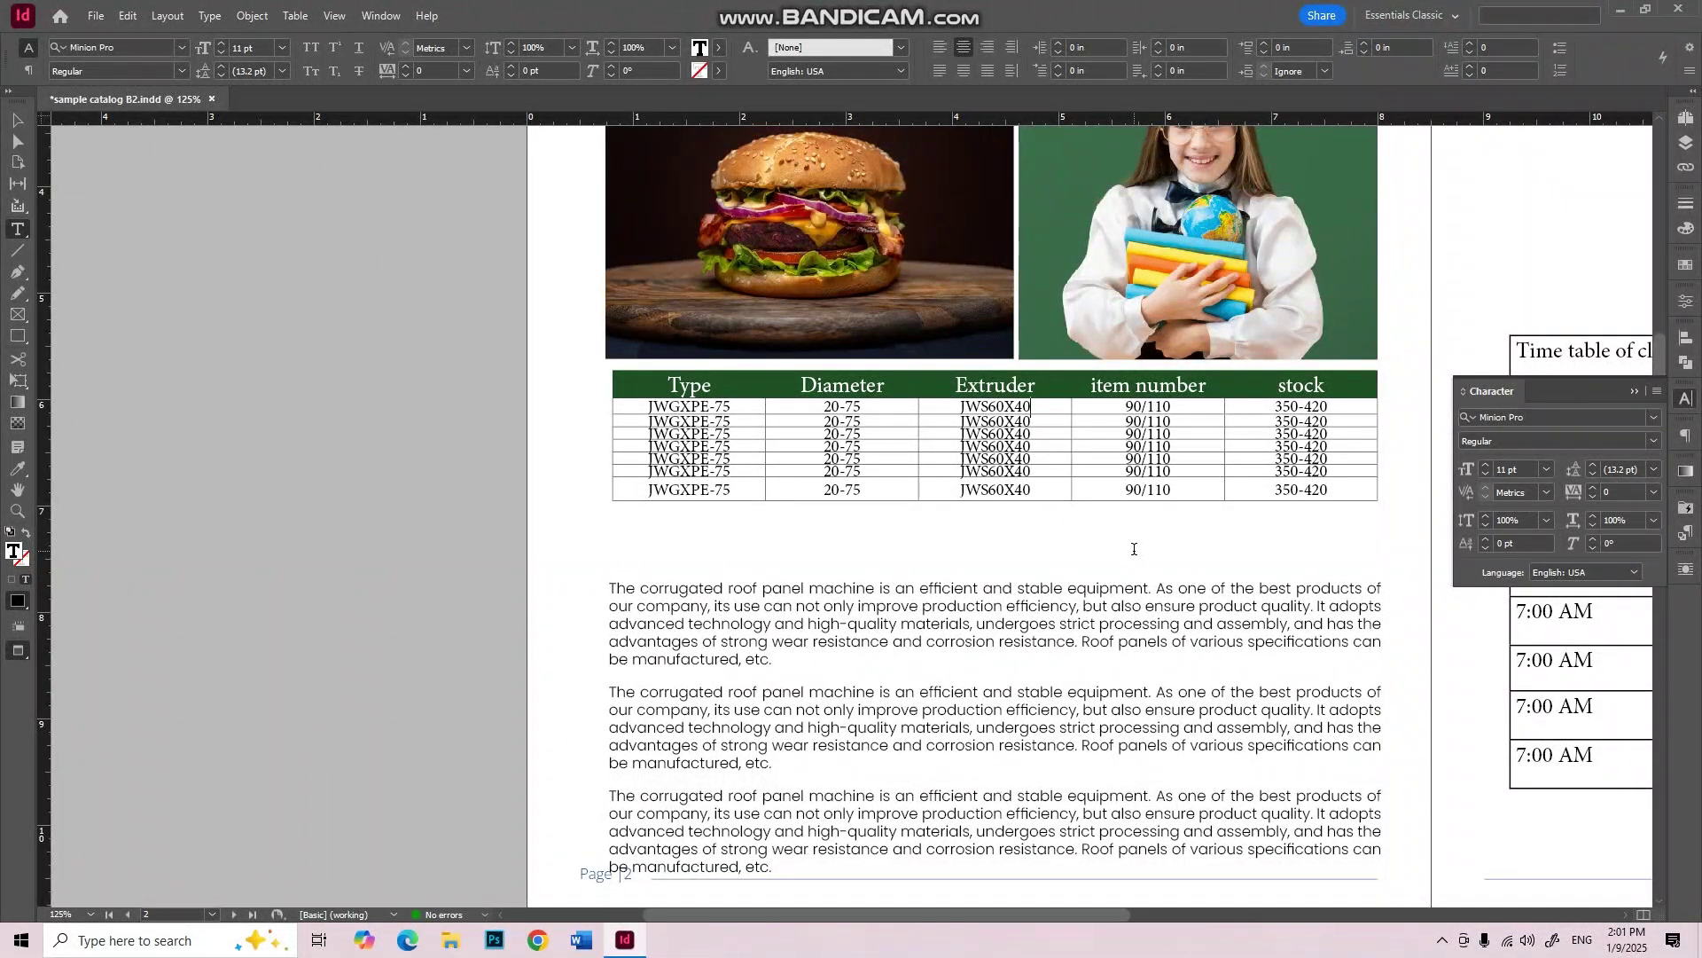
text(``)
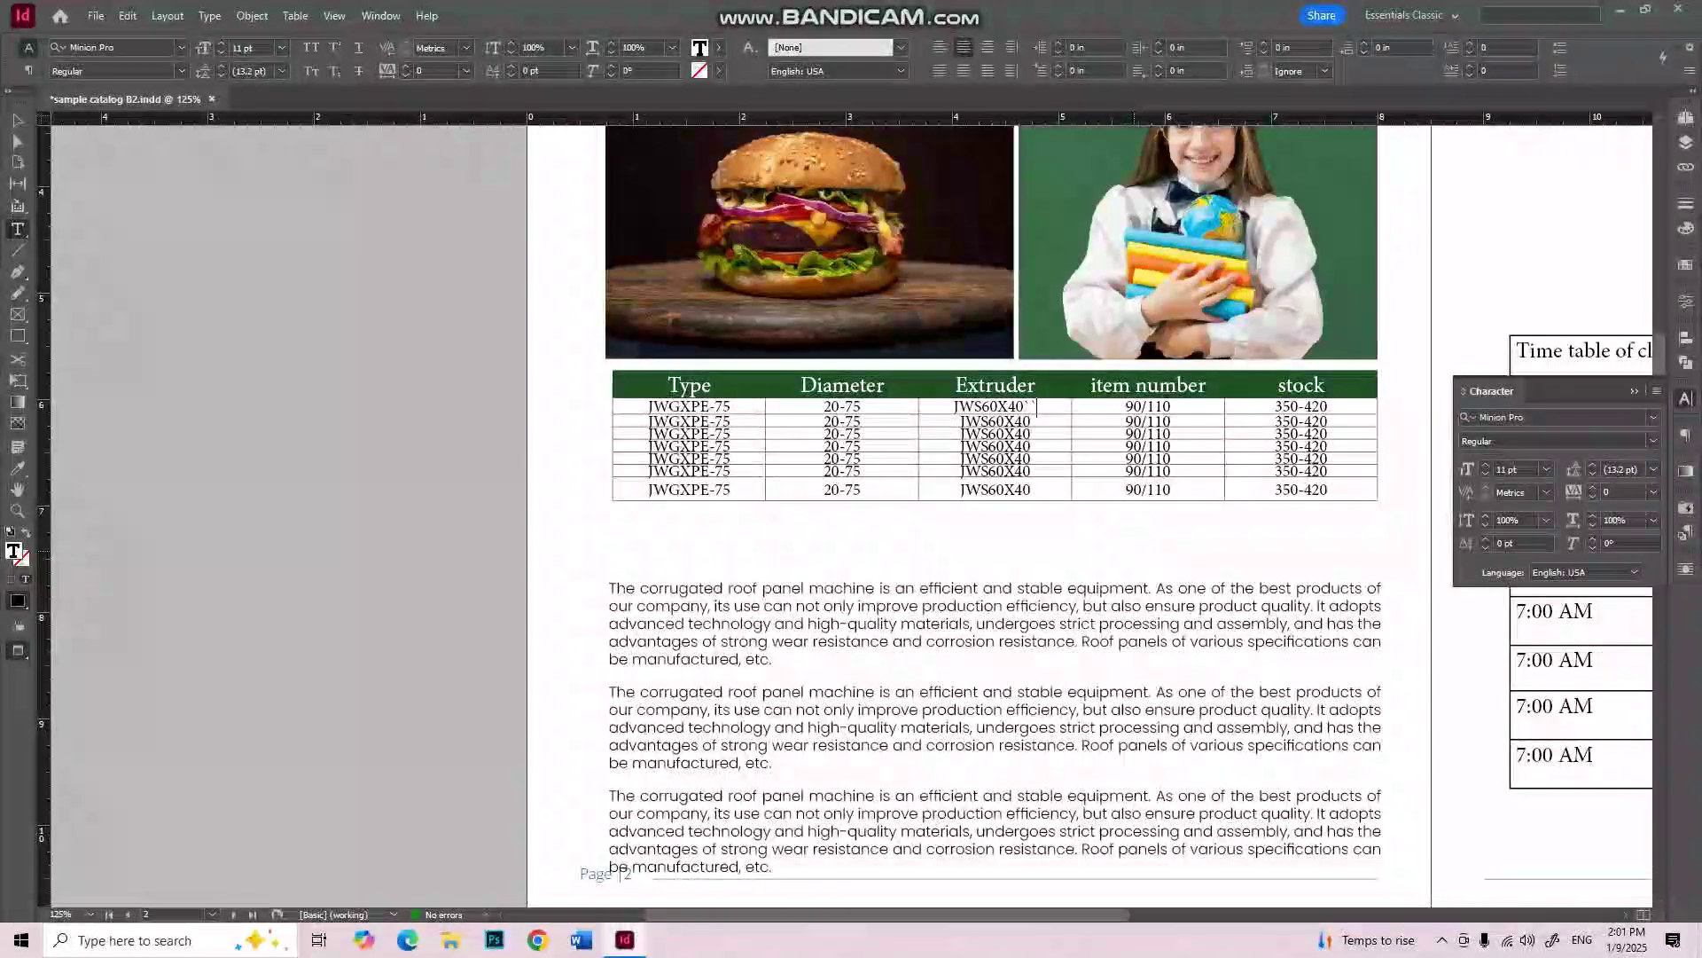
key(ctrl+equal)
key(ctrl+equal)
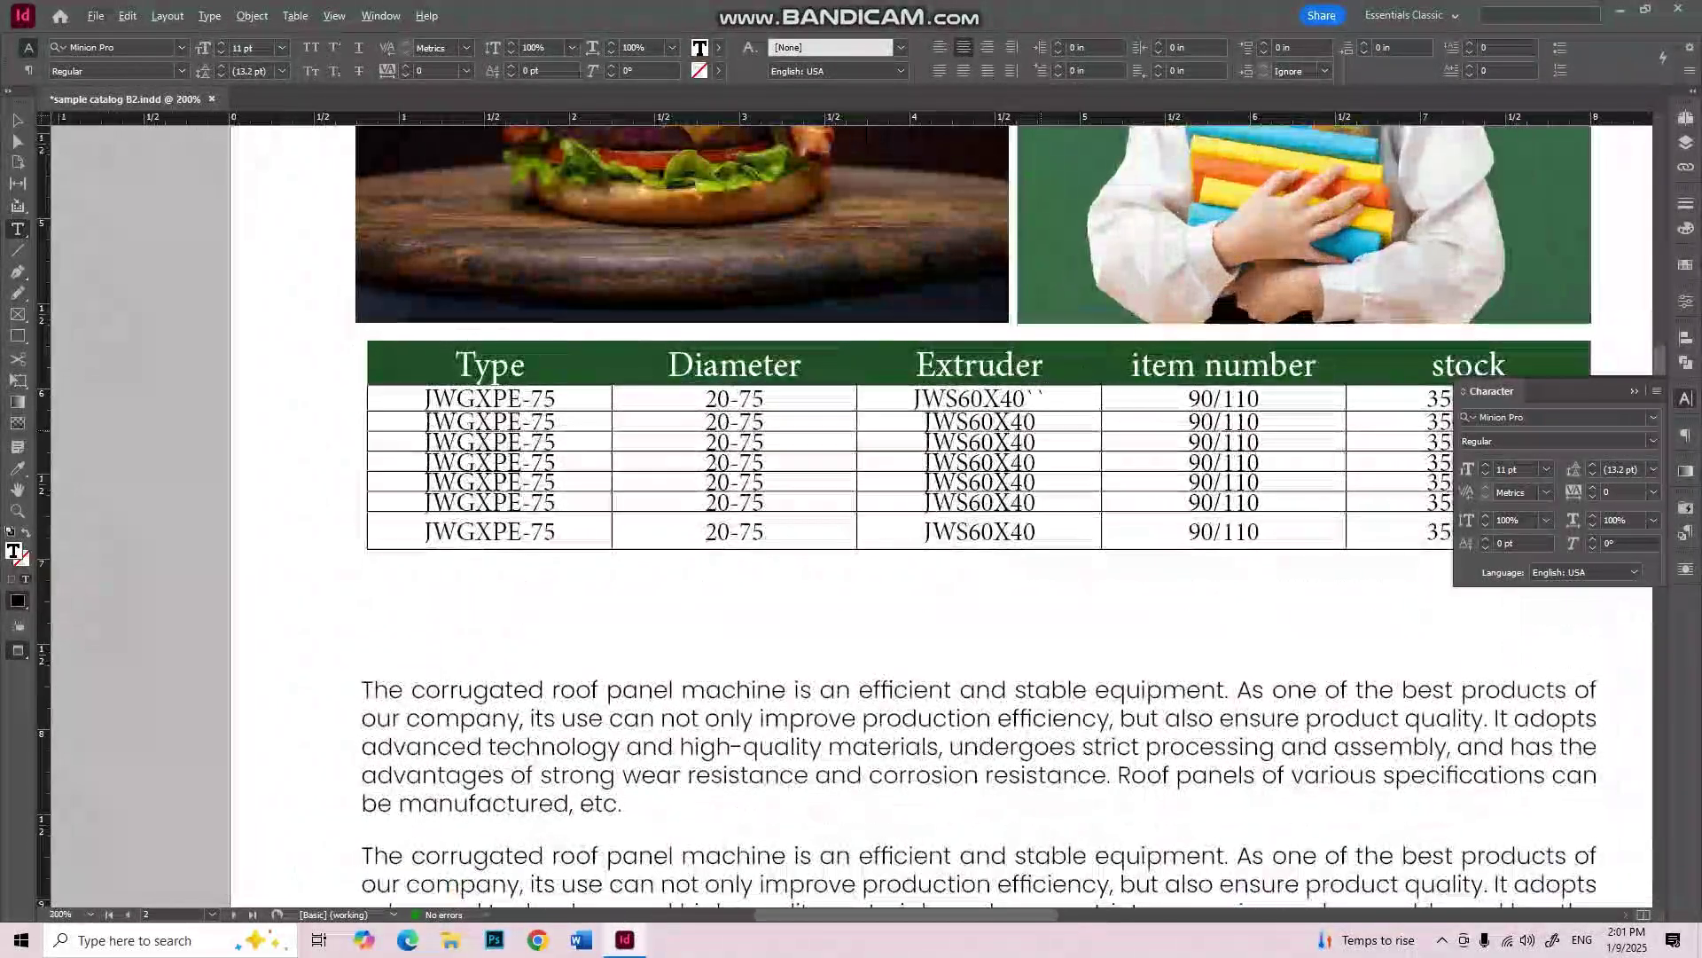
drag(1048, 399, 1031, 399)
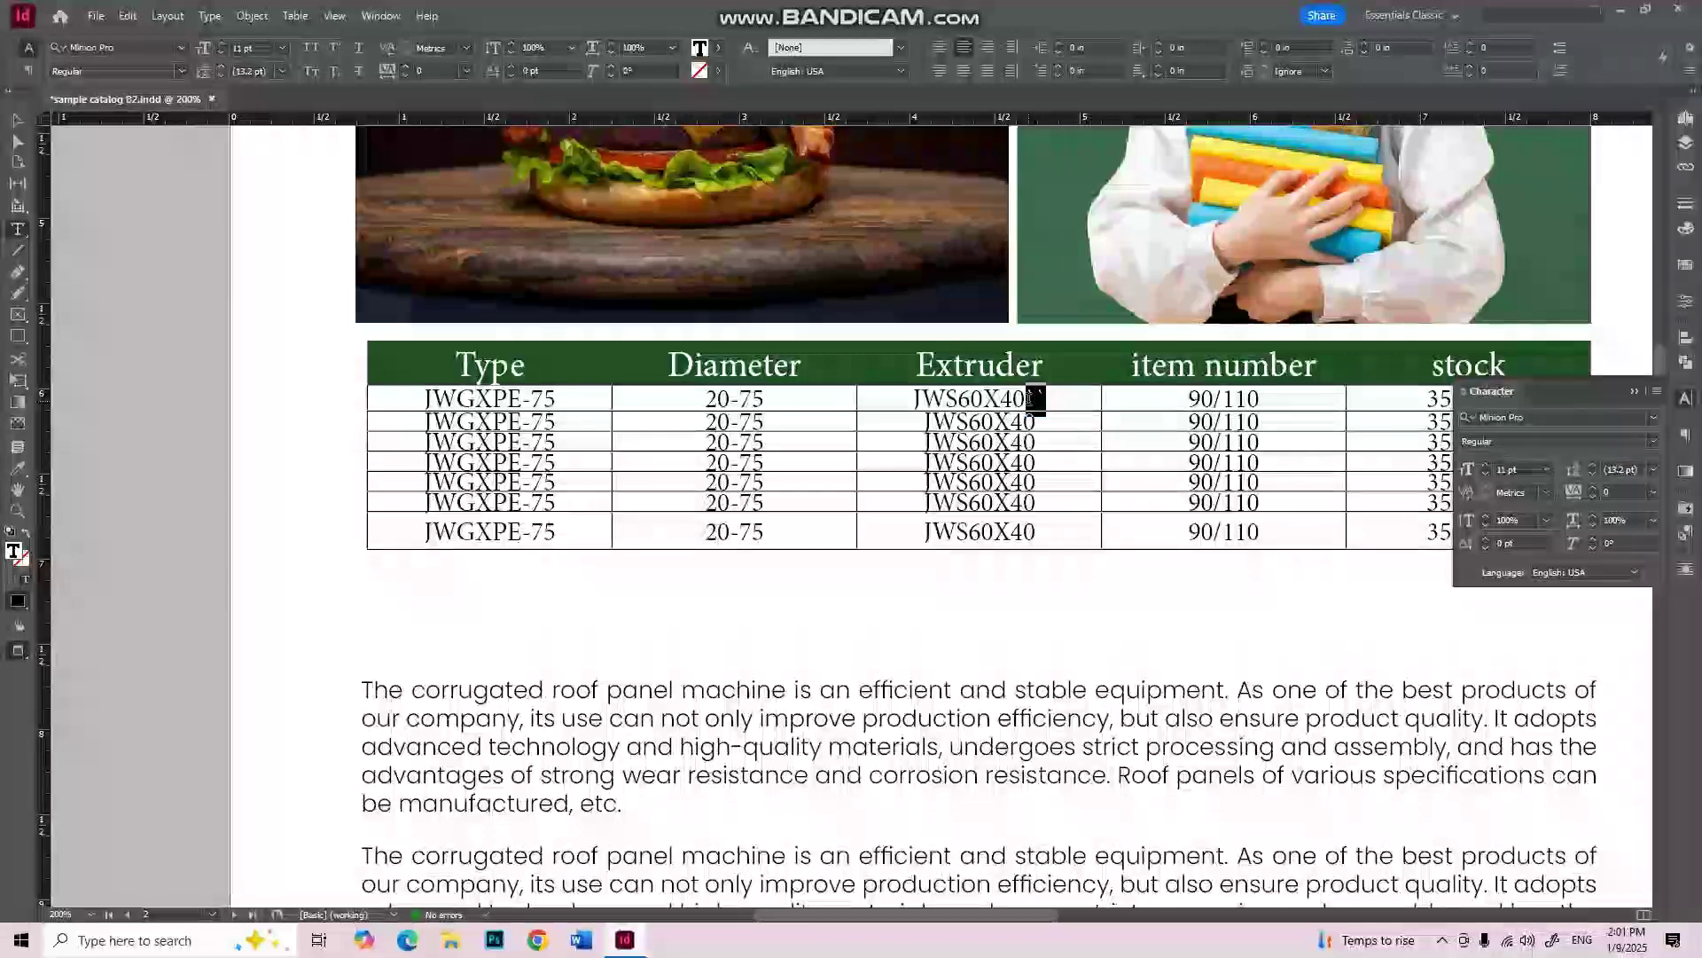
key(BackSpace)
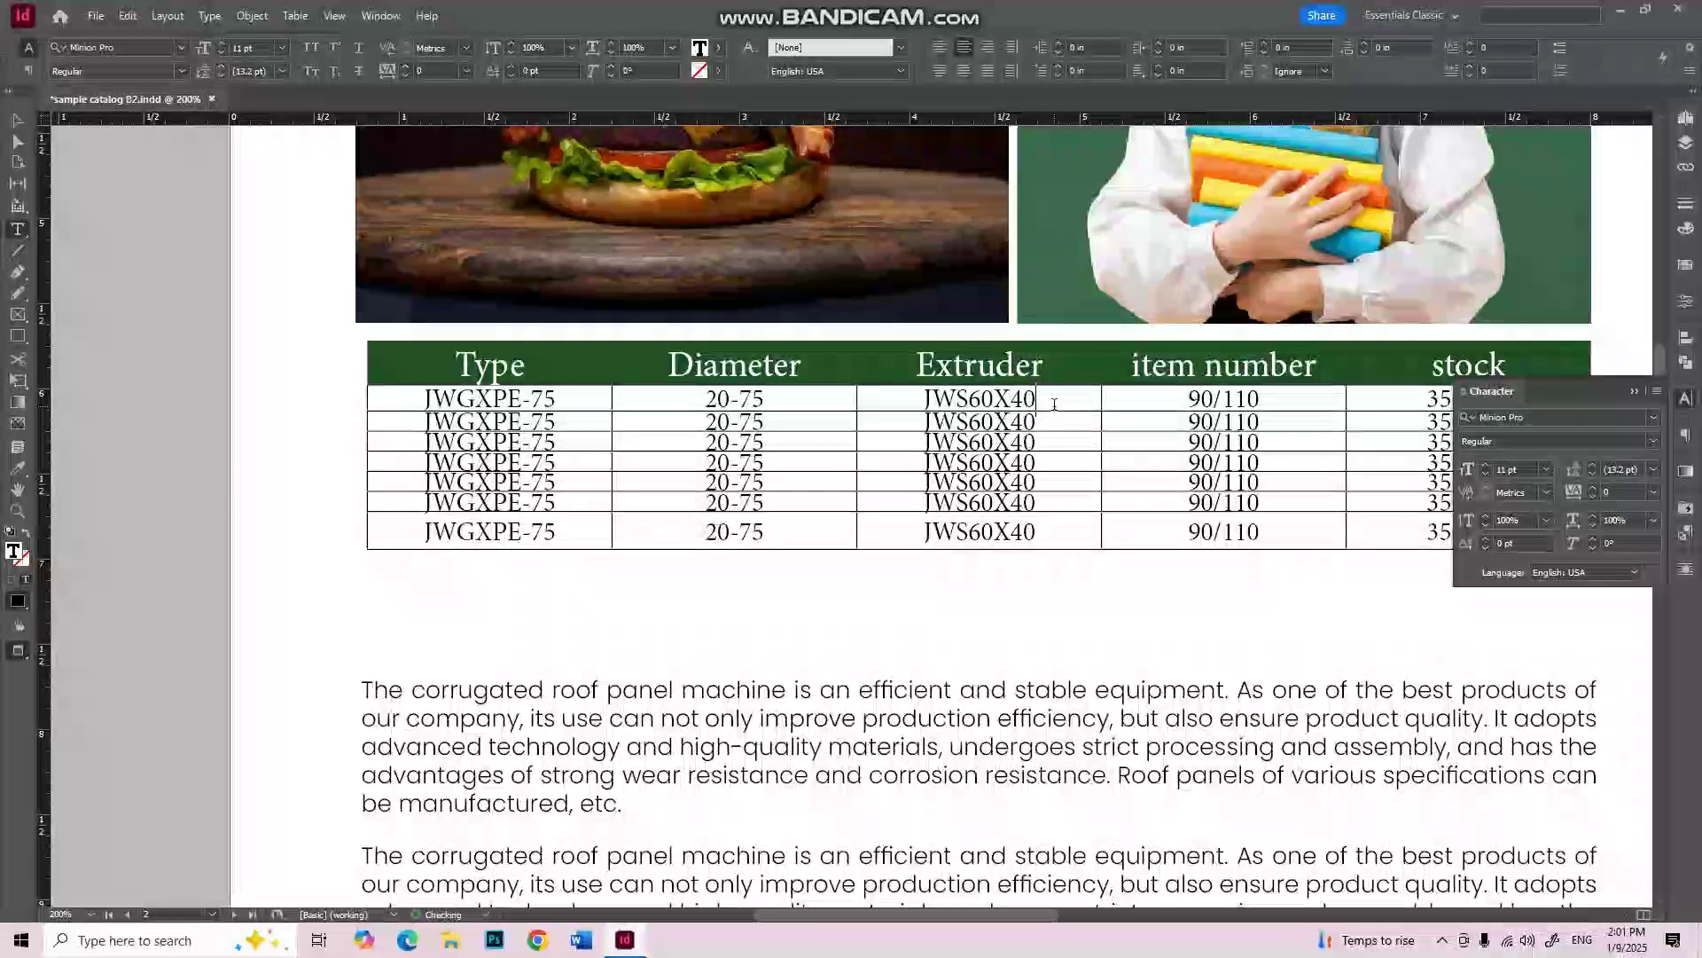
Step: Restore the product table's seven body rows to equal, evenly spaced heights and deselect the table frame
click(16, 121)
scroll(1186, 608, right, 3)
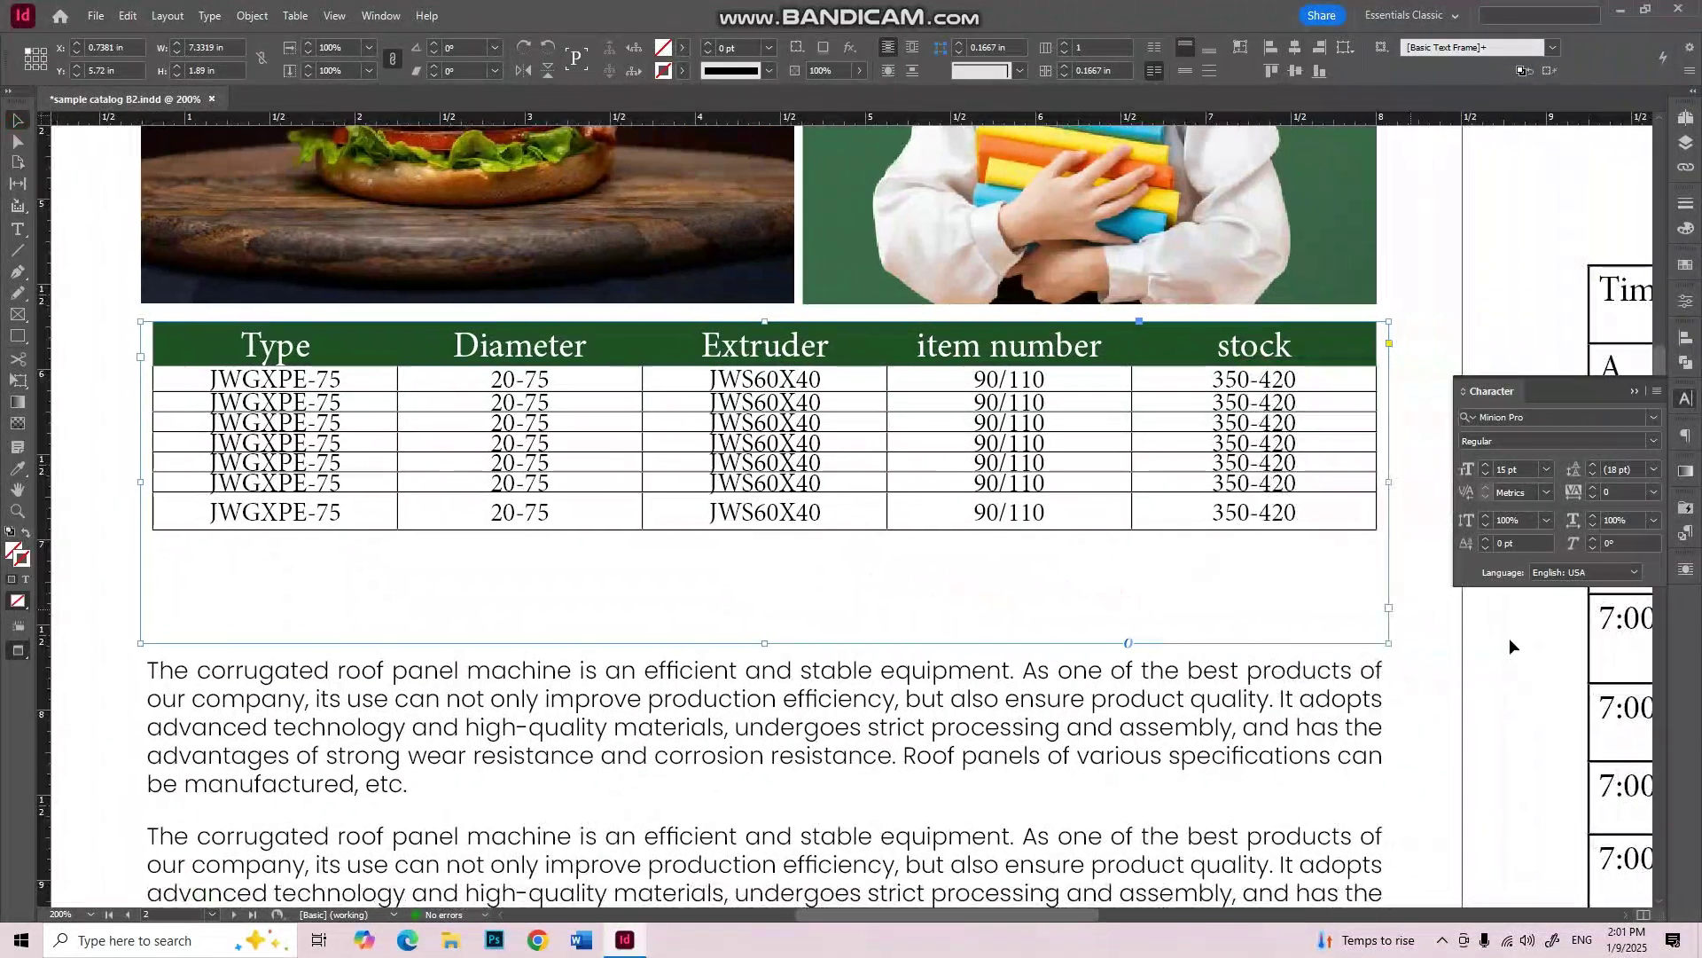
click(1504, 640)
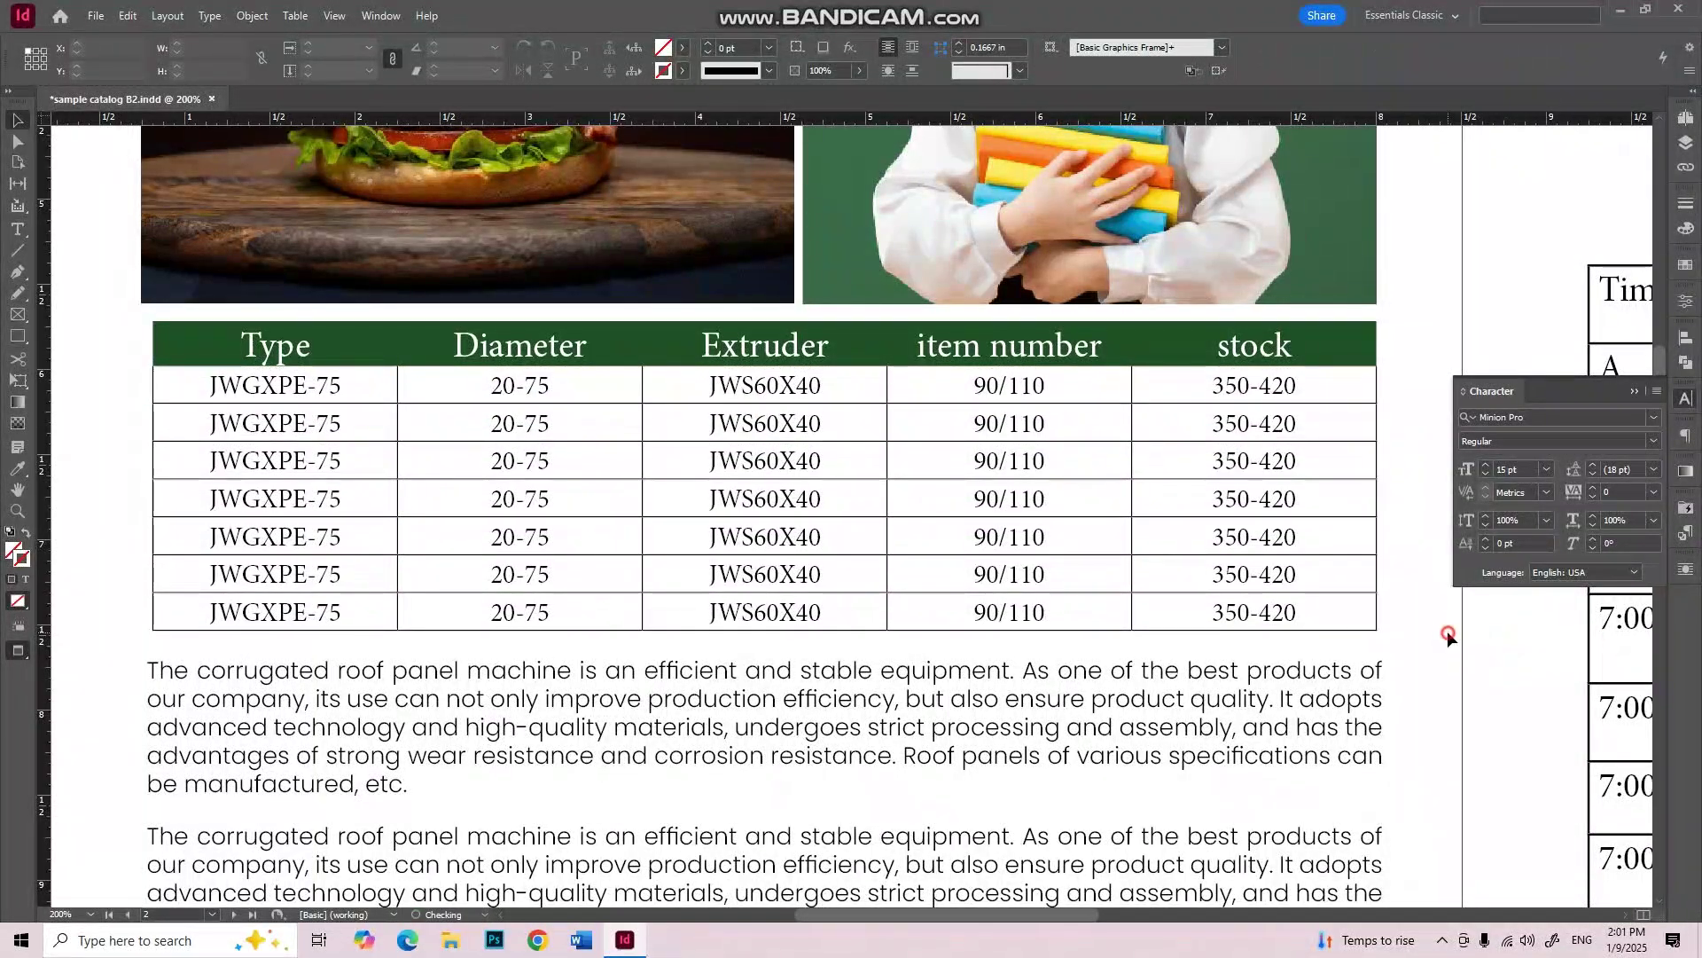
click(1346, 632)
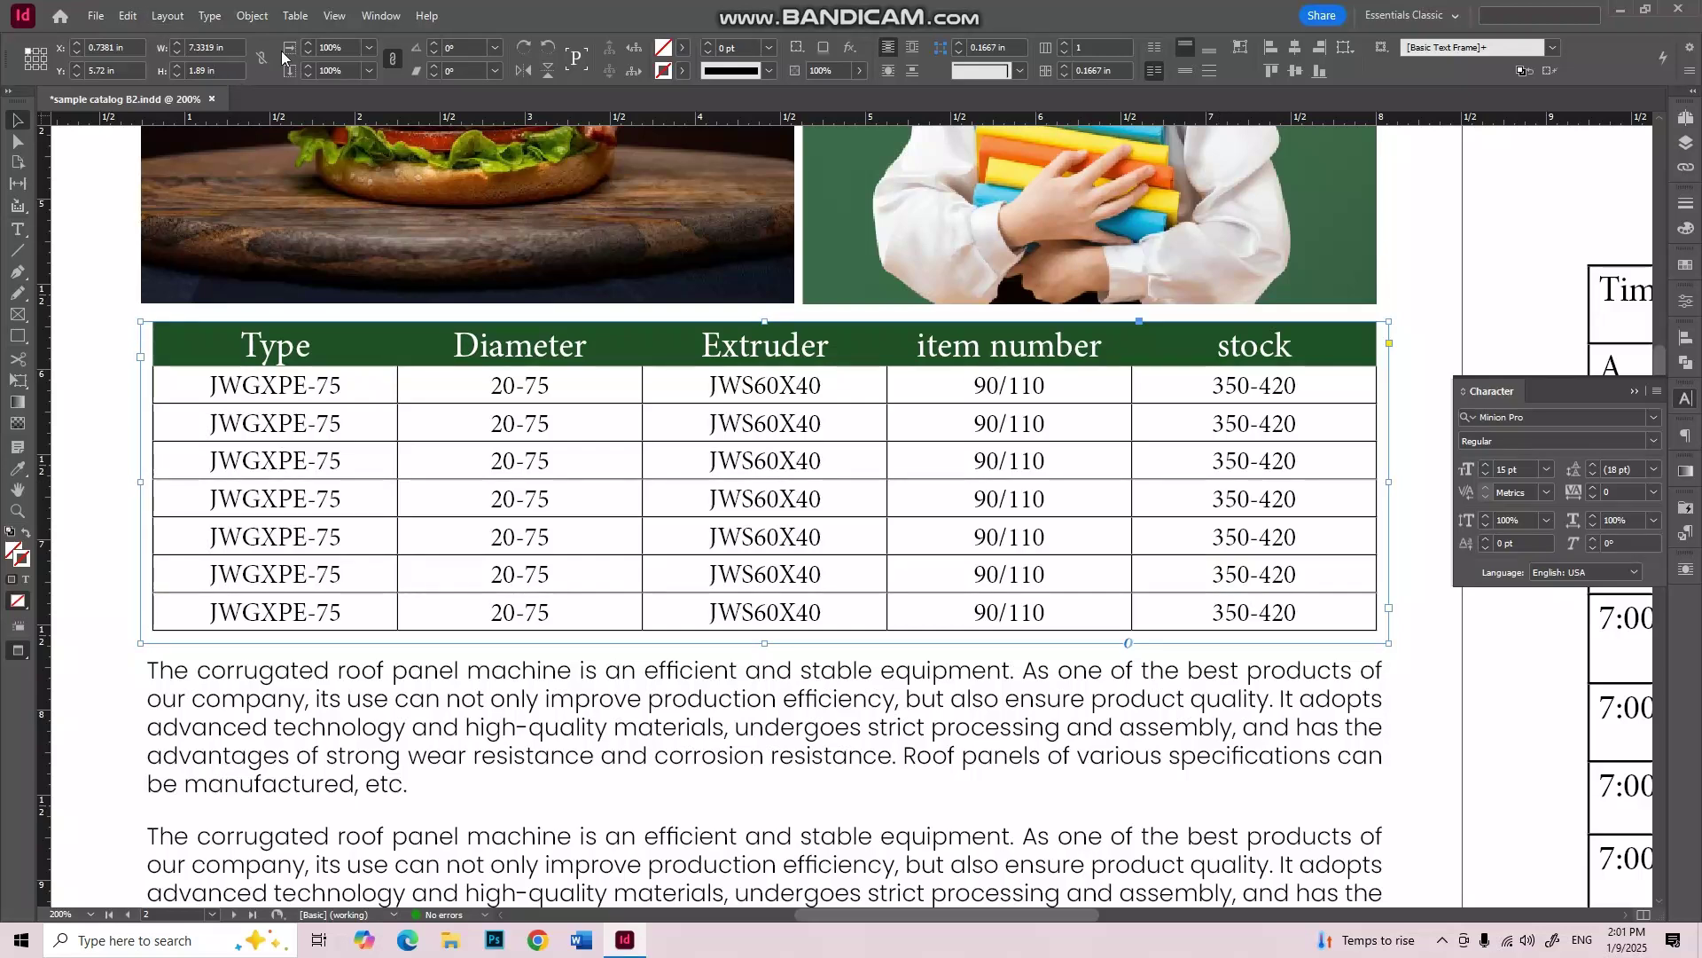
click(295, 22)
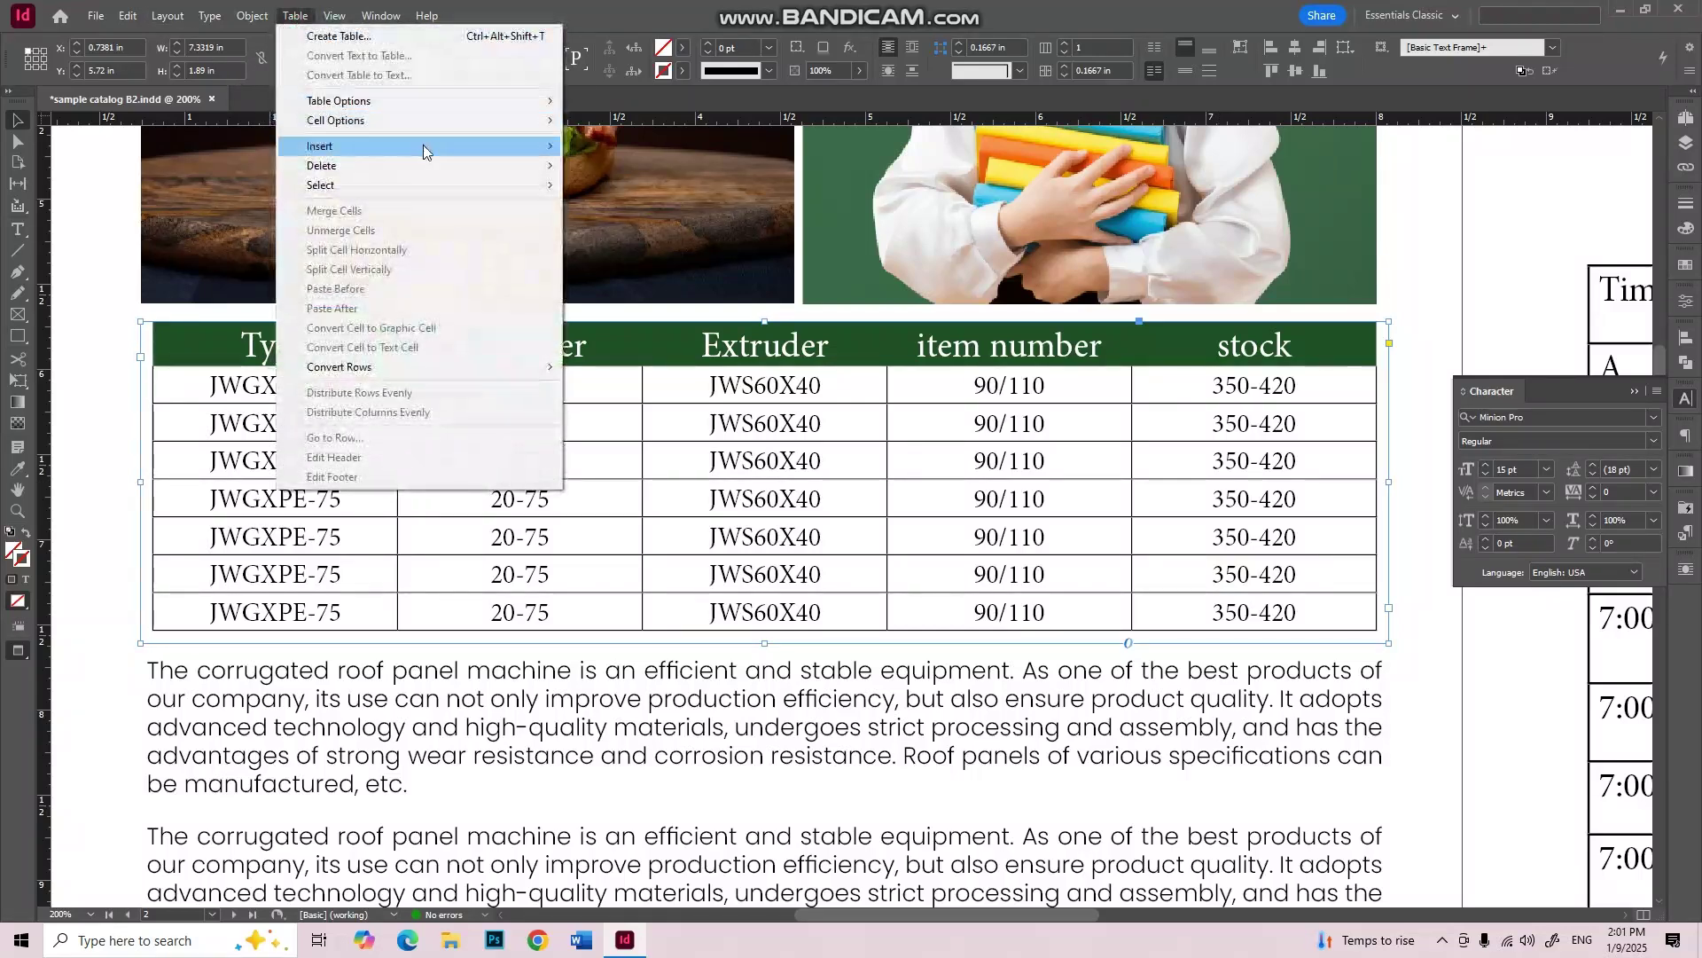
mouse_move(466, 120)
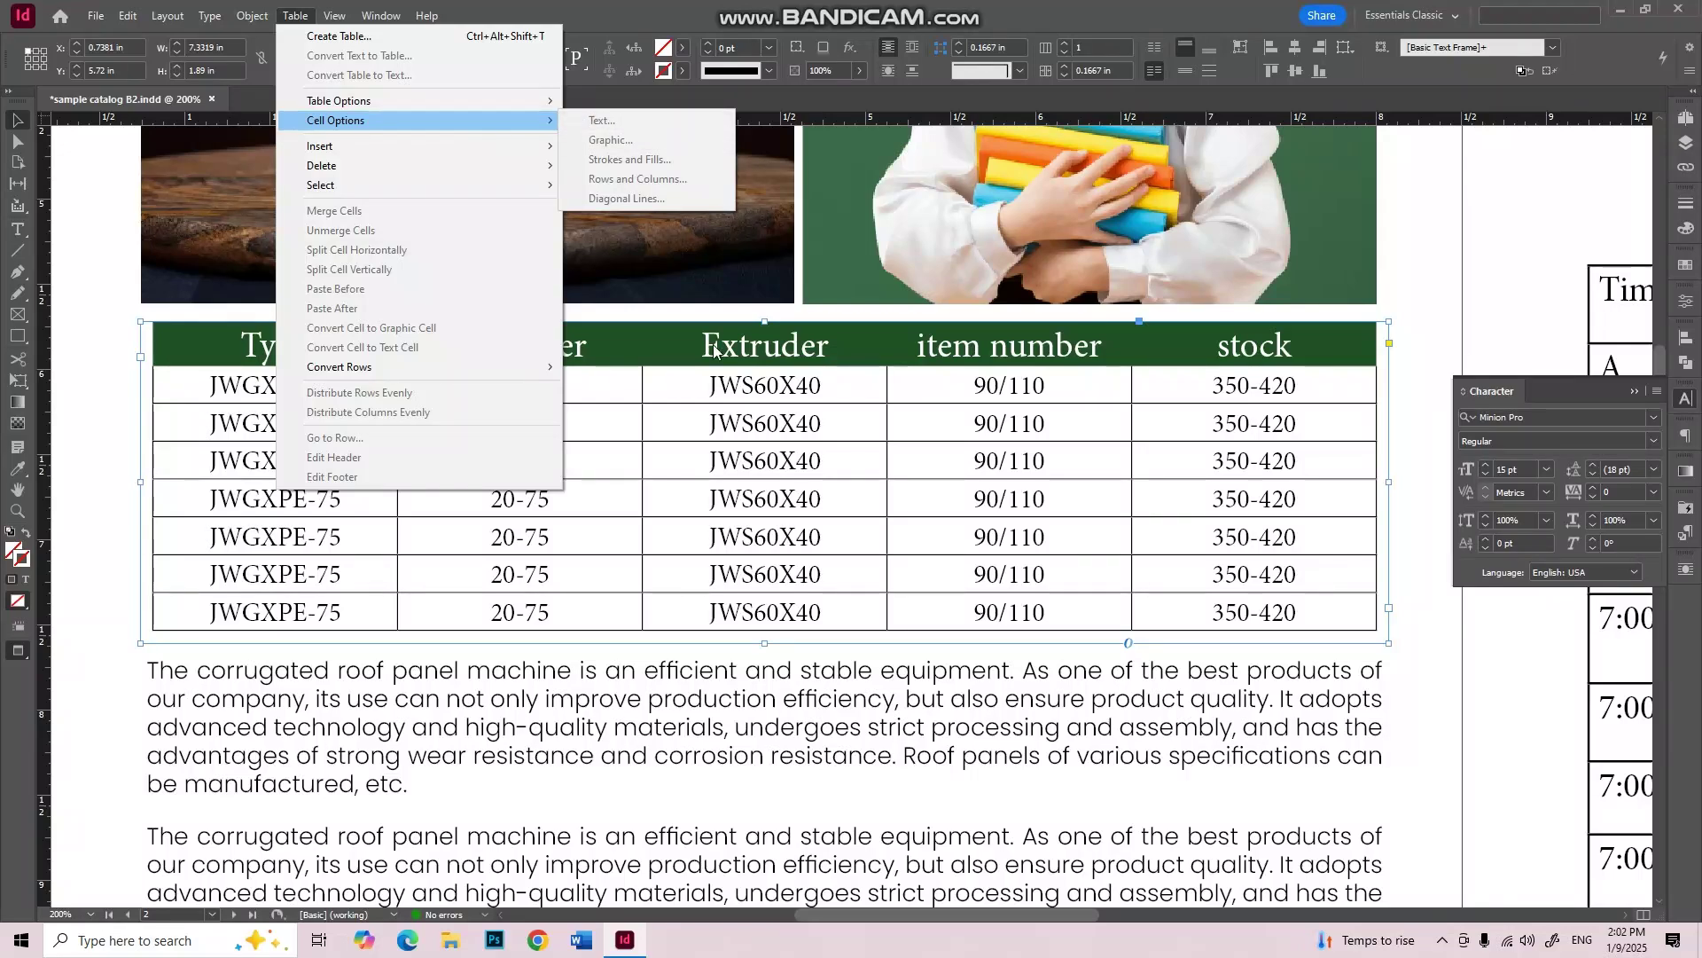
click(1292, 619)
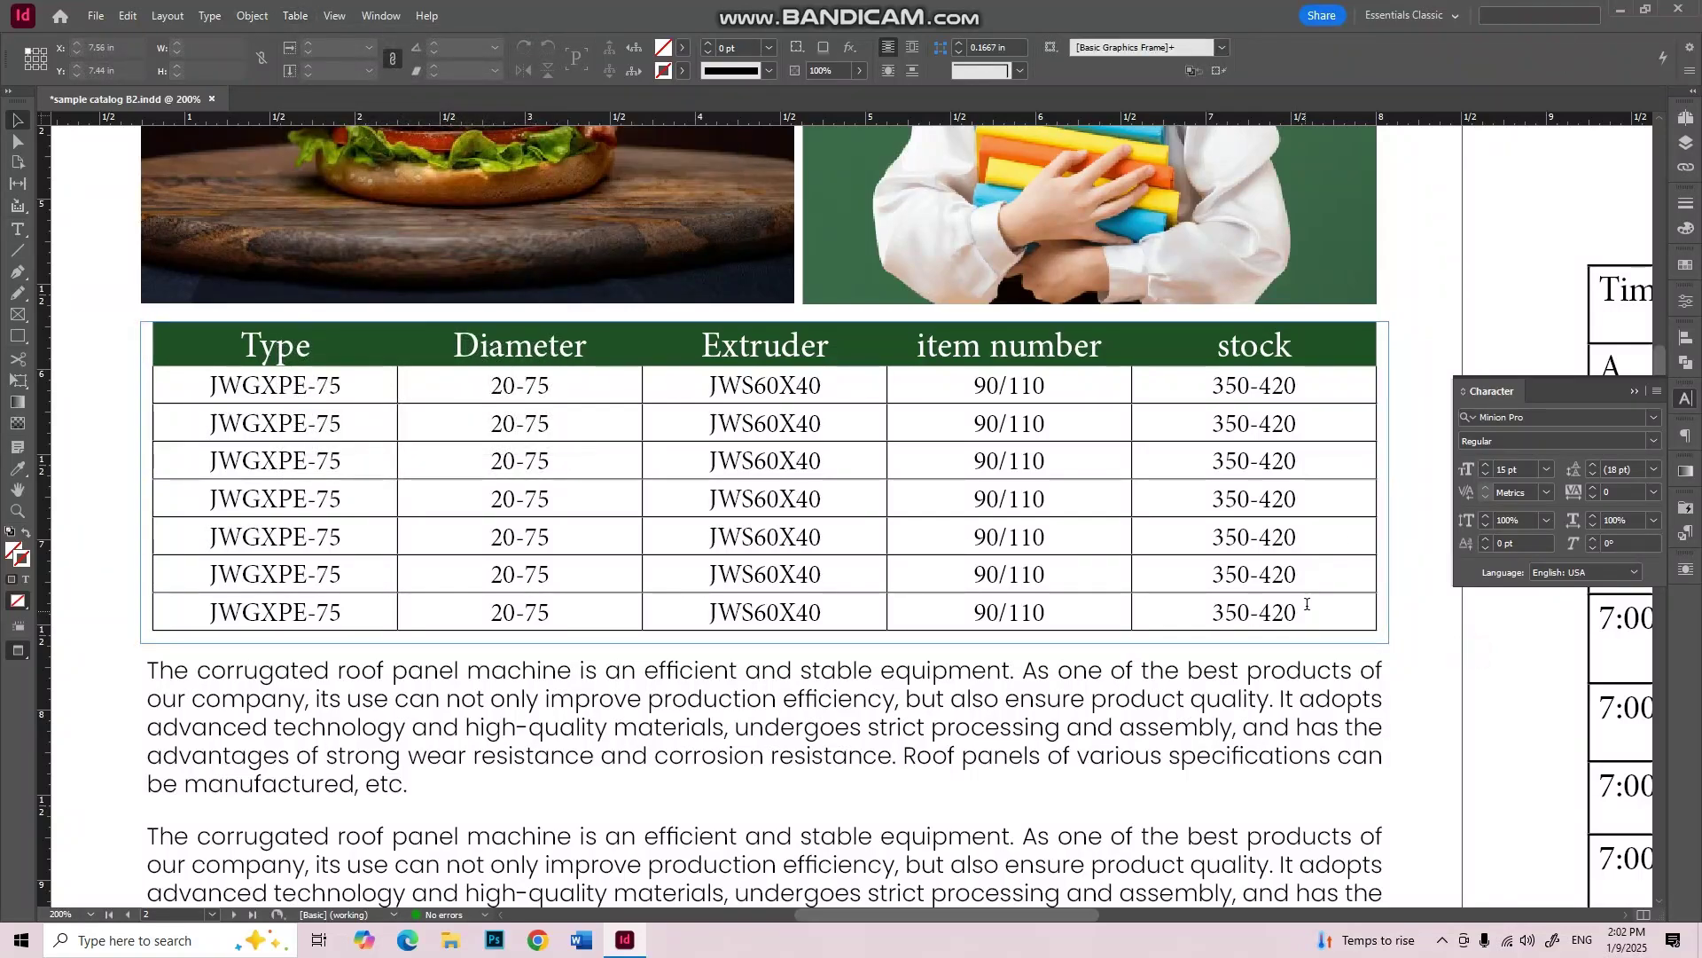
Step: Open the text cell options for the product table's seven body rows and preview the Align Top vertical justification
drag(1300, 612, 160, 383)
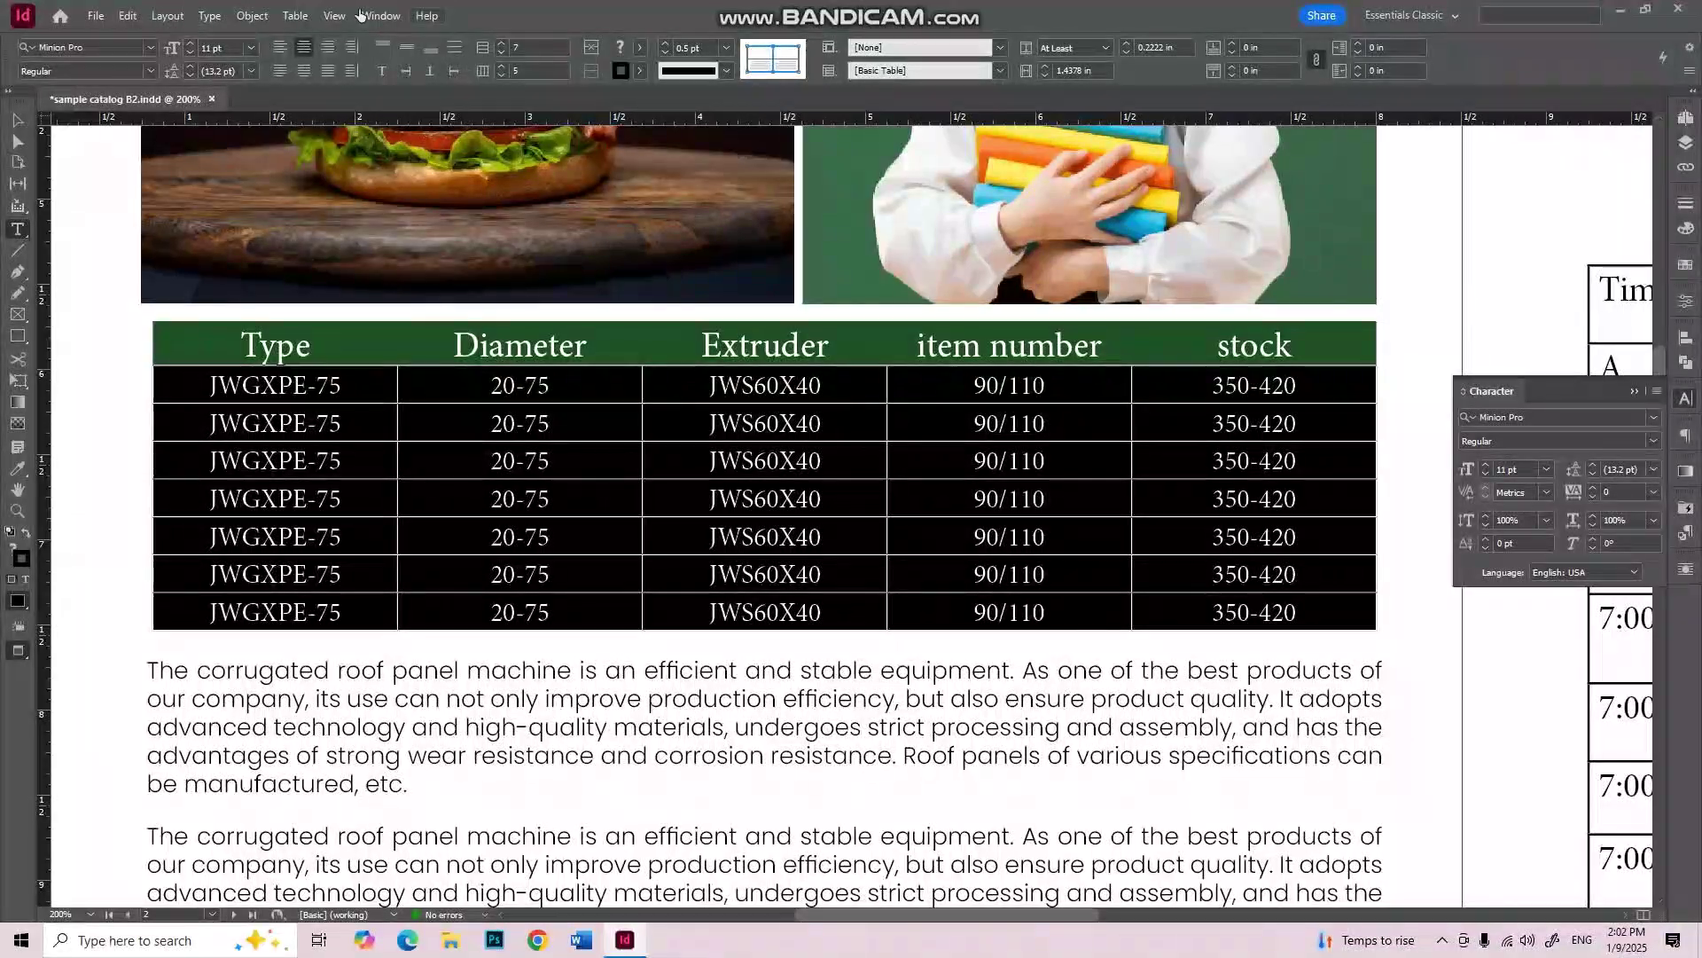
click(295, 16)
mouse_move(354, 118)
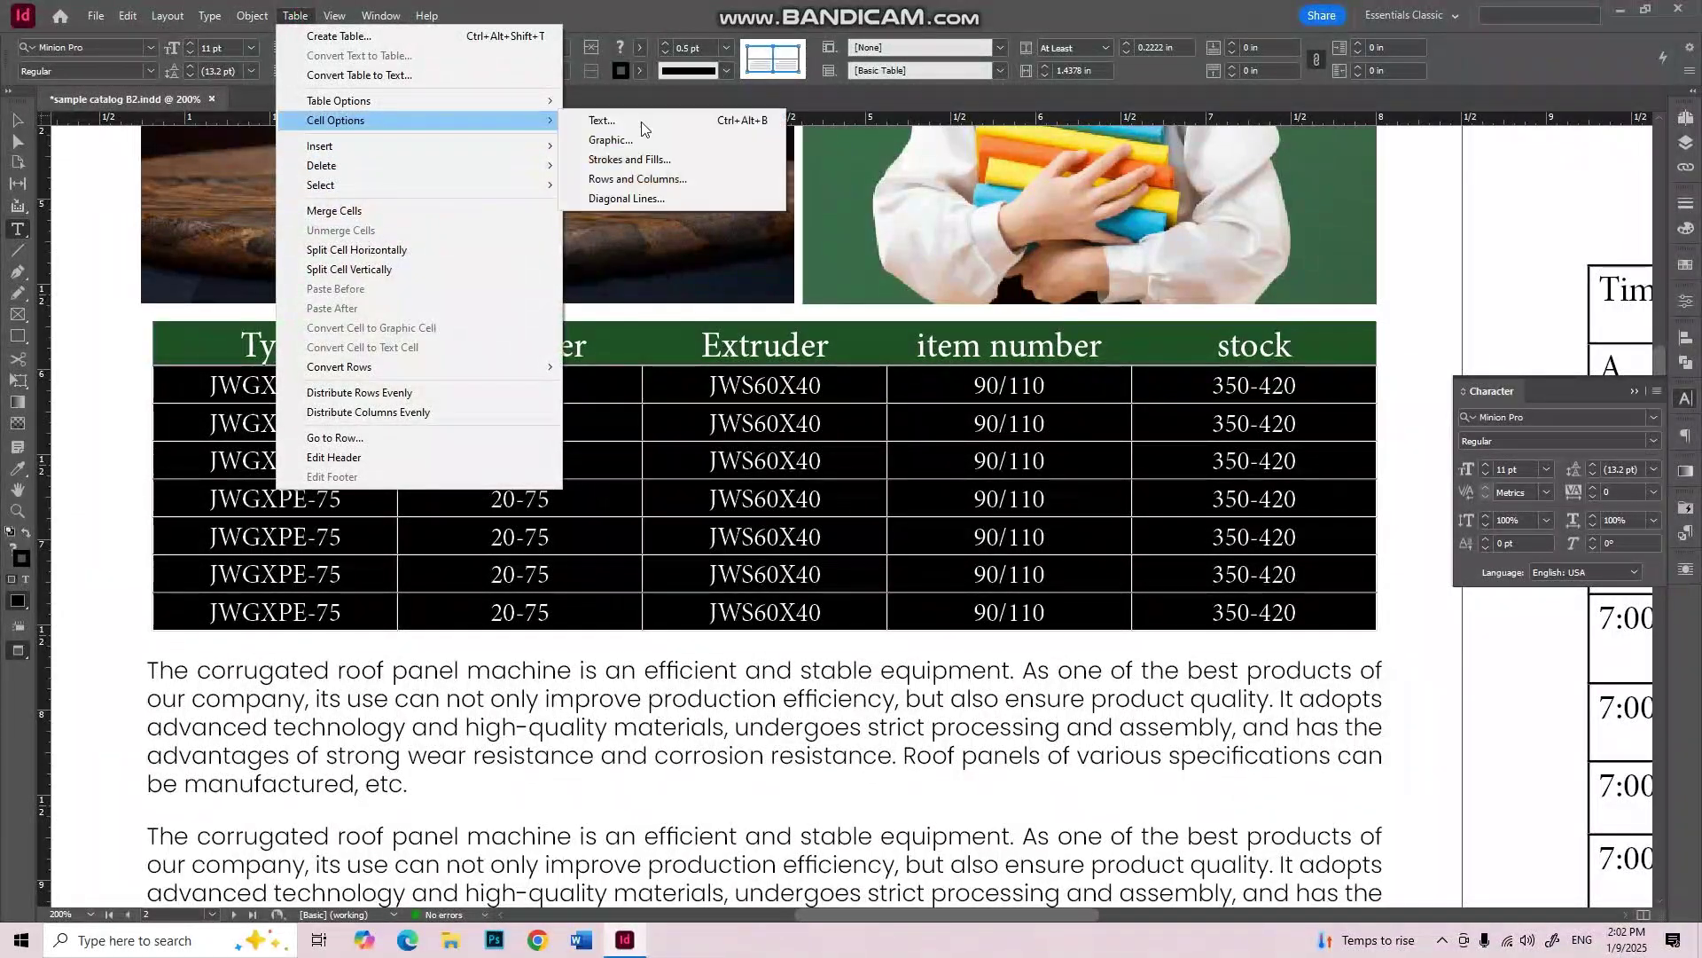
click(674, 120)
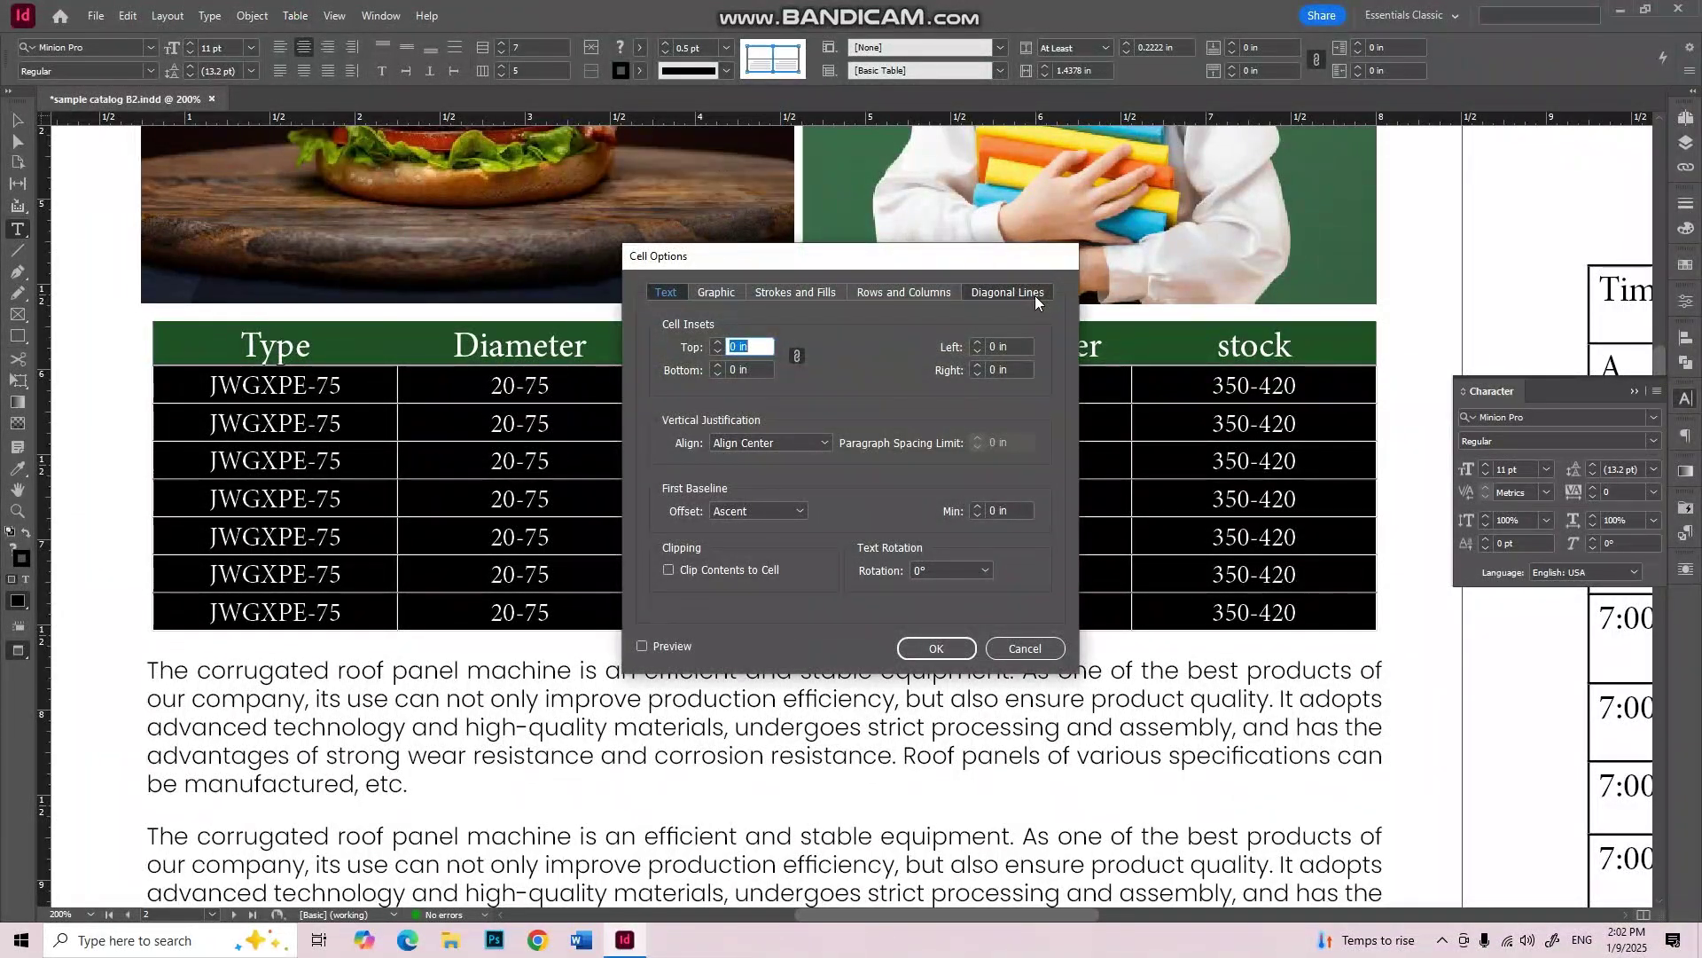
click(784, 443)
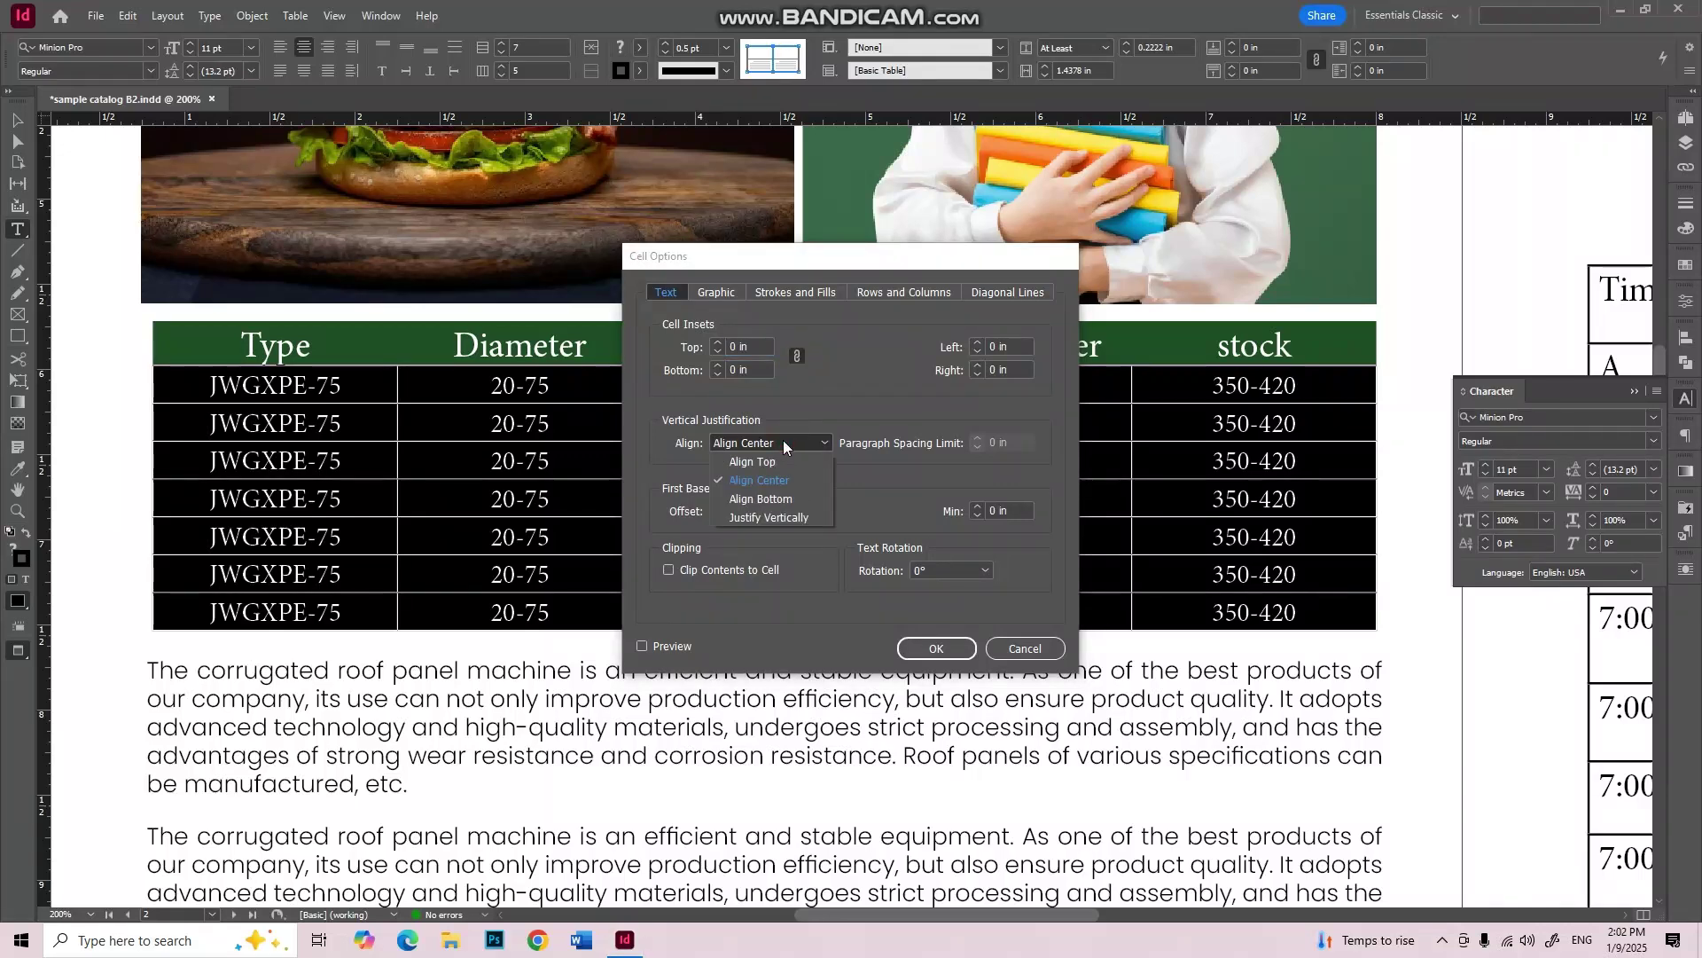
click(775, 457)
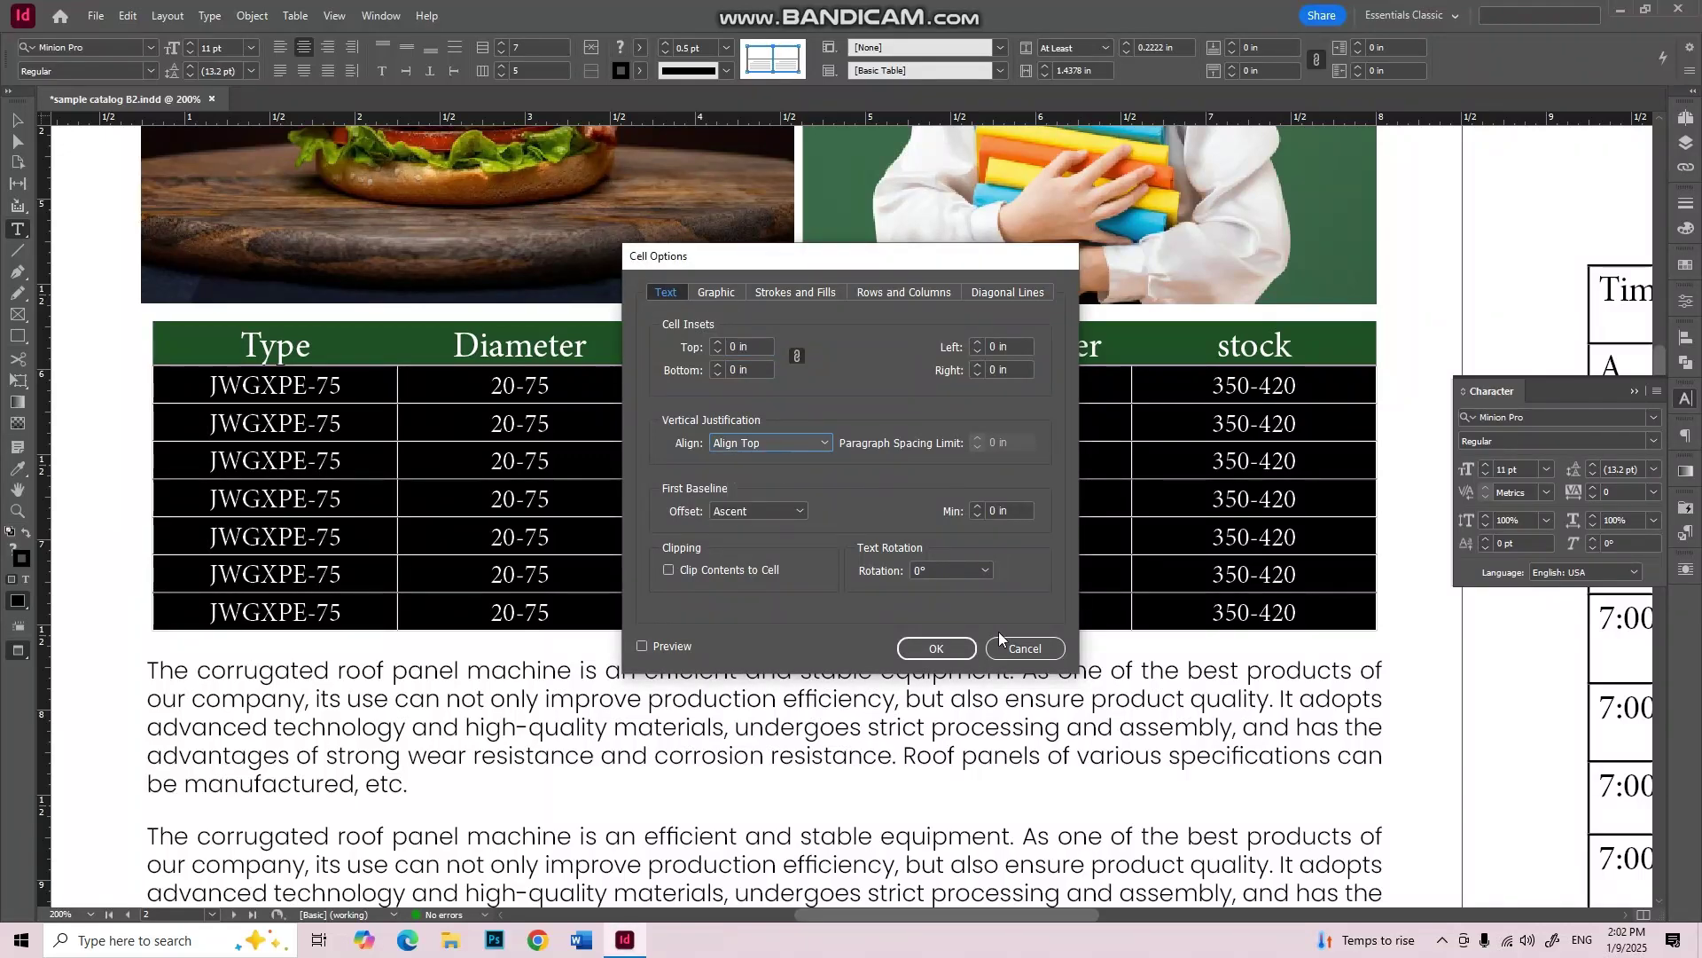
click(665, 644)
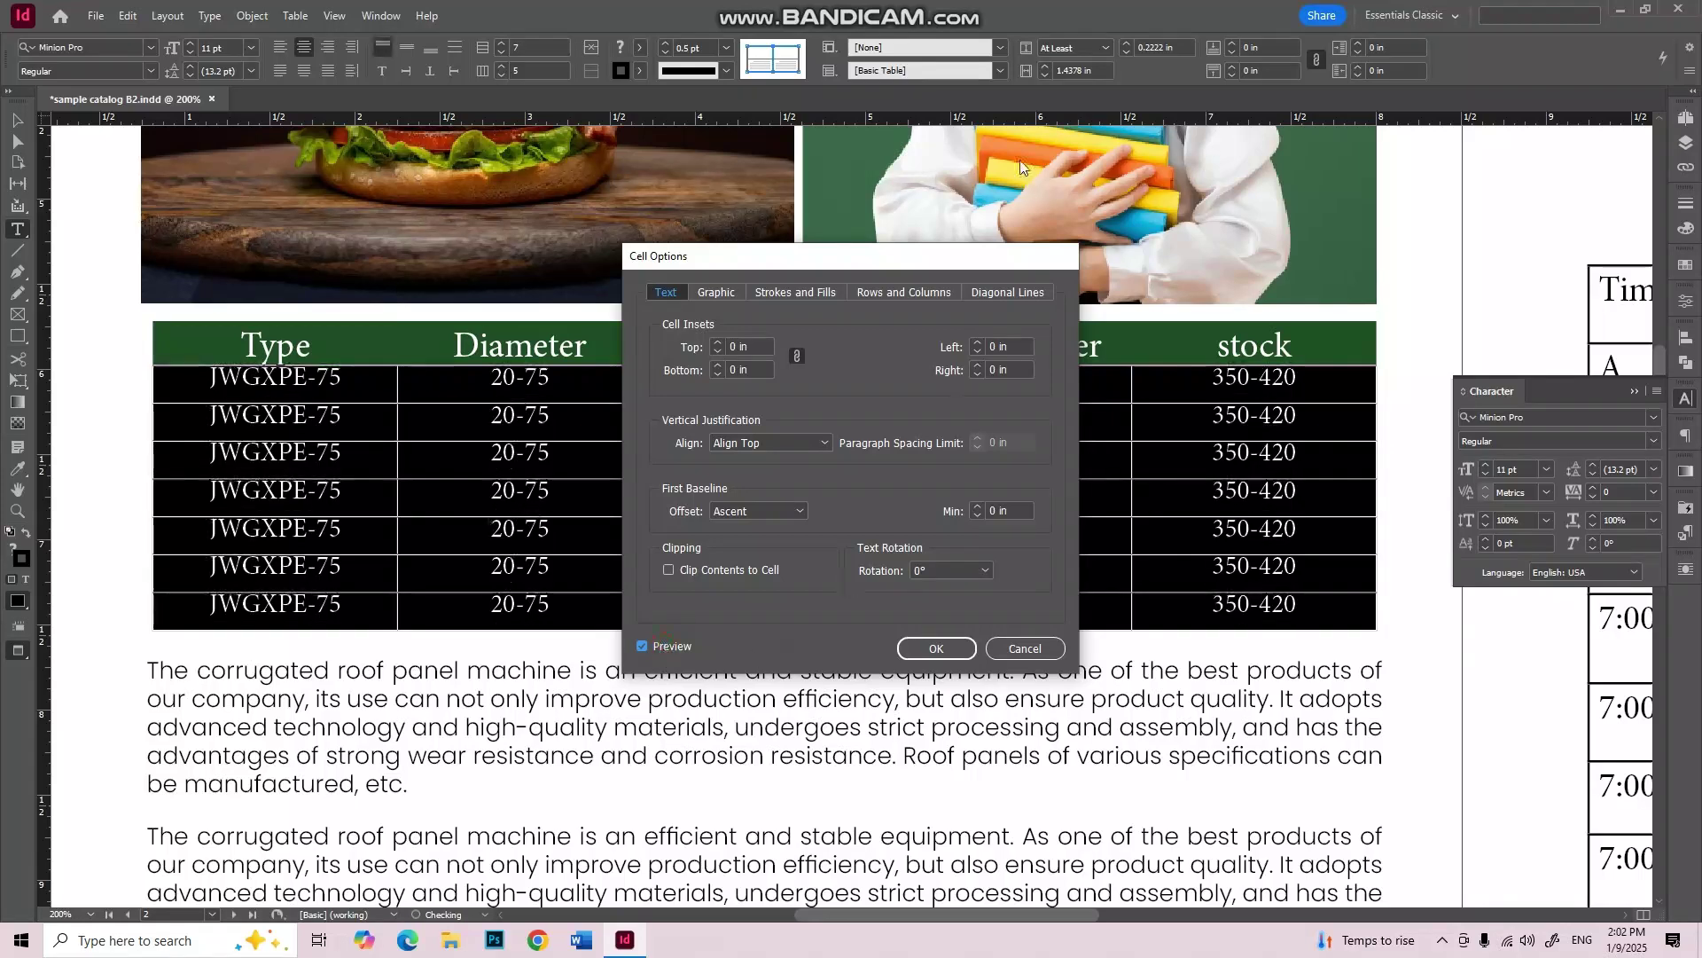
drag(807, 262, 934, 264)
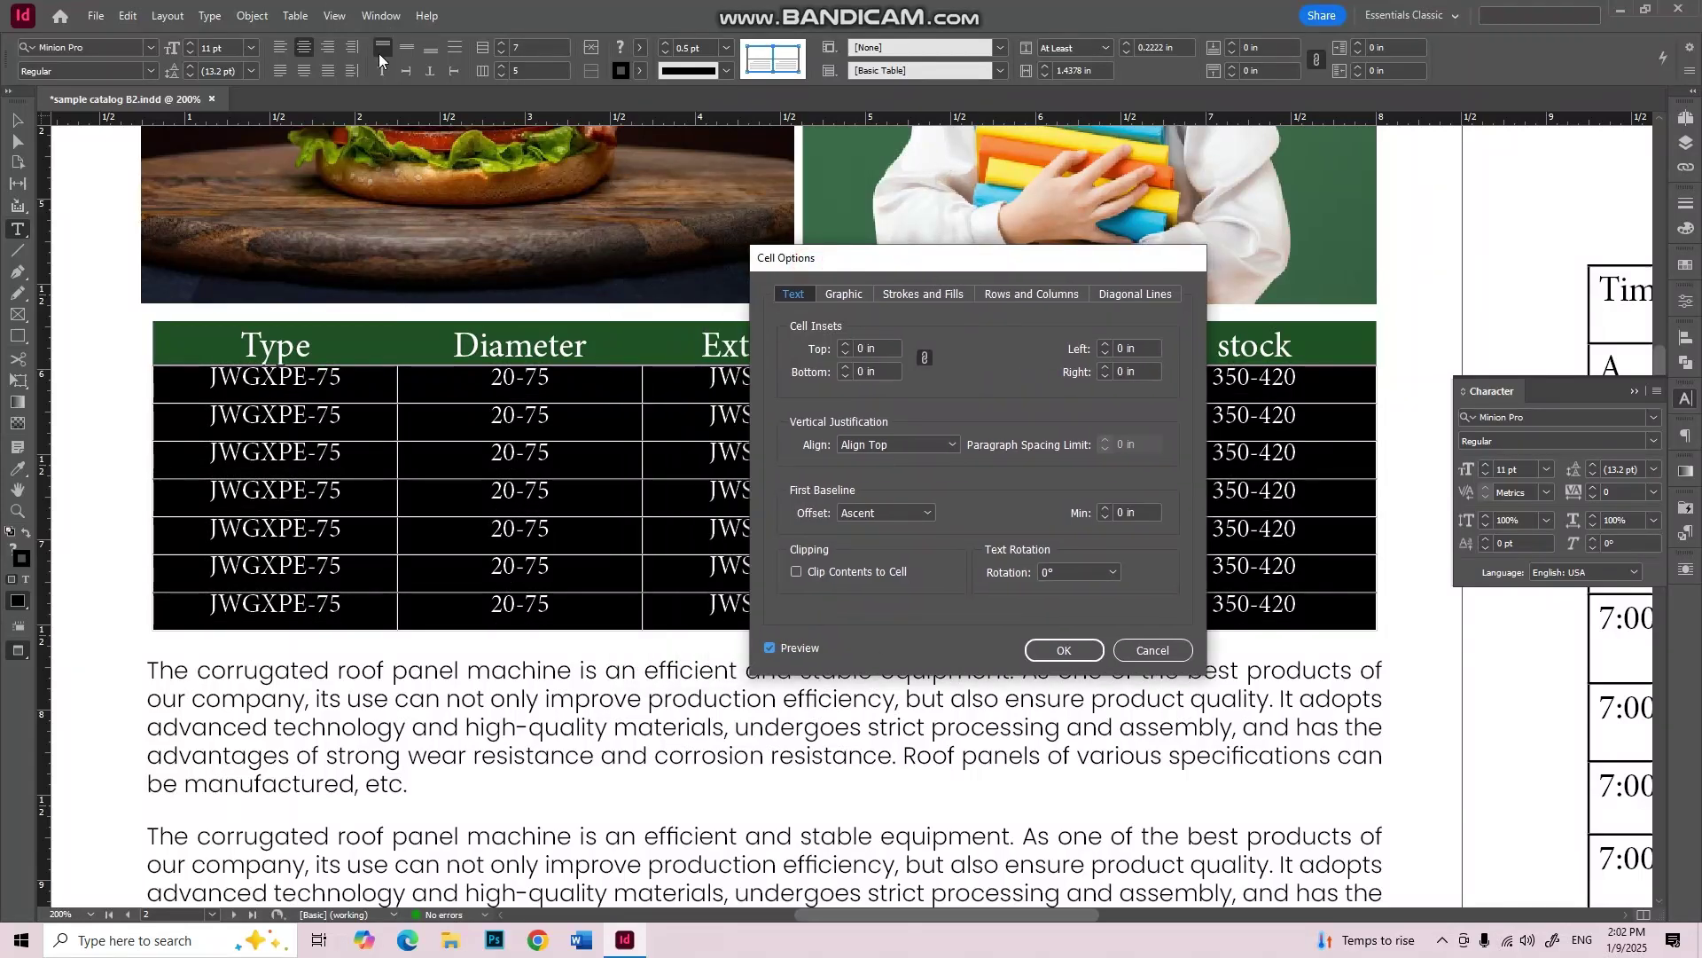
Step: Try the Align Center, Align Bottom and Justify Vertically settings on the selected body cells
click(877, 446)
click(879, 485)
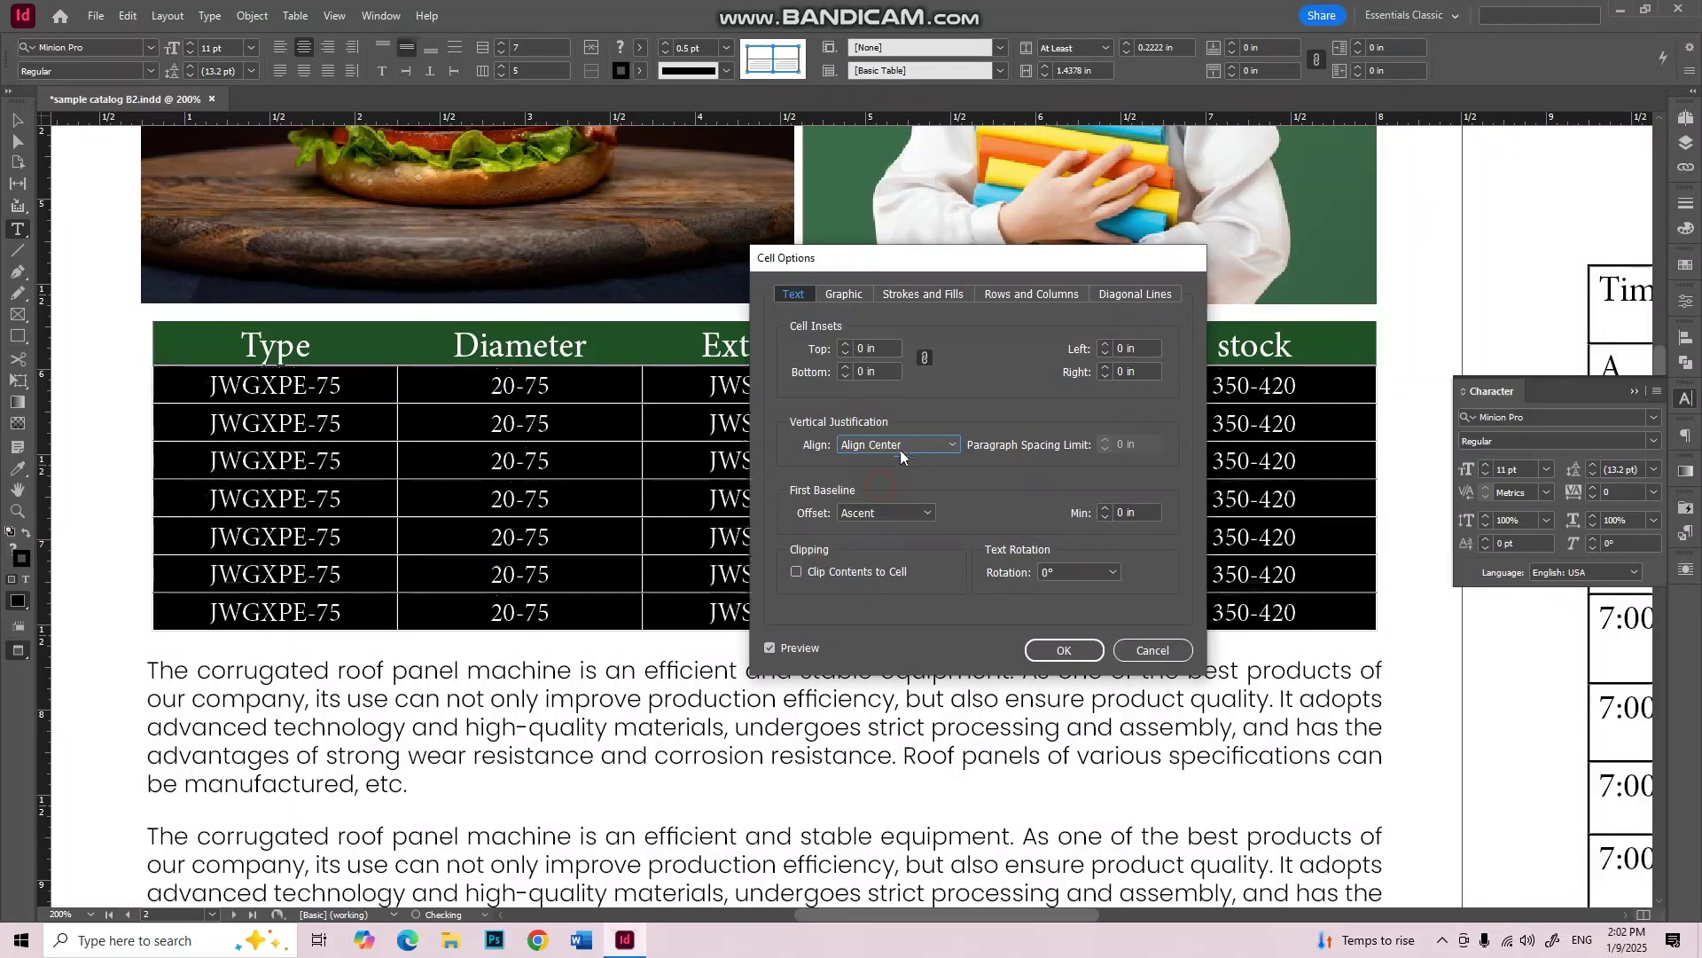
click(899, 446)
click(894, 501)
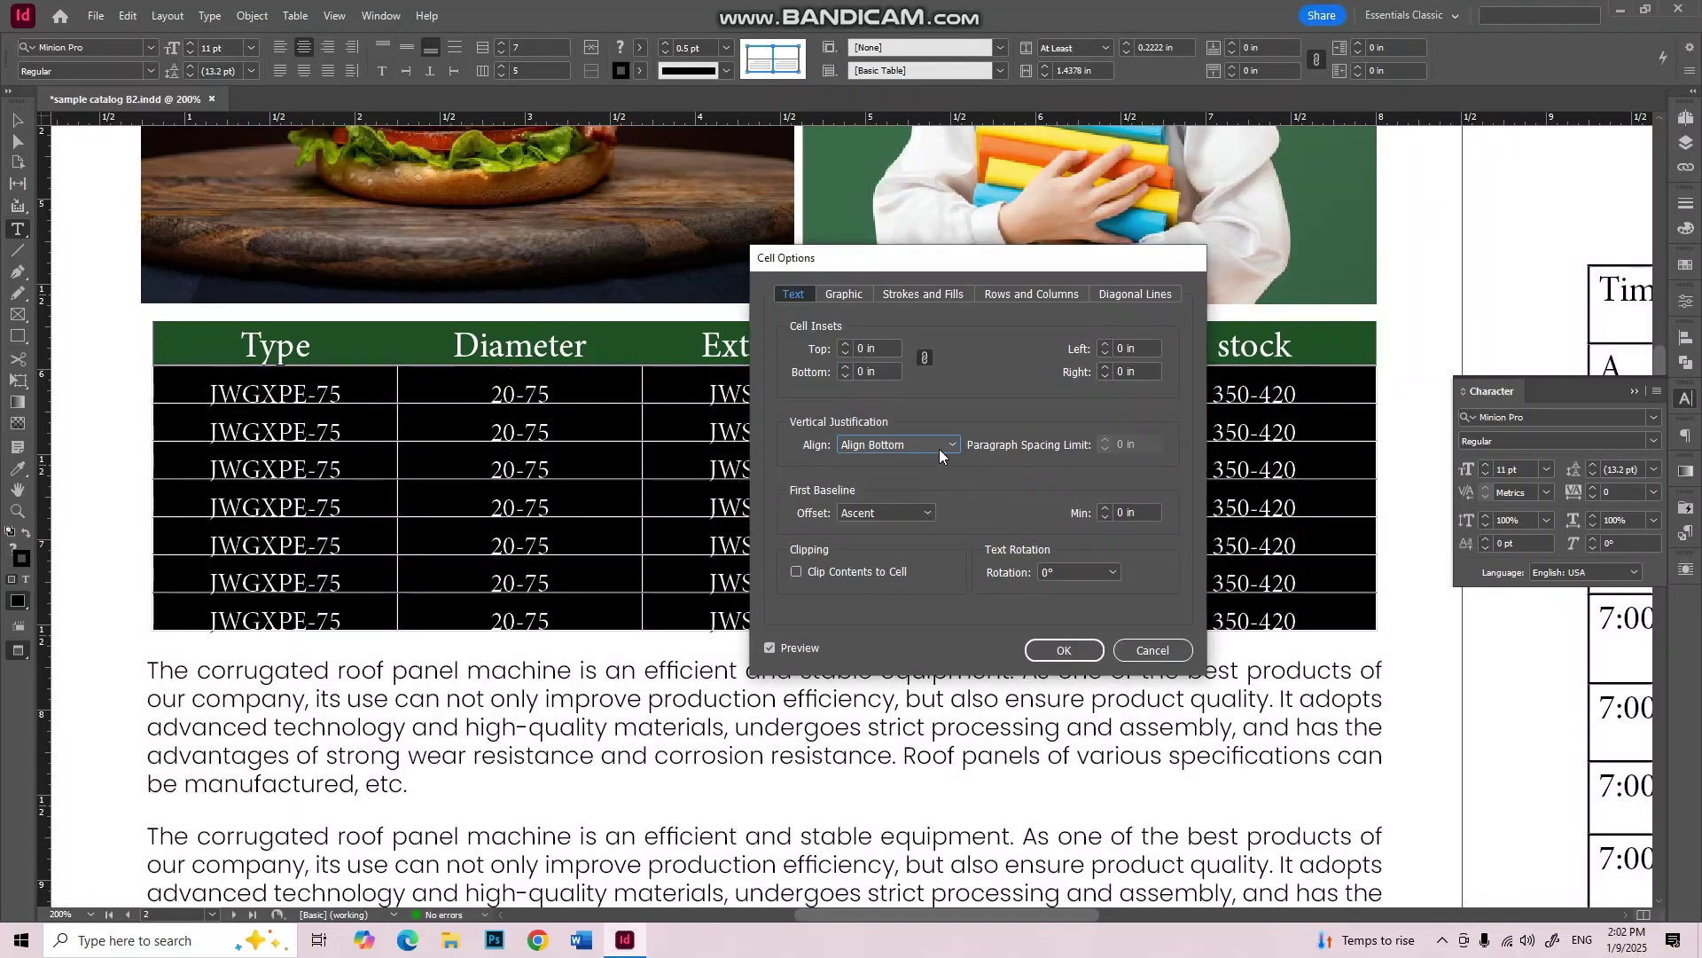
click(939, 449)
click(923, 524)
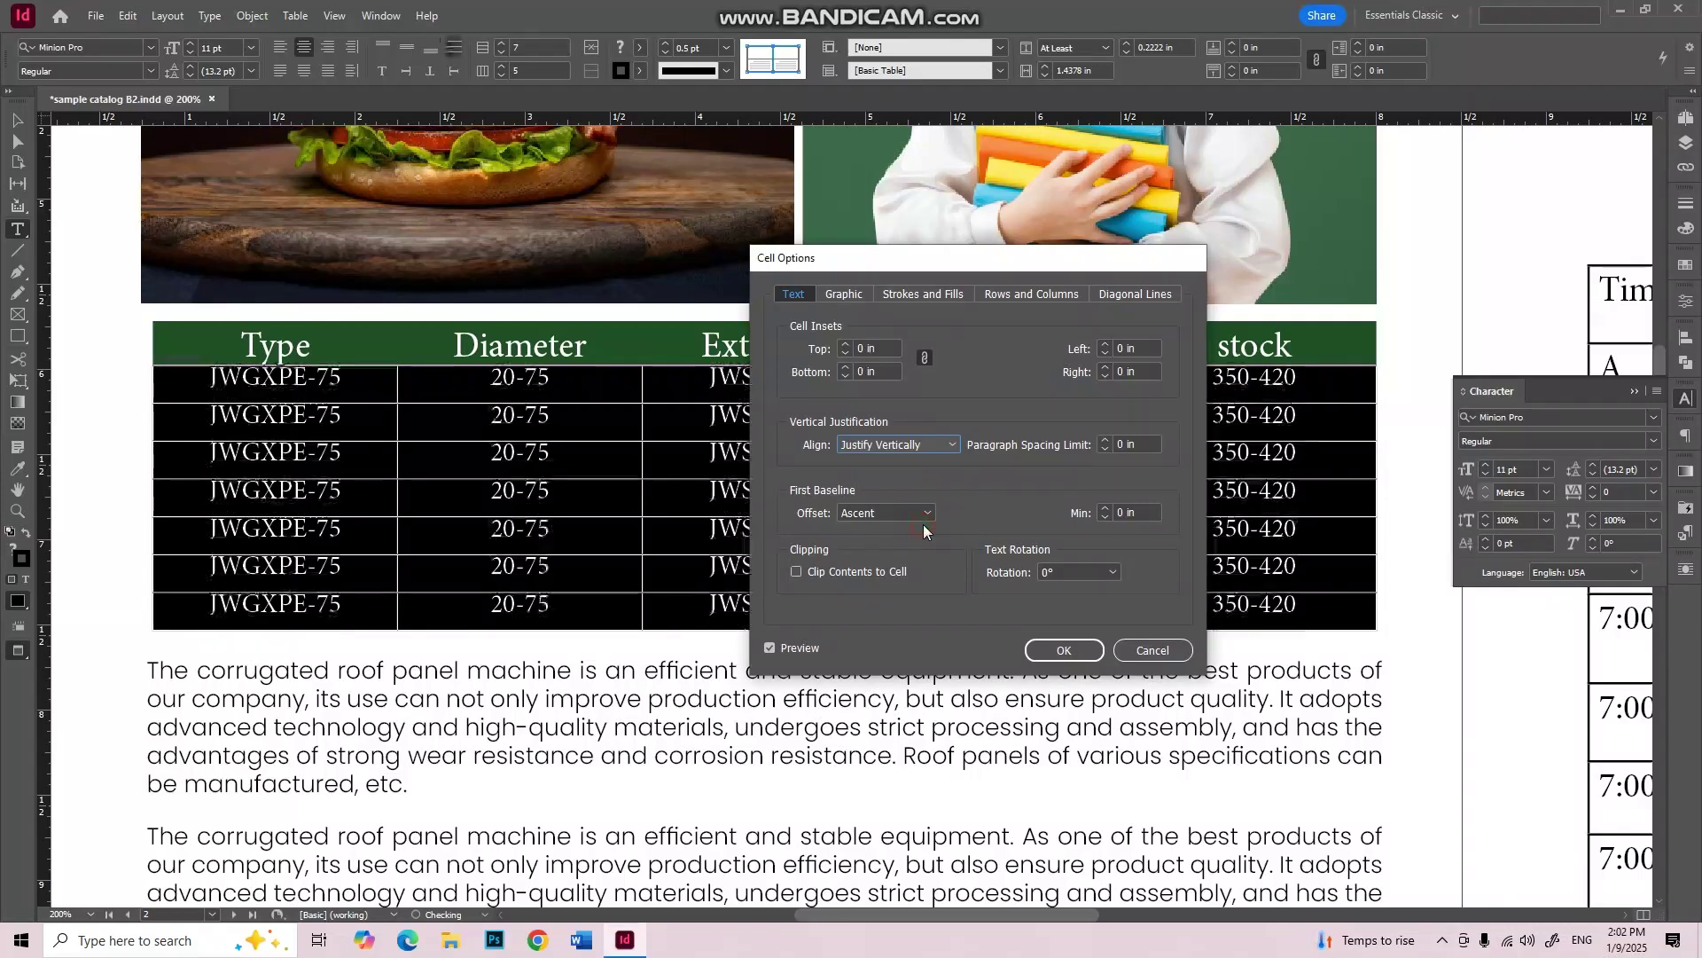
Step: Return the vertical justification of the body cells to Align Center after retrying Align Top
click(931, 452)
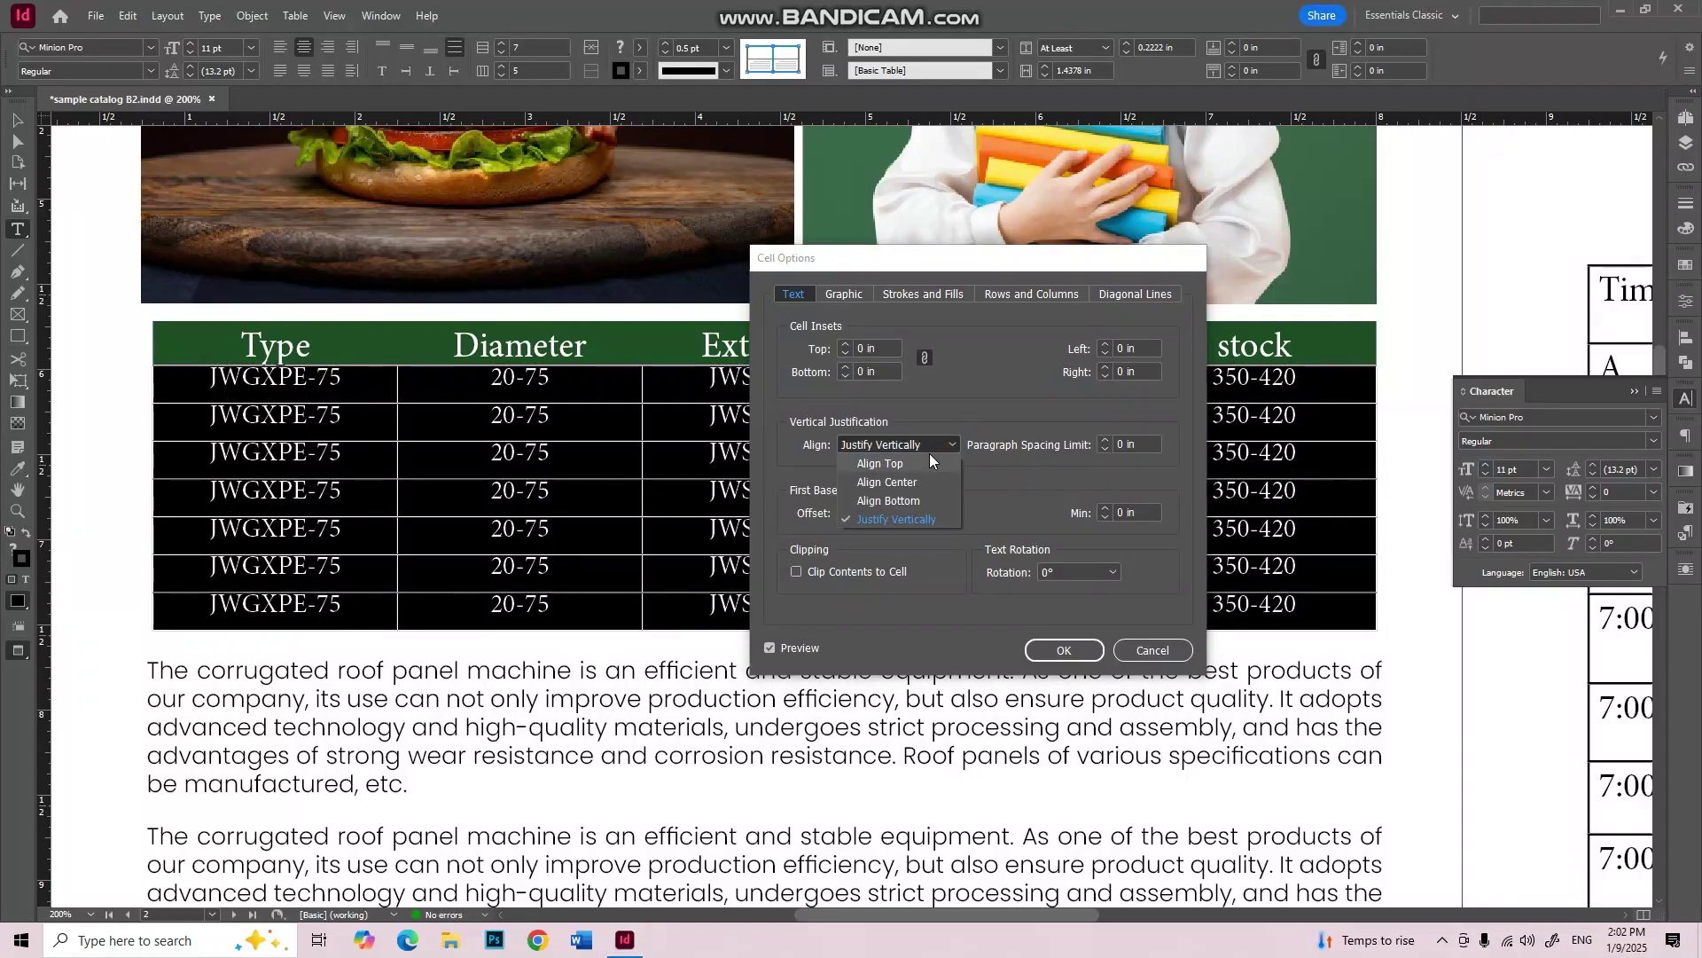
click(924, 463)
click(929, 448)
click(923, 482)
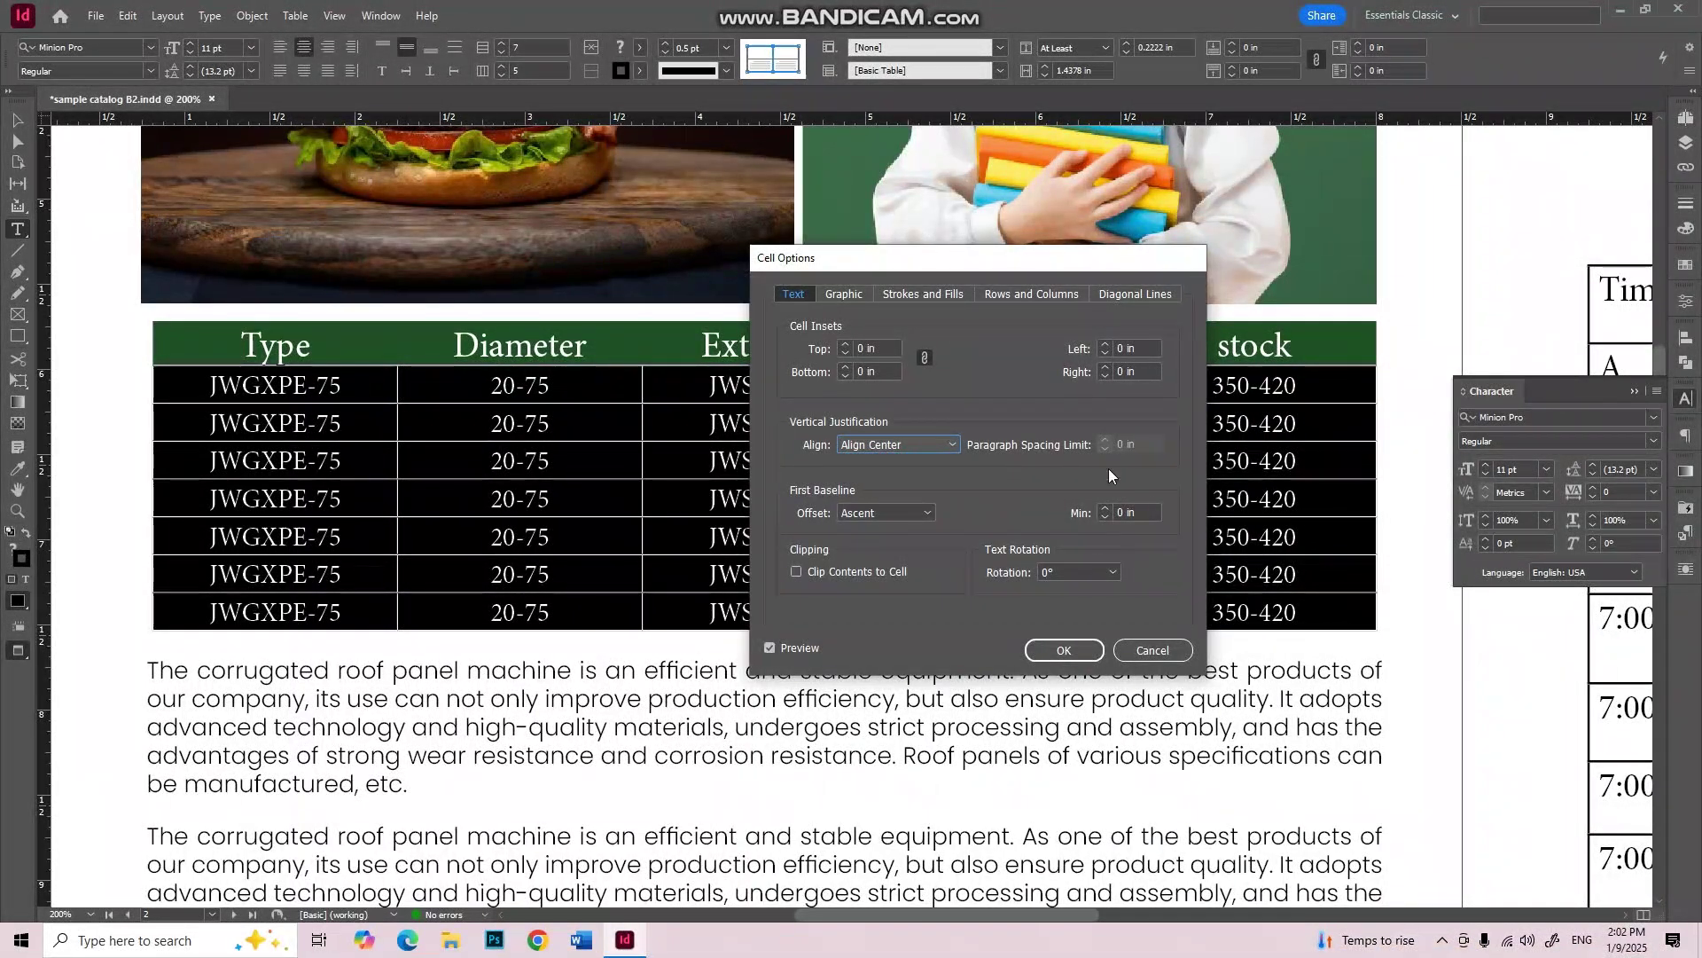
Step: Try thicker cell strokes on the body rows, raising the weight to 4 pt and lowering it to 1 pt
click(849, 294)
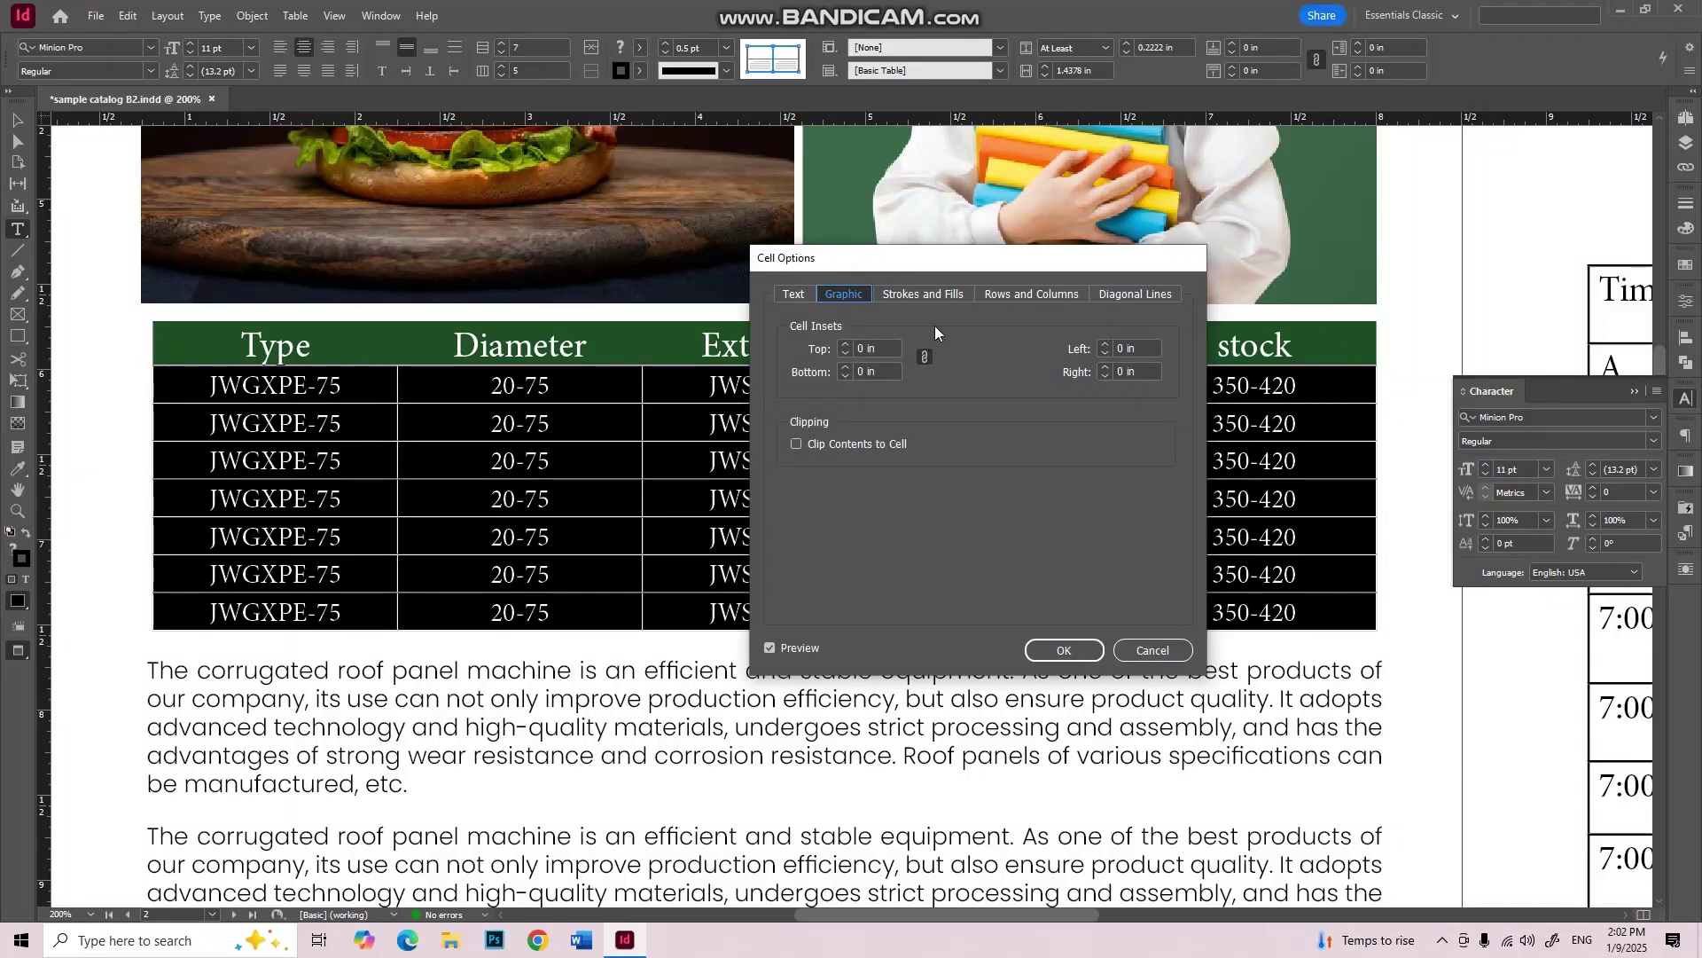
click(922, 296)
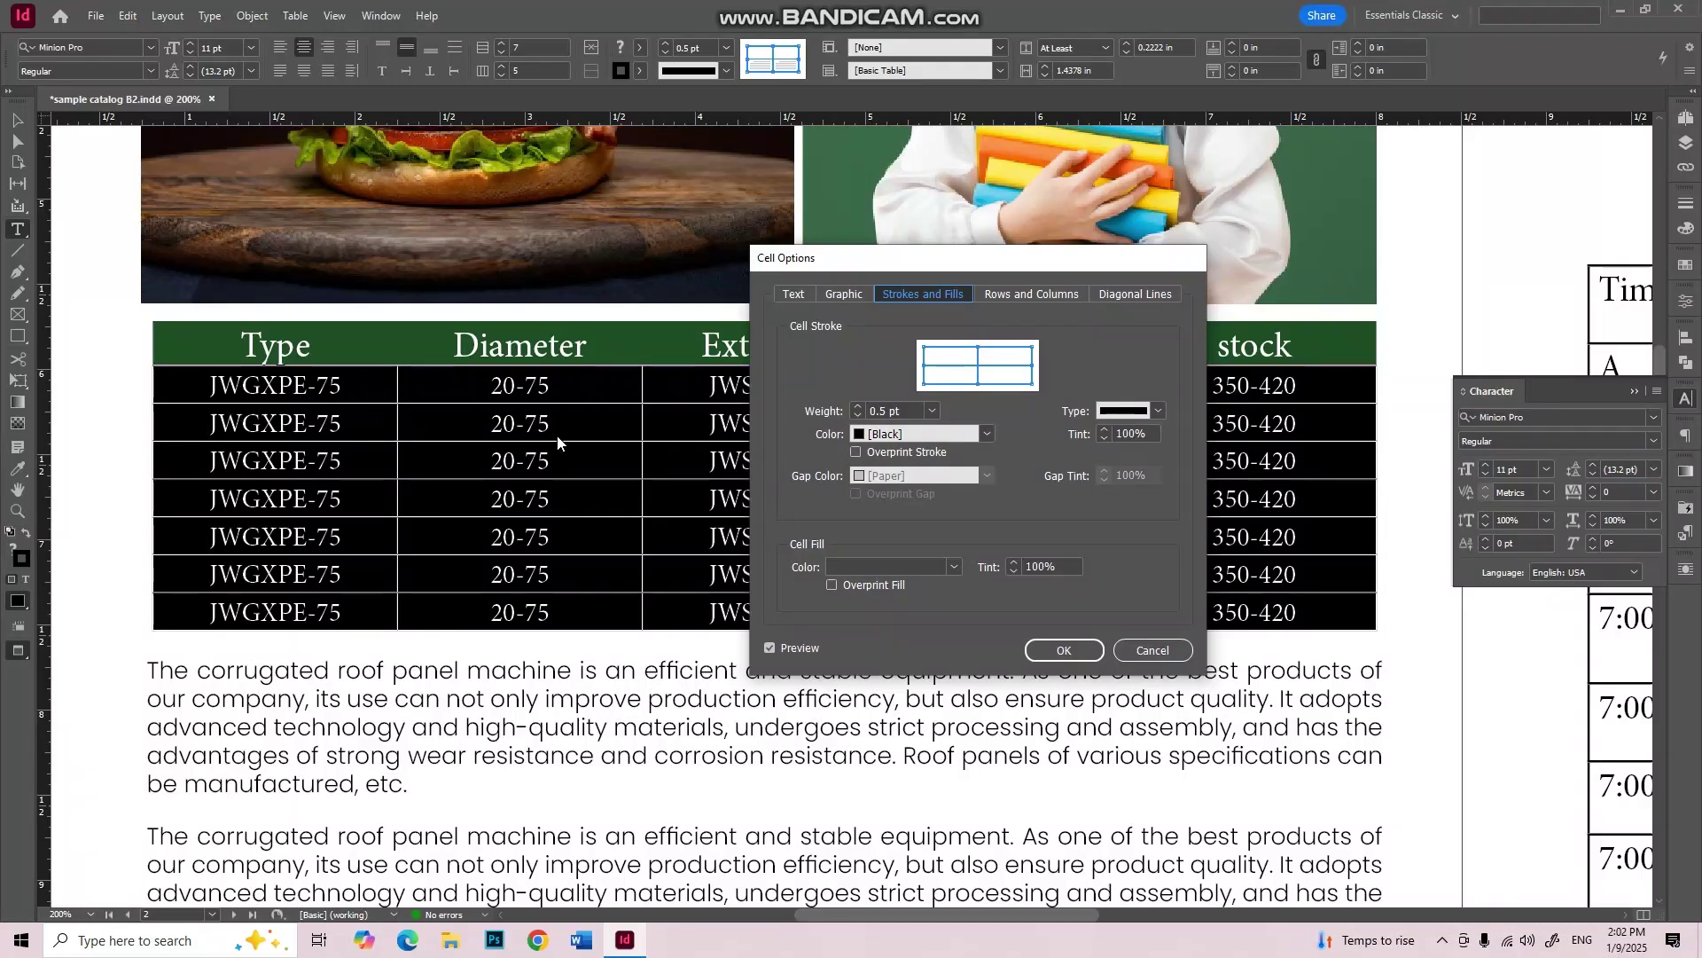
click(857, 407)
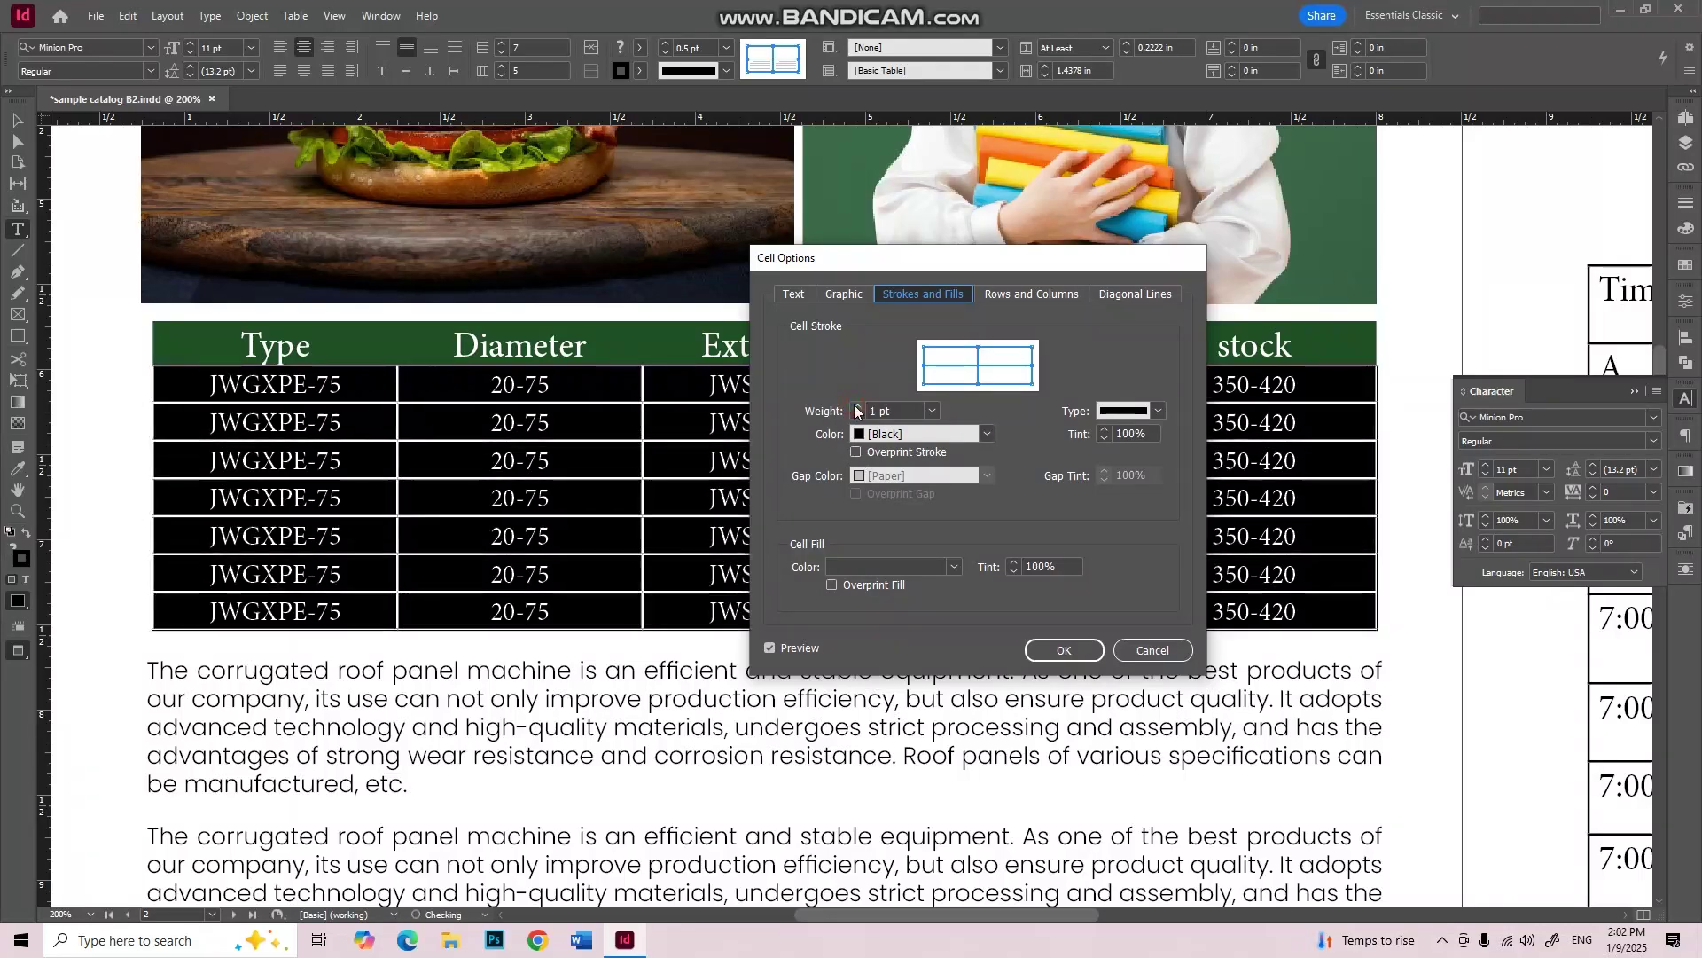
click(856, 407)
click(856, 407)
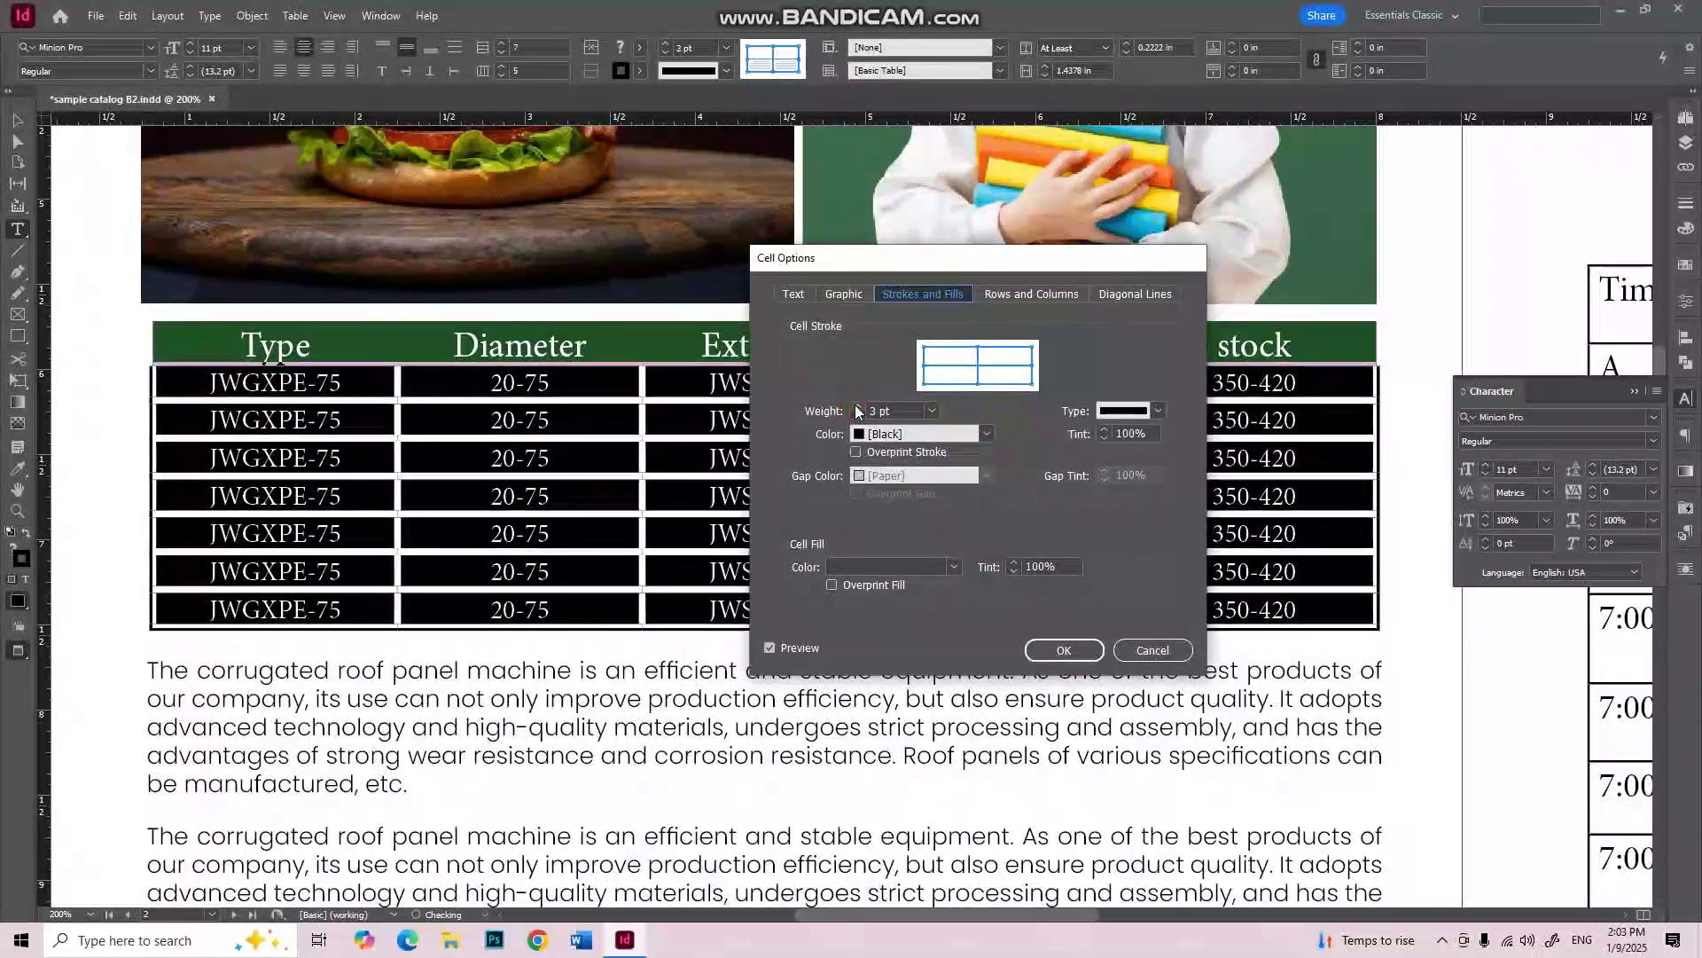
click(856, 407)
click(857, 415)
click(856, 415)
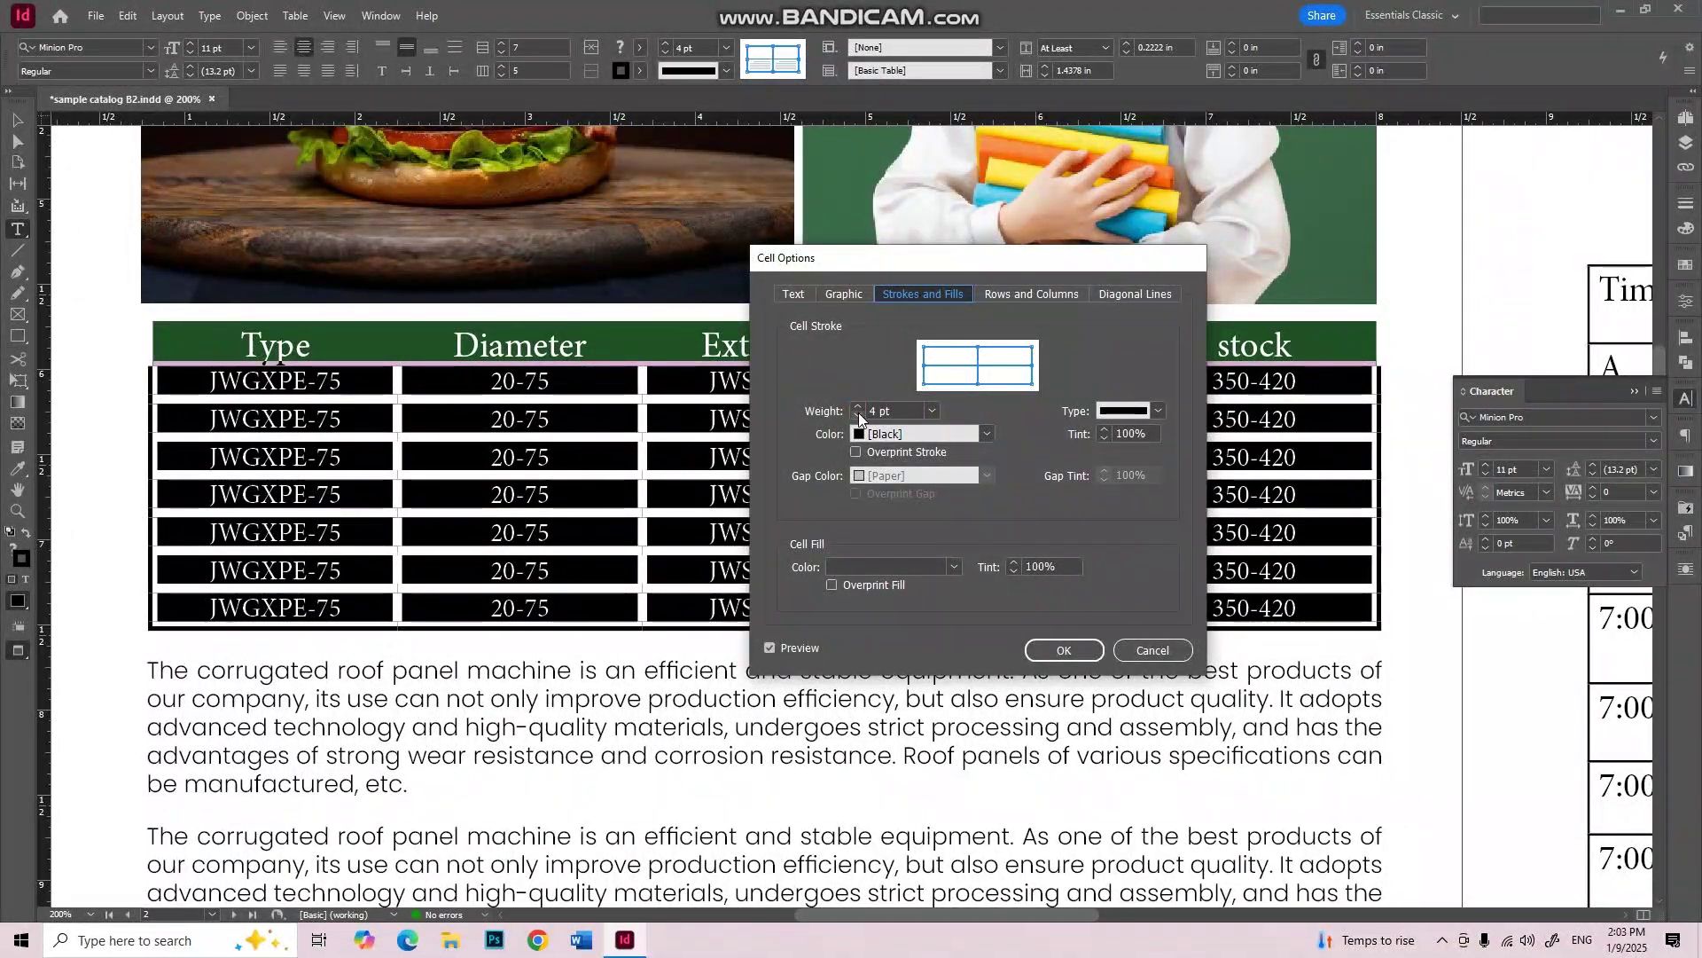
click(856, 415)
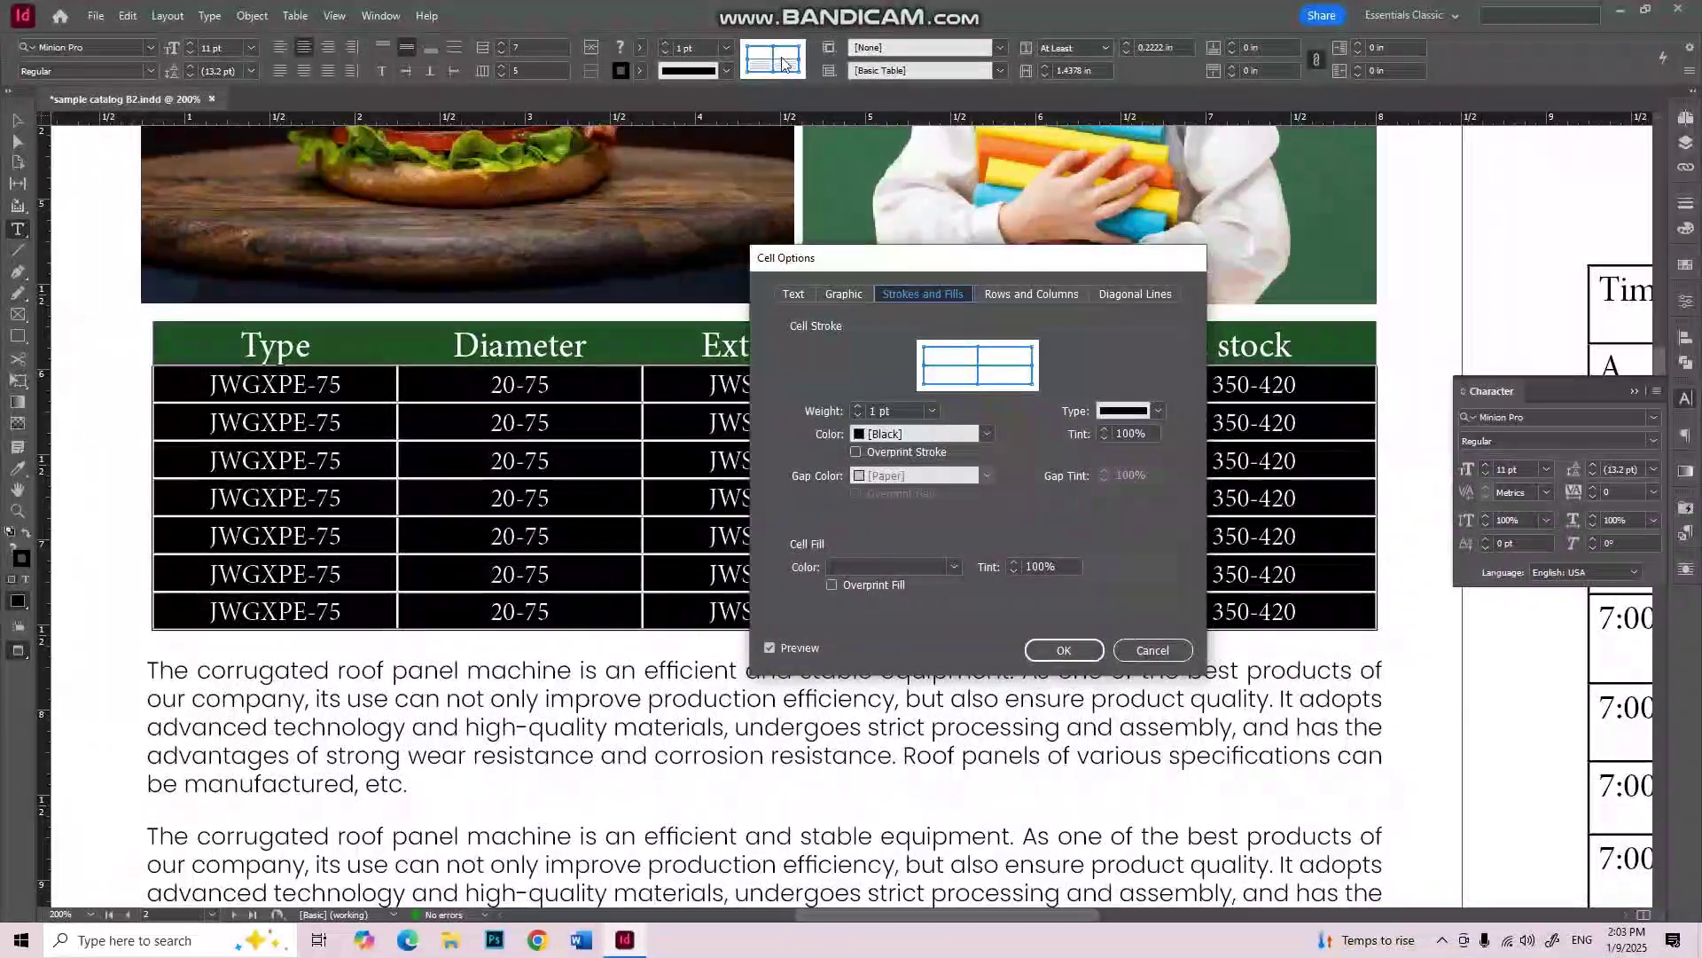
Step: Set the cell stroke weight of the seven body rows to 0.5 pt
double_click(871, 408)
text(0.5)
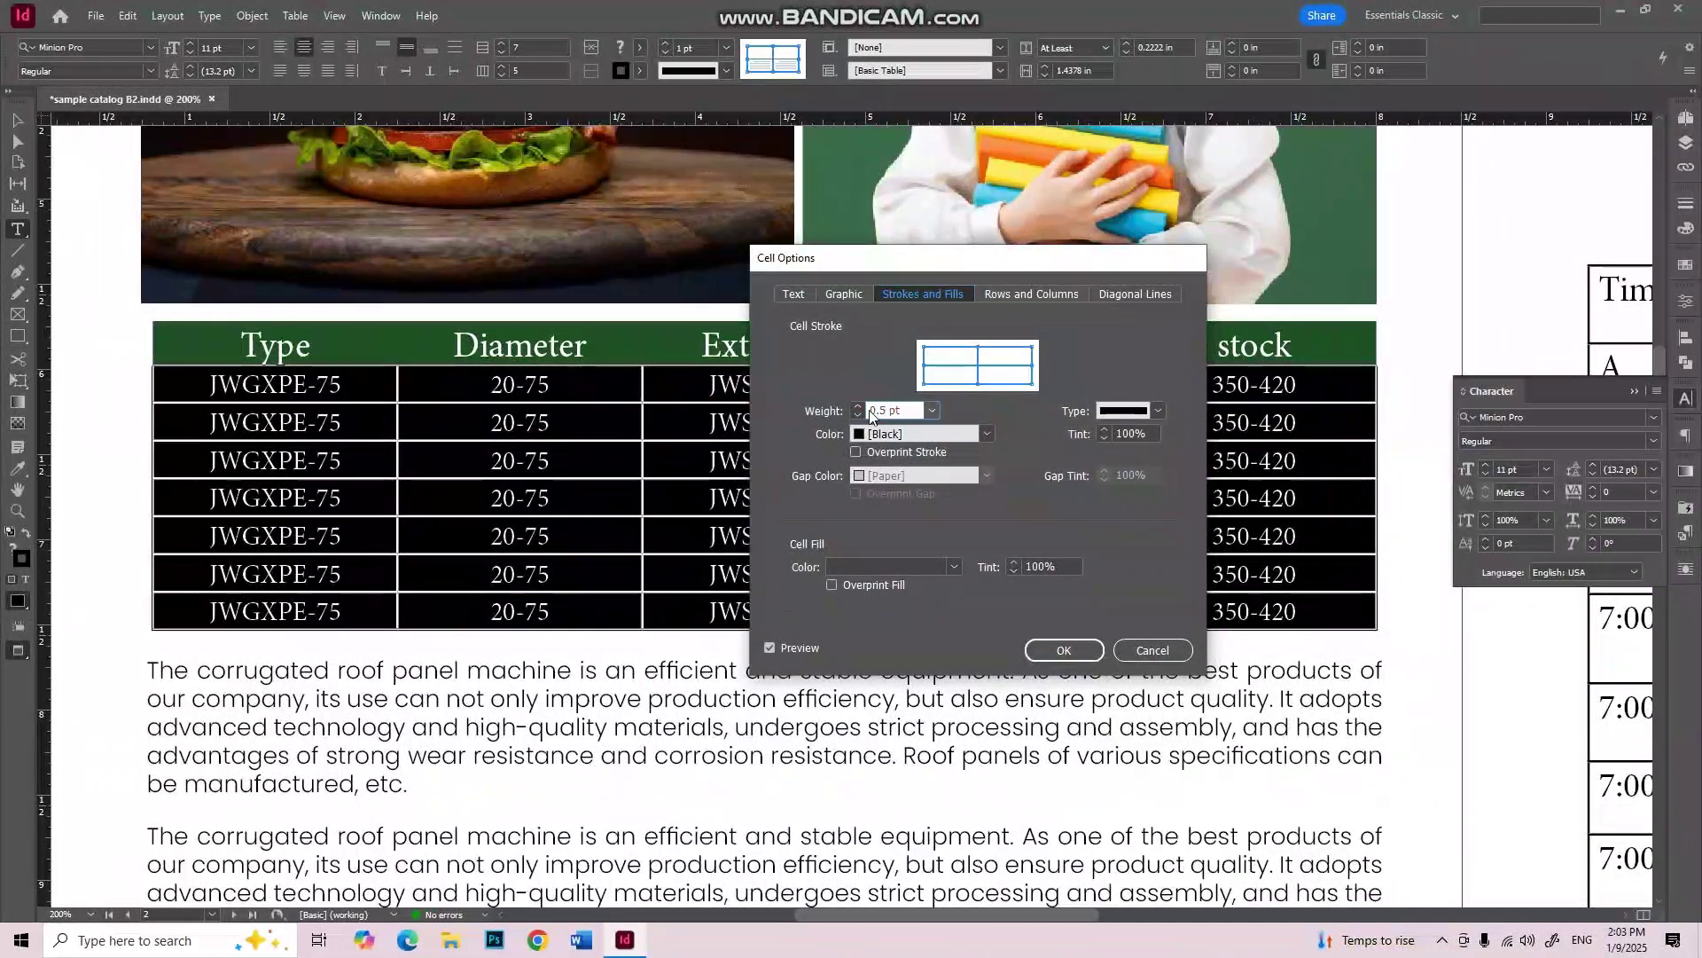
key(Tab)
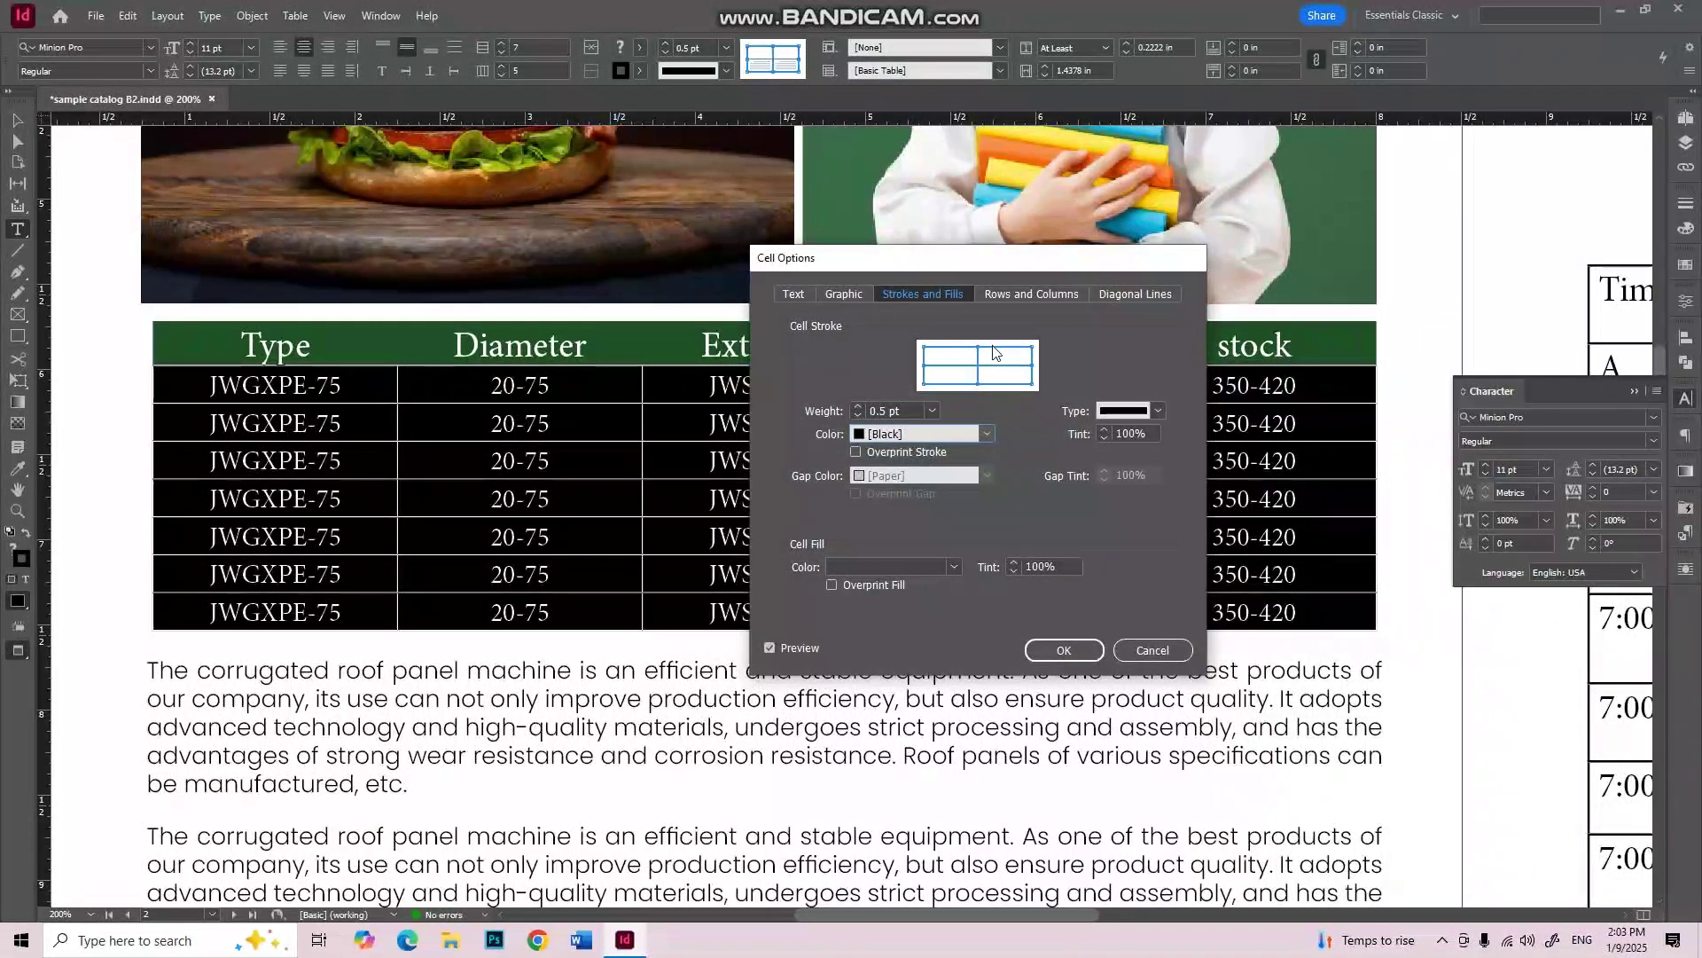
Step: Remove the vertical borders of the seven body rows by setting their stroke color to [None]
click(996, 365)
click(1031, 360)
click(984, 434)
click(950, 454)
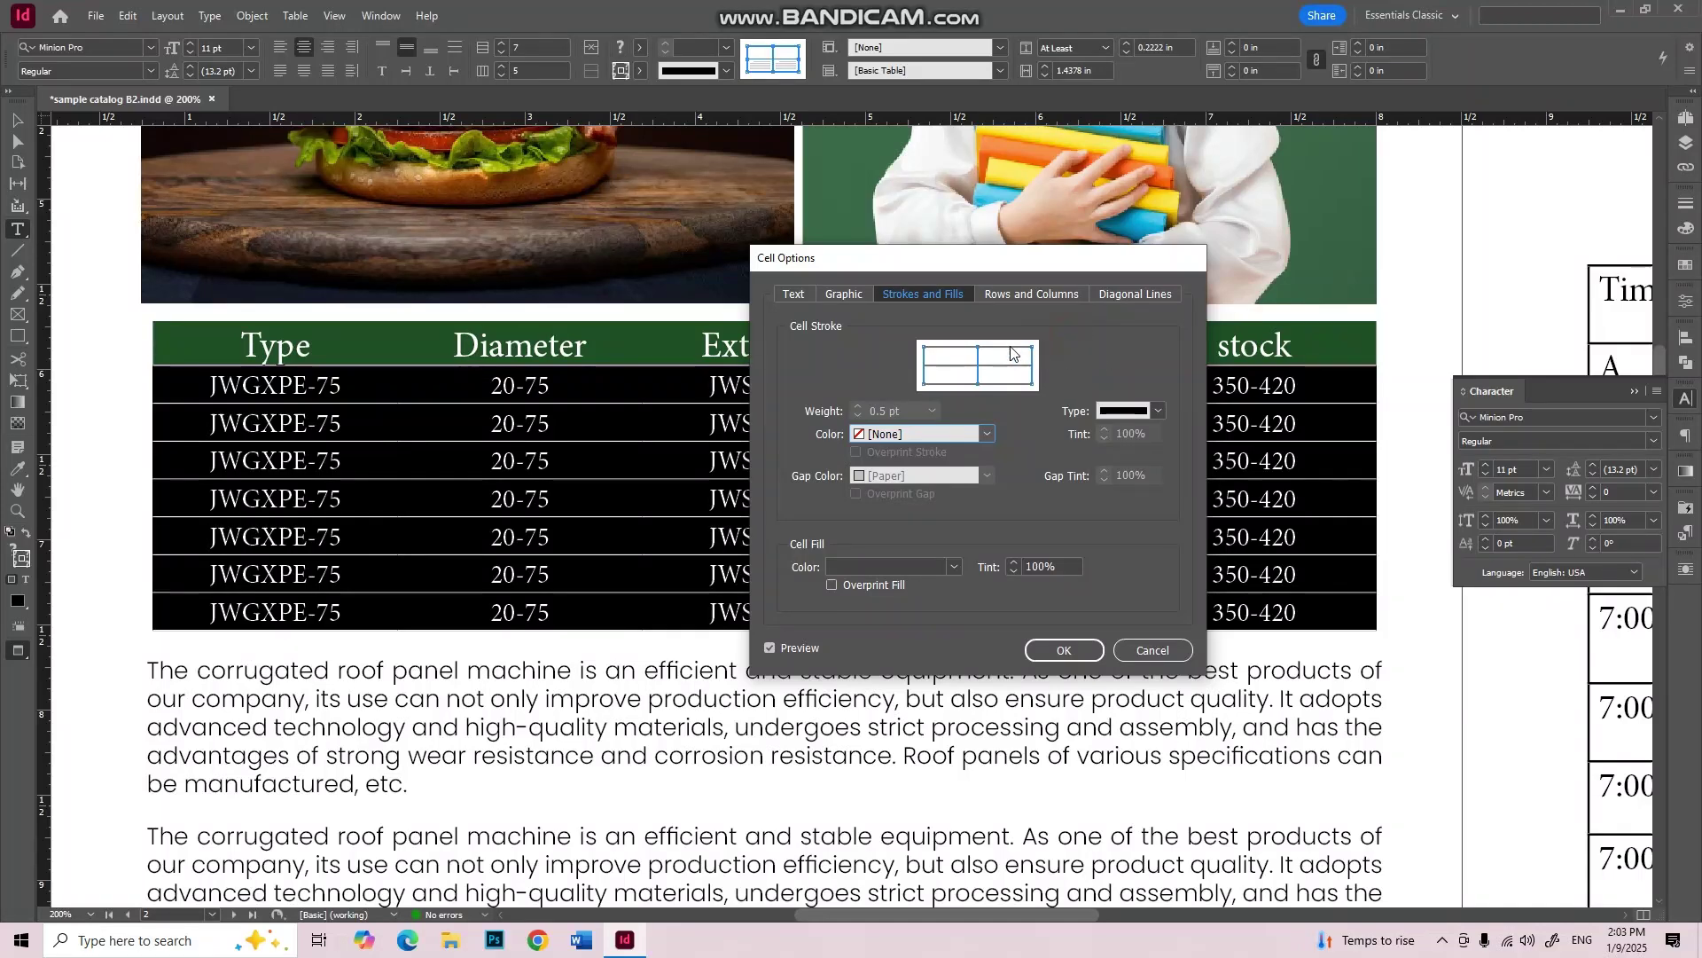
Step: Restrict the border selection to the outer borders of the body rows and set their stroke color to r238g130b4
click(1033, 364)
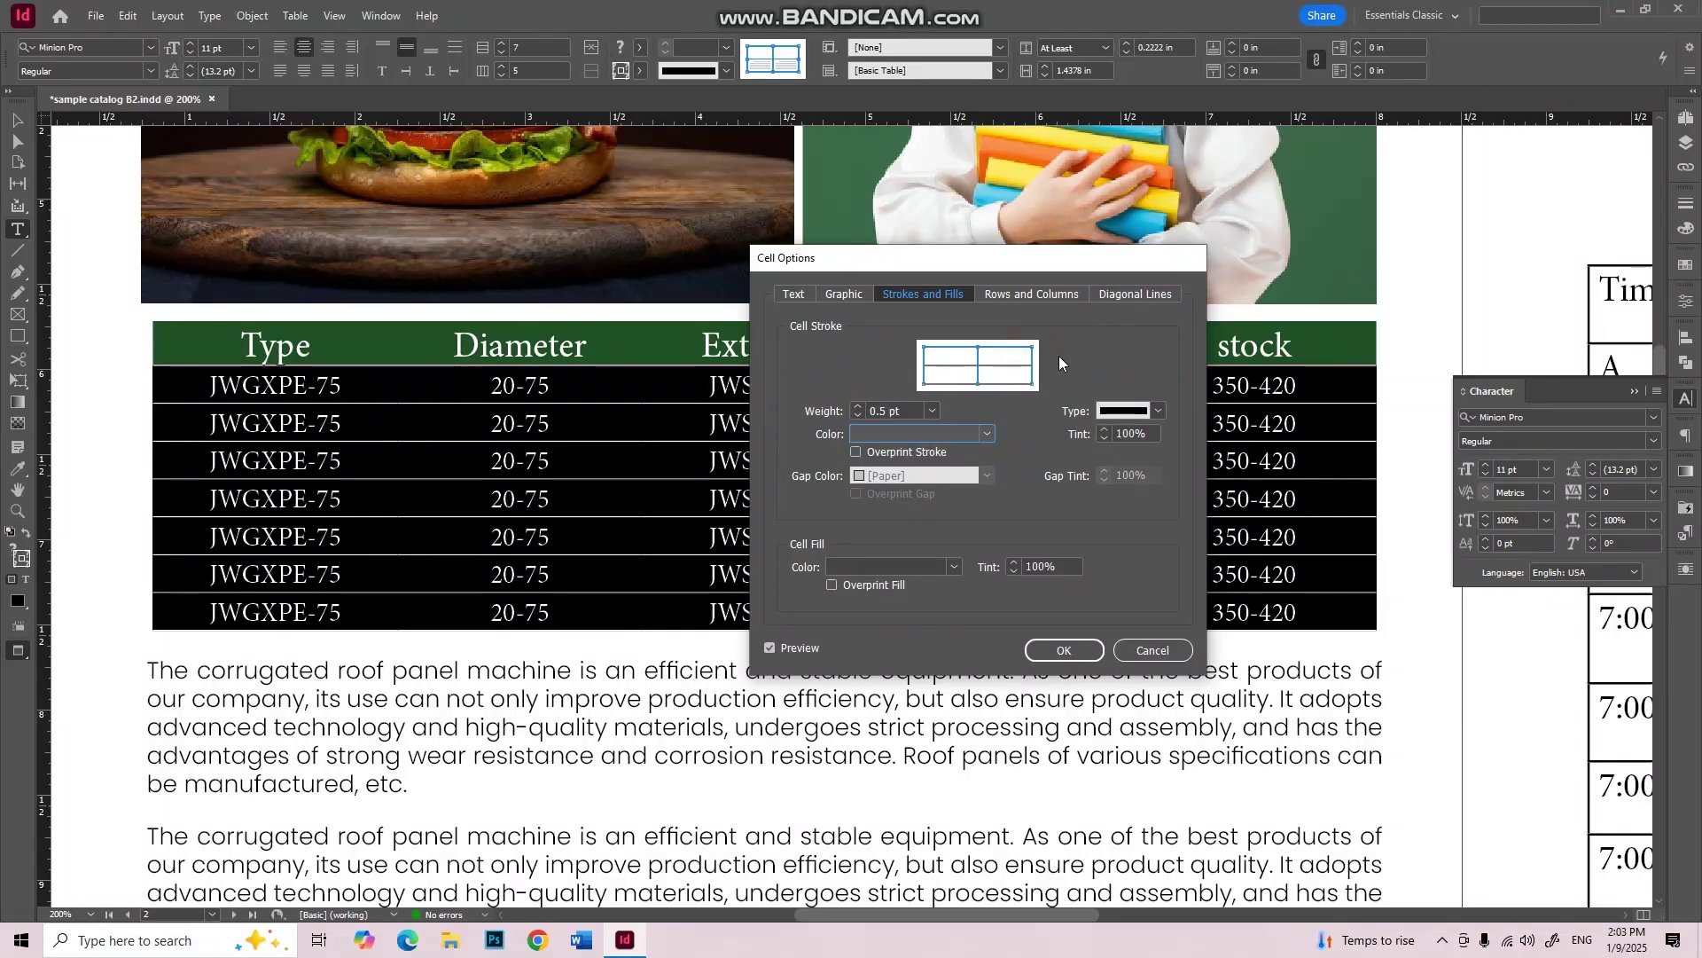
click(978, 368)
click(925, 362)
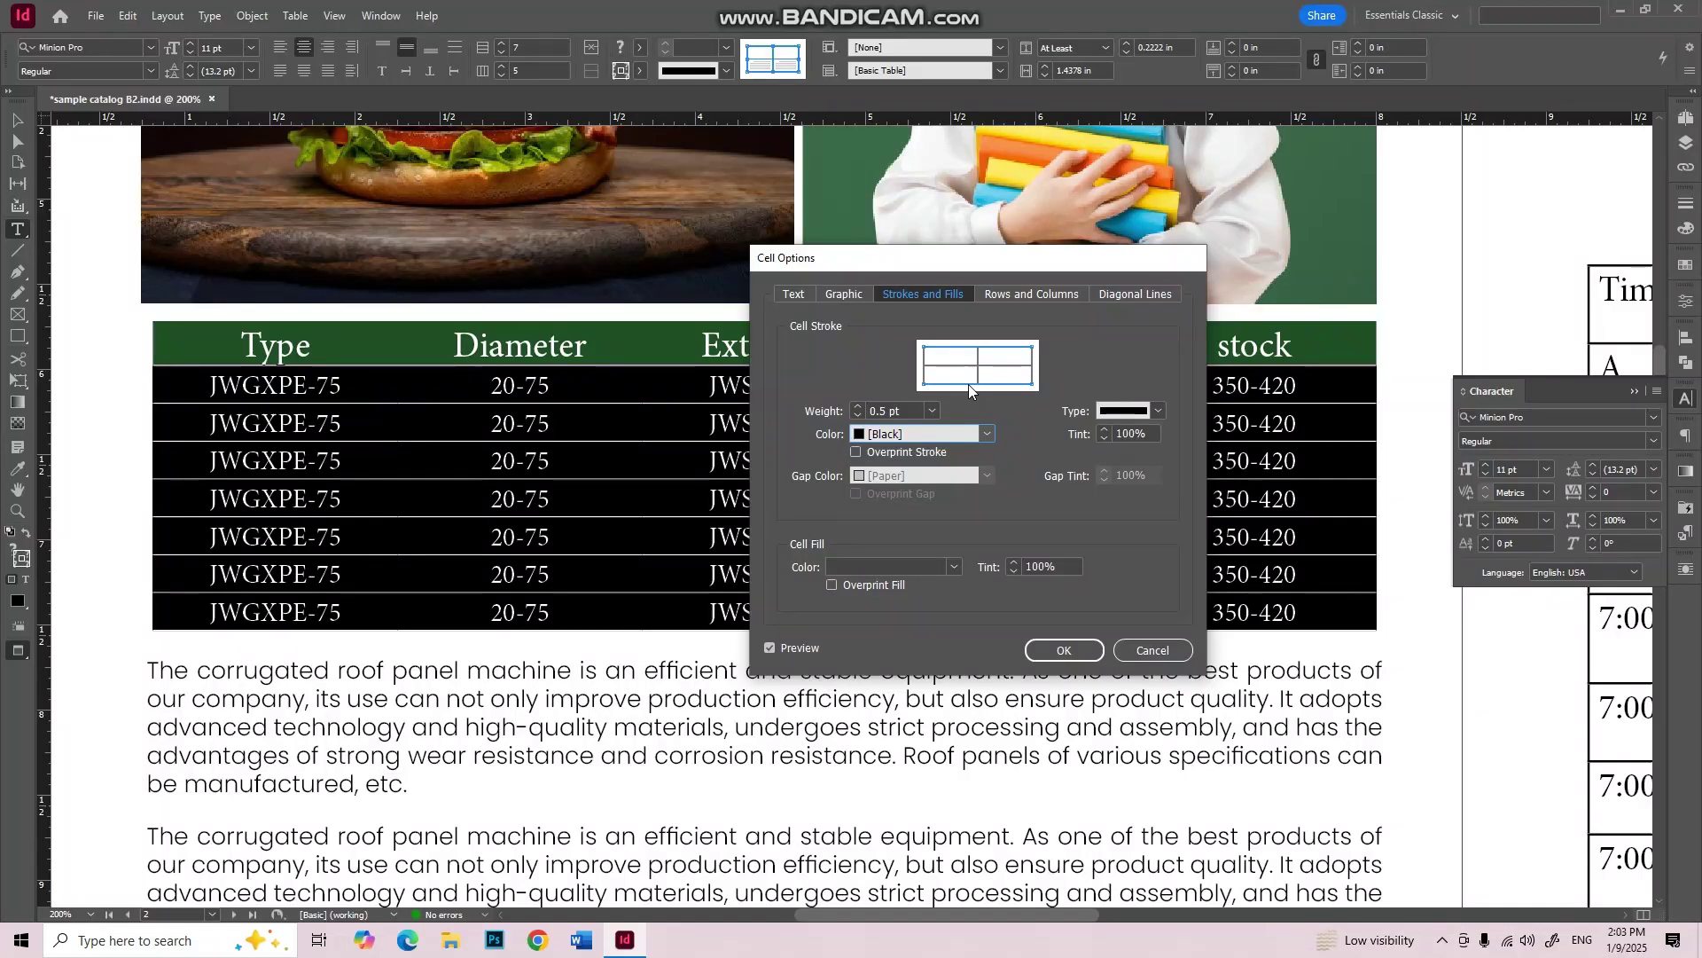
click(985, 433)
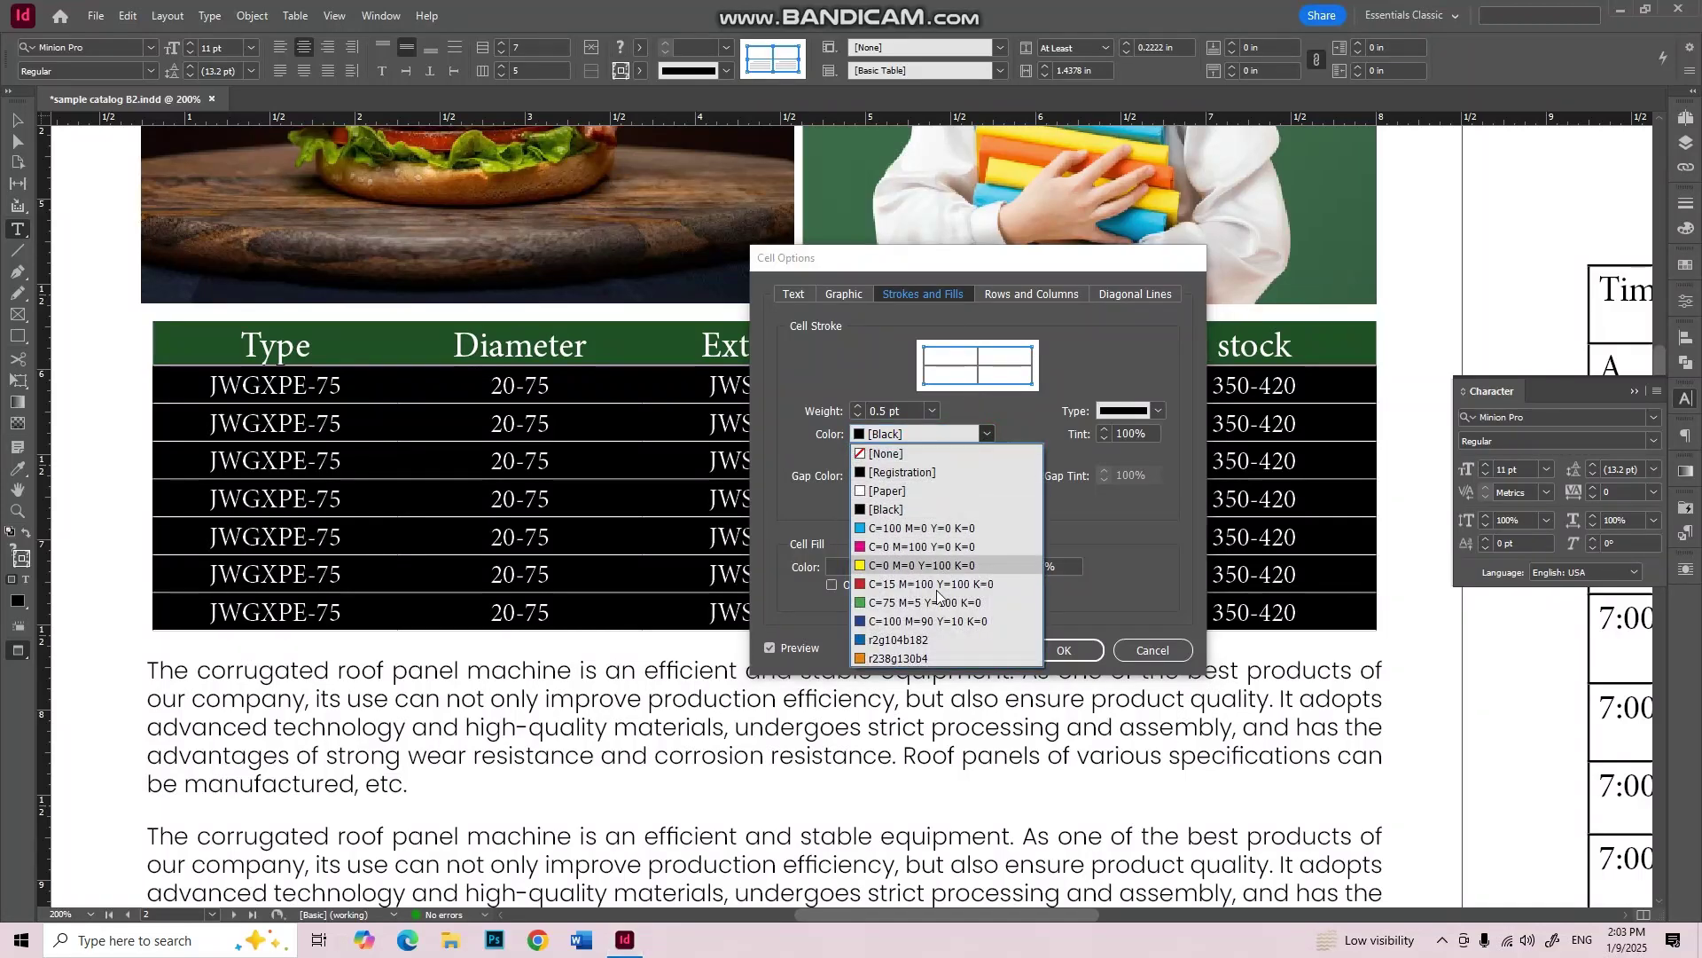
click(928, 654)
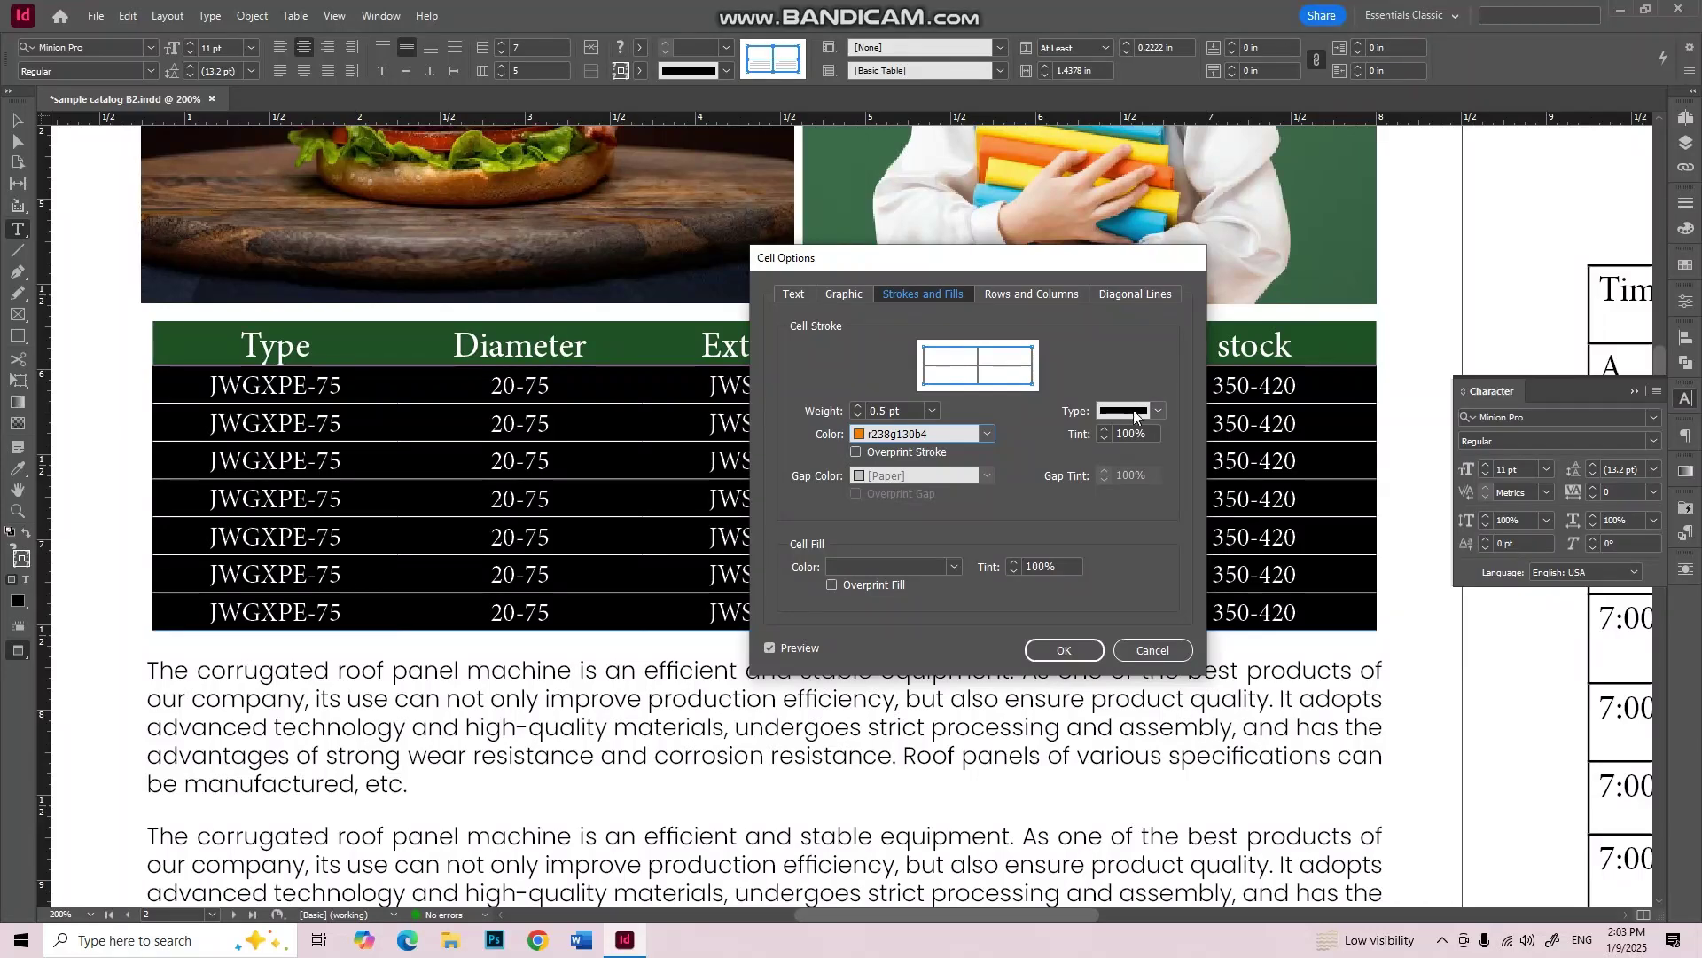
Step: Try a Dashed (4 and 4) outer border and an r2g104b182 cell fill on the seven body rows
click(1157, 413)
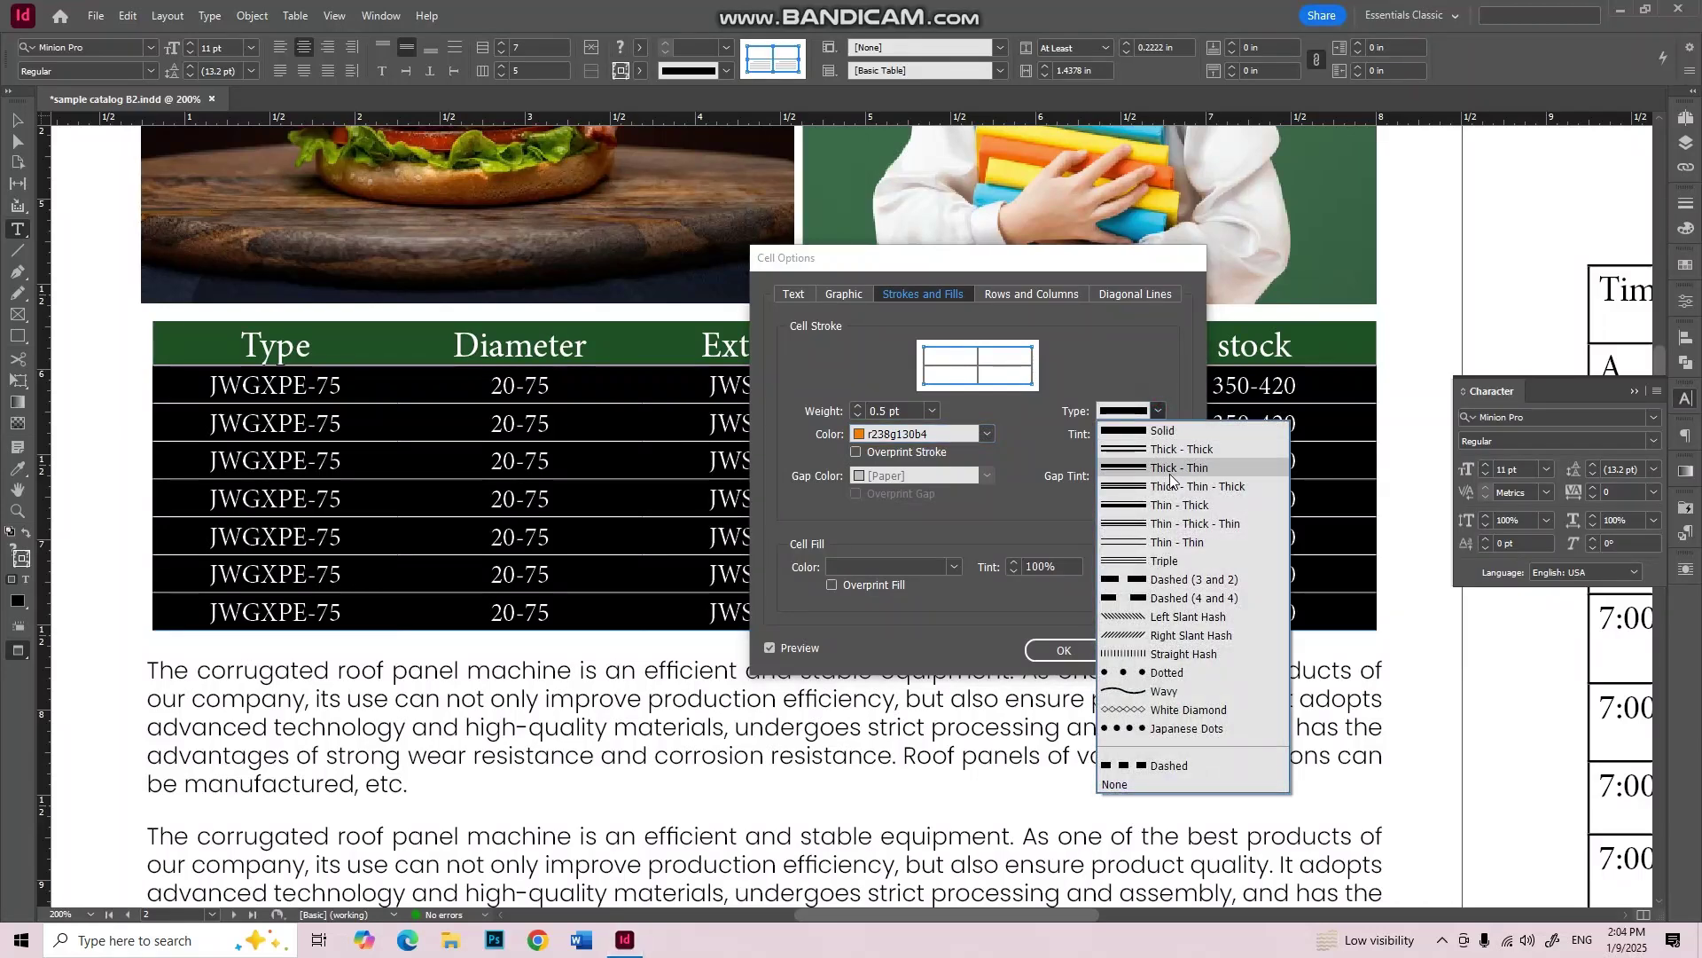
click(1189, 599)
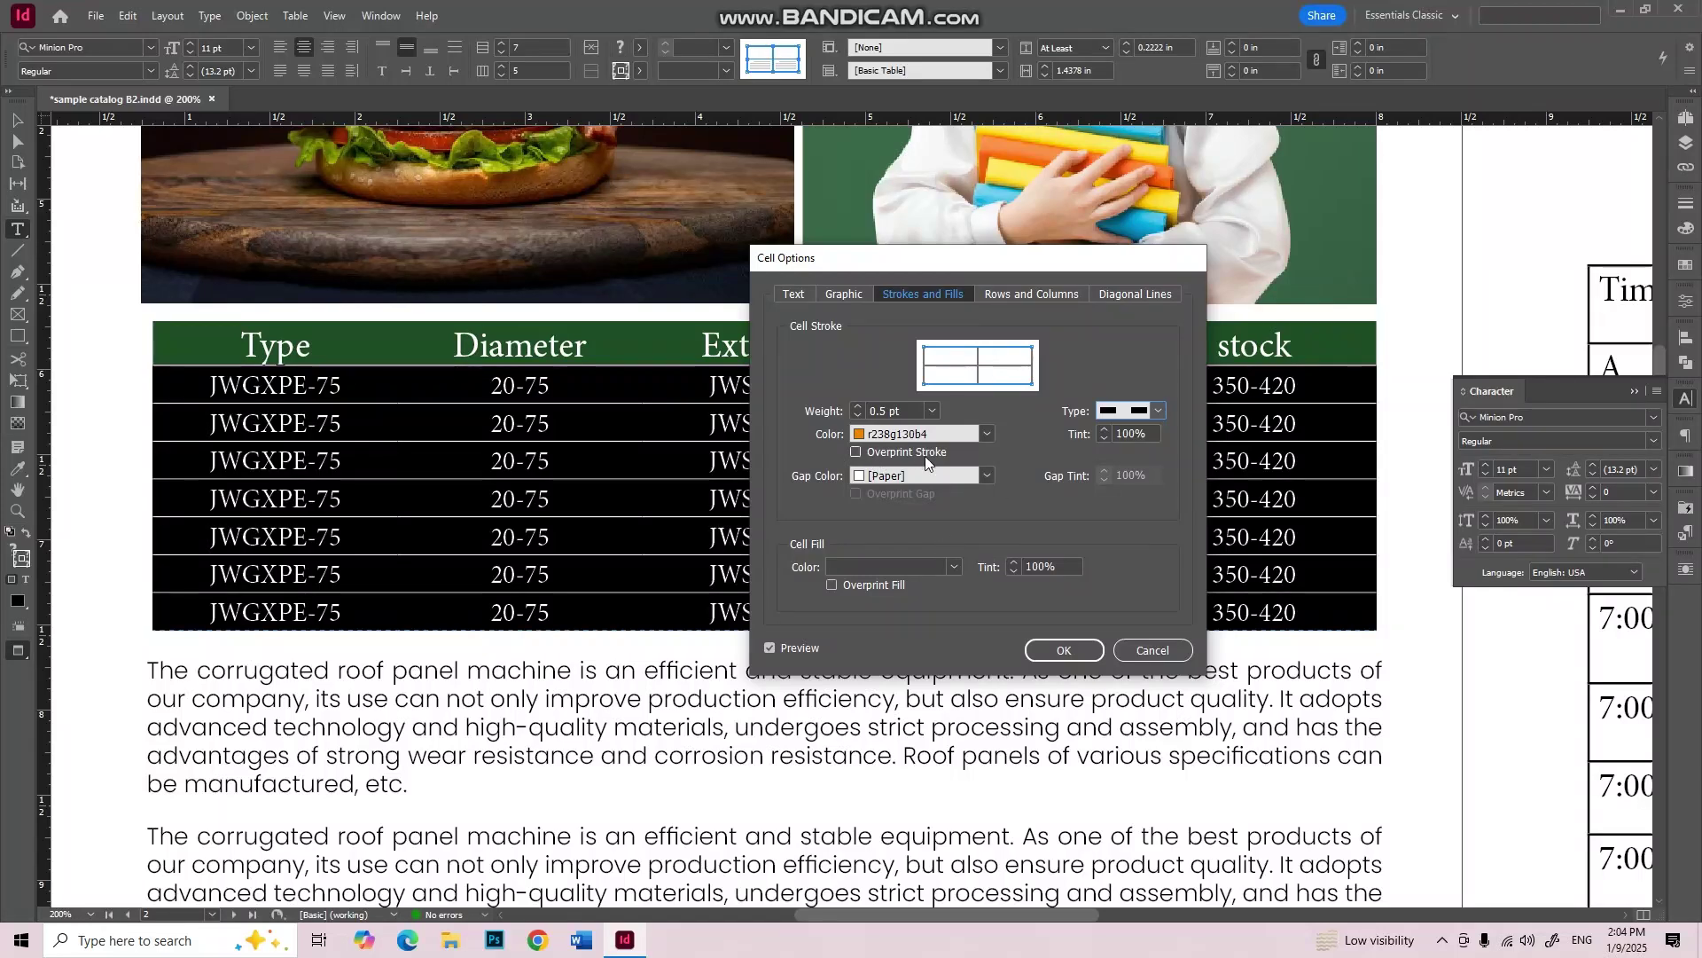
click(953, 568)
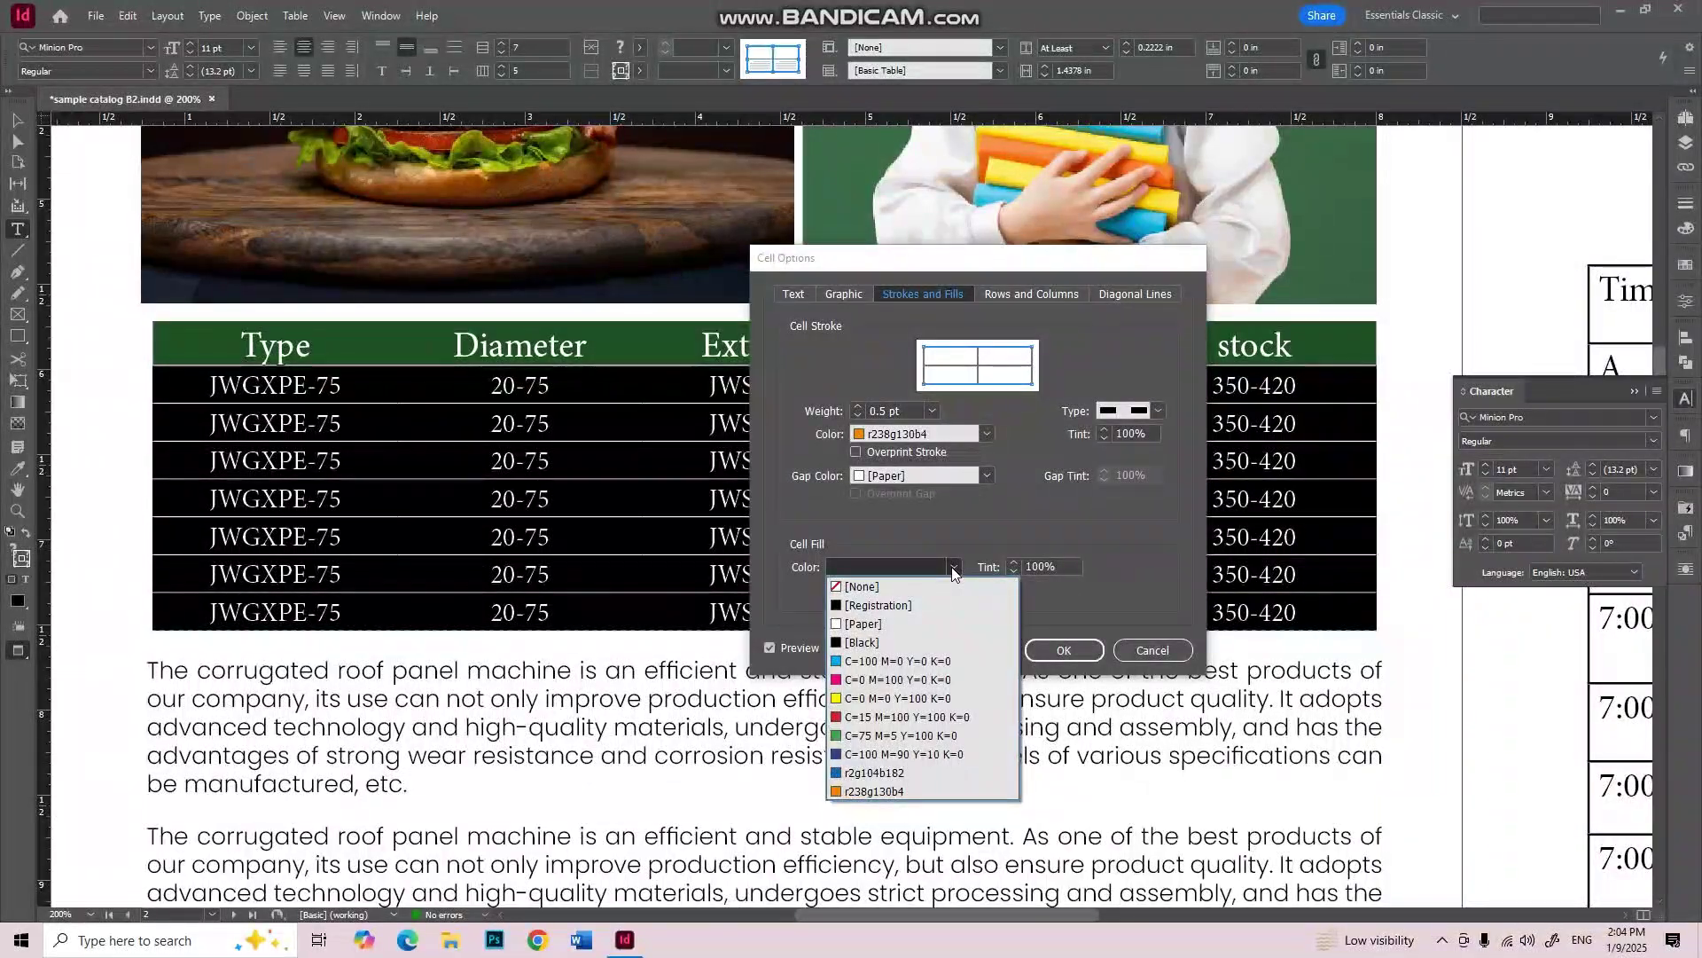
click(893, 789)
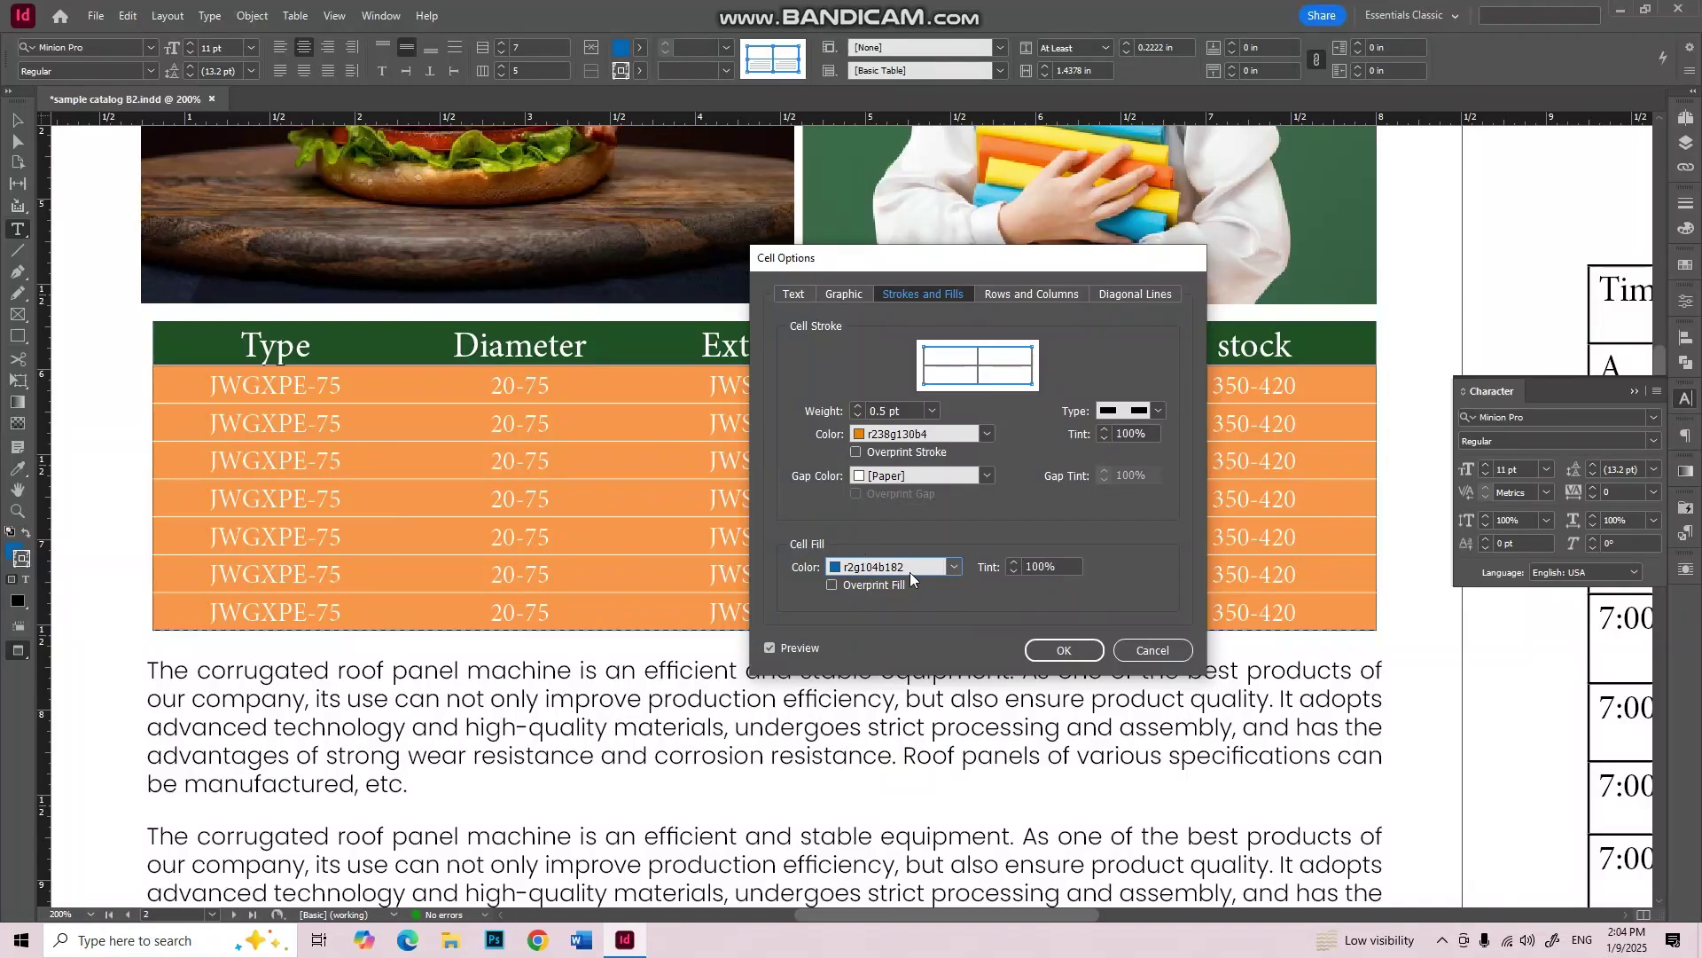
click(1151, 651)
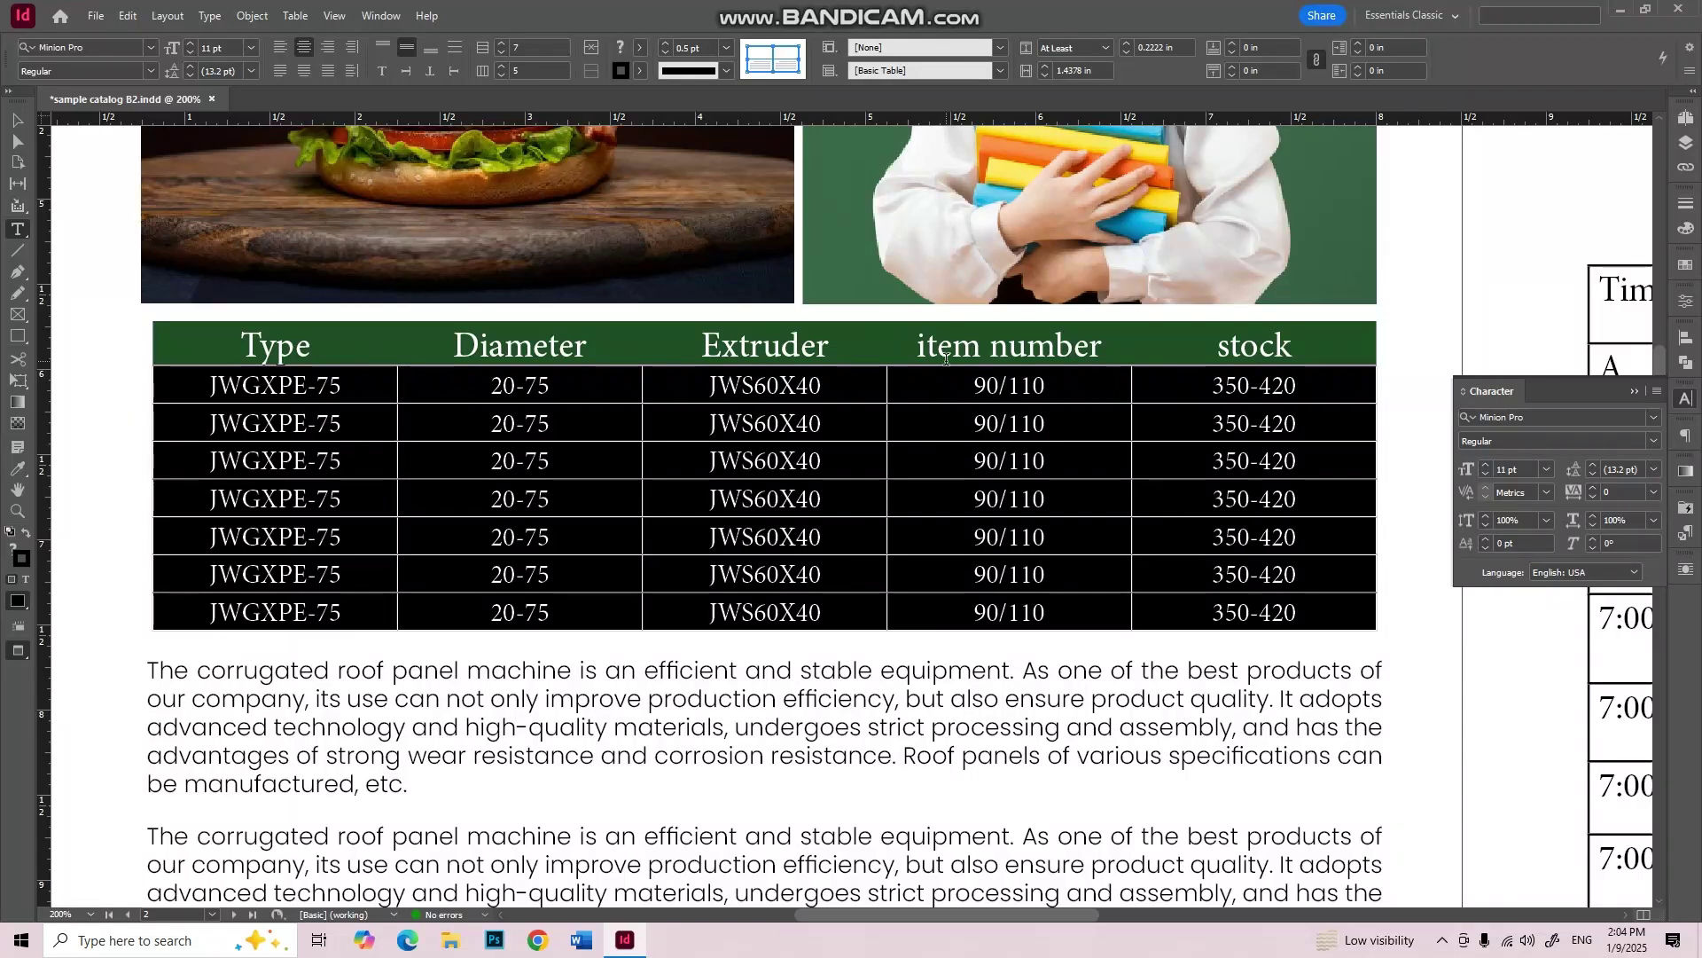
Step: Select the seven body rows again and set their cell fill color to r2g104b182
click(1126, 612)
drag(1330, 628, 314, 230)
key(ctrl+z)
click(296, 15)
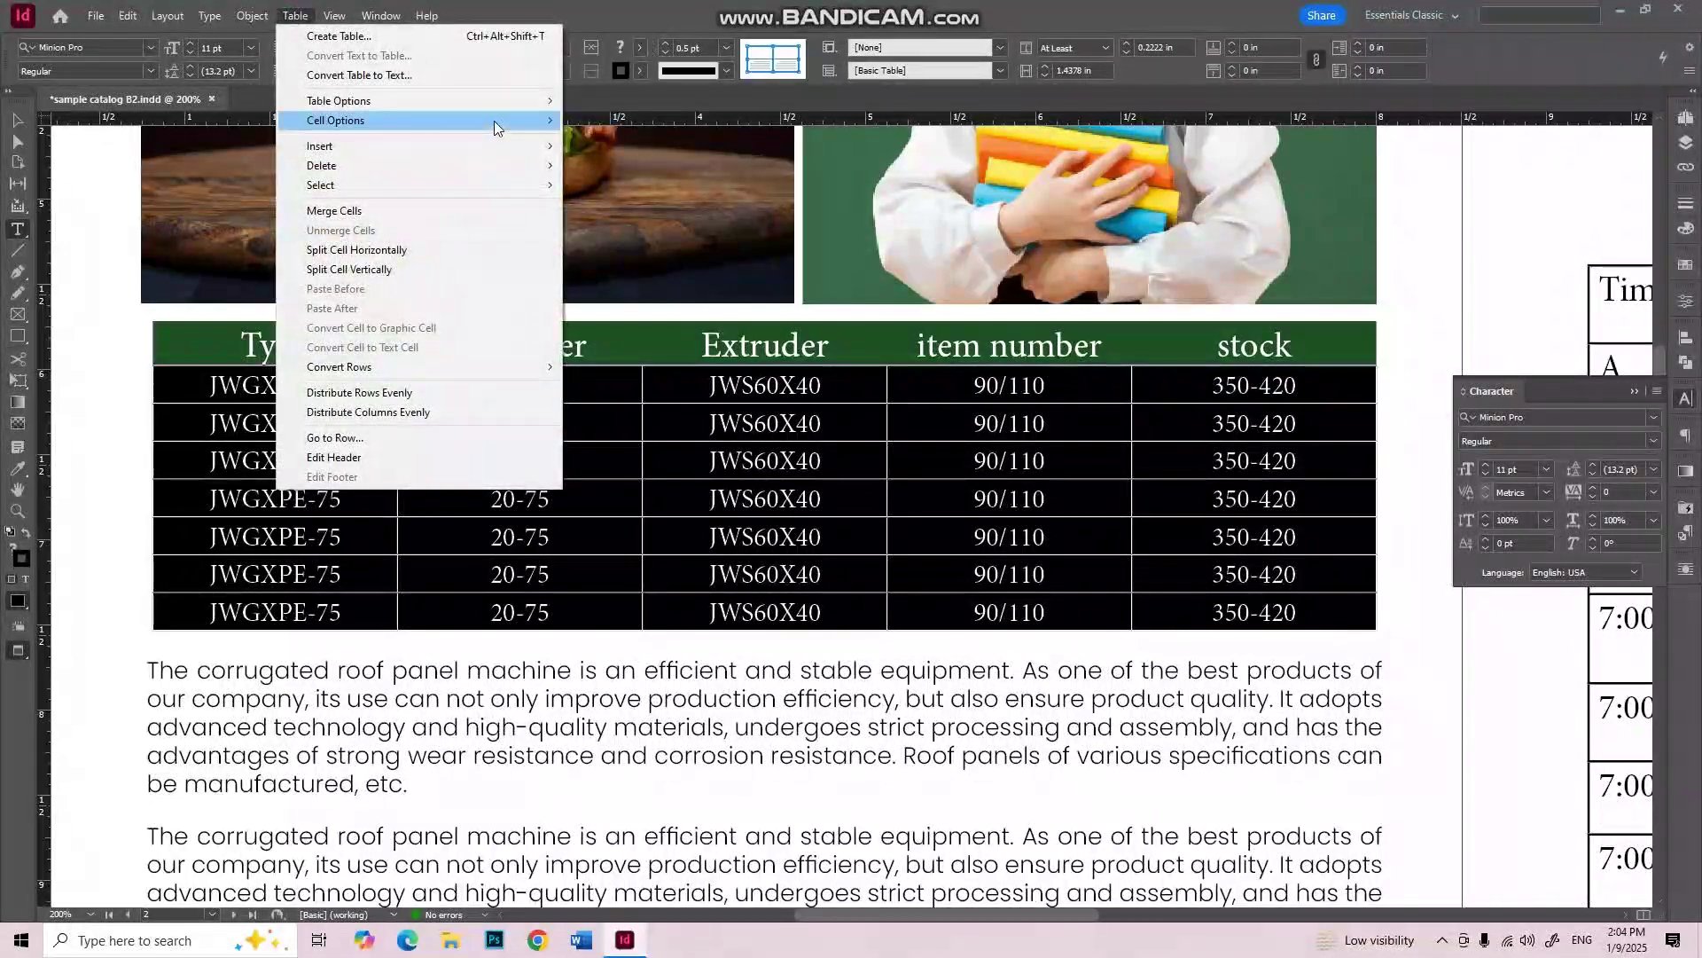
mouse_move(493, 121)
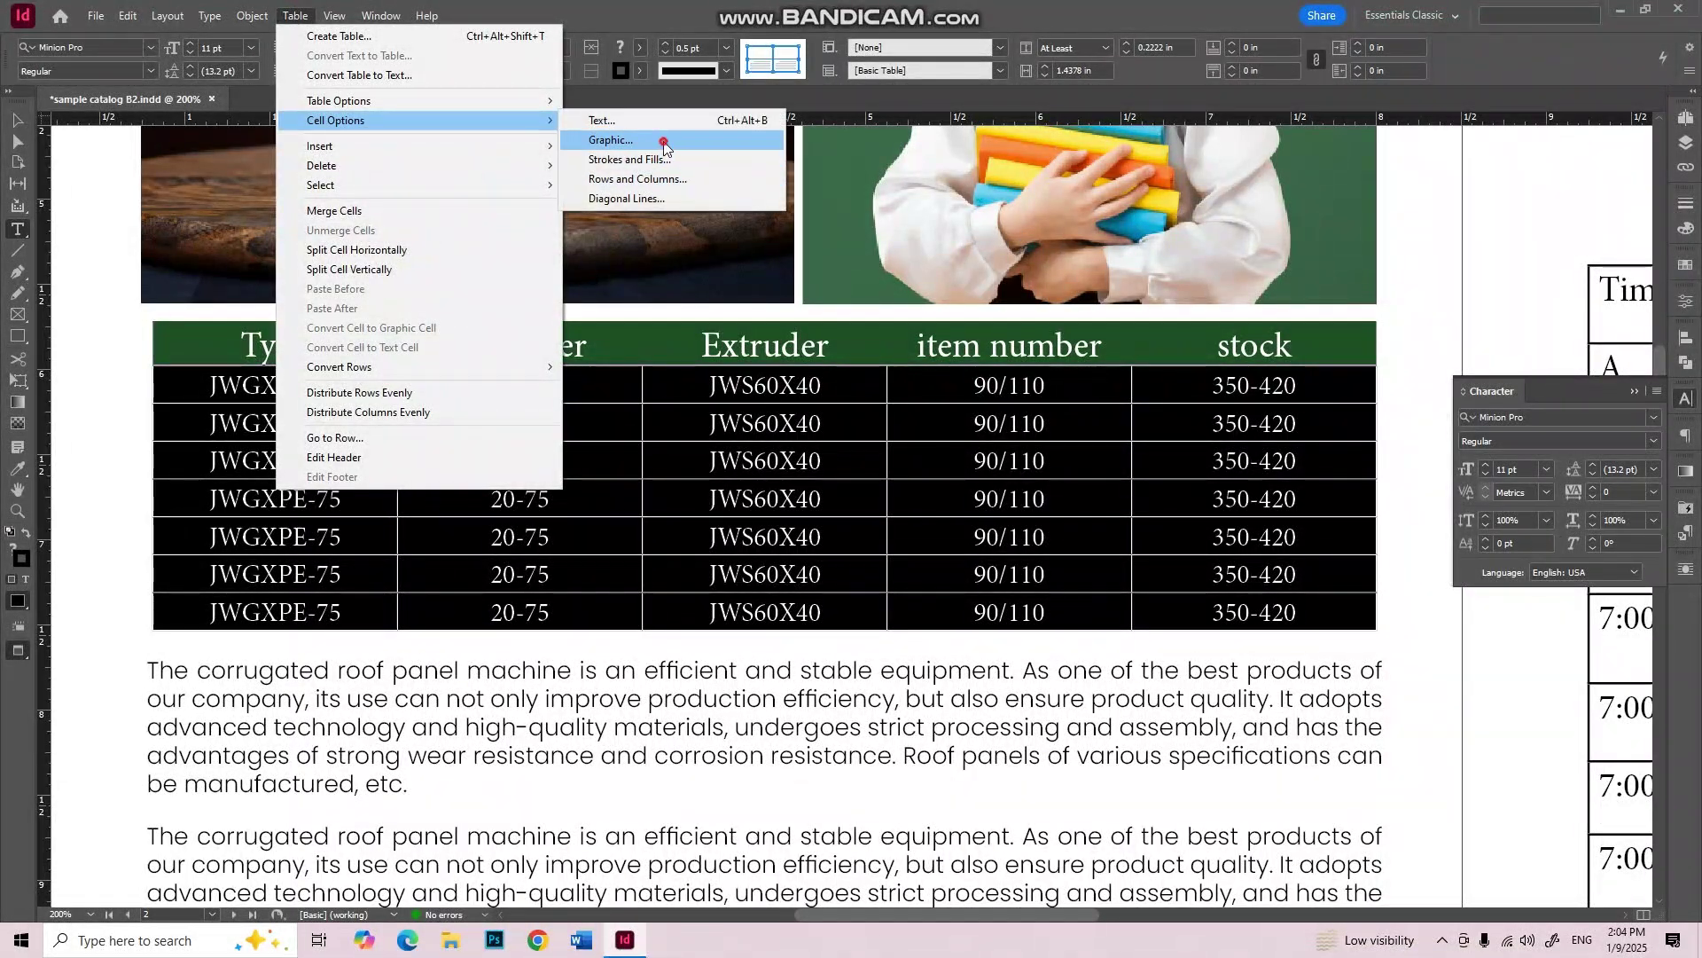
click(663, 140)
click(896, 294)
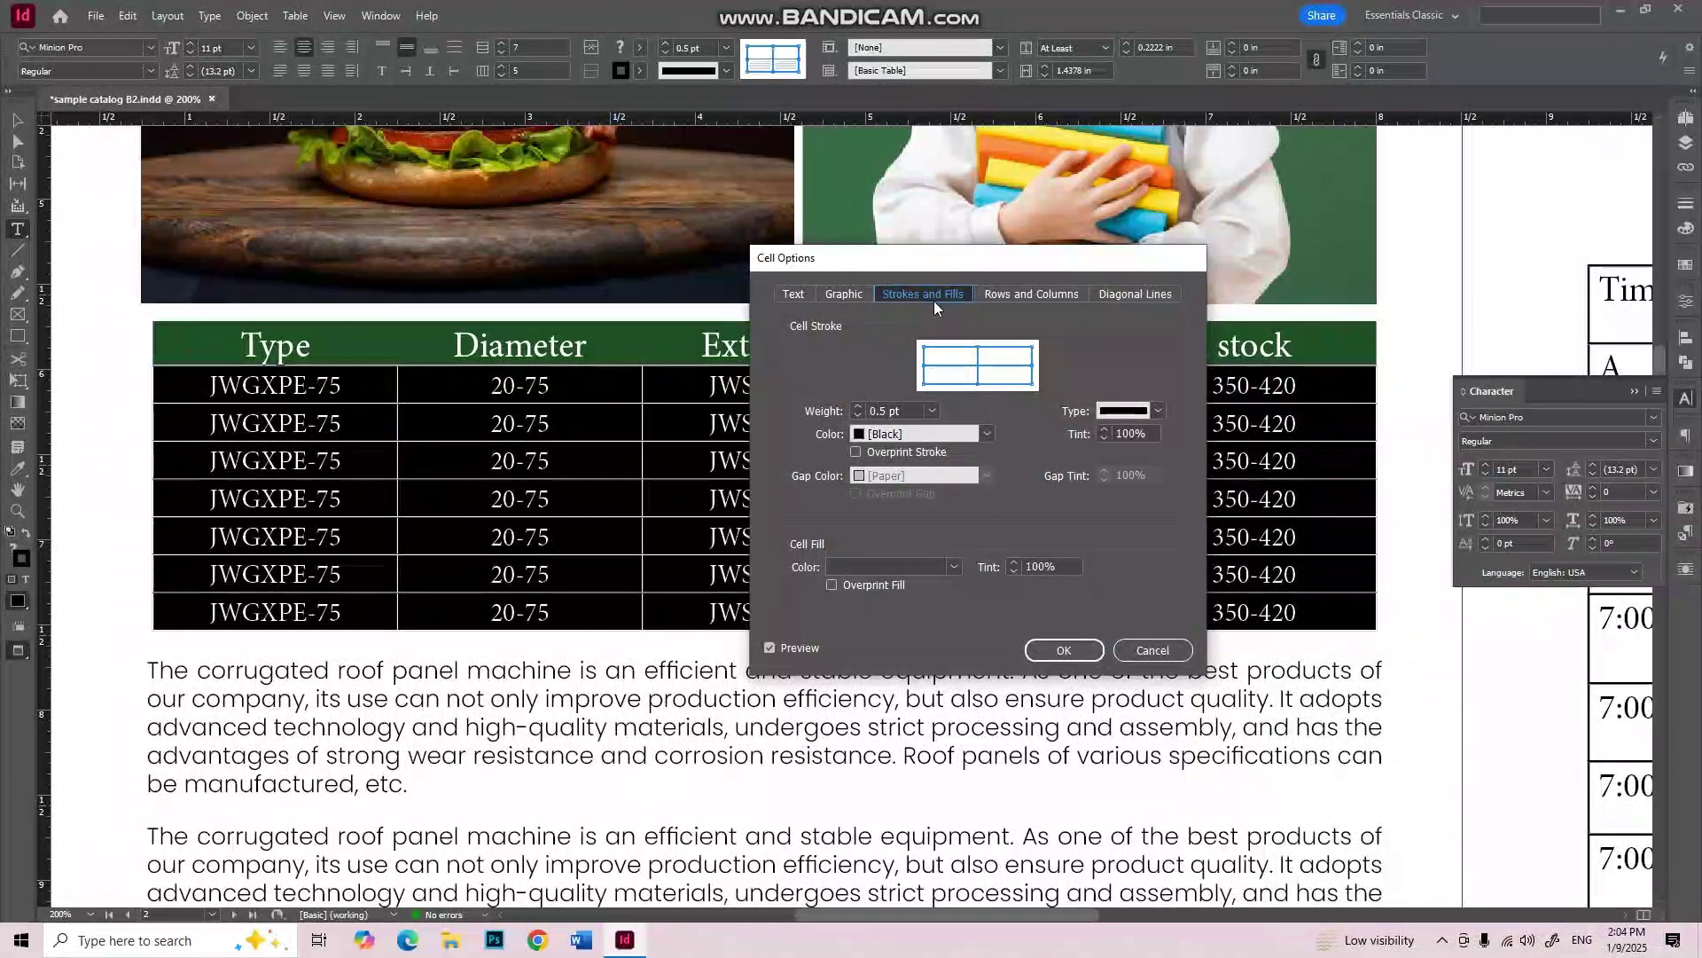
click(913, 567)
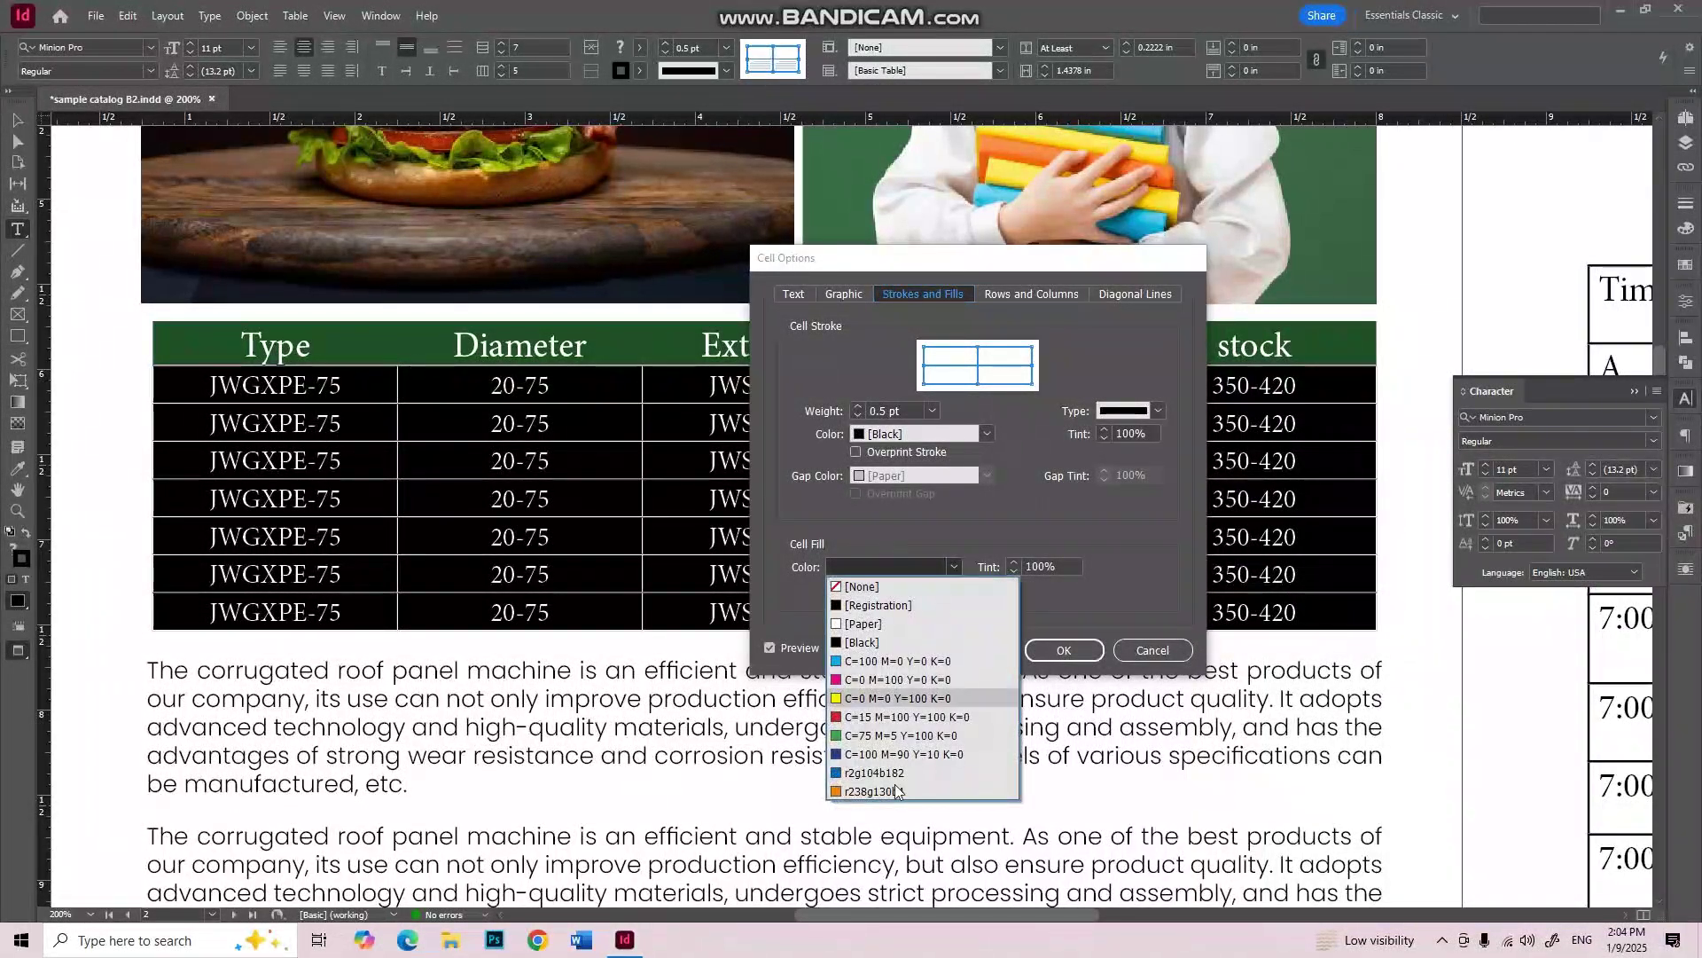
click(924, 772)
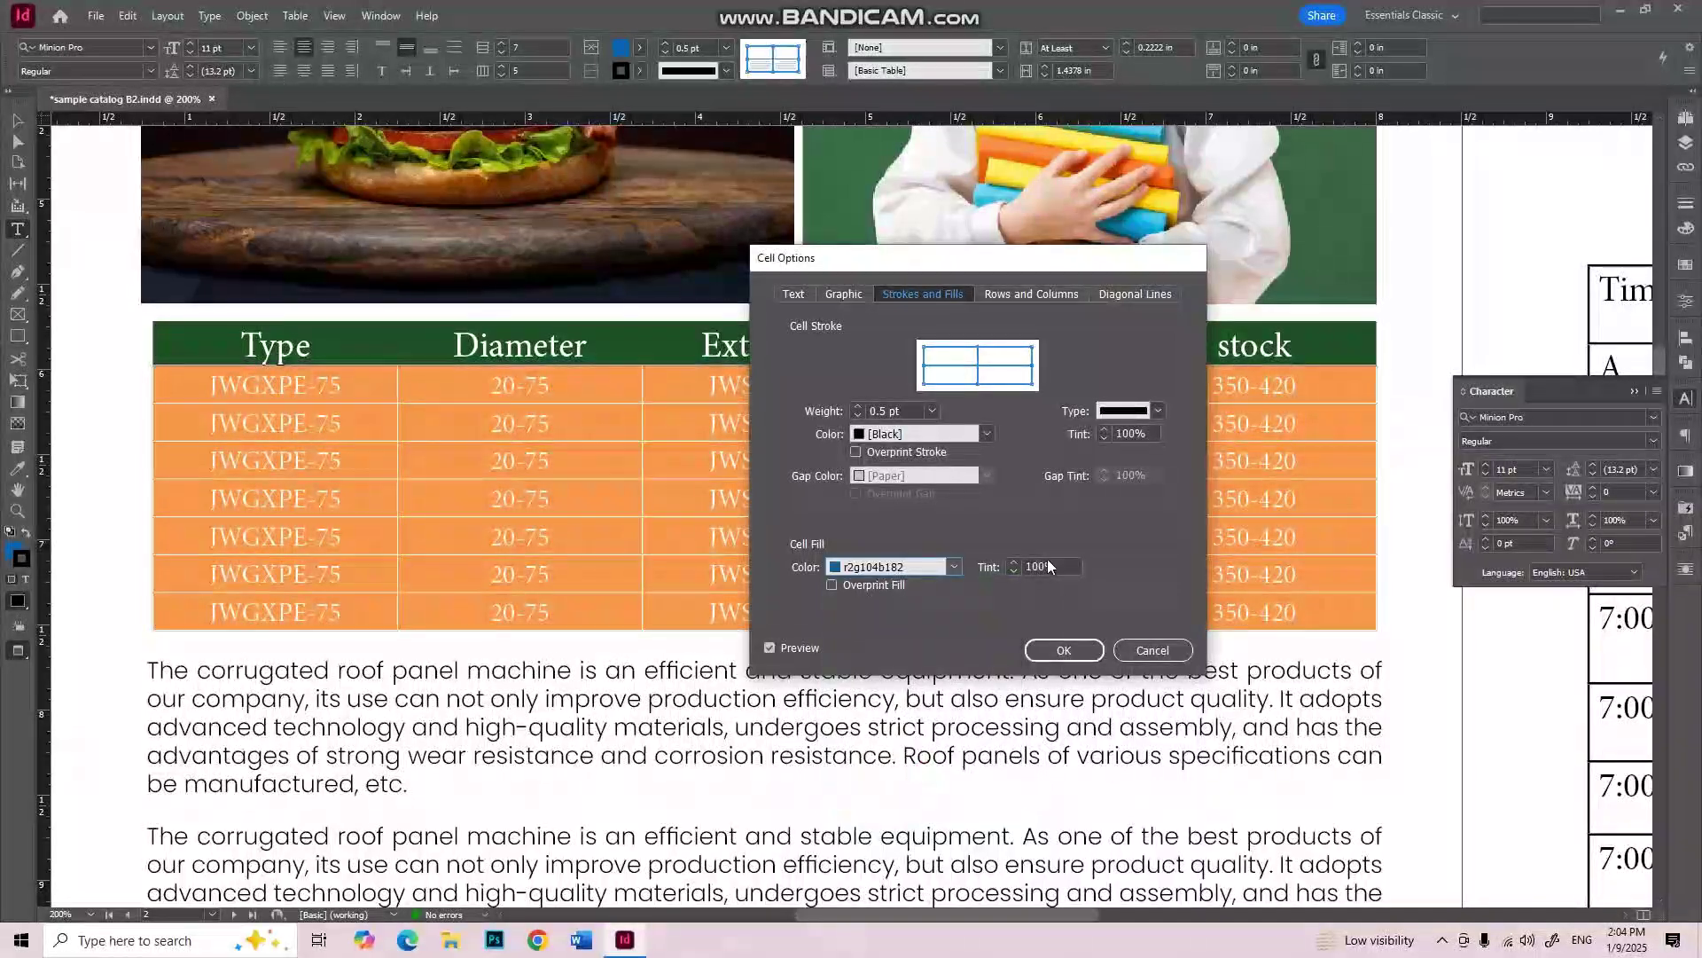
Step: Set the tint of the body rows' cell fill to 20% and apply the cell options
click(1013, 564)
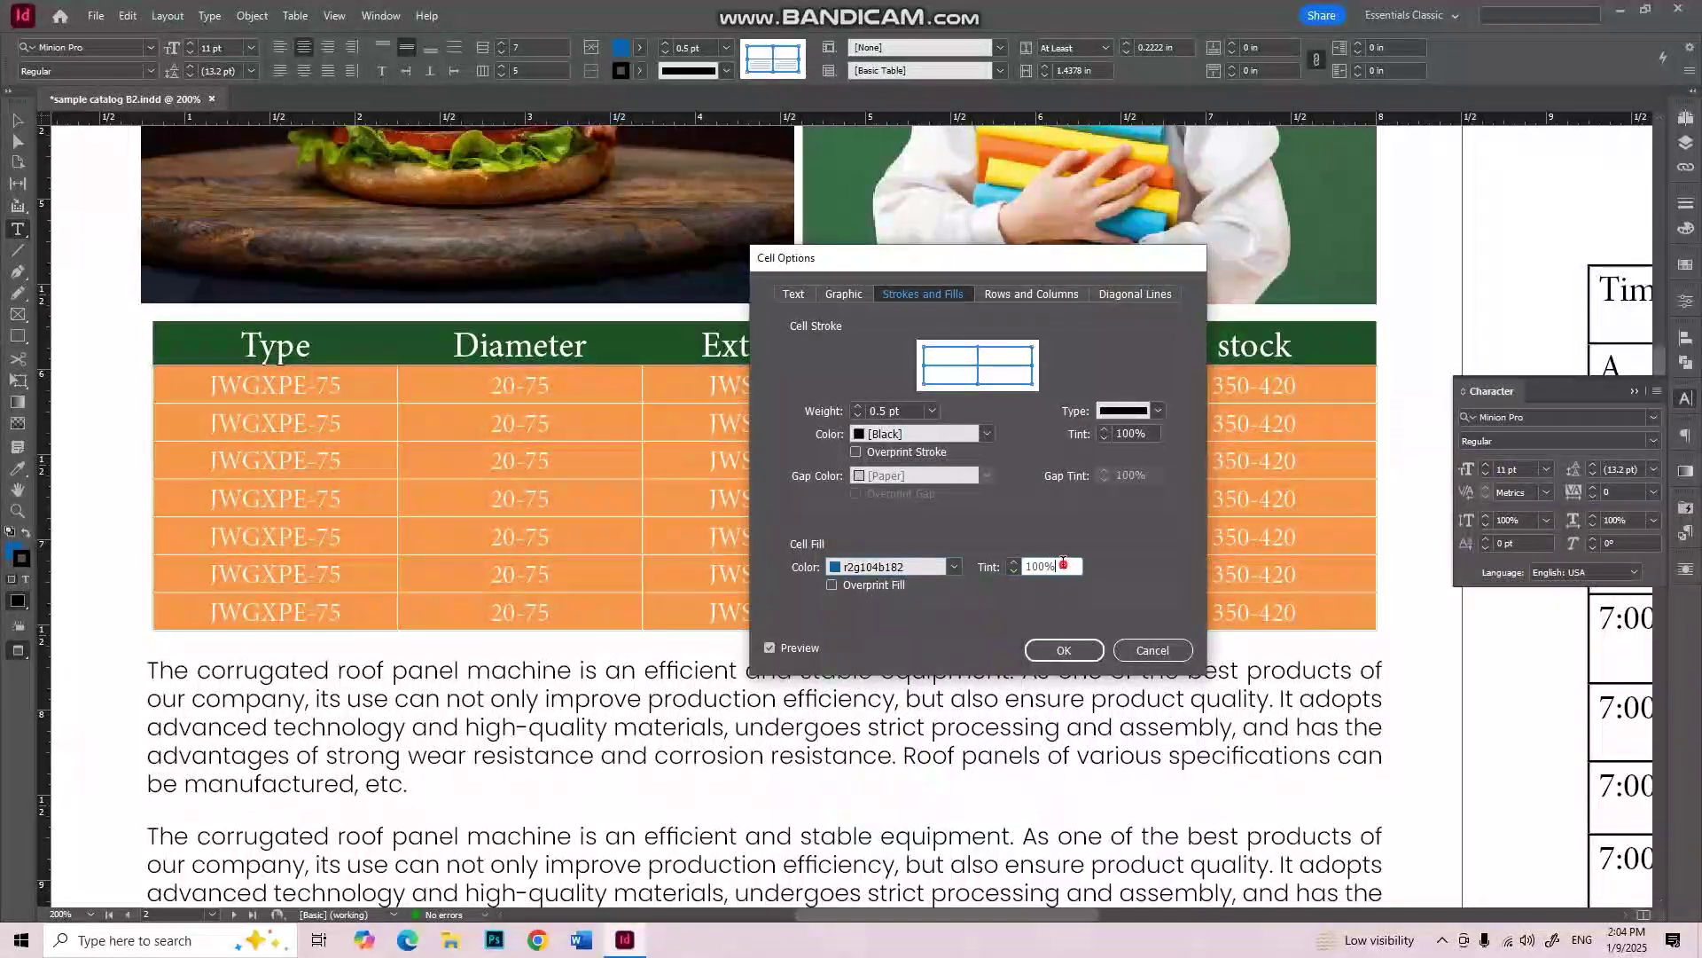
click(1013, 571)
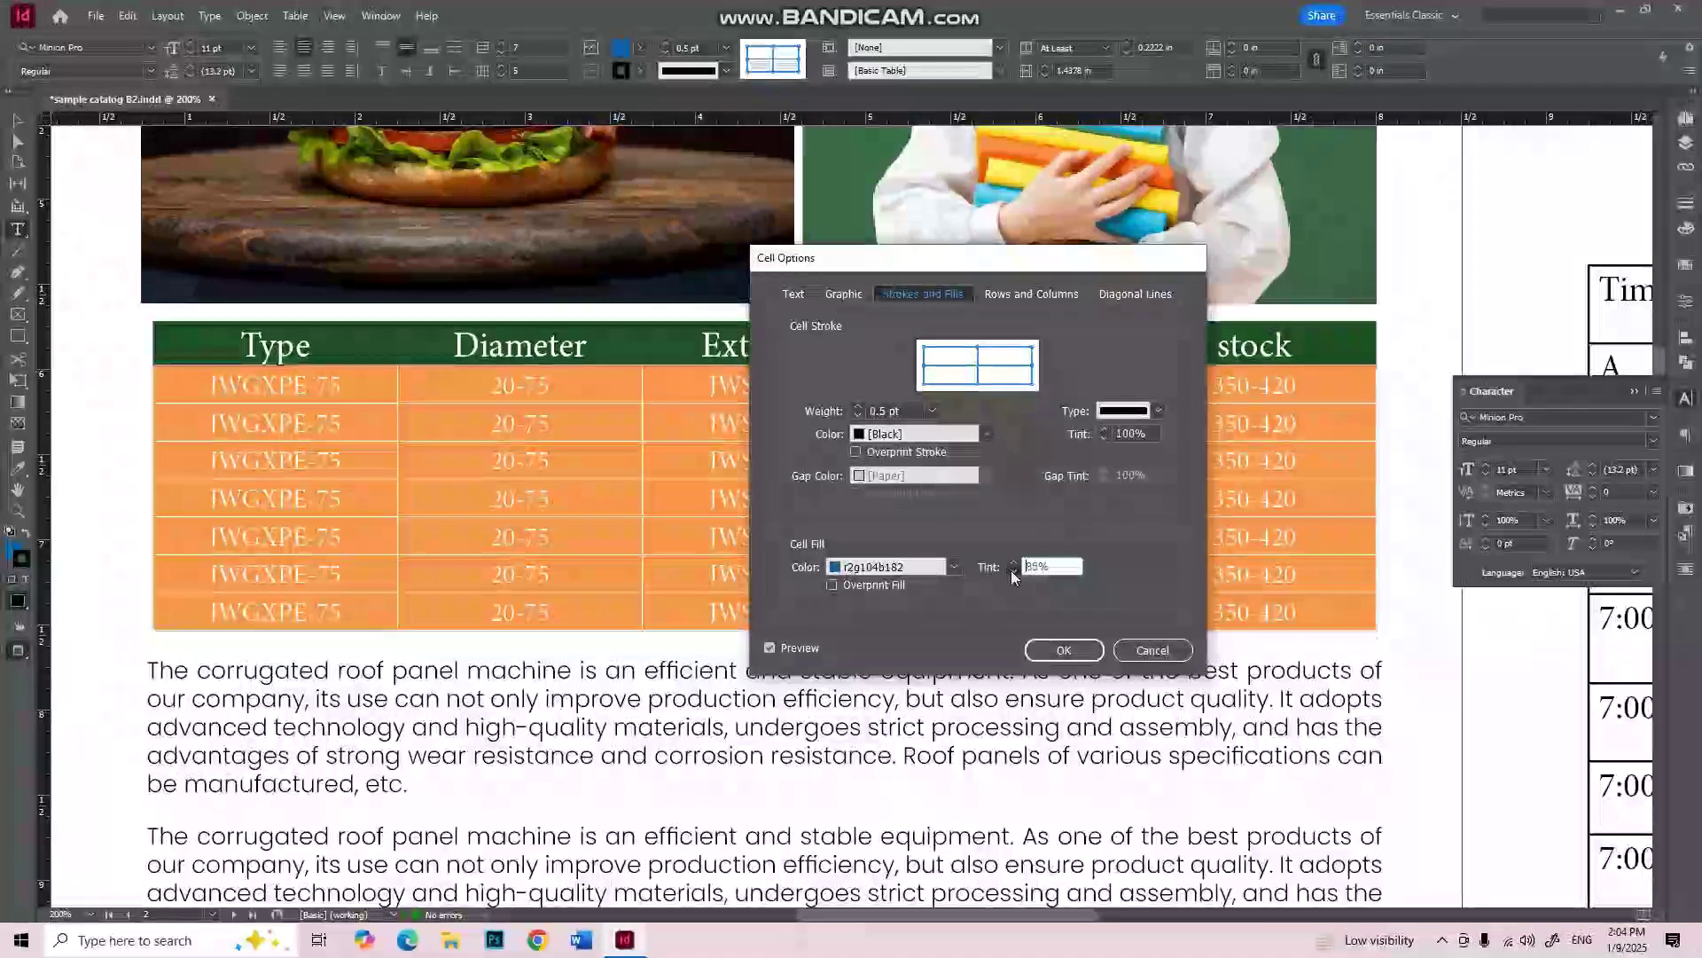
click(1014, 573)
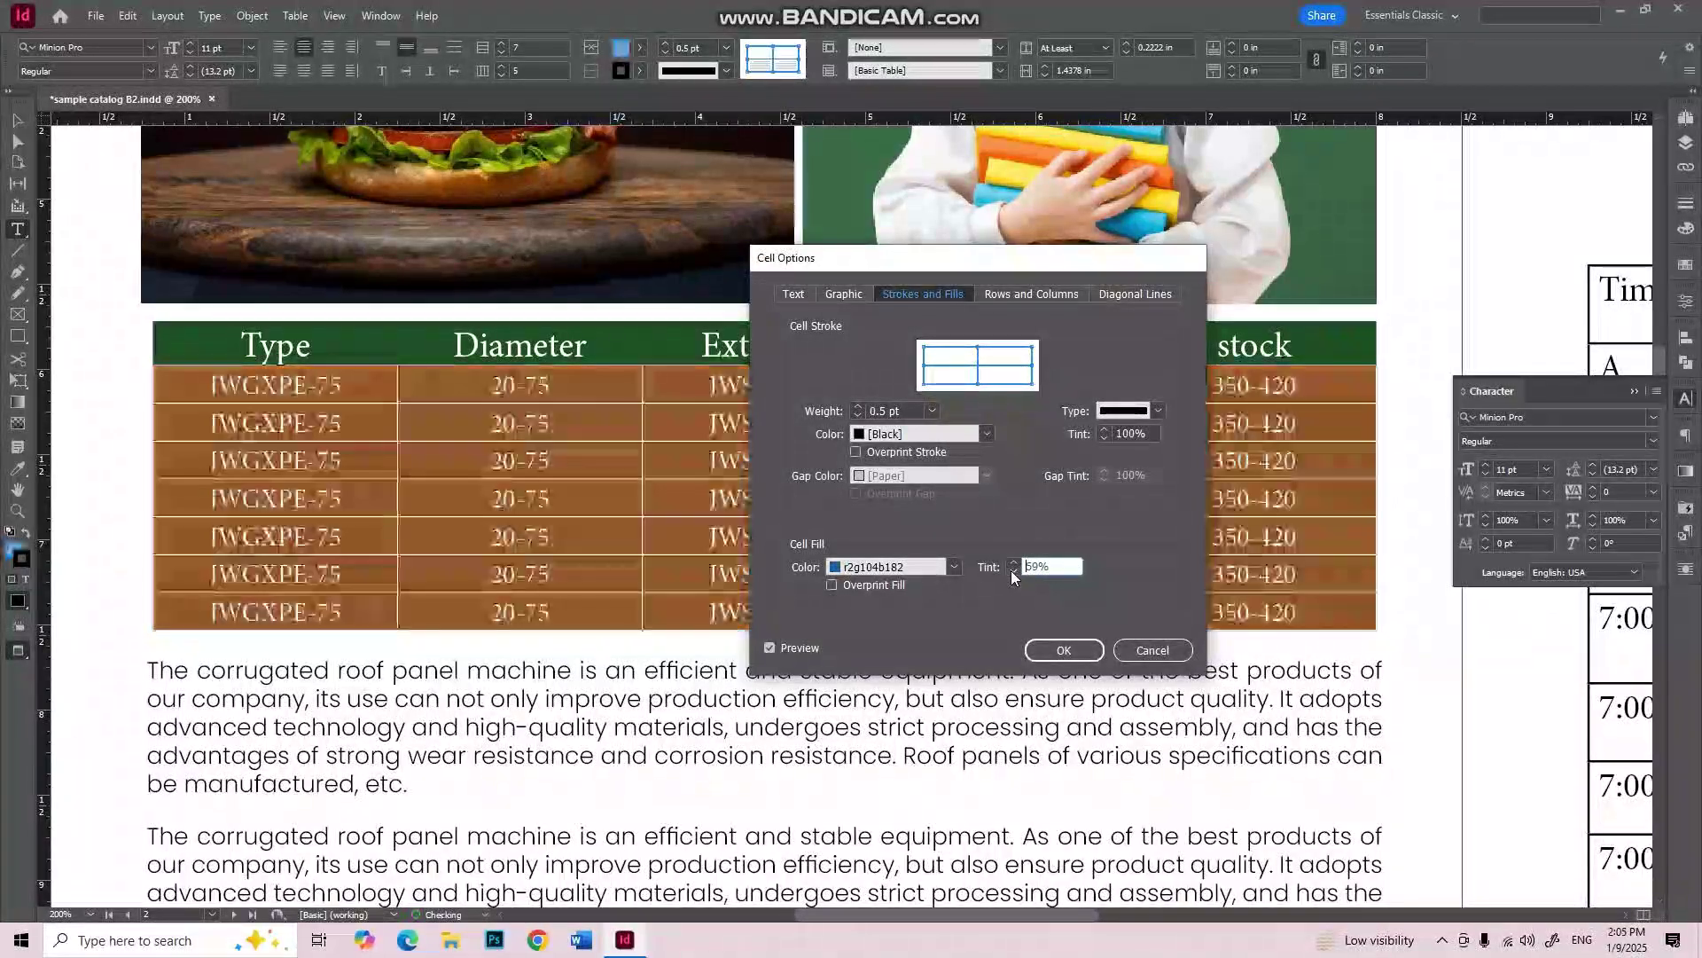
click(1014, 574)
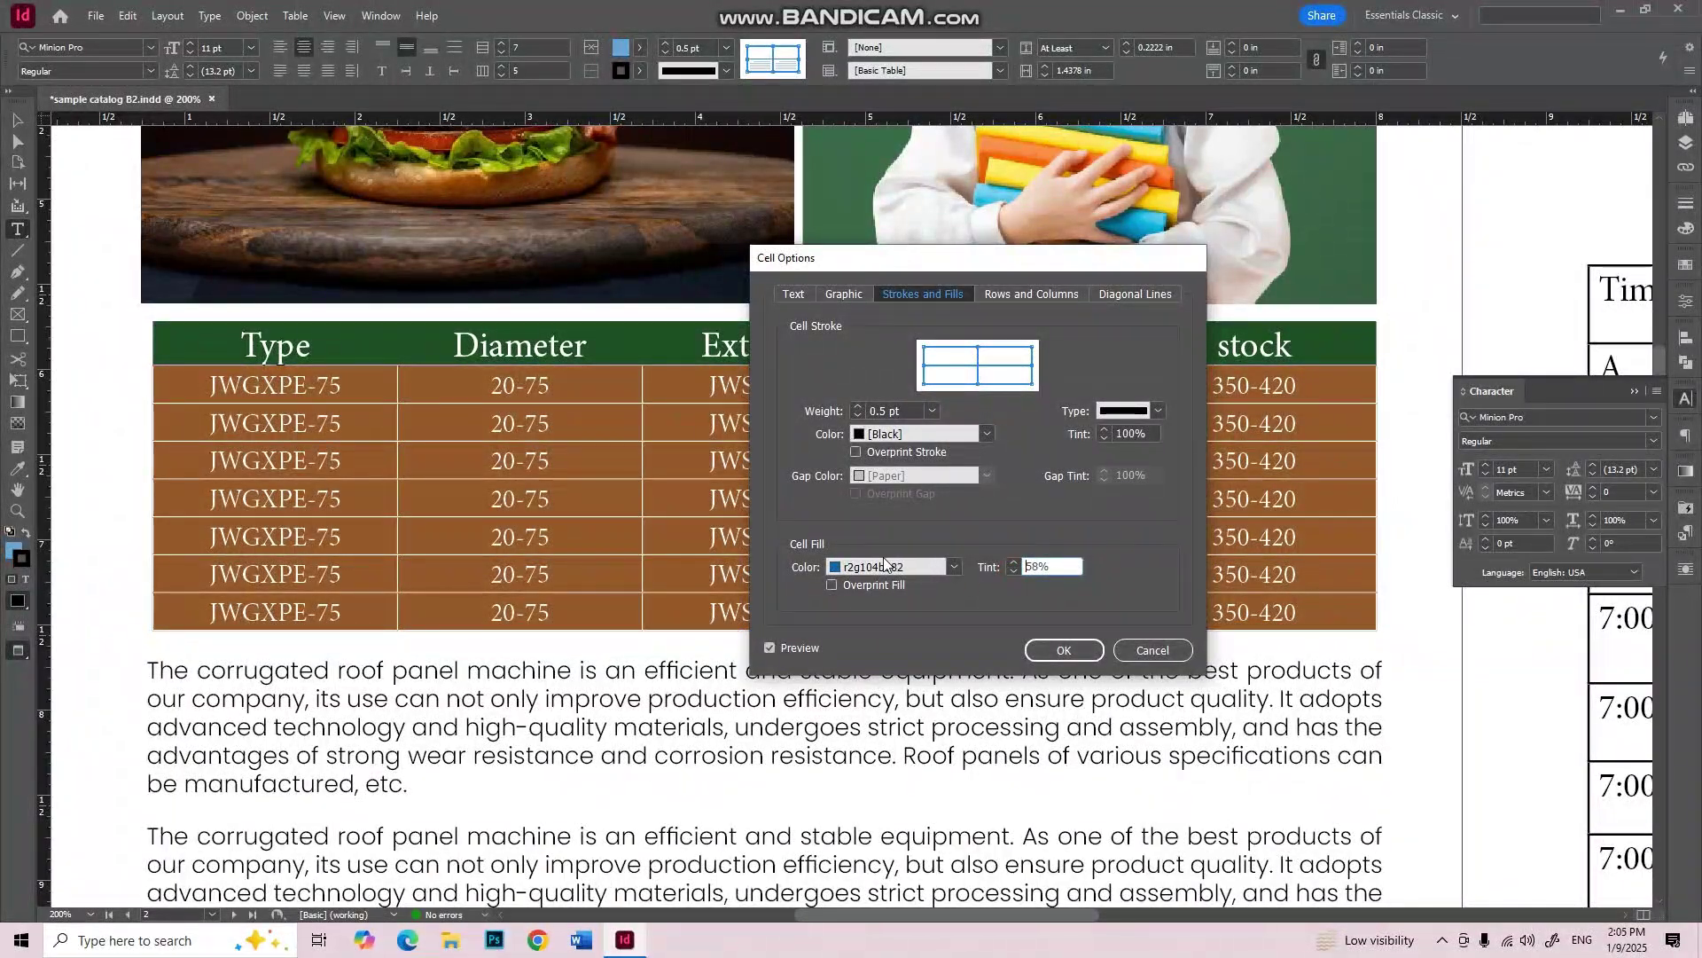
double_click(1039, 567)
text(20)
click(1067, 649)
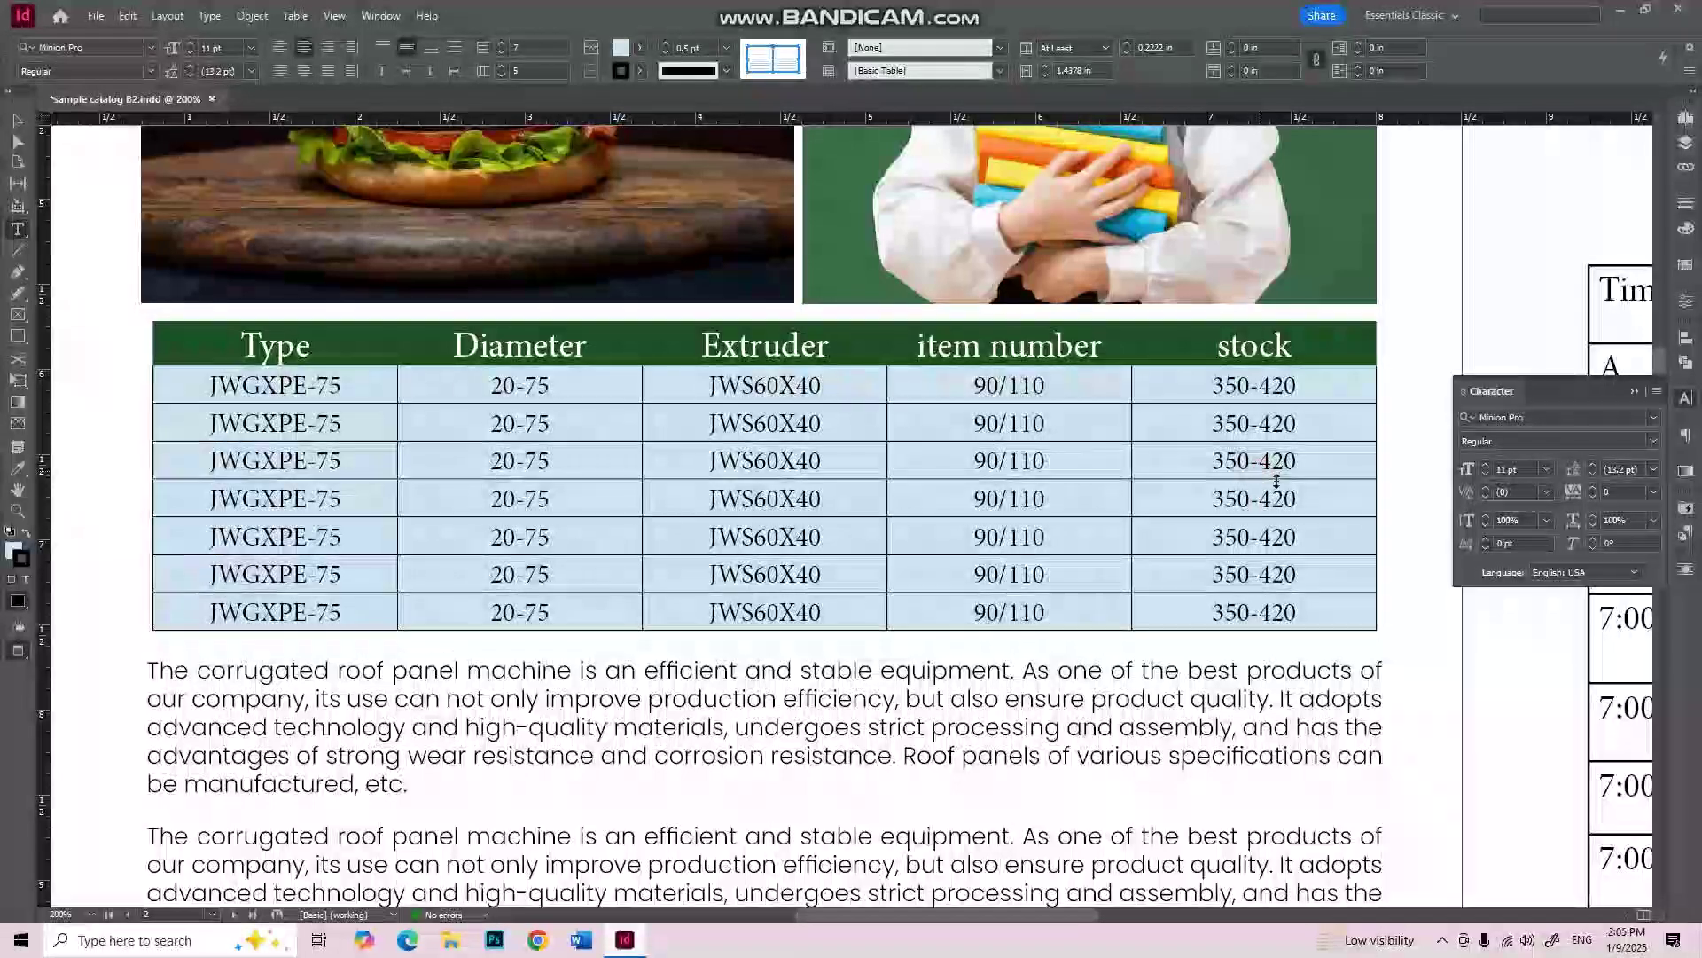
click(1277, 481)
Step: Reselect the seven body rows and review their text settings and their strokes and fills in Cell Options
drag(1305, 613, 195, 378)
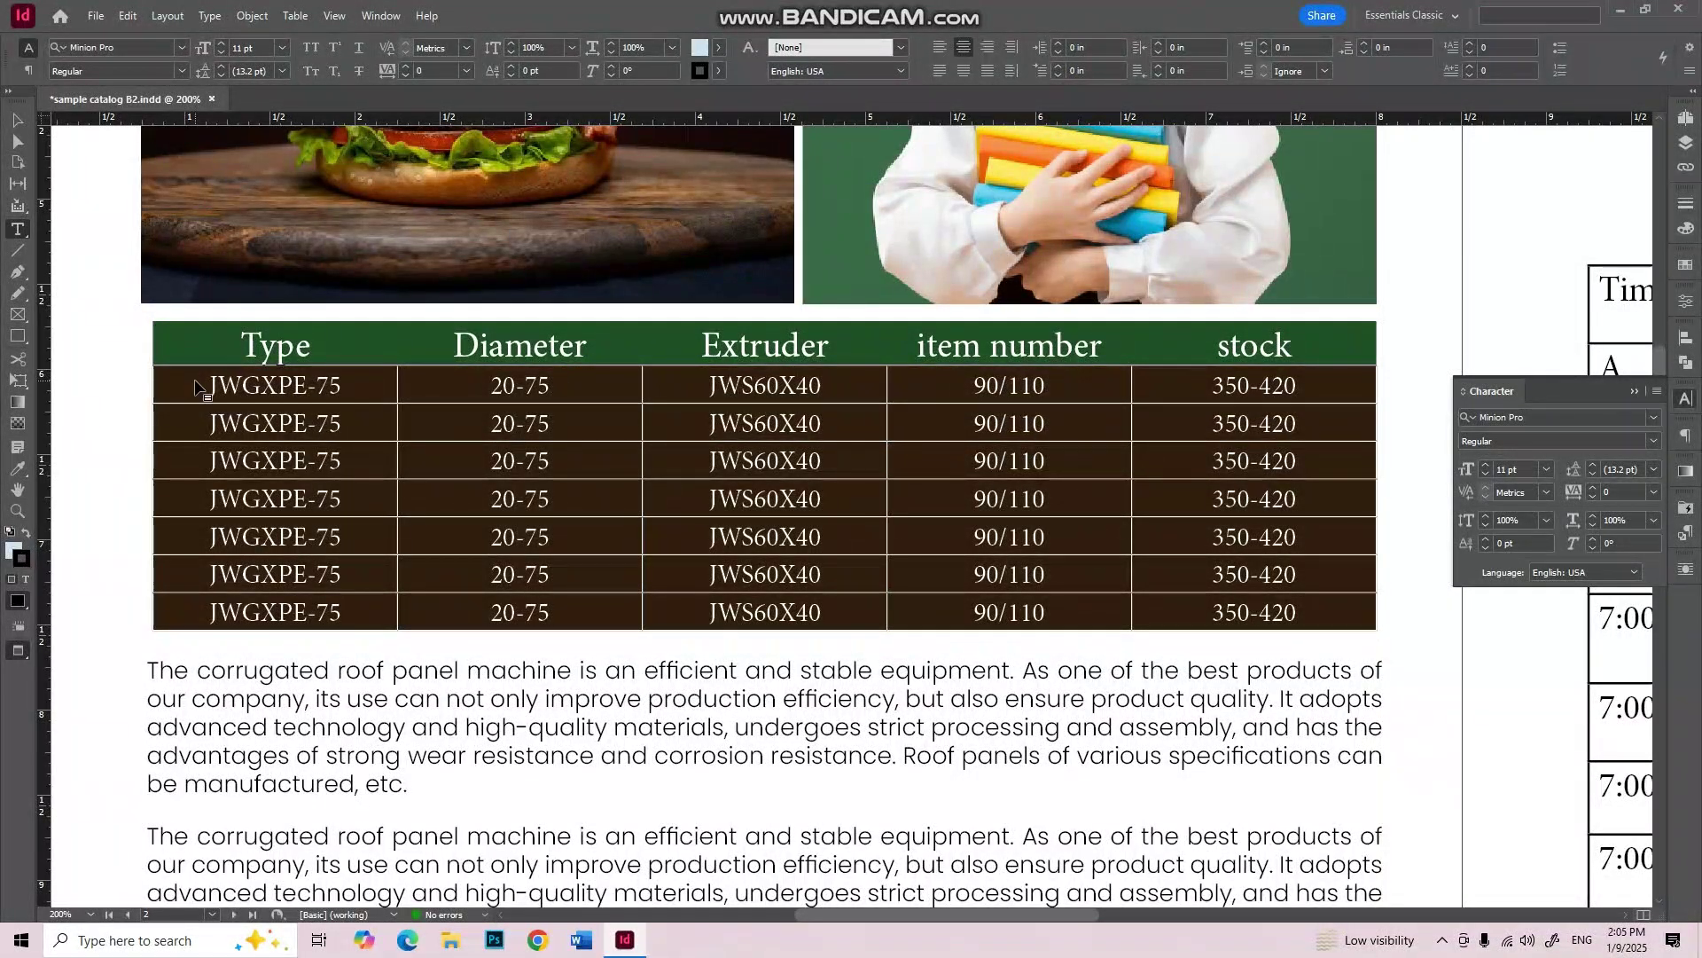
click(295, 15)
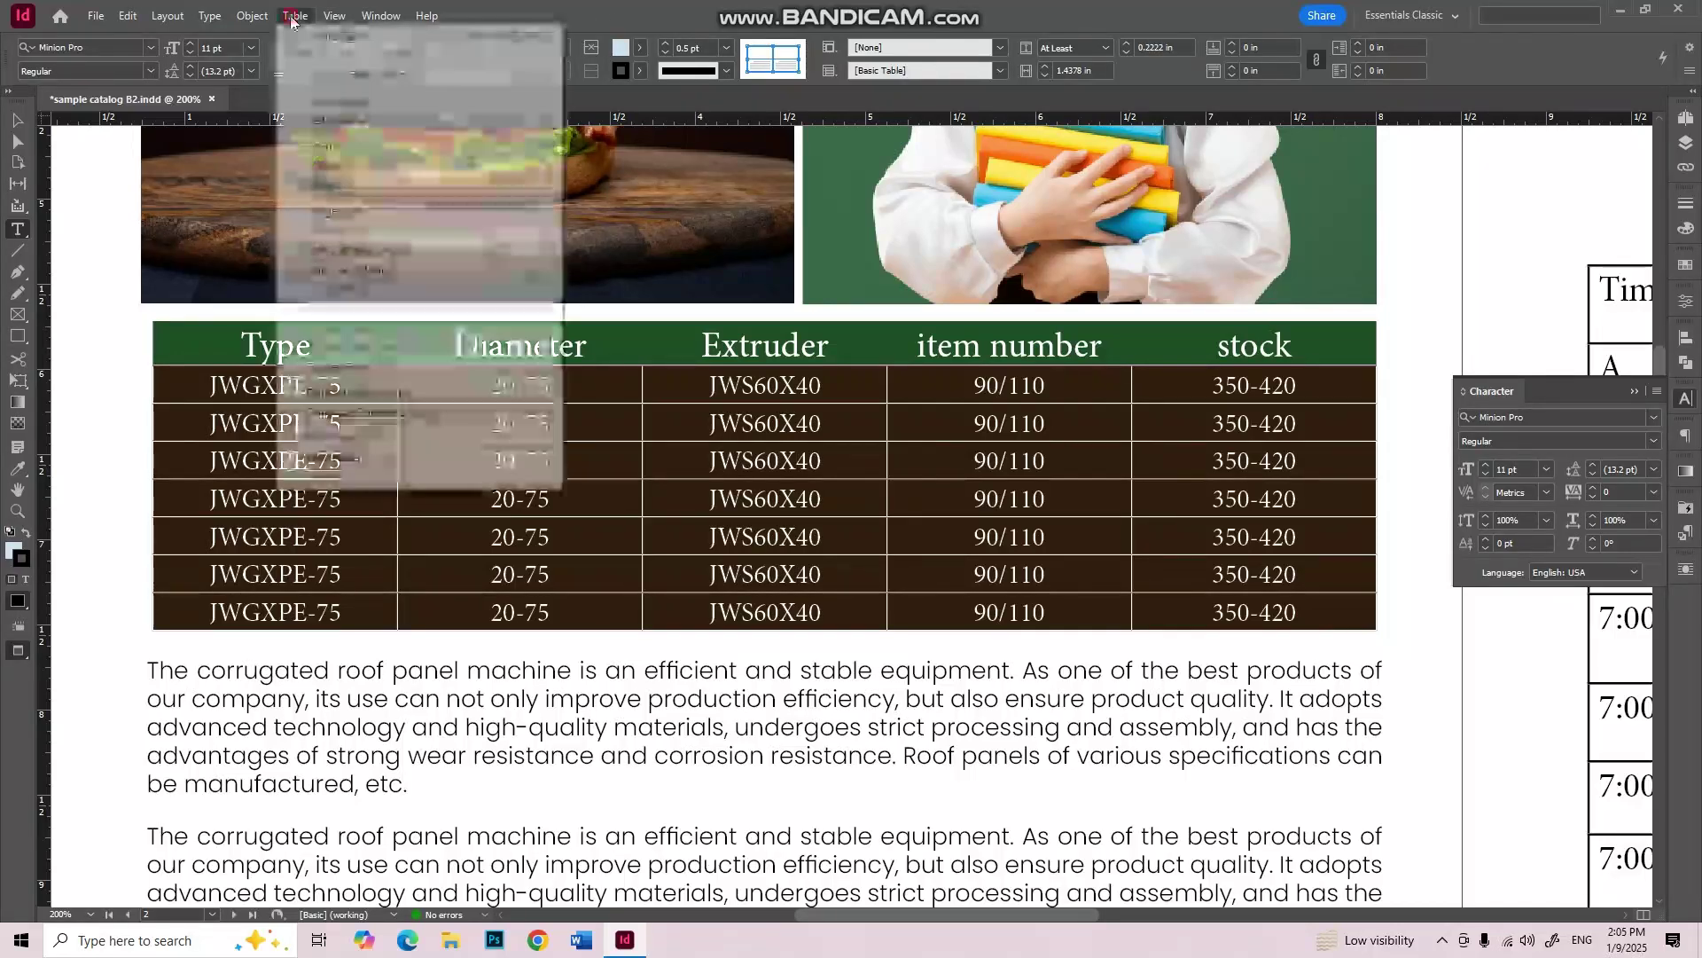
mouse_move(509, 120)
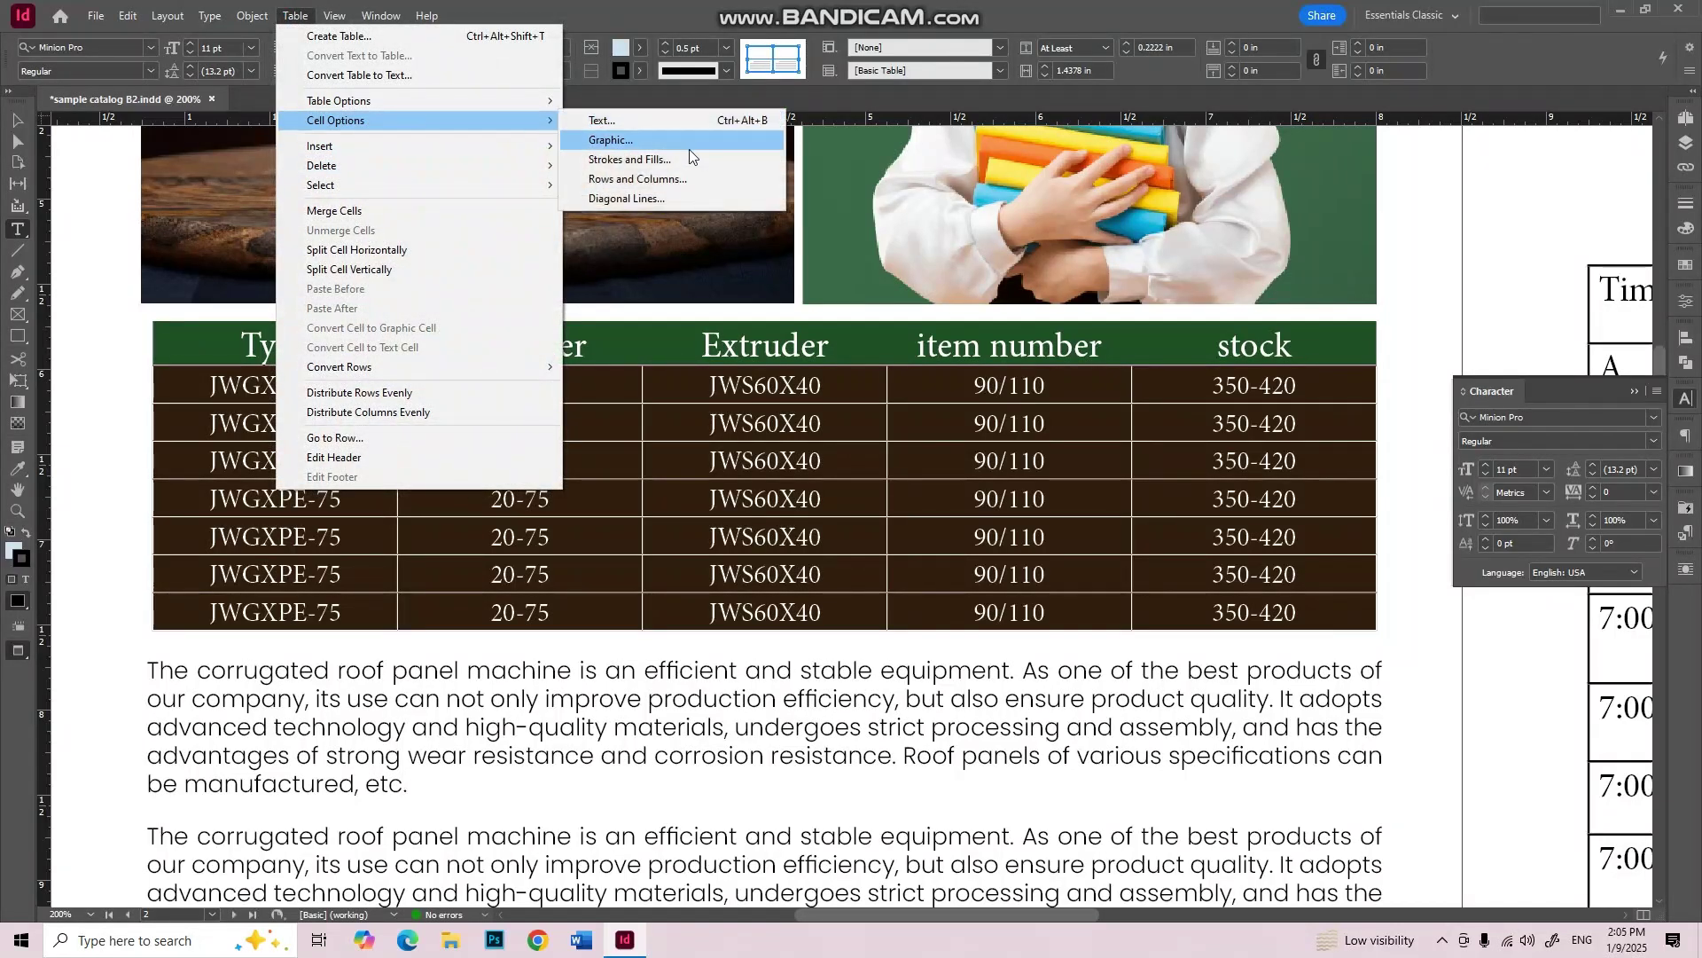
click(694, 121)
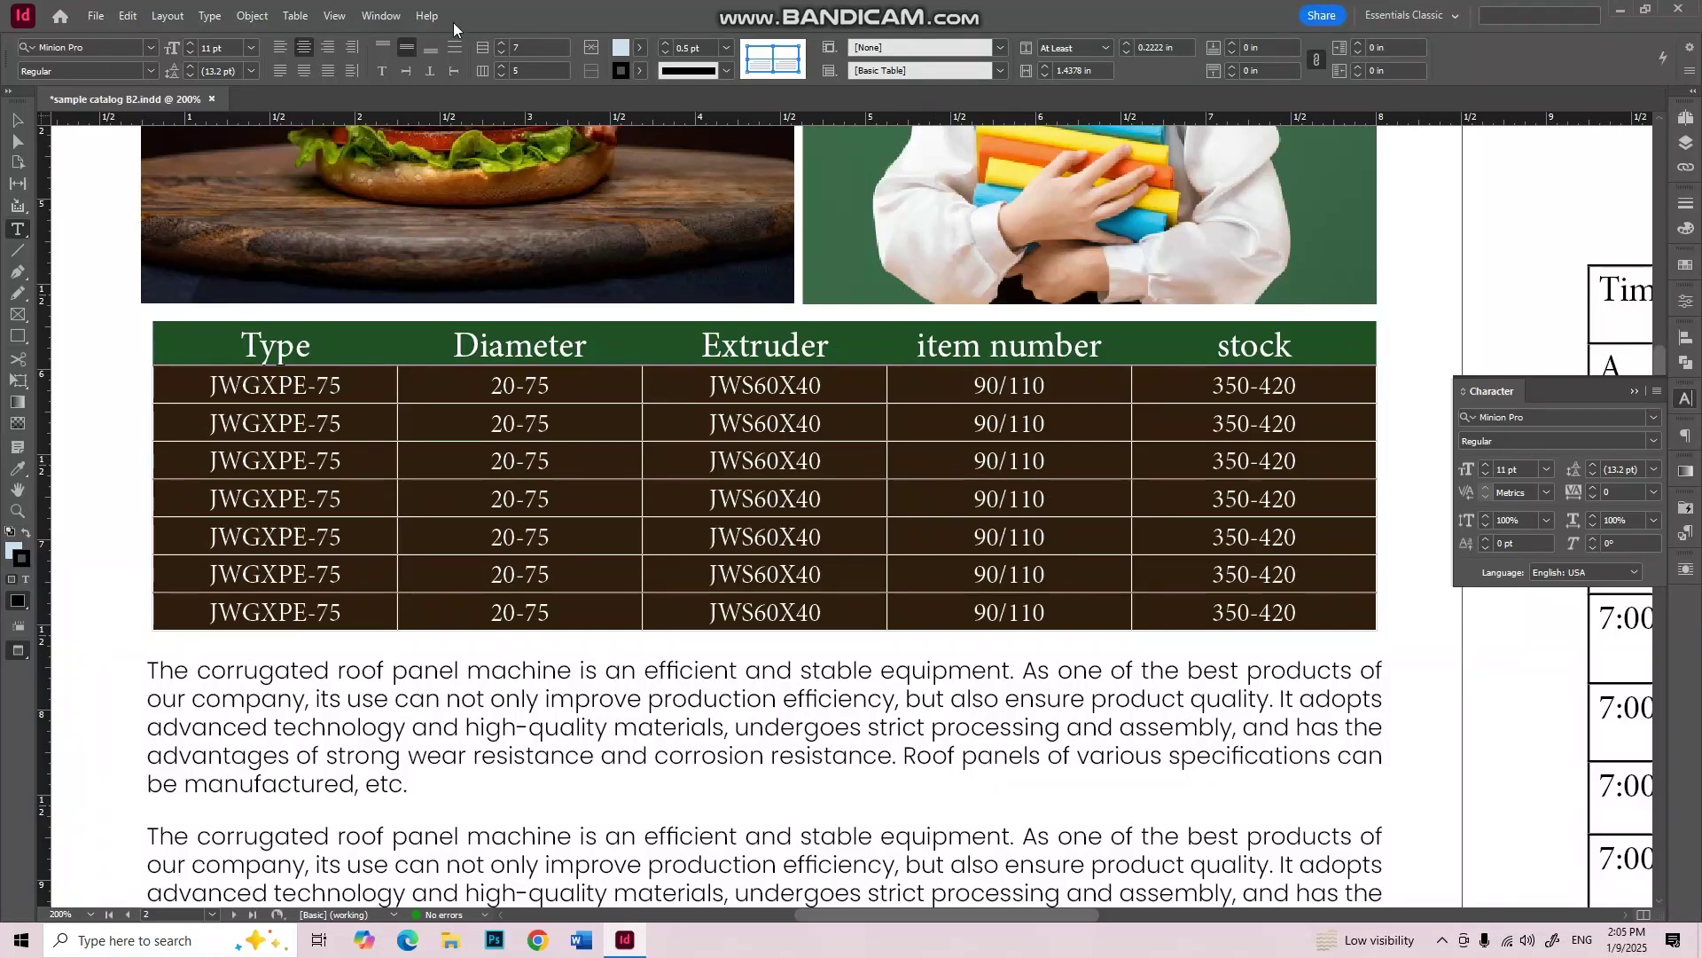
click(376, 16)
mouse_move(296, 16)
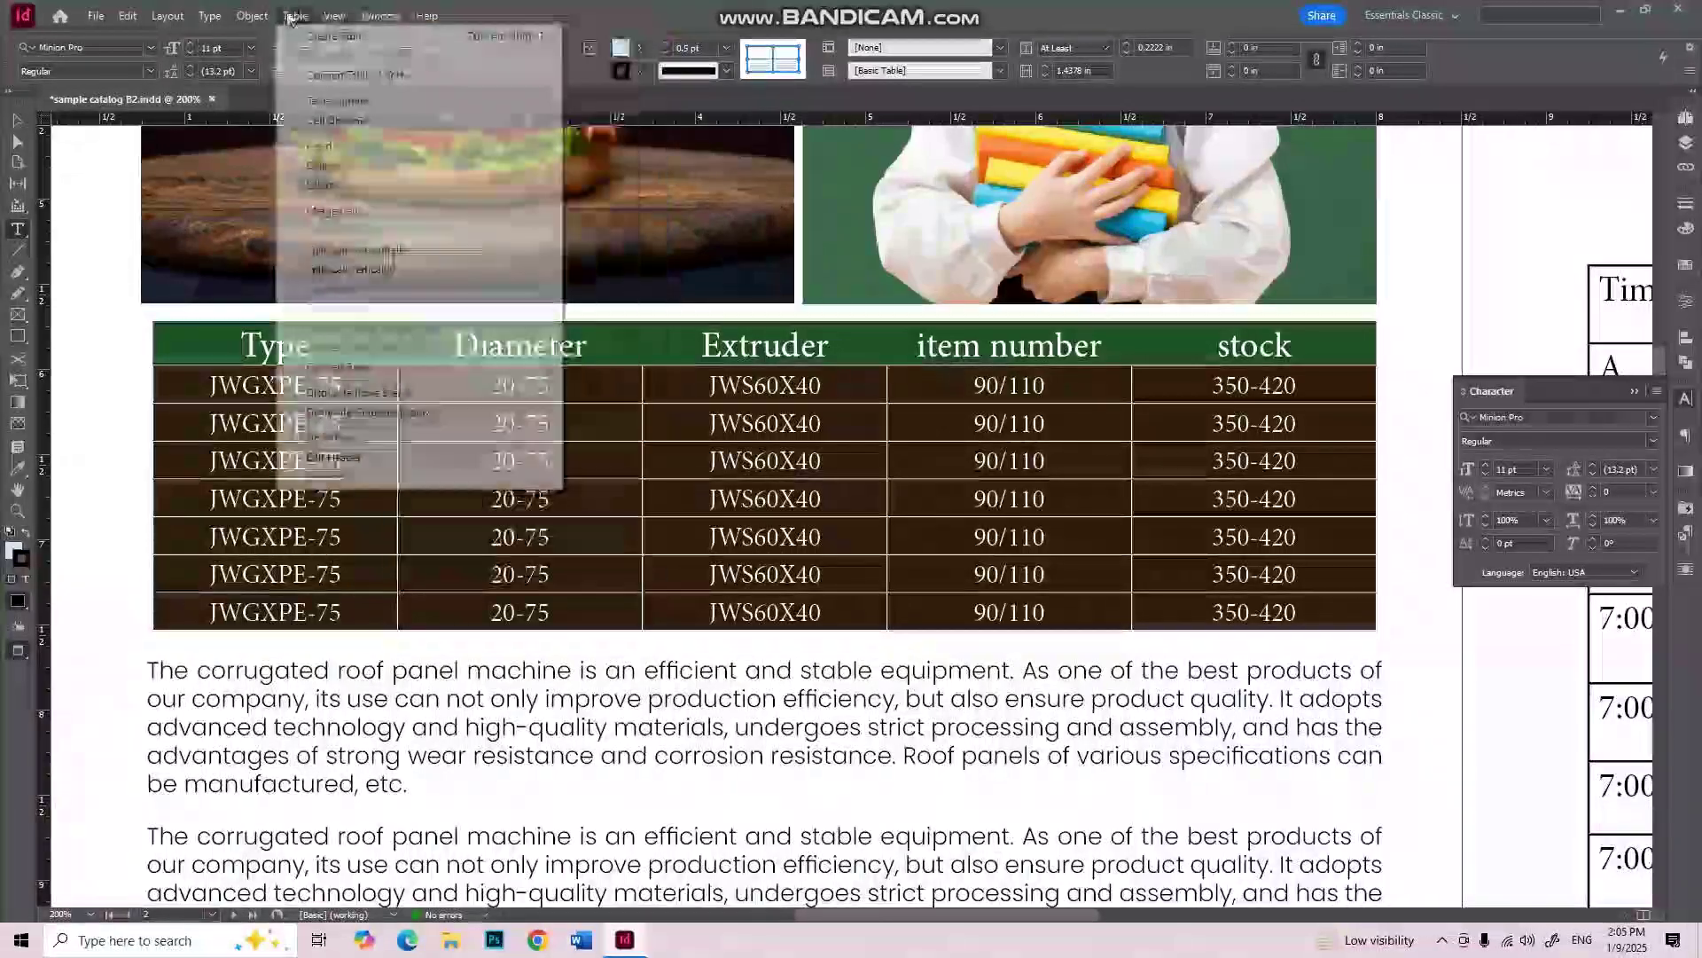
mouse_move(390, 123)
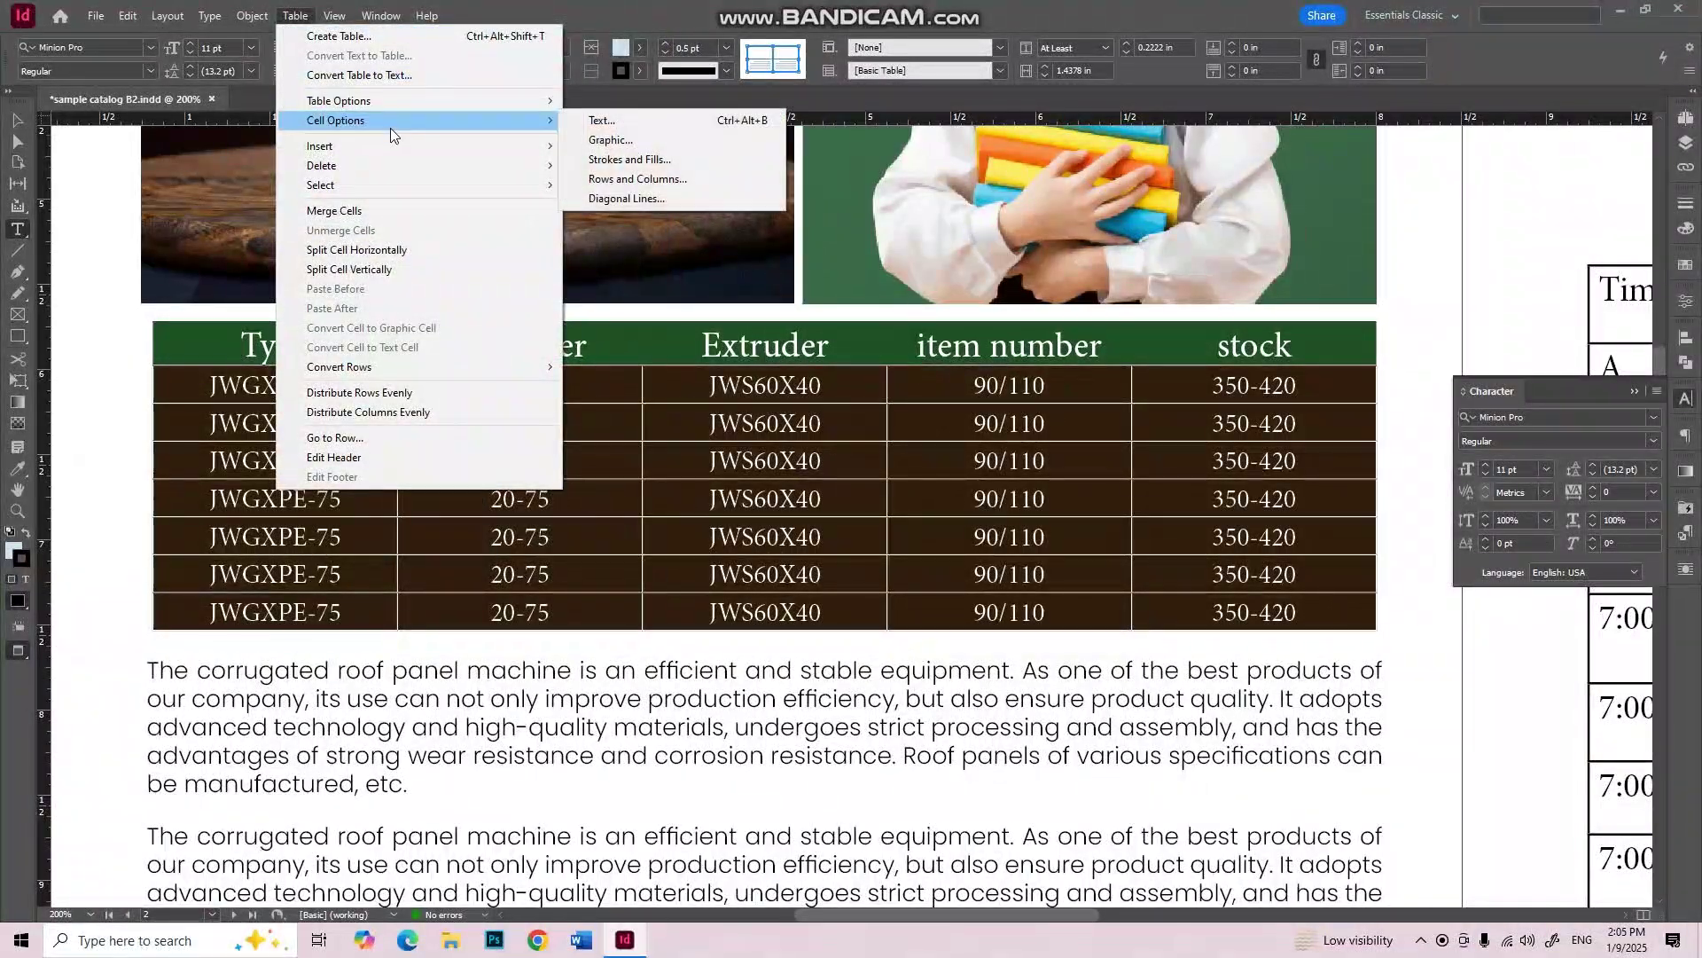
key(Escape)
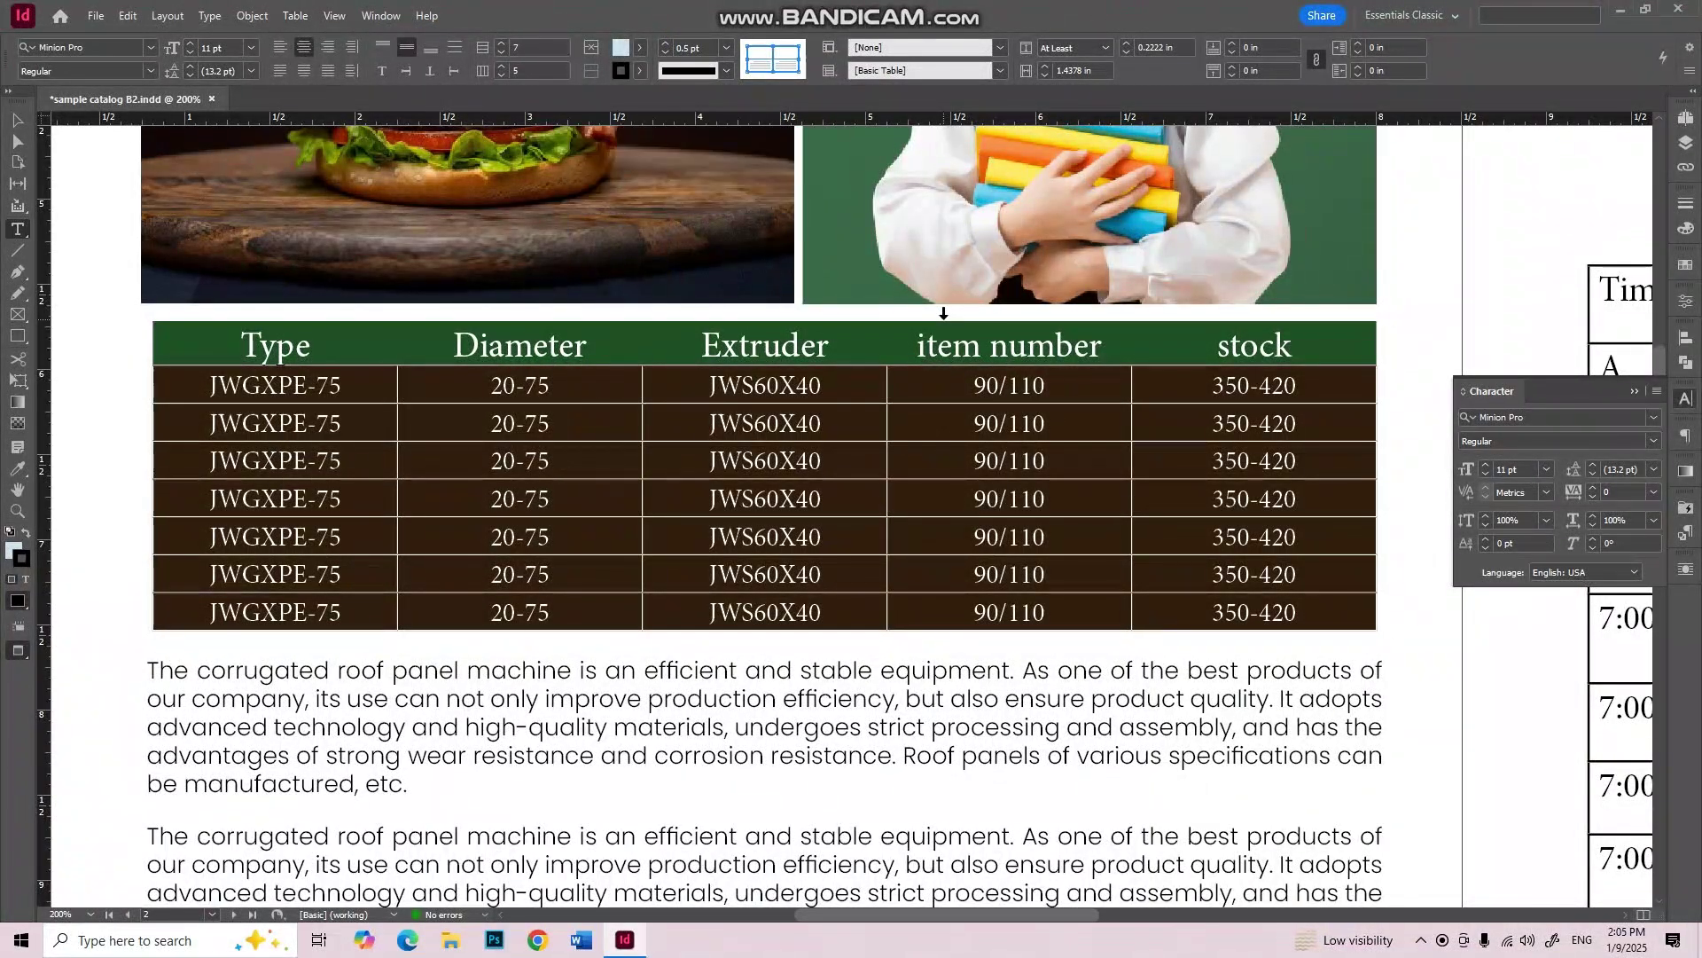
key(ctrl+alt+b)
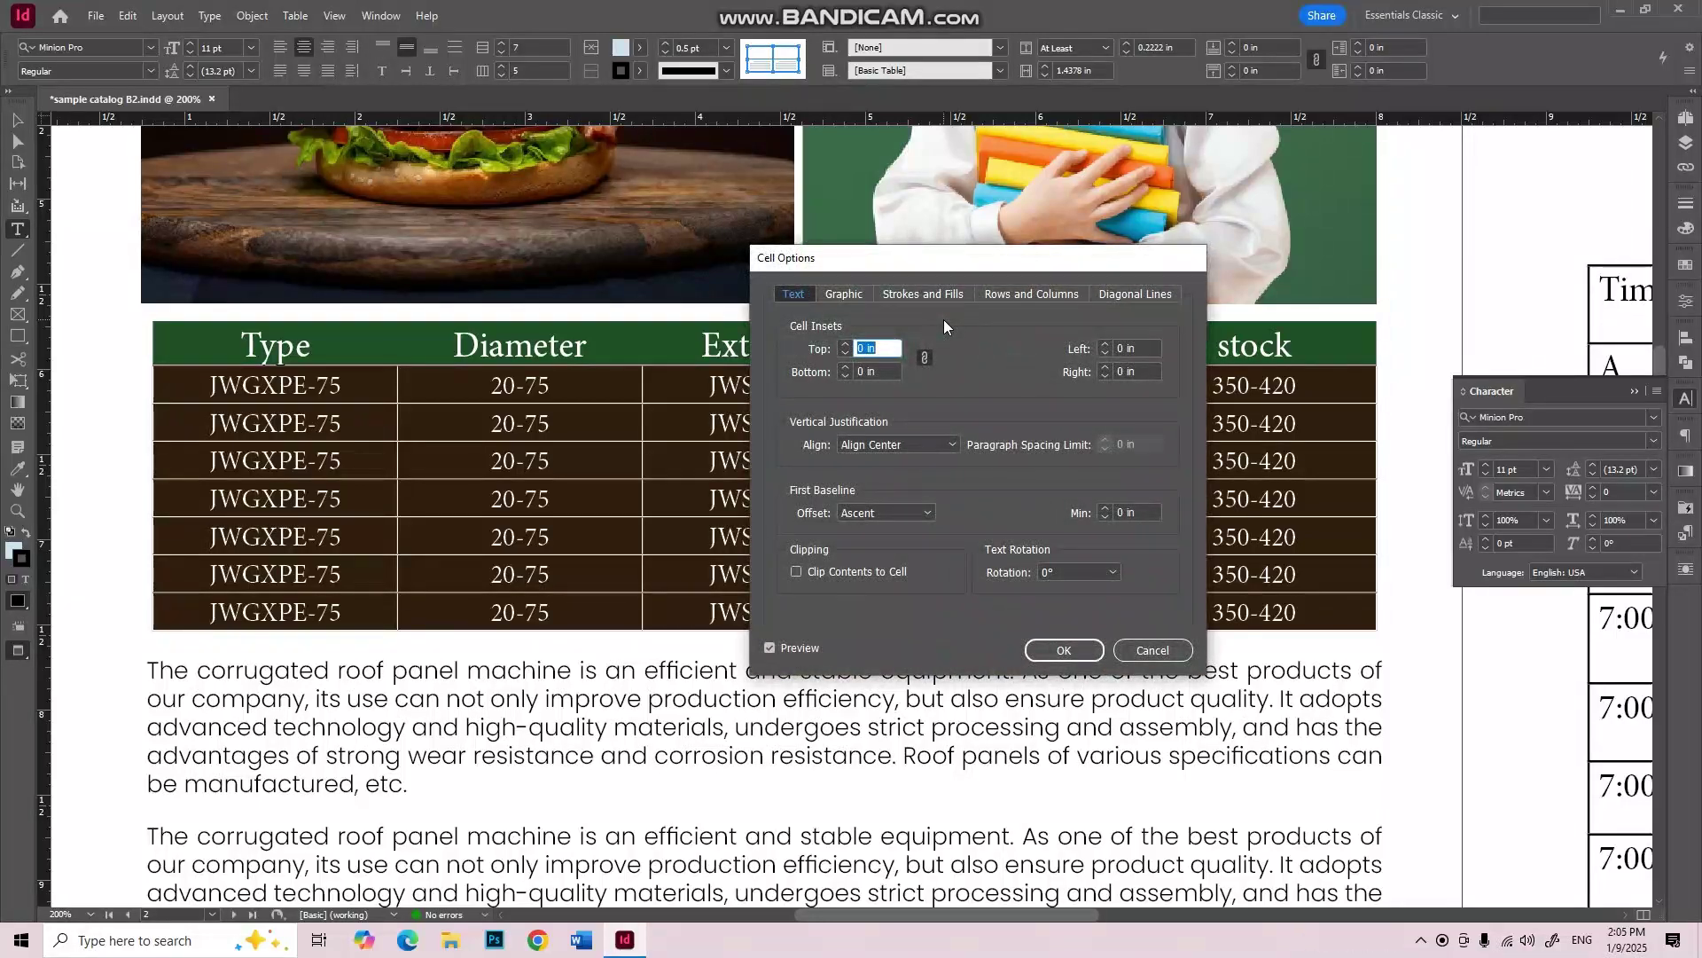
click(926, 300)
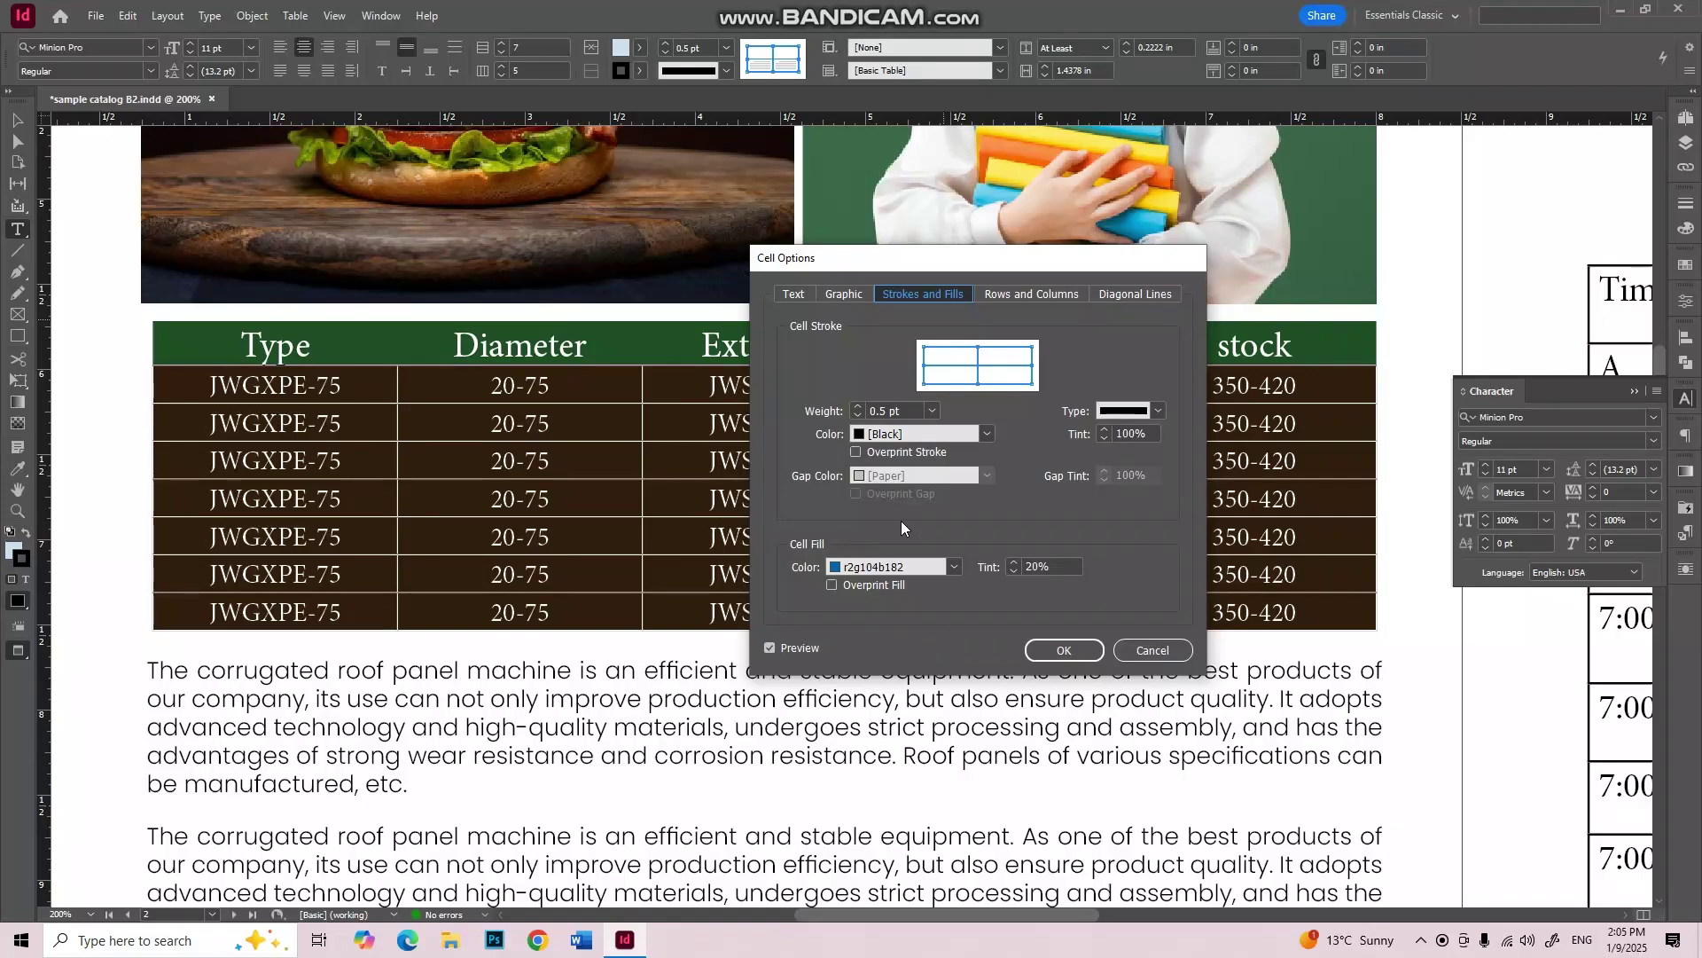
Step: Try different minimum row heights on the body rows, lowering to 0.0417 in, raising to 0.375 in and returning to 0.125 in
click(1037, 296)
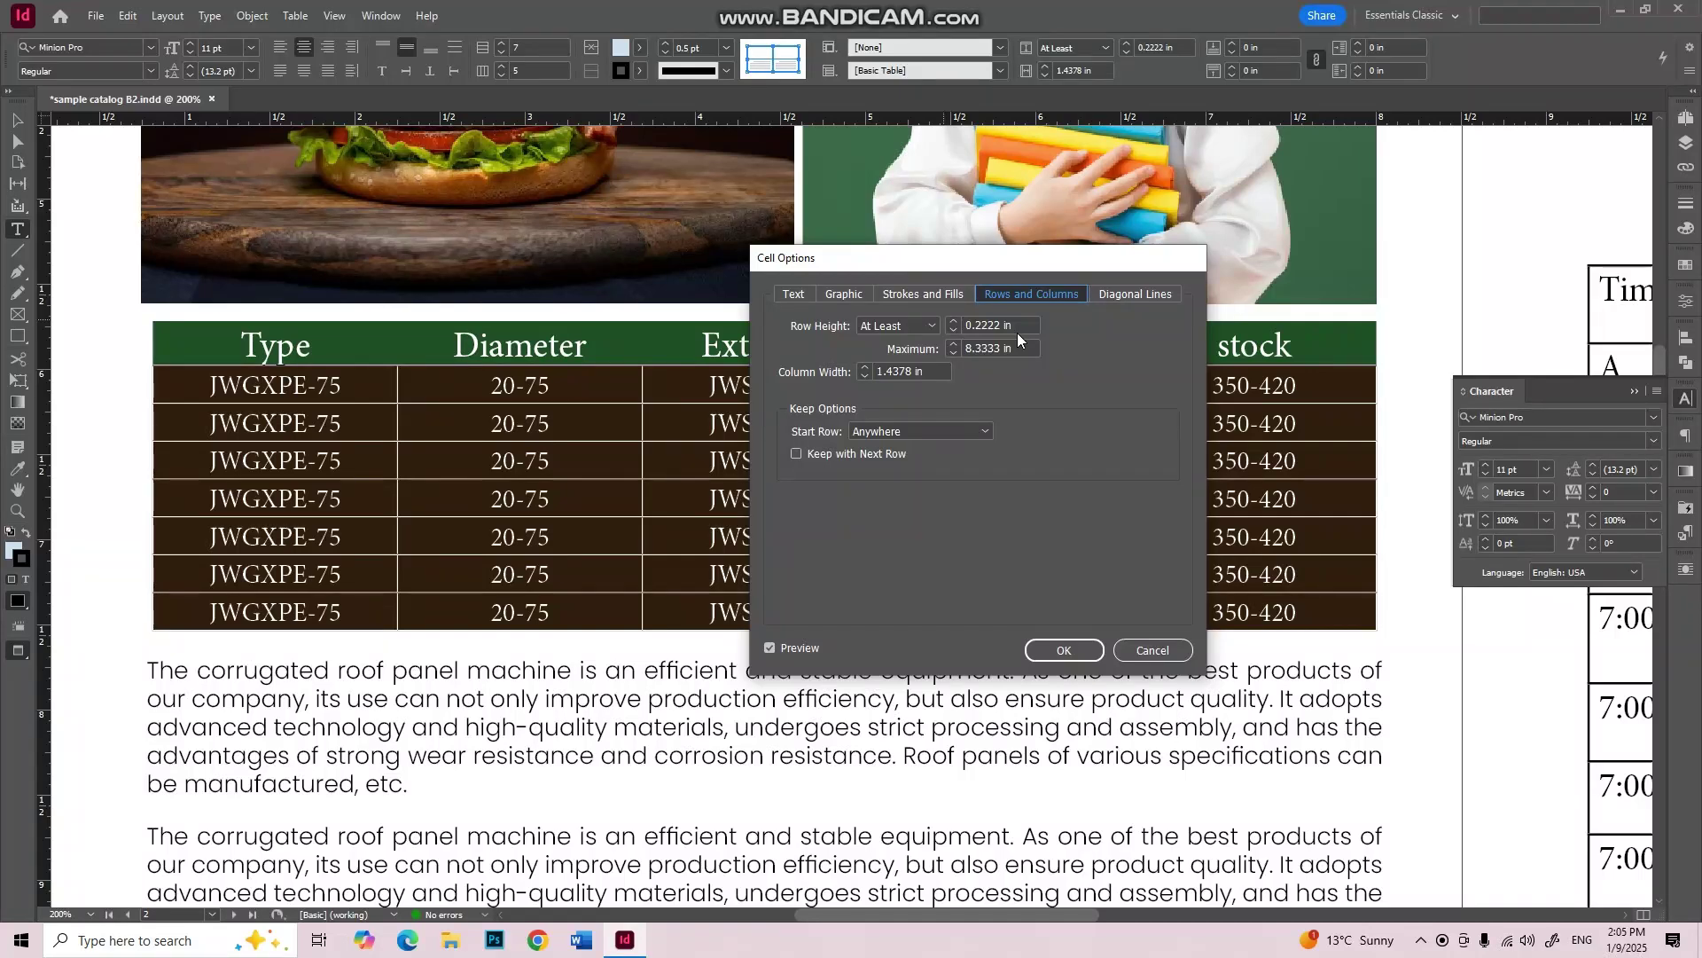
click(950, 332)
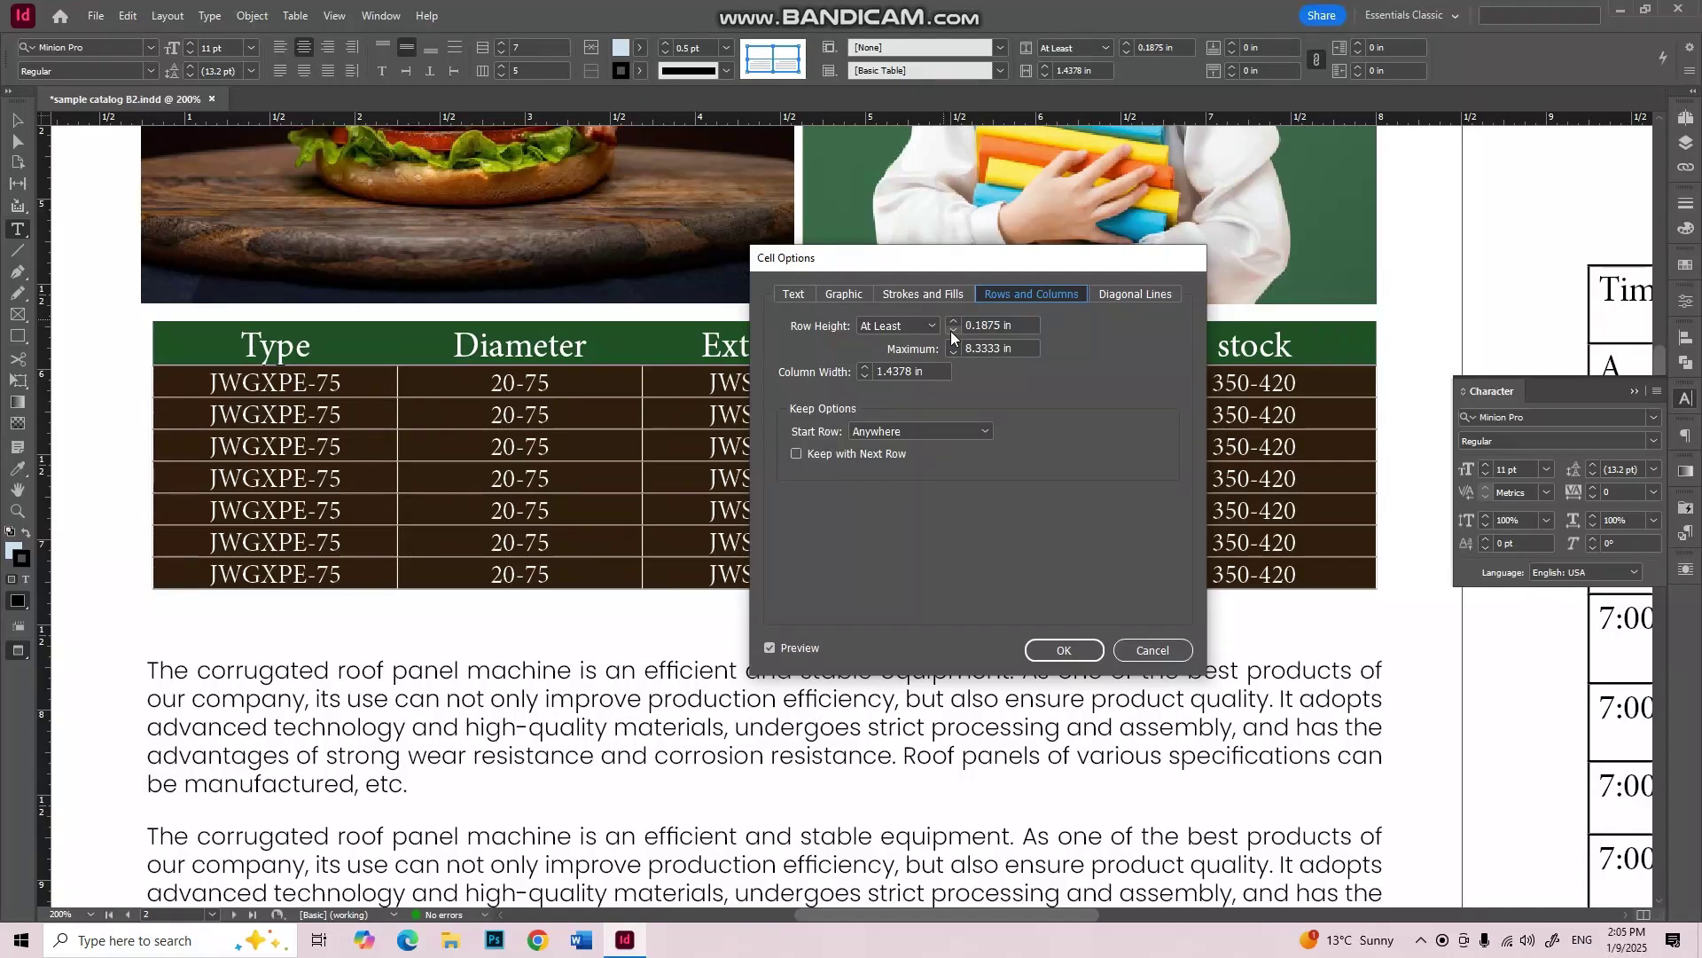
click(951, 331)
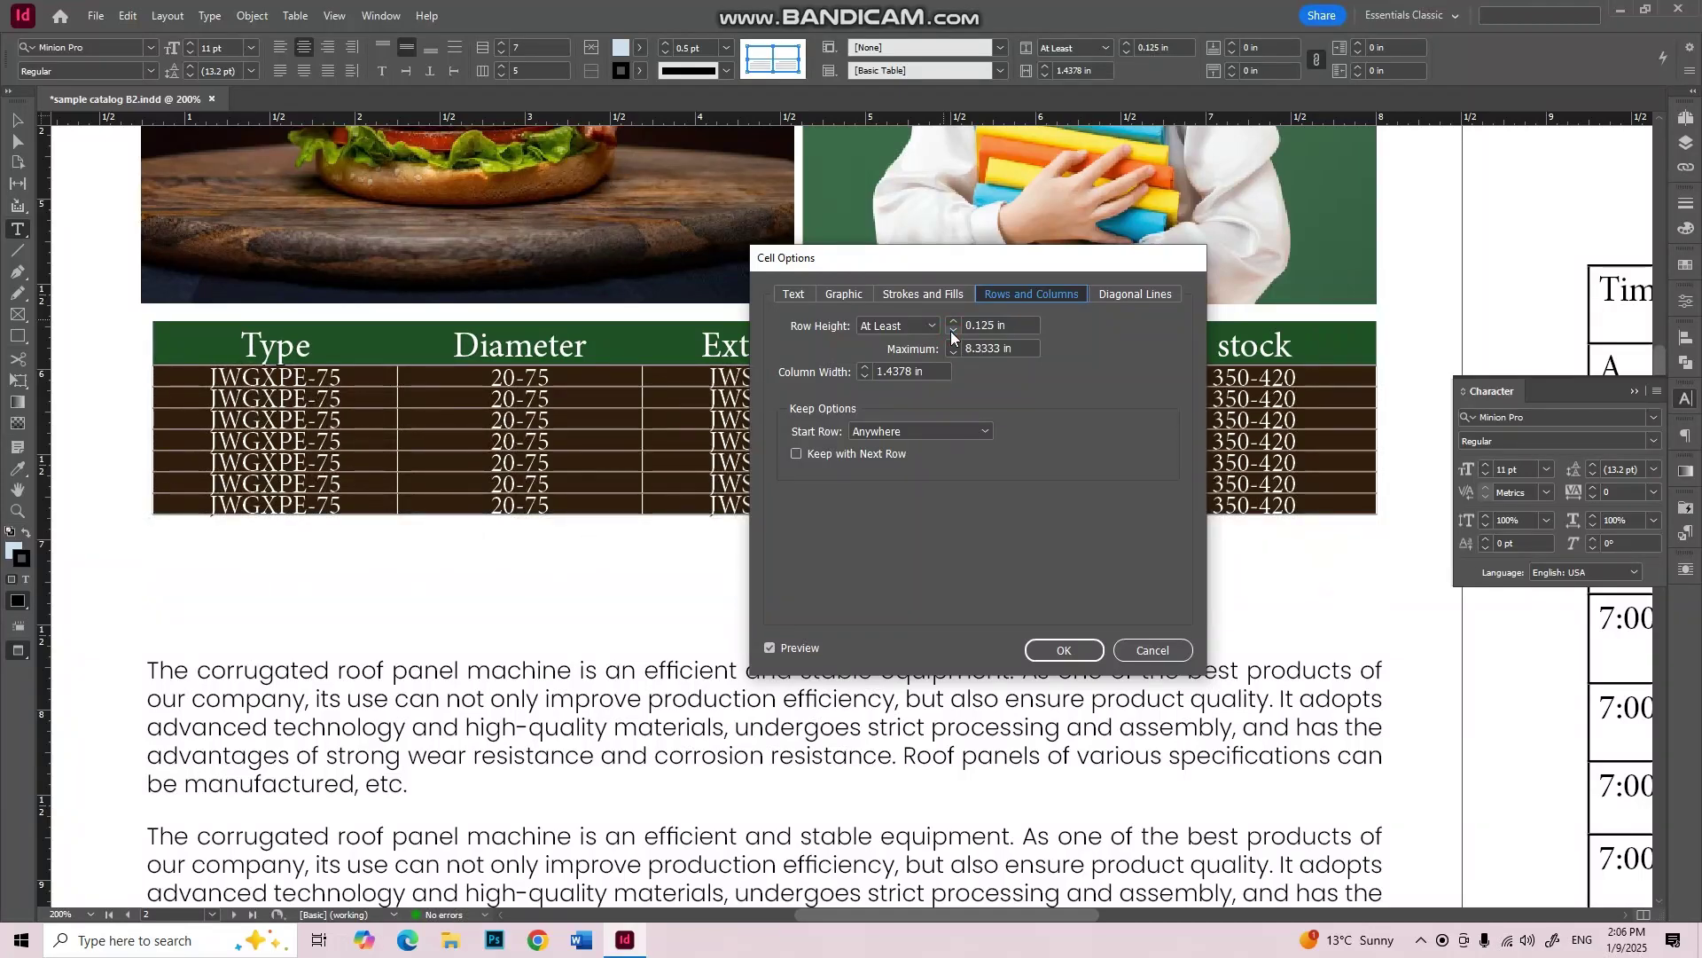
click(950, 331)
click(951, 331)
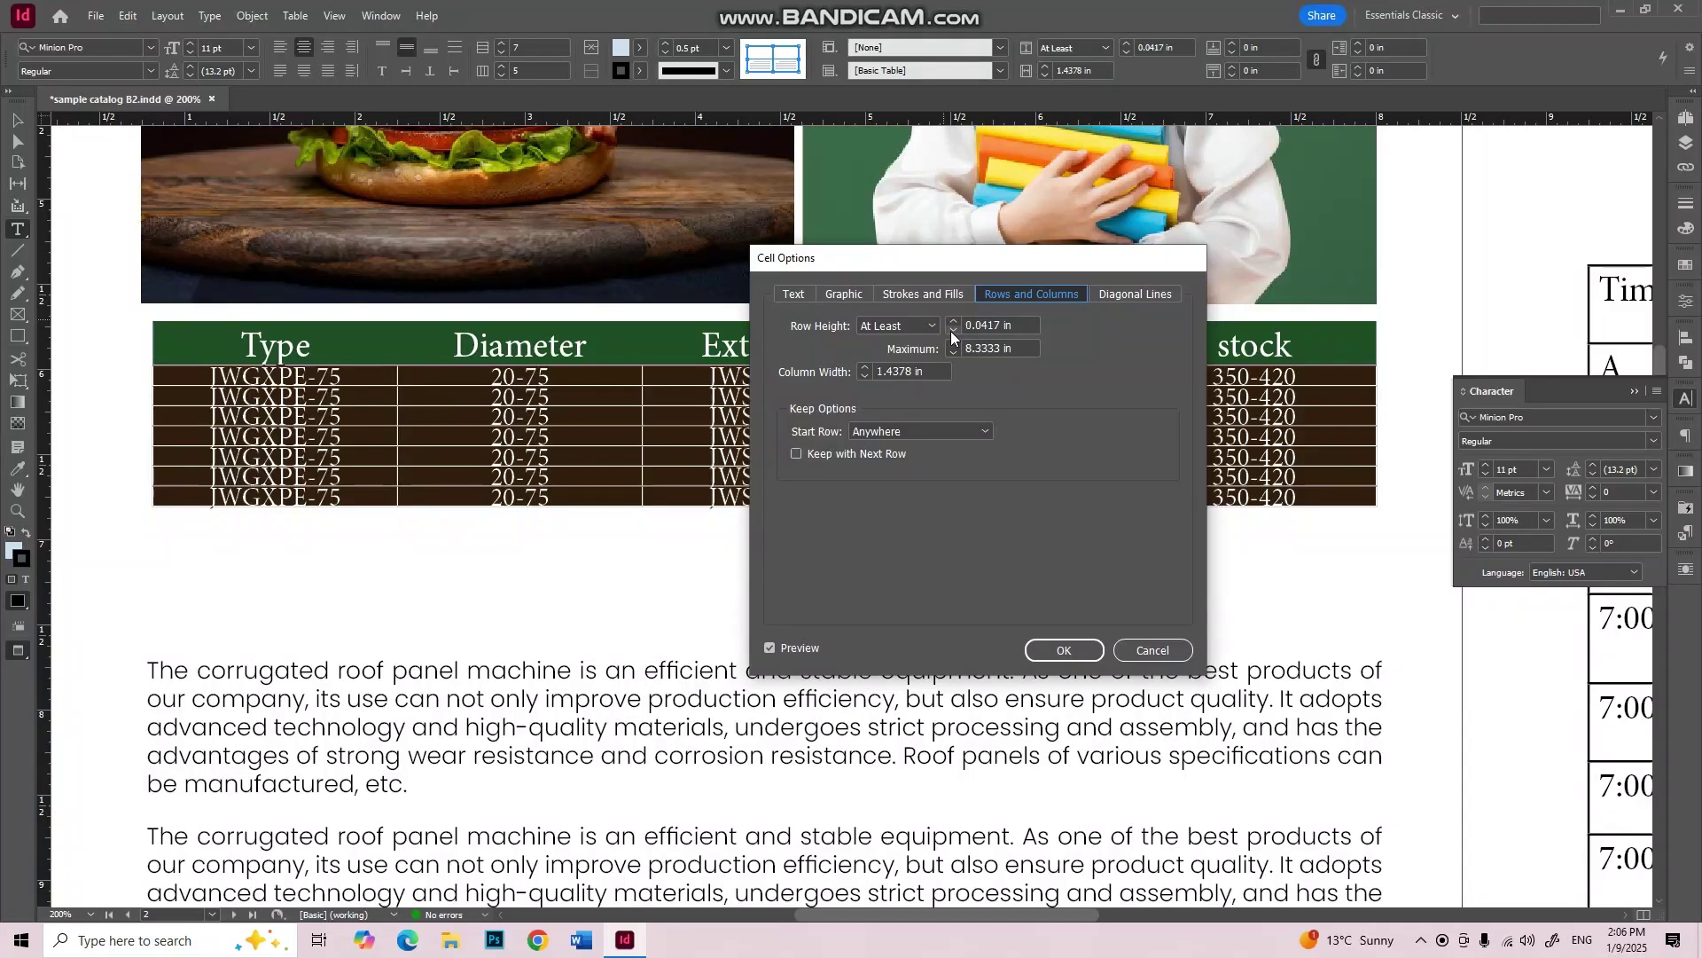
click(953, 324)
click(953, 324)
click(953, 324)
click(953, 324)
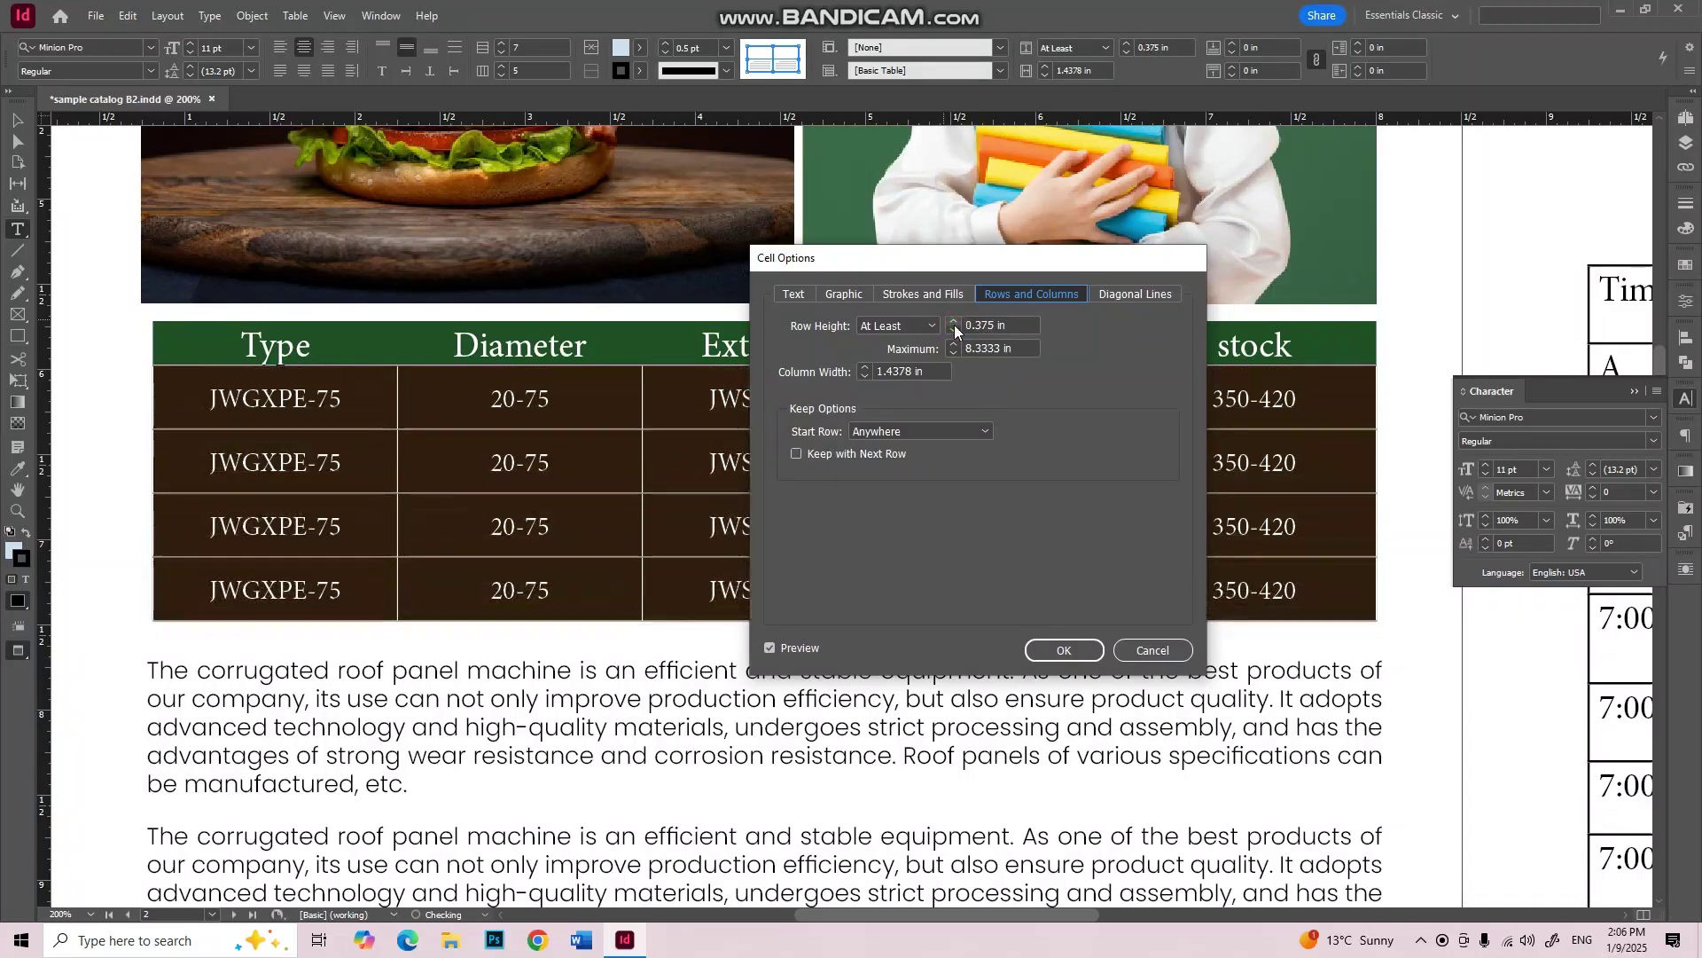
click(955, 326)
click(955, 328)
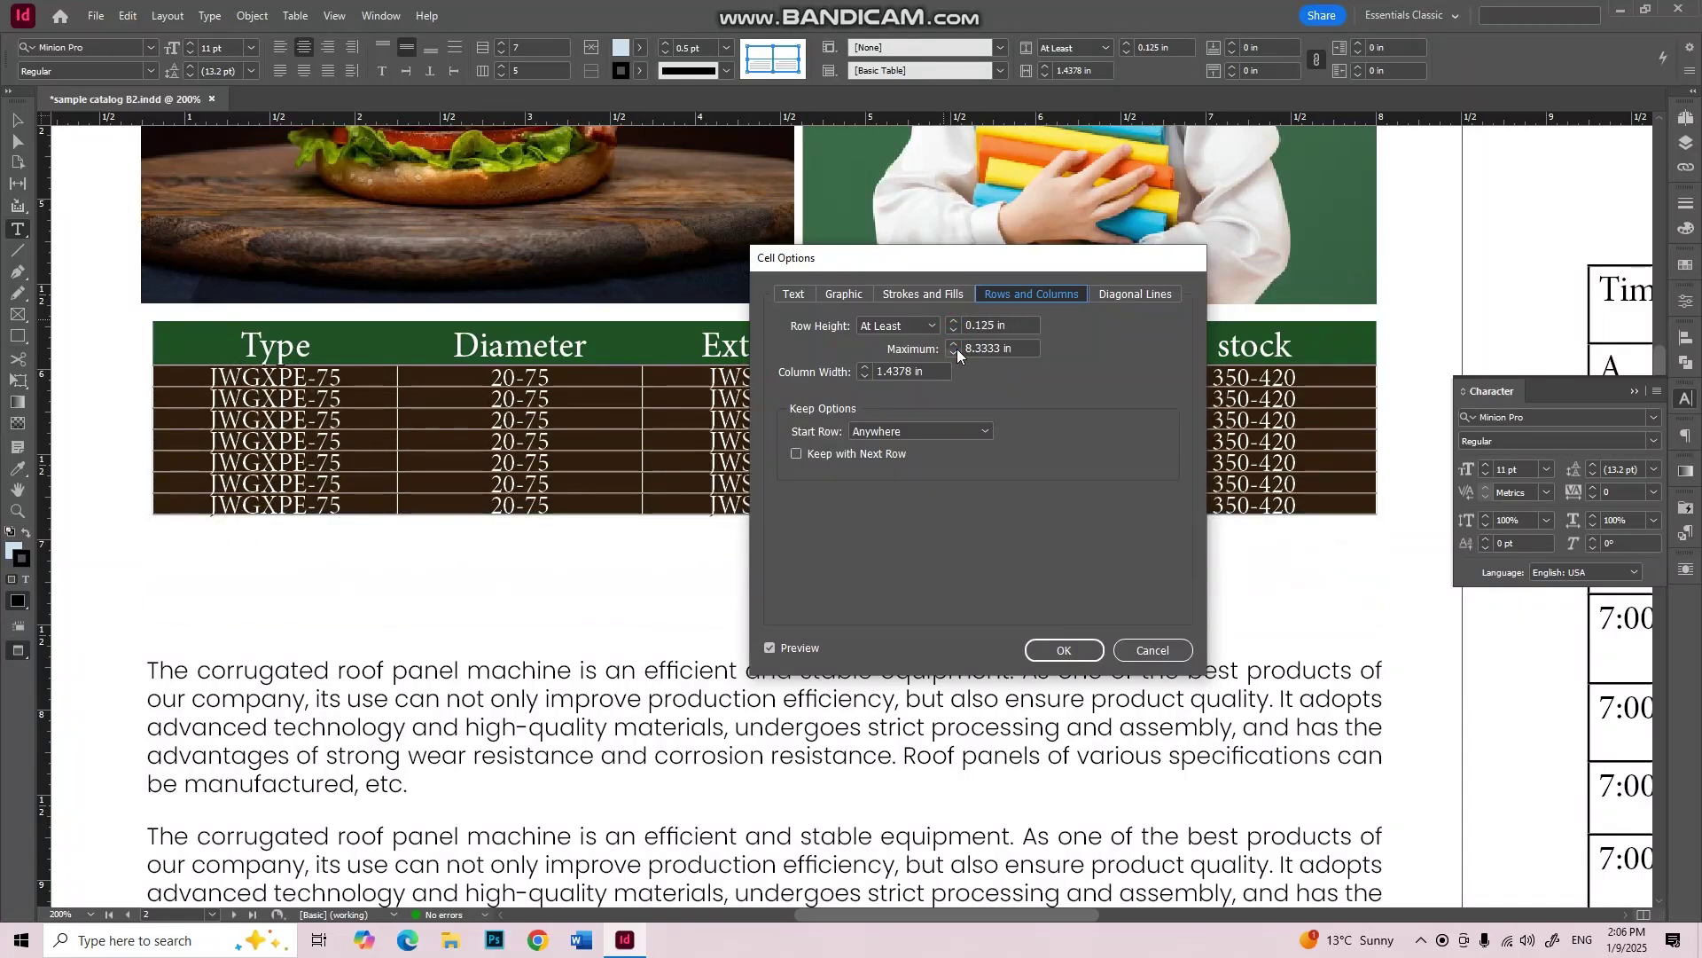
Step: Try lowering the body rows' maximum row height, view the diagonal line options and discard the cell option changes
click(954, 345)
click(954, 353)
click(954, 353)
click(954, 353)
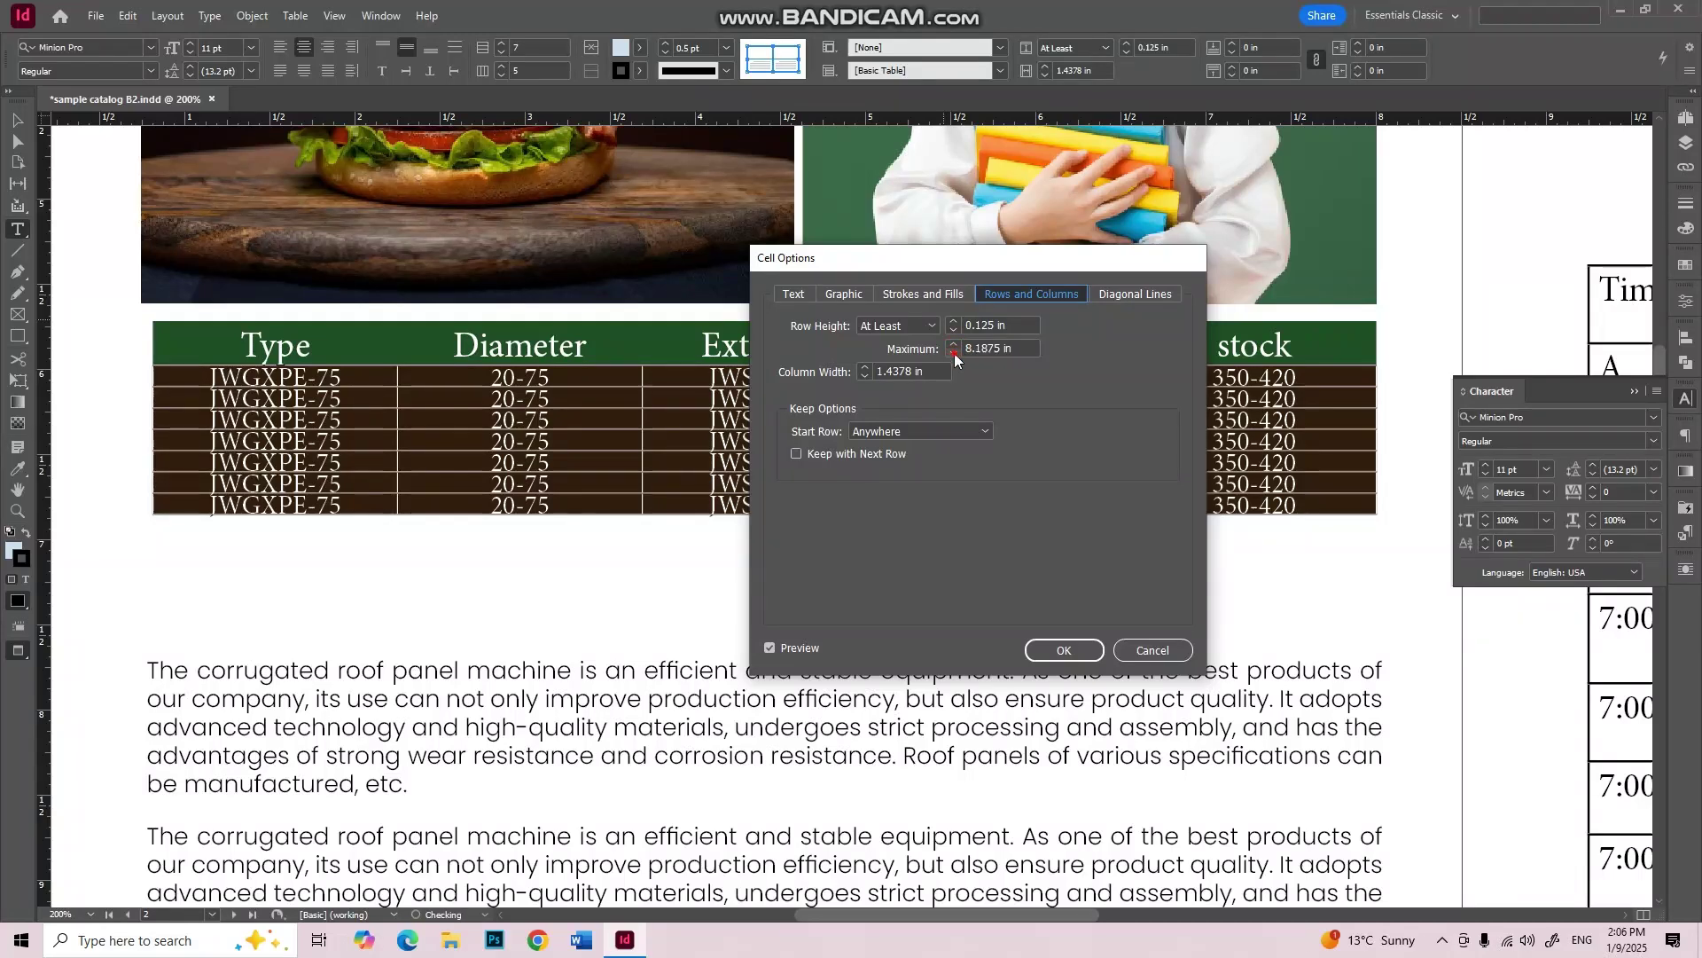
click(954, 353)
click(954, 352)
click(954, 353)
click(953, 352)
click(954, 353)
click(1143, 295)
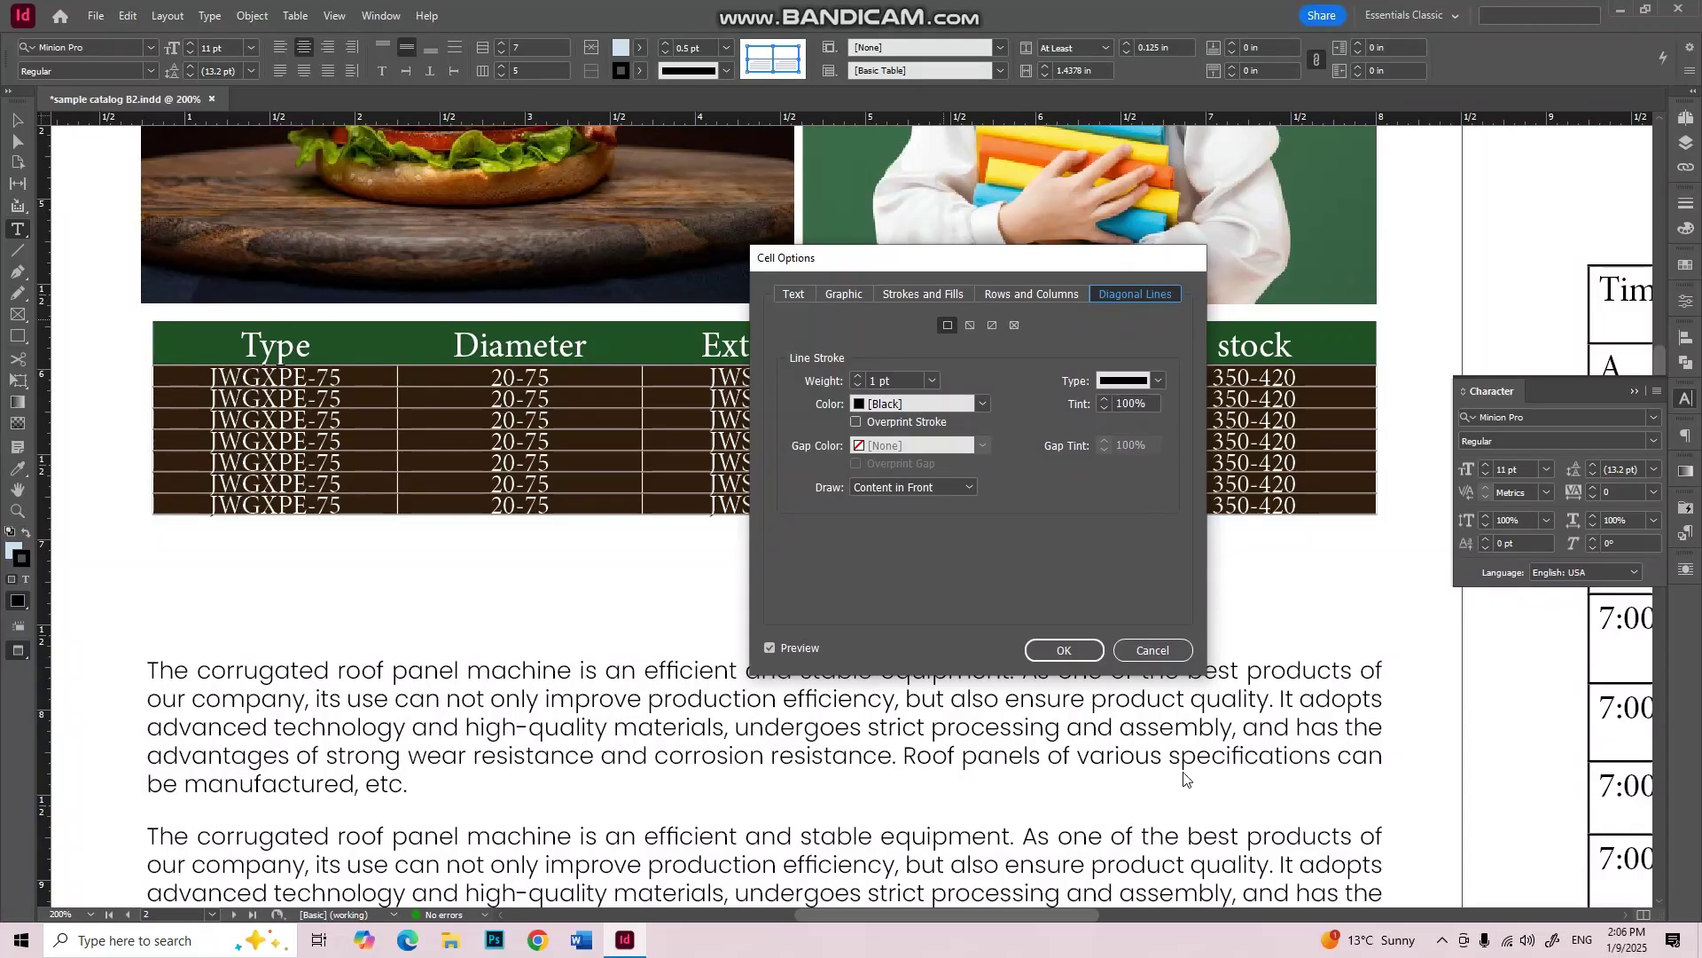
click(1152, 649)
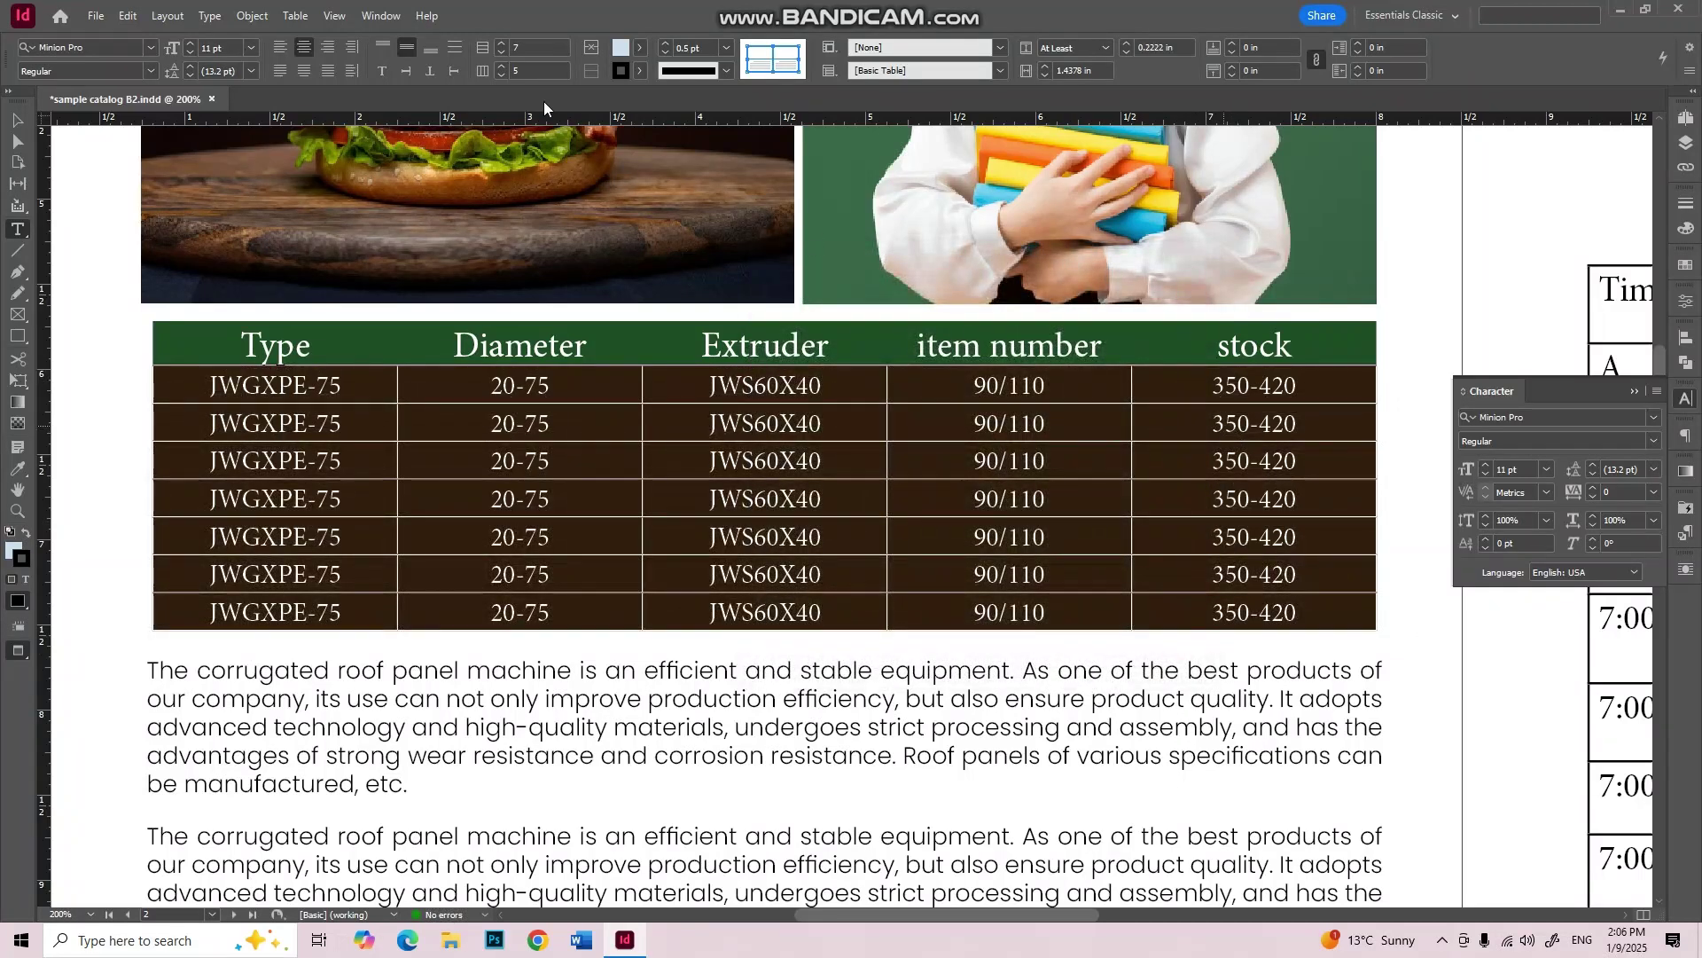
click(295, 15)
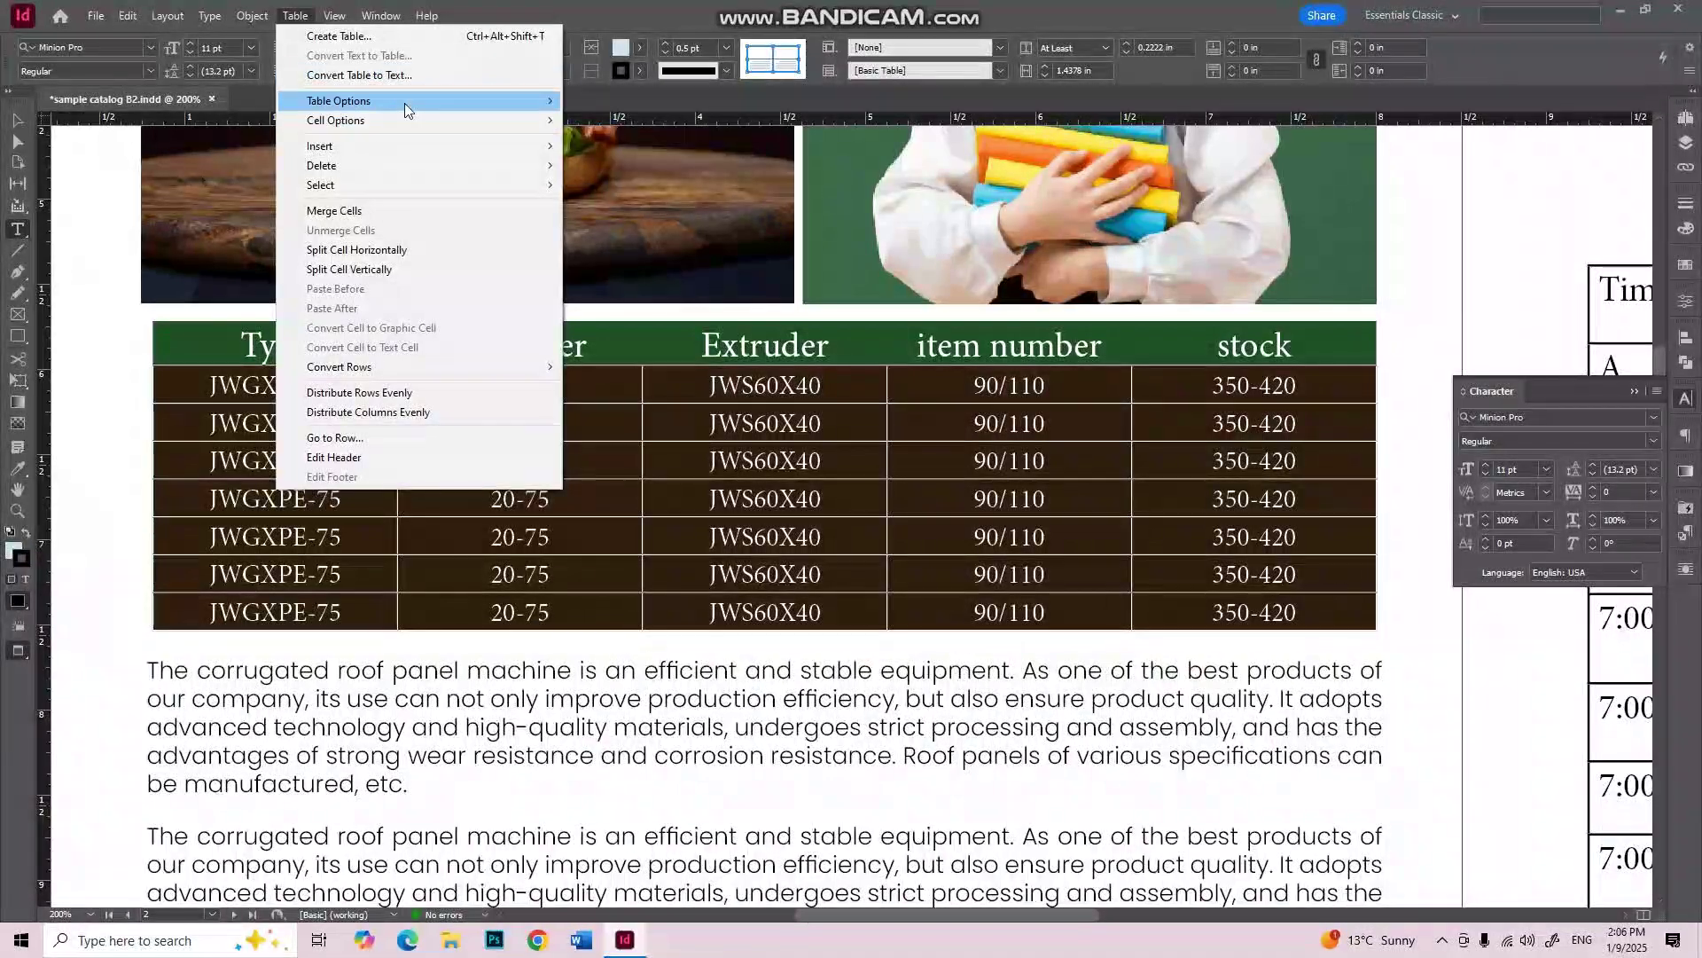
click(1177, 256)
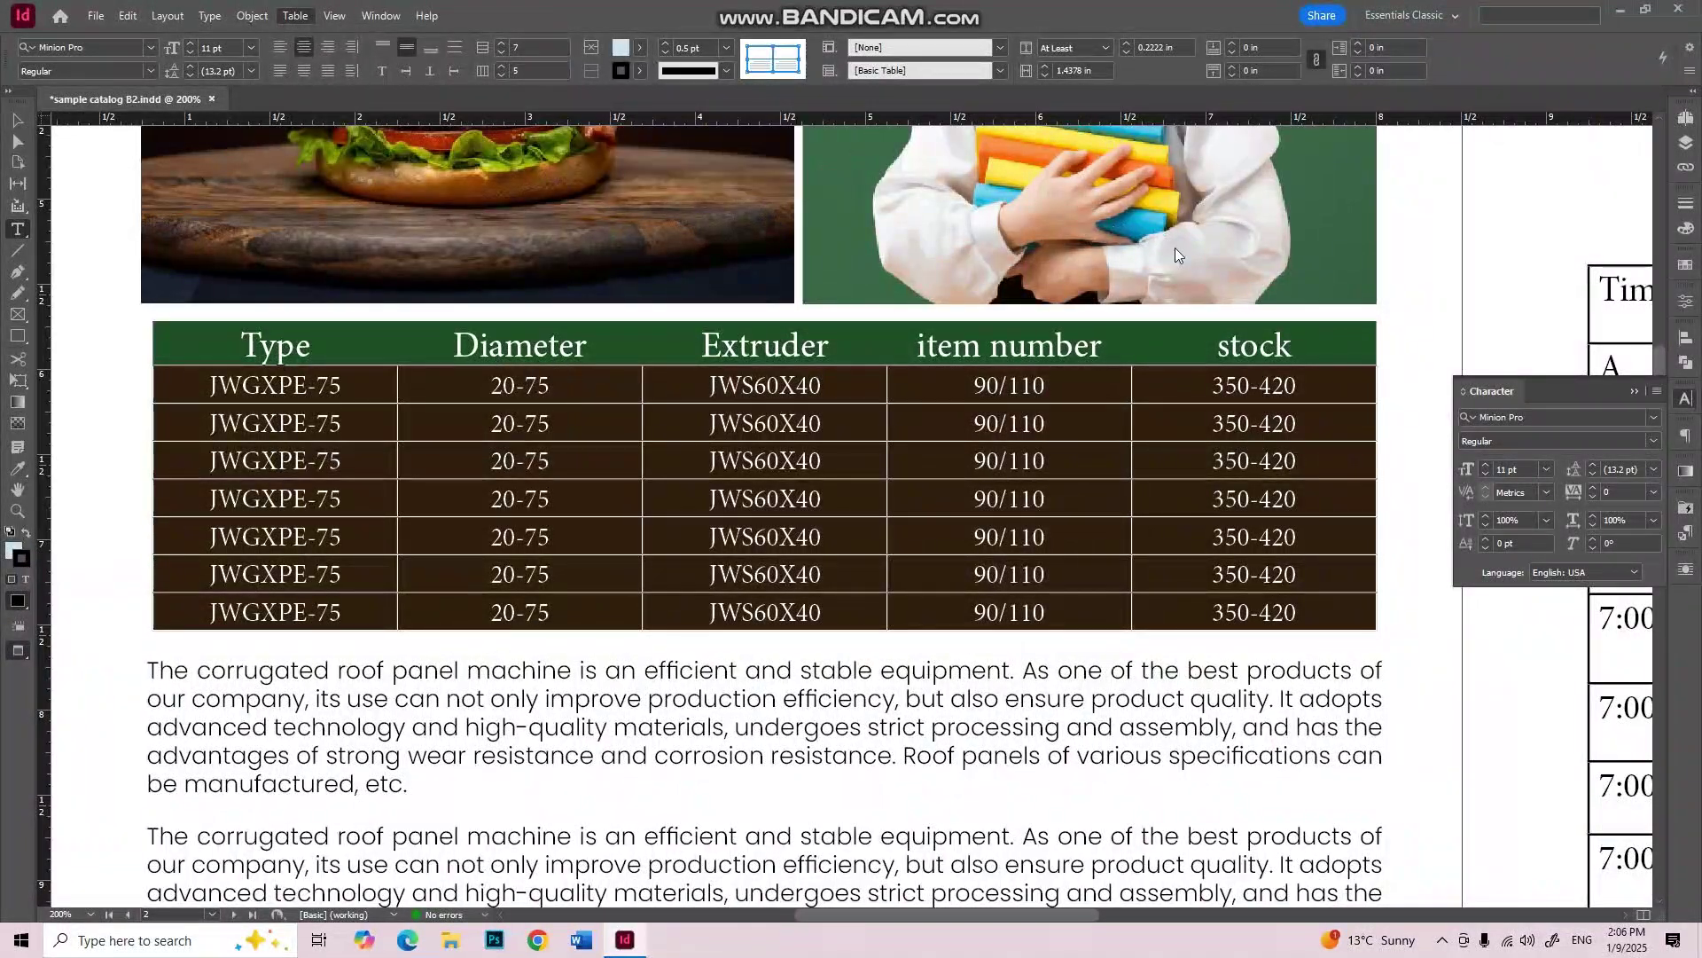
Step: Review the product table's Table Options: table setup, row strokes, column strokes, fills, and headers and footers
key(ctrl+alt+shift+b)
mouse_move(830, 225)
mouse_down()
mouse_move(1250, 229)
mouse_move(1223, 177)
mouse_move(1178, 153)
mouse_up()
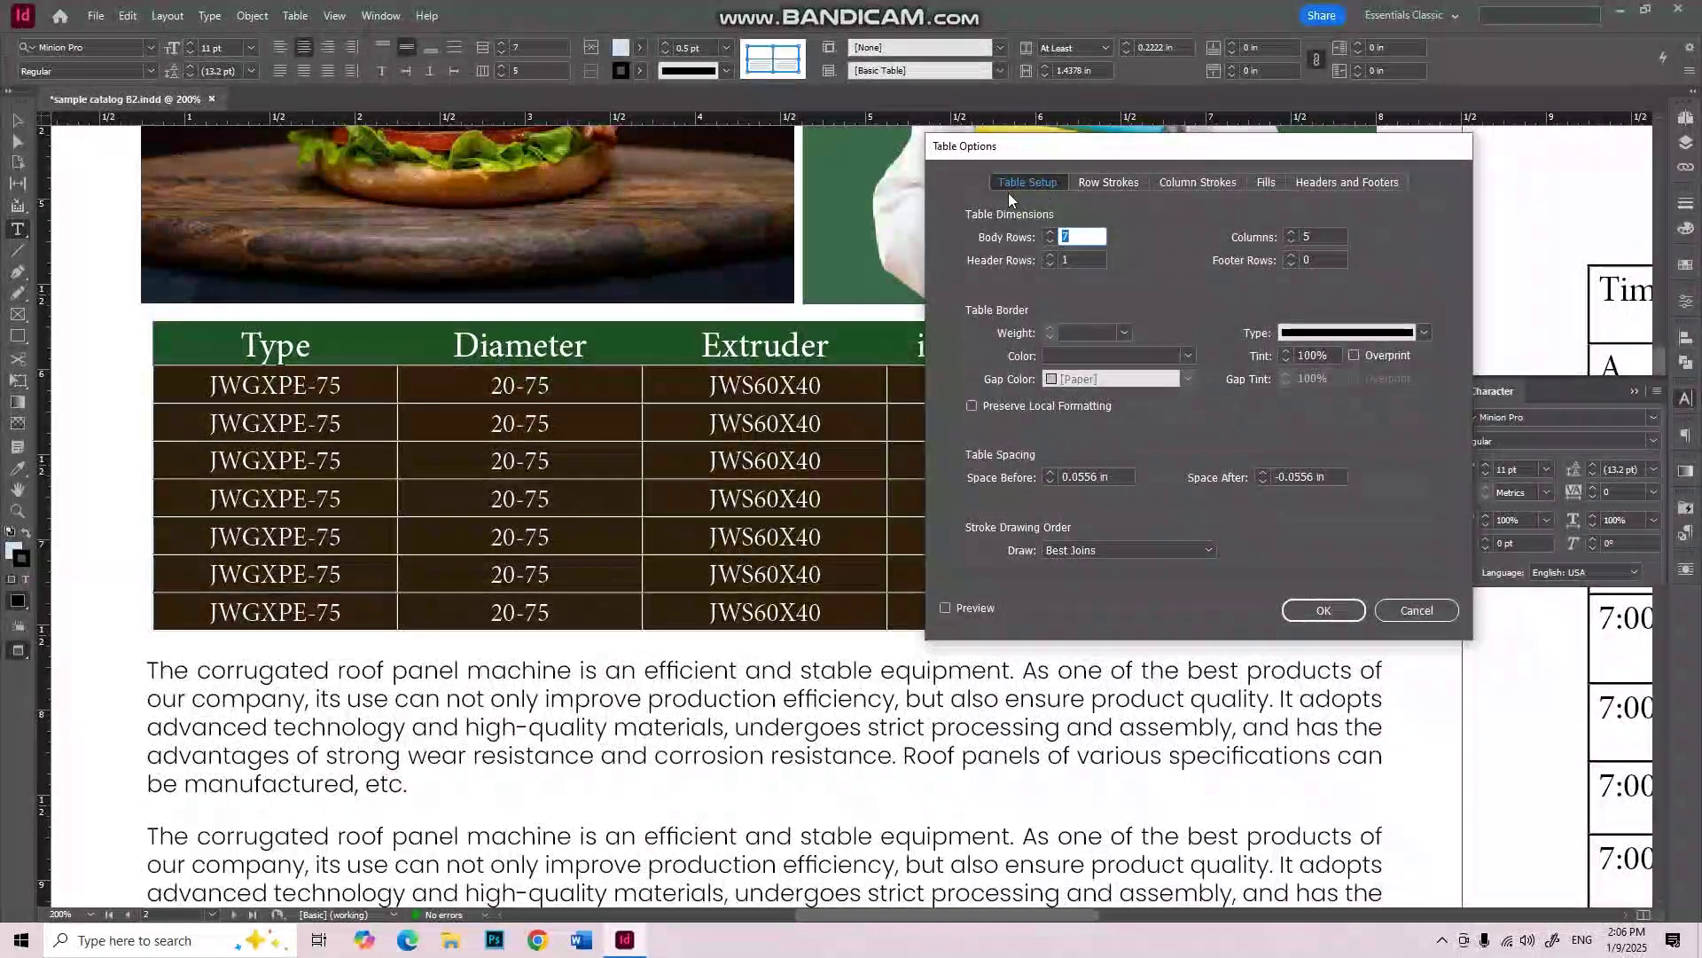
click(1107, 184)
click(1196, 182)
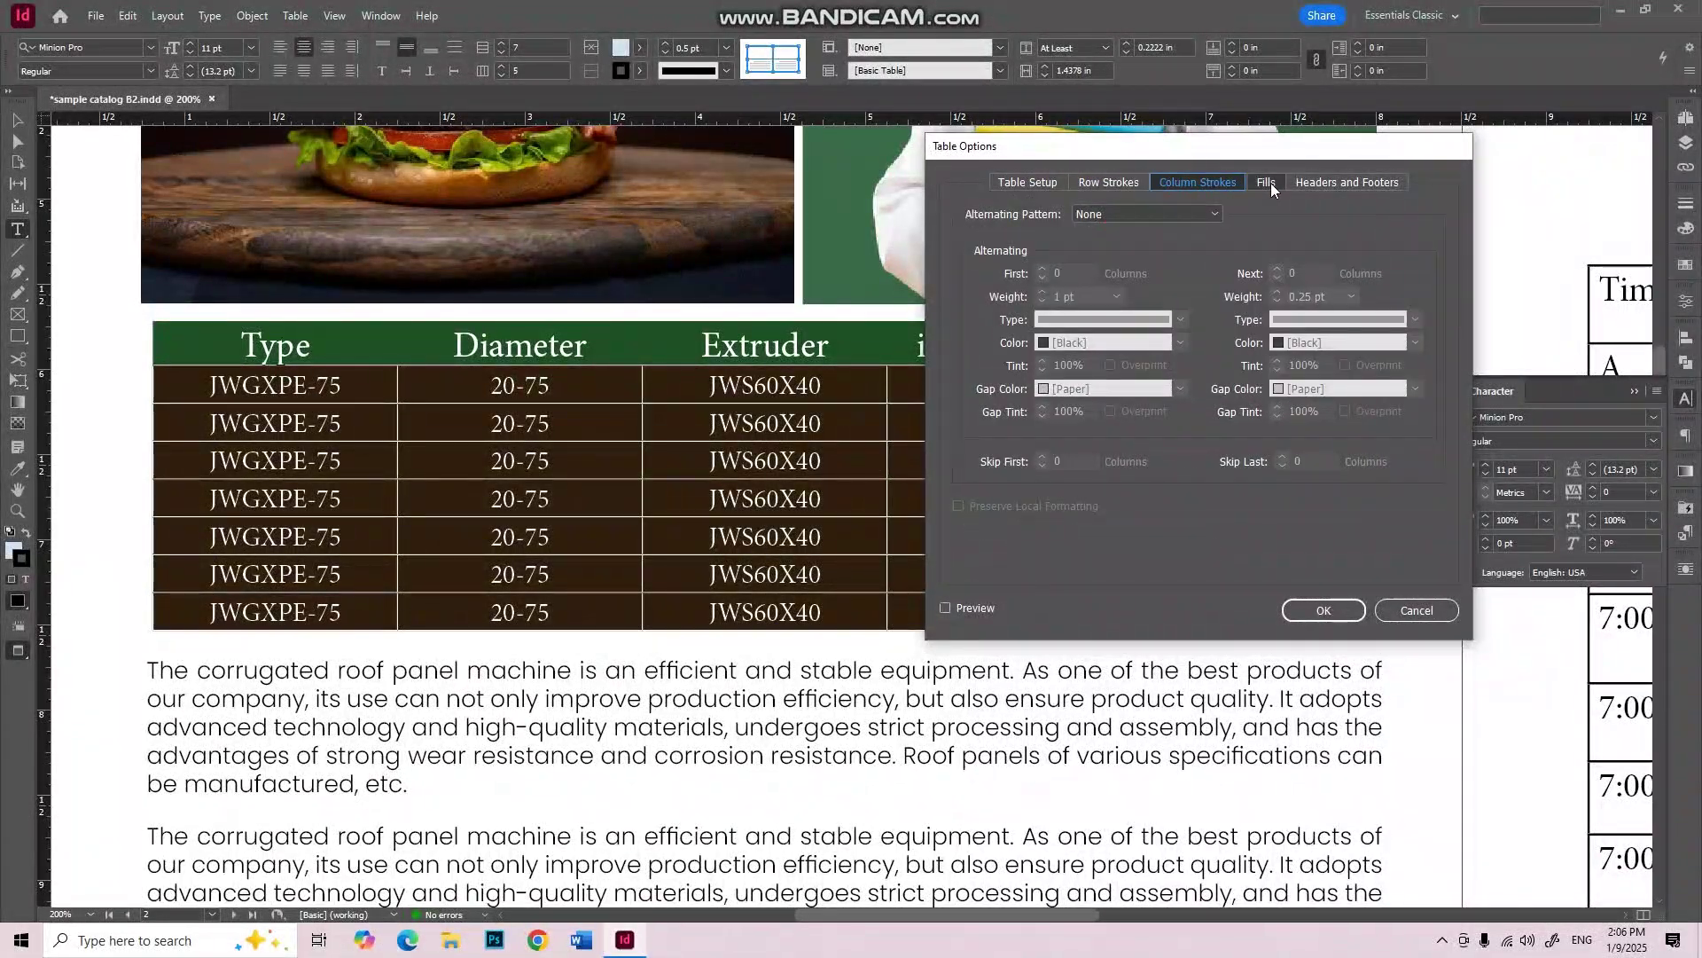
click(1270, 183)
click(1332, 183)
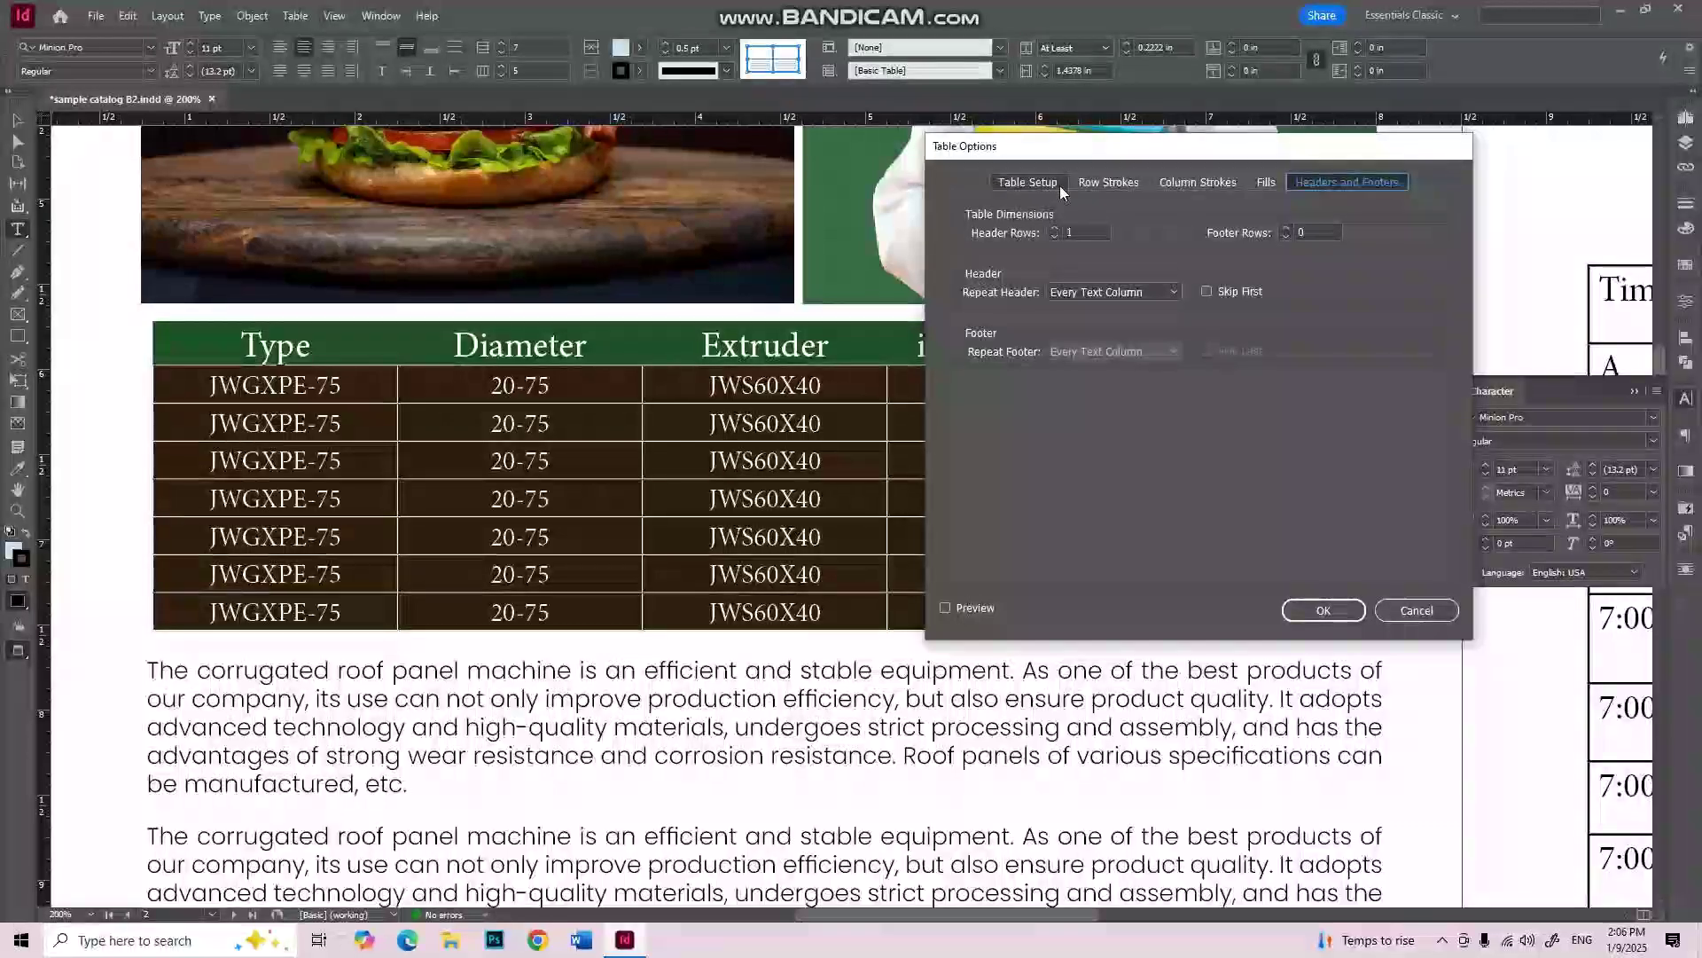
click(1034, 183)
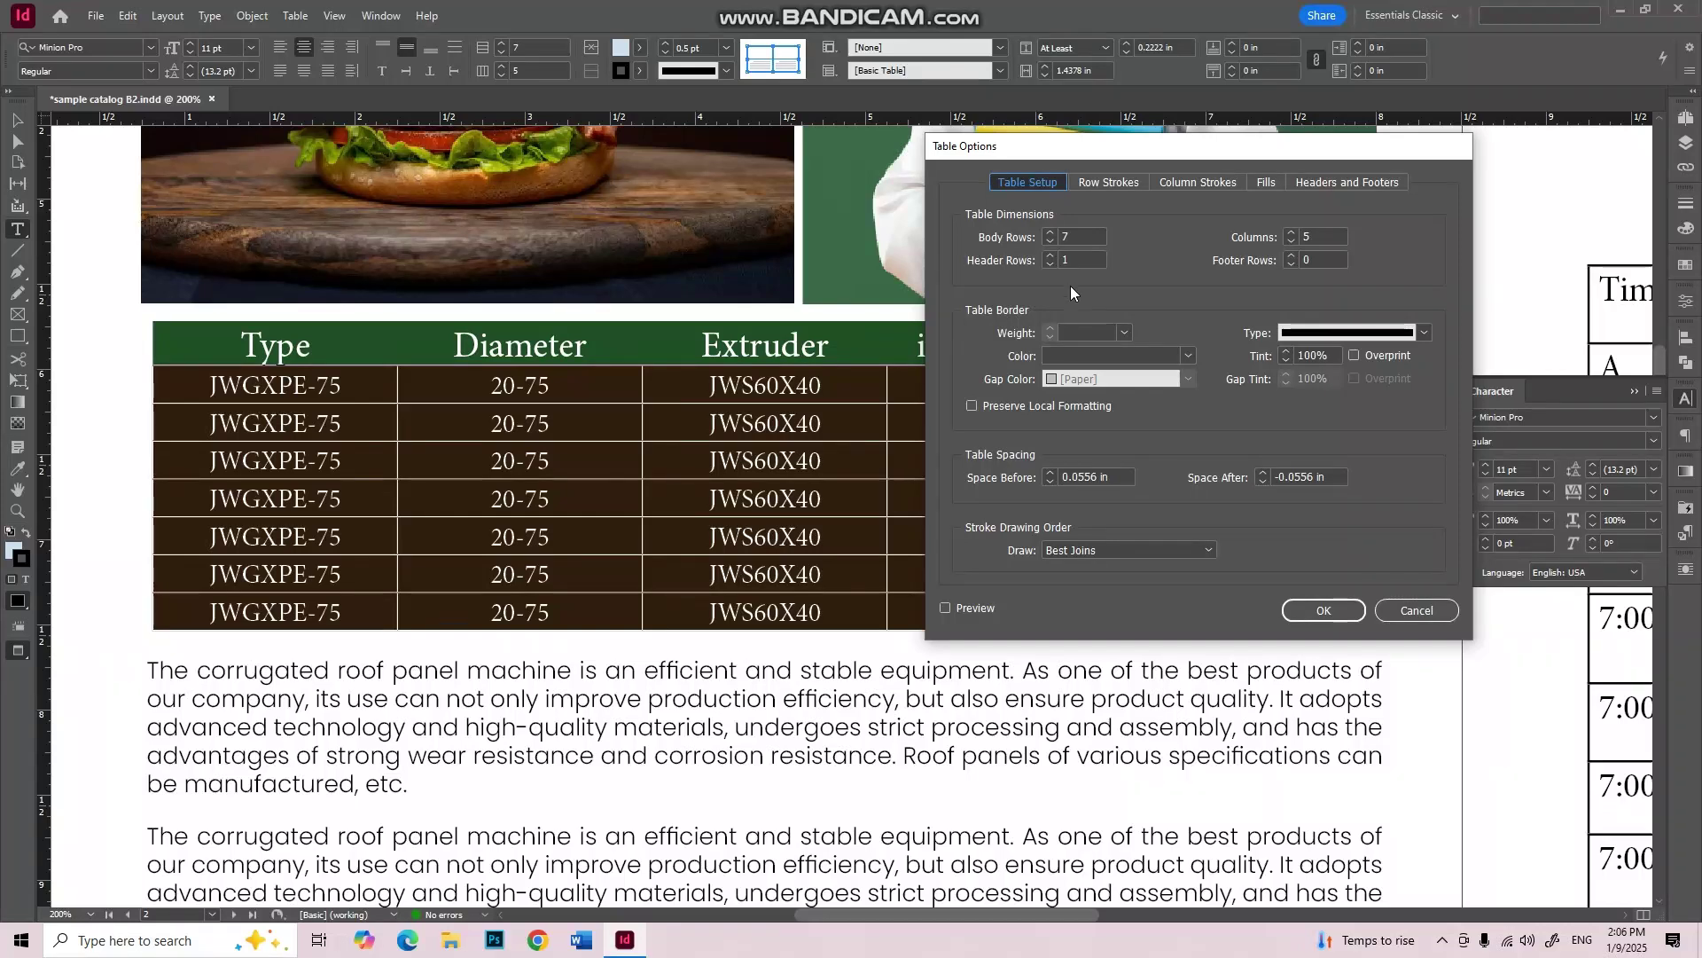
Step: Set the table border weight to 0.5 pt and its color to r238g130b4, with the preview on
click(1126, 334)
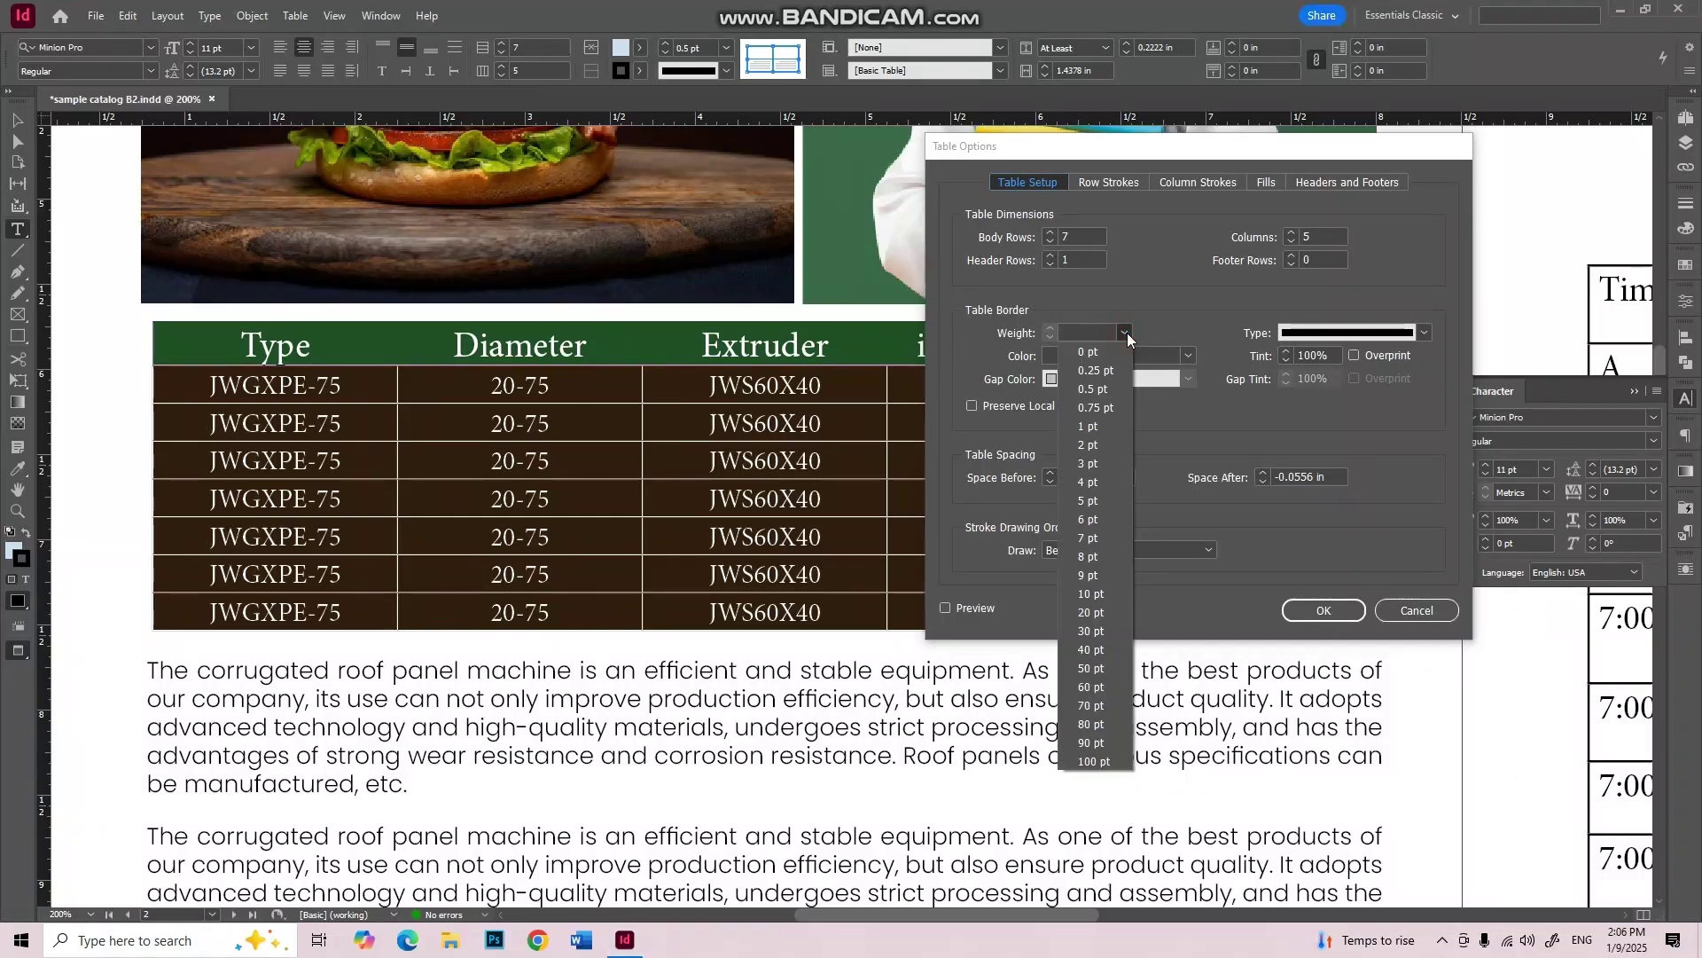
click(1105, 386)
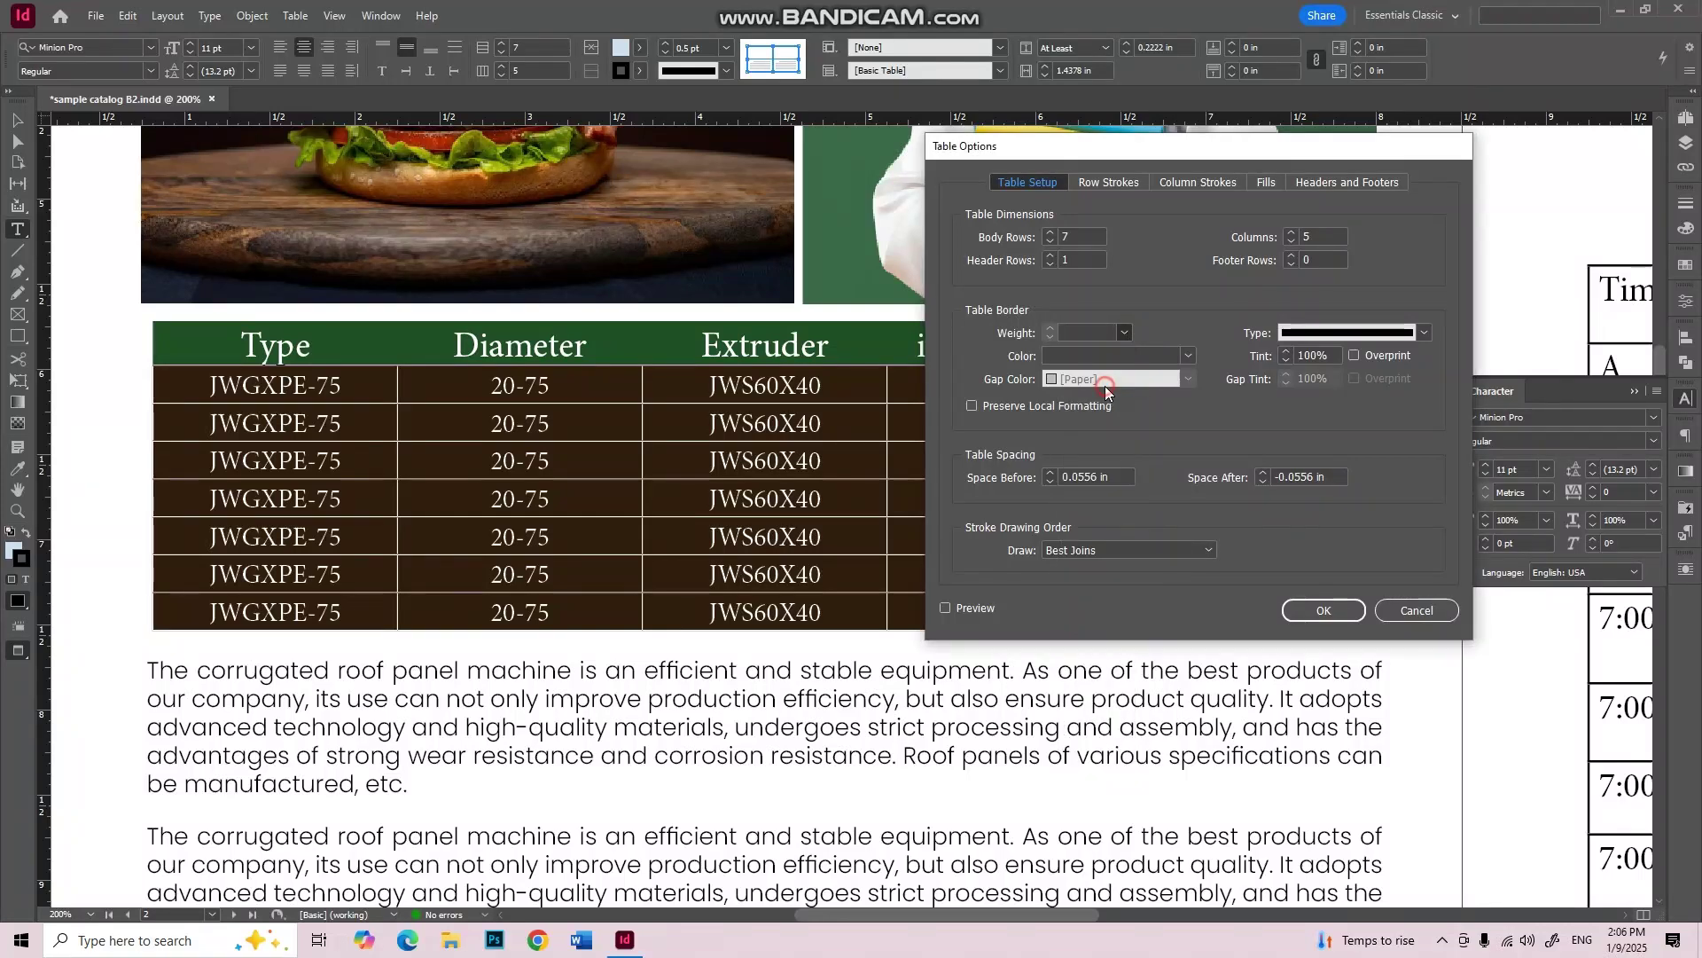
click(946, 608)
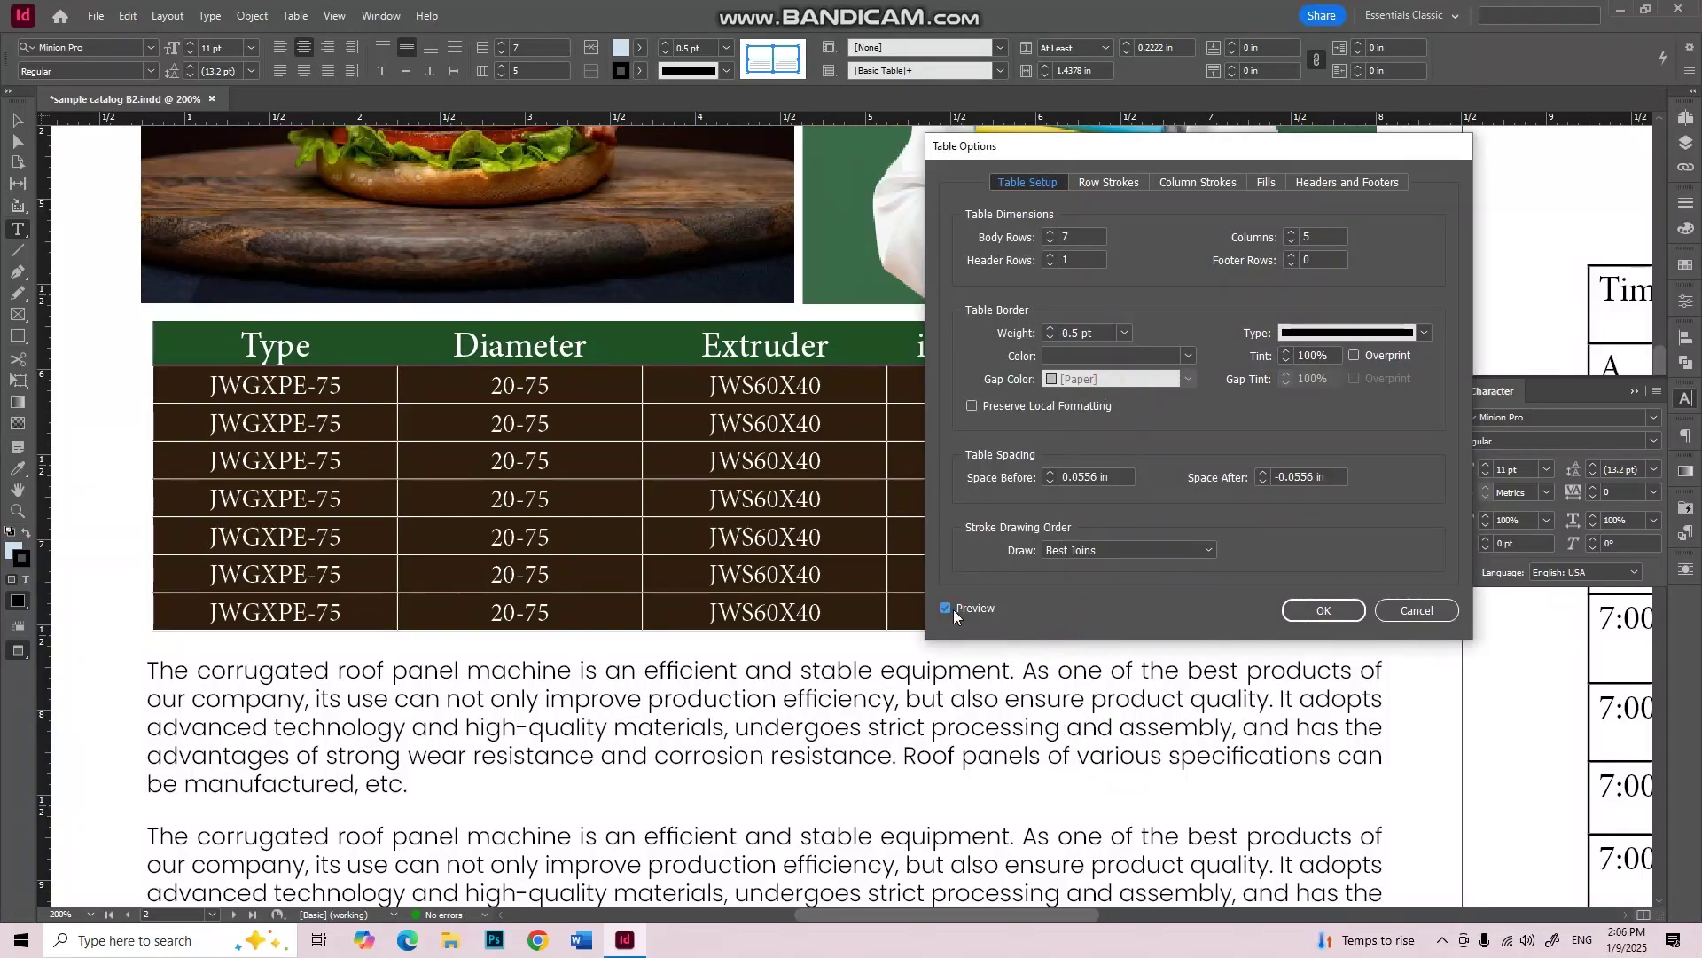
click(1105, 355)
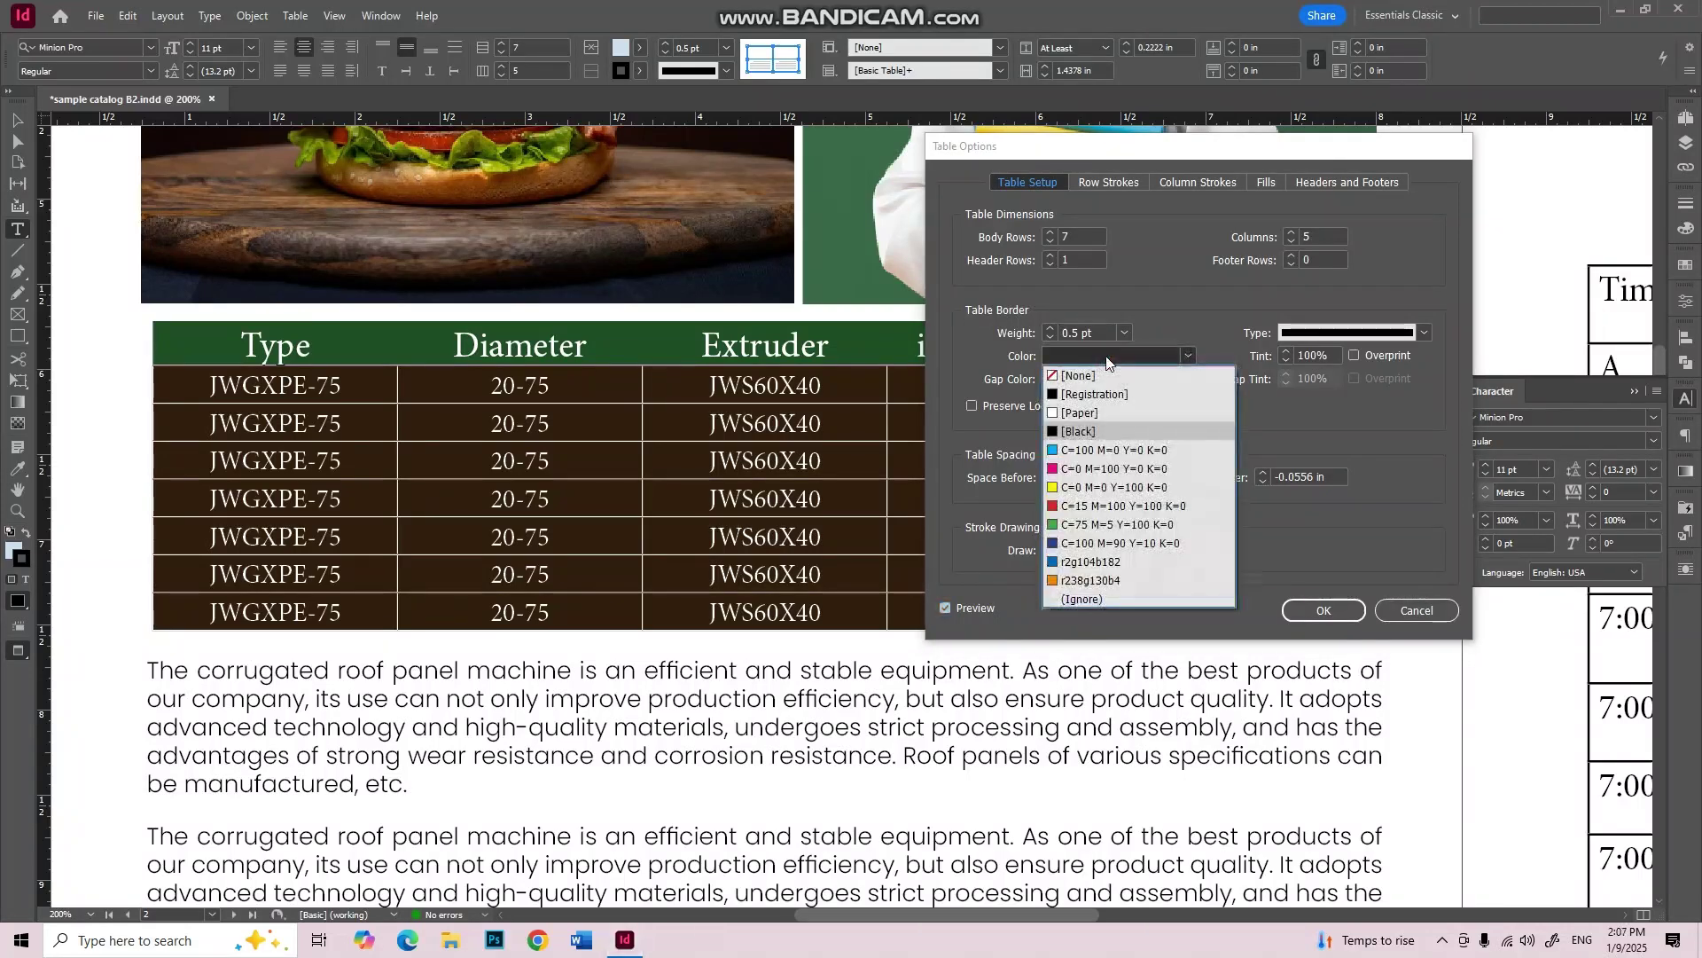
click(1069, 581)
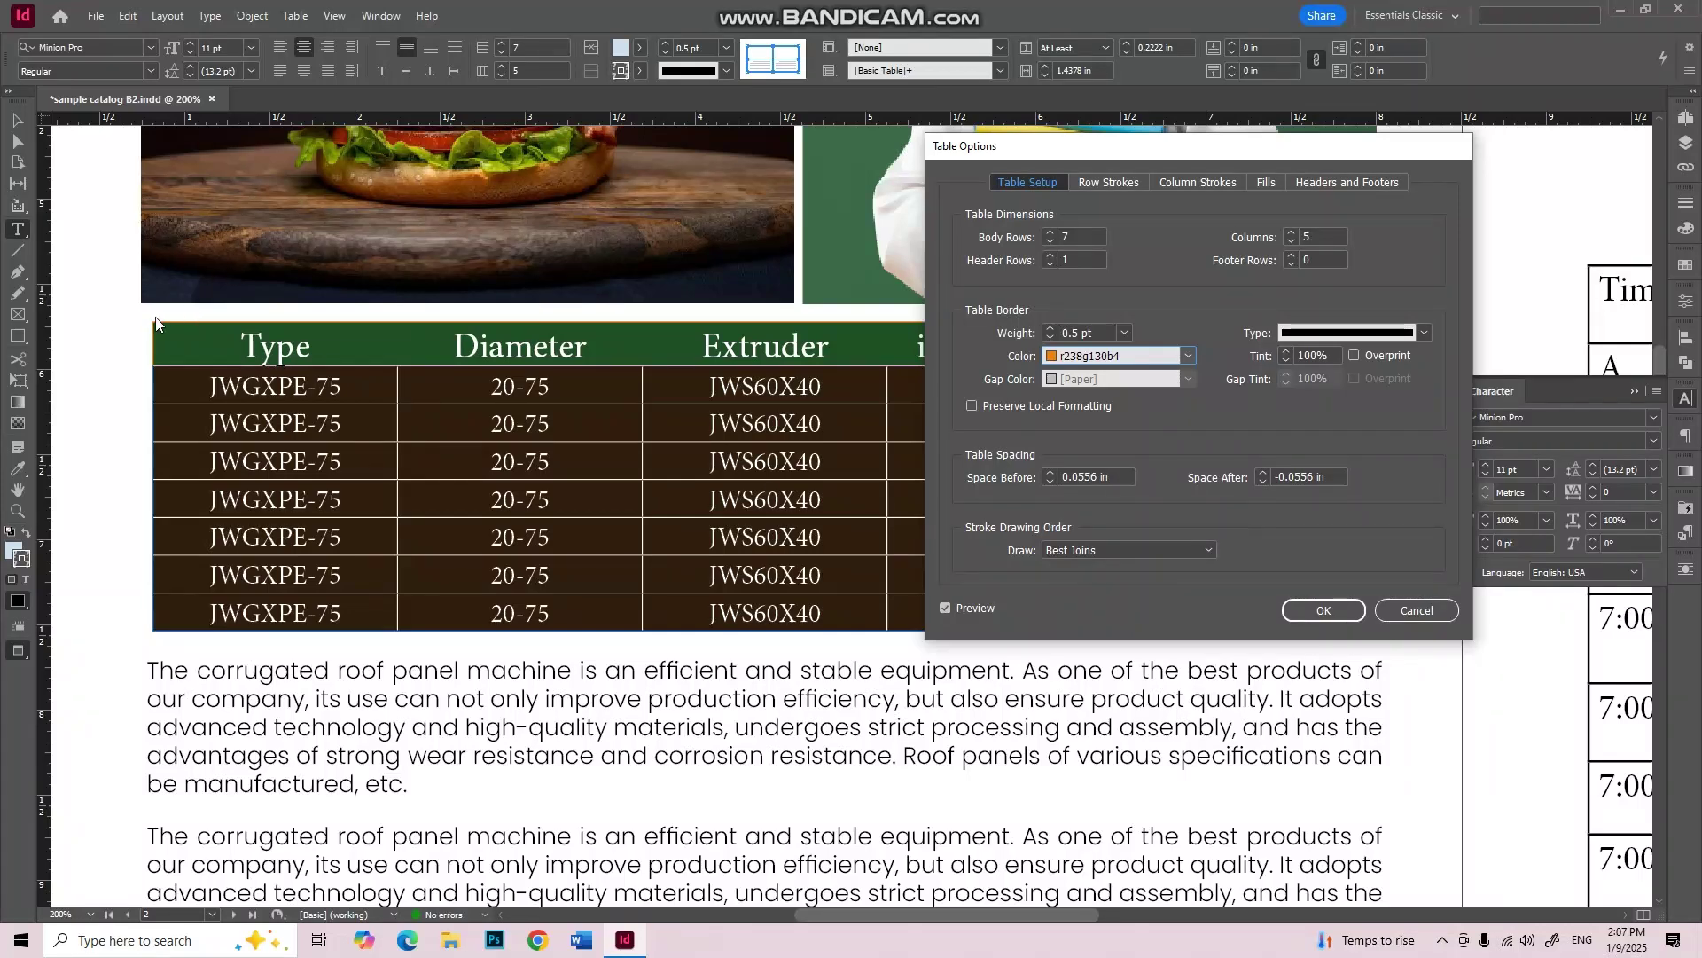
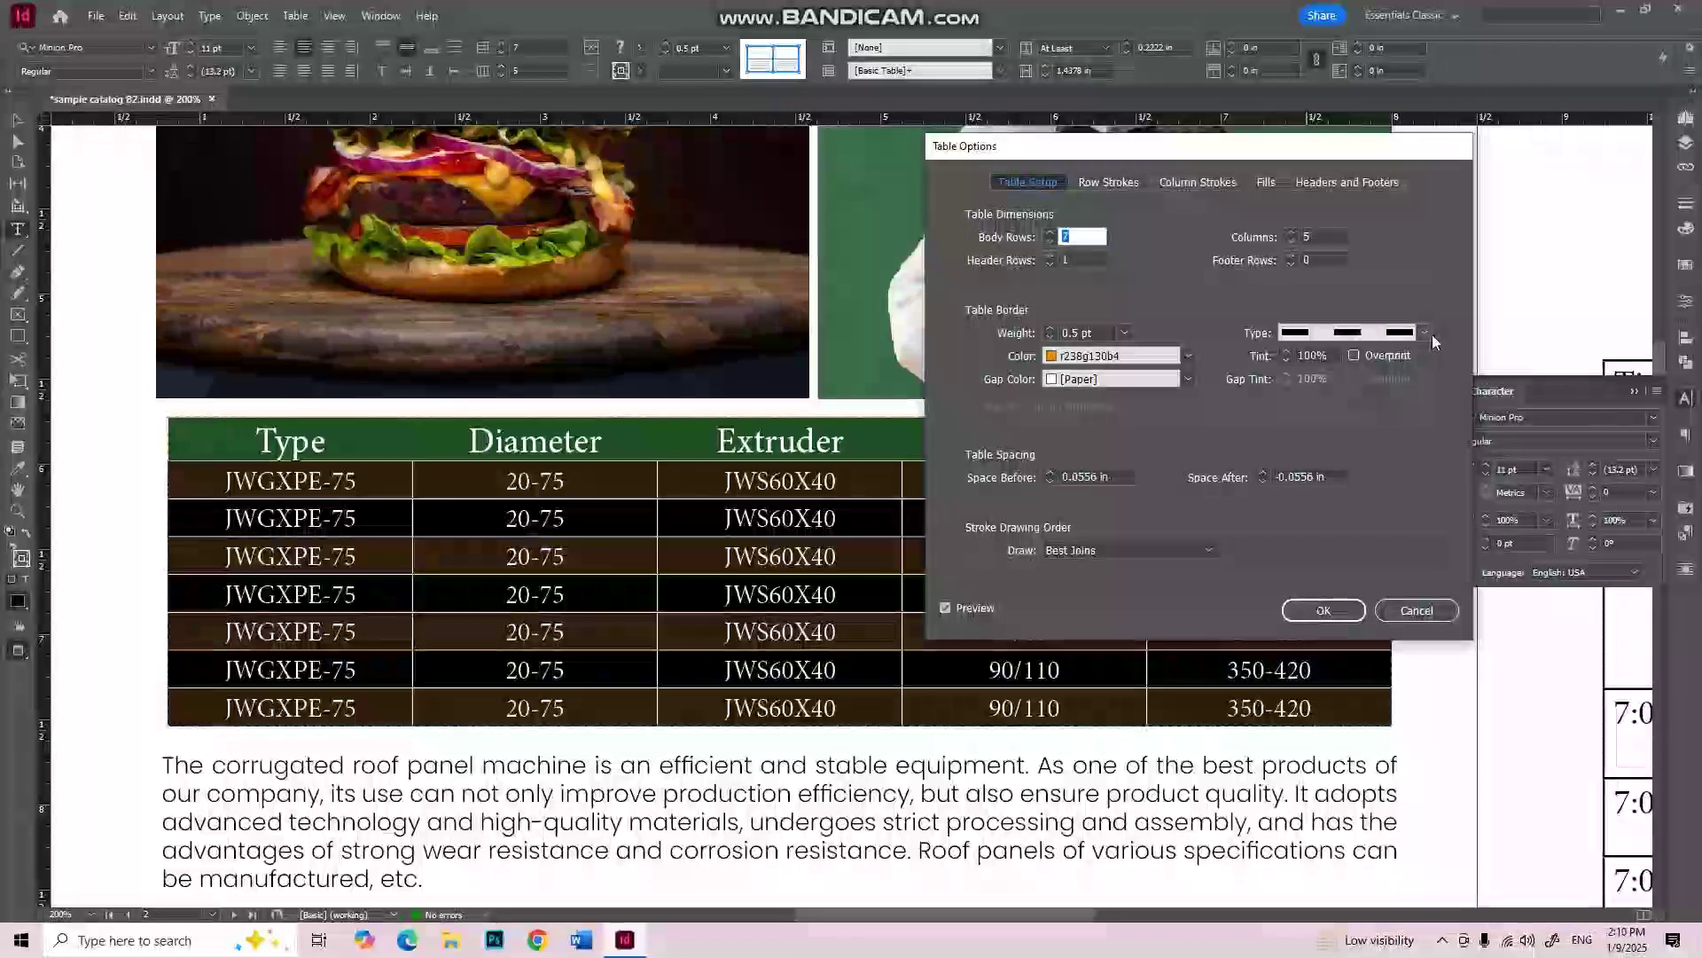
Step: Set the table border weight to 0 pt and its color to [None], and apply the table options
click(1425, 332)
click(1366, 300)
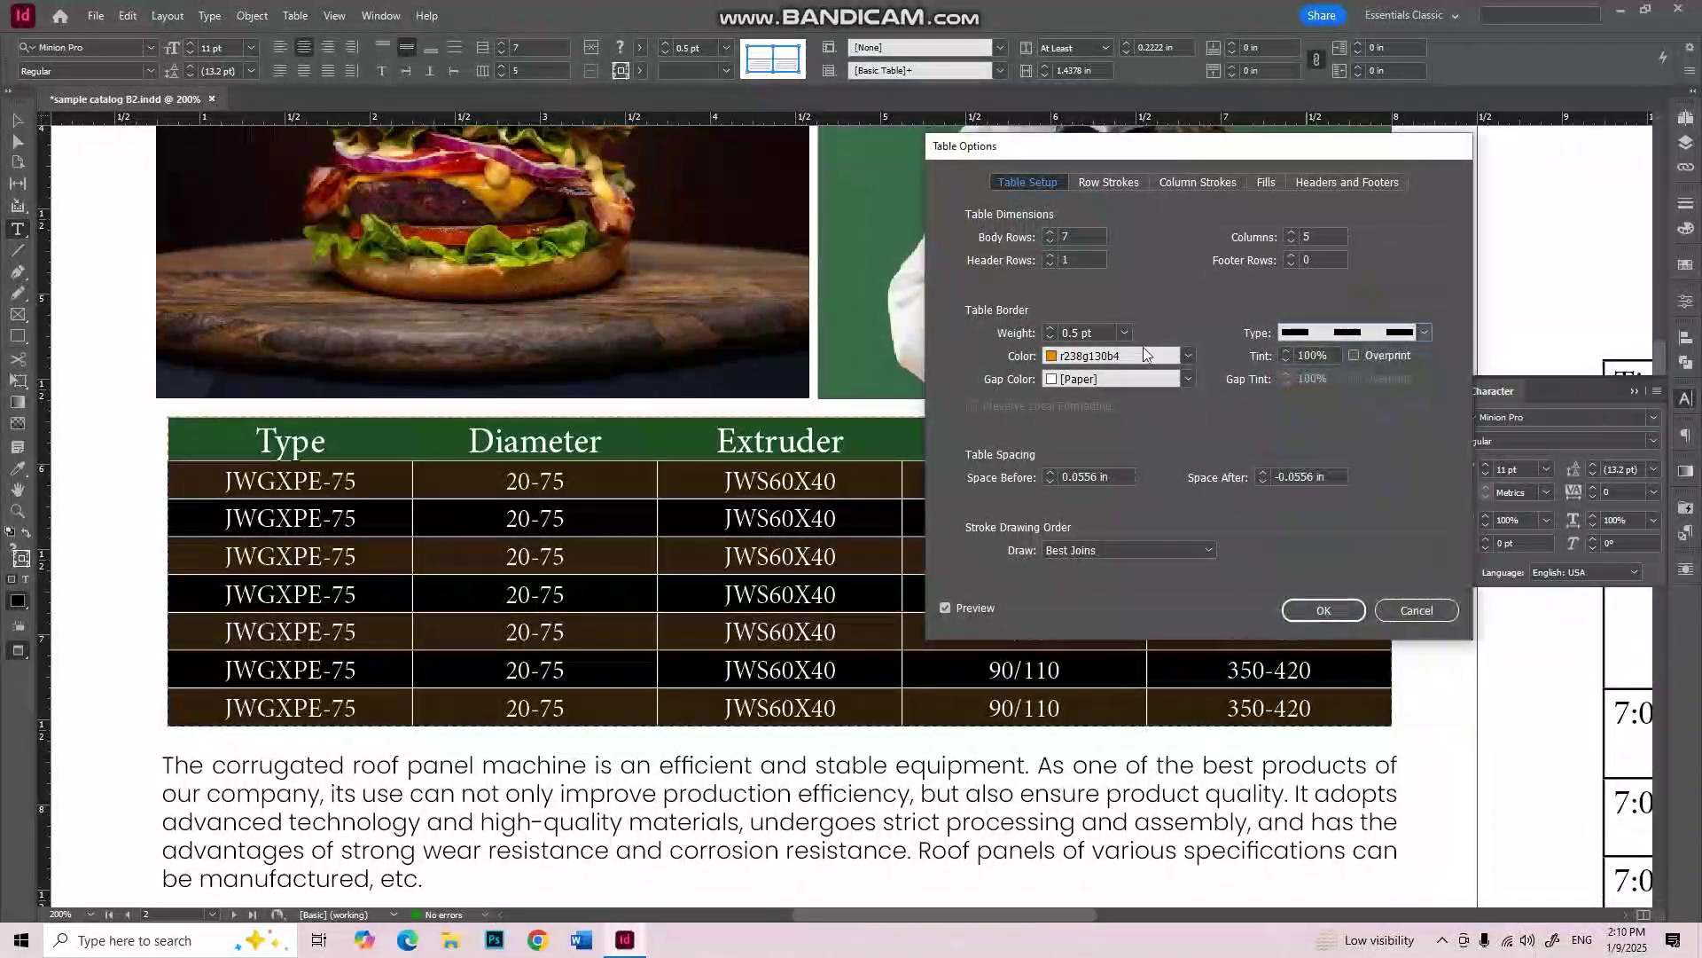
click(1126, 333)
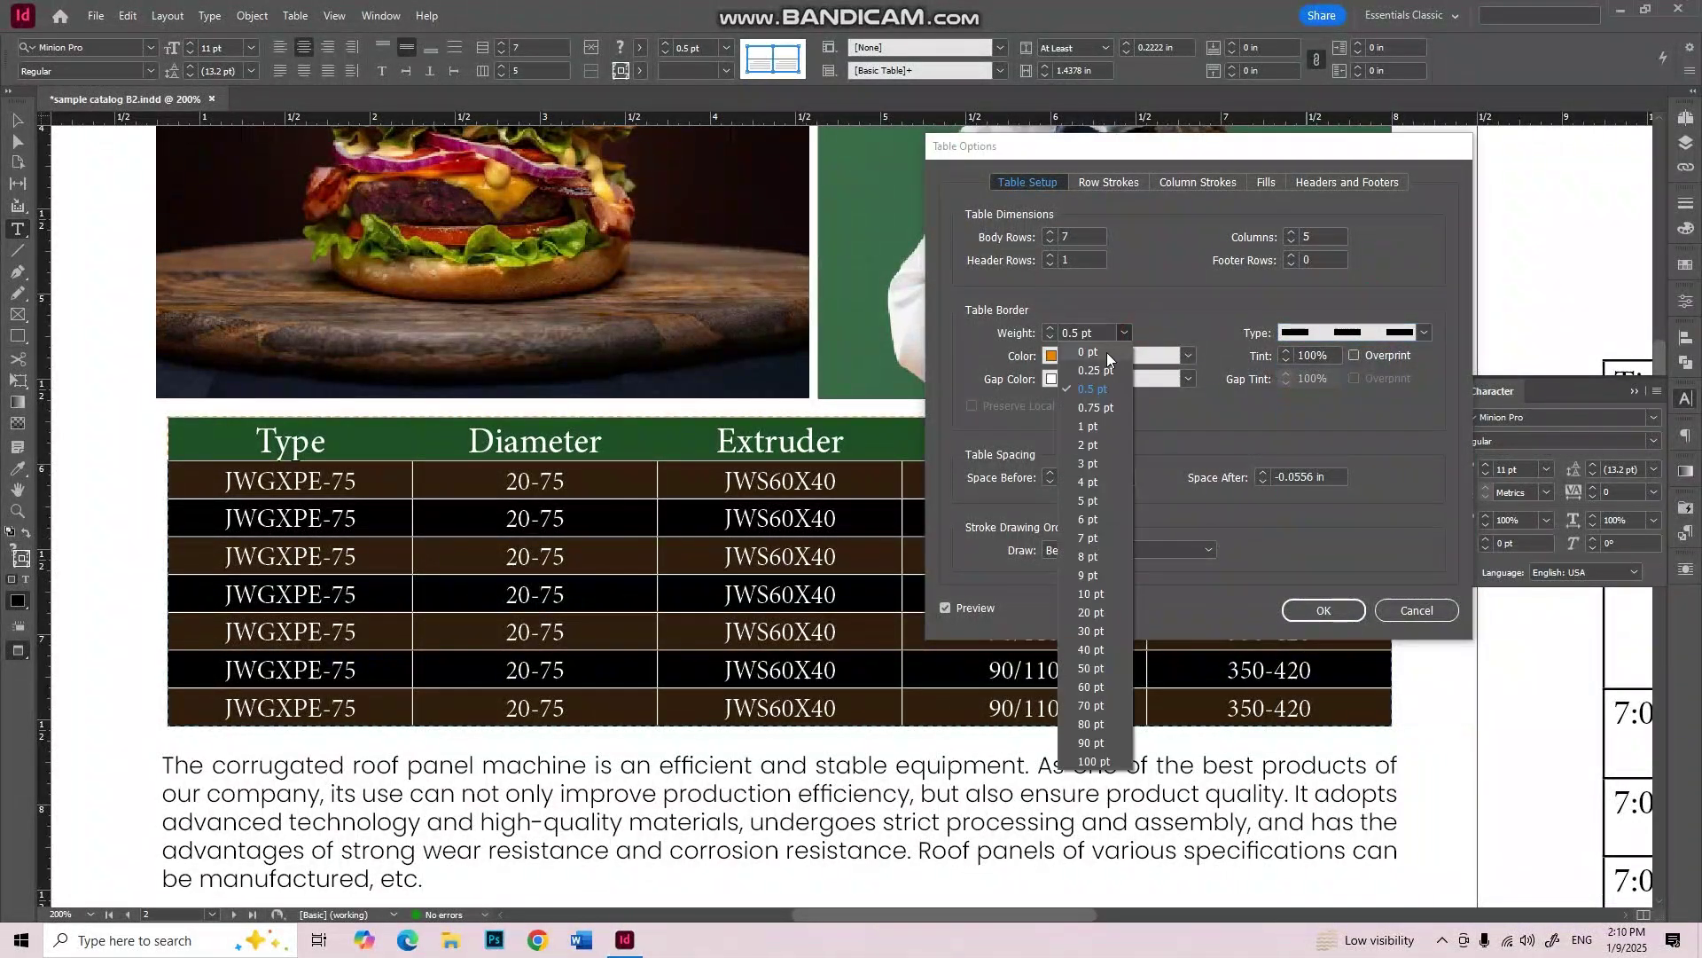
click(1106, 353)
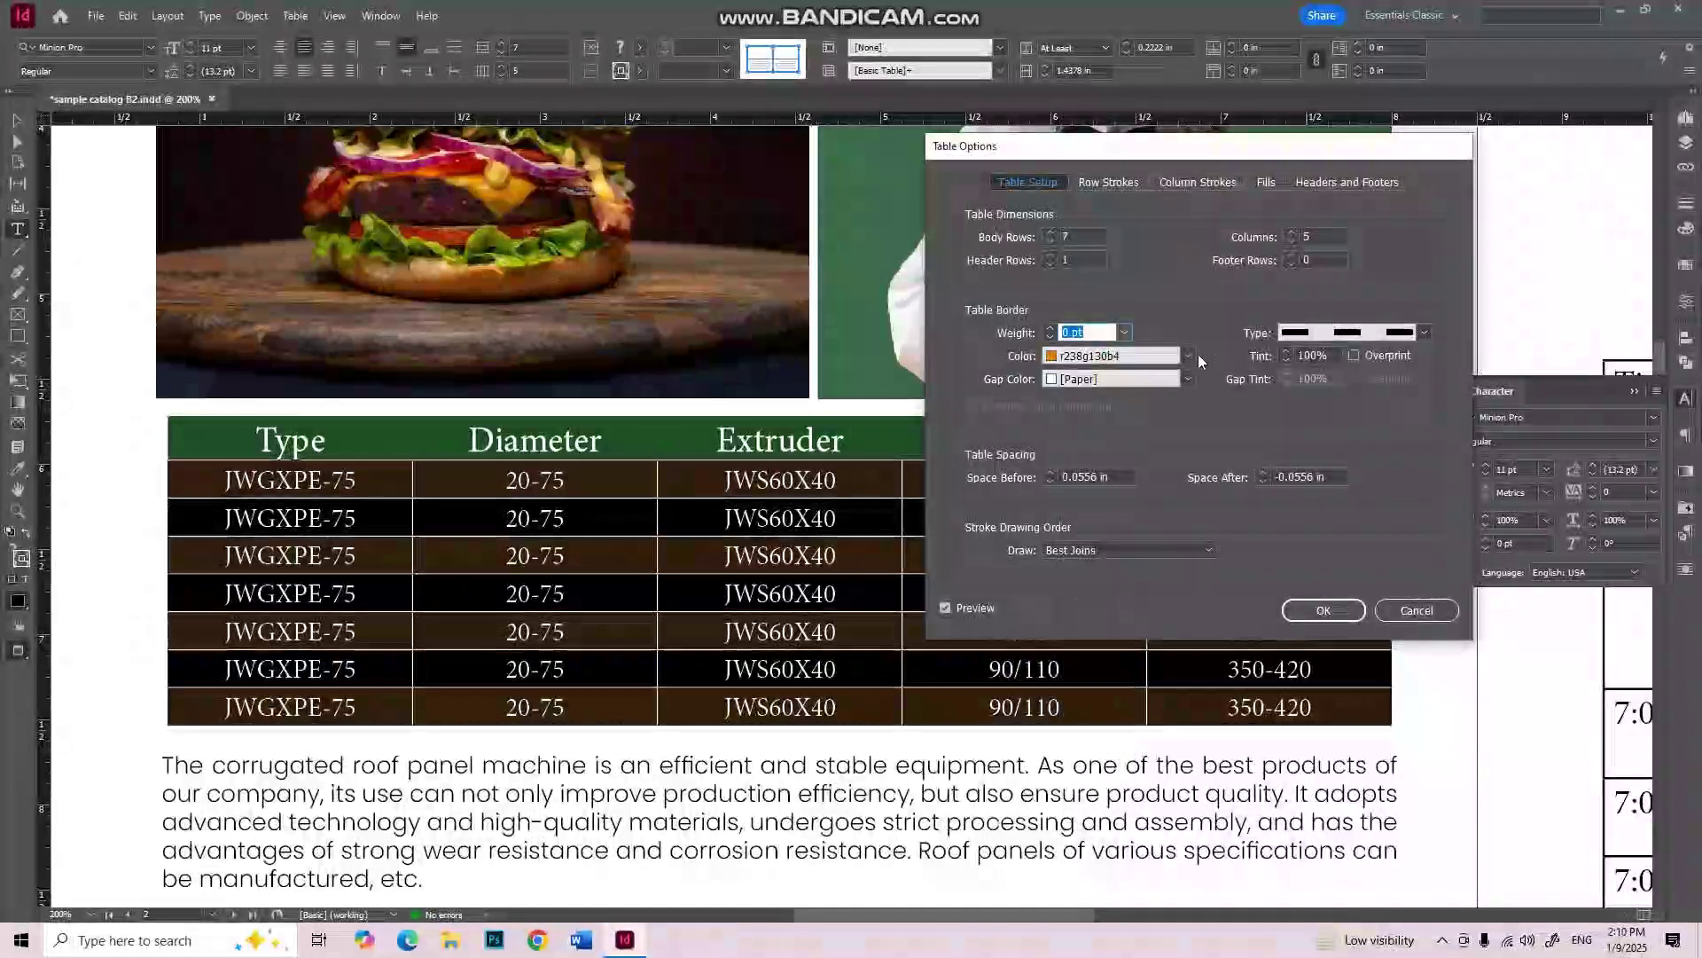
click(1188, 356)
click(1133, 375)
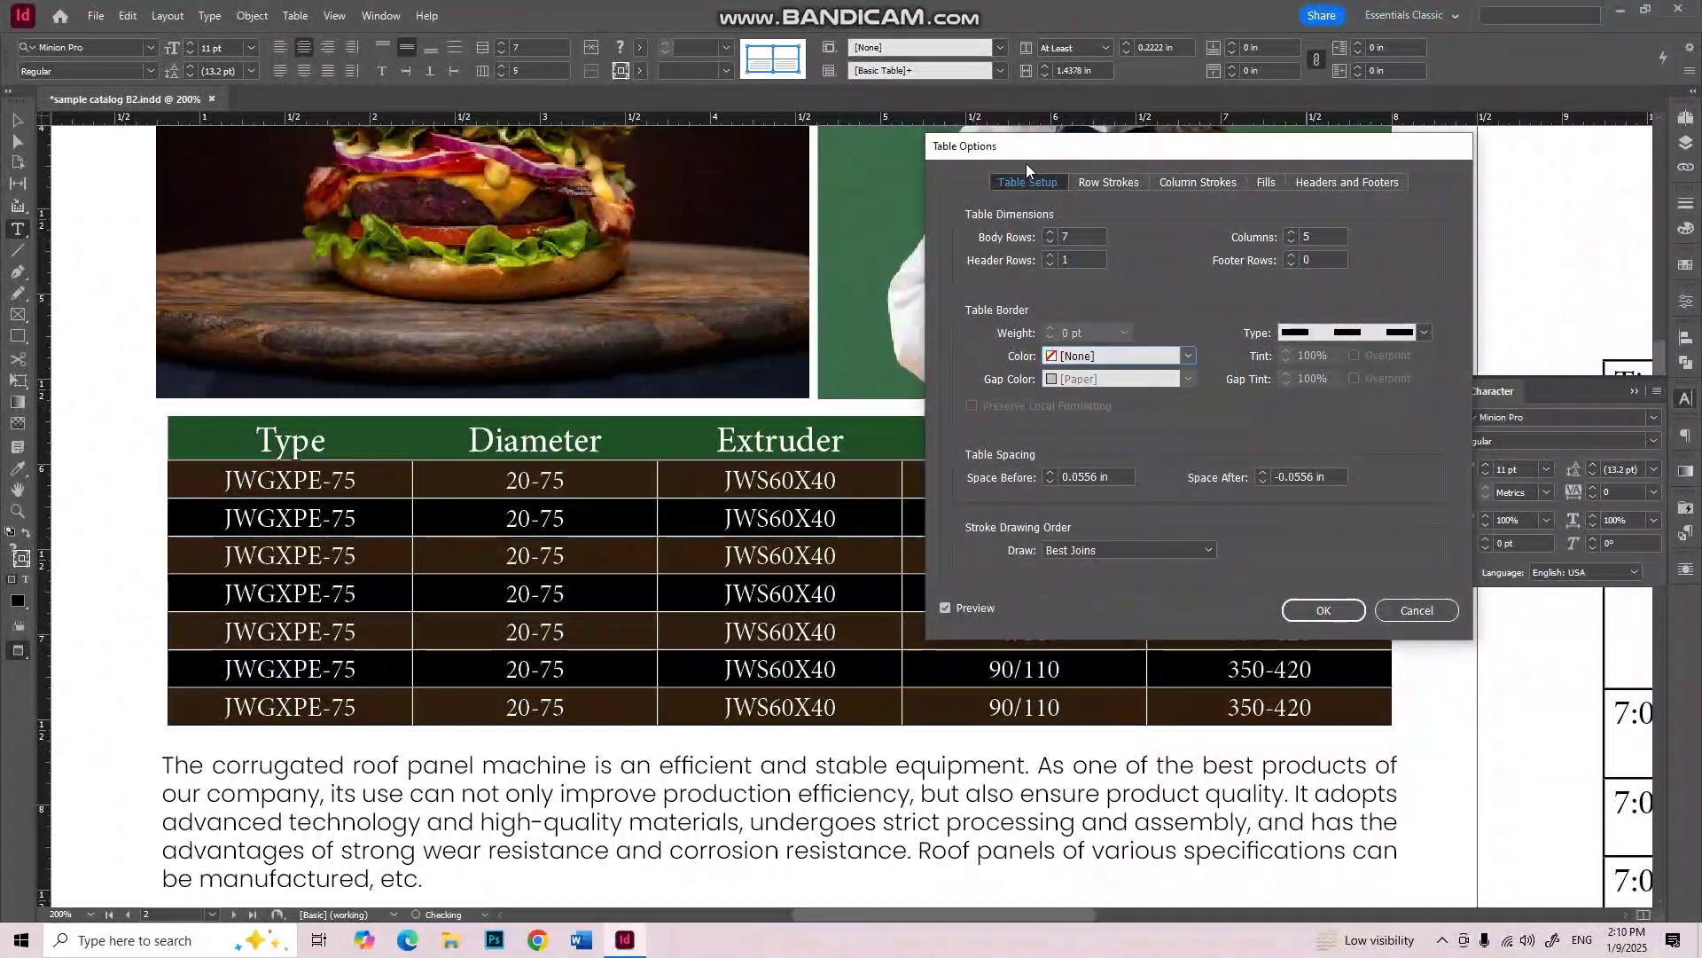
click(1303, 612)
click(1165, 434)
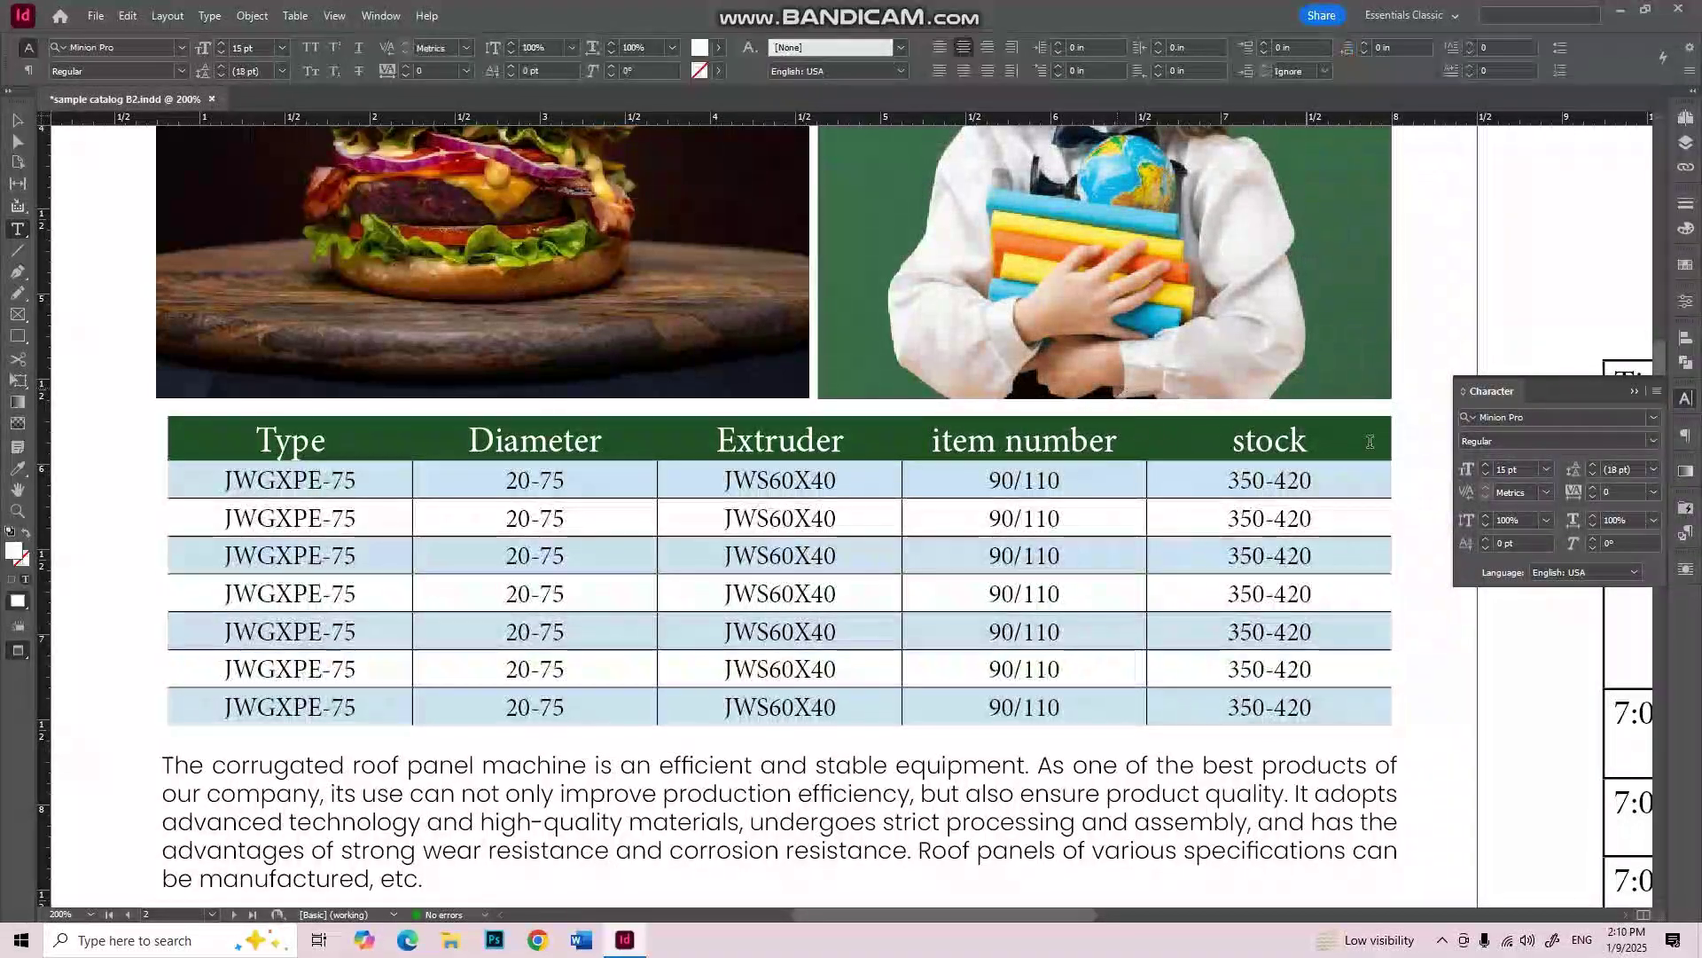
Step: Remove the vertical lines between the body row cells by setting their stroke to [None]
drag(1329, 700, 293, 480)
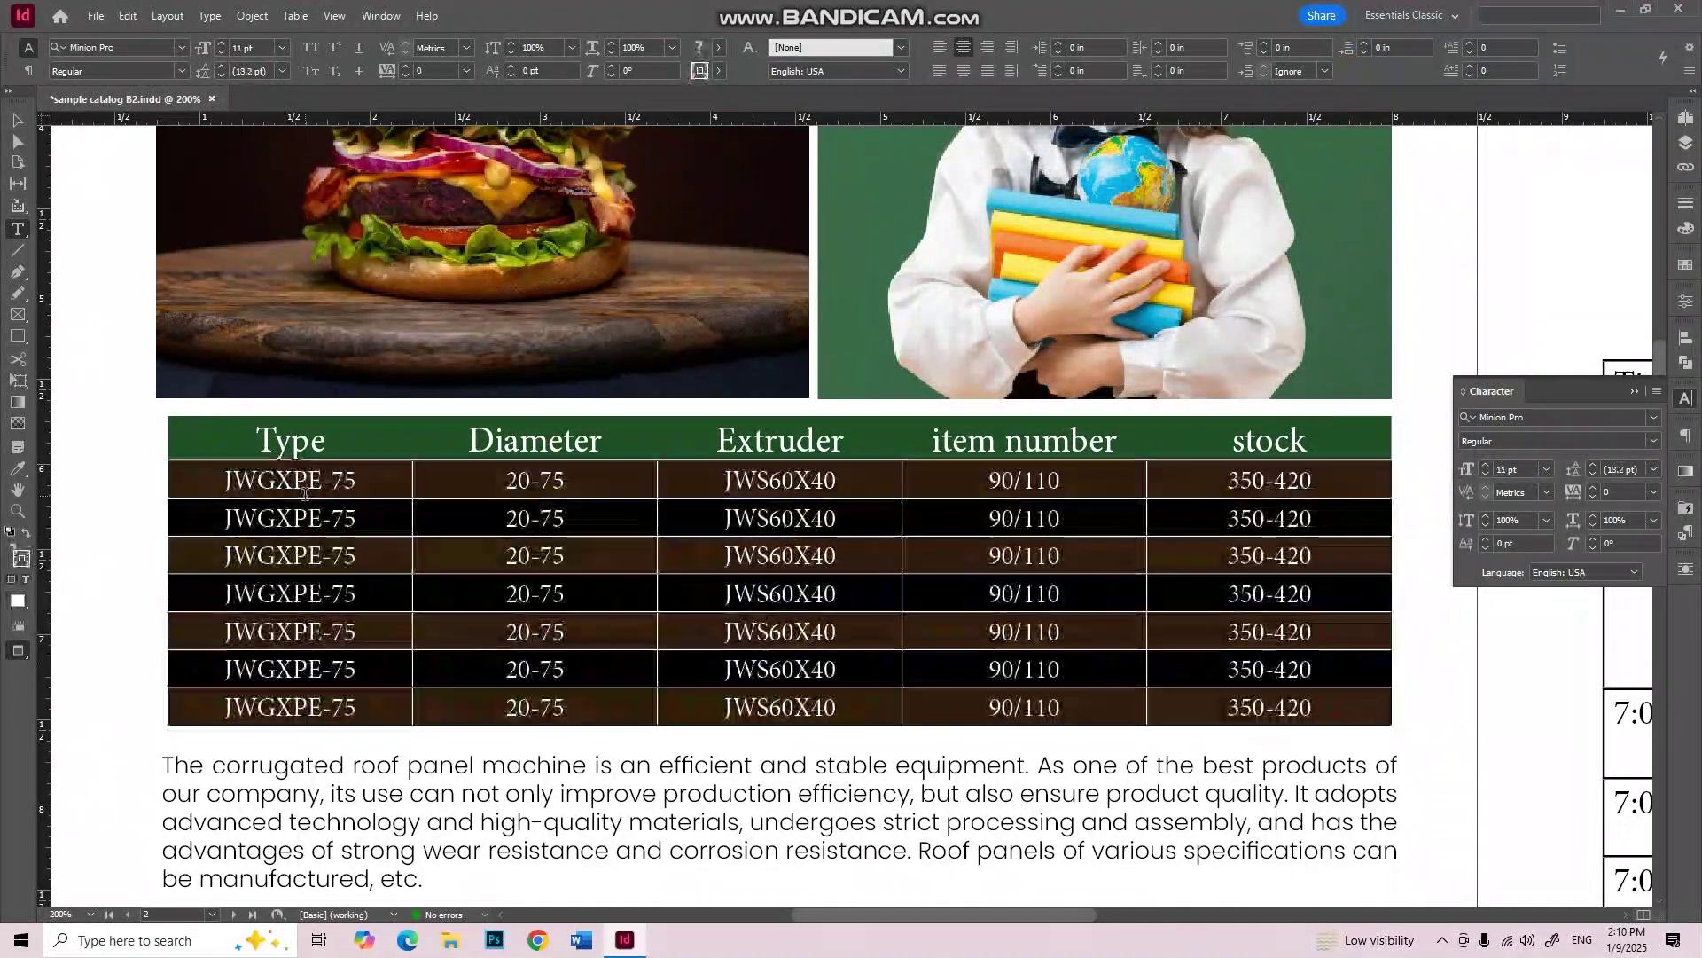
click(771, 56)
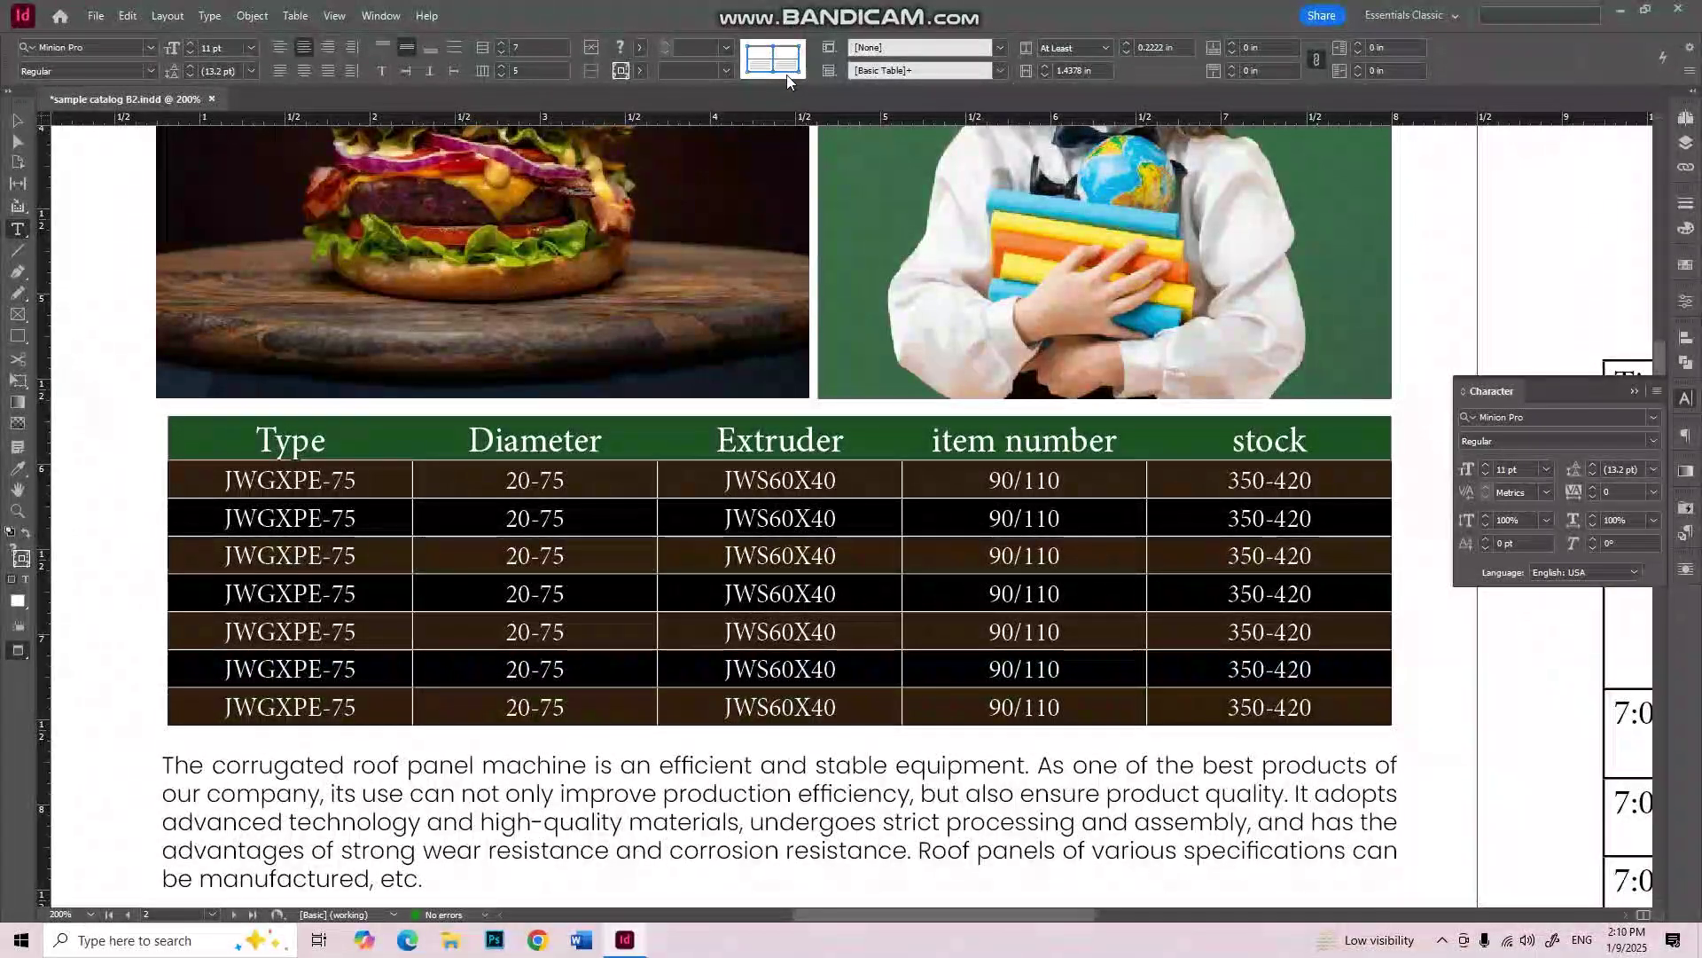
click(646, 66)
click(550, 125)
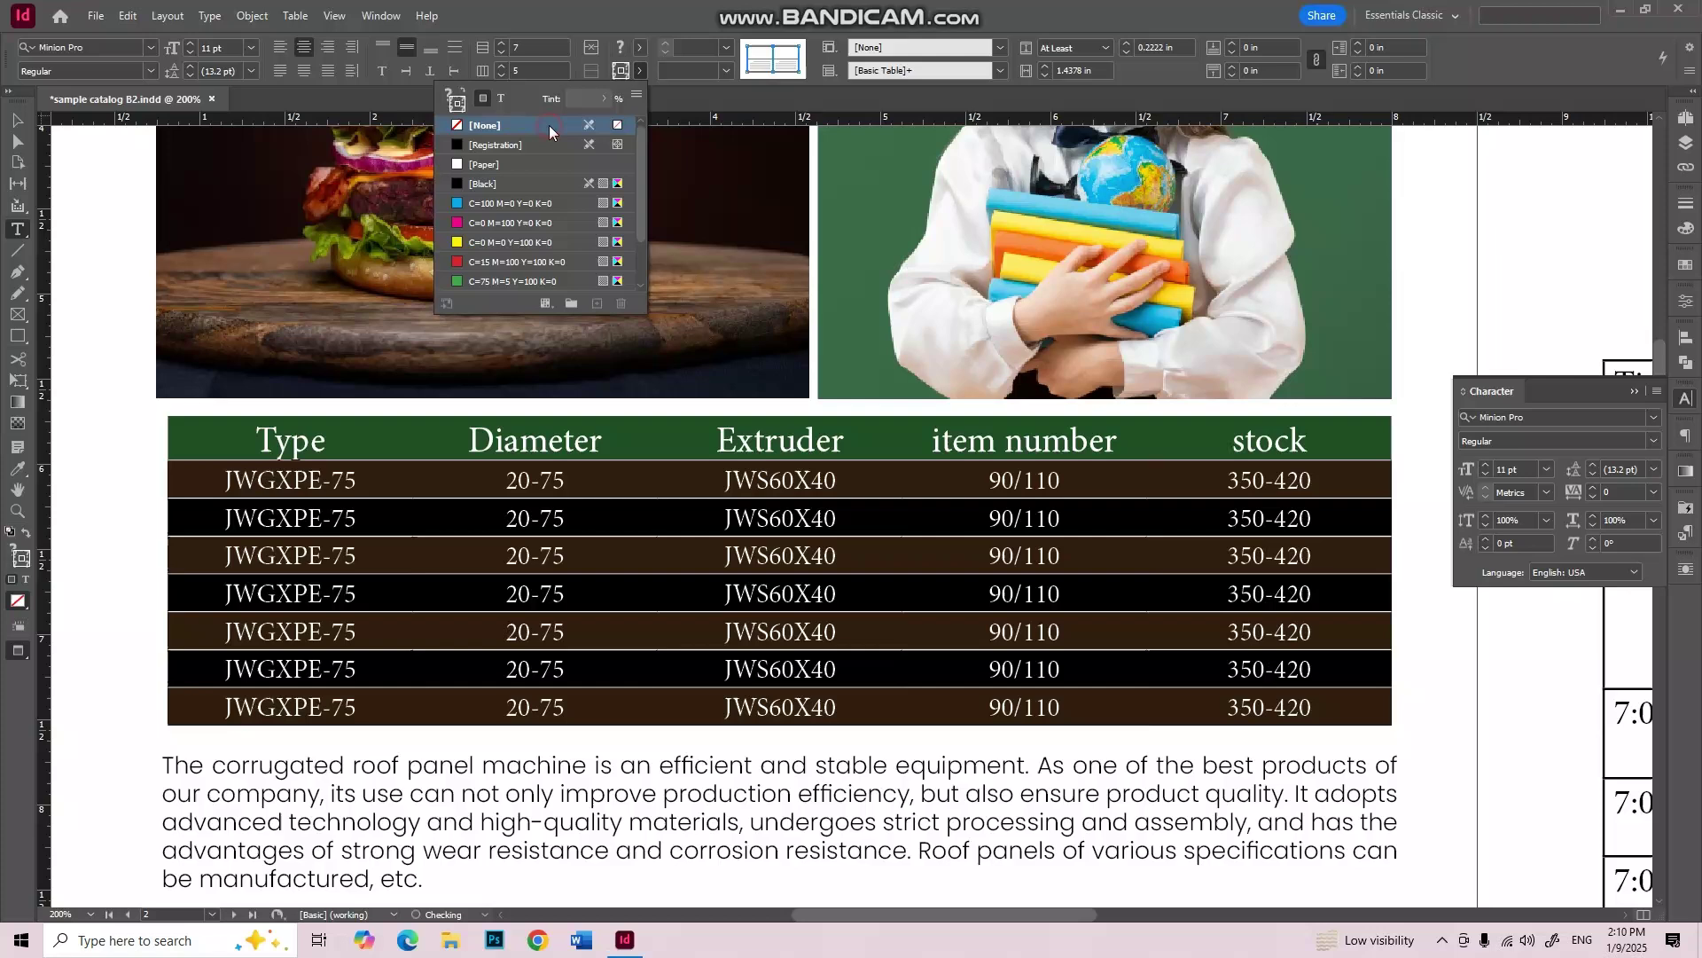
click(883, 520)
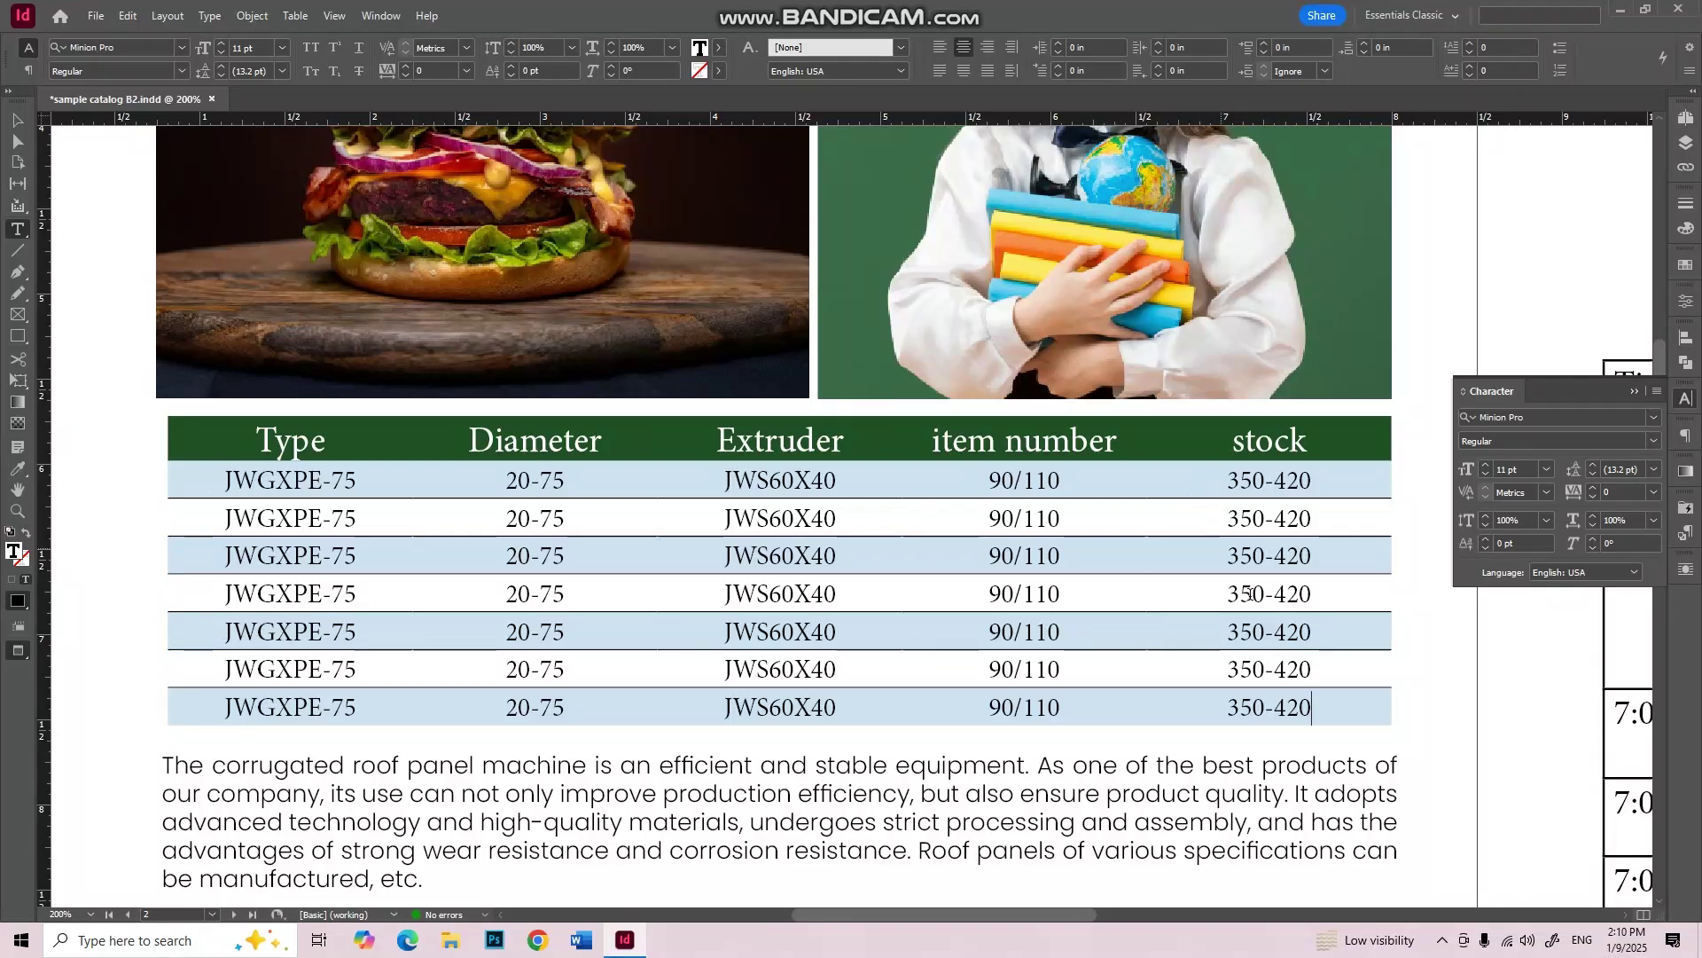
Step: Set the remaining horizontal strokes of all seven body rows to [None] and deselect the table
drag(1354, 716, 347, 492)
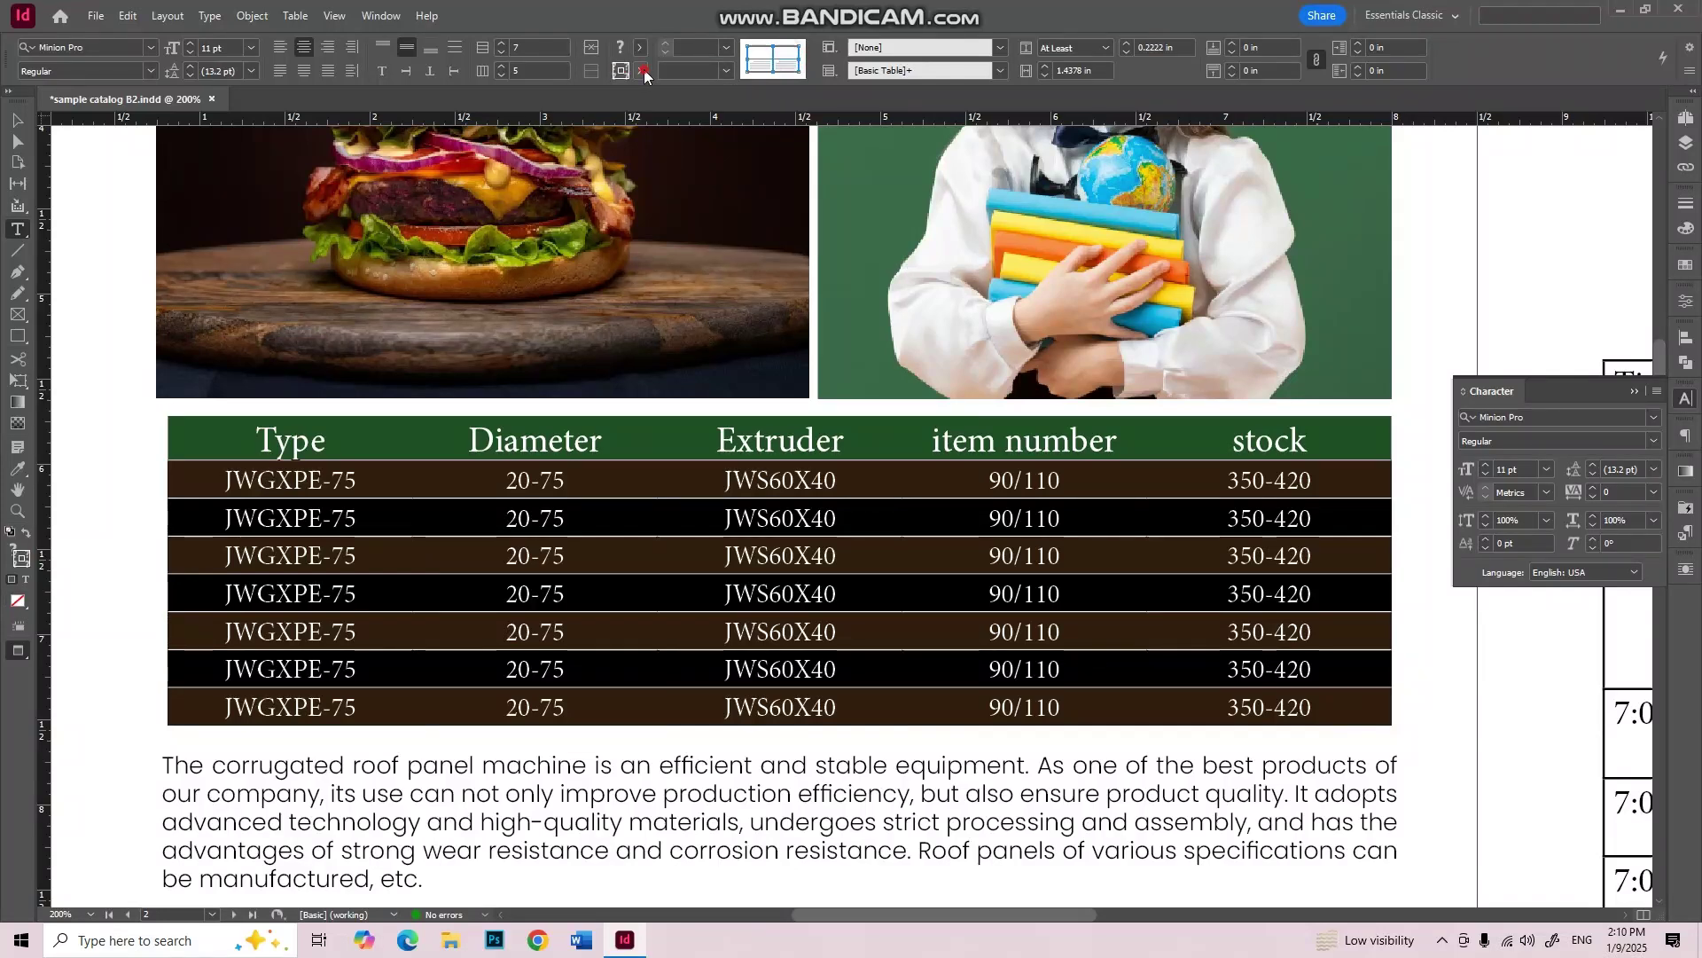
click(645, 76)
click(937, 585)
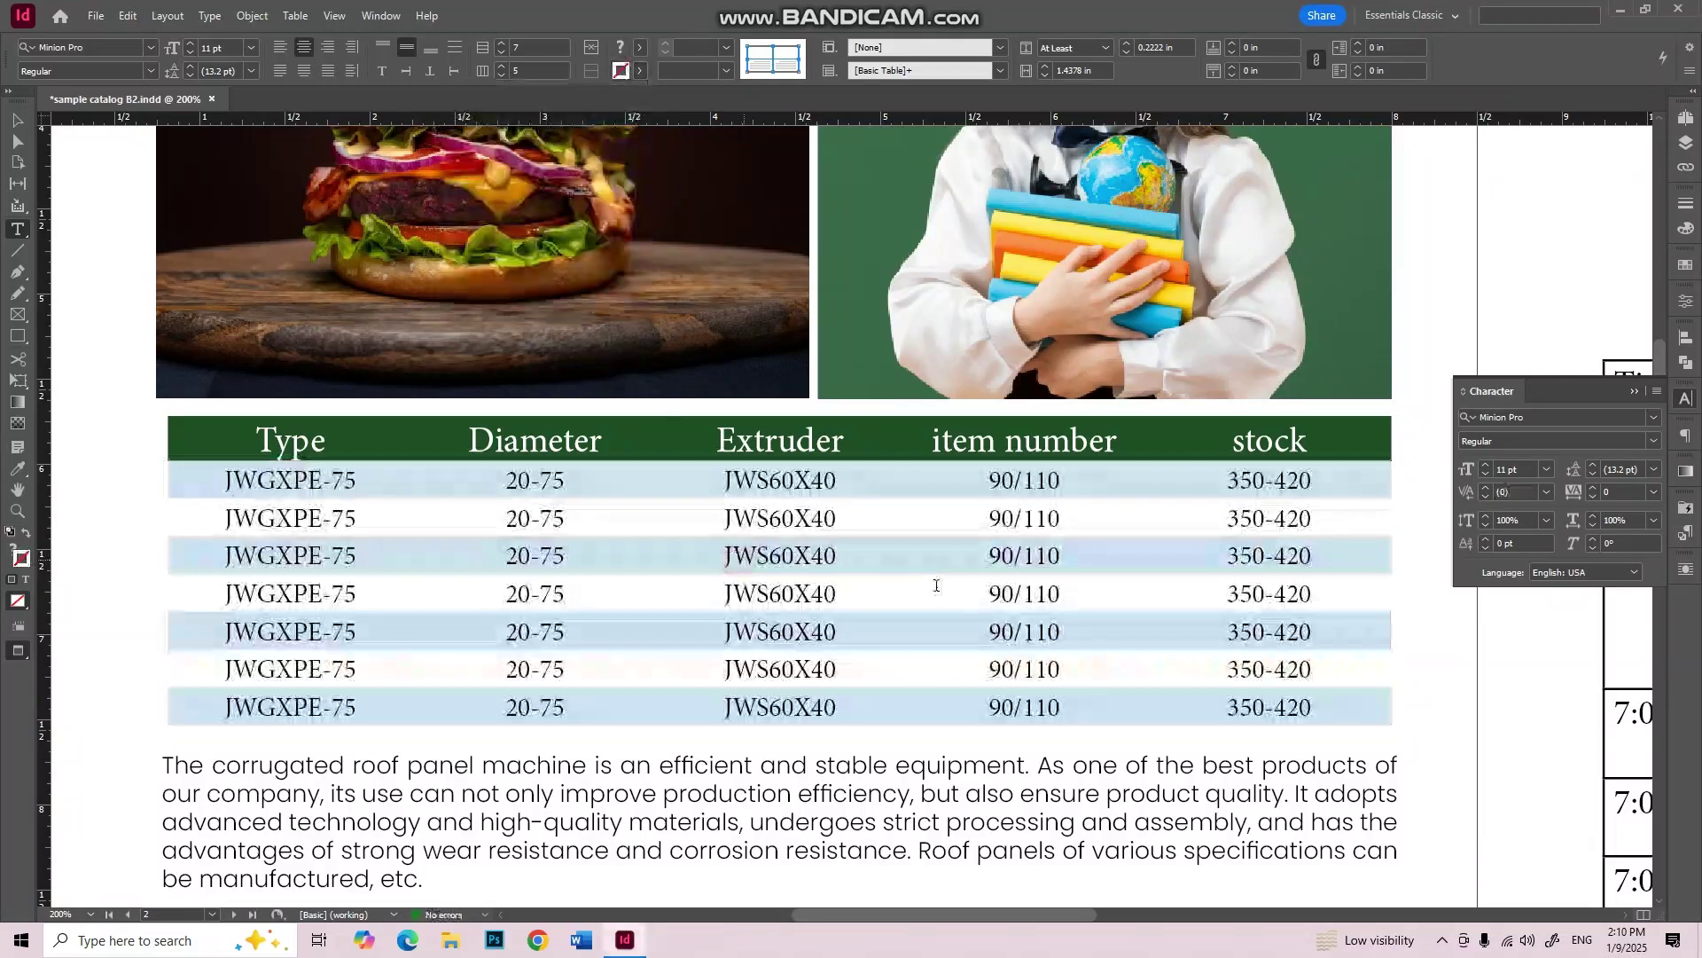
key(Escape)
click(11, 122)
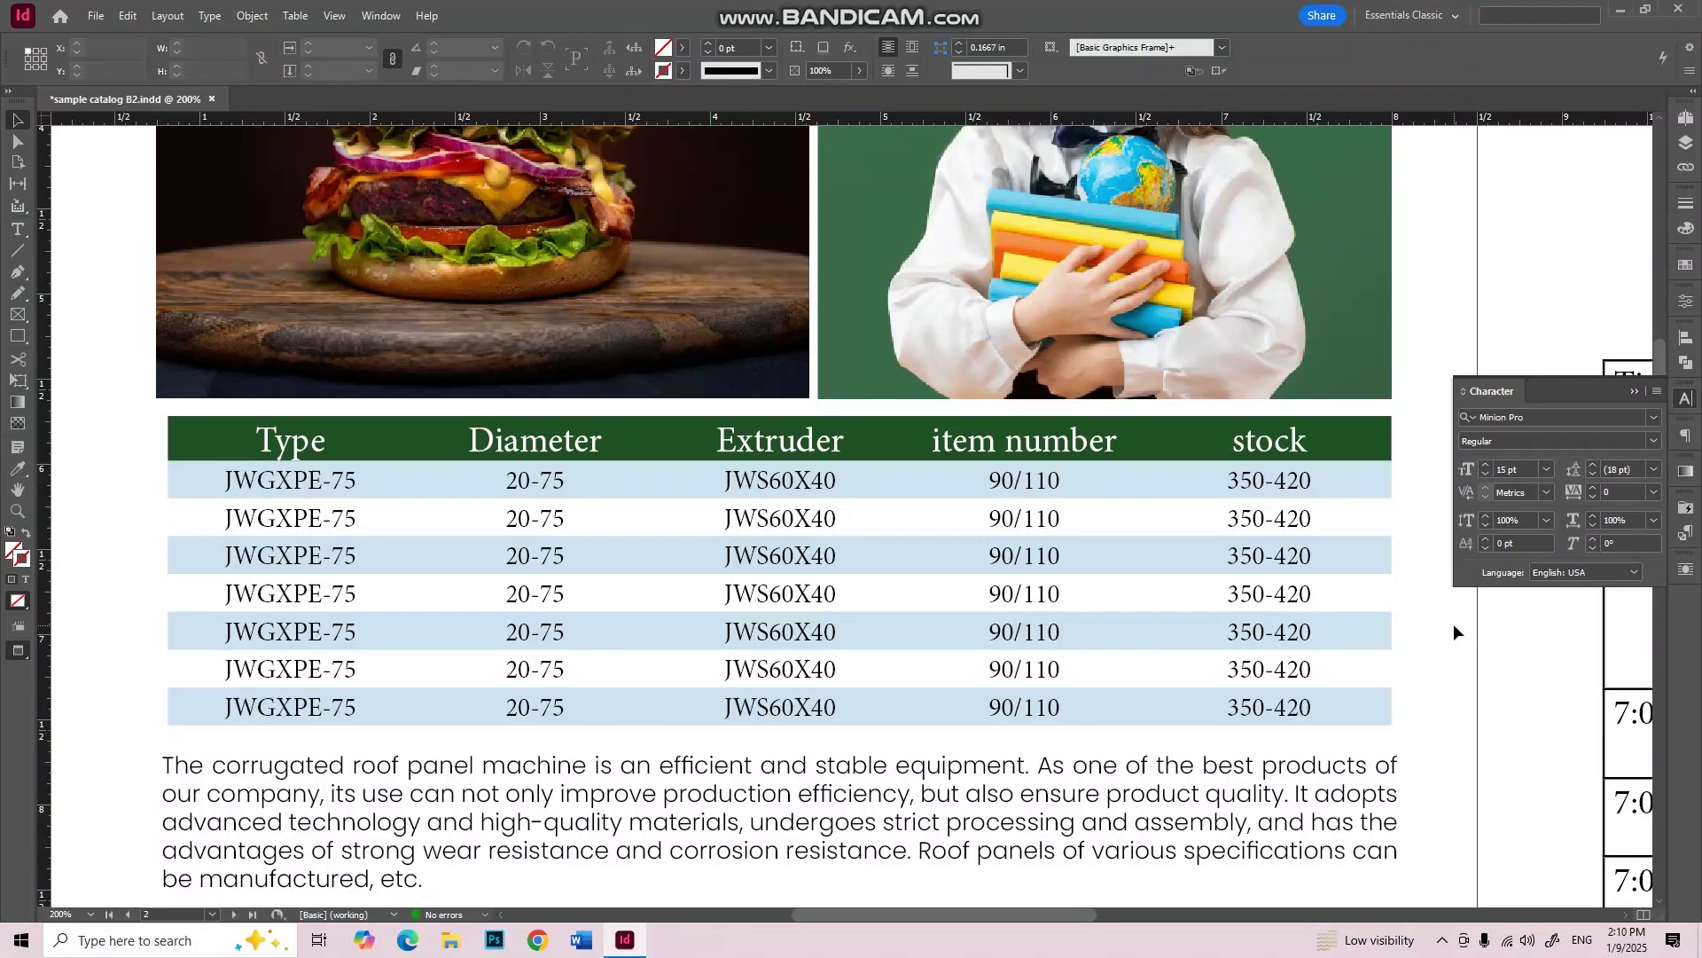
Step: Collapse the Character panel and place a copy of the student photo over the About Our Company paragraph on page 3
scroll(1132, 668, down, 2)
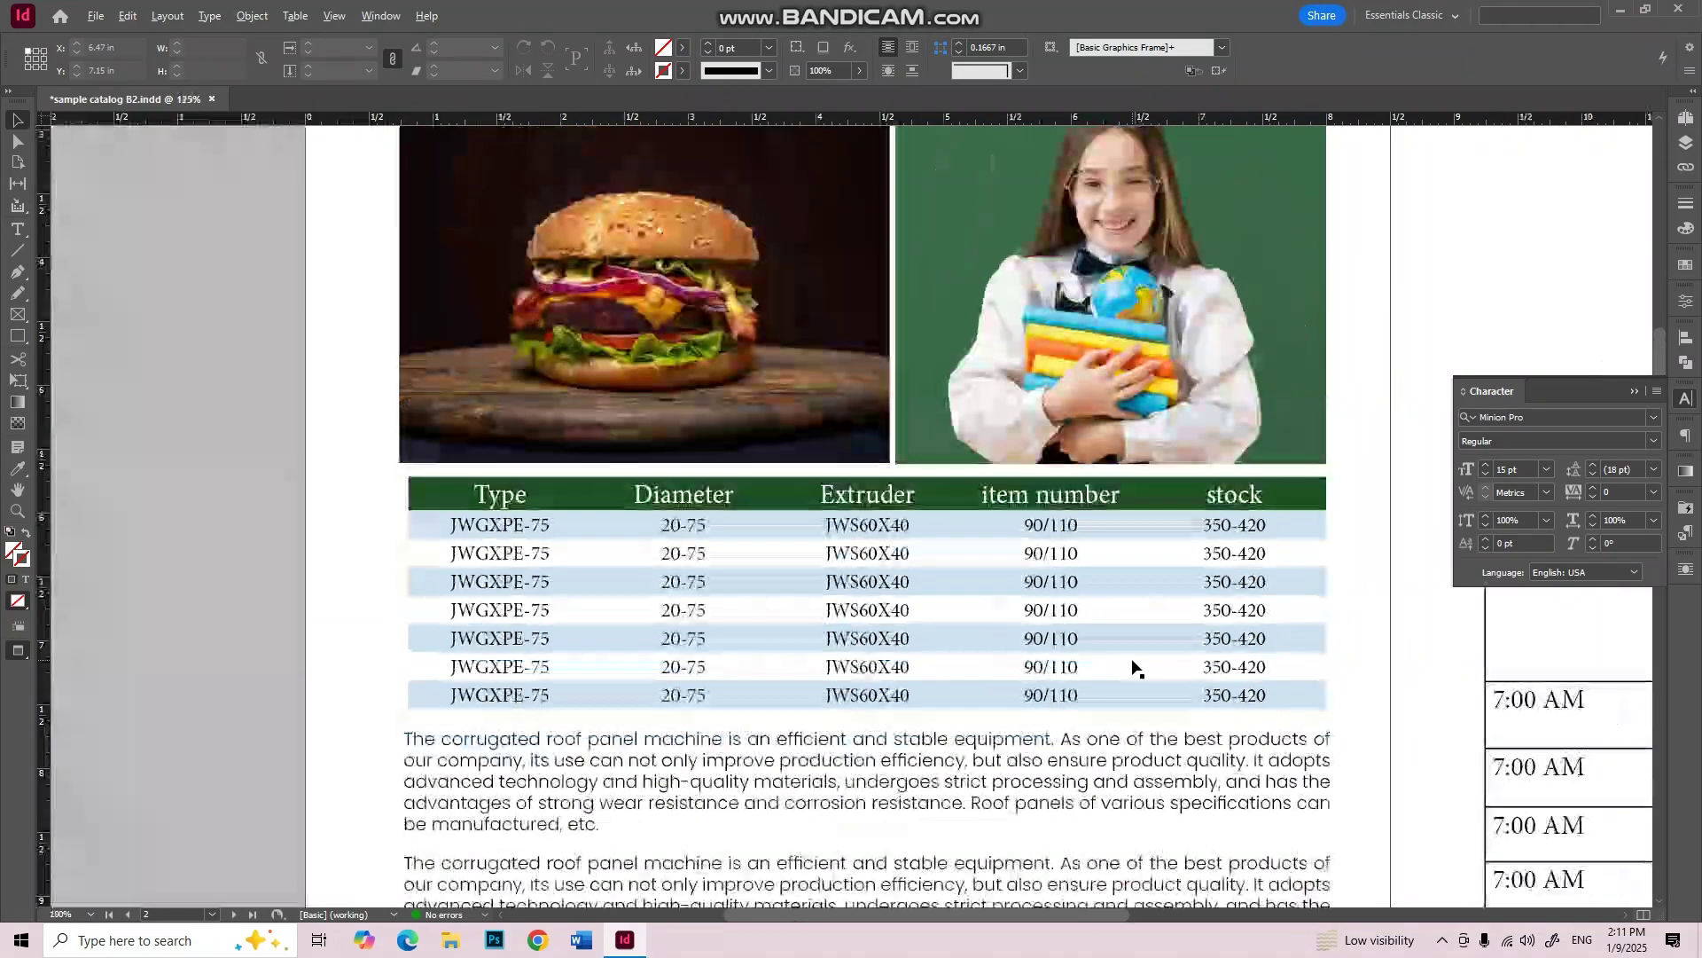
click(1632, 391)
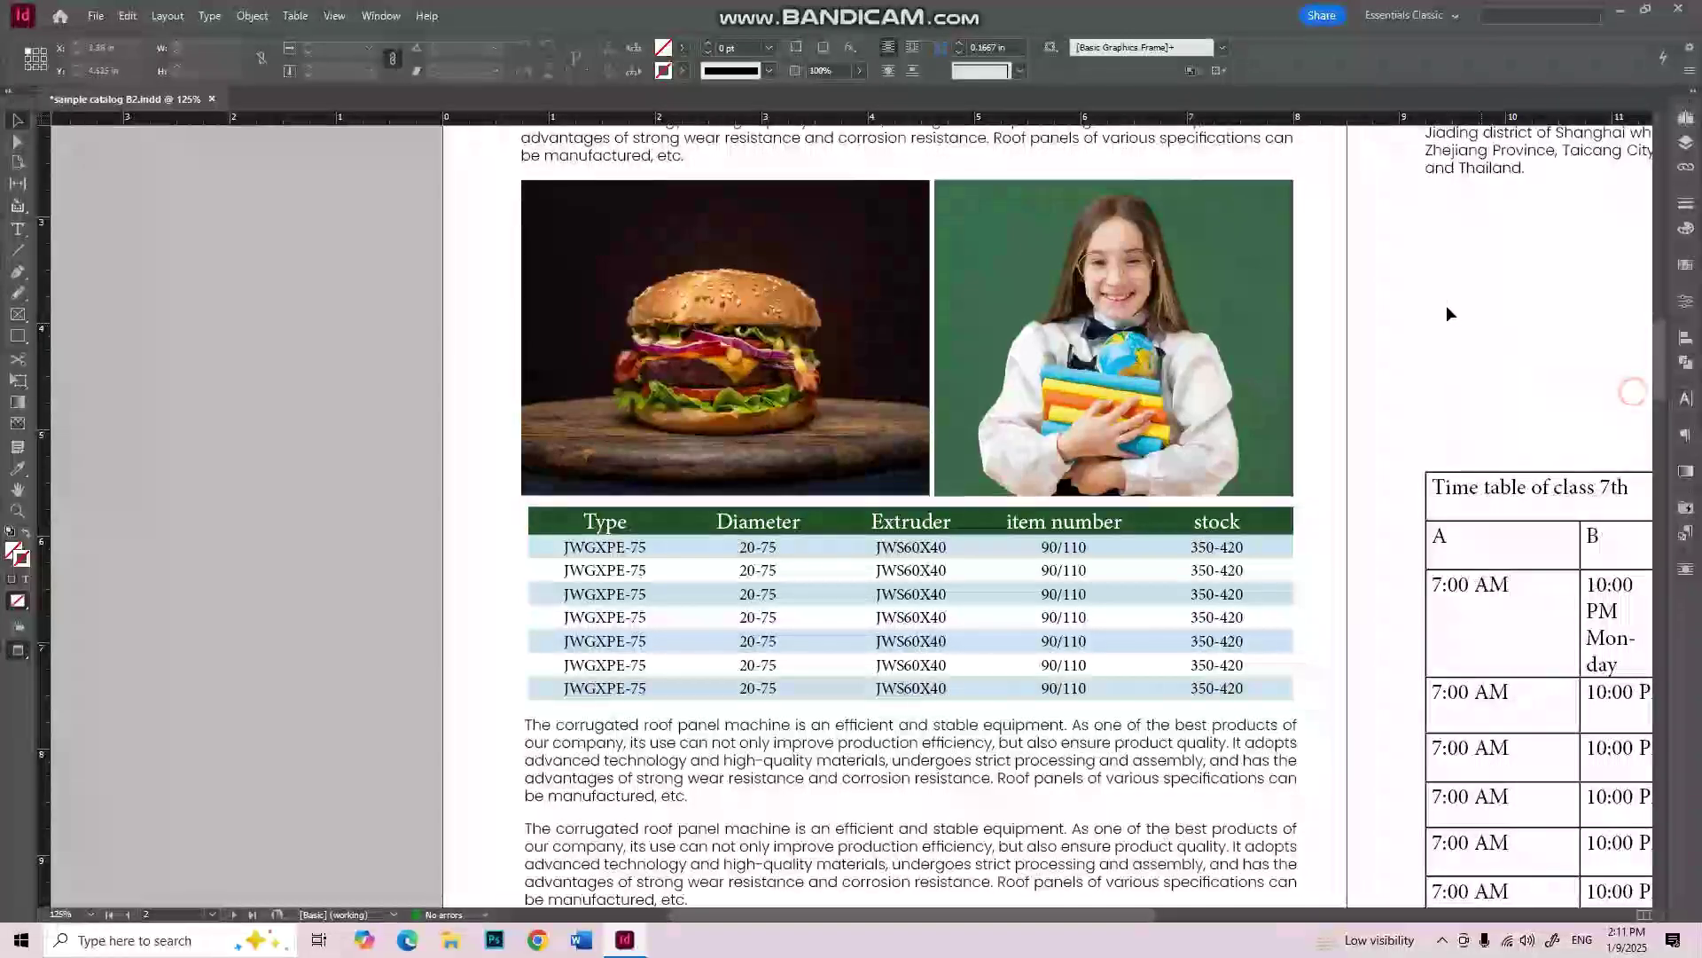
scroll(1242, 577, down, 2)
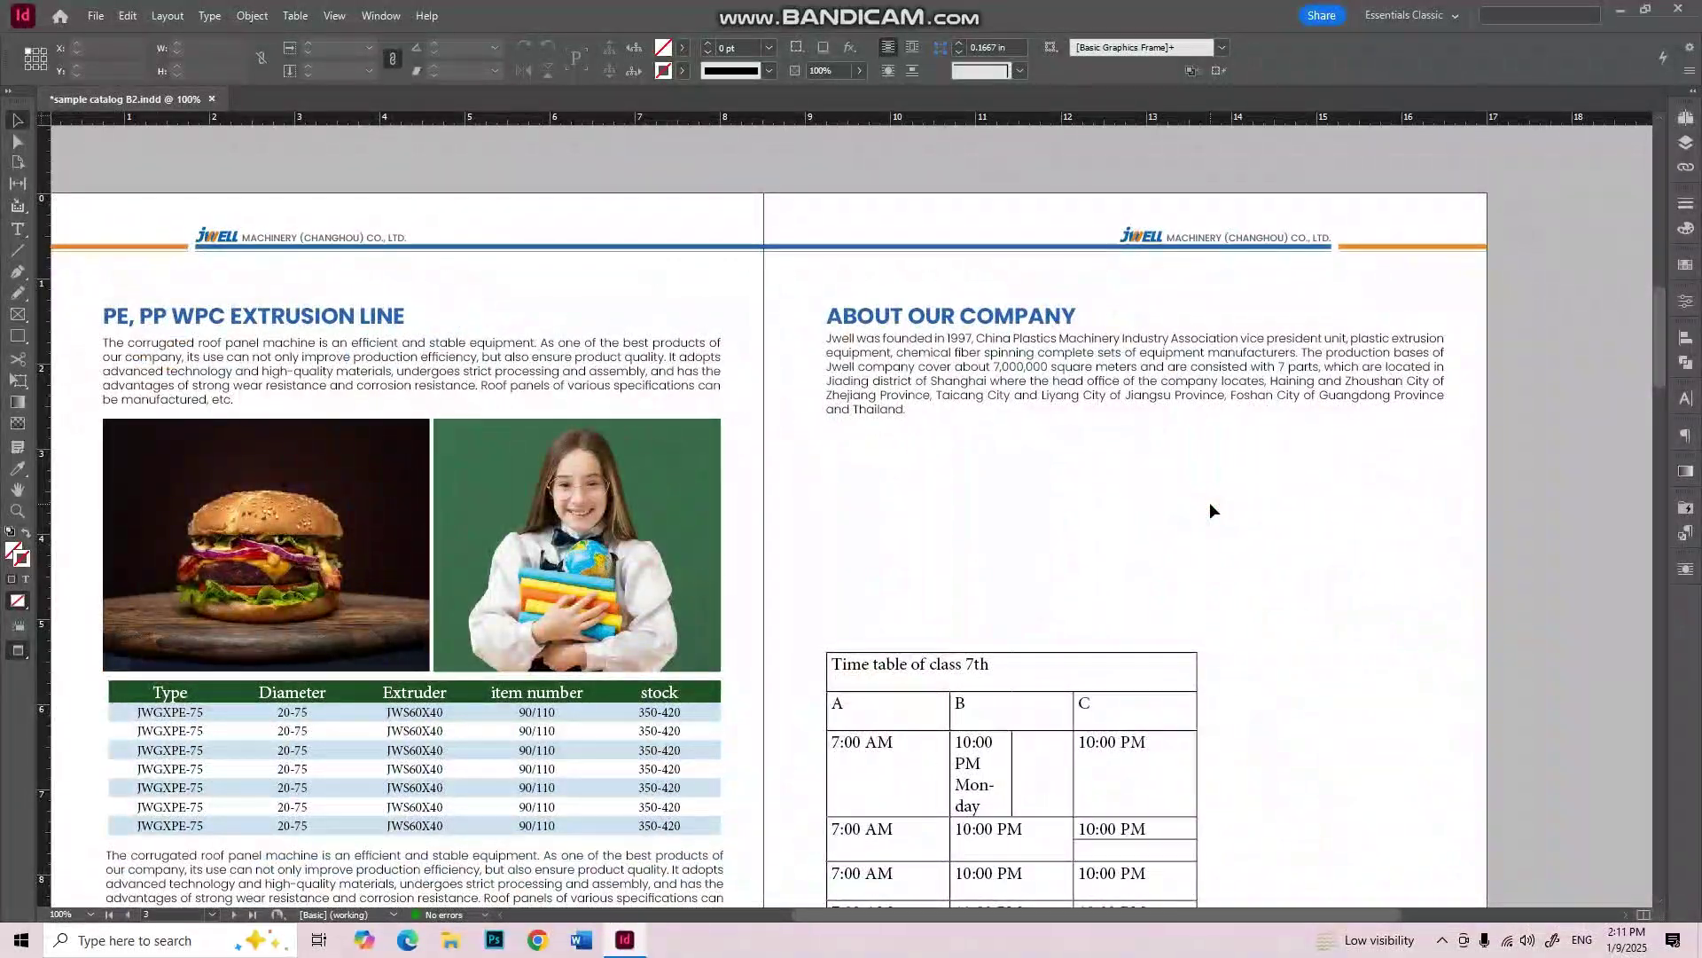
click(1120, 535)
drag(1121, 534, 1381, 390)
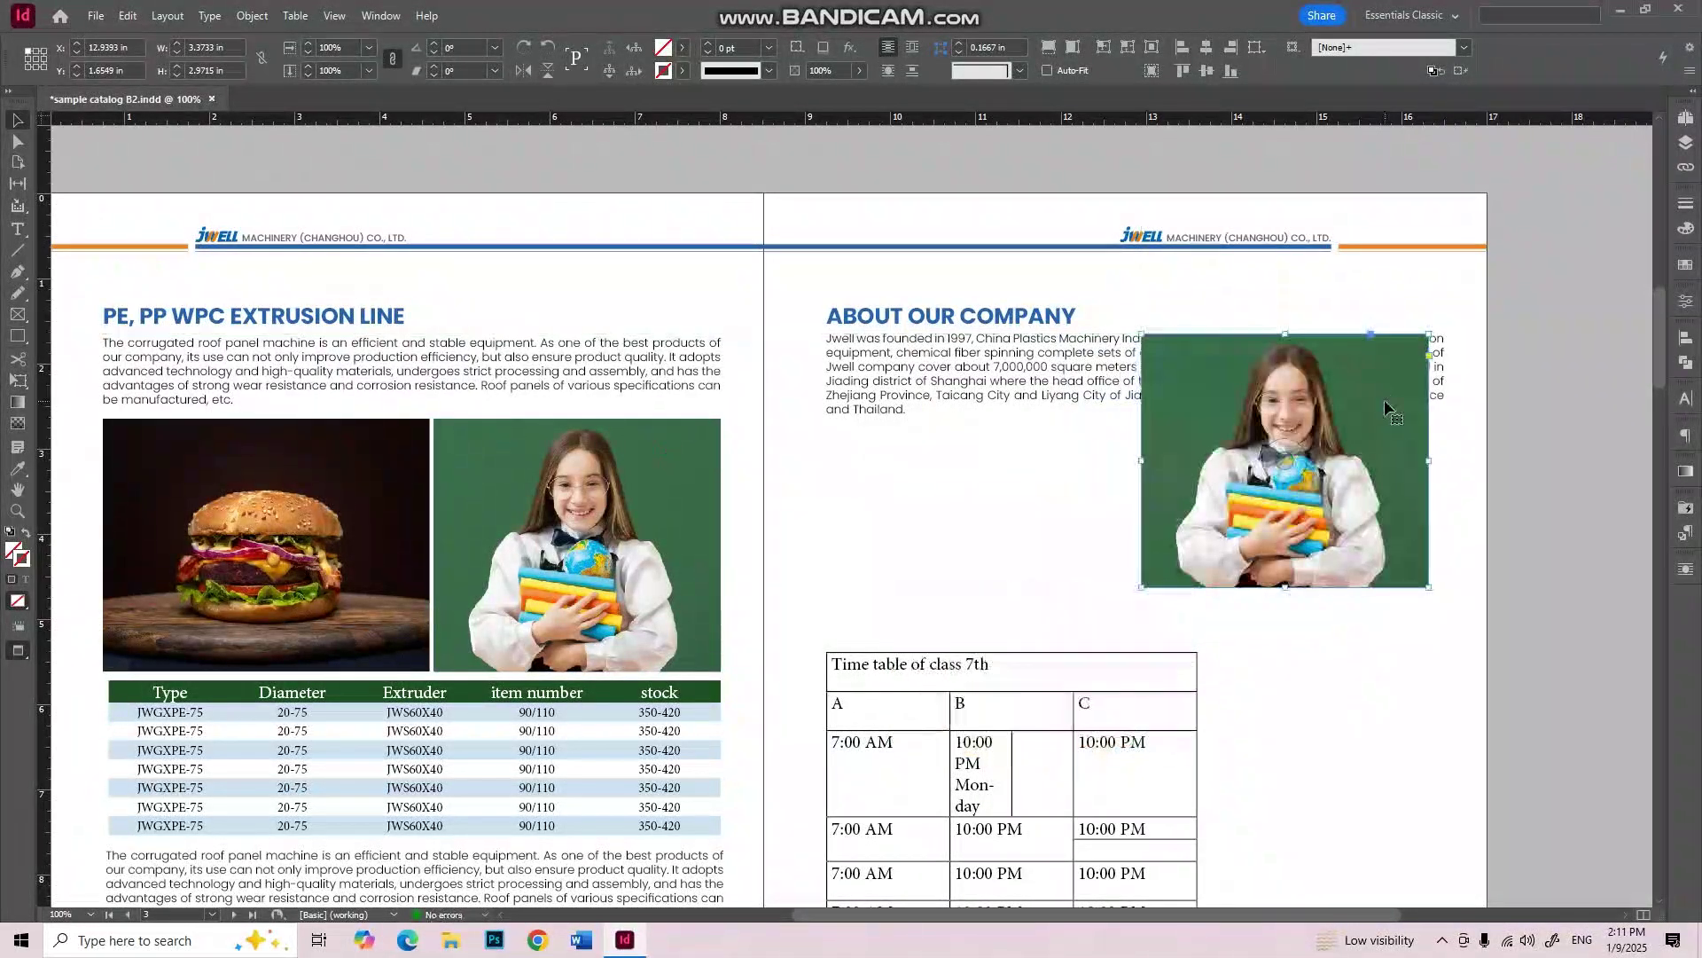
key(ctrl+')
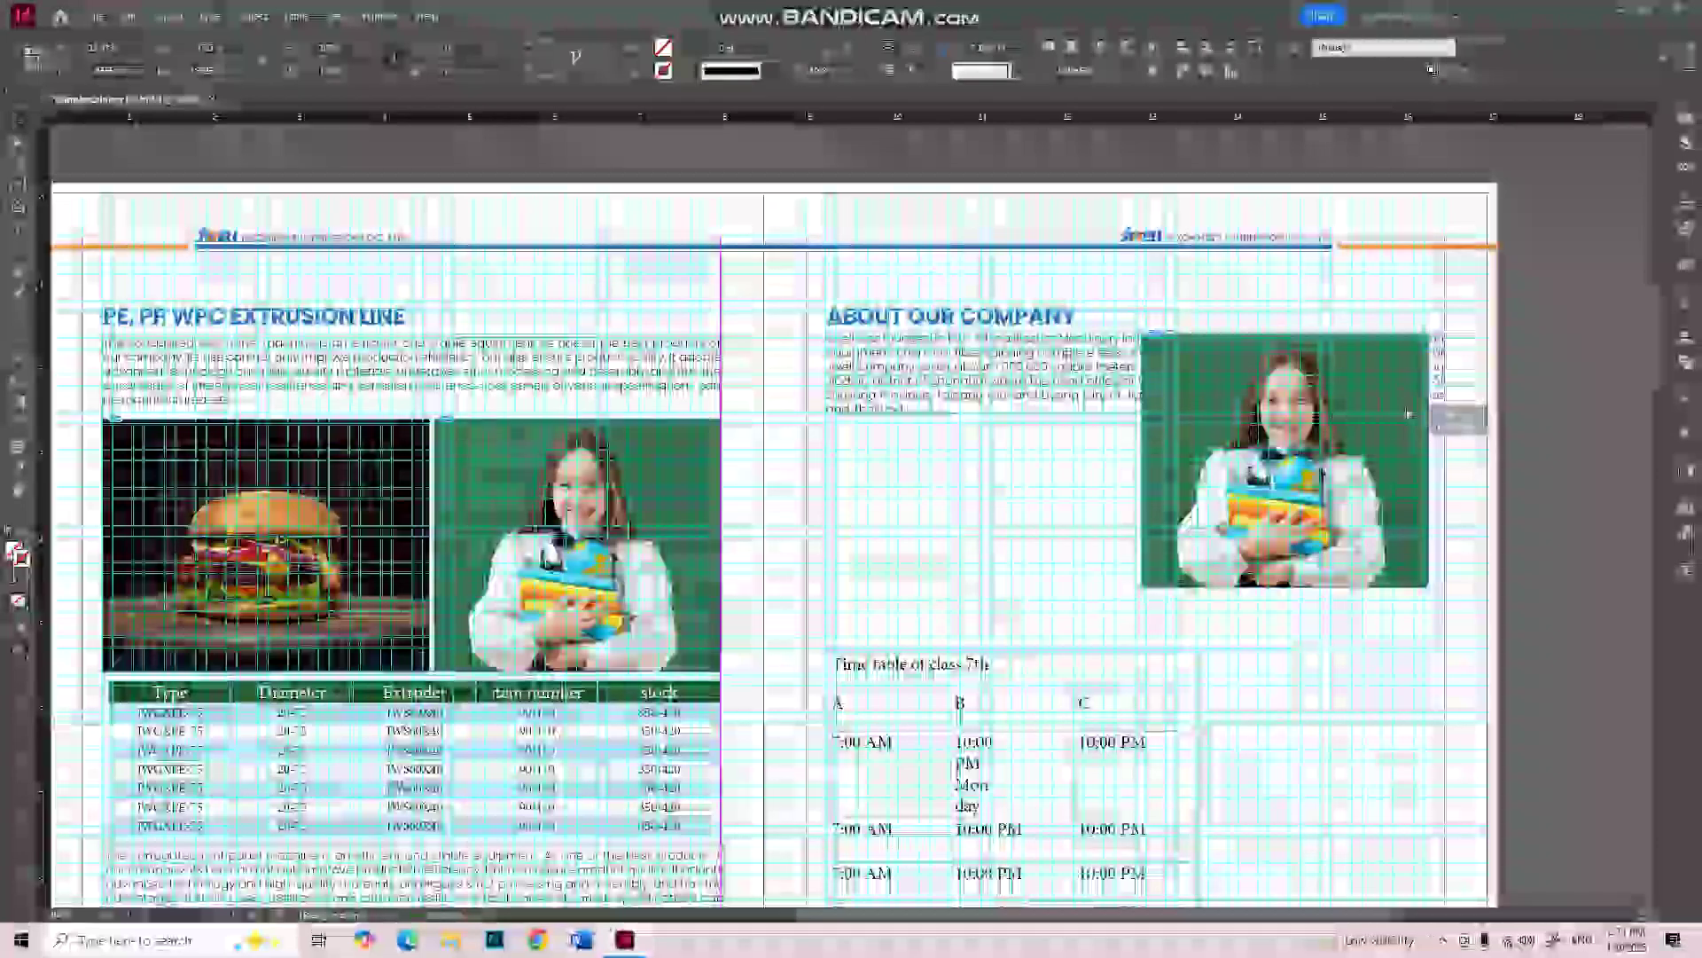
drag(1390, 415, 1446, 548)
Step: Copy the whole About Our Company paragraph and paste it repeatedly at its end to fill the text frame
click(1094, 347)
key(w)
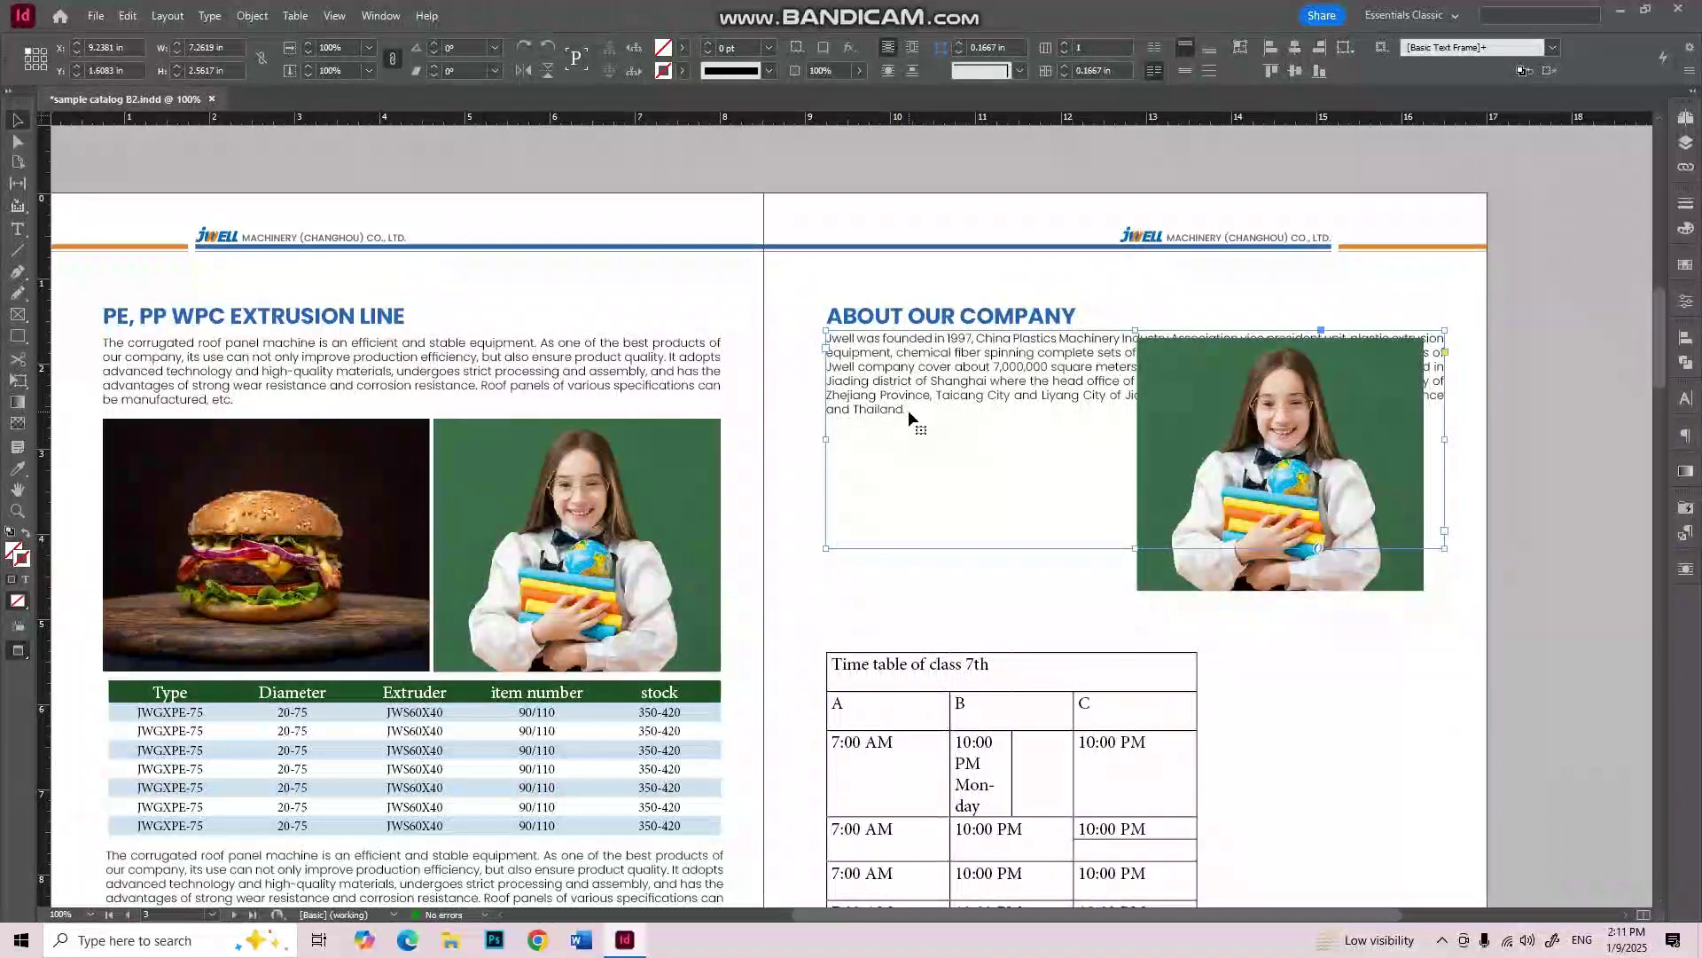
click(906, 410)
drag(906, 409, 773, 336)
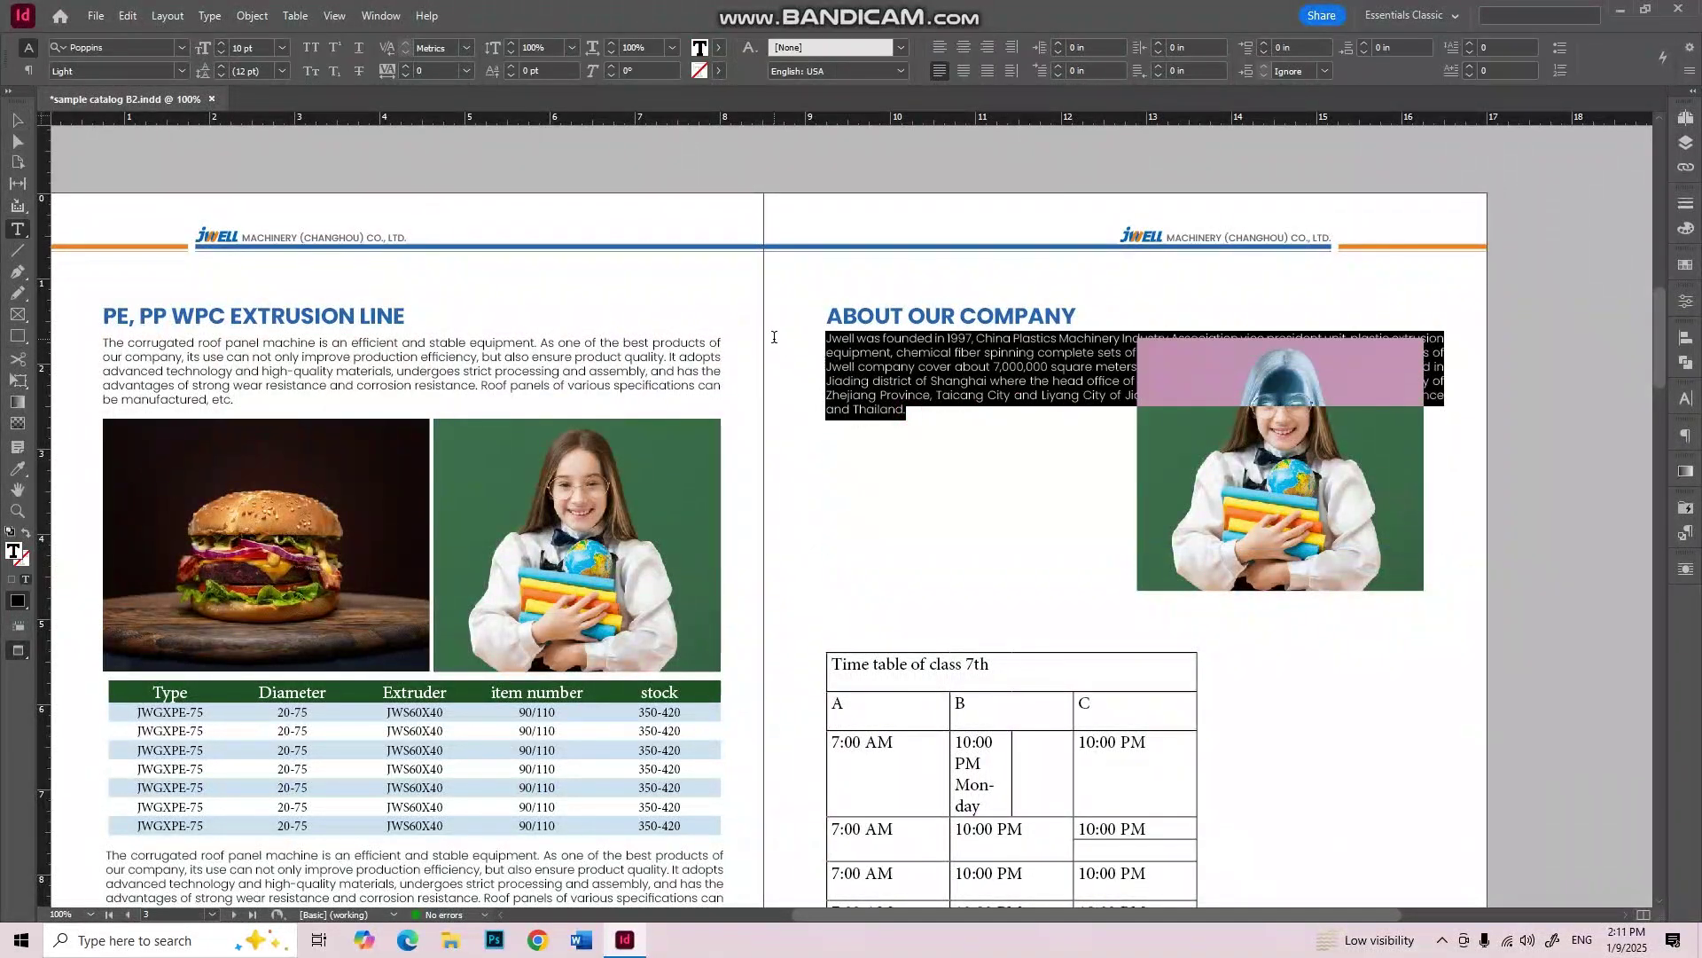
click(966, 426)
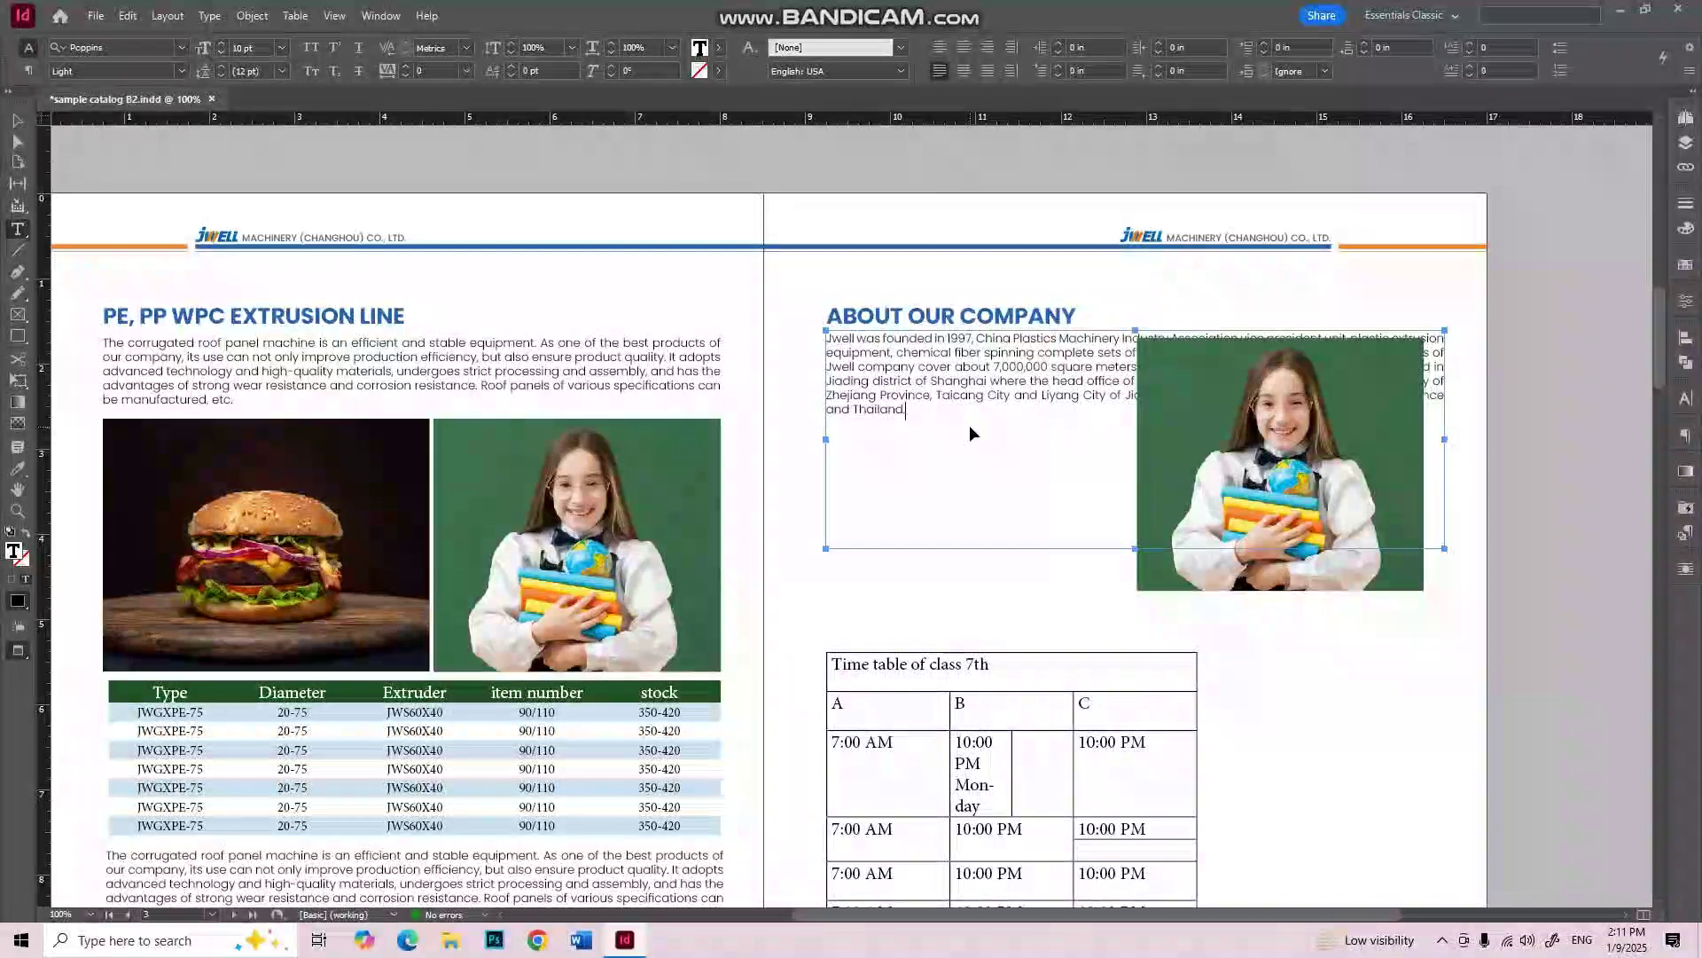
key(ctrl+v)
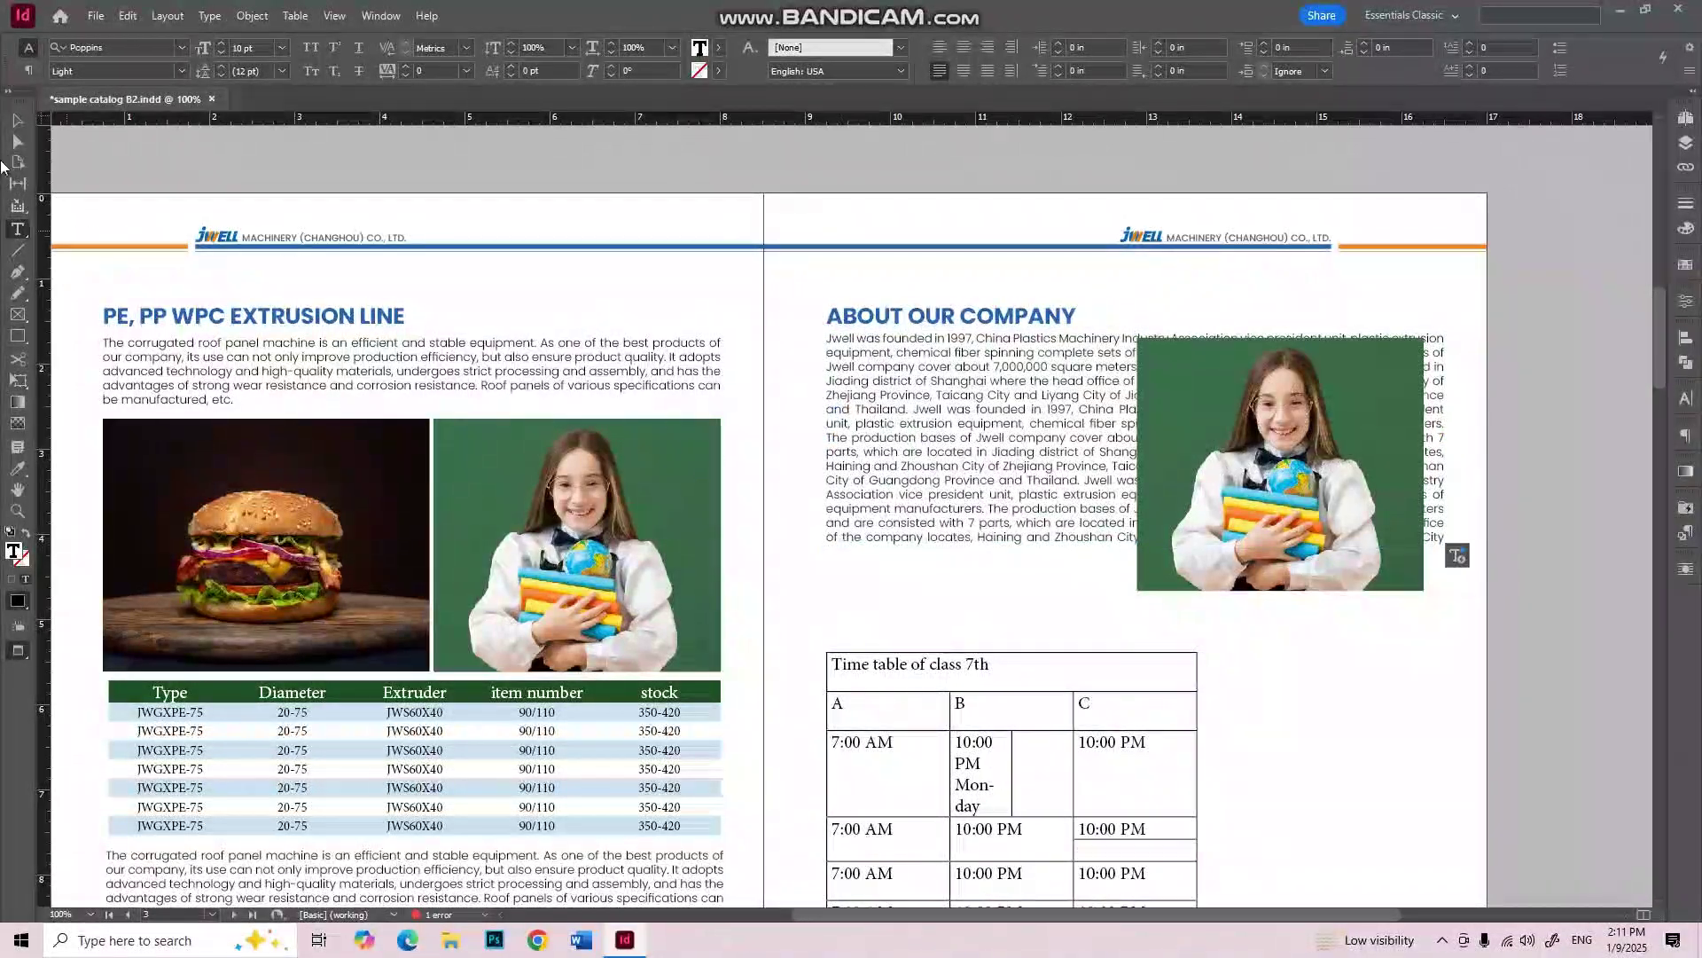
Step: Move the class timetable lower on page 3 and extend the company text frame downward to a height of about 3.5 in
click(16, 119)
scroll(975, 443, down, 3)
click(931, 490)
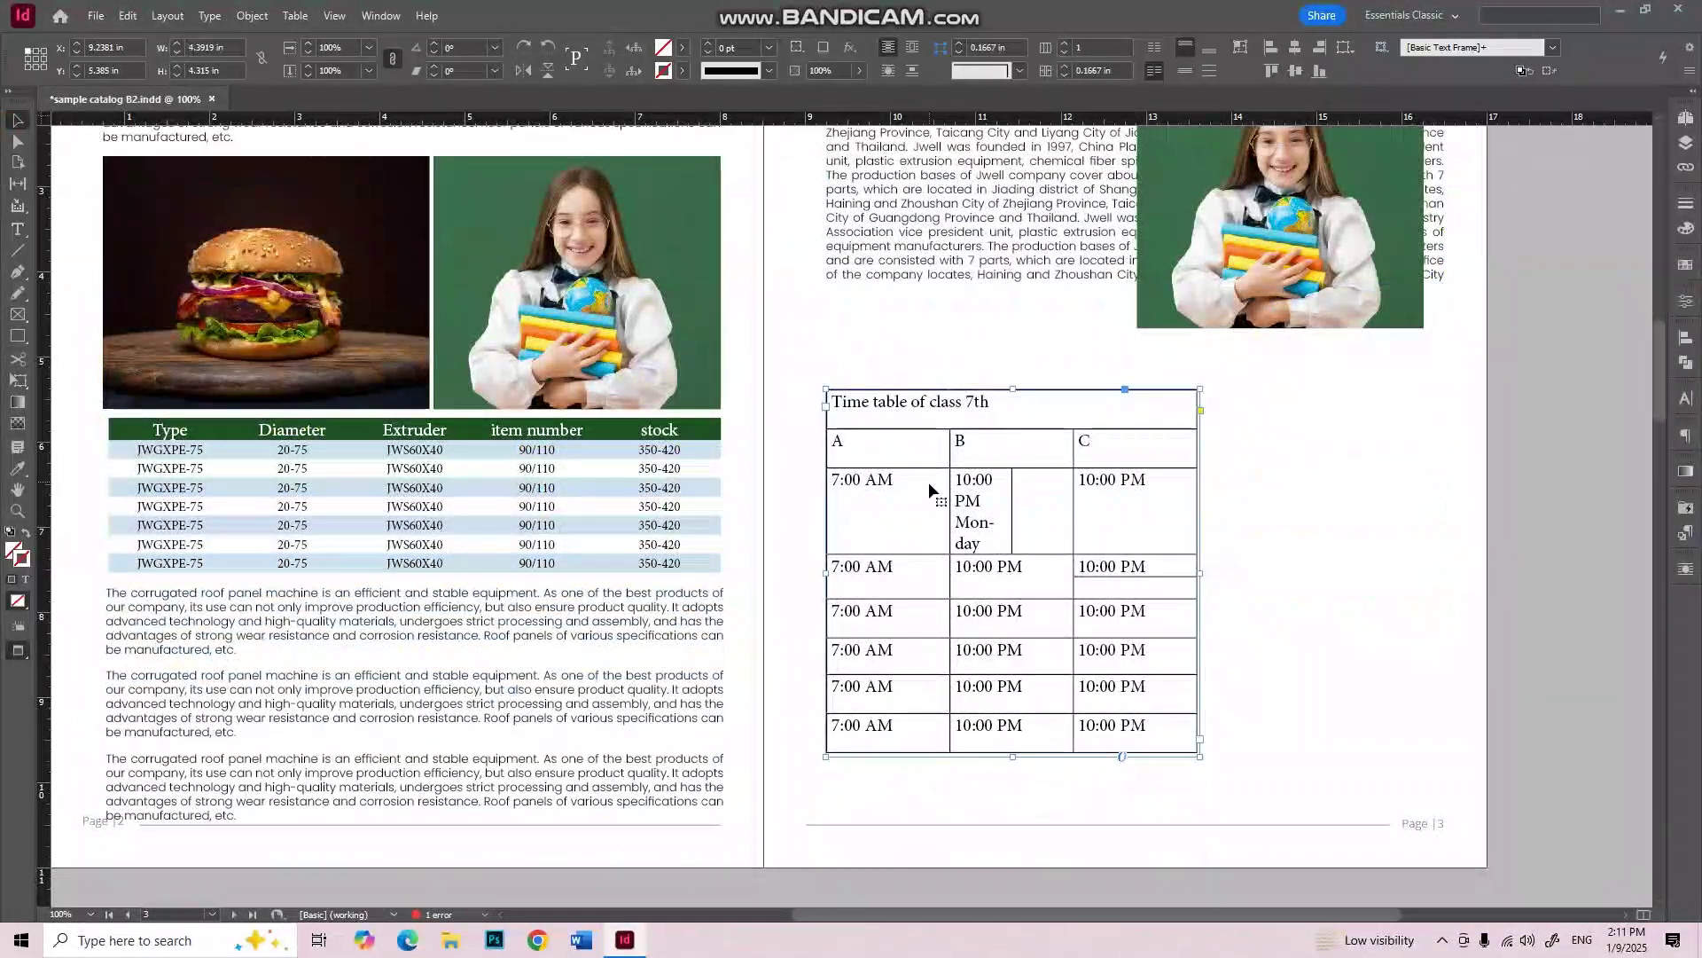
drag(931, 490, 931, 745)
click(1136, 286)
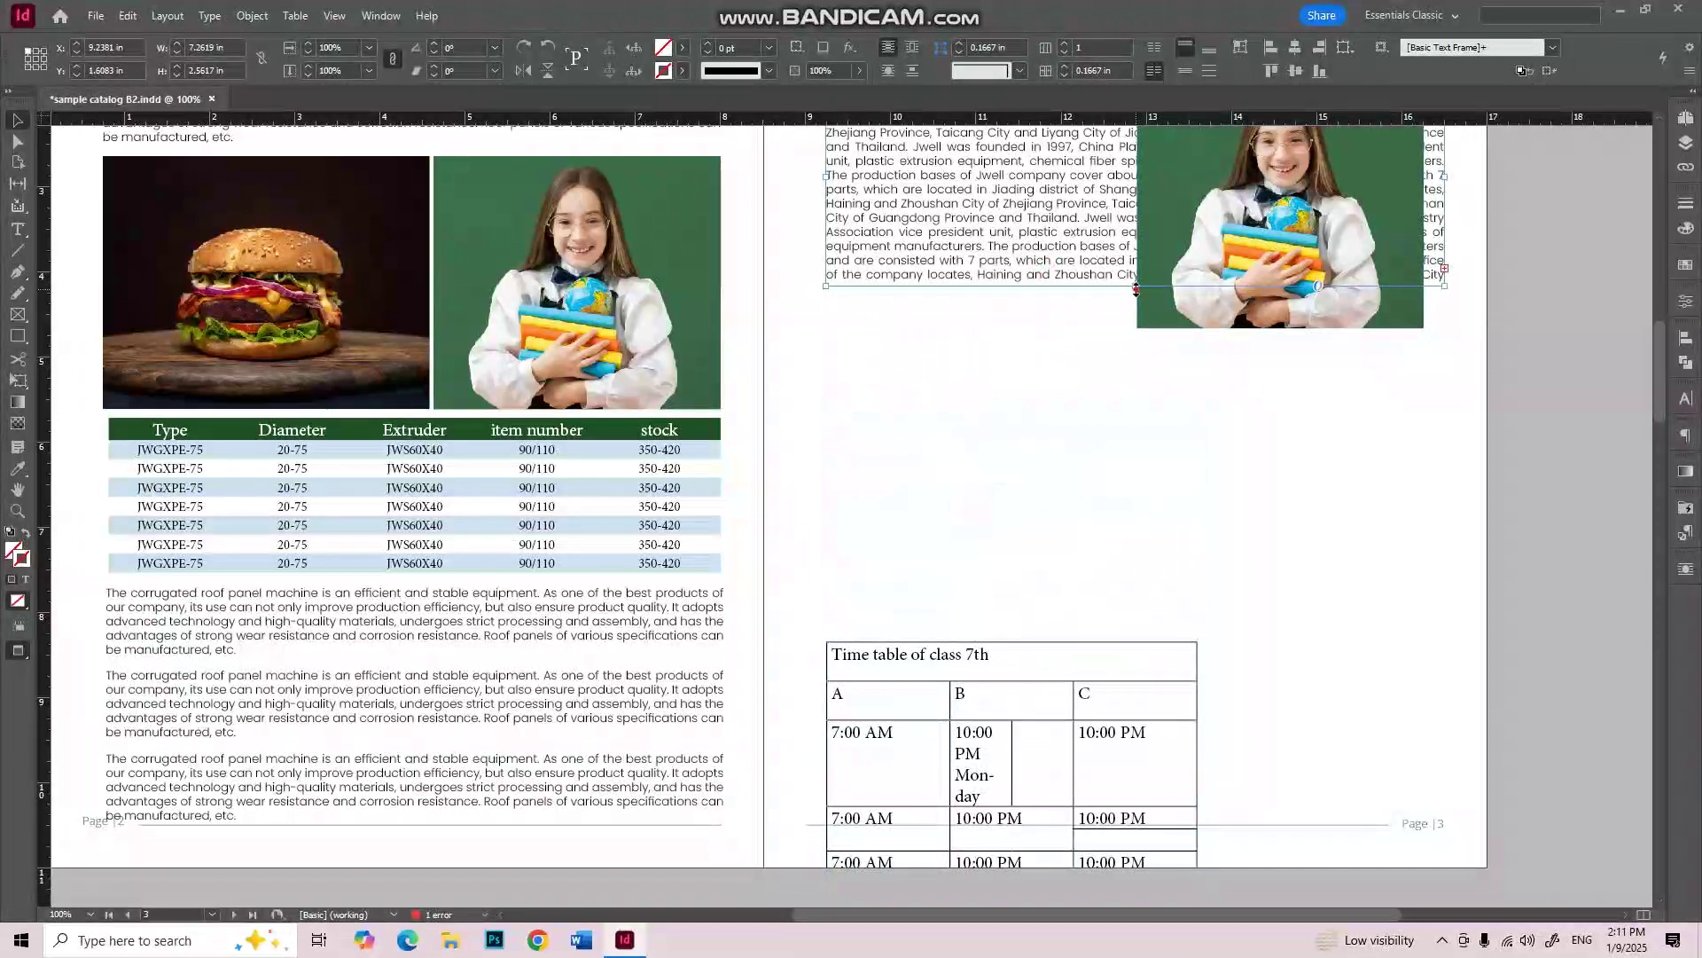
drag(1137, 289, 1135, 377)
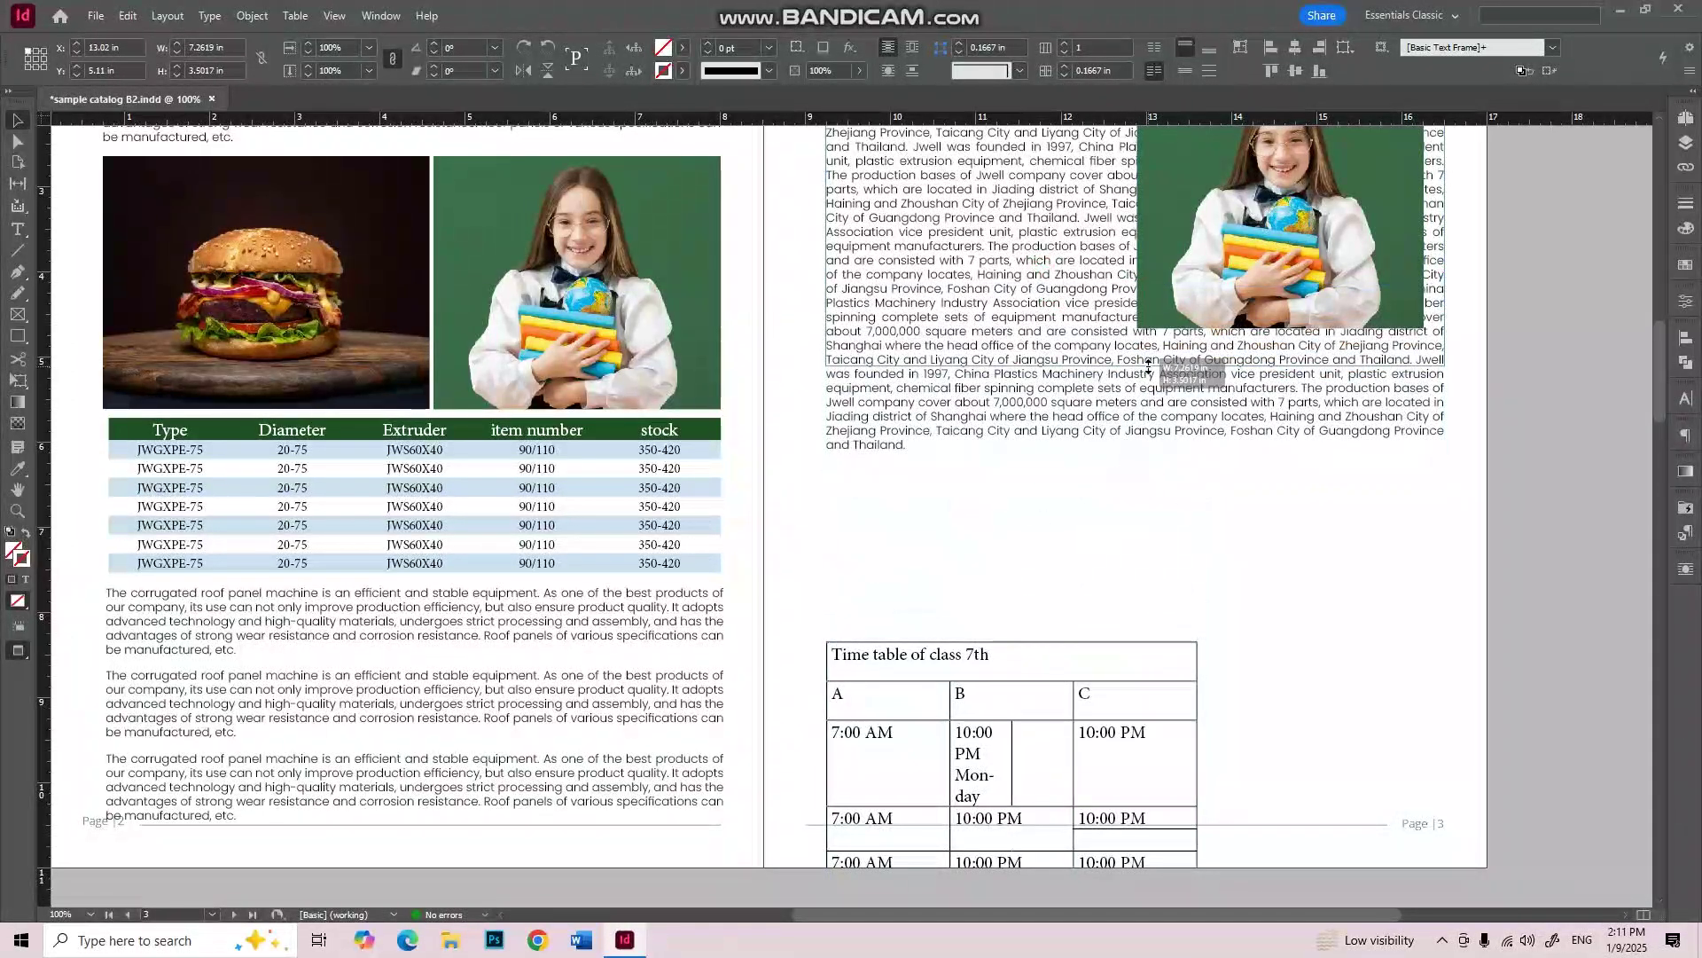
Step: Place another copy of the student photo below the company text and move the class timetable to the lower part of page 2
drag(1279, 287, 946, 628)
drag(1094, 733, 451, 852)
click(1113, 362)
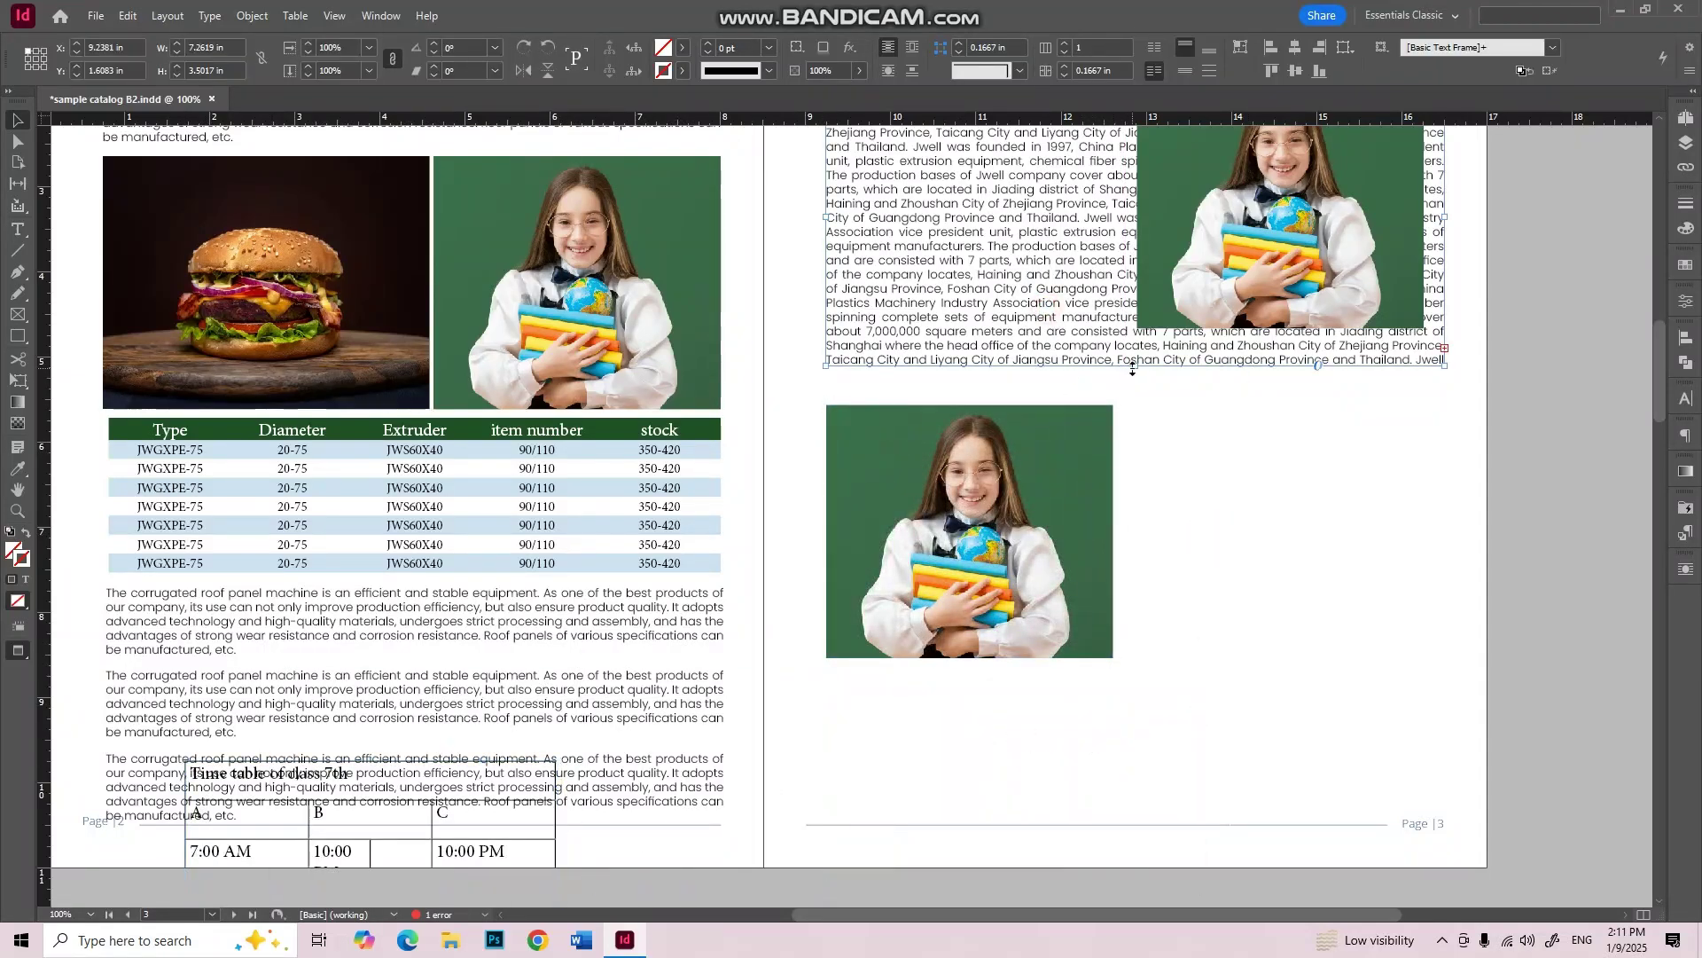
Step: Extend the company text frame to the bottom of page 3 and fill it with pasted copies of the company text
drag(1133, 368, 1162, 706)
double_click(1281, 409)
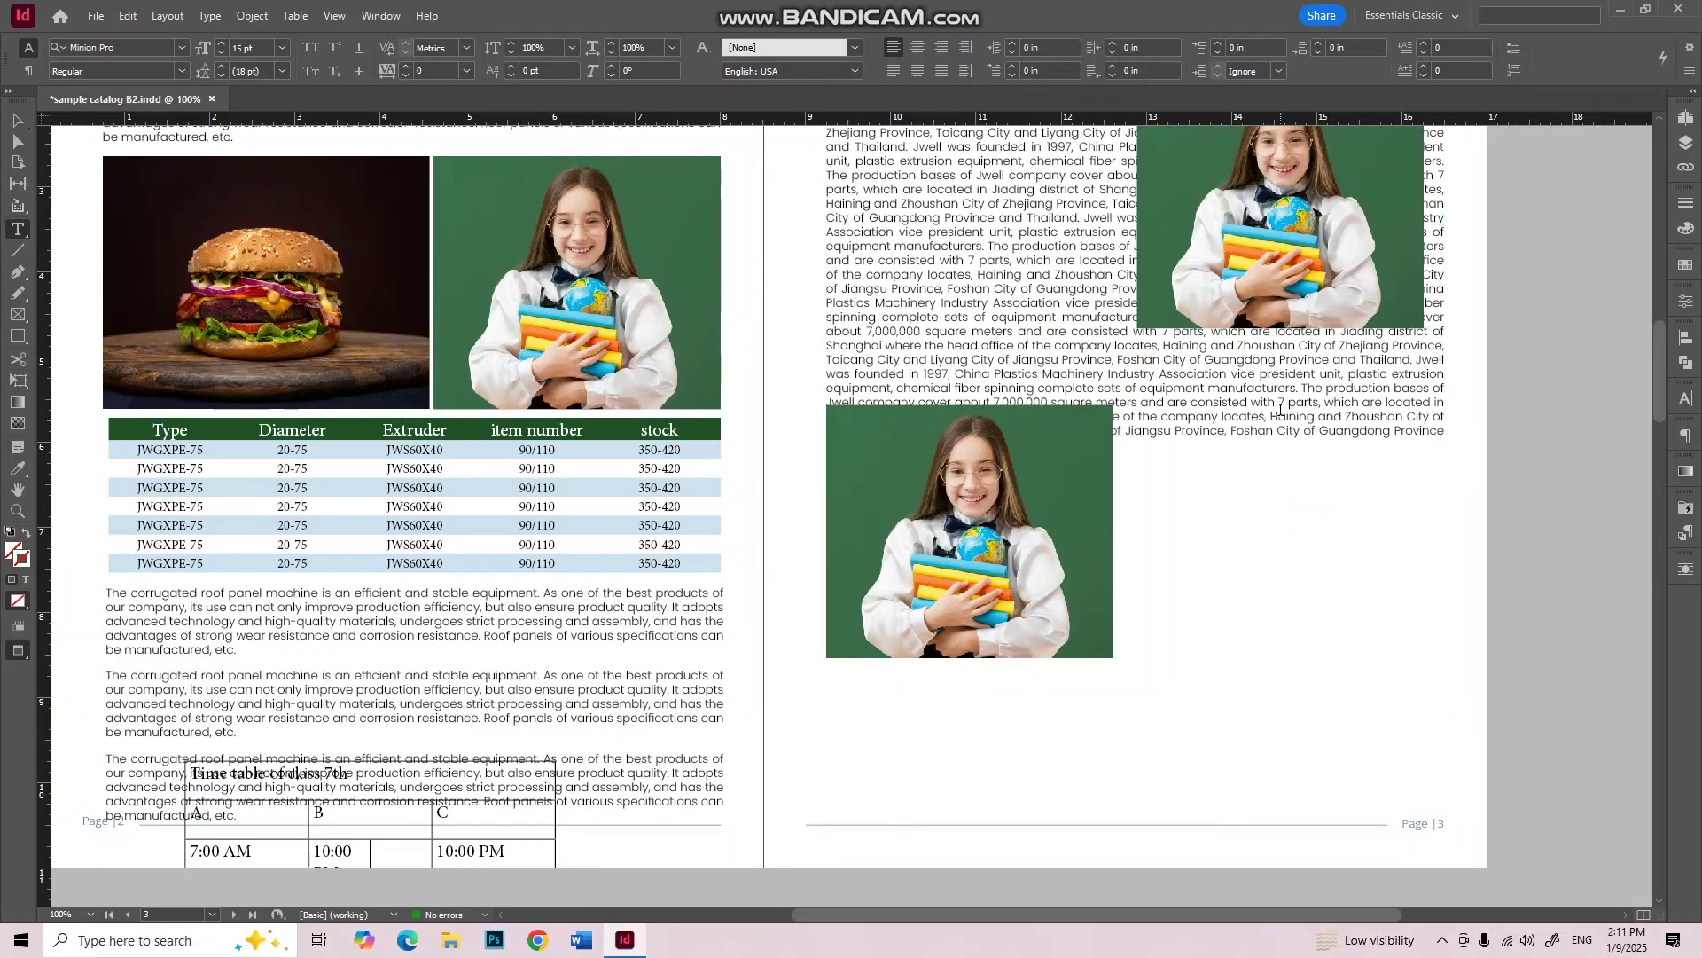
key(ctrl+a)
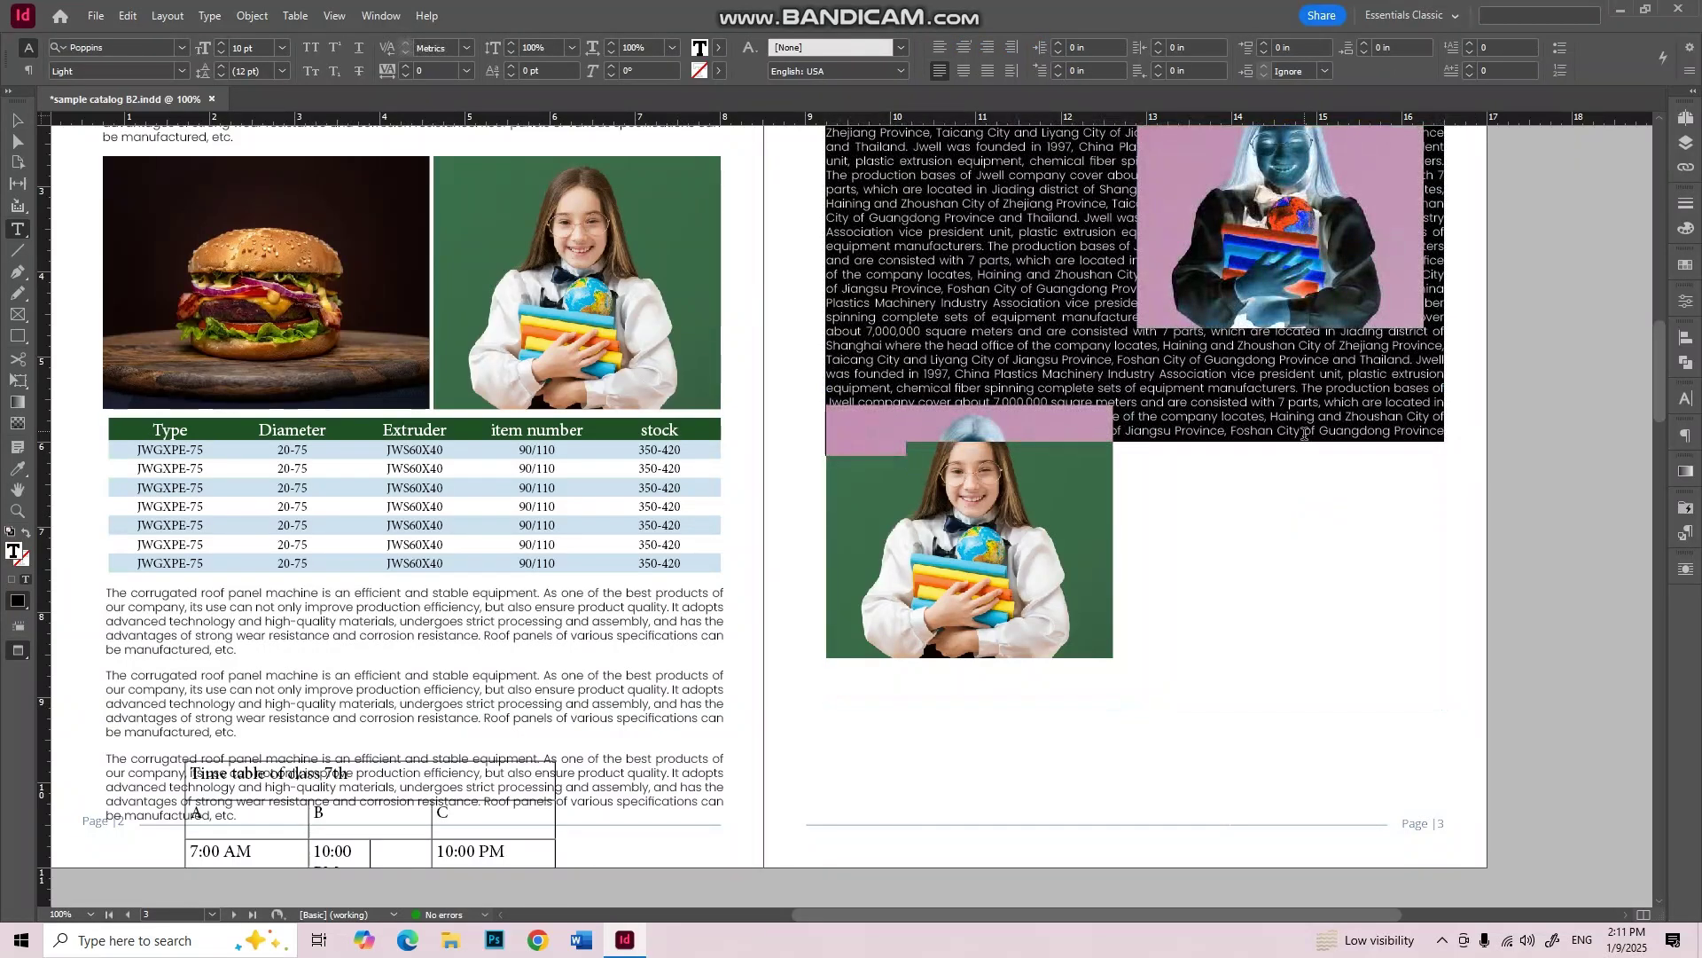
key(ctrl+v)
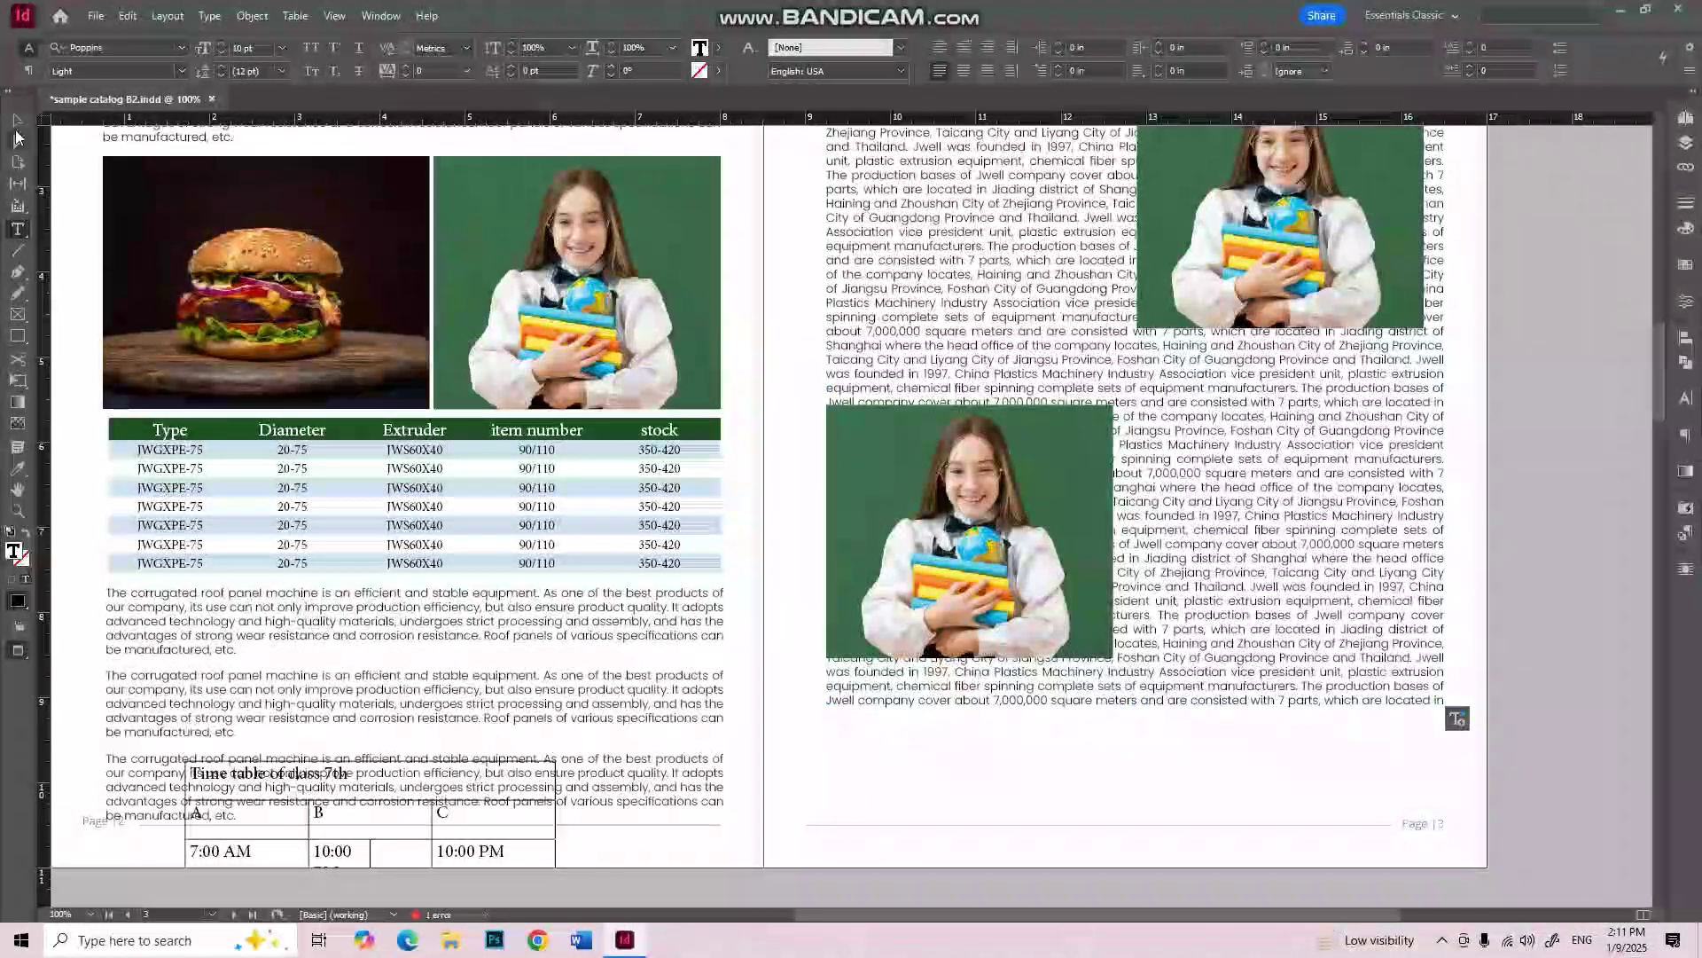
click(16, 124)
drag(1135, 712, 1143, 803)
Step: Move the upper student photo slightly lower and shift the lower photo right and down within the company text
scroll(1572, 530, up, 3)
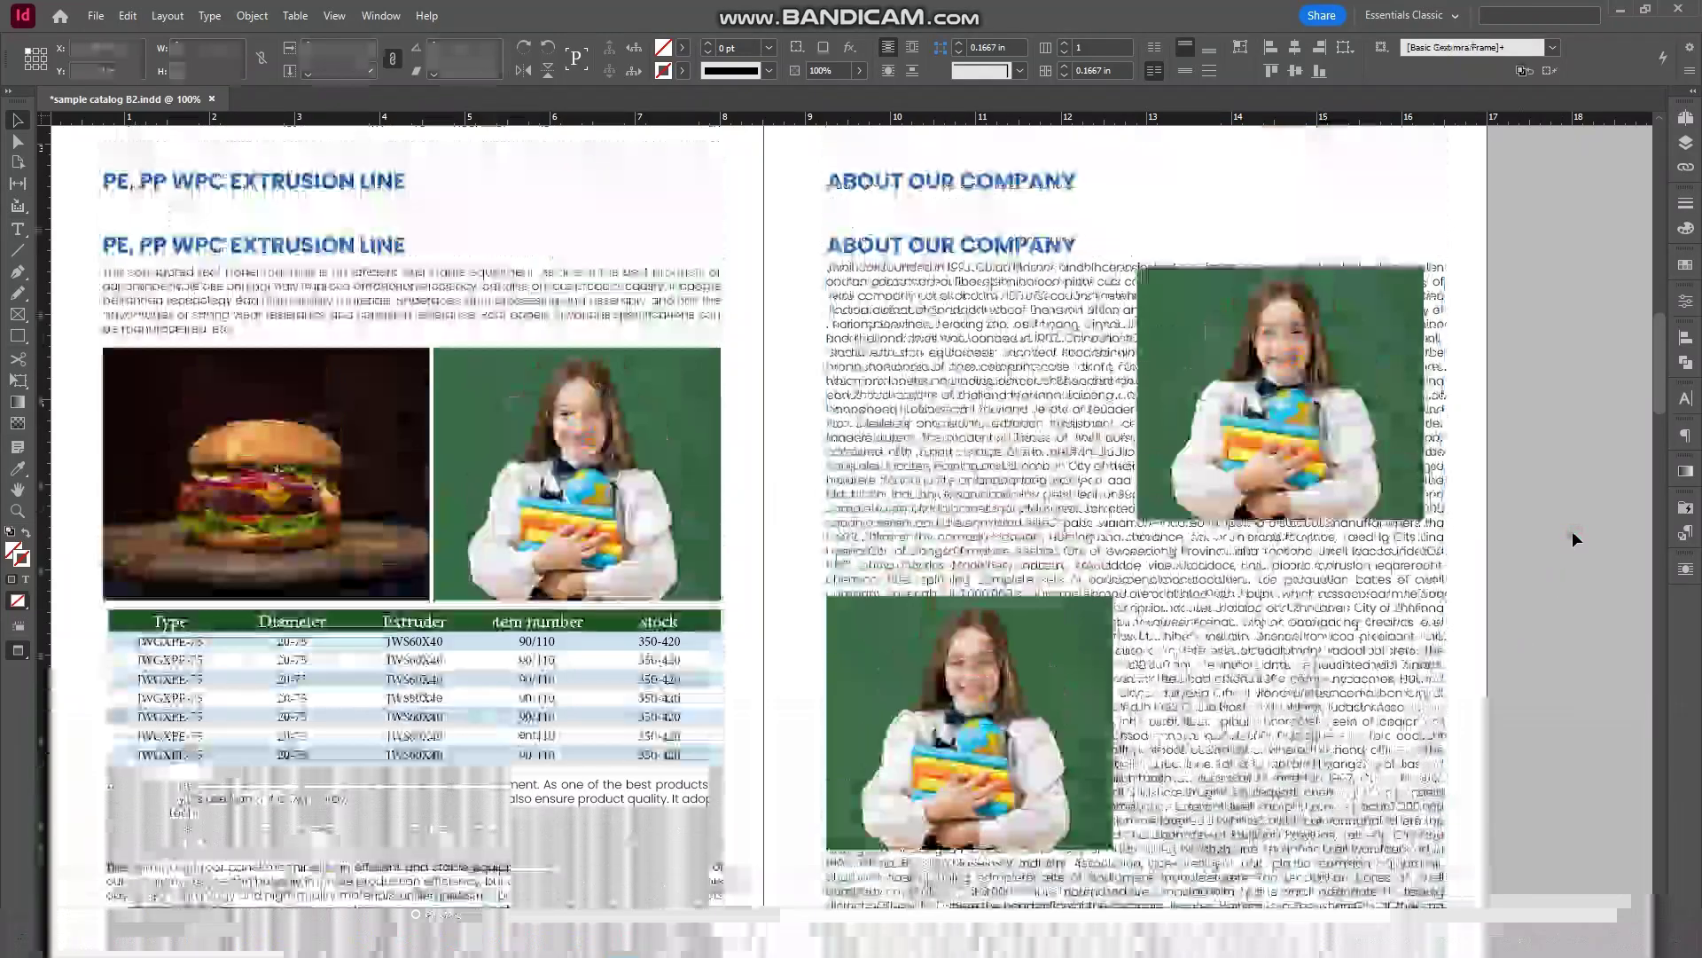
scroll(1571, 530, down, 1)
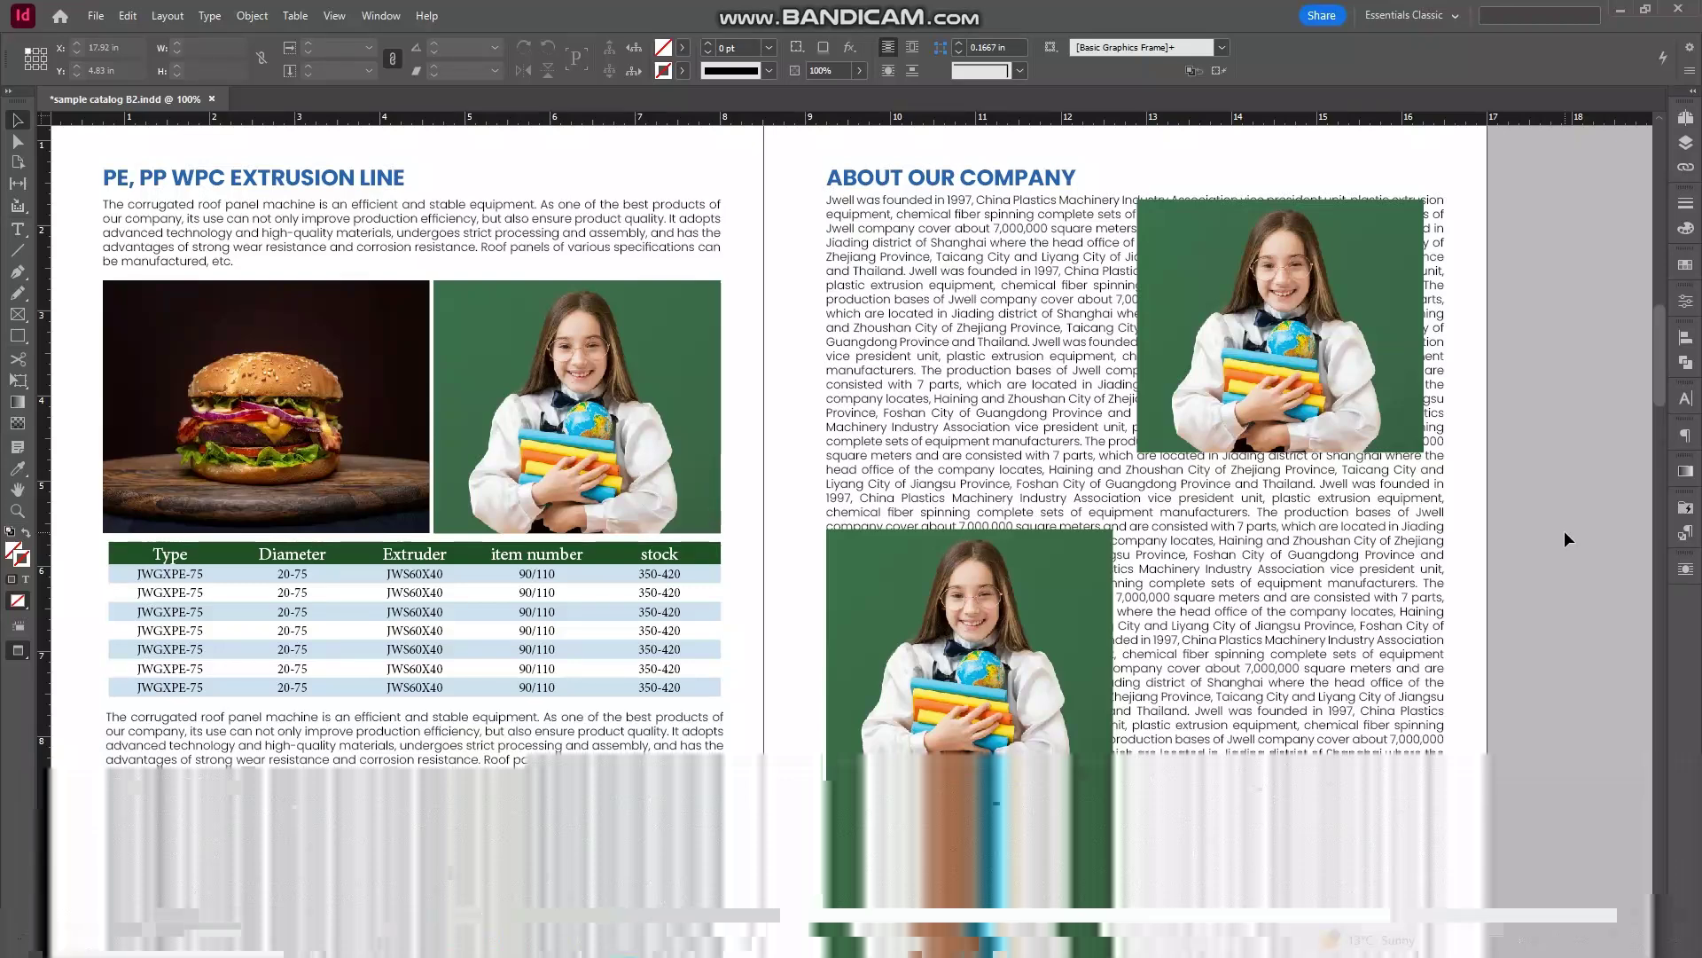
drag(1403, 232, 1403, 252)
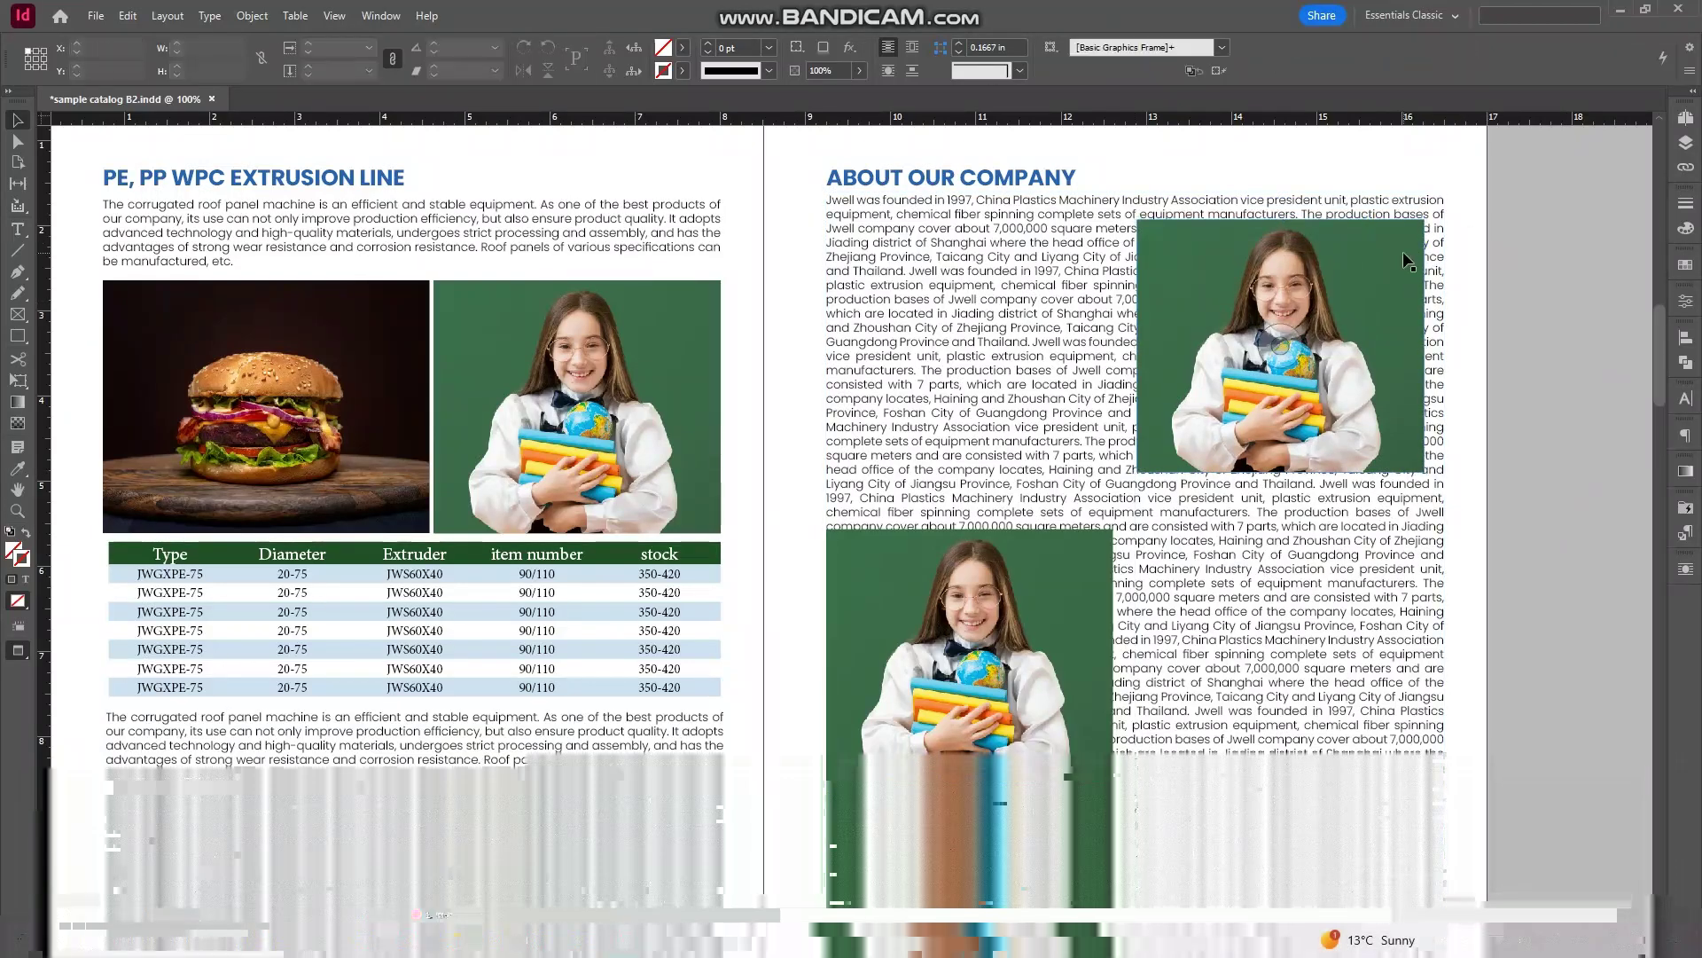
click(1157, 640)
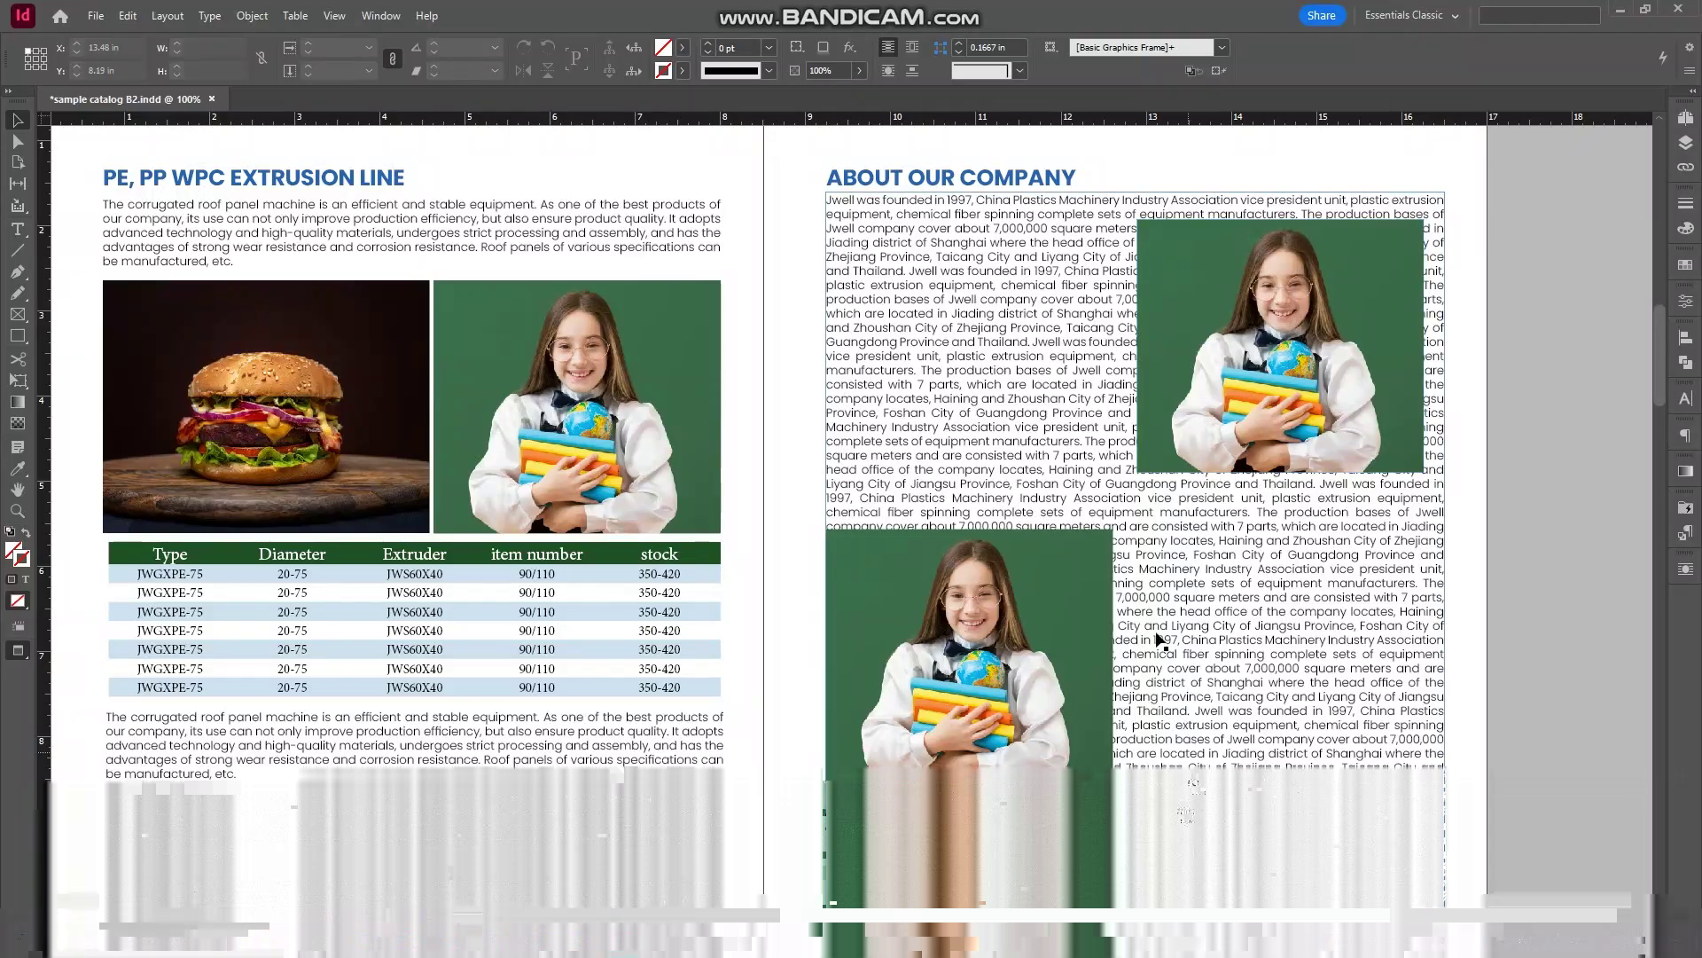
drag(1087, 618, 1121, 638)
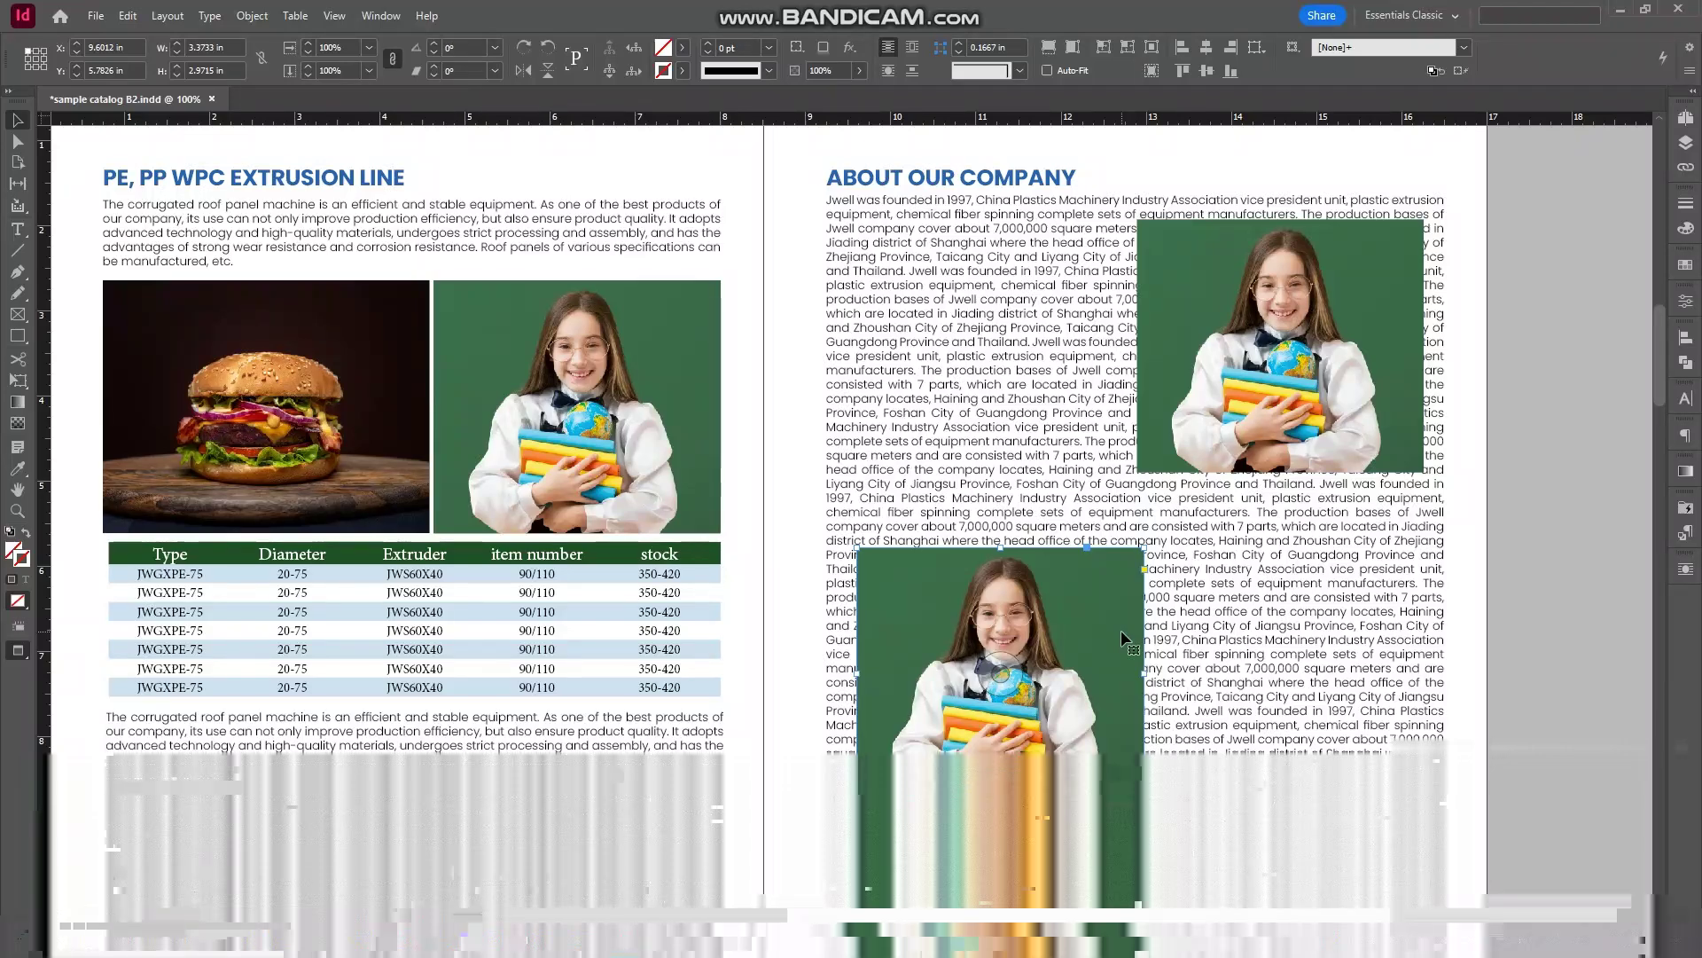
Step: Wrap the company text around the upper photo's object shape and align the photo with the text frame's right edge
click(1382, 251)
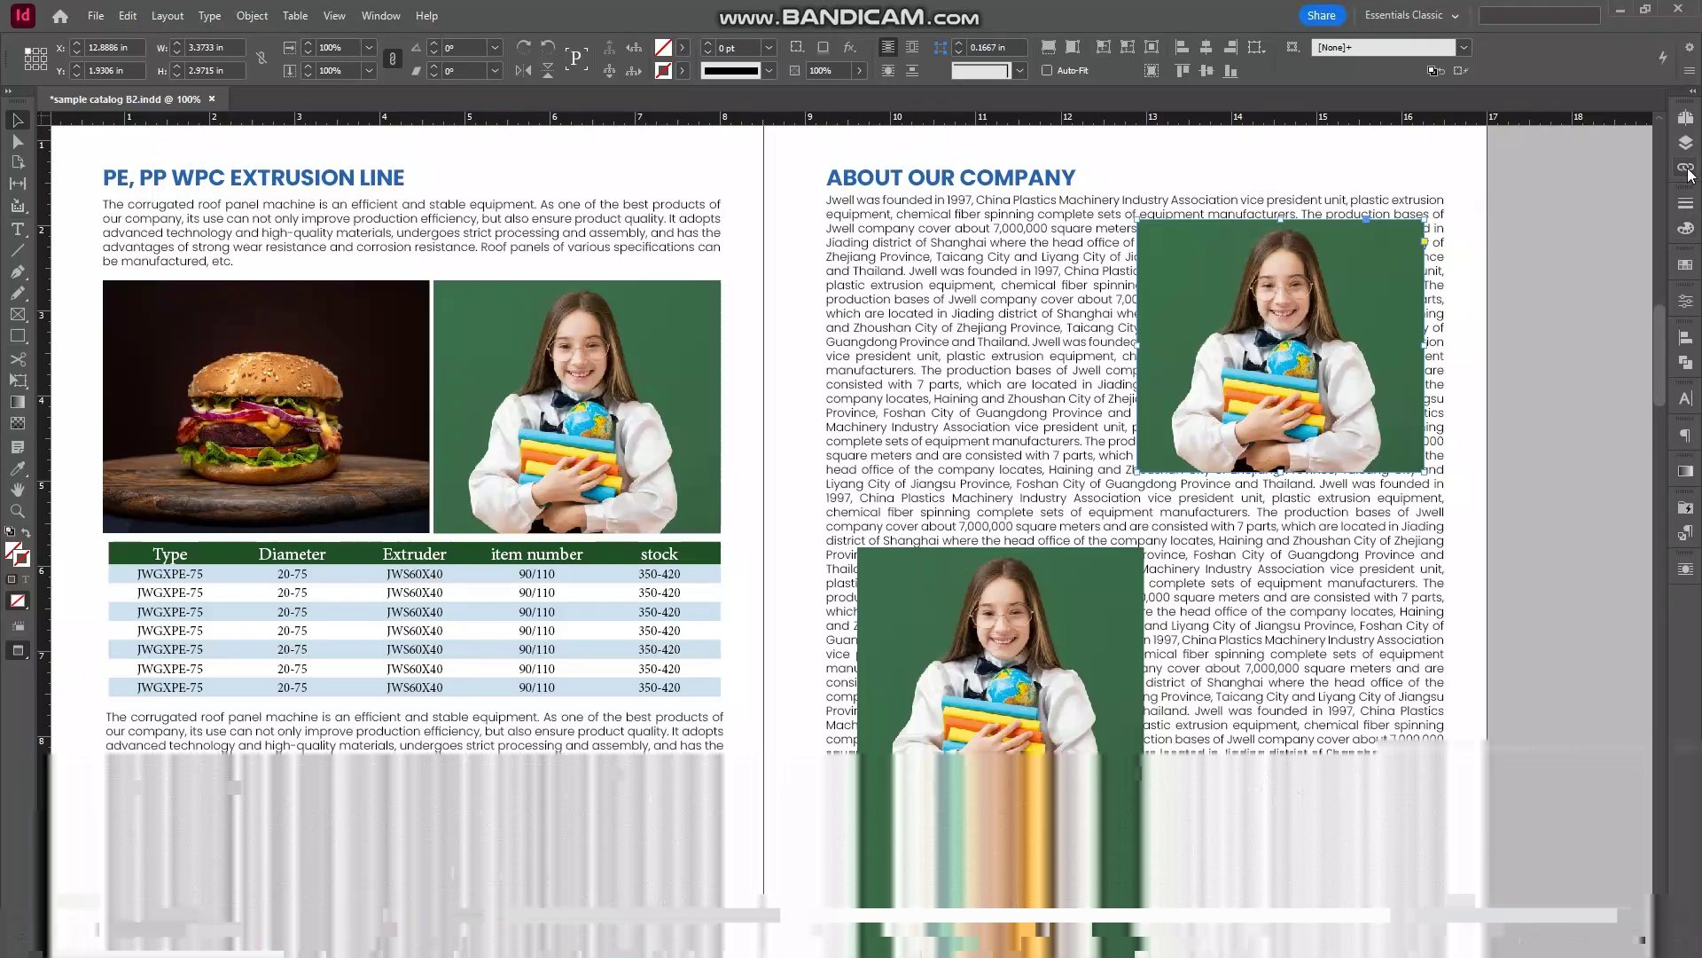
right_click(1291, 268)
click(1603, 187)
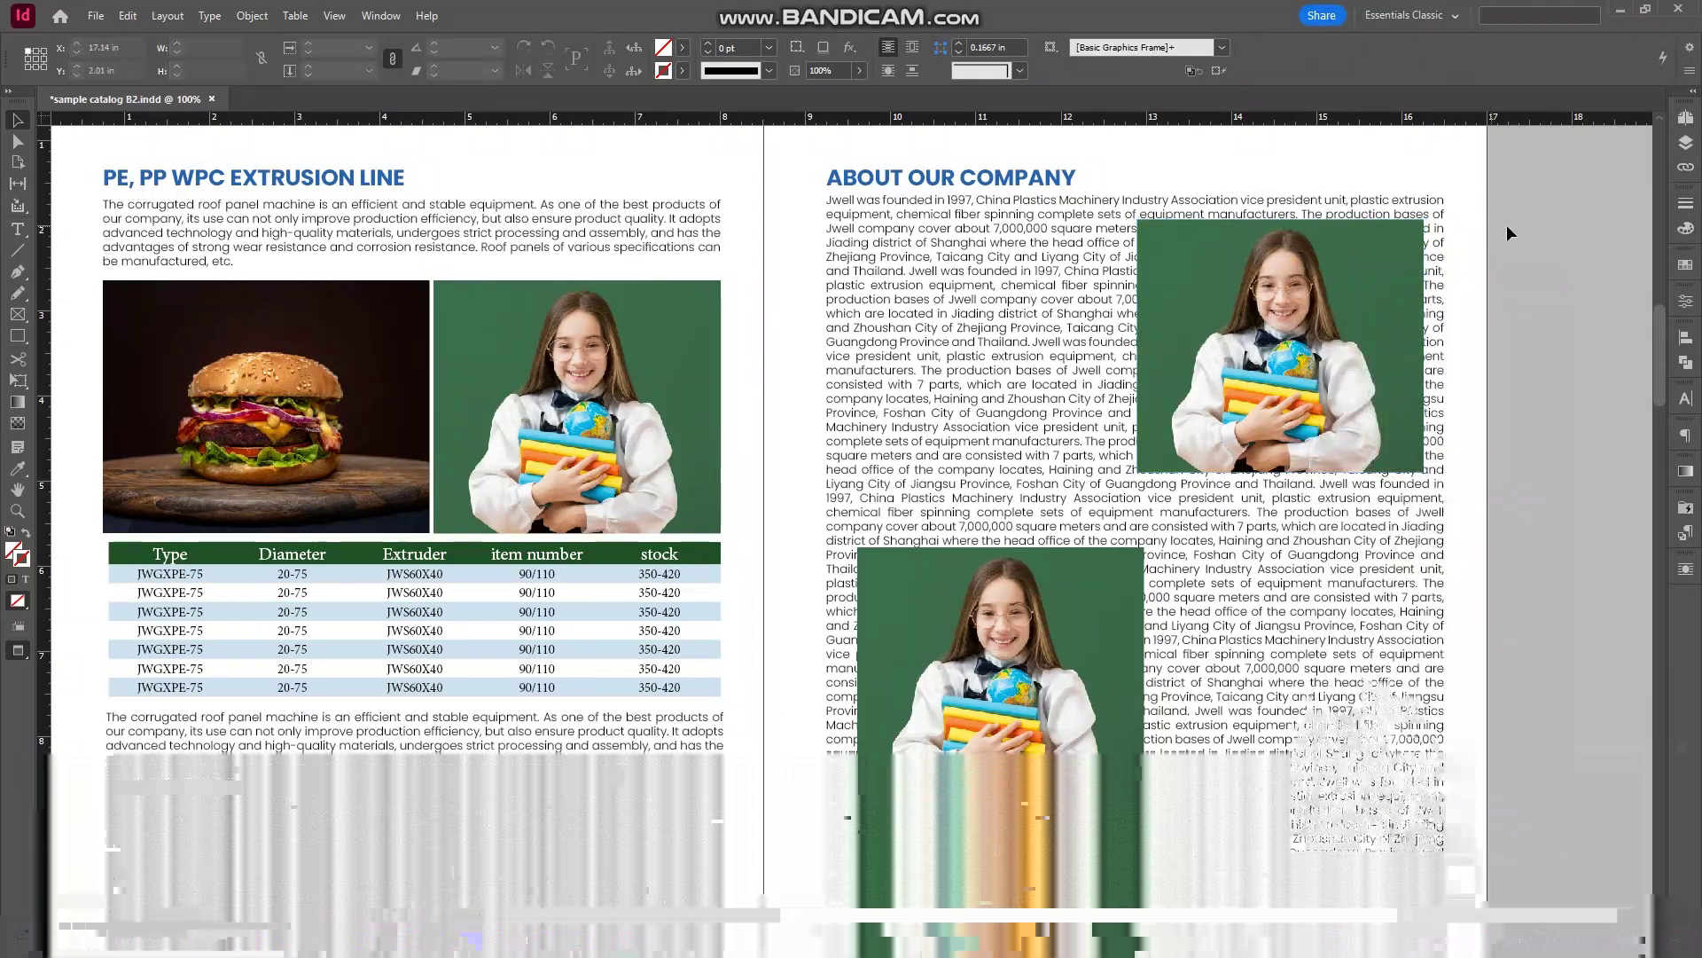
click(1368, 269)
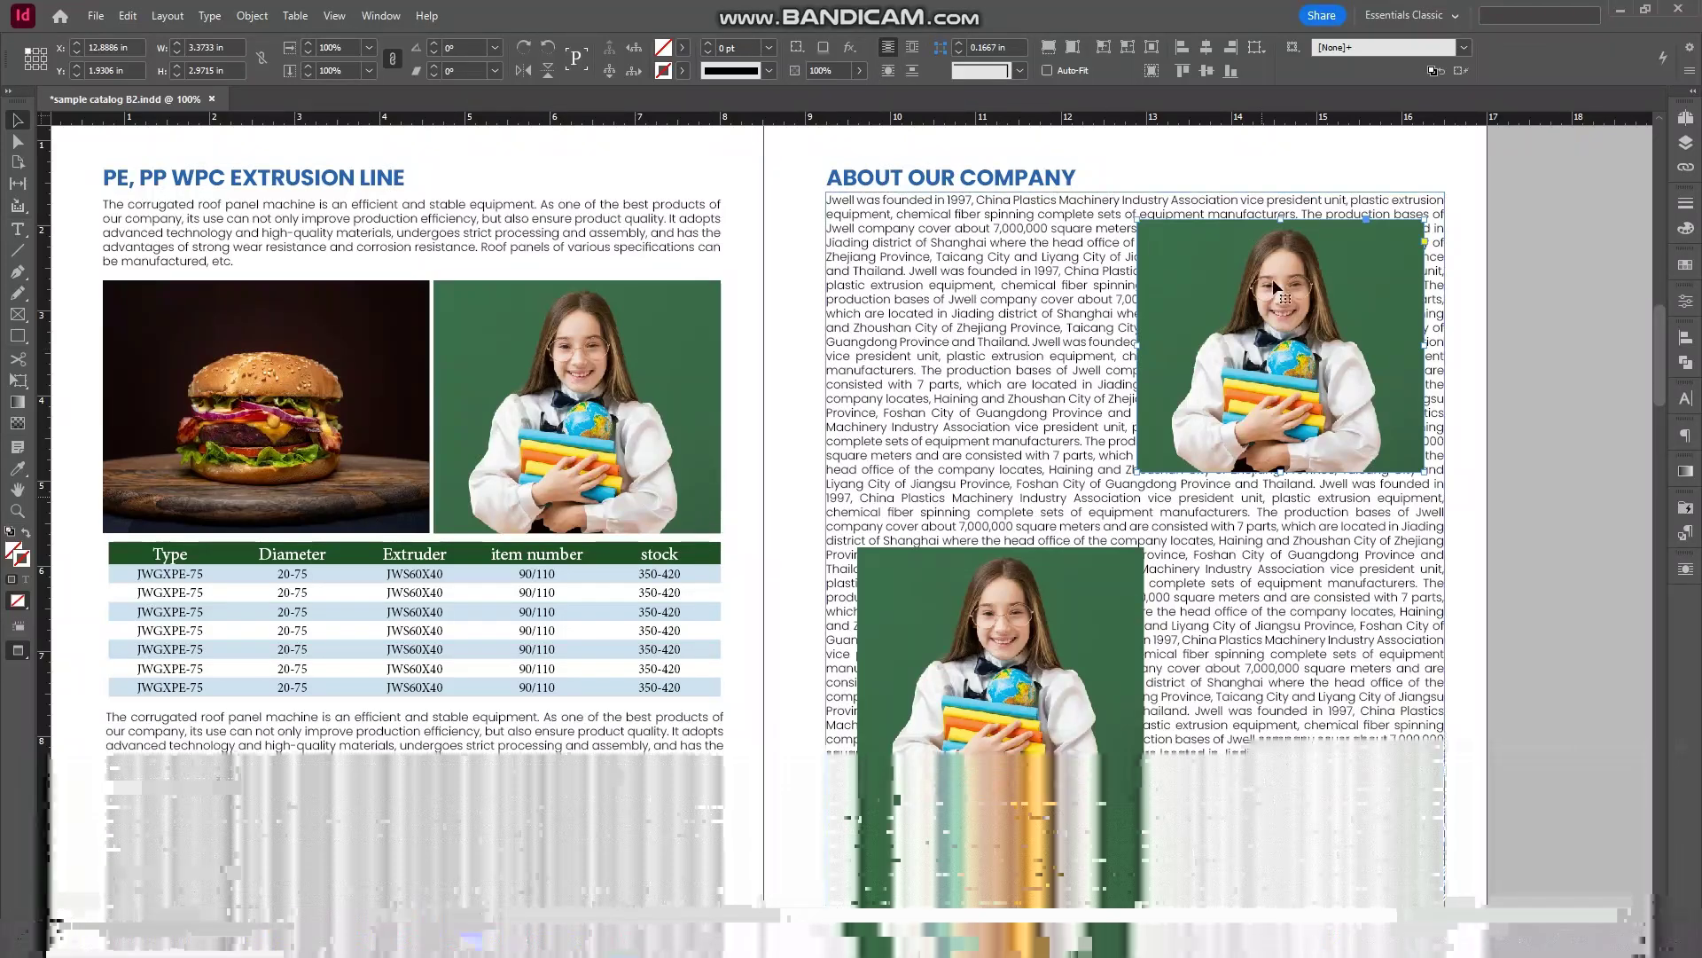
click(887, 75)
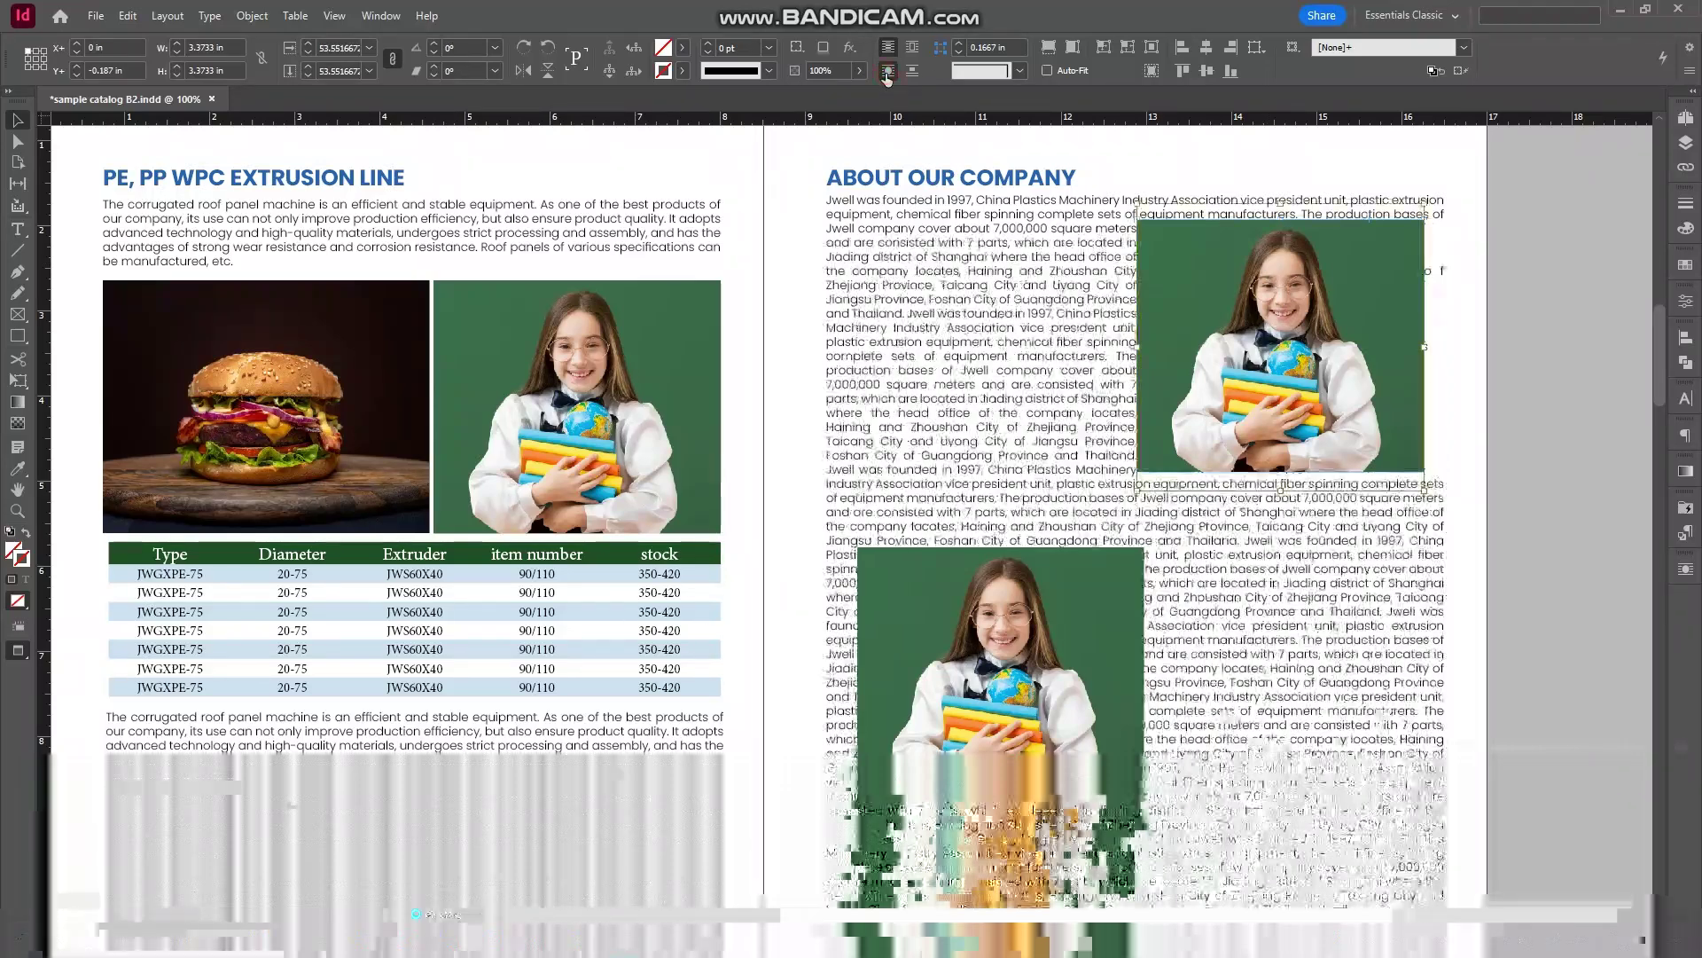
click(1399, 295)
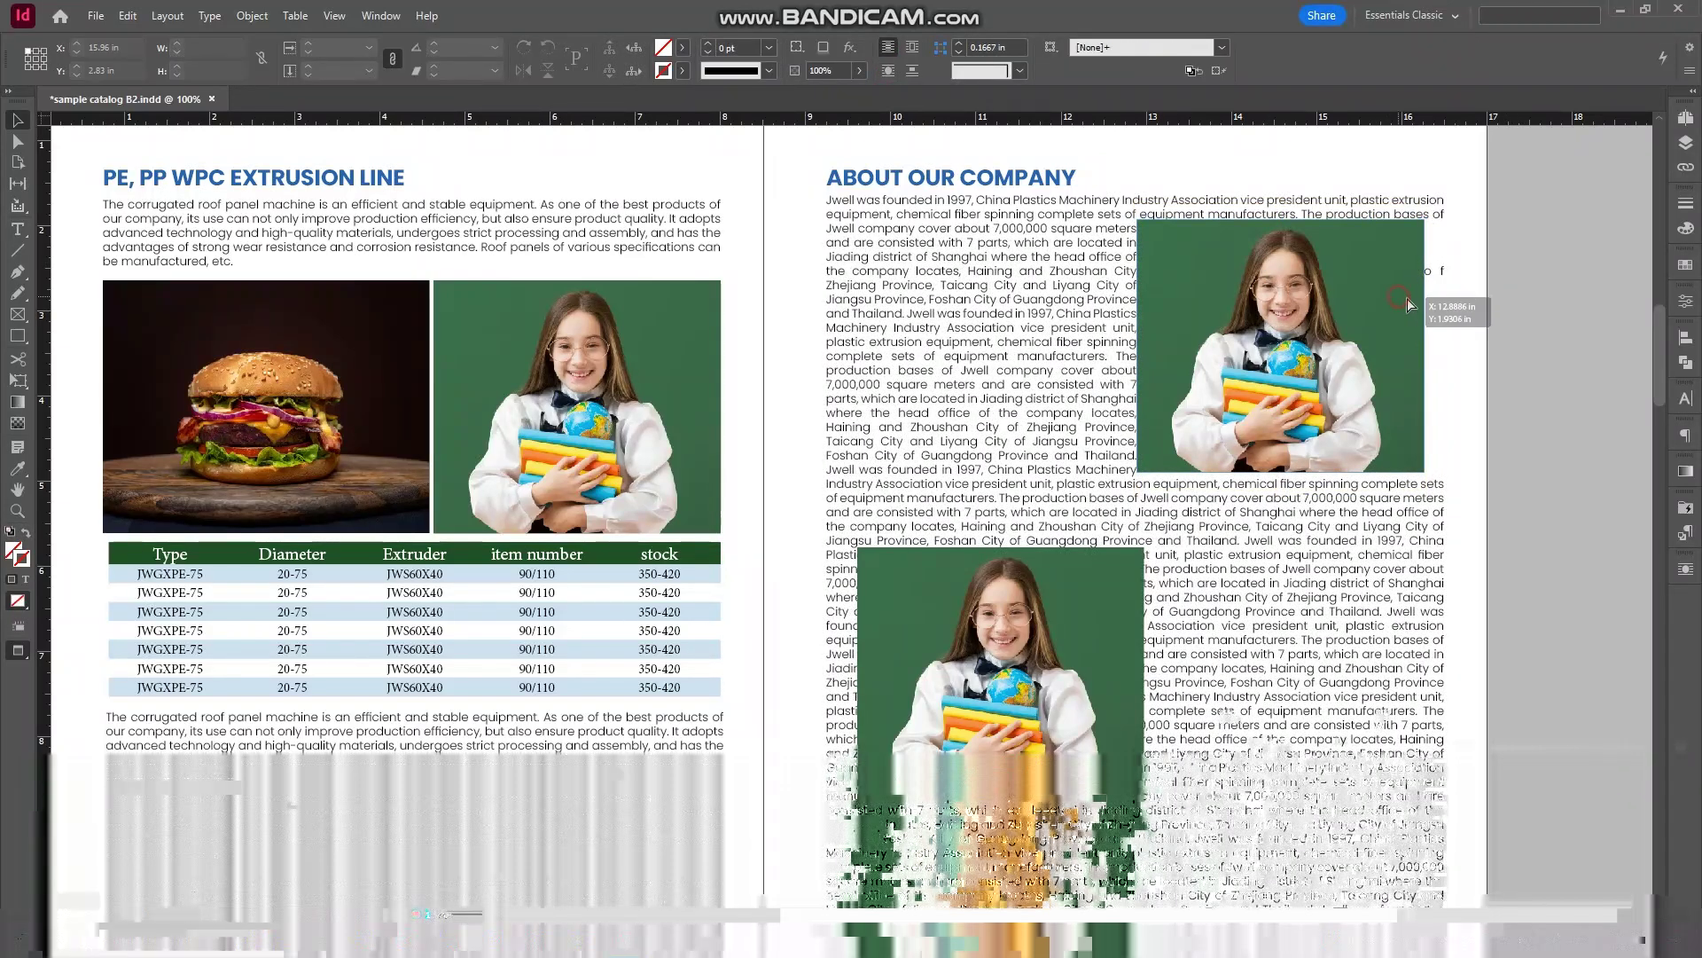
drag(1420, 302, 1421, 303)
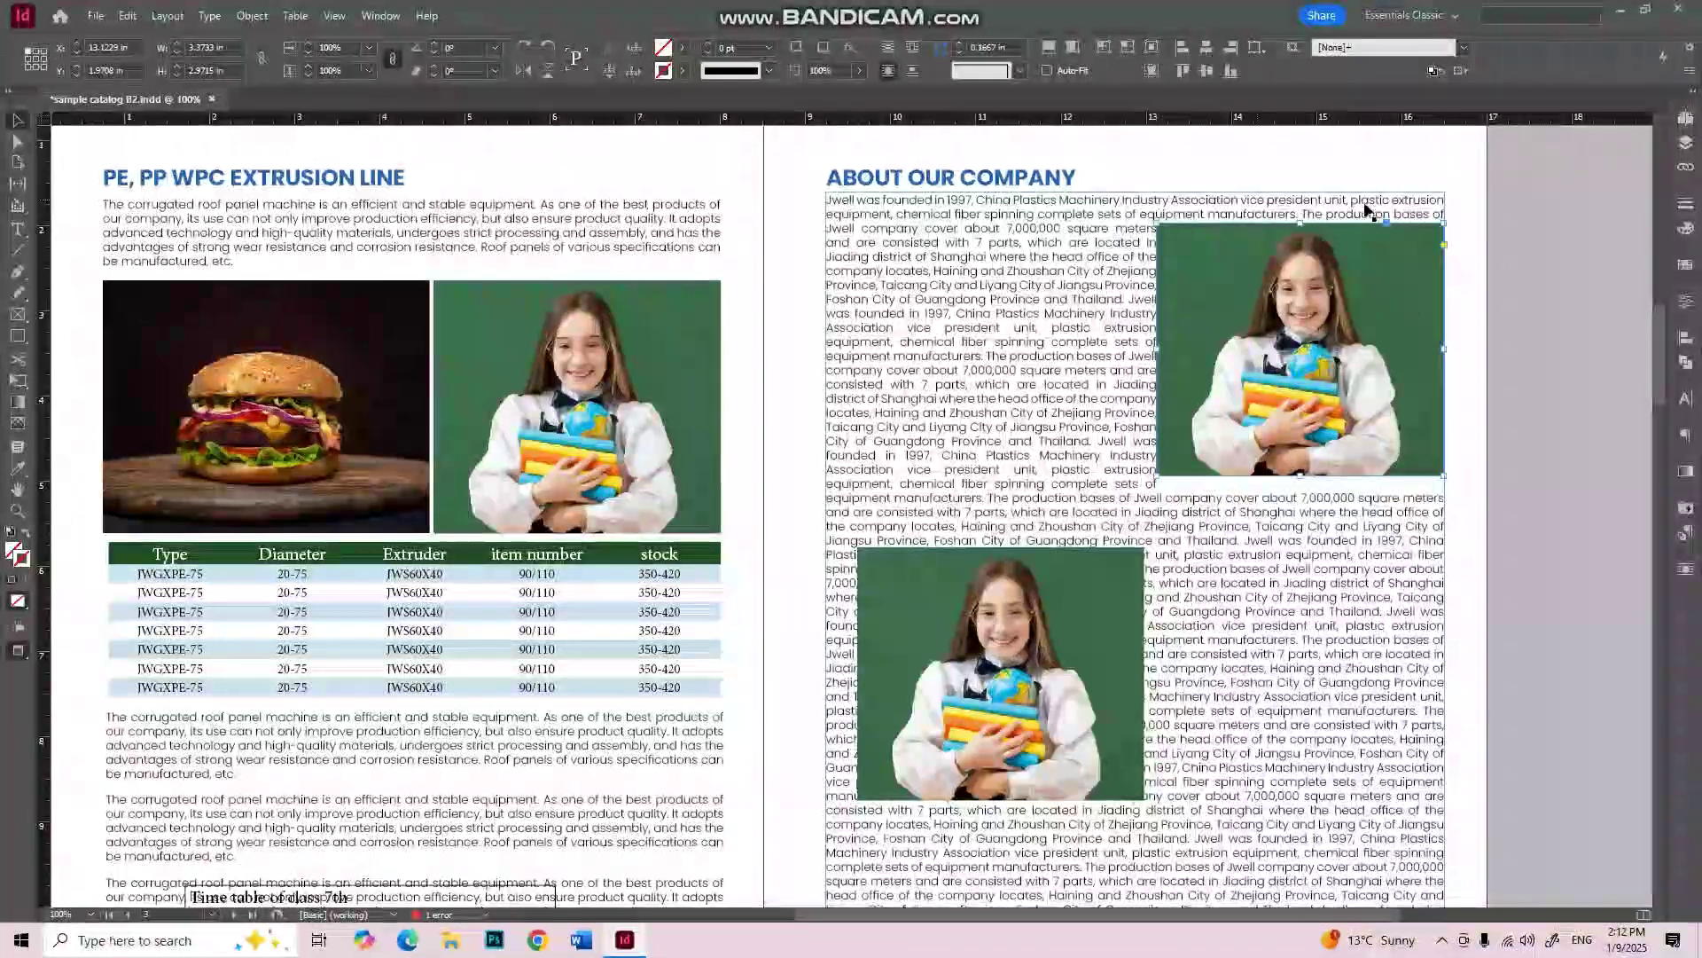
click(1477, 213)
click(1304, 221)
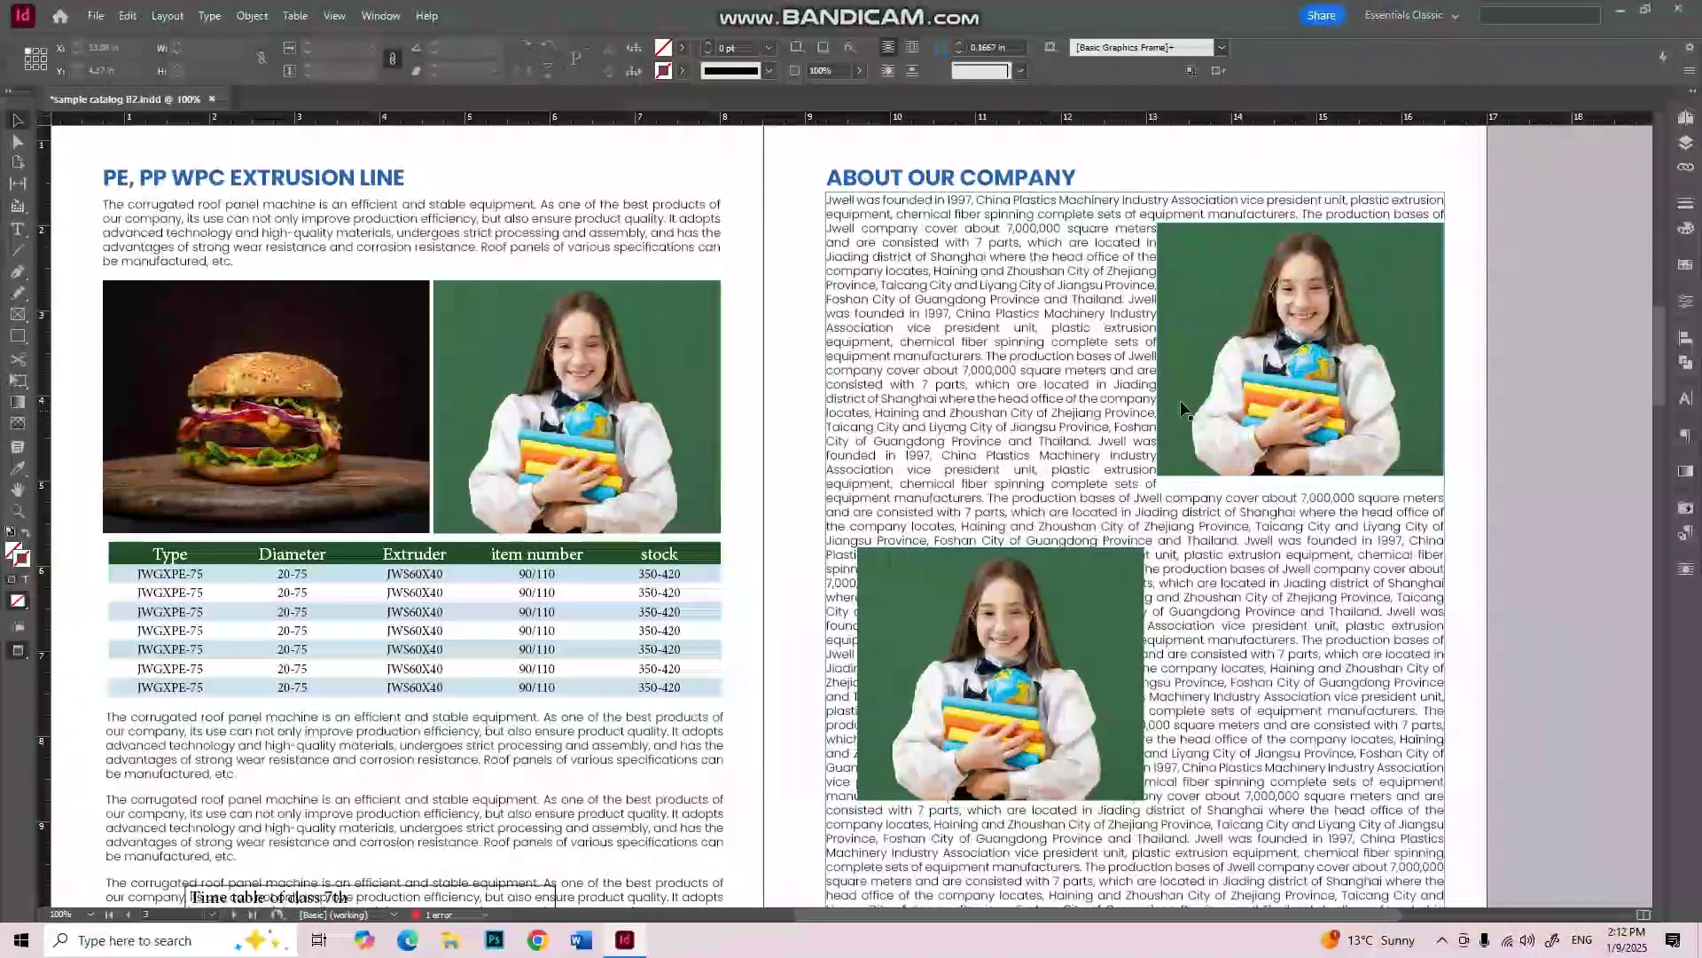
Step: Set the upper photo's corner size to 0.125 in and turn off its text wrap
click(1182, 410)
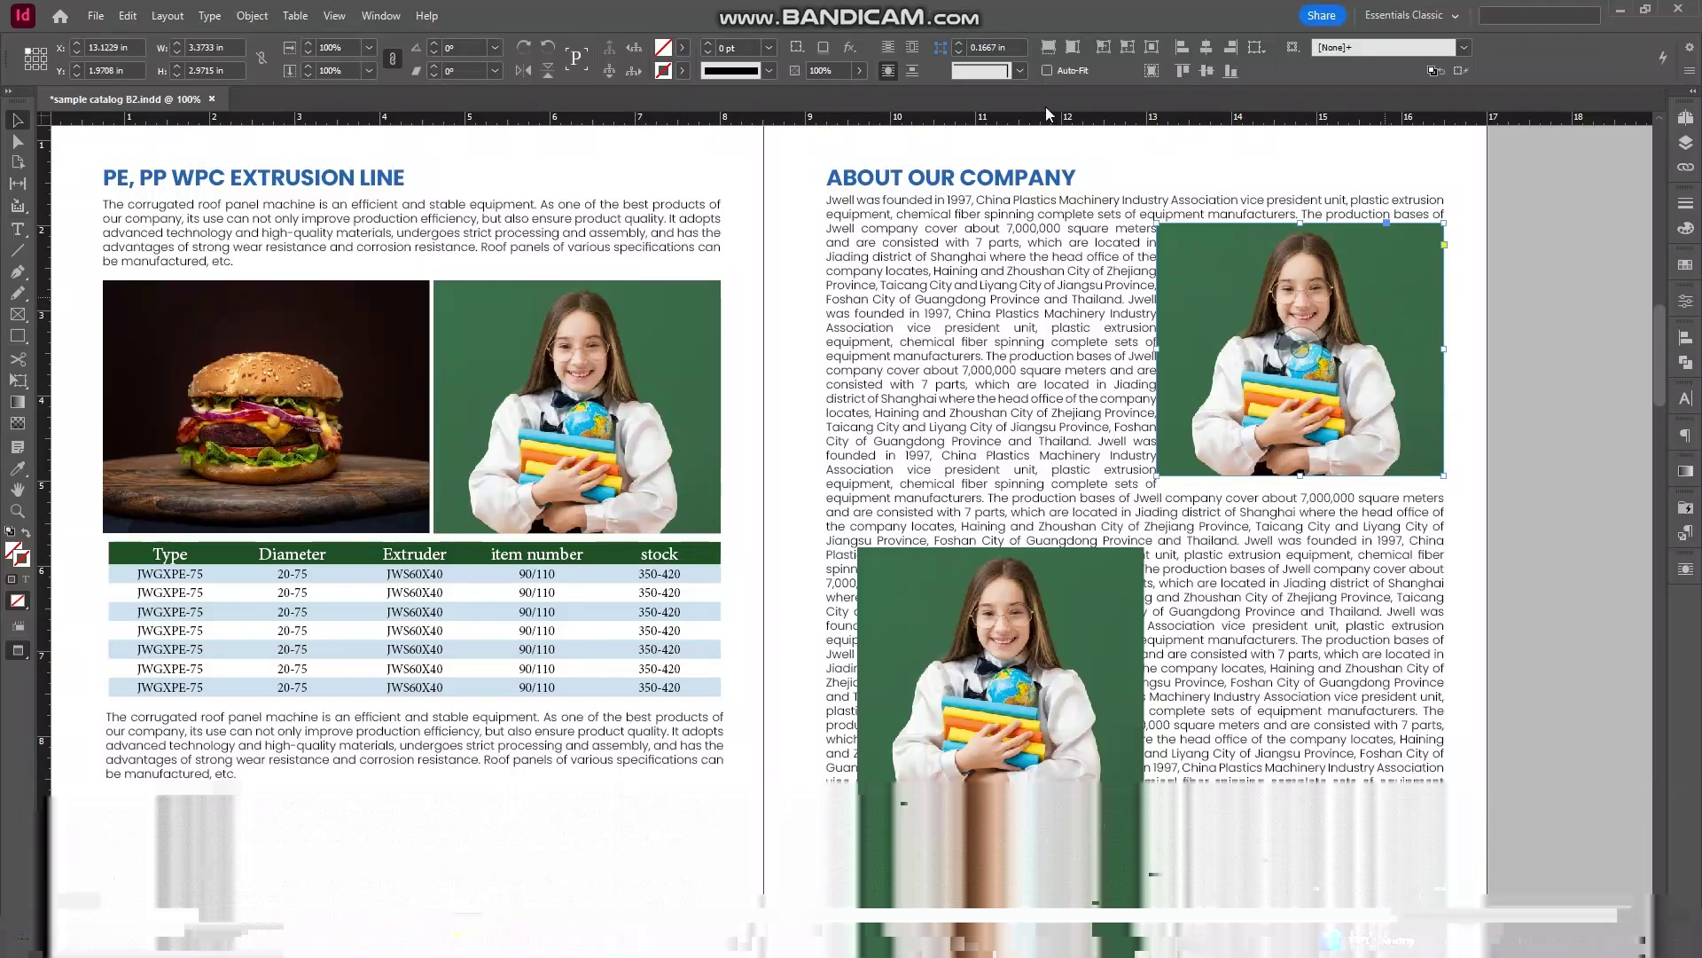
click(960, 45)
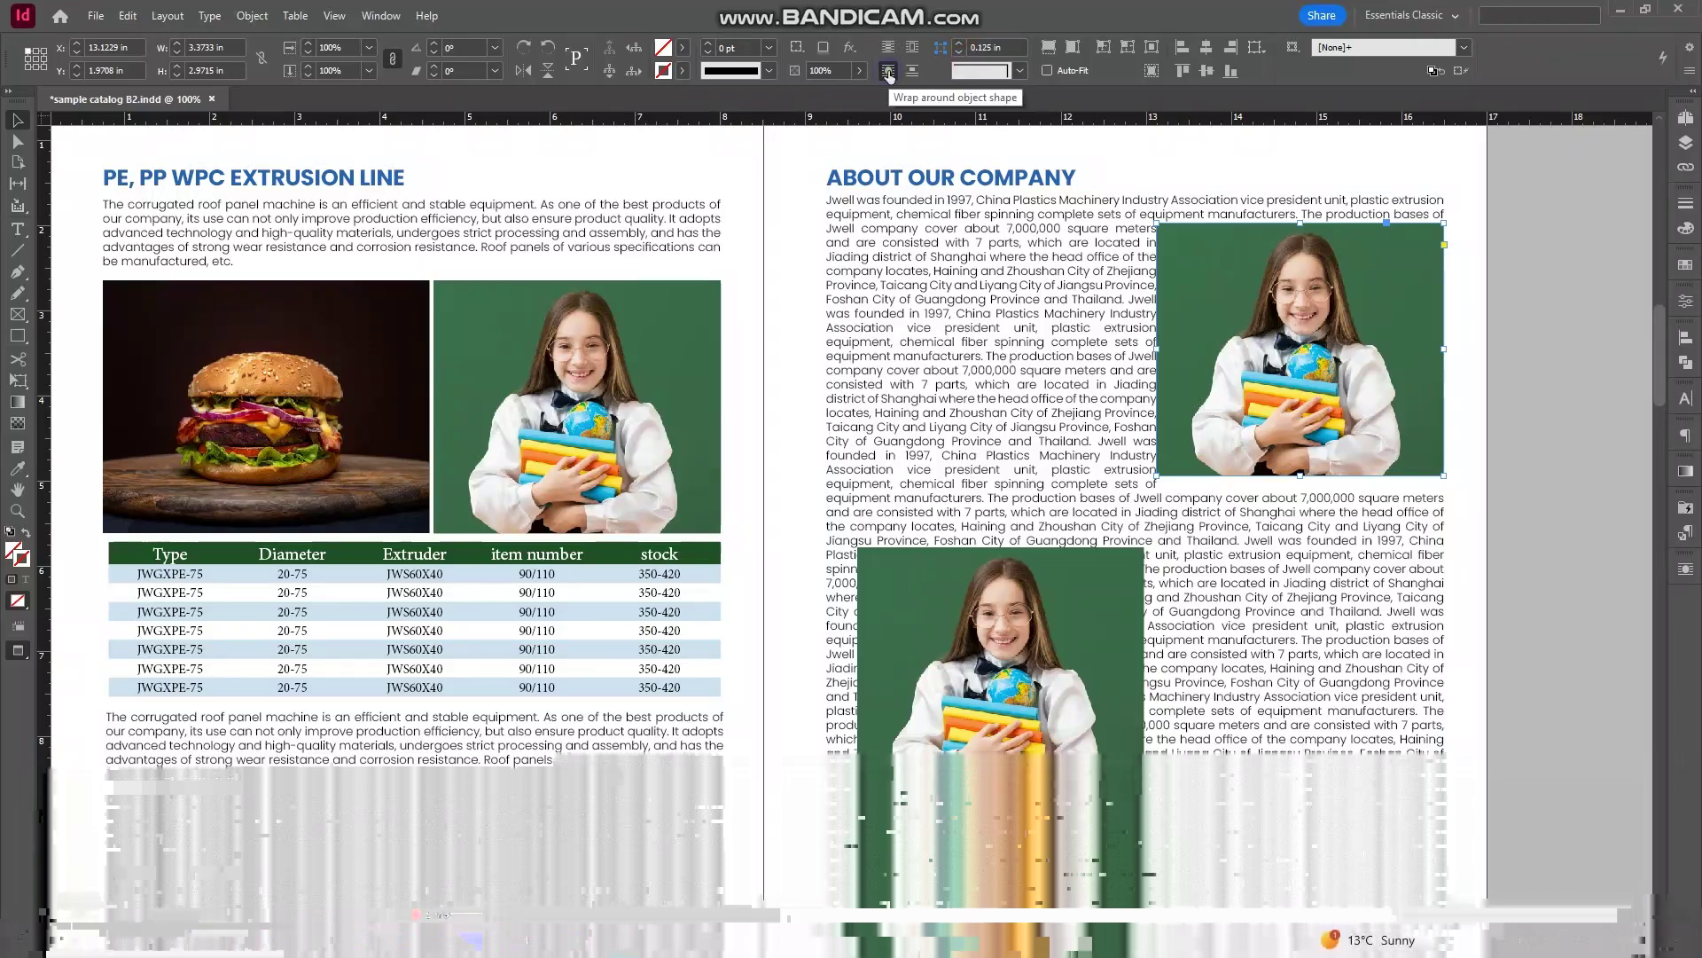
click(1103, 156)
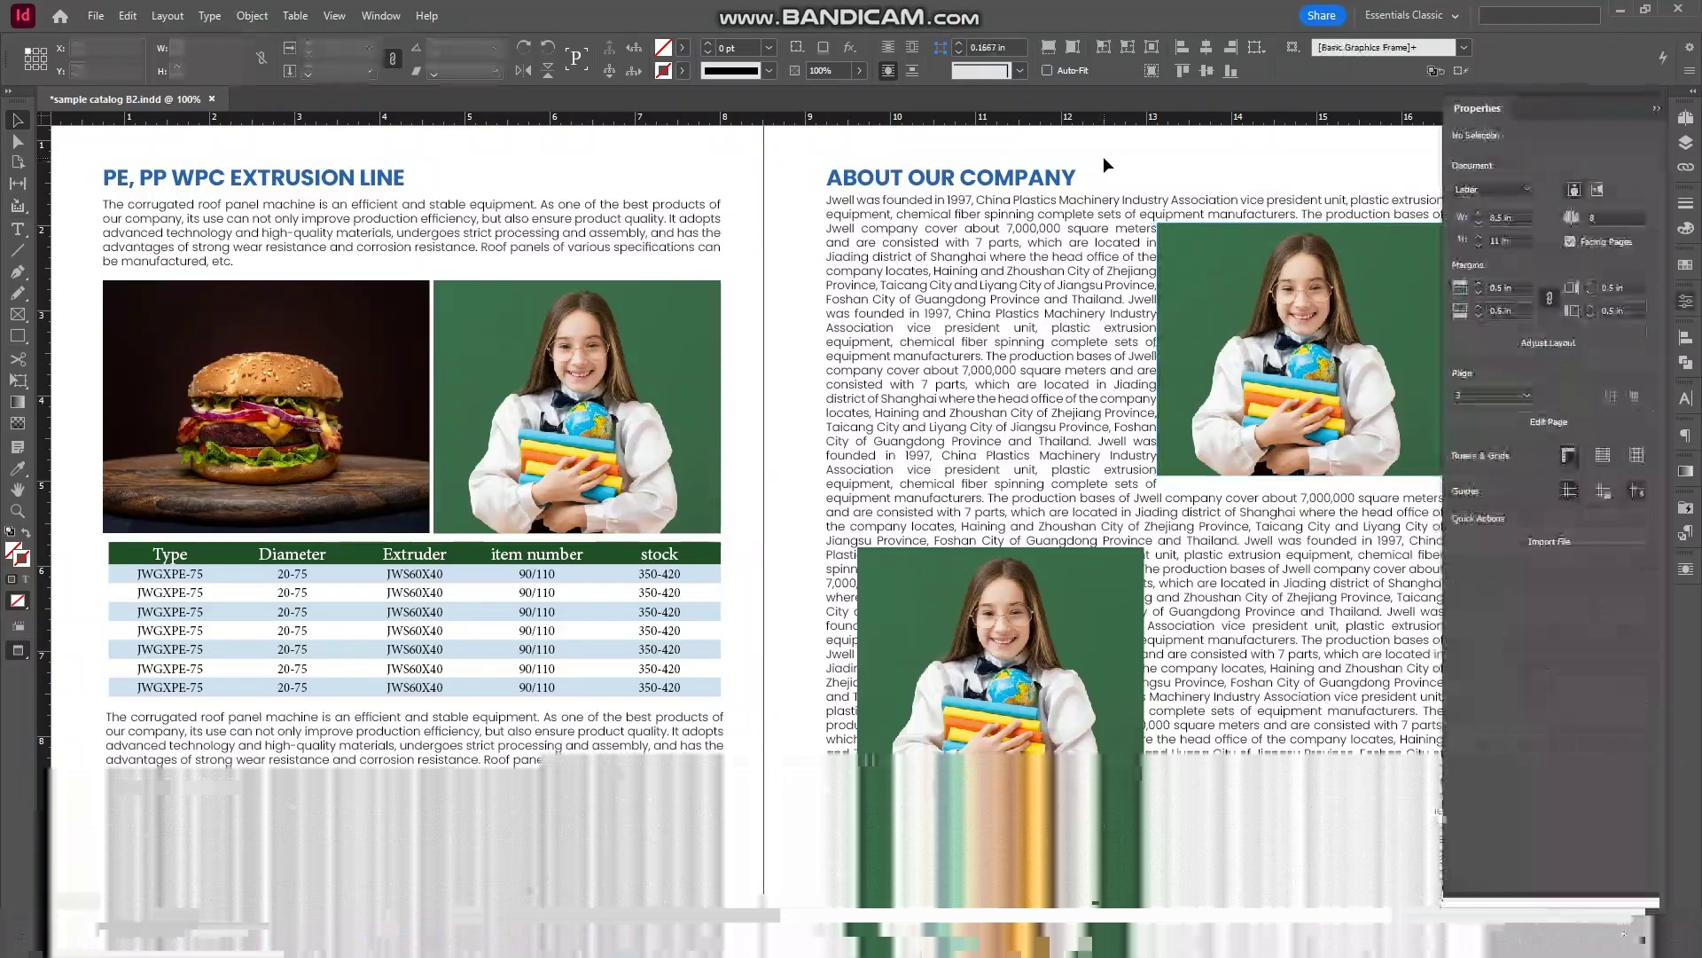
click(1257, 264)
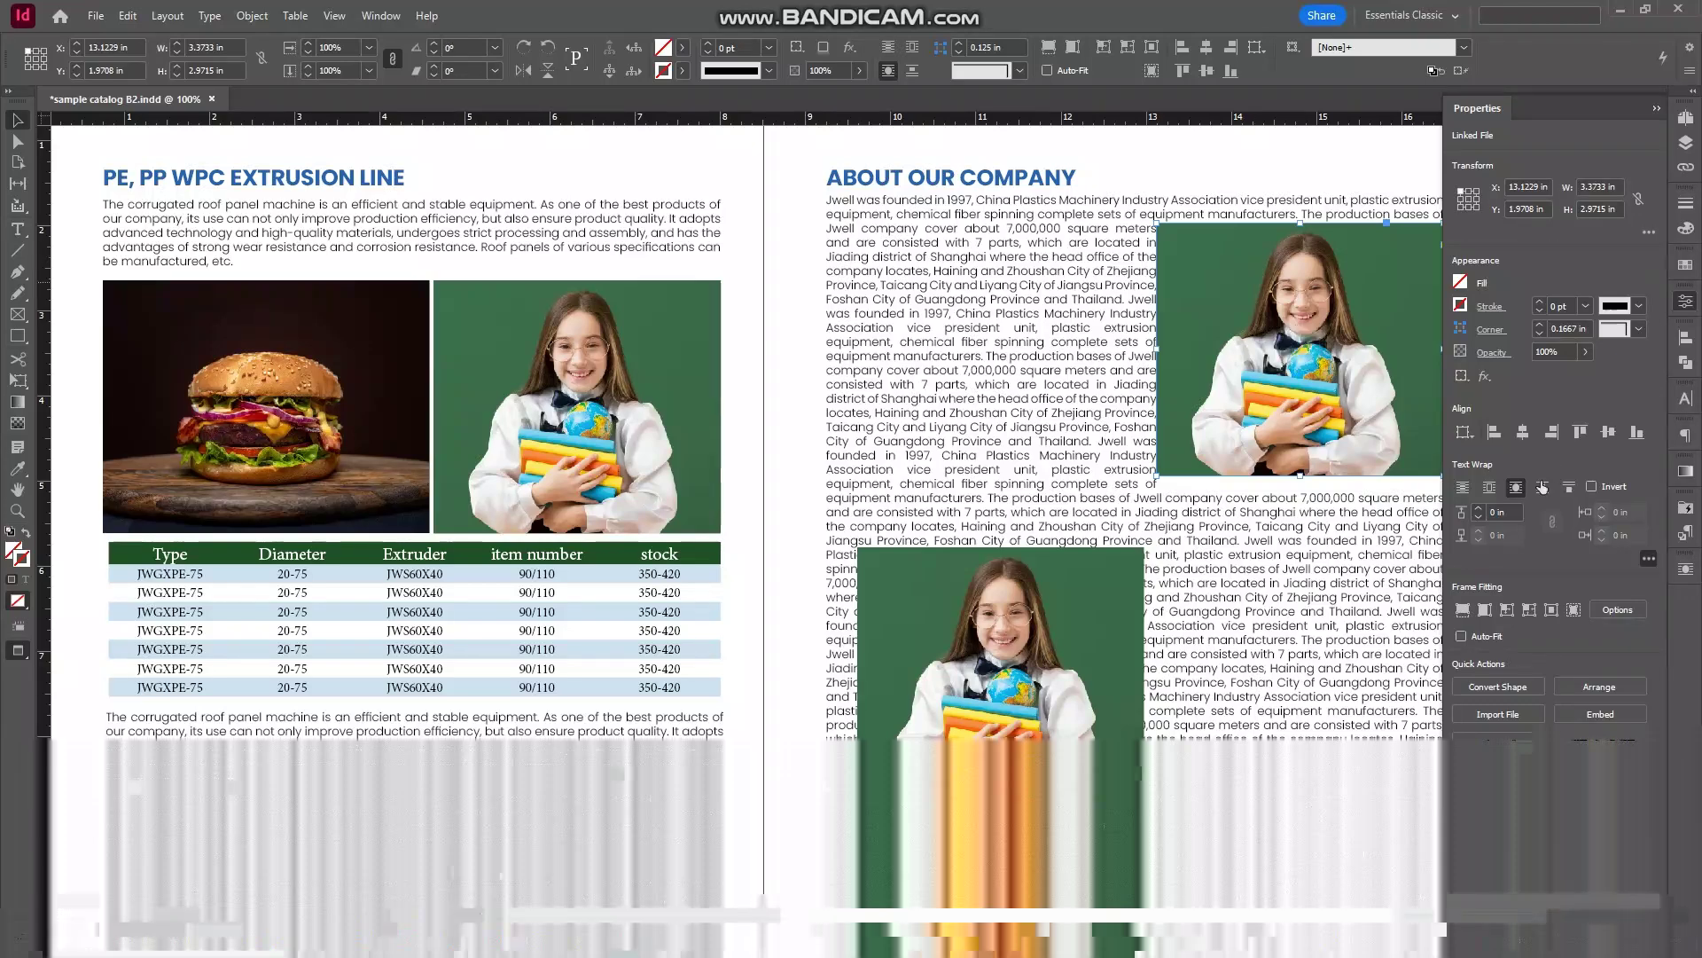
click(1462, 488)
click(1277, 175)
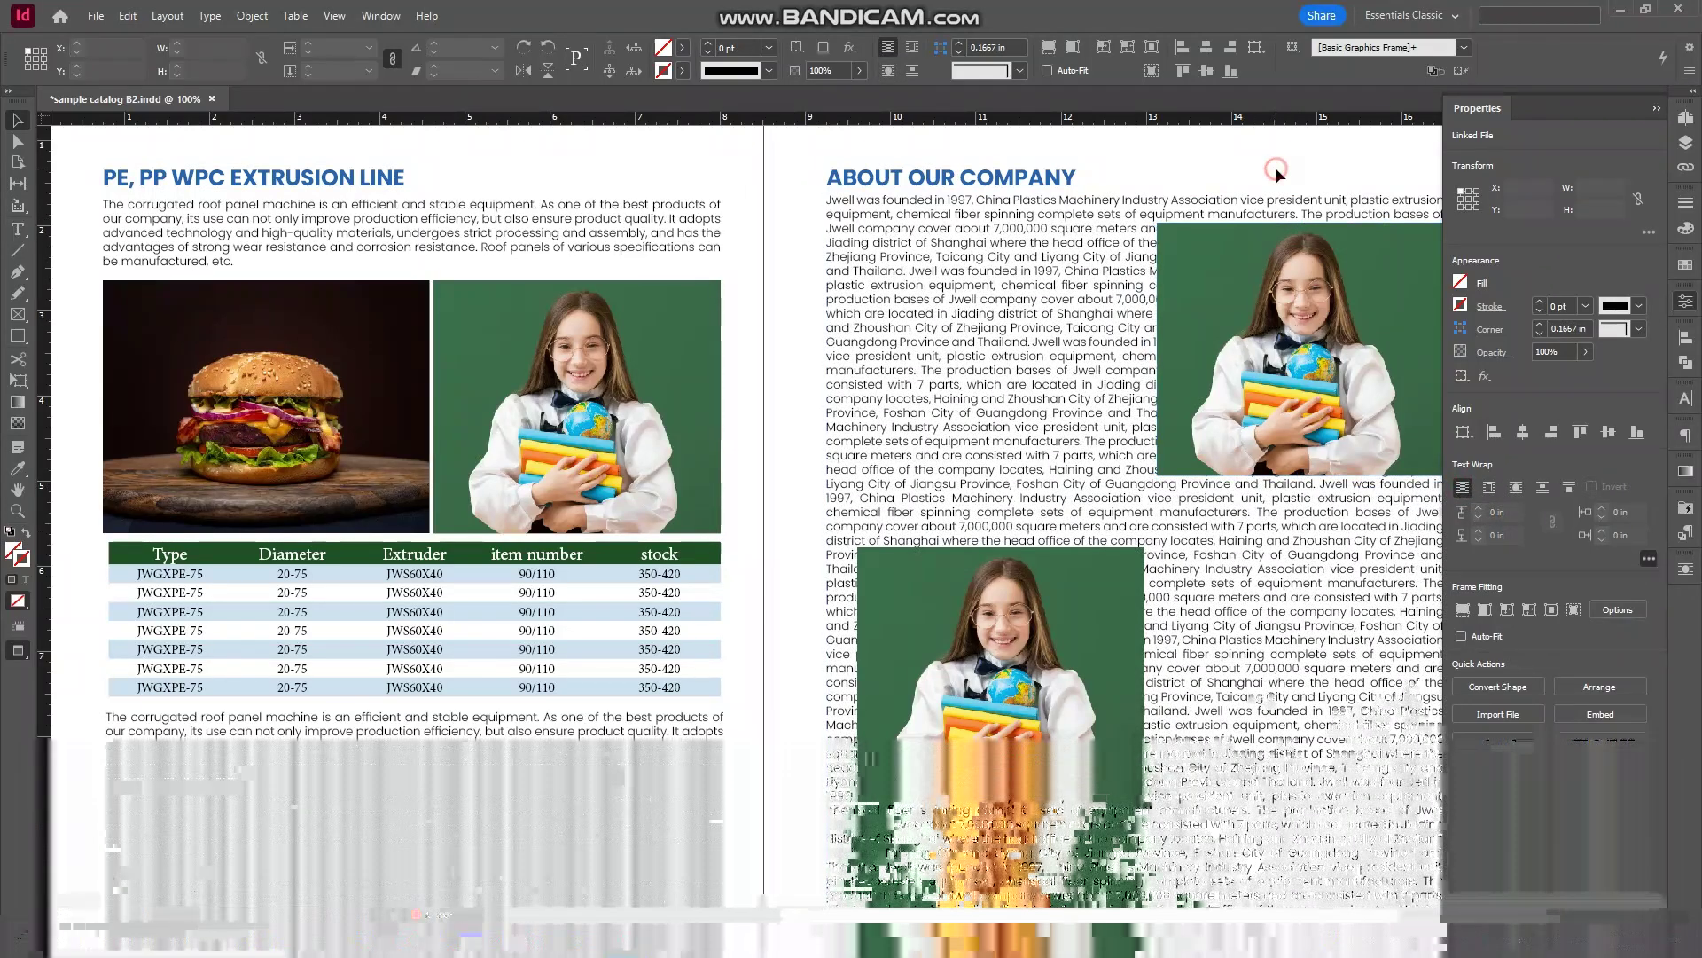
Step: Move the upper photo left to about X 12.46 in and wrap text around its object shape with a 0.0625 in offset
scroll(1207, 277, right, 3)
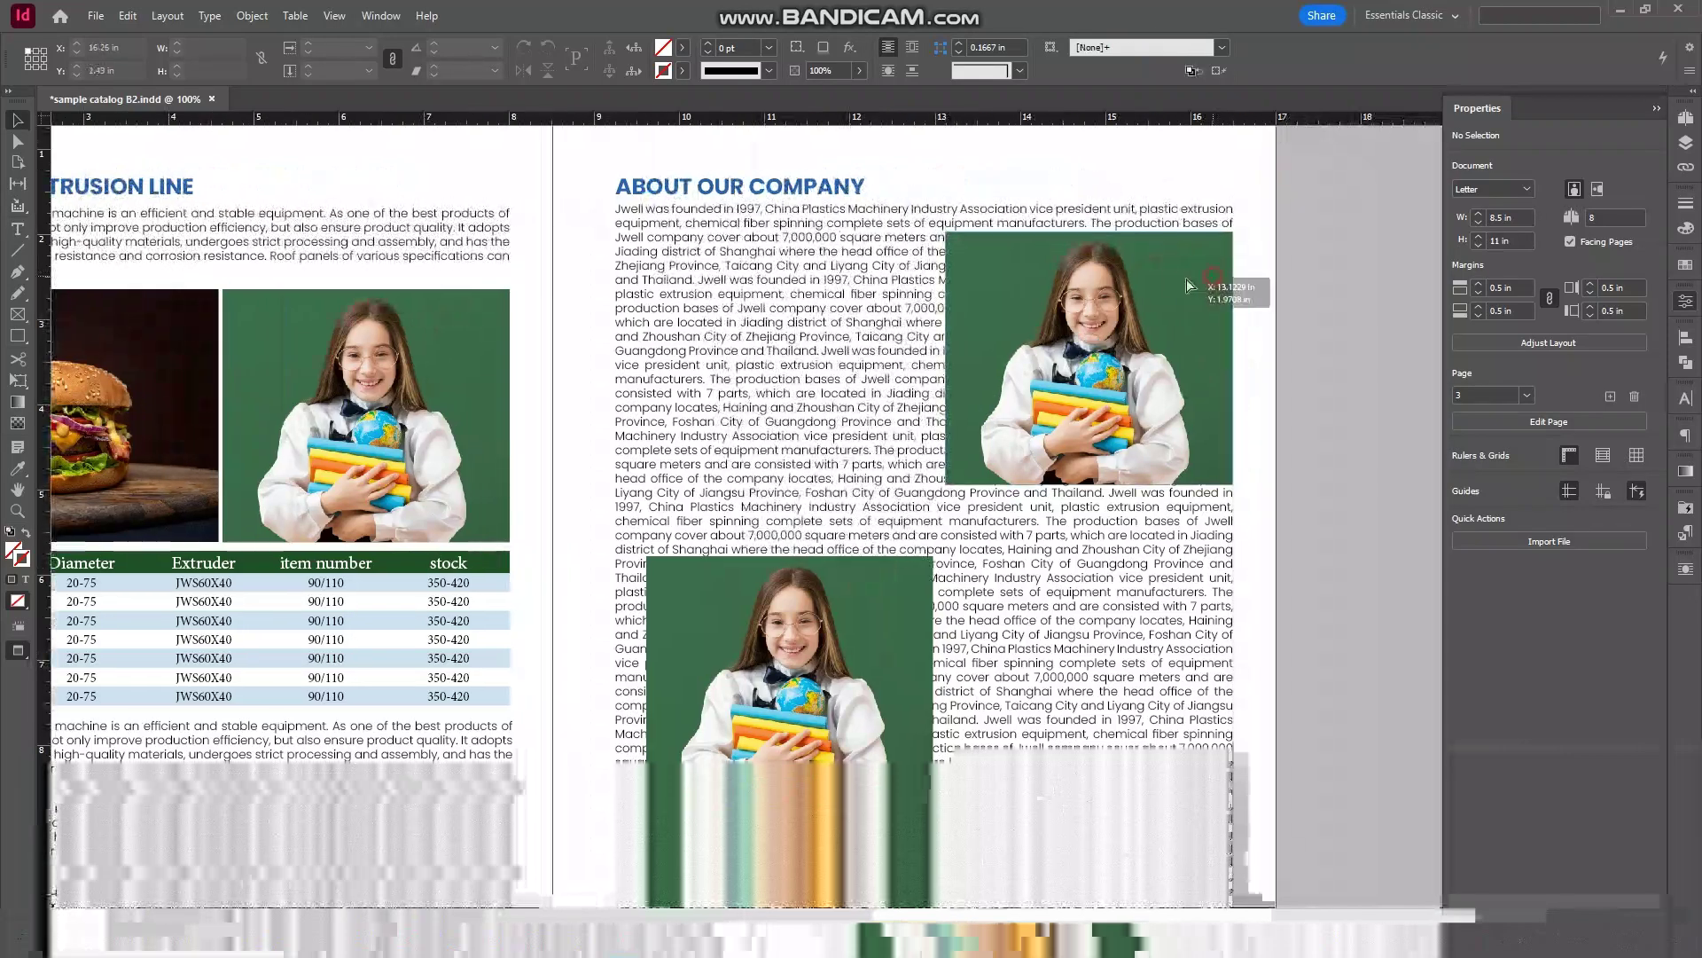
drag(1214, 279, 1162, 277)
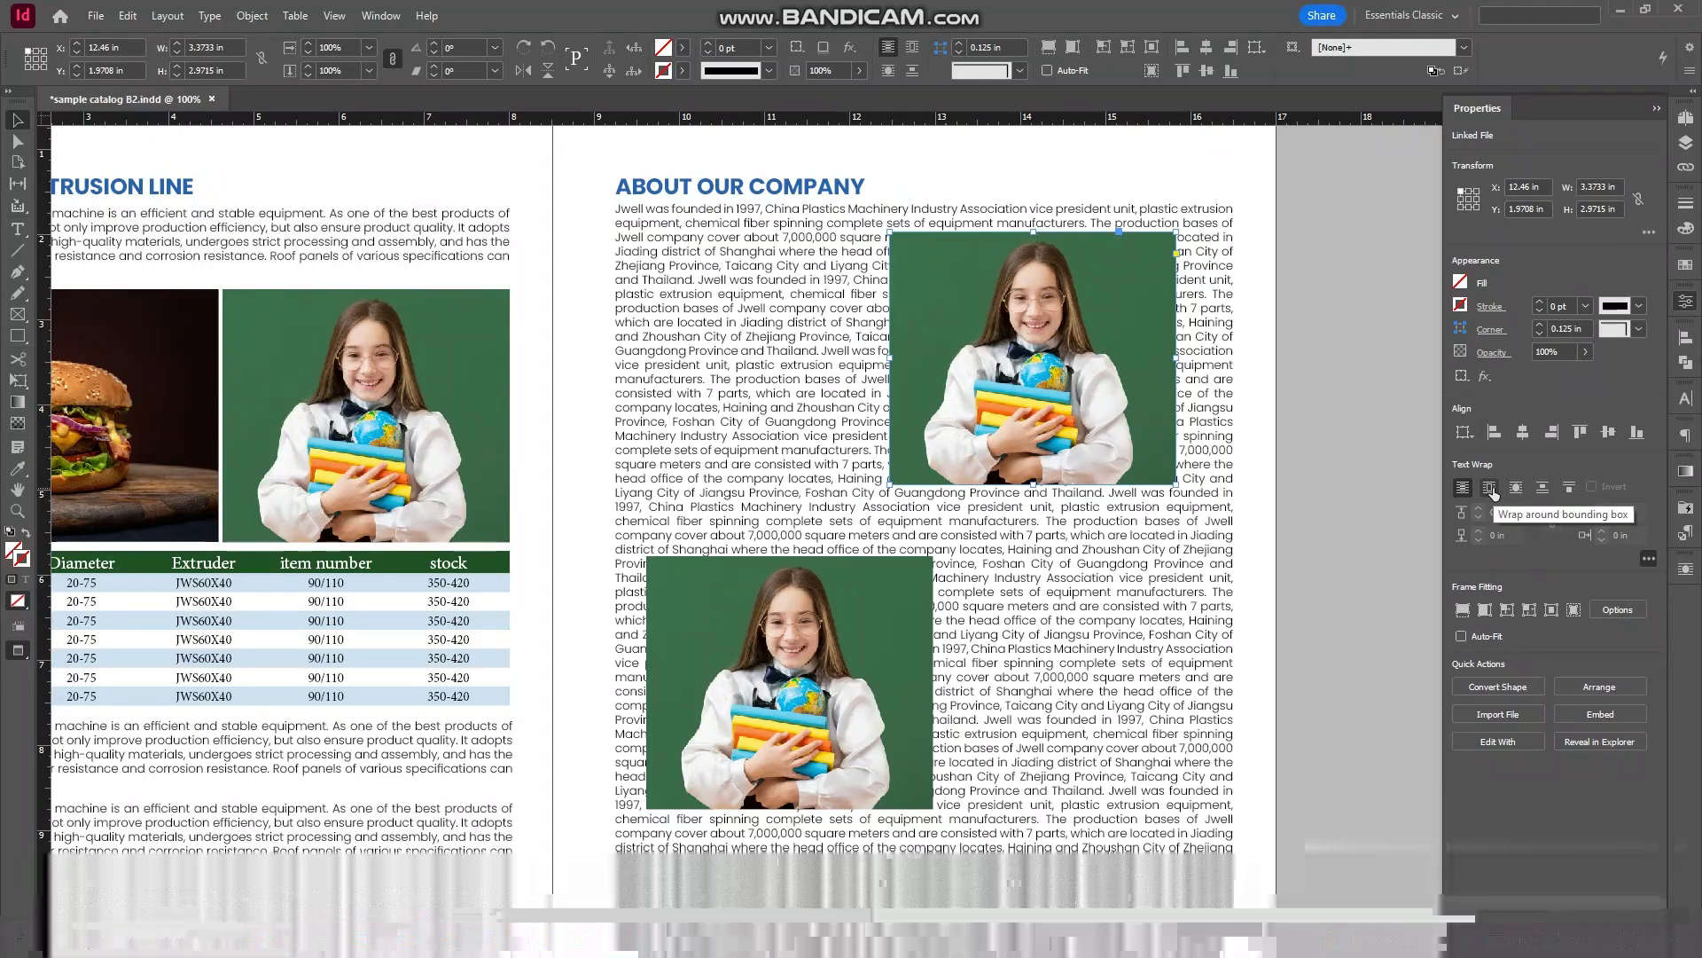
click(1517, 491)
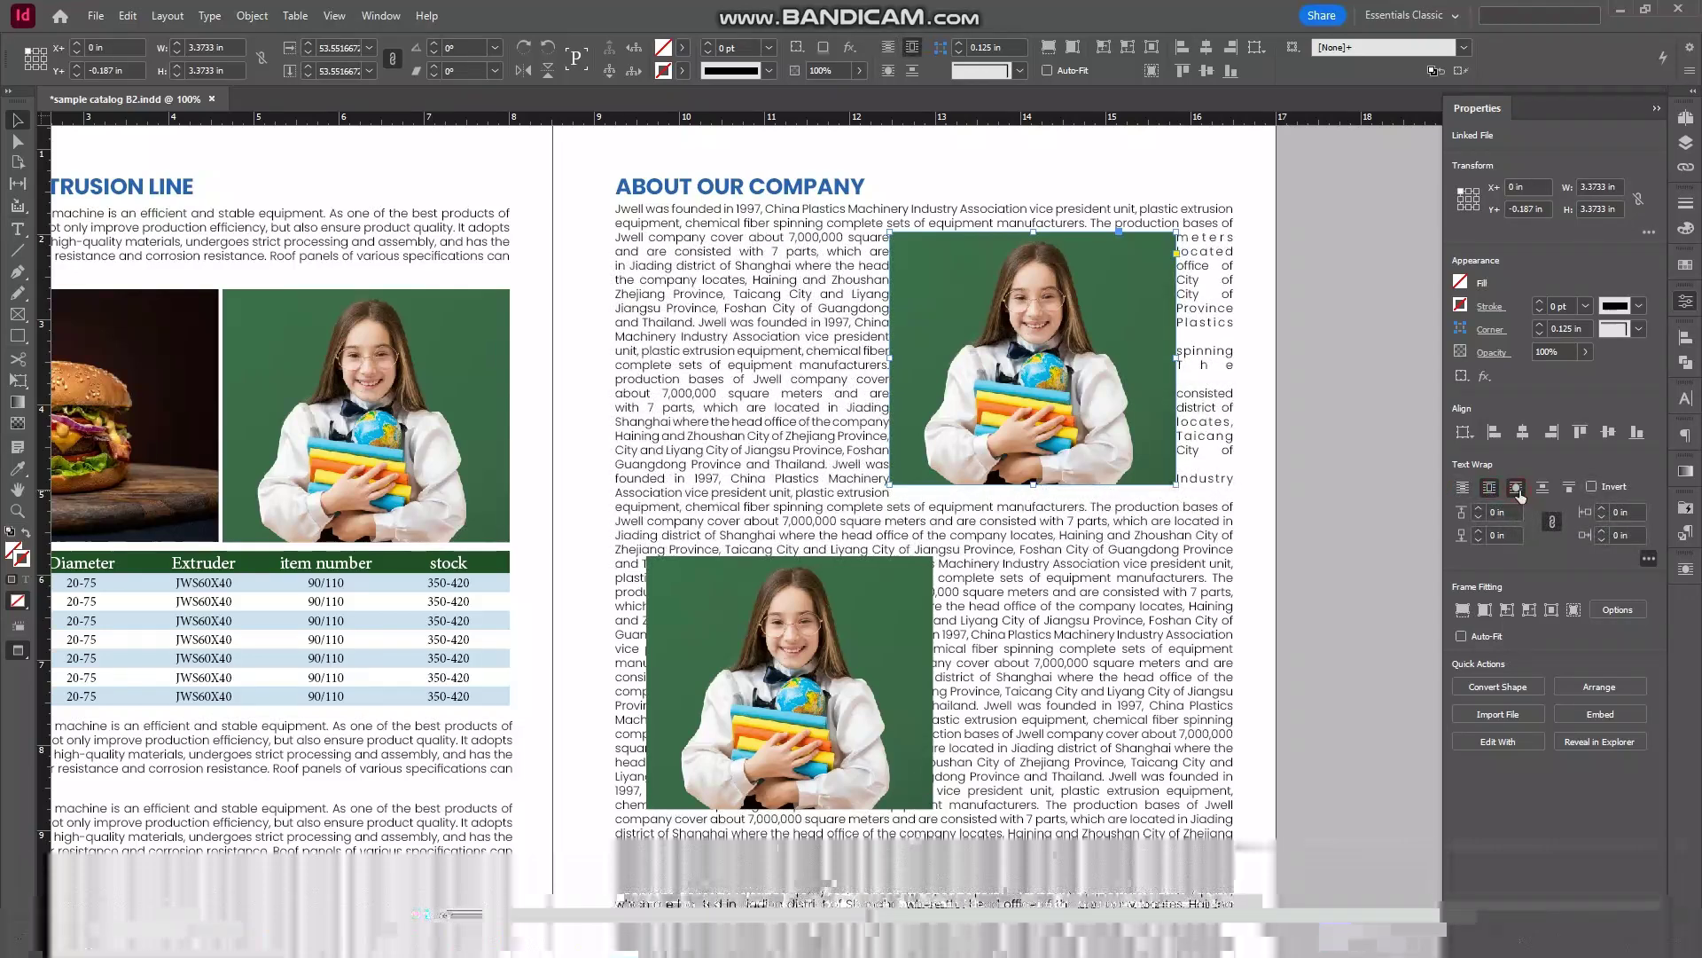
click(1357, 397)
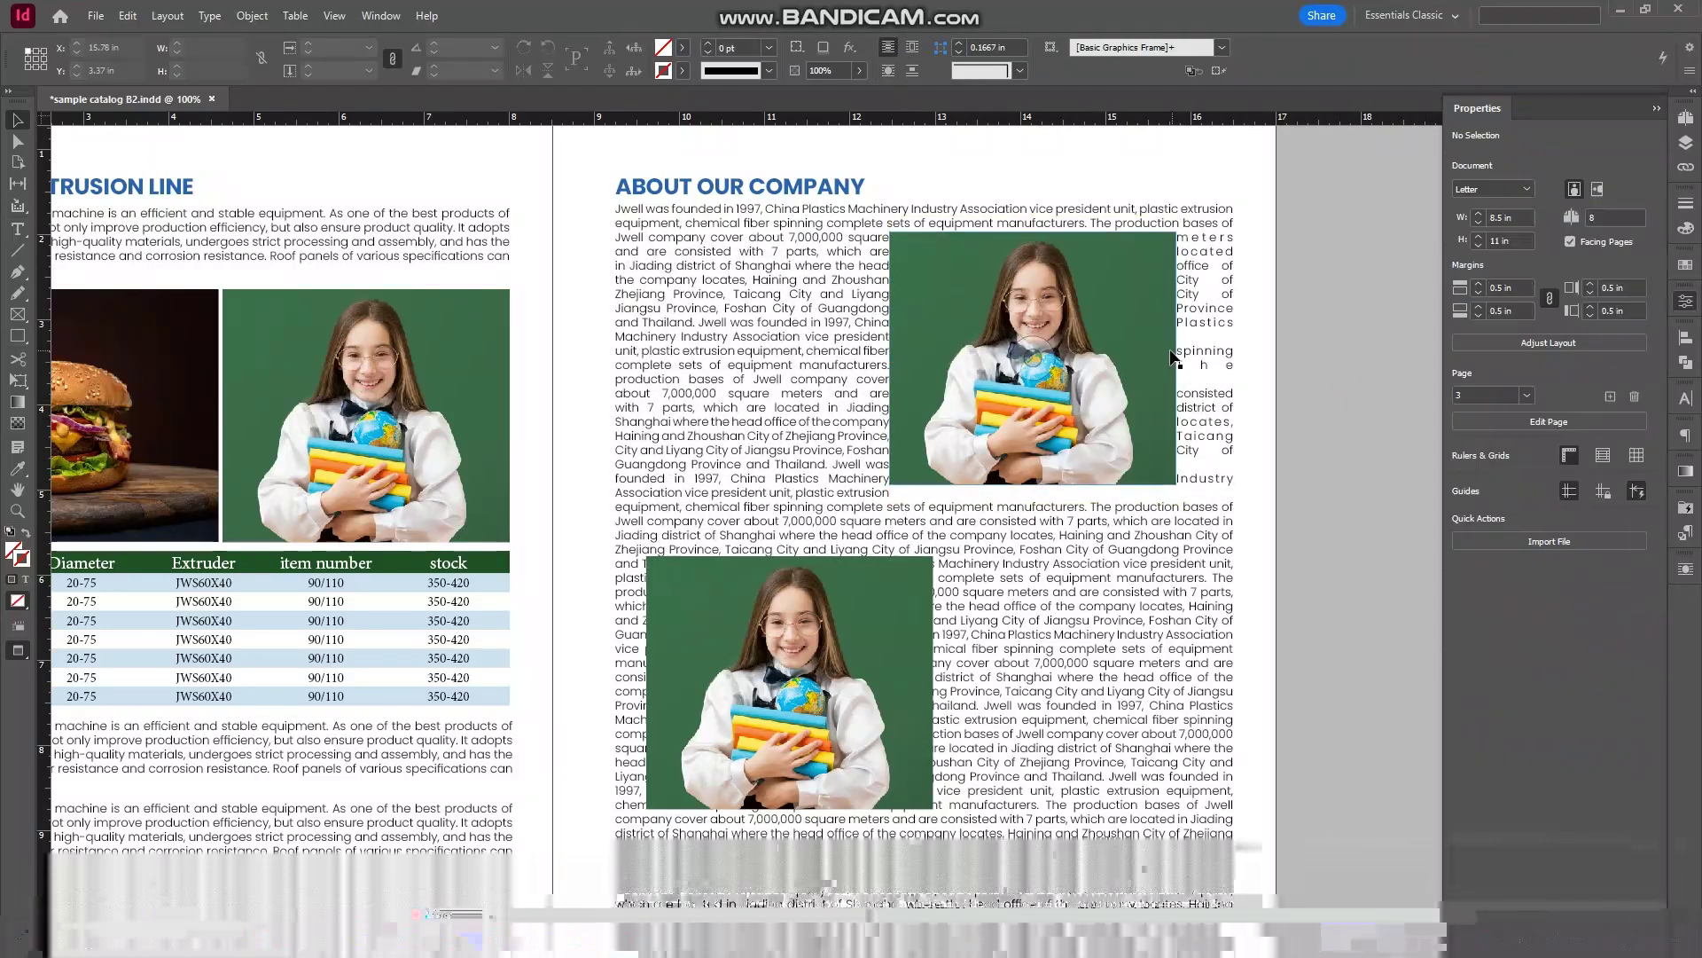
click(1172, 377)
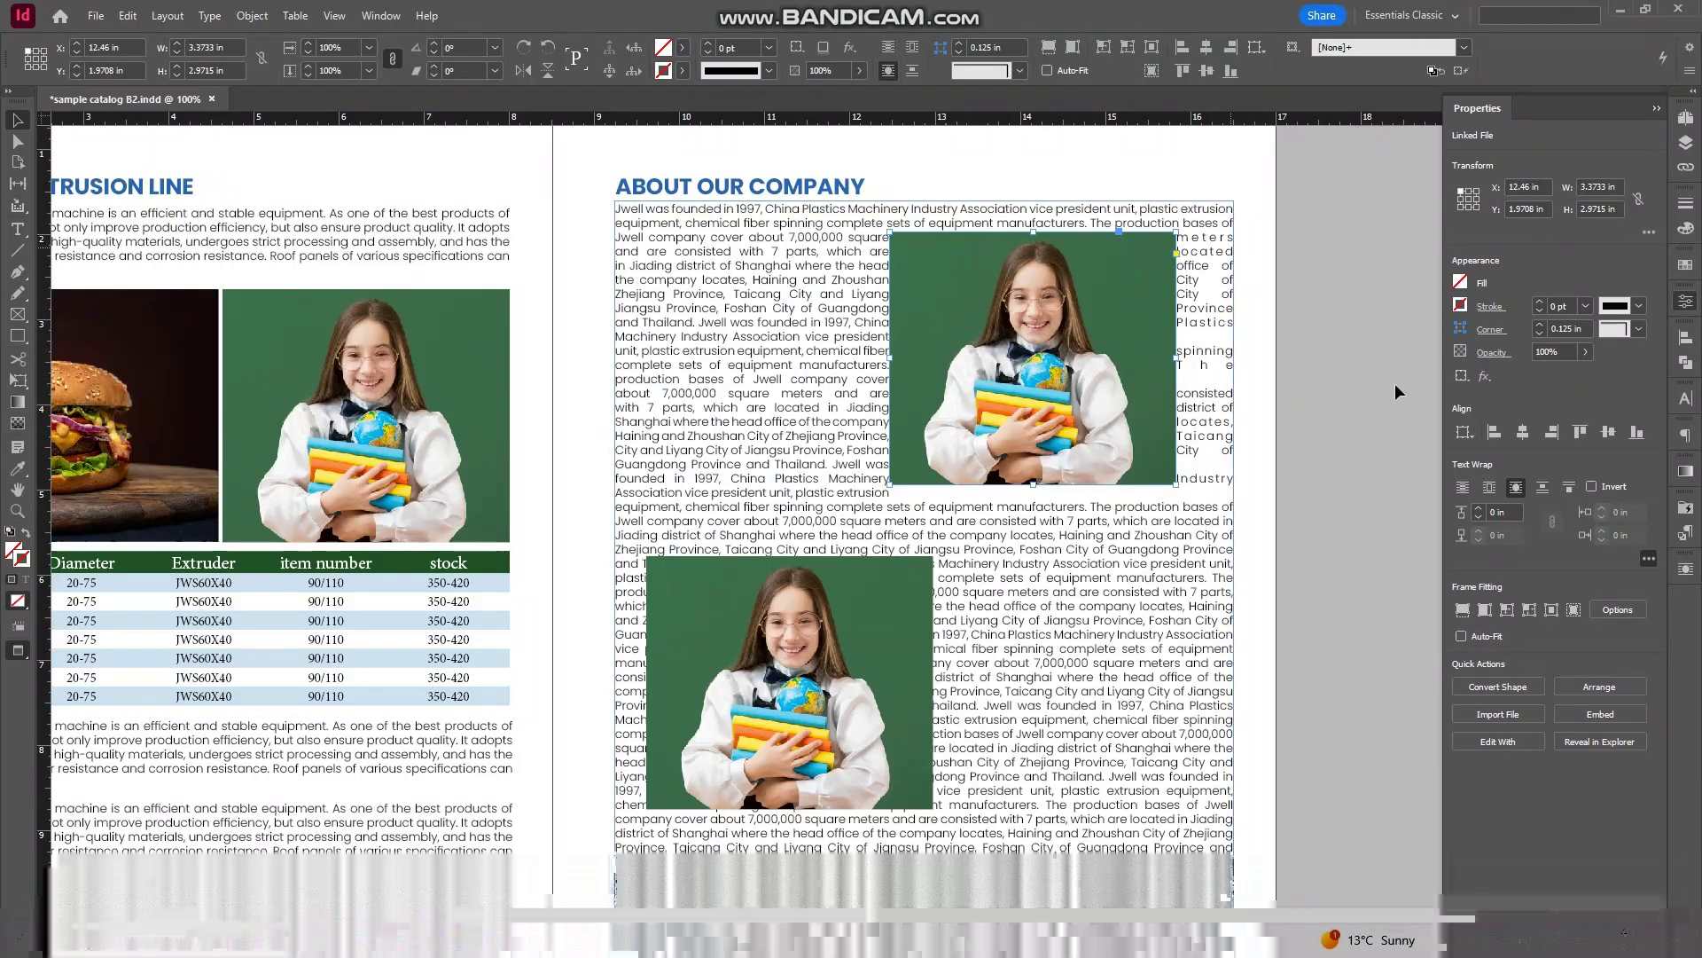
click(1479, 512)
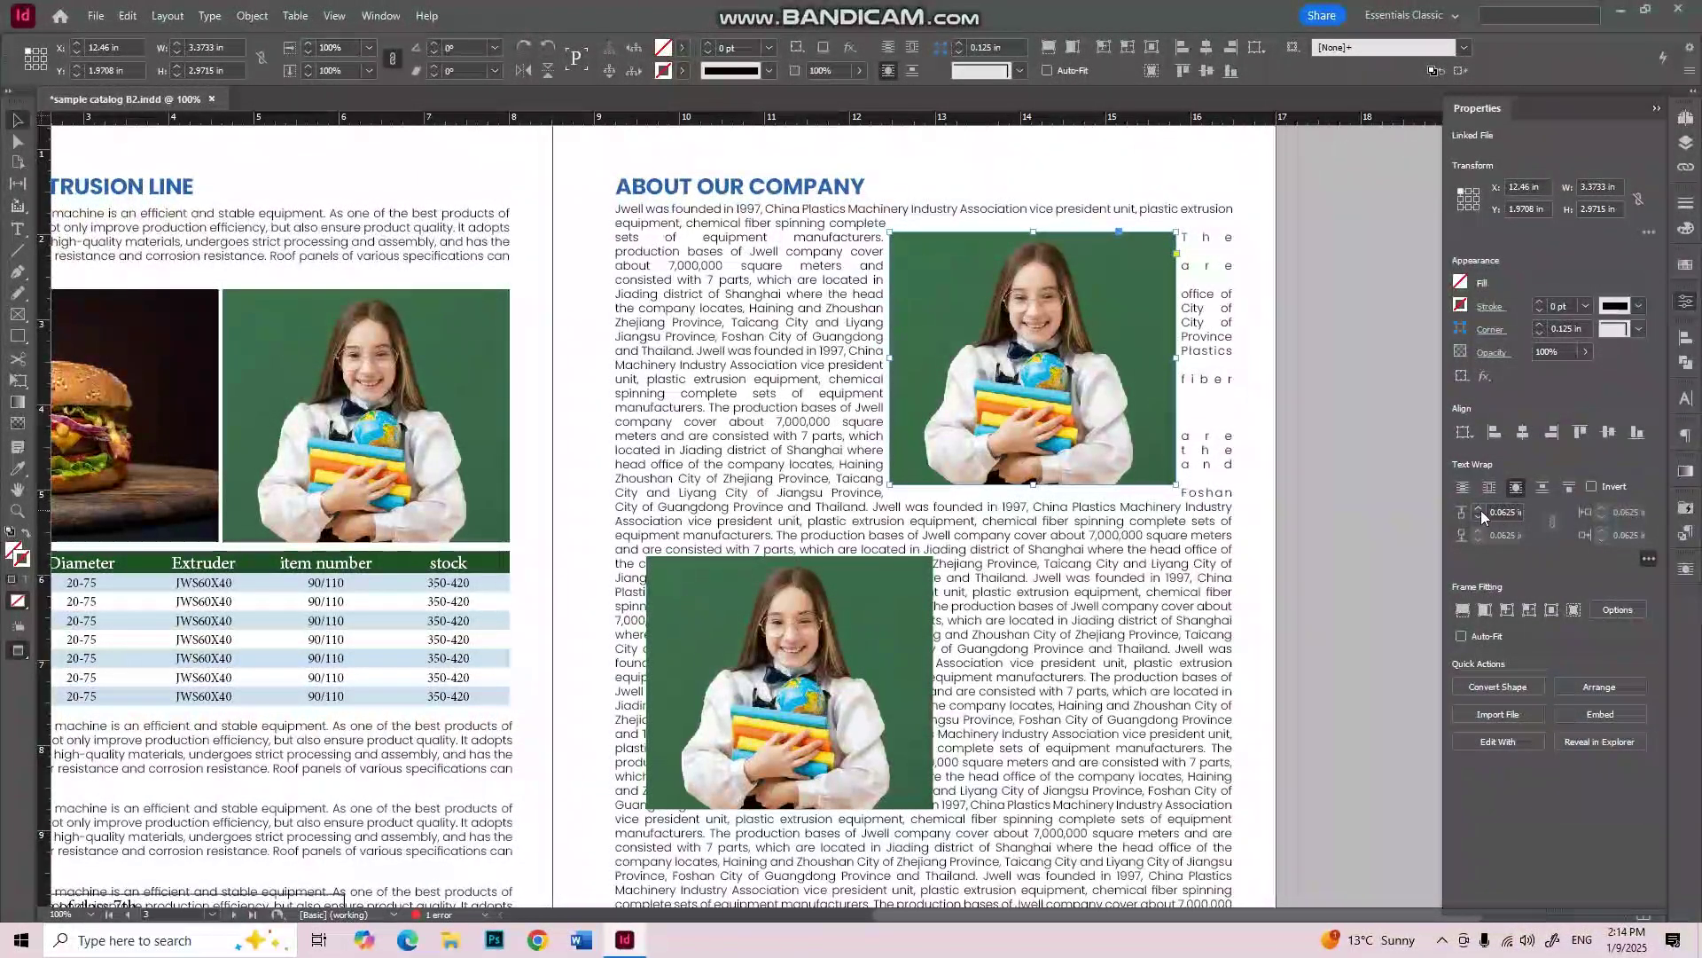
click(1539, 324)
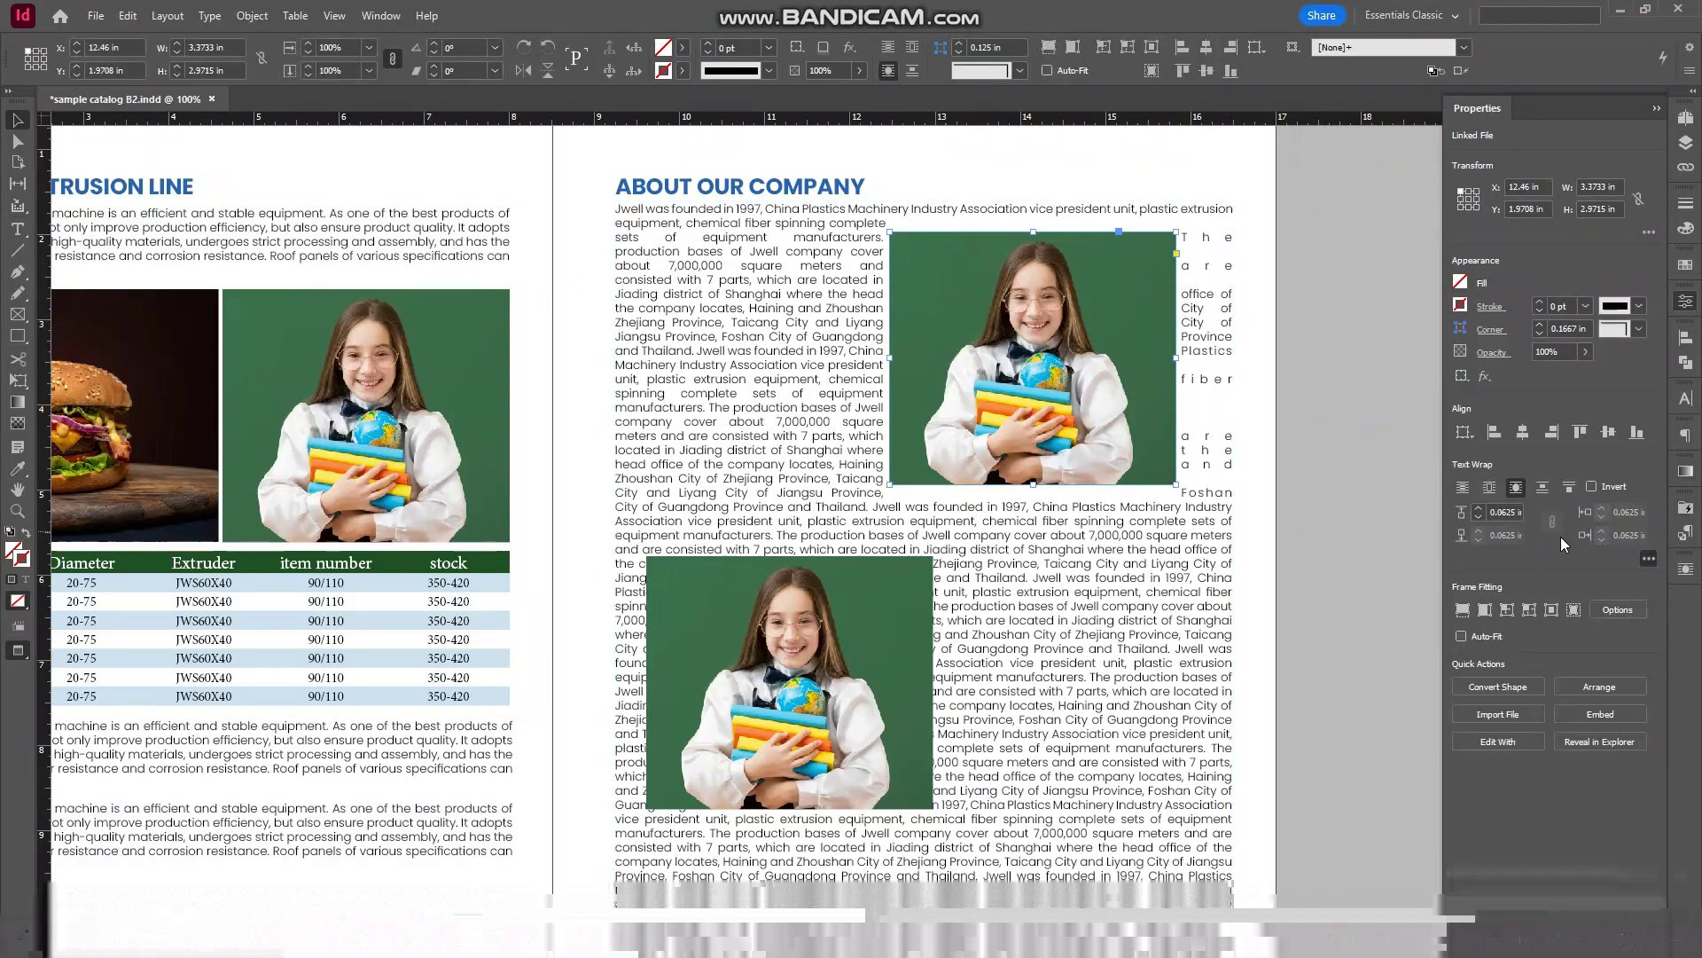
Step: Wrap the text around the upper photo's bounding box with a 0.1875 in offset on all sides
click(1495, 490)
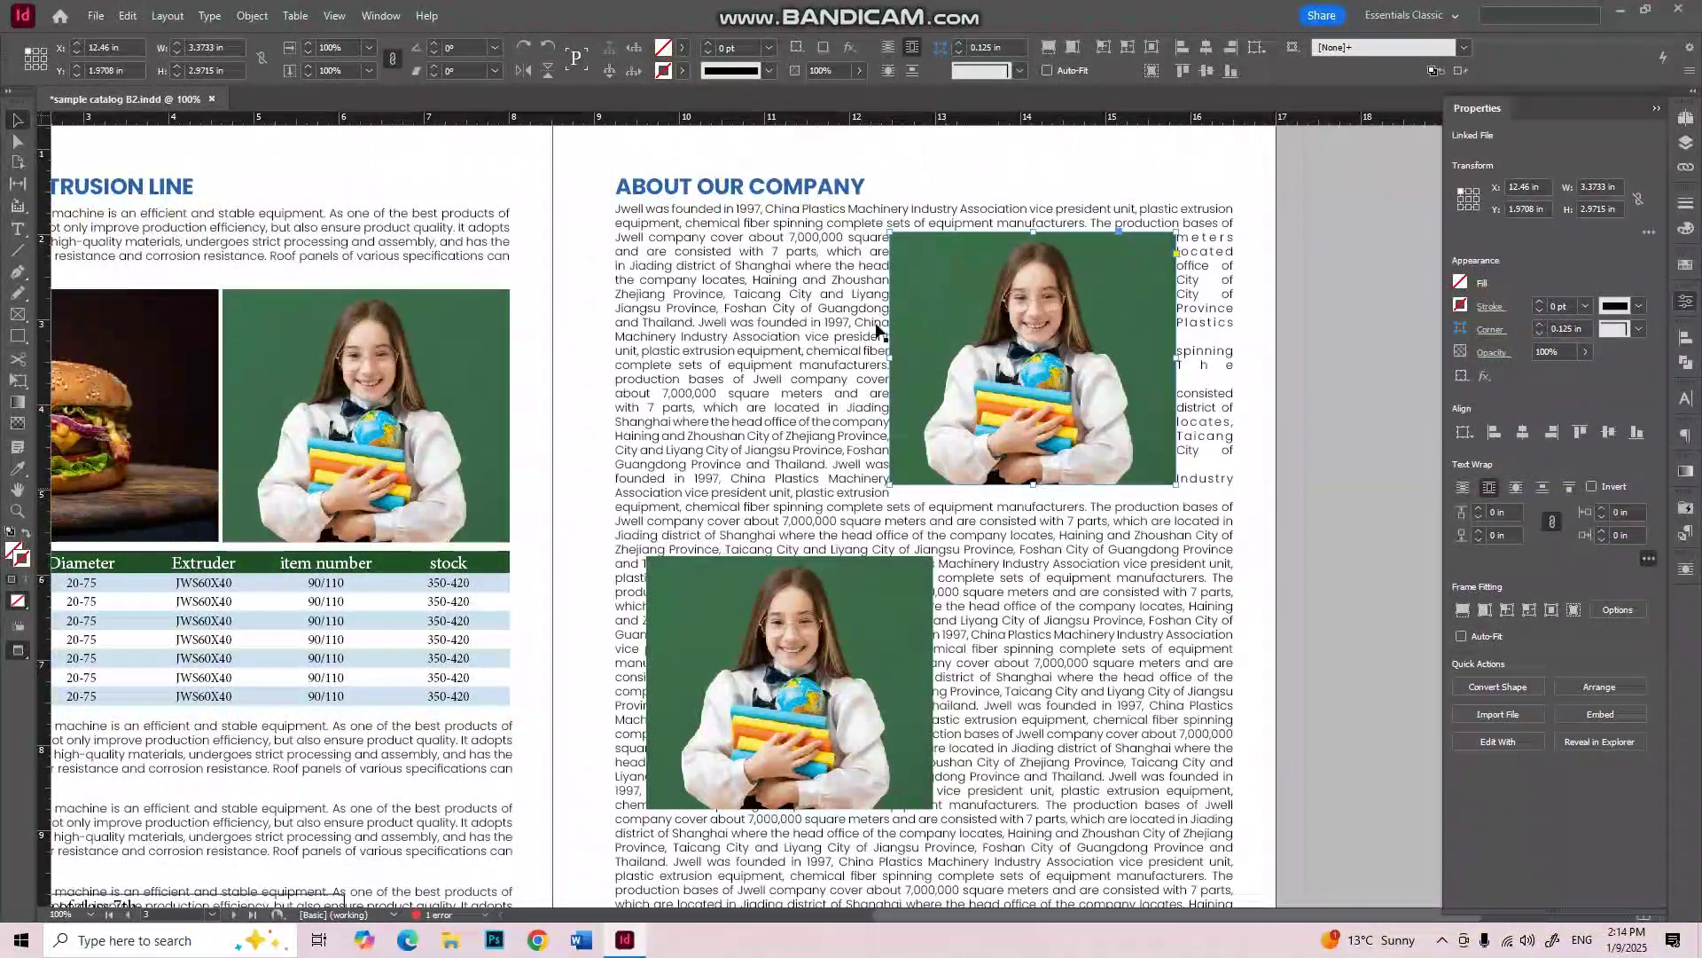
click(1478, 509)
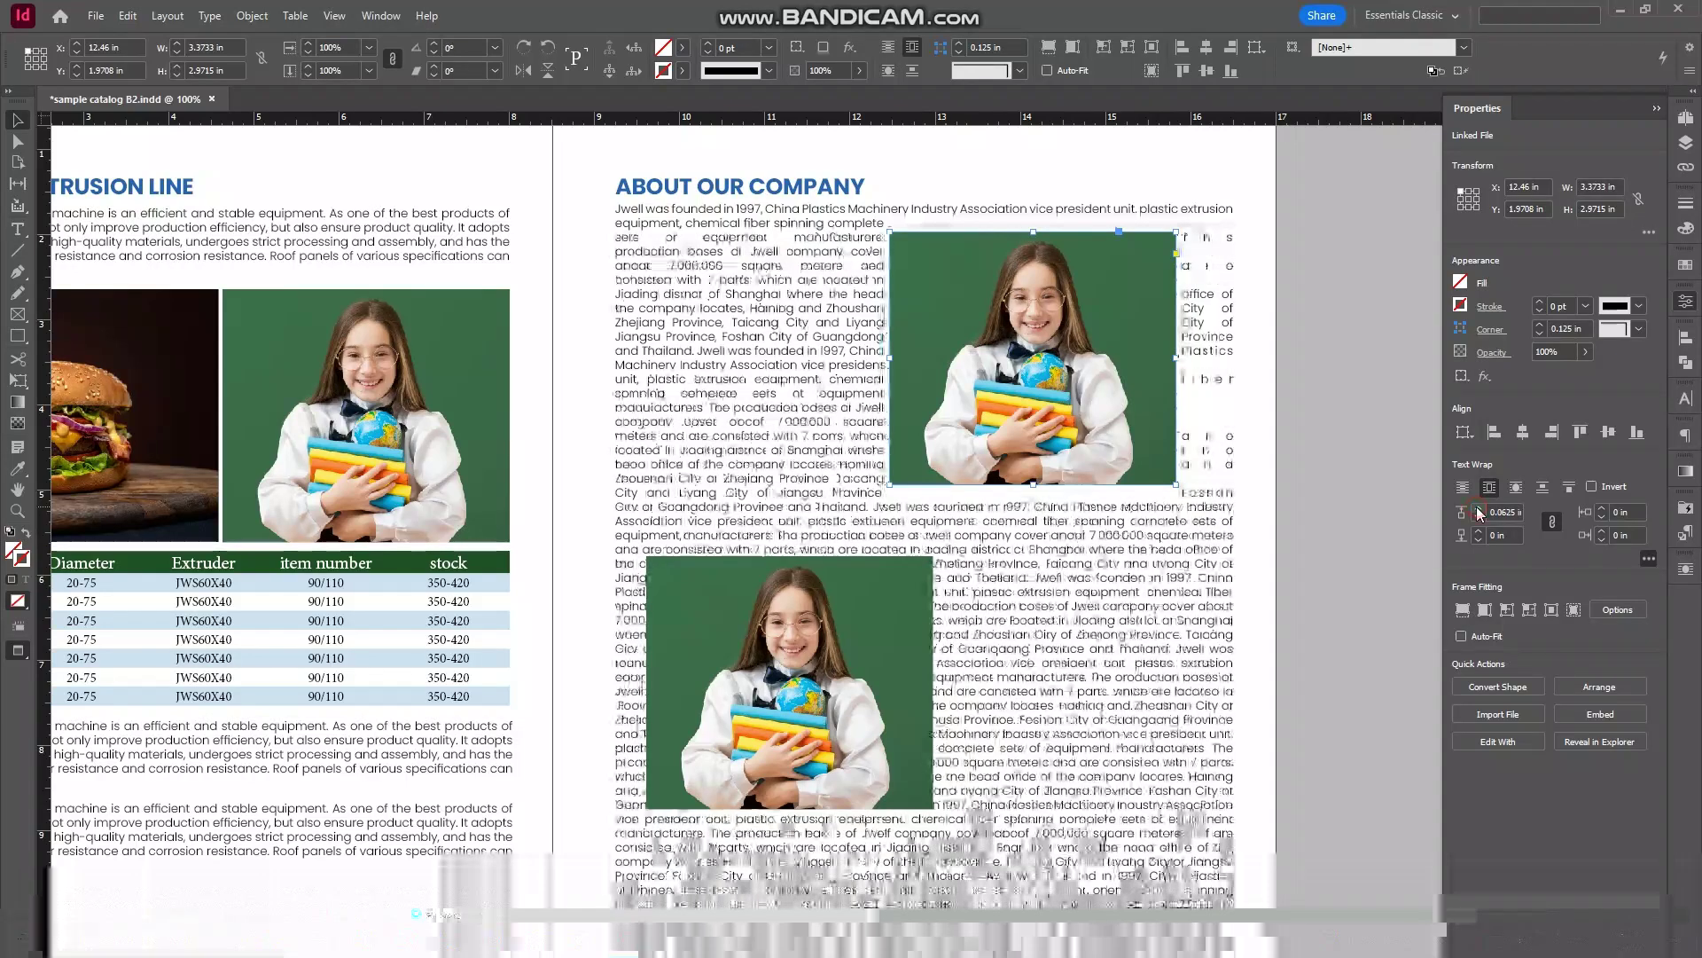
click(1479, 510)
click(1479, 510)
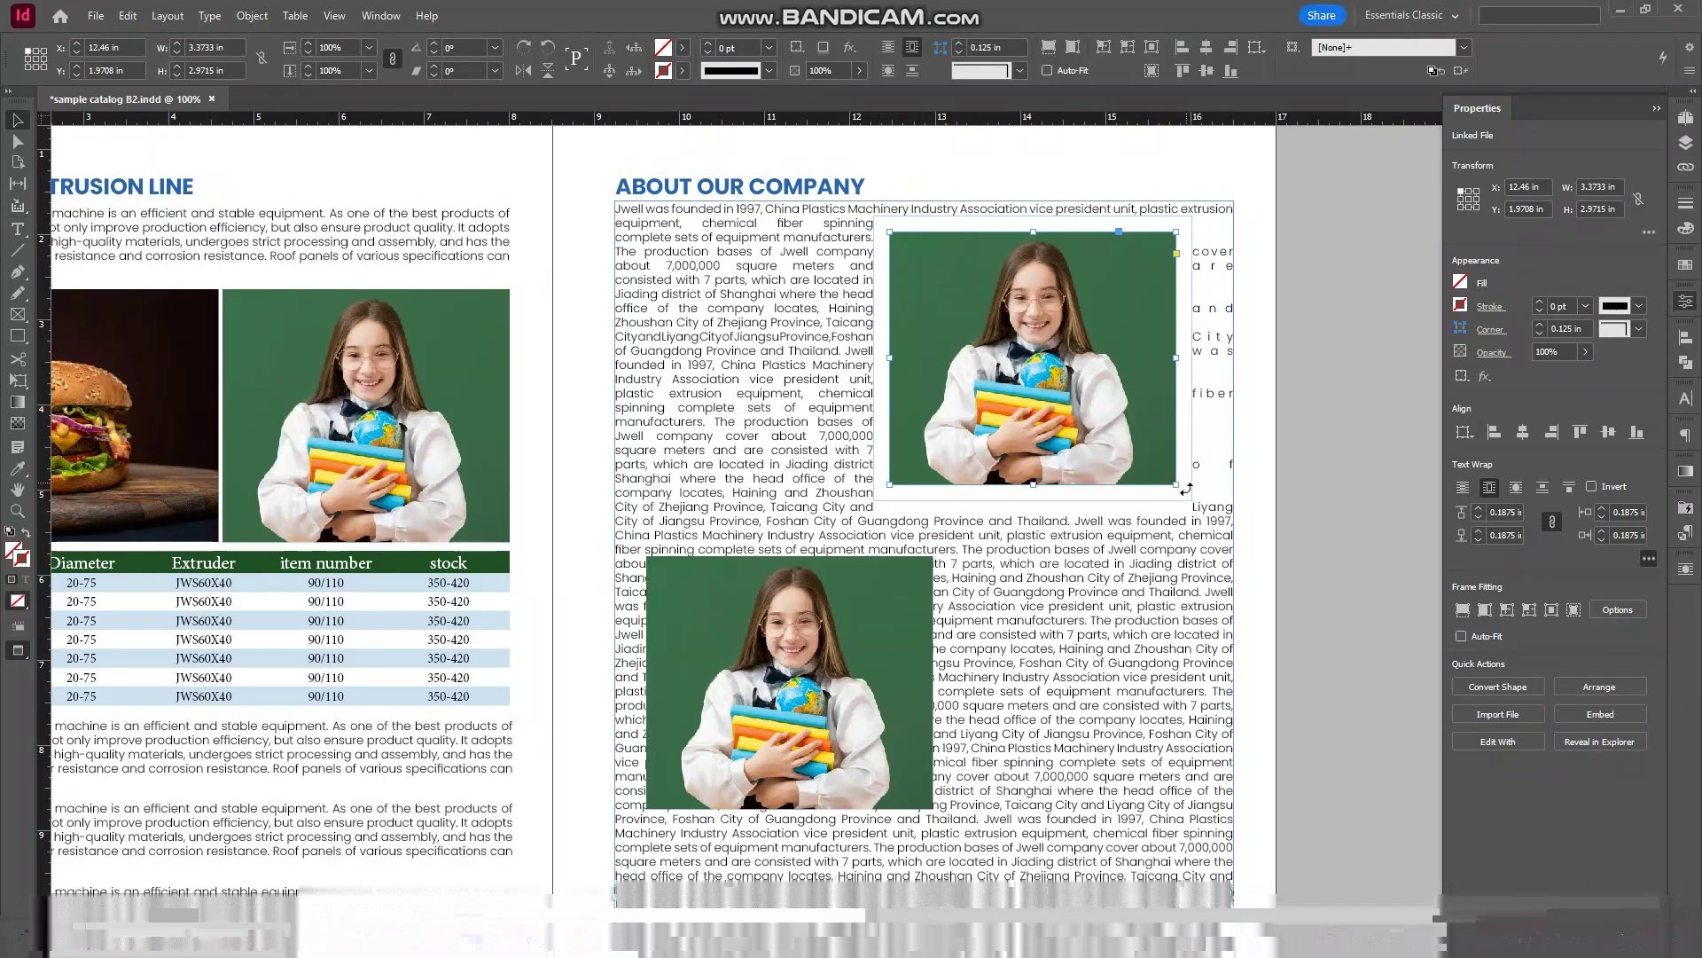
click(1293, 284)
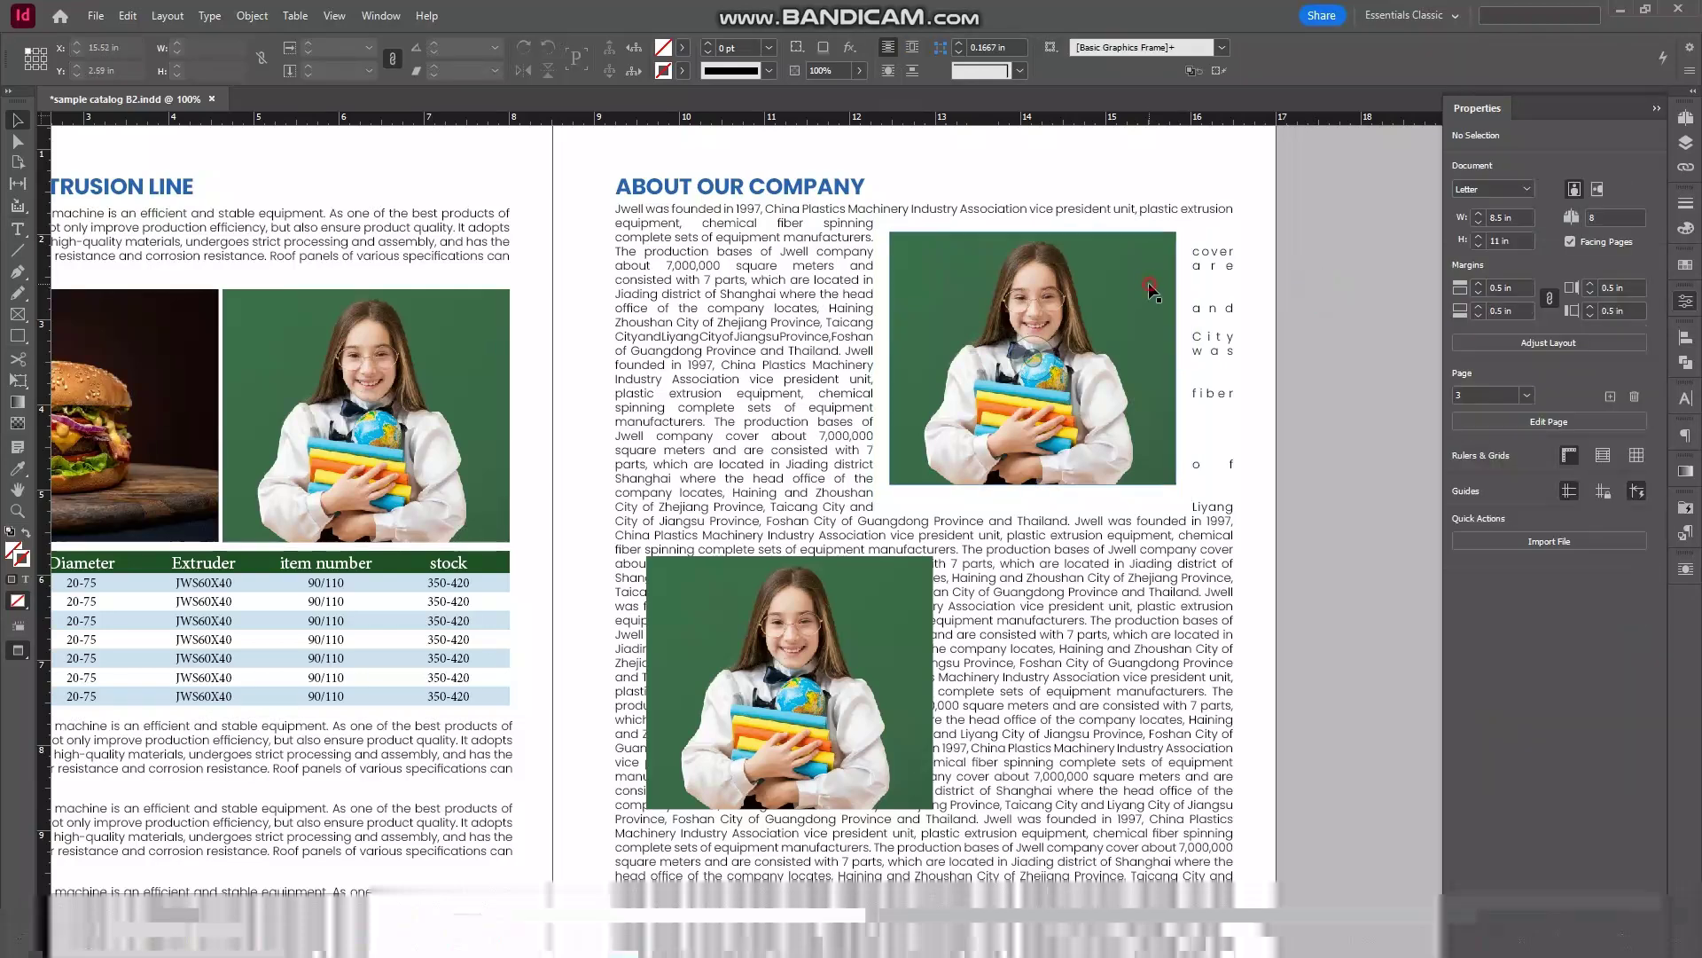
Step: Move the upper photo to about X 12.97 in, Y 2.06 in and set its text wrap offset to 0.25 in
drag(1153, 294, 1199, 305)
click(1323, 264)
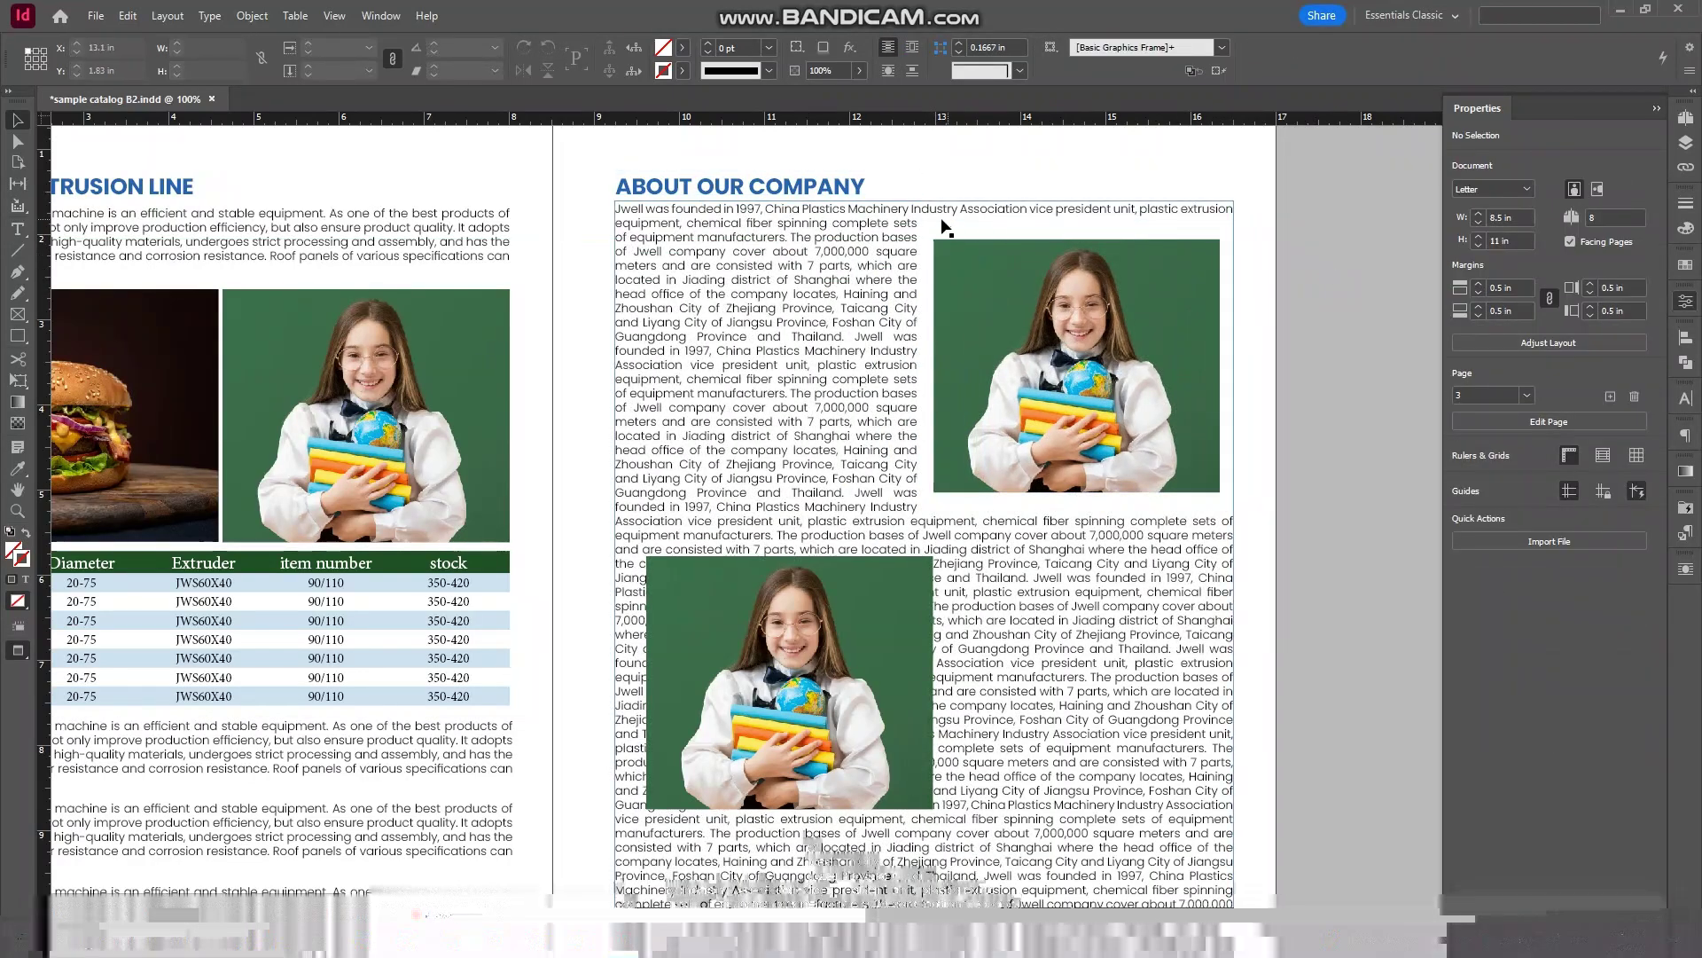
click(994, 245)
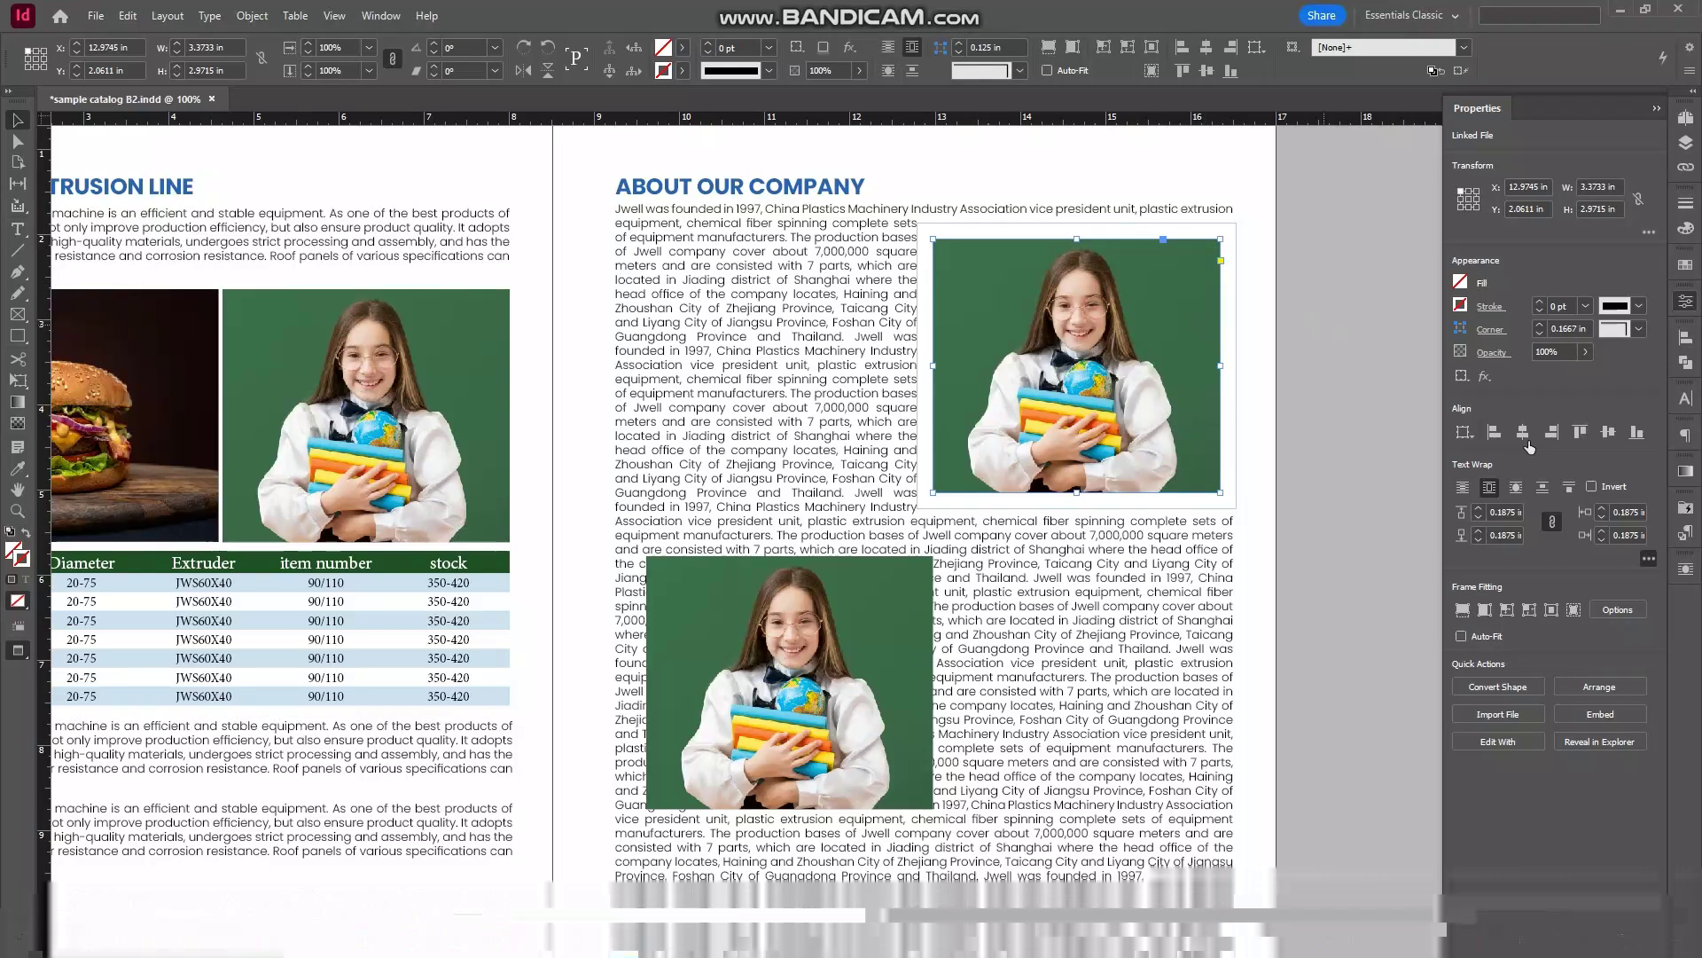
click(1478, 518)
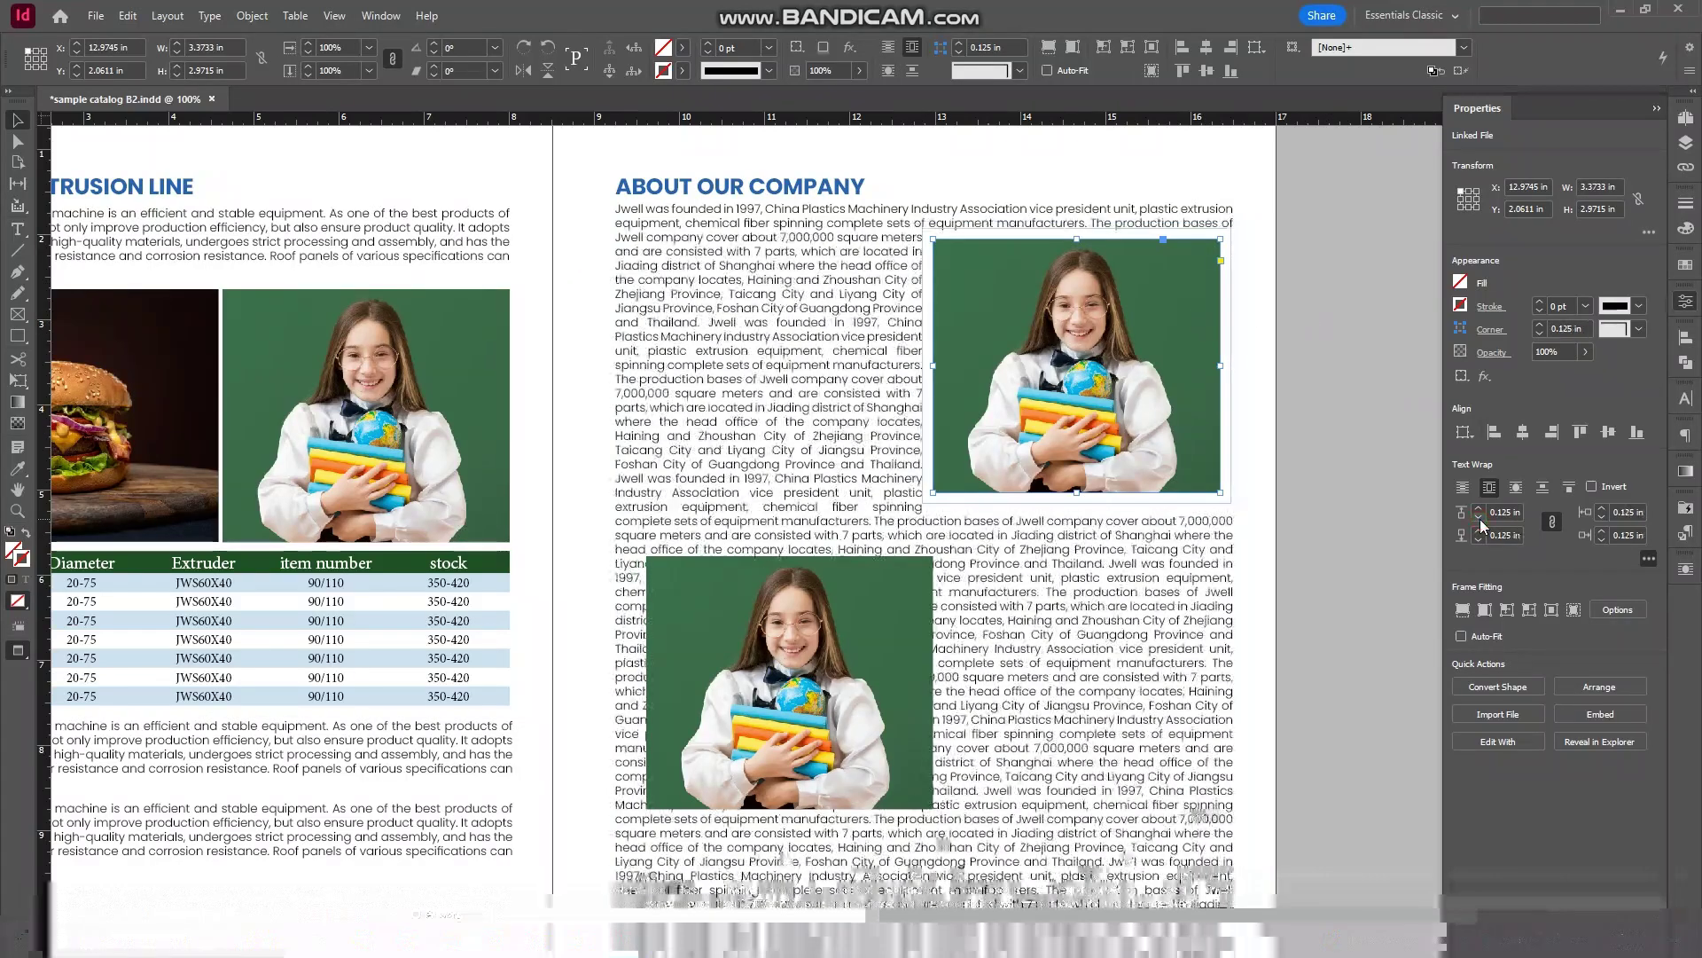
click(1481, 513)
click(1480, 512)
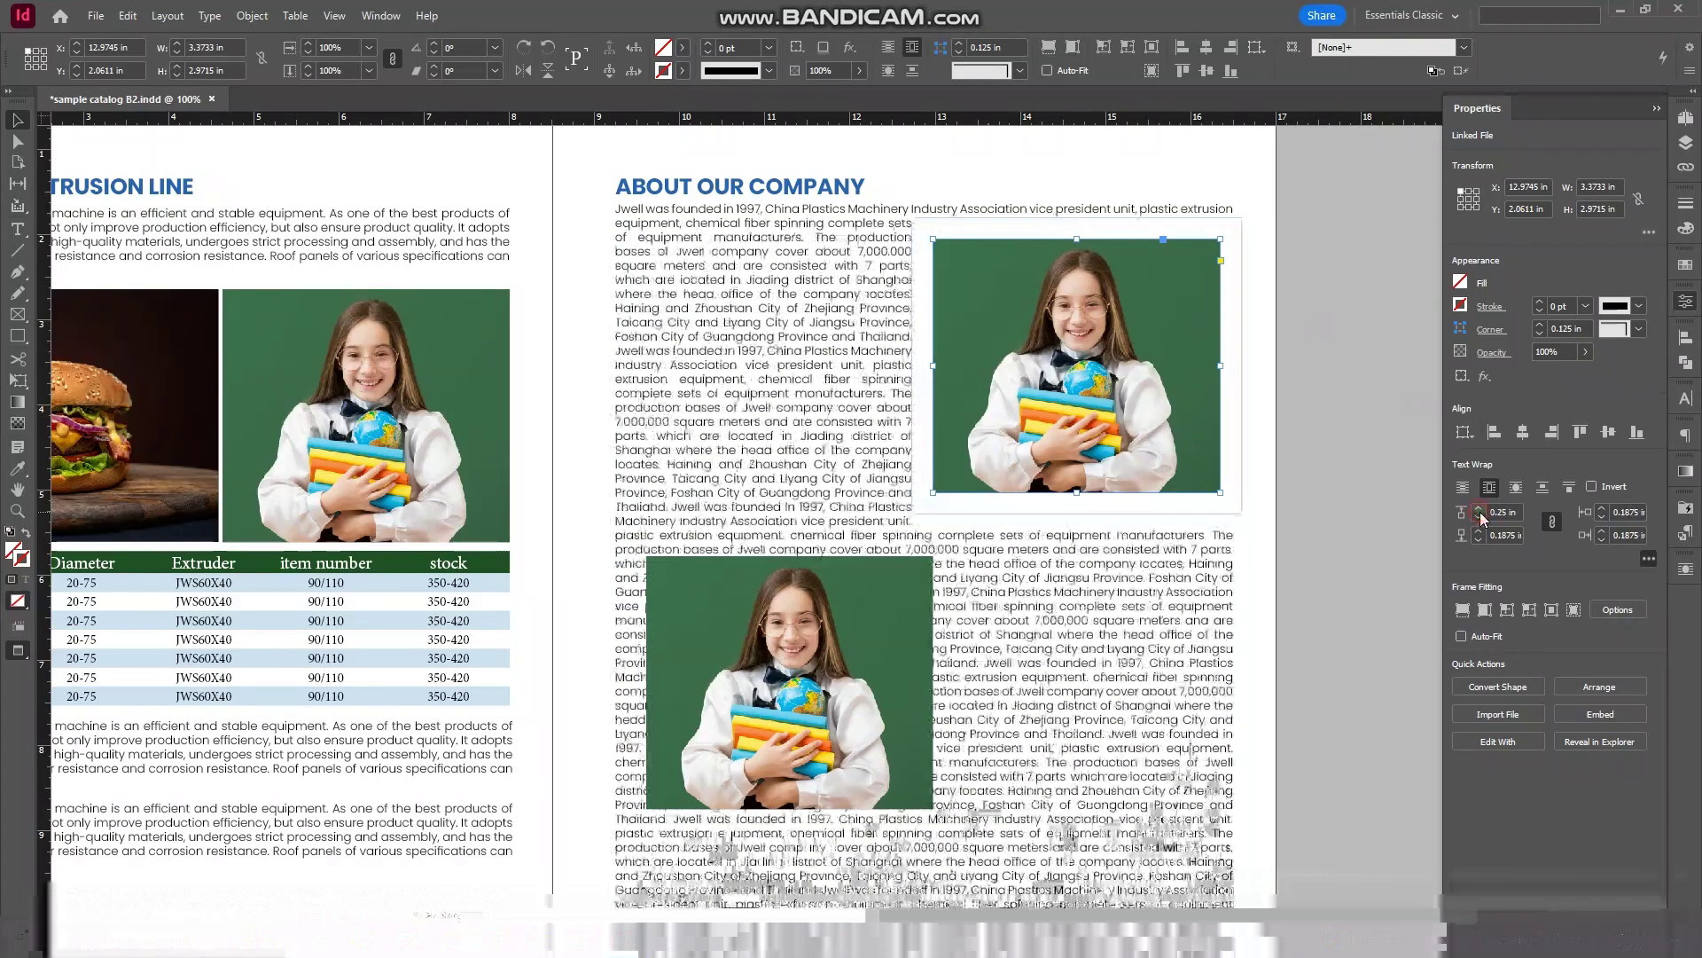
Step: Set the upper student photo's text wrap offset to 0.4375 in on all sides
click(1480, 513)
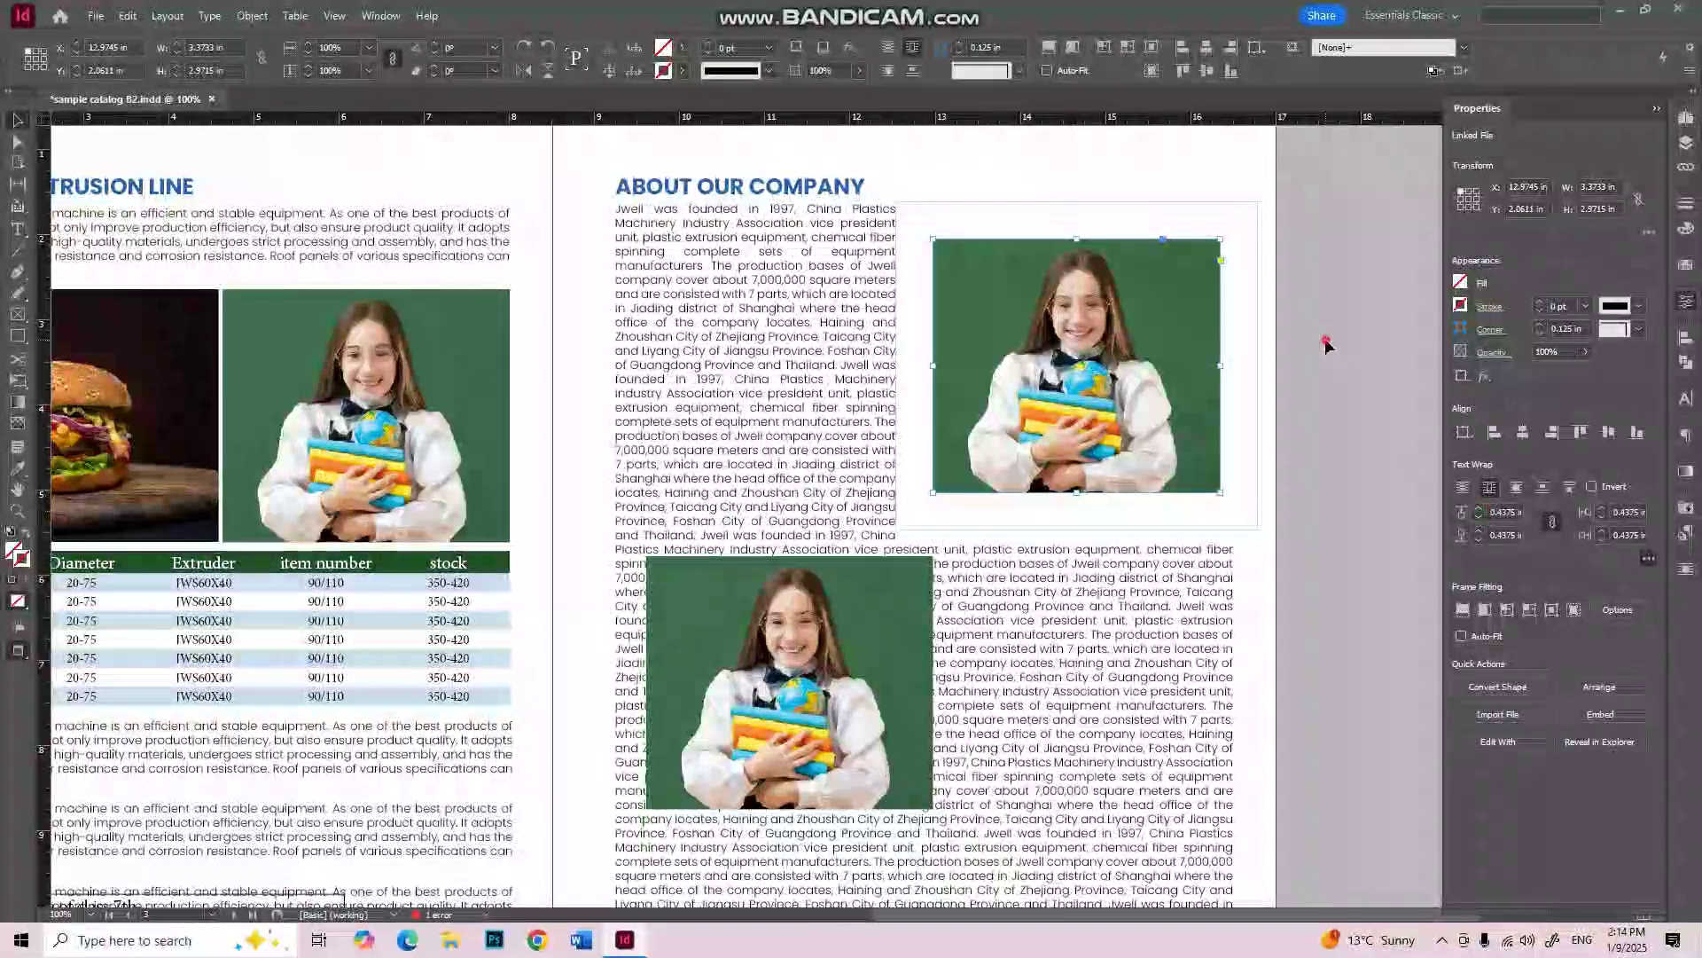
click(1327, 343)
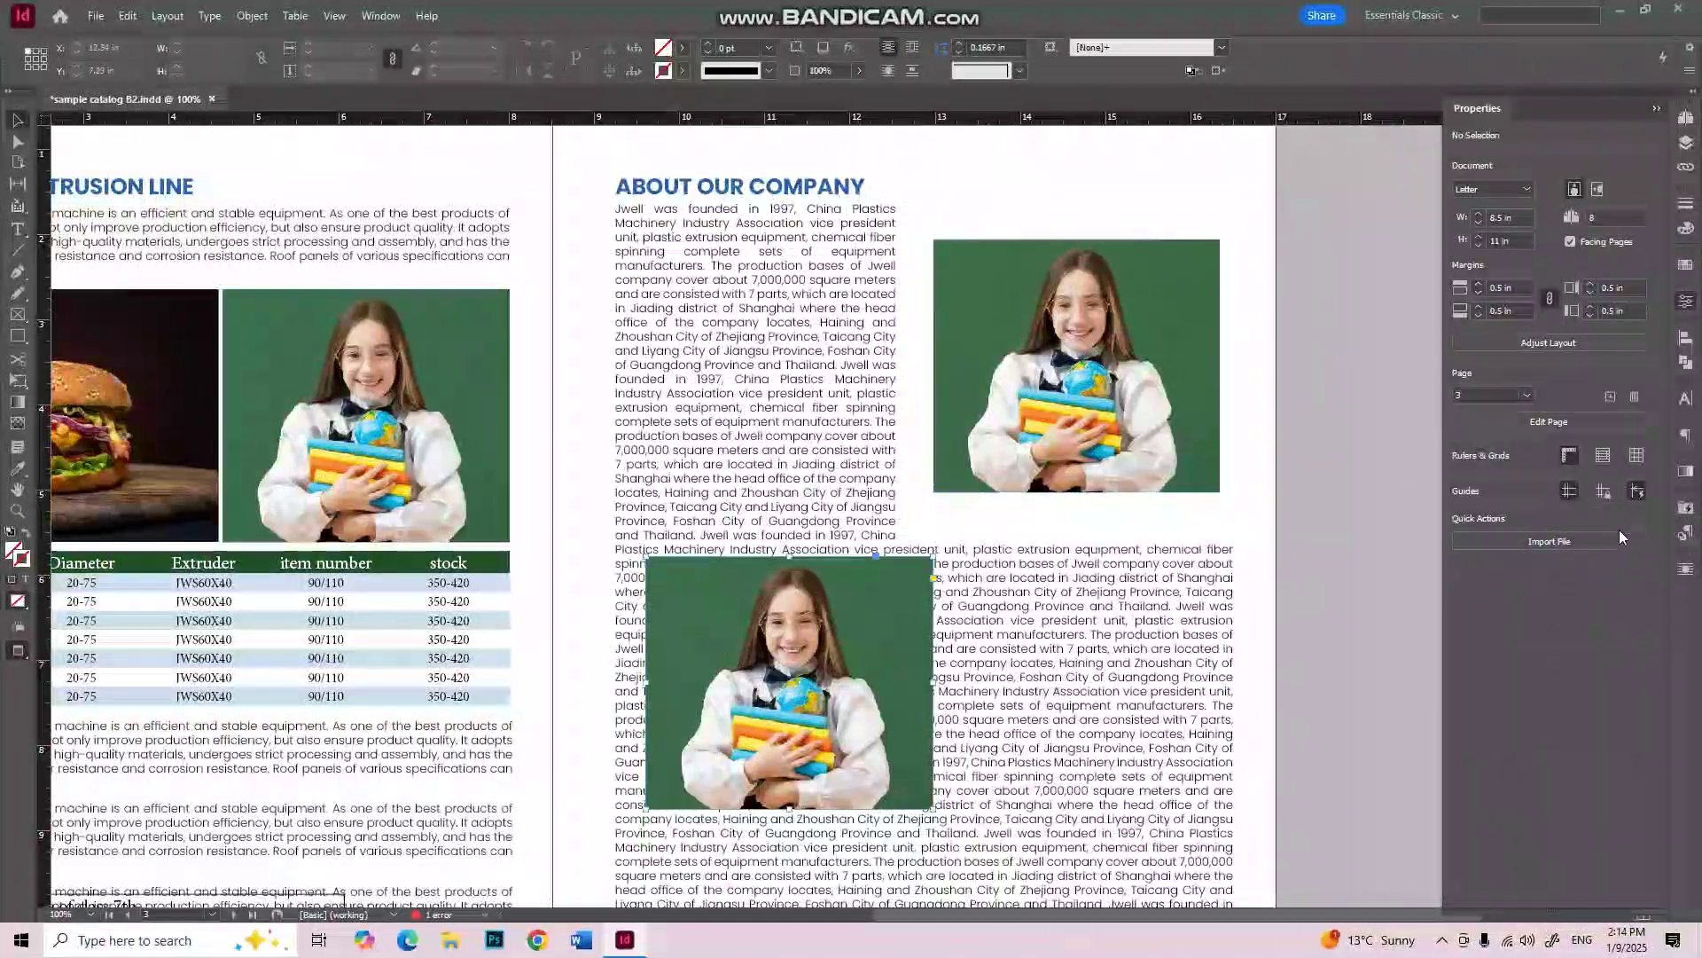
Step: Wrap the text around the lower student photo's bounding box with a 0.25 in offset and nudge the photo slightly left
click(1489, 487)
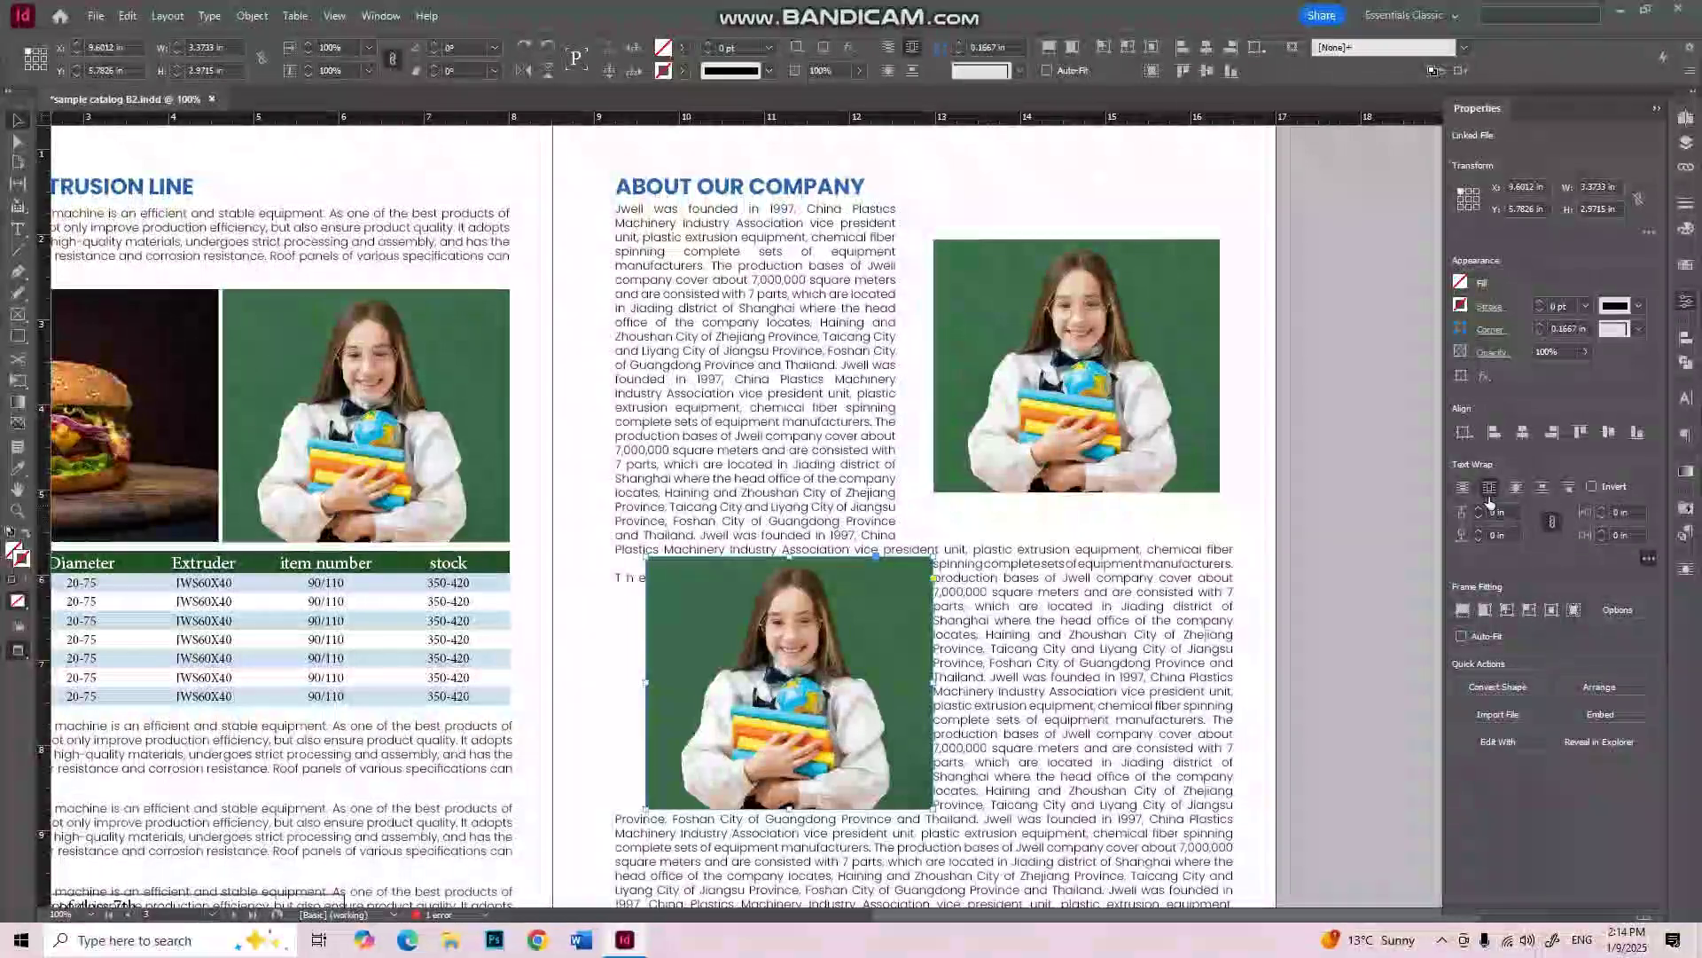
click(1479, 510)
click(1478, 510)
click(1478, 509)
click(1479, 510)
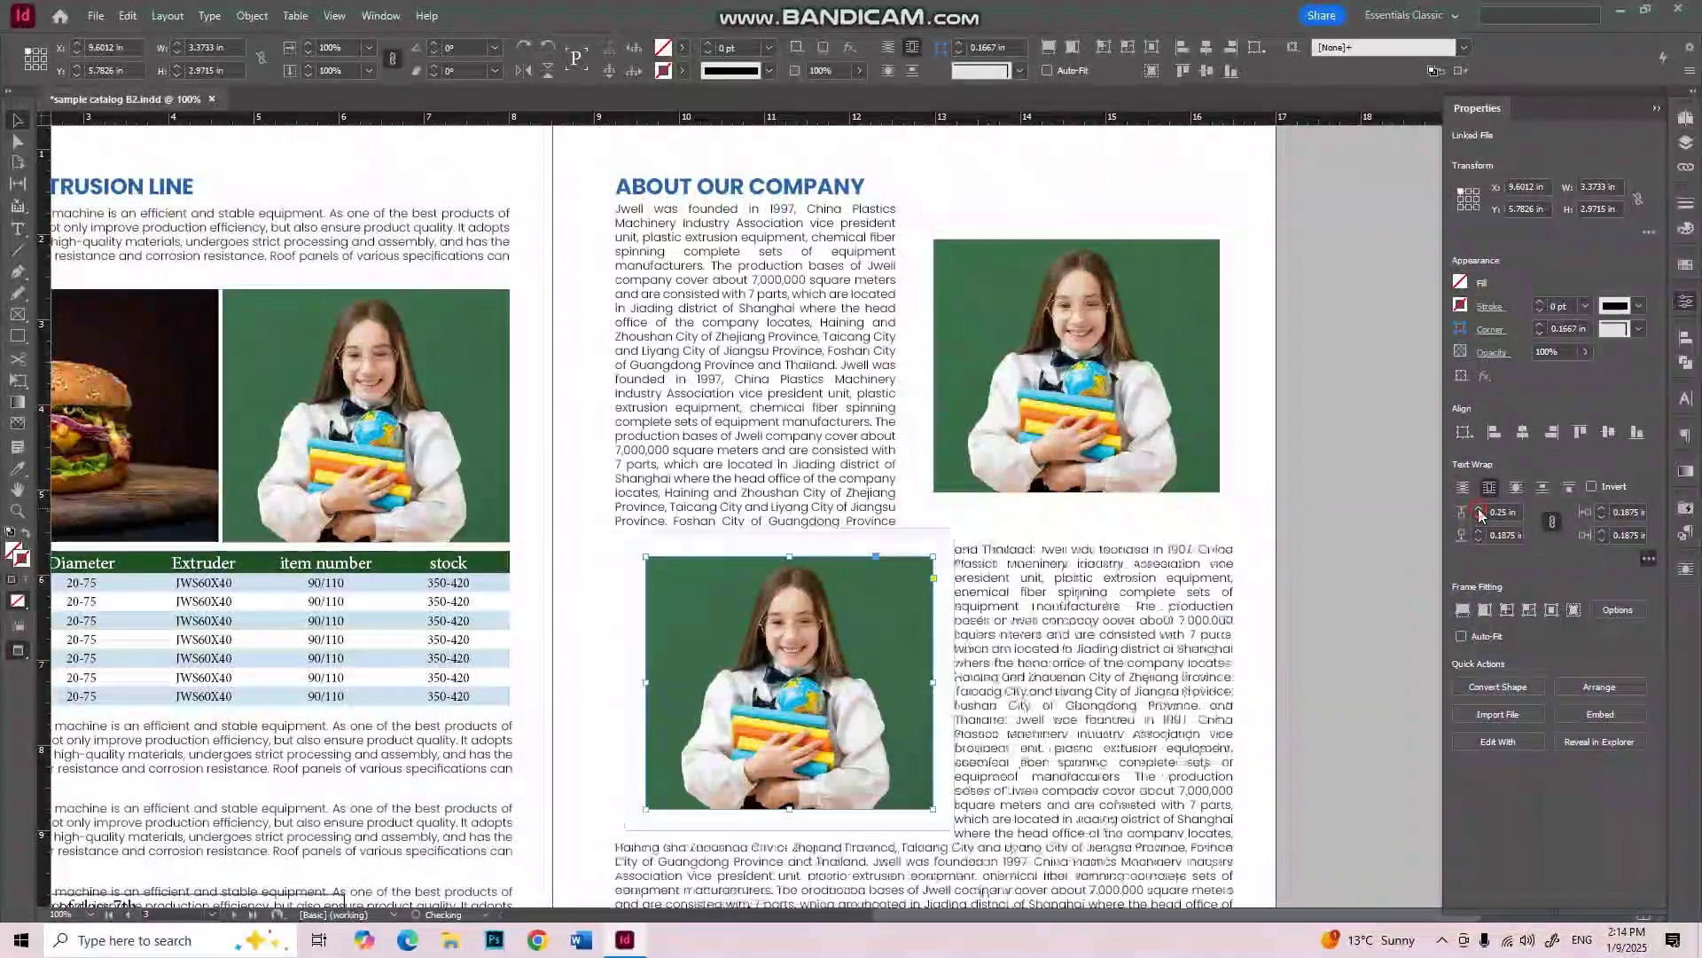
drag(920, 581, 898, 585)
click(1312, 507)
Step: Place the tractor photo in the company text on page 3 and delete the student photos from that page
scroll(1311, 449, down, 3)
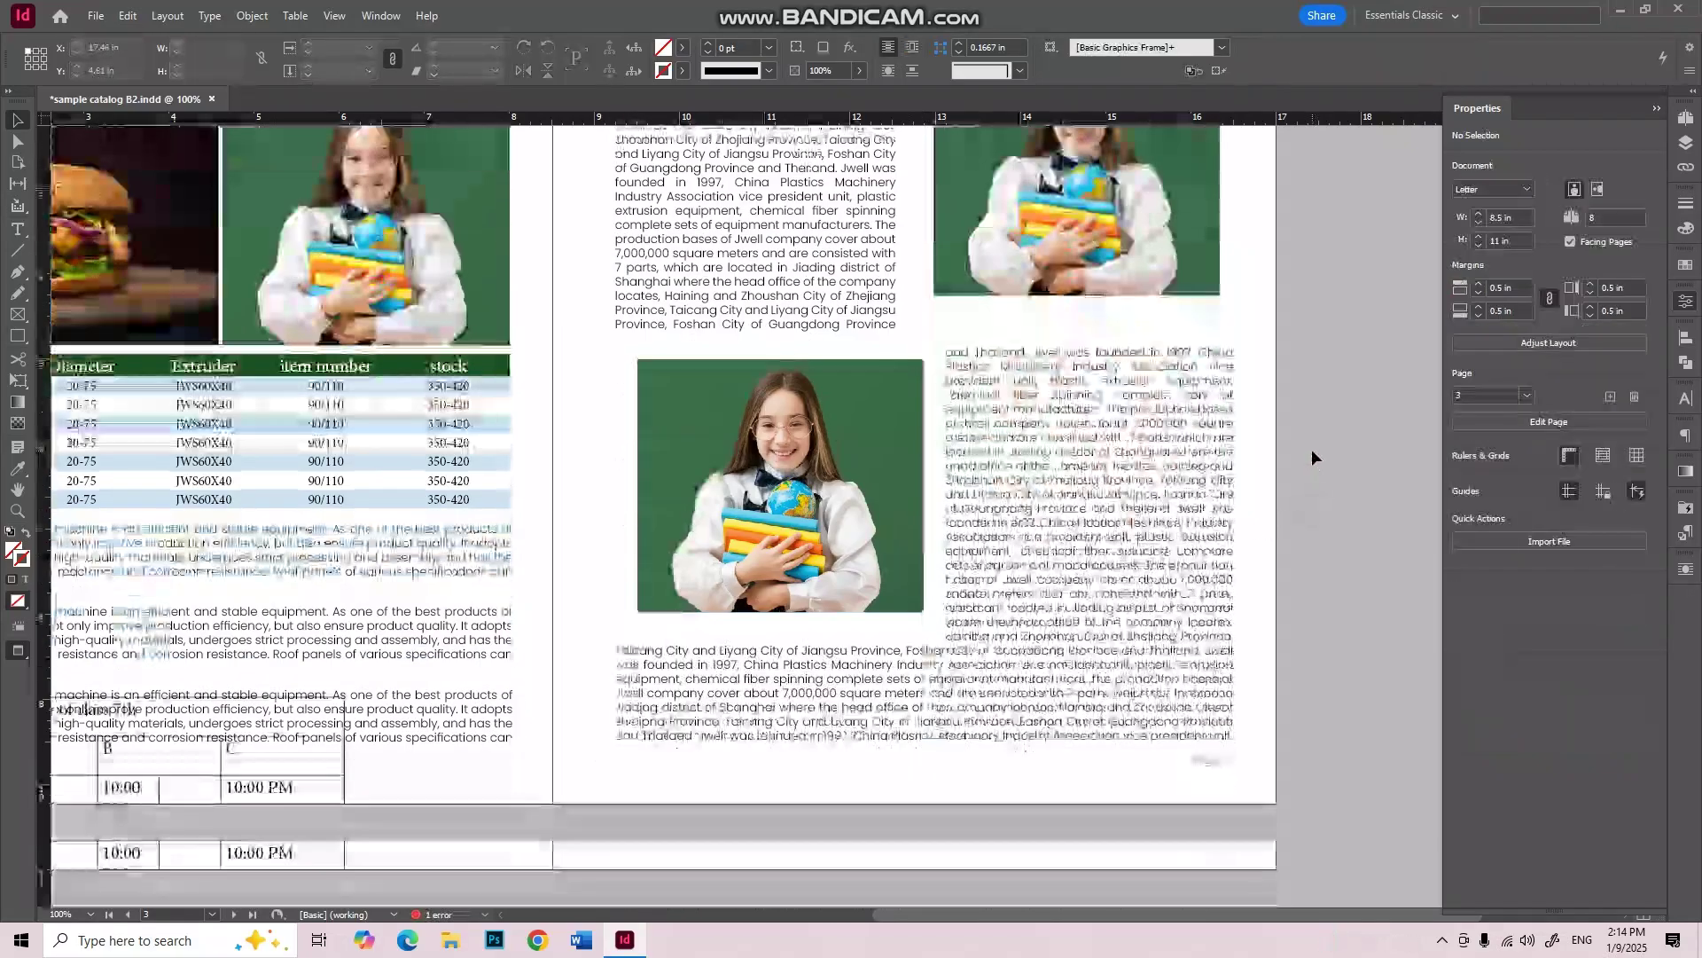
scroll(1311, 448, up, 2)
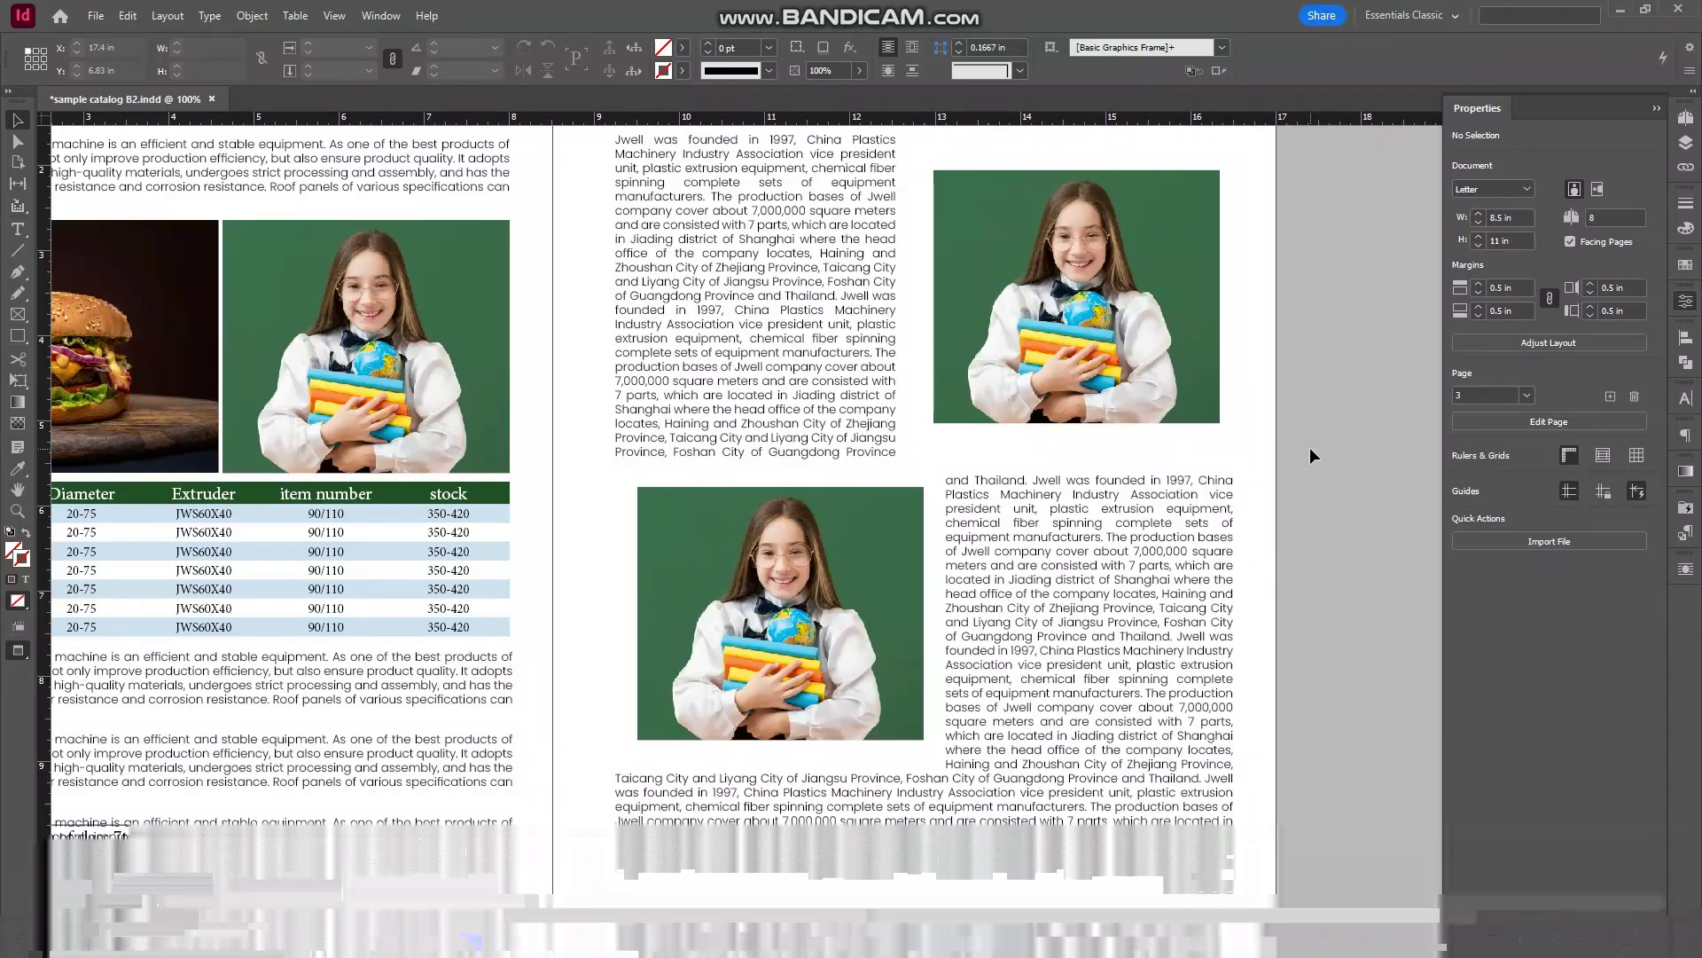
scroll(1262, 300, up, 3)
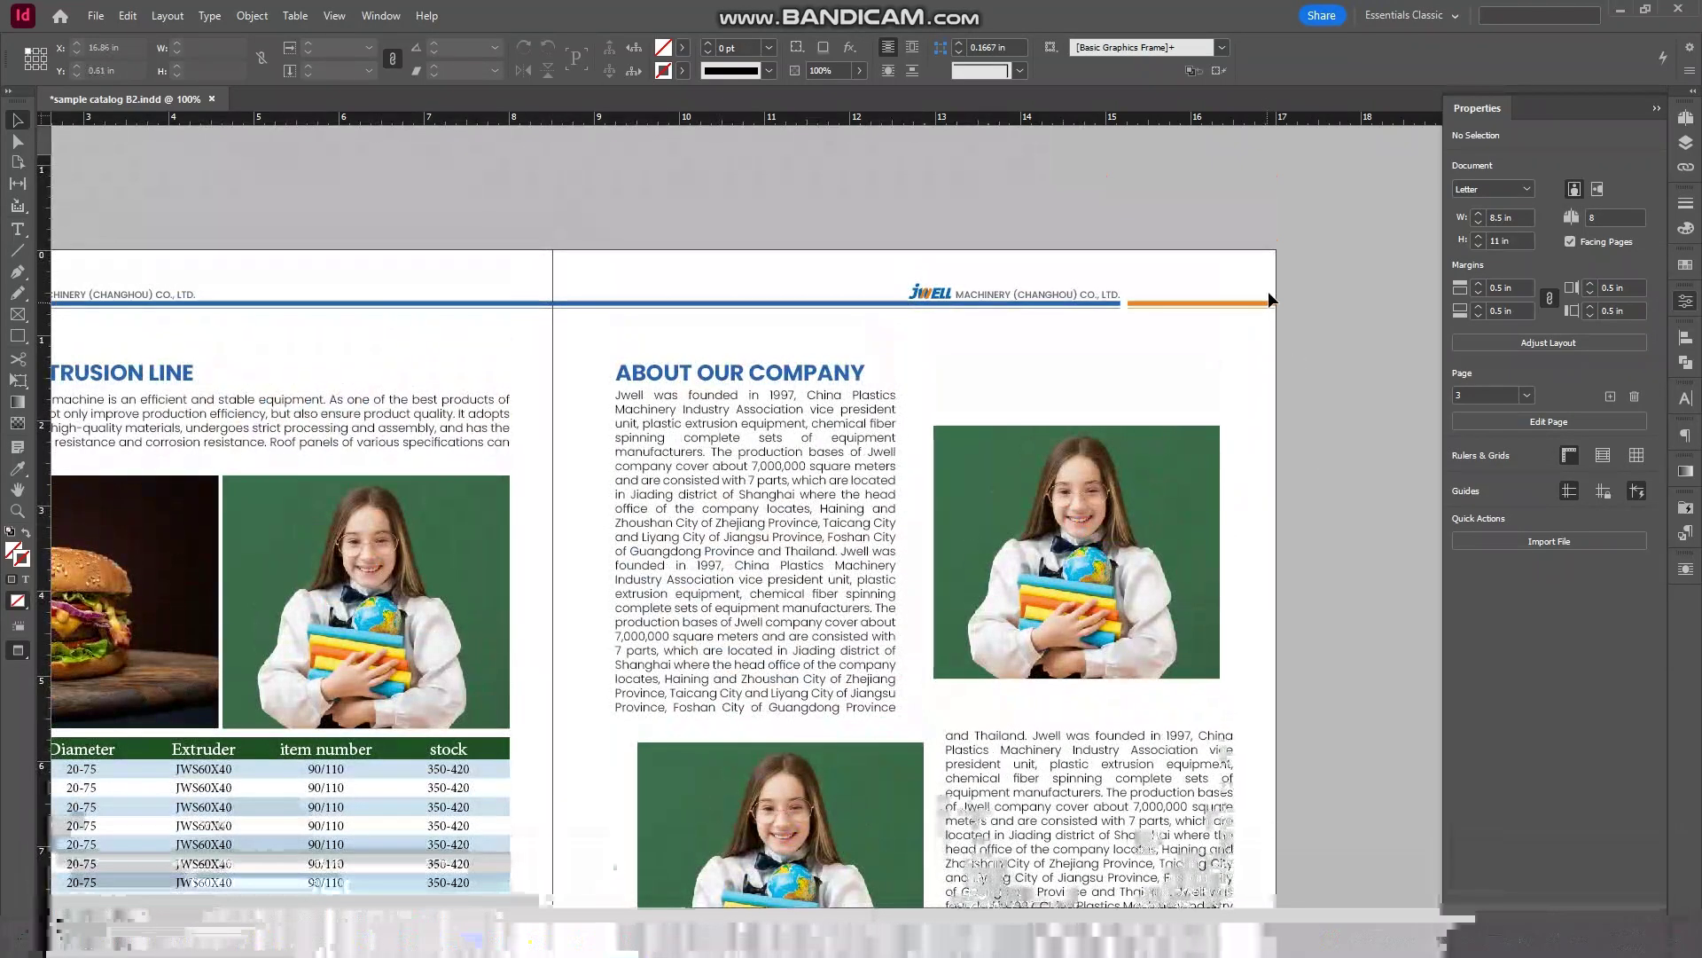
scroll(1268, 291, down, 2)
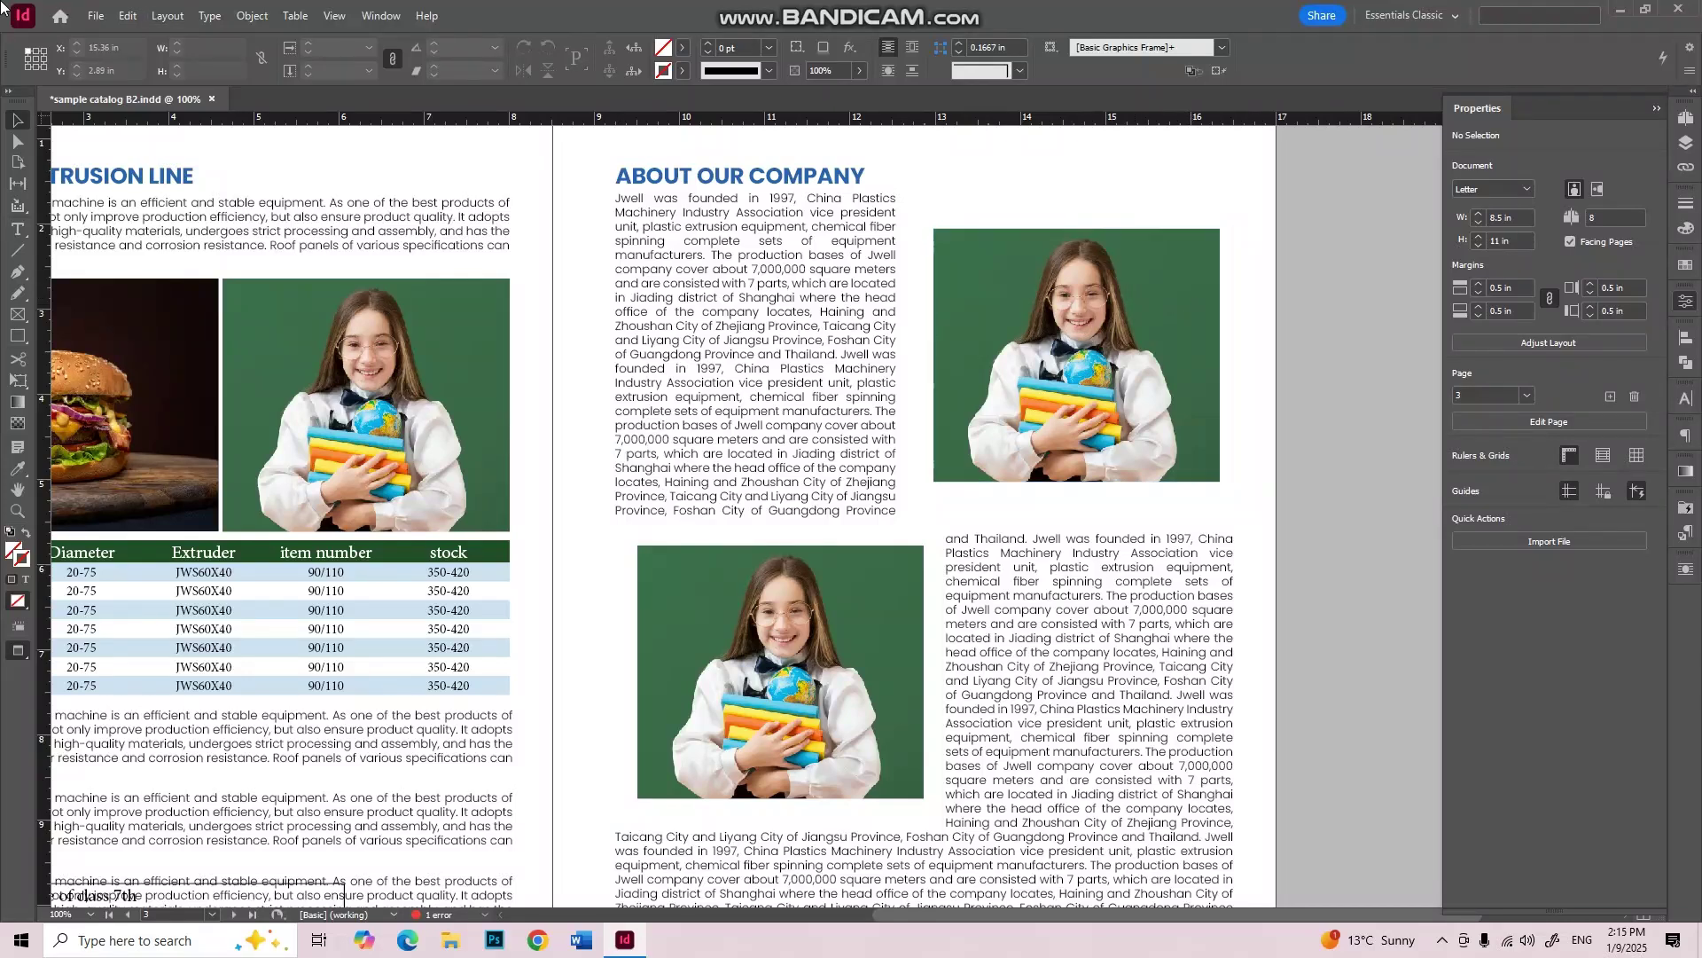
click(100, 17)
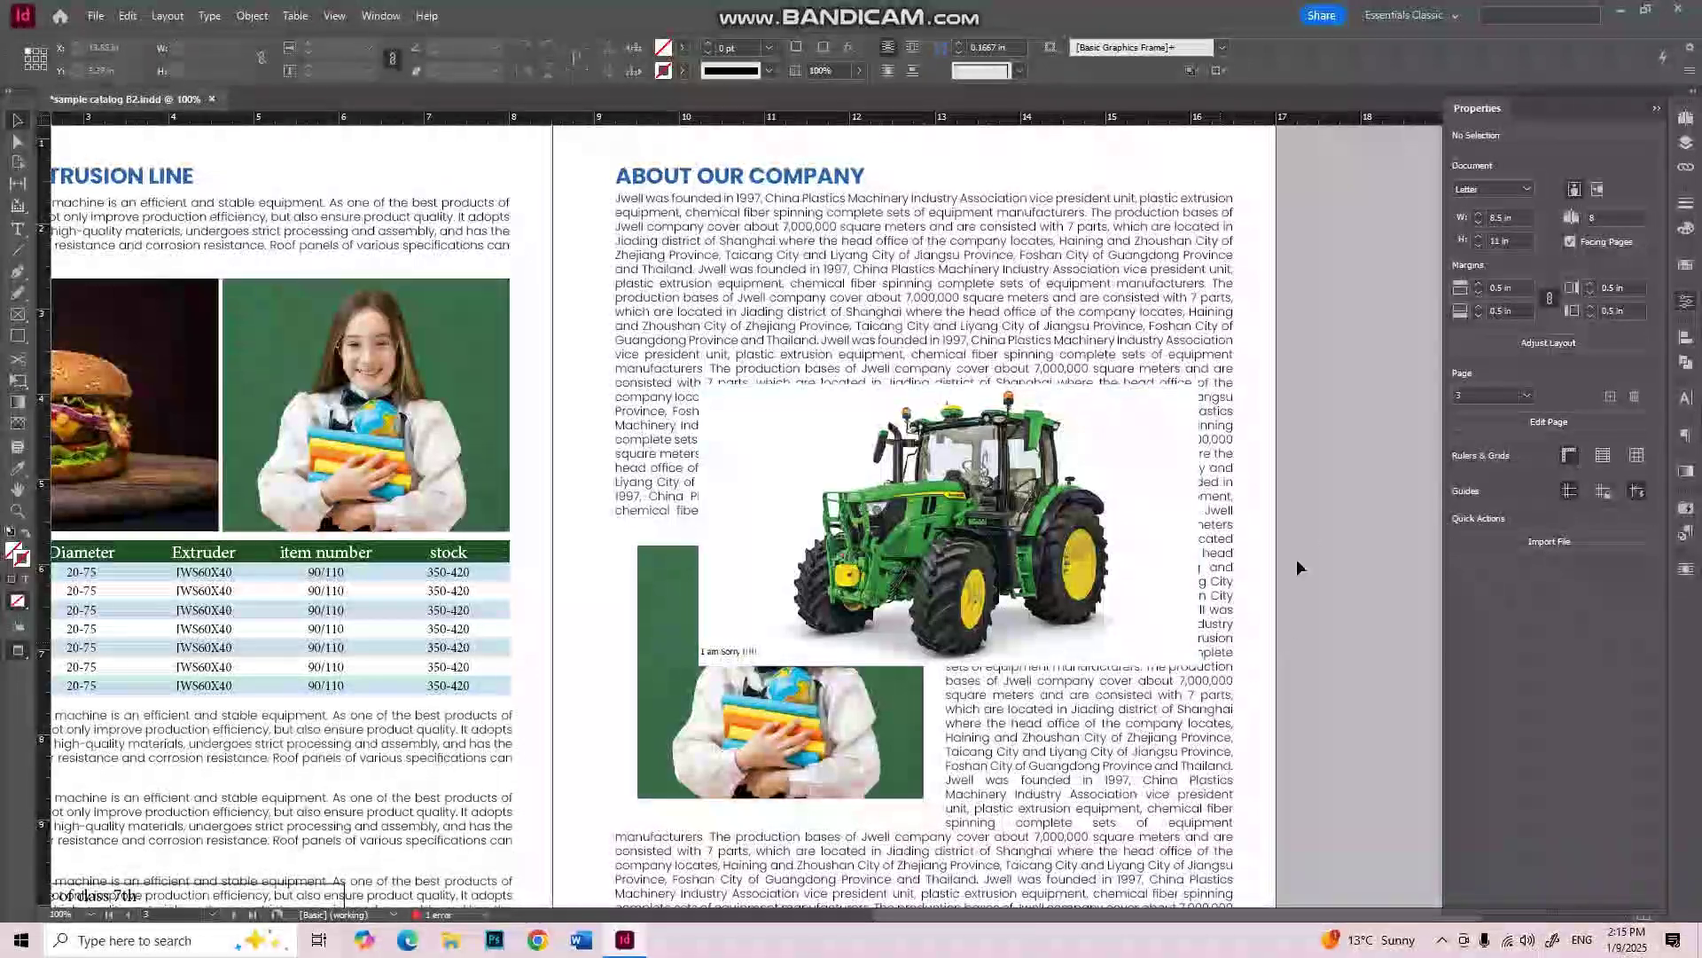
click(919, 720)
key(Delete)
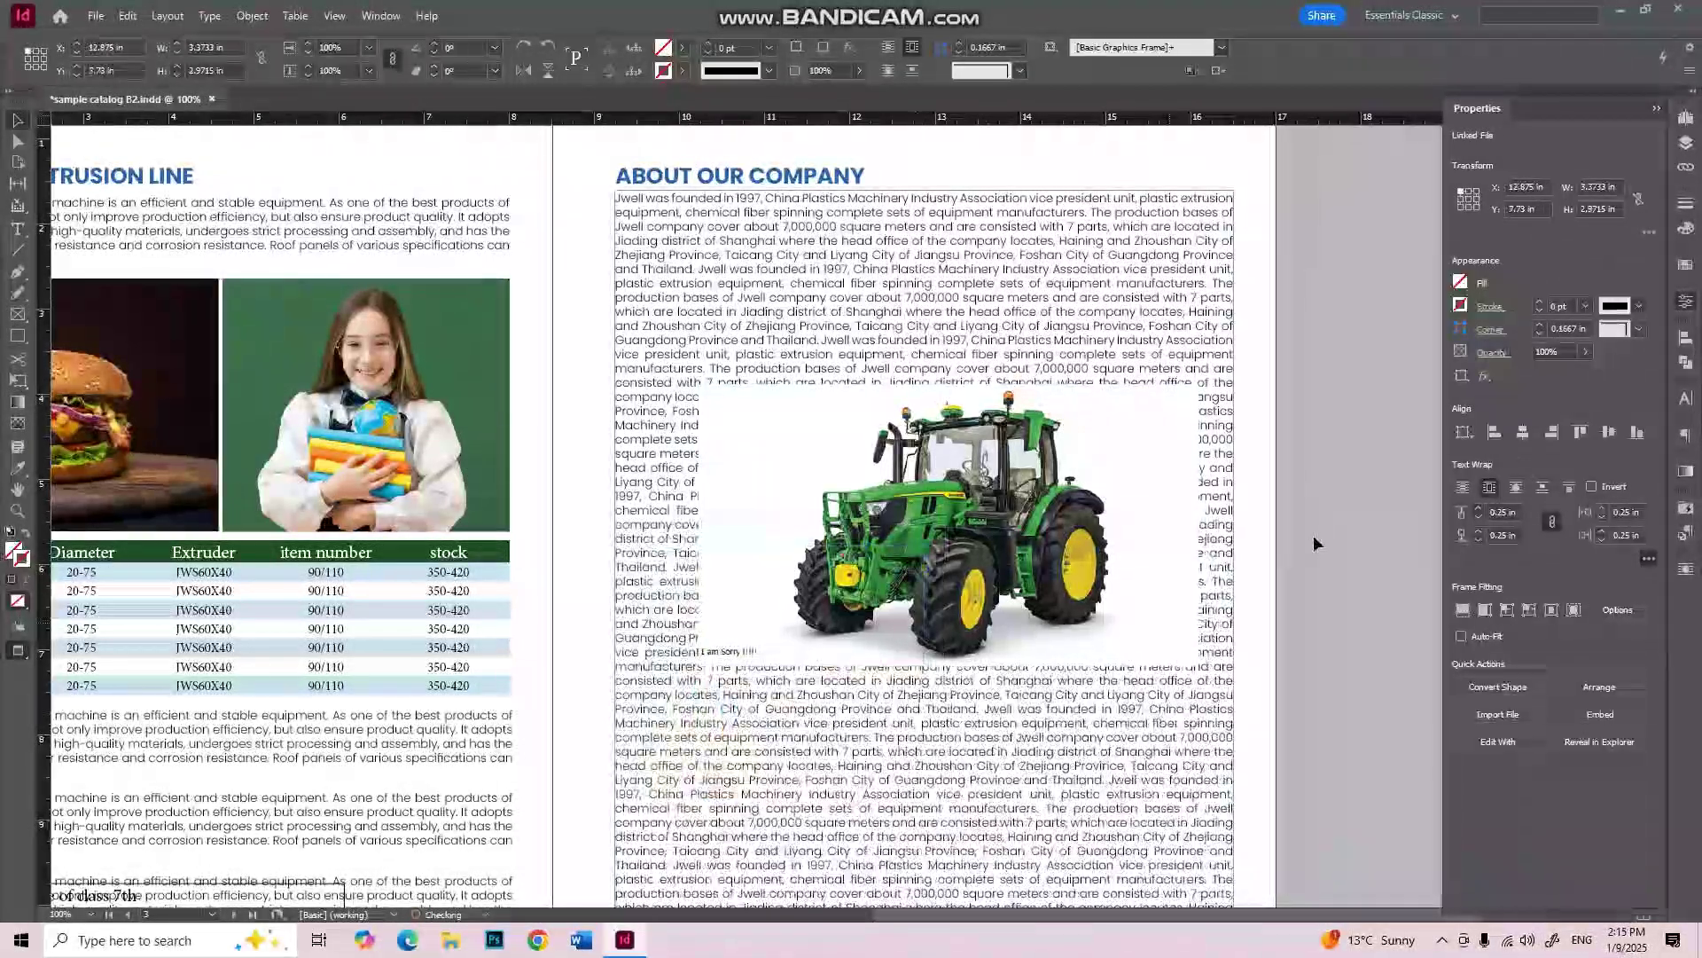
Step: Move the tractor photo to the upper right of the company text and crop its frame sides to 4.58 in wide
drag(1005, 504, 1039, 326)
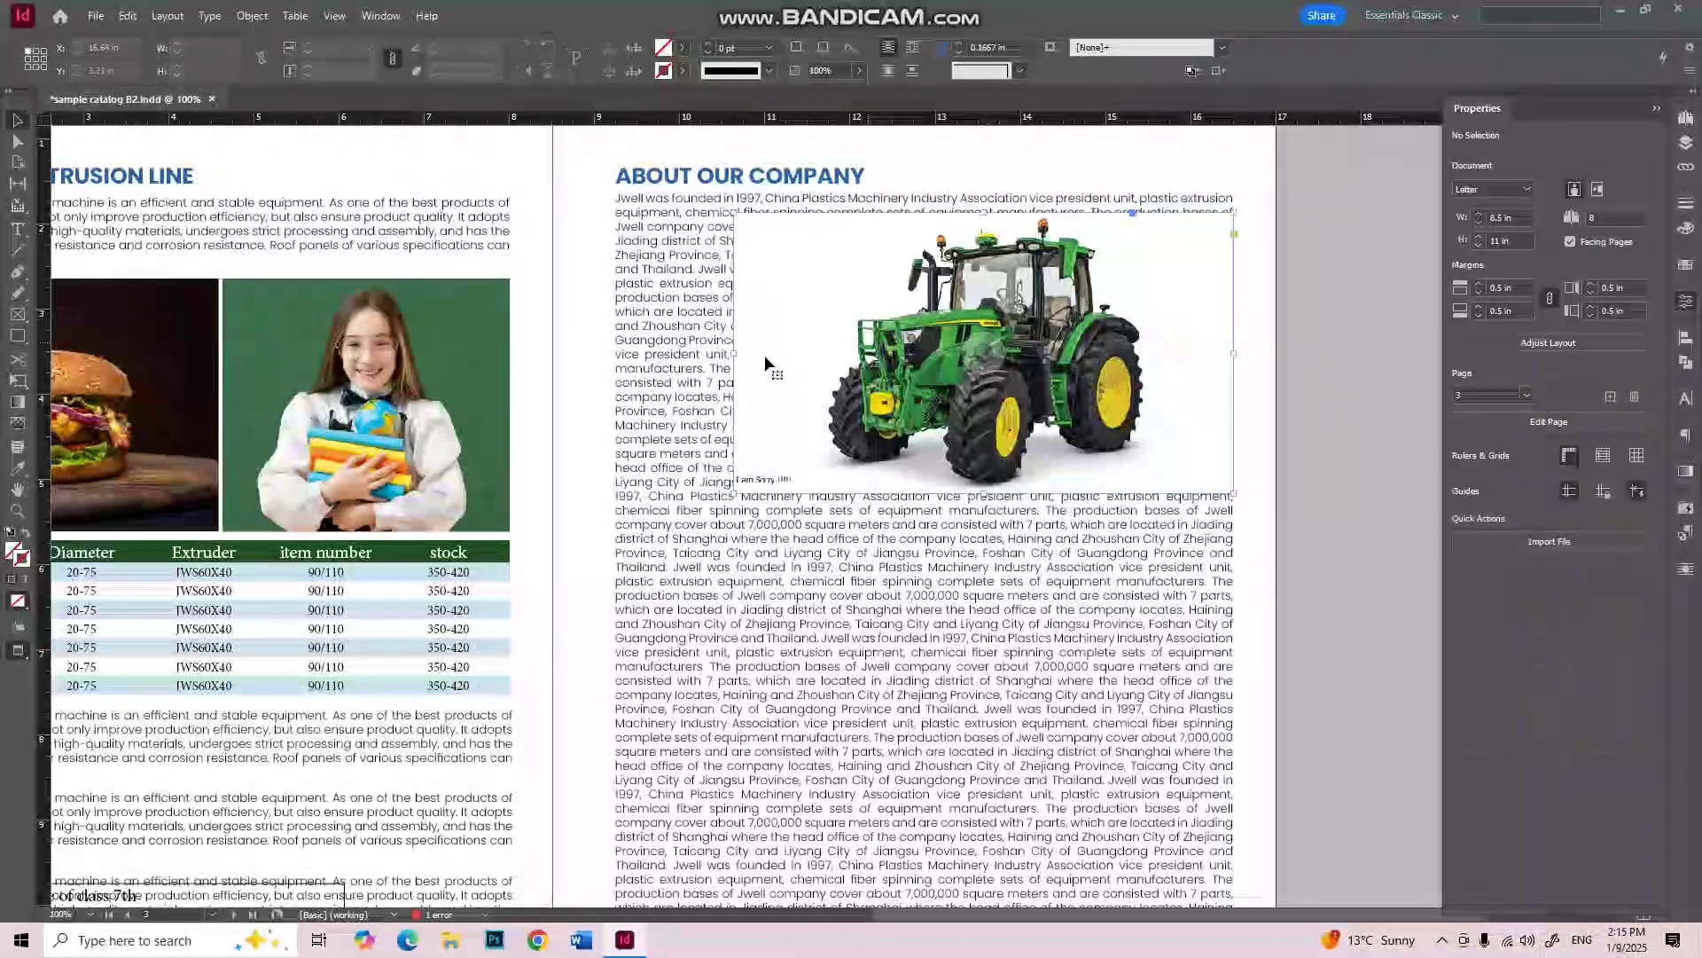
drag(734, 353, 795, 356)
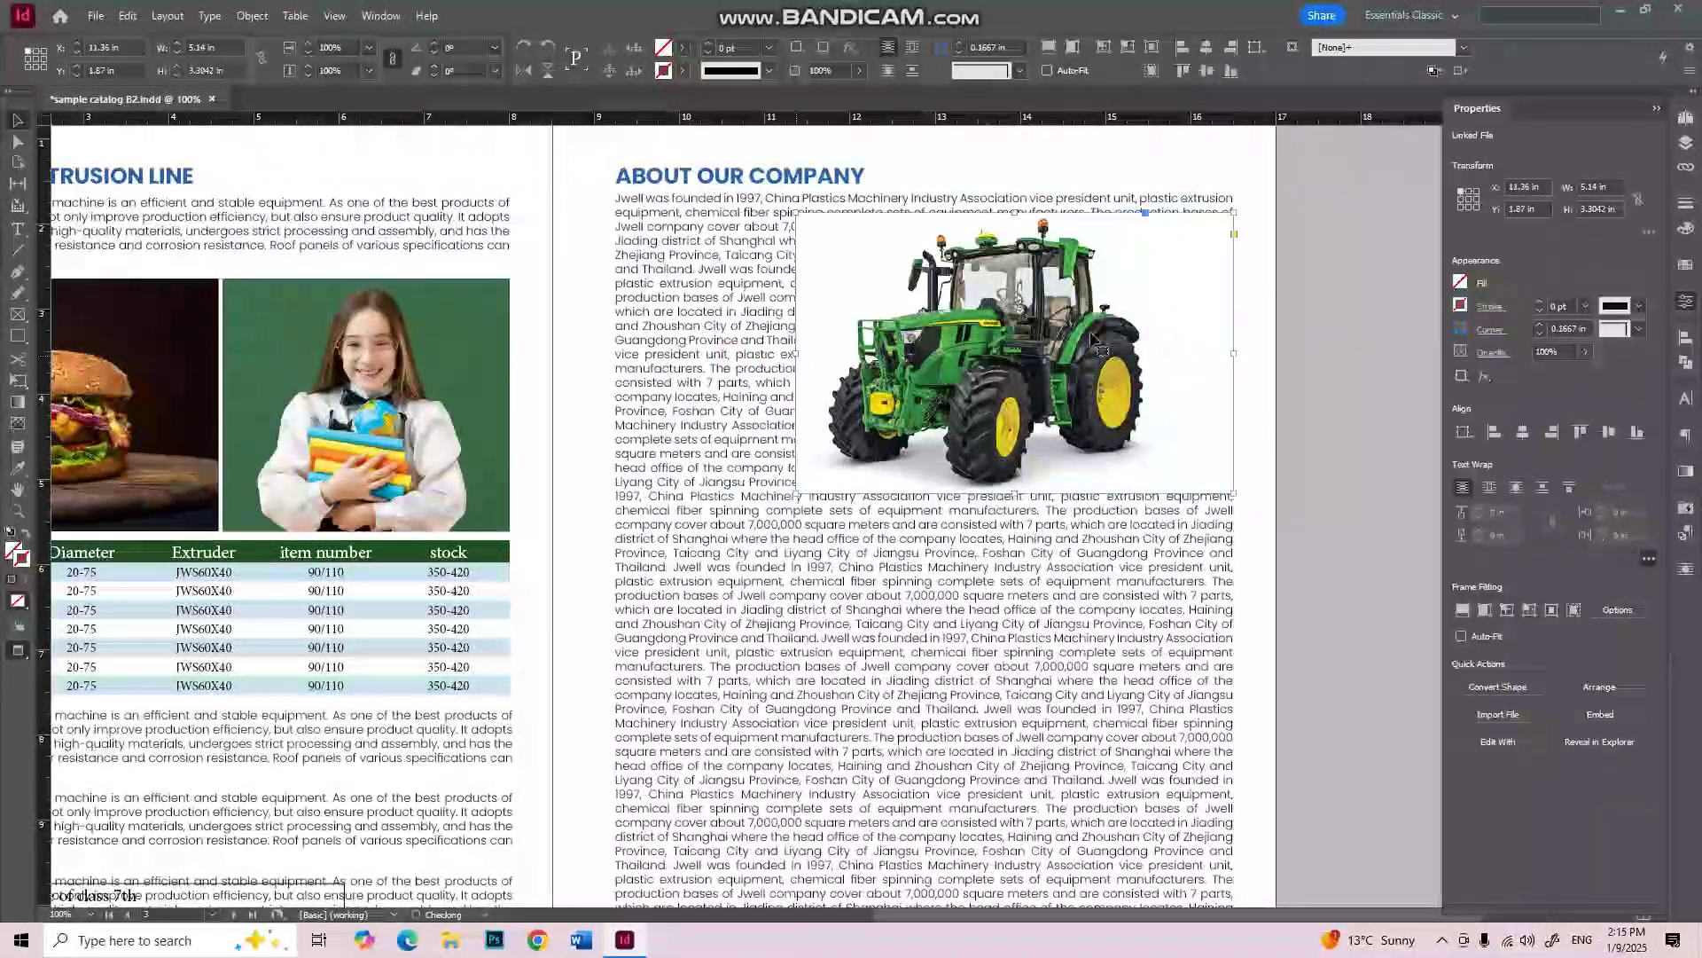
drag(1233, 353, 1148, 333)
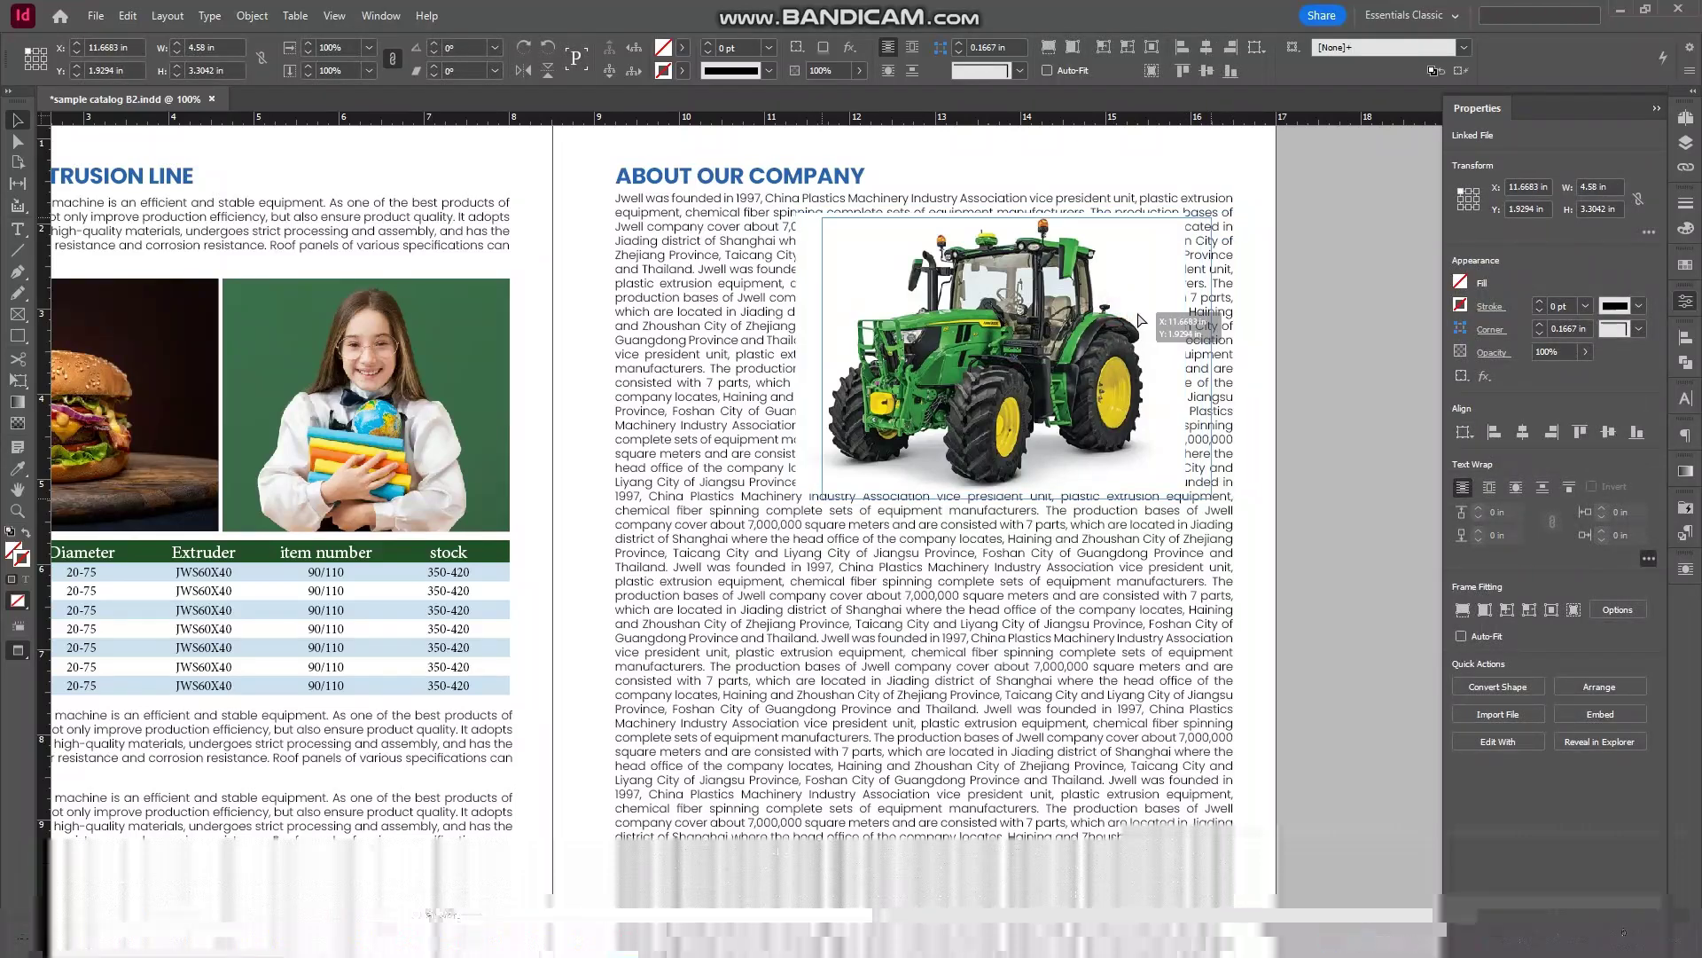
click(1310, 321)
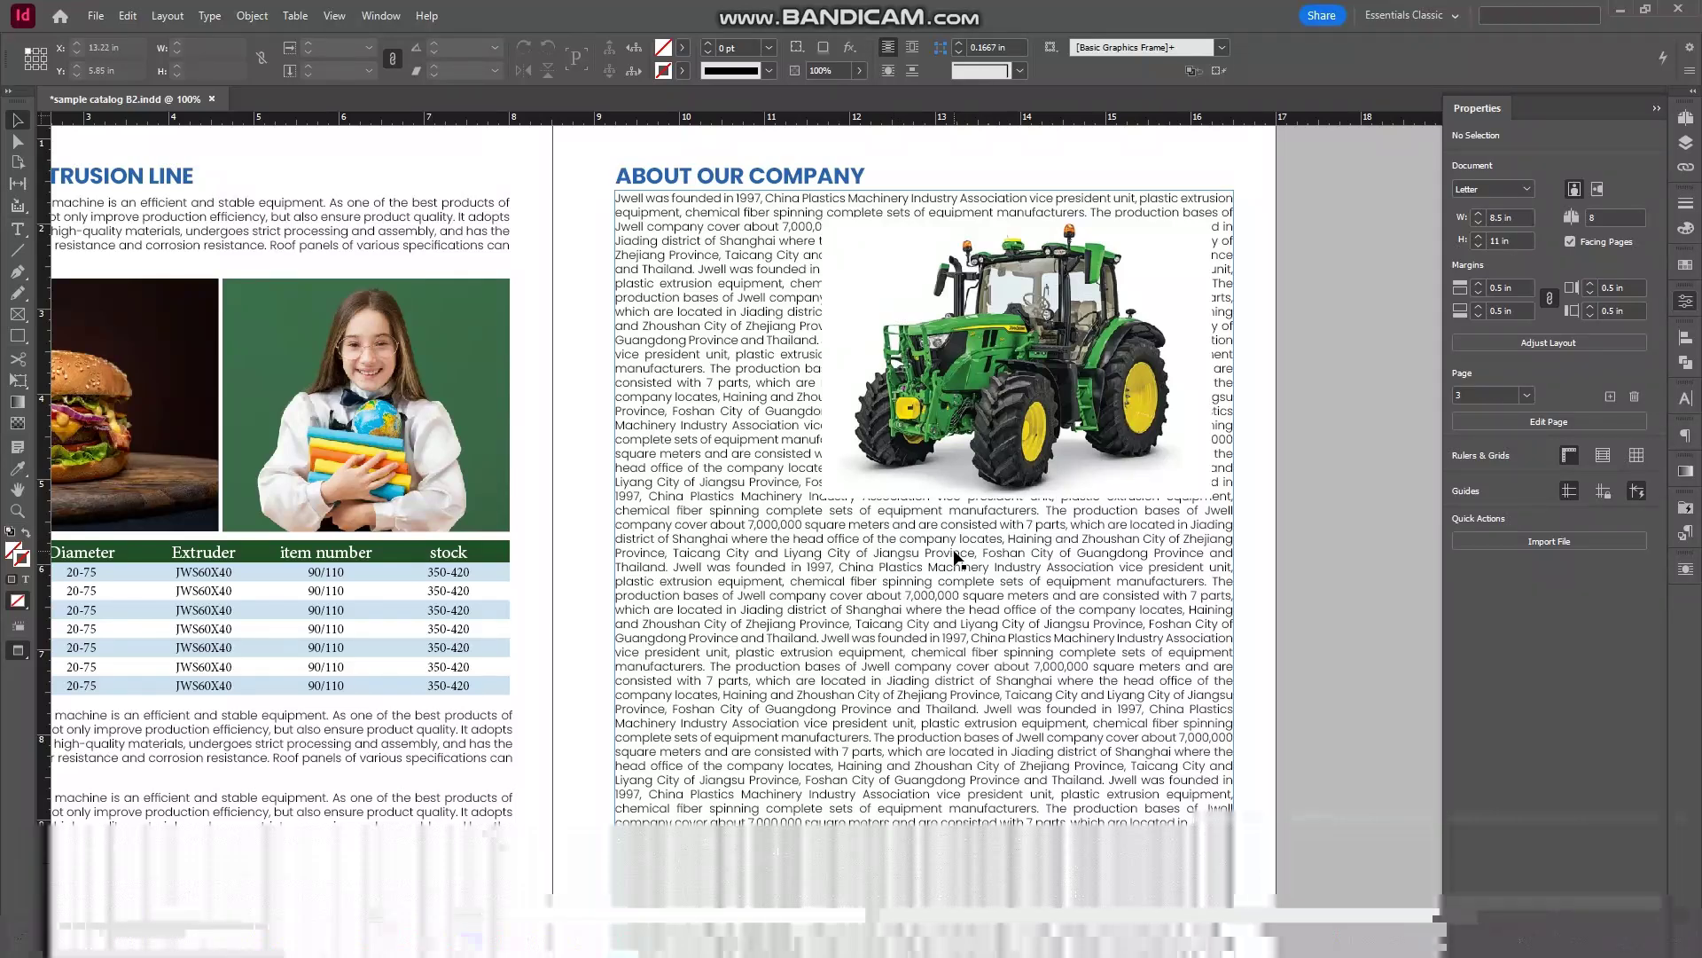
Step: Move the tractor photo to about X 11.79 in and wrap text around its bounding box with a 0.125 in offset
click(966, 443)
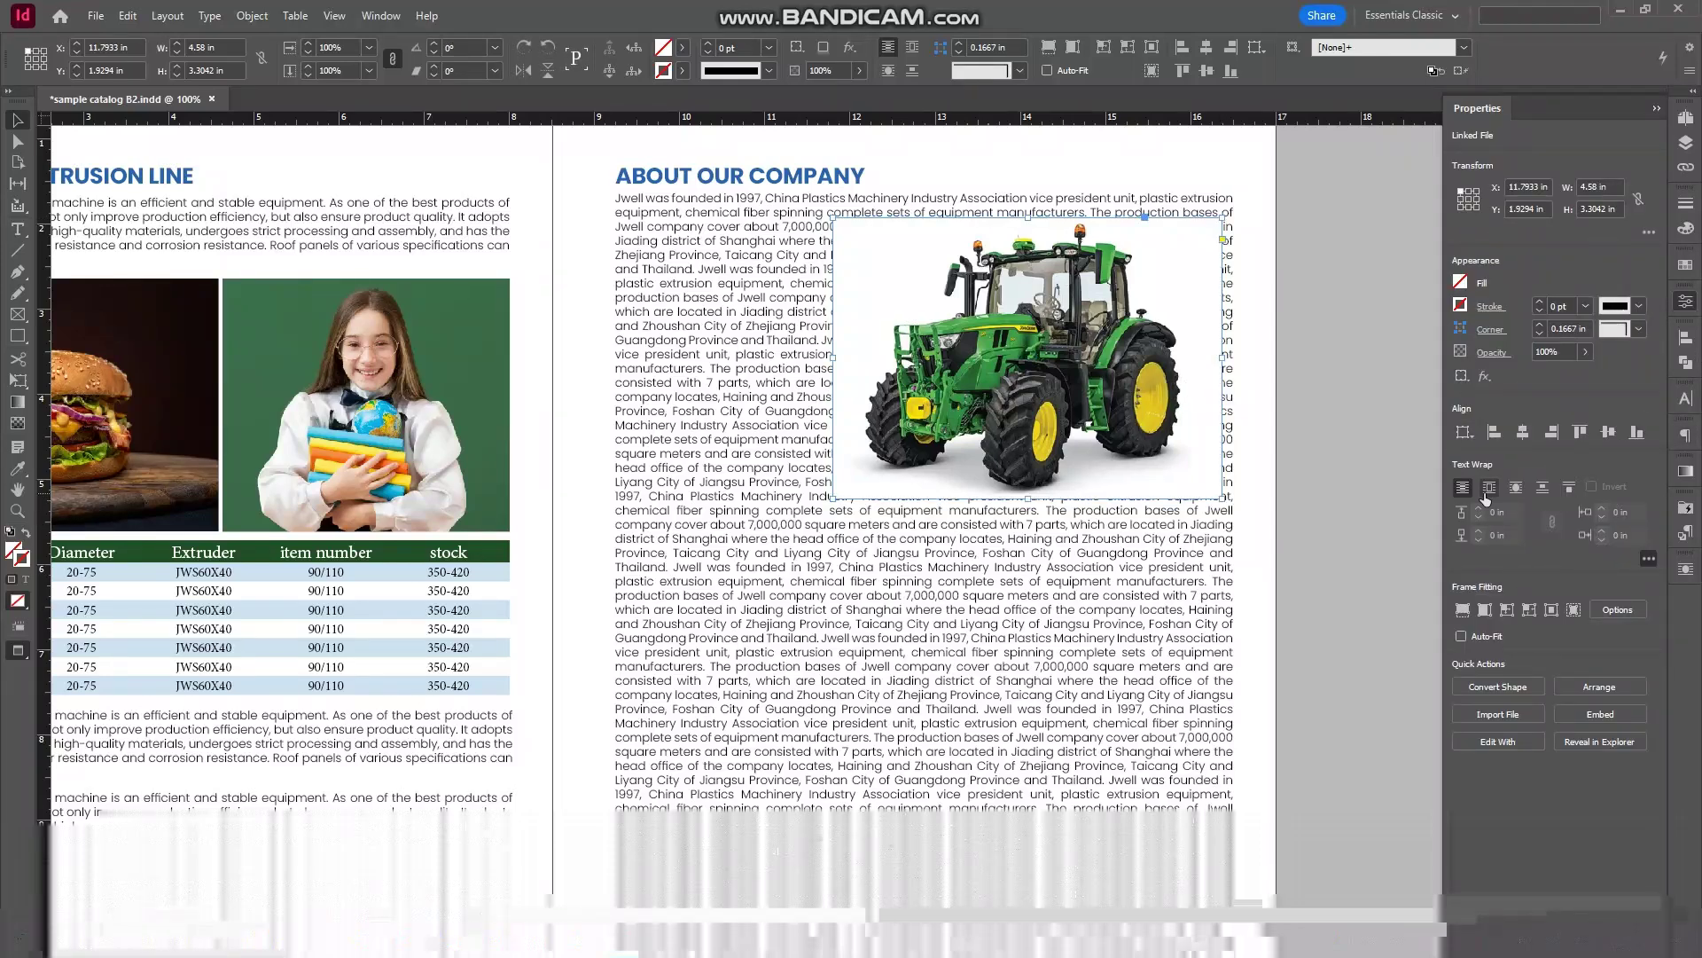
click(1489, 488)
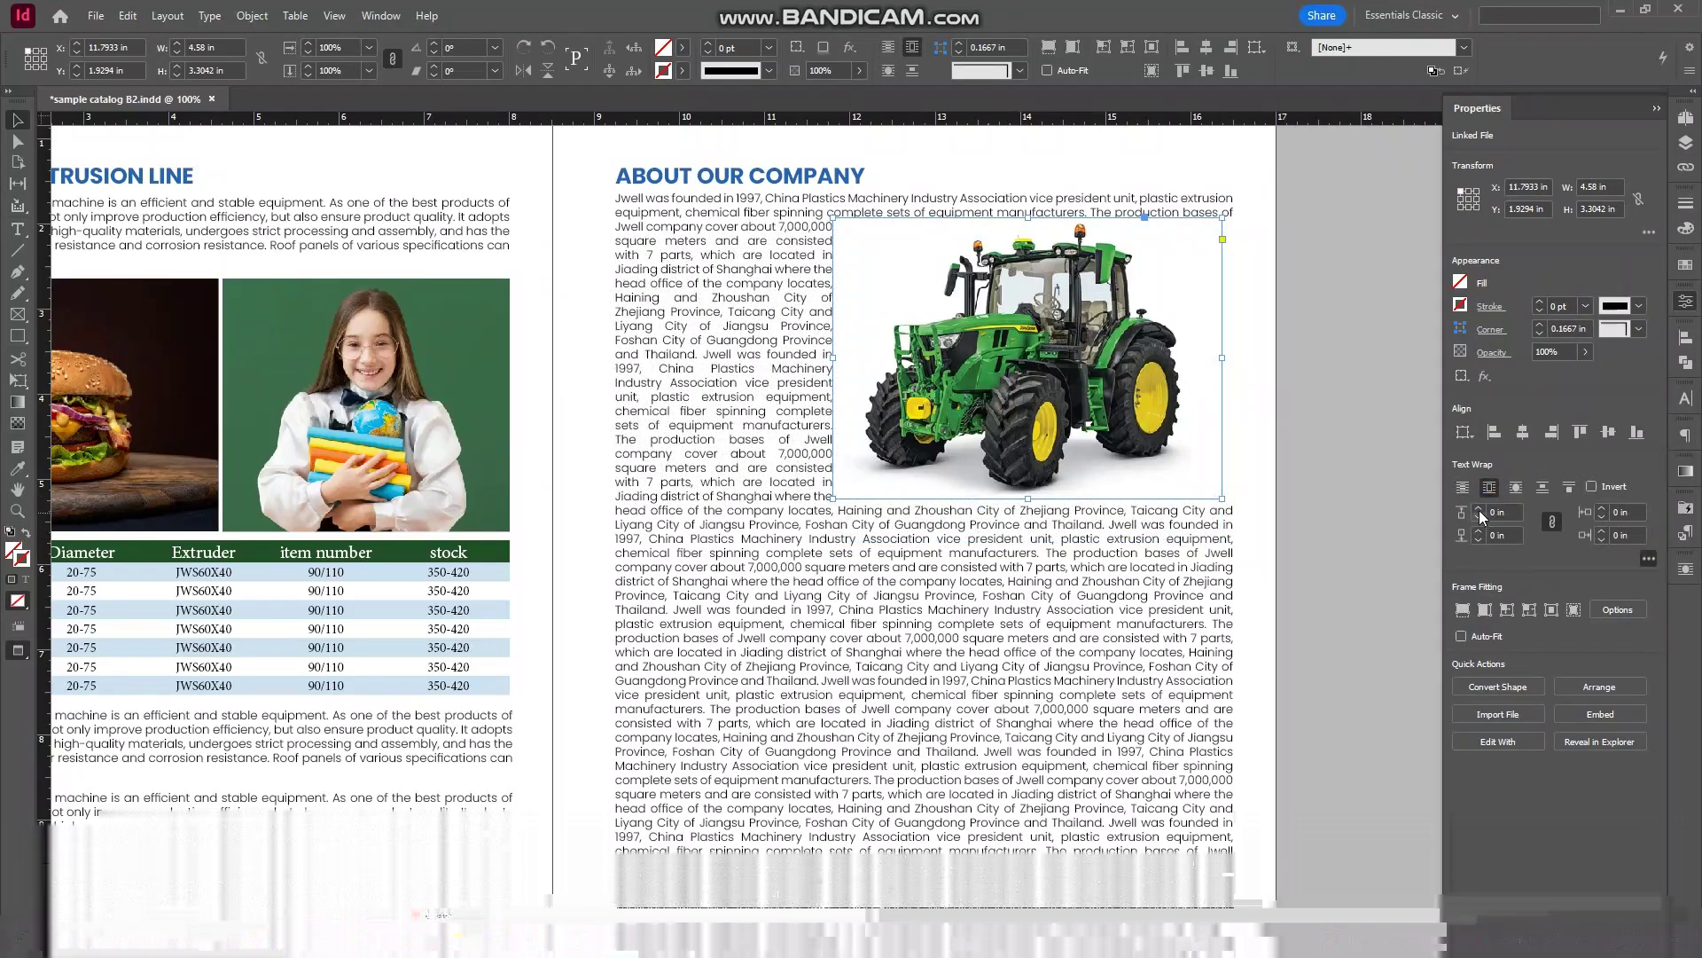
click(1478, 512)
click(1479, 512)
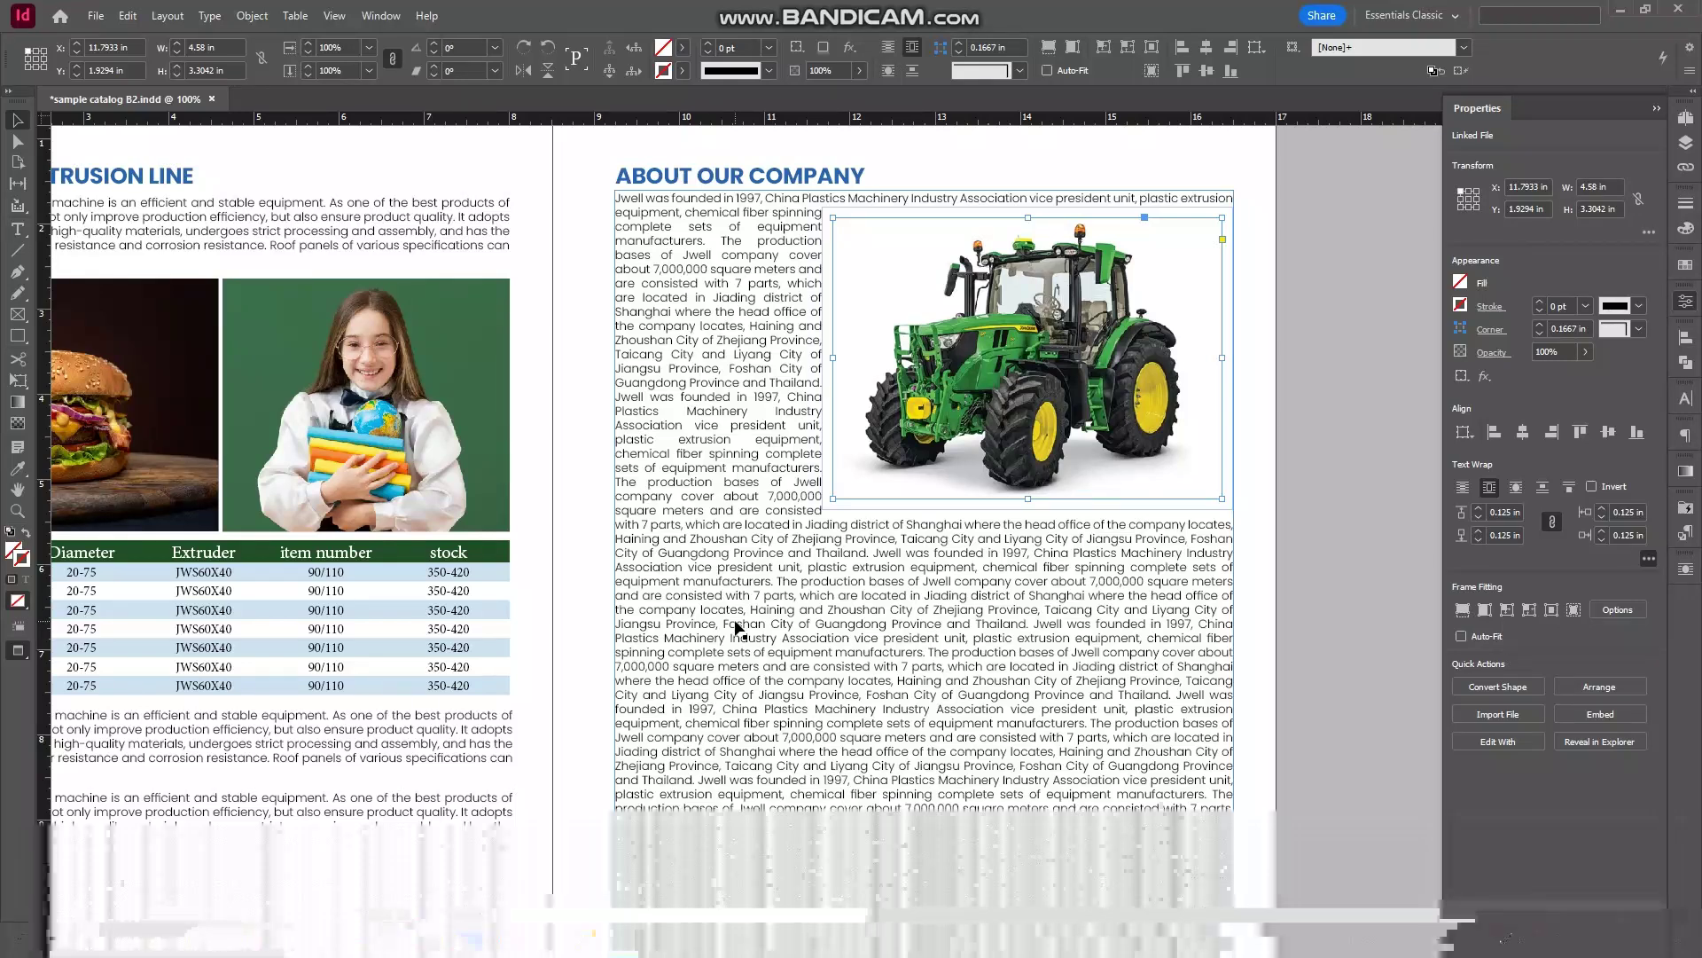
Step: Try a -0.1875 in wrap offset on the tractor photo, and reset the offset to 0 in
click(1477, 518)
click(1478, 518)
click(1478, 518)
click(1478, 518)
click(1478, 517)
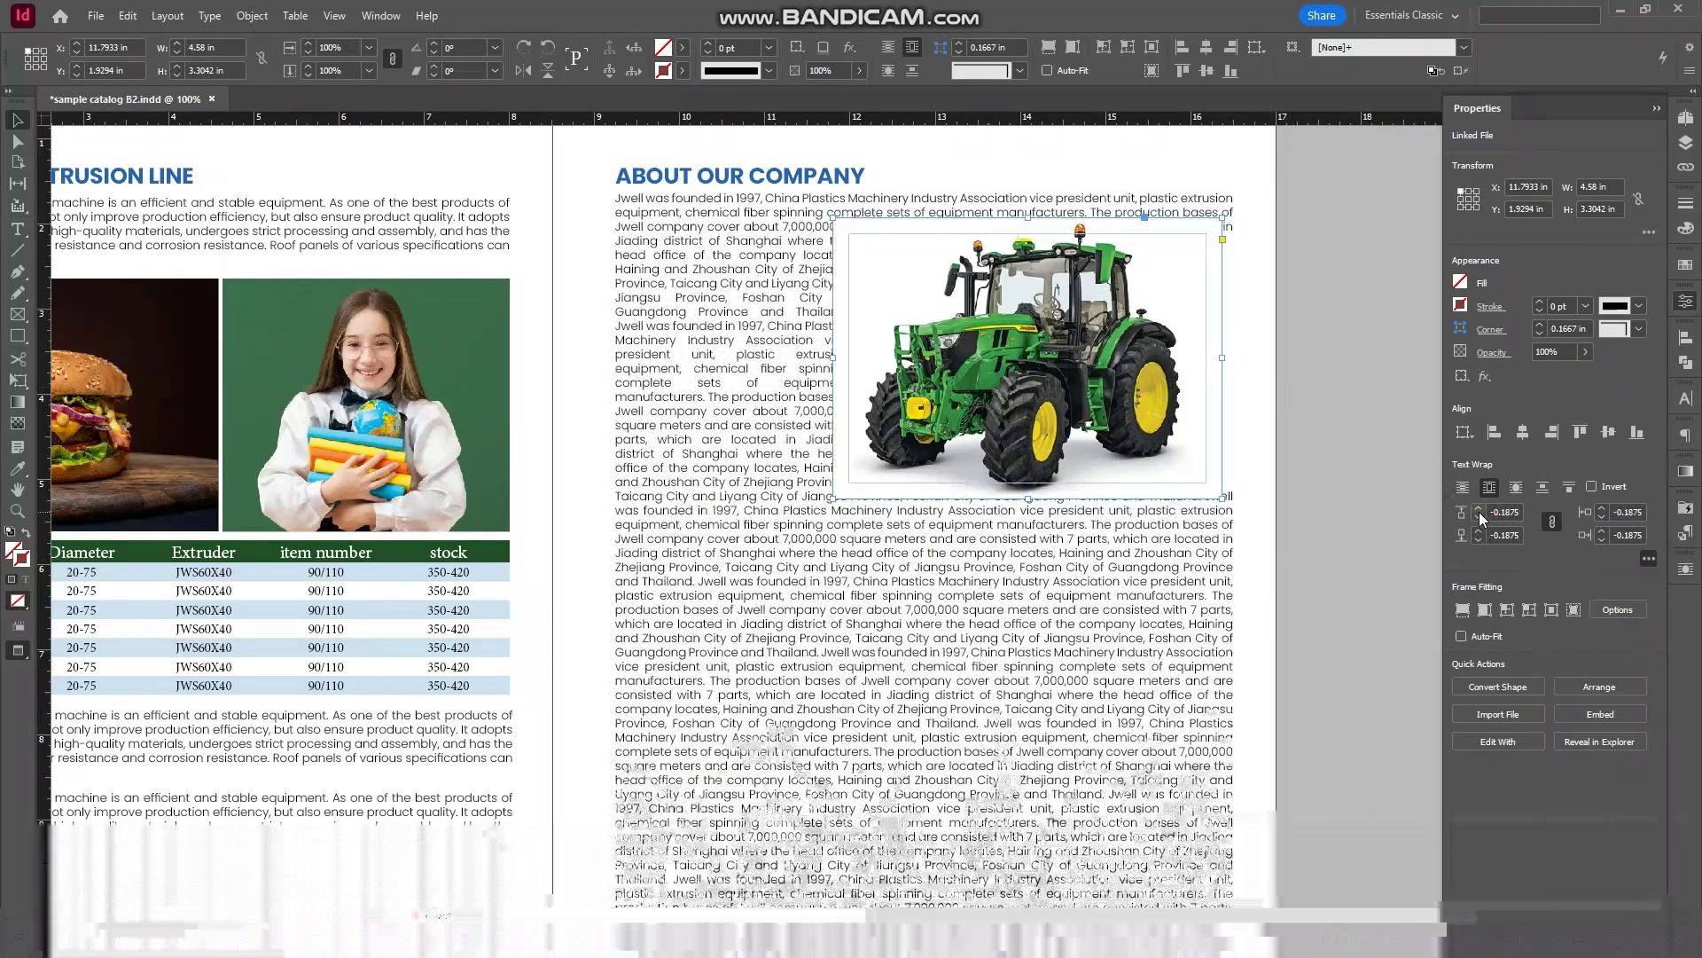
click(1478, 509)
click(1478, 509)
click(1478, 509)
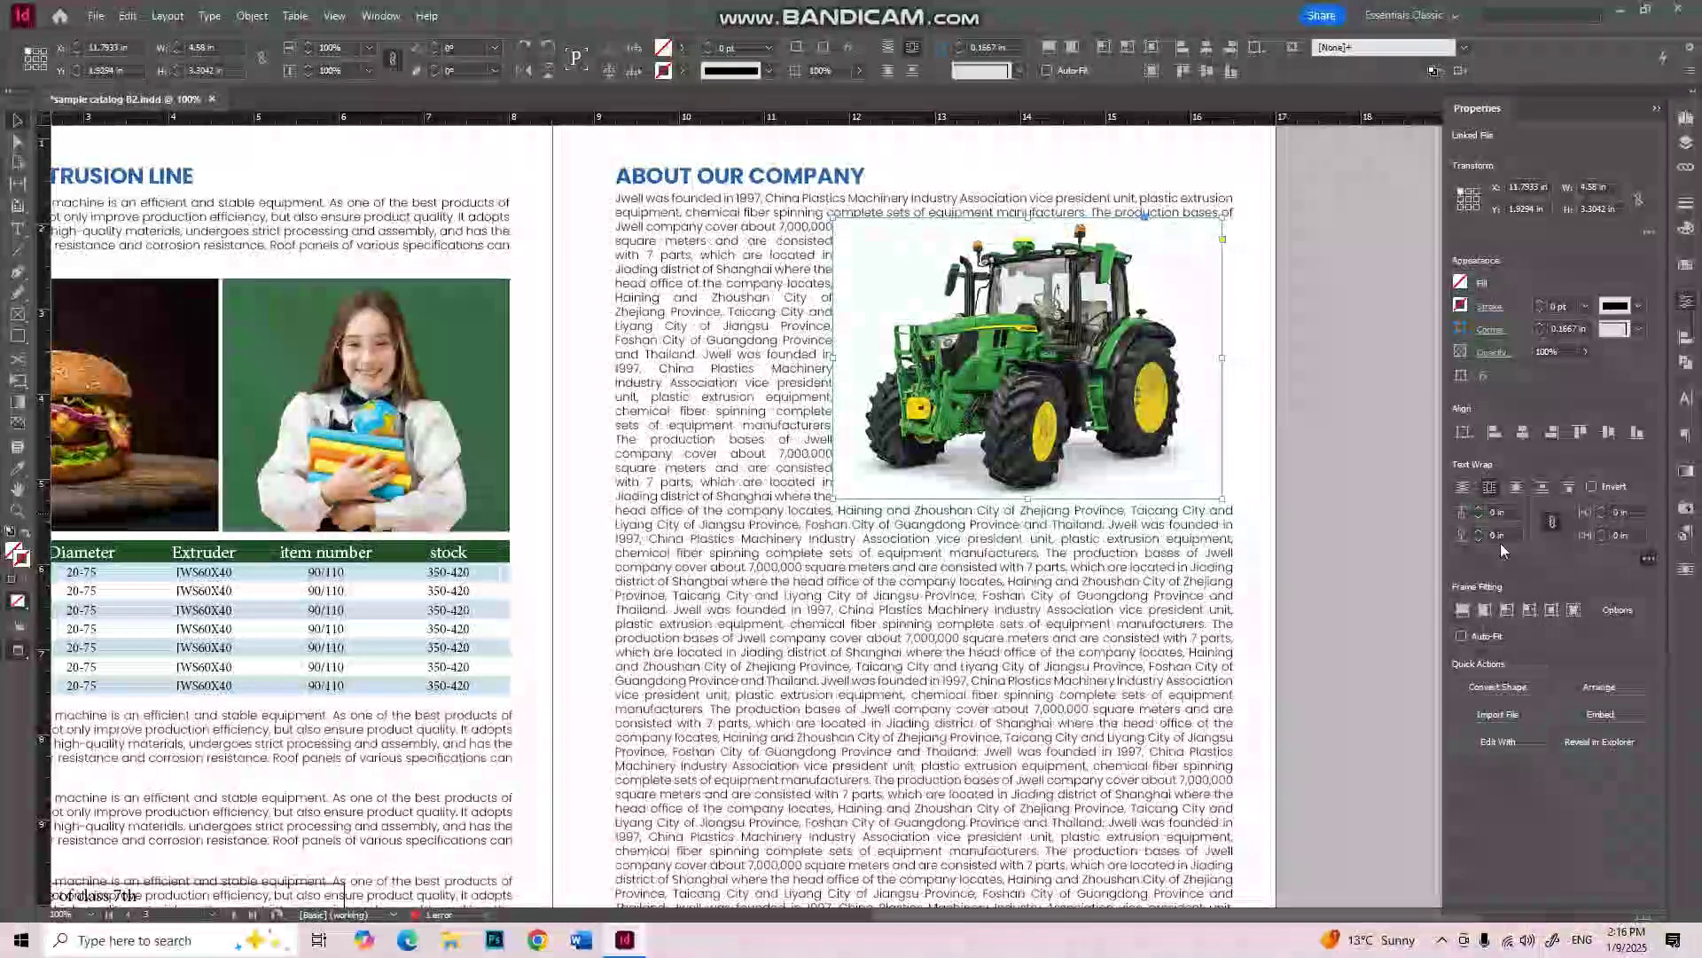
click(1309, 461)
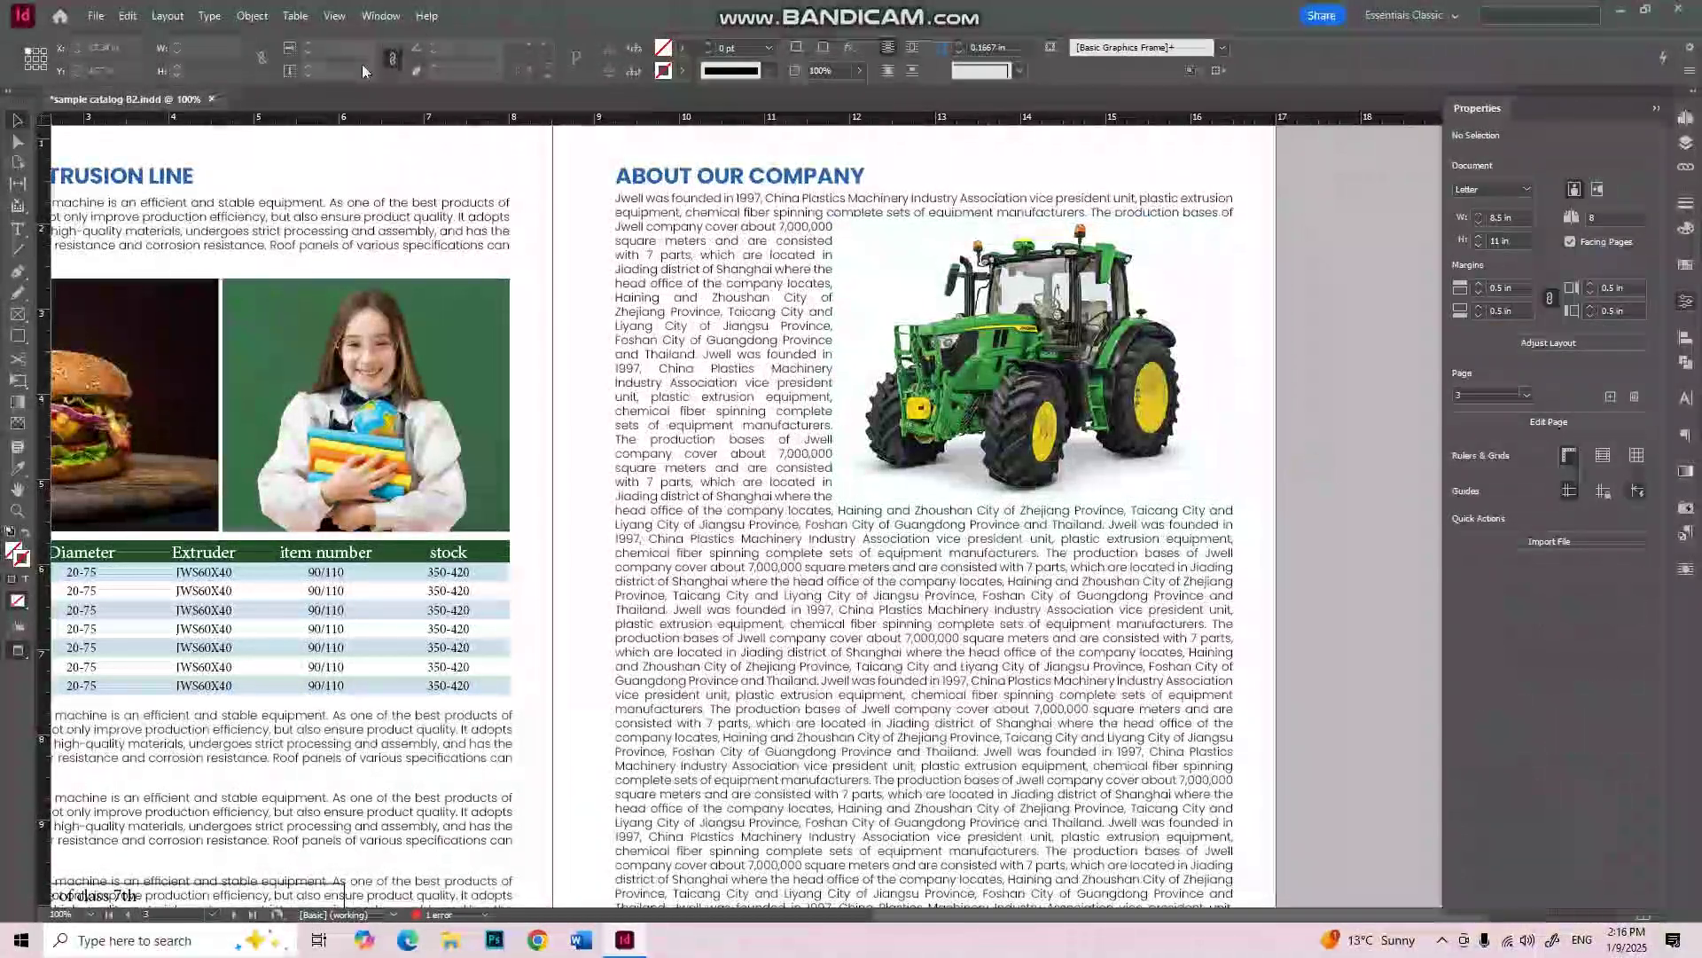
Step: Trace an outline path about 3.89 in wide and 3.29 in high around the tractor's silhouette with the Pen tool
key(p)
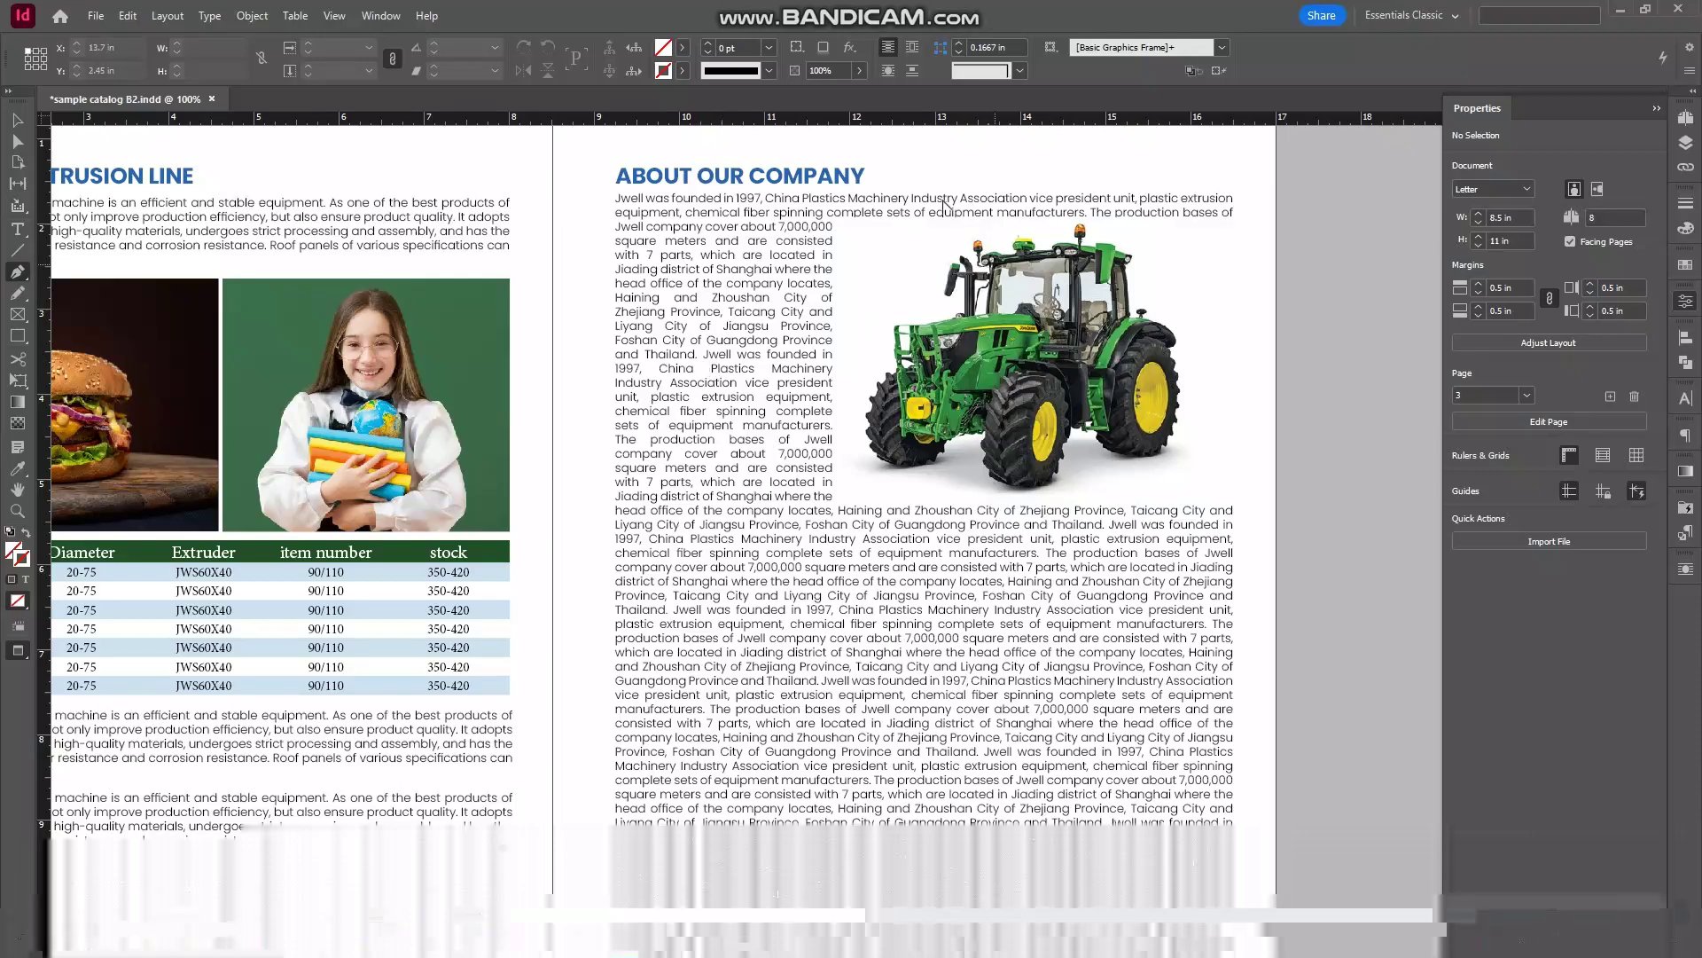
scroll(947, 203, up, 2)
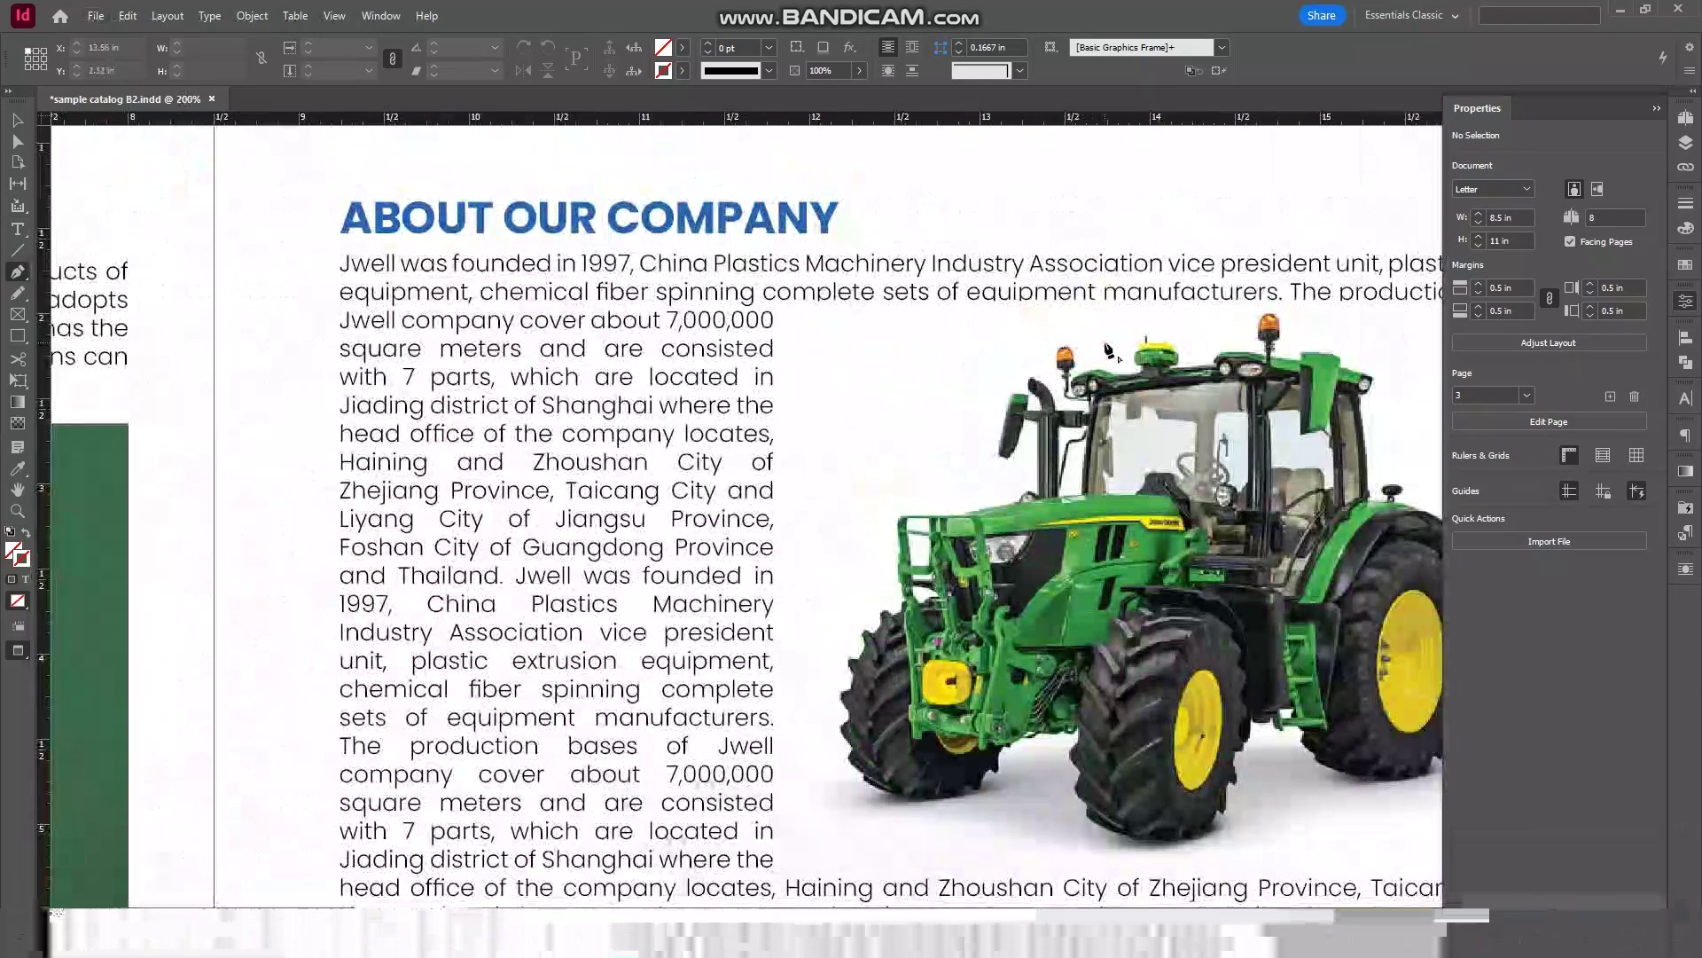
click(1107, 331)
click(1058, 335)
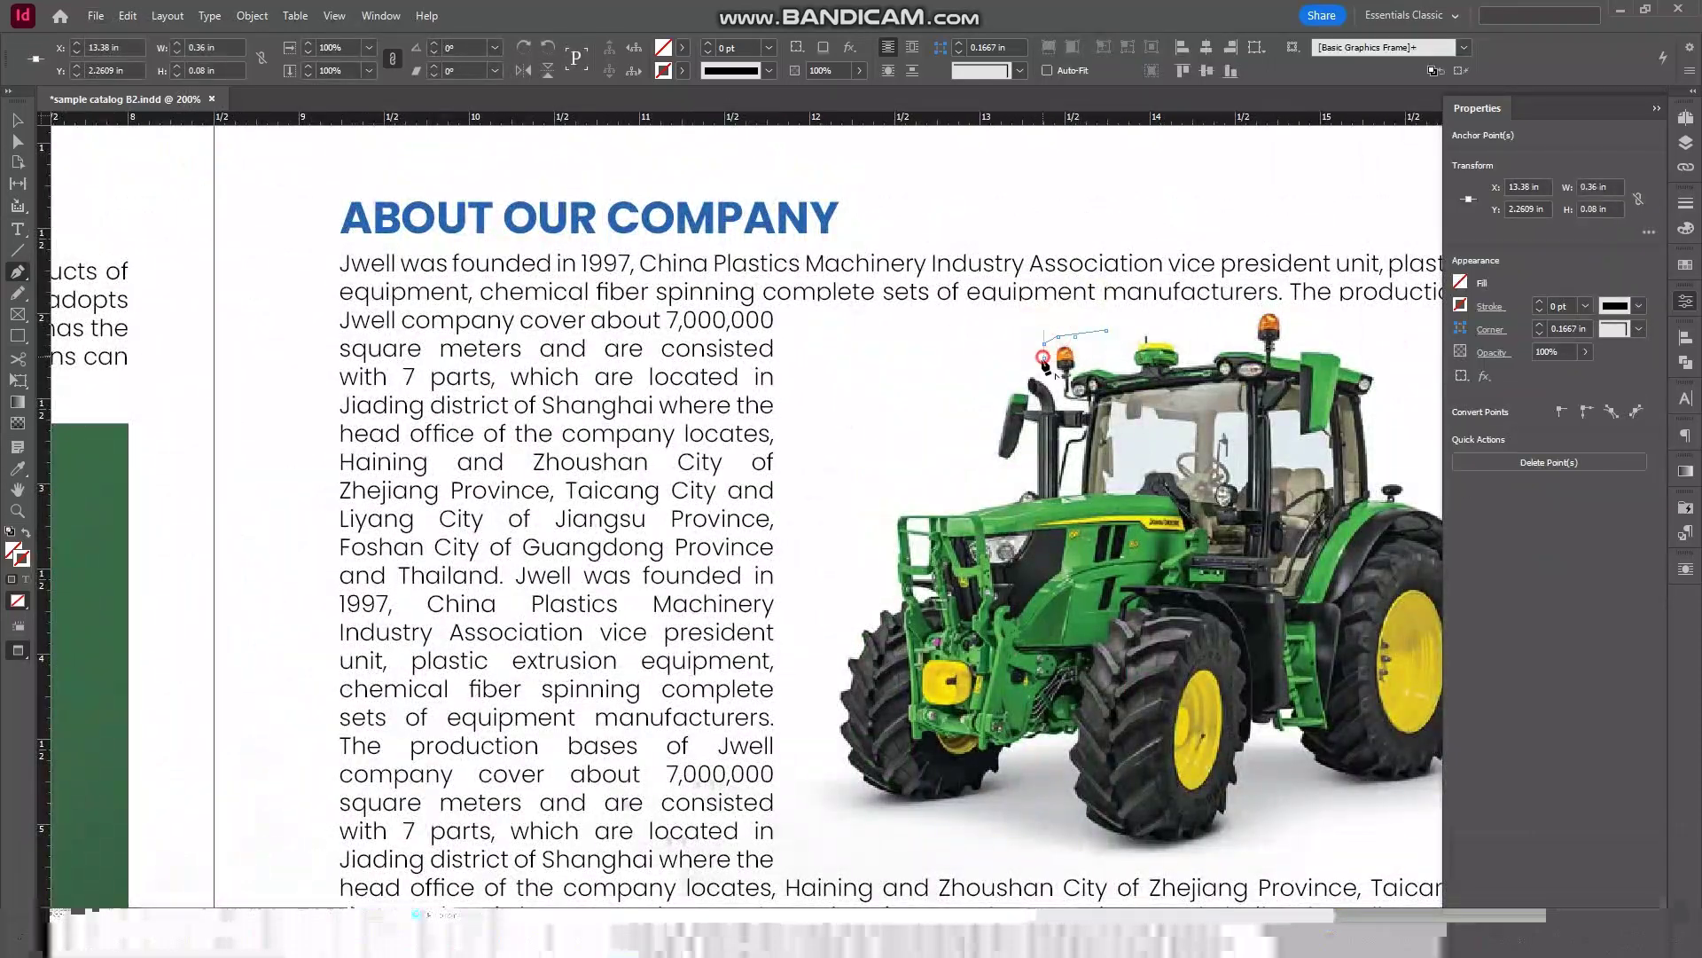
click(1020, 366)
click(997, 399)
click(990, 443)
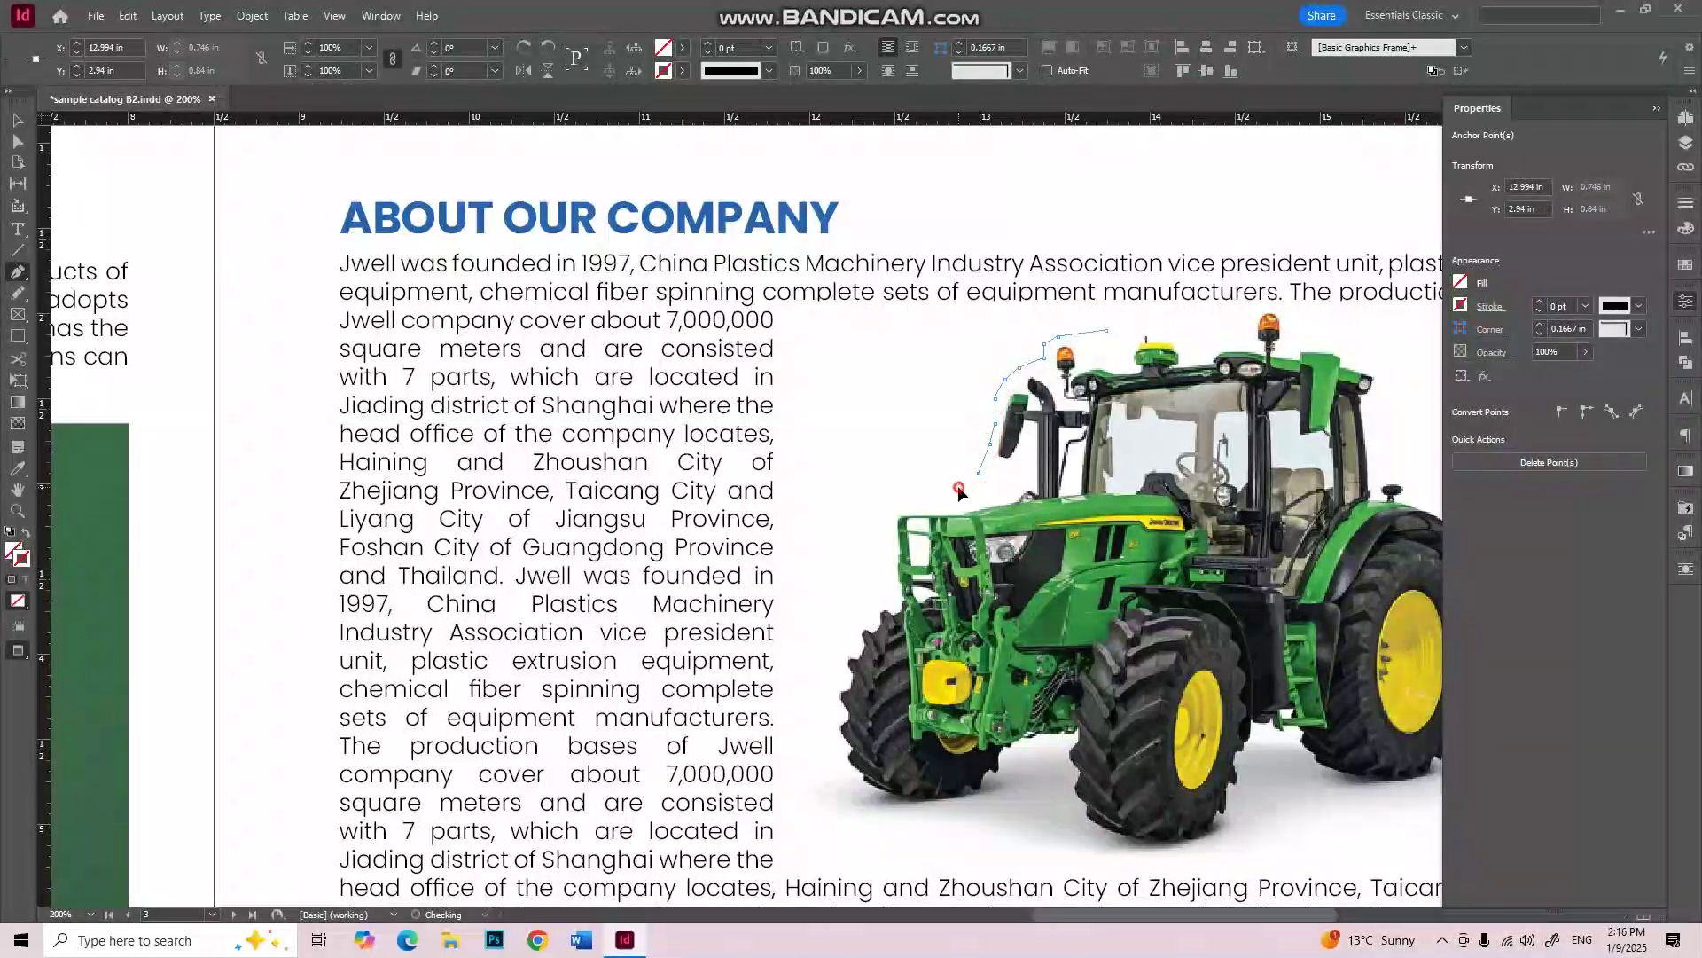
click(894, 508)
click(876, 518)
click(876, 545)
click(867, 568)
click(840, 608)
click(833, 641)
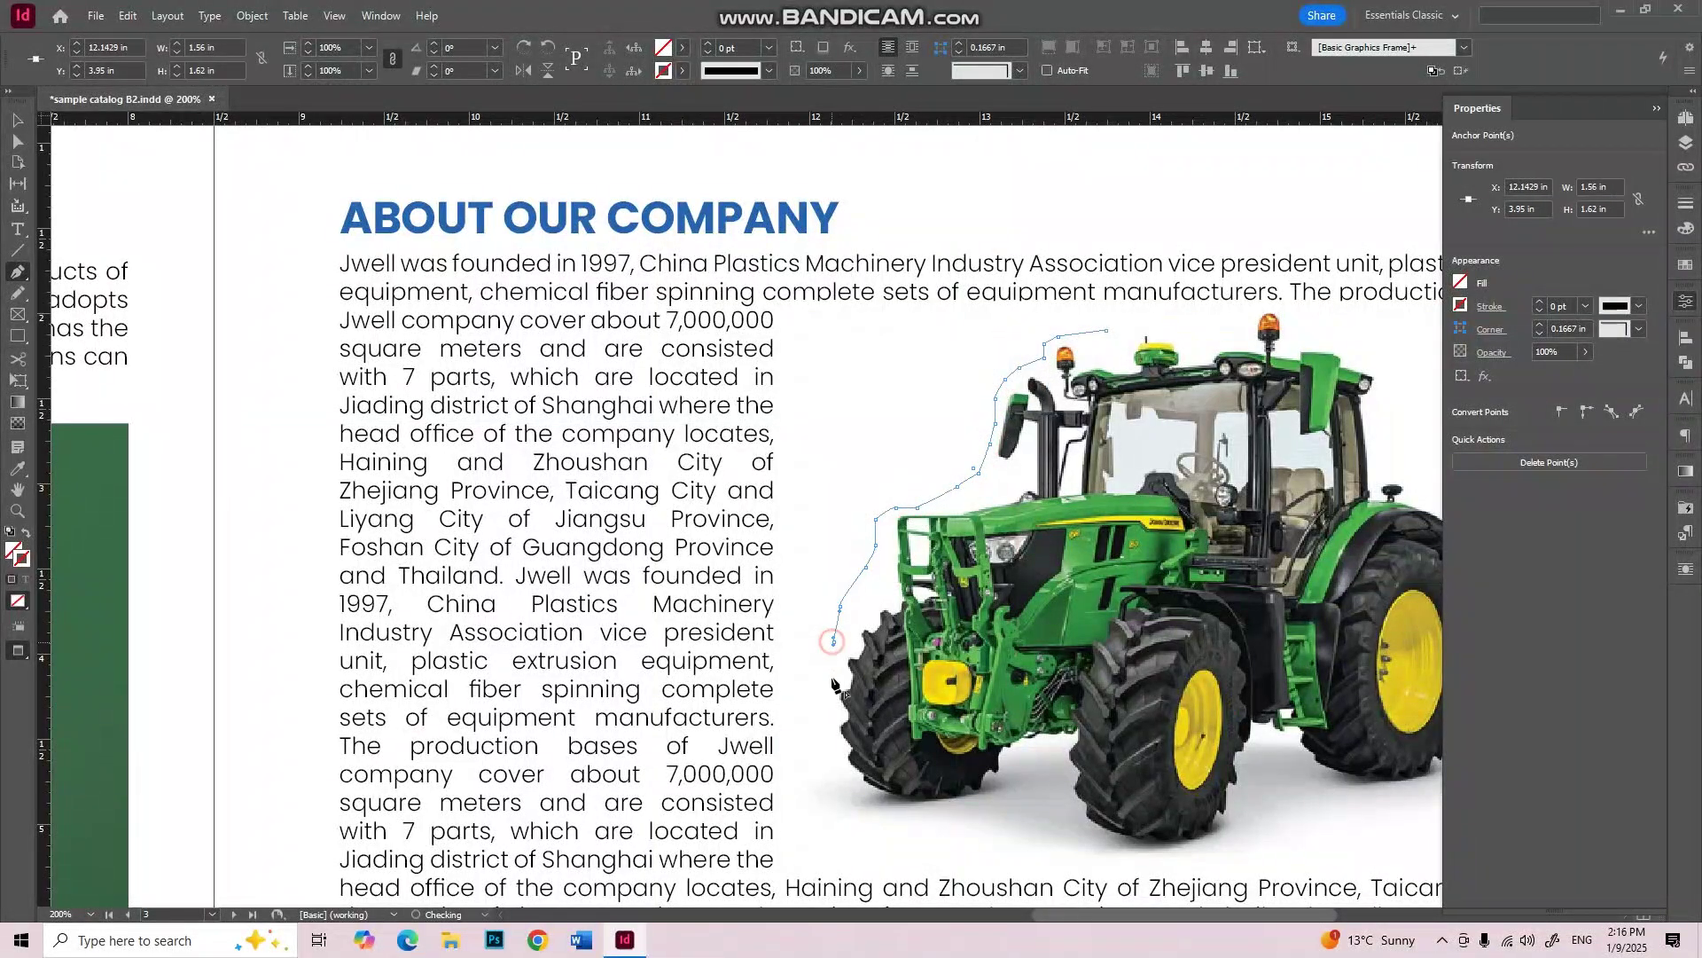
click(828, 795)
click(855, 821)
click(938, 838)
click(975, 829)
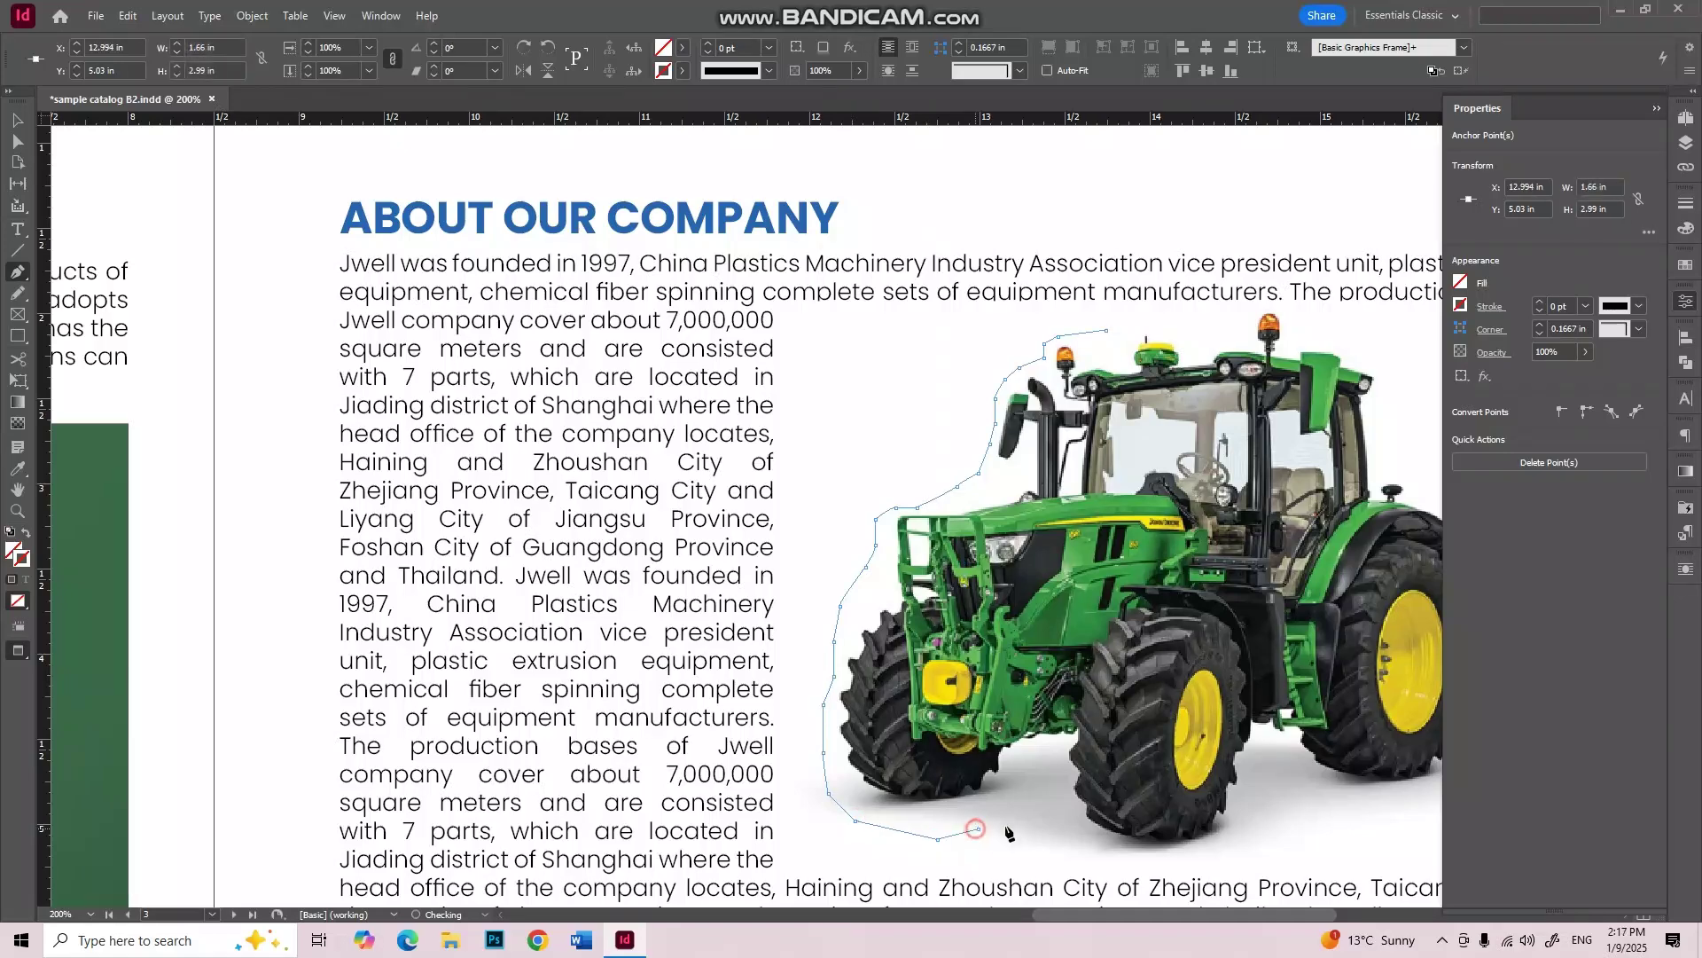
click(1079, 854)
click(1133, 860)
click(1177, 860)
click(1210, 857)
click(1239, 845)
click(1267, 799)
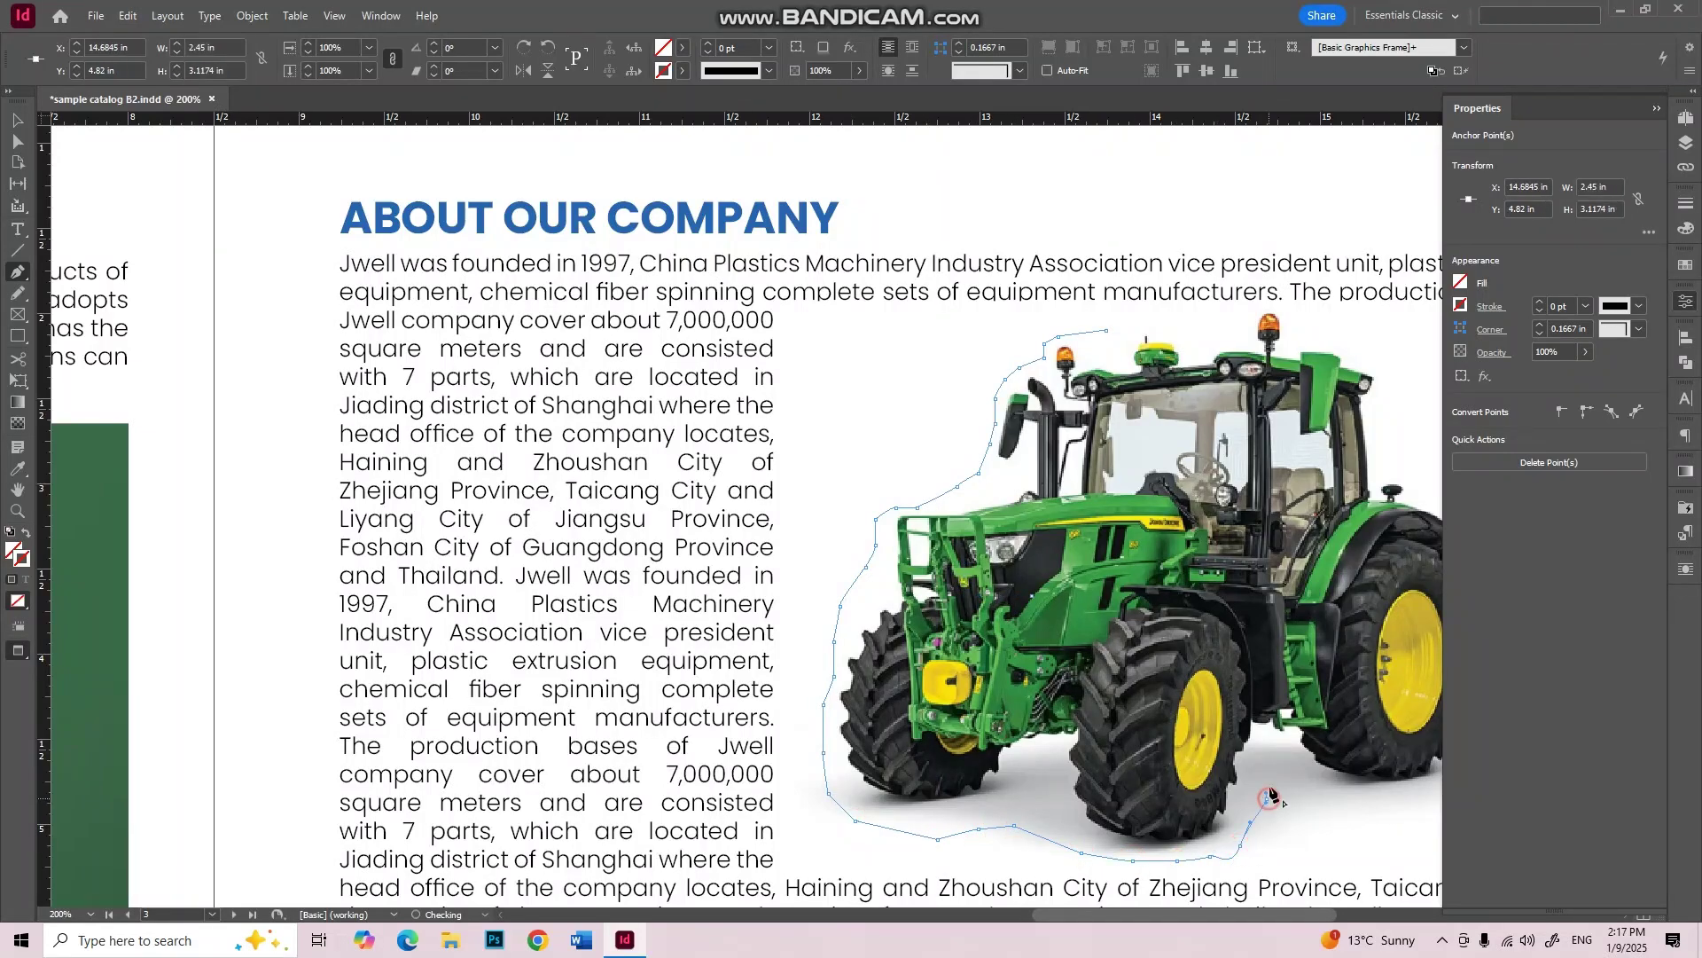
click(1297, 793)
click(1349, 805)
click(1389, 807)
drag(1388, 809, 1028, 787)
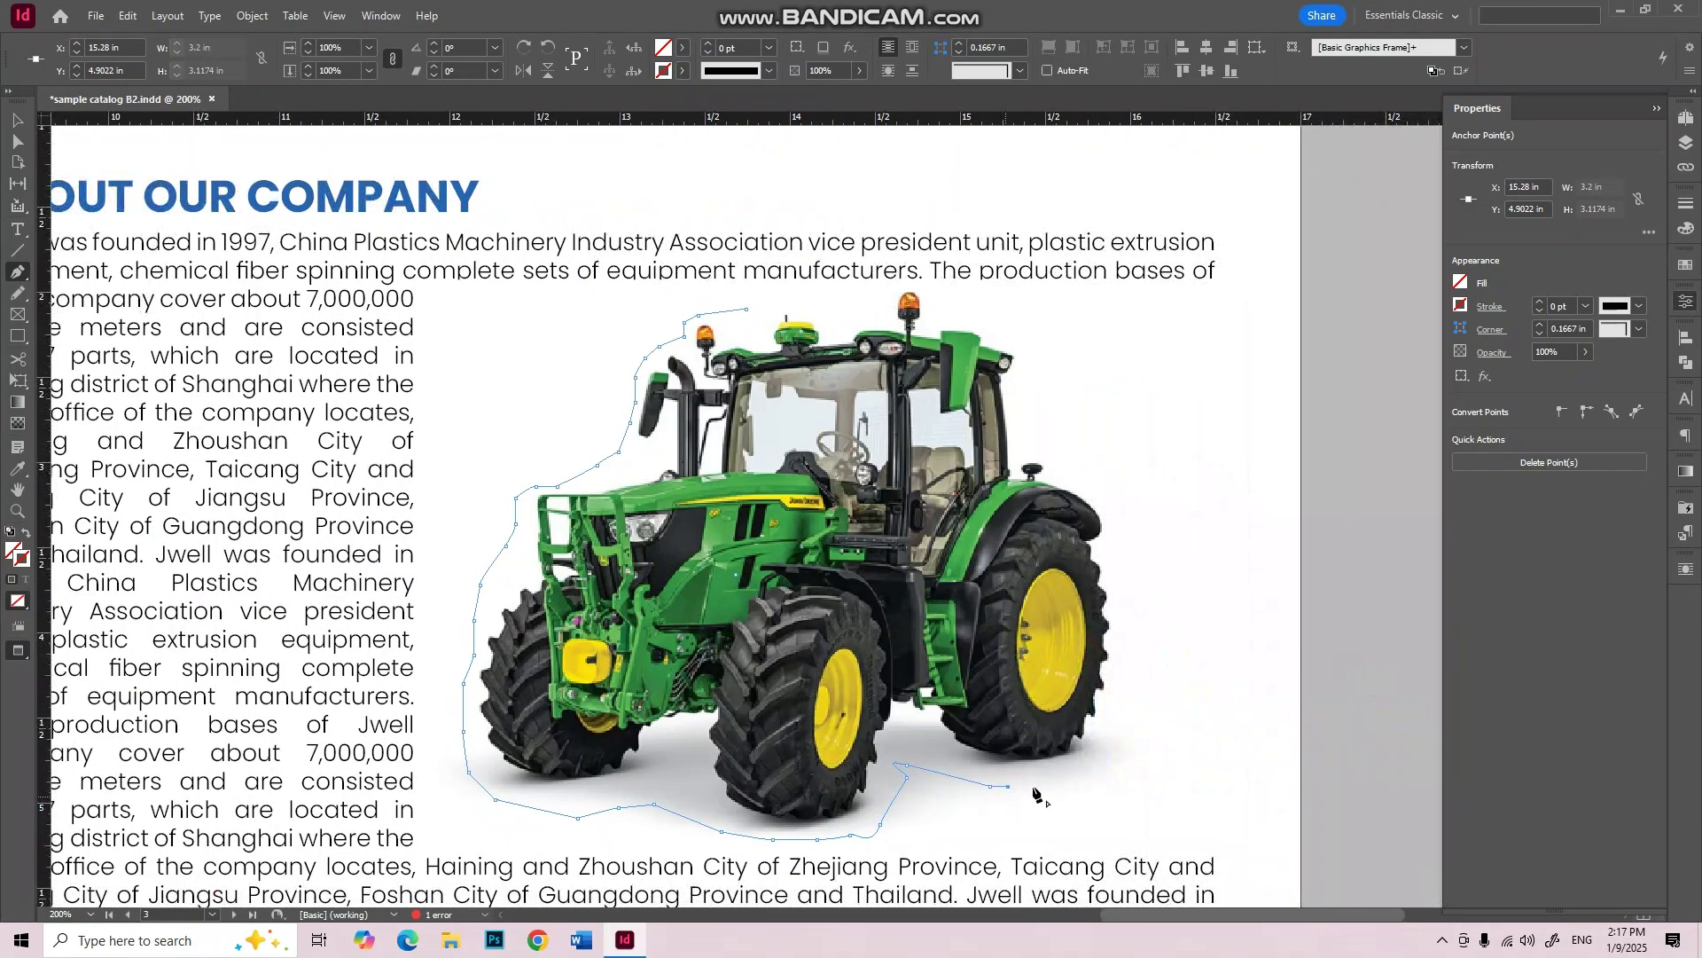
click(1093, 765)
click(1120, 733)
click(1126, 698)
click(1122, 654)
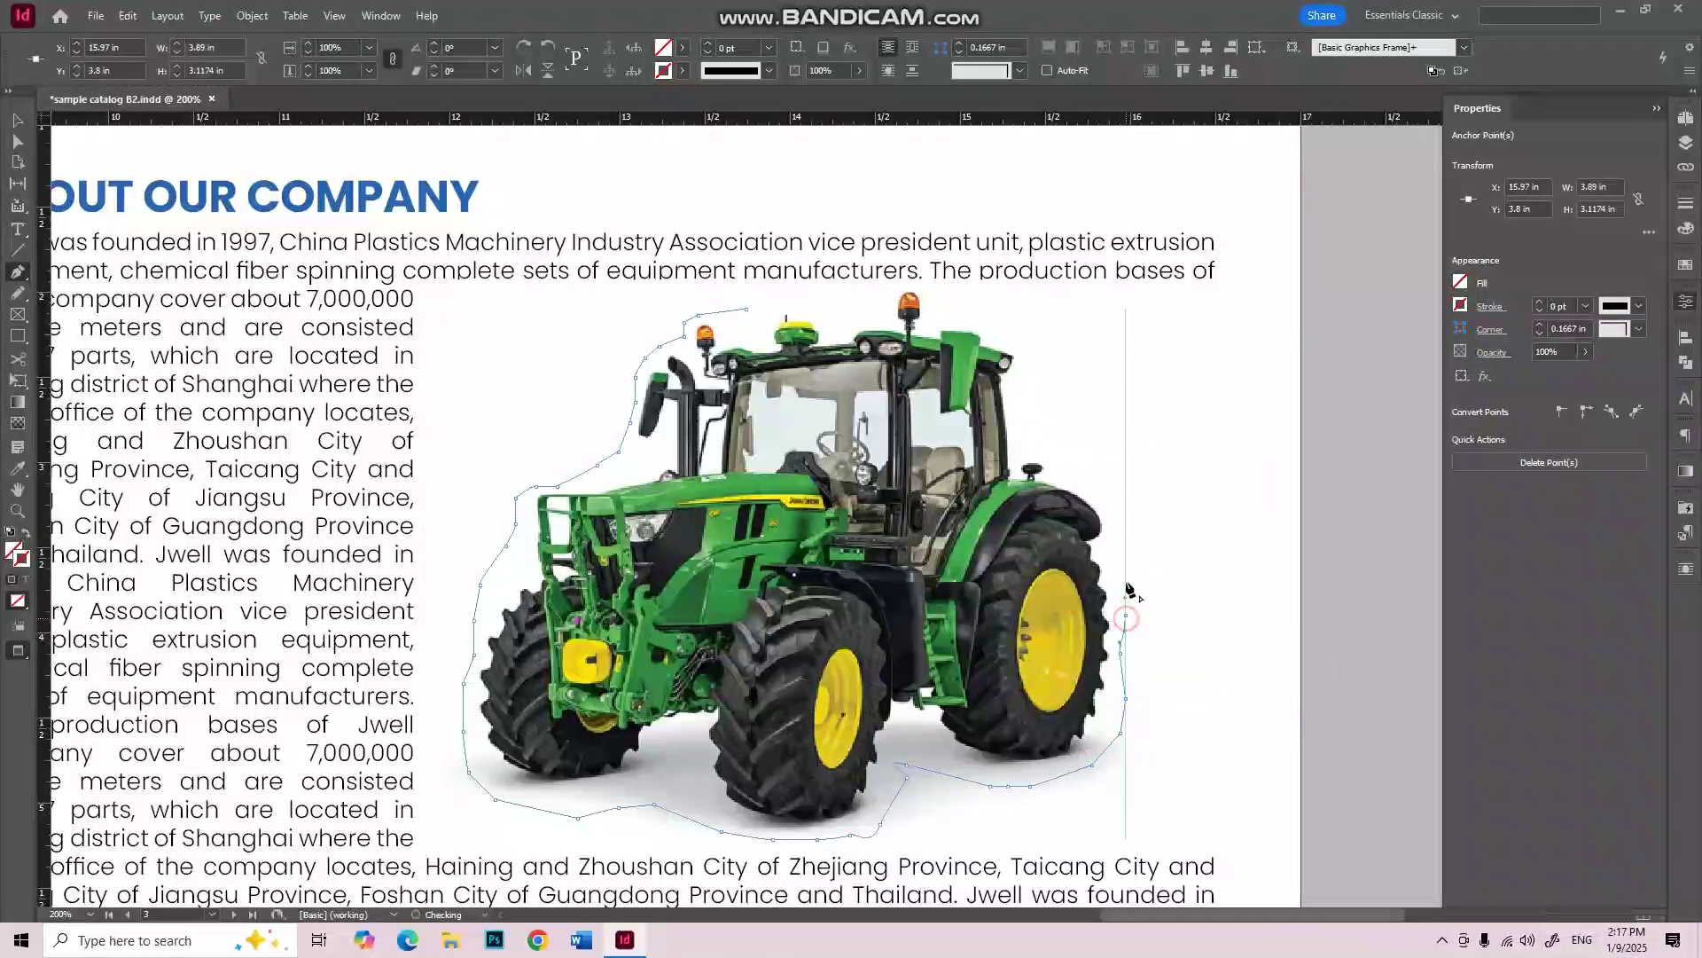
click(1126, 612)
click(1126, 576)
click(1121, 545)
click(1112, 493)
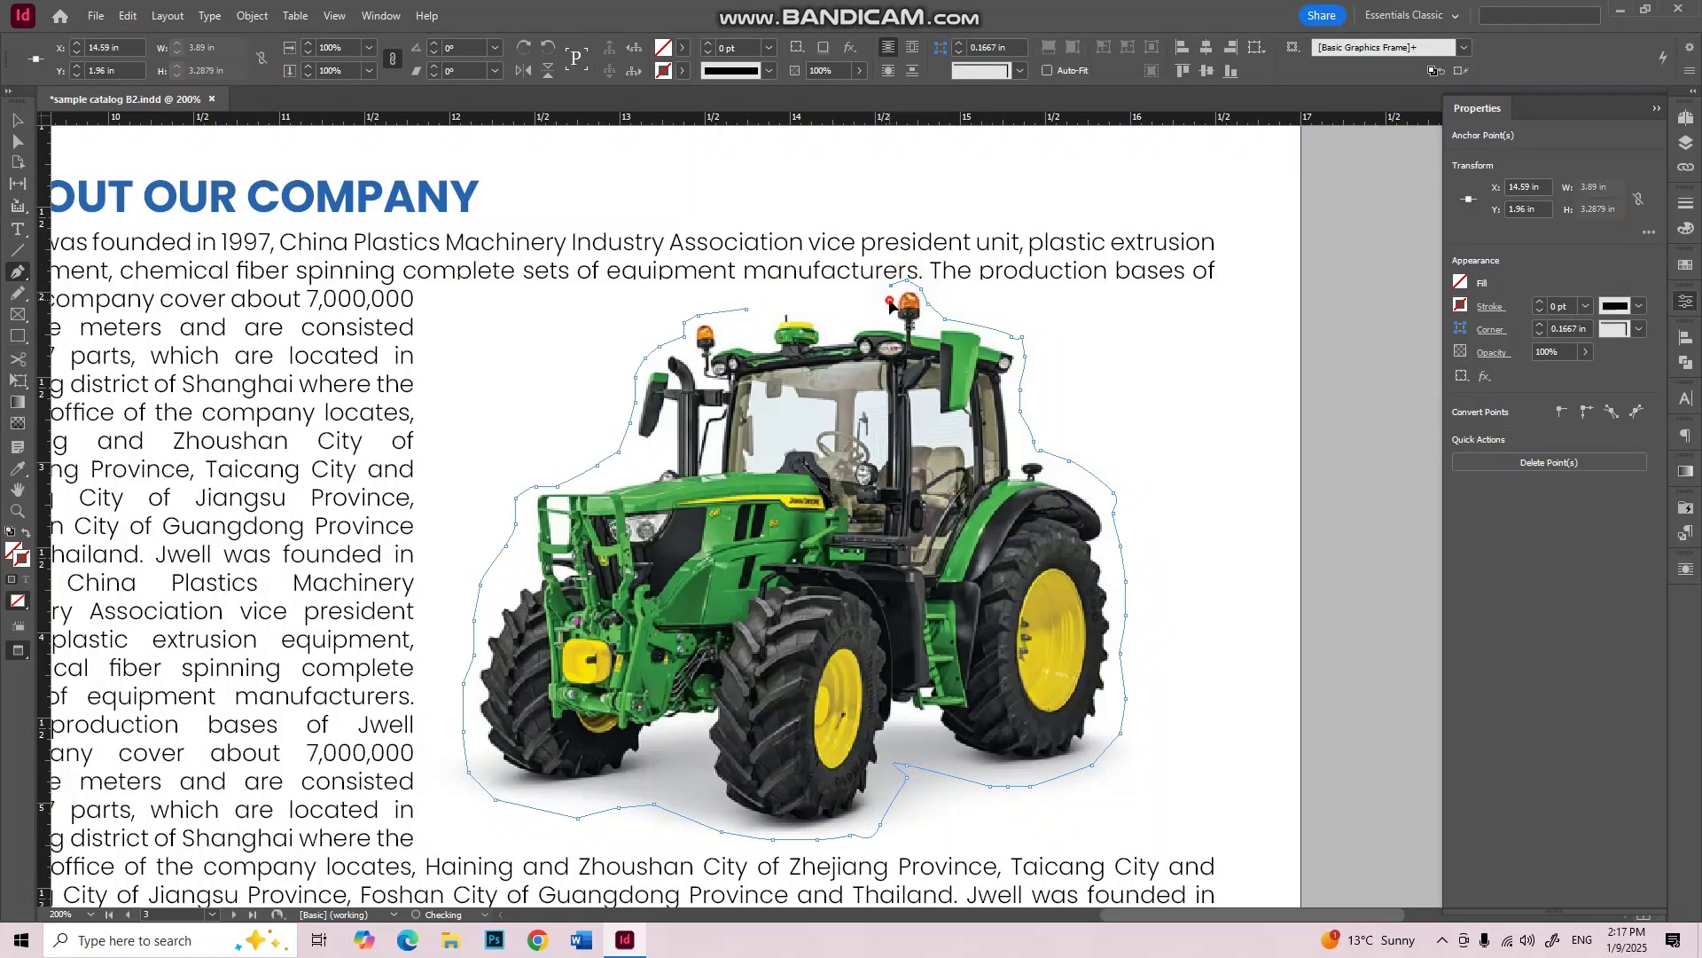
click(888, 311)
click(866, 315)
click(844, 315)
click(819, 308)
click(787, 303)
click(784, 302)
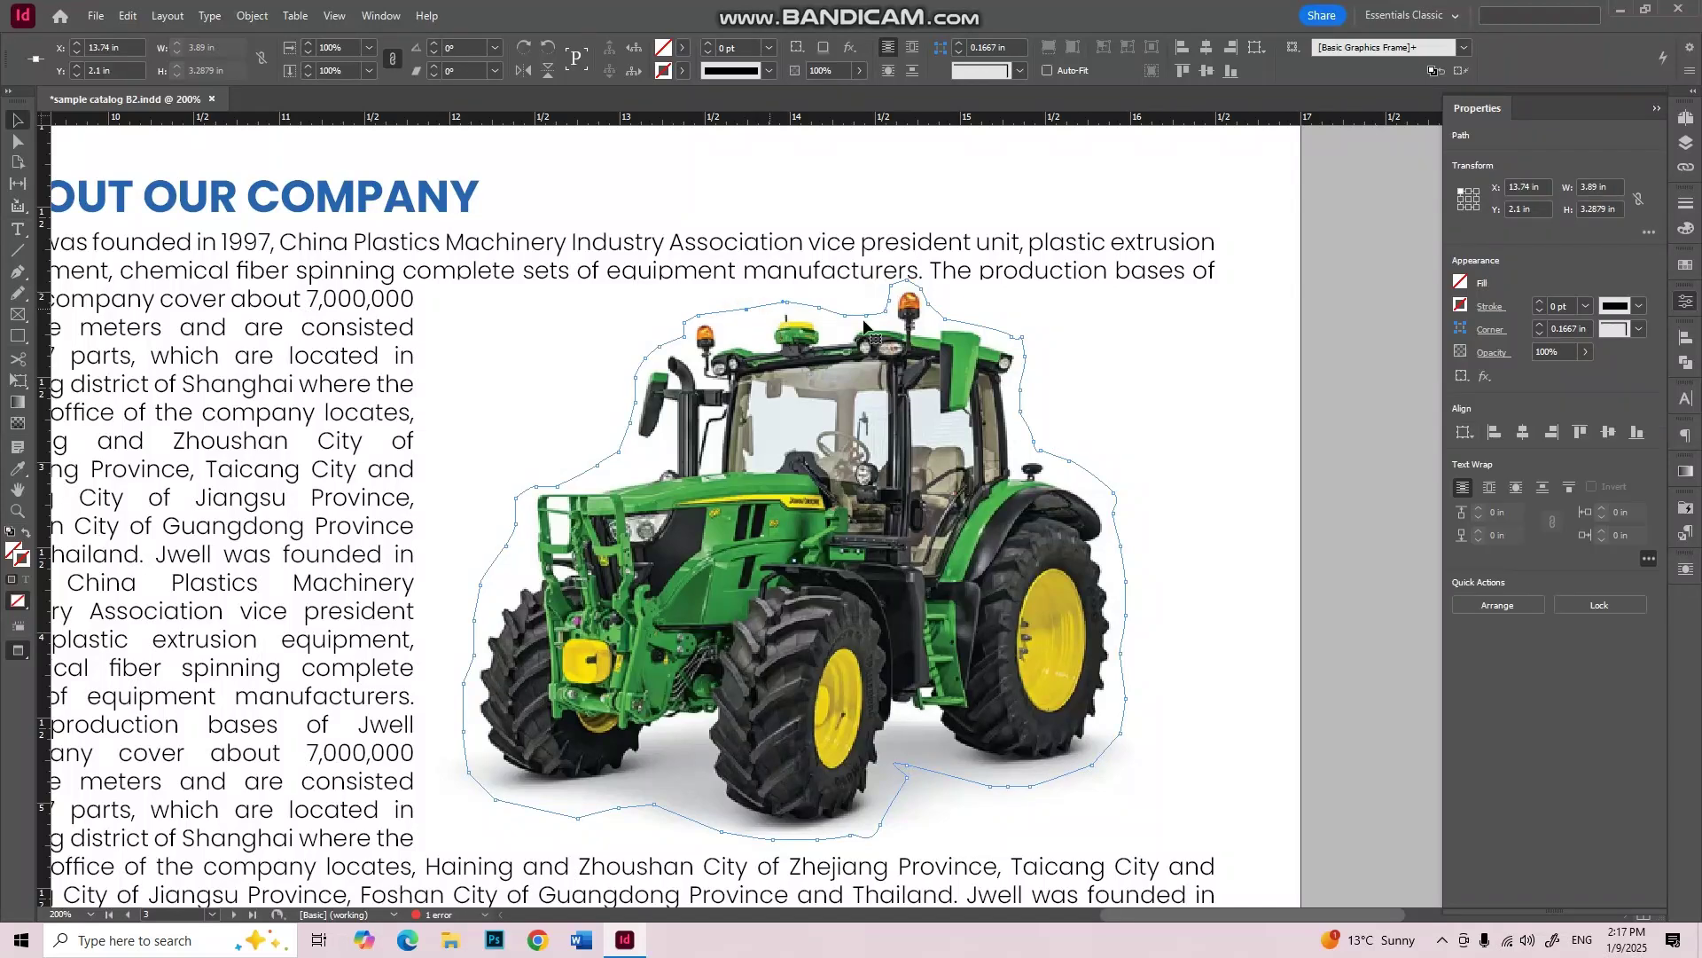
key(v)
key(ctrl+shift+a)
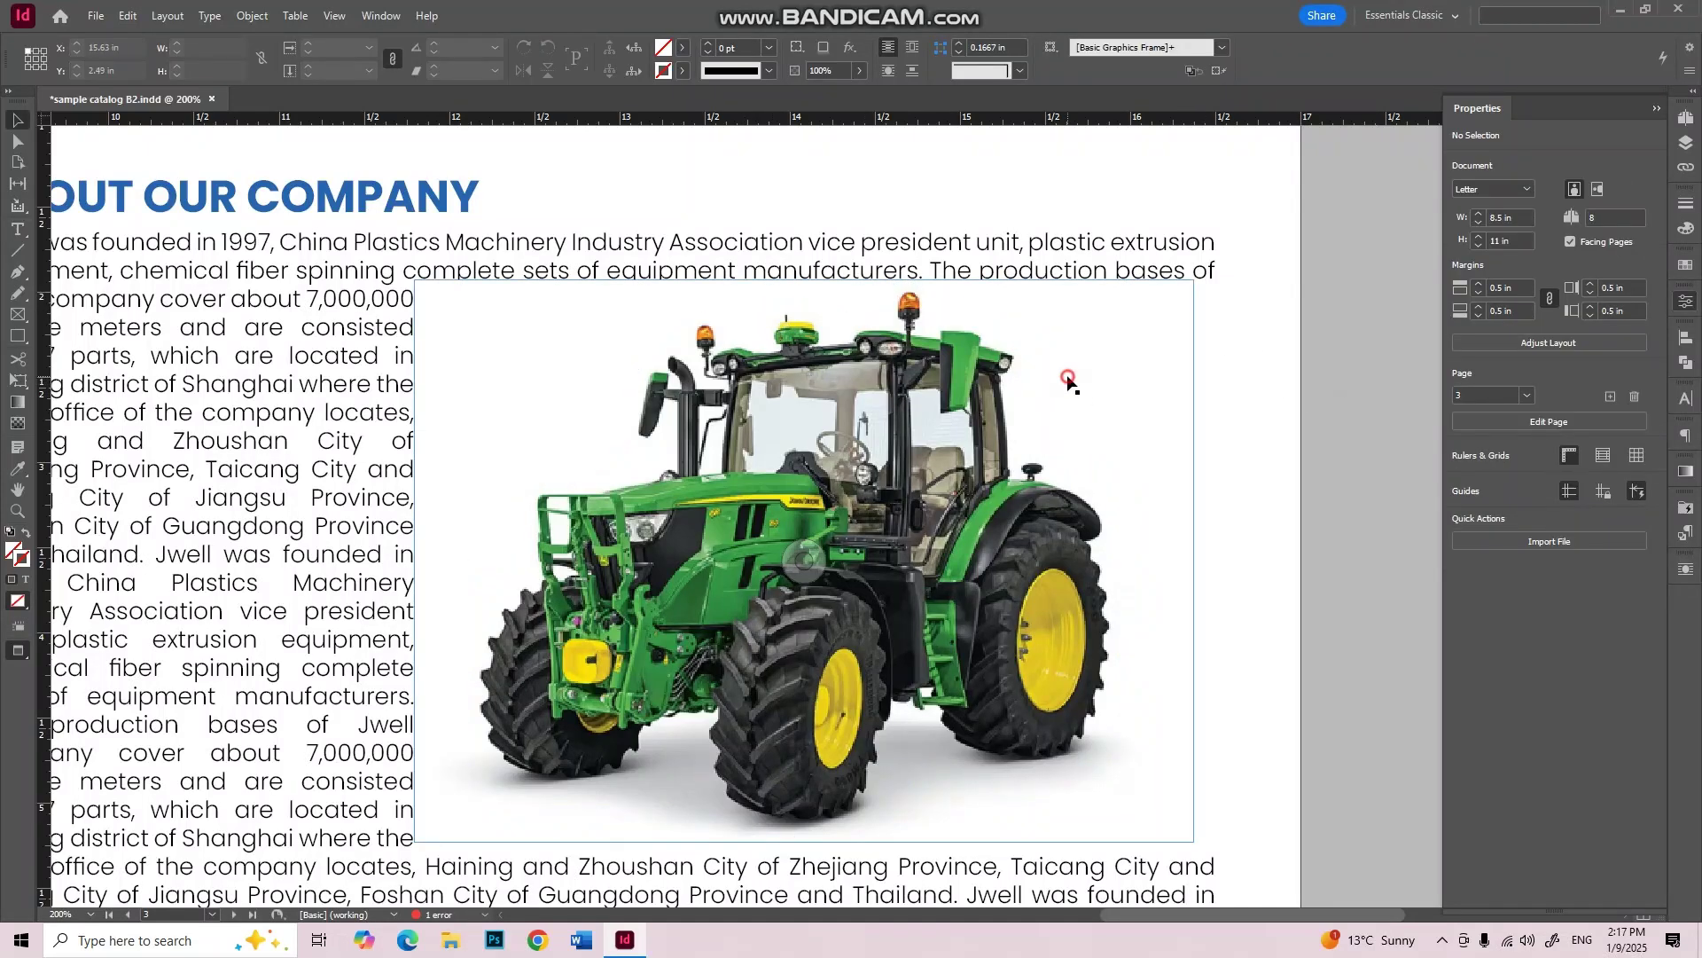
Step: Try to select the traced tractor outline on its own and move it off the photo
drag(1343, 385, 1052, 401)
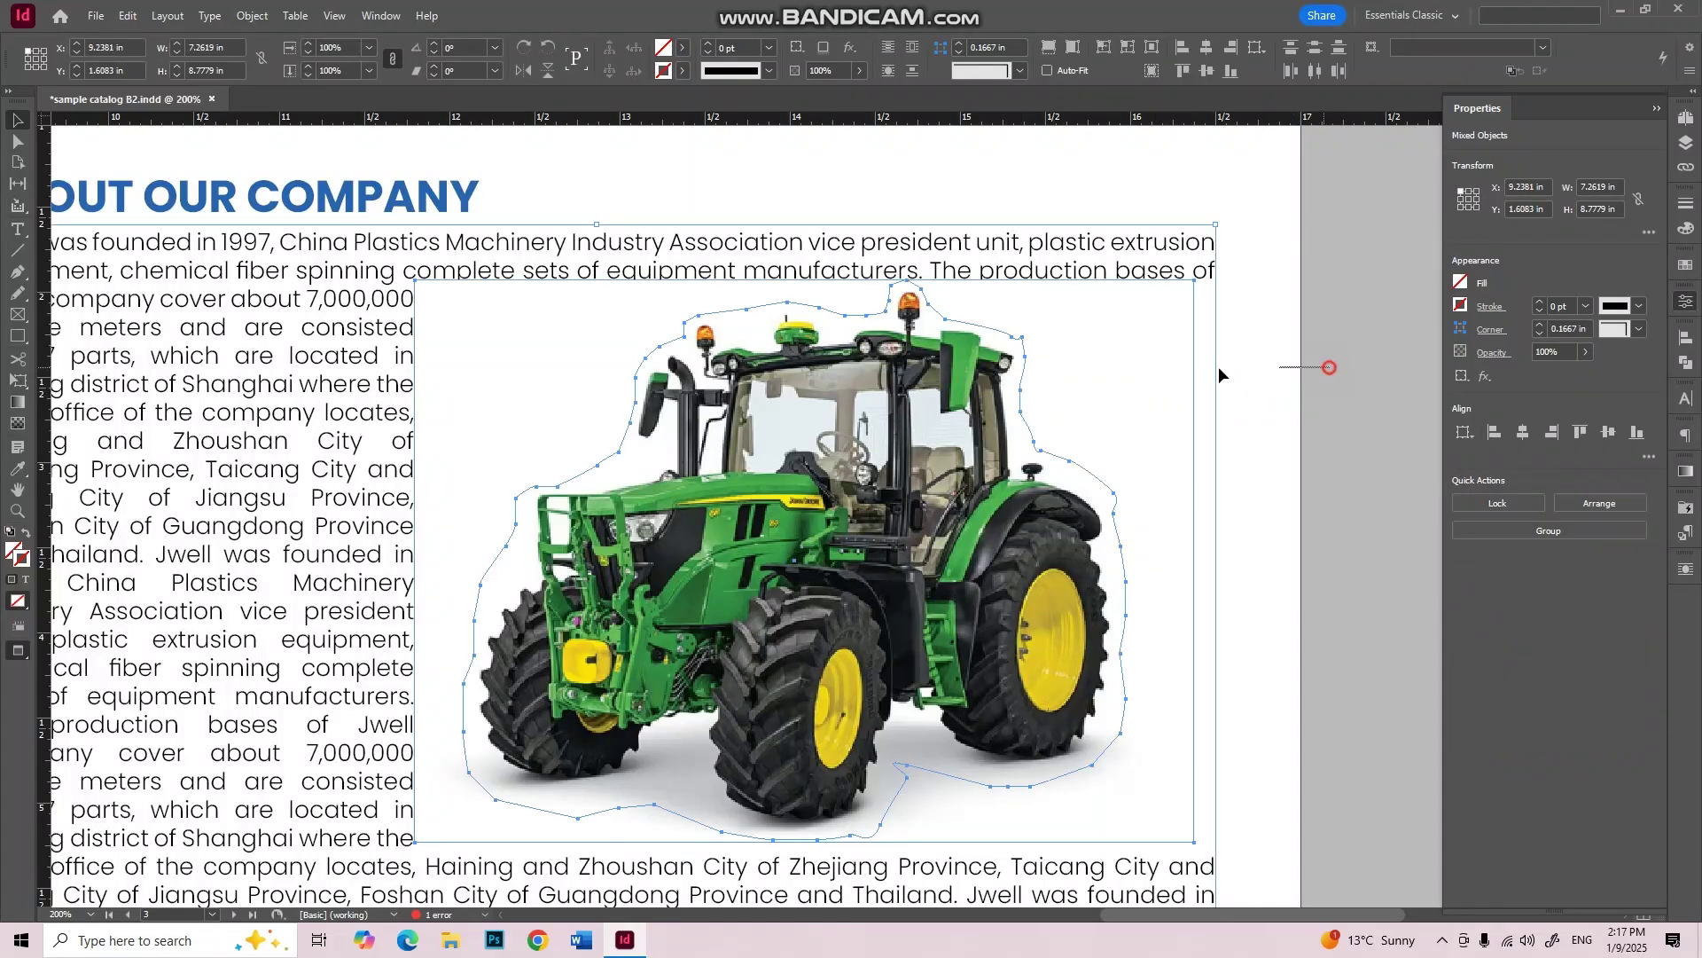
drag(1179, 367, 1176, 368)
key(ctrl+shift+a)
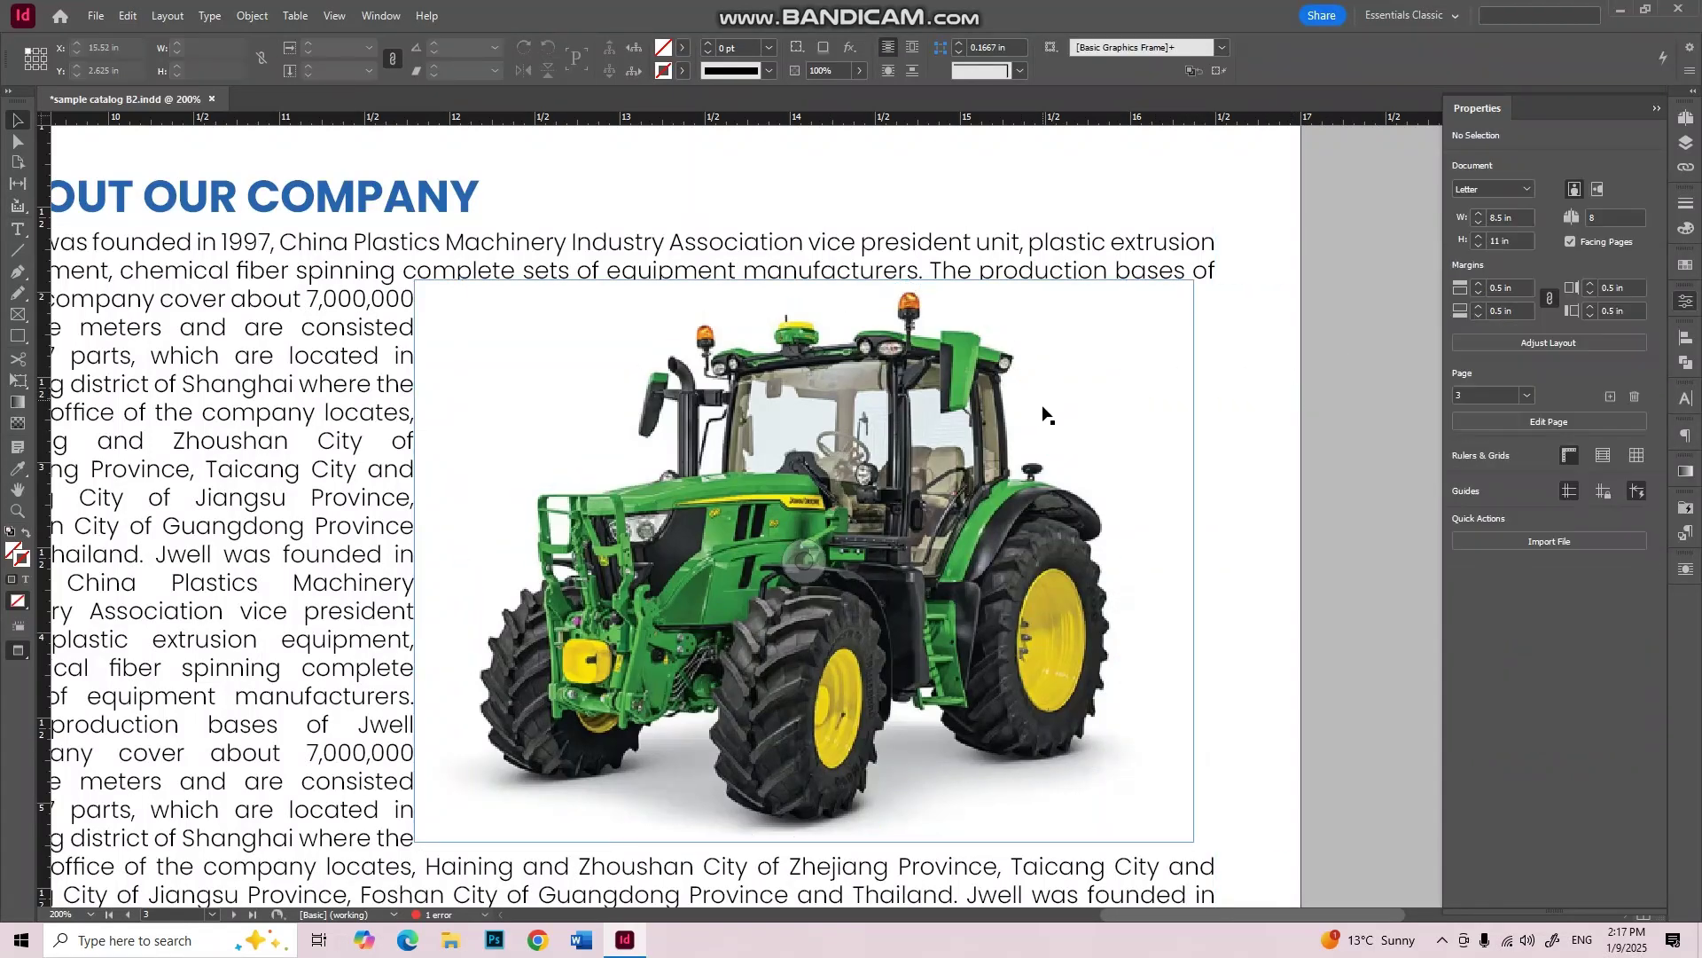
click(1027, 427)
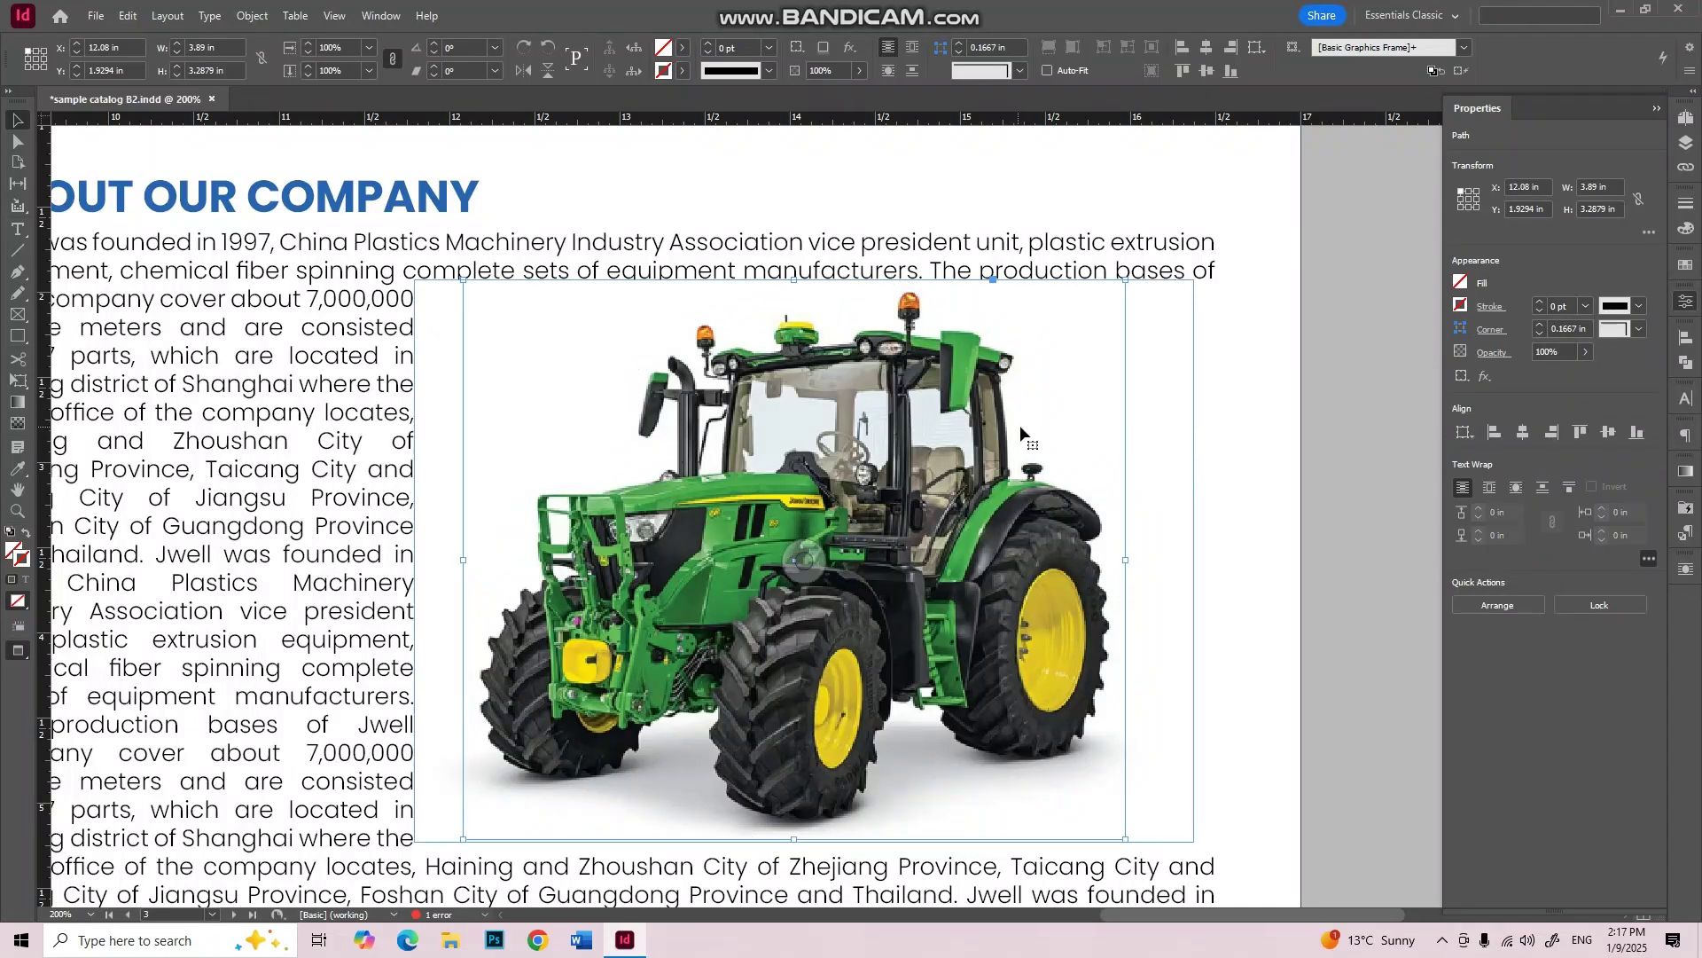
key(ctrl+shift+a)
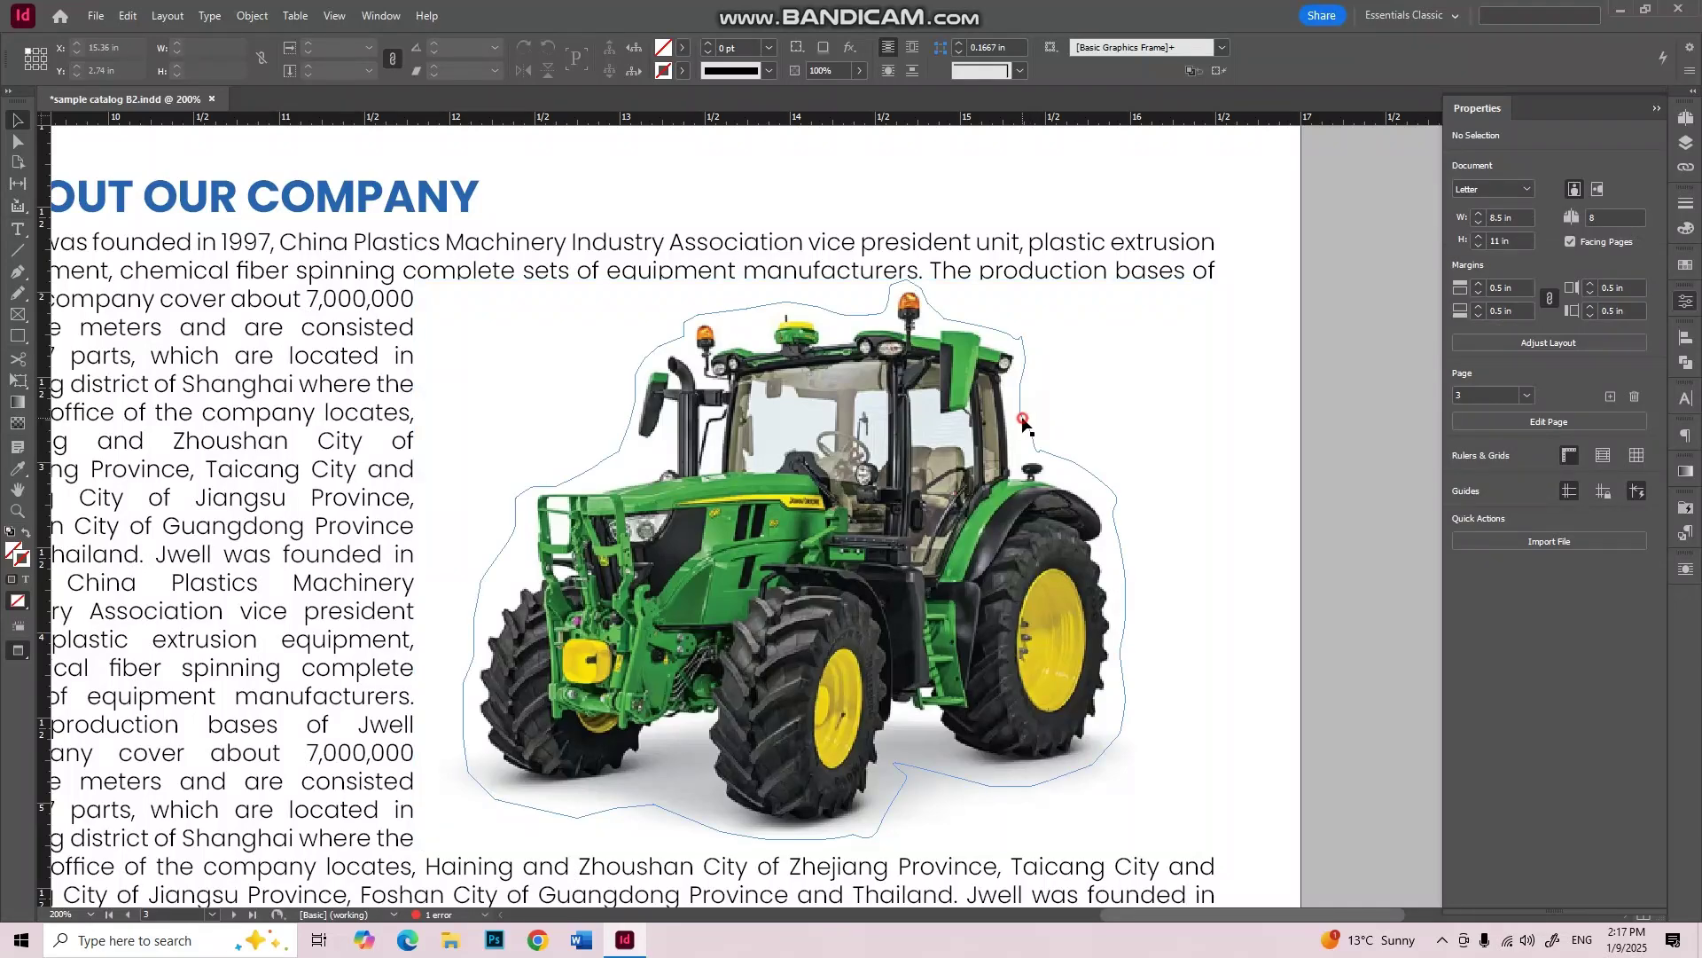
click(1022, 418)
scroll(1021, 416, down, 5)
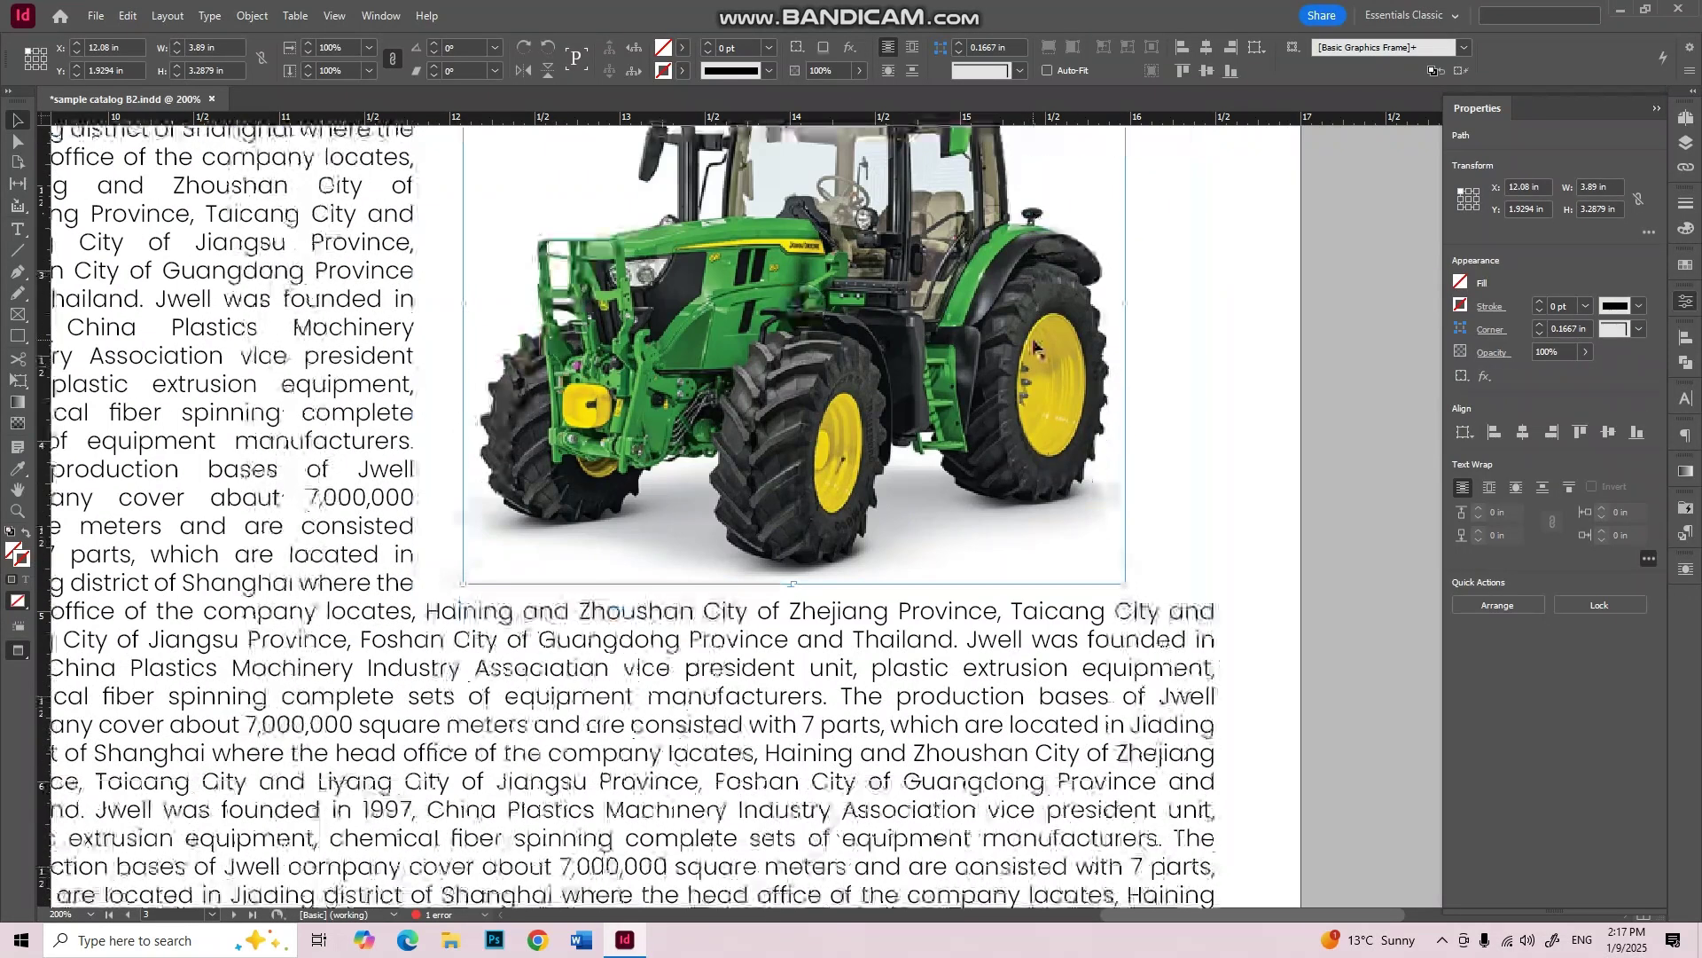
key(ctrl+minus)
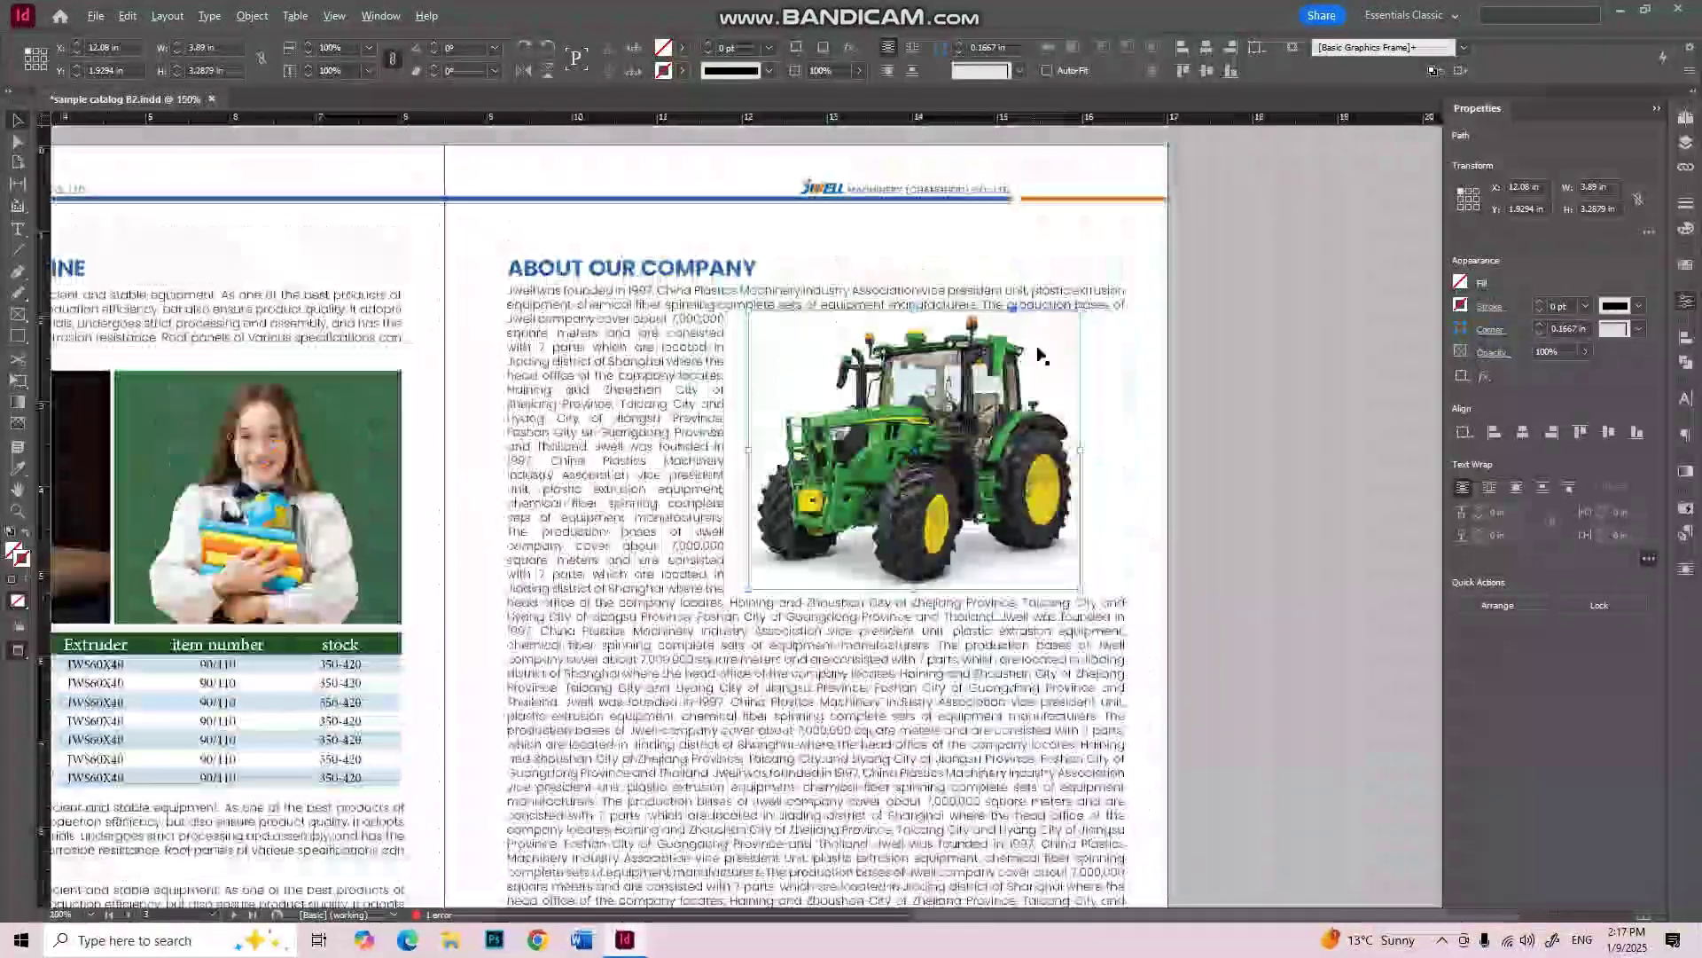
drag(1043, 378, 1227, 387)
key(ctrl+z)
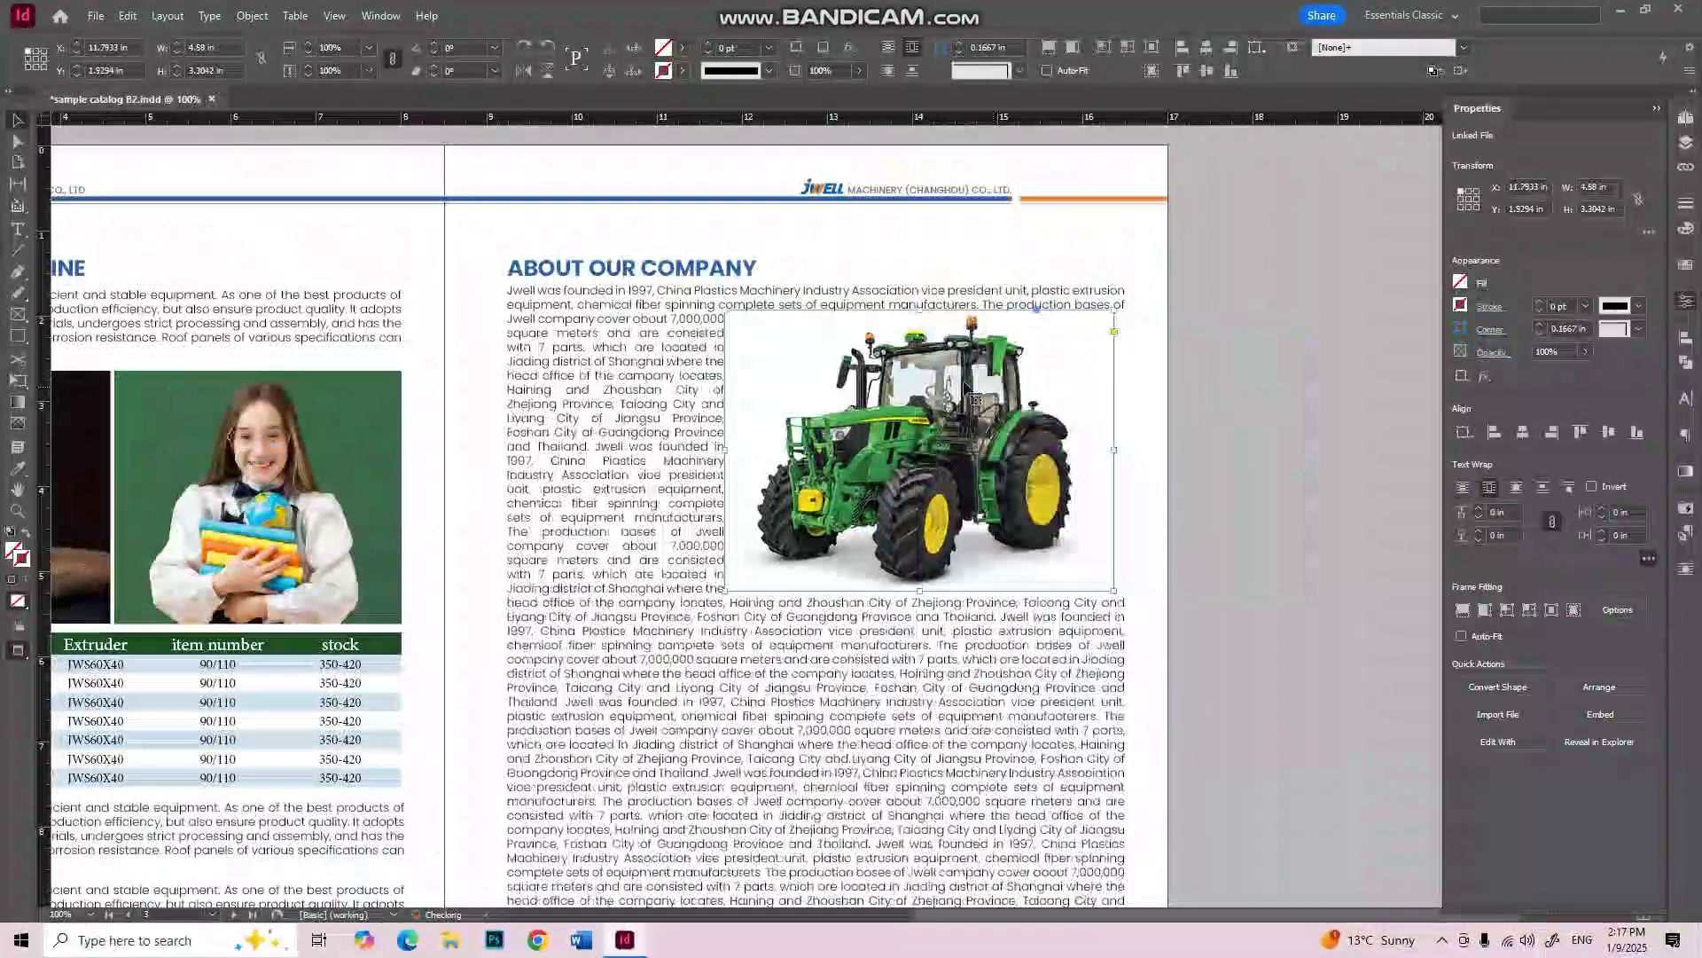
click(1033, 379)
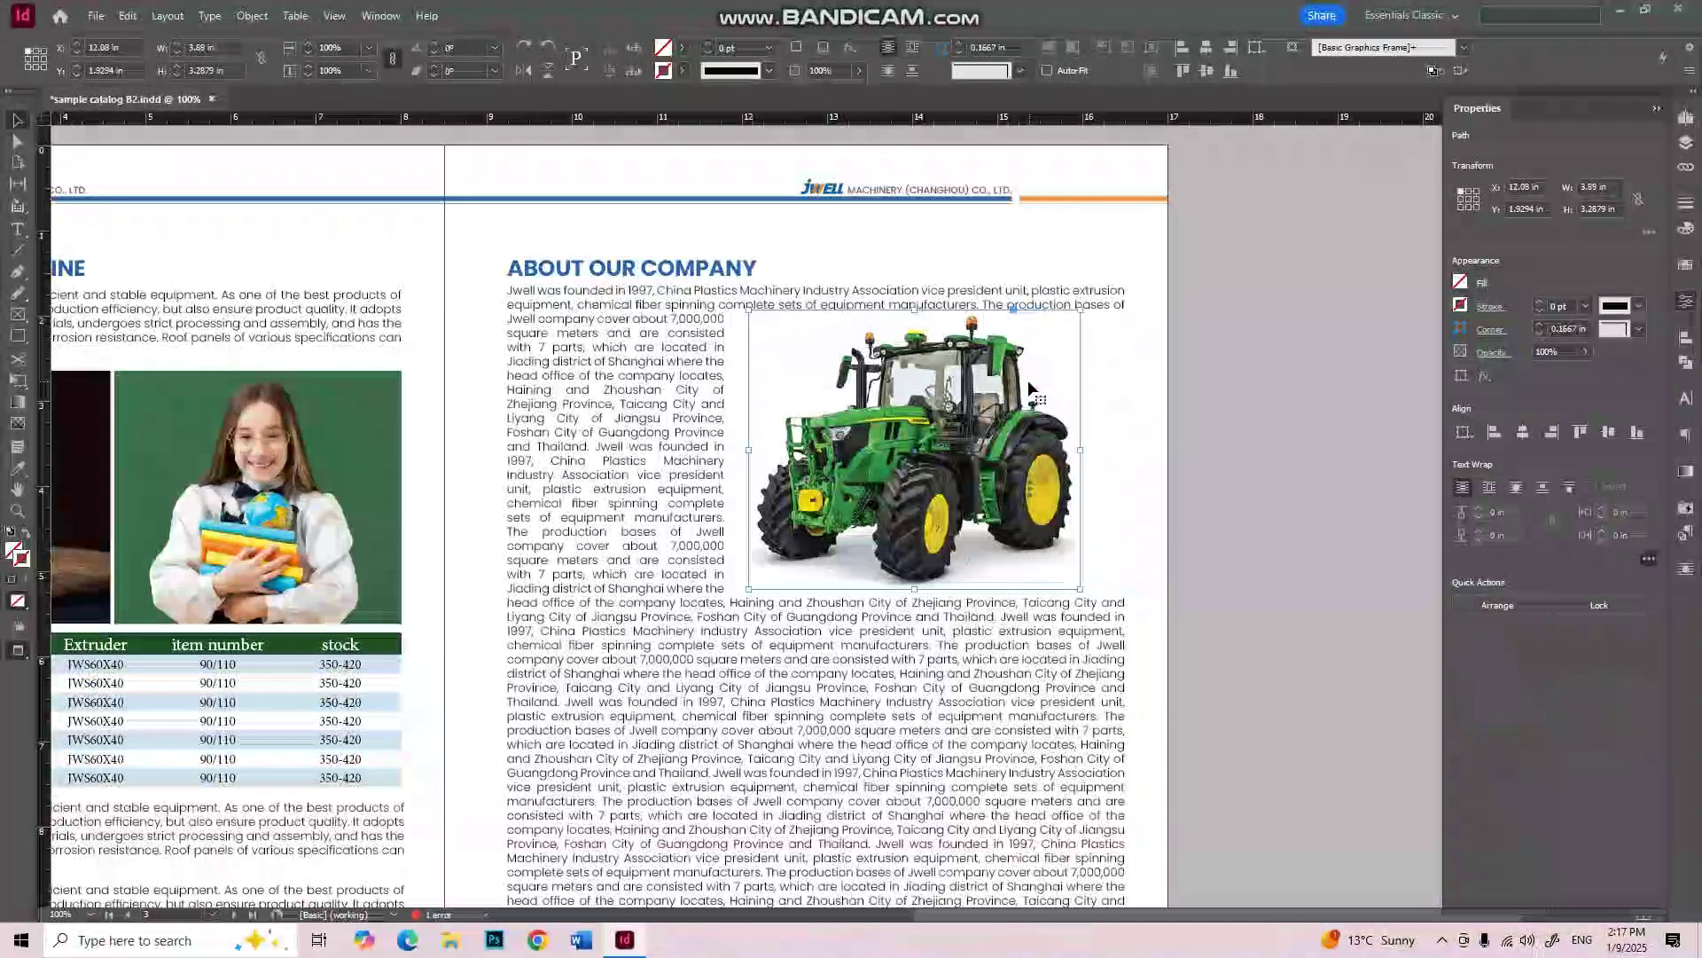
click(1240, 396)
key(ctrl+minus)
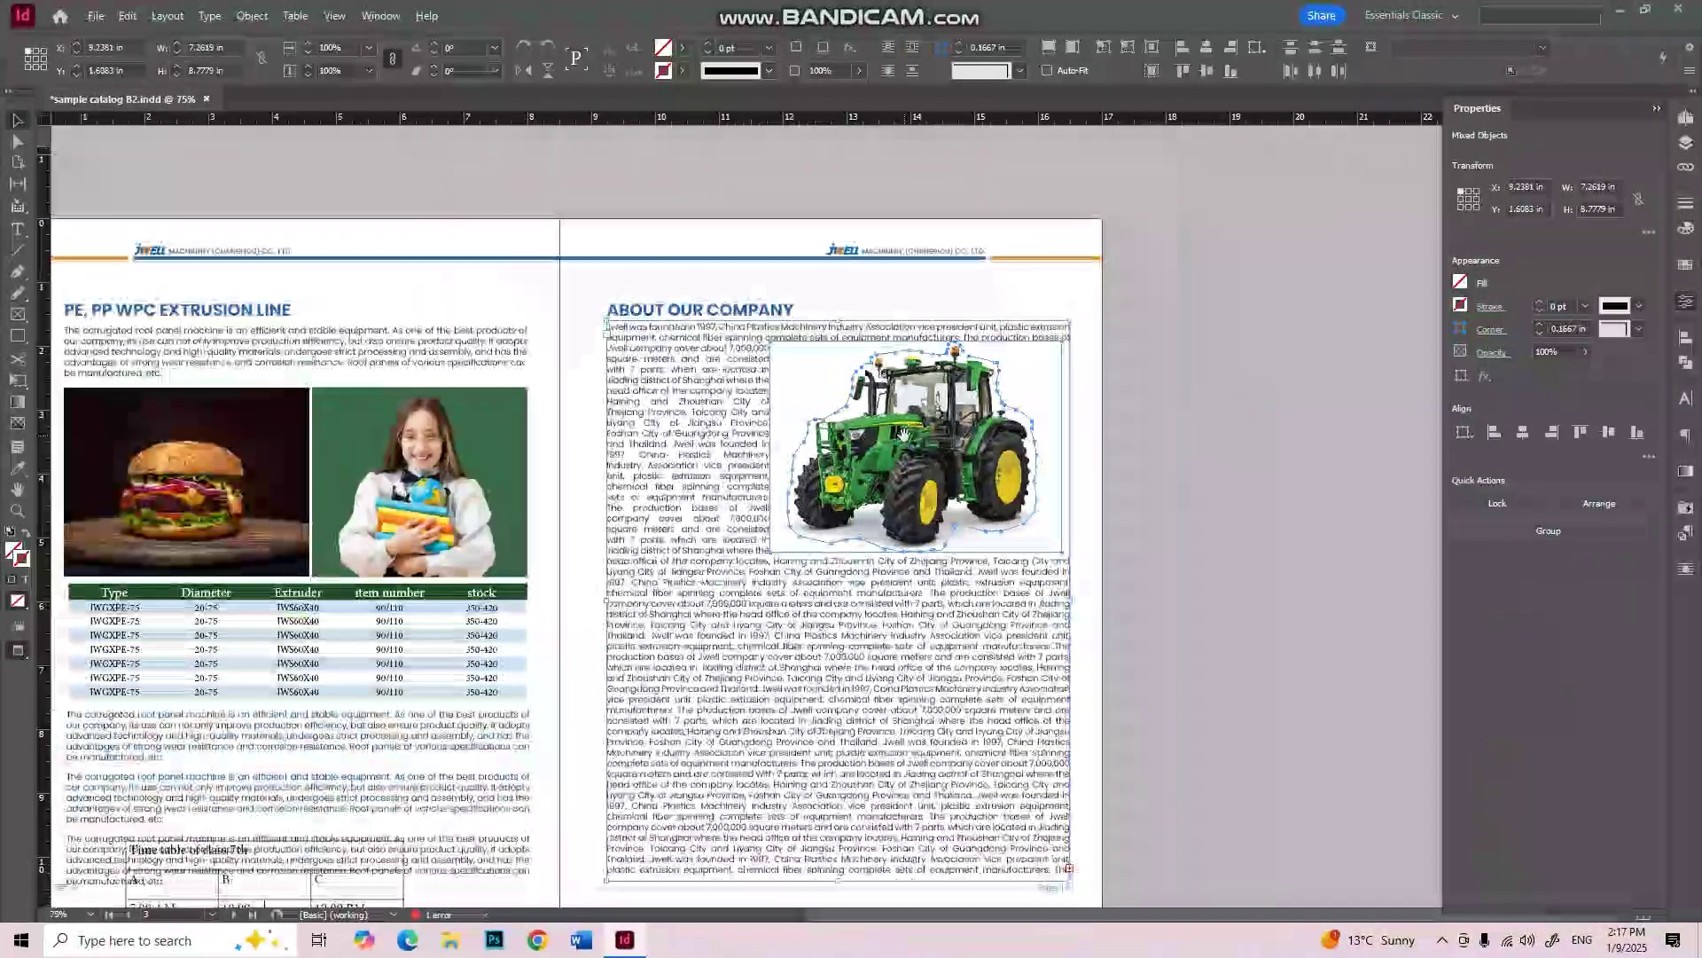
Step: Move the tractor photo together with its traced outline off page 3 onto the pasteboard
drag(1098, 402, 651, 399)
click(916, 447)
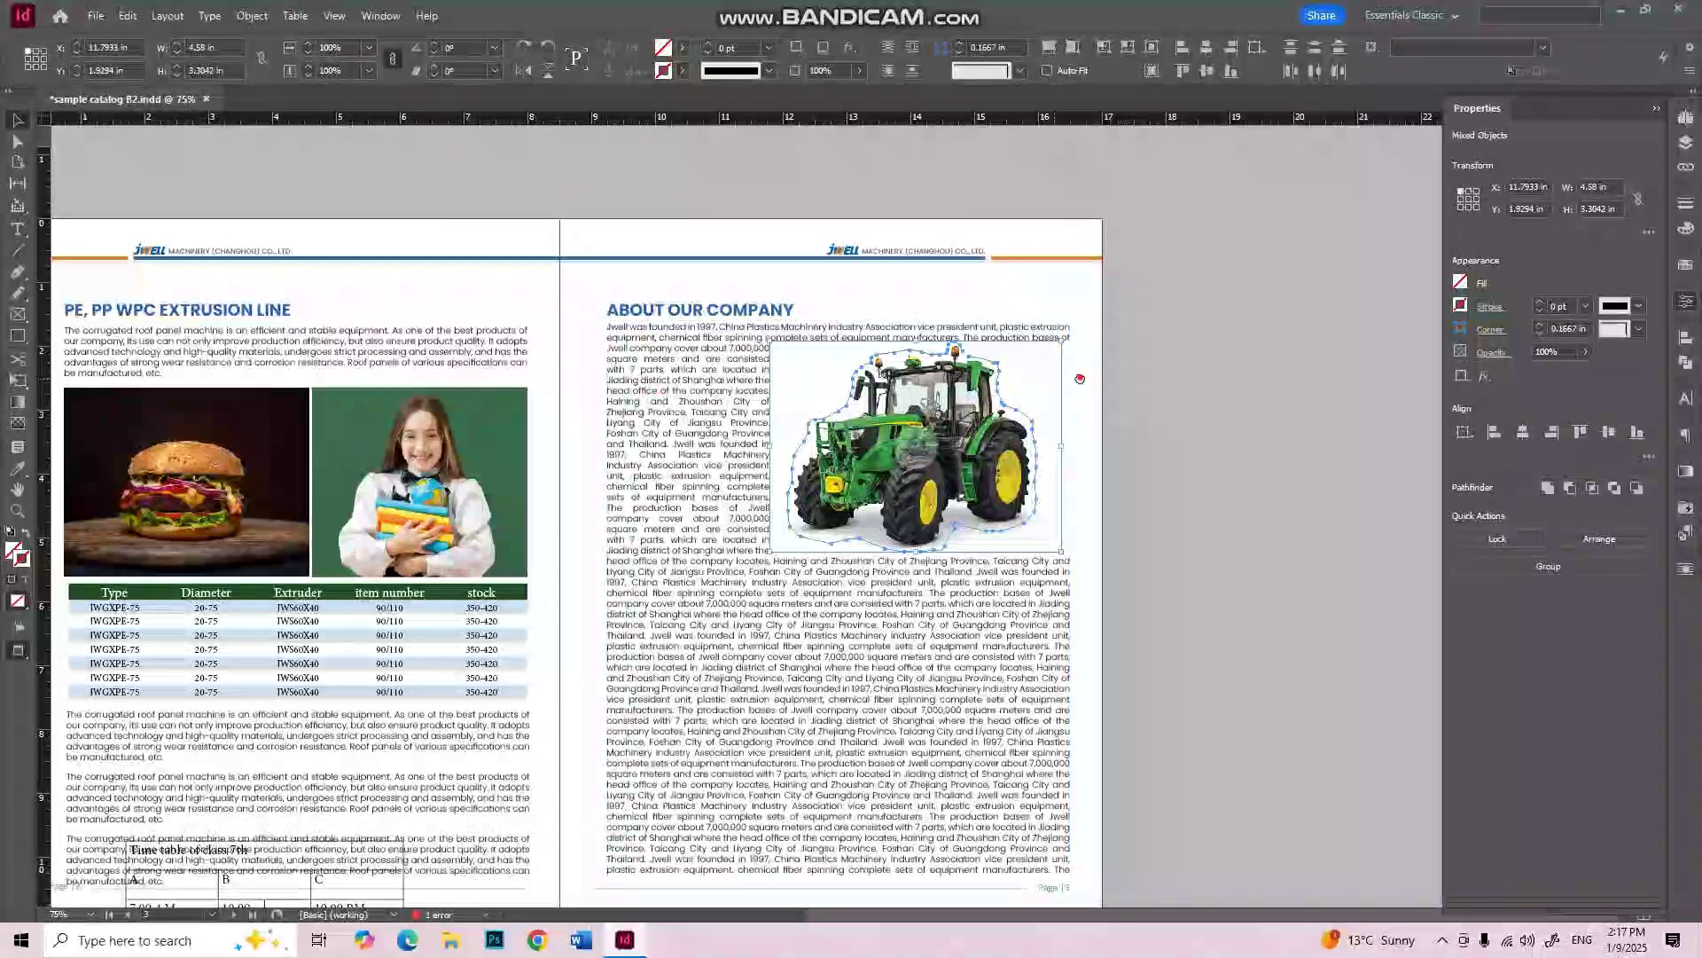
scroll(1046, 401, up, 1)
drag(858, 446, 1197, 445)
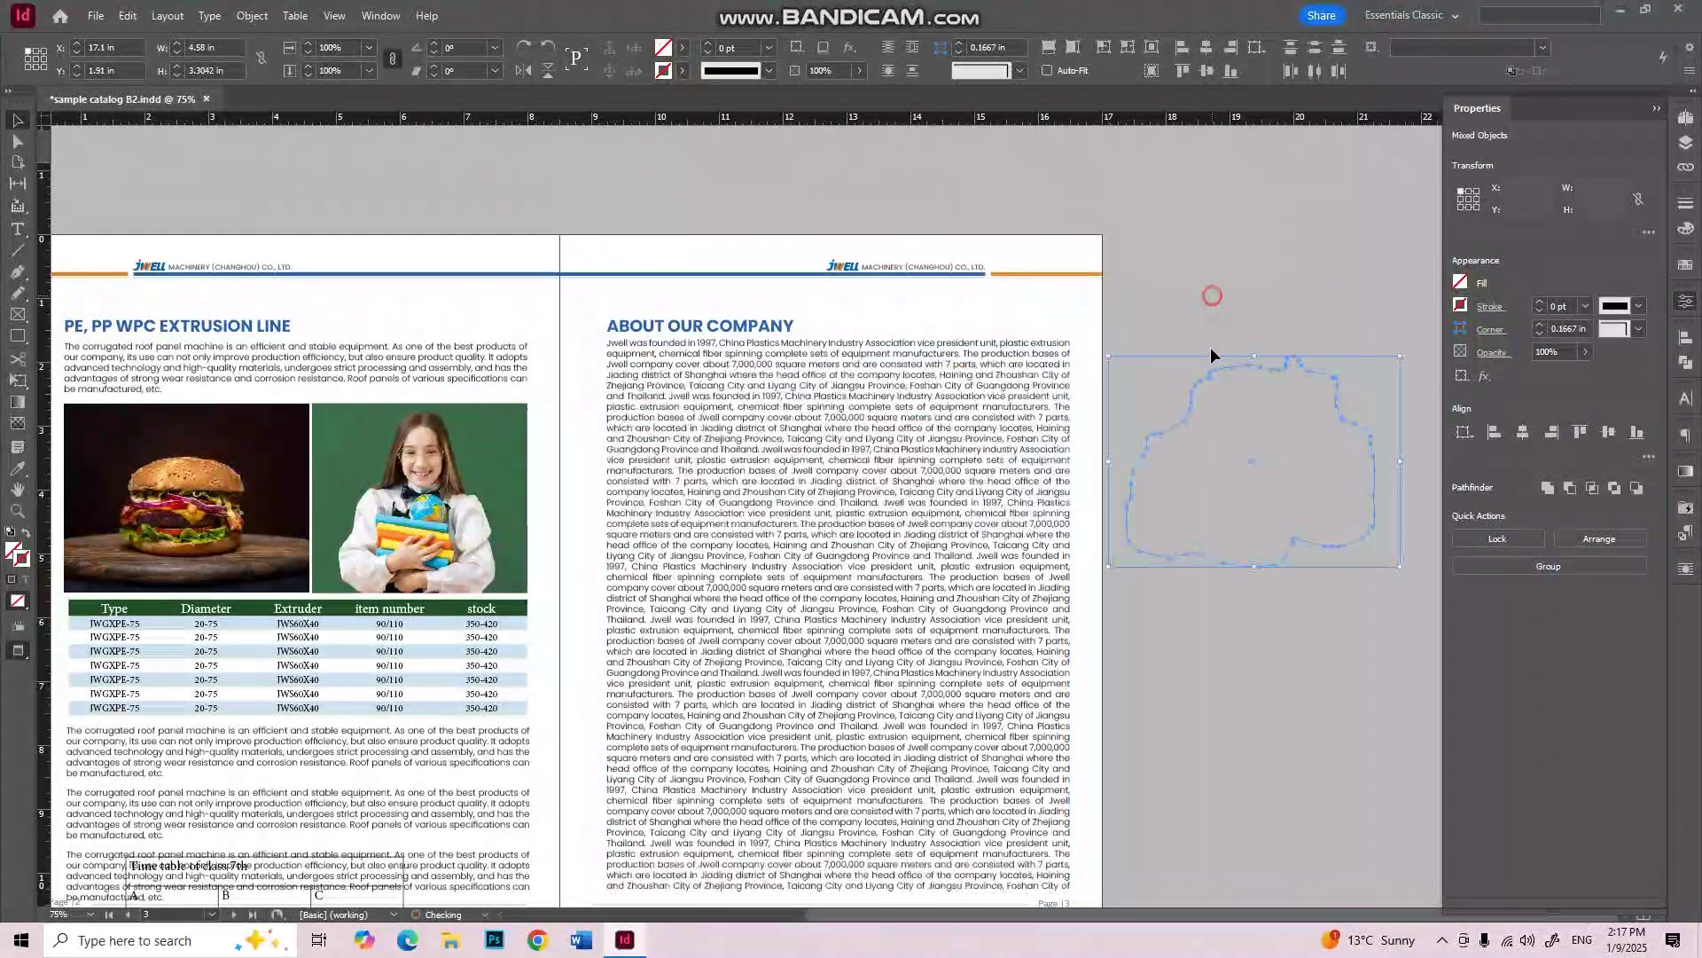
Step: Separate the tractor photo from its outline on the pasteboard and give the outline a 2 pt black stroke
click(1210, 348)
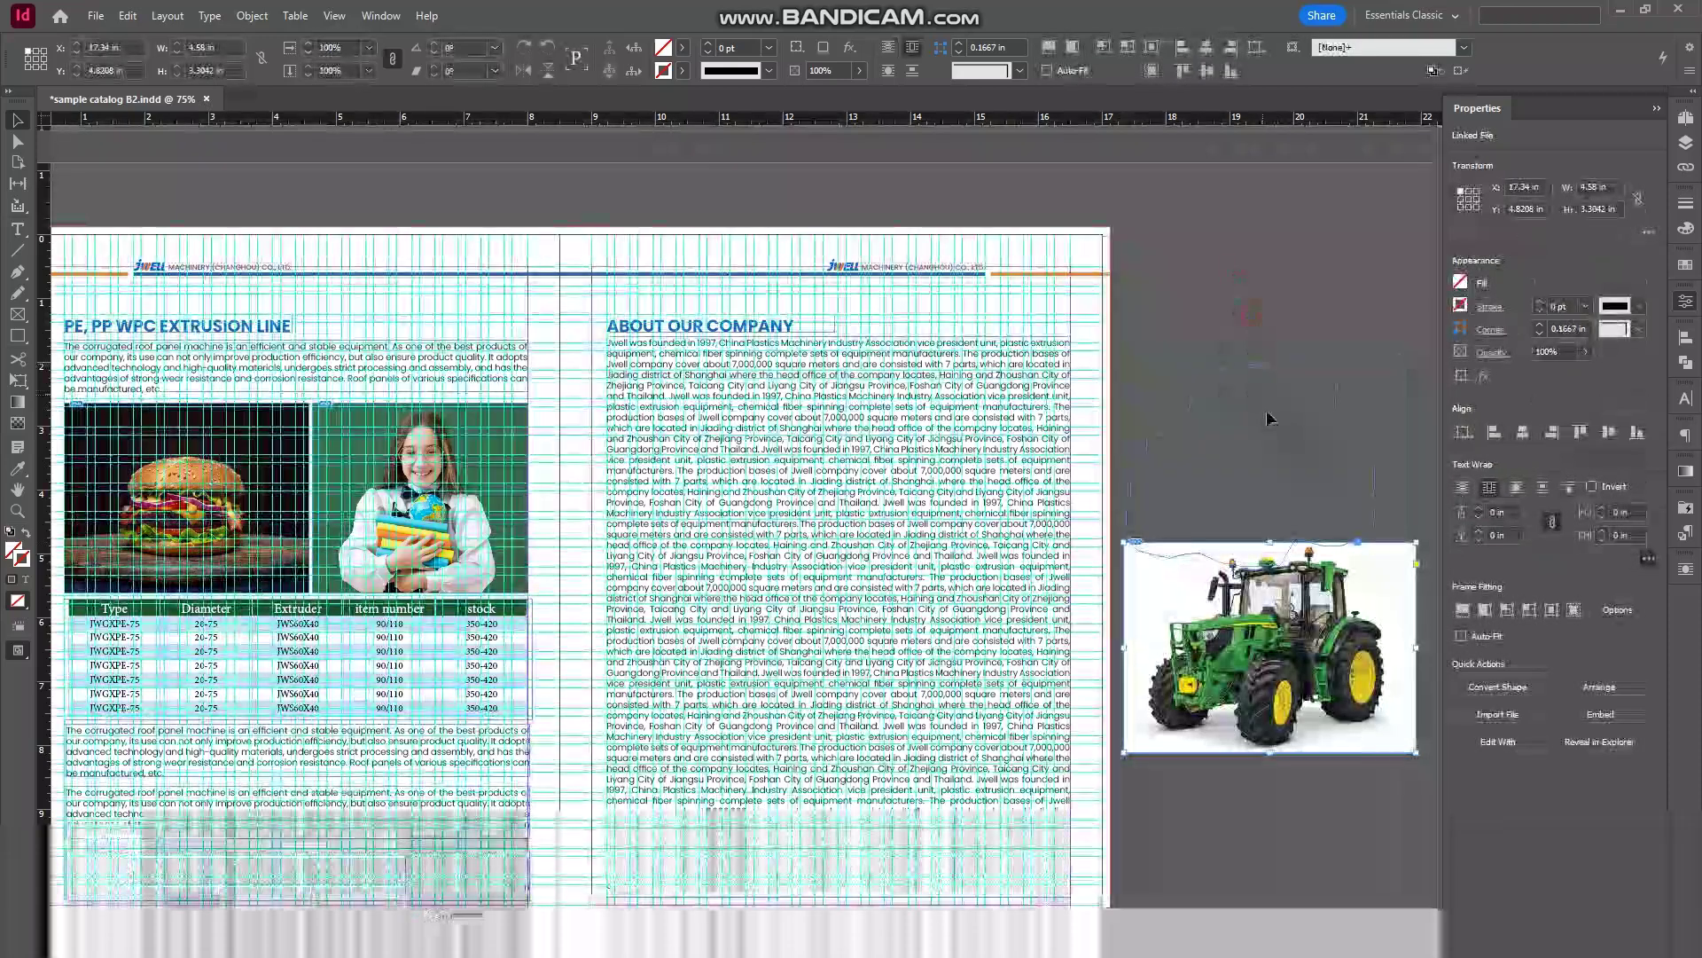
click(1265, 399)
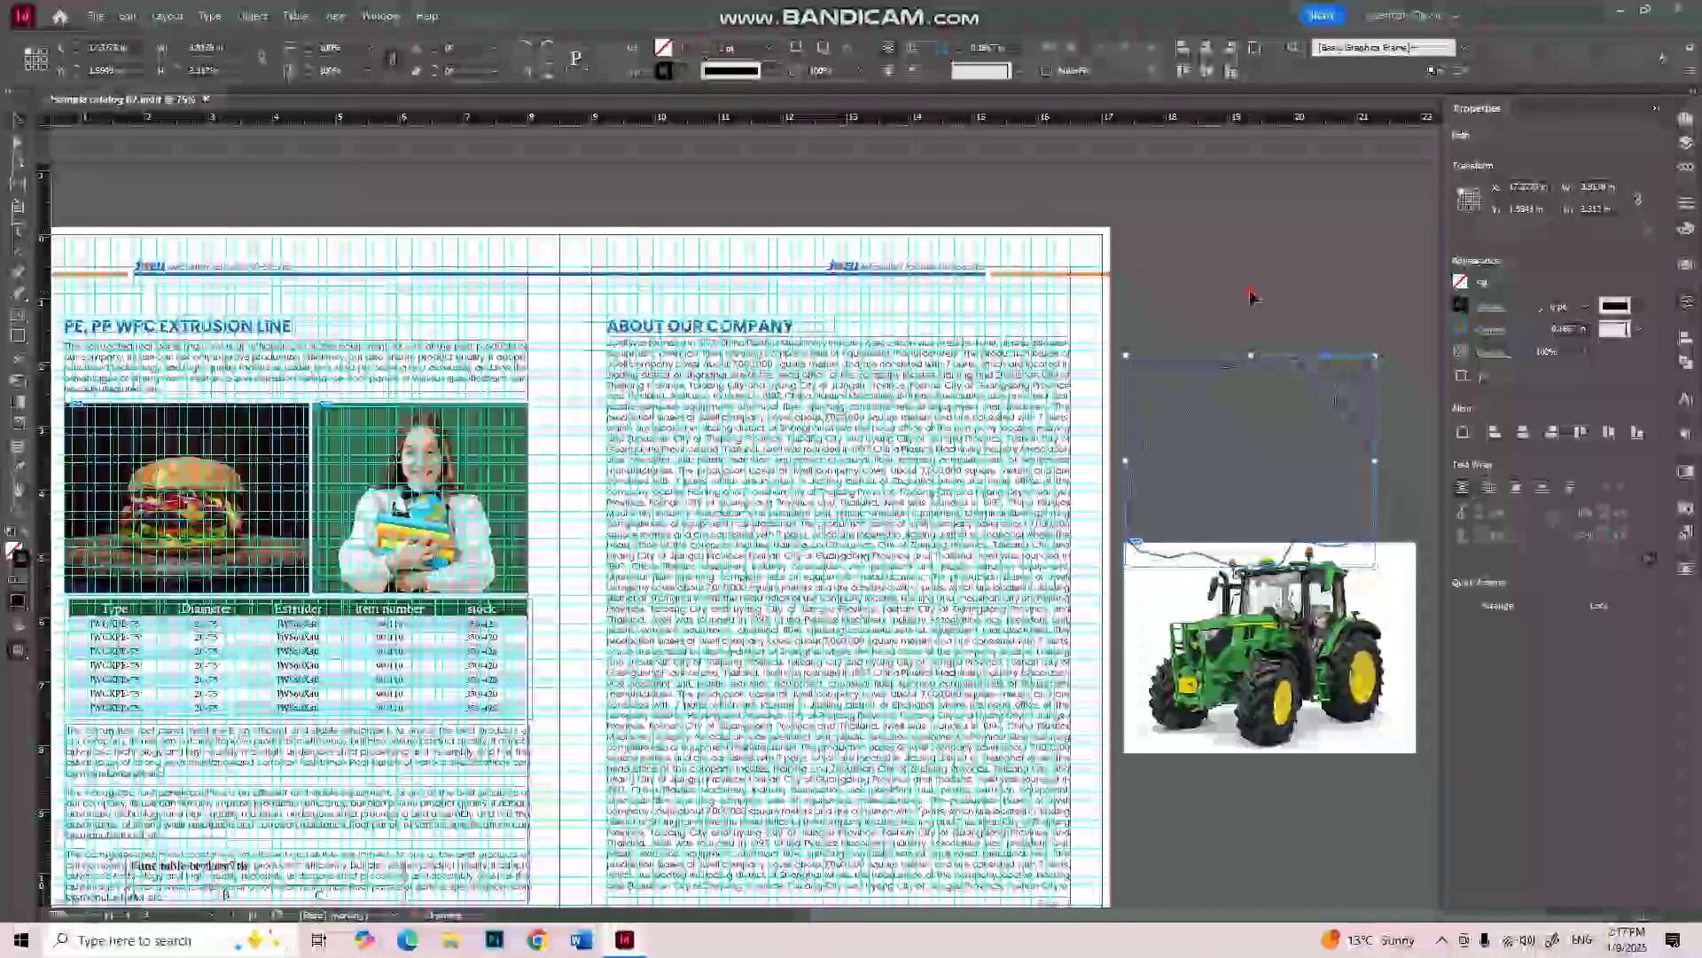
click(1252, 297)
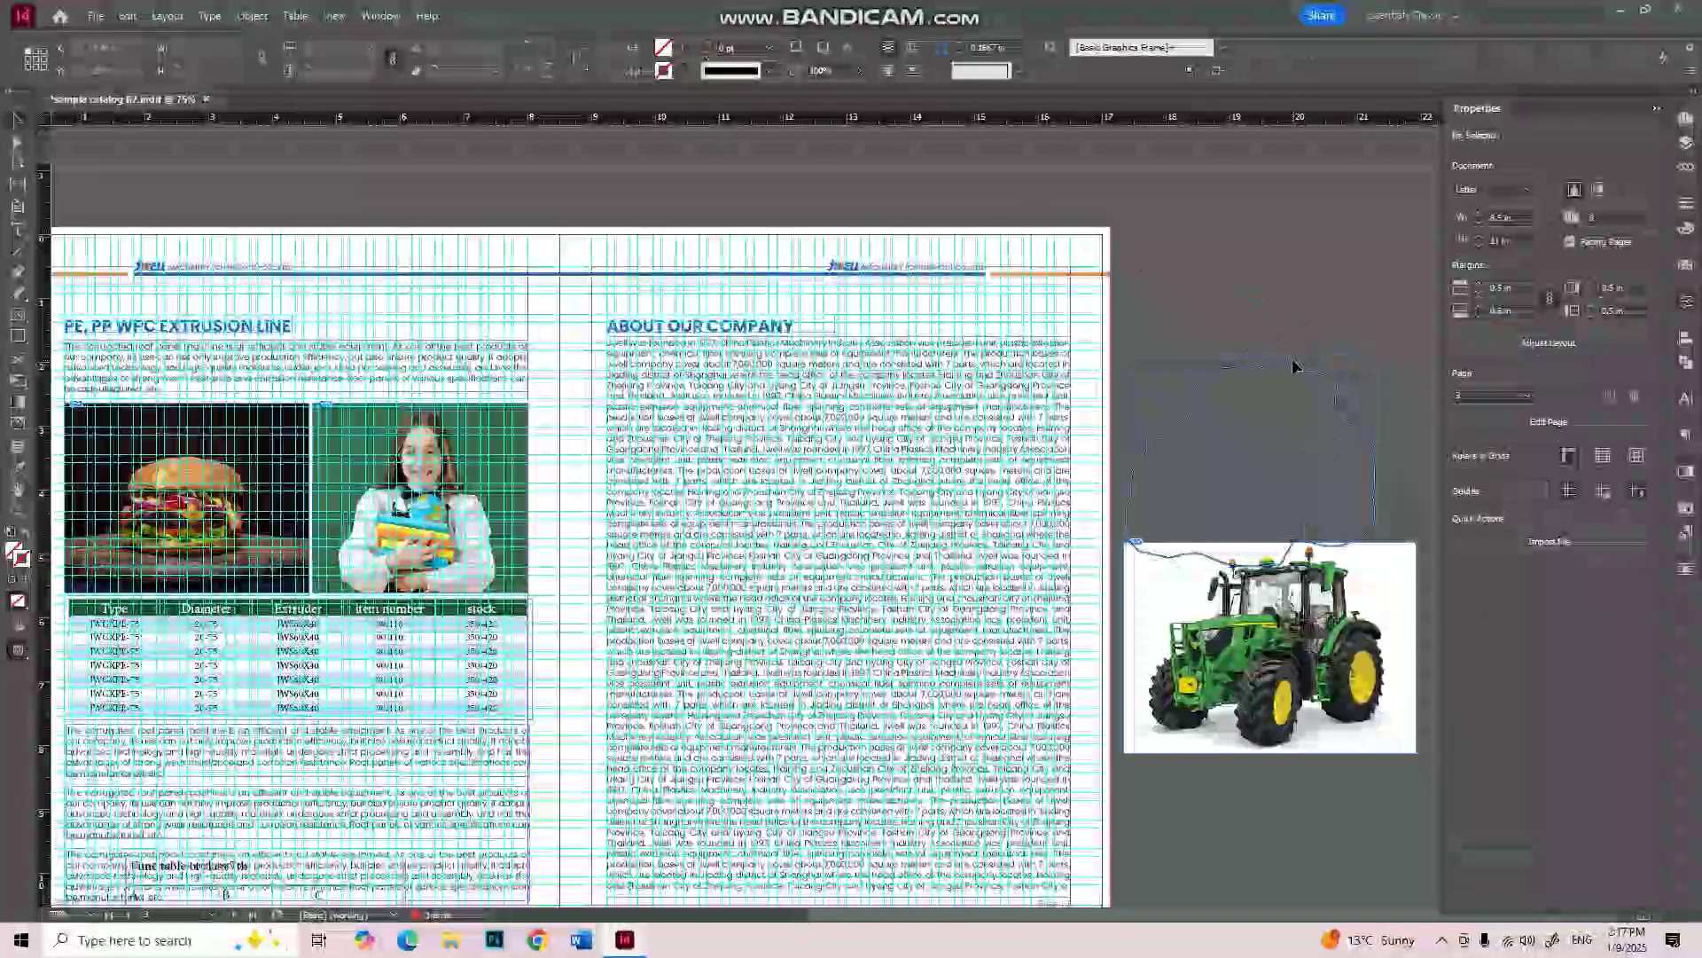
Step: Place the outline over the tractor photo and move both back into the company text at about X 11.79 in
click(1321, 557)
drag(1327, 558, 1326, 560)
click(1316, 499)
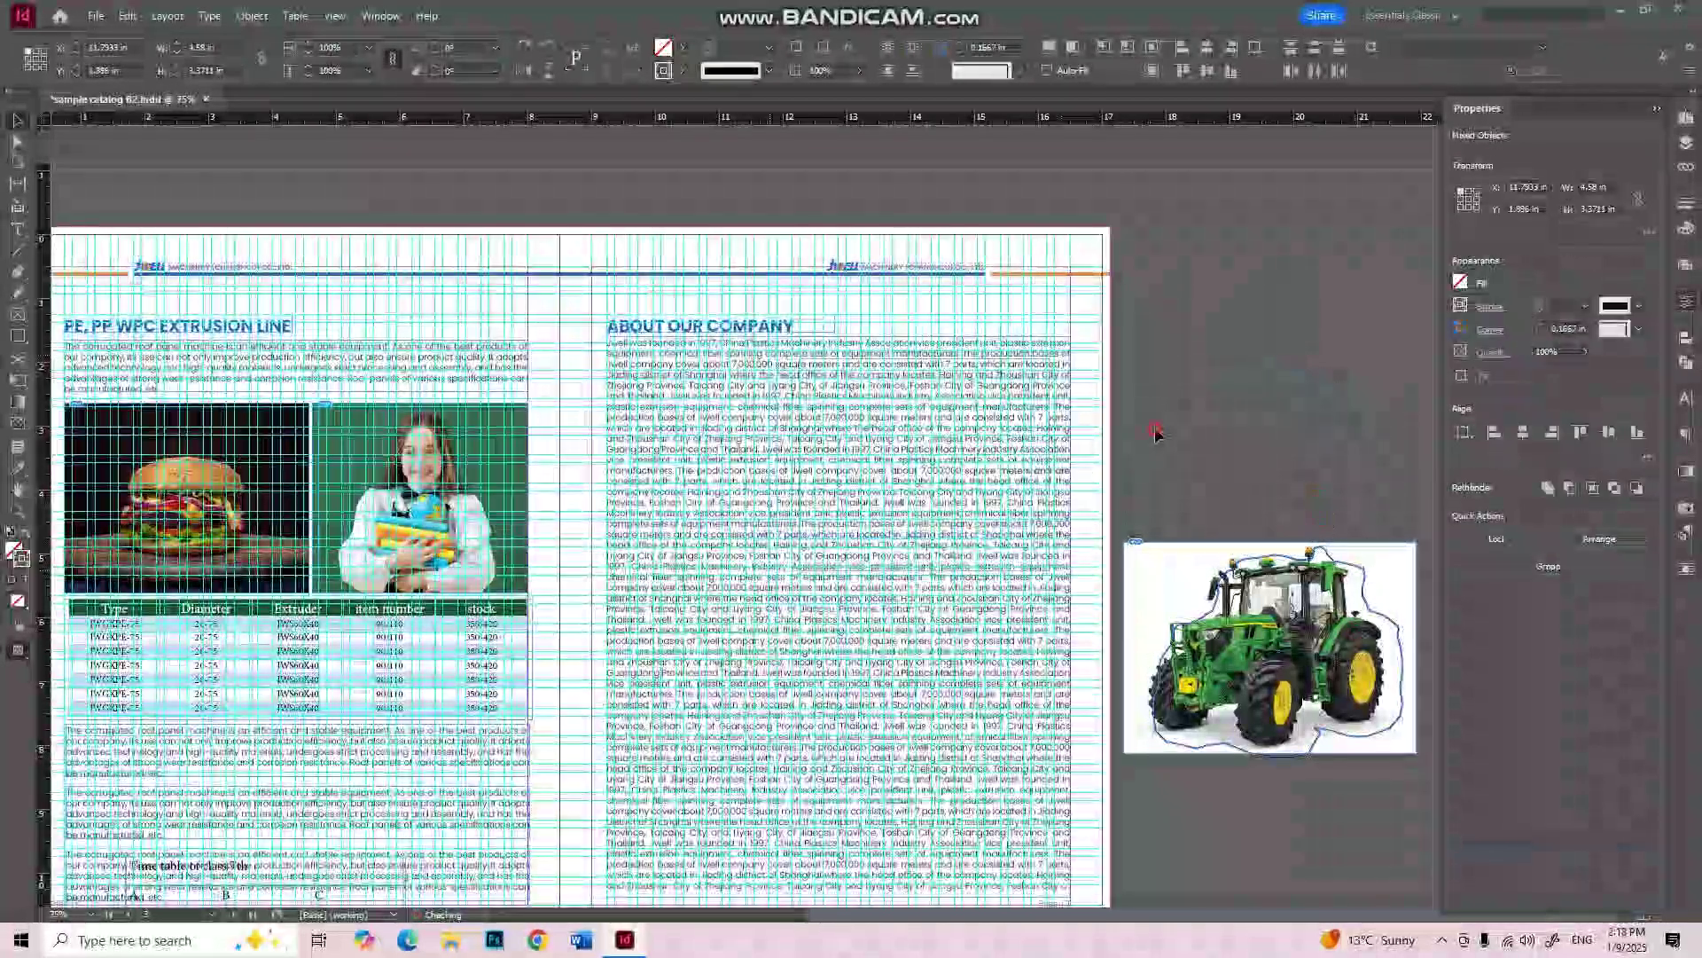
key(ctrl+z)
key(w)
scroll(921, 355, up, 3)
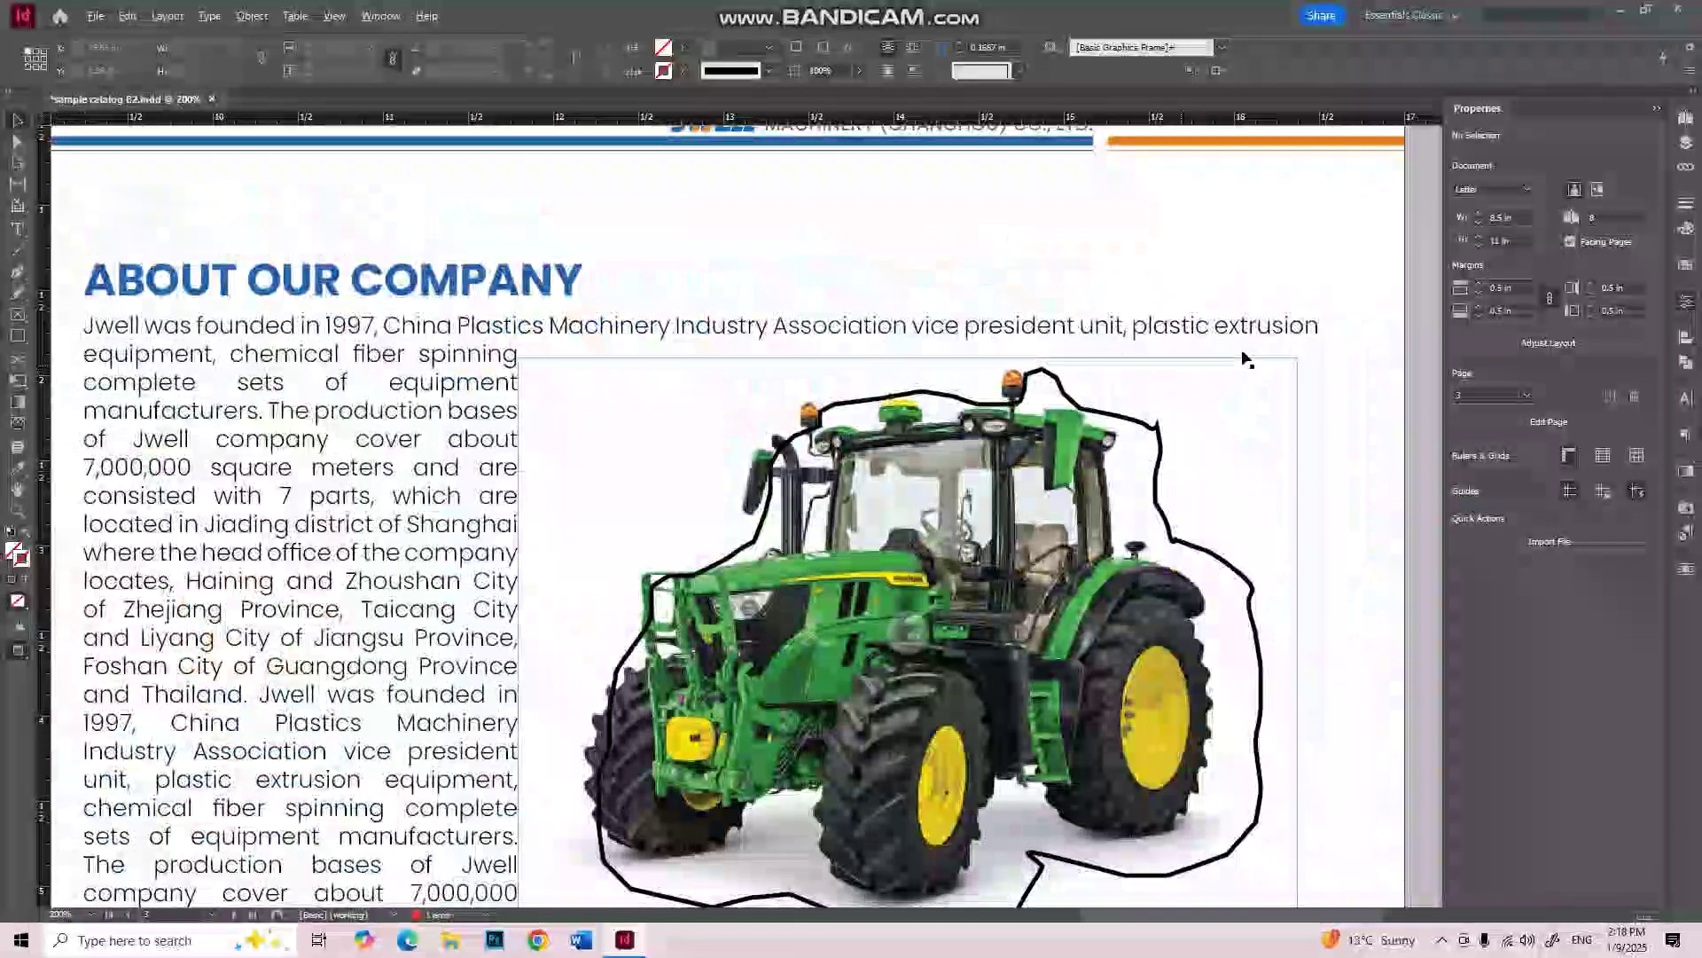
scroll(1064, 434, right, 1)
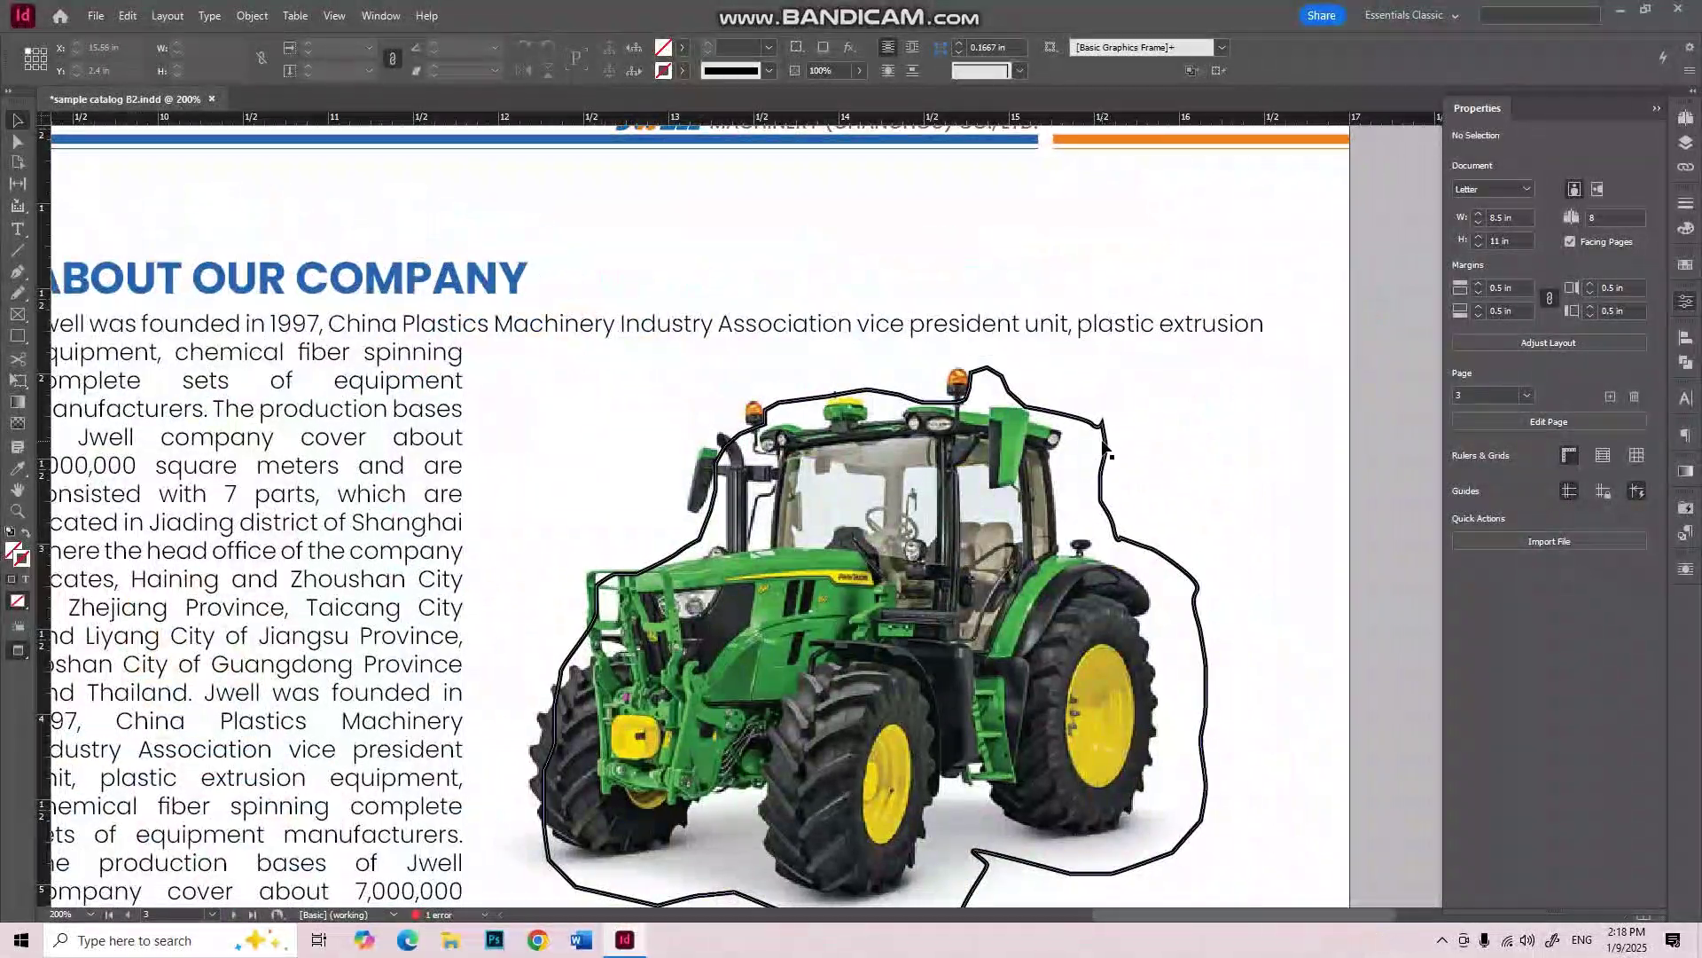
Step: Align the outline around the tractor's silhouette at about X 12.10 in, Y 1.87 in
drag(1099, 444, 1084, 440)
key(Up)
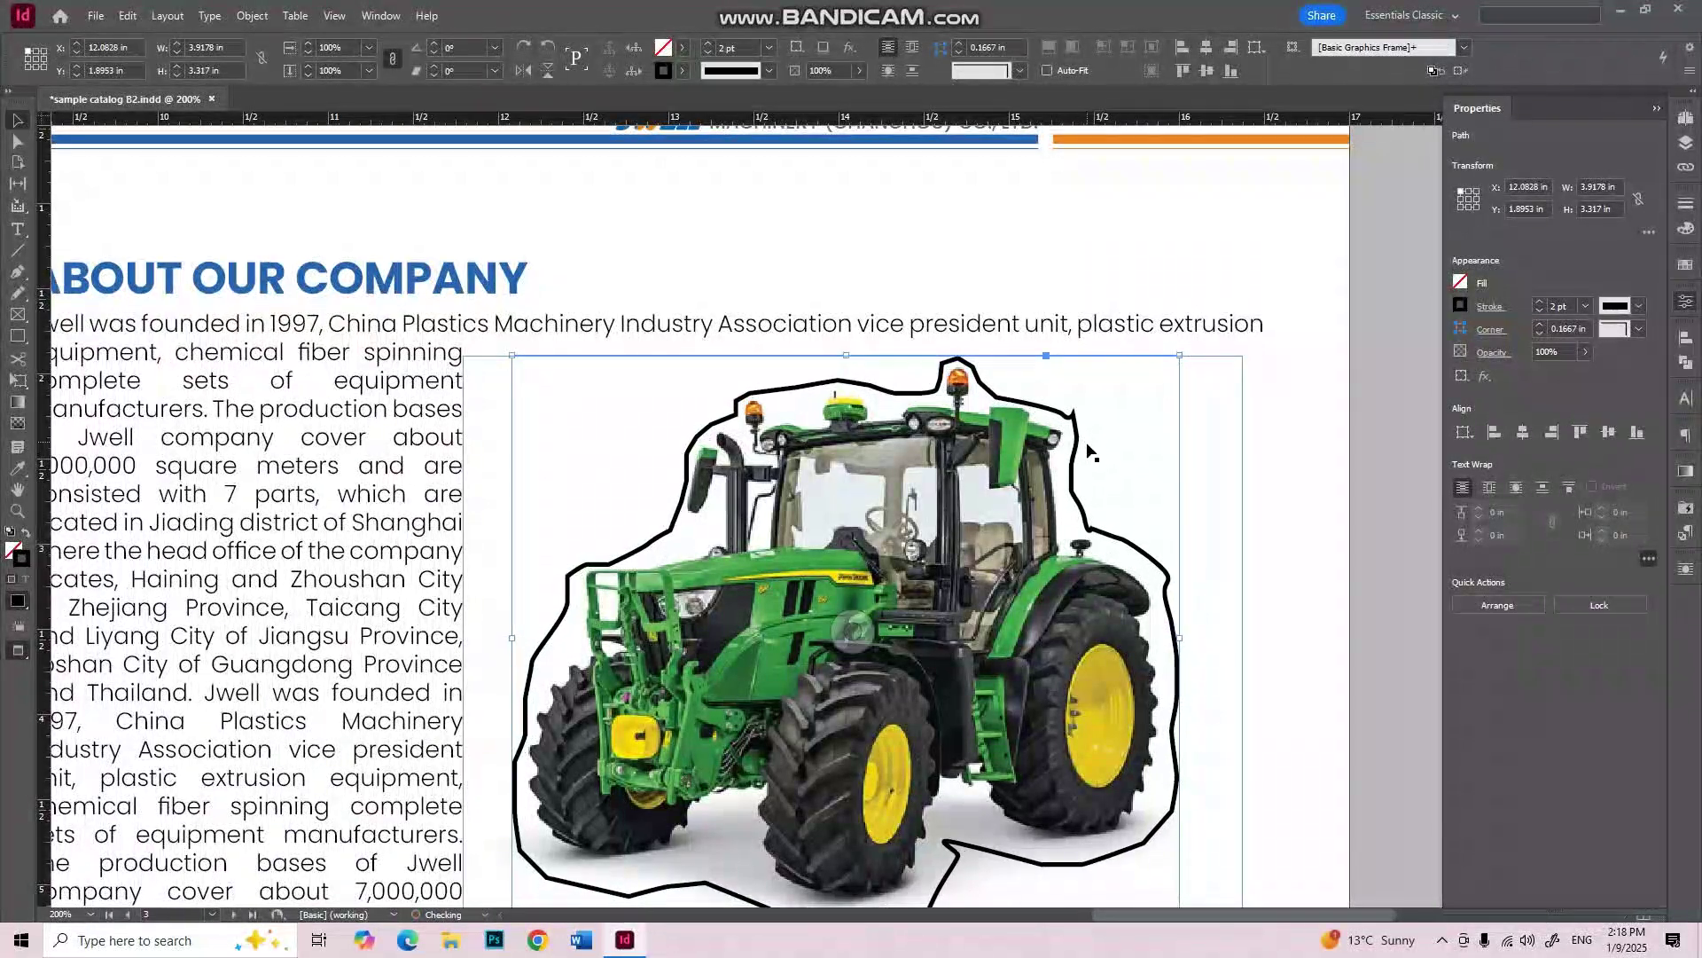
key(Right)
key(Up)
key(Up)
key(Up)
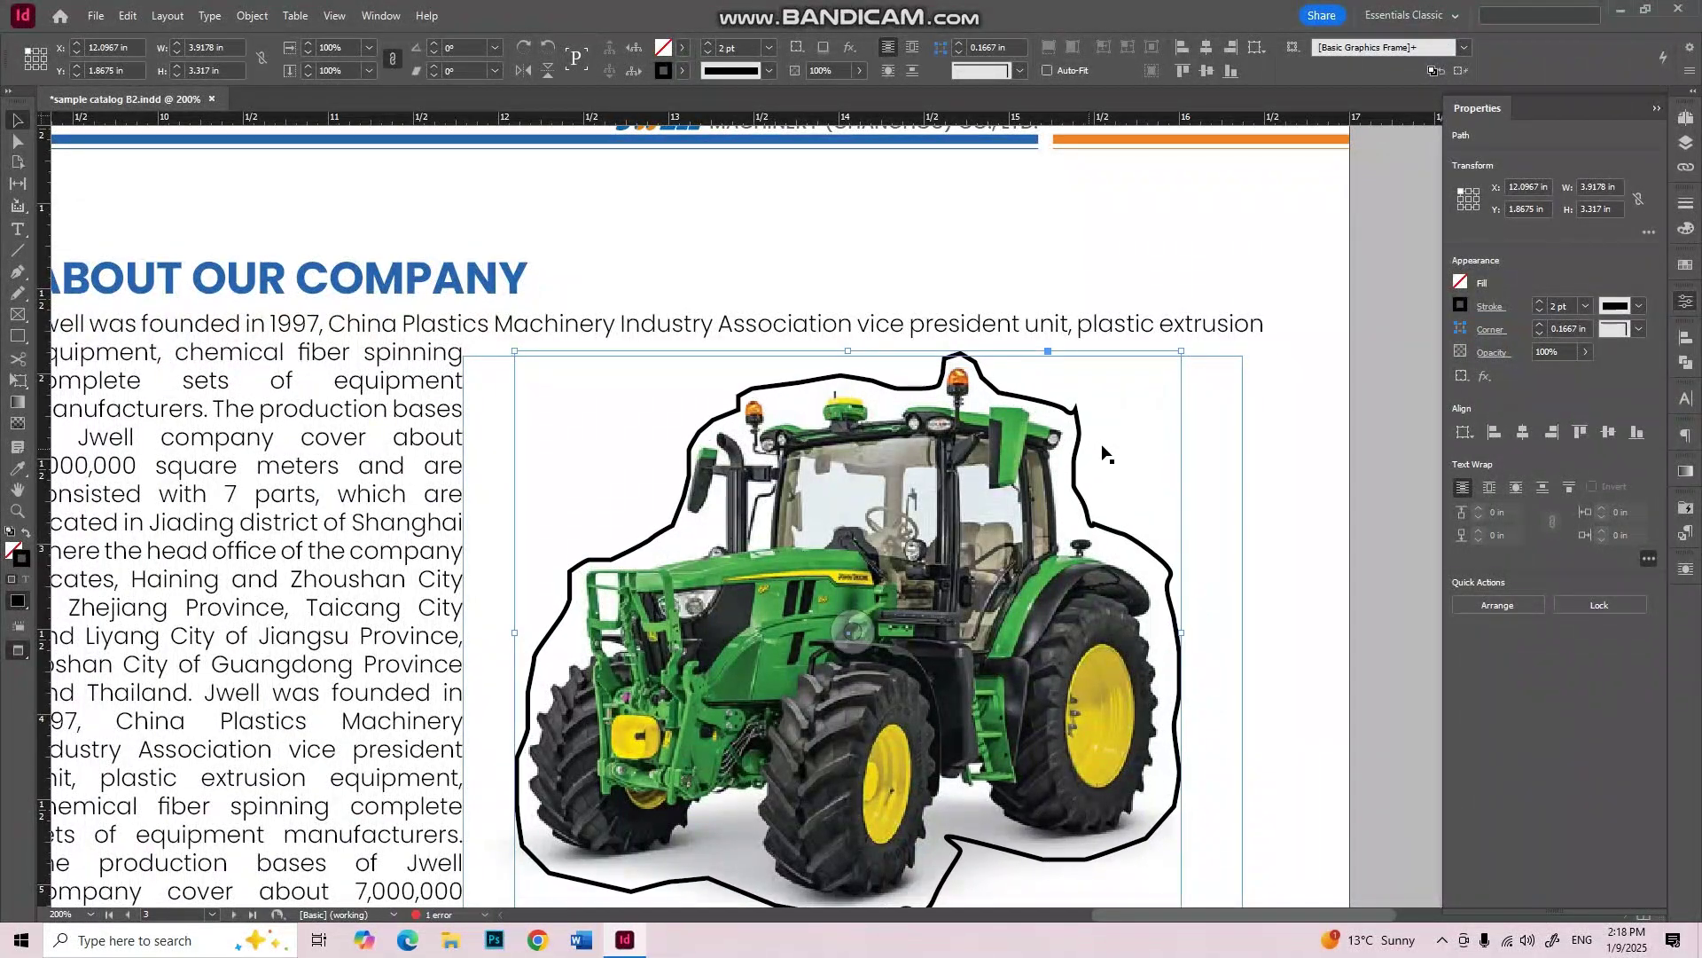
Step: Wrap the company text around the outline's bounding box with a 0.125 in offset on all sides
scroll(1355, 342, down, 1)
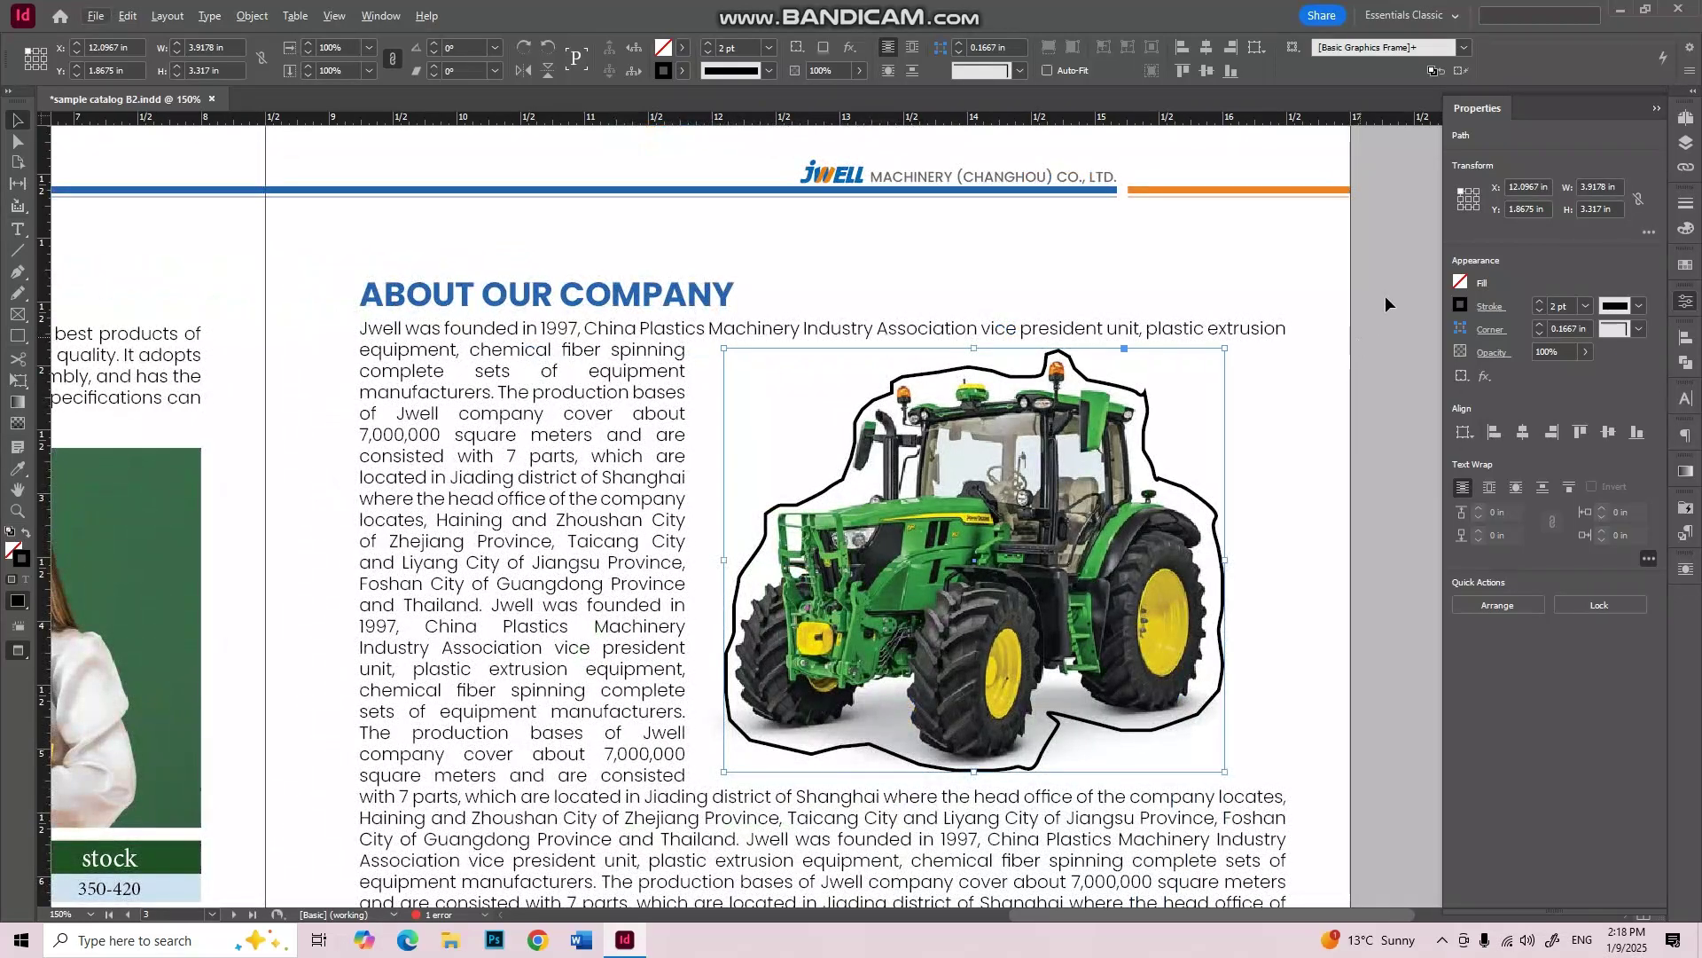
click(1487, 488)
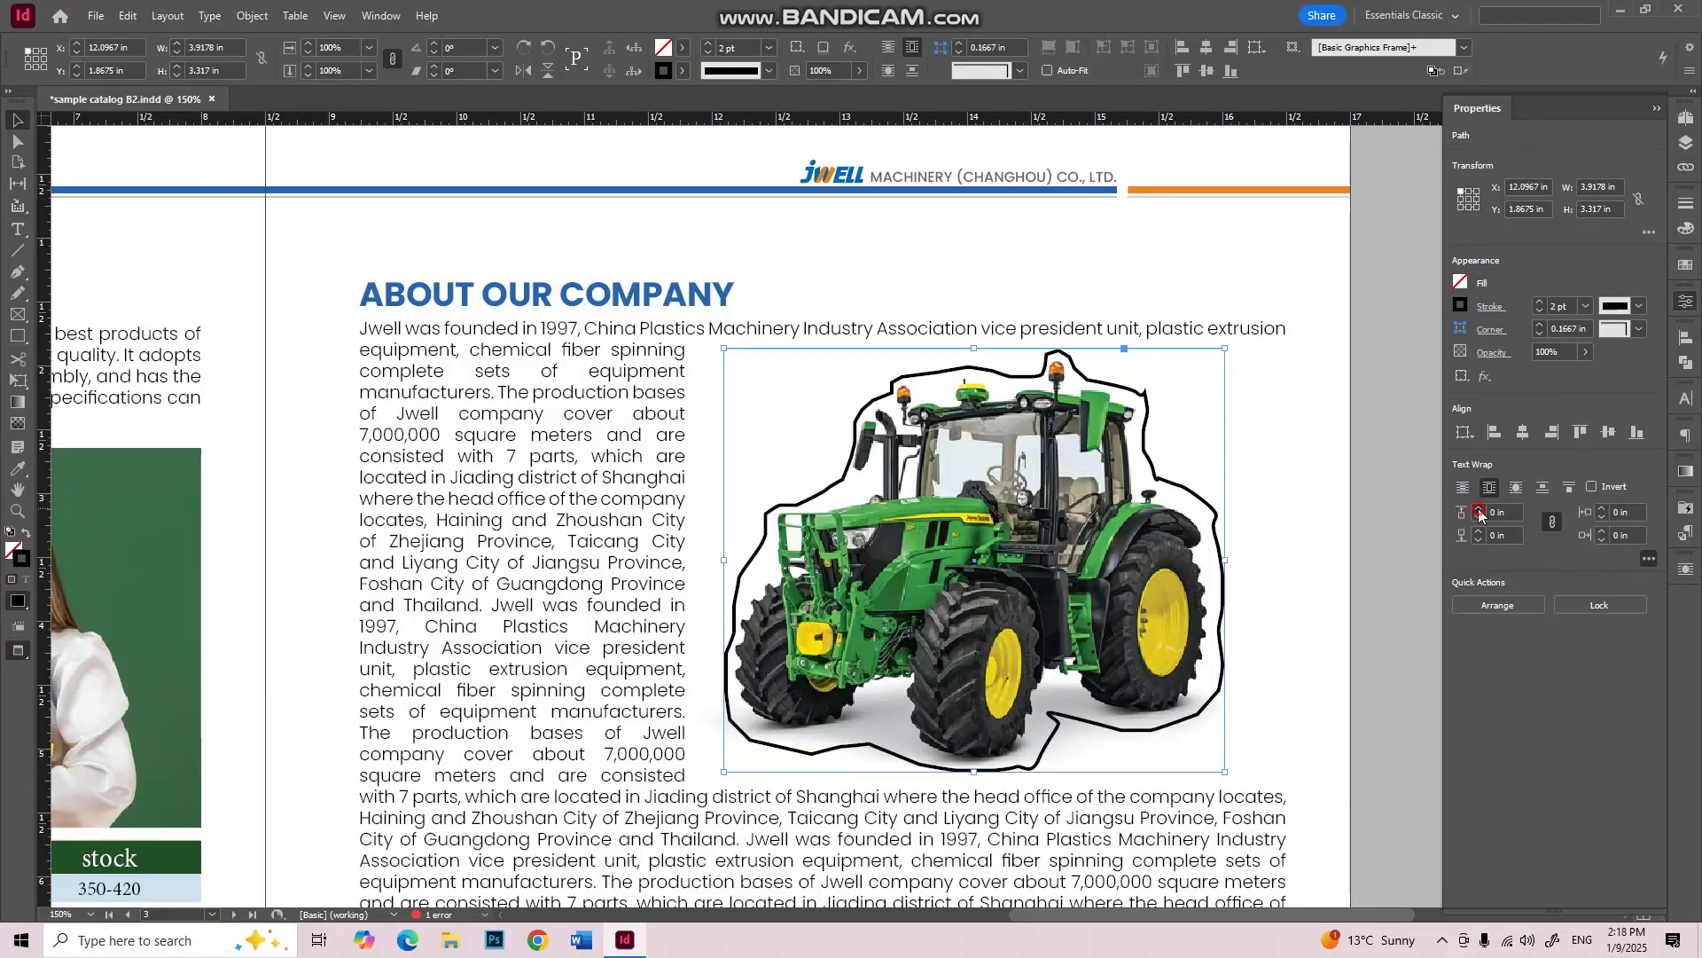
click(1478, 512)
click(1479, 513)
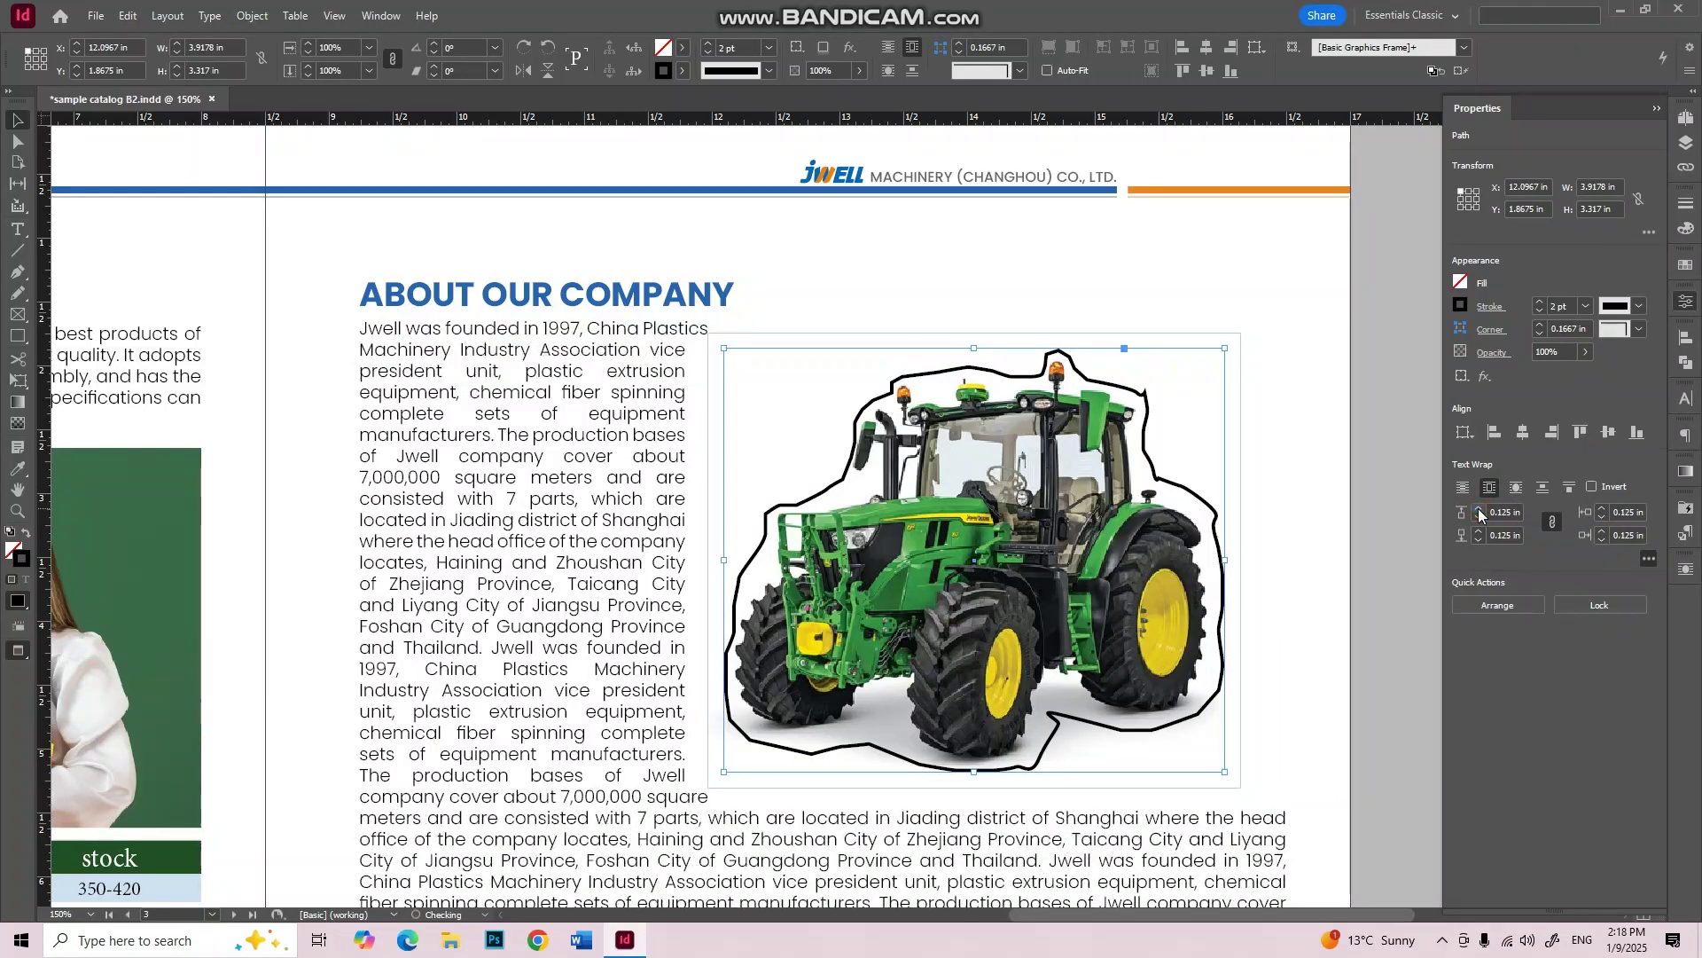
click(1477, 520)
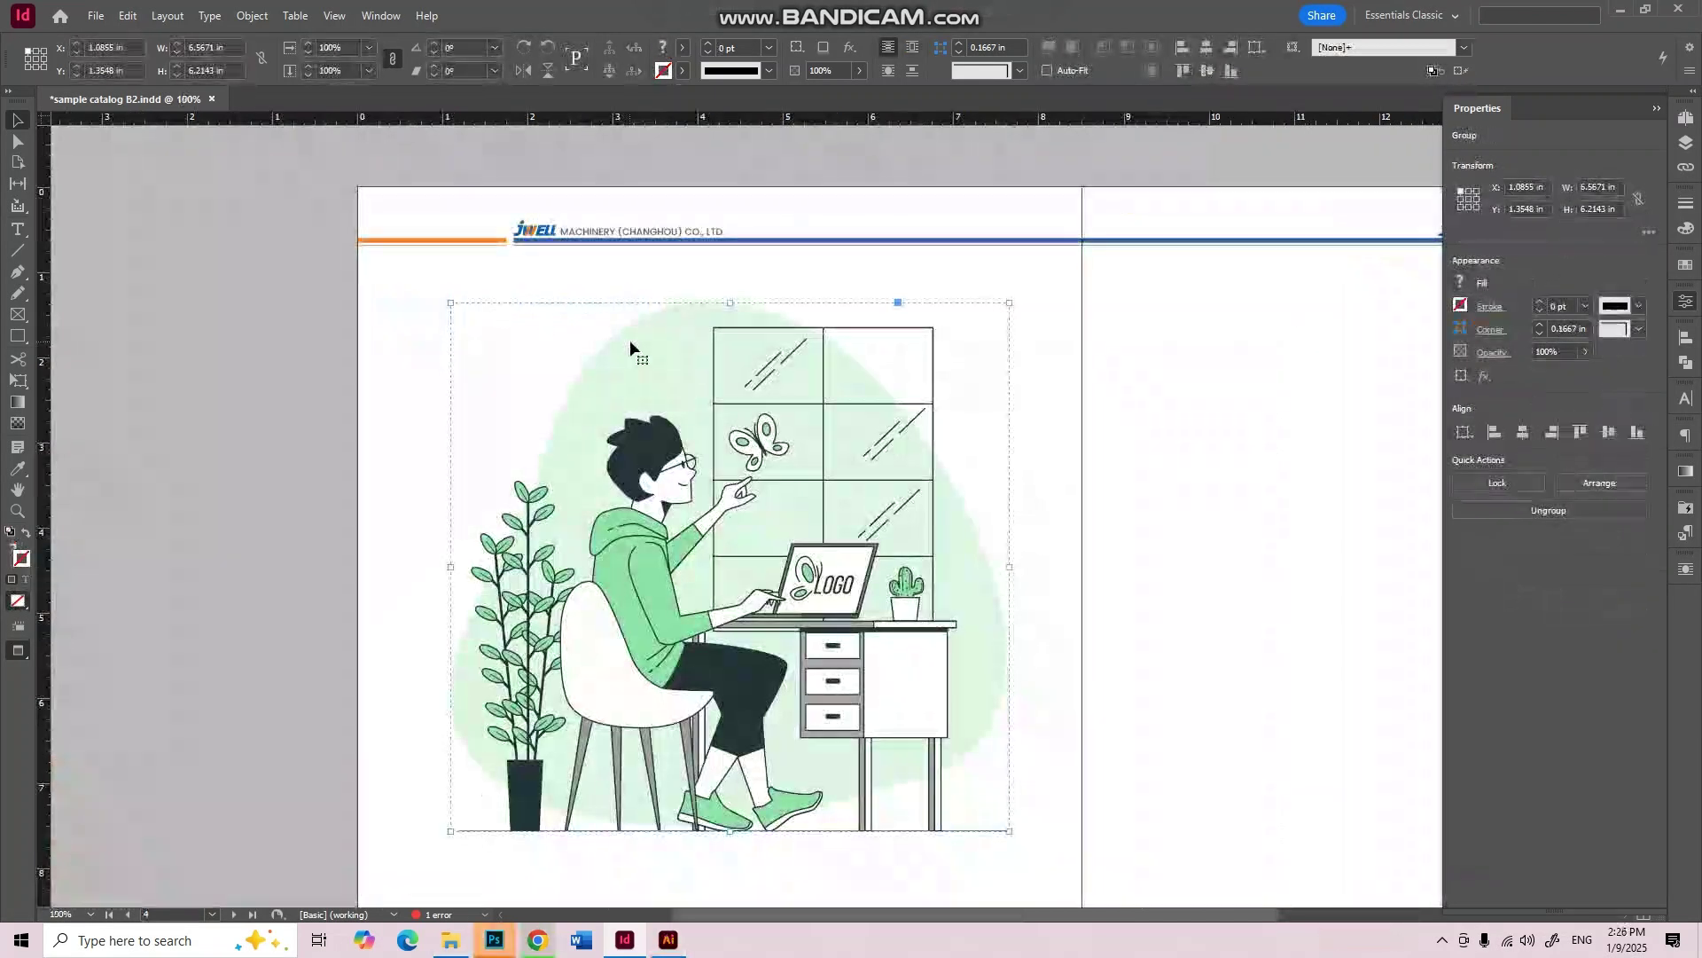
Step: Ungroup the desk illustration on page 4 and move its pale and darker green background shapes apart
right_click(630, 346)
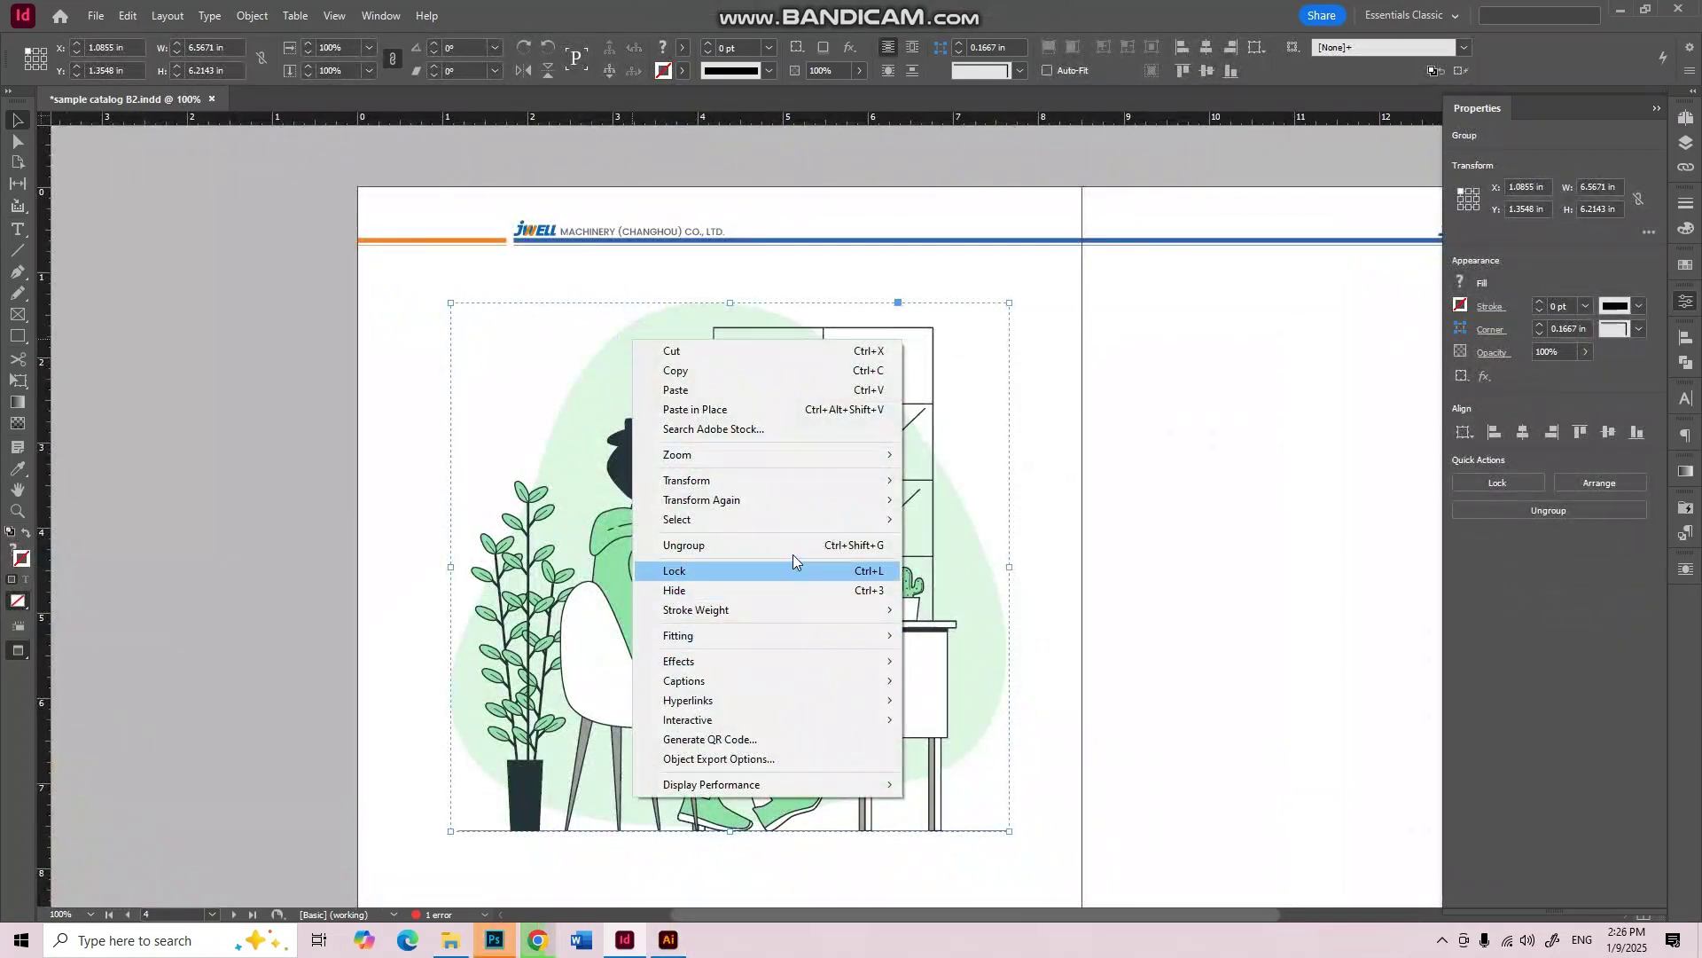
click(1171, 437)
click(1108, 309)
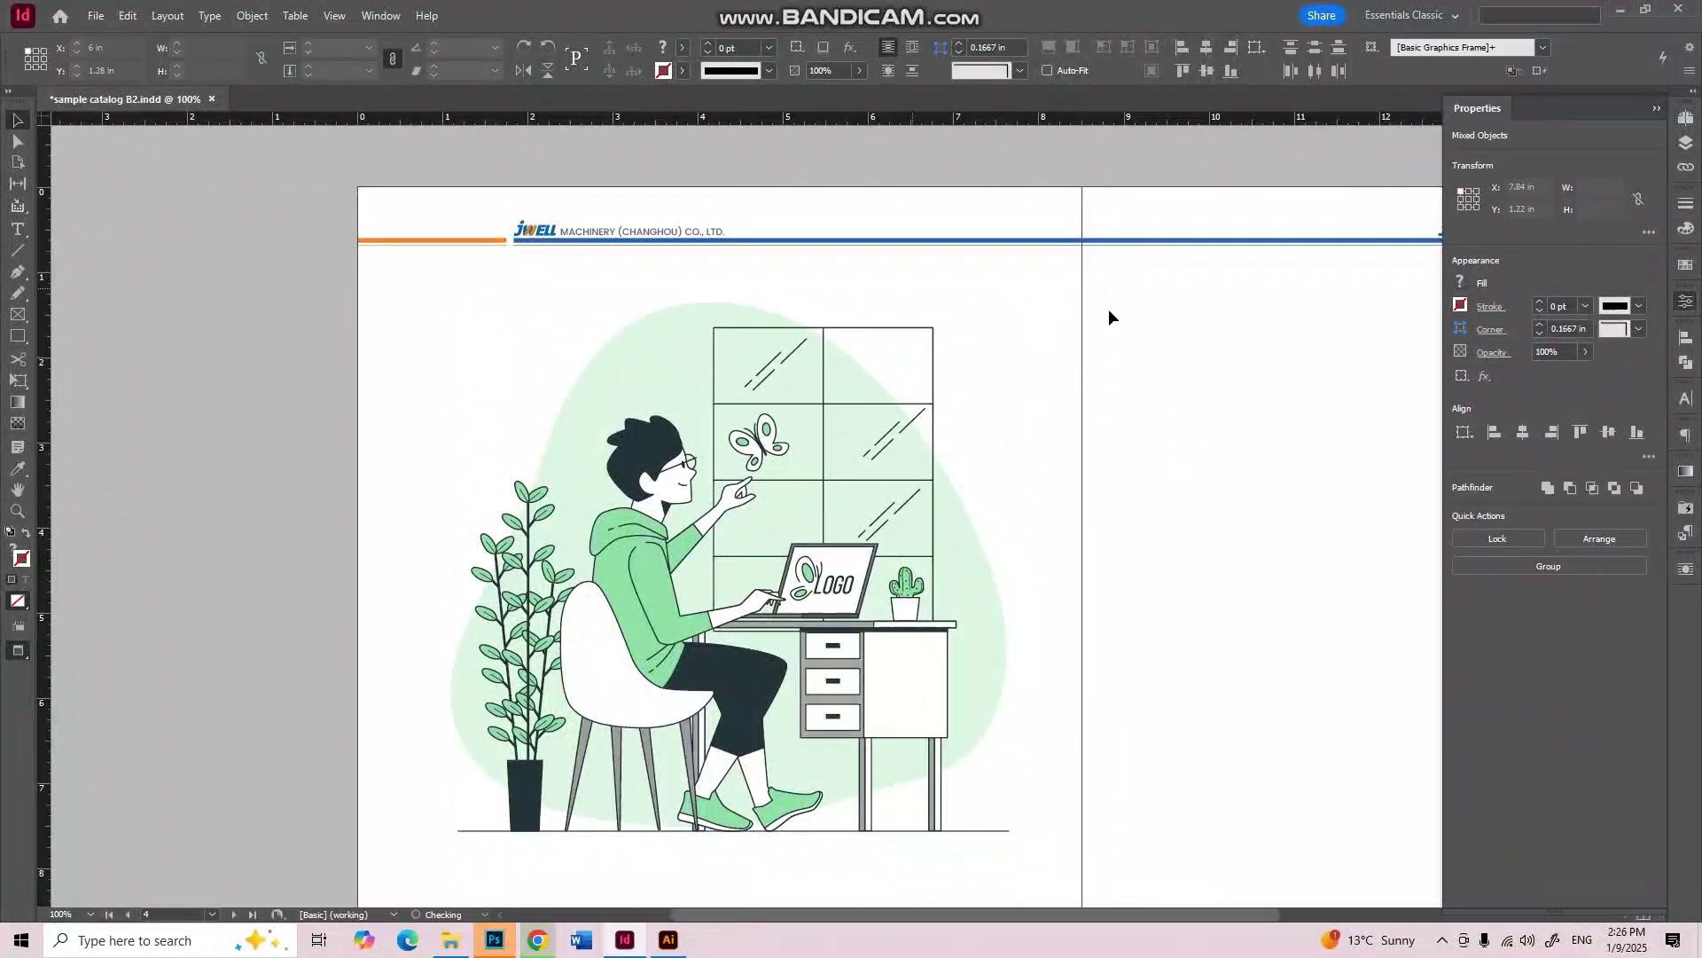
drag(681, 347, 461, 304)
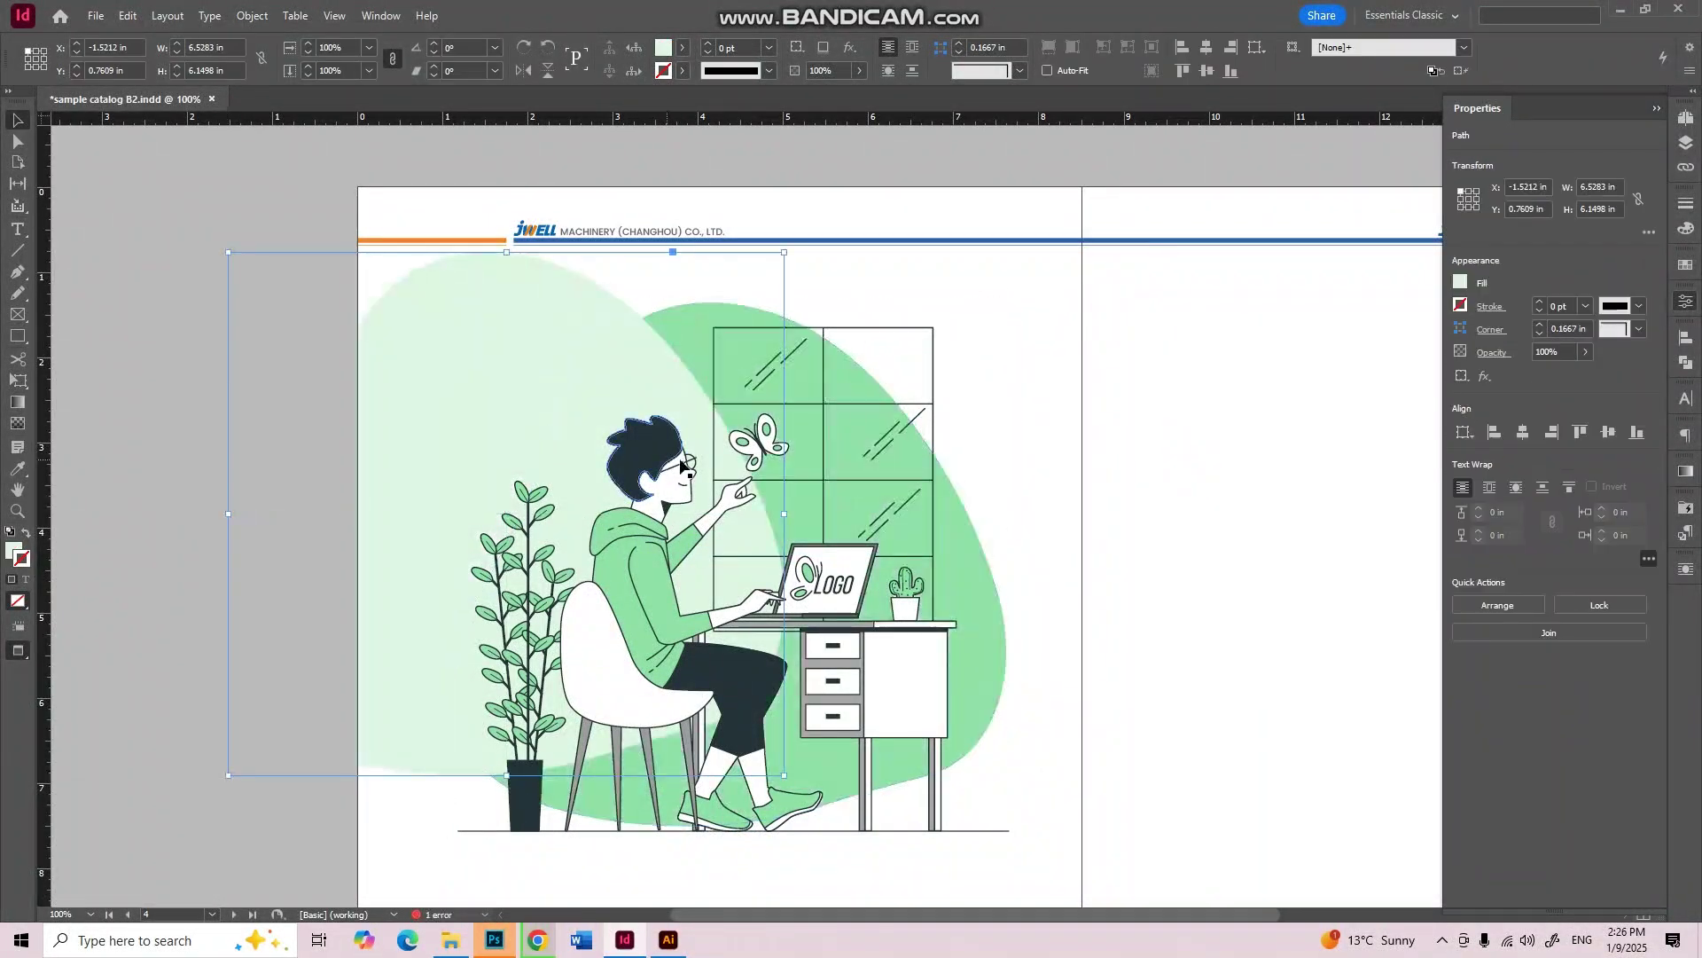
drag(747, 507, 1182, 524)
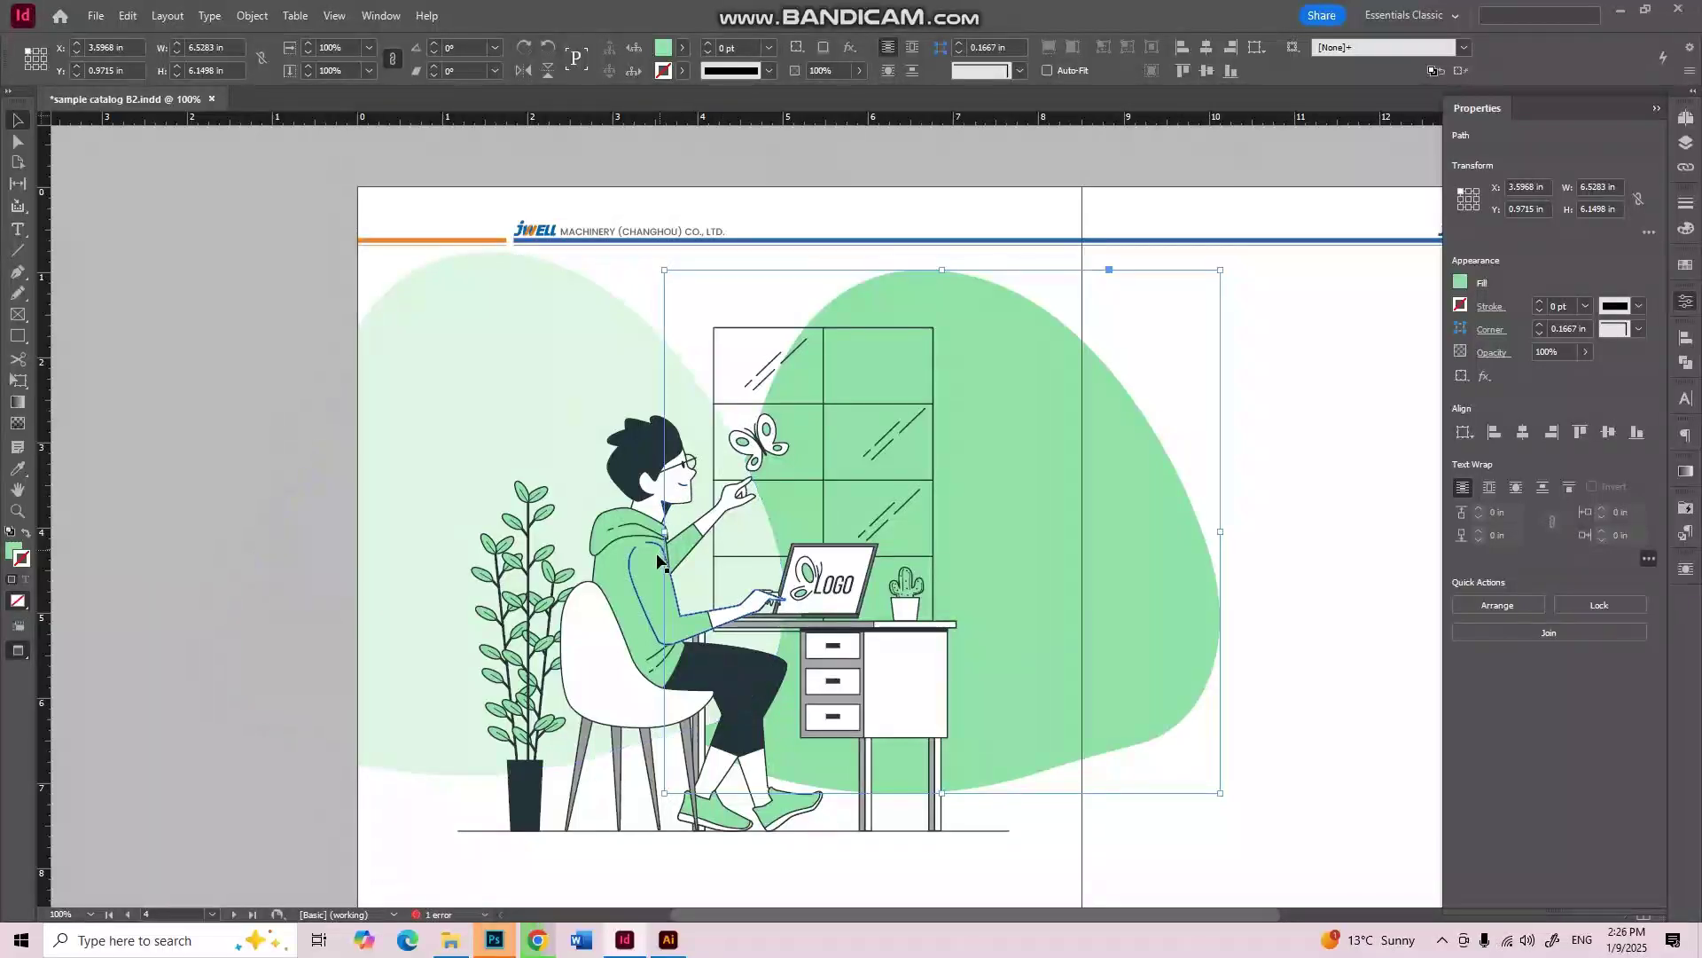
Step: Try moving the hoodie and hair shapes away from the seated figure, and undo these moves
drag(644, 589, 469, 519)
drag(647, 576, 460, 491)
drag(660, 461, 569, 403)
click(1171, 372)
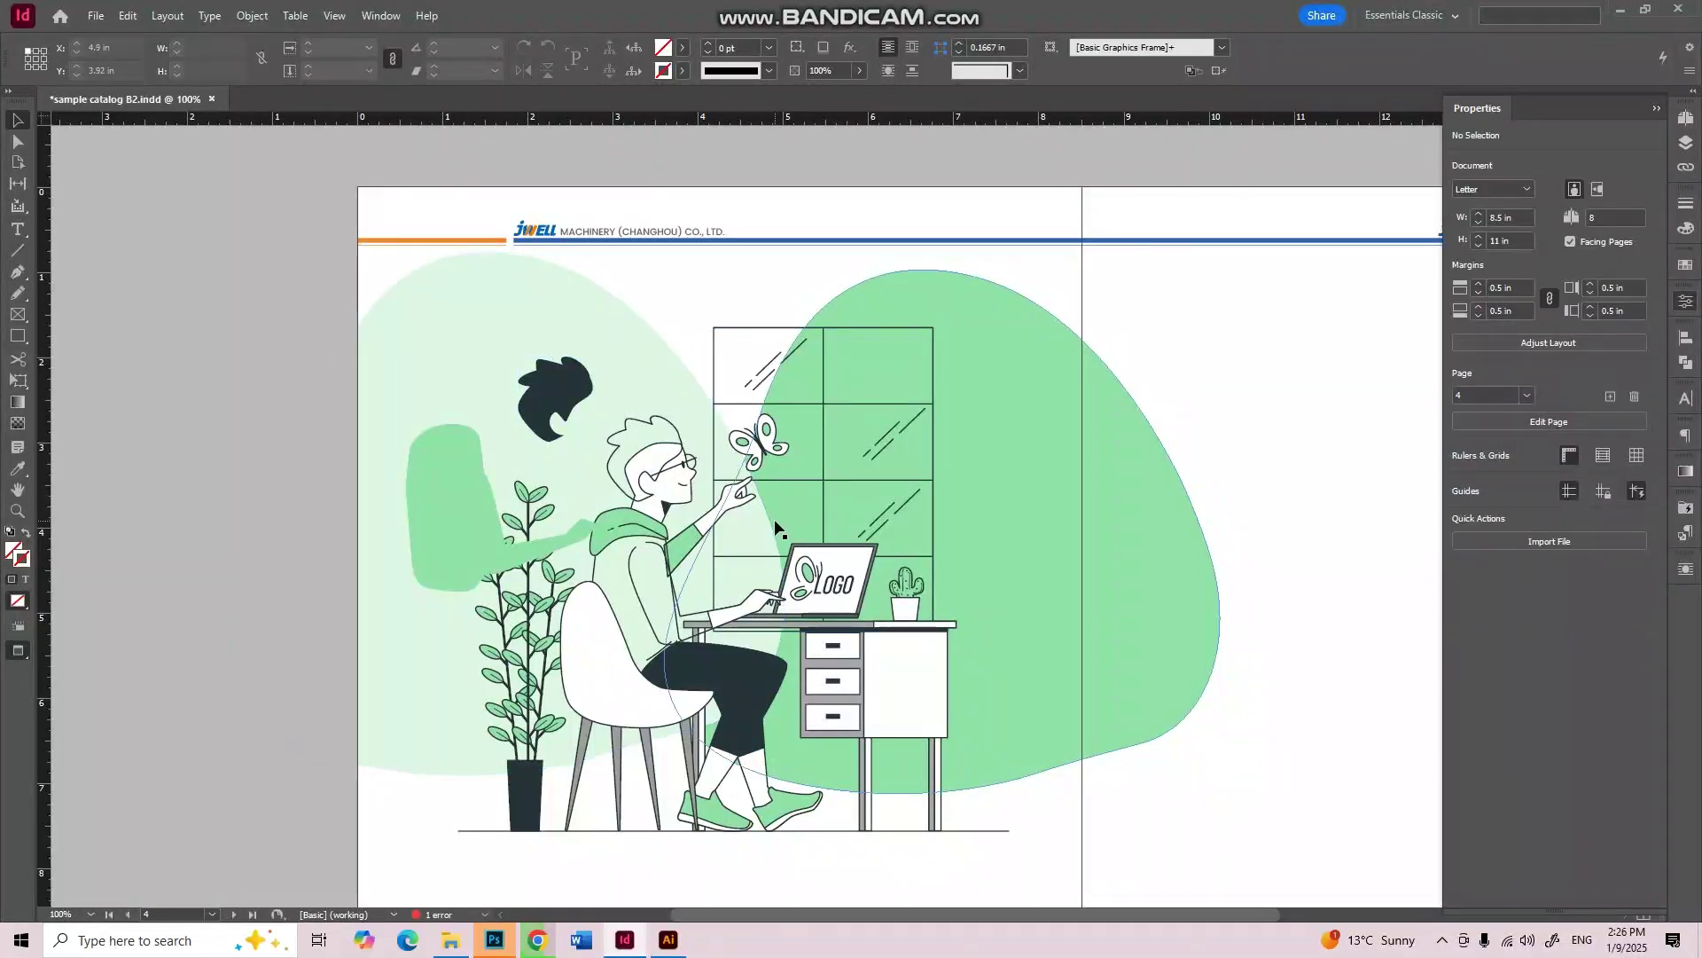
key(ctrl+z)
key(ctrl+z)
key(ctrl+z)
Step: Change the fill of the figure's front trouser leg to red, ff0604
click(737, 671)
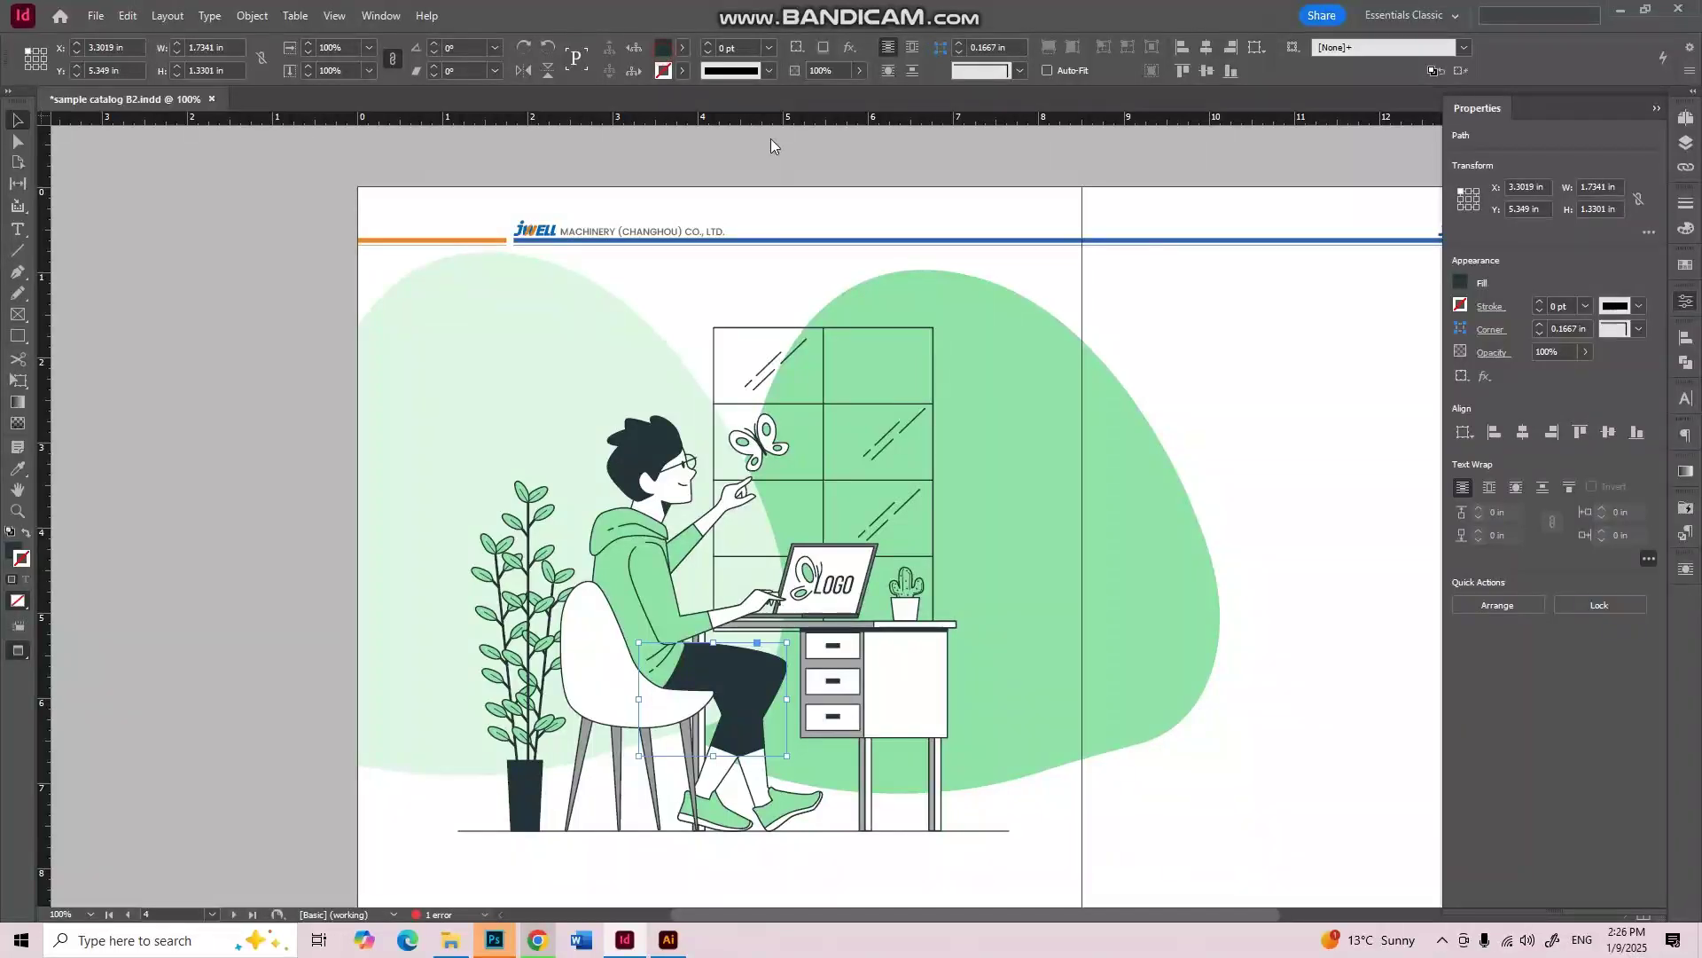
click(982, 202)
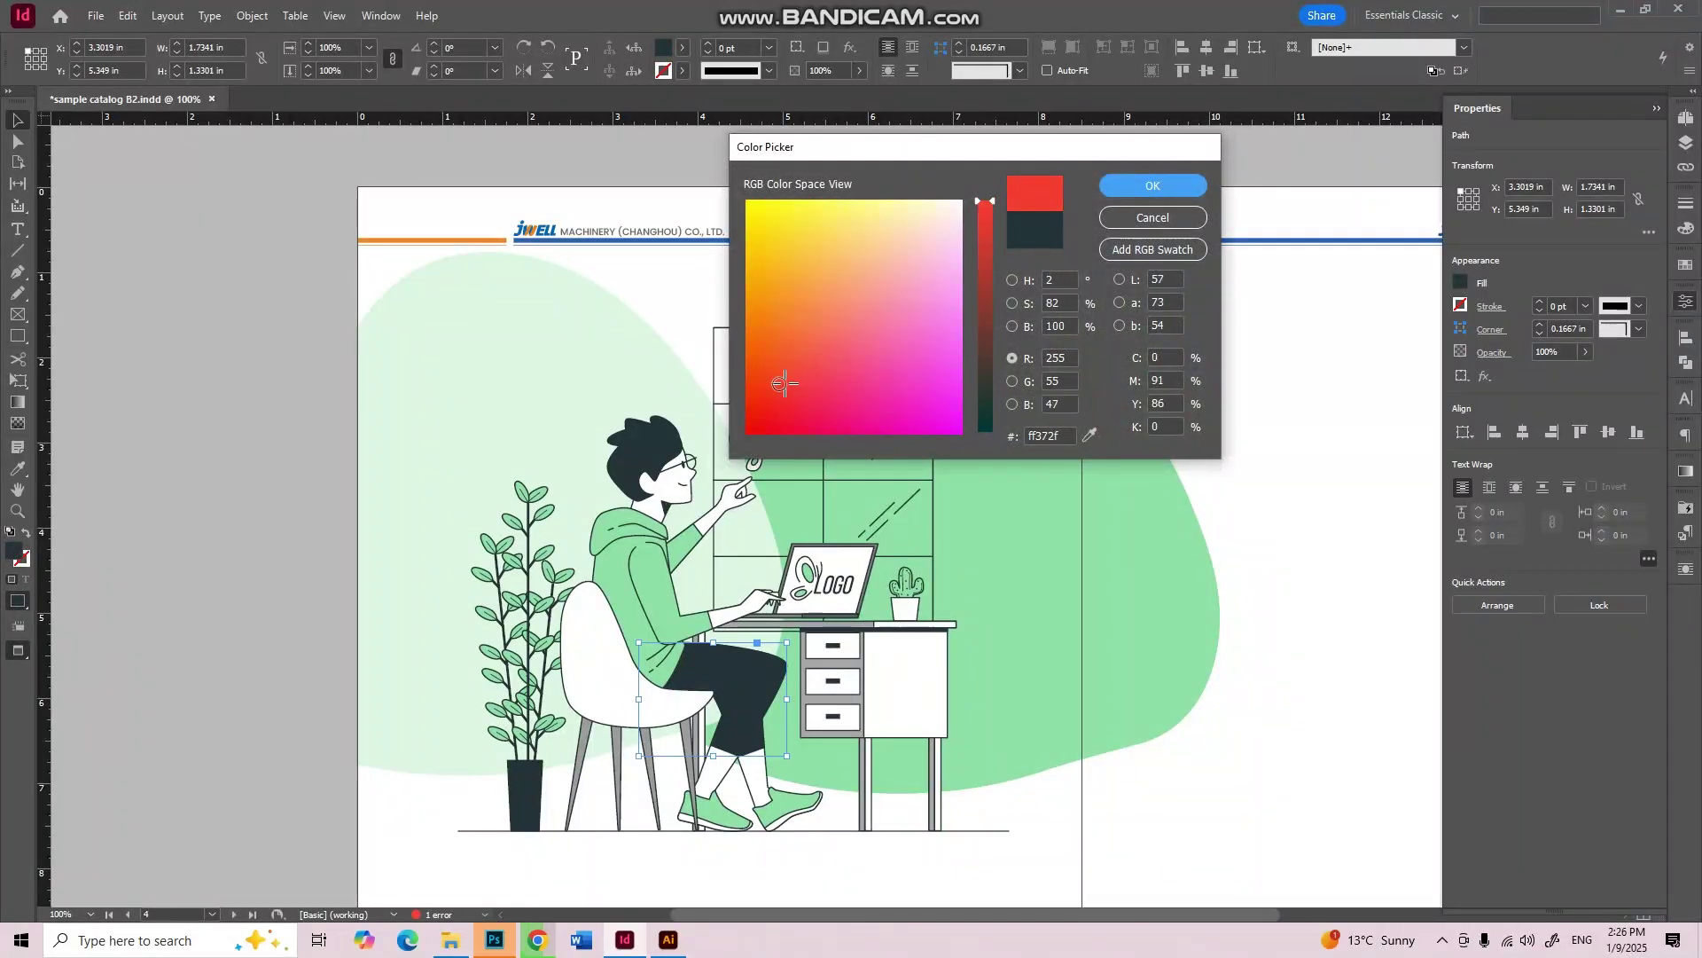
mouse_move(785, 383)
mouse_down()
mouse_move(756, 358)
mouse_move(749, 428)
mouse_up()
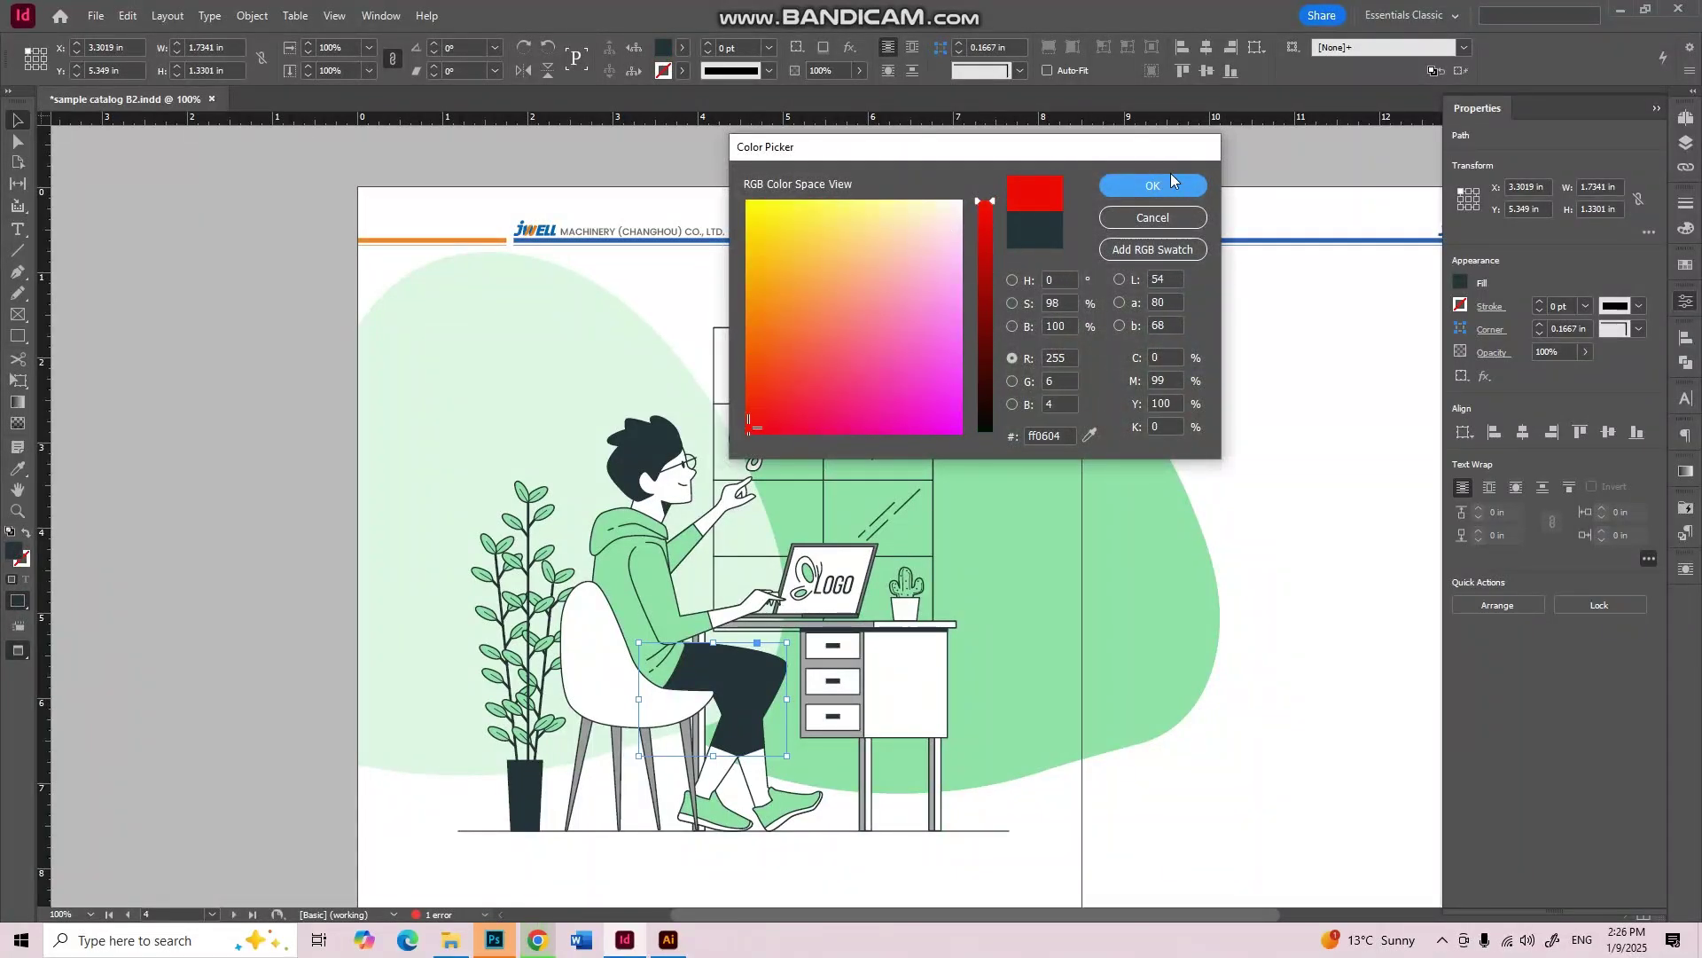
click(1152, 185)
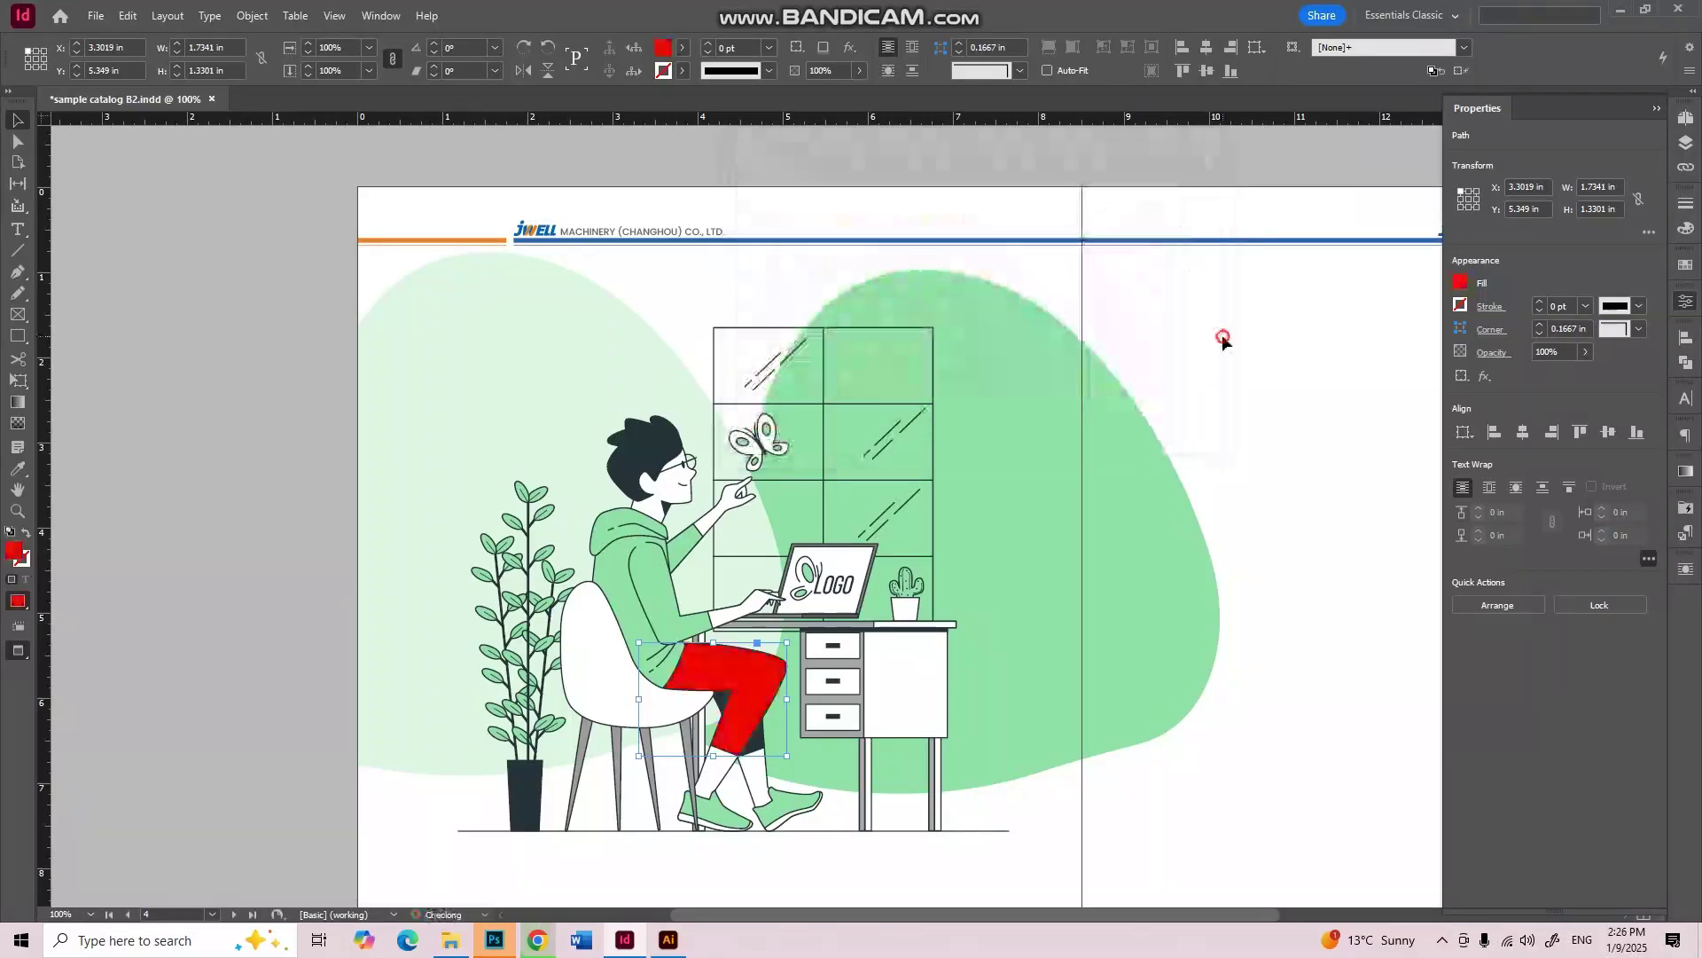
click(1224, 334)
Step: Change the fill of the figure's rear trouser leg to red
scroll(701, 716, up, 1)
click(827, 758)
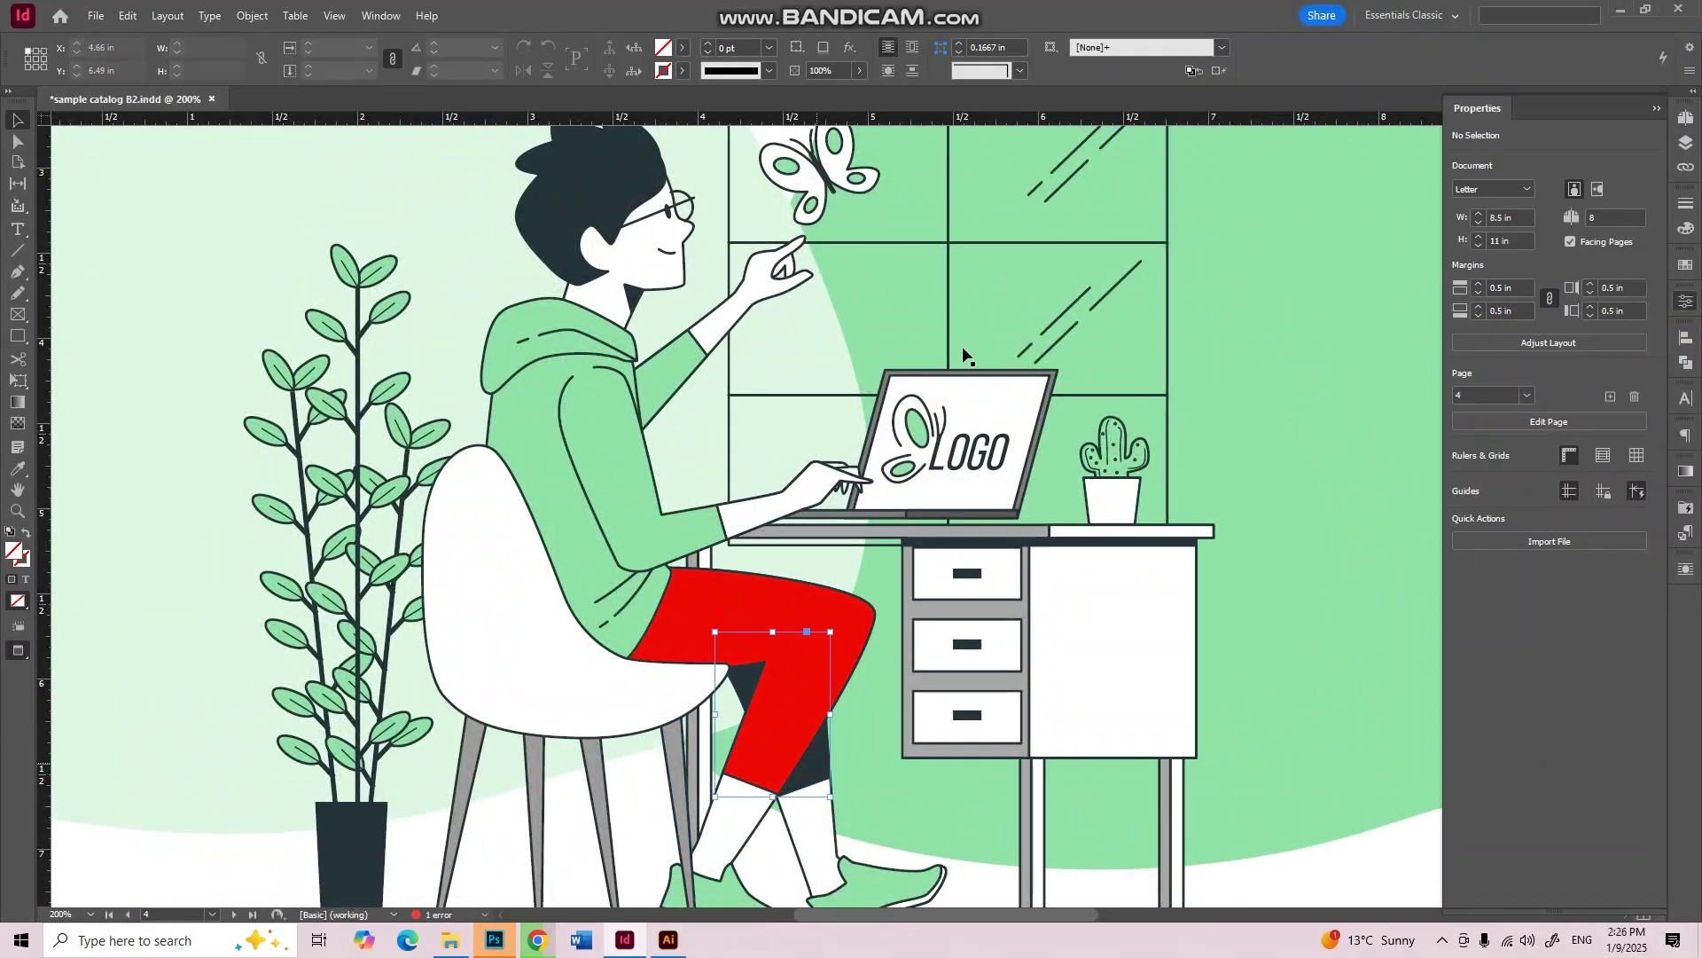
double_click(663, 52)
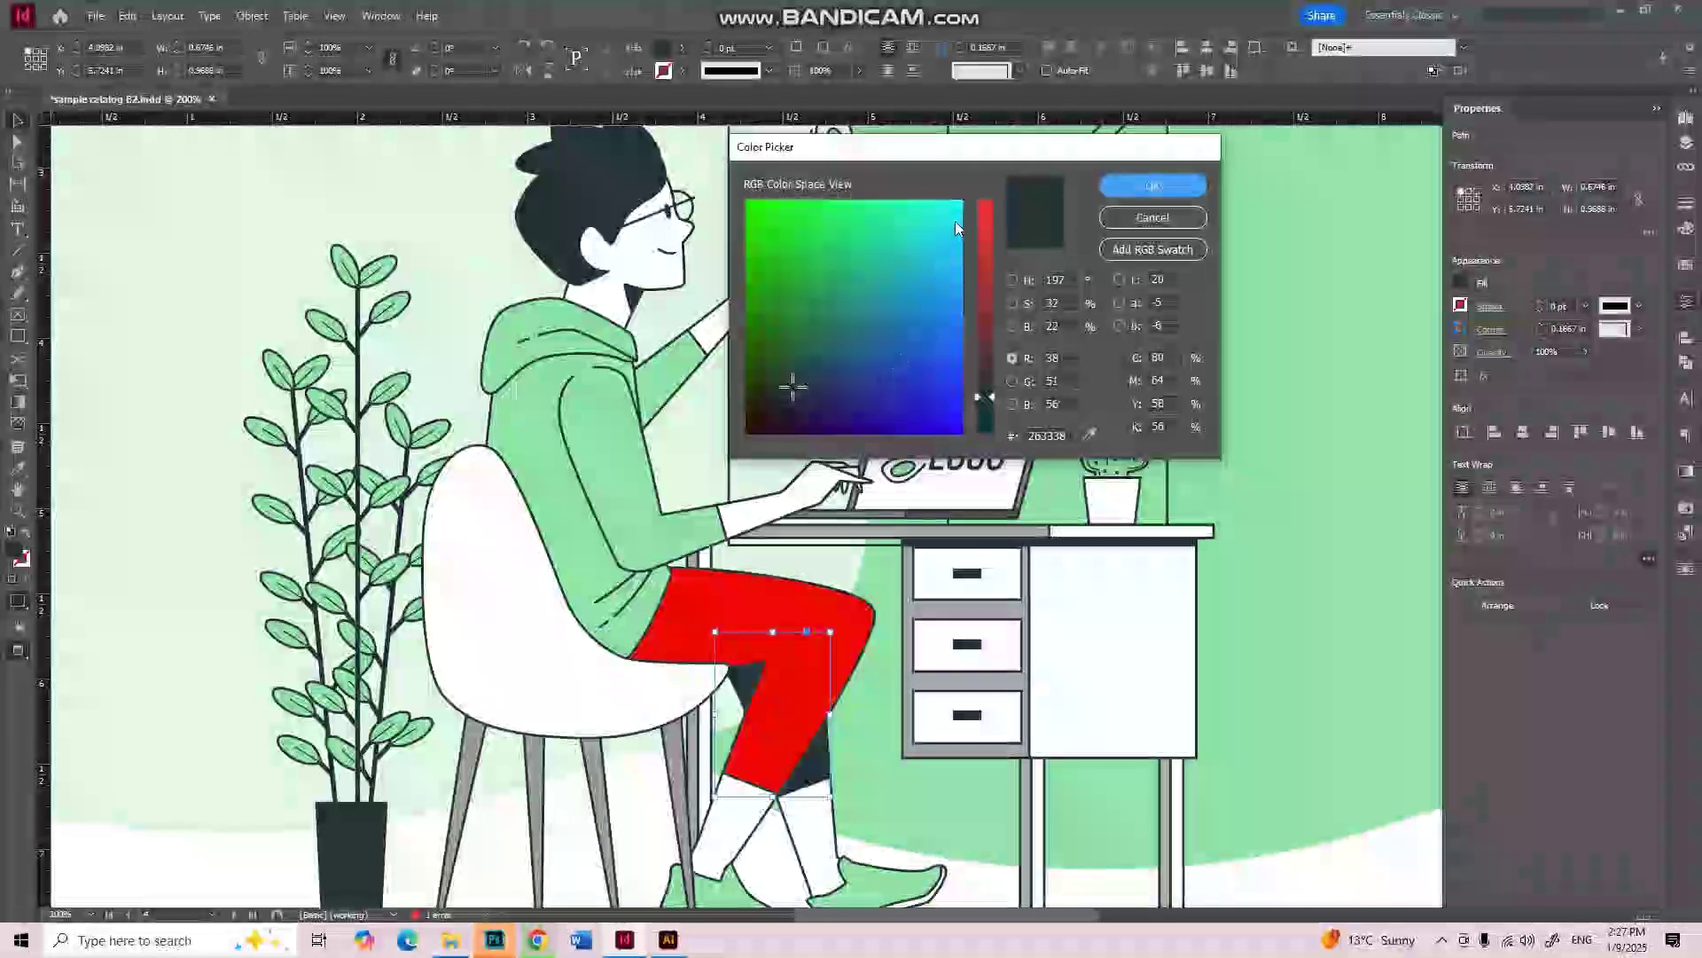
click(982, 194)
click(1158, 183)
scroll(851, 399, down, 2)
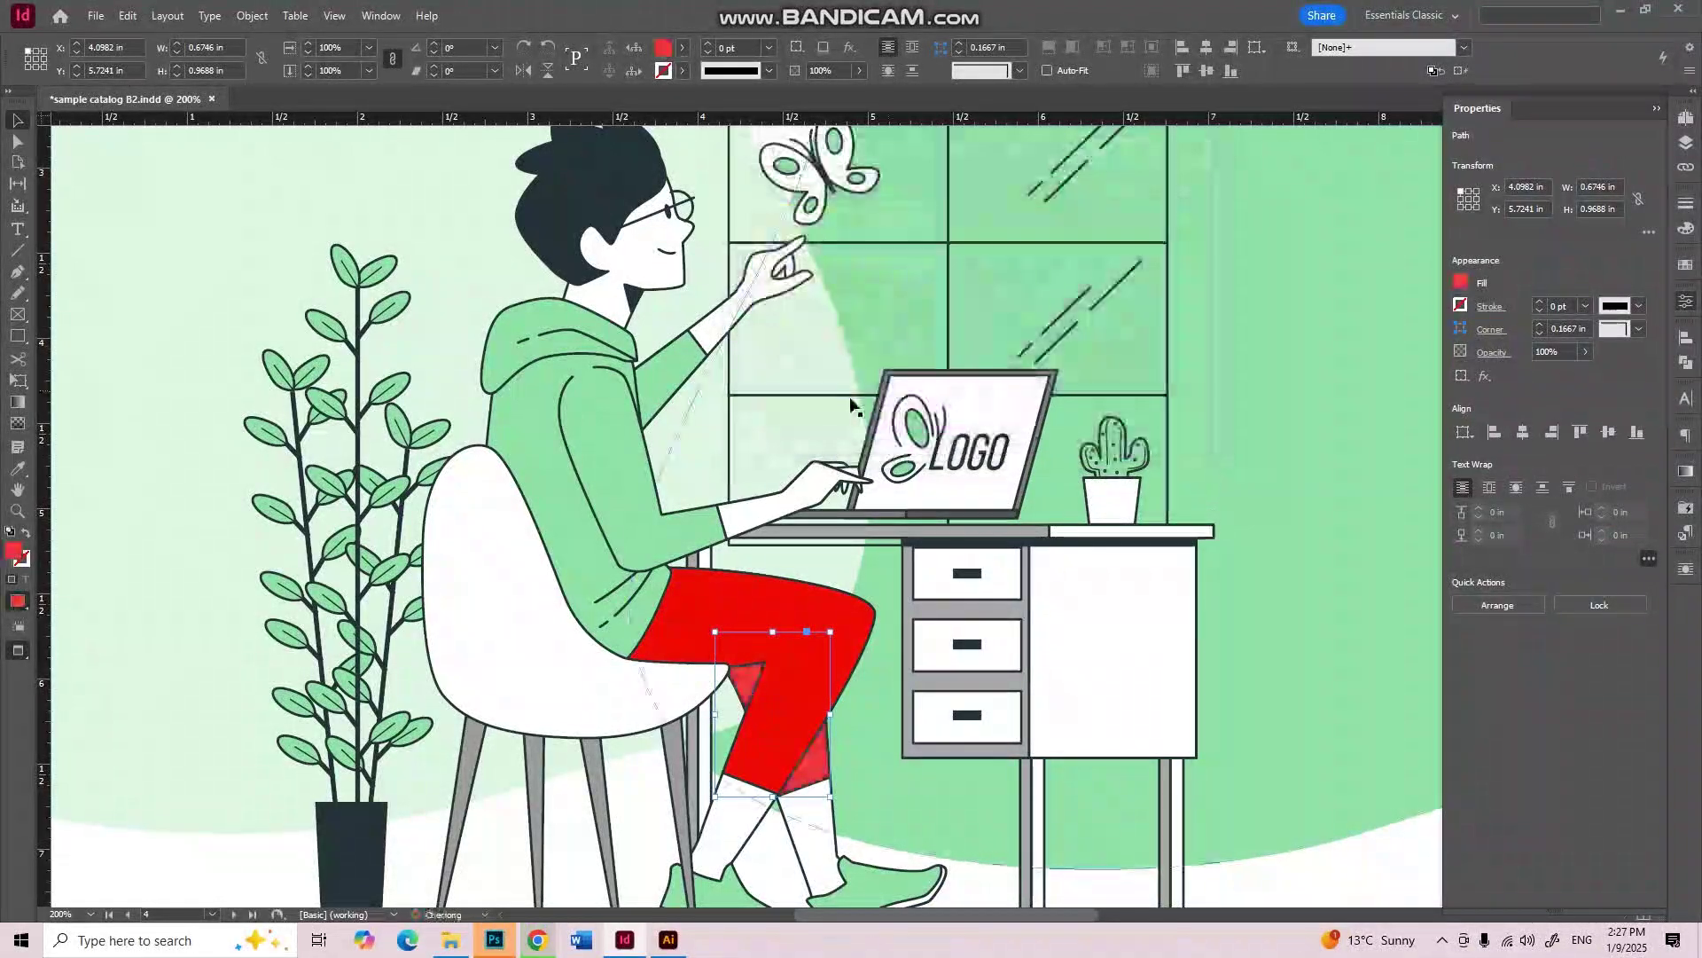
Step: Move the pale green background shape over the darker green one and delete both shapes behind the desk illustration
click(1037, 330)
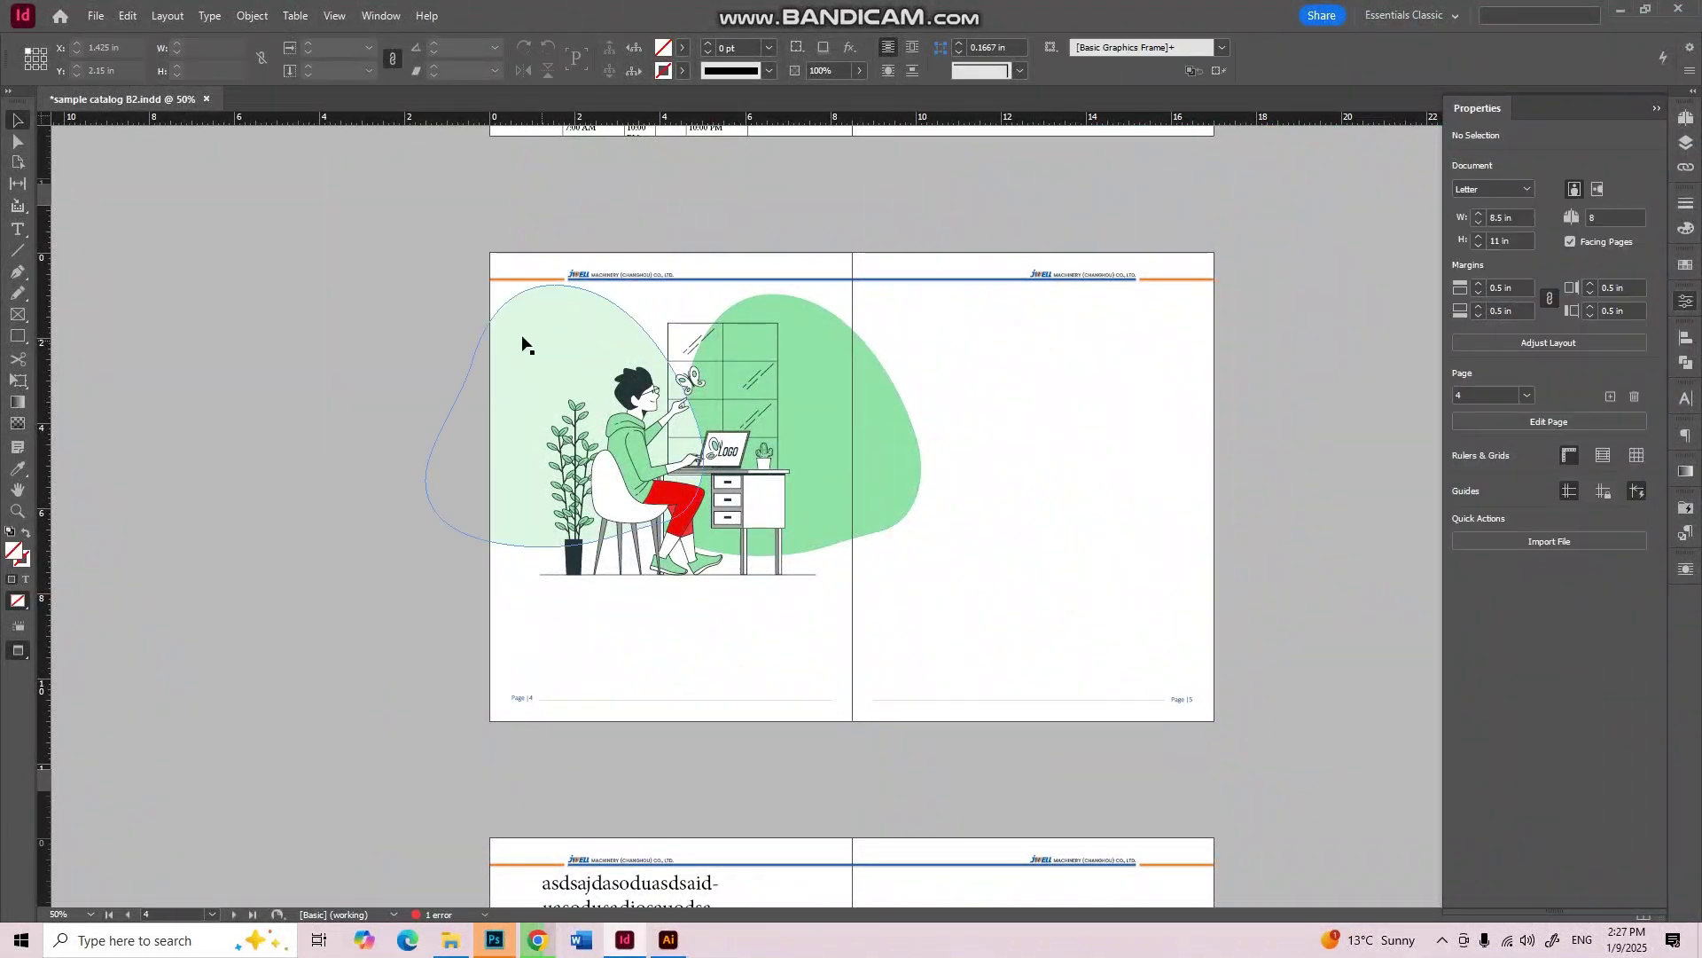
drag(521, 336, 730, 345)
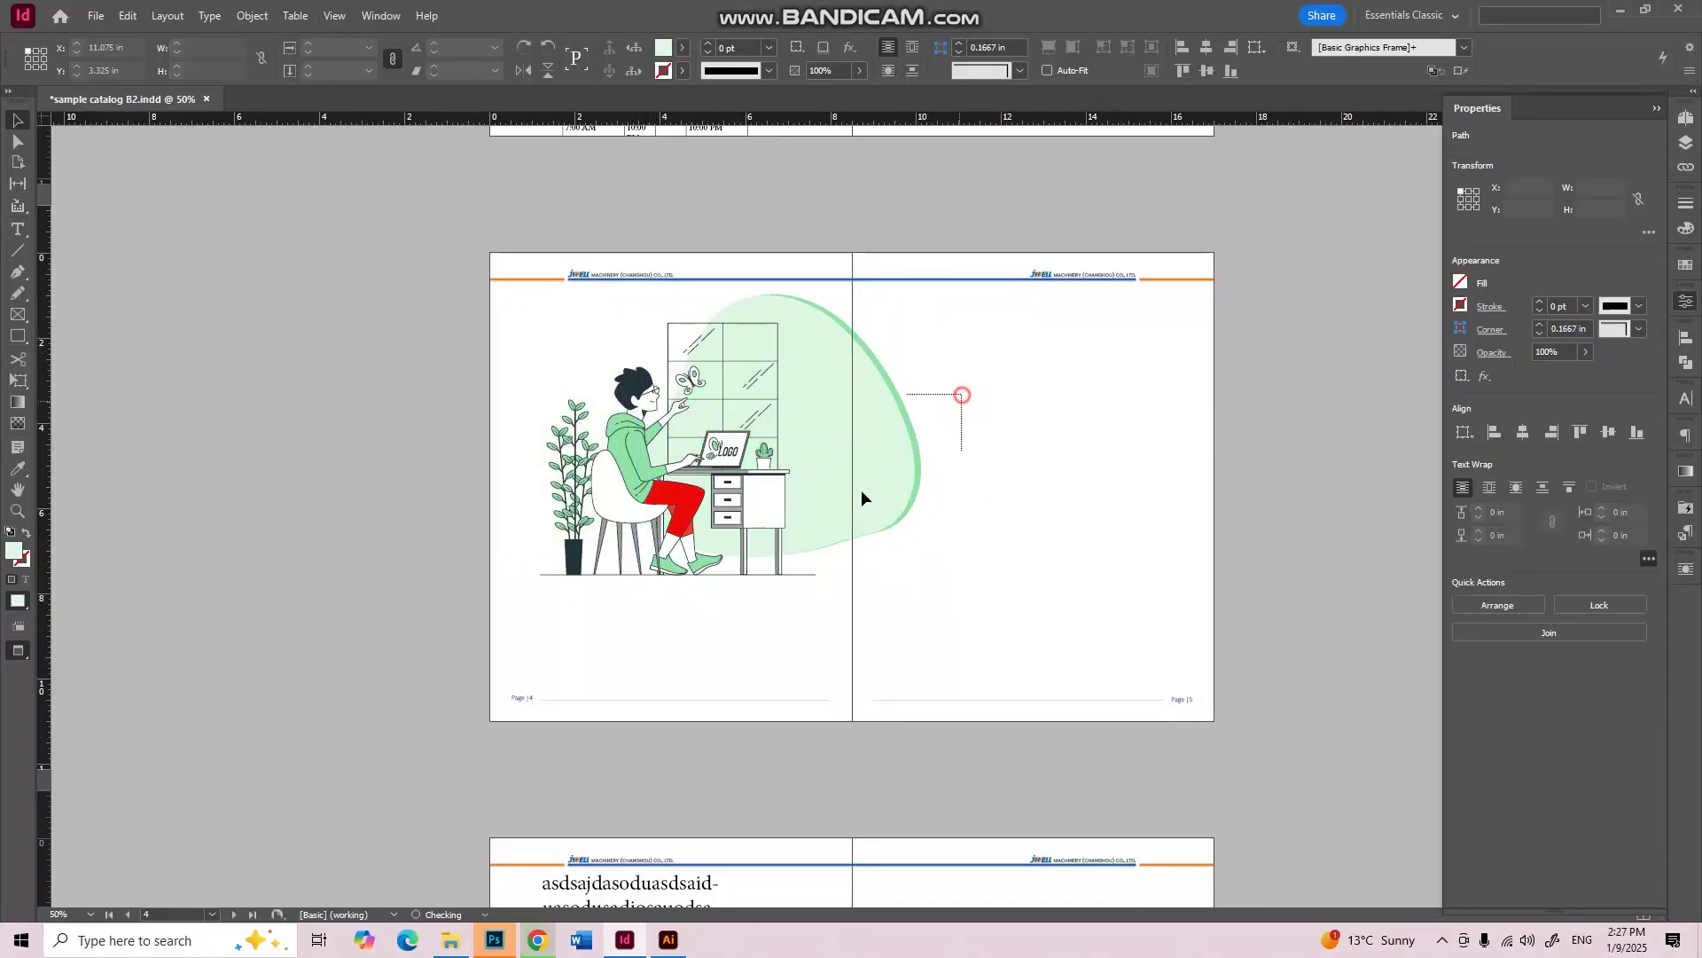
drag(907, 450, 1248, 461)
key(Delete)
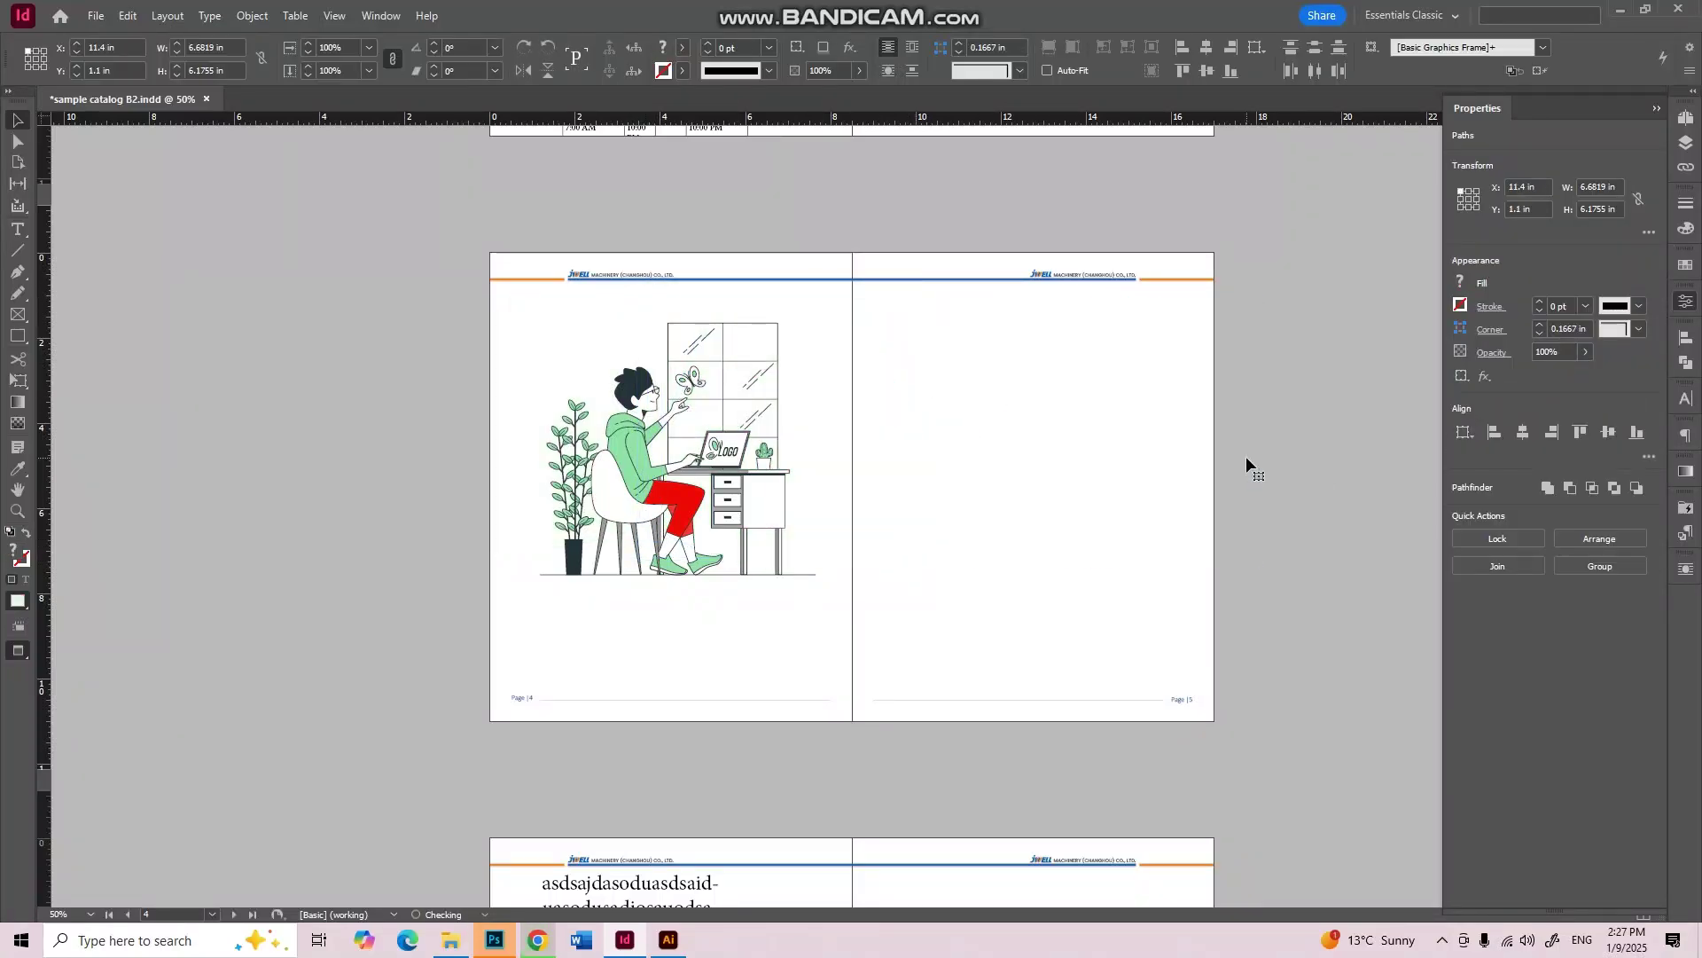
Step: Fill the figure's hoodie body, hood and front sleeve with the blue sampled from the page header line, 2964af
scroll(338, 373, up, 2)
scroll(474, 364, down, 1)
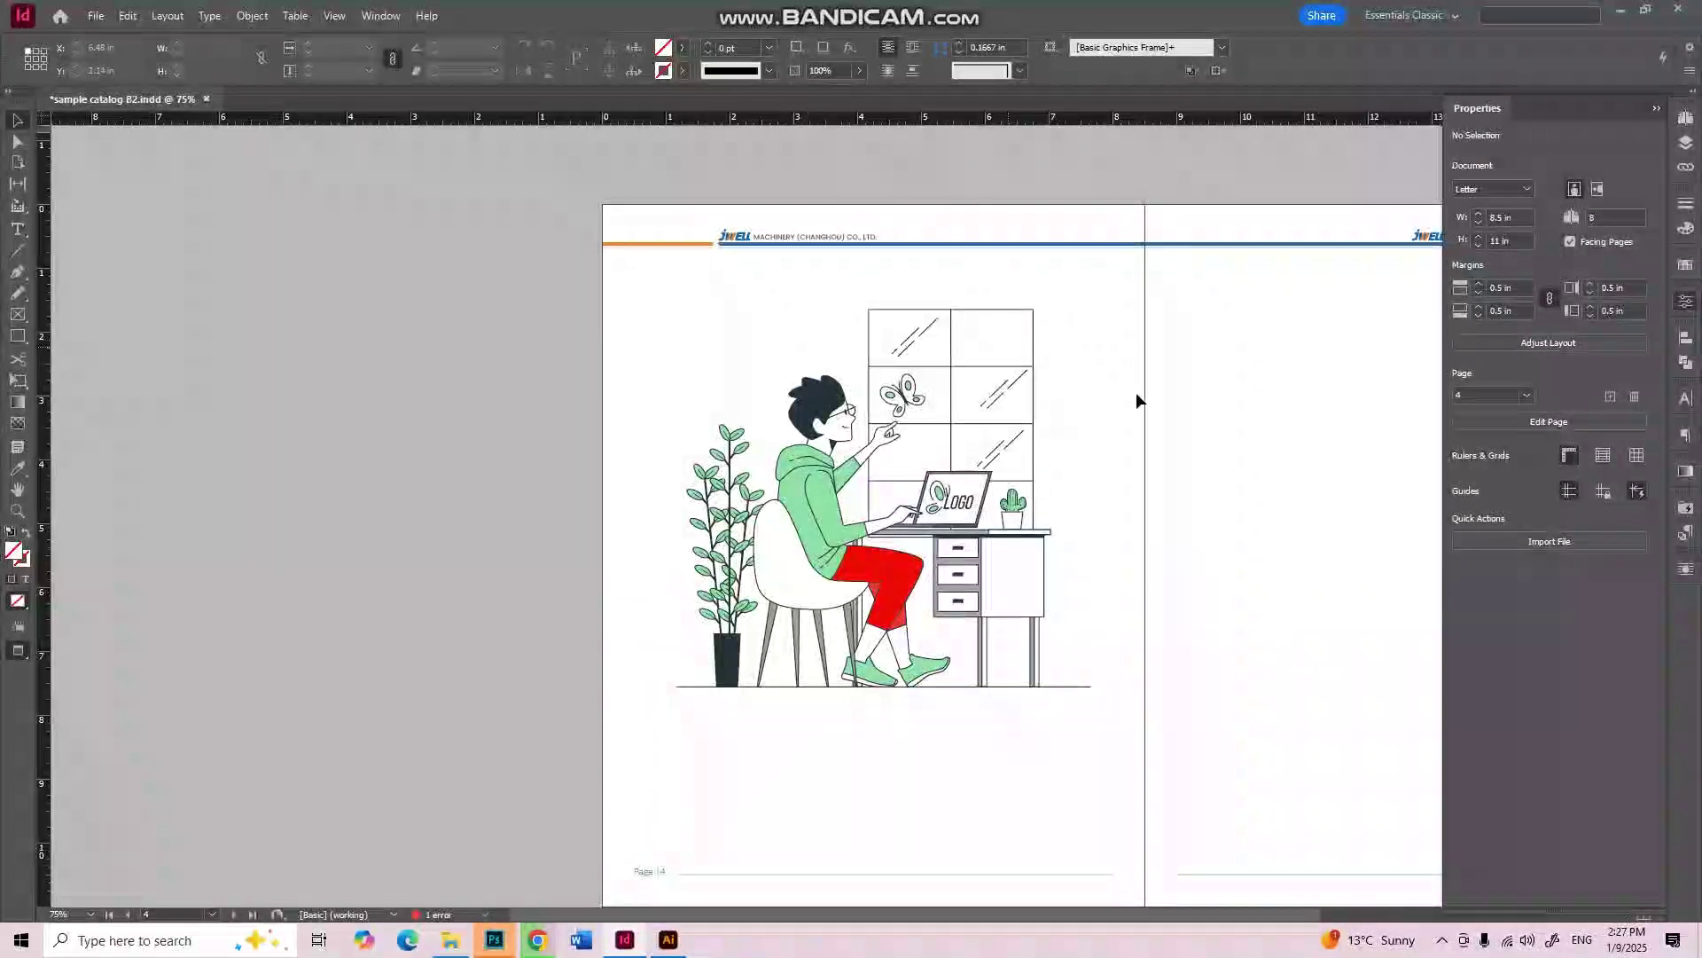
scroll(1154, 405, up, 1)
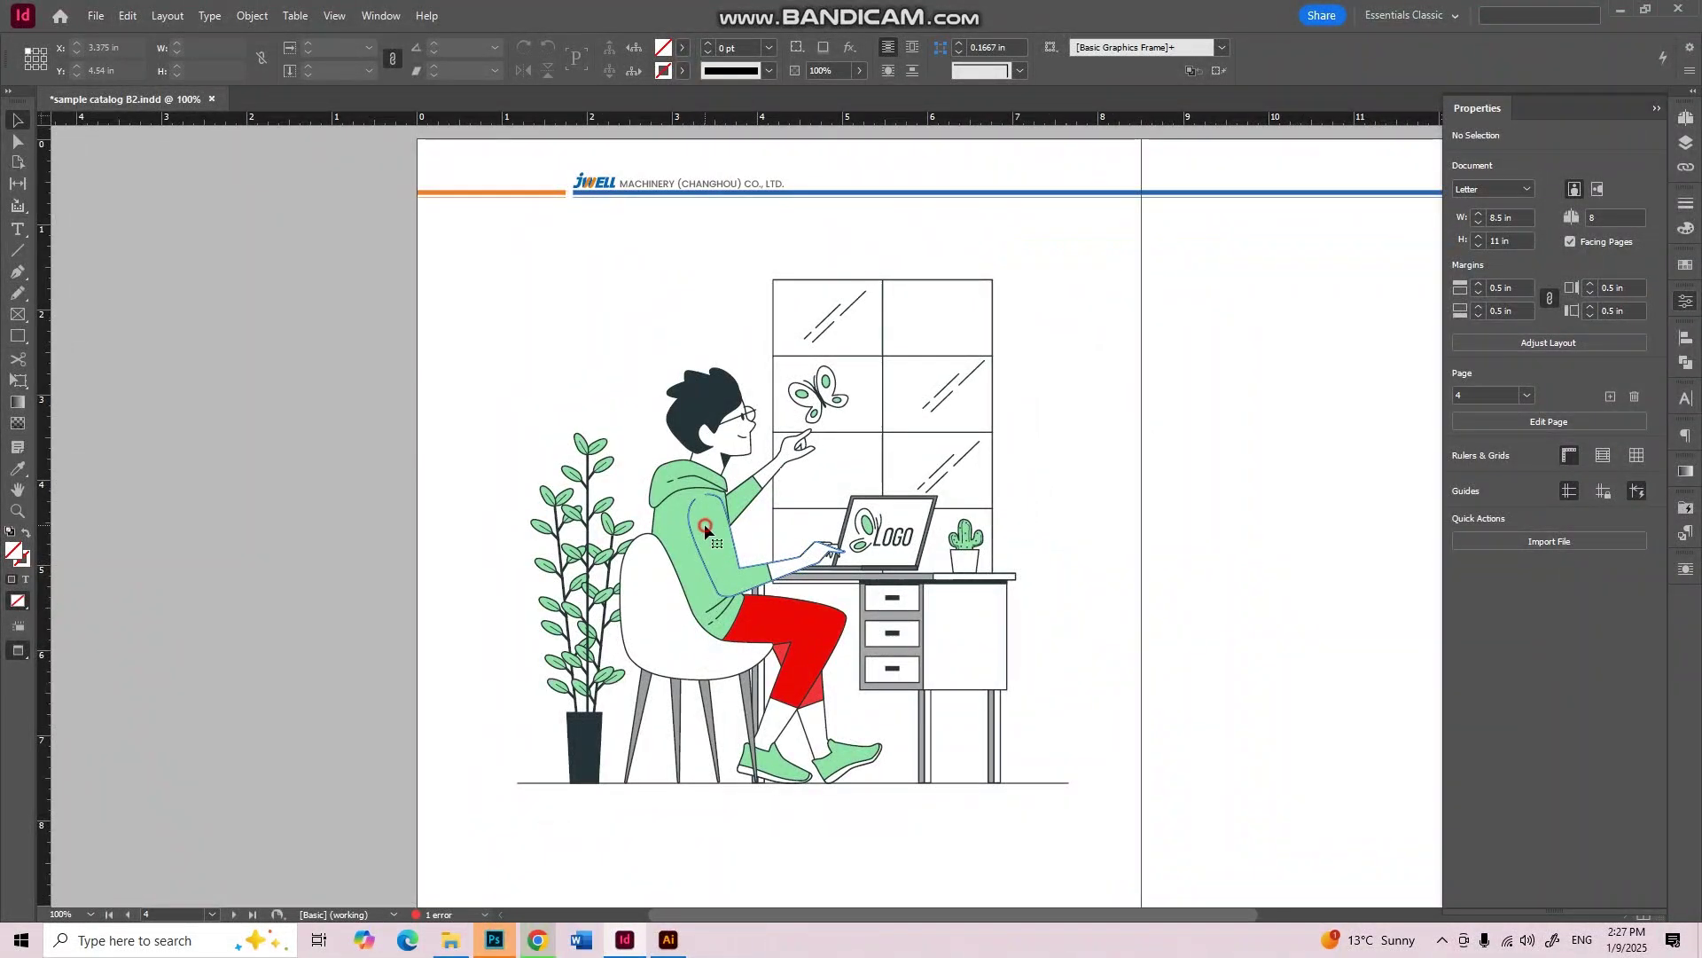
click(665, 525)
scroll(683, 514, up, 1)
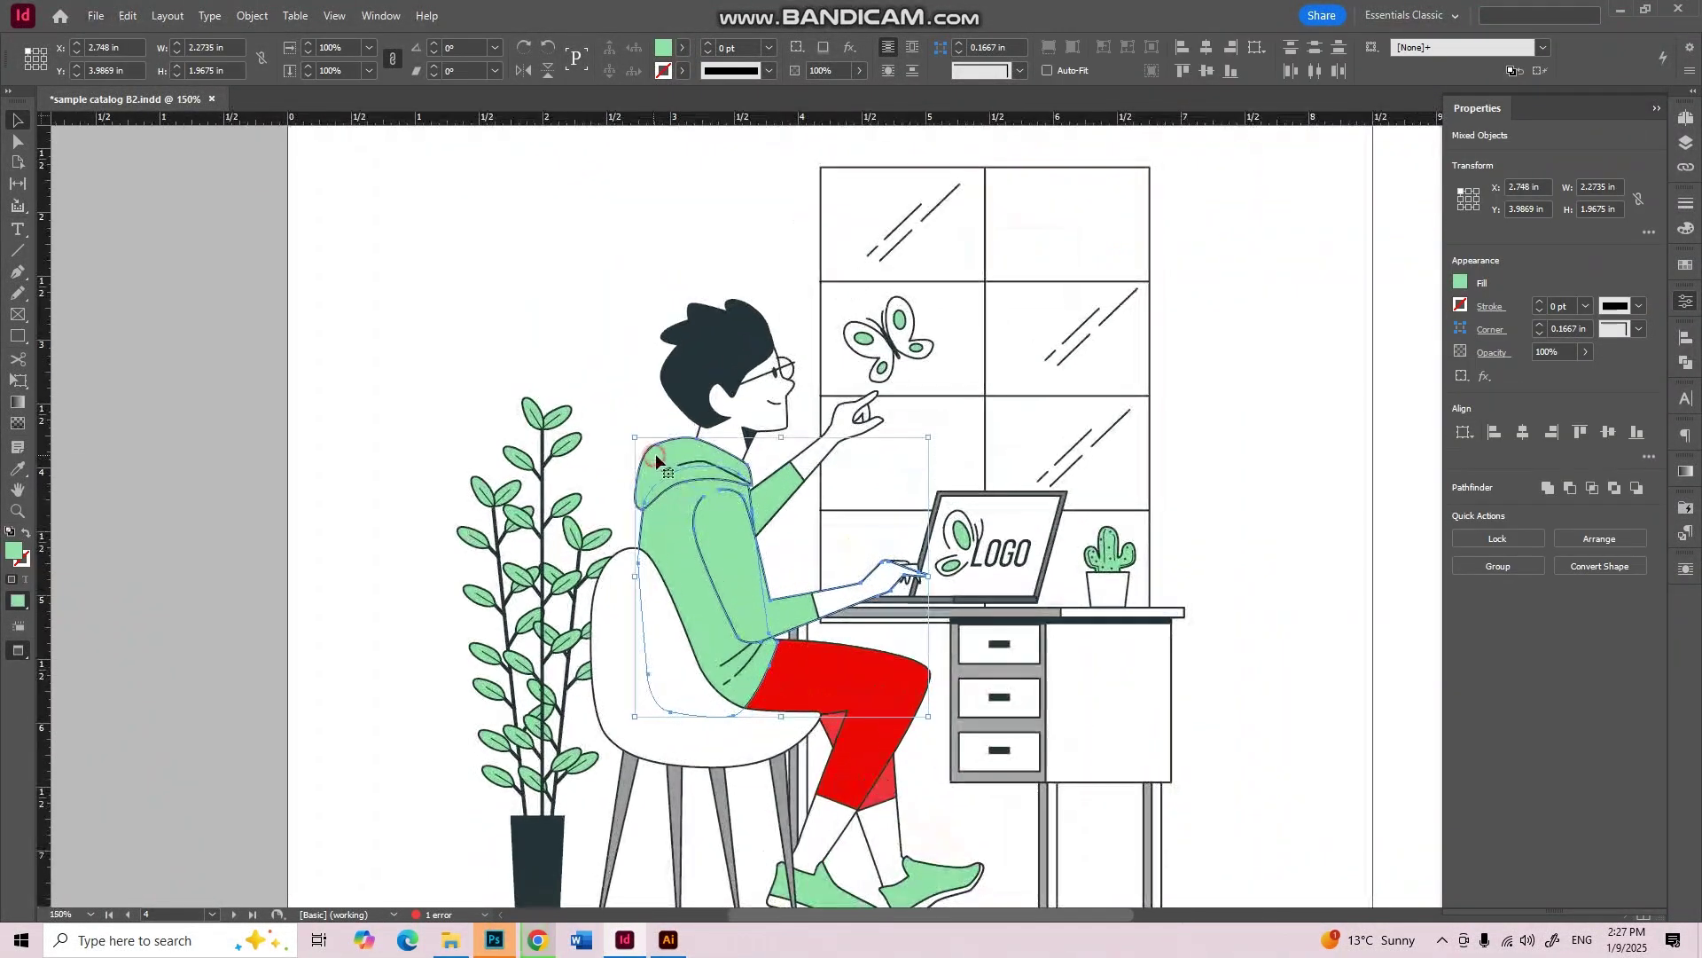
scroll(704, 472, down, 1)
scroll(781, 412, up, 3)
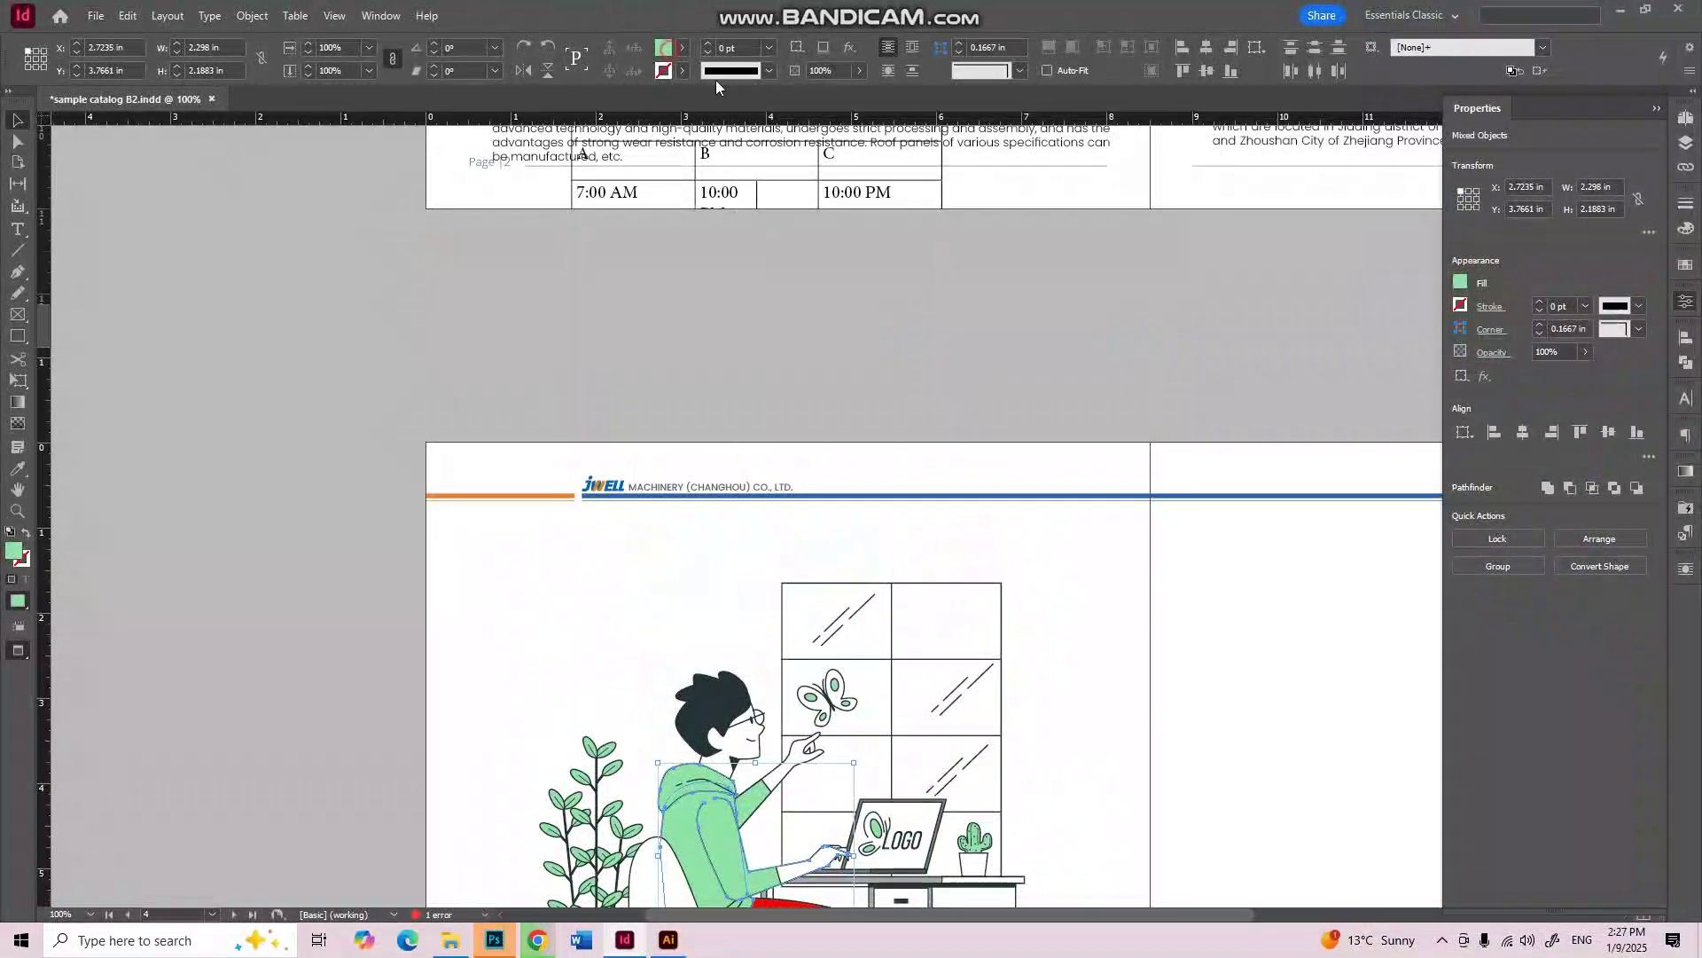
click(1090, 433)
click(951, 495)
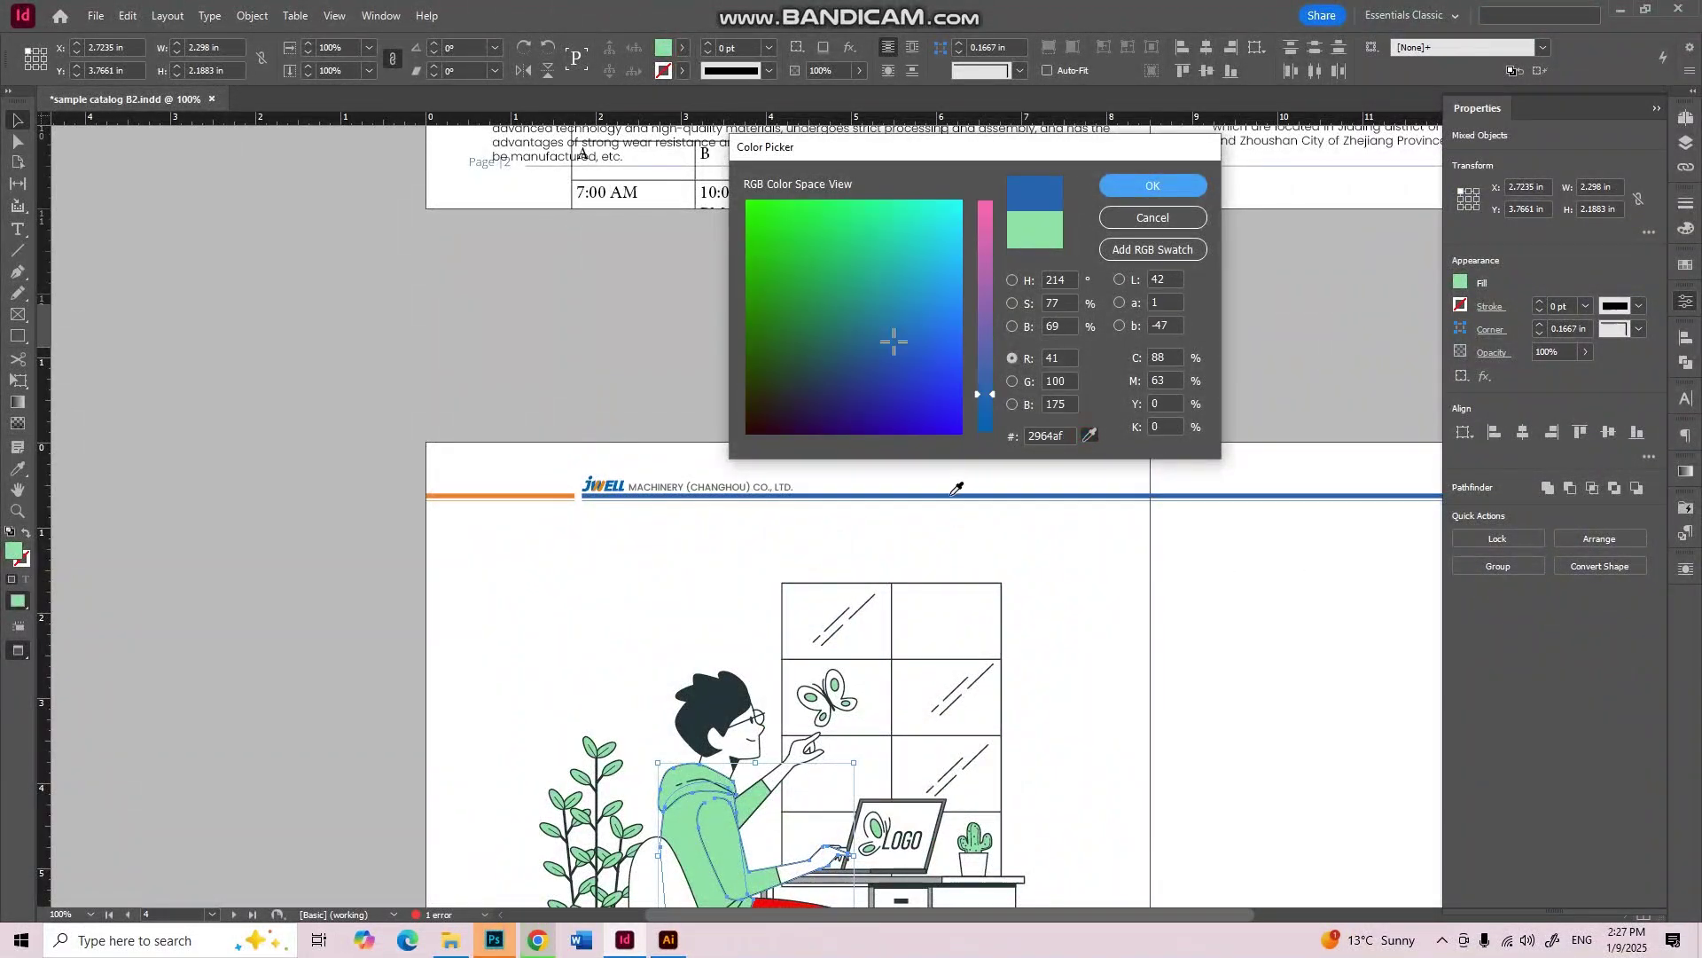
click(1208, 181)
Step: Fill both of the figure's trouser legs with the orange sampled from the page header line, ec8223
scroll(1163, 629, down, 3)
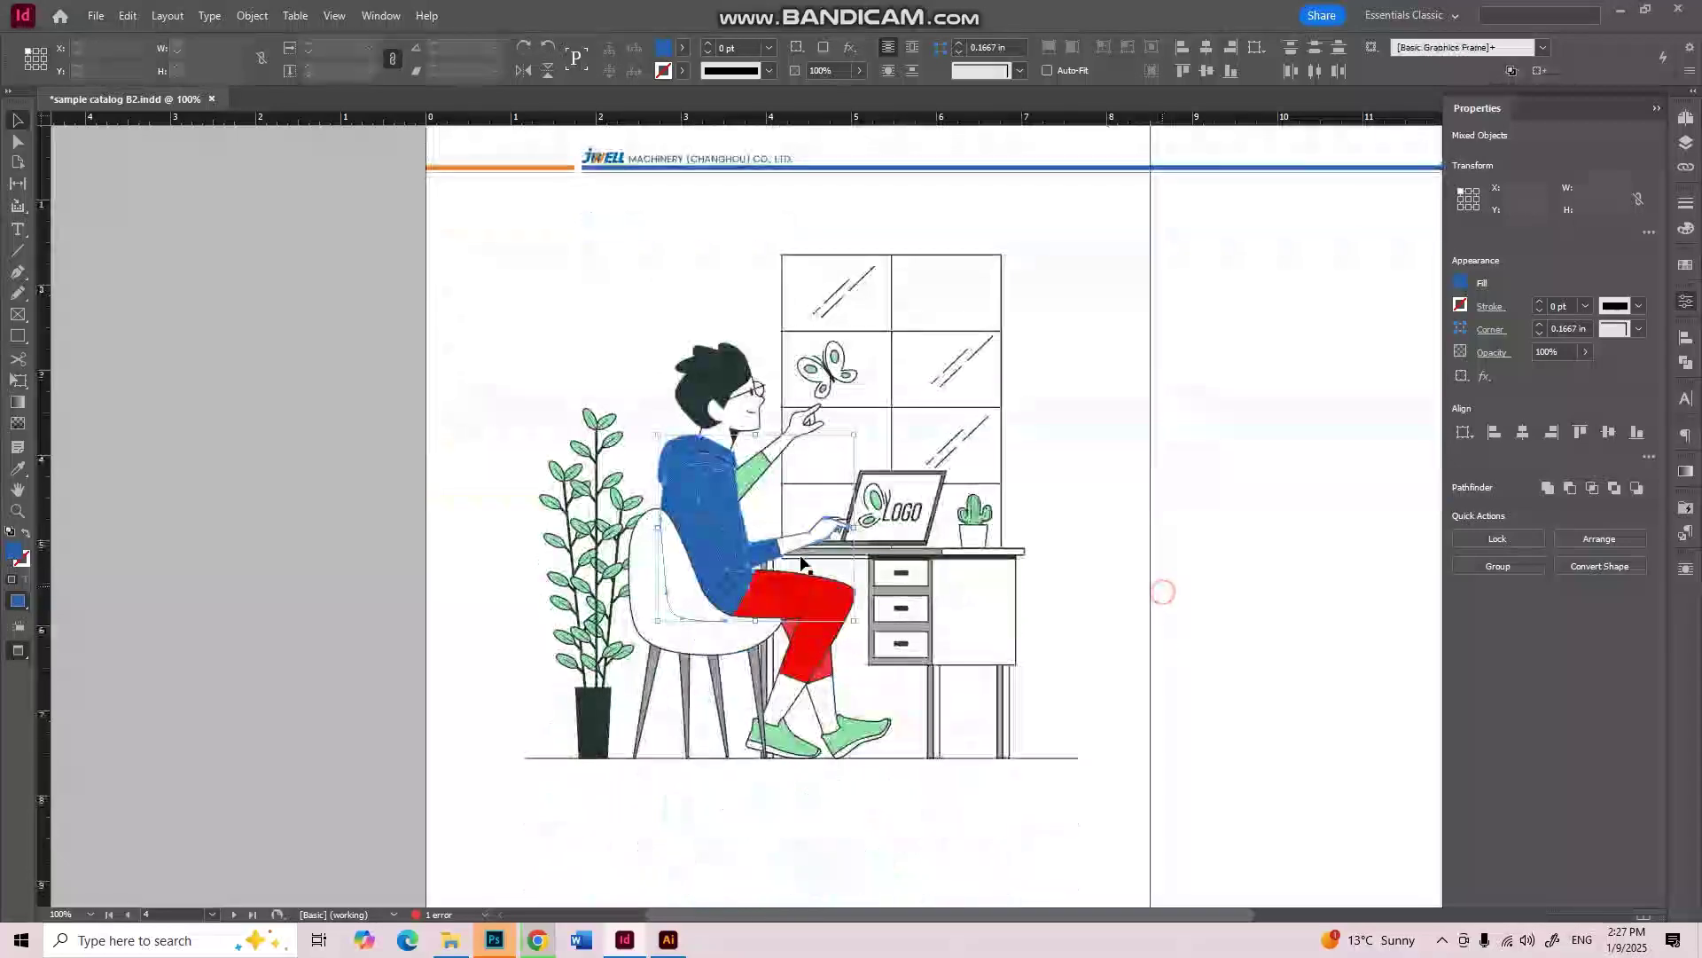
scroll(816, 673, up, 2)
click(816, 670)
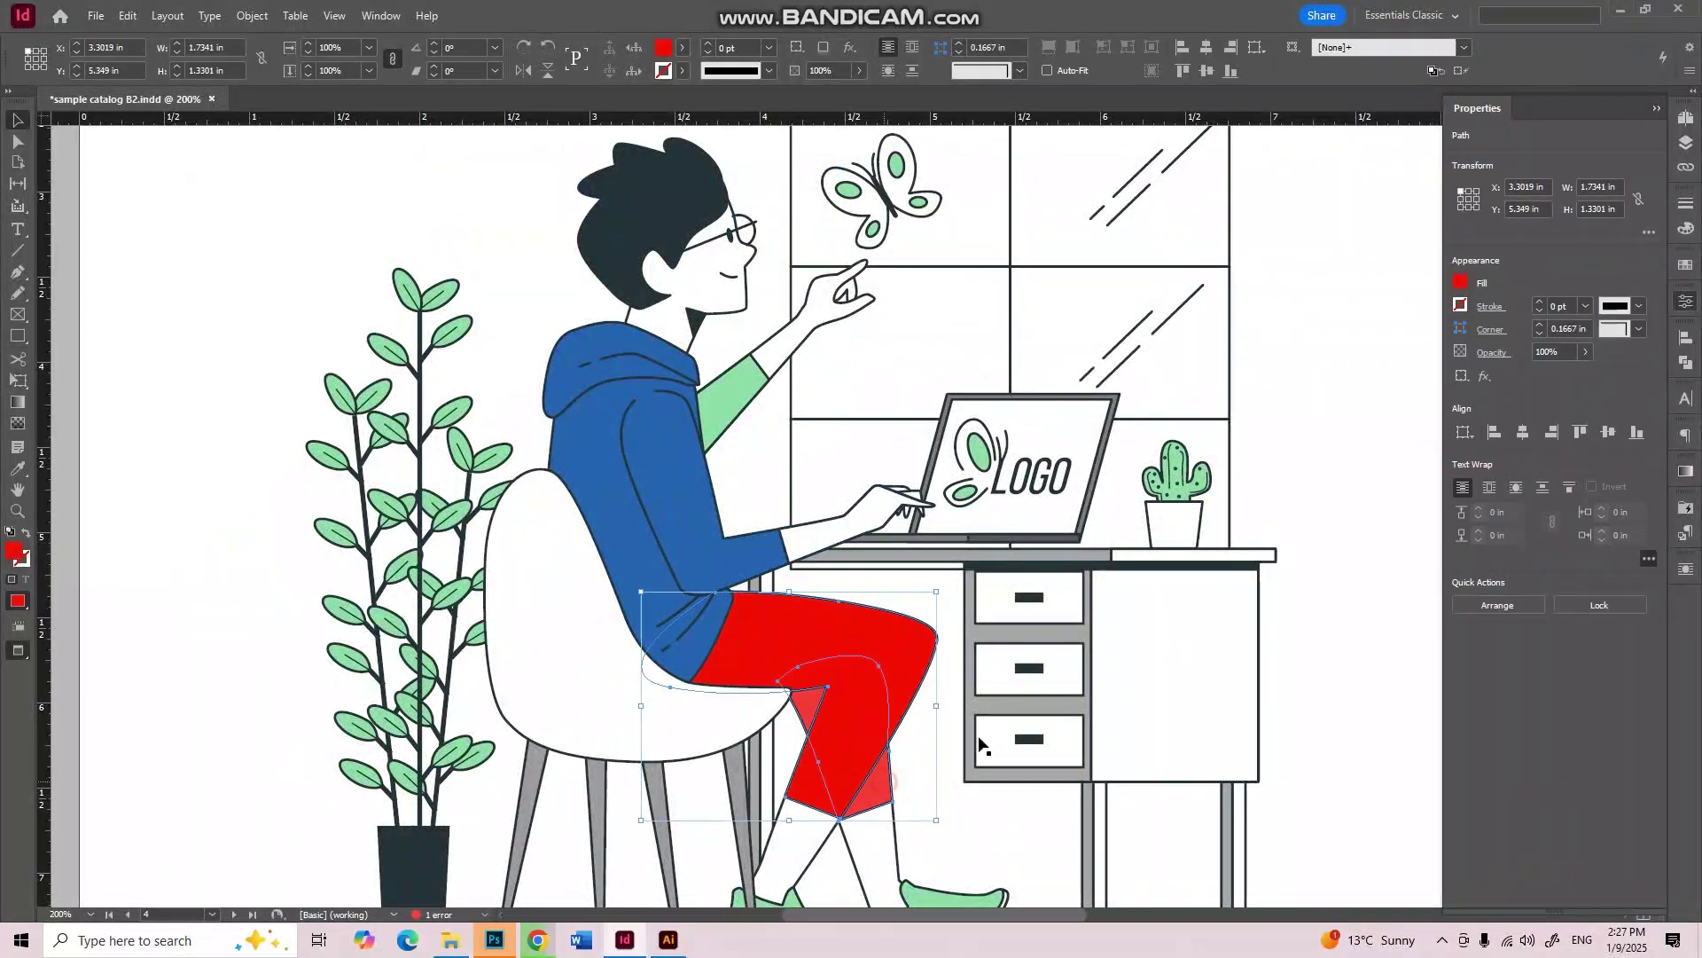
scroll(993, 443, down, 2)
scroll(667, 150, up, 5)
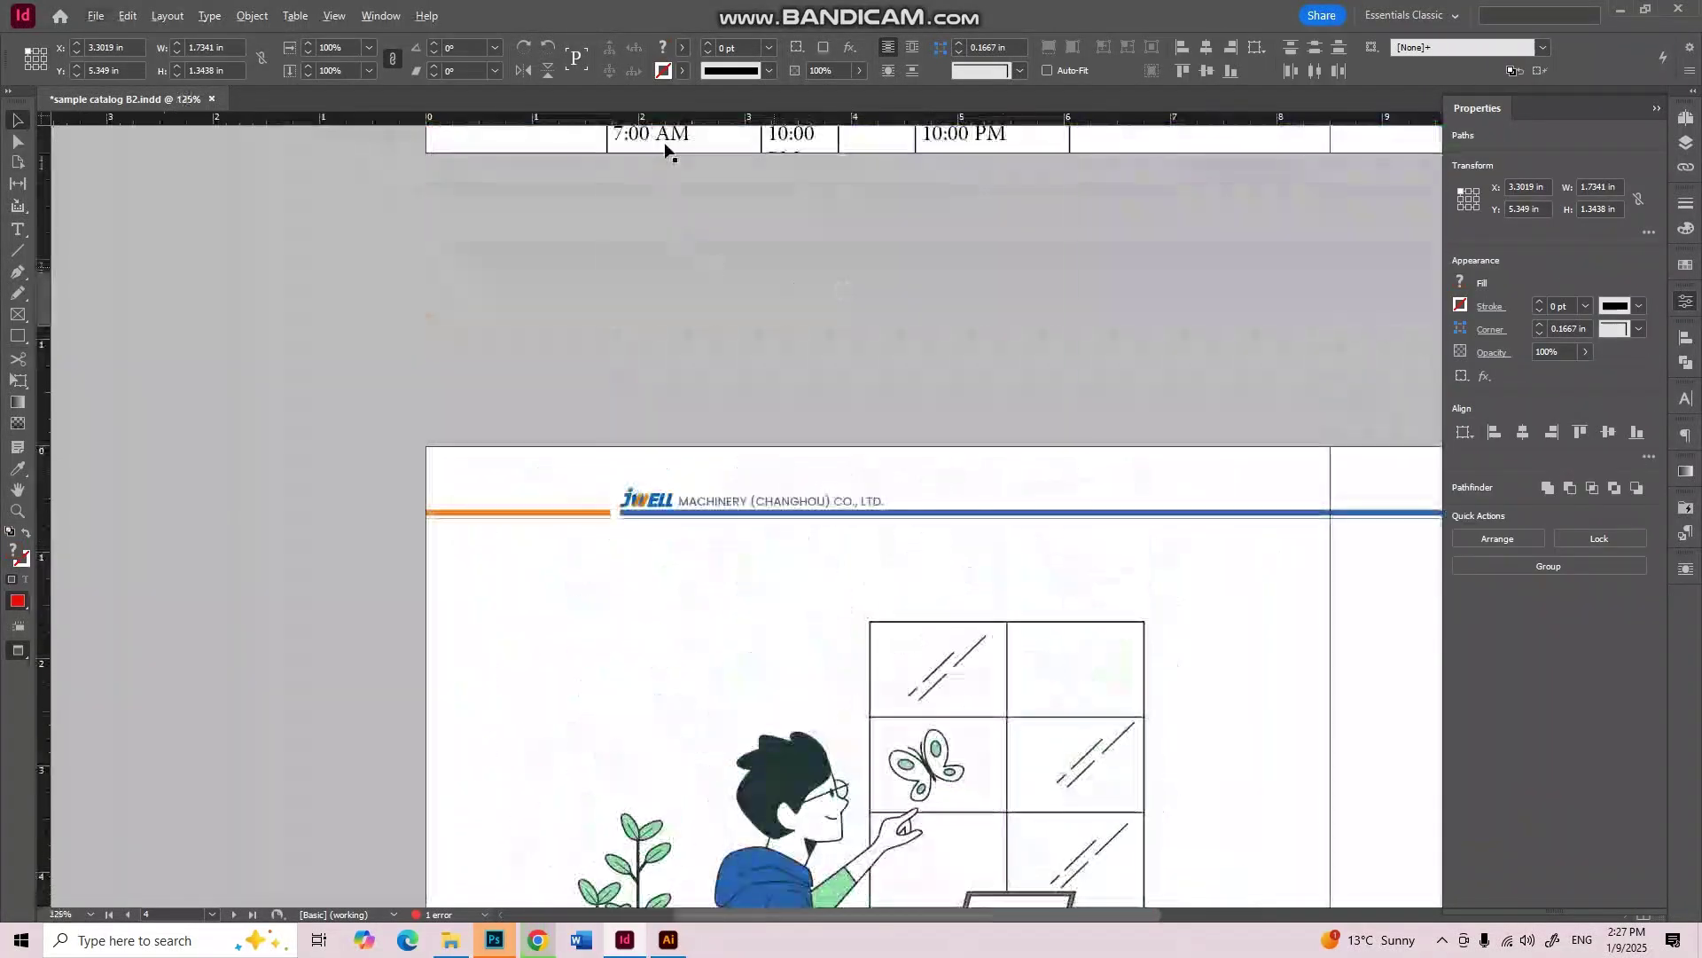
double_click(659, 54)
click(1090, 435)
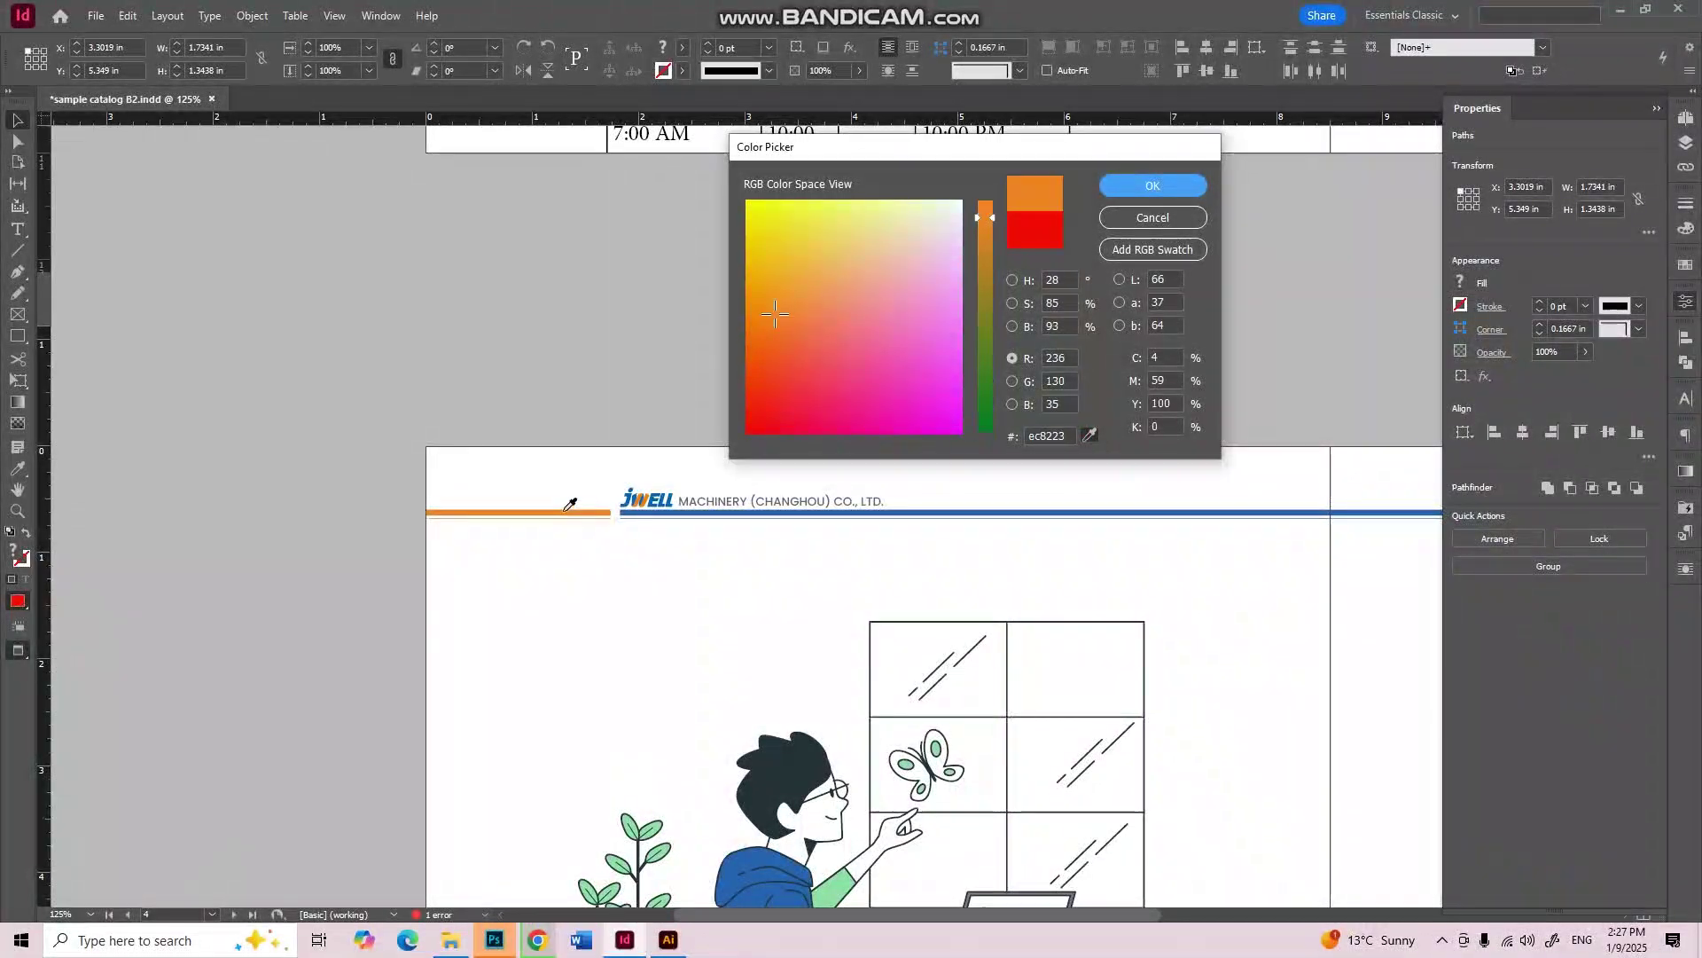
click(1145, 184)
click(1231, 726)
Step: Fill the selected shoe shapes, rear sleeve, butterfly wing spots and cactus together with the header line's orange, ec8223
scroll(1232, 709, down, 5)
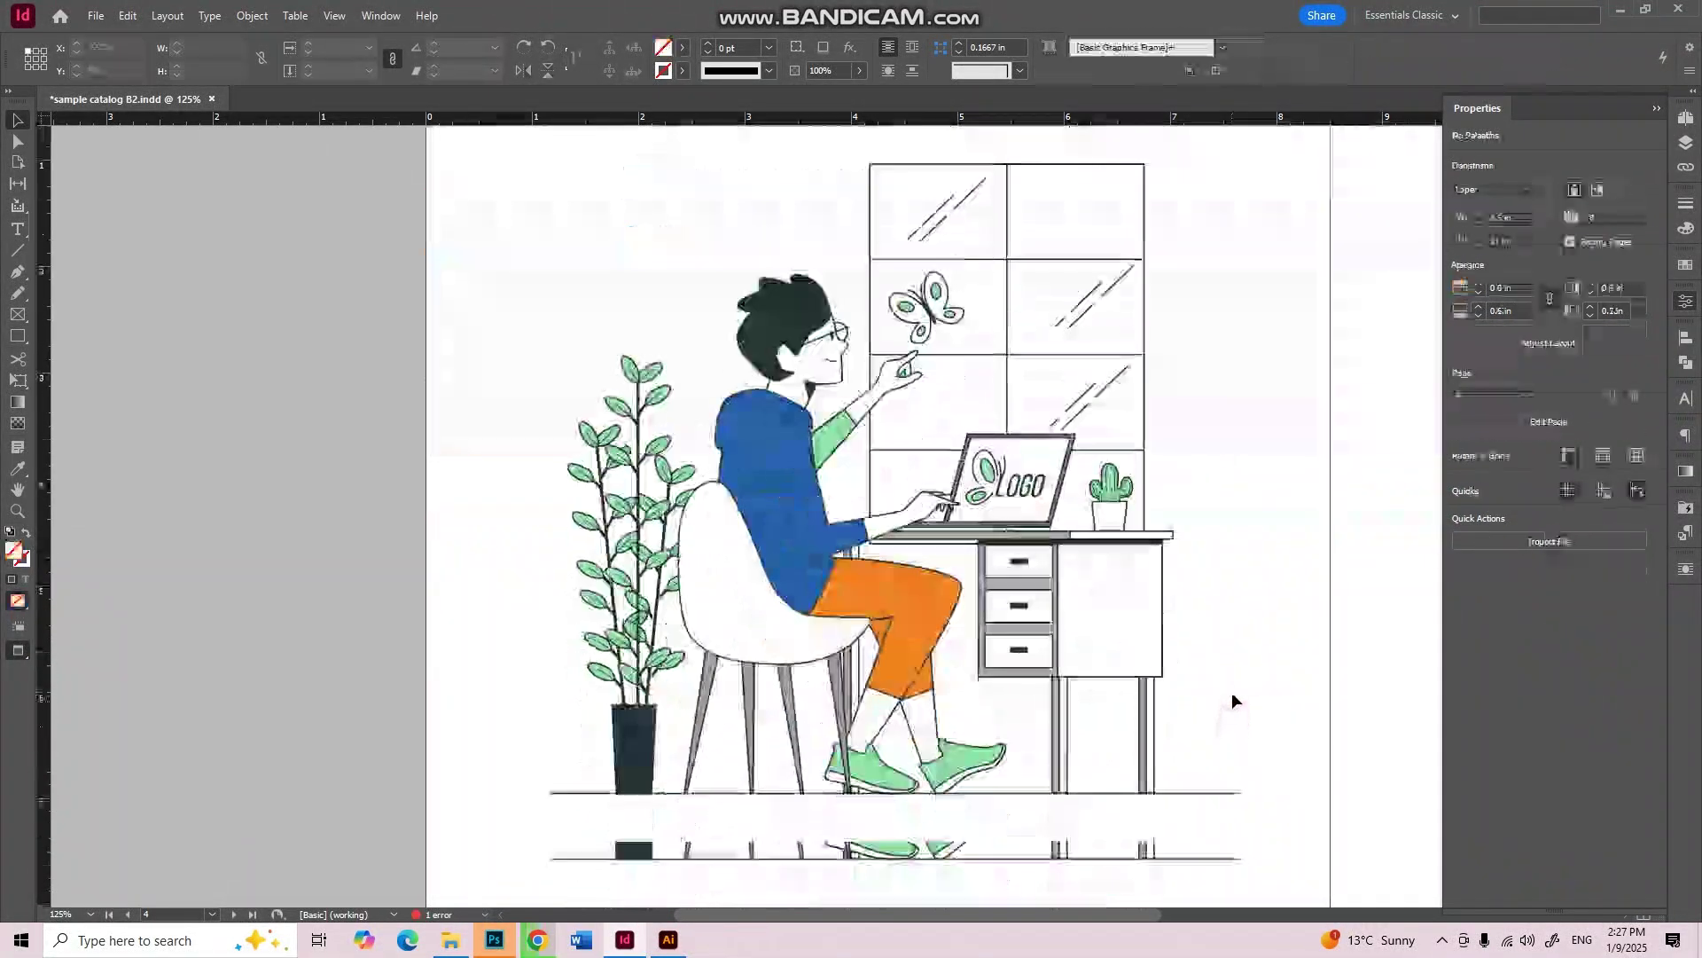
scroll(1119, 585, down, 2)
scroll(1119, 587, up, 2)
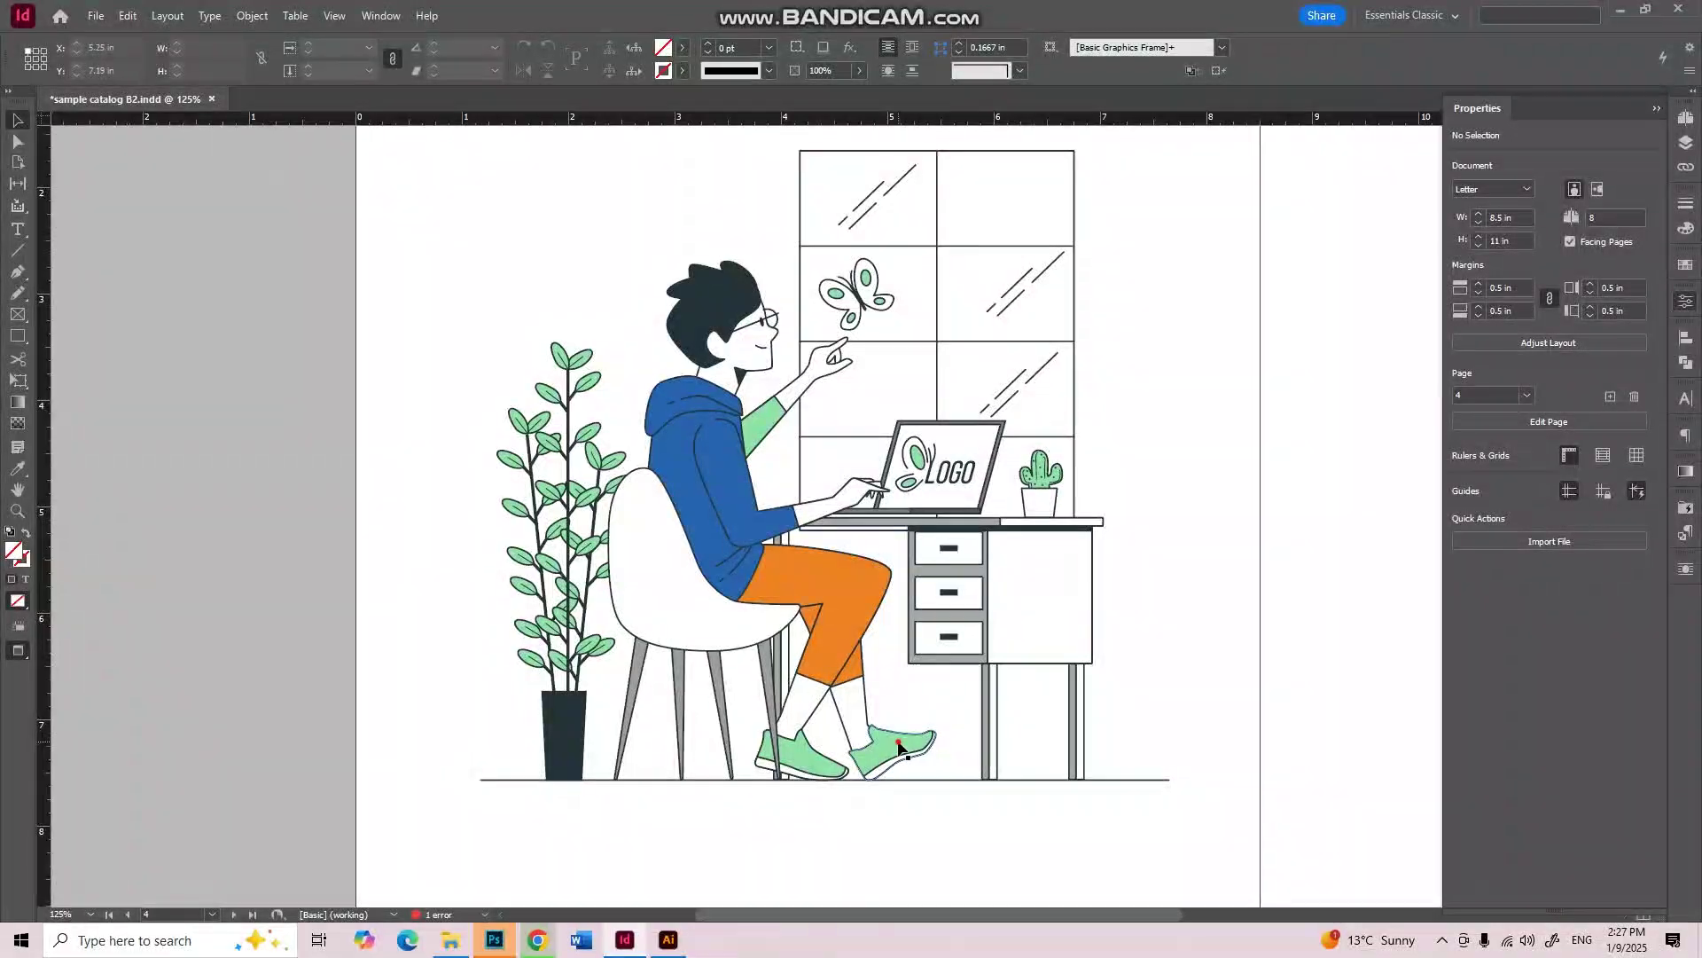
click(825, 758)
scroll(834, 319, up, 3)
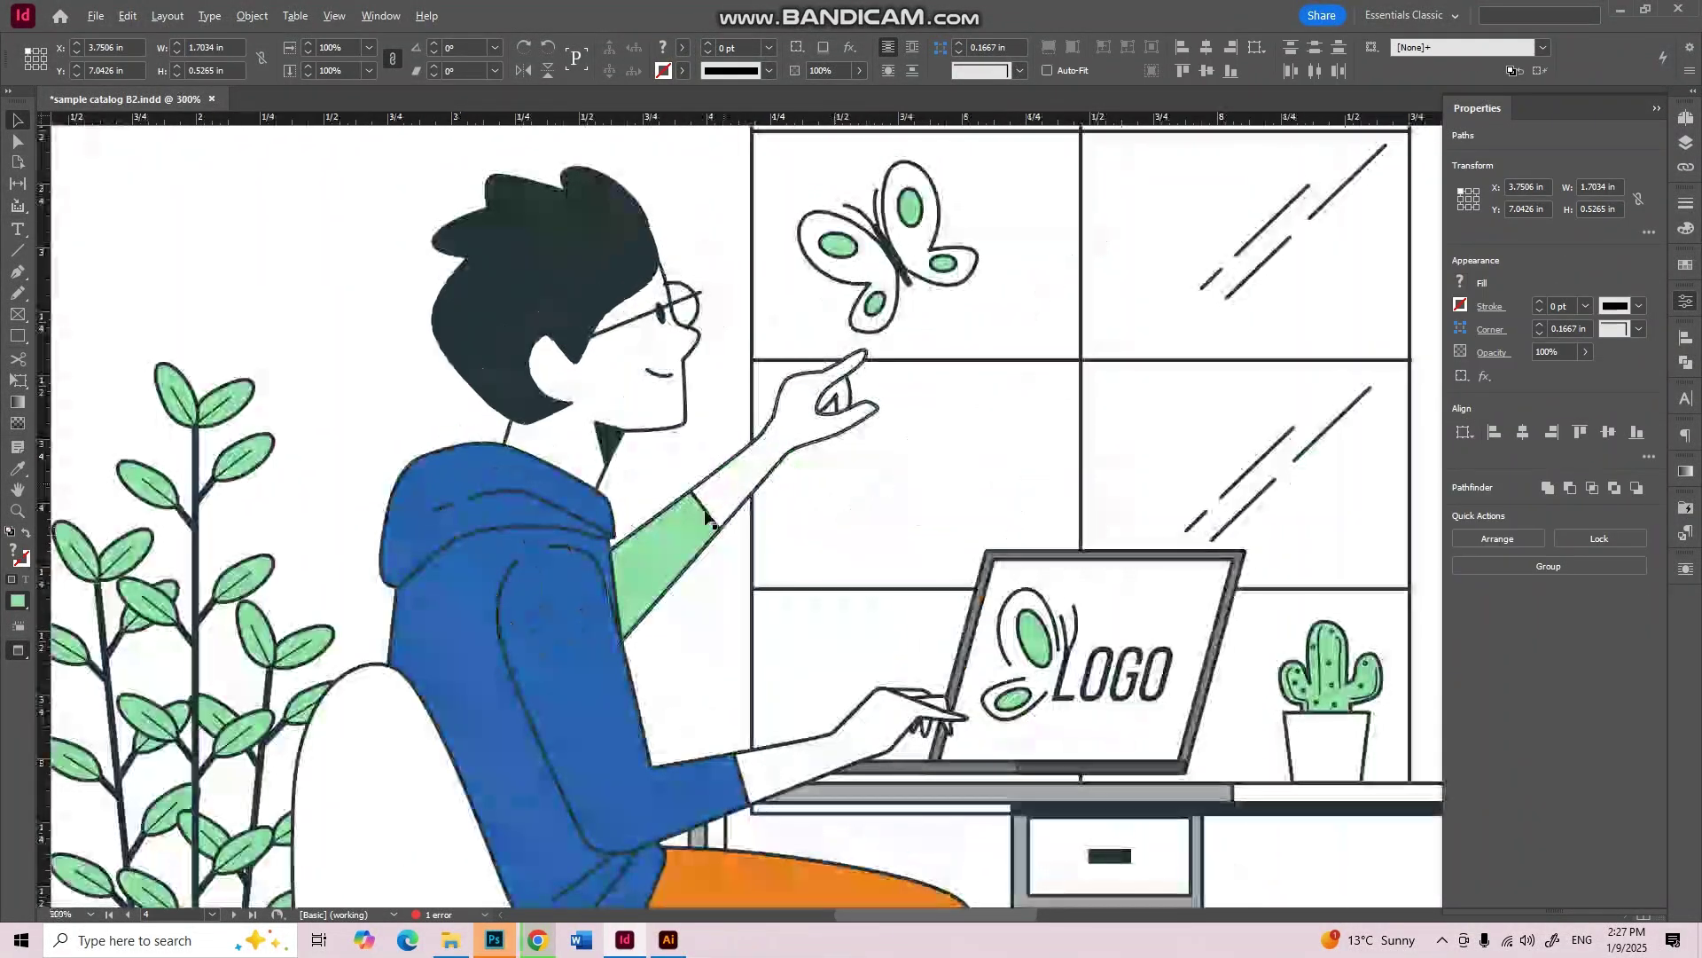
shift+click(838, 245)
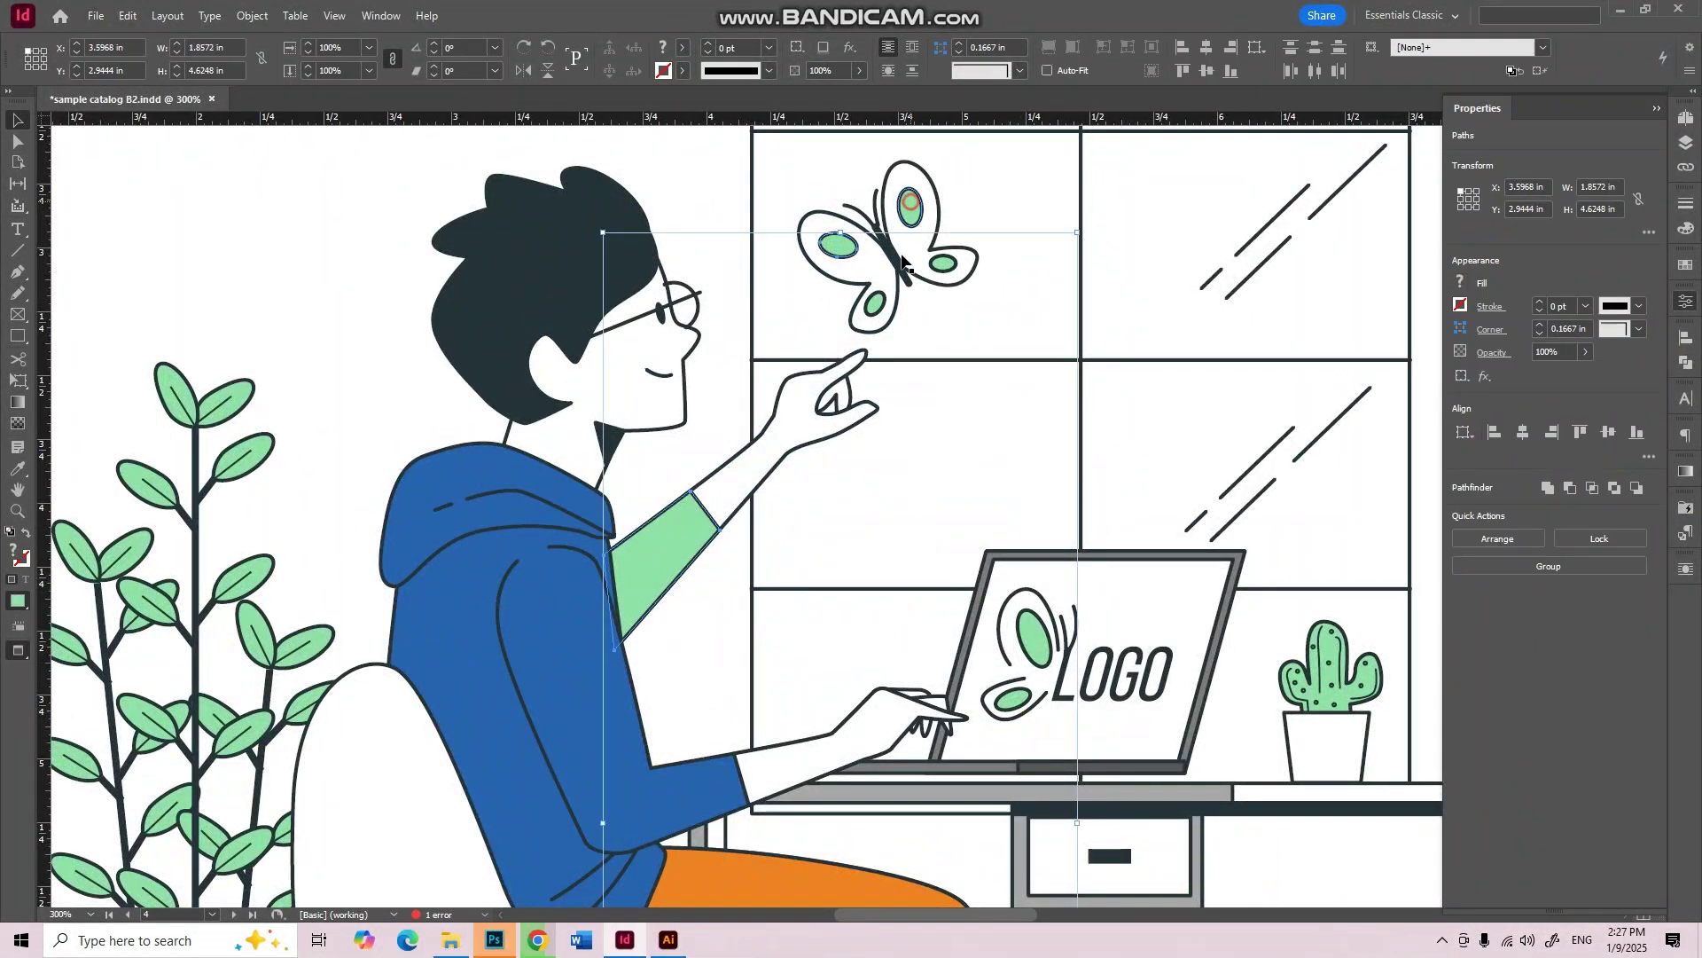
shift+click(910, 208)
shift+click(875, 306)
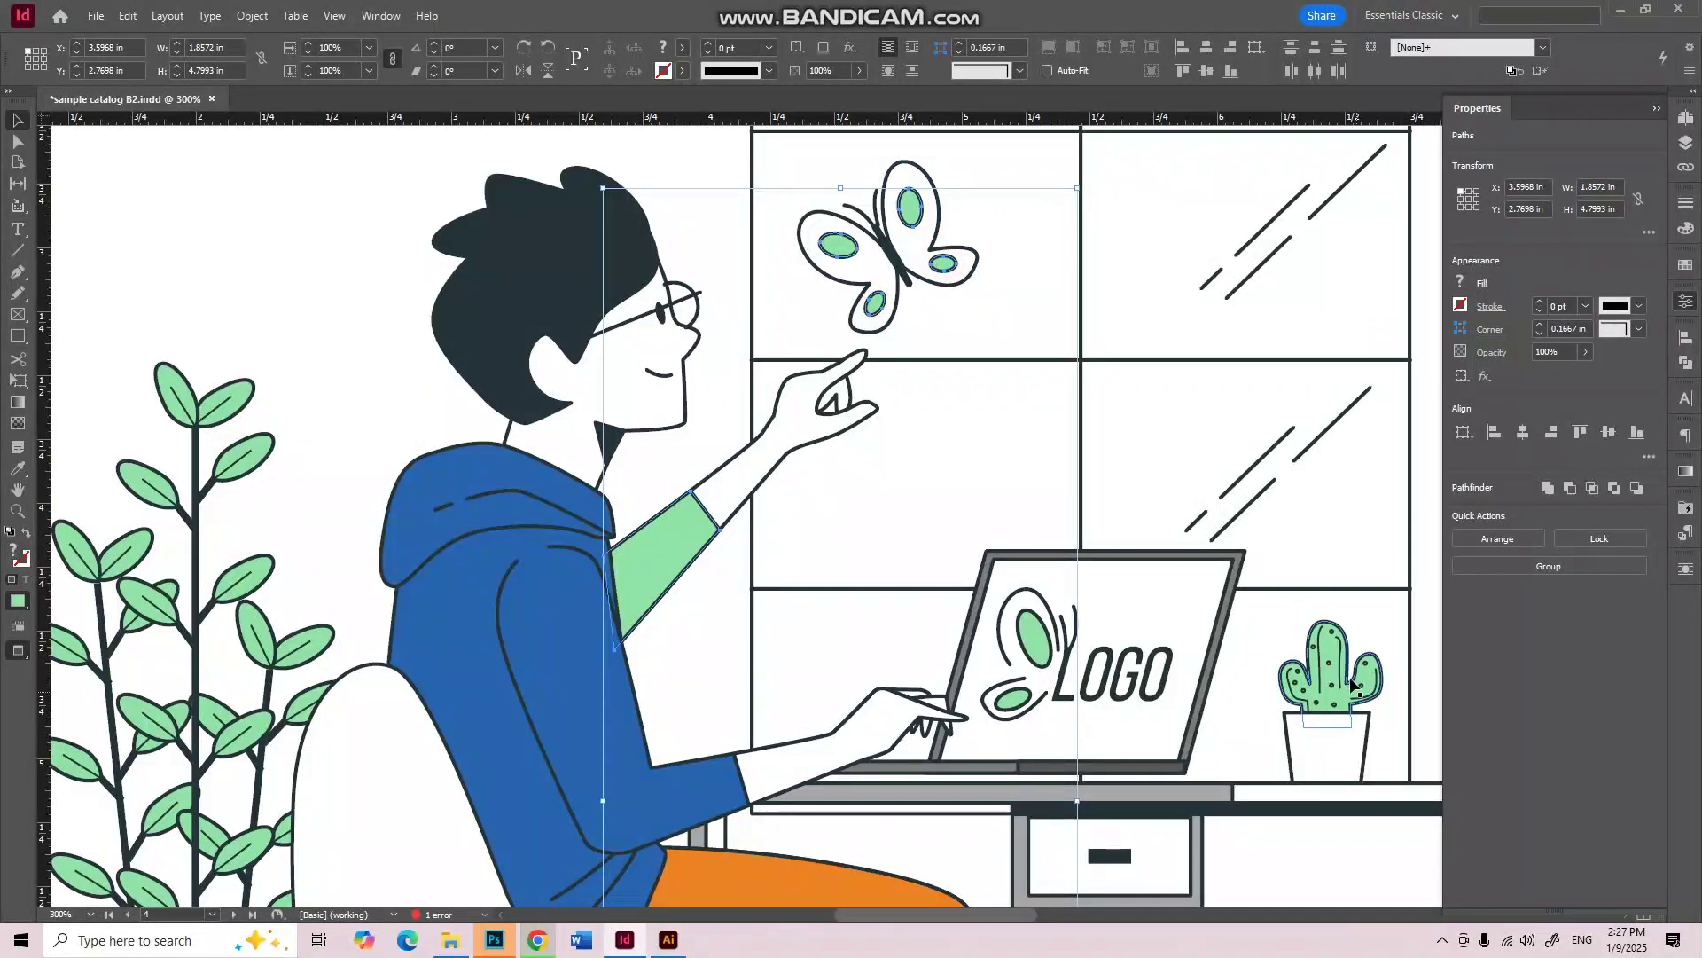
shift+click(1329, 655)
drag(450, 553, 753, 552)
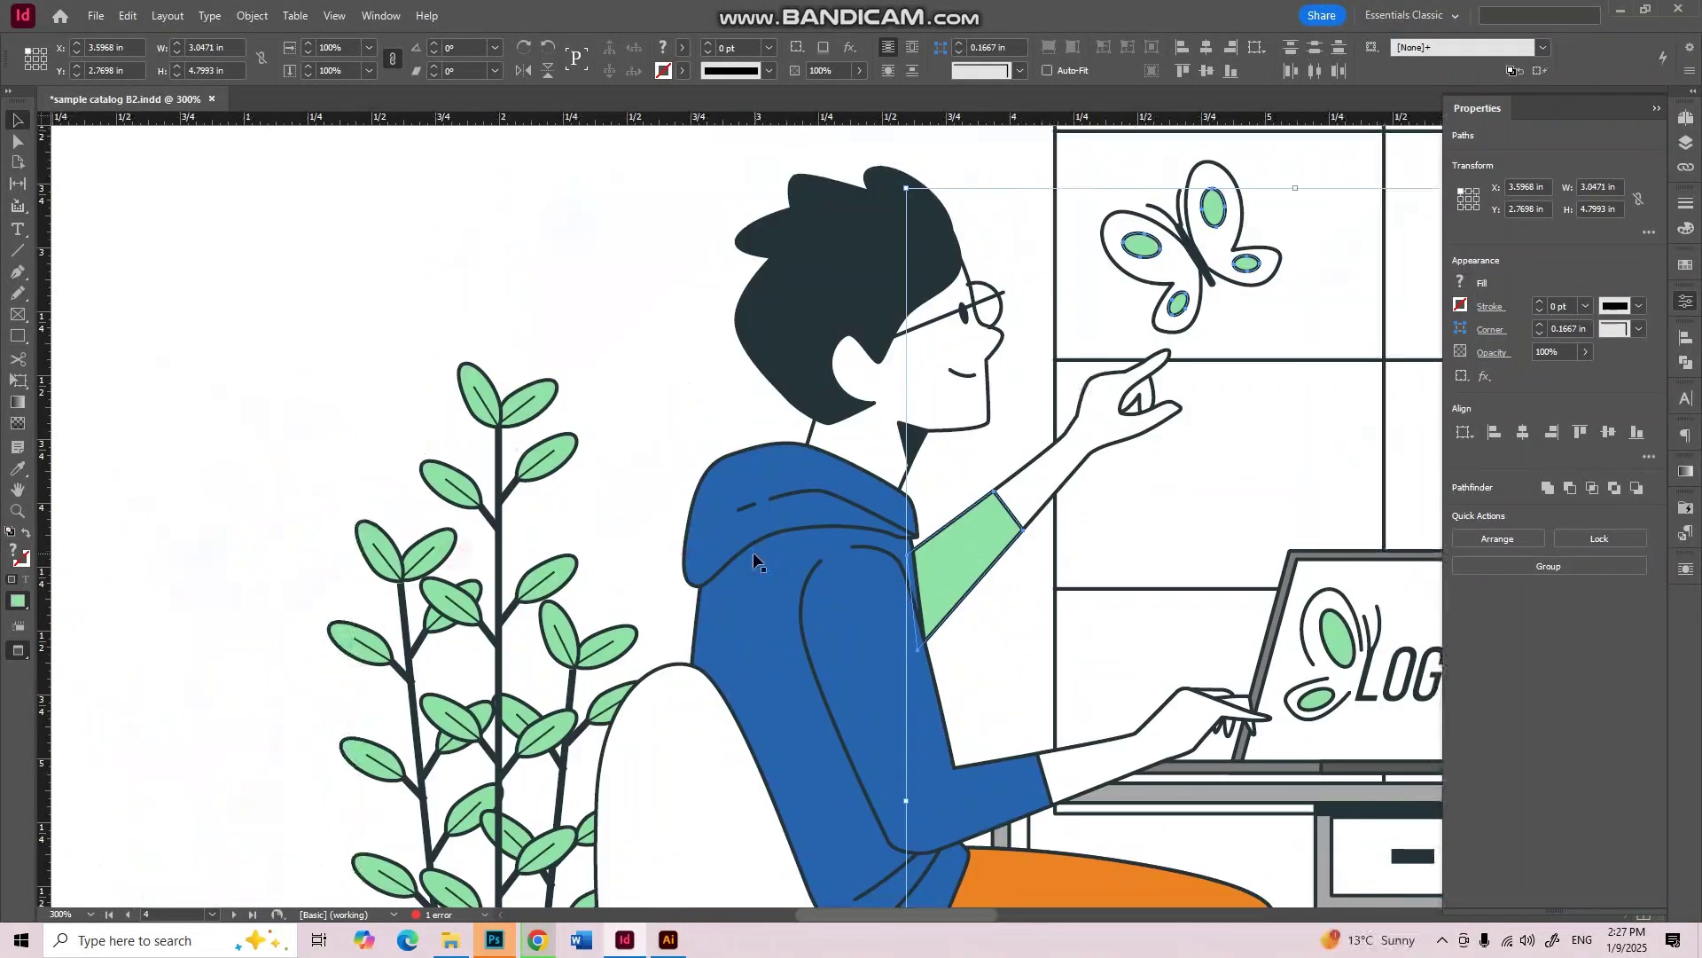
scroll(753, 552, down, 3)
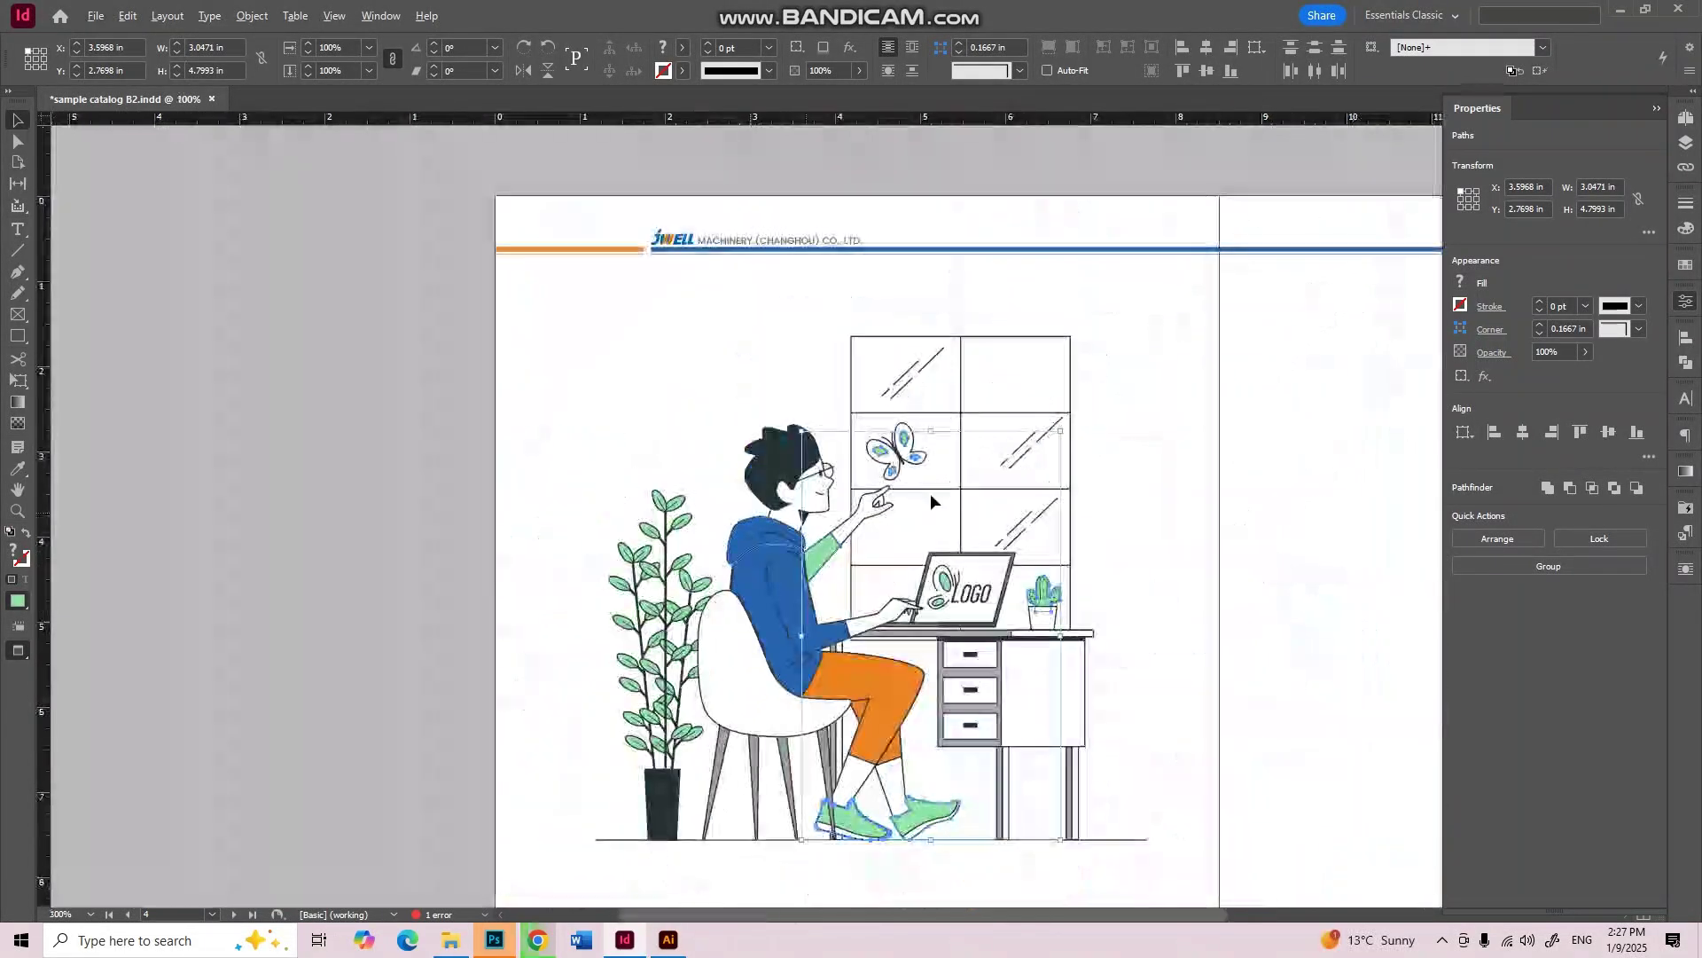
double_click(663, 48)
click(1089, 434)
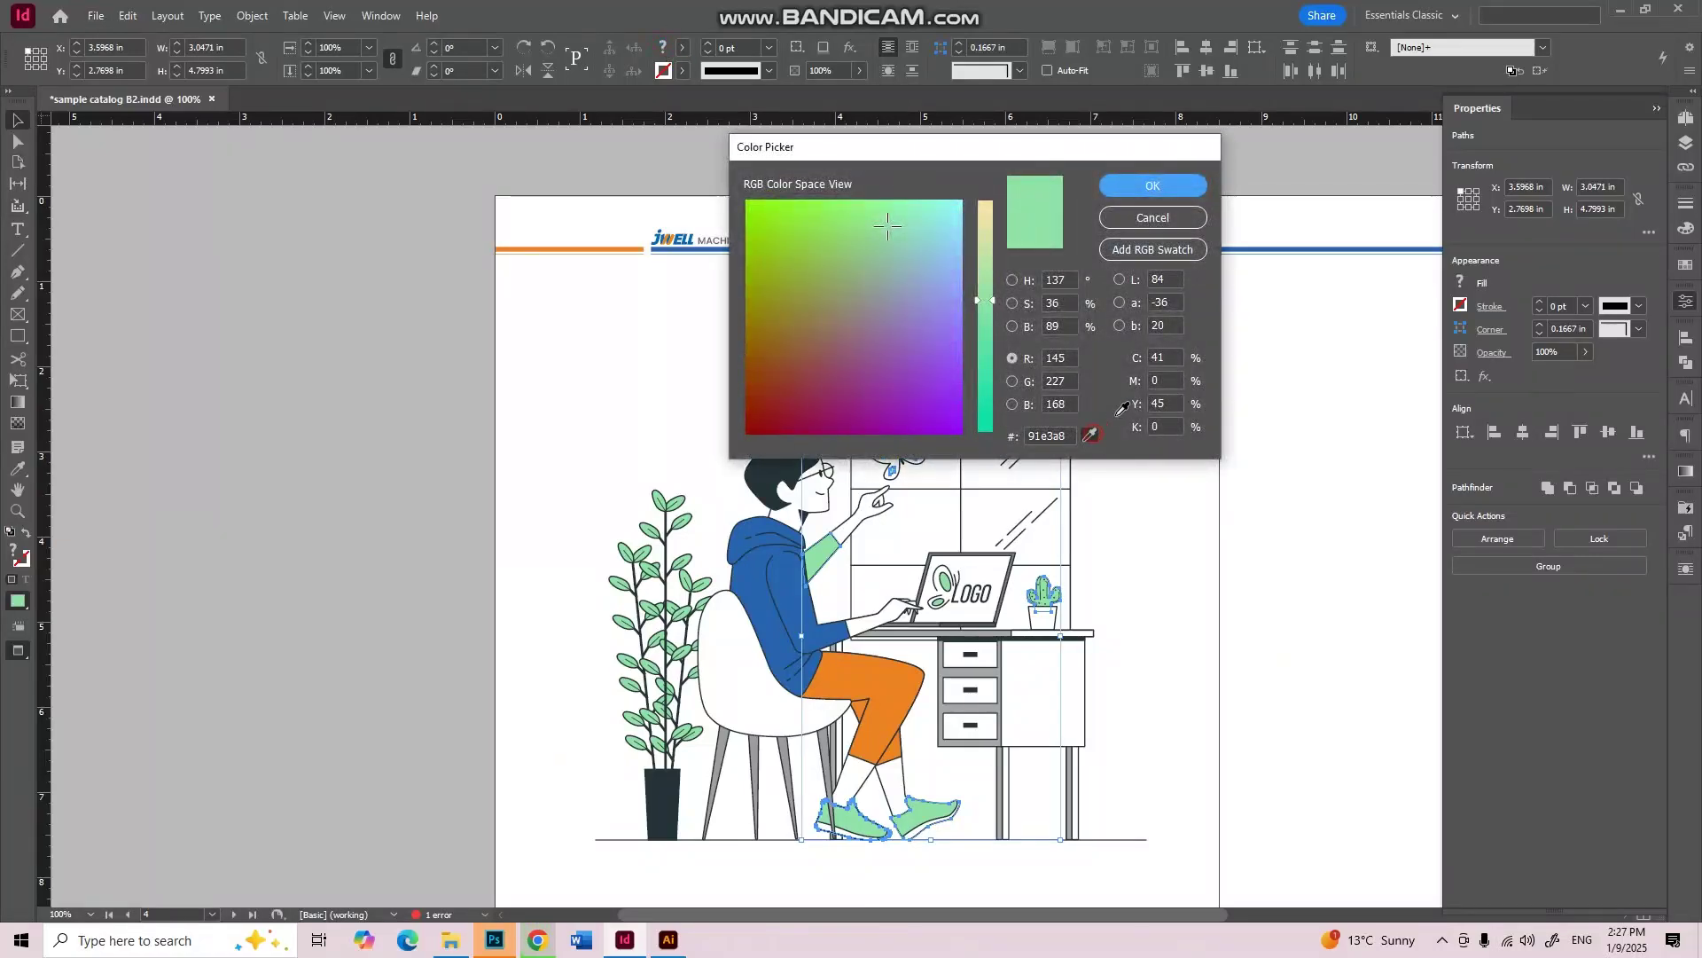
click(596, 249)
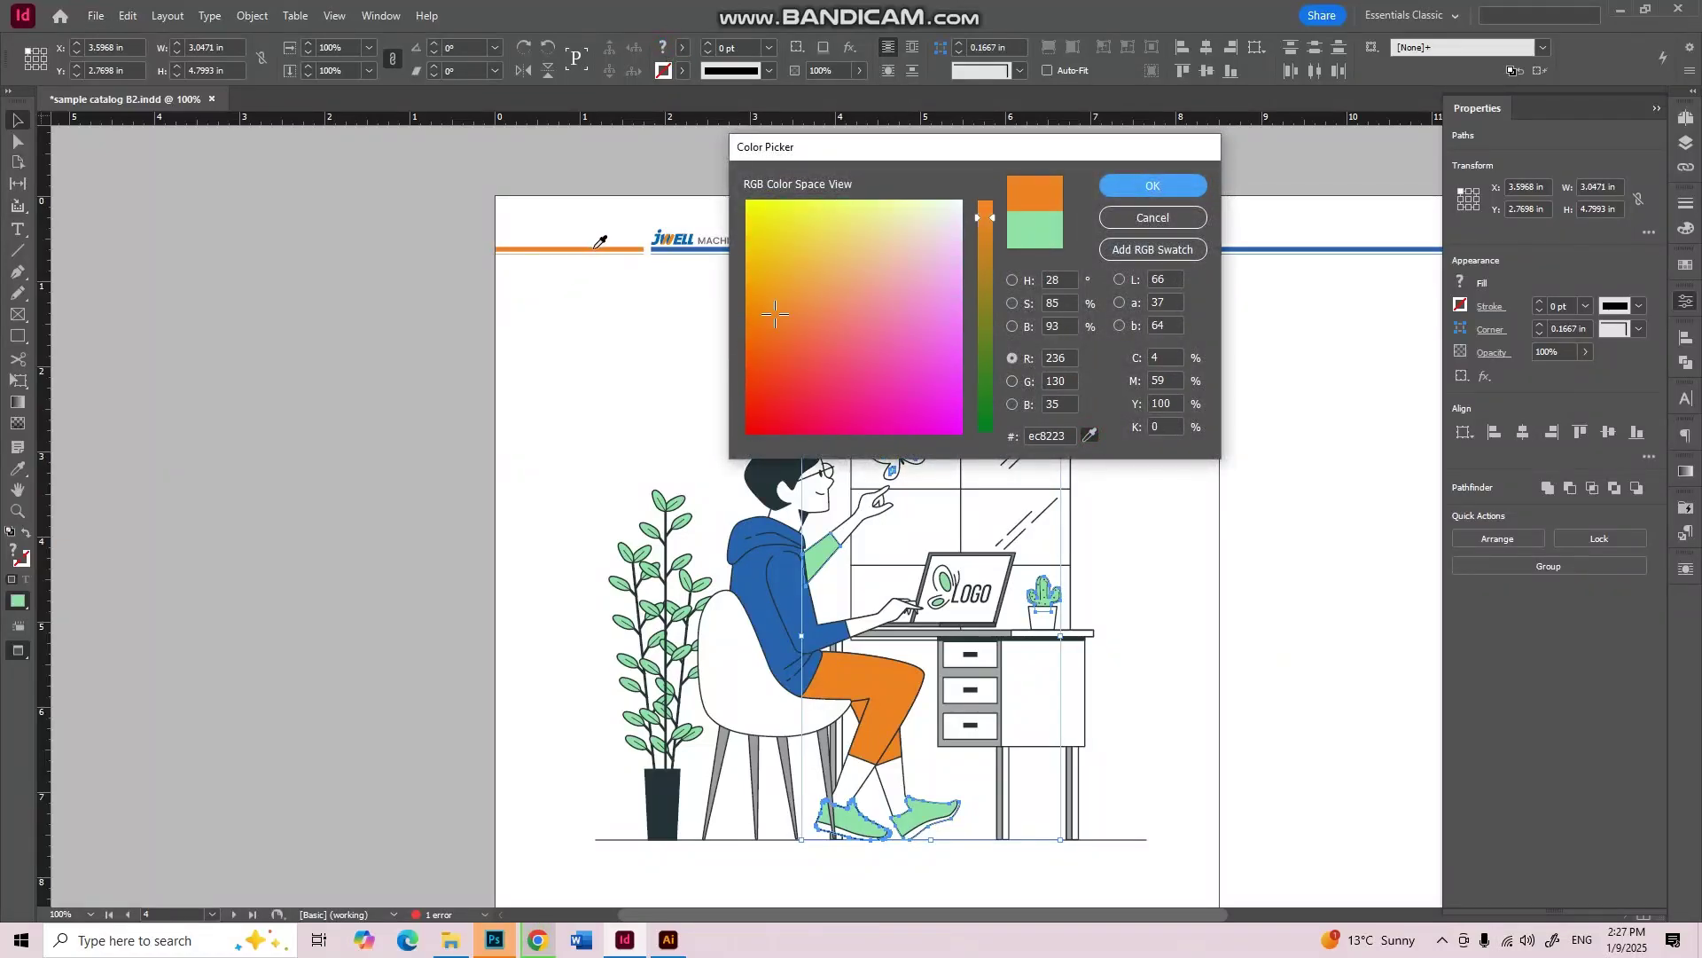
click(1157, 189)
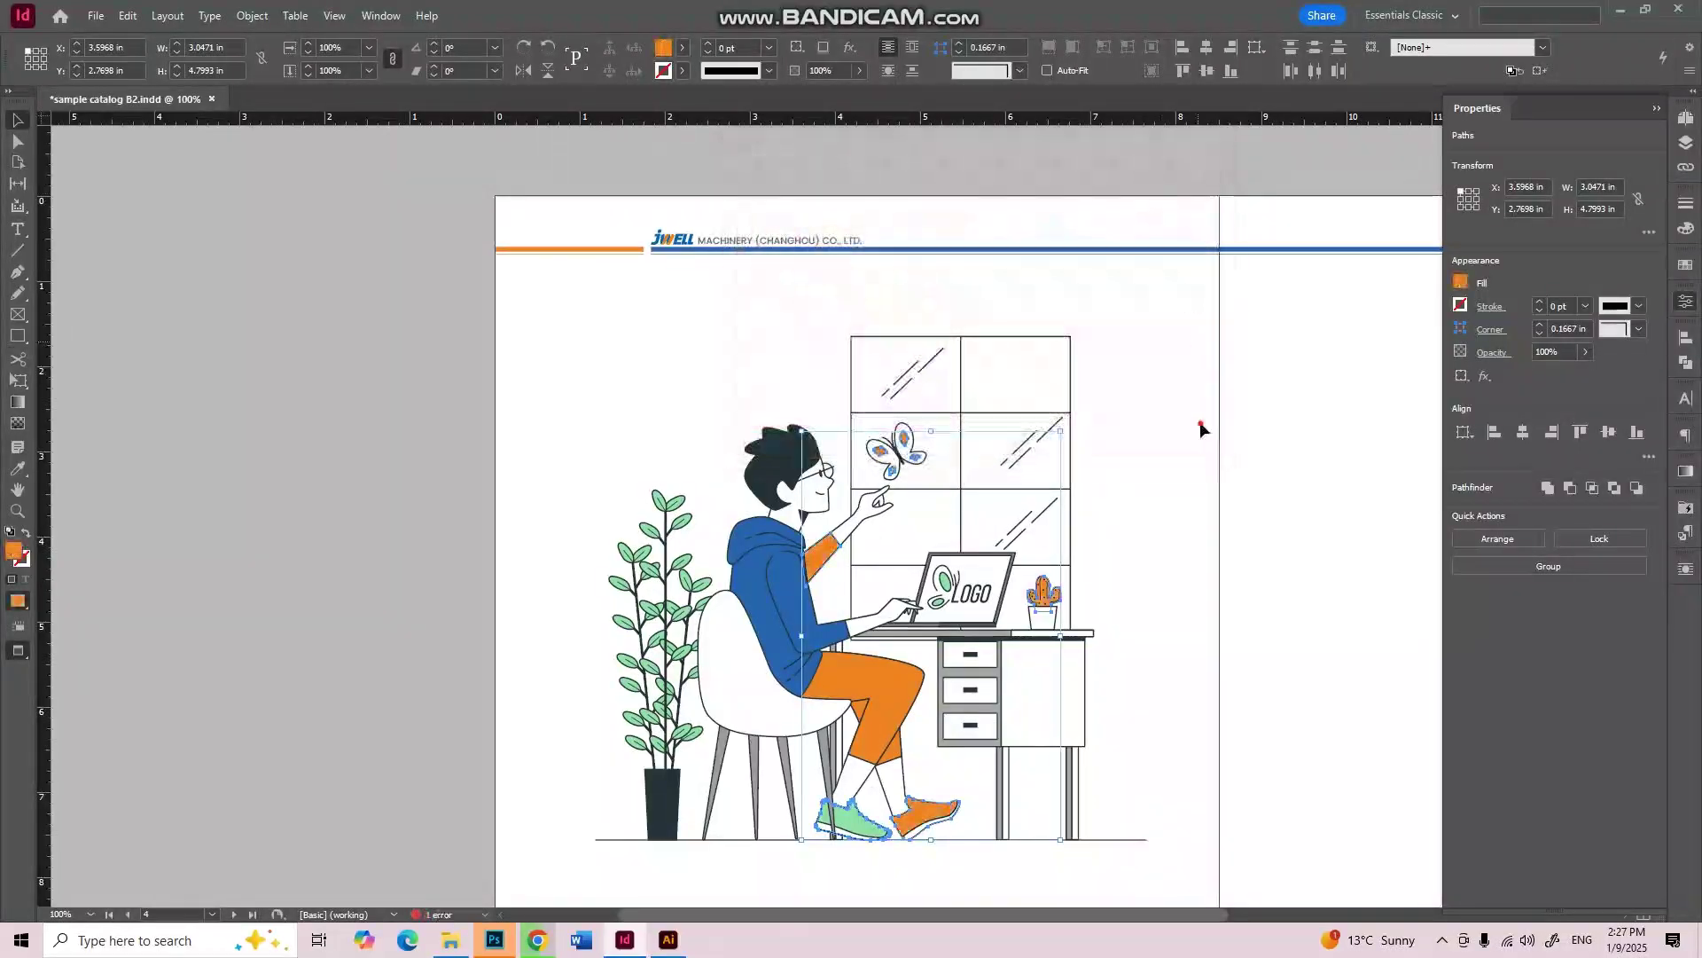
click(1200, 422)
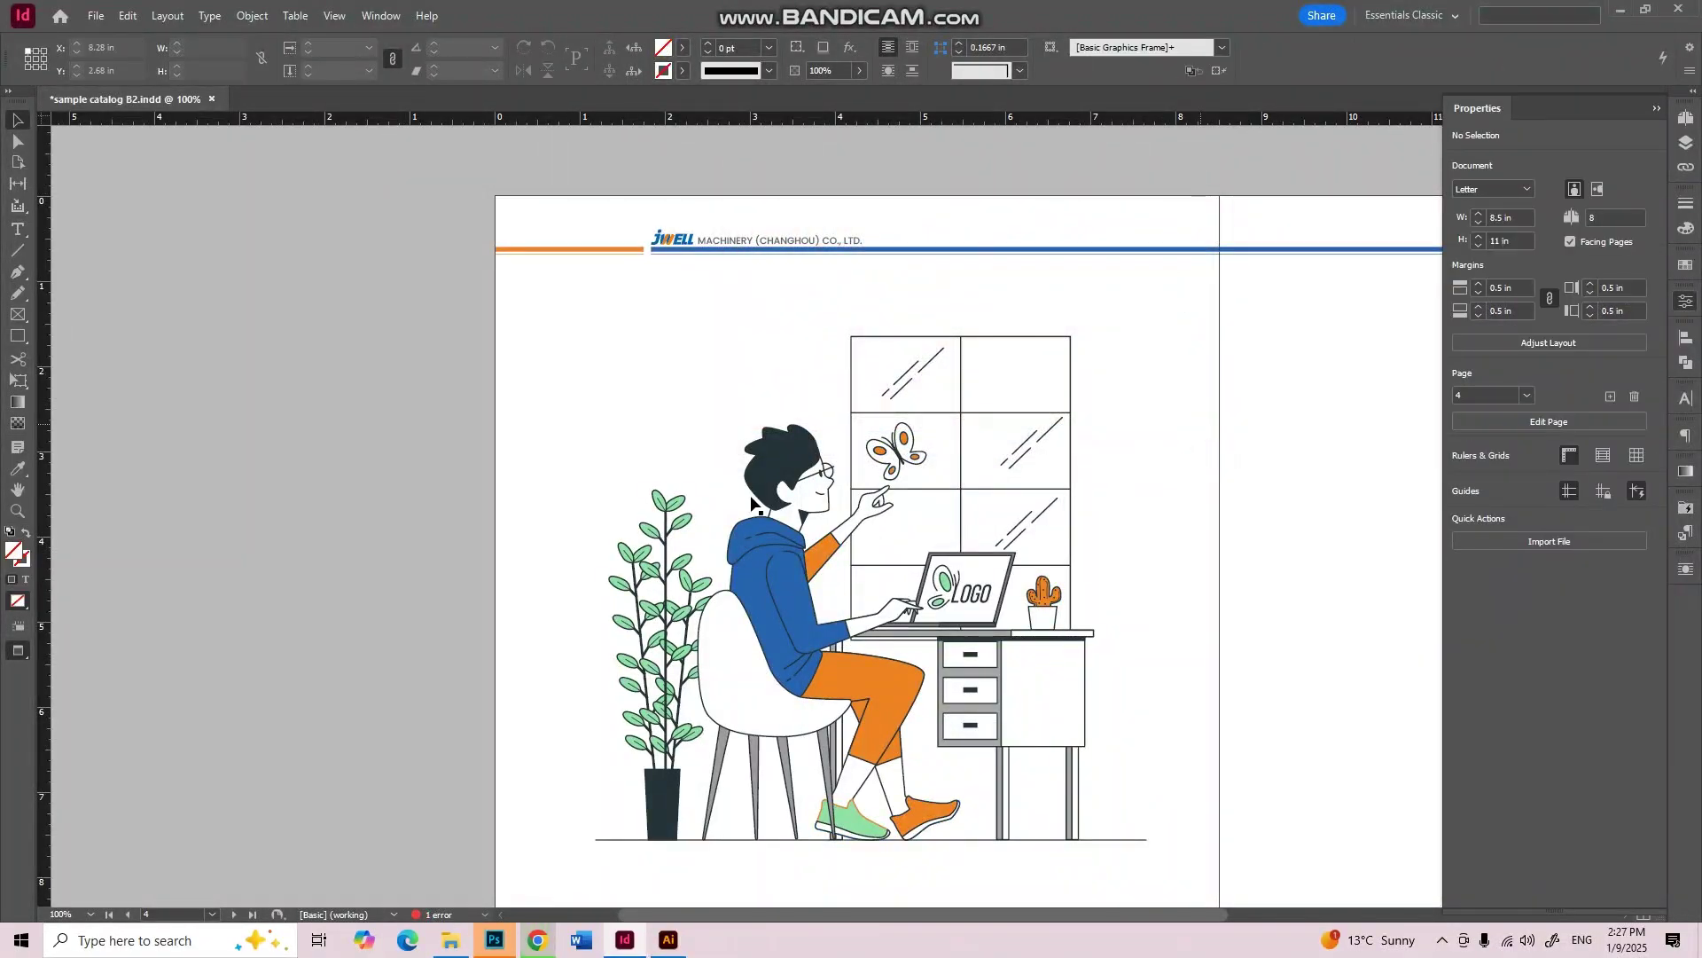
Step: Change the fill of the two short fold lines on the hood to white
scroll(856, 551, up, 5)
scroll(479, 433, up, 4)
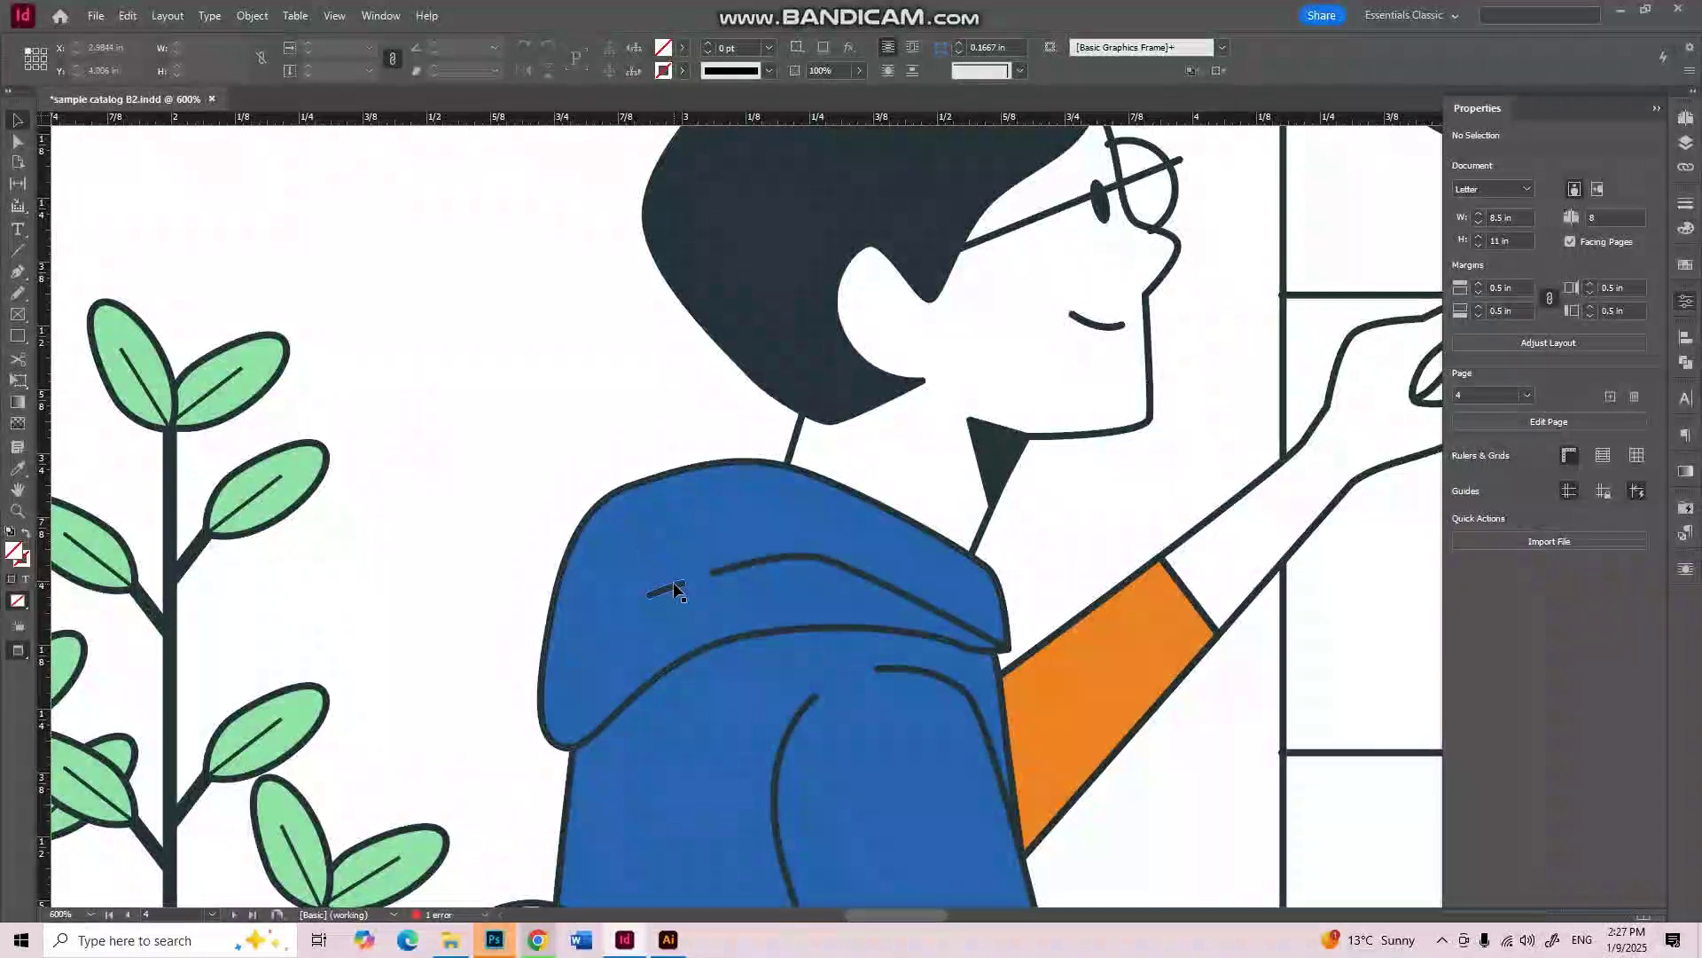
shift+click(741, 572)
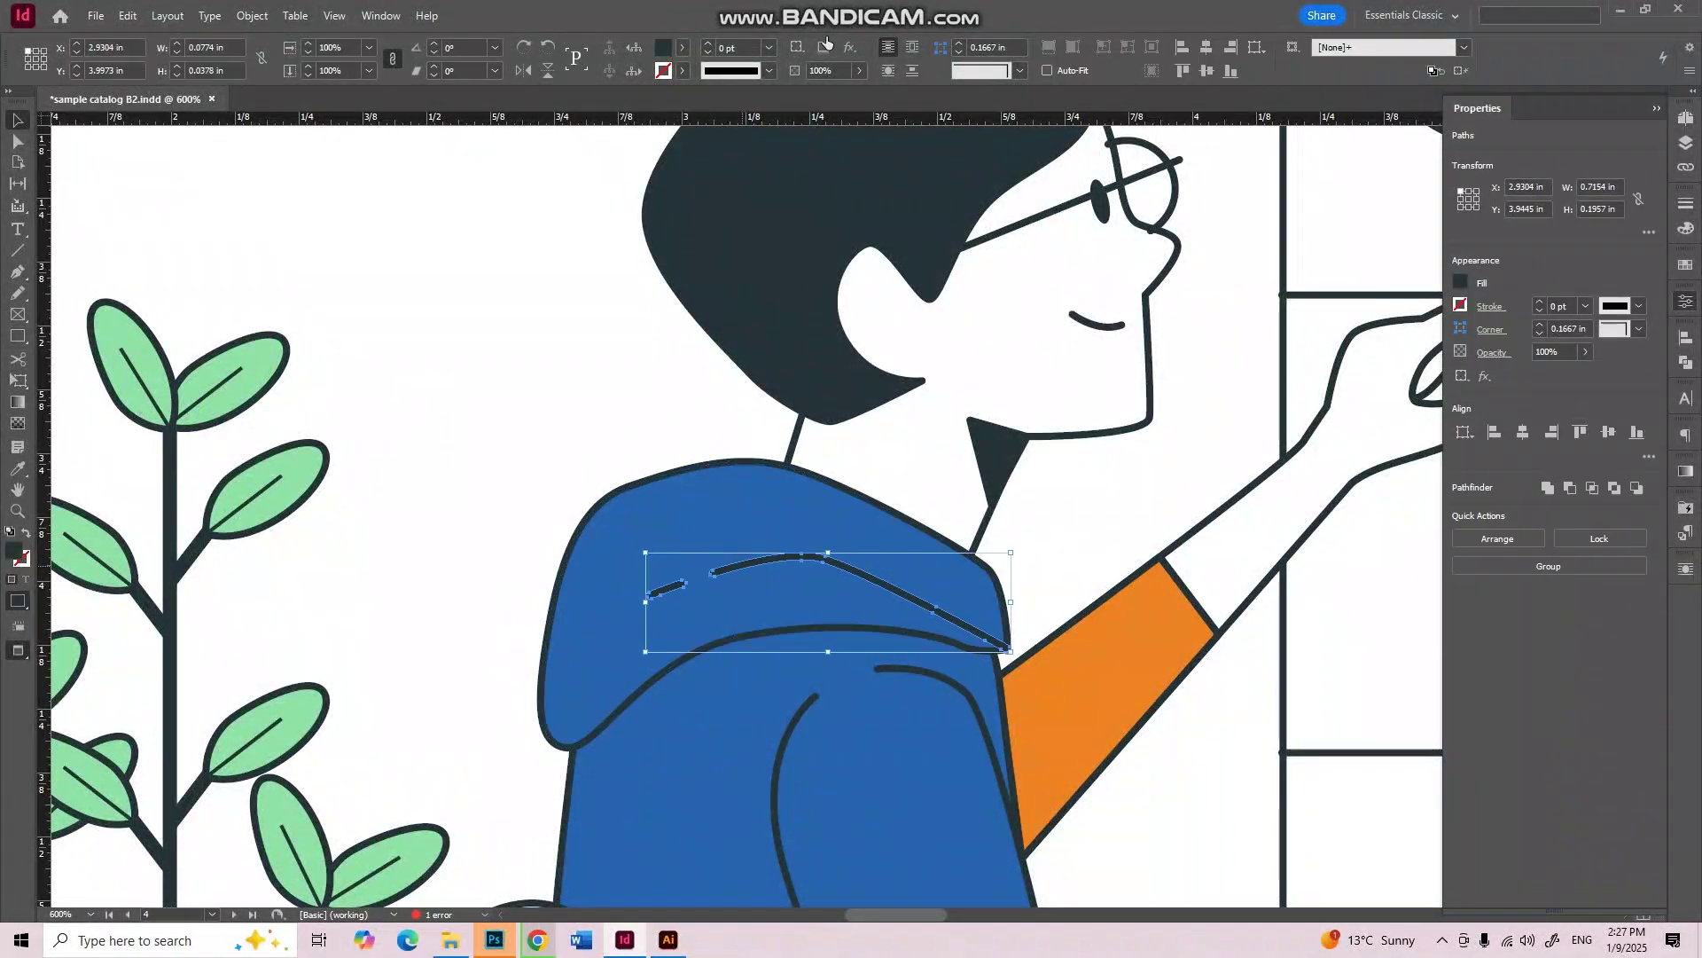
double_click(663, 47)
drag(887, 232, 979, 203)
key(ctrl+minus)
key(ctrl+minus)
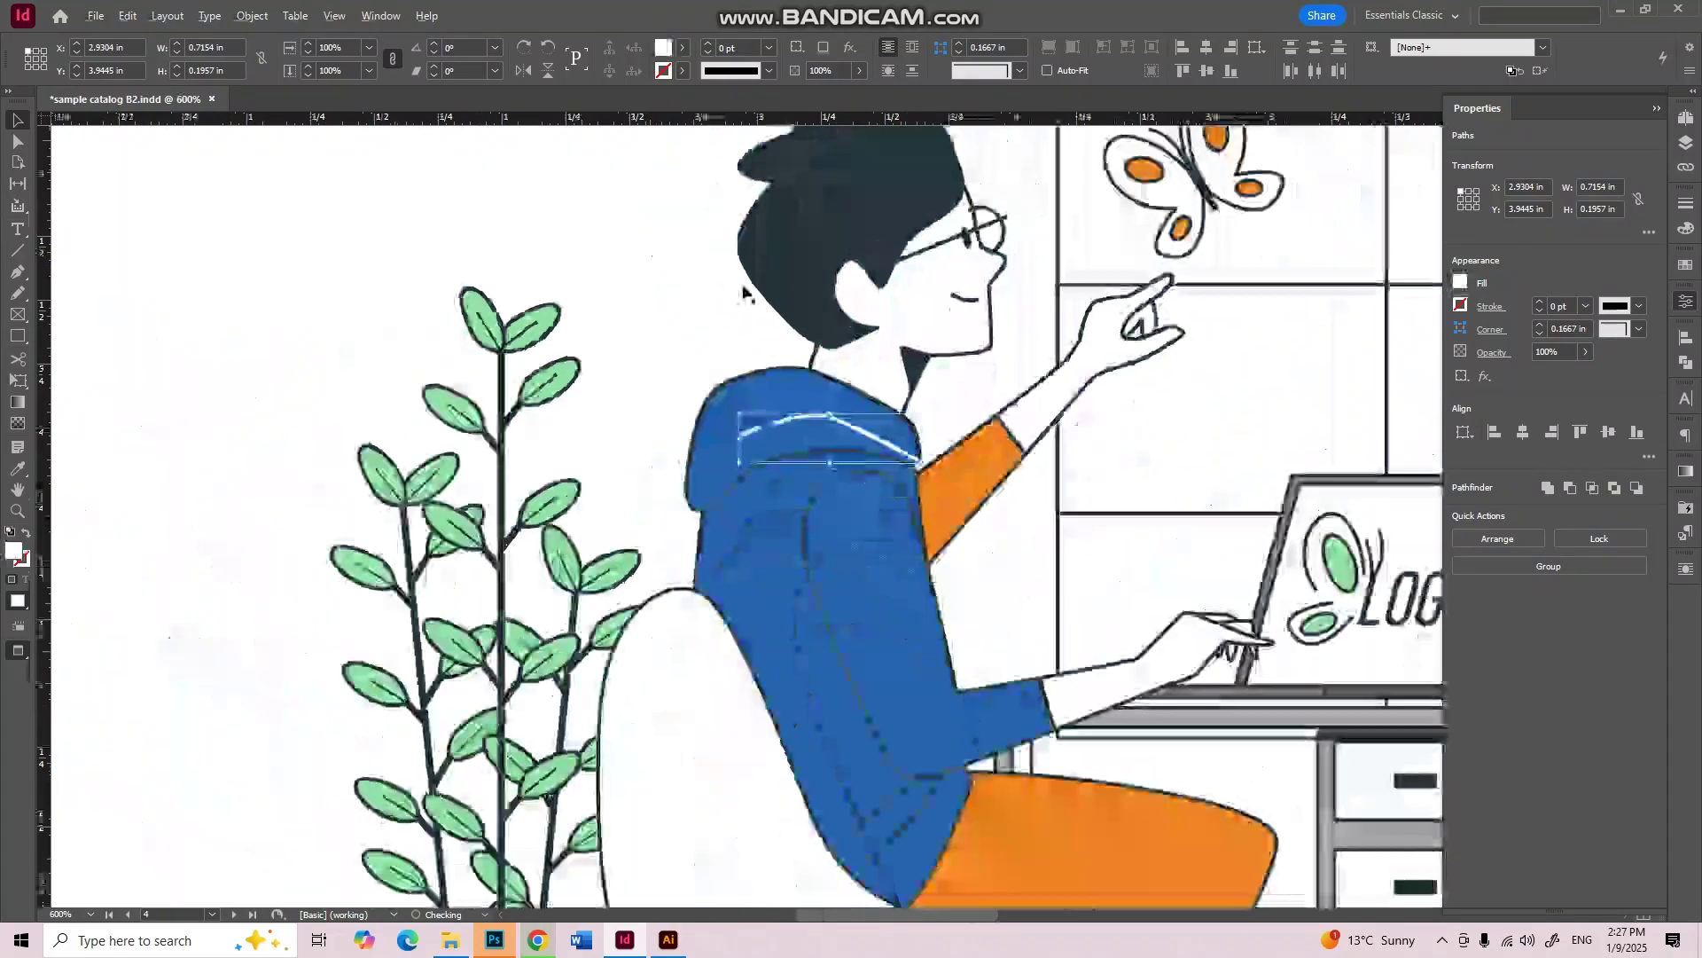
click(694, 284)
Step: Change the hoodie's remaining dark outlines, including the hood, body, front arm and waist fold lines, to white
key(ctrl+minus)
key(ctrl+plus)
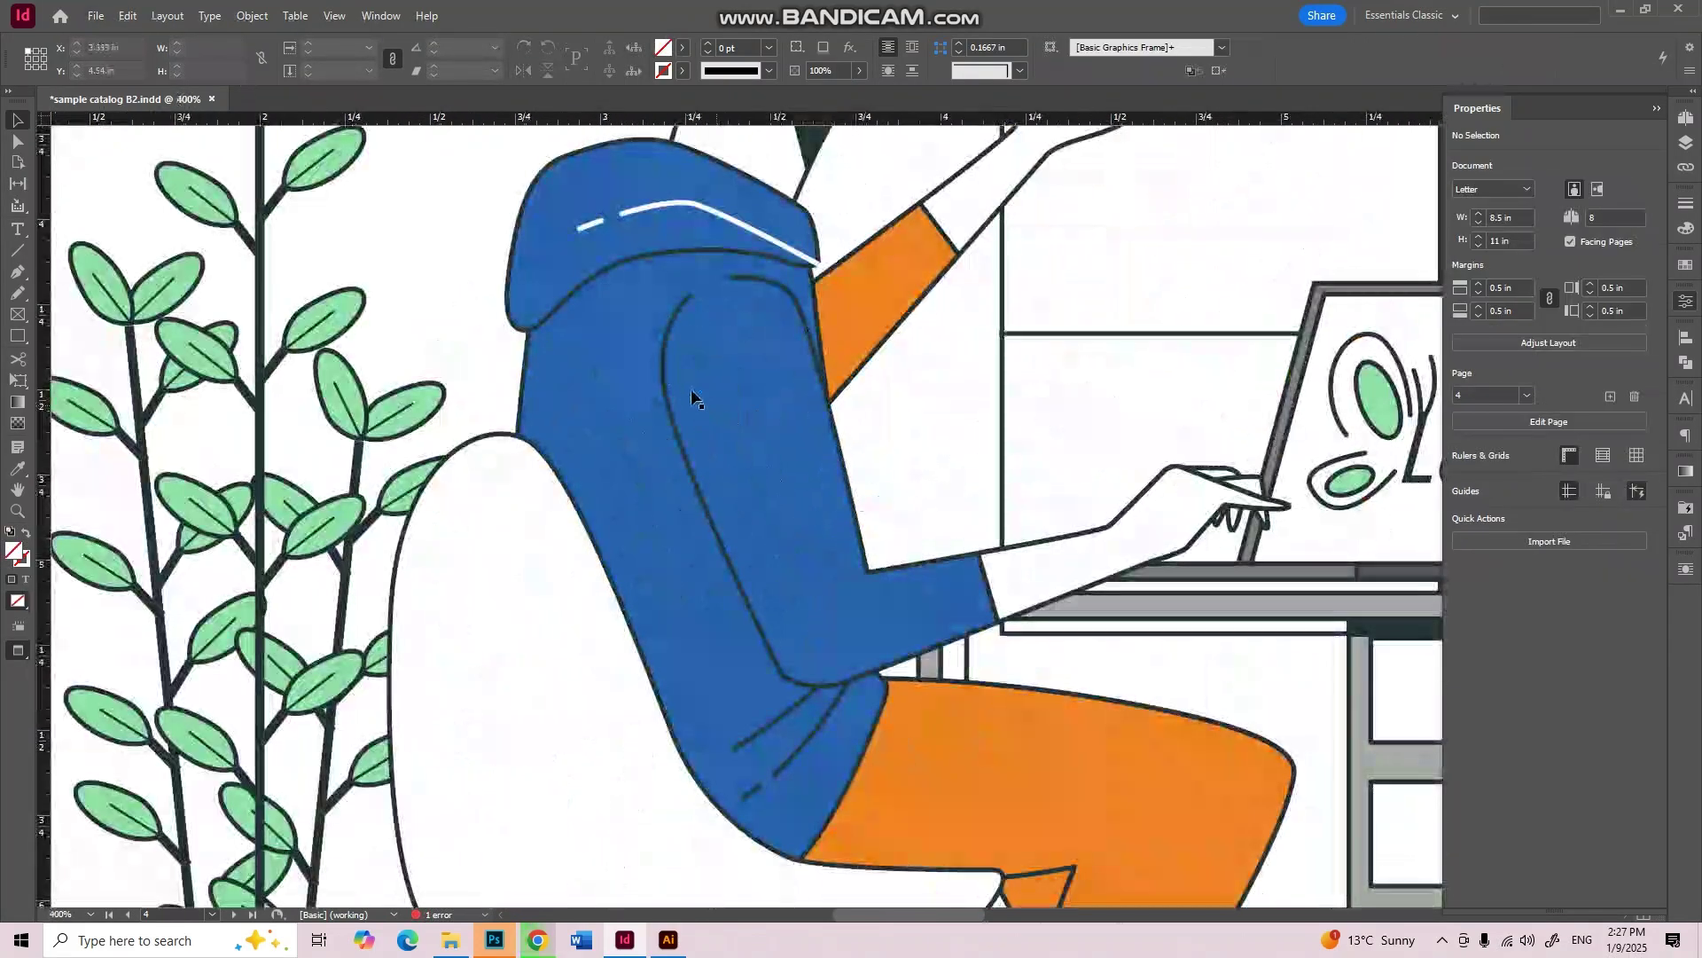
click(685, 268)
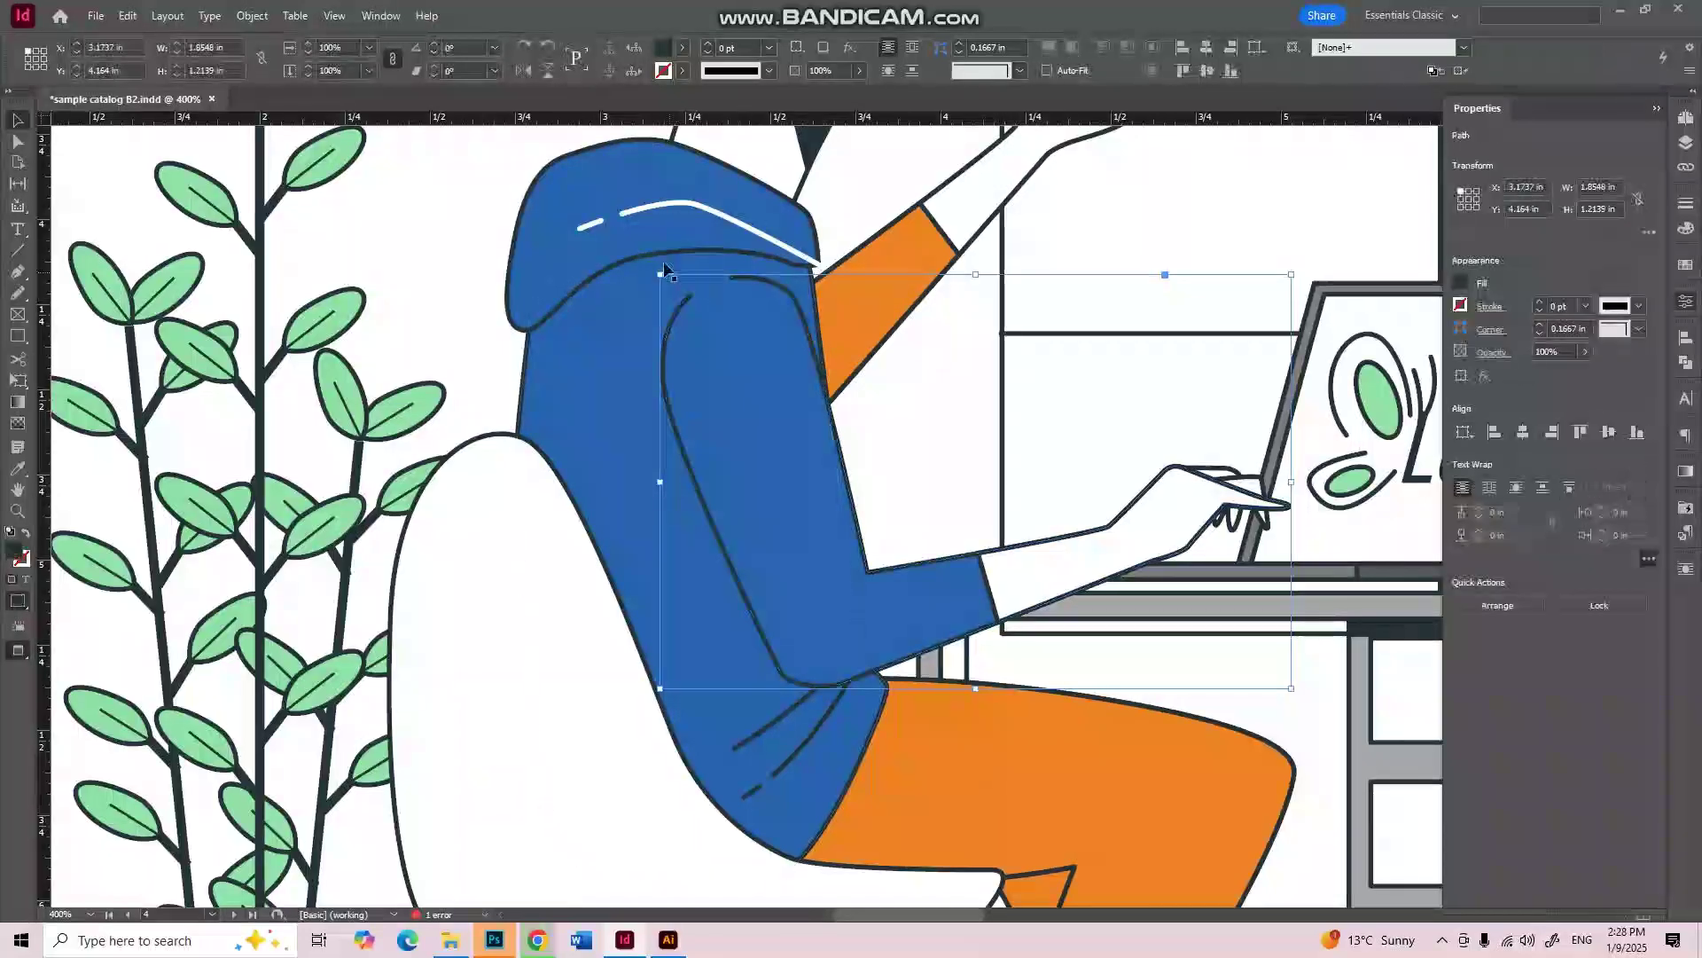
shift+click(525, 359)
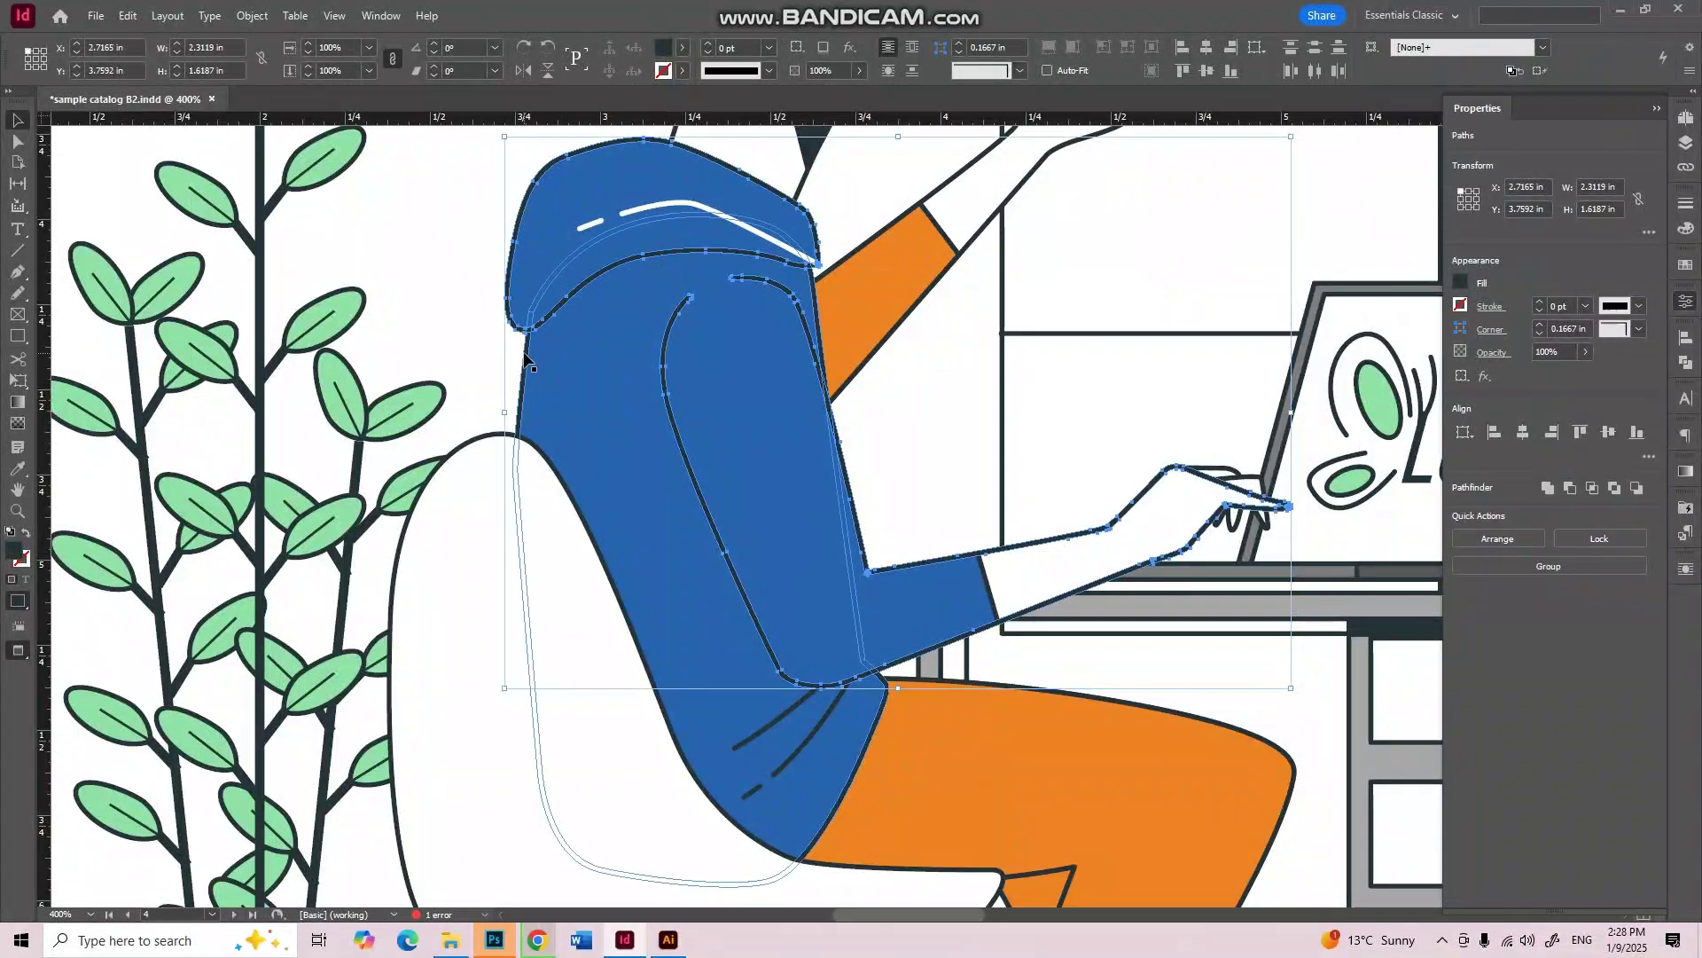
shift+click(576, 621)
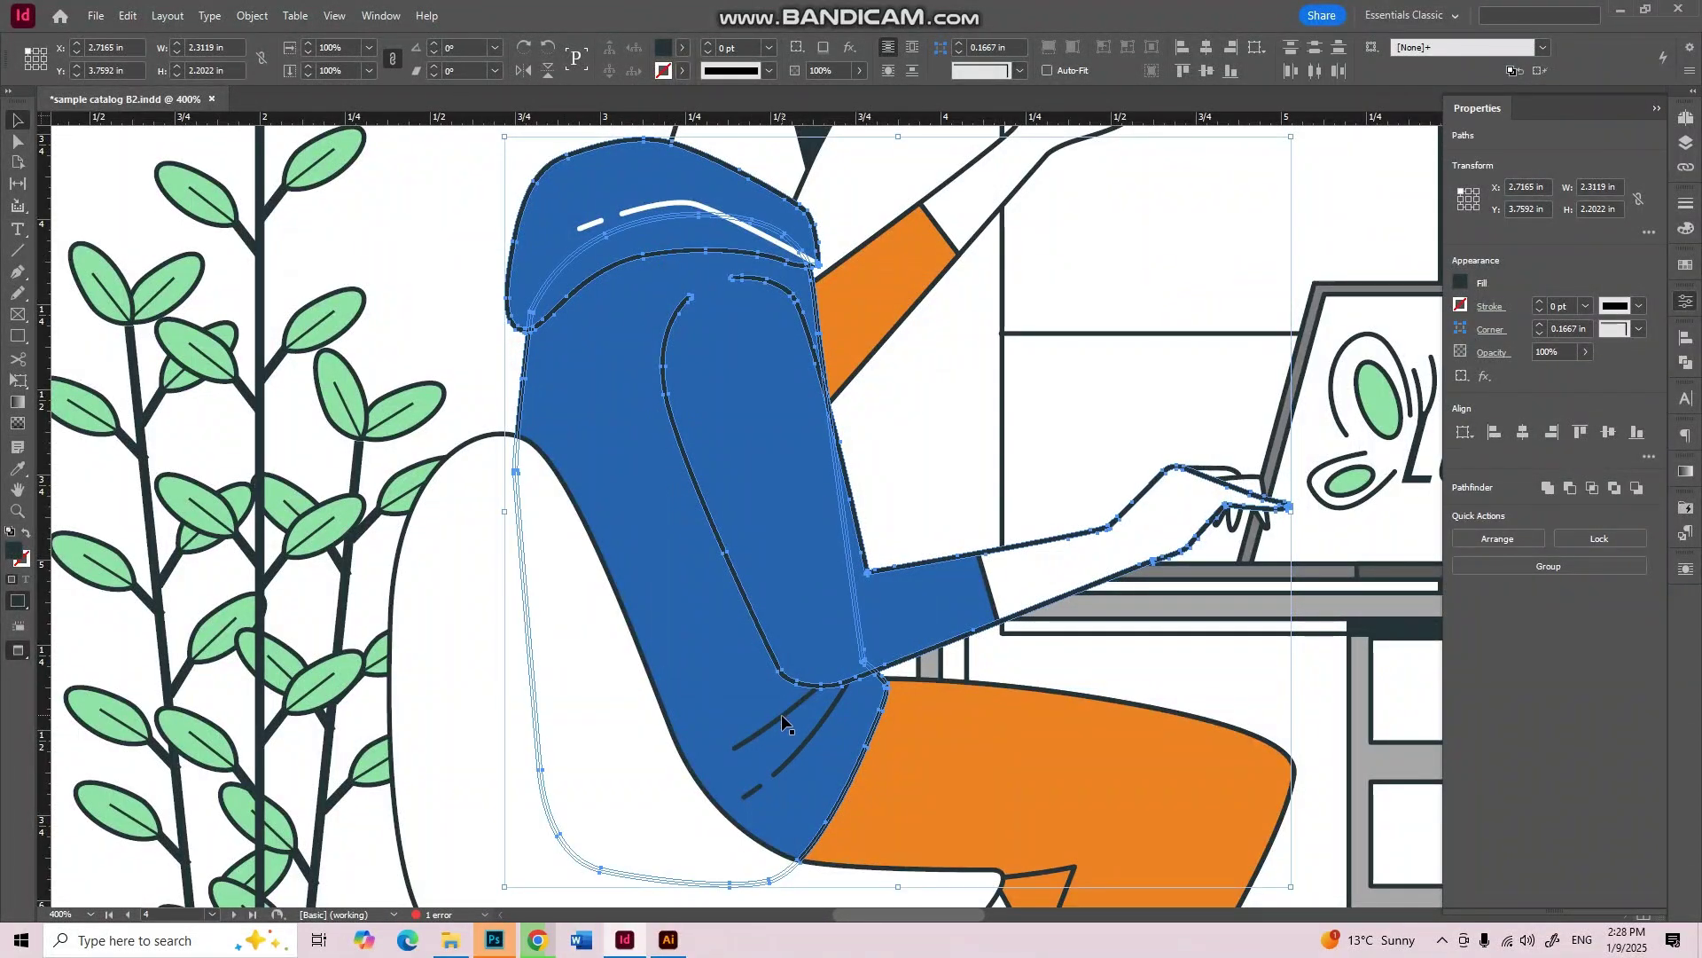
shift+click(795, 749)
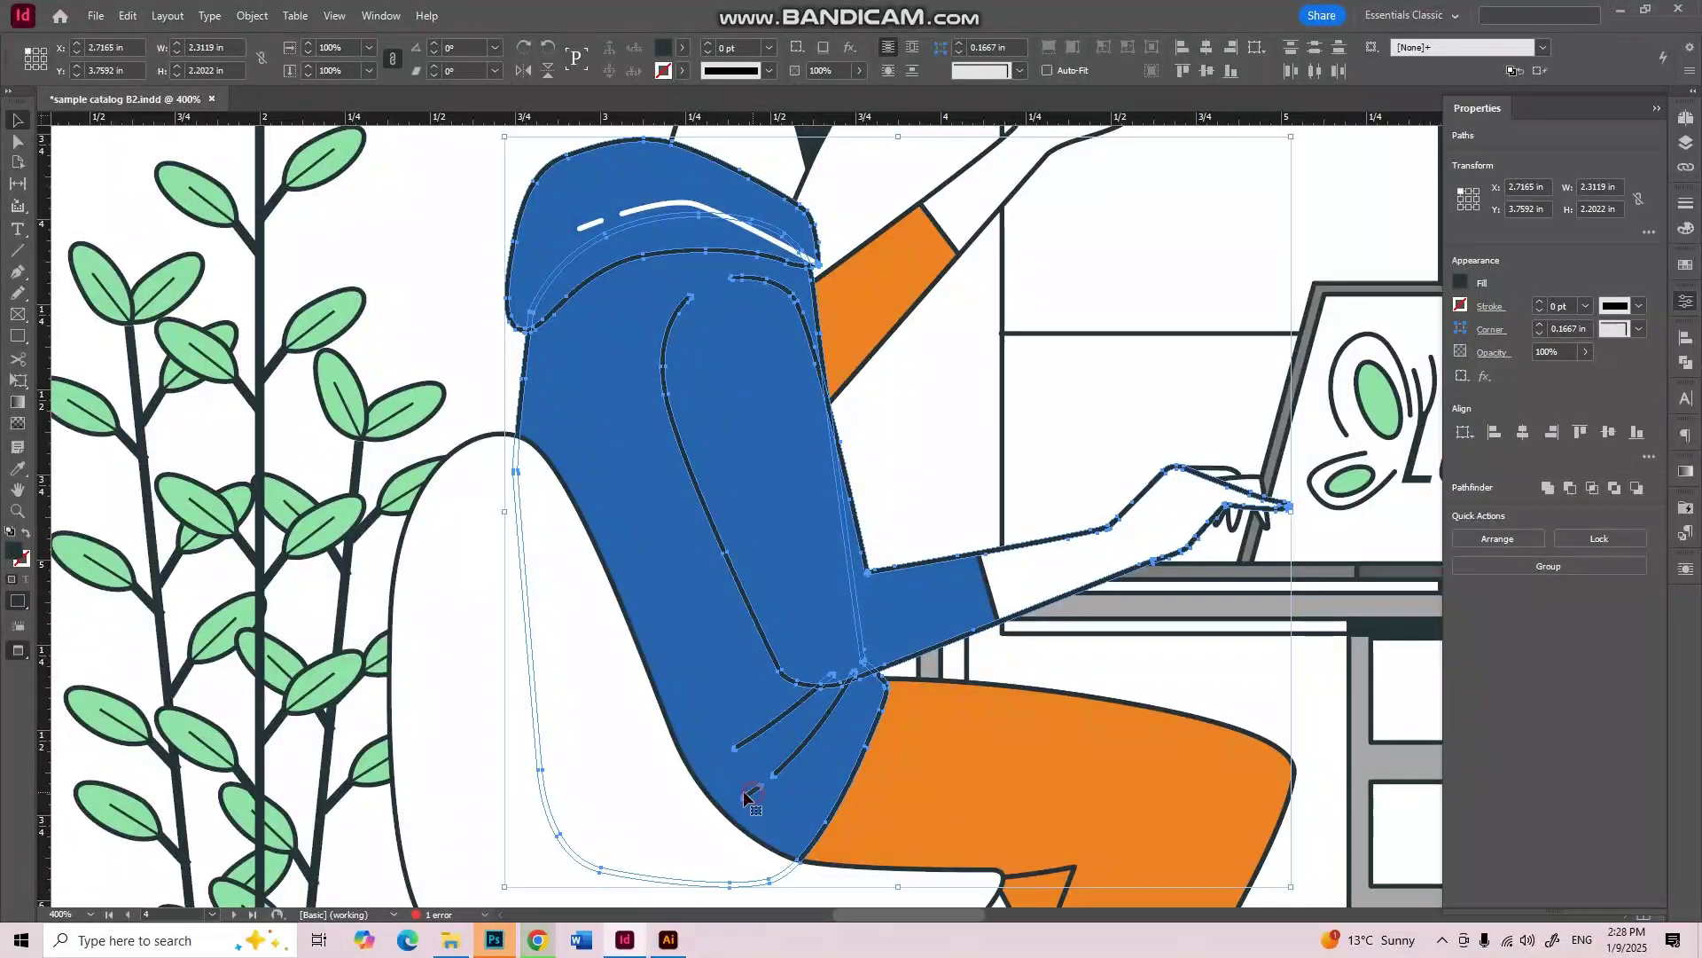
key(ctrl+minus)
key(ctrl+minus)
key(ctrl+minus)
key(ctrl+minus)
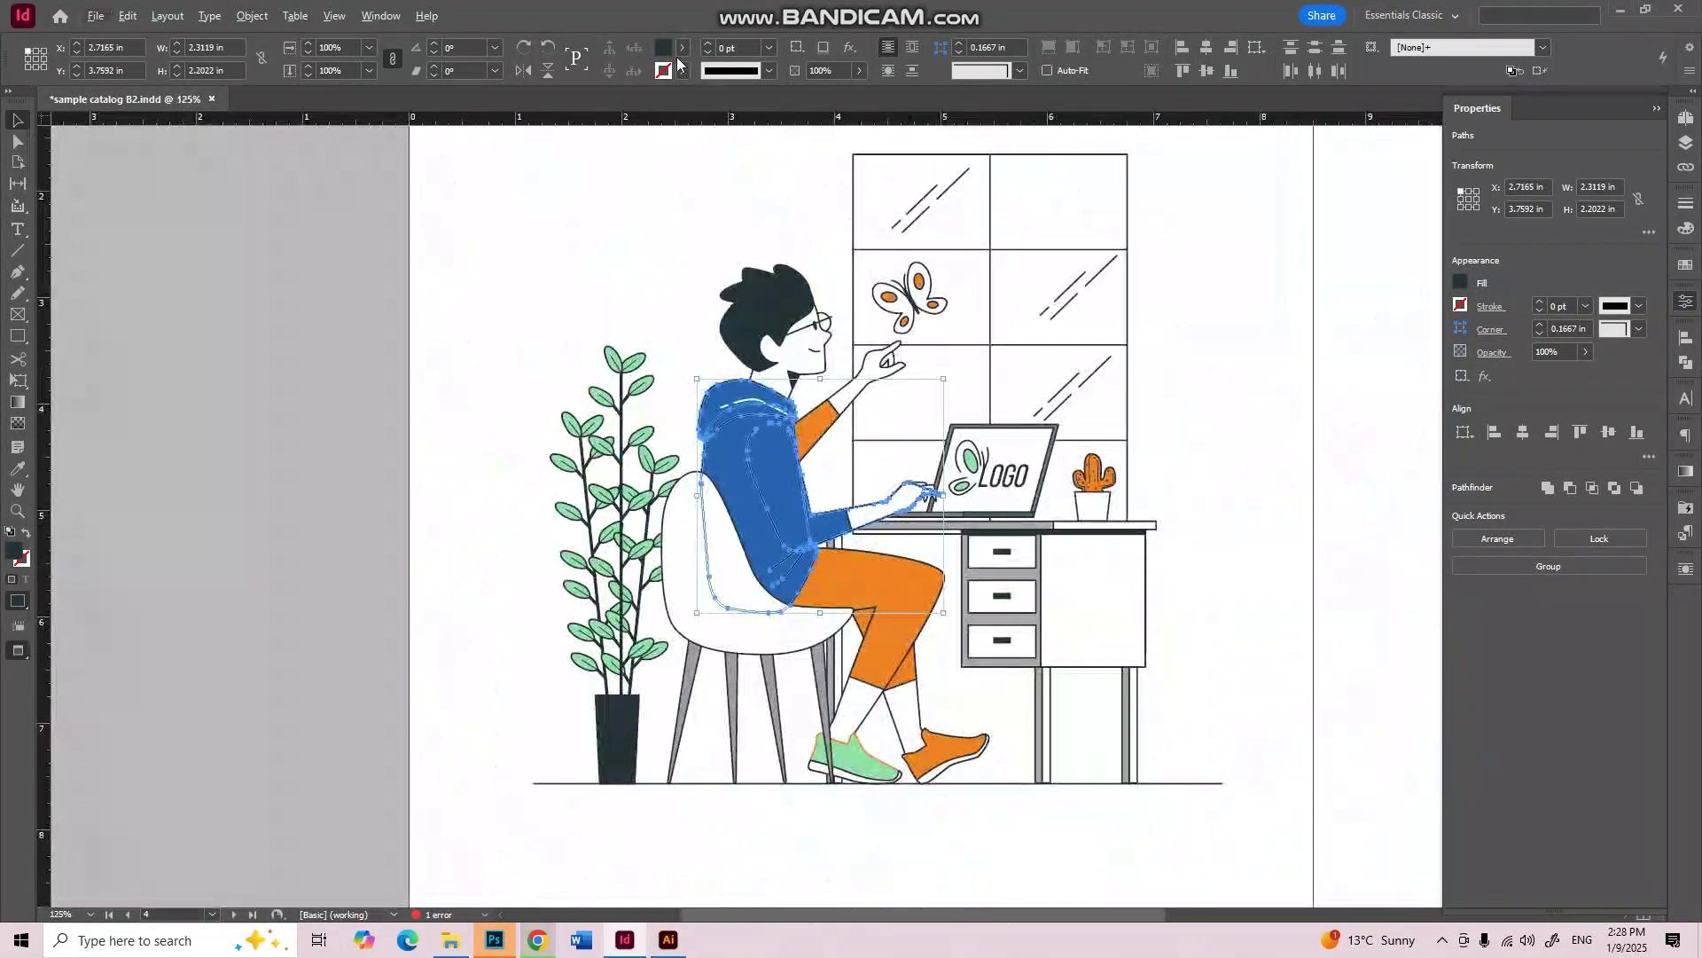
double_click(667, 55)
drag(795, 380, 964, 164)
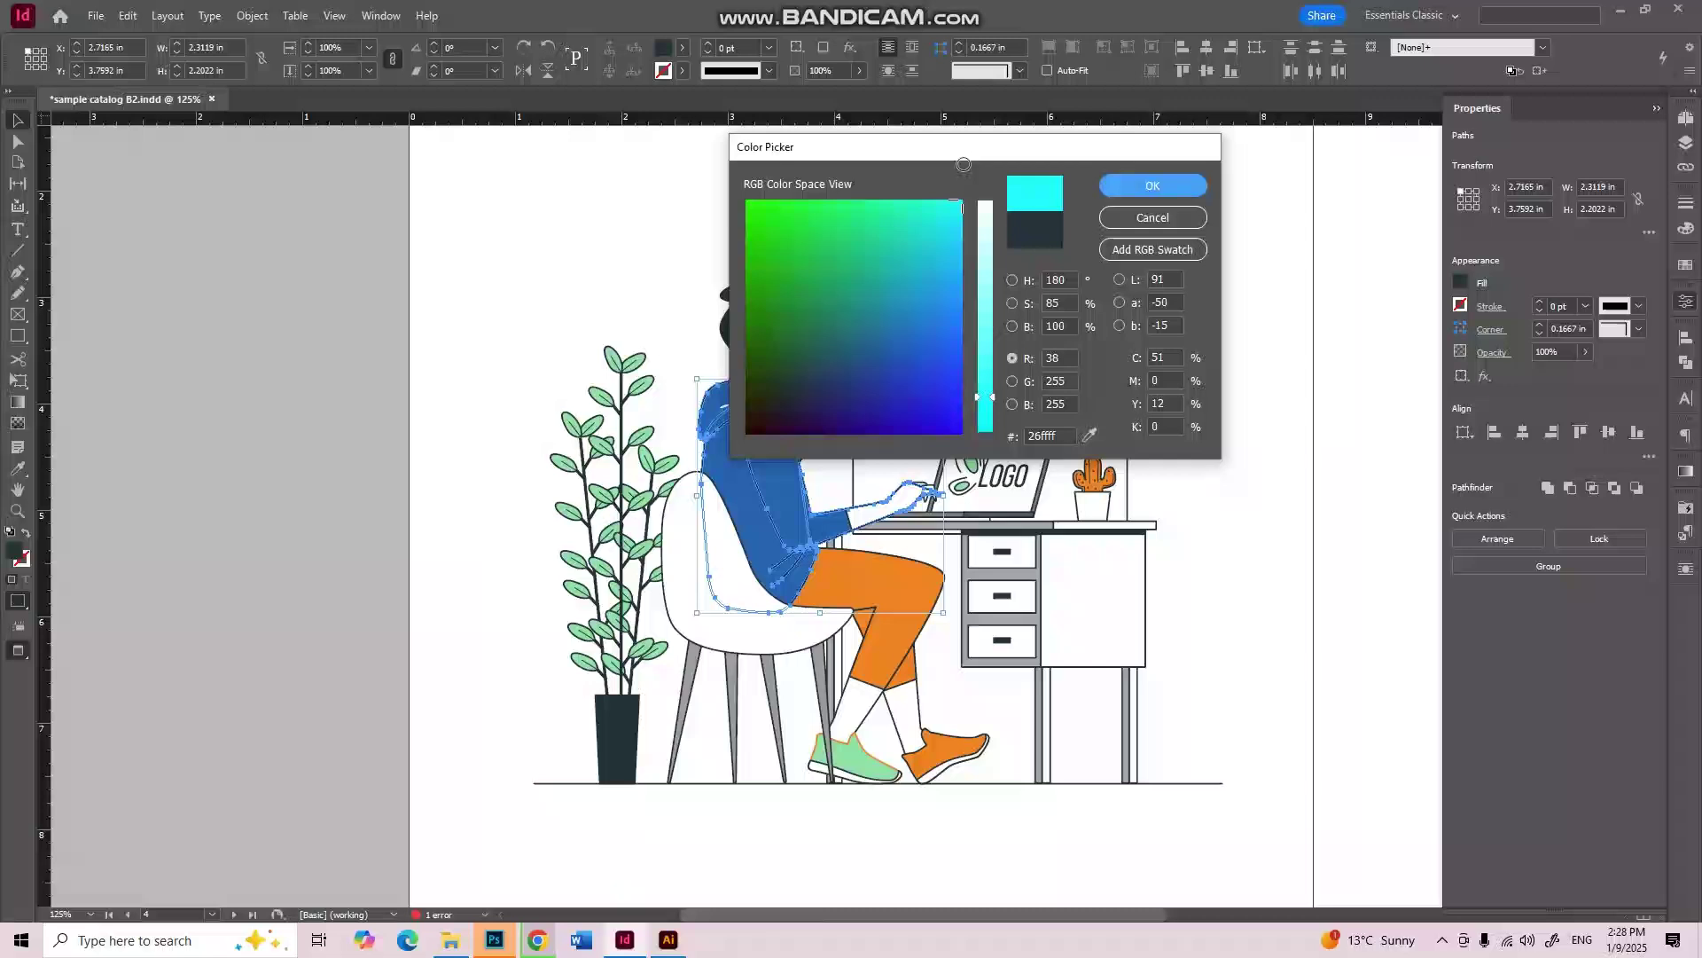
click(982, 237)
click(1153, 184)
click(1252, 298)
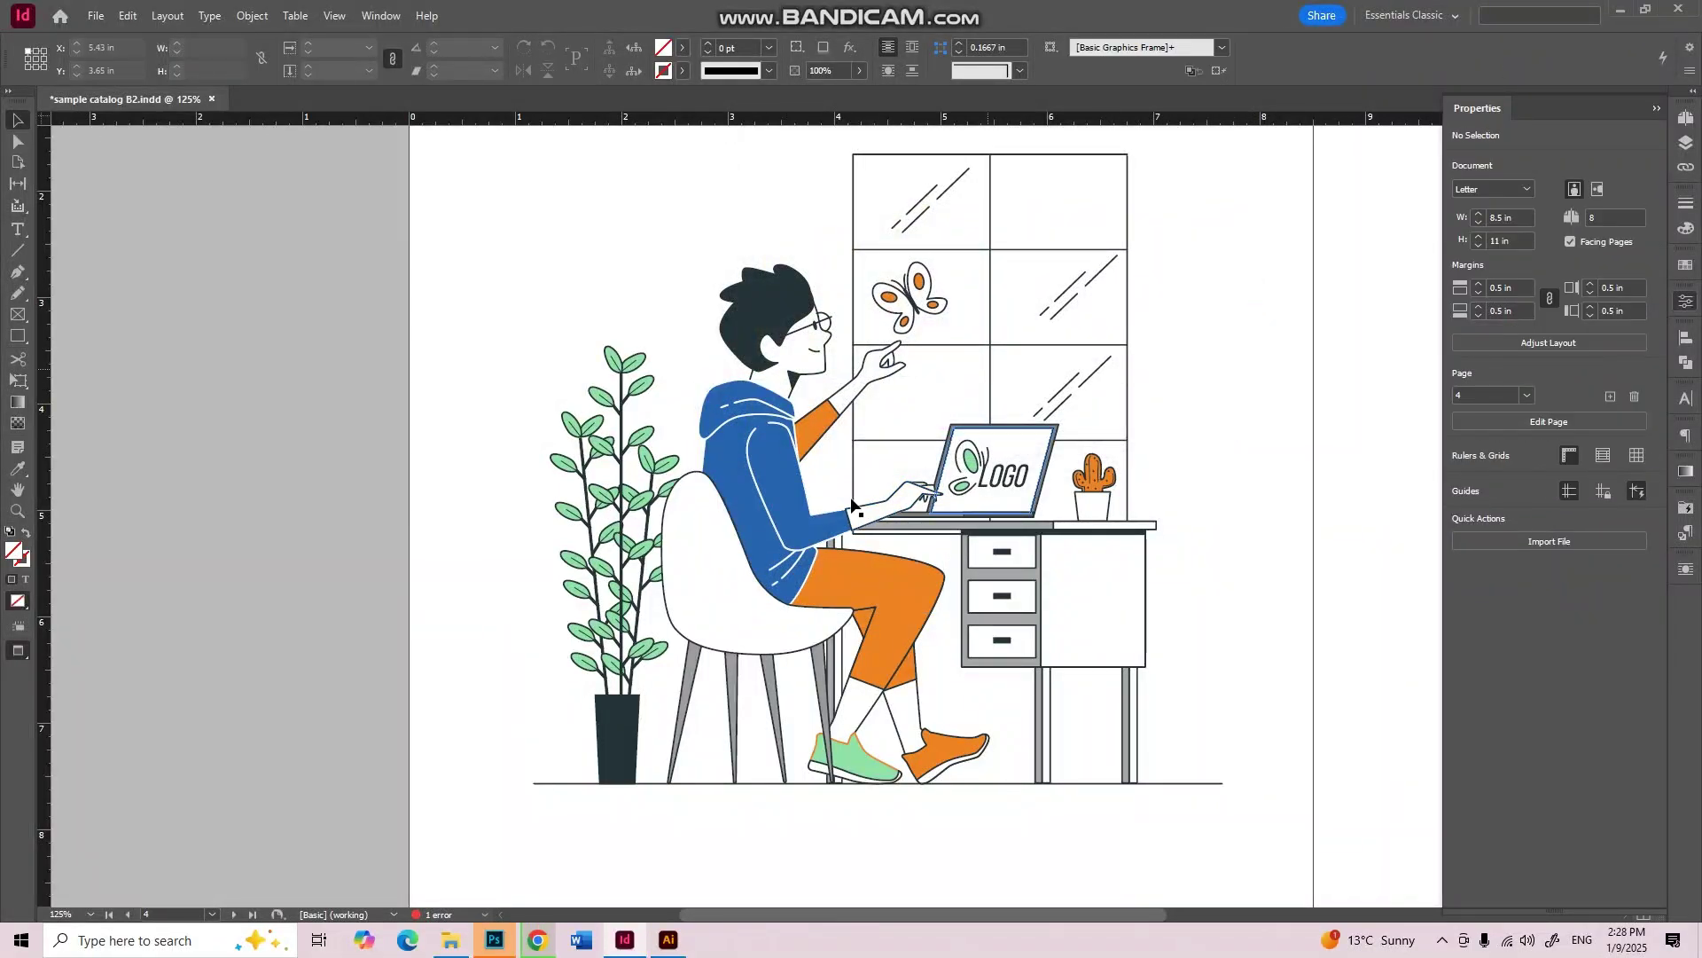
Step: Fill the chair seat with a darker shade of the sampled hoodie blue, 293584
click(727, 568)
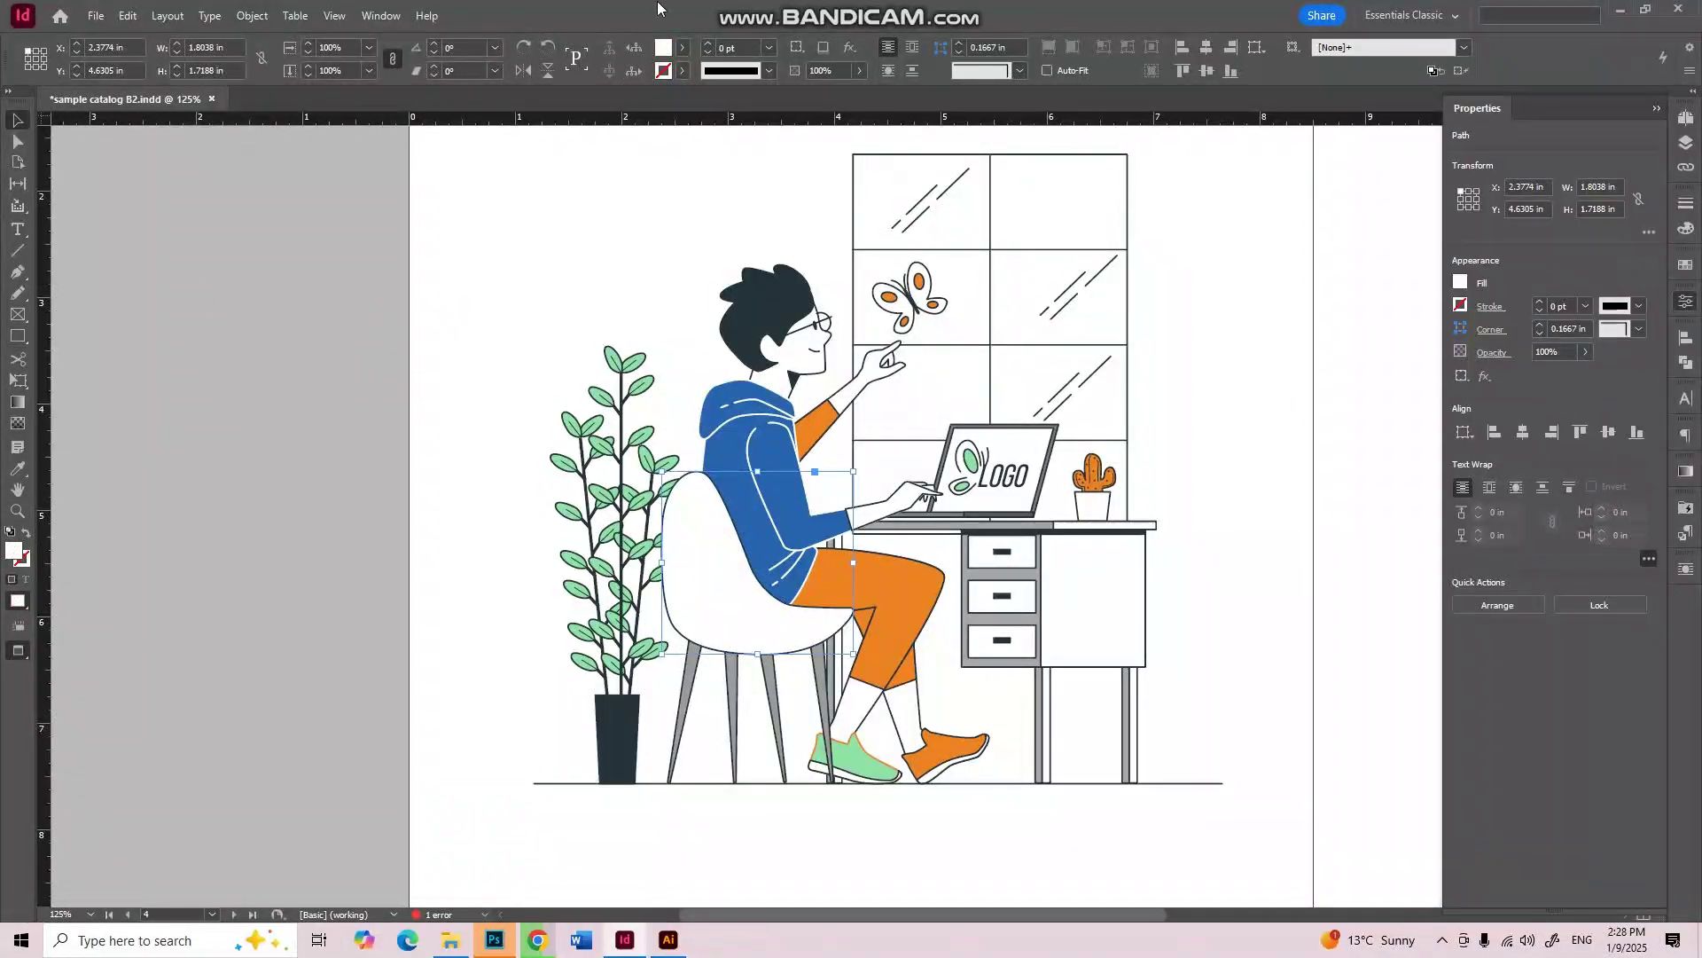
double_click(661, 54)
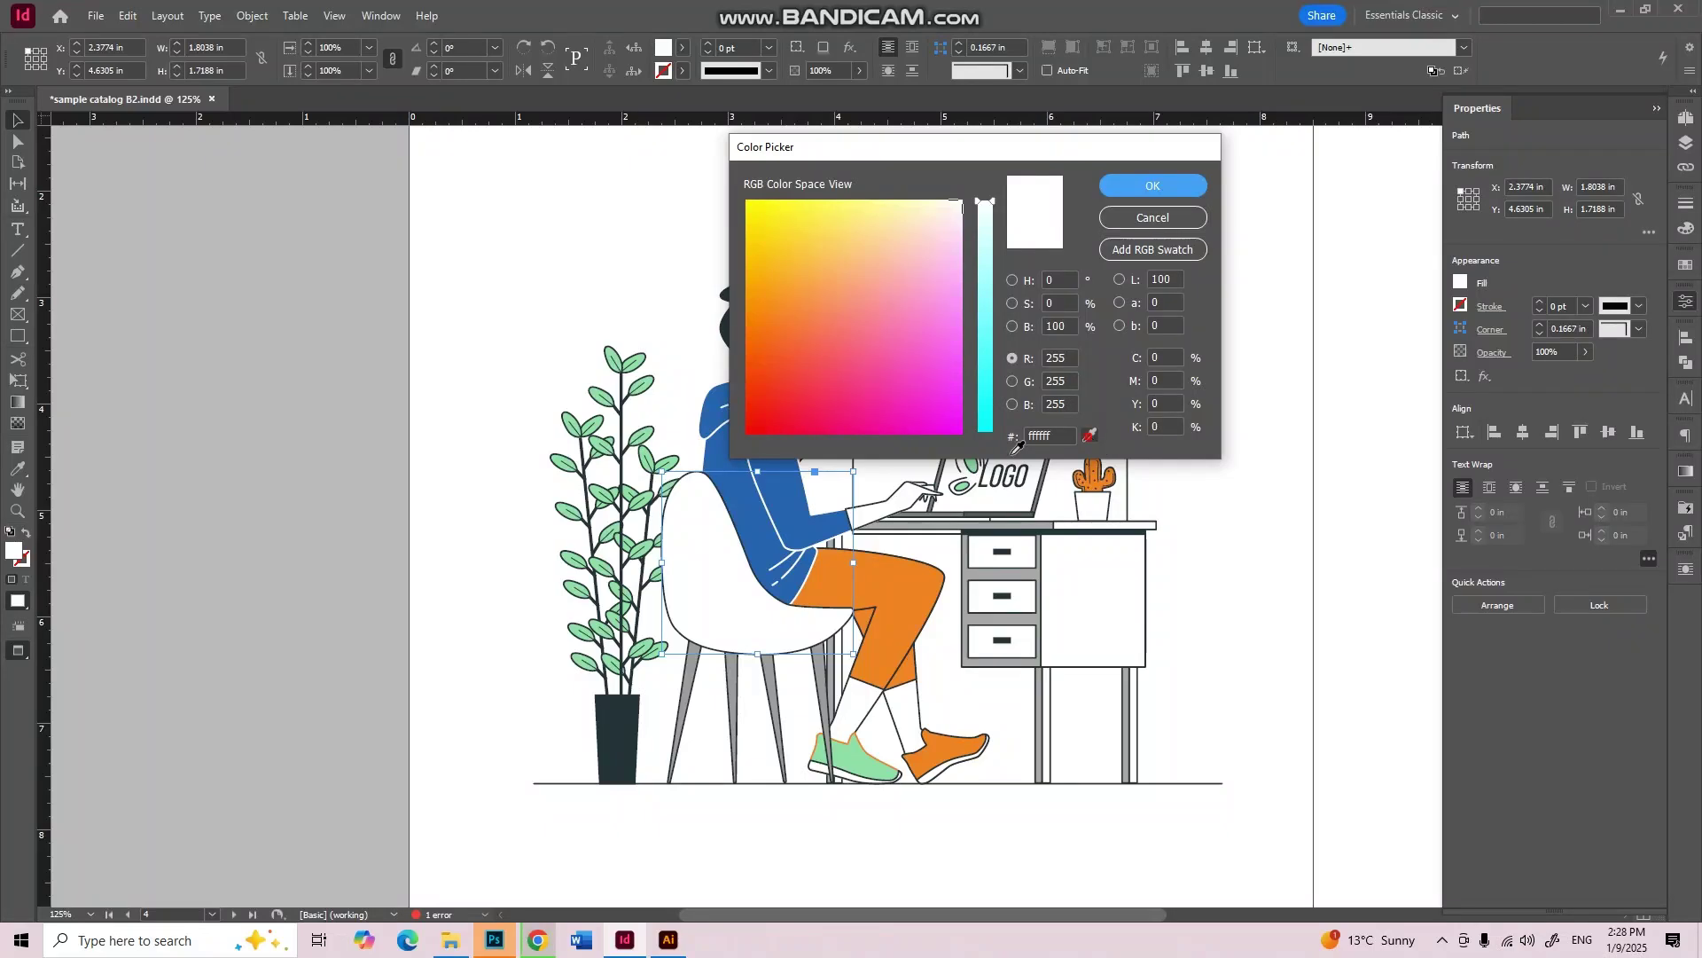
click(718, 448)
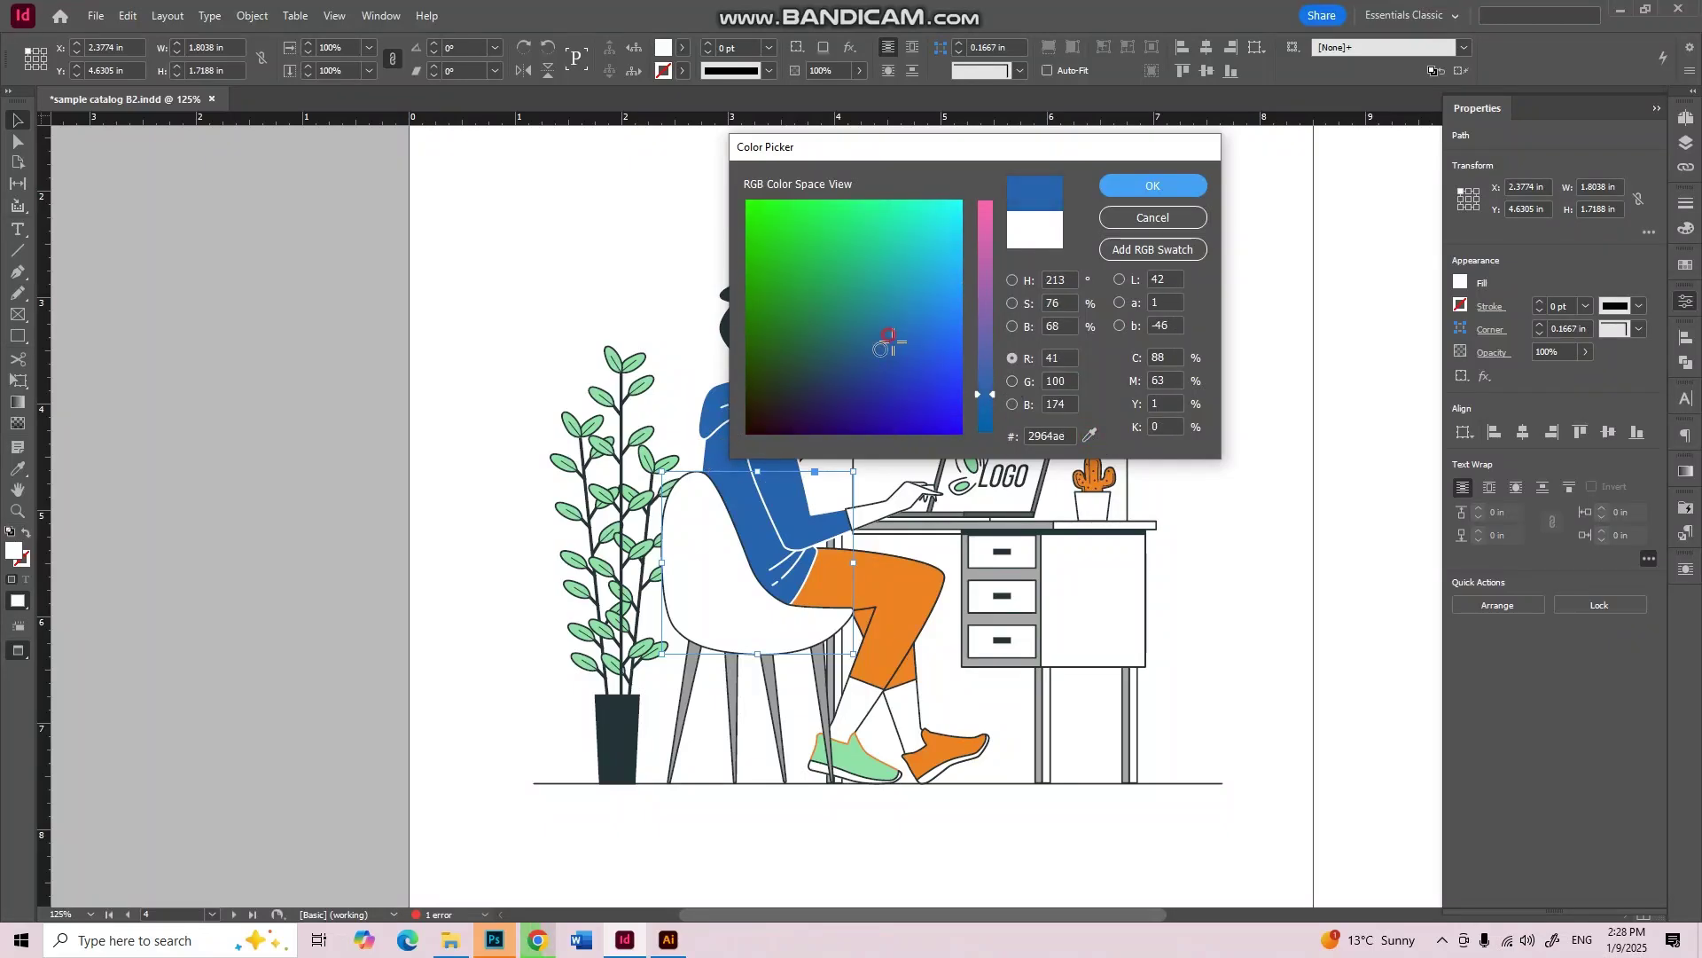
drag(892, 342, 865, 386)
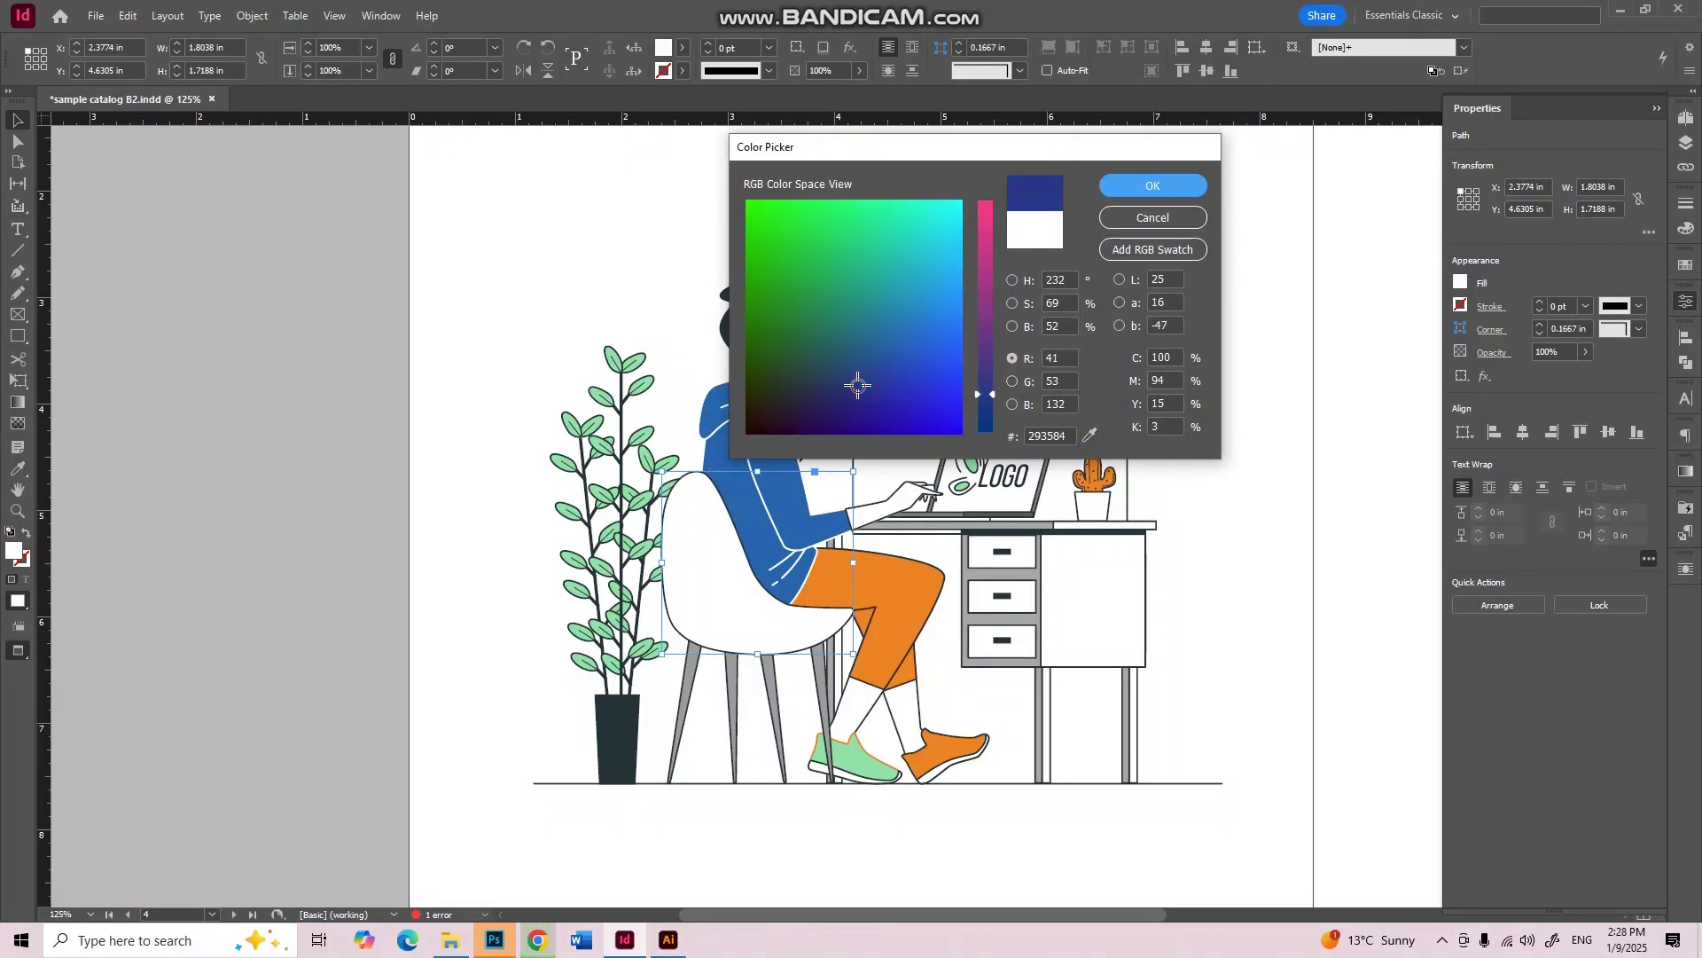
click(1106, 188)
click(1205, 328)
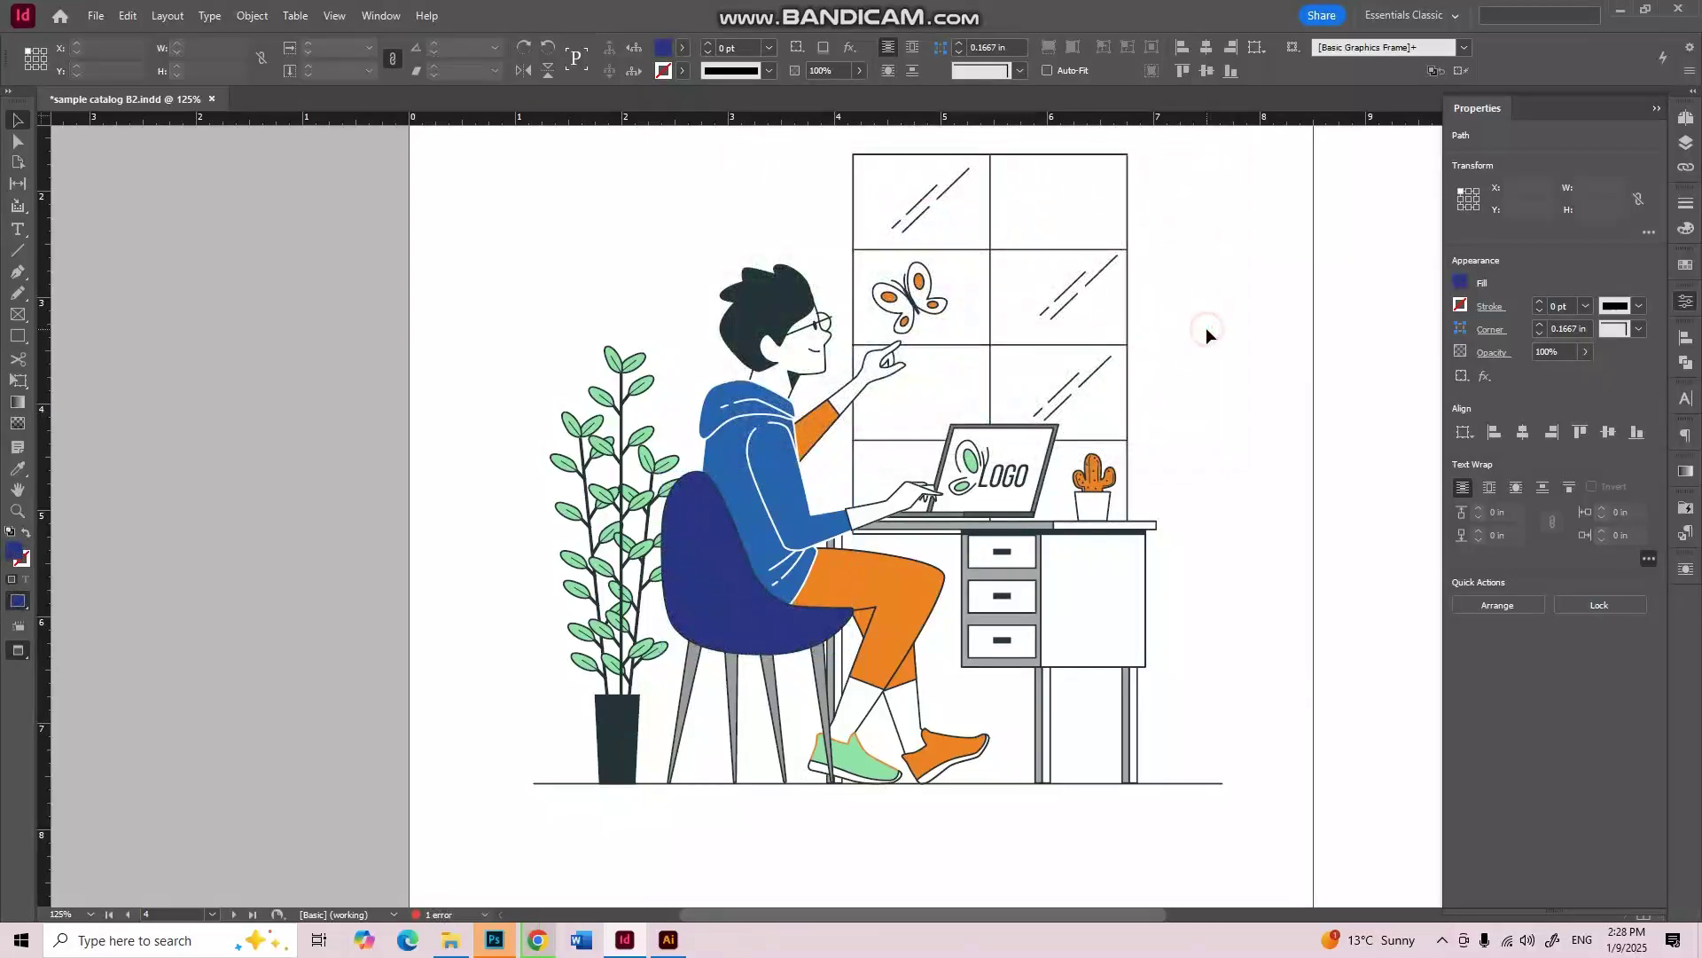
Step: Change the chair seat's dark outline to white
scroll(647, 561, up, 3)
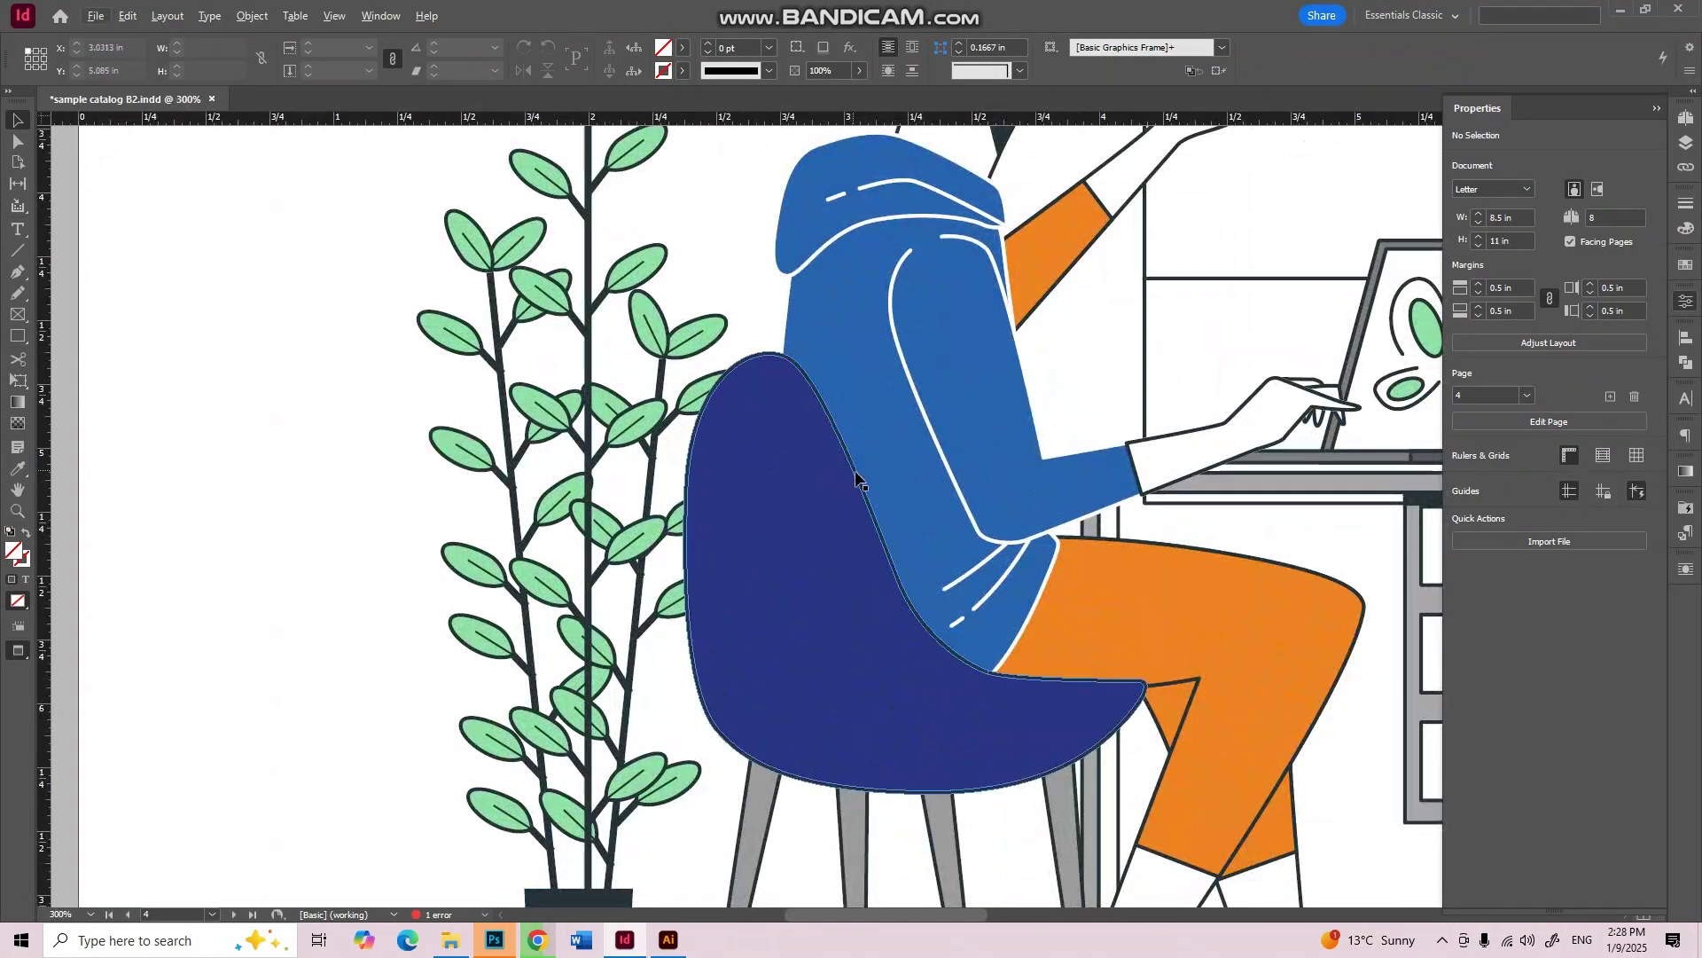
click(934, 465)
click(682, 47)
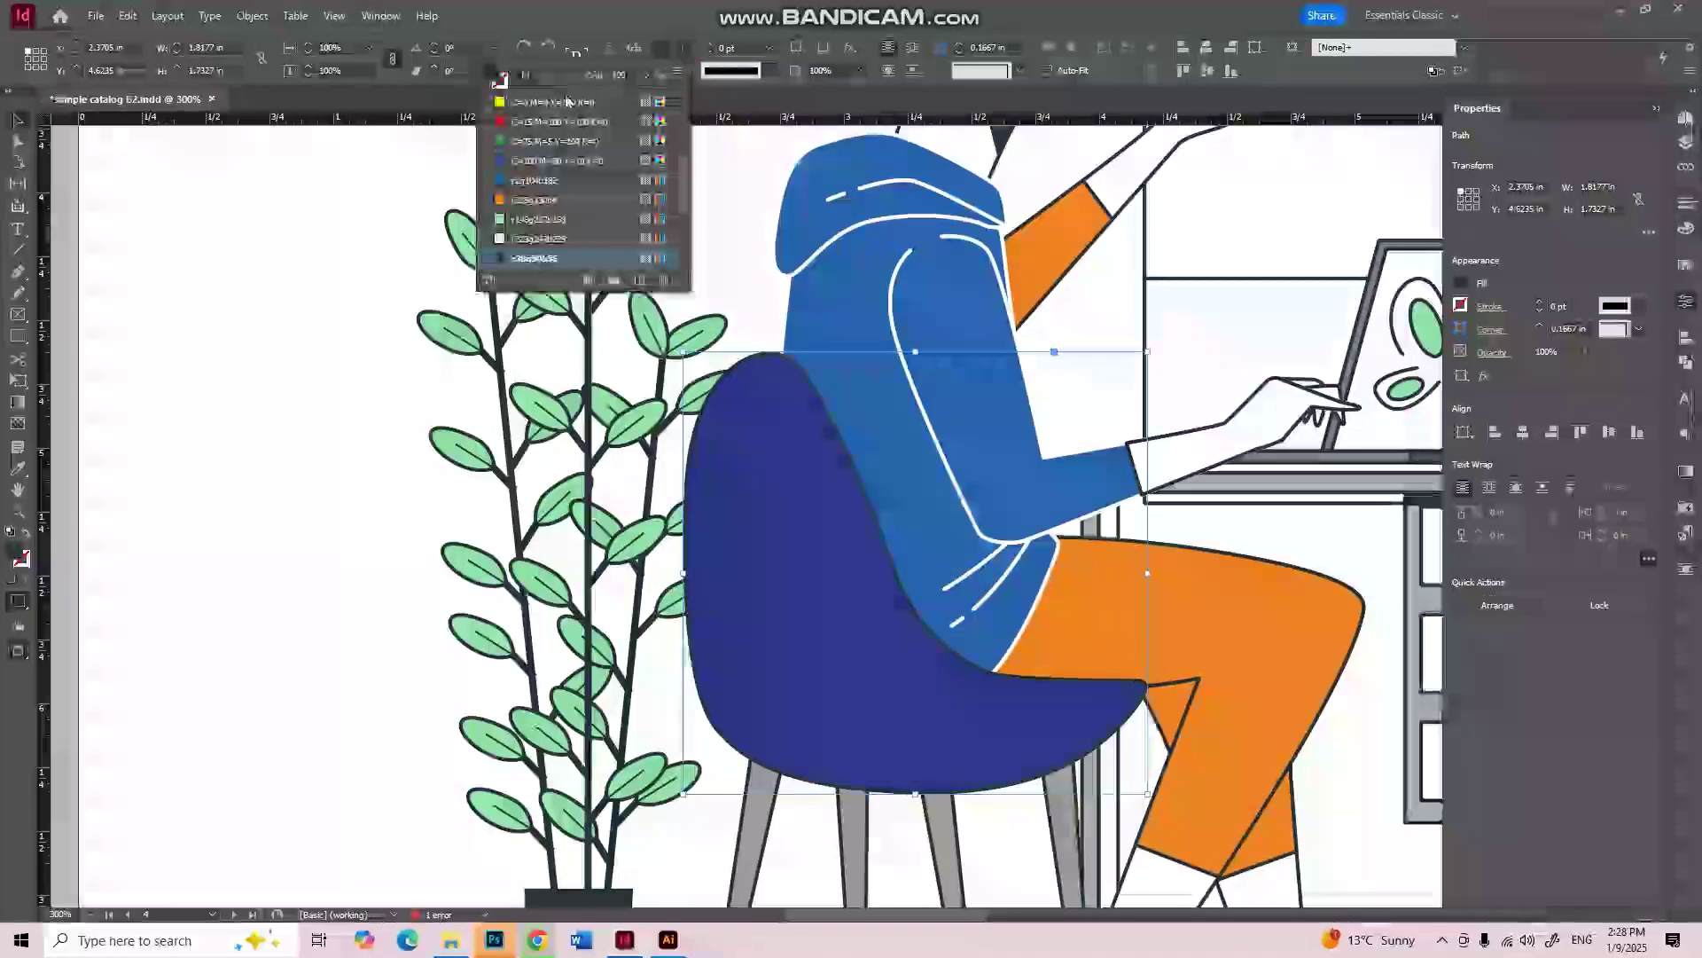
double_click(665, 51)
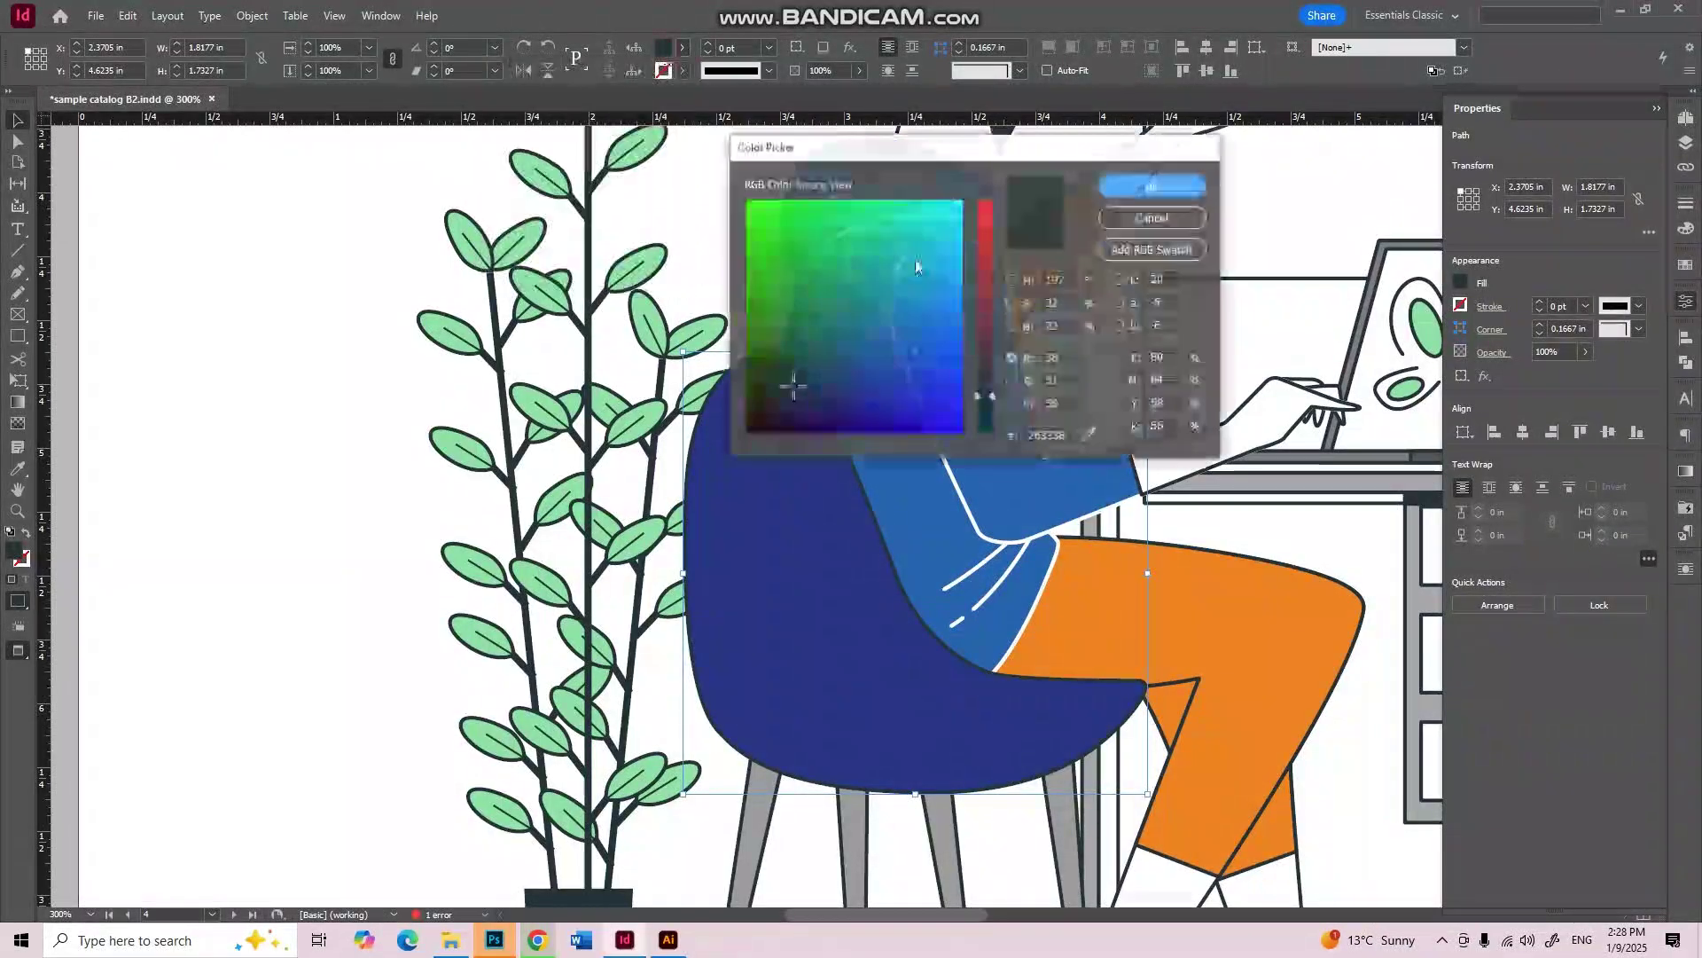
drag(917, 262, 969, 184)
drag(979, 244, 1004, 178)
click(1179, 184)
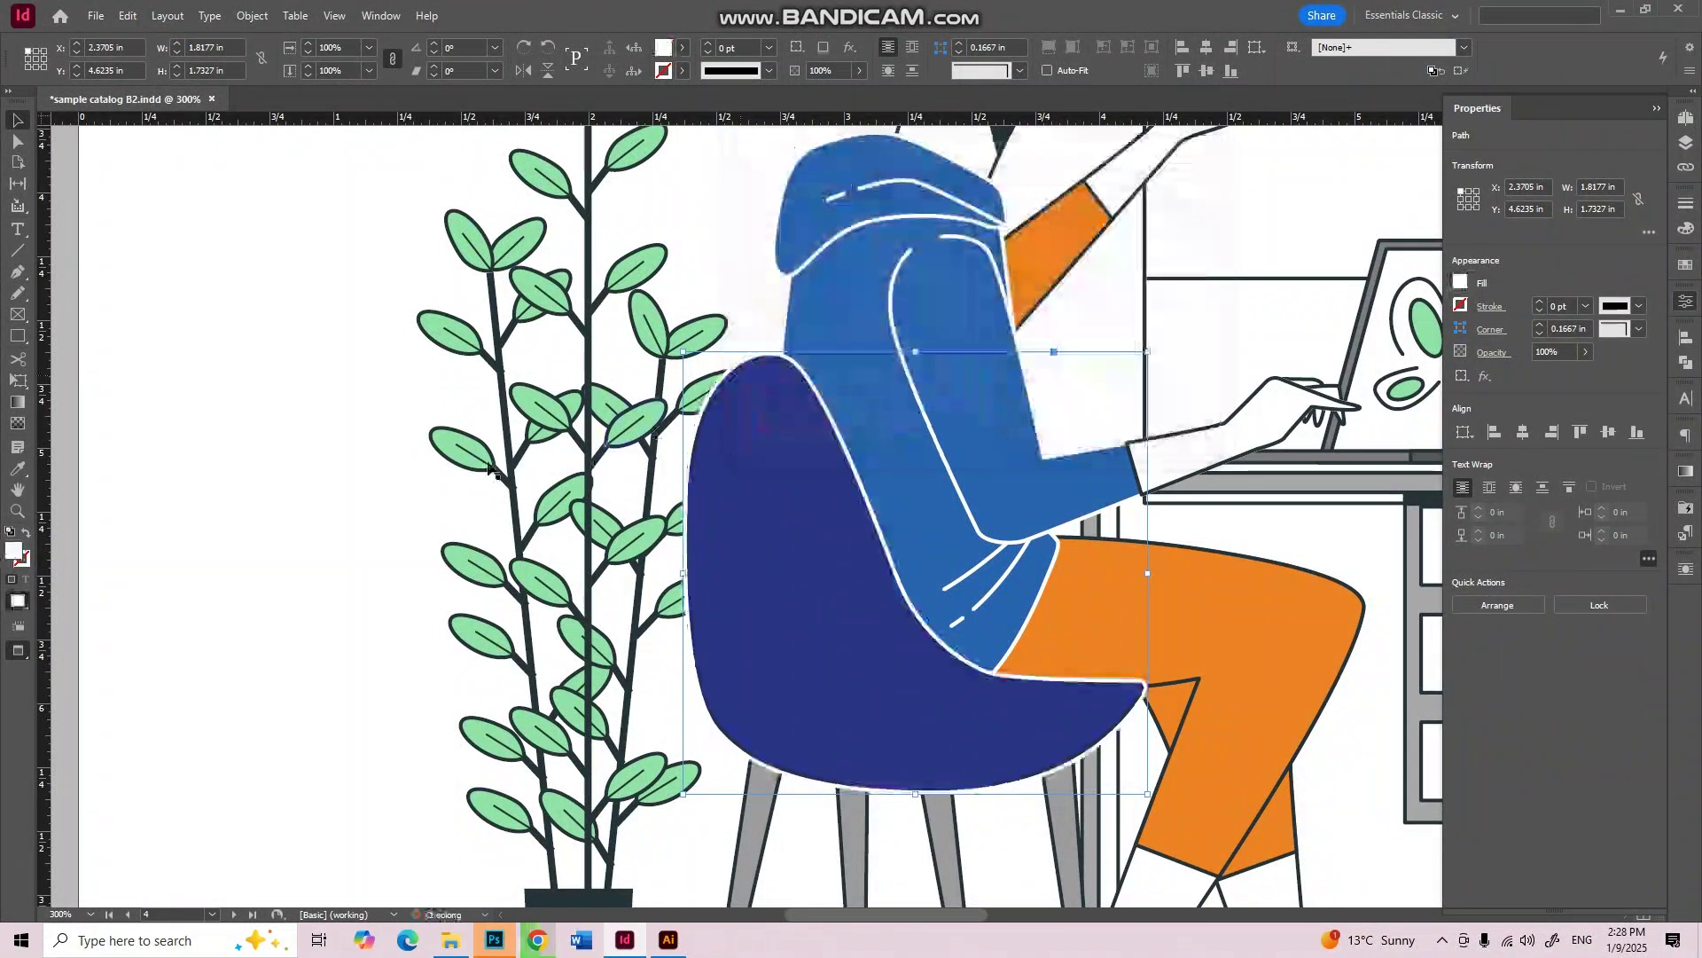
click(413, 450)
Step: Fill both of the figure's shoes with the dark blue sampled from the chair seat, 293584
scroll(413, 451, down, 3)
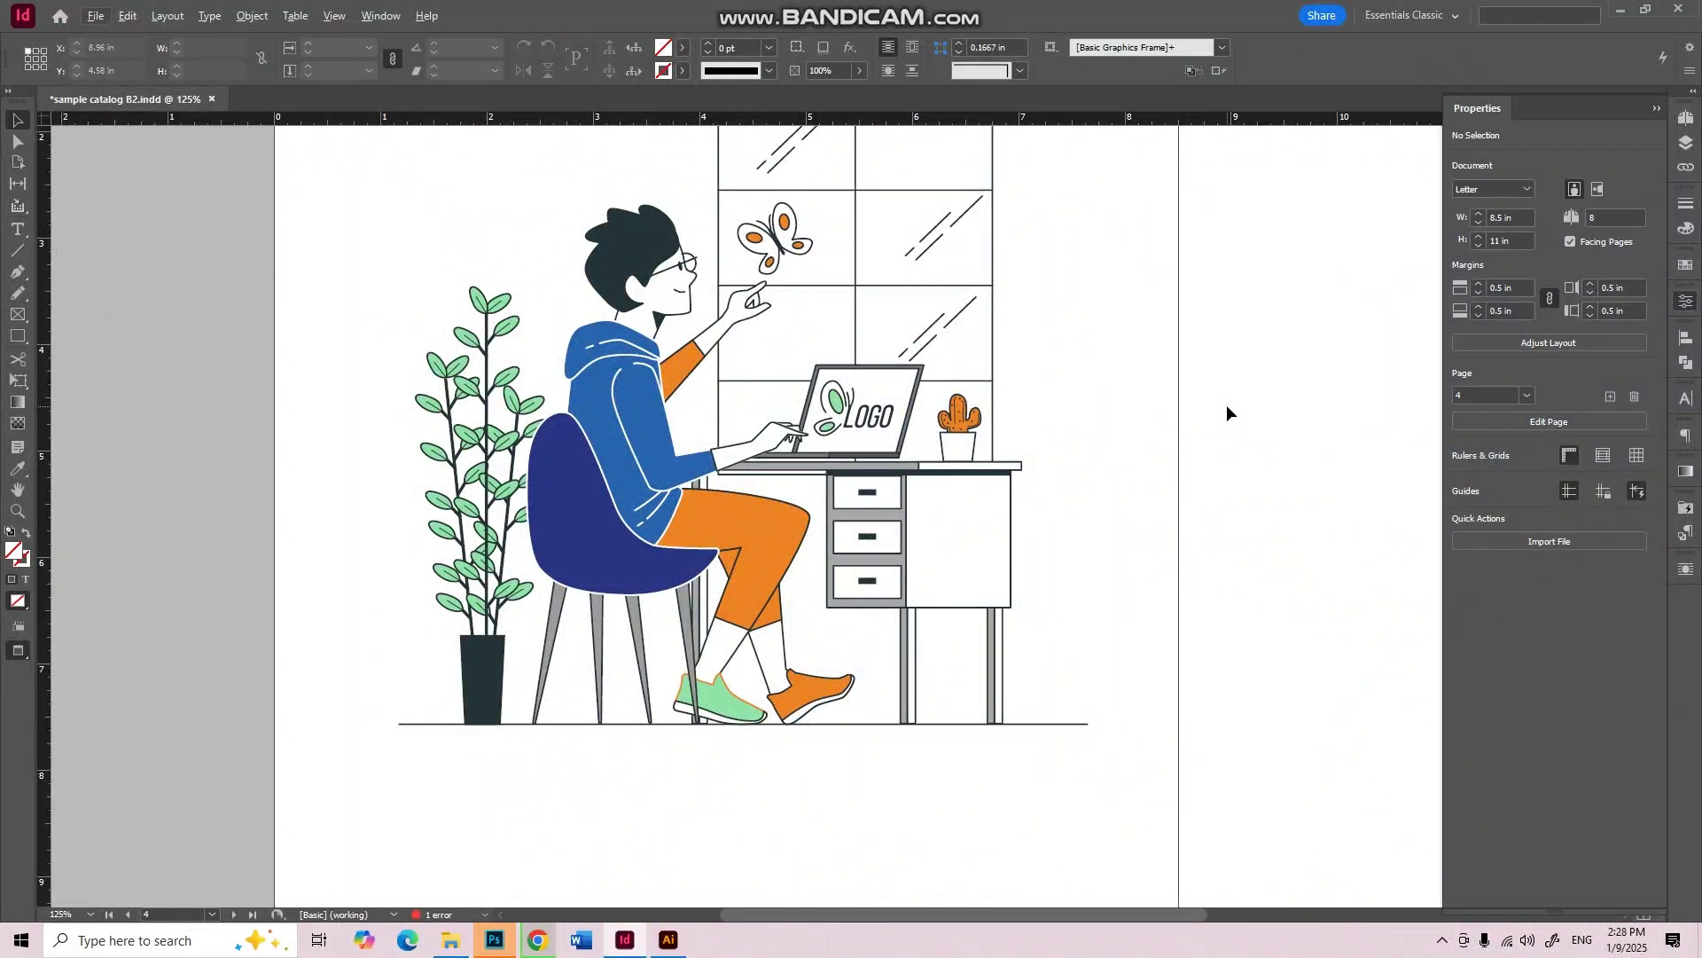
scroll(757, 678, up, 3)
click(896, 605)
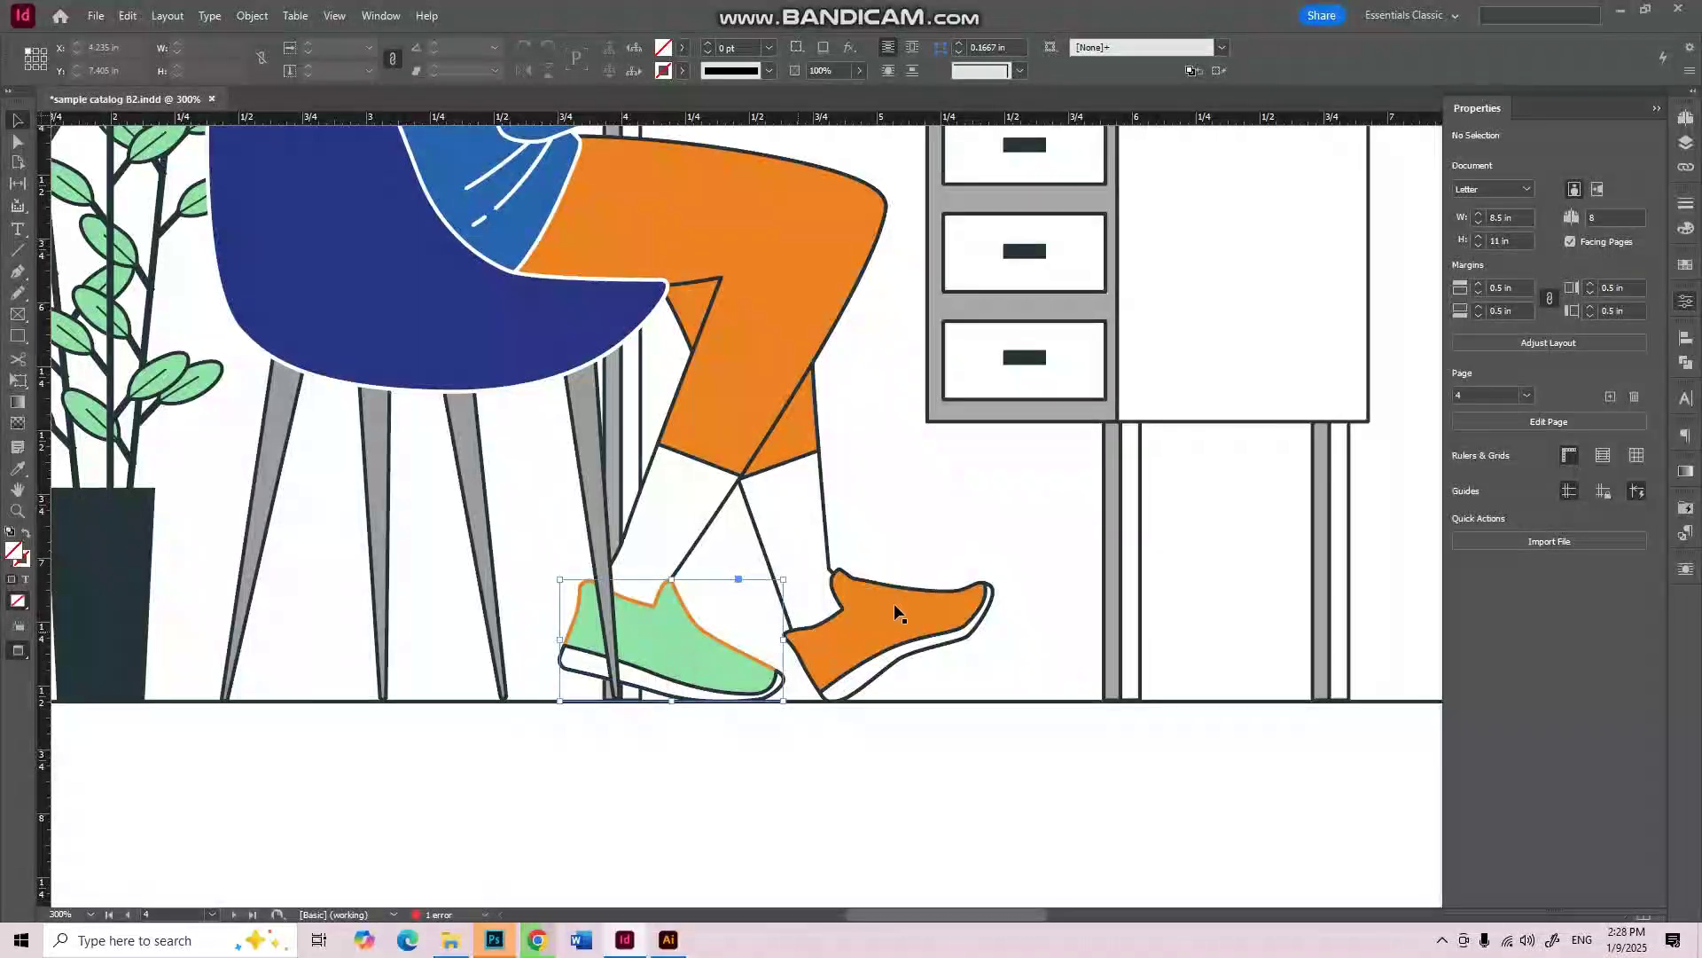
double_click(663, 53)
click(411, 346)
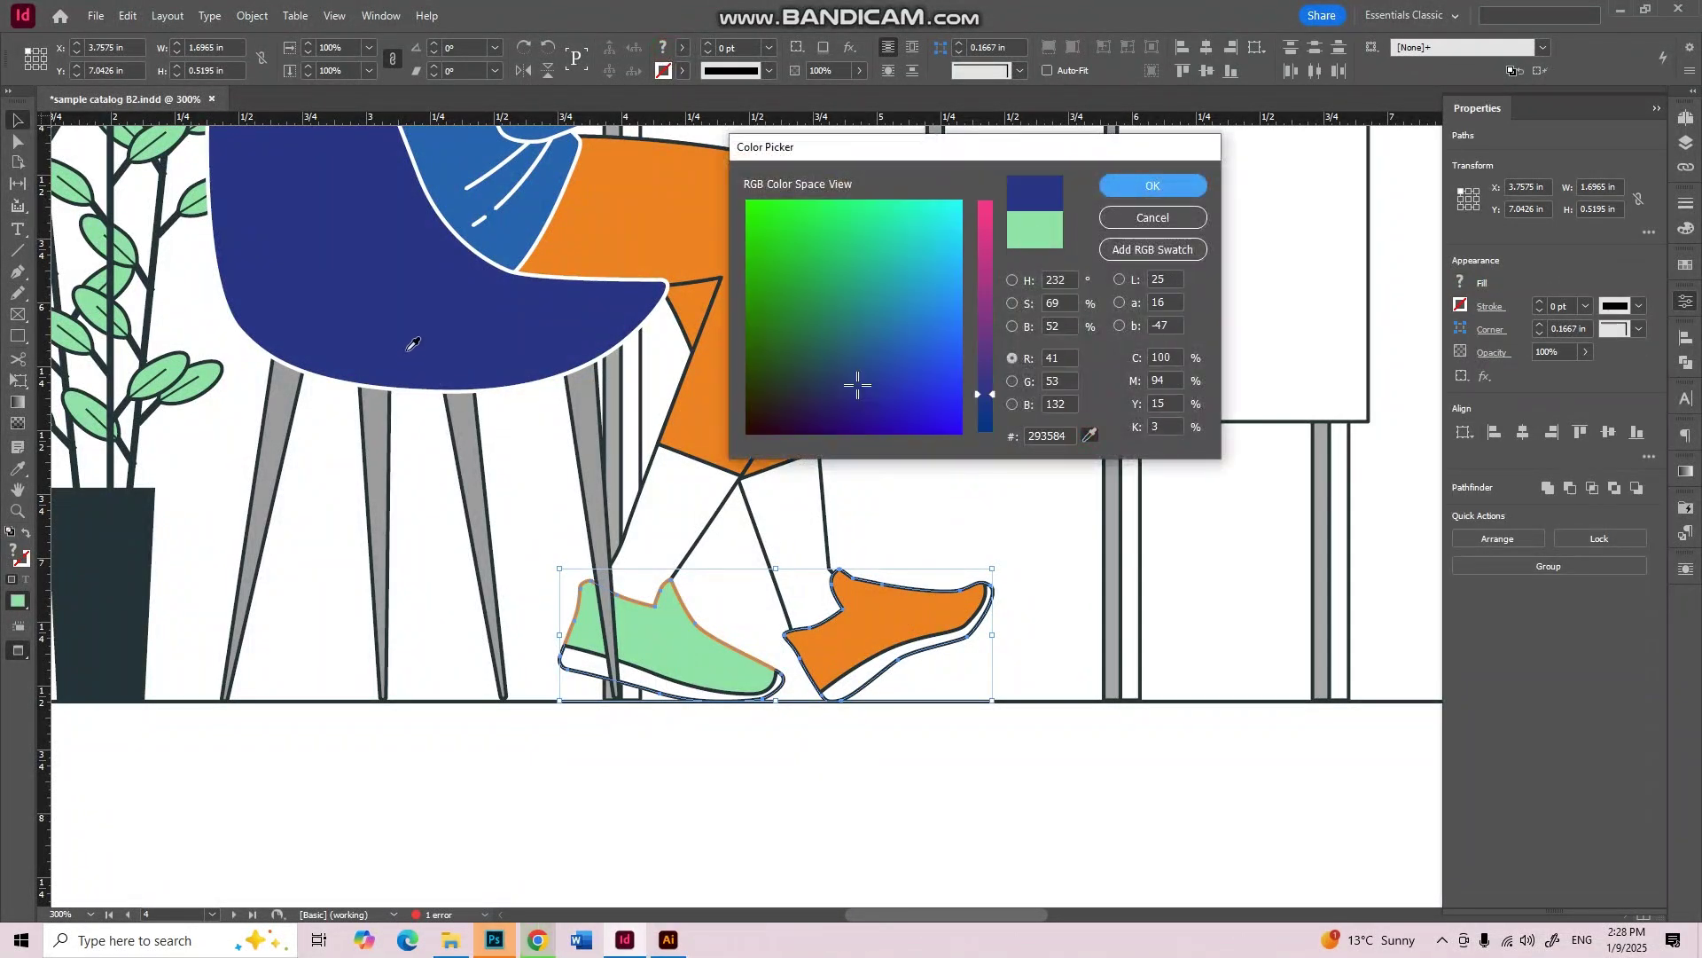
click(1107, 189)
click(901, 773)
Step: Select the orange outline of the shoe behind the chair leg to recolor it
scroll(709, 618, up, 3)
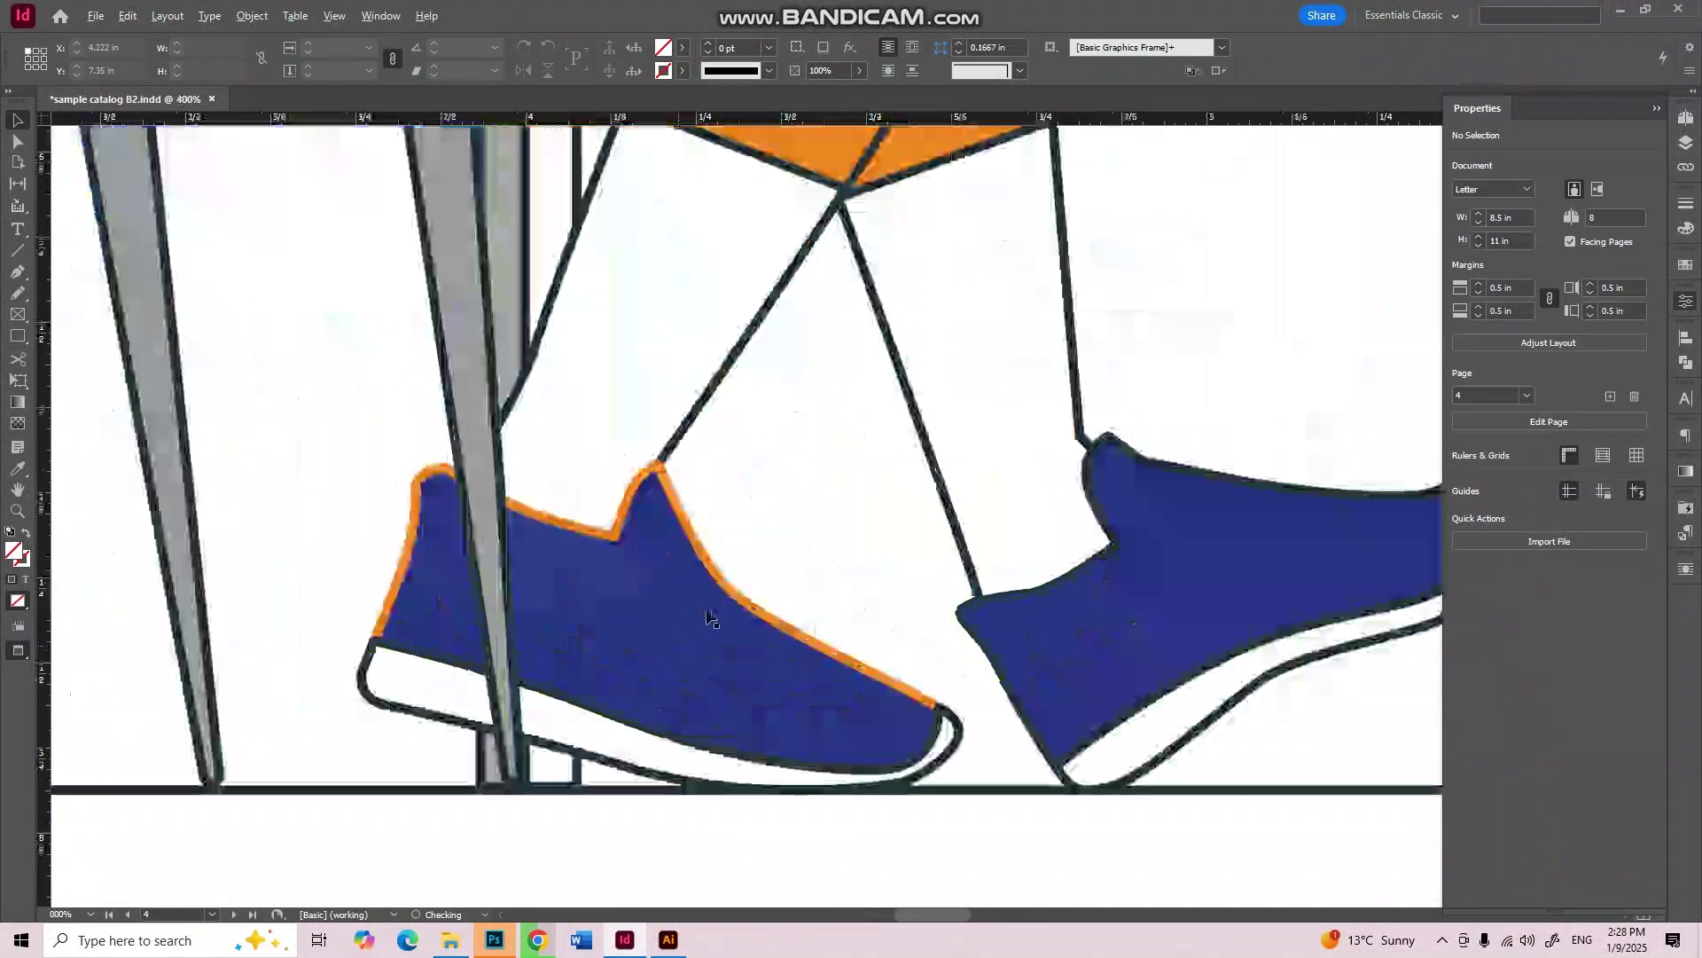
click(729, 596)
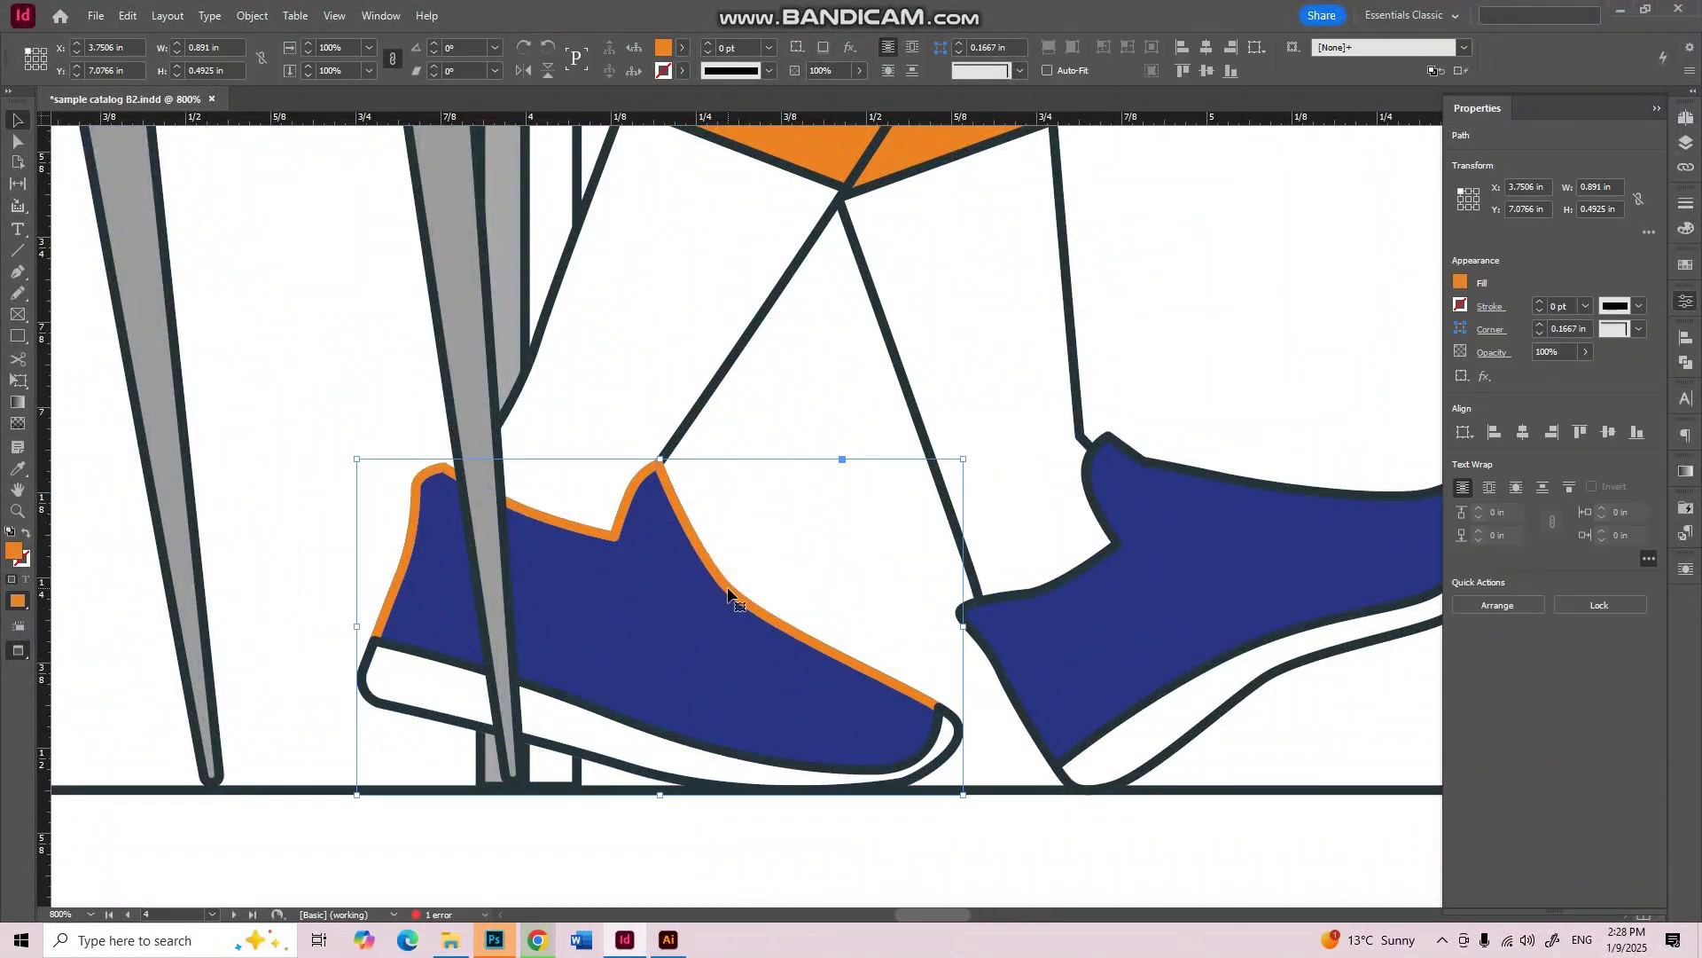
scroll(729, 596, down, 1)
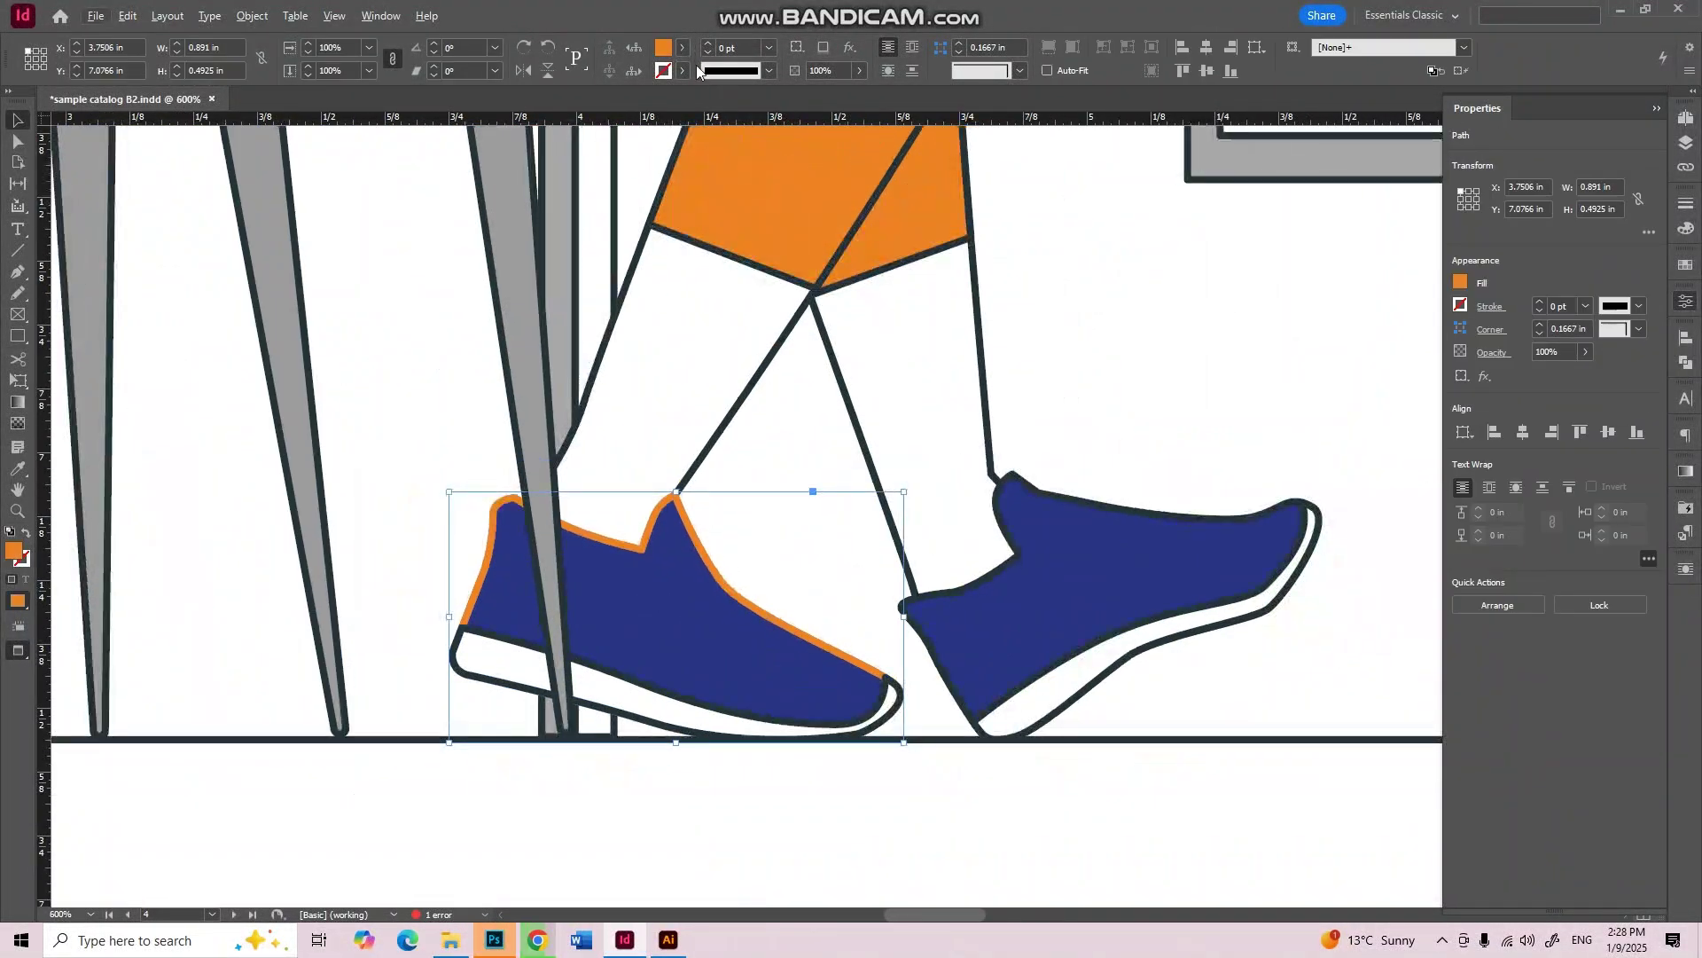
Step: Recolor the upper outlines of both shoes with the orange #ec8223
shift+click(1104, 512)
scroll(1048, 483, down, 2)
scroll(1049, 484, up, 3)
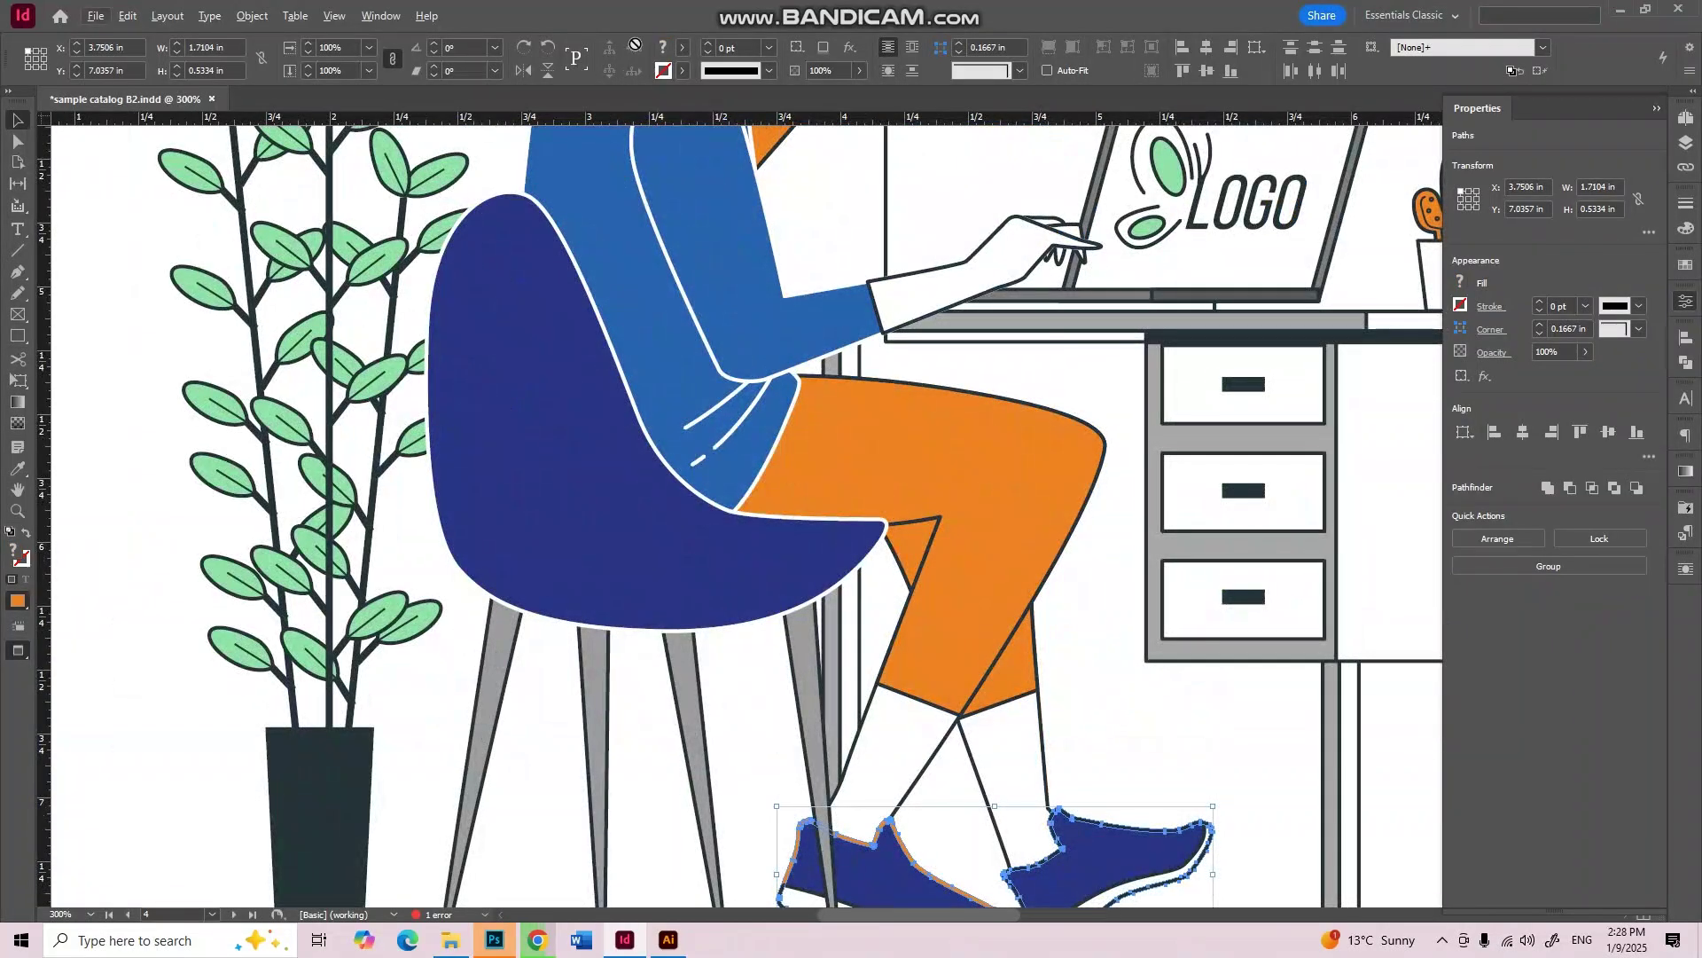
double_click(659, 49)
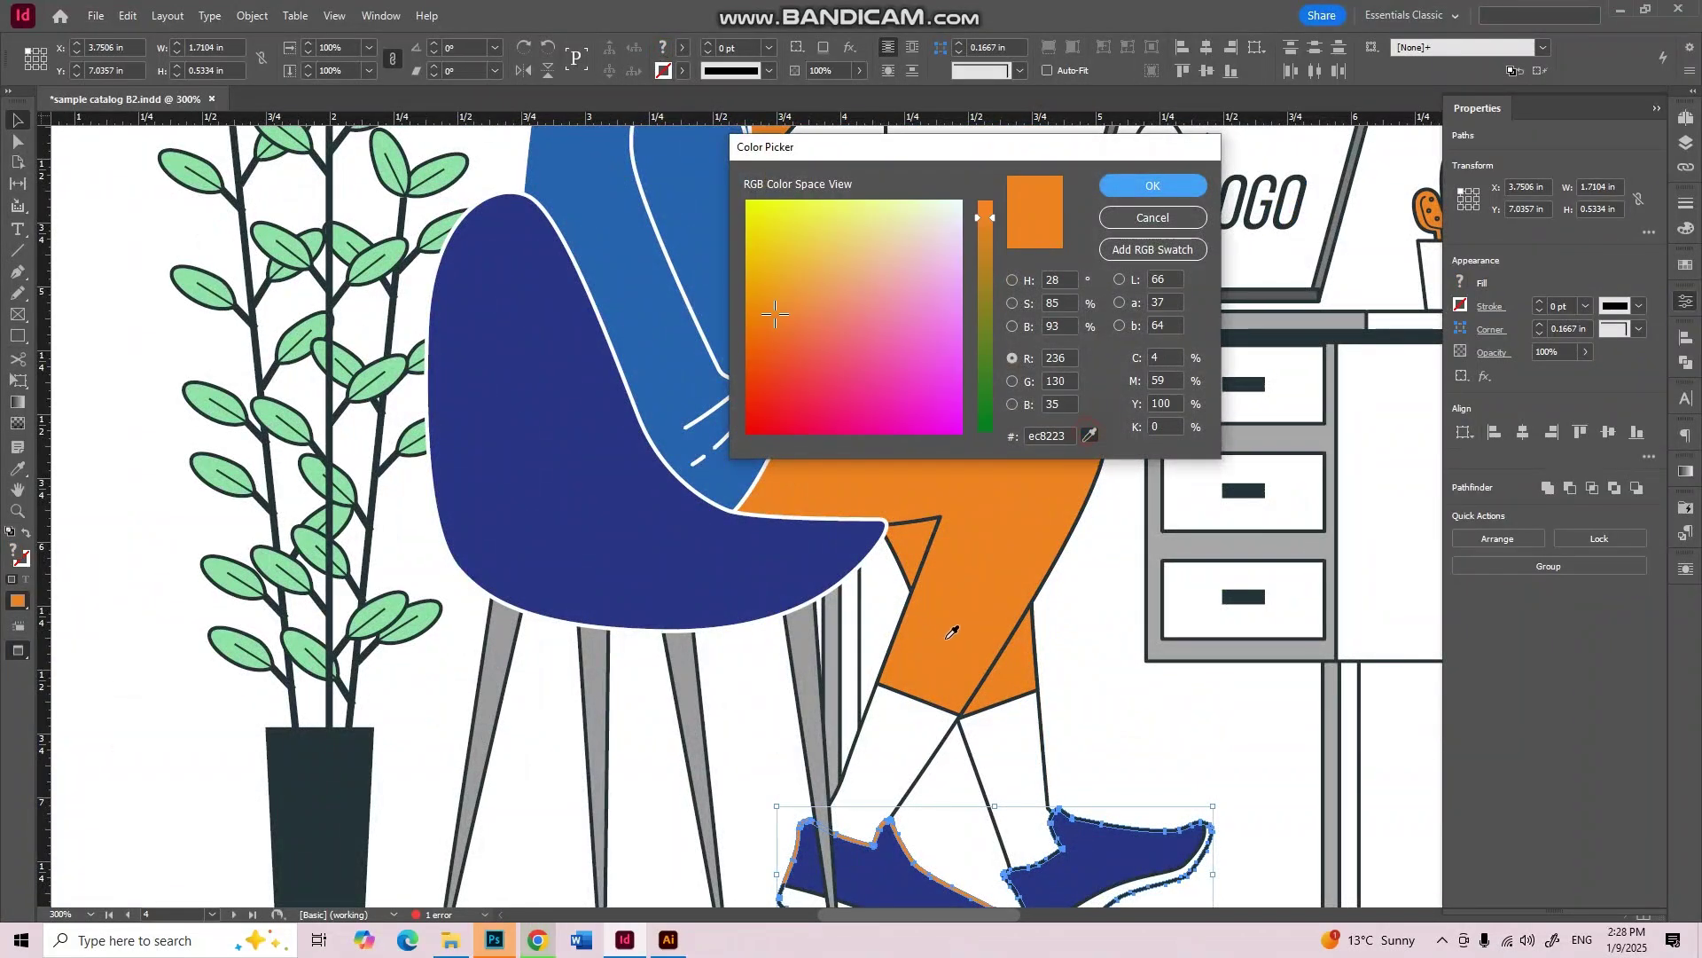
click(1152, 185)
scroll(1188, 497, down, 4)
click(1125, 763)
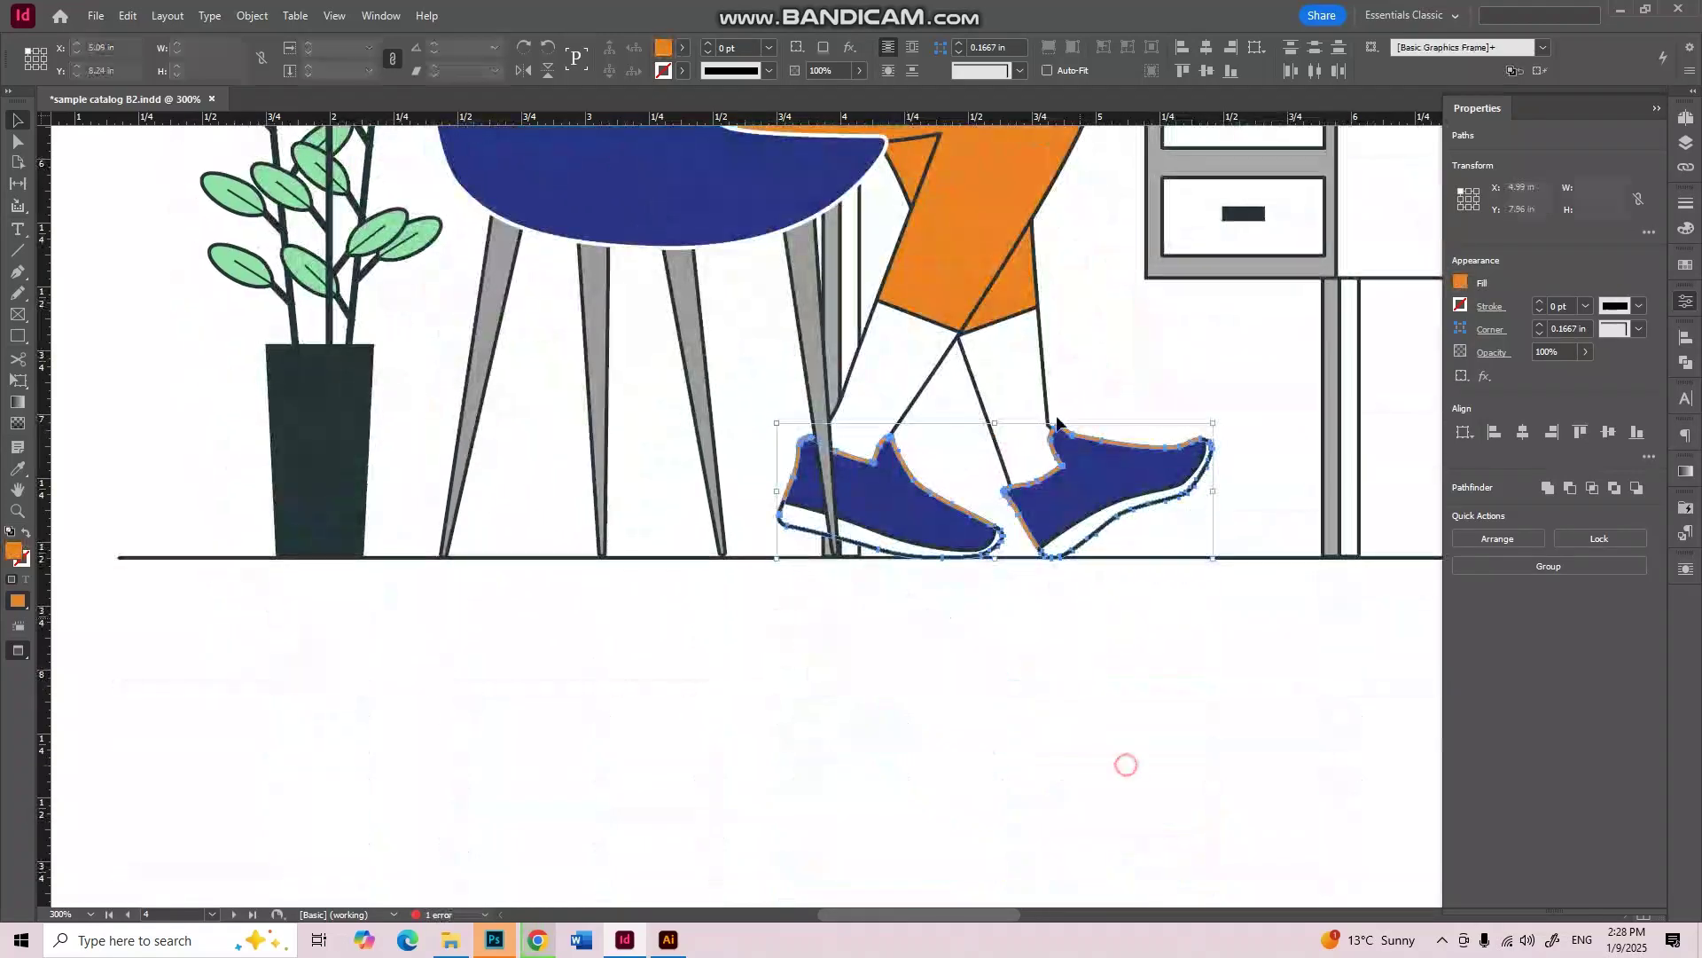
Step: Recolor the sole outlines of both shoes with the orange sampled from the trousers
scroll(1029, 572, up, 1)
scroll(1029, 572, up, 4)
click(985, 572)
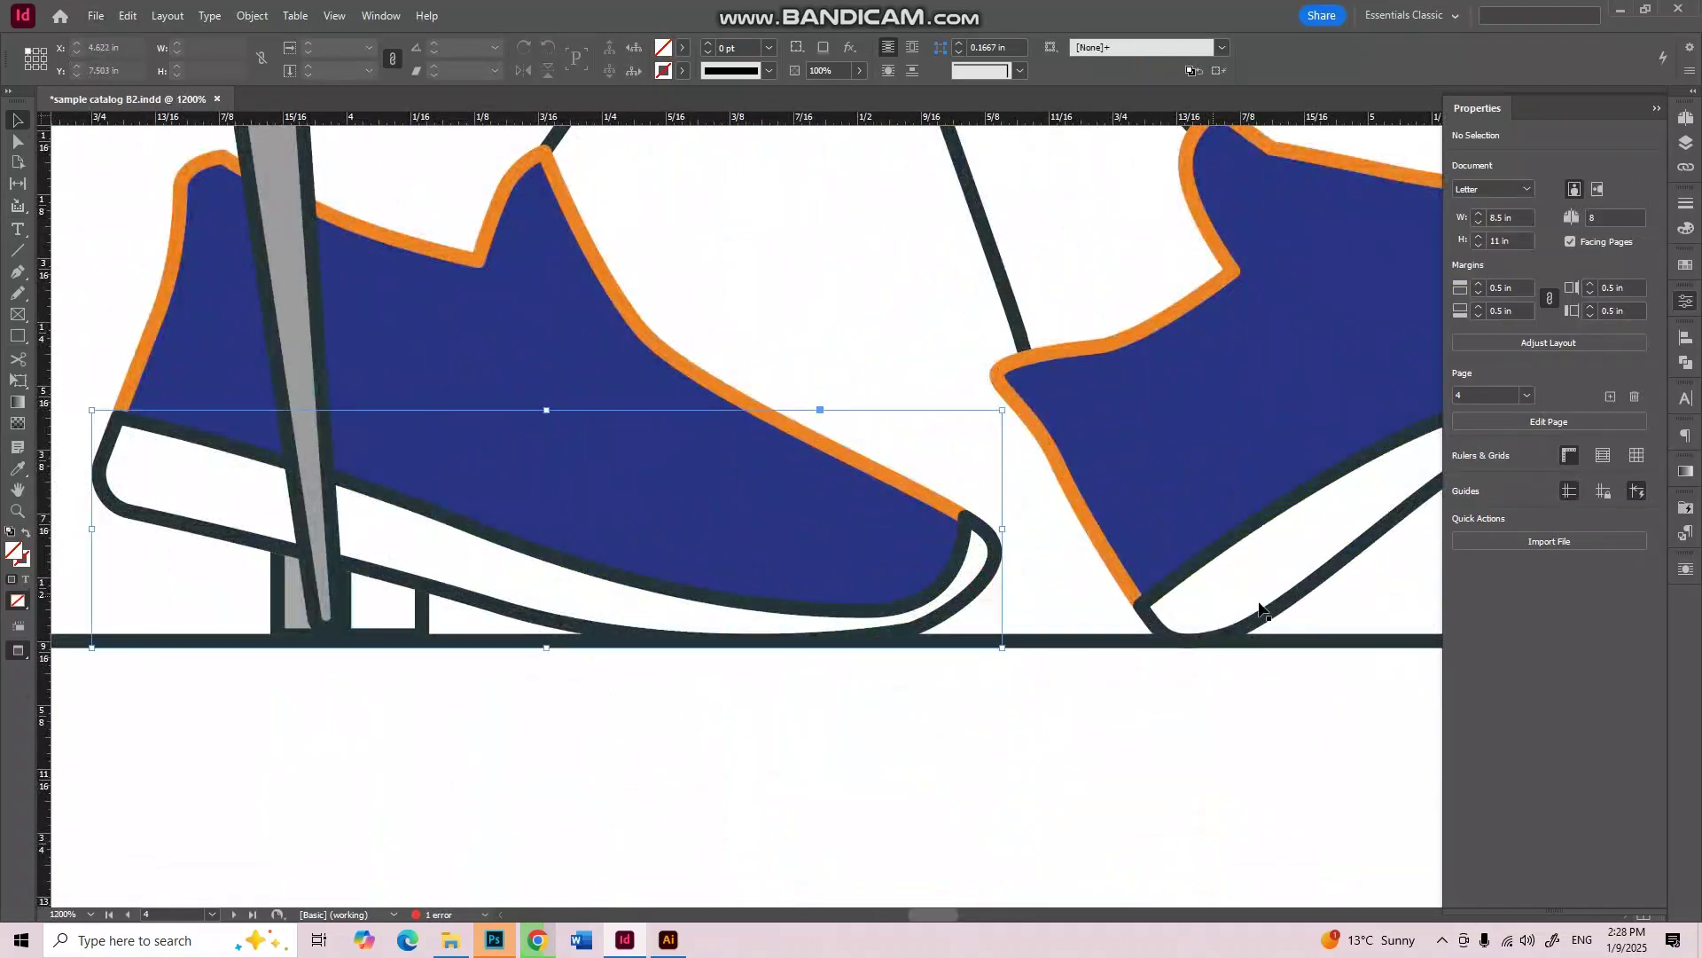
shift+click(1263, 622)
scroll(1263, 622, down, 3)
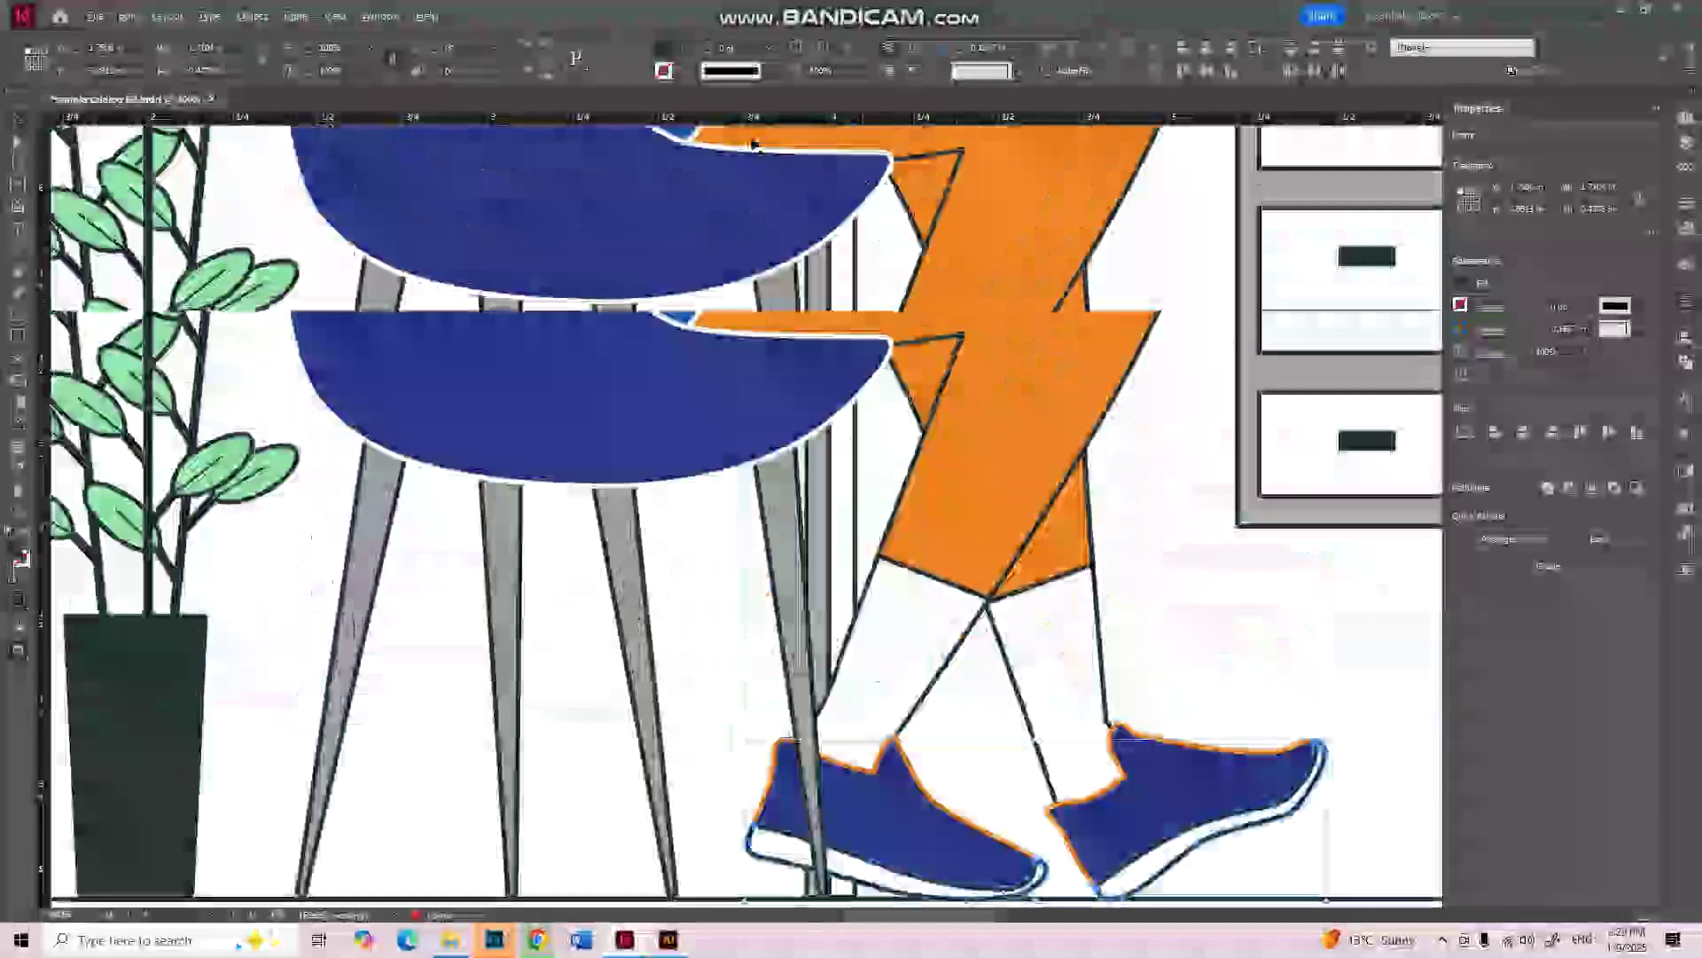
double_click(664, 47)
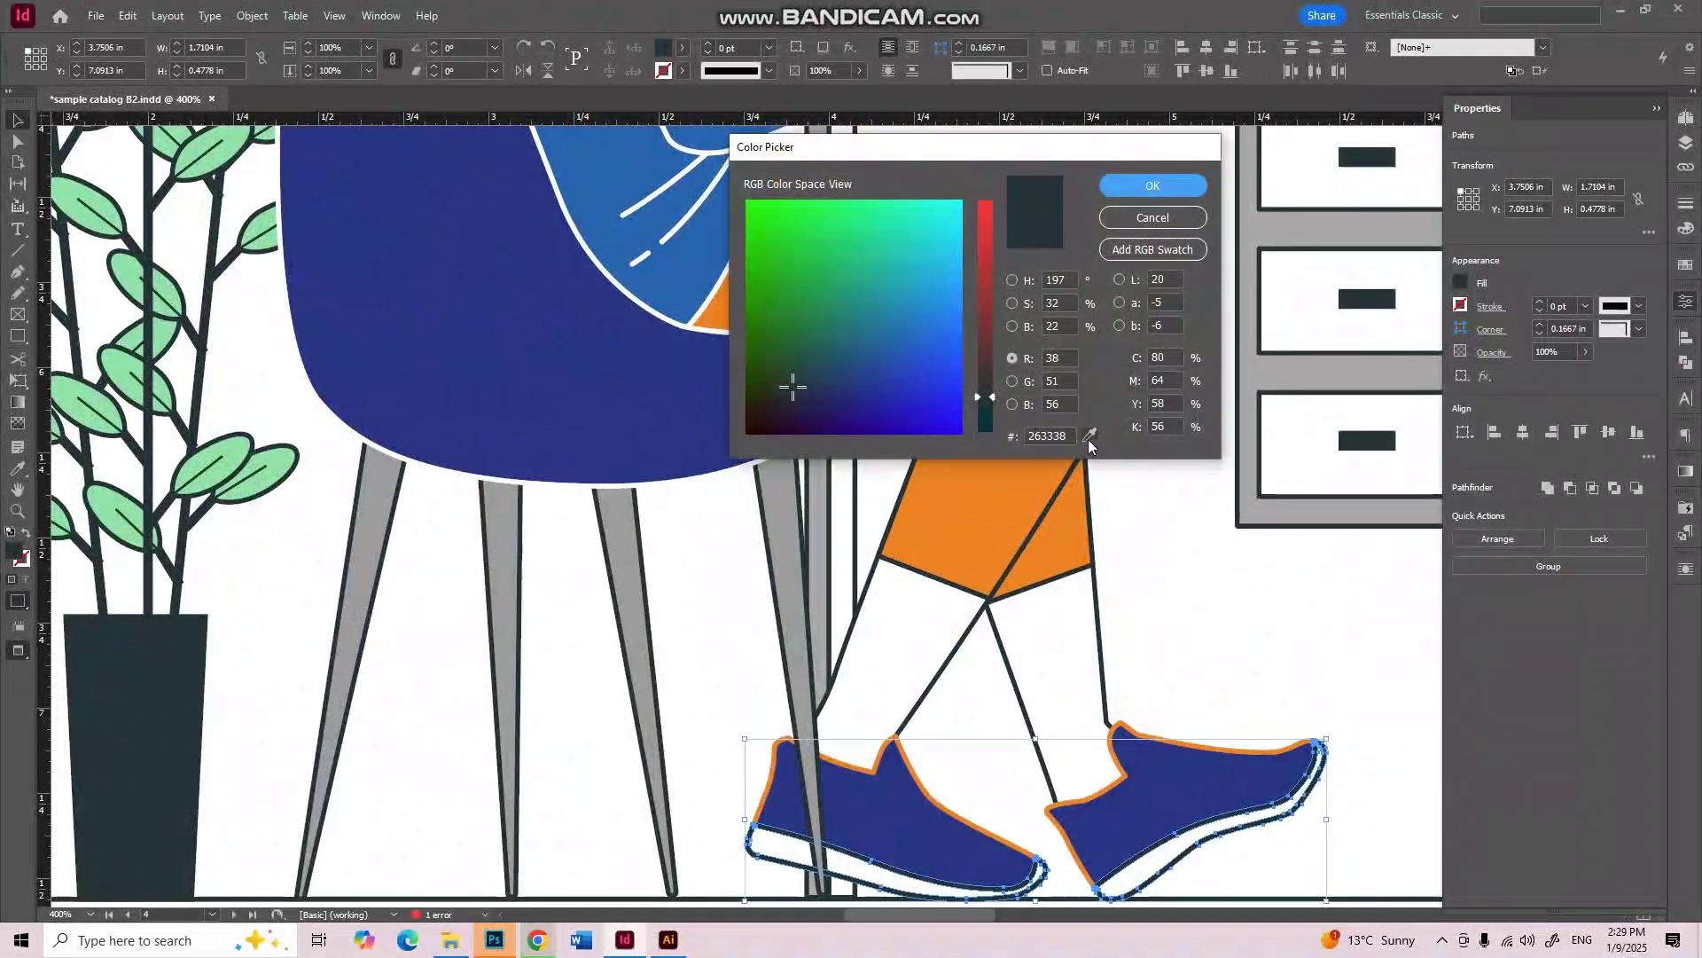
click(1090, 435)
click(961, 533)
click(1153, 185)
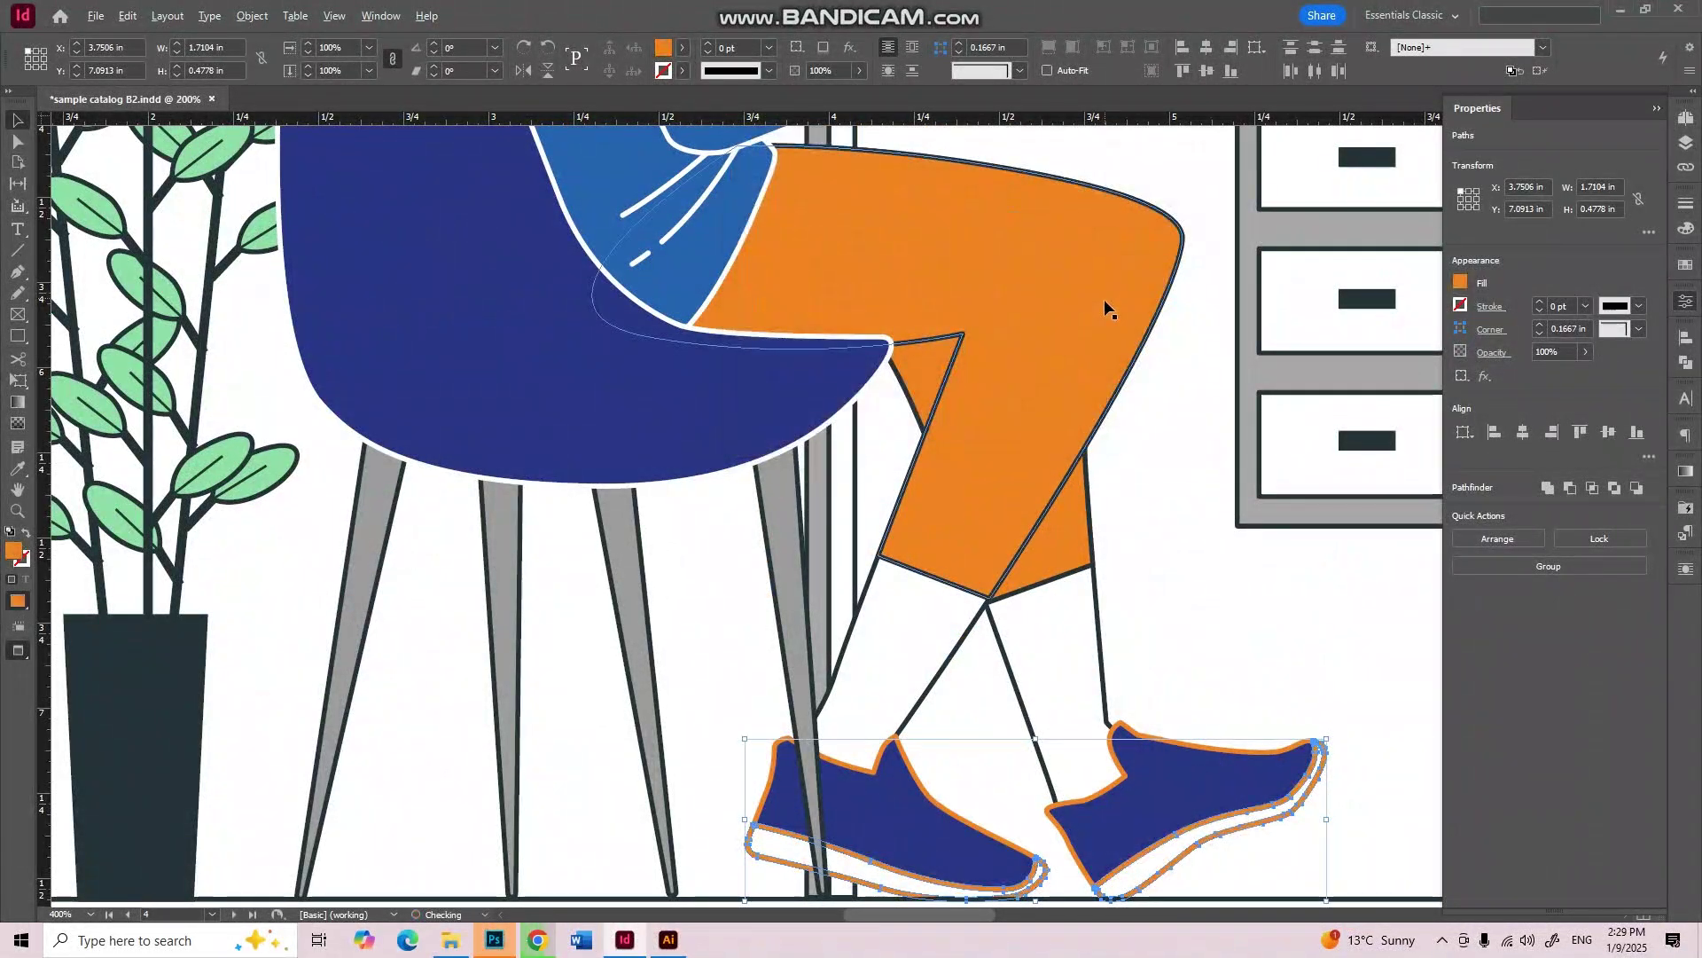
scroll(1104, 300, down, 2)
click(918, 622)
Step: Fill the two green ovals of the laptop's butterfly logo with the orange sampled from the cactus
scroll(919, 622, down, 3)
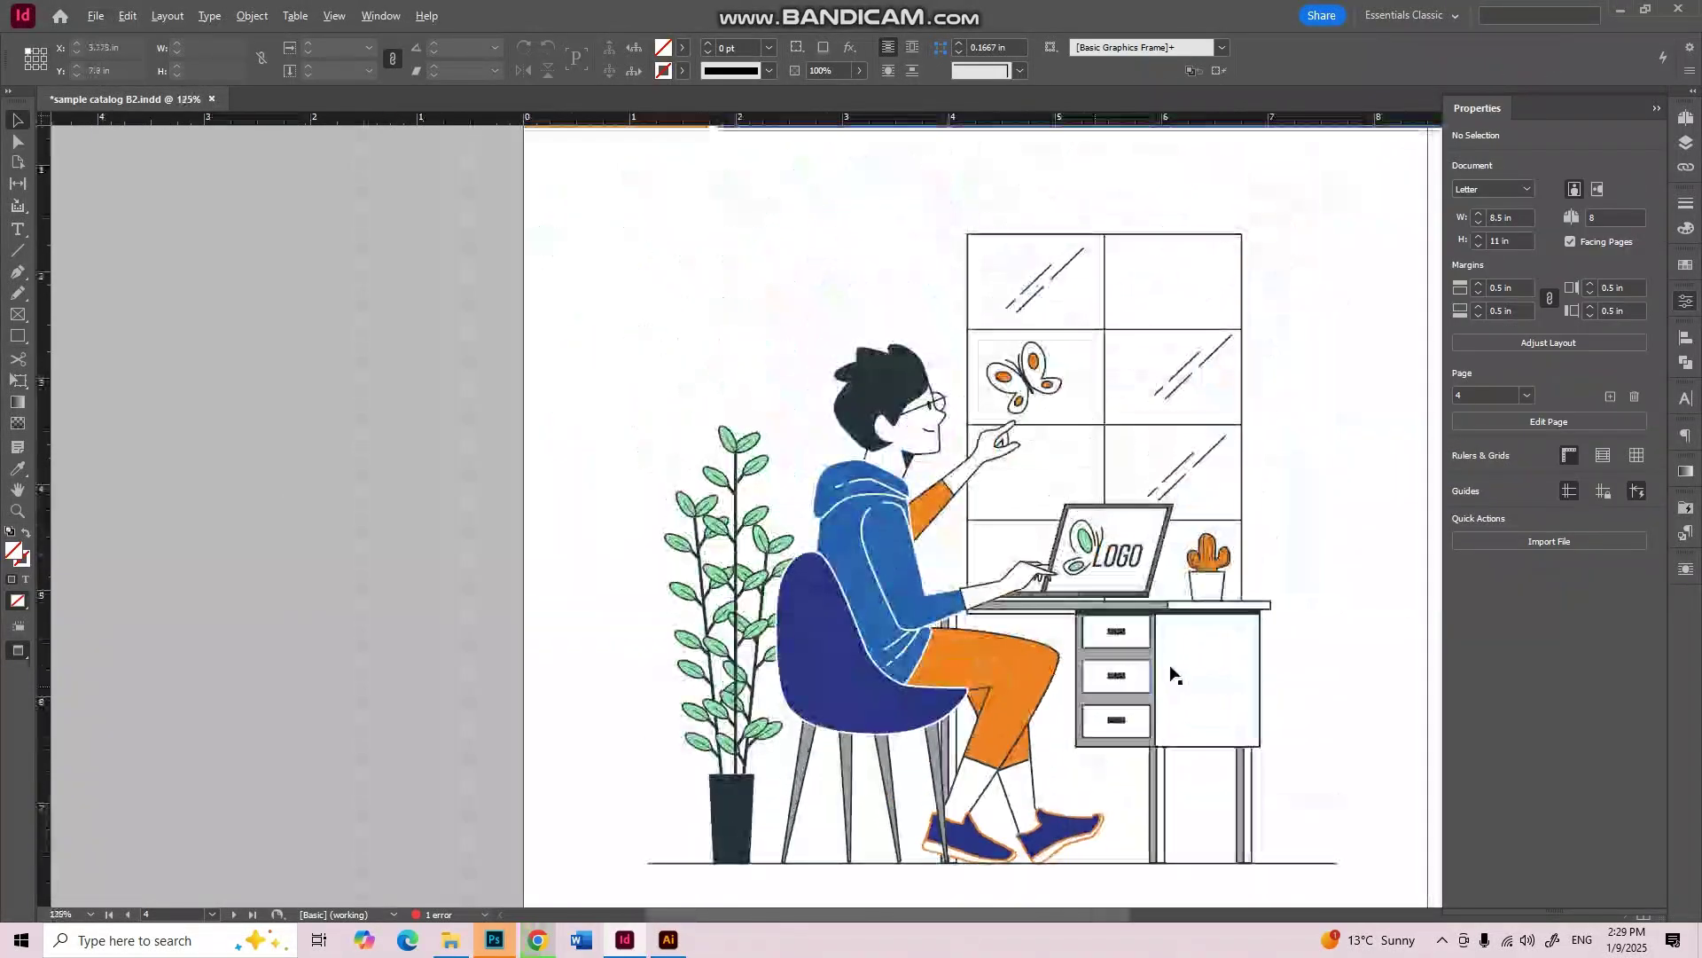
scroll(1121, 399, up, 4)
click(1008, 437)
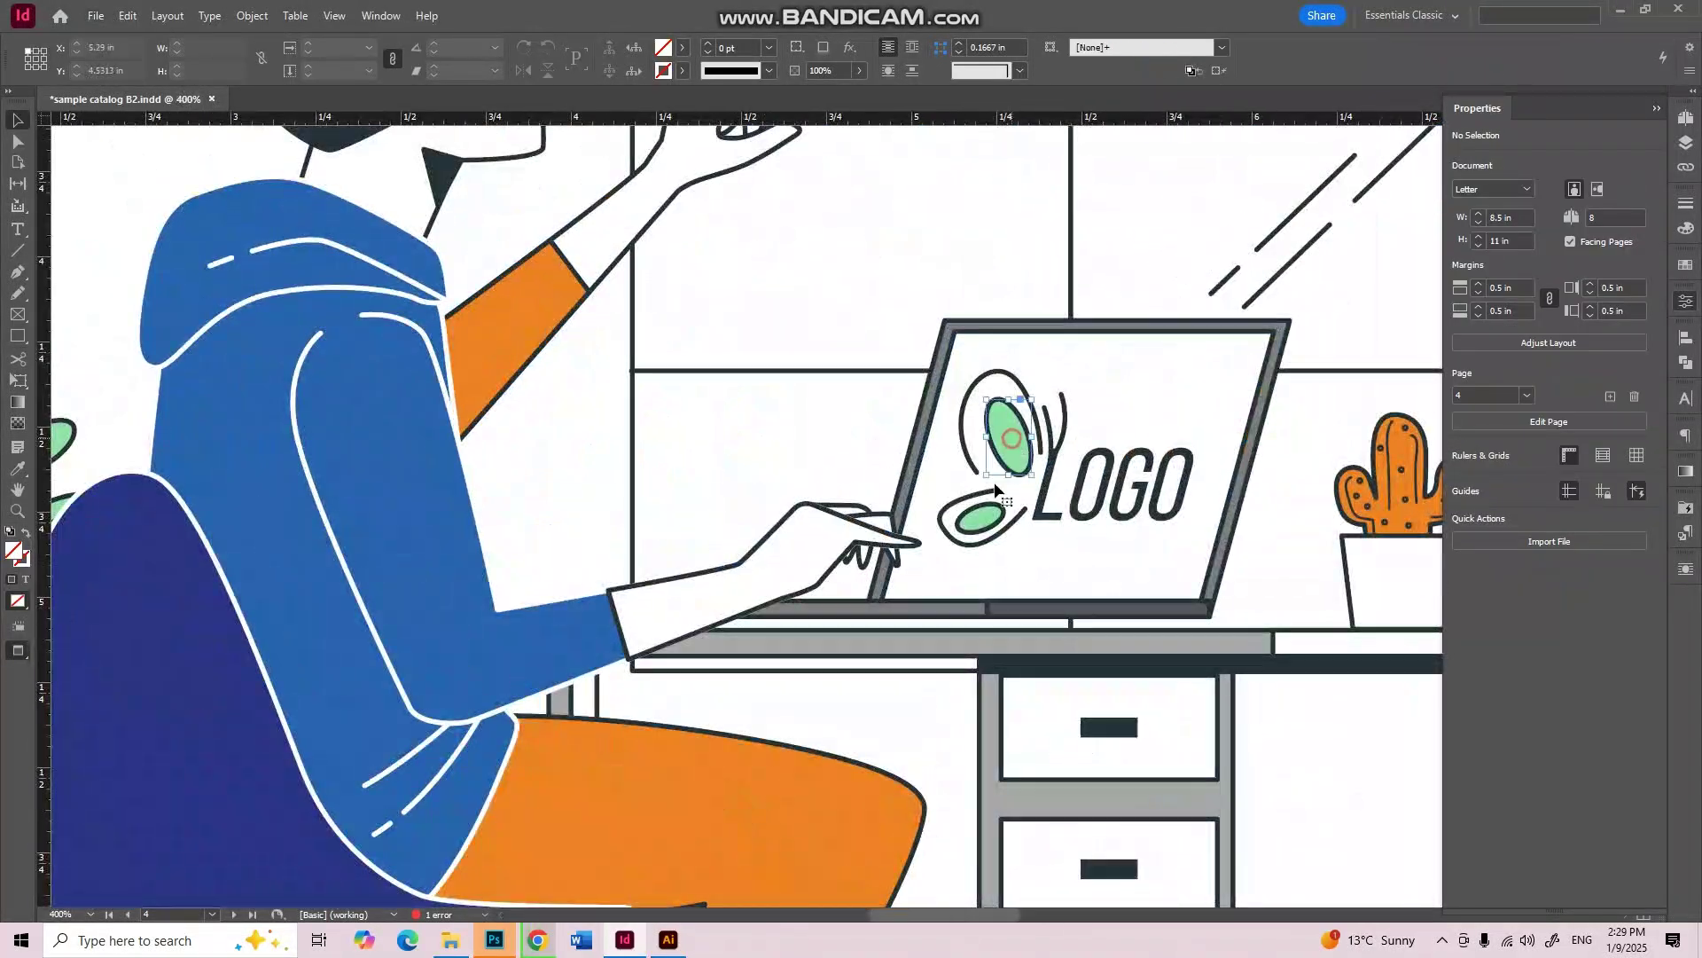
shift+click(981, 525)
scroll(980, 525, down, 1)
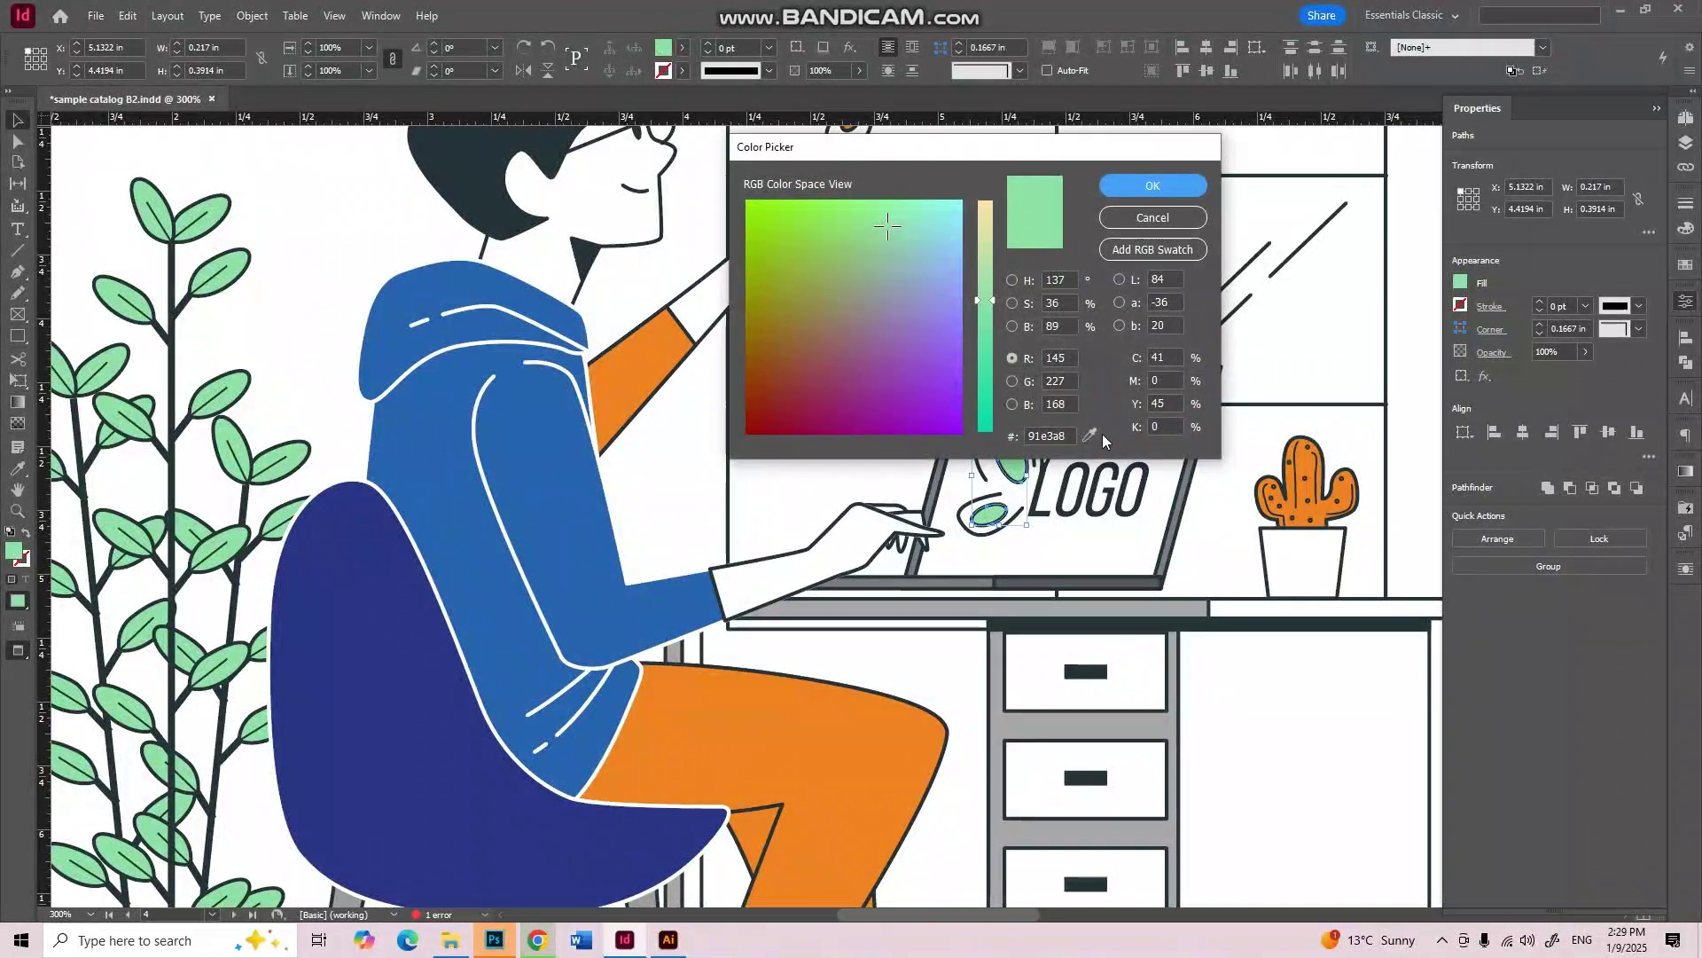
click(1090, 434)
click(1304, 459)
click(1108, 182)
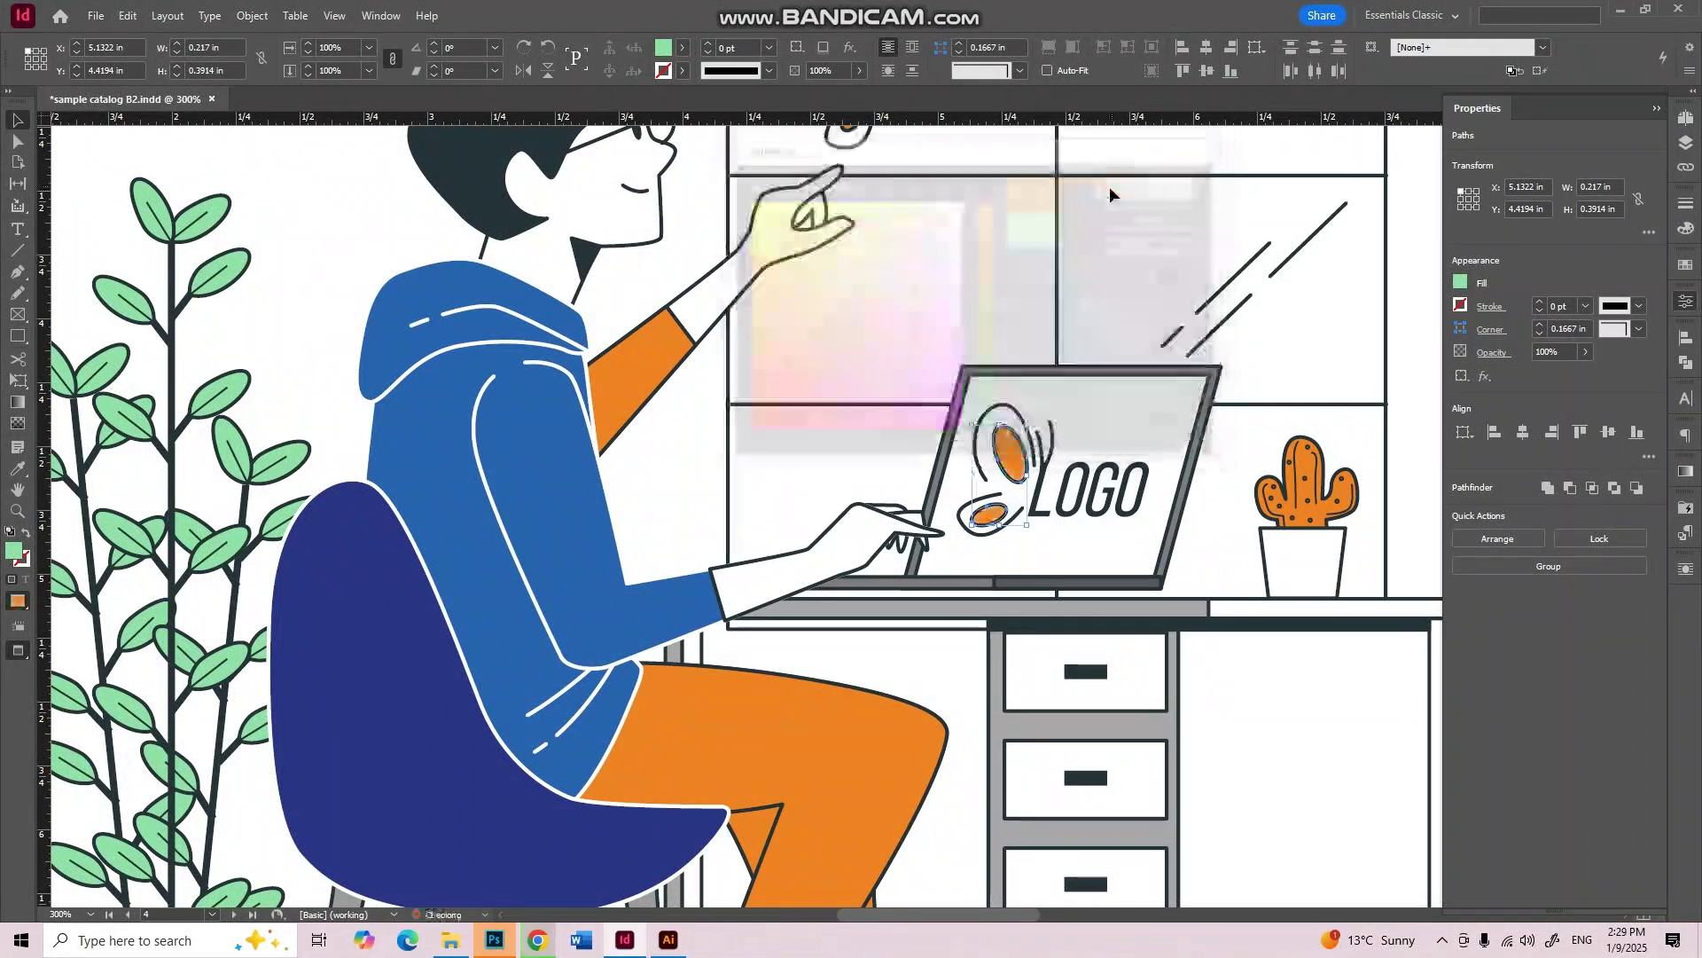
click(242, 193)
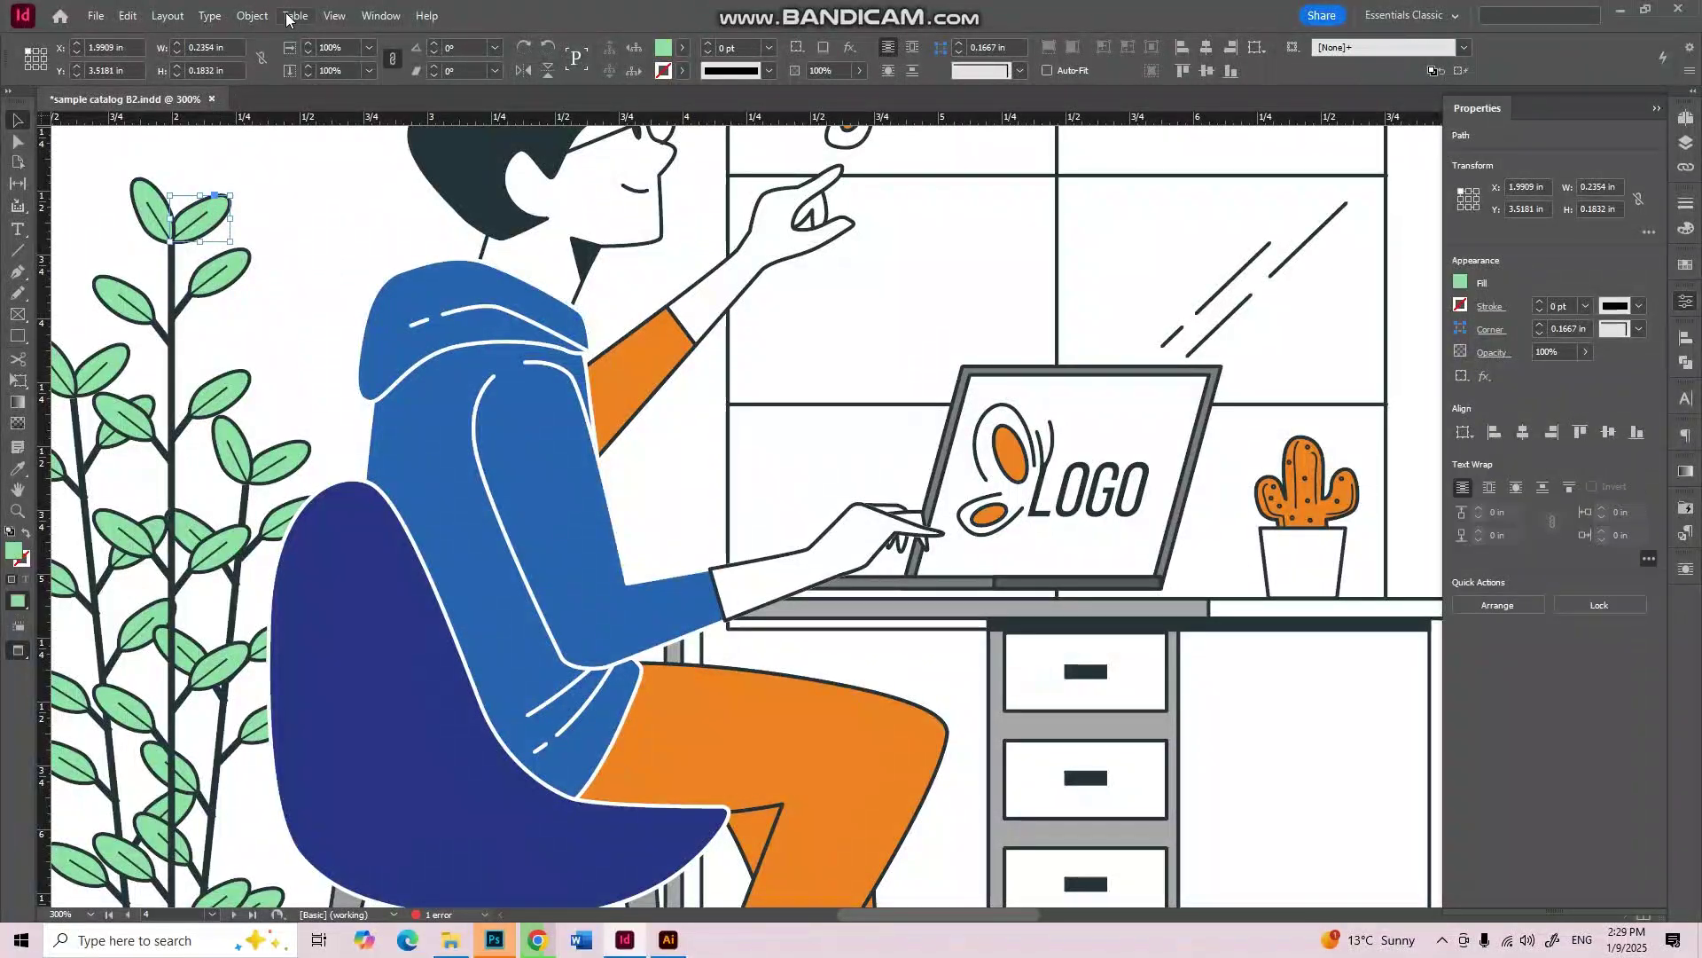
click(252, 15)
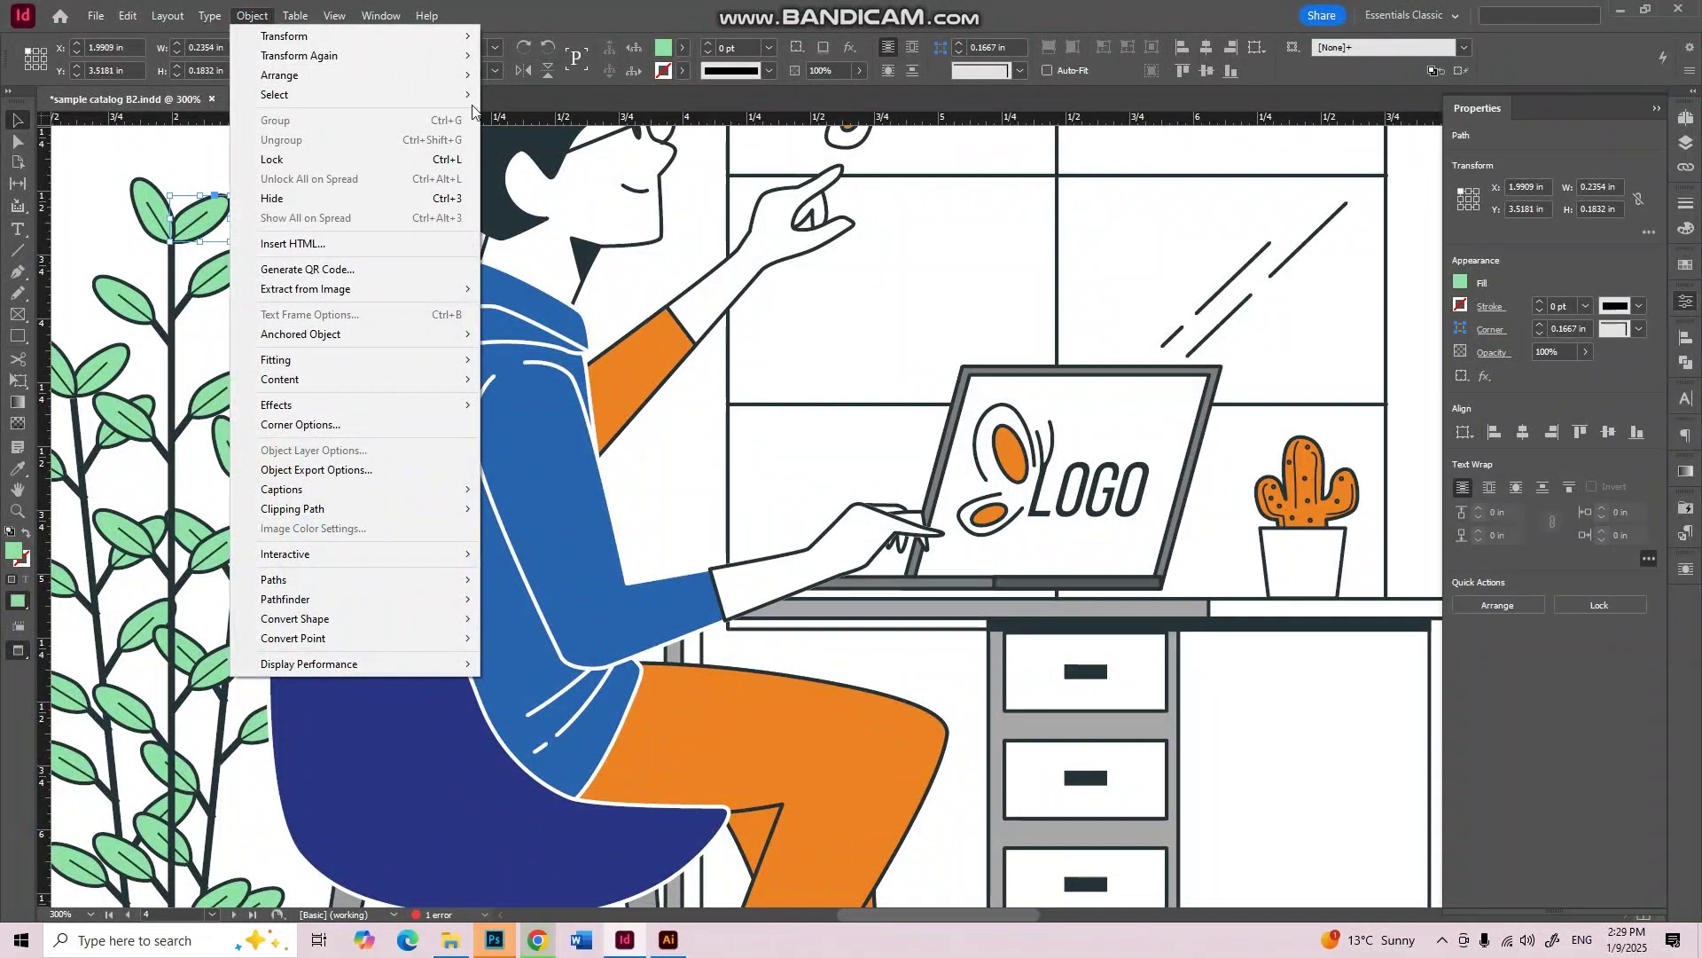
mouse_move(454, 98)
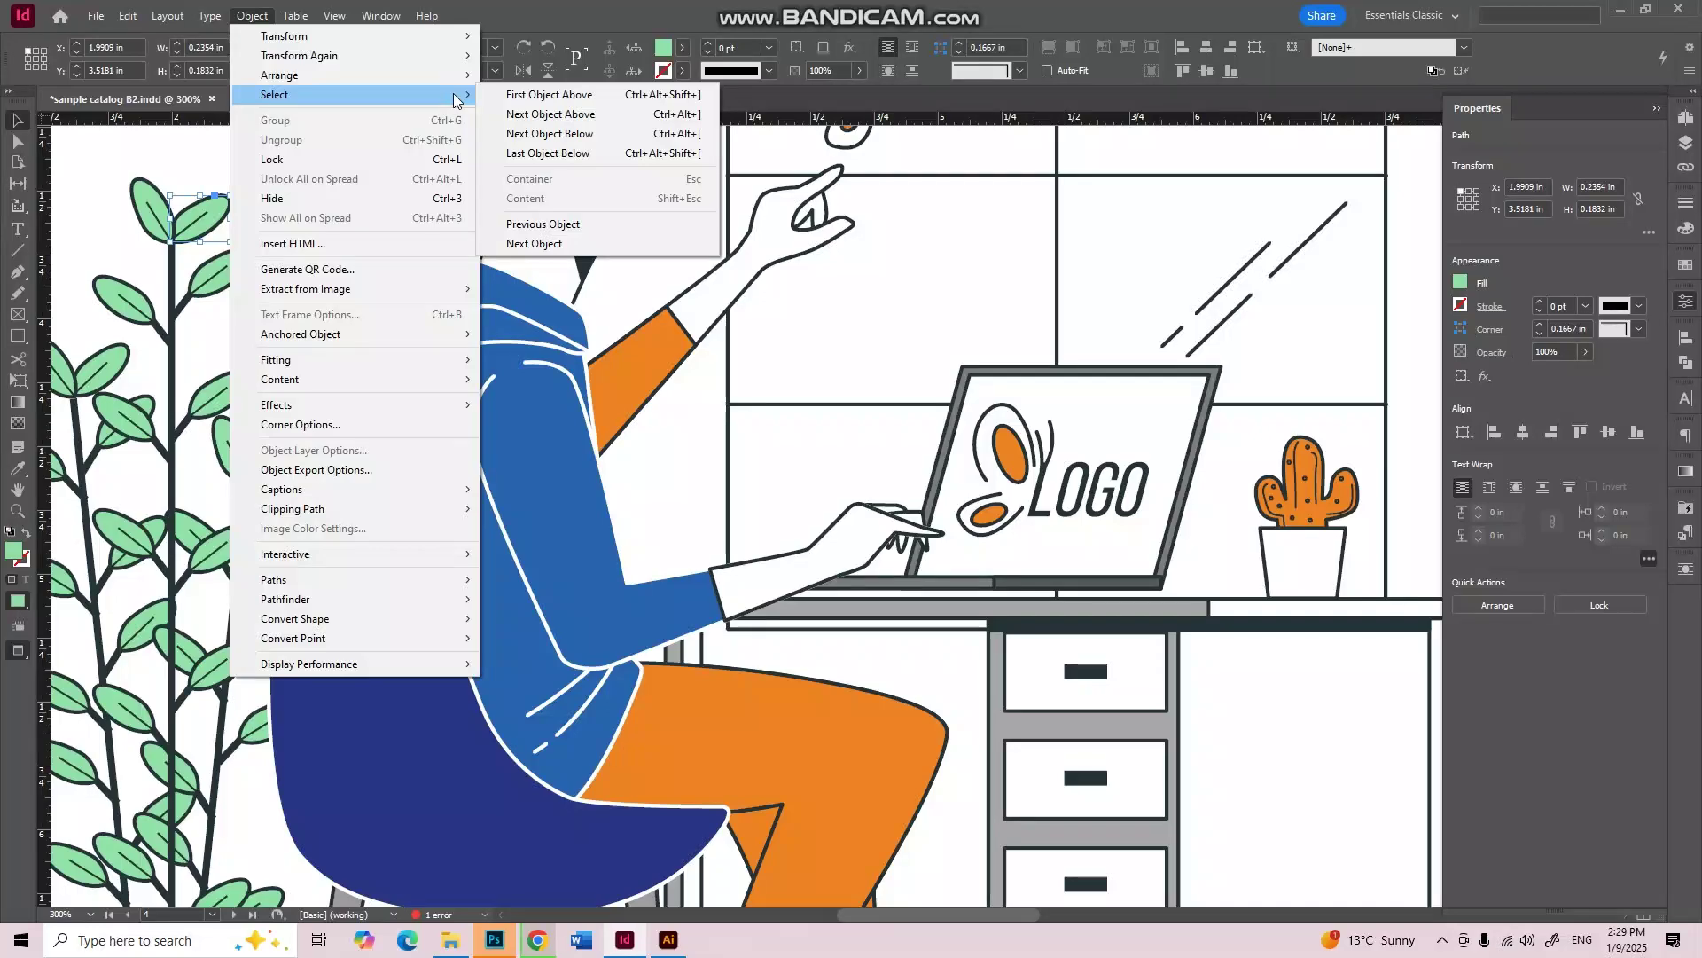
key(Escape)
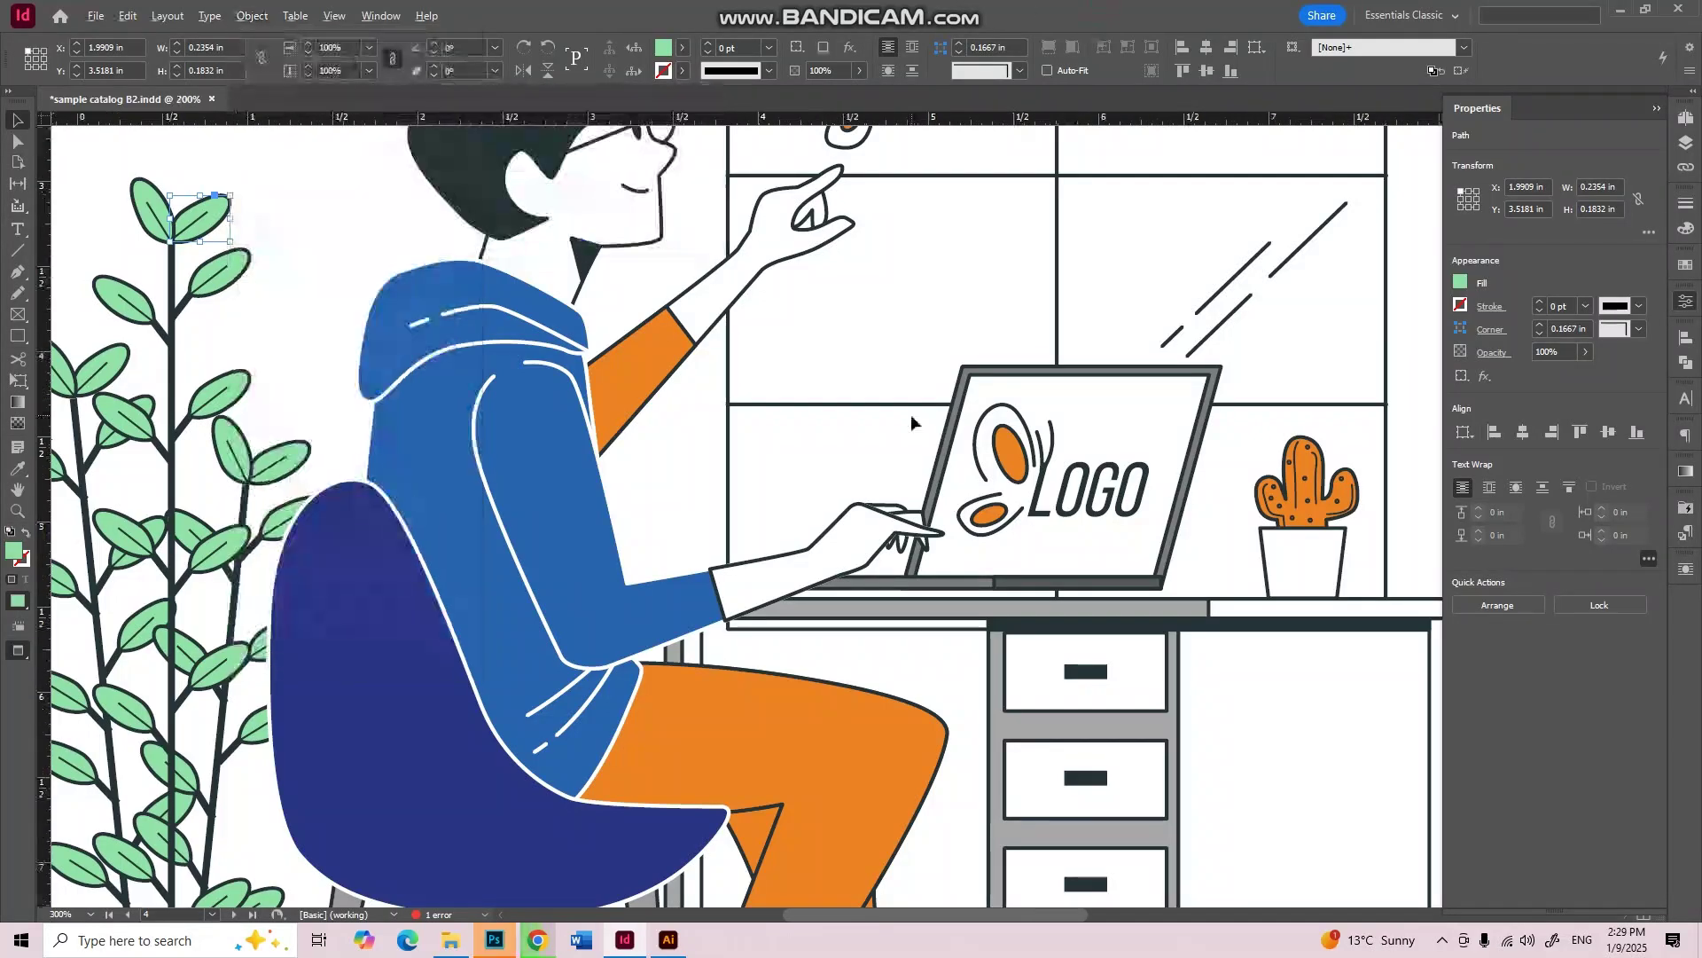
key(ctrl+1)
click(1163, 406)
scroll(1164, 406, down, 1)
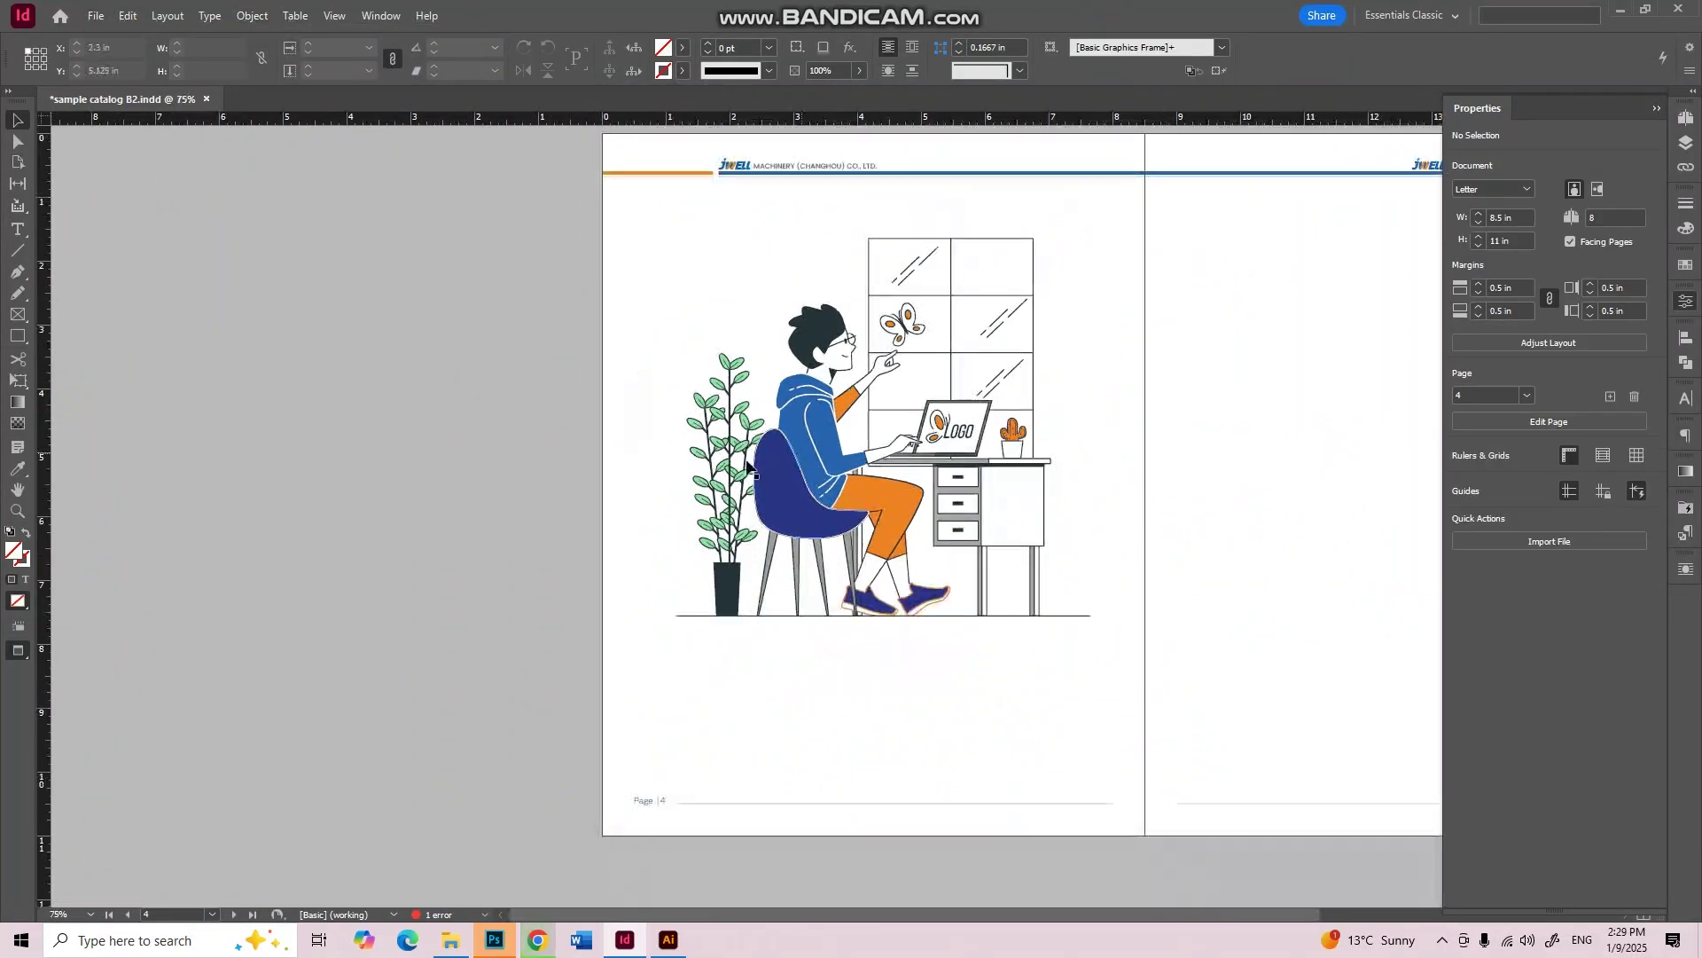
scroll(754, 459, up, 2)
scroll(720, 614, down, 2)
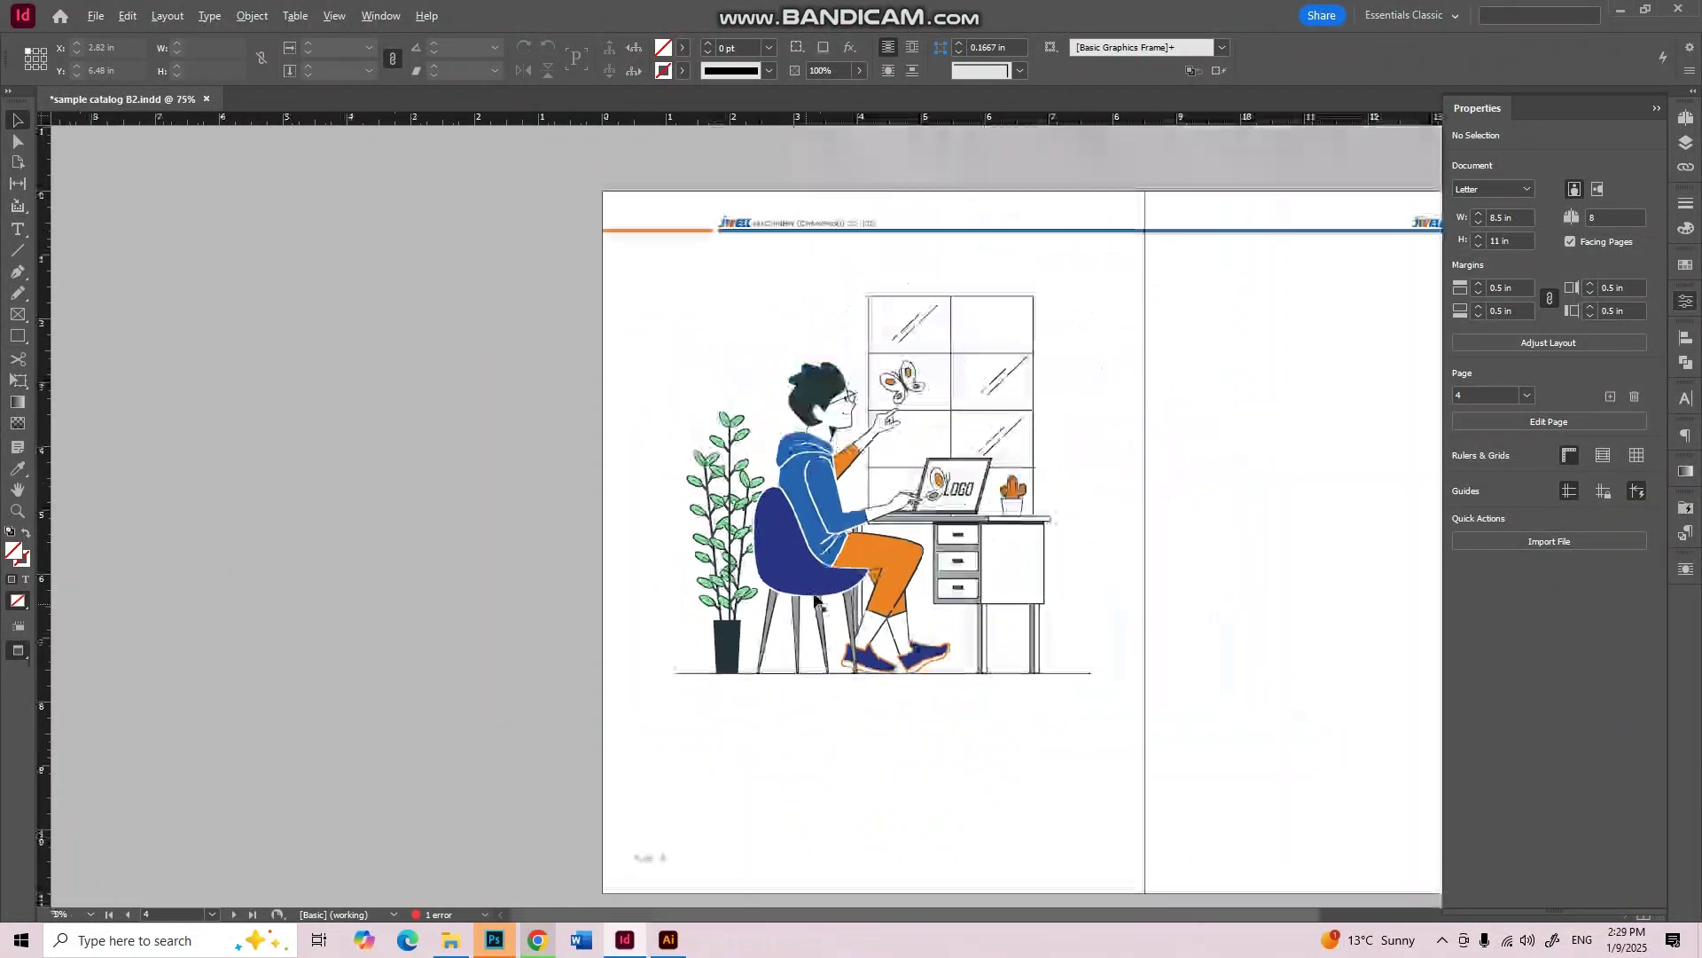
scroll(1071, 467, up, 1)
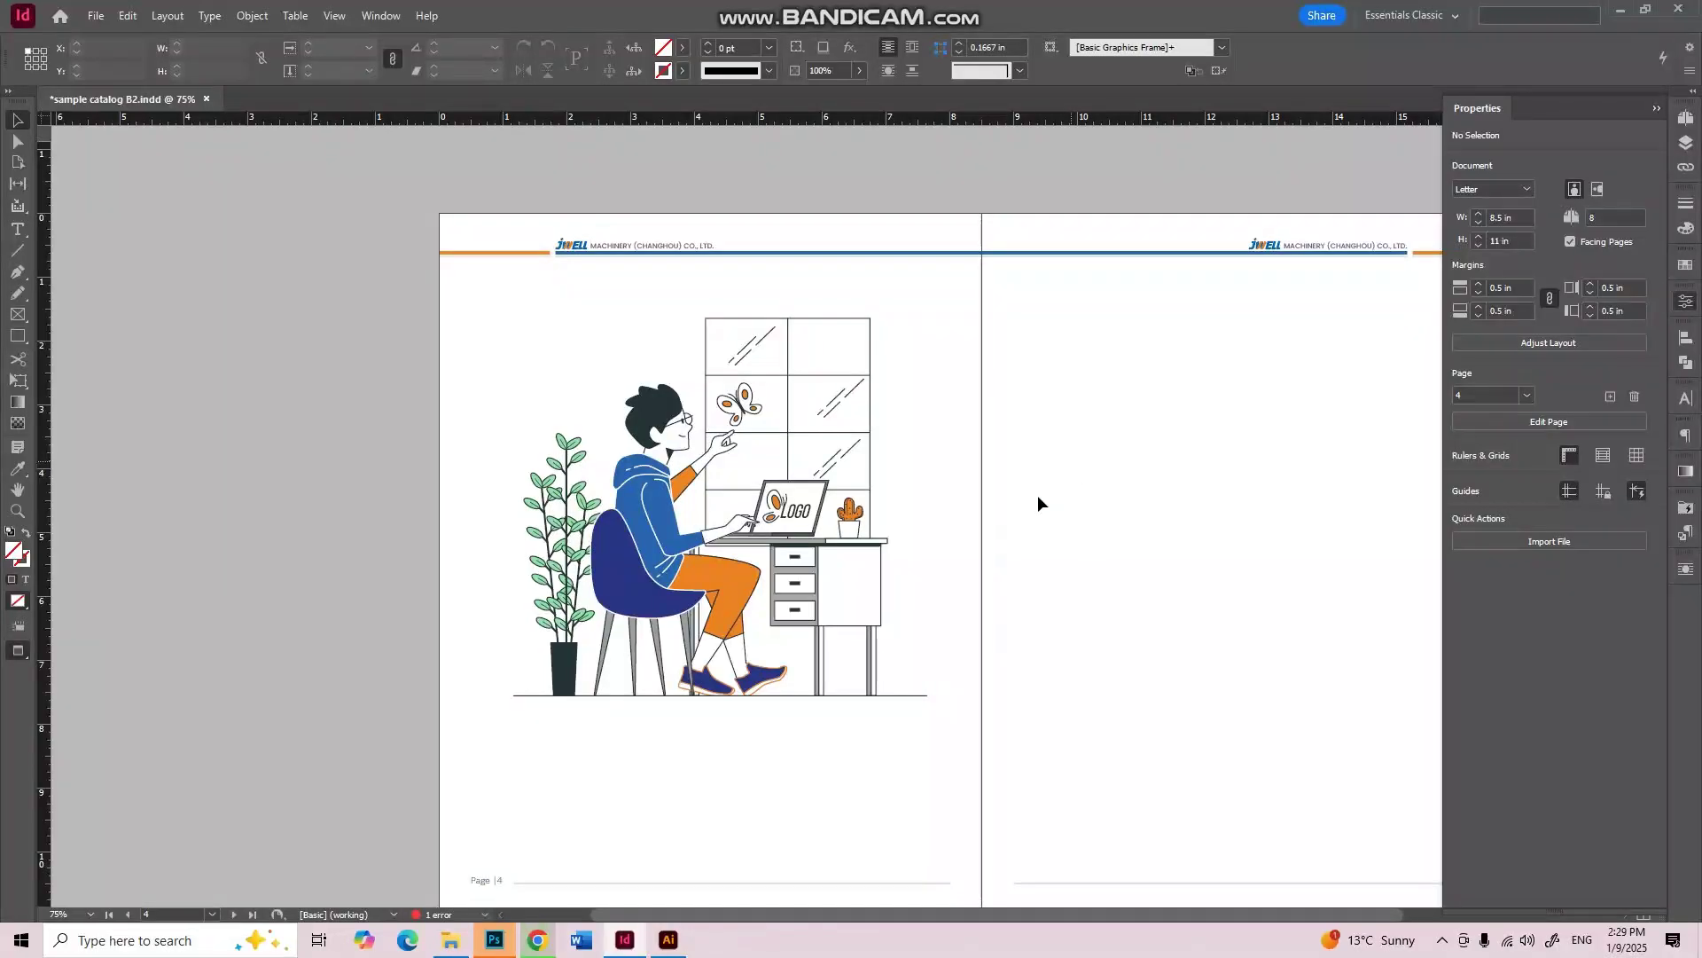
Step: Switch to Illustrator and duplicate the desk illustration so that three copies are arranged beside and above one another
click(670, 947)
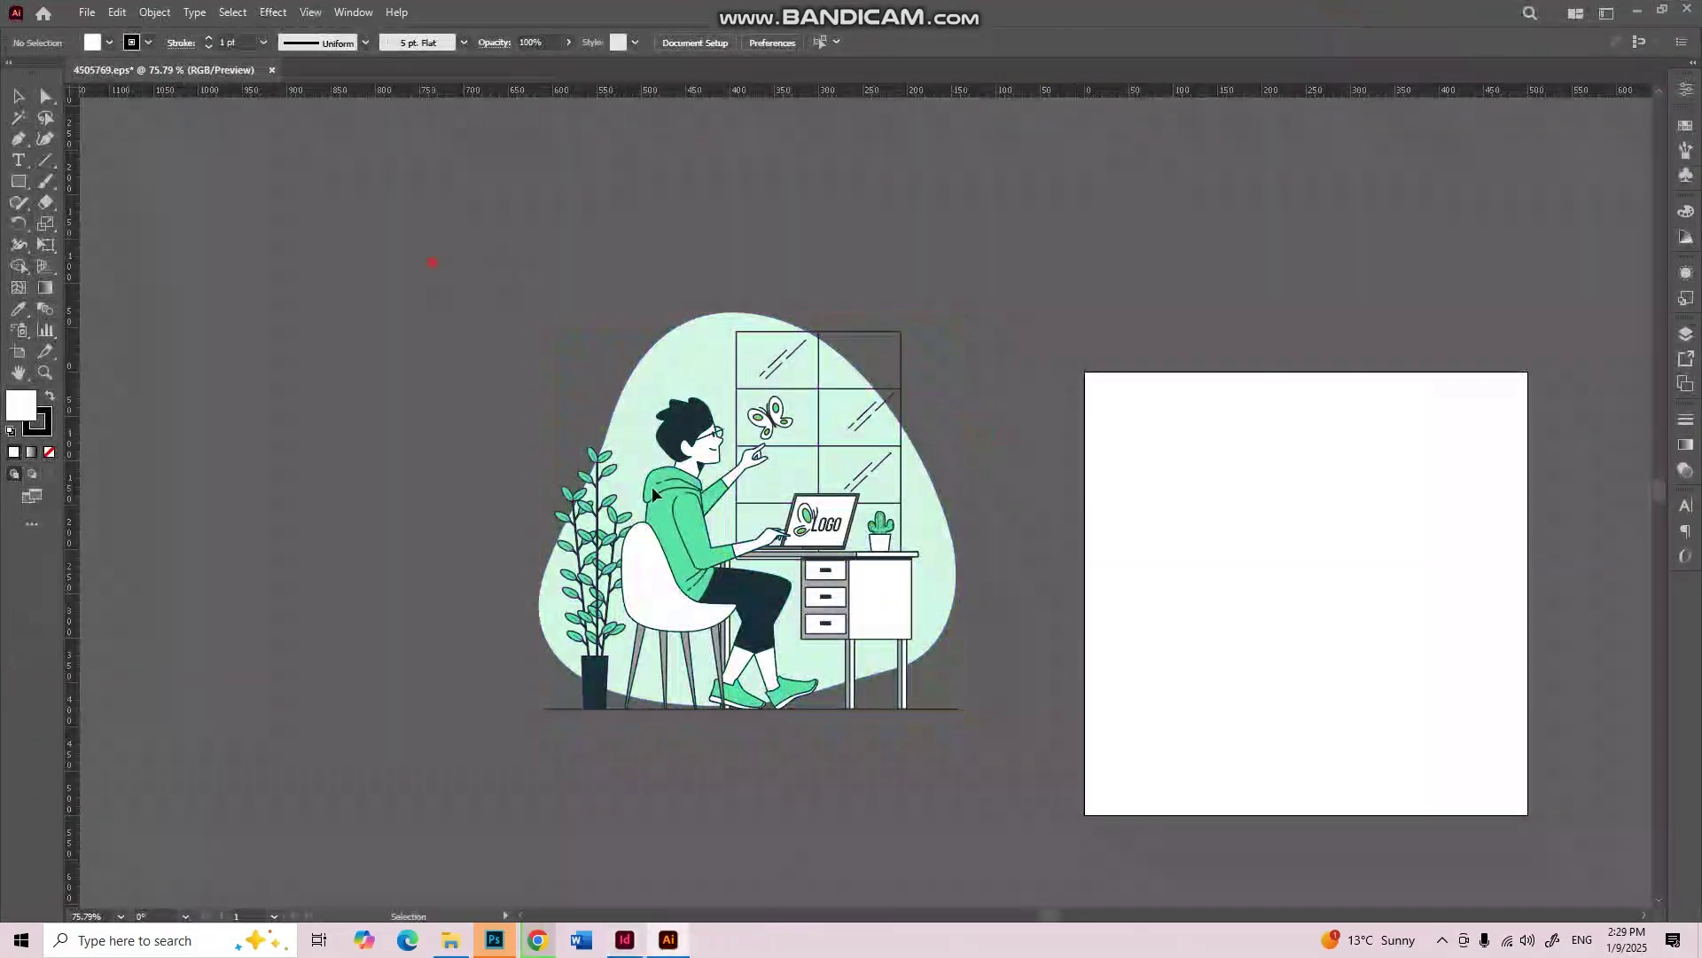
scroll(1099, 618, left, 3)
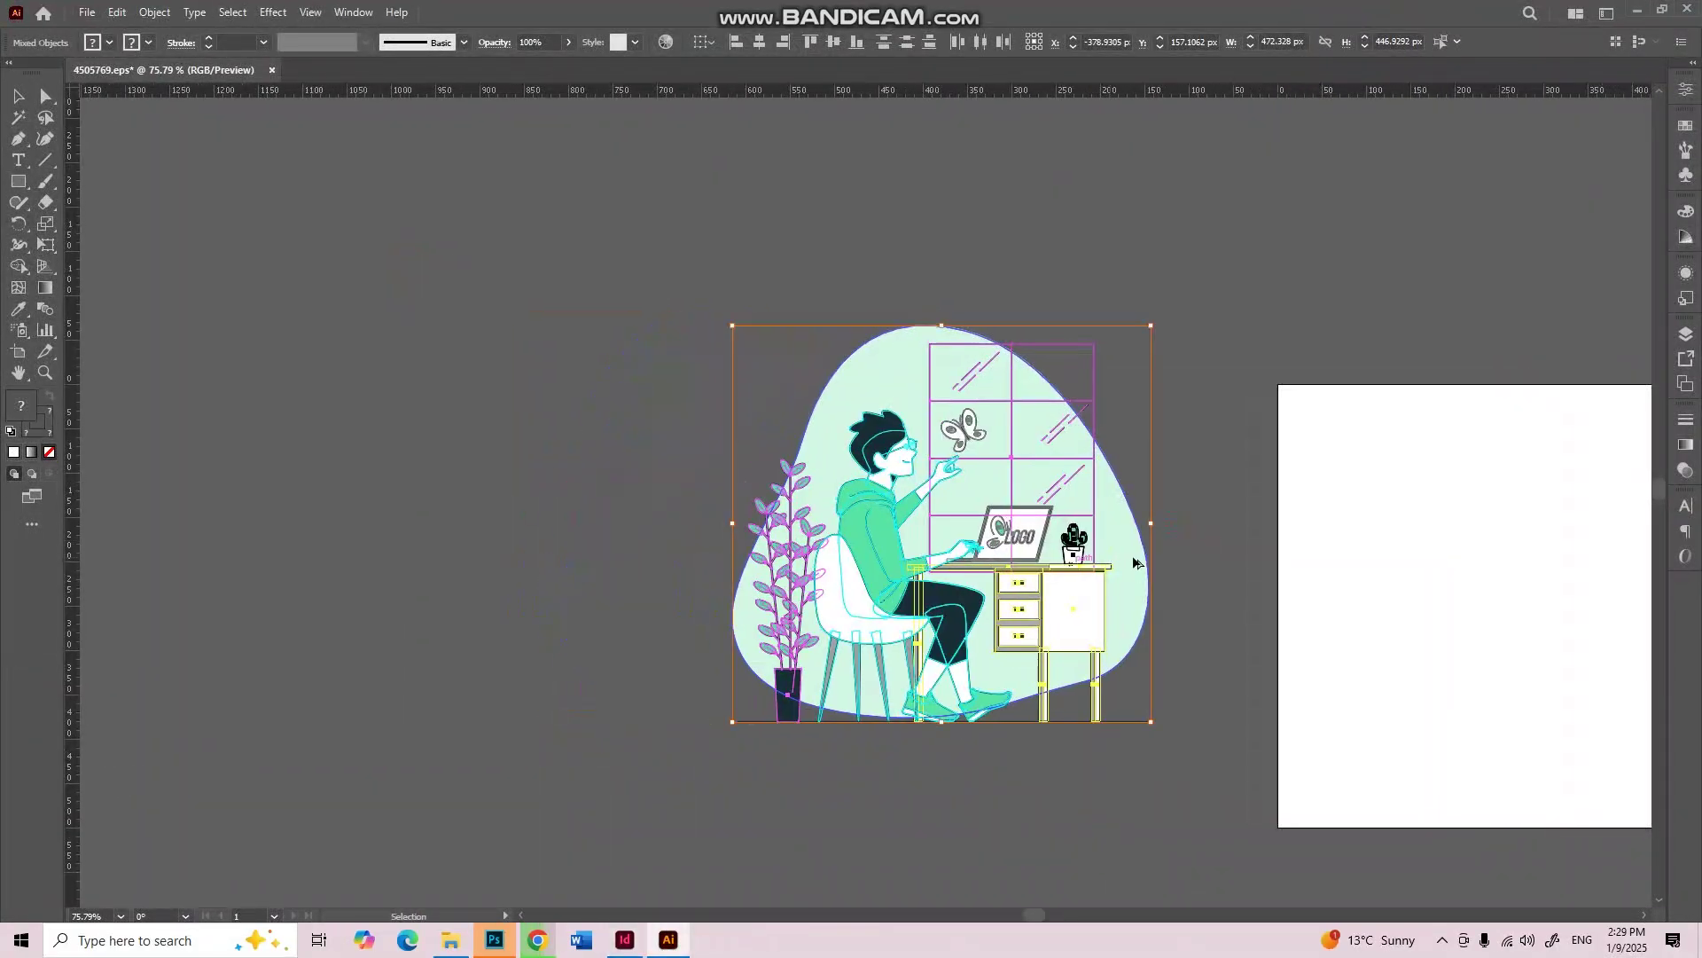
drag(1138, 564, 917, 211)
scroll(678, 610, up, 1)
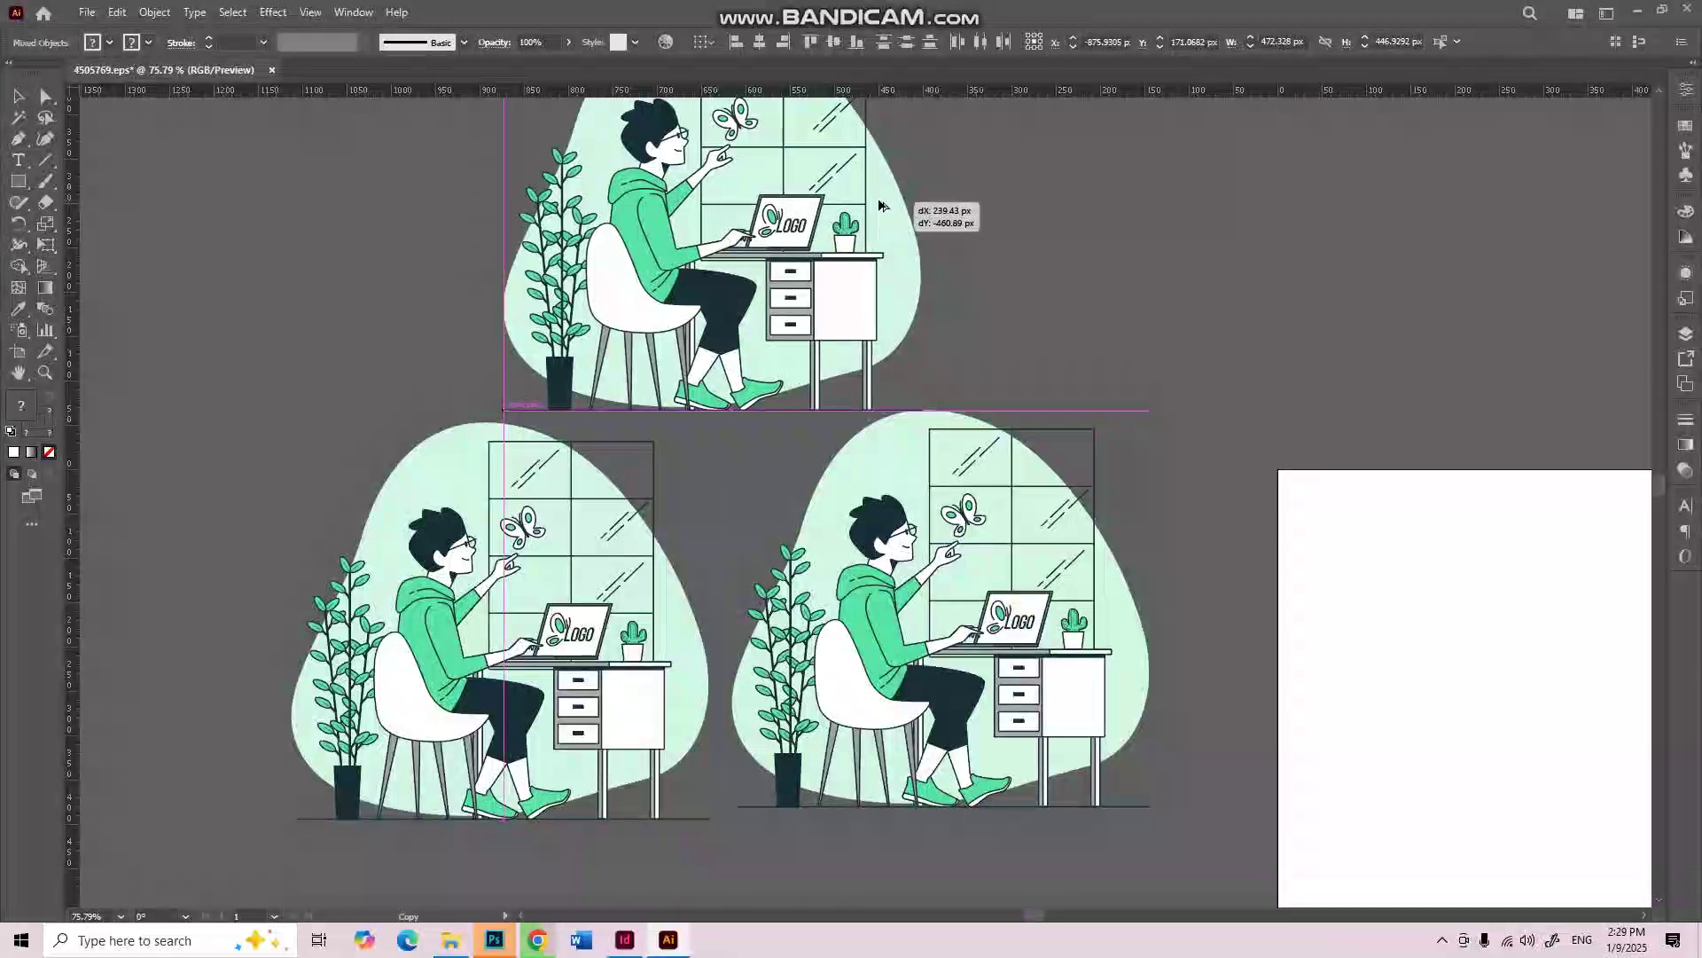
click(1216, 236)
Step: Select all three illustrations, try pasting them onto page 5 of the InDesign catalog as embedded EPS, and delete the result
scroll(1216, 249, down, 2)
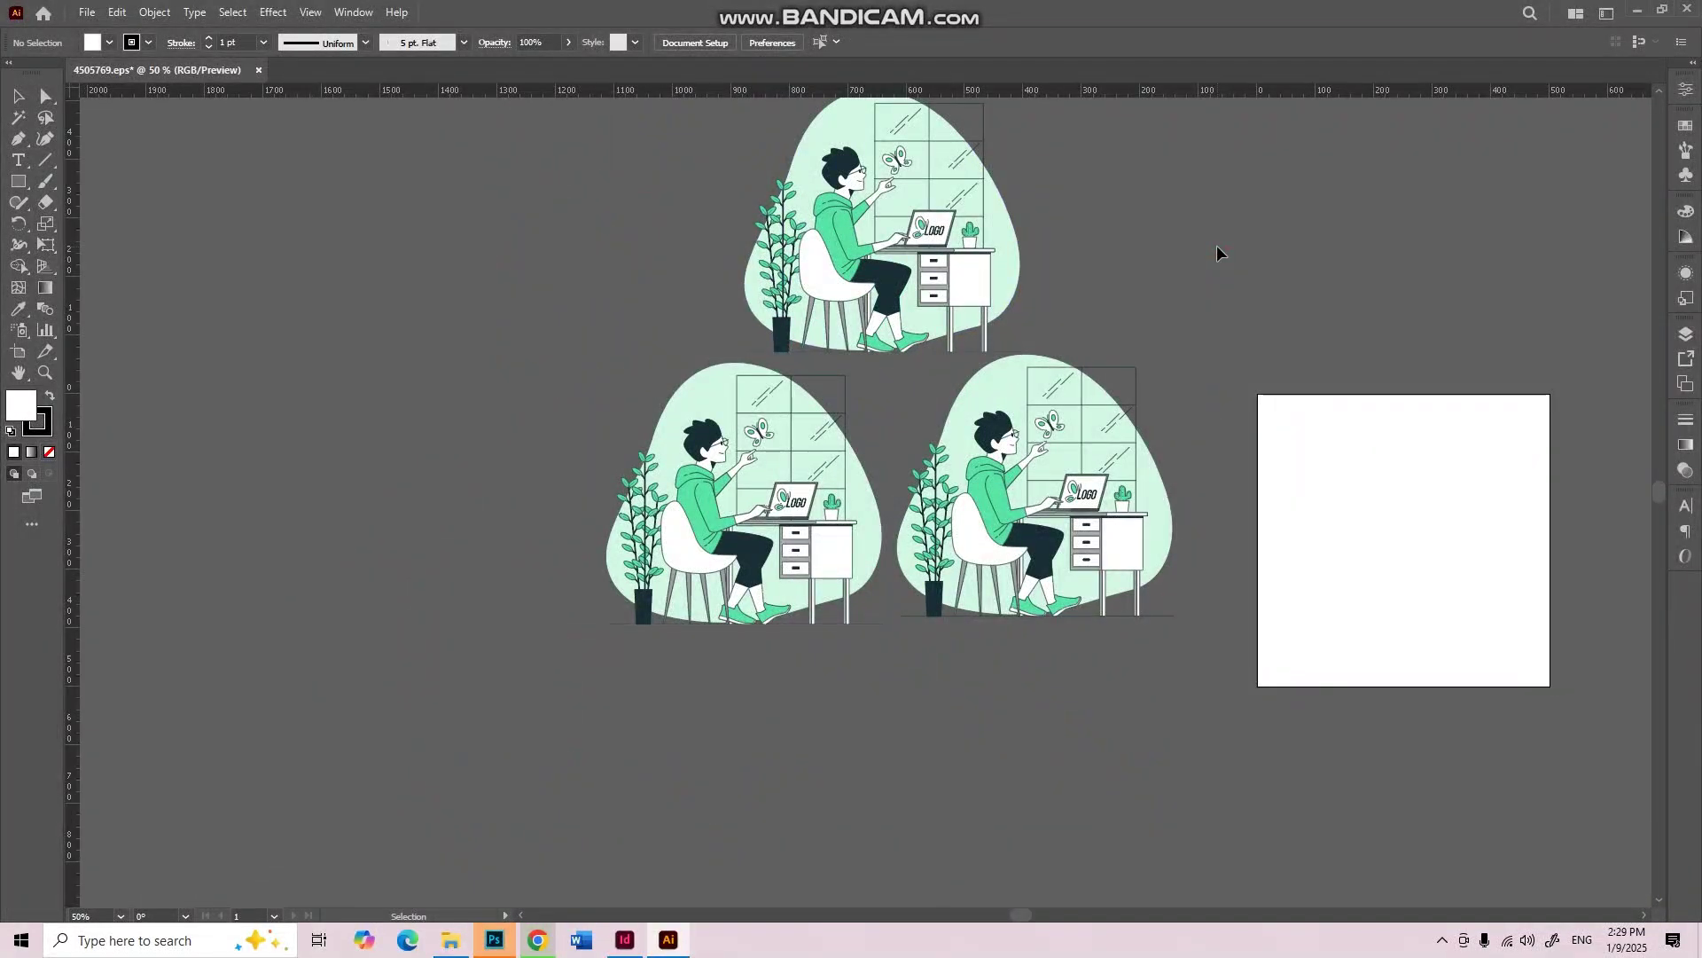
scroll(1217, 246, up, 2)
drag(1164, 621, 1224, 772)
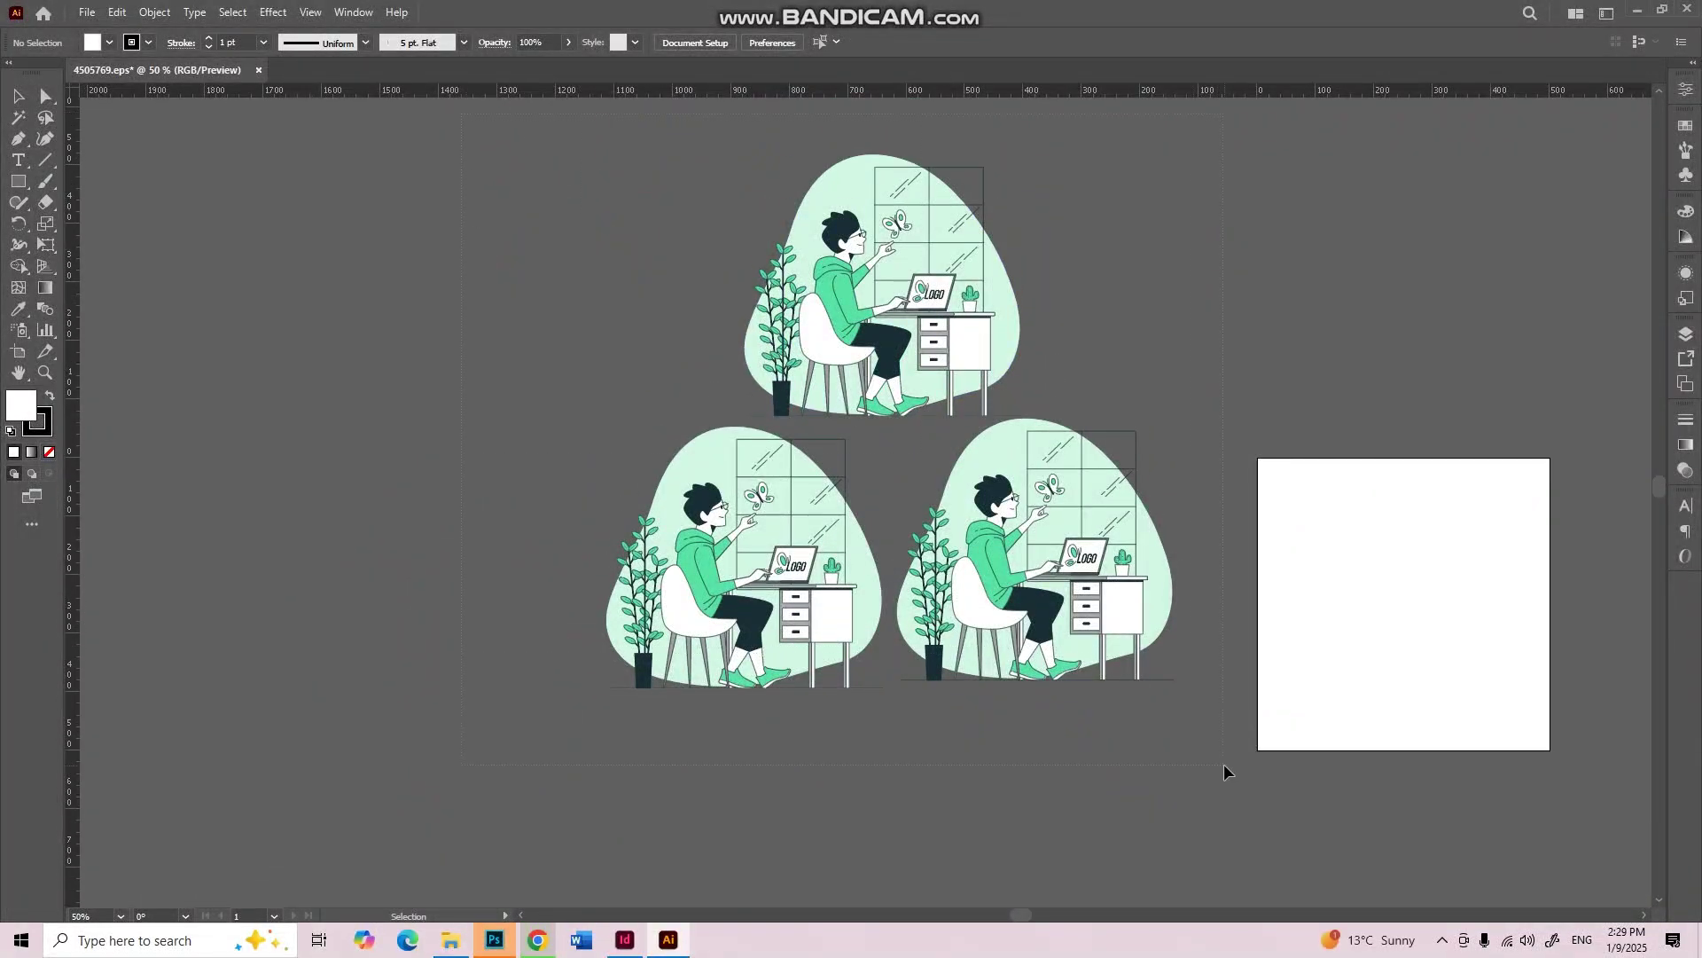
click(625, 939)
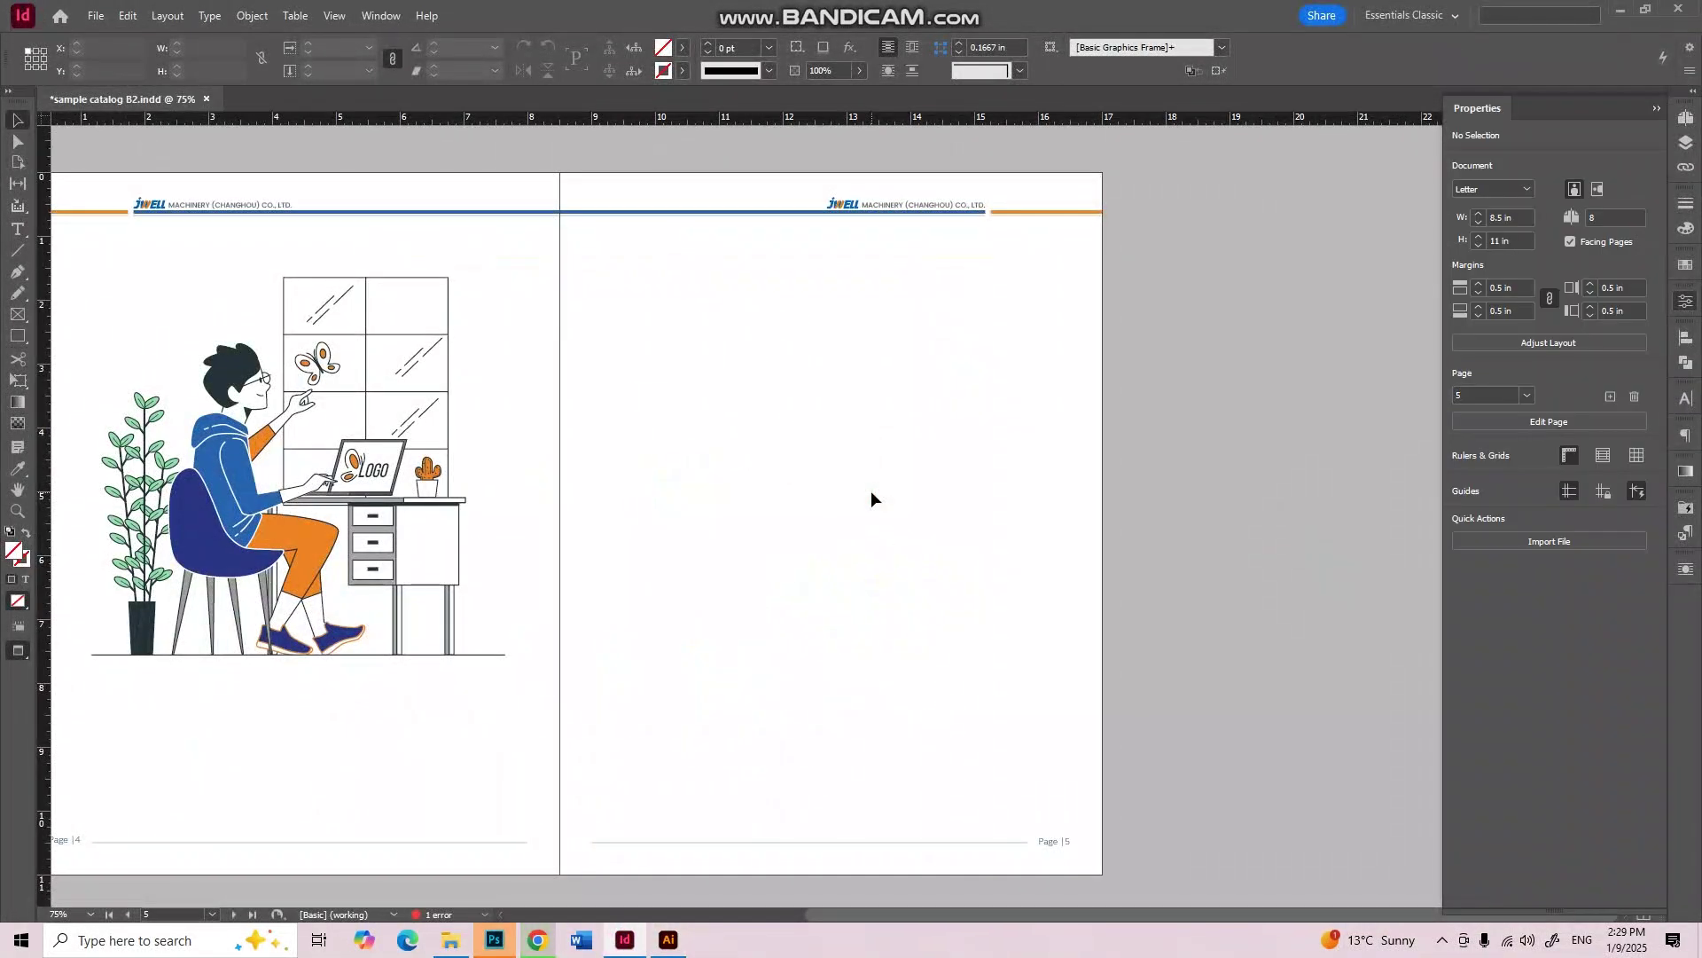
key(ctrl+v)
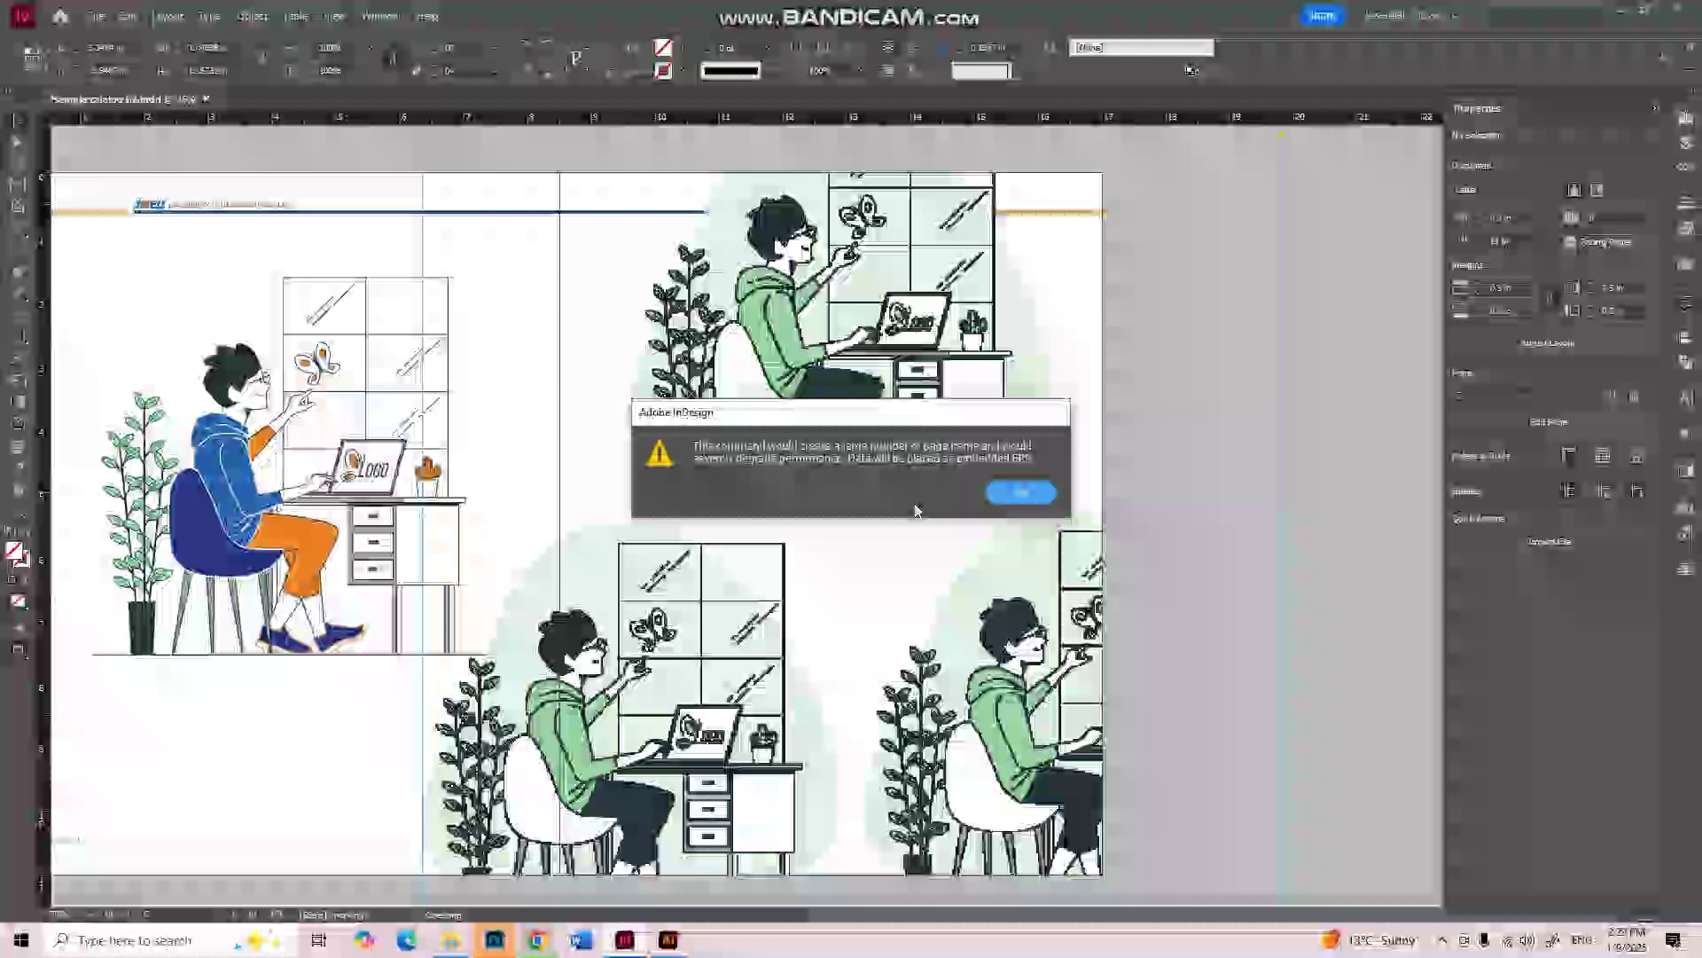
click(1022, 493)
scroll(534, 305, up, 3)
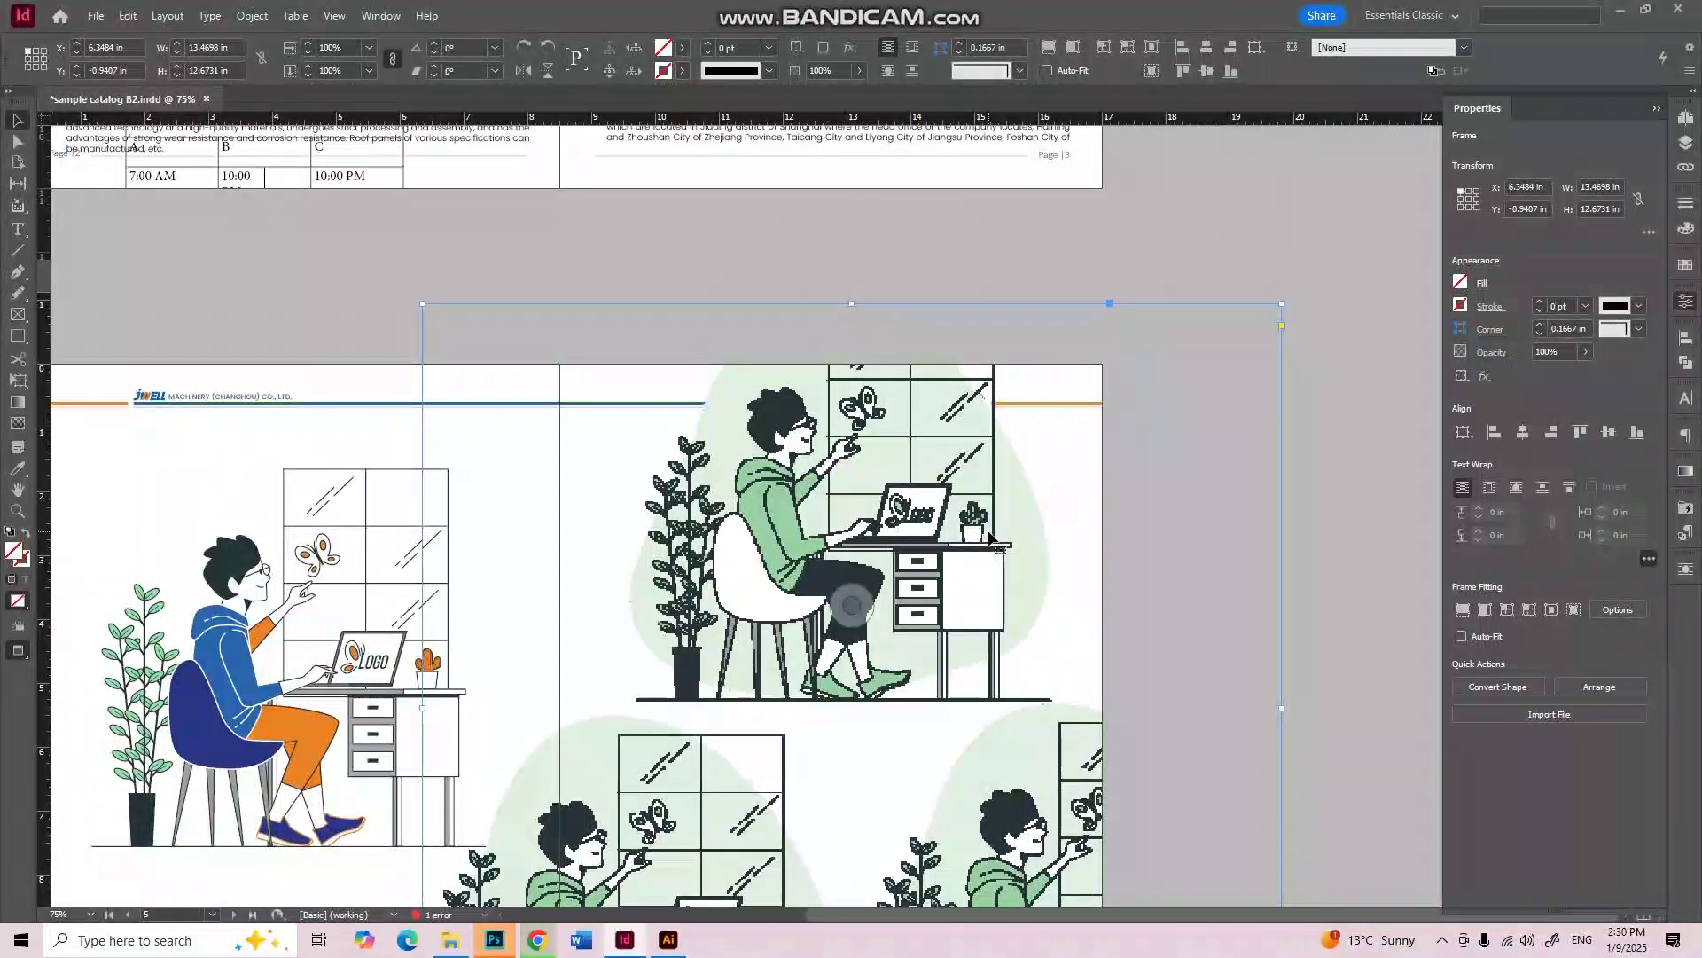
key(Delete)
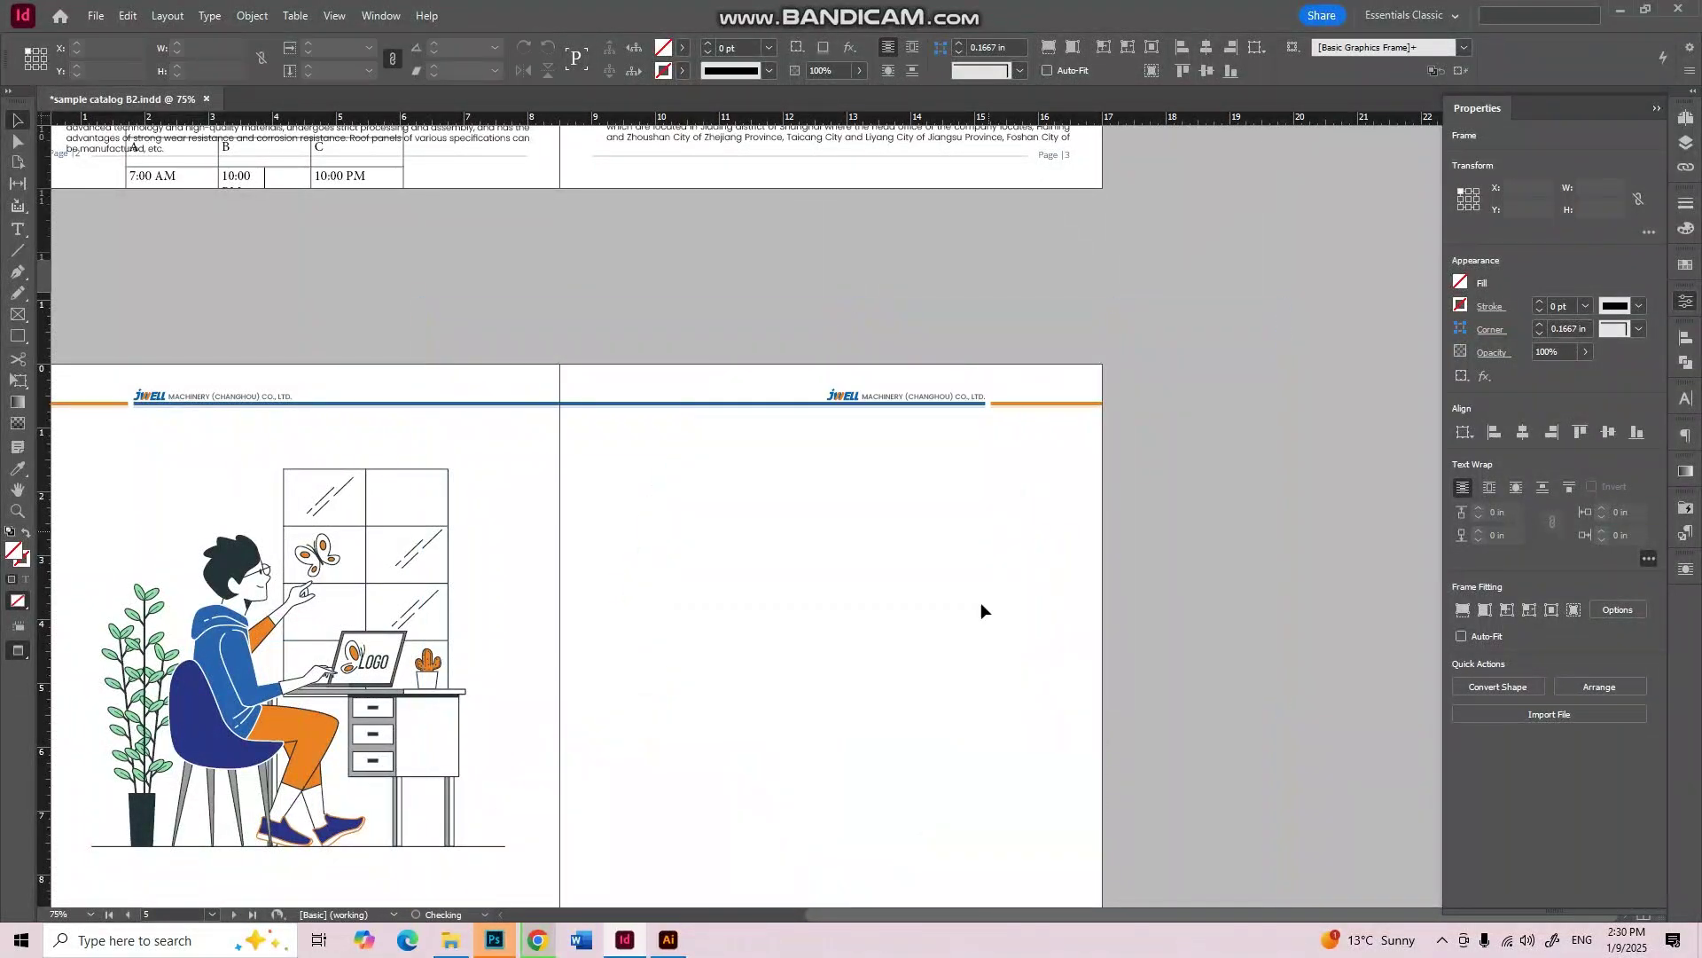
Step: Retry pasting the copied illustrations onto page 5 and remove the placed frame
click(984, 695)
key(ctrl+v)
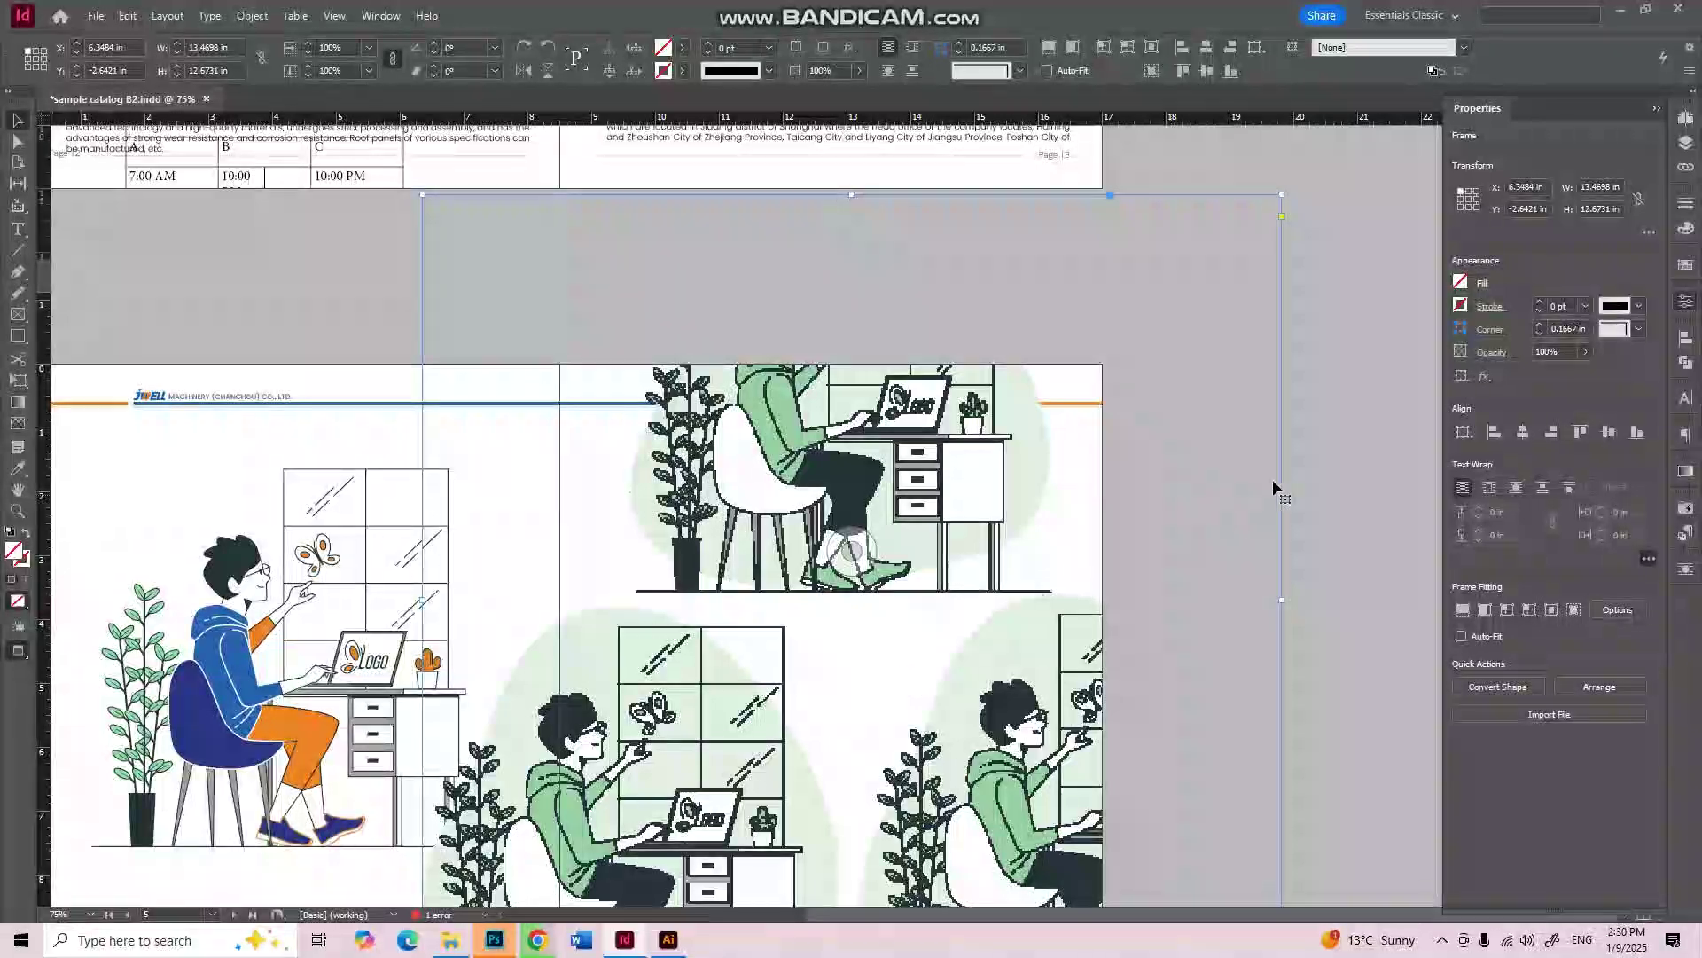
key(Delete)
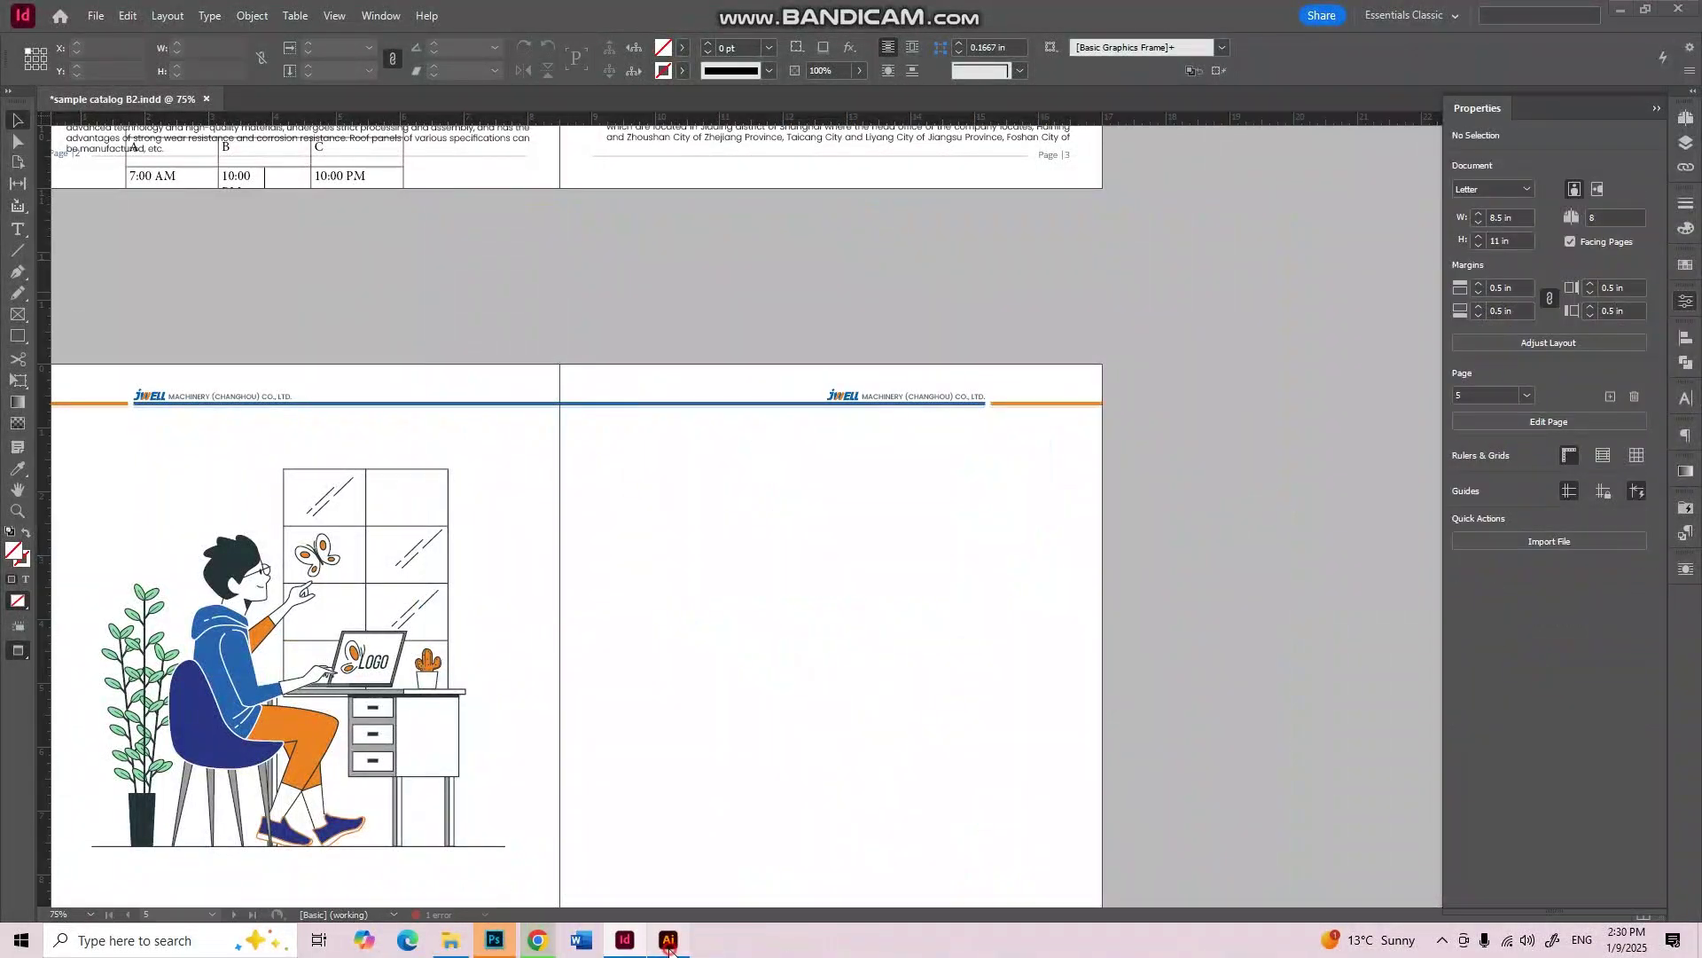
Step: Revisit the three selected illustrations in Illustrator, try pasting them into InDesign once more as embedded EPS, and delete the frame
click(668, 940)
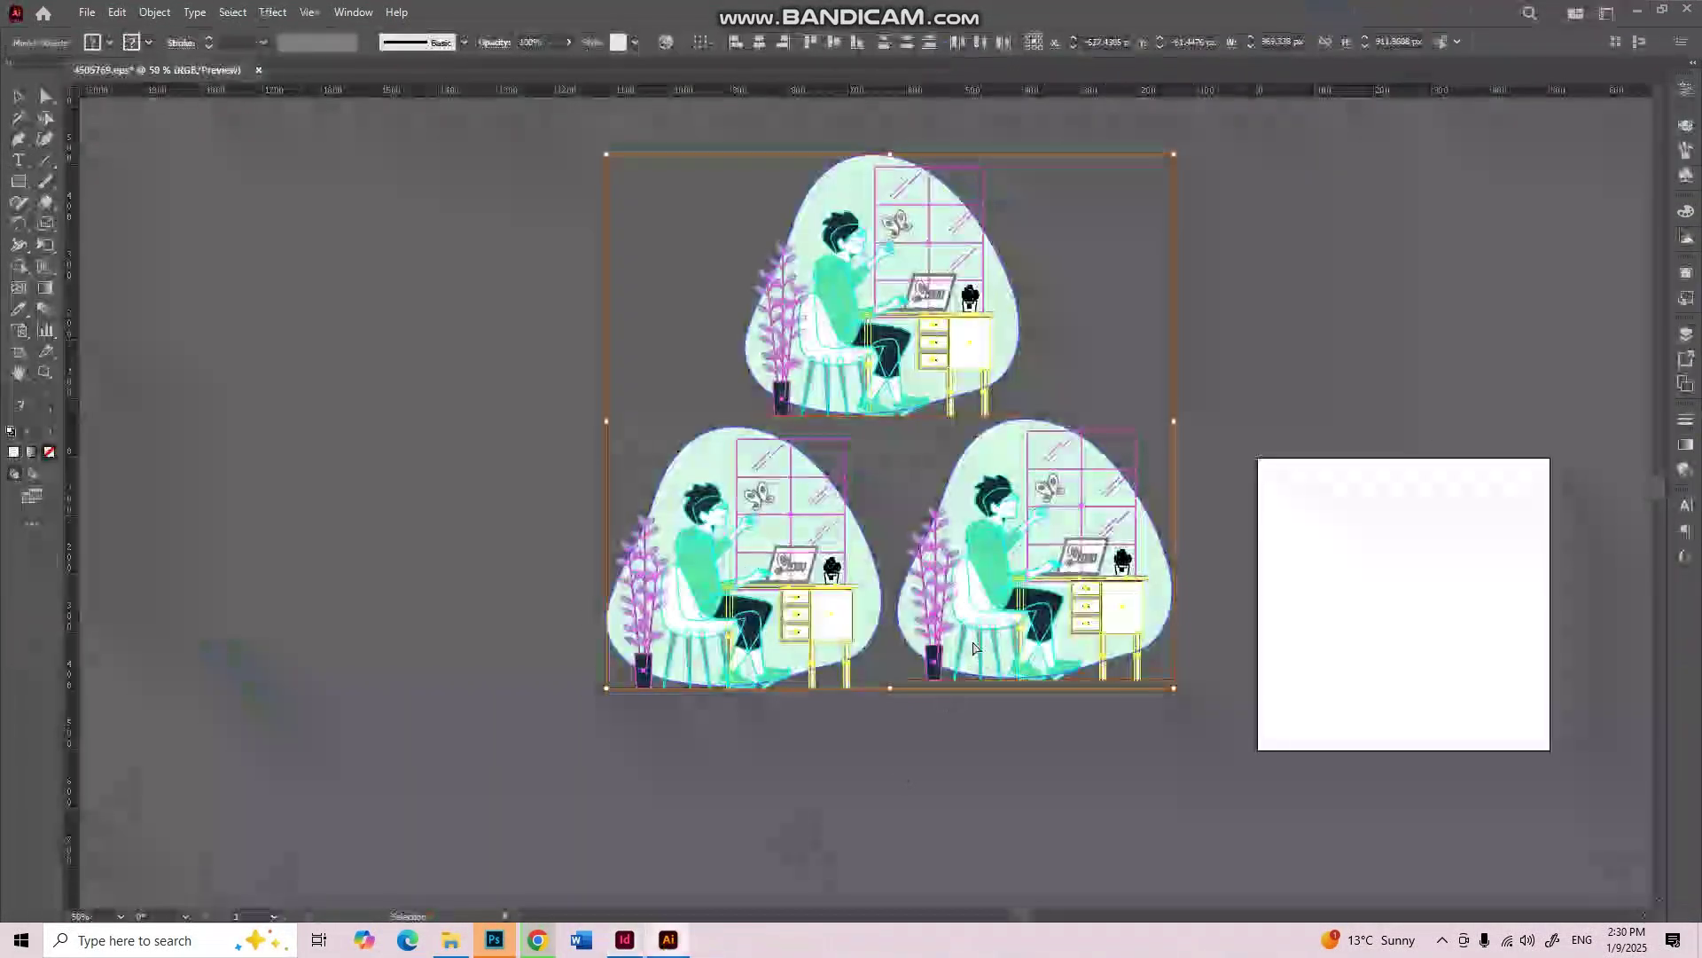
click(624, 940)
key(ctrl+v)
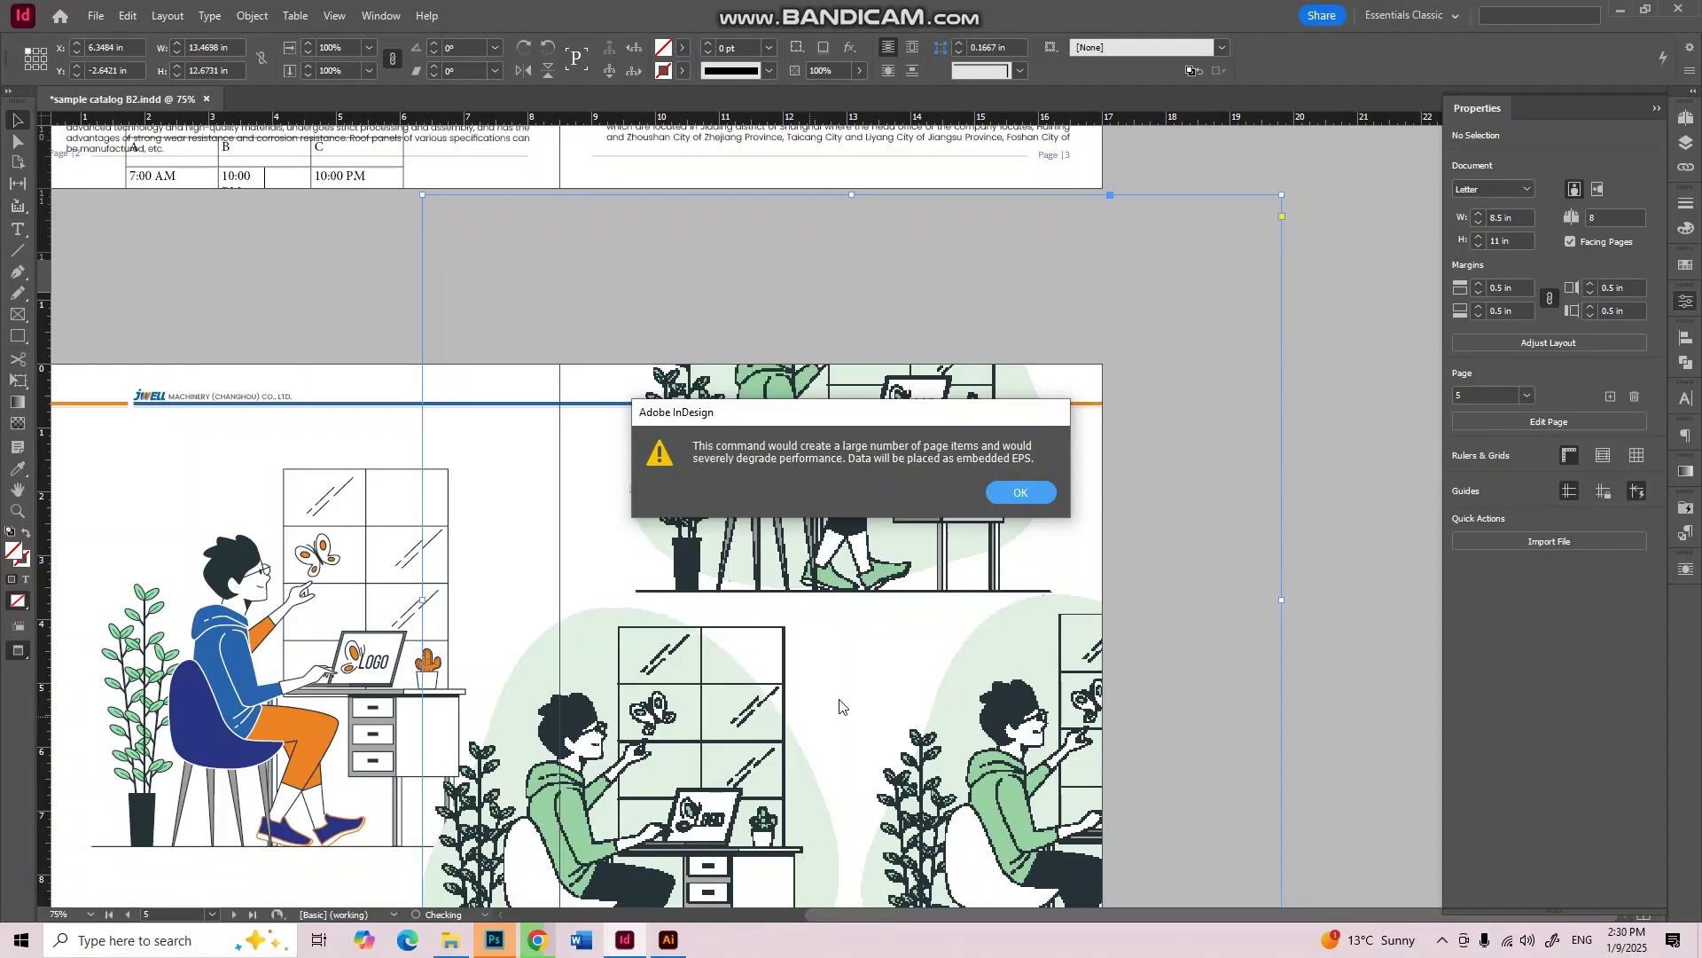
click(1038, 494)
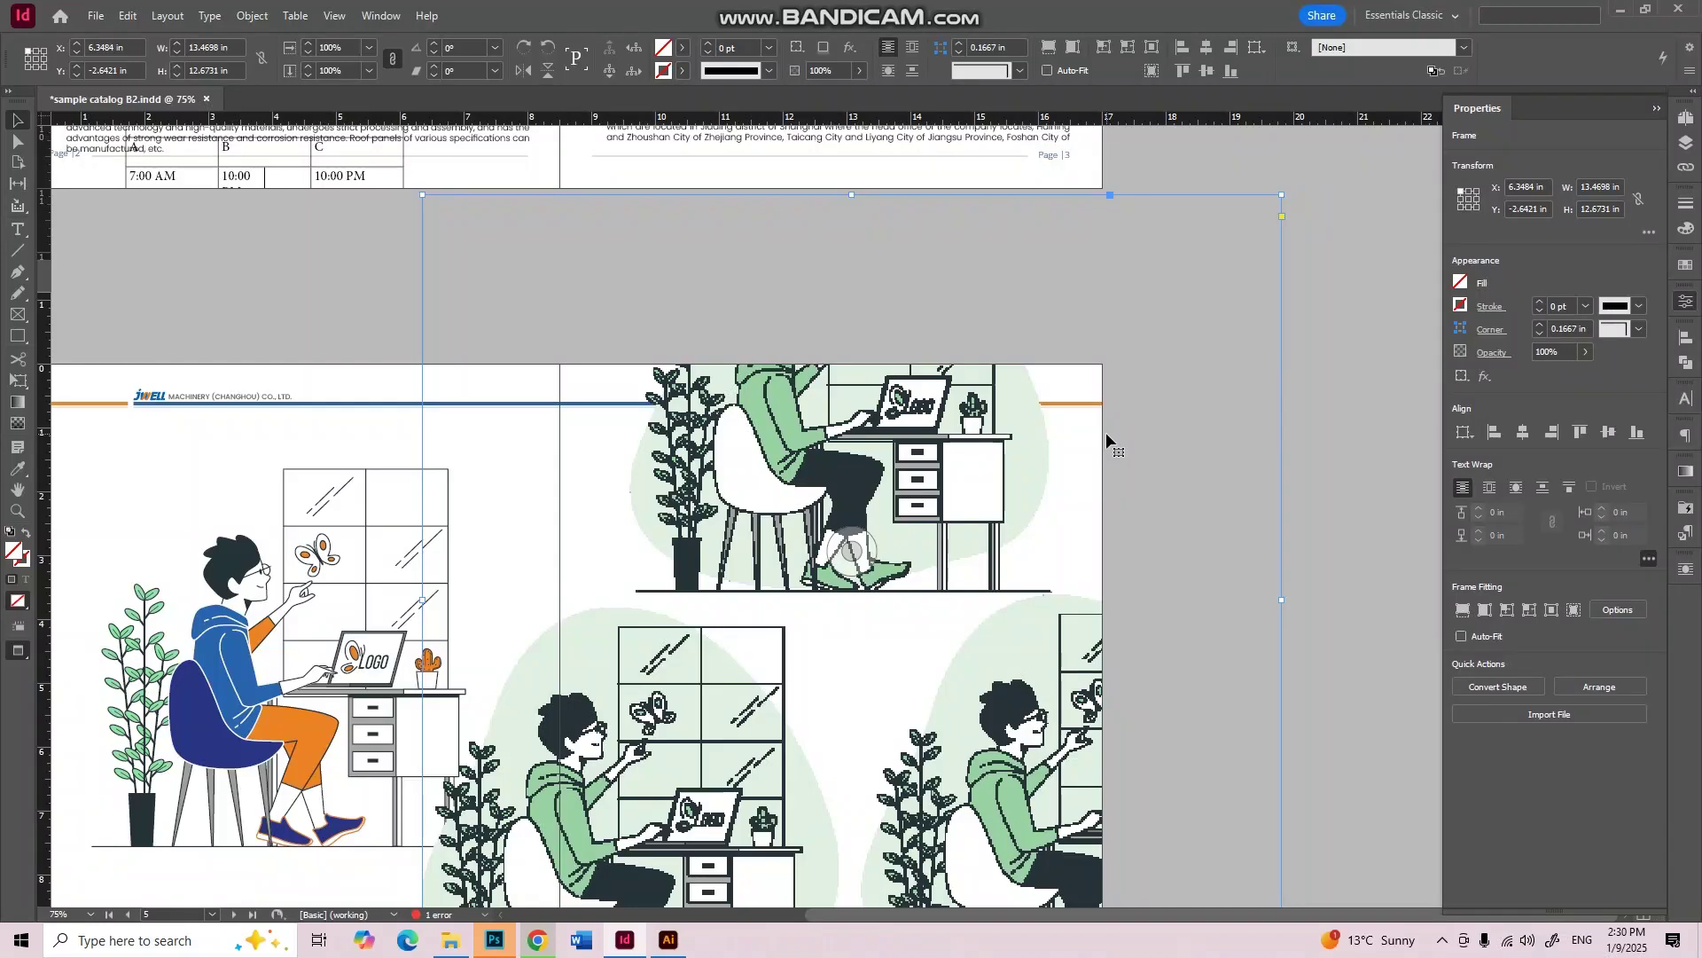
key(Delete)
Step: Switch to Illustrator and recolor the hoodie body in the upper desk illustration to red
click(669, 940)
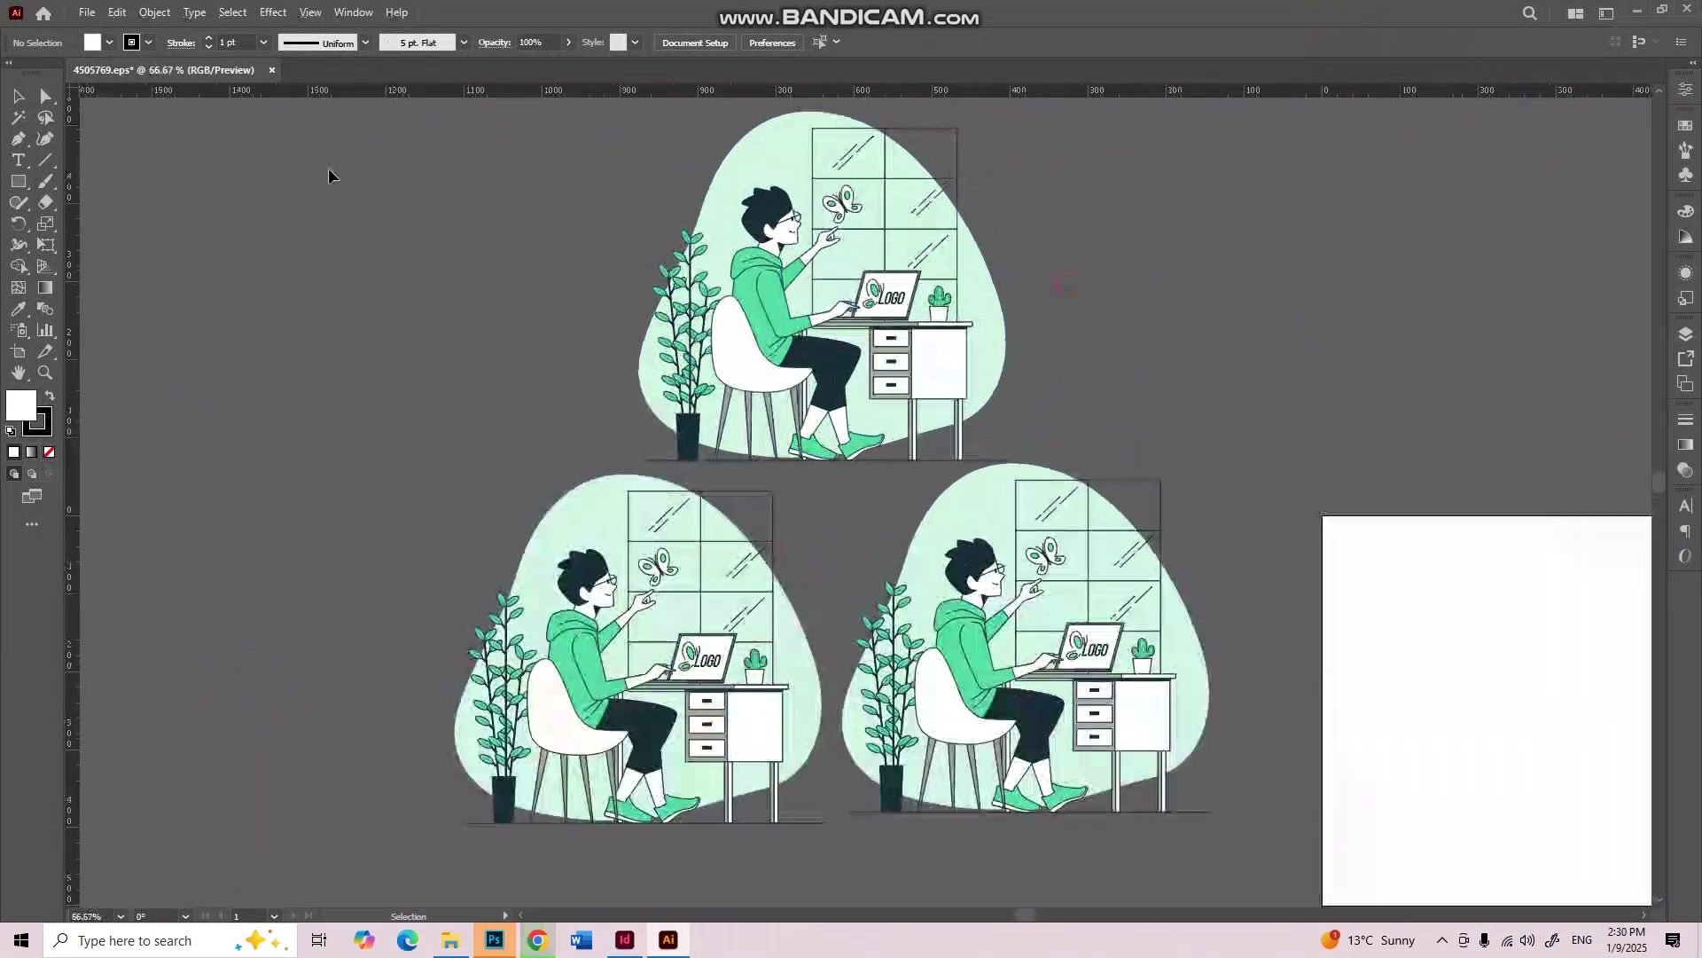
scroll(795, 216, up, 3)
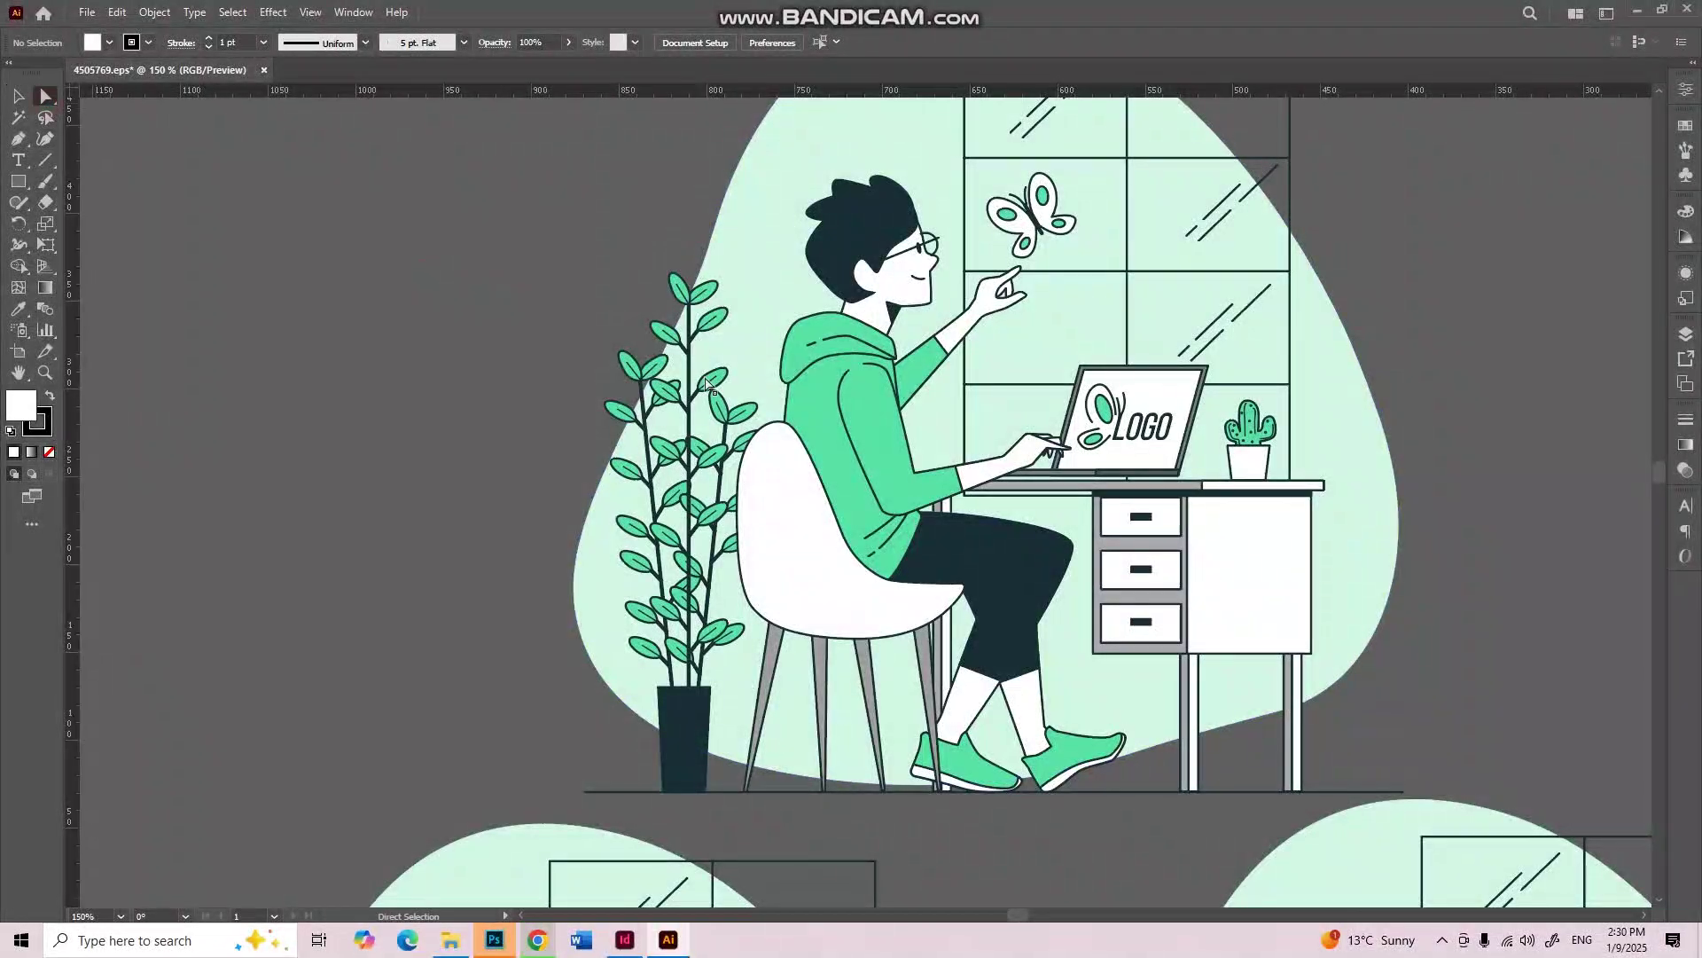
click(876, 409)
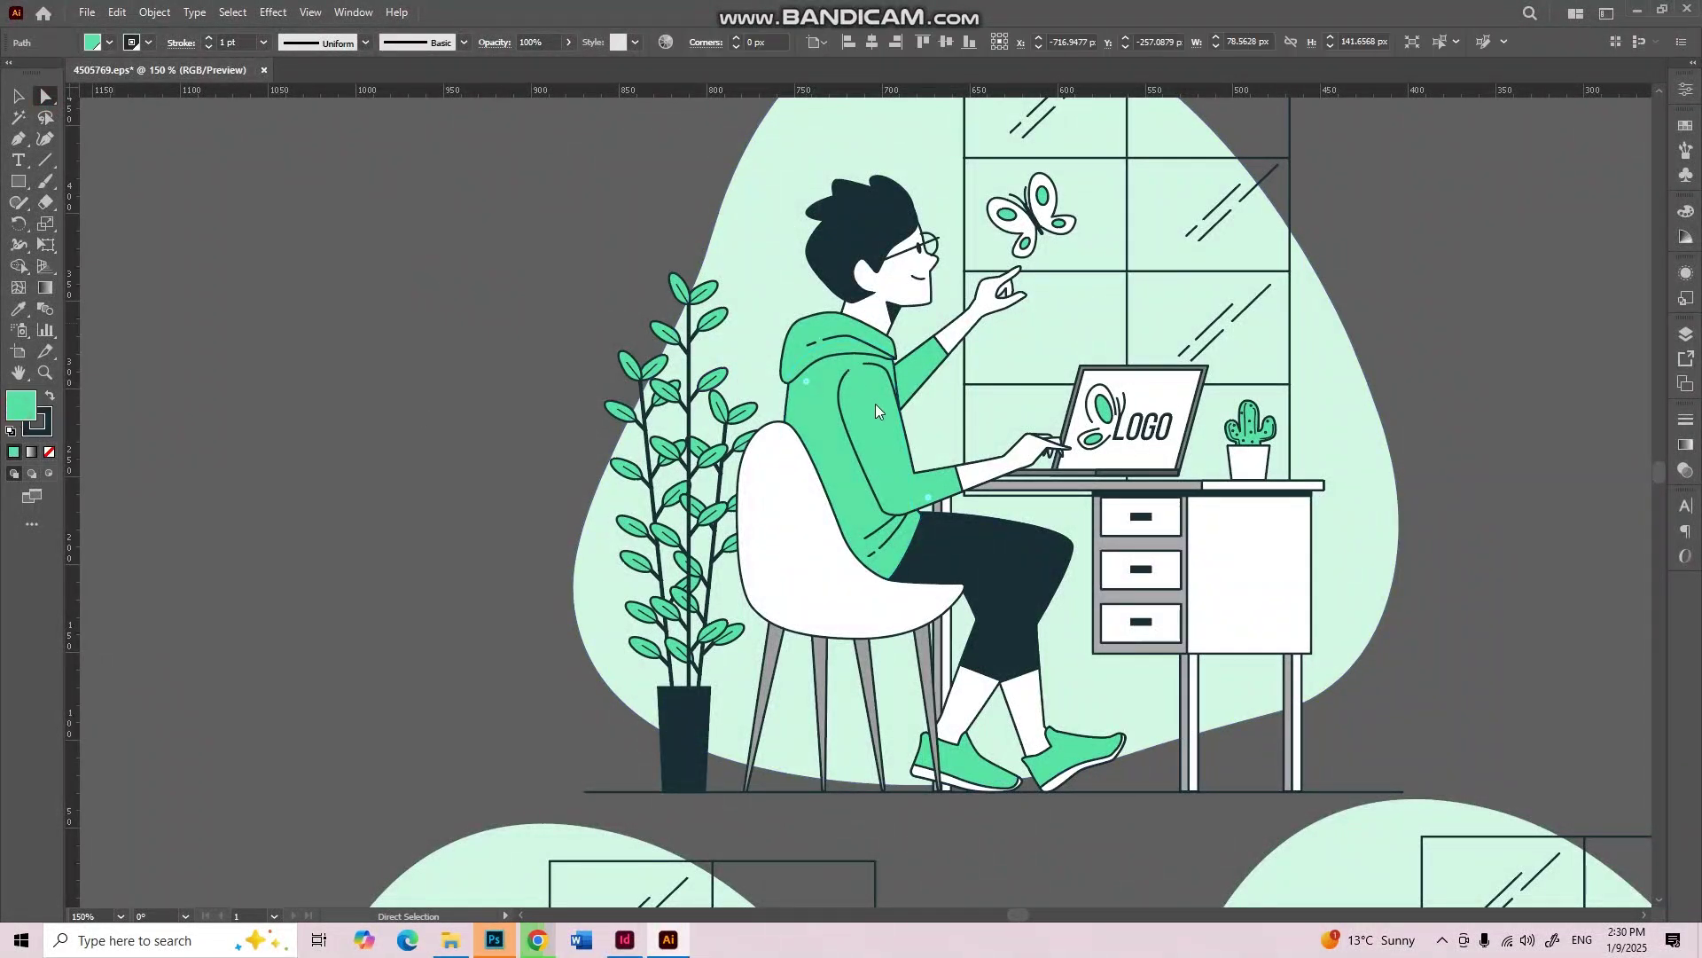
text(e293a2)
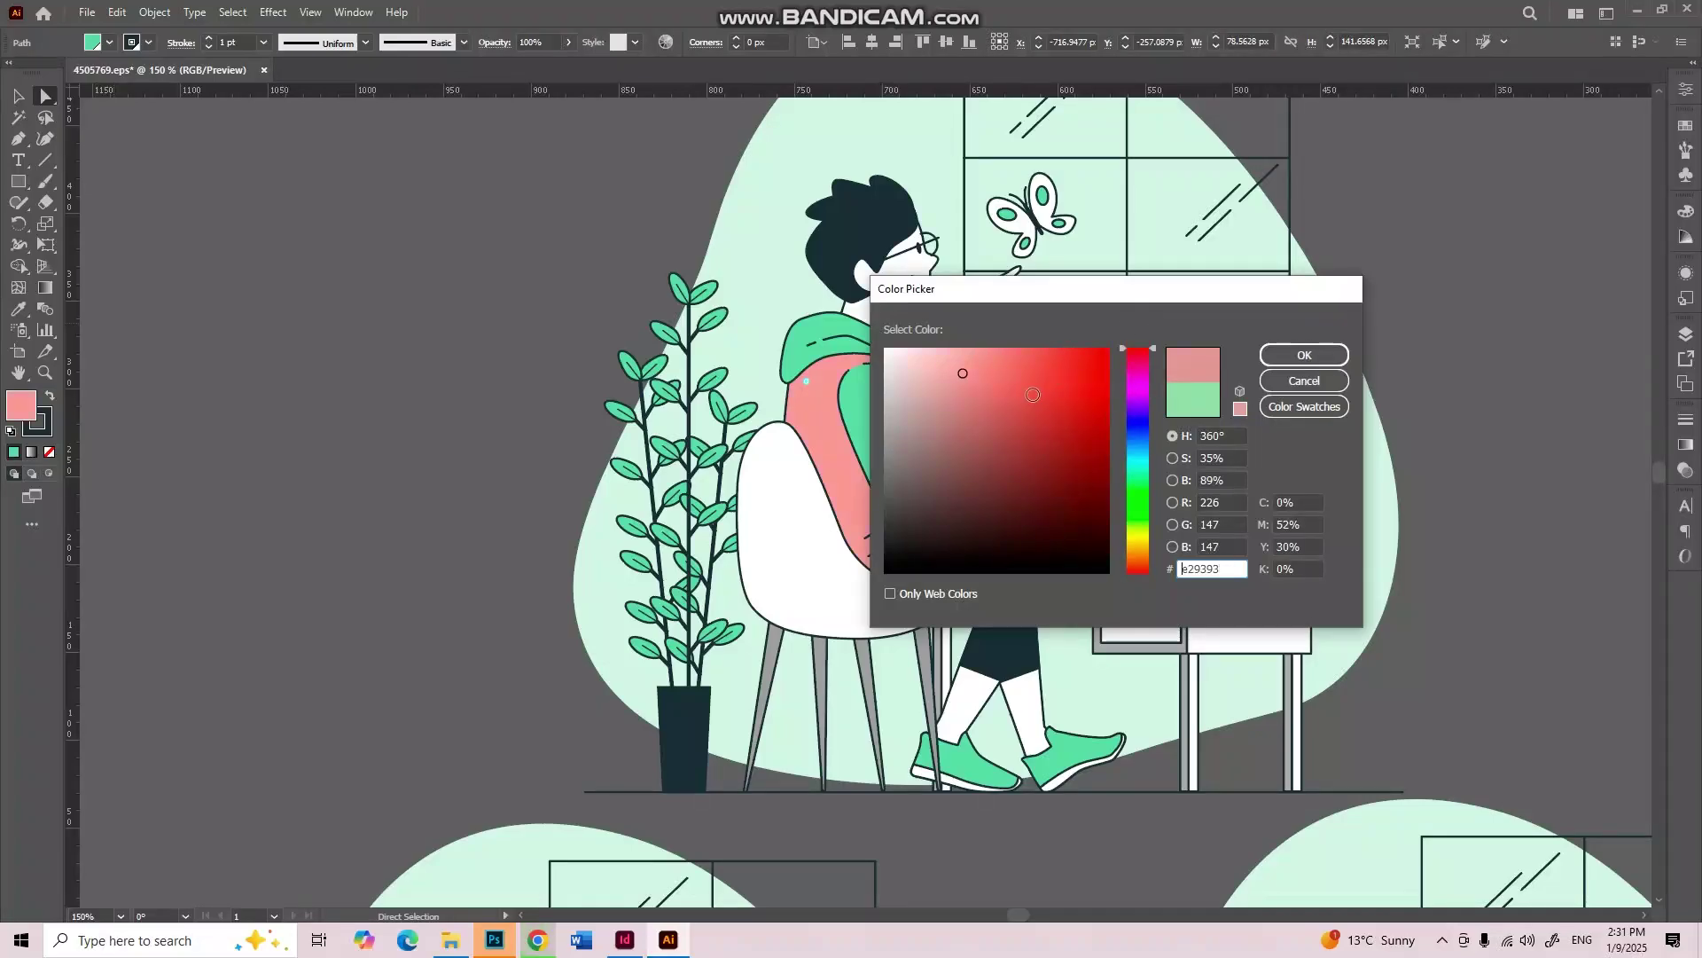
text(ff0000)
click(1304, 355)
Step: Try to move all three illustrations together toward the artboard, and undo the move
scroll(1321, 395, down, 2)
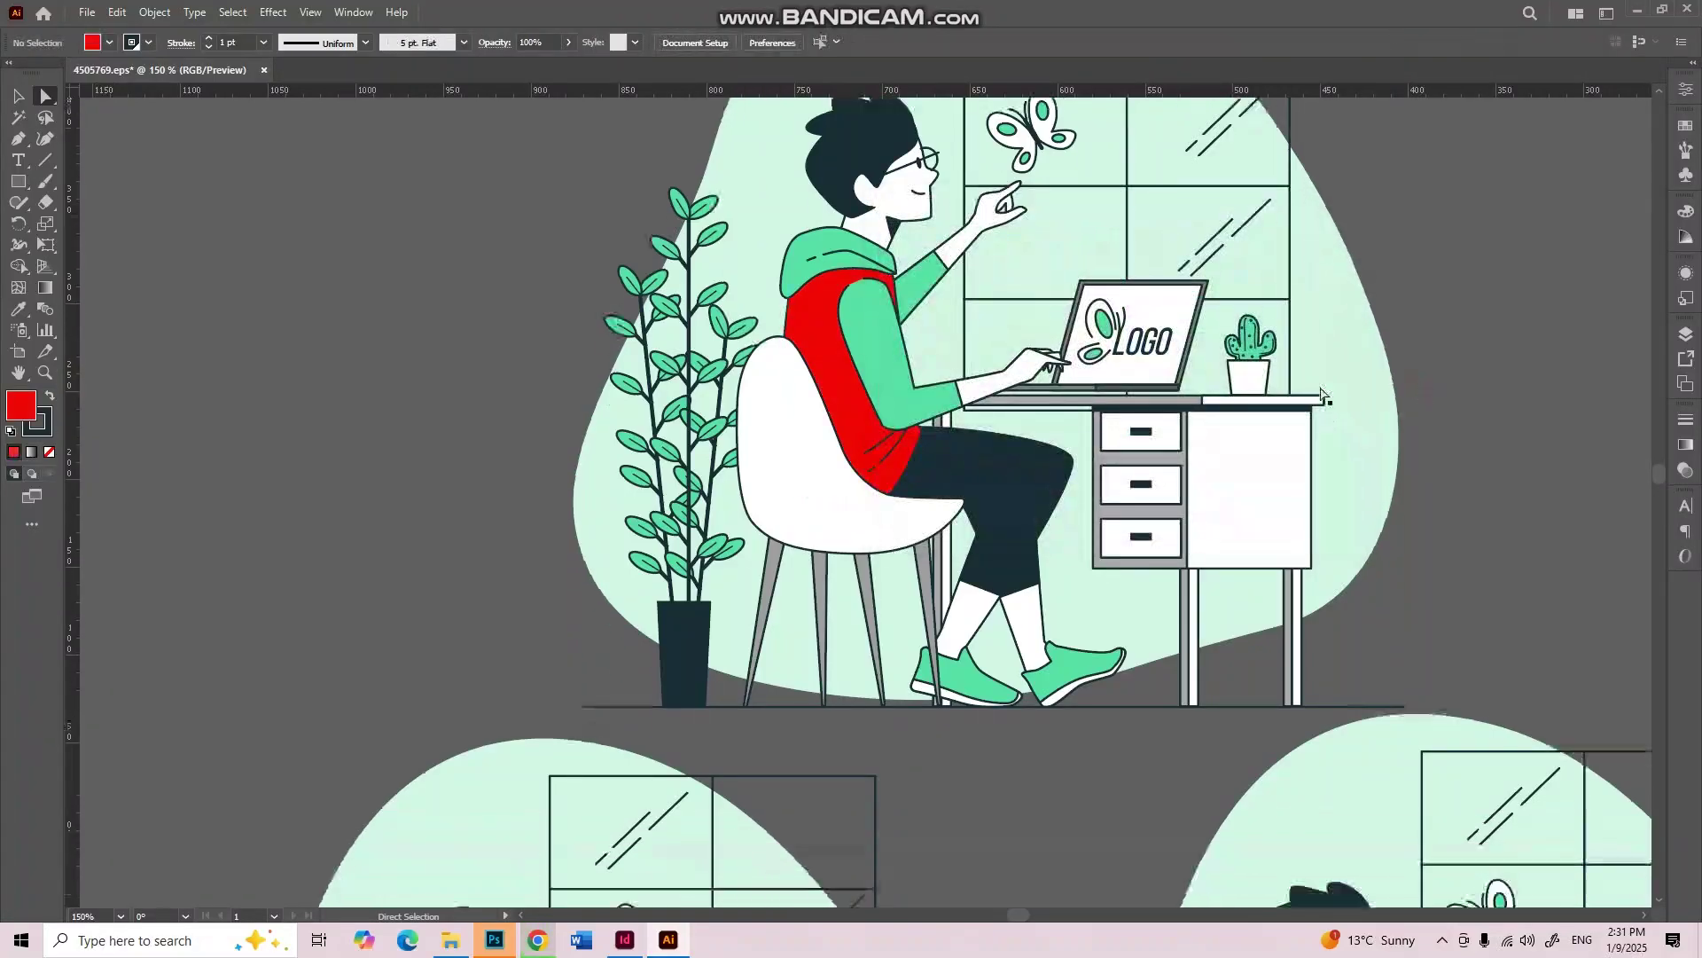
scroll(1064, 381, down, 2)
scroll(864, 363, down, 3)
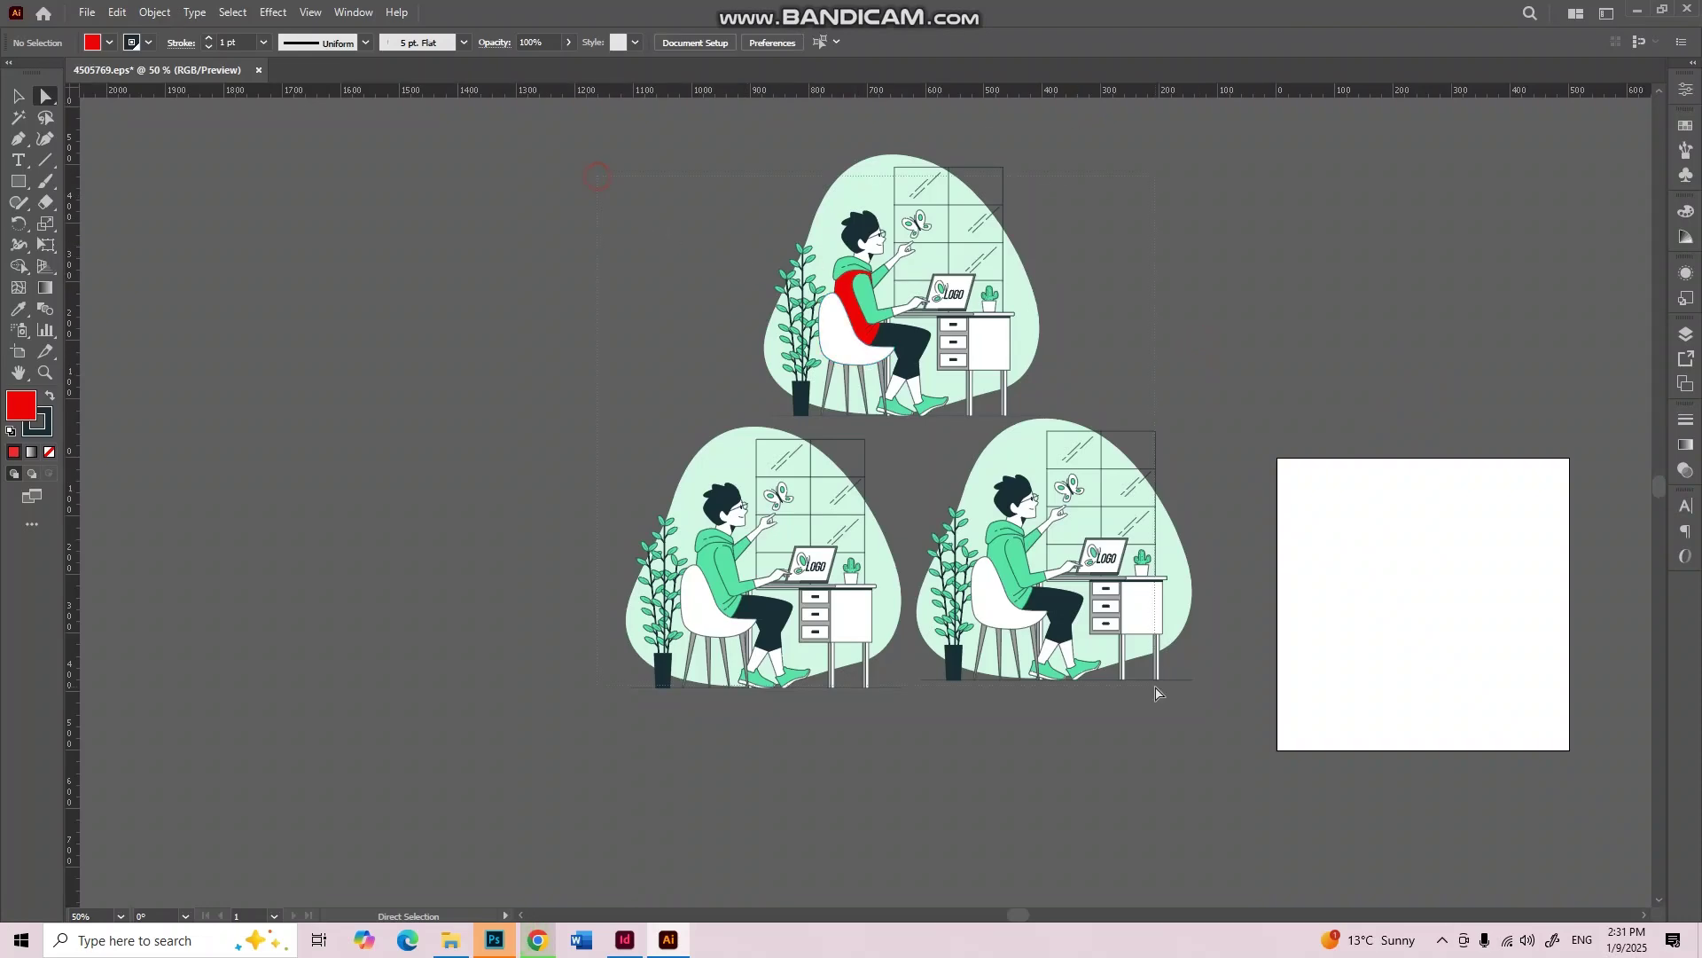
key(ctrl+a)
key(v)
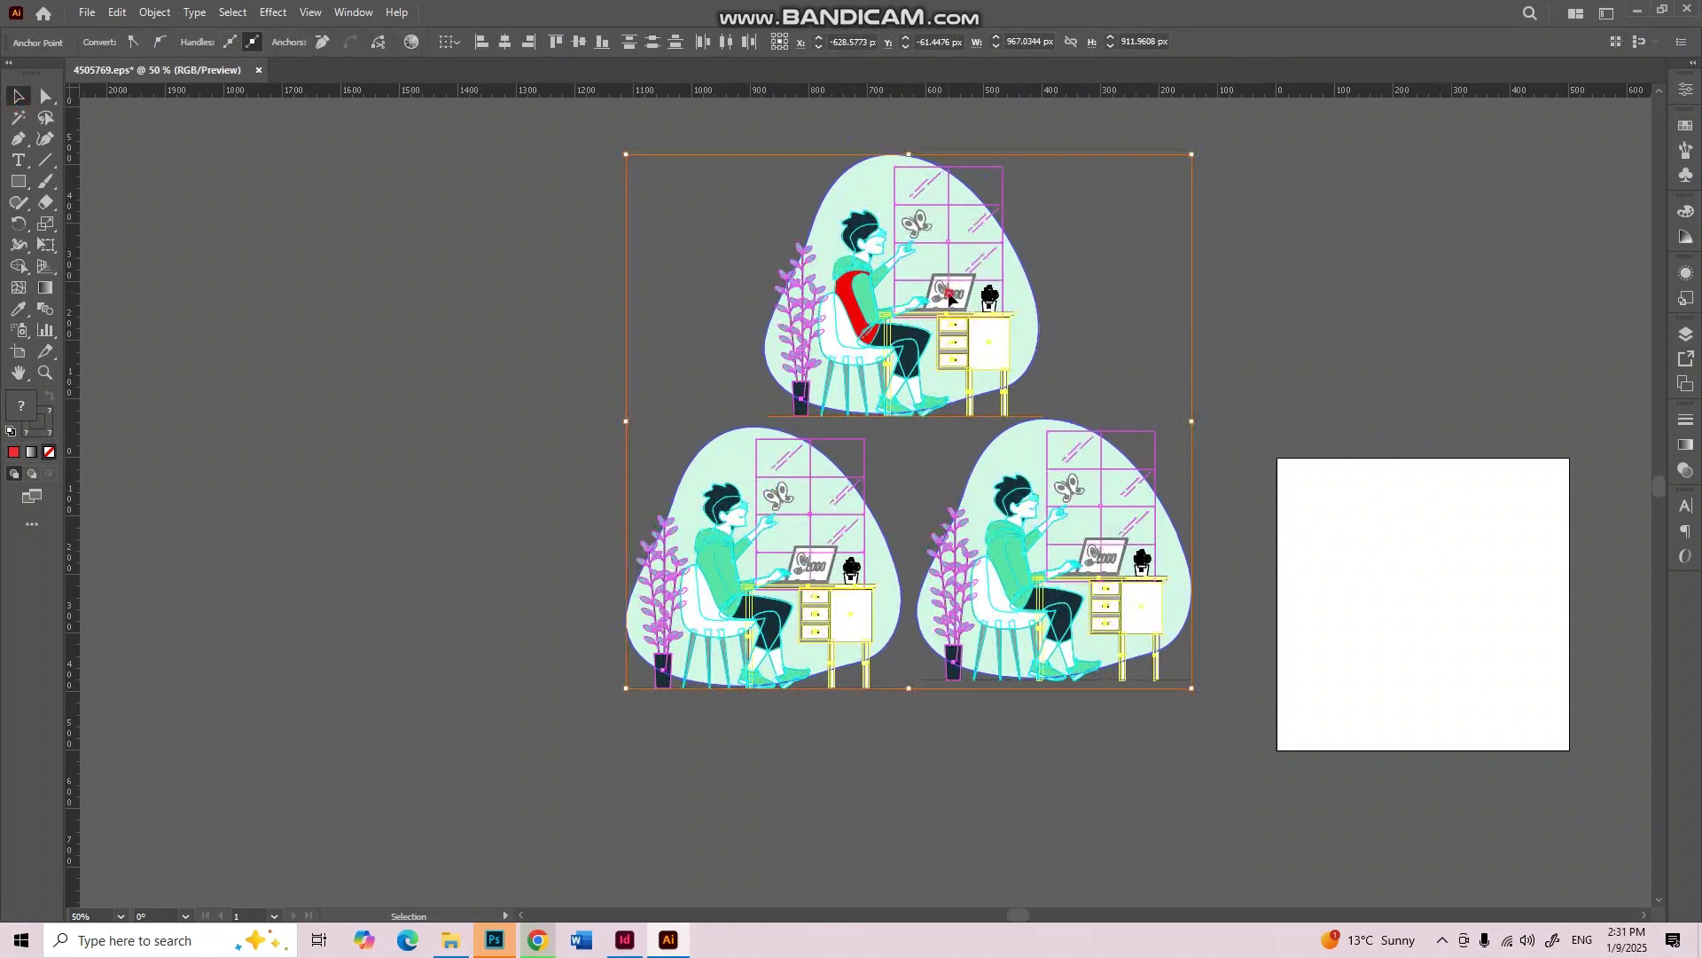
drag(951, 298, 1384, 349)
scroll(1313, 286, right, 3)
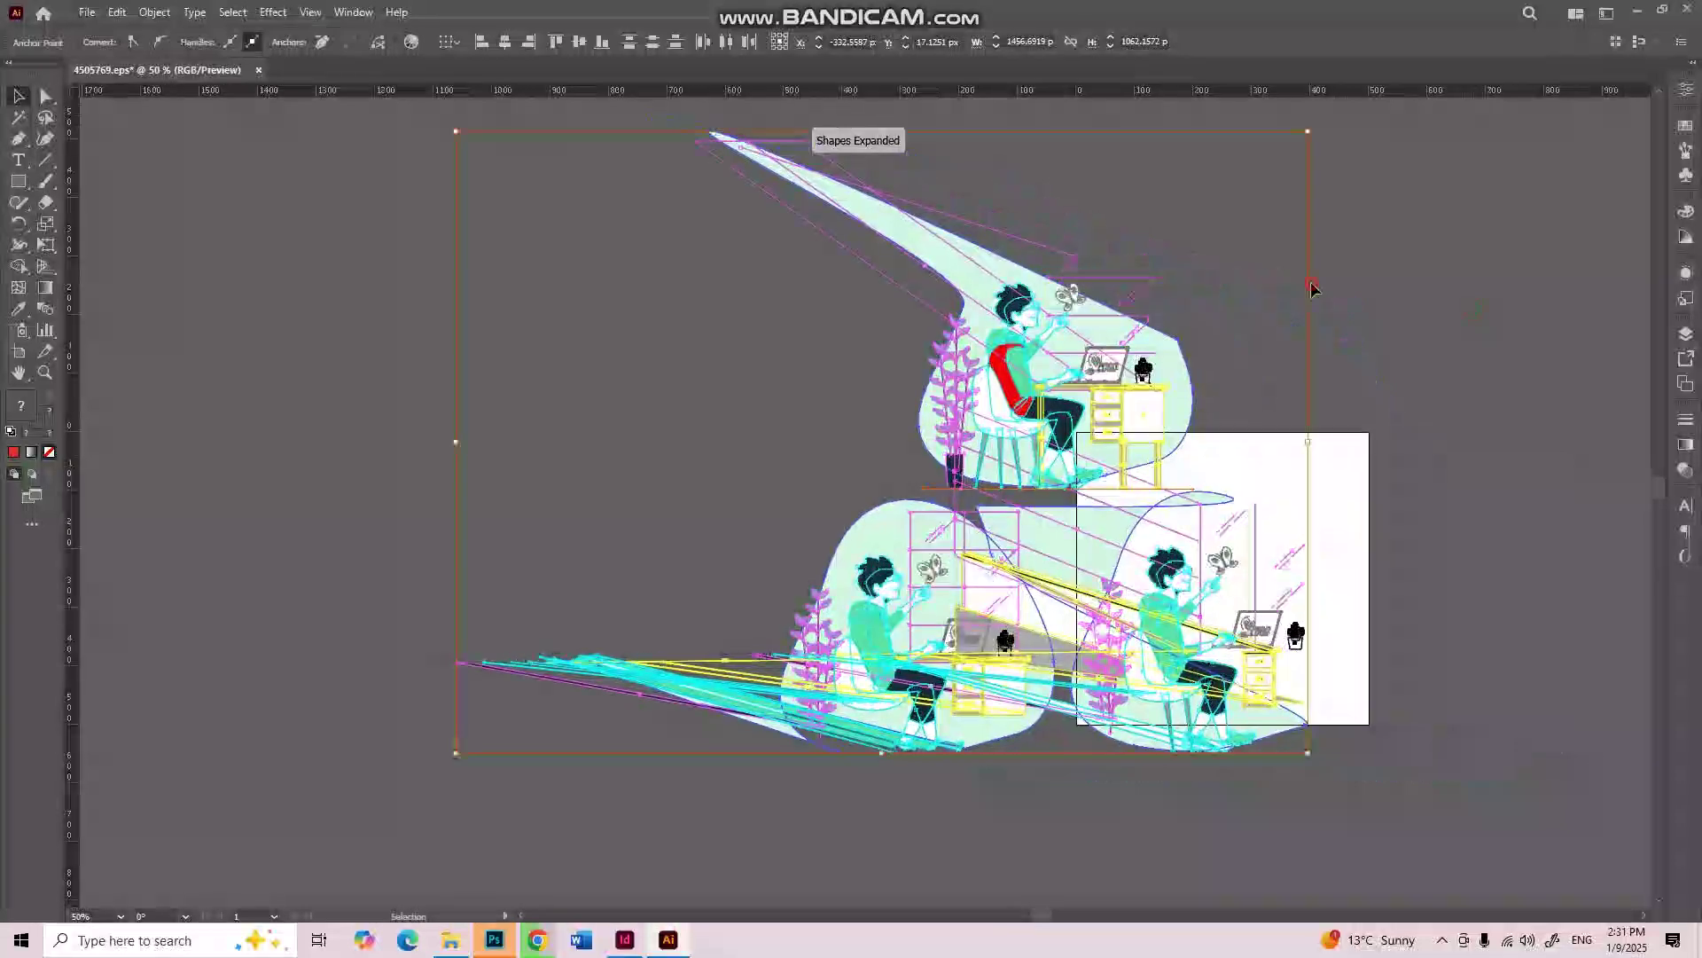
click(1313, 286)
key(ctrl+z)
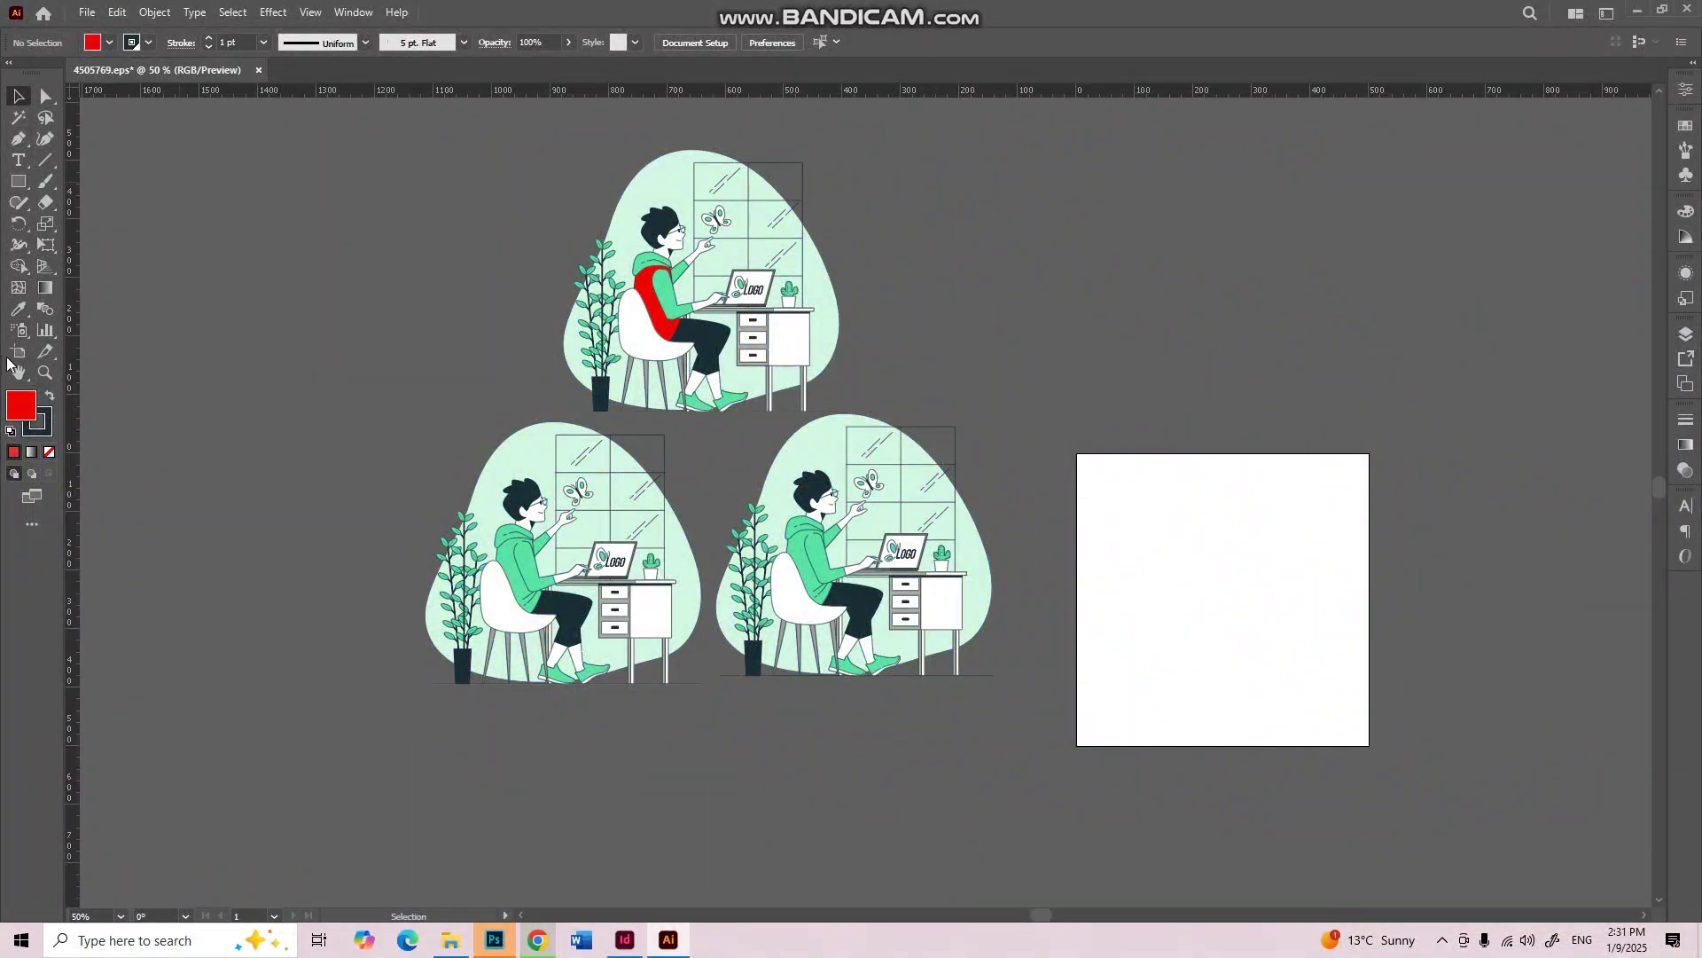
Step: Move the artboard over the artwork and enlarge it to about 1068 by 1003 px so it encloses all three illustrations
click(16, 355)
drag(1278, 580, 942, 580)
key(ctrl+minus)
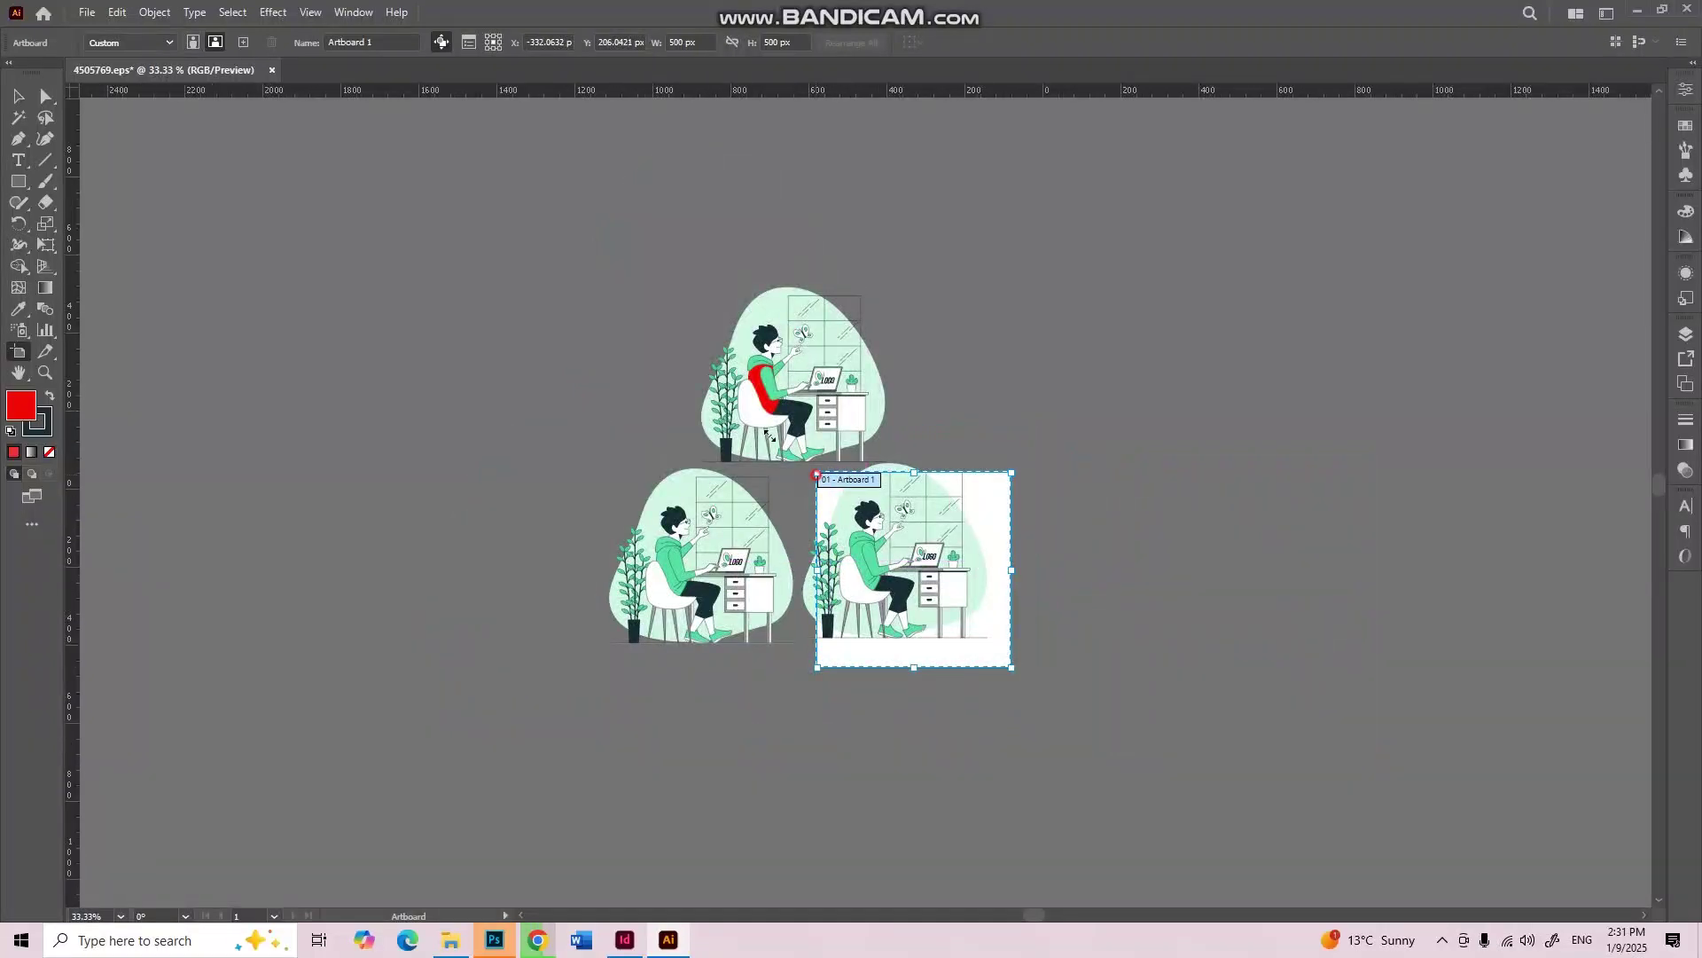
drag(768, 434, 594, 293)
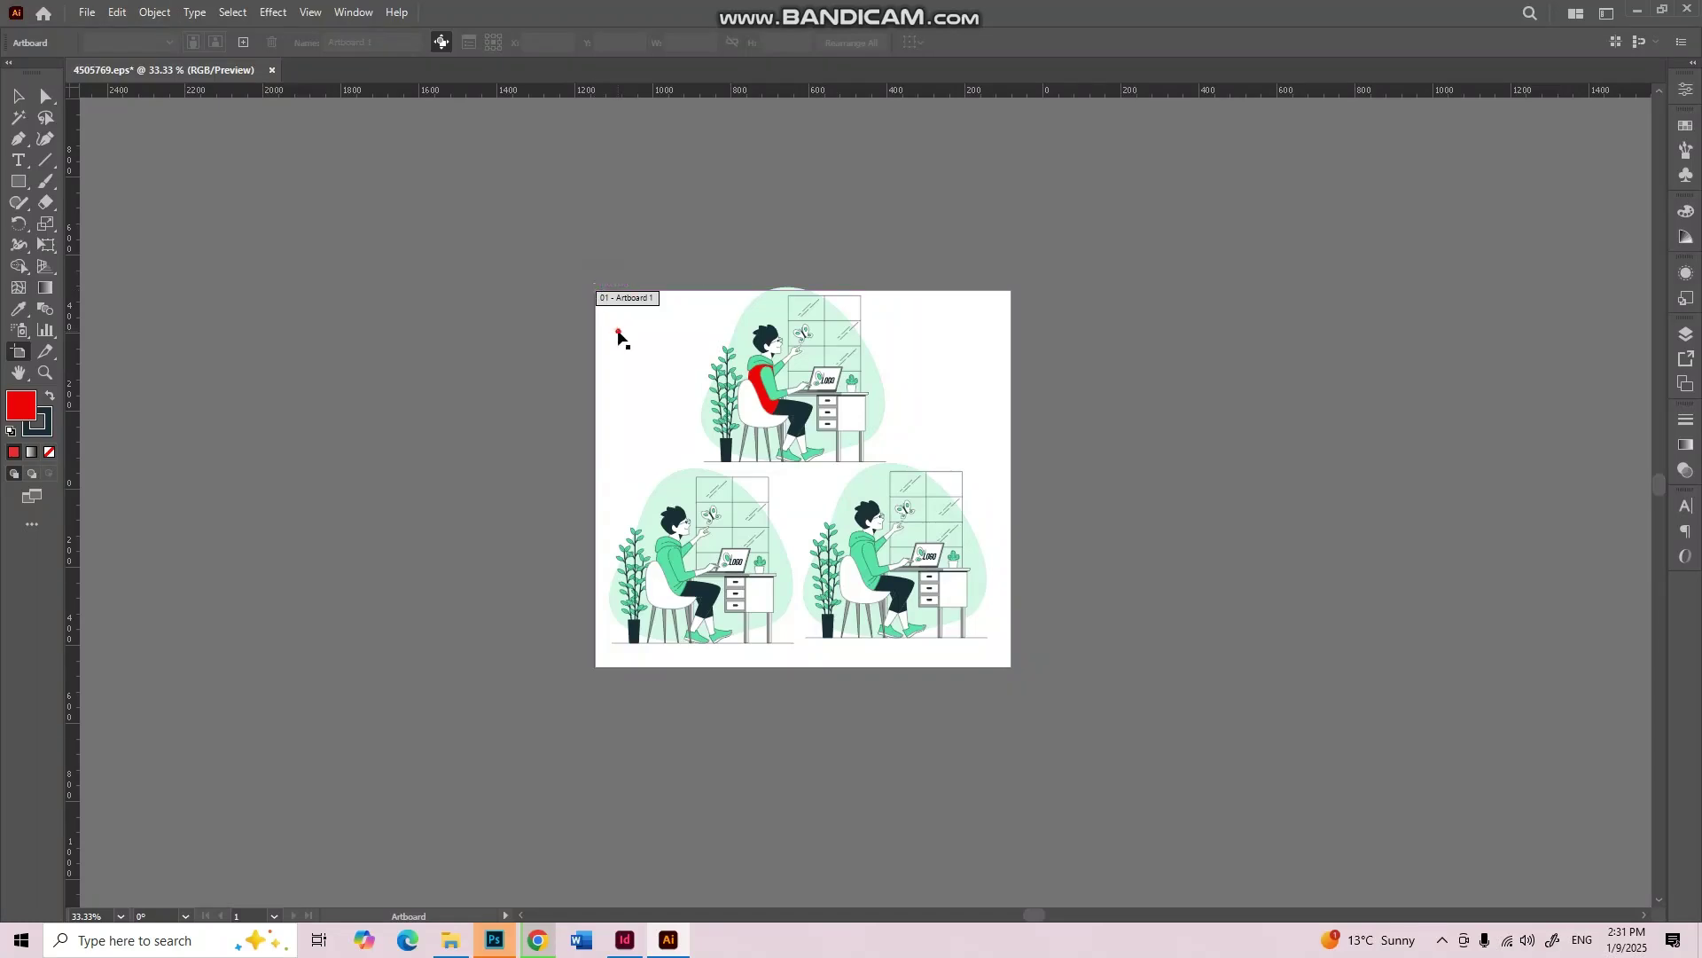
drag(595, 290, 595, 277)
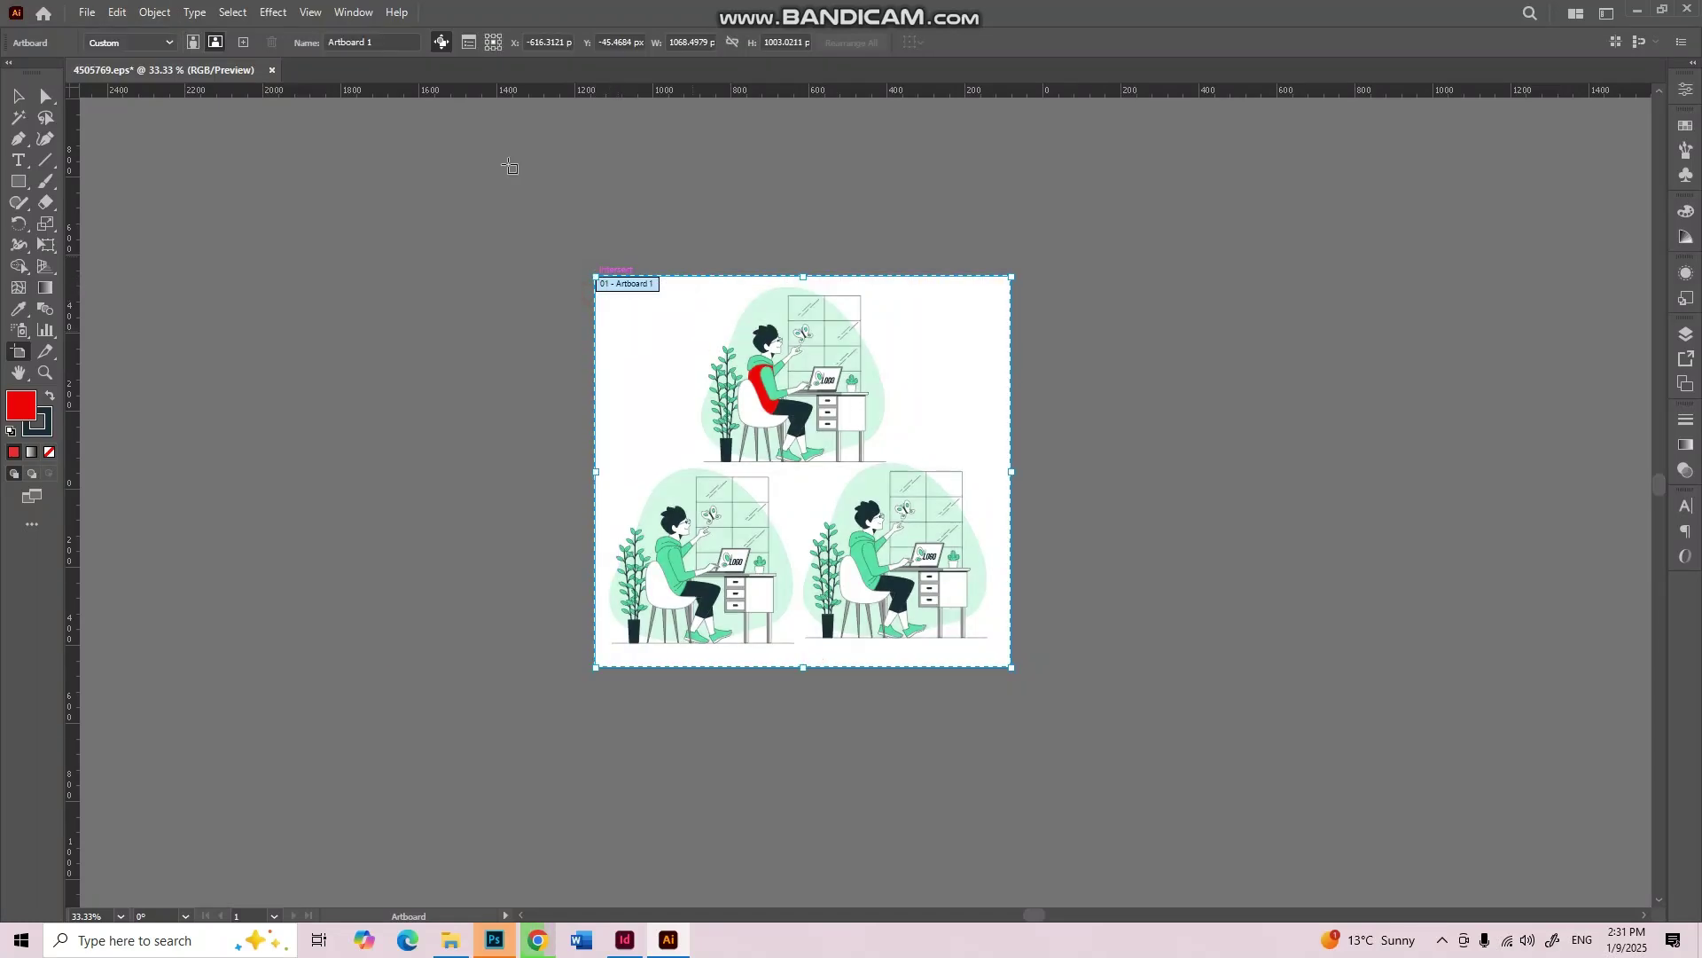
click(18, 95)
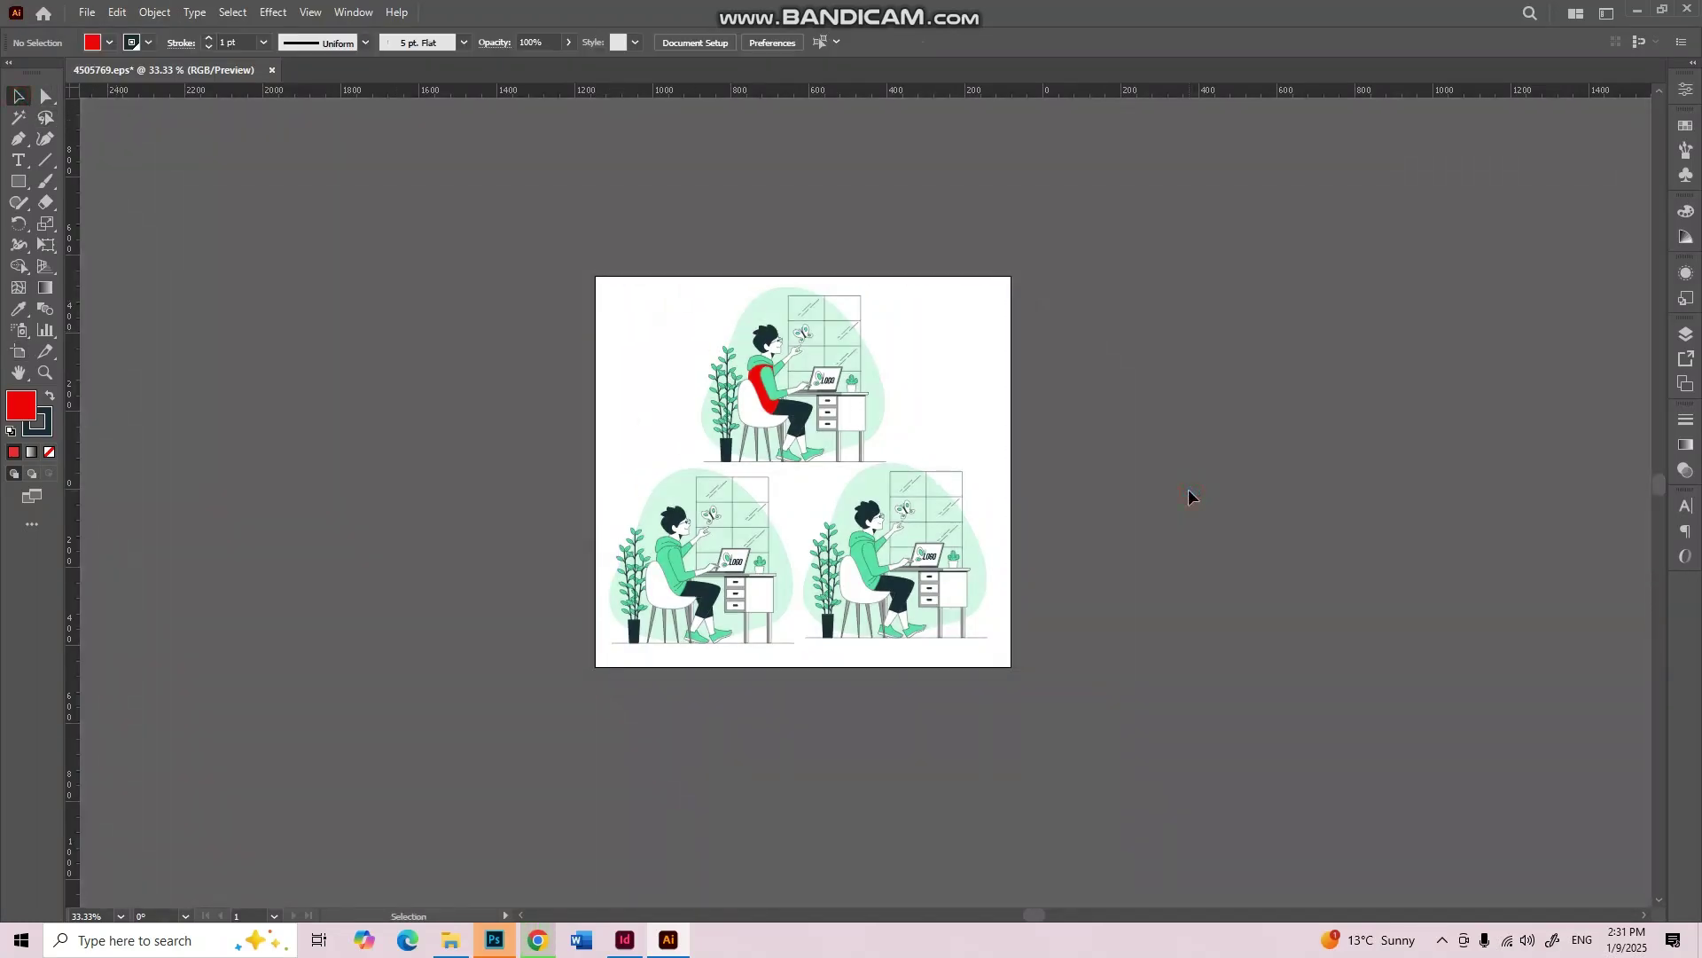
Step: Save the illustration file in its existing EPS format, accepting the legacy format conversion
key(ctrl+s)
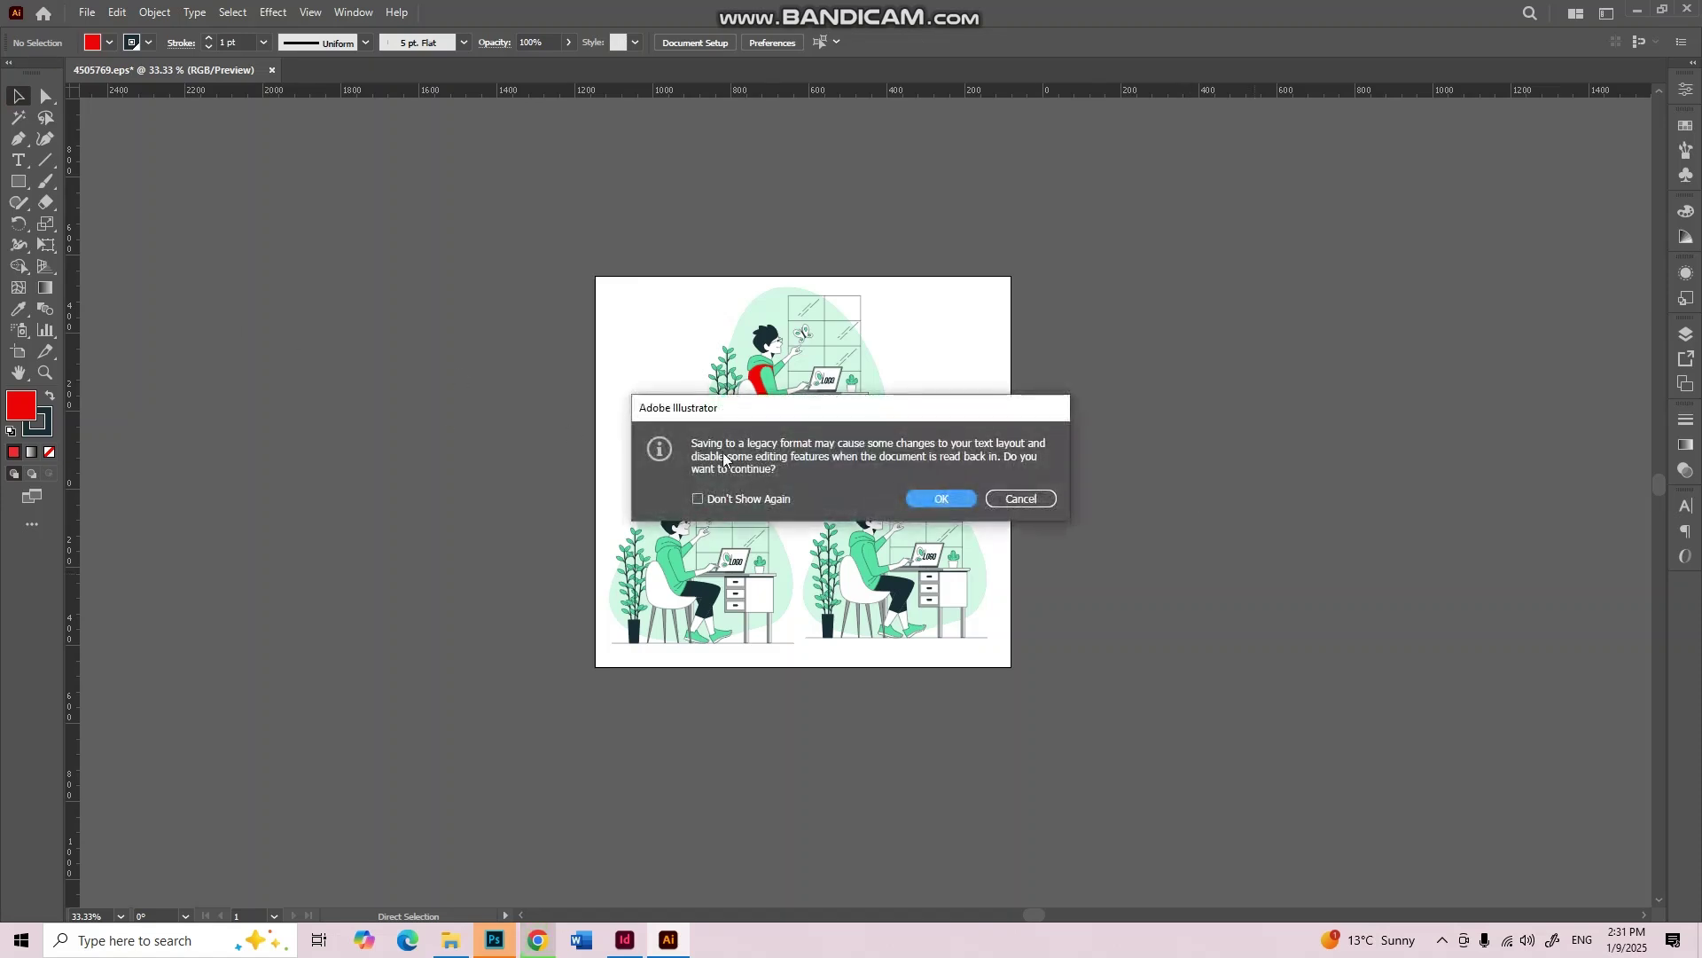
click(936, 500)
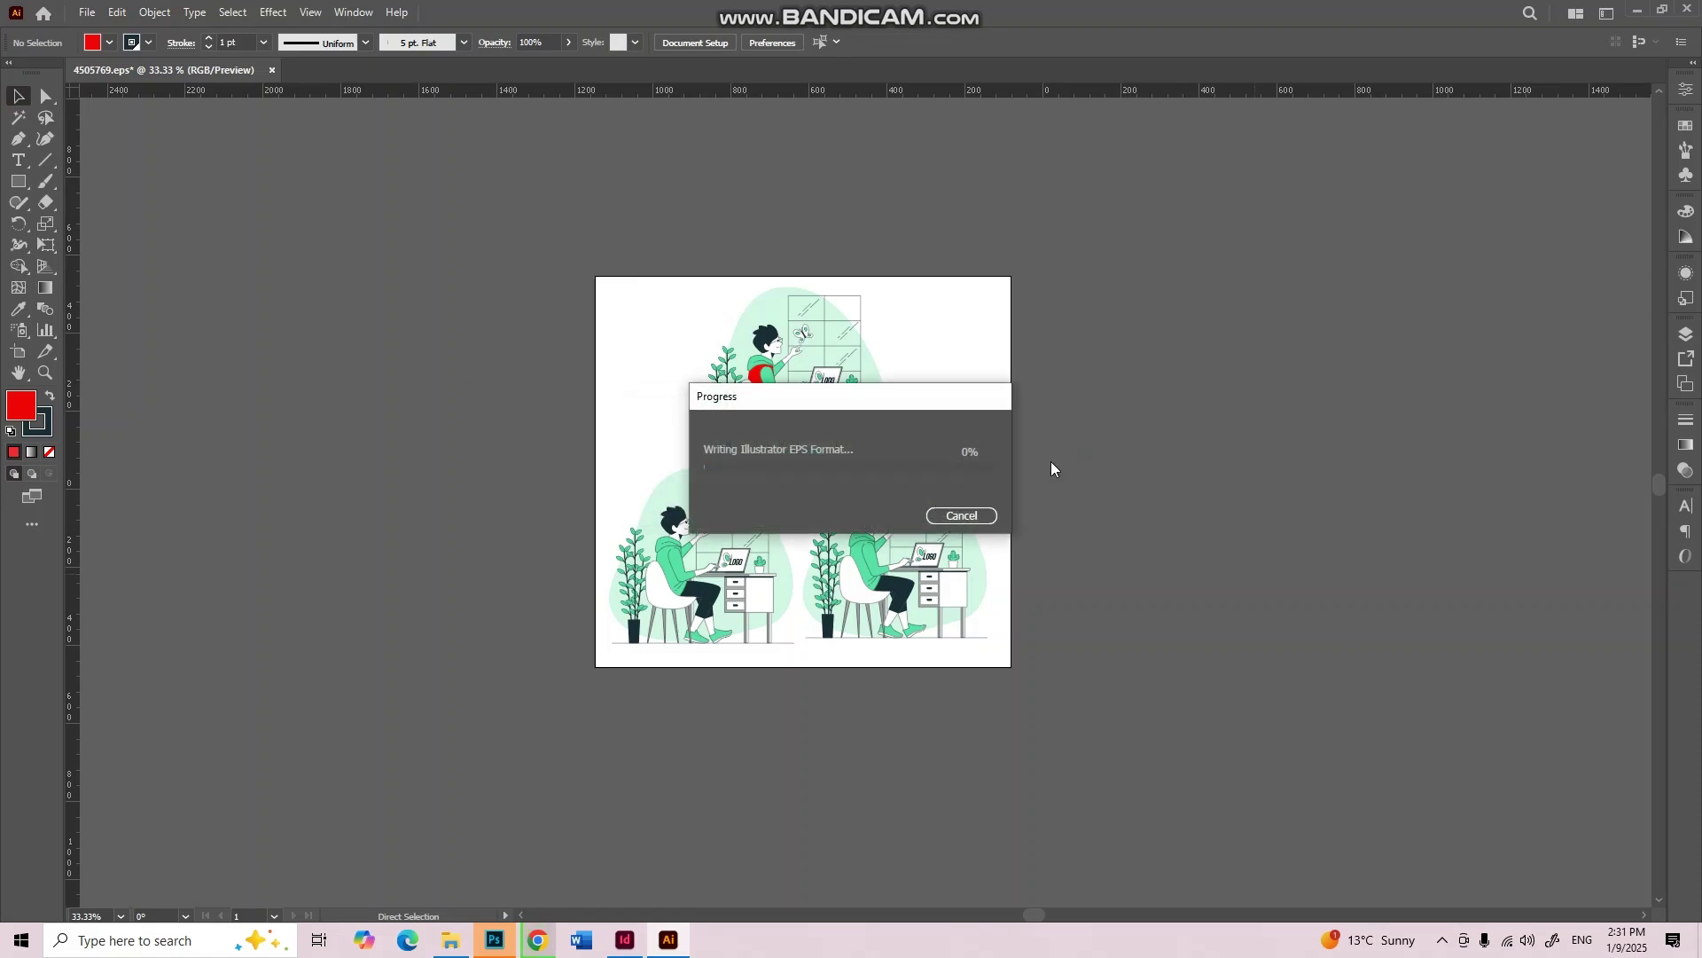
click(1196, 446)
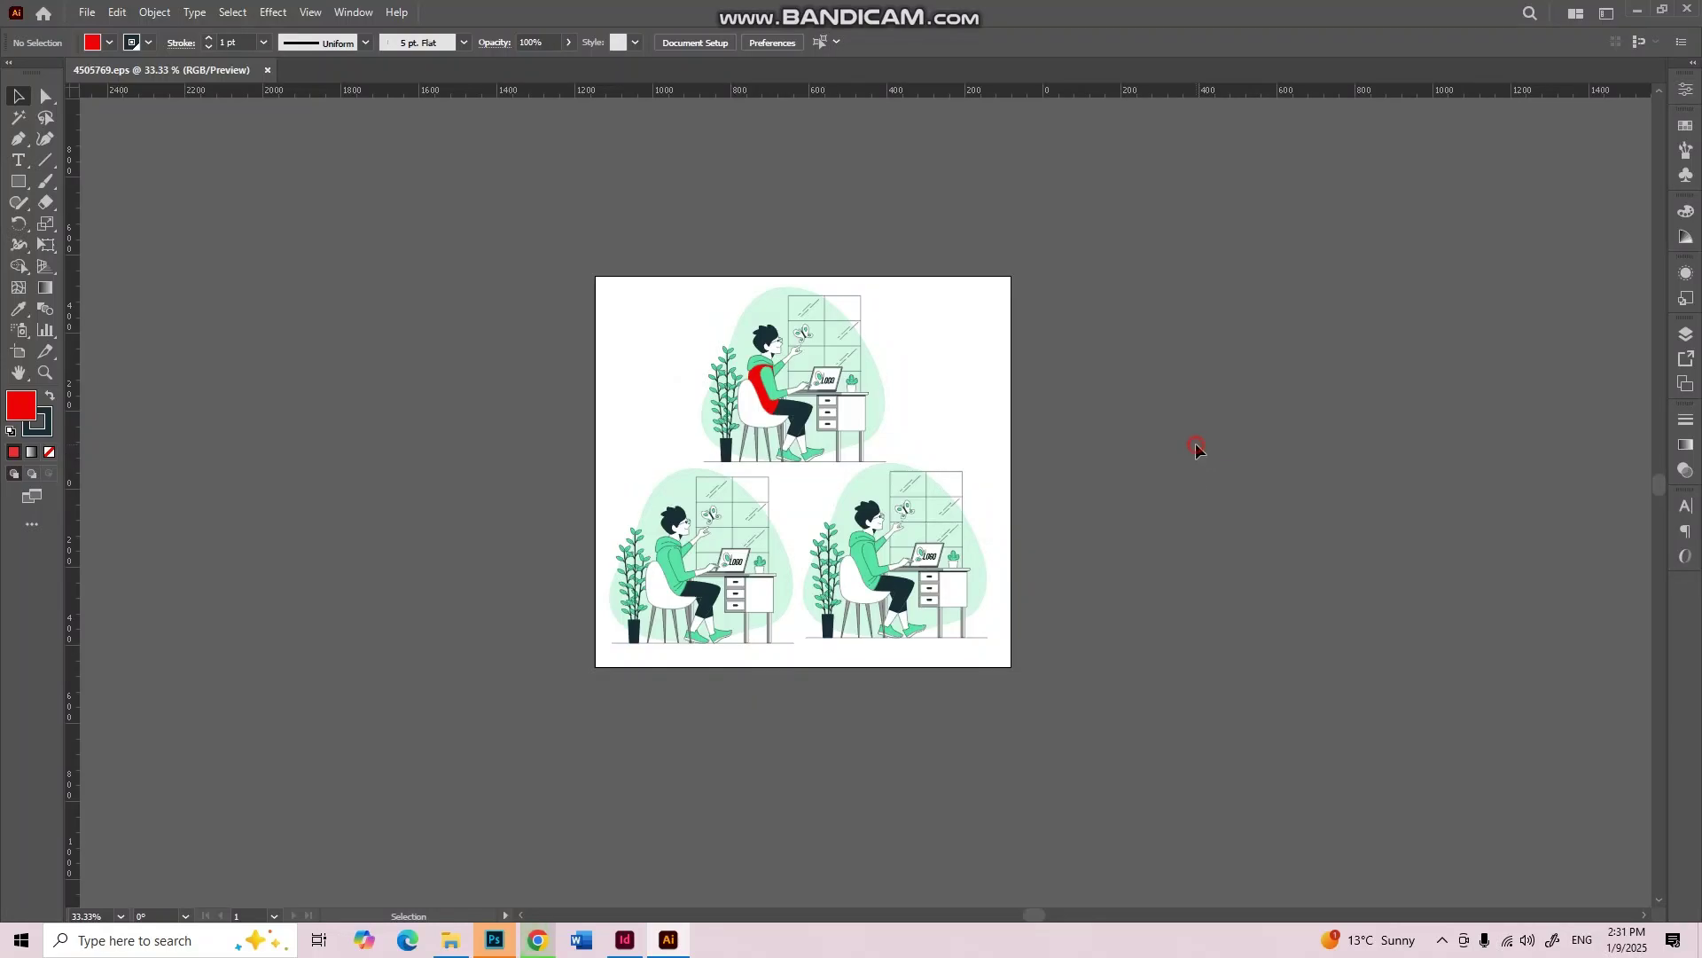
Step: Switch to InDesign and delete the previously pasted three-illustration frame from page 5
click(625, 939)
click(962, 570)
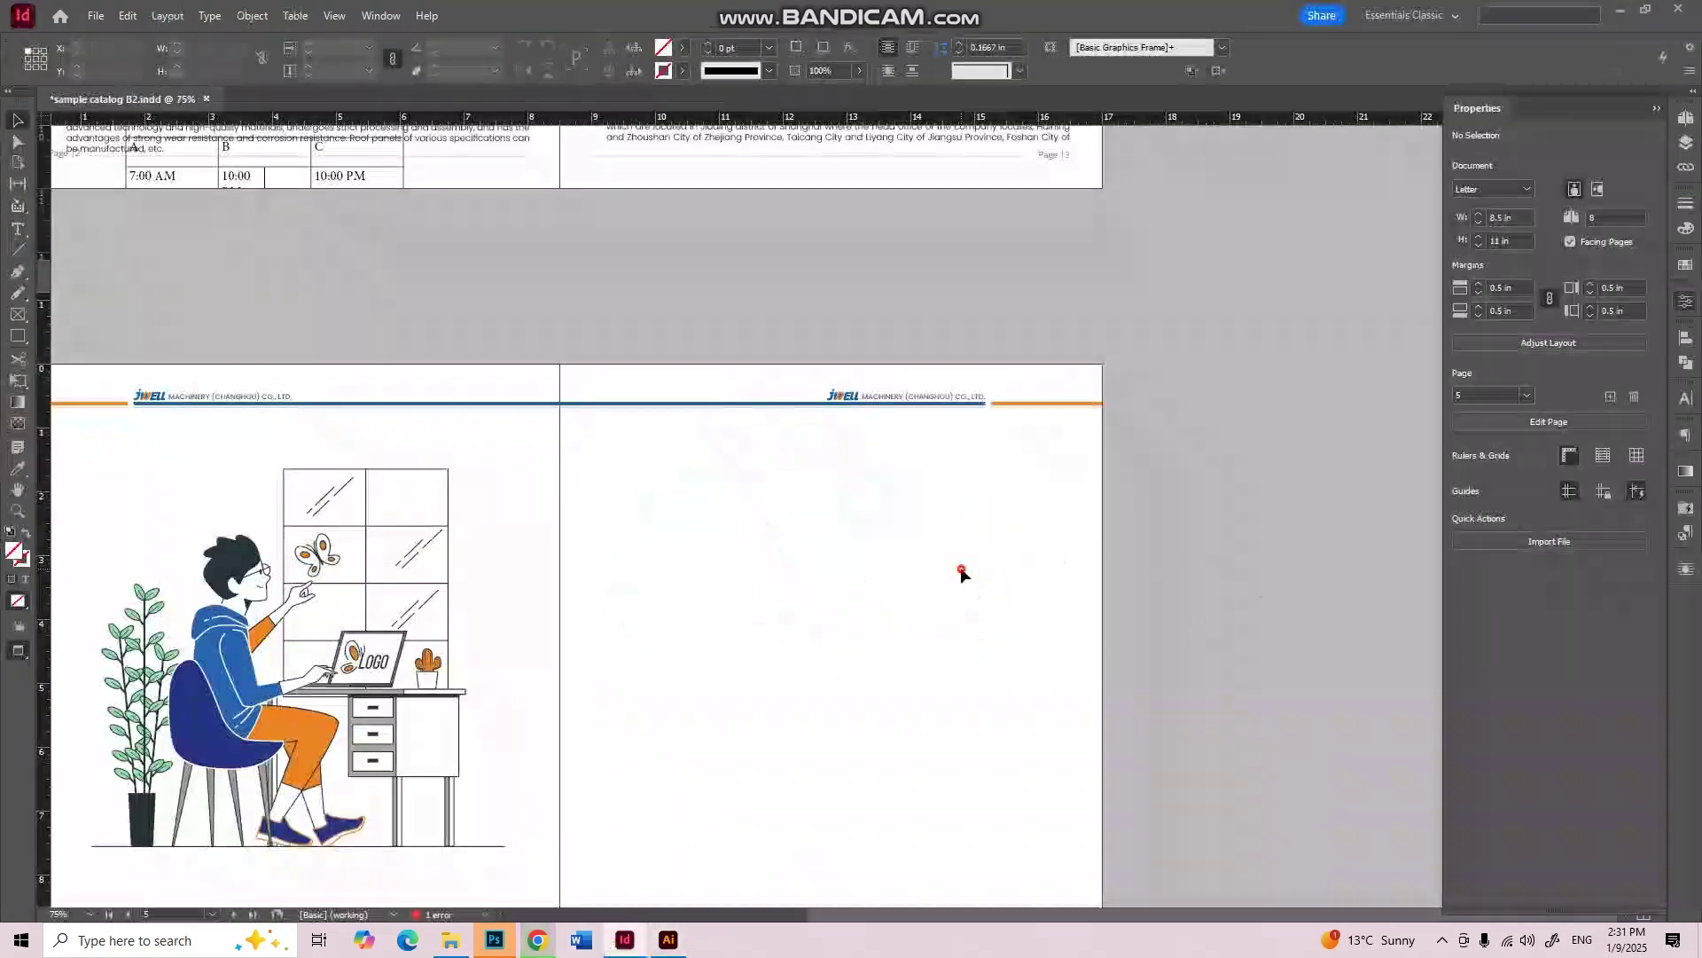
scroll(962, 570, down, 3)
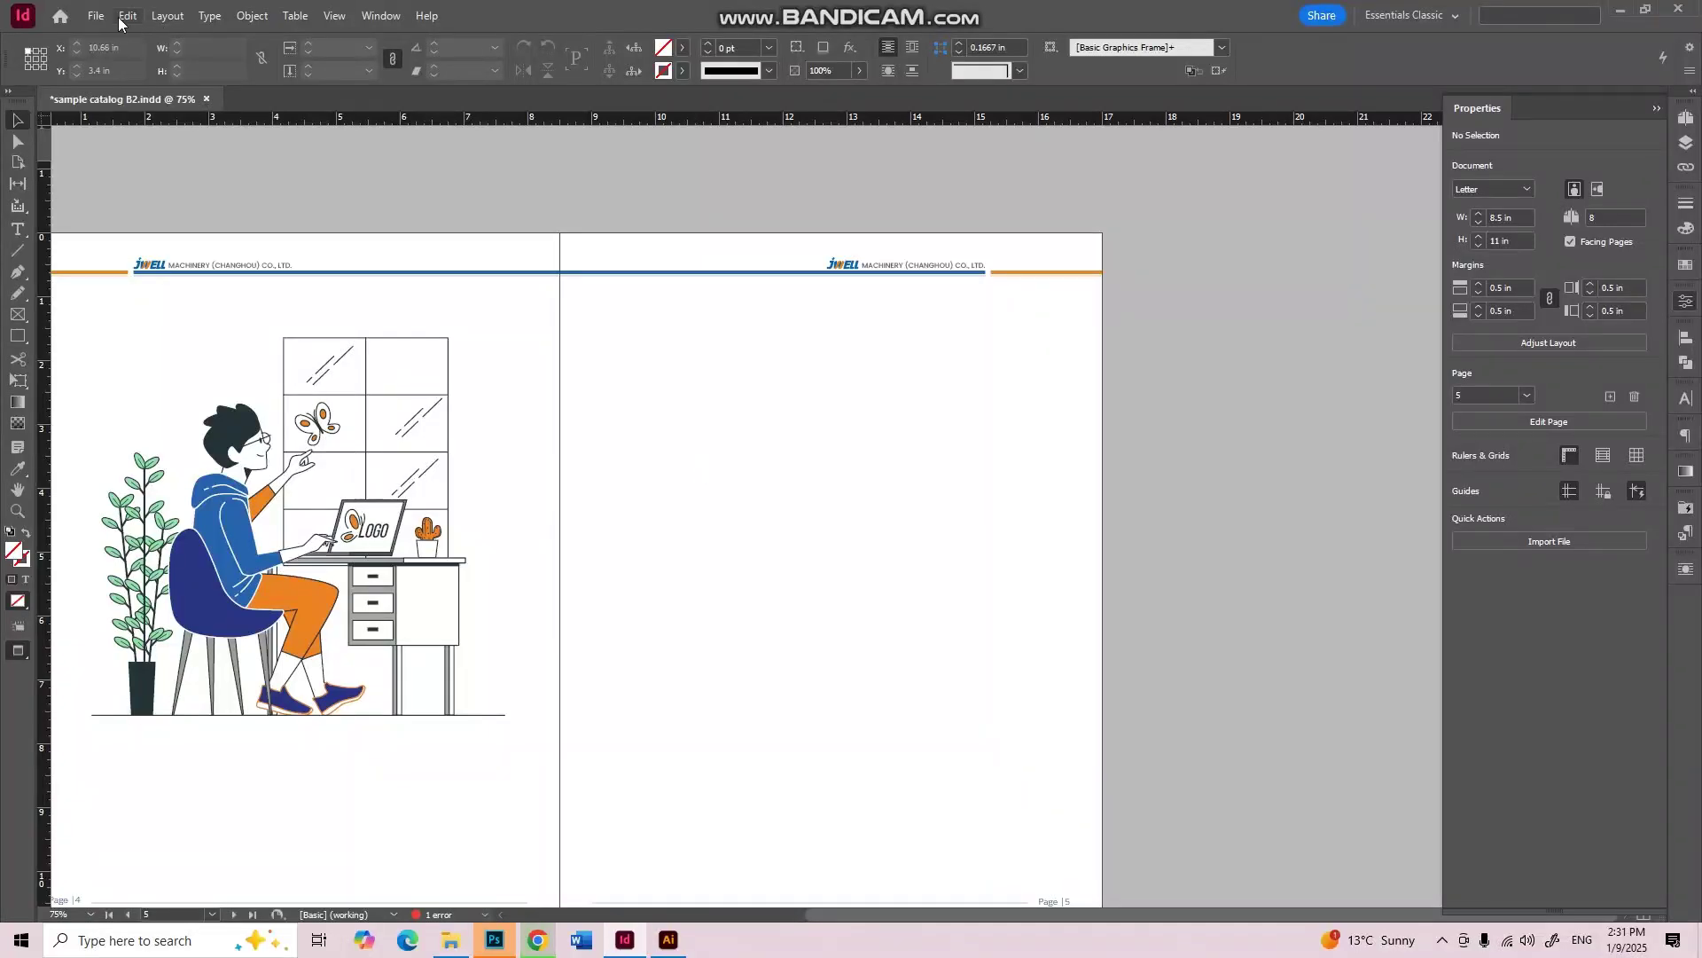
Step: Place the EPS file 4505769 from the design-inspiration-concept-illustration folder in Downloads on page 5, about 8.07 by 7.59 in
click(95, 15)
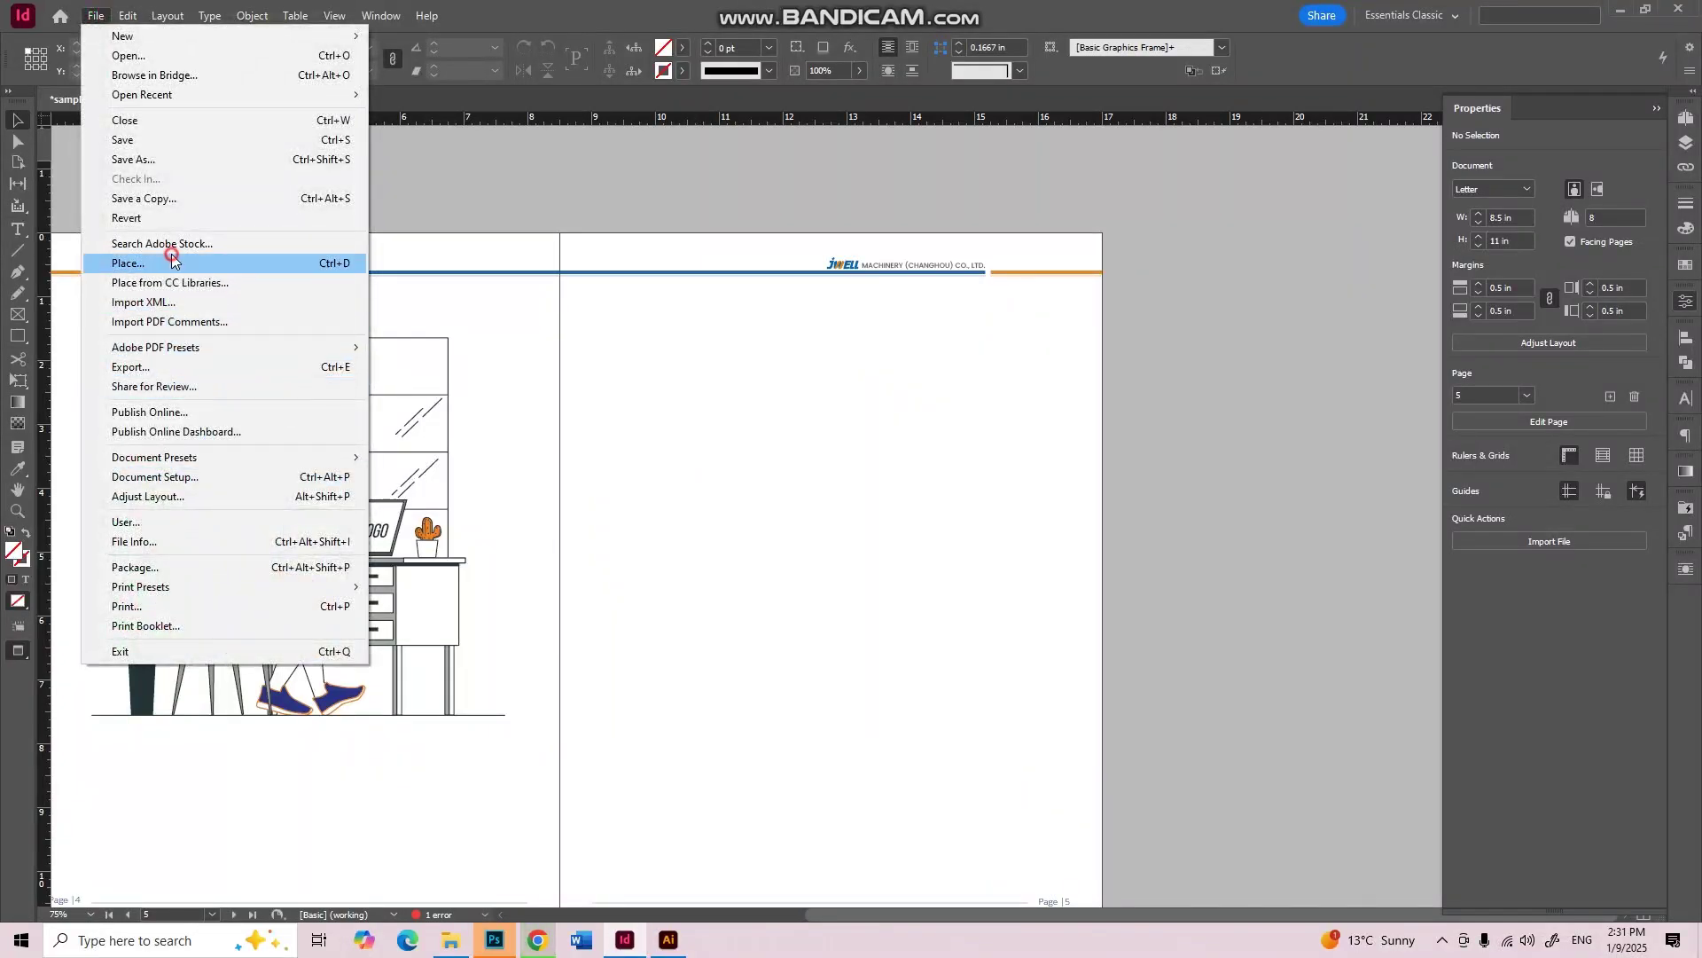
click(133, 258)
scroll(684, 427, up, 5)
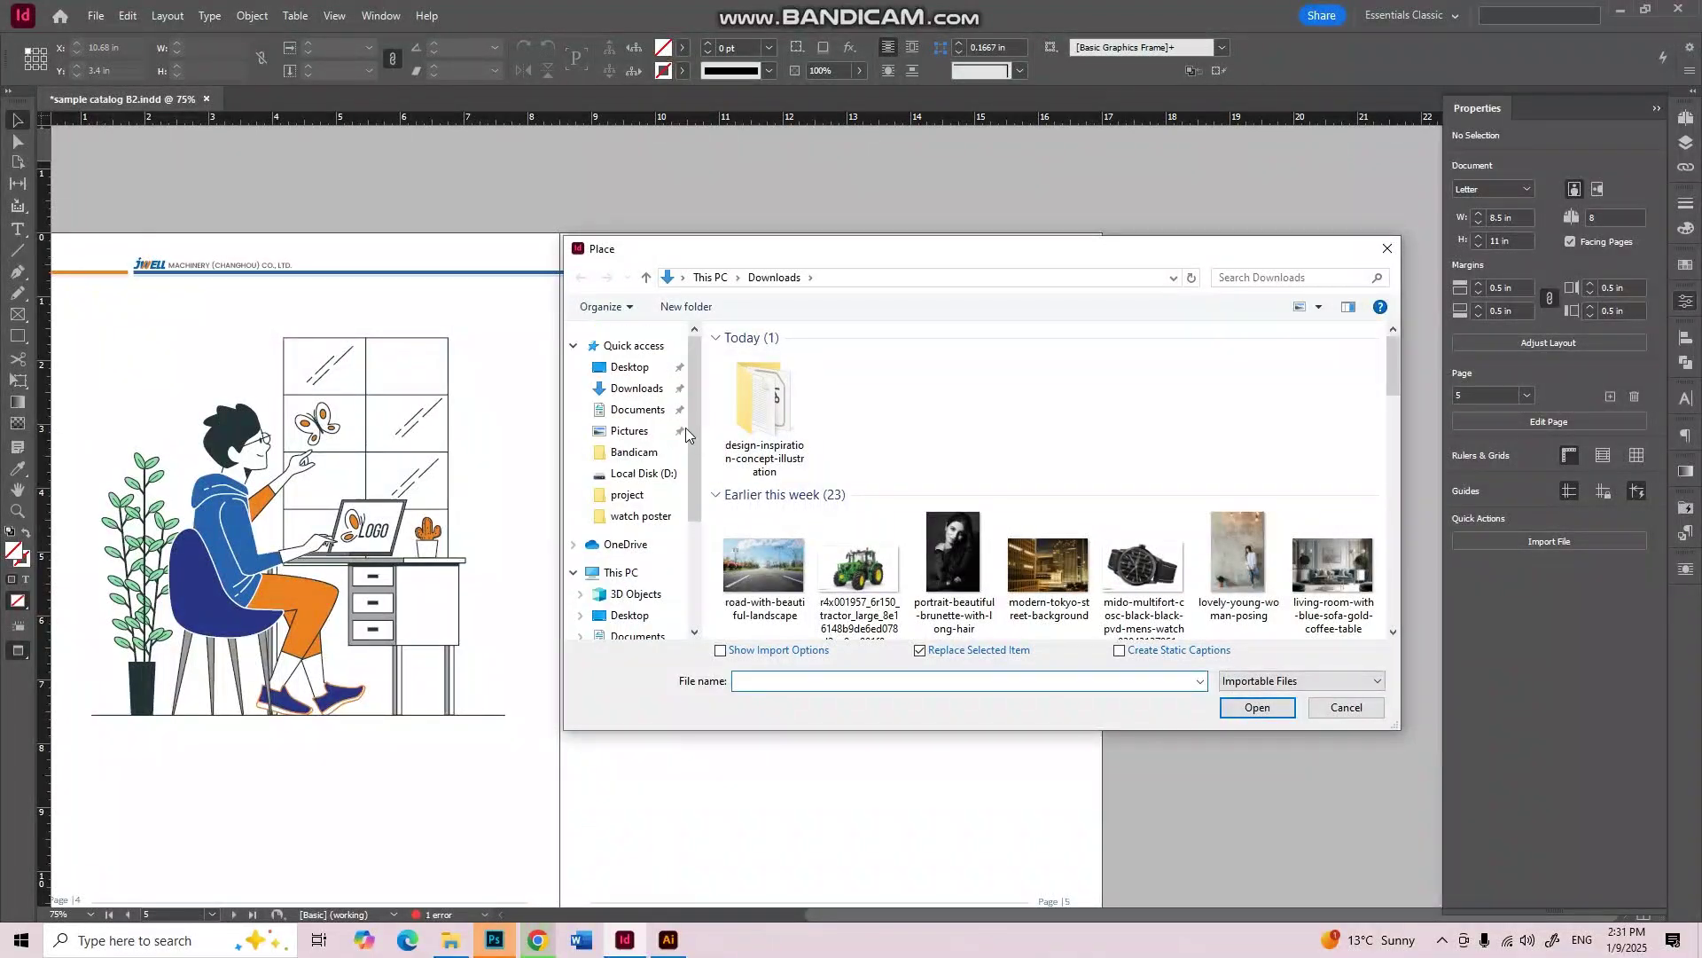
click(640, 472)
click(636, 388)
double_click(771, 382)
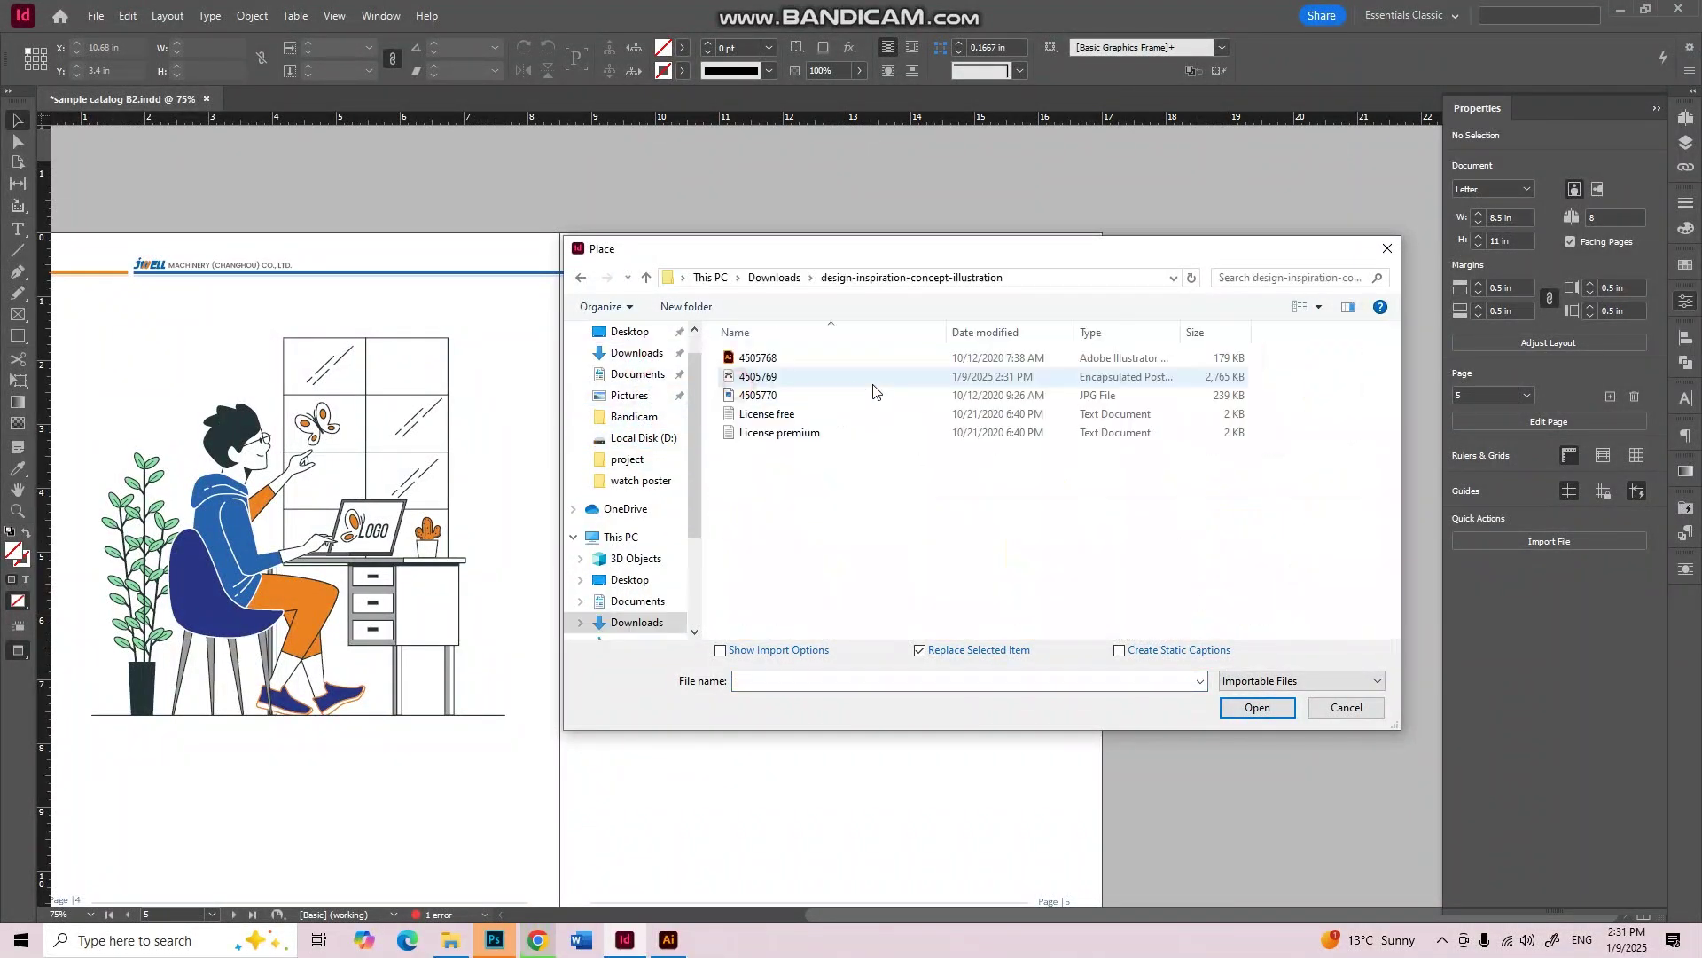
click(784, 374)
click(1275, 719)
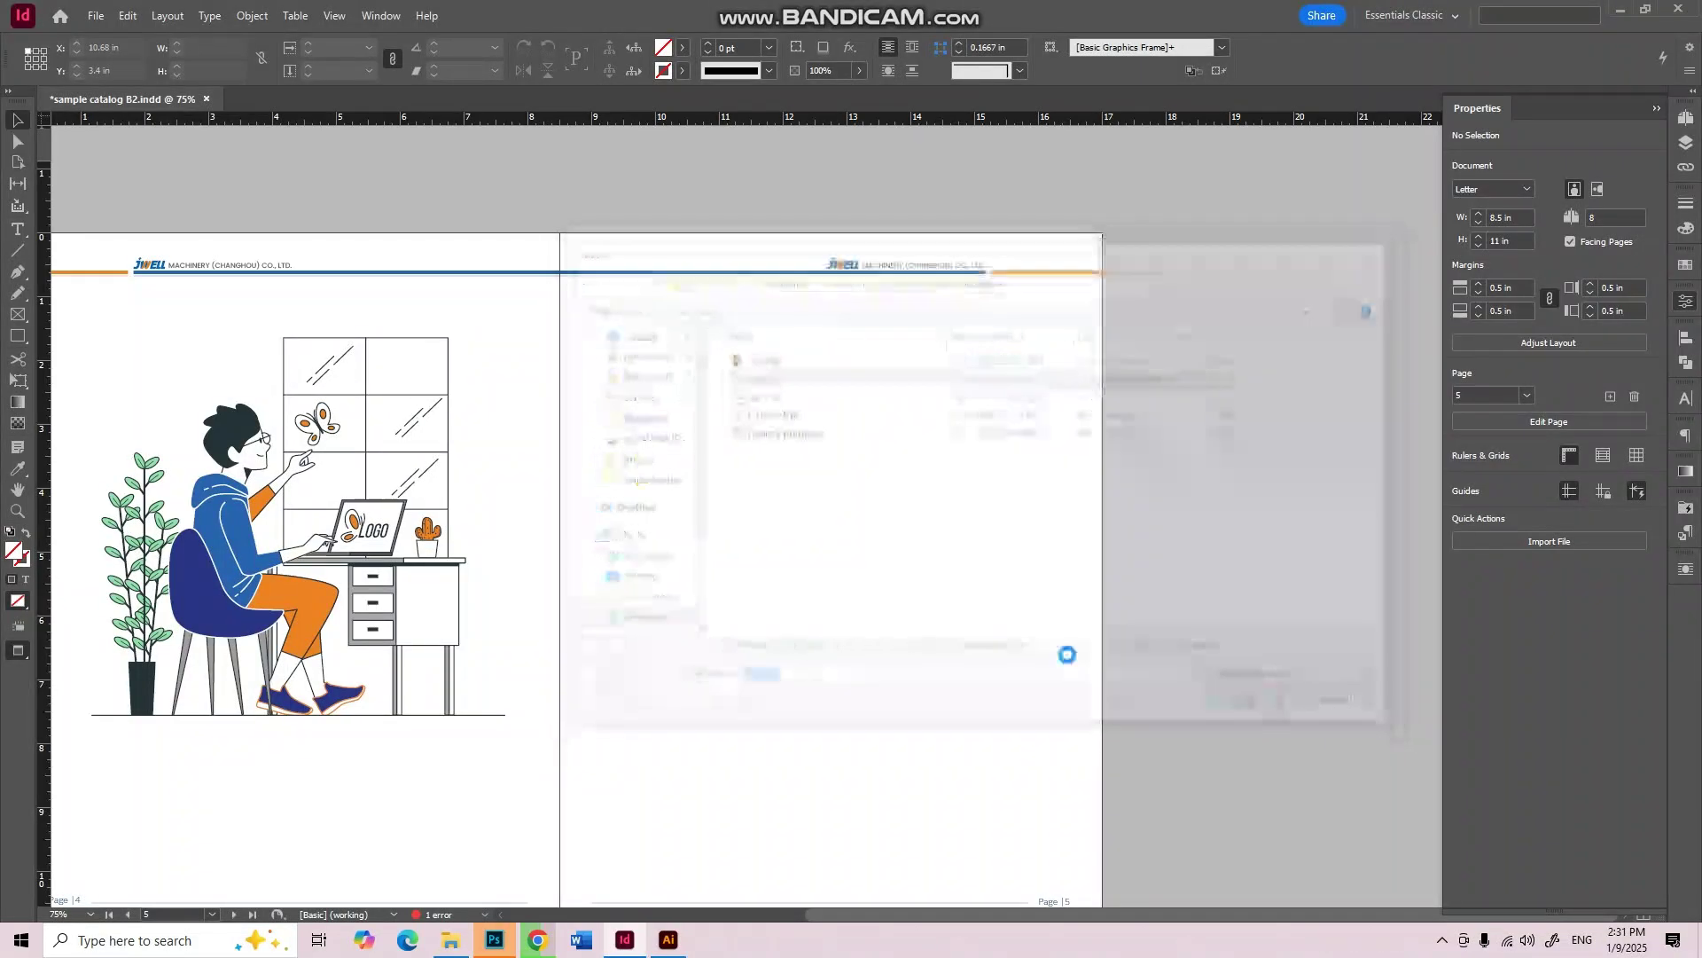
drag(610, 356, 1012, 843)
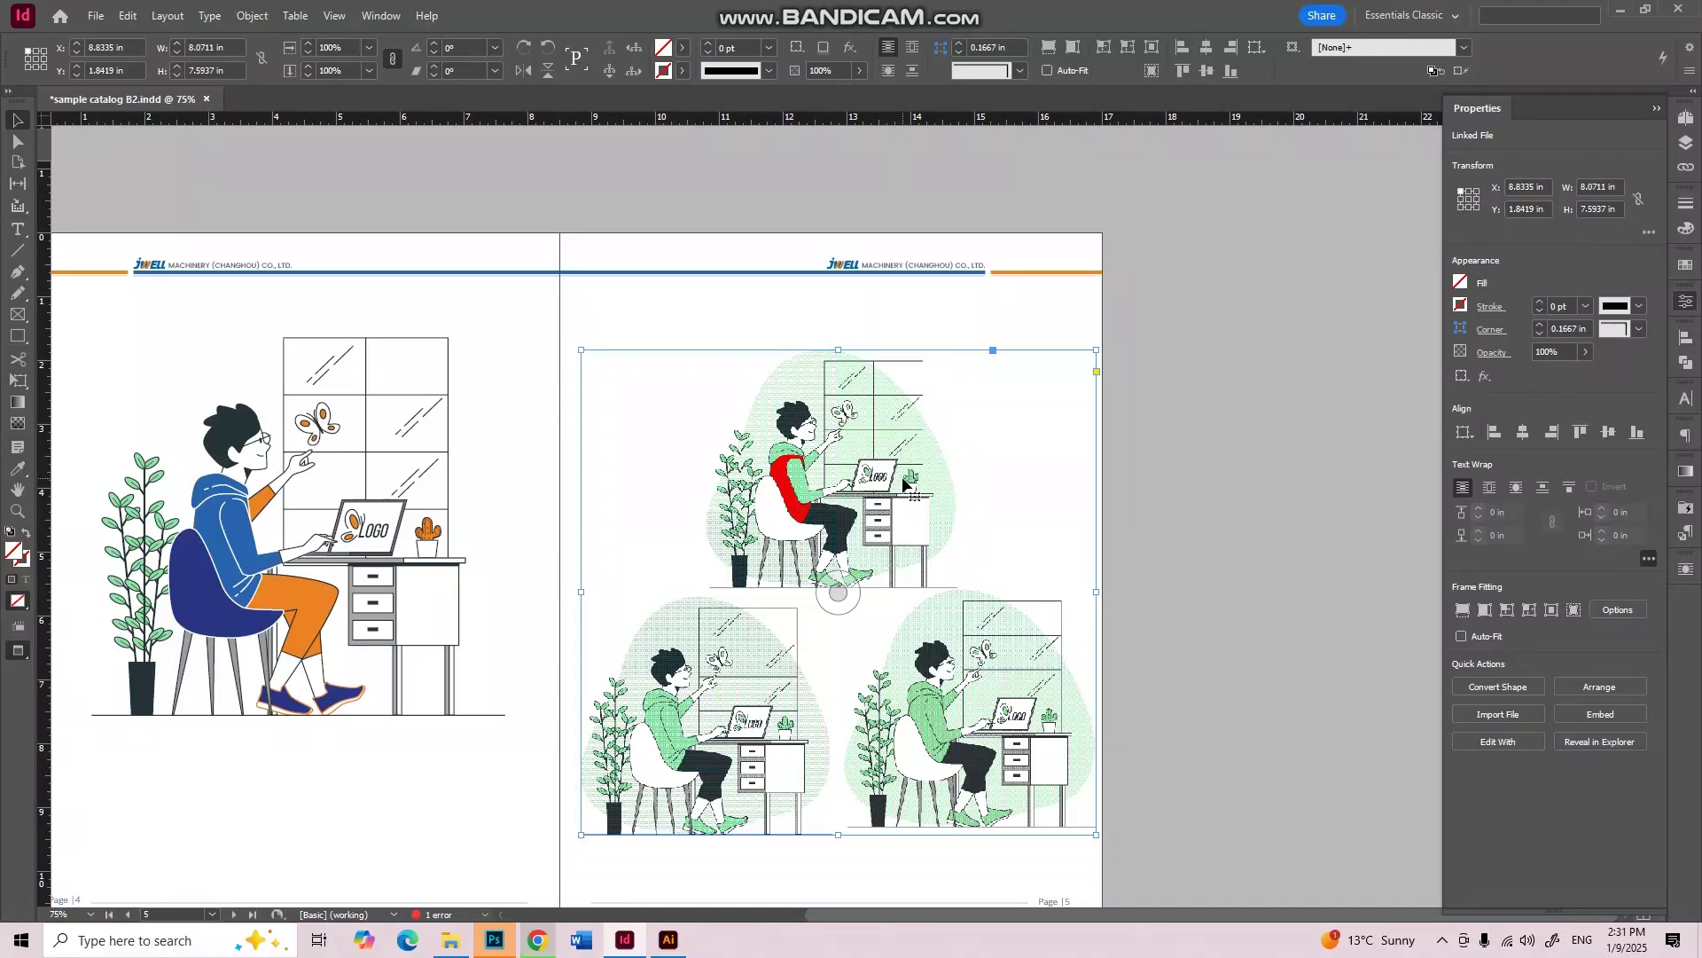
click(1268, 530)
scroll(1129, 535, down, 2)
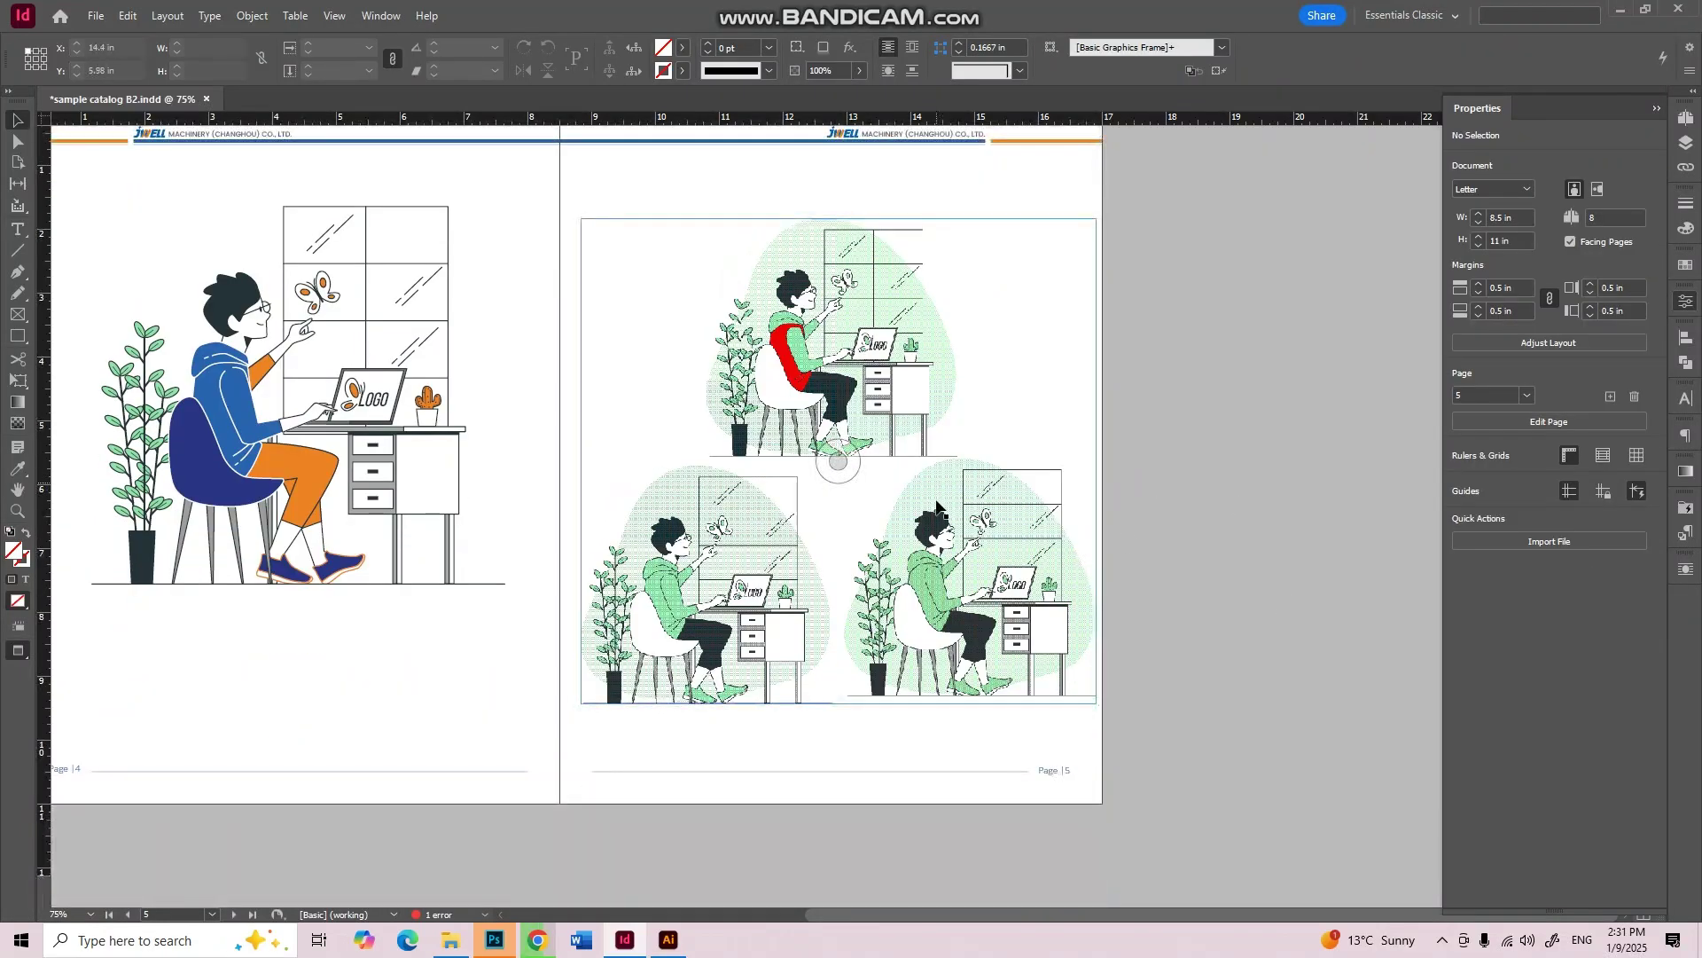
Step: Switch to Illustrator and recolor the hoodie body in the lower-right desk illustration to purple
alt+scroll(931, 586, up, 3)
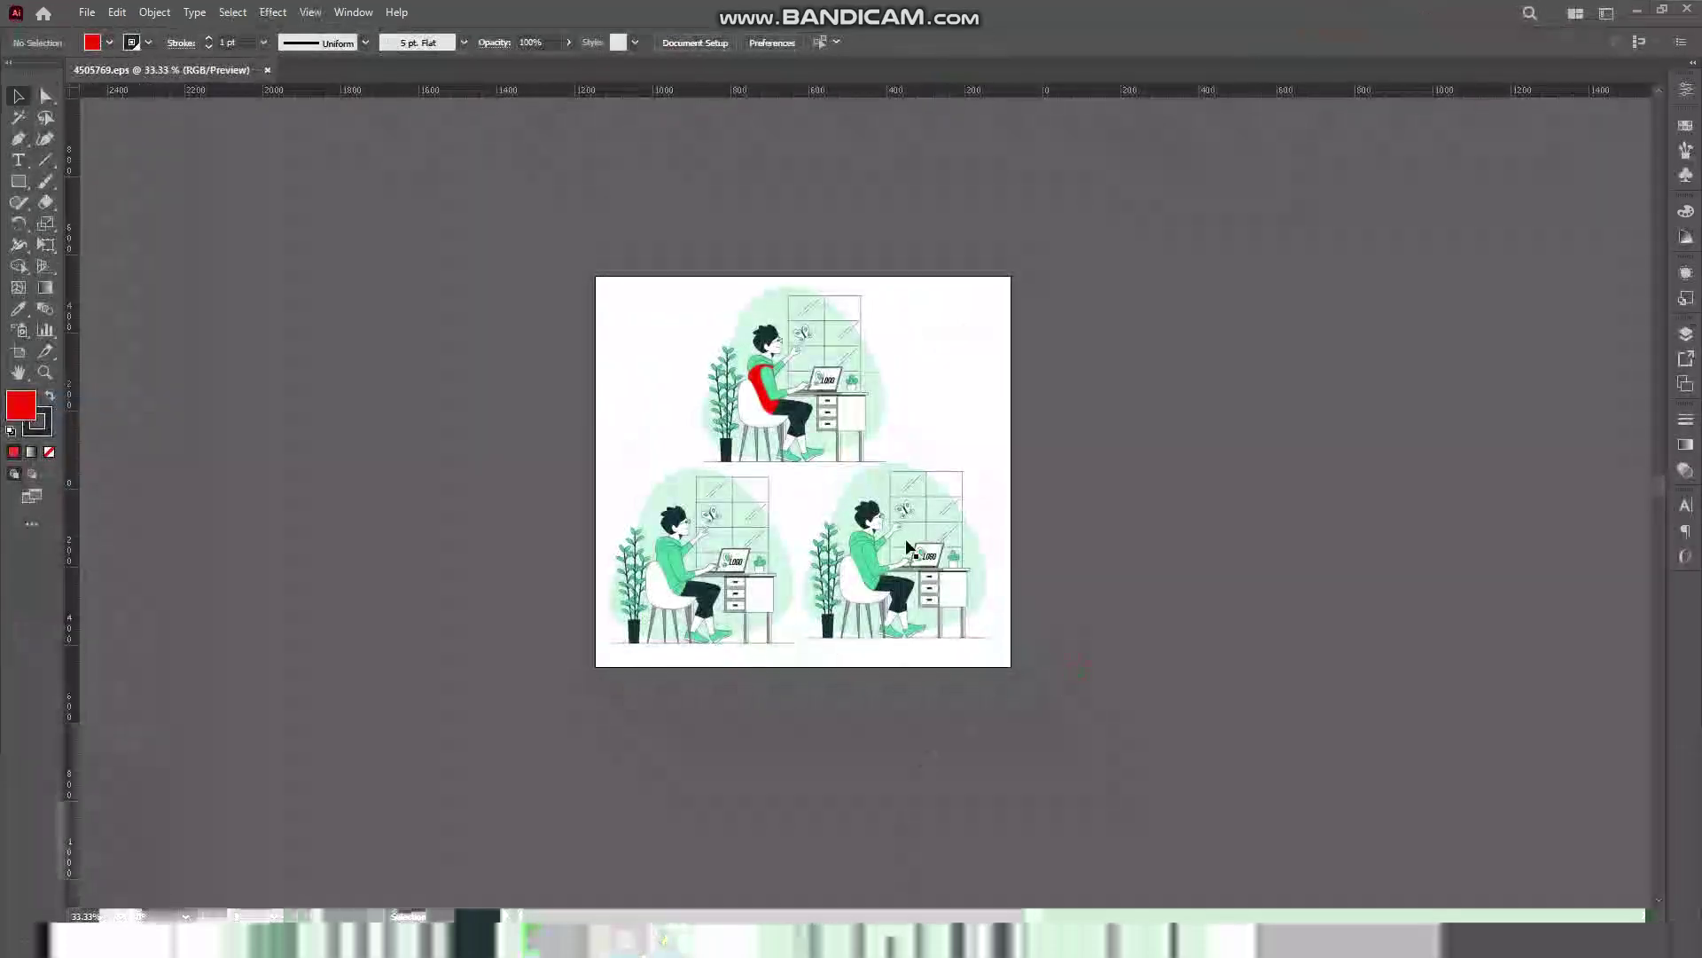
alt+scroll(909, 547, up, 3)
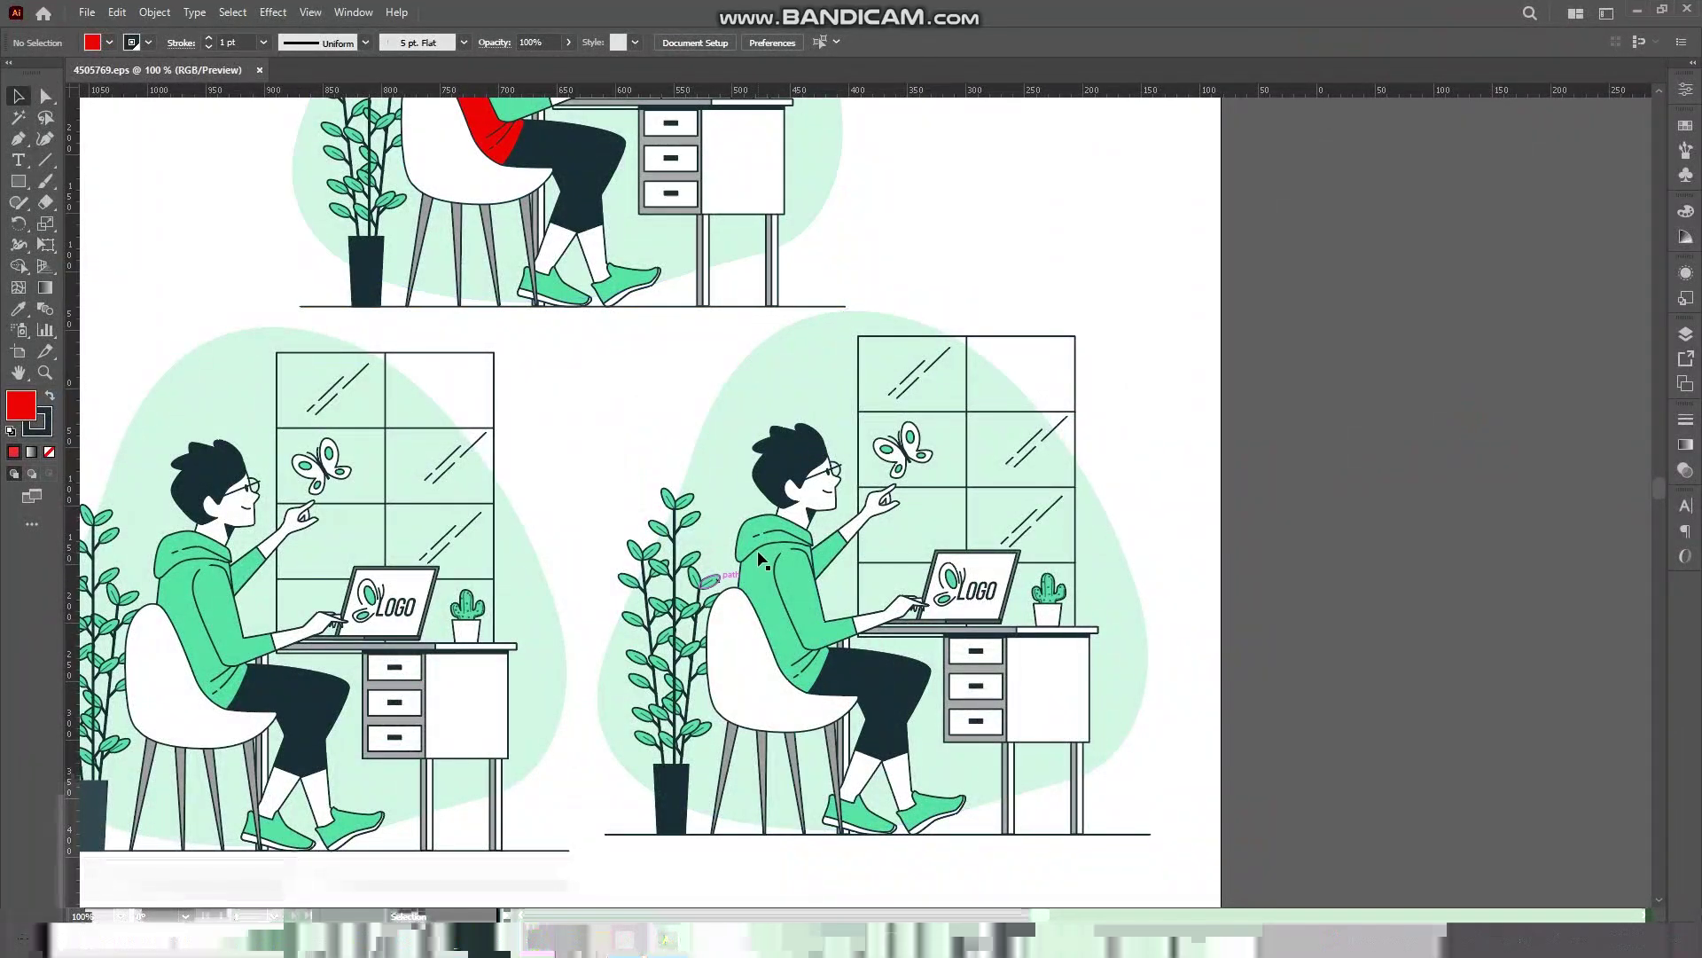
click(46, 96)
click(767, 595)
double_click(21, 405)
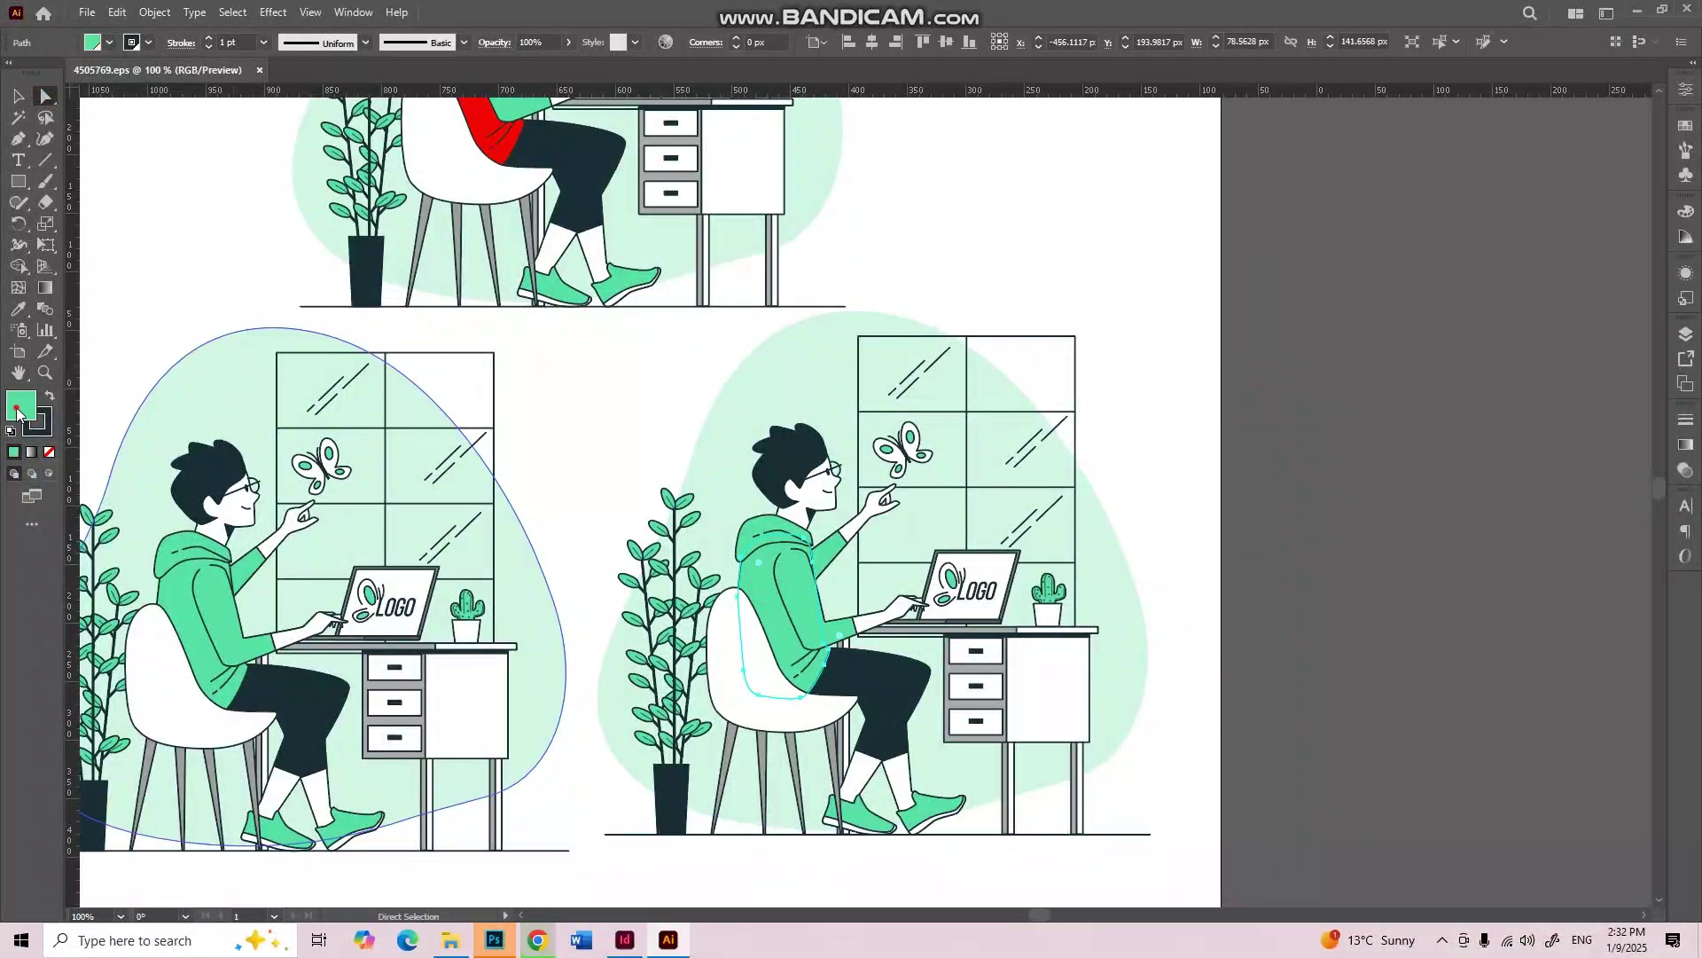
click(1083, 386)
drag(1139, 366, 1144, 398)
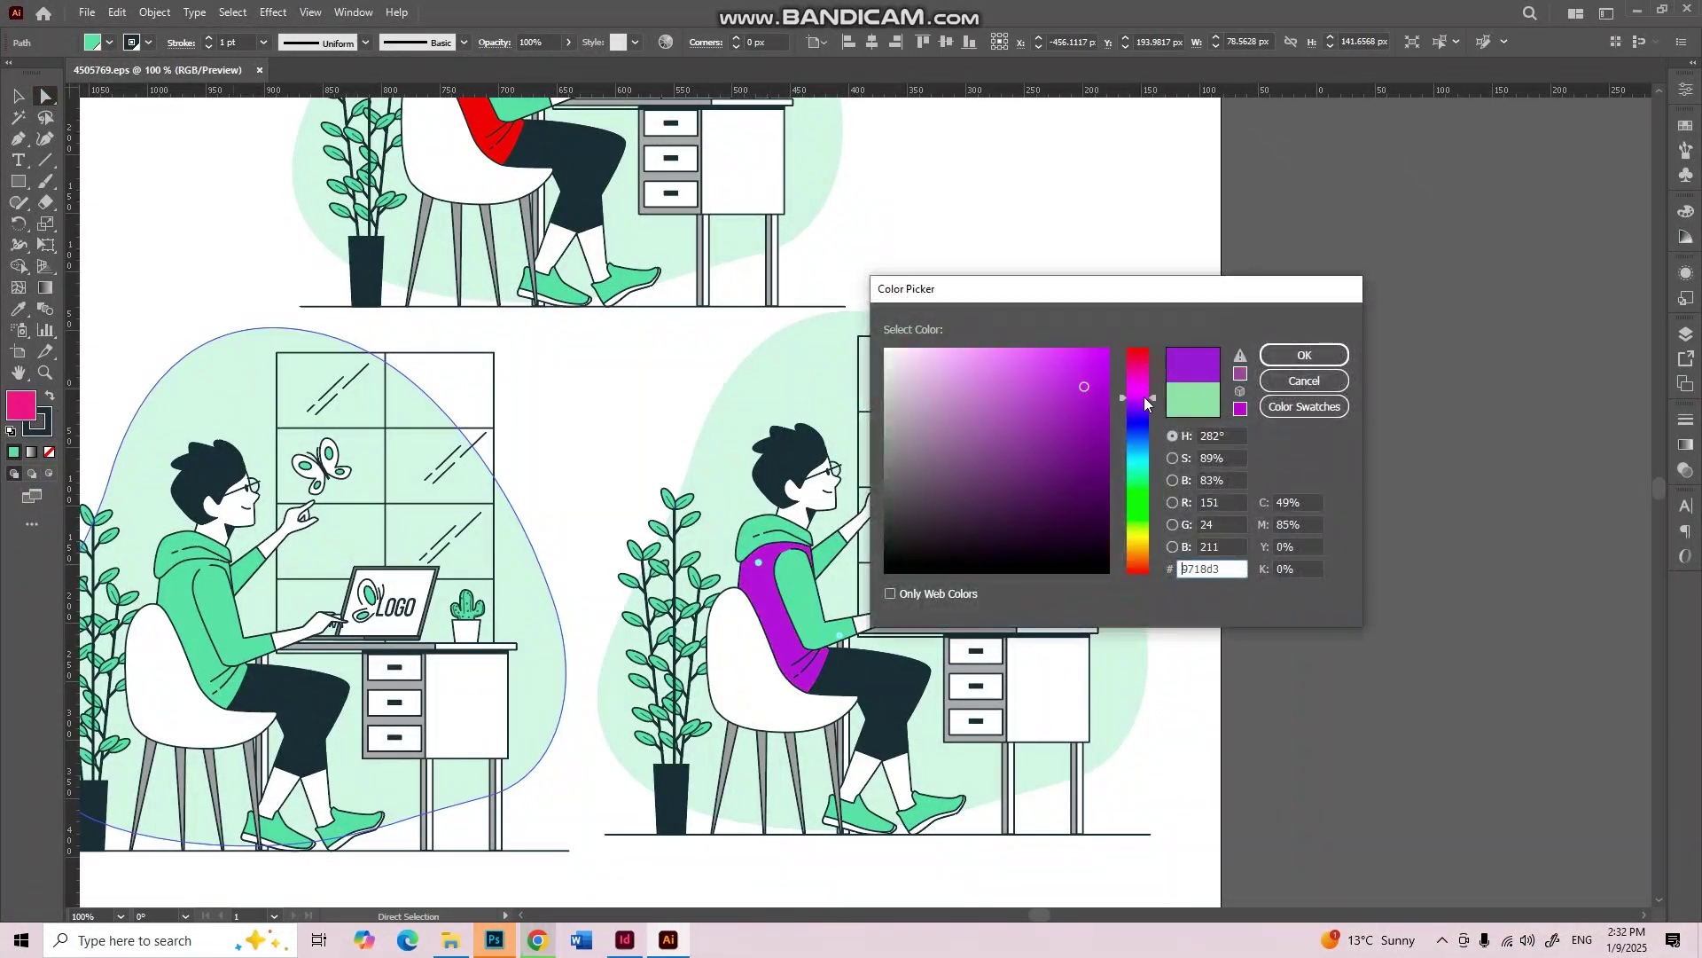
click(1271, 364)
click(1366, 410)
scroll(1367, 410, down, 2)
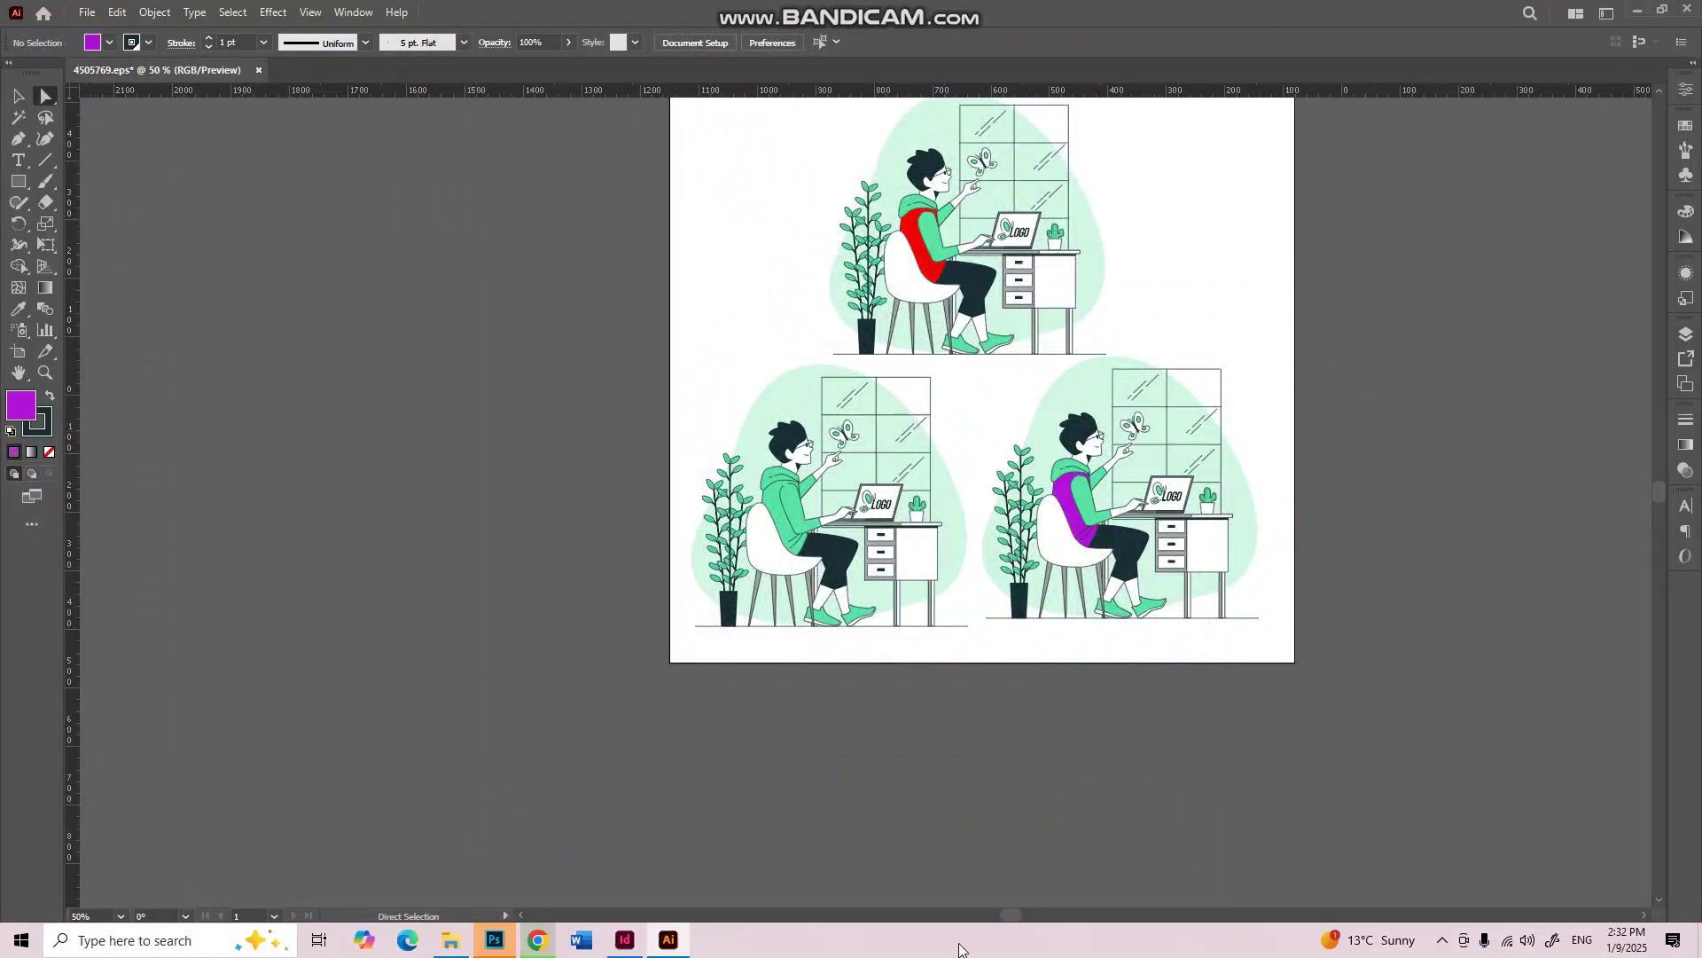
Step: Return to InDesign, check the preflight options, and lengthen the overset text frame on page 3 to about 11.54 in tall
click(625, 940)
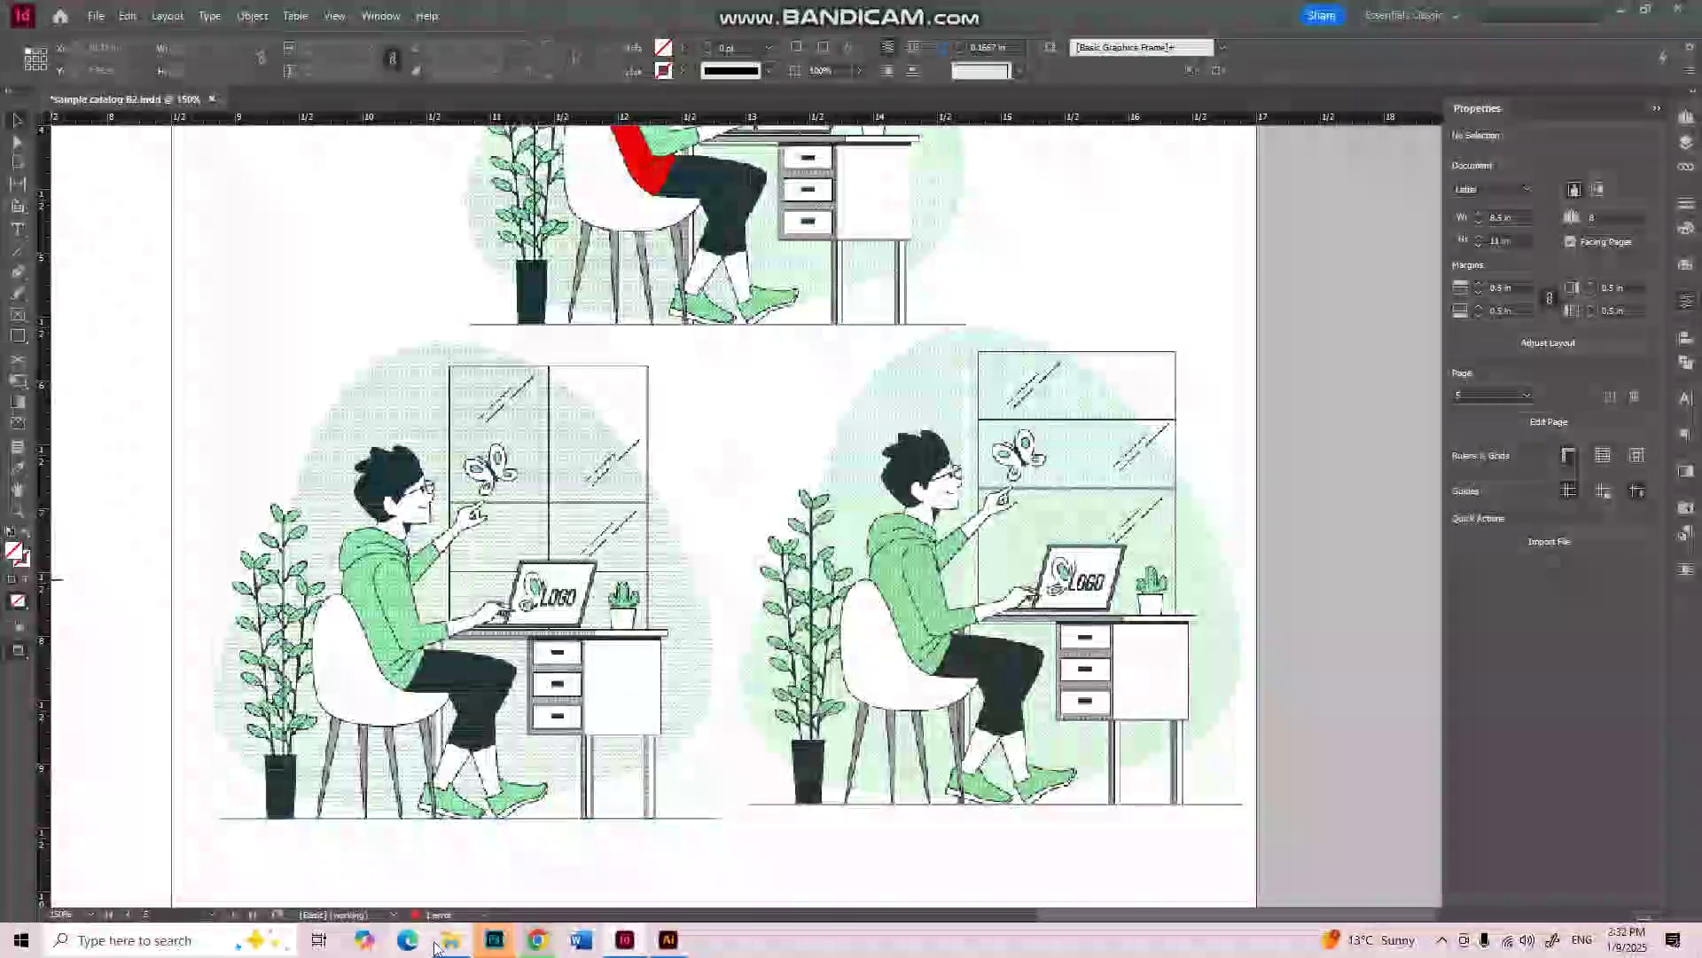
click(485, 914)
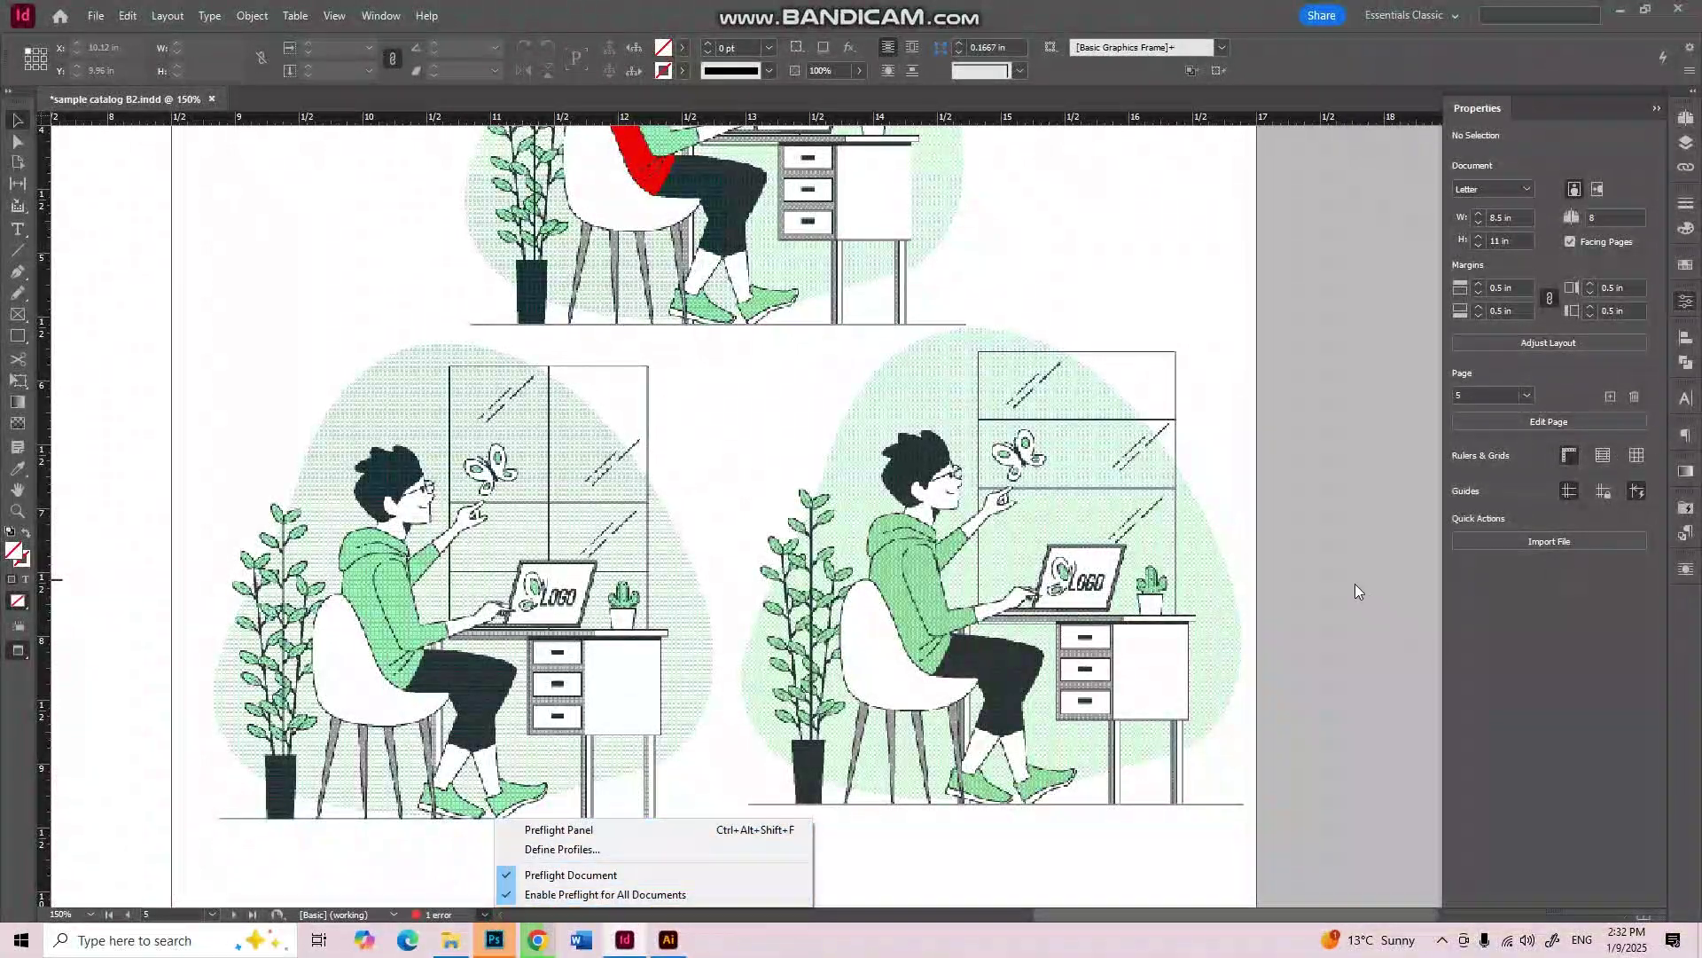
scroll(1339, 576, down, 2)
scroll(1328, 573, up, 10)
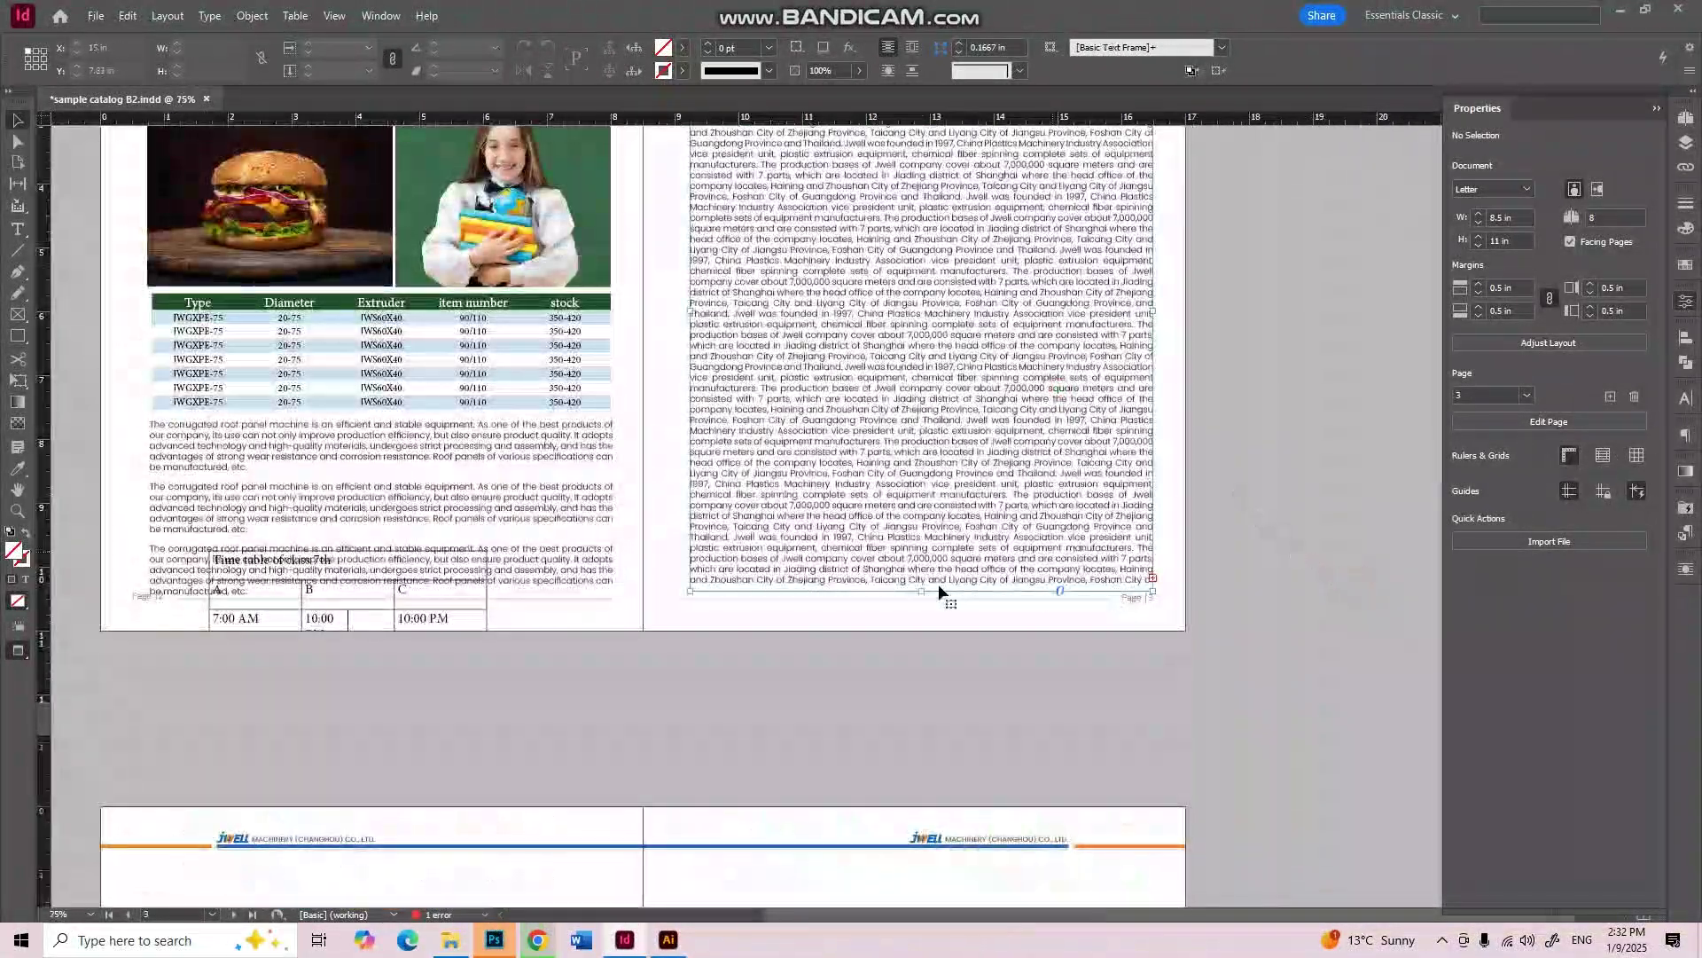
click(931, 585)
drag(922, 592, 922, 767)
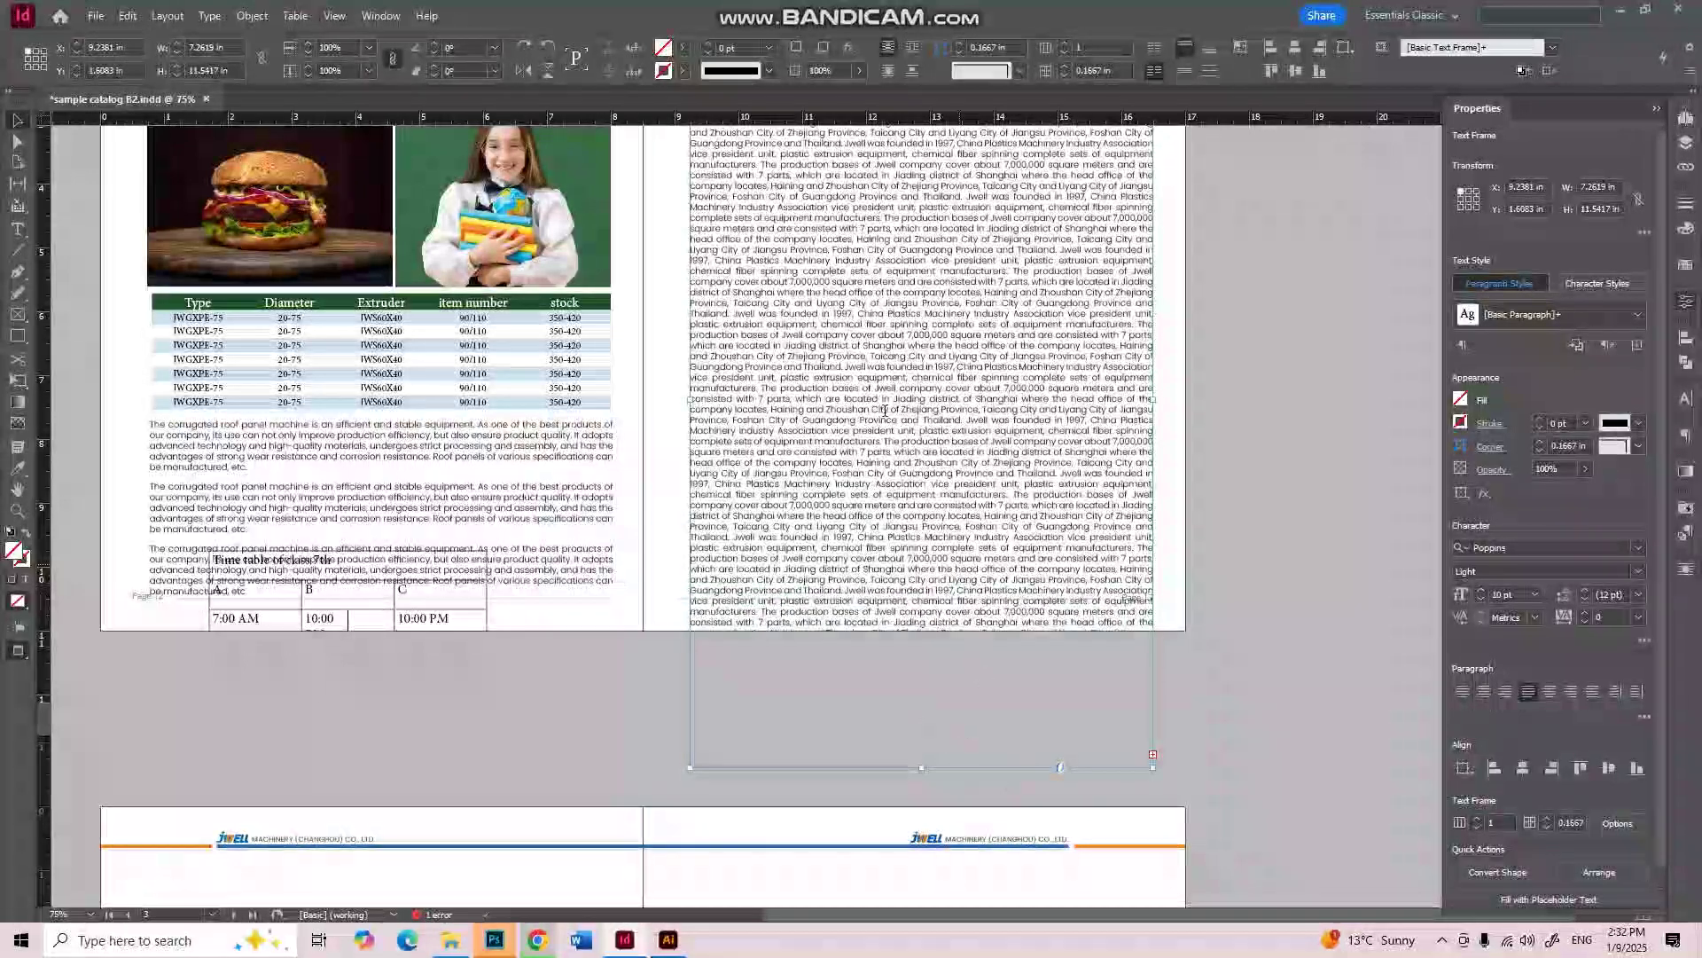
Step: Delete a stretch of the body text on page 3 so the remaining text fits its frame
double_click(800, 263)
key(ctrl+a)
key(ctrl+v)
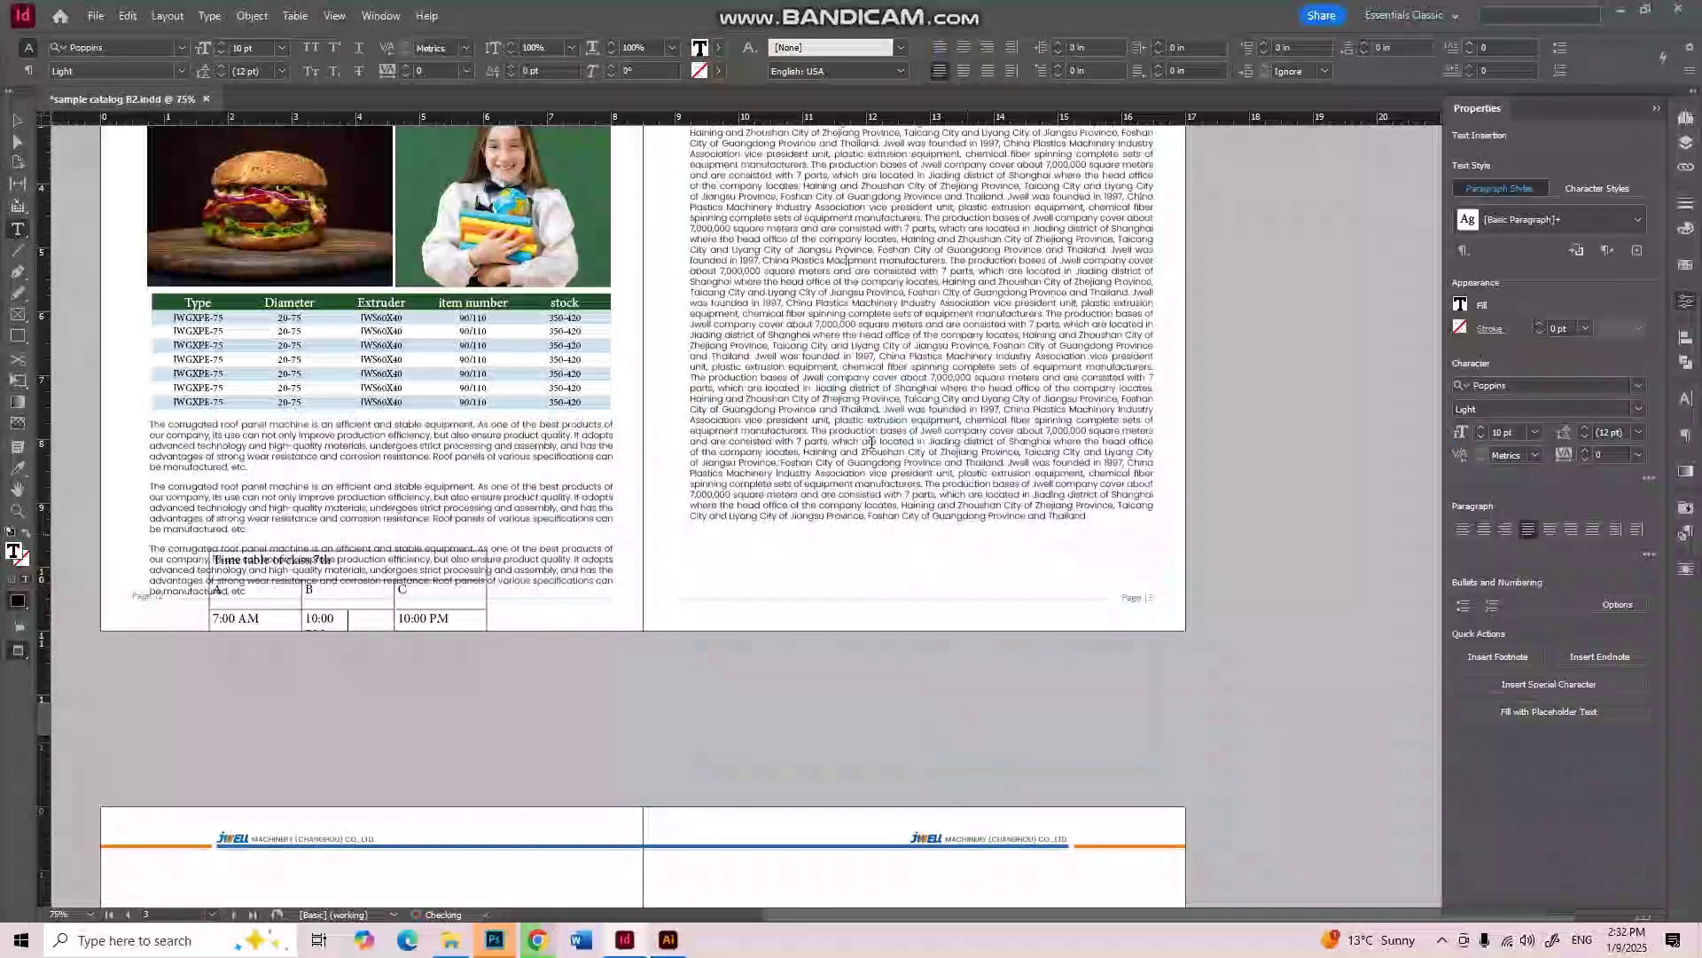
click(18, 120)
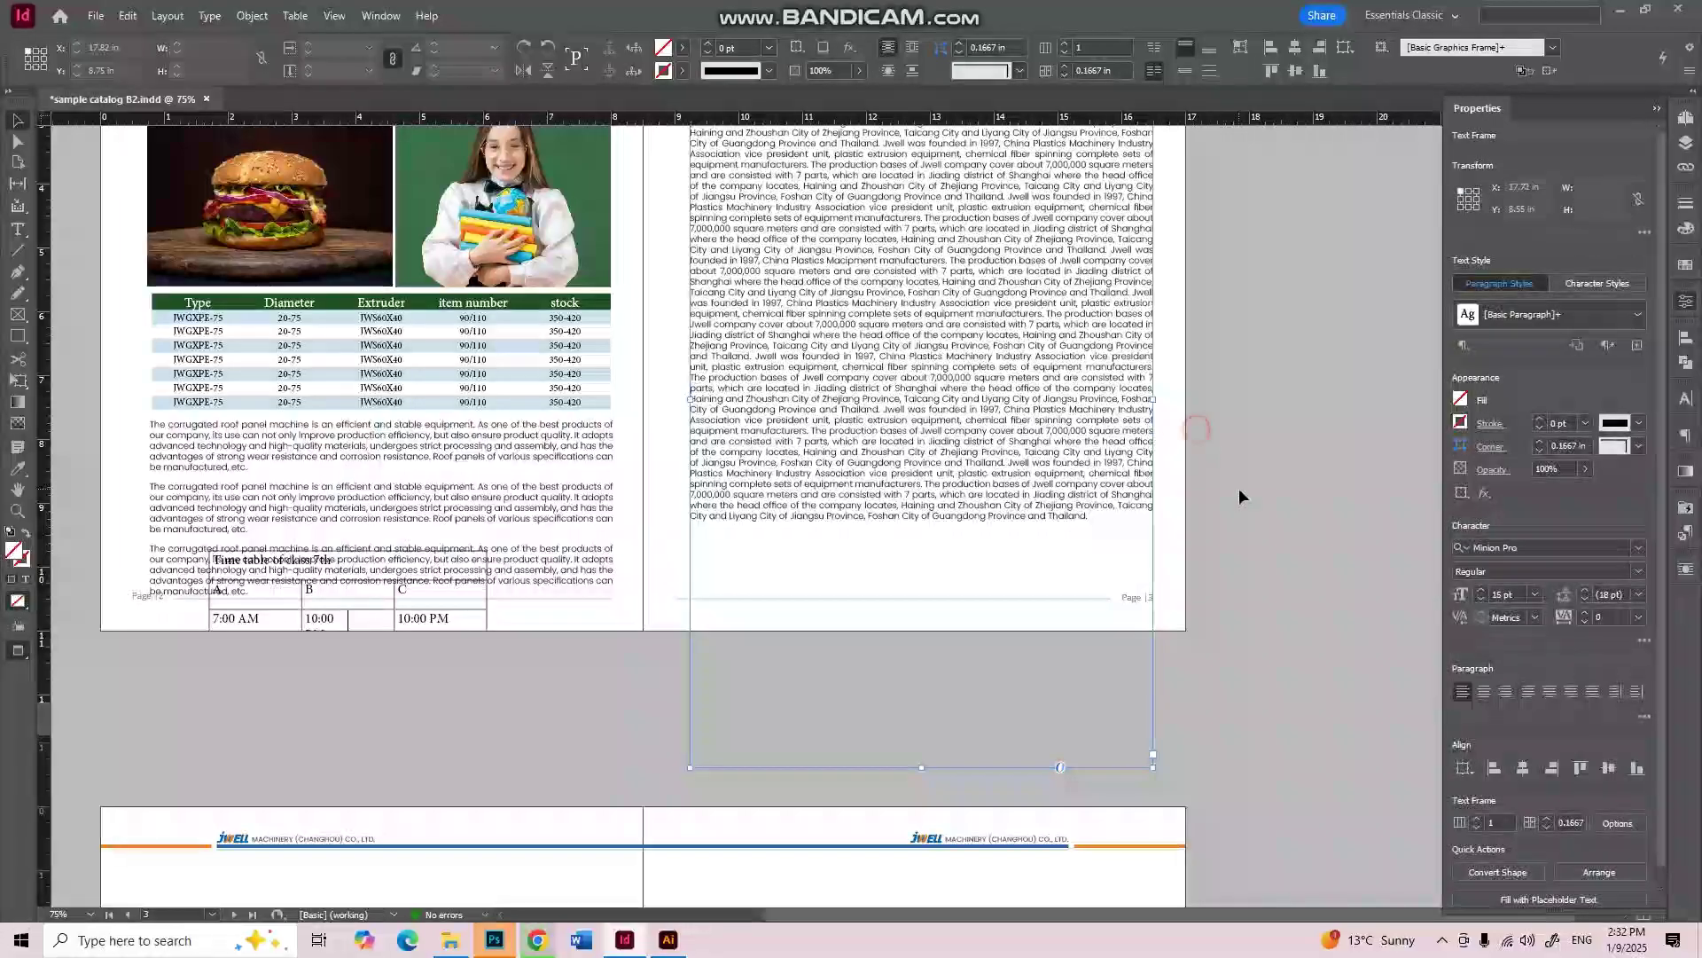
Step: Fit the page 3 body text frame to its text, about 7.65 in tall, and go to the linked artwork on page 5
scroll(923, 370, down, 3)
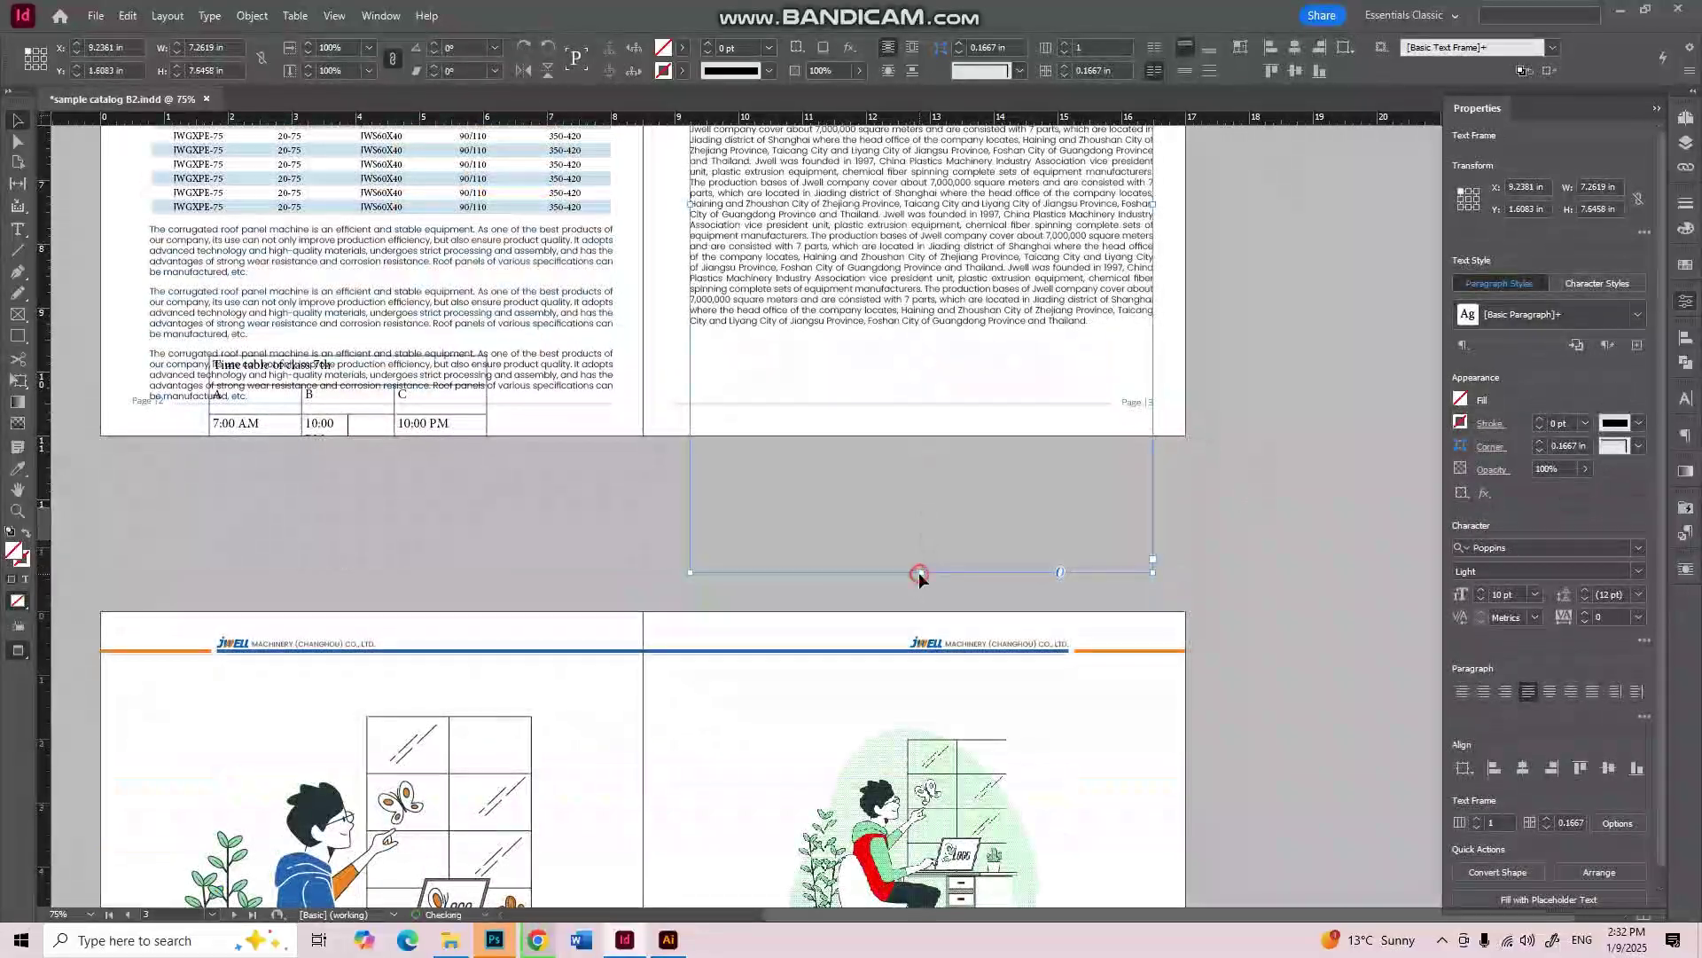
scroll(1170, 543, down, 3)
scroll(1170, 543, down, 3)
key(ctrl+equal)
scroll(1151, 490, up, 2)
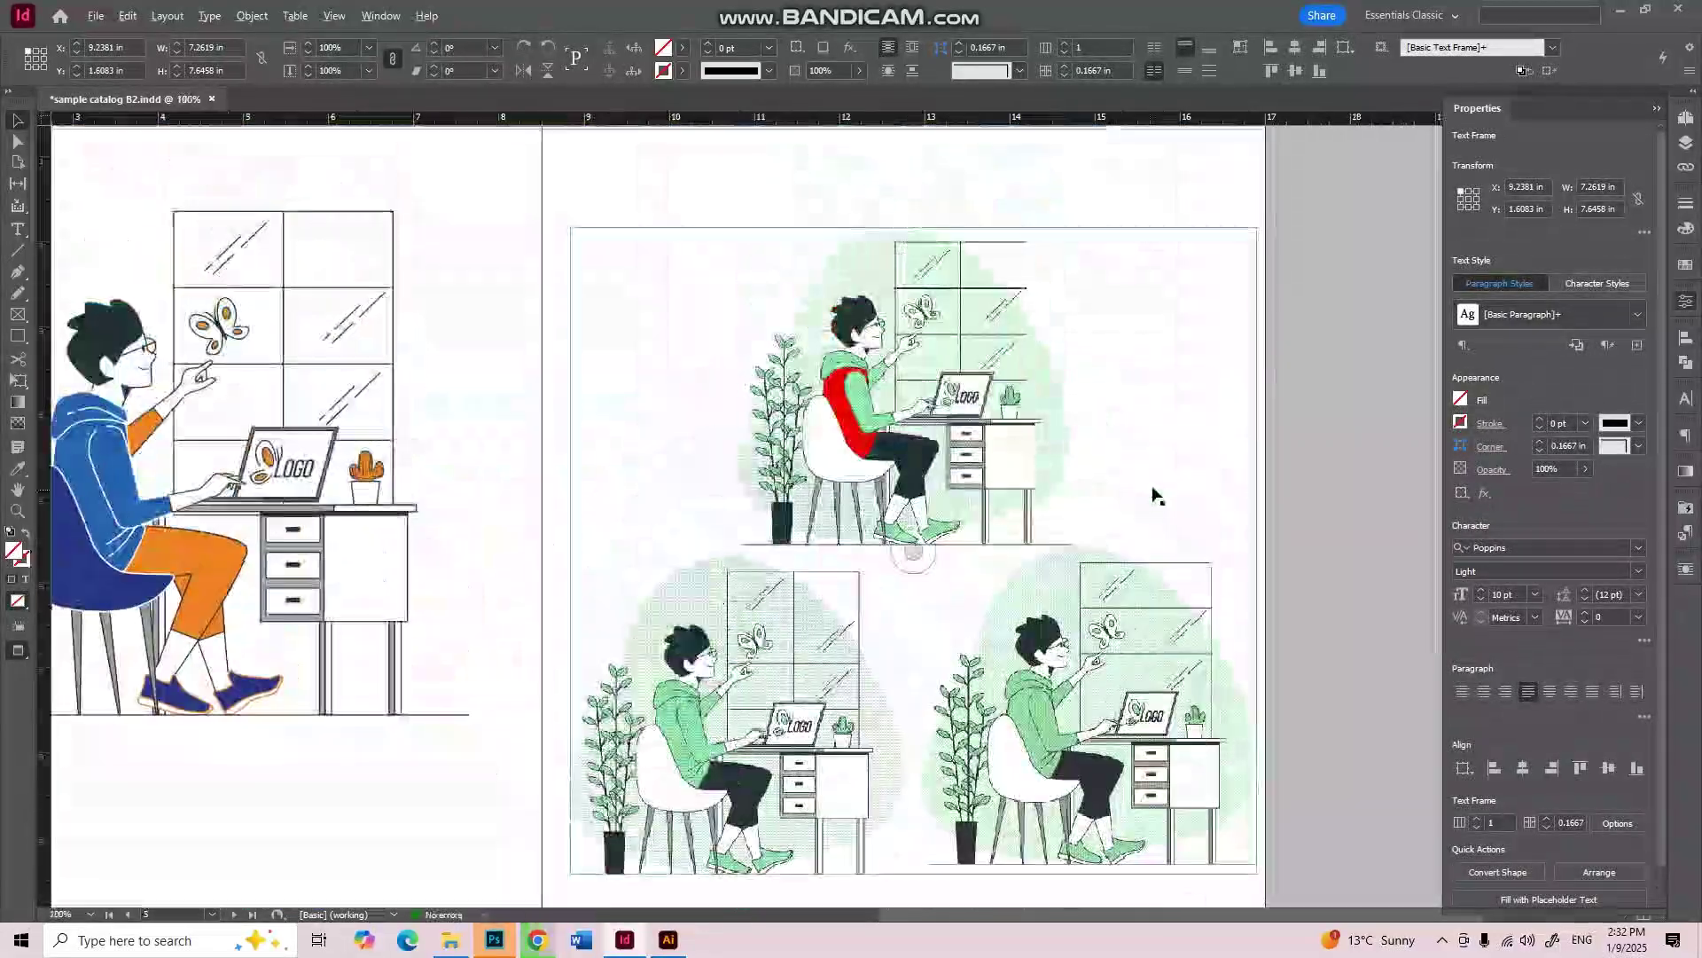
Step: Compare the page 5 artwork with the original in Illustrator, and save 4505769.eps there, accepting the legacy format
click(669, 939)
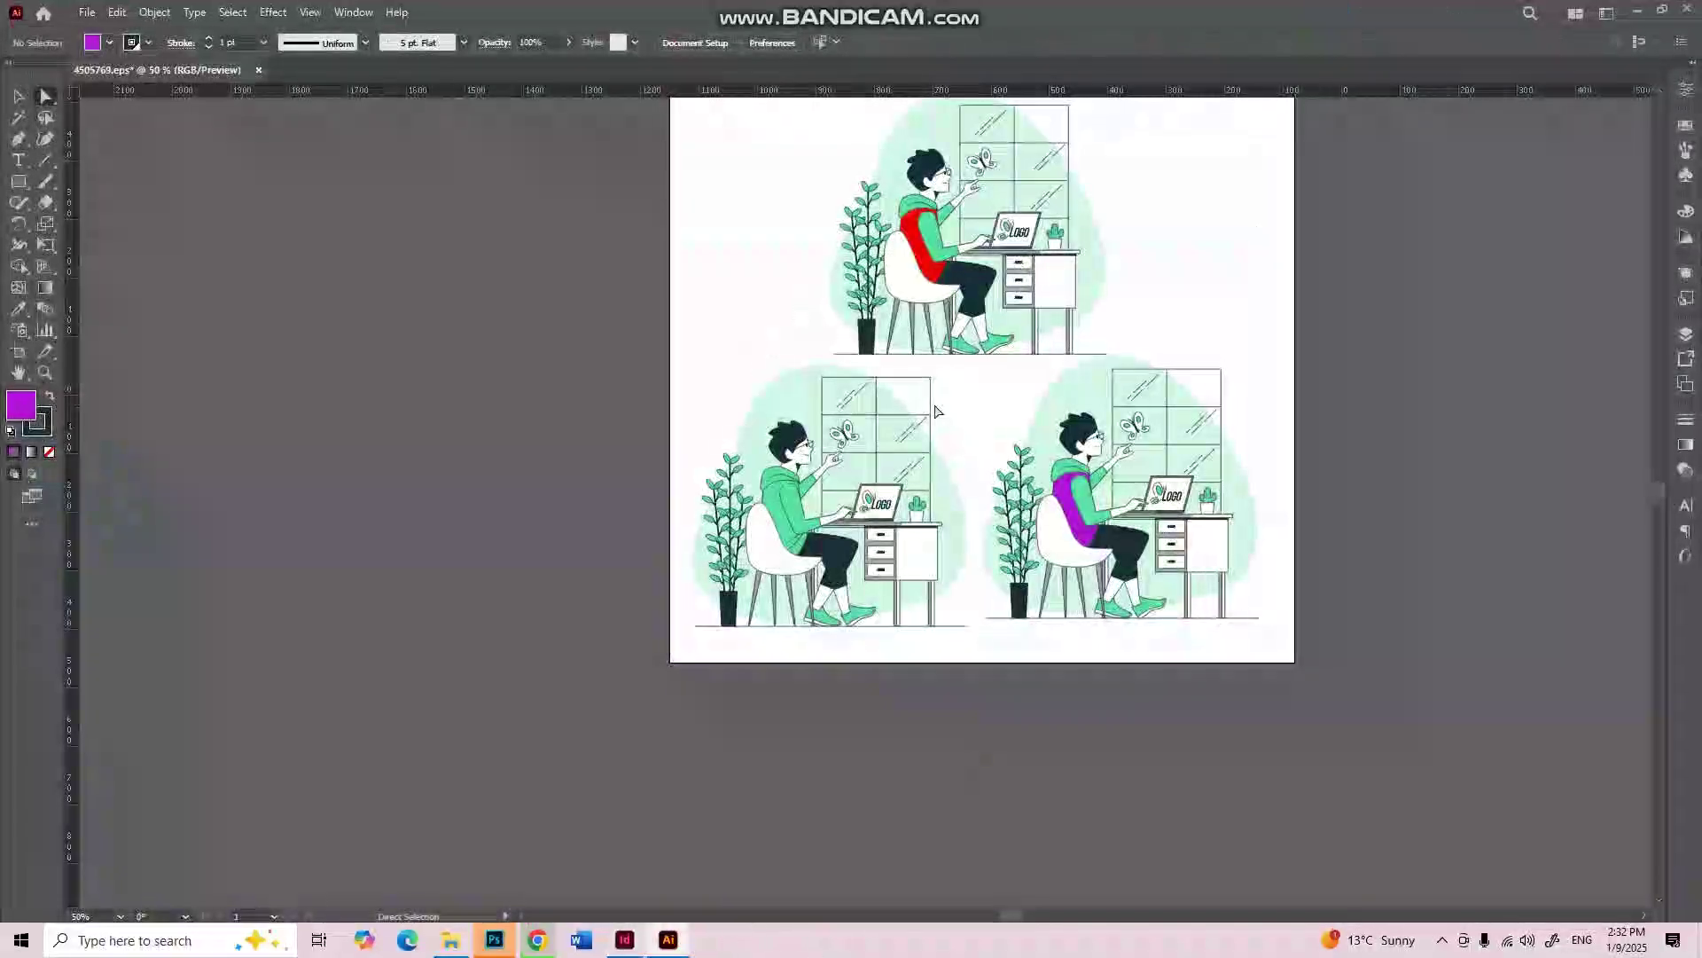
click(625, 939)
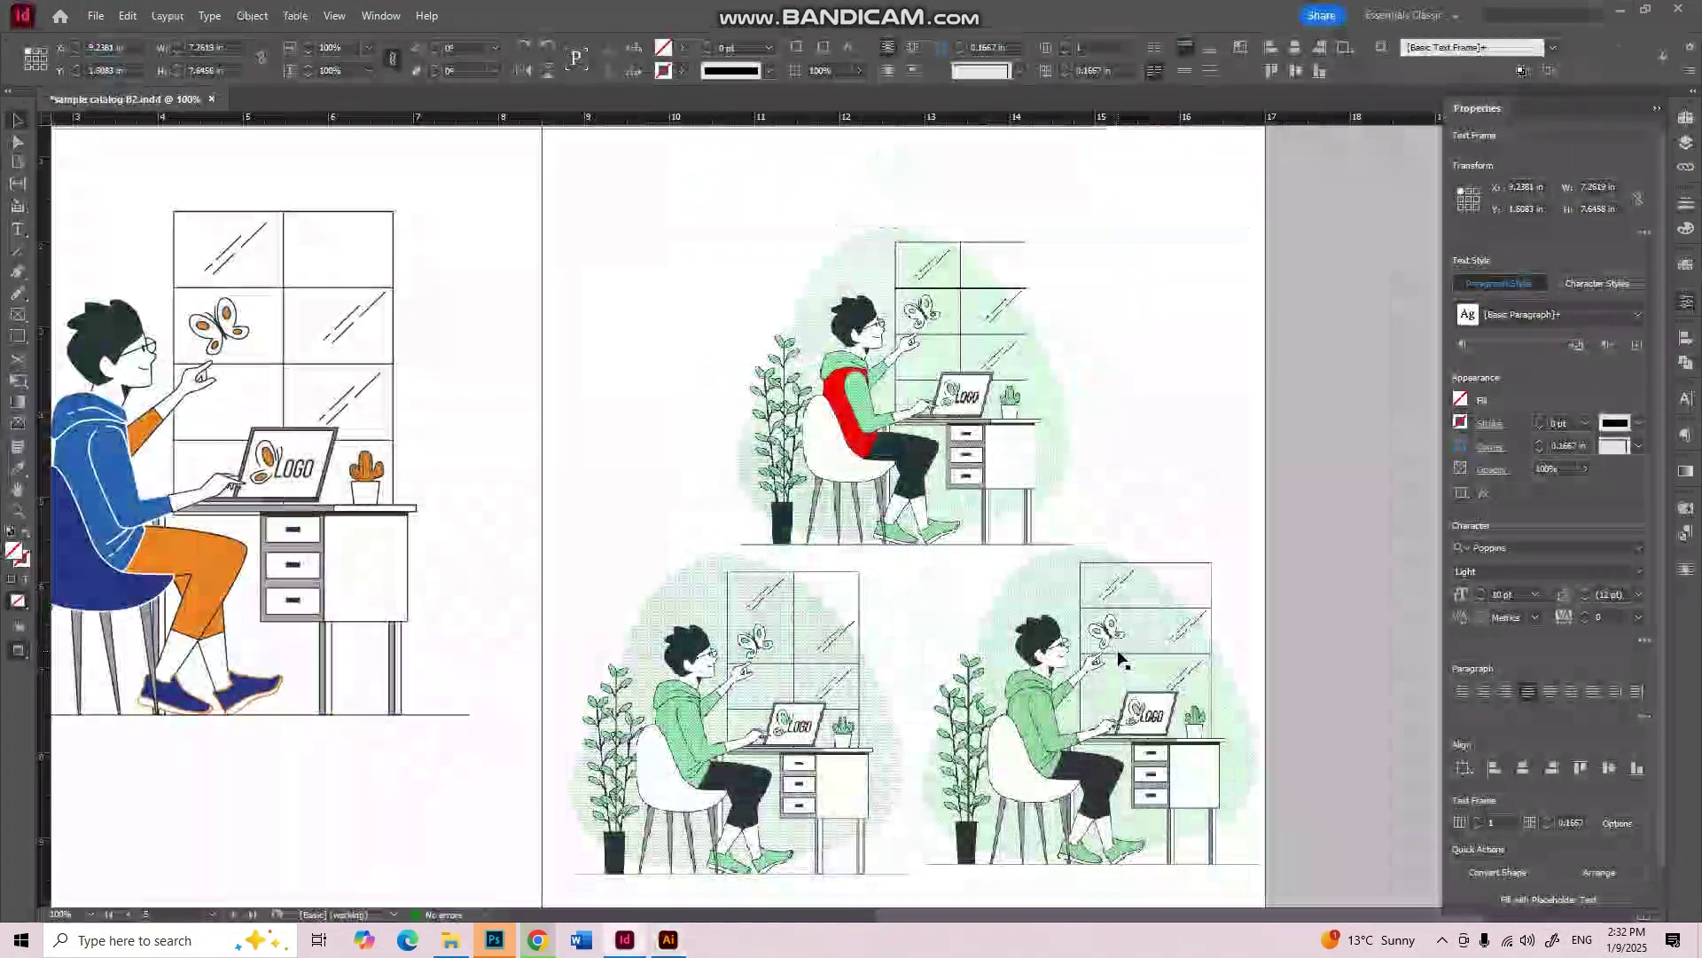
click(669, 940)
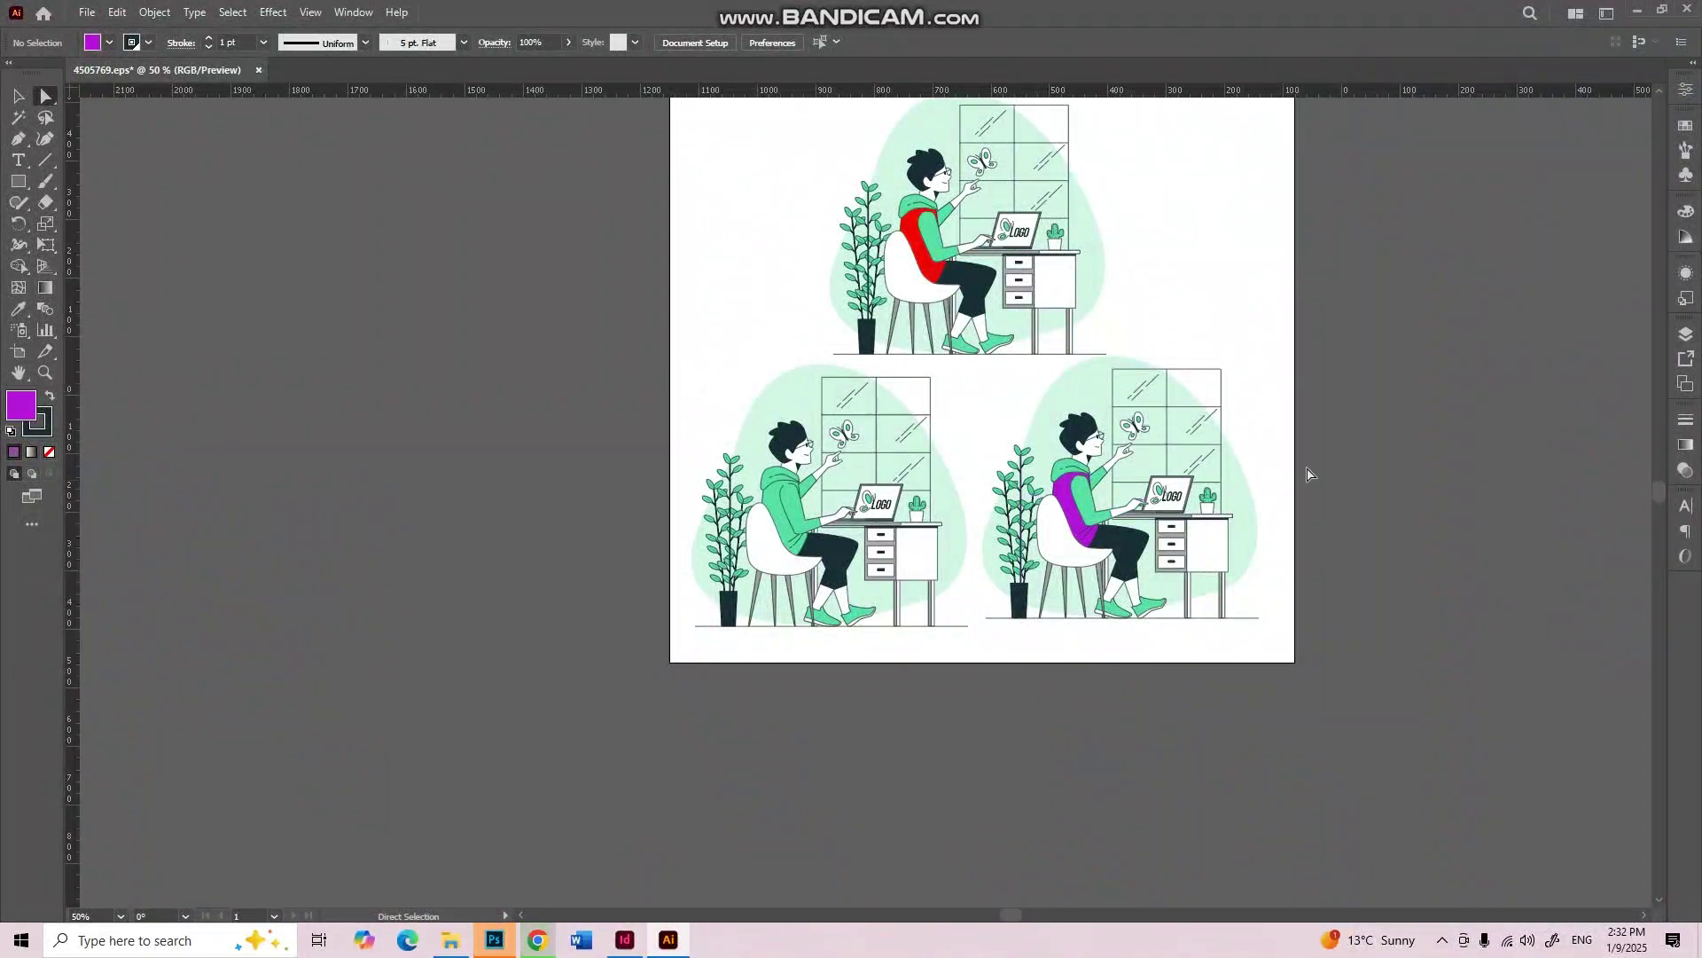
scroll(1396, 484, up, 2)
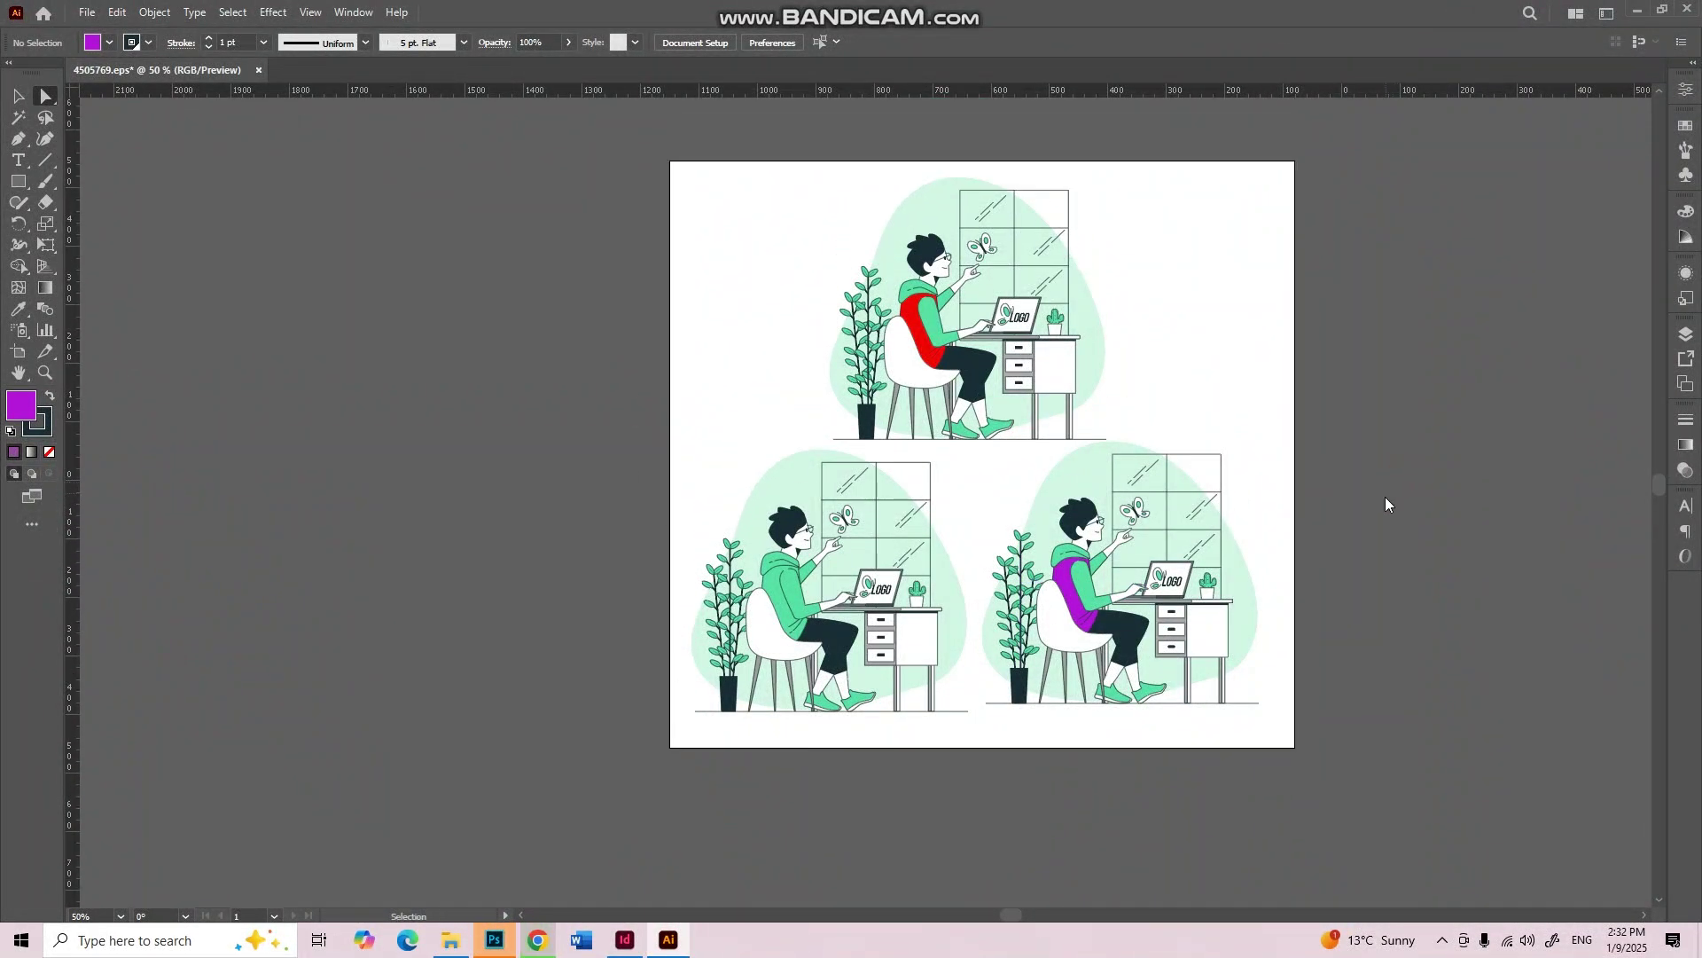
key(ctrl+s)
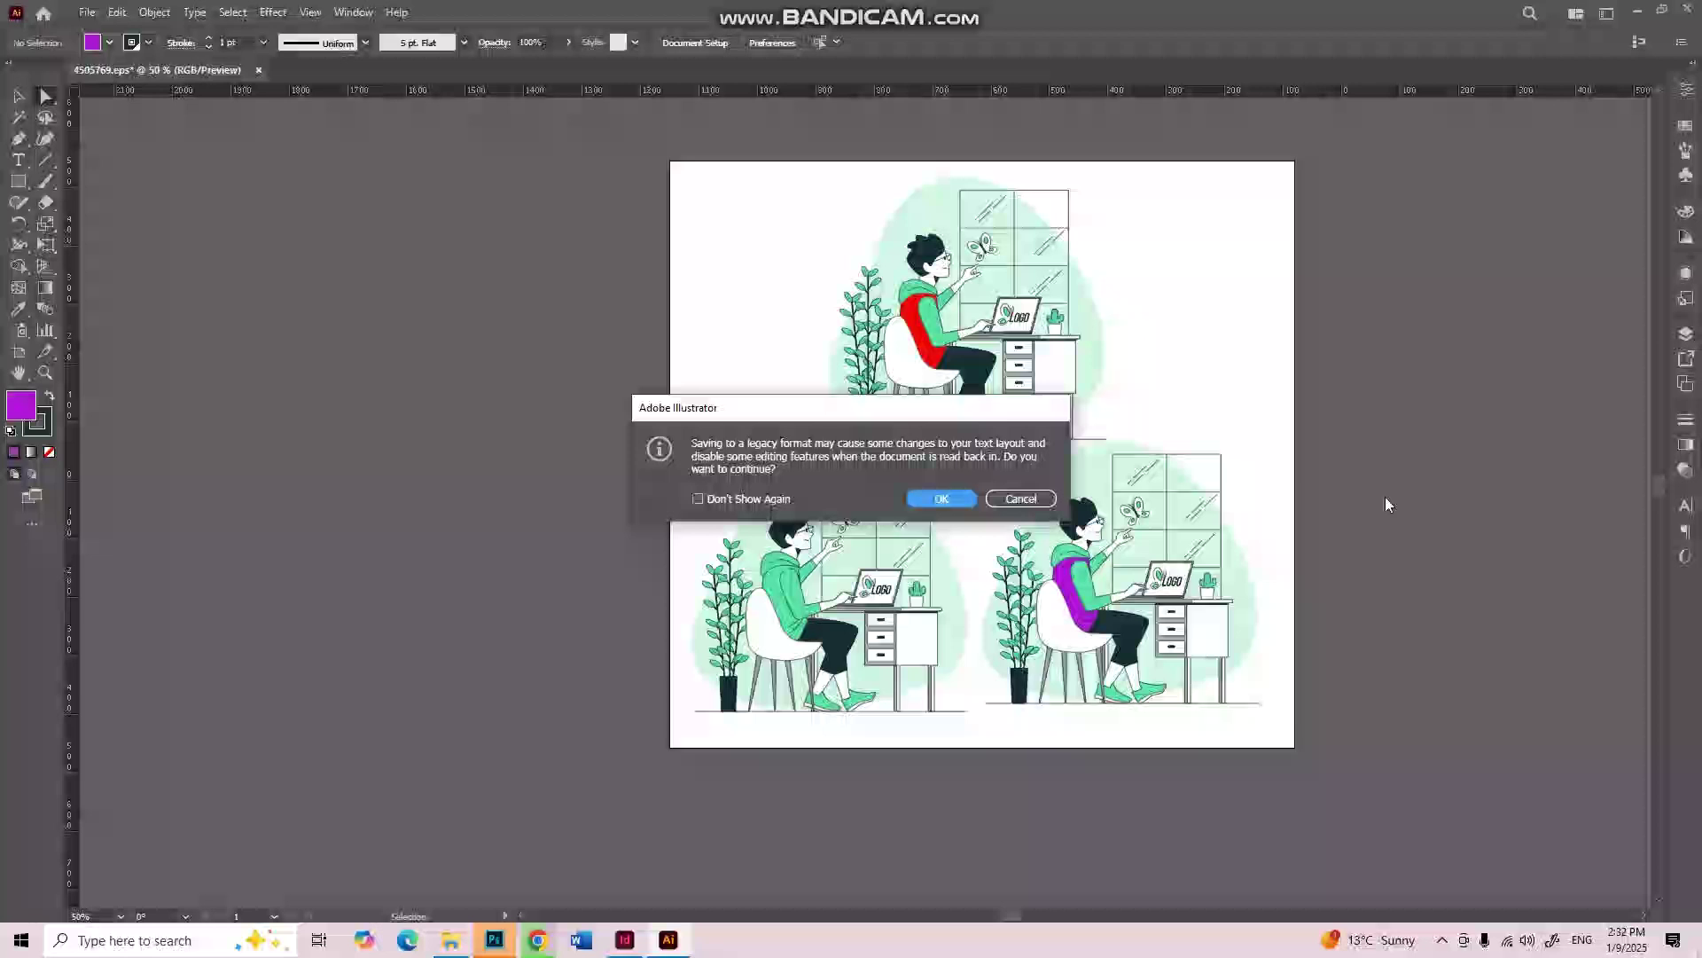
click(938, 500)
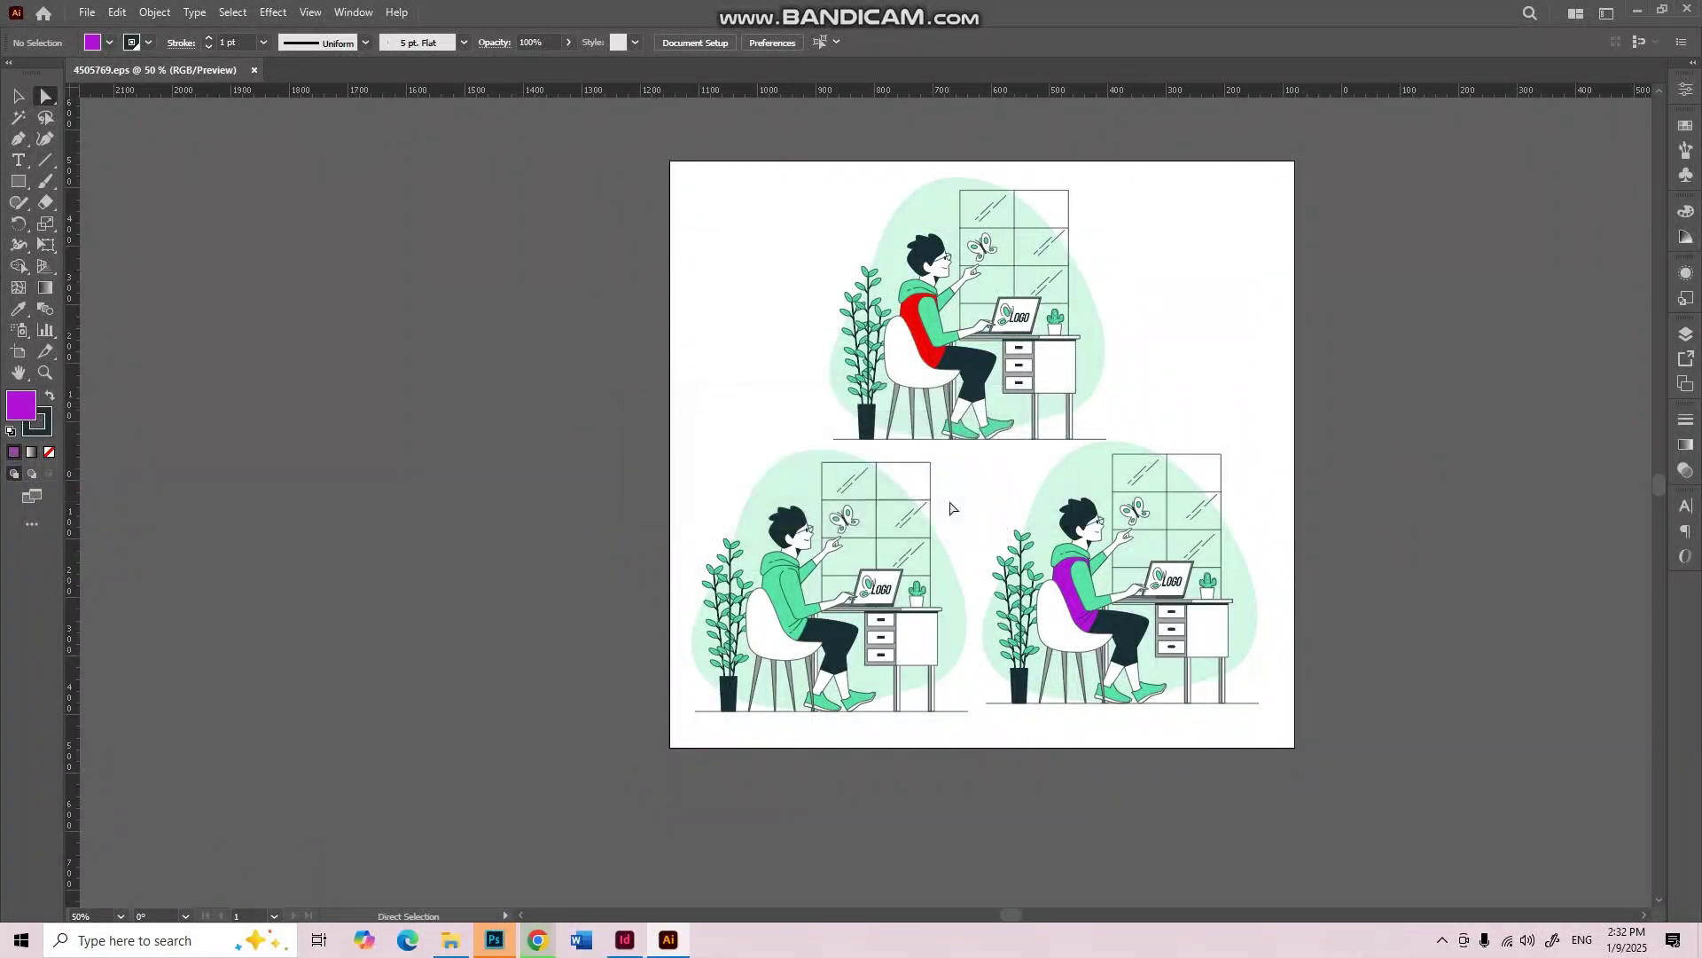
Step: Return to InDesign and review the check categories of the [Basic] preflight profile, leaving the profile as it is
click(625, 940)
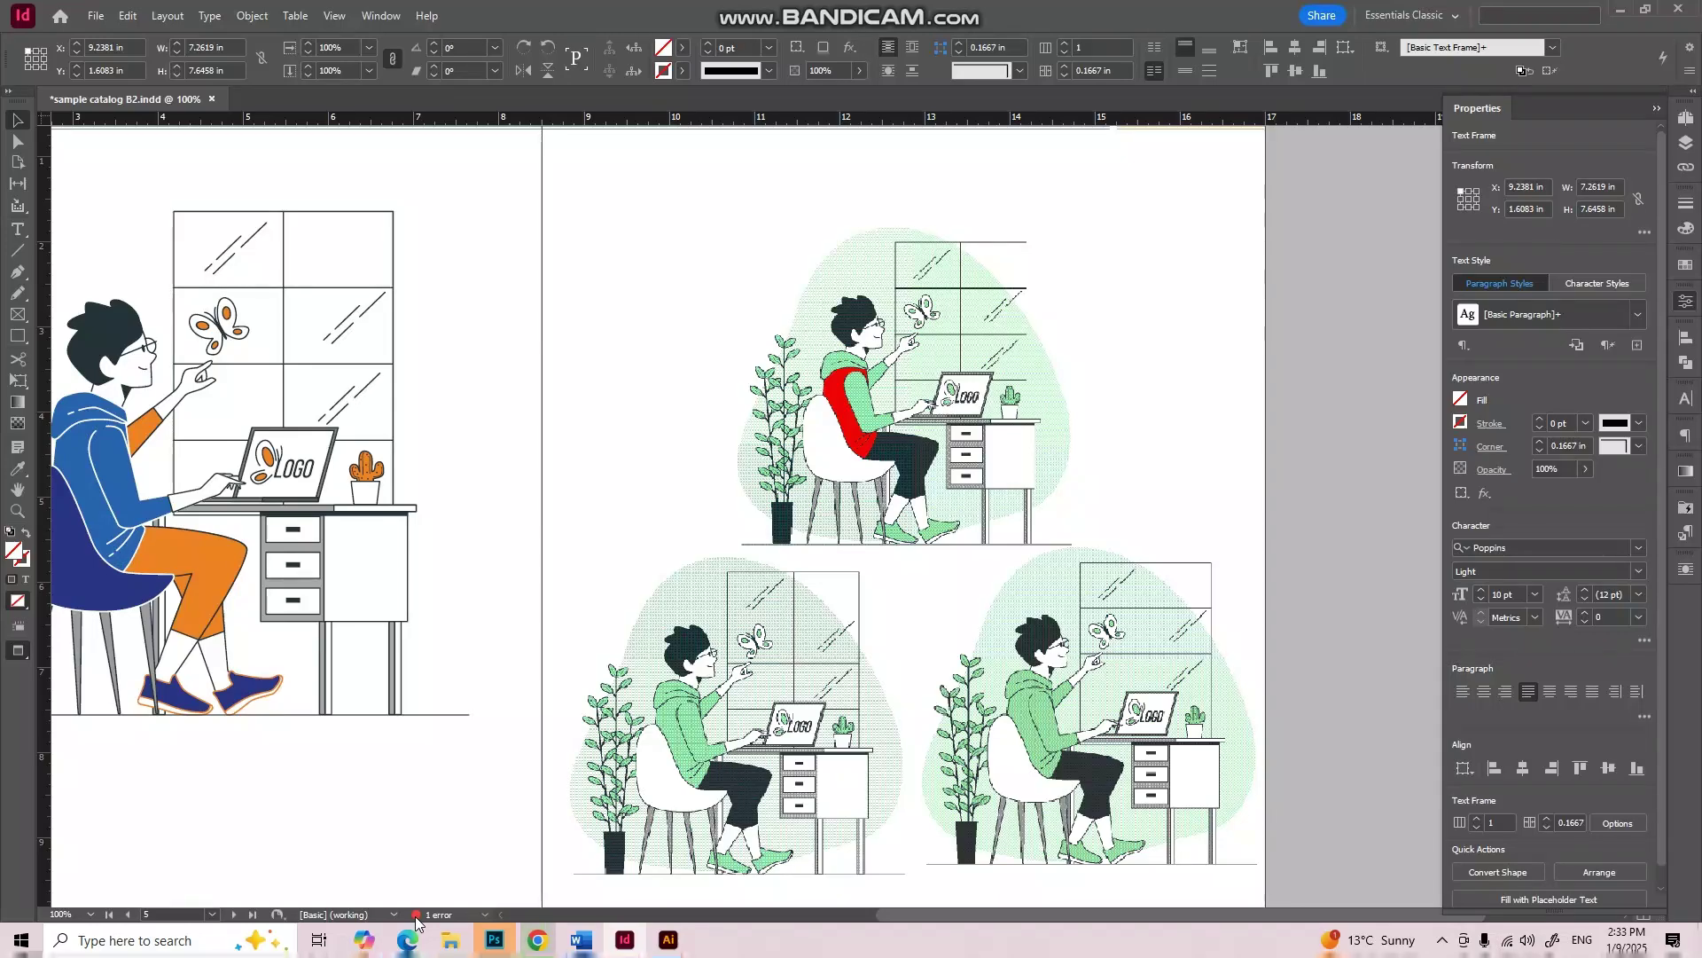
click(486, 914)
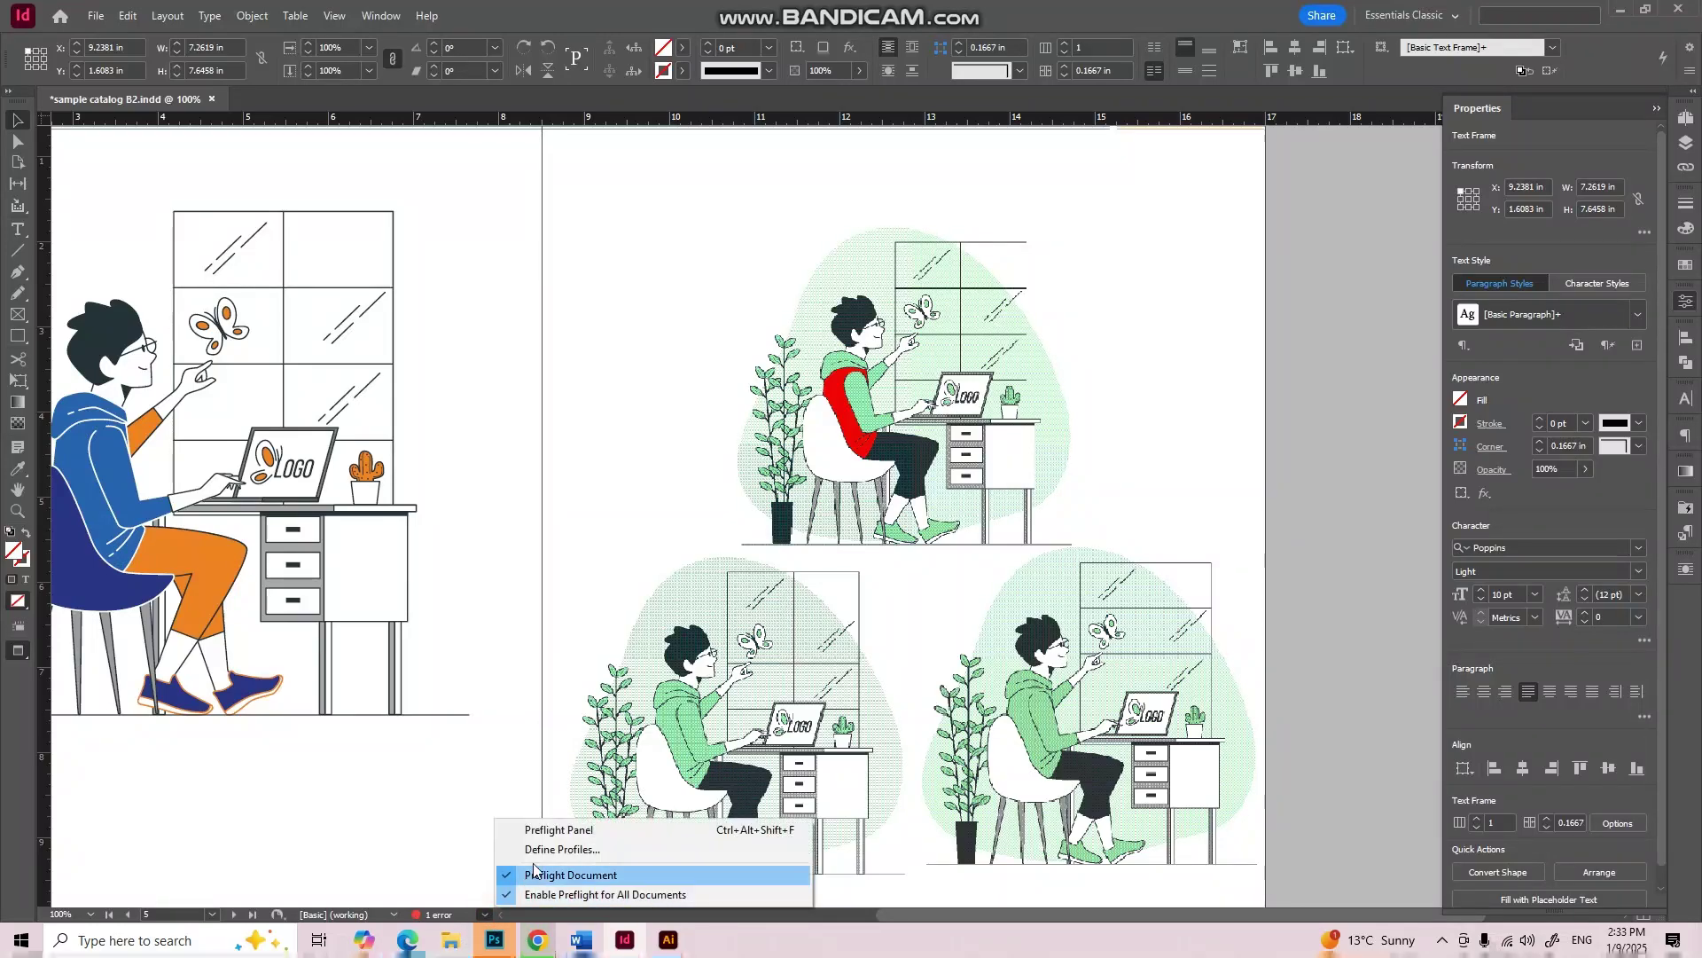
click(532, 844)
click(486, 914)
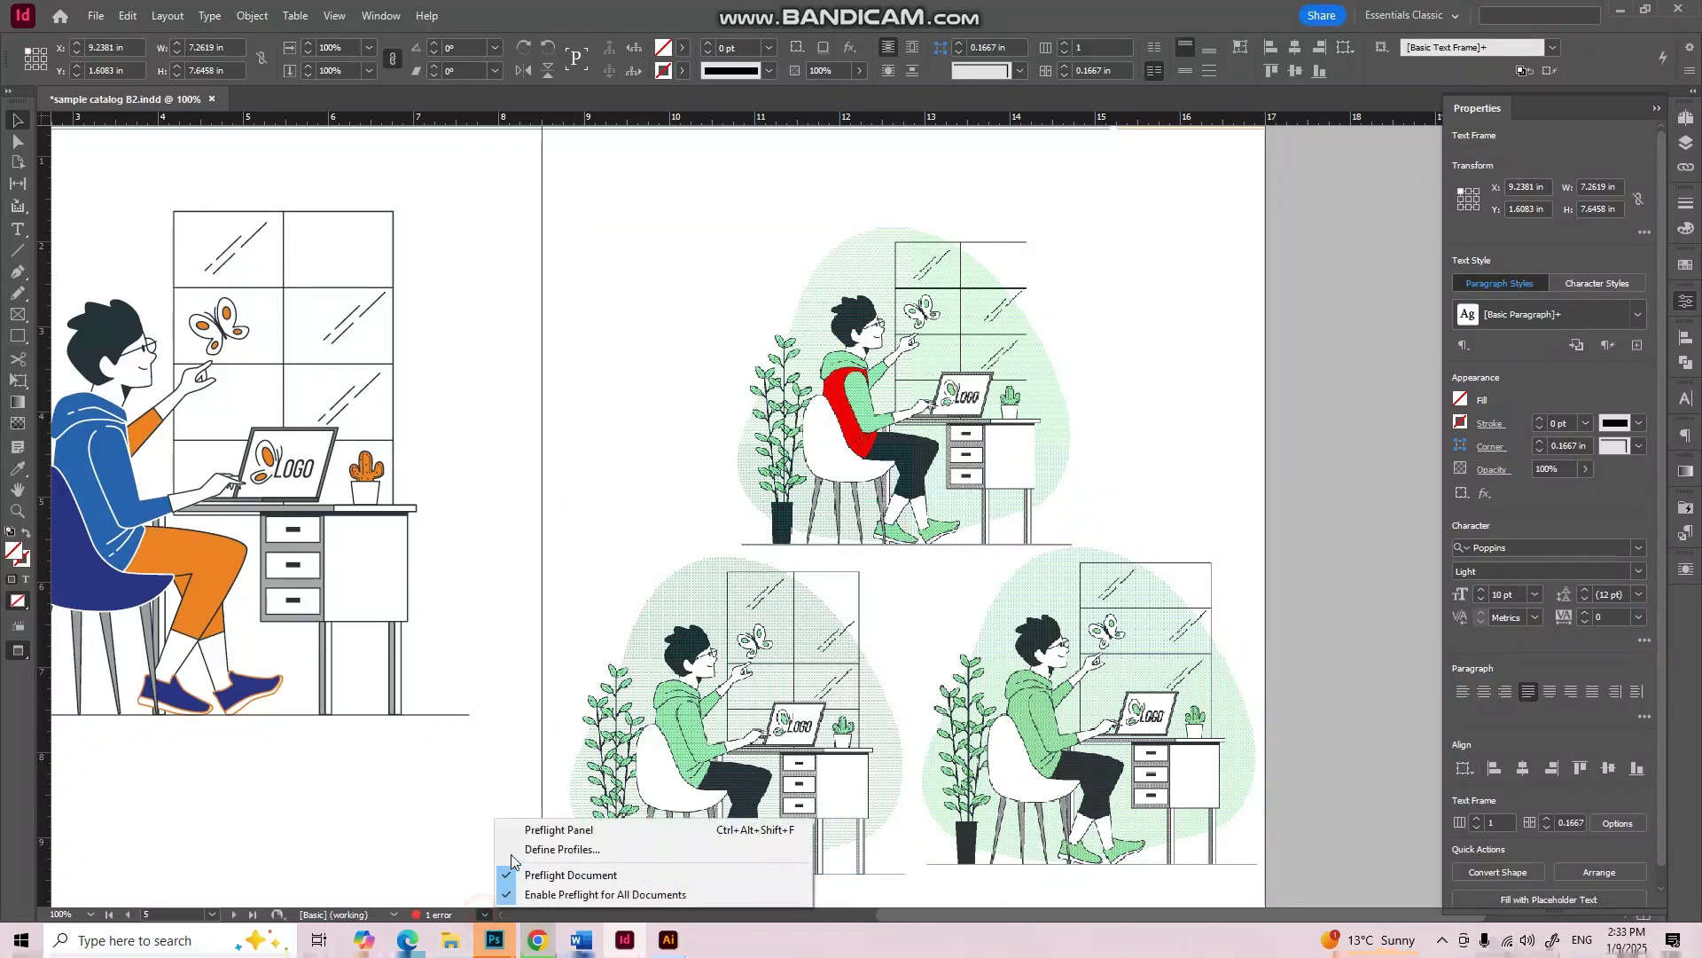
click(513, 851)
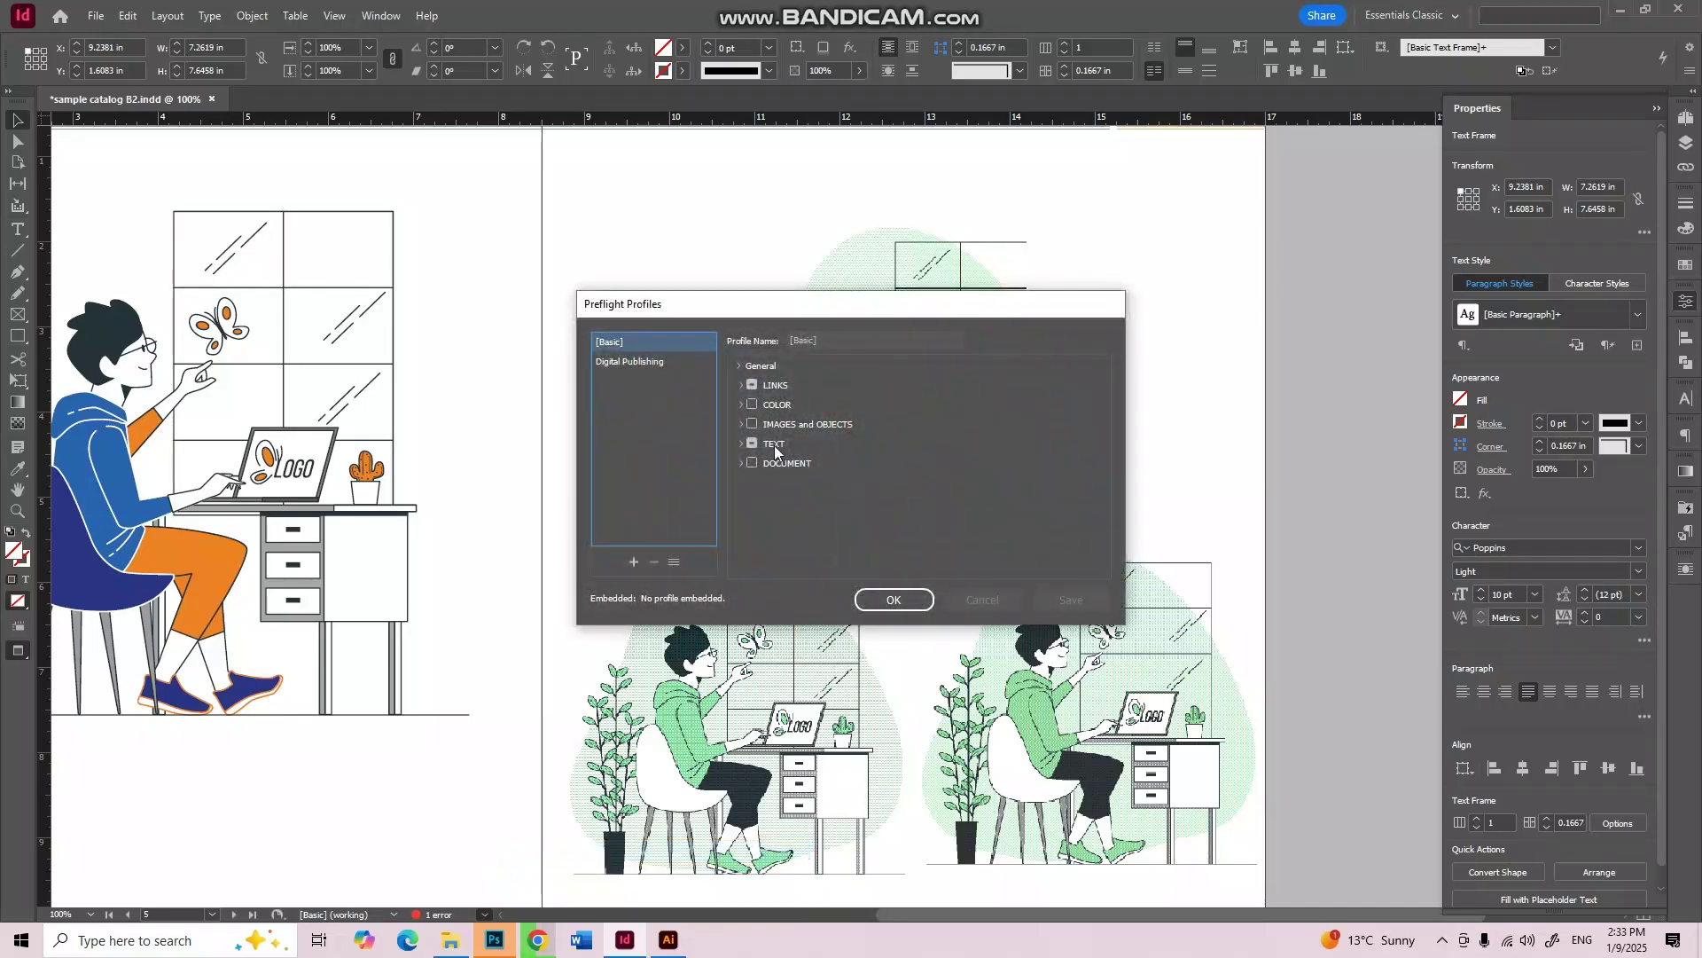
click(892, 600)
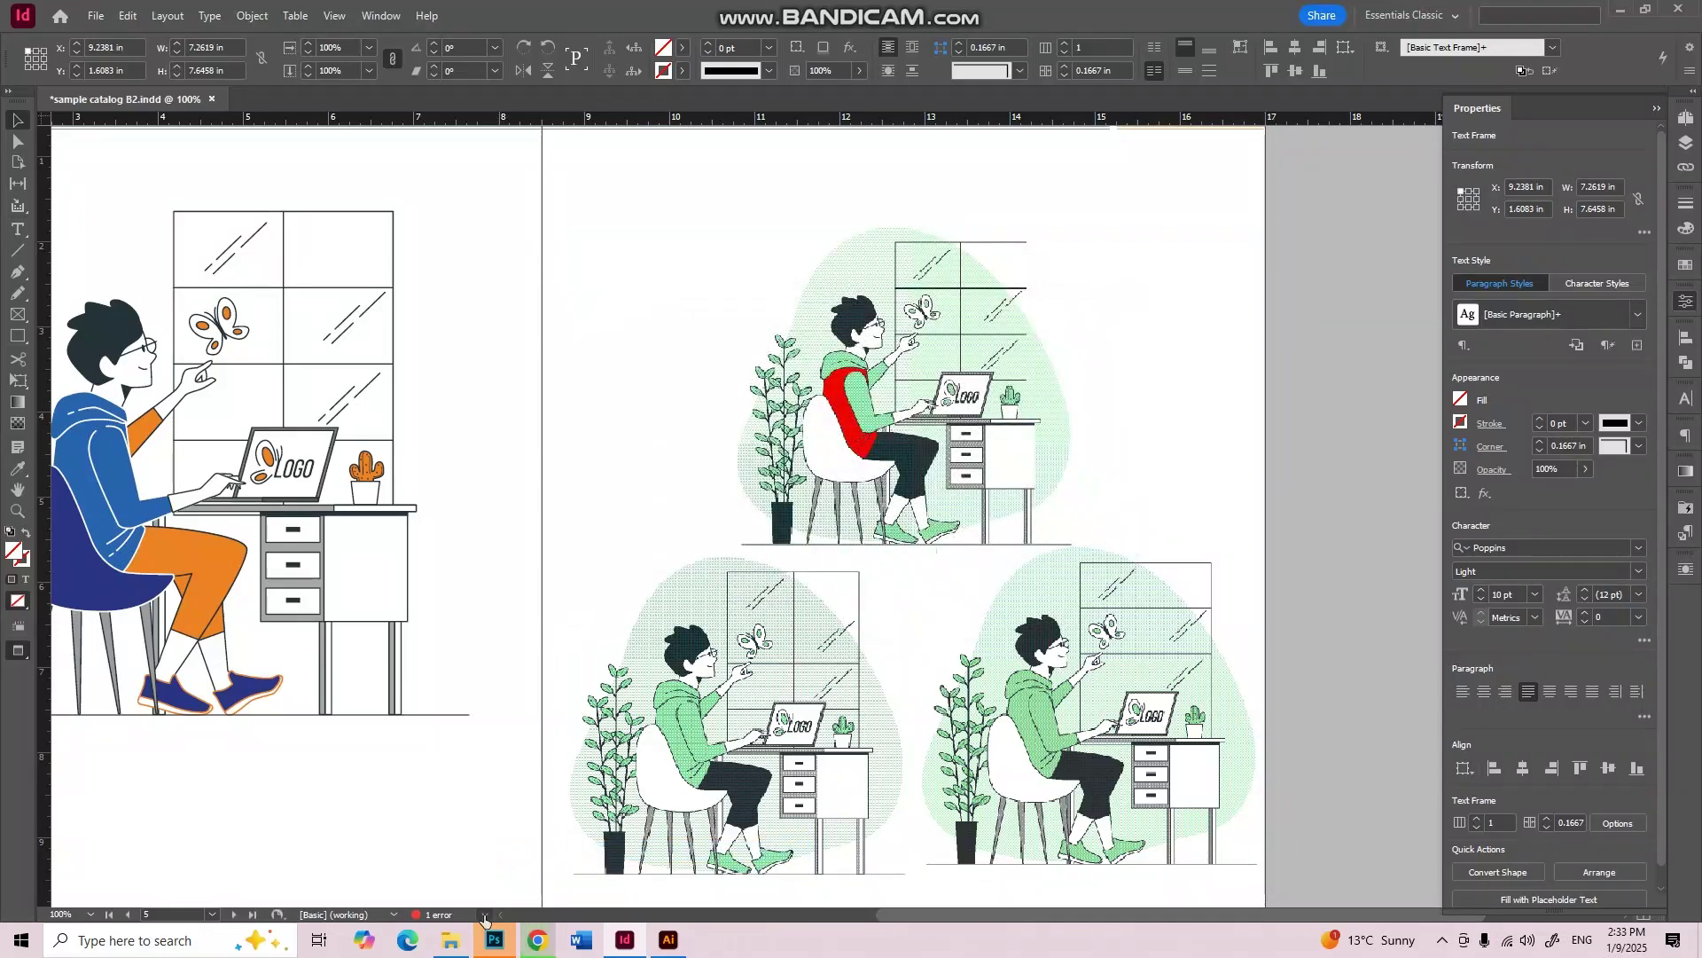
Step: Inspect the preflight link errors, go to the modified link 4505769.eps on page 5, and move the error list off the artwork
click(486, 914)
click(515, 830)
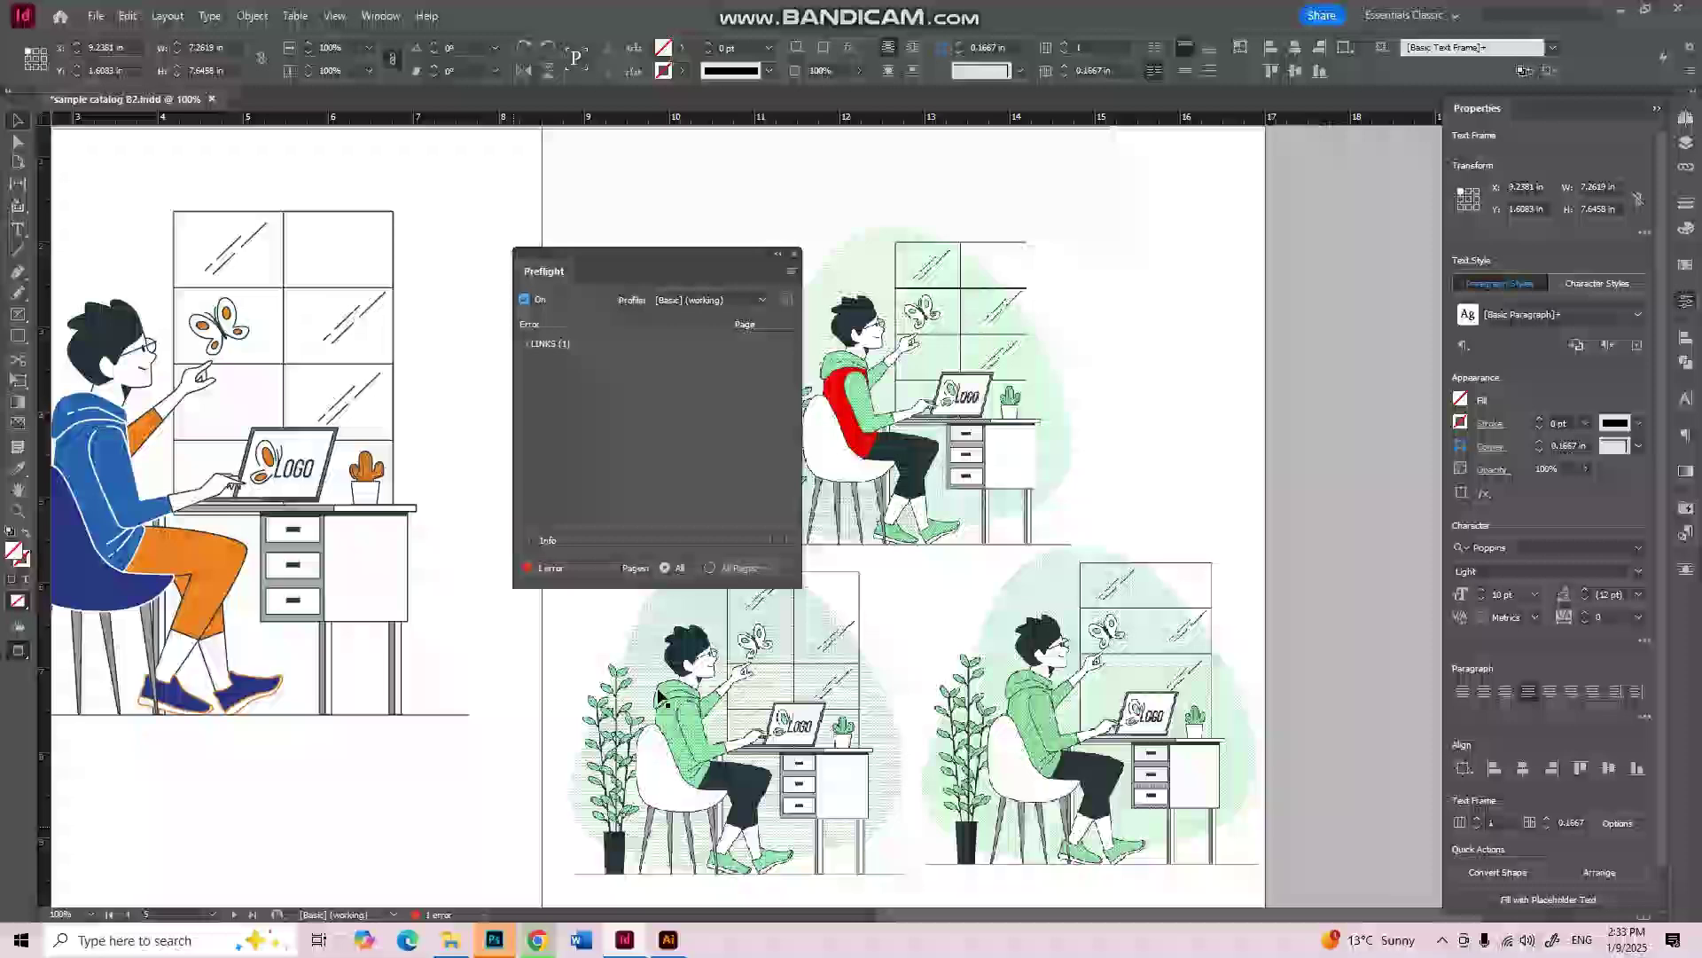
click(524, 343)
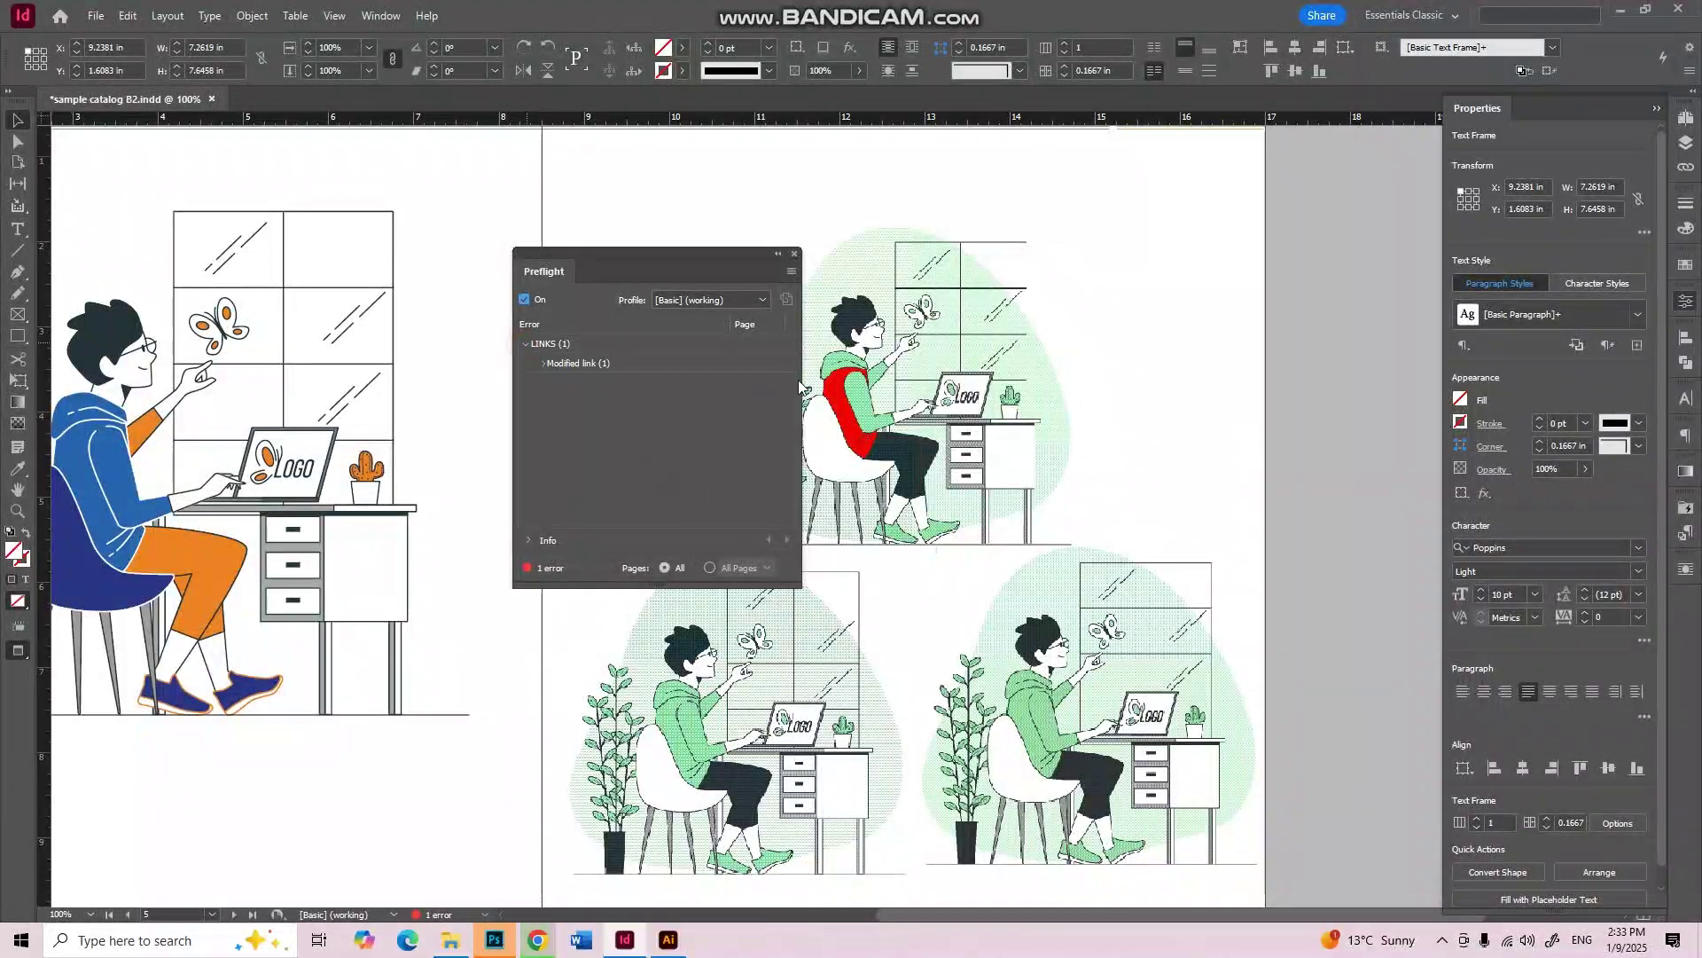
click(793, 254)
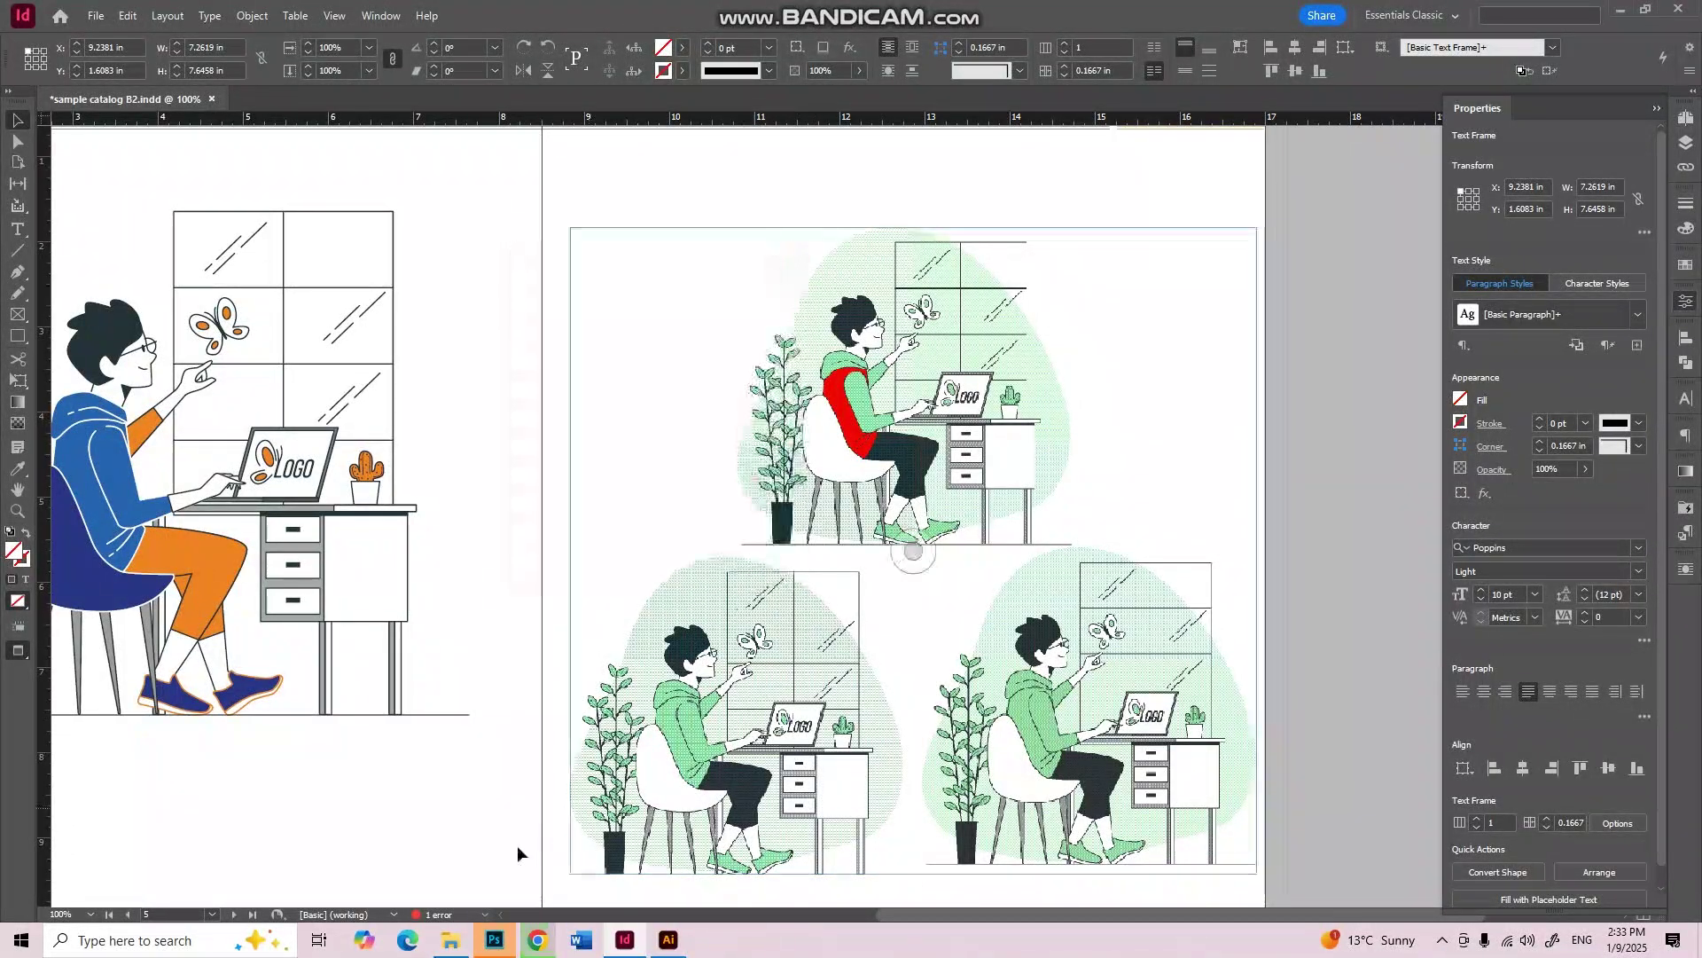
click(486, 914)
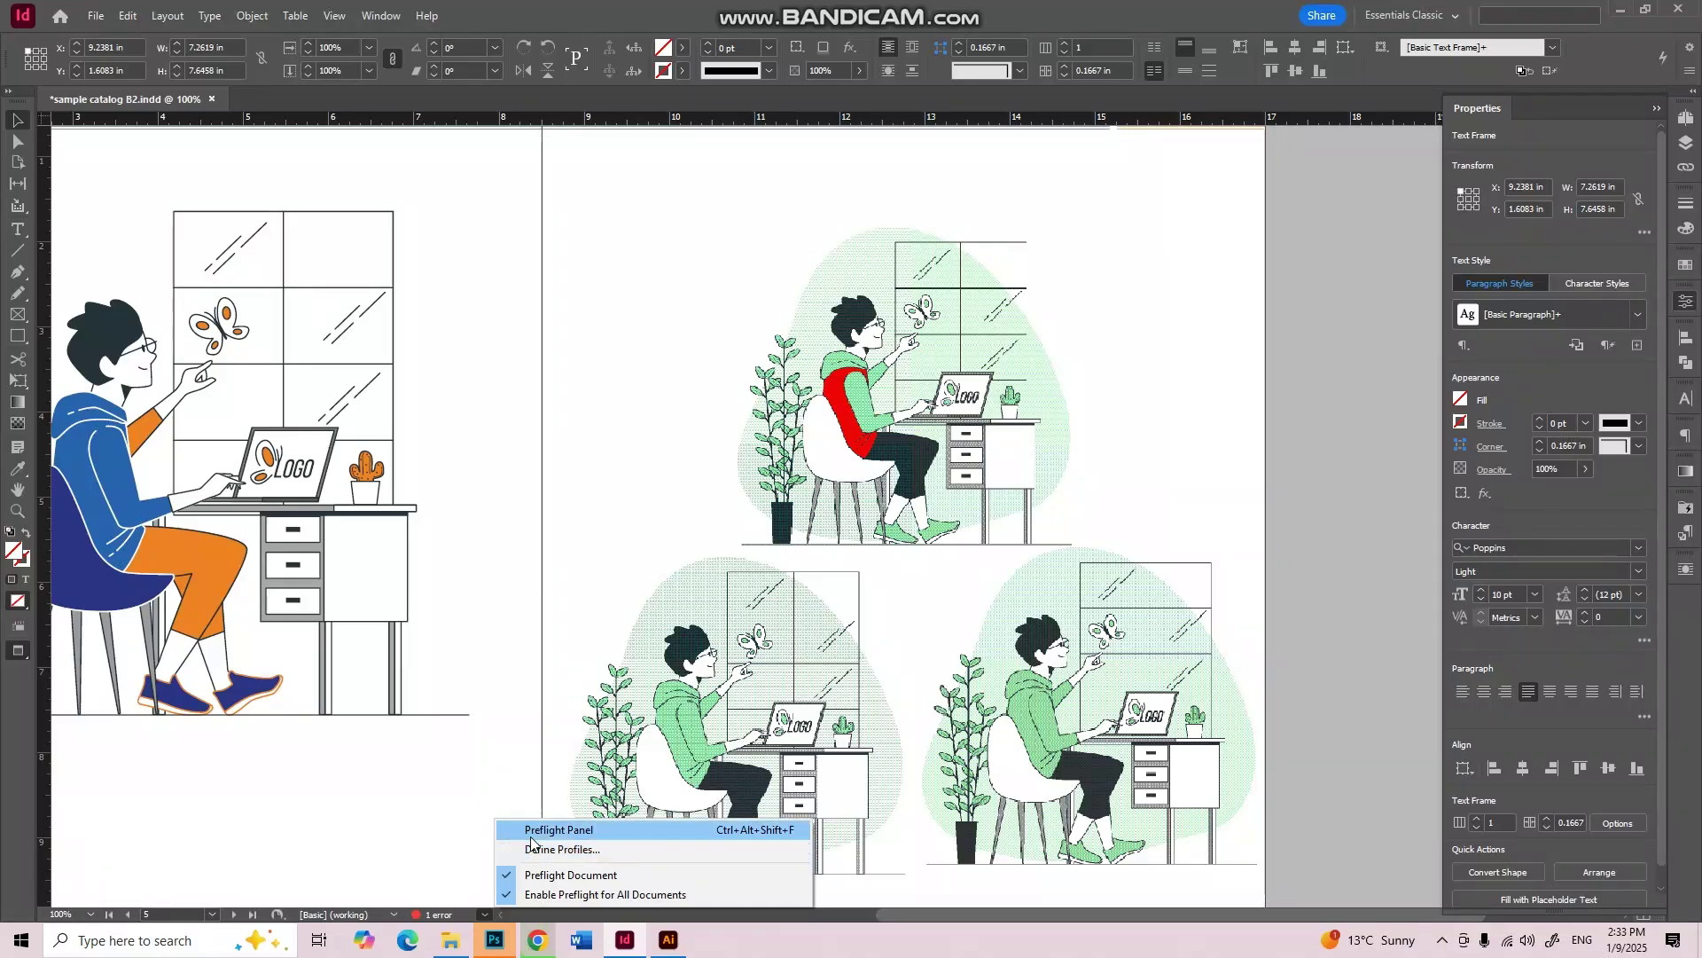
click(532, 830)
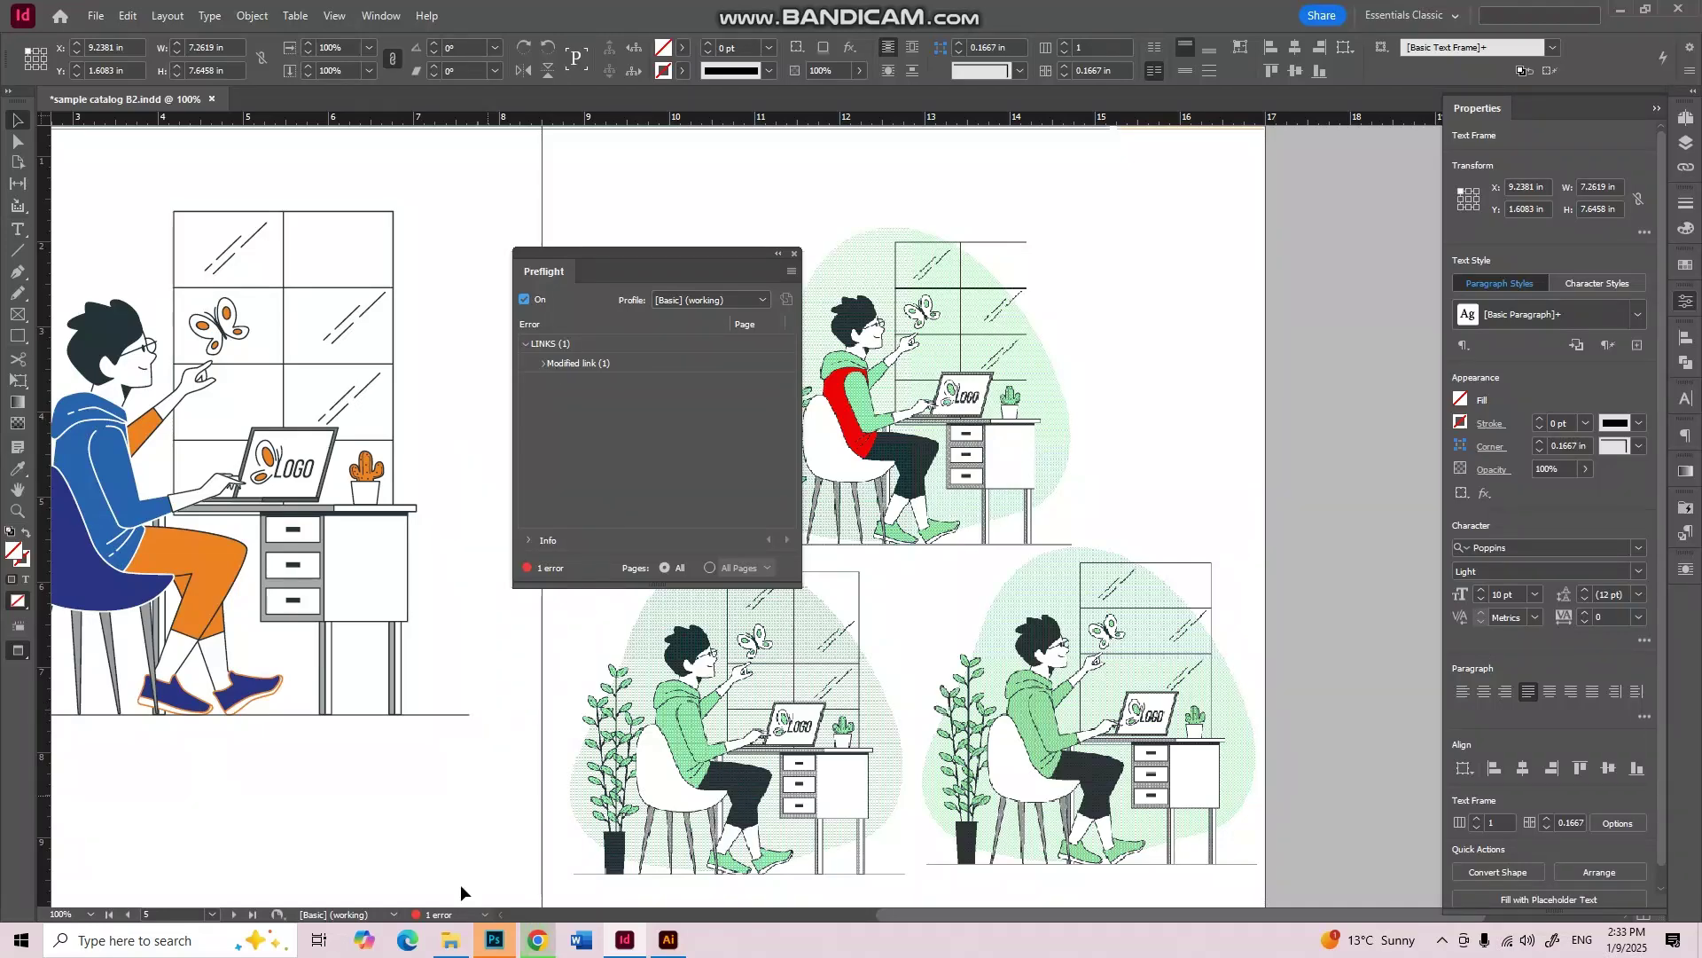
mouse_move(434, 932)
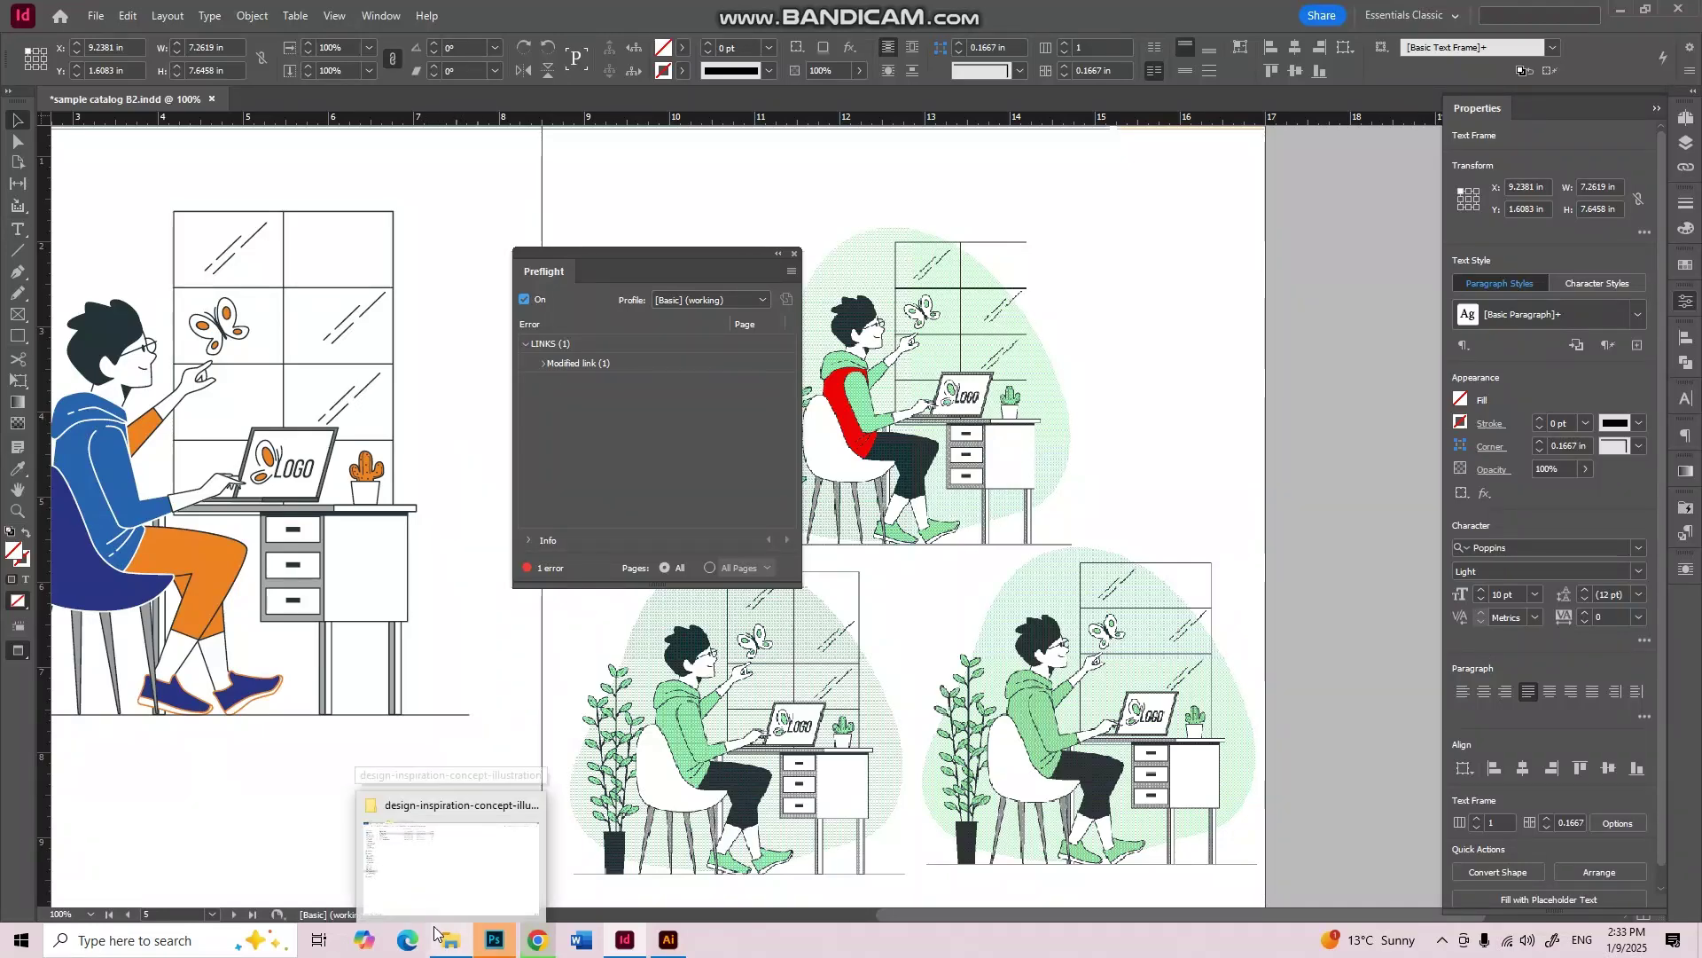
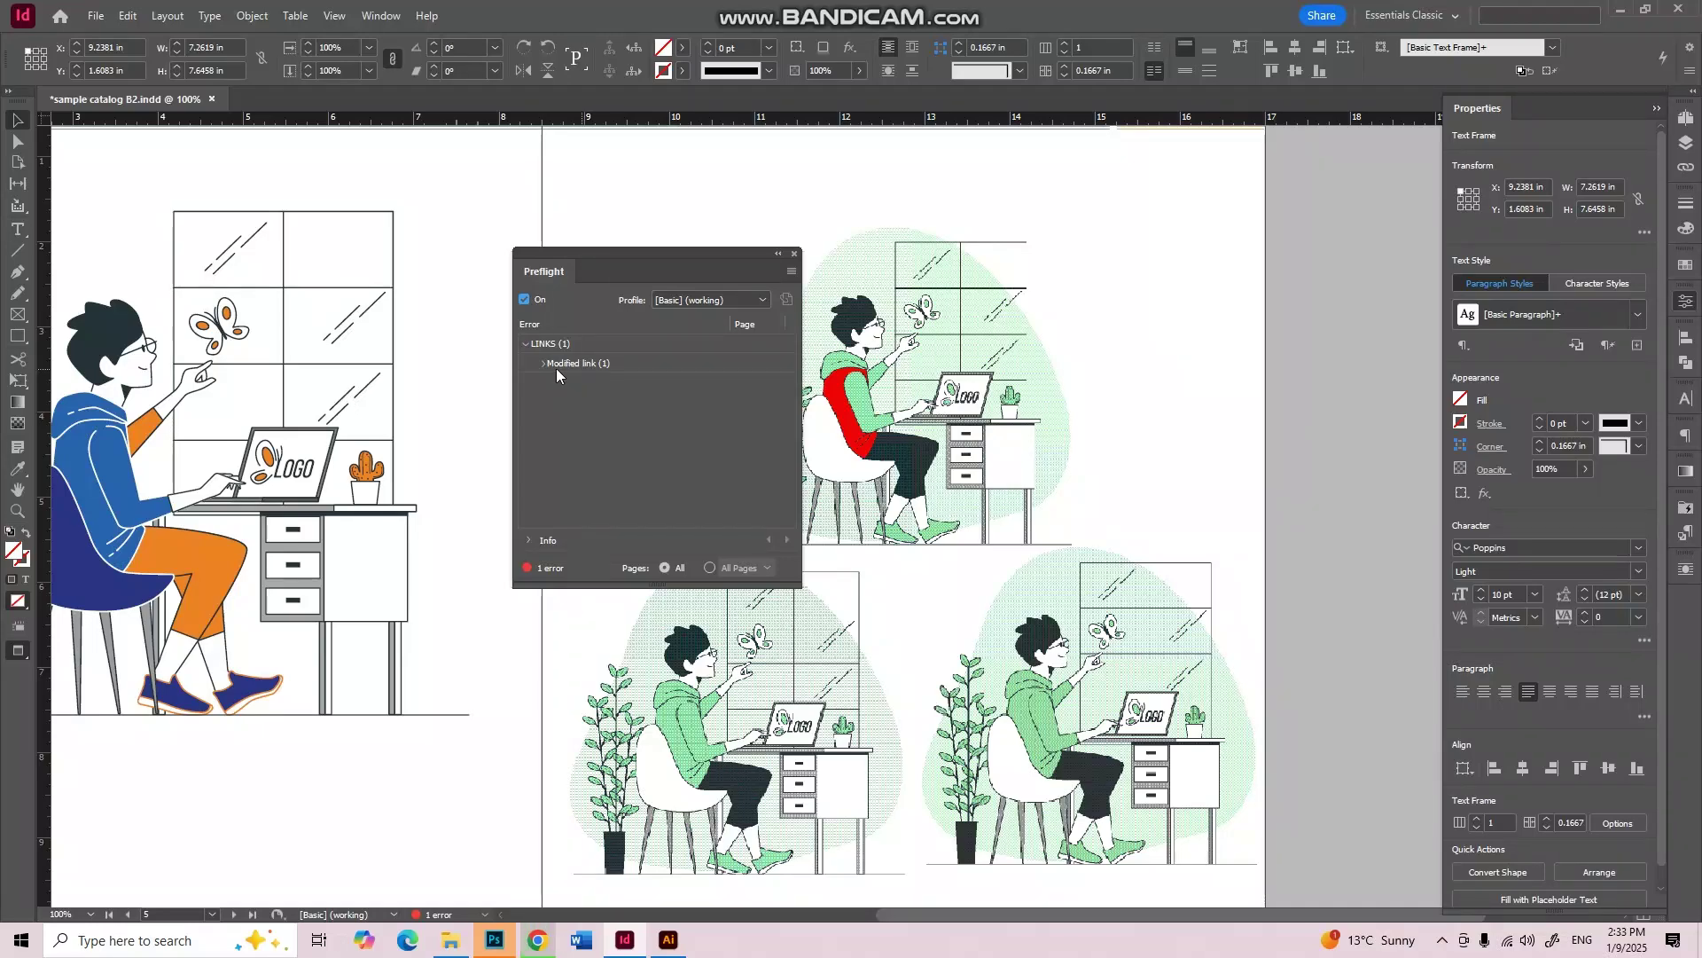
click(541, 364)
double_click(610, 381)
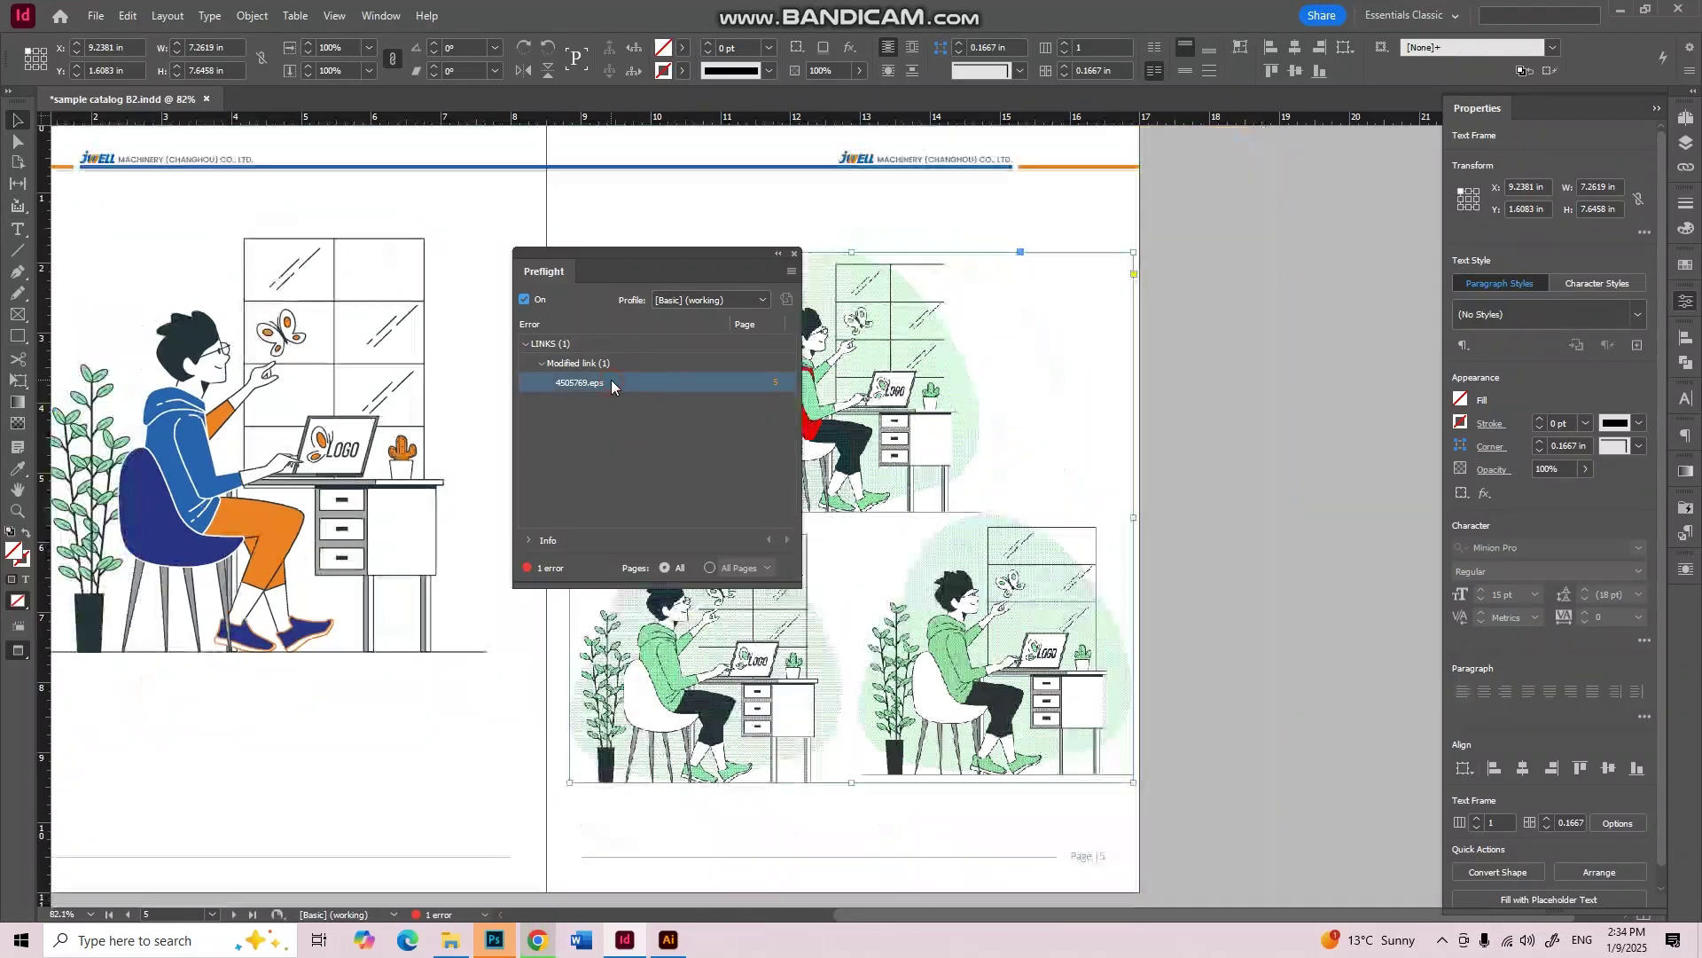
drag(655, 254, 335, 250)
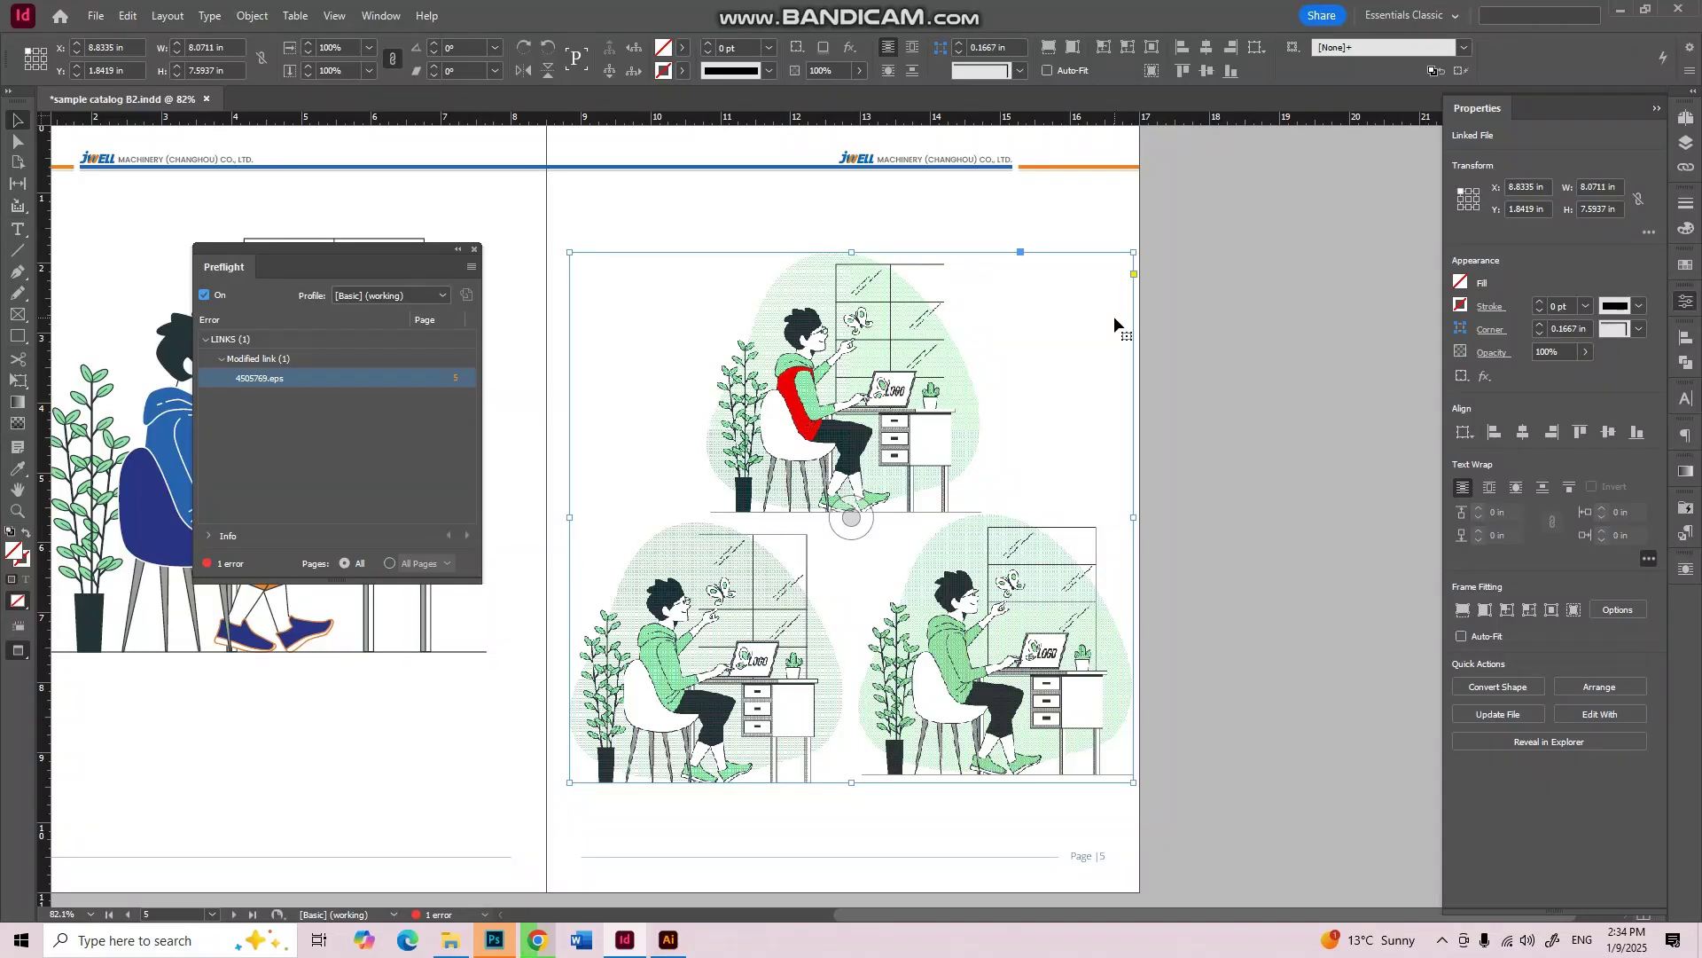
Step: Update the modified link 4505769.eps from its source file, close the preflight error list, and deselect the artwork
click(1687, 169)
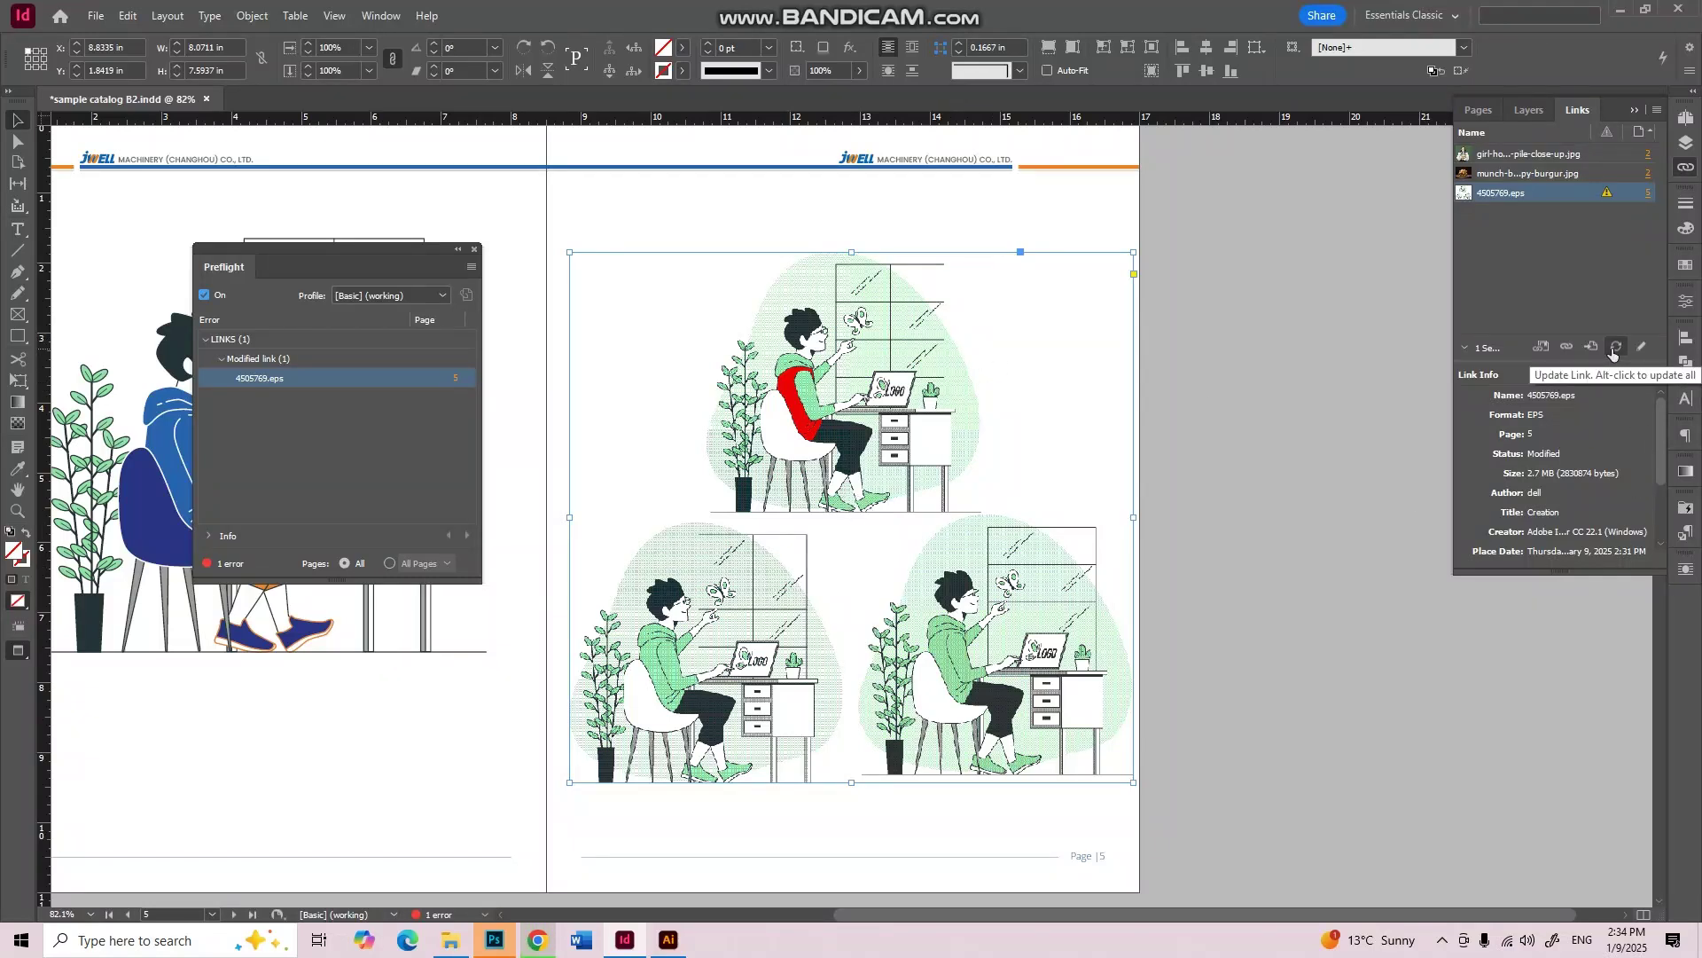
click(1606, 195)
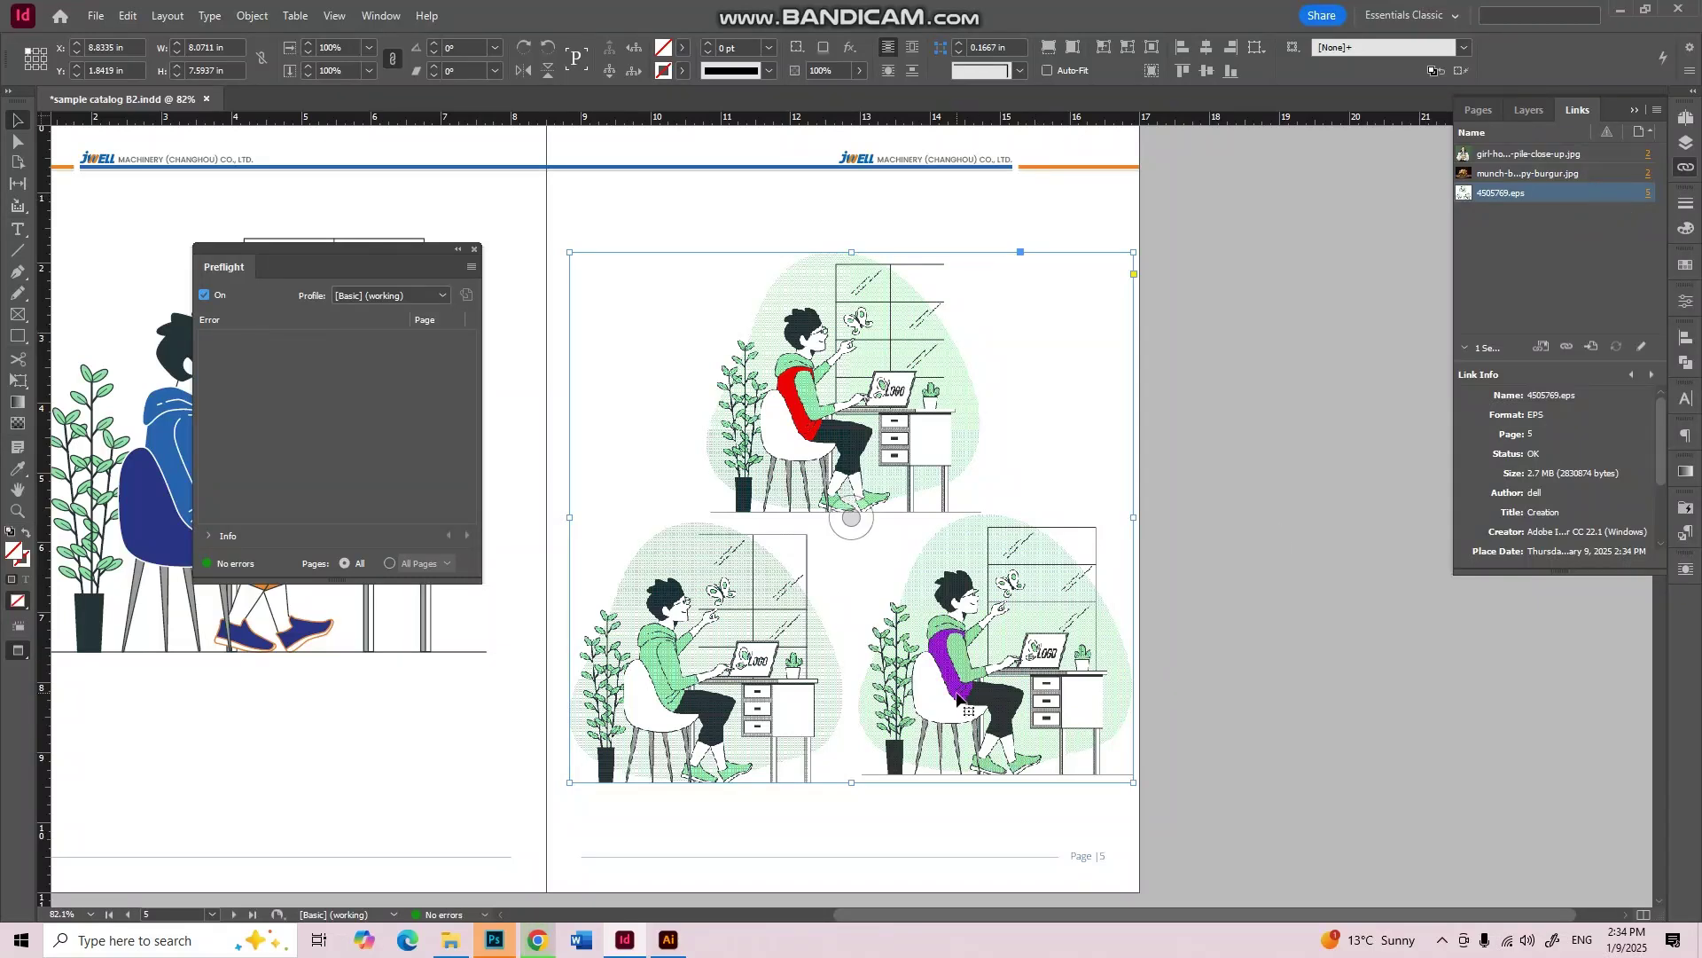
key(ctrl+z)
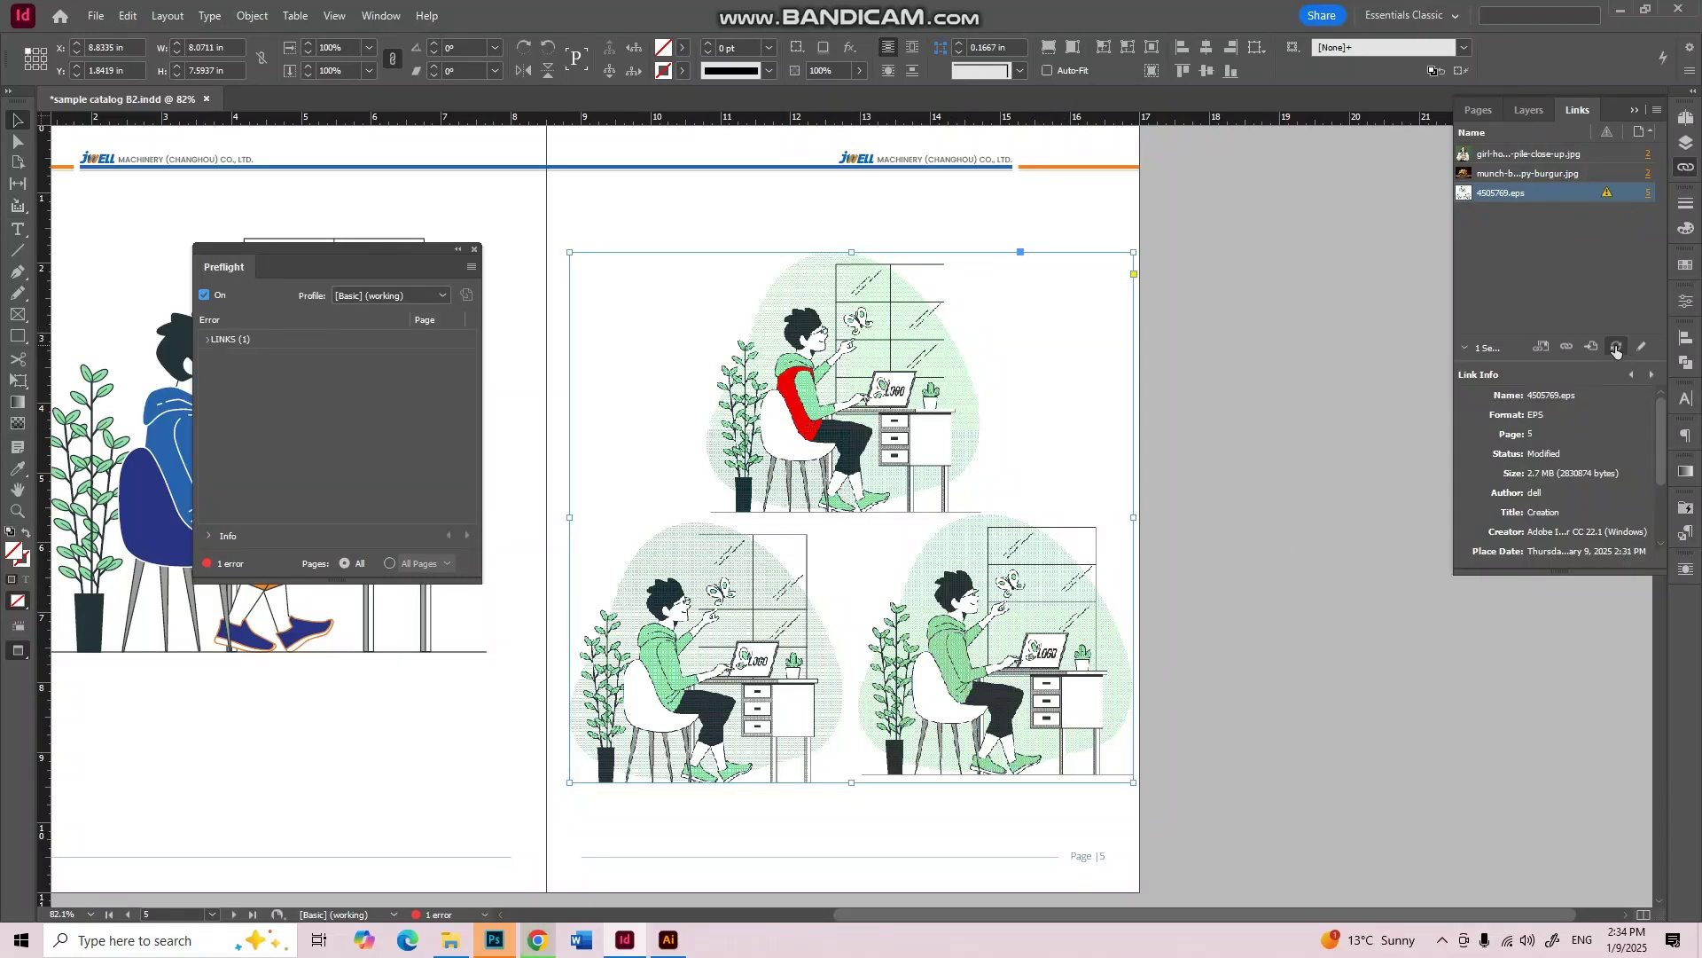
click(1615, 352)
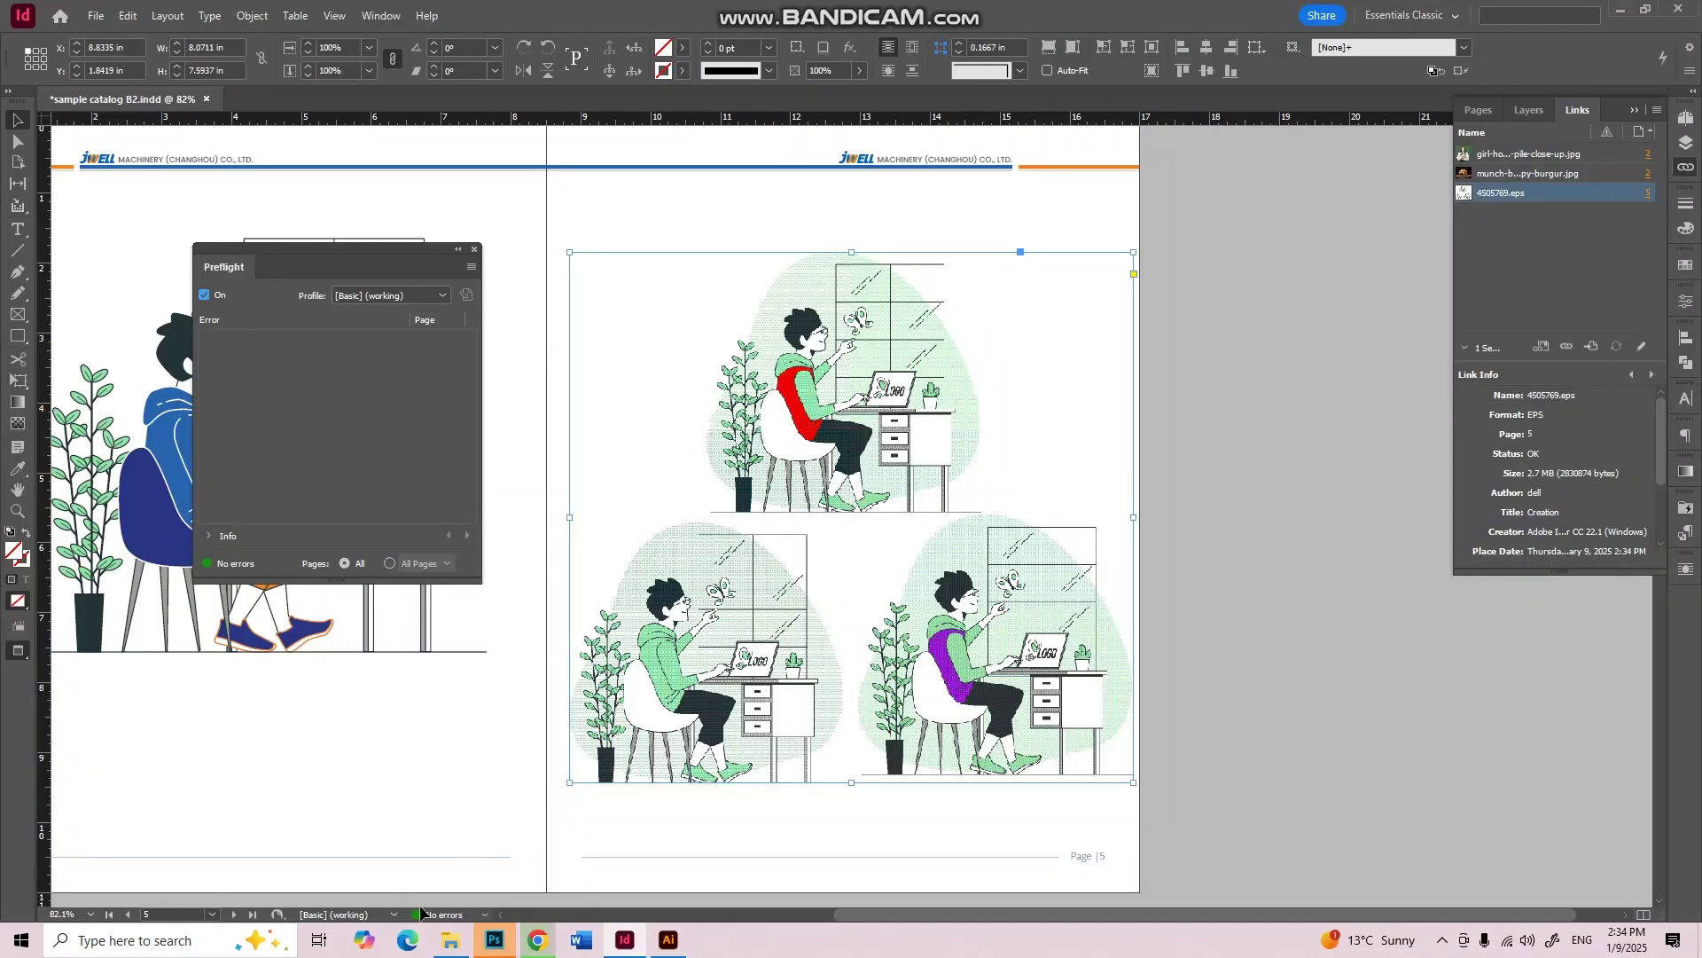
click(475, 251)
click(496, 266)
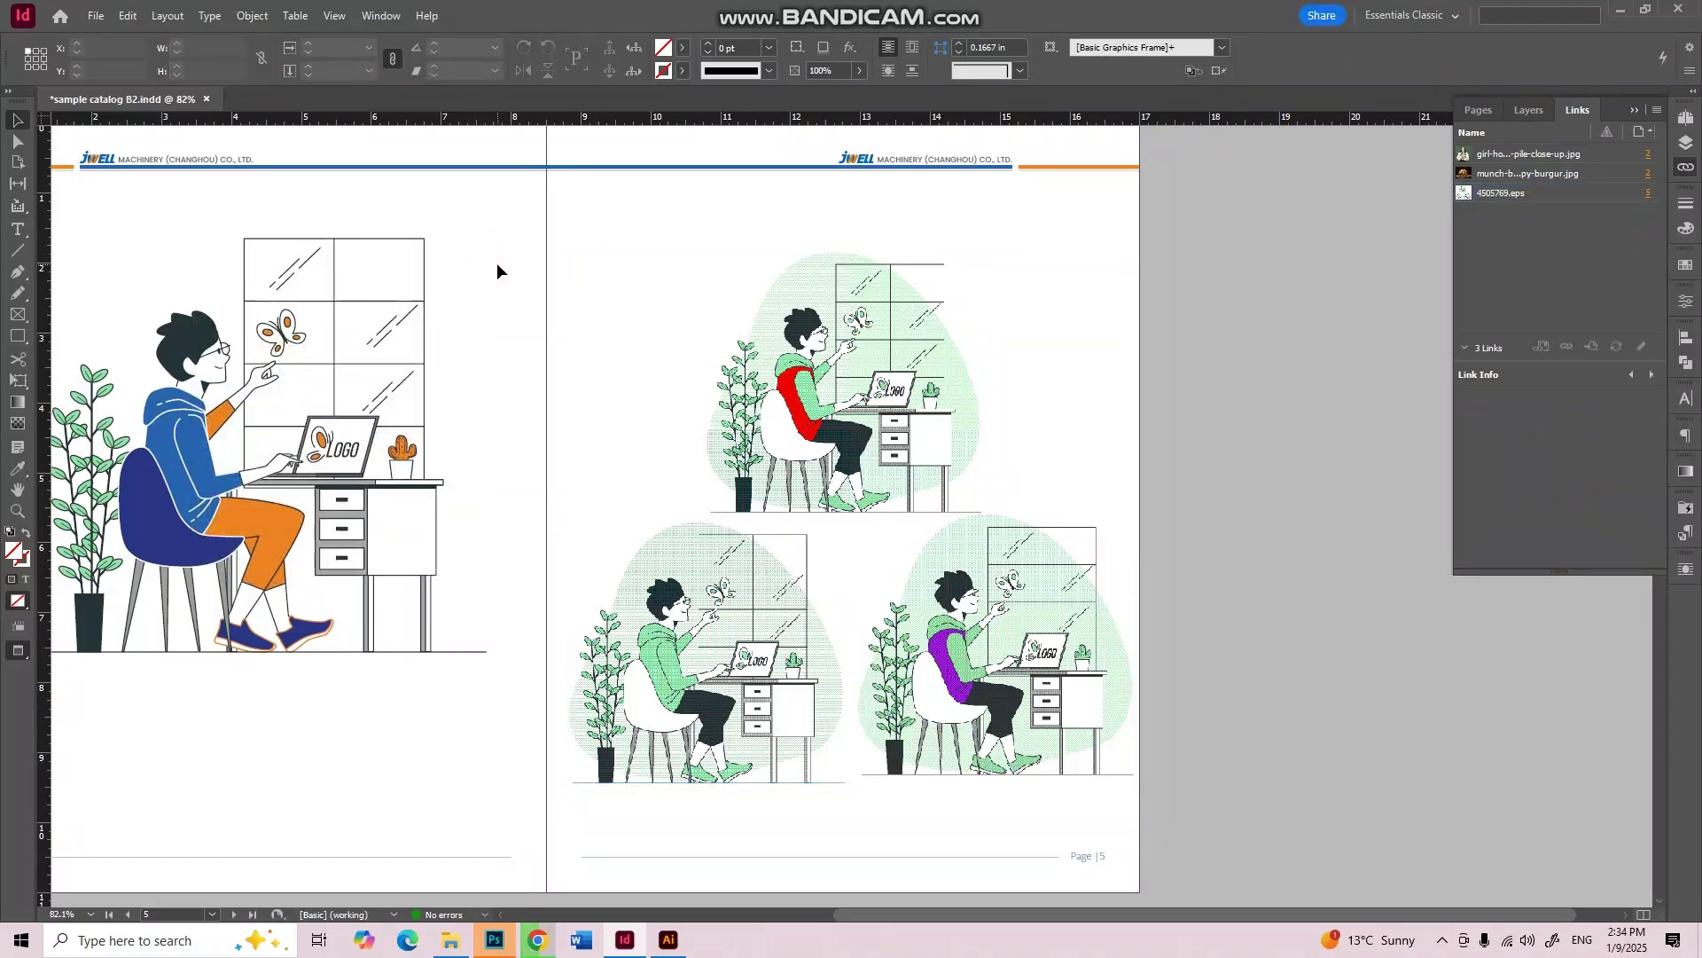
Step: Shorten the body text frame on page 3 from its lower edge so its last lines no longer fit
scroll(609, 304, up, 10)
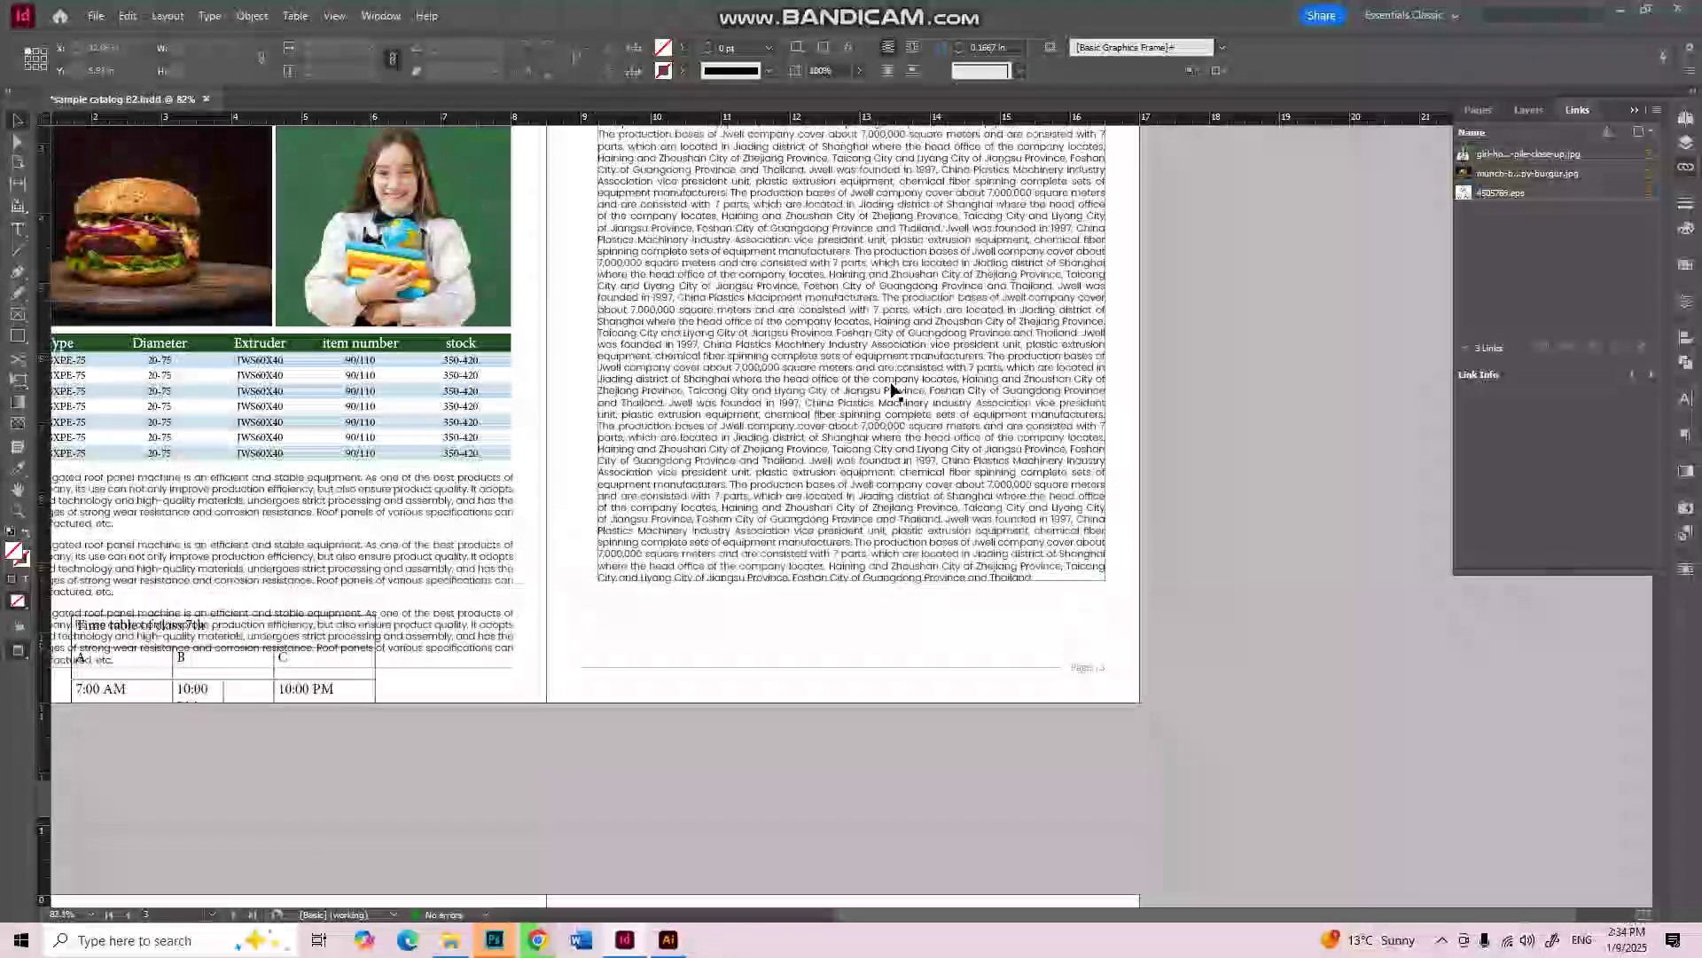
click(891, 385)
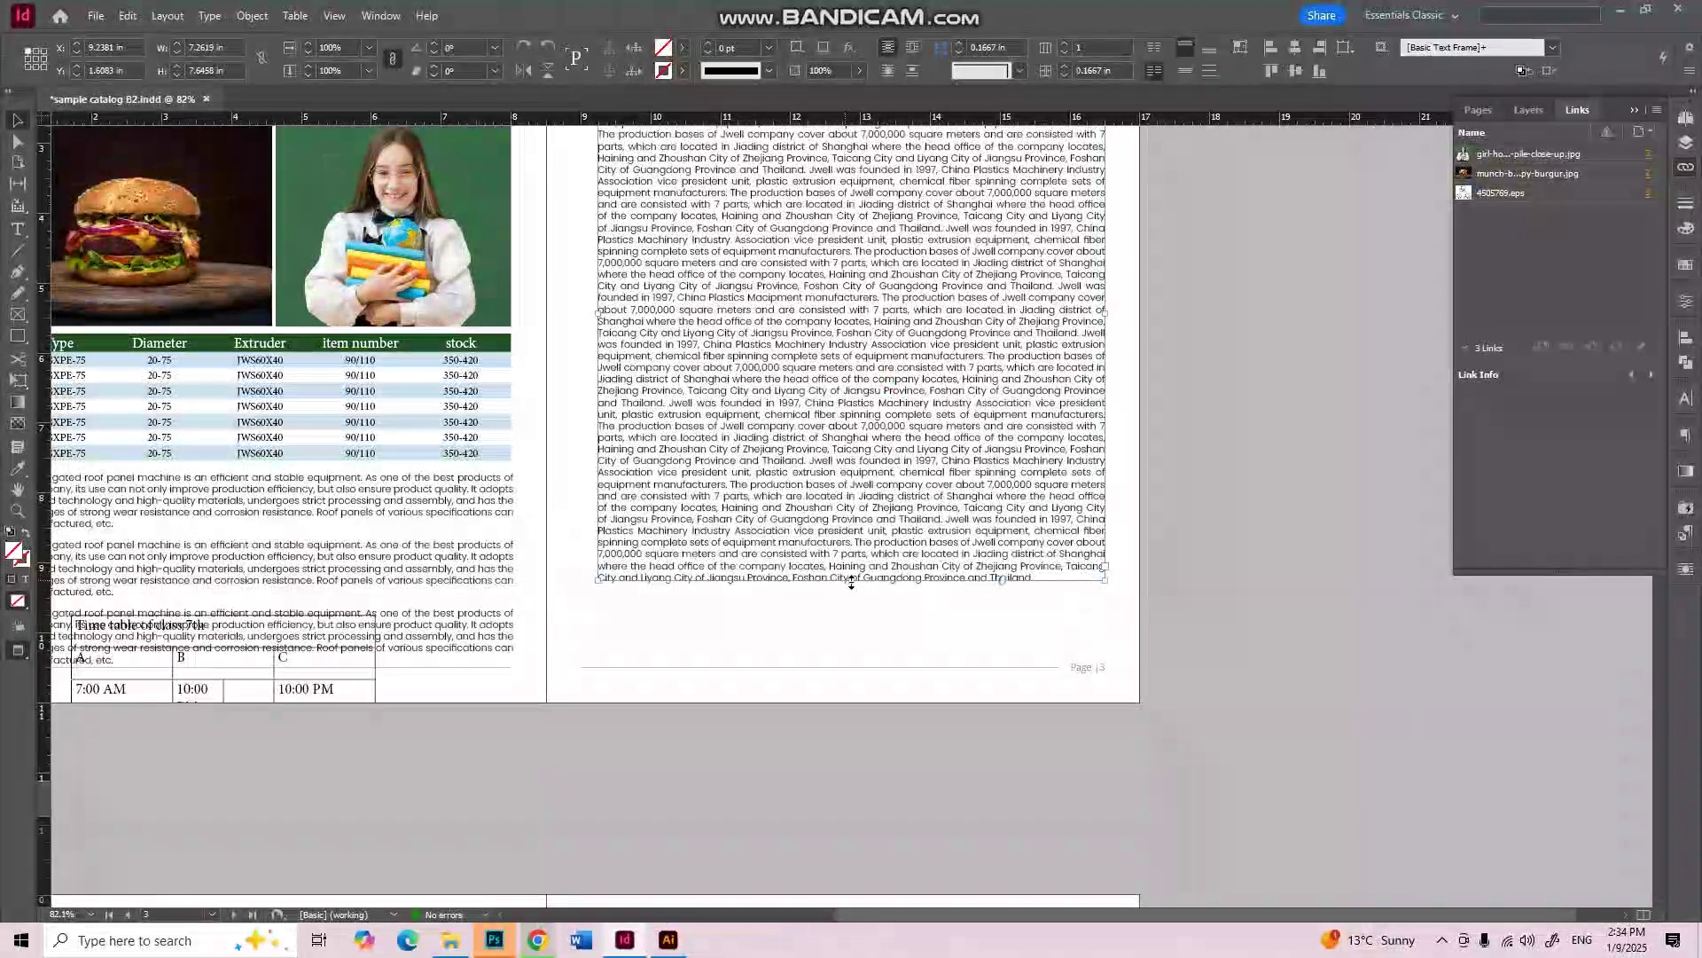
drag(851, 581, 887, 327)
click(1024, 453)
Step: Go back to the page 4–5 spread and examine the text category of the preflight errors for overset text
scroll(1089, 493, down, 10)
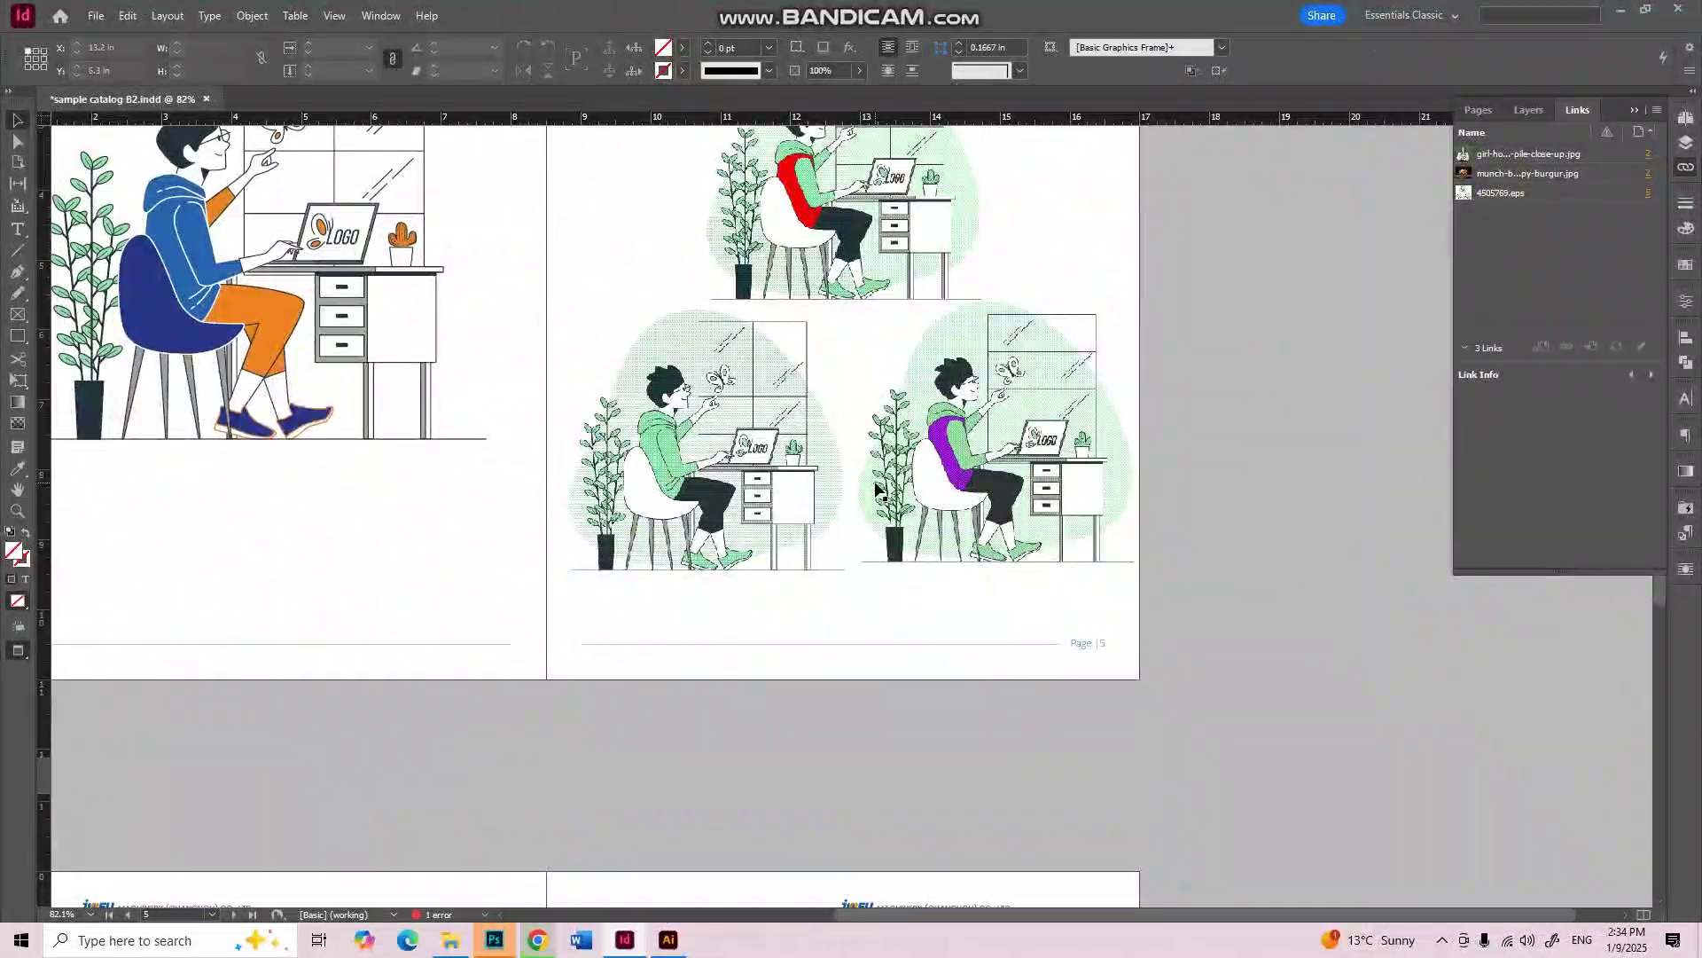
drag(490, 561, 809, 673)
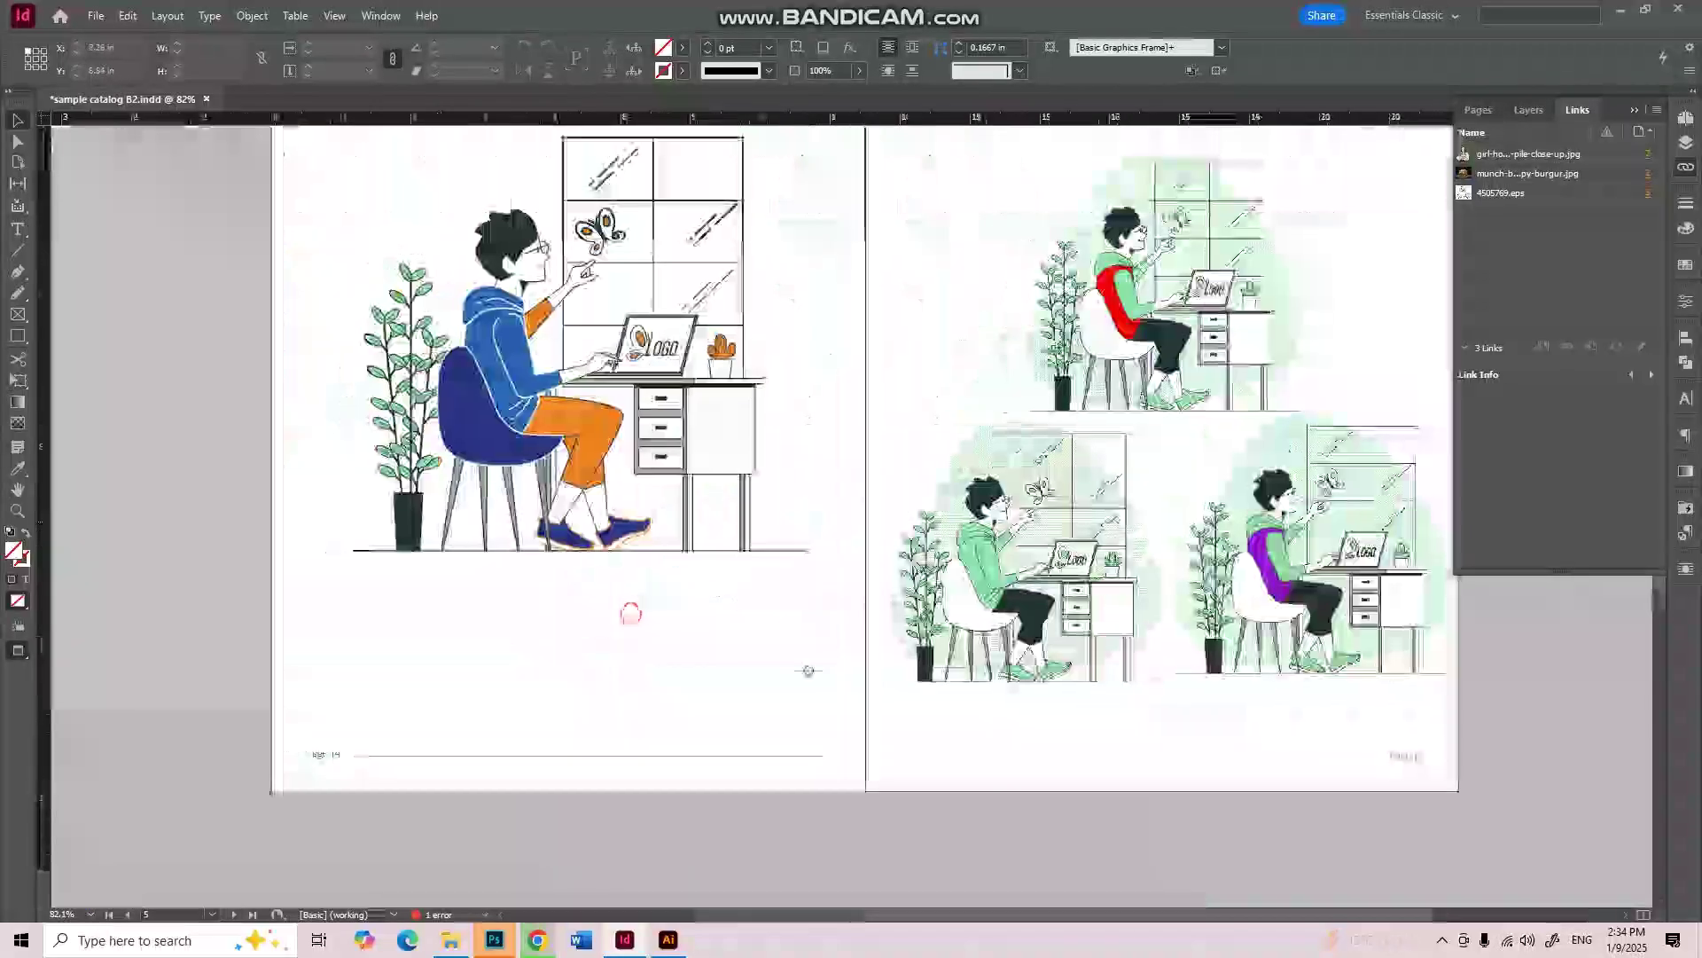
click(487, 914)
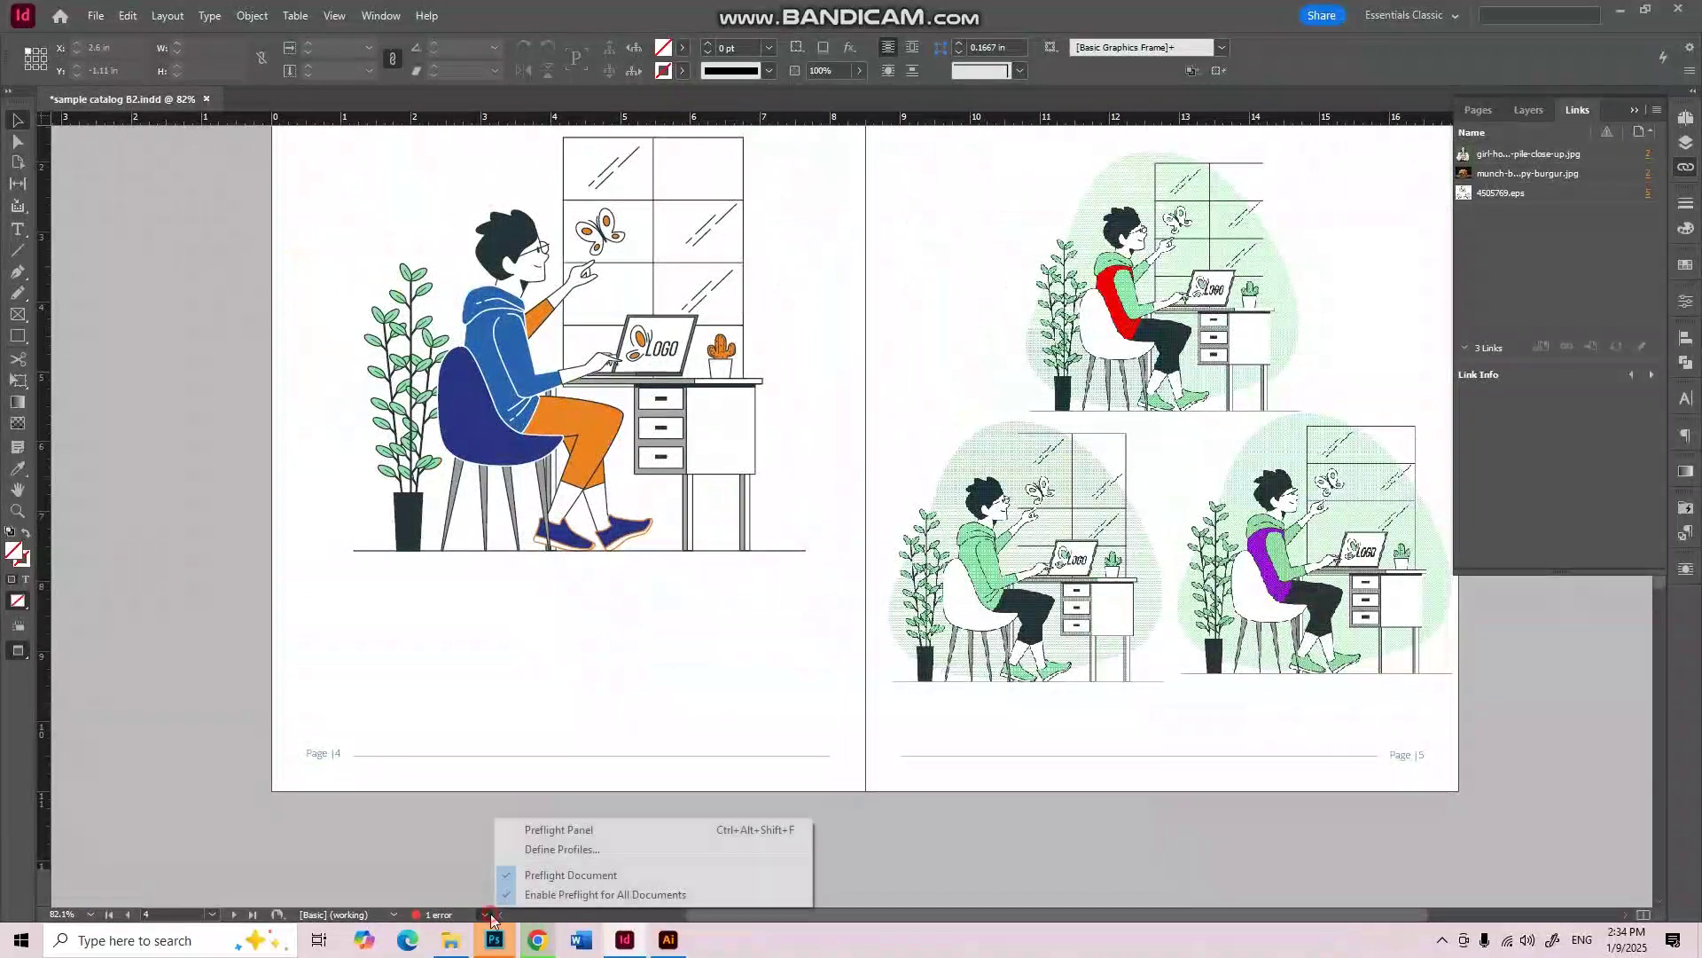
click(533, 833)
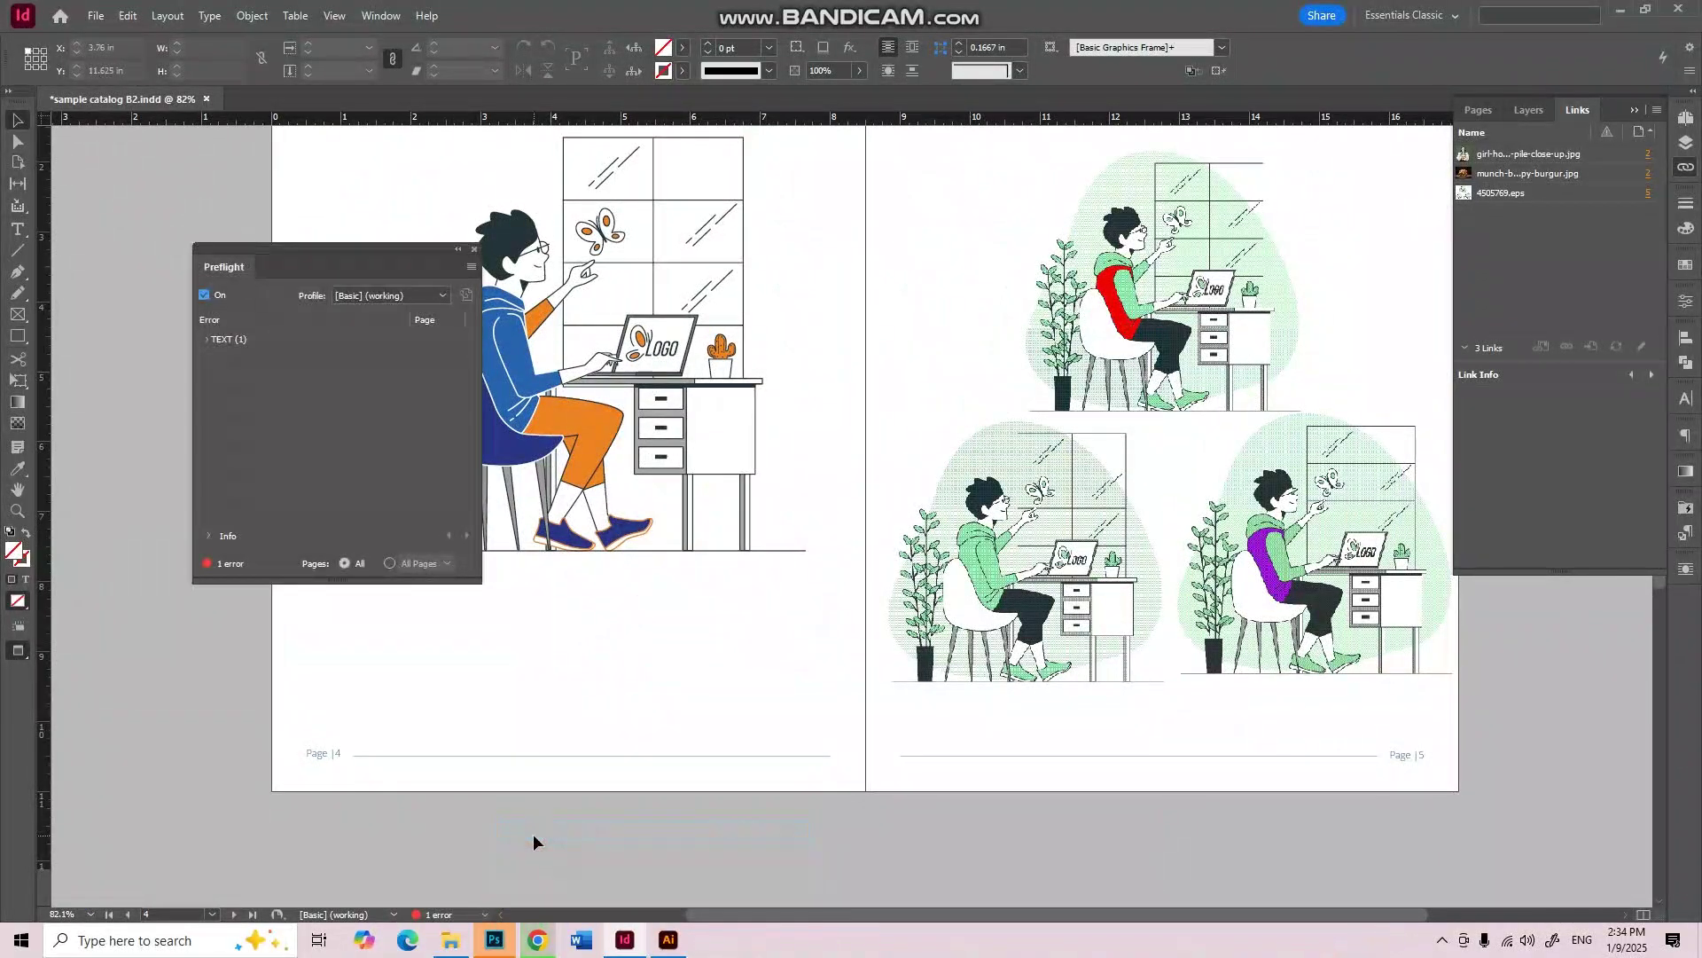
click(207, 339)
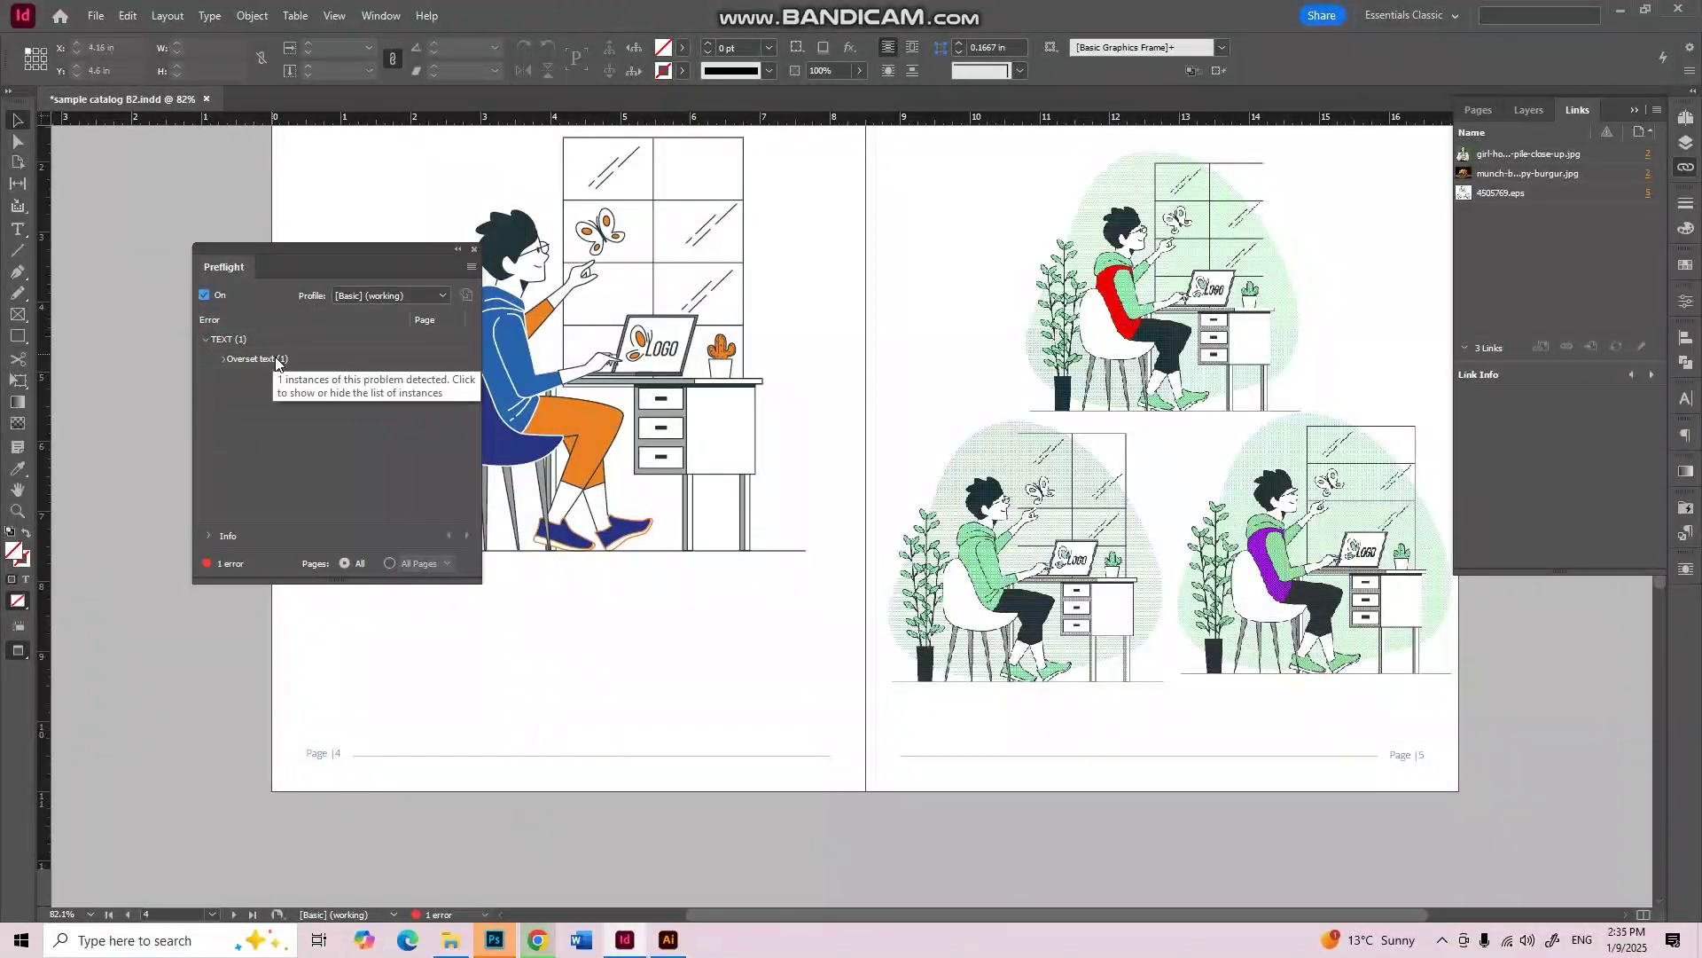
click(205, 340)
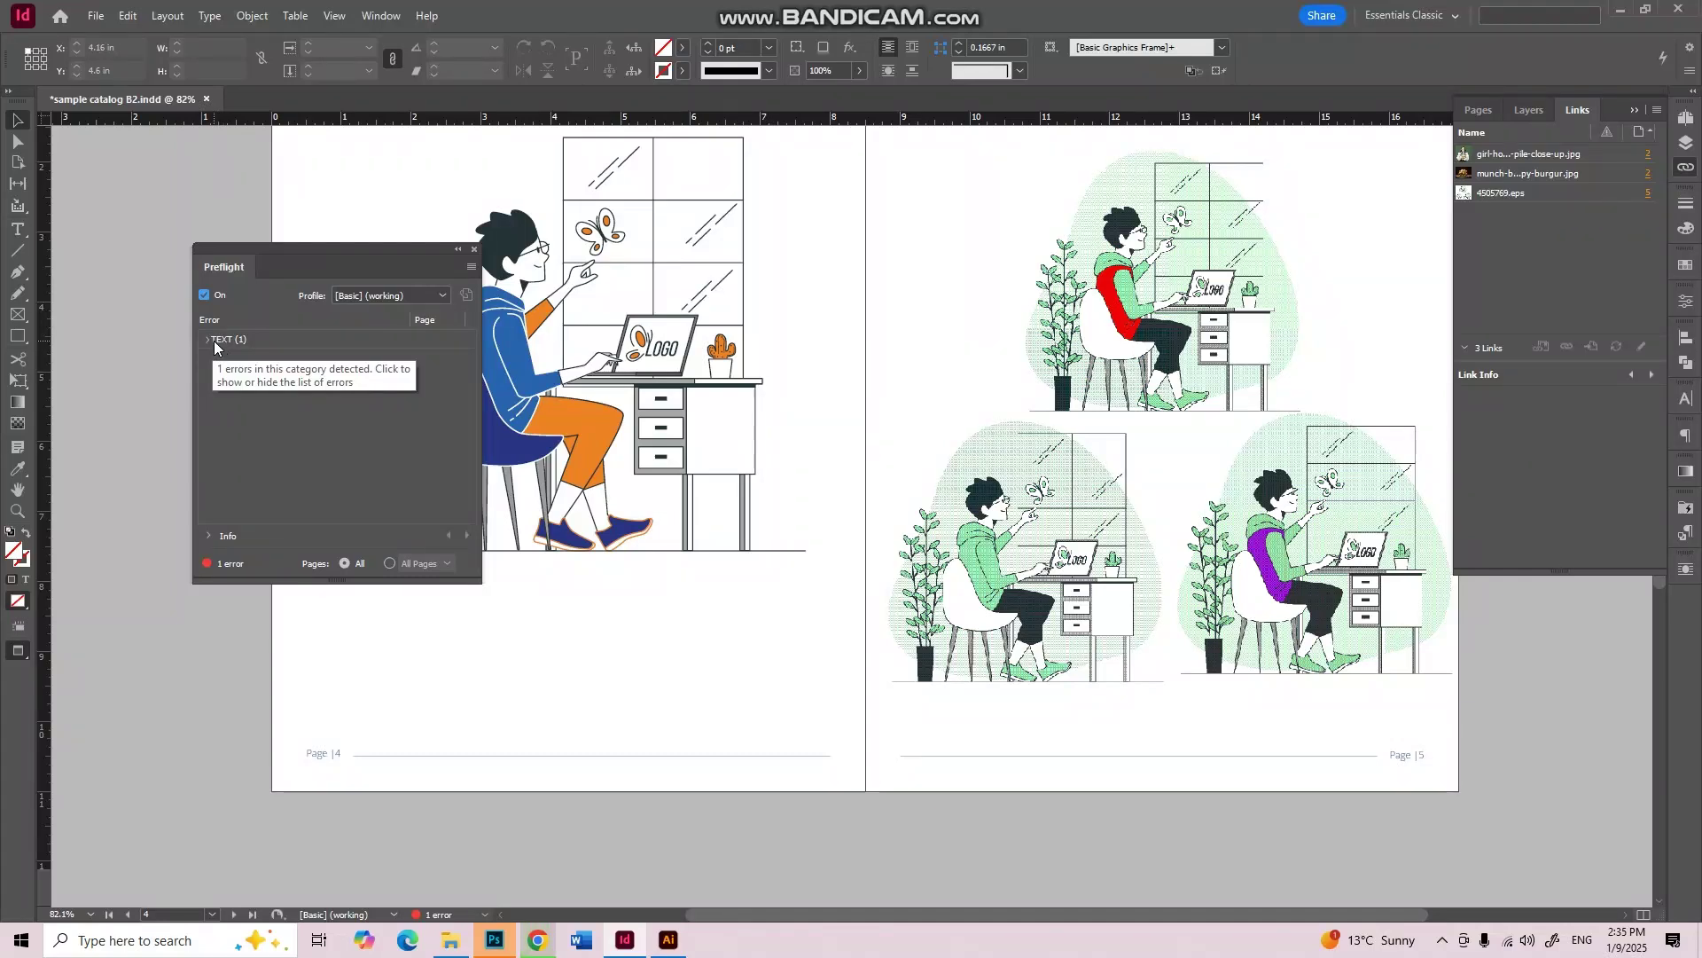
Step: Expand the overset text error in the preflight list and go to the offending text frame on page 3
click(218, 342)
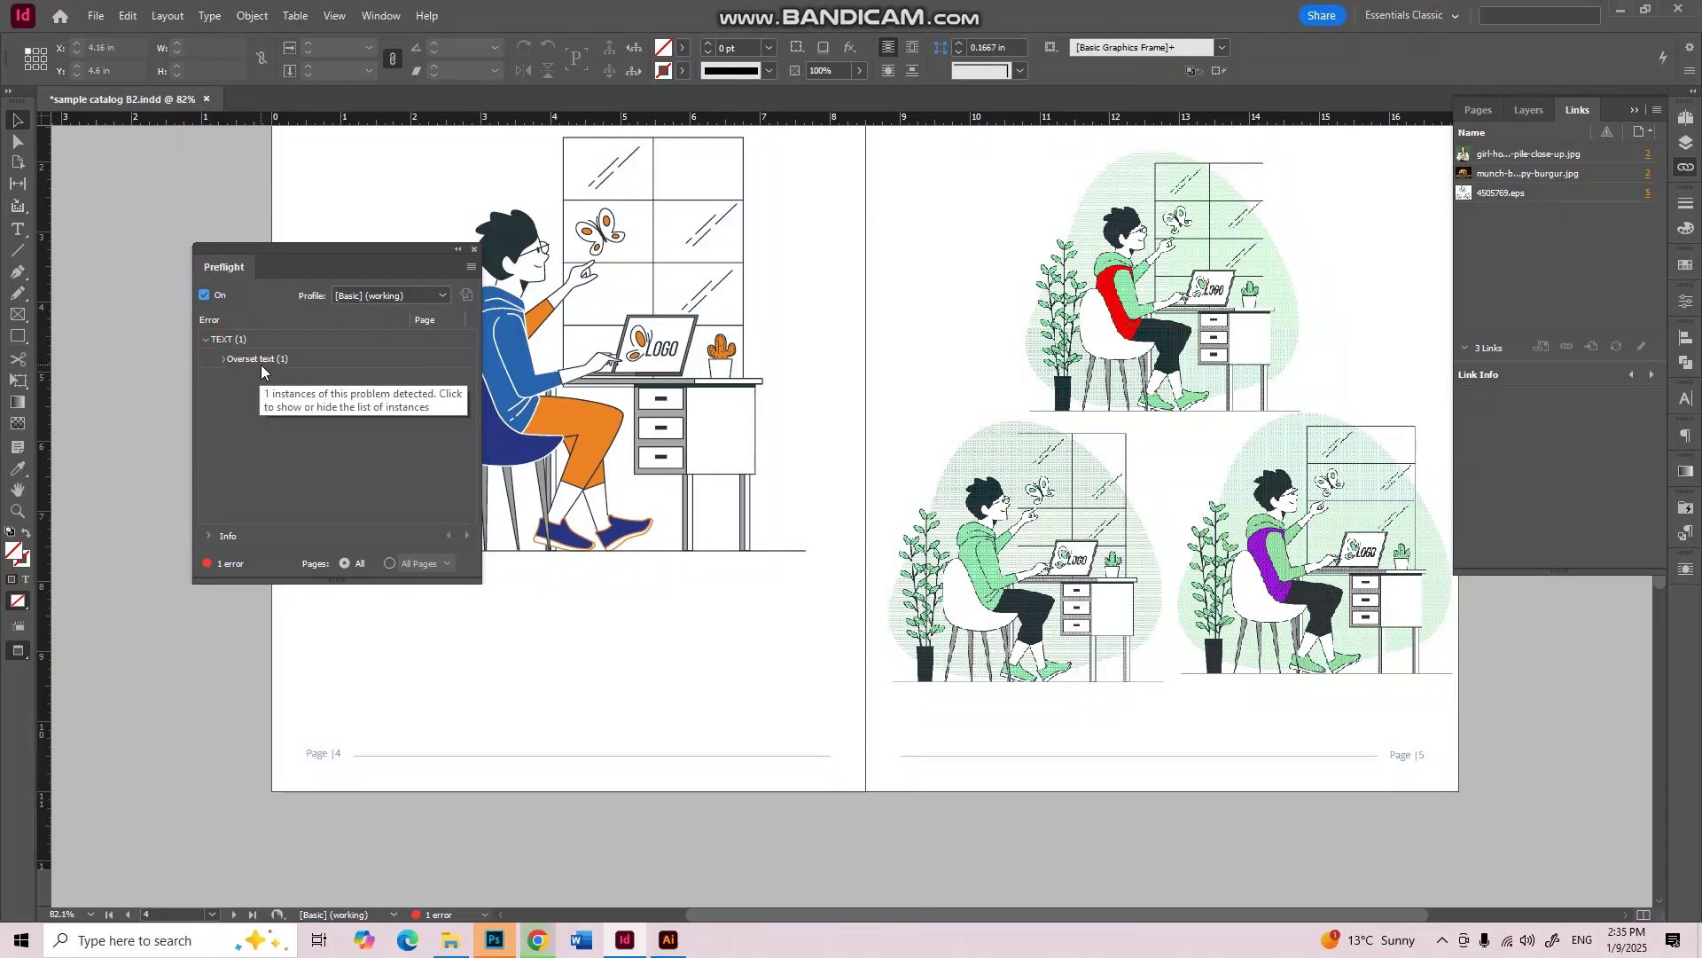
click(226, 359)
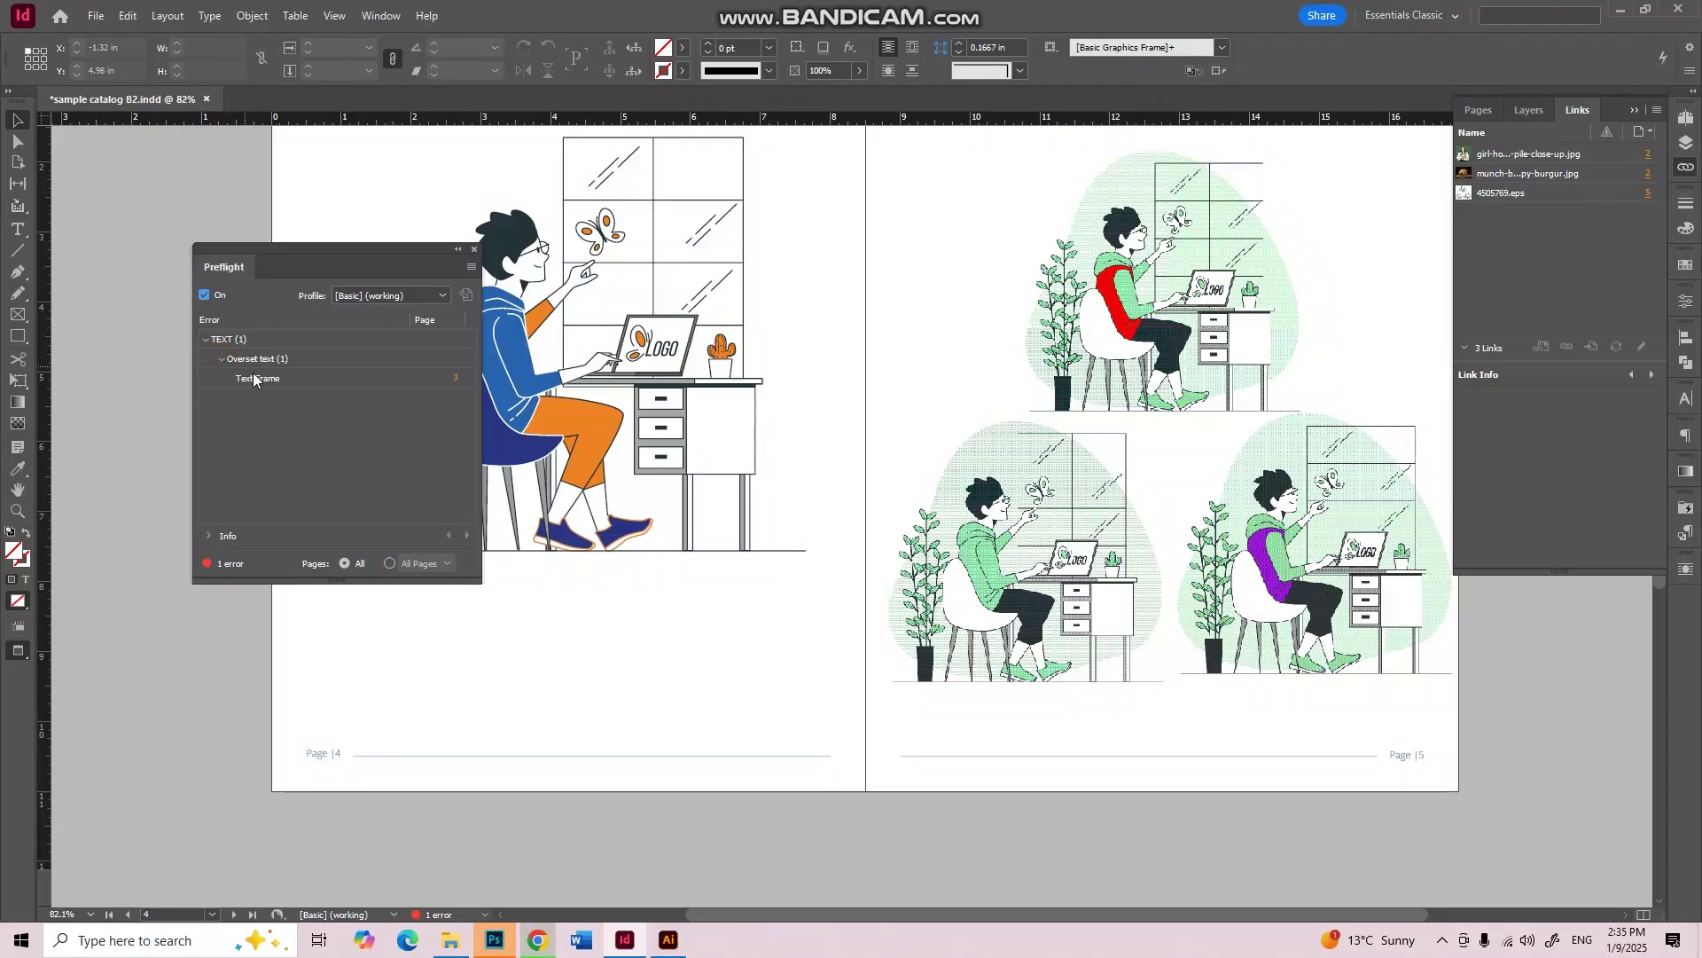
double_click(257, 378)
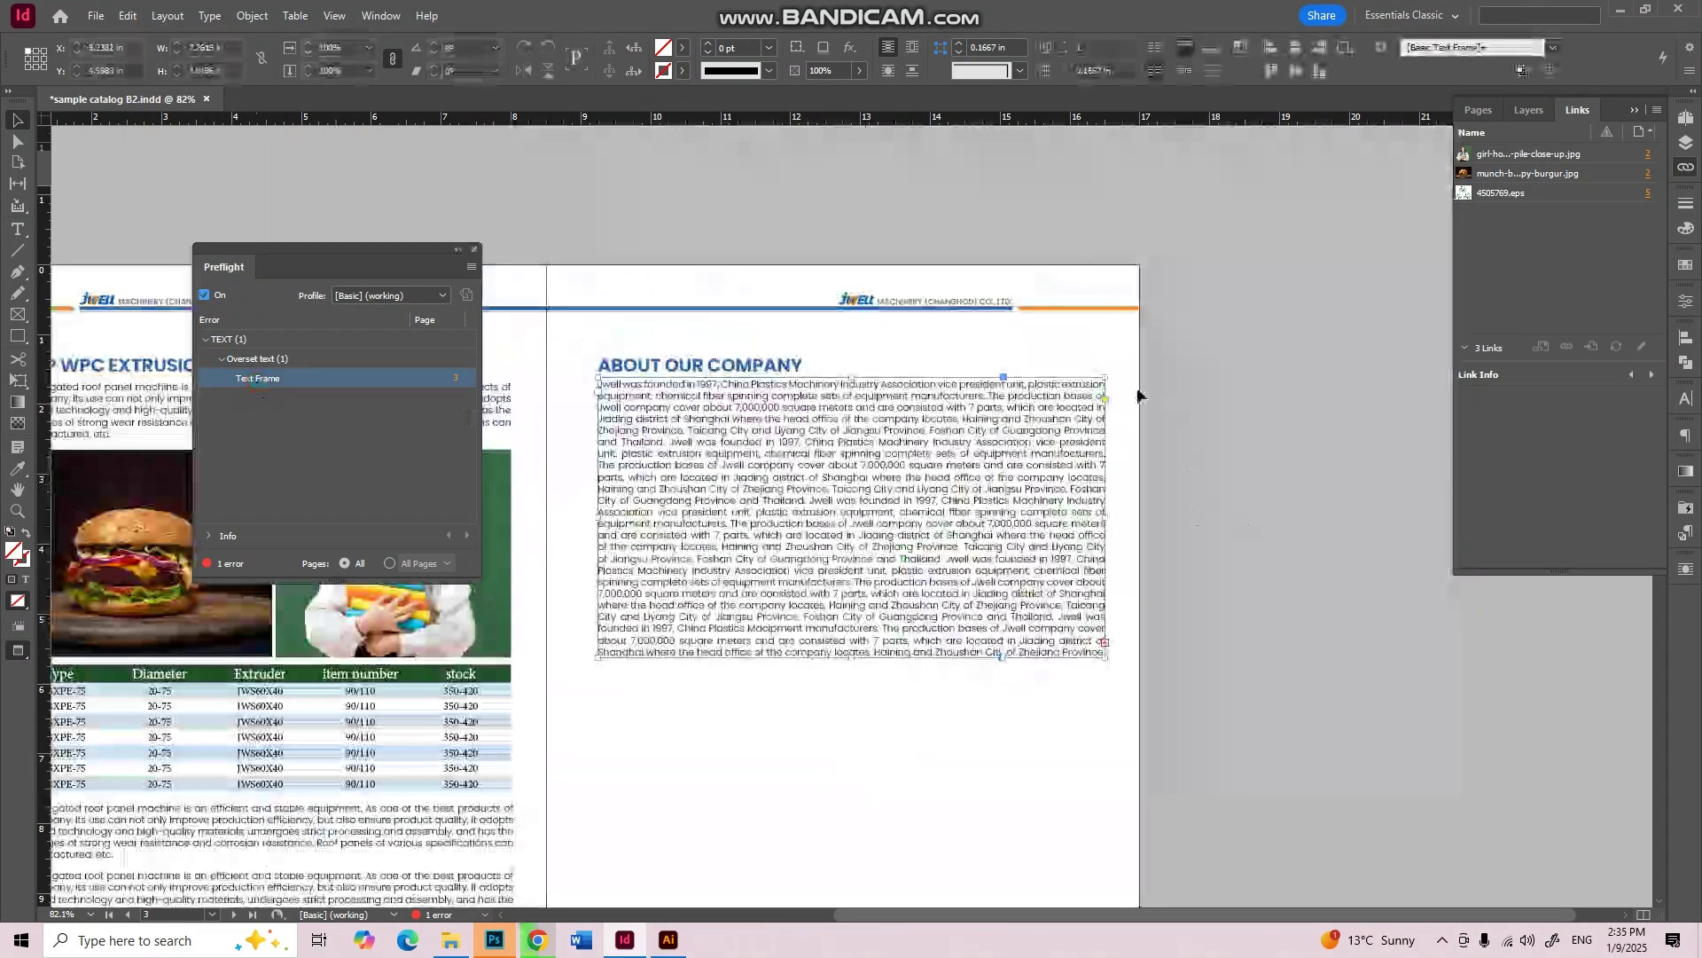
Step: Extend the page 3 body text frame downward to about 7.7 in tall to fit all its text, and close the preflight error list
scroll(1167, 461, down, 4)
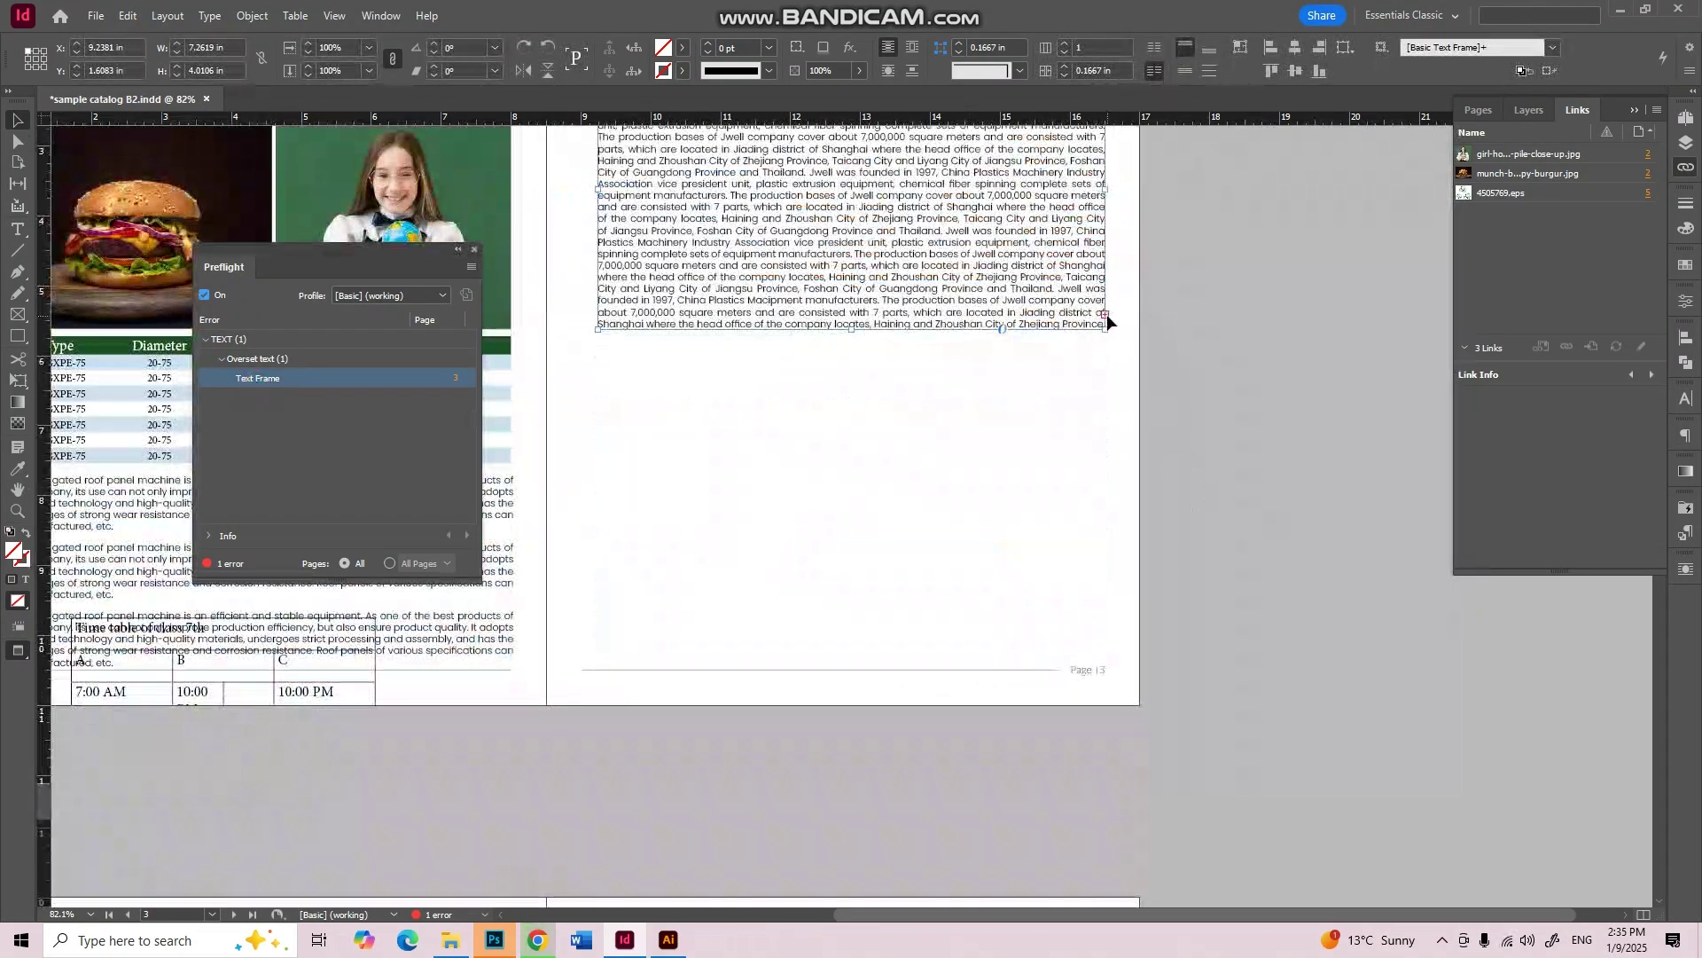
drag(853, 335, 887, 587)
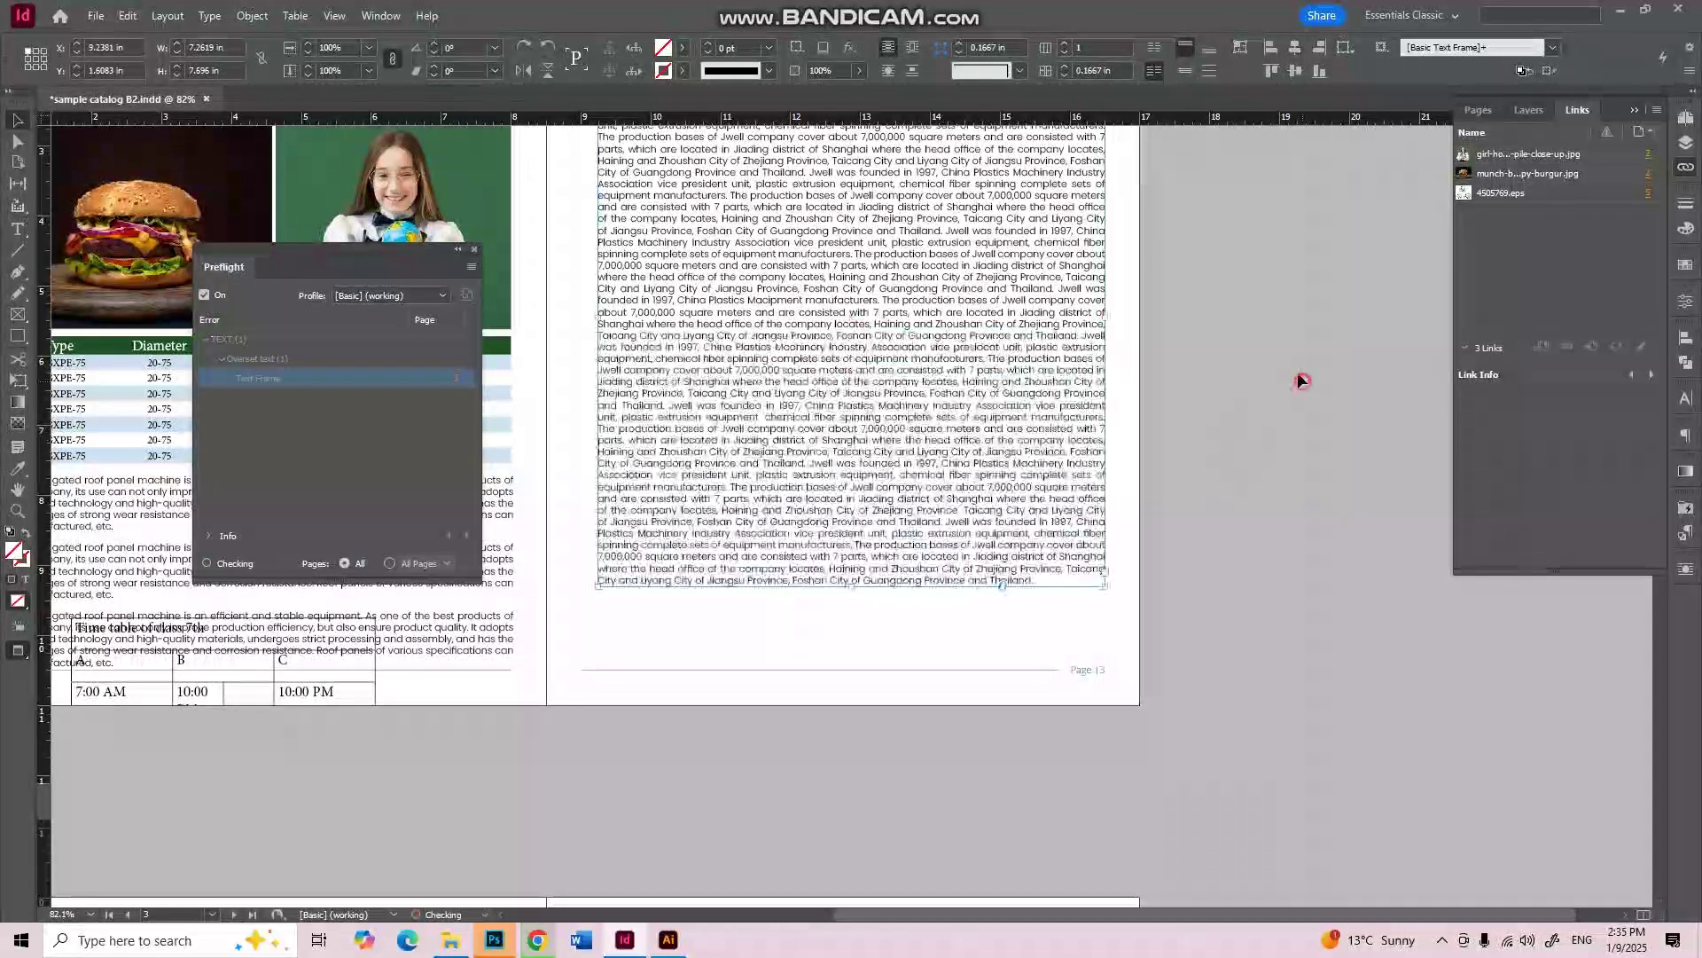
click(1296, 371)
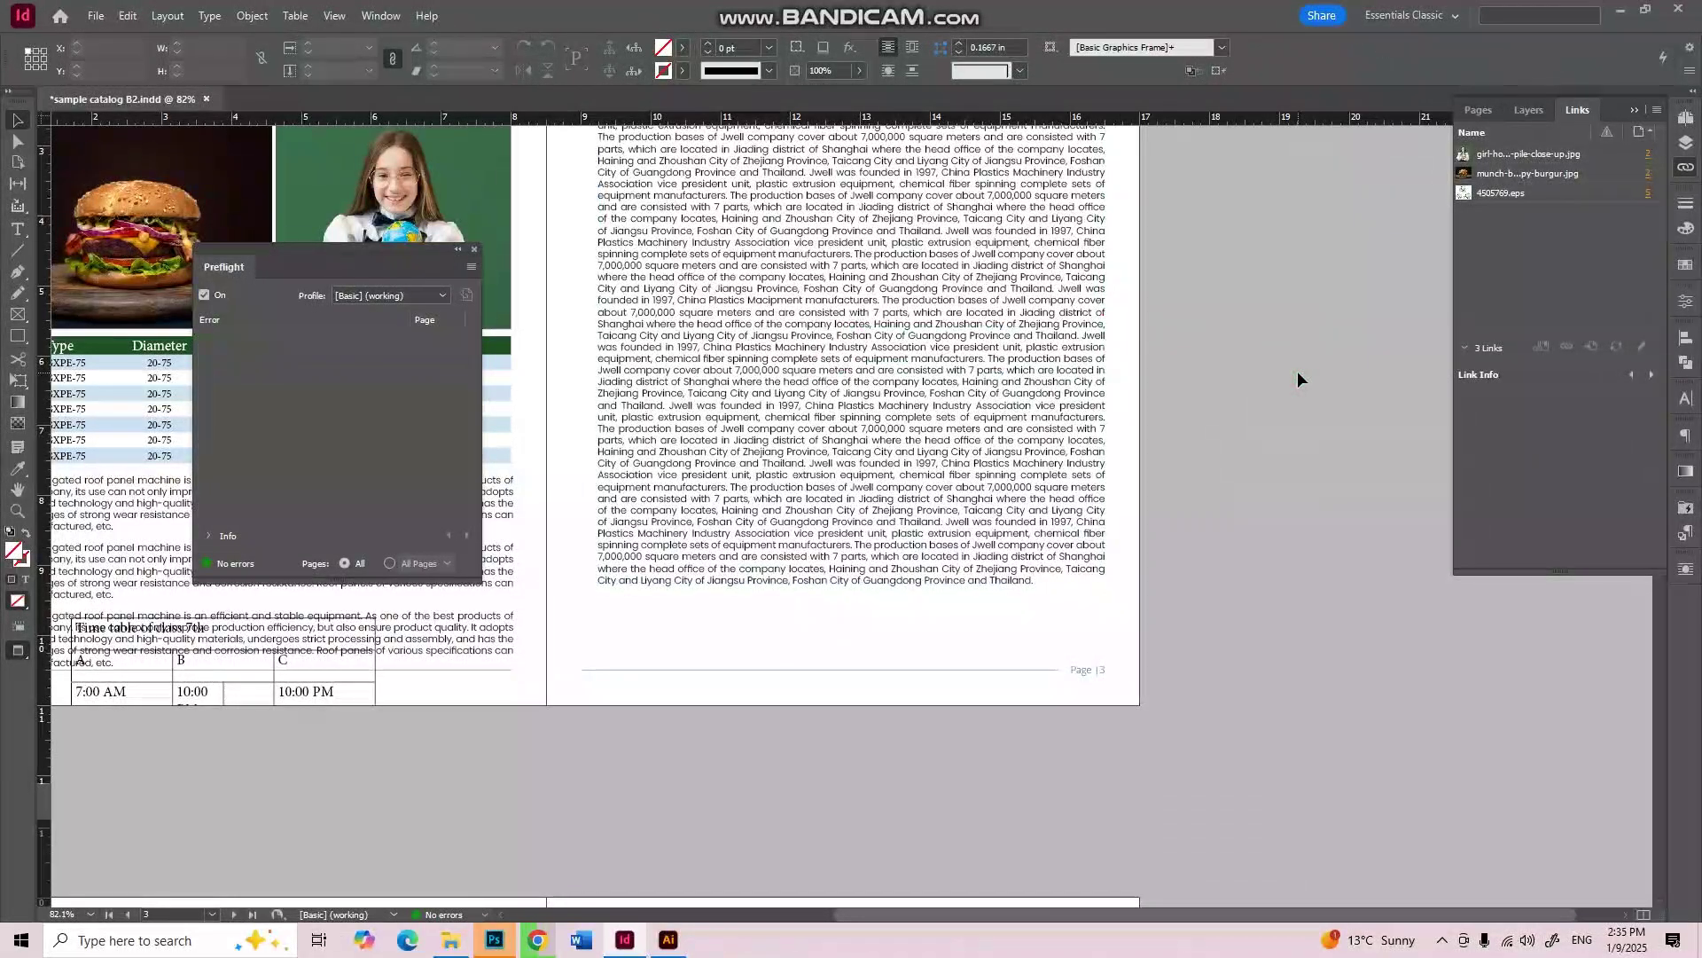
click(475, 250)
drag(558, 236, 887, 393)
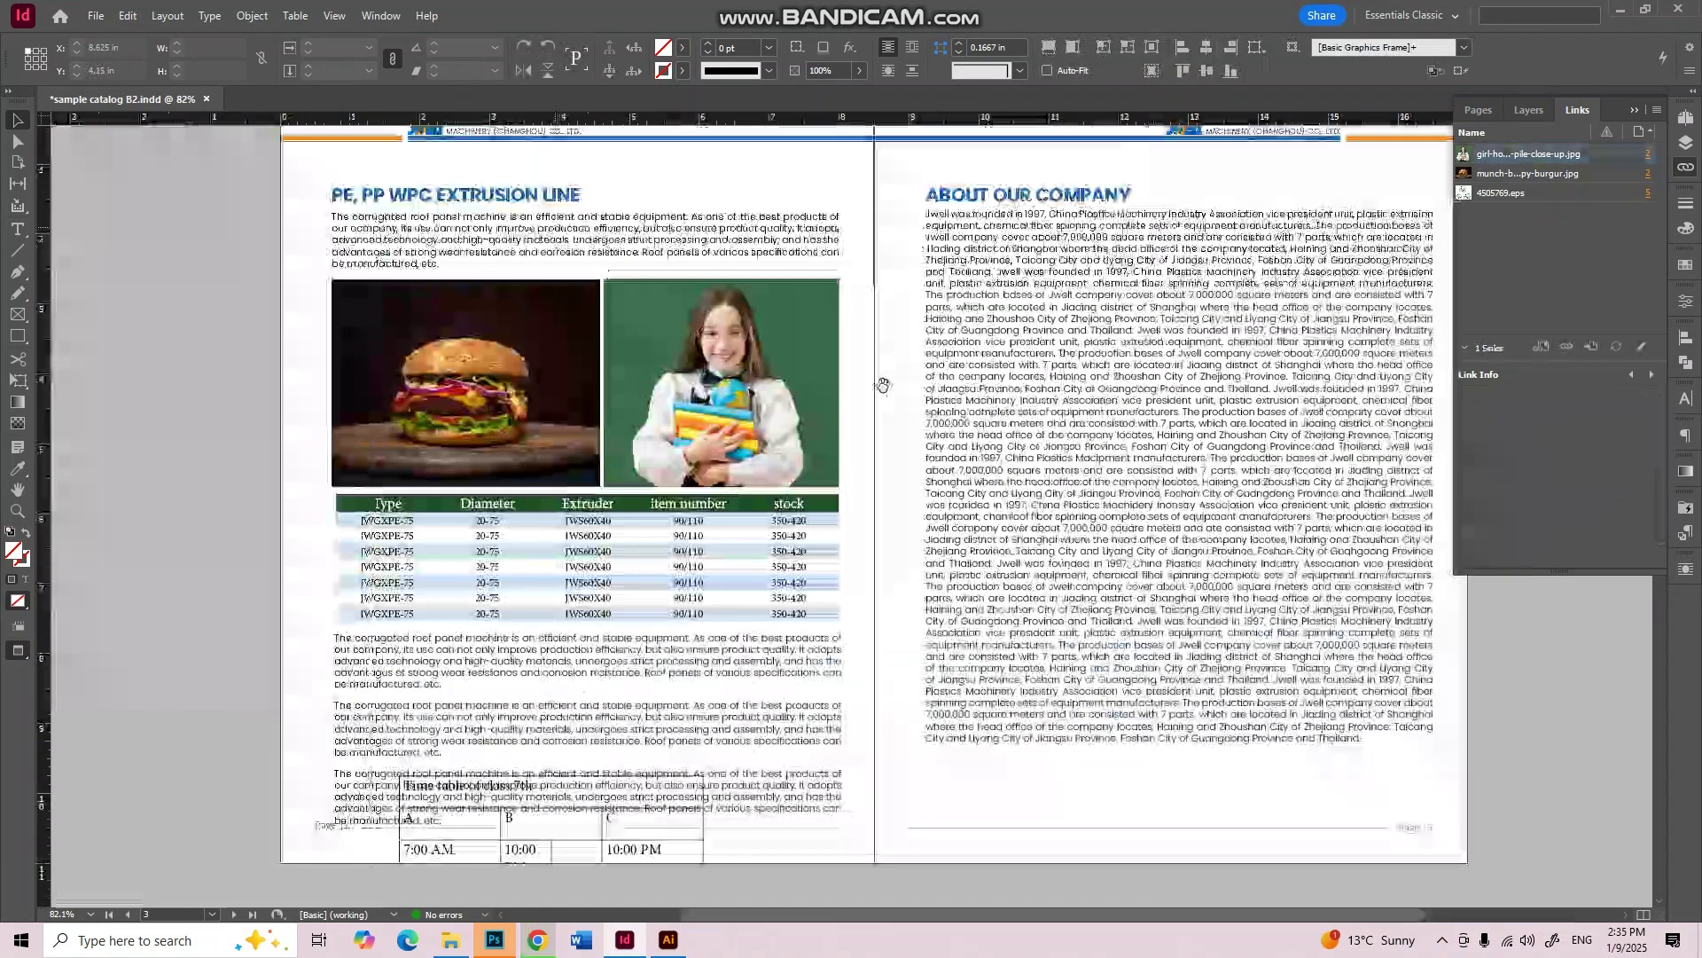
Step: Switch to File Explorer and look through the Downloads folder for an image for the catalog
click(451, 940)
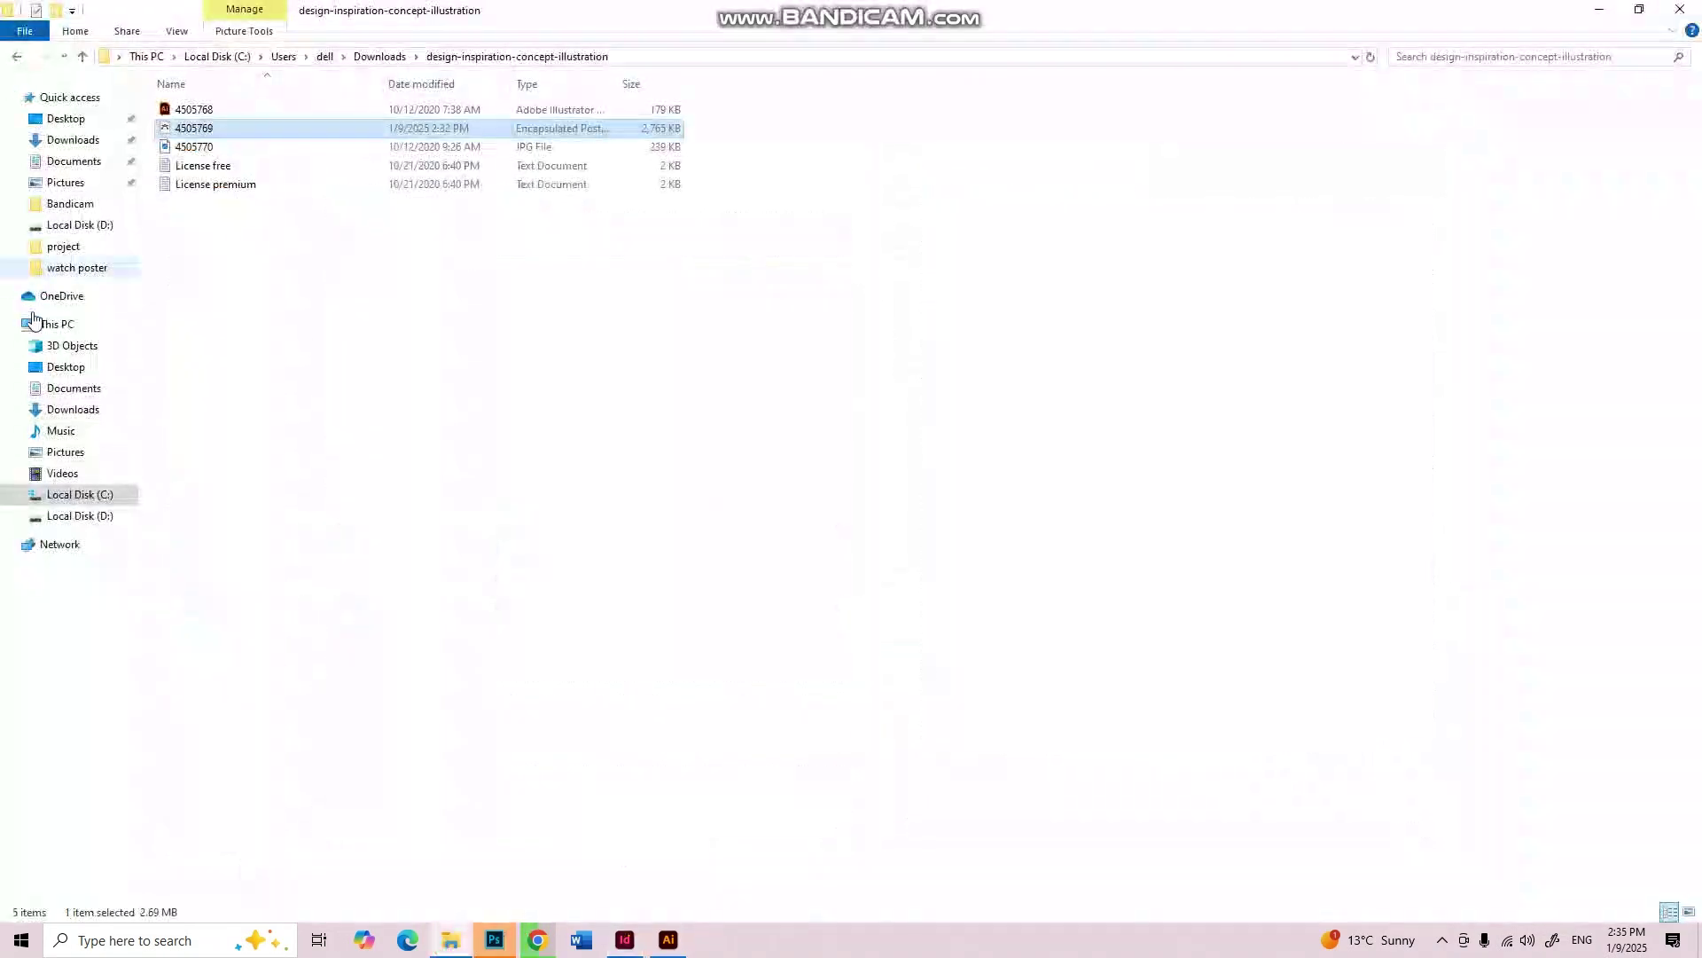
click(71, 139)
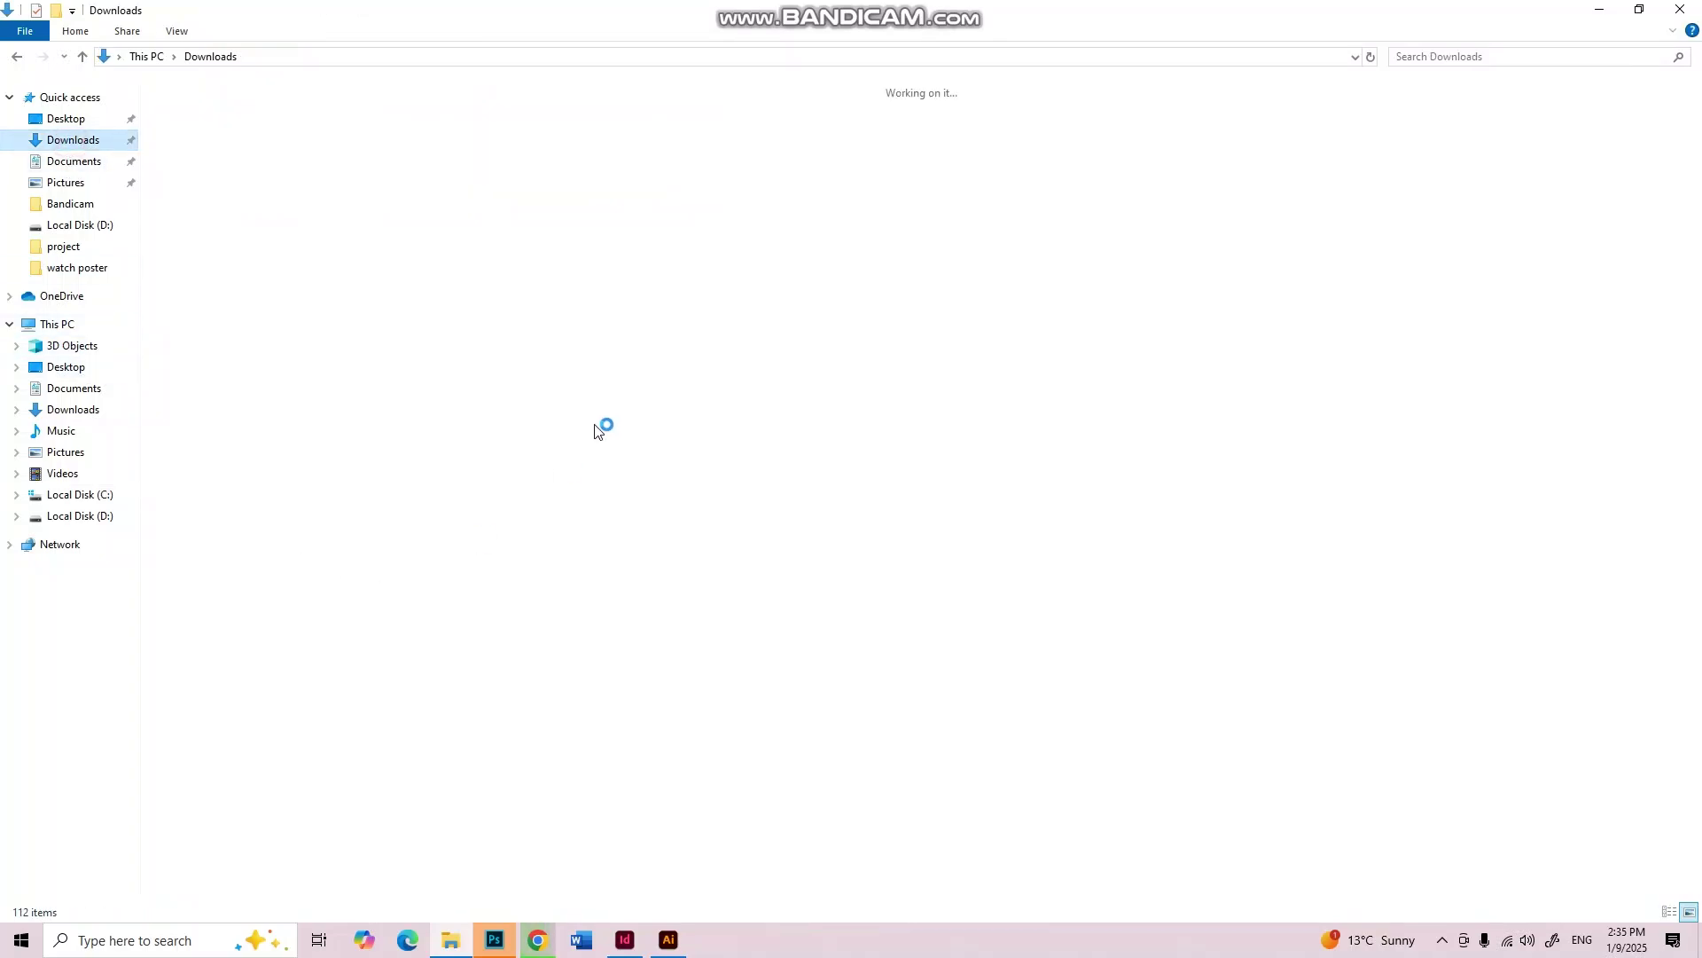
scroll(1327, 487, down, 5)
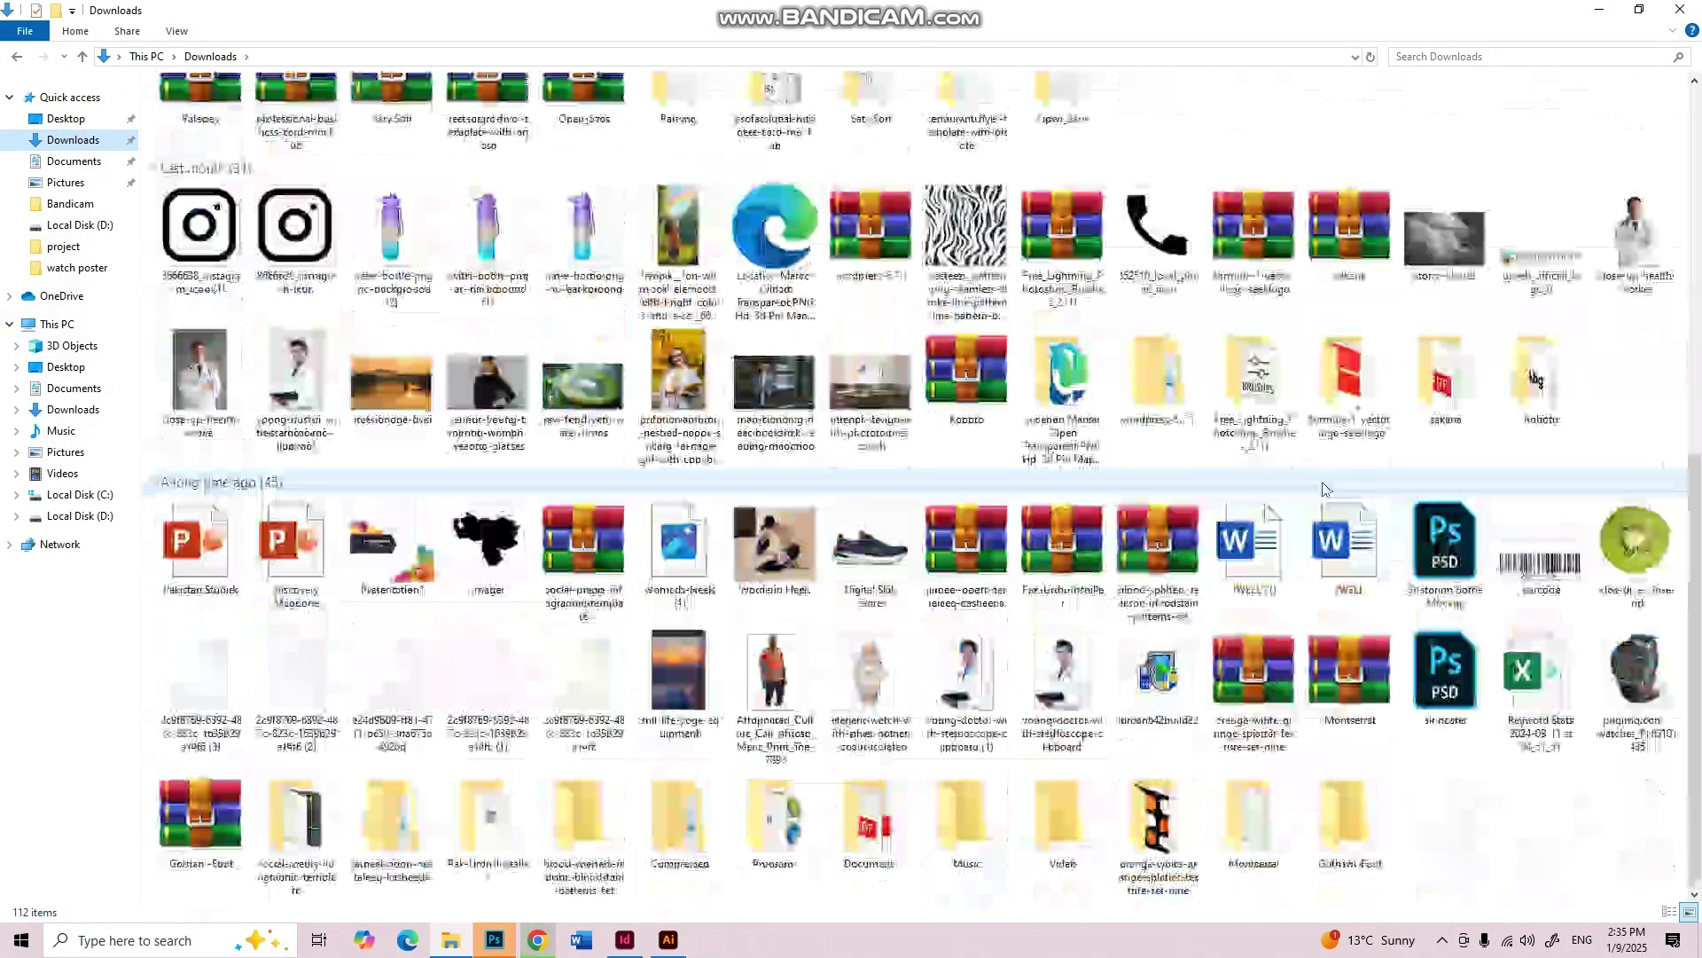
scroll(914, 500, up, 5)
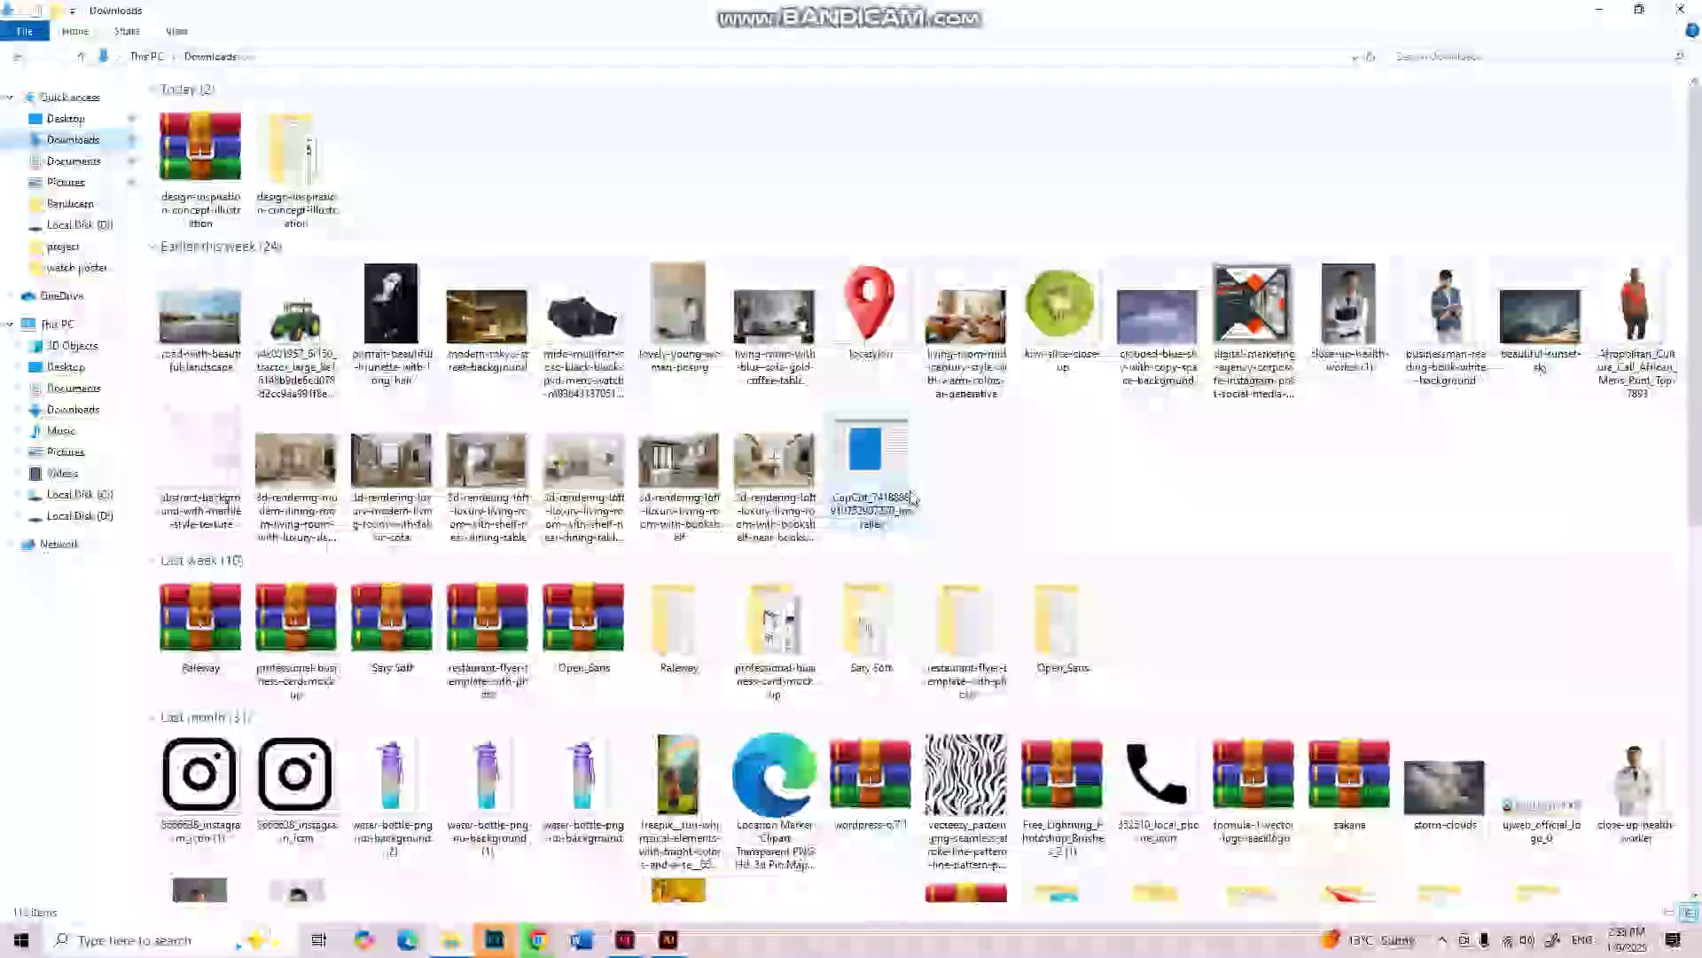
scroll(914, 500, down, 5)
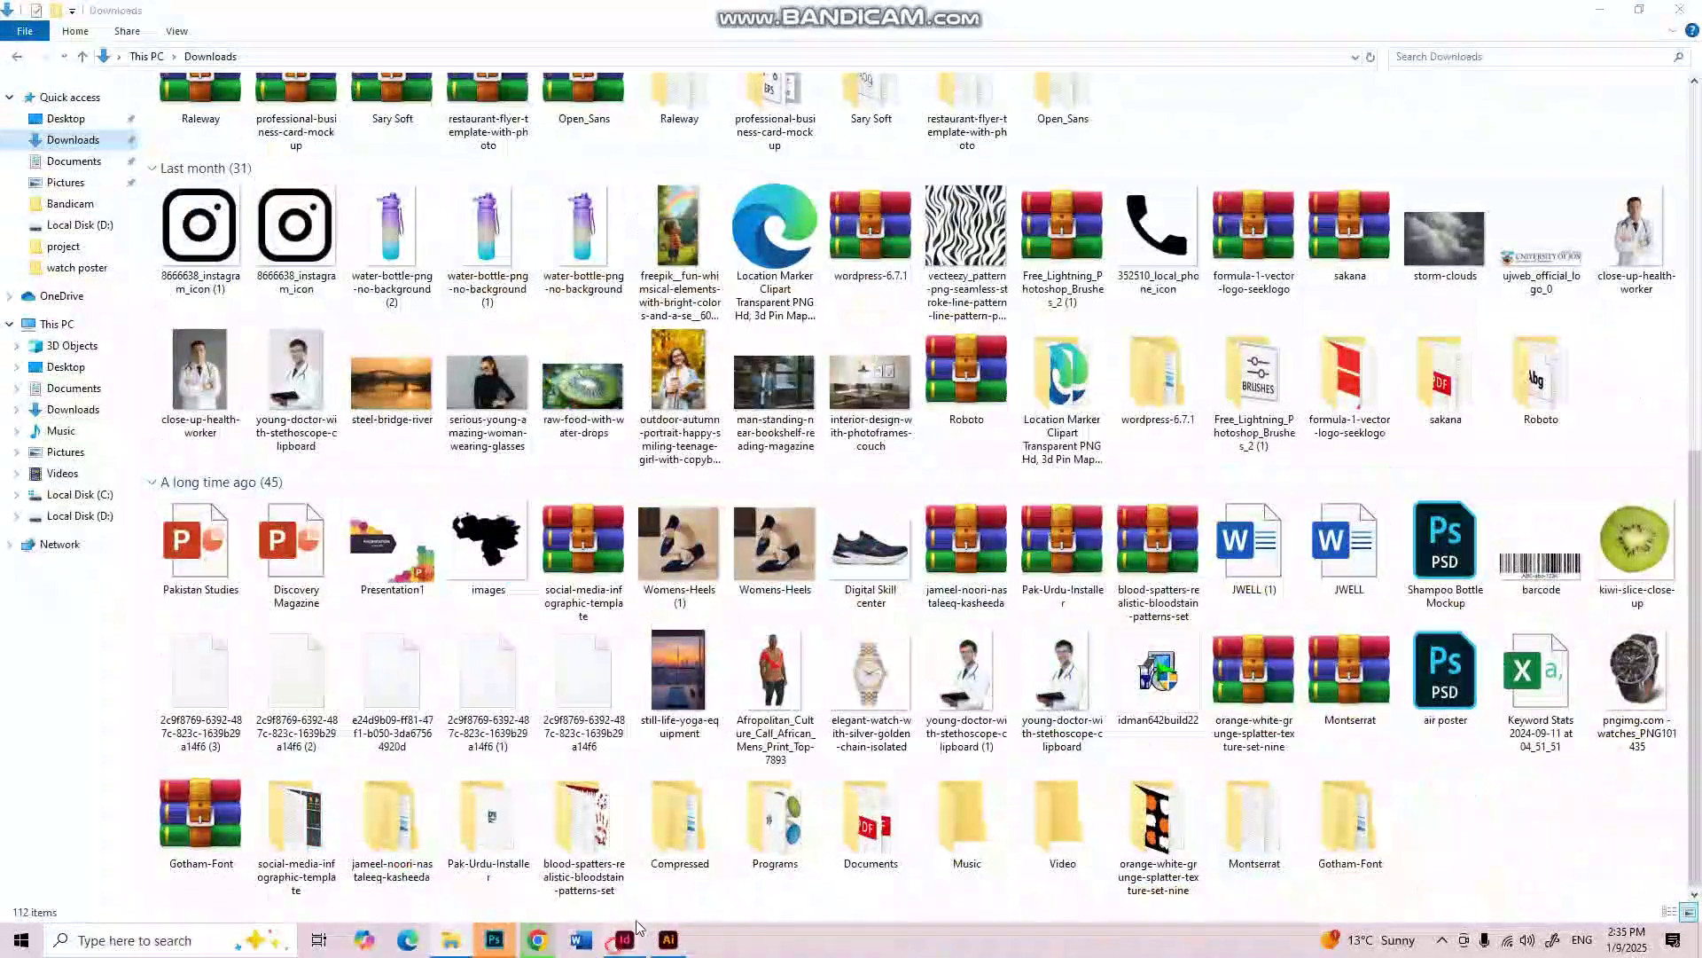
Step: Return to InDesign and place businessman-reading-book-white-background from Downloads over the page 3 body text, about 5.67 by 7.35 in
key(alt+Tab)
click(95, 16)
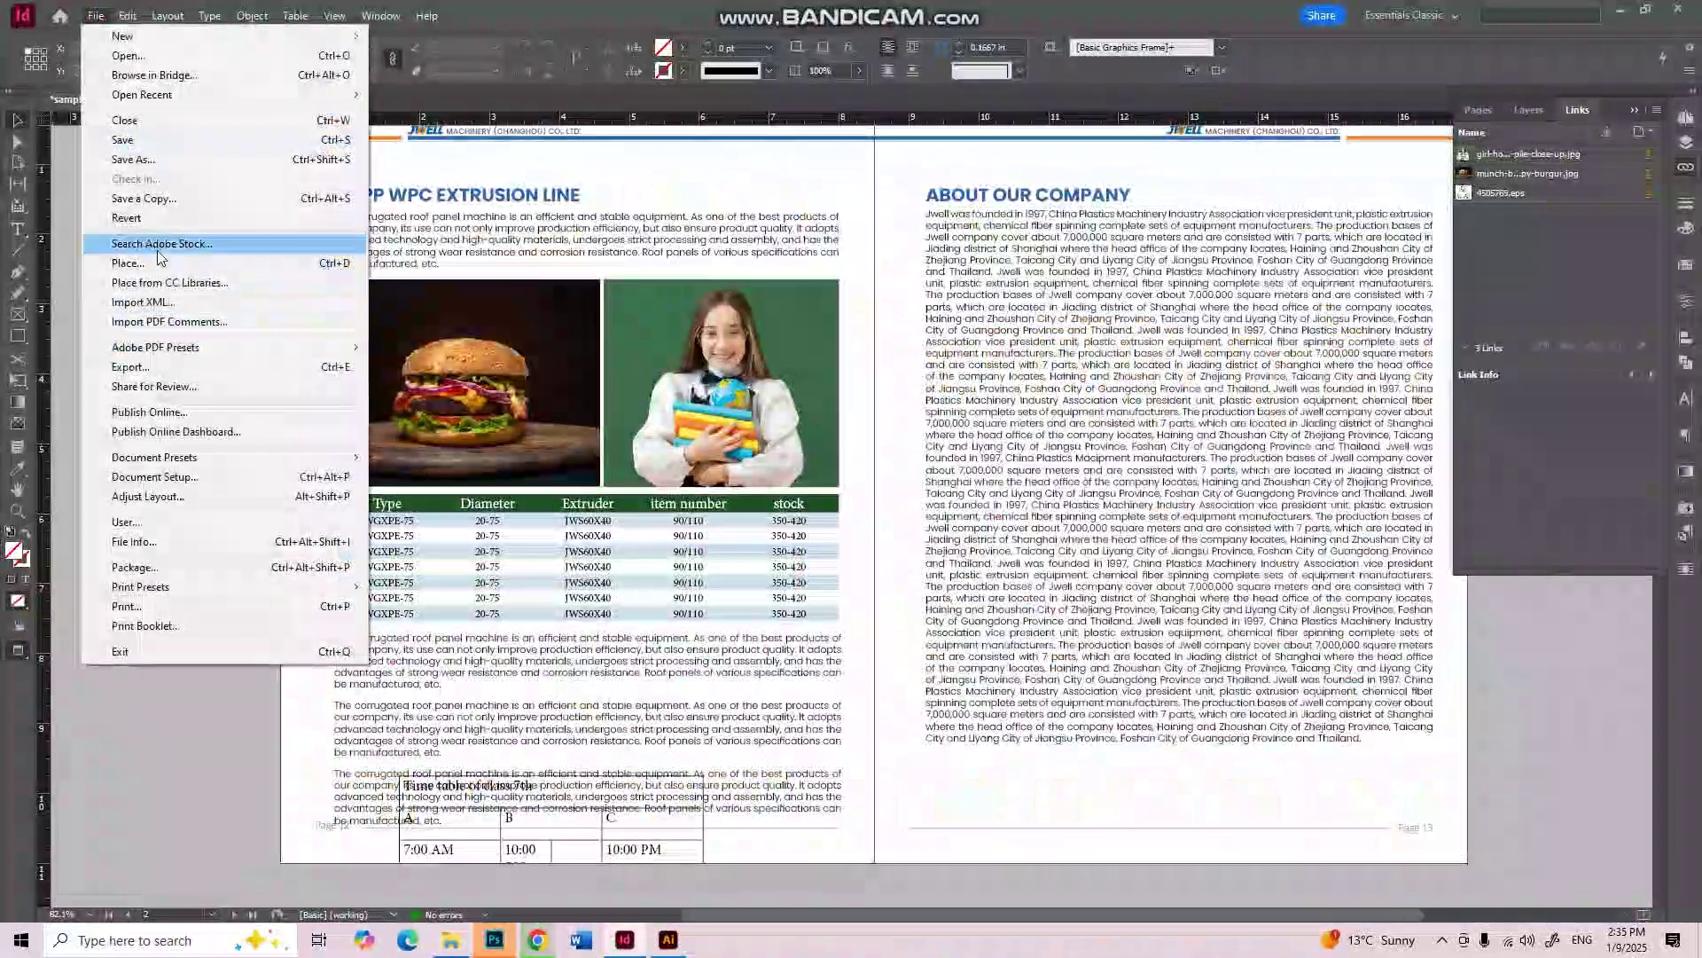
click(159, 264)
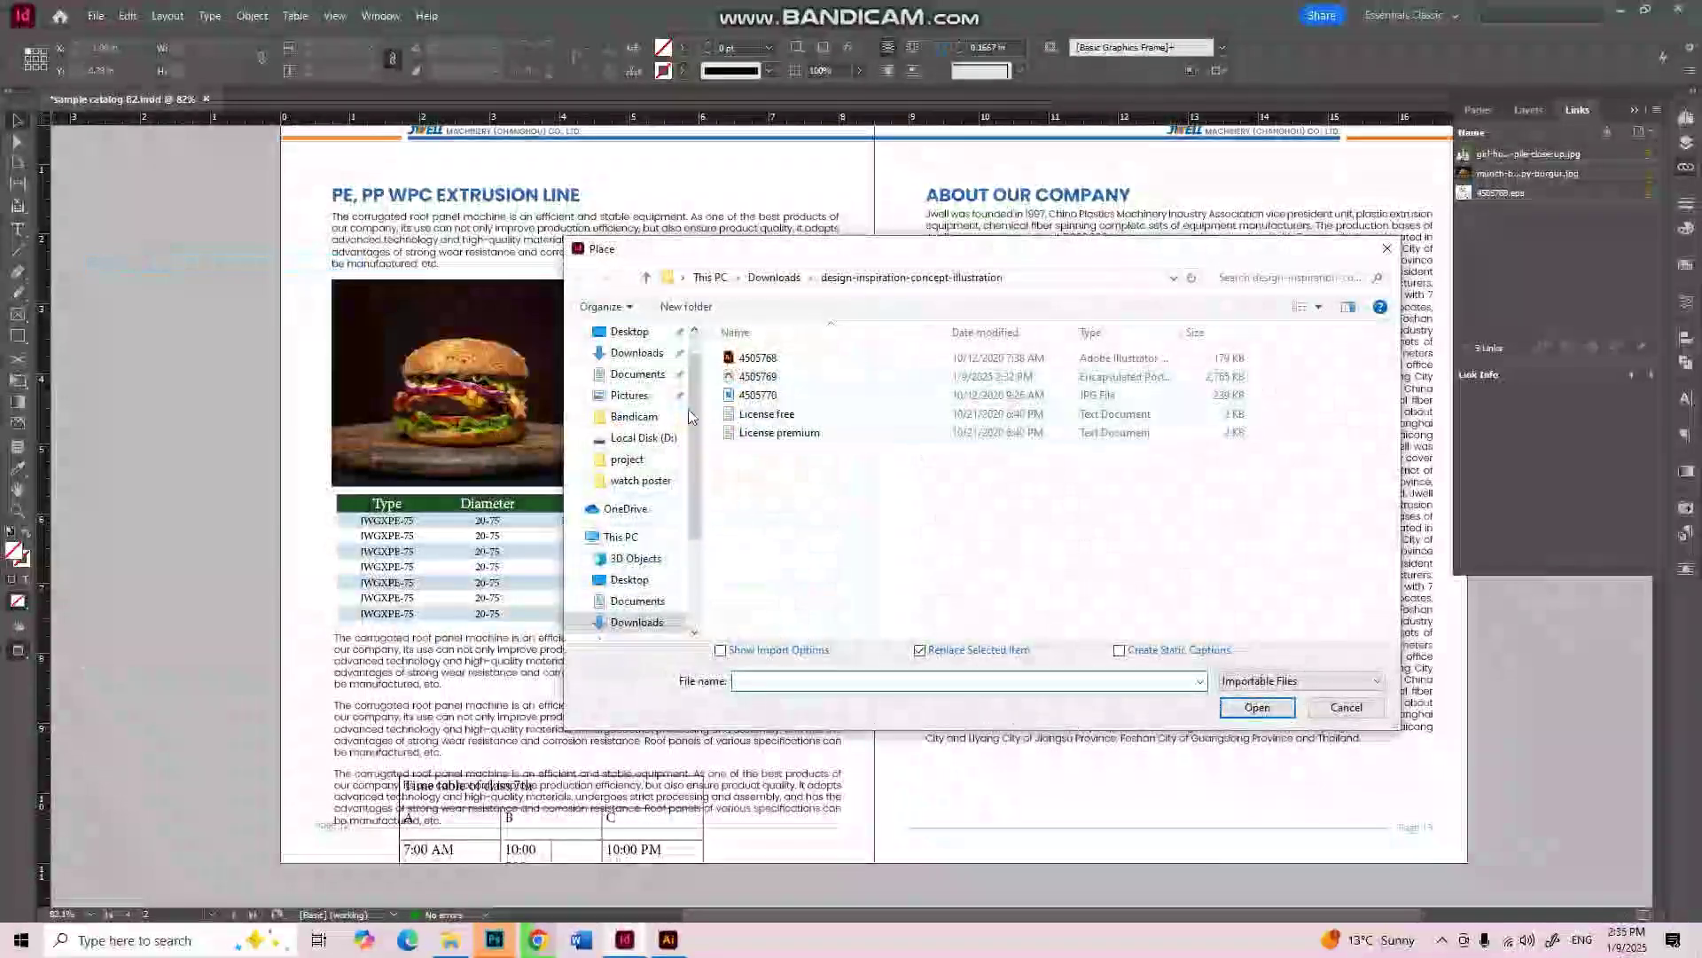
click(632, 373)
click(632, 352)
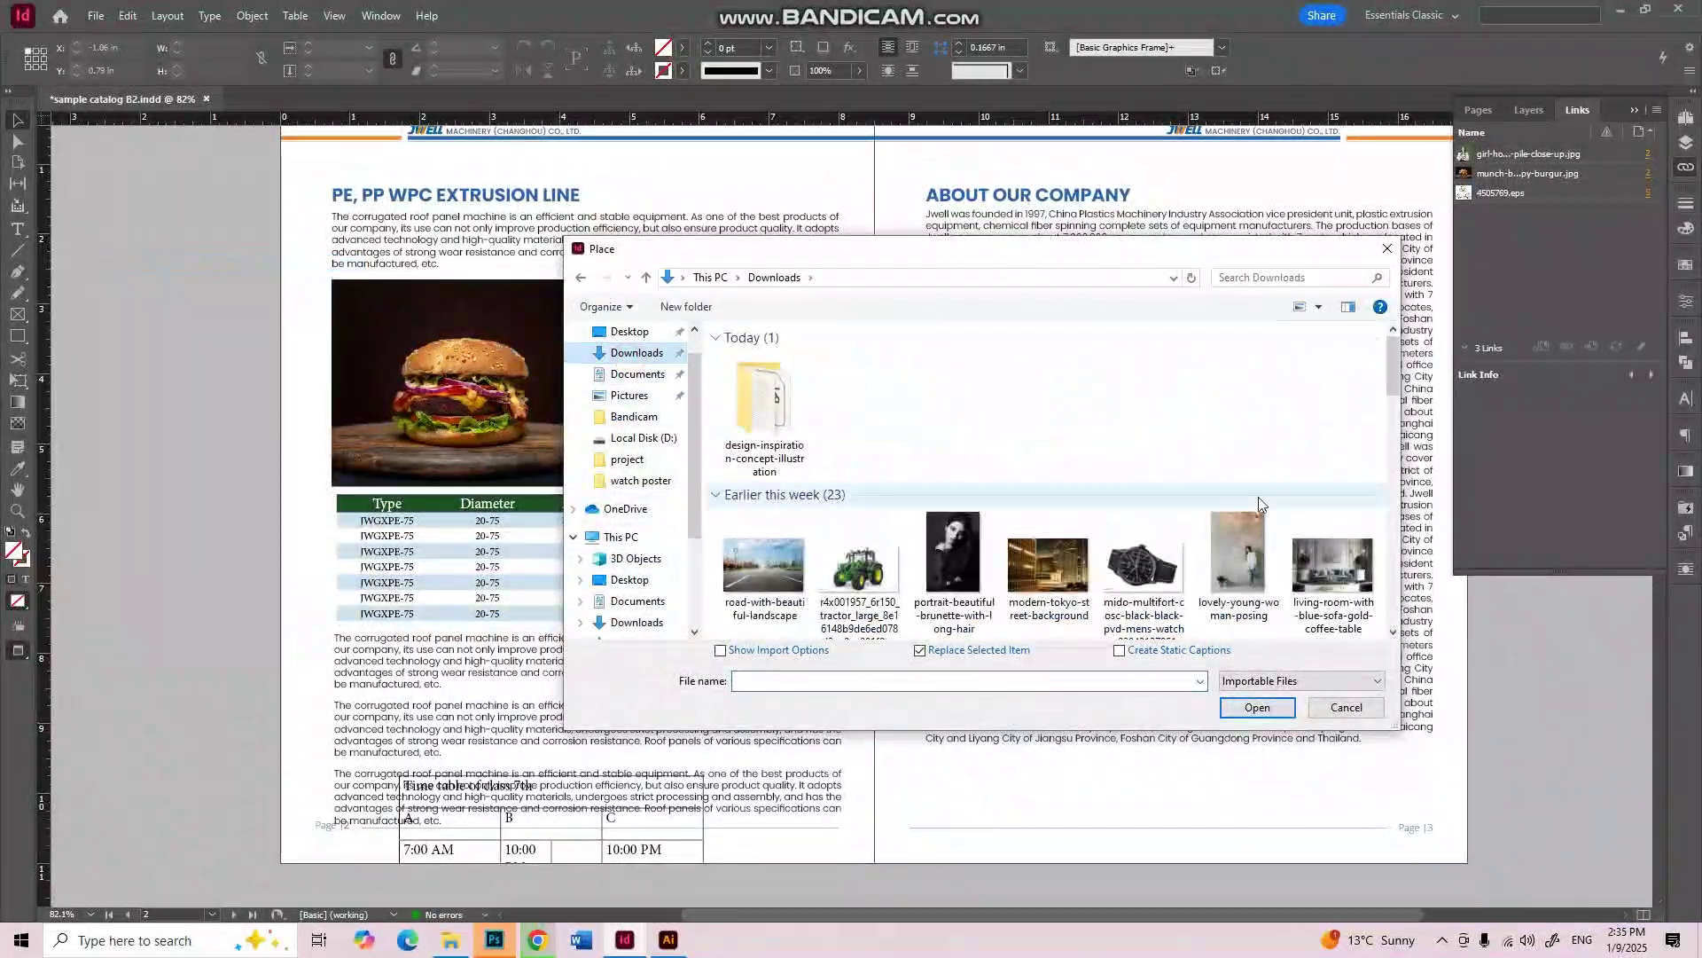
scroll(1122, 474, down, 3)
scroll(1122, 475, up, 2)
click(1332, 382)
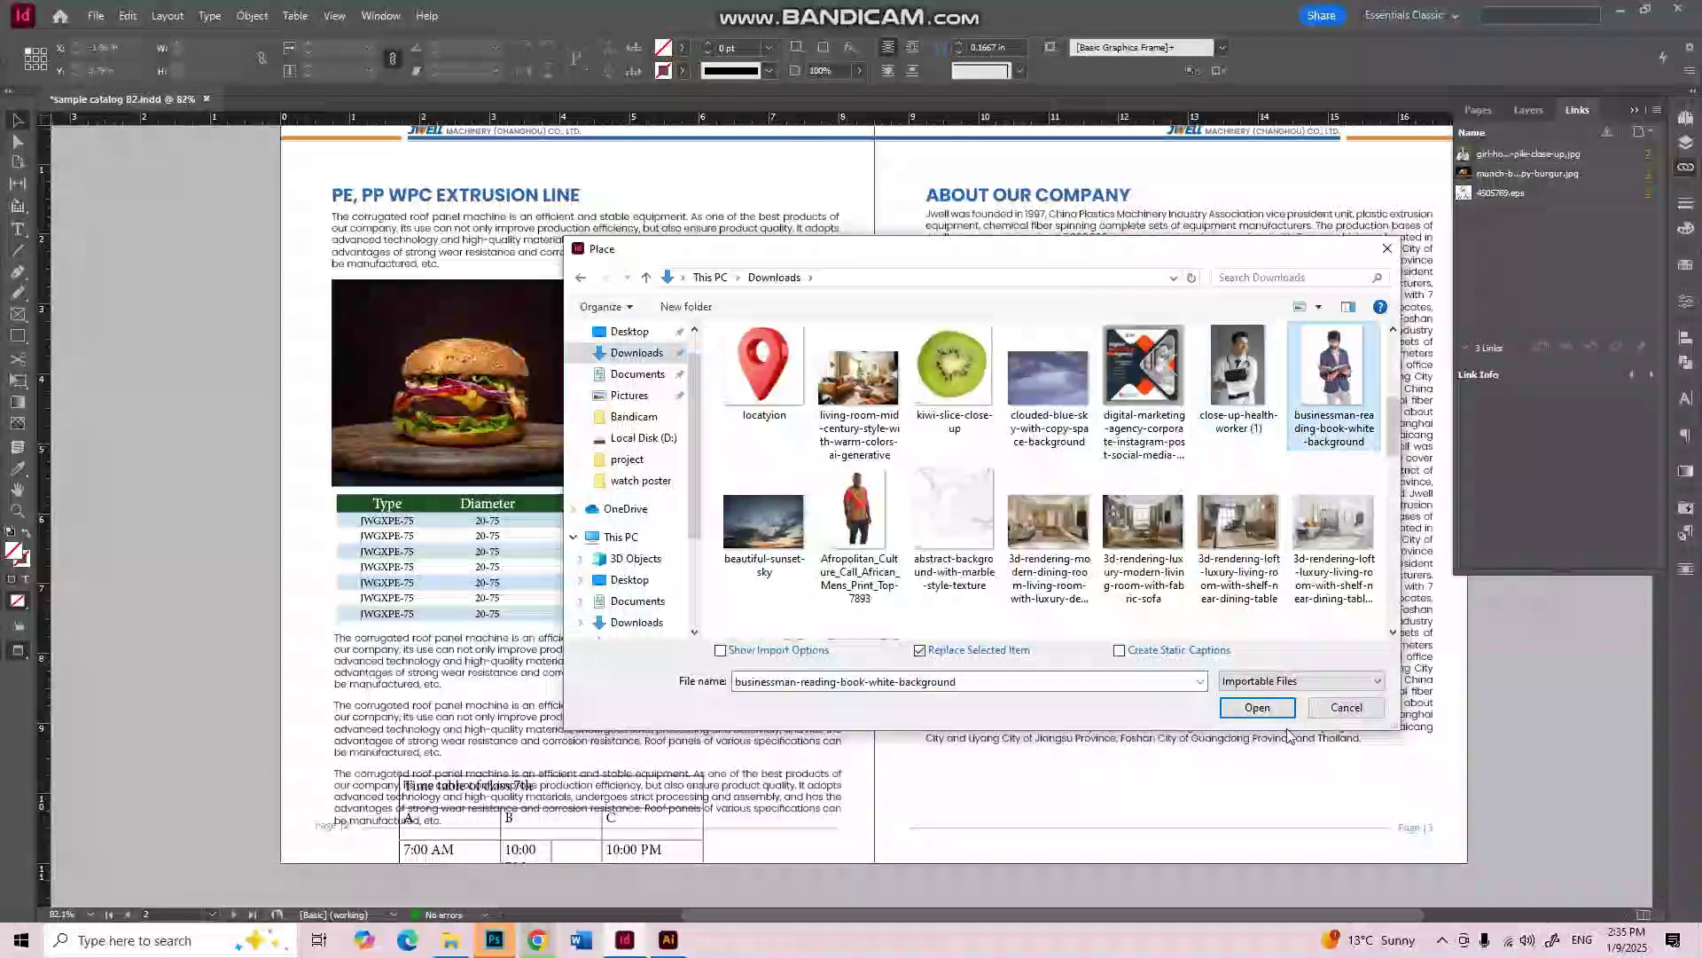
click(1259, 707)
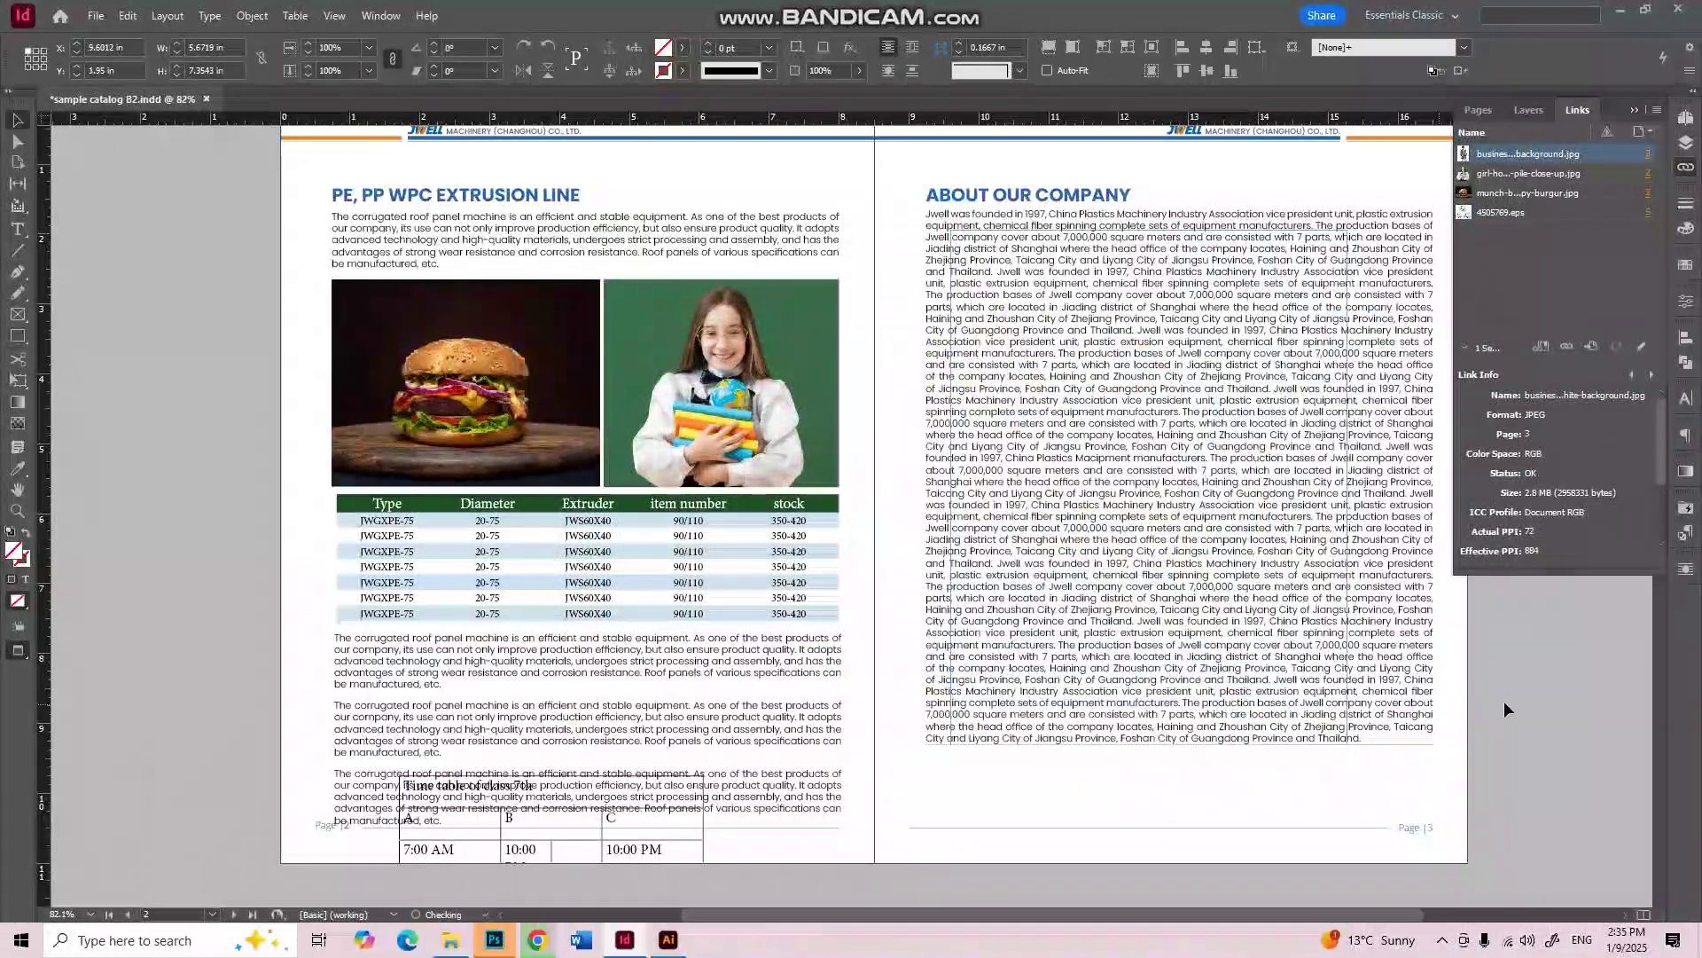
drag(950, 228, 1346, 743)
Step: Crop the businessman image's frame on both sides to about 3.63 in wide and align it with the body text's upper-left corner
drag(1346, 486, 1291, 486)
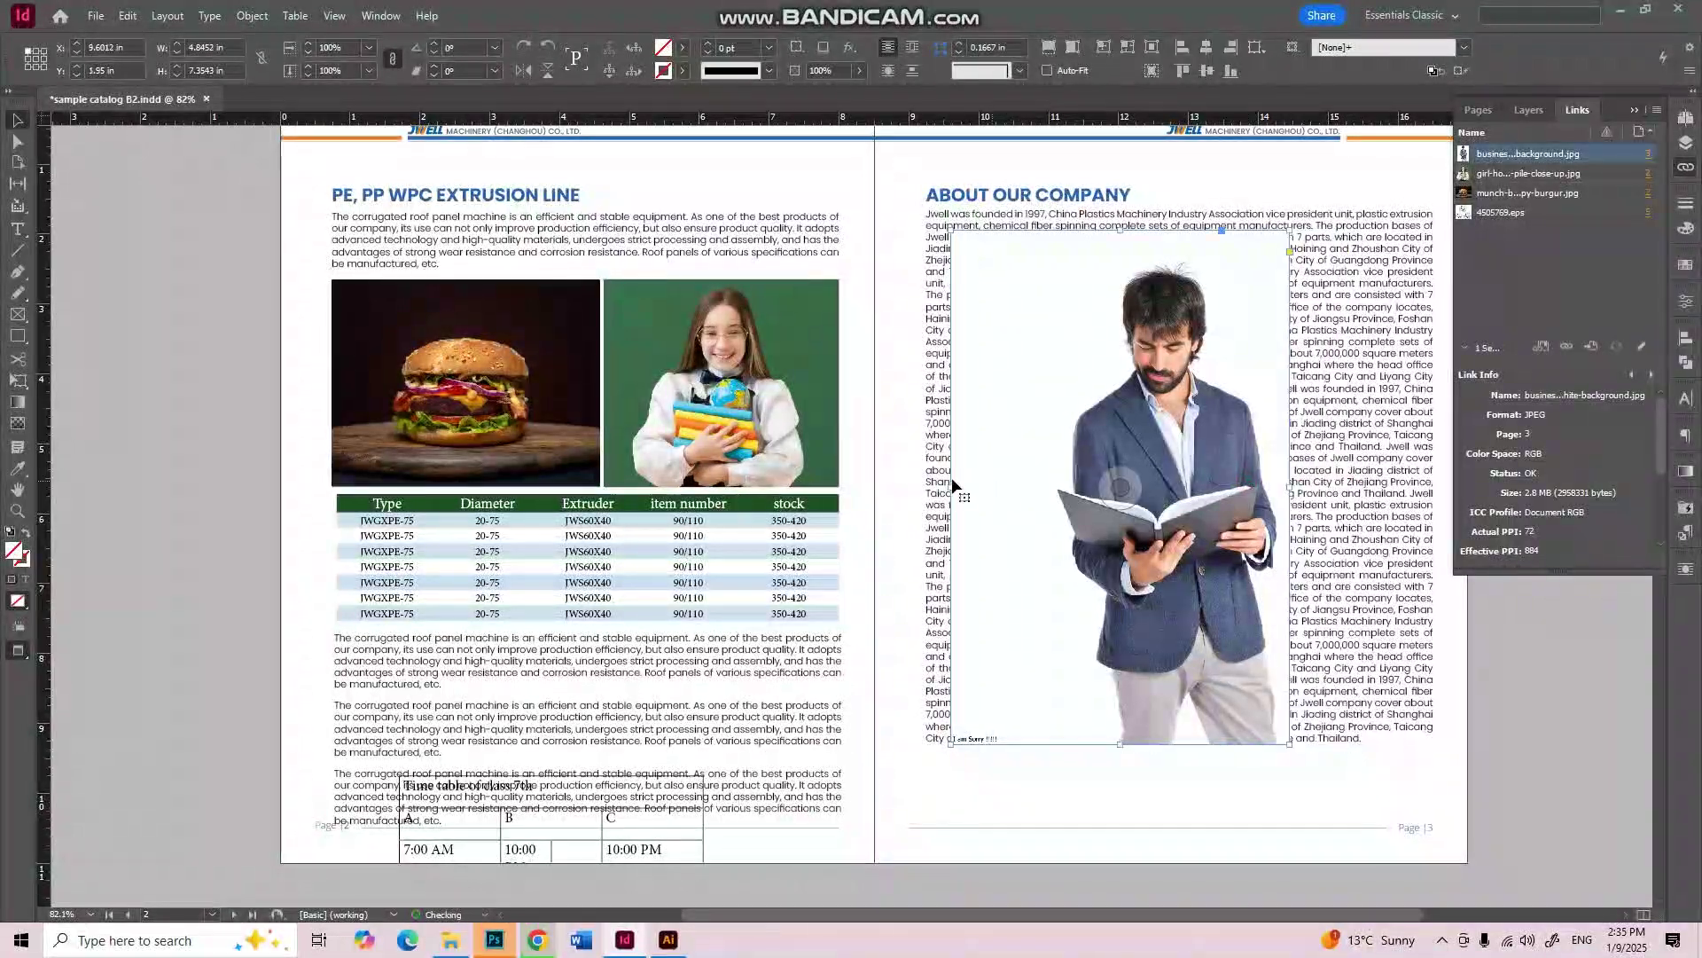
drag(949, 486, 1036, 487)
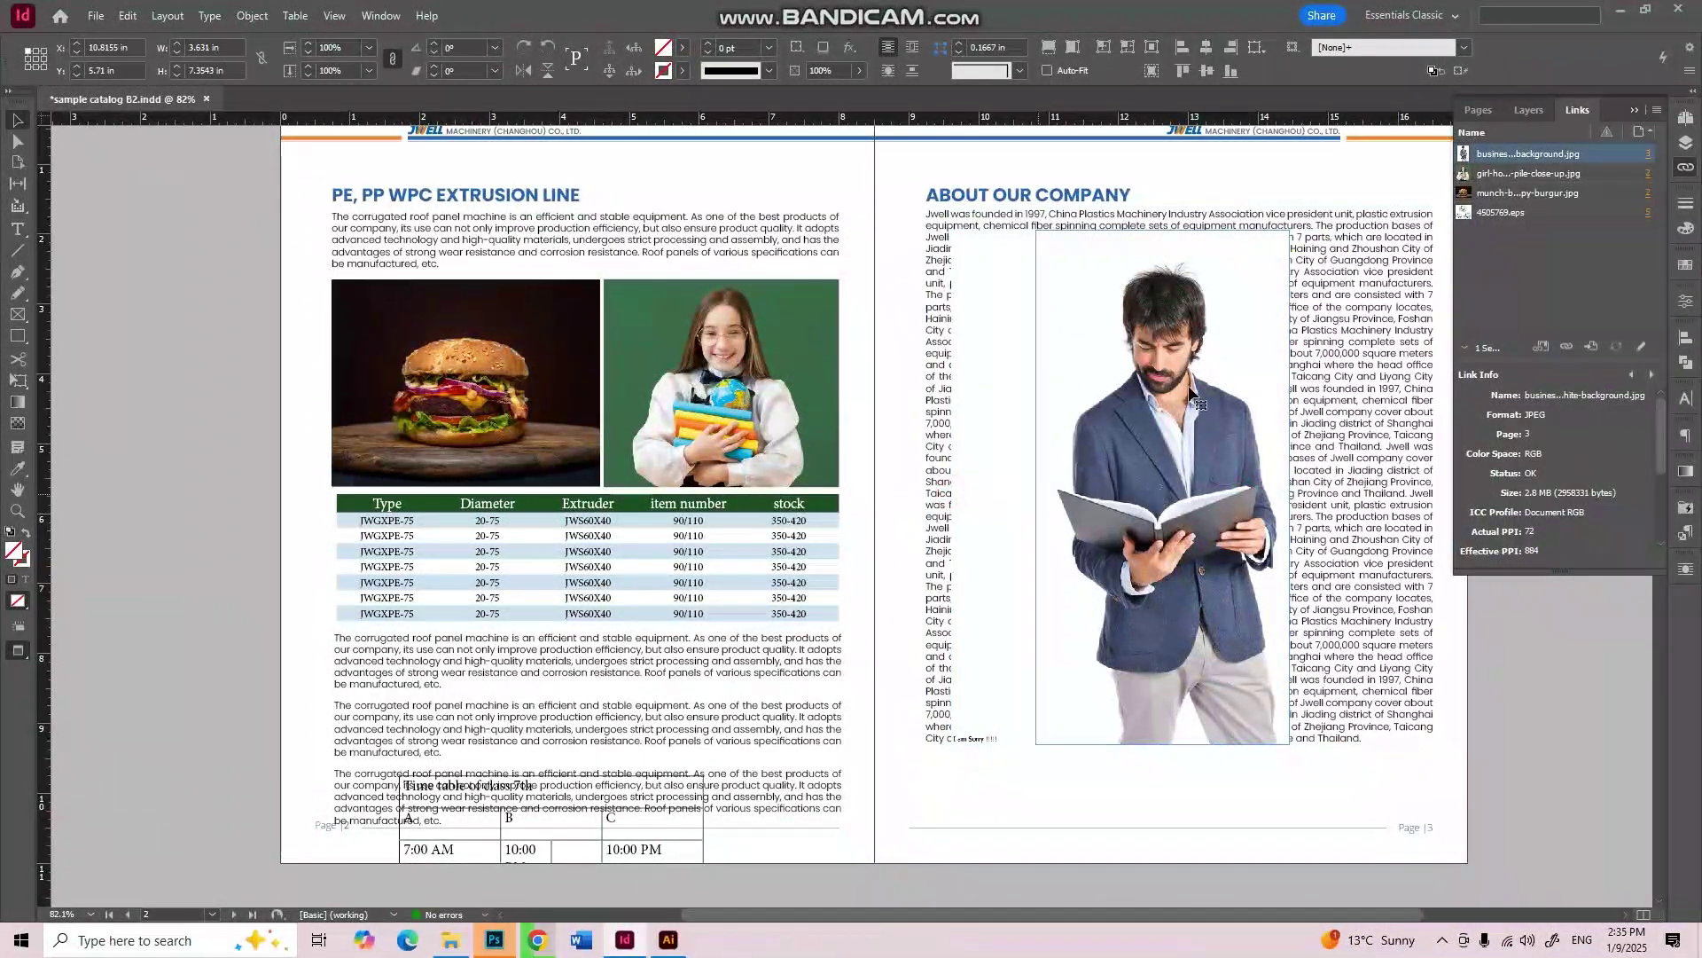
drag(1195, 382, 1085, 372)
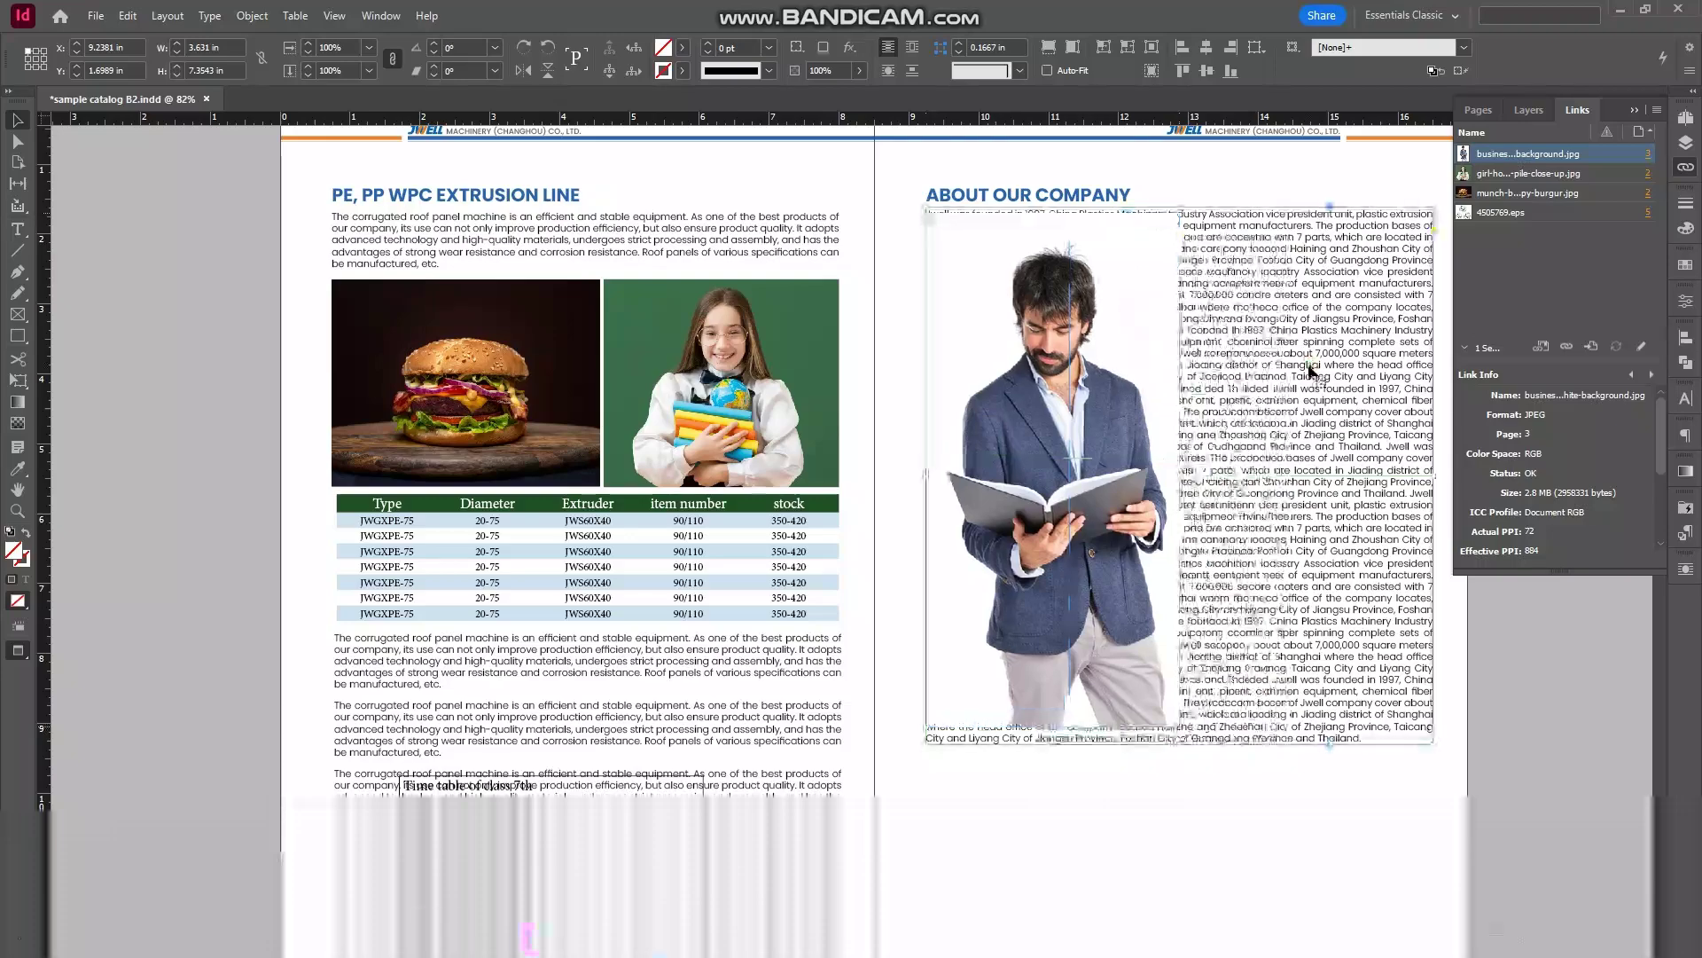
click(1064, 430)
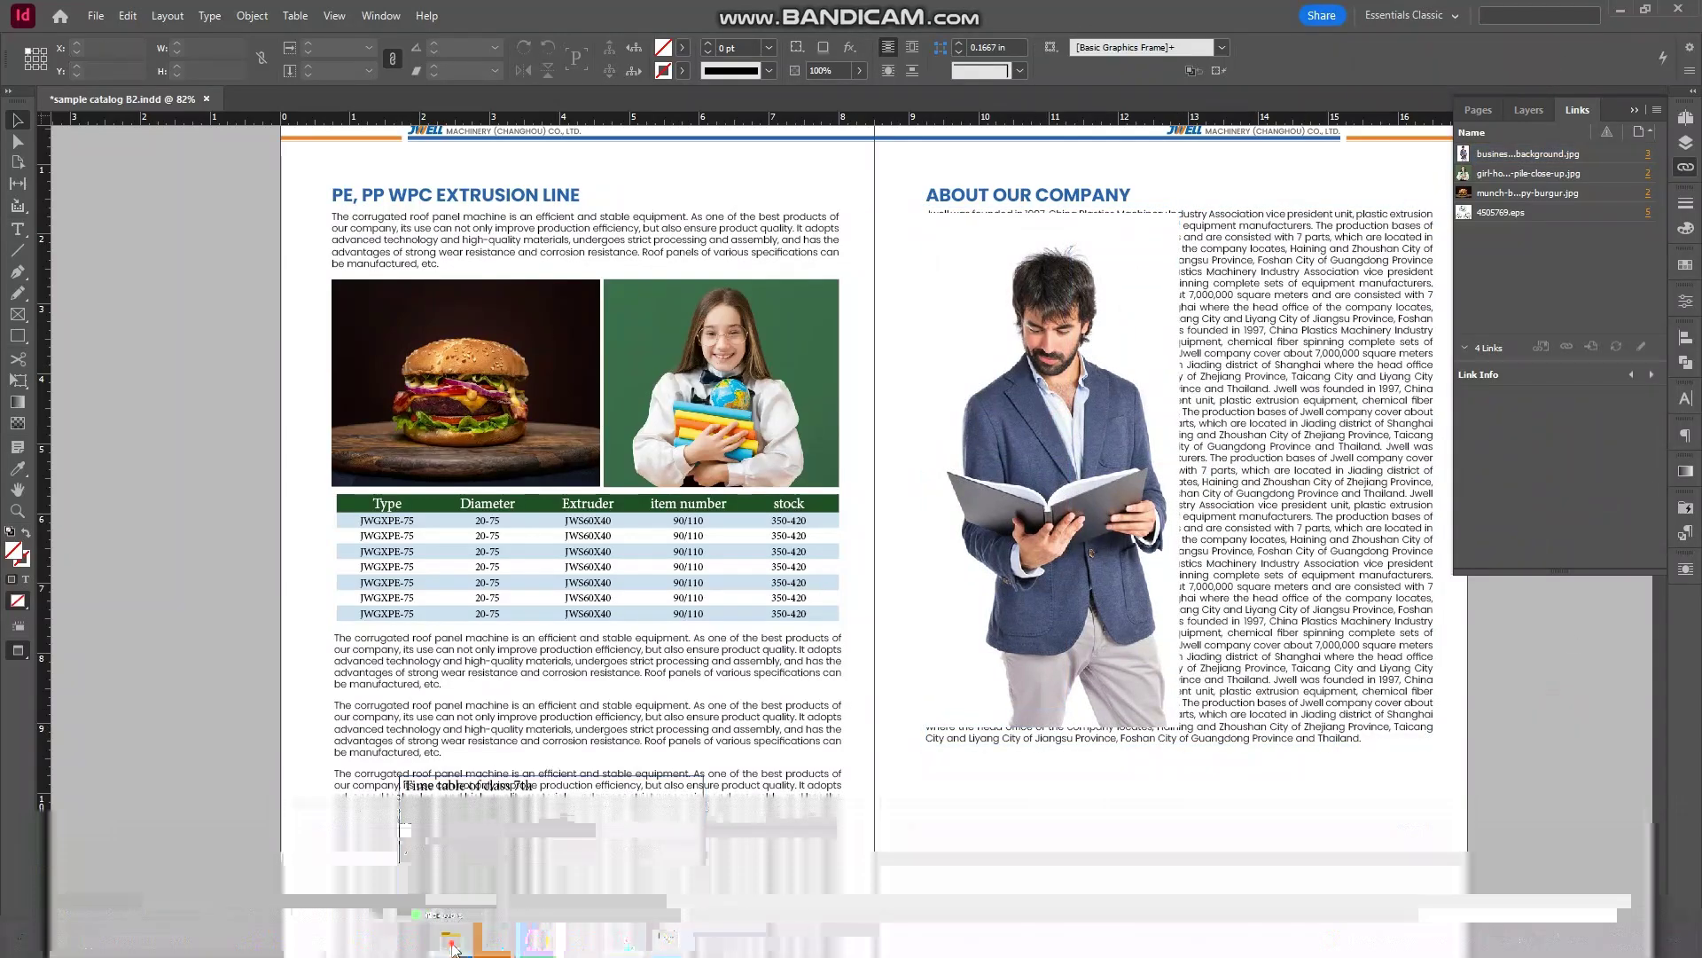
Step: Switch to File Explorer, rename the businessman-reading-book-white-background image in Downloads as ydfgh, and return to InDesign
key(alt+Tab)
scroll(1035, 246, up, 6)
click(1445, 323)
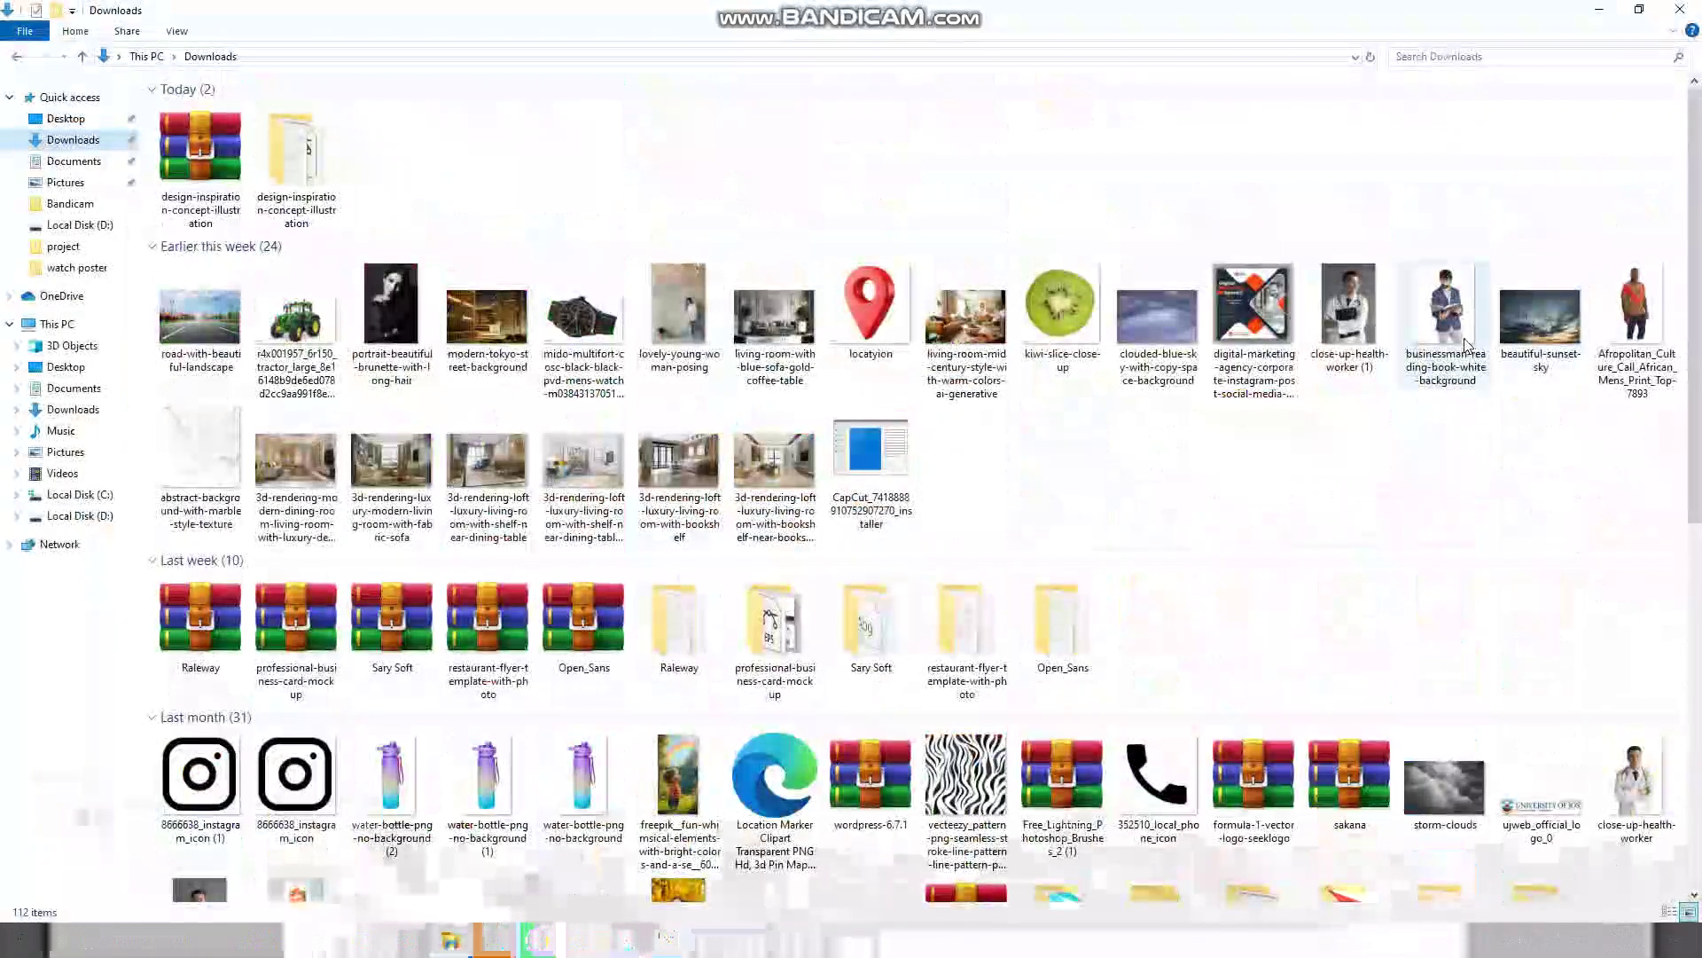
right_click(1463, 337)
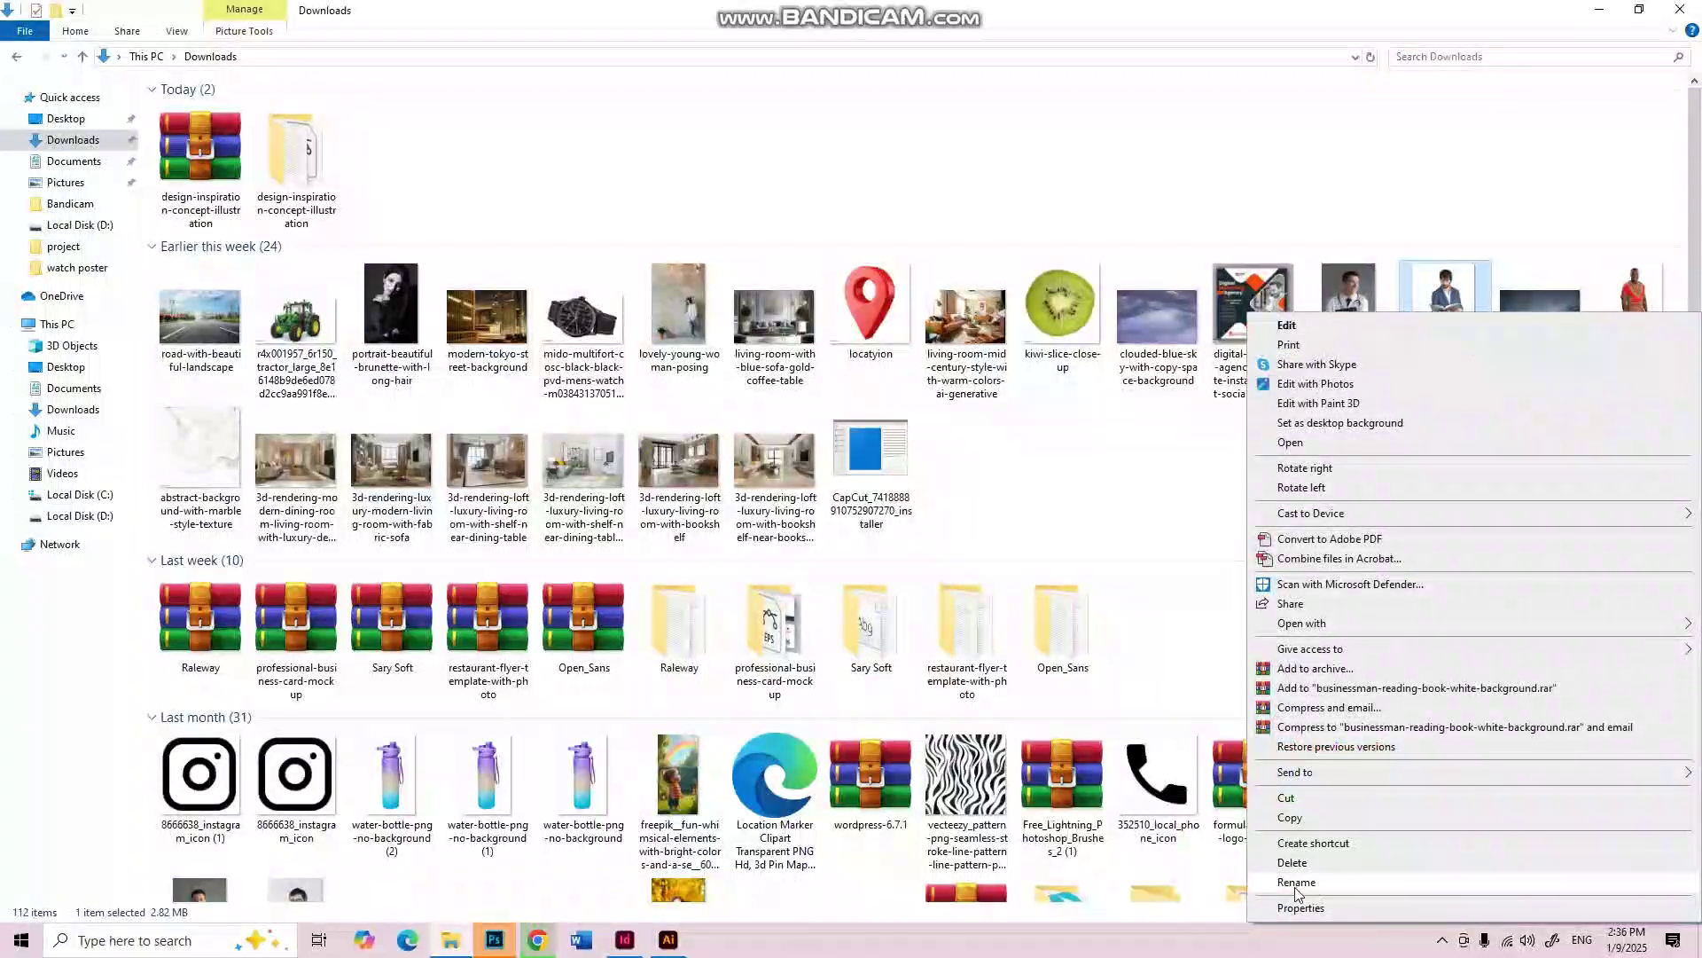
click(1293, 884)
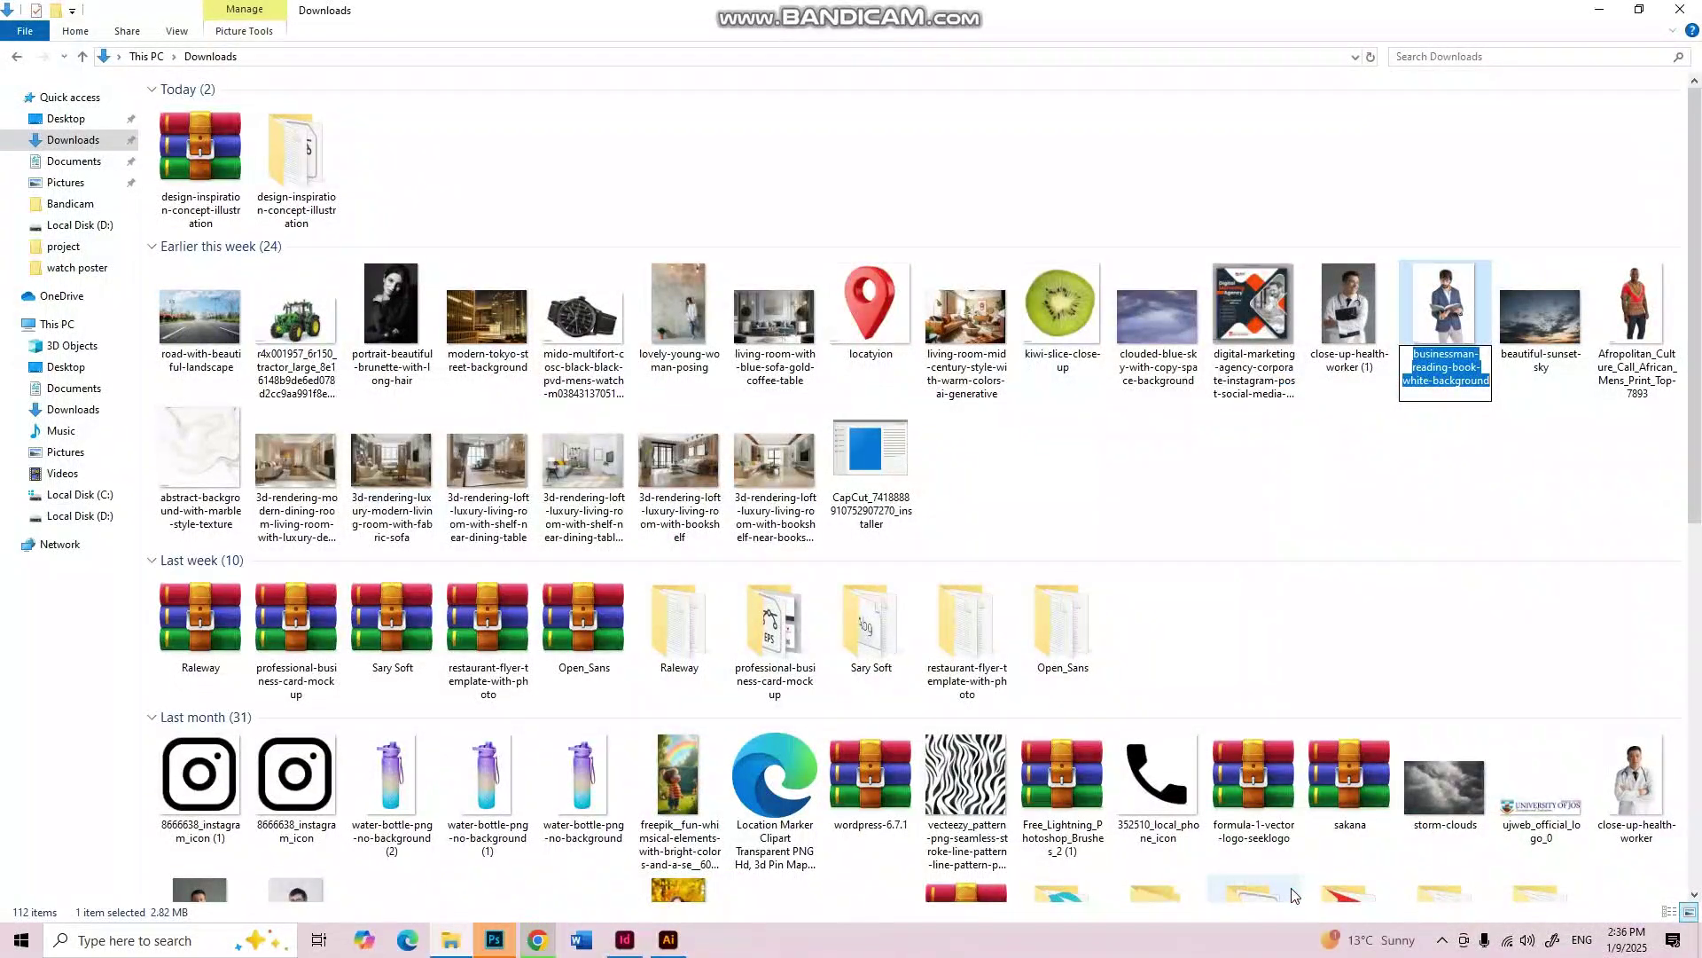
text(ydfgh)
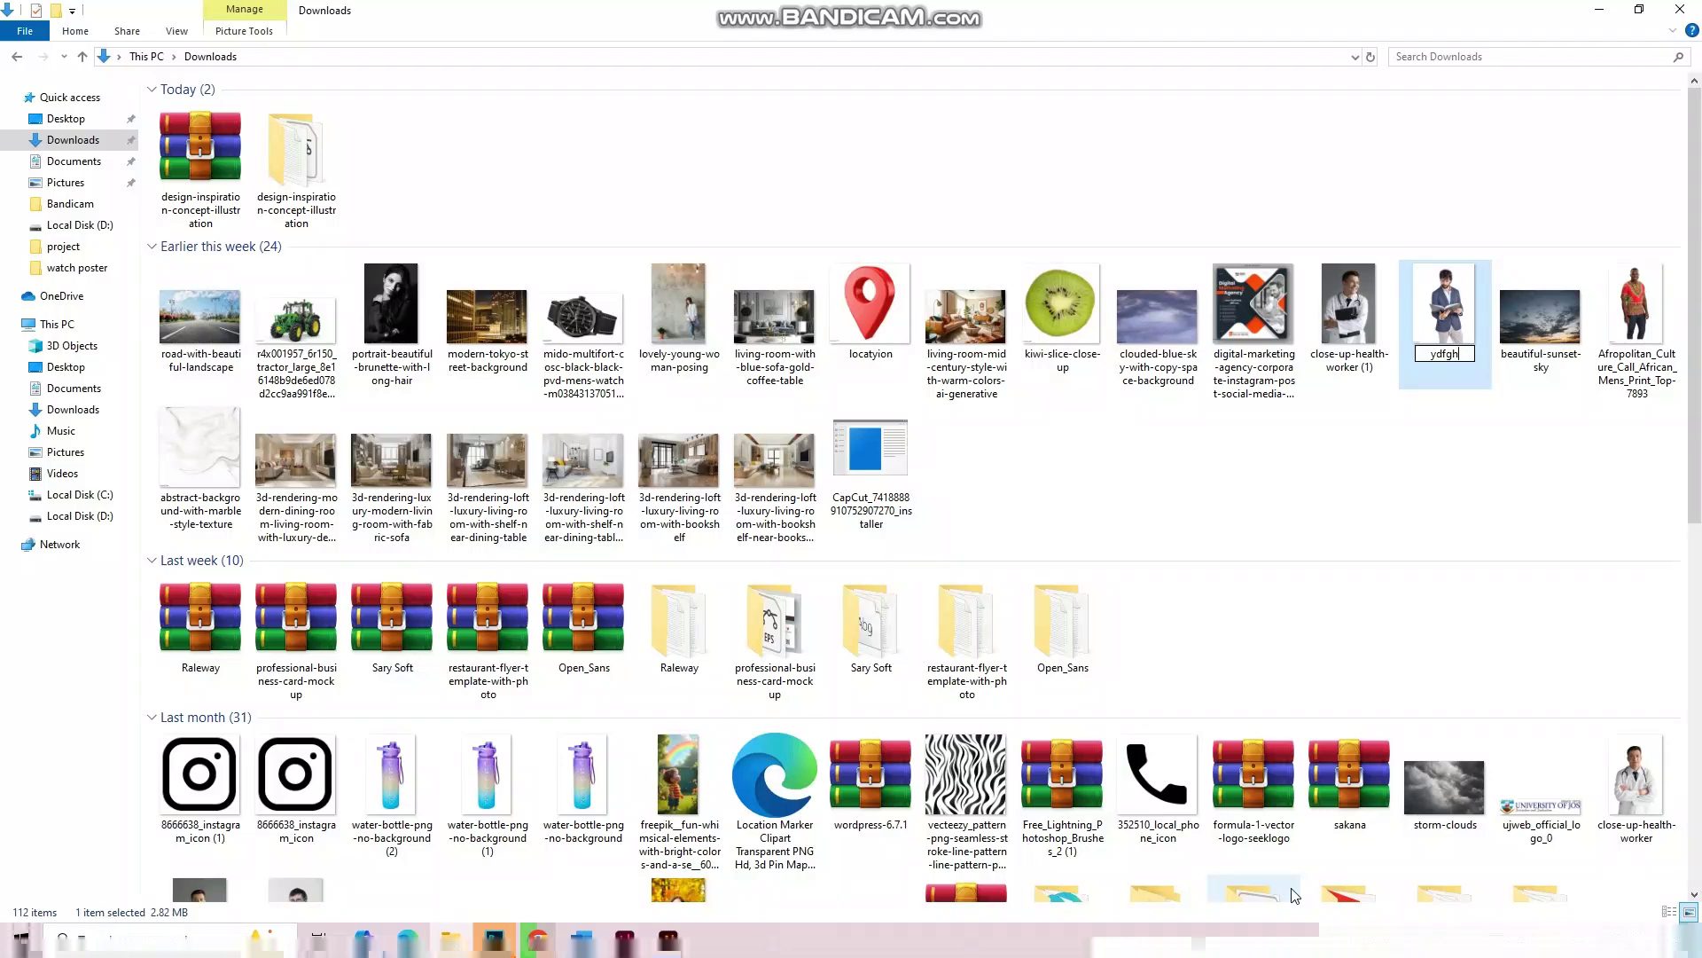
key(Return)
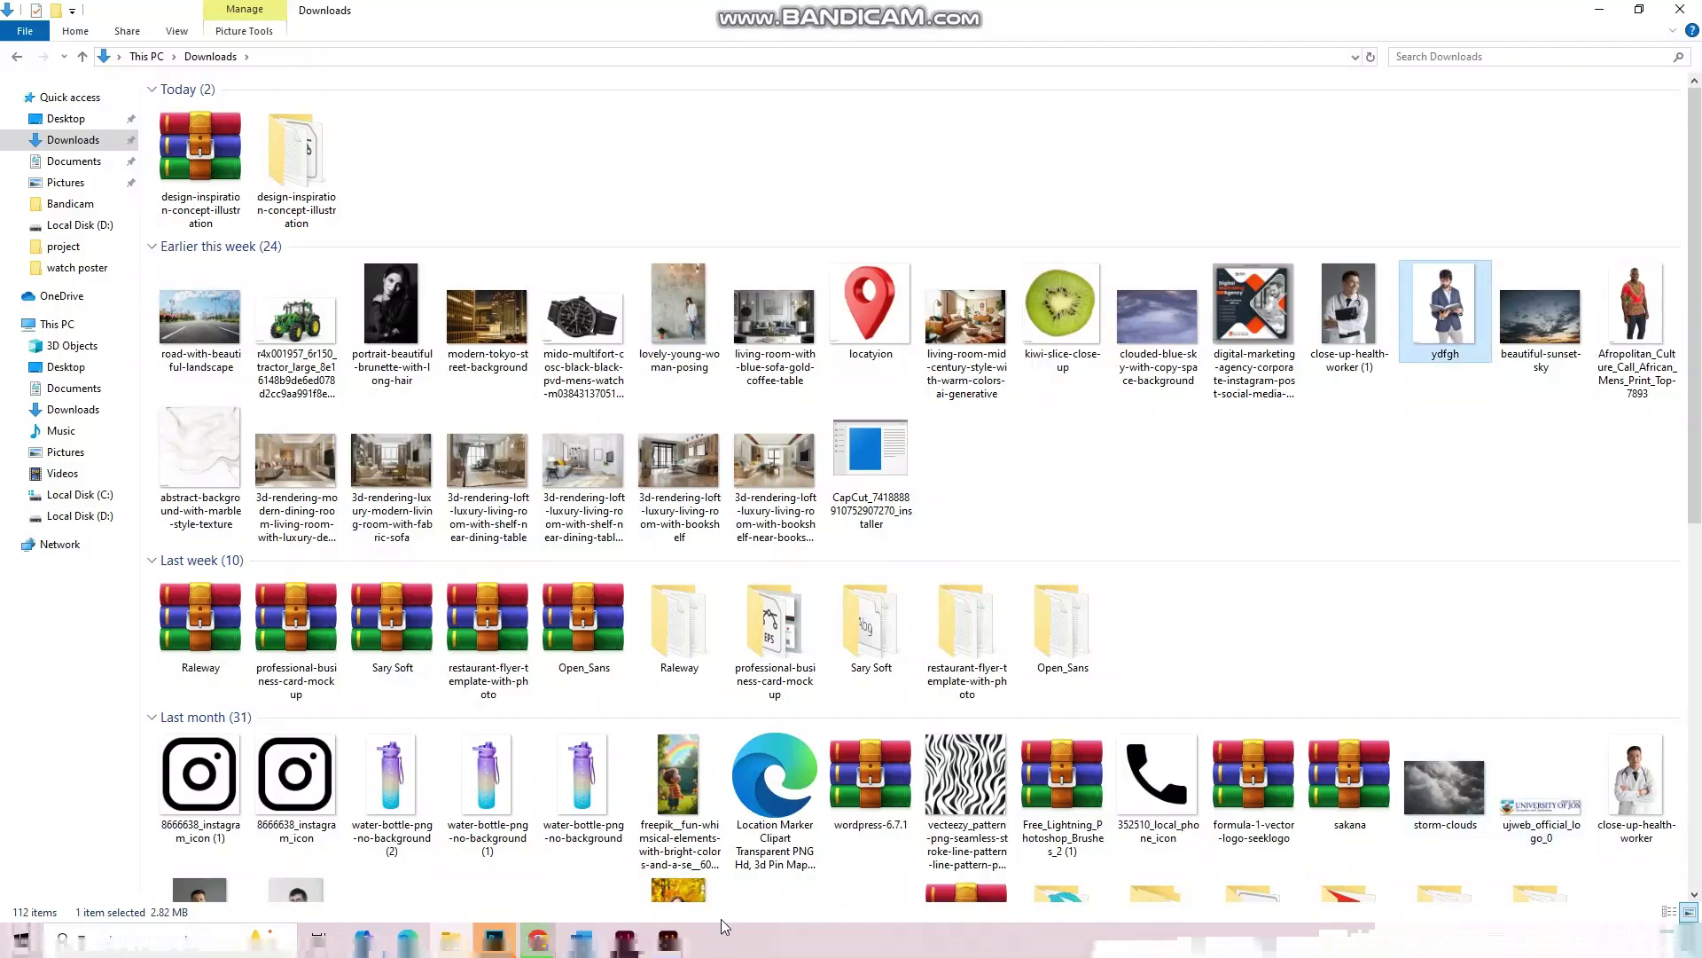
key(alt+Tab)
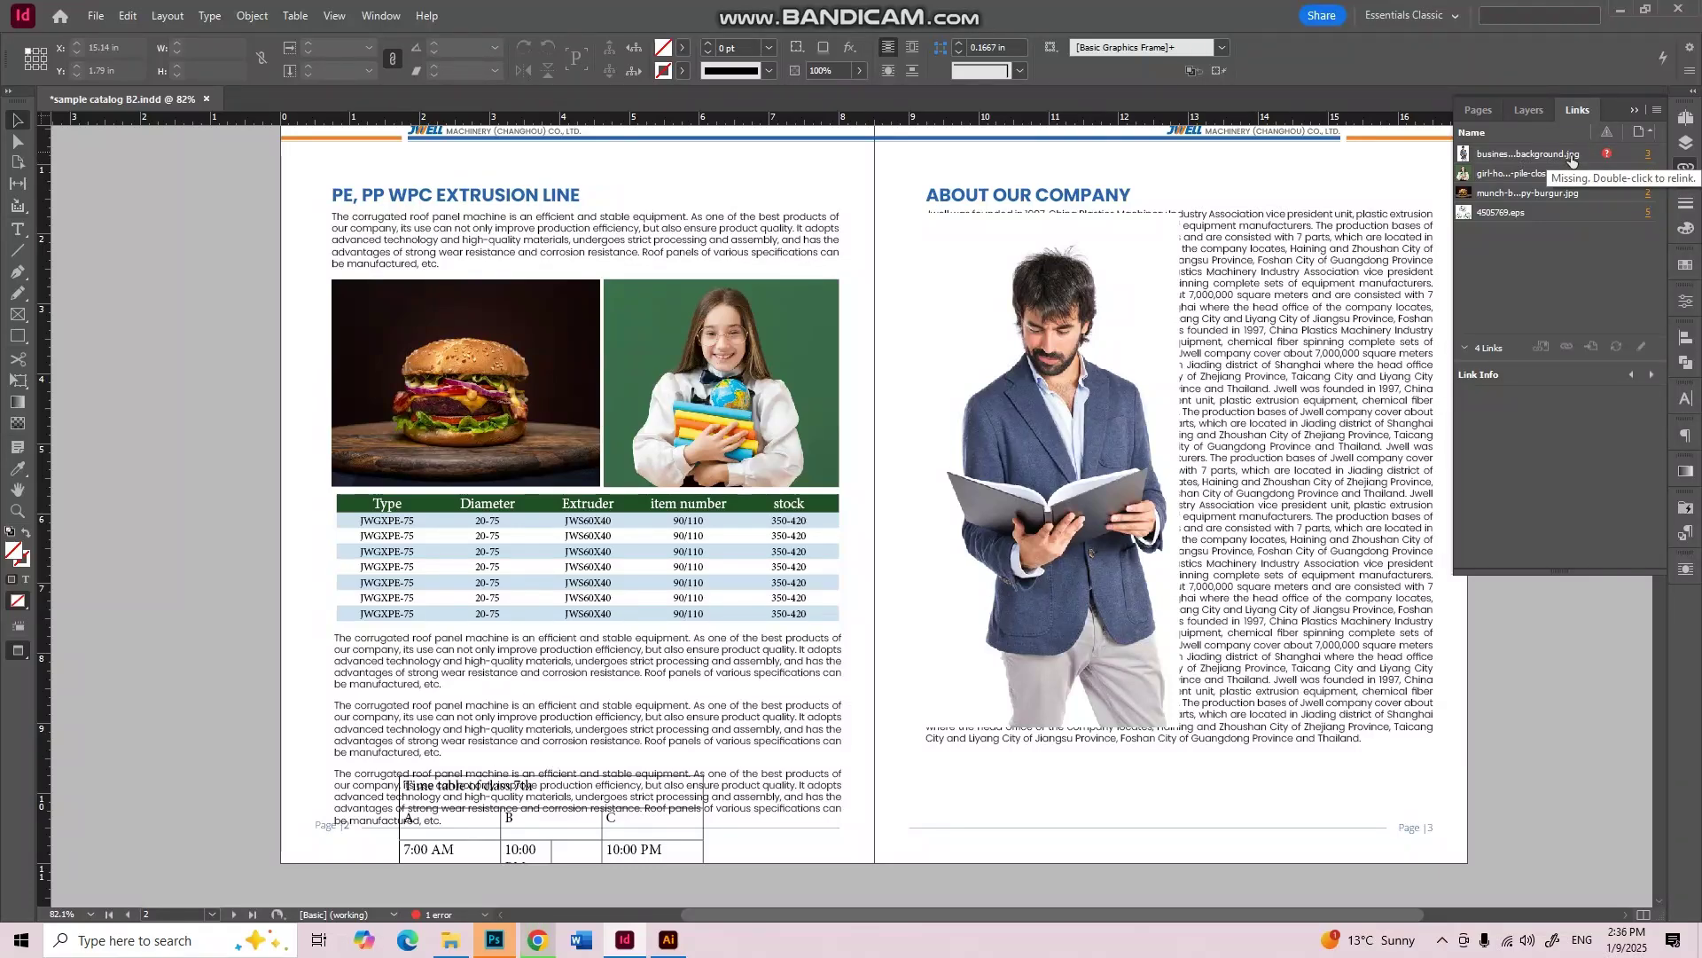
click(1628, 157)
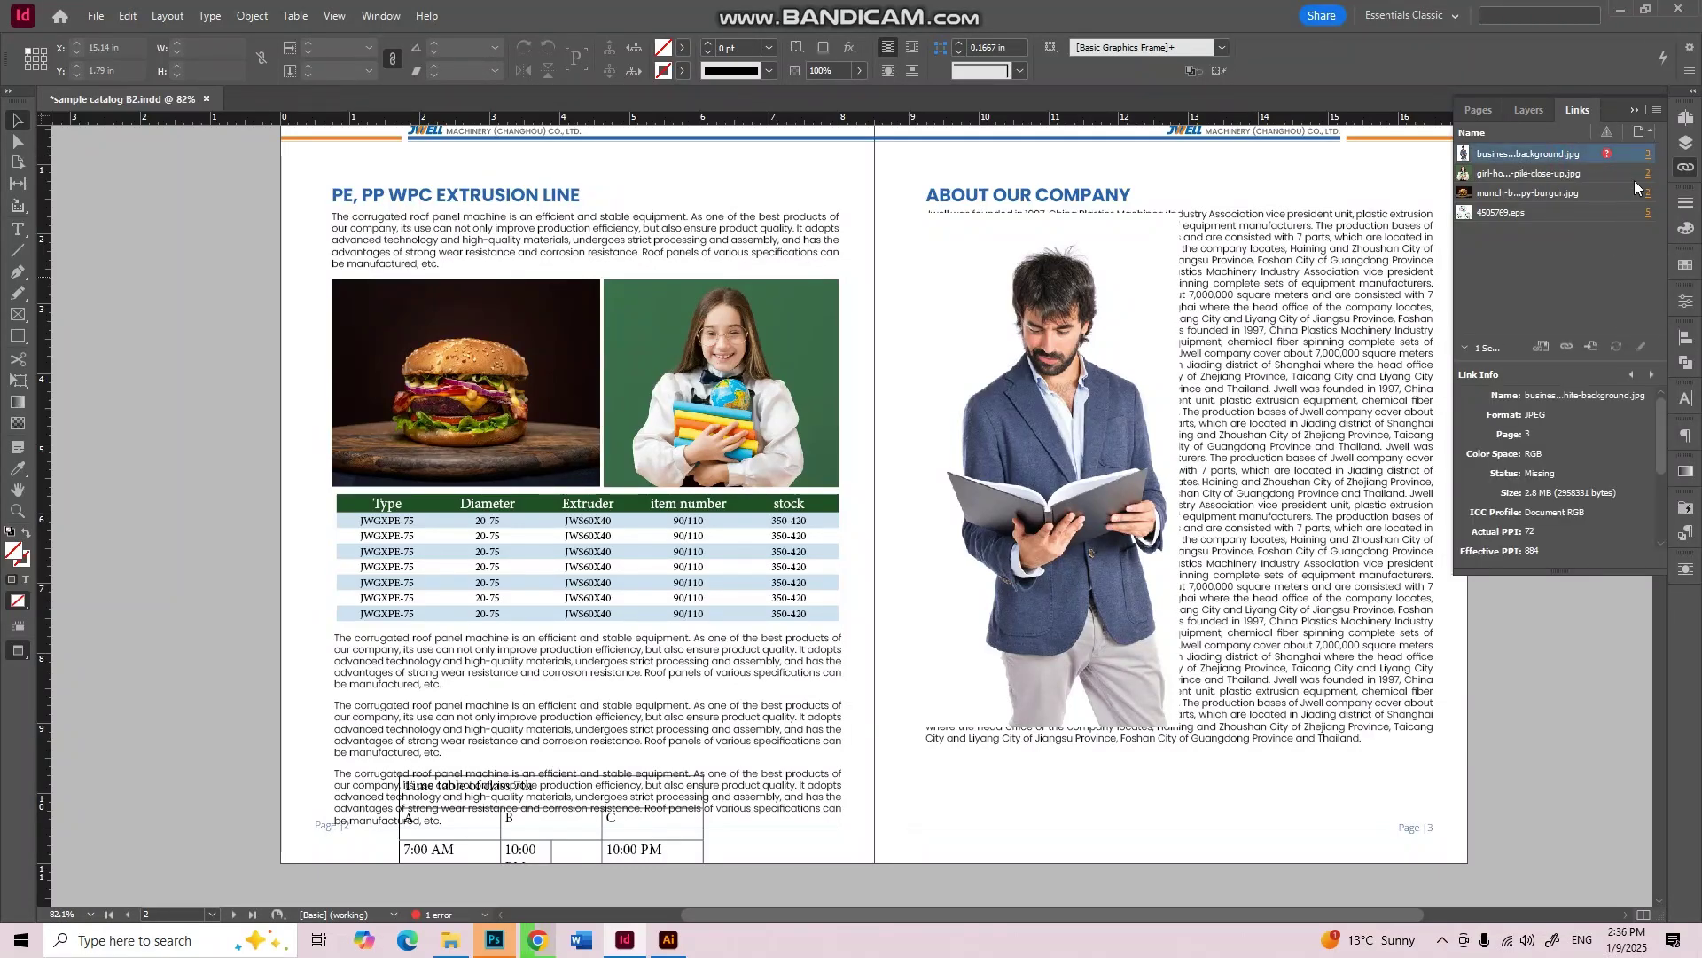
click(1608, 155)
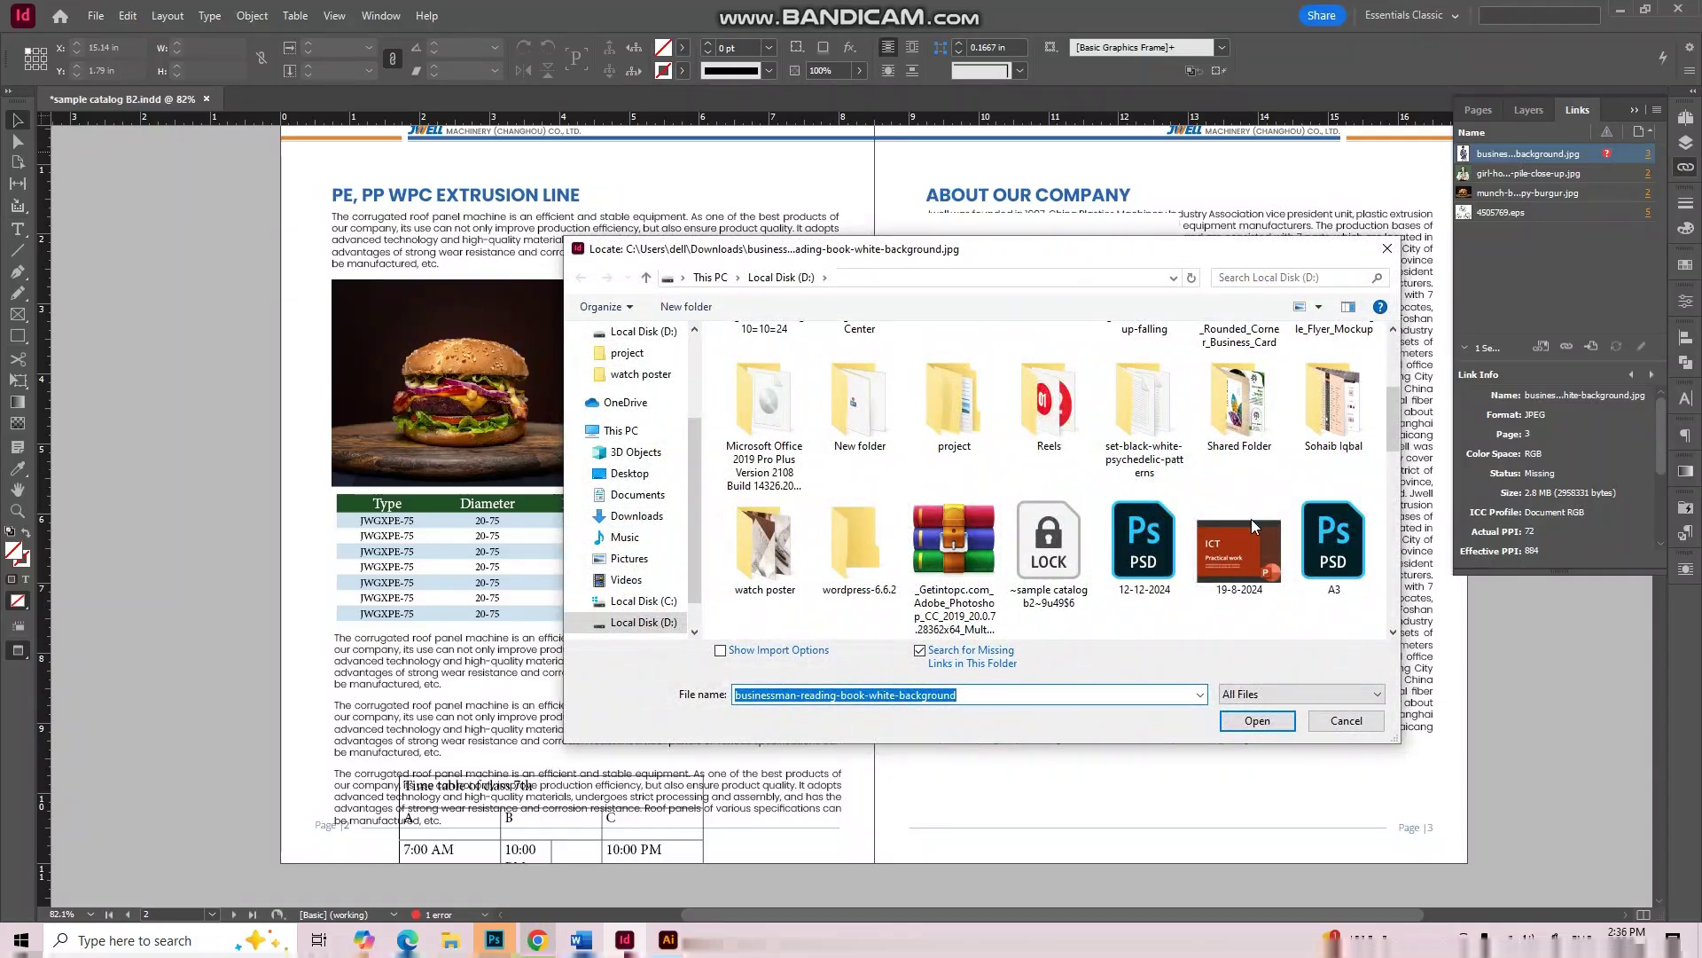
click(1346, 721)
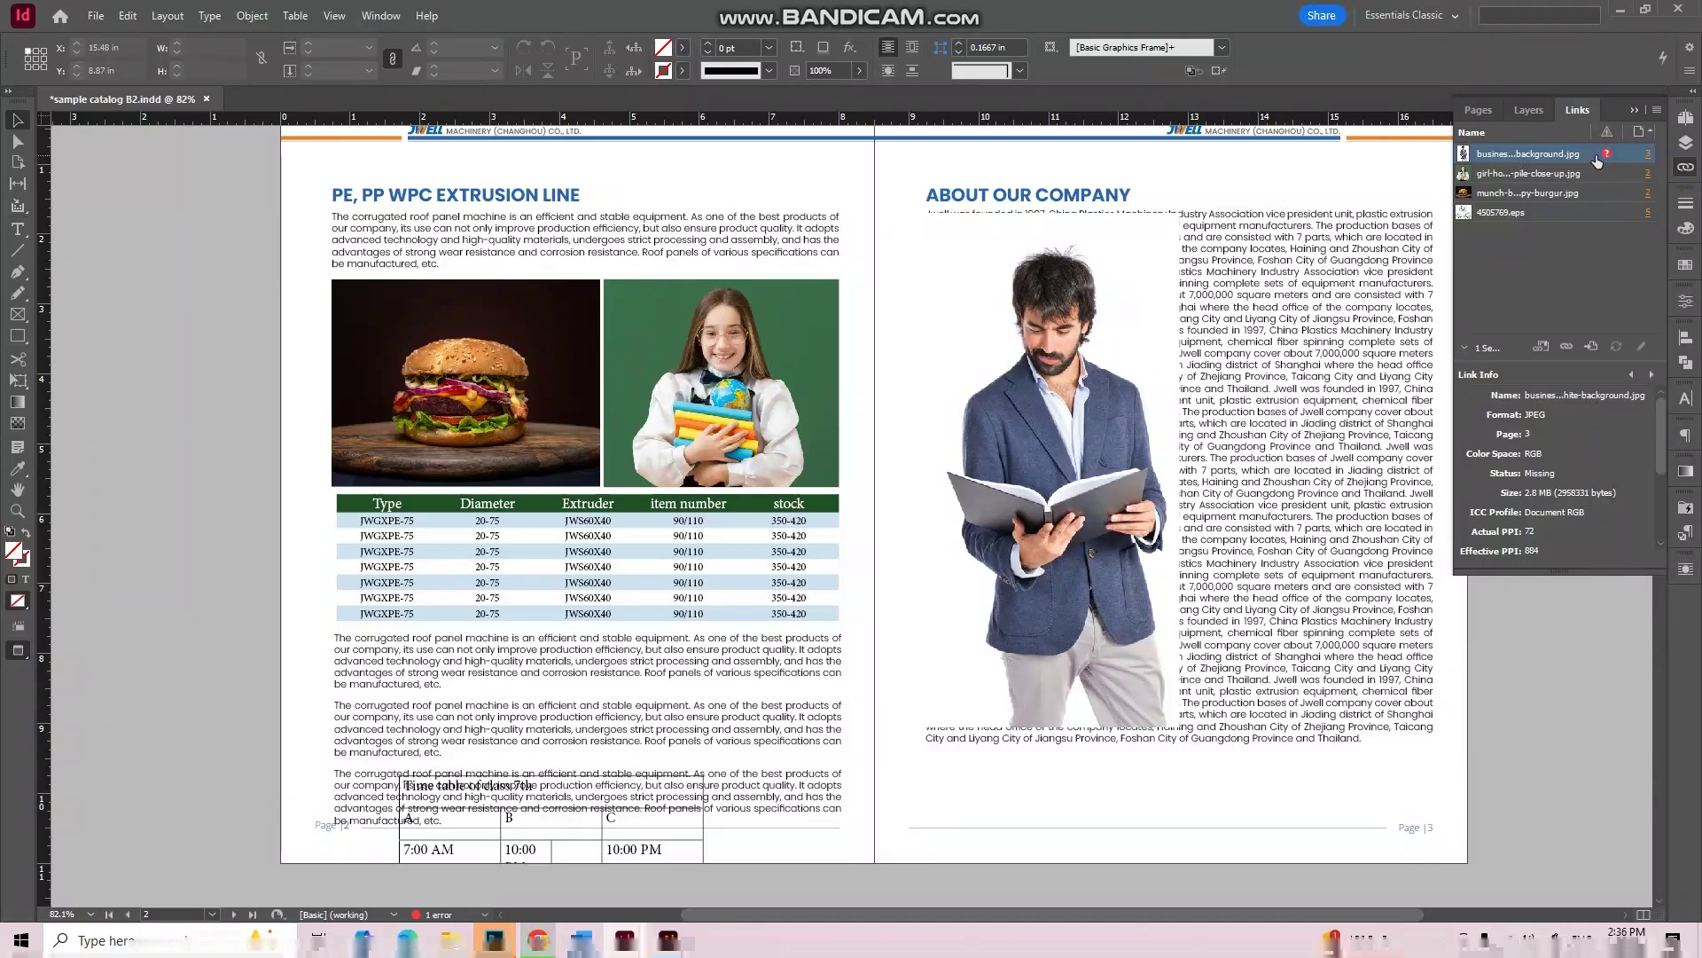
Step: Relink the missing businessman image on page 3 to the ydfgh file in the Downloads folder
double_click(1596, 154)
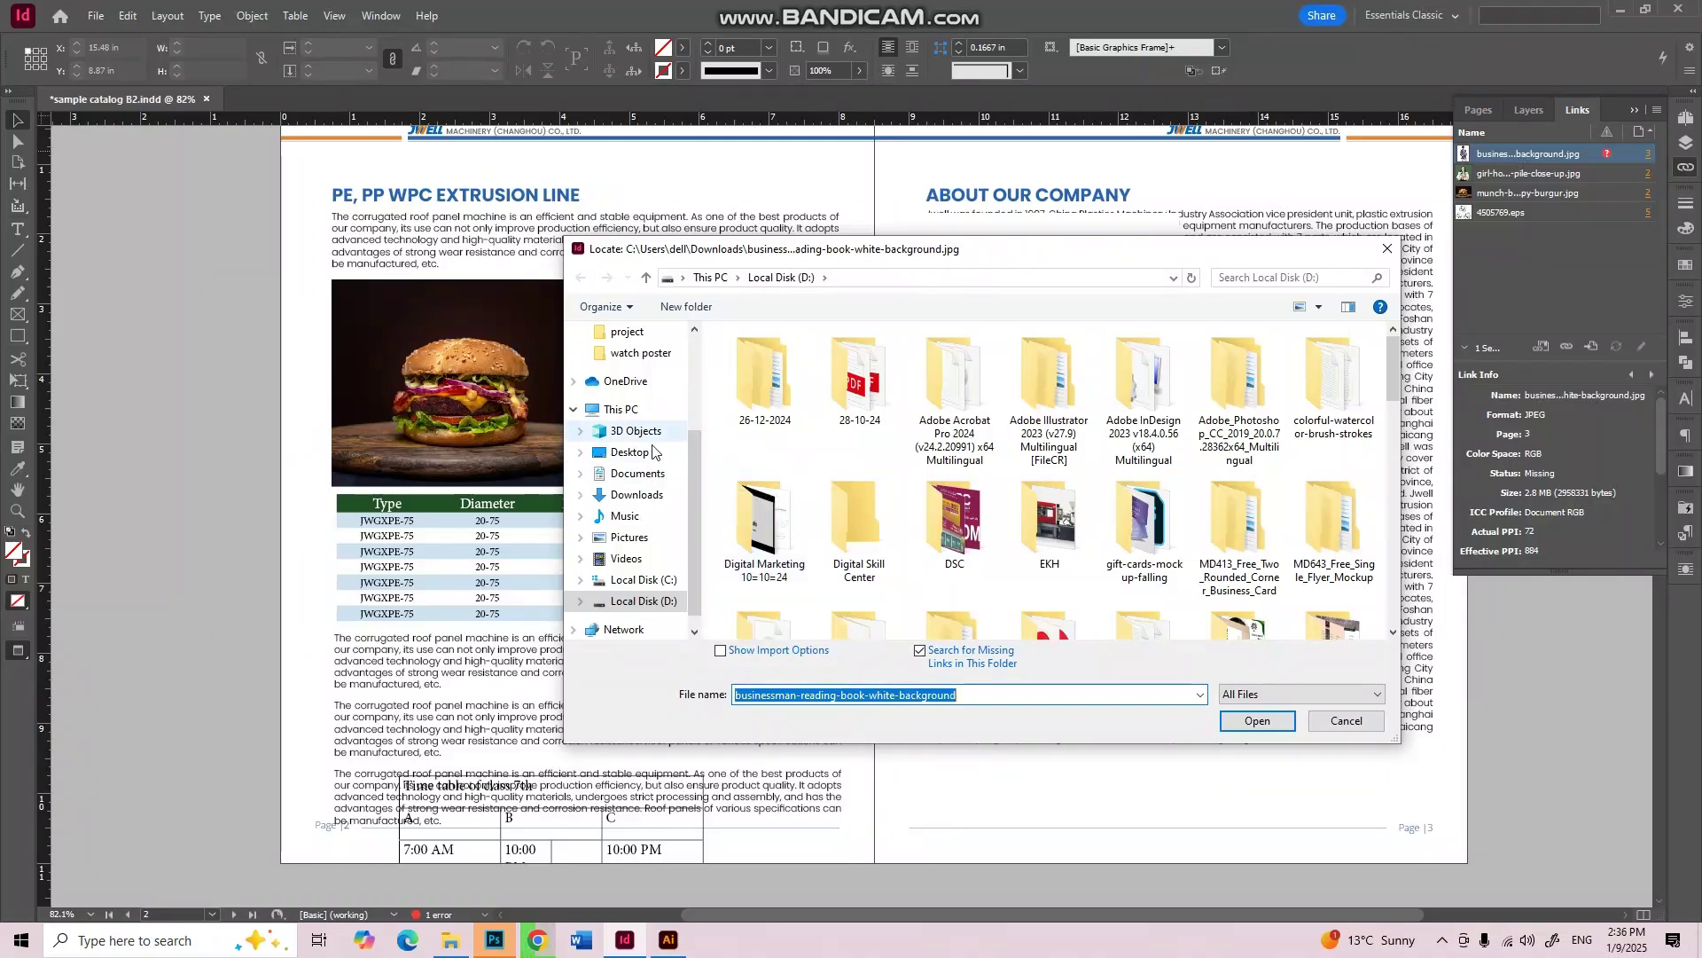
scroll(645, 444, up, 2)
scroll(645, 417, up, 3)
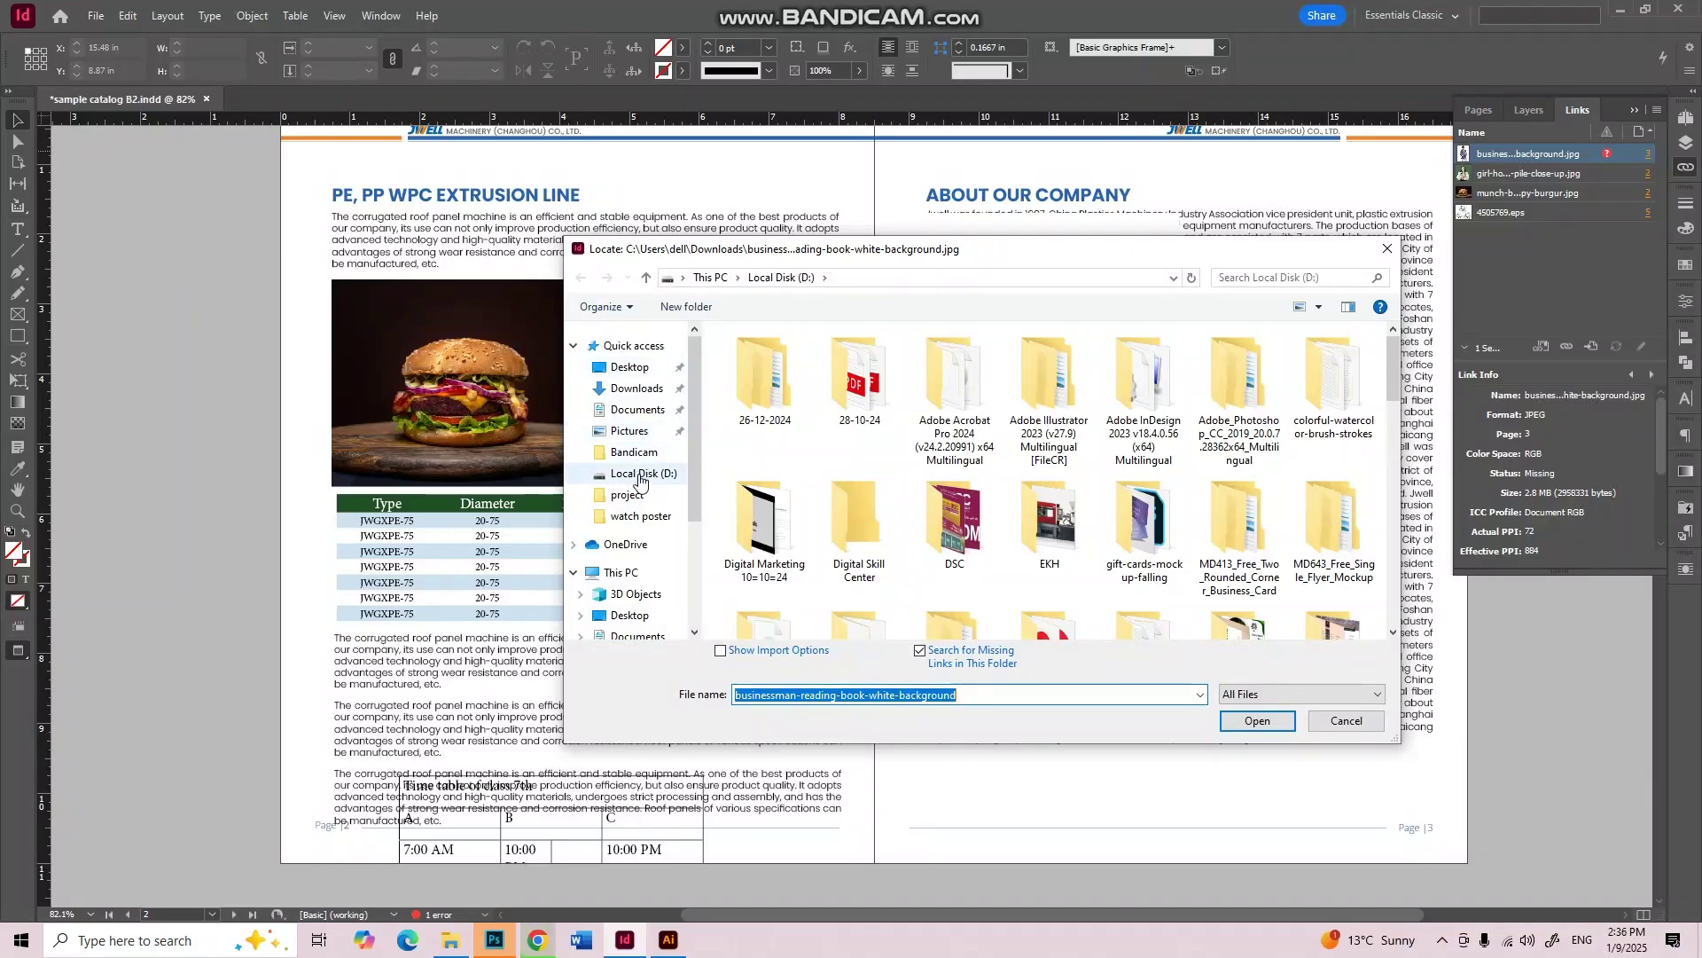
click(639, 476)
click(631, 392)
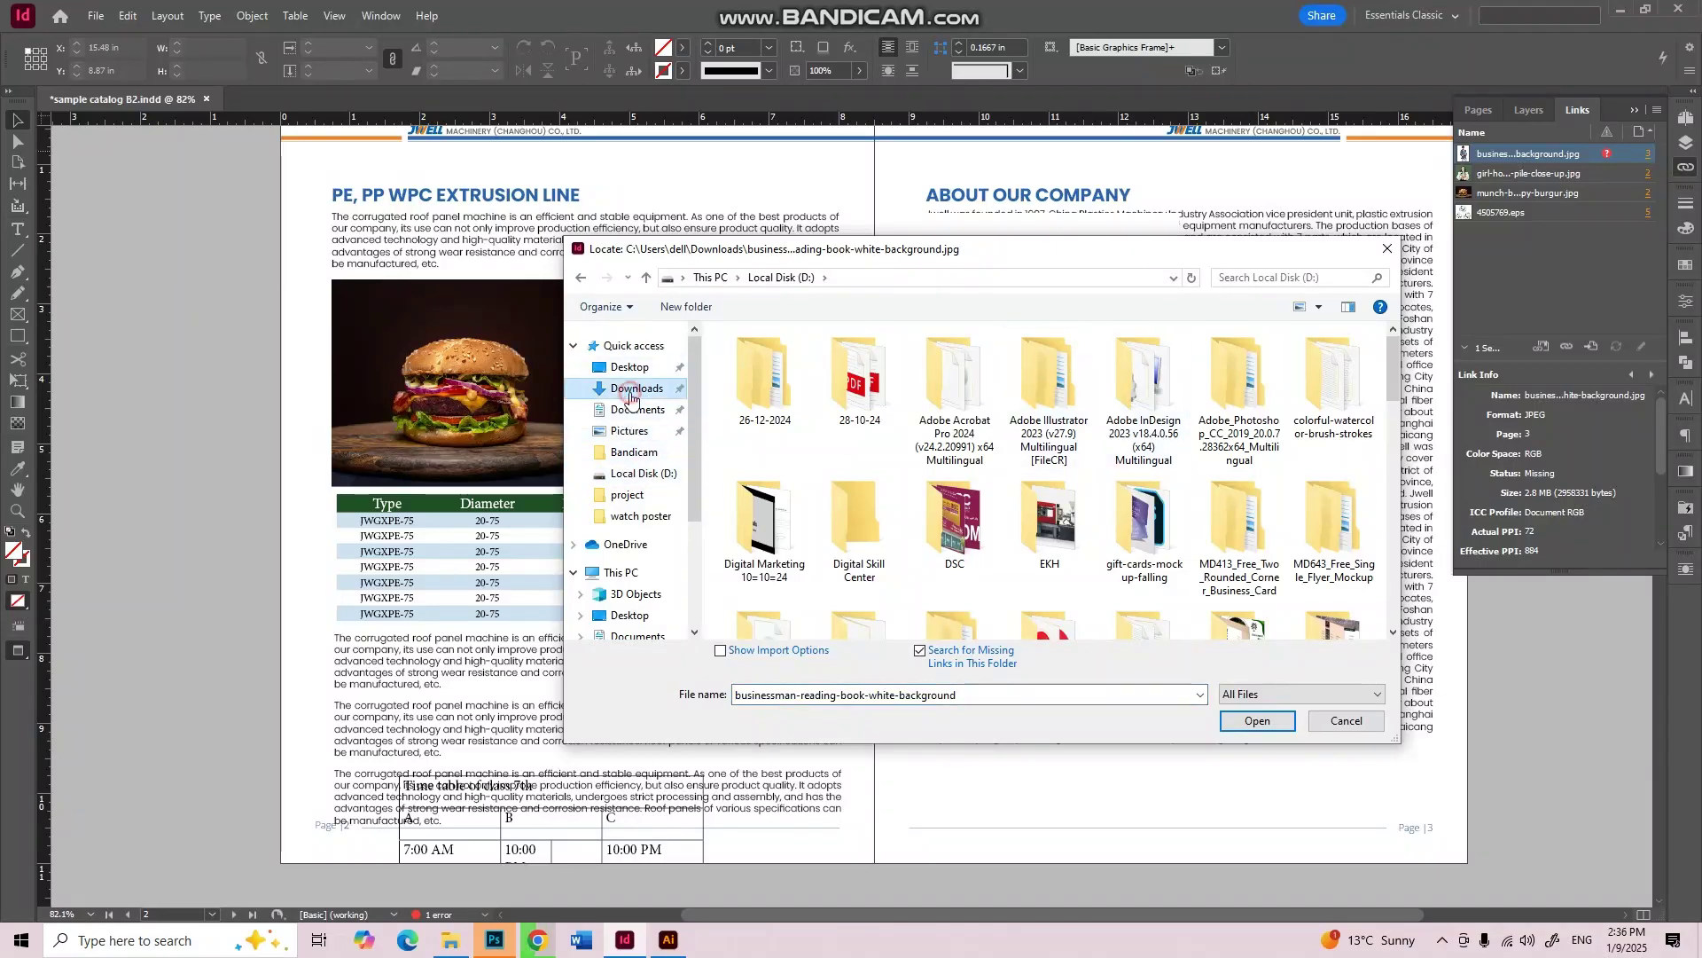
scroll(1020, 470, down, 3)
click(1354, 437)
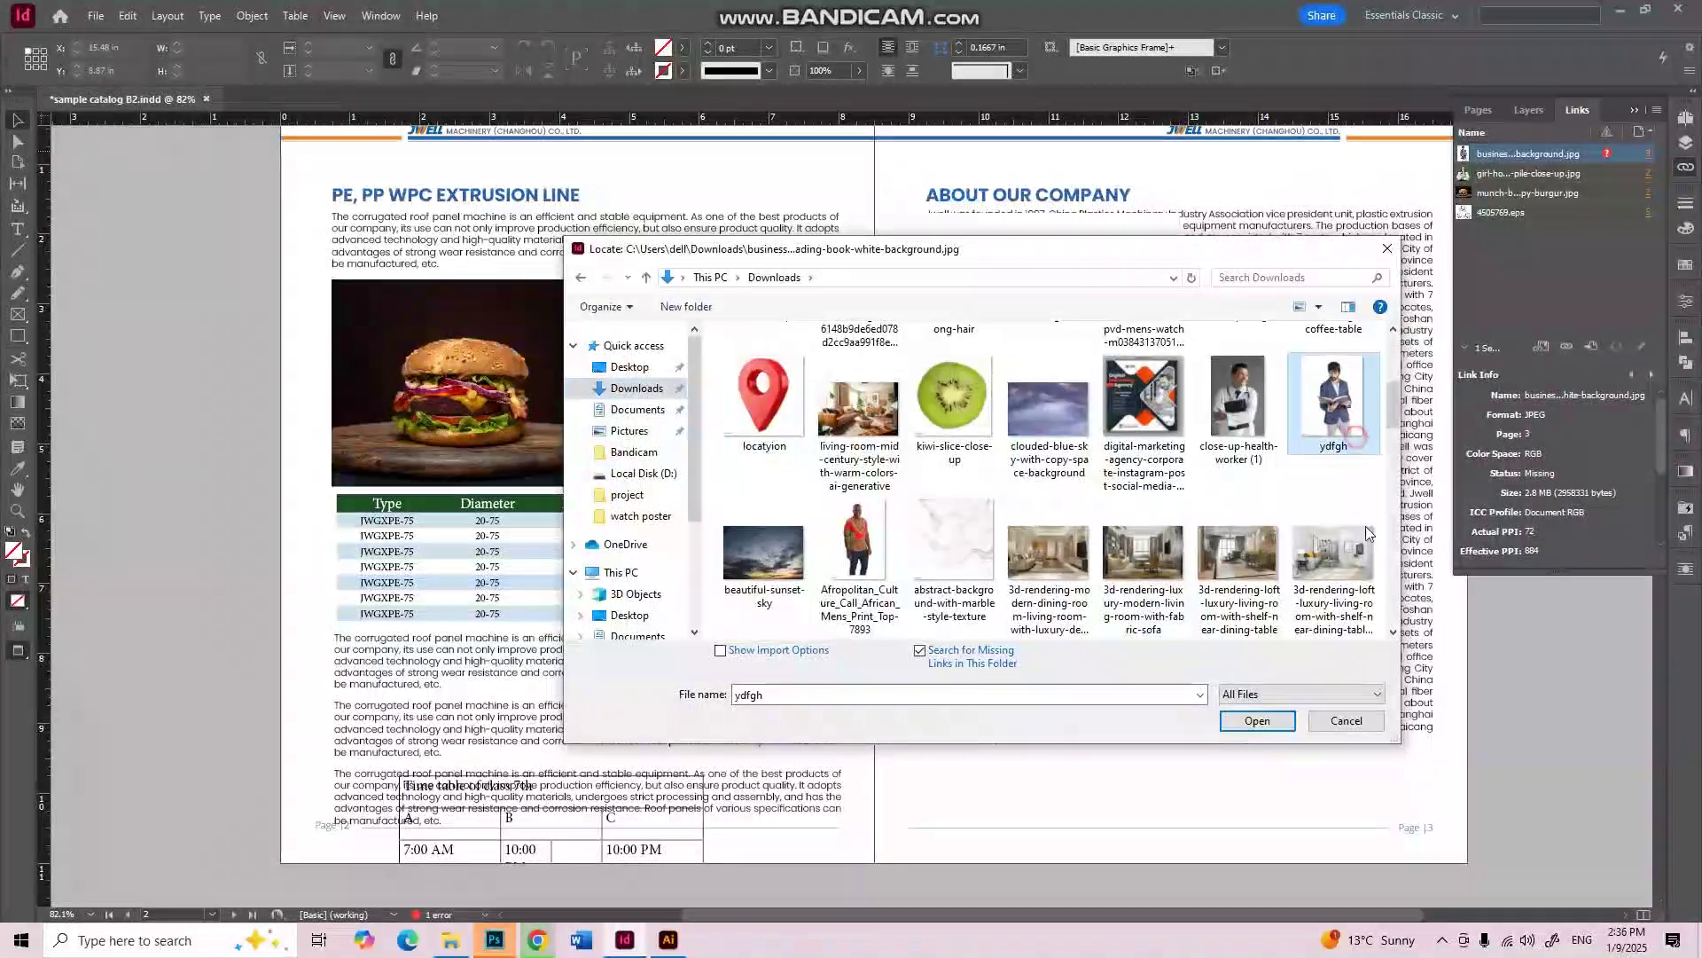
click(1257, 721)
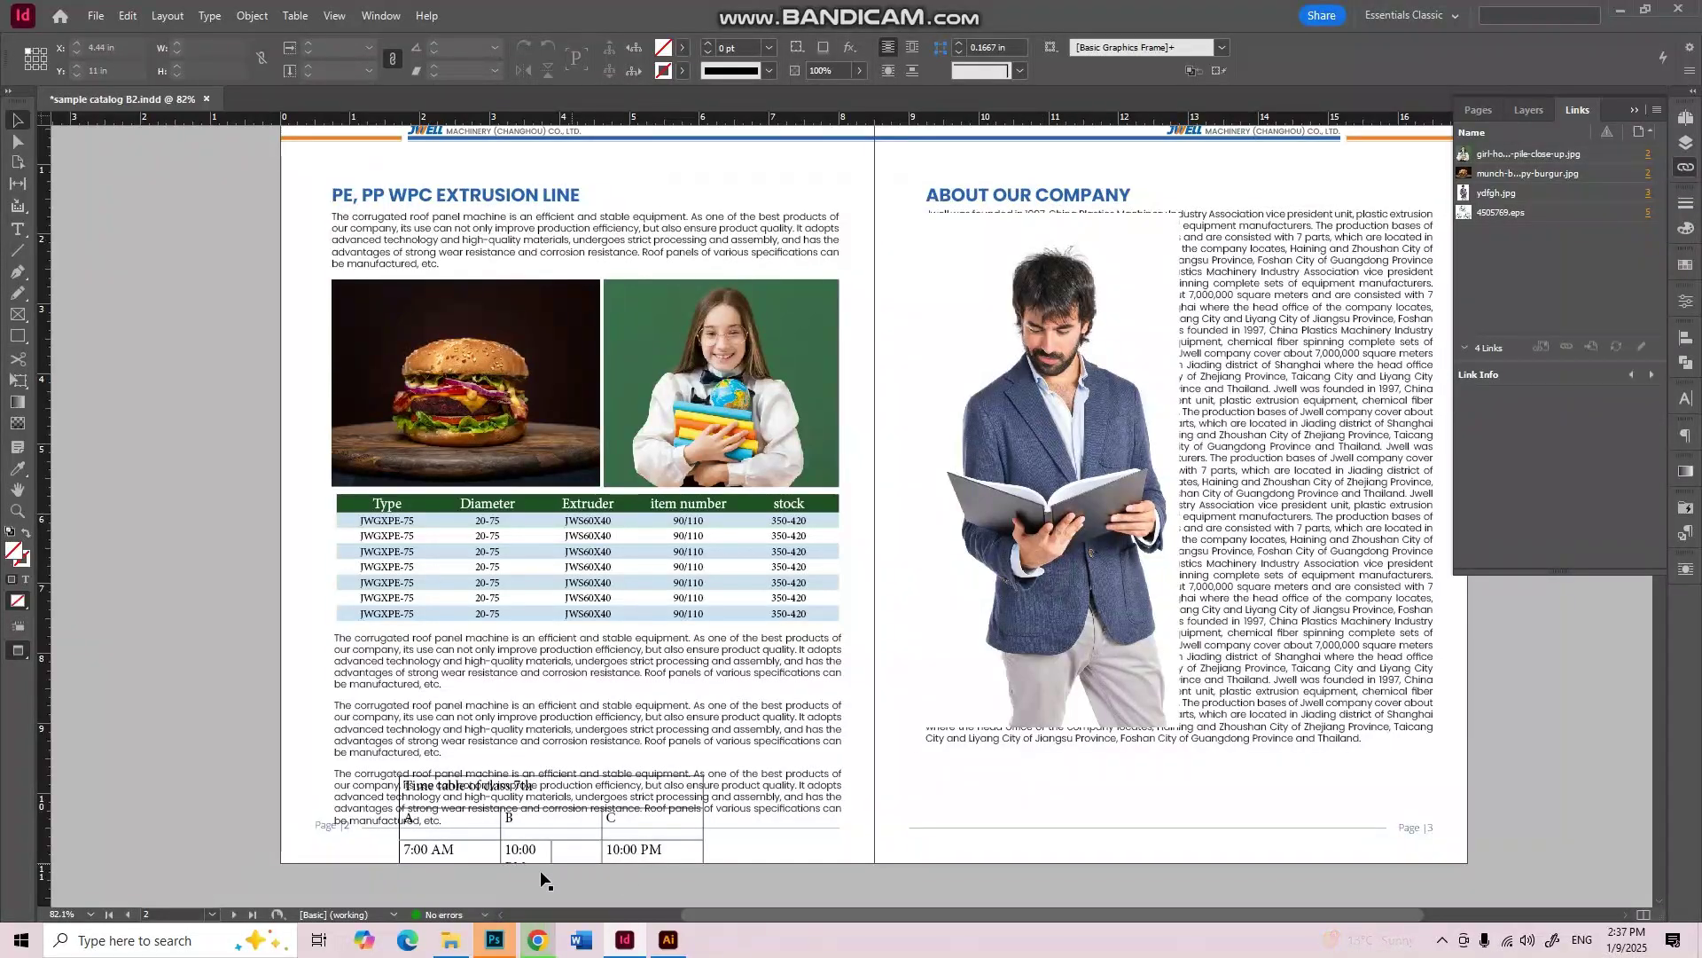
Step: Start placing images on the pages 6–7 spread, choosing the clouded-blue-sky, digital-marketing-agency, close-up-health-worker (1) and living-room-mid-century files from Downloads
click(452, 941)
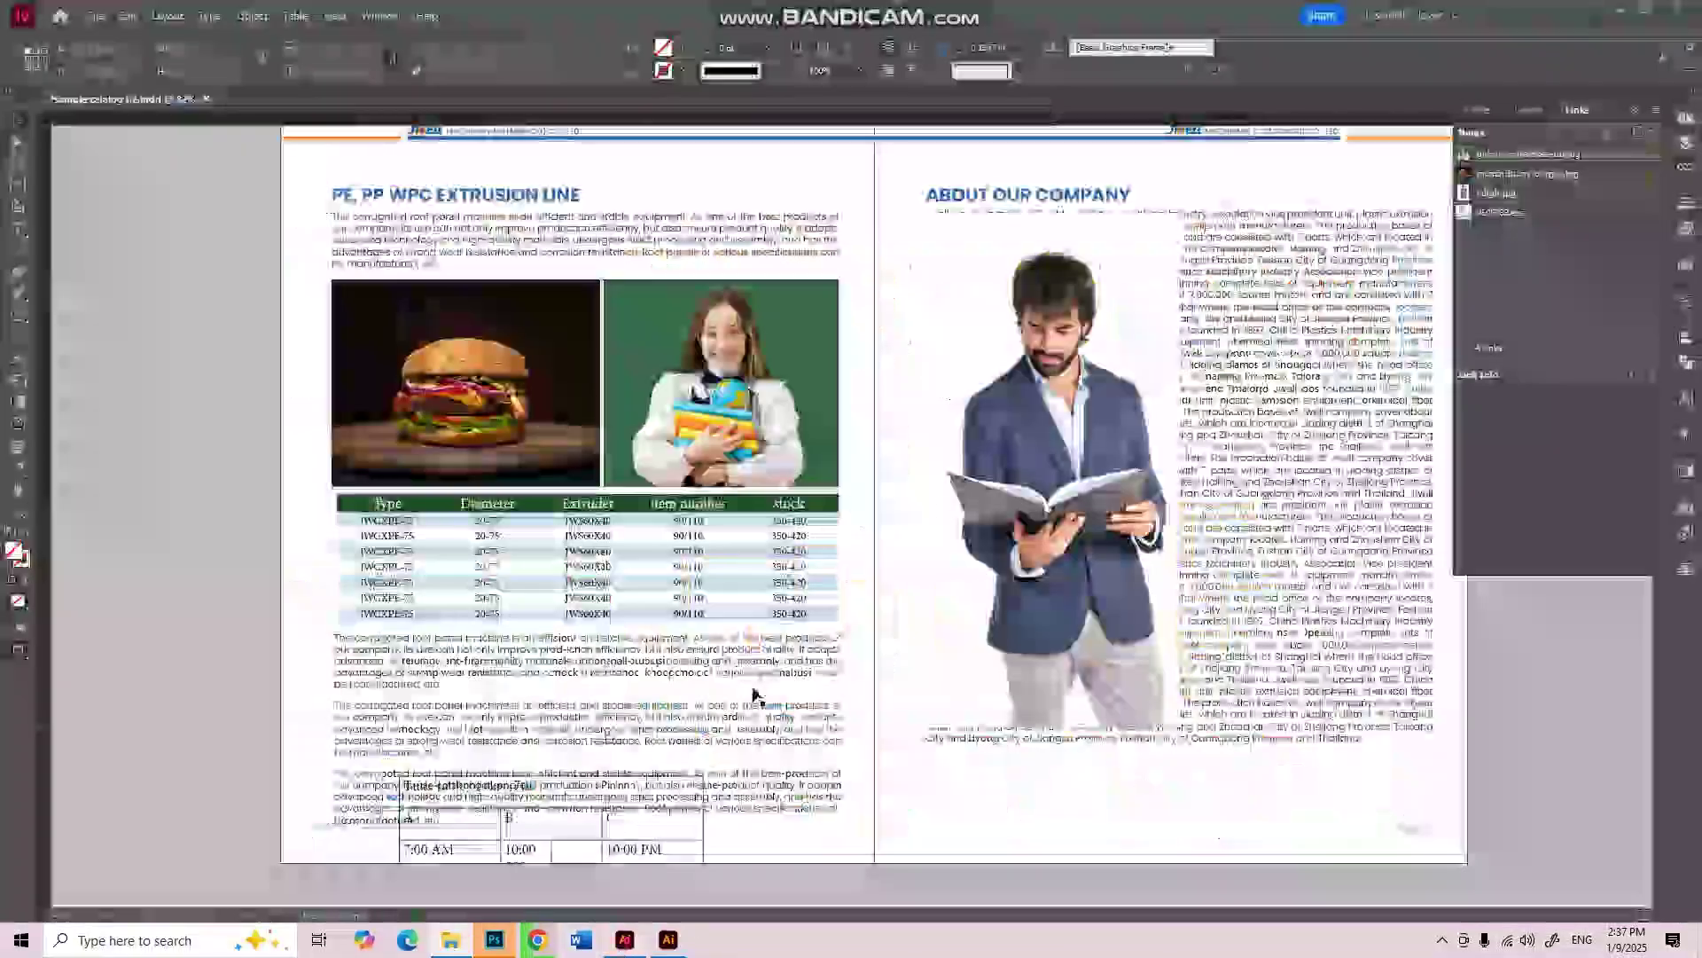
scroll(753, 694, down, 3)
scroll(771, 603, down, 10)
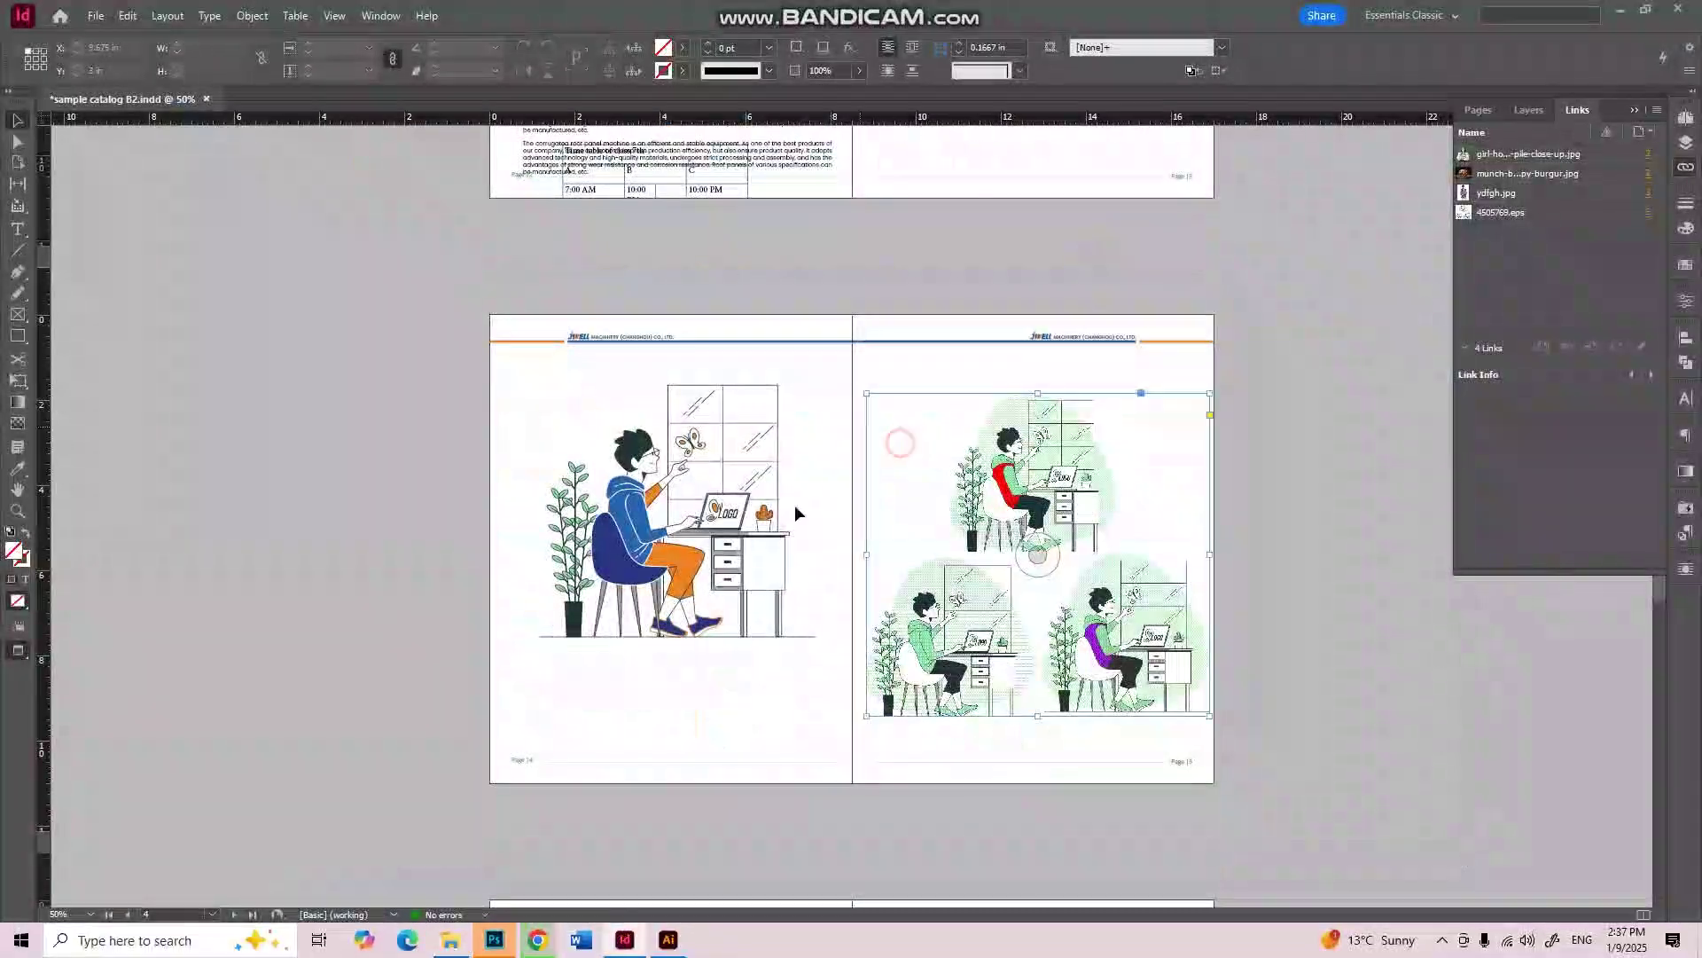
scroll(794, 512, down, 5)
click(95, 15)
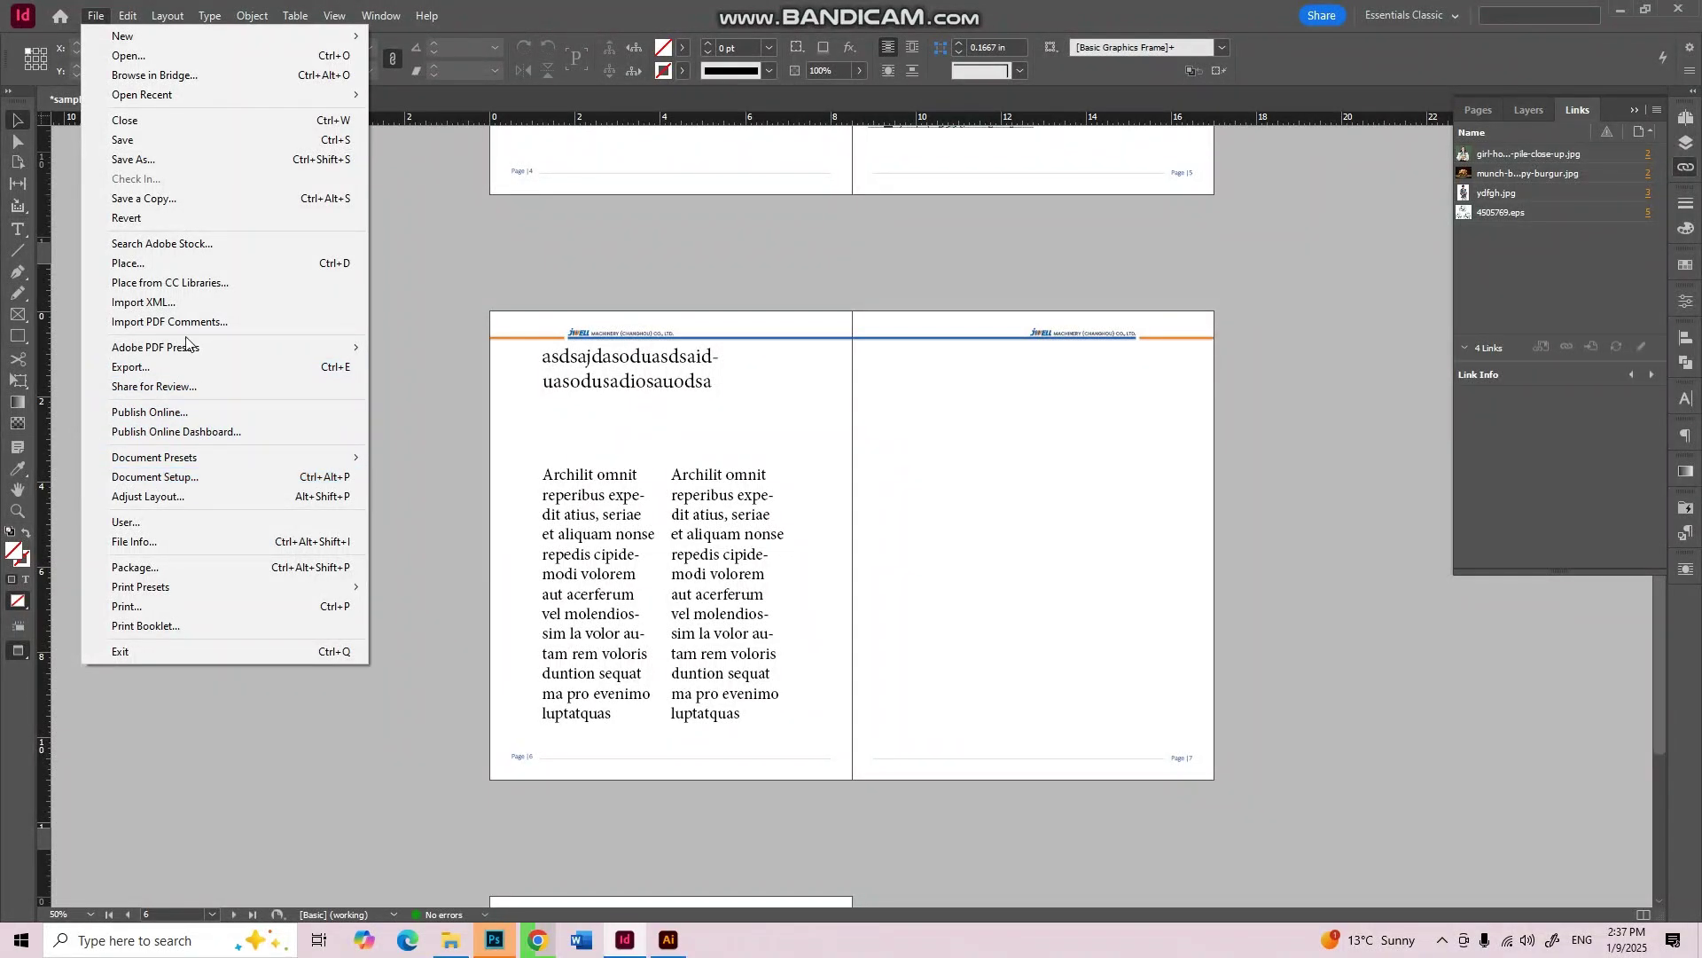
click(133, 262)
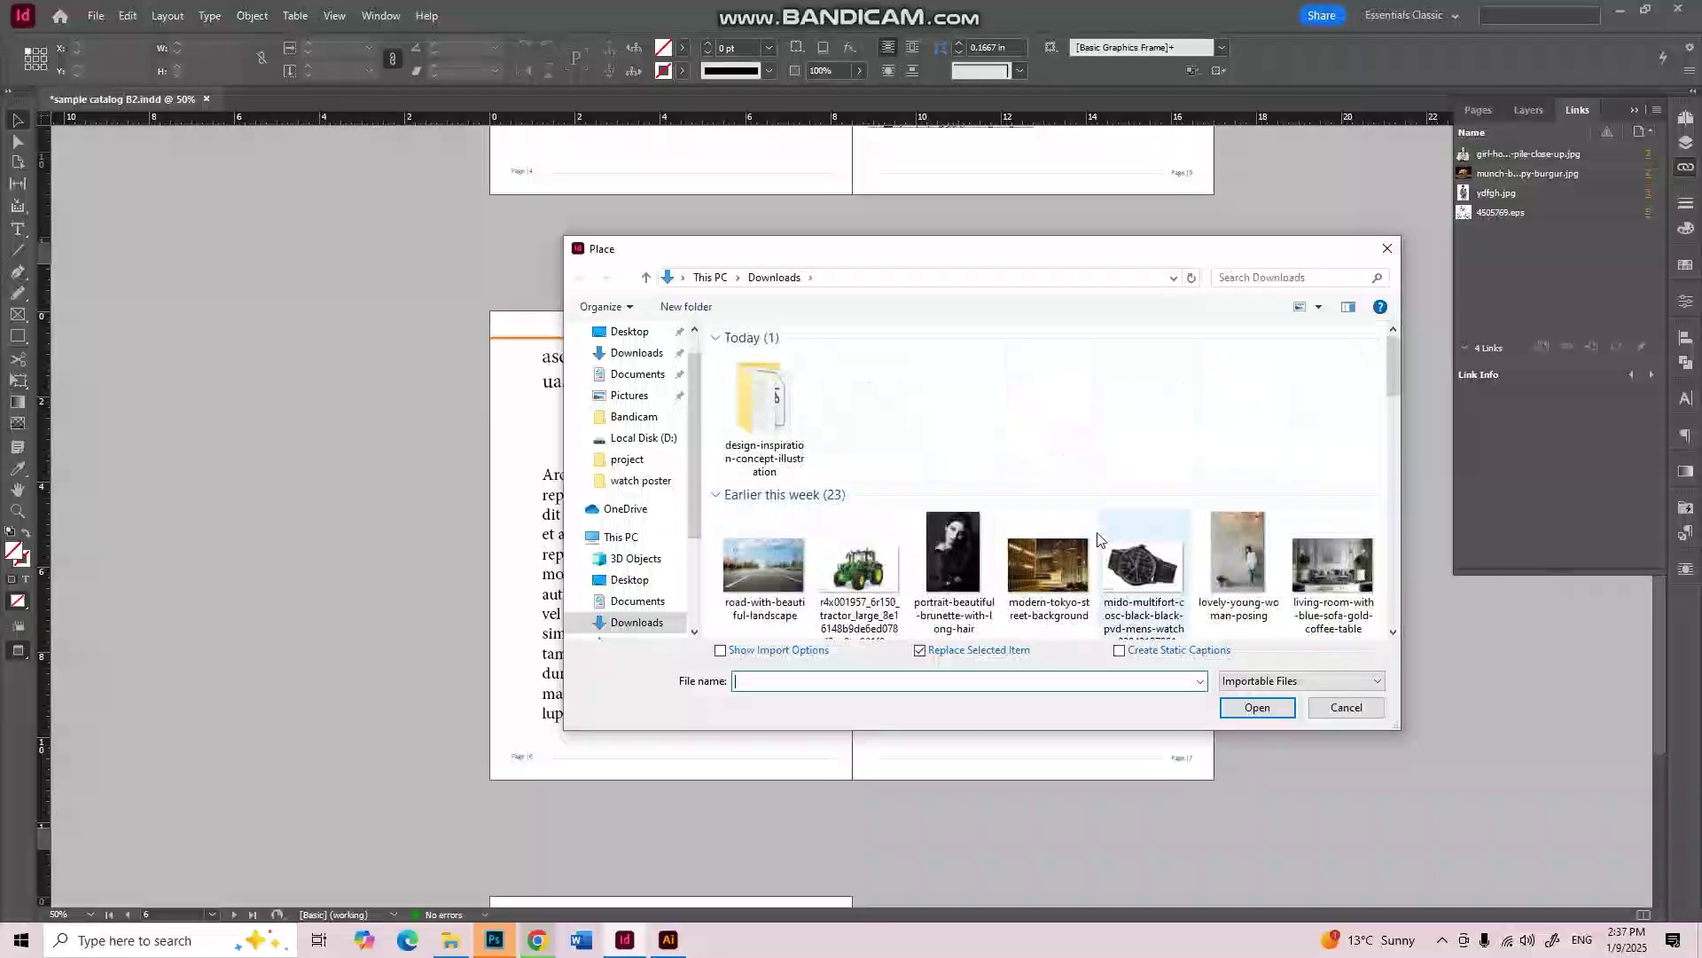
scroll(1078, 532, down, 3)
click(1056, 408)
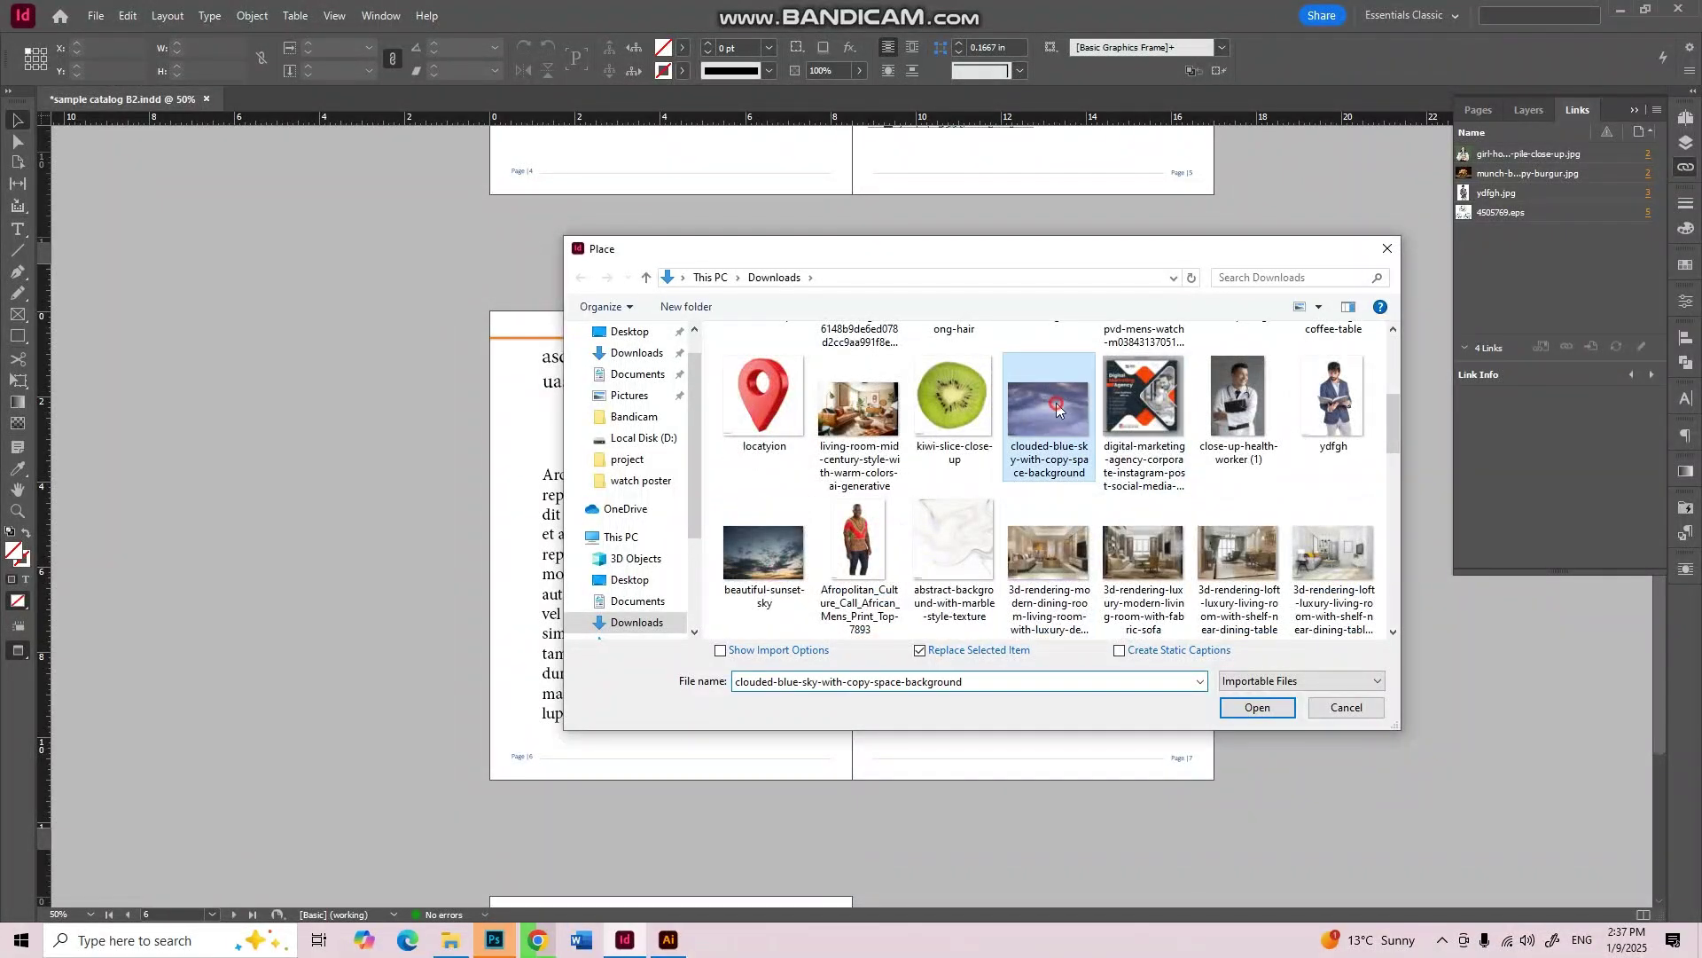
ctrl+click(1143, 399)
ctrl+click(1250, 416)
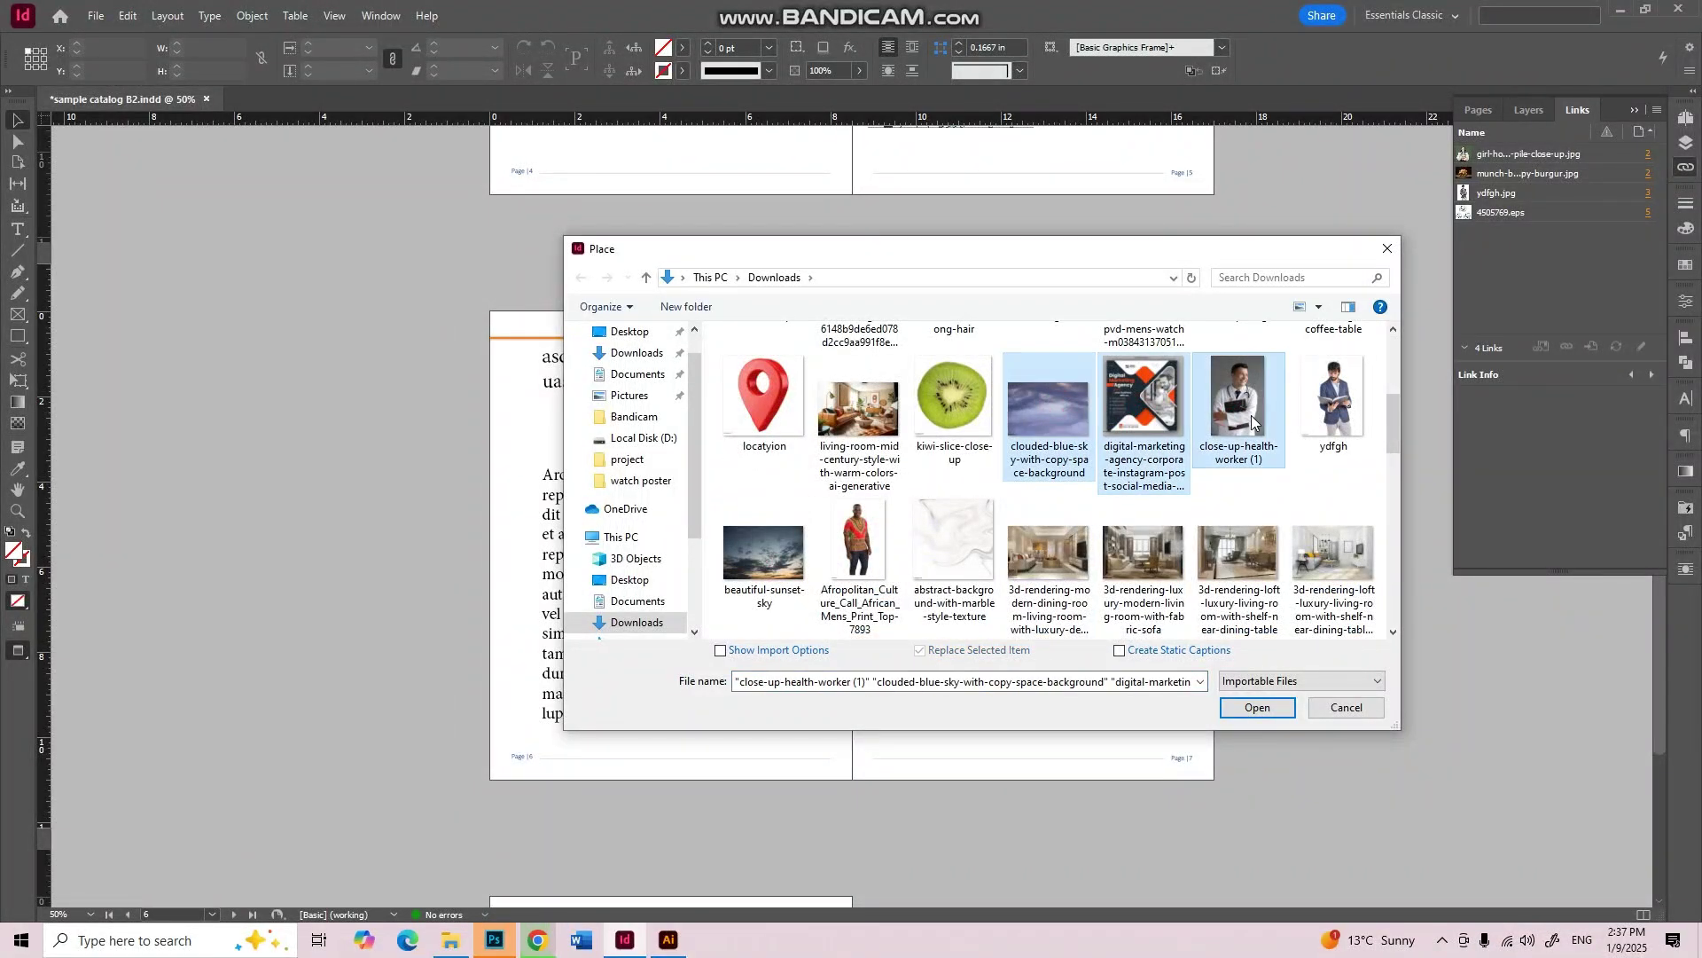
ctrl+click(858, 412)
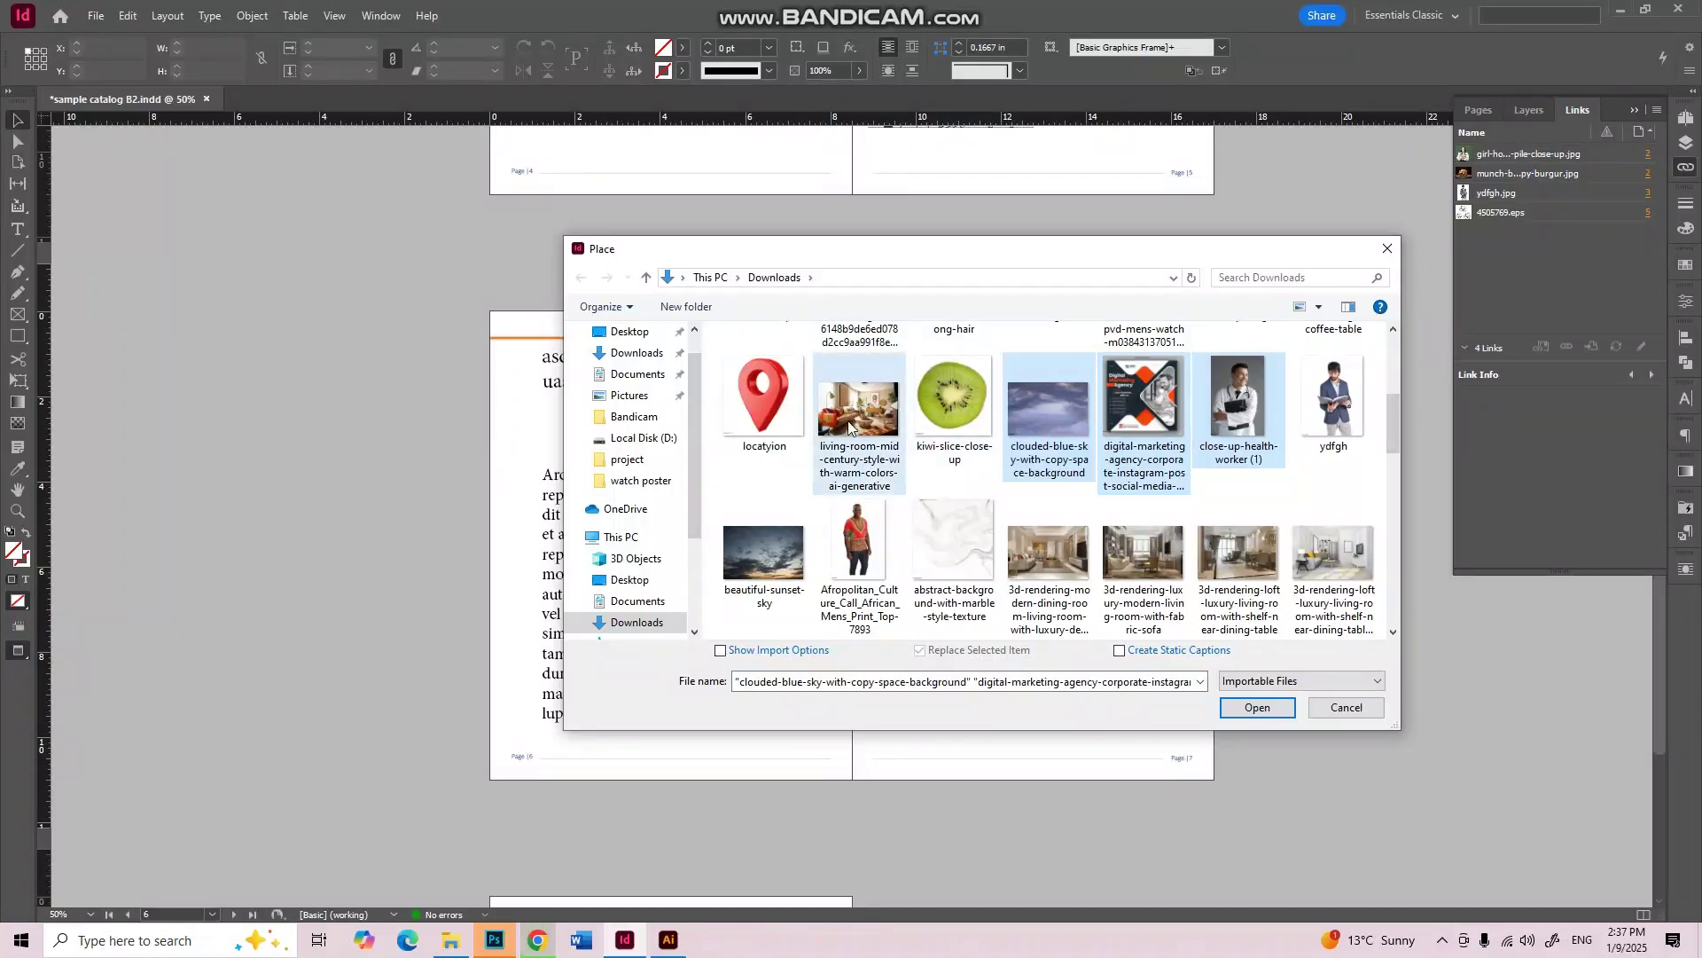
ctrl+click(1049, 550)
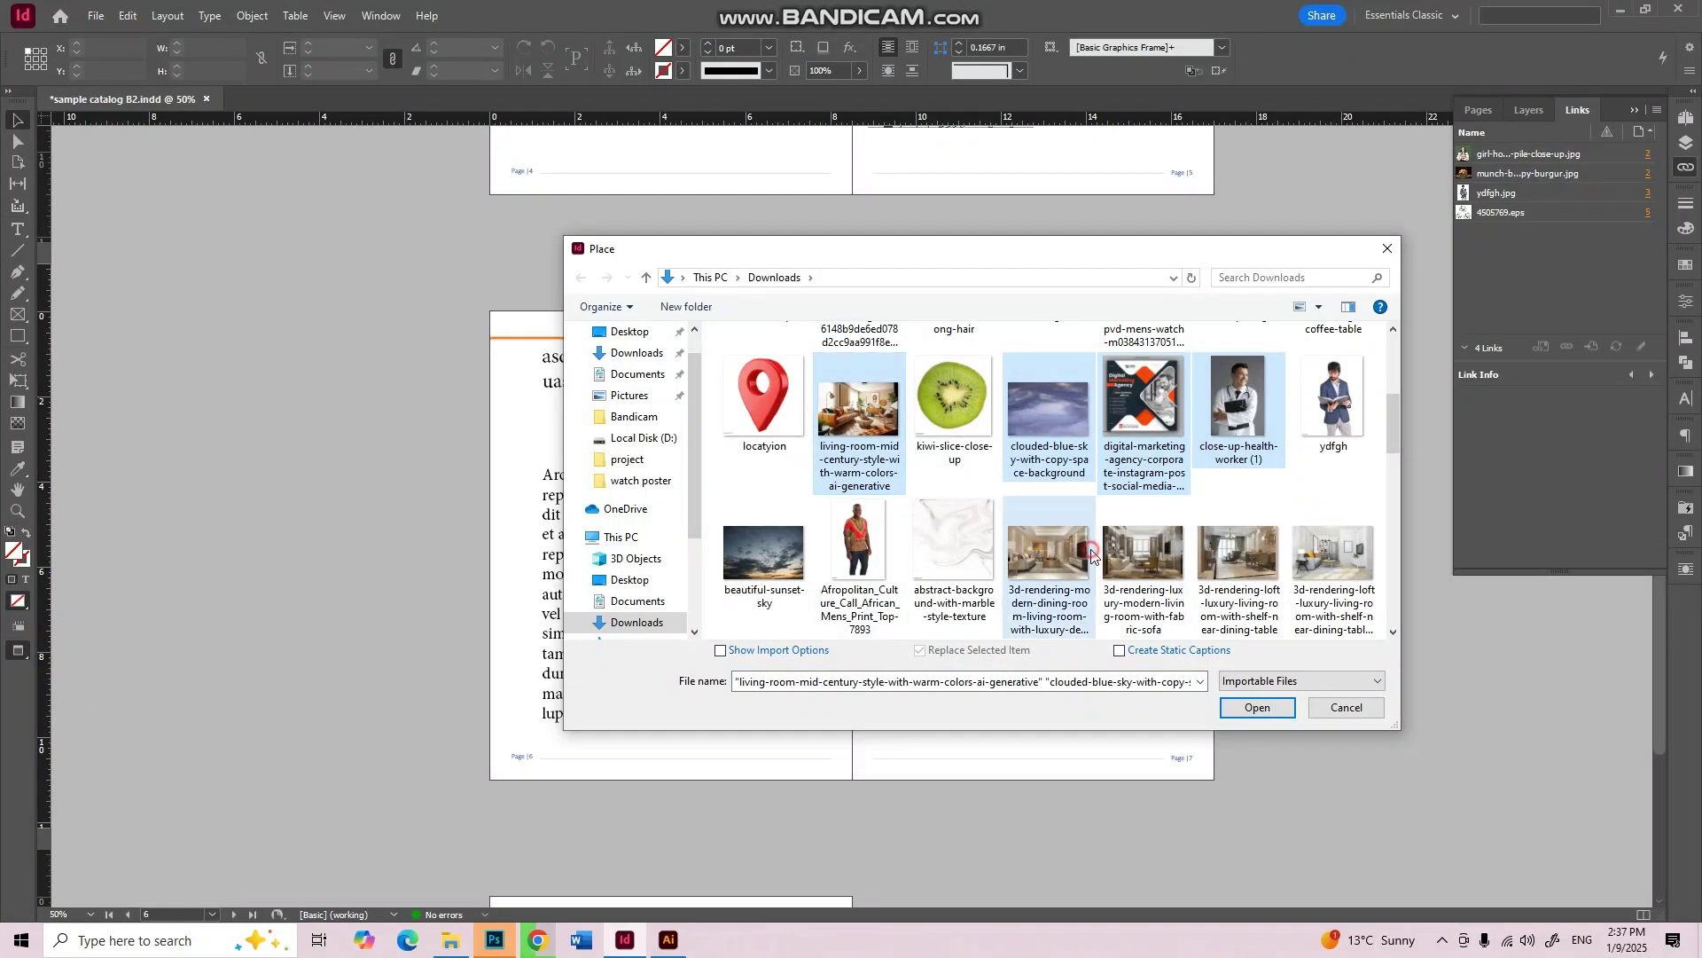
ctrl+click(1143, 549)
ctrl+click(1248, 554)
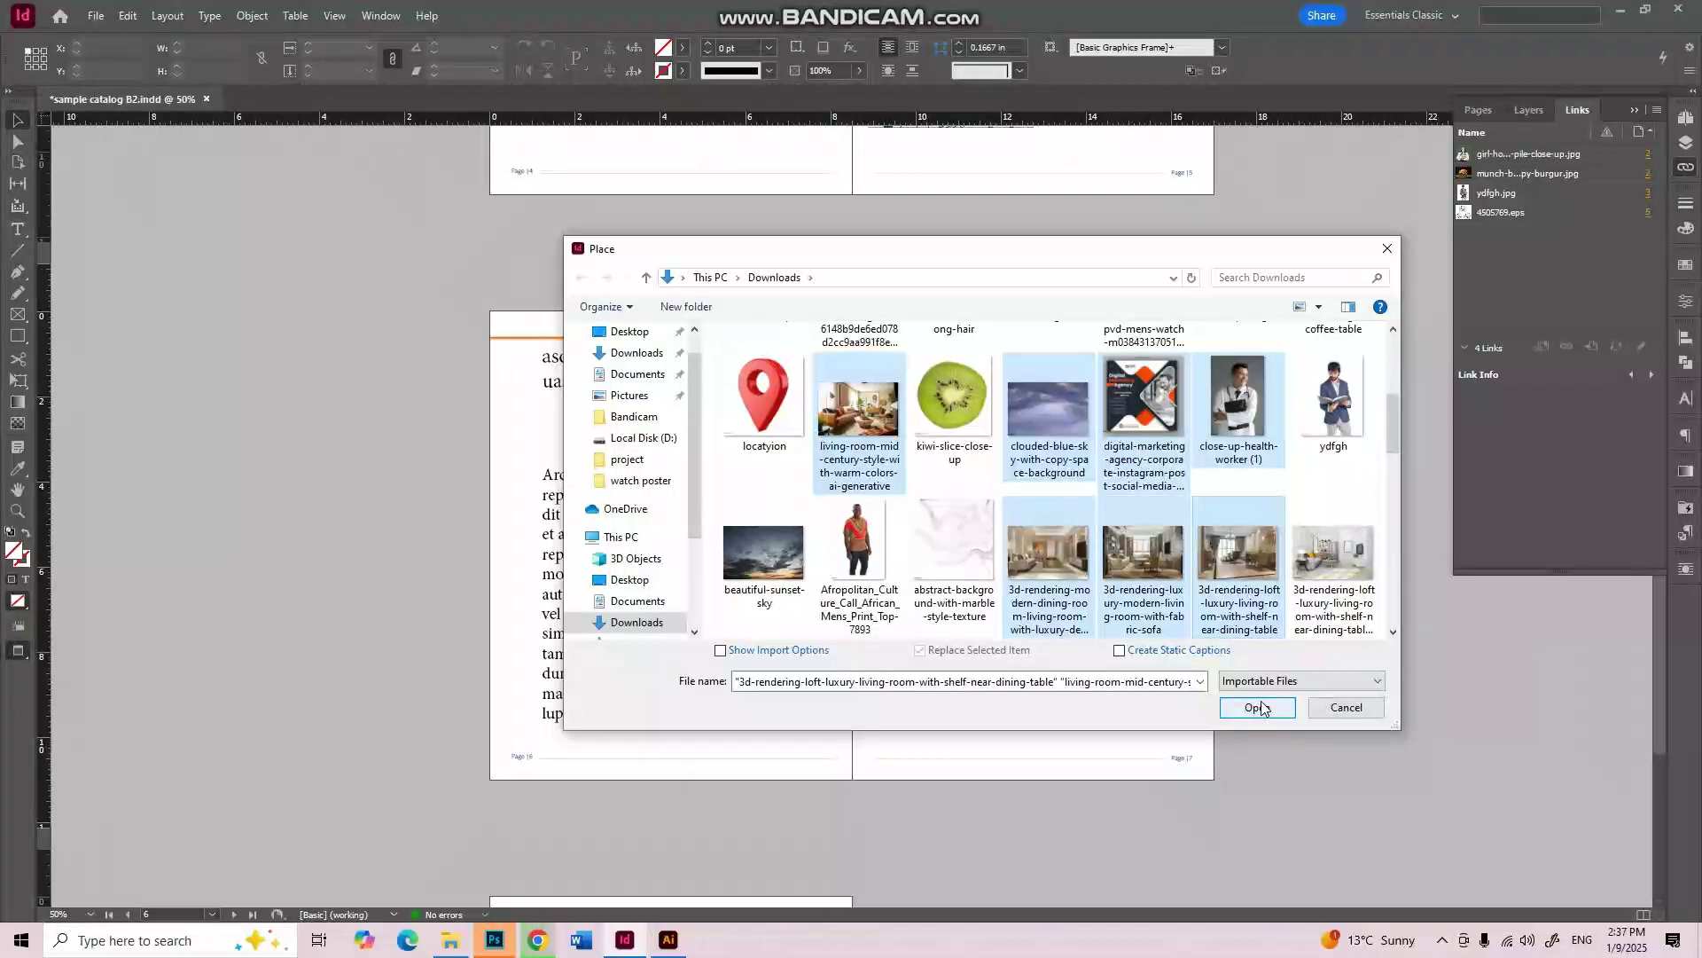
ctrl+click(1075, 565)
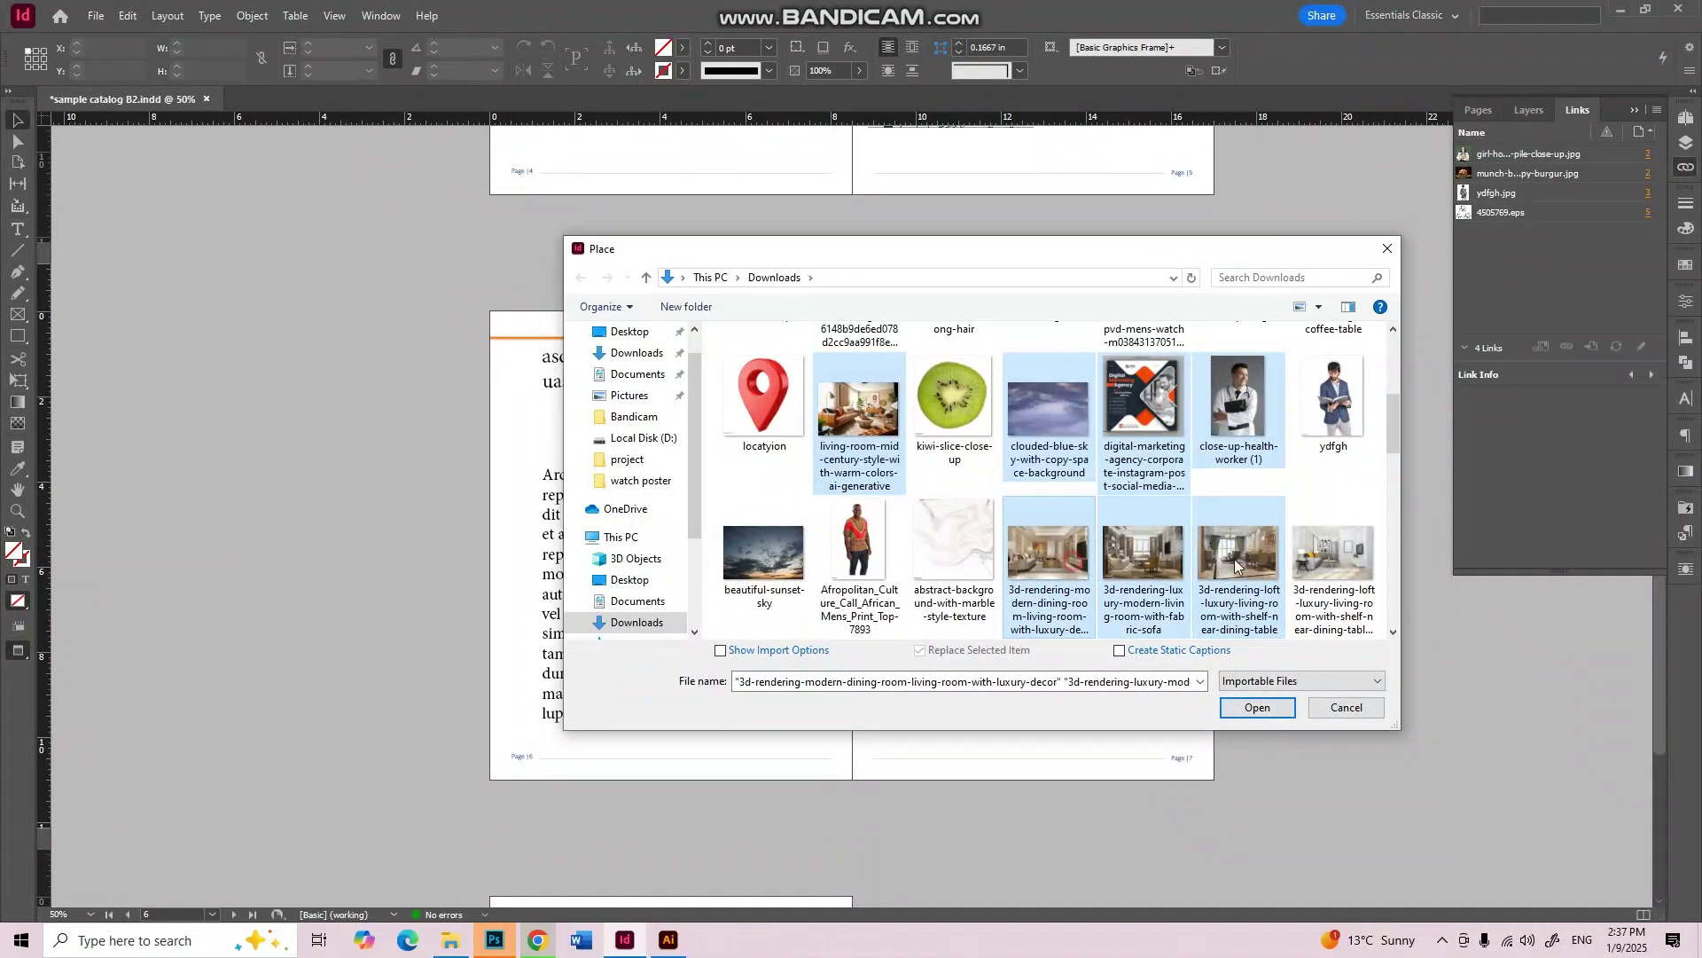
ctrl+click(1161, 560)
ctrl+click(1239, 566)
ctrl+click(1332, 550)
ctrl+click(1049, 550)
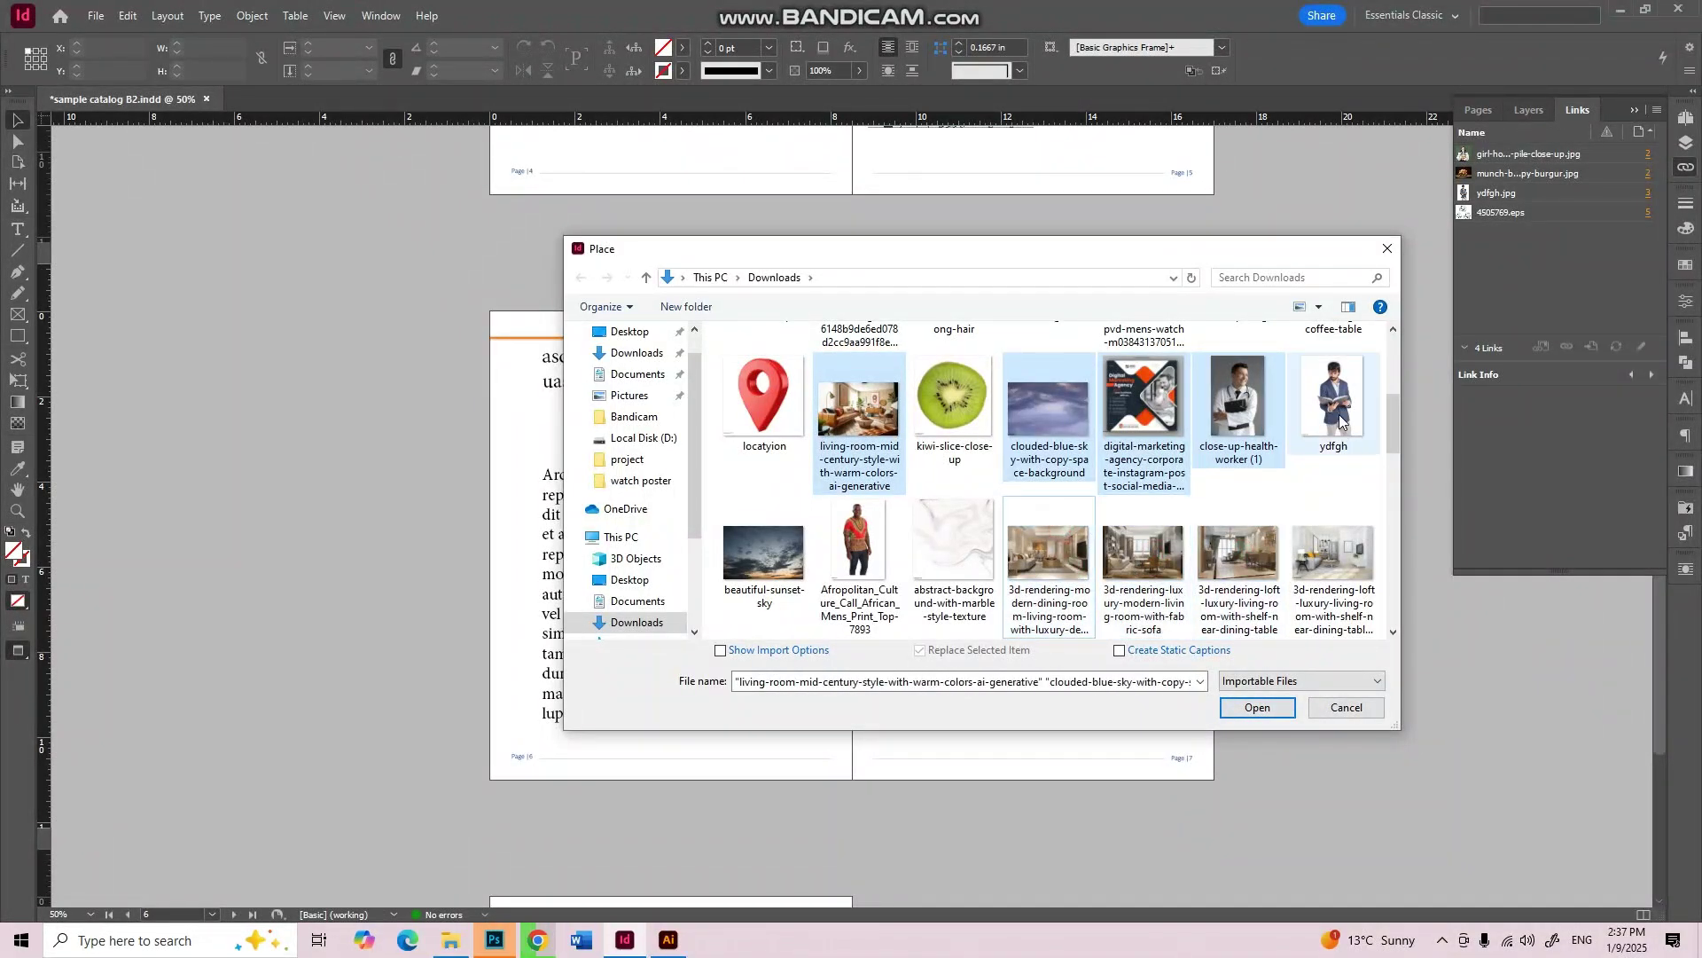
Step: Add kiwi-slice-close-up and ydfgh to the selected files and load them all for placing
scroll(884, 542, up, 2)
ctrl+click(1333, 536)
ctrl+click(953, 537)
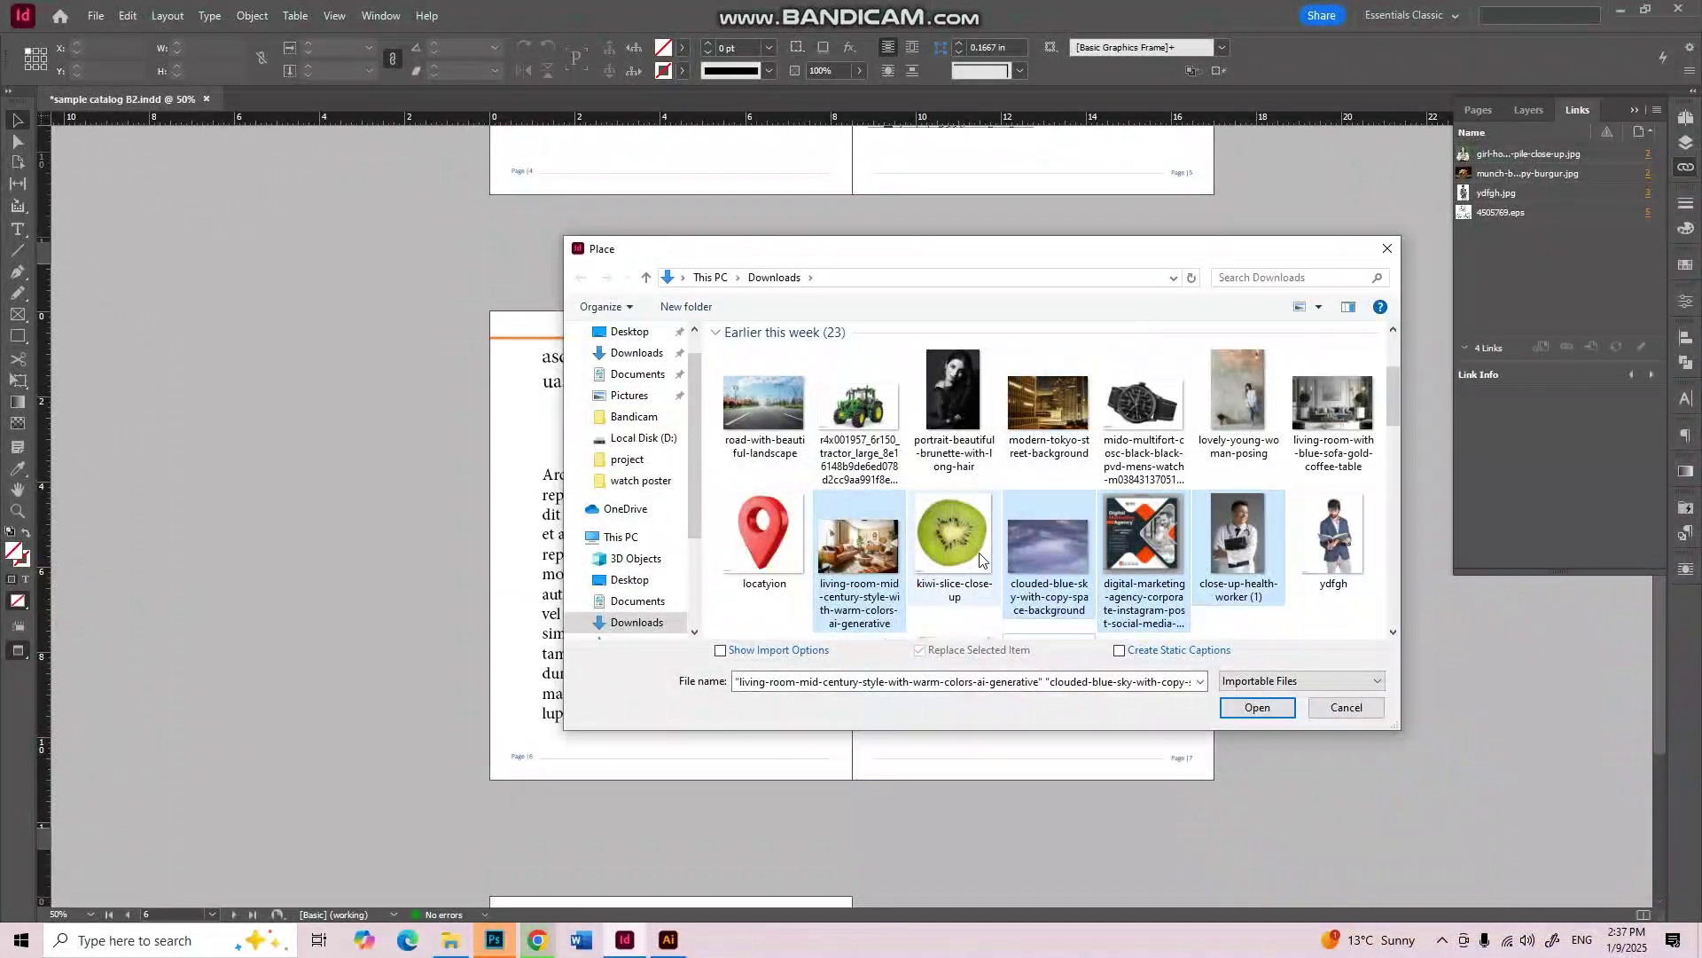
ctrl+click(1332, 537)
click(1258, 709)
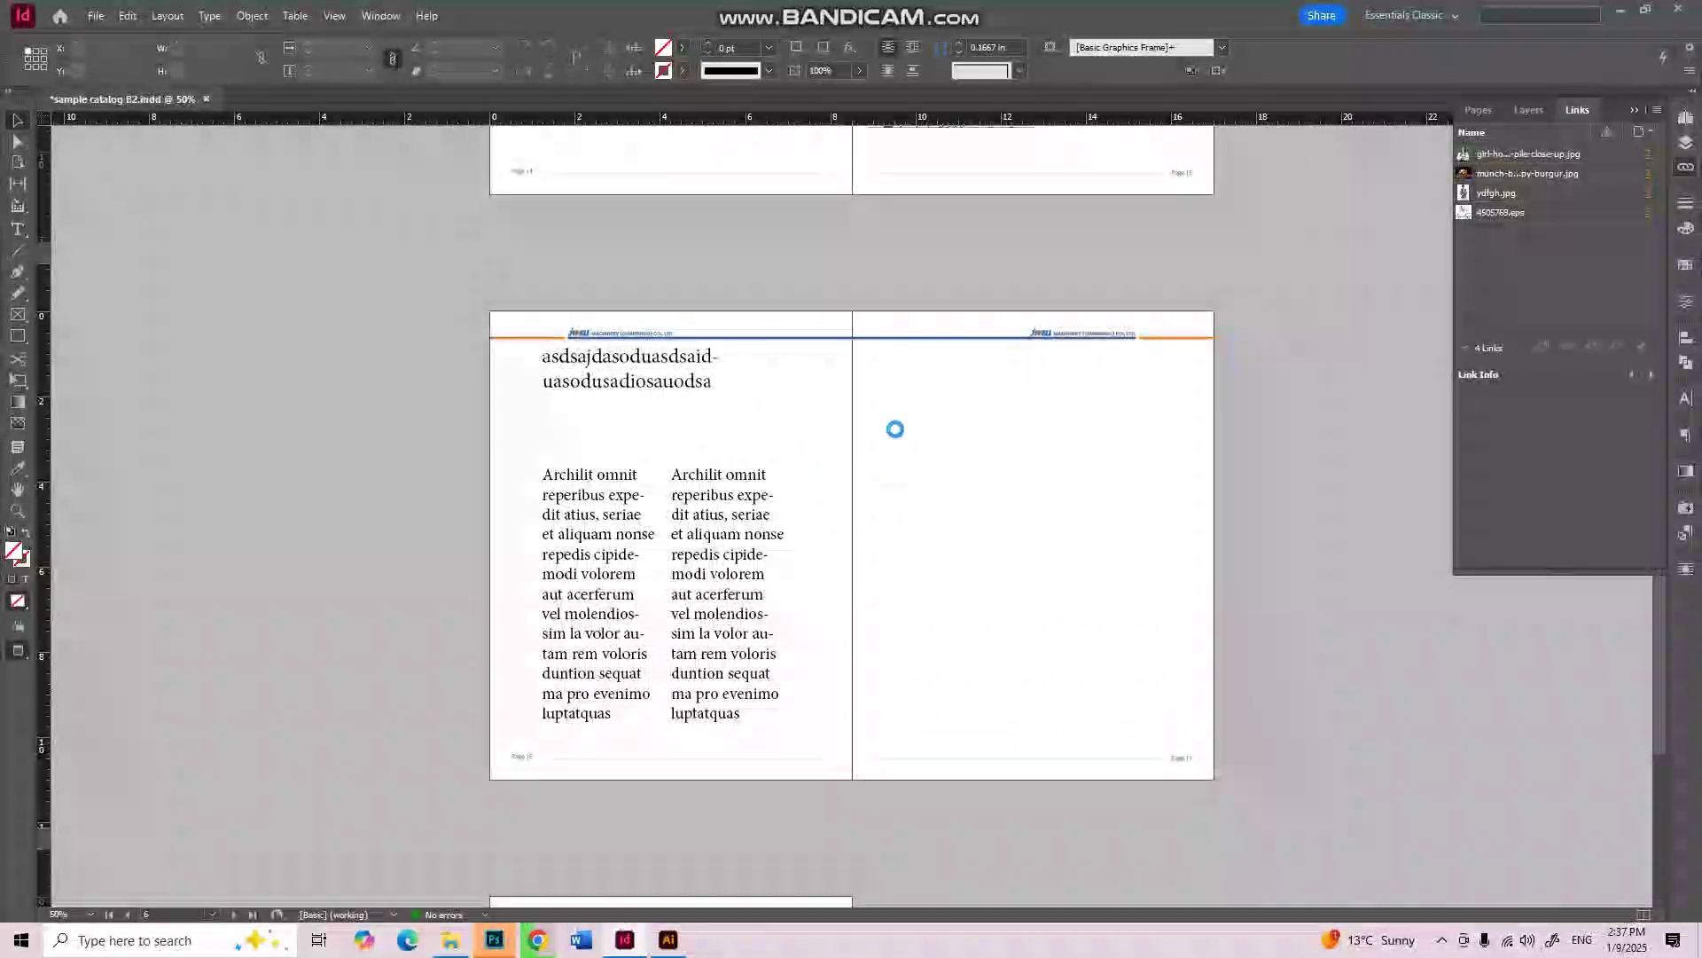
Step: Place the loaded health worker, sky, digital marketing, kiwi, living room and ydfgh images at separate spots on the pages 6–7 spread
scroll(868, 375, down, 3)
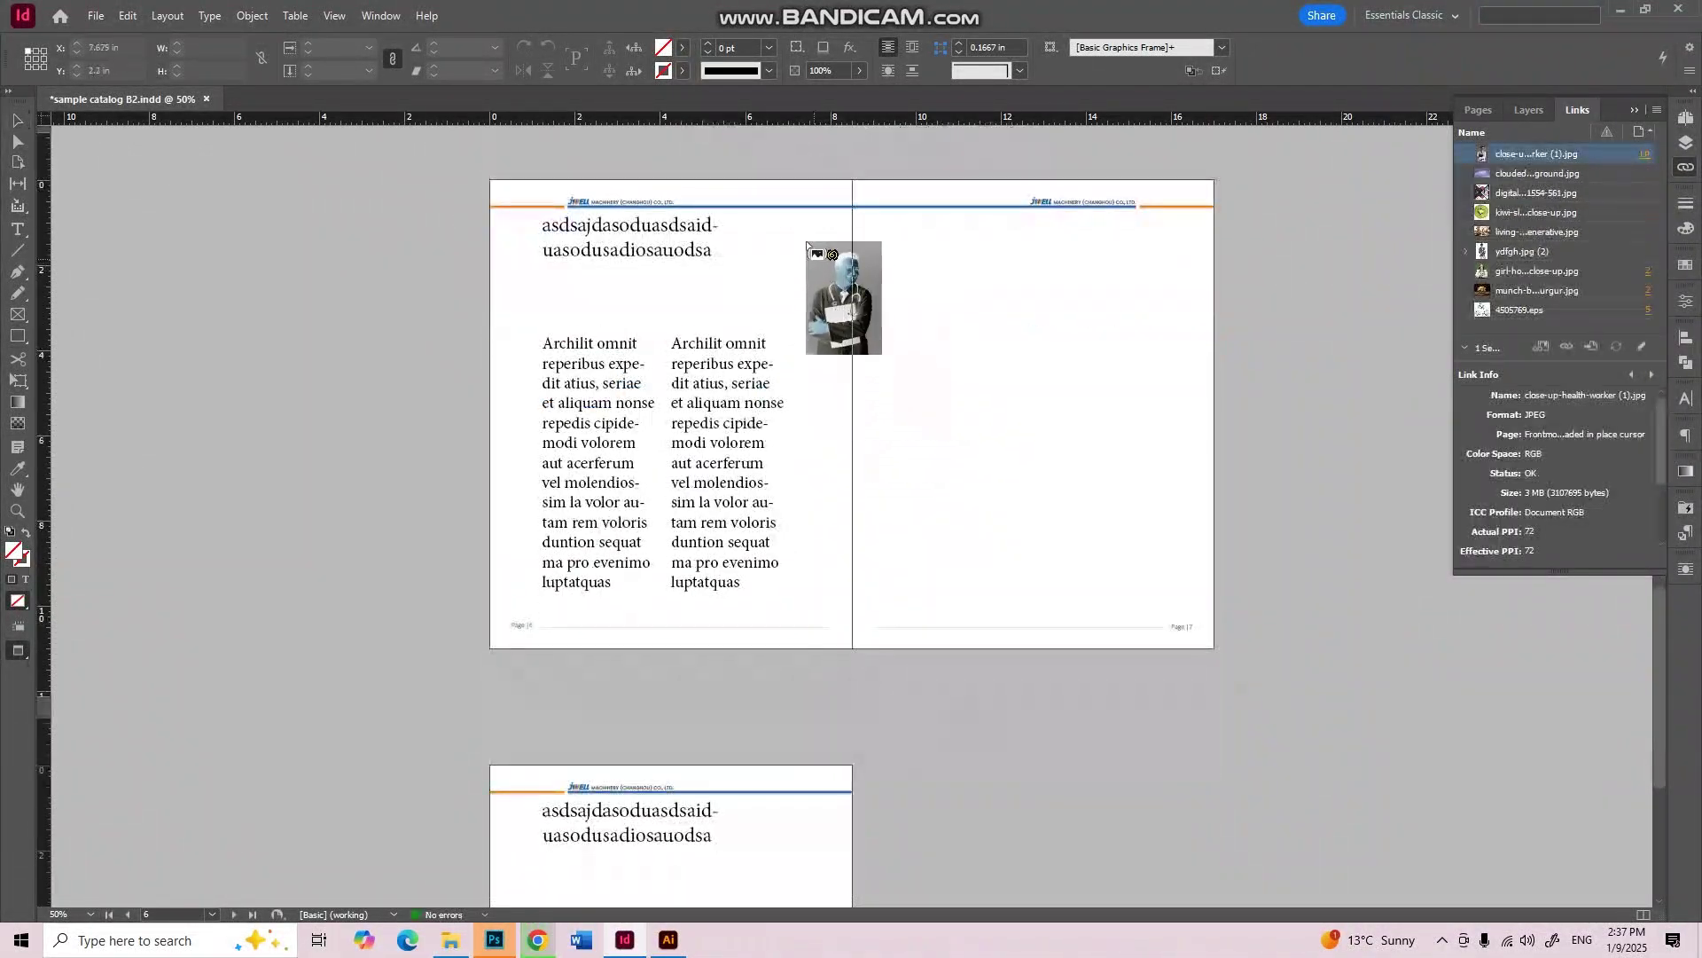
click(806, 239)
click(906, 251)
click(845, 375)
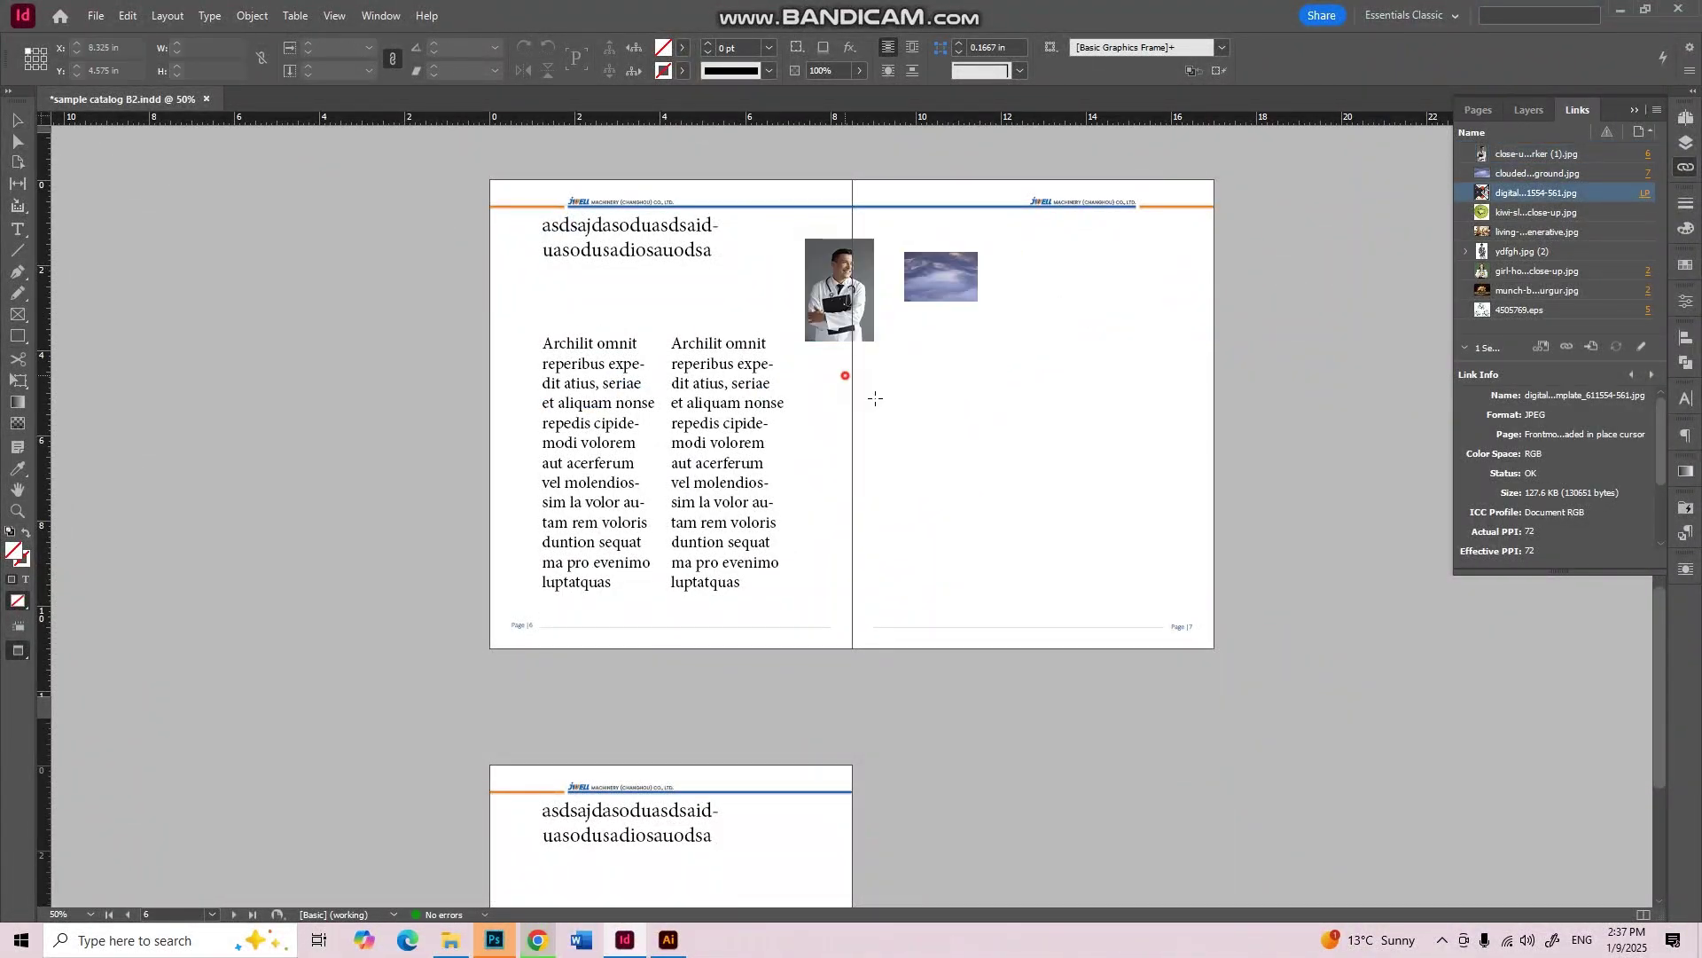
click(1020, 360)
click(1069, 276)
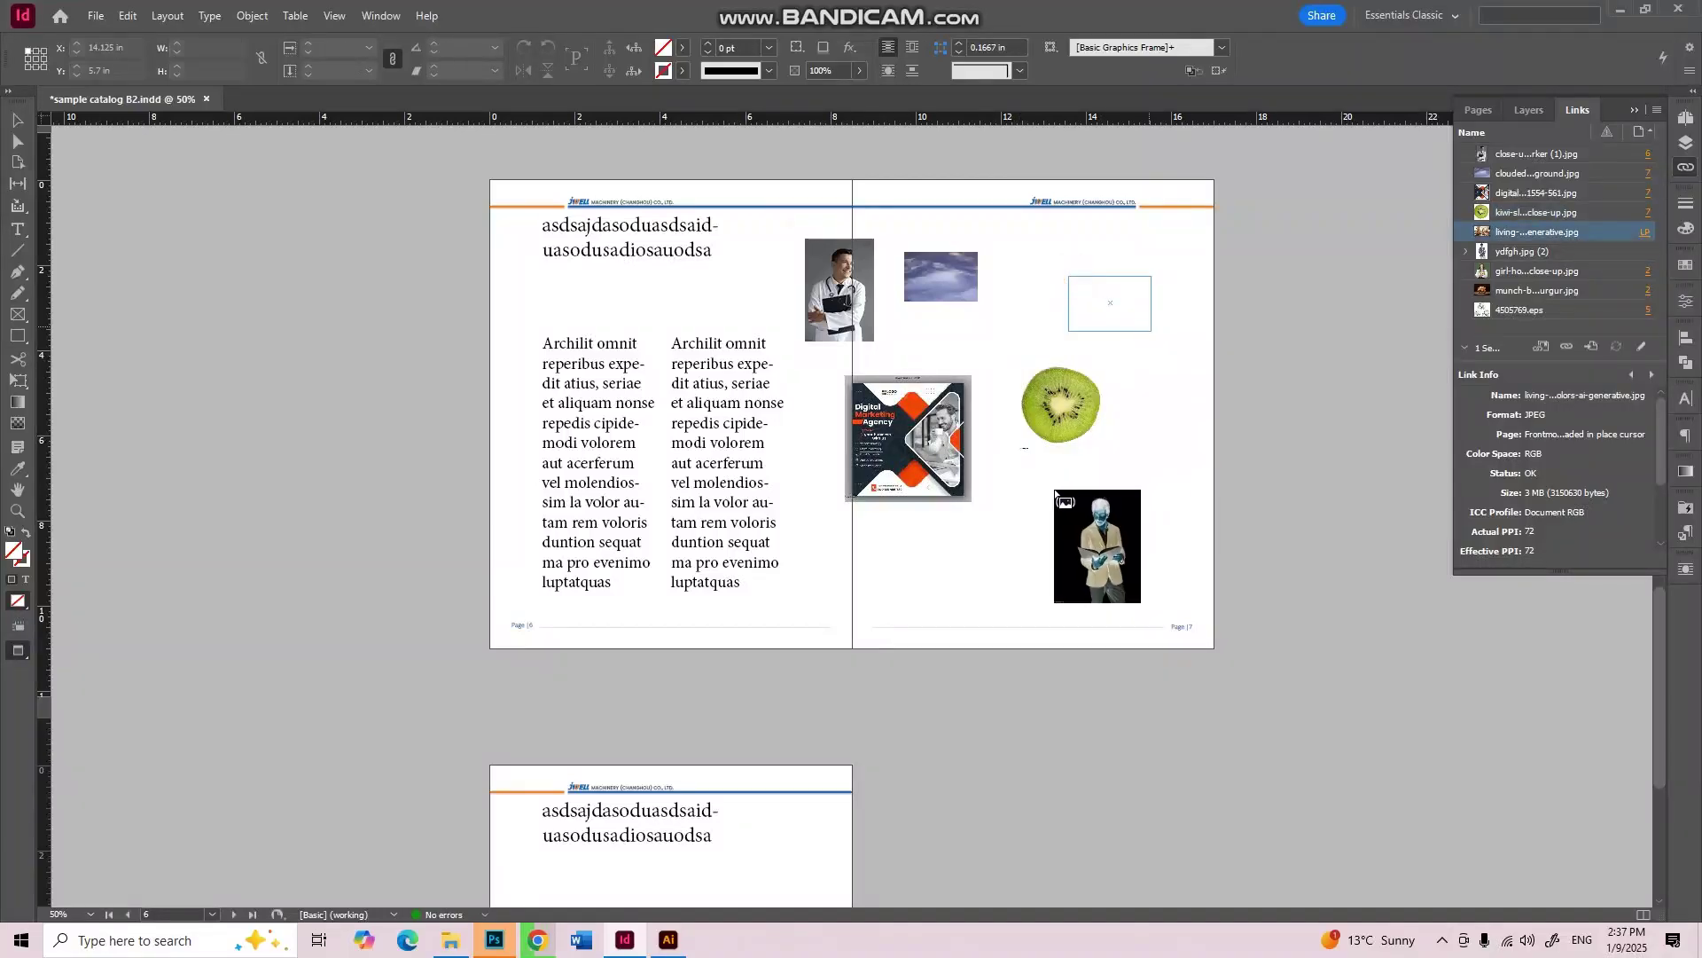
click(1053, 490)
click(917, 569)
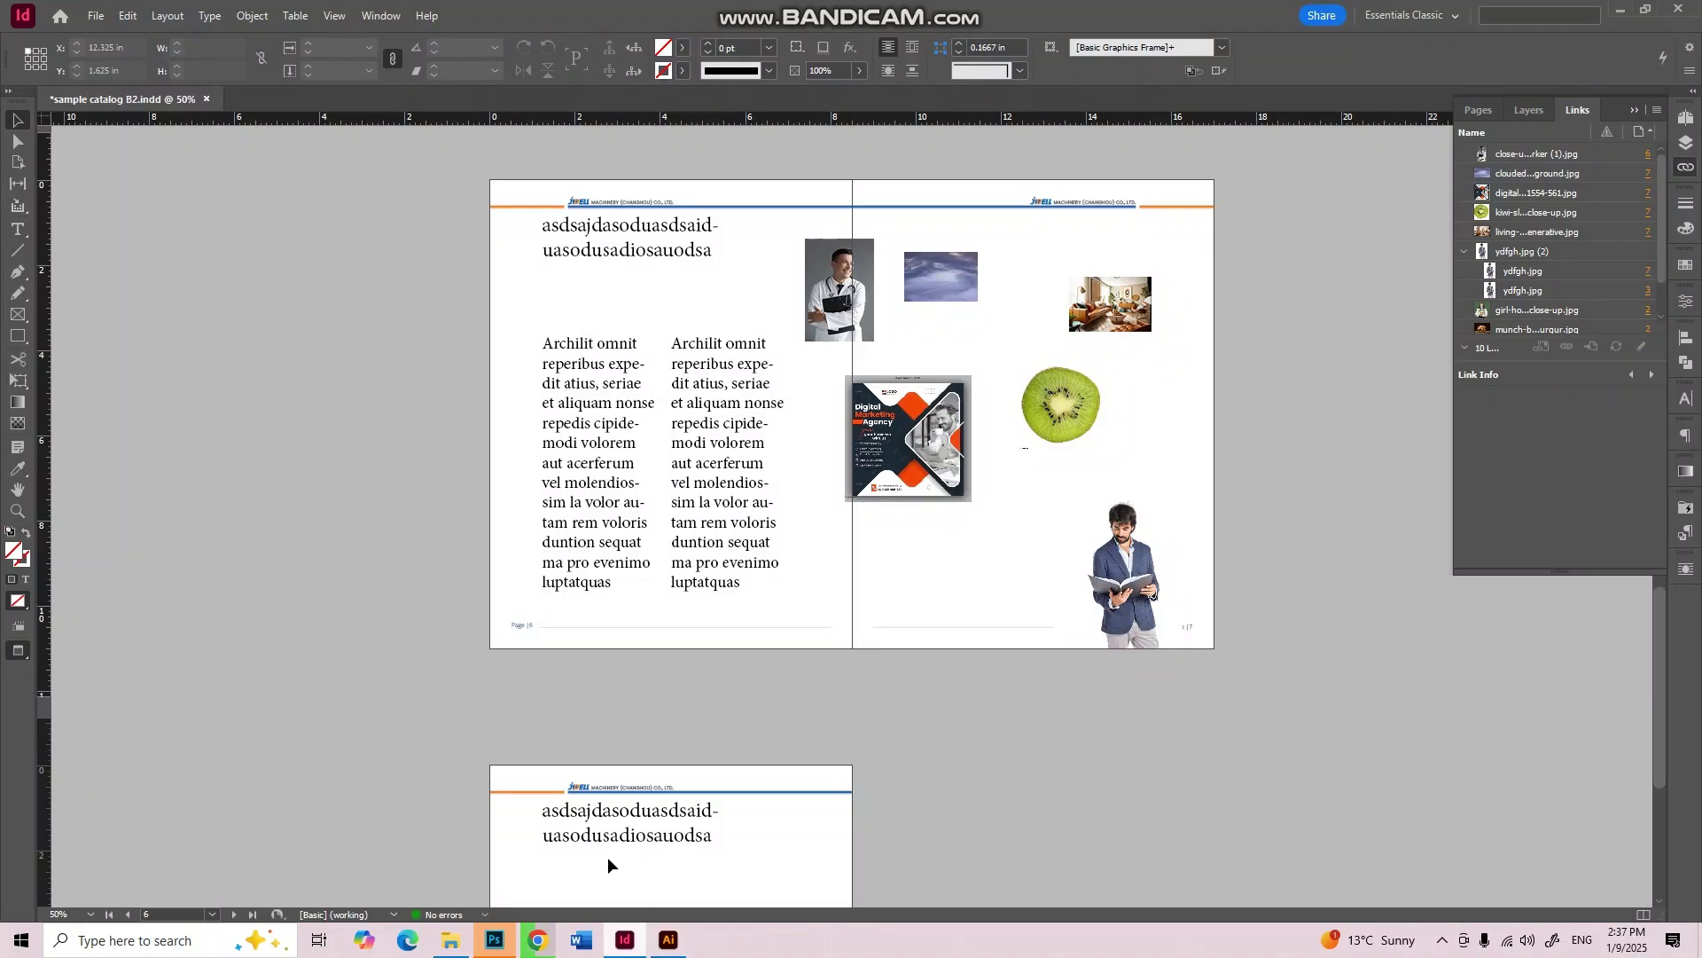
Step: Switch to File Explorer and cut the five Downloads images from living-room-mid-century through close-up-health-worker (1)
click(451, 940)
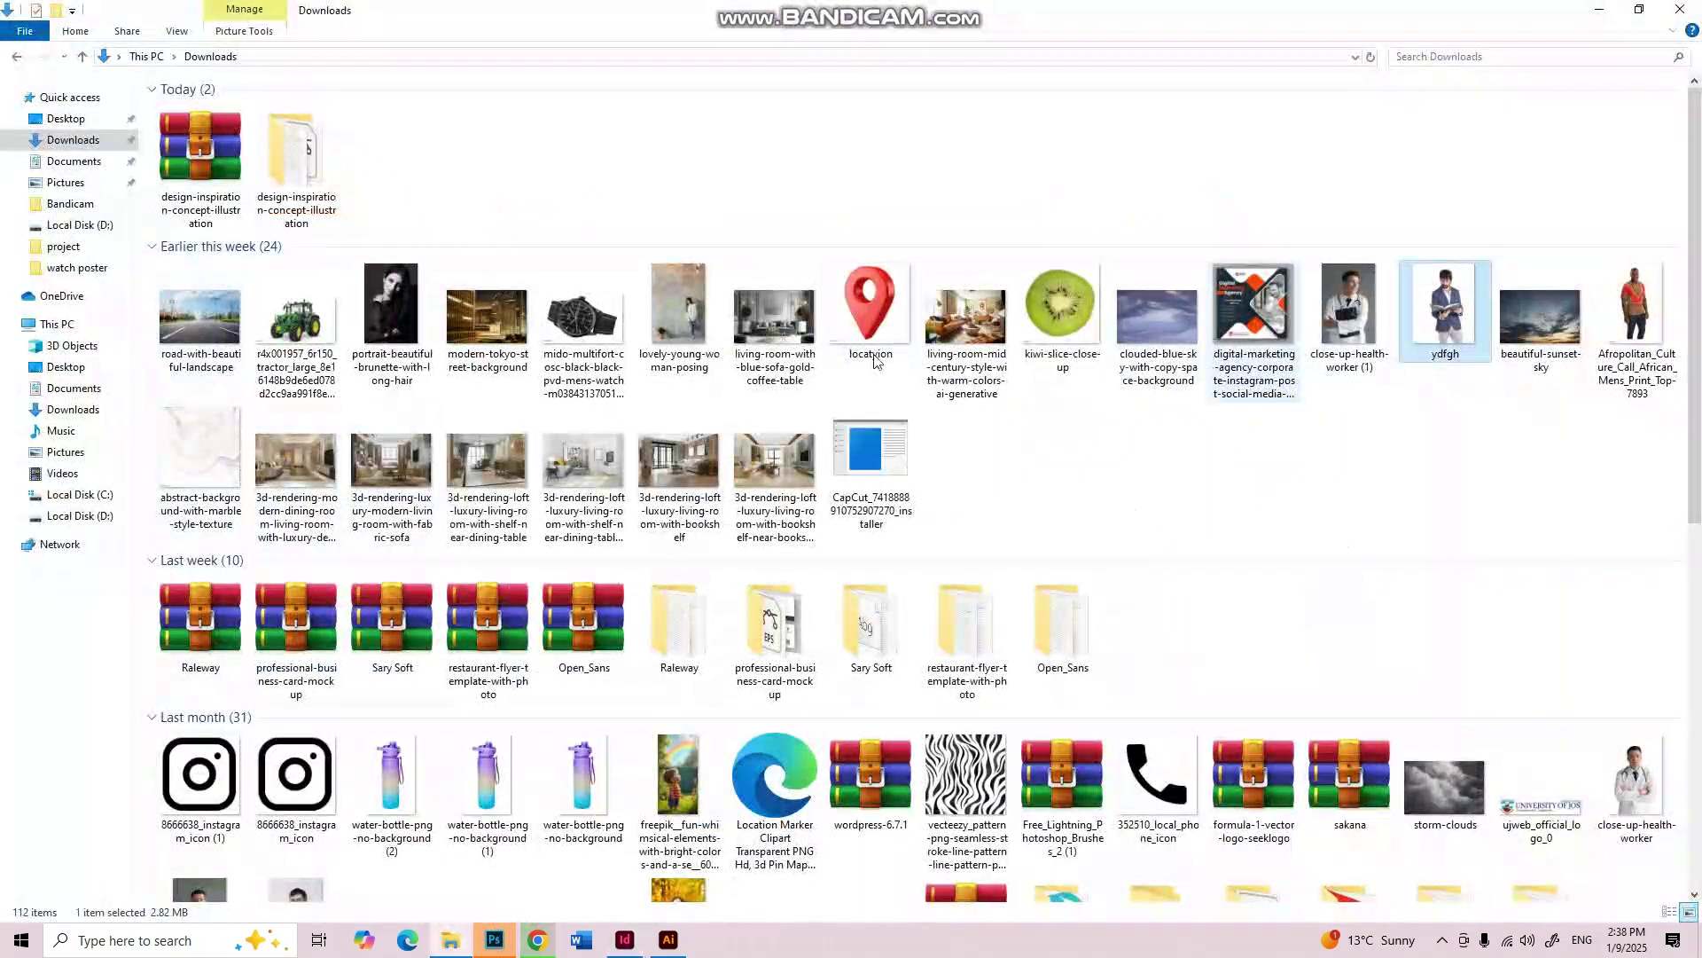
click(887, 312)
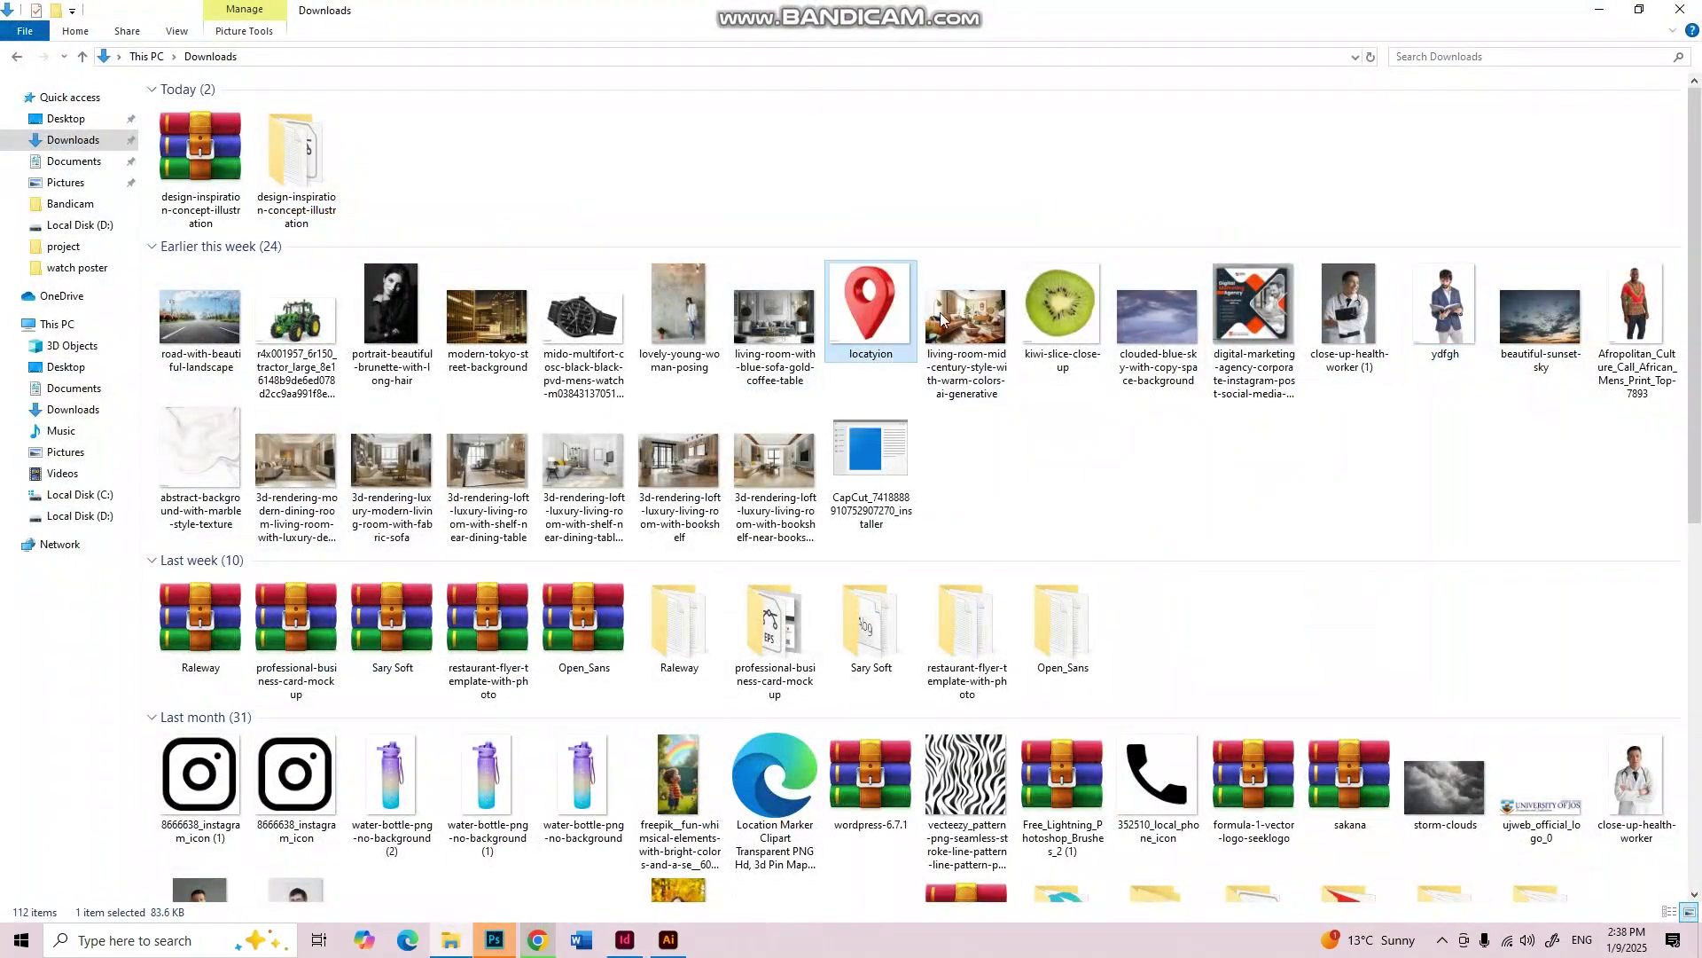
click(633, 942)
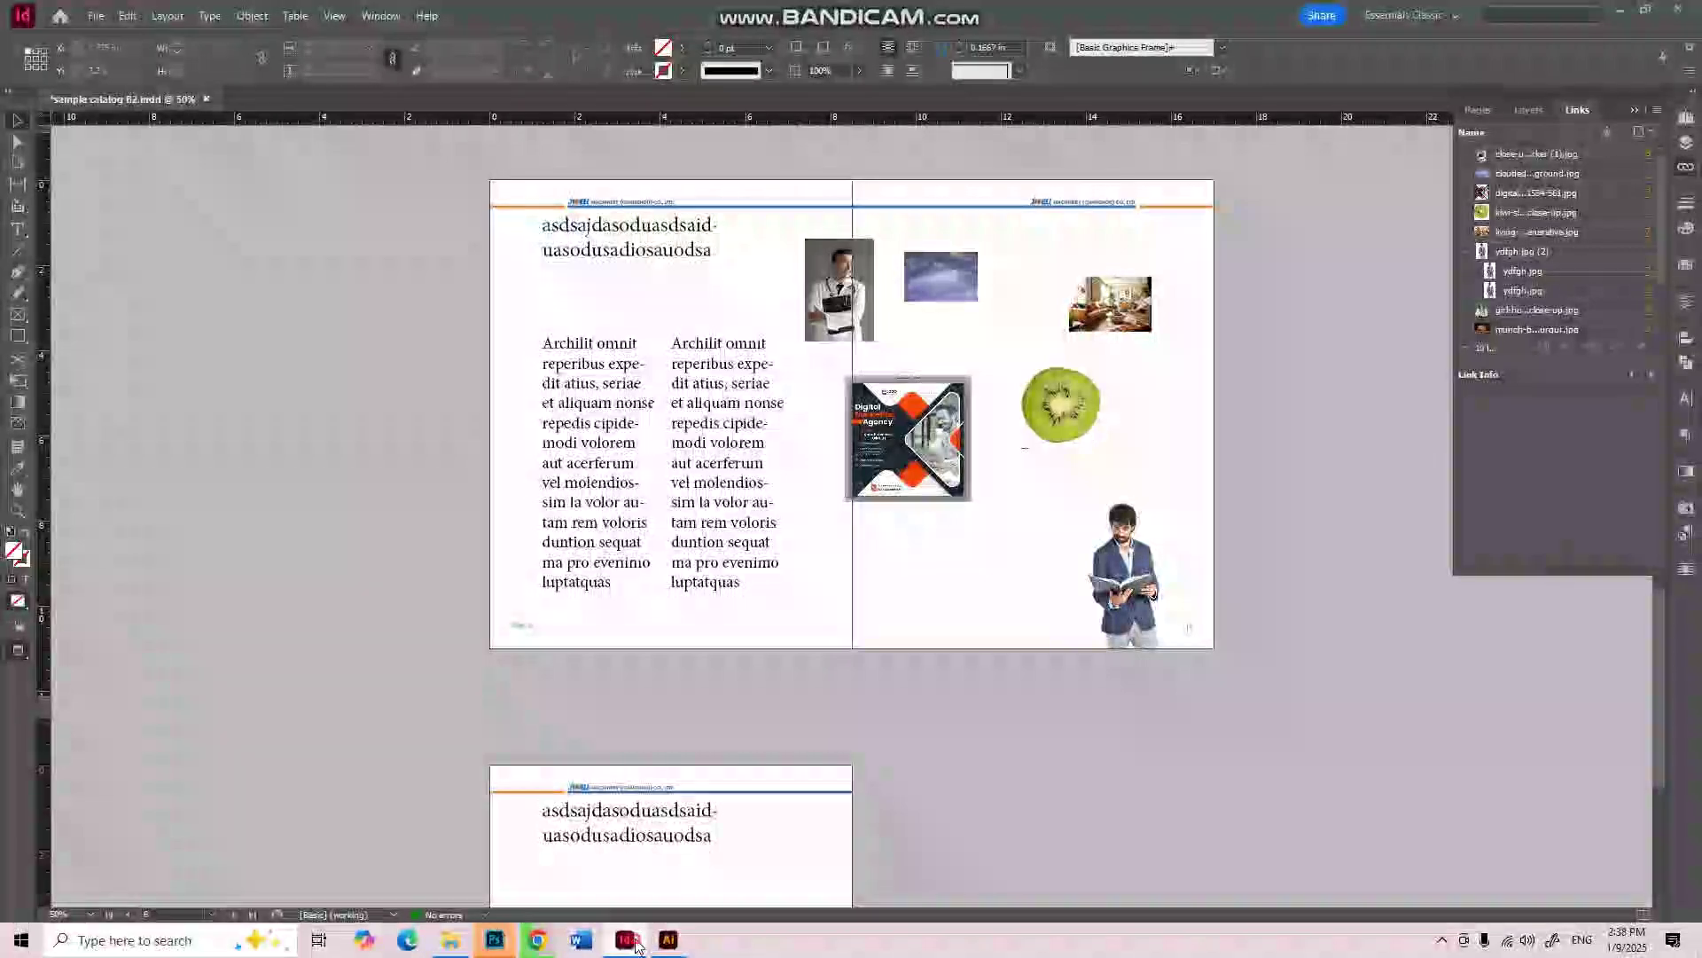
click(633, 942)
click(966, 320)
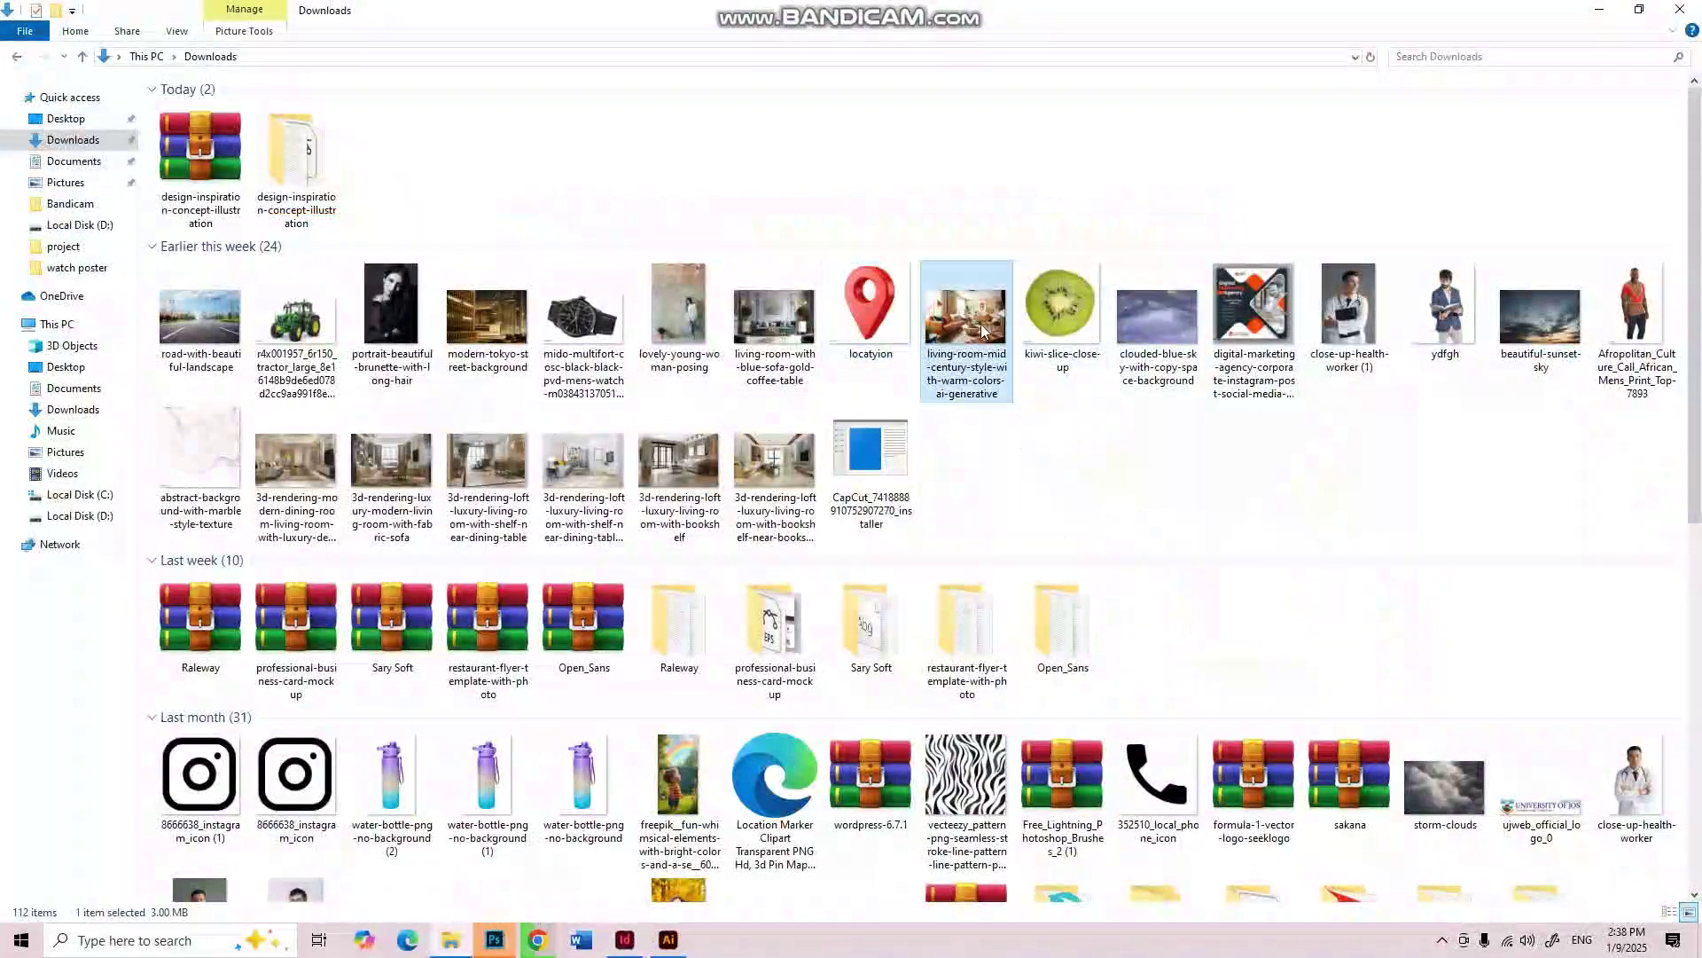
click(1077, 339)
key(Left)
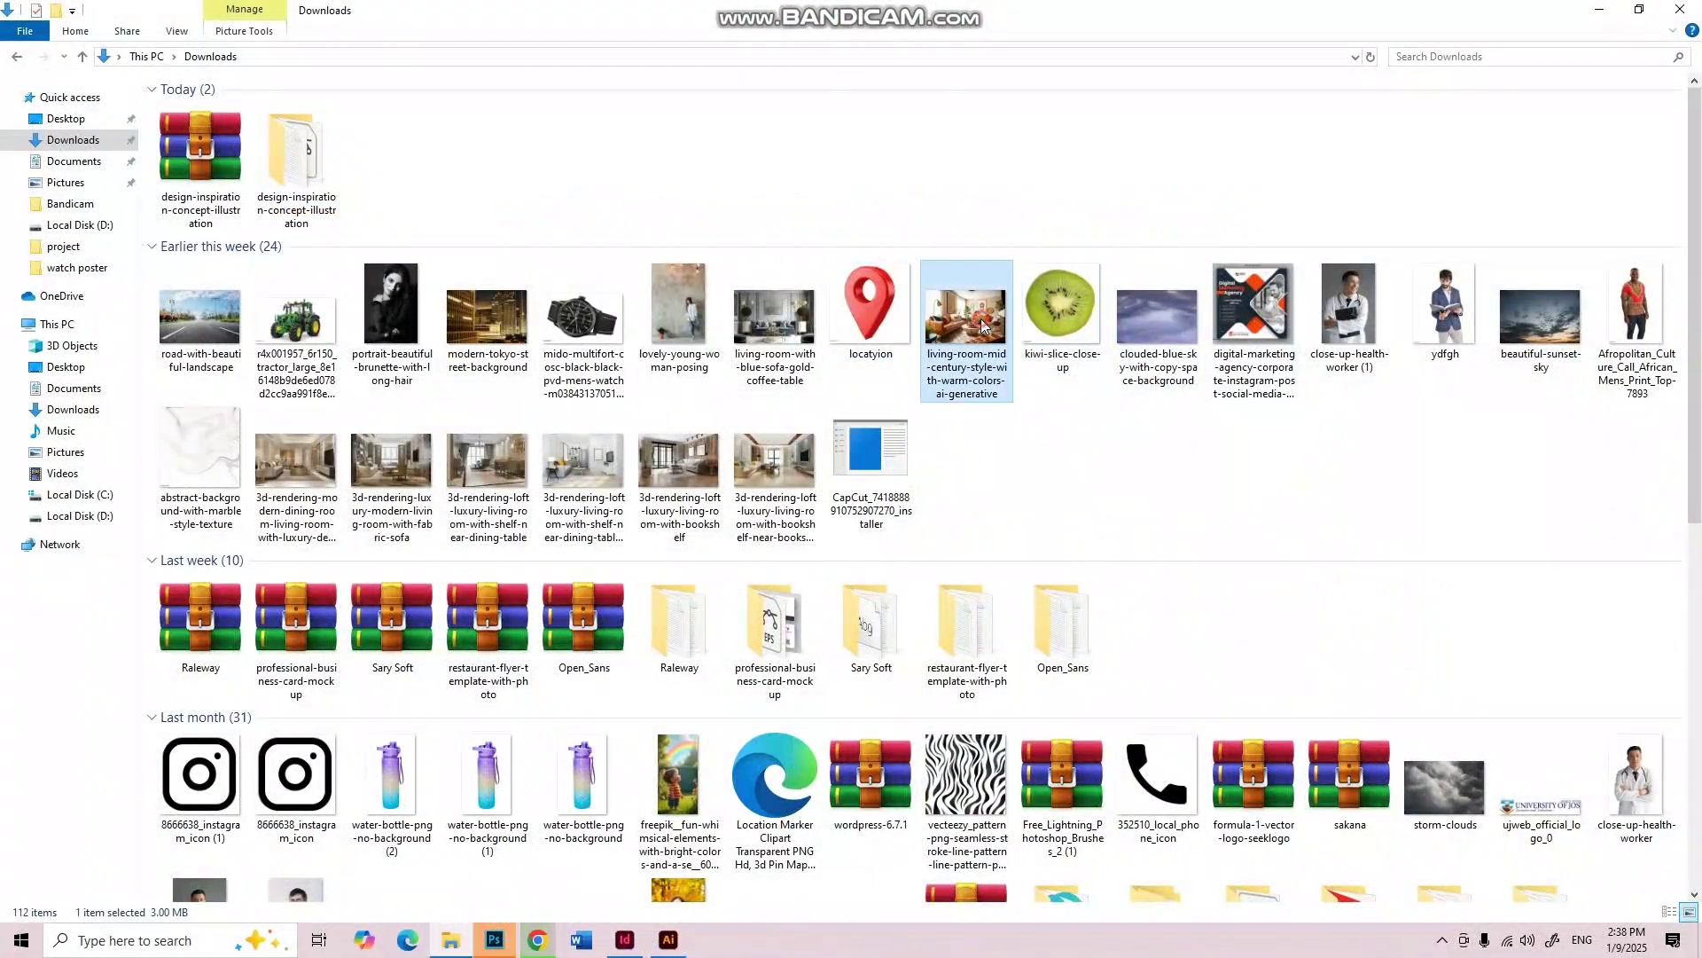
shift+click(1334, 326)
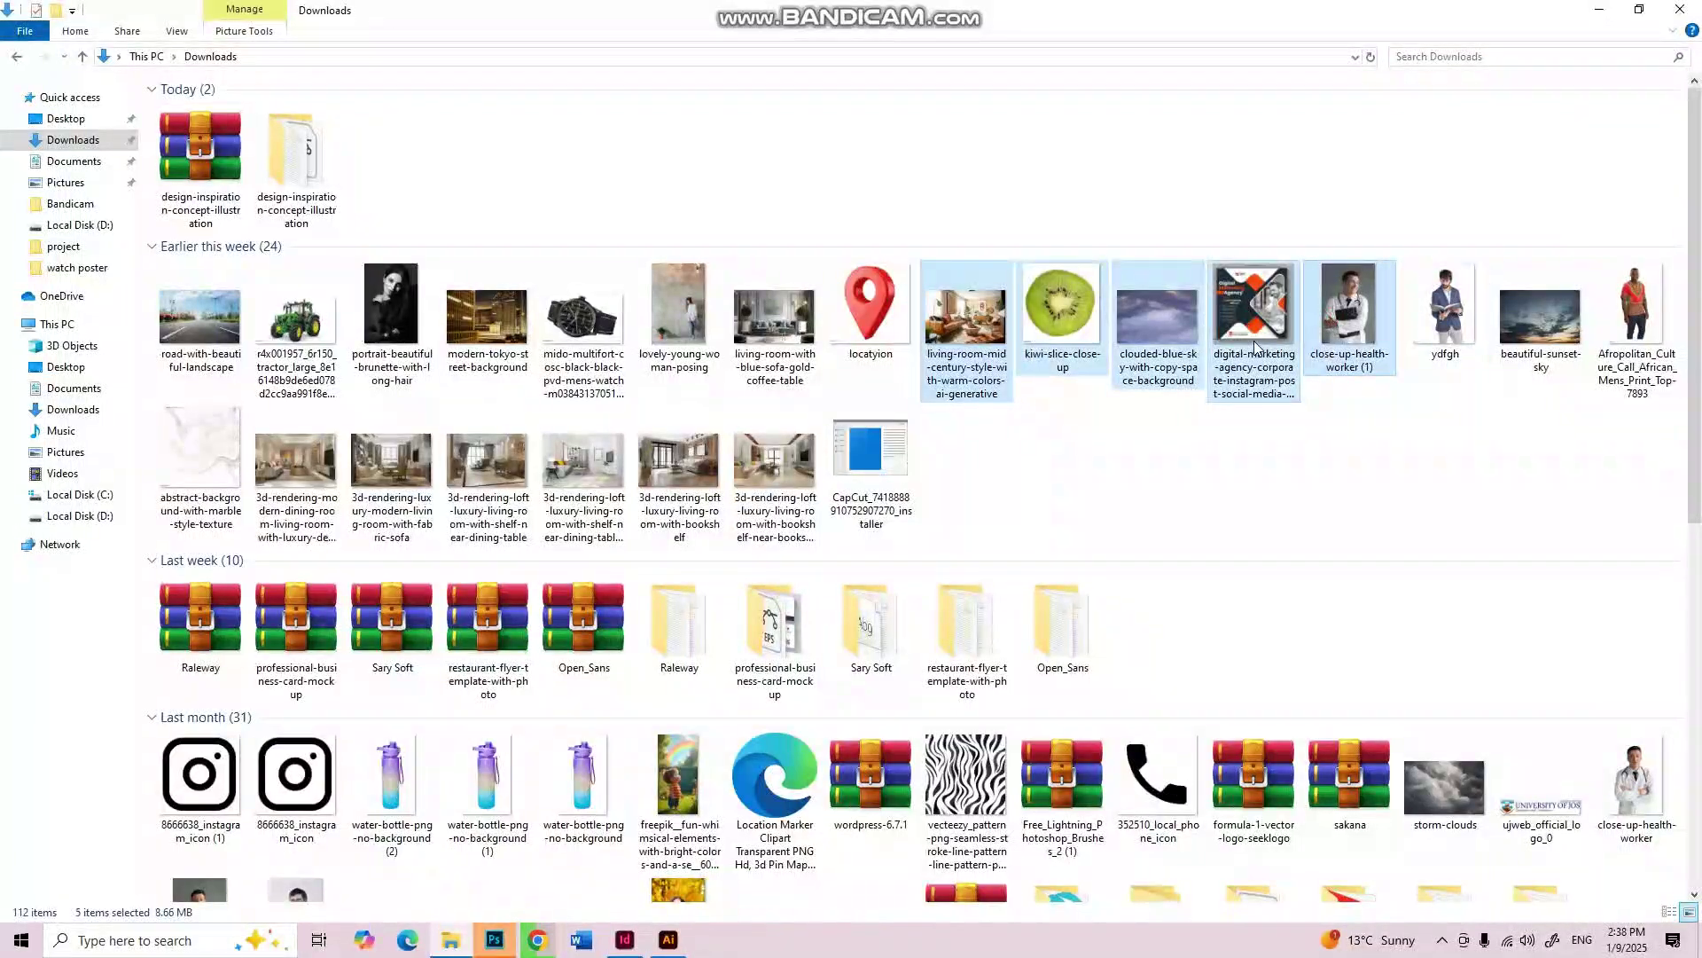
key(ctrl+x)
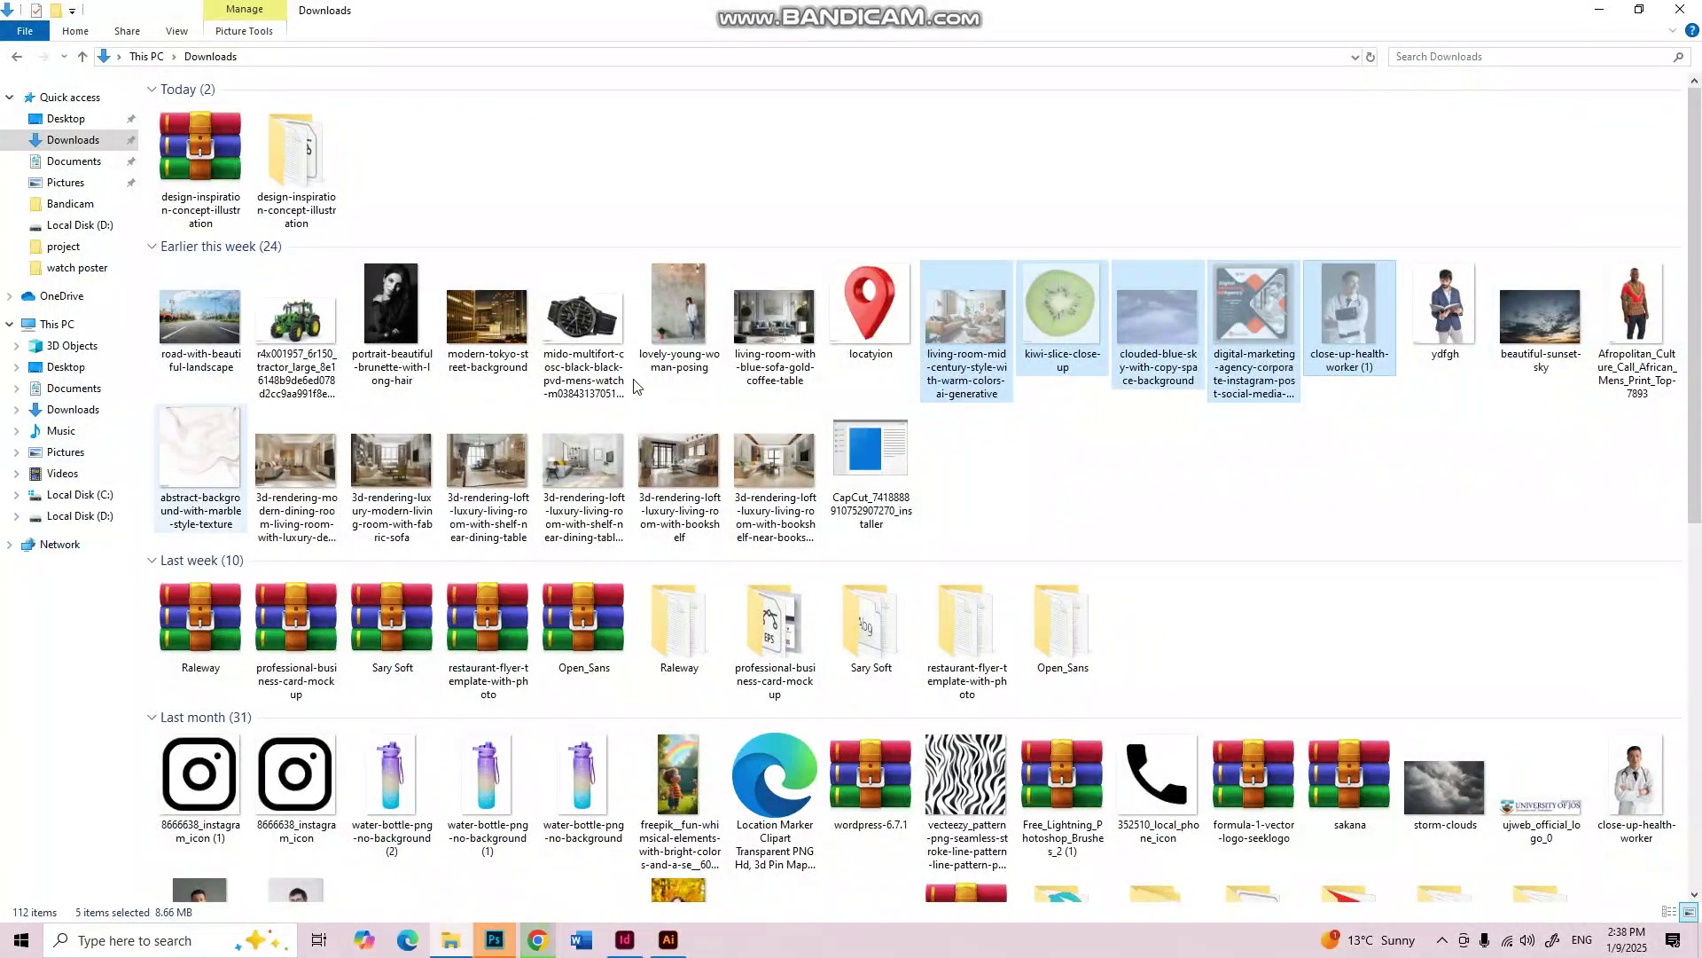
Step: Create a new folder named sample in Downloads
right_click(746, 165)
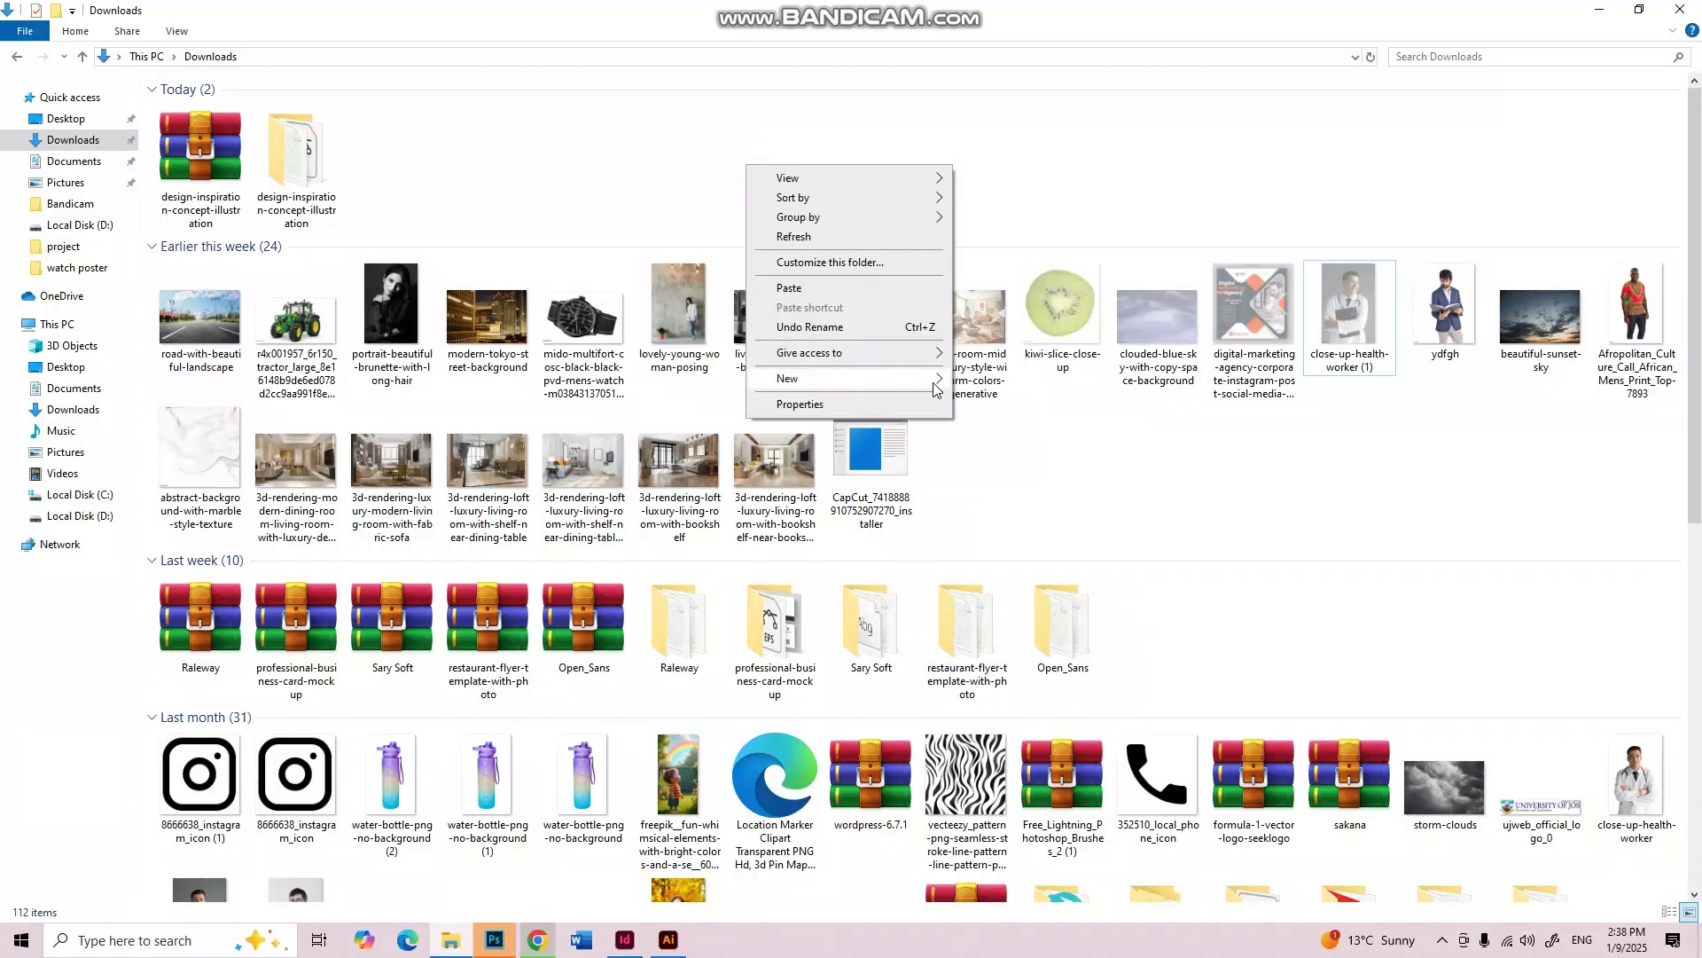
mouse_move(935, 390)
click(985, 376)
text(s)
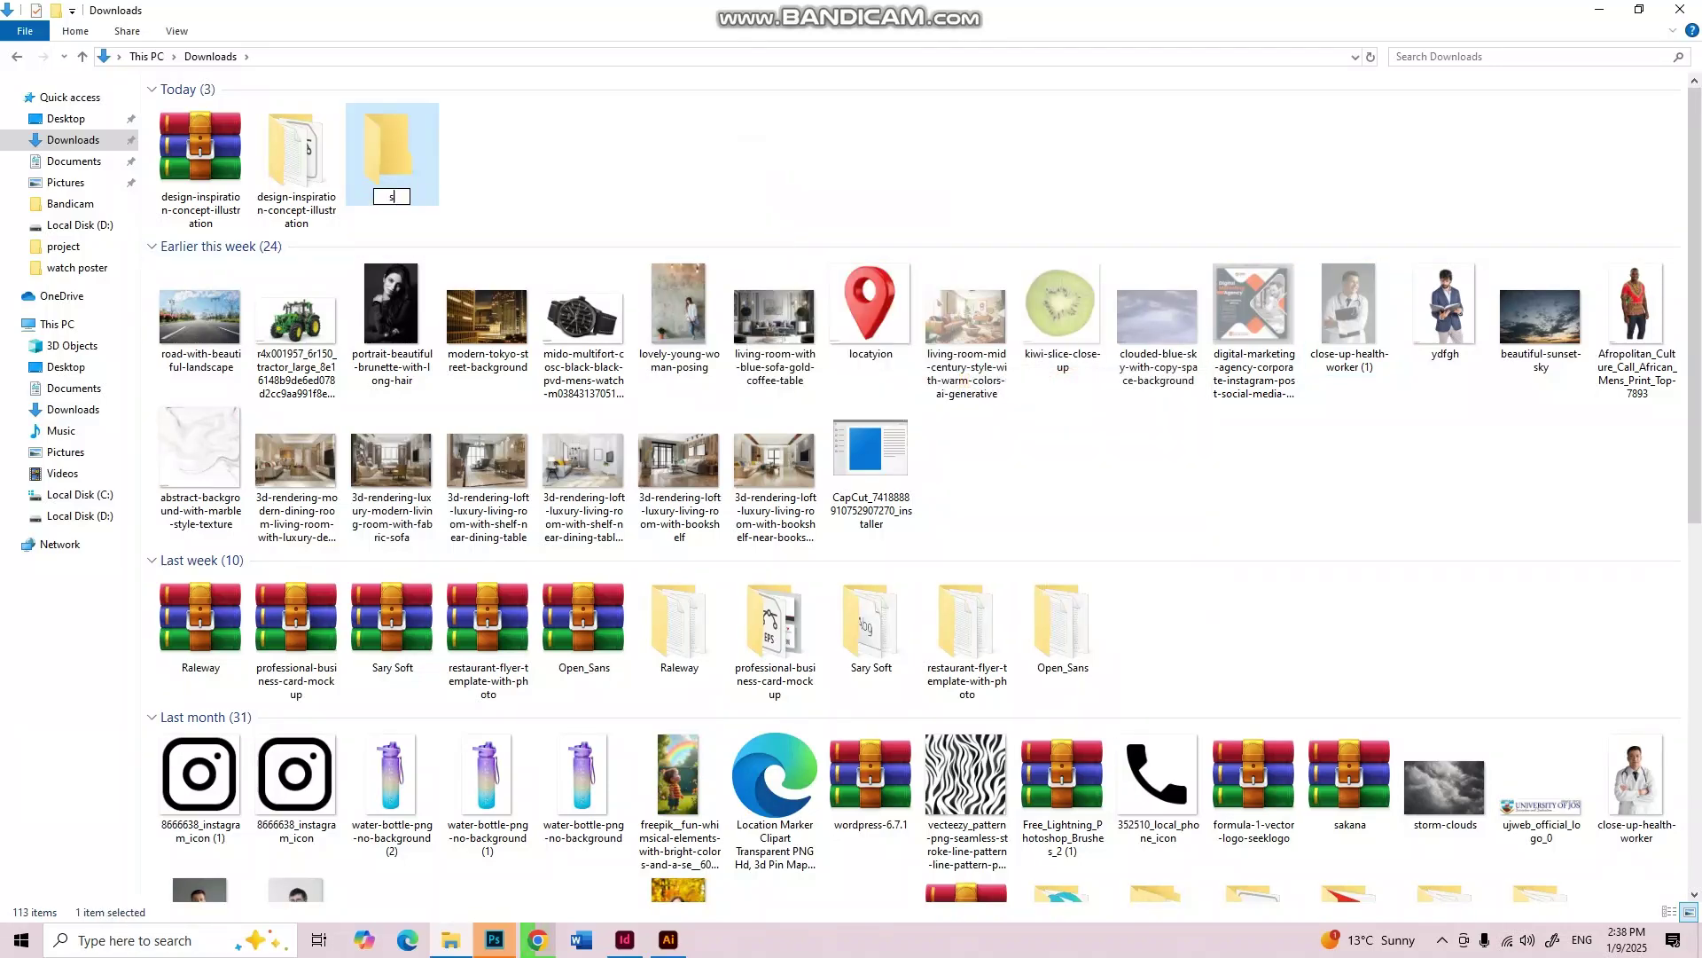
text(ample)
key(Return)
Step: Paste the cut images into the sample folder and go back to Downloads
double_click(390, 160)
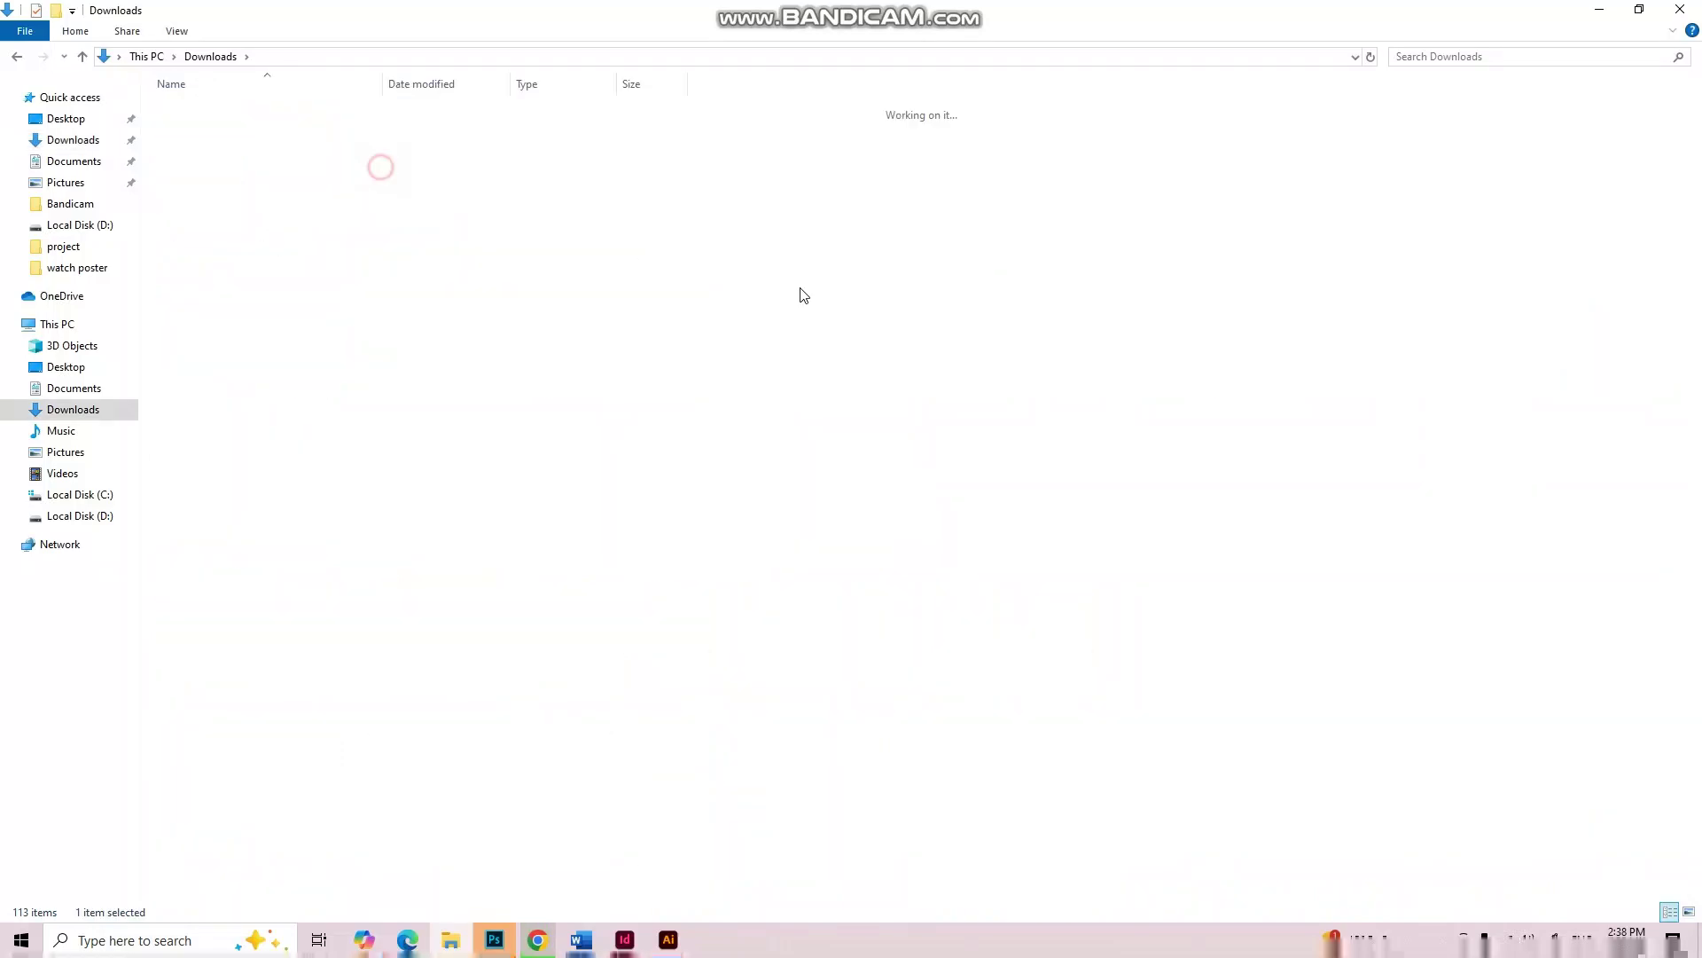
key(ctrl+v)
click(1034, 464)
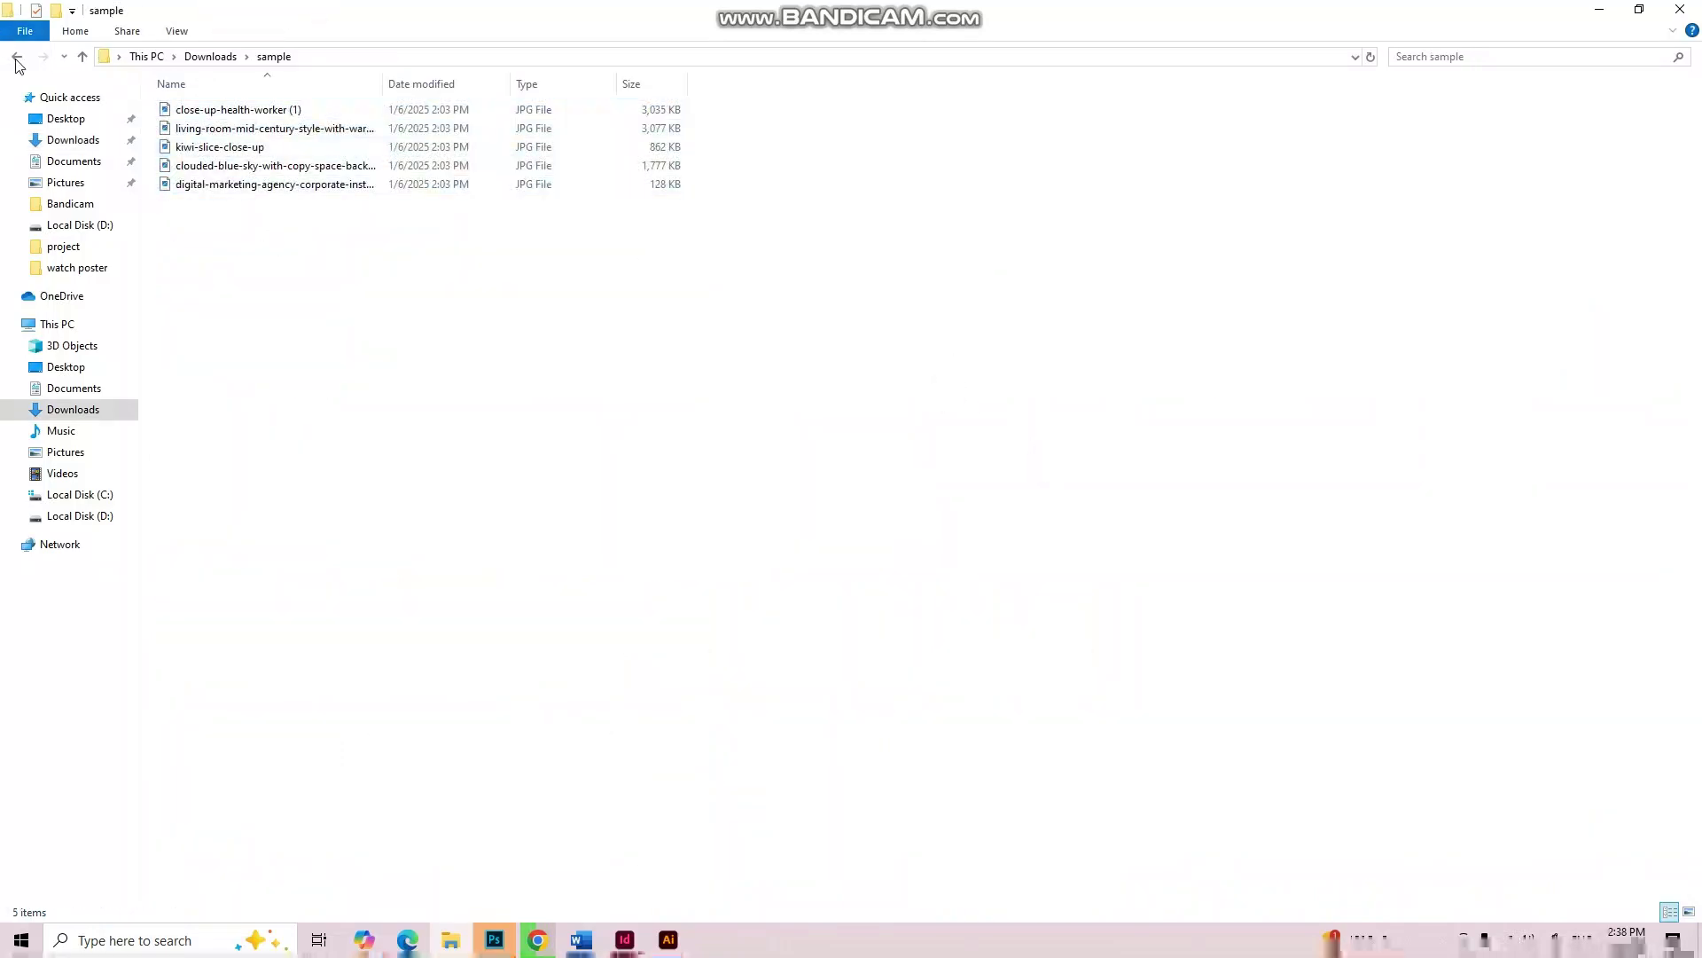
click(17, 56)
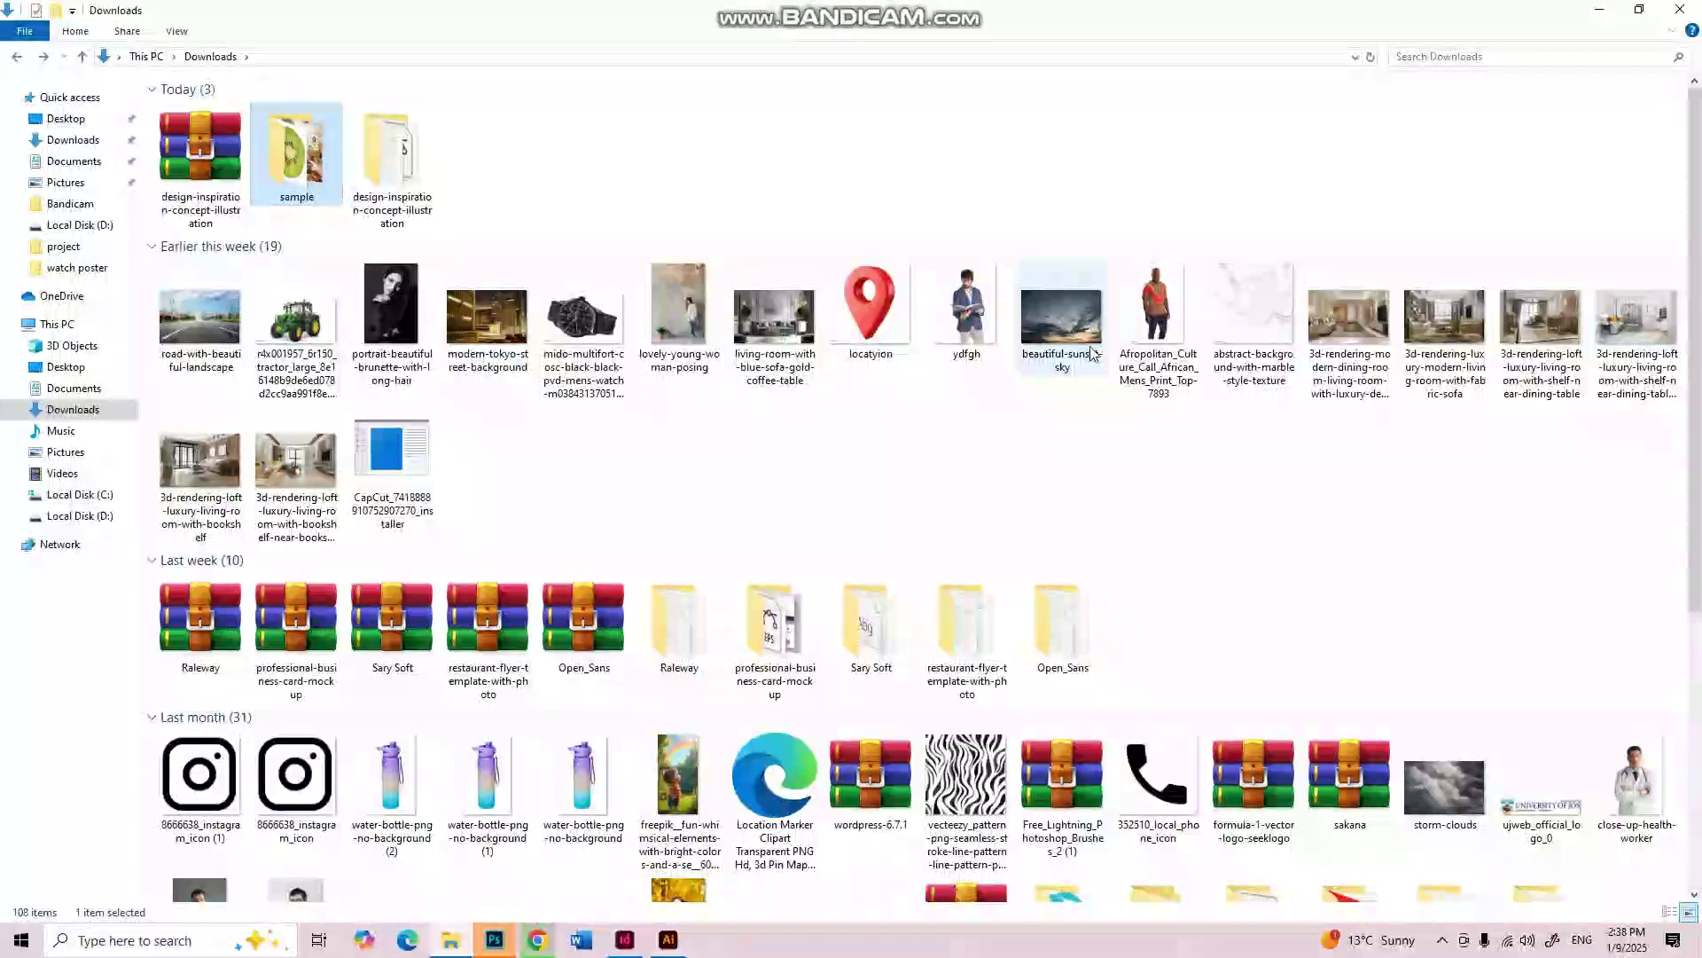
Step: Return to InDesign and relink the missing close-up-health-worker (1) image from Downloads\sample, with the search for missing links in that folder enabled
click(625, 940)
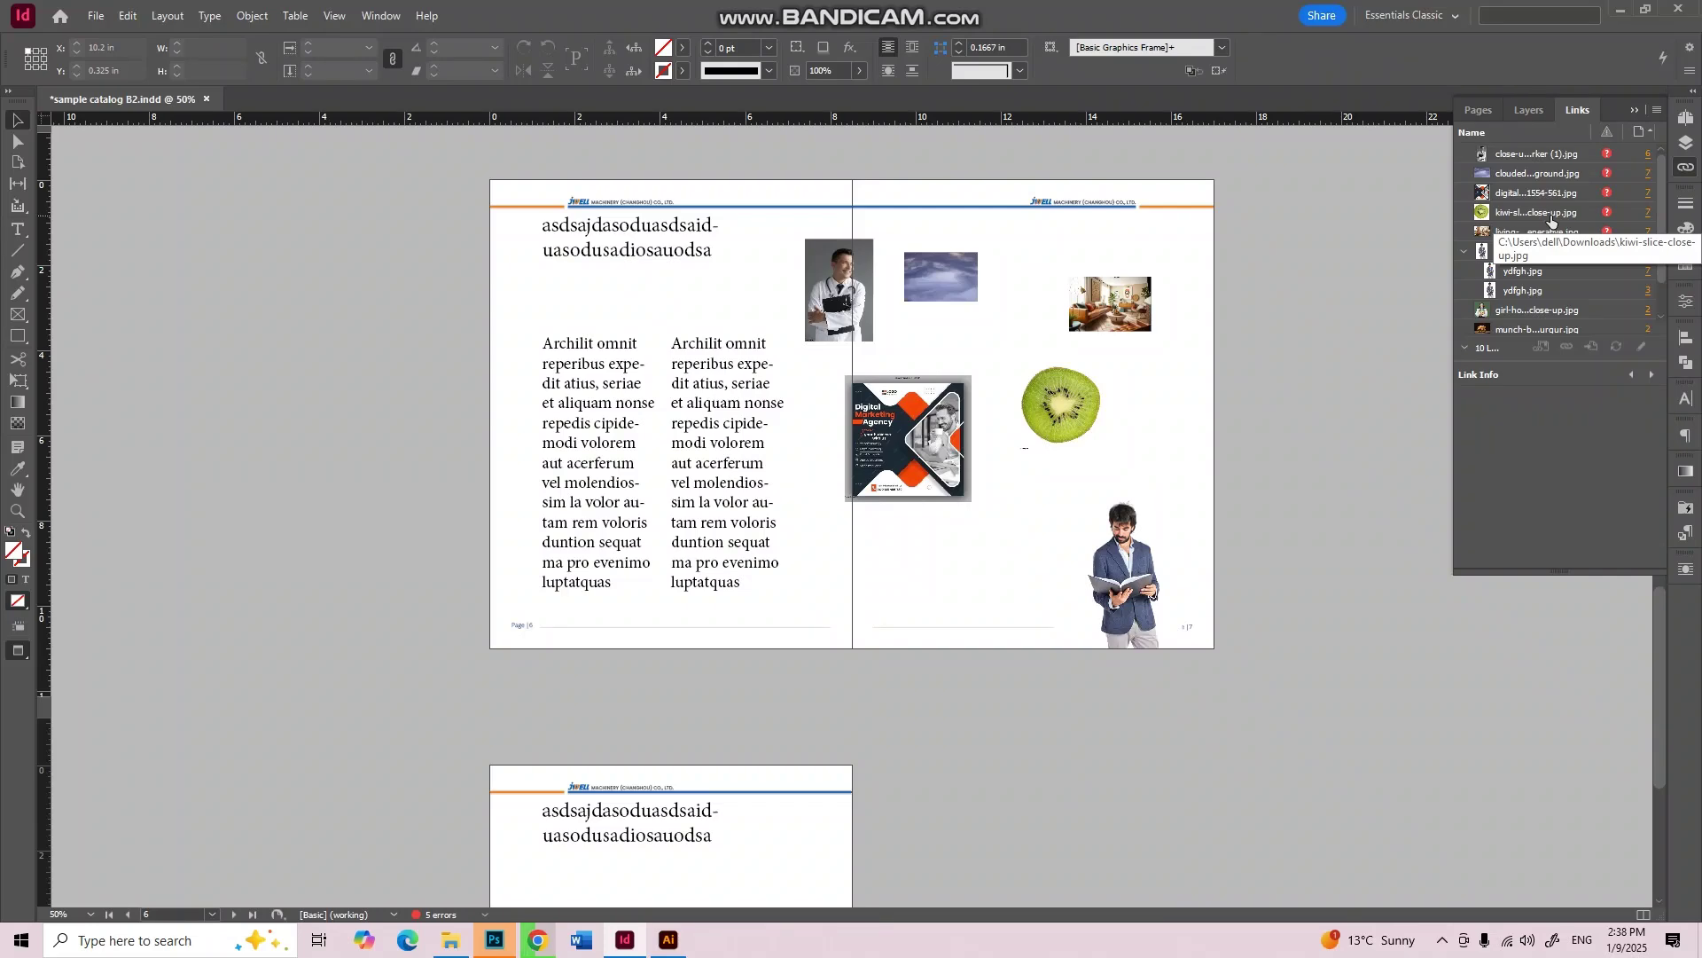
click(1608, 158)
click(1607, 158)
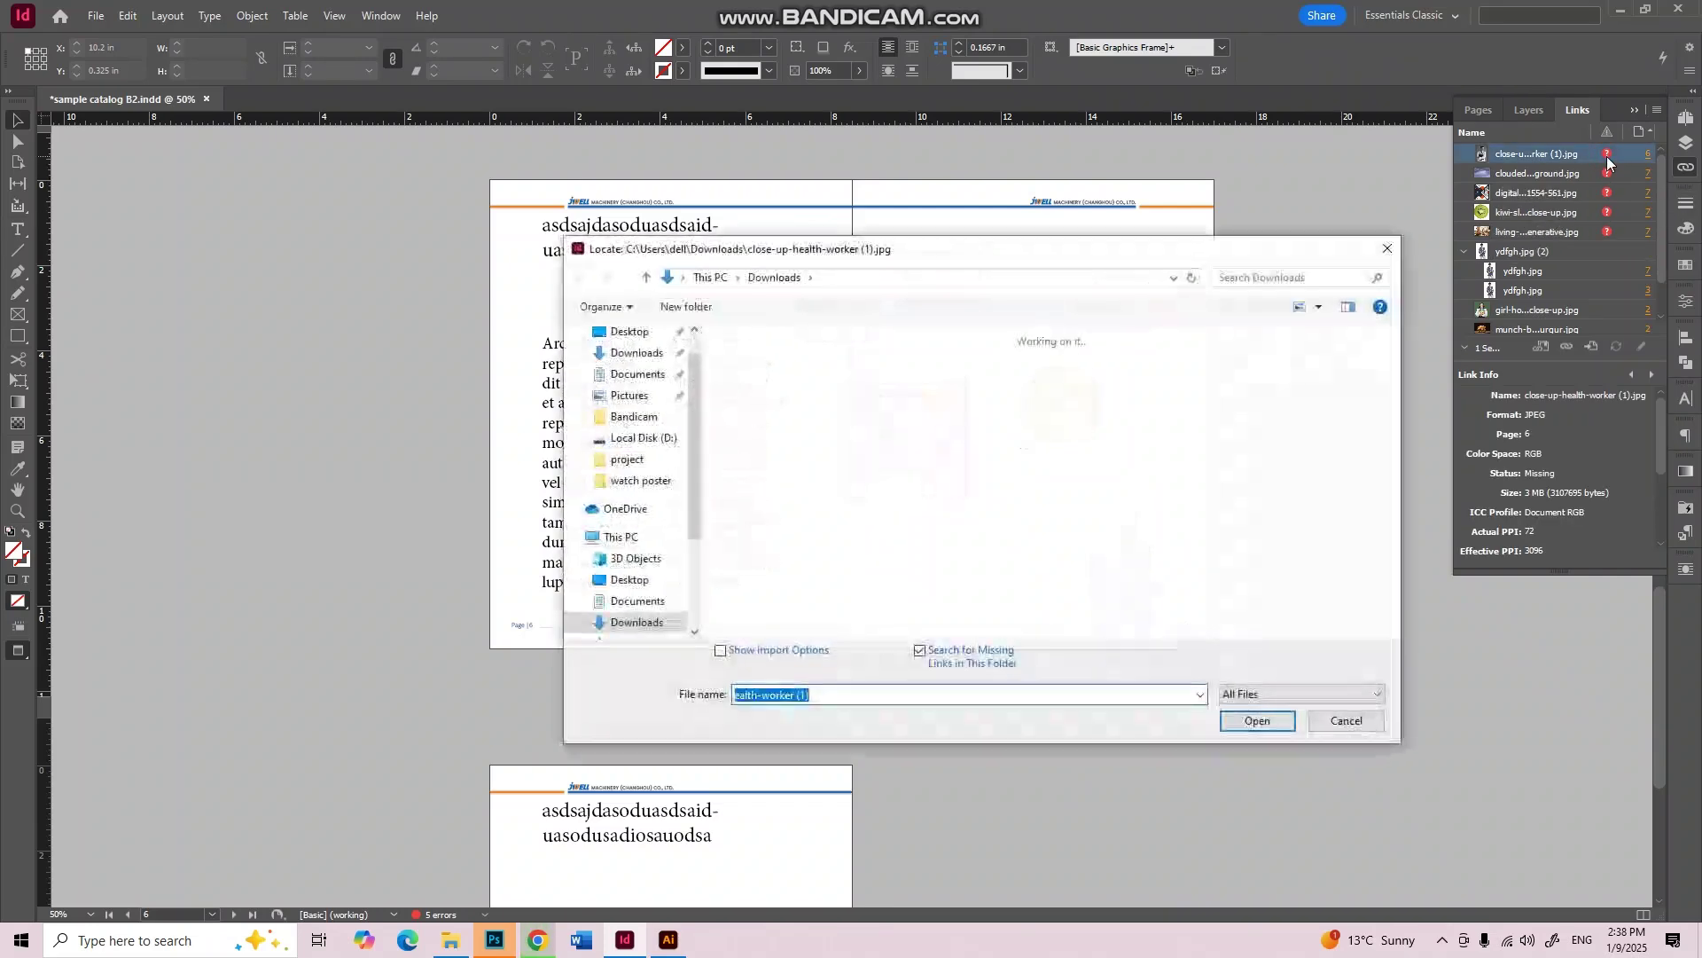
double_click(886, 405)
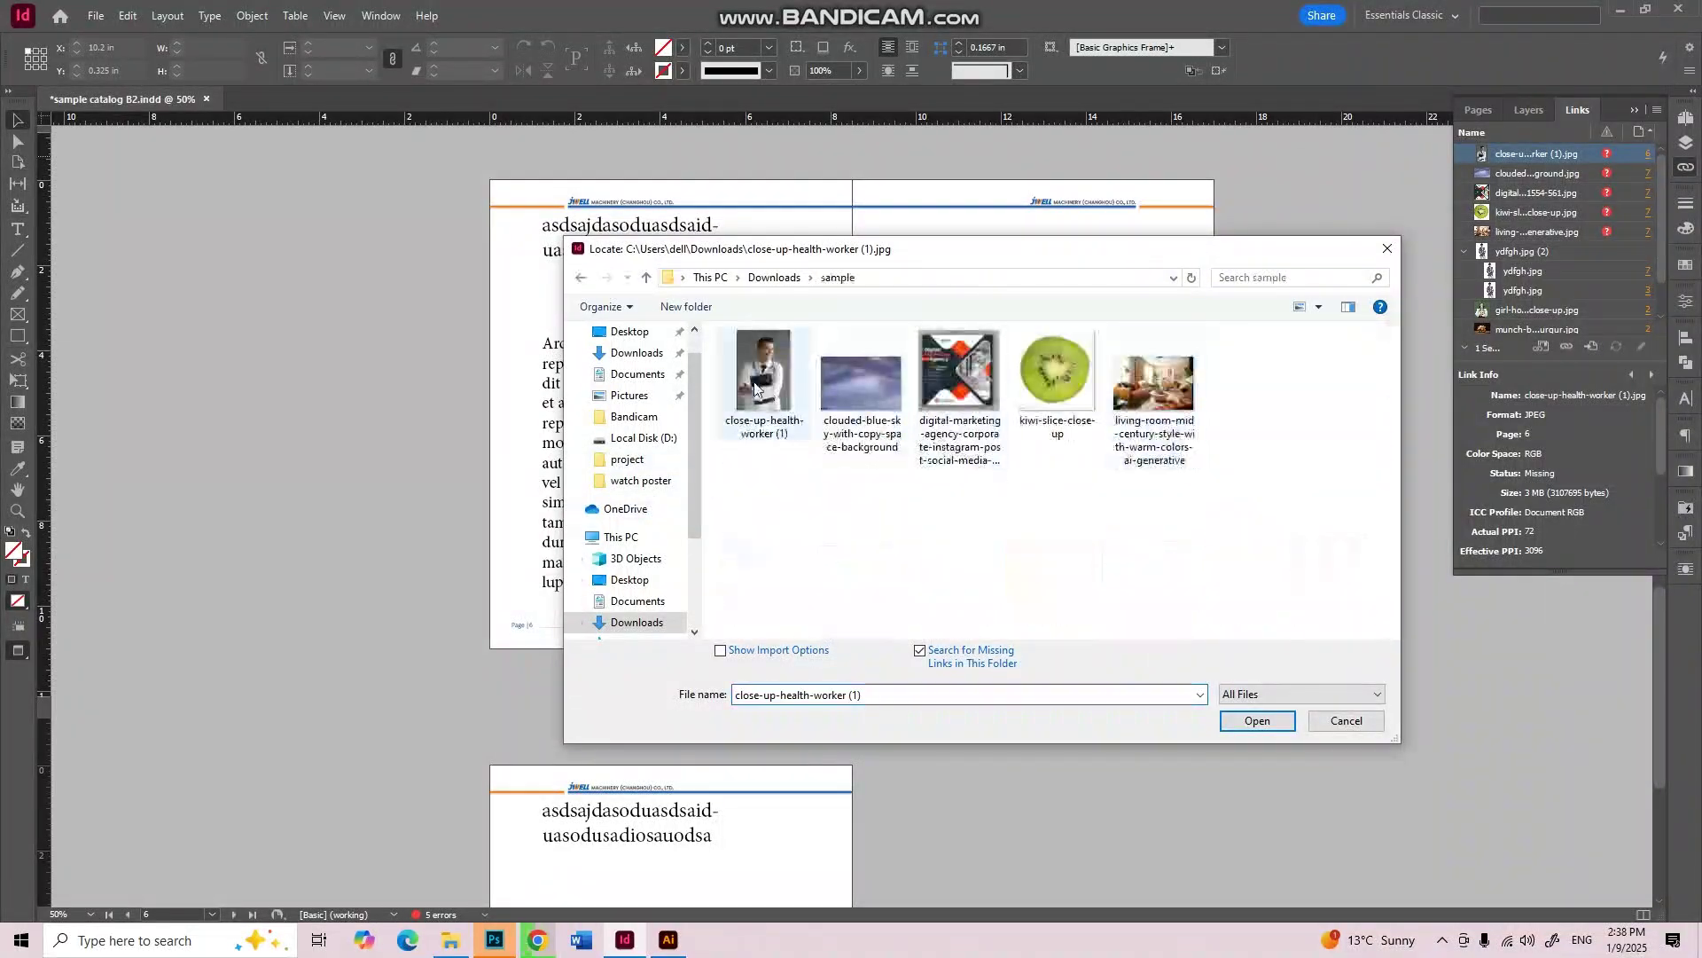
click(1251, 723)
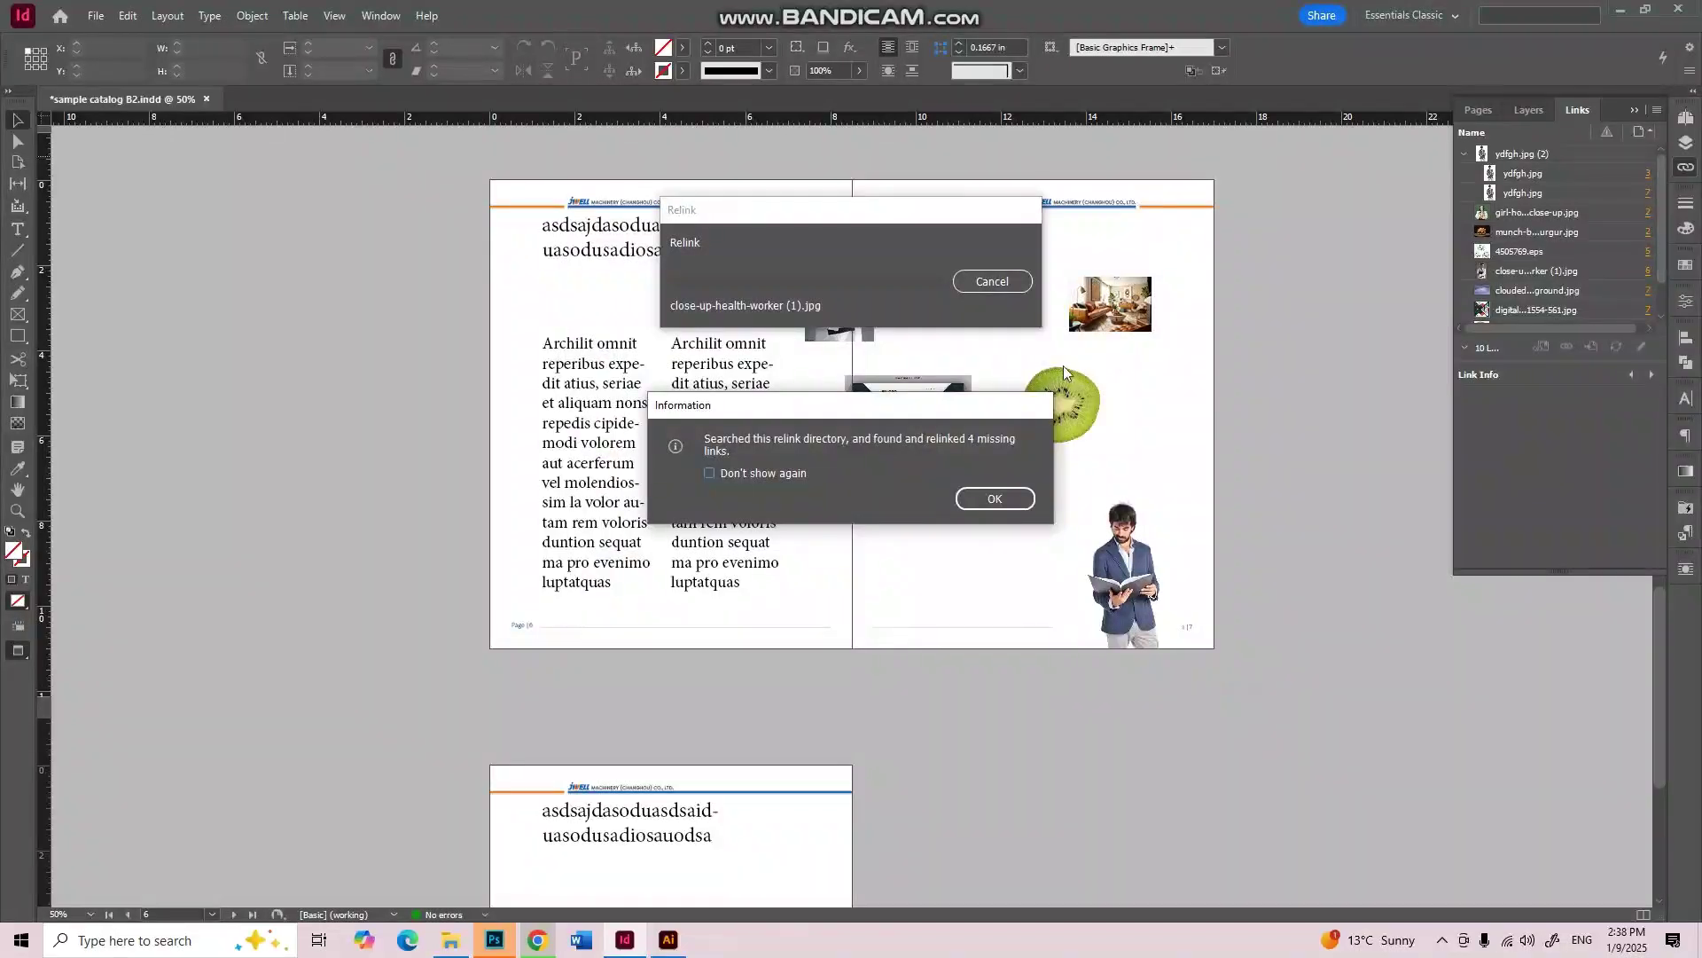
click(995, 502)
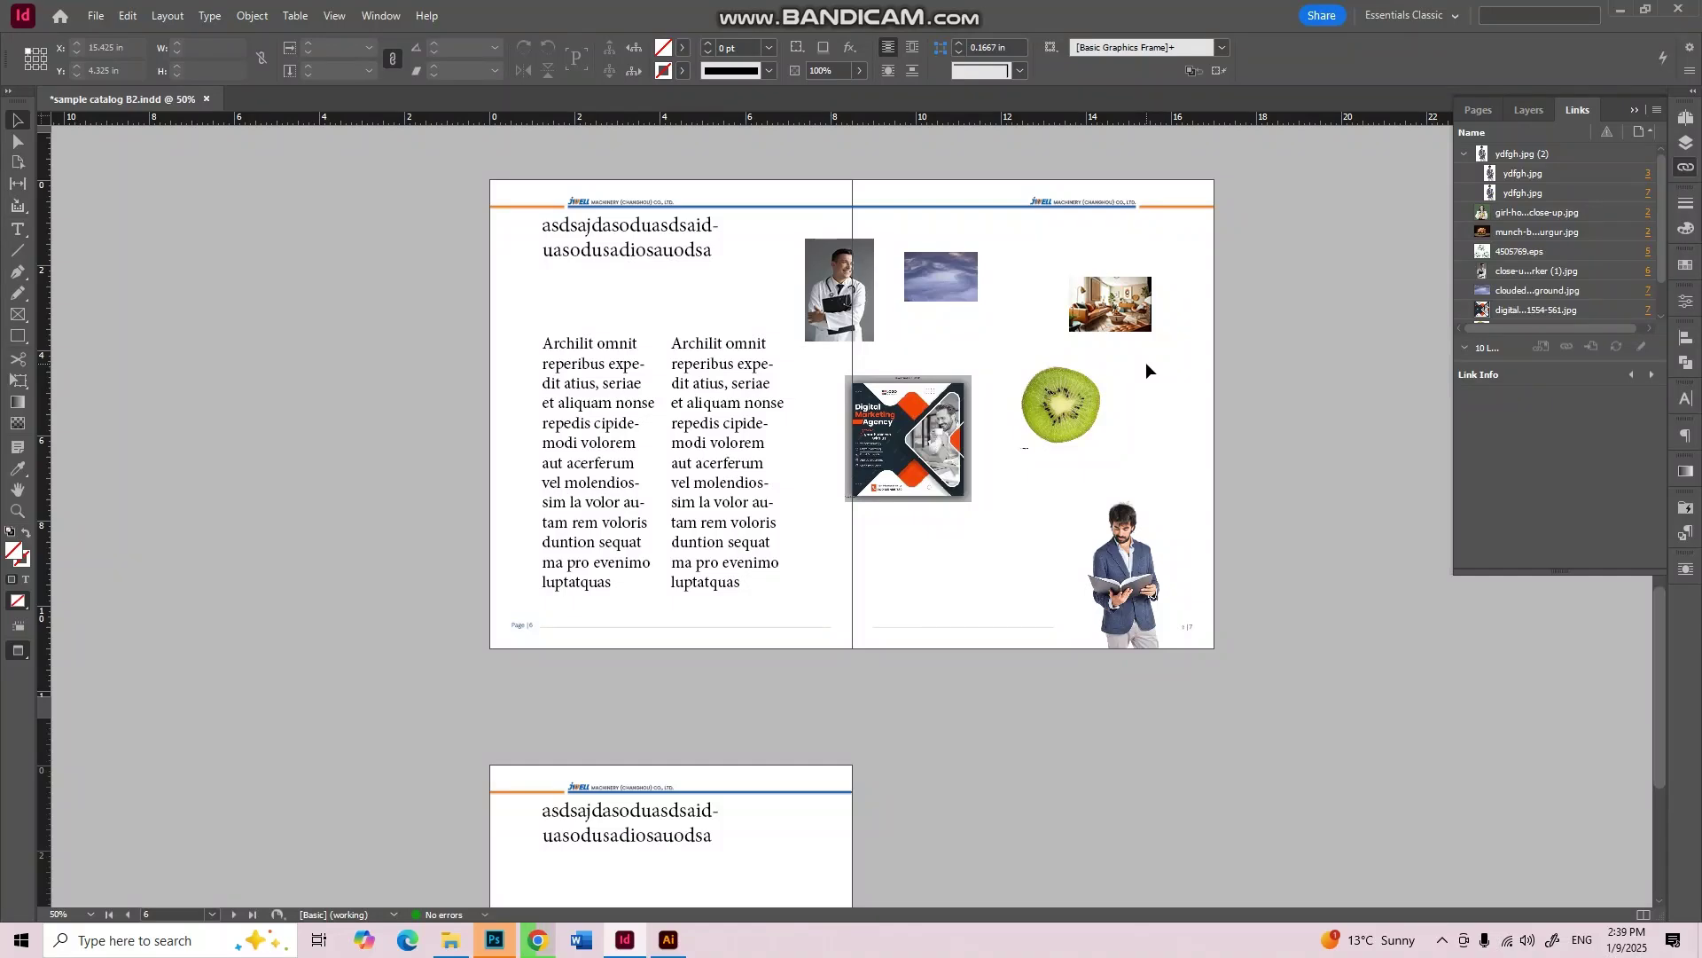
scroll(997, 459, up, 10)
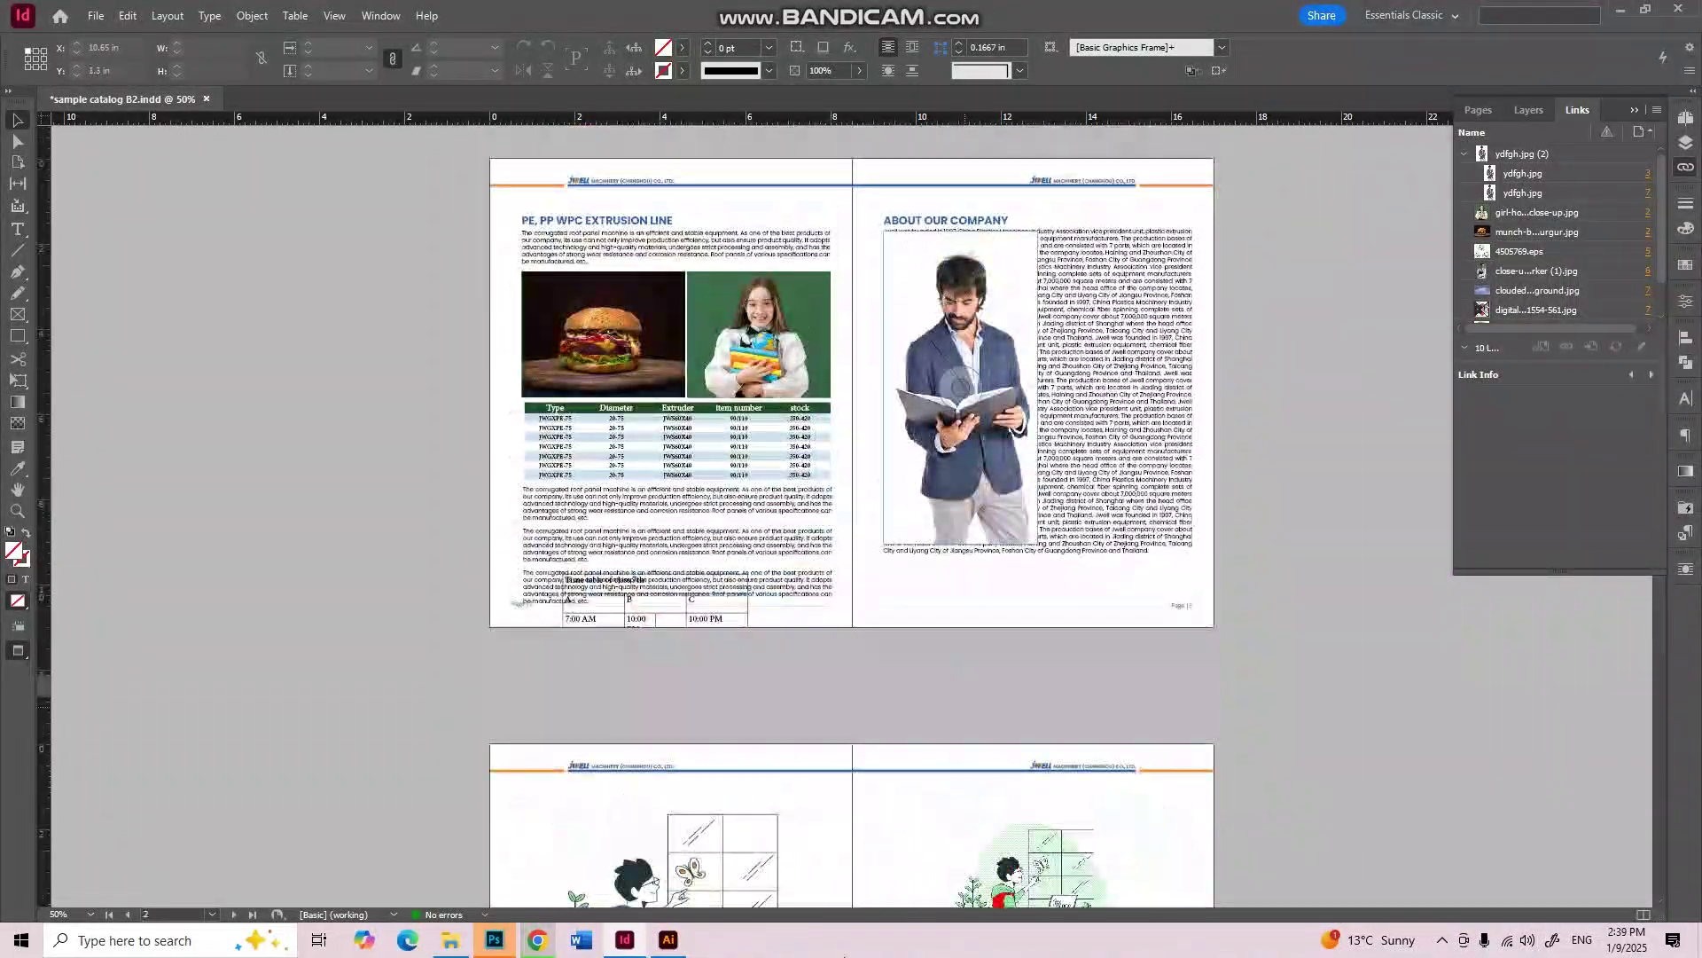
Step: Switch to Illustrator, place the "Lorem ipsum" placeholder text beside the artboard and scale it up to about 124 pt
click(669, 940)
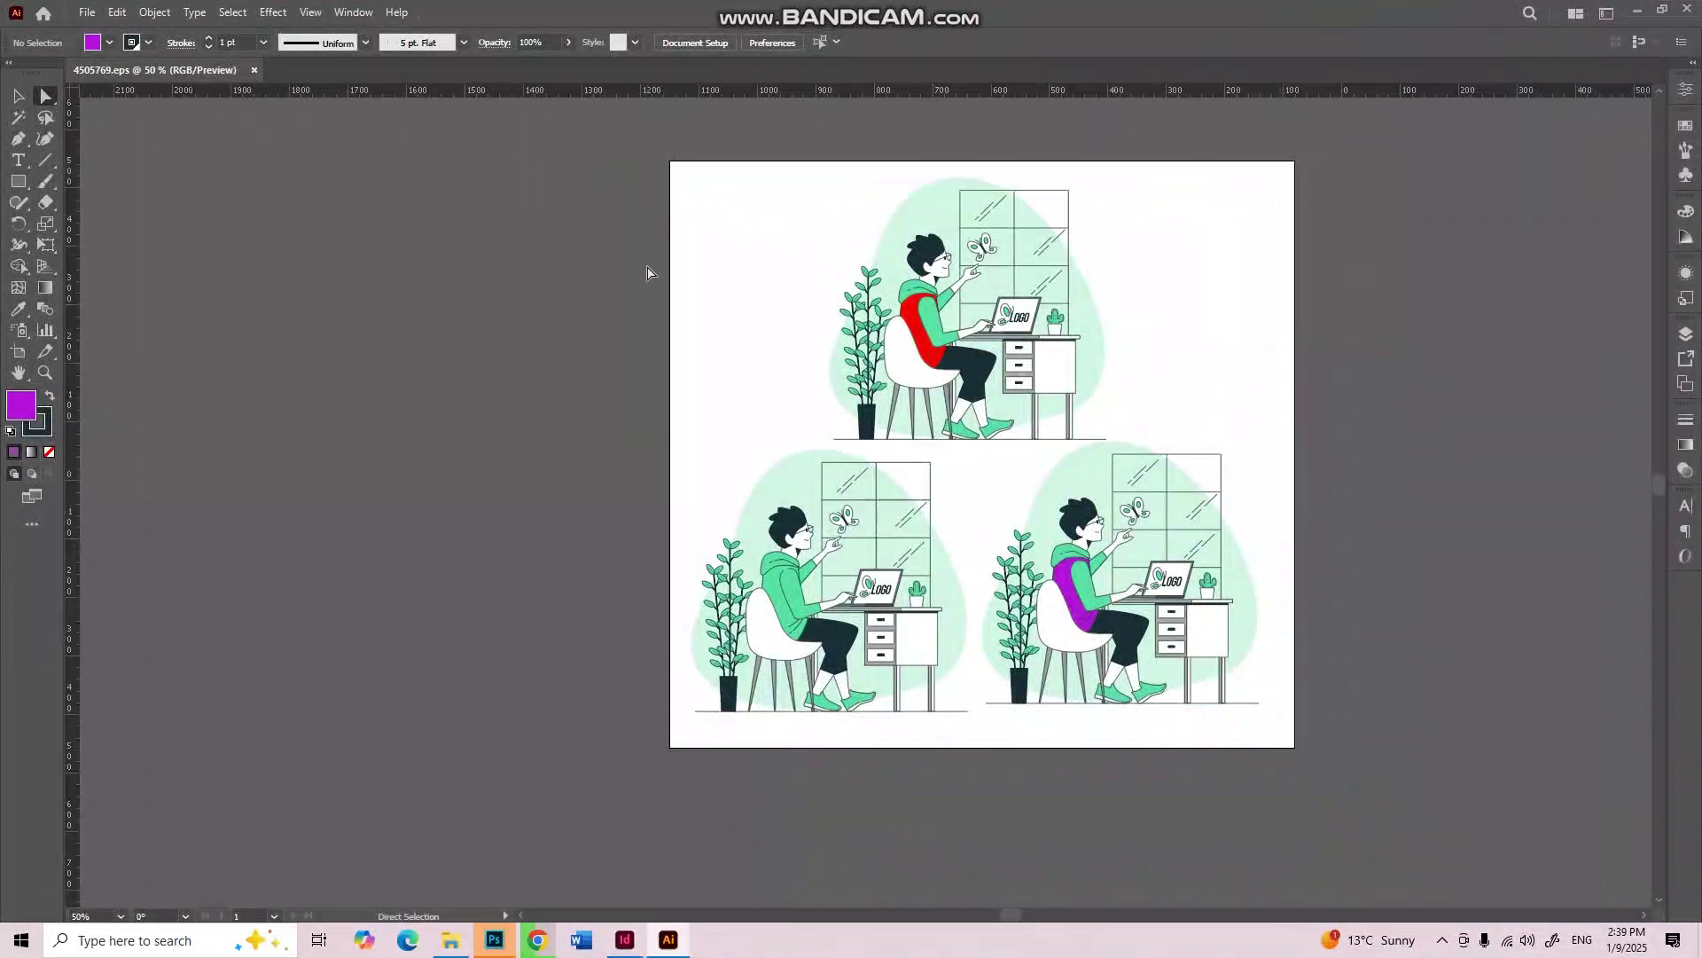
click(18, 160)
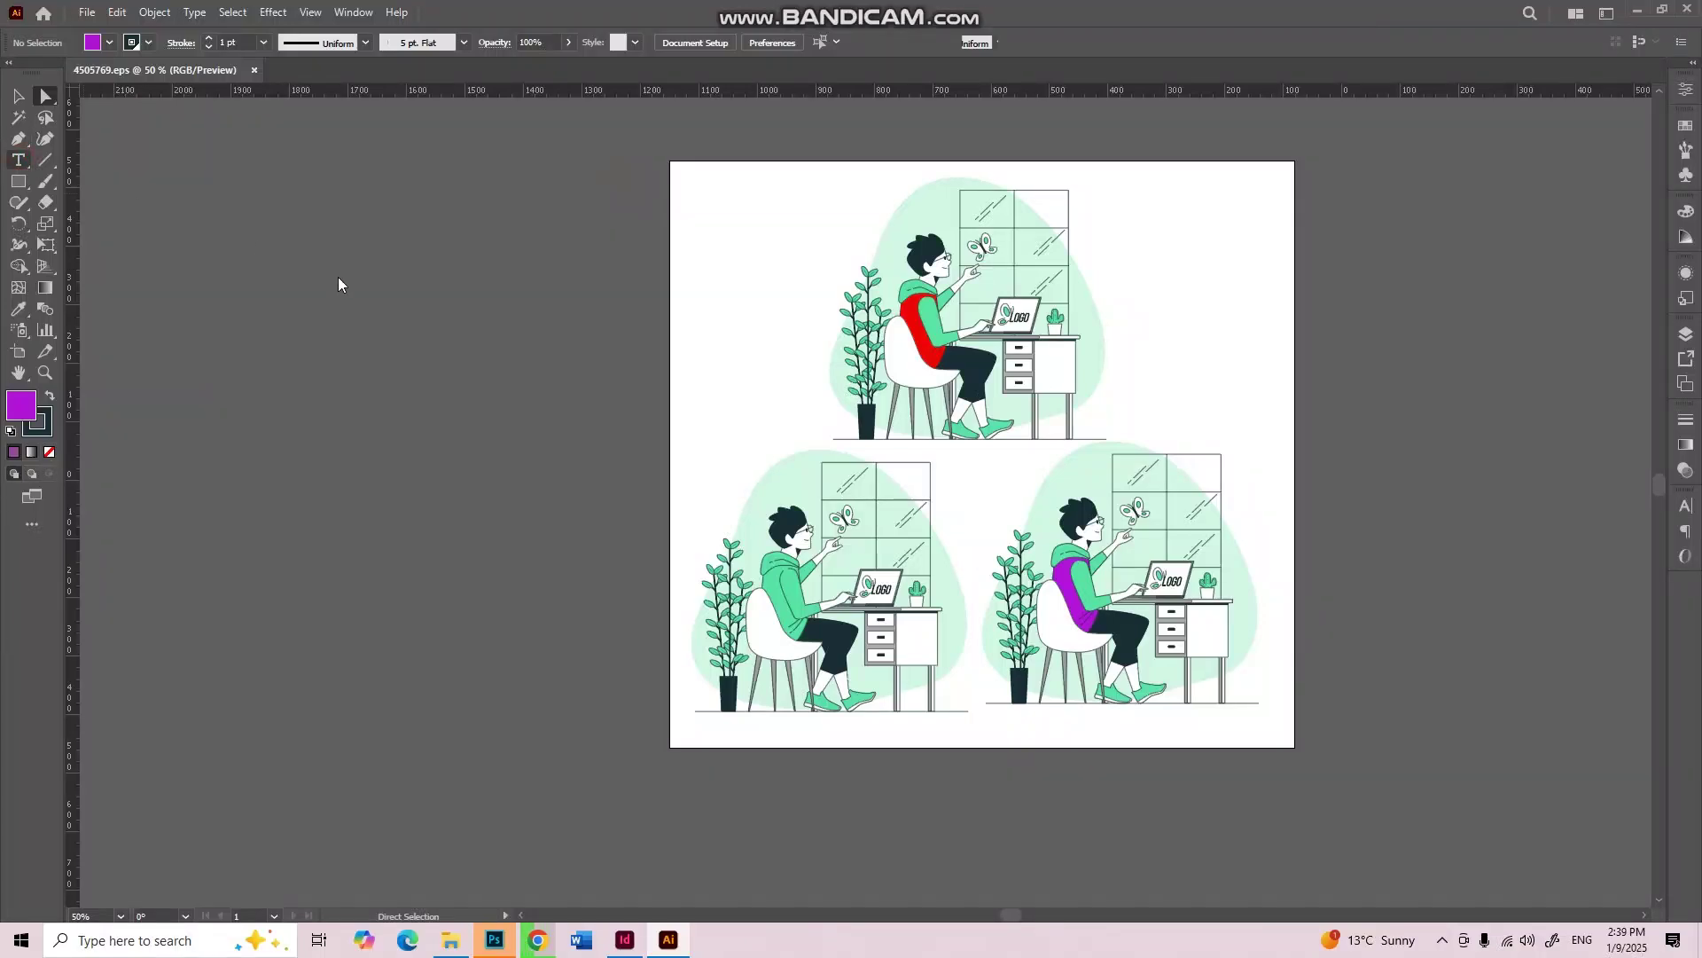
click(429, 233)
key(Escape)
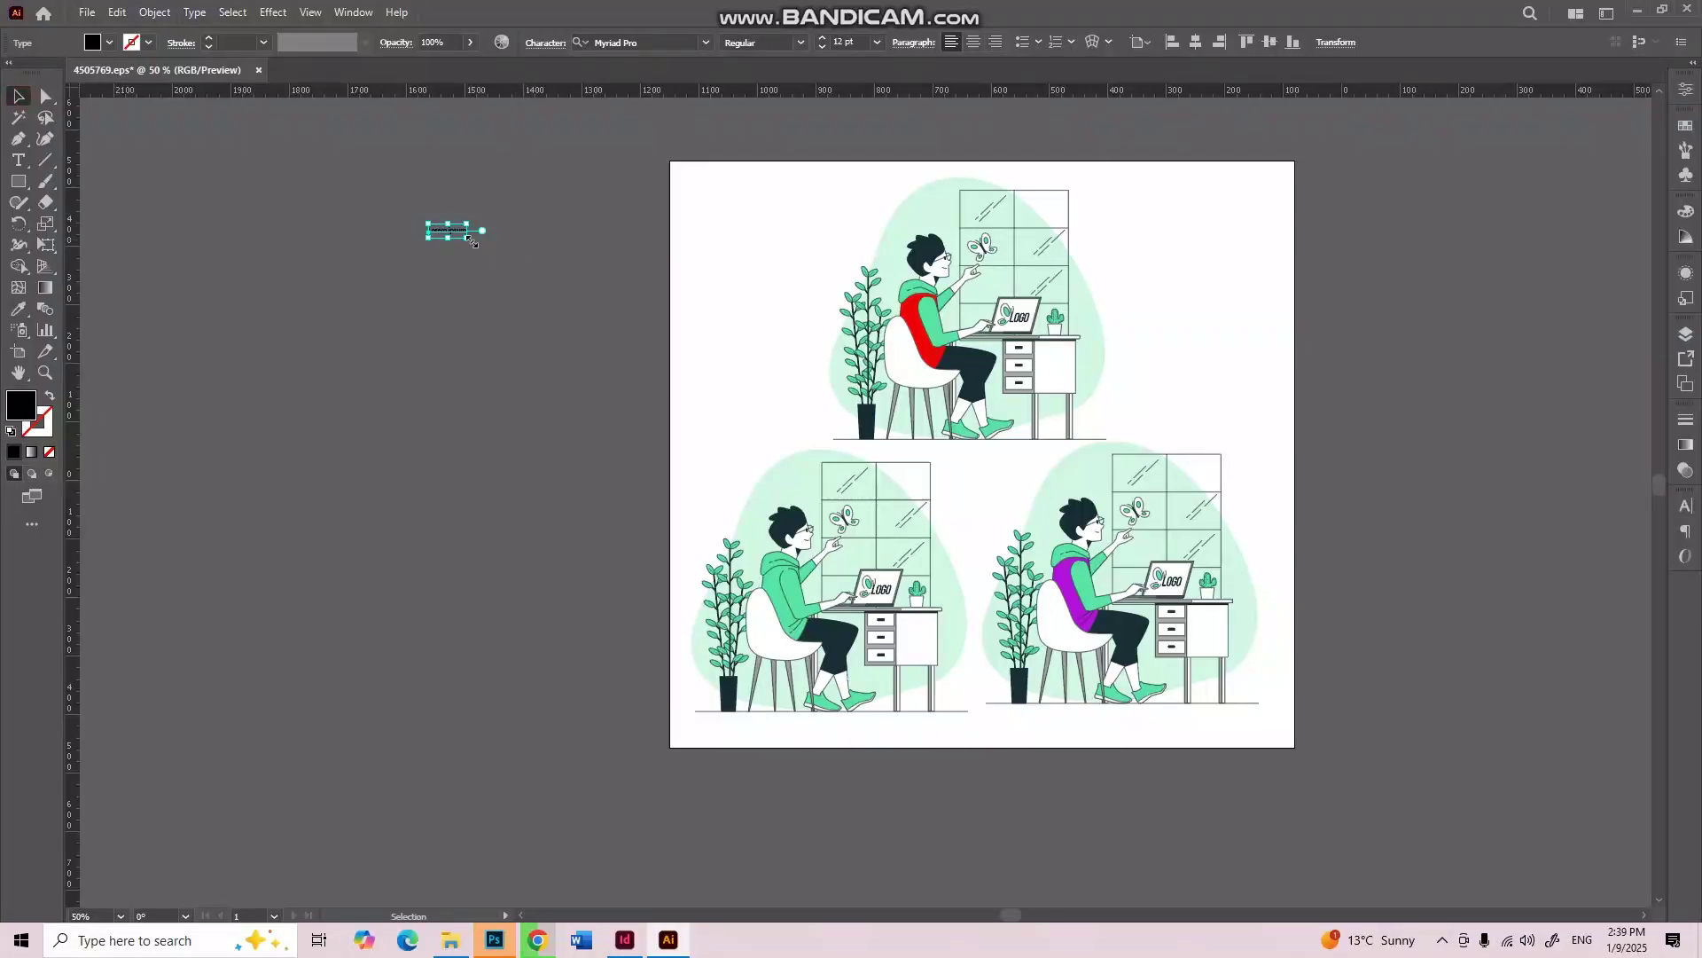
drag(471, 240, 825, 305)
drag(689, 356, 865, 415)
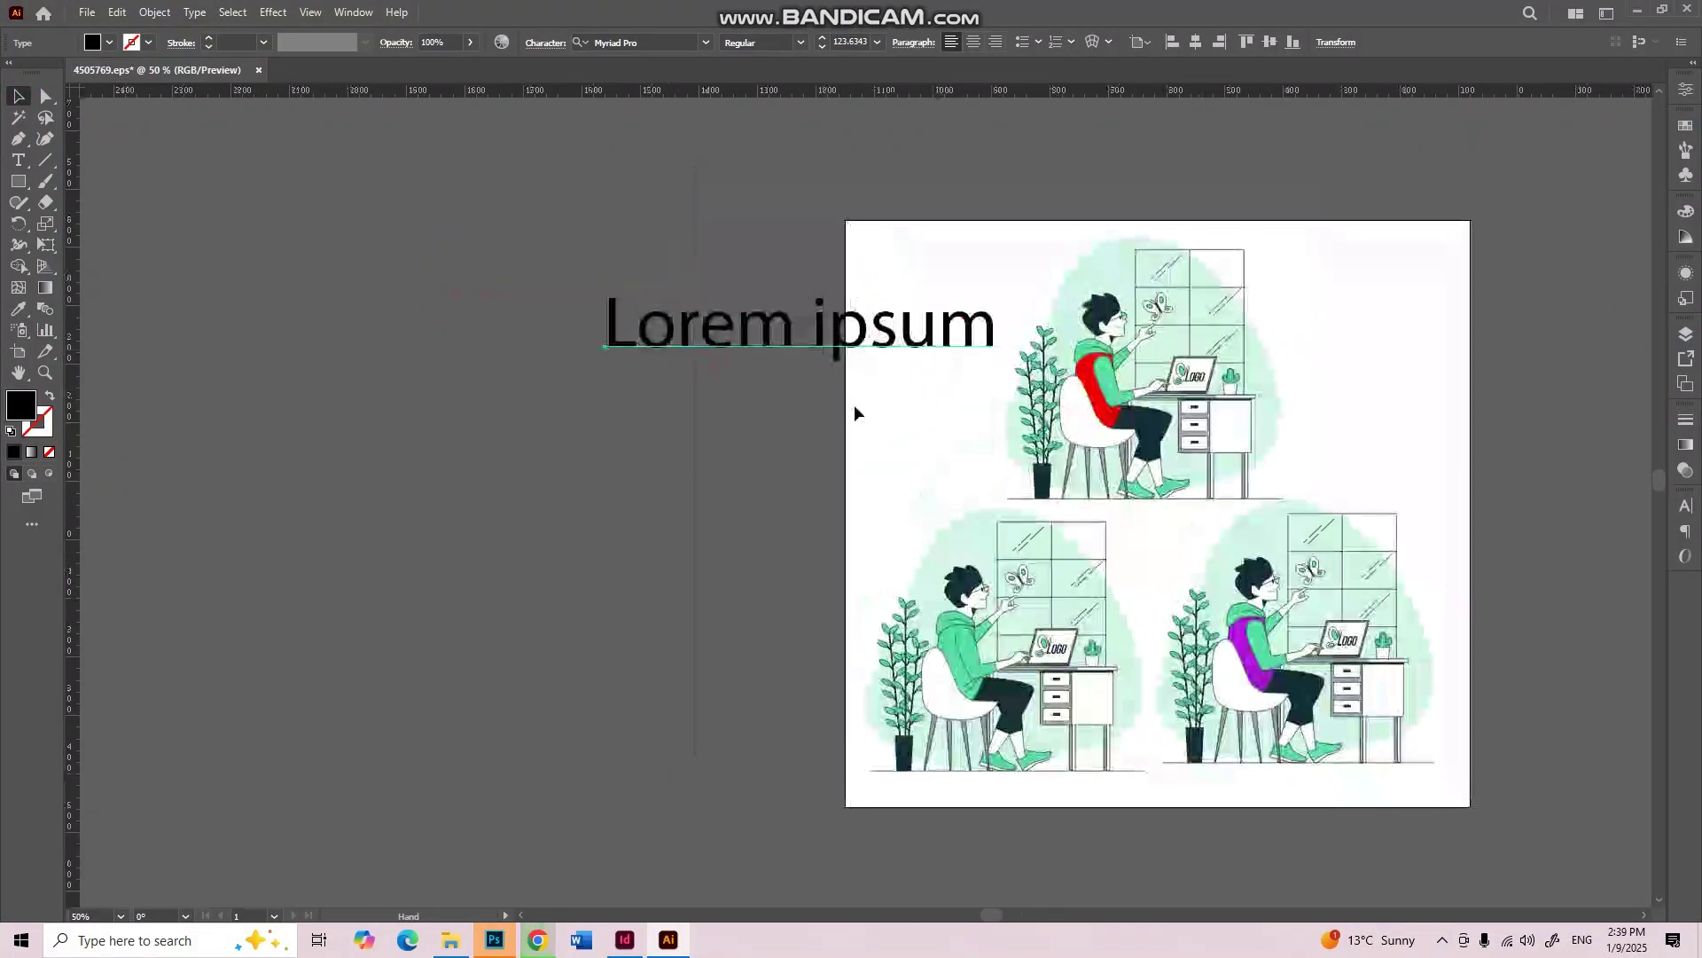
Step: Extend Artboard 1's left edge well past the text and move the text into the blank area left of the illustrations
click(915, 238)
click(18, 353)
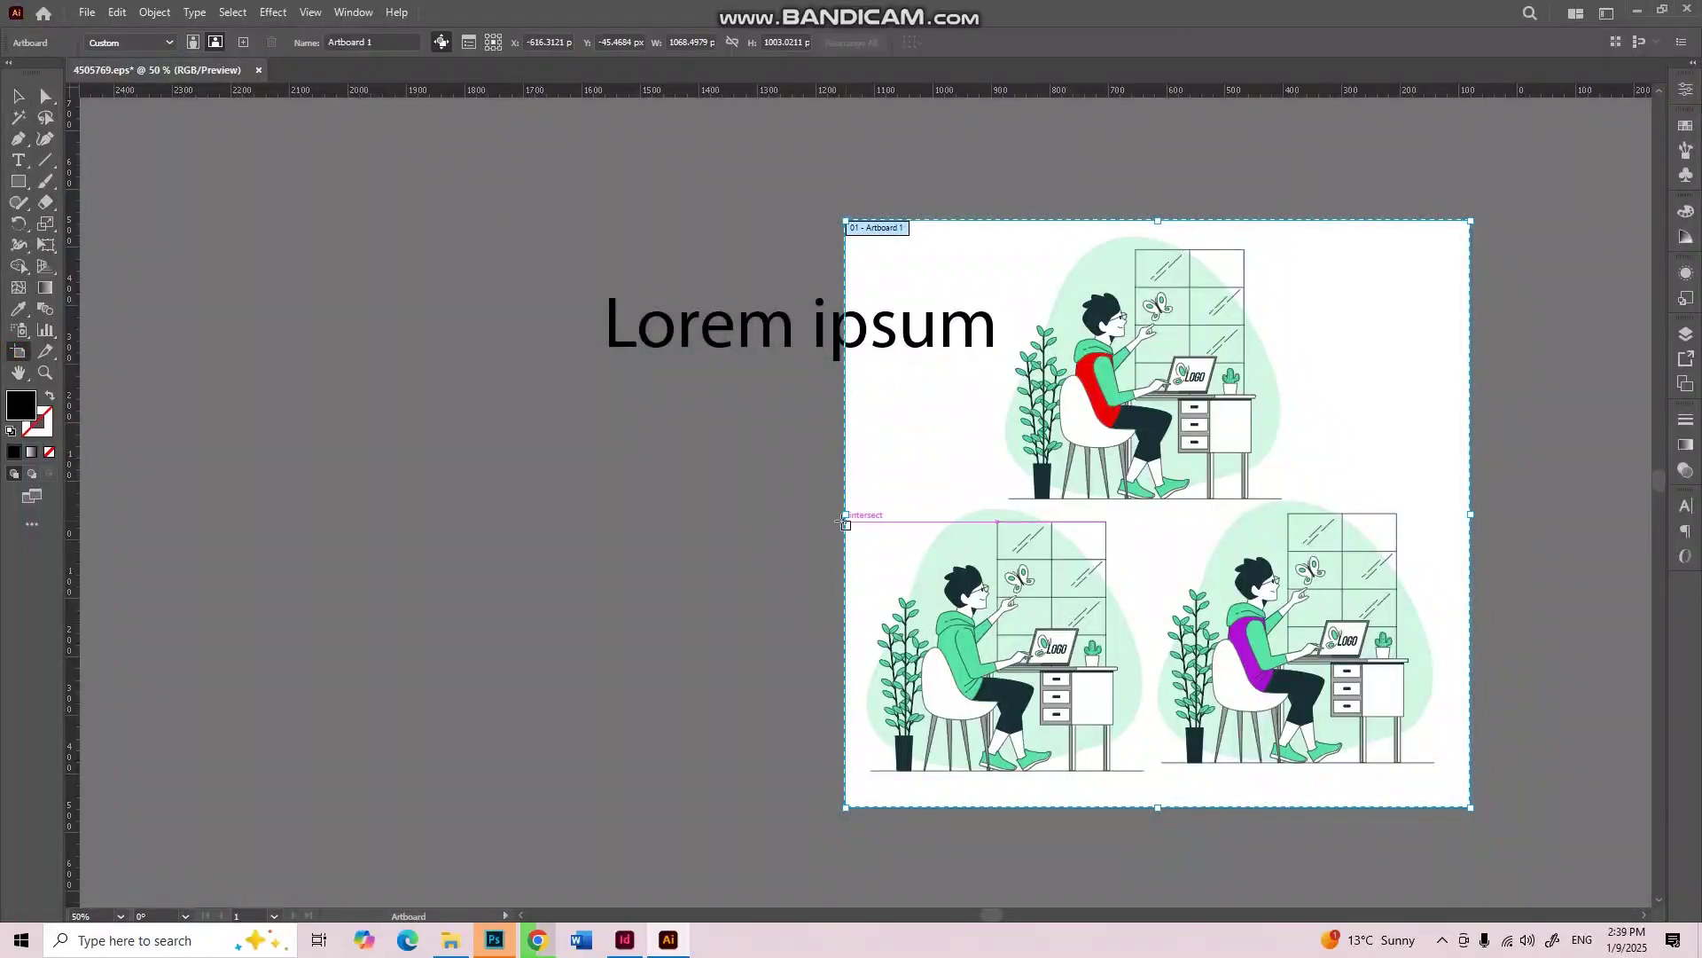
drag(848, 513, 212, 513)
click(16, 97)
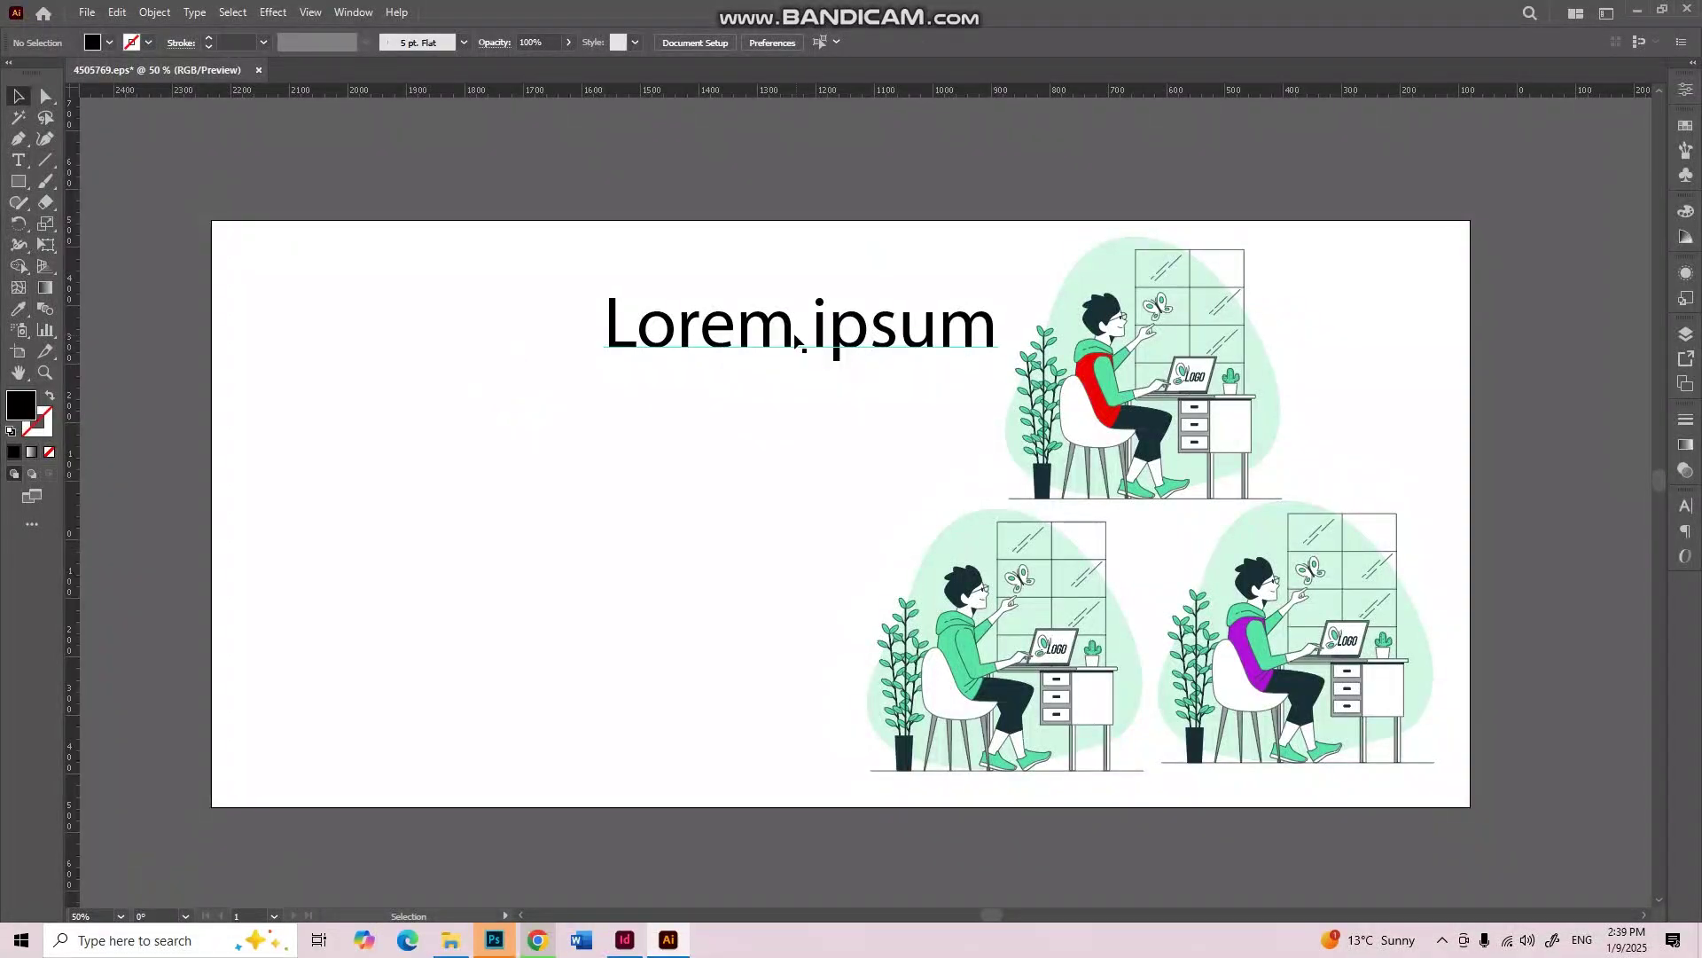
drag(787, 333, 457, 335)
drag(559, 358, 612, 359)
Step: Set the placeholder text's font to Gotham Bold
click(1685, 505)
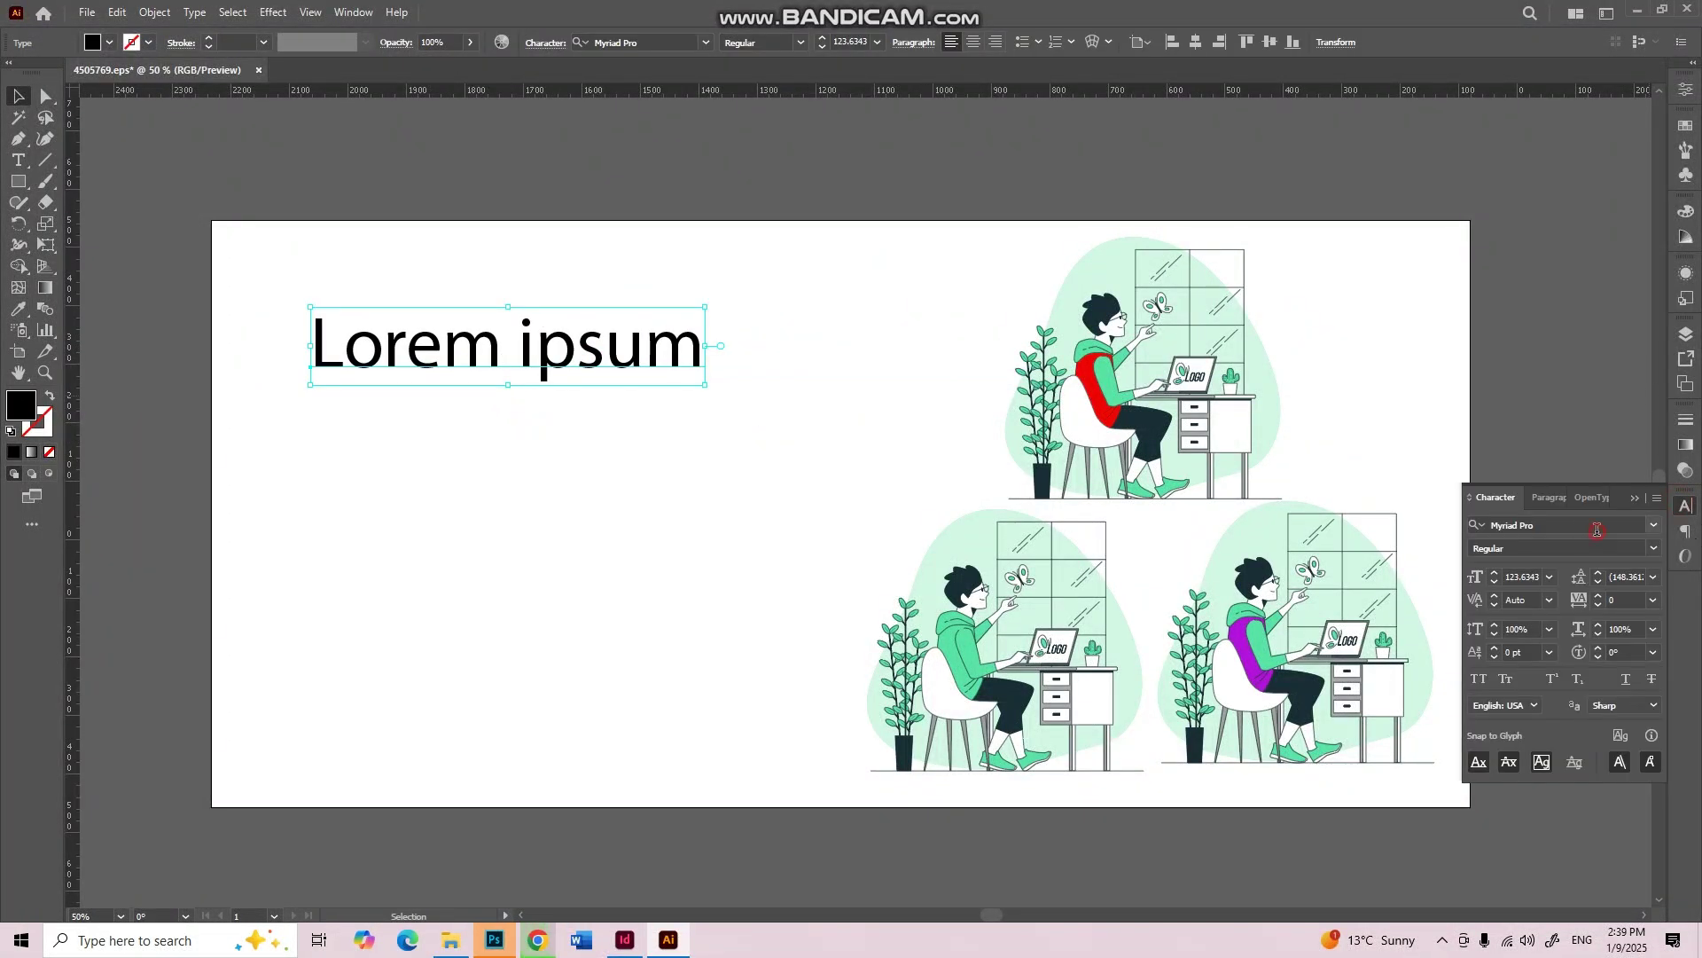
click(1596, 529)
text(goth)
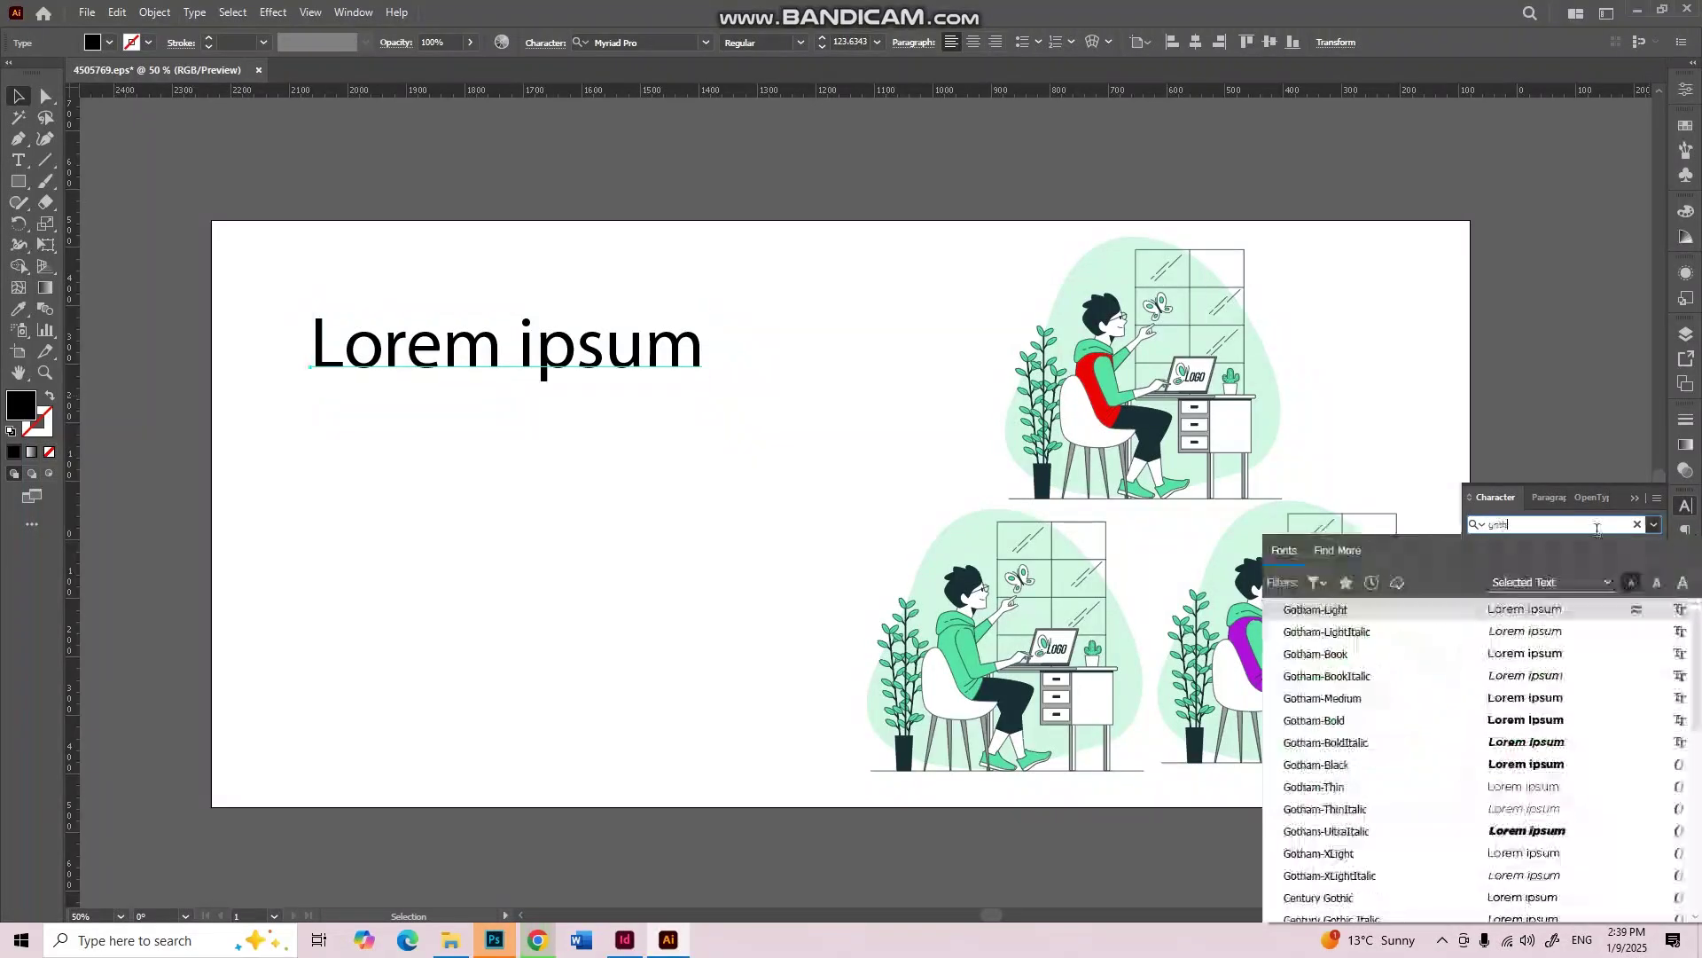
click(1383, 721)
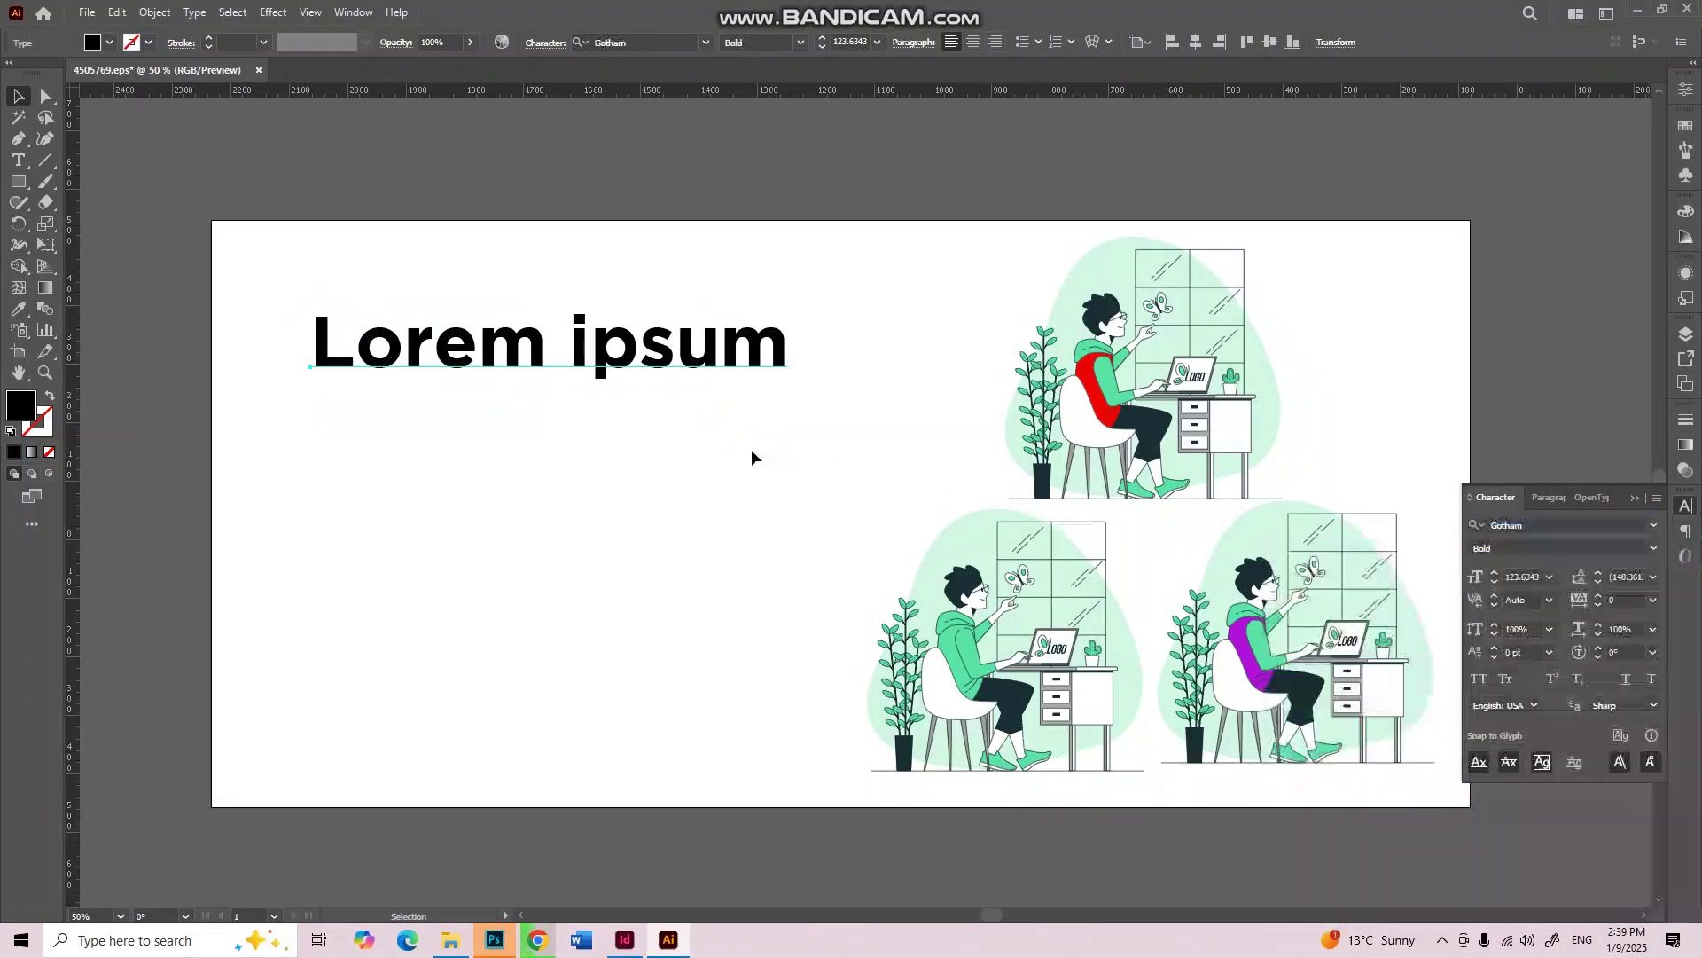
click(749, 452)
Step: Replace the placeholder text with "Adobe"
double_click(646, 355)
key(ctrl+a)
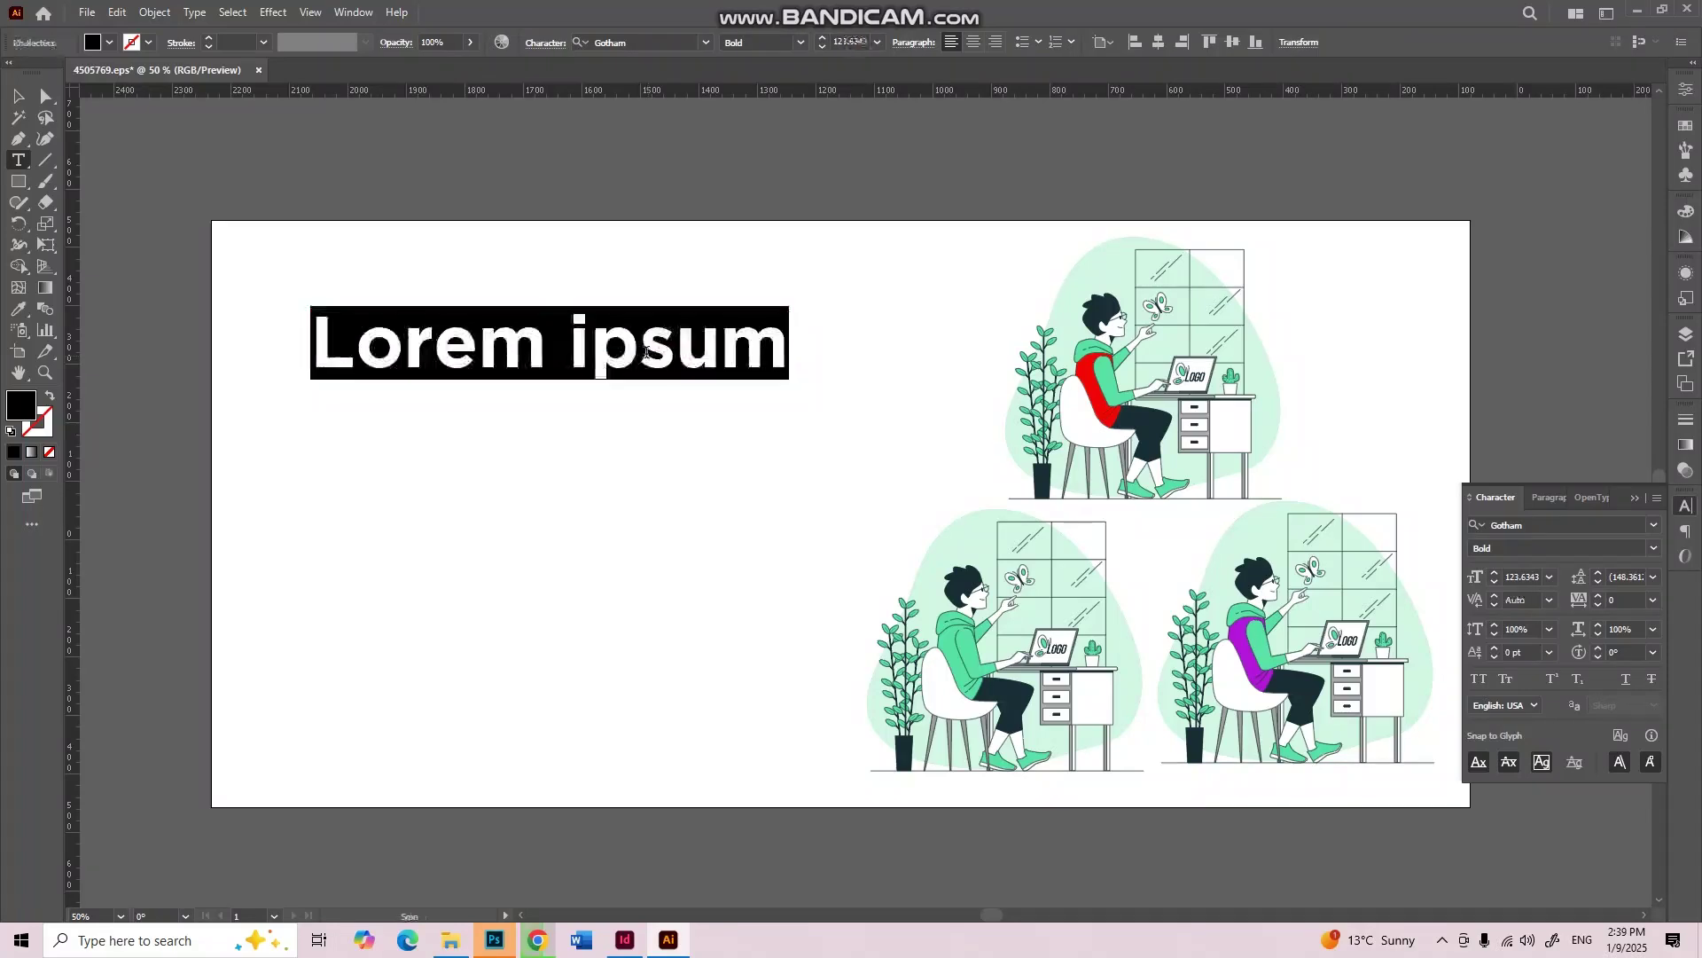
text(Adobe)
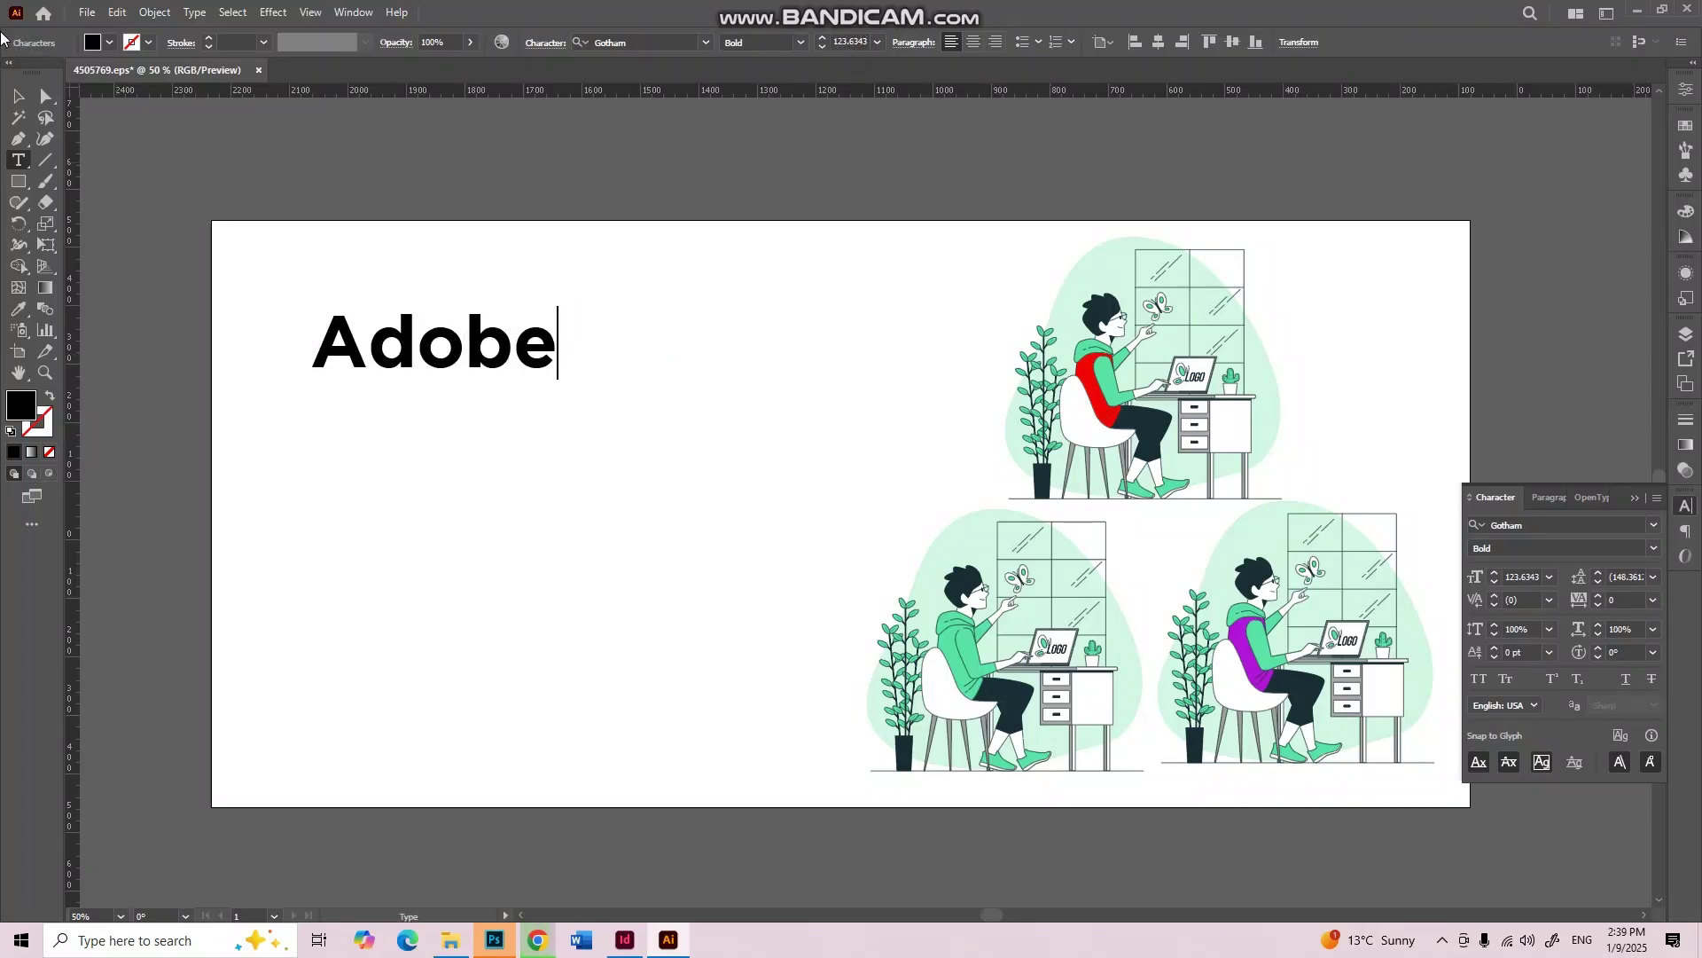
click(19, 96)
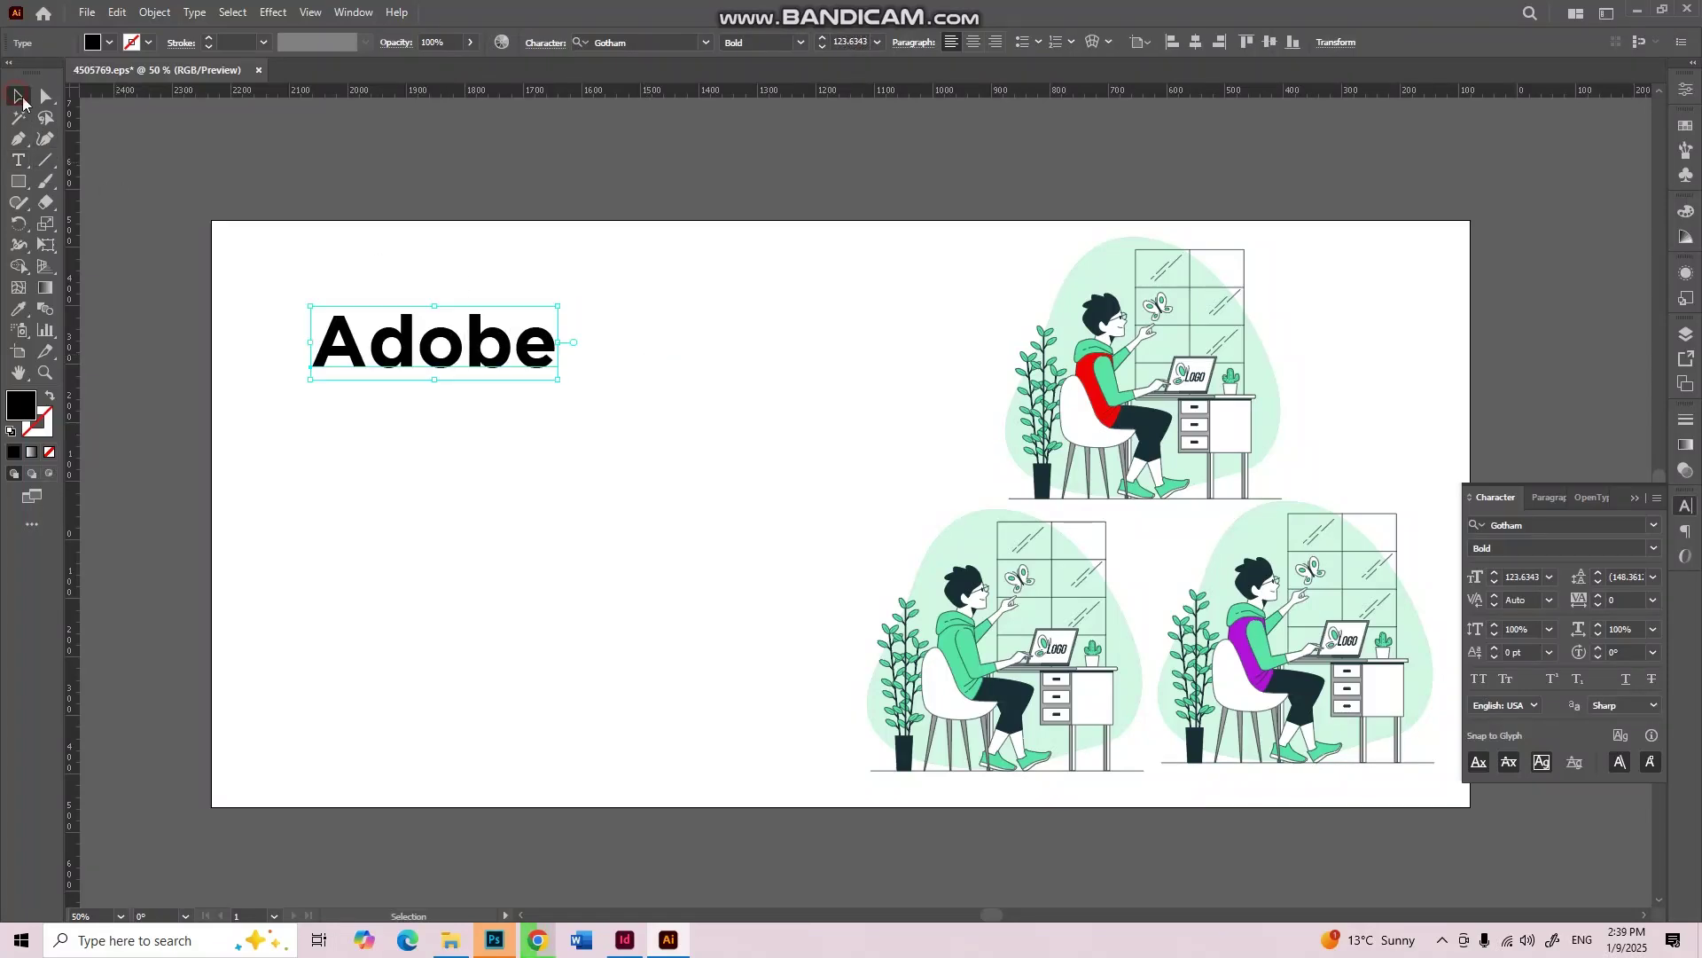
Step: Convert the Adobe text to outlines
scroll(245, 365, up, 2)
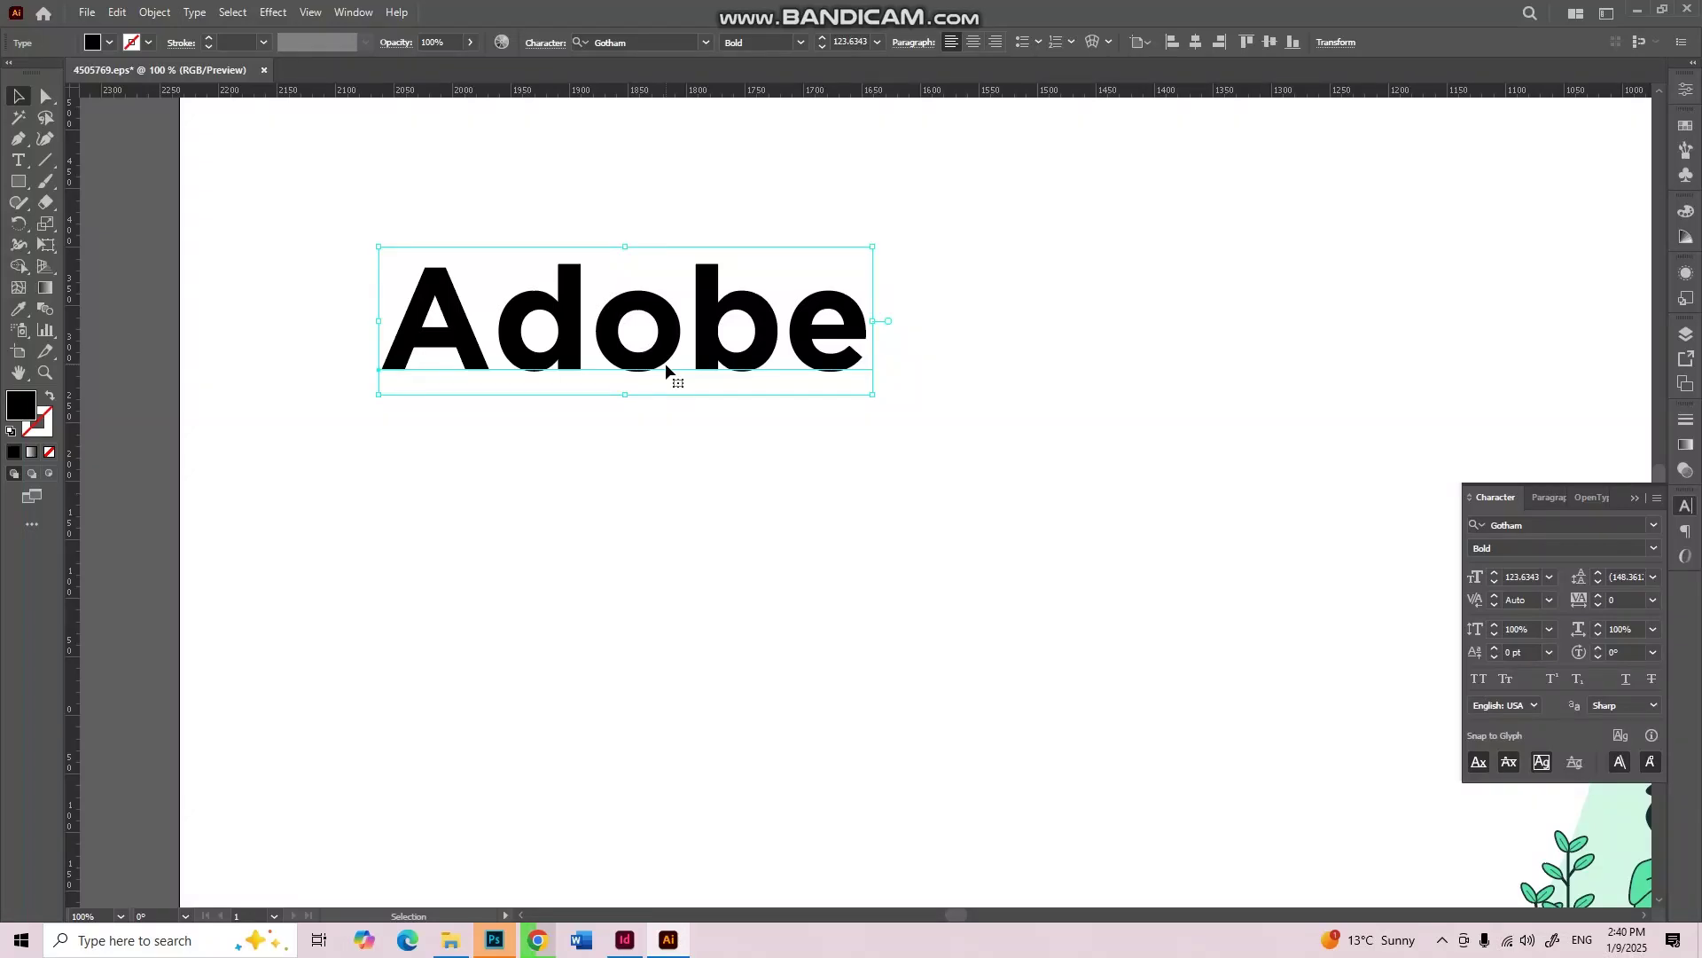
click(158, 11)
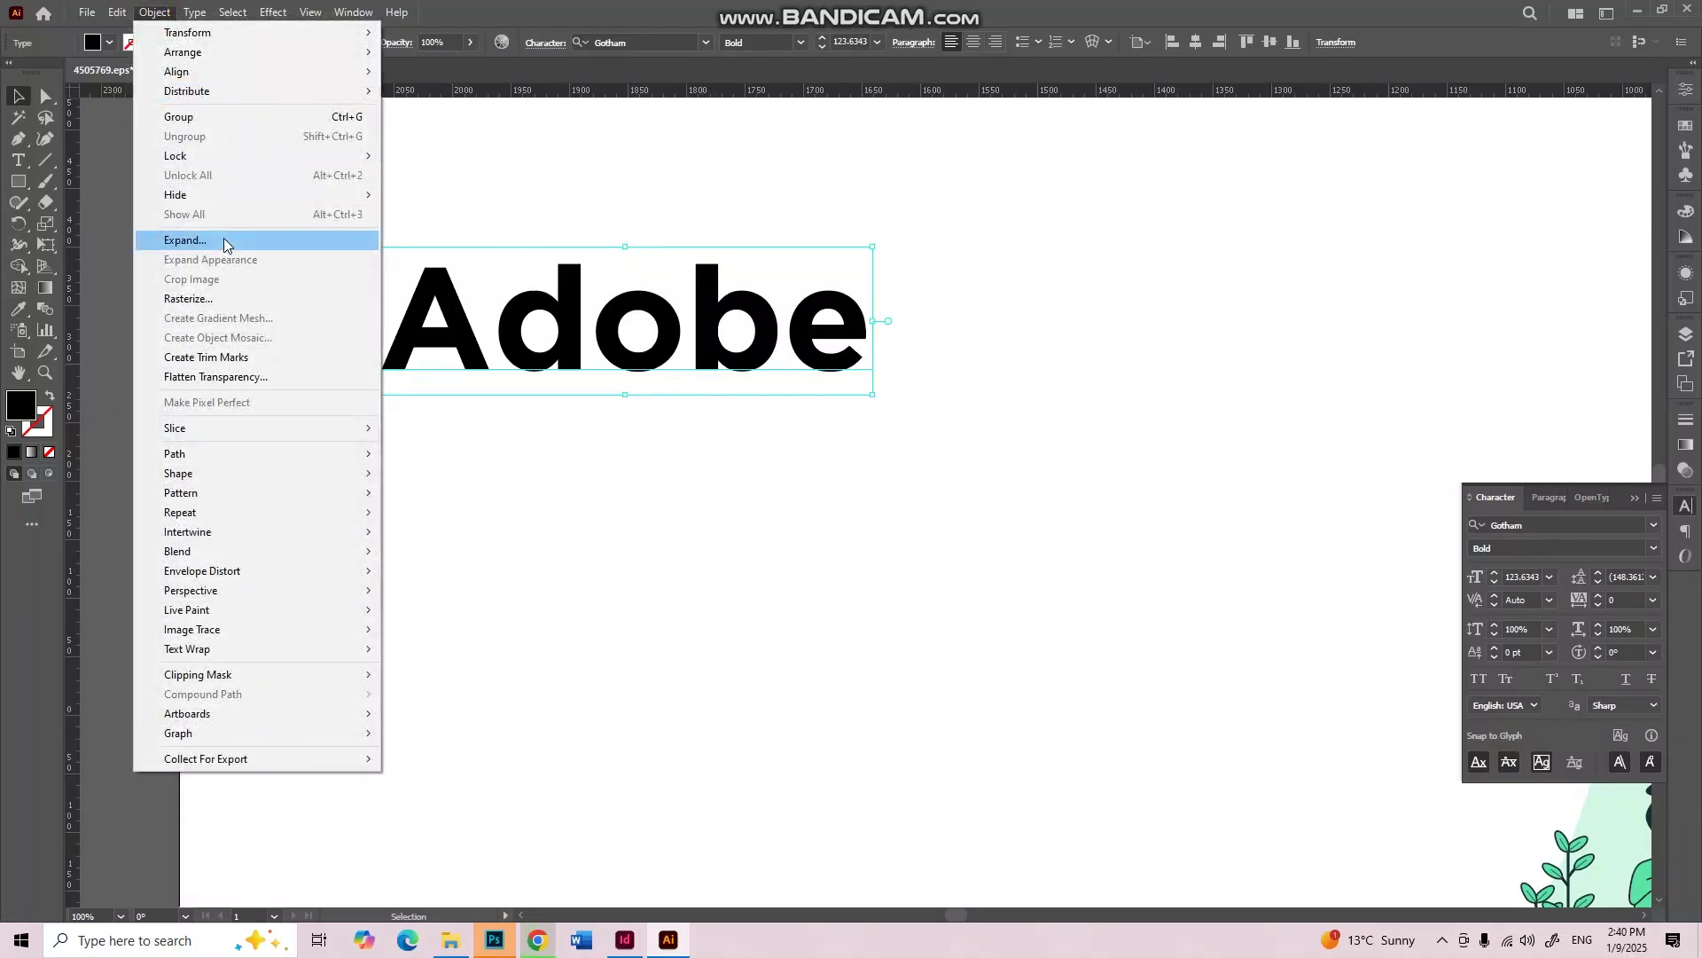
click(490, 625)
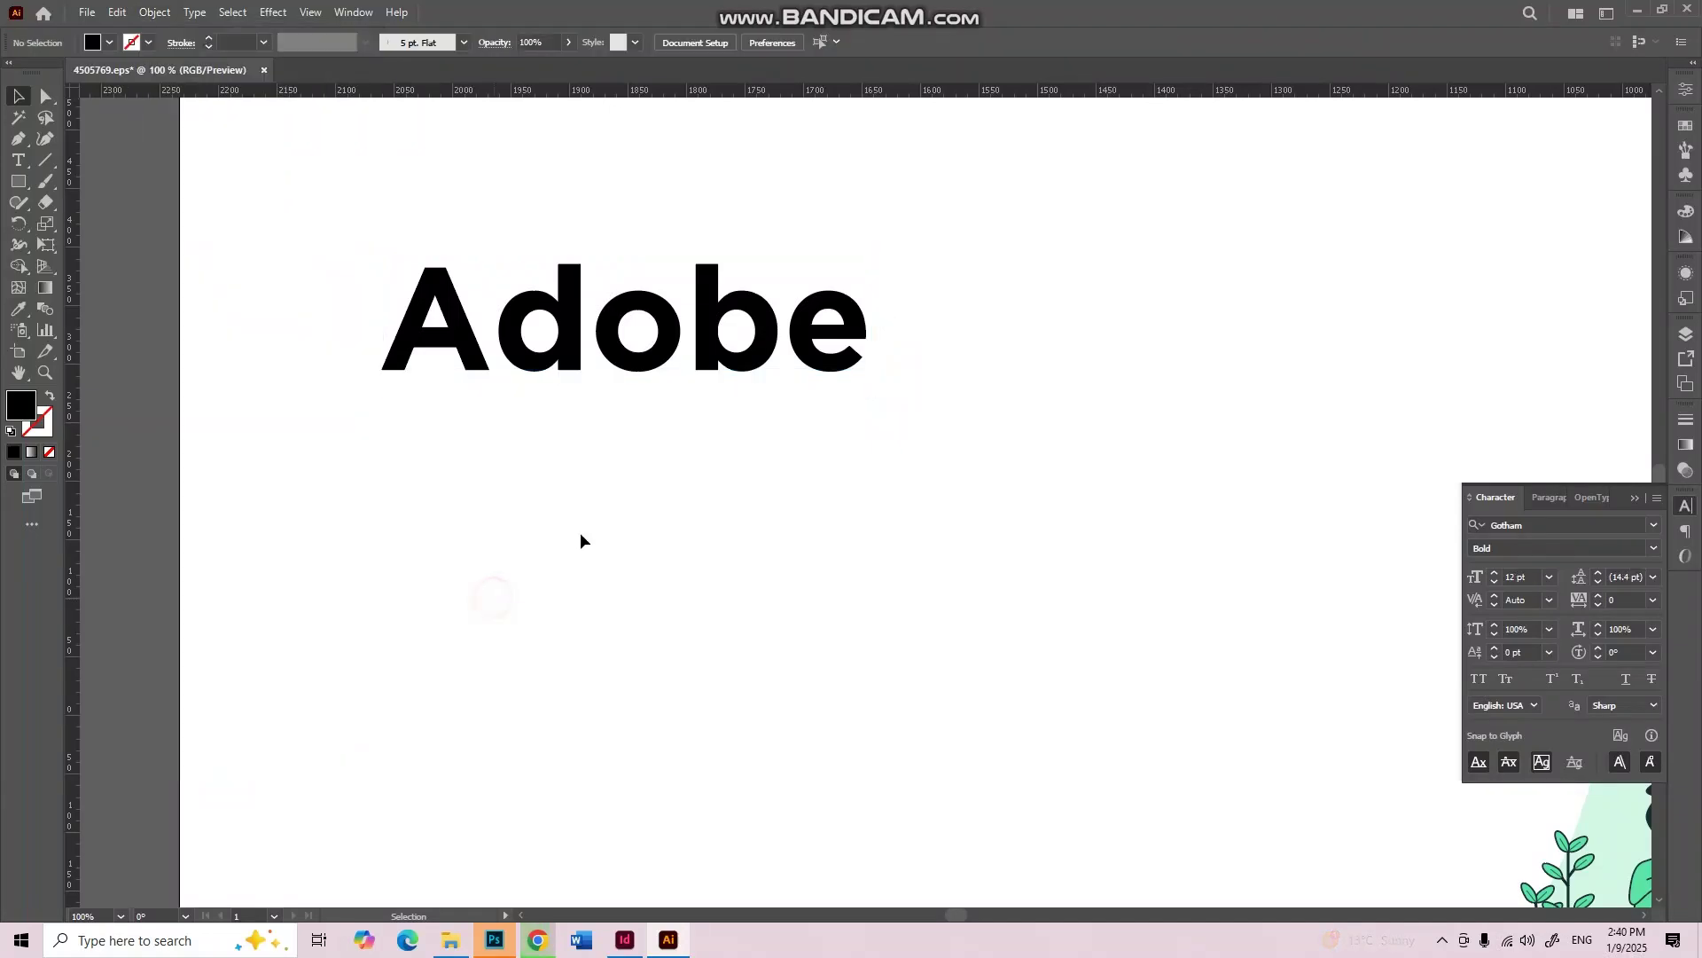
click(556, 321)
right_click(560, 317)
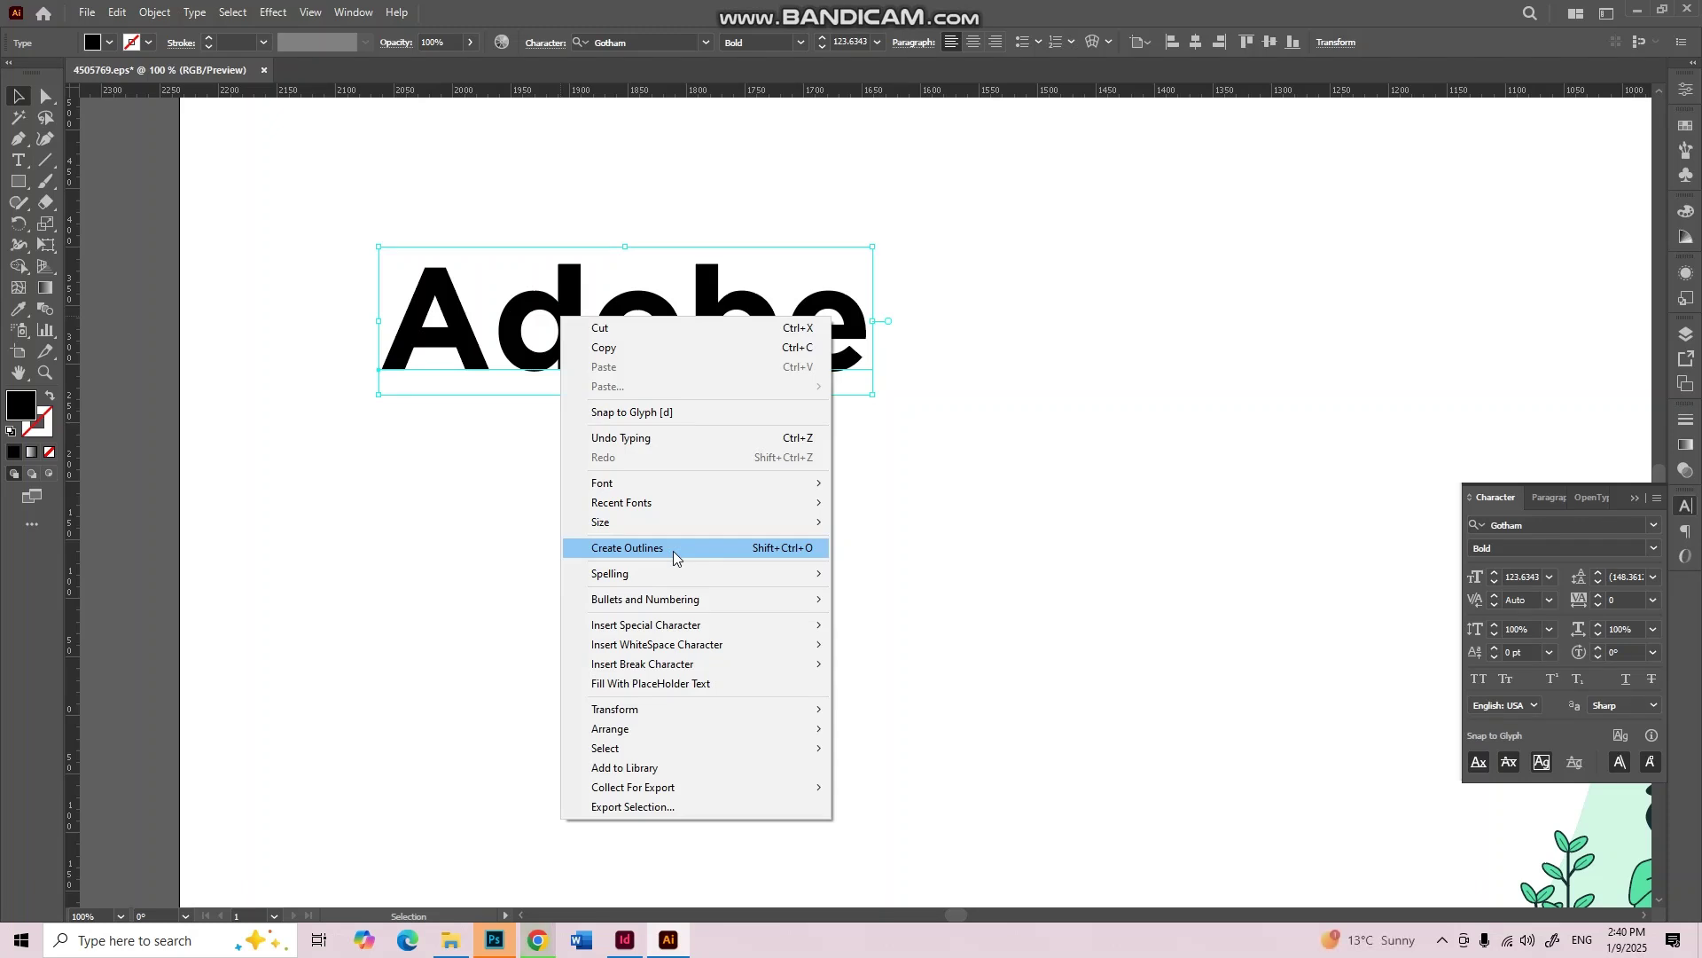
click(673, 548)
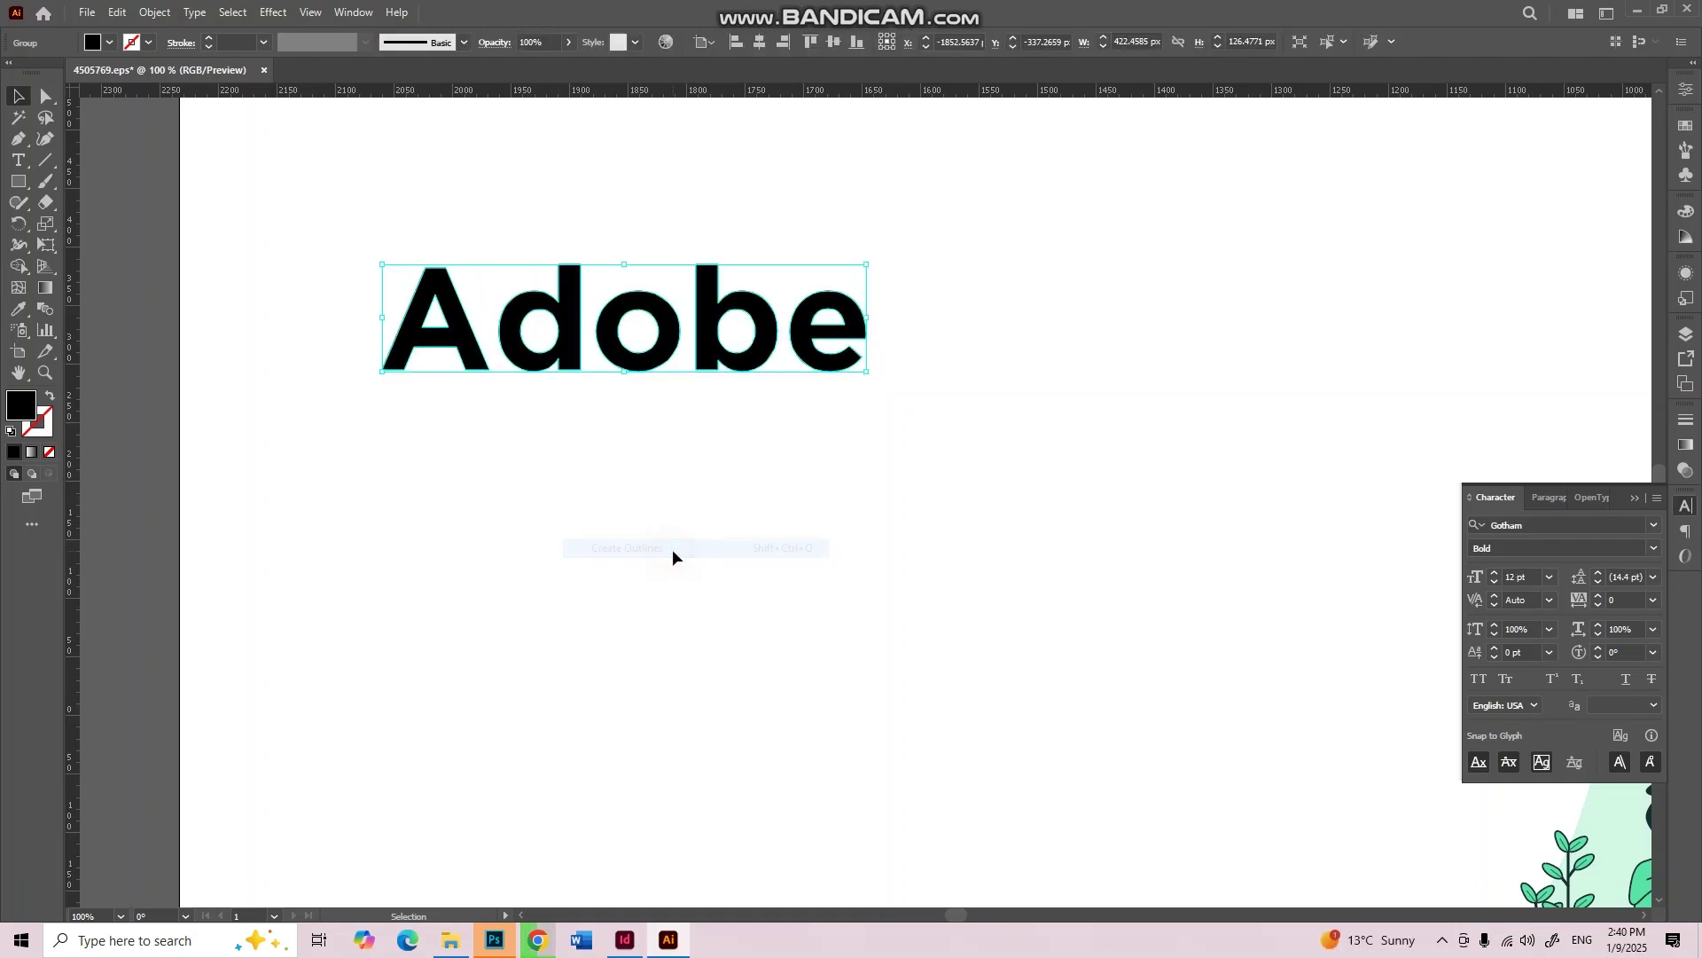
click(672, 549)
Step: Ungroup the outlined Adobe lettering into separate letters
drag(914, 235, 531, 443)
right_click(560, 313)
click(653, 557)
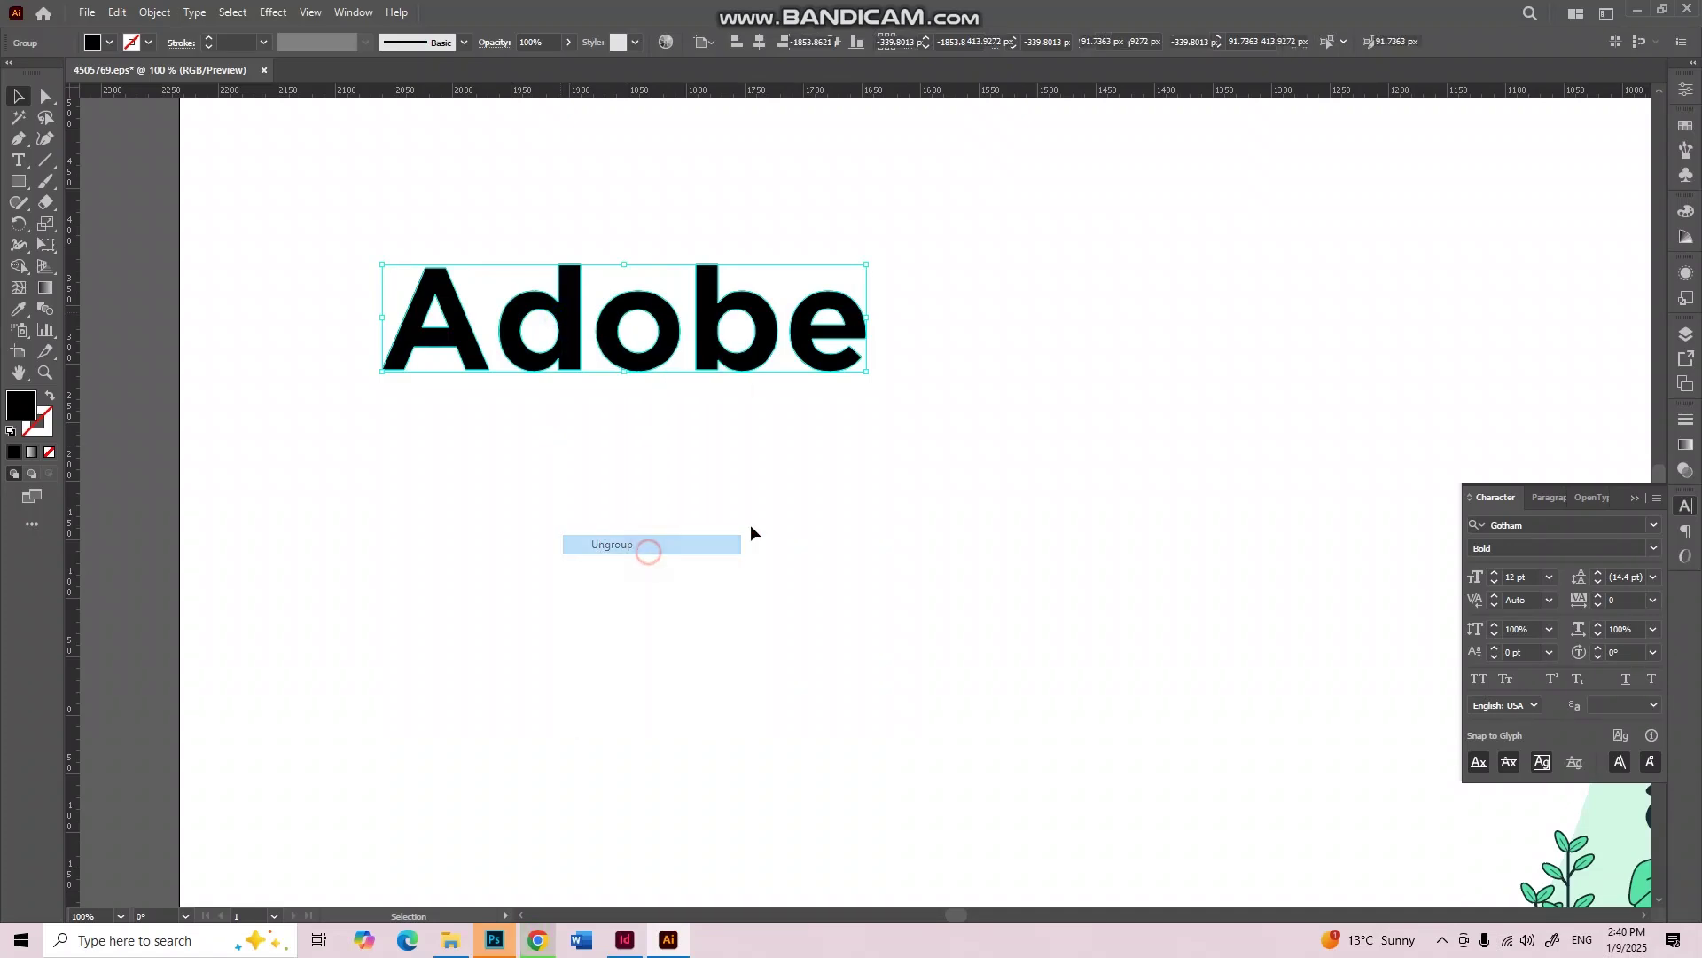
Step: Shift the letters d and o slightly left to tighten their spacing with the A
click(532, 258)
click(545, 354)
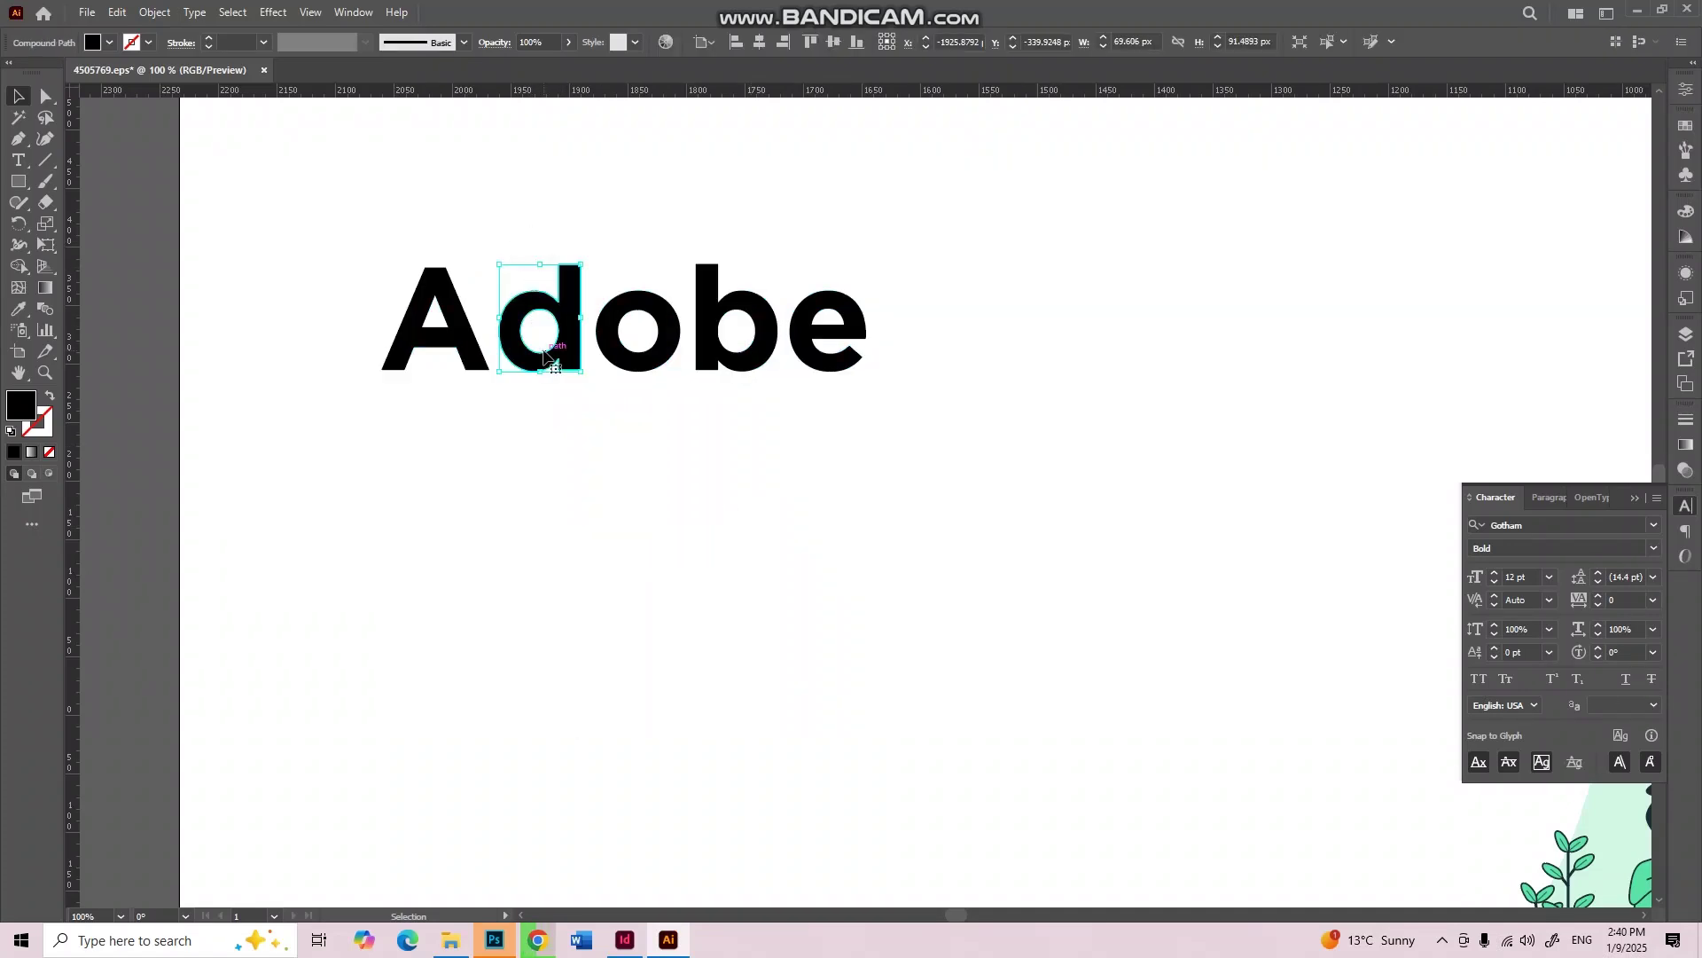
drag(544, 354, 610, 328)
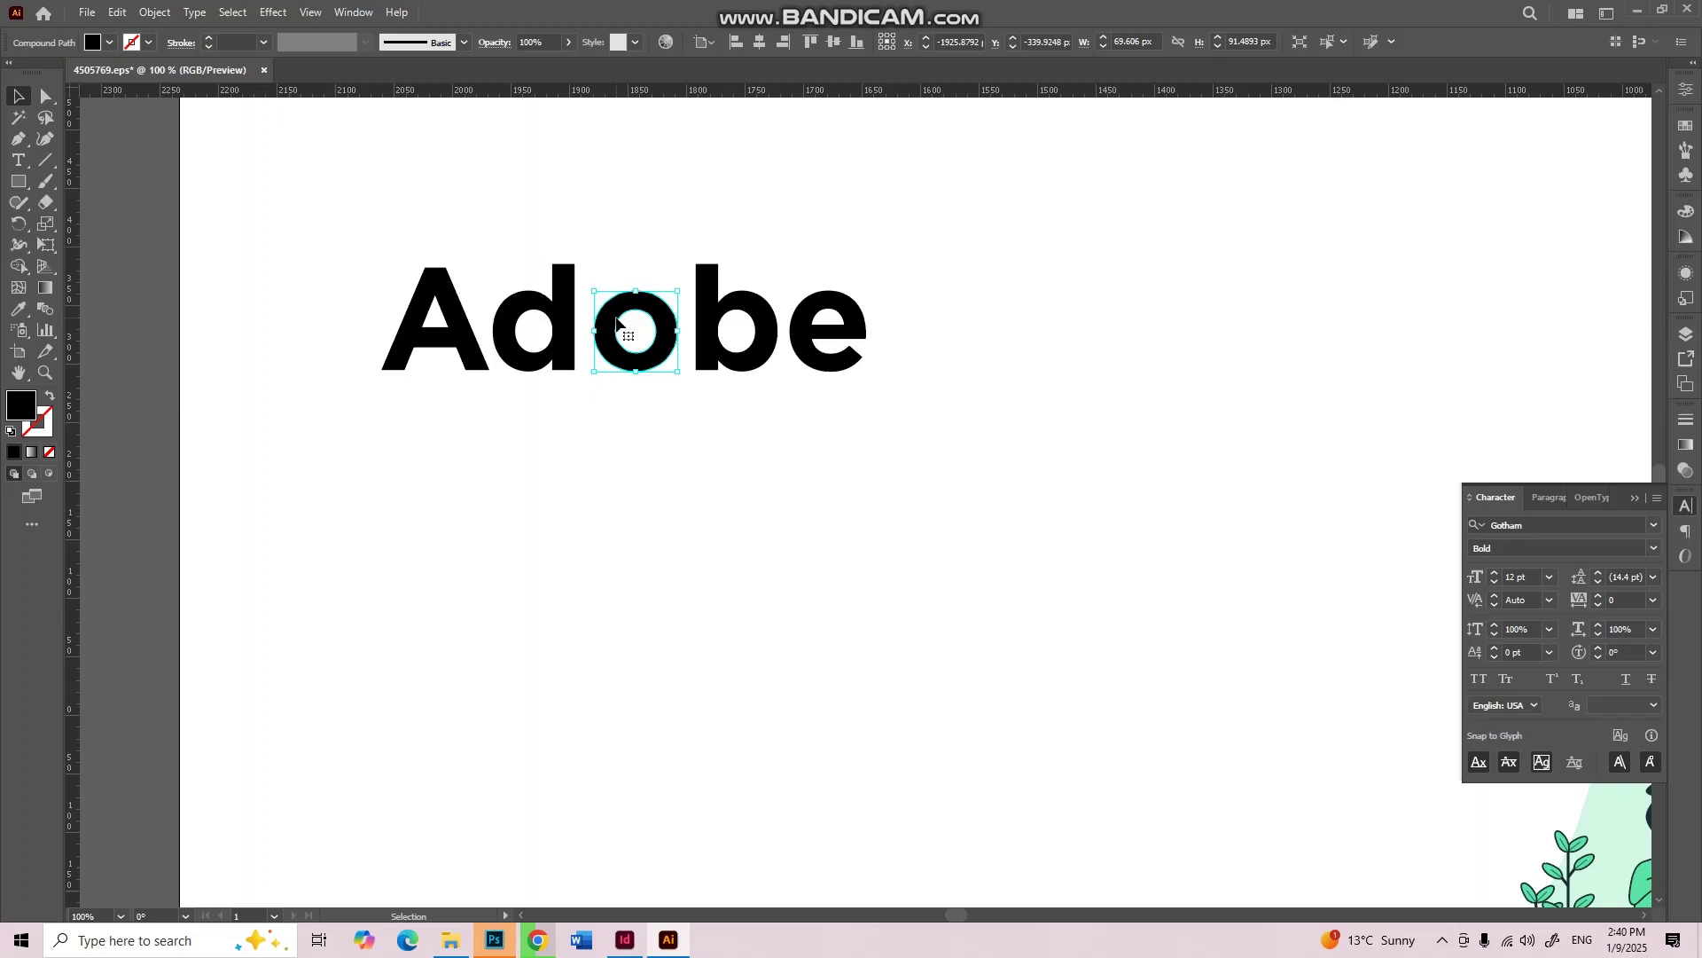
key(Left)
key(Left)
key(Left)
key(Left)
Step: Move the letters b and e left so they sit tightly against the preceding letters
click(700, 333)
key(Left)
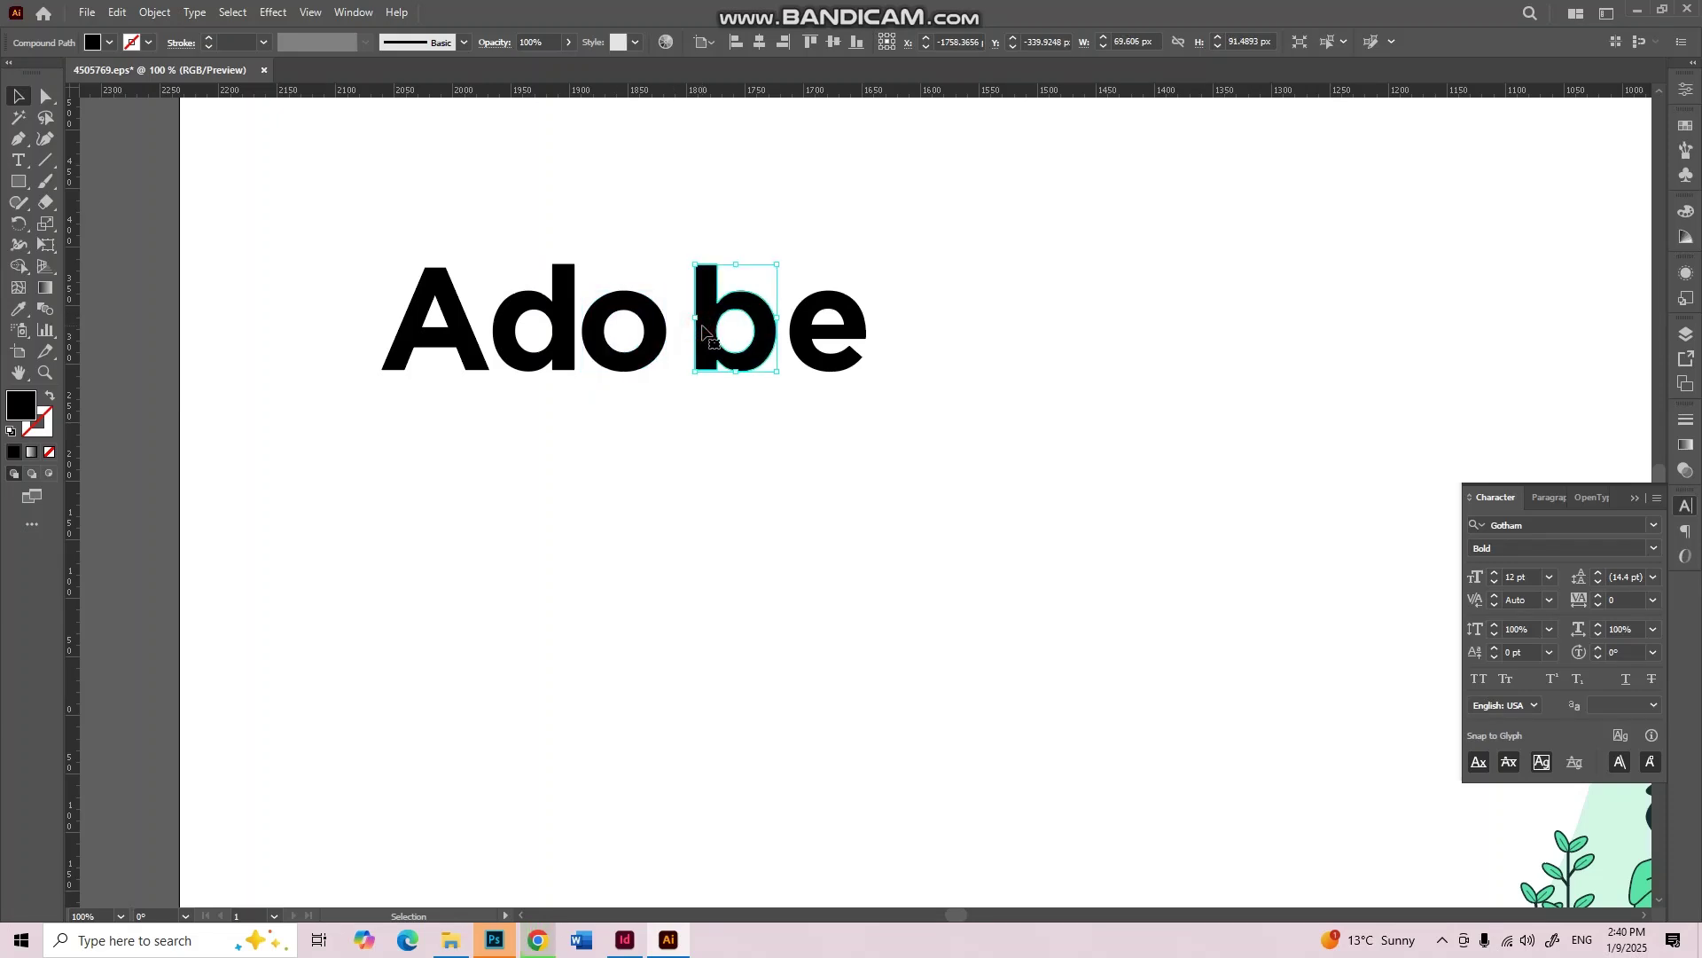
key(Left)
key(Left)
key(Left)
key(Left)
key(Left)
key(Left)
key(Left)
key(Left)
key(Left)
key(Left)
mouse_move(778, 344)
mouse_down()
mouse_move(751, 350)
mouse_move(768, 348)
mouse_up()
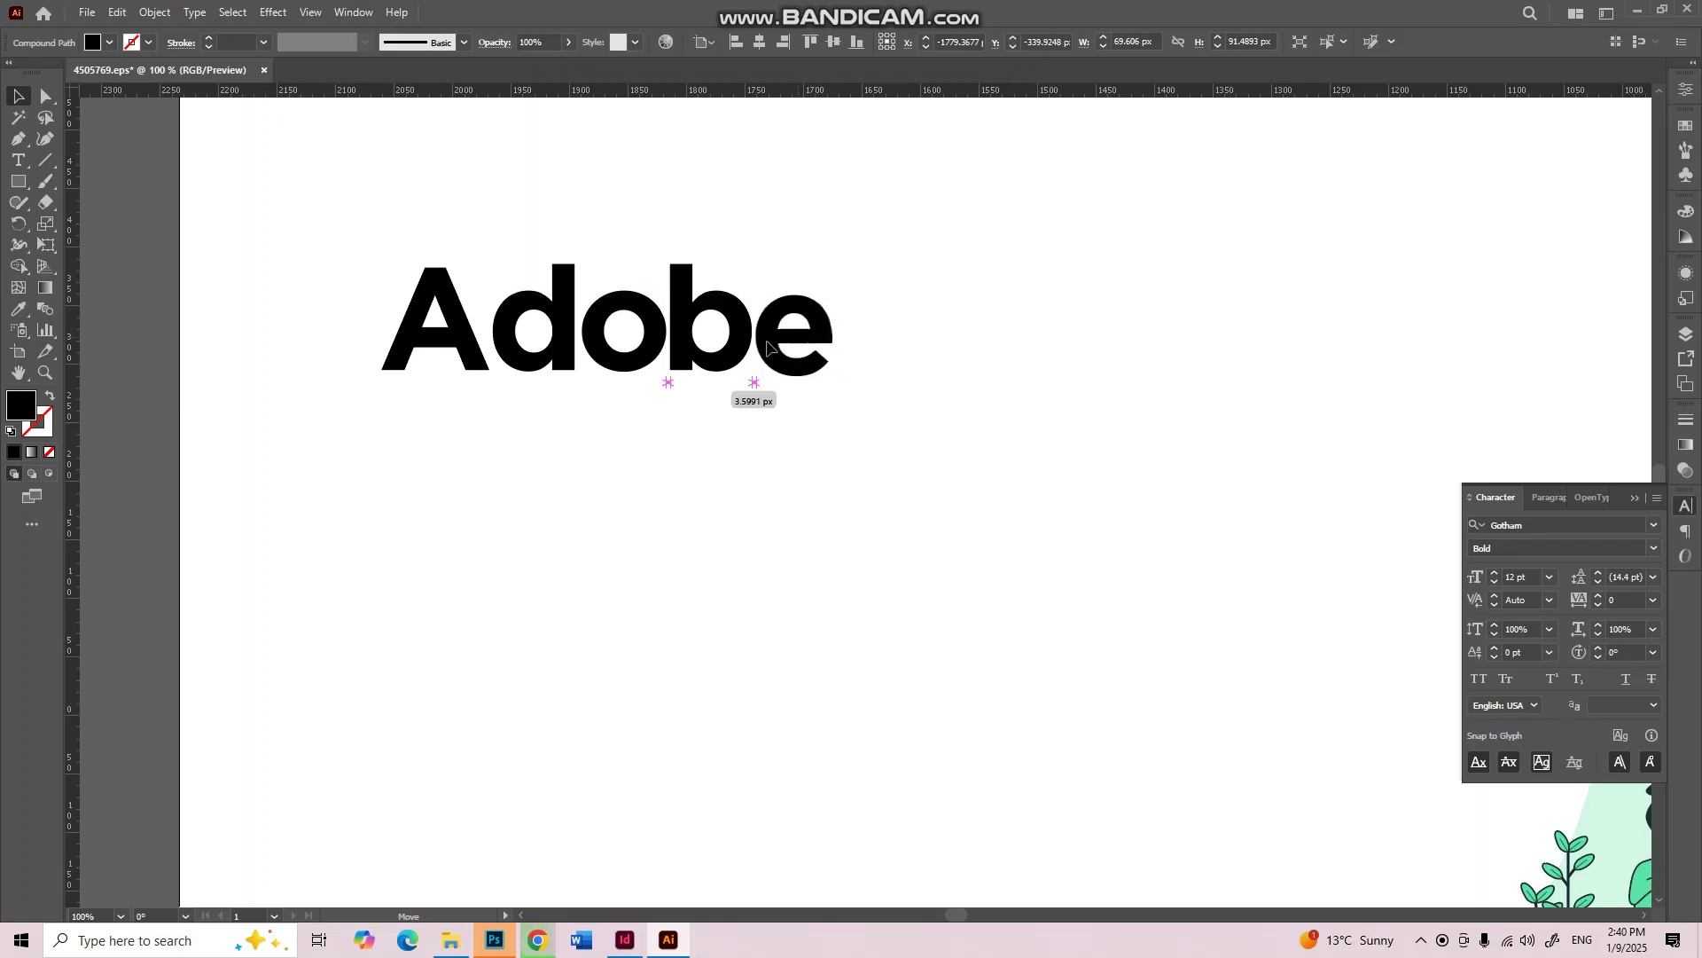
drag(920, 259, 269, 450)
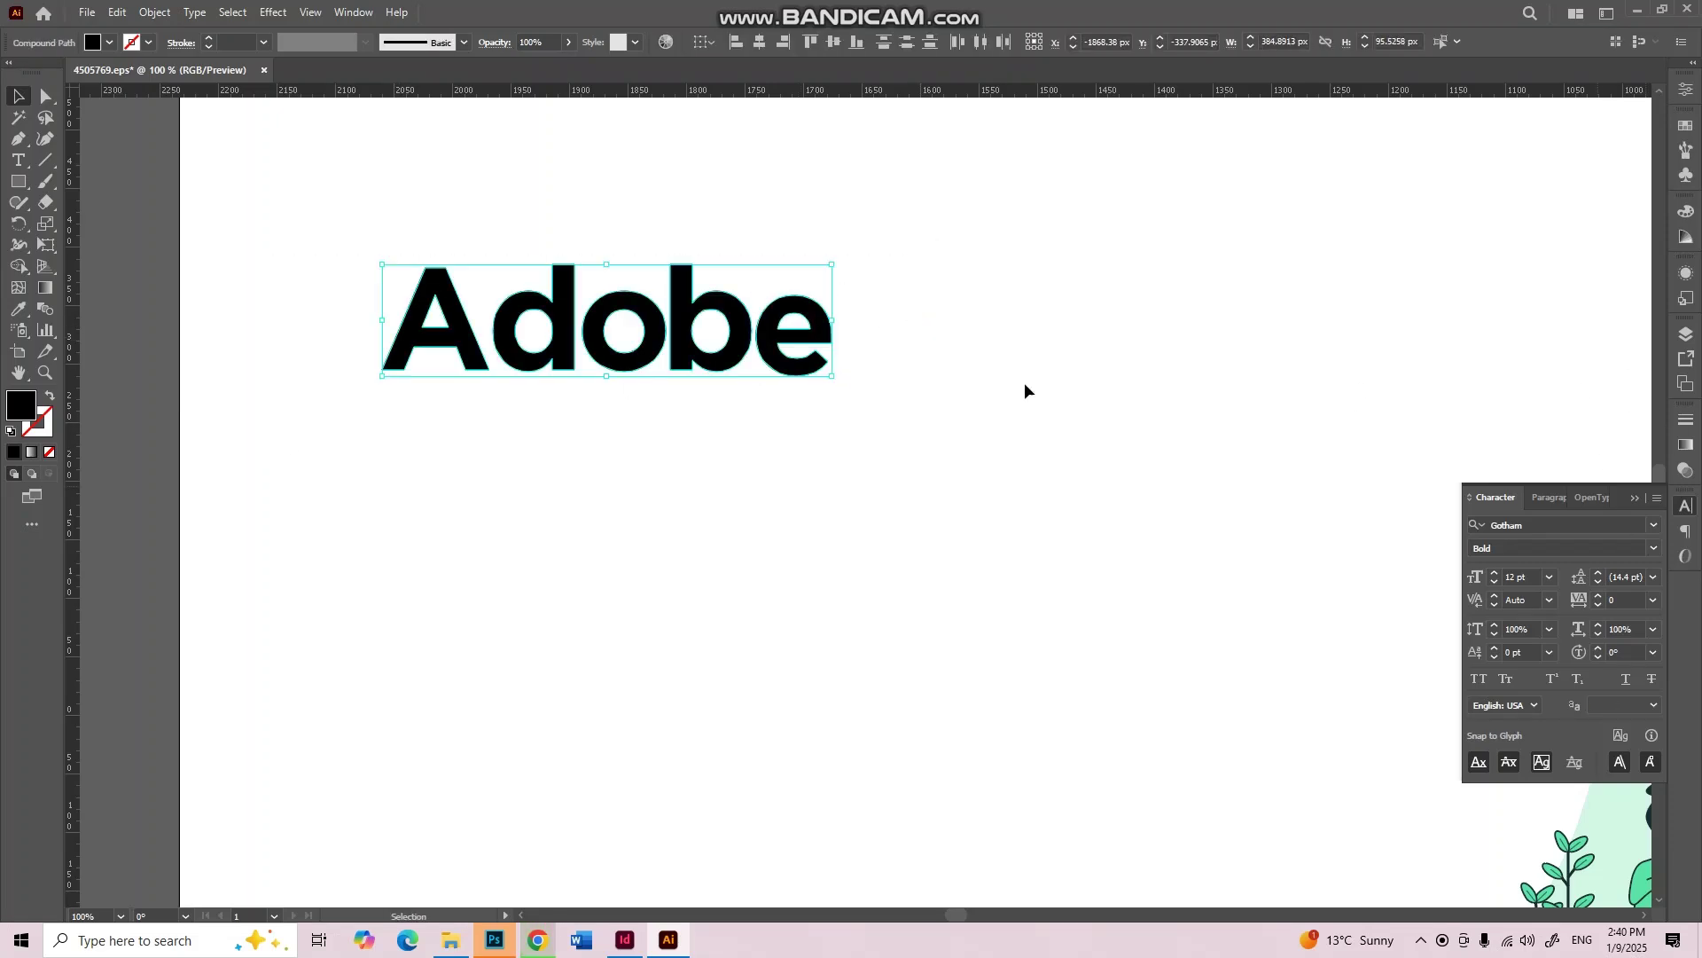
drag(904, 265, 515, 417)
click(848, 417)
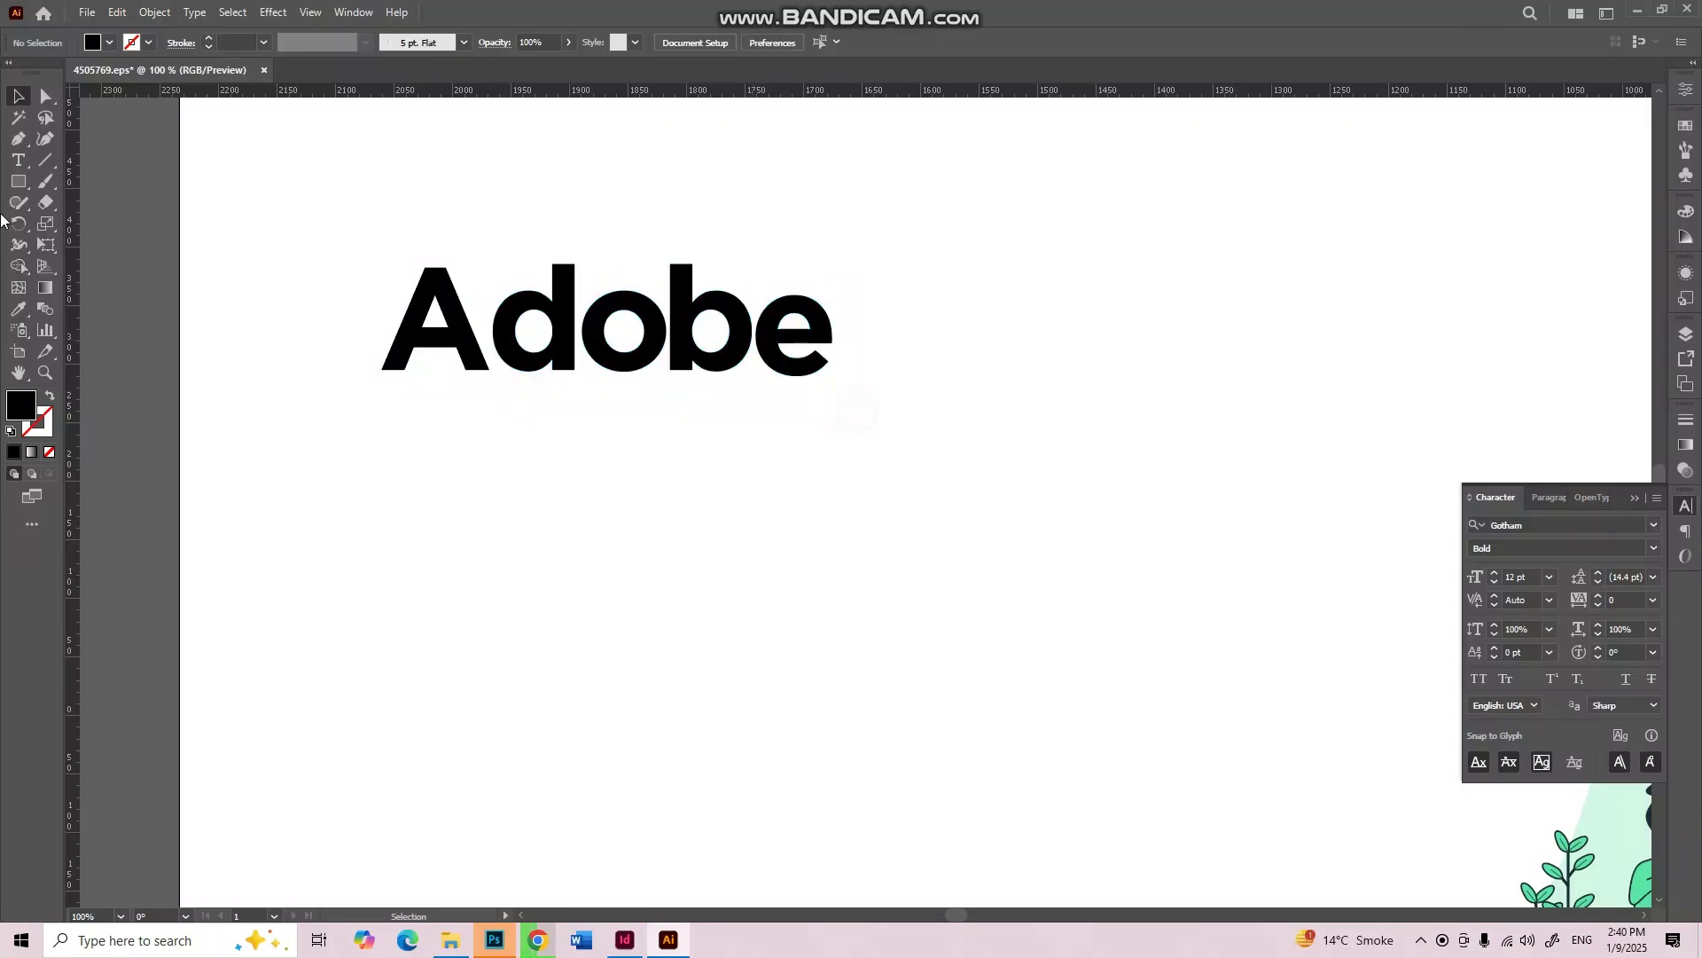
Step: Draw a black rectangle about 589 by 186 px below the Adobe lettering
key(m)
drag(434, 500, 1125, 718)
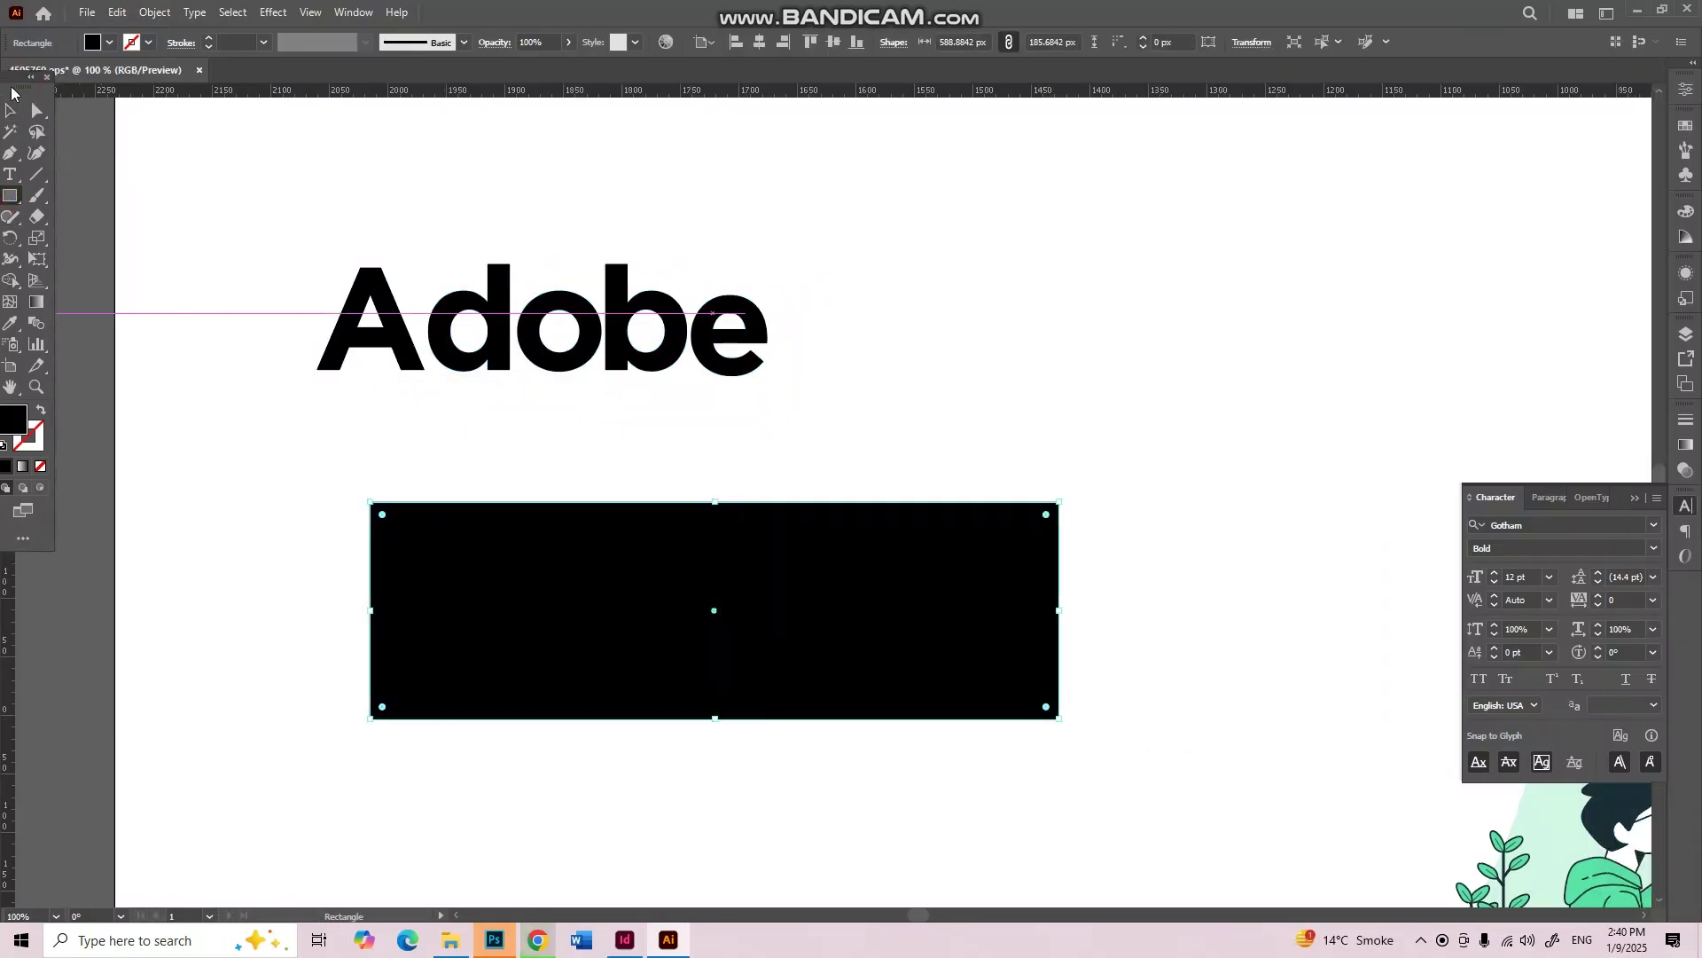
drag(12, 87, 2, 123)
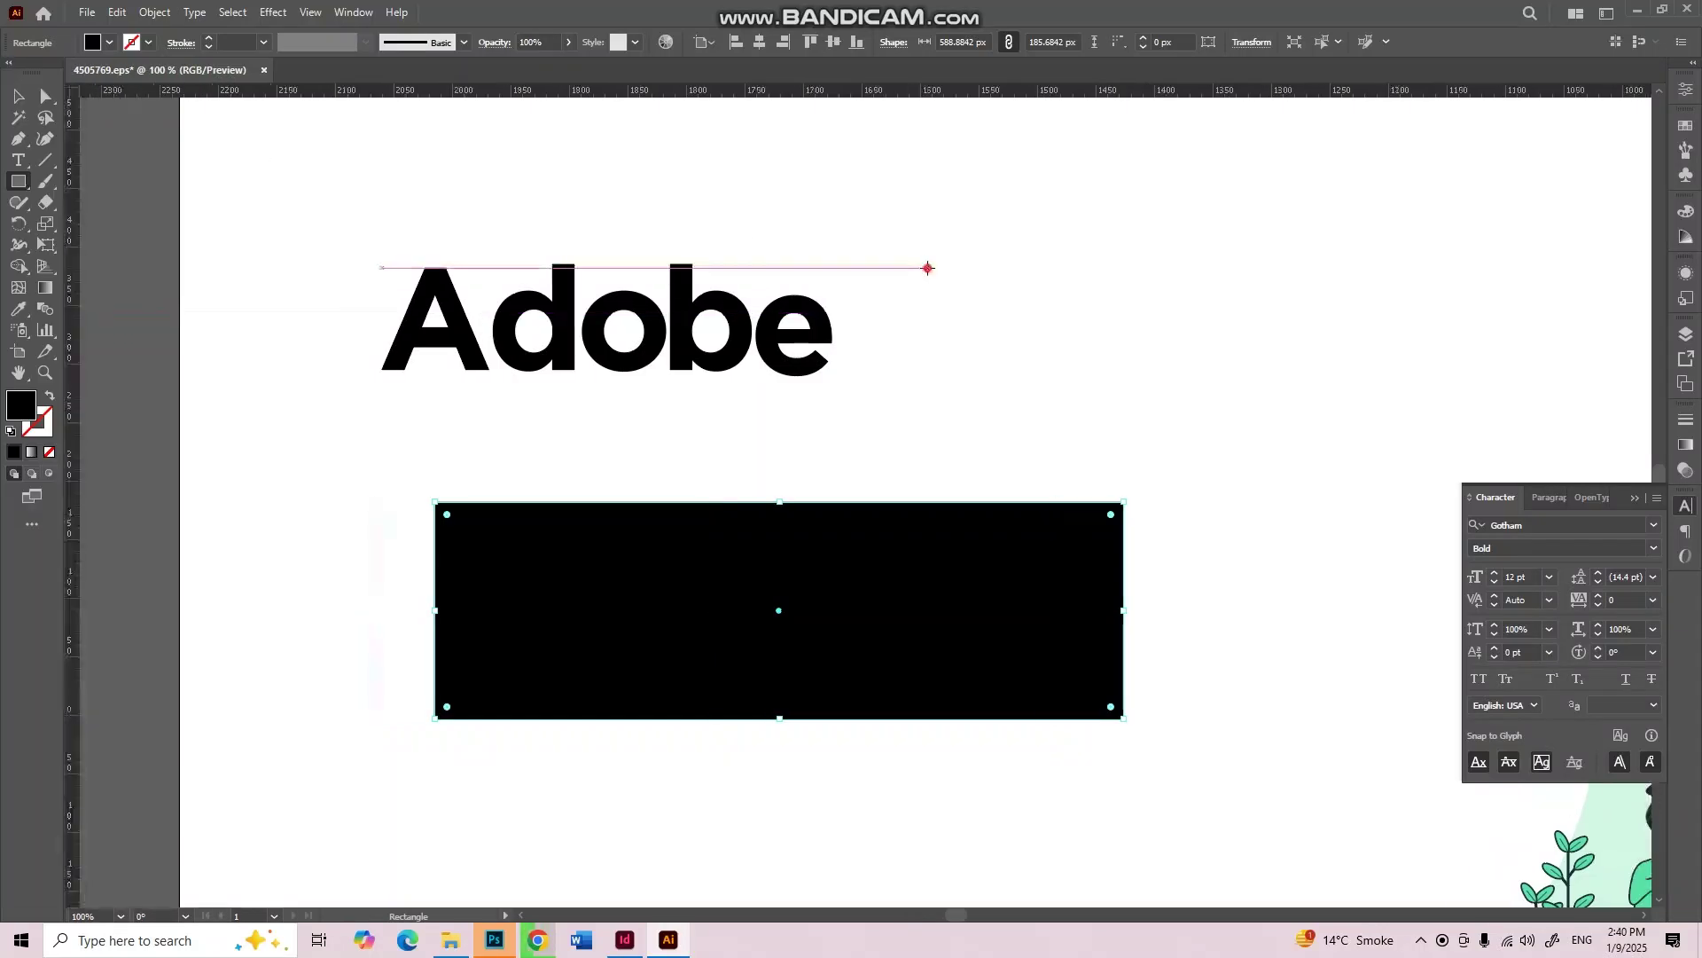
click(926, 269)
click(916, 510)
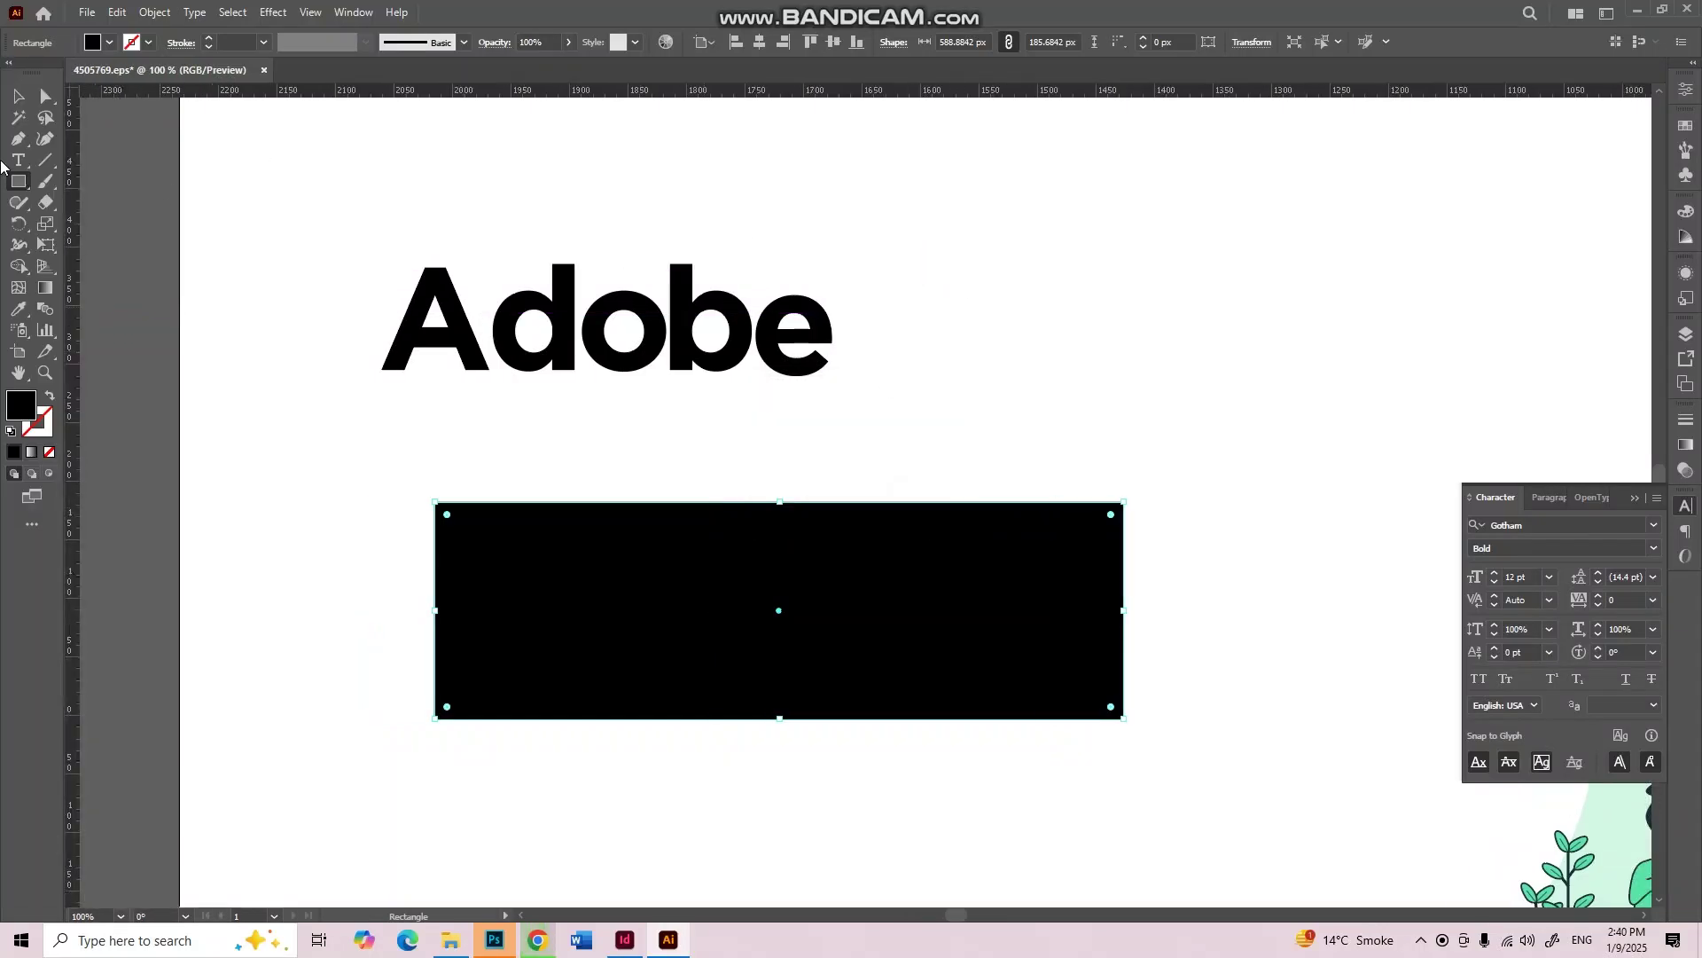
click(18, 94)
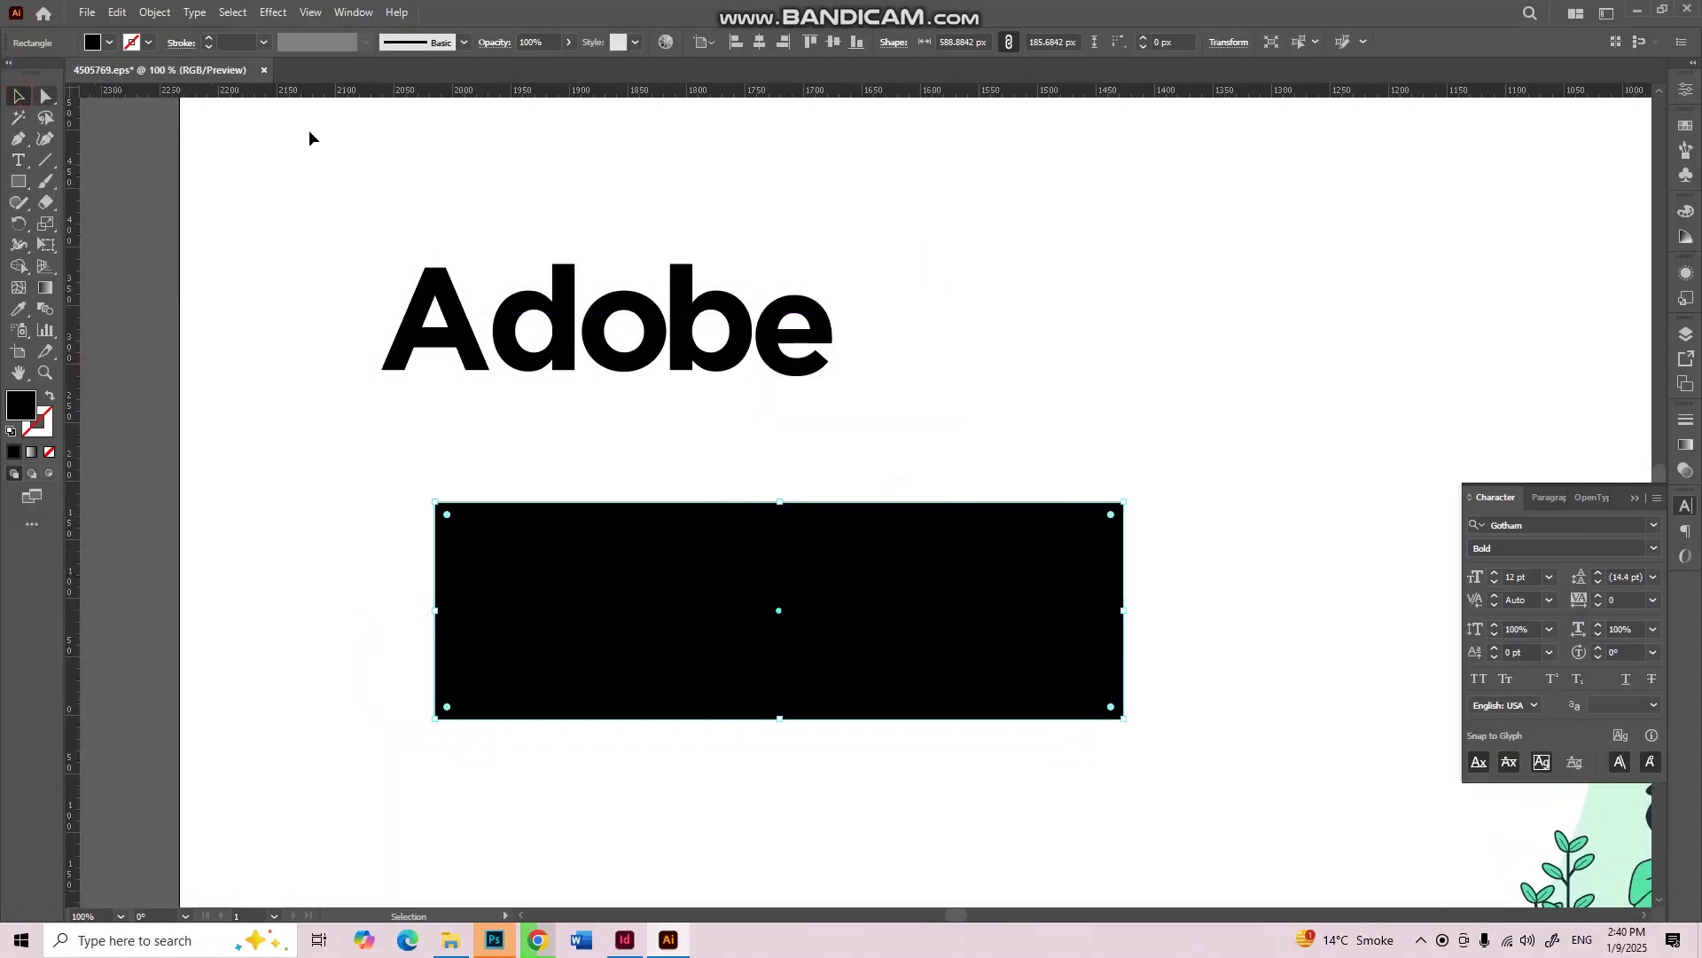
click(1064, 379)
click(957, 651)
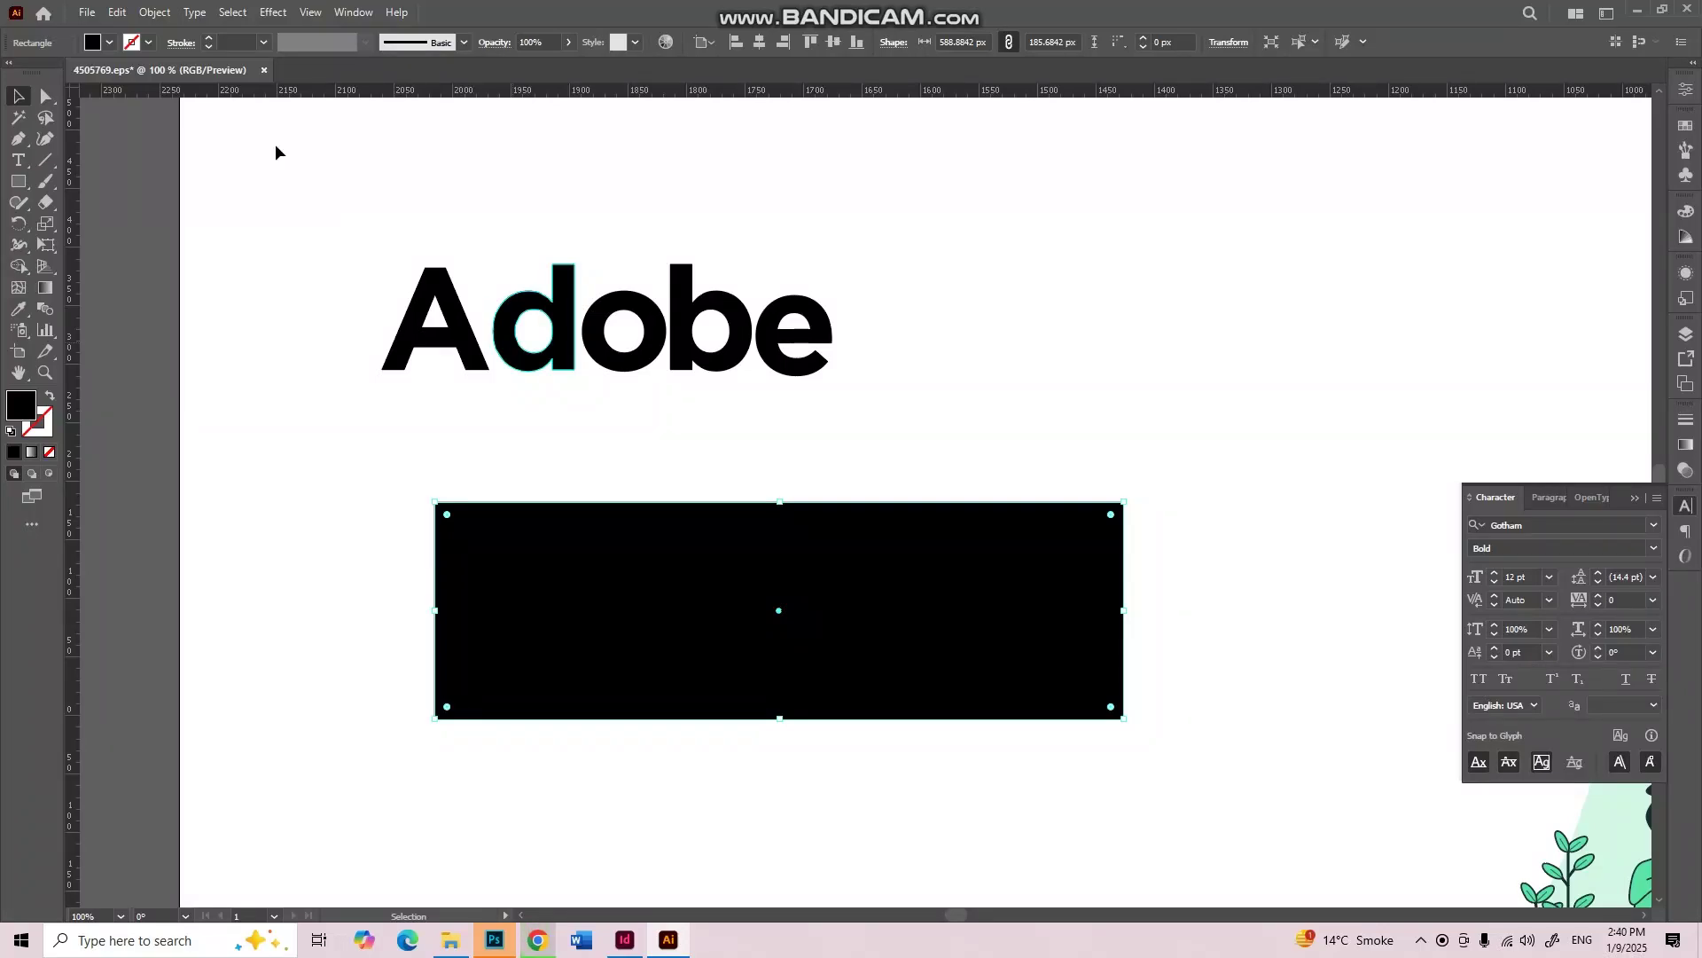
Step: Duplicate the Adobe lettering to the right of the original and fill the original letters with green 4a7c57
drag(312, 181, 1047, 334)
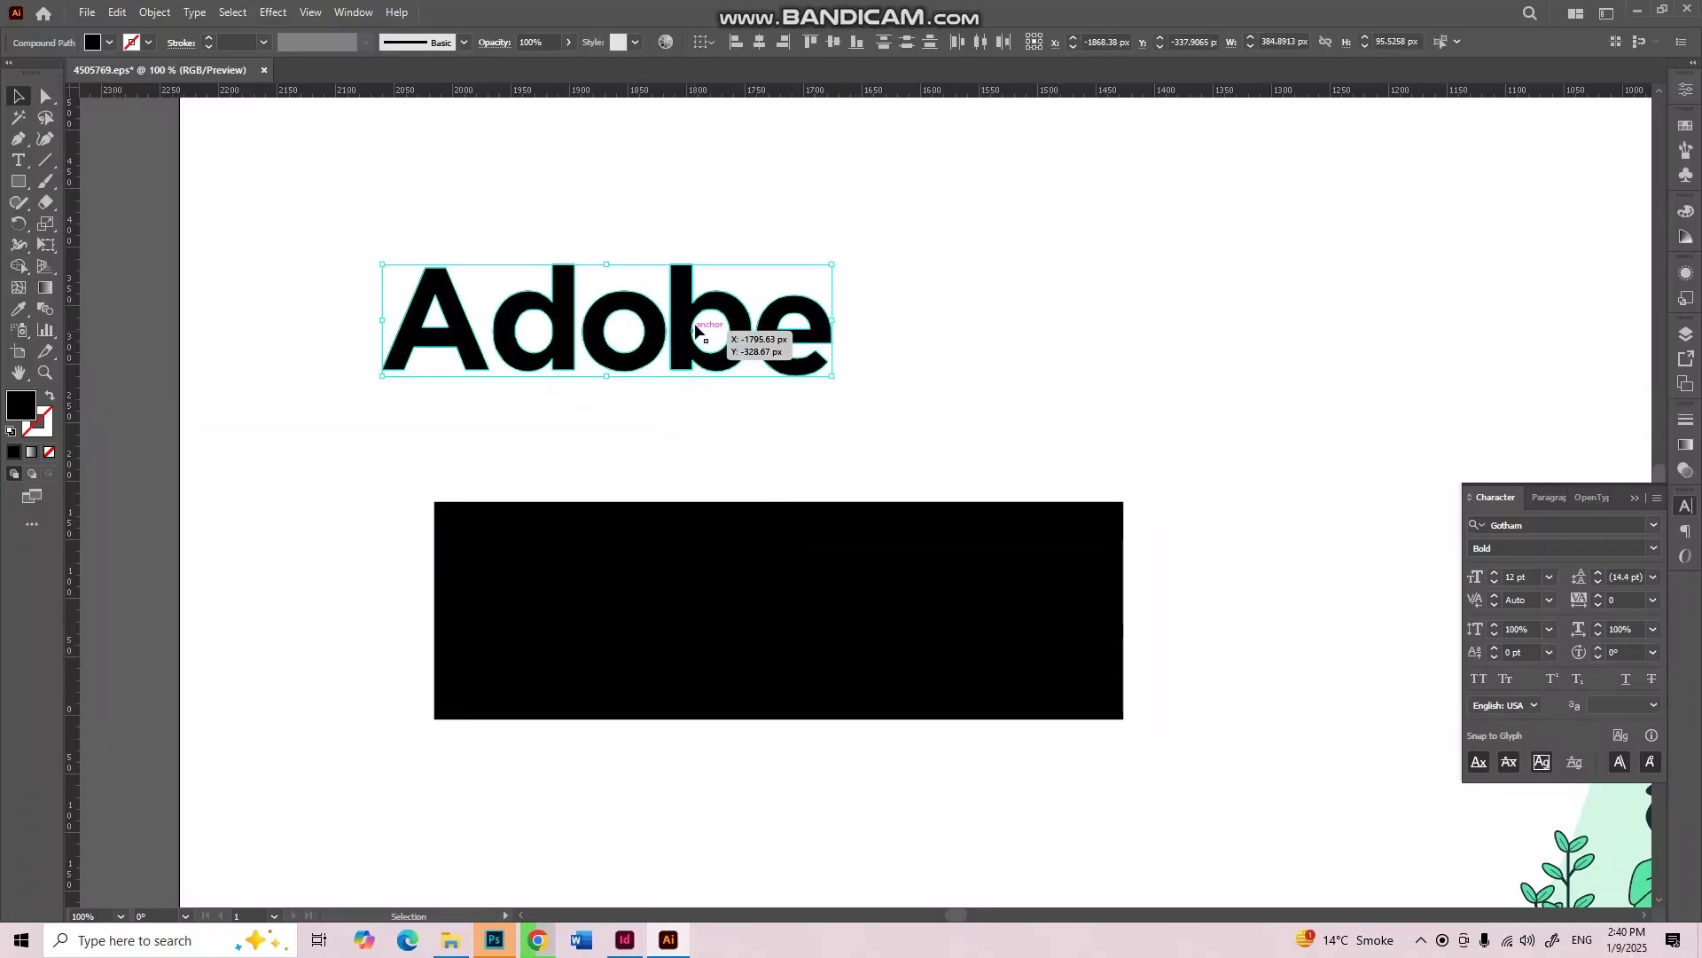
drag(696, 330, 1189, 331)
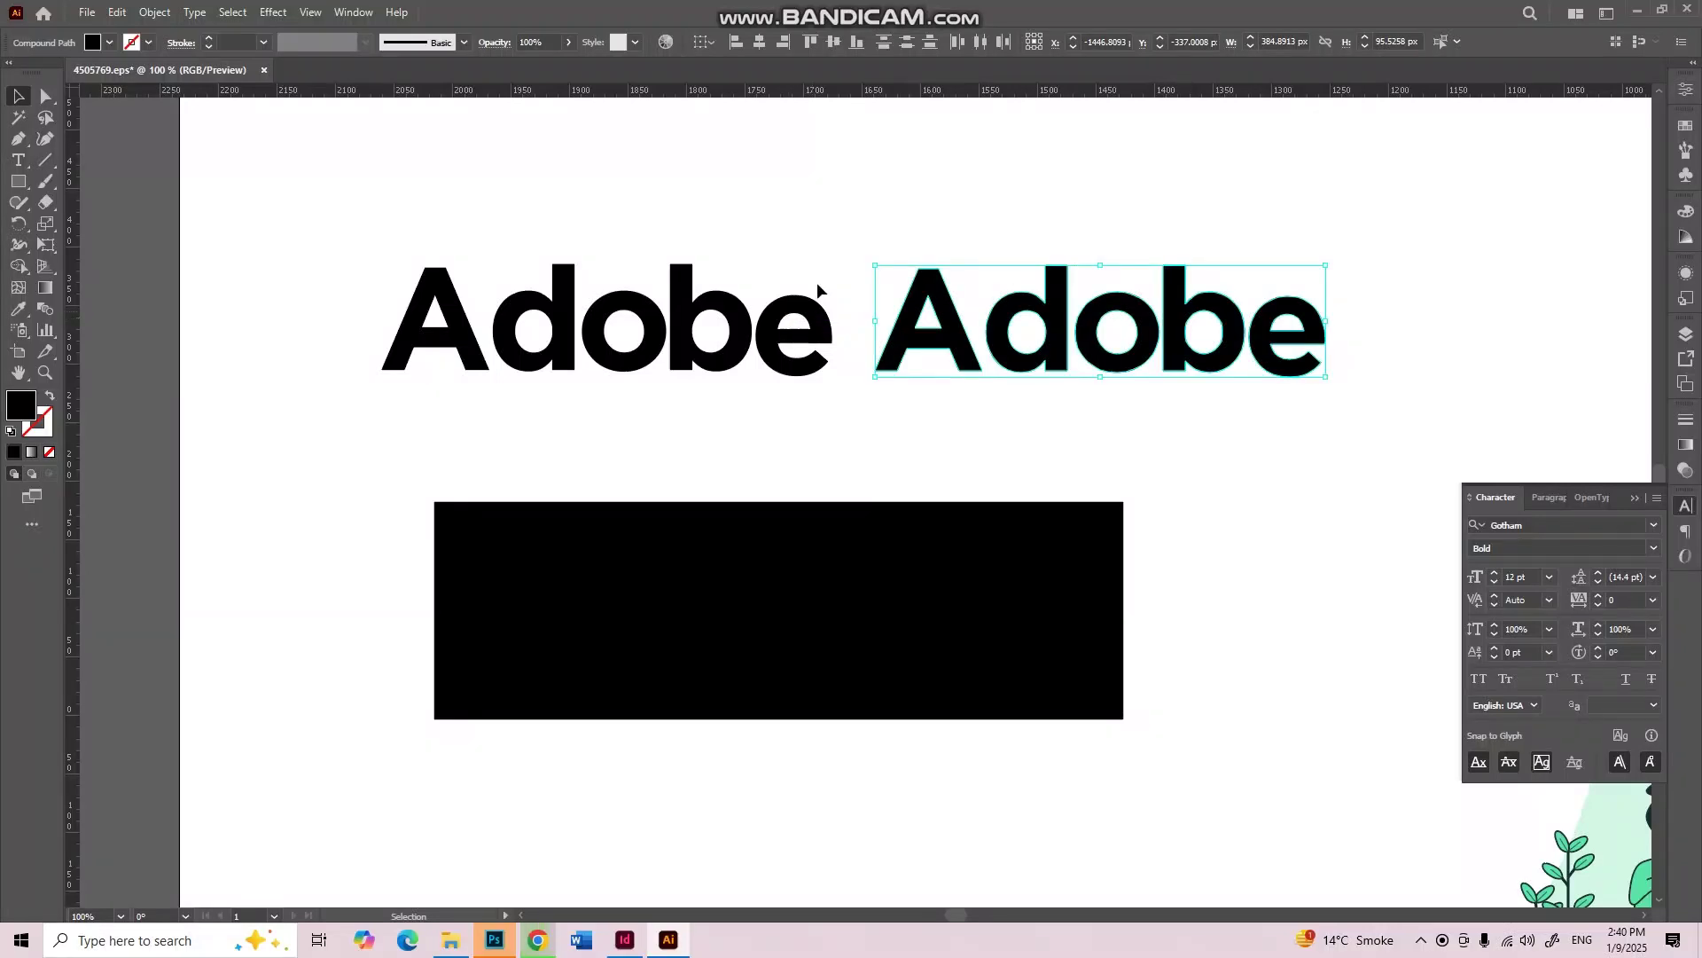
click(554, 326)
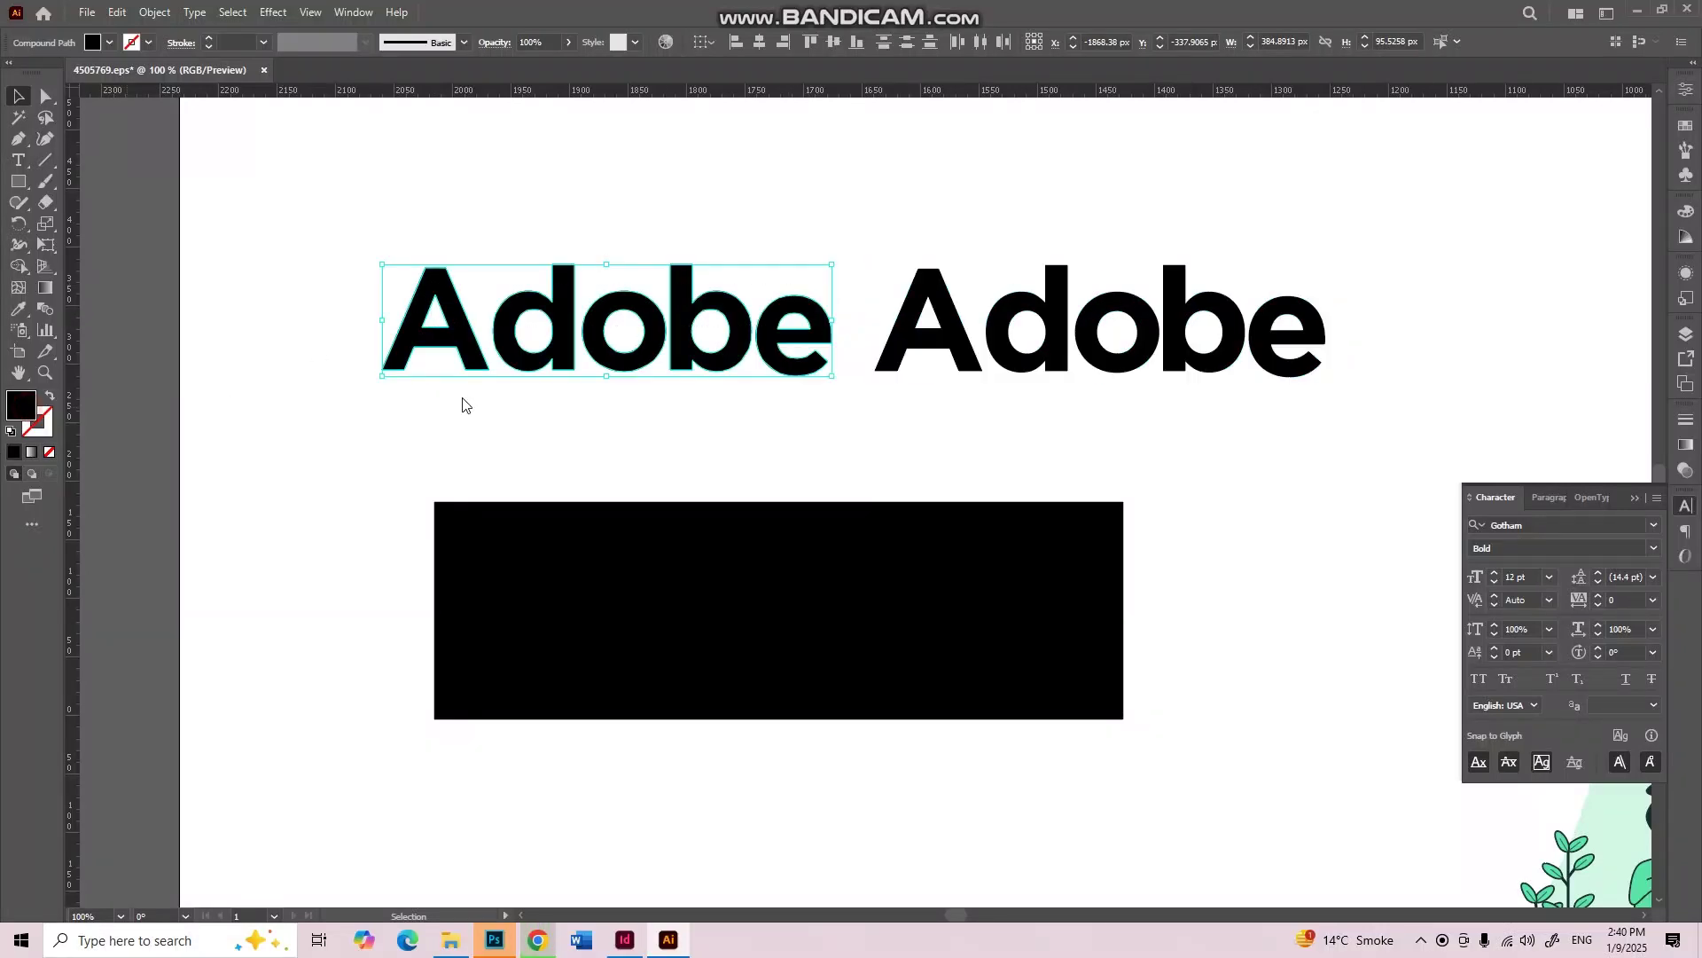
double_click(22, 405)
drag(957, 544, 975, 461)
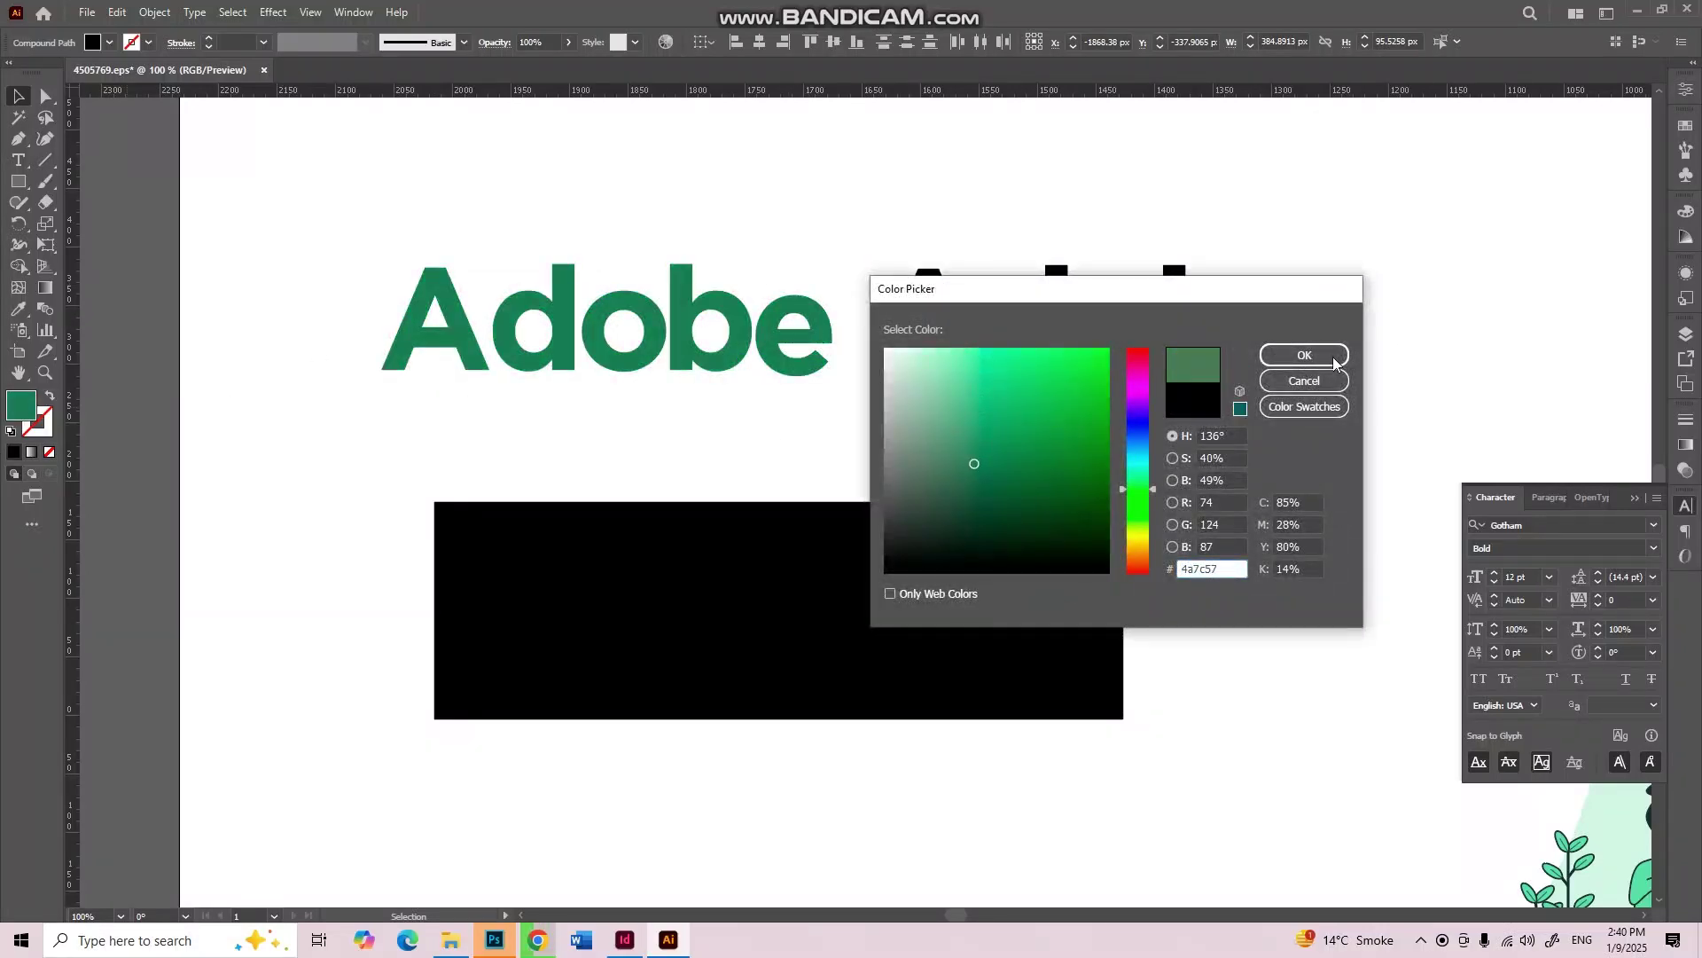
click(1304, 355)
drag(1375, 270, 932, 413)
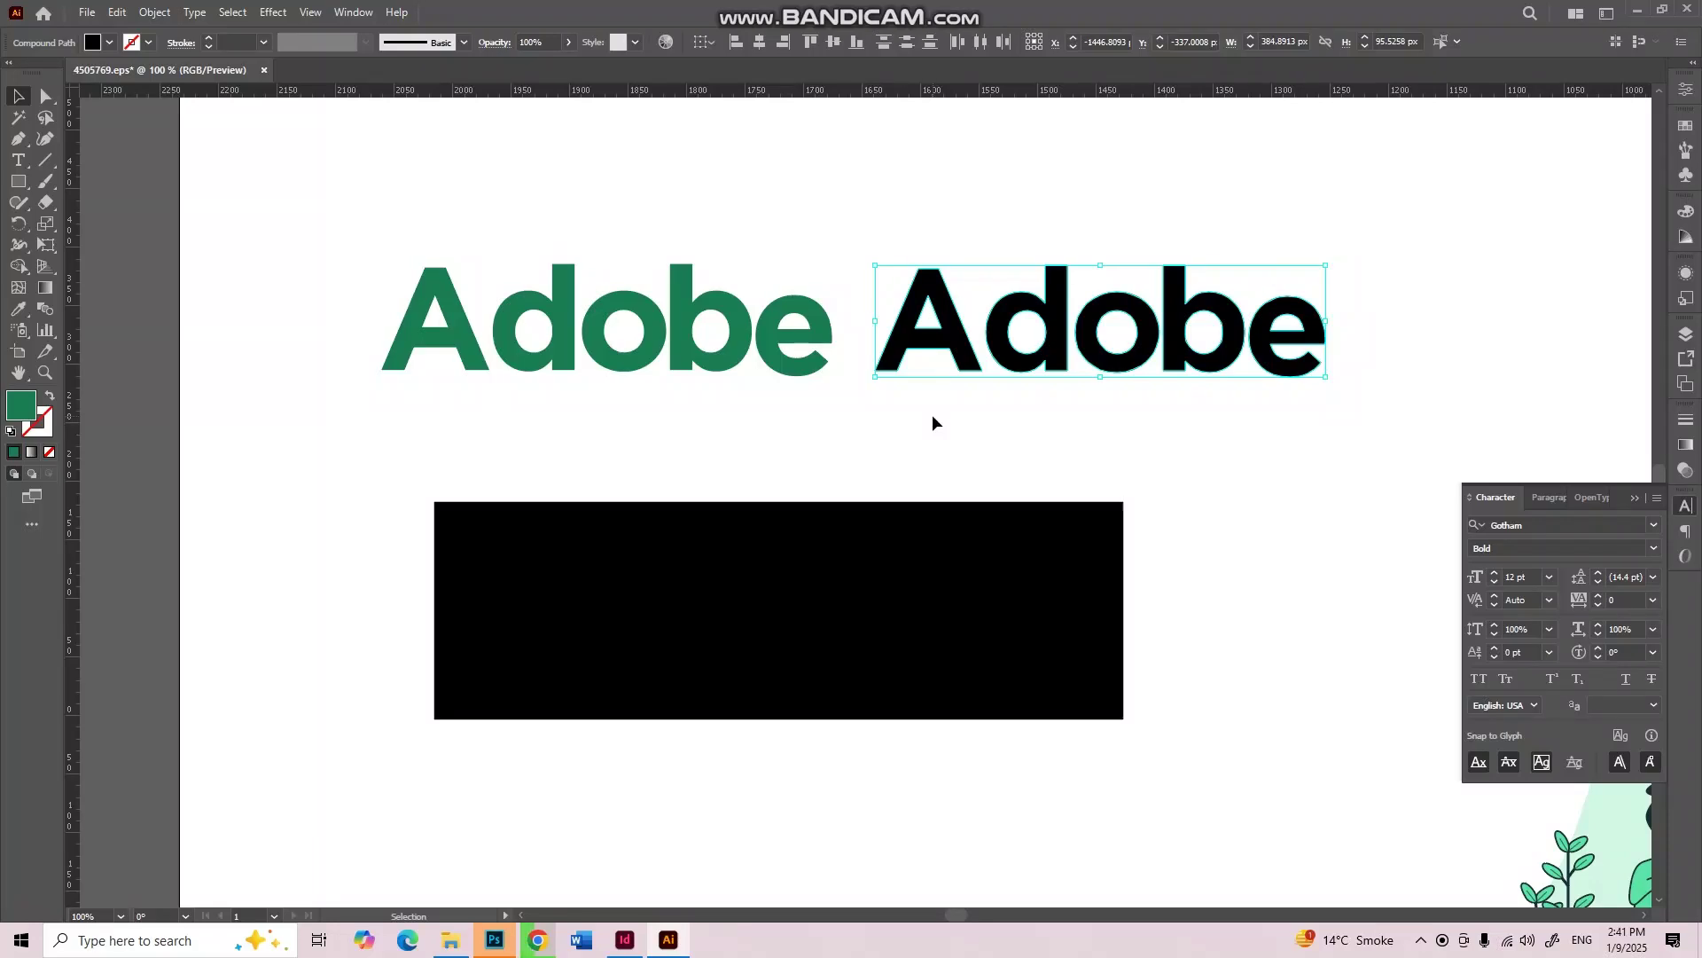
click(838, 570)
drag(892, 200, 1486, 395)
click(1274, 507)
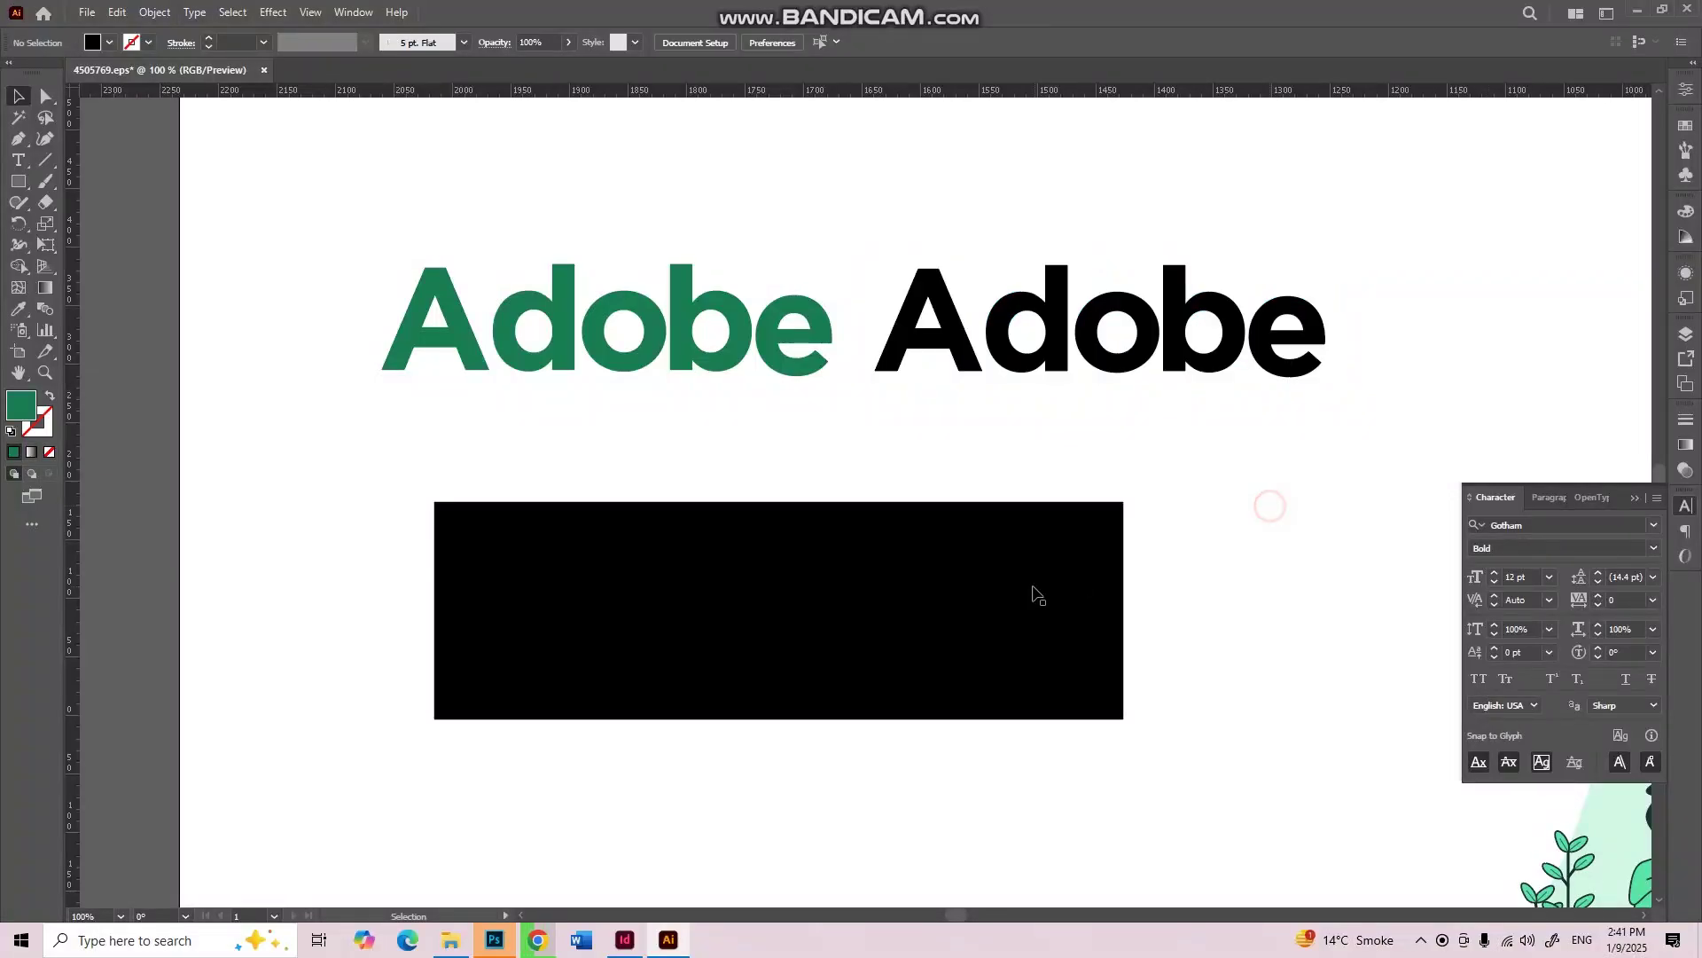
Step: Narrow the black rectangle below the lettering to about 430 px wide
click(1115, 617)
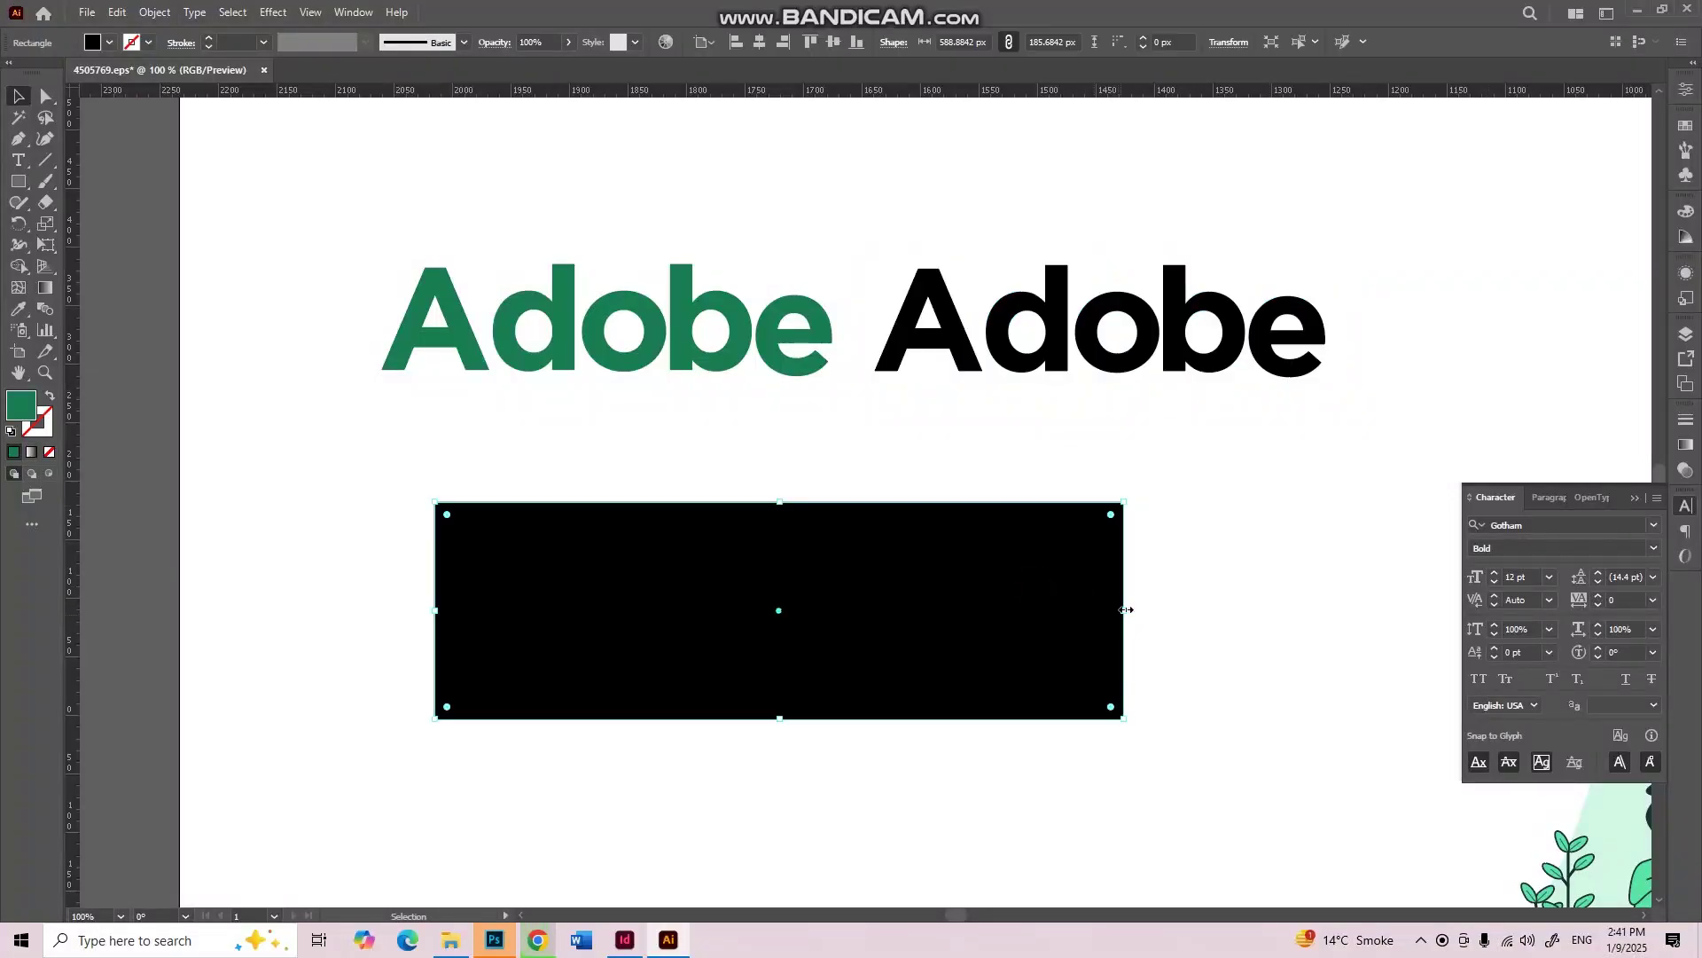
drag(1122, 618, 937, 611)
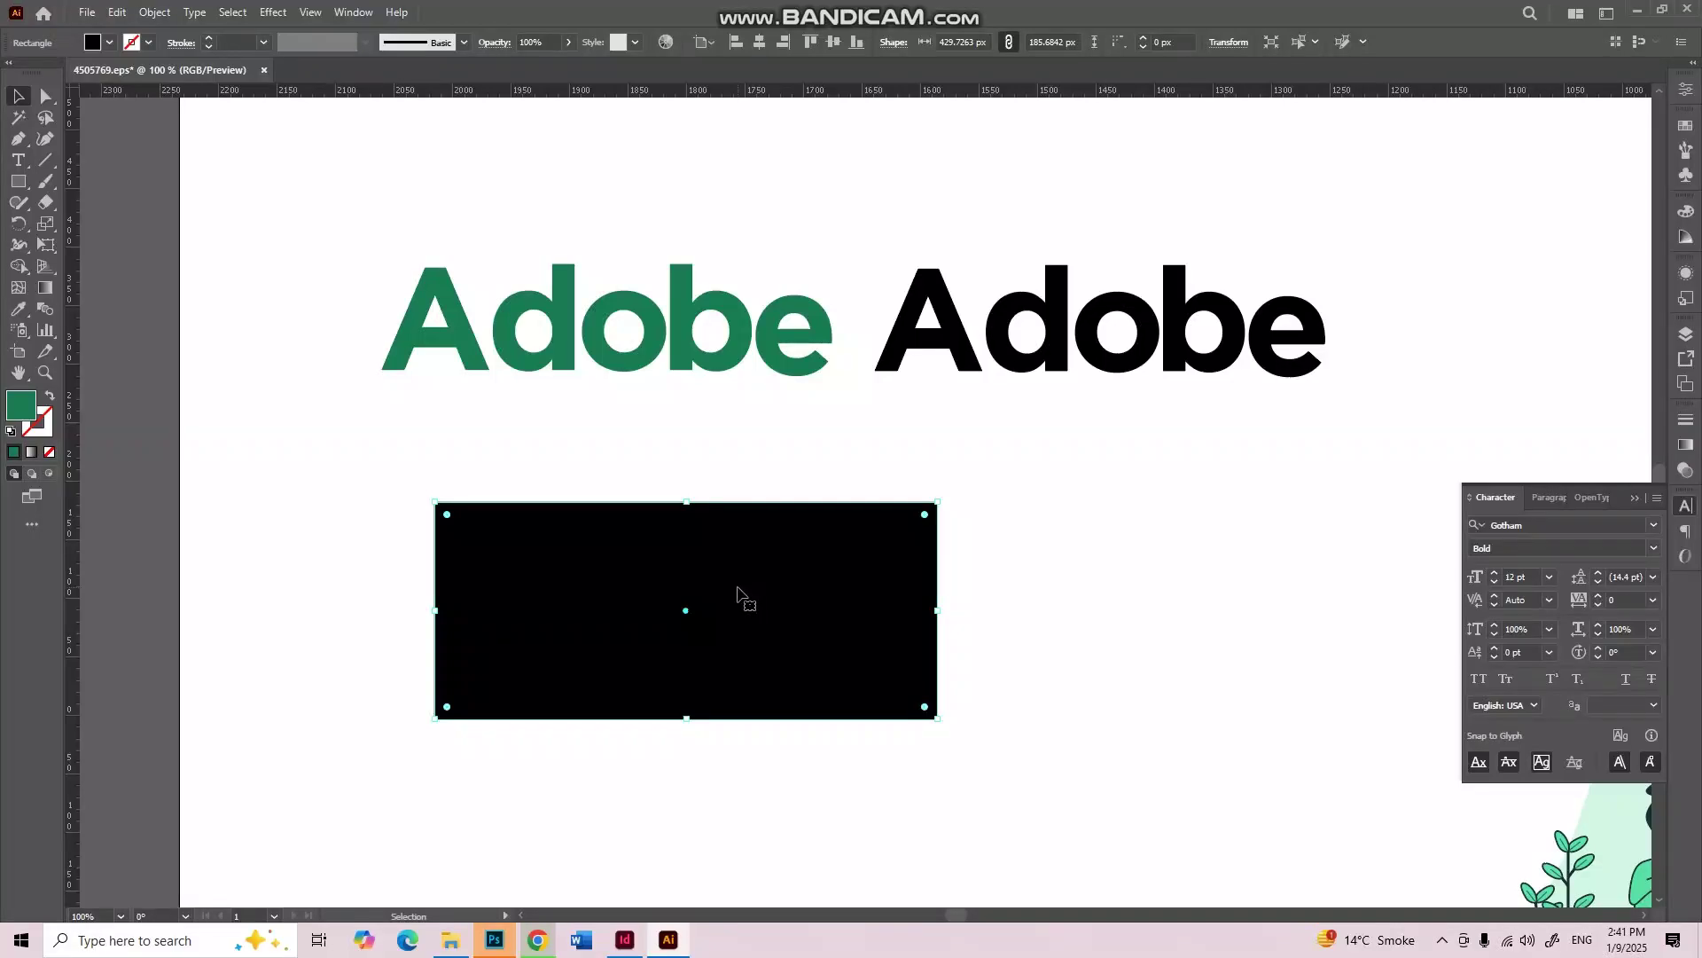
click(41, 291)
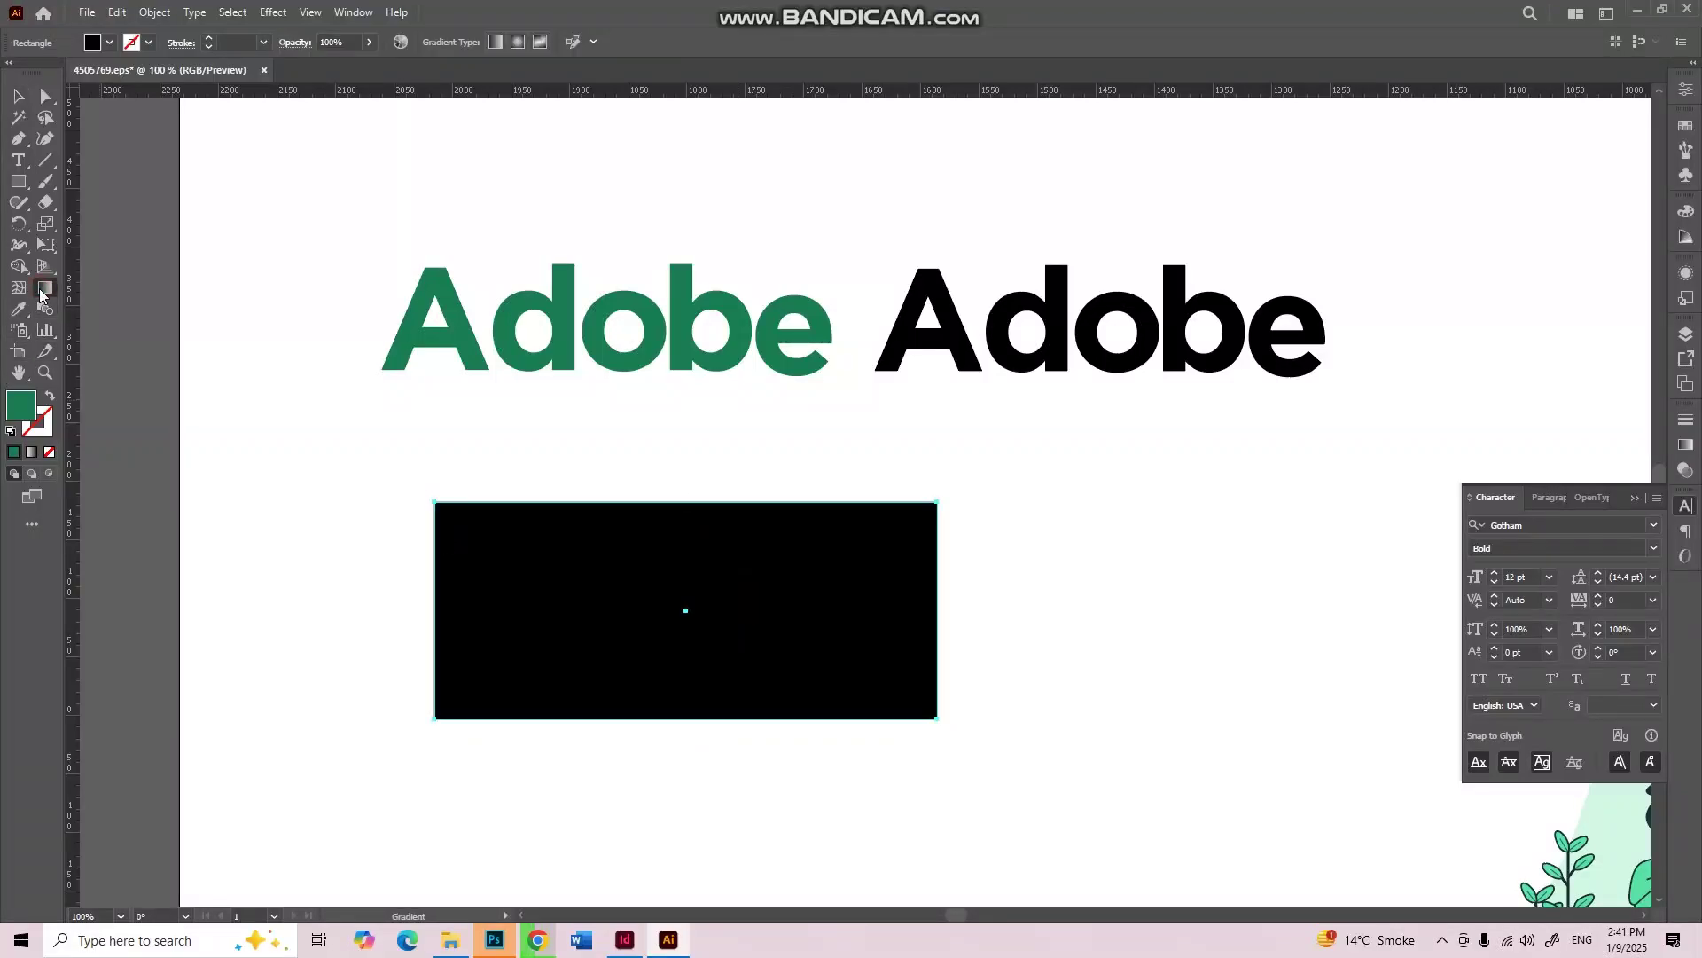
click(1684, 445)
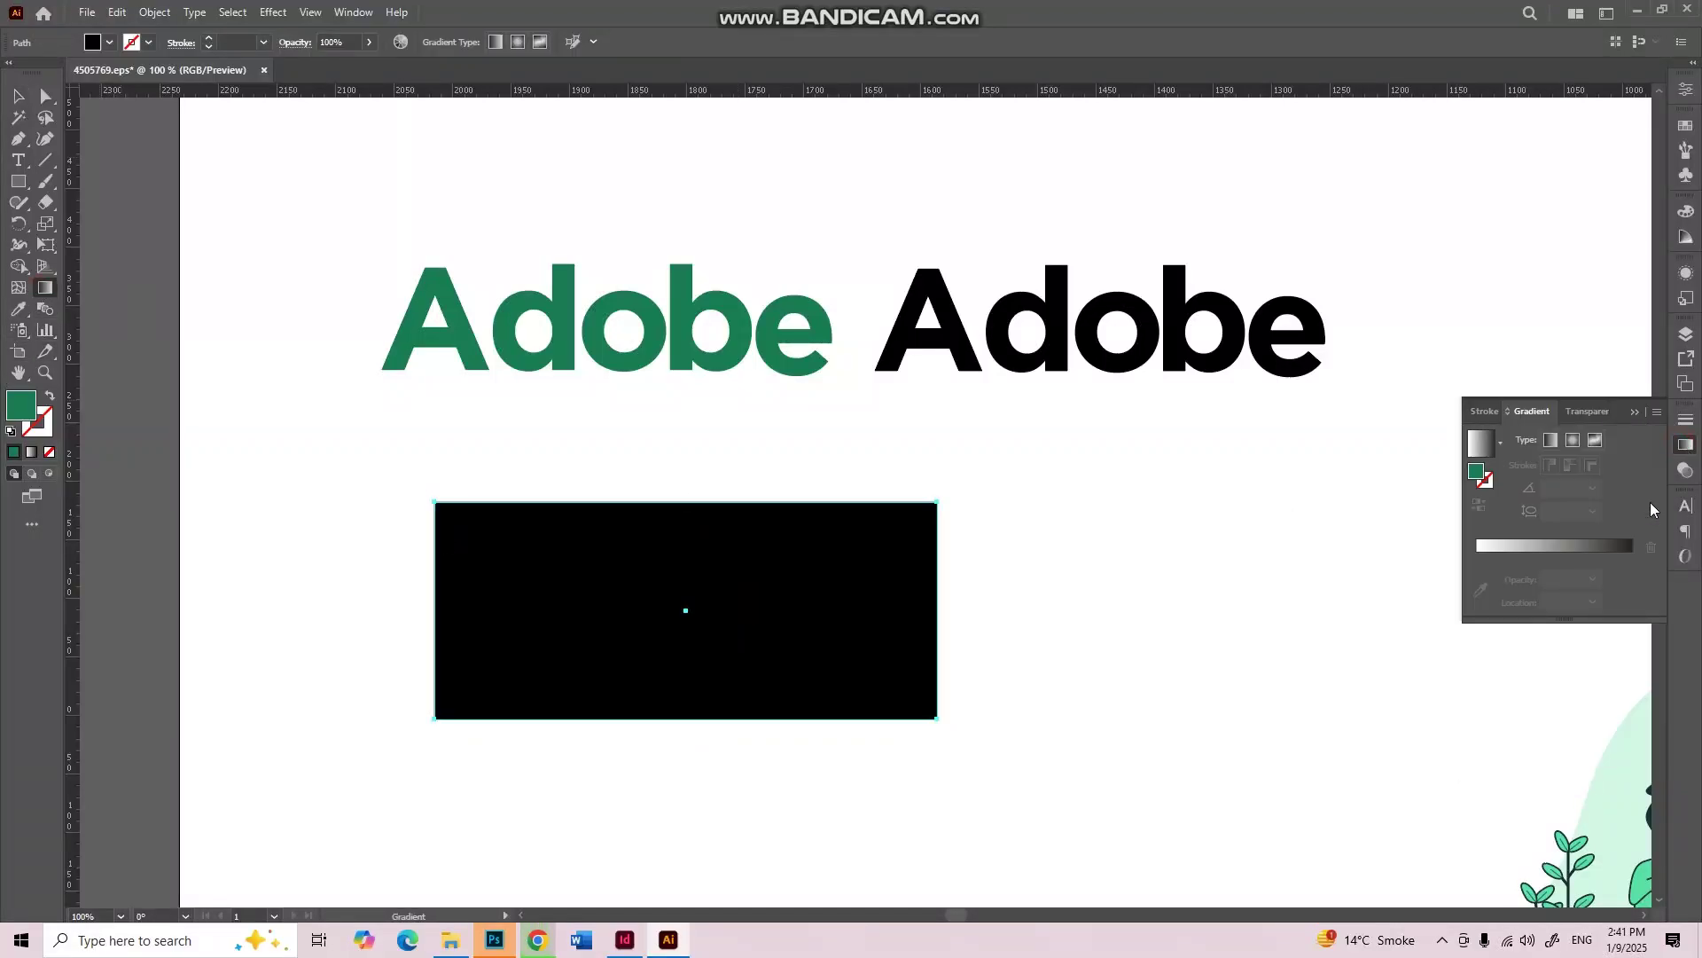
click(1685, 445)
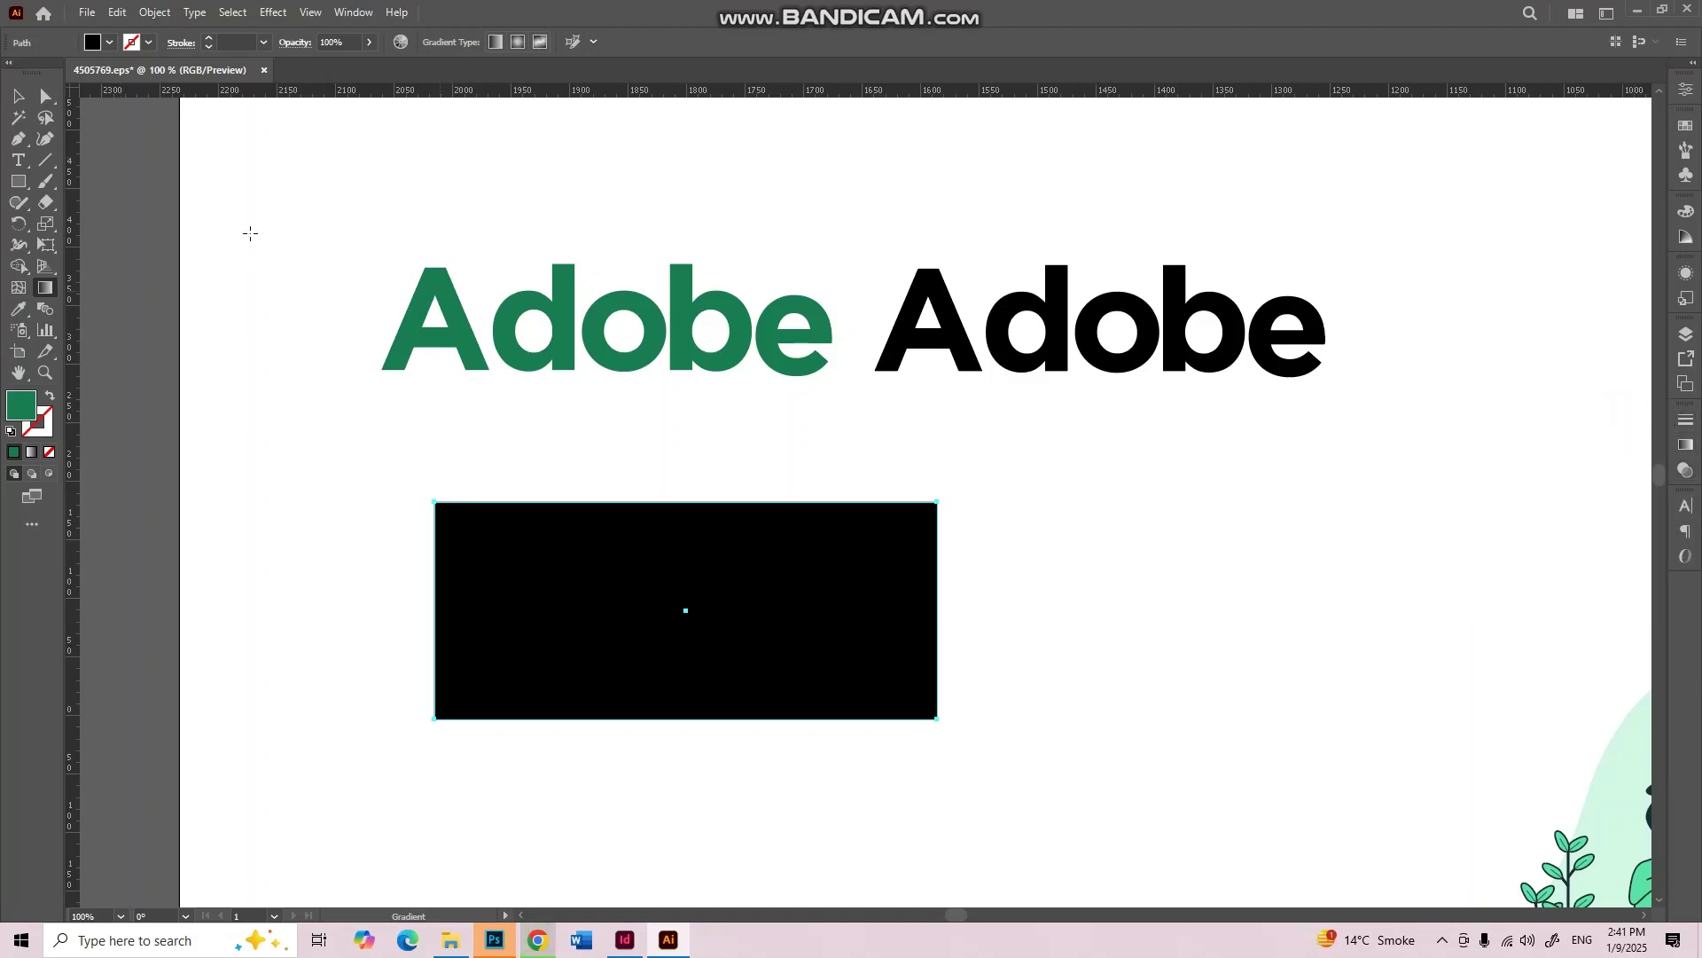
click(19, 96)
click(576, 444)
click(595, 578)
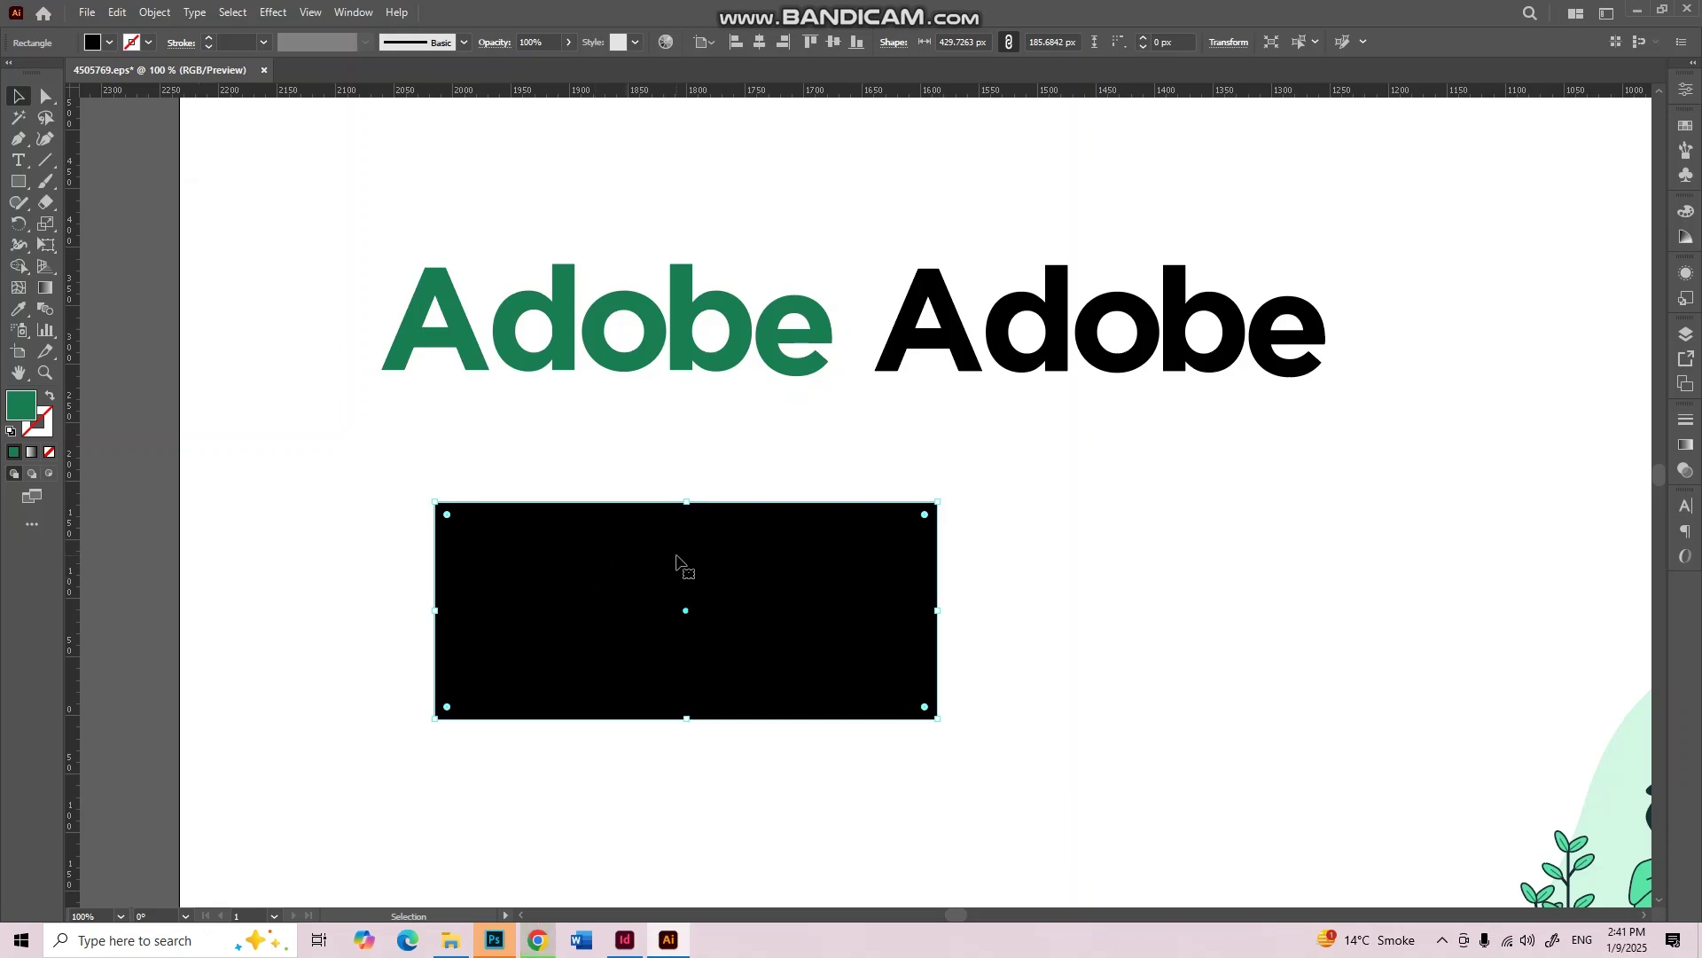
Step: Apply a gradient to the rectangle and try to recolour it with a dark green chosen for the fill
click(1686, 445)
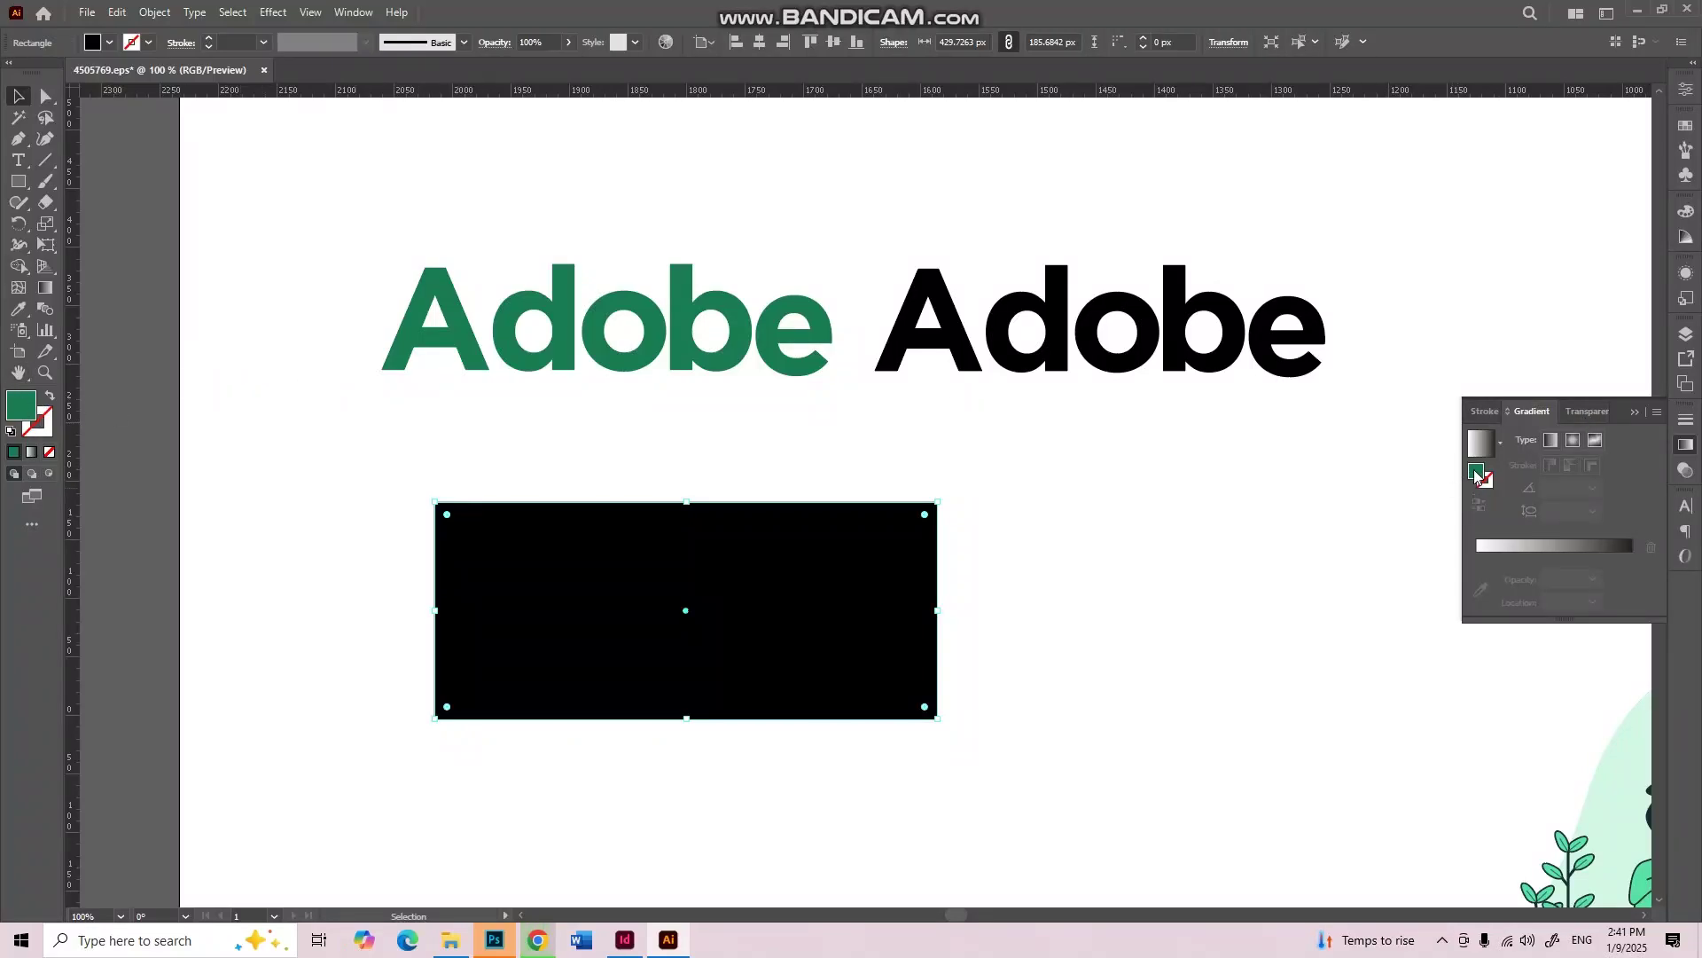
click(1481, 550)
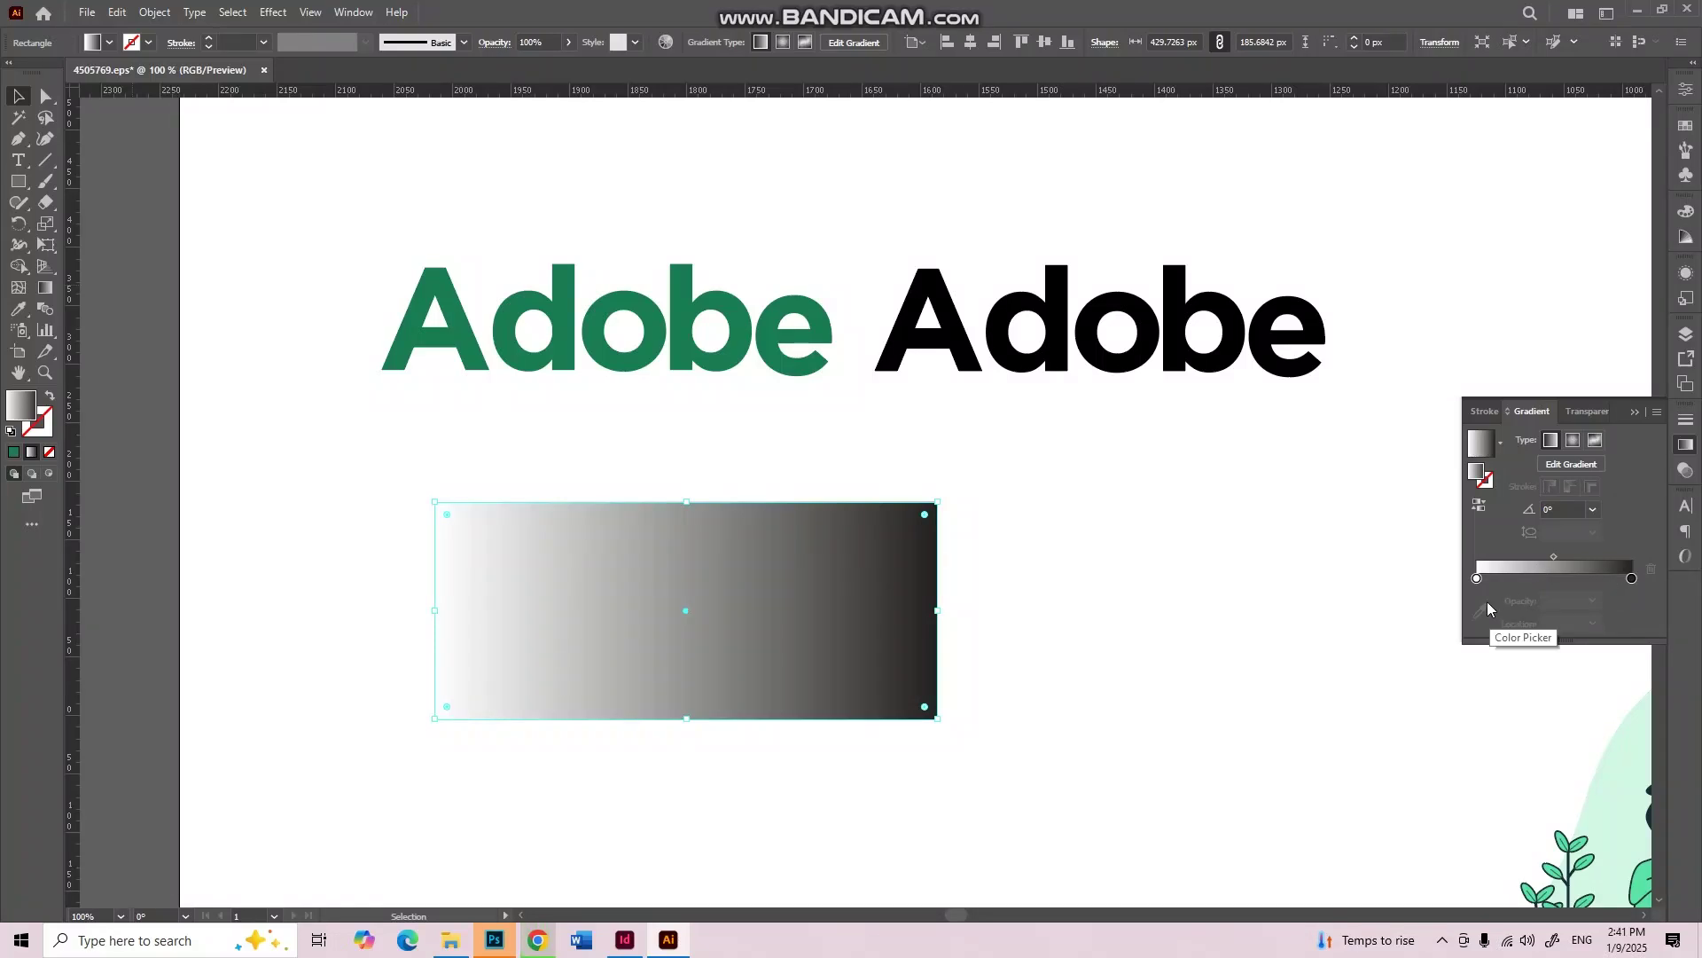
click(1477, 581)
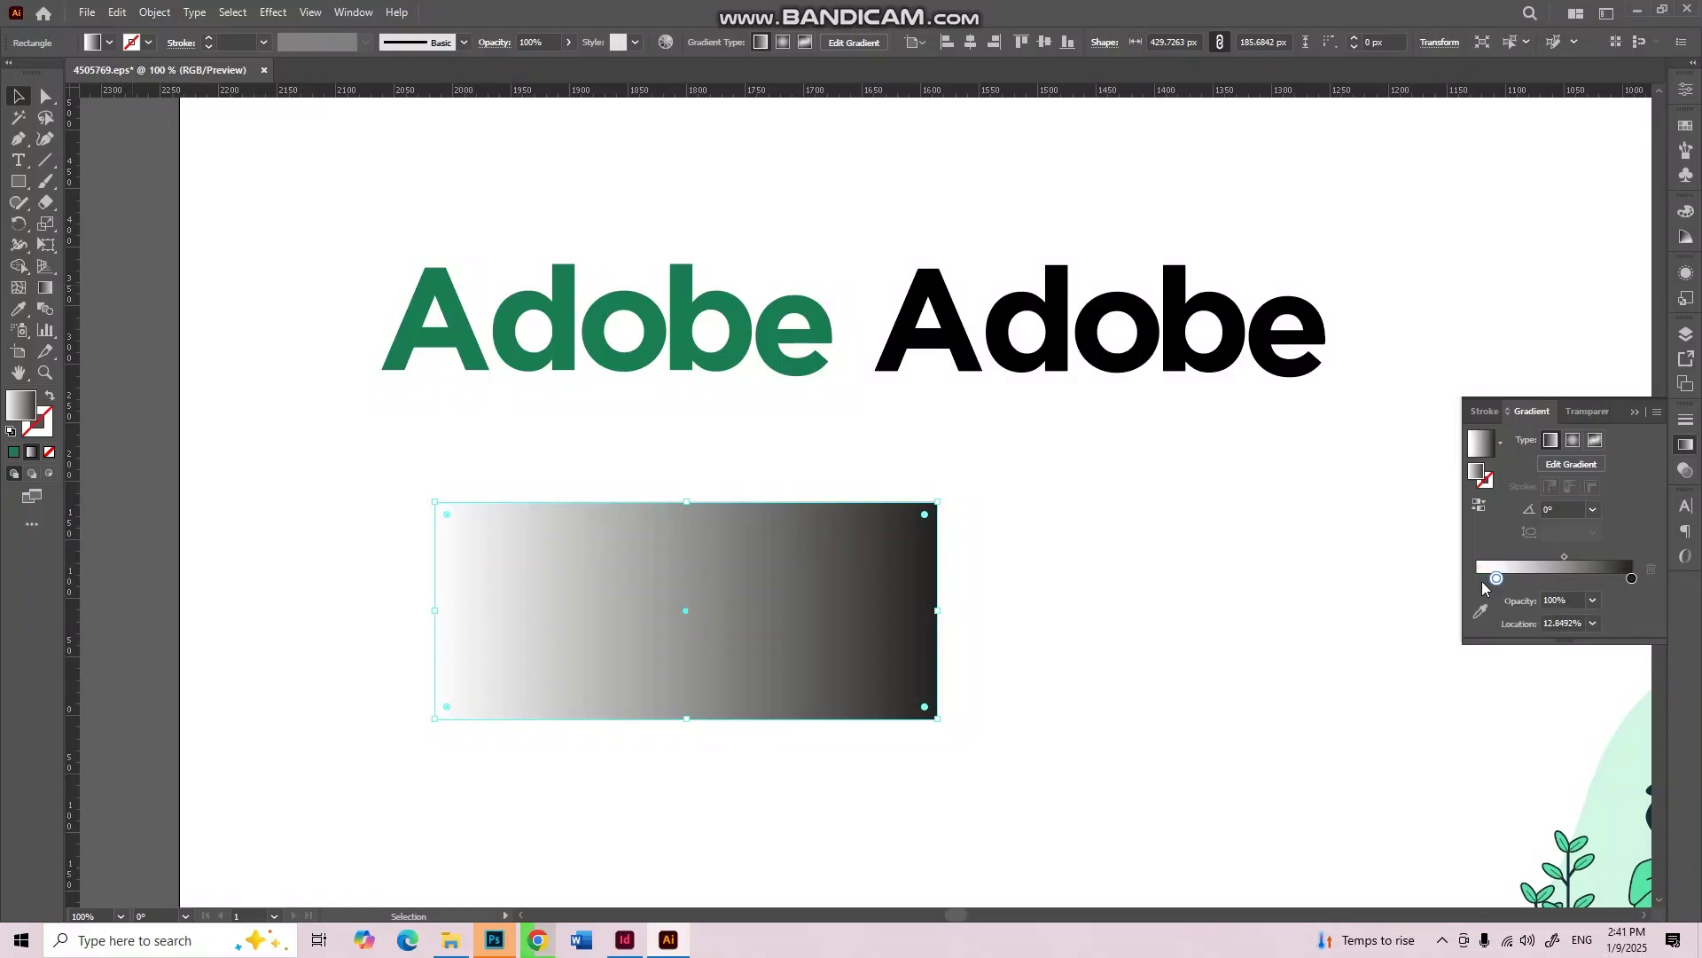
double_click(1477, 473)
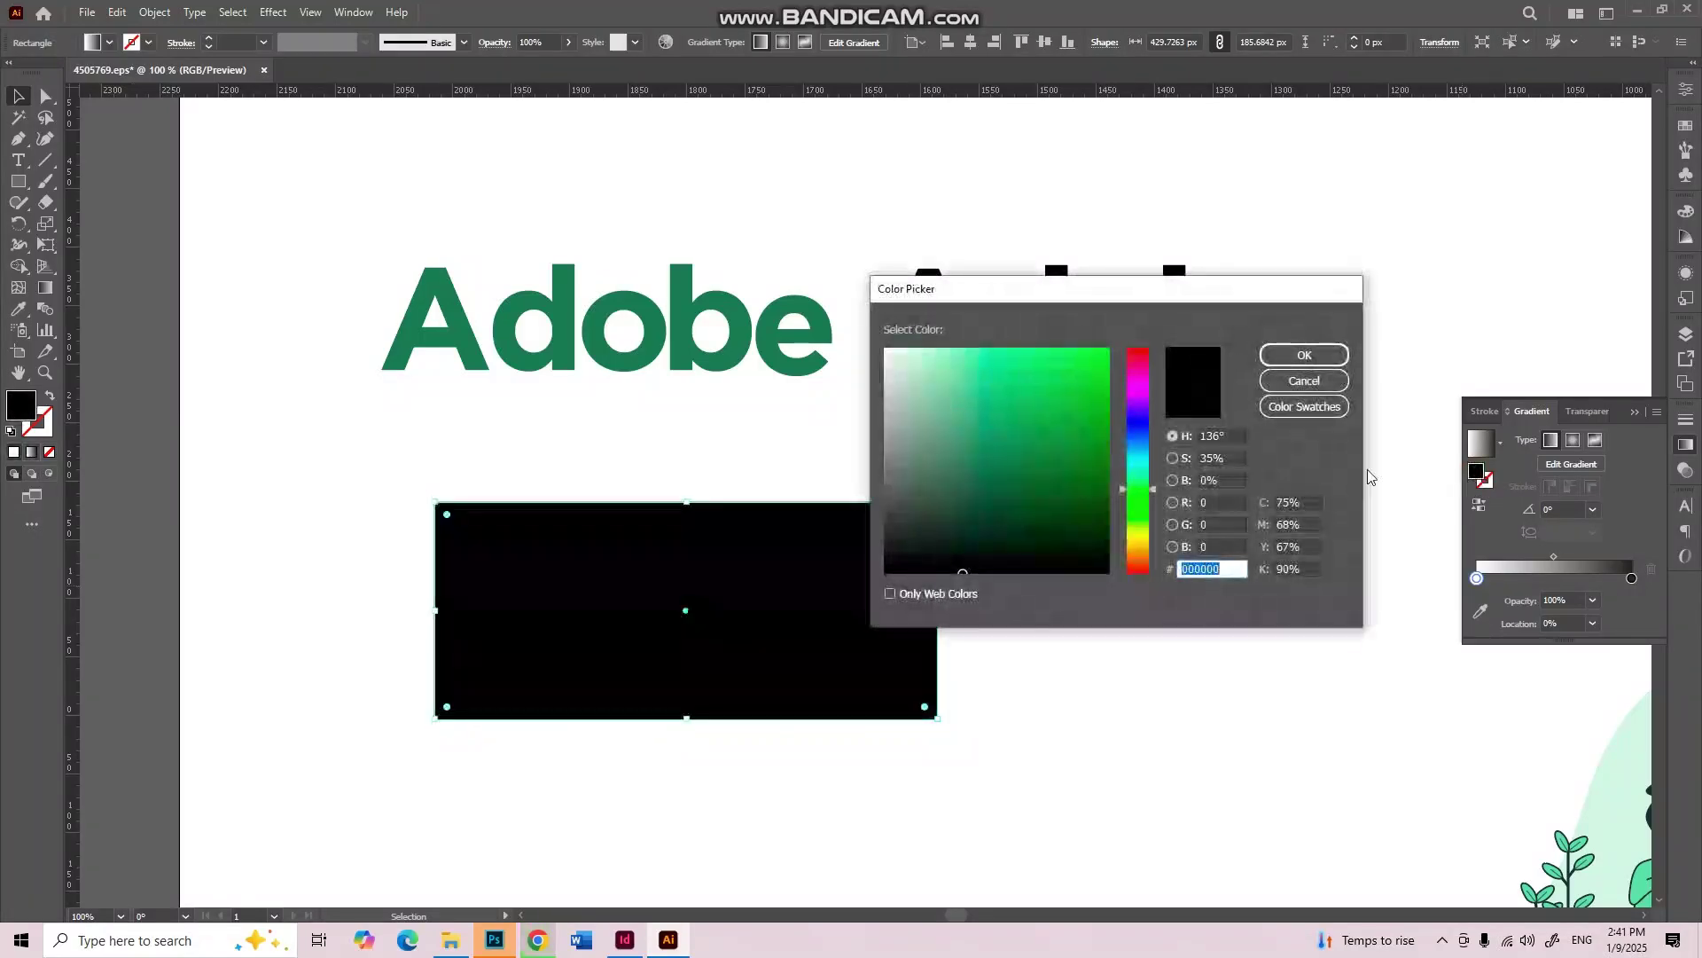
mouse_move(1066, 372)
mouse_down()
mouse_move(996, 399)
mouse_move(984, 461)
mouse_move(1003, 482)
mouse_move(964, 478)
mouse_up()
click(1304, 354)
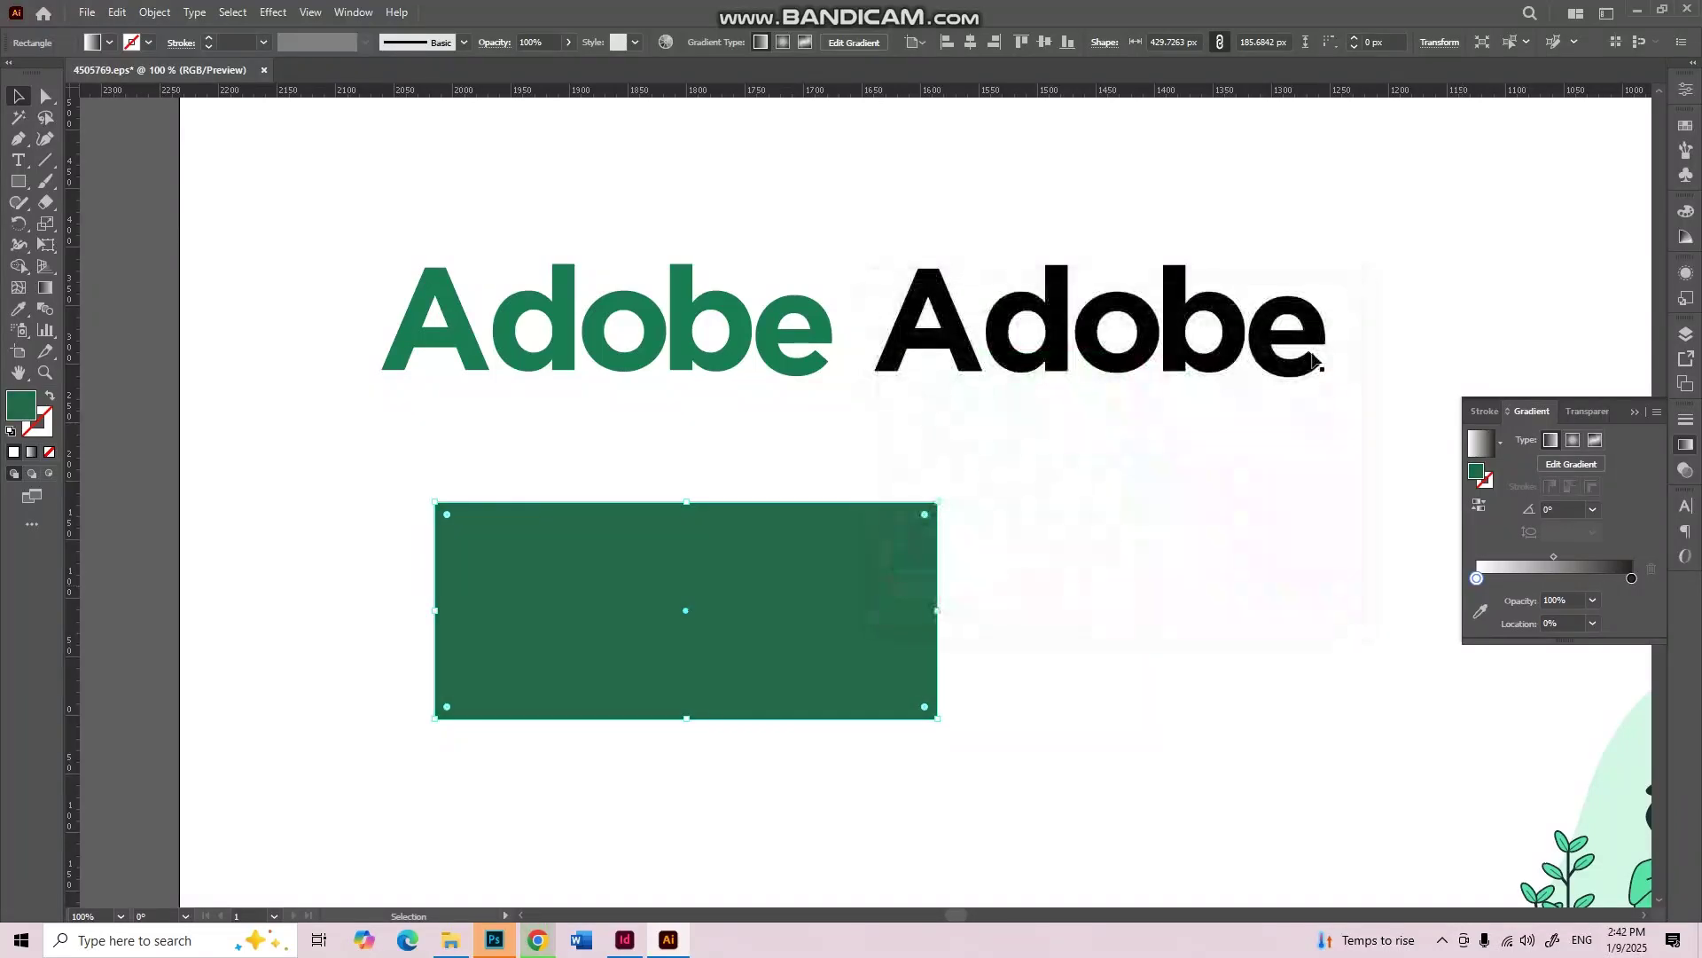
click(608, 456)
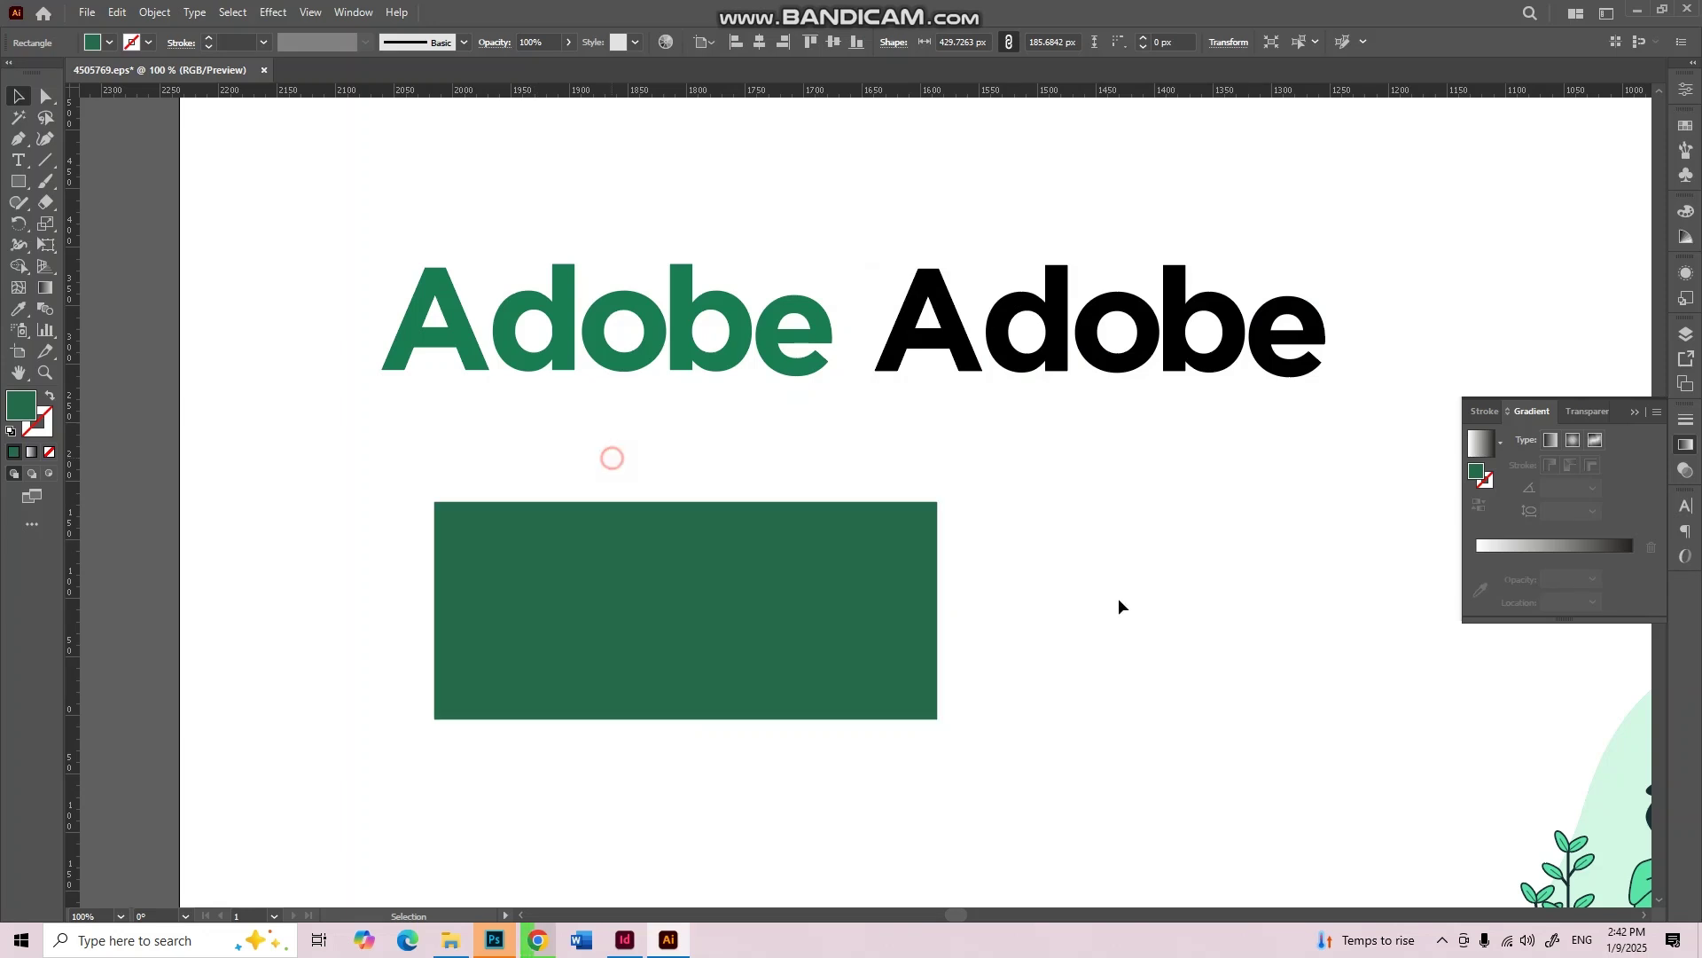
Step: Apply the white-to-black linear gradient to the green rectangle
click(702, 554)
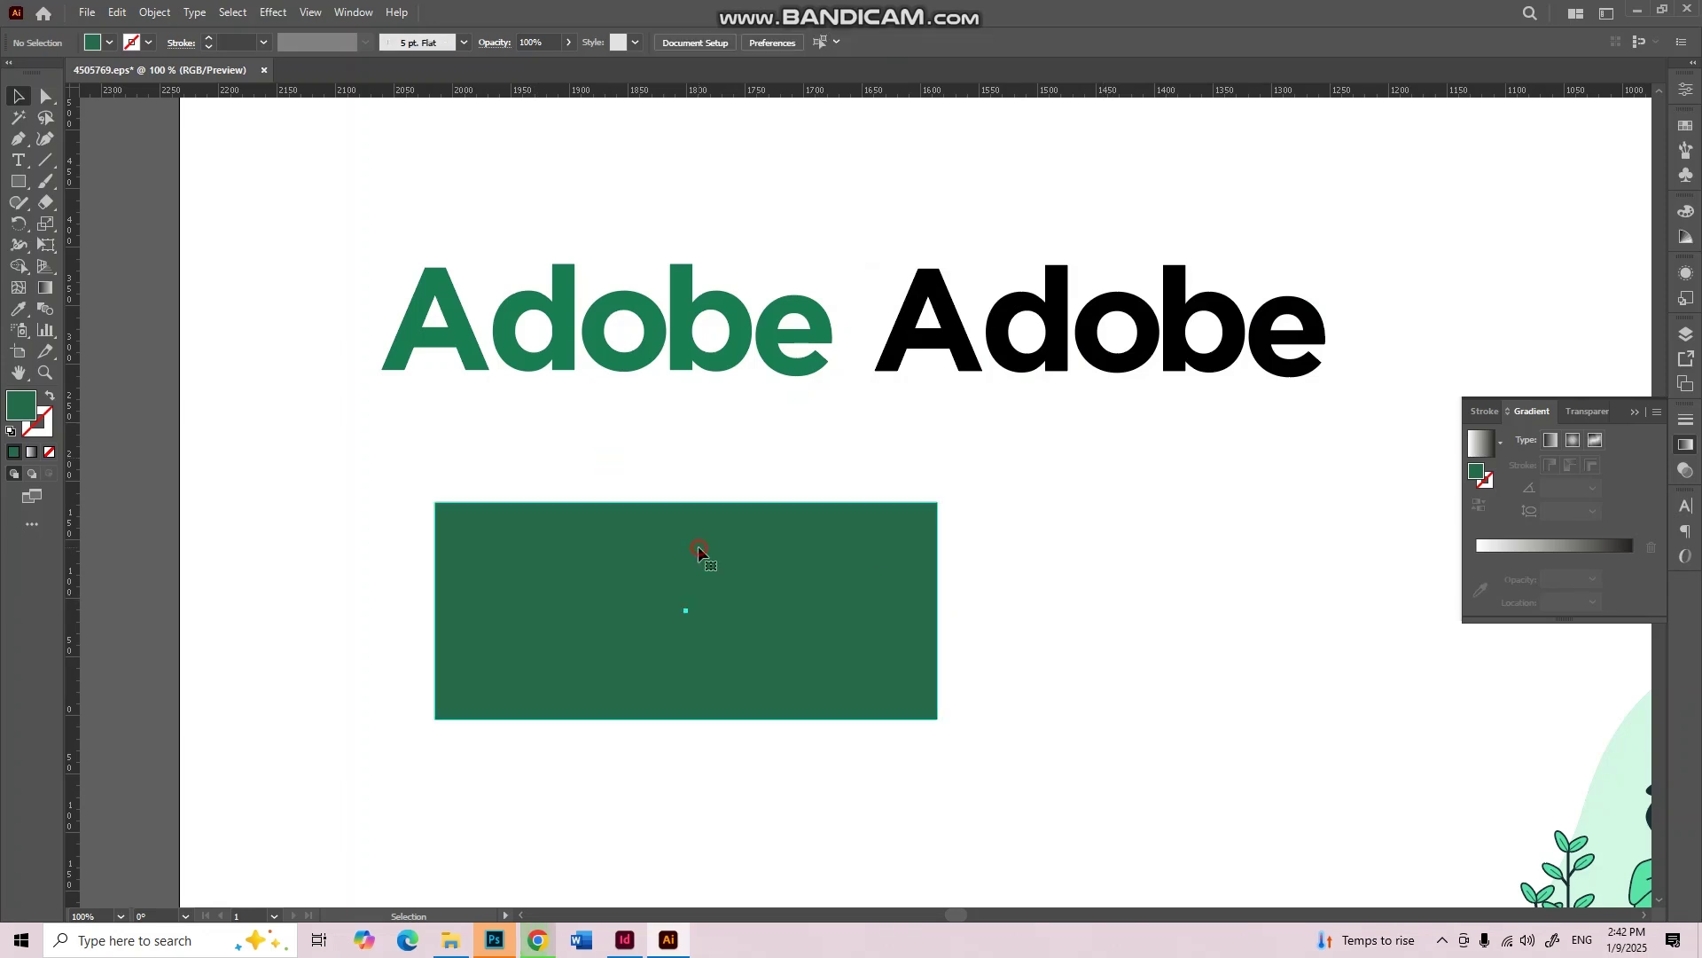
click(1480, 562)
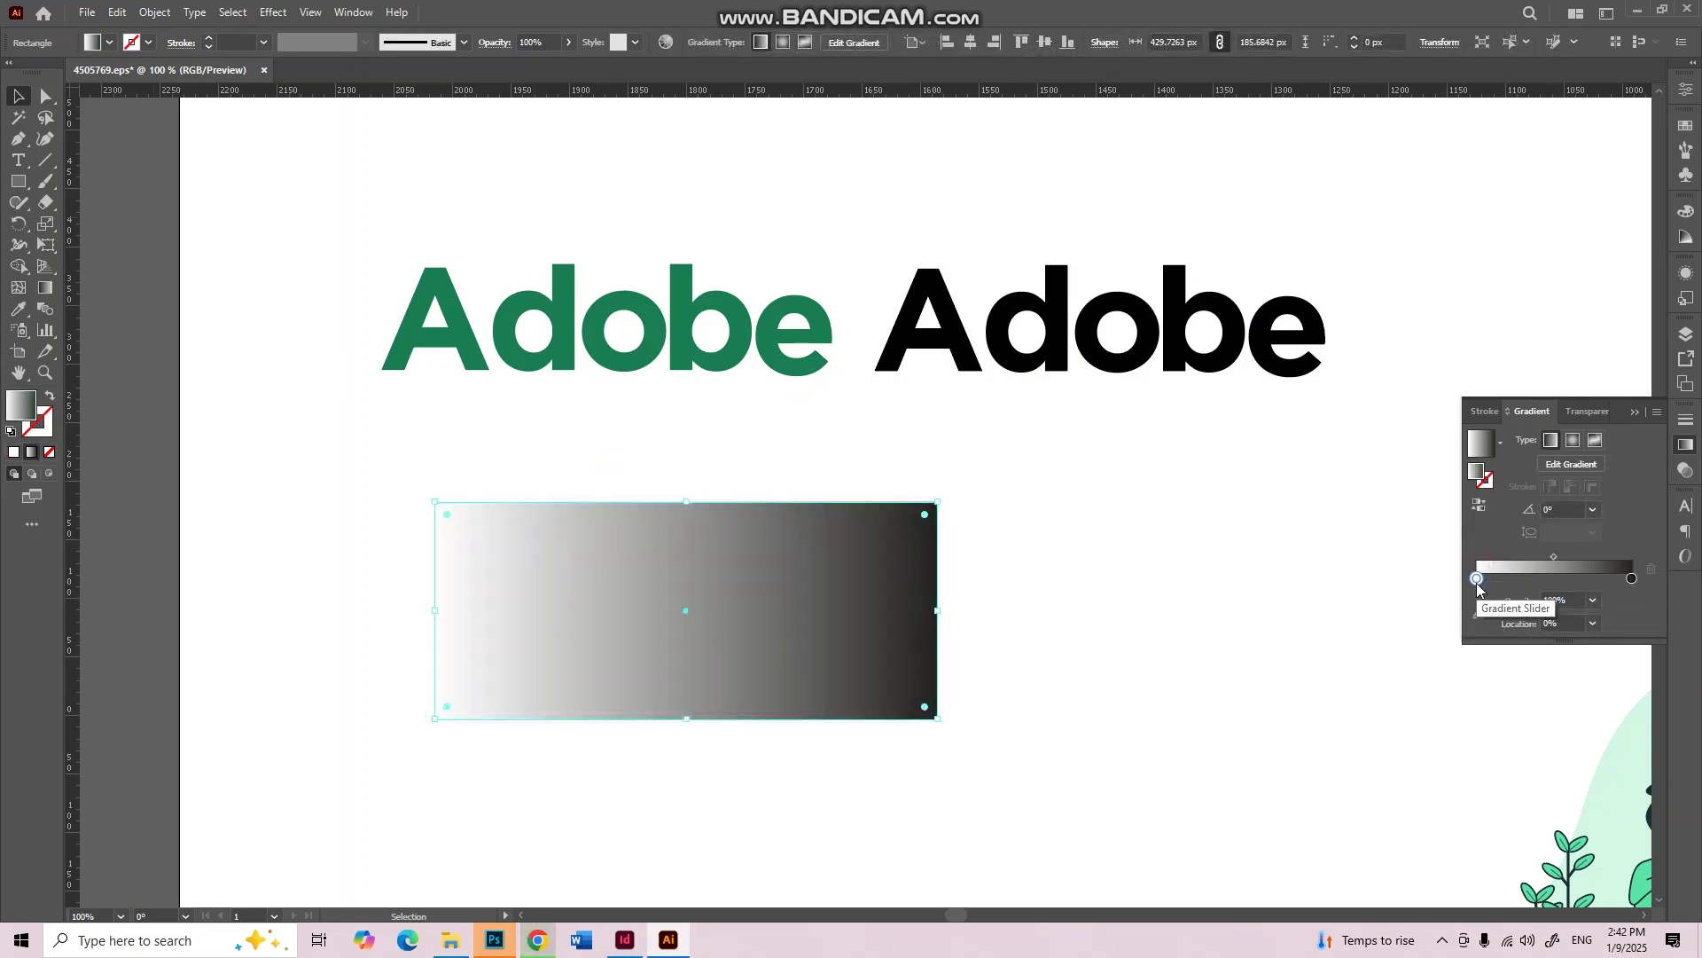
click(44, 291)
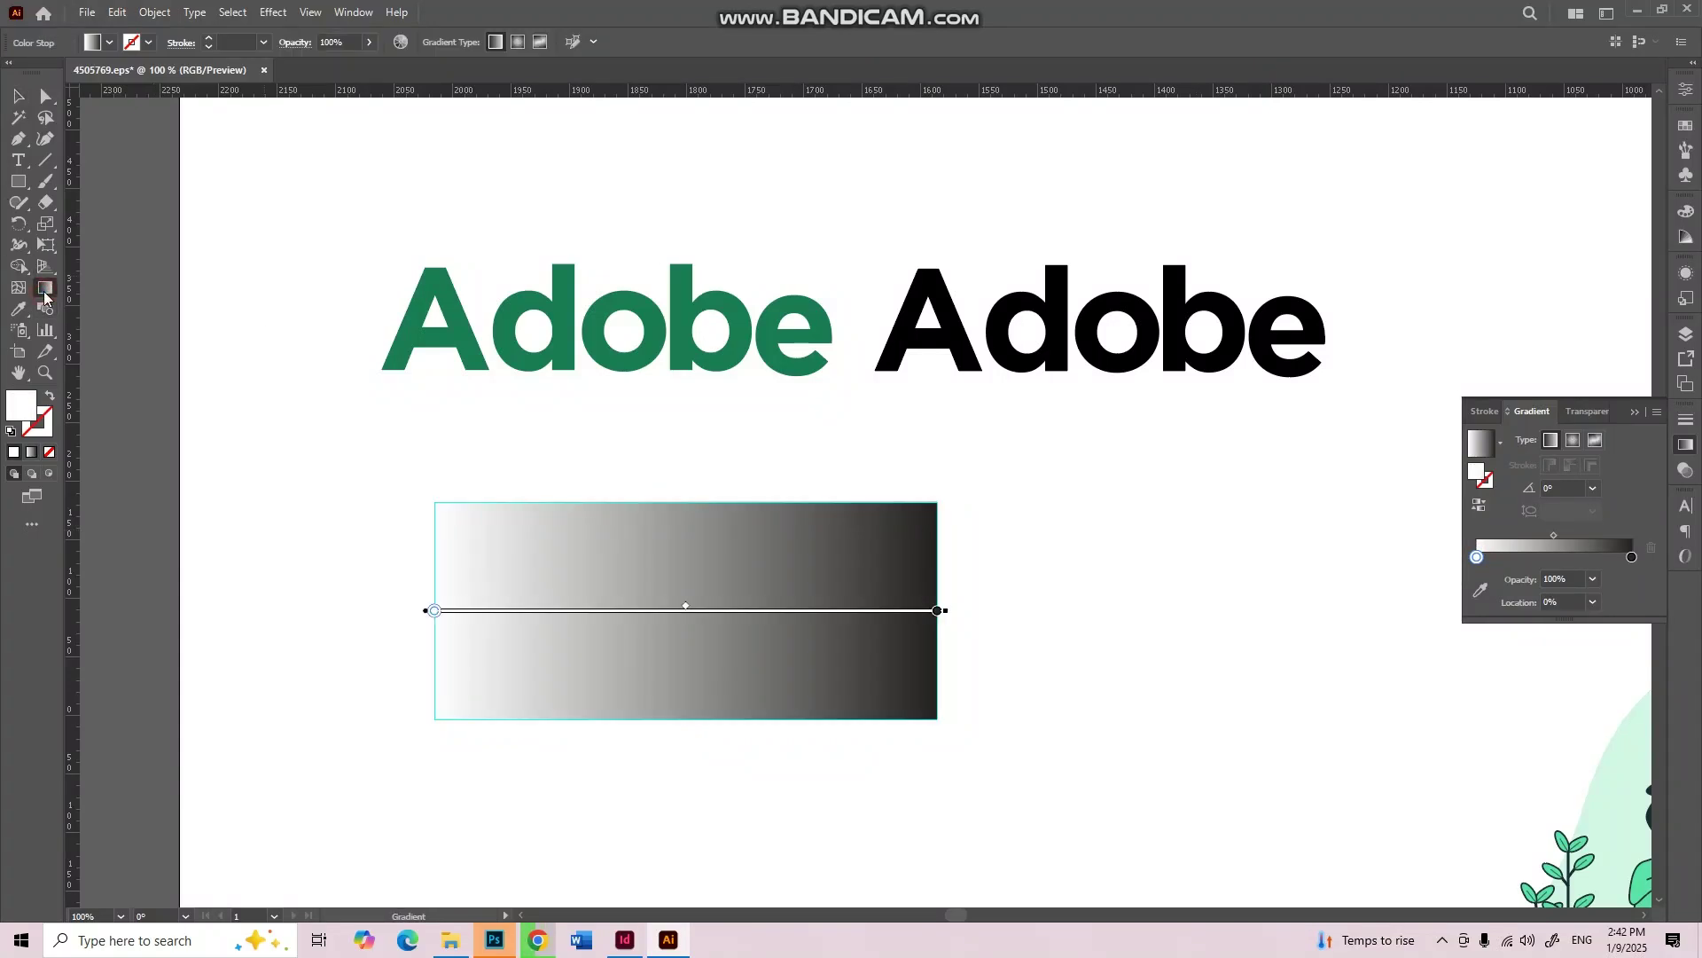
key(v)
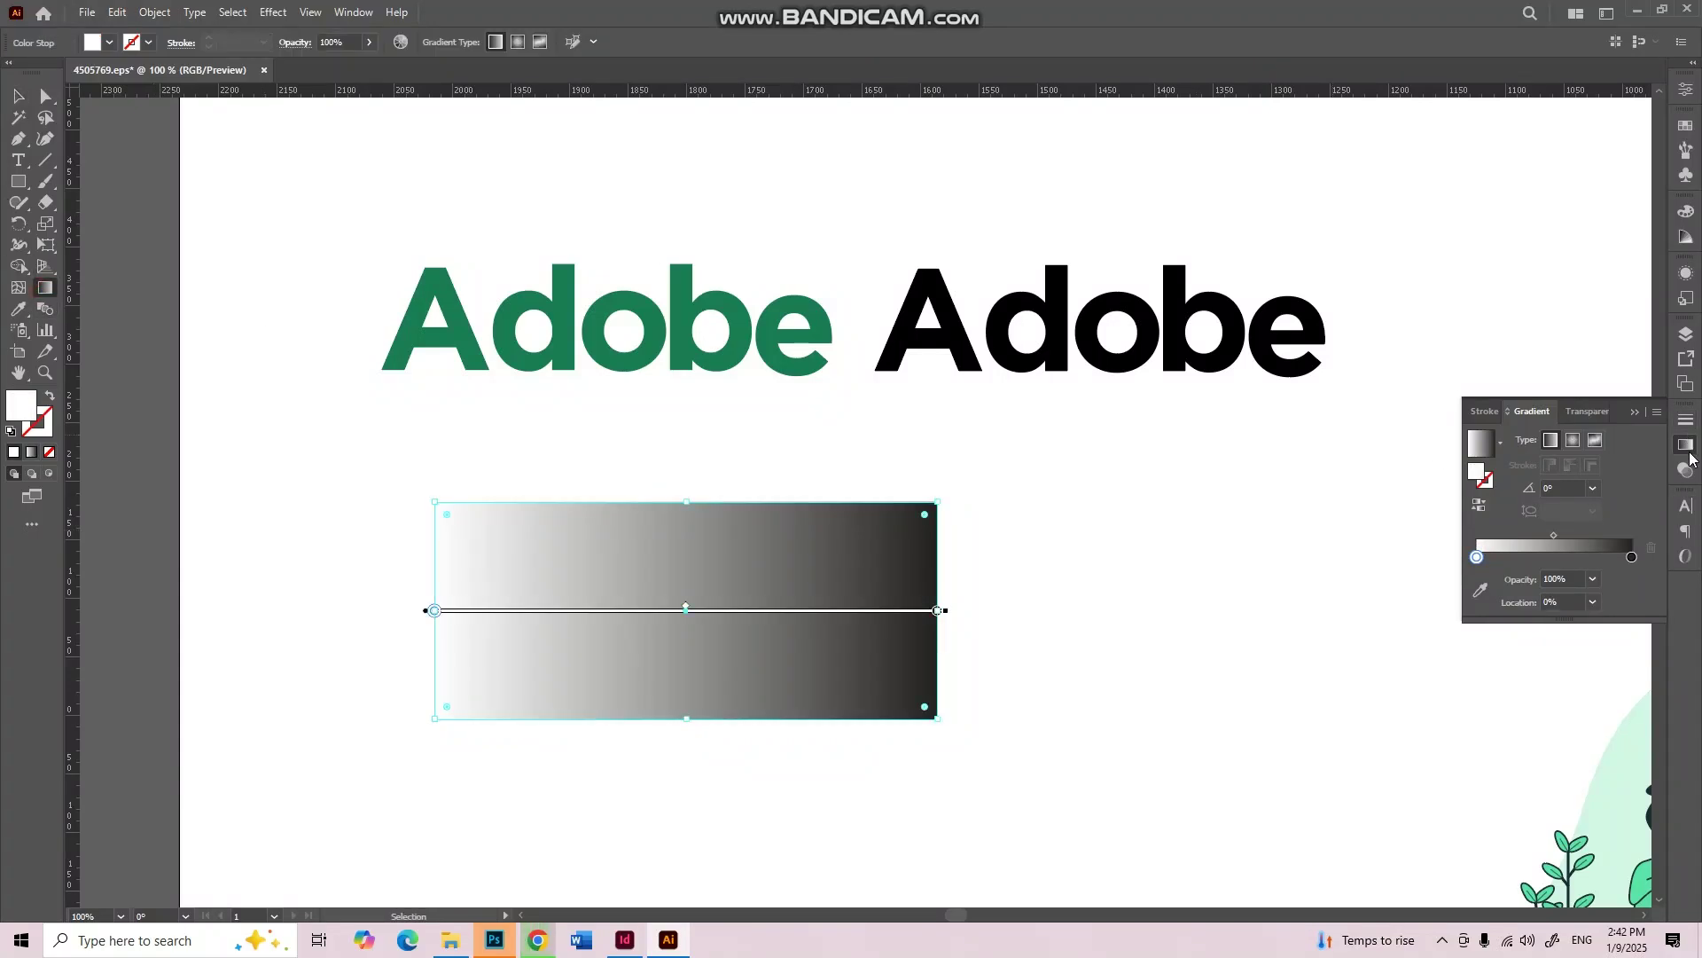
Step: Recolour the gradient's white starting stop with the green sampled from the original Adobe lettering
click(40, 291)
double_click(1479, 476)
click(1300, 364)
click(1481, 593)
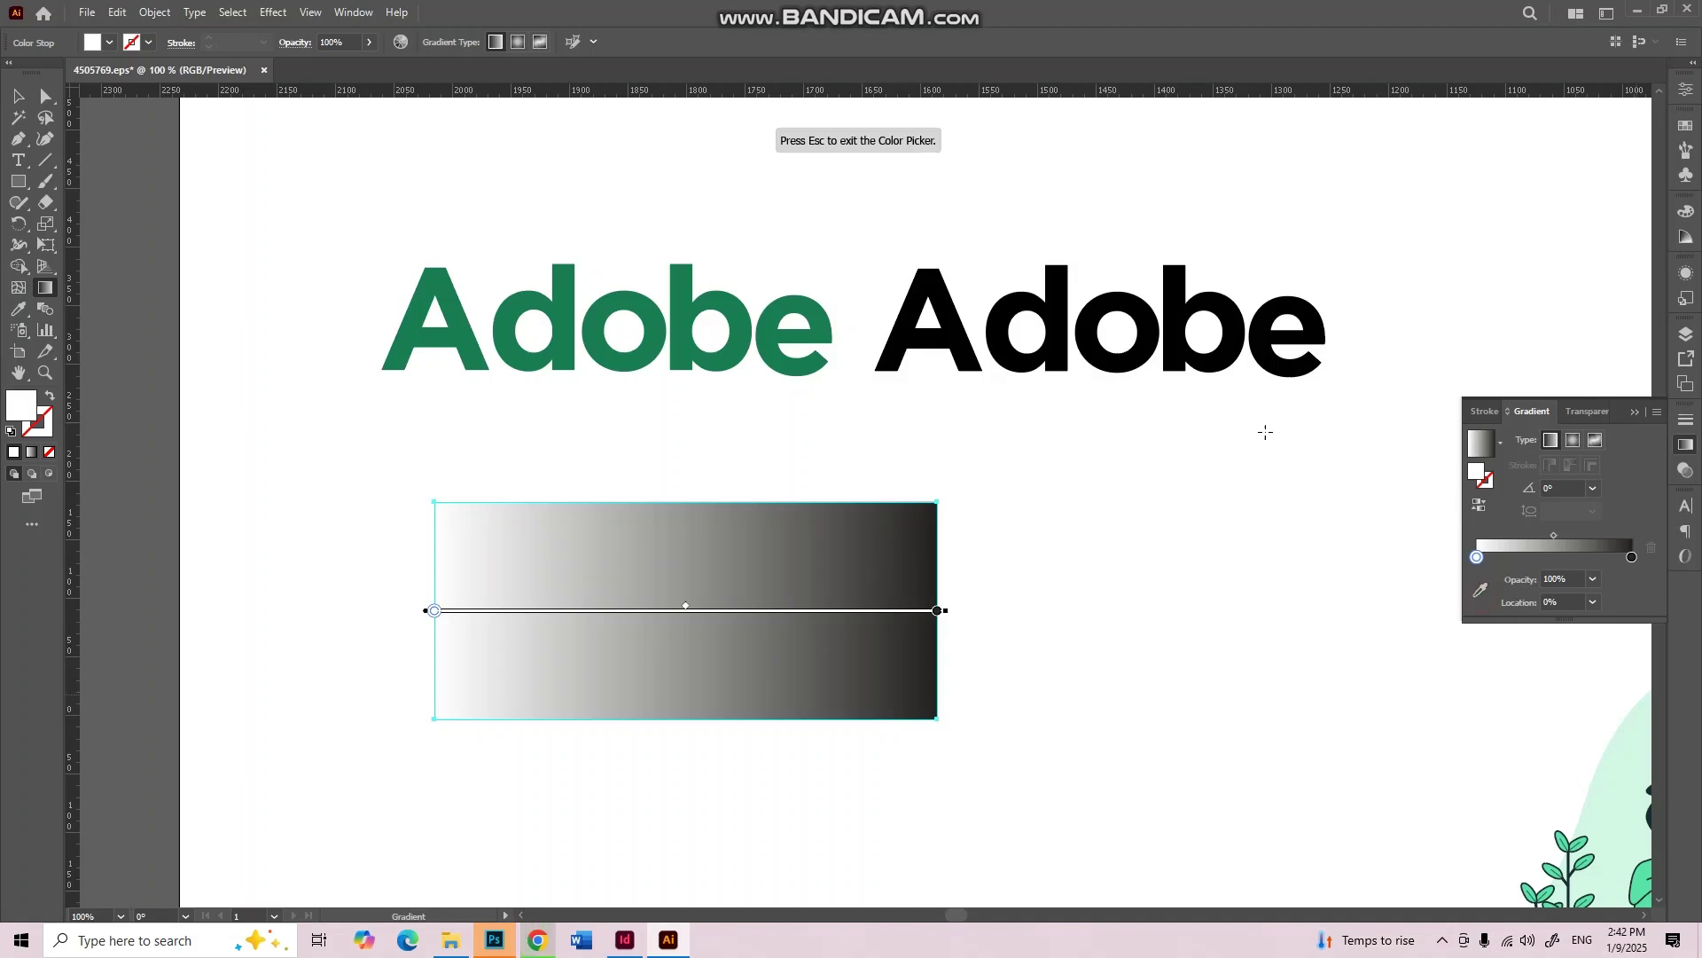
click(1482, 592)
click(687, 293)
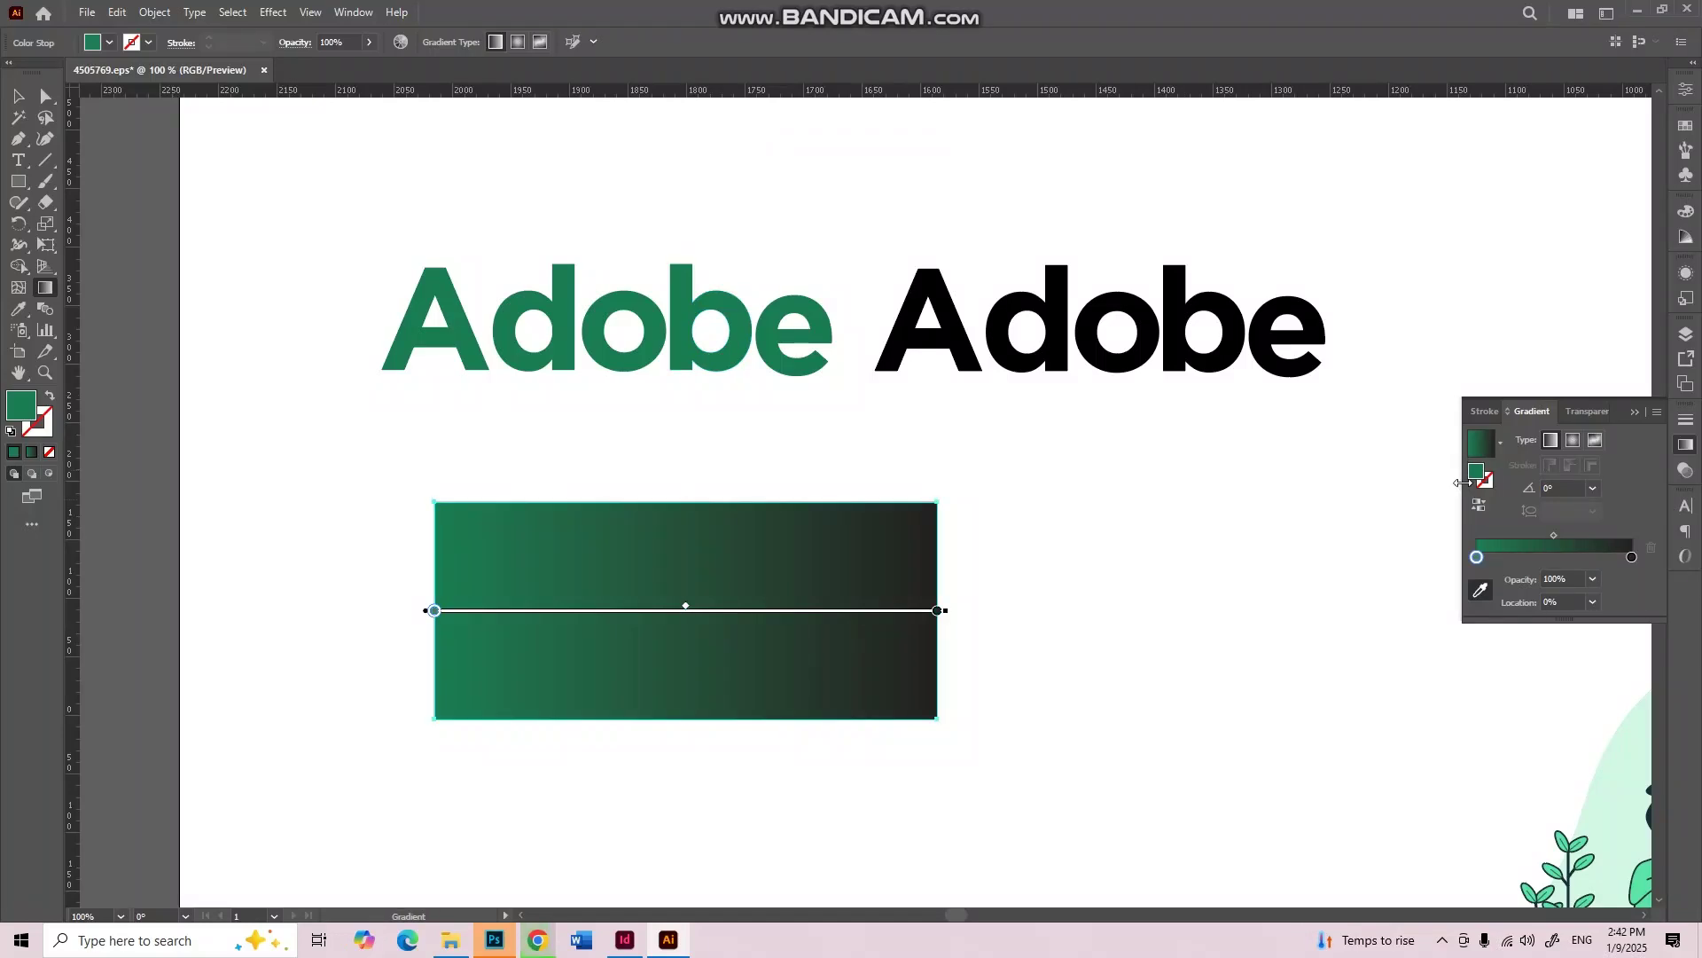
Step: Recolour the gradient's end stop with the black sampled from the duplicate Adobe lettering, and deselect the rectangle
click(1634, 559)
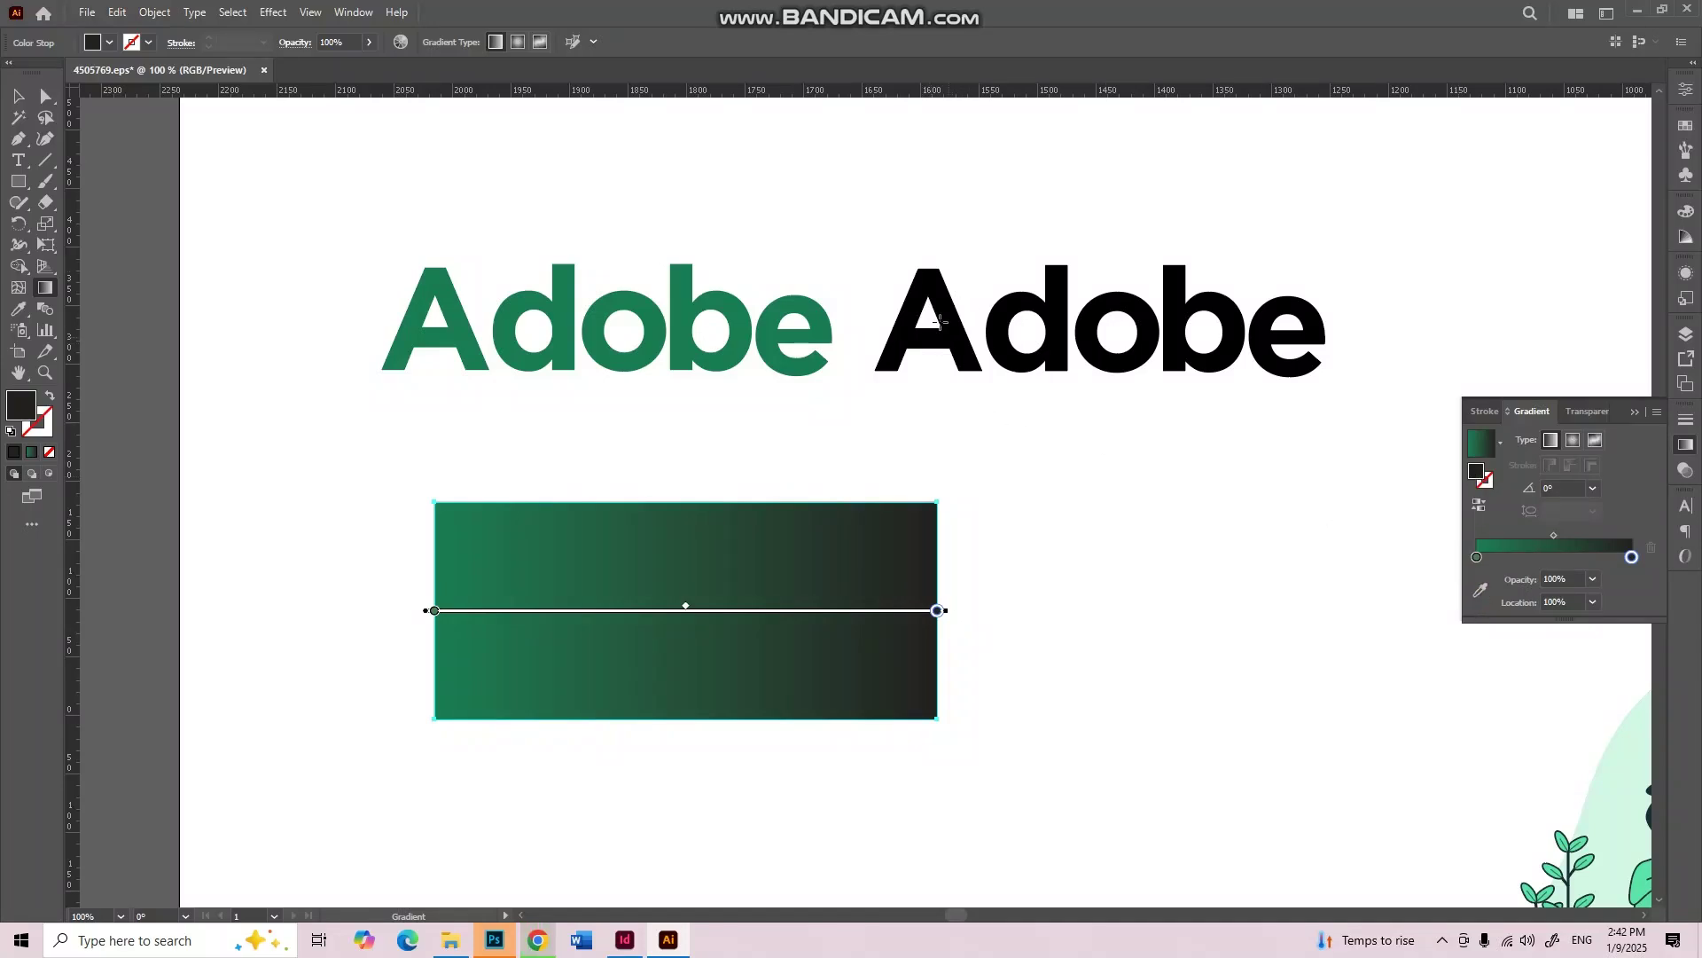
click(1478, 589)
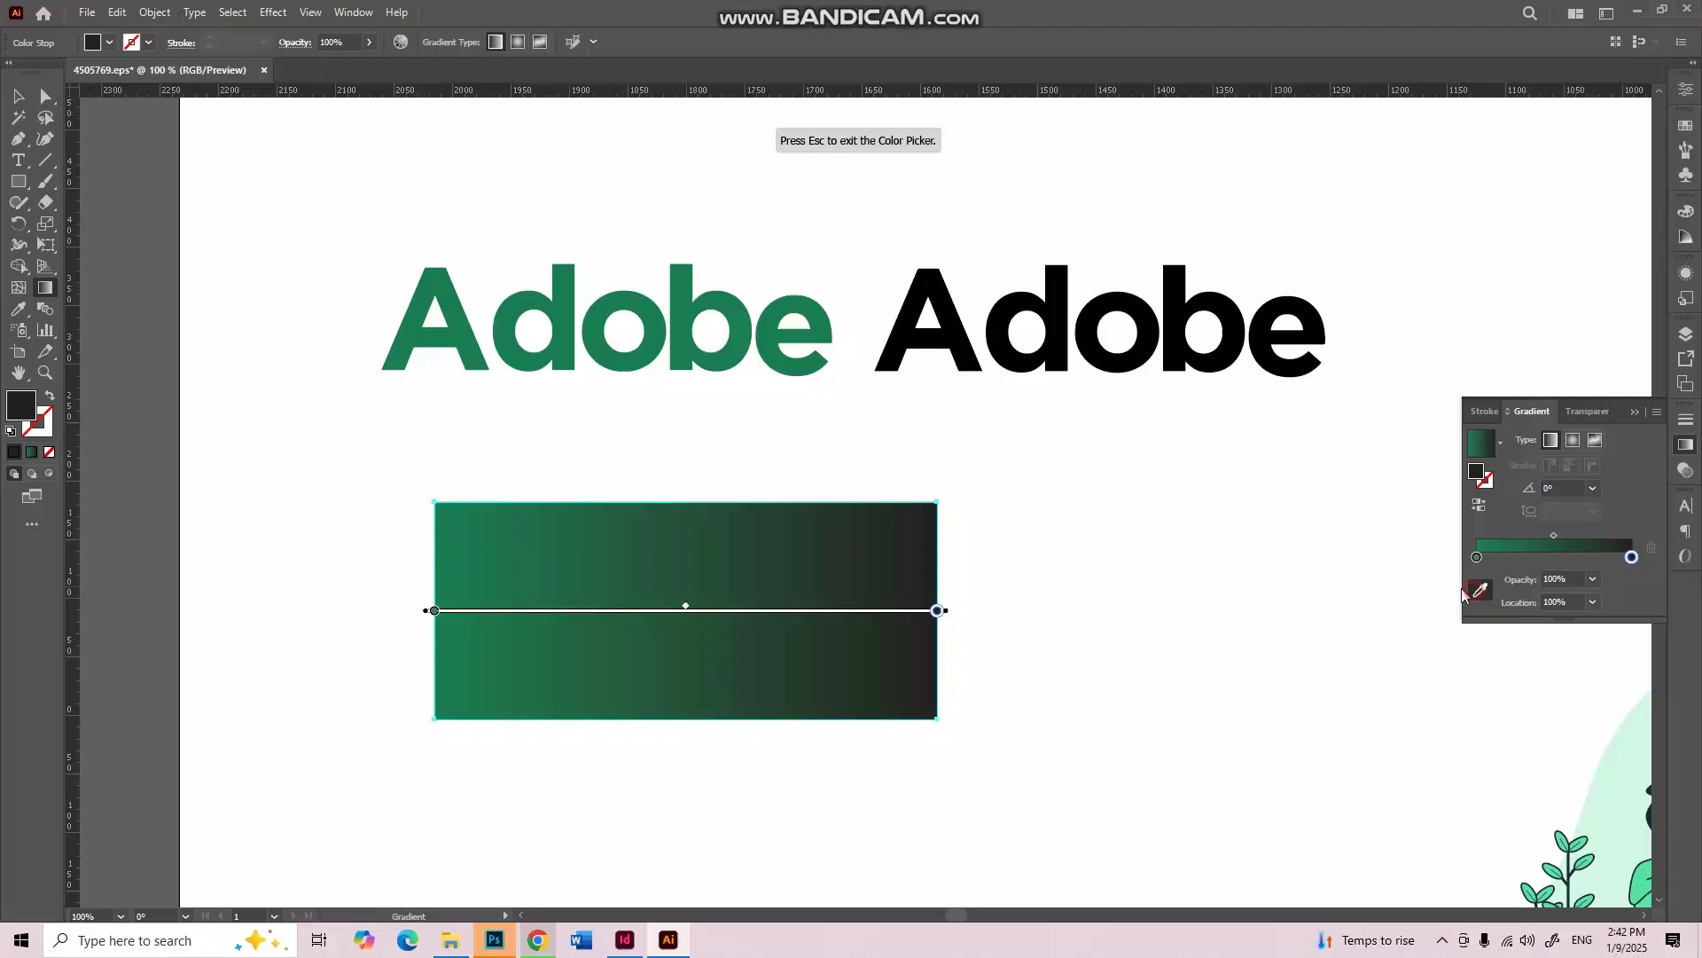
click(961, 340)
key(v)
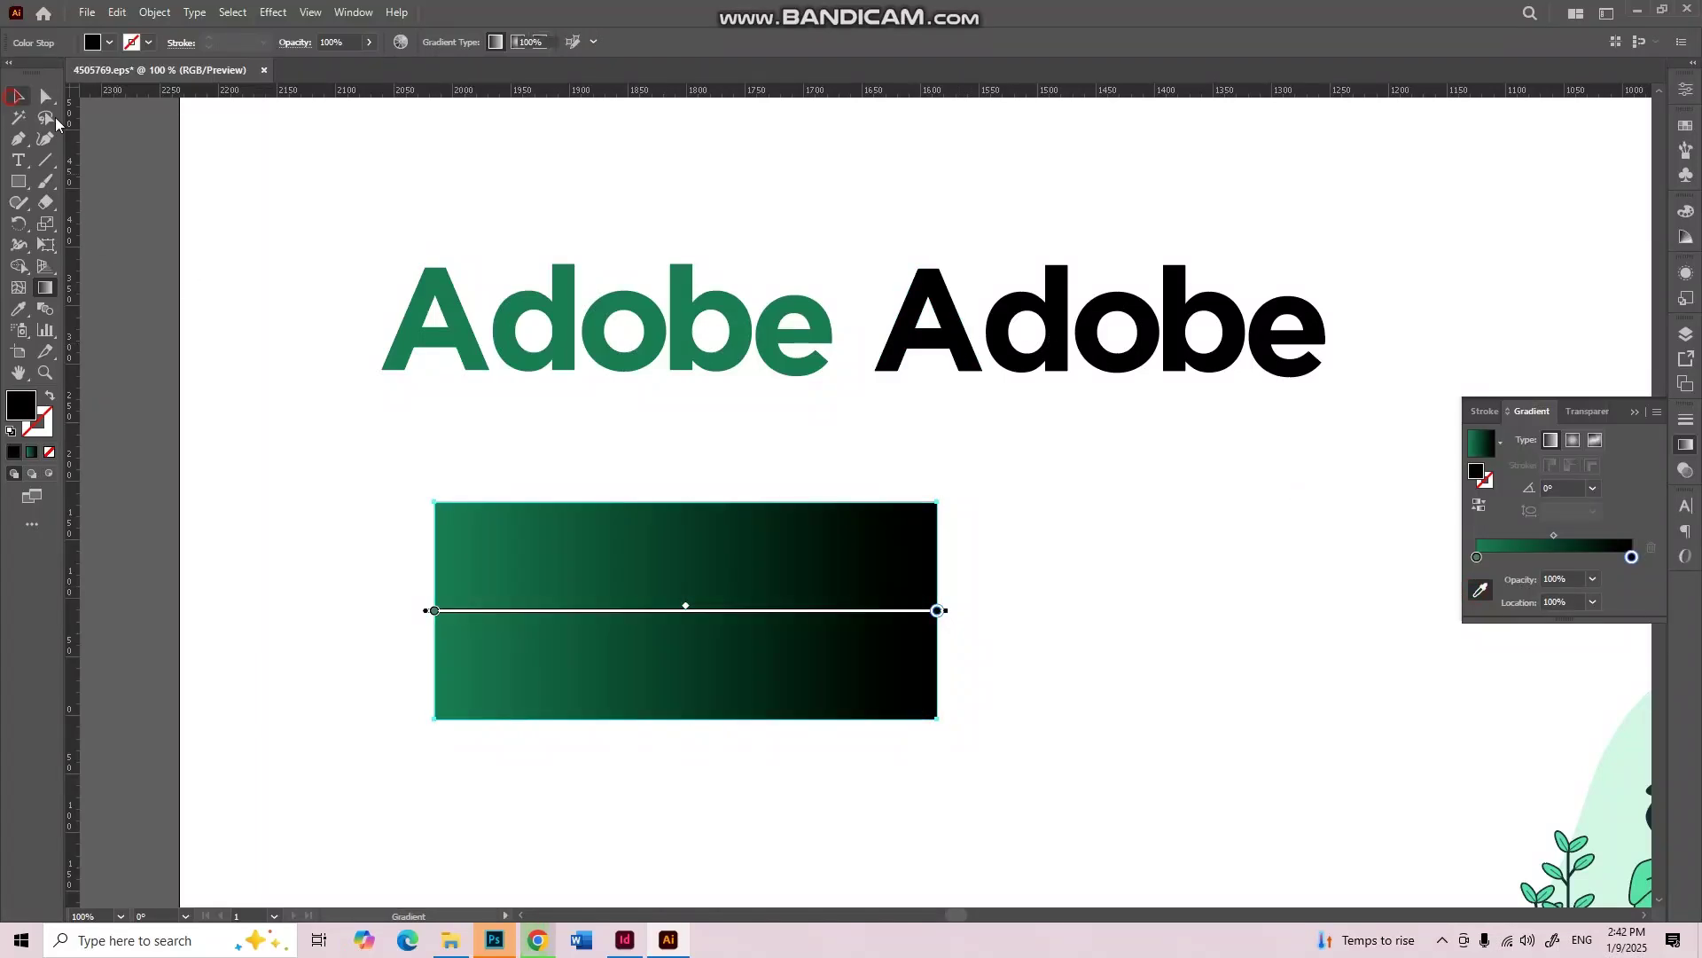
click(948, 559)
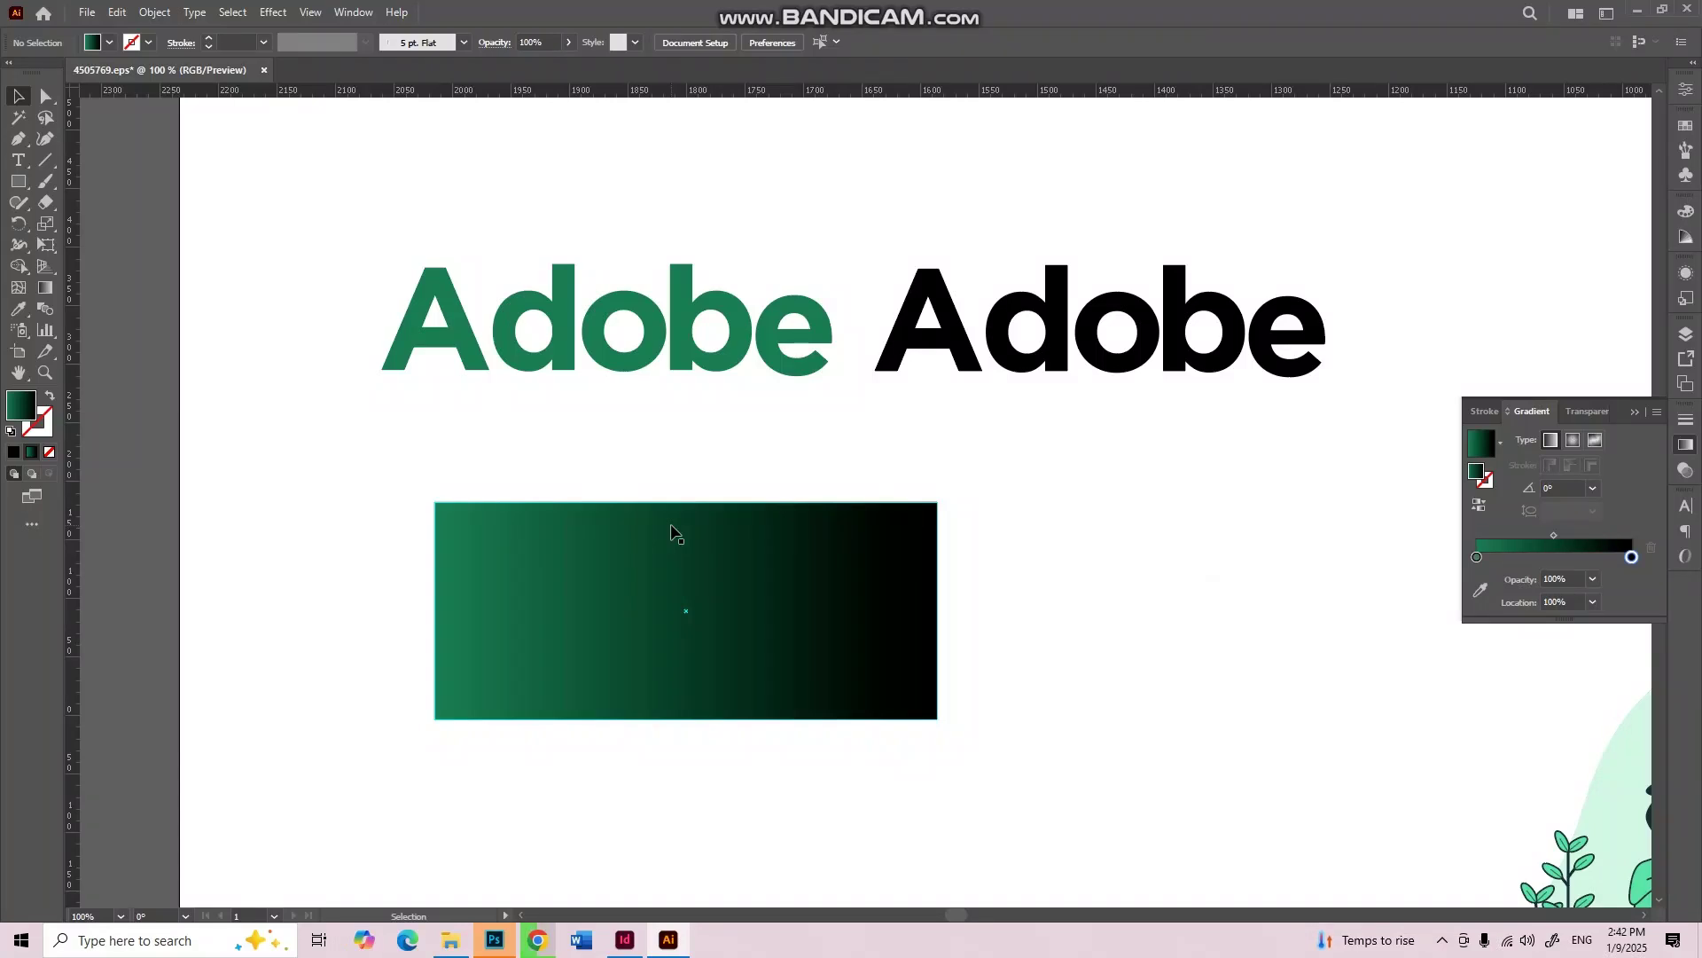
Step: Group and ungroup the black Adobe letters, and undo a trial move of the letter d
drag(907, 197, 1438, 406)
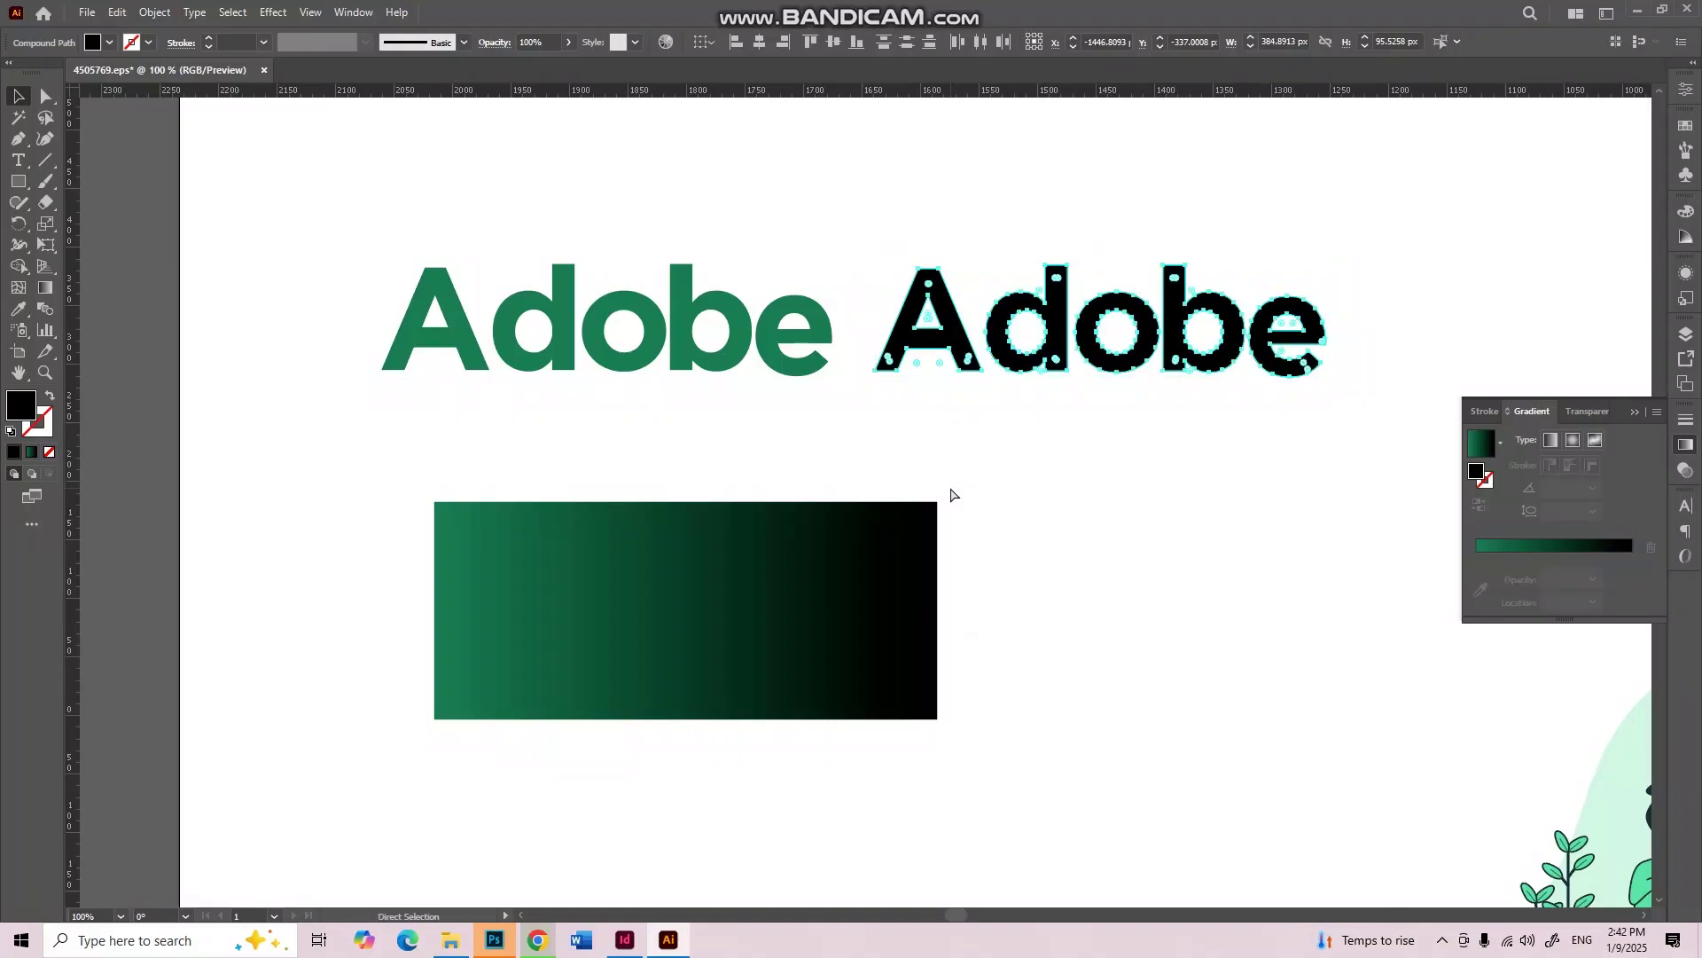
key(ctrl+g)
right_click(1062, 328)
click(1152, 558)
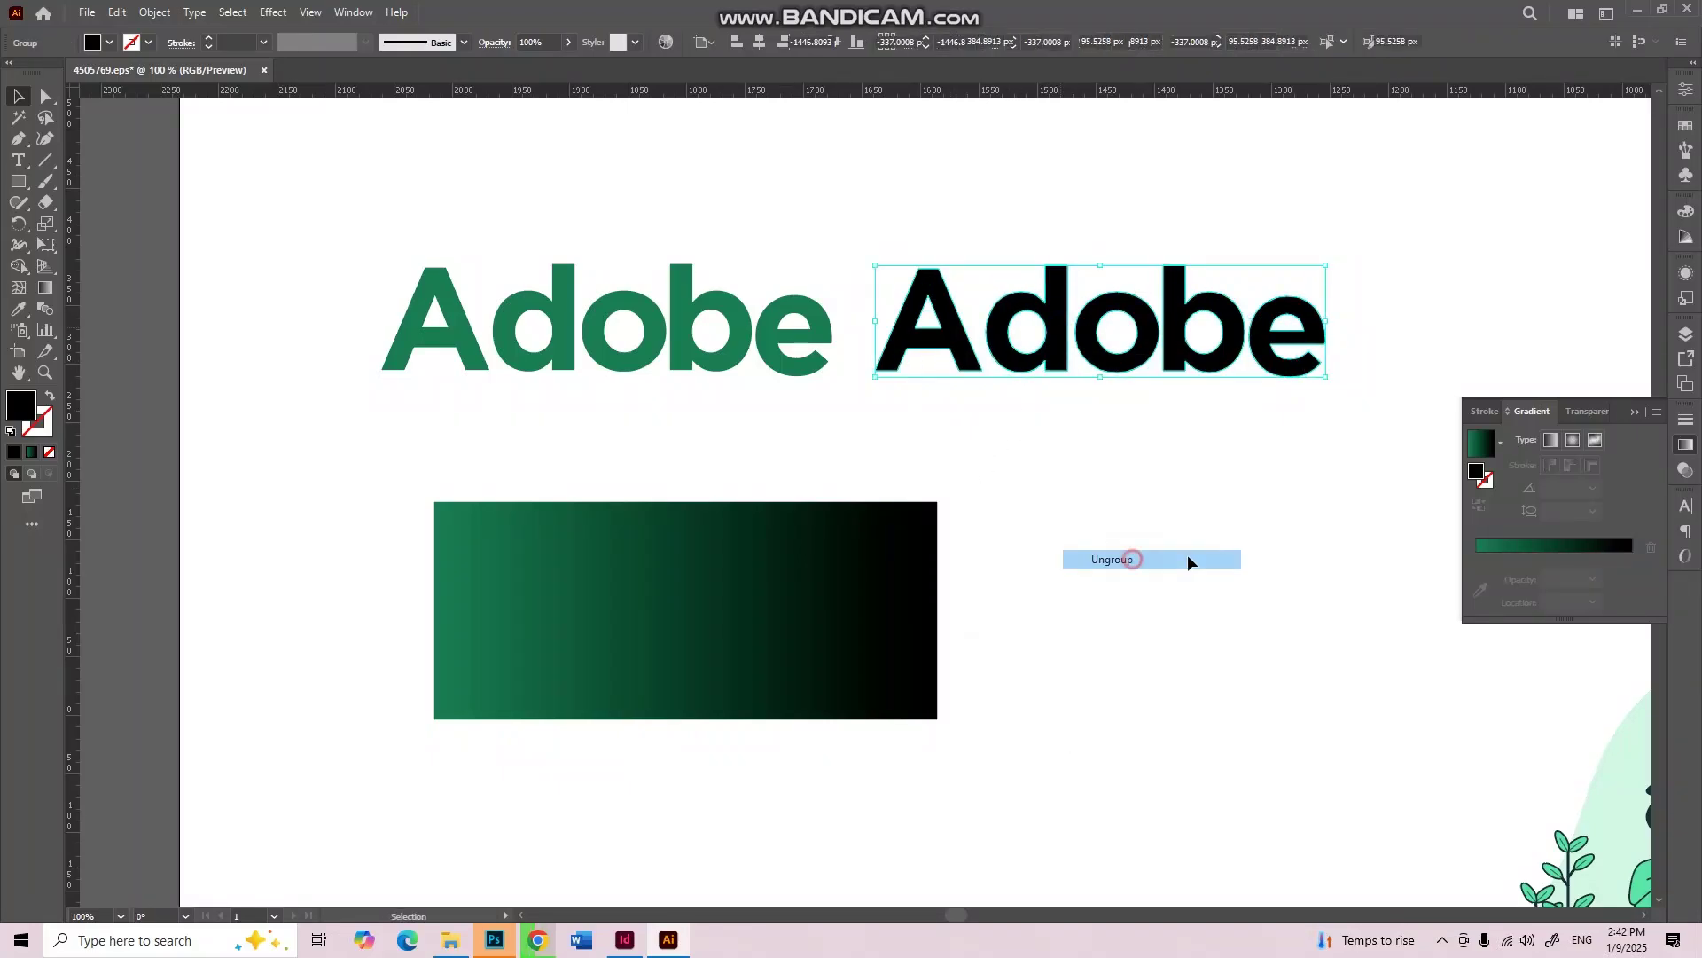
click(1188, 555)
drag(1060, 333, 1077, 297)
key(ctrl+z)
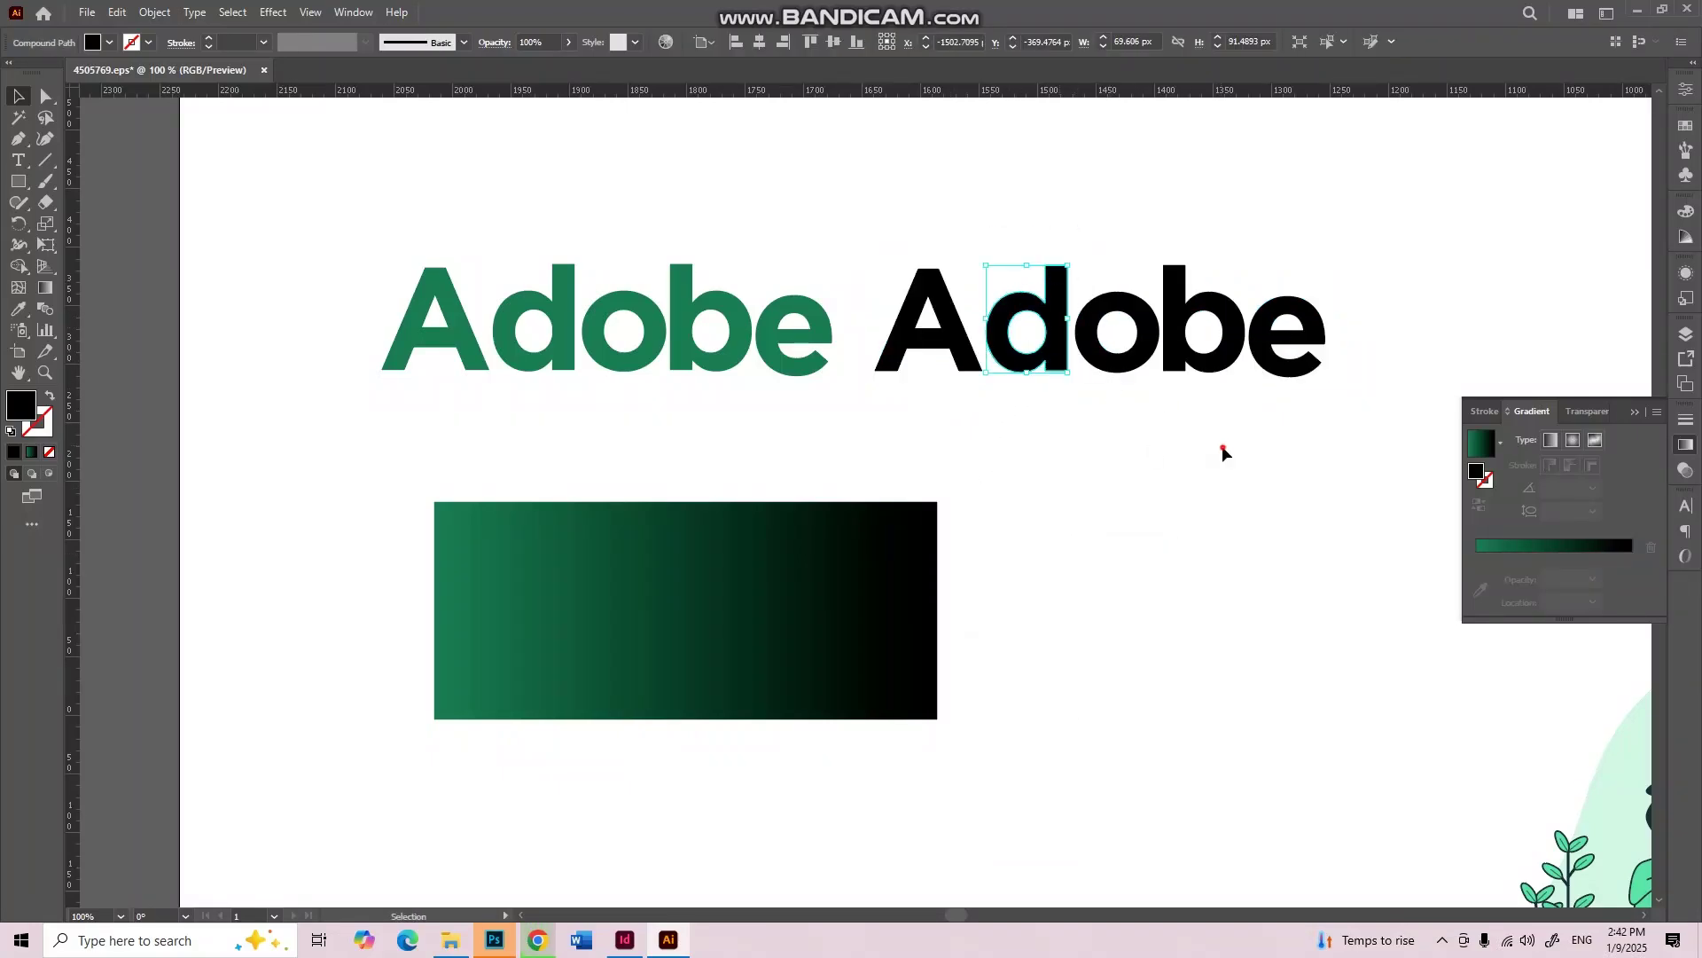
Step: Fill the black Adobe letters with the green-to-black gradient sampled from the rectangle
drag(1352, 259, 904, 384)
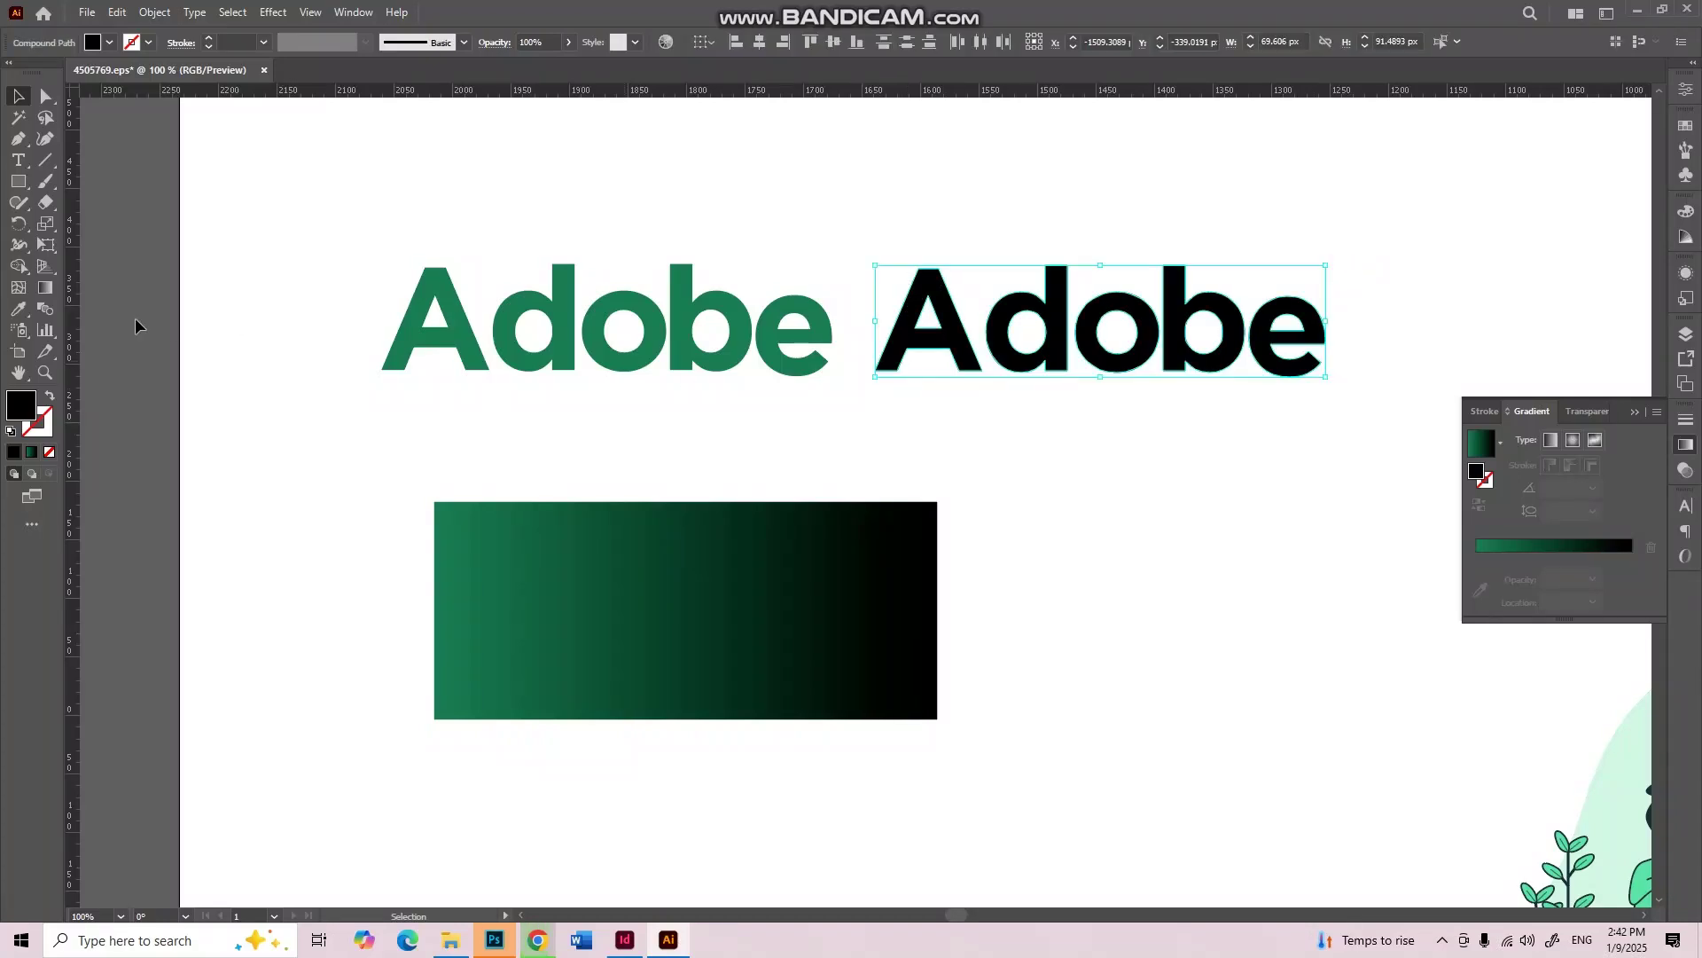
click(17, 309)
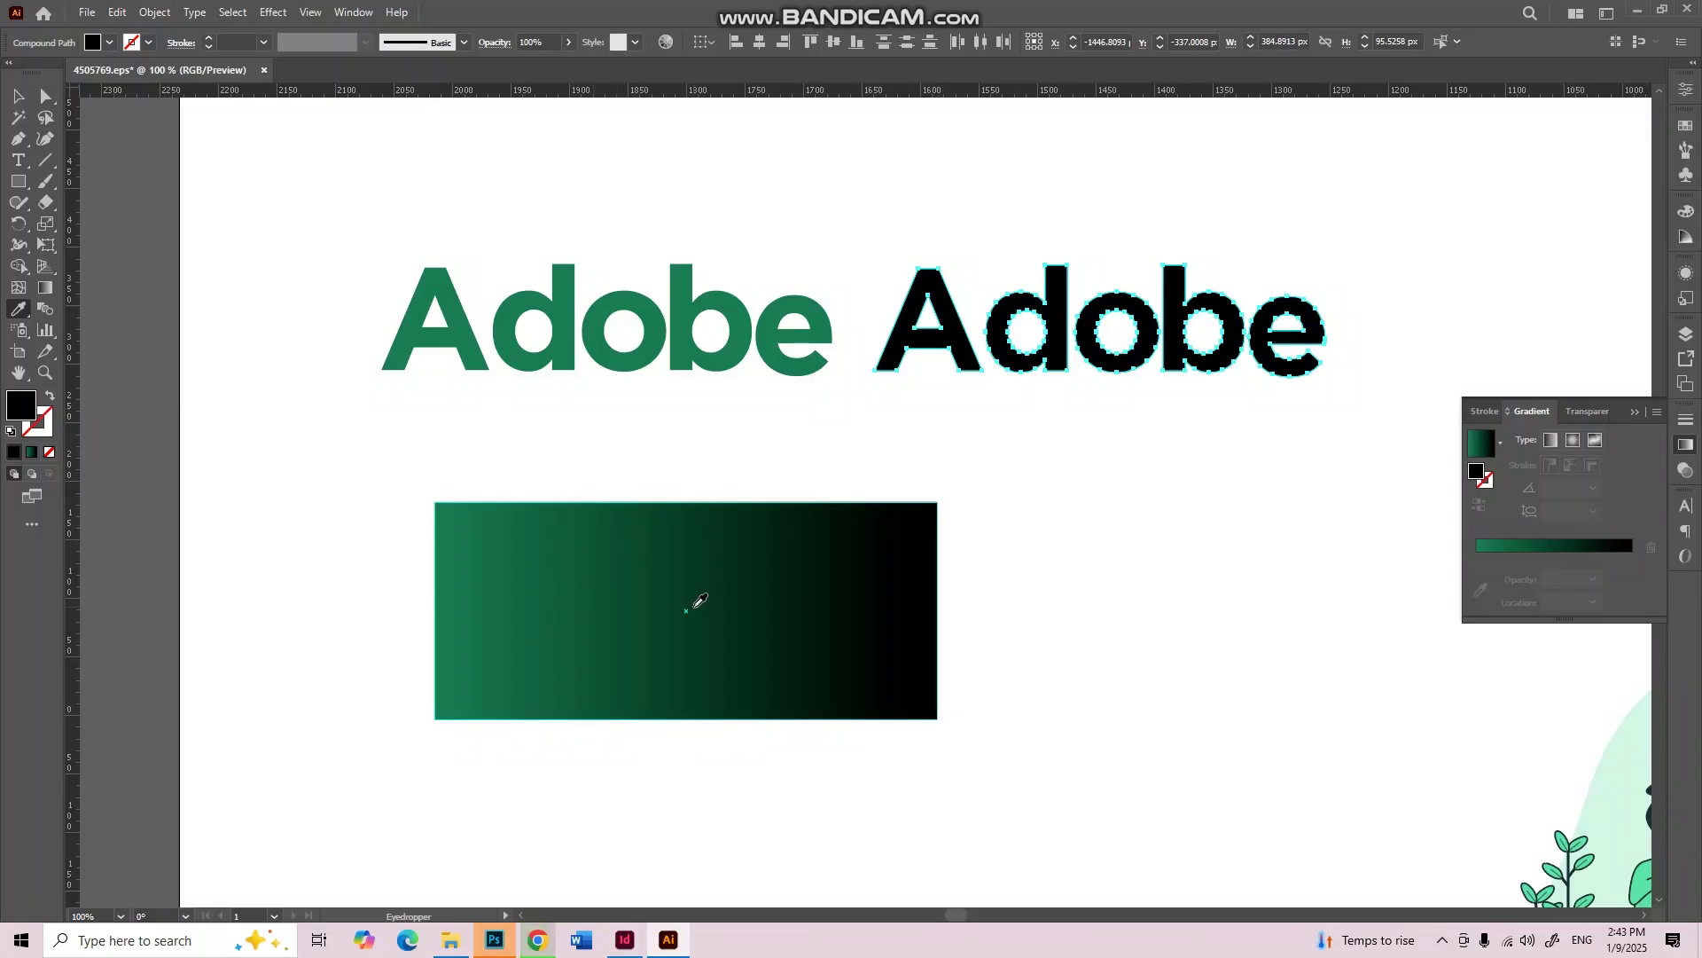
click(695, 600)
click(15, 101)
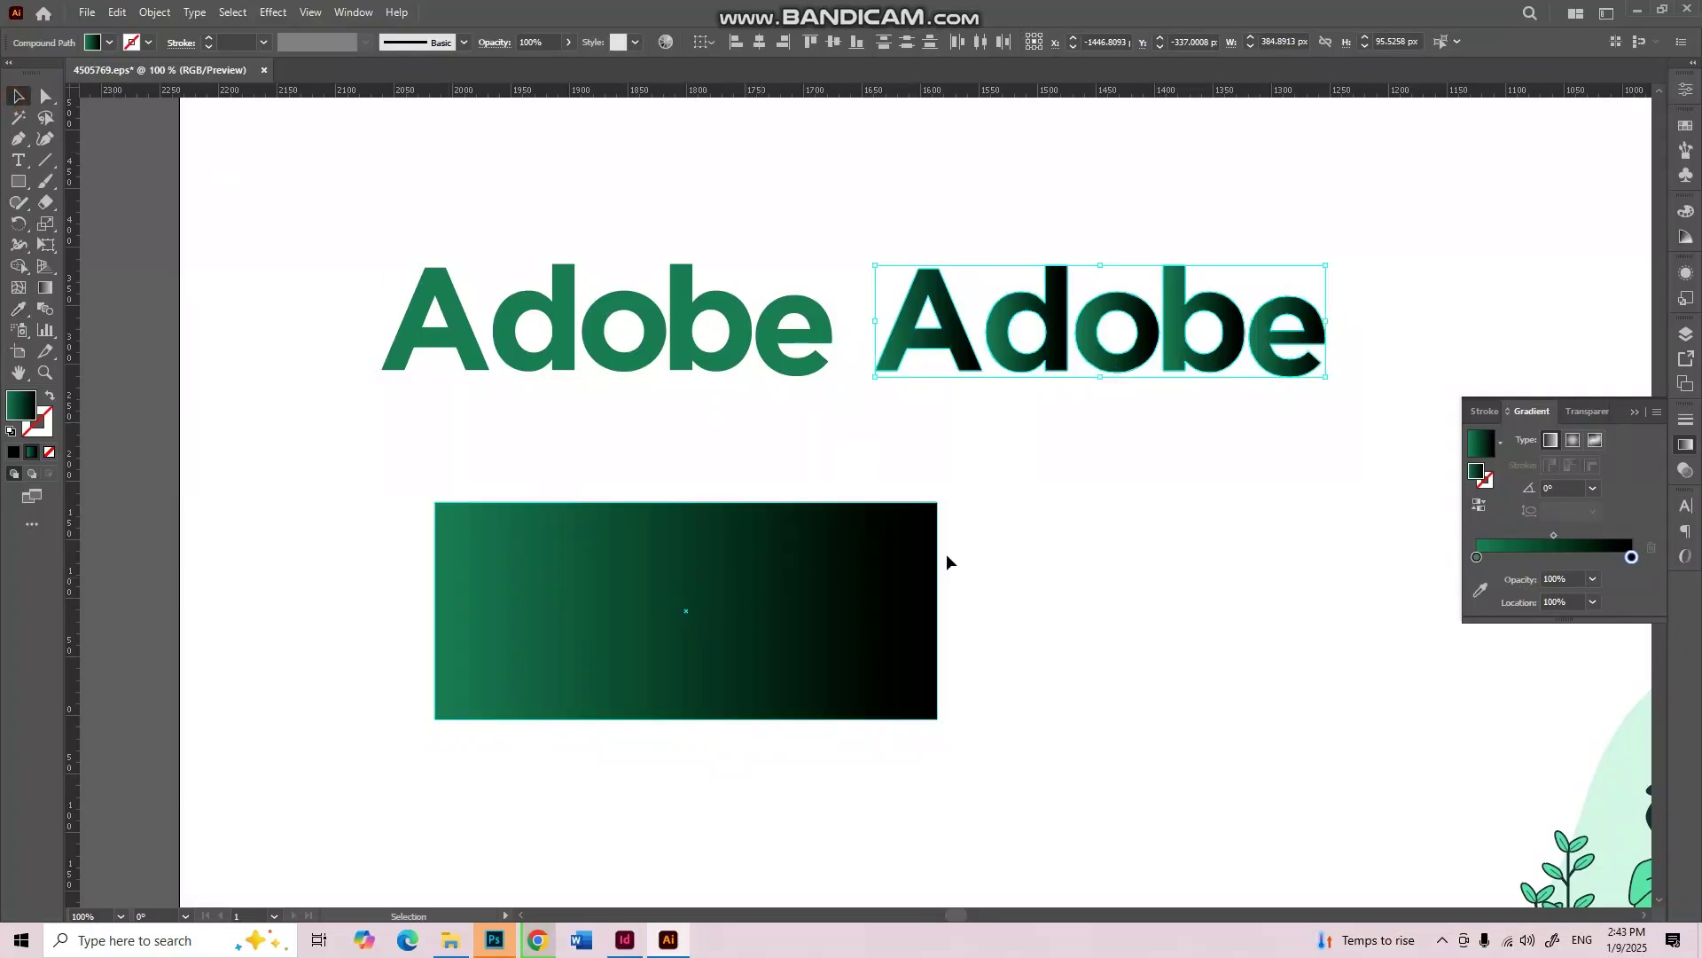
click(1204, 497)
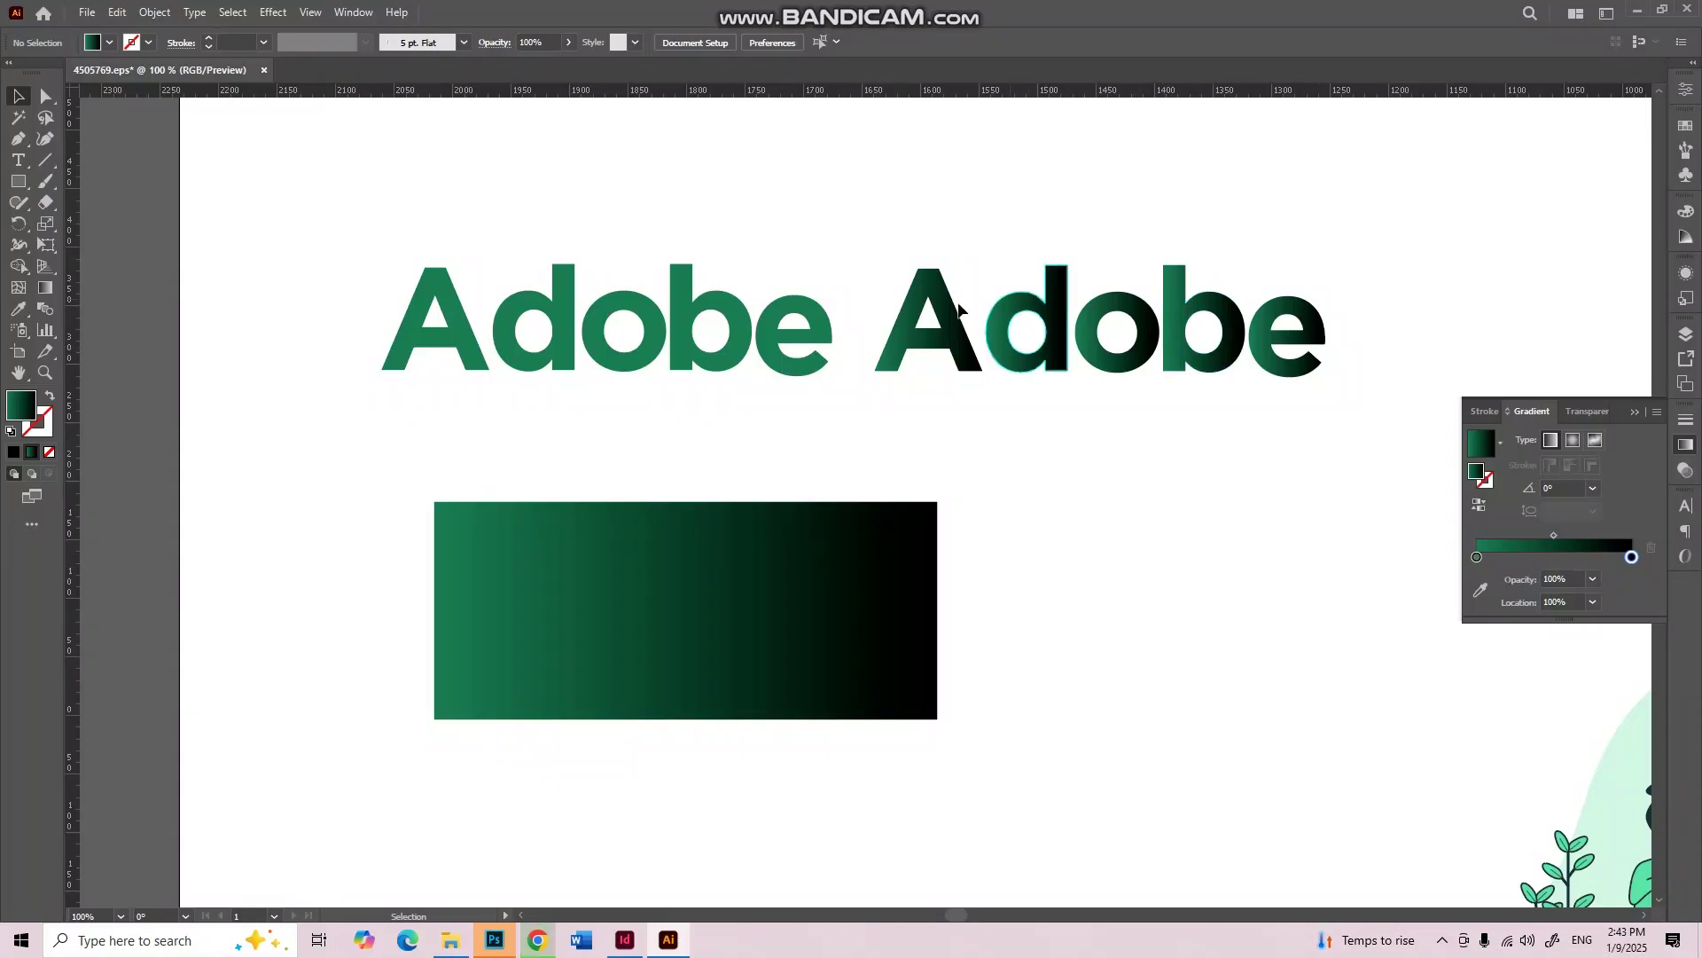
Step: Move the gradient-filled letter A about 8 px to the right, closer to the d
alt+scroll(914, 321, up, 3)
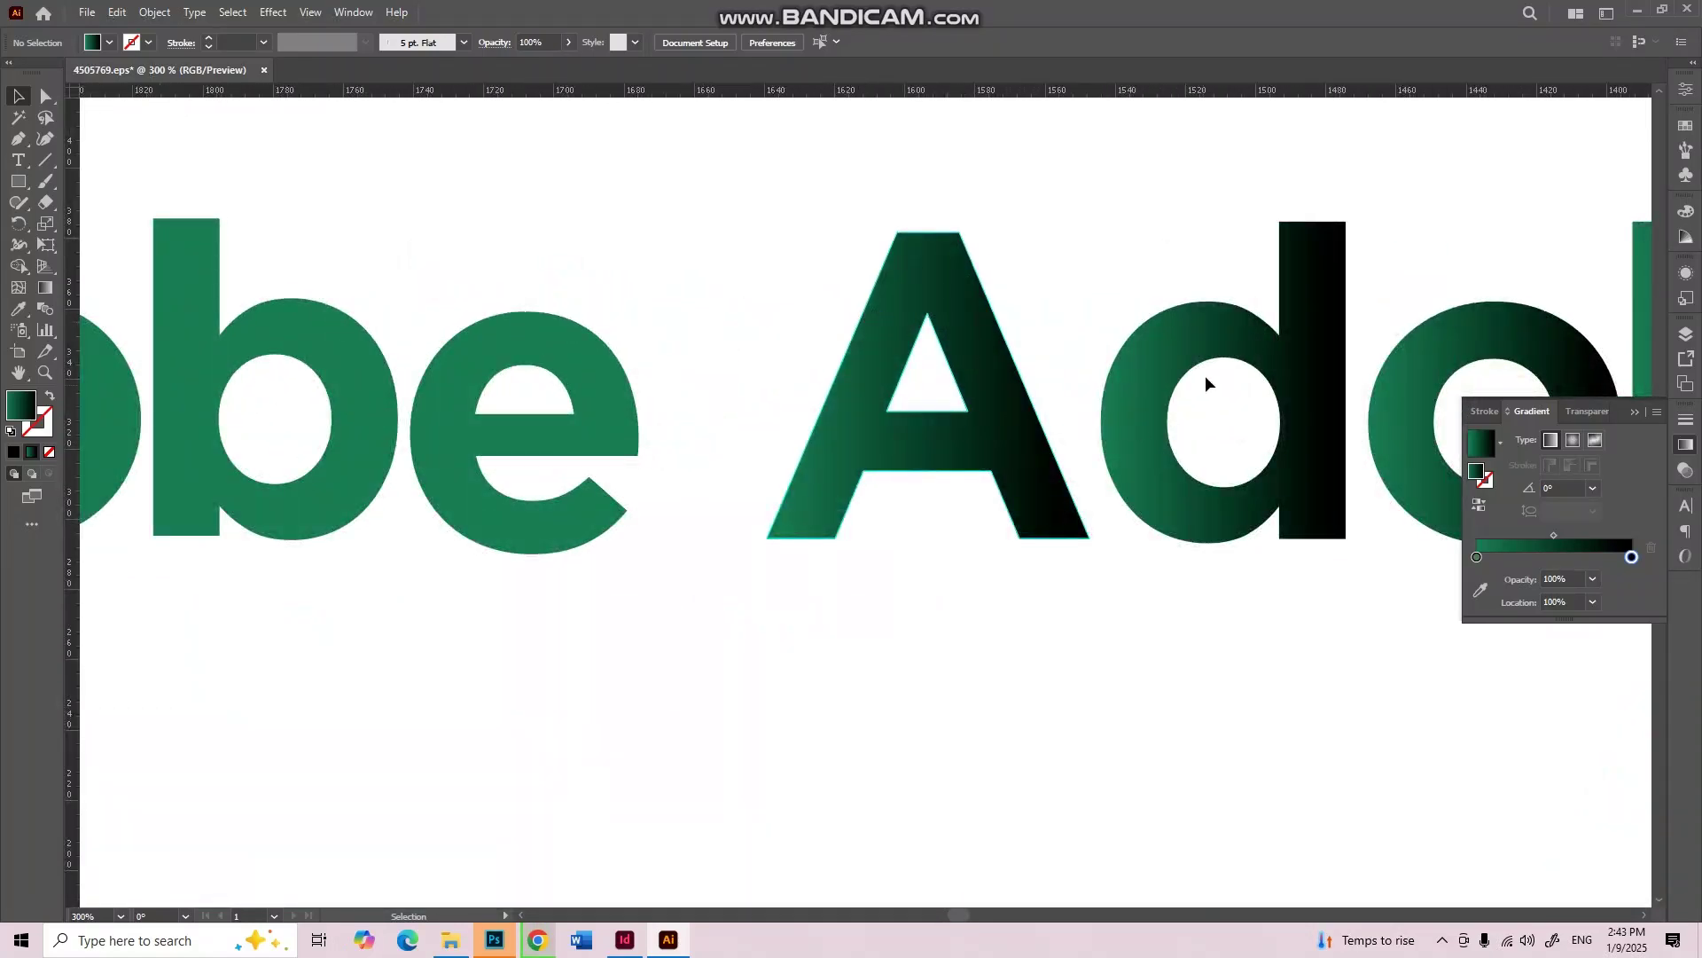
alt+scroll(1265, 372, down, 3)
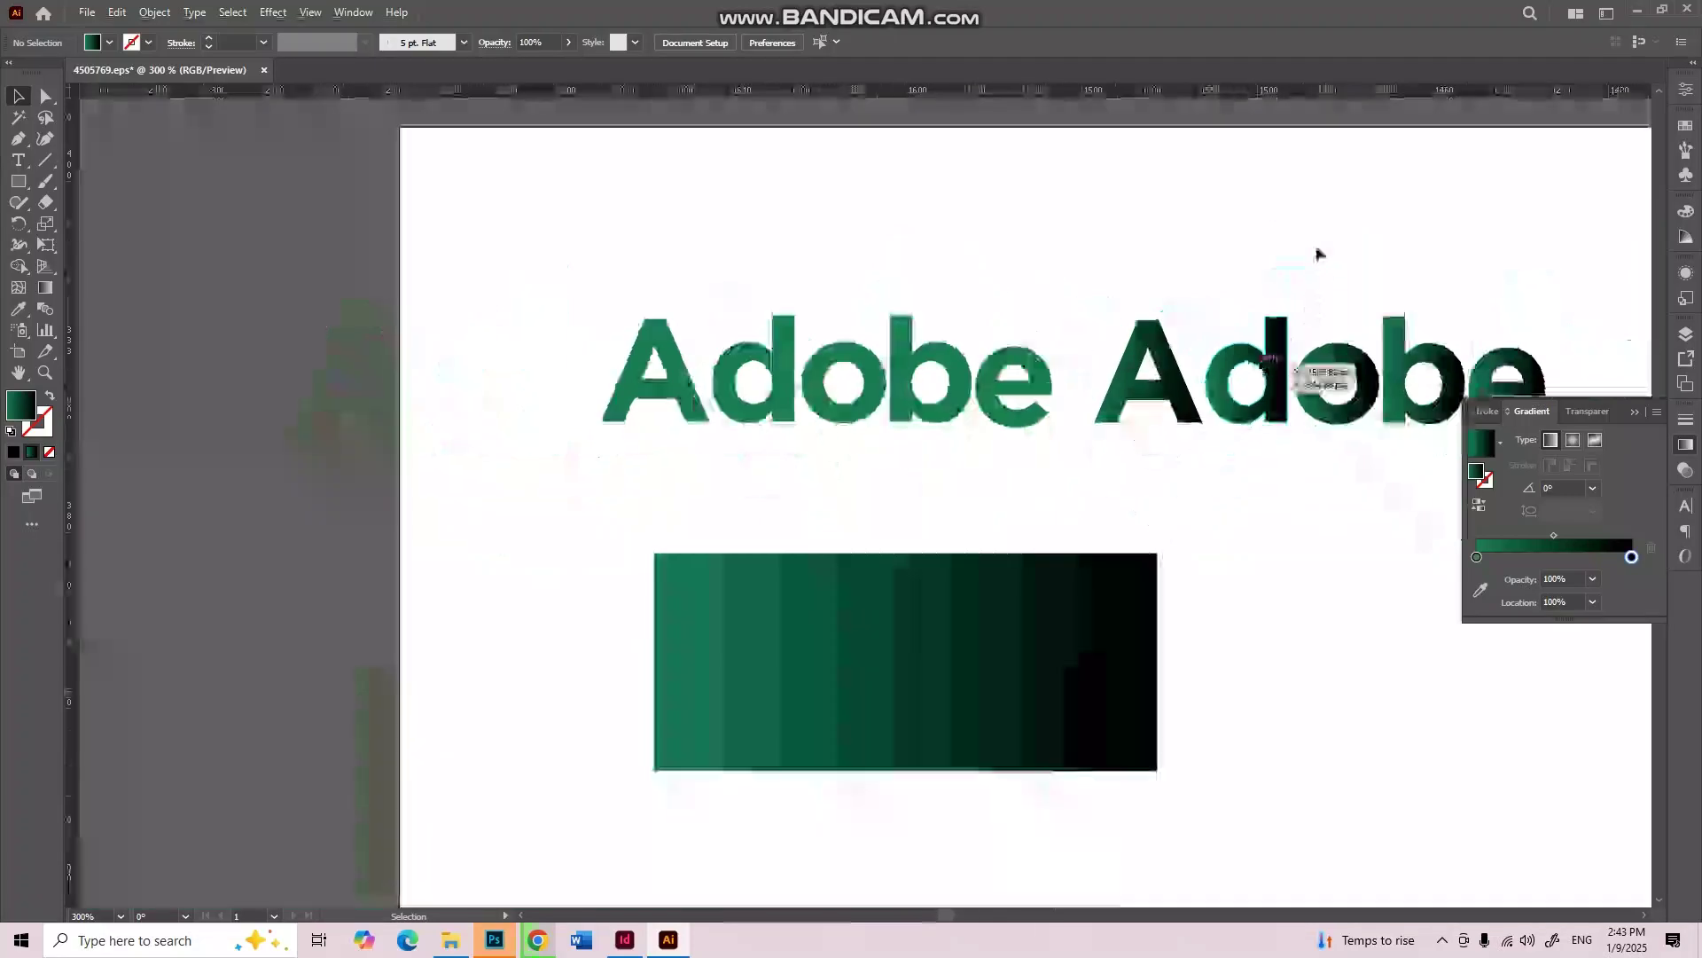
drag(1448, 255, 1194, 233)
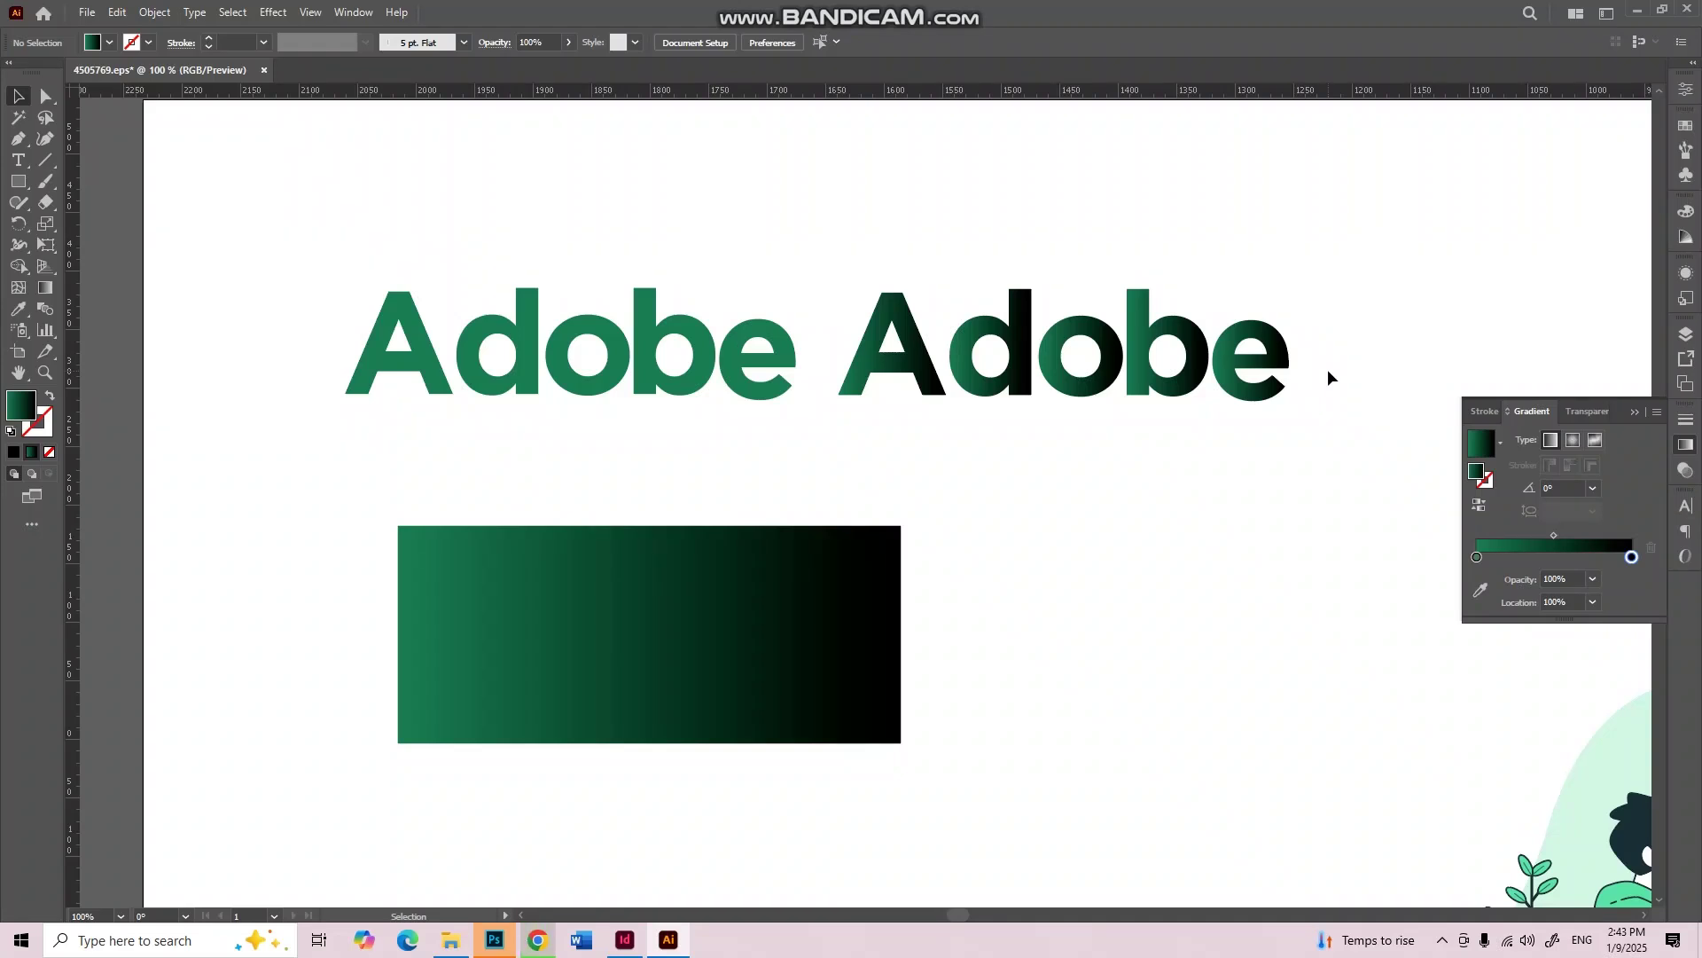
click(903, 340)
drag(902, 340, 913, 339)
click(1055, 222)
Step: Make one compound path from the gradient-filled Adobe letters beside the solid green word, and undo it
drag(886, 236, 1385, 470)
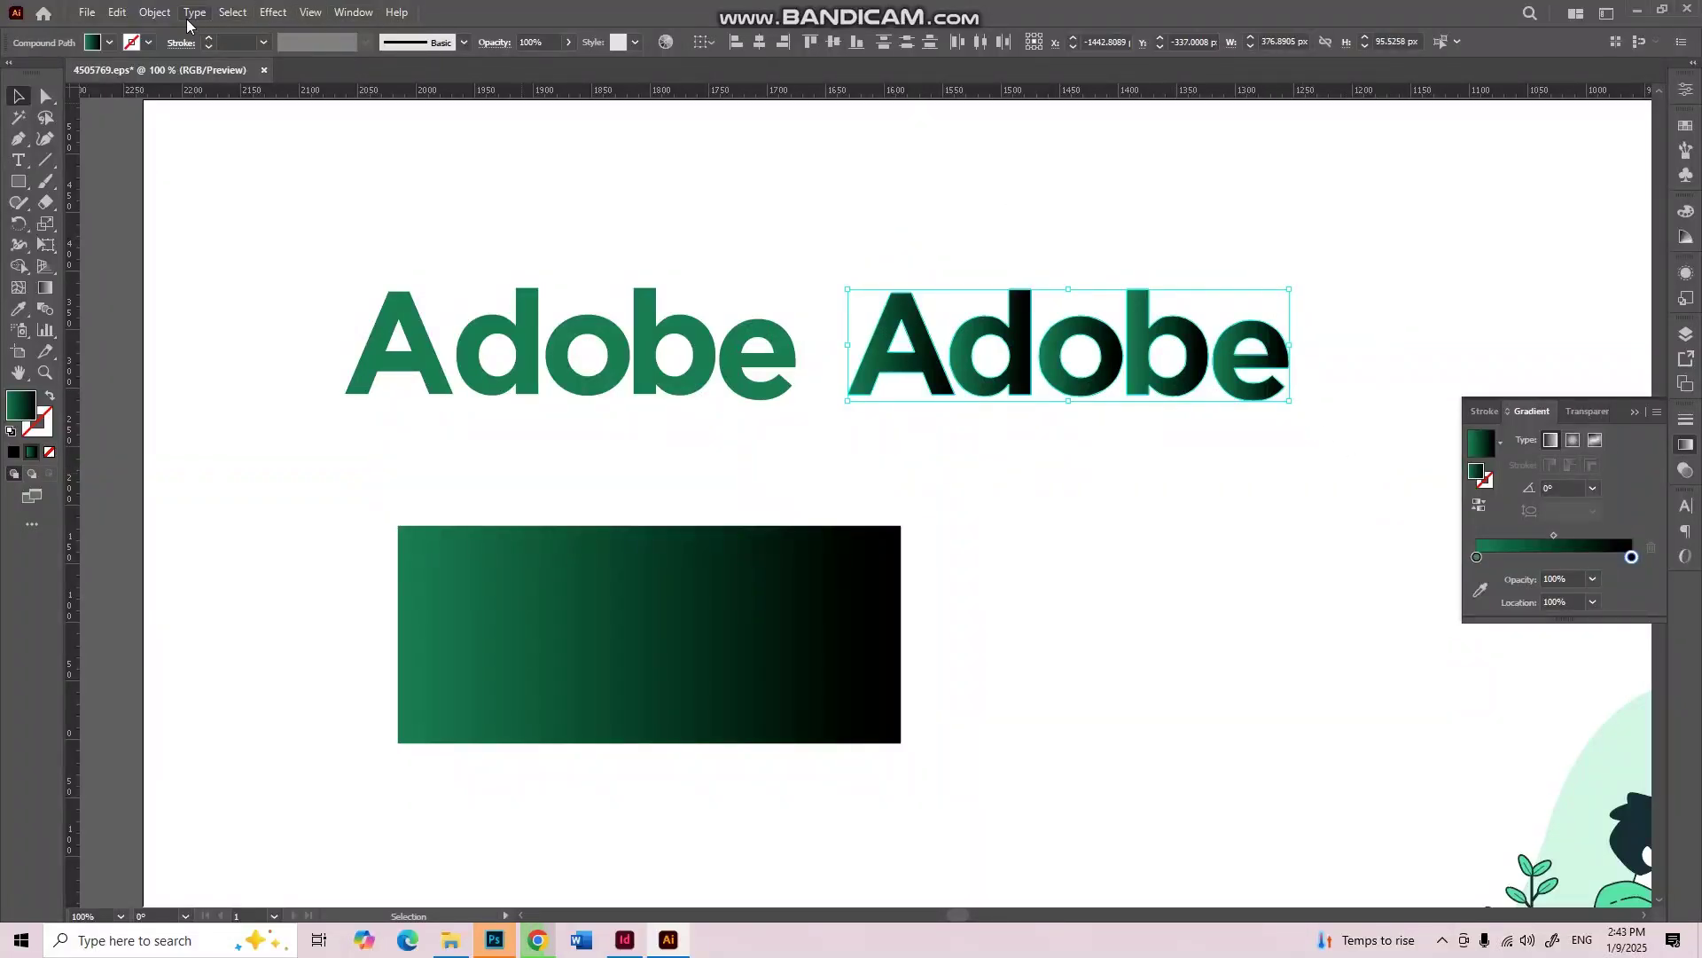
click(156, 13)
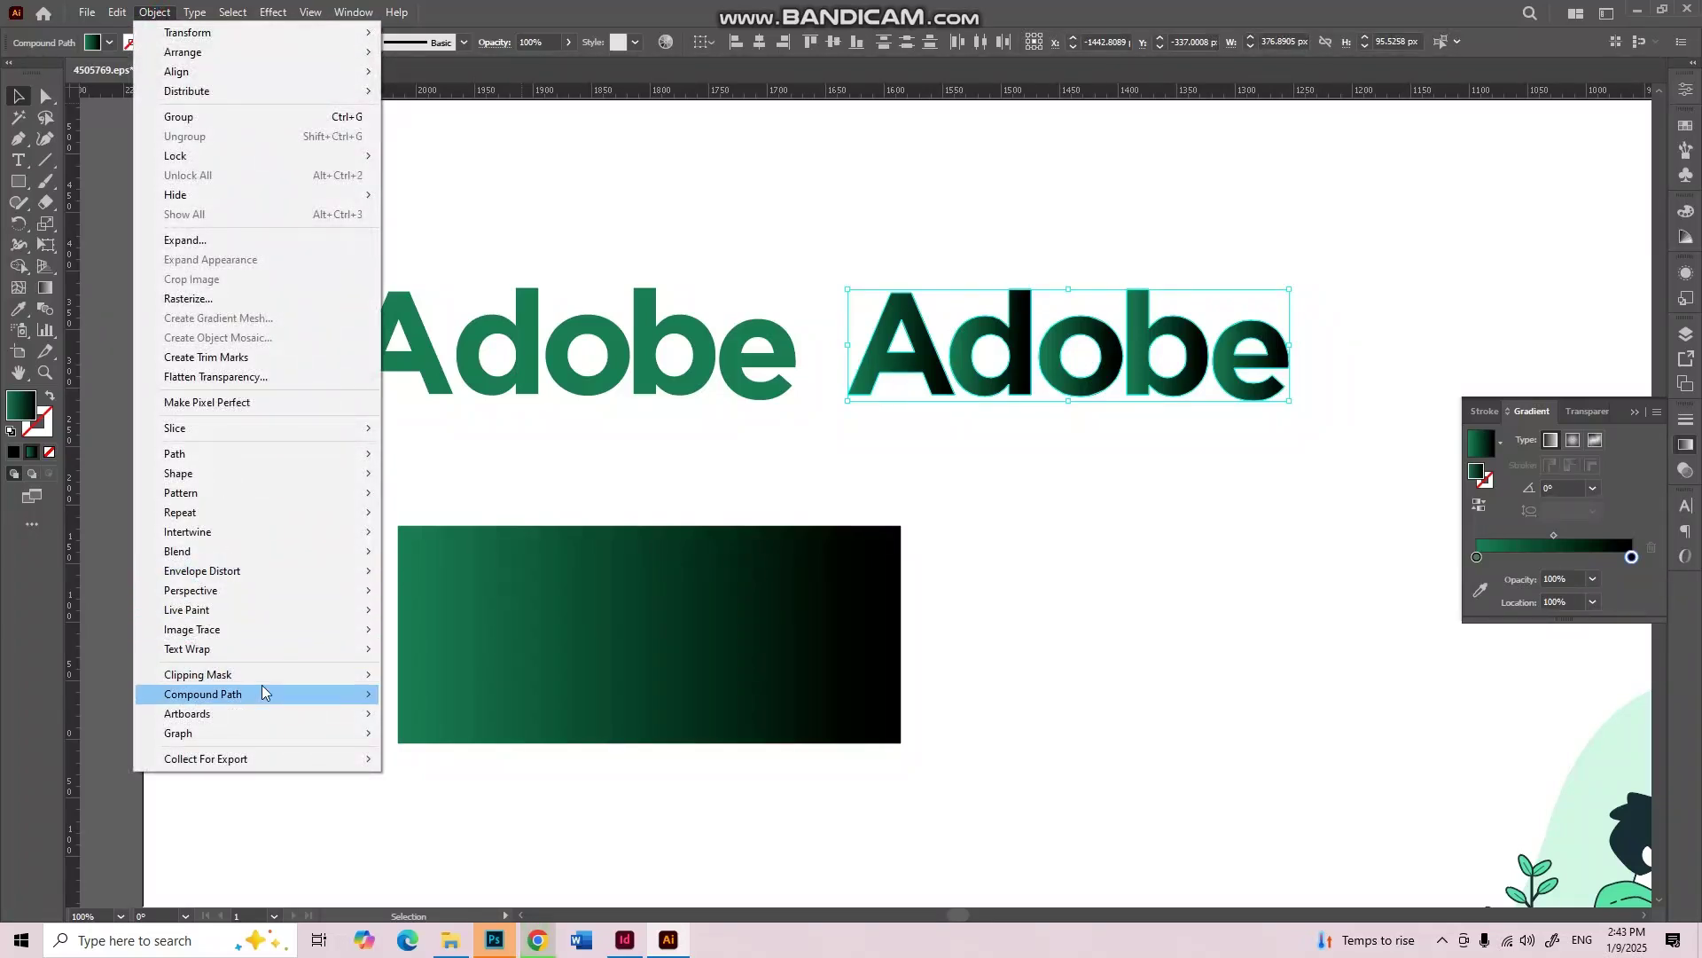
mouse_move(270, 695)
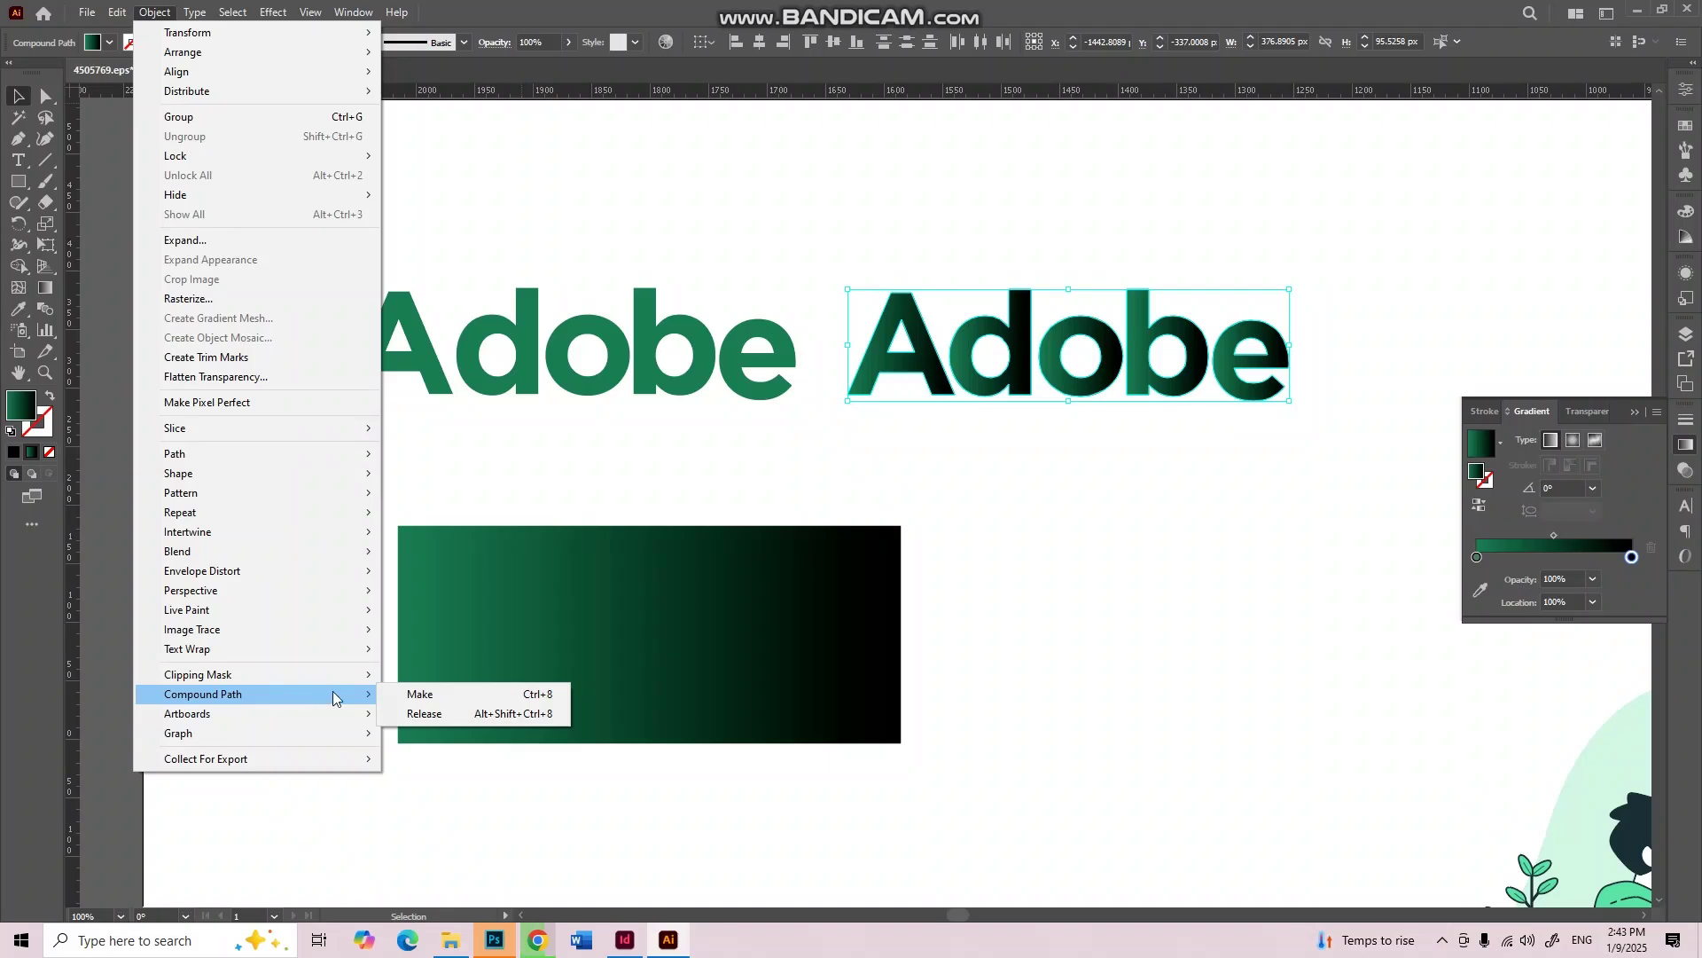
click(434, 703)
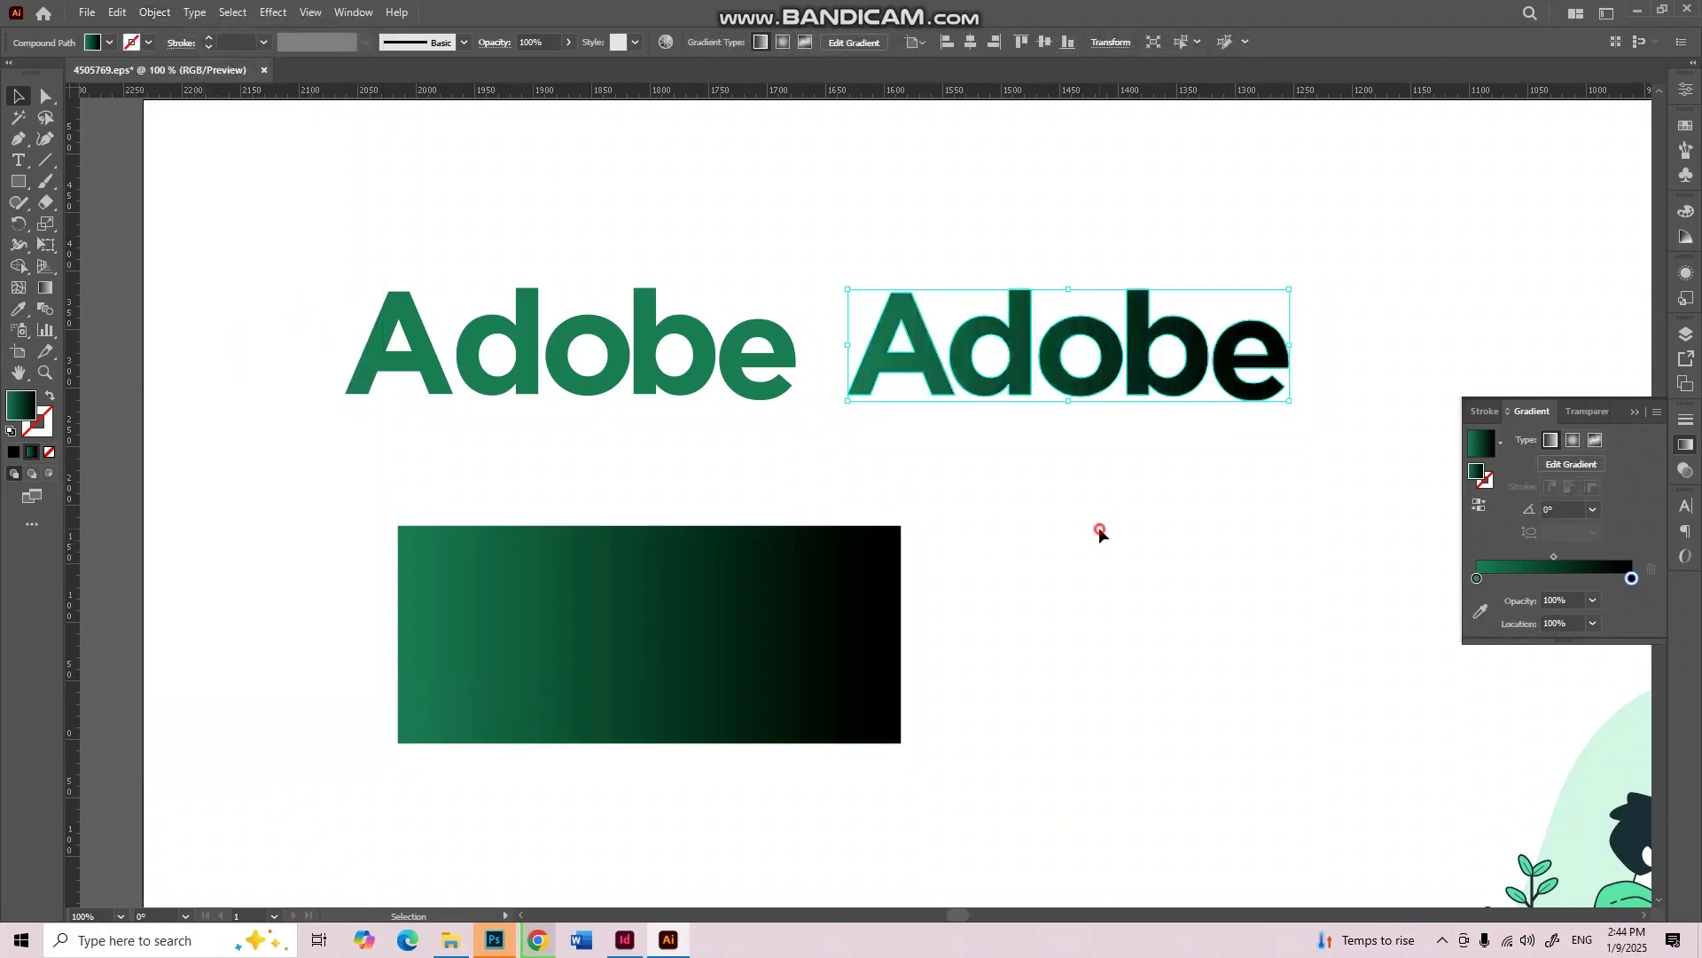
drag(876, 256, 1342, 433)
key(ctrl+z)
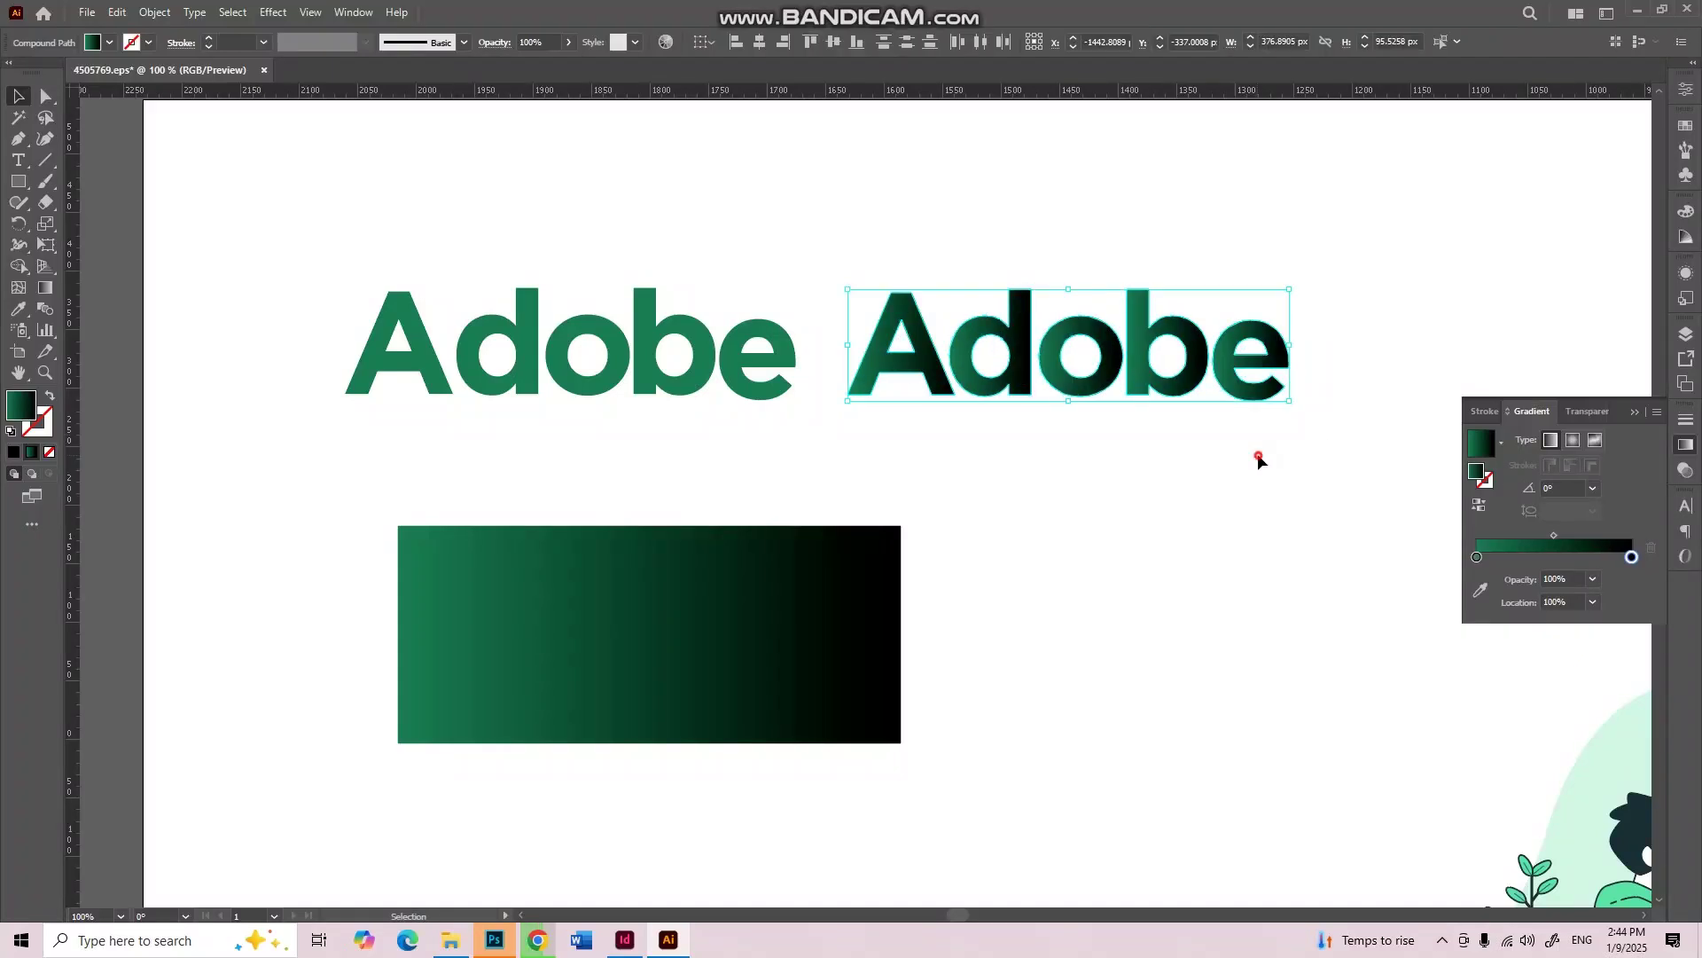
Step: Duplicate the gradient-filled Adobe letters below the original, beside the gradient rectangle, and group the copy
click(1256, 451)
drag(851, 266, 1380, 482)
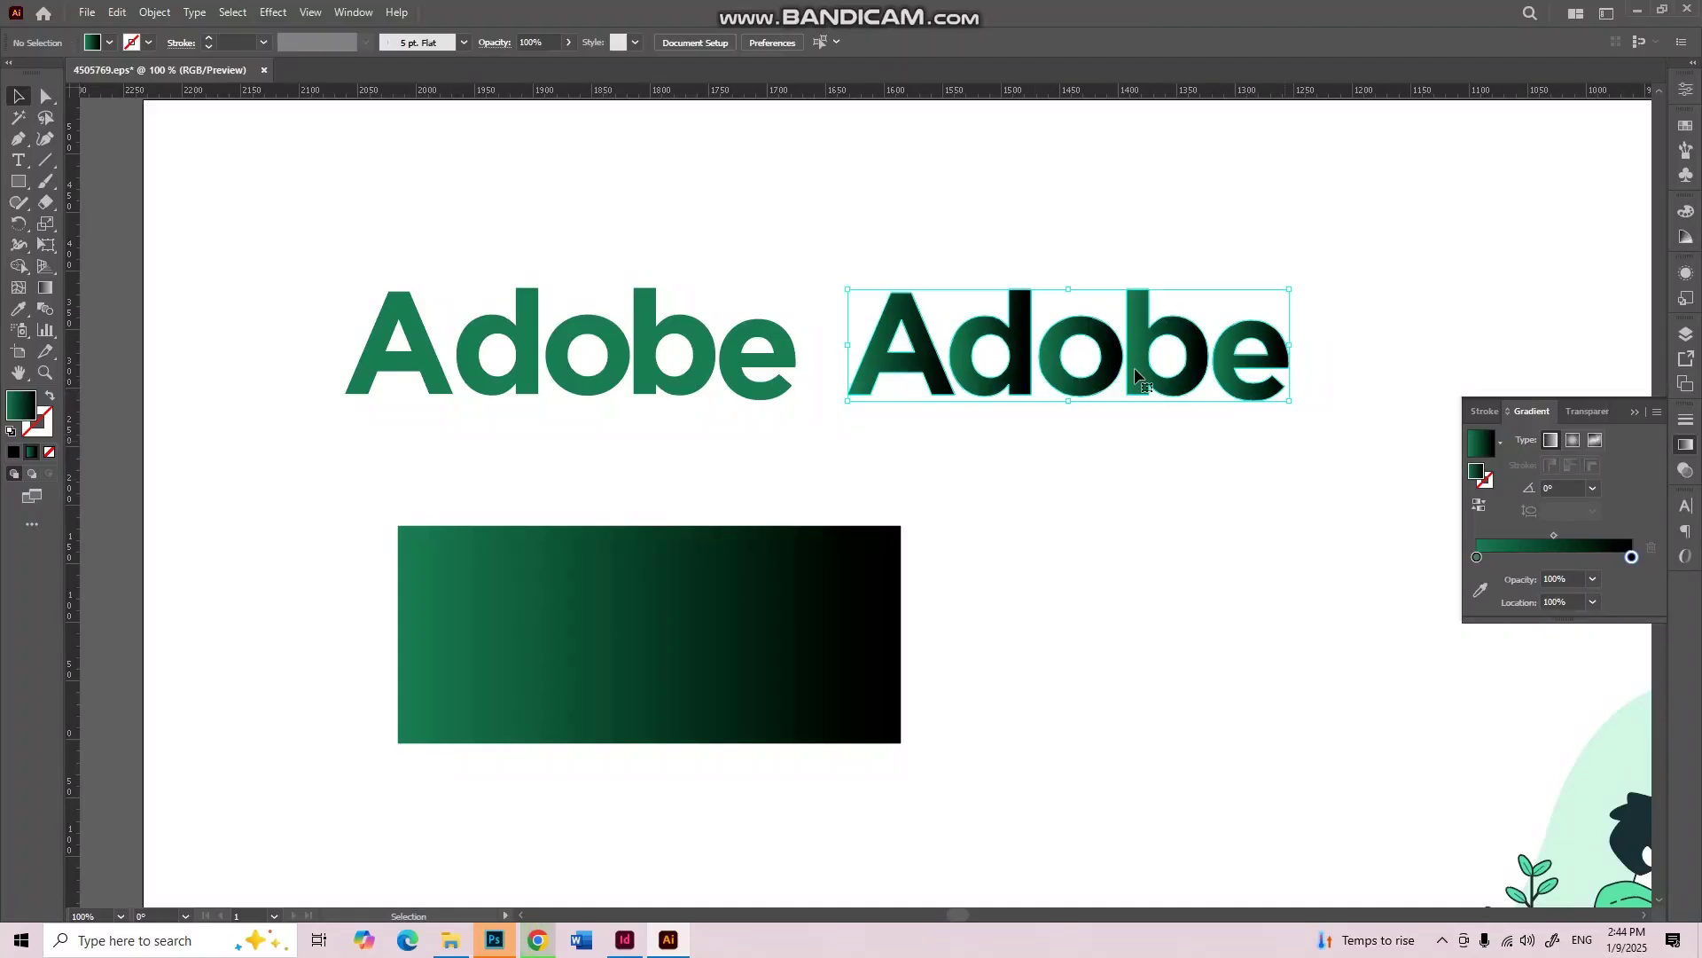
drag(1087, 395, 1216, 642)
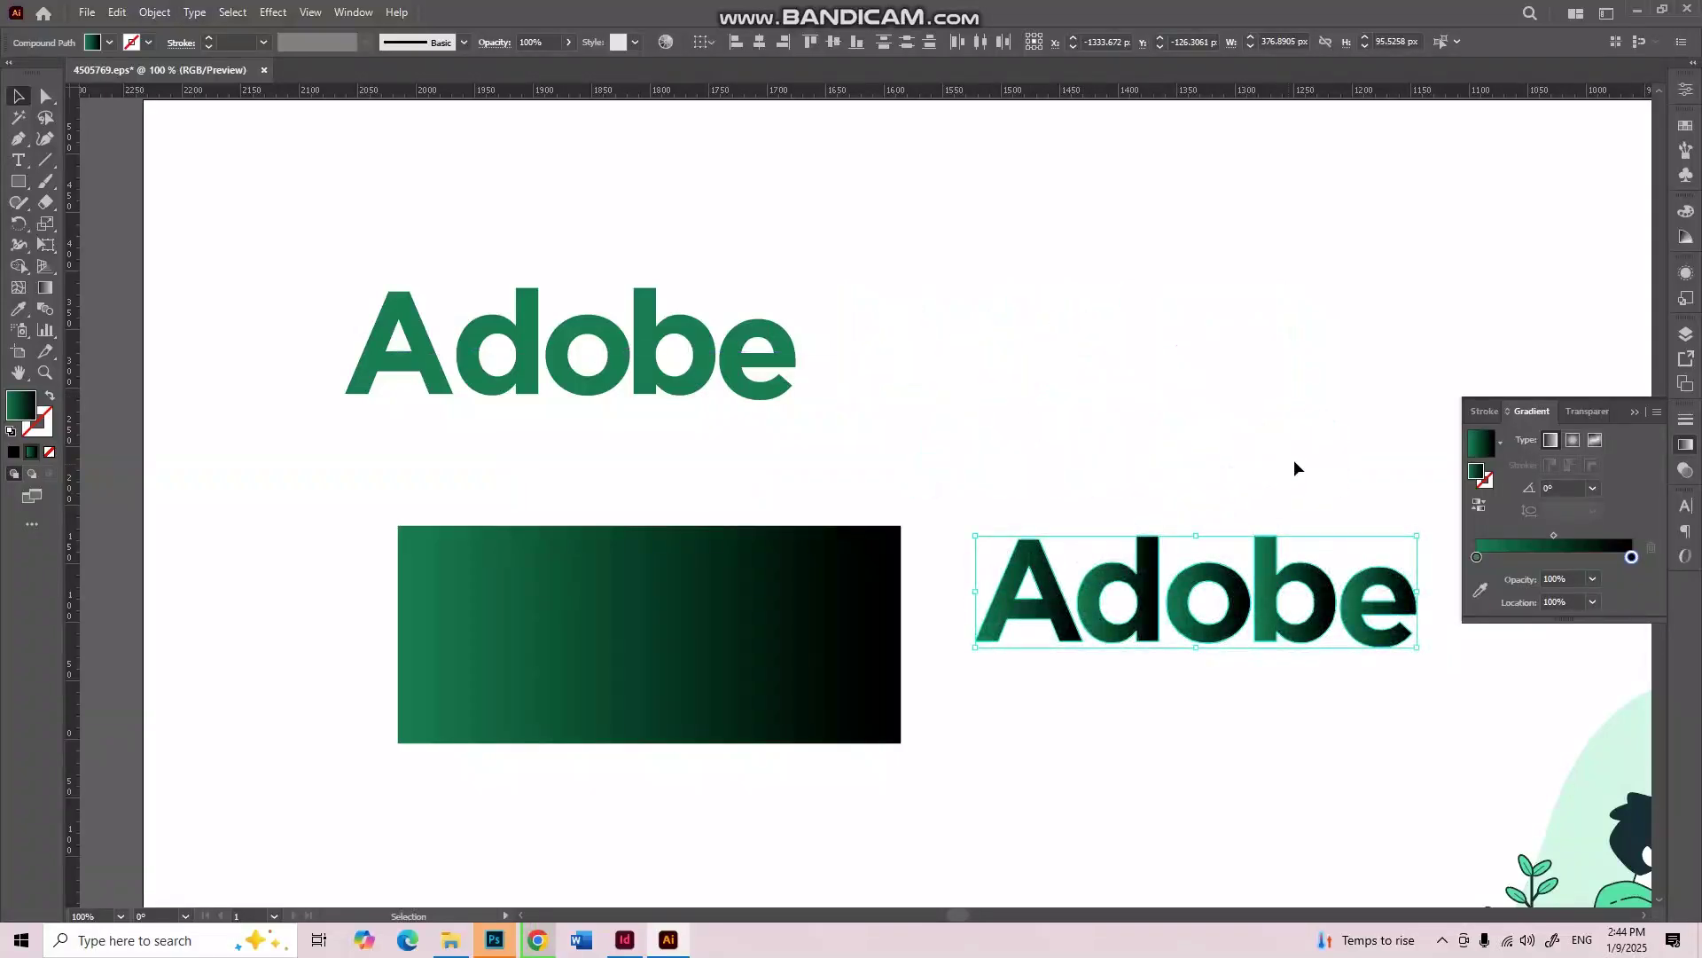
key(ctrl+z)
drag(1109, 399, 1225, 628)
drag(1276, 483, 1026, 485)
key(ctrl+g)
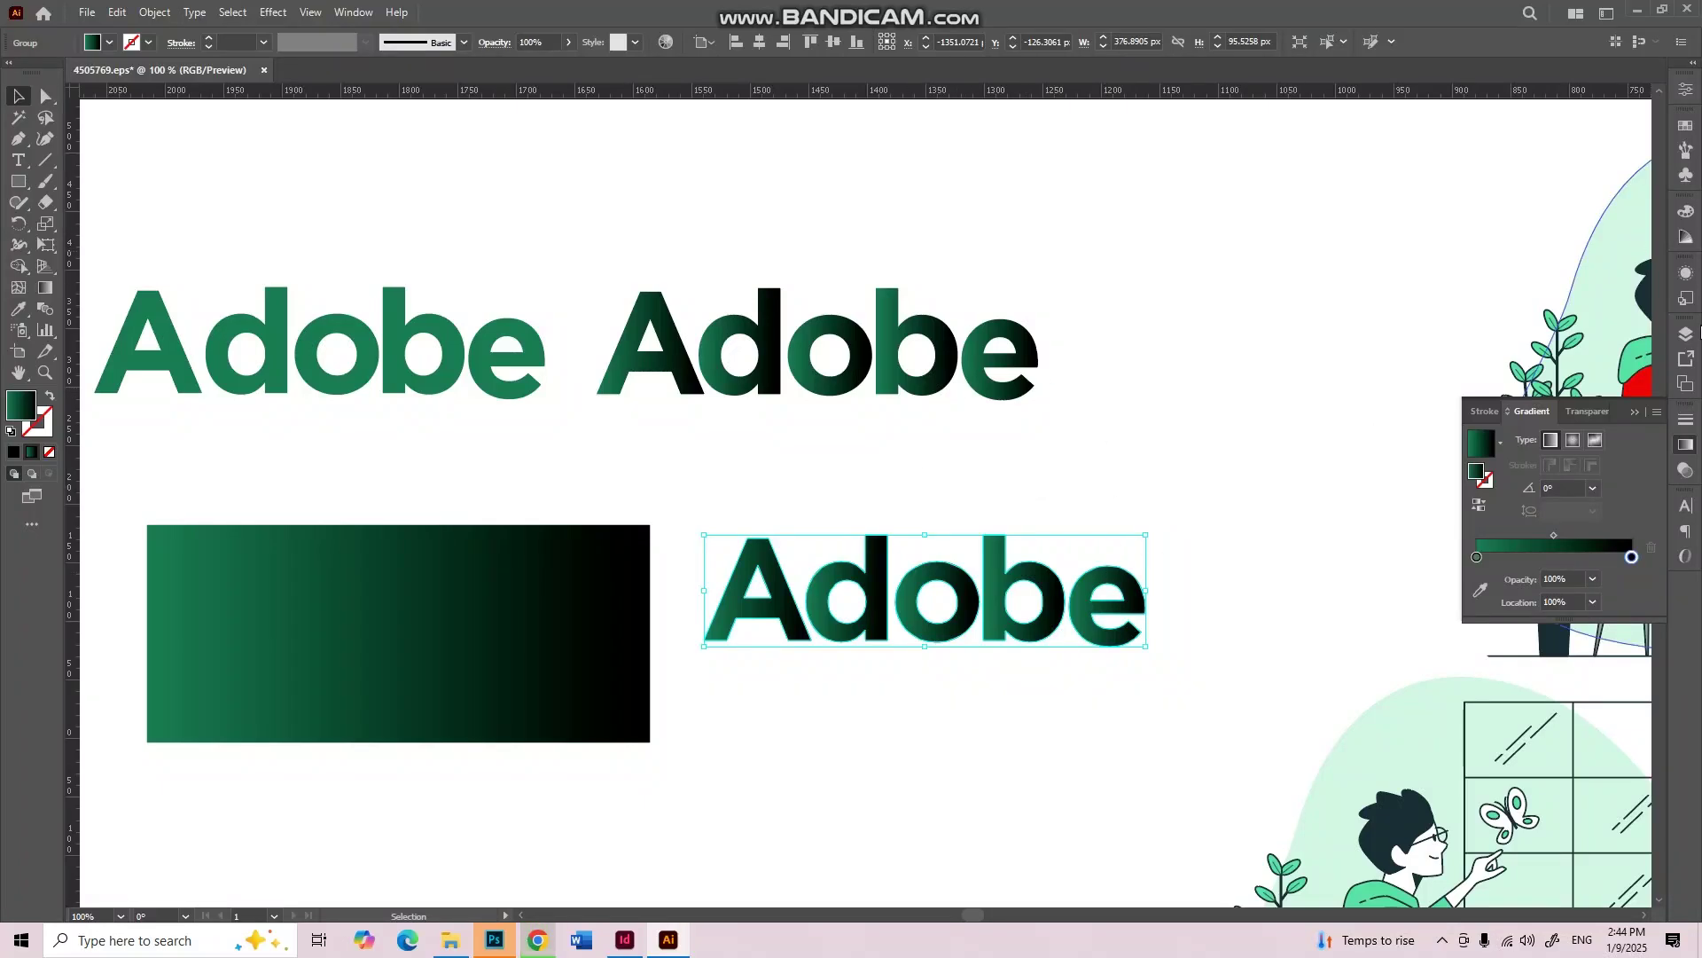
Step: Apply Pathfinder Unite to the grouped Adobe copy, and ungroup the result
click(1687, 99)
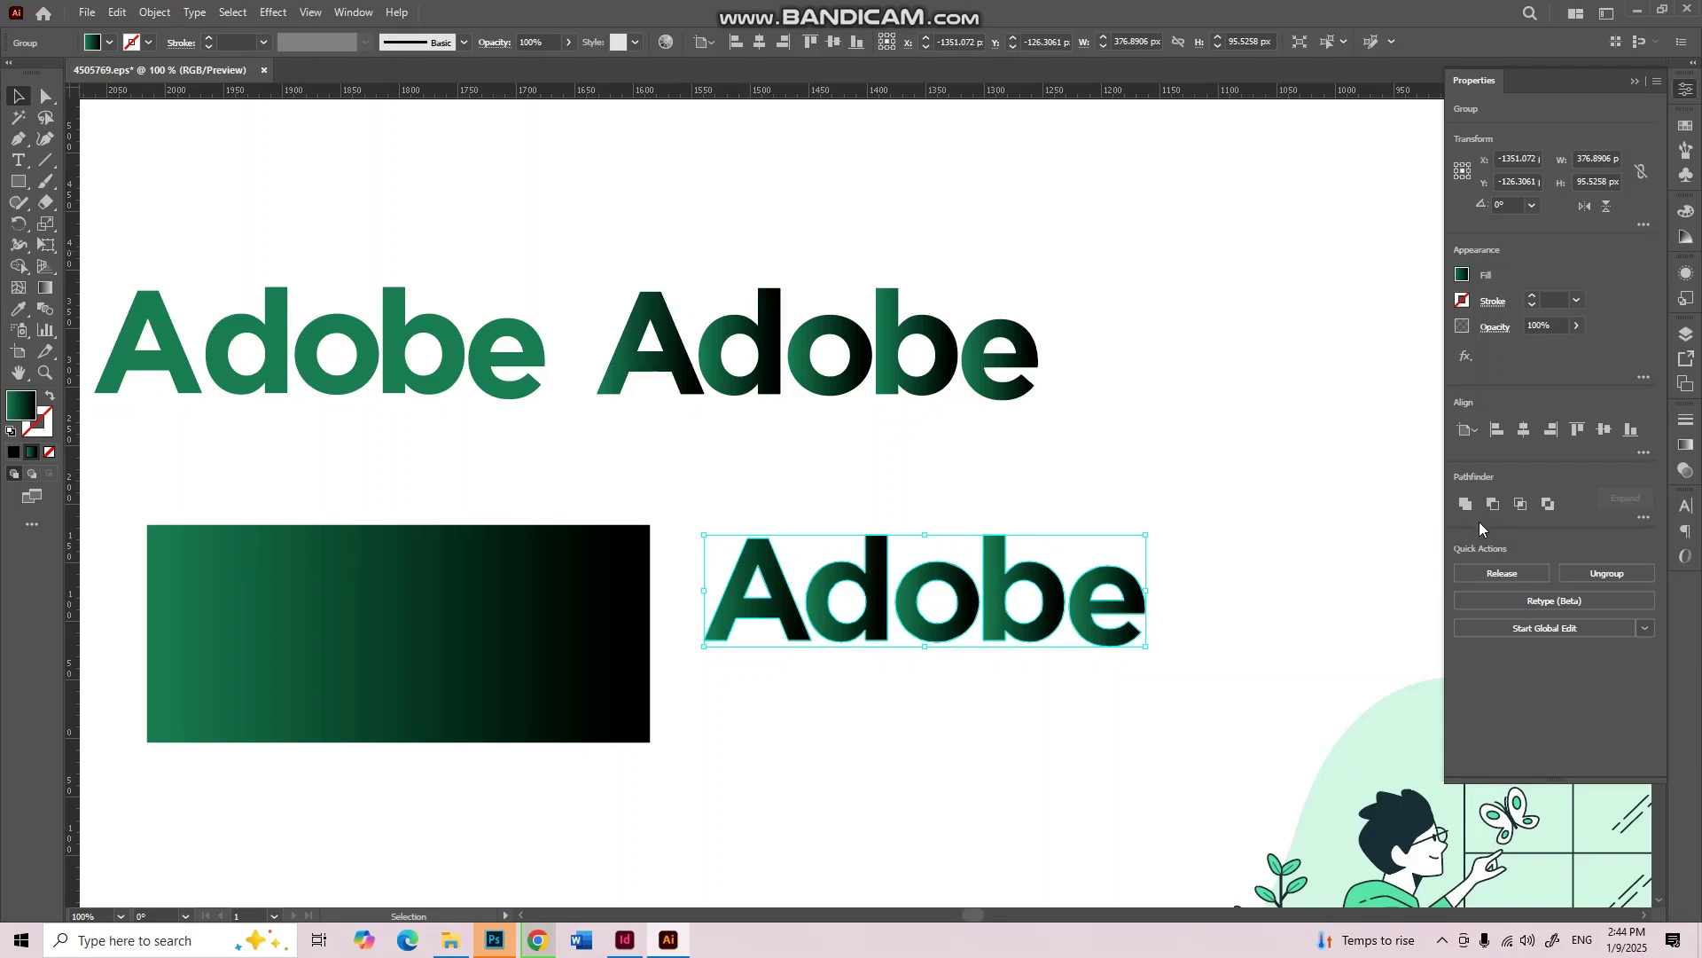
click(1039, 510)
drag(1211, 509, 745, 684)
click(1029, 518)
scroll(1175, 614, up, 2)
right_click(1145, 576)
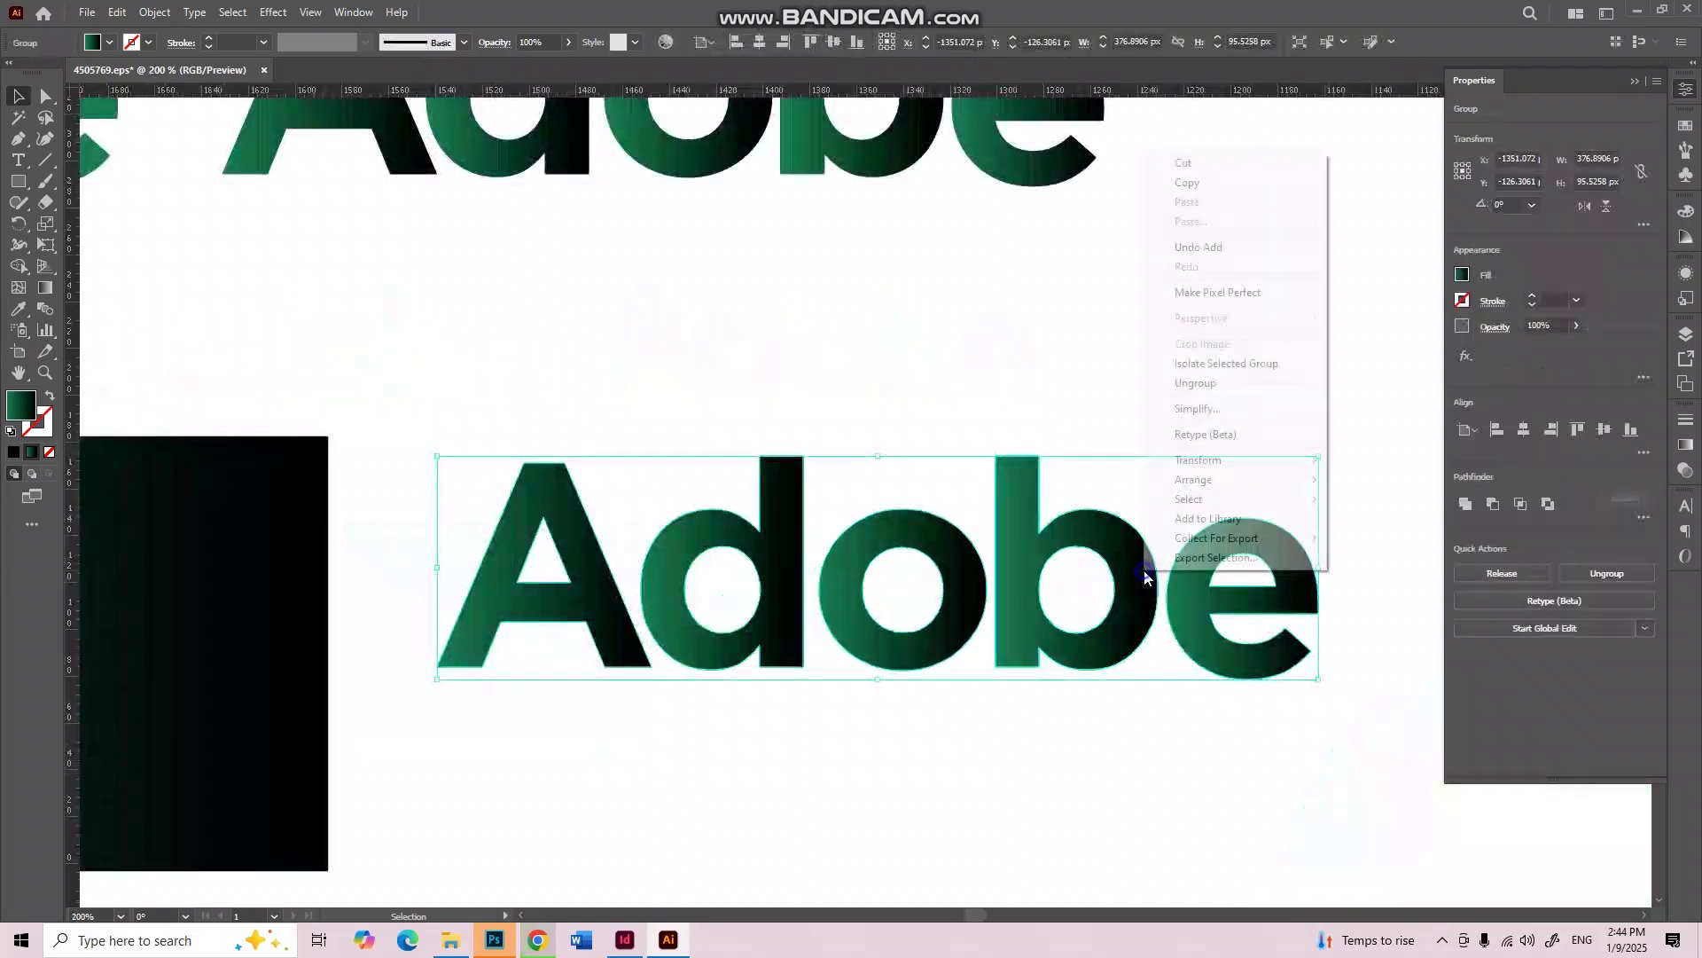
click(1215, 382)
Step: Nudge the copy's letters d, o, b and e together to the left until the d overlaps the A
drag(1296, 407, 739, 732)
key(Left)
key(Left)
key(Left)
key(Left)
key(Left)
key(Left)
key(Left)
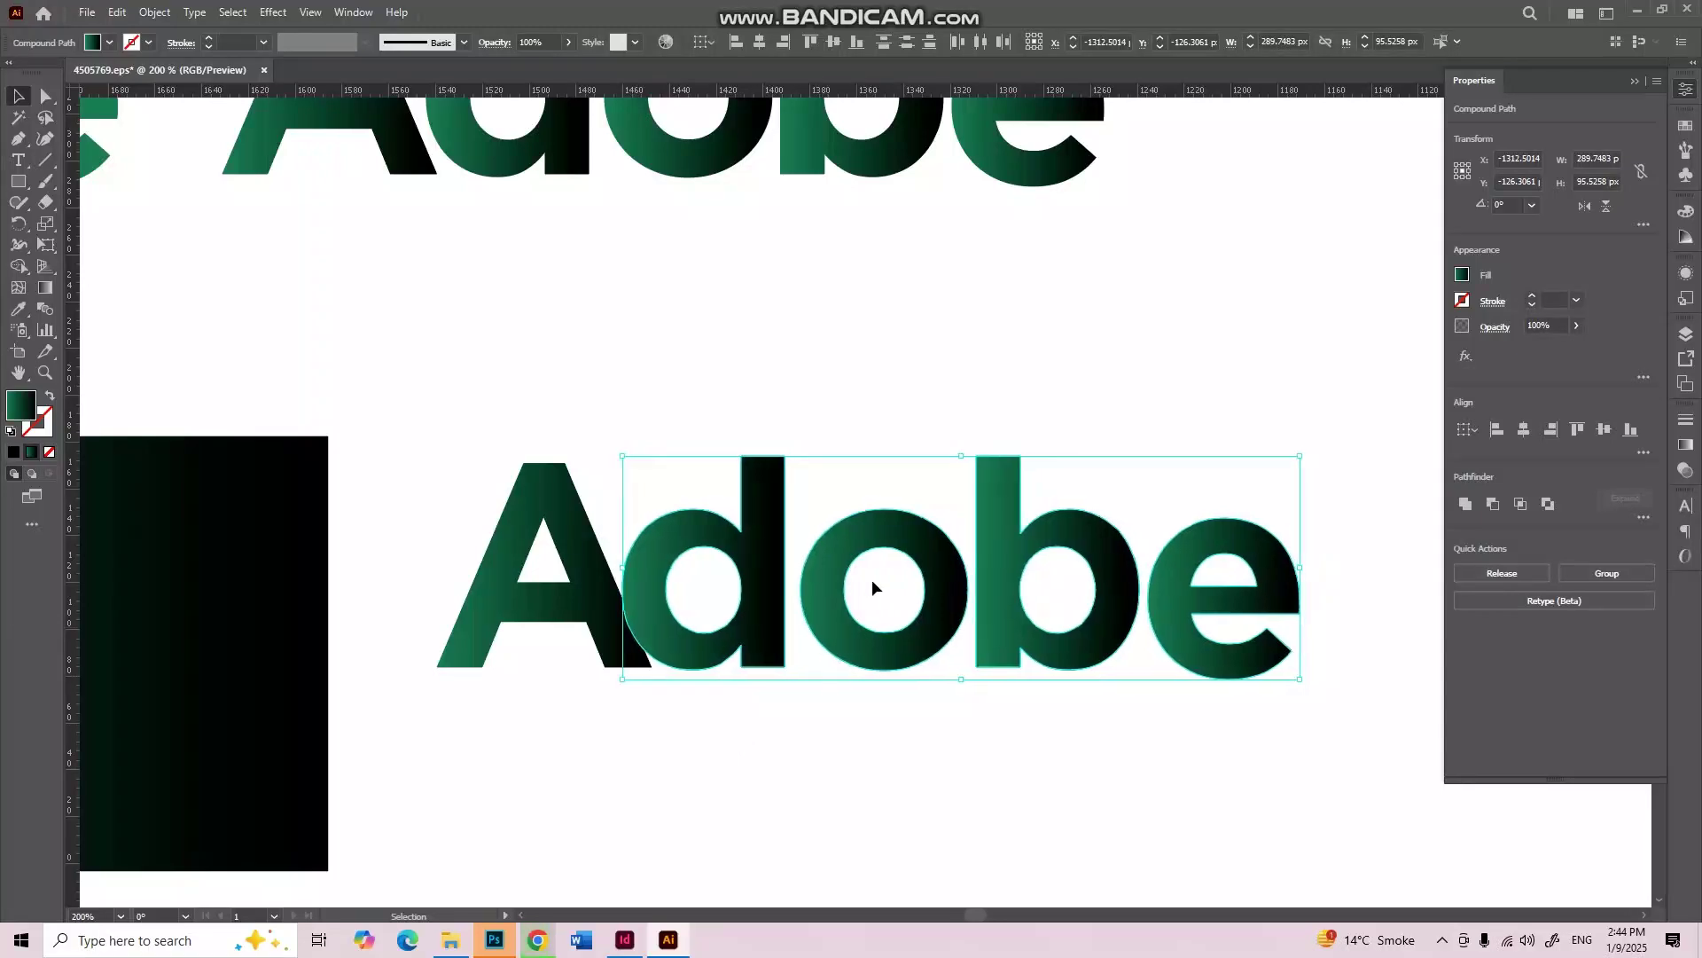
Step: Nudge the copy's letter o to the left until it overlaps the stem of the d
click(897, 669)
key(Left)
key(Left)
key(Left)
key(Left)
key(Left)
key(Left)
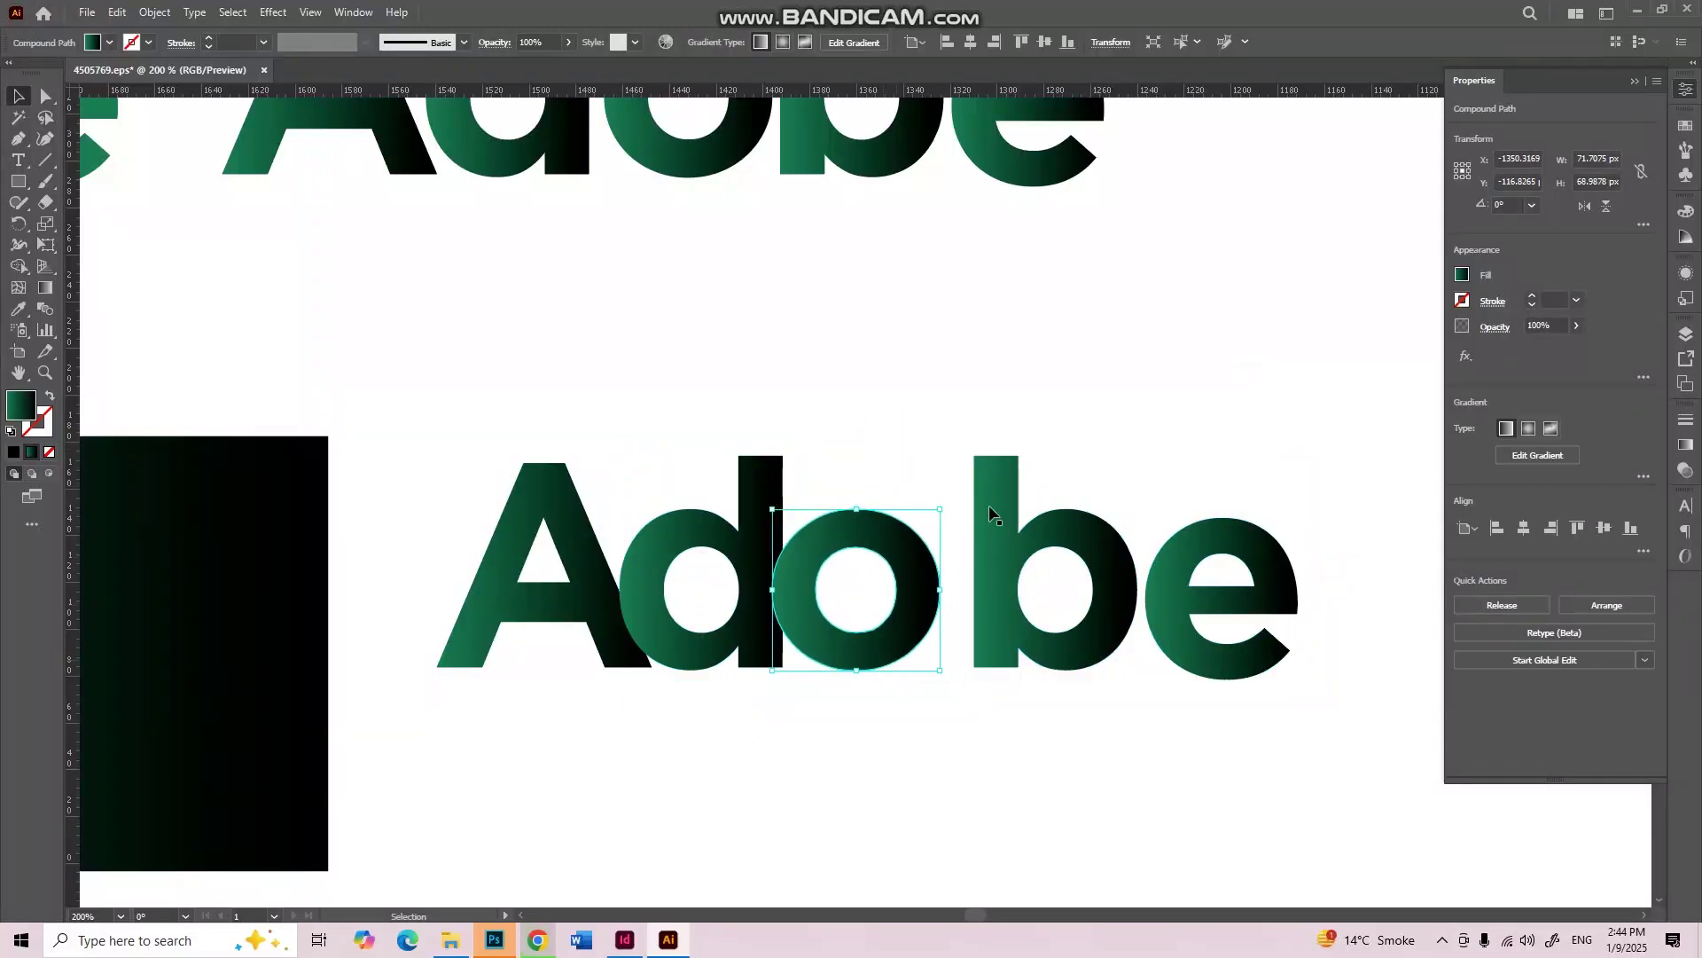
Step: Nudge the copy's letter b to the left until it overlaps the o
drag(1002, 397, 1067, 707)
key(Left)
key(Left)
key(Left)
key(Left)
key(Left)
key(Left)
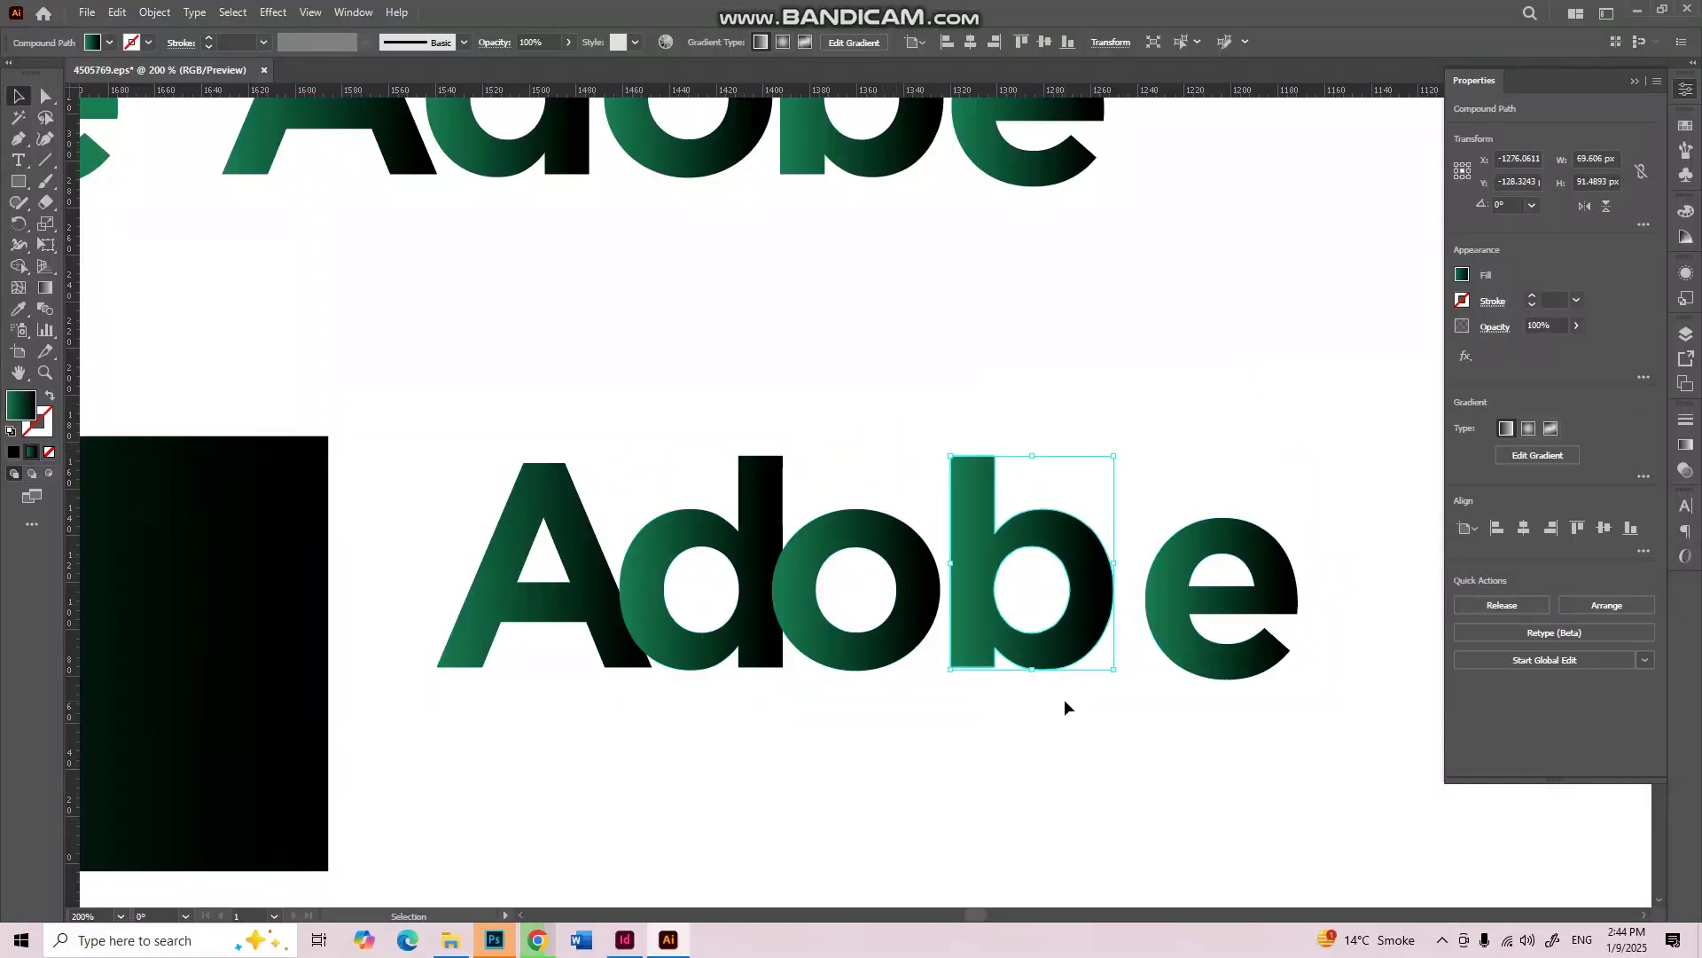
Step: Nudge the copy's letter e to the left until it overlaps the b
drag(1163, 477, 1236, 839)
key(Left)
key(Left)
key(Left)
key(Left)
key(Left)
key(Left)
key(Left)
key(Left)
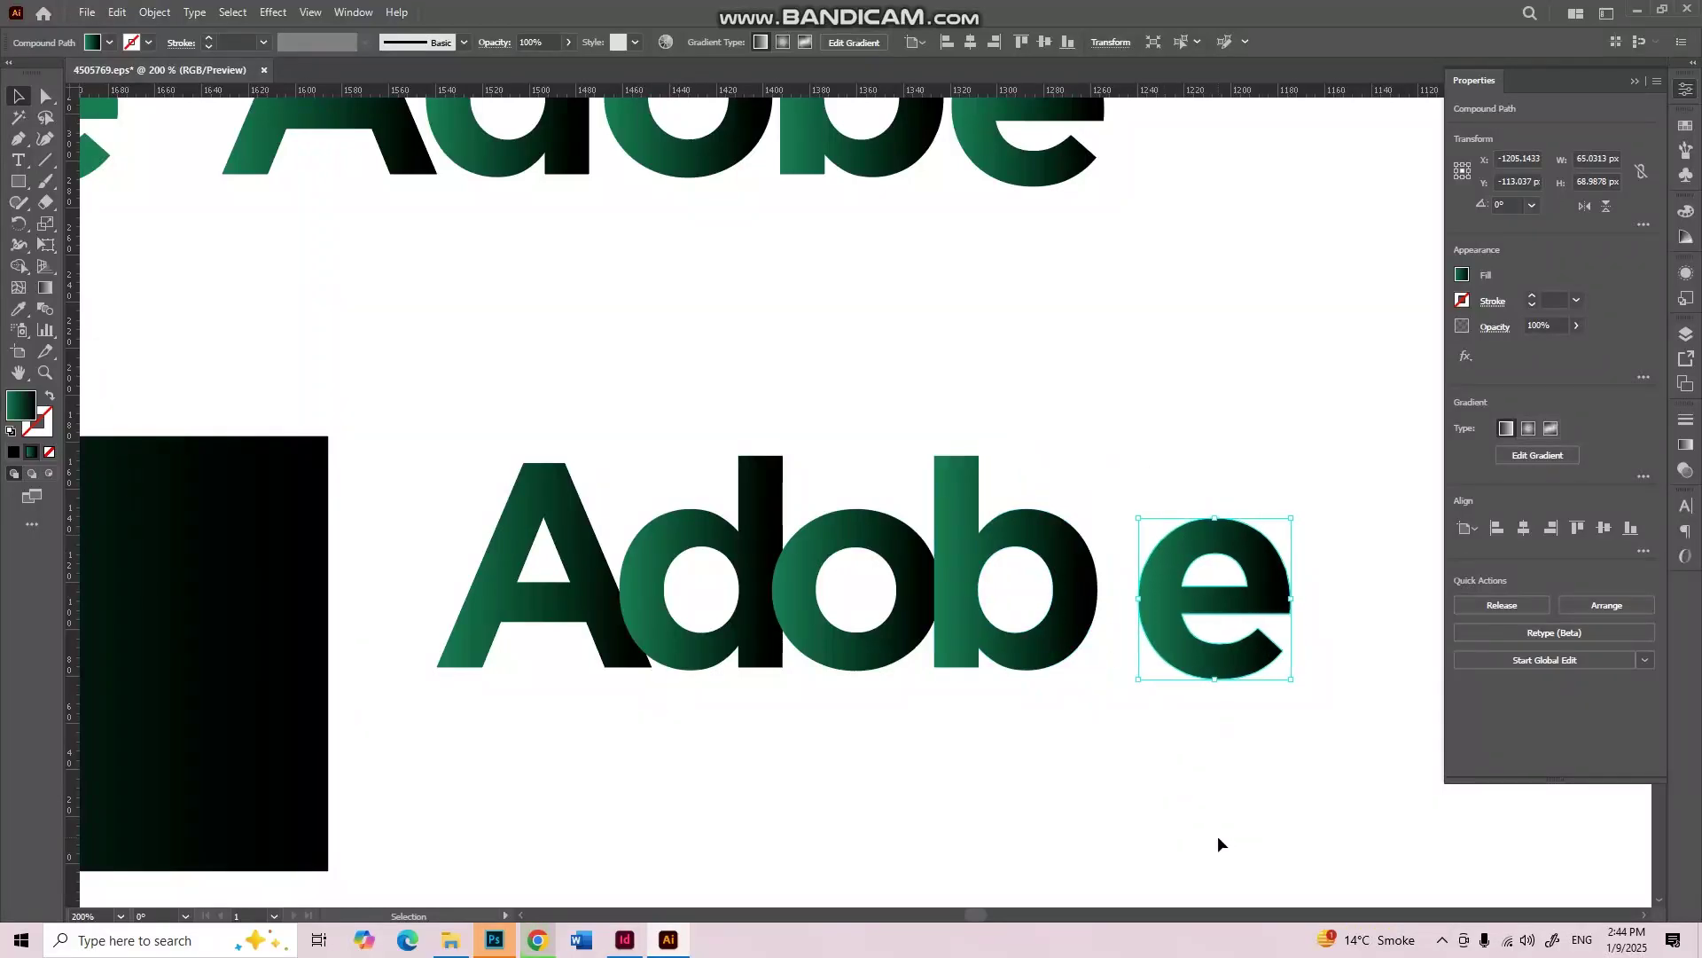
Step: Unite the overlapping Adobe letters into one shape with Pathfinder, and deselect it
drag(1319, 422, 479, 727)
click(1464, 503)
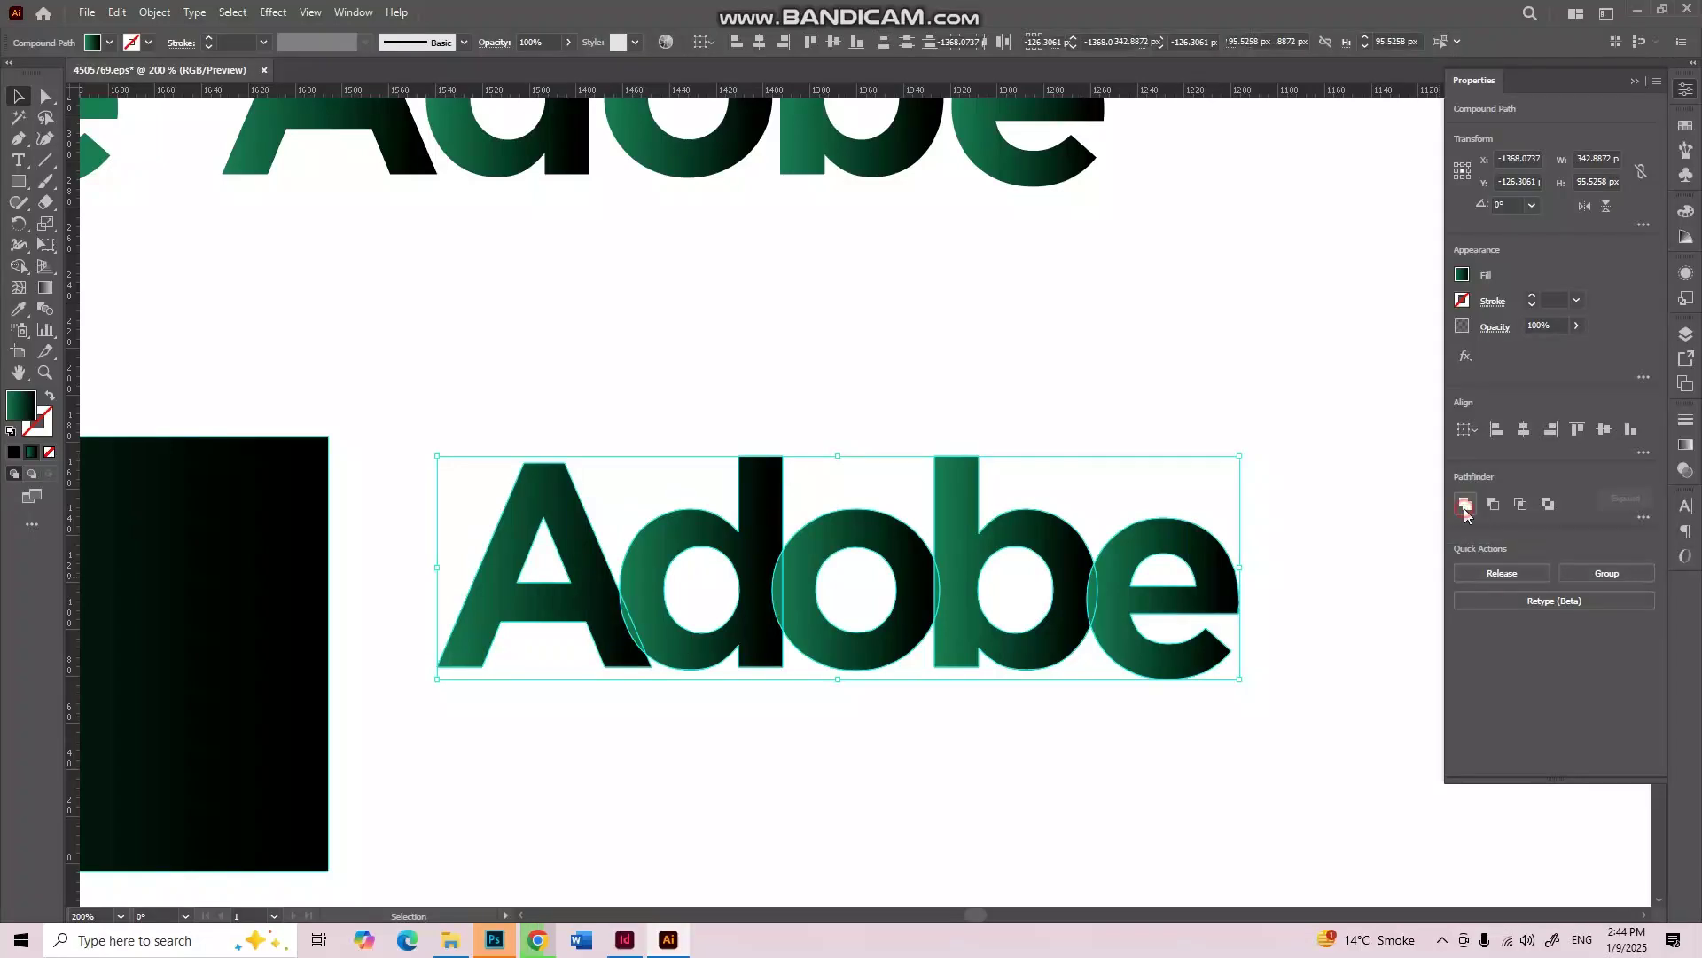
click(933, 341)
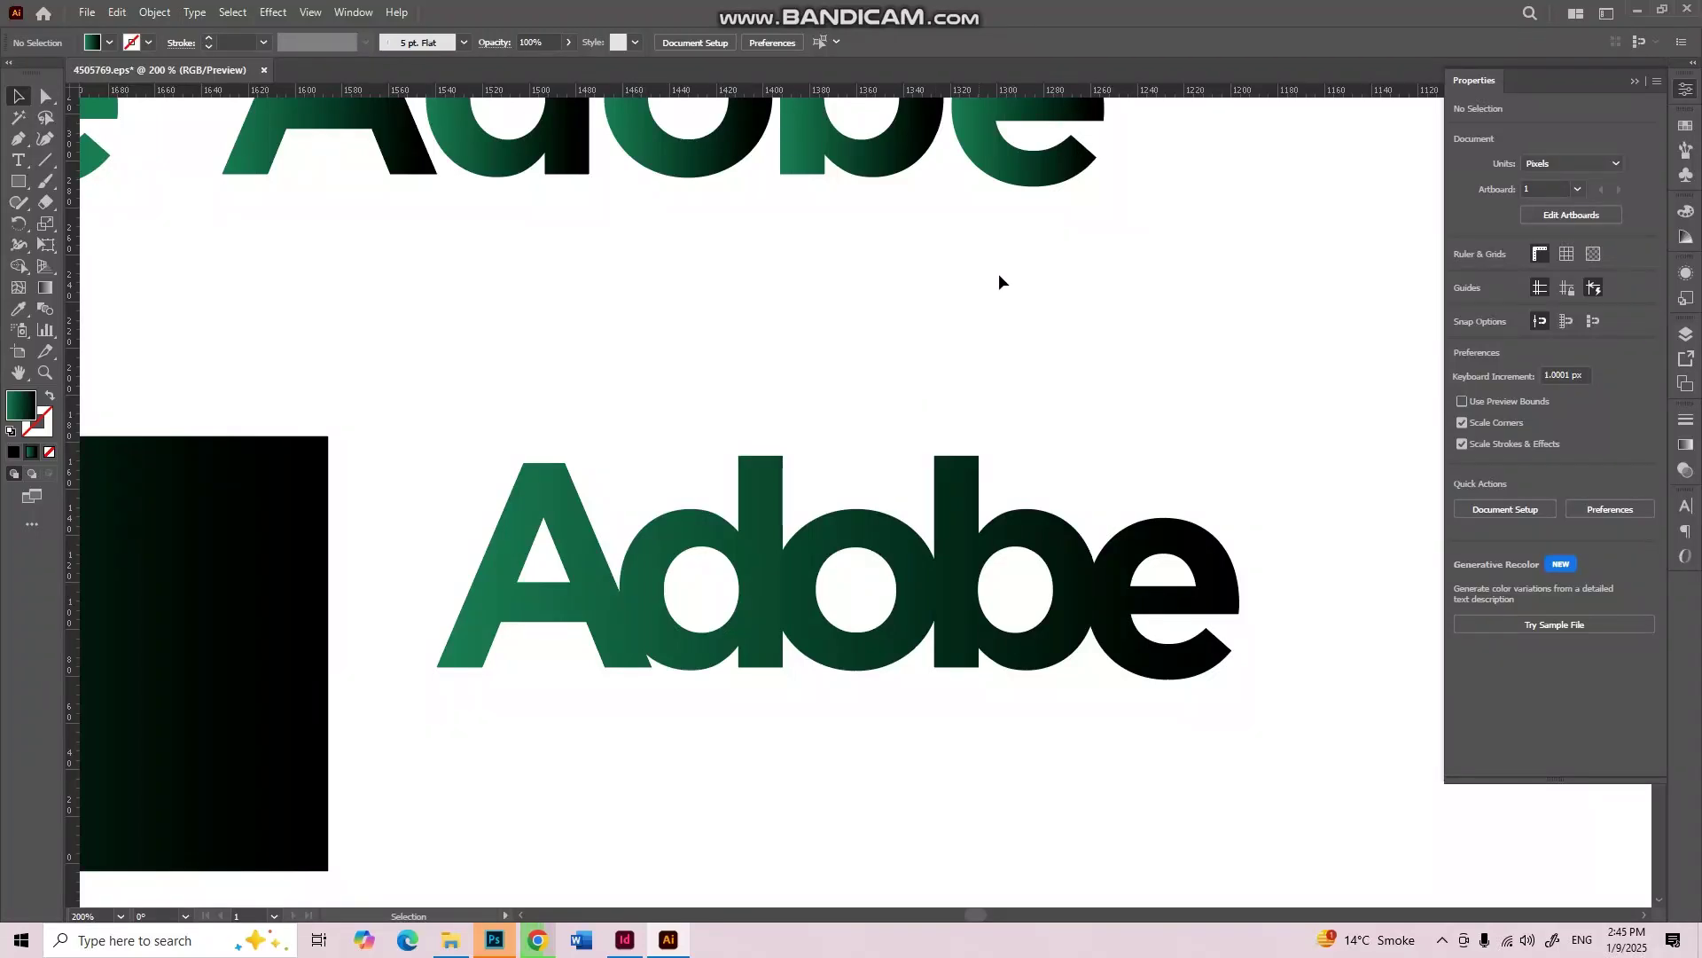
Step: Release the compound path of the united Adobe shape, undo the release, and deselect
click(773, 481)
scroll(773, 481, up, 8)
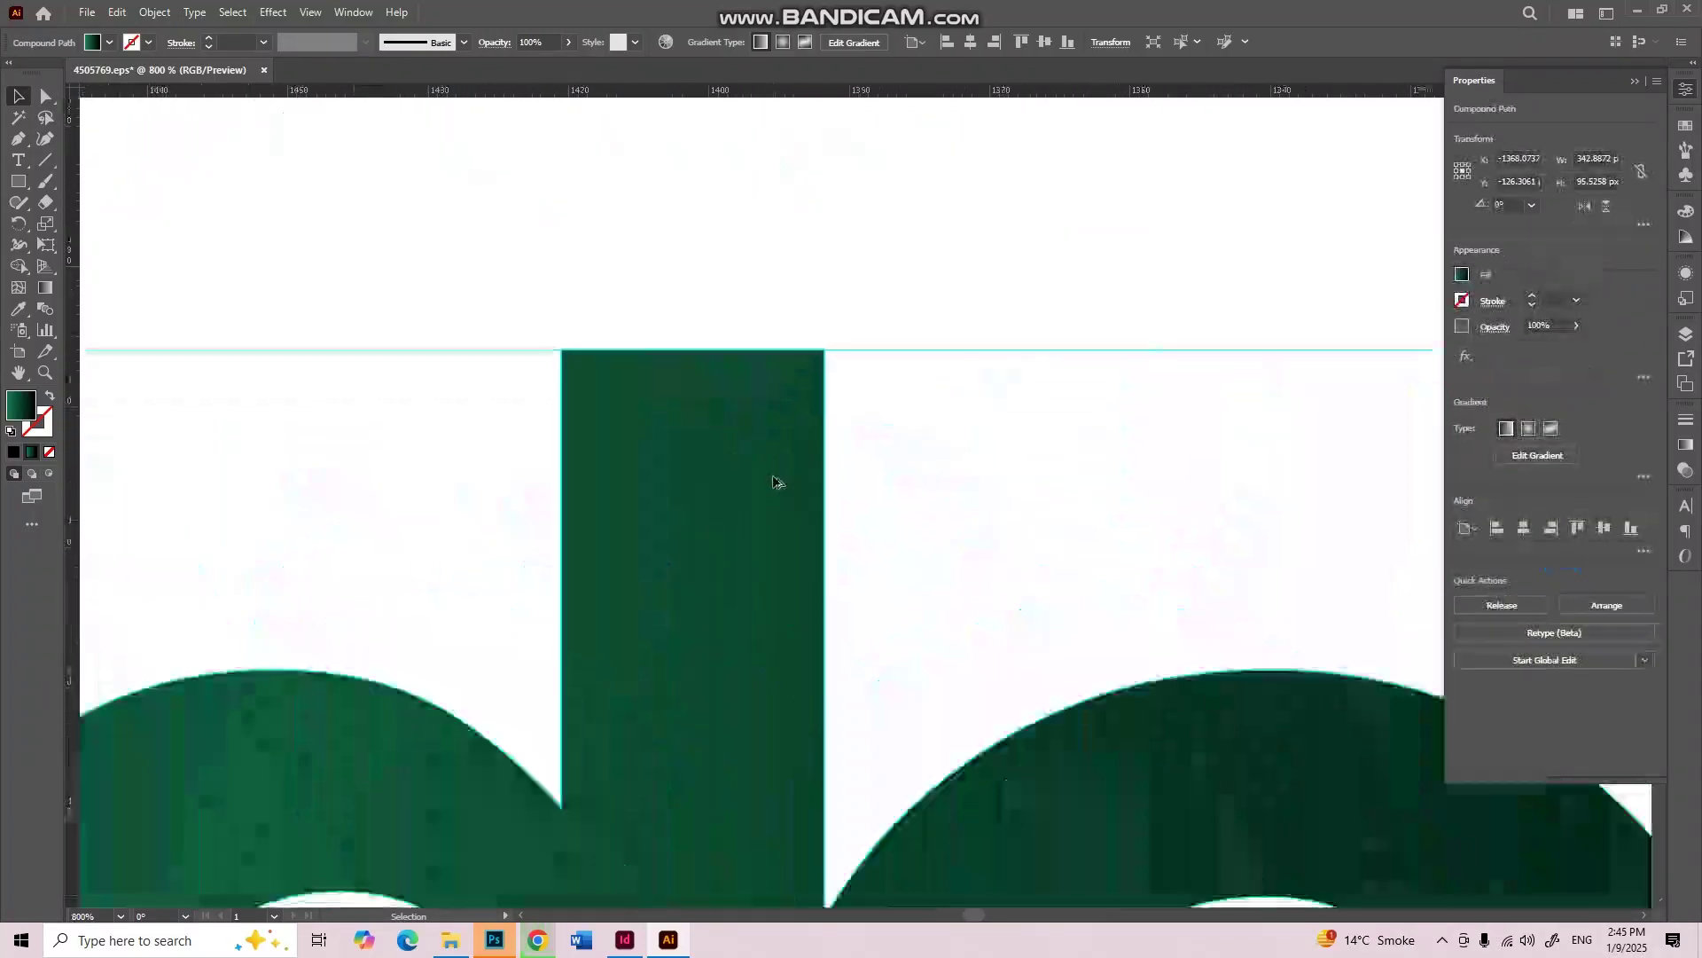
scroll(944, 475, down, 4)
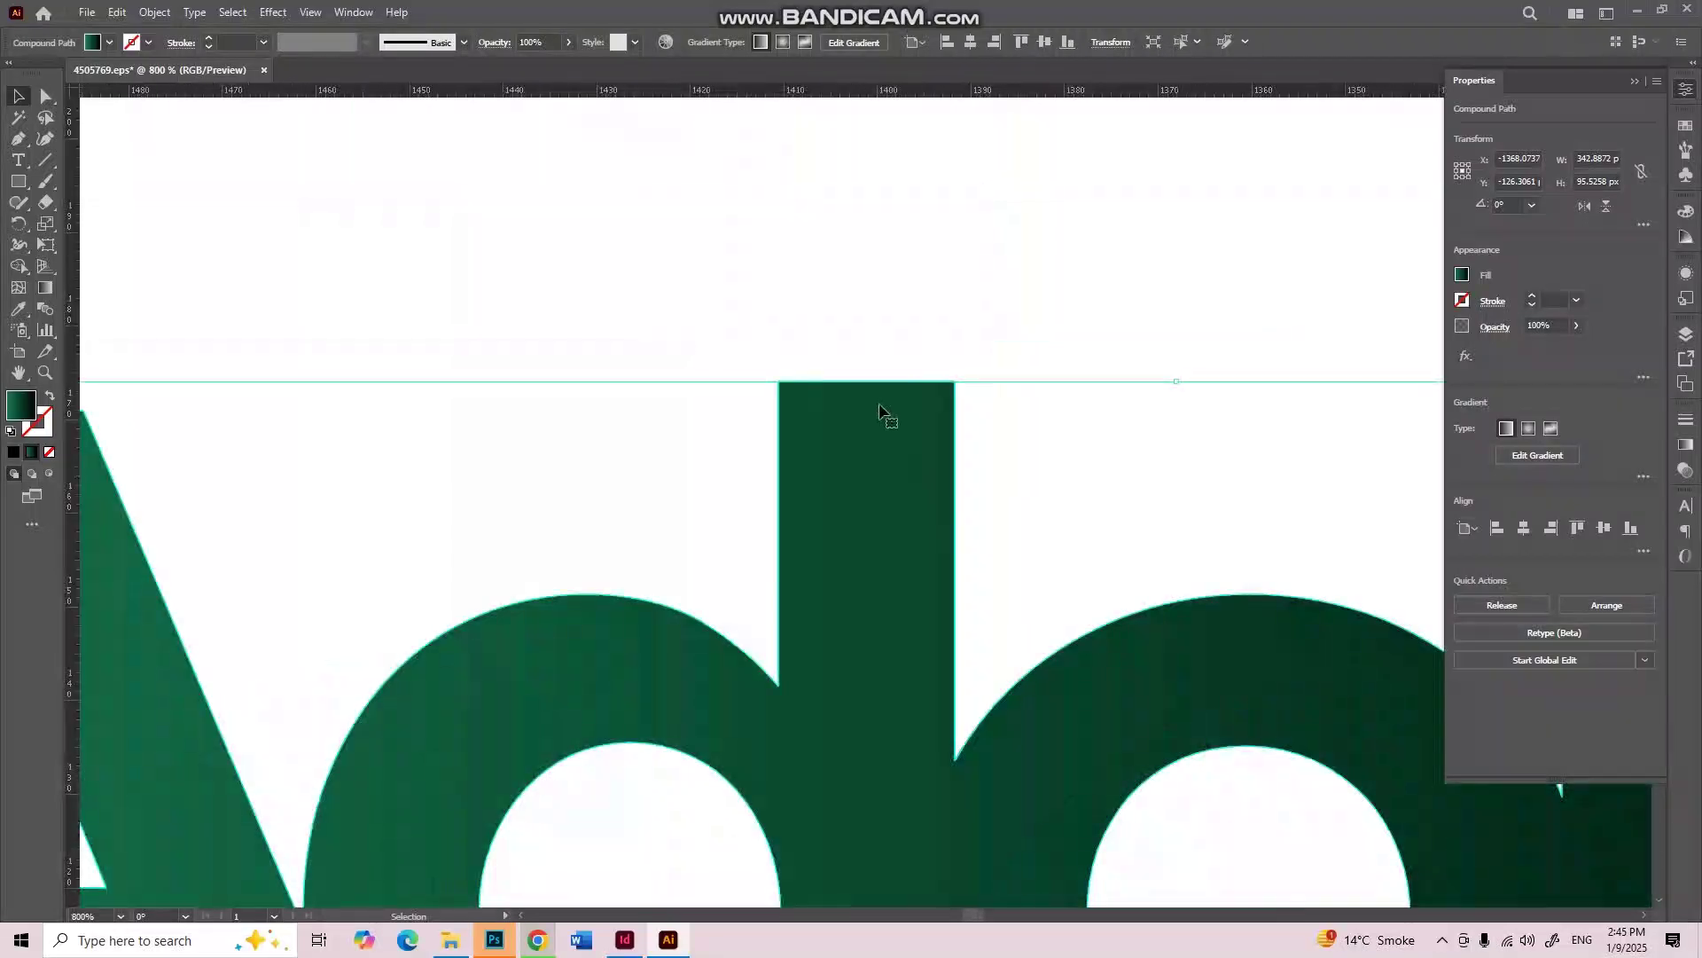
right_click(883, 408)
click(1023, 614)
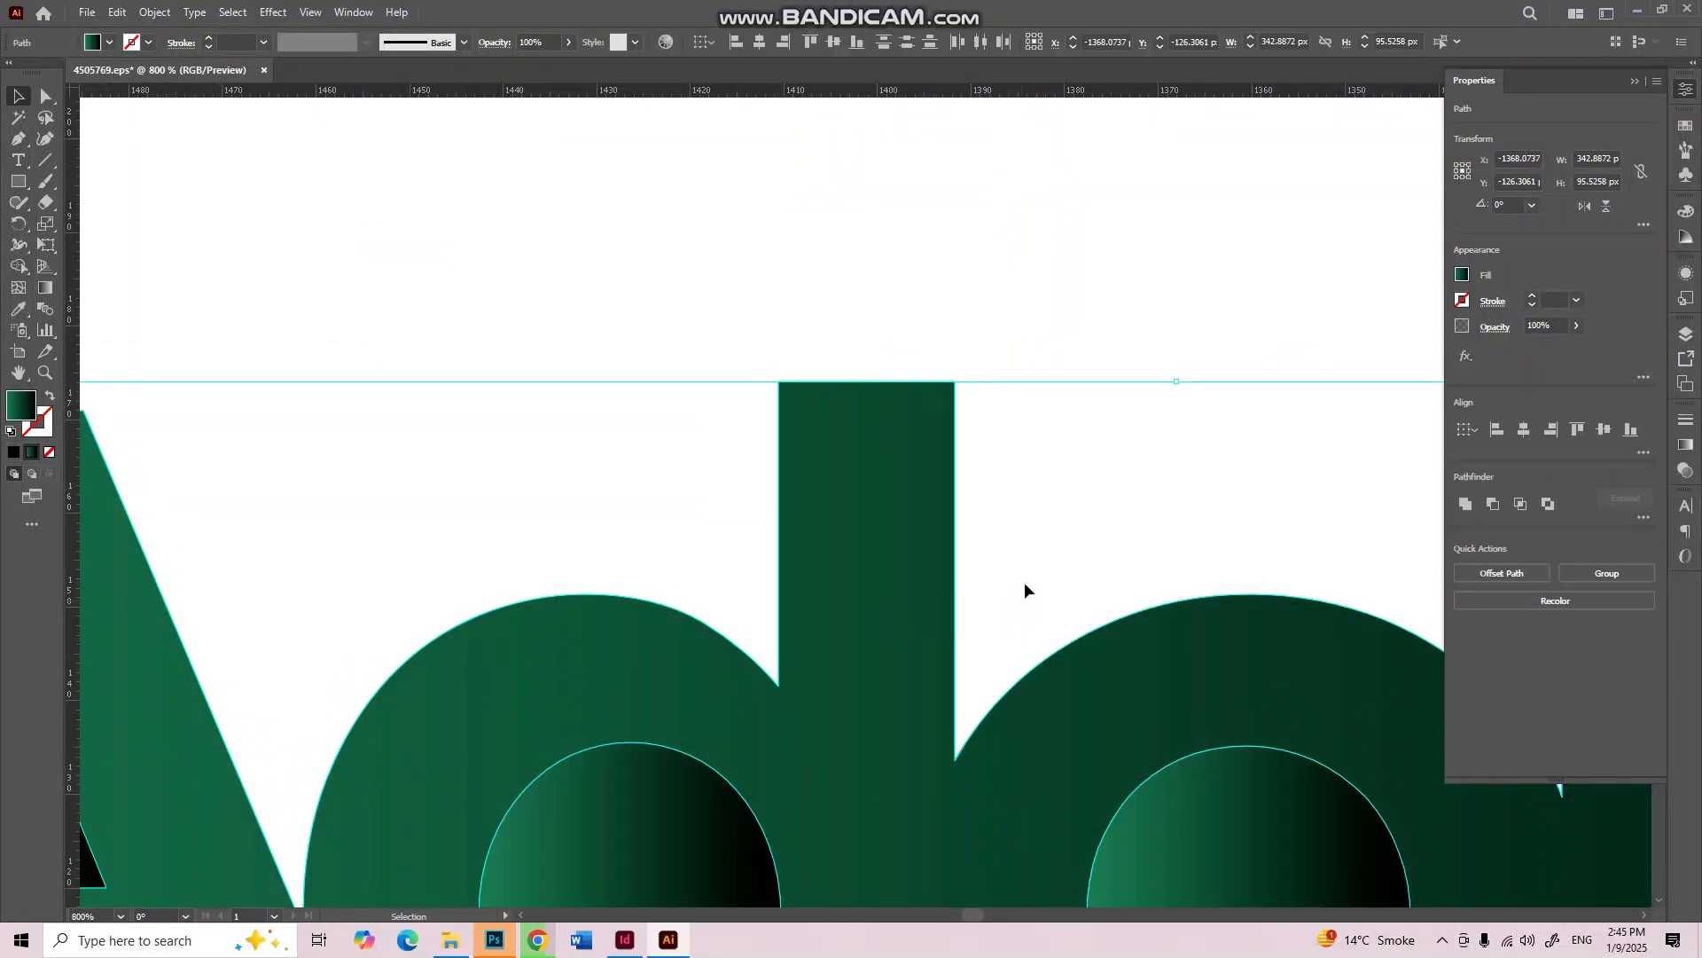
key(ctrl+z)
scroll(1028, 479, down, 5)
click(1072, 414)
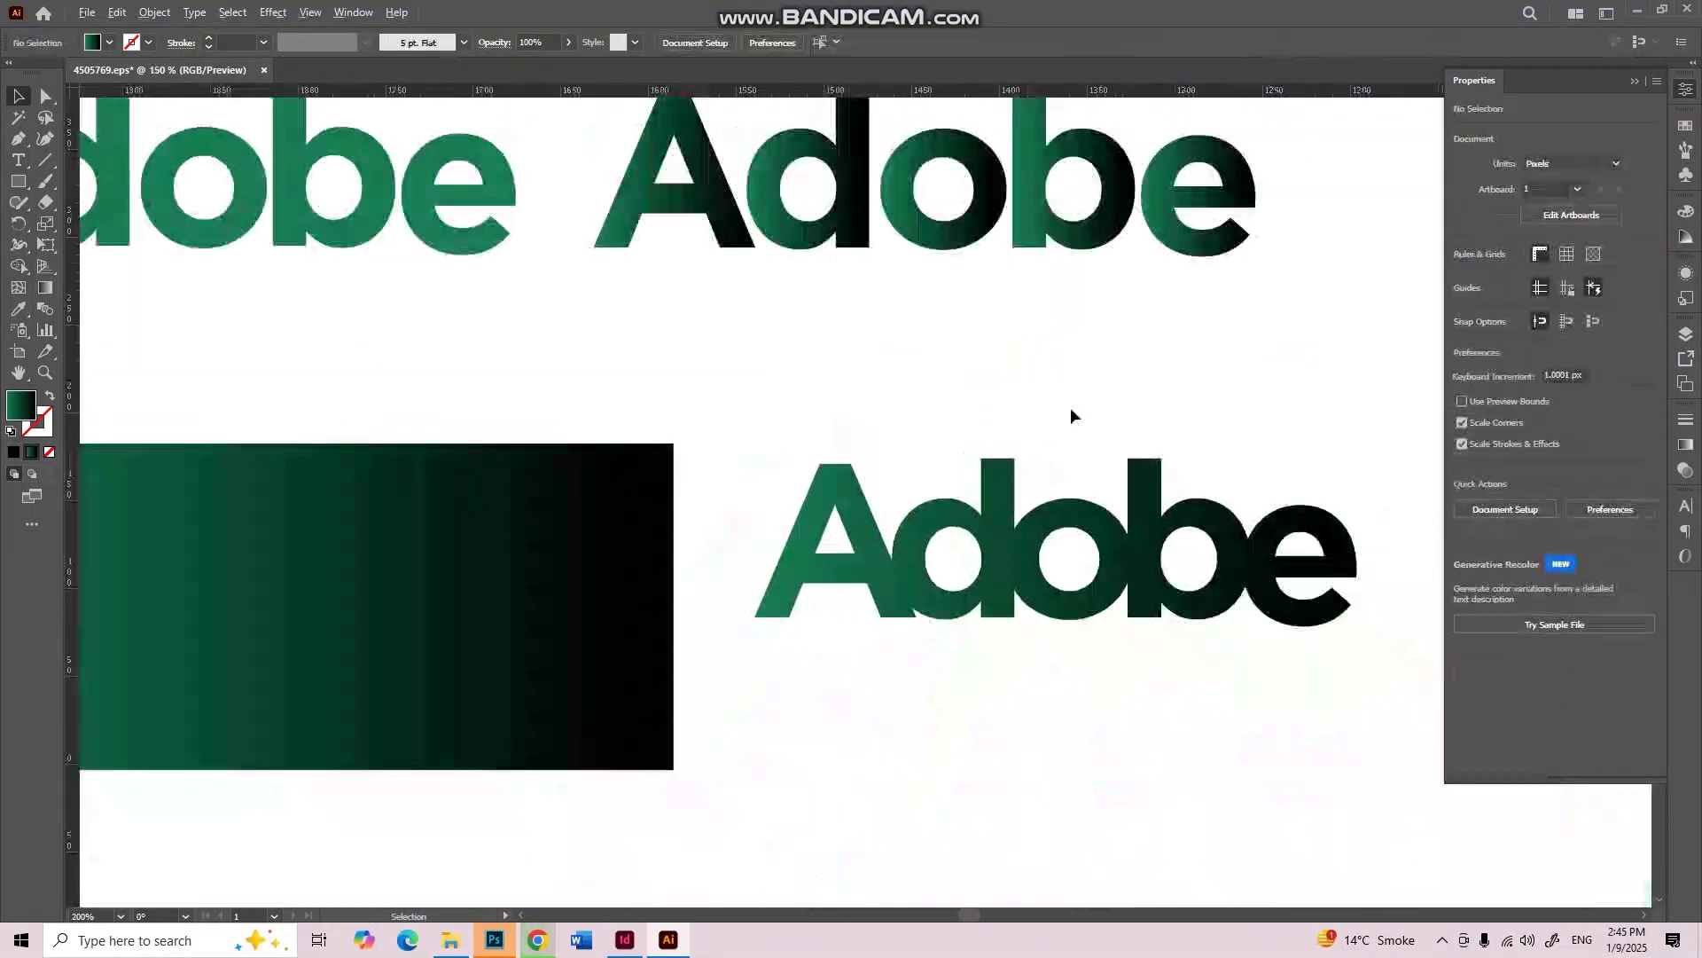
Step: Duplicate the separate gradient-filled Adobe letters to a spot below the united Adobe shape
drag(1072, 414, 897, 599)
scroll(897, 598, down, 3)
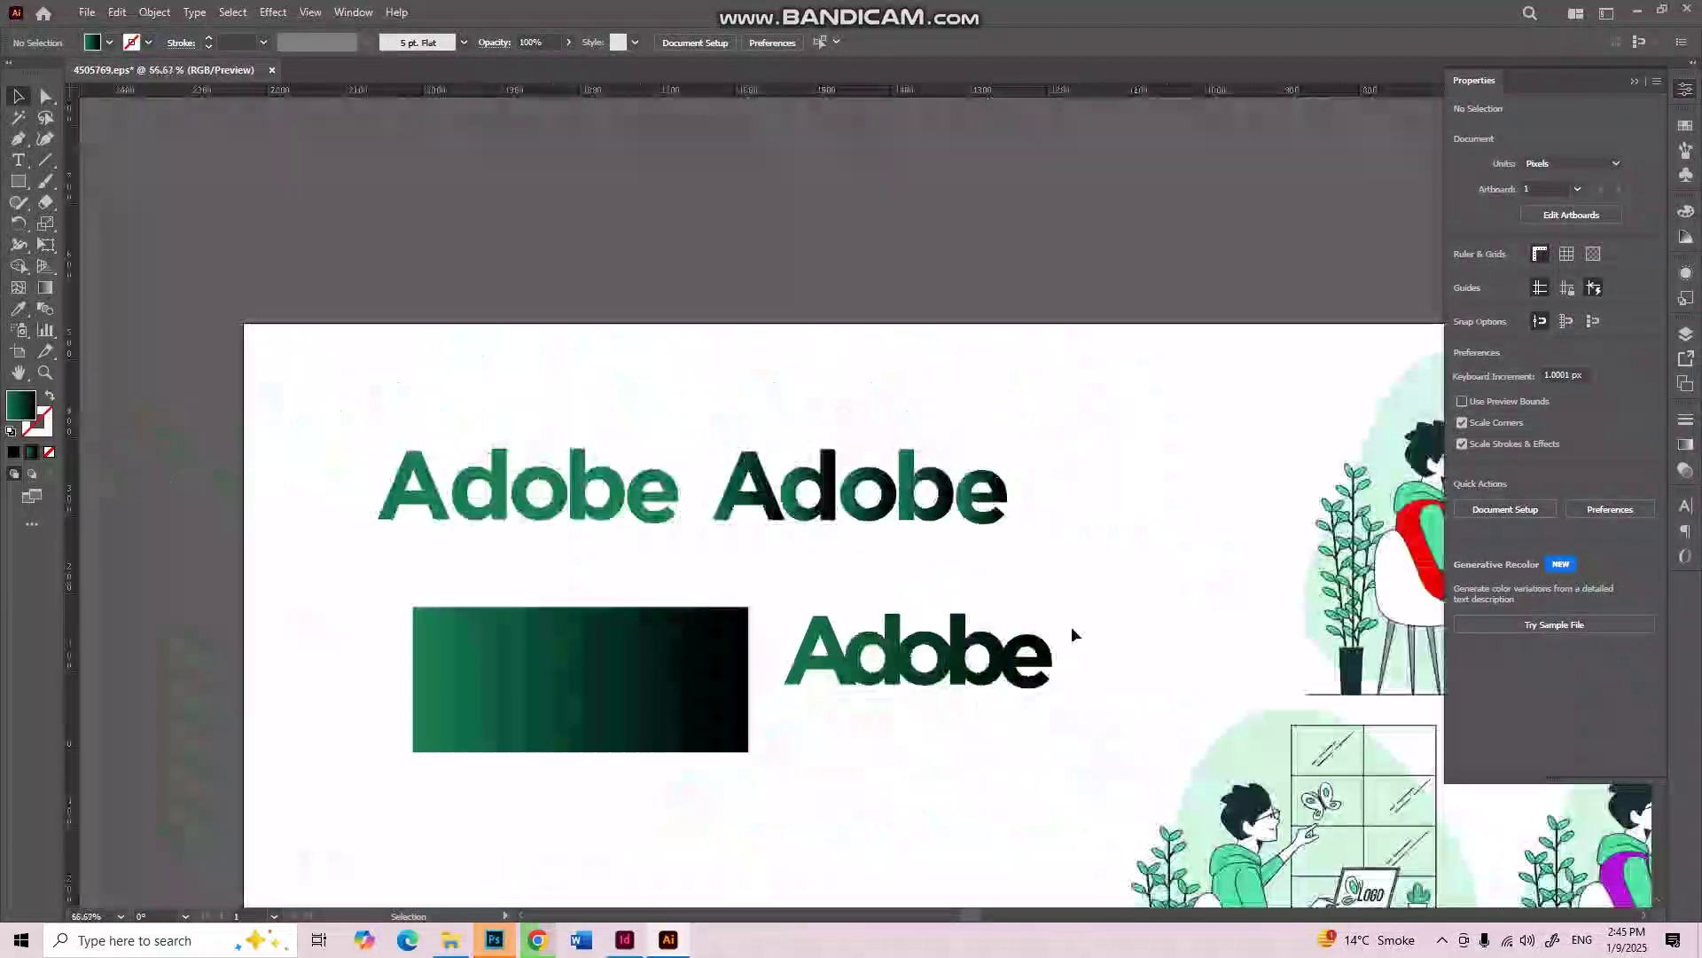
click(893, 490)
drag(1045, 417, 725, 516)
scroll(843, 493, down, 3)
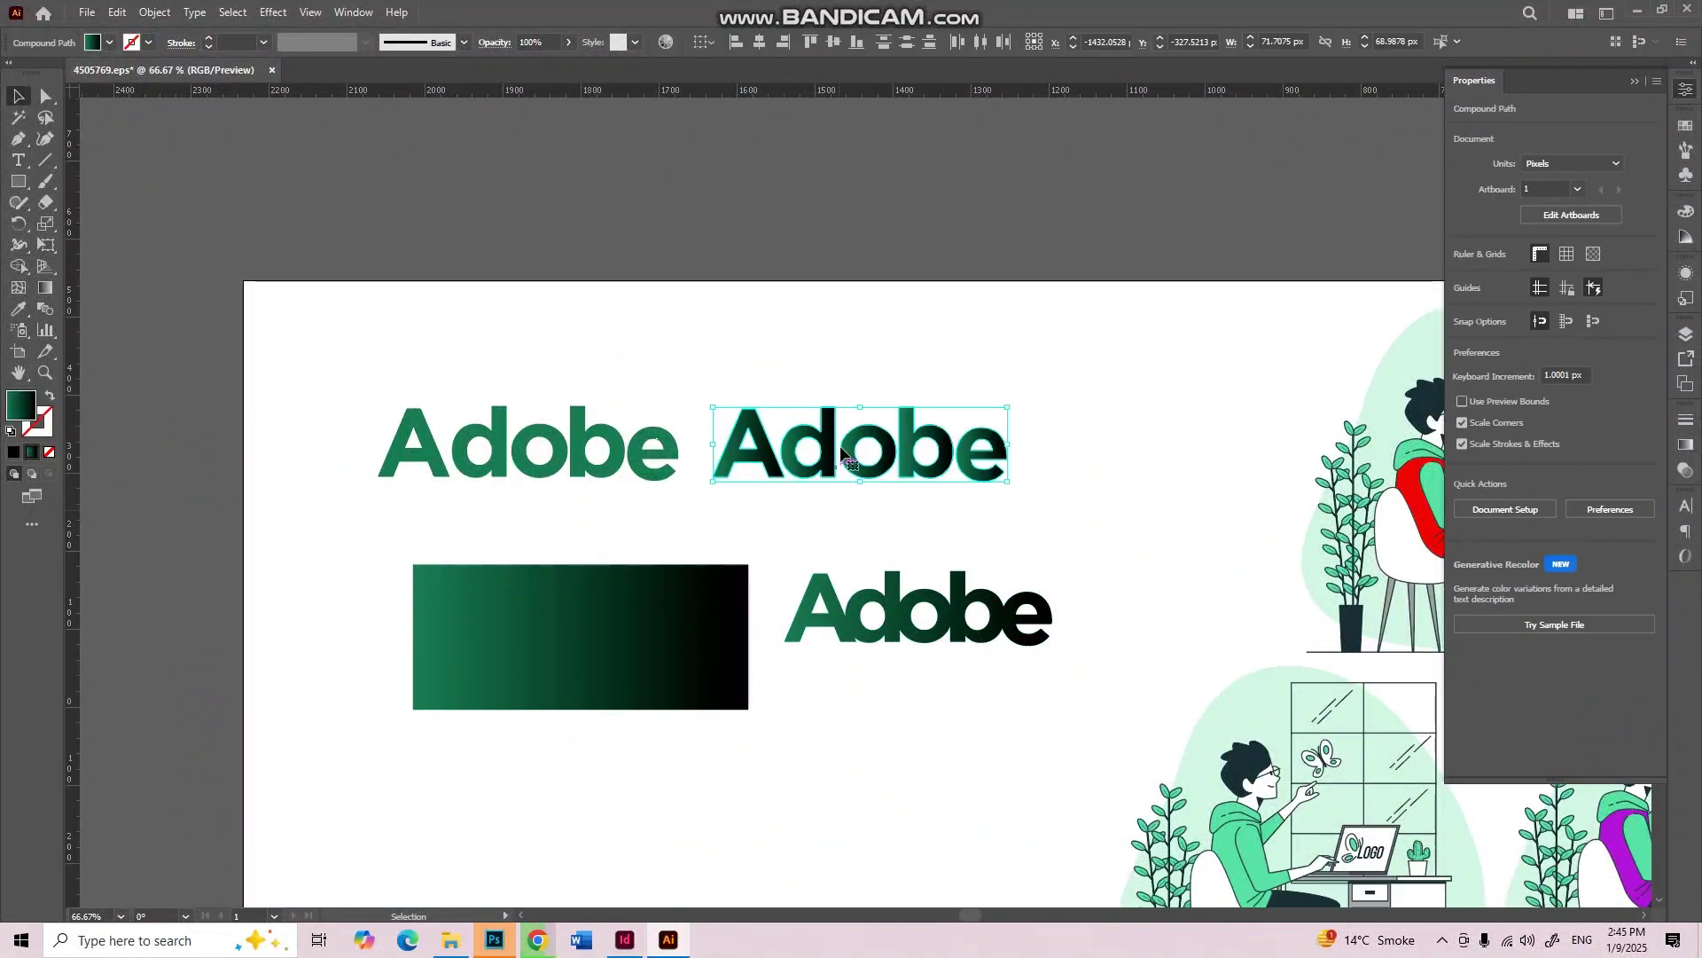
drag(842, 494, 901, 827)
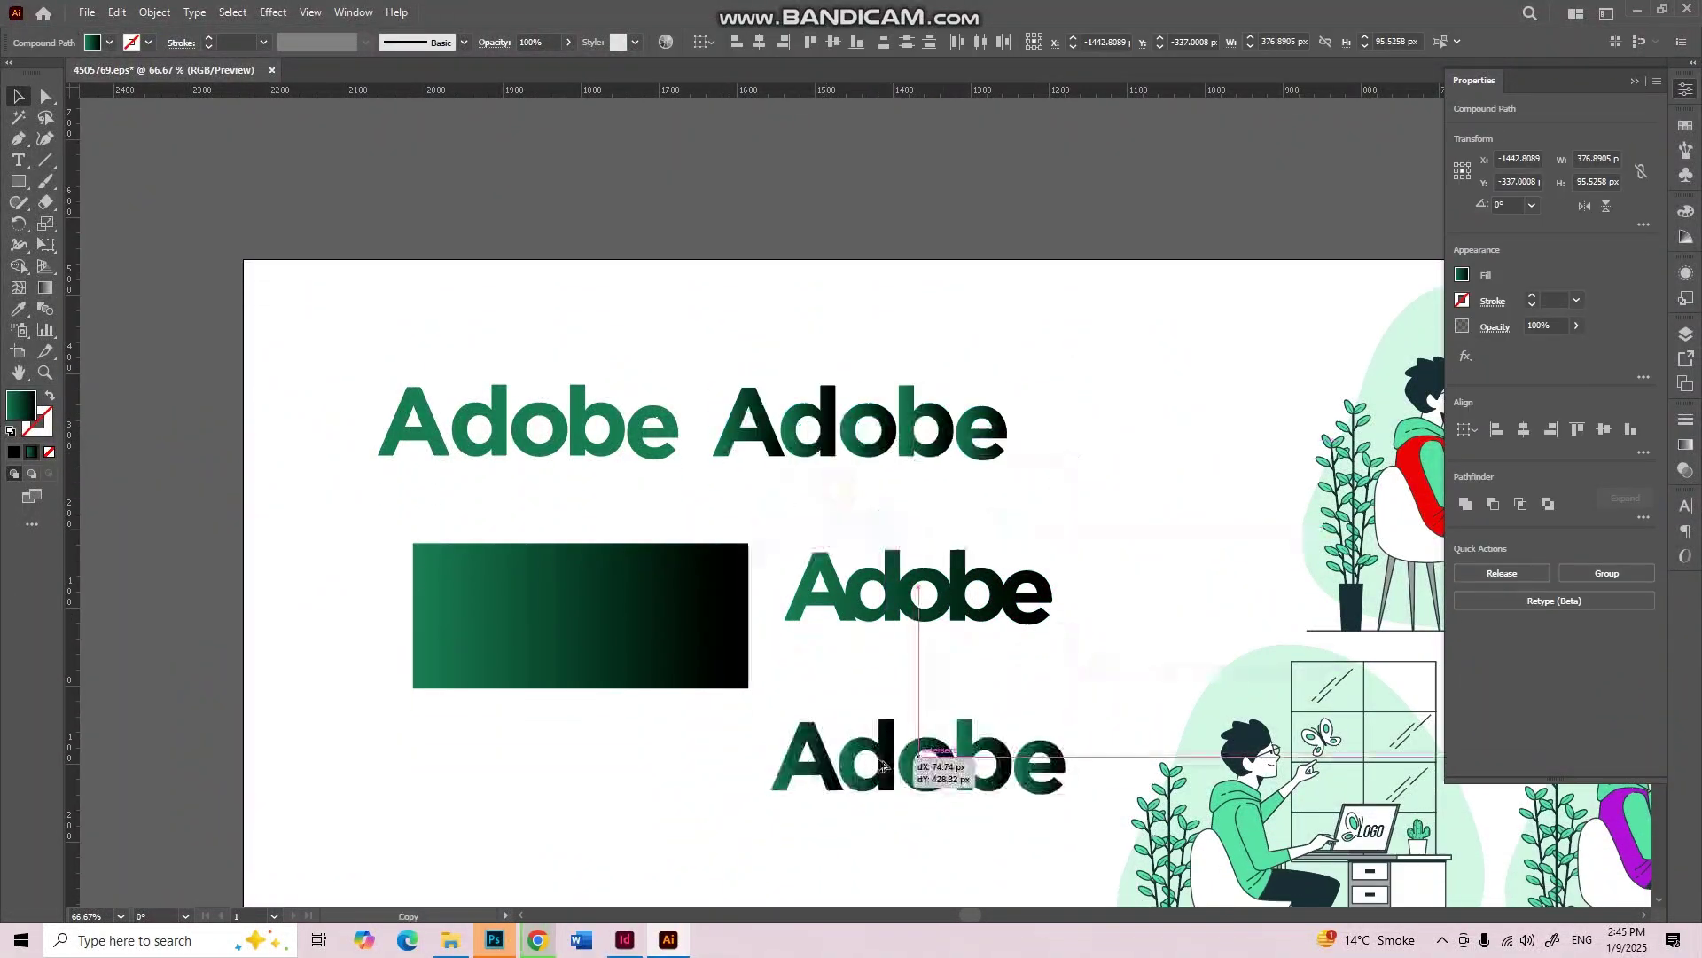
Step: Make the lowest Adobe copy a compound path so one gradient spans the whole word, and deselect it
click(154, 12)
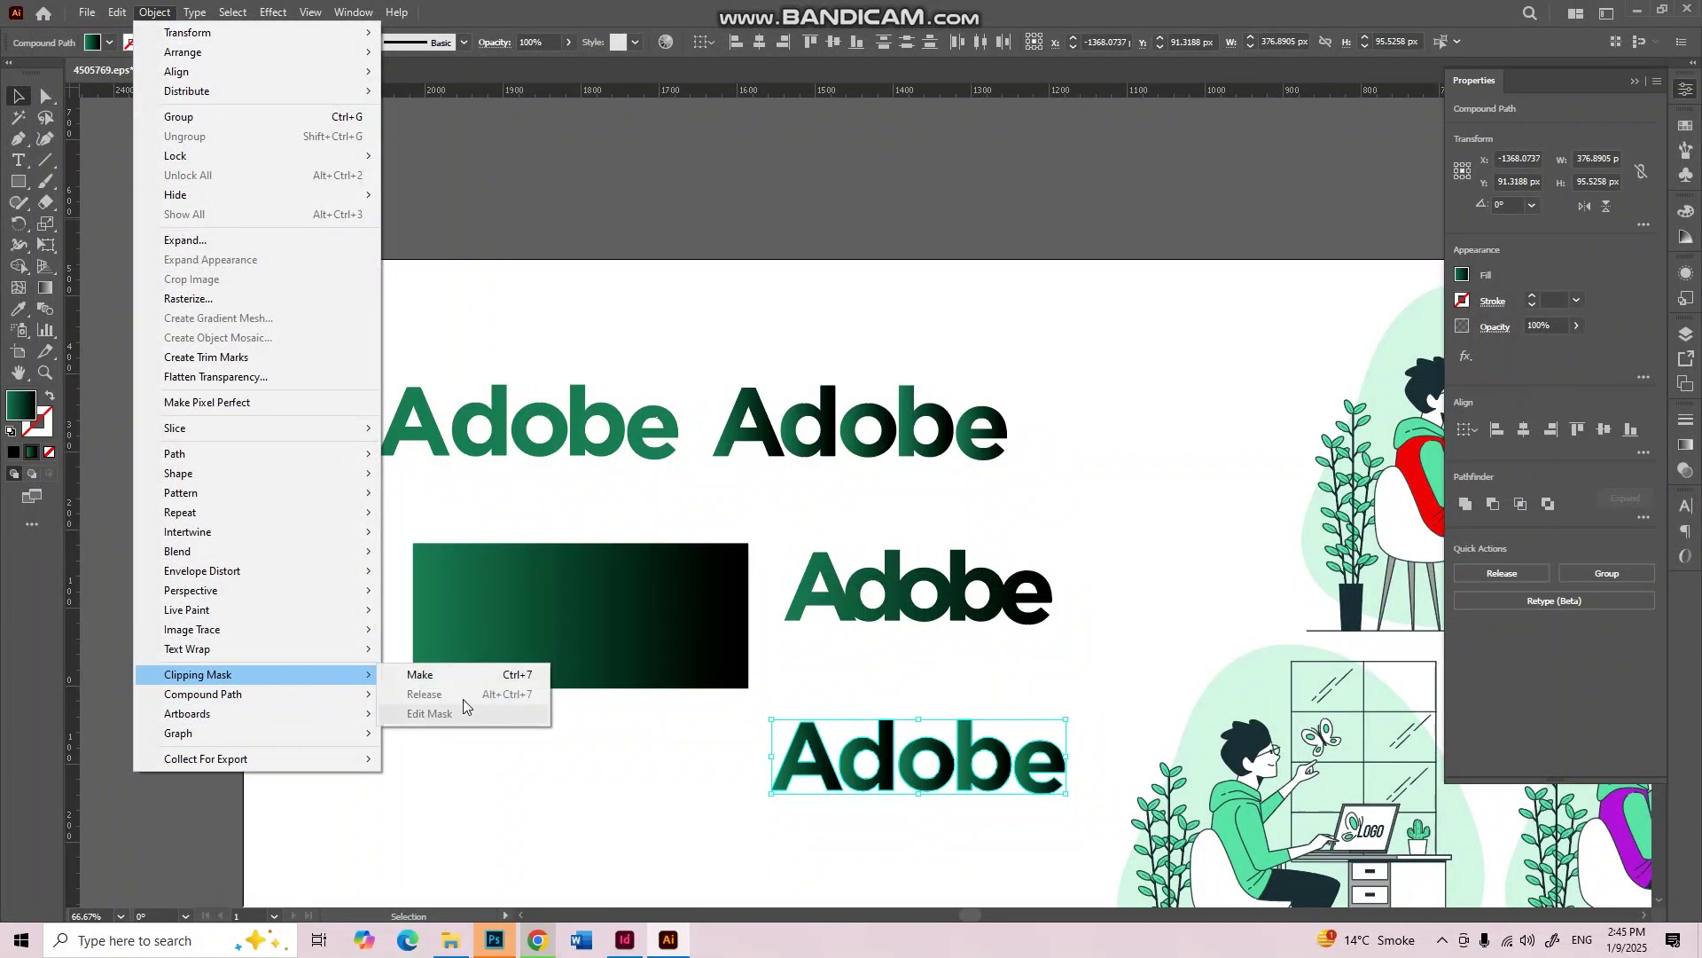
click(424, 713)
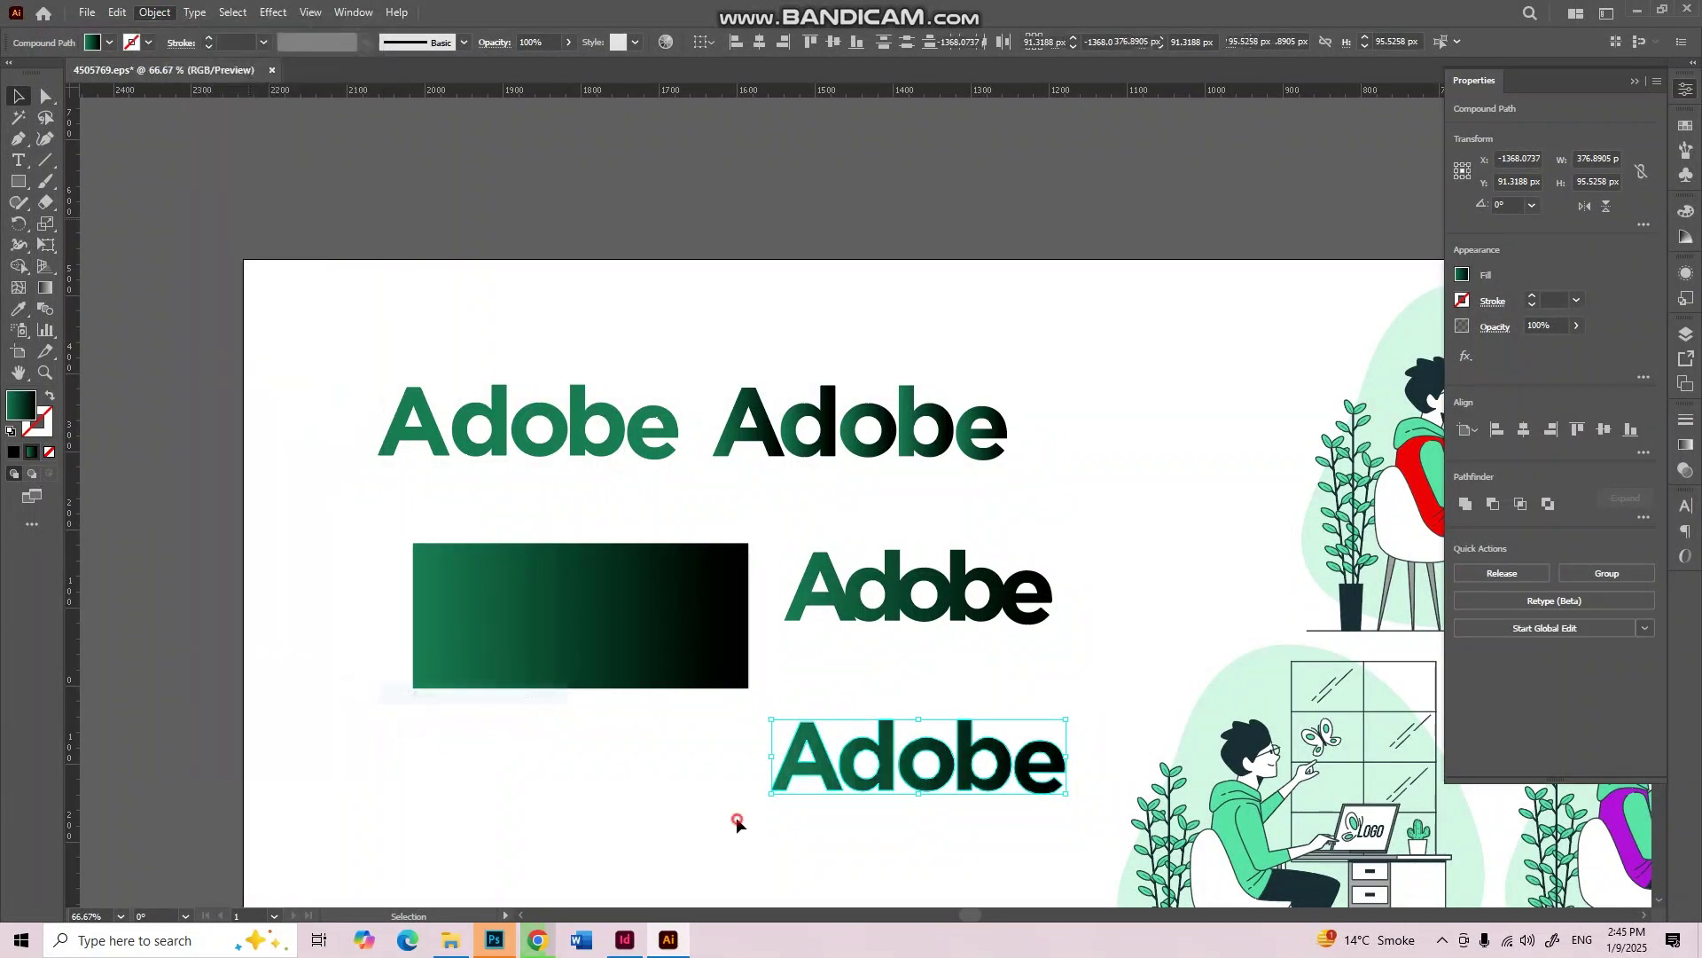
click(733, 817)
scroll(947, 734, down, 2)
scroll(981, 673, up, 3)
scroll(980, 673, down, 3)
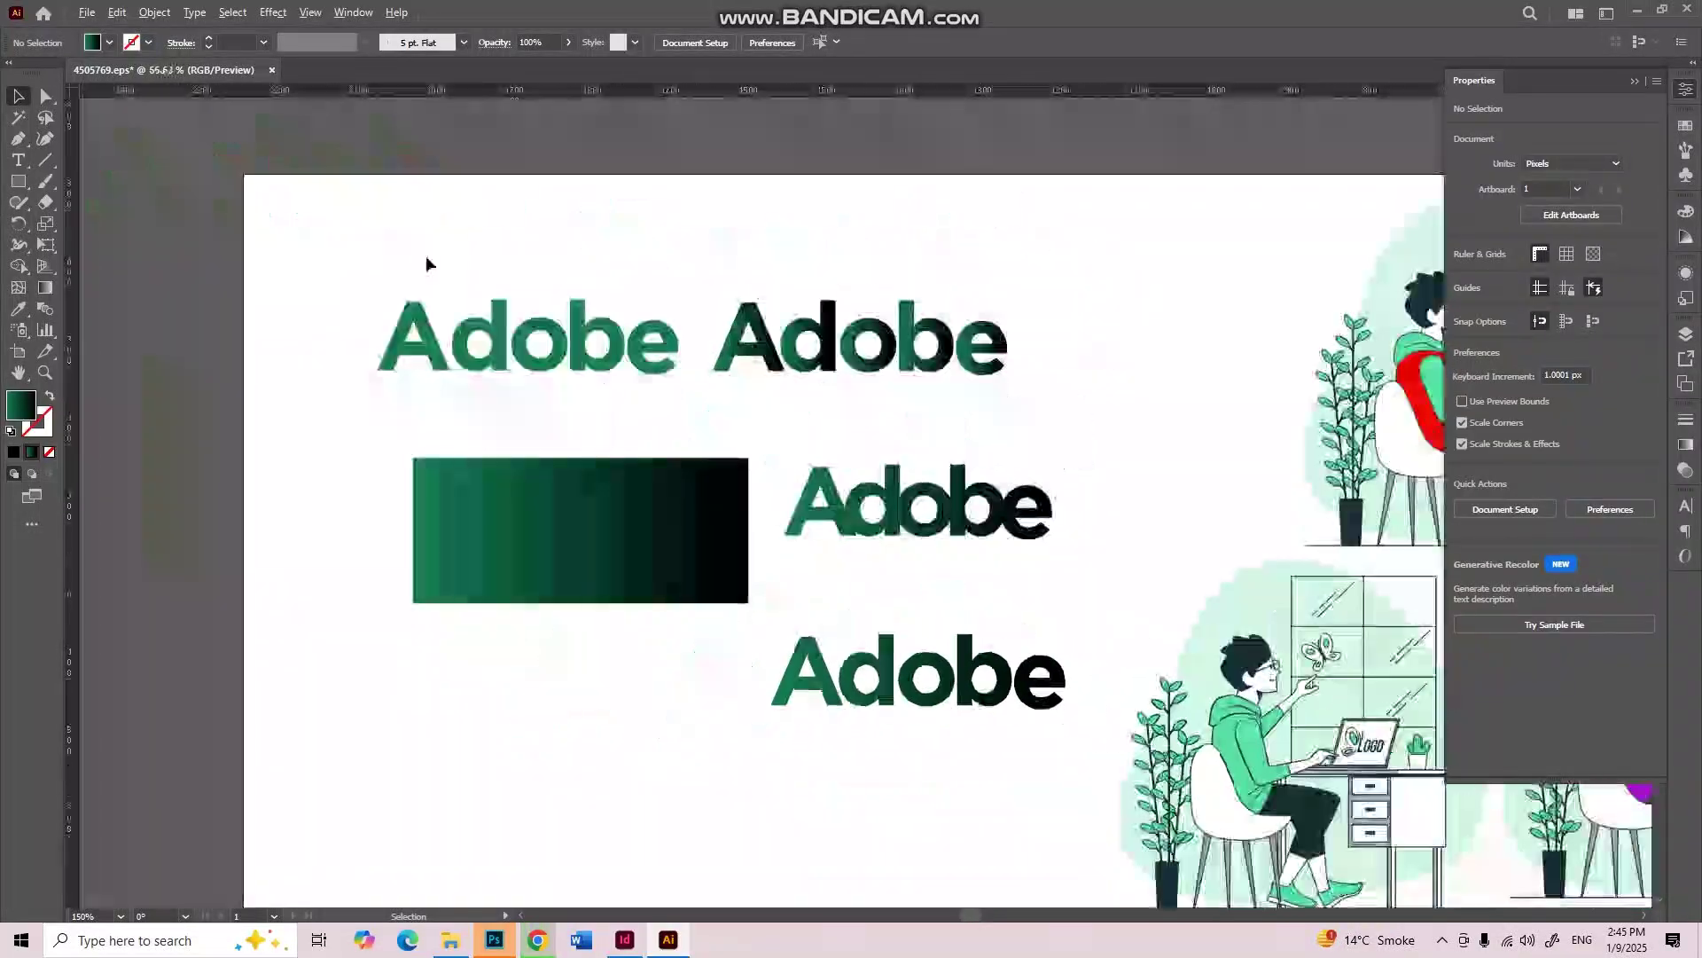
Step: Copy the solid green Adobe lettering and switch to the catalog document in InDesign
click(365, 247)
drag(602, 370, 672, 396)
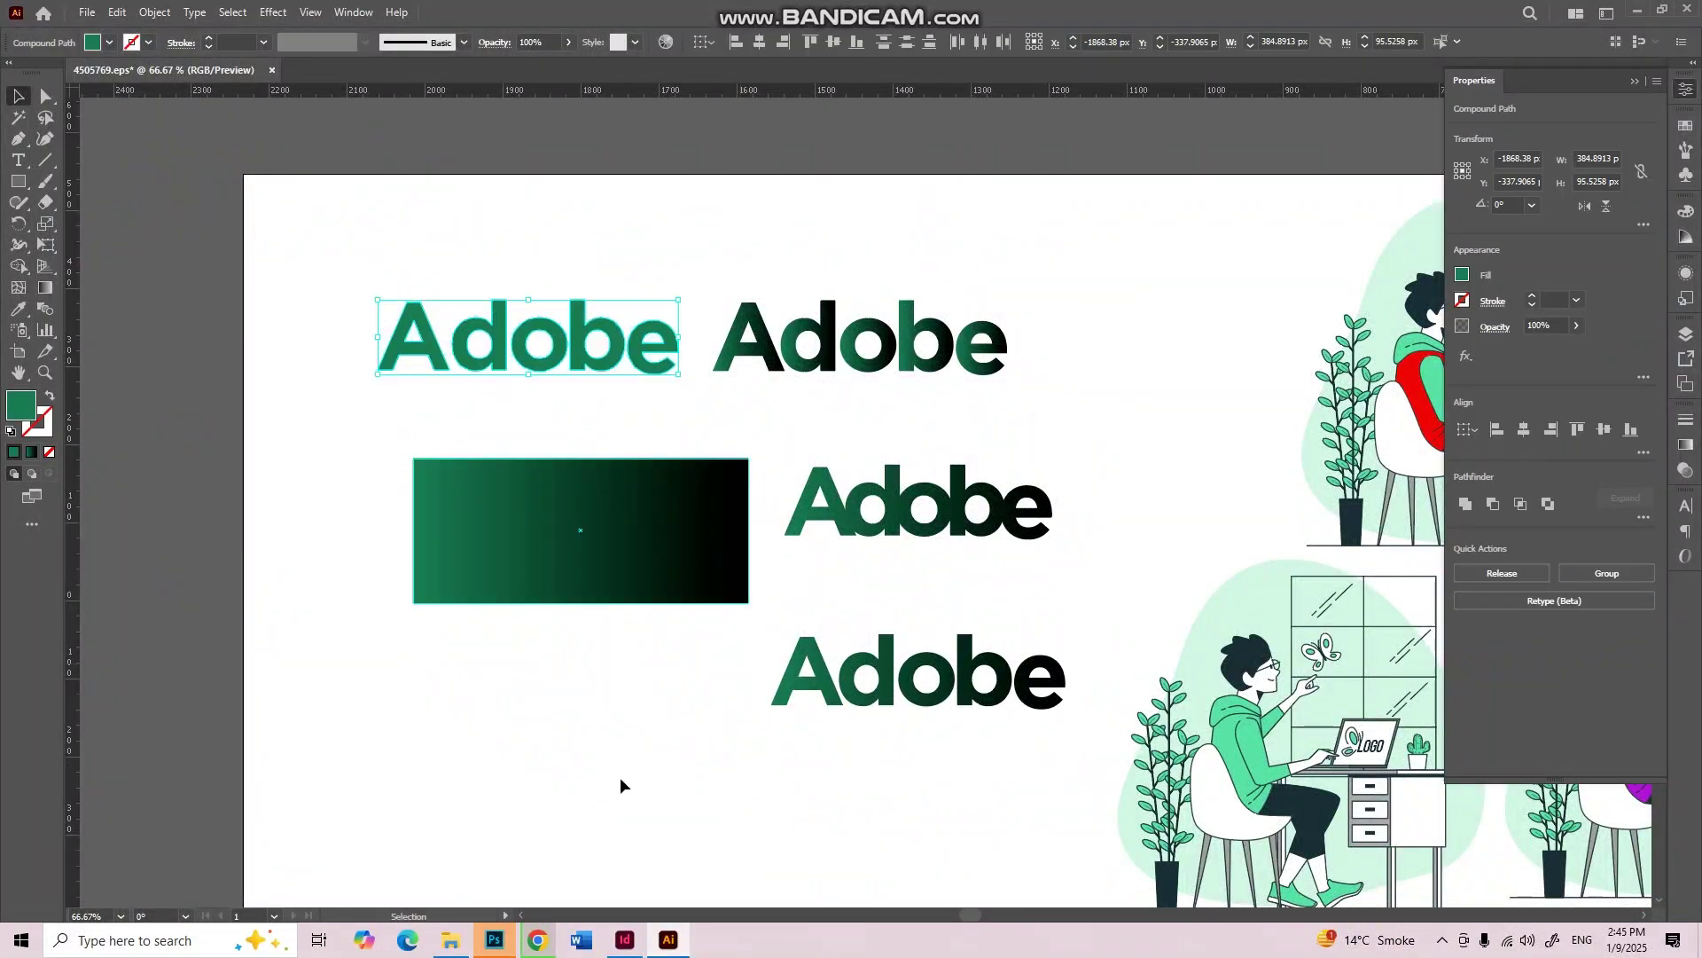
key(alt+Tab)
Step: Add five new pages after page 8 of the catalog
scroll(982, 529, down, 15)
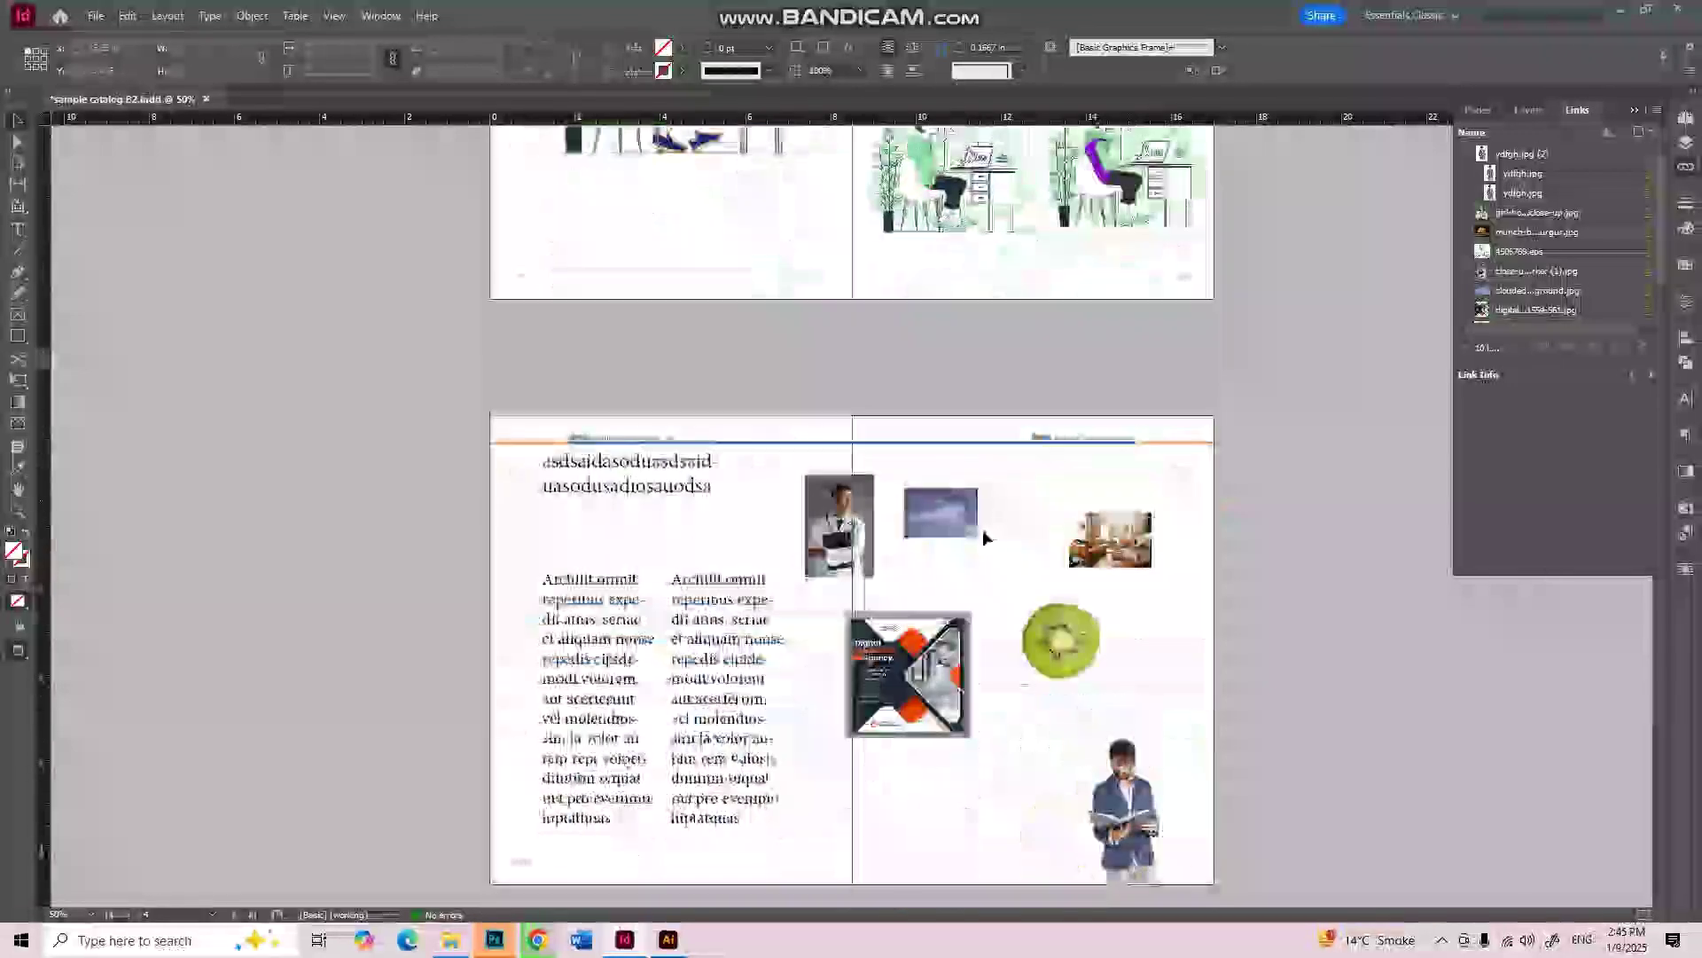
scroll(995, 654, down, 4)
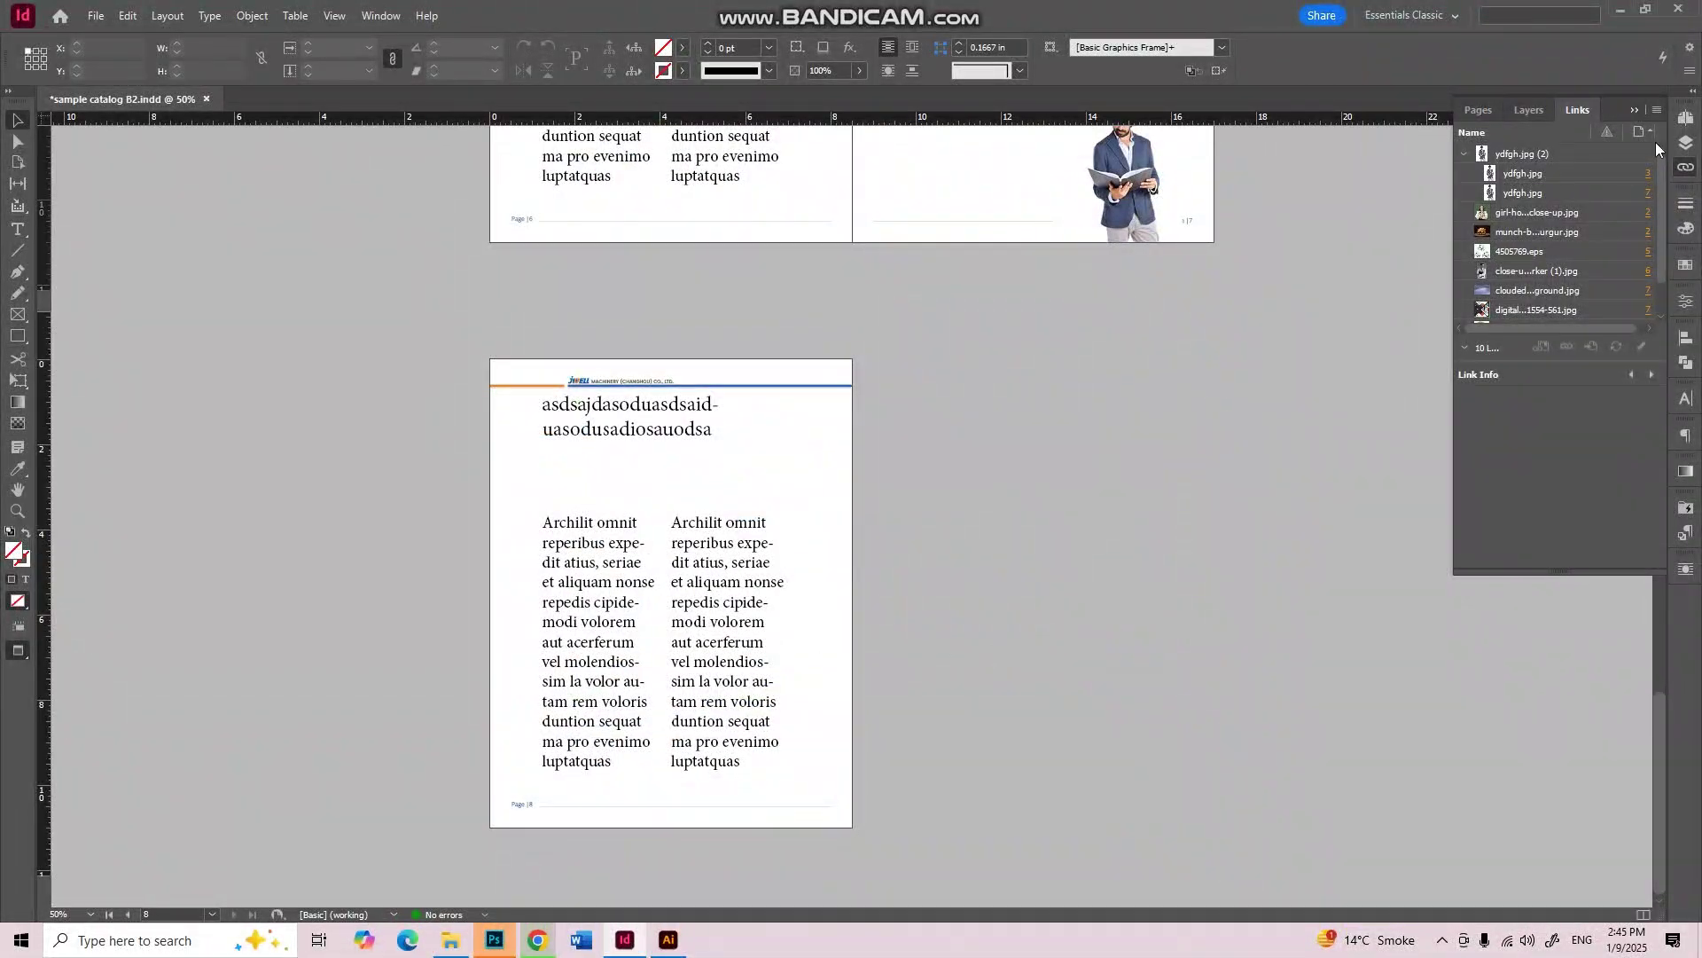
click(1685, 118)
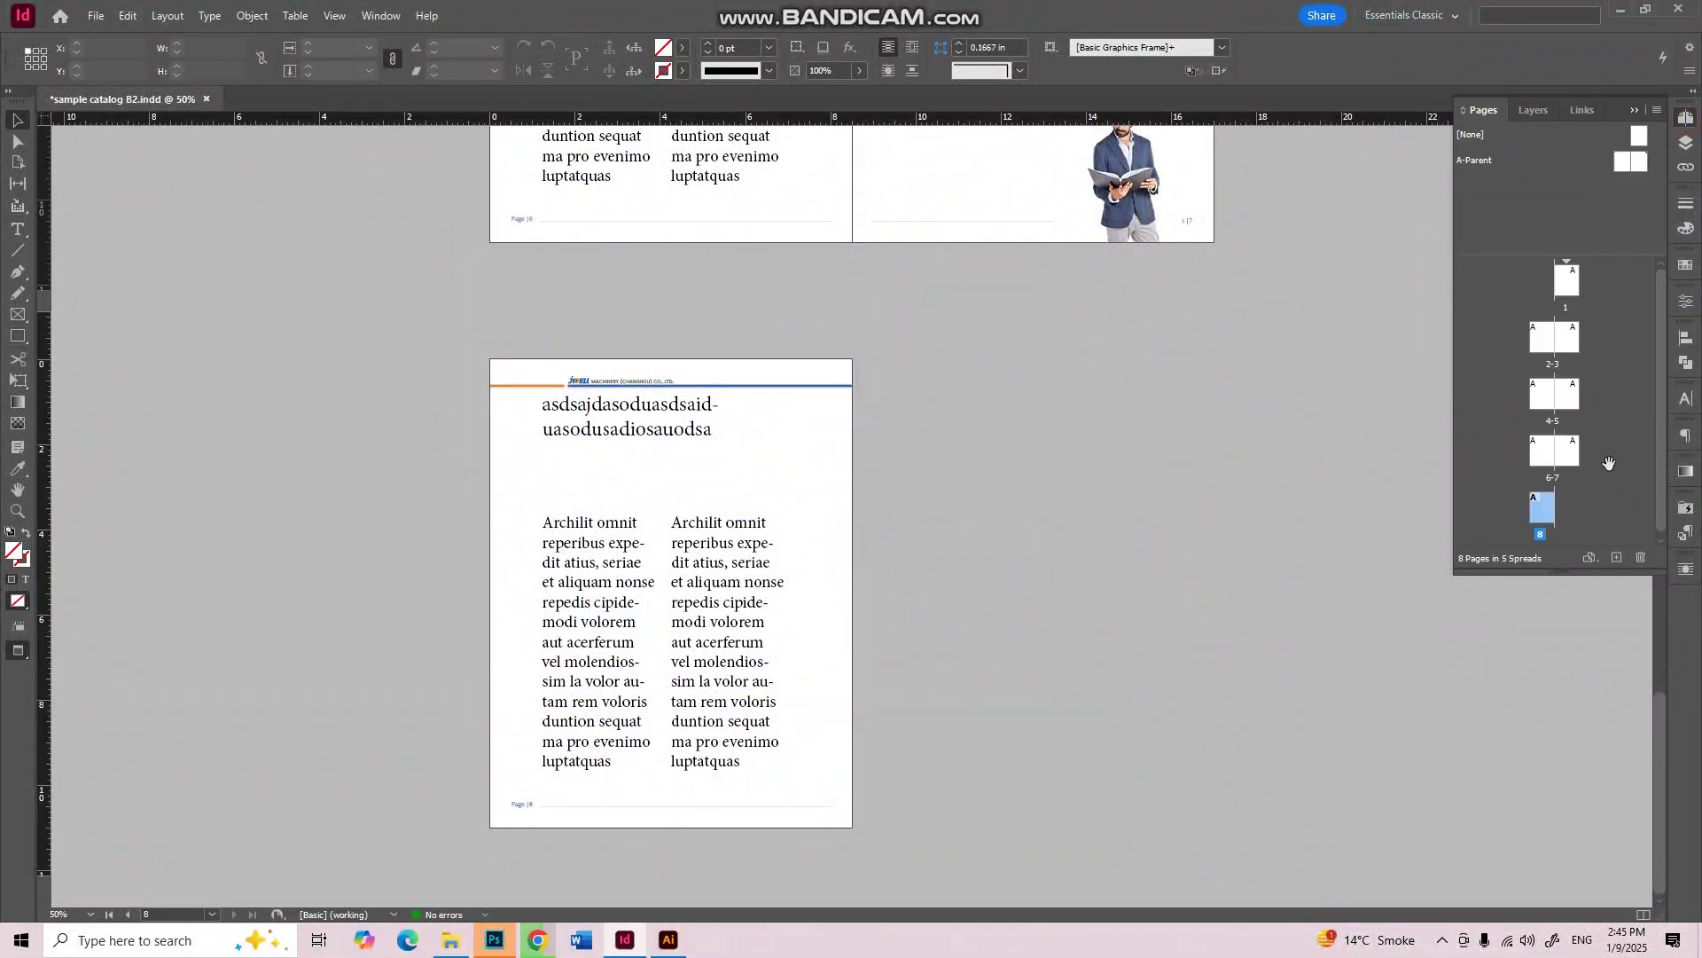
click(1542, 521)
click(1616, 558)
click(1616, 557)
click(1617, 557)
click(1616, 557)
click(1616, 558)
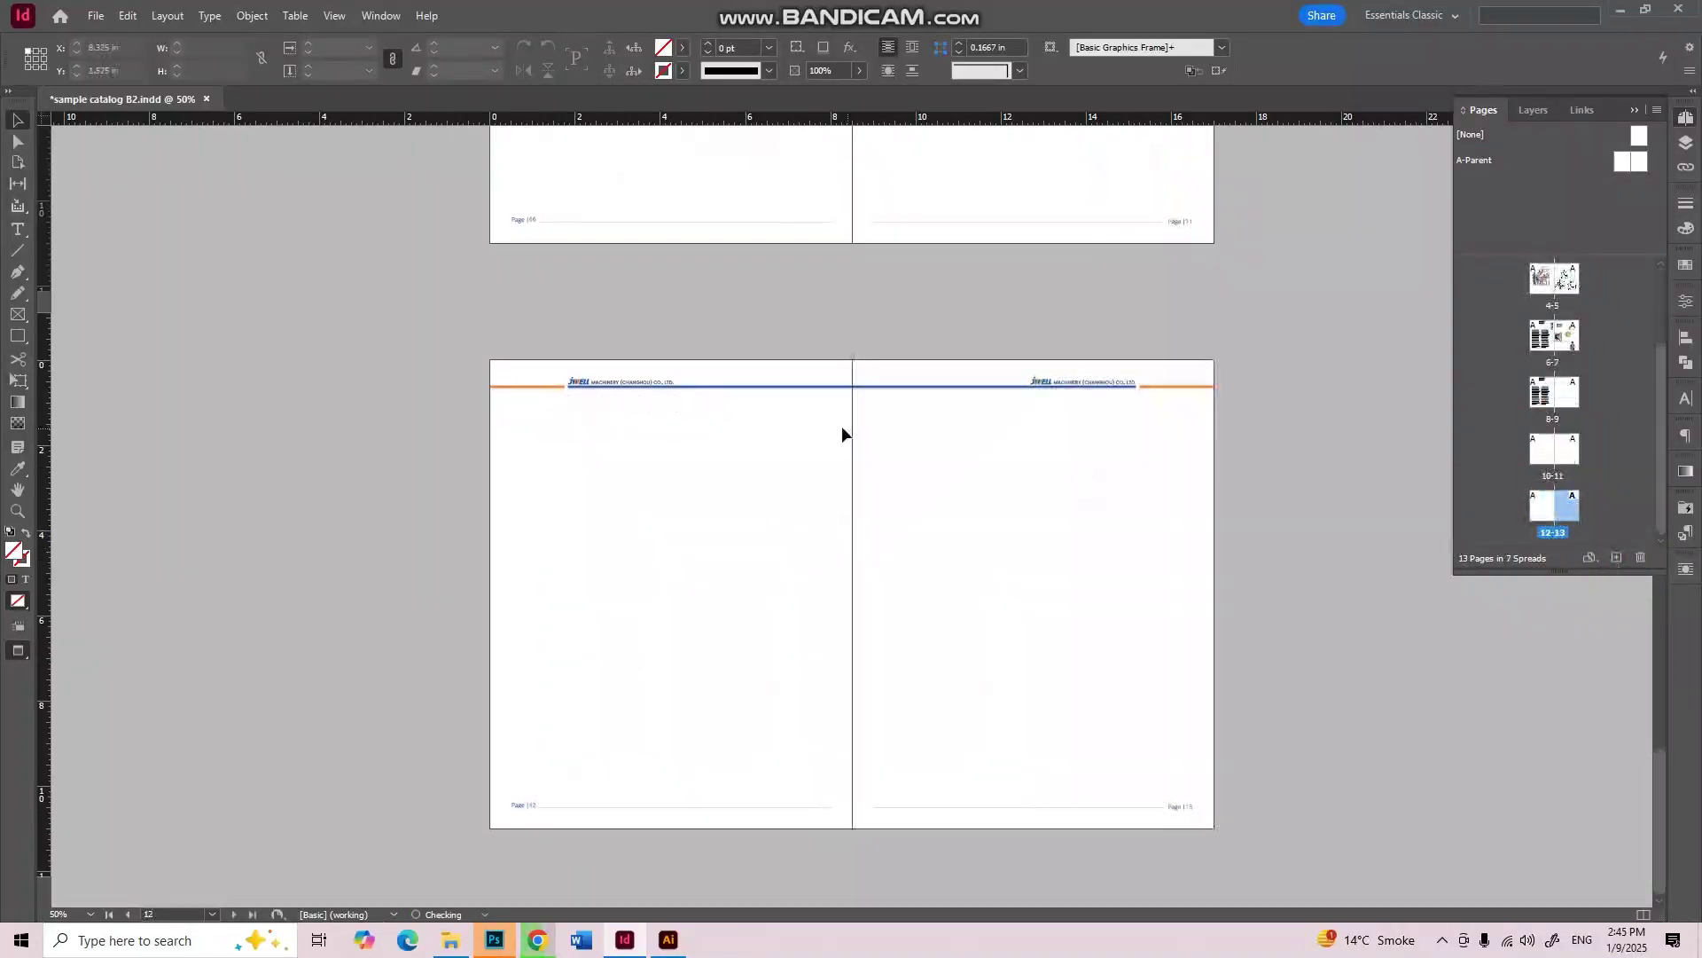
Step: Paste the green Adobe lettering on page 10, scale it to about 3.03 in wide, and place it near the page's upper part
key(ctrl+equal)
key(ctrl+equal)
key(ctrl+equal)
key(ctrl+equal)
scroll(880, 447, up, 5)
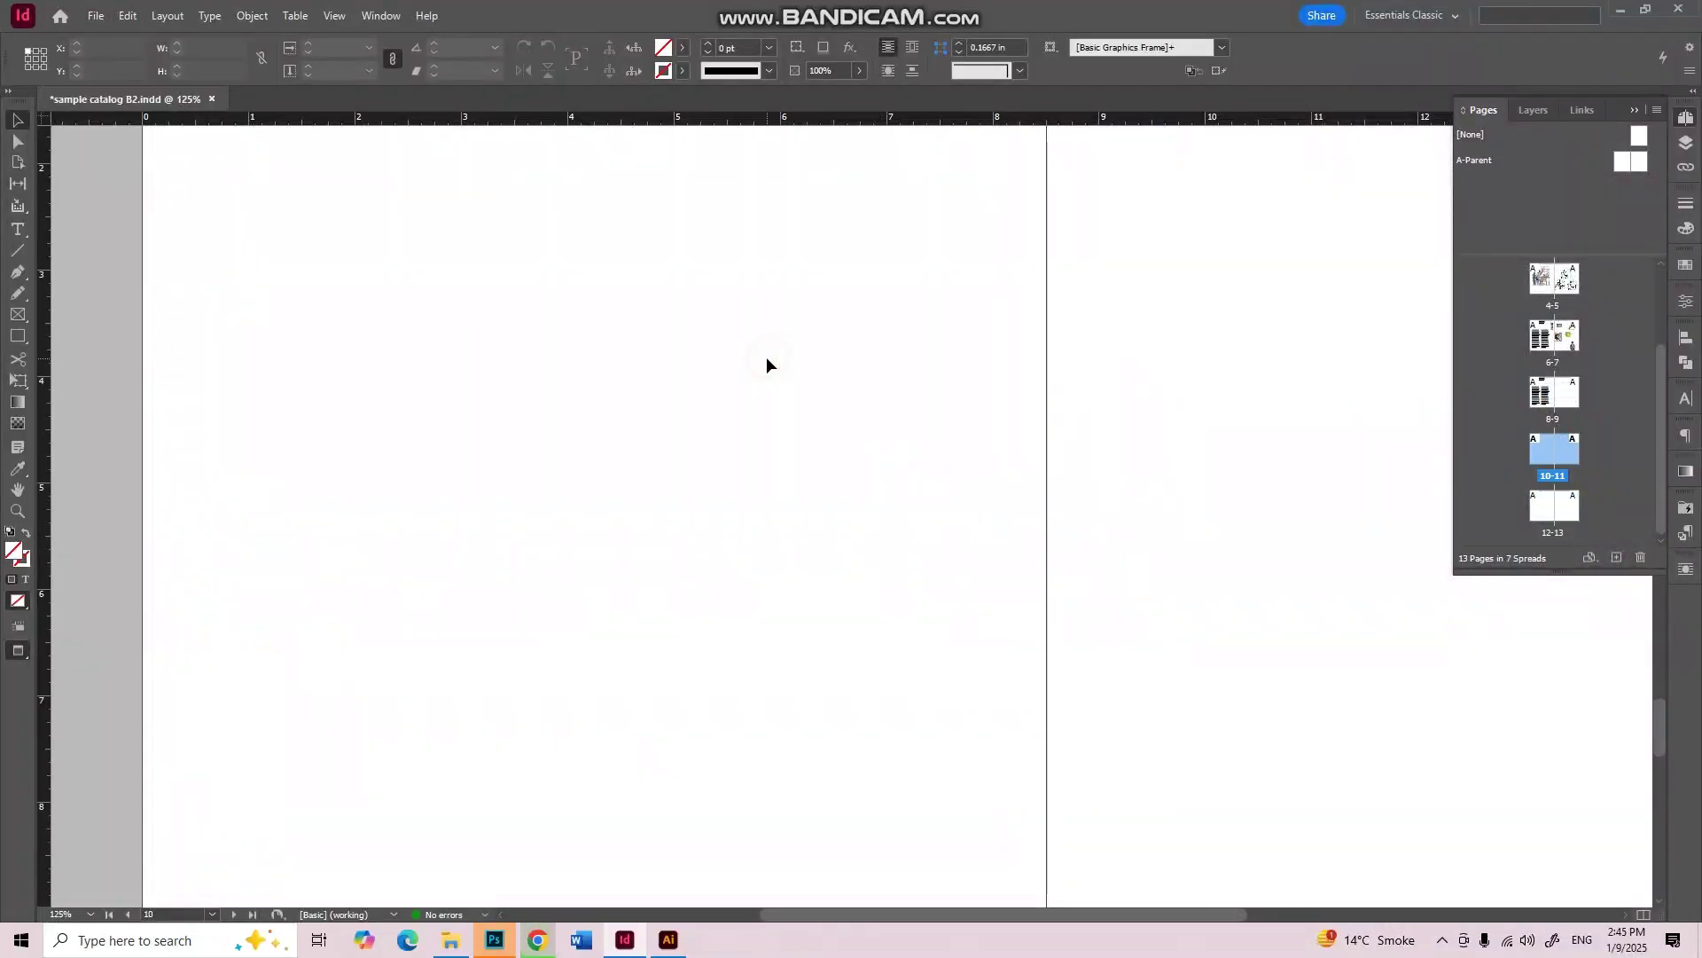
key(ctrl+v)
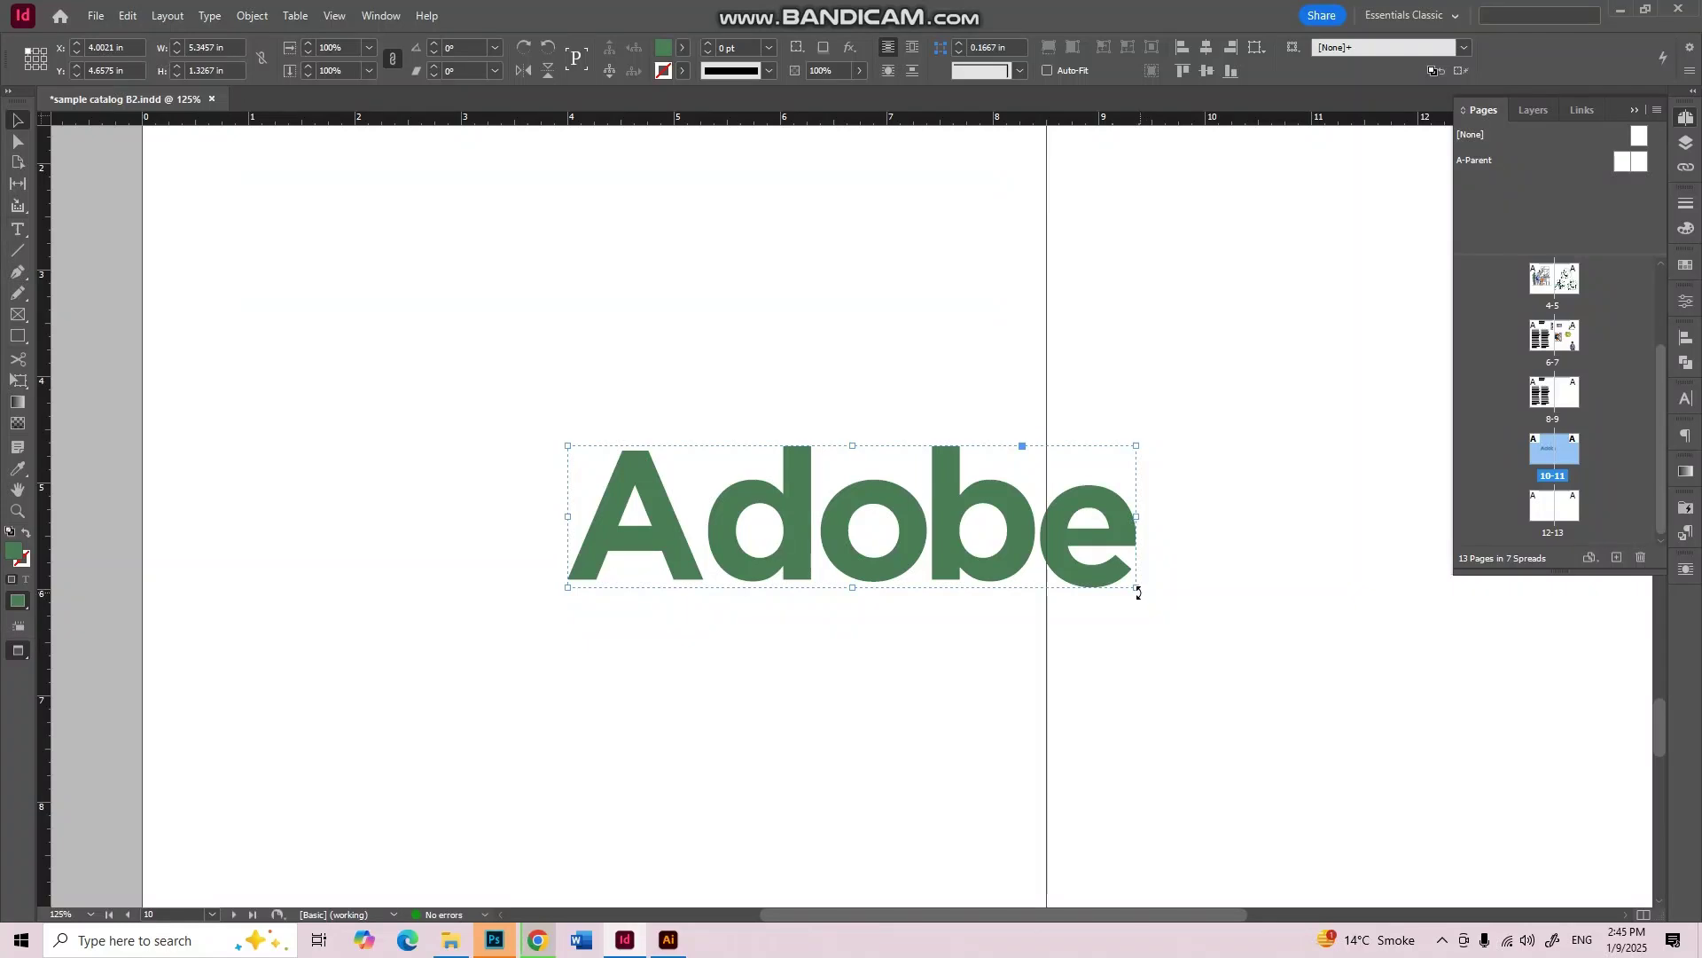
drag(1135, 587, 592, 297)
Step: Ungroup the green Adobe lettering and recolor its letter e to red RGB 253, 45, 1
right_click(514, 283)
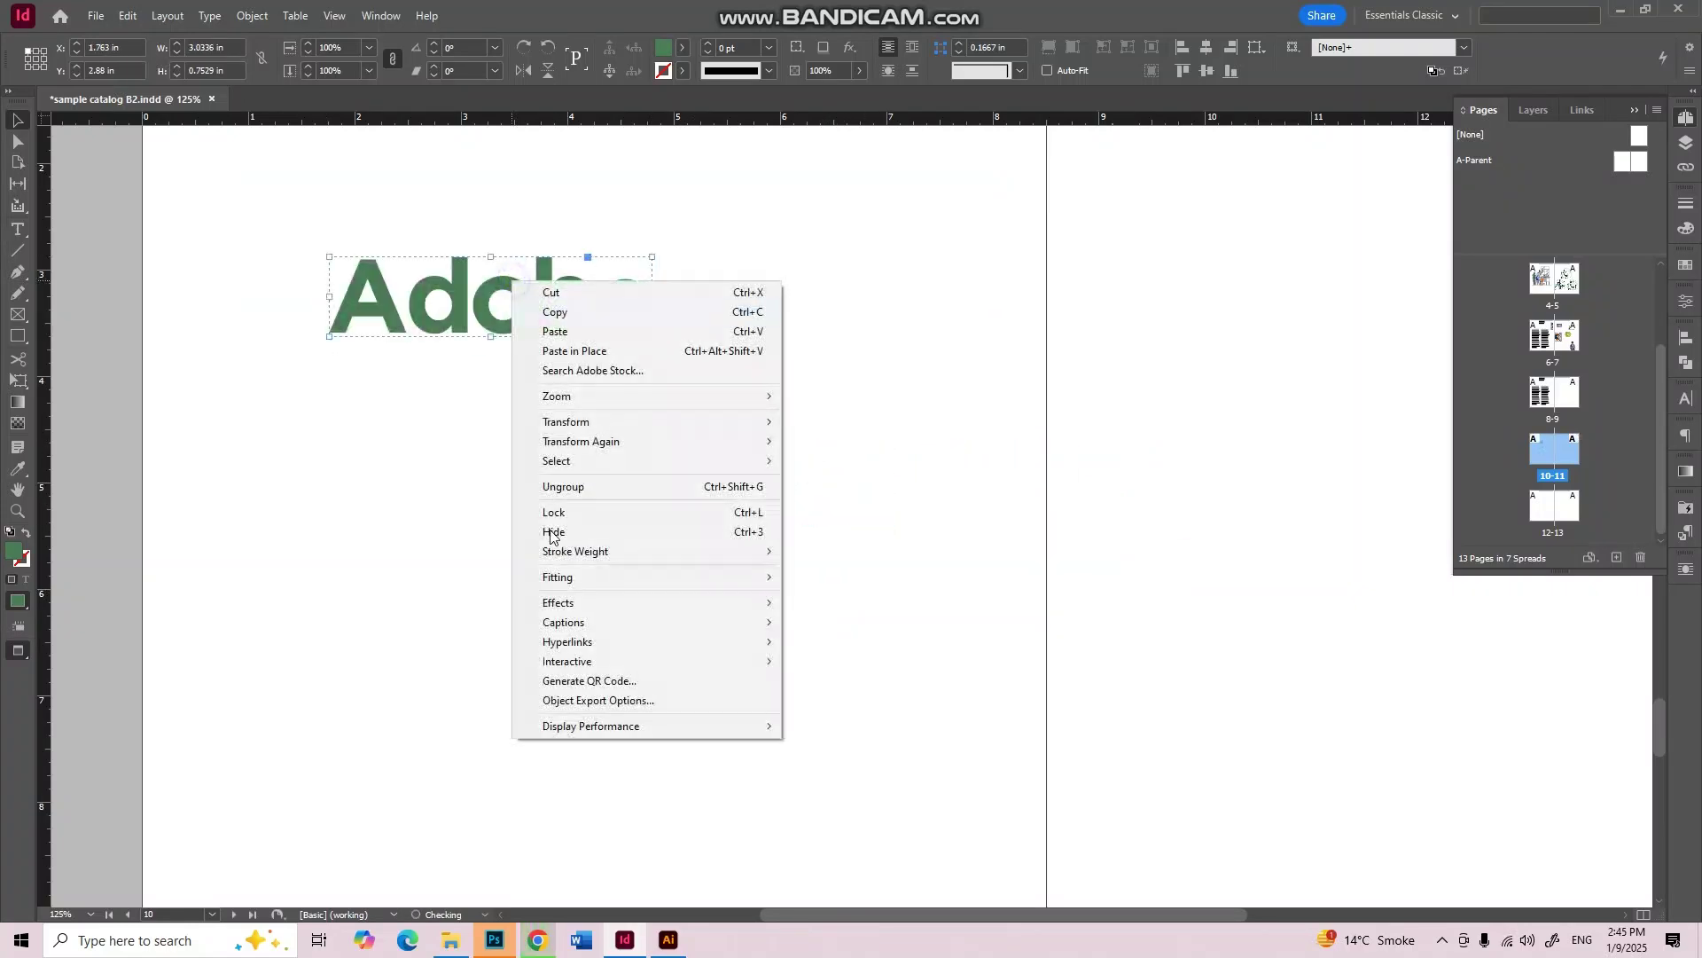
click(567, 487)
click(627, 321)
double_click(13, 551)
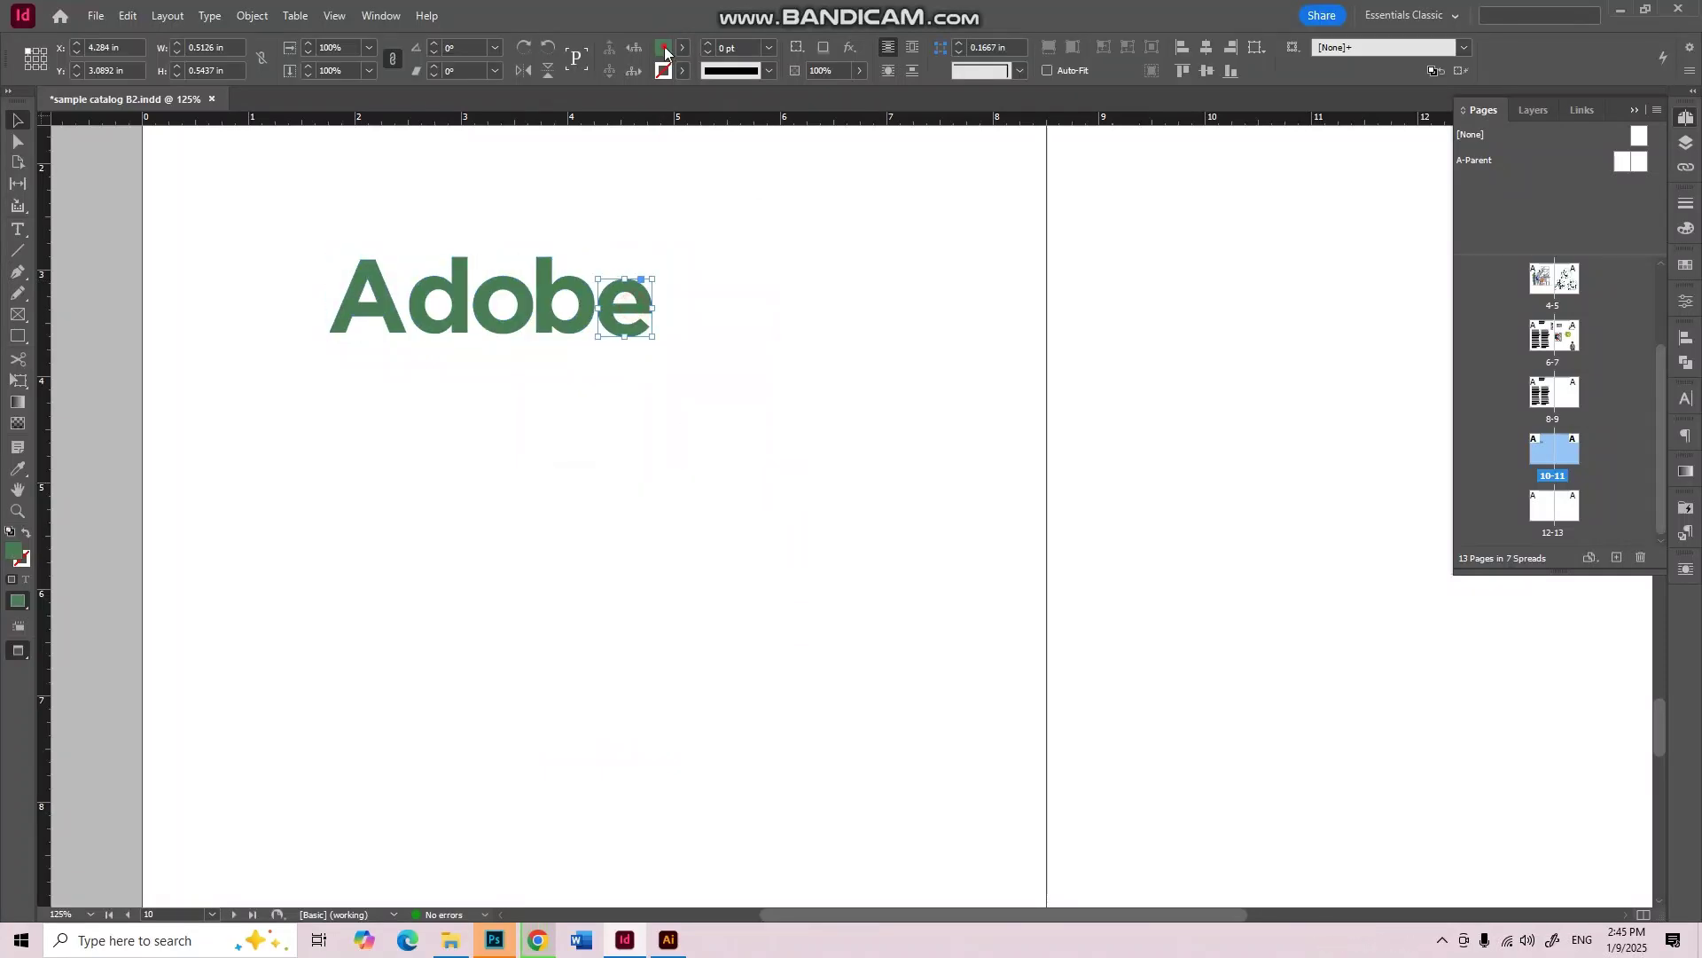
click(779, 380)
click(746, 391)
click(984, 242)
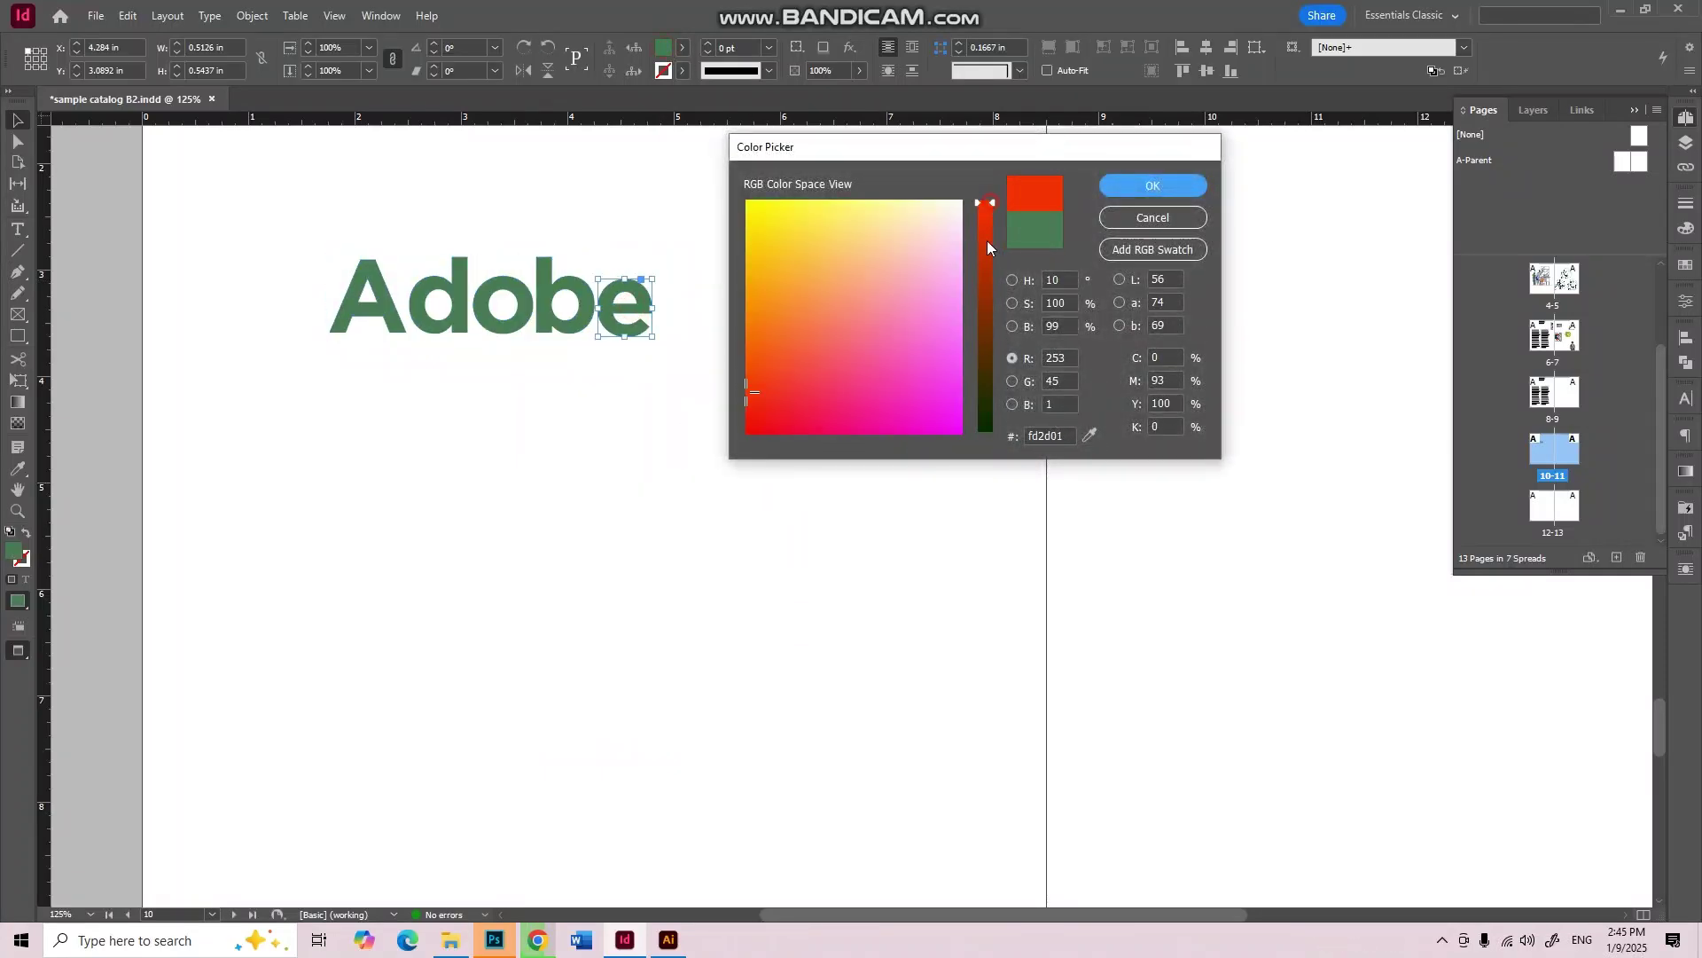
click(1110, 185)
Step: Group all the Adobe letters again and proportionally shrink the group to a small wordmark
drag(695, 183, 149, 412)
key(ctrl+g)
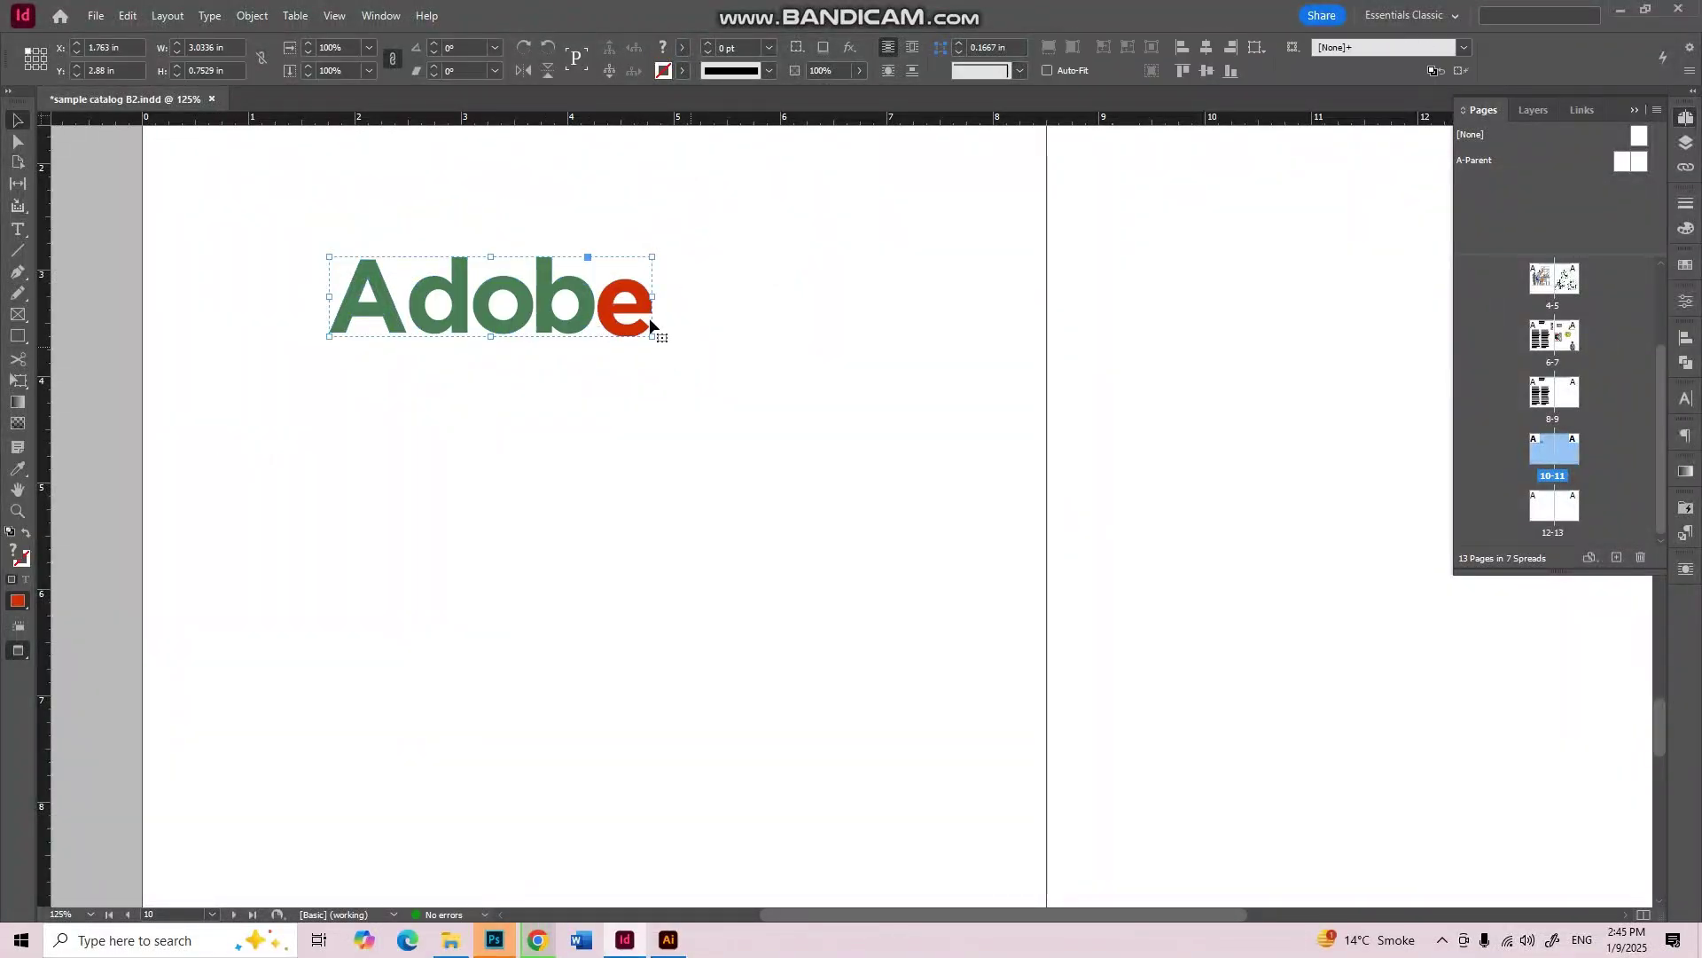
drag(651, 339, 1065, 518)
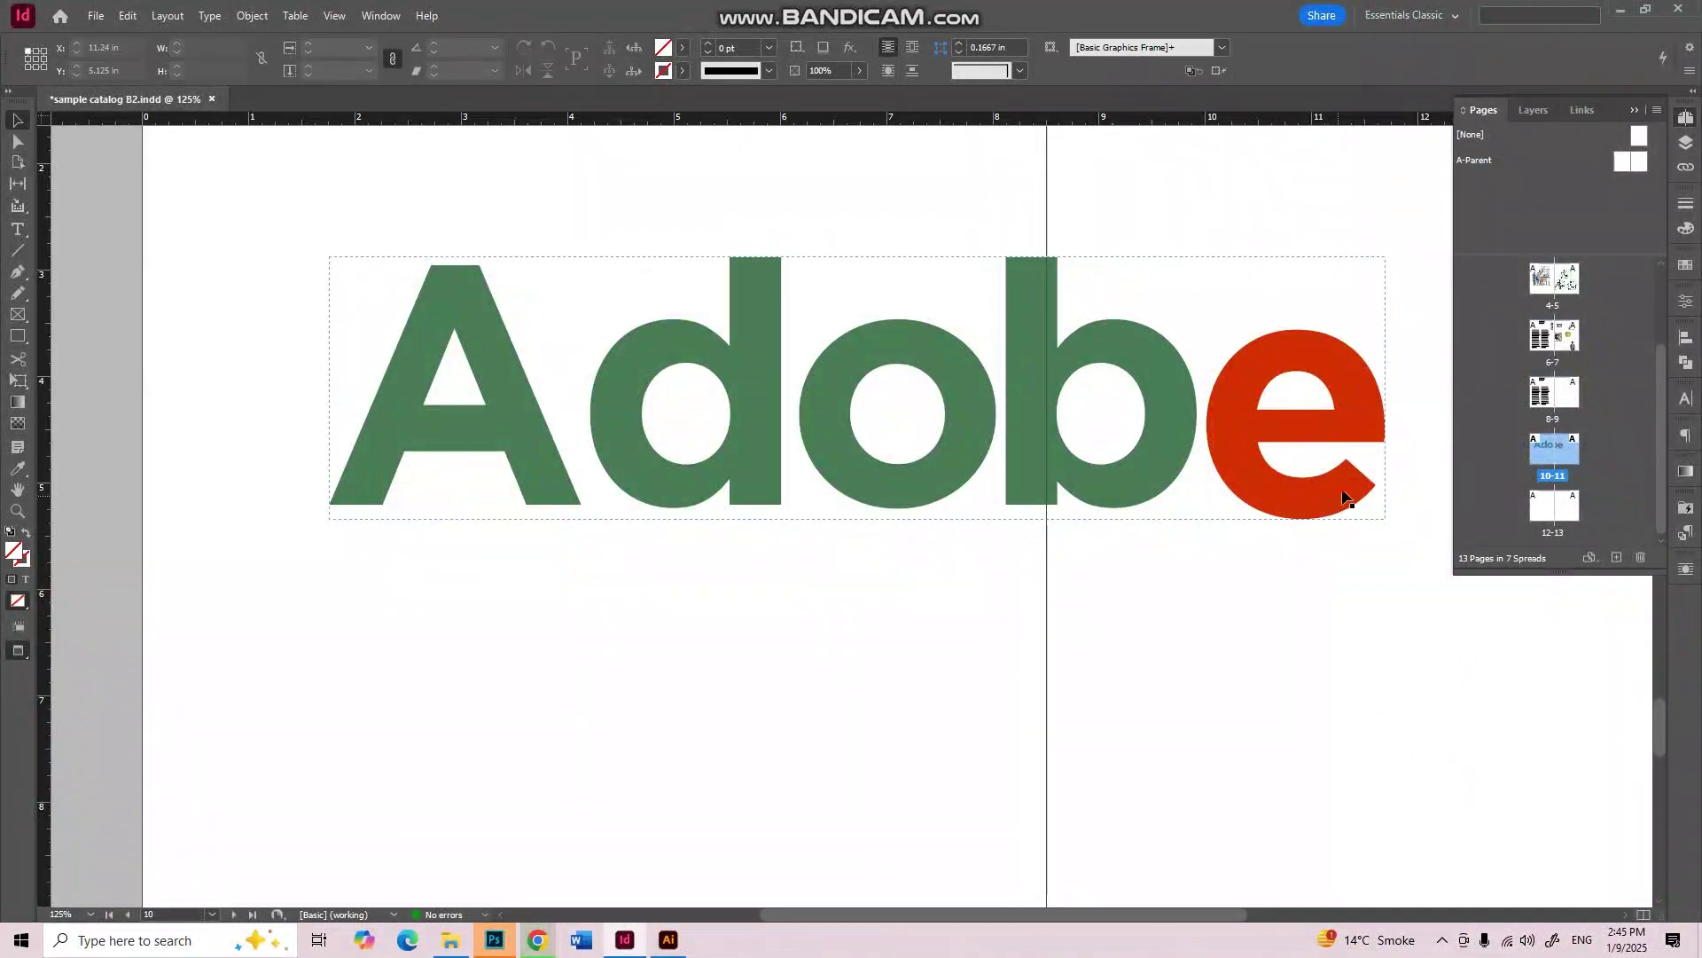
drag(1386, 525, 465, 290)
click(661, 284)
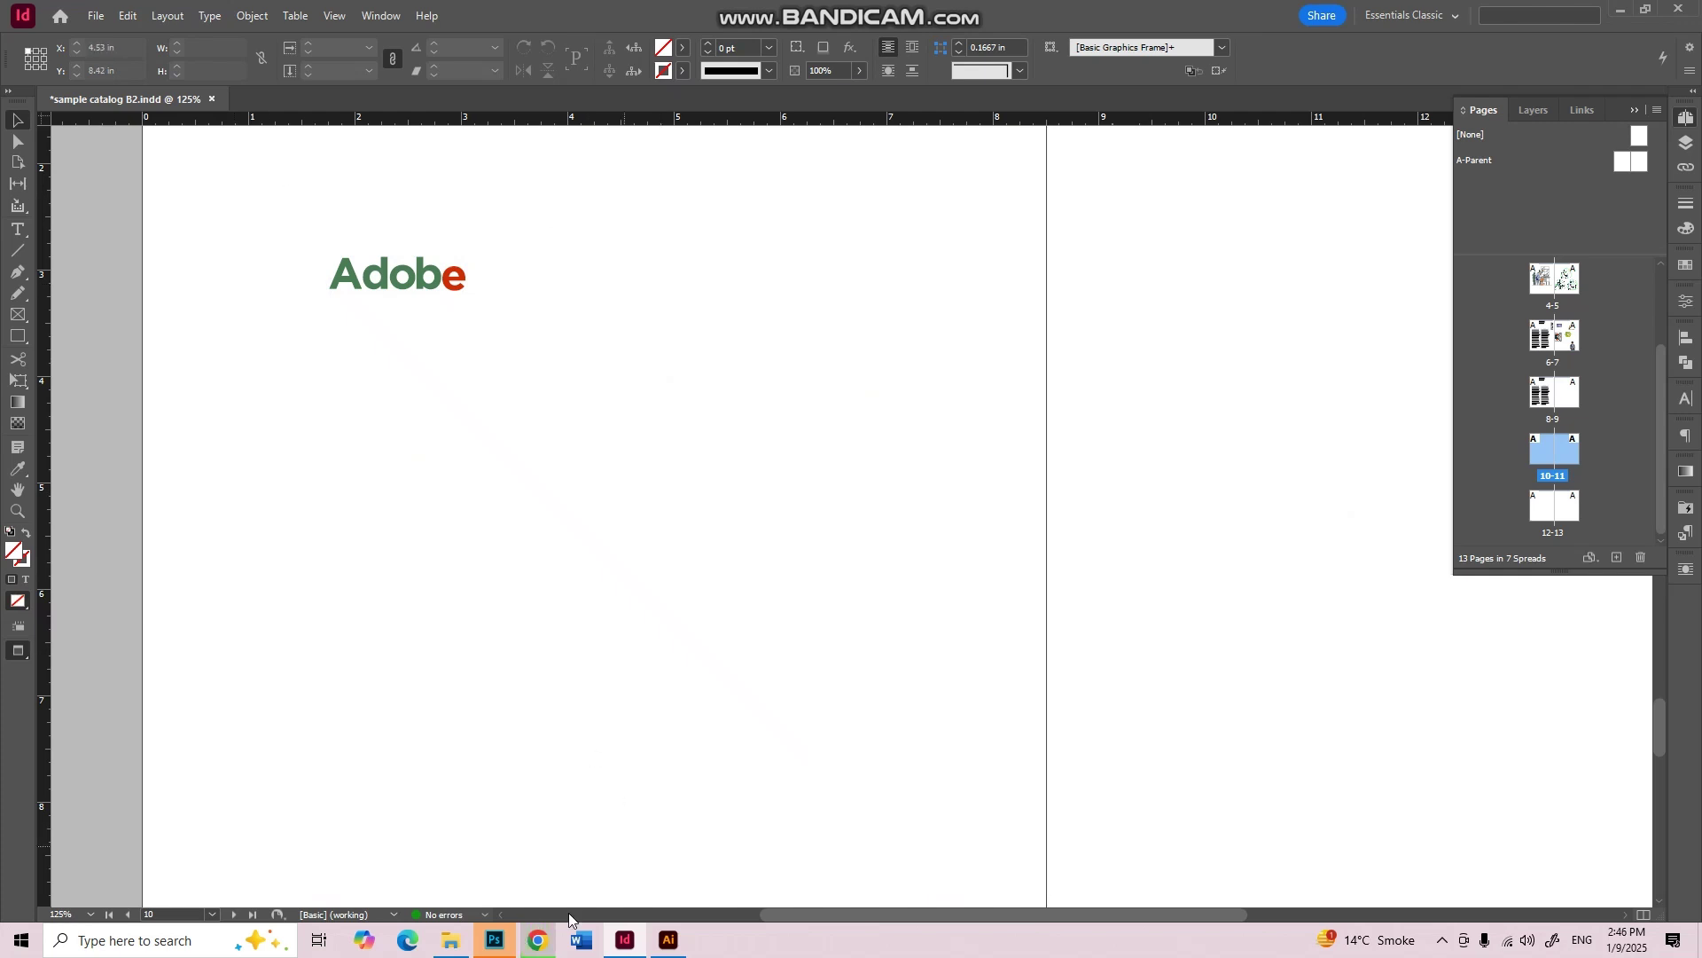
Step: Switch to Illustrator and copy the gradient Adobe lettering beside the gradient rectangle
click(669, 939)
click(1025, 443)
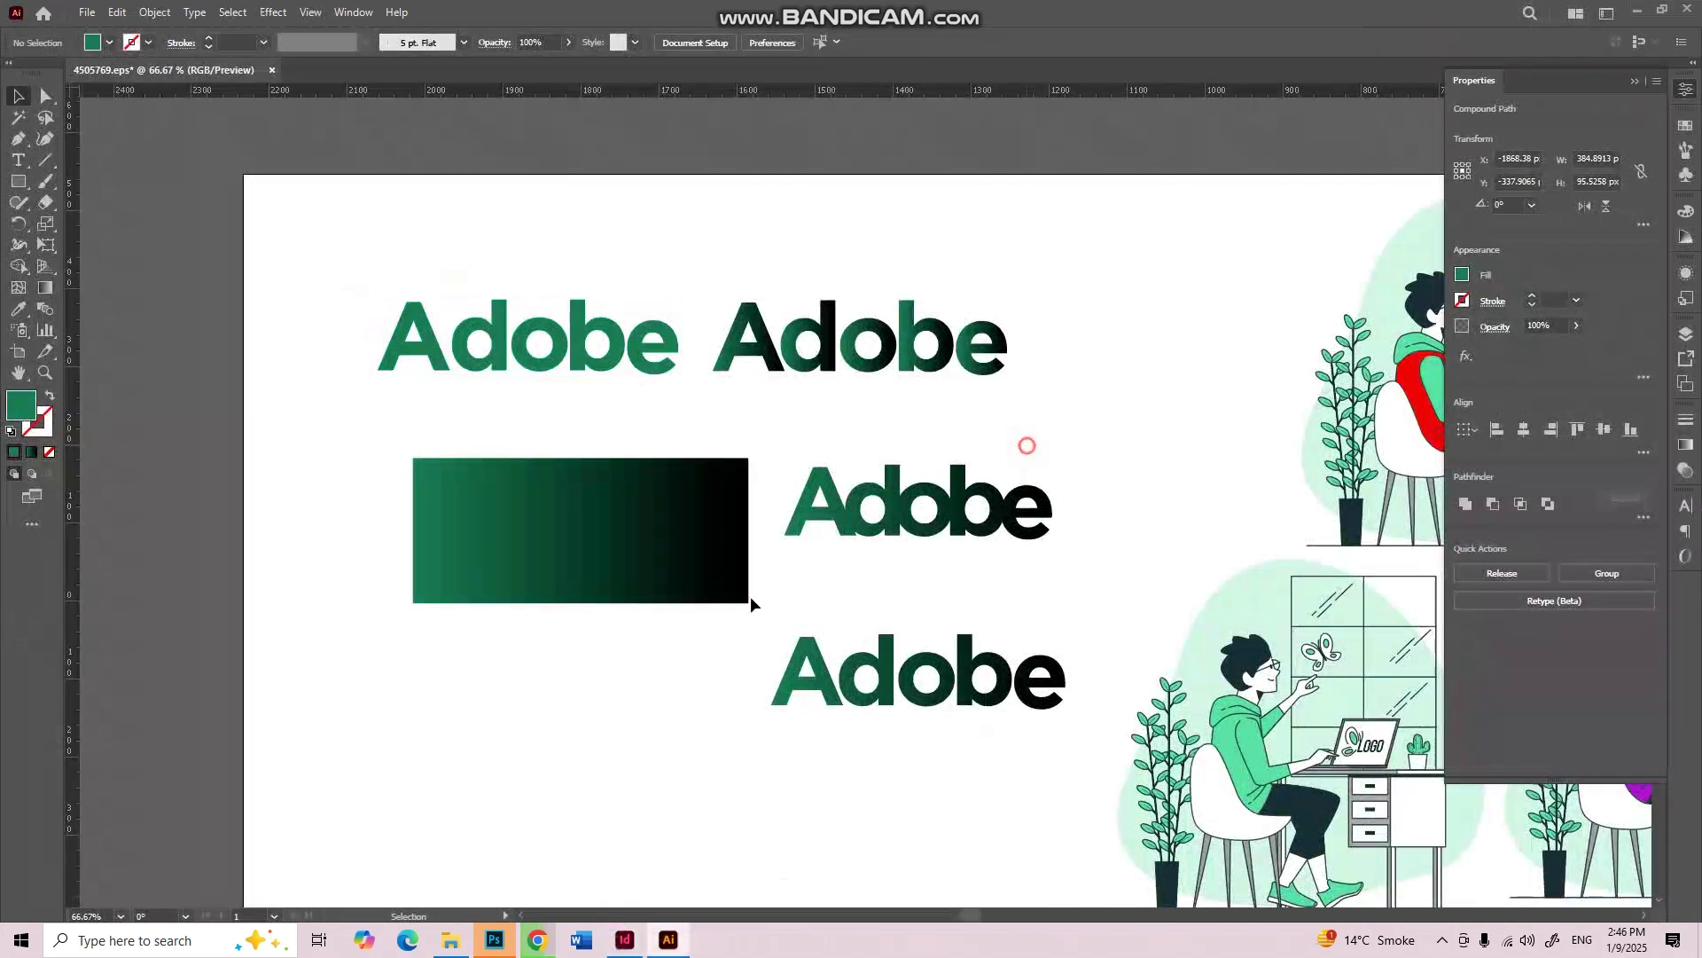
drag(1025, 444, 750, 603)
click(1023, 443)
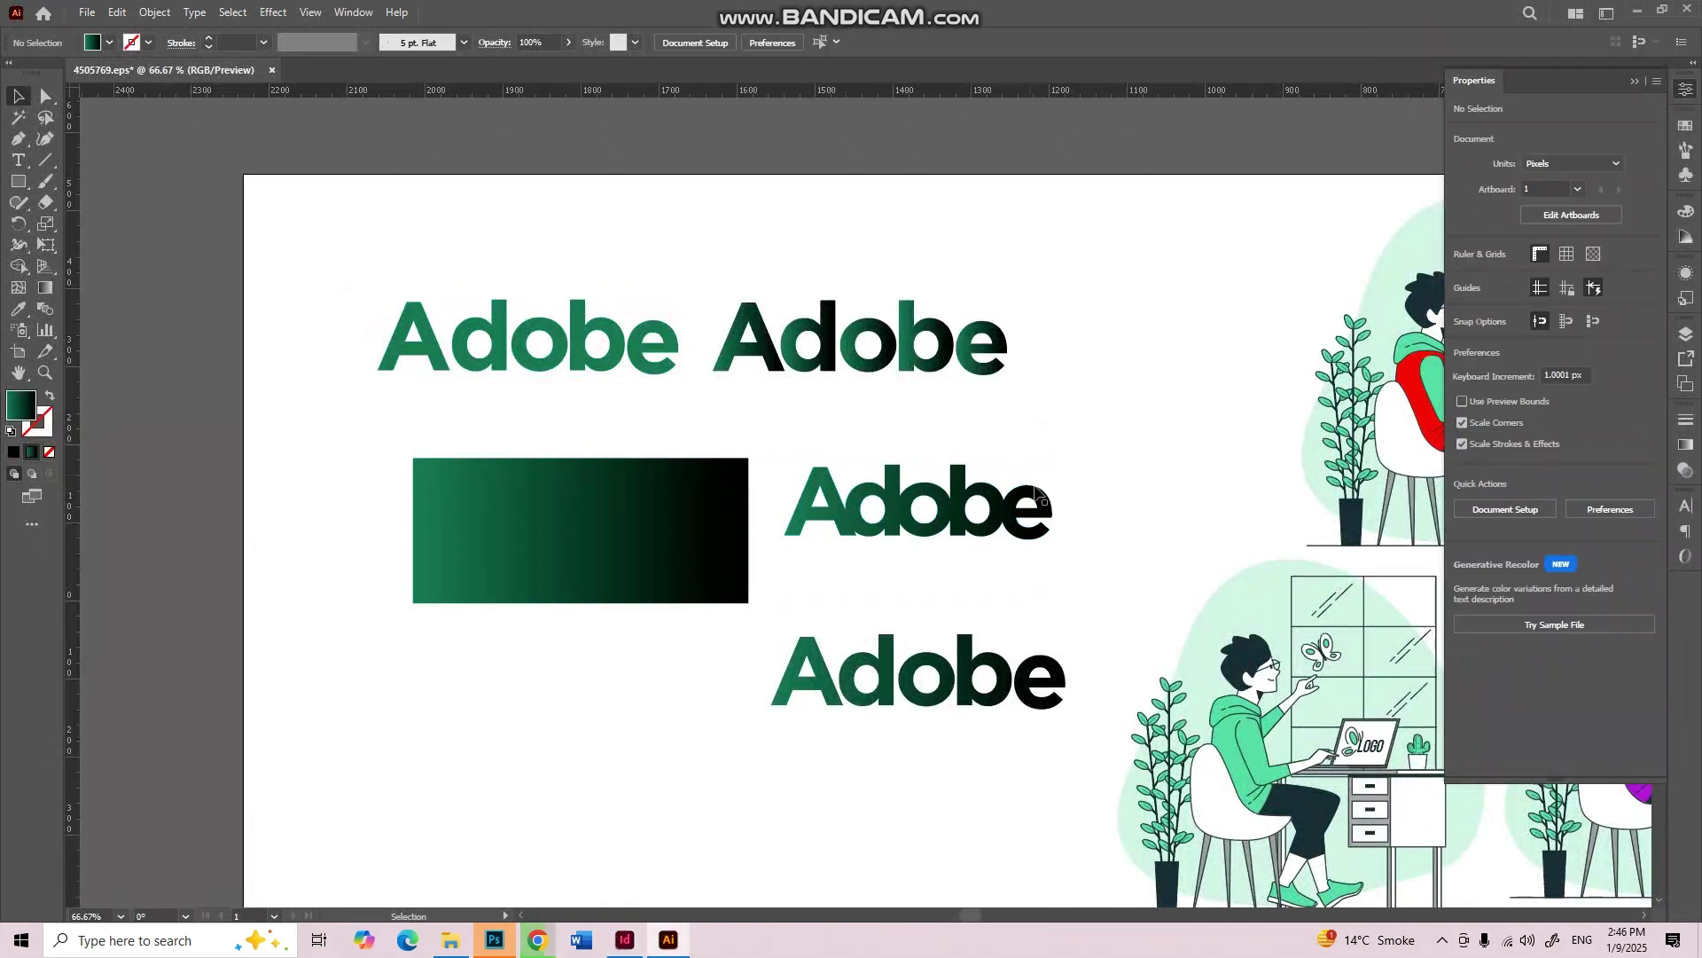
click(990, 513)
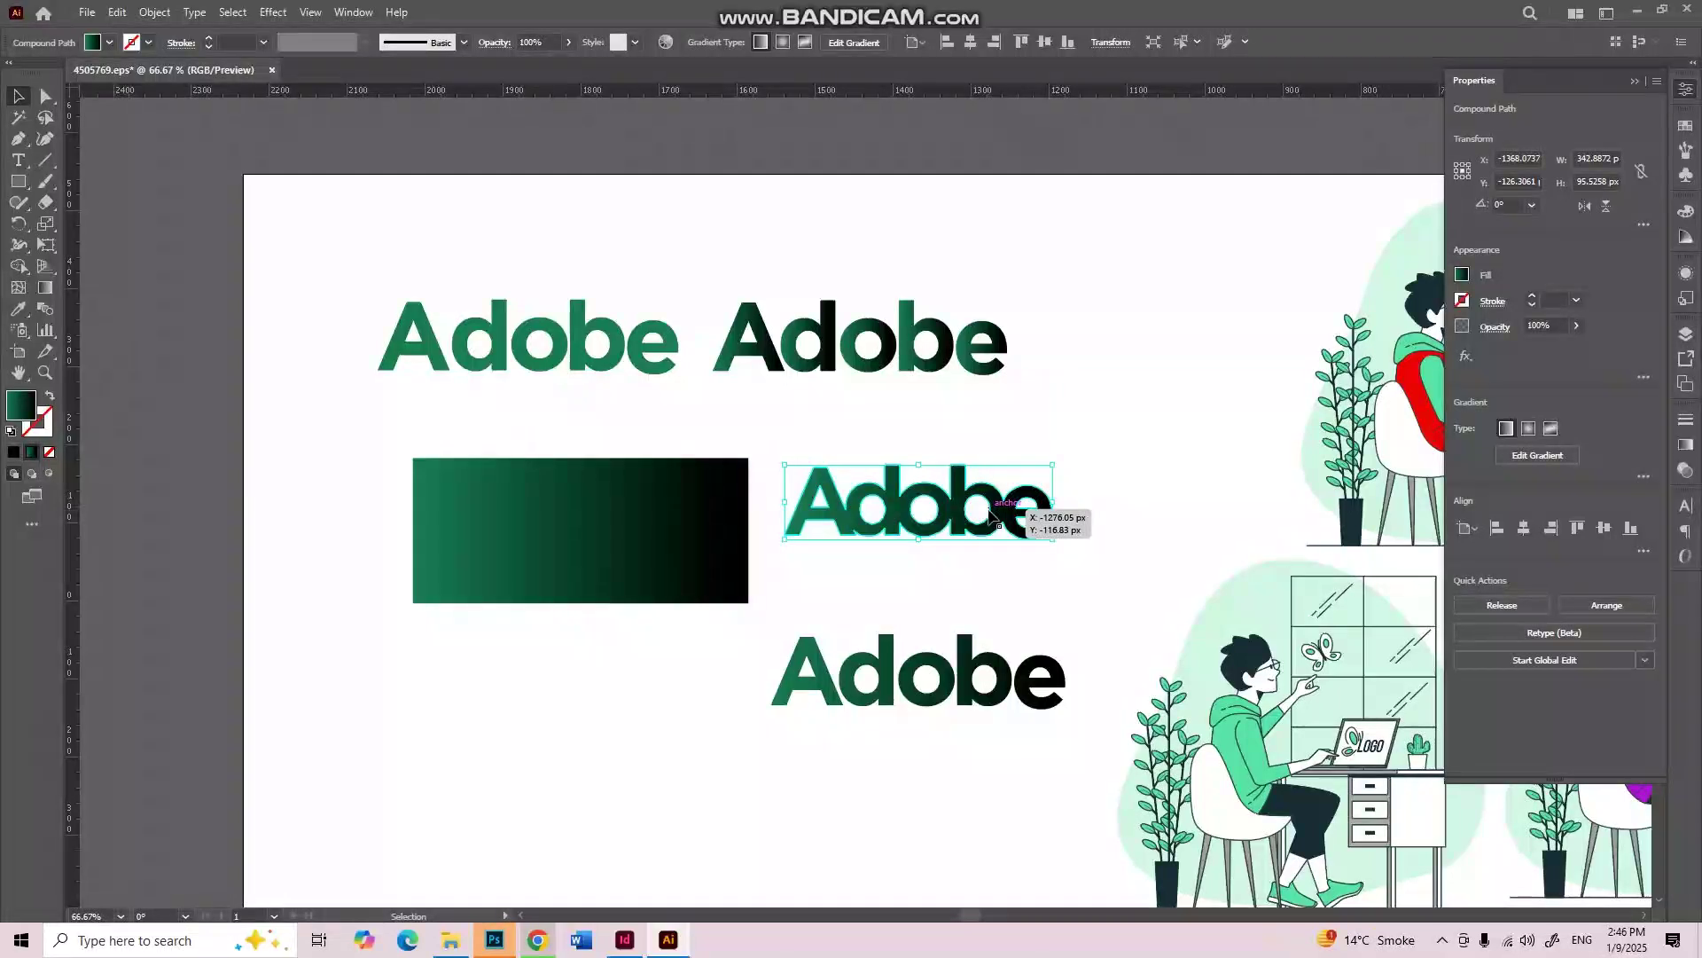
key(ctrl+c)
Step: Switch to InDesign, paste the gradient Adobe lettering, and place it below the small two-colored wordmark
click(628, 940)
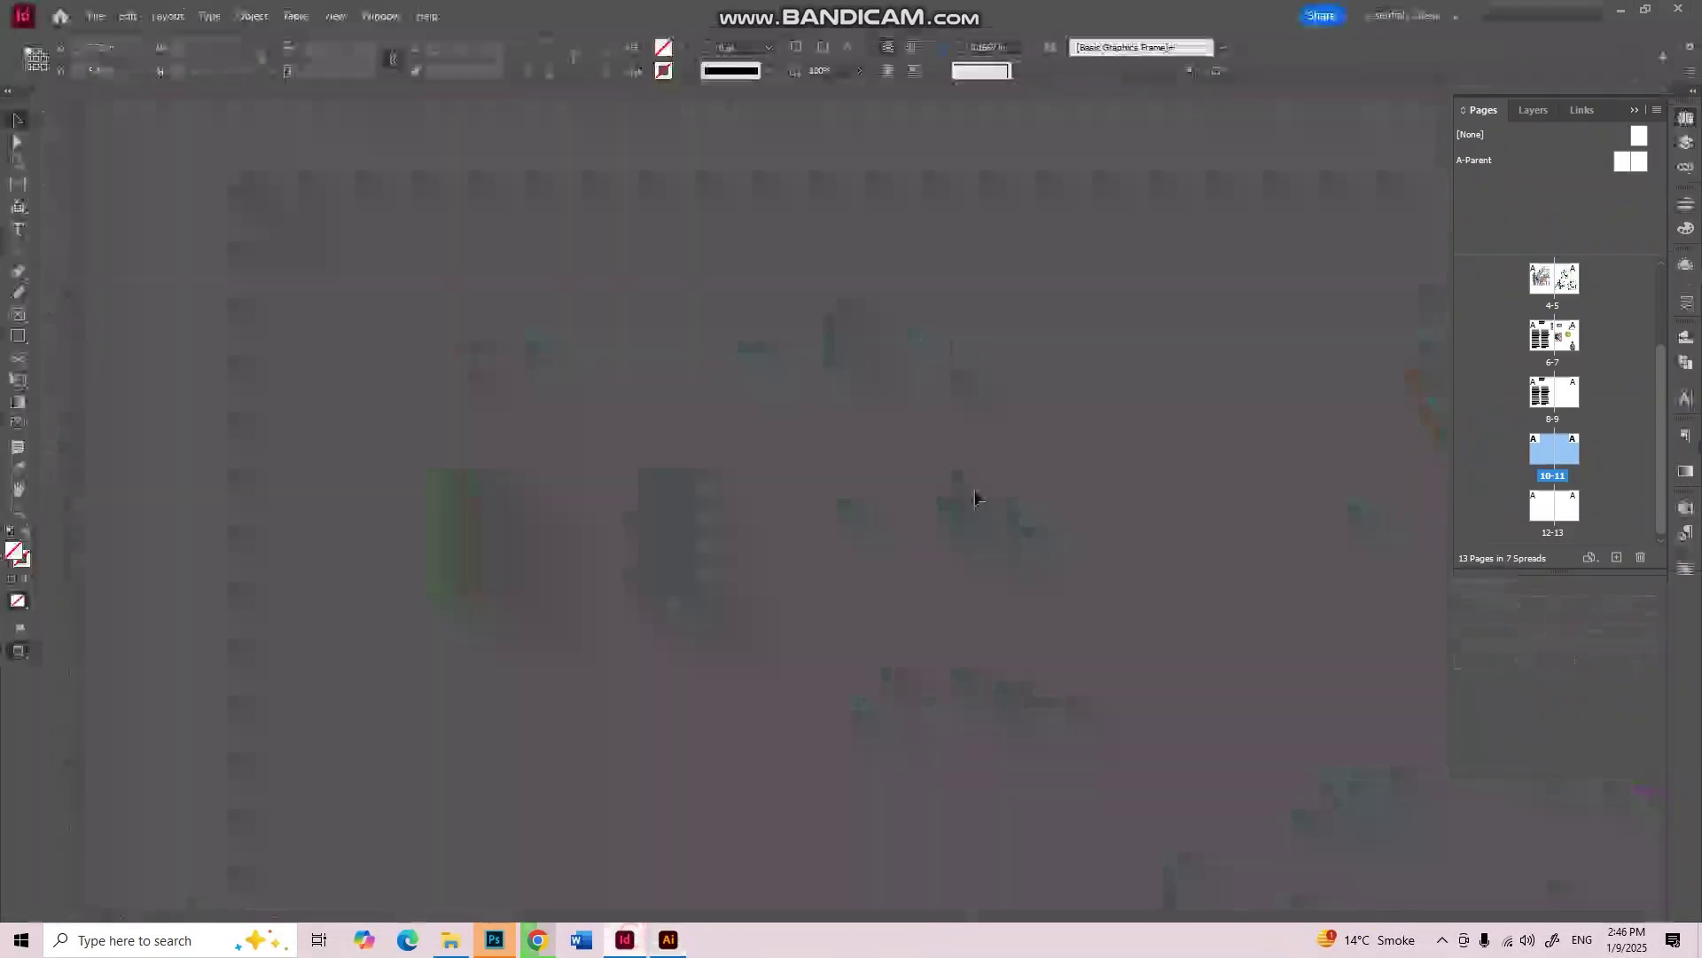
key(ctrl+v)
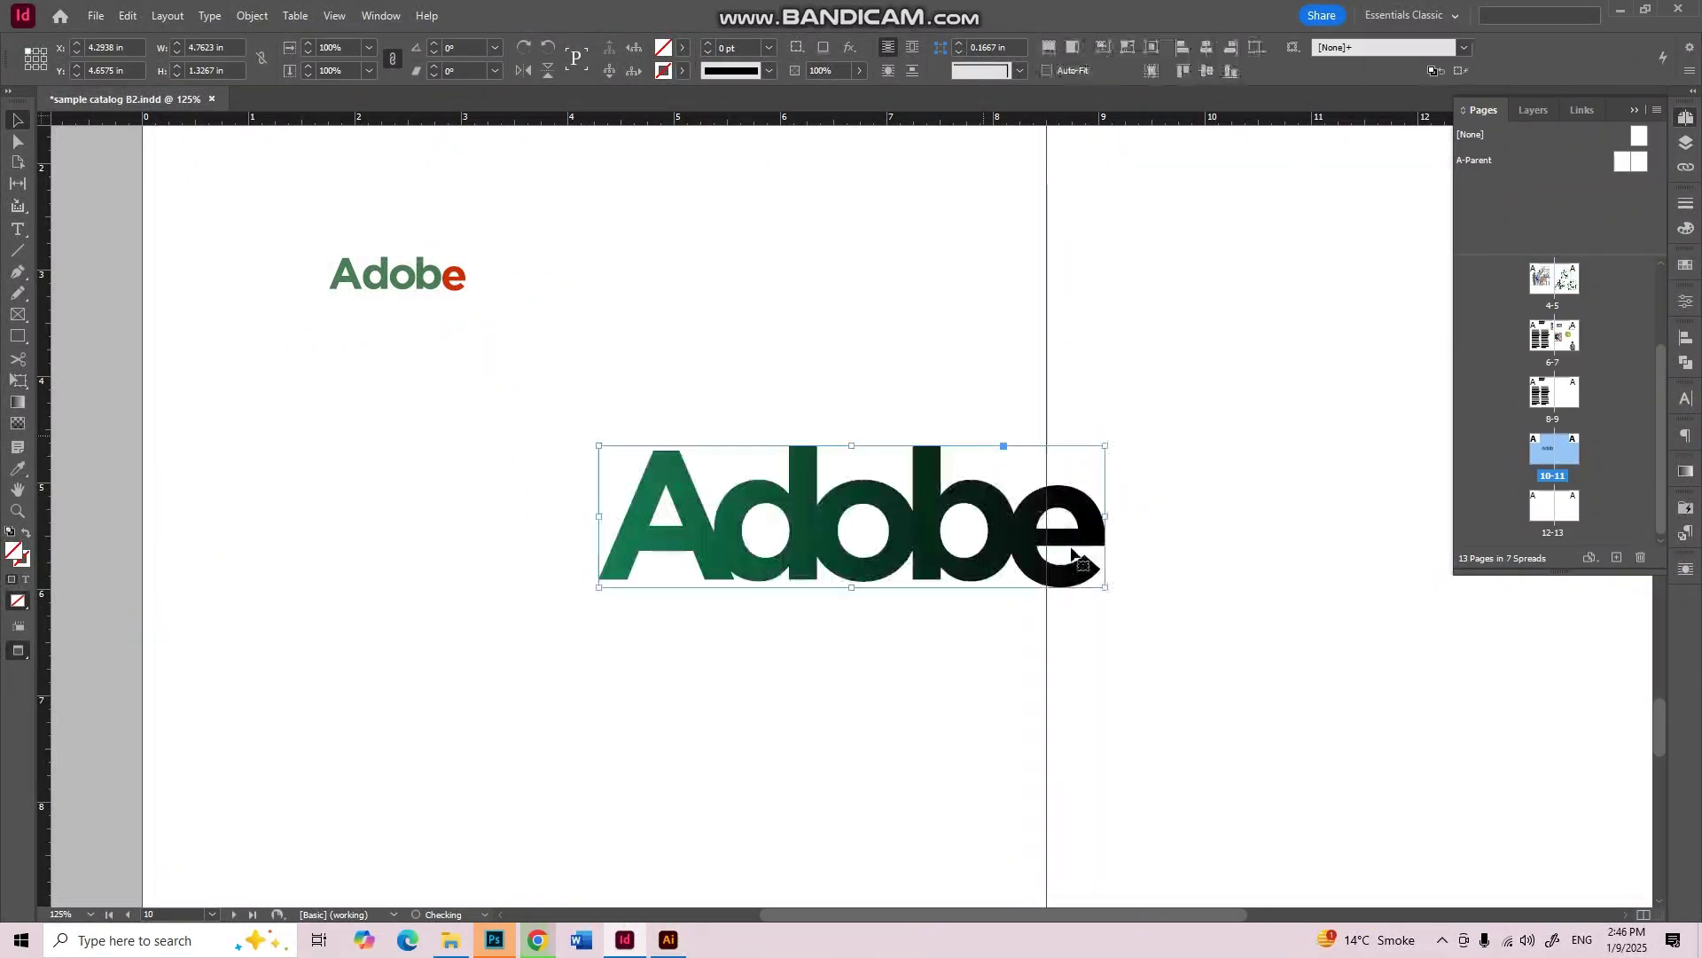
drag(953, 501, 727, 353)
click(997, 405)
click(812, 435)
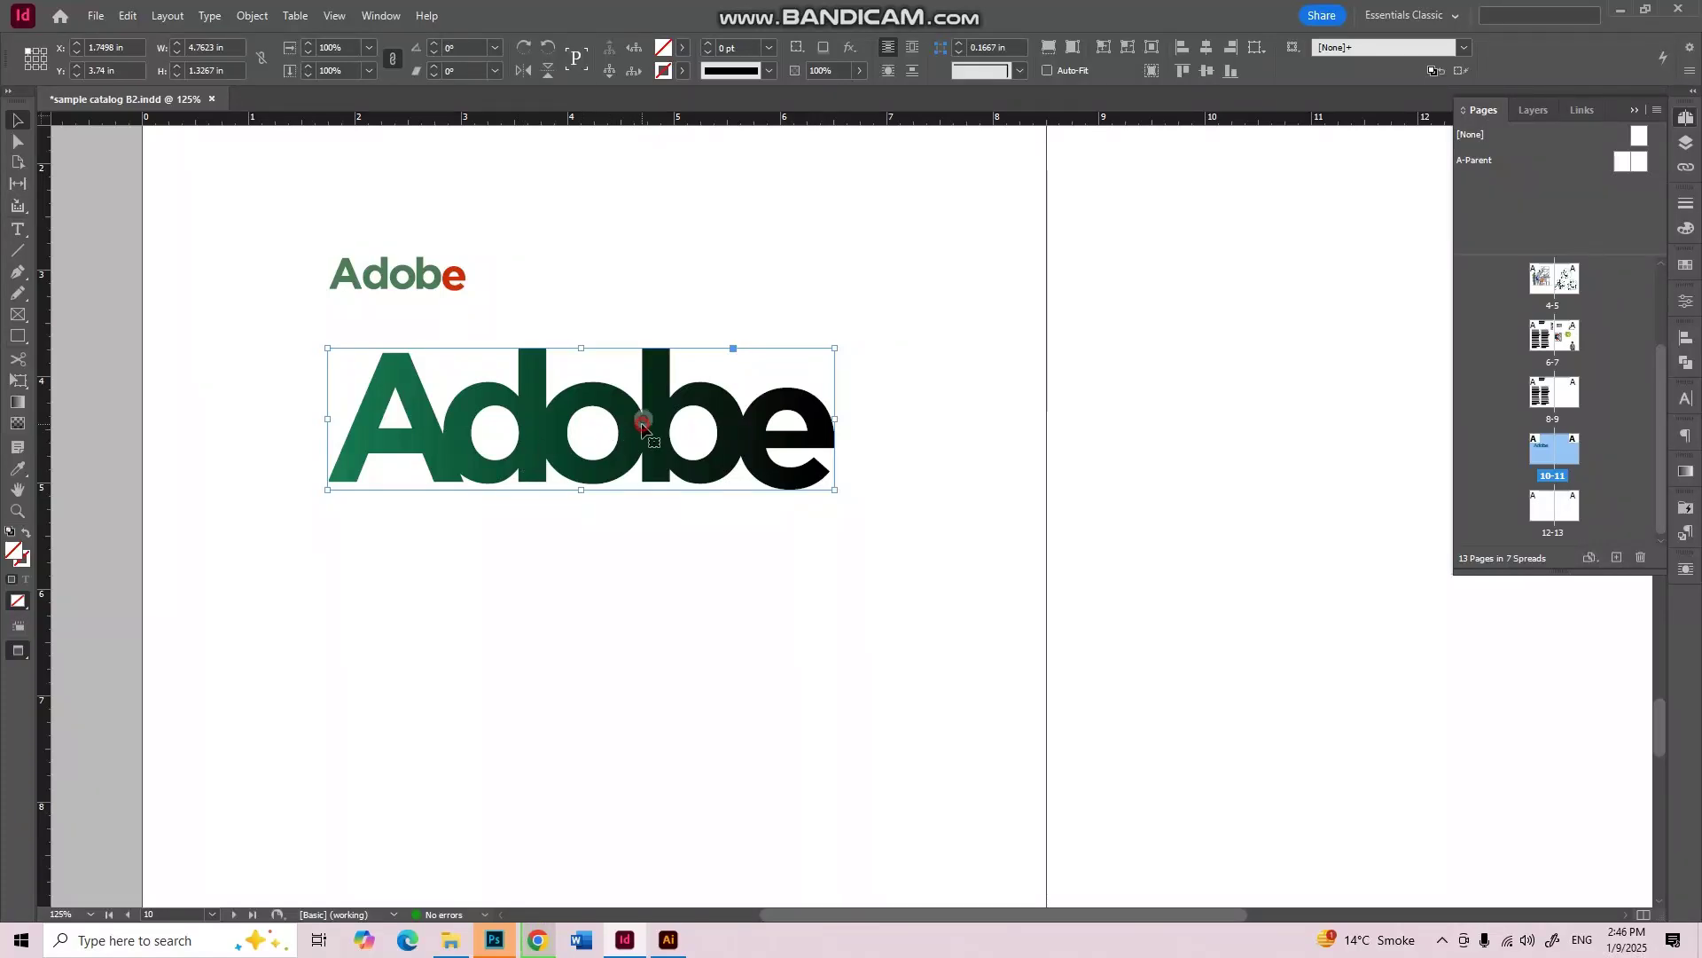
Step: Enlarge the inner content of the gradient lettering's frame to about 9.58 by 3.36 in
click(644, 420)
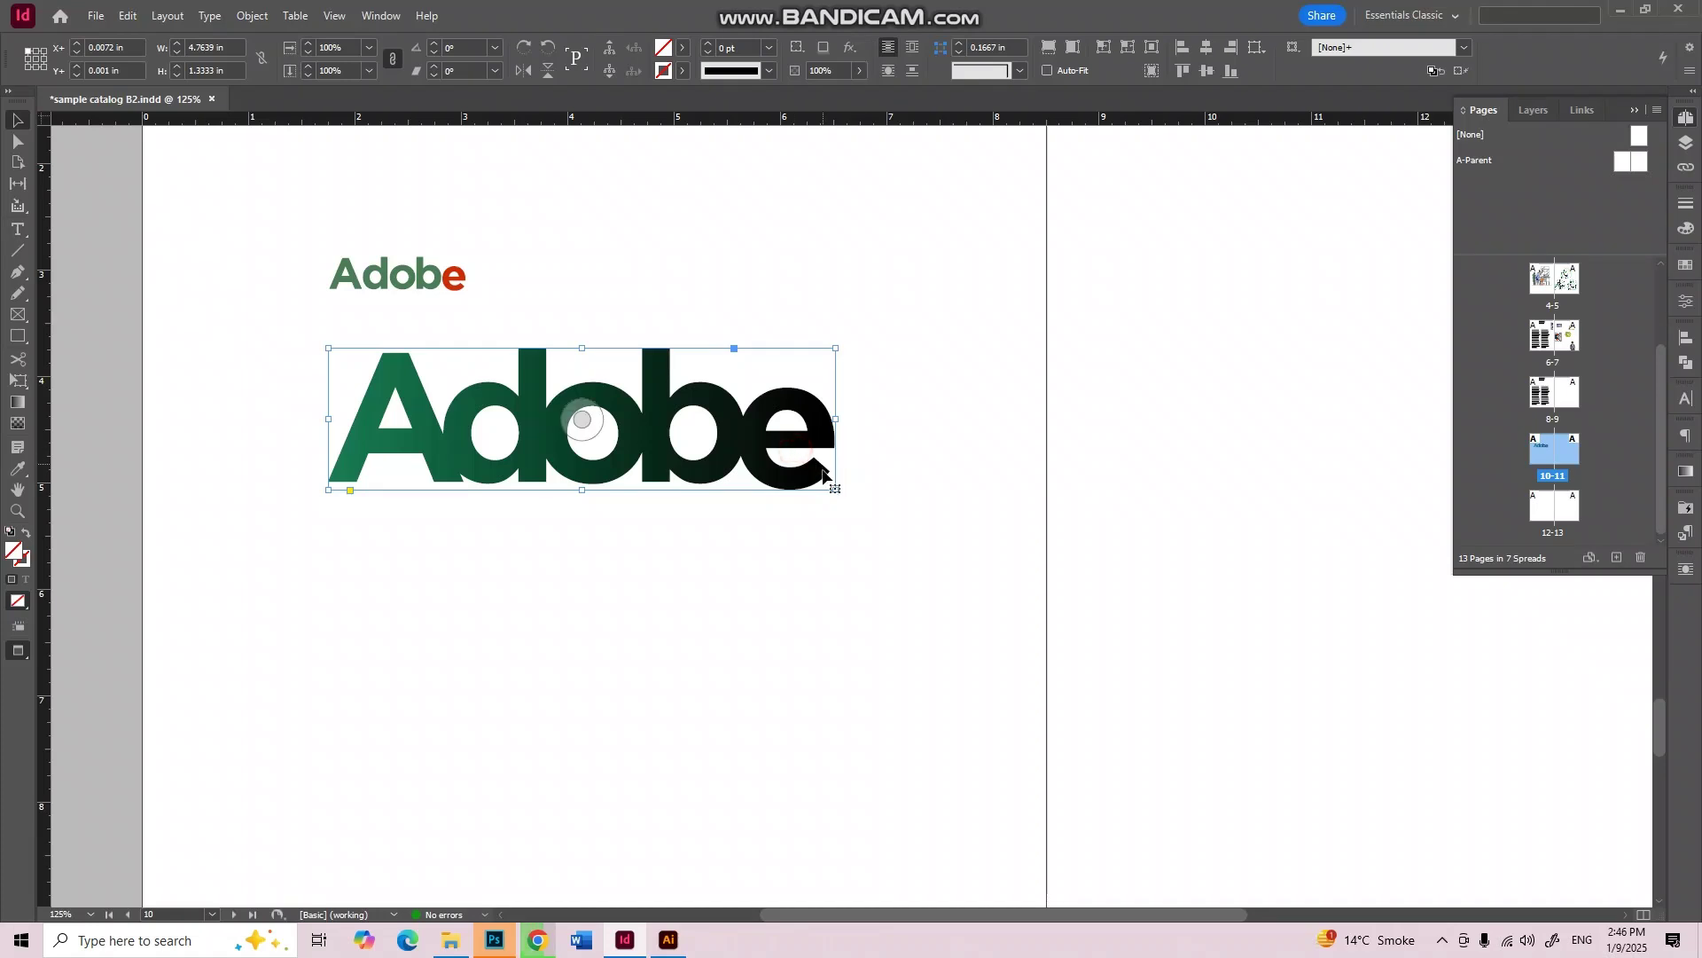
drag(835, 493, 1350, 704)
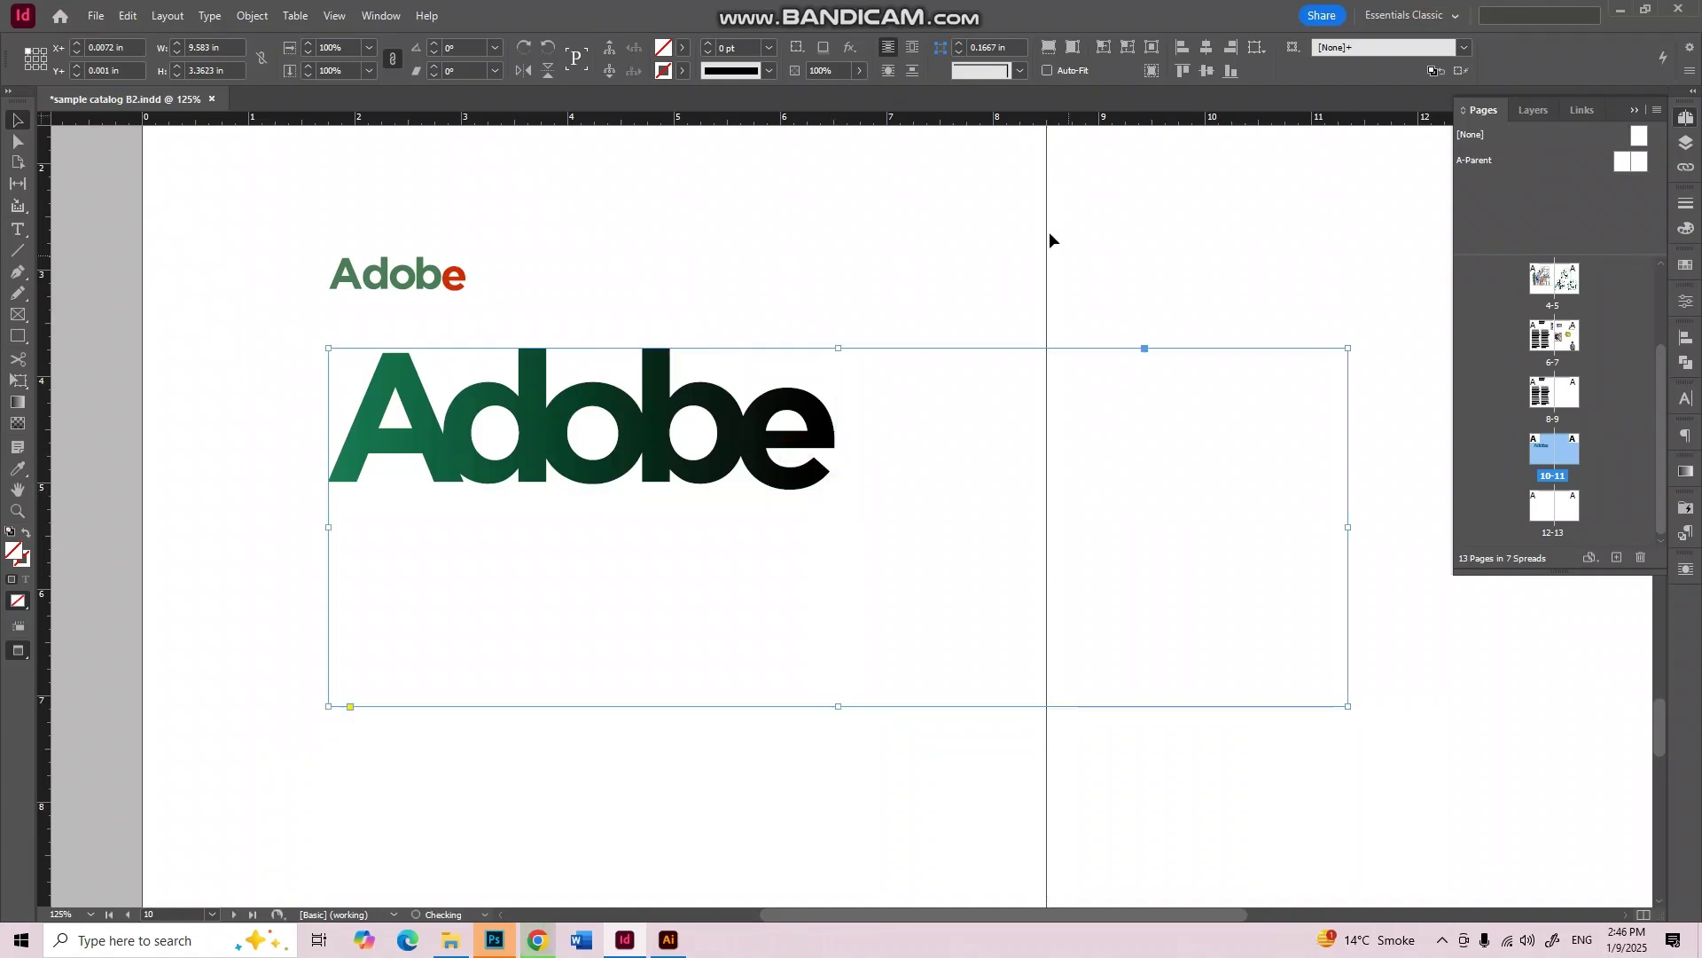
click(1051, 234)
click(638, 441)
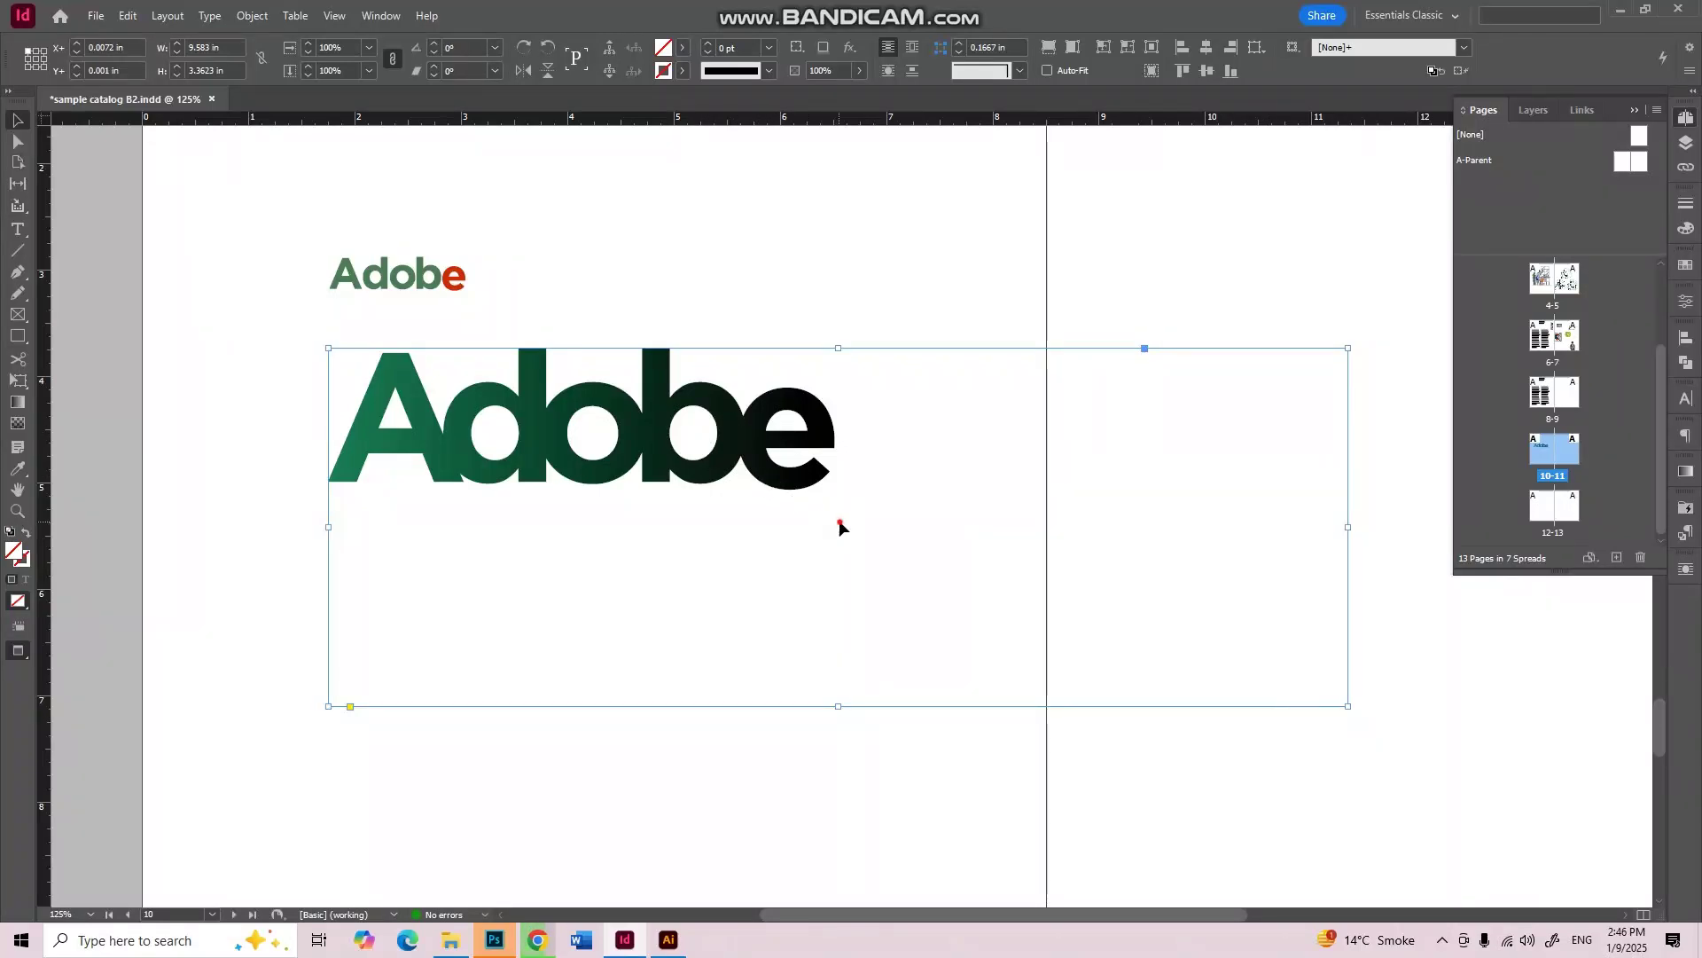
click(839, 524)
click(638, 423)
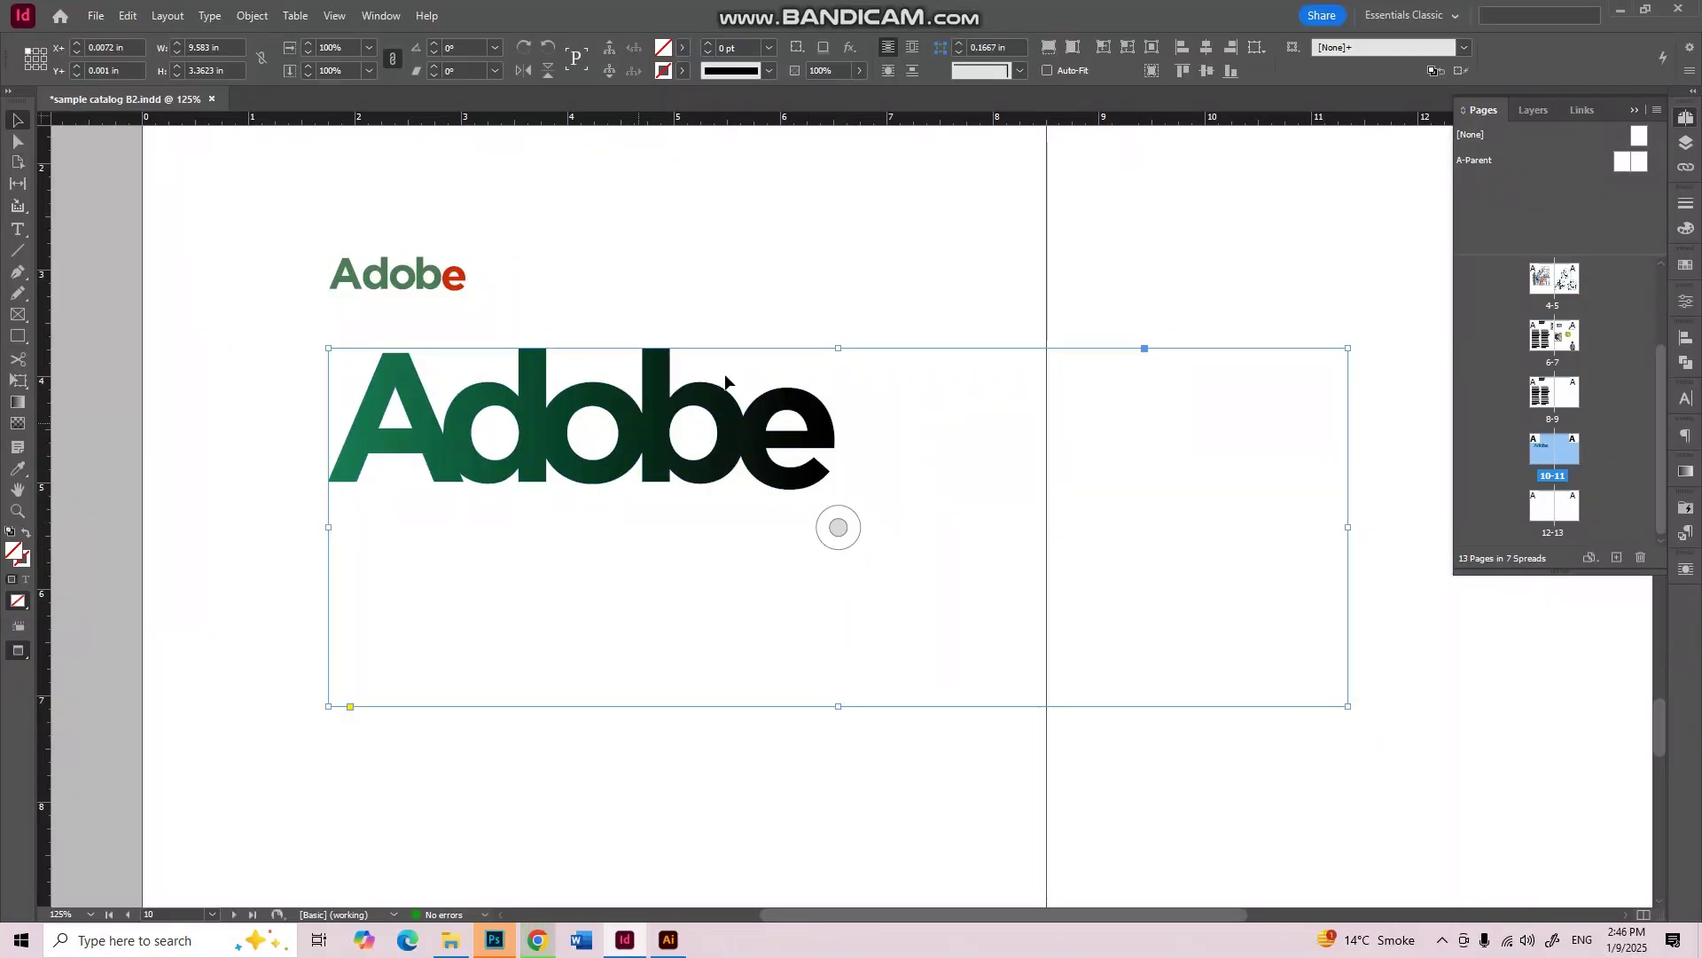
Step: Compare the gradient lettering's outer frame with its enlarged inner content by selecting each in turn
click(752, 280)
click(817, 453)
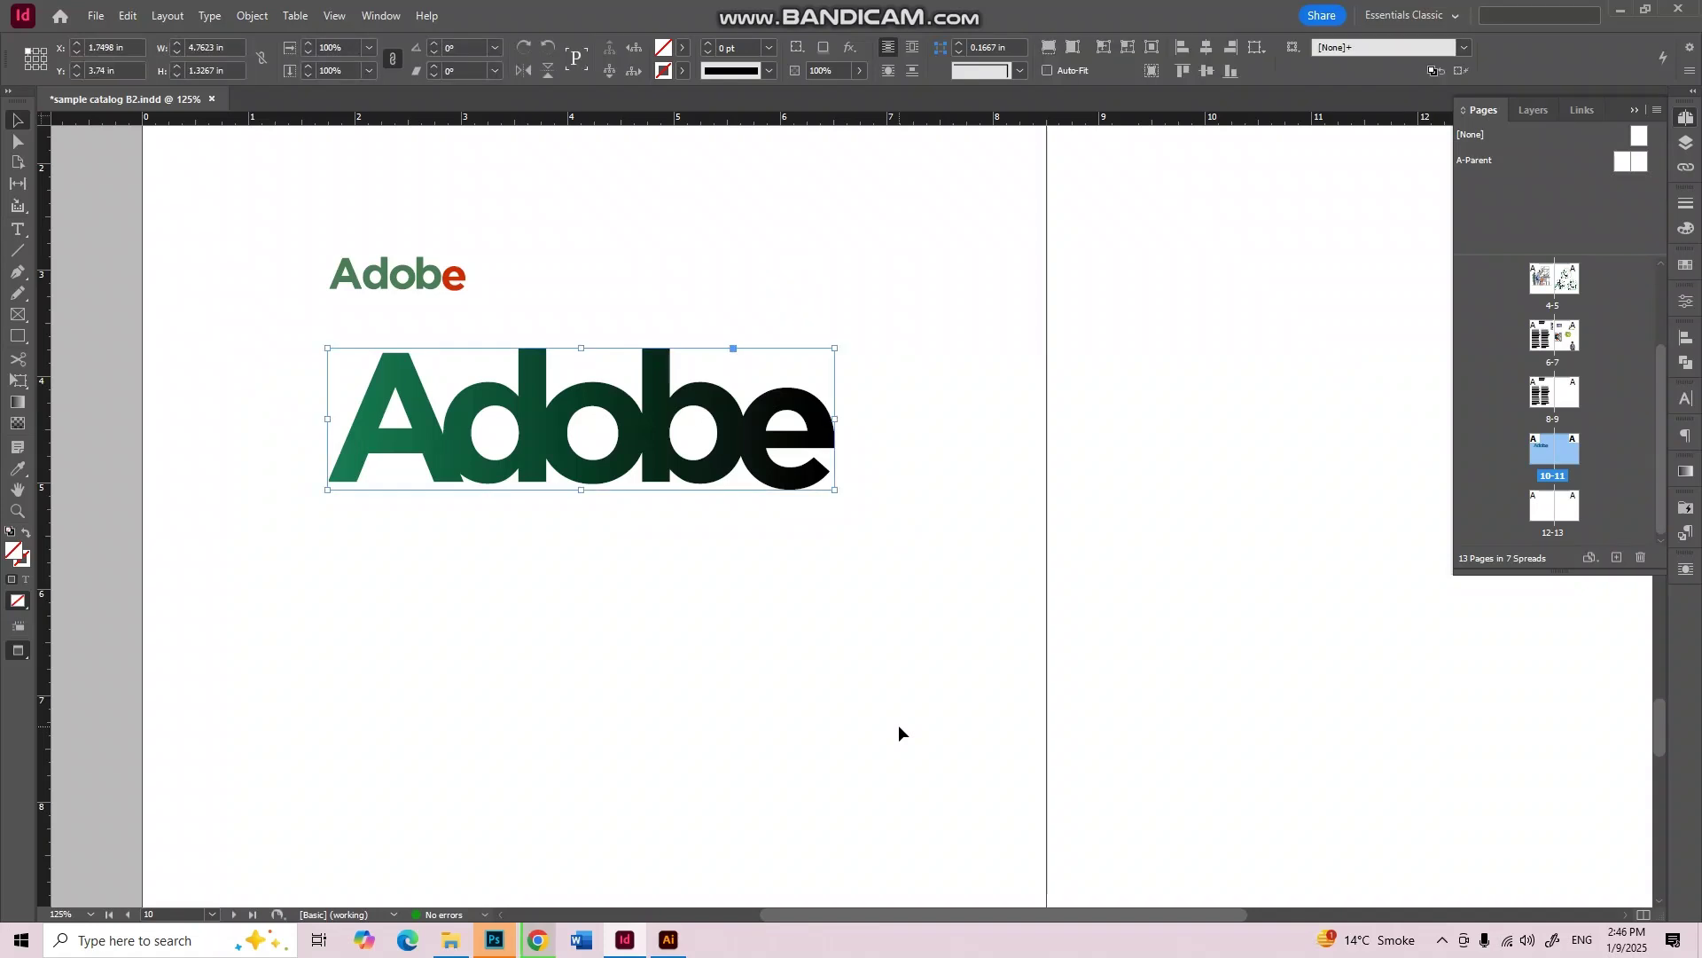
click(965, 510)
click(826, 450)
double_click(648, 426)
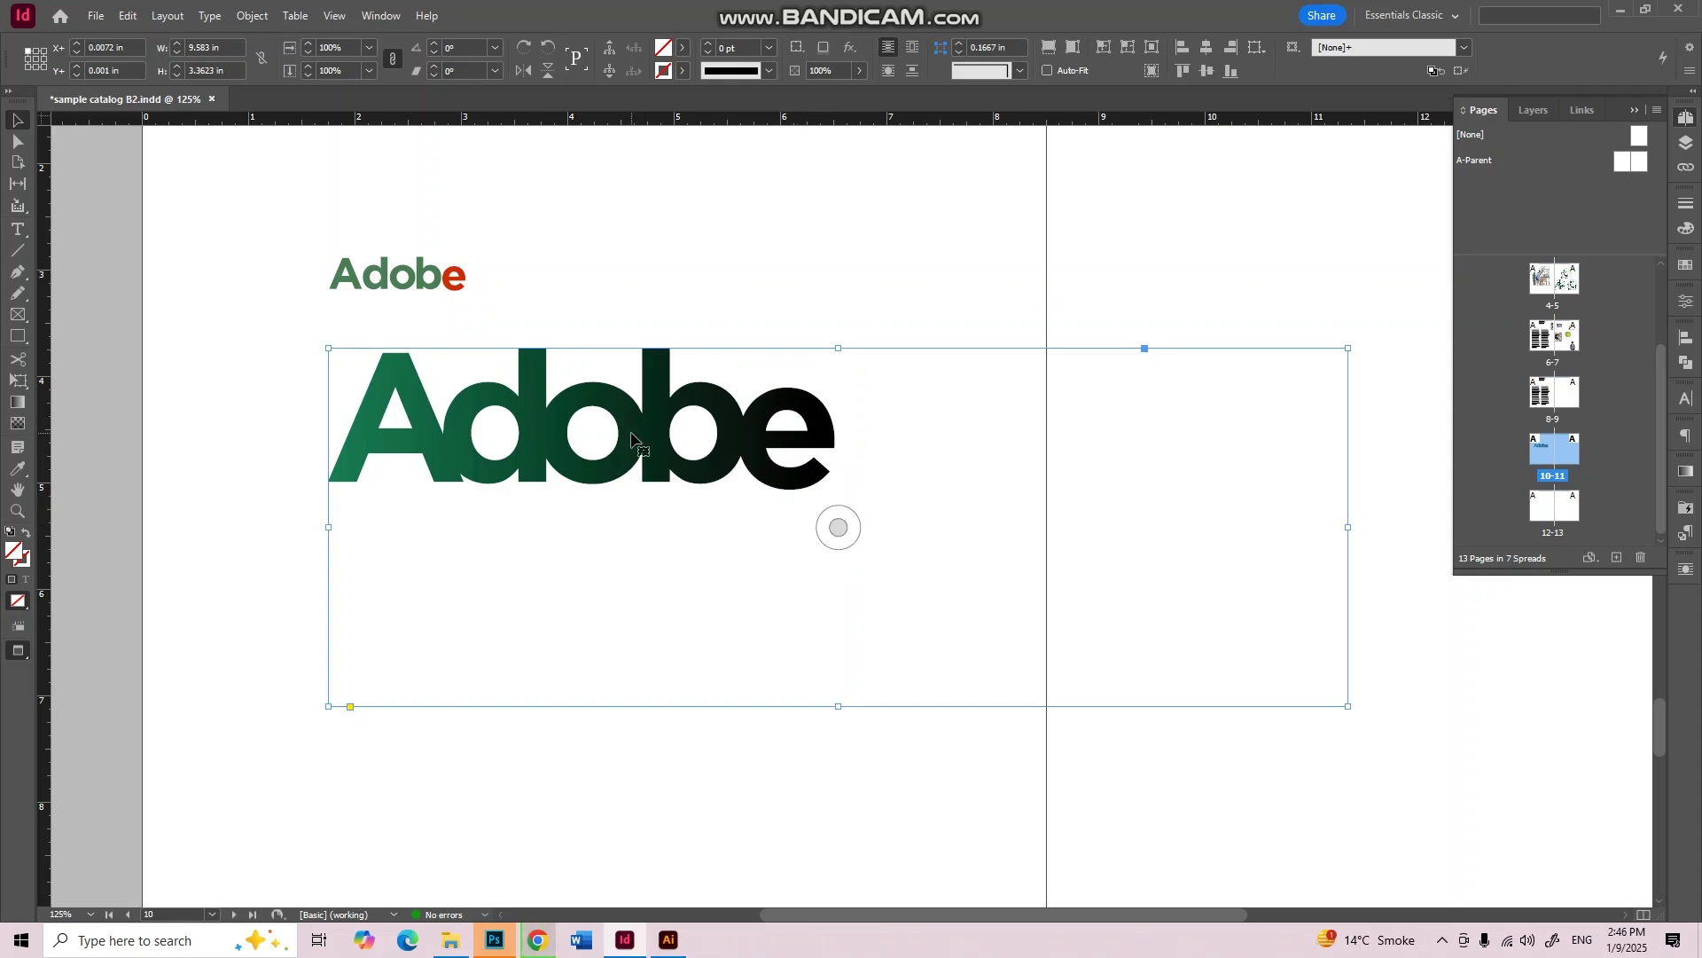
click(691, 297)
double_click(651, 433)
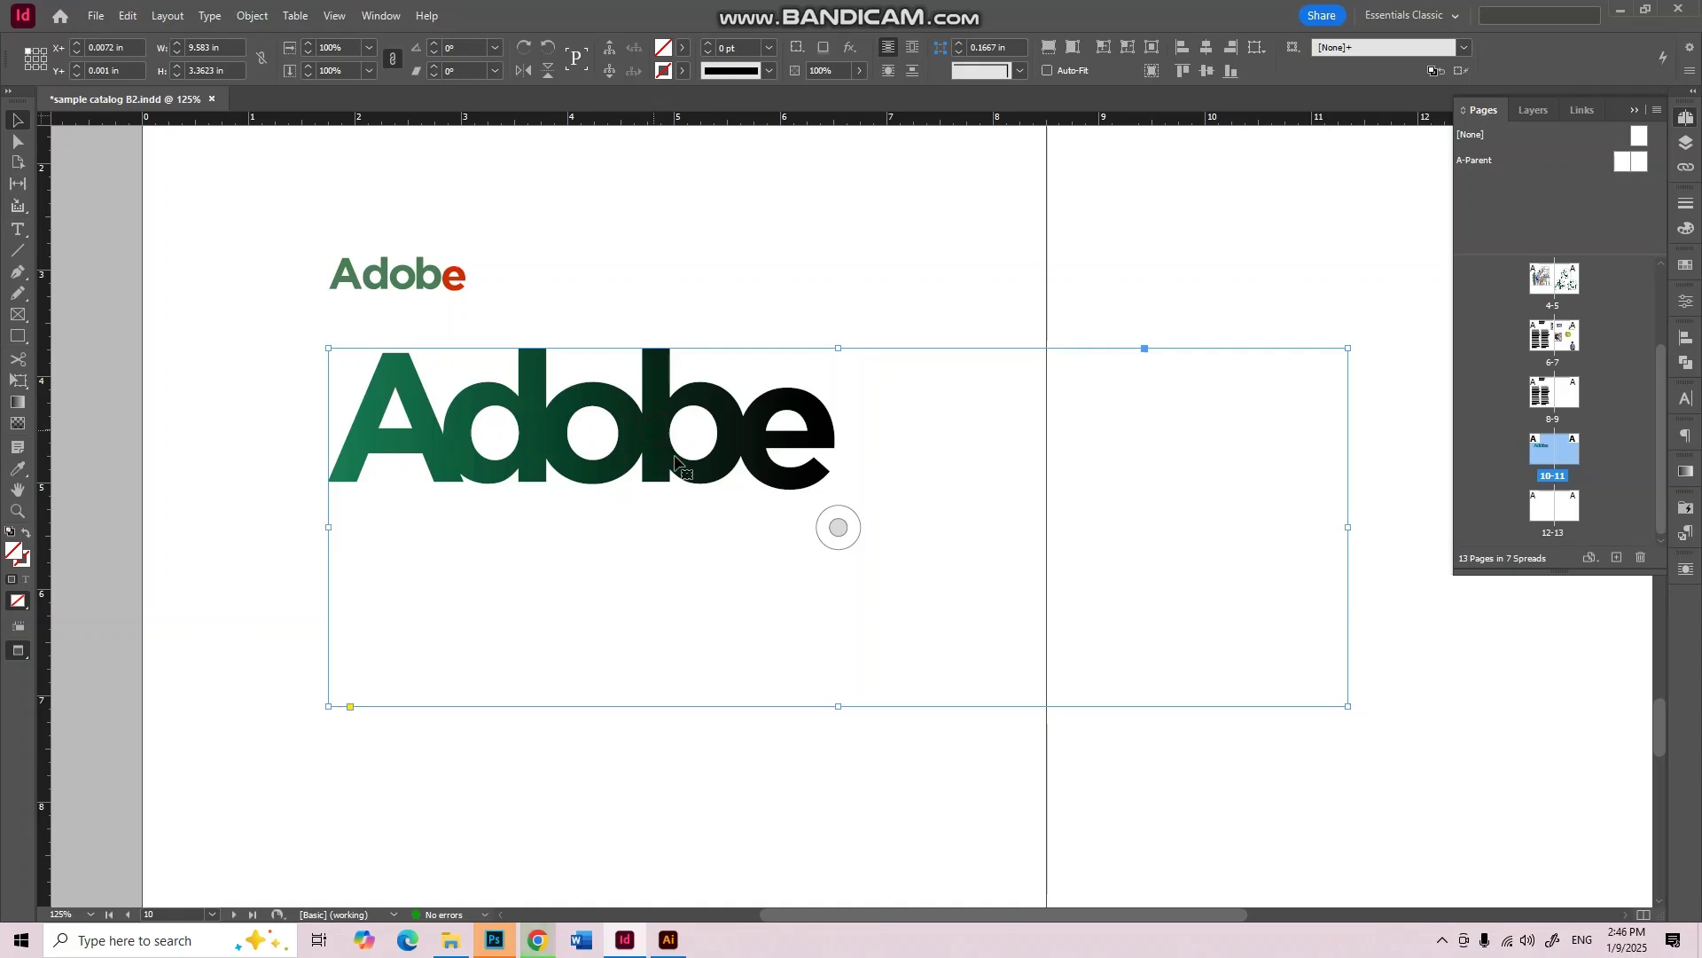
click(704, 292)
double_click(835, 530)
click(837, 525)
click(855, 515)
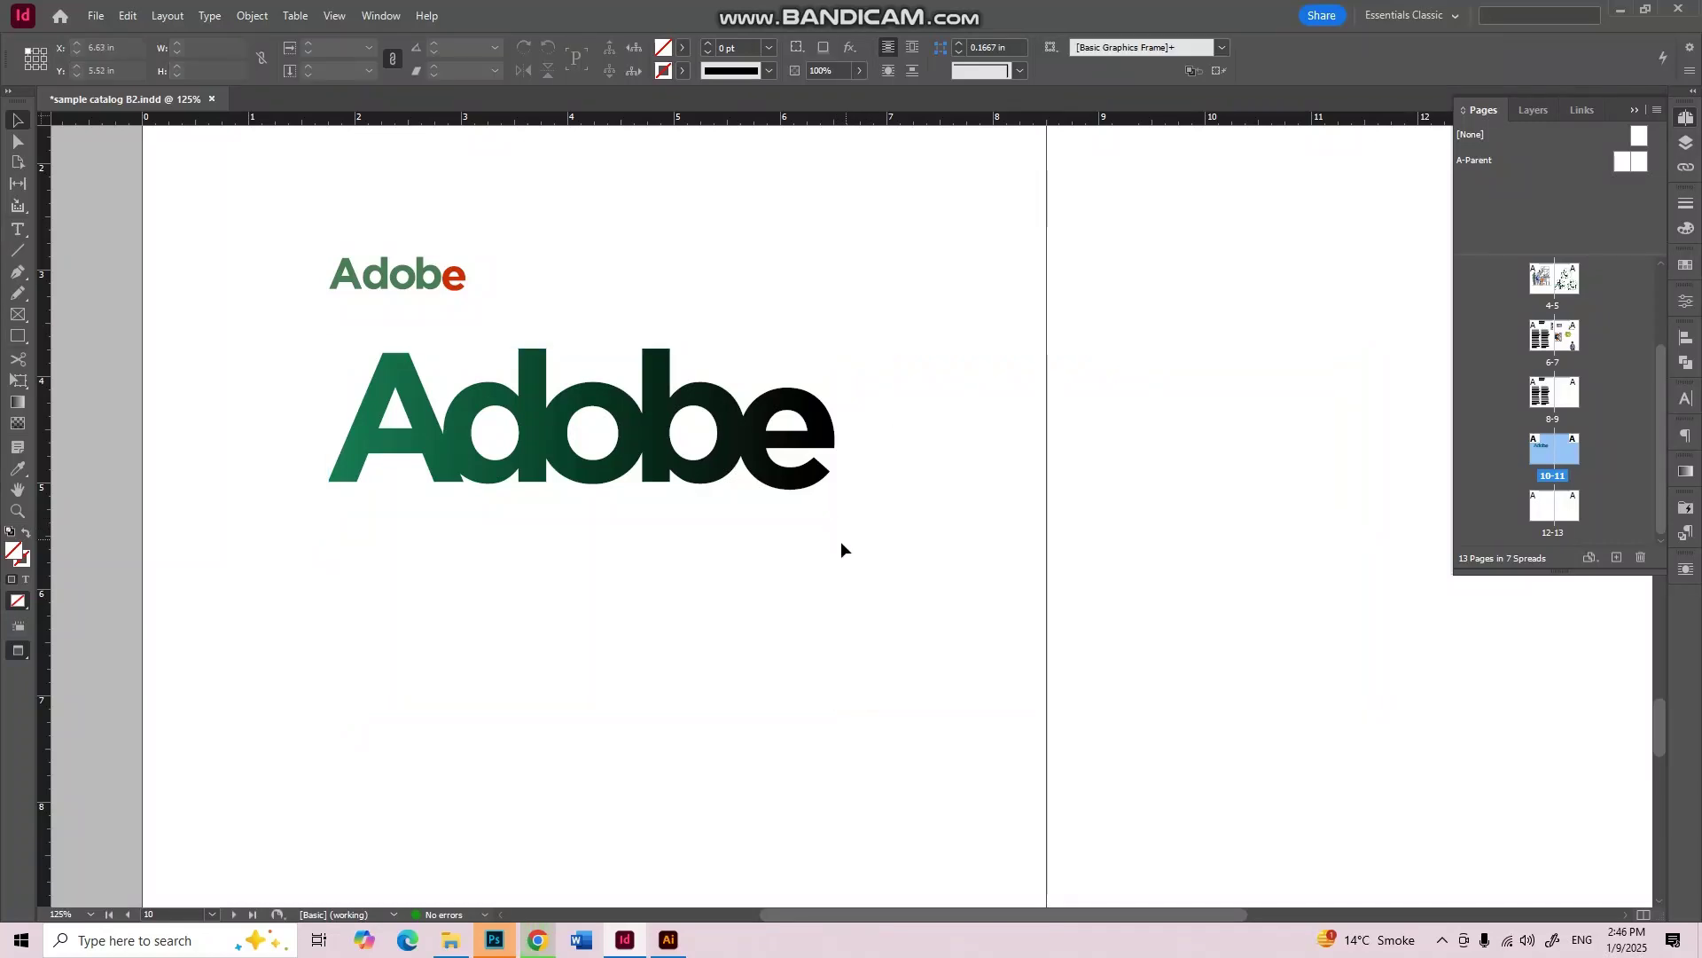
click(799, 454)
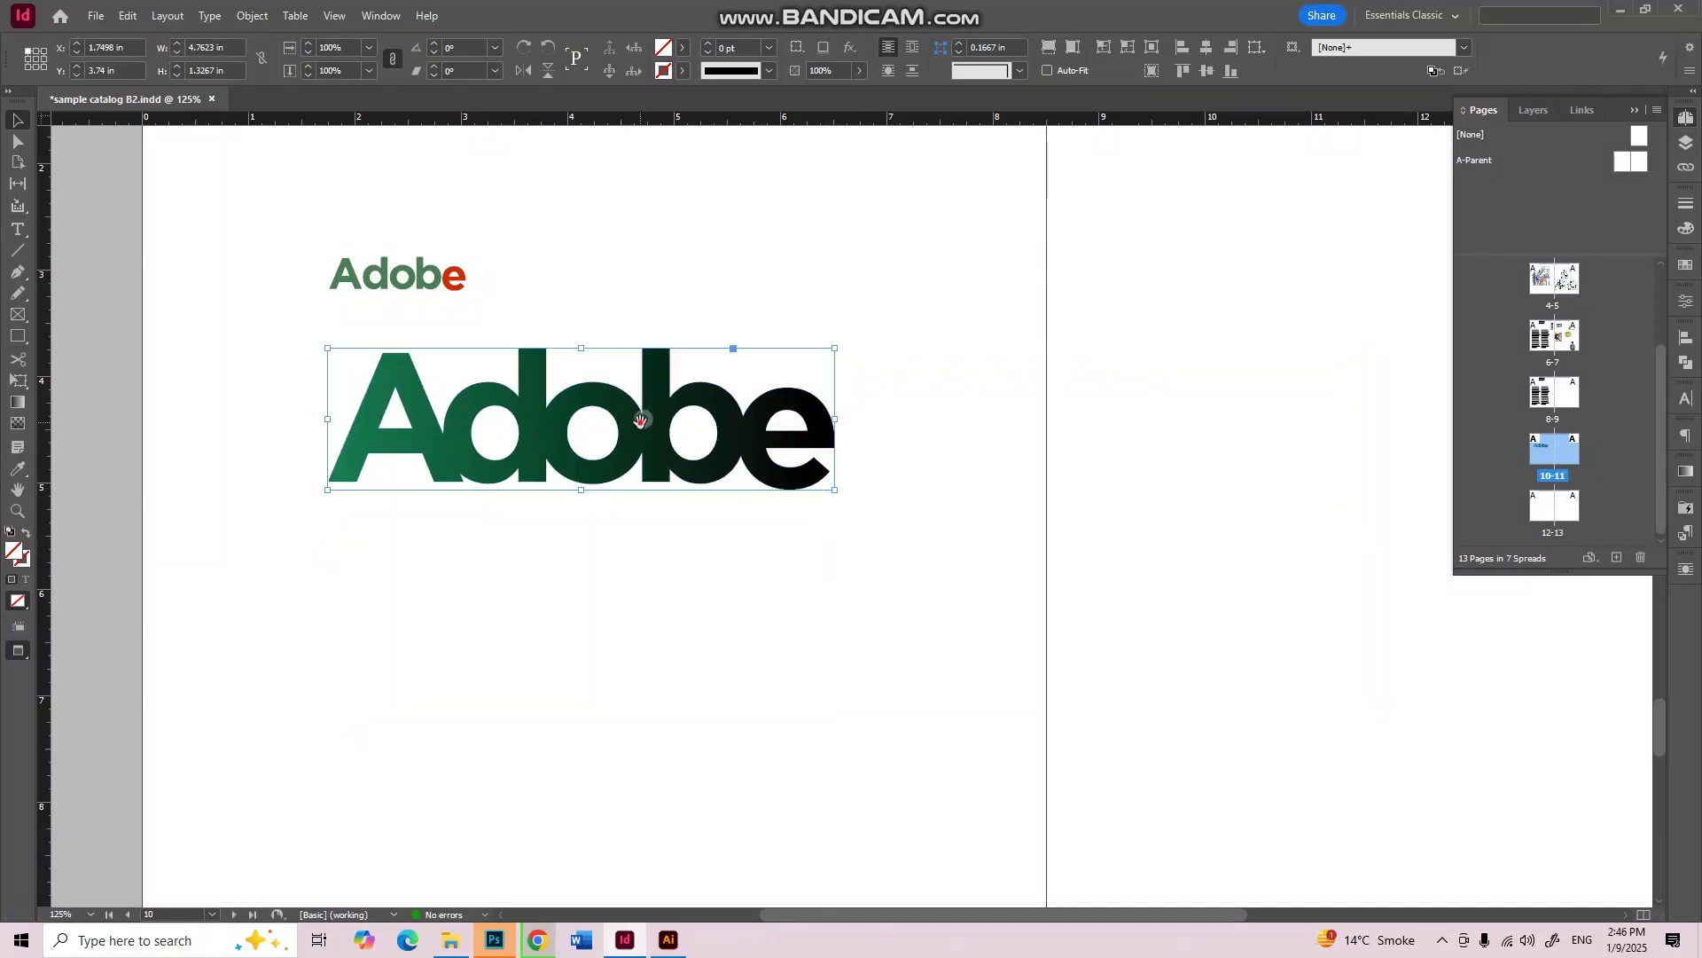
click(838, 525)
click(816, 474)
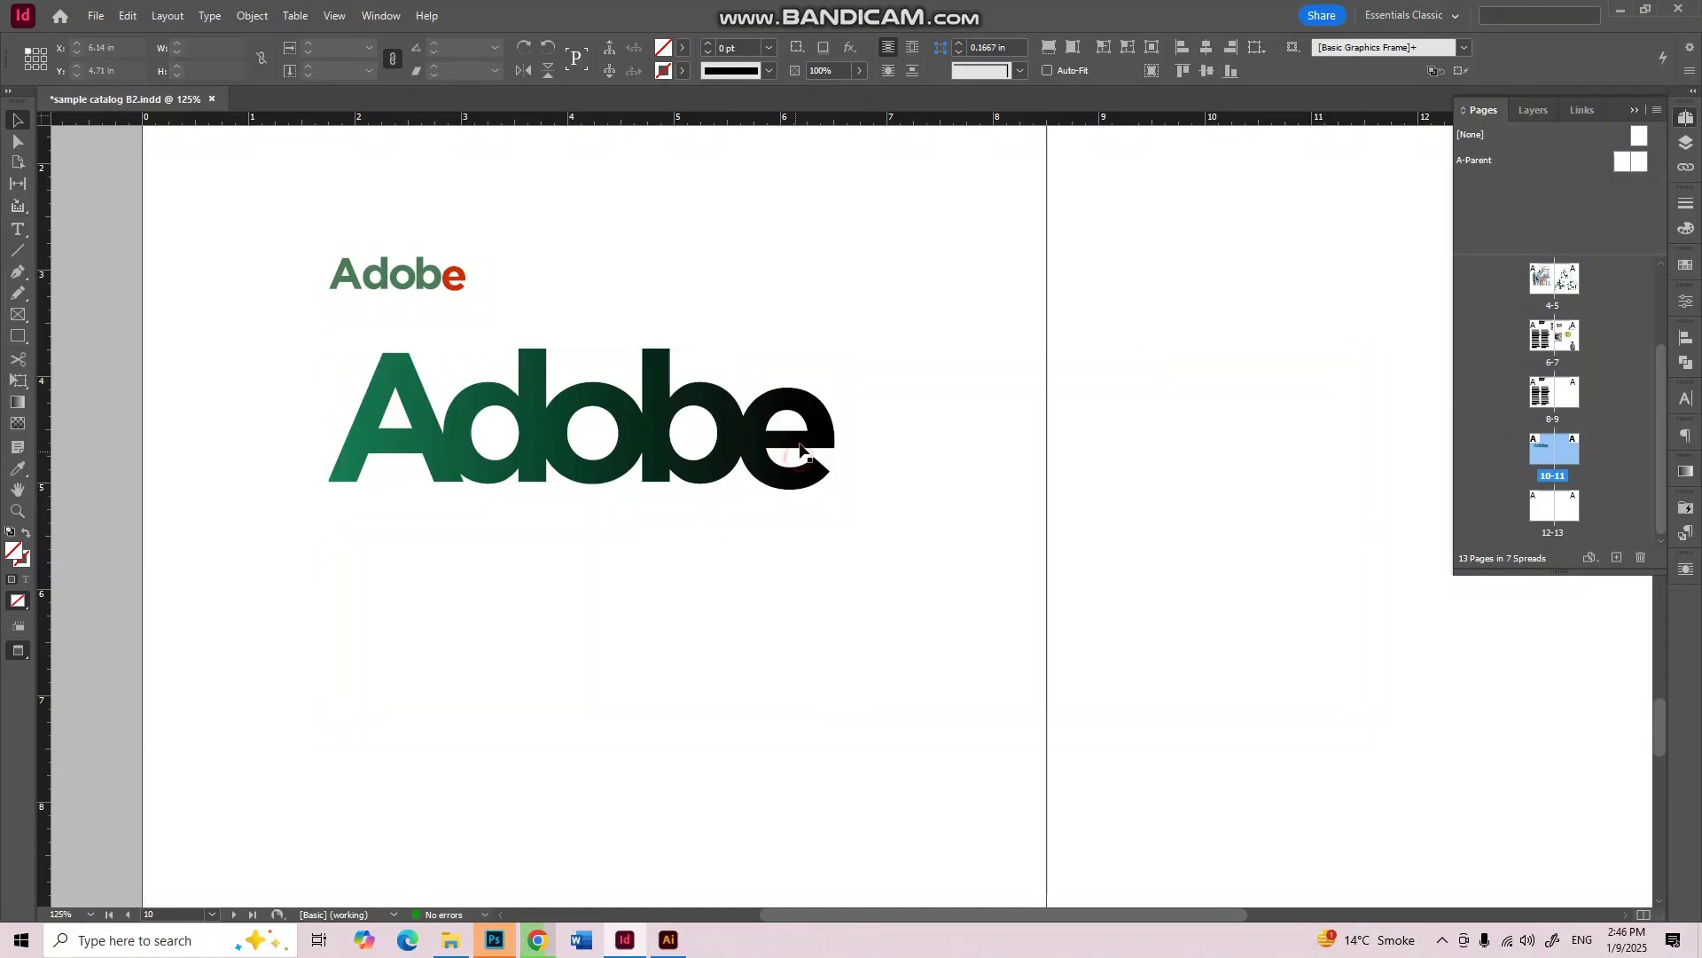
Step: Try to shrink the gradient lettering's inner content to about 2.78 by 0.66 in, and undo it
click(833, 479)
drag(836, 487, 625, 421)
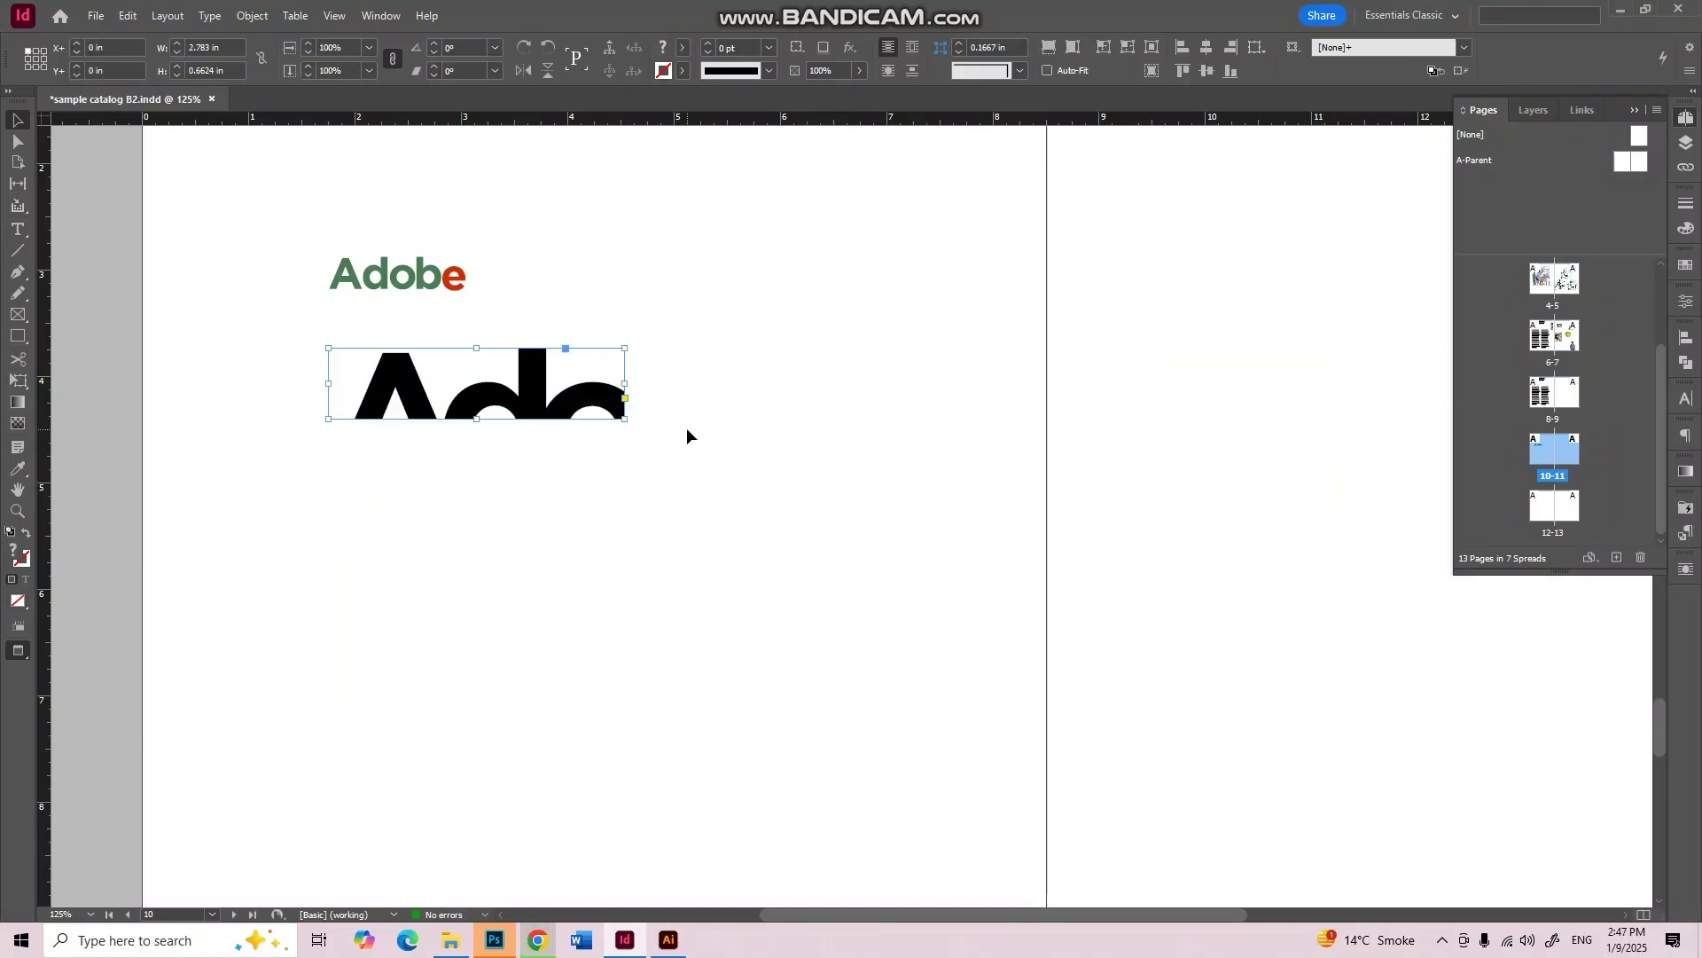
key(ctrl+z)
Step: Scale the gradient lettering together with its frame down to about 1.49 in wide and deselect it
click(885, 342)
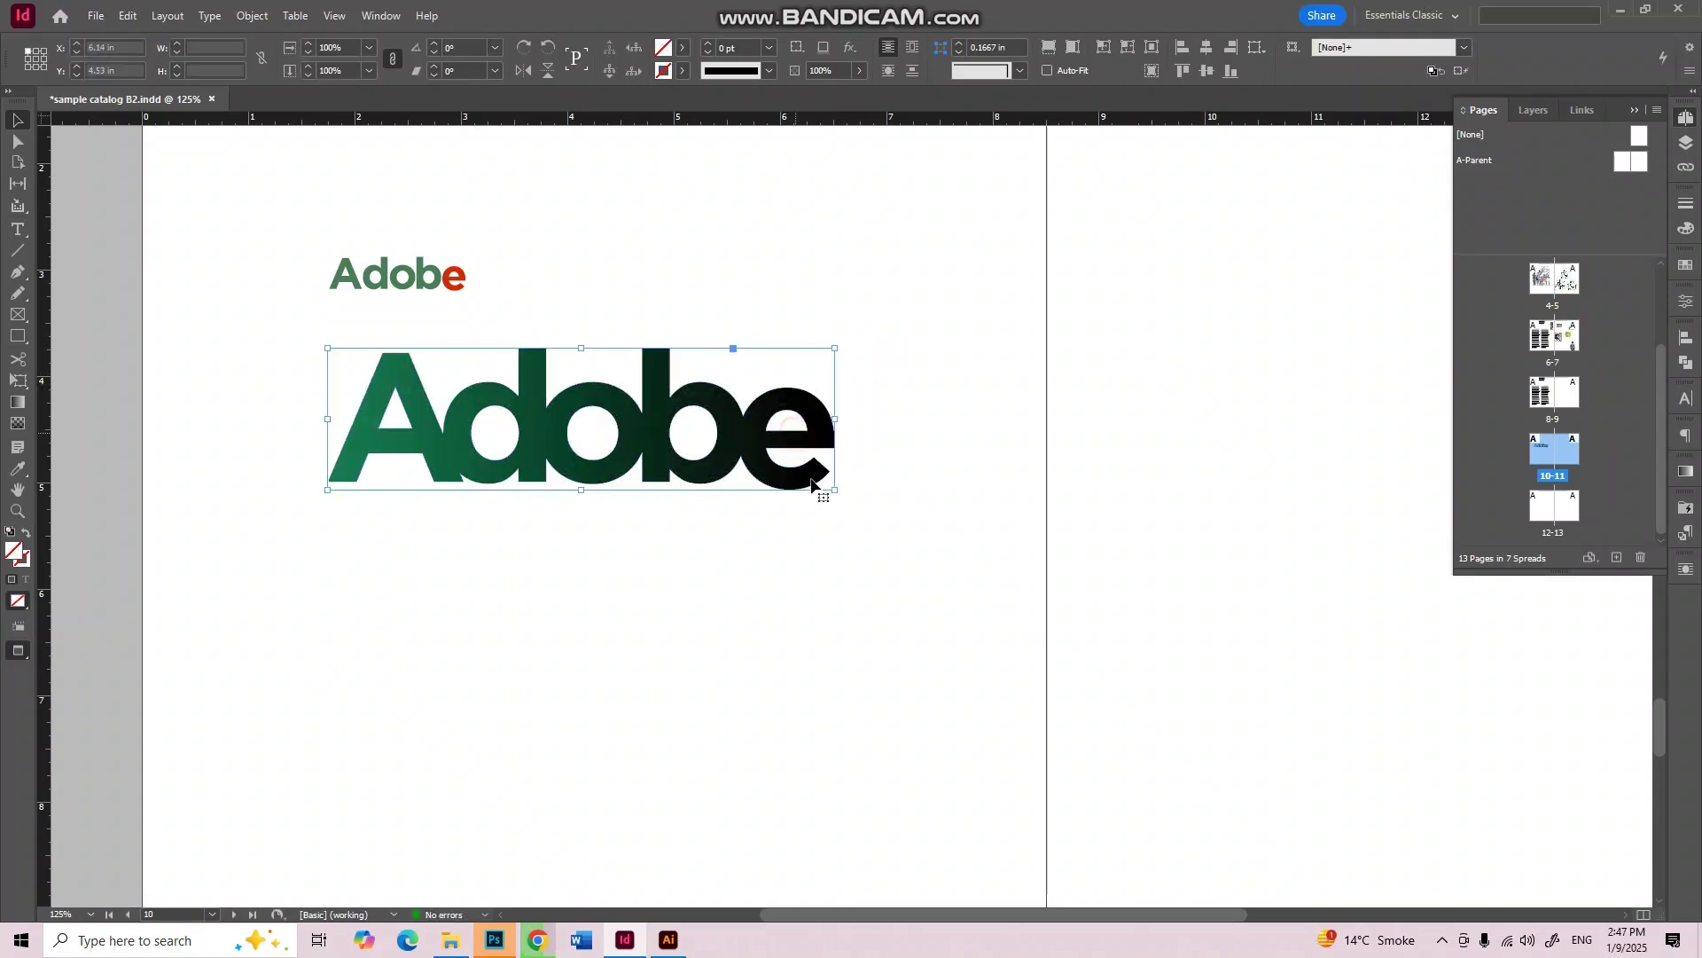
click(832, 487)
drag(833, 486, 676, 439)
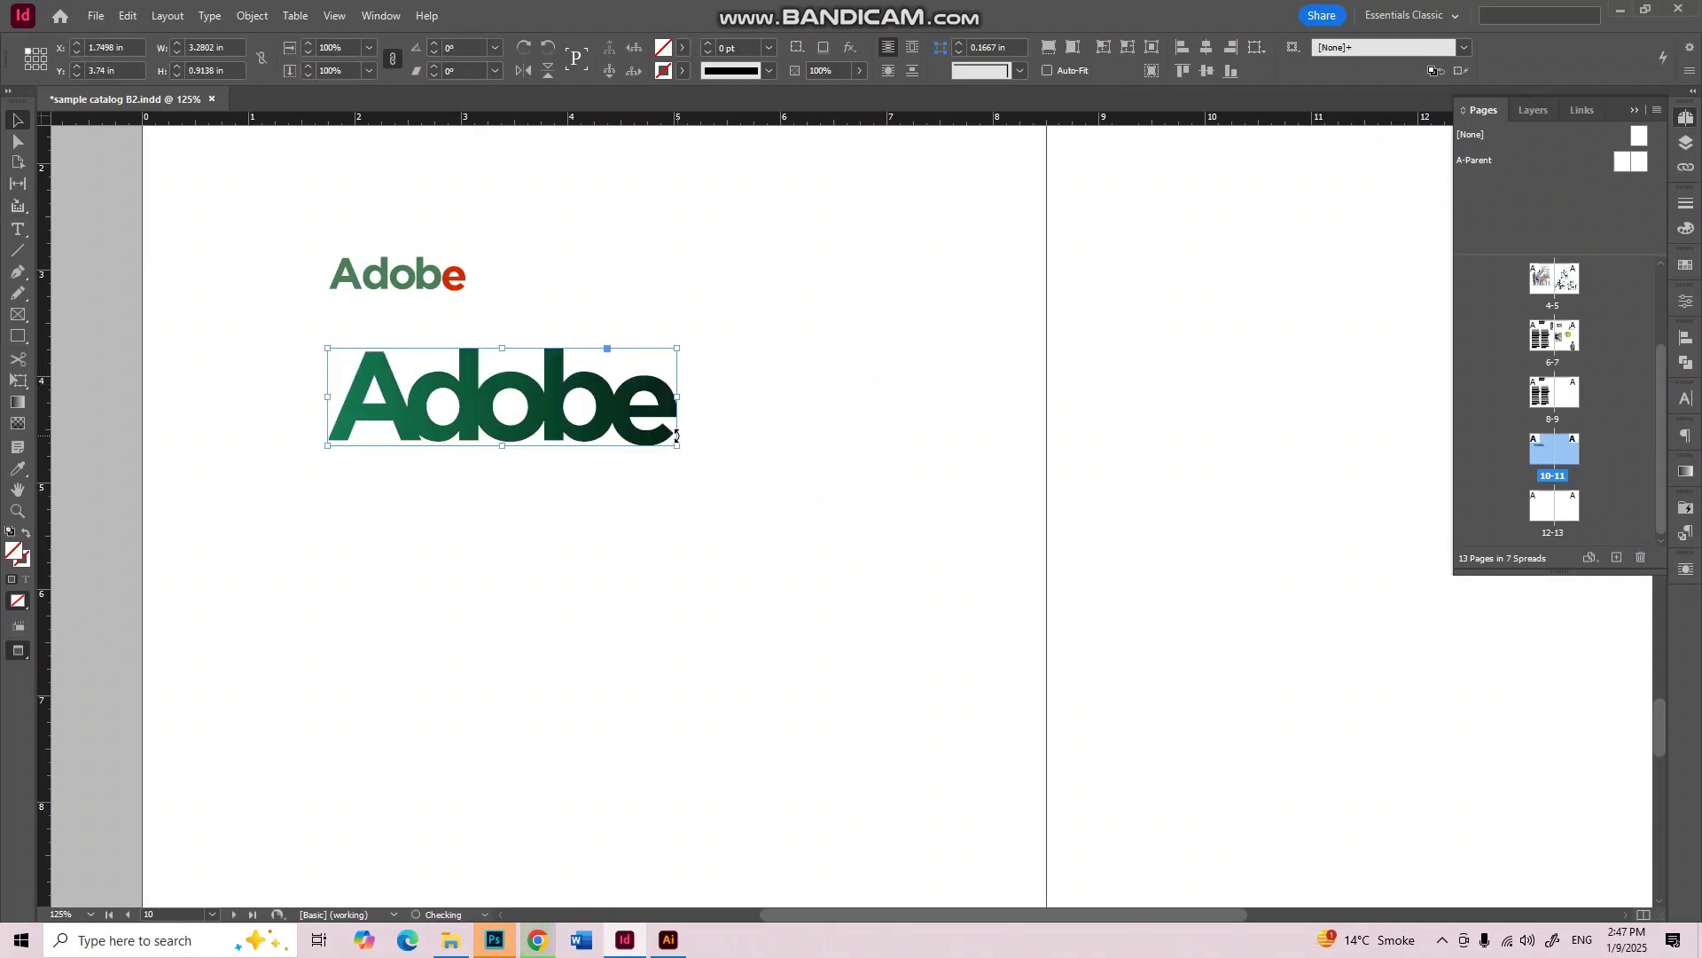
click(849, 381)
click(674, 439)
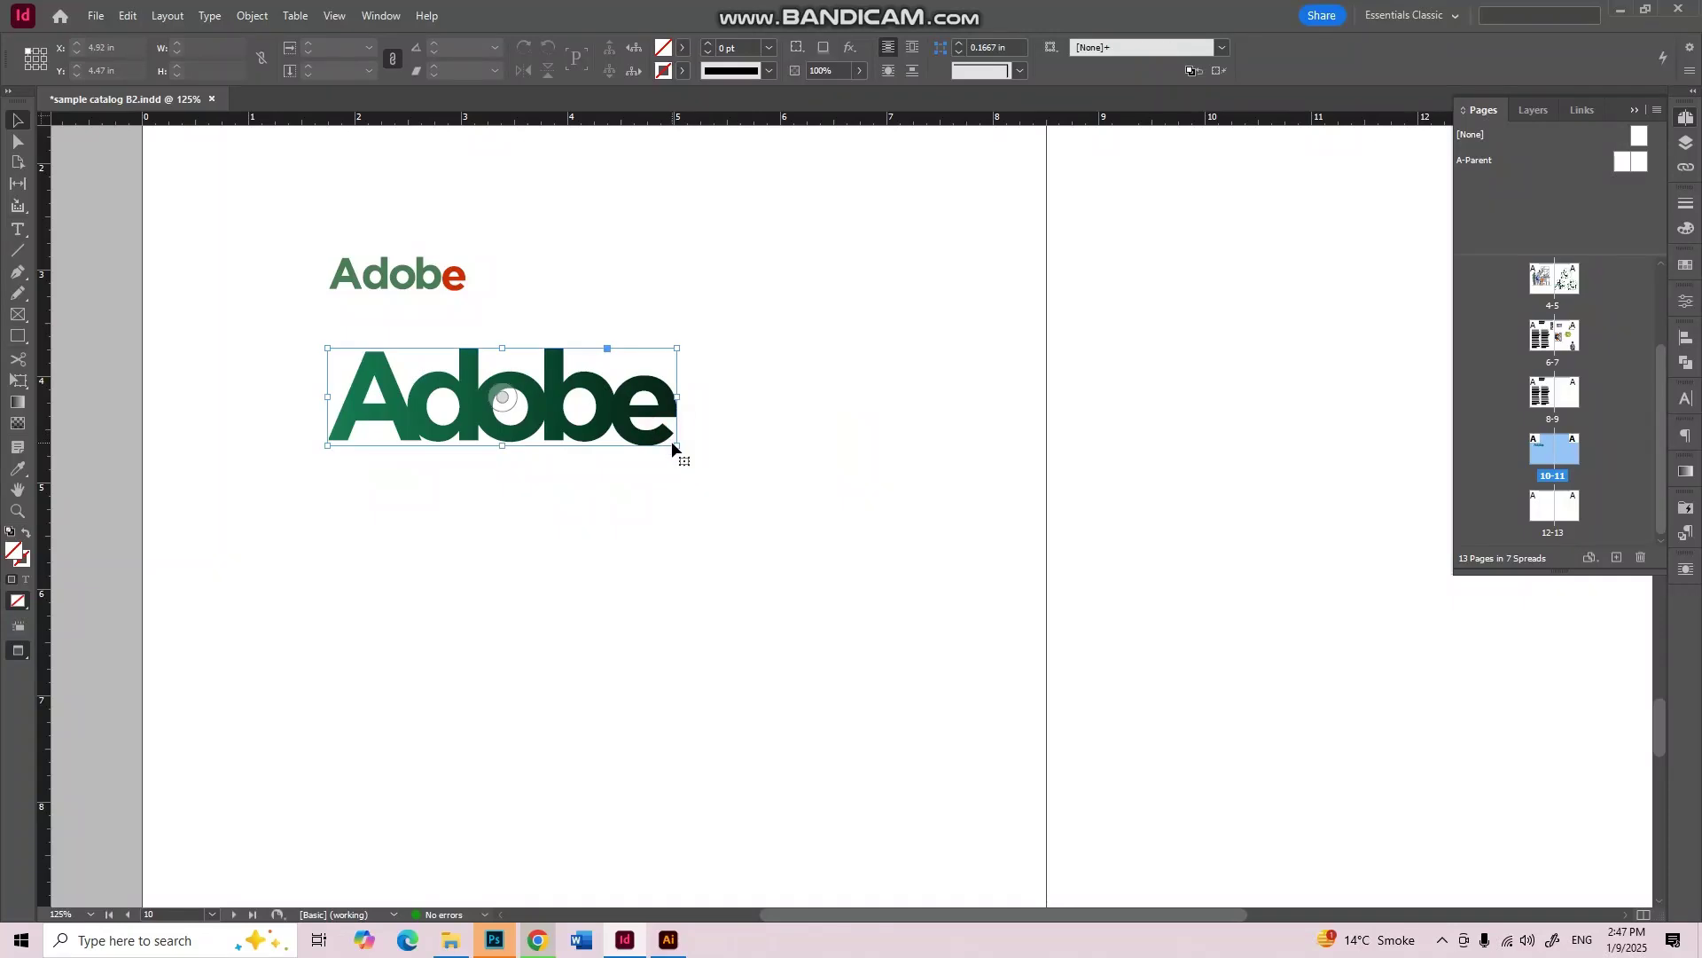
drag(676, 443, 494, 369)
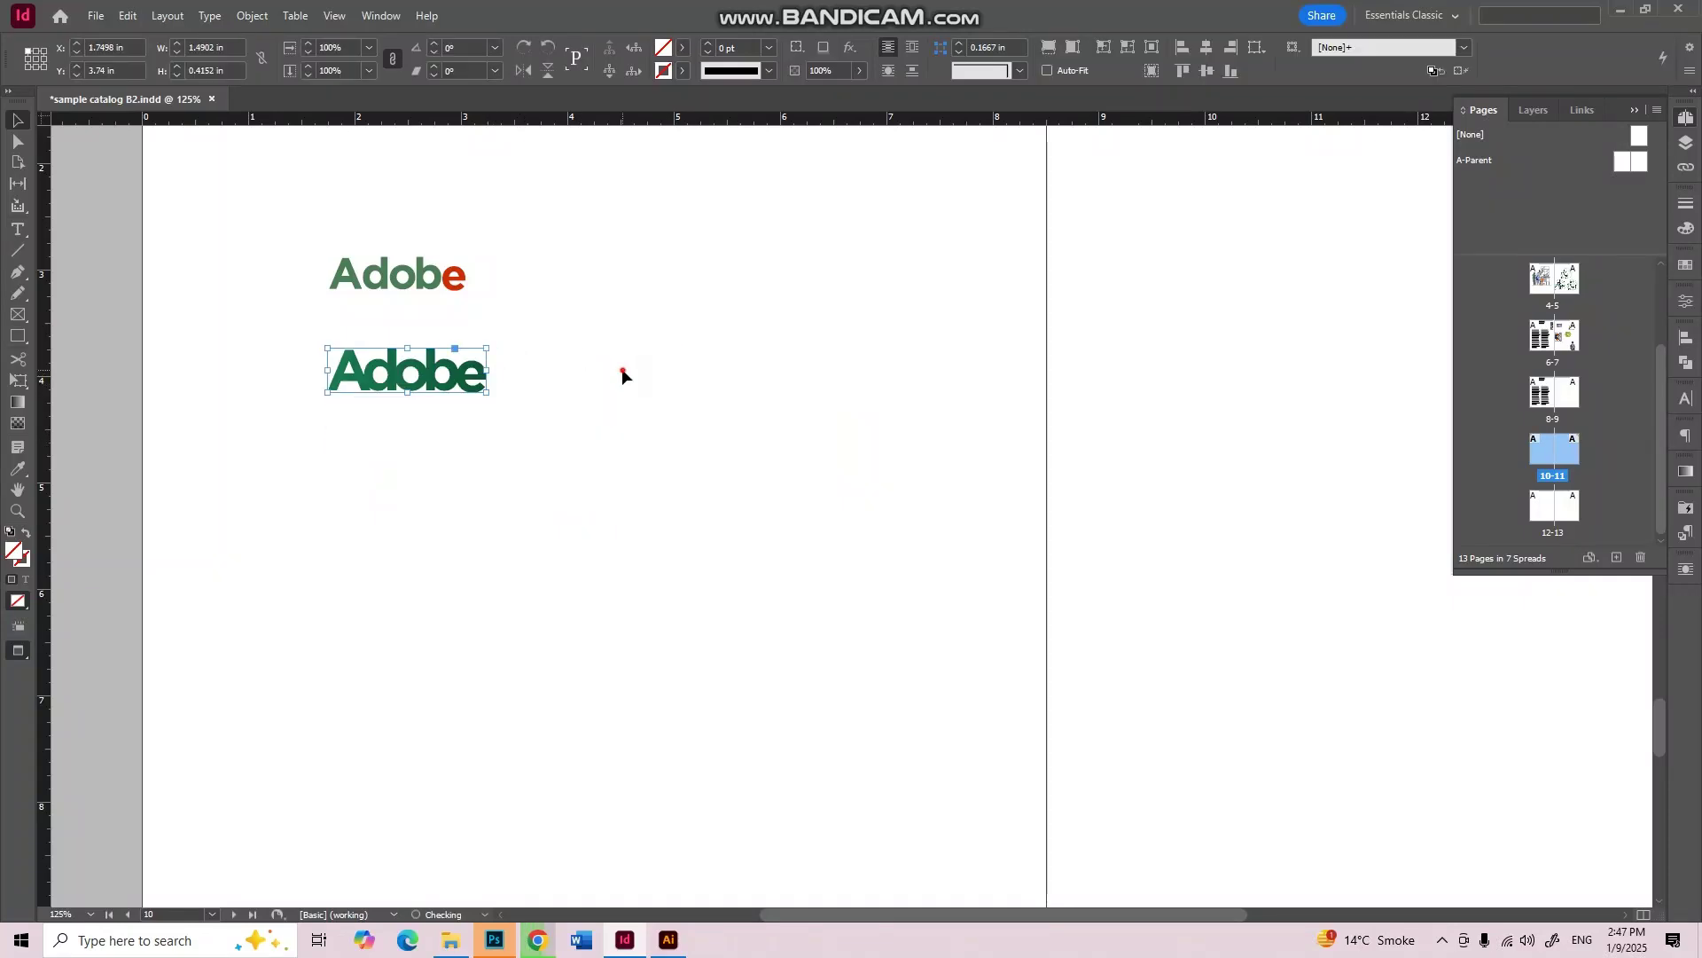
click(239, 369)
Step: Examine the gradient lettering up close, and review the illustrations on page 5 and the other catalog spreads
scroll(240, 369, up, 4)
scroll(918, 446, up, 3)
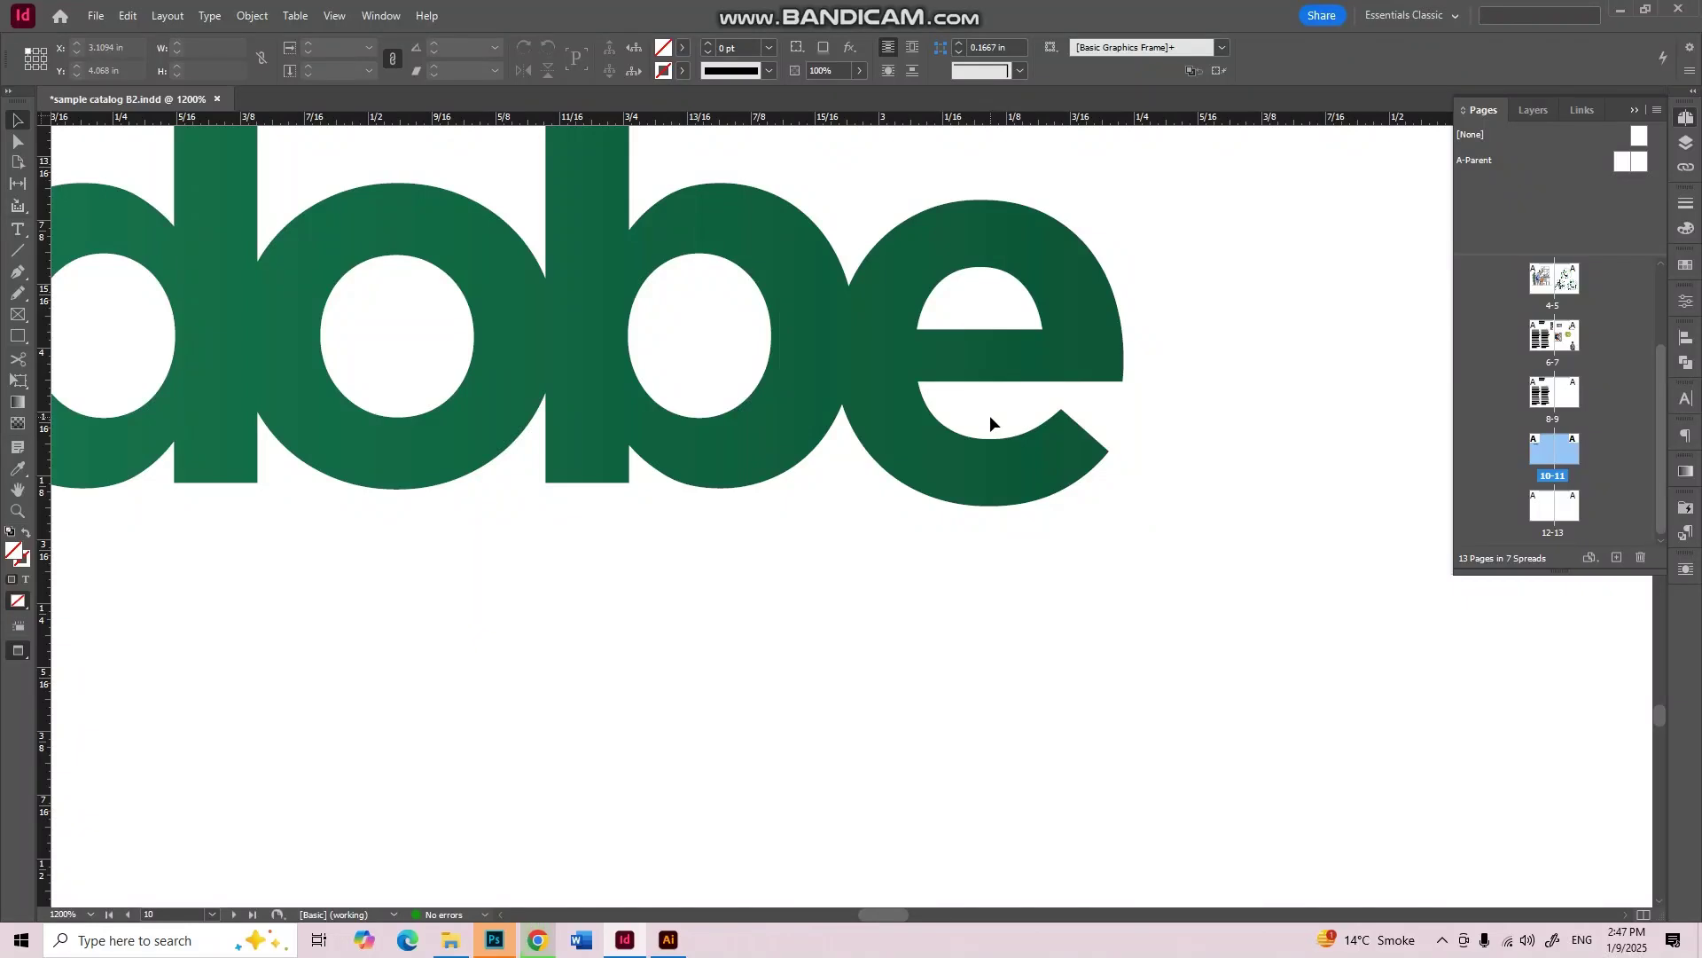
scroll(990, 415, down, 7)
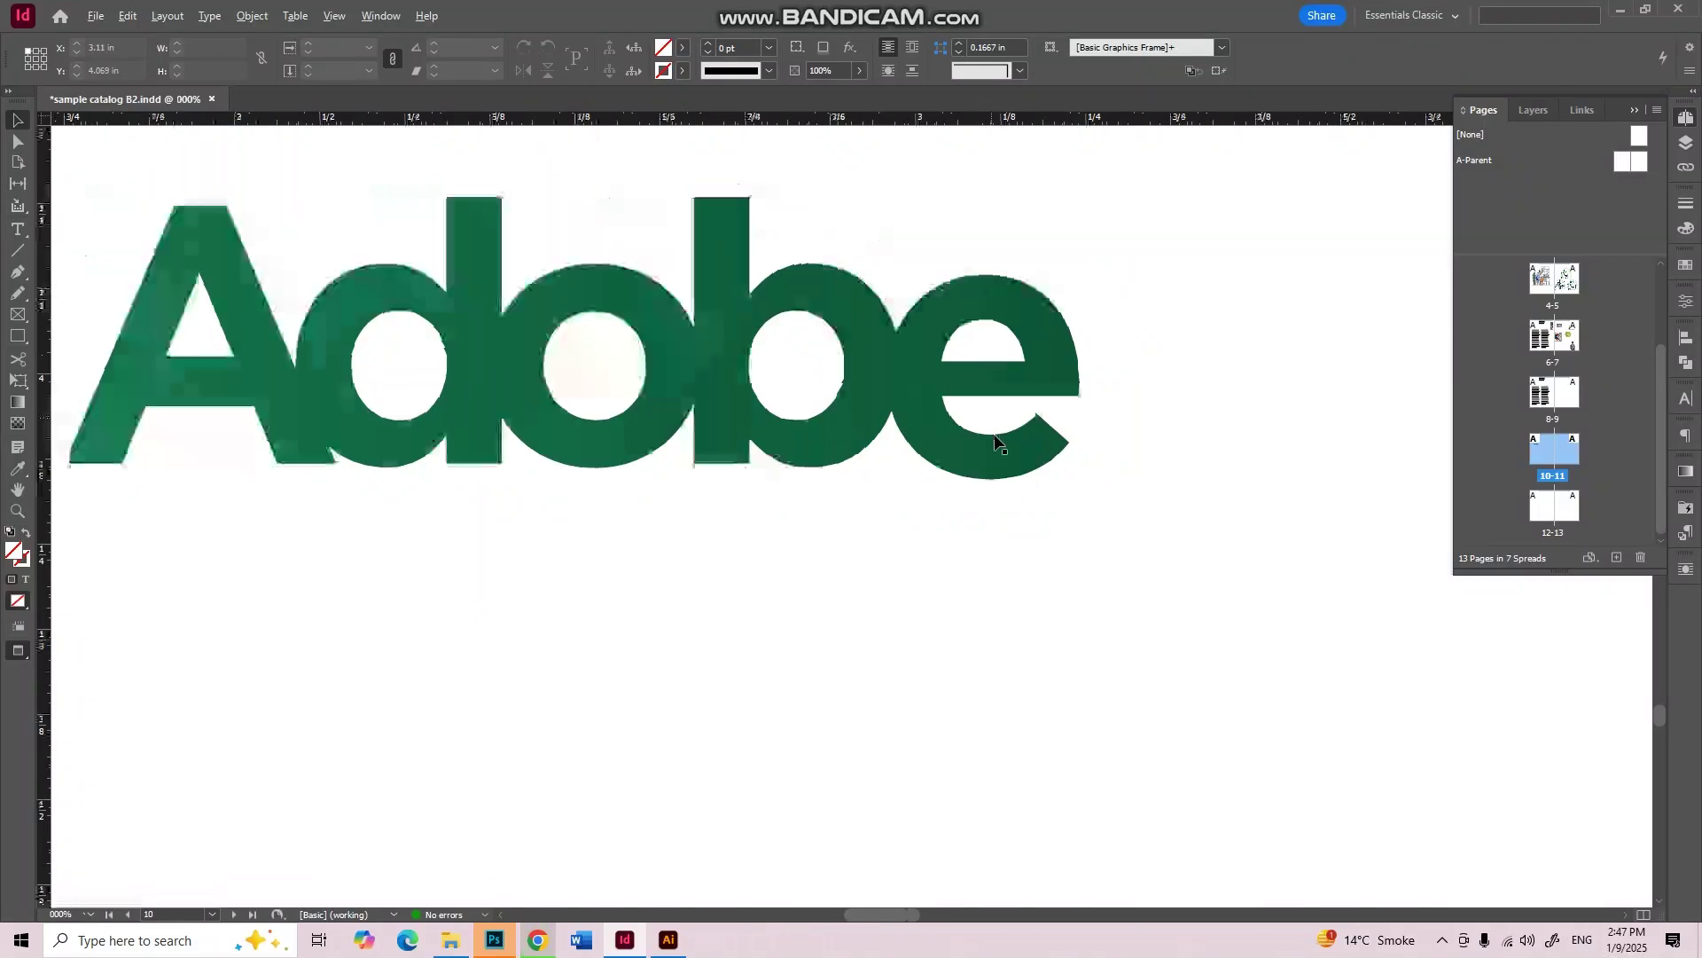
scroll(1118, 410, down, 4)
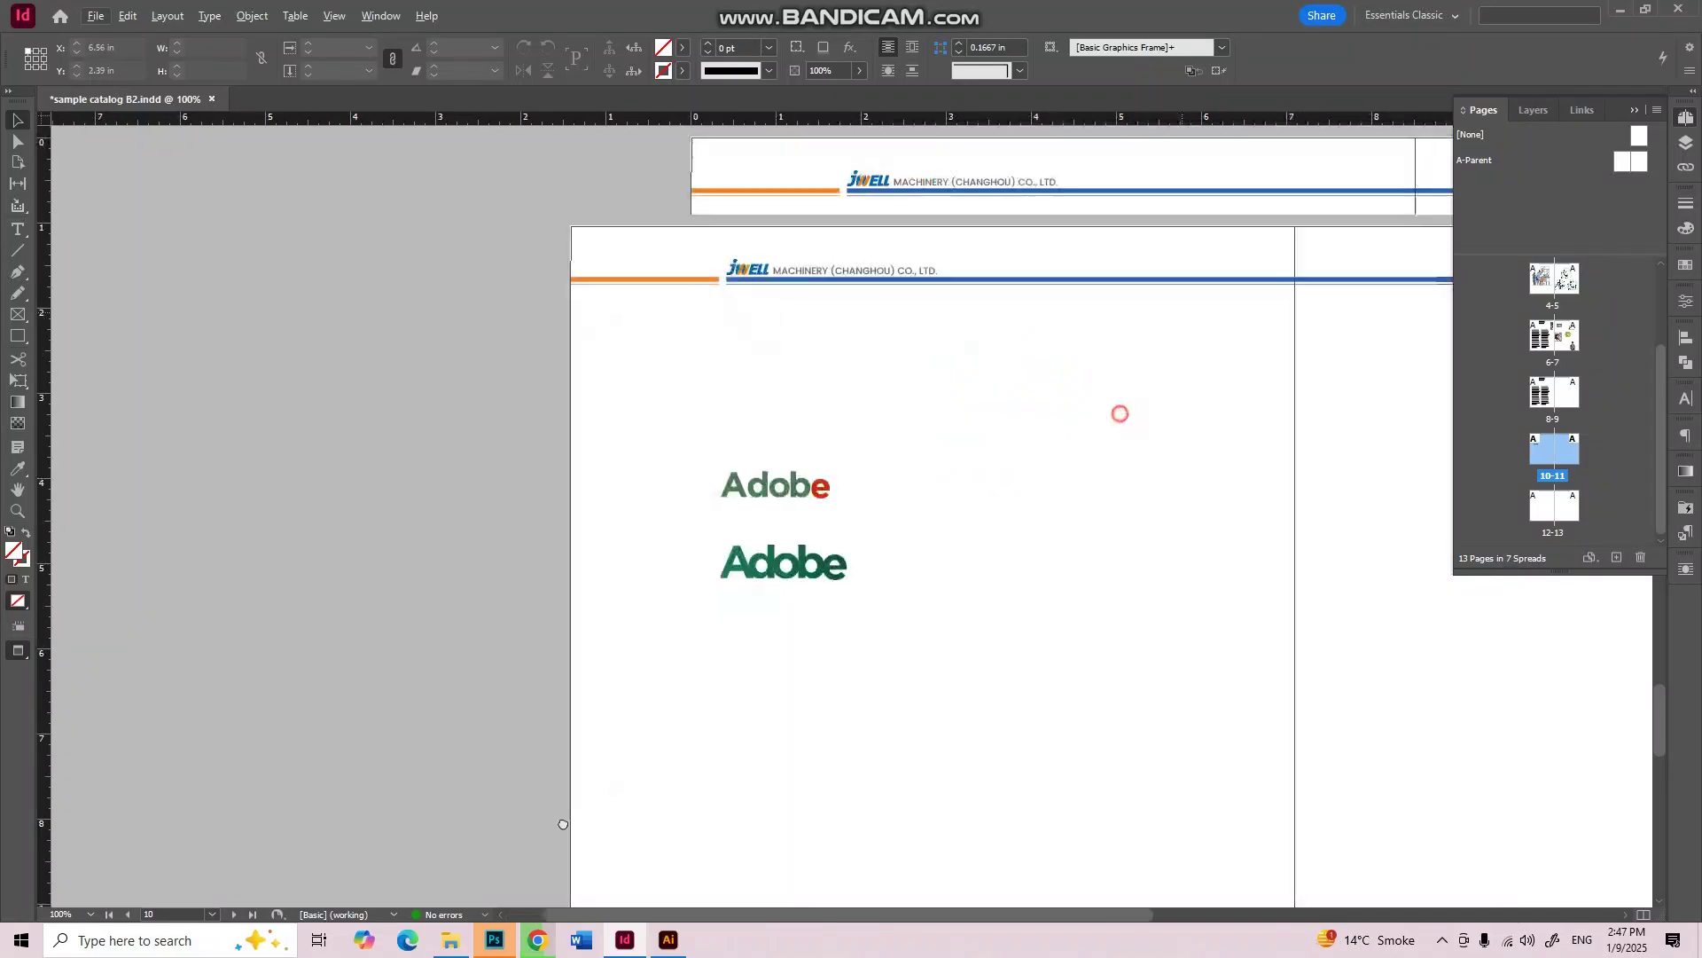
scroll(994, 454, up, 3)
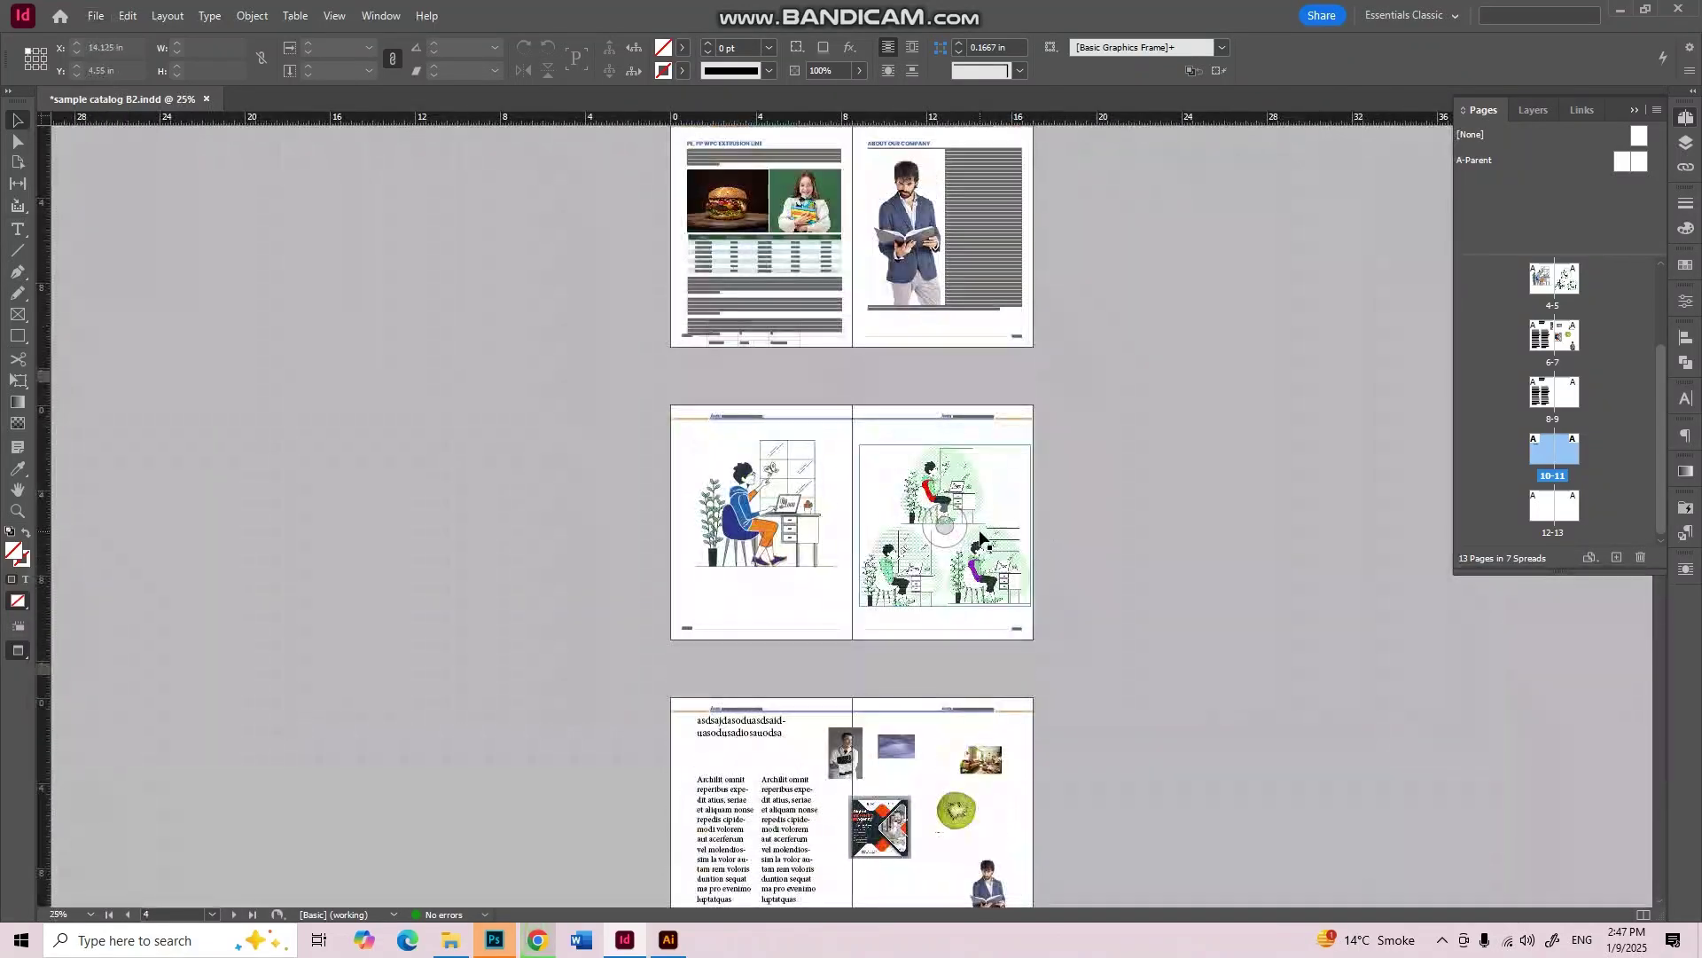
scroll(940, 465, up, 4)
scroll(906, 476, right, 3)
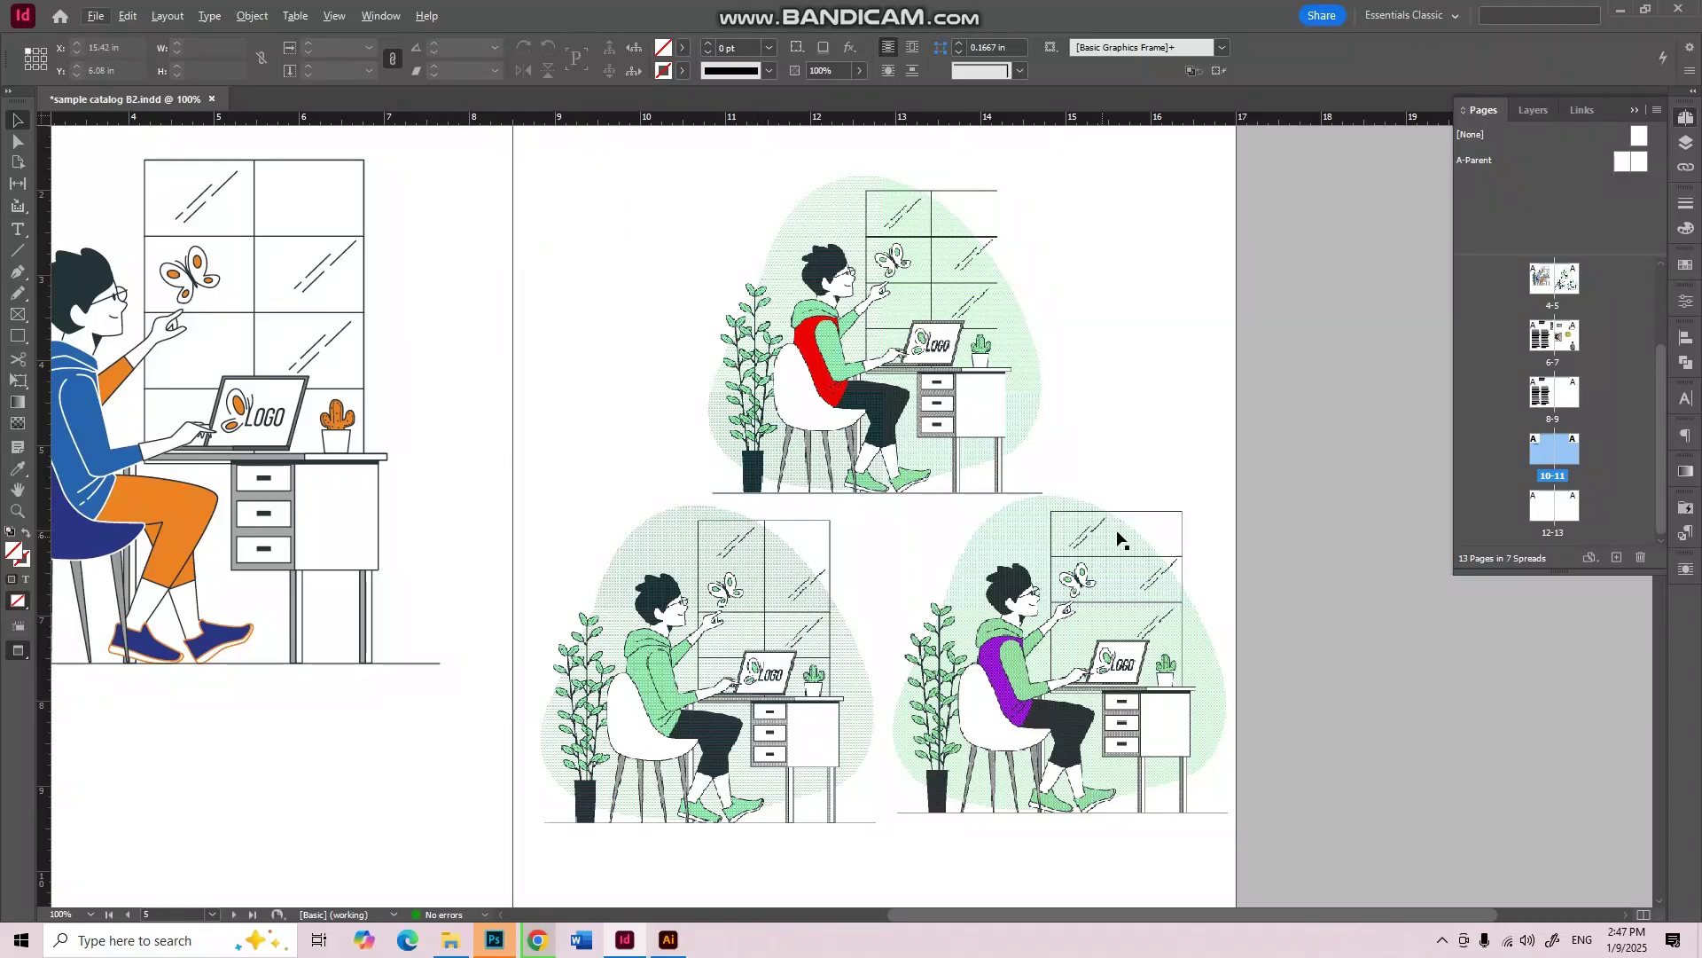
scroll(1119, 529, down, 2)
scroll(1119, 529, down, 10)
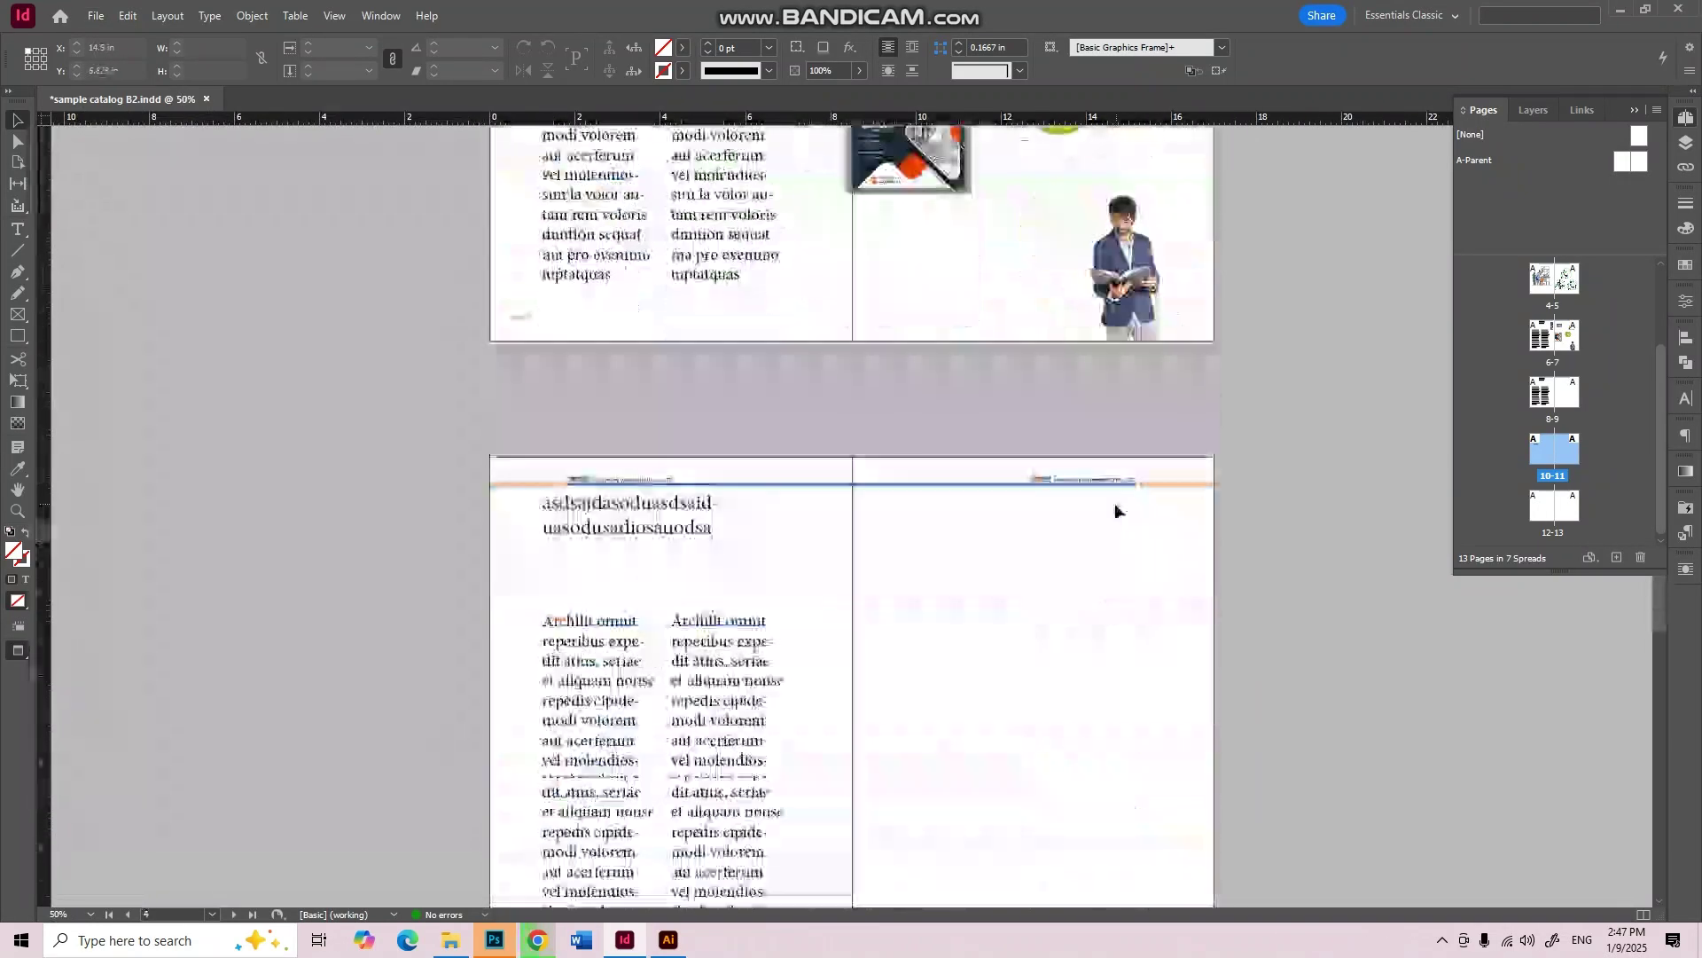
scroll(992, 464, up, 1)
scroll(991, 466, up, 5)
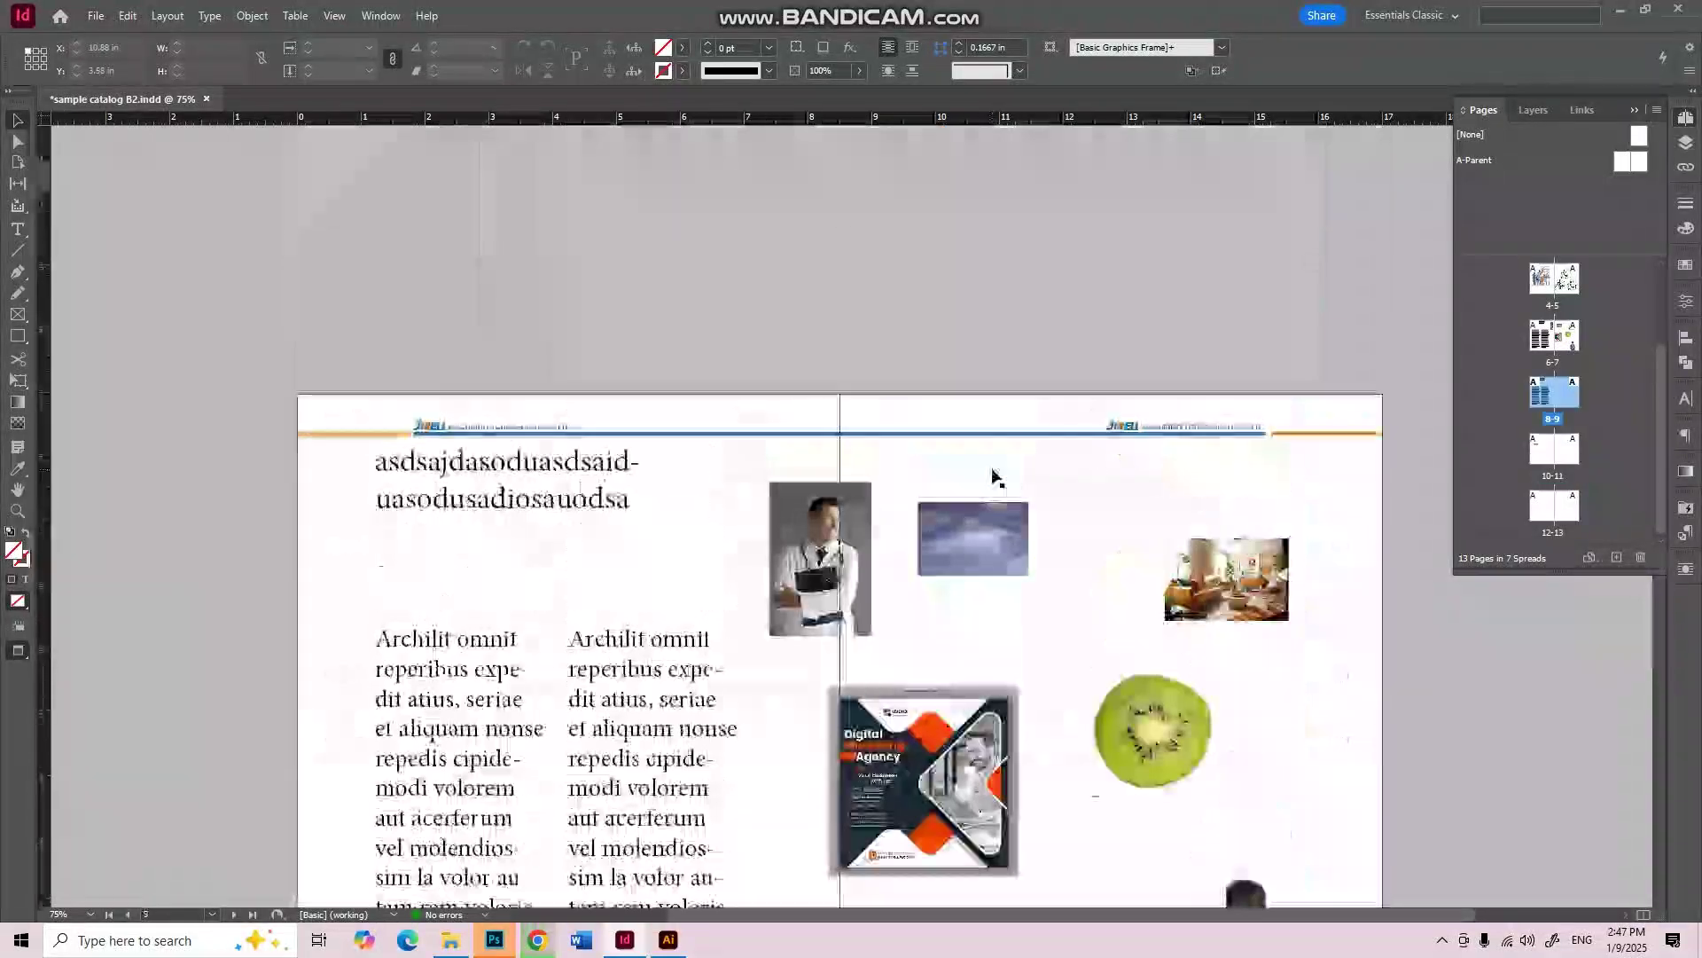
scroll(989, 475, up, 15)
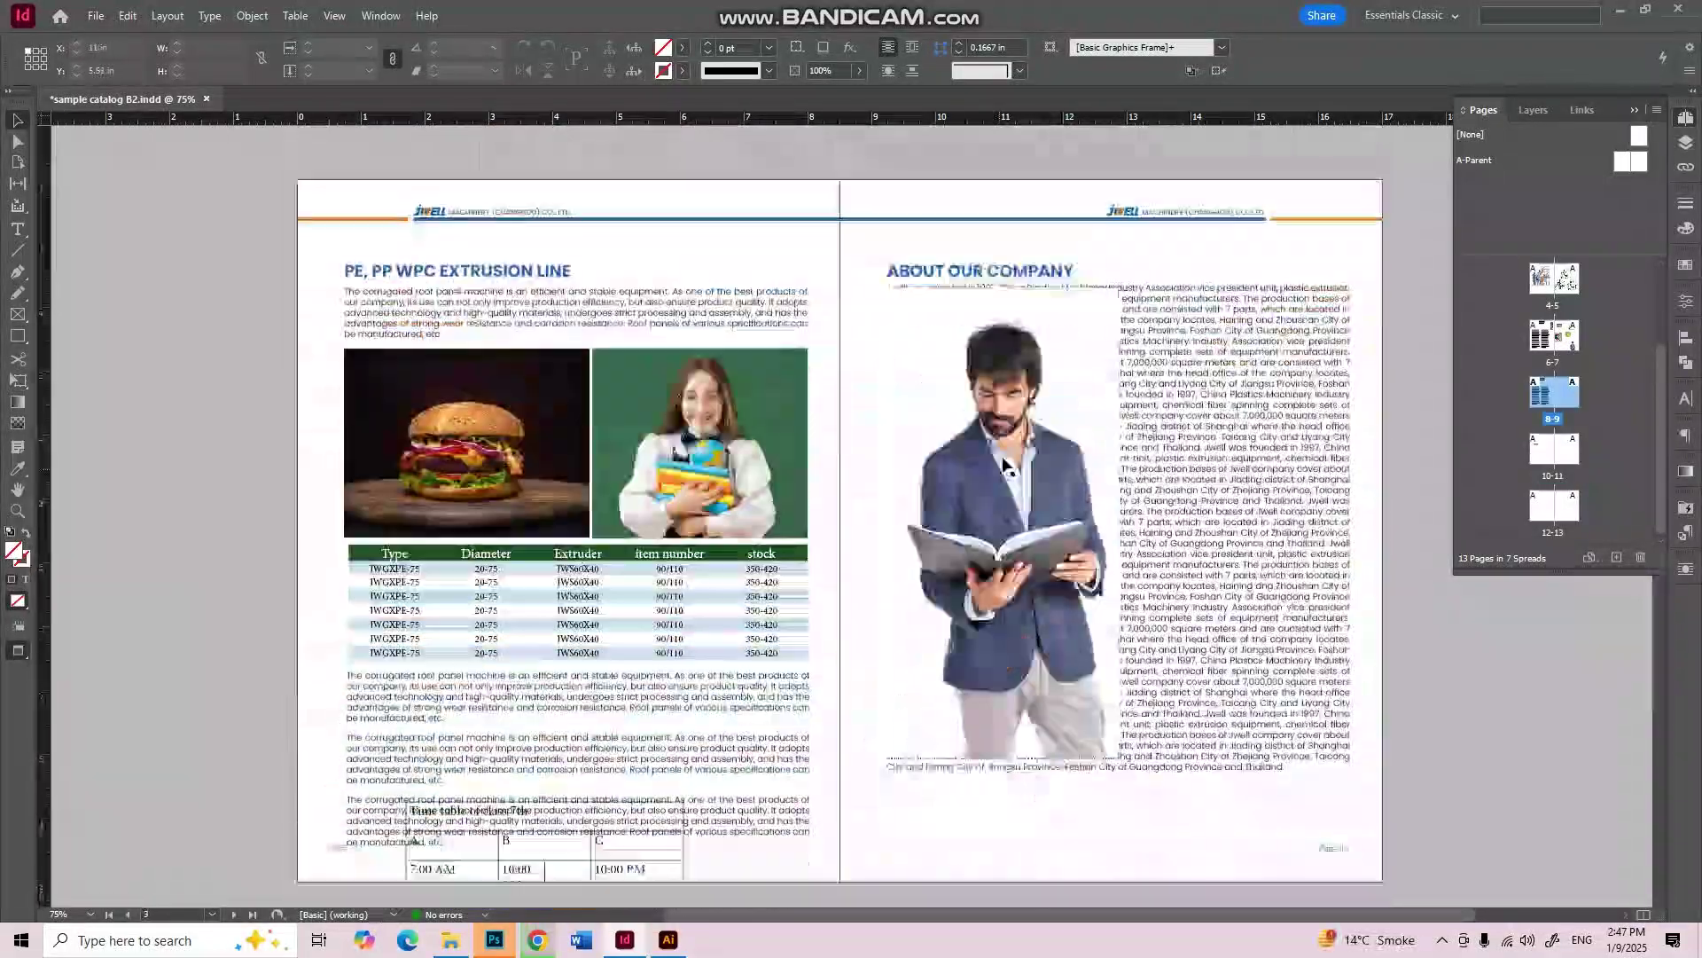
Step: Delete the man's photo from the About Our Company page and shorten the body text frame to the page's upper part
key(Delete)
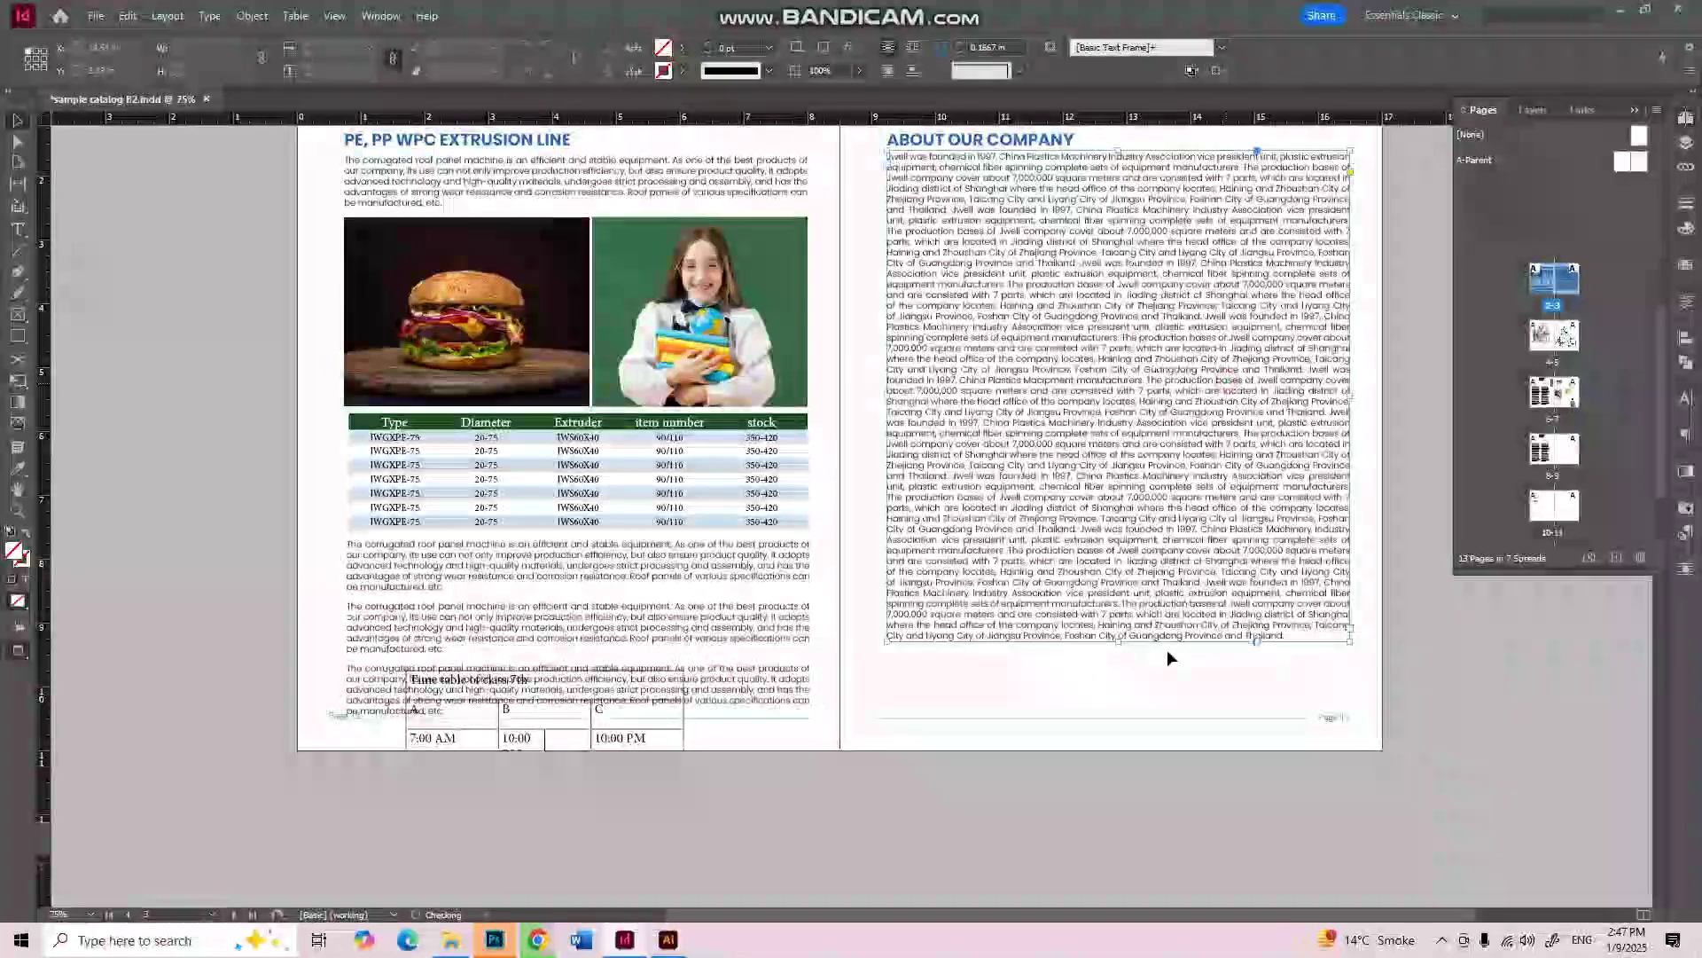
click(1122, 640)
drag(1122, 640, 1113, 277)
click(1108, 354)
scroll(1104, 376, up, 3)
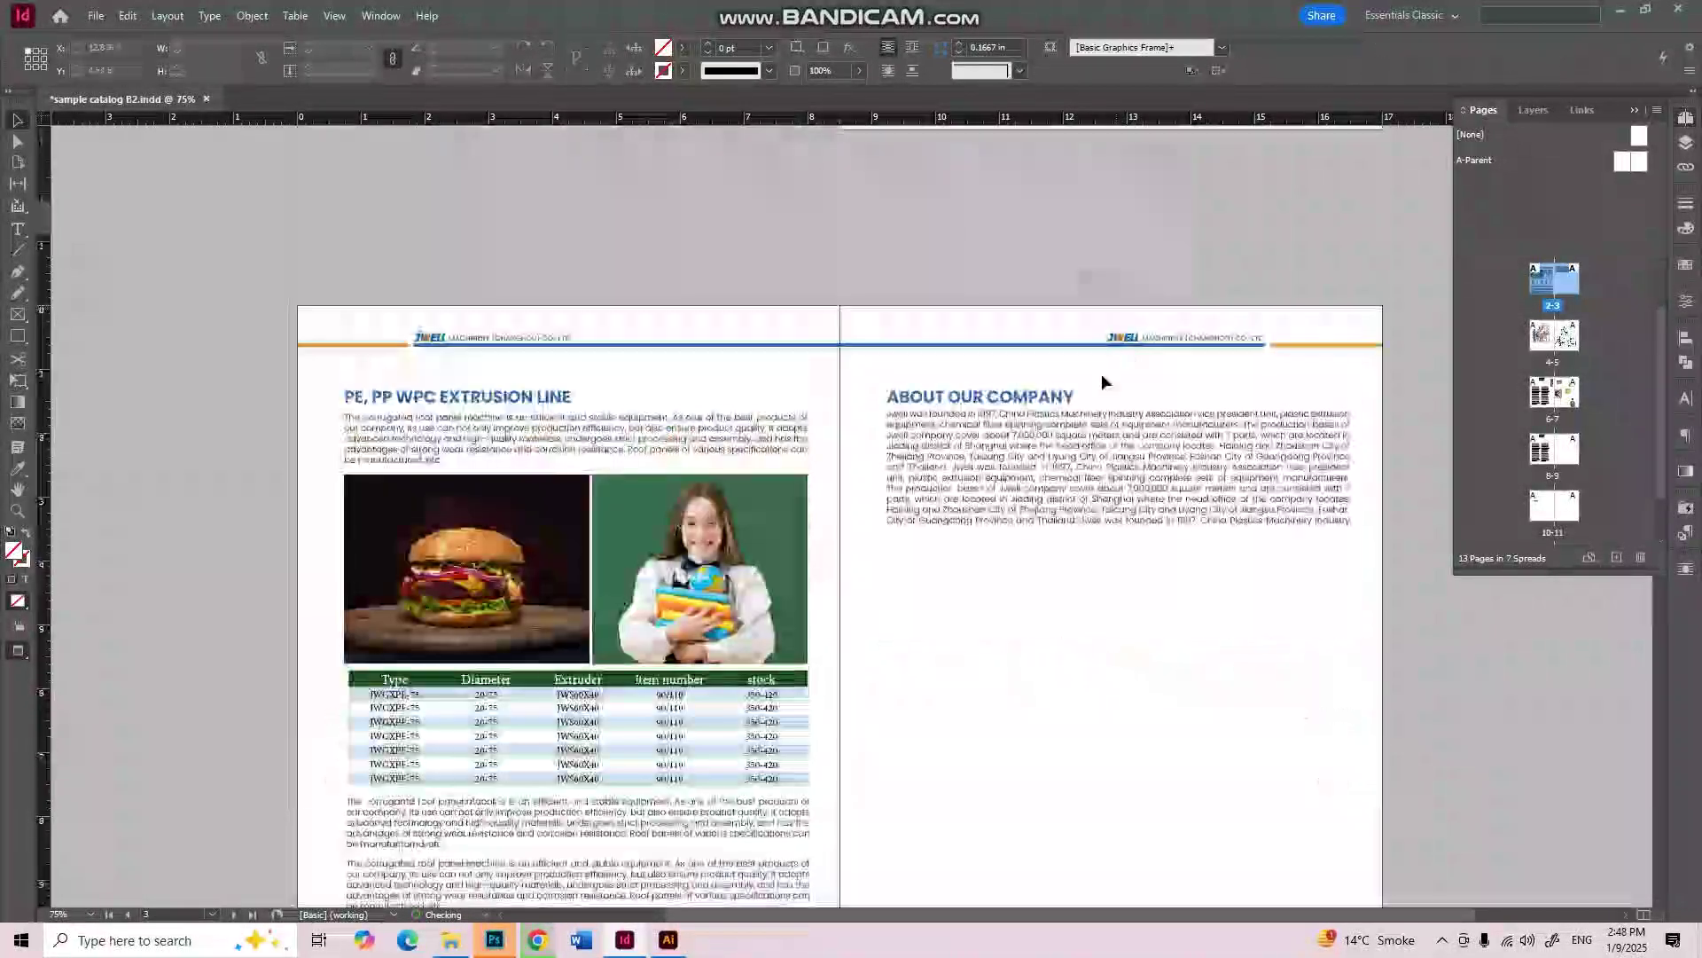
Step: Duplicate the "ABOUT OUR COMPANY" heading below the shortened body text, at about Y 4.34 in
scroll(1030, 419, up, 2)
scroll(1030, 418, up, 3)
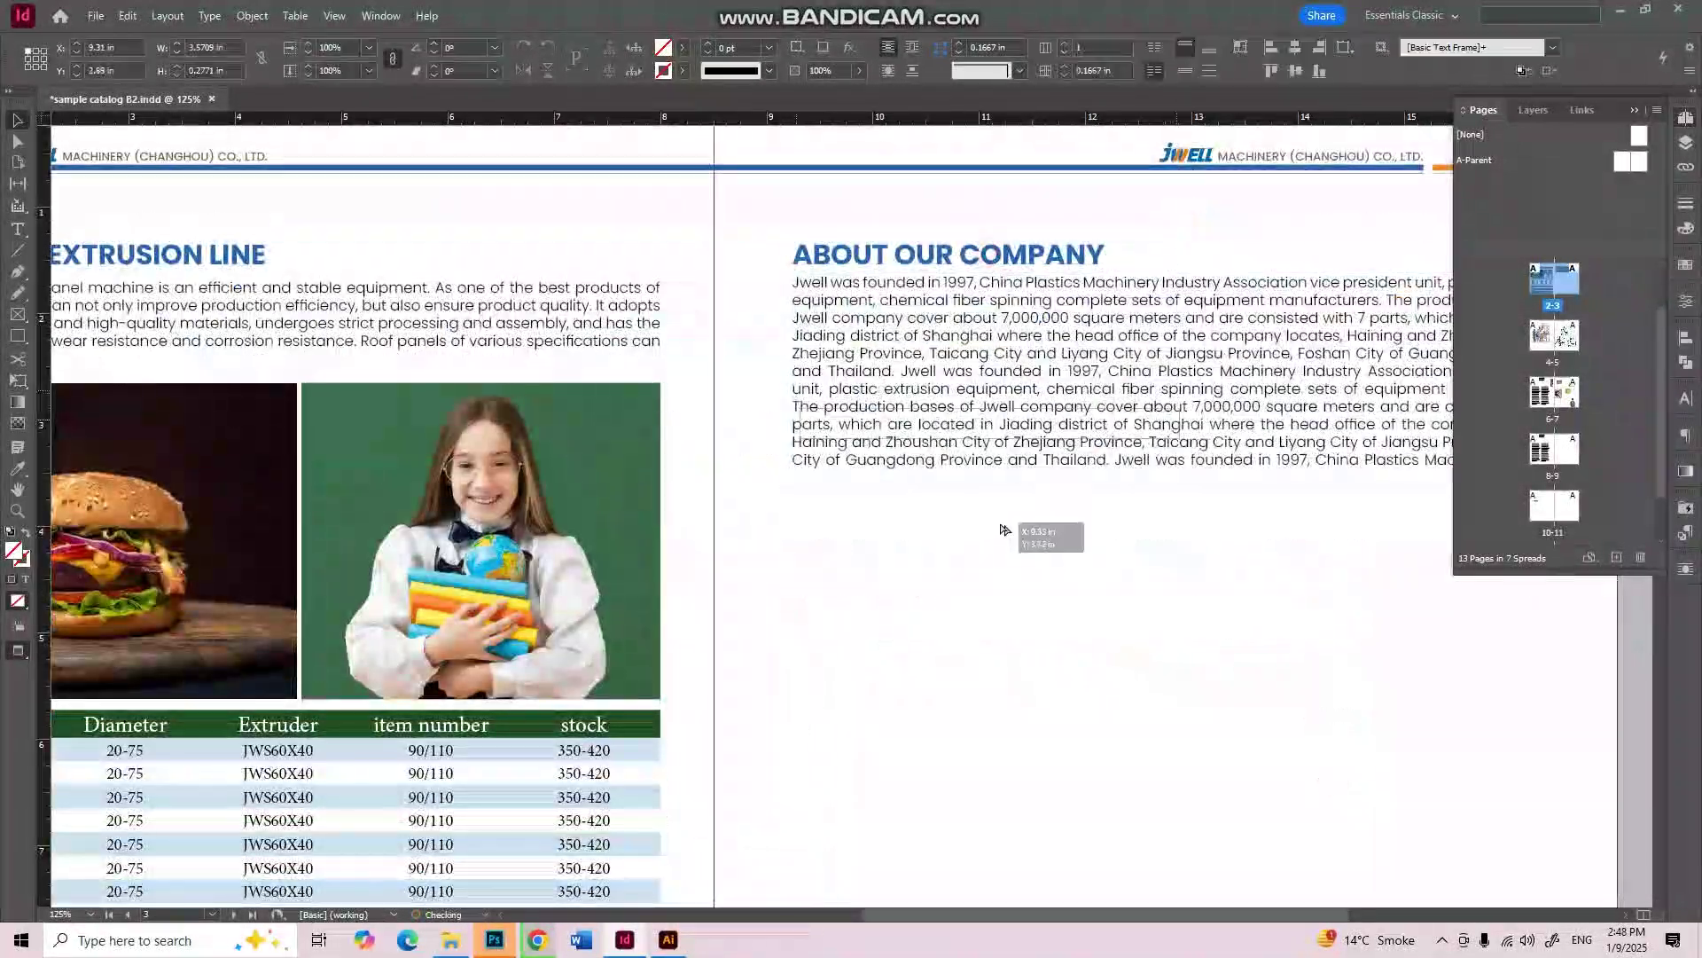
drag(1002, 540, 996, 589)
text(ABOUT OUR COMPANY)
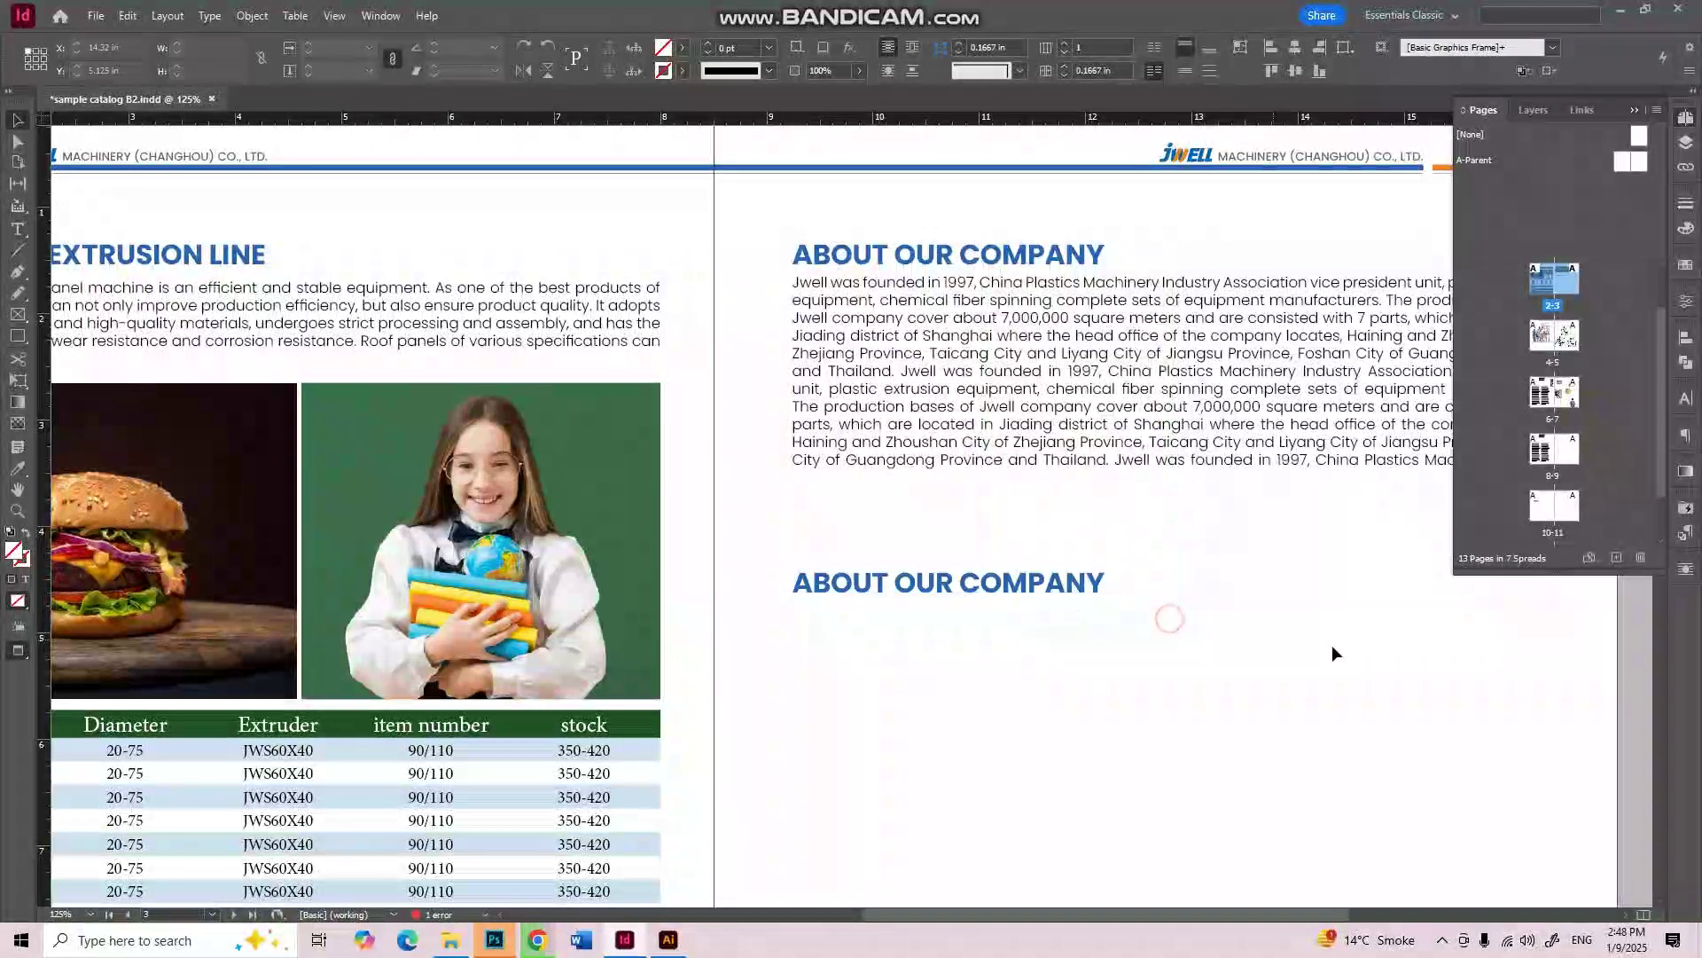
scroll(1171, 620, right, 3)
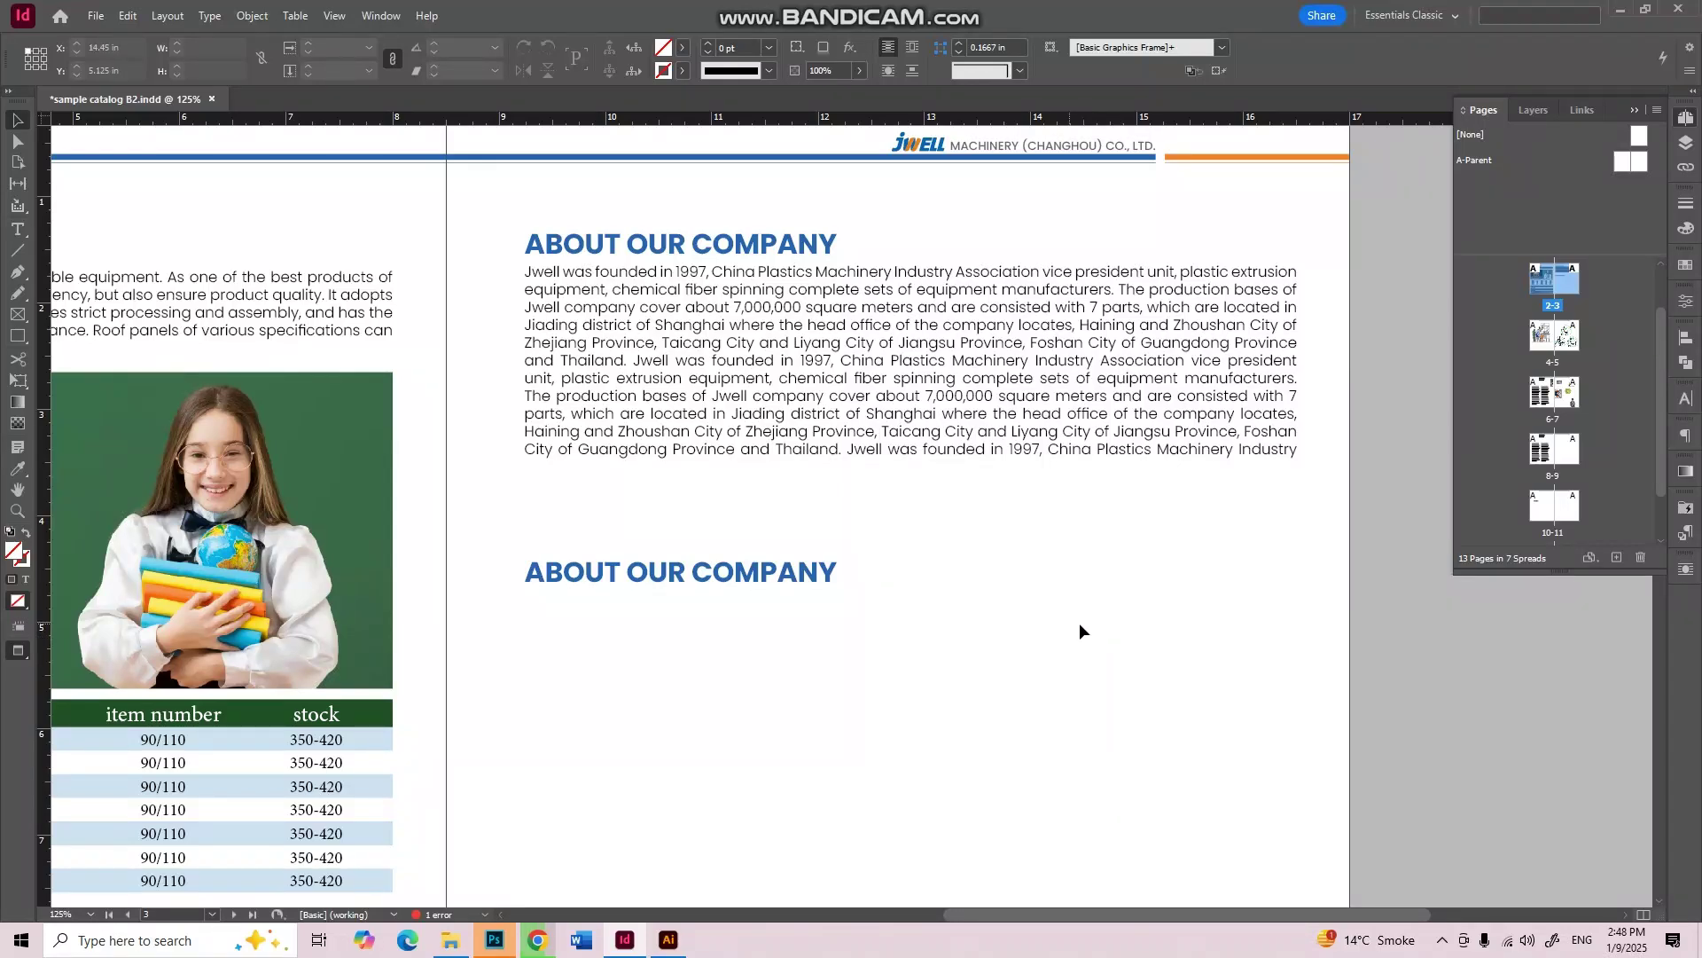
Step: Select all the text of the duplicated "ABOUT OUR COMPANY" heading and show the document's paragraph styles
click(709, 572)
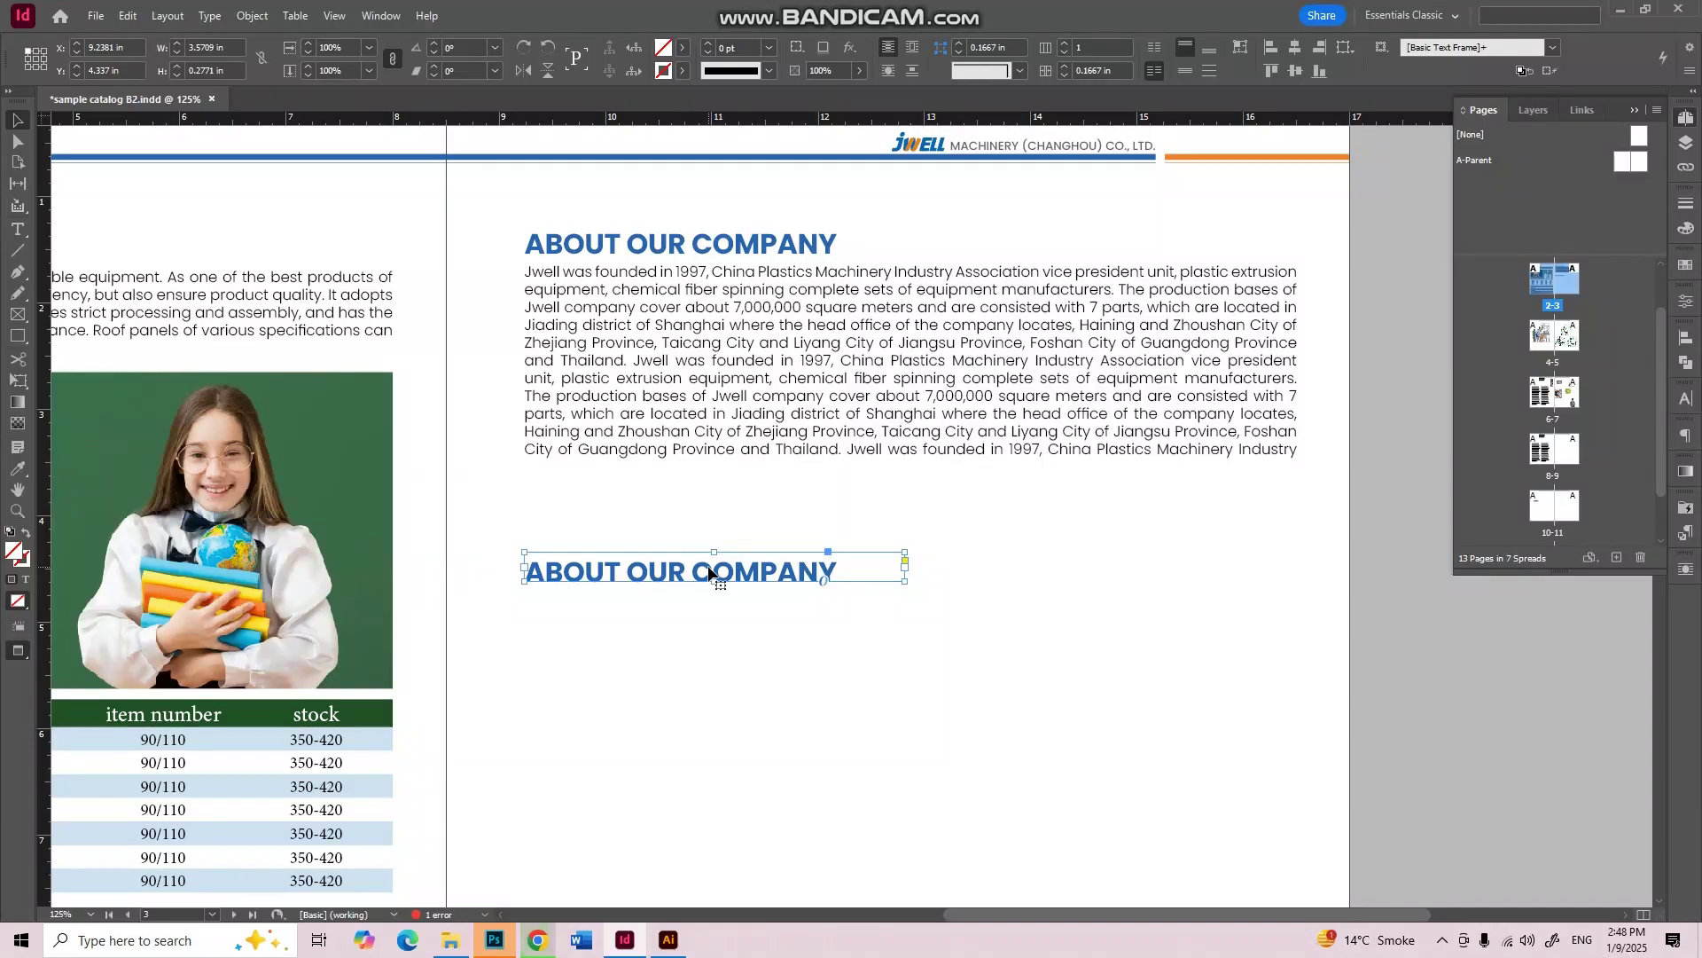
click(1050, 645)
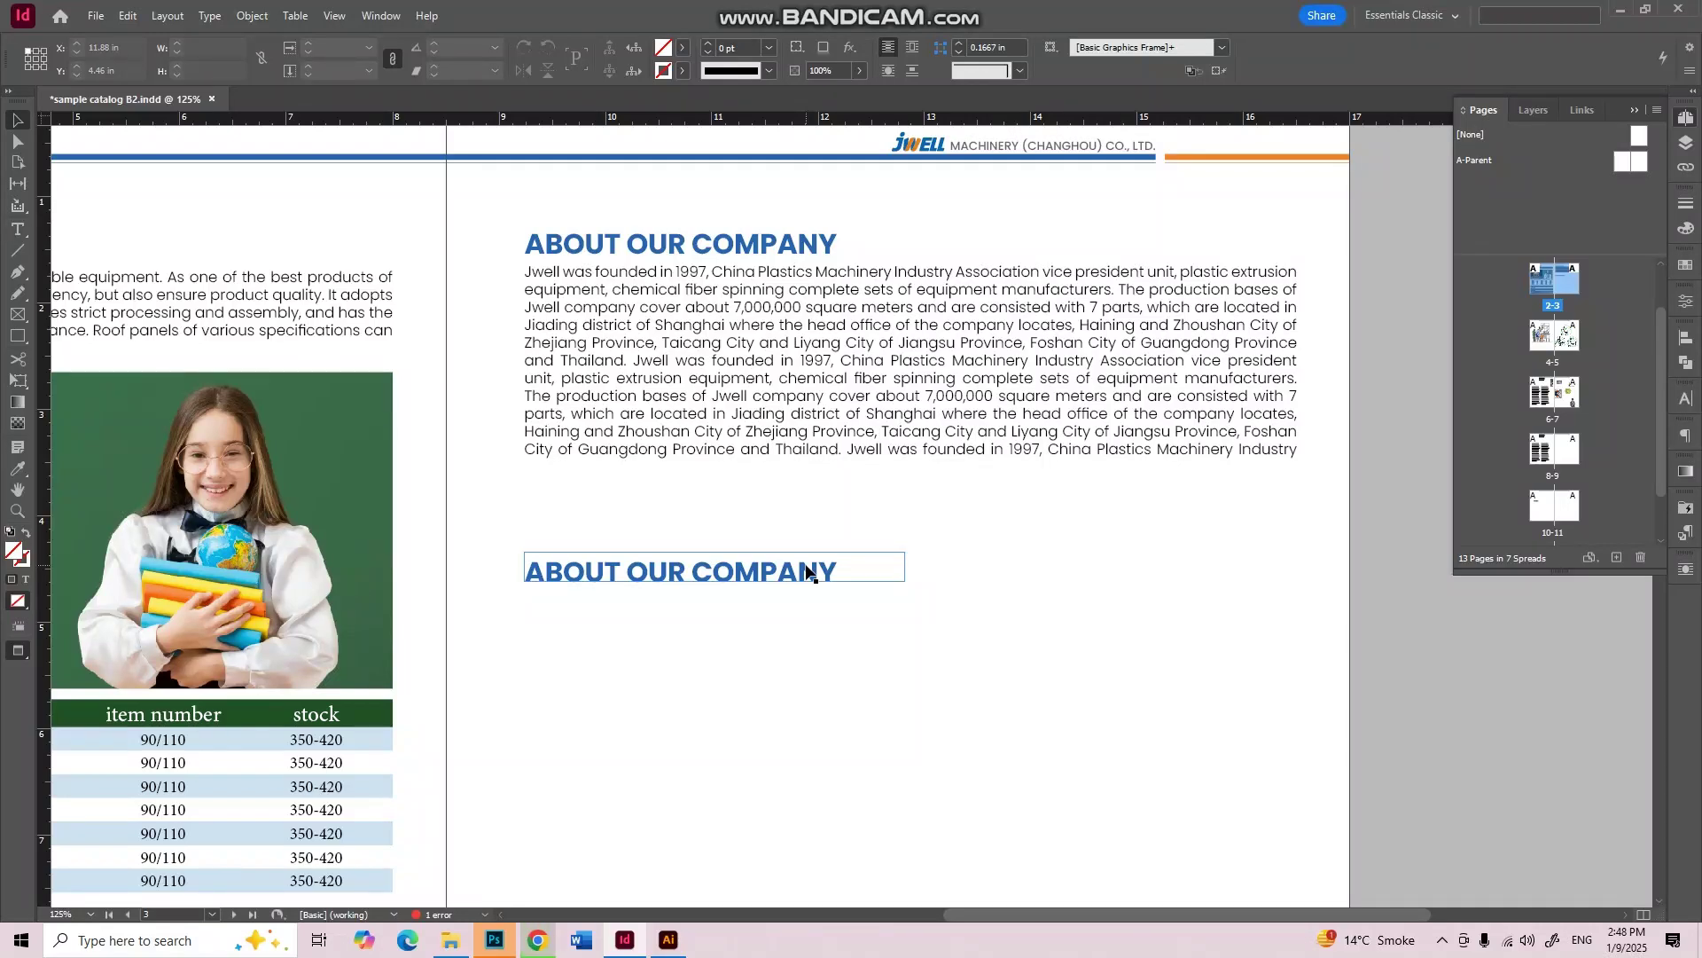
click(1029, 707)
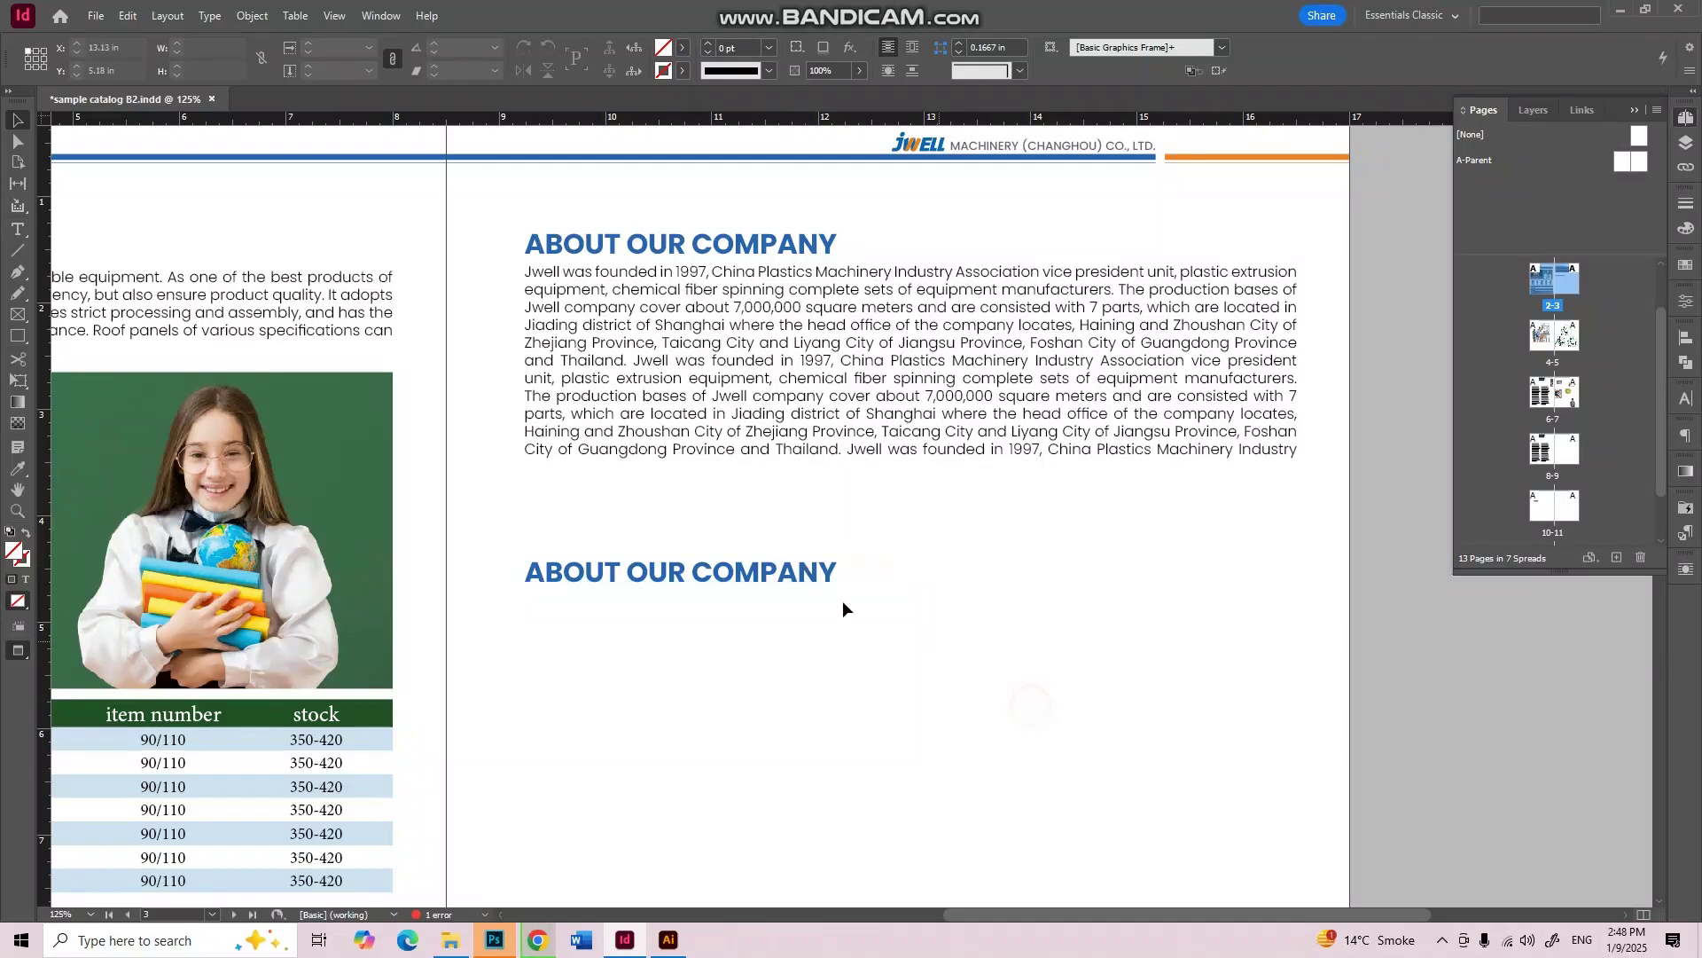
click(824, 575)
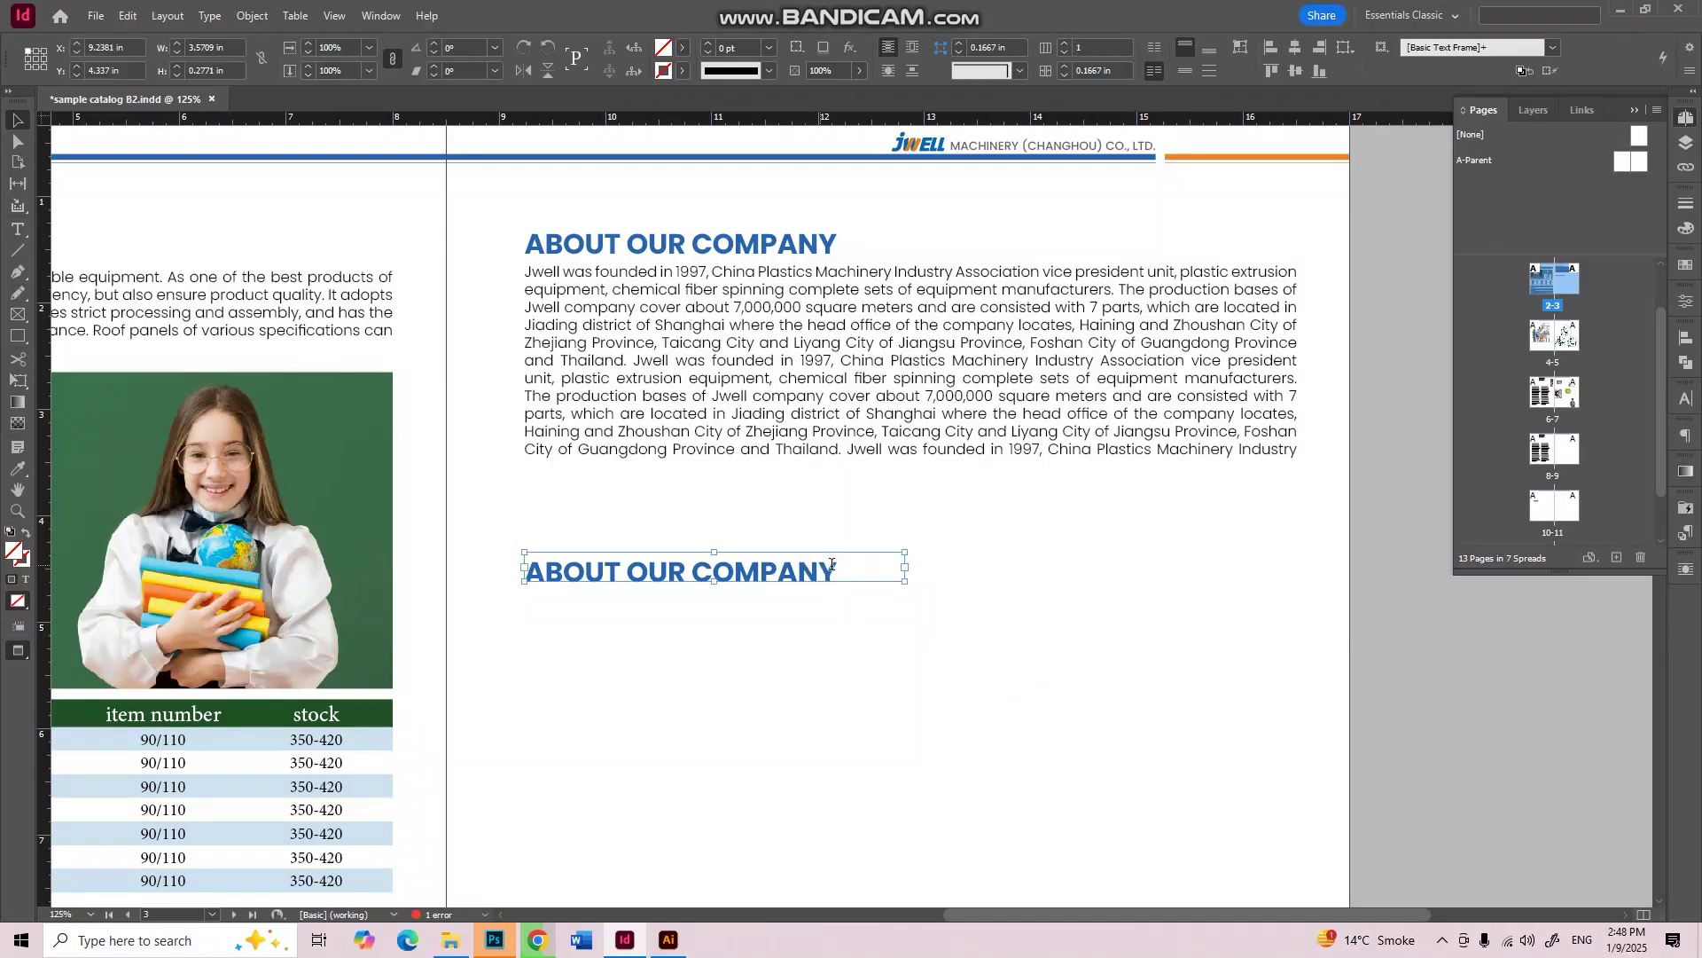
double_click(831, 567)
drag(836, 572, 526, 572)
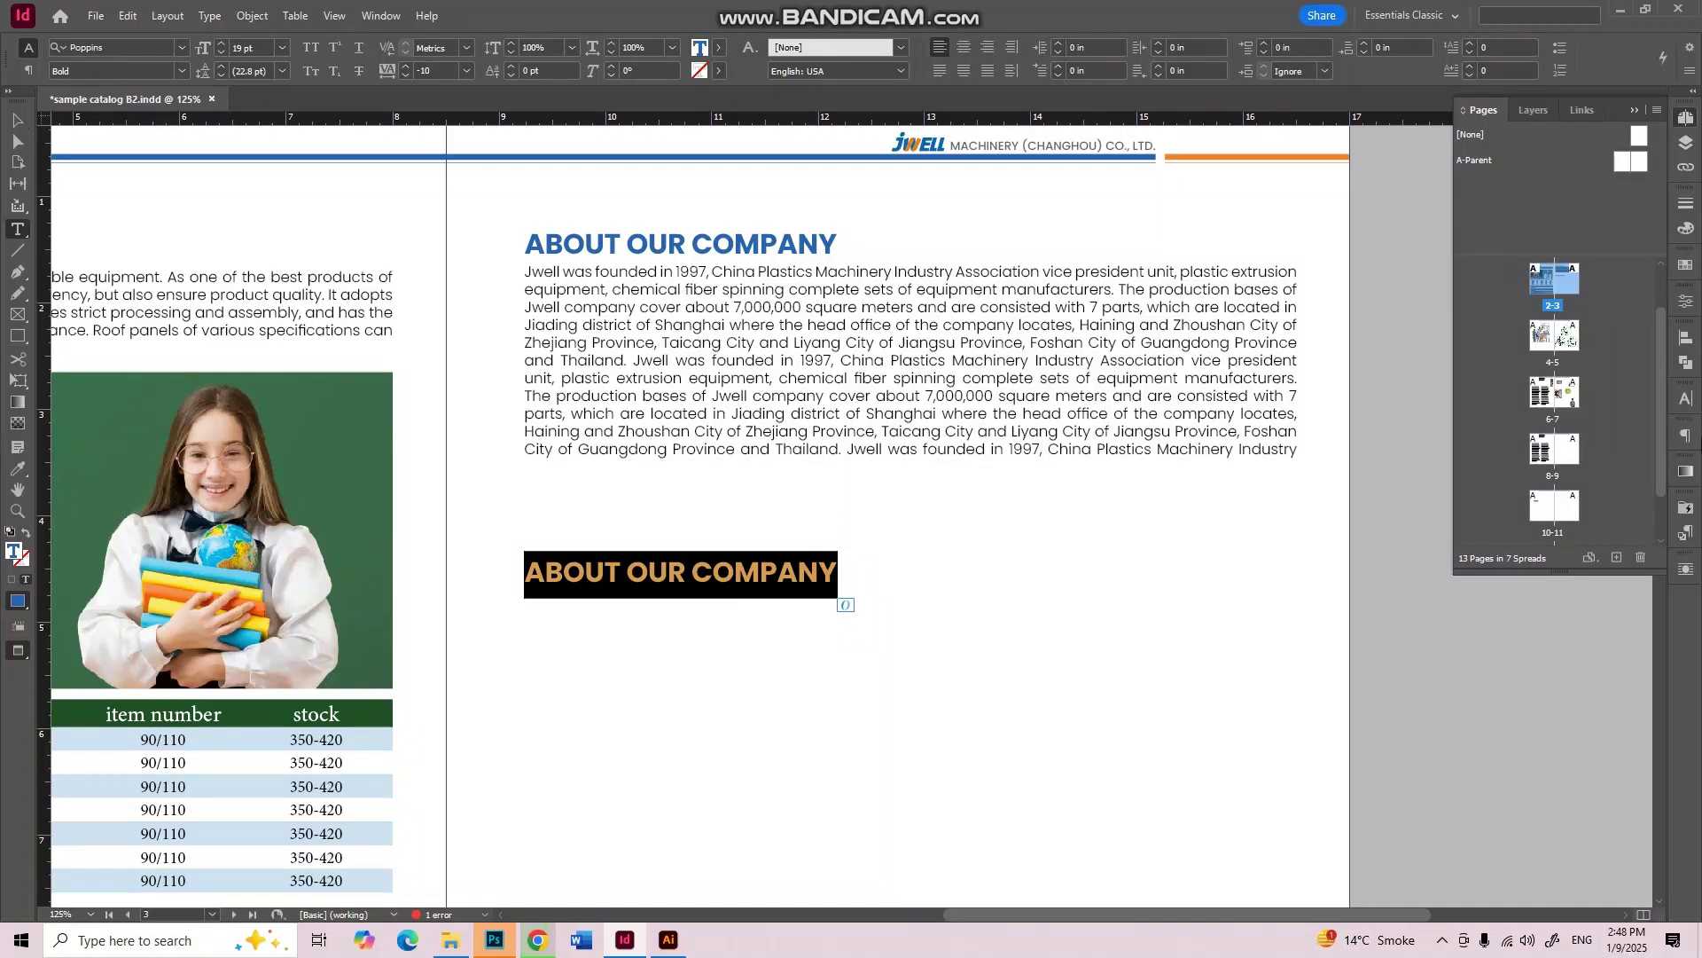
click(1684, 543)
click(1692, 439)
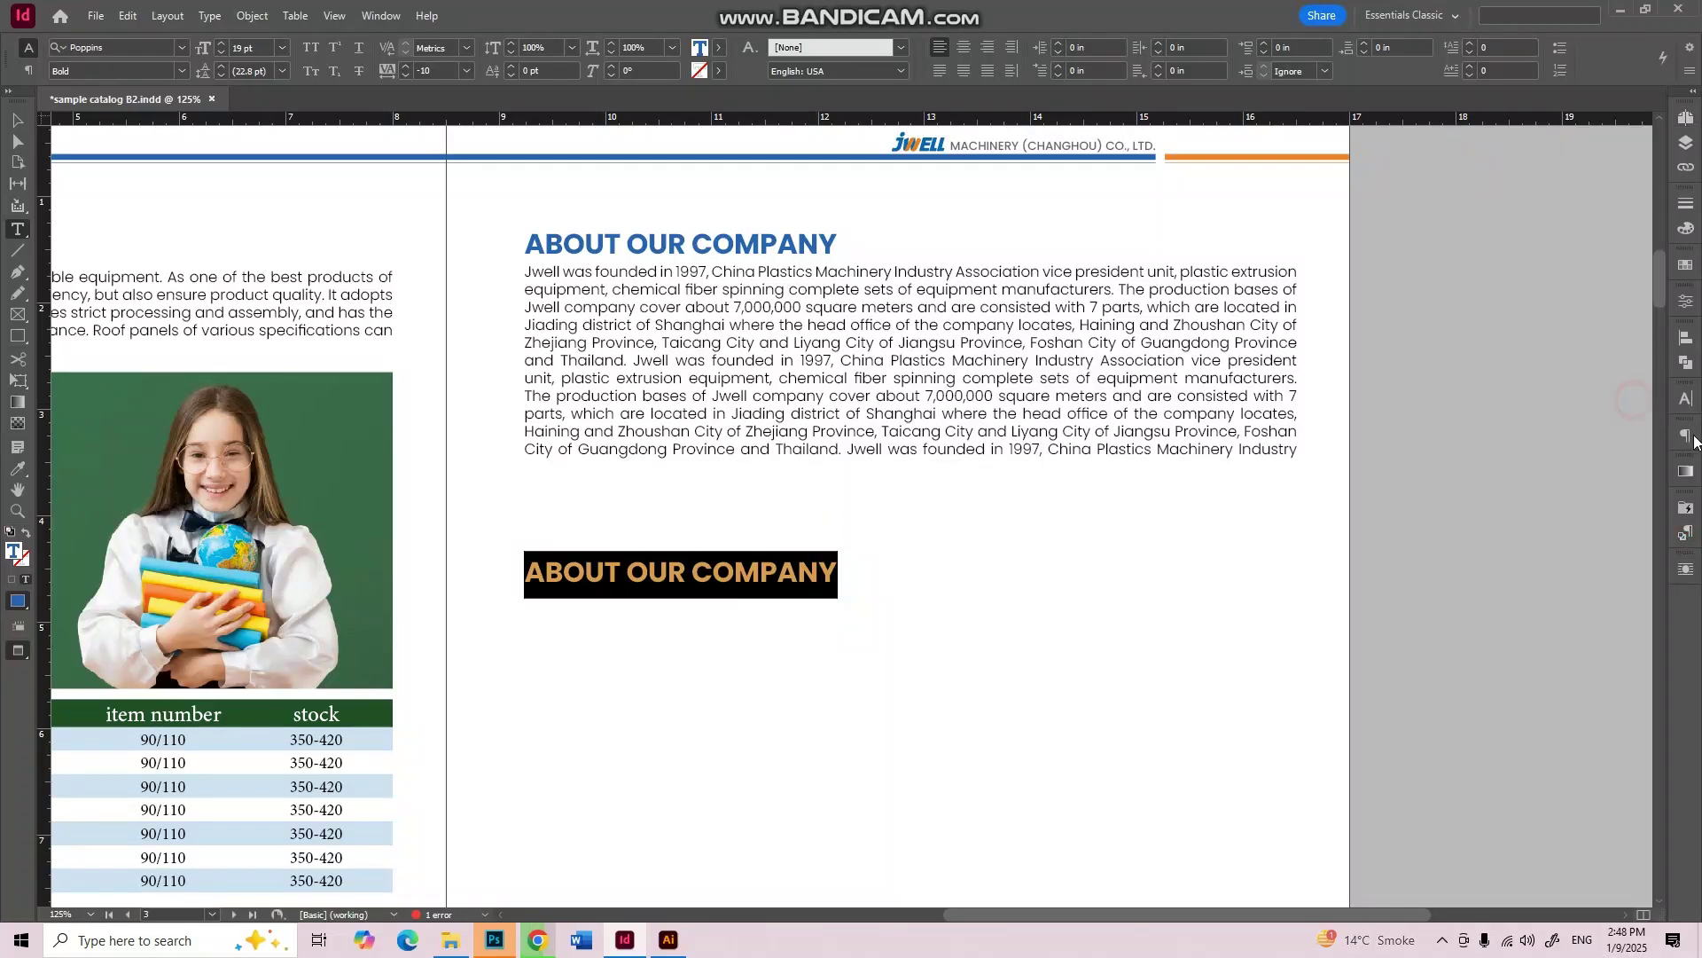
click(1694, 441)
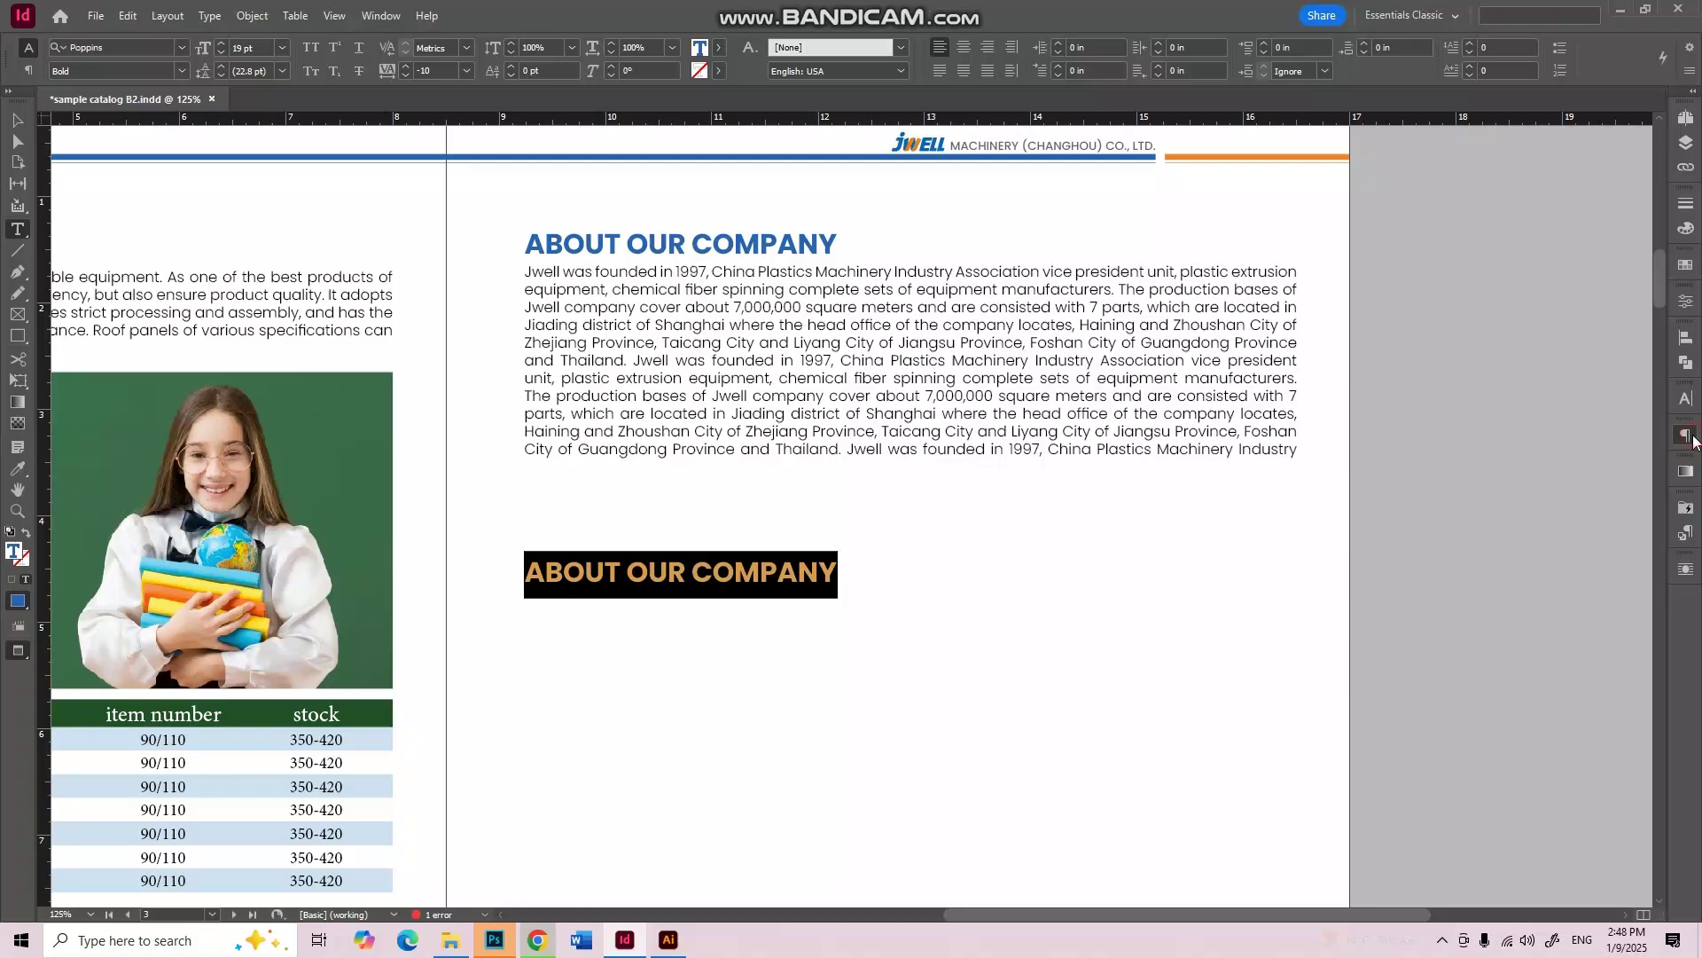
click(1685, 534)
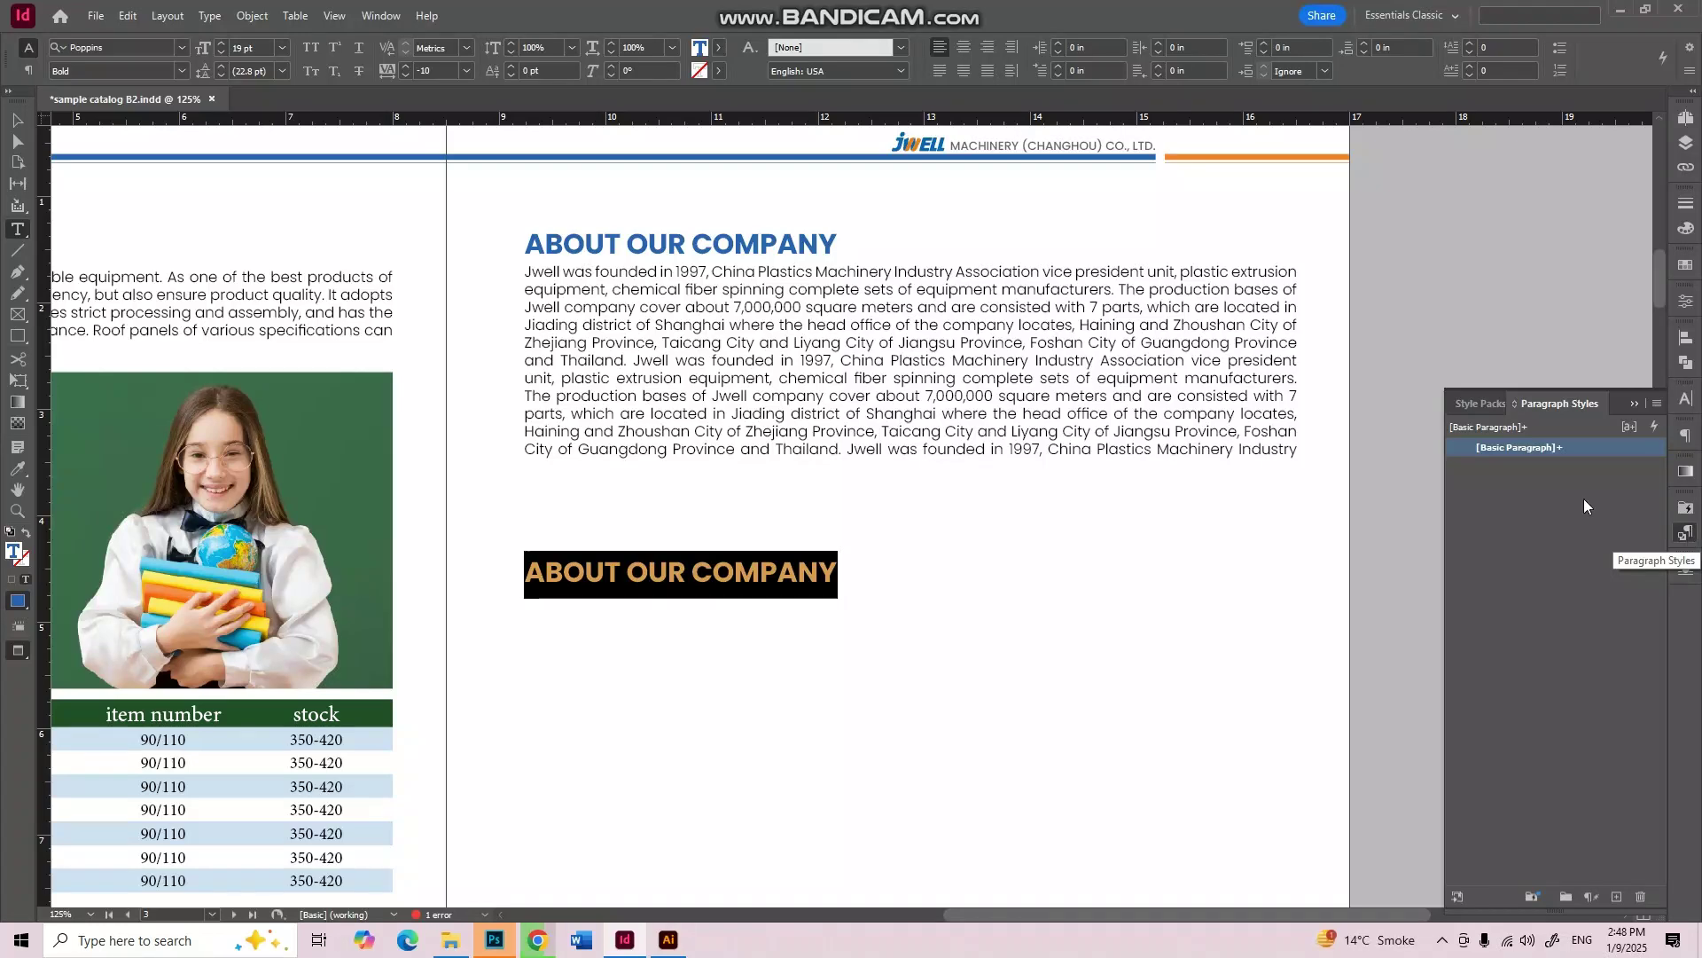
Step: Look up where the Paragraph Styles command is found among the style commands, and reselect the duplicated heading's text
click(365, 19)
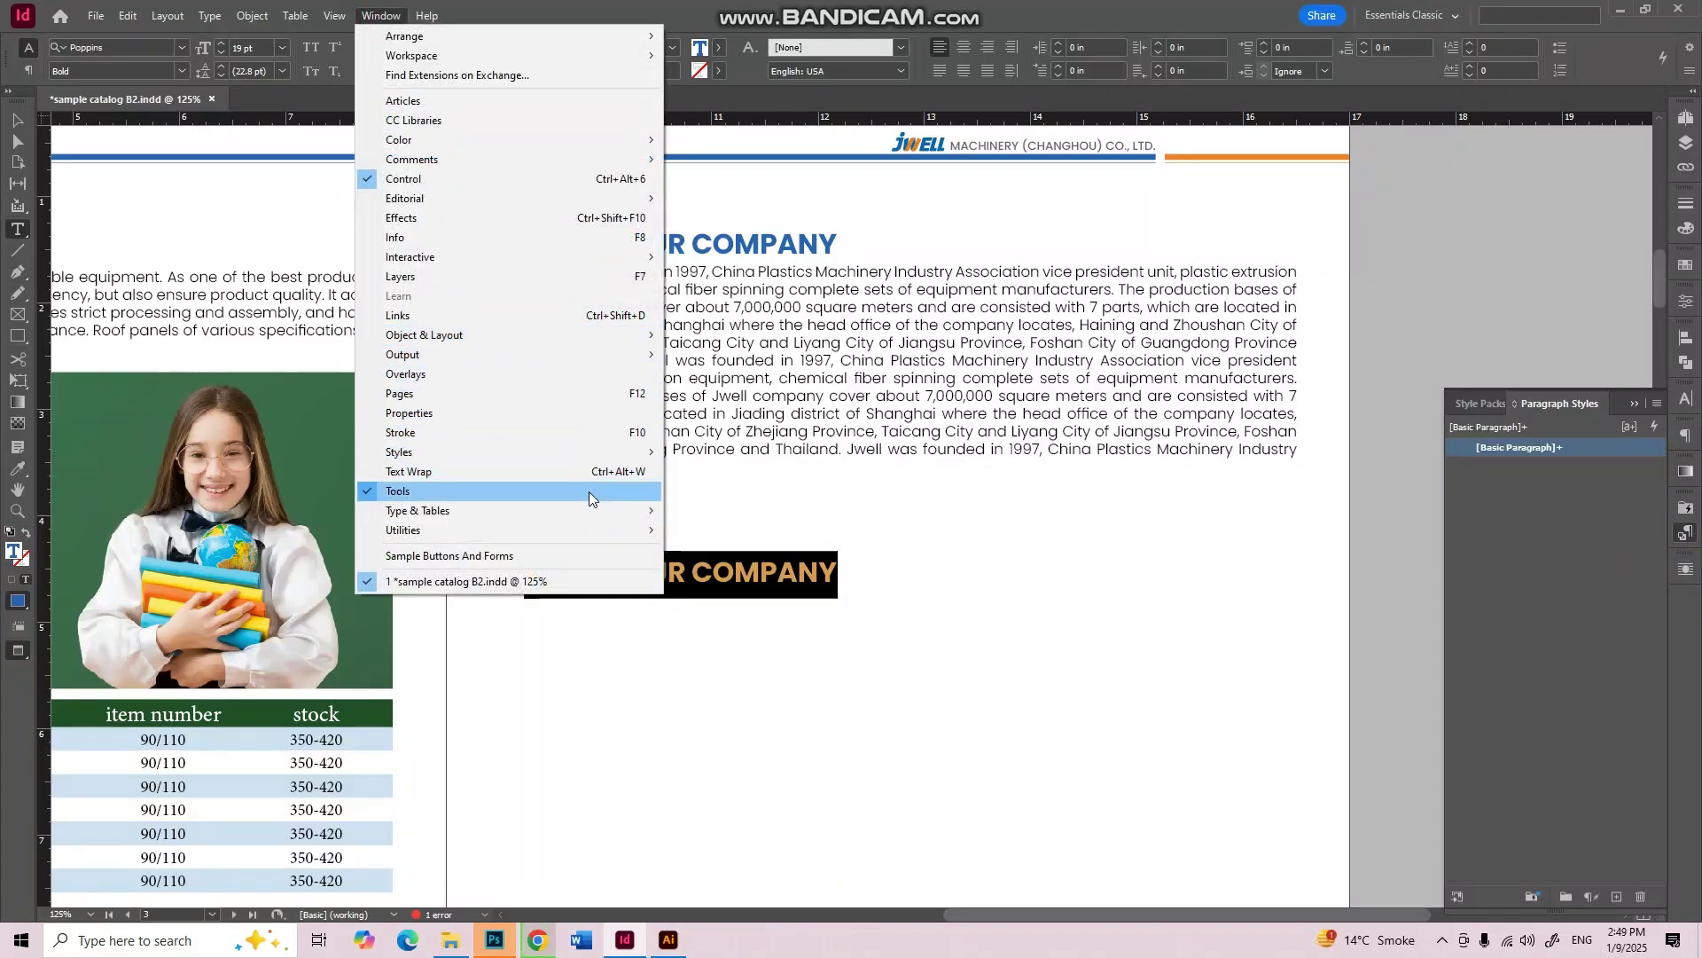
mouse_move(621, 517)
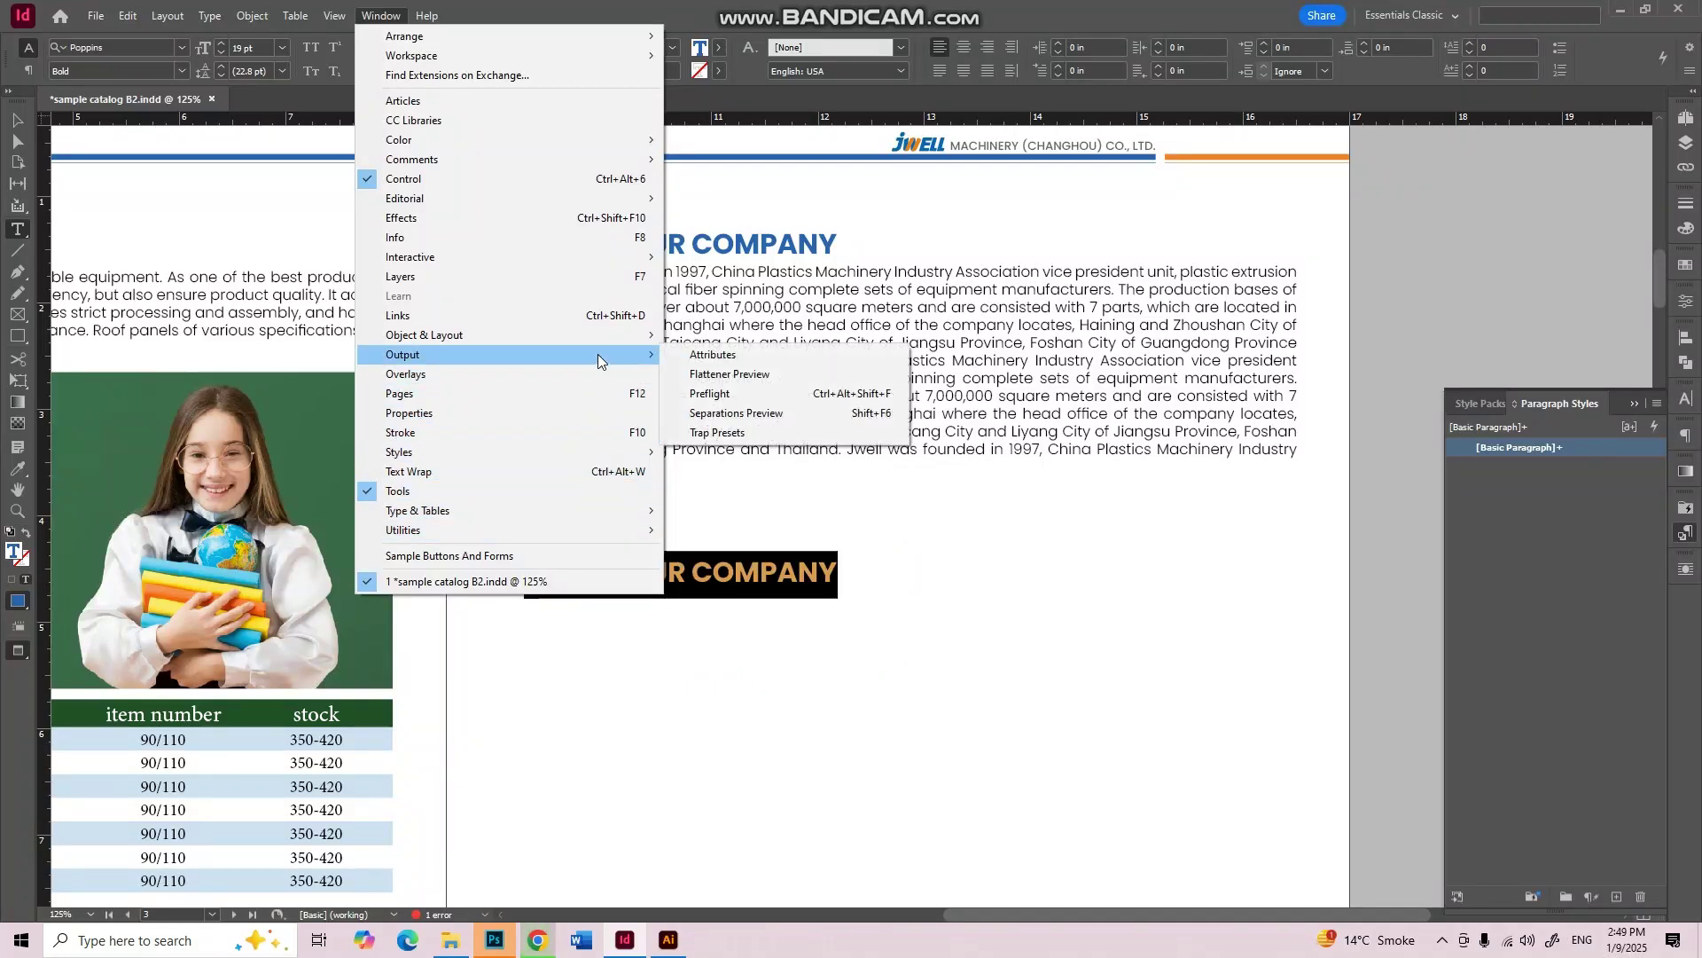
mouse_move(595, 265)
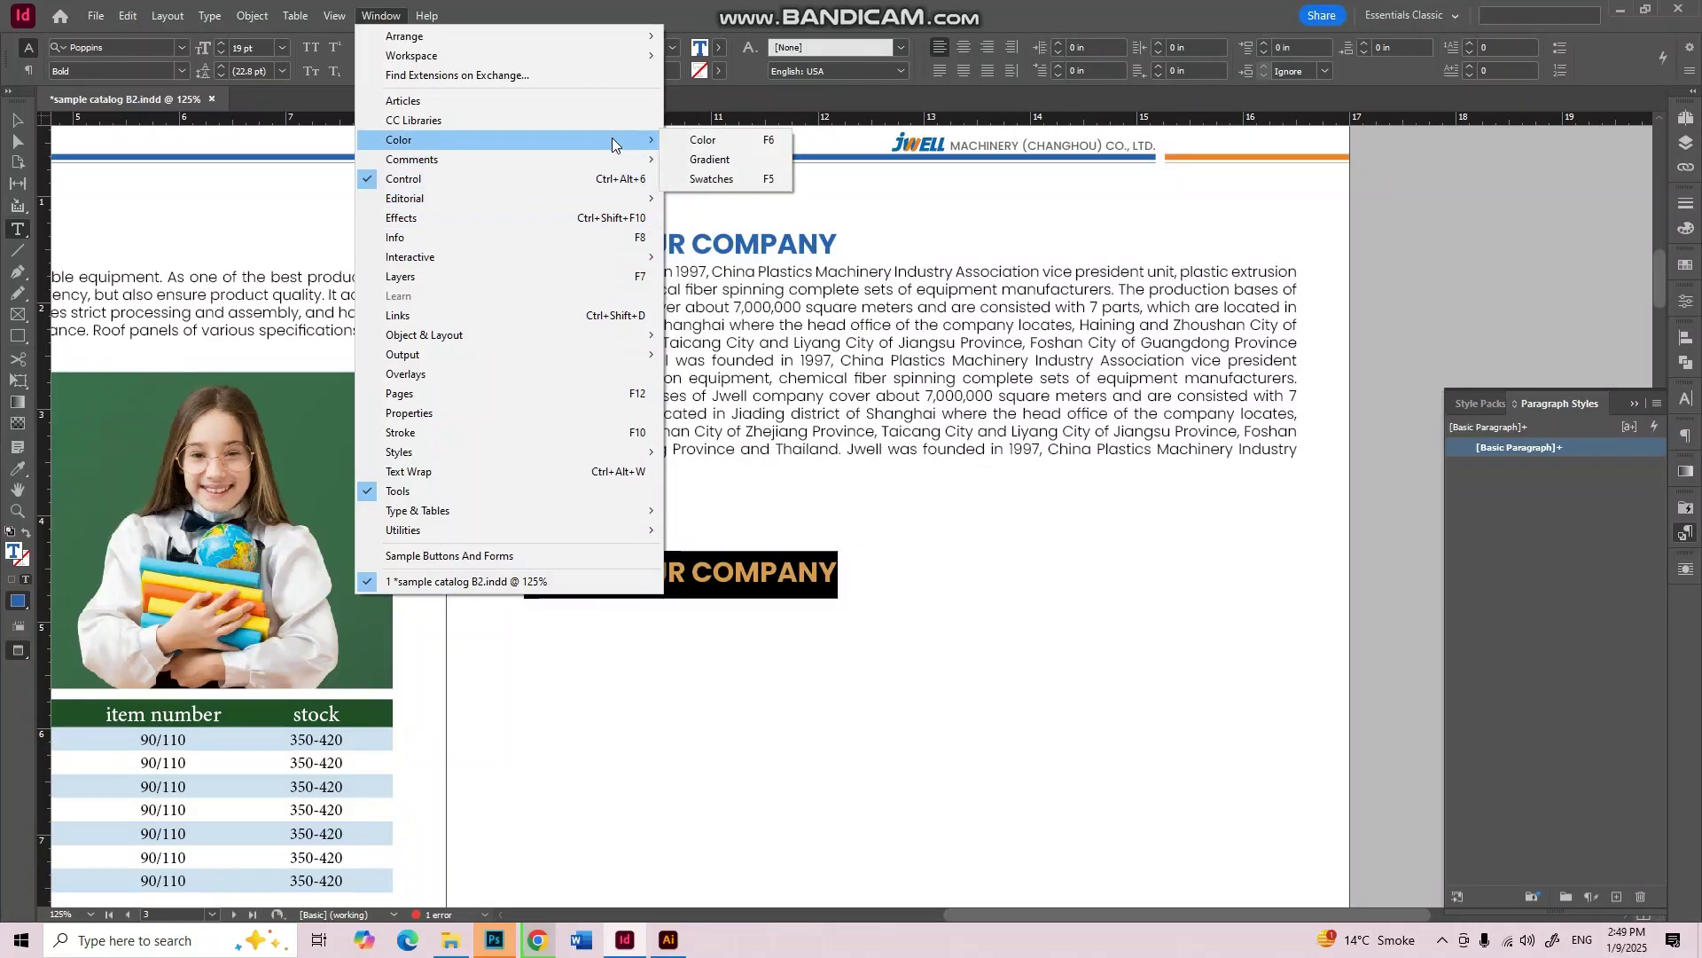
mouse_move(619, 166)
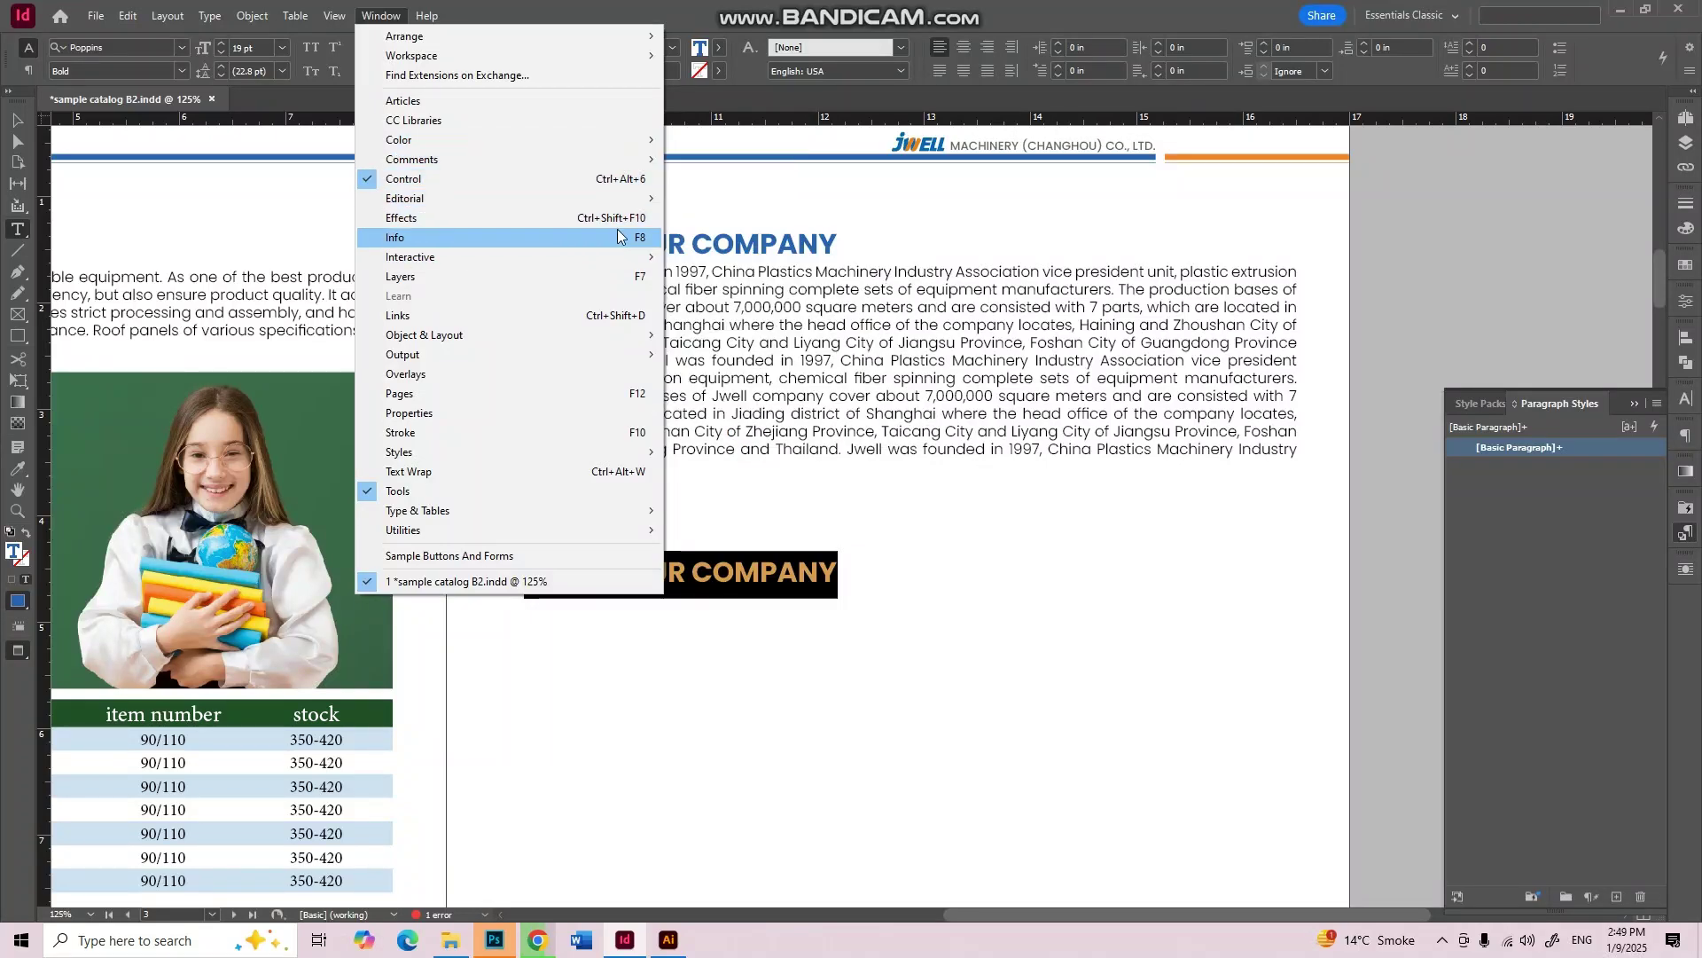
mouse_move(620, 207)
mouse_move(620, 453)
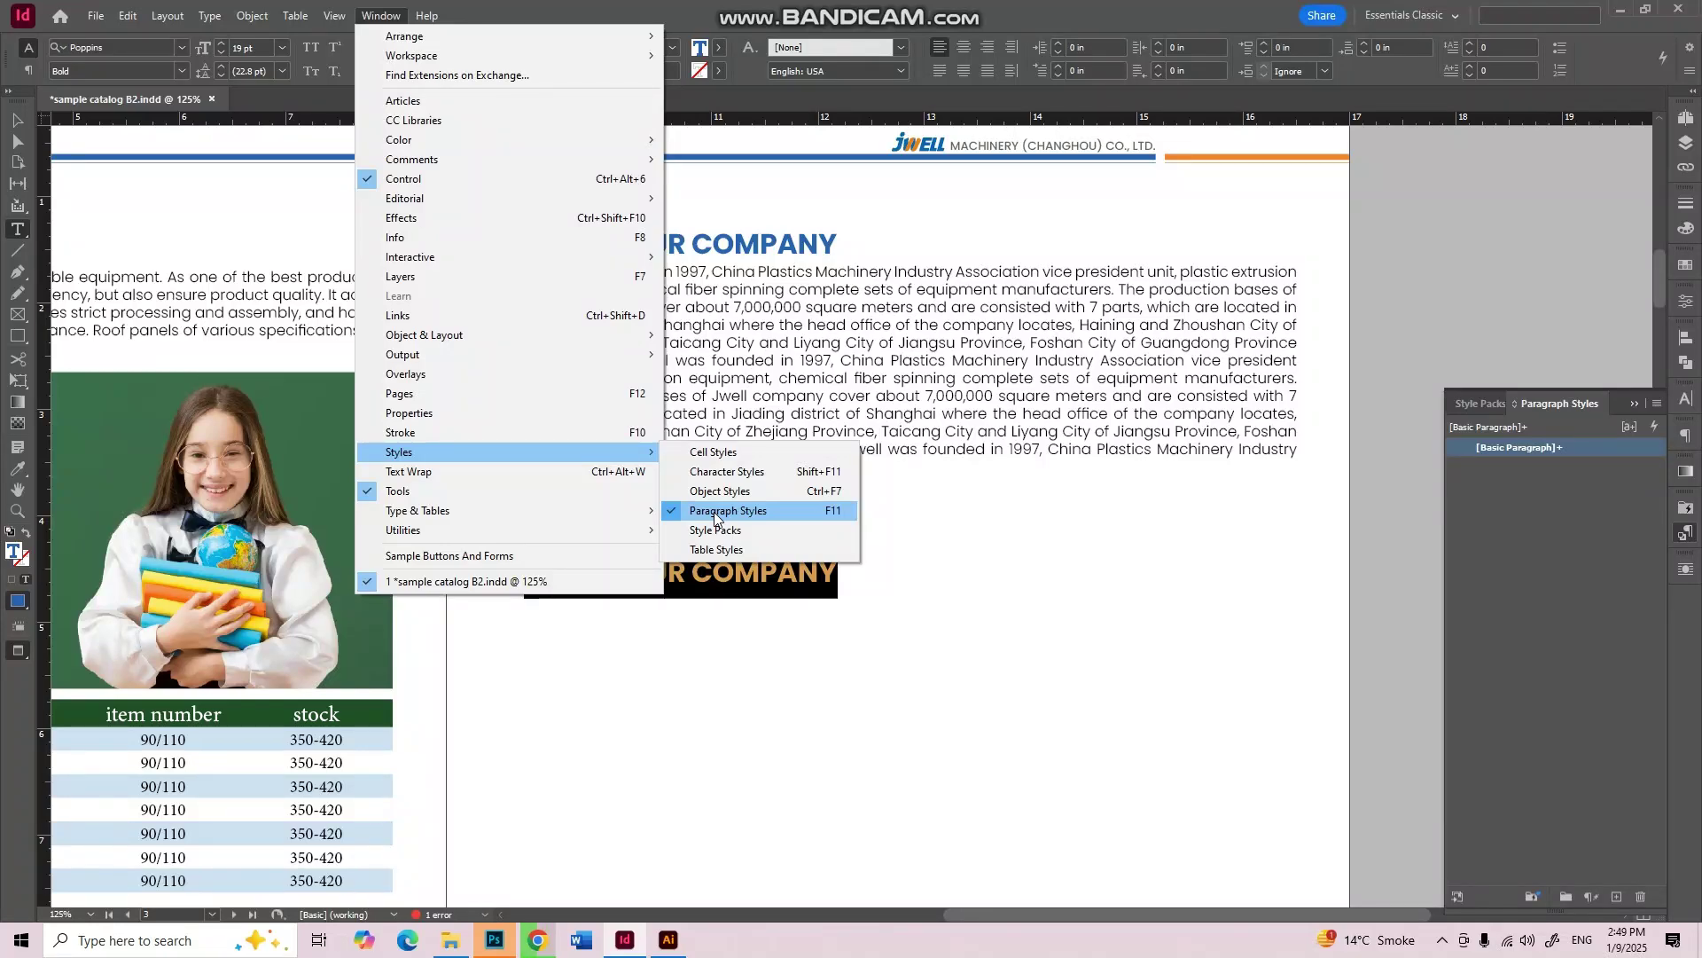
click(916, 577)
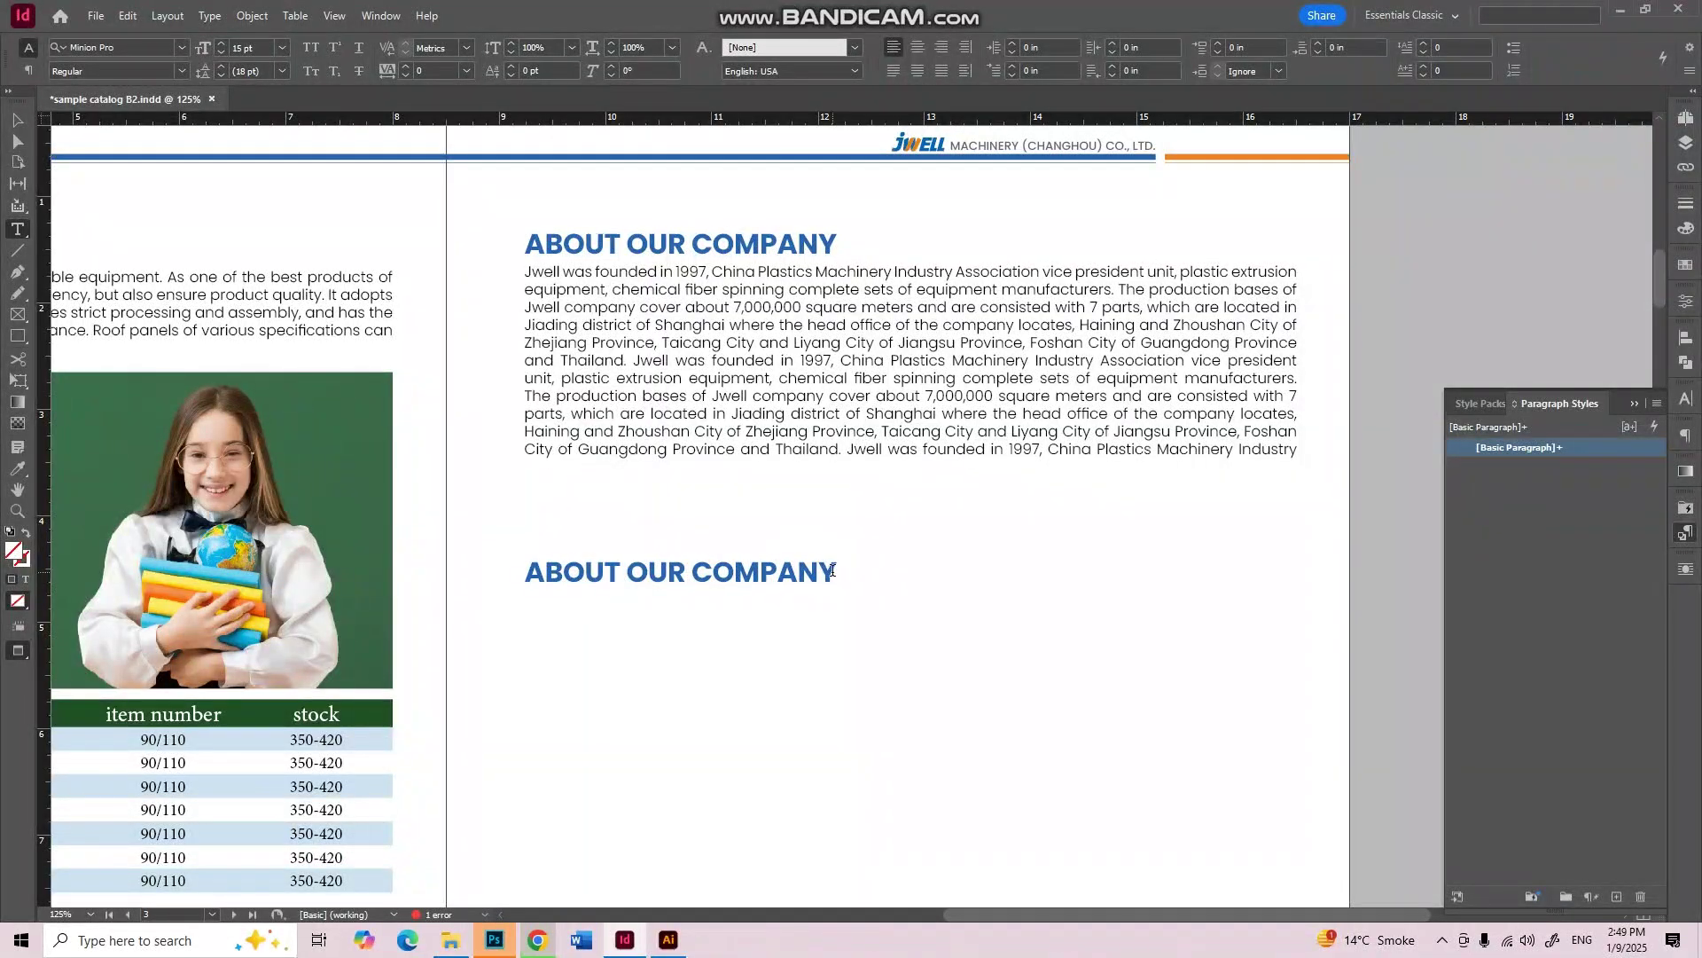
drag(831, 570, 523, 577)
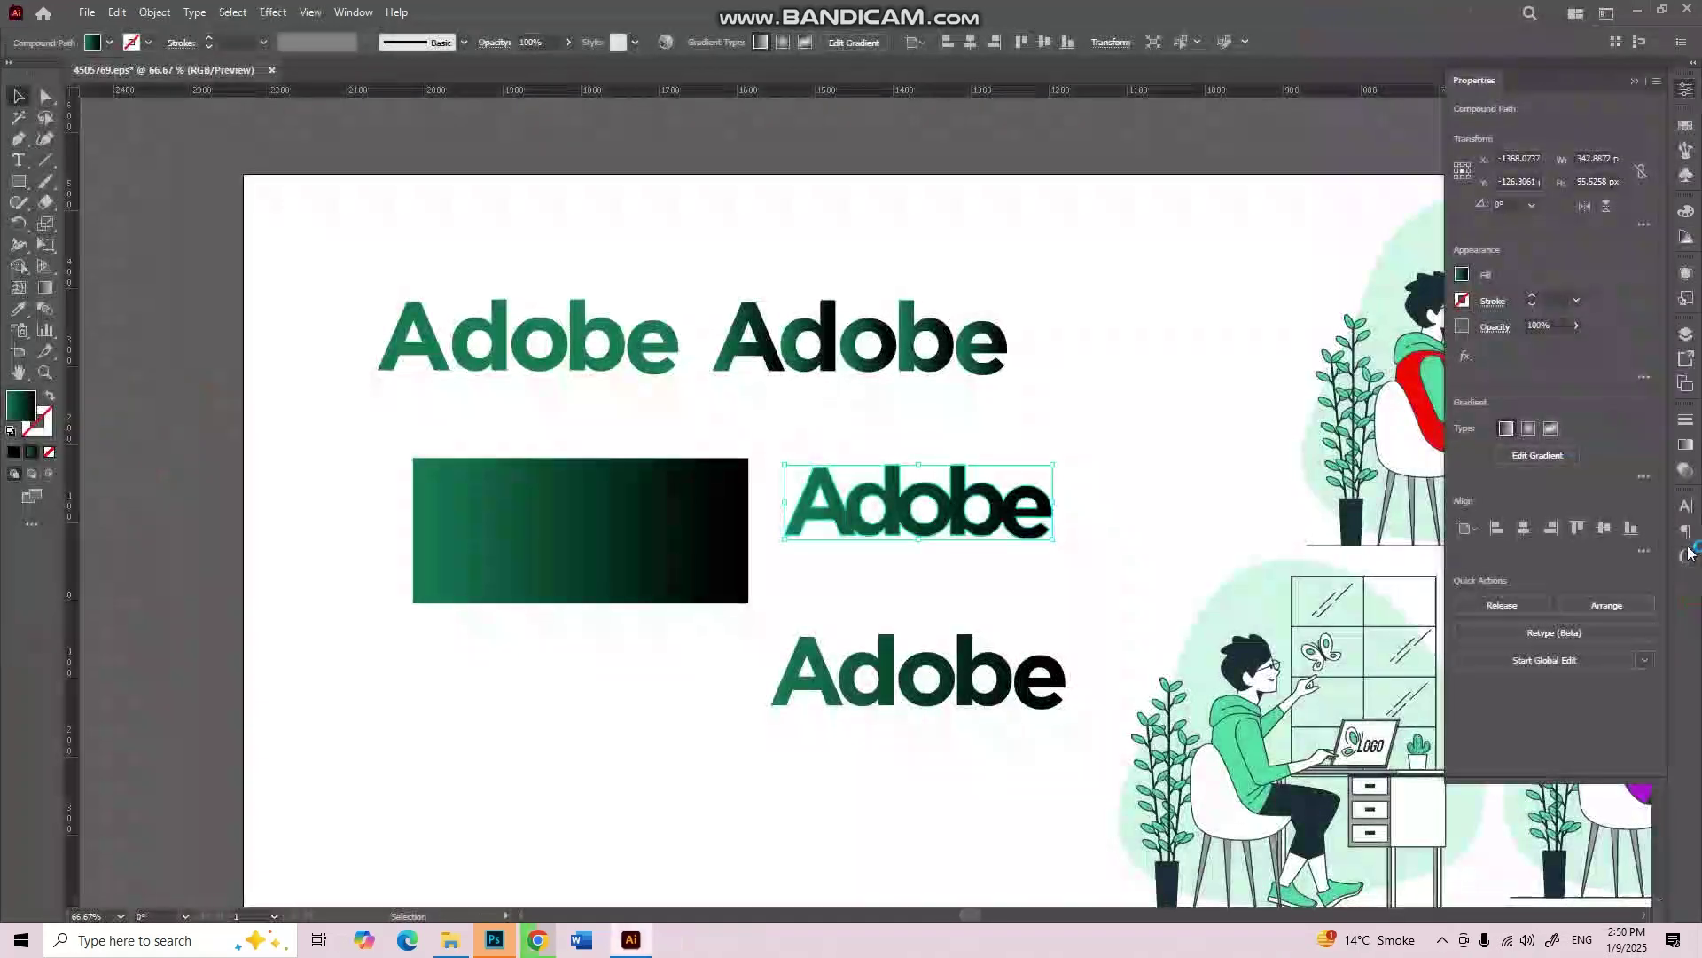
Step: Collapse Illustrator's object properties, switch to the browser and close the Freepik illustration preview
click(1635, 81)
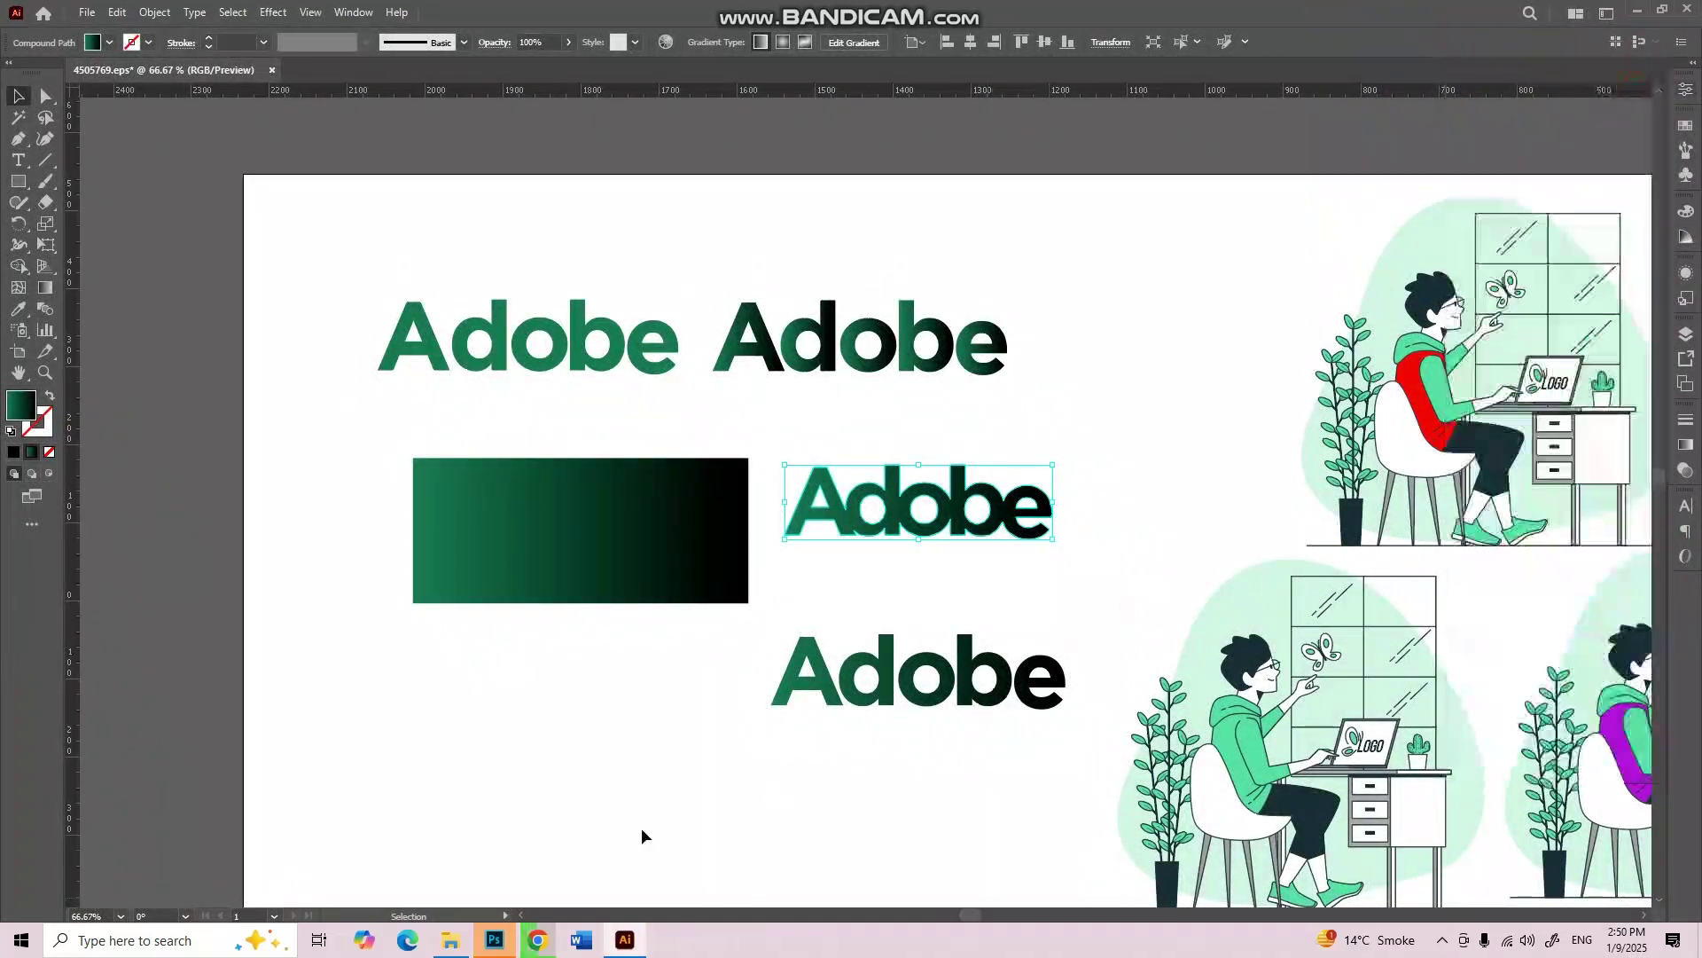
click(493, 939)
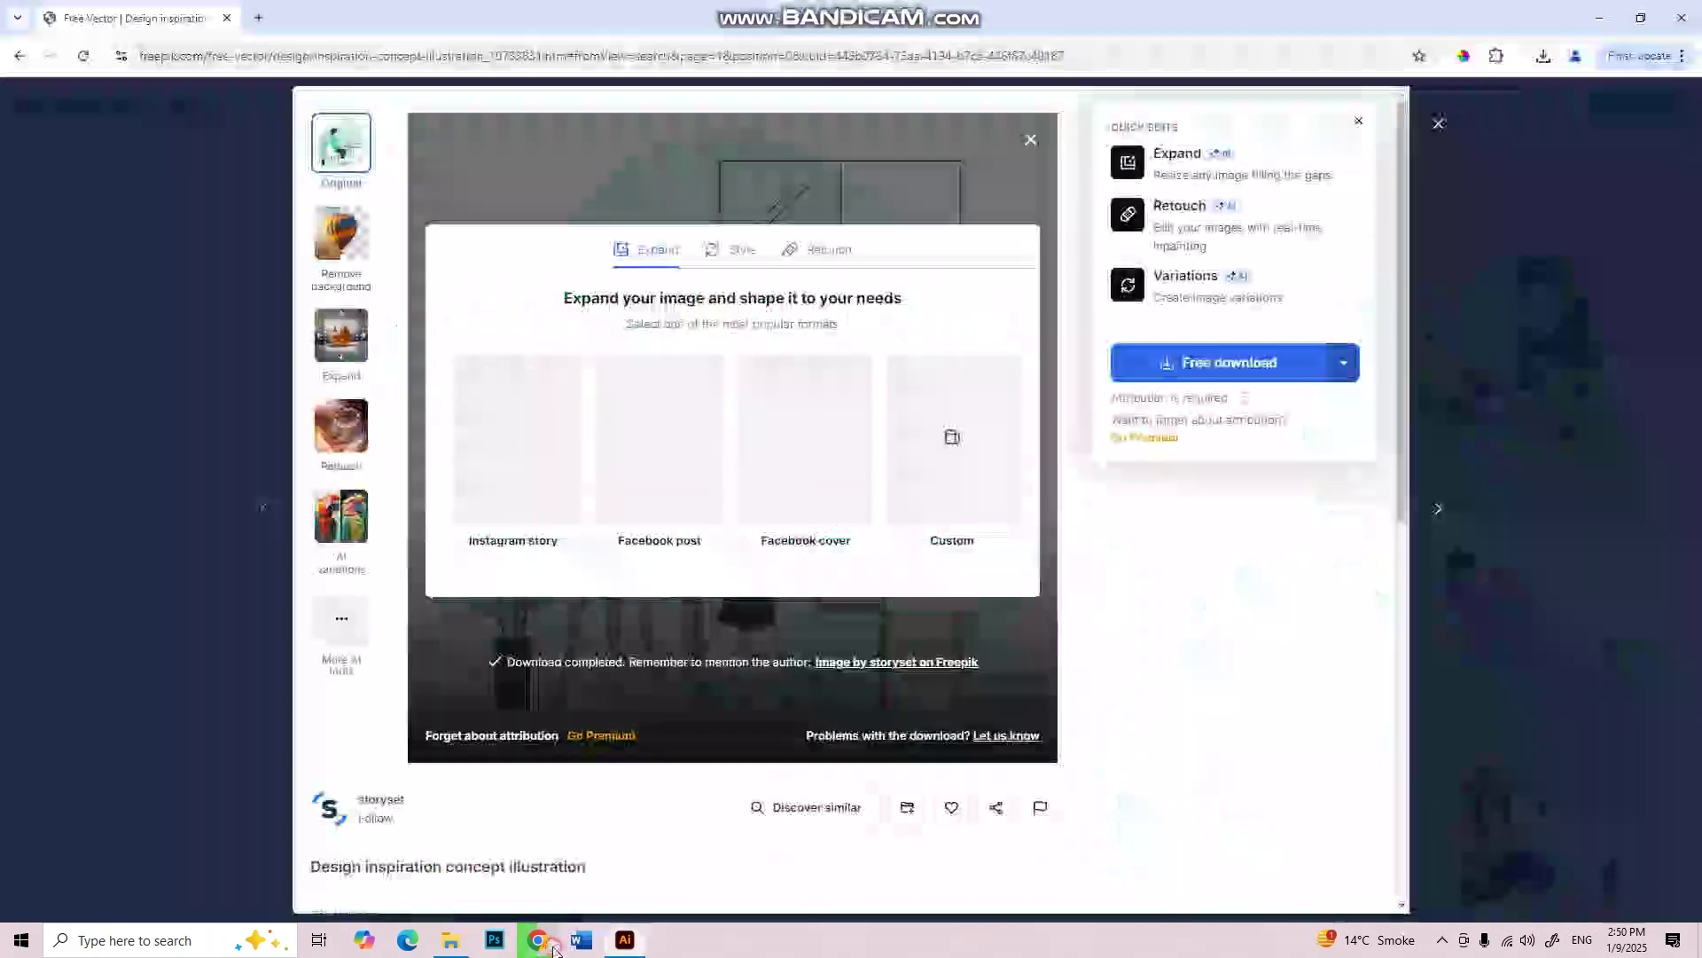
click(1424, 130)
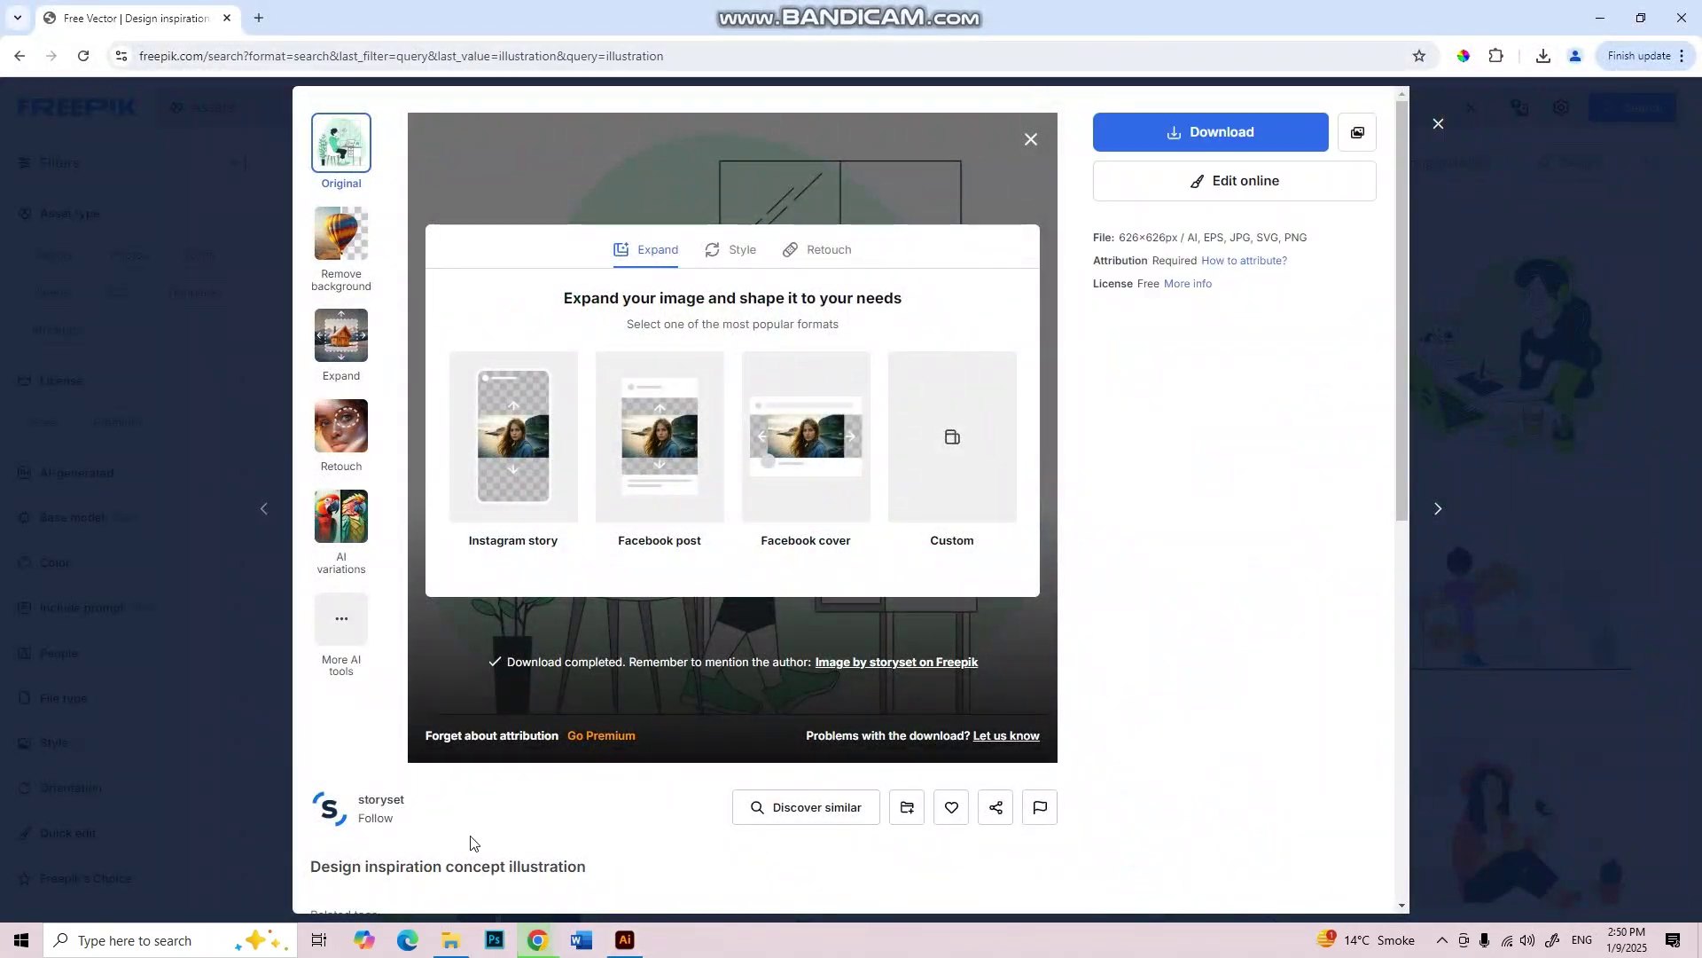
key(Escape)
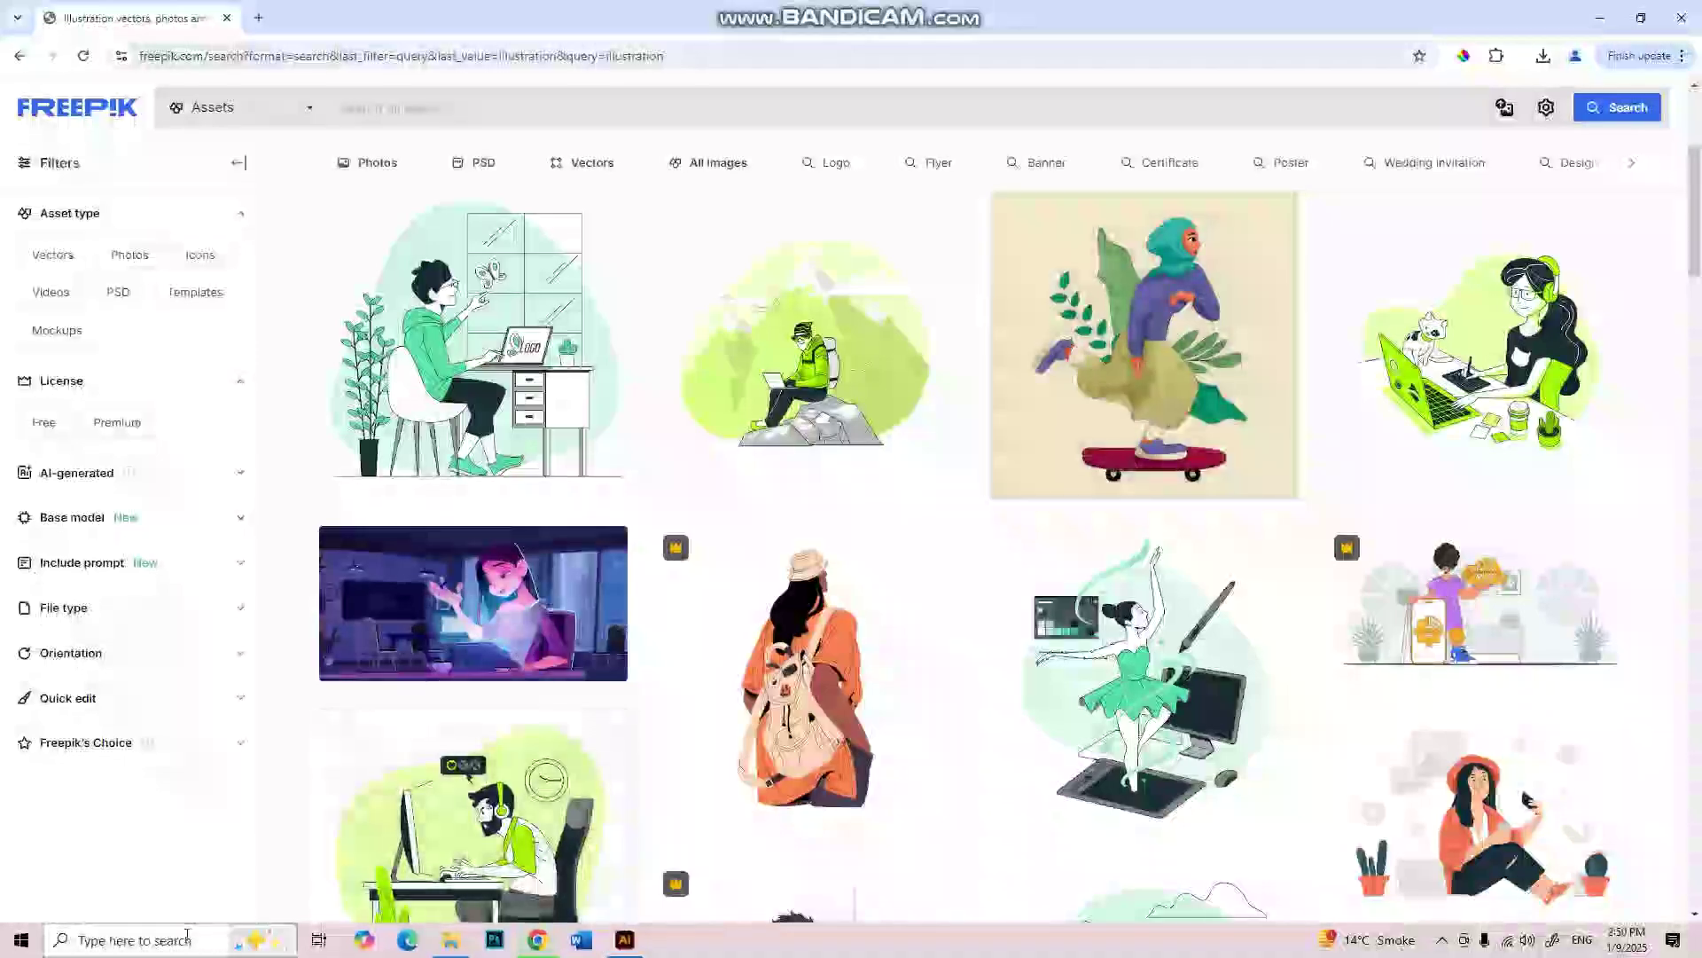
Step: Search Windows for "ind" and launch Adobe InDesign 2023
click(177, 938)
text(ind)
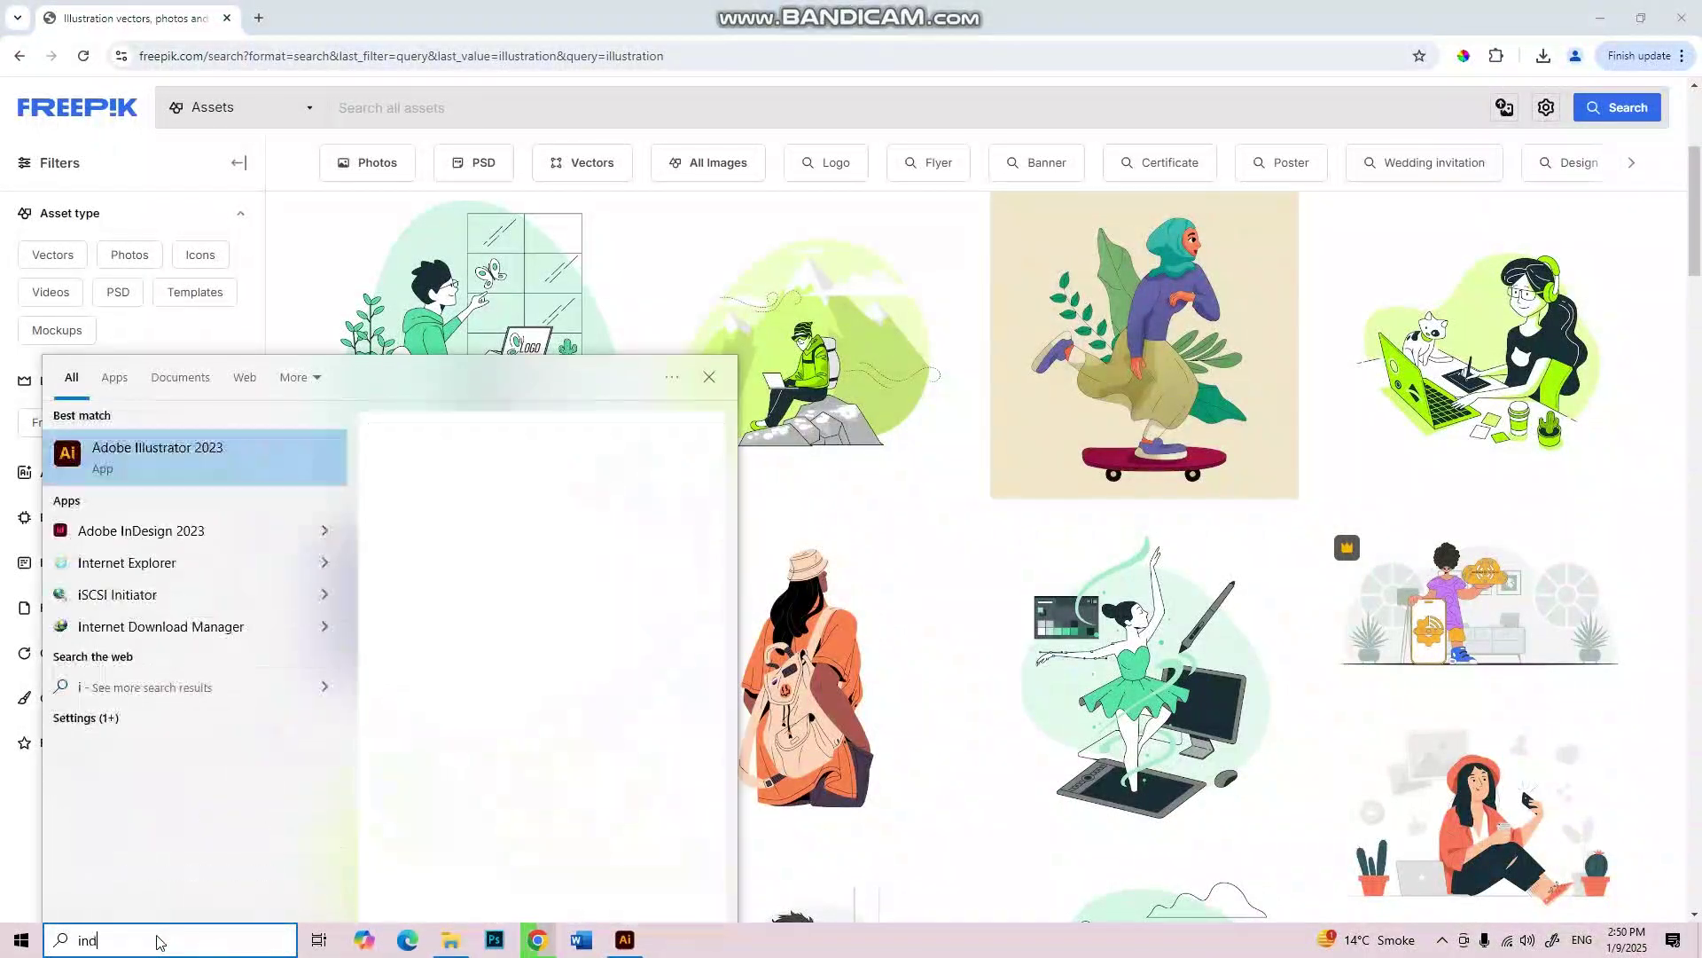
click(177, 472)
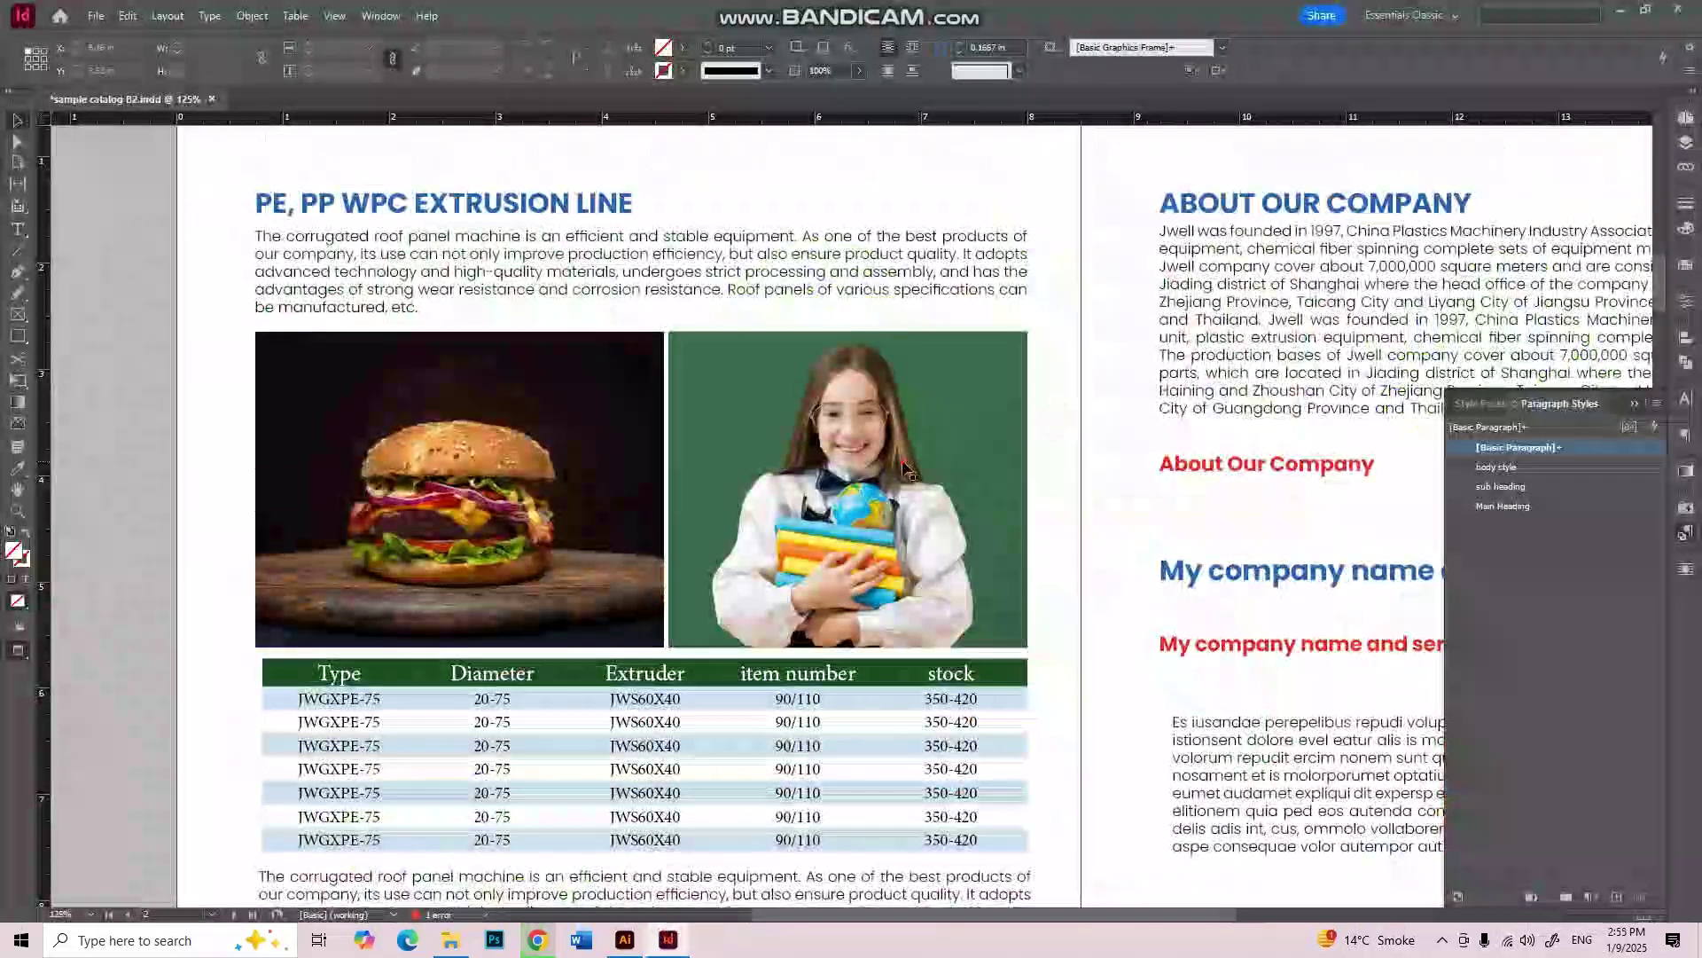
click(904, 468)
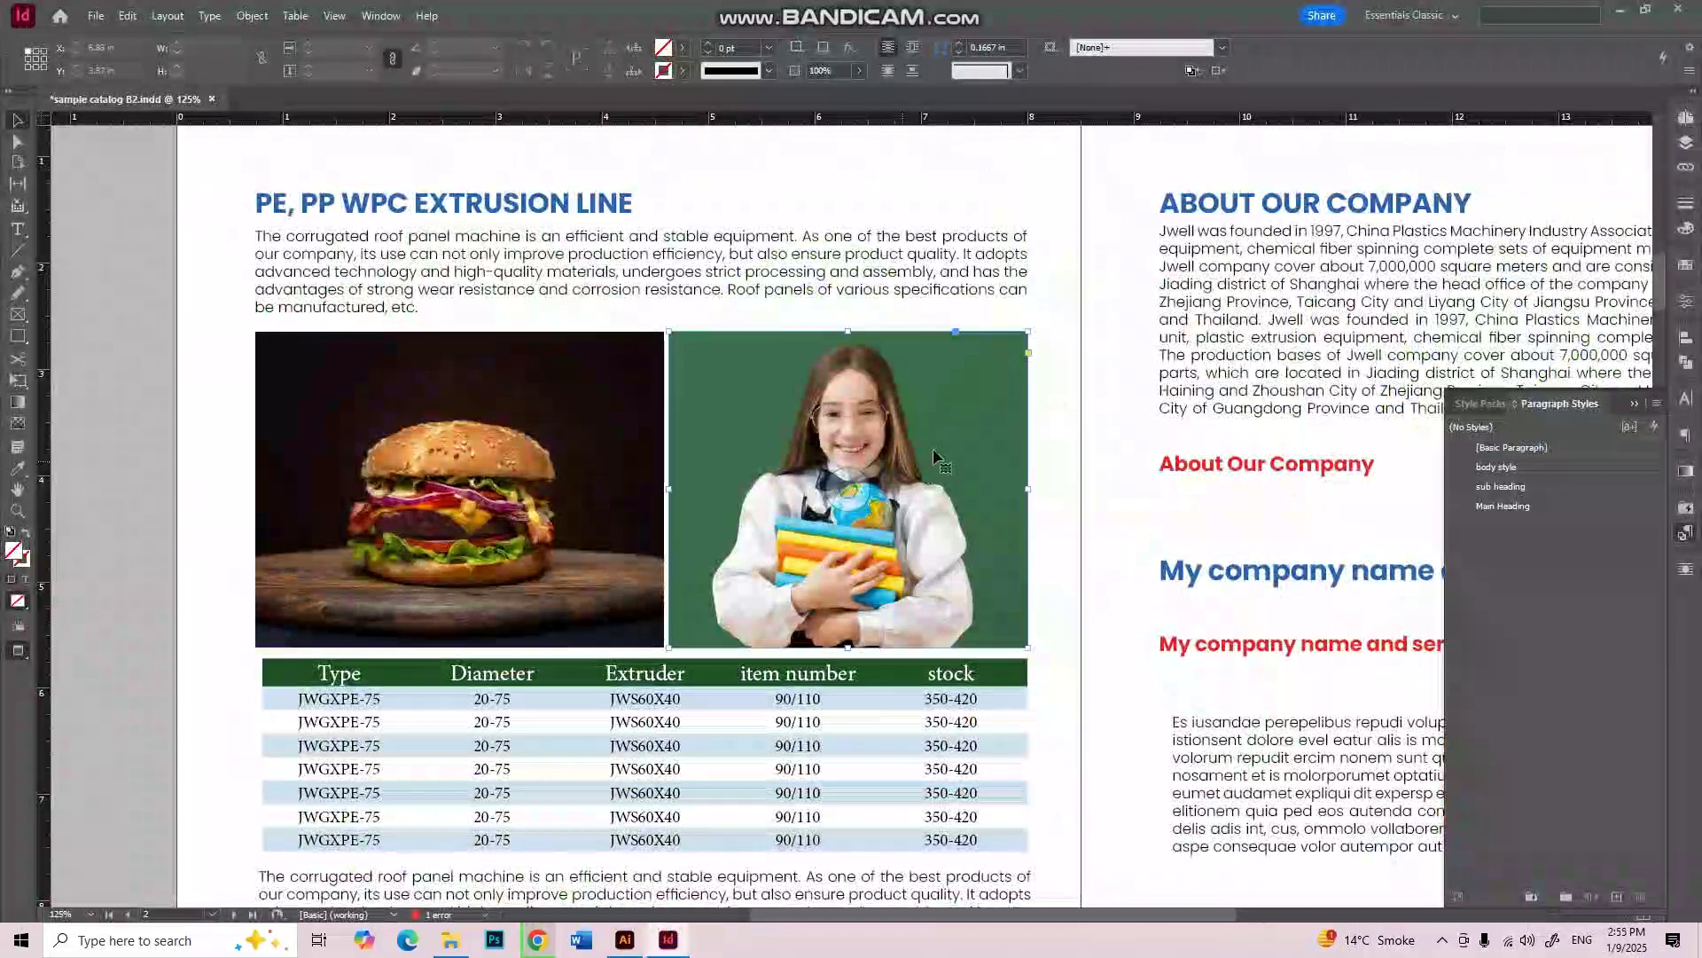
click(19, 425)
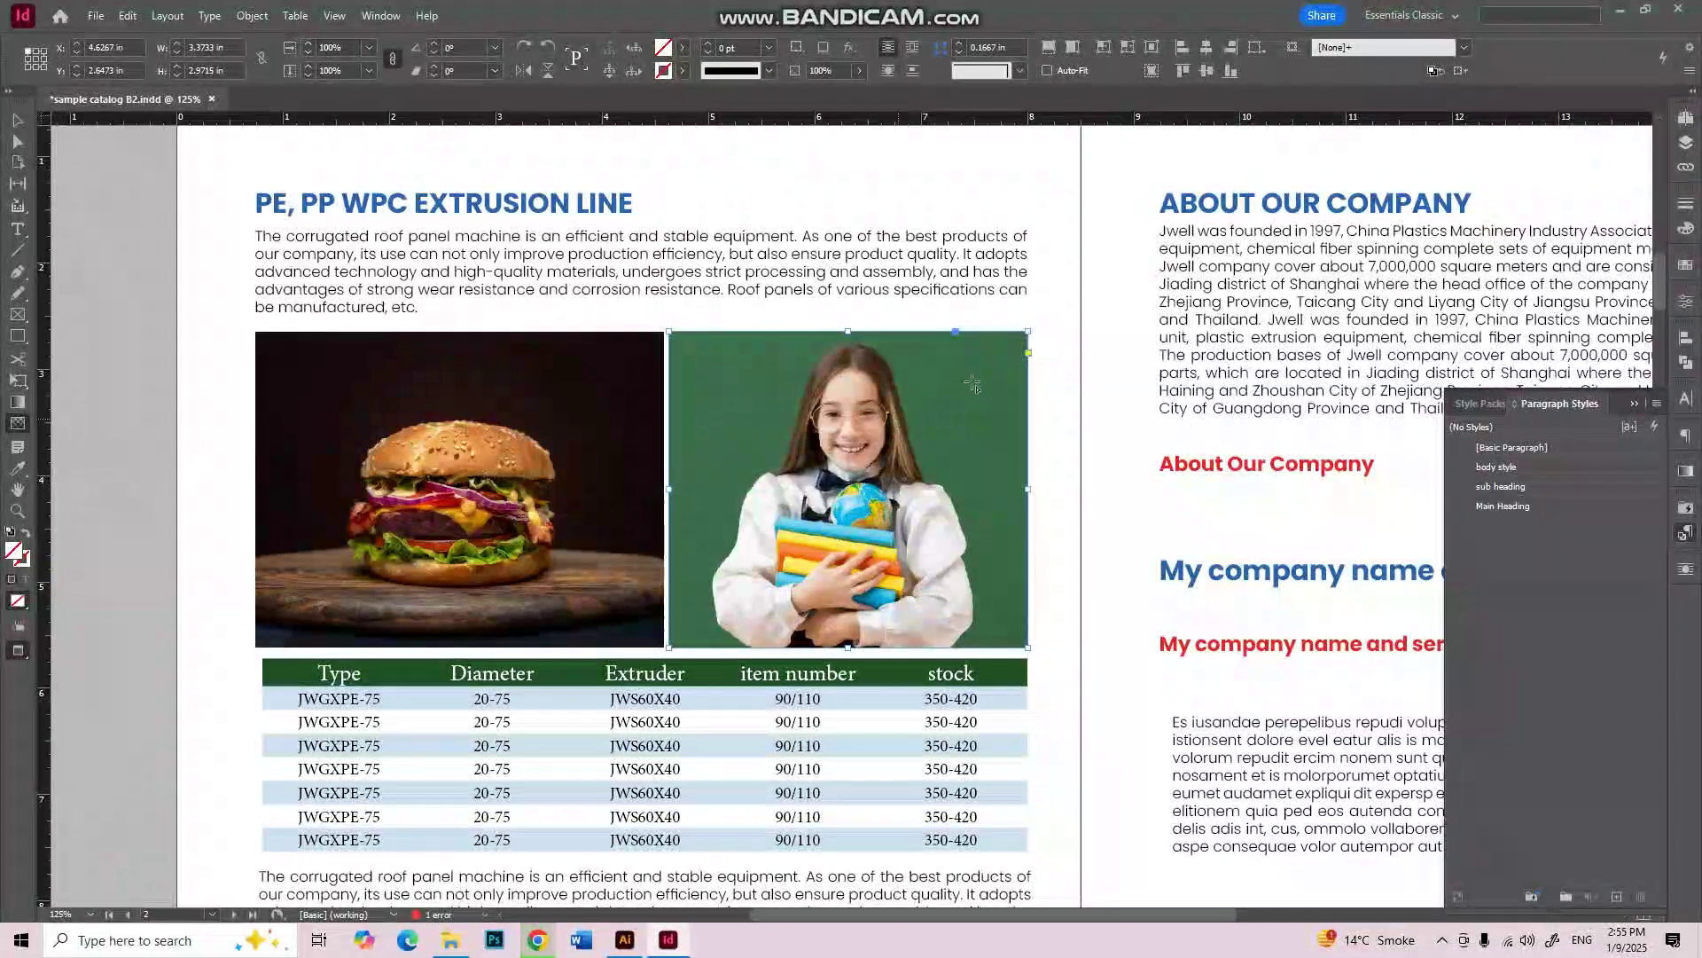
click(18, 119)
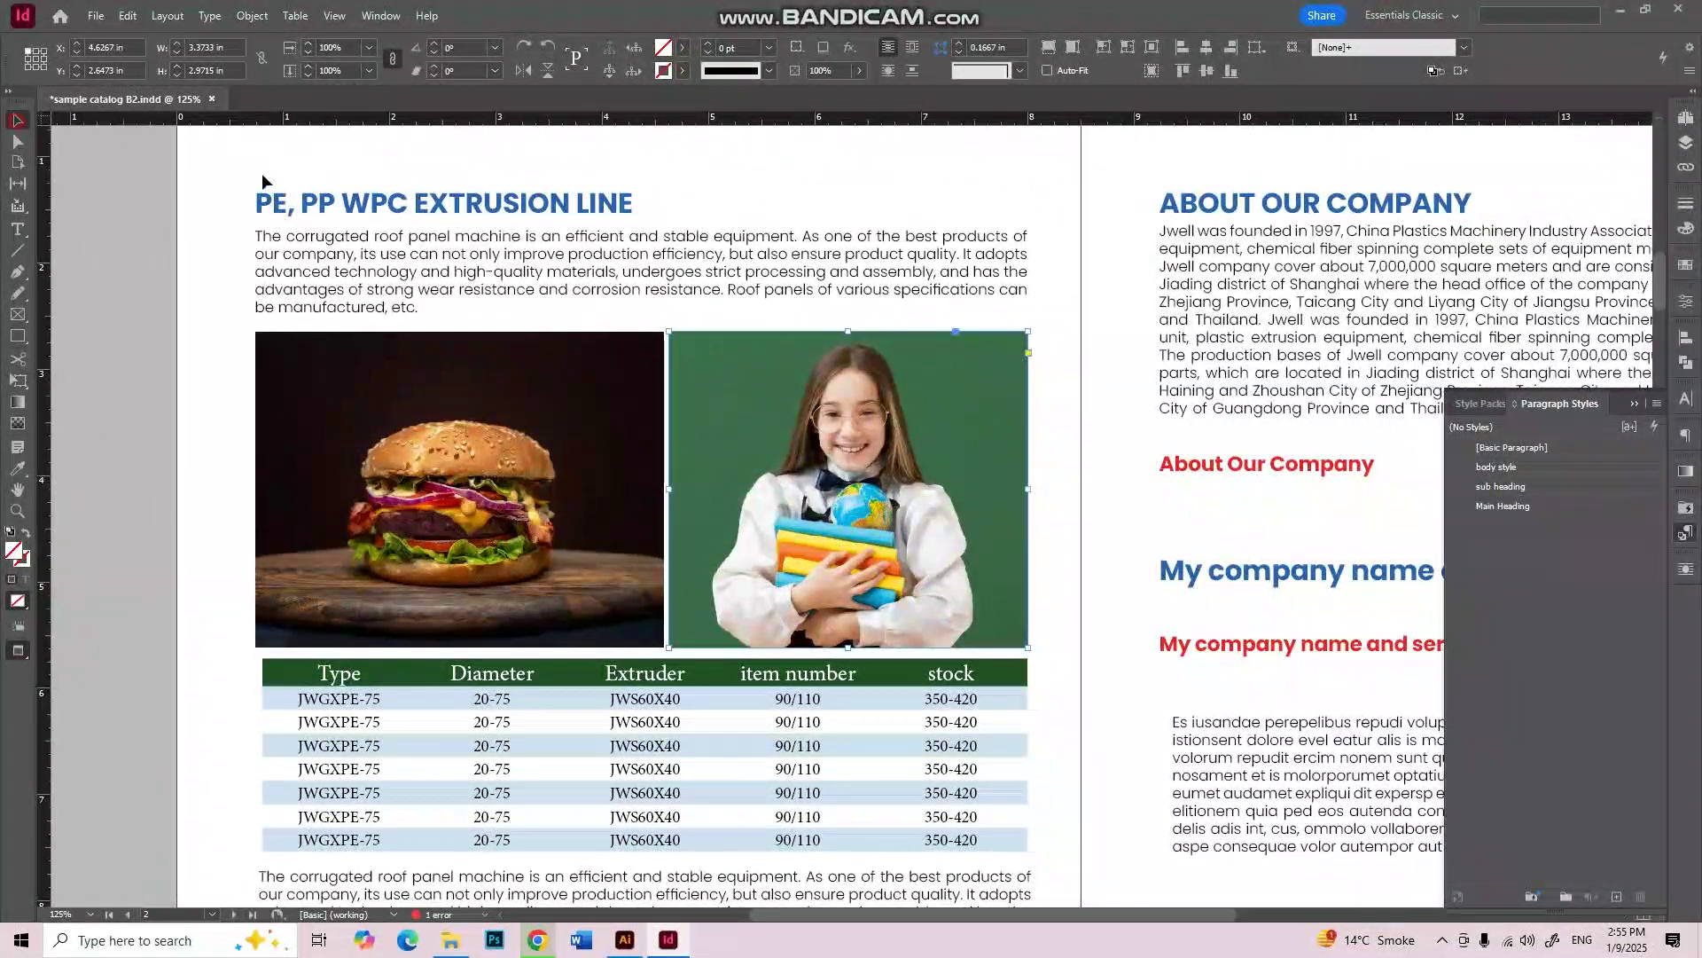
click(1120, 397)
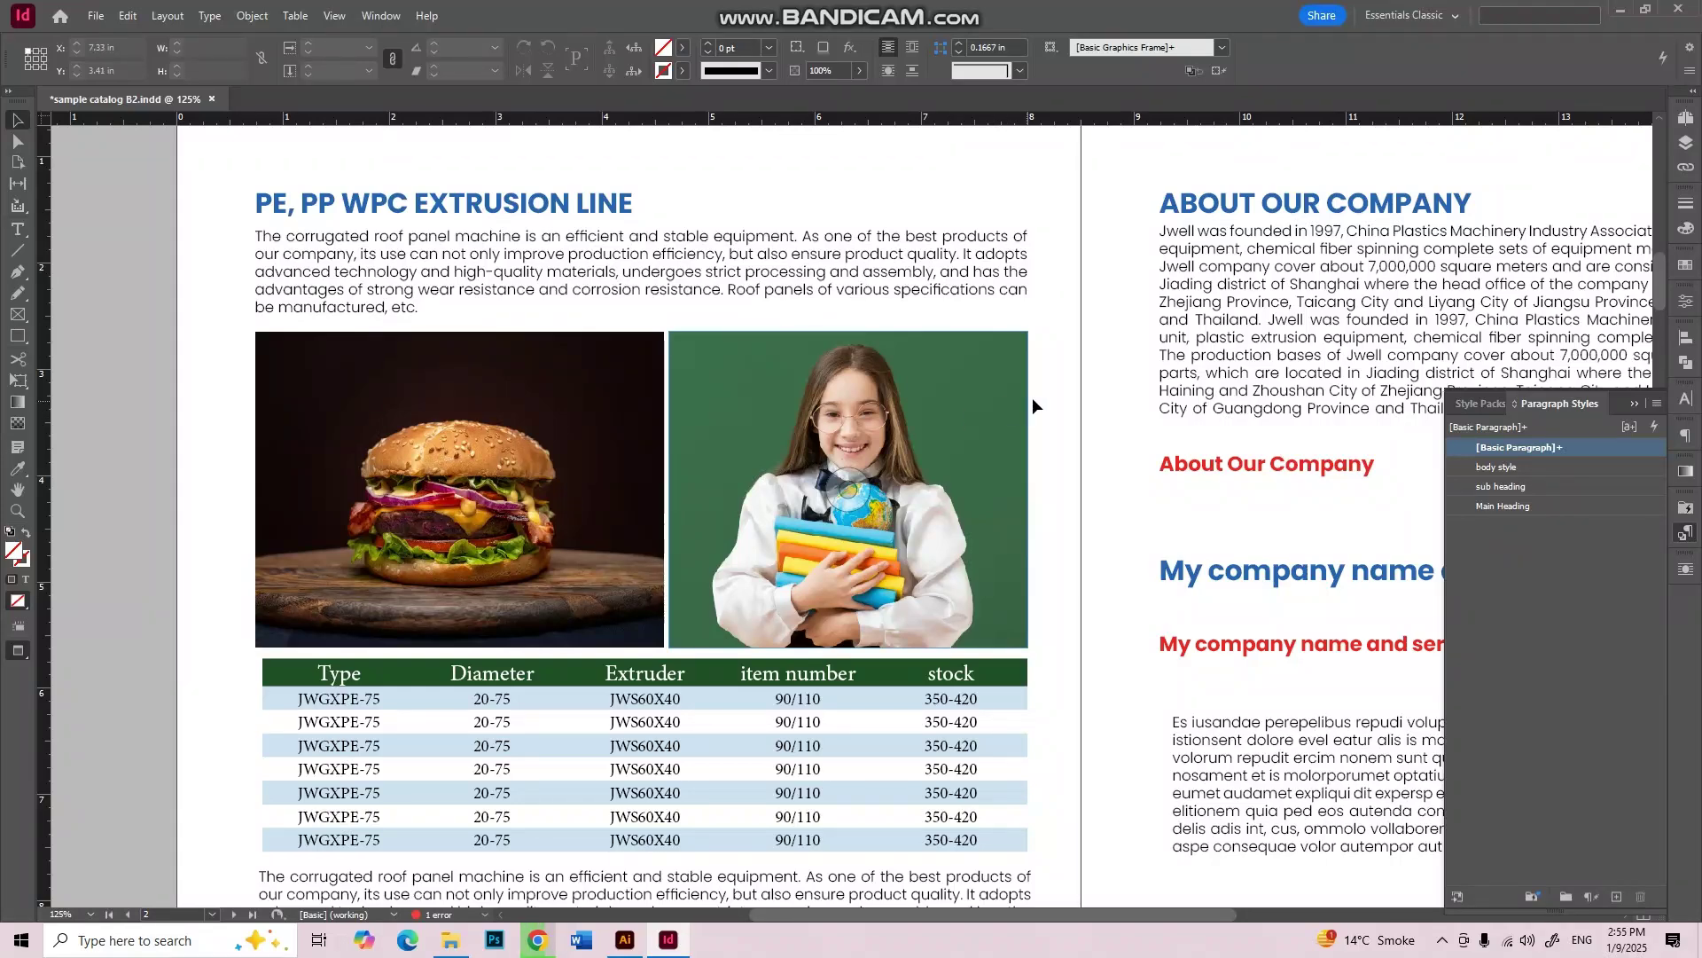
Step: Try a gradient feather across the girl's photo from its upper-right edge toward its lower-left area, and undo it
click(926, 406)
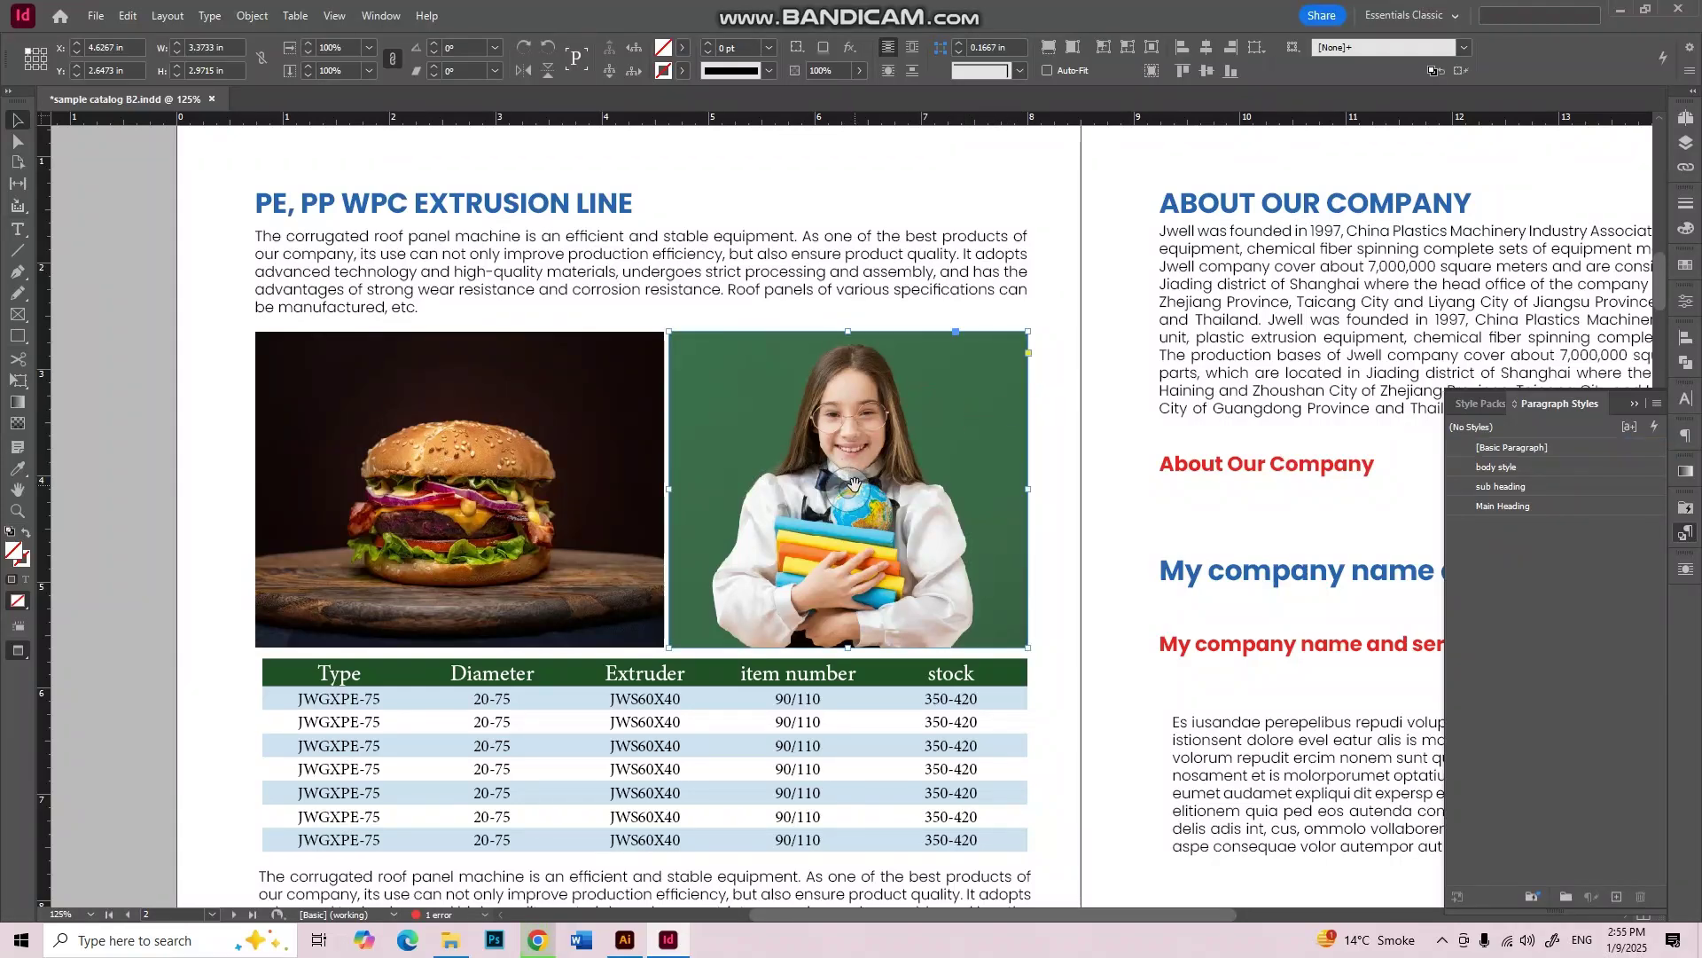
click(13, 426)
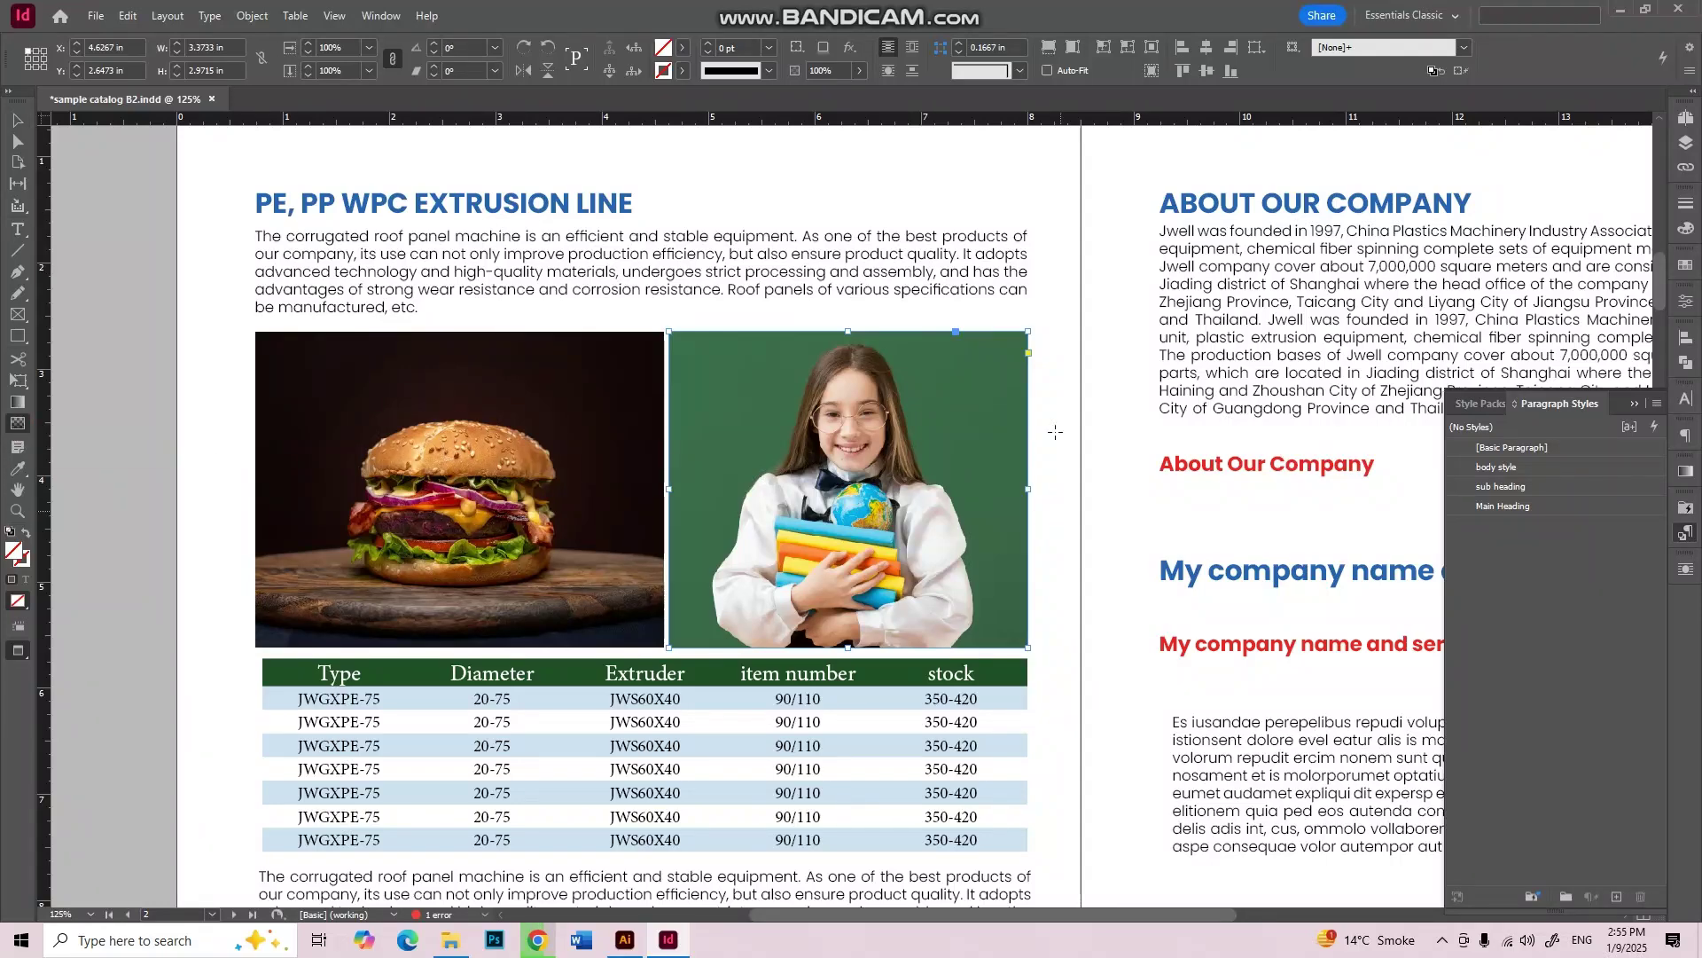
drag(1046, 375, 741, 557)
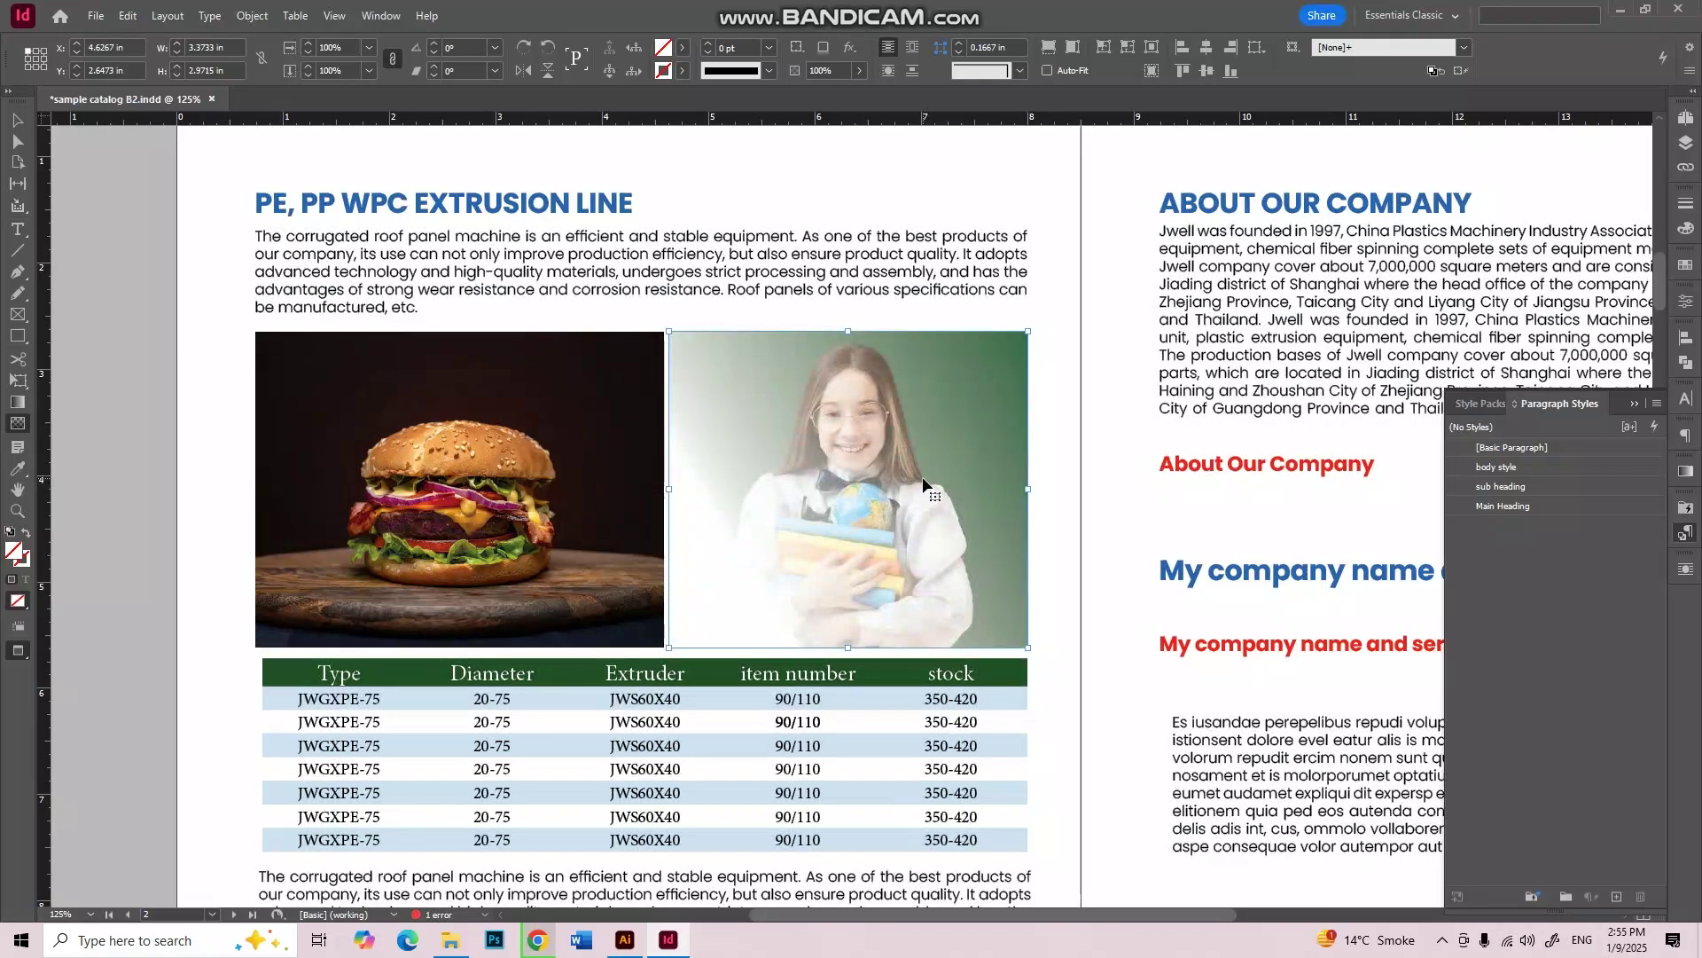
key(ctrl+z)
Step: Apply a gradient feather to the girl's photo so it fades from lower left toward the upper-right corner, and deselect it
drag(714, 592, 939, 384)
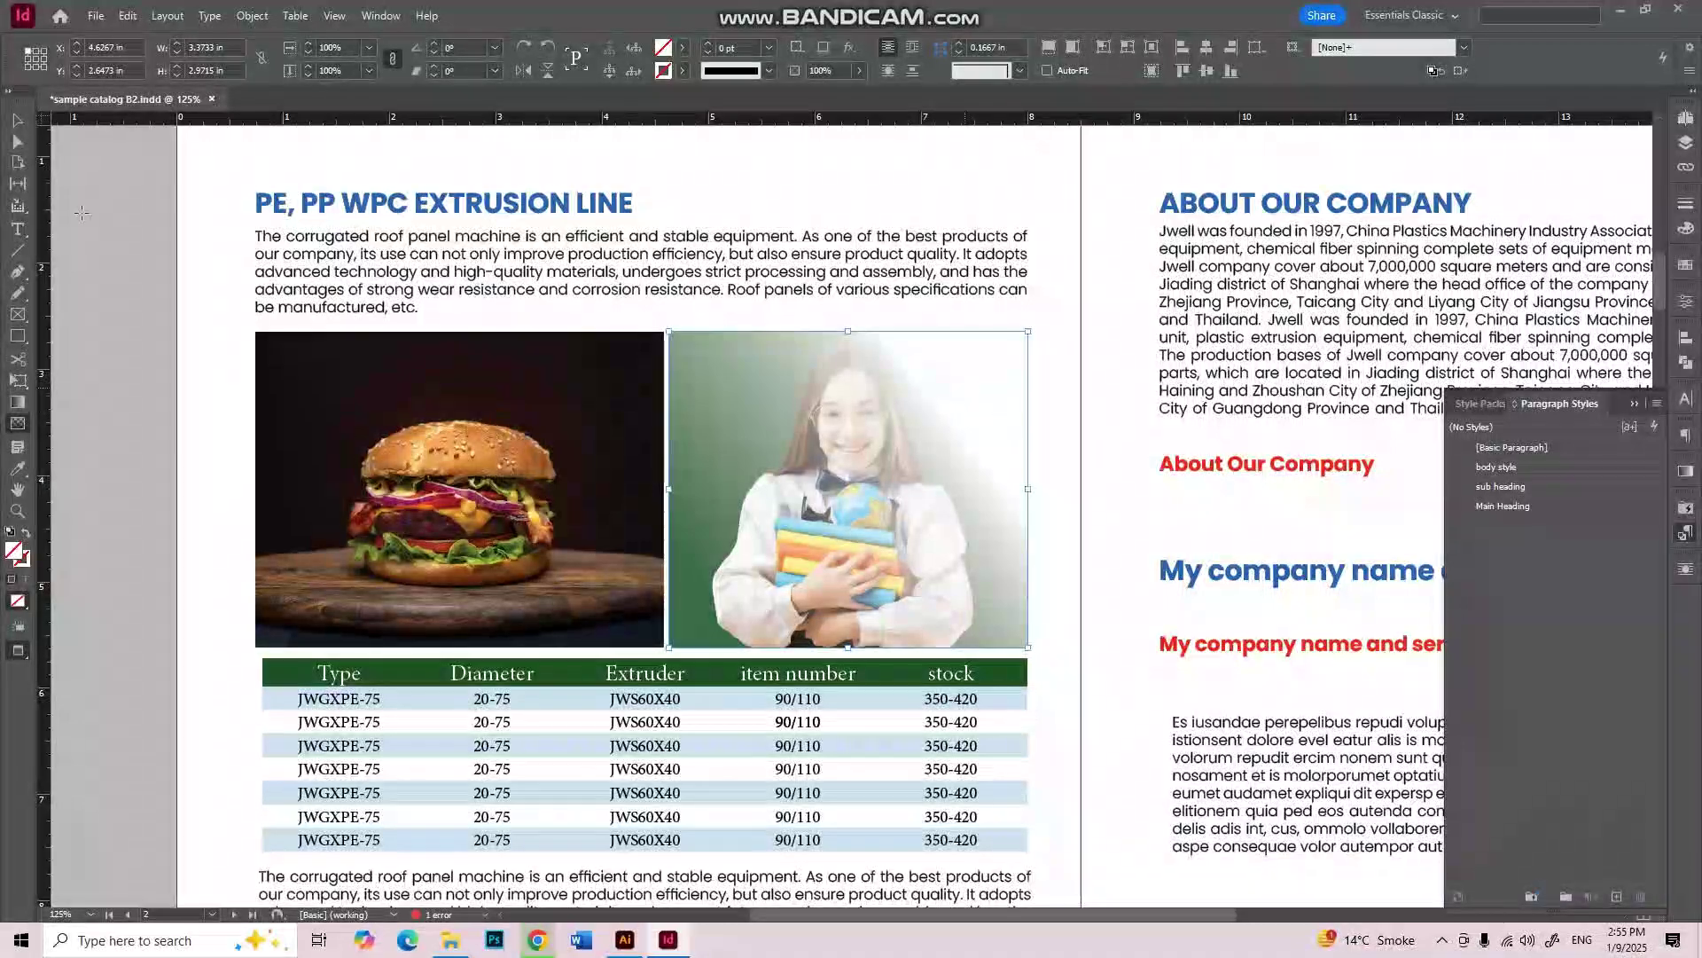
click(16, 121)
click(1063, 454)
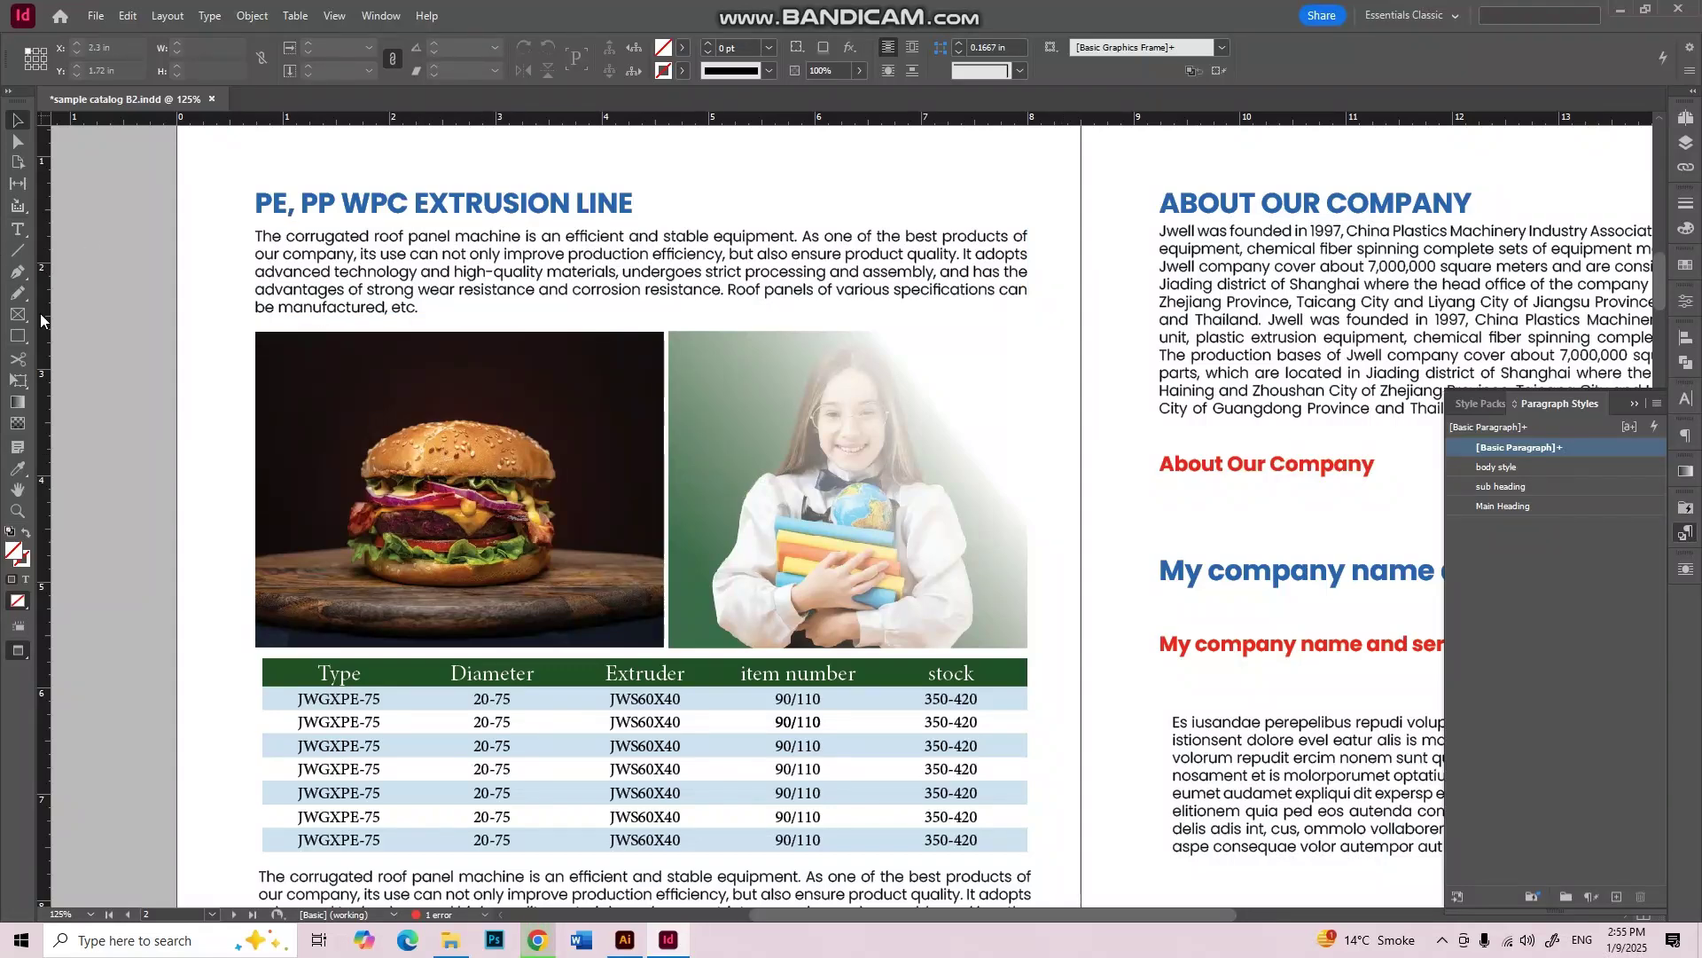
Step: Return to the Selection tool and undo the gradient feather on the girl's photo
click(18, 337)
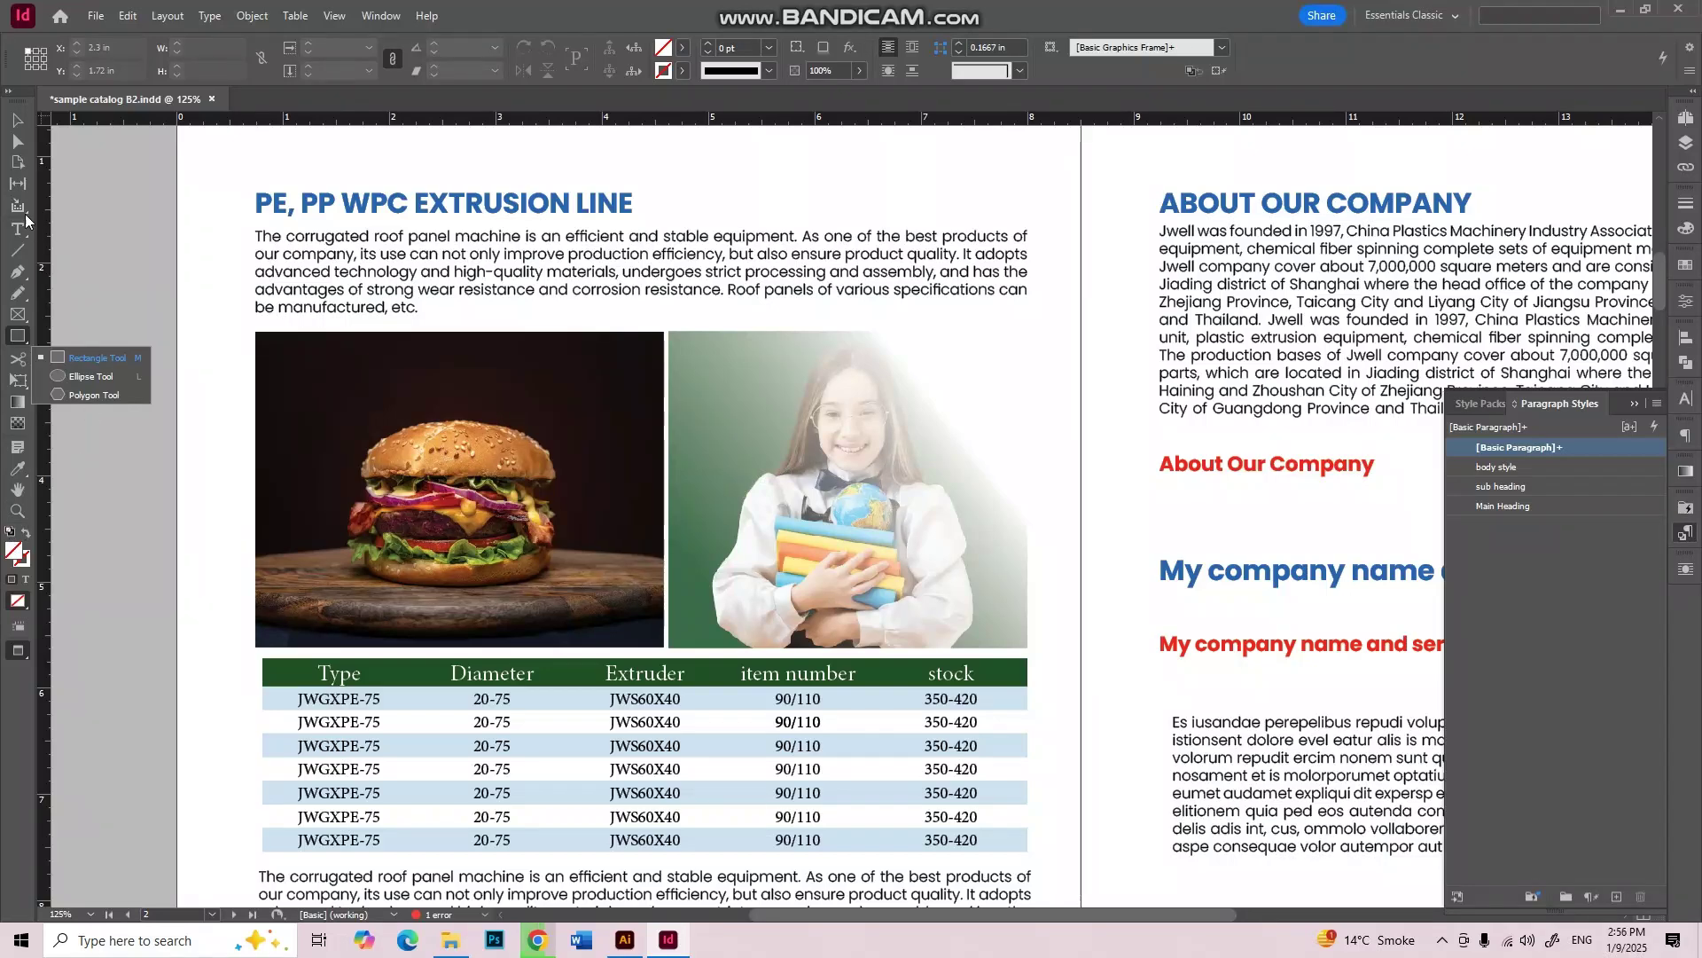
click(17, 124)
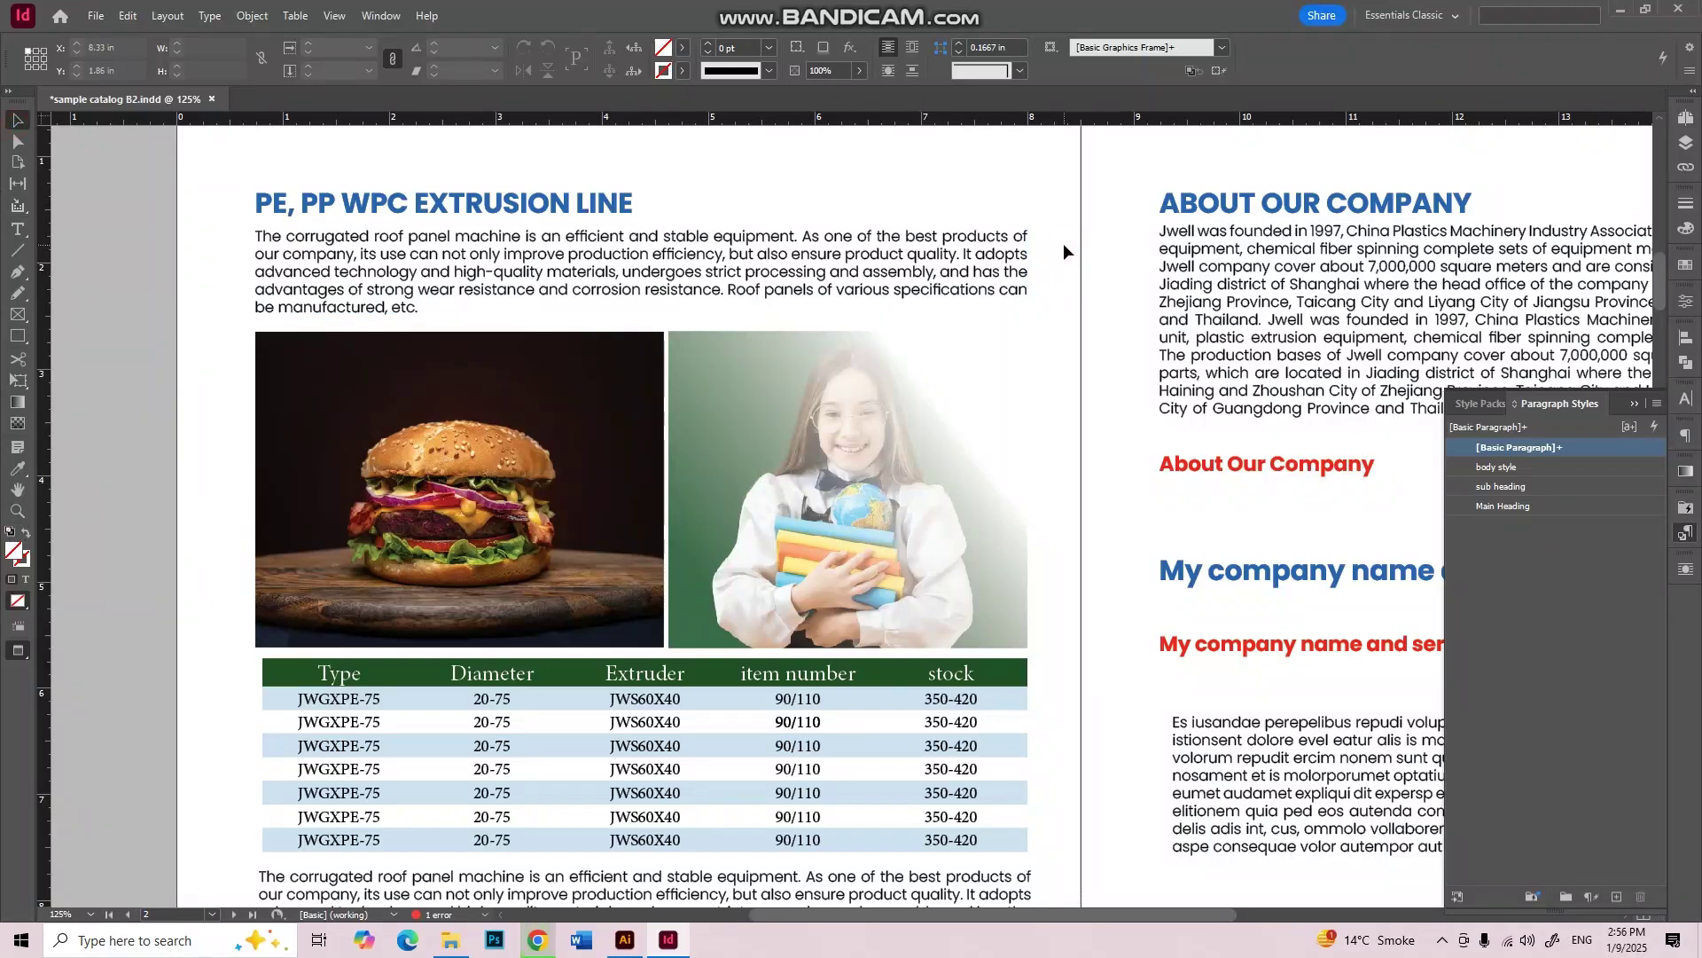
key(ctrl+z)
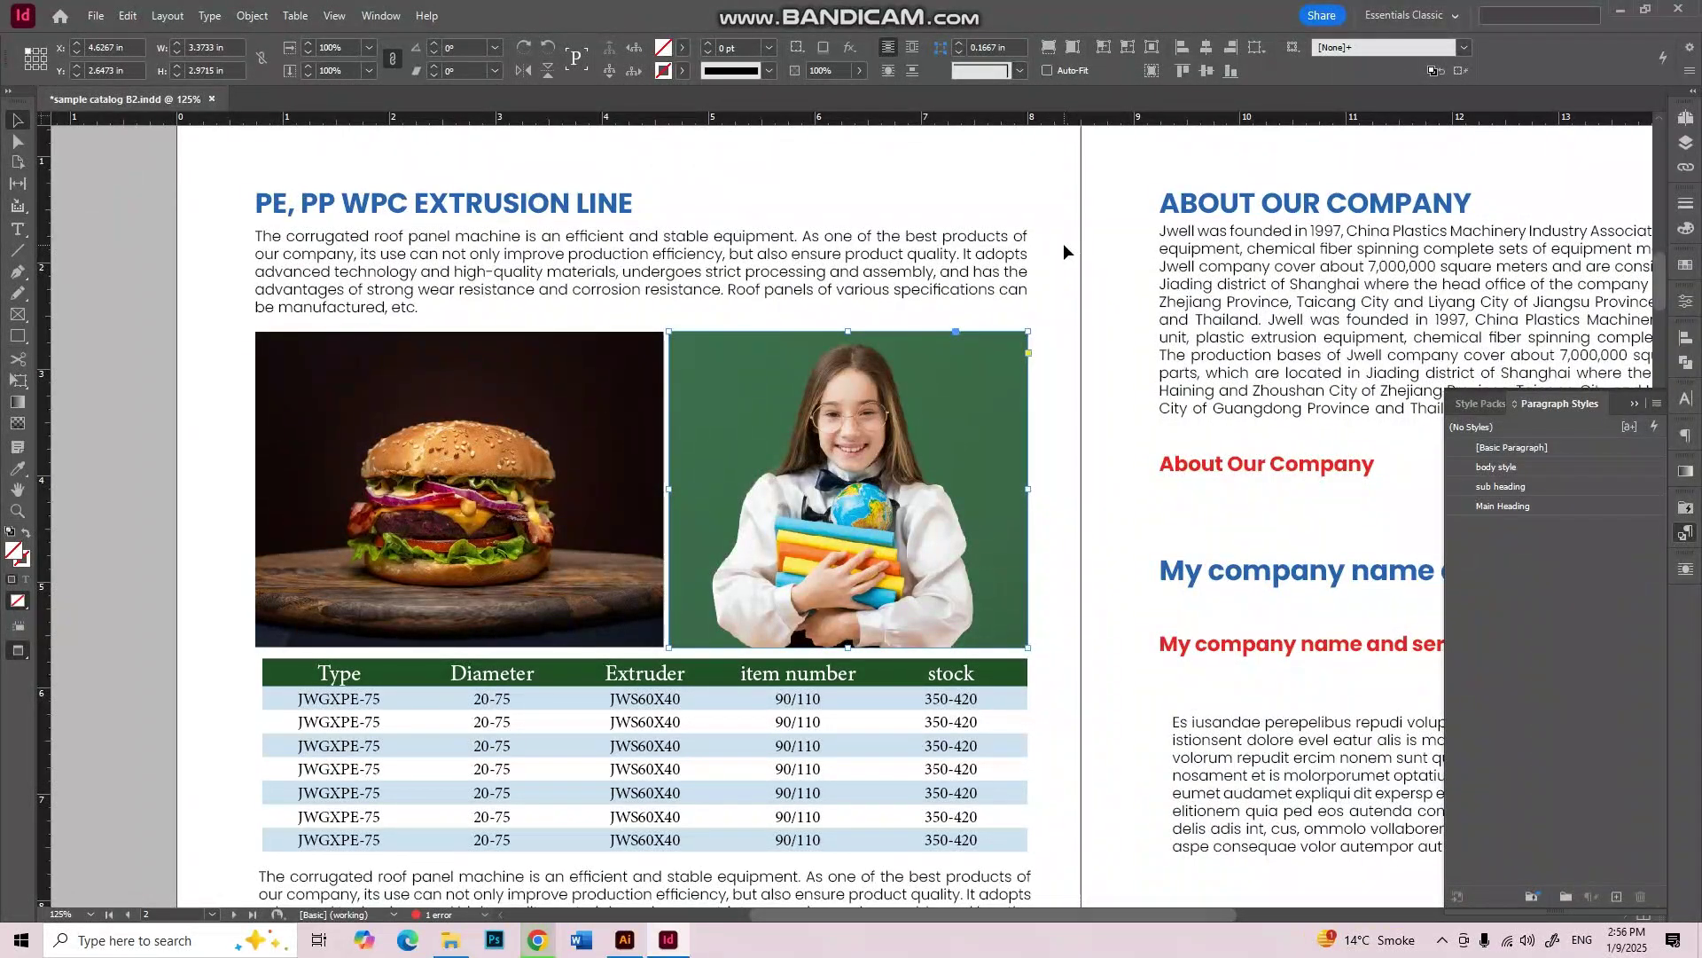
Step: Switch to File Explorer and open the "license agreement - demo font" PDF from the sakana folder in Downloads
click(450, 940)
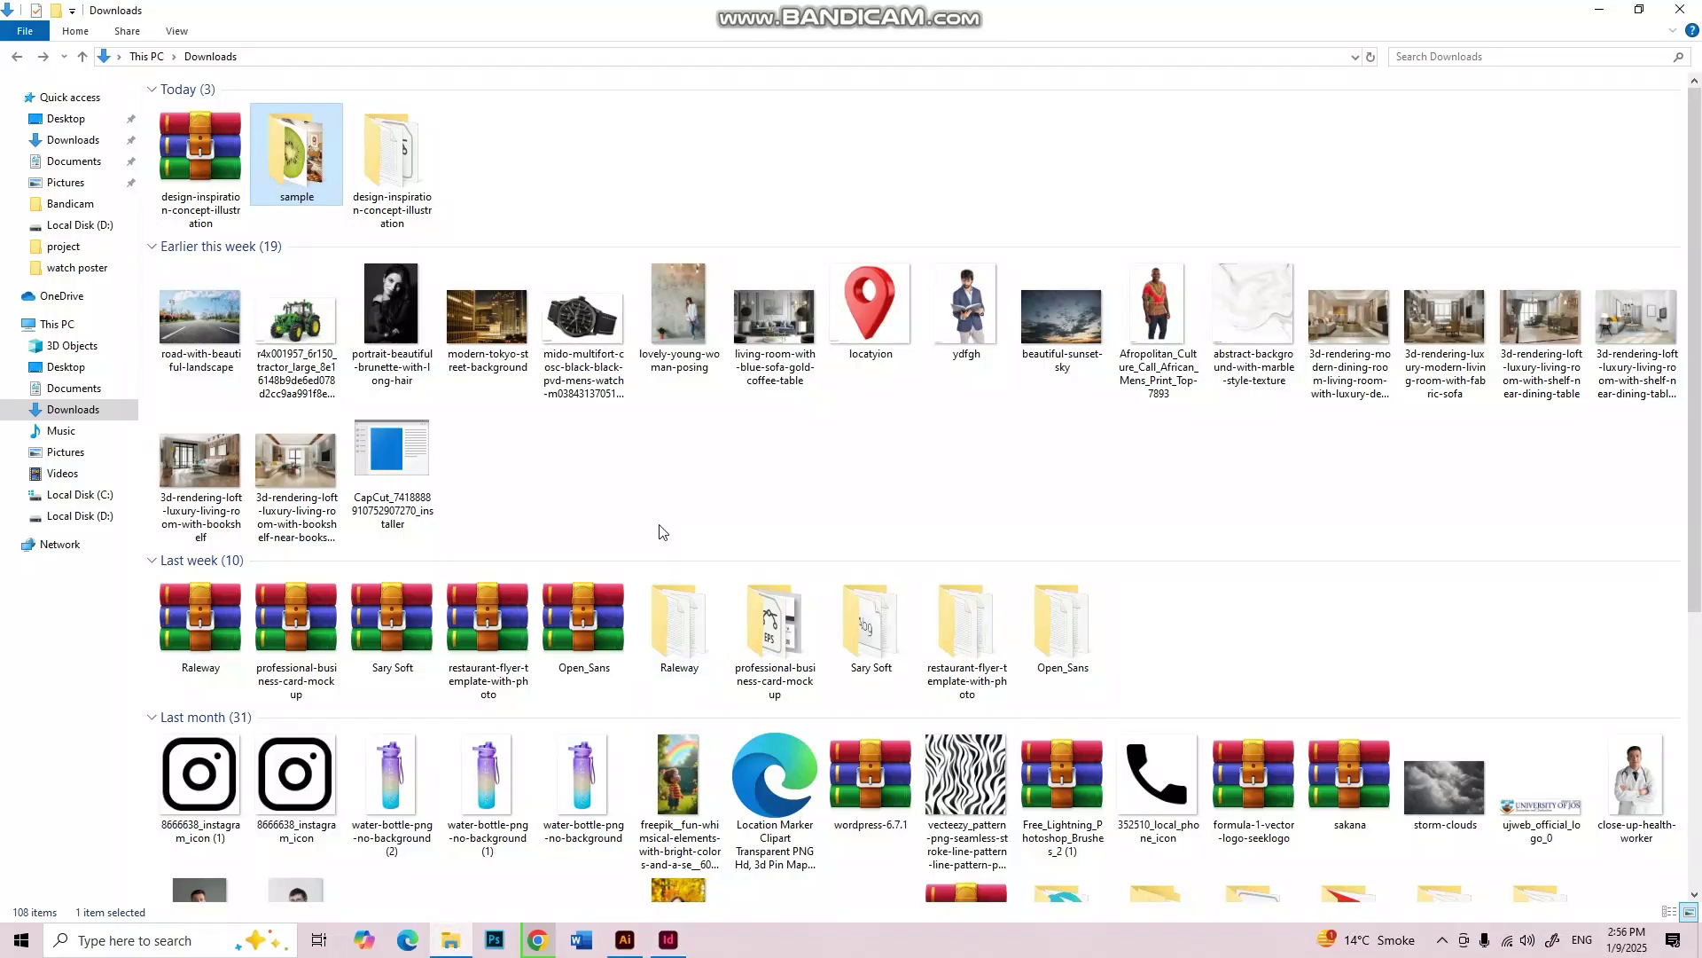
scroll(983, 631, down, 3)
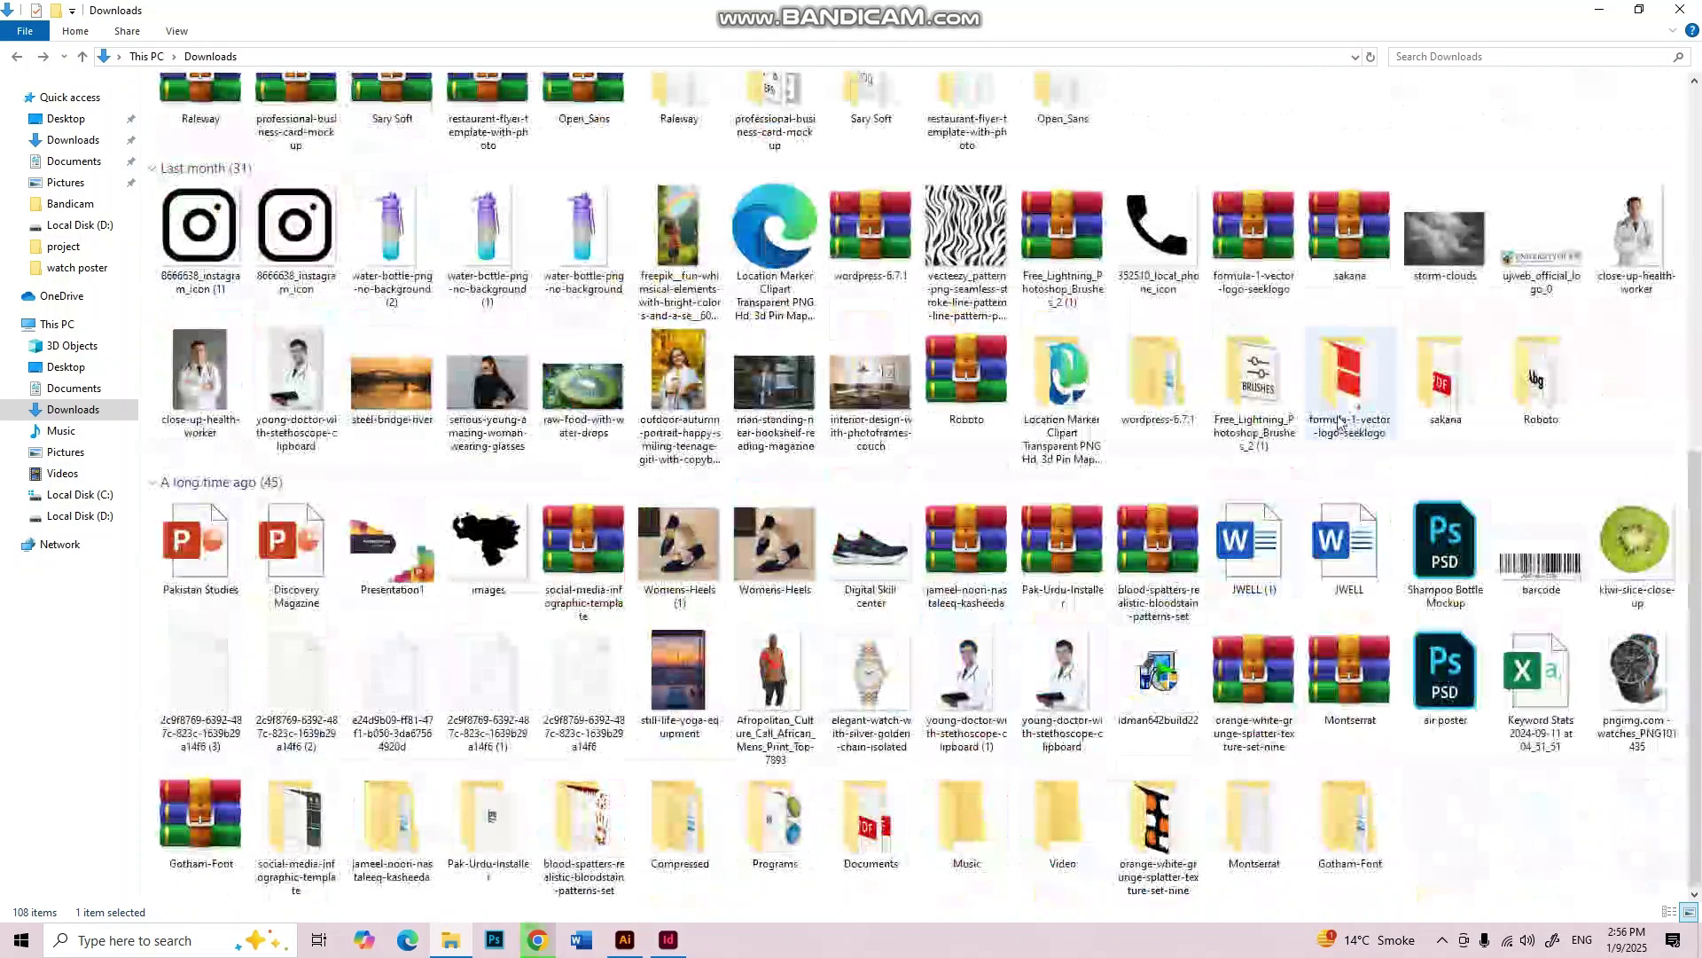
double_click(1447, 376)
double_click(390, 129)
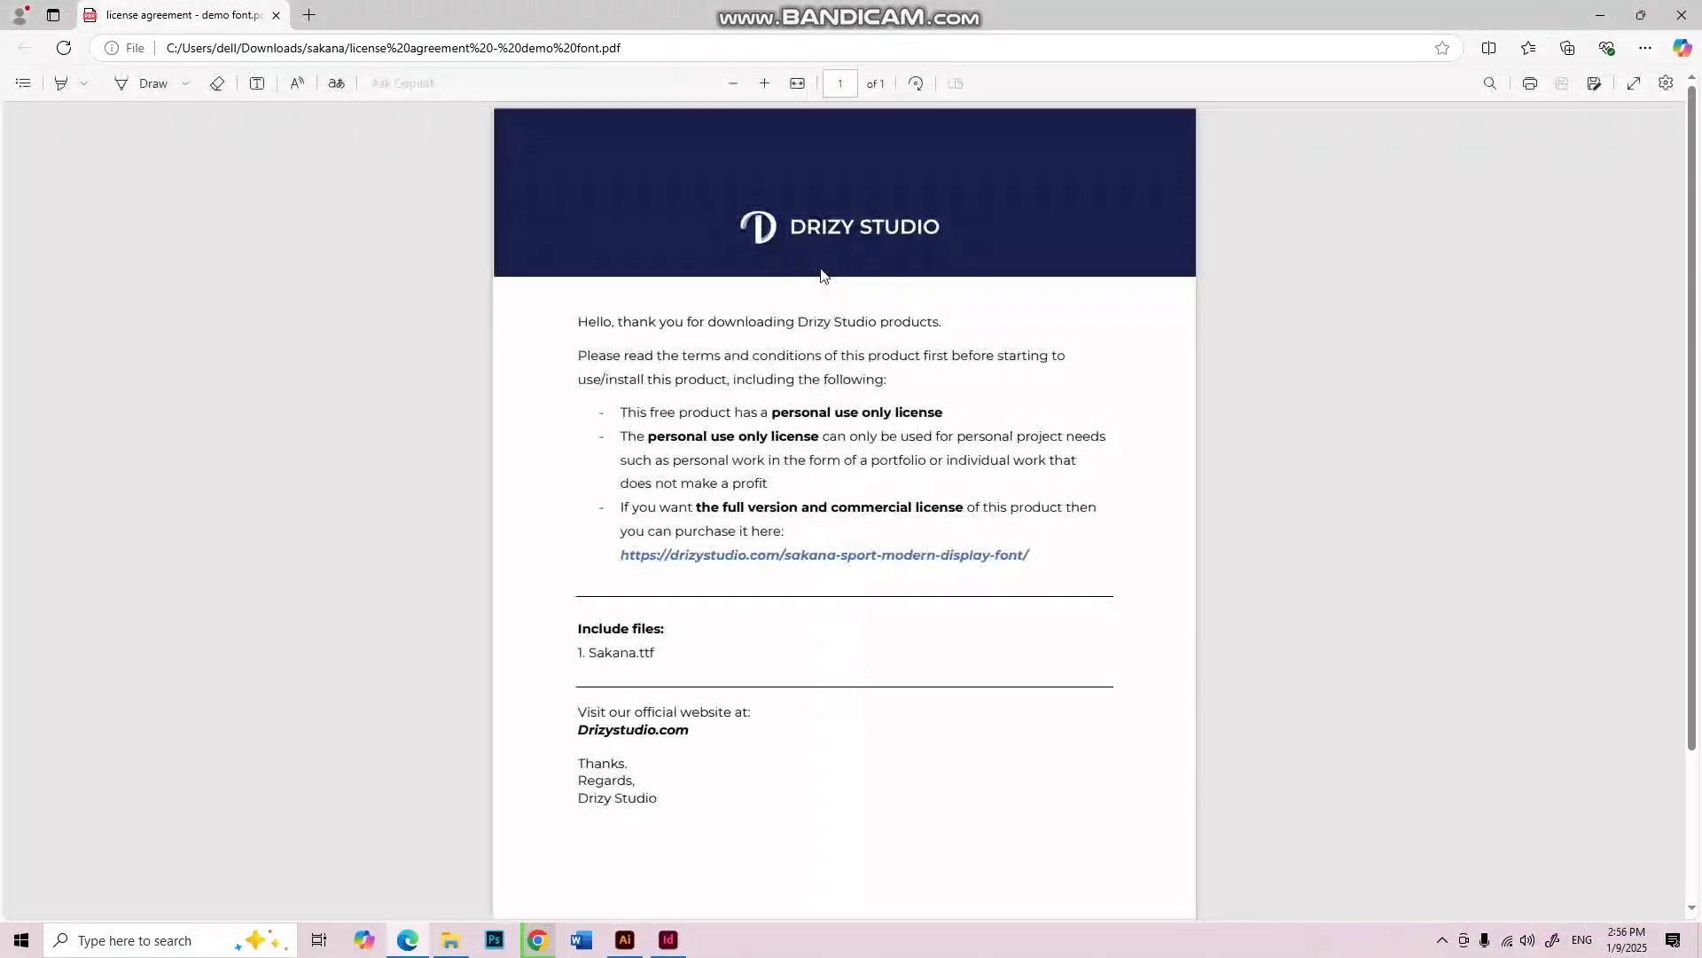
Step: Follow the PDF's drizystudio.com link to the Sakana font page and return to the document
click(828, 561)
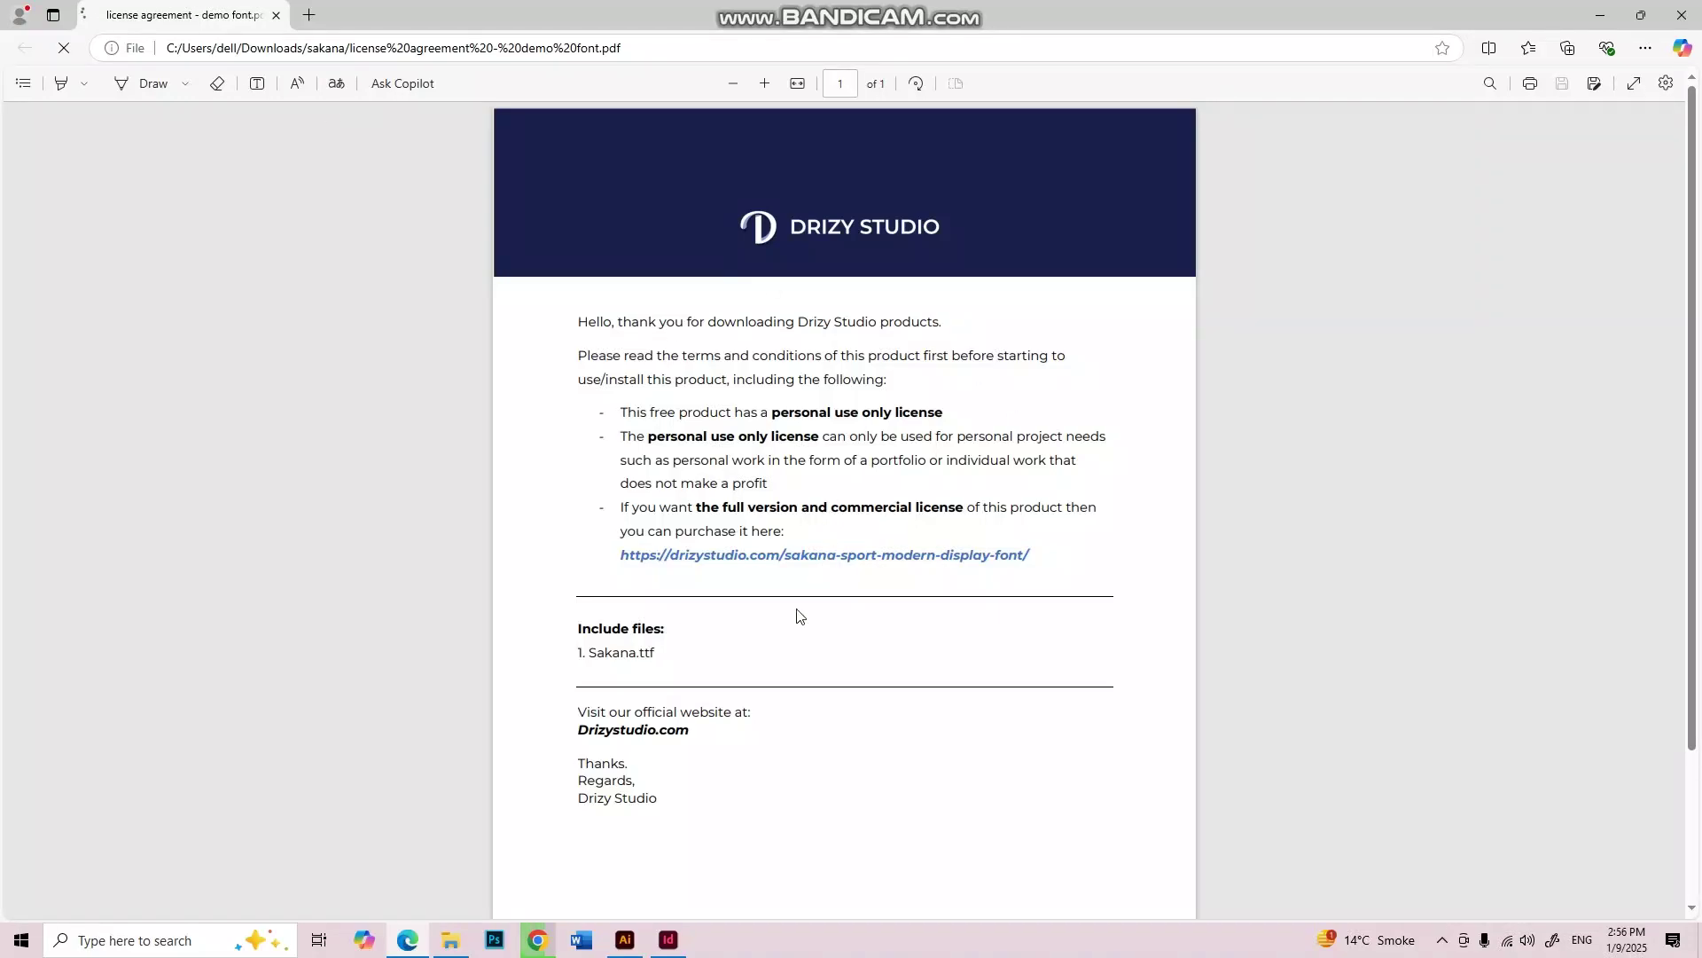
click(829, 557)
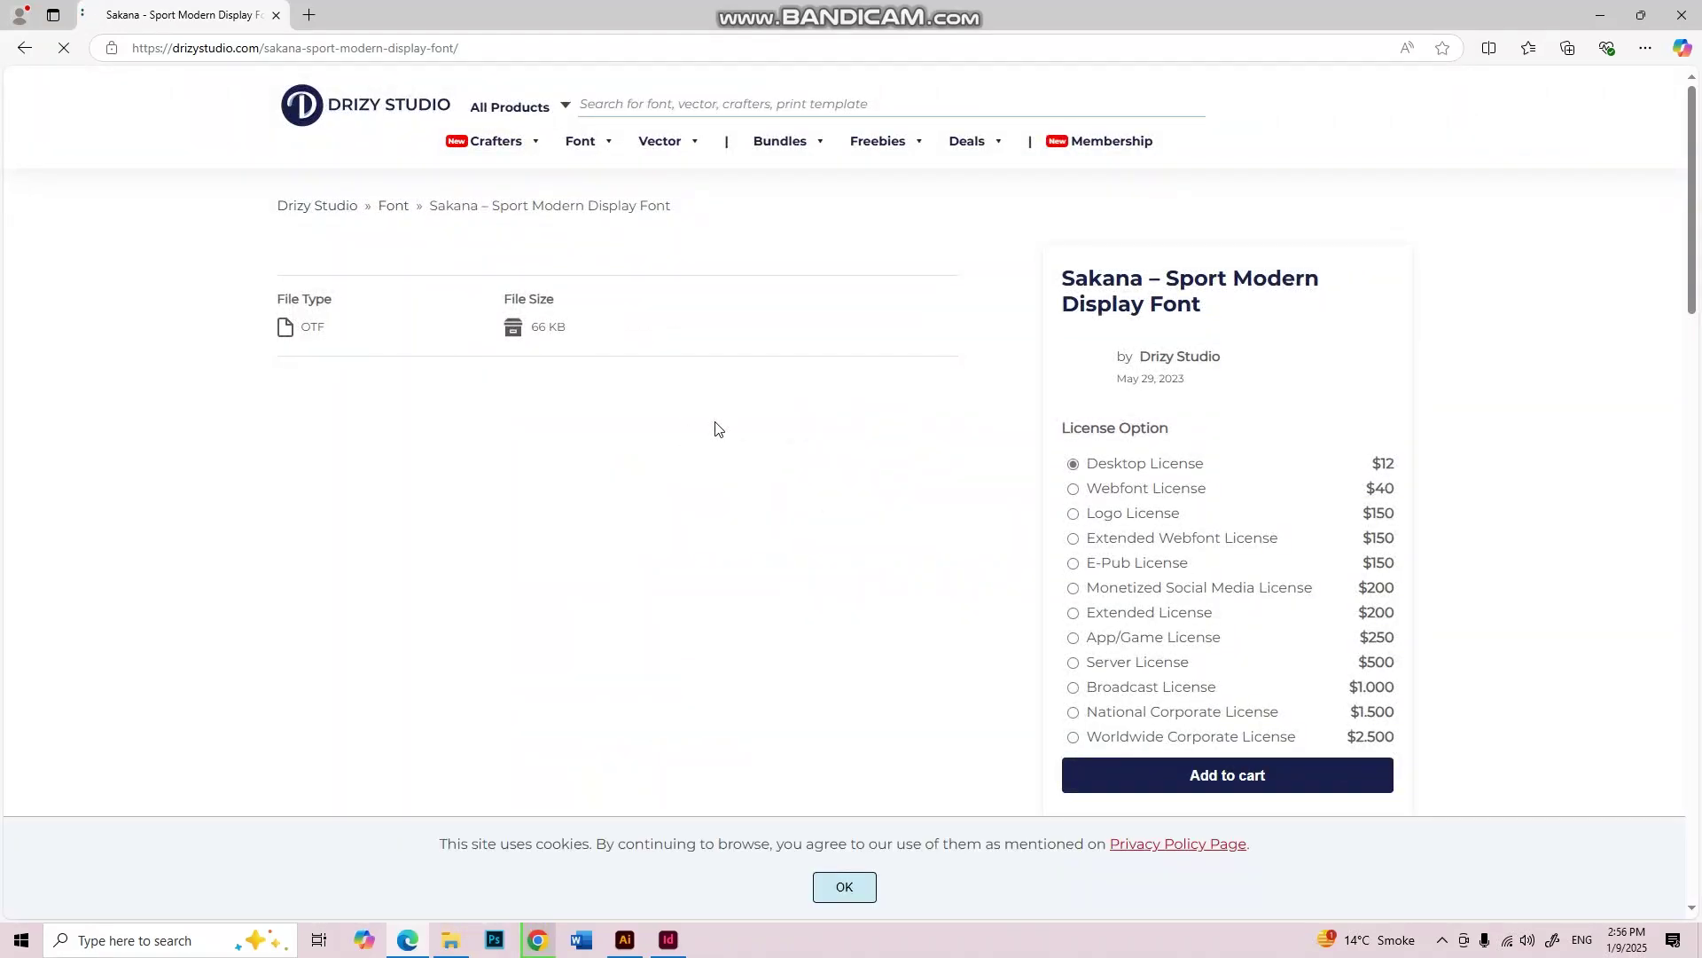
click(24, 48)
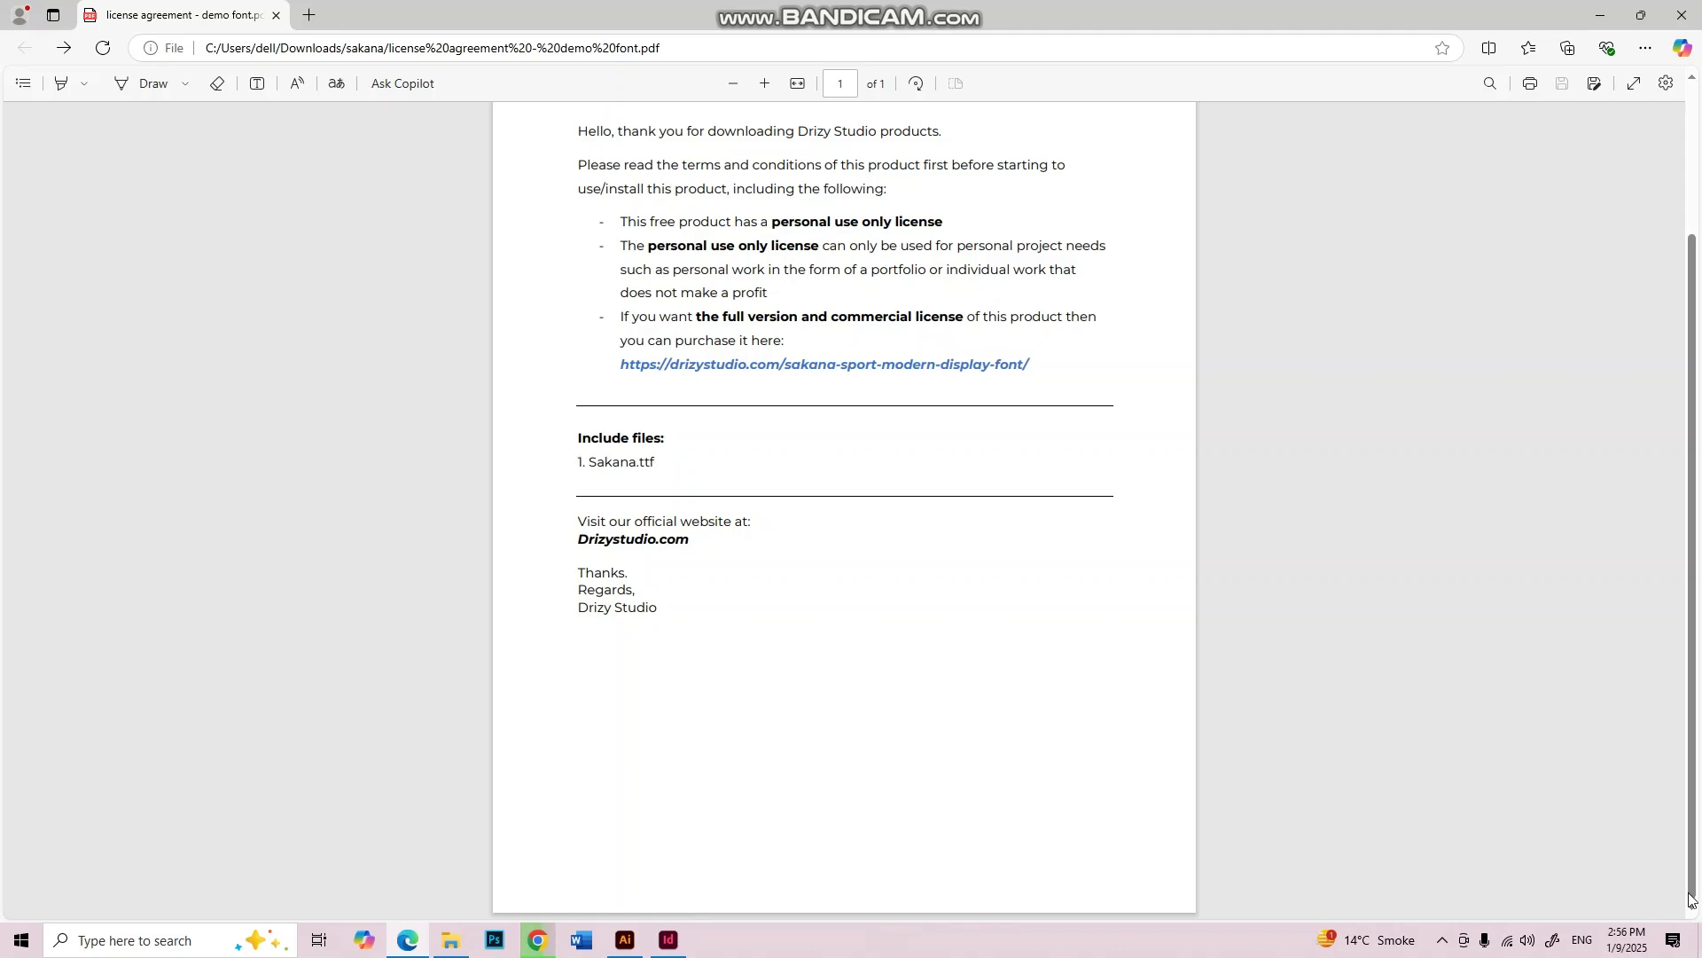
Step: Look through the license agreement PDF from top to bottom and close it
drag(1689, 893, 1607, 113)
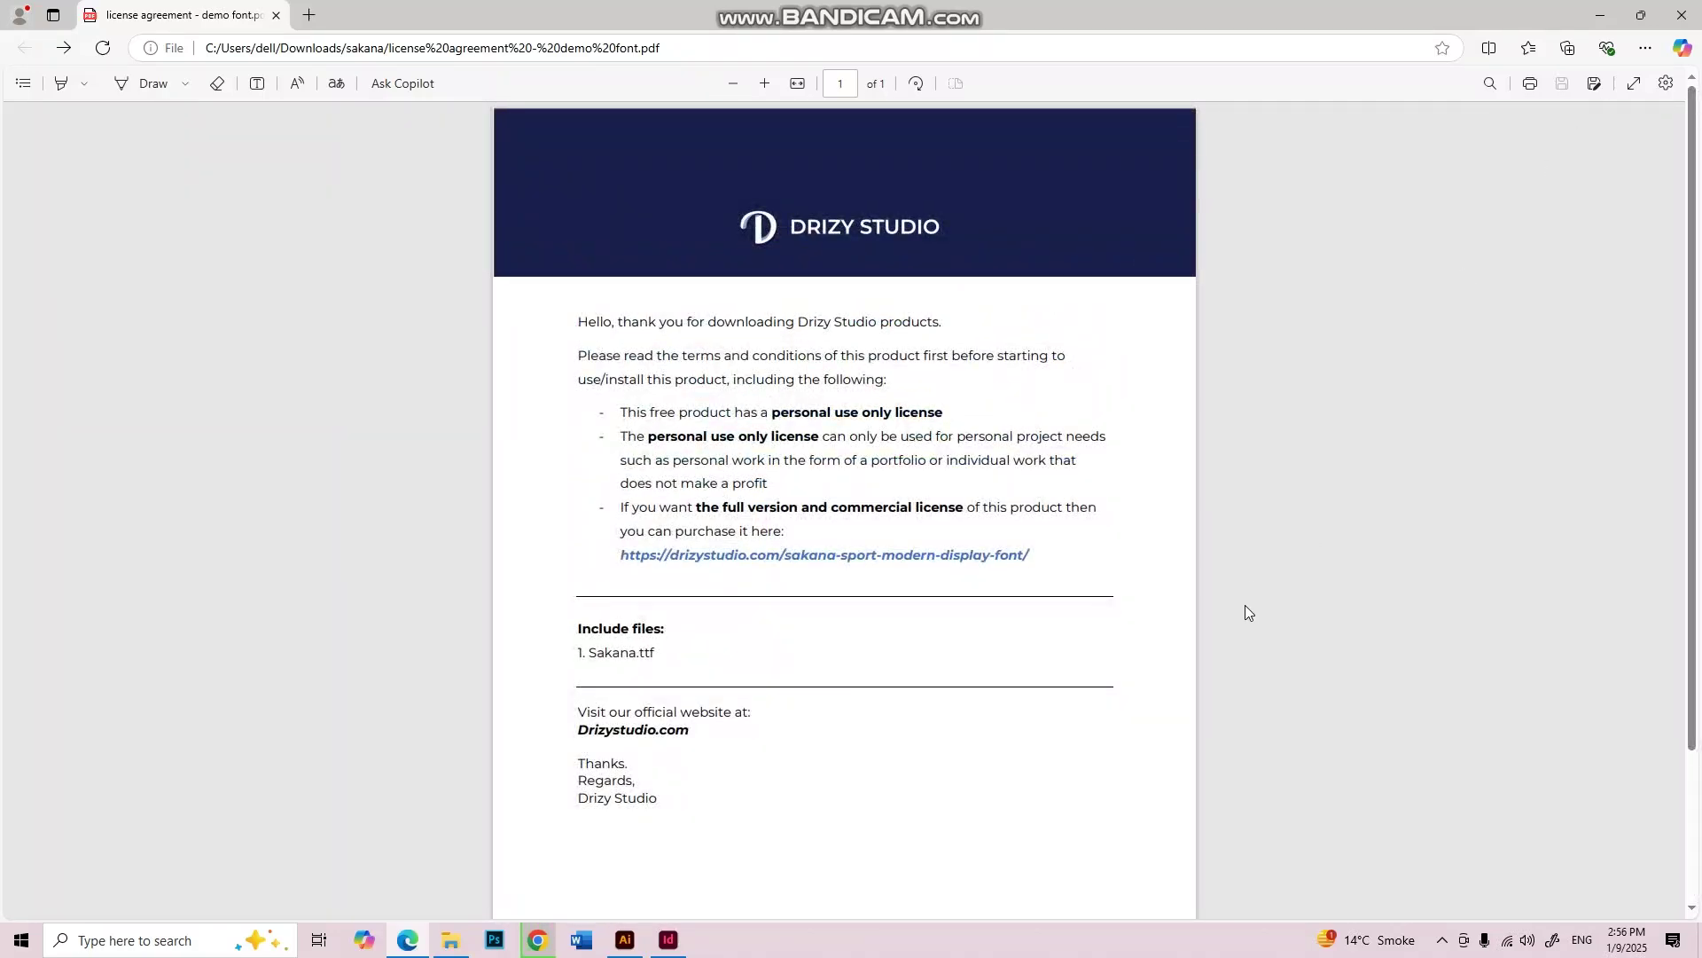
scroll(1259, 587, down, 3)
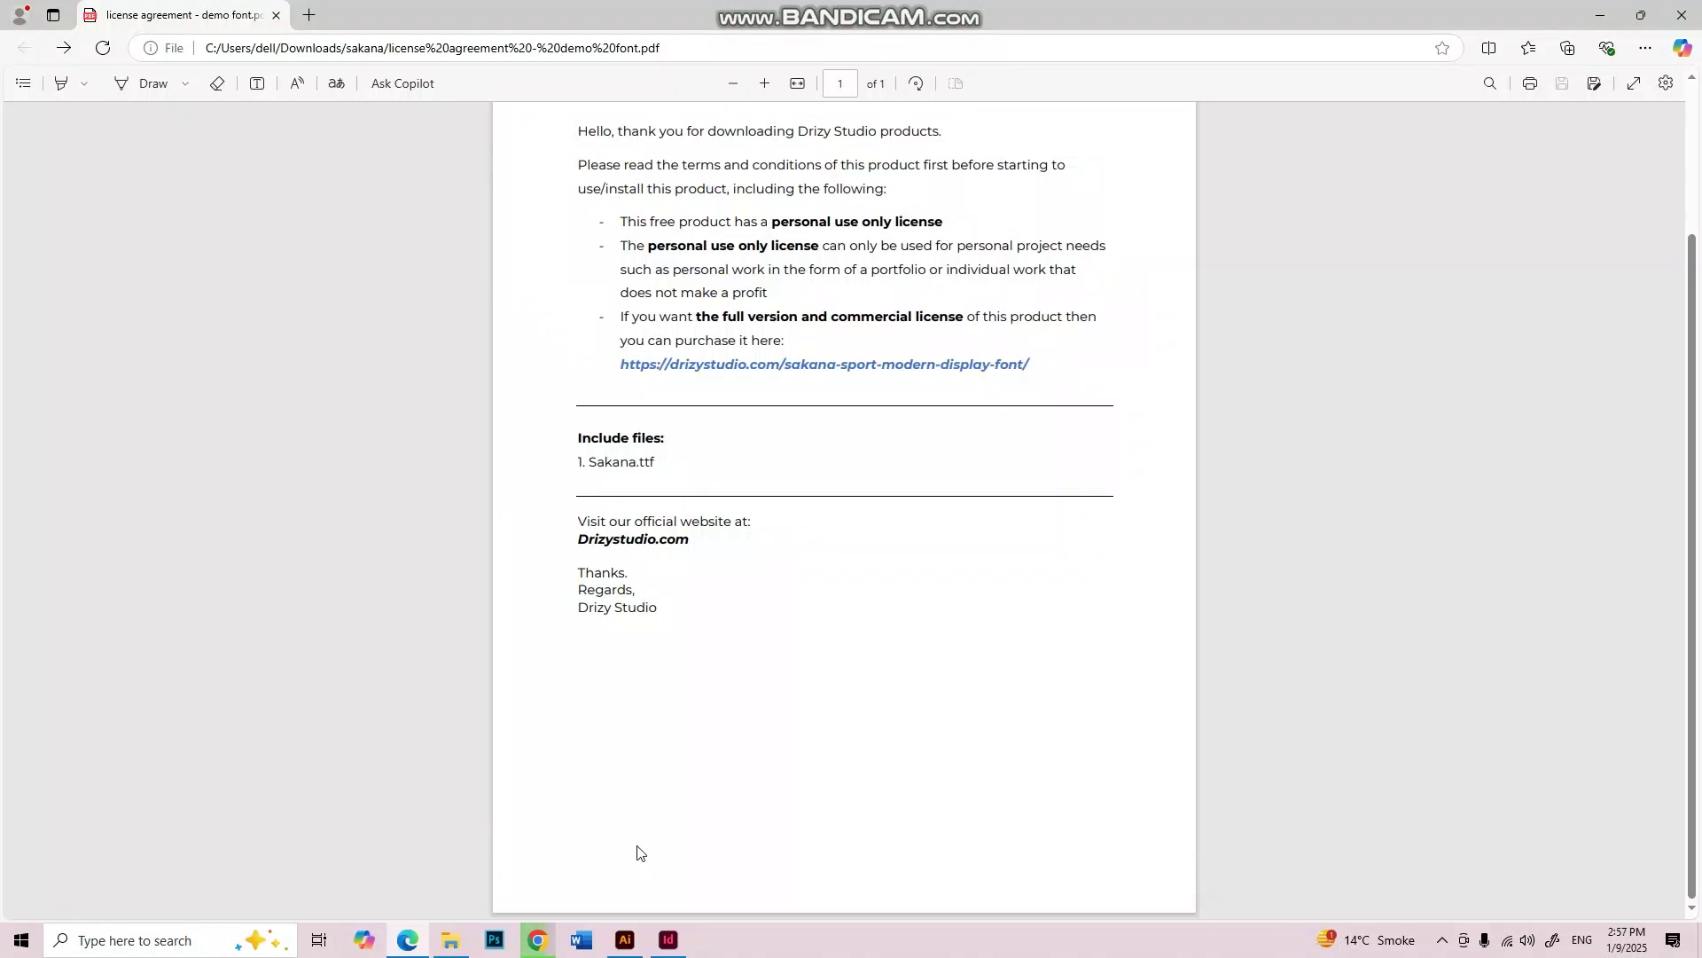
click(858, 898)
scroll(966, 602, up, 2)
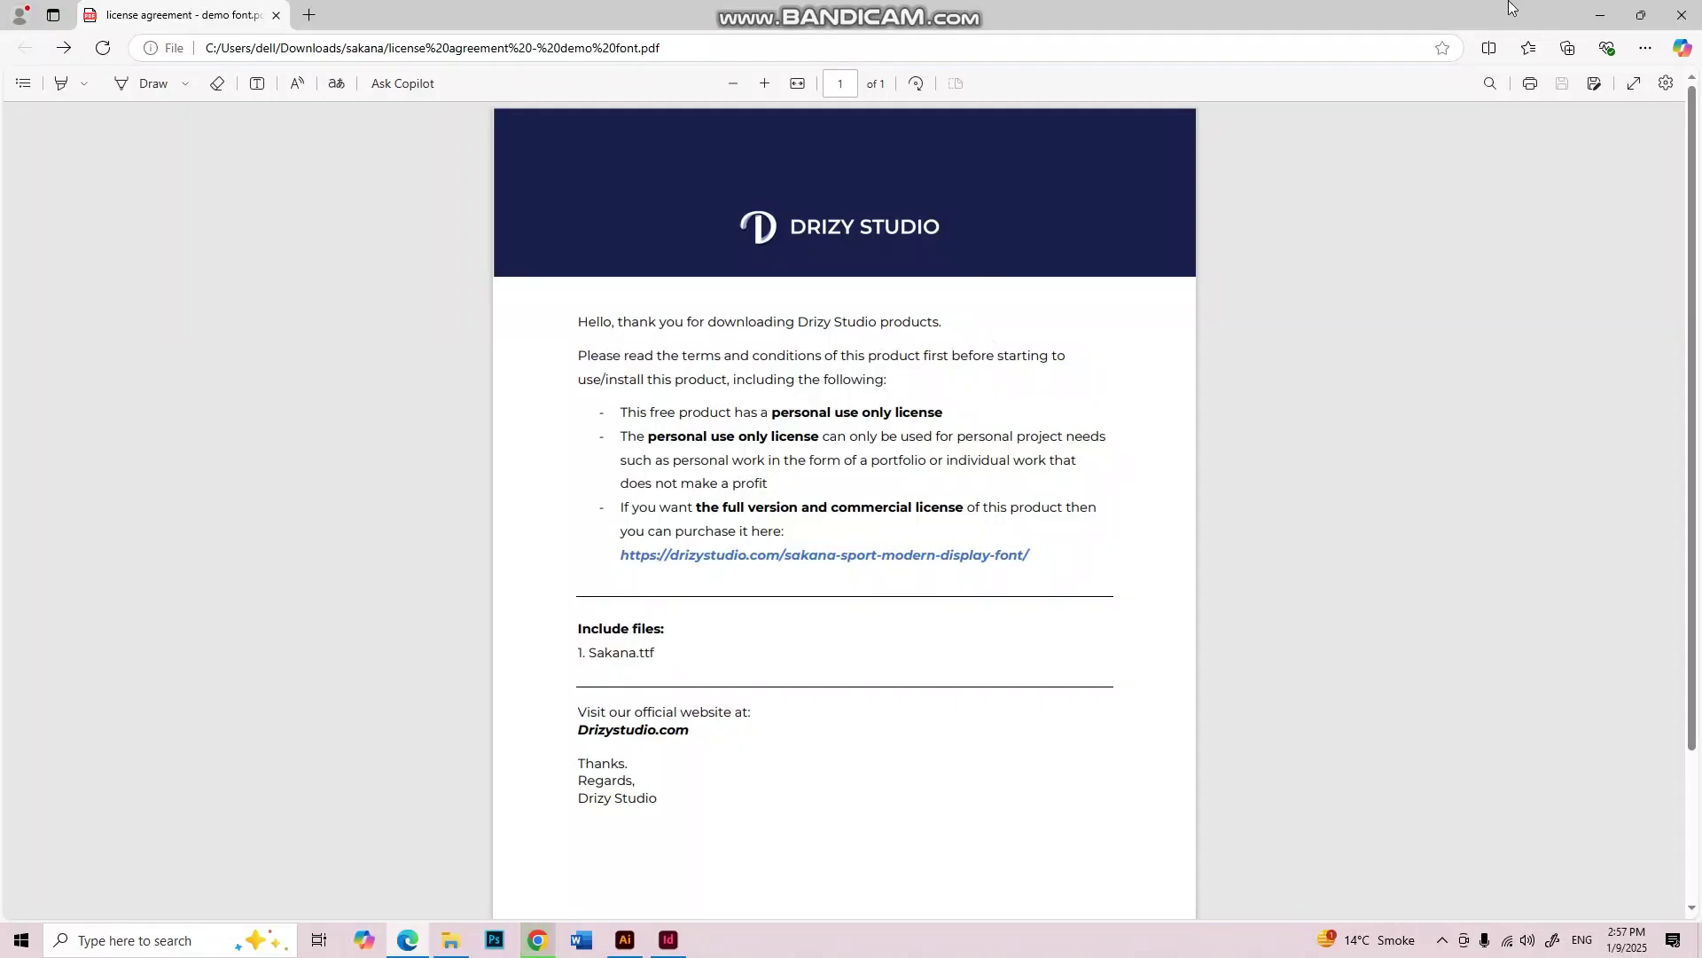
key(ctrl+w)
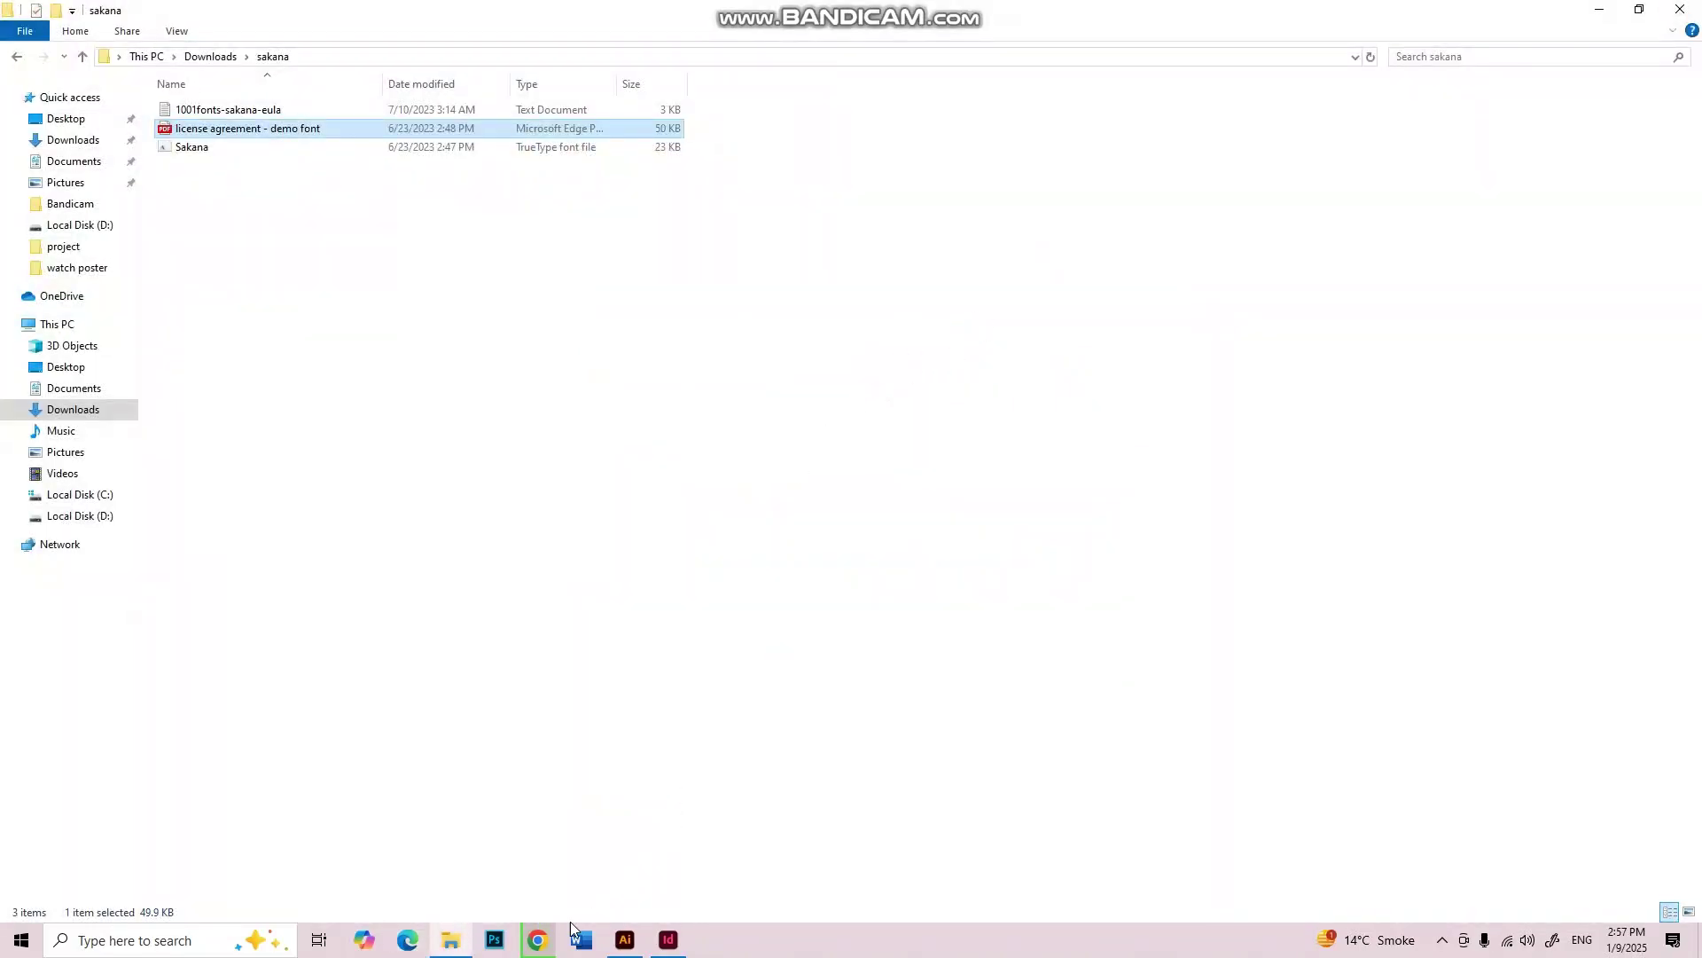
Step: Switch to the Chrome browser and browse the Freepik illustration search results
click(541, 938)
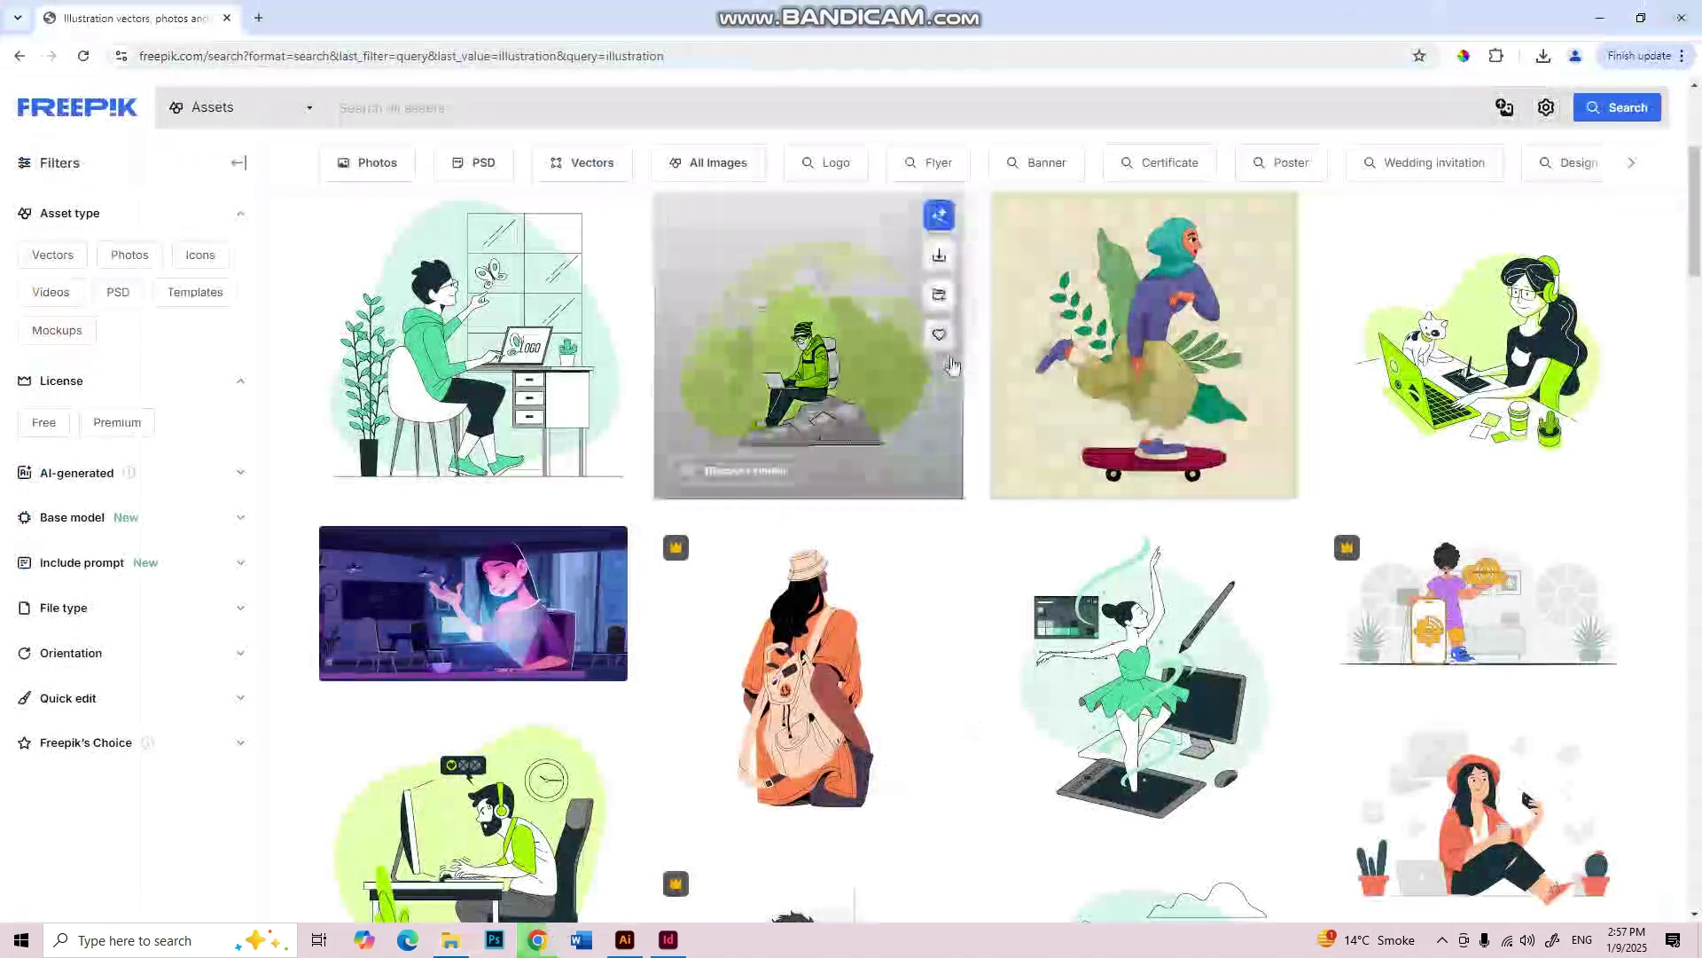
scroll(953, 365, down, 6)
mouse_move(952, 362)
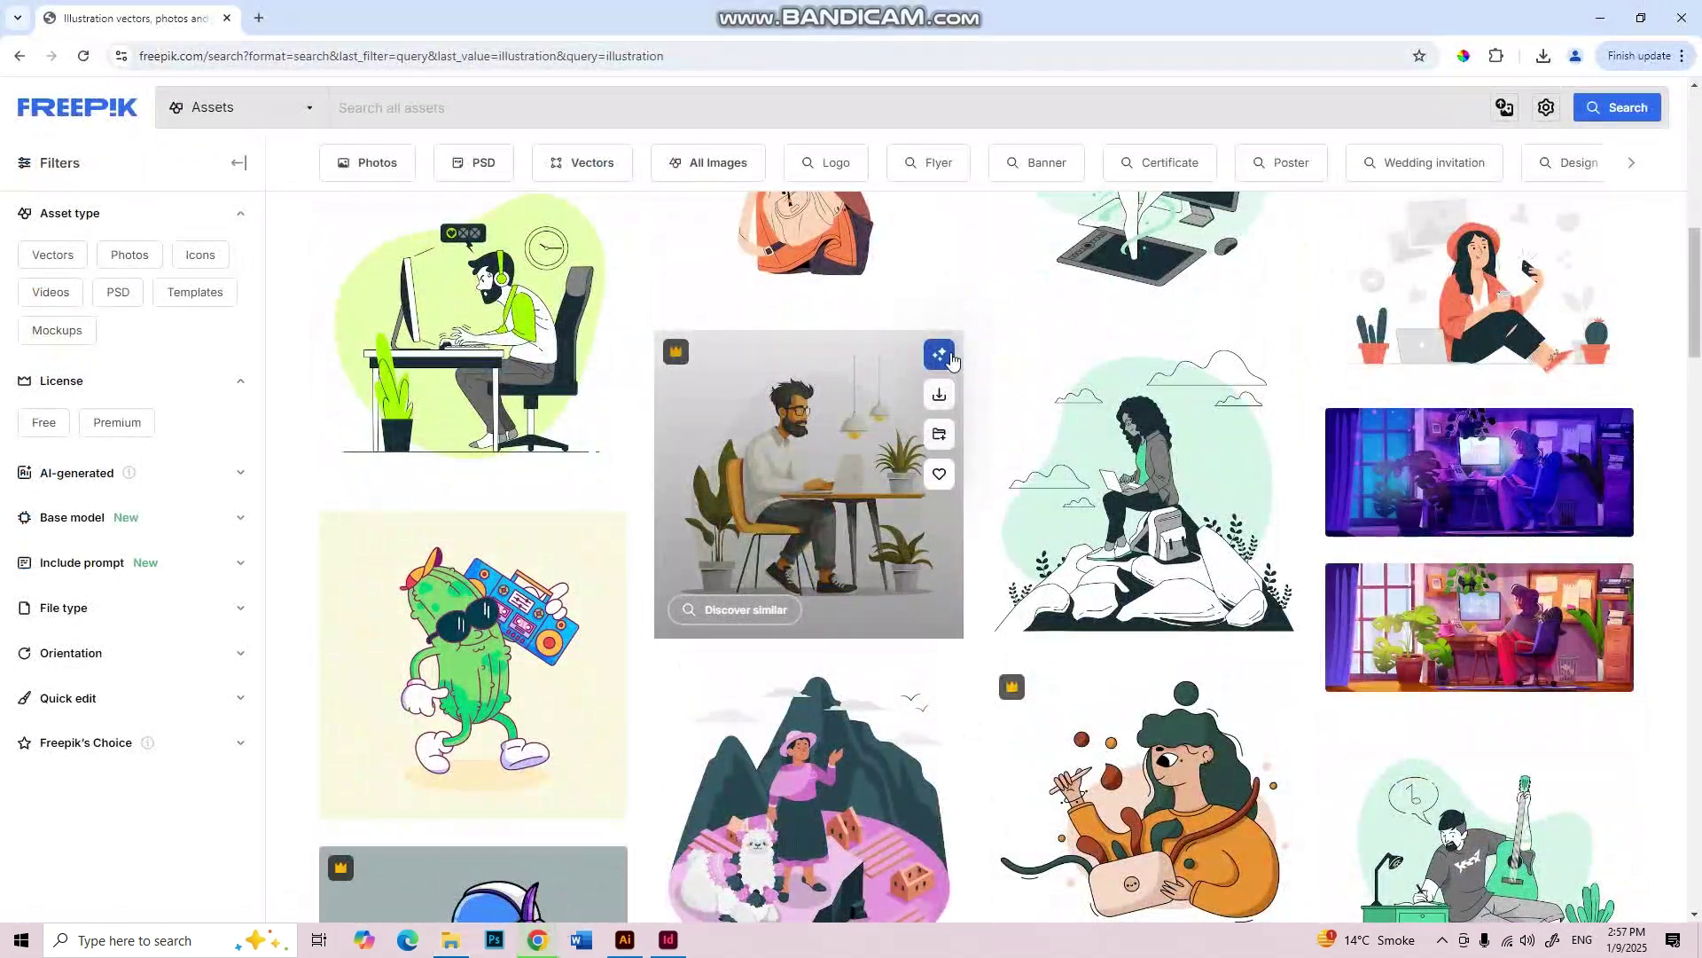
scroll(953, 358, down, 5)
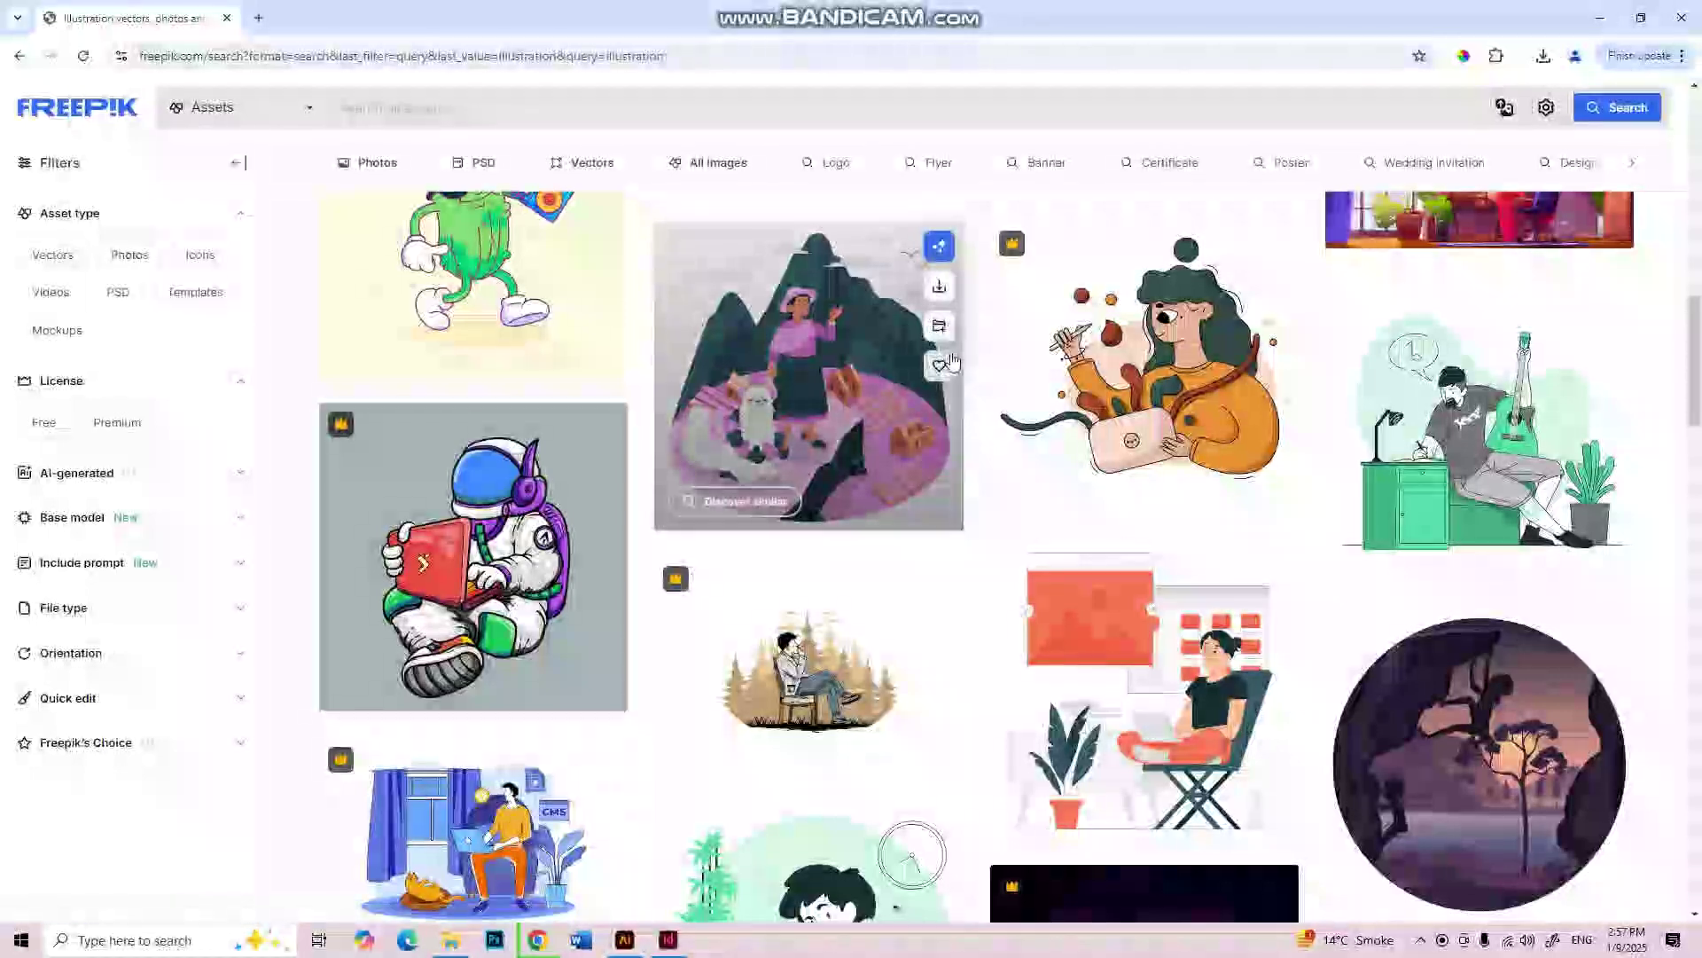
scroll(1162, 428, down, 6)
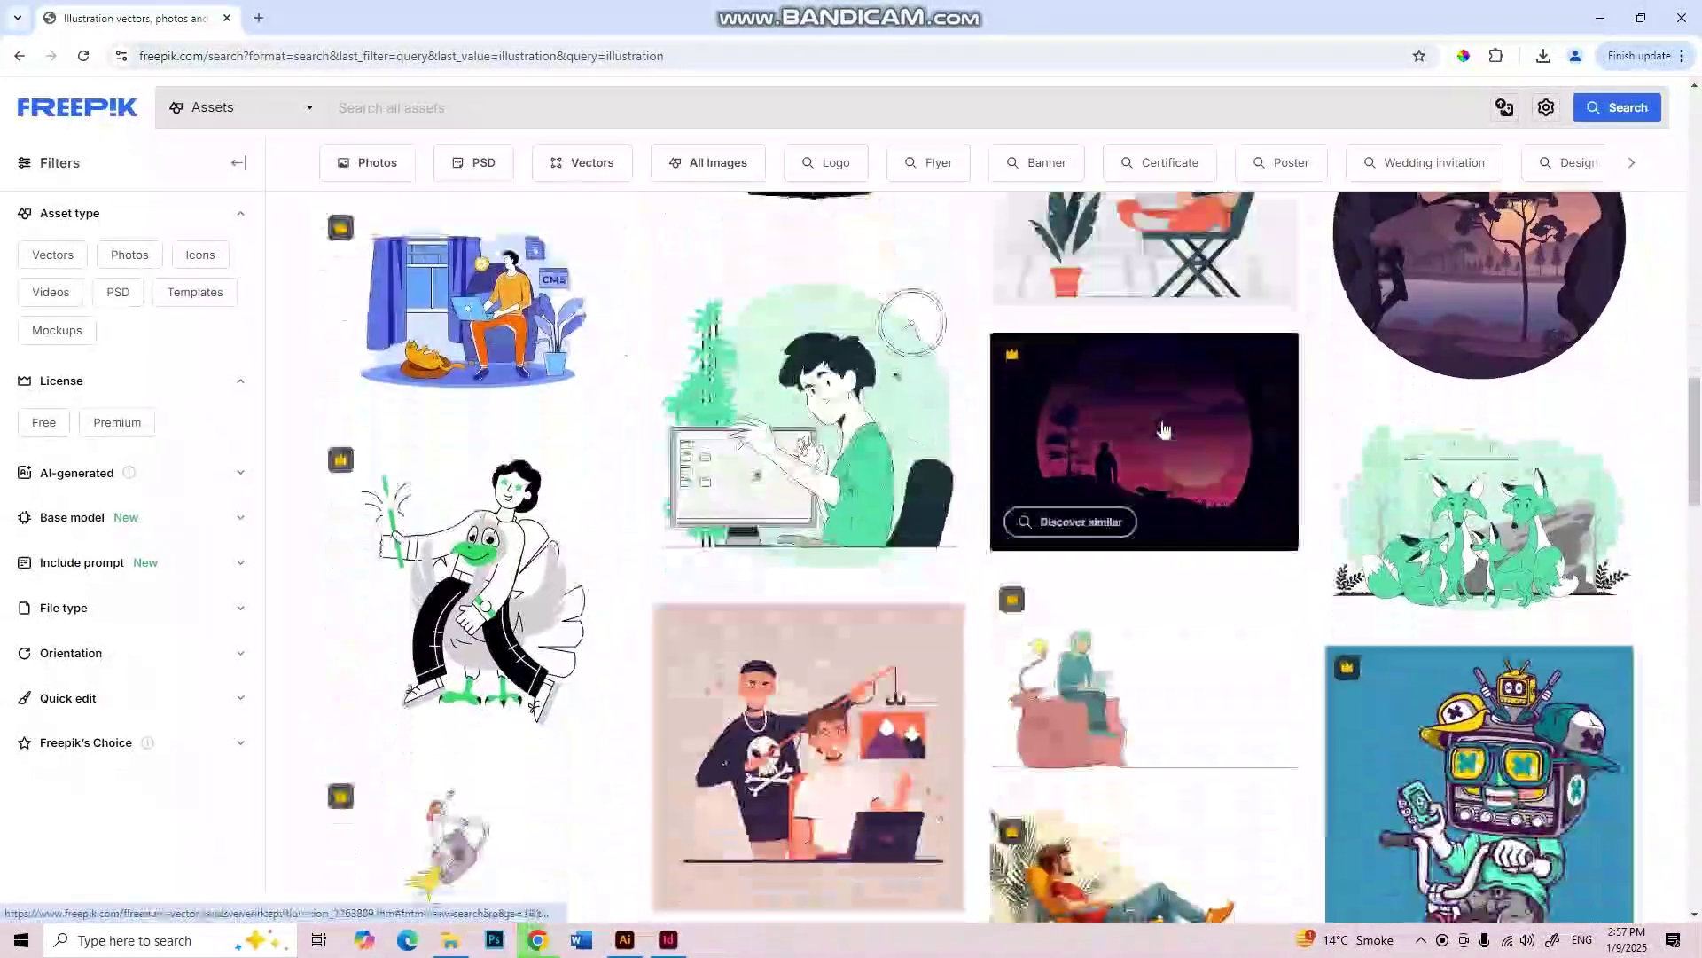